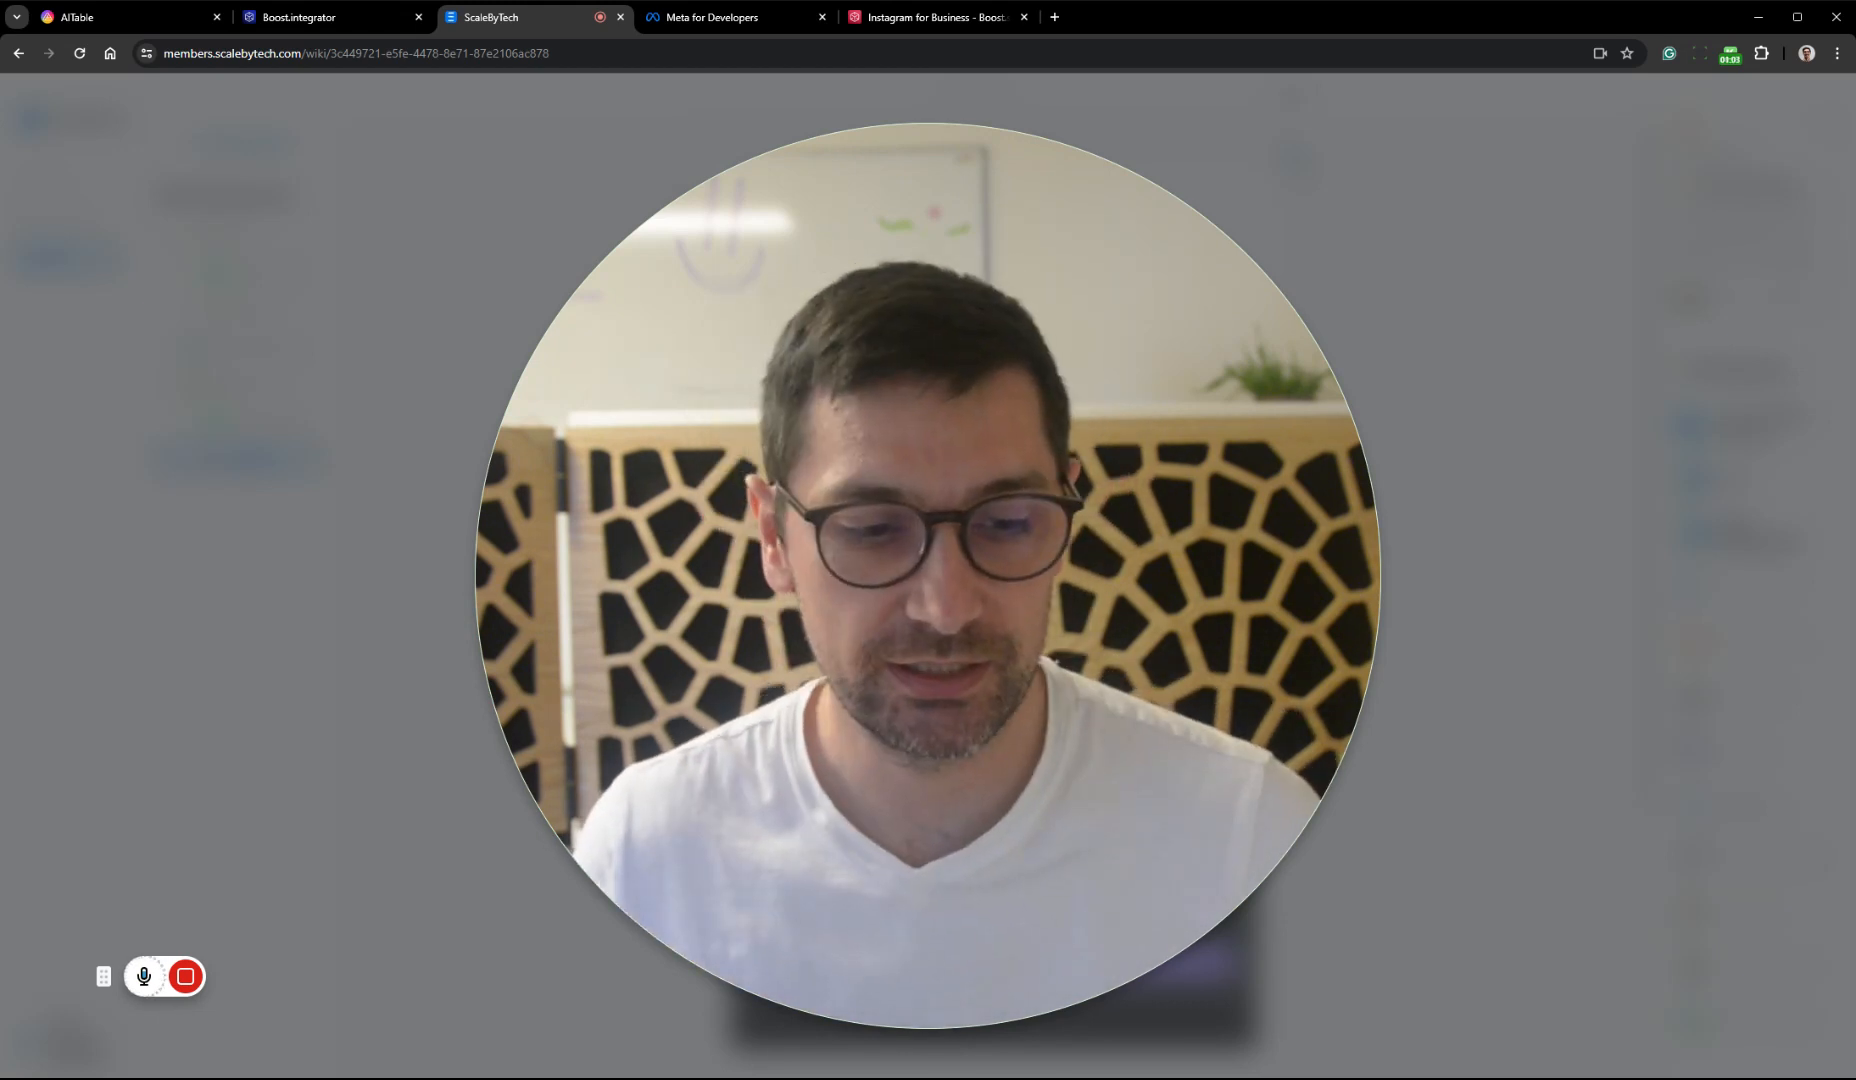
mouse_move(965, 711)
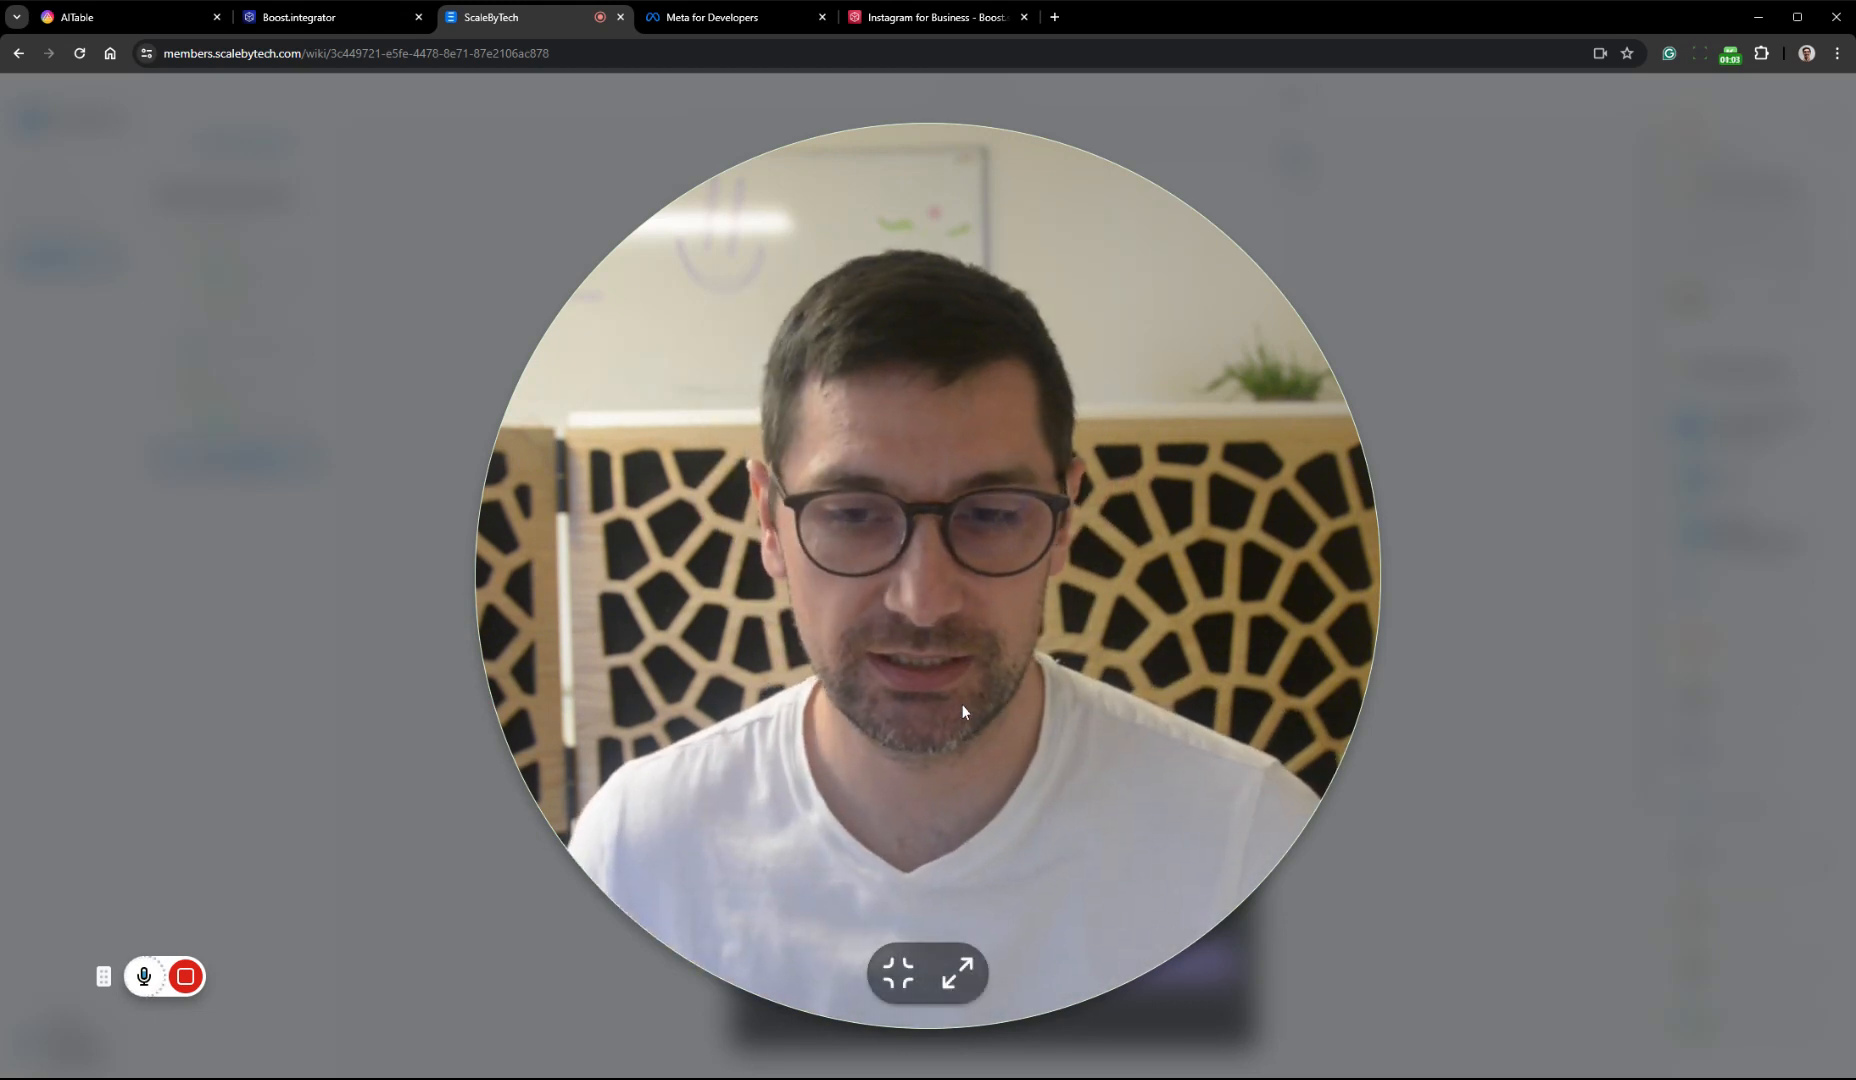
left_click(966, 982)
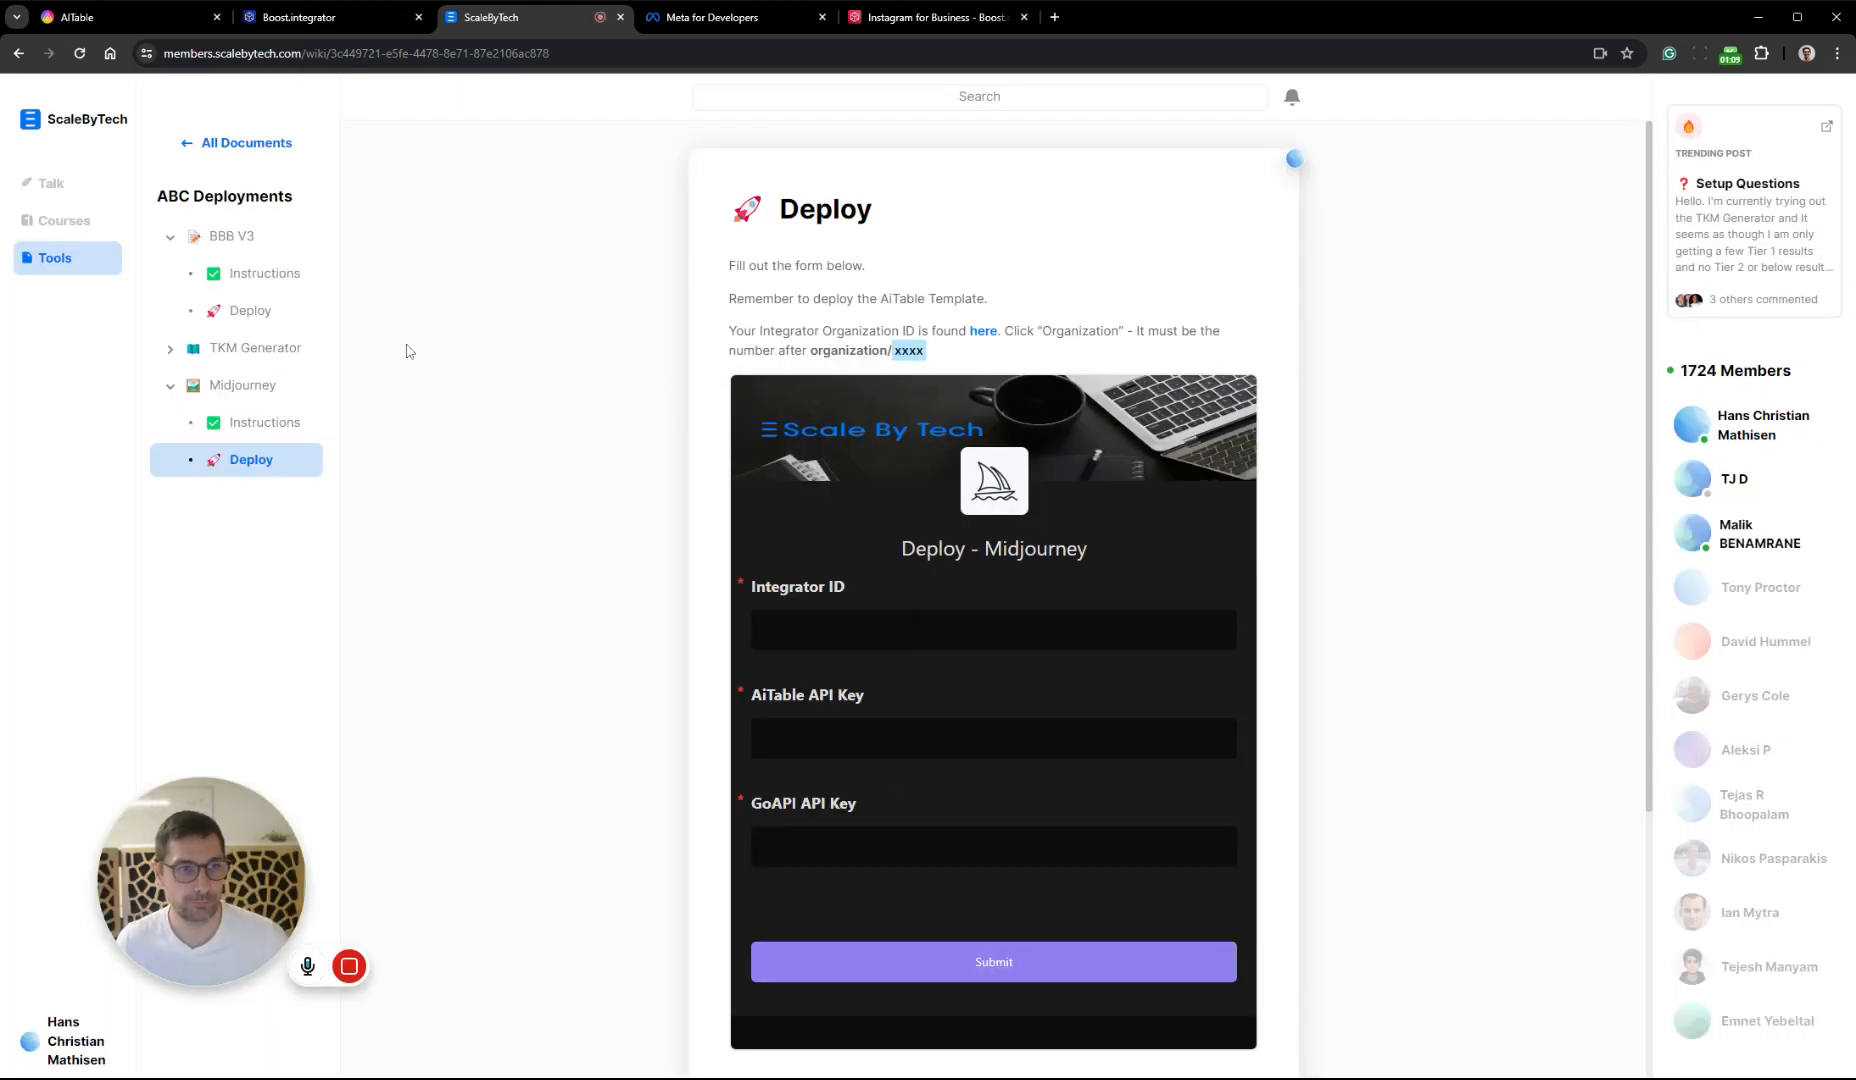
Look over the AITable test space and the Boost.space Integrator organization dashboard, and return to the ScaleByTech deployment page
left_click(168, 23)
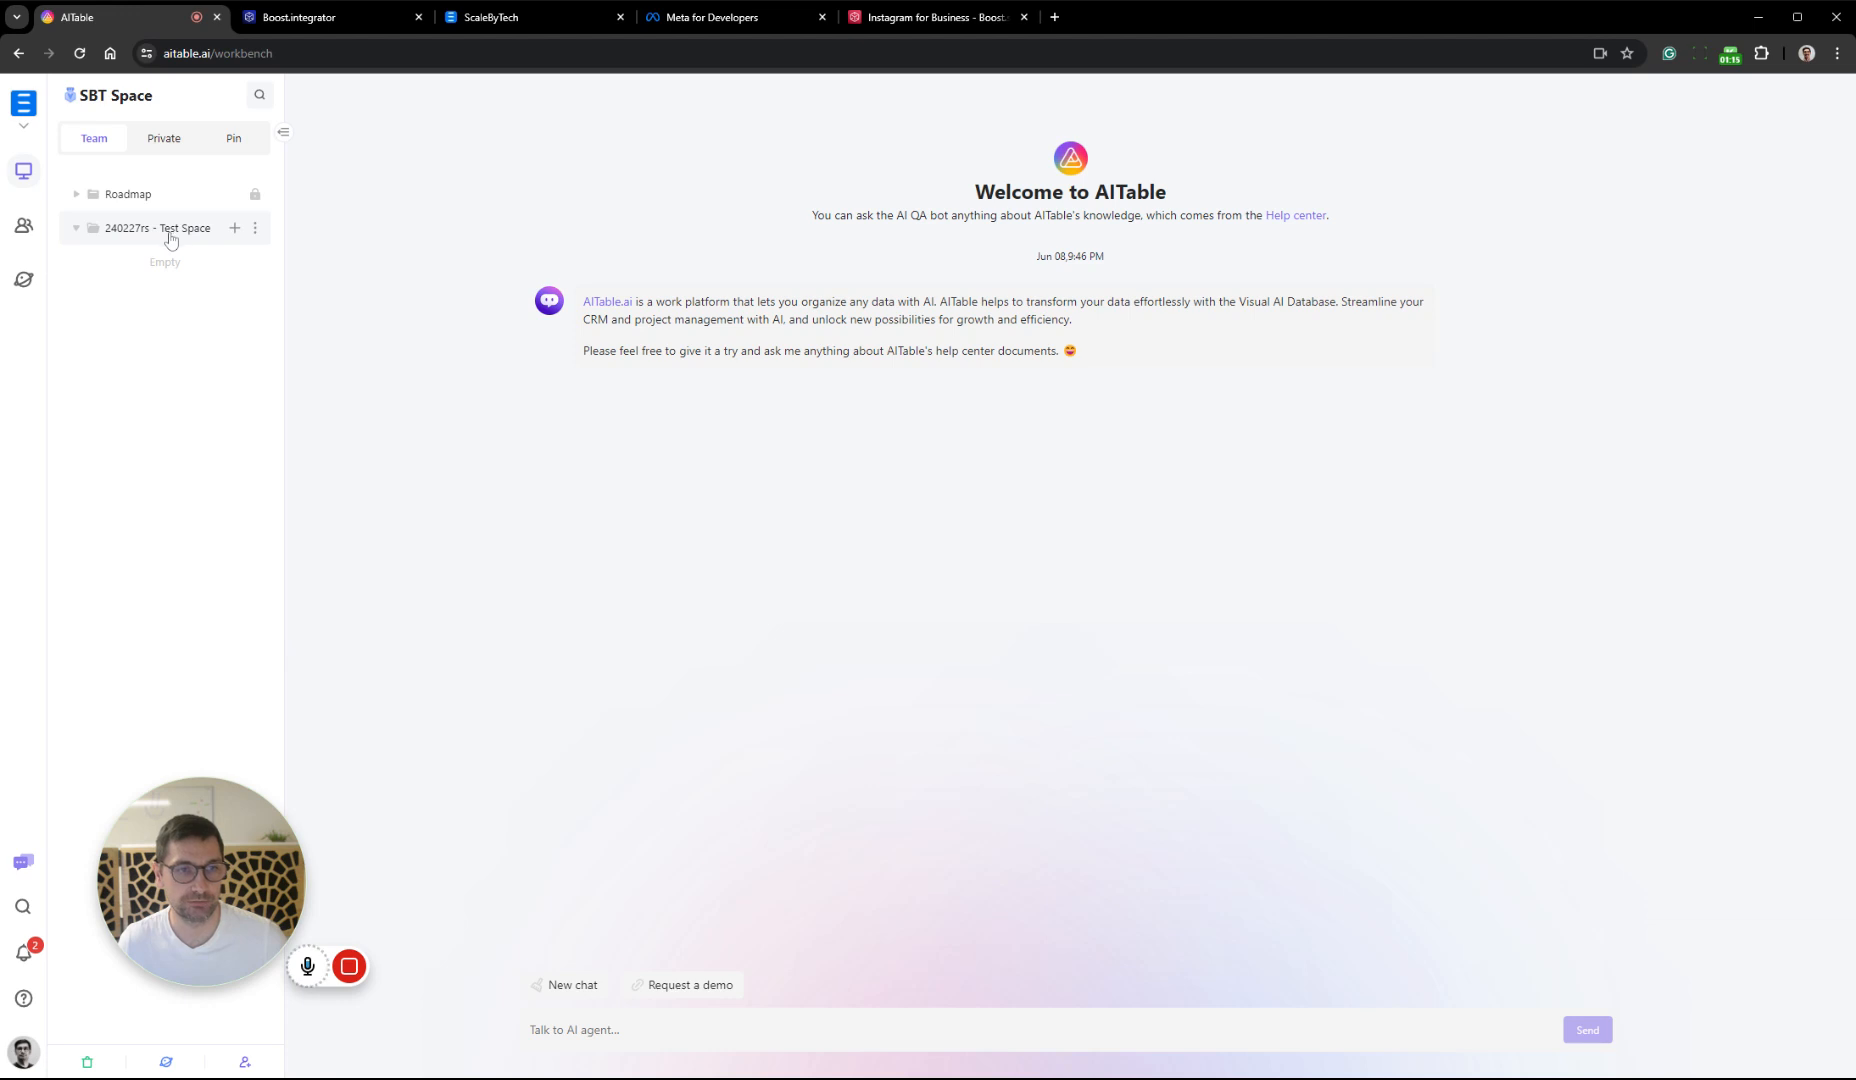
left_click(322, 28)
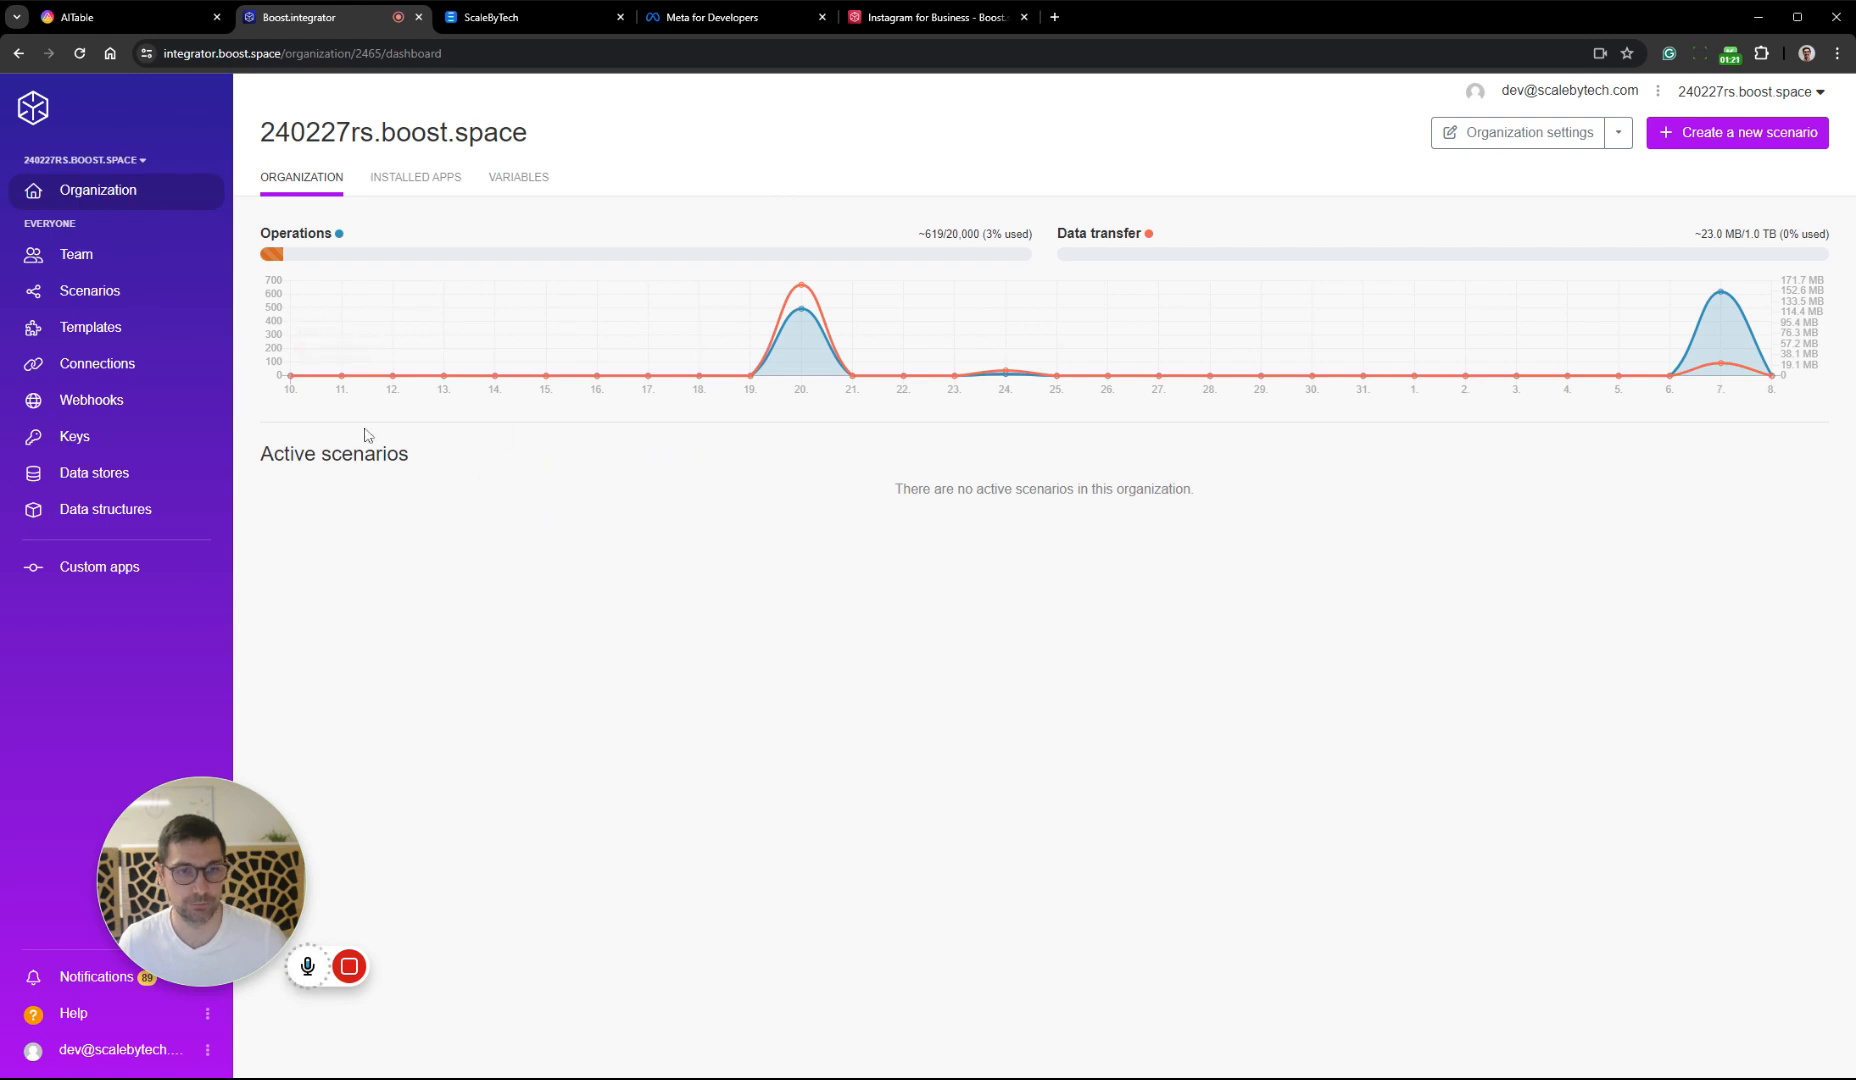
left_click(517, 18)
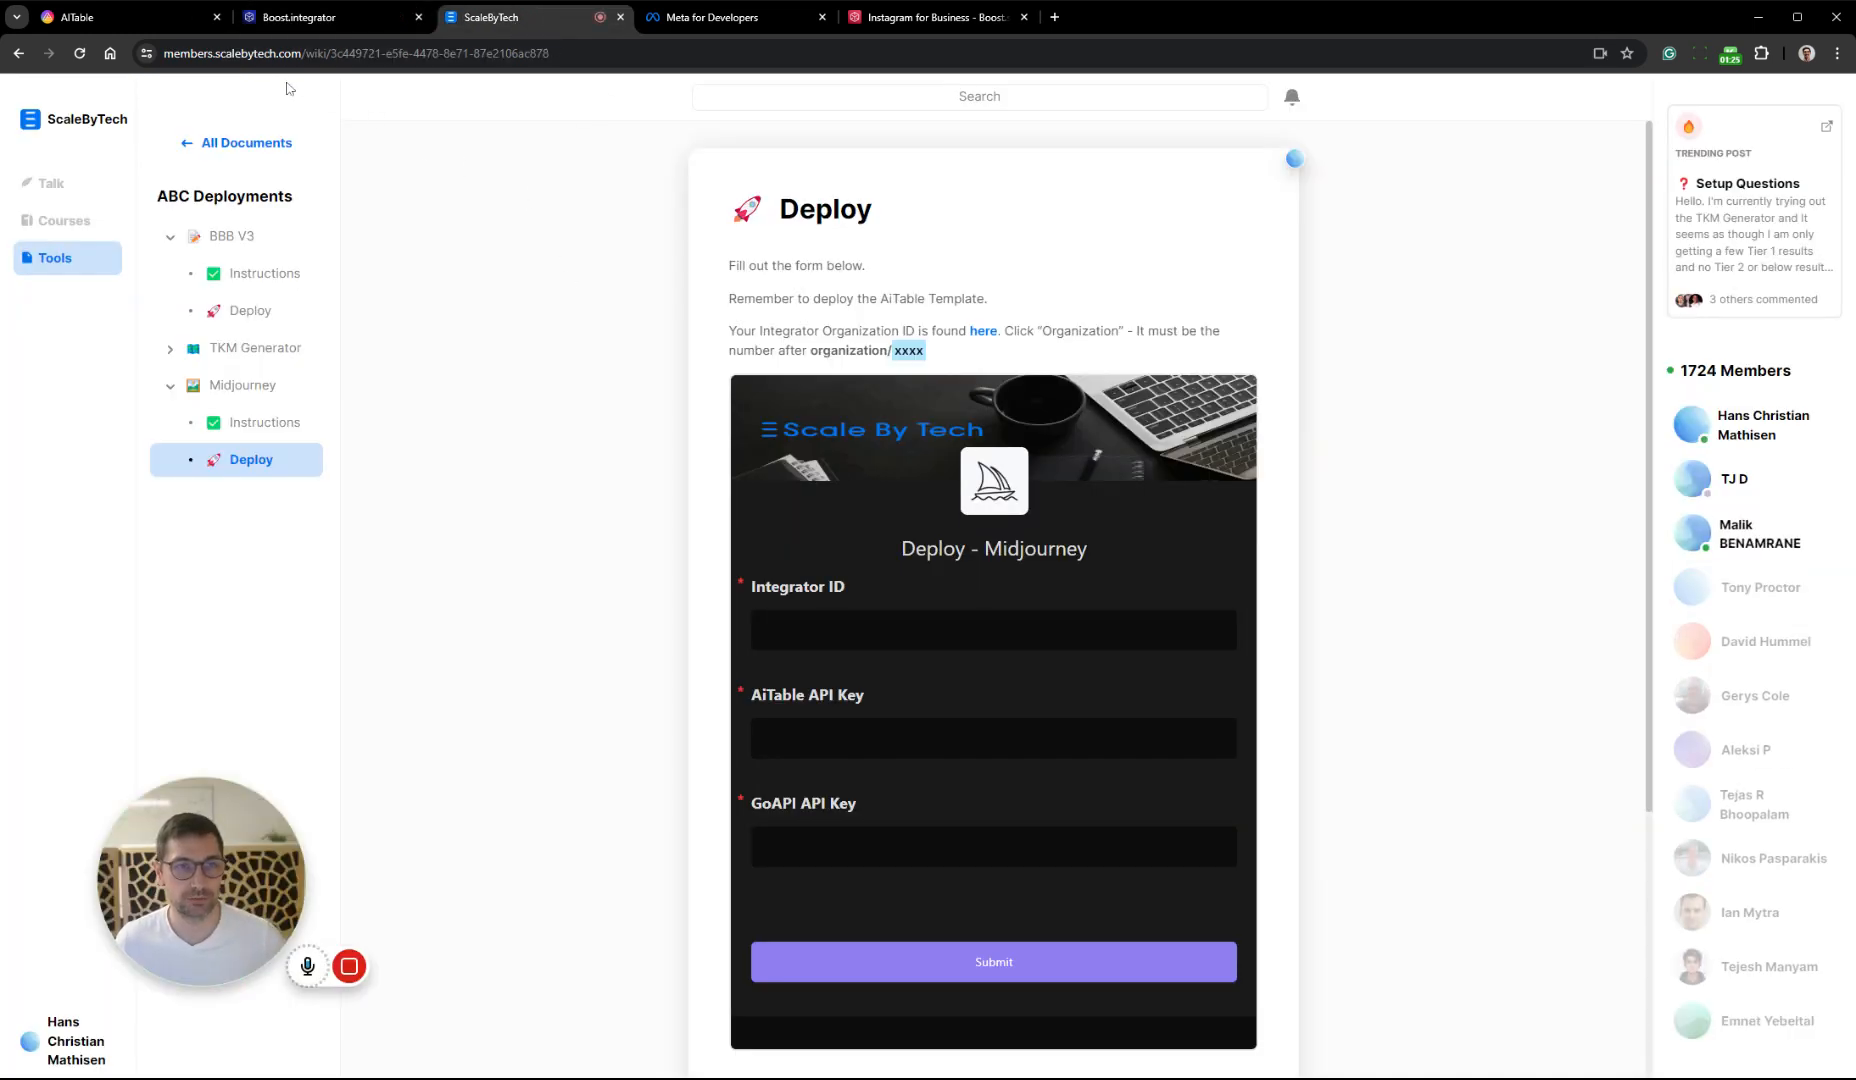
Open the Midjourney Instructions page in ABC Deployments and review its four videos, links and organization ID guidance
left_click(240, 234)
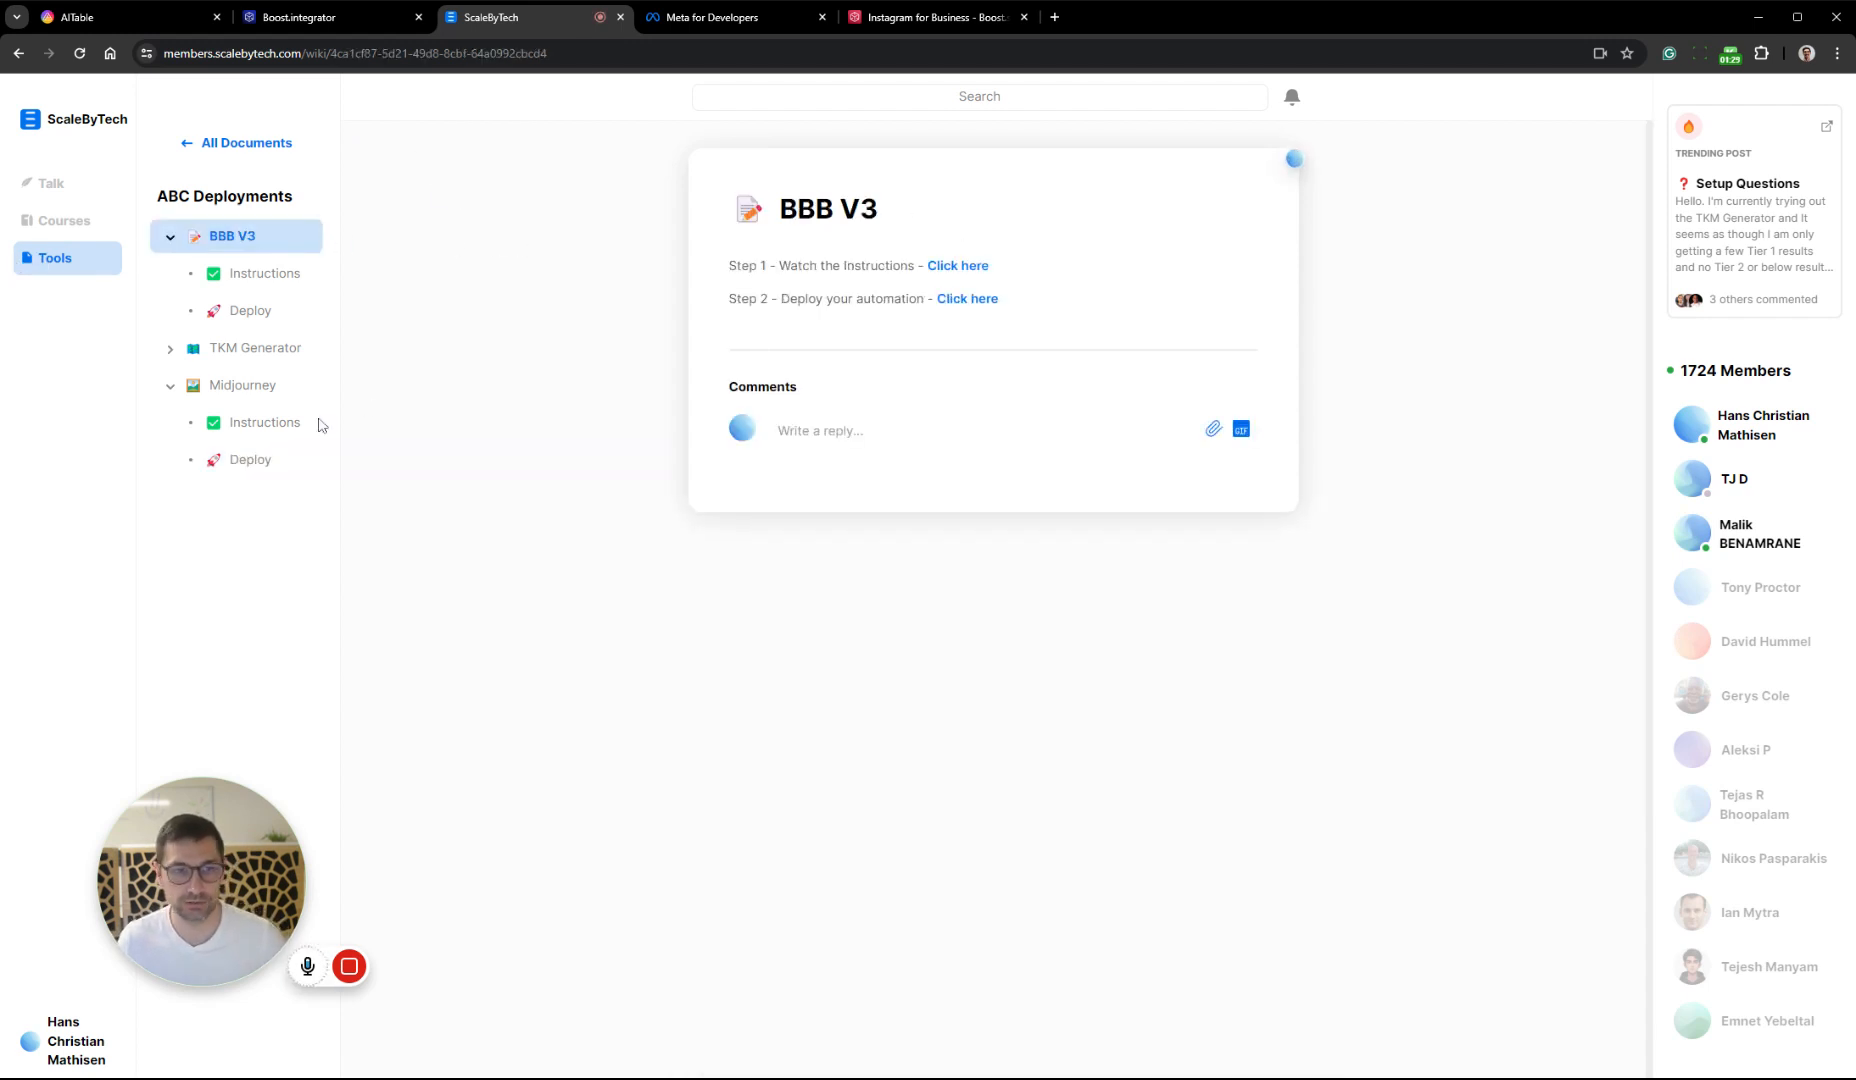
left_click(229, 390)
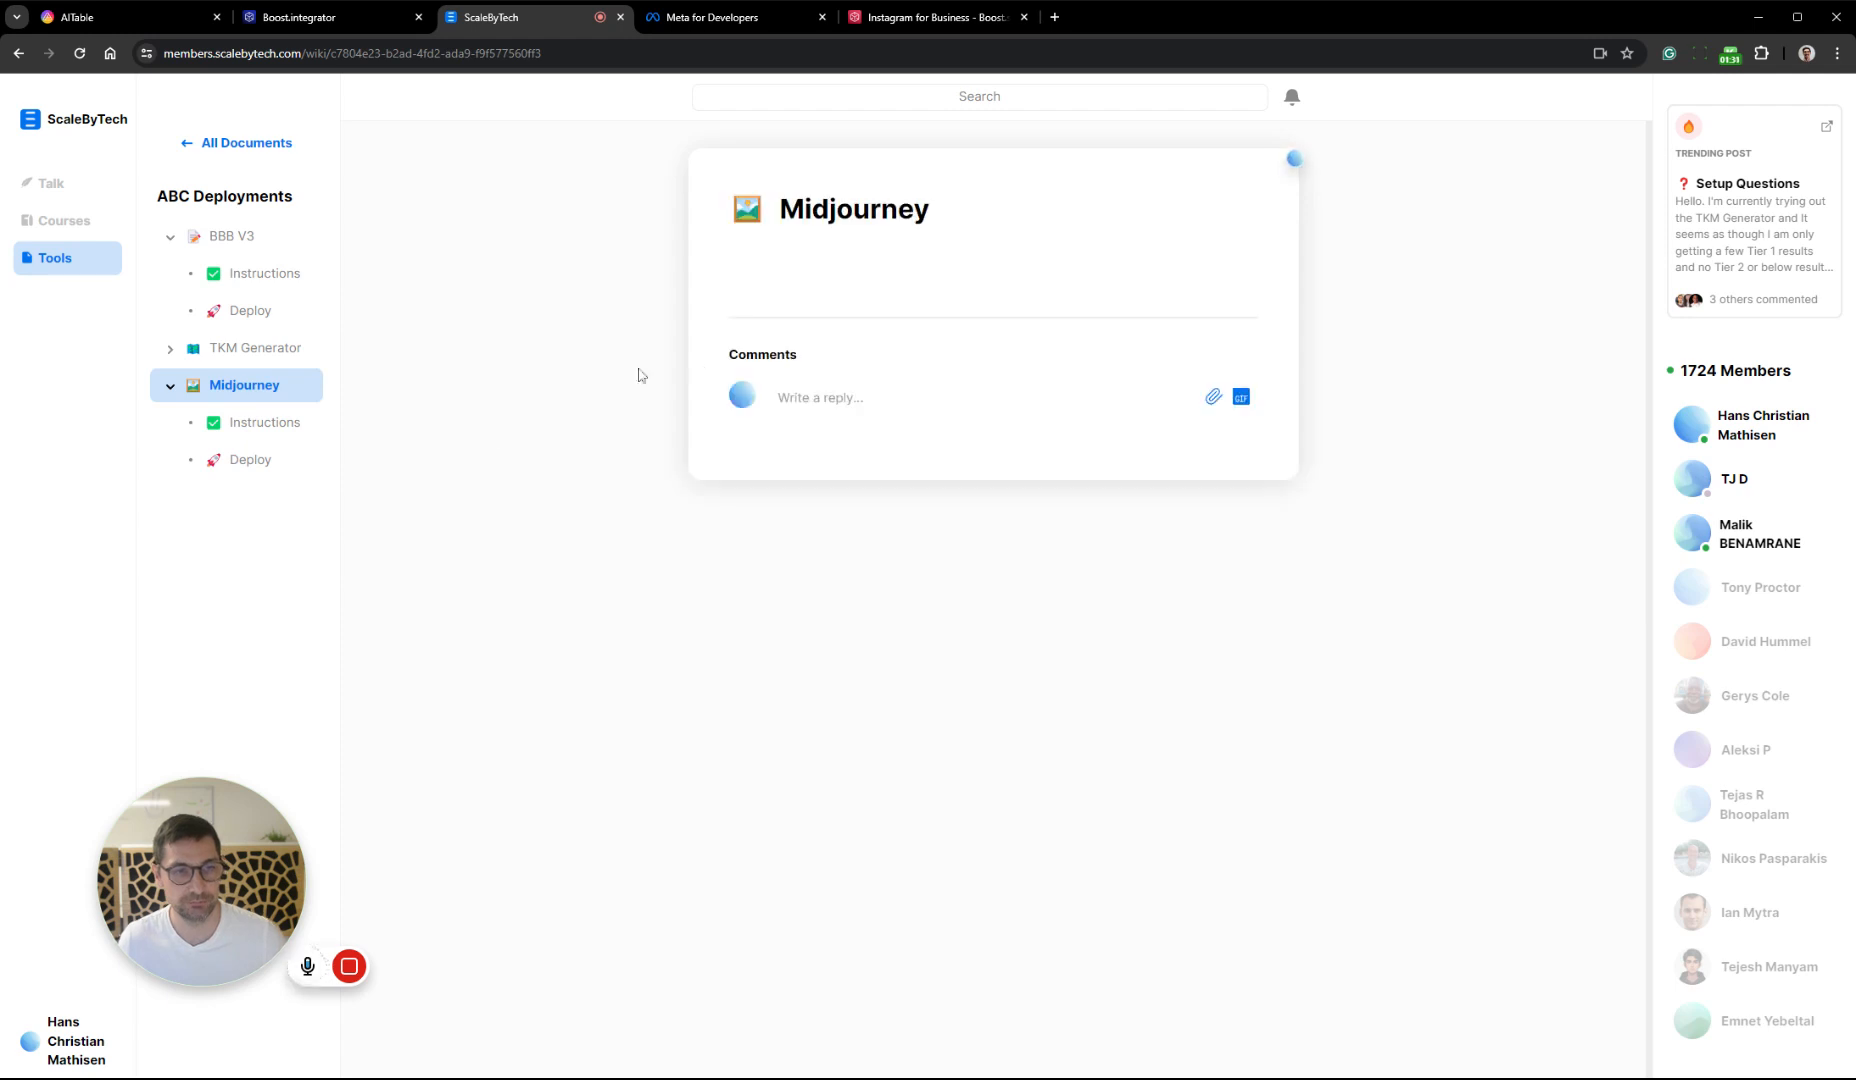
left_click(311, 421)
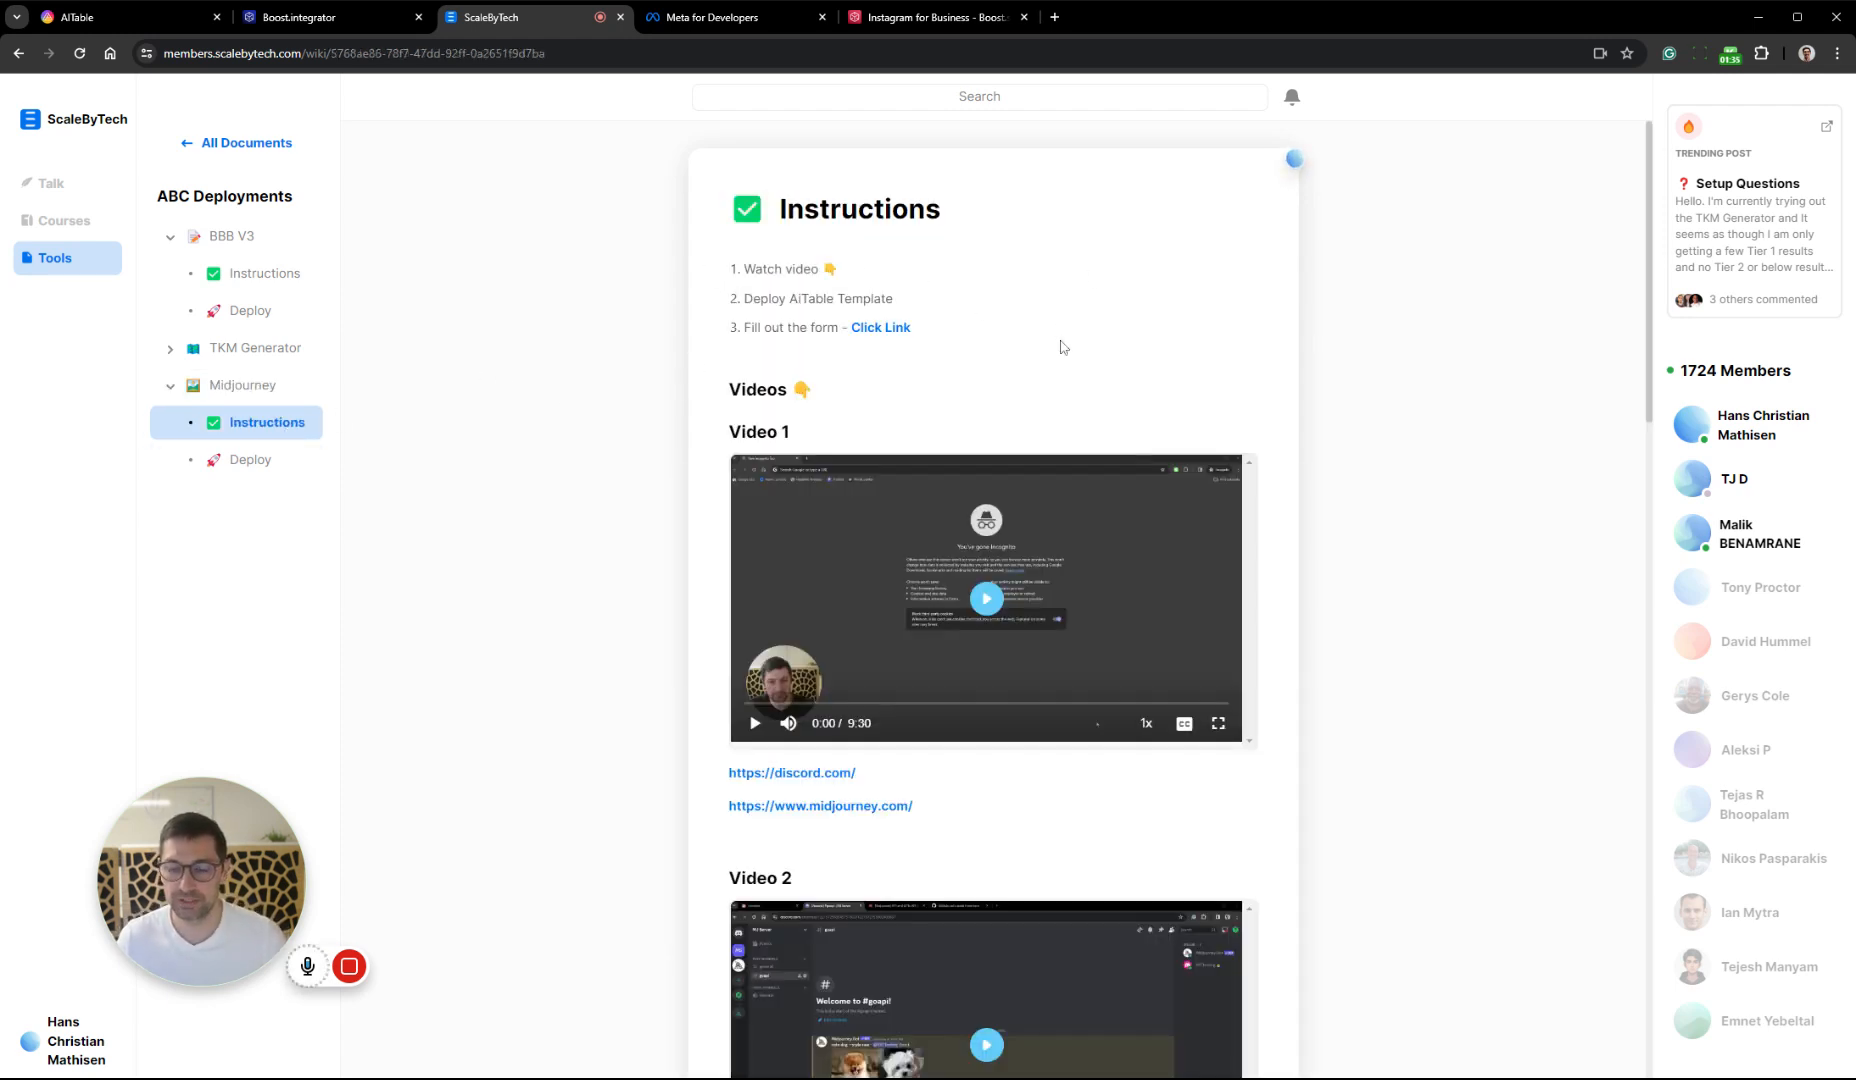
scroll(1064, 350, "down", 15)
scroll(1127, 368, "down", 4)
scroll(1130, 420, "up", 20)
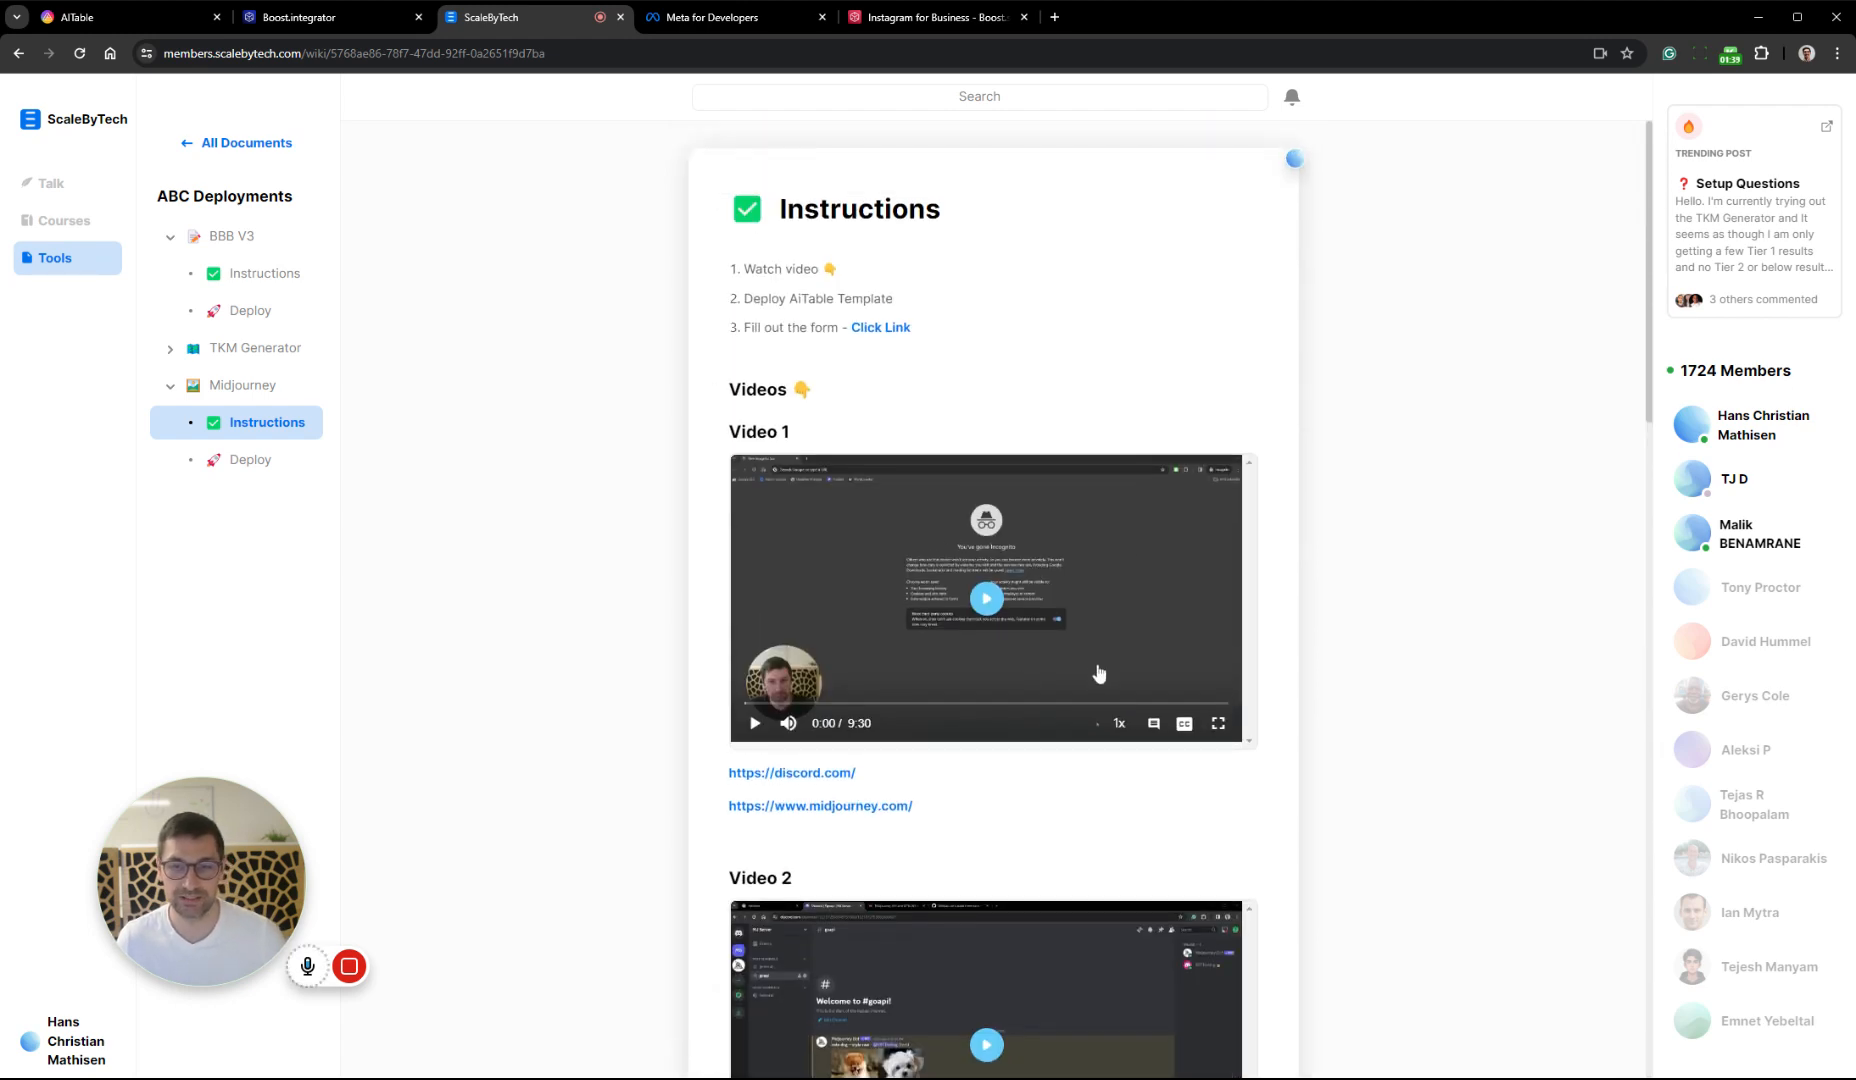
scroll(976, 759, "down", 2)
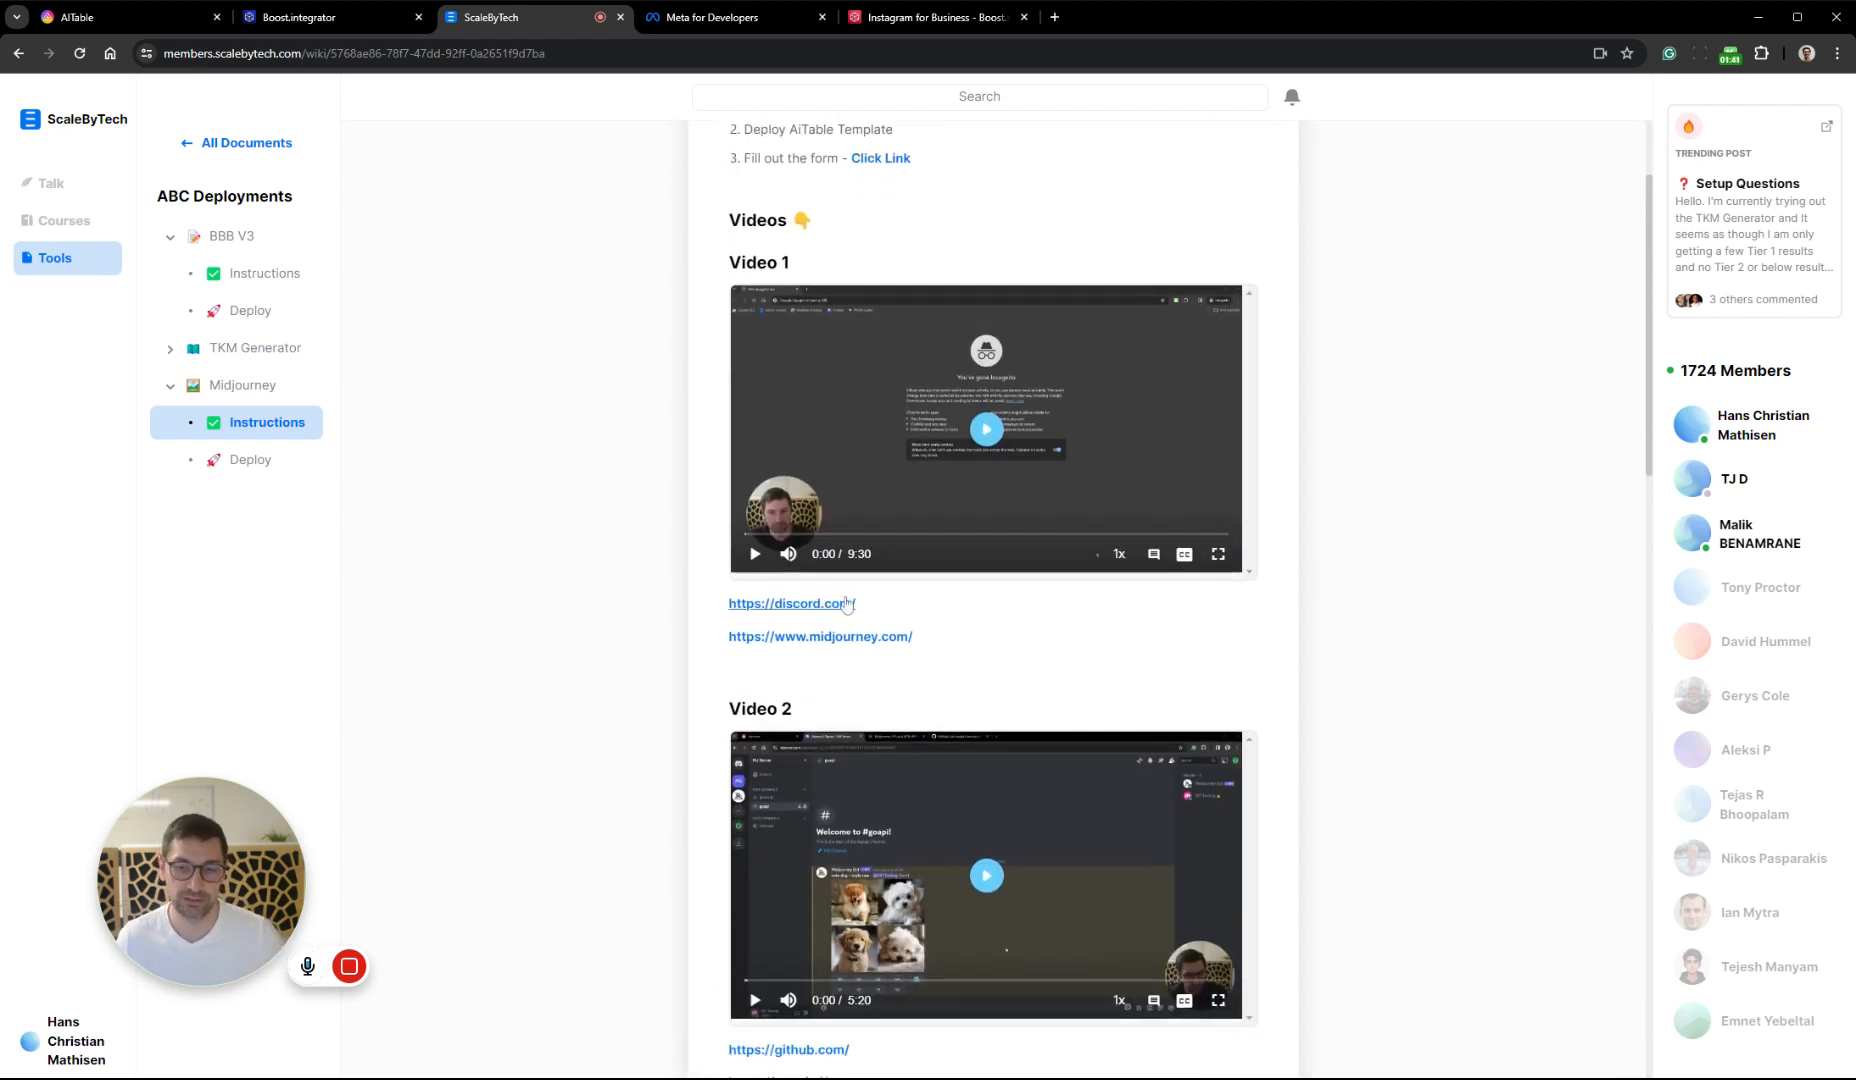
scroll(947, 628, "down", 4)
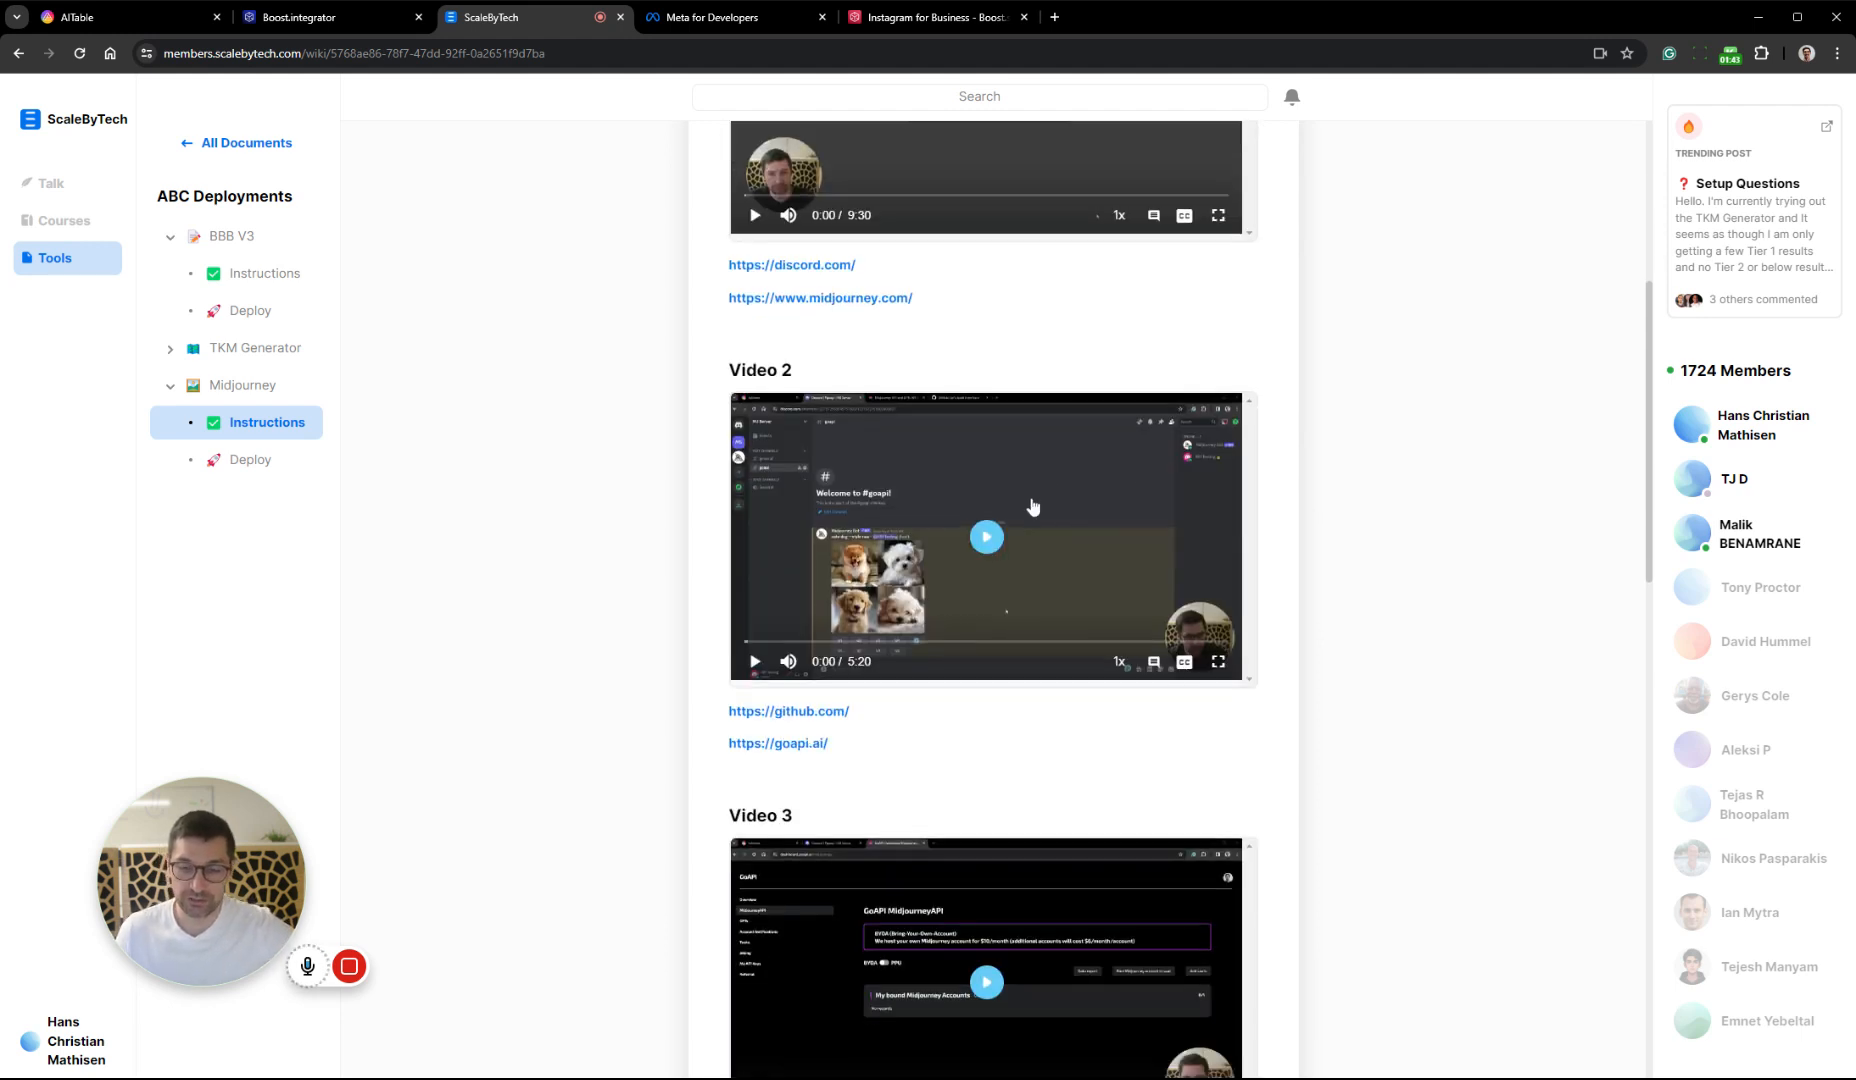
scroll(988, 711, "down", 3)
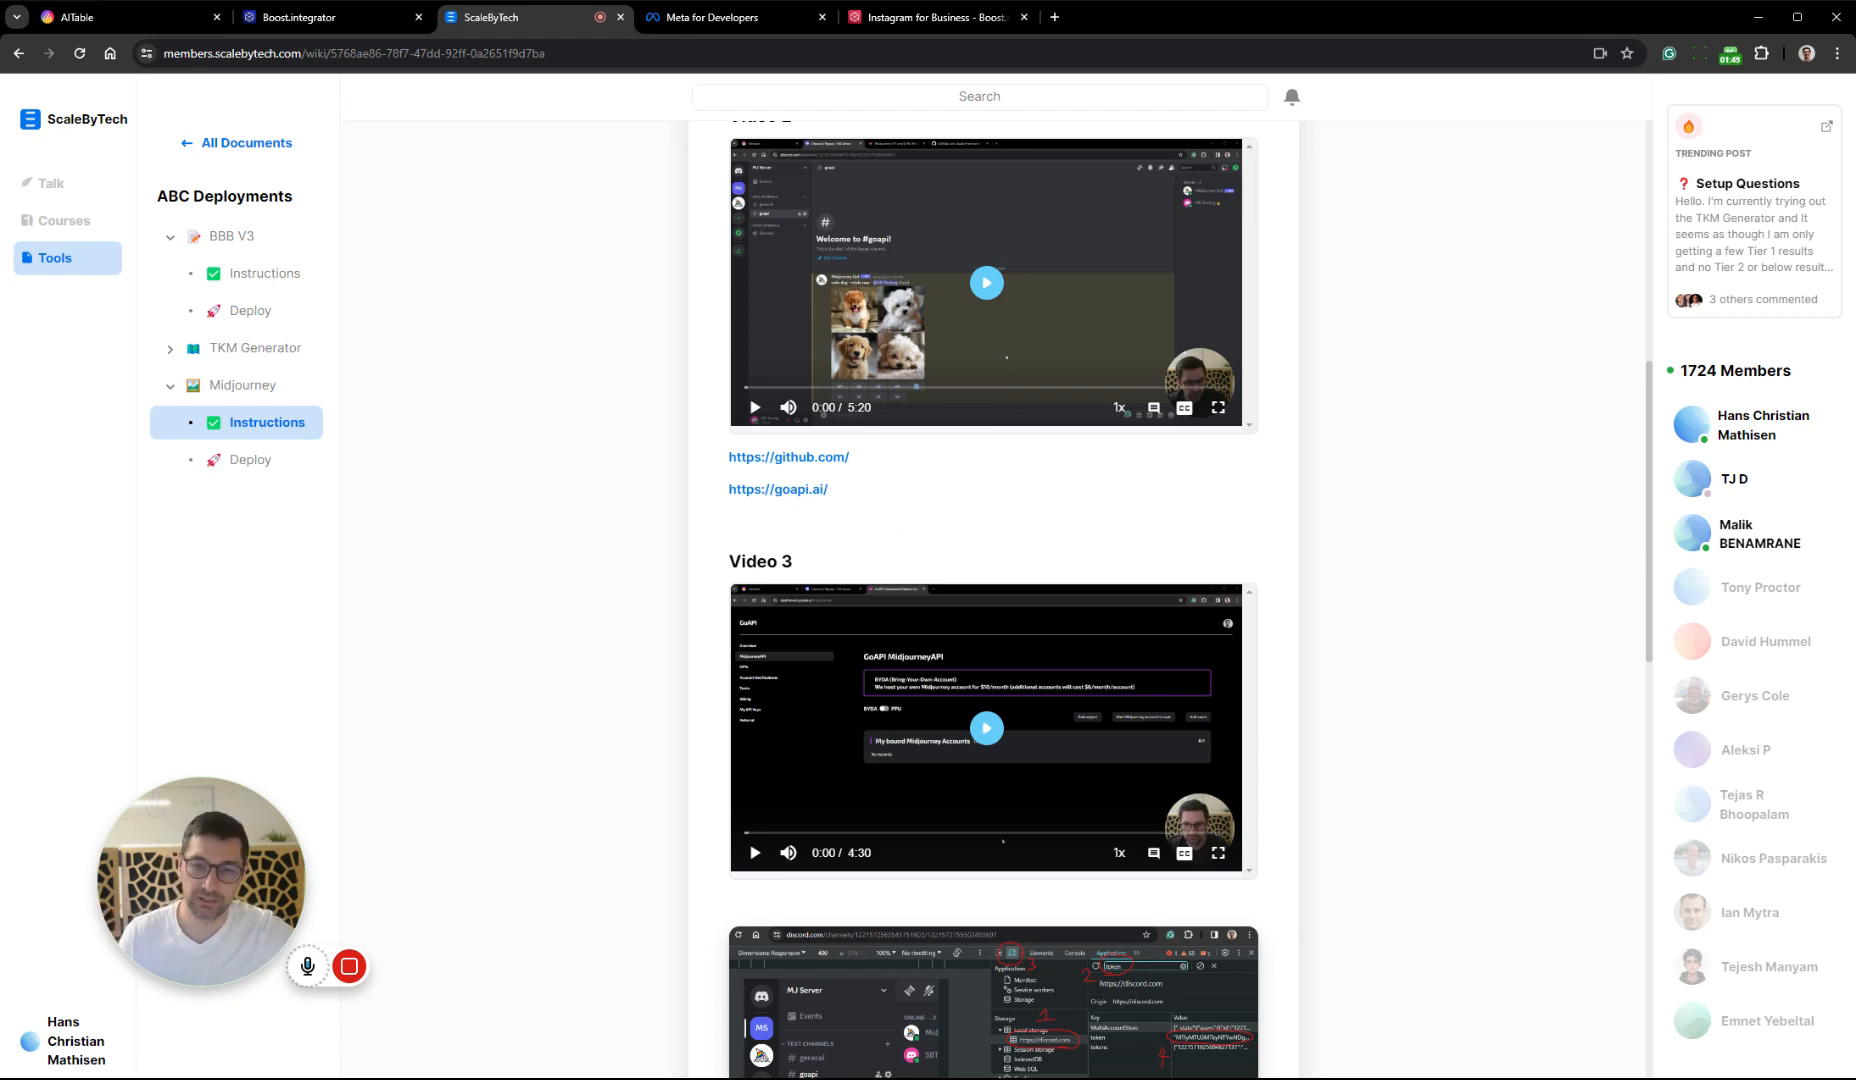
scroll(857, 489, "down", 5)
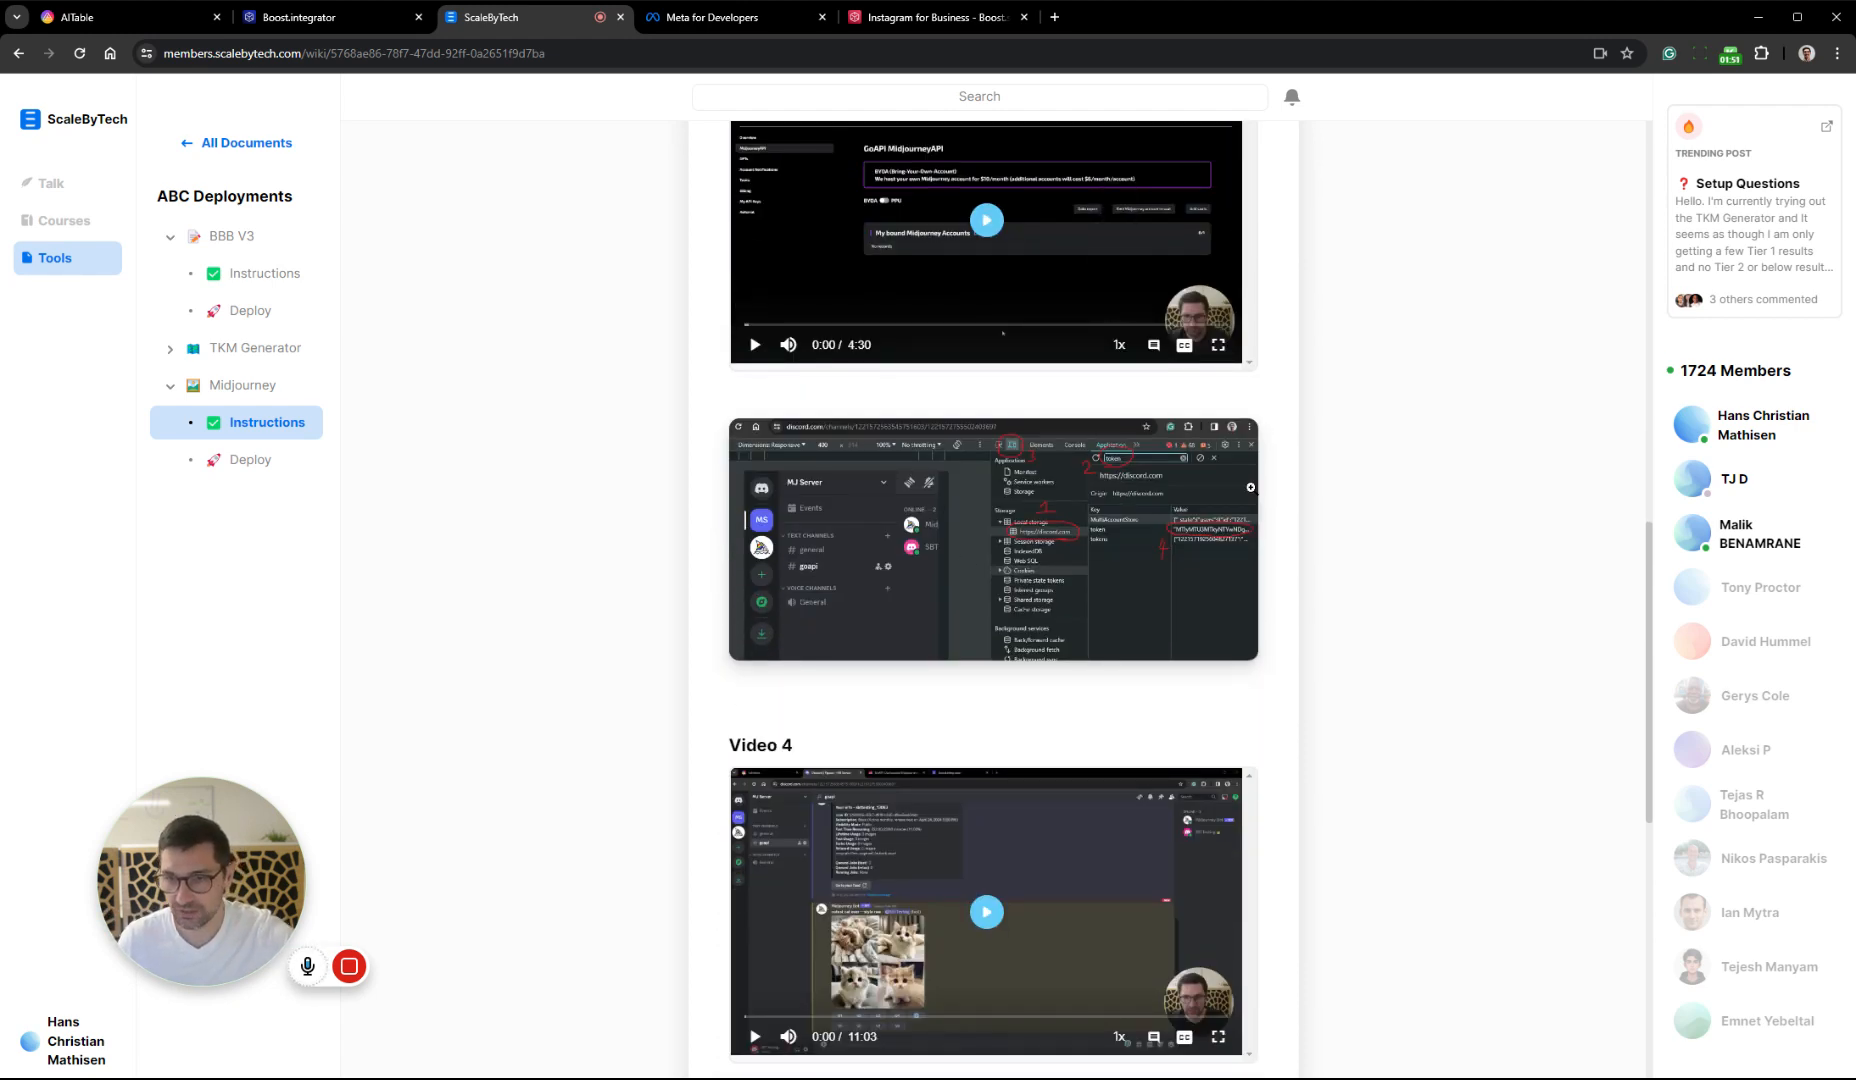
scroll(705, 391, "down", 4)
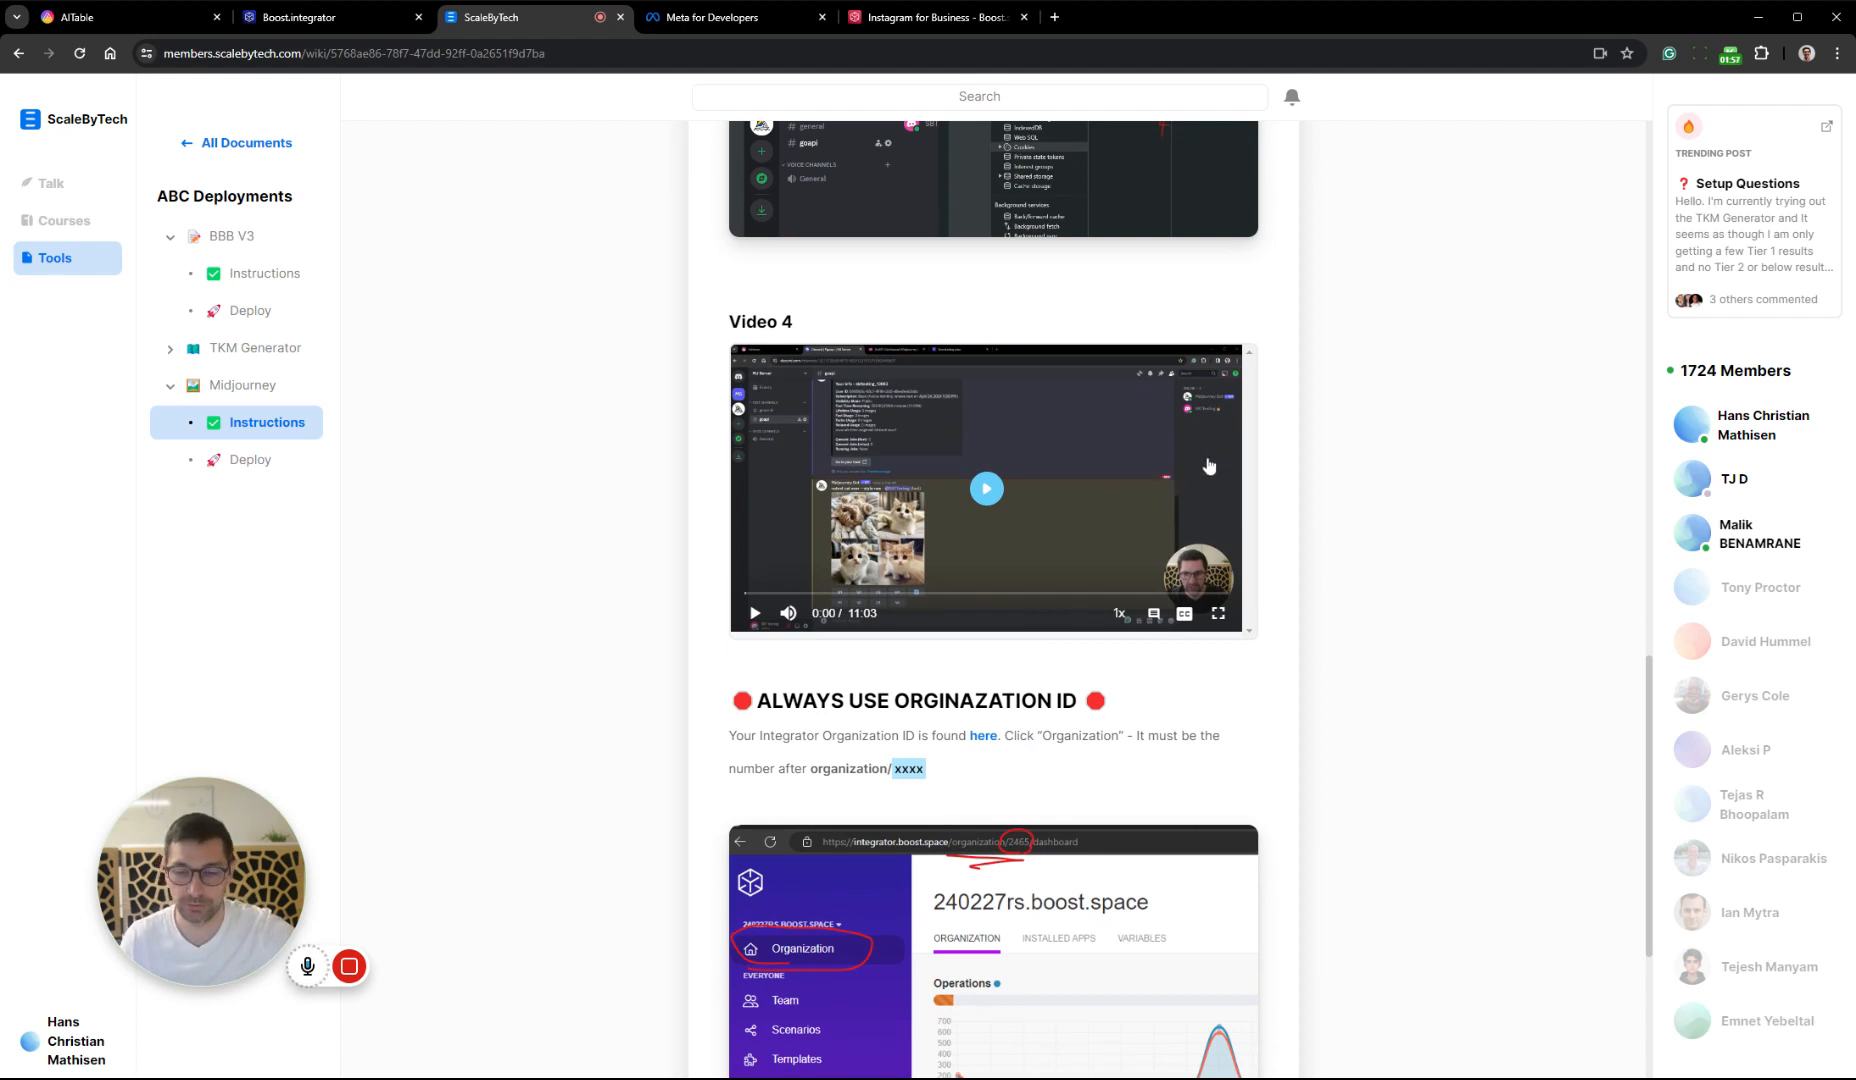
scroll(1090, 634, "down", 3)
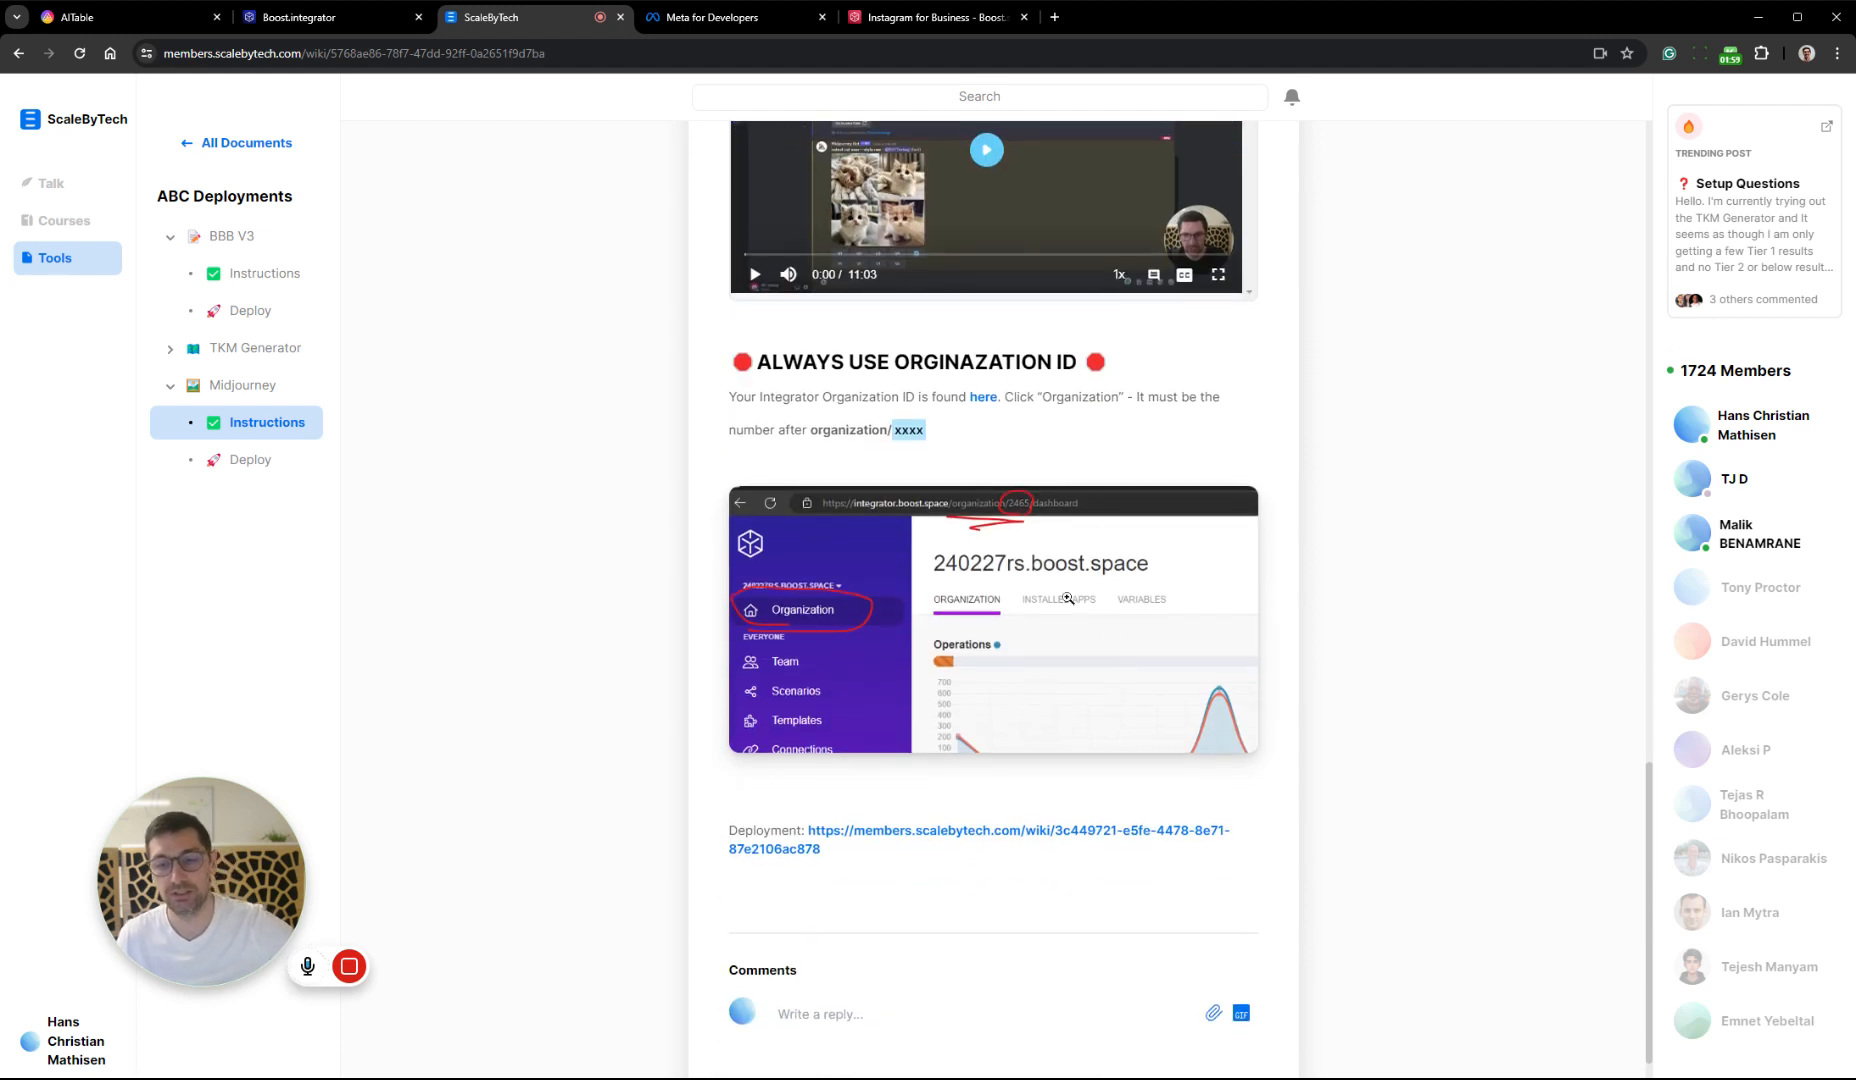
Open the Midjourney Deploy form and fill in the Integrator ID with the organization ID from the Boost.space Integrator dashboard address
left_click(248, 459)
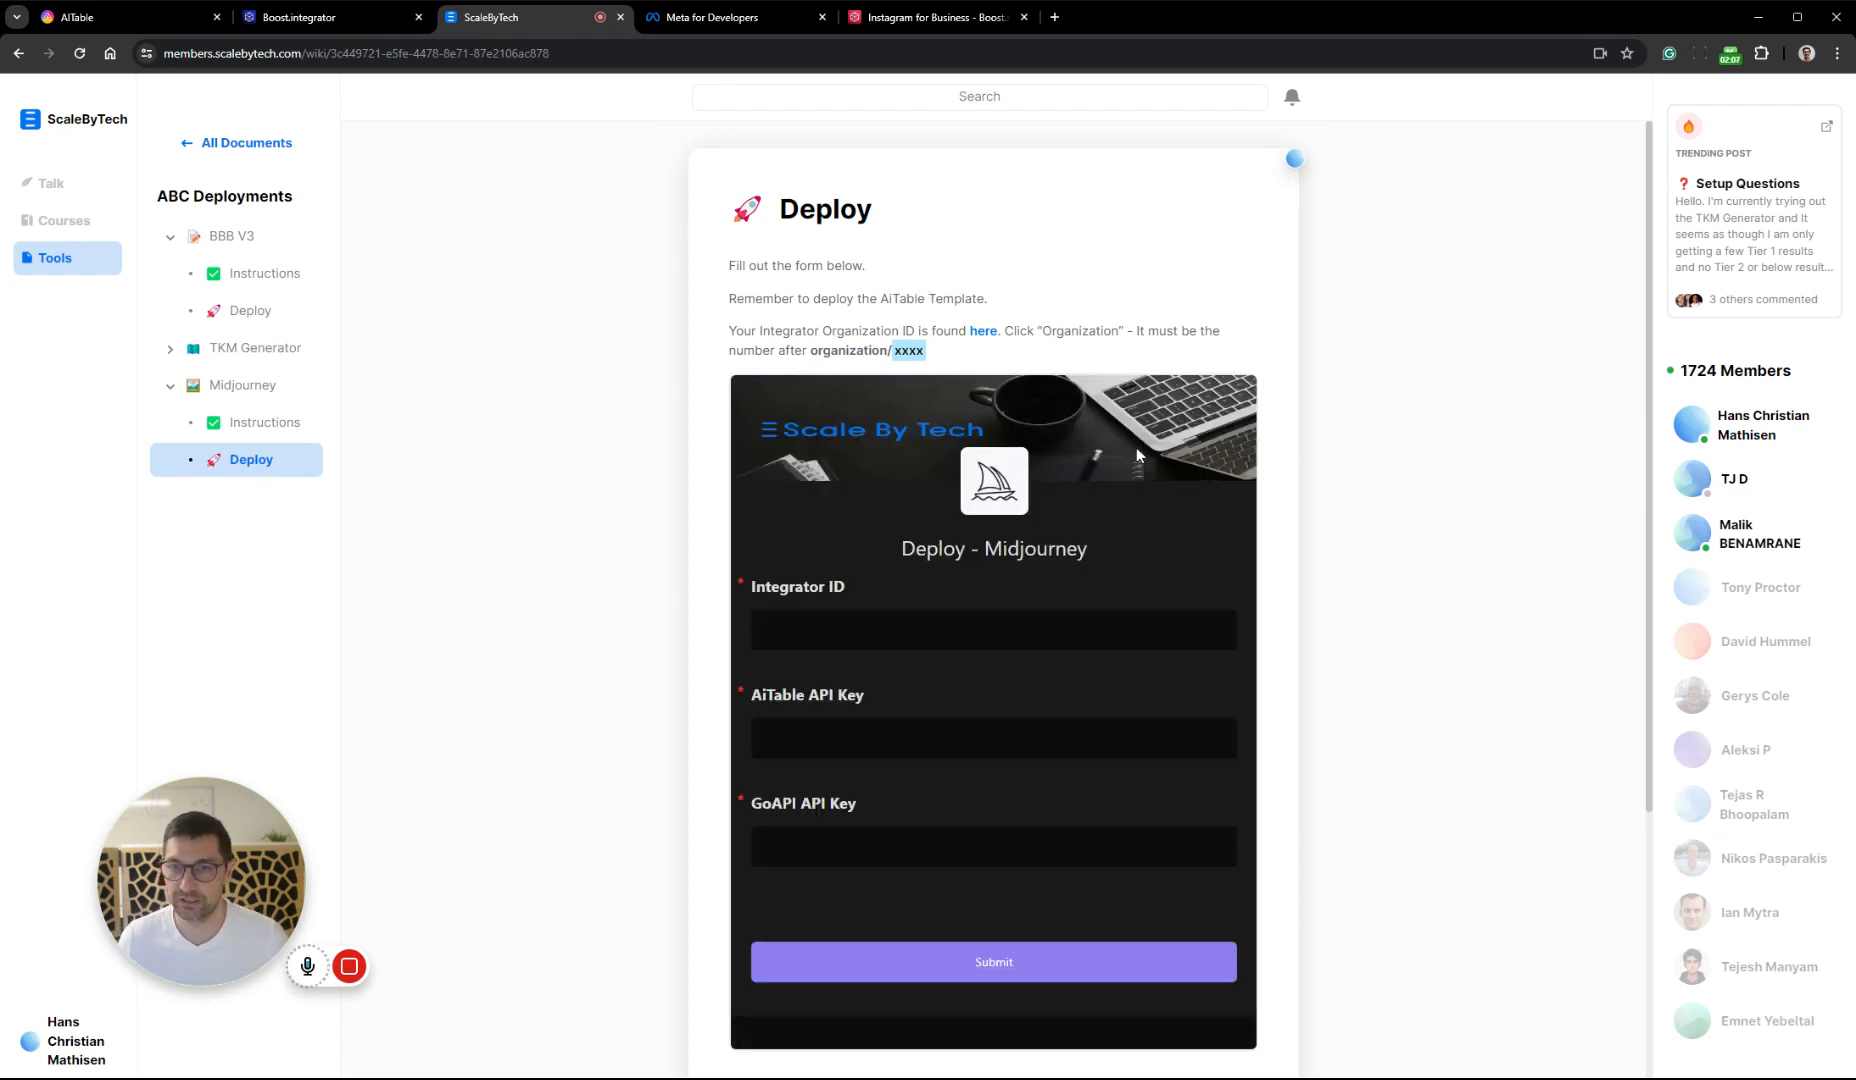
scroll(1268, 420, "down", 2)
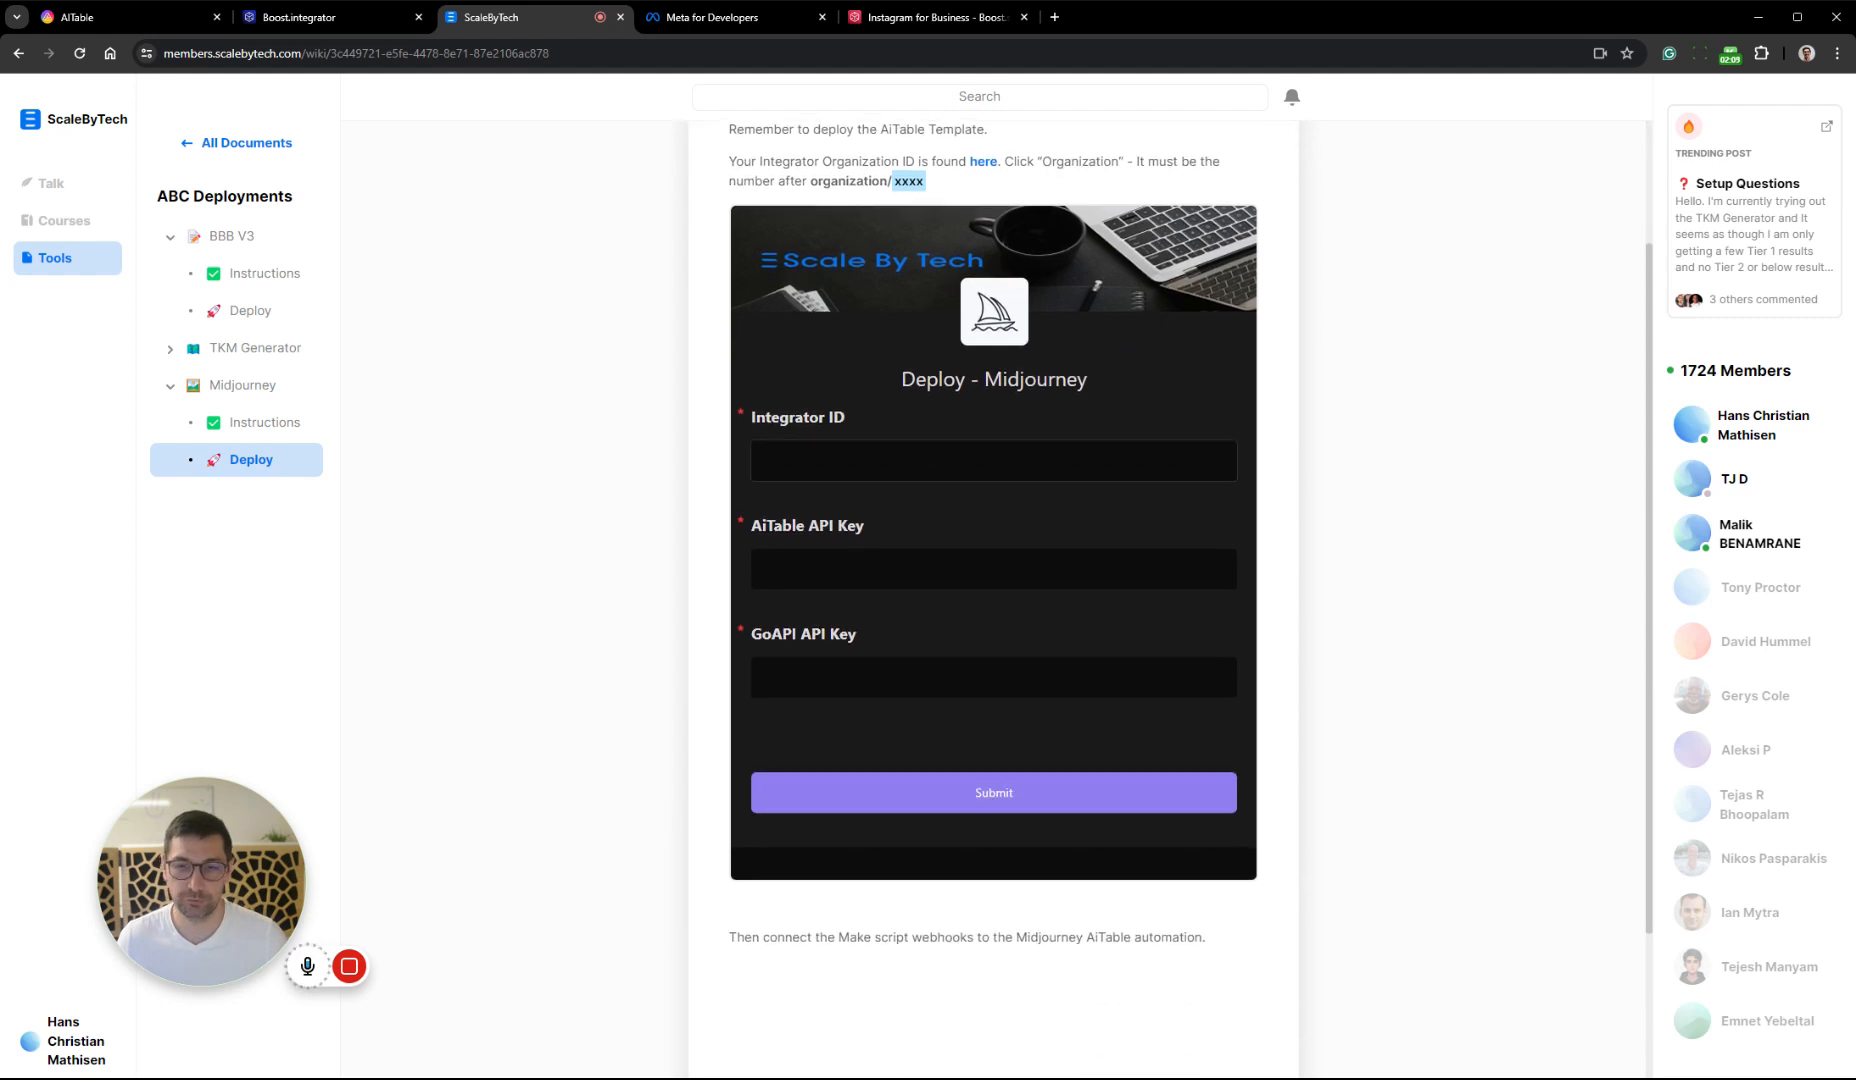
left_click(303, 18)
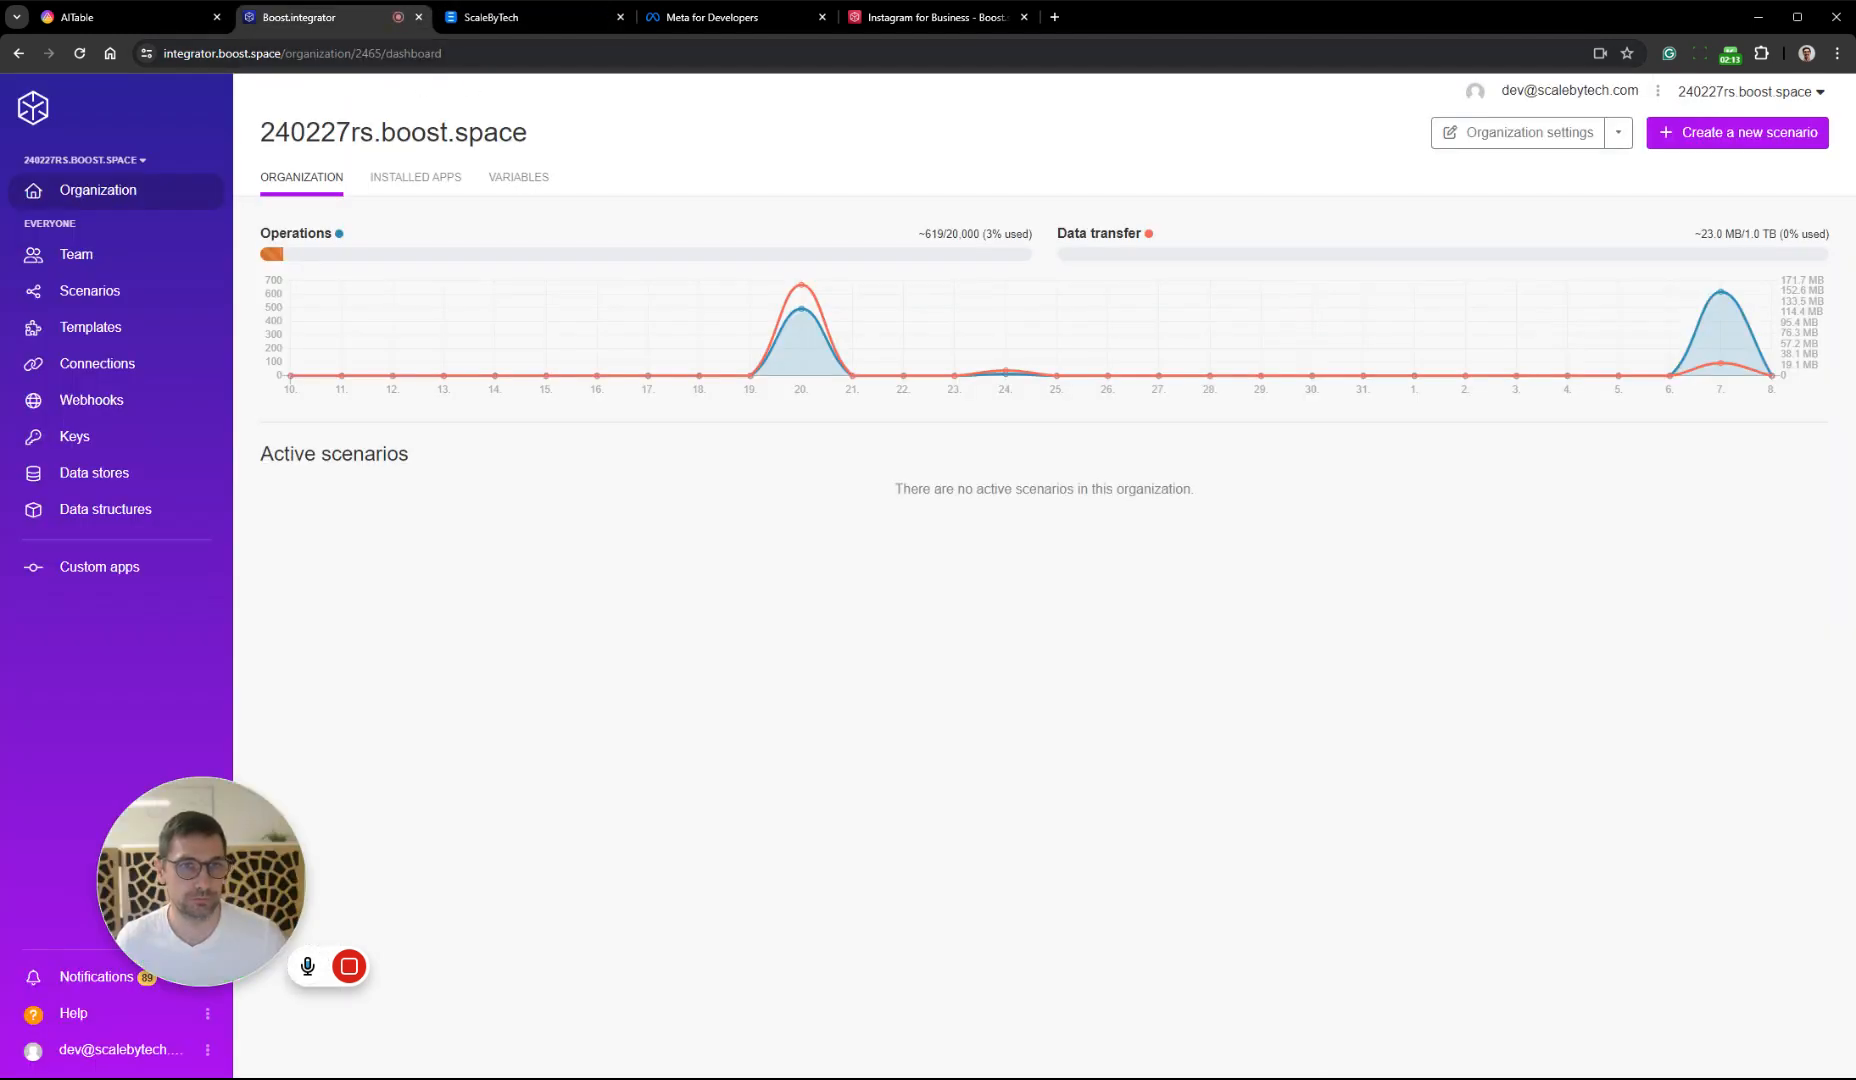
double_click(370, 53)
key("ctrl+c")
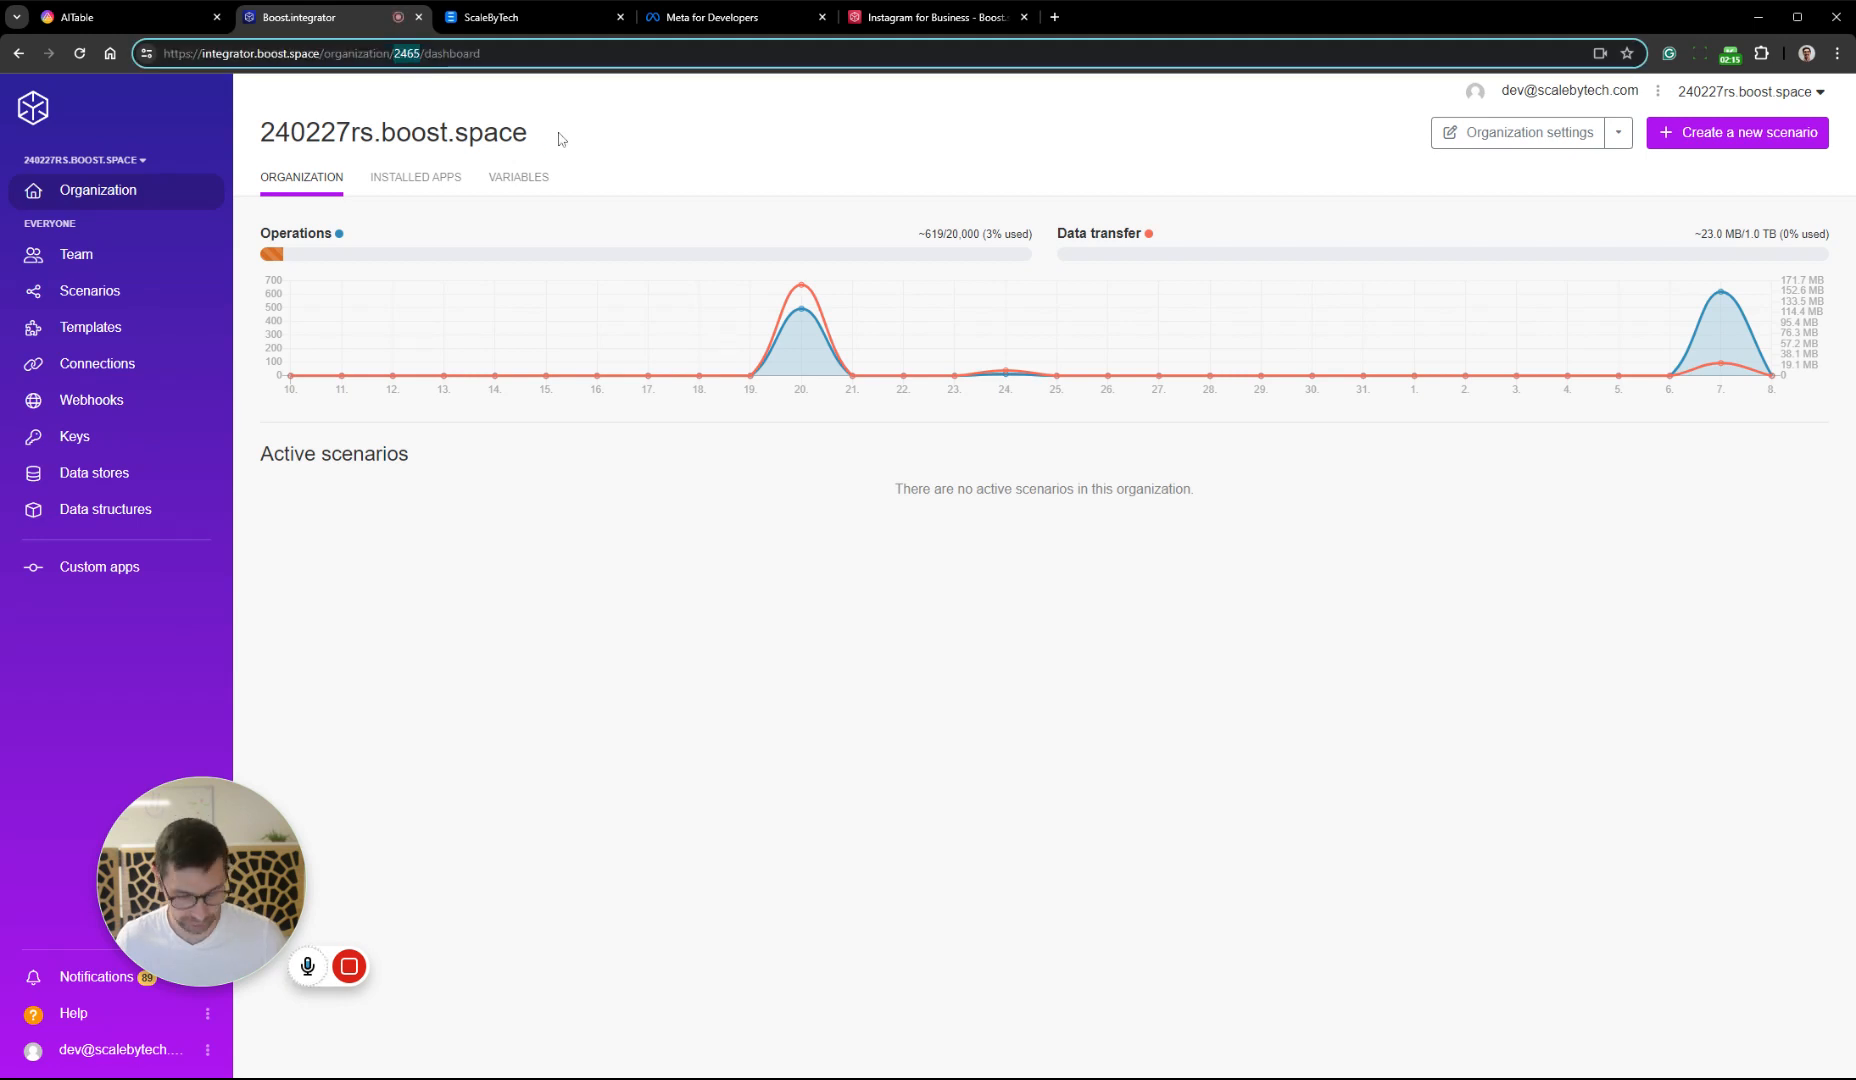
left_click(518, 17)
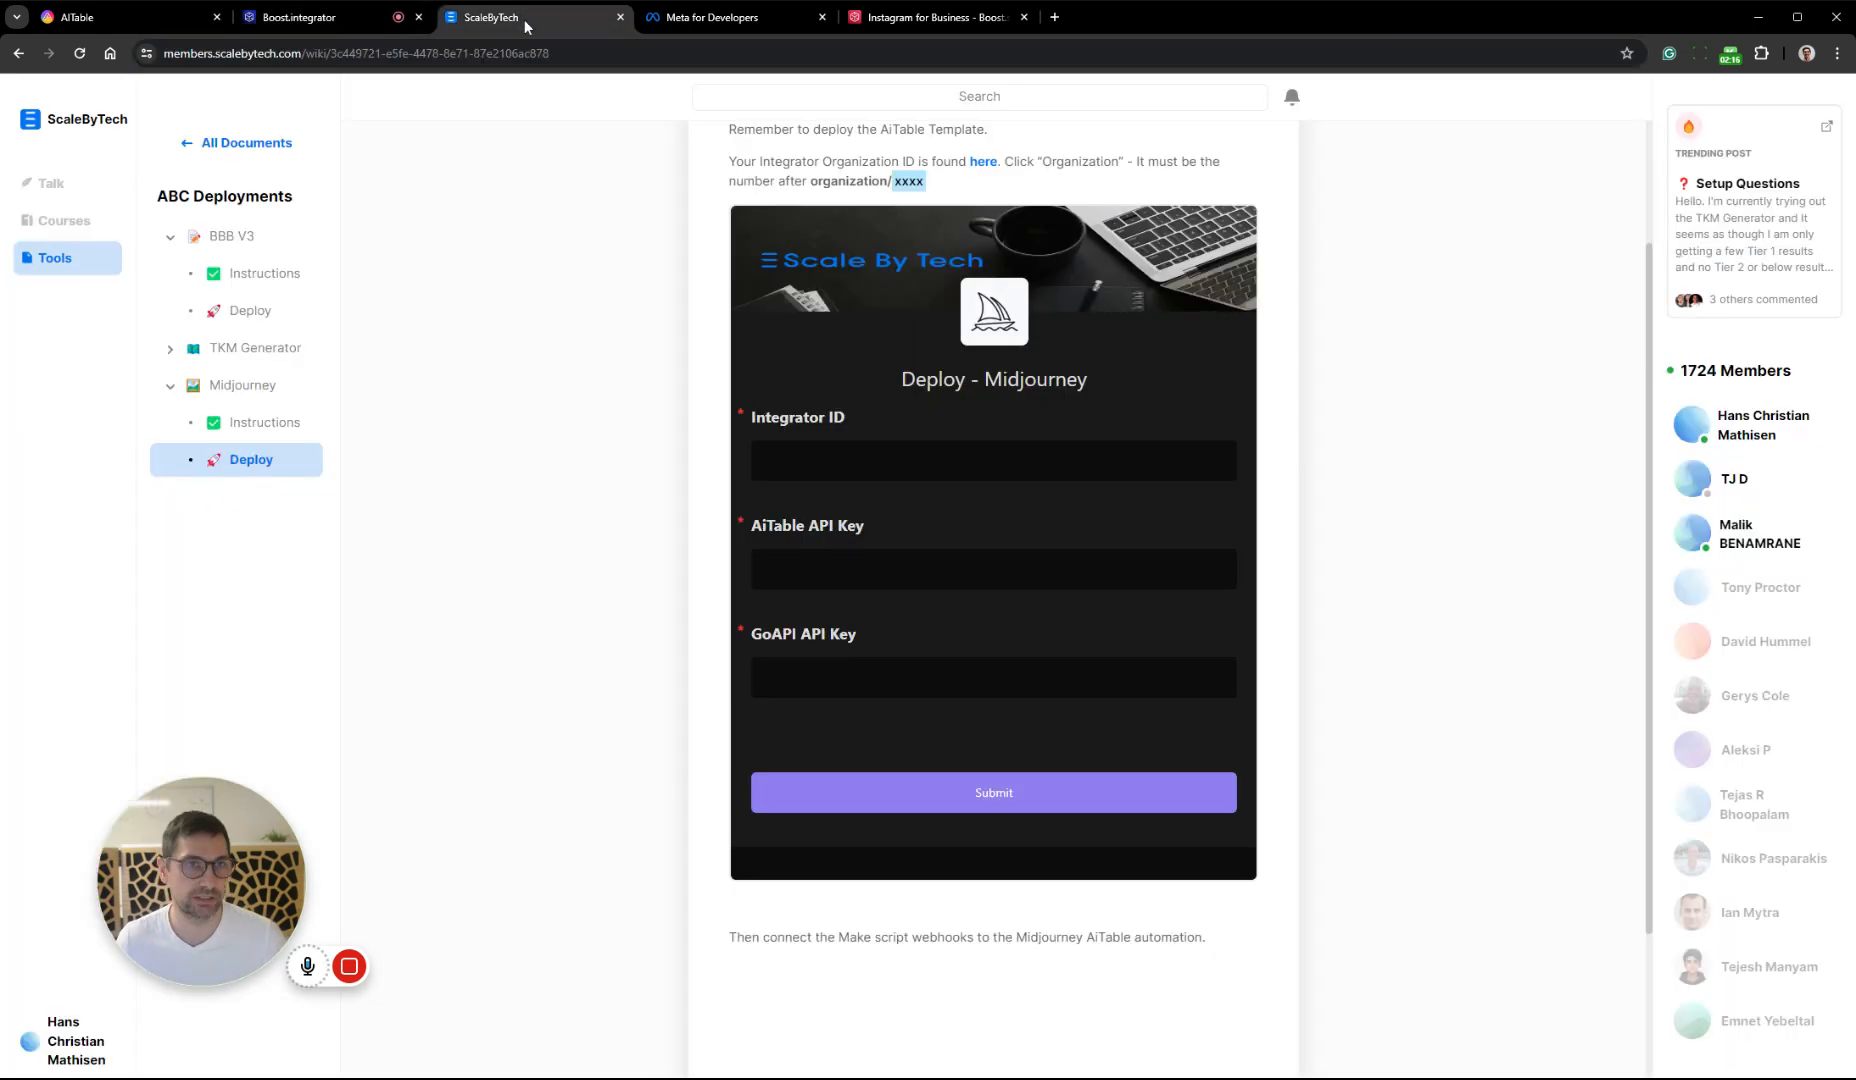
left_click(925, 461)
key("ctrl+v")
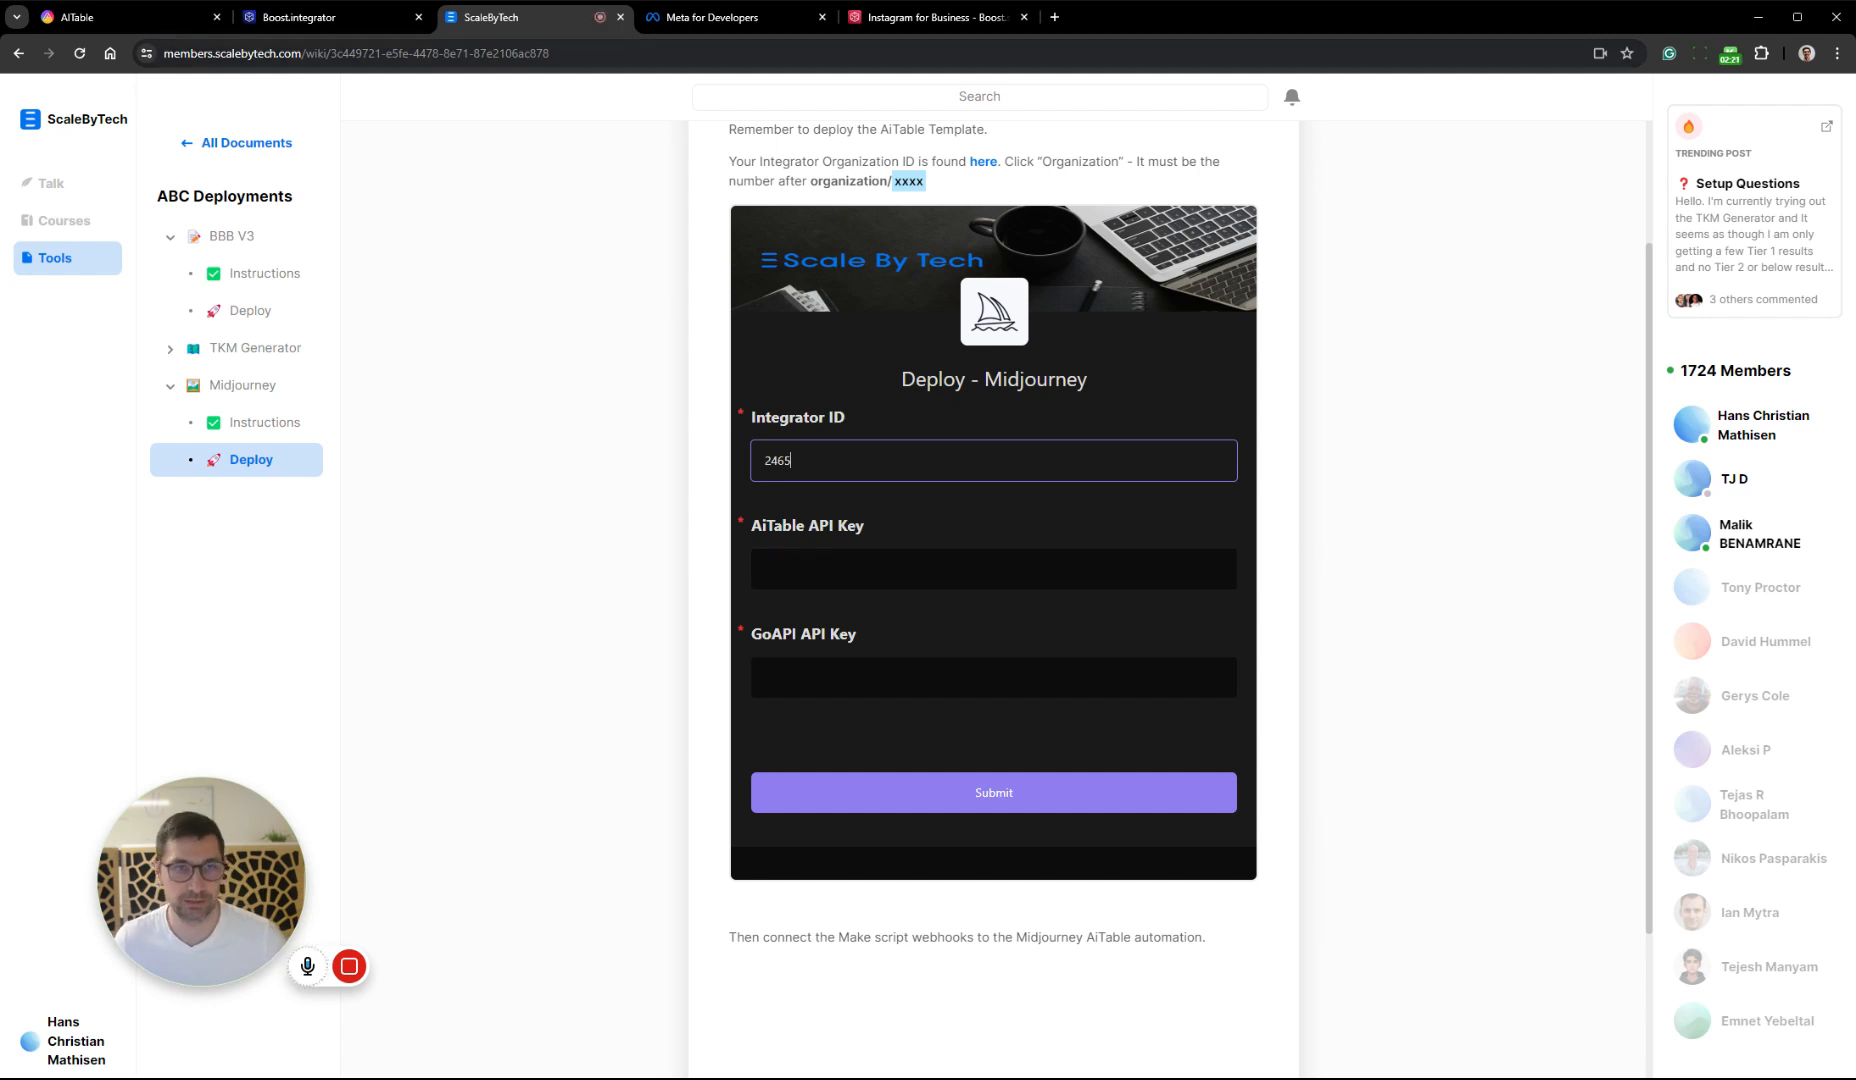
Switch to AITable and copy the API token from the account's developer settings, closing the settings
left_click(120, 17)
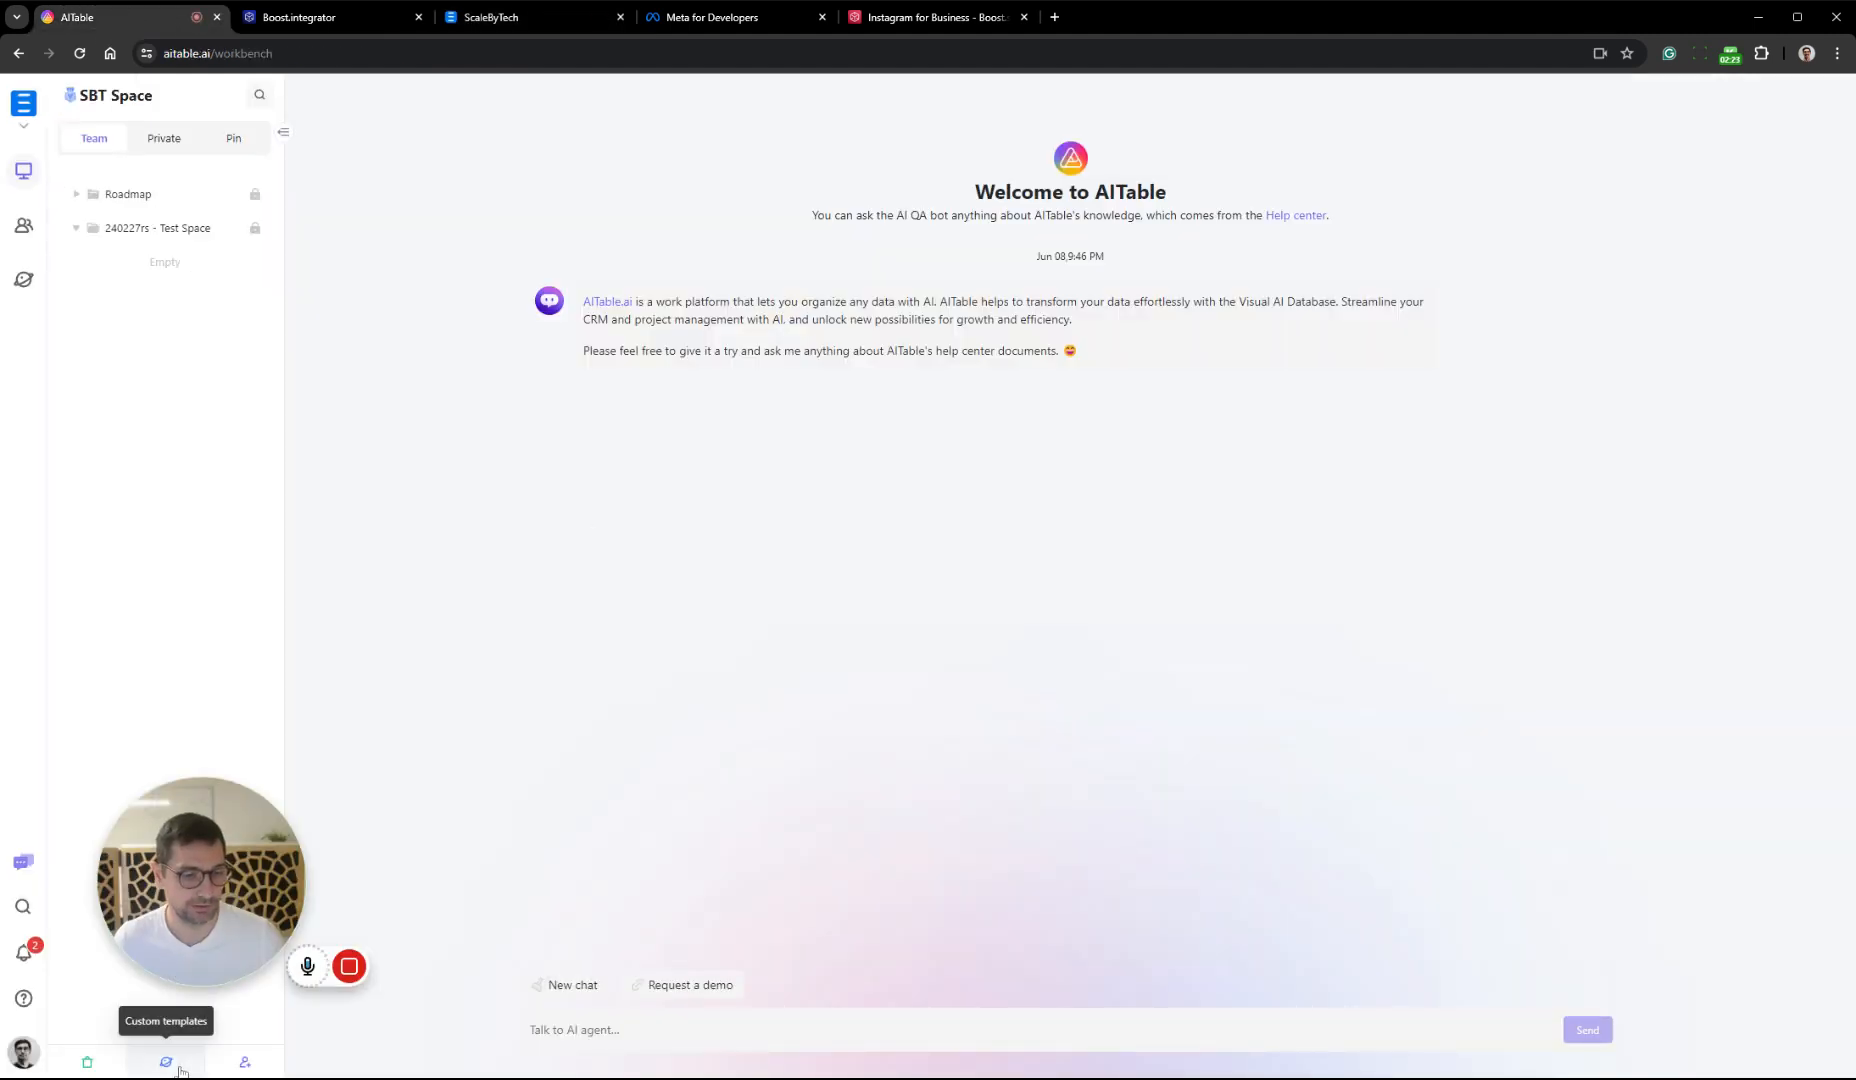
left_click(179, 1068)
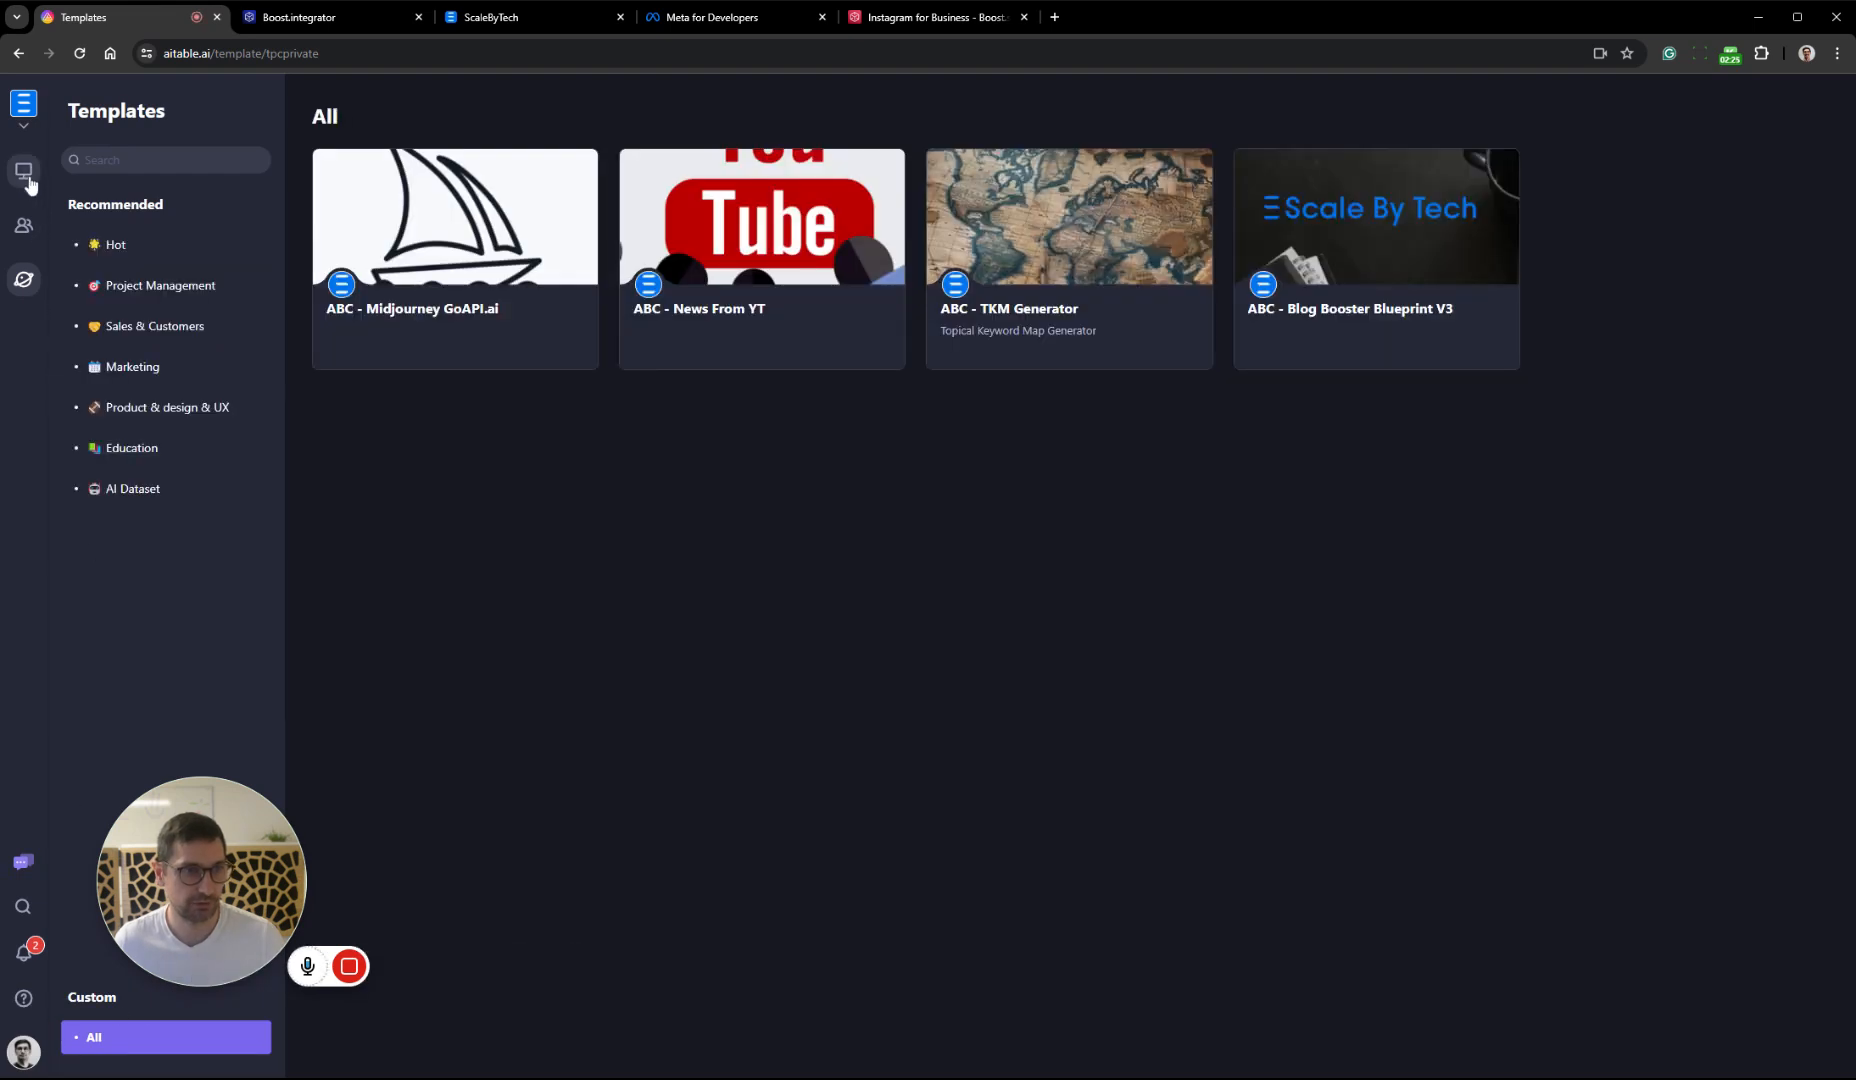
left_click(24, 172)
left_click(23, 1052)
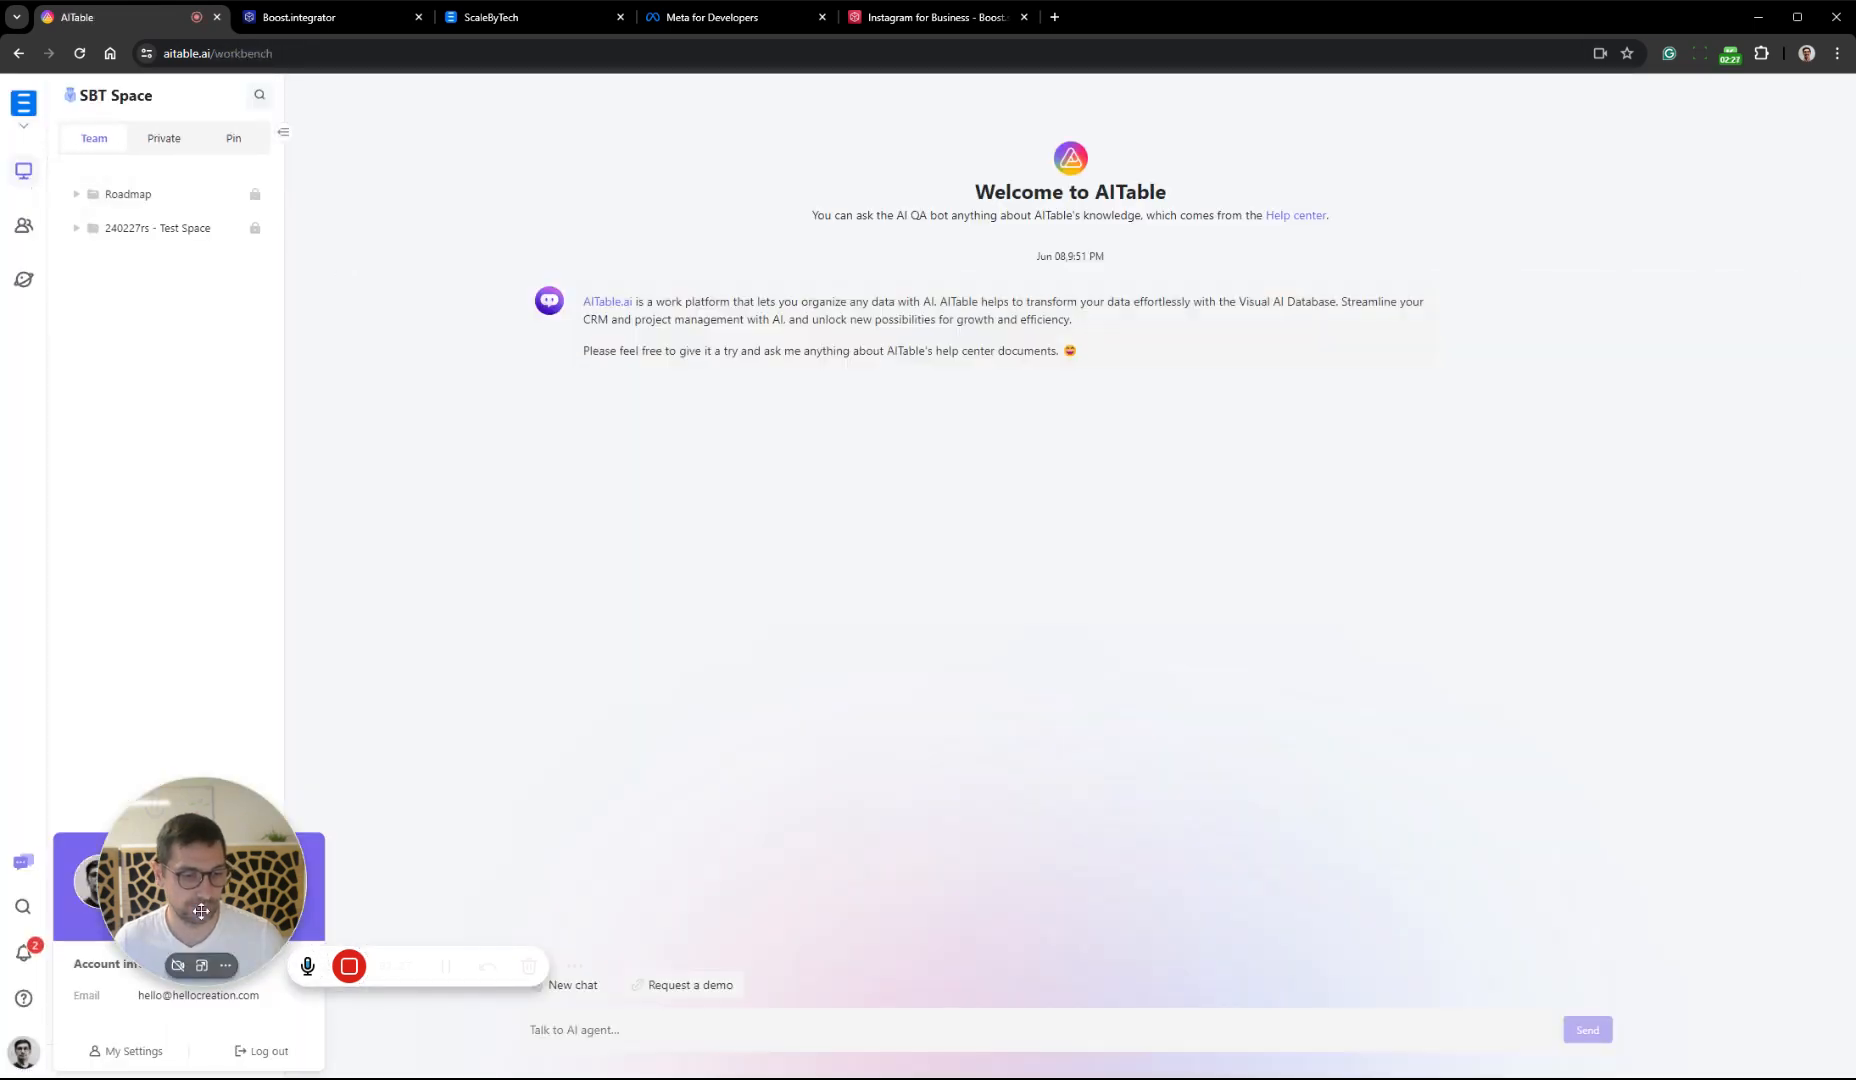
left_click(128, 1051)
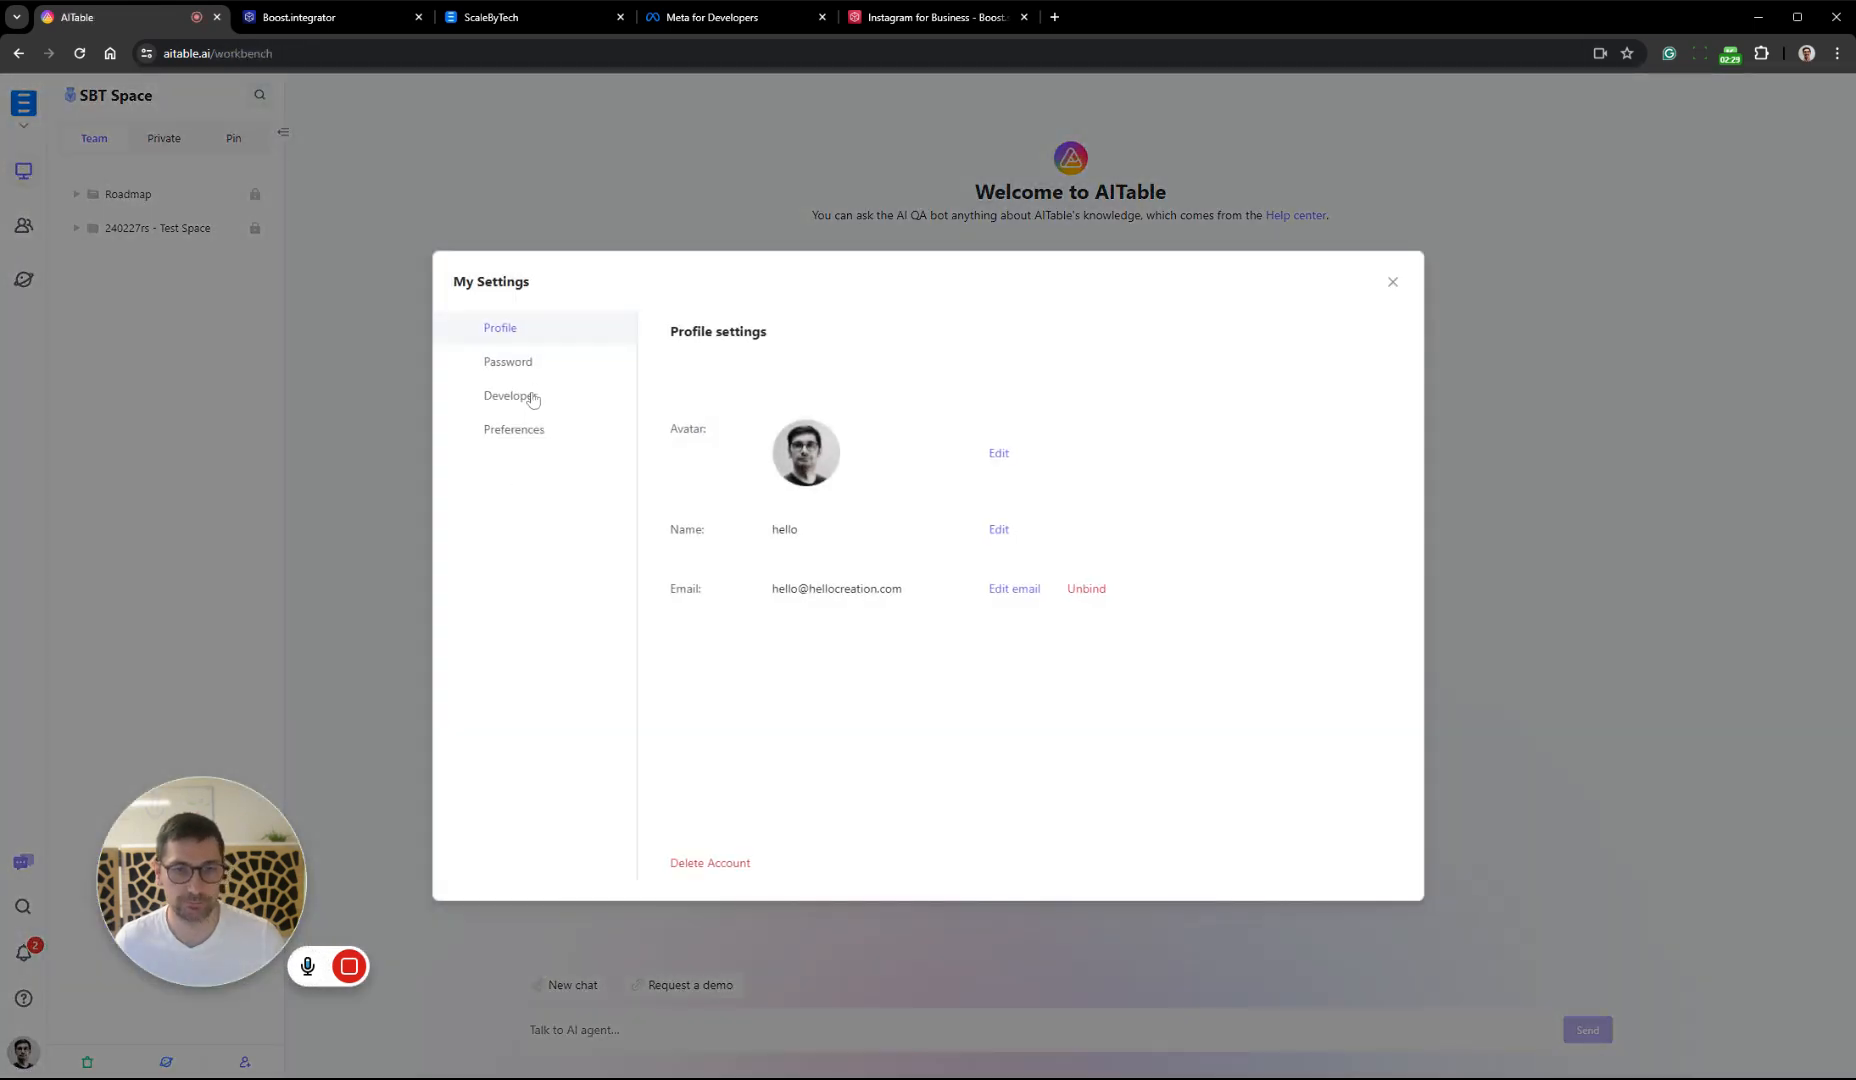
left_click(533, 398)
left_click(1014, 425)
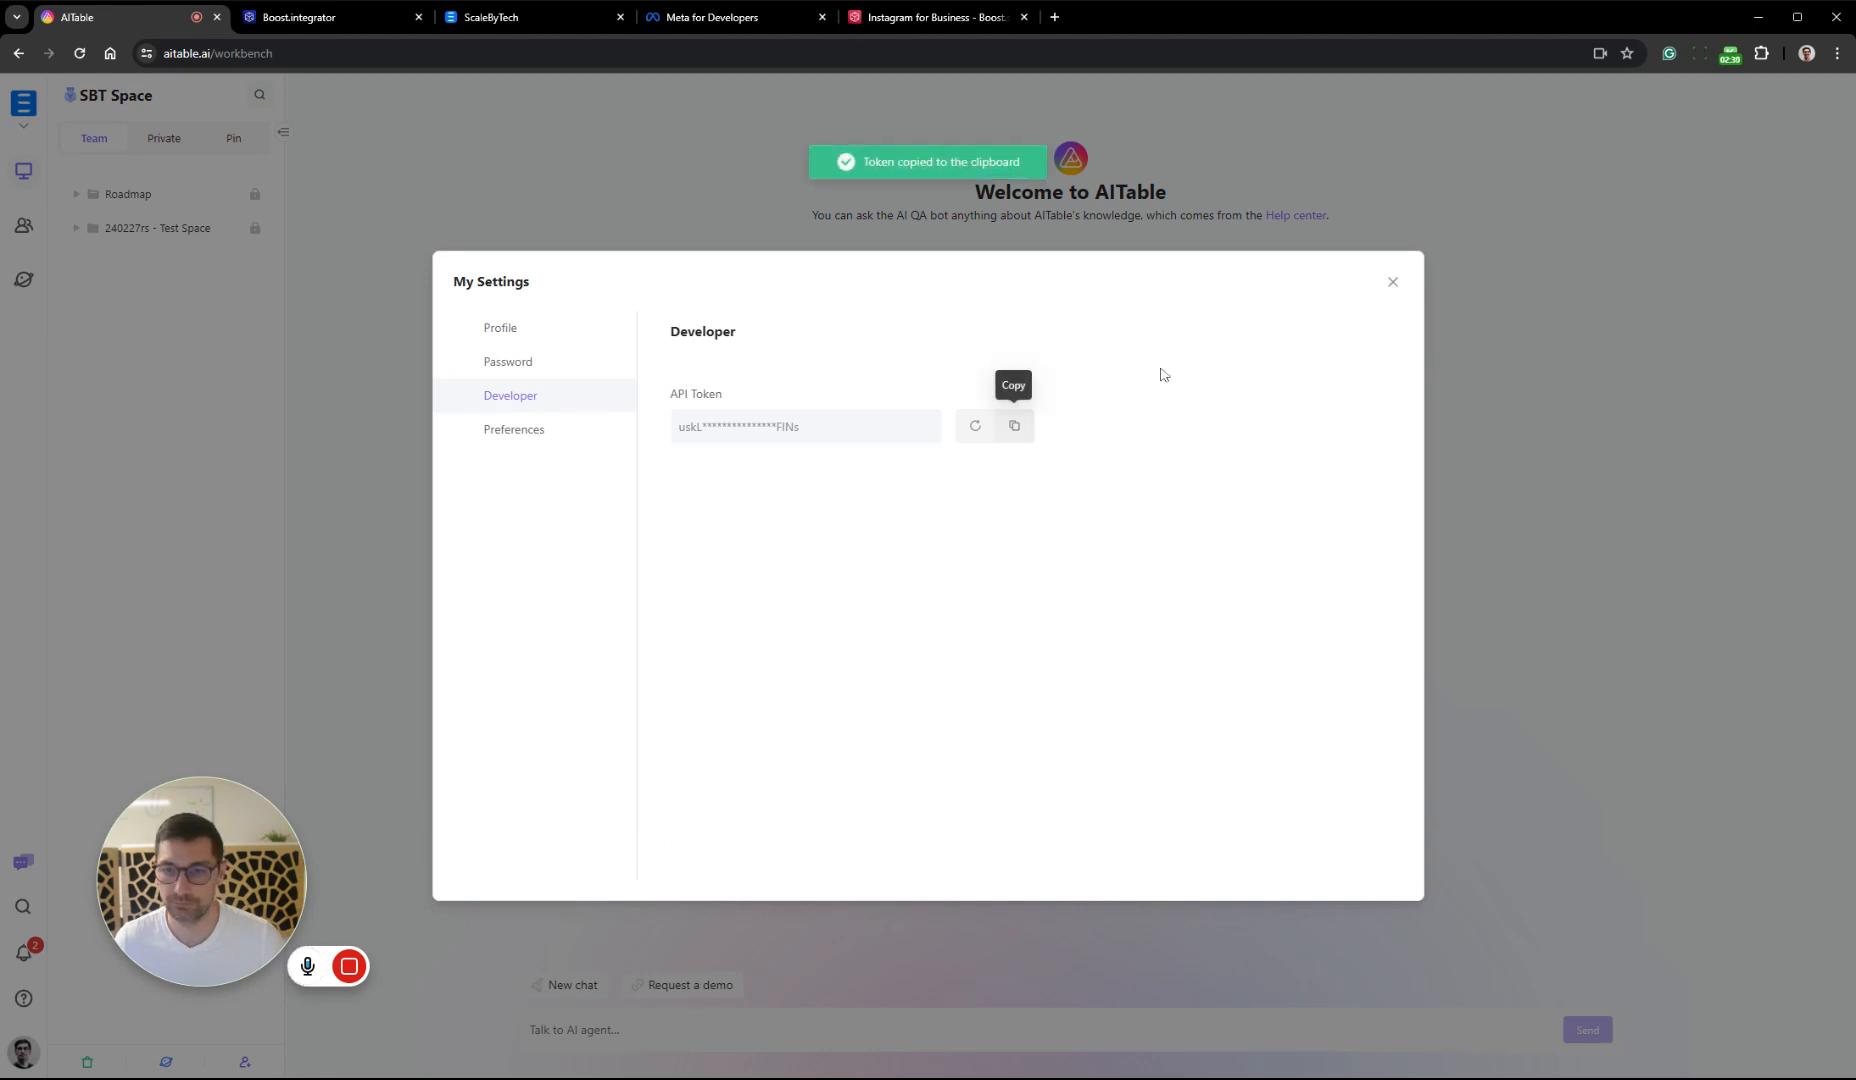
left_click(1392, 282)
Return to the Midjourney Deploy form, enter the AiTable API key and the GoAPI API key, and submit it
left_click(556, 28)
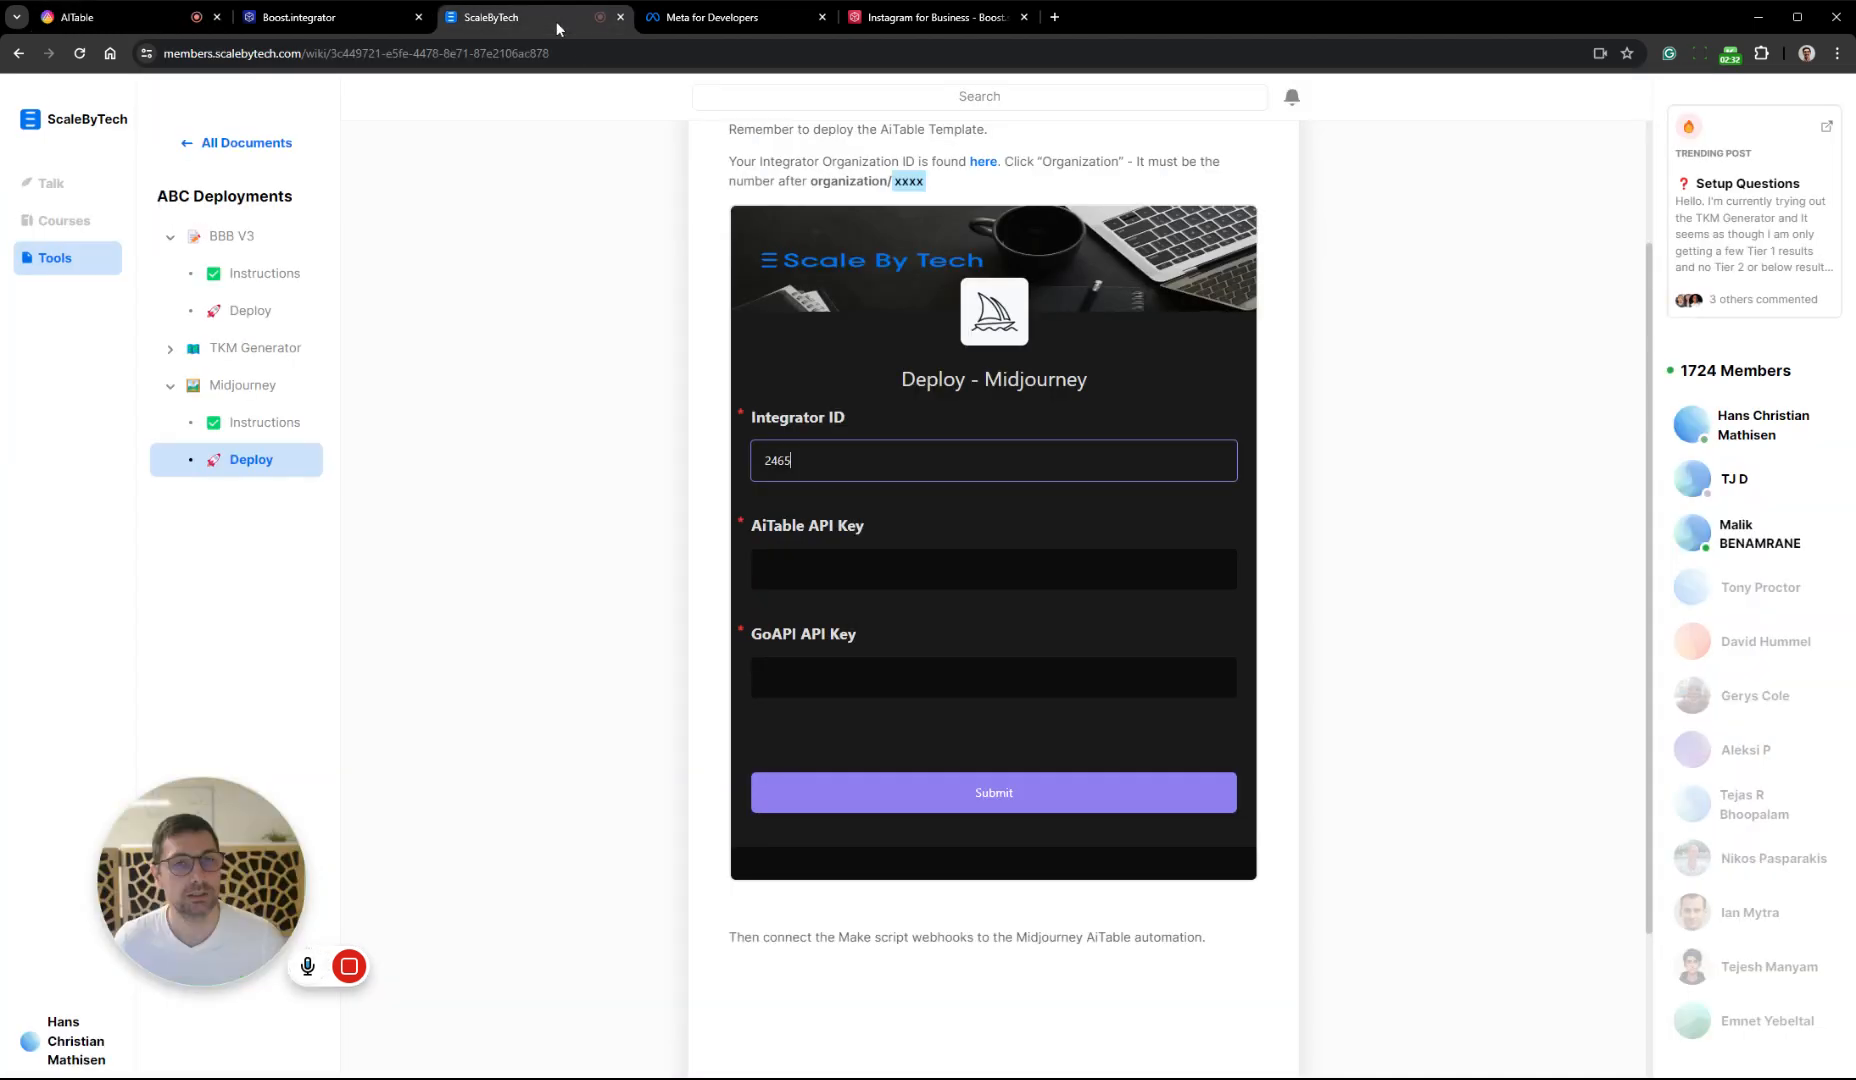
left_click(896, 587)
key("ctrl+v")
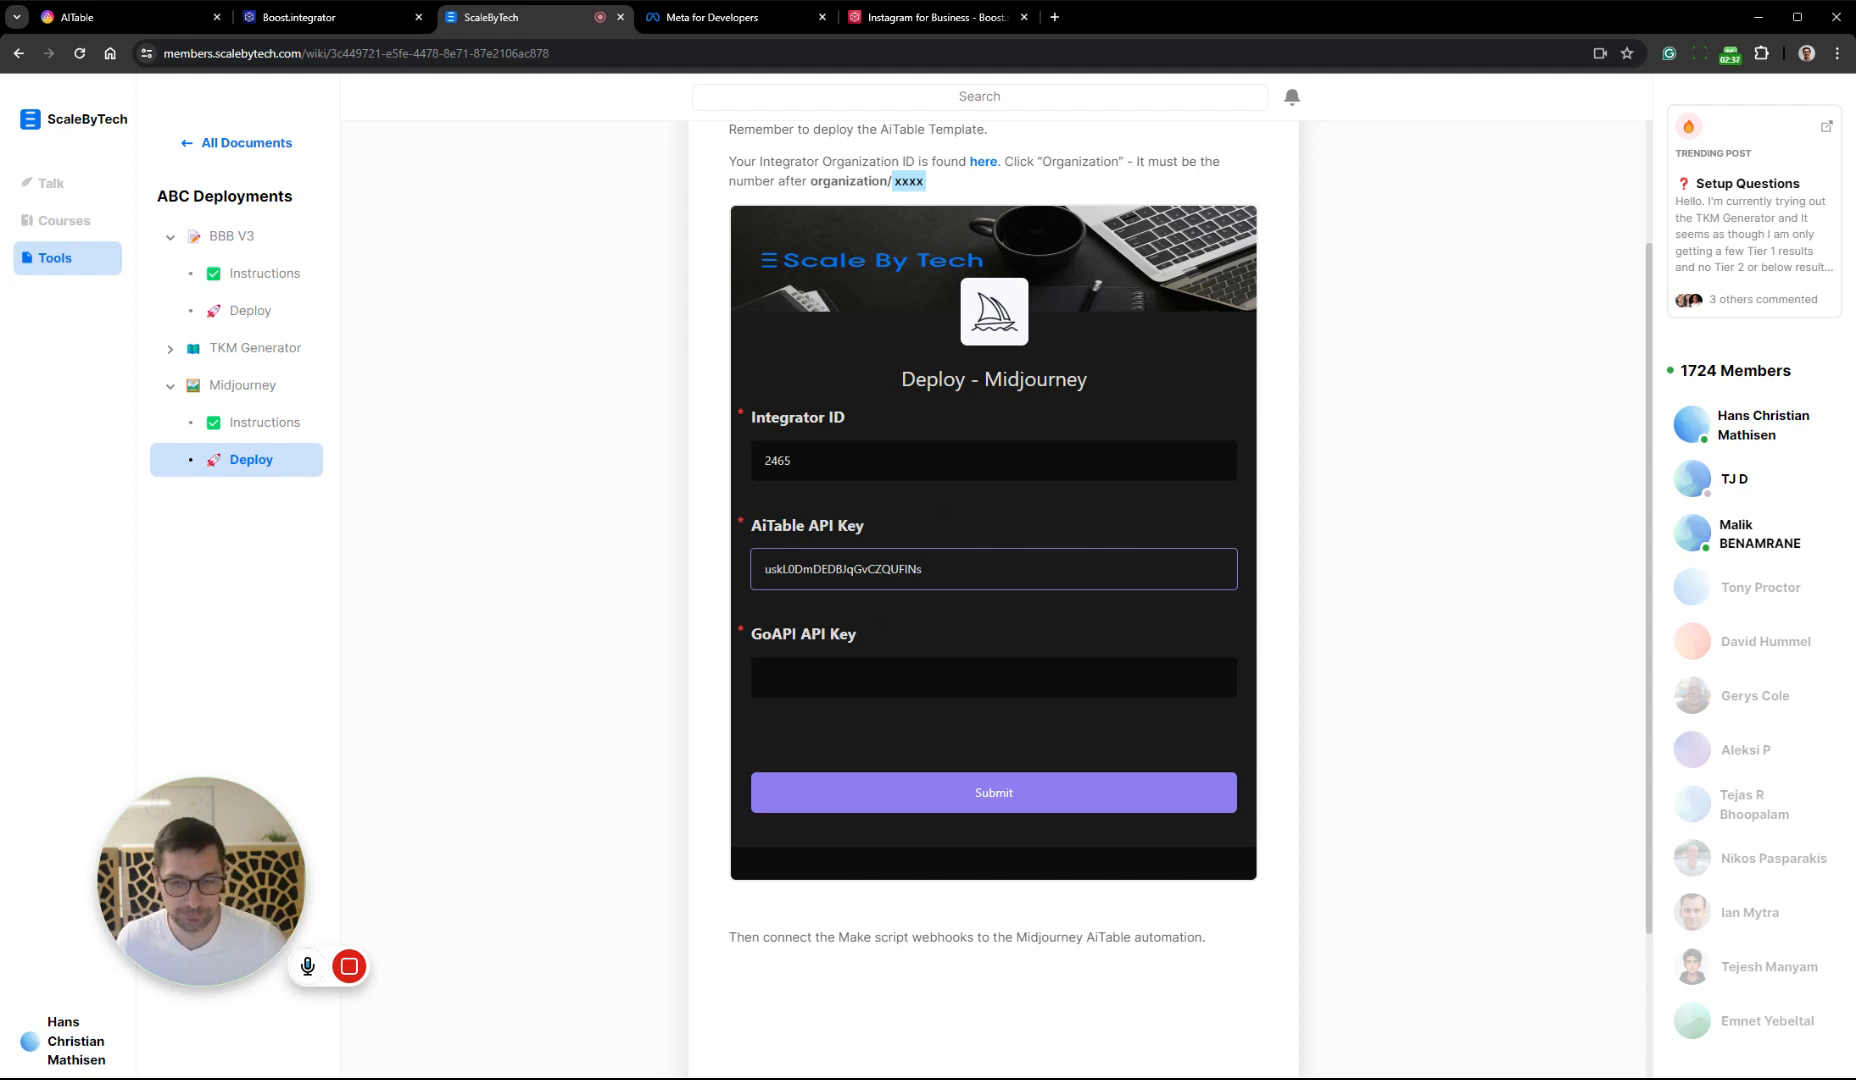
key("Tab")
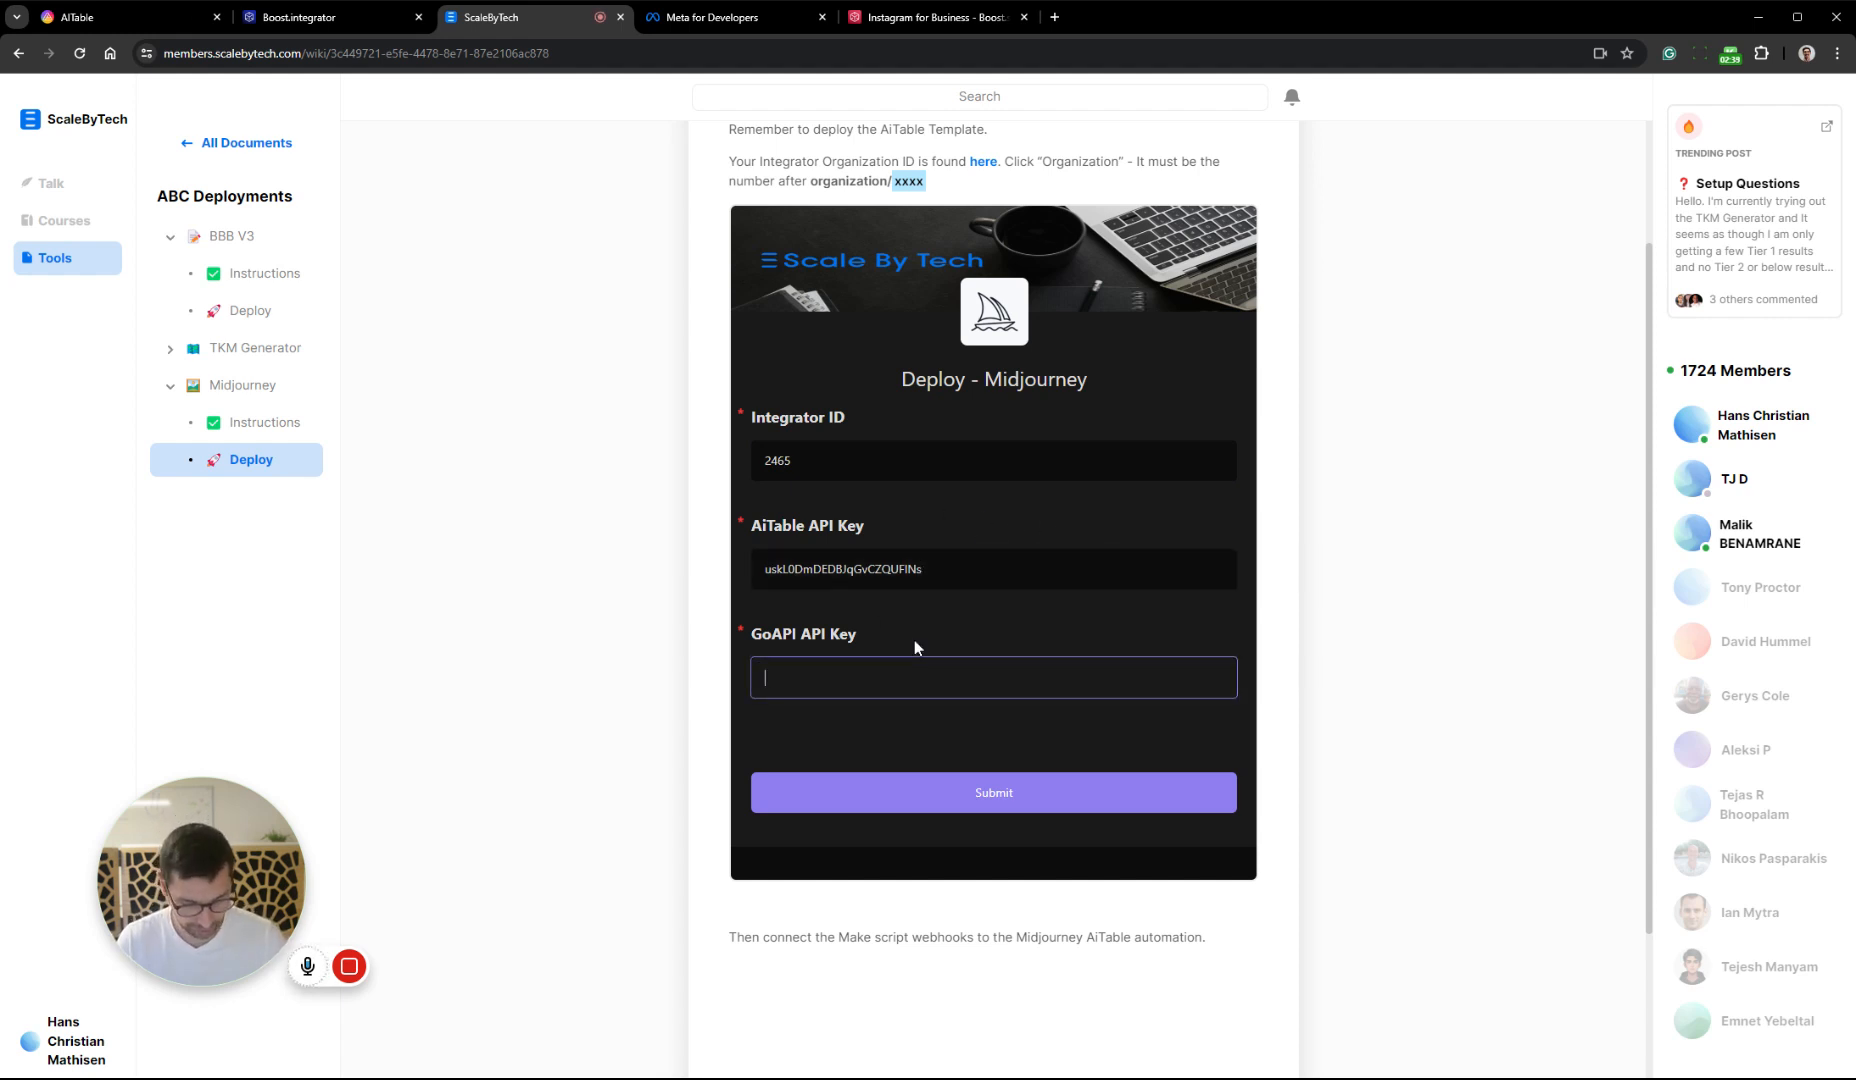
type("GoAPI key")
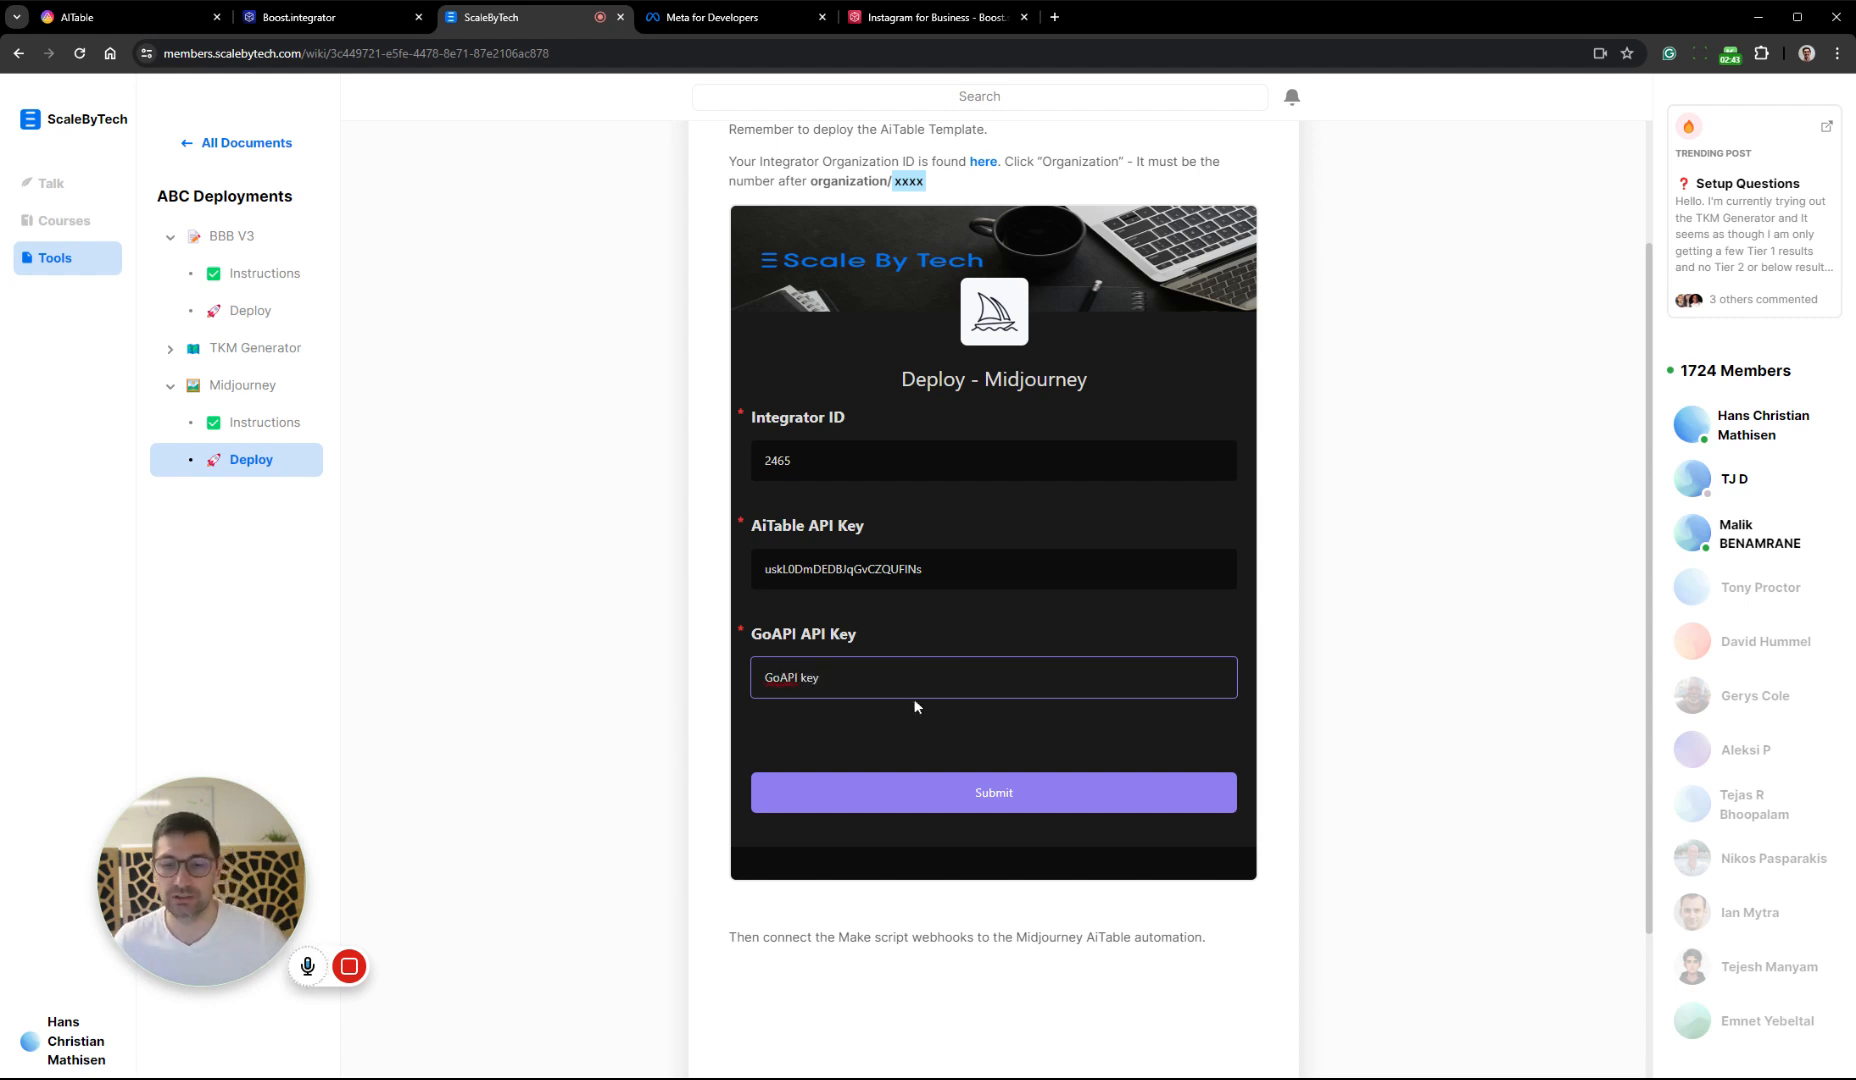
left_click(1006, 797)
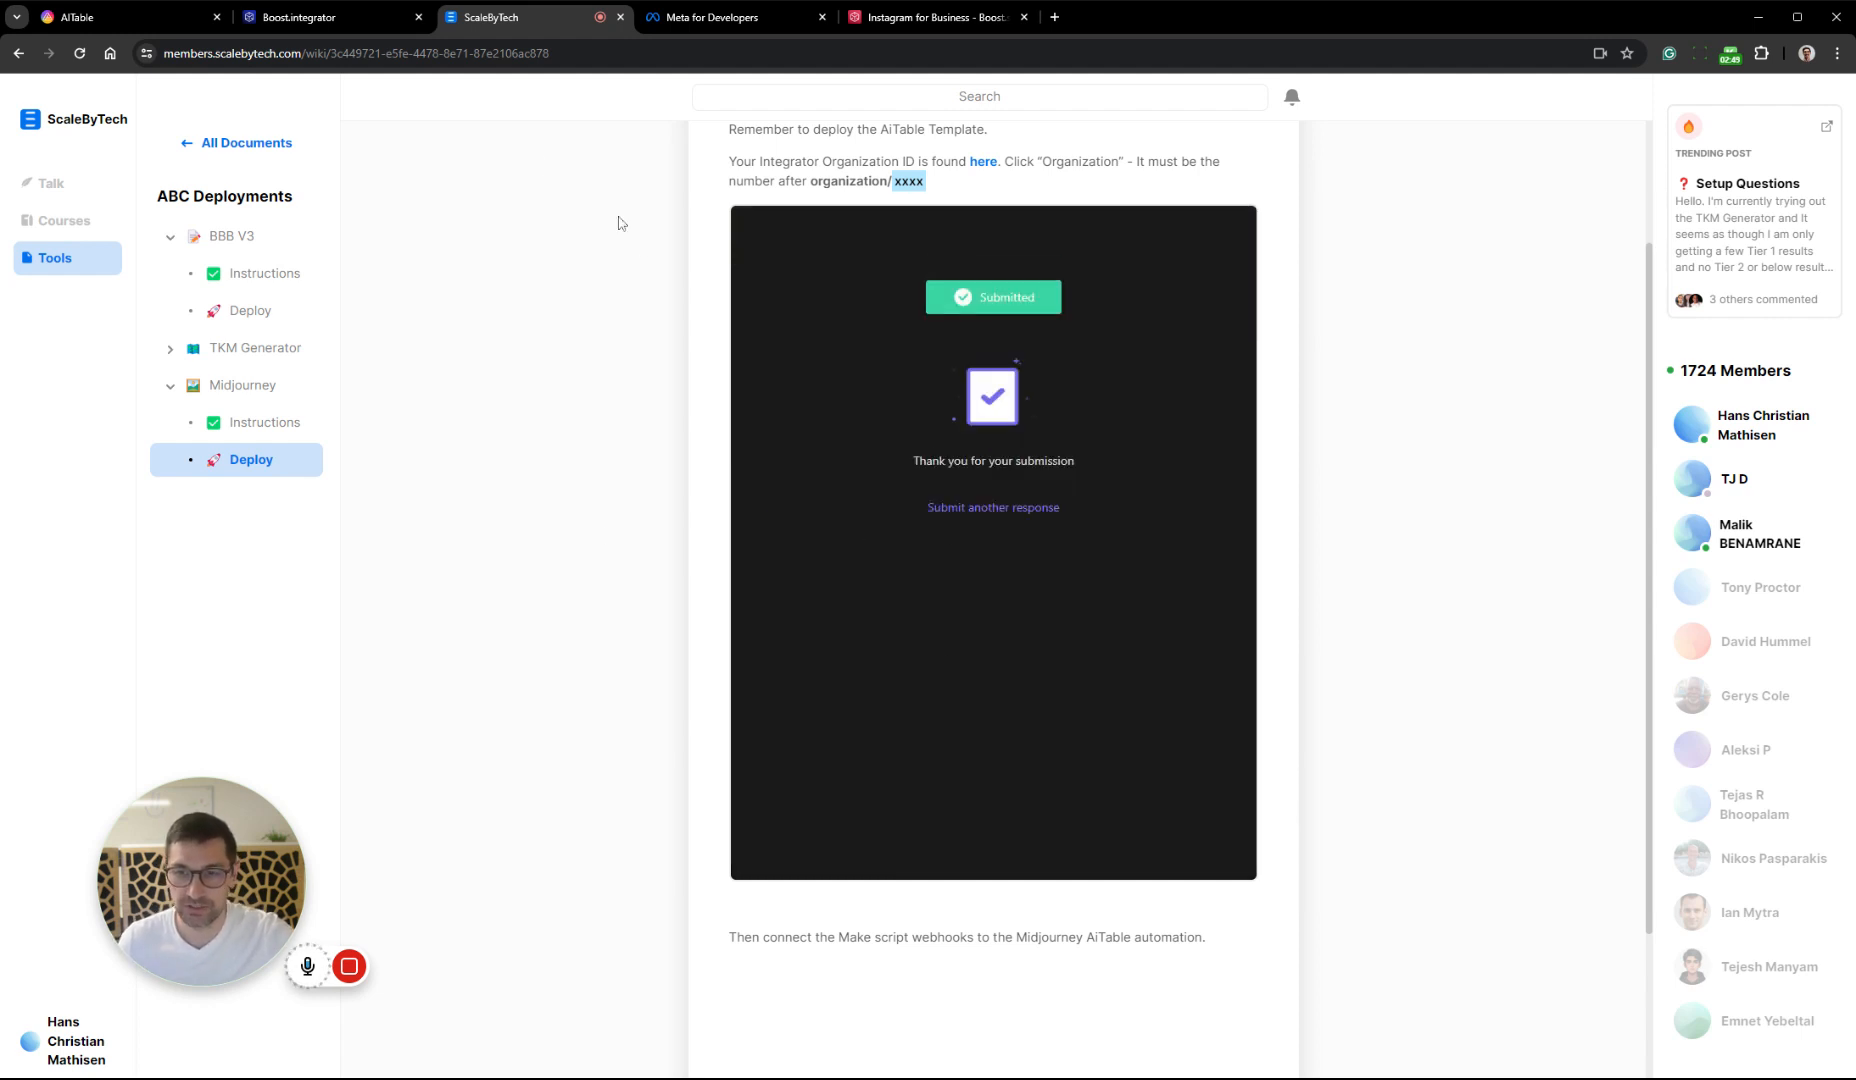
Switch to Boost.space Integrator, reload the organization dashboard and open the list of webhooks
left_click(330, 19)
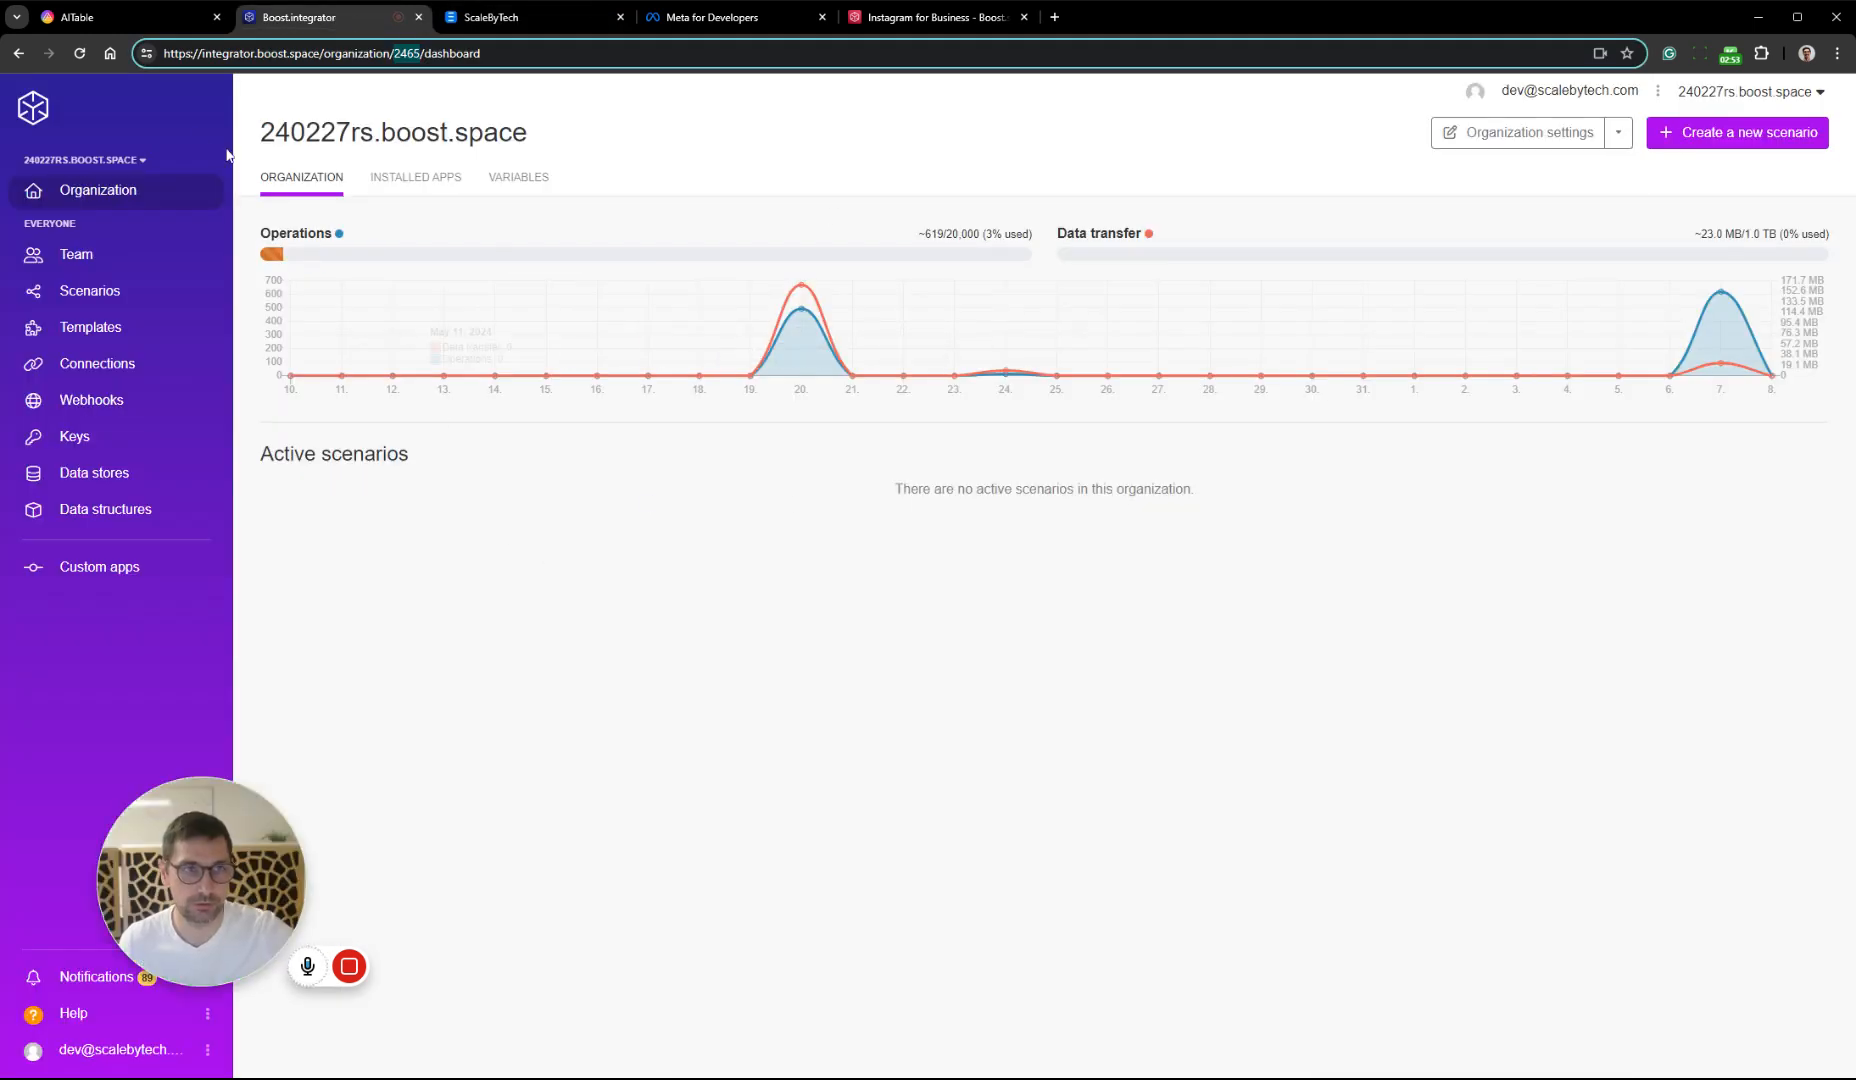
left_click(80, 54)
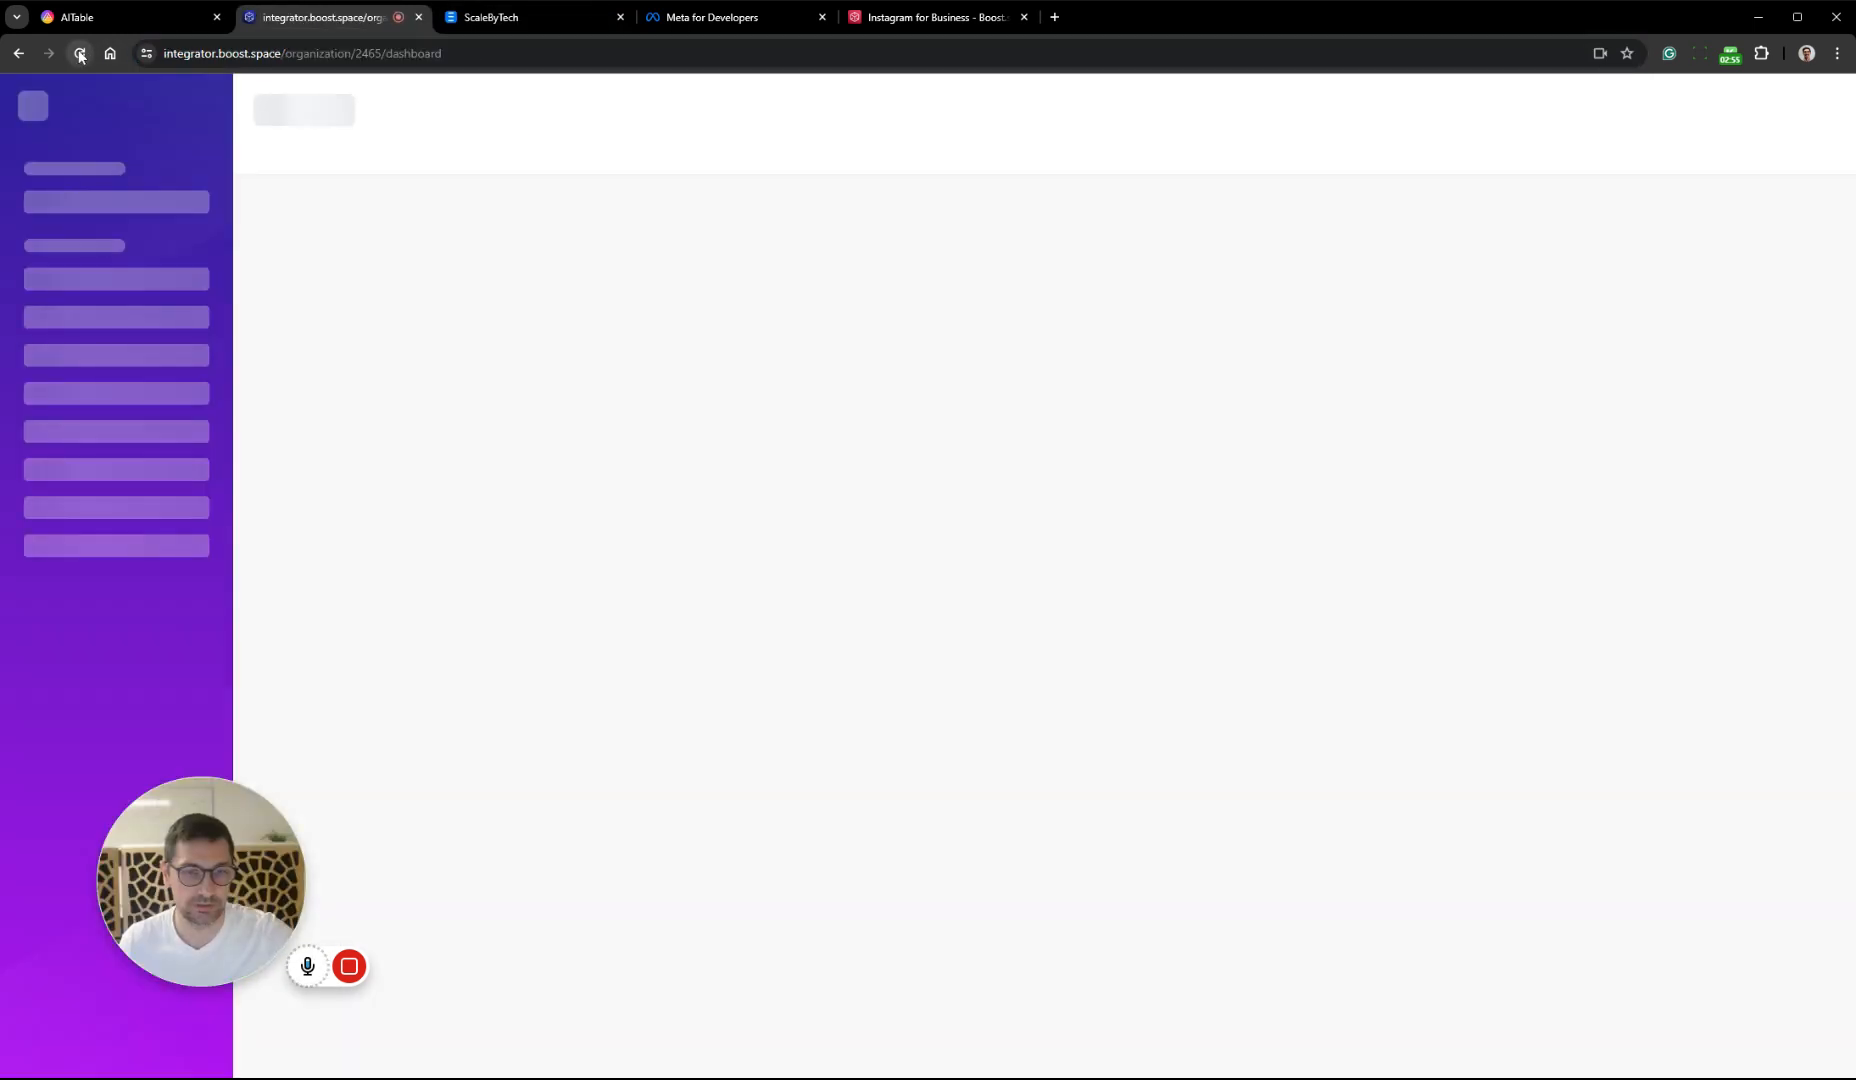
left_click(80, 54)
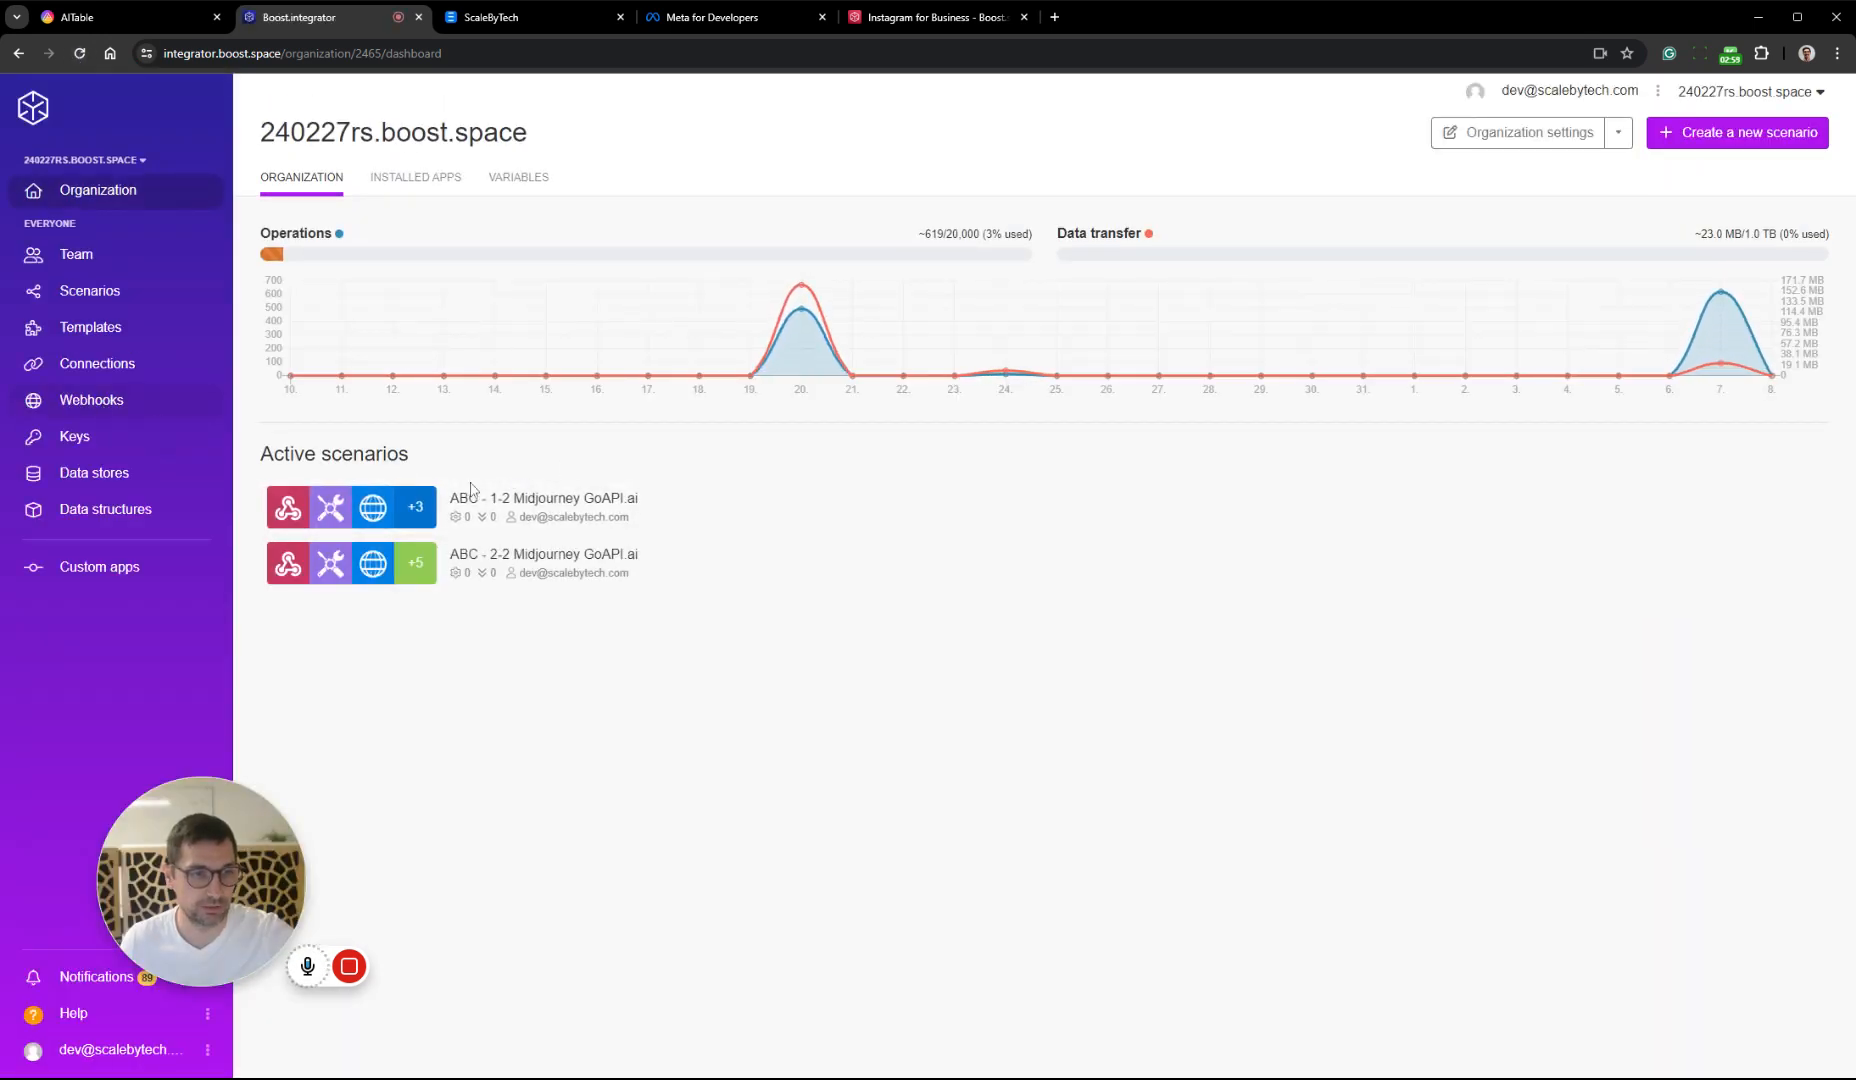
left_click(87, 402)
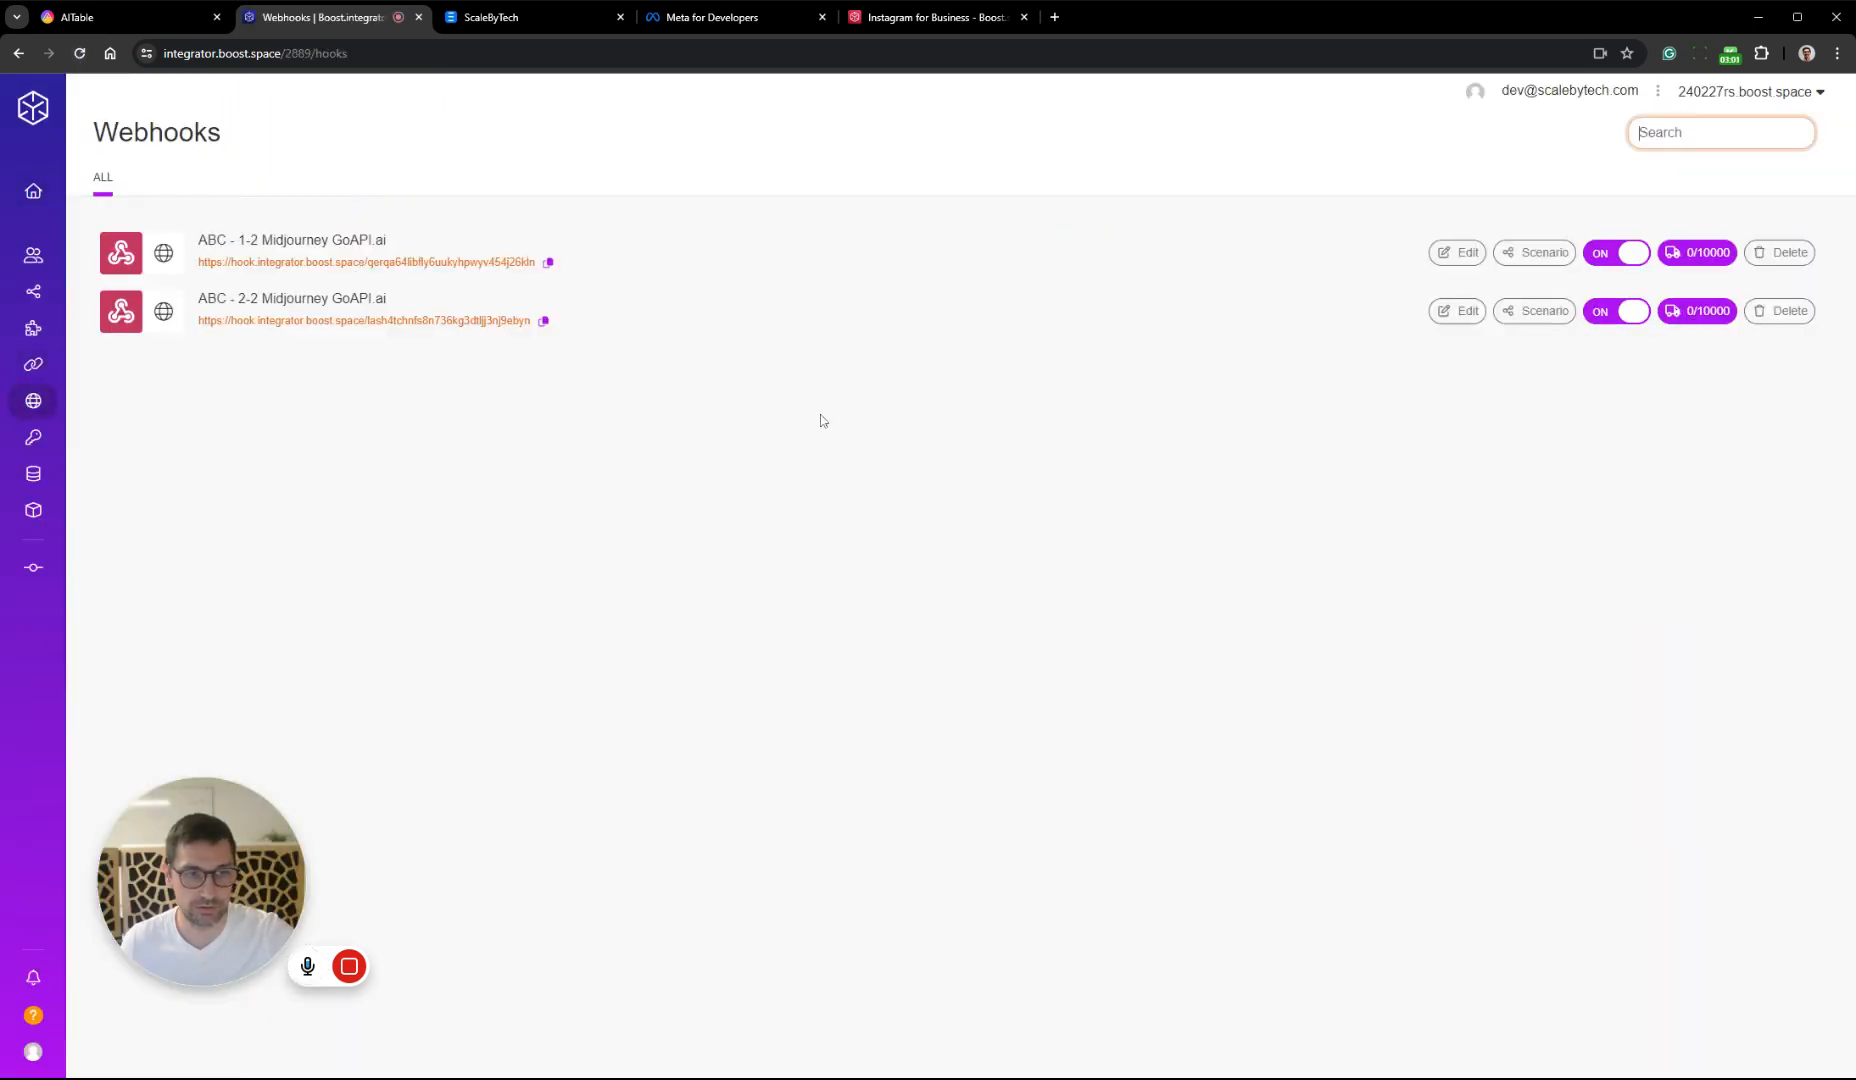
Open the ABC - 1-2 Midjourney GoAPI.ai scenario and review the variables stored in its API Keys module
mouse_move(56, 350)
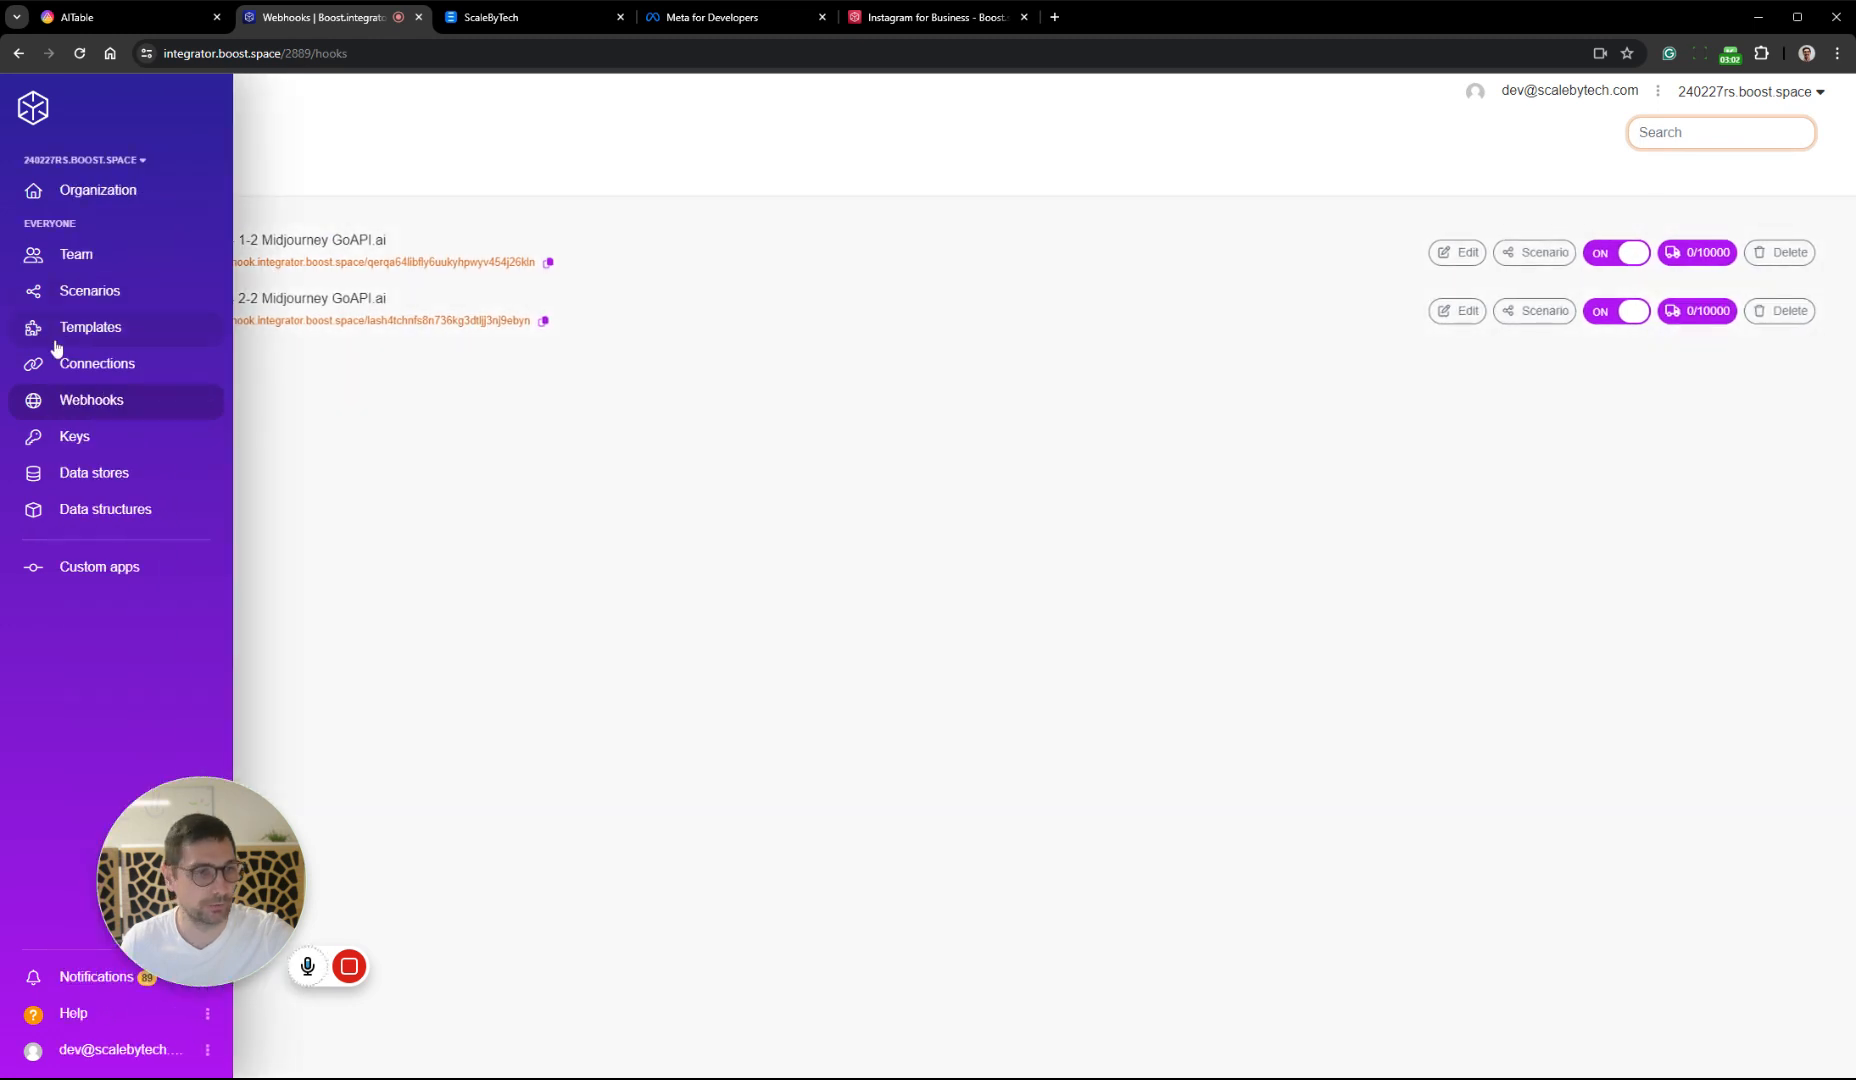
left_click(110, 292)
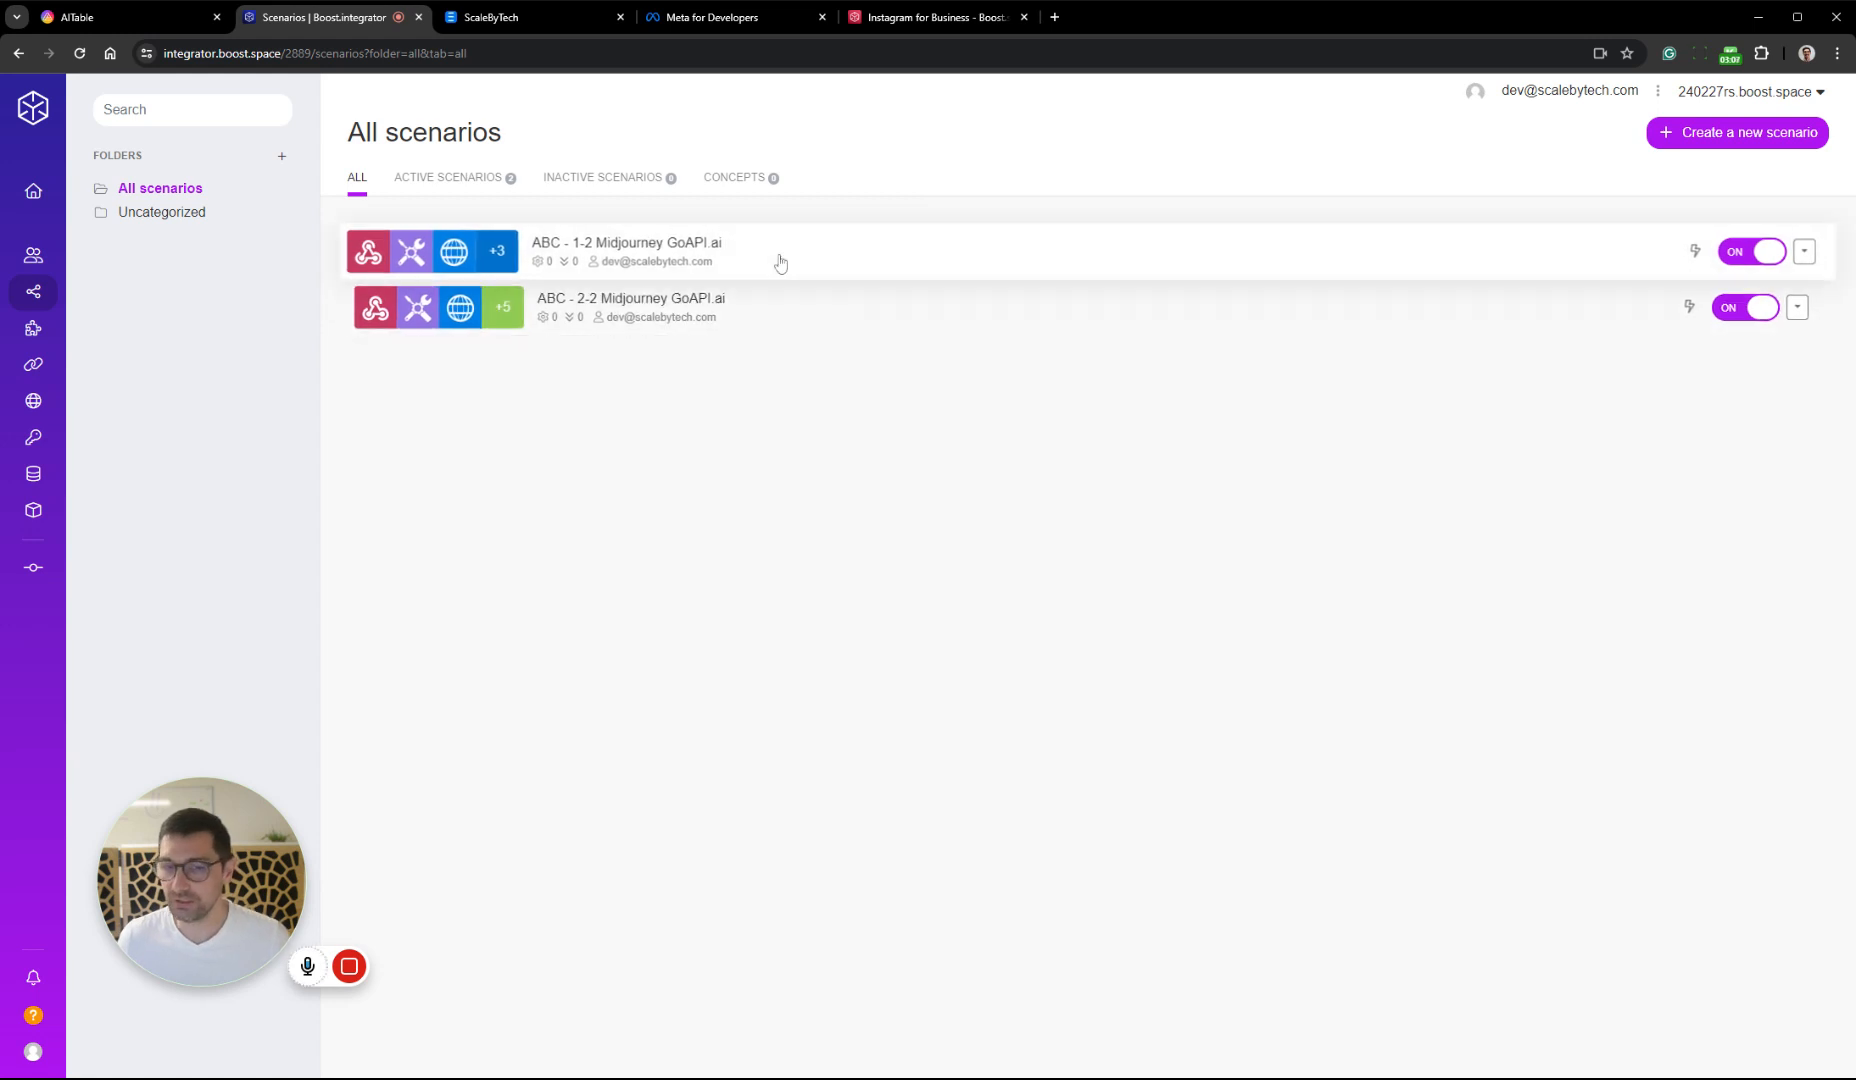
left_click(865, 257)
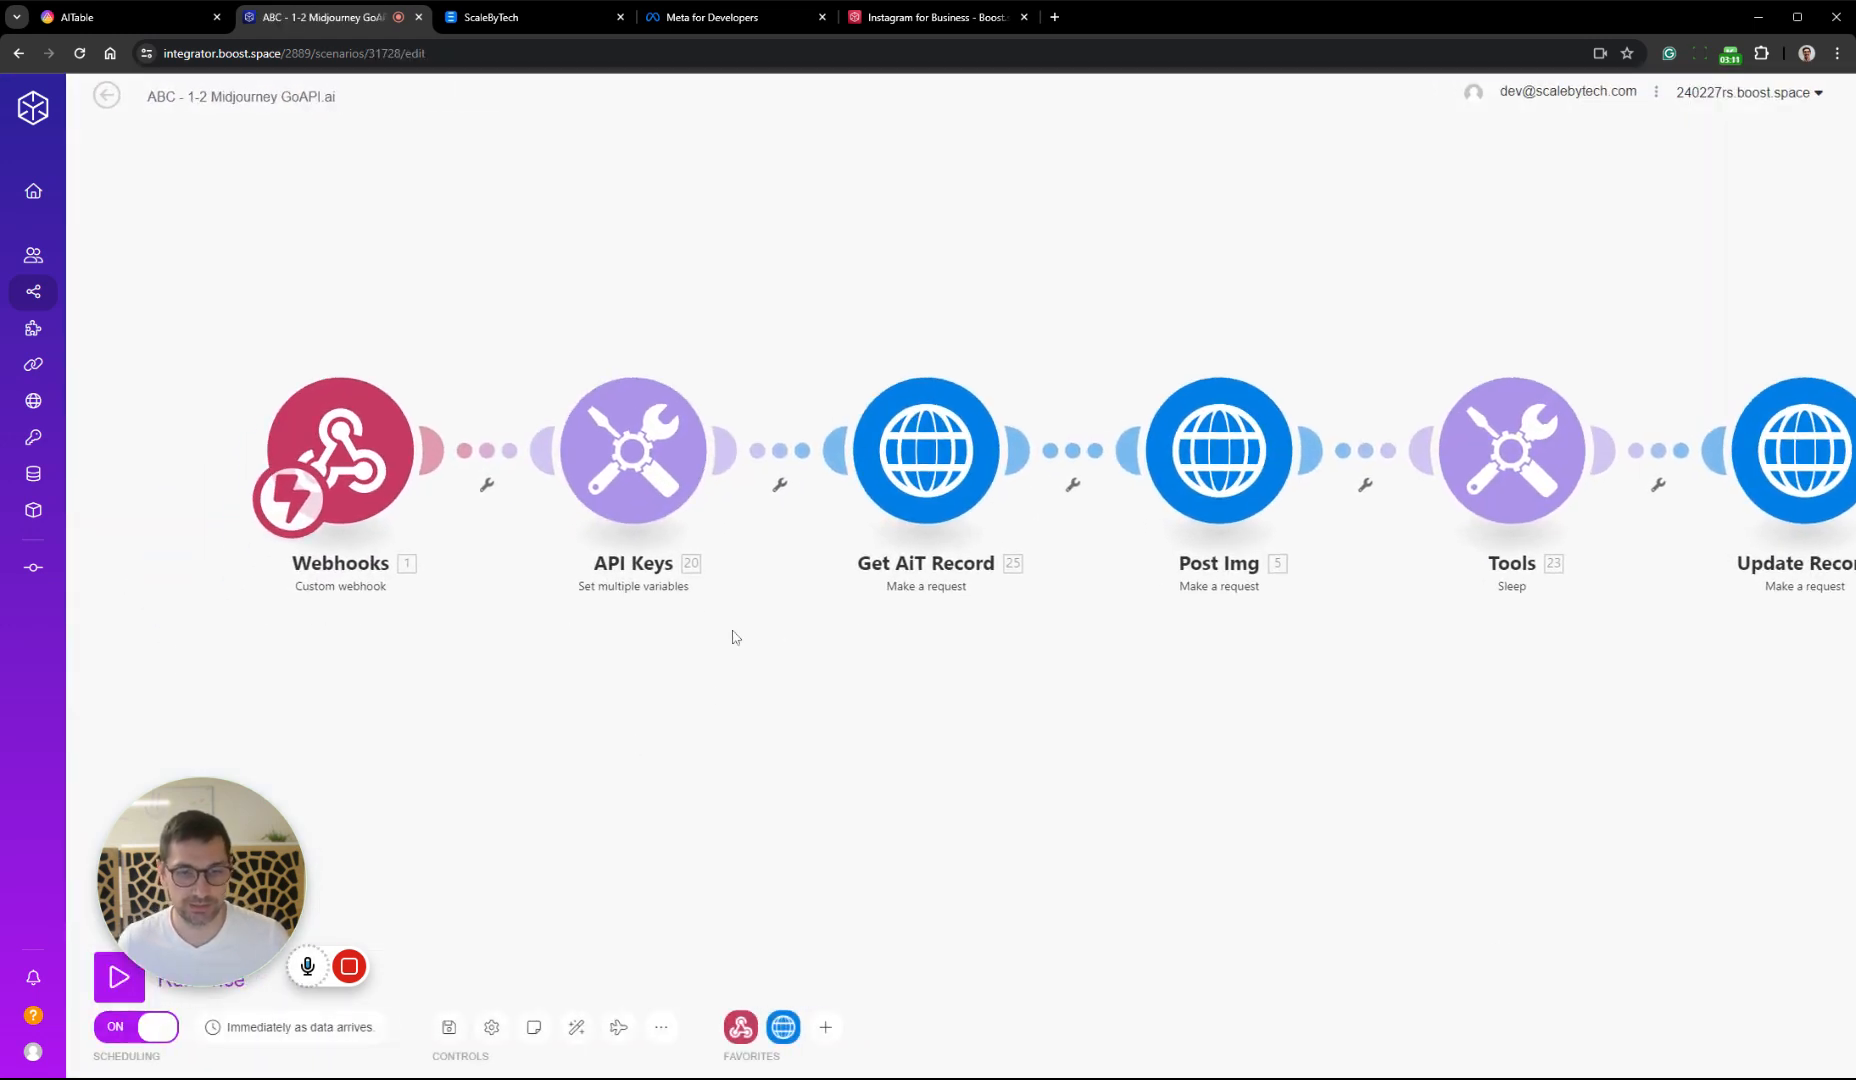
left_click(633, 452)
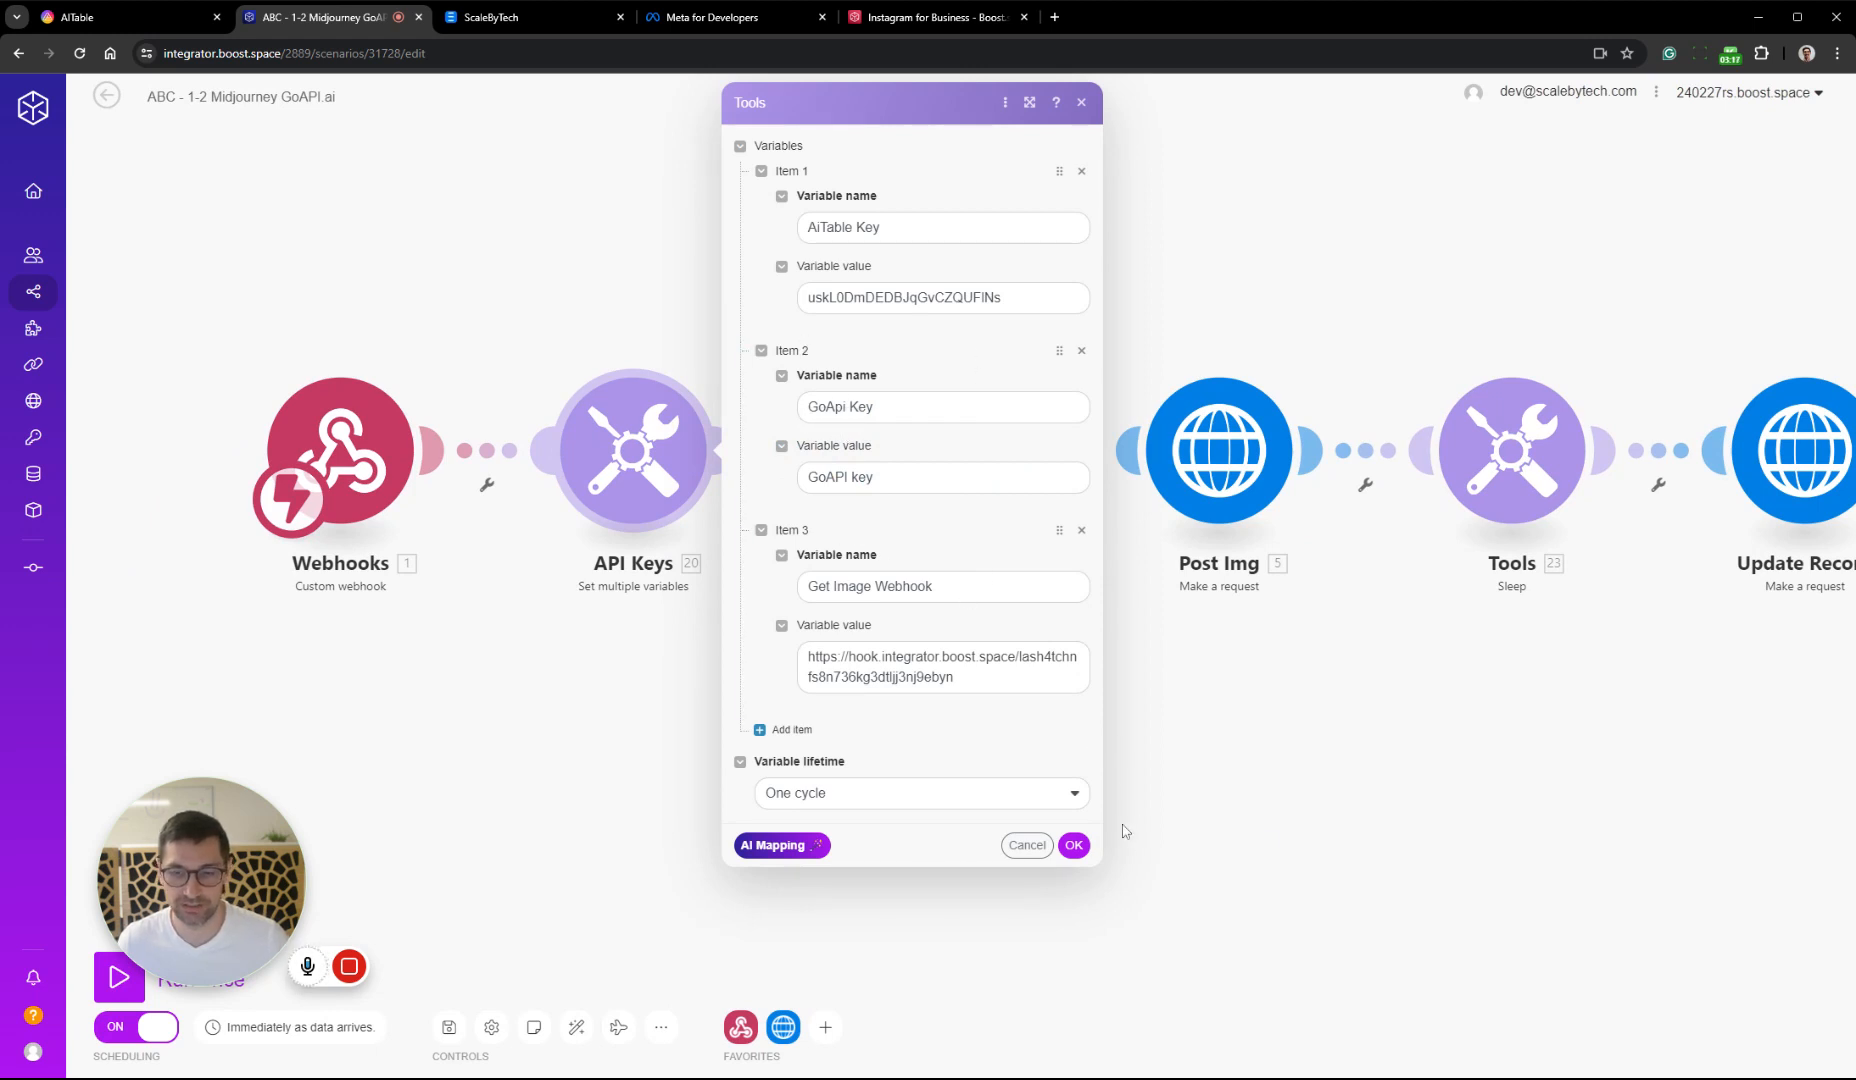
mouse_move(349, 970)
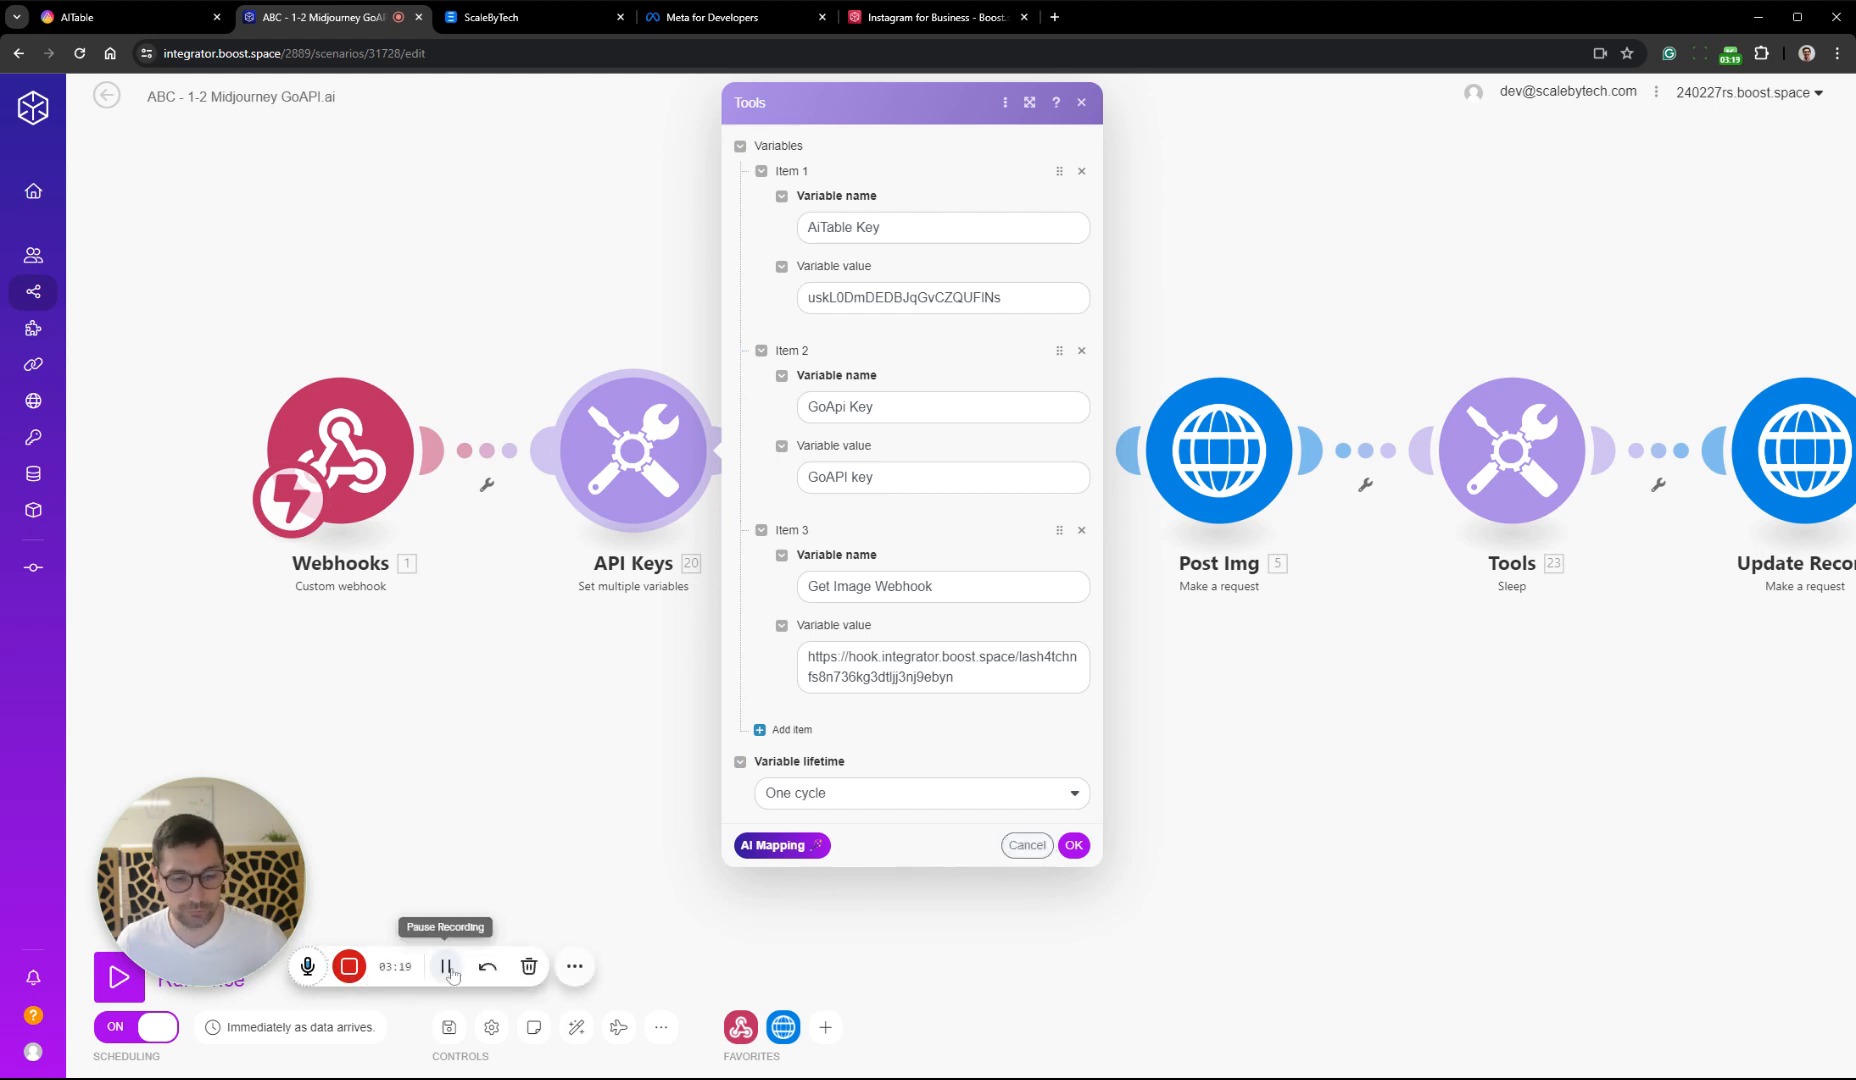
left_click(447, 966)
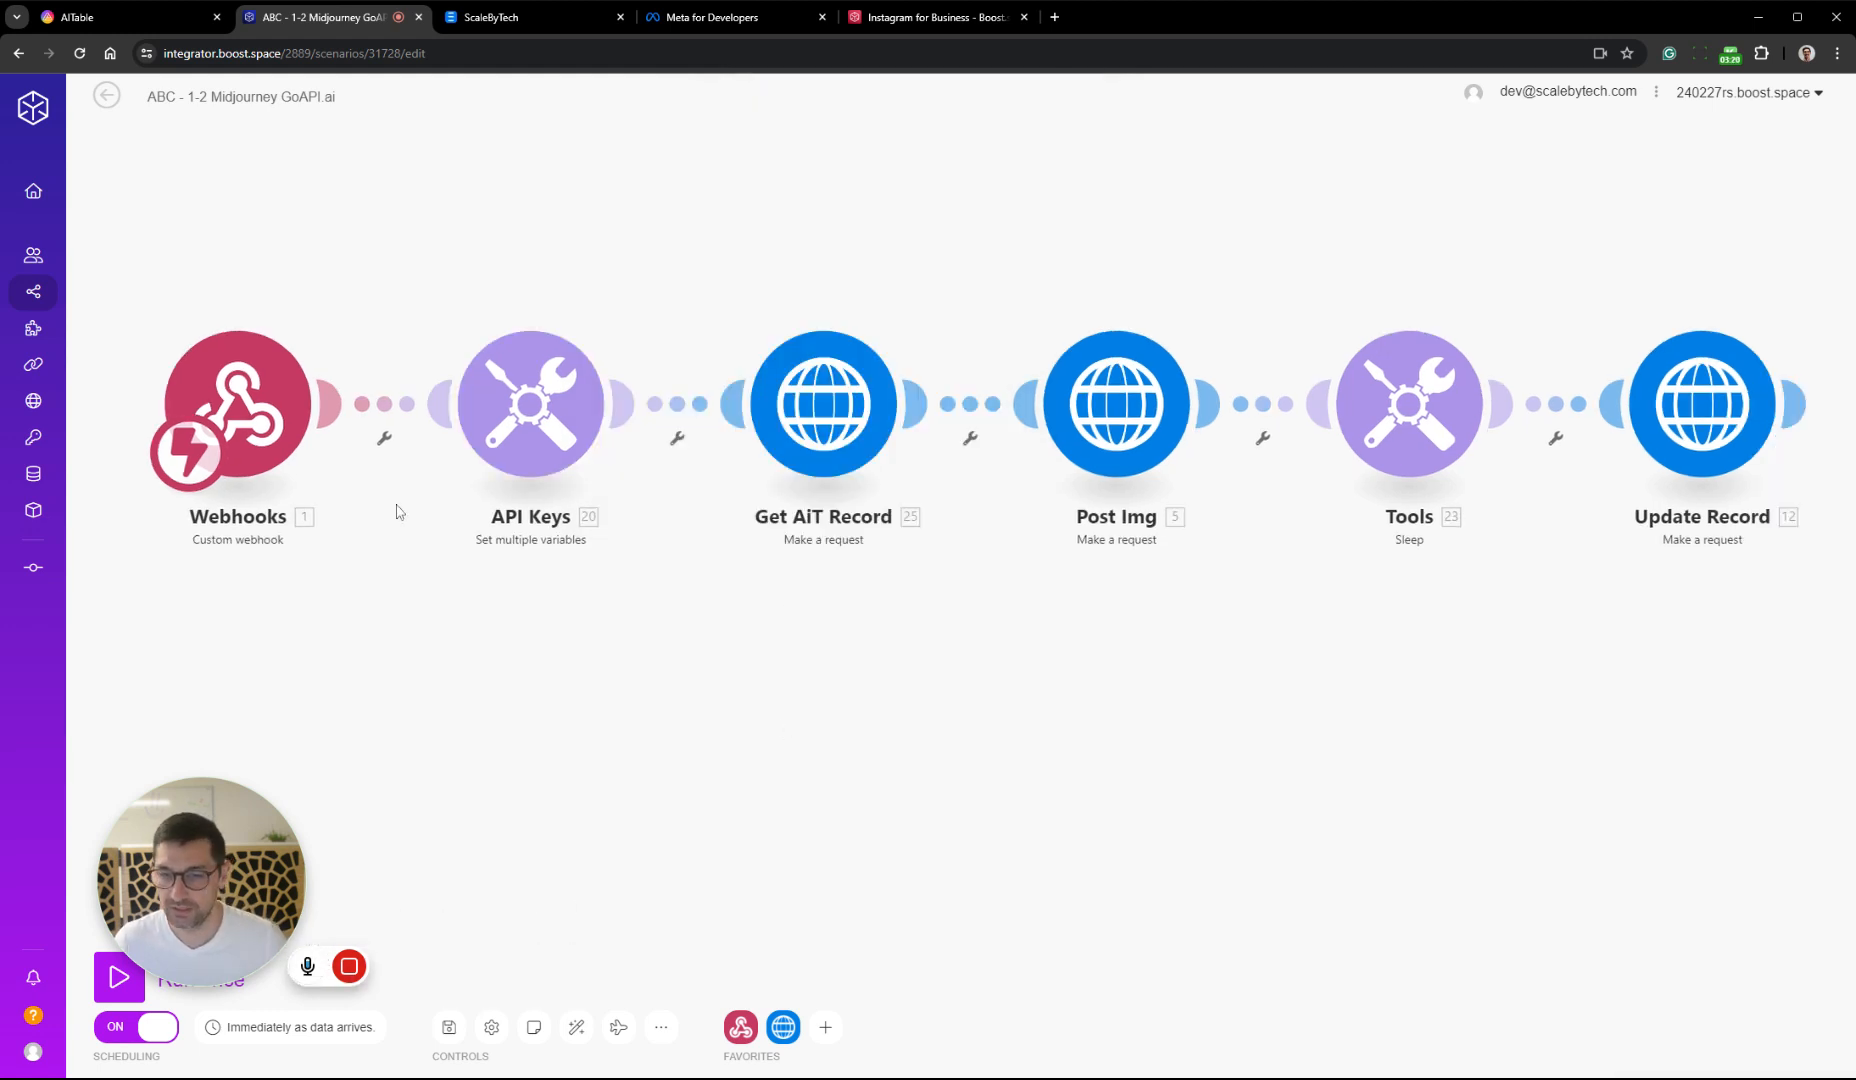
Review the HTTP request settings of the Post Img module and close them
scroll(757, 625, "down", 5)
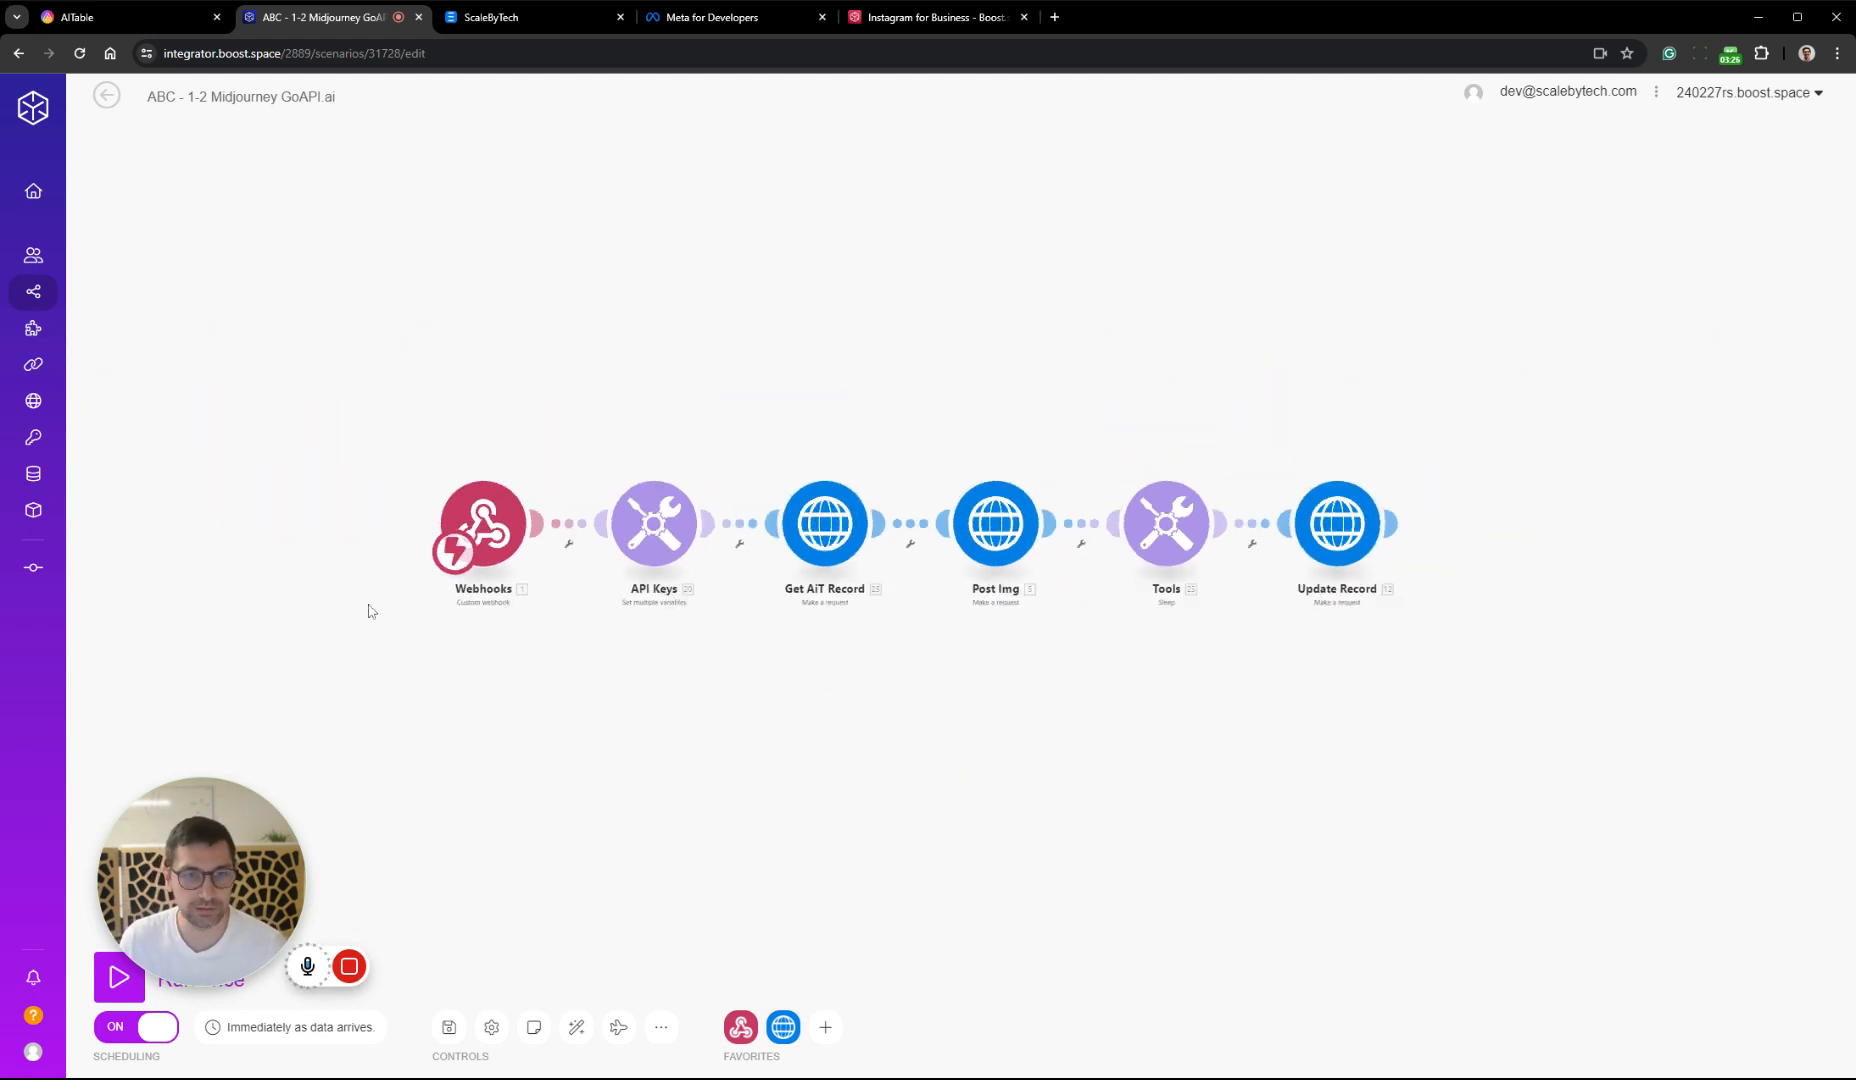
left_click(1013, 527)
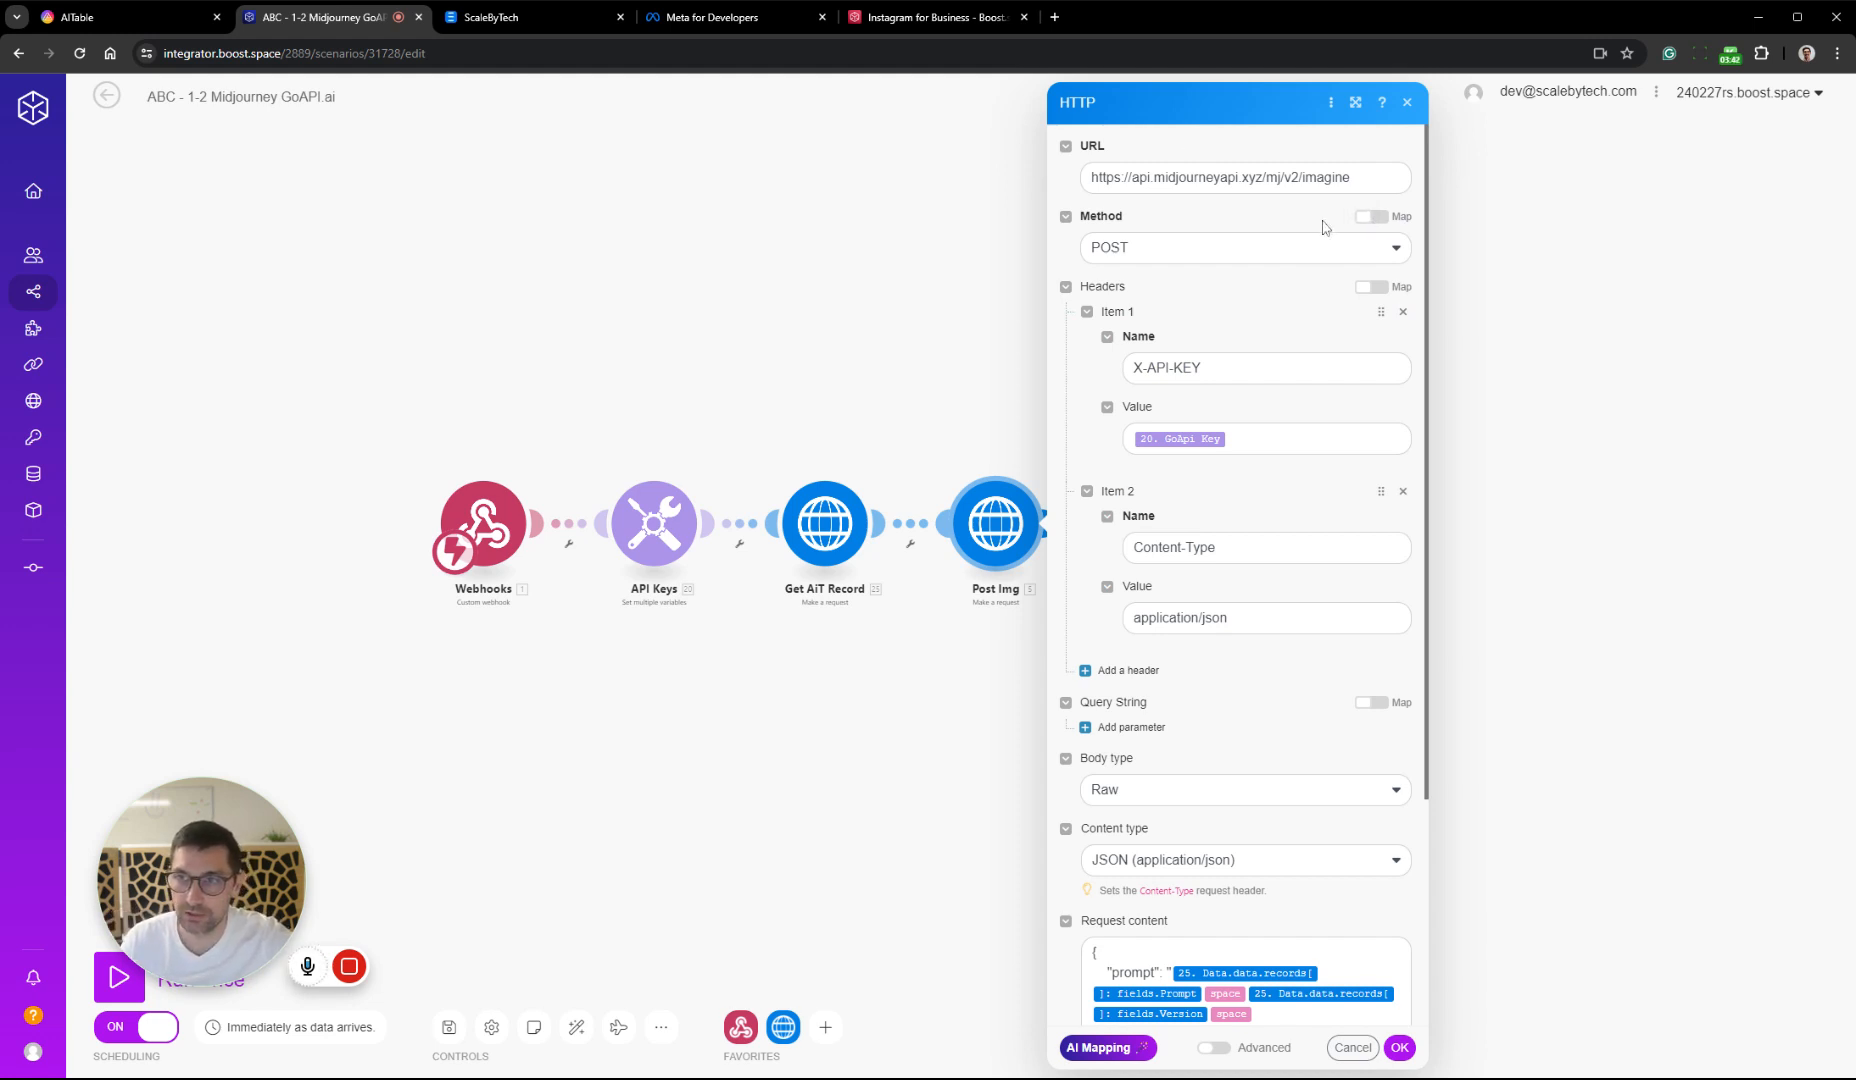
left_click(947, 710)
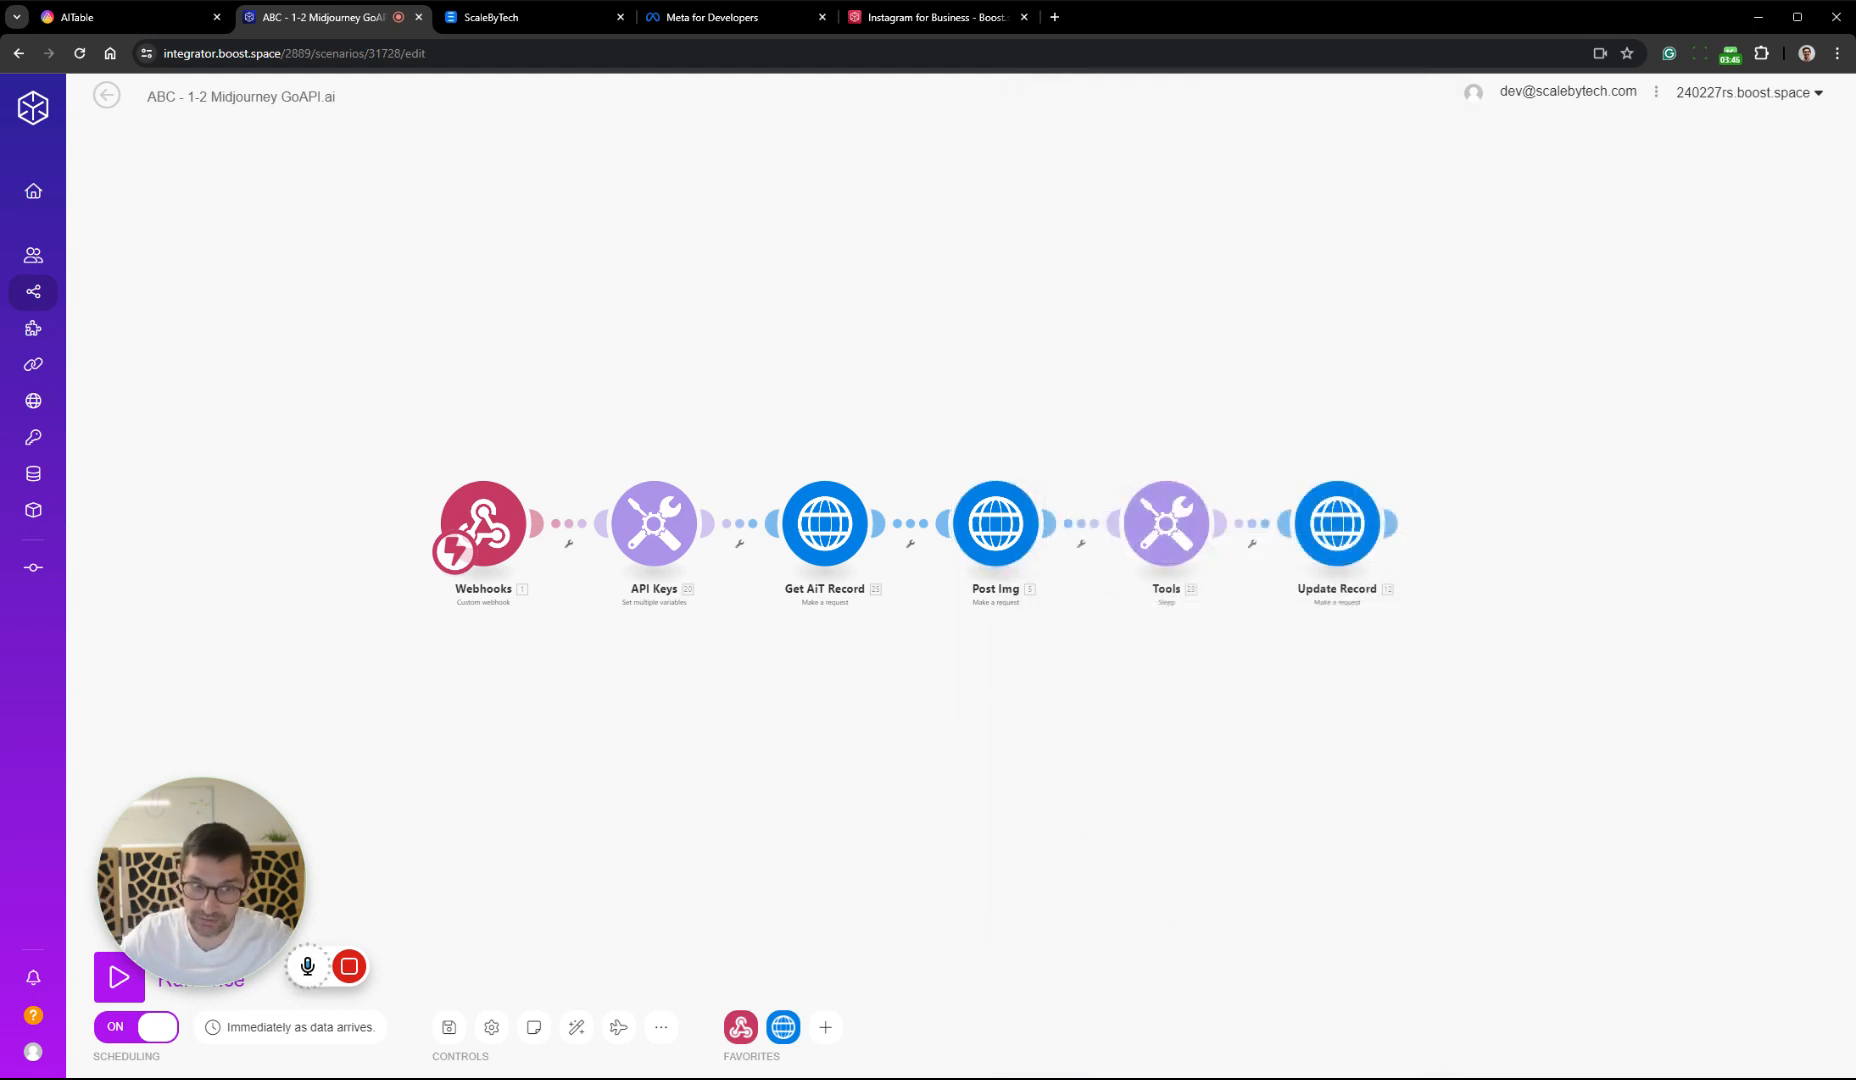
Look over the module flow of the ABC - 2-2 Midjourney GoAPI.ai scenario and return to the scenario list
left_click(106, 96)
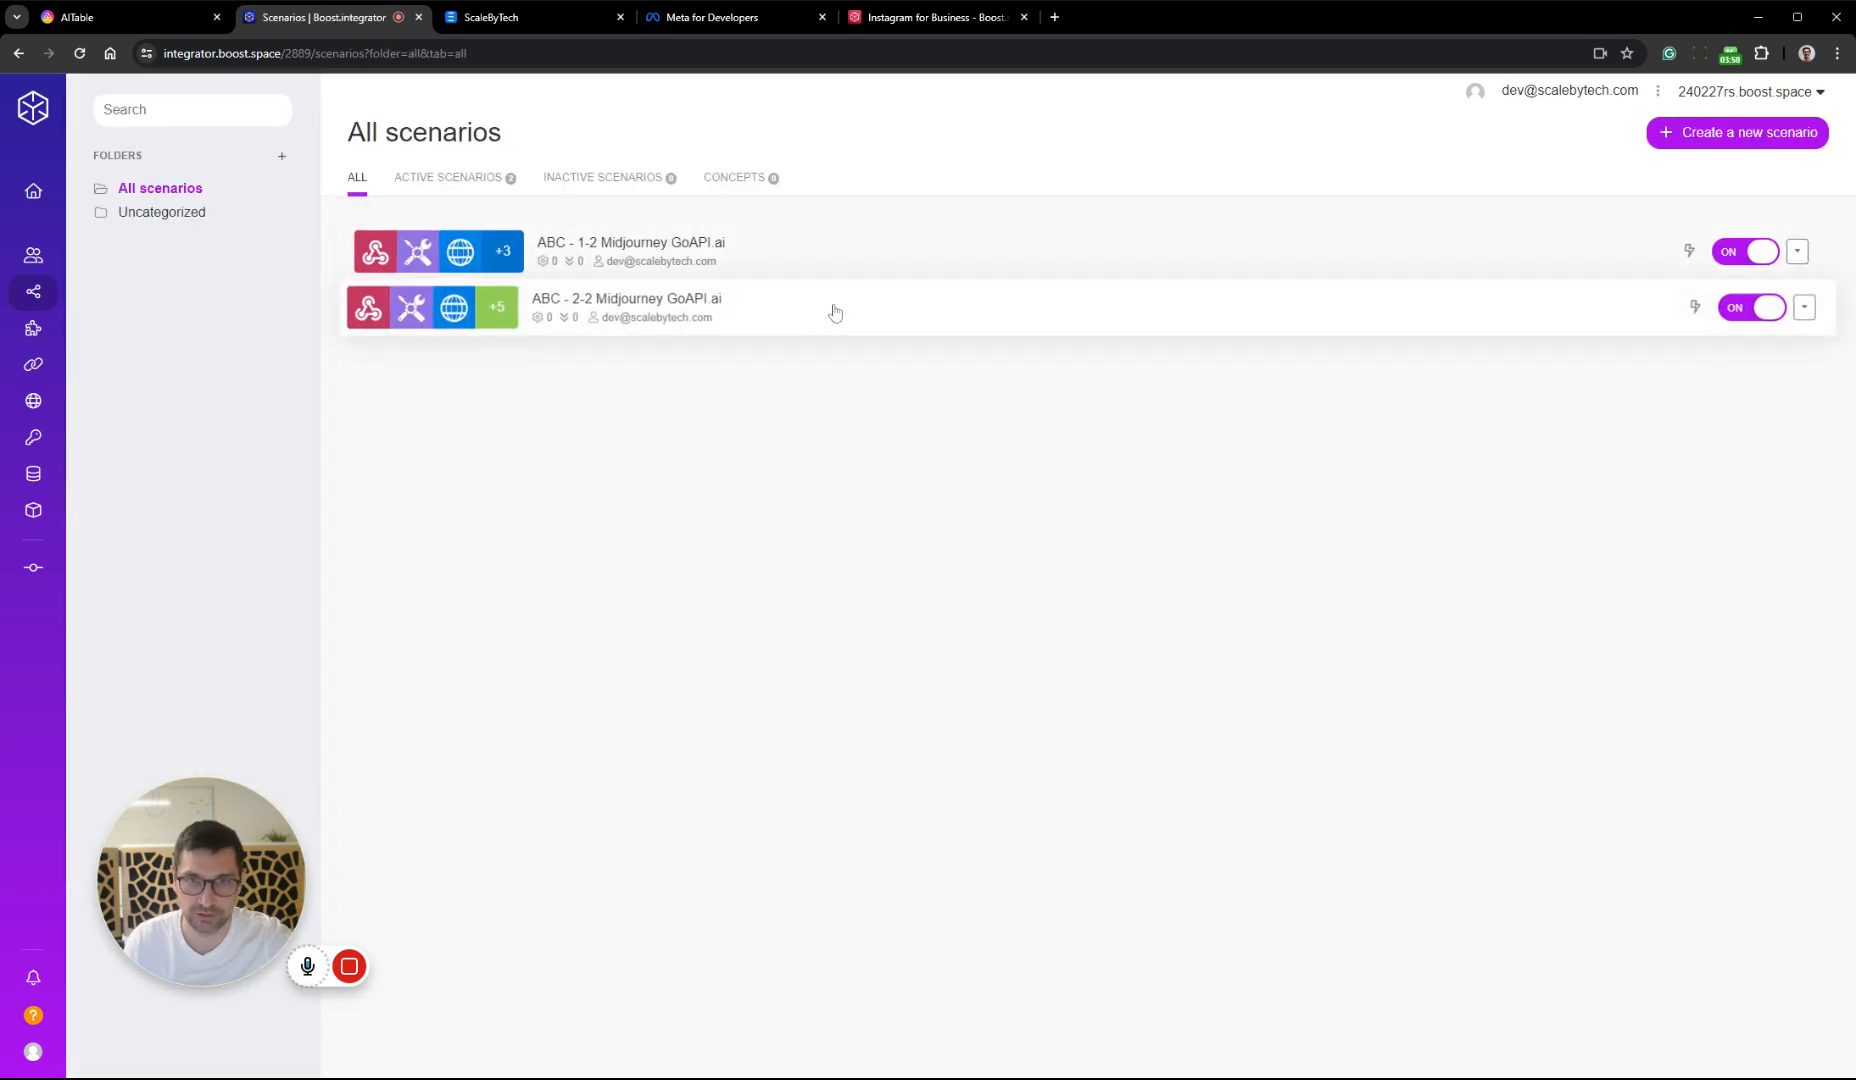
left_click(822, 306)
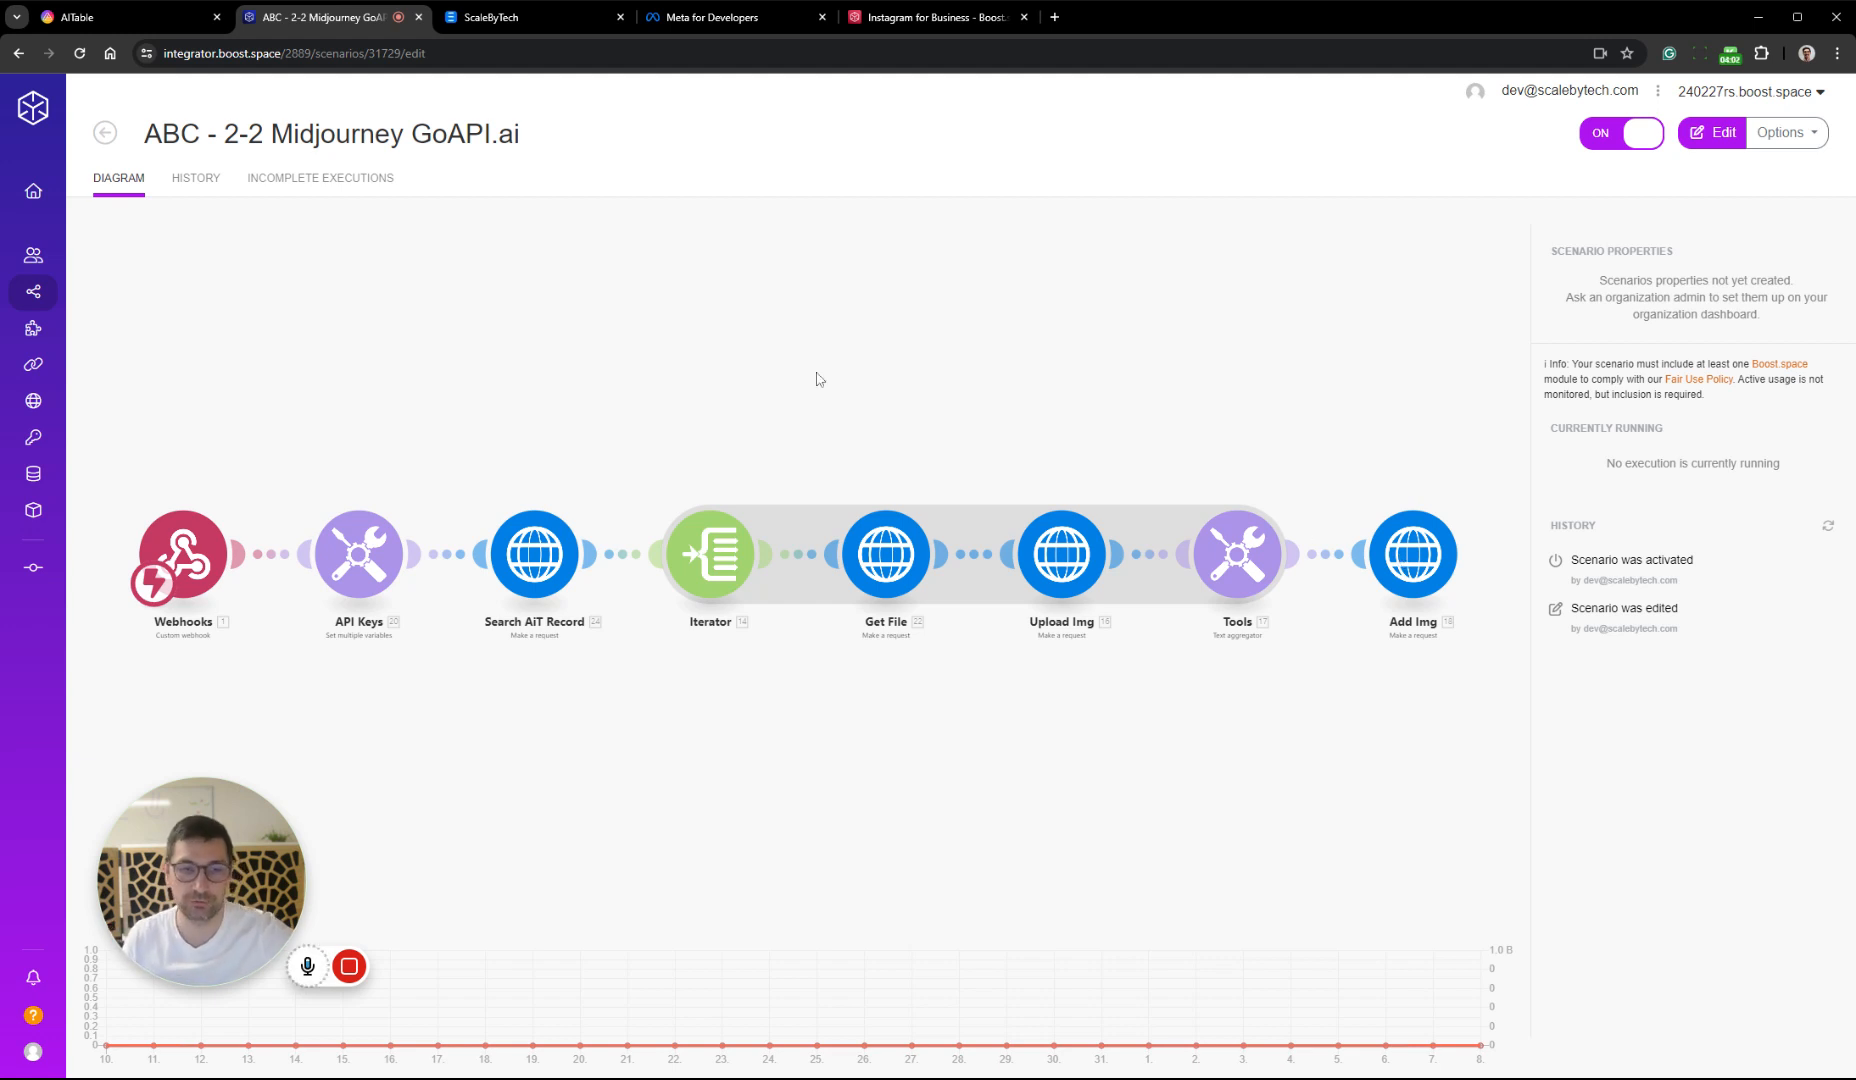
left_click(105, 133)
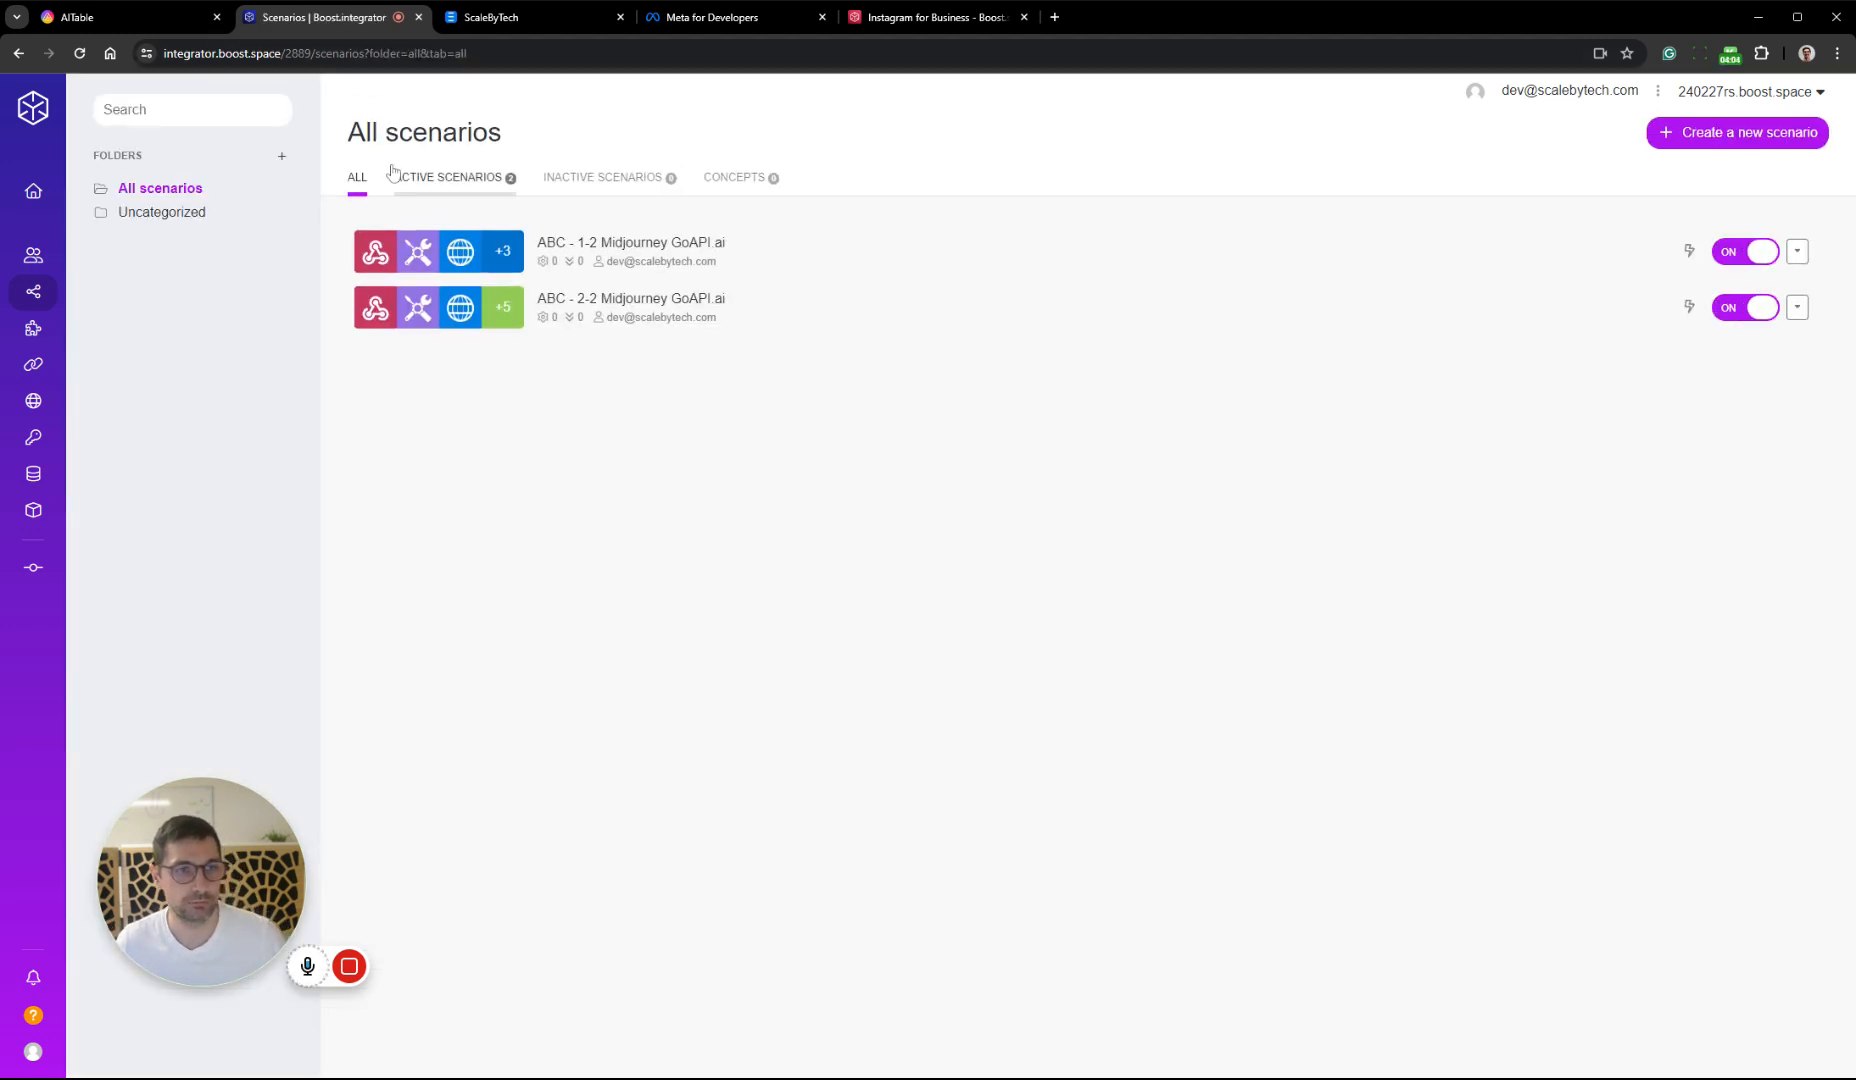
Switch to AITable and use the custom ABC - Midjourney GoAPI.ai template, with its data, in the Team folder 240227rs - Test Space
left_click(120, 17)
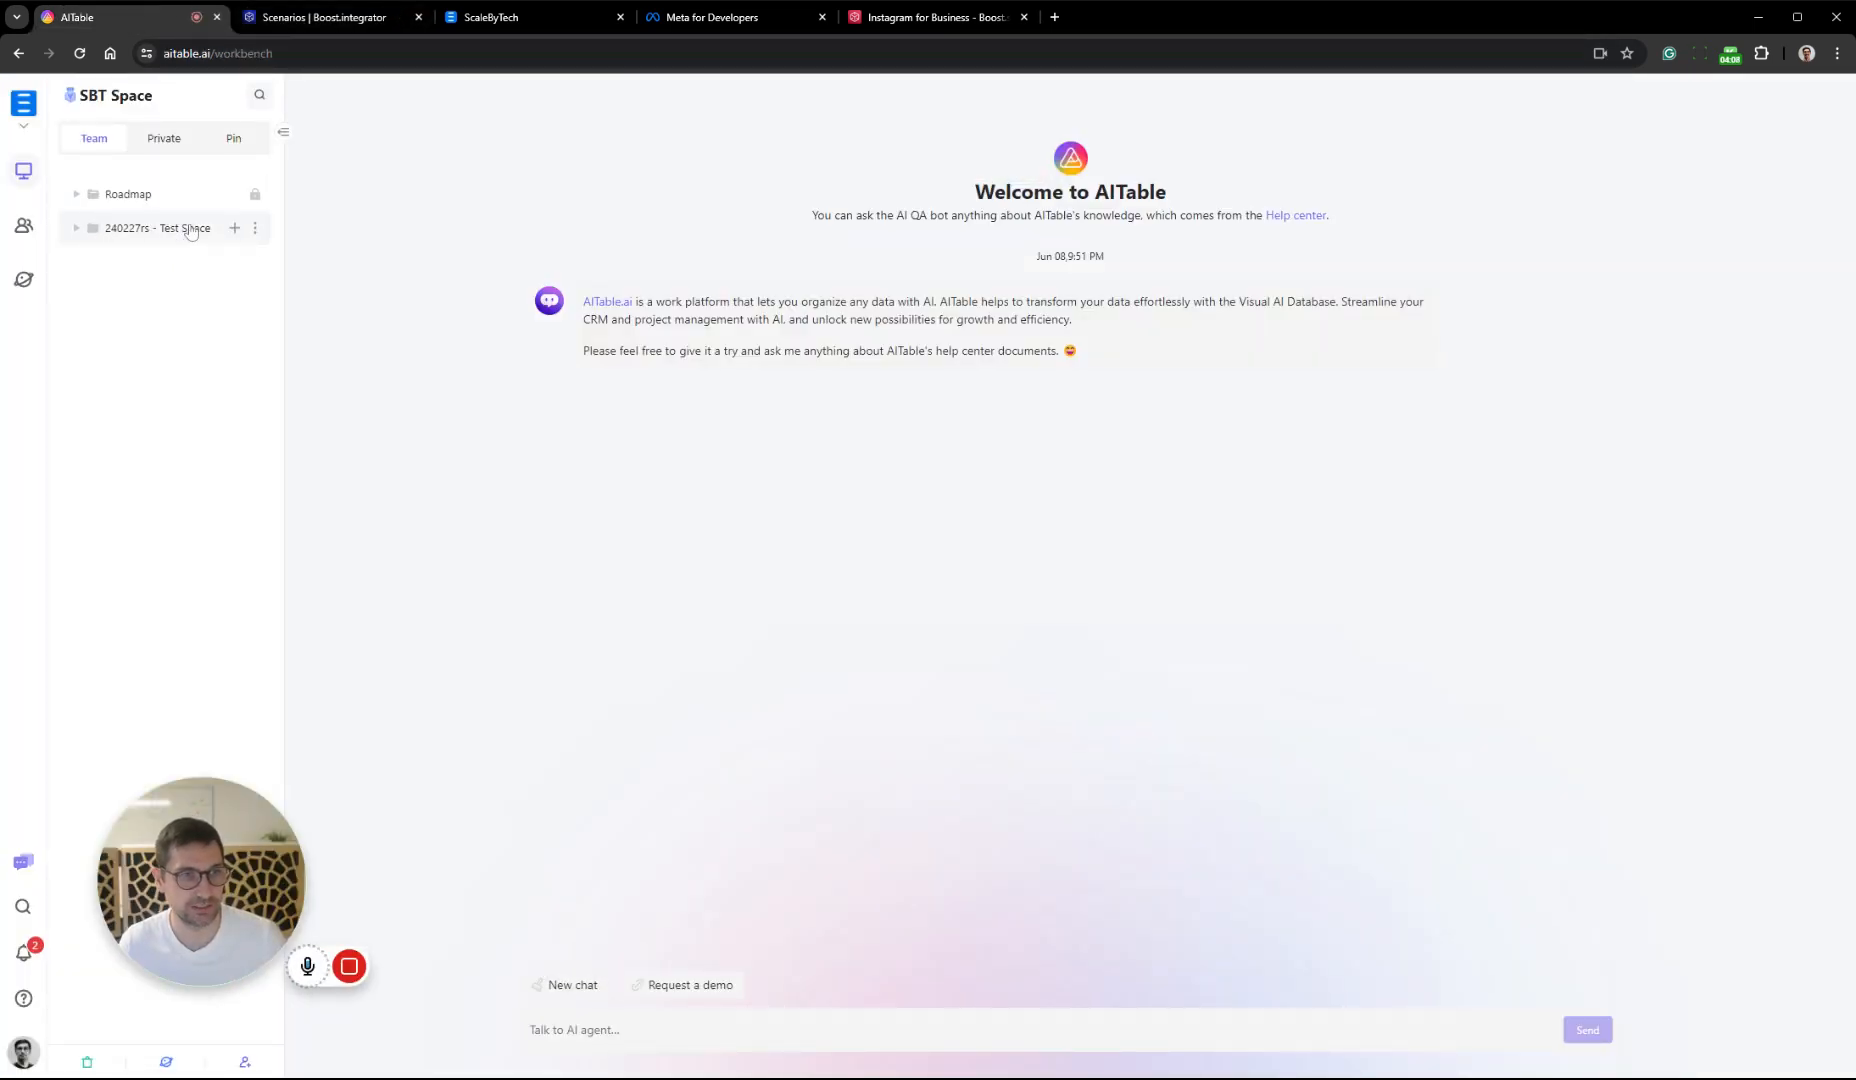
left_click(167, 1064)
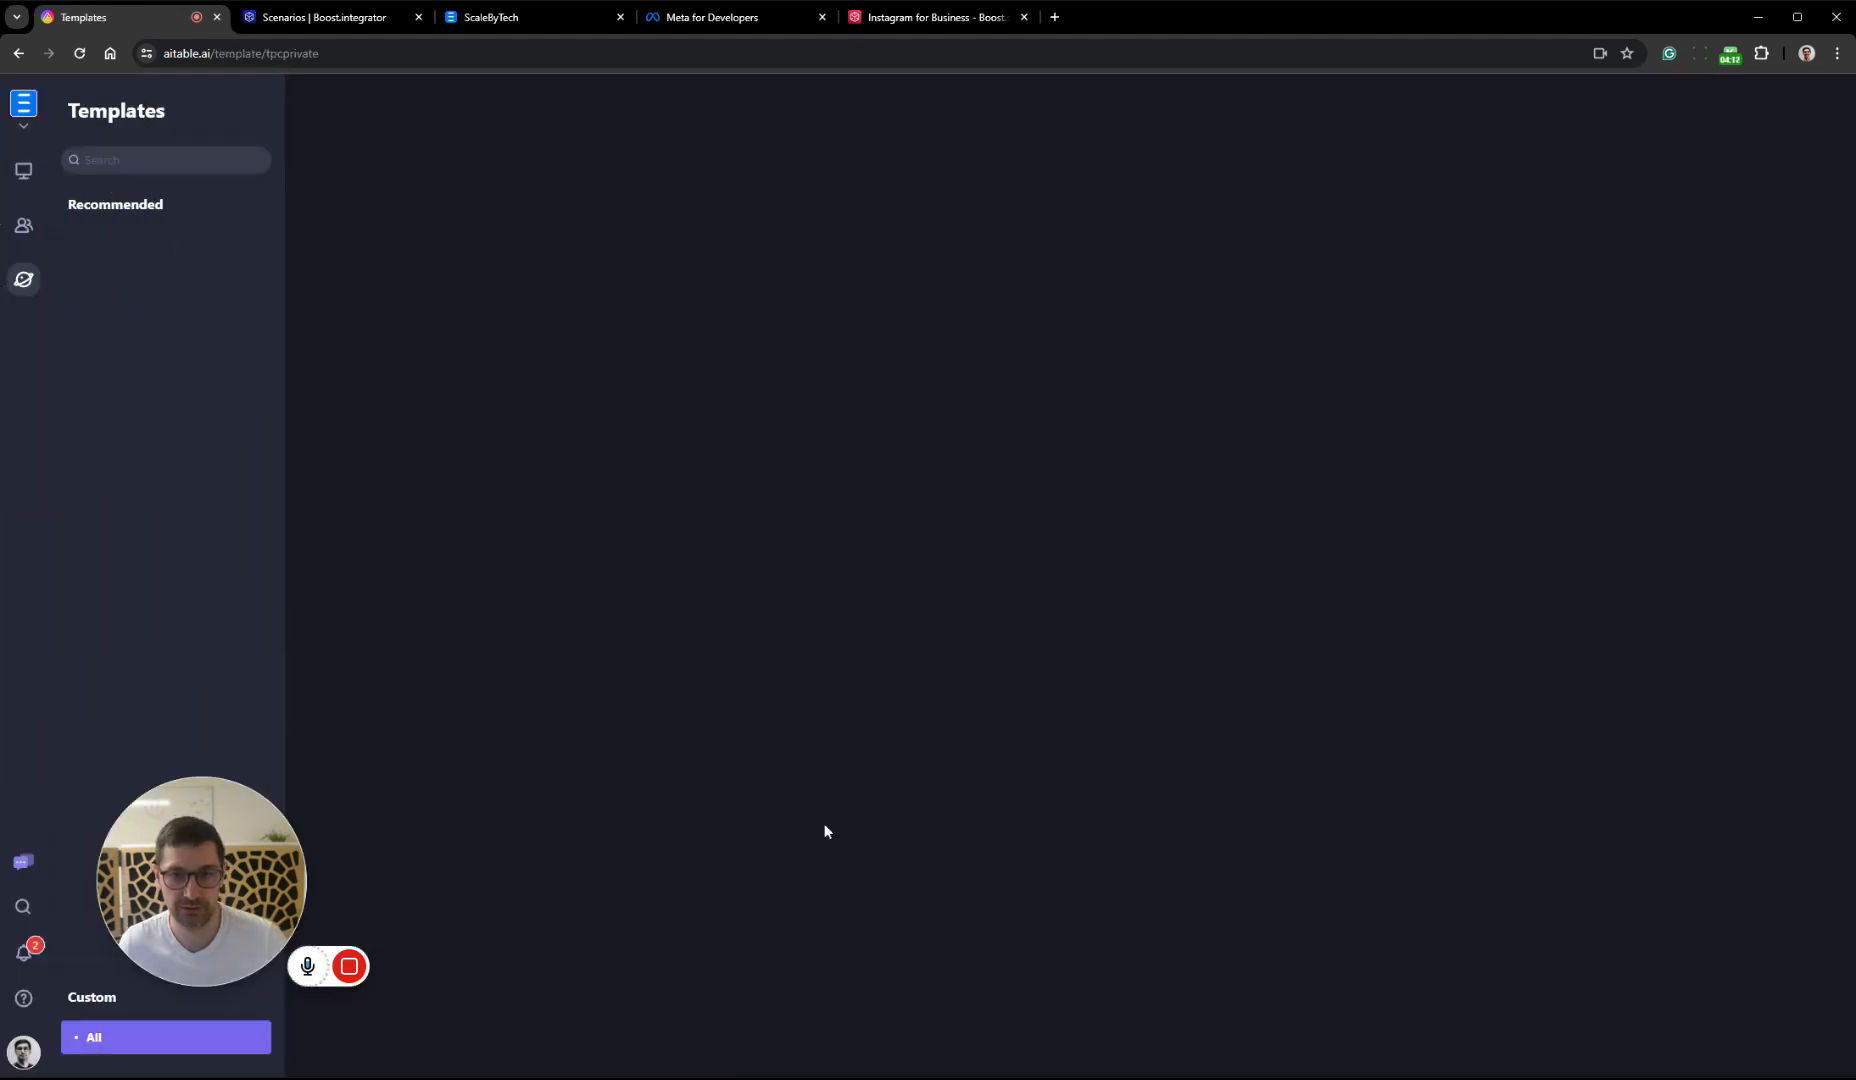
left_click(436, 238)
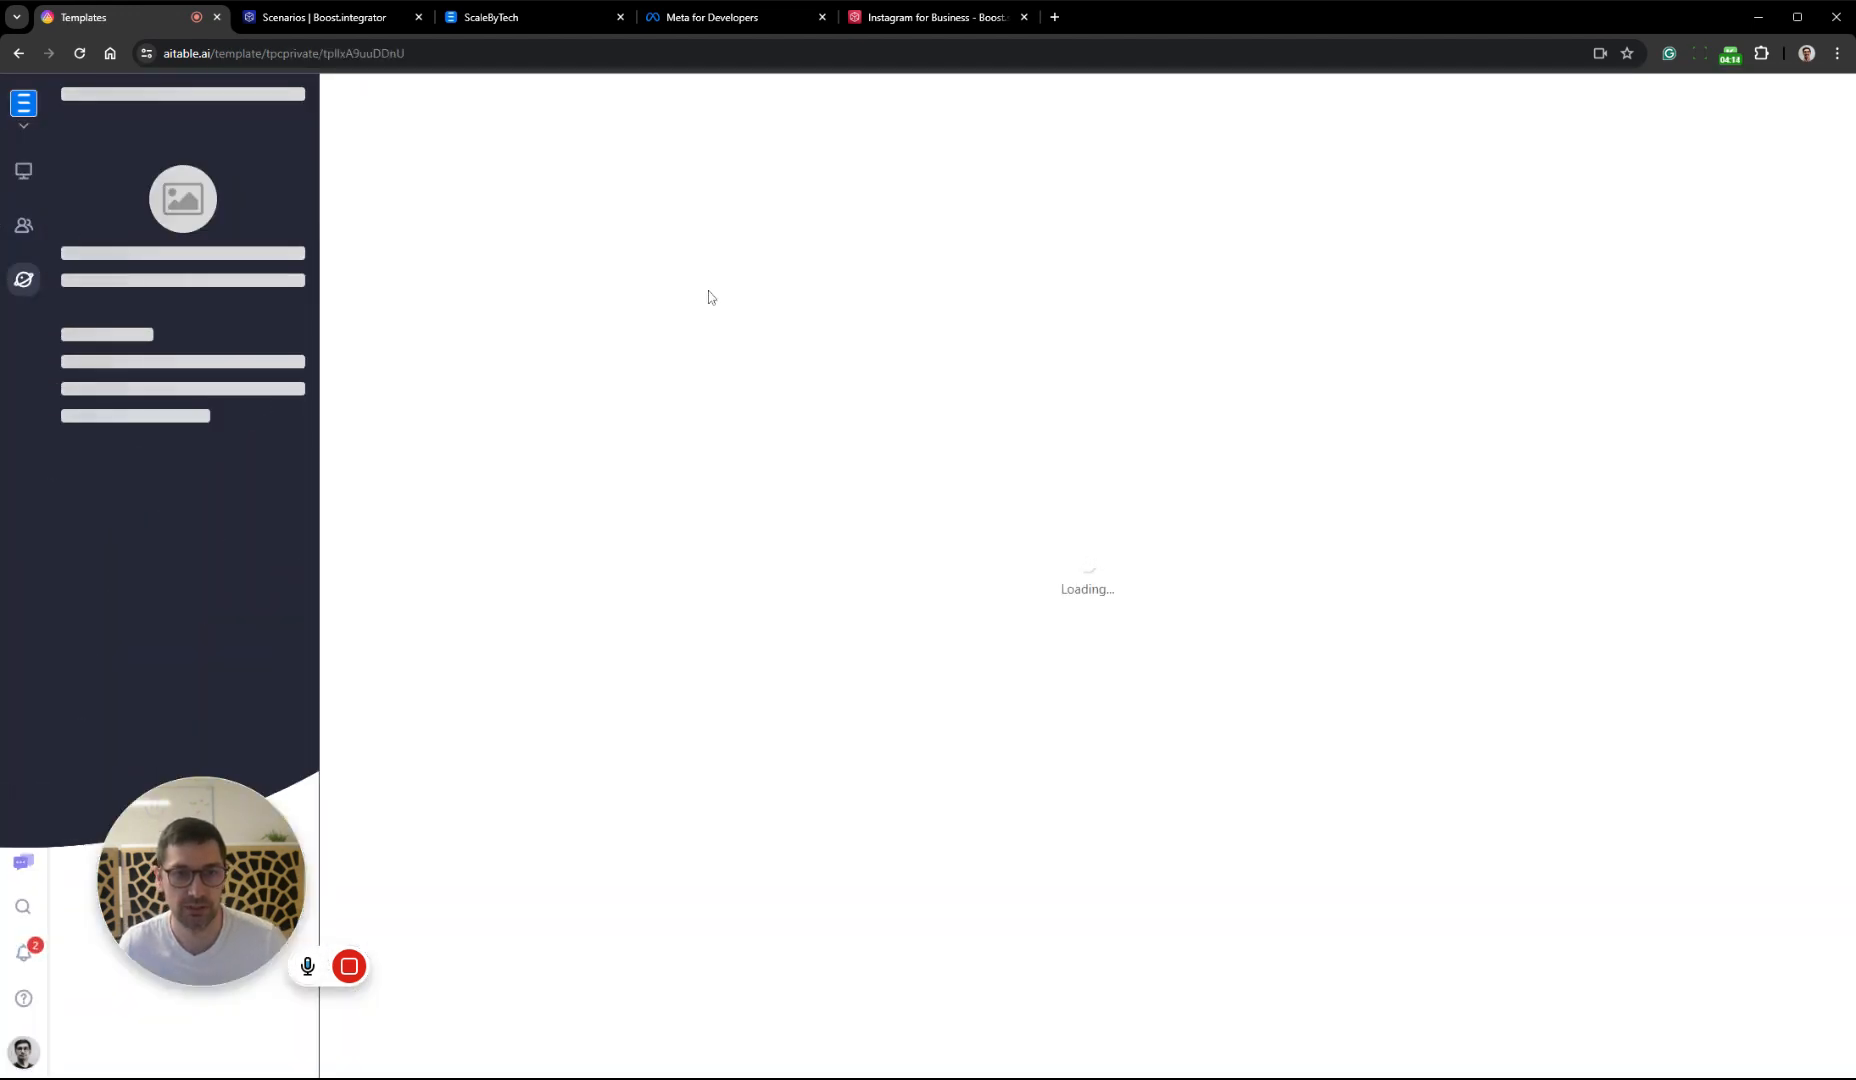
left_click(175, 1038)
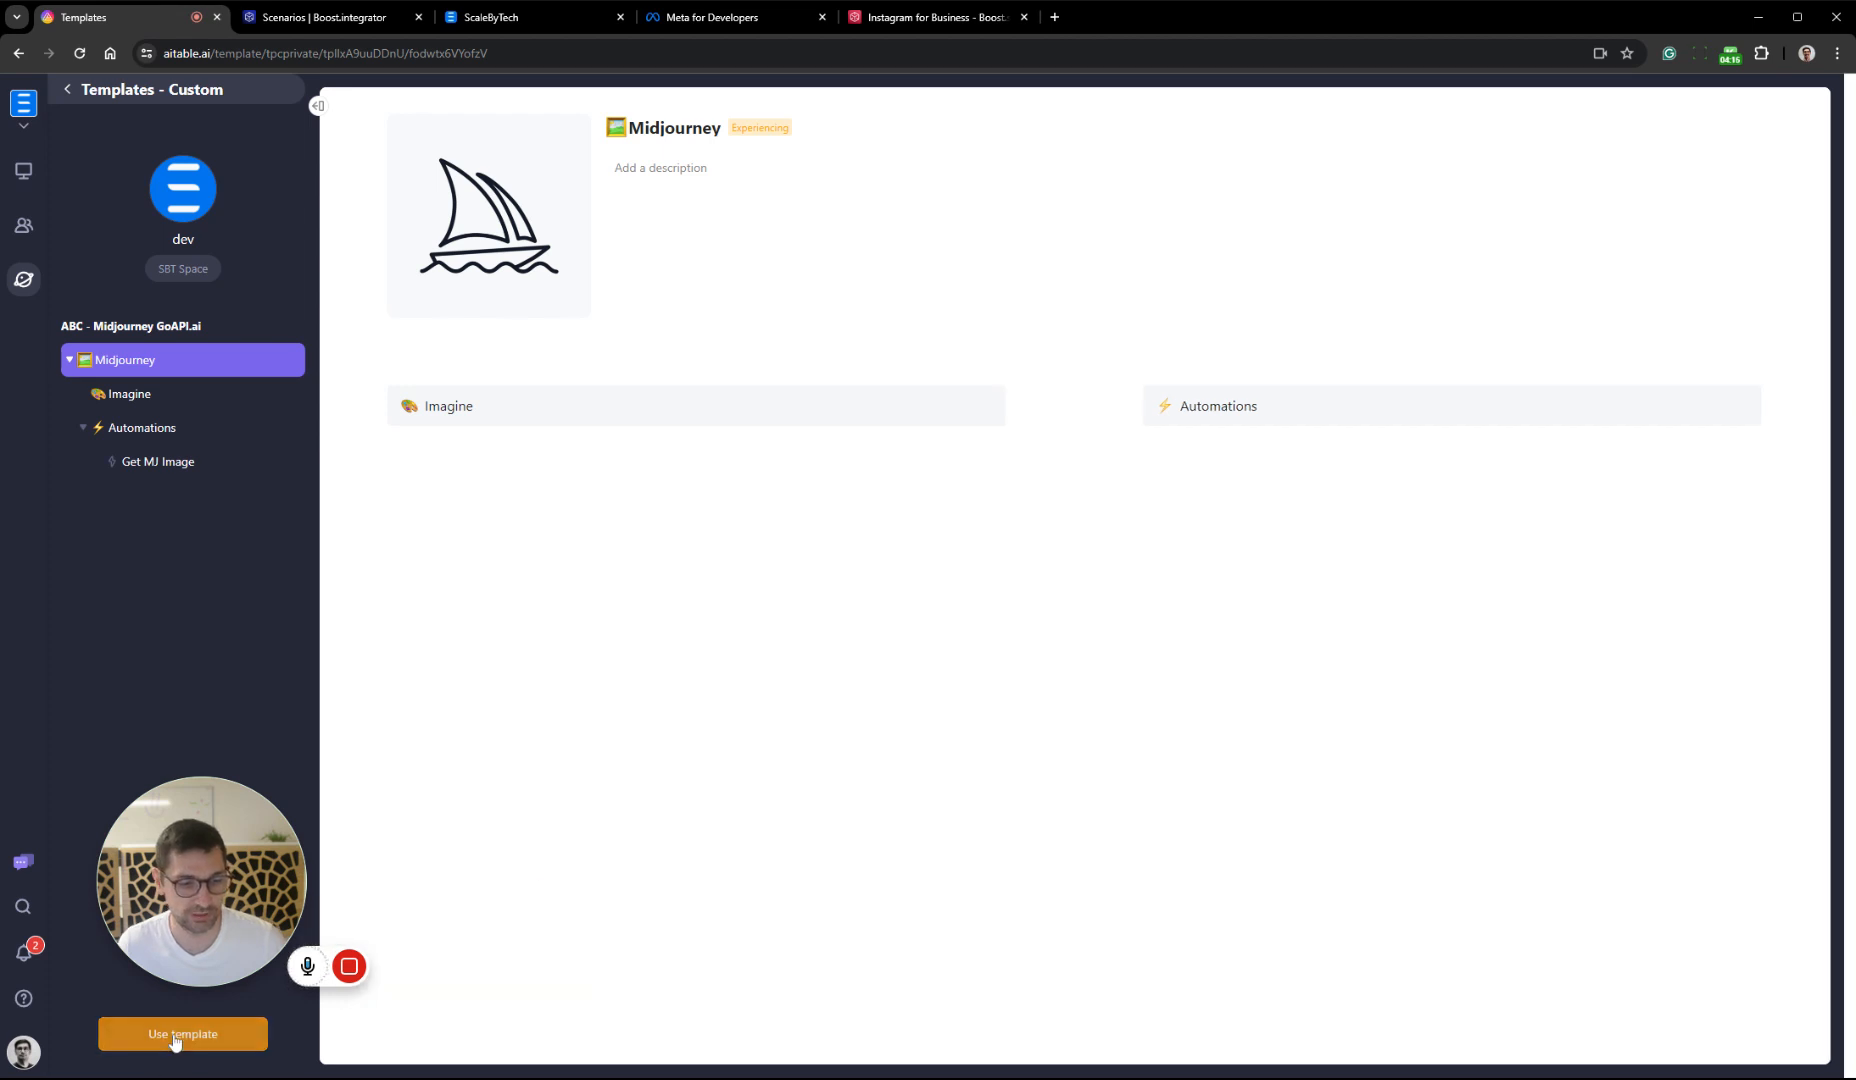
left_click(837, 579)
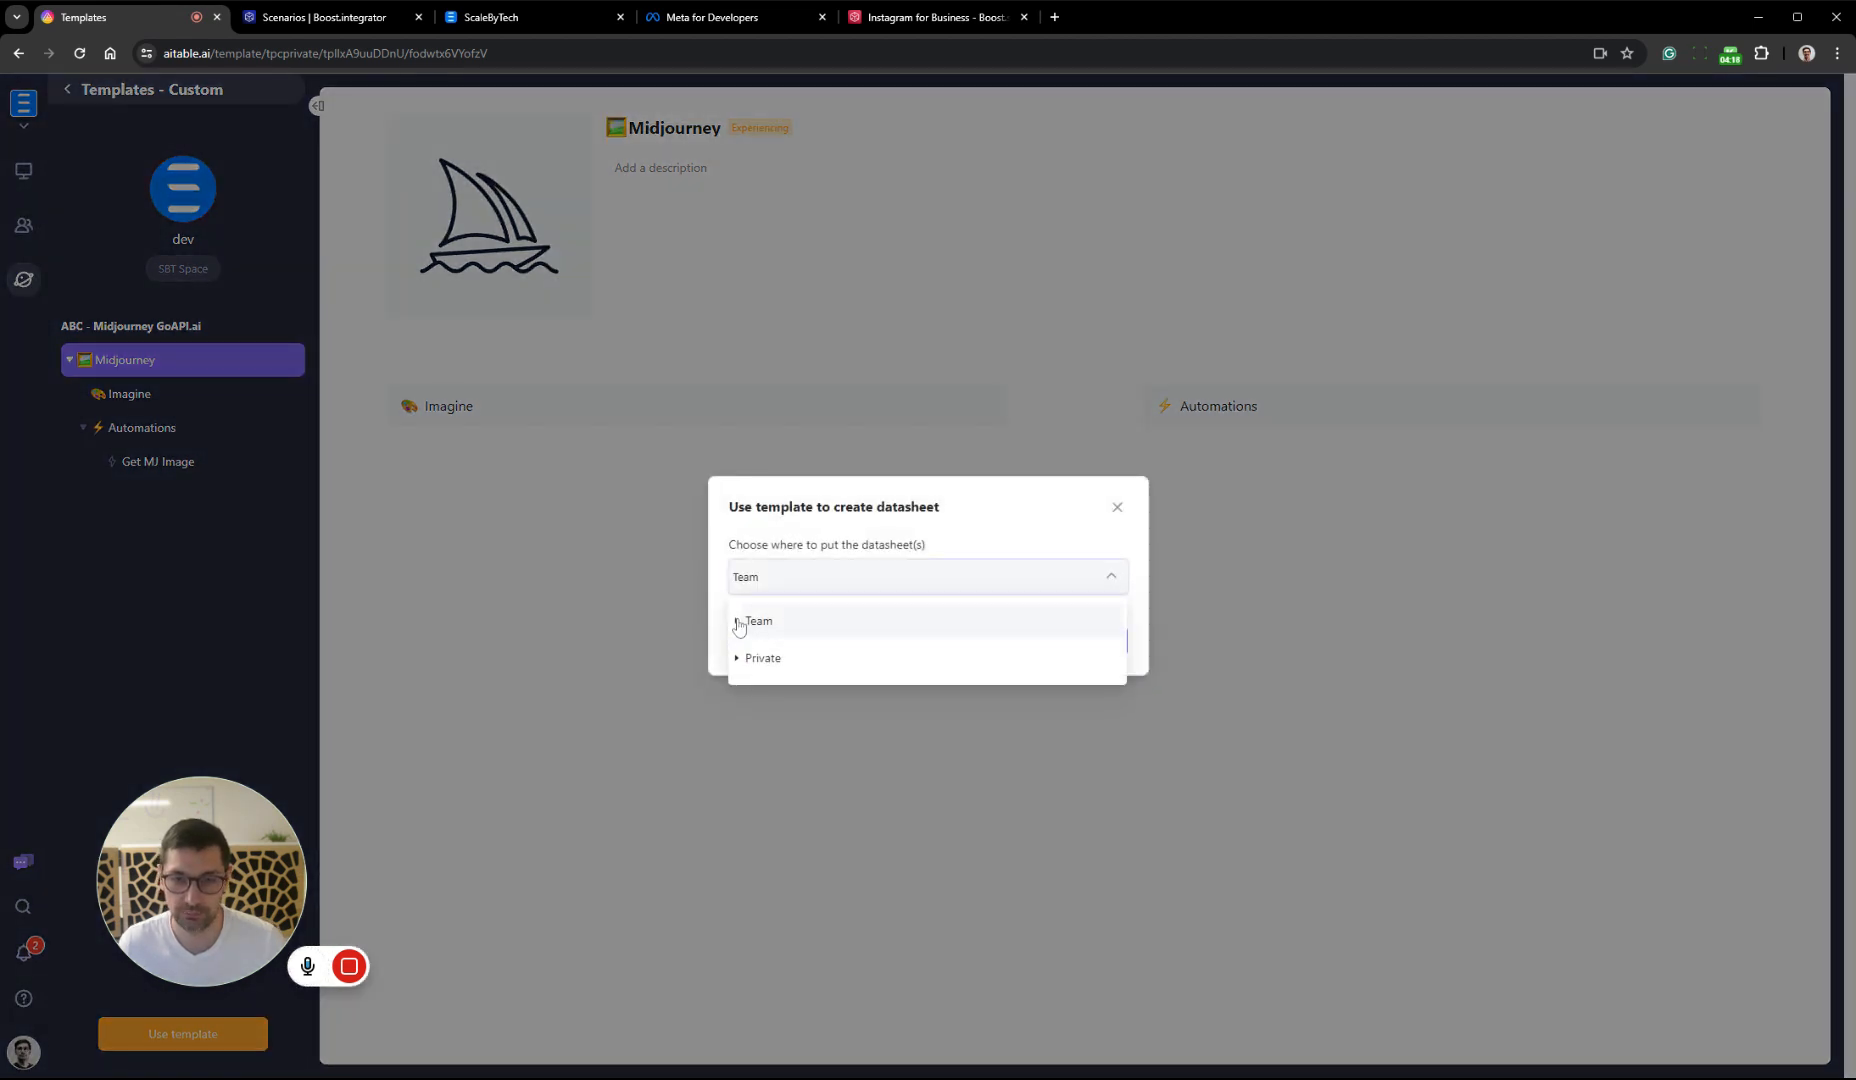
left_click(740, 621)
left_click(824, 660)
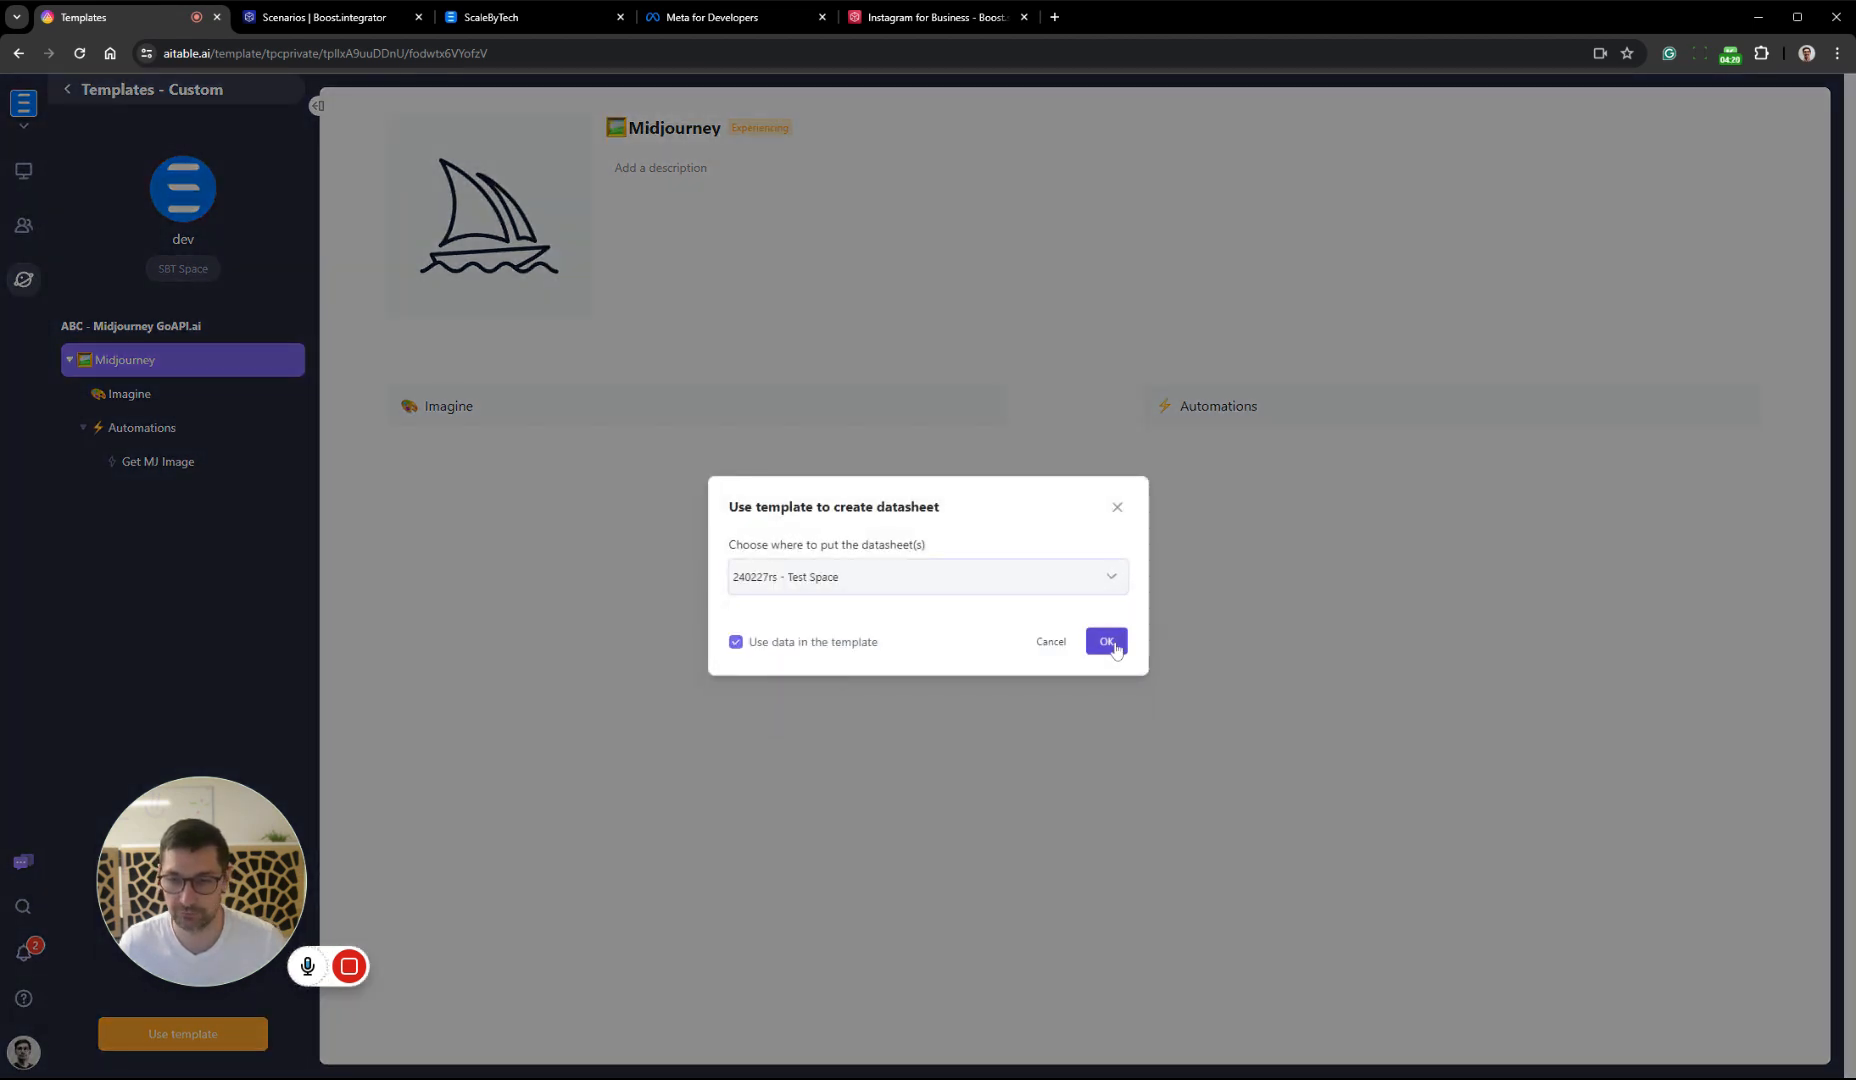
left_click(1100, 641)
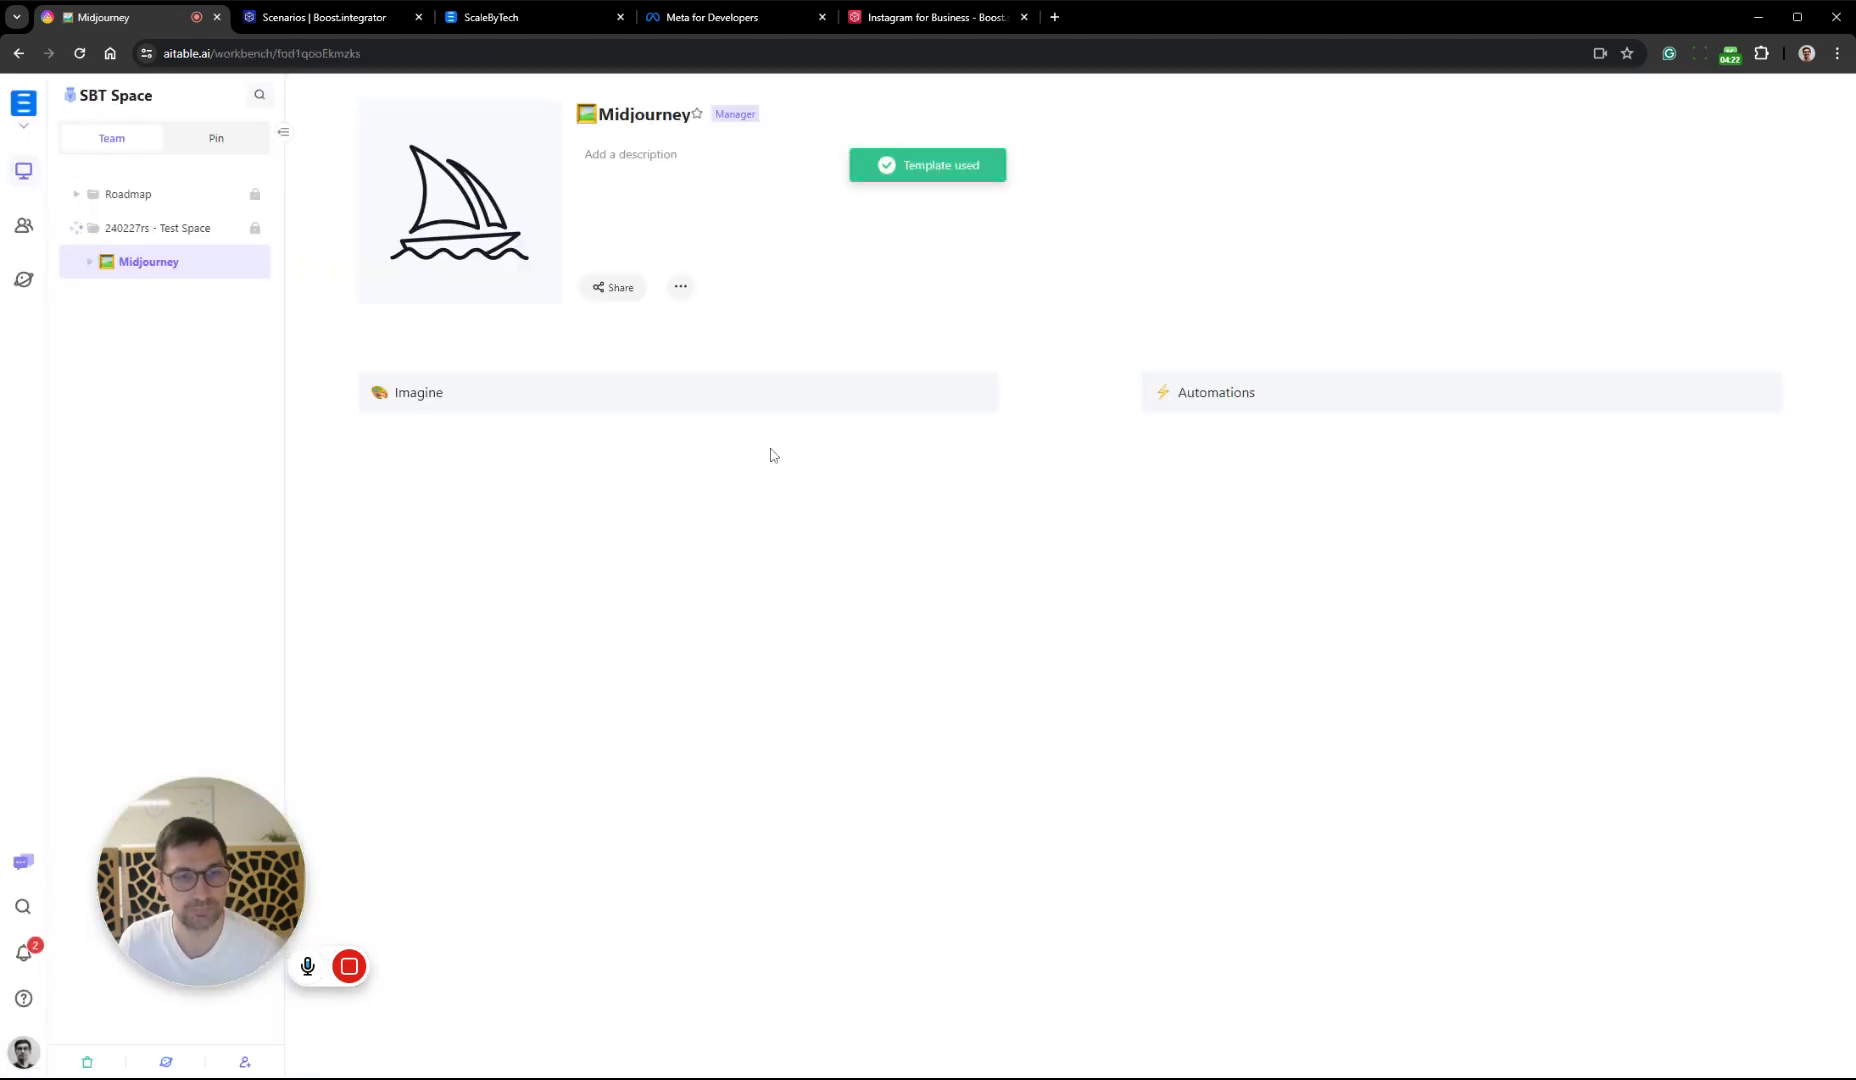
Expand the Midjourney folder, view the Imagine datasheet and open the Get MJ Image automation
left_click(114, 268)
left_click(155, 296)
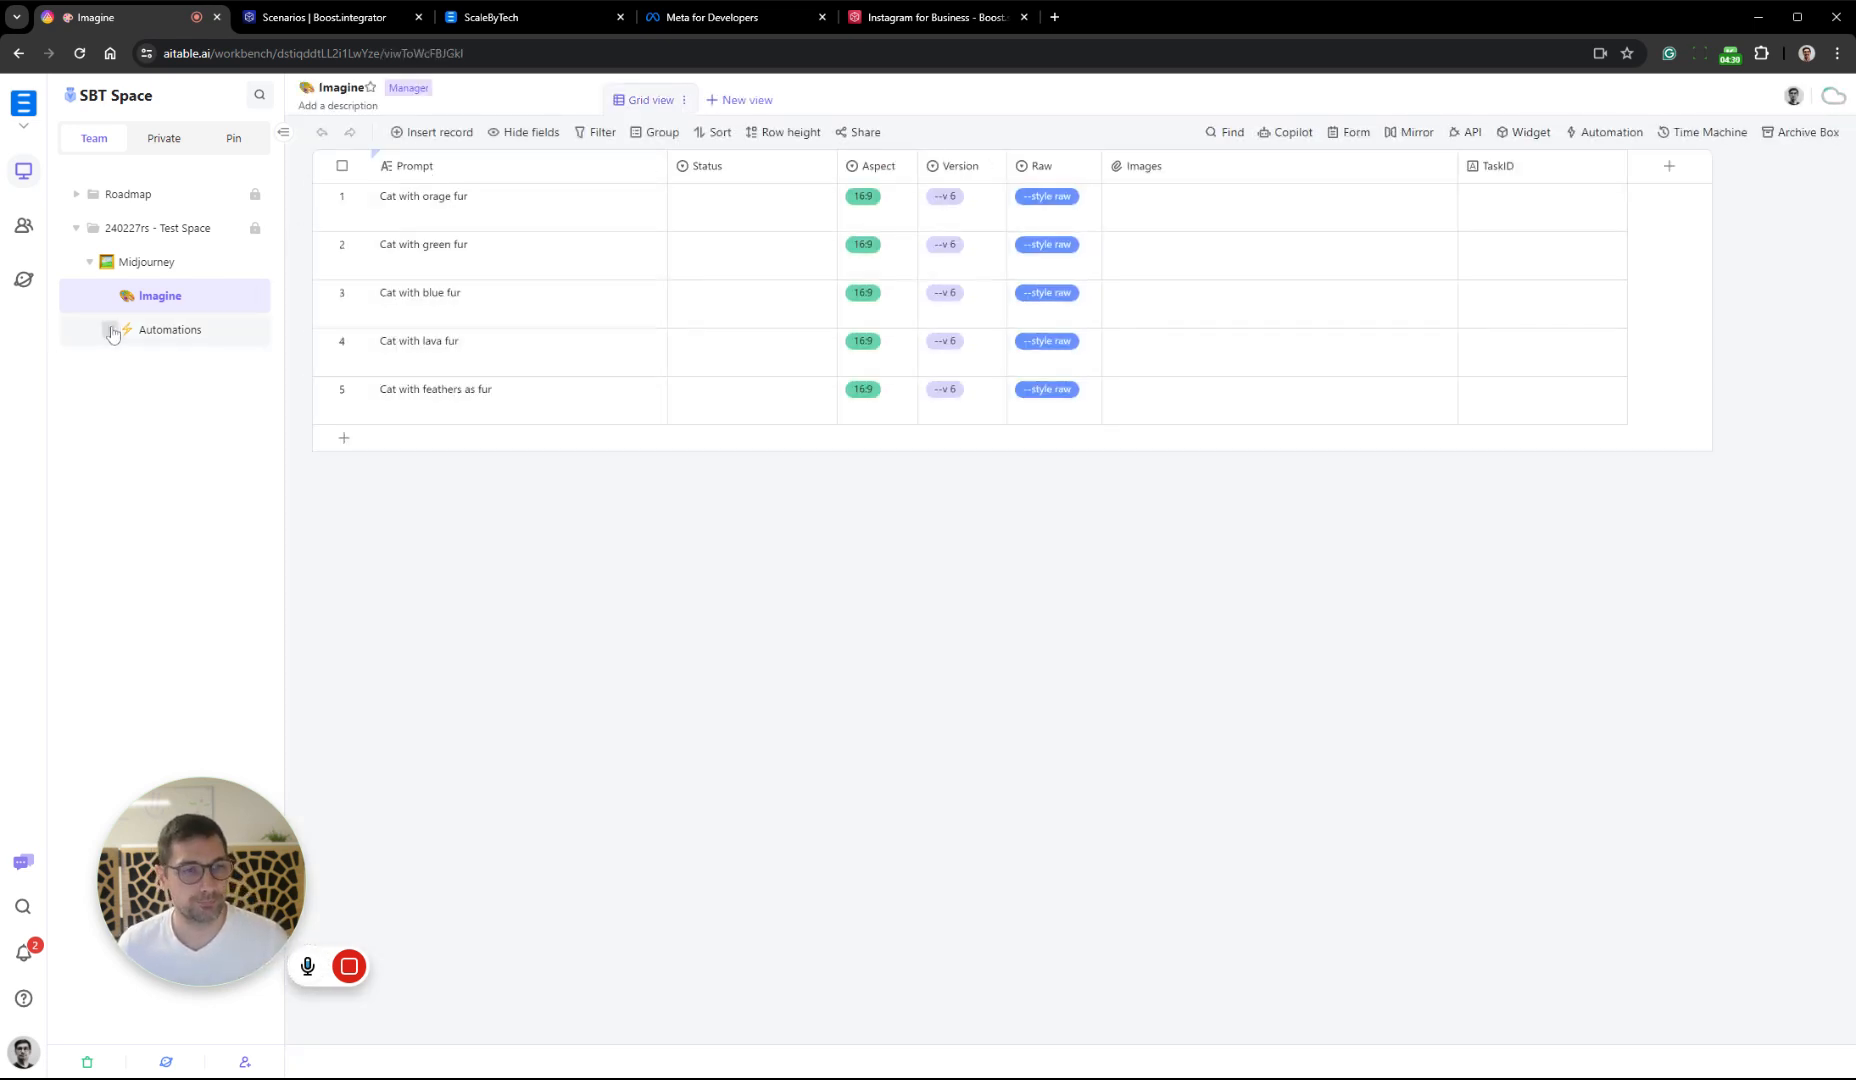
left_click(168, 330)
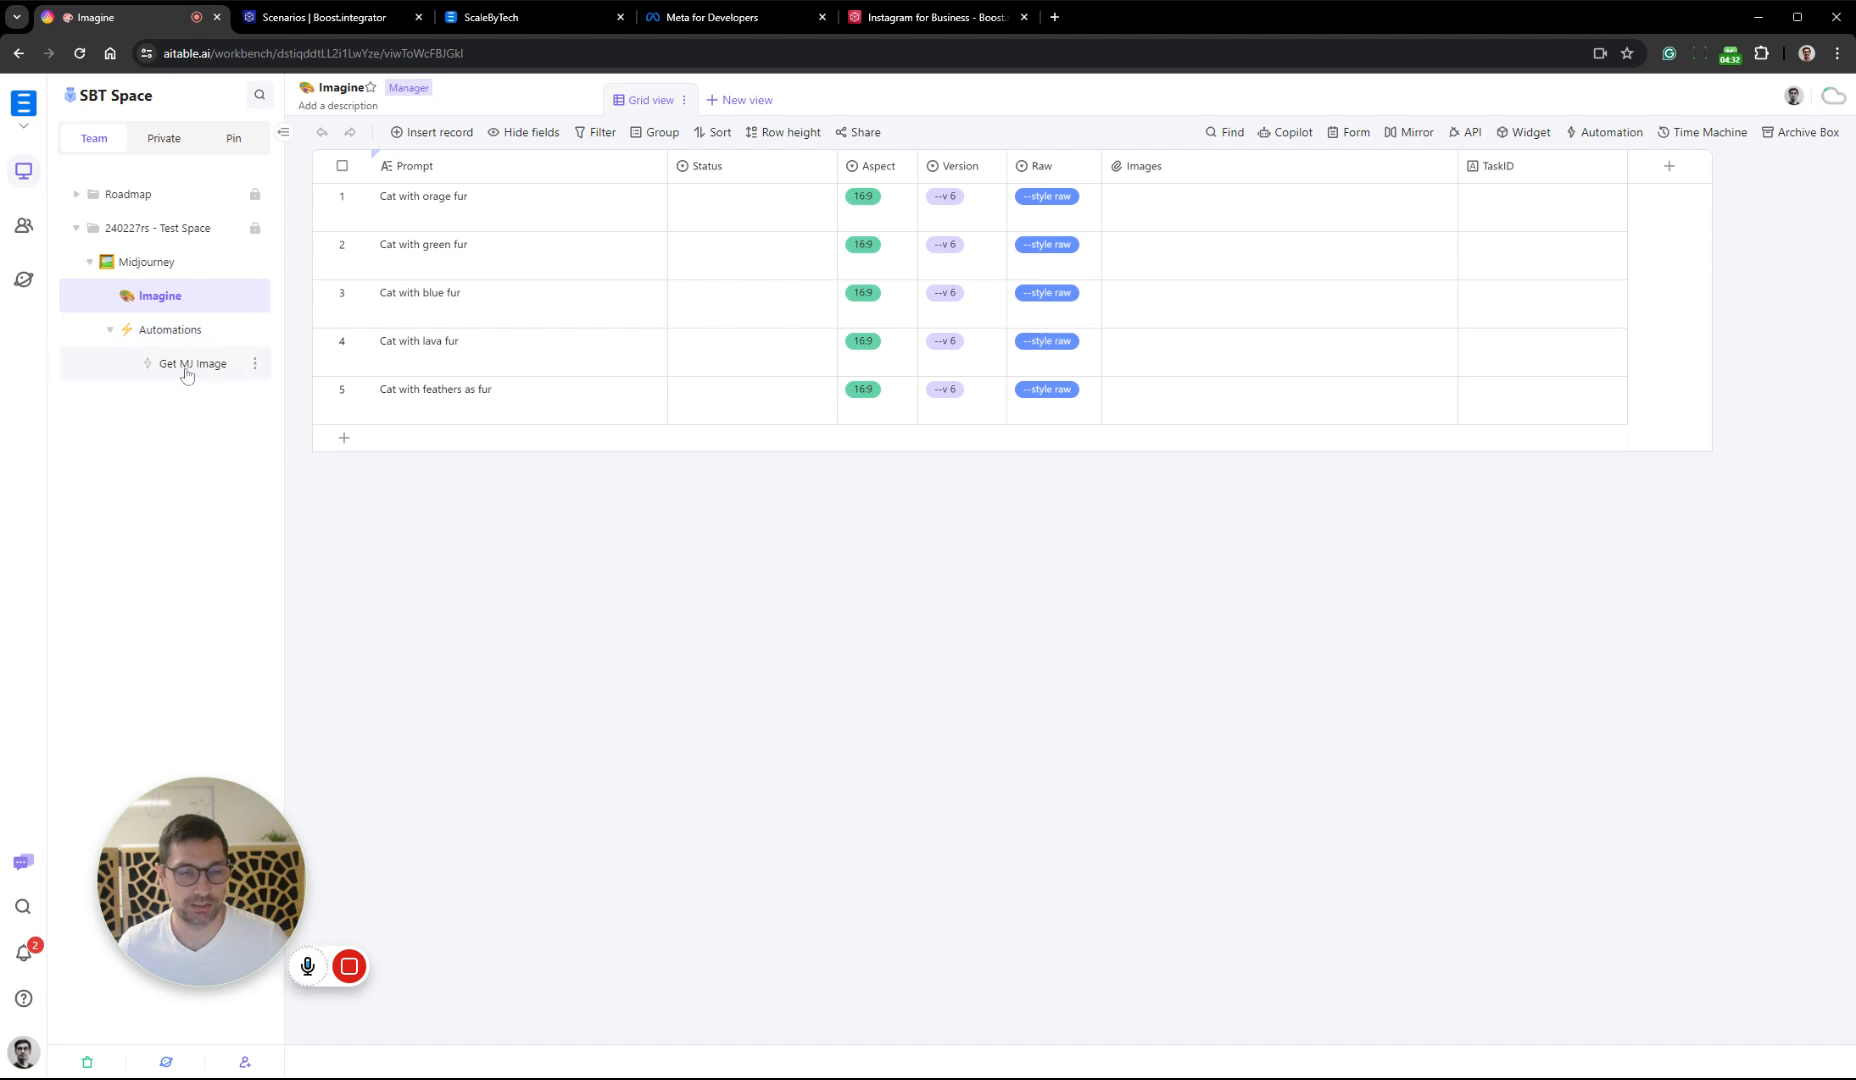
left_click(186, 366)
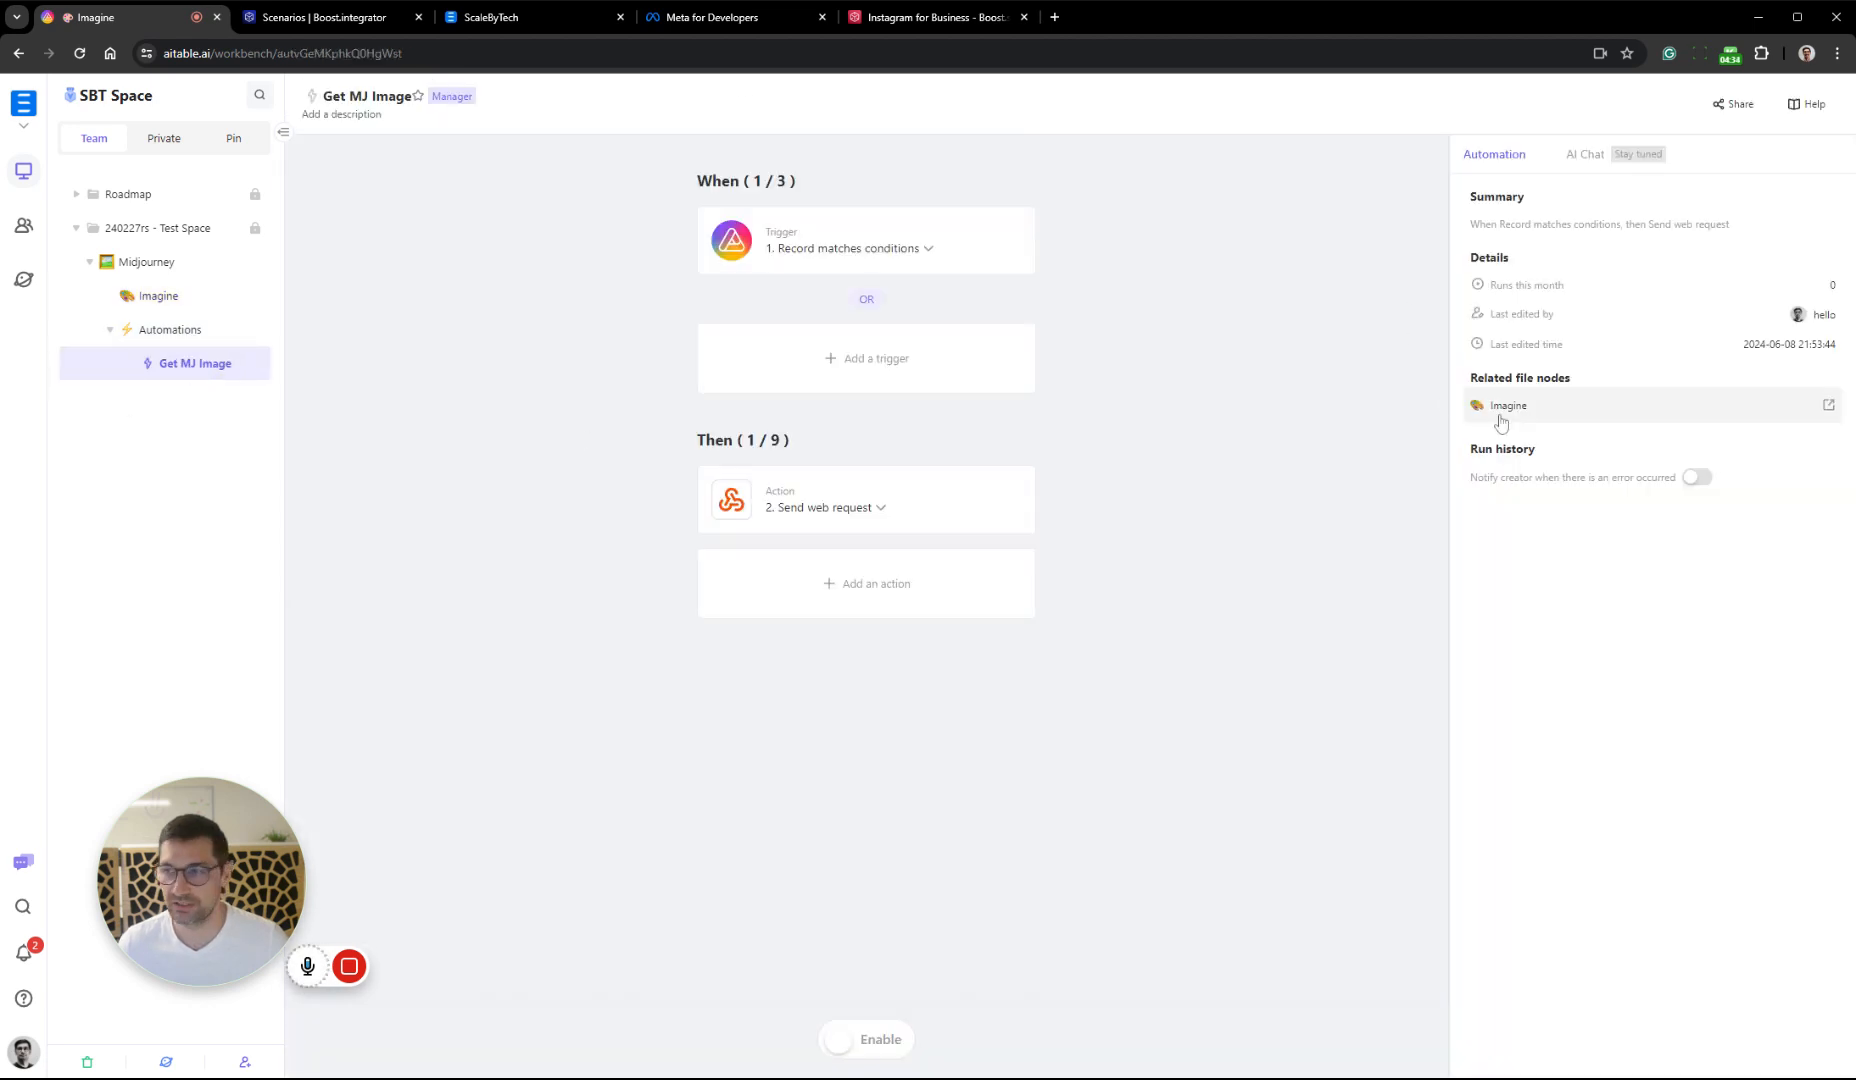
Switch to Boost.space Integrator and copy the webhook address from the Webhooks module of the ABC - 1-2 Midjourney GoAPI.ai scenario
left_click(357, 20)
left_click(938, 263)
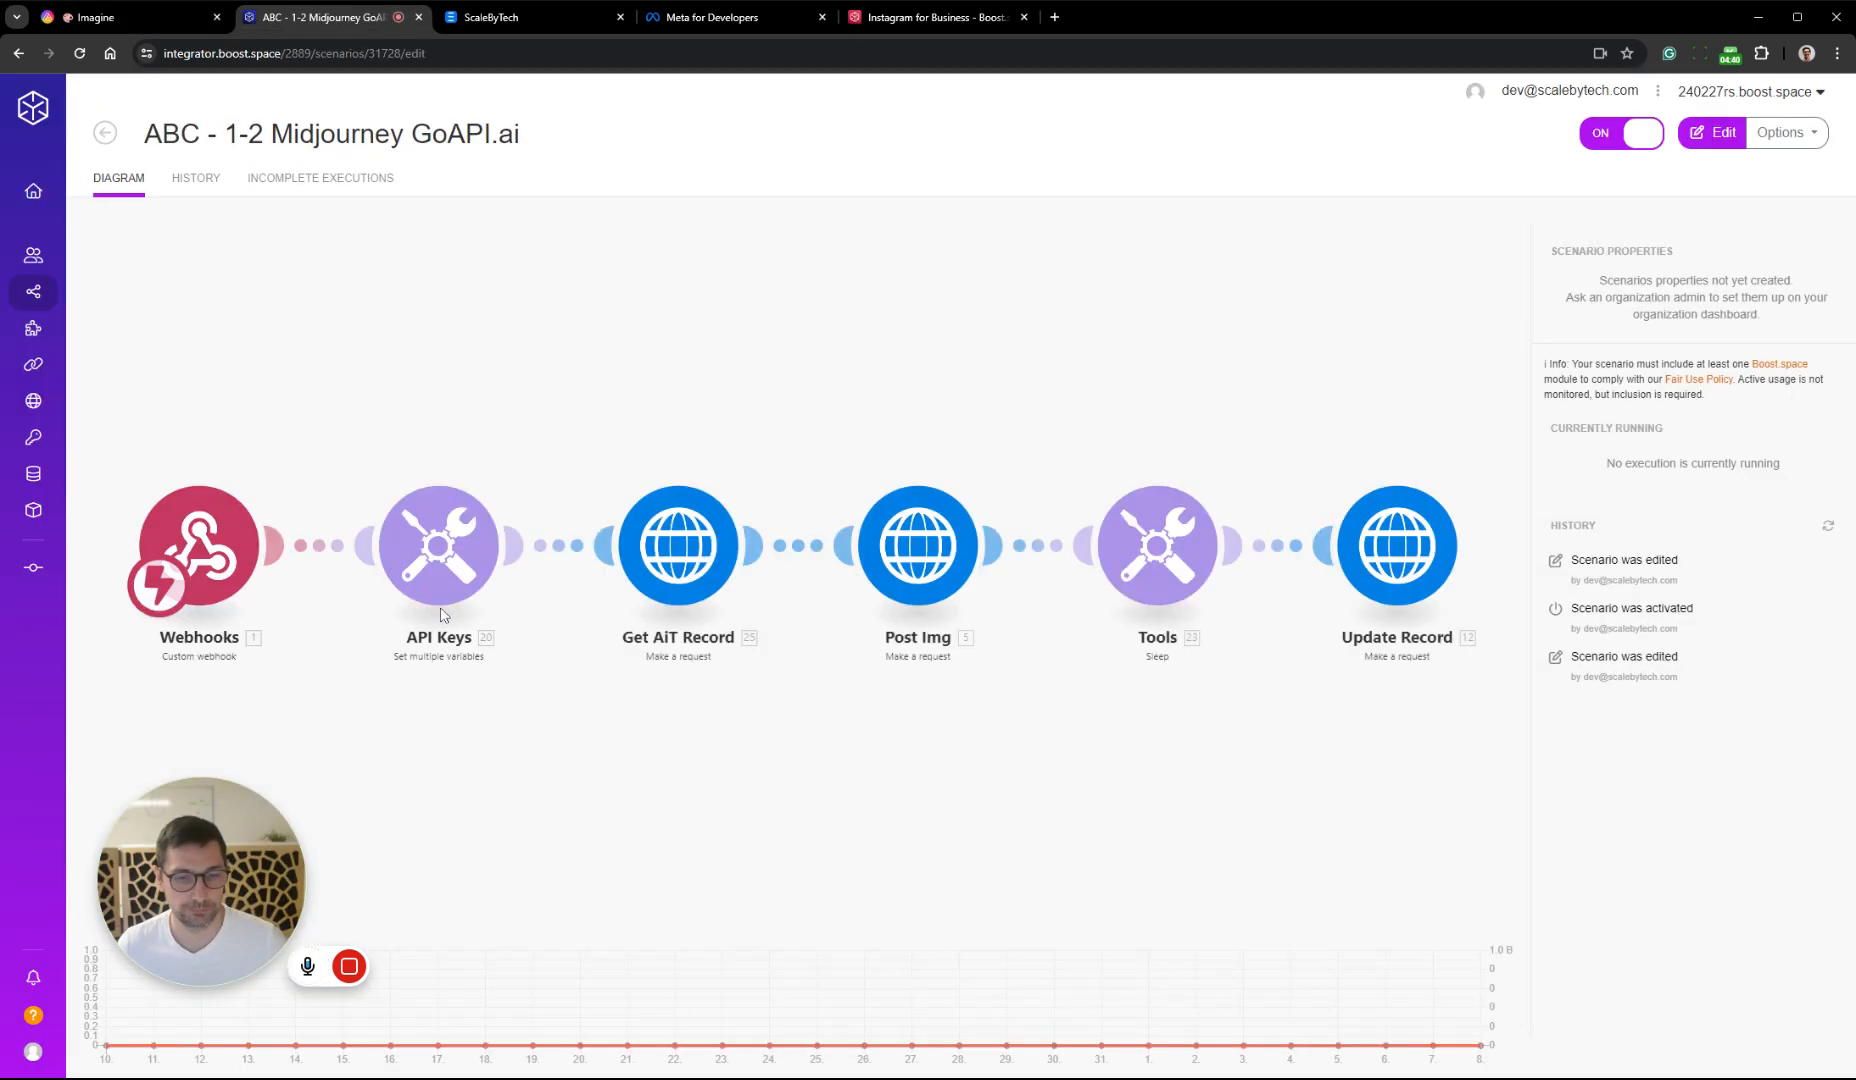
left_click(236, 565)
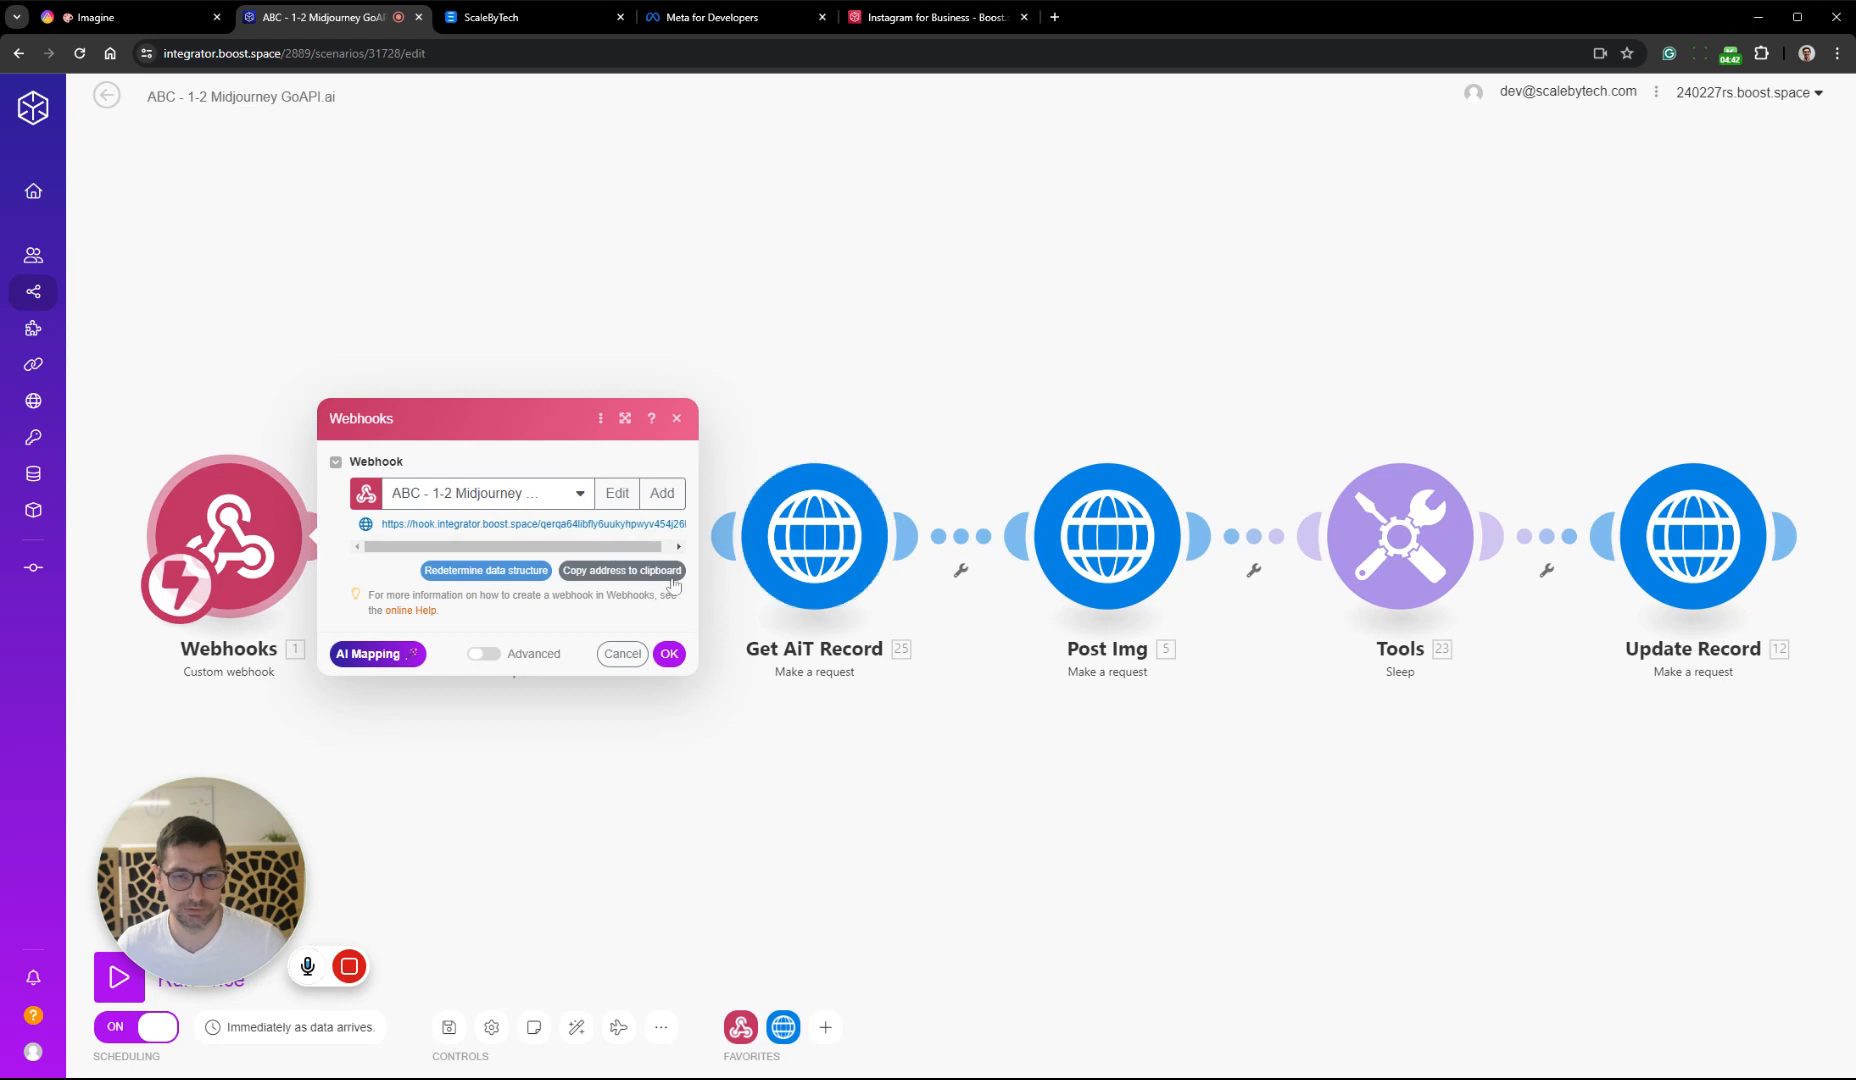
left_click(674, 585)
left_click(669, 653)
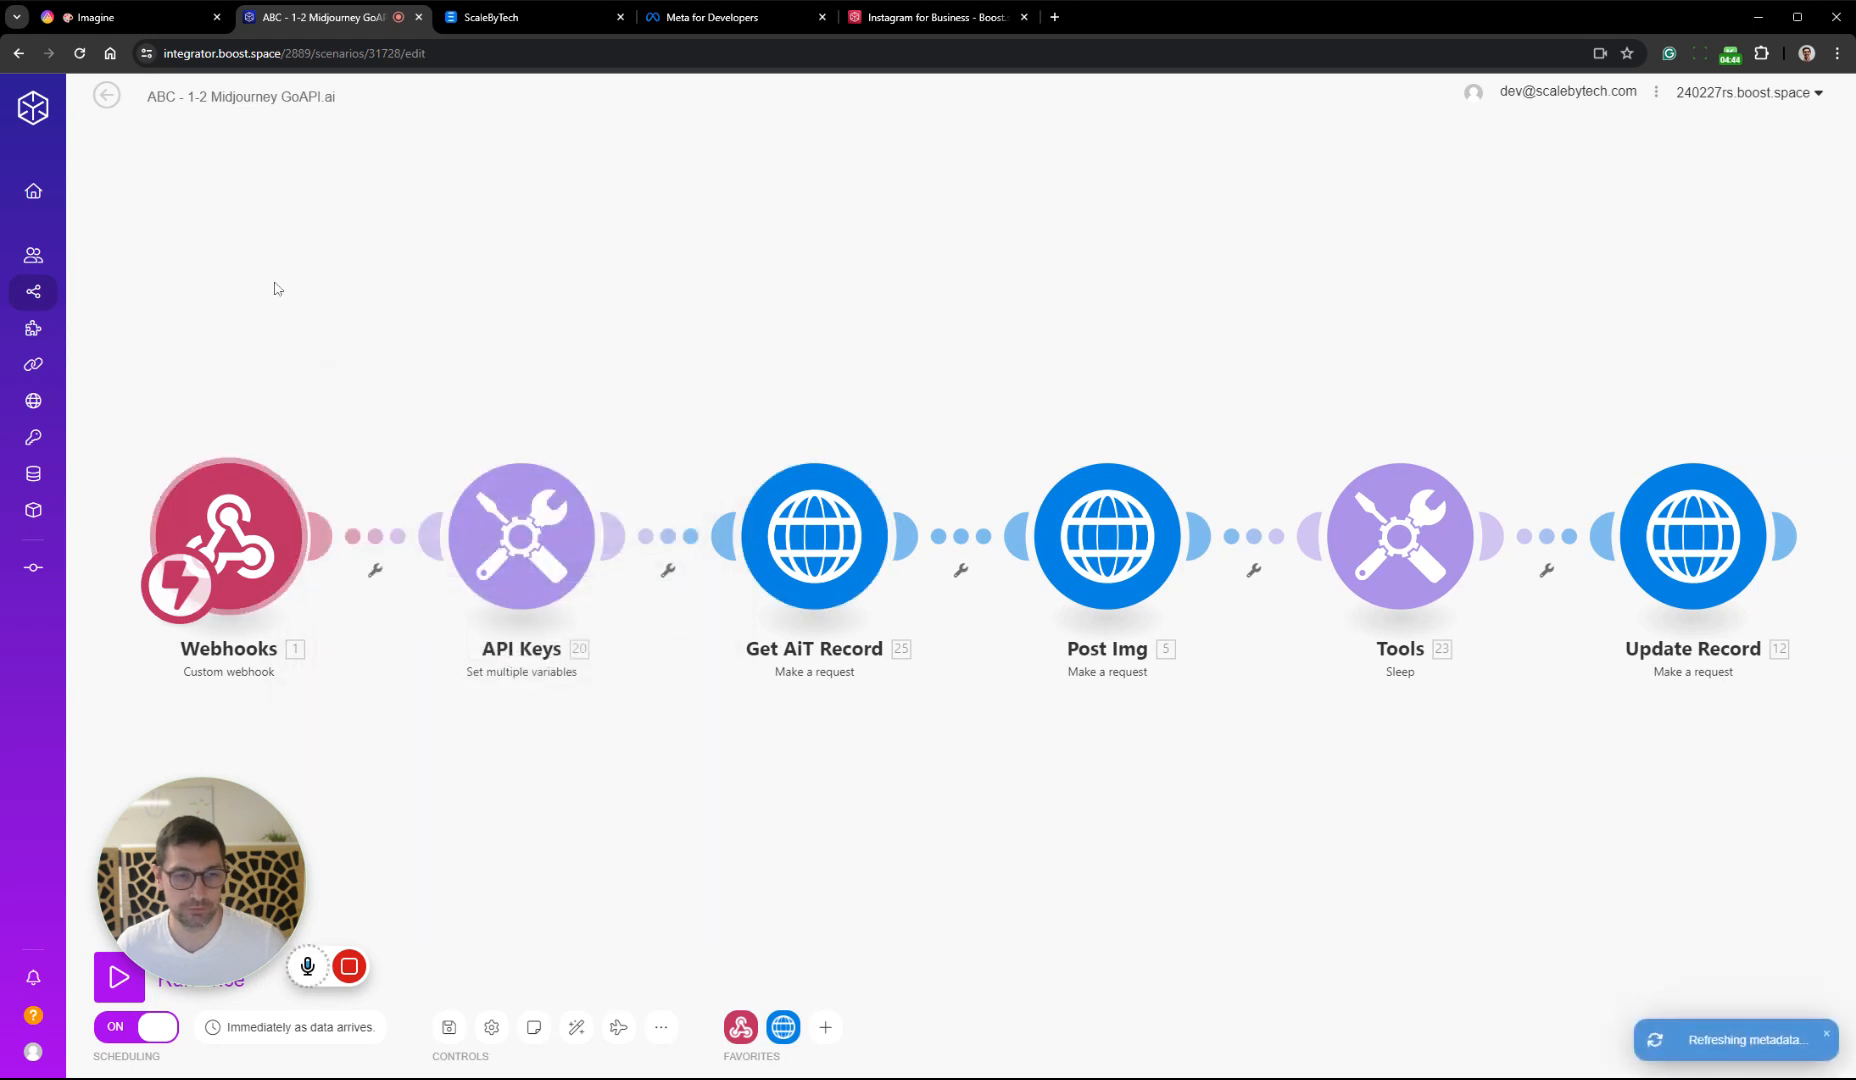
left_click(107, 95)
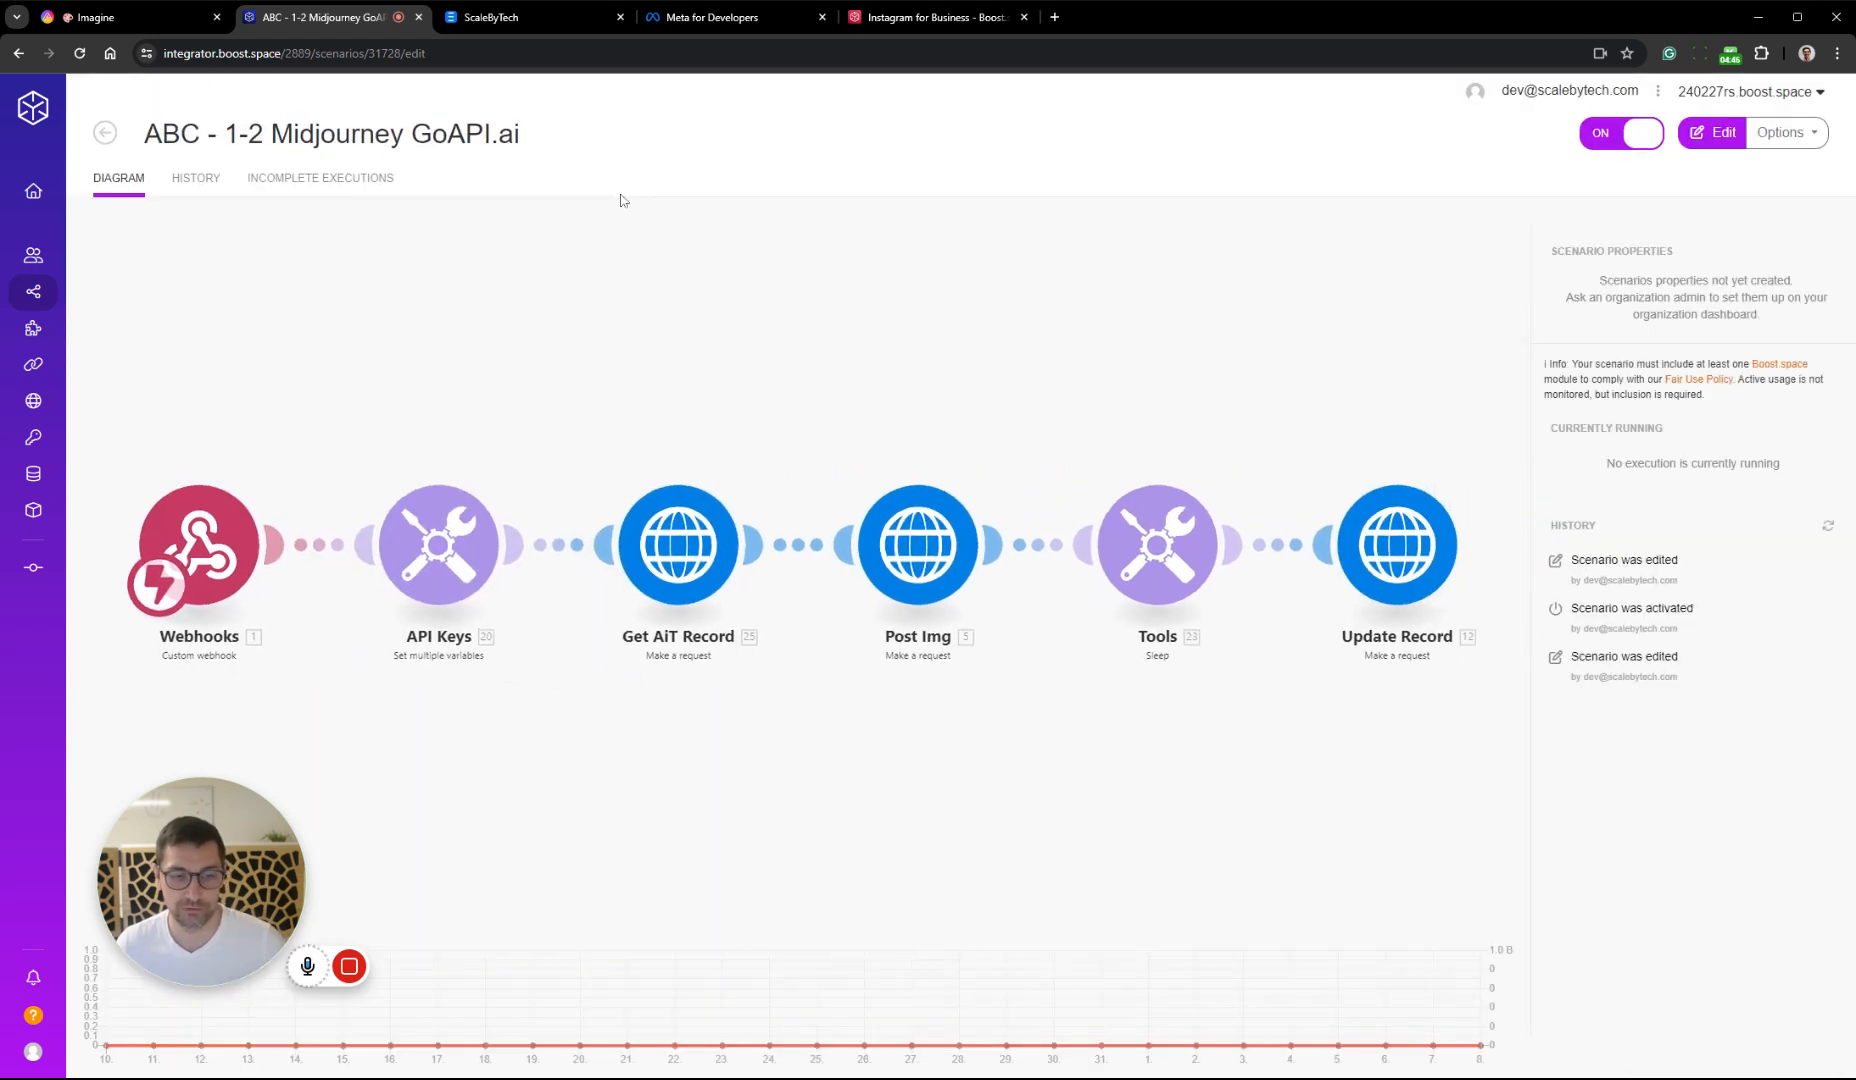
Back in AITable, replace the Send web request action's request address with the copied webhook address, save it and enable the automation
left_click(130, 17)
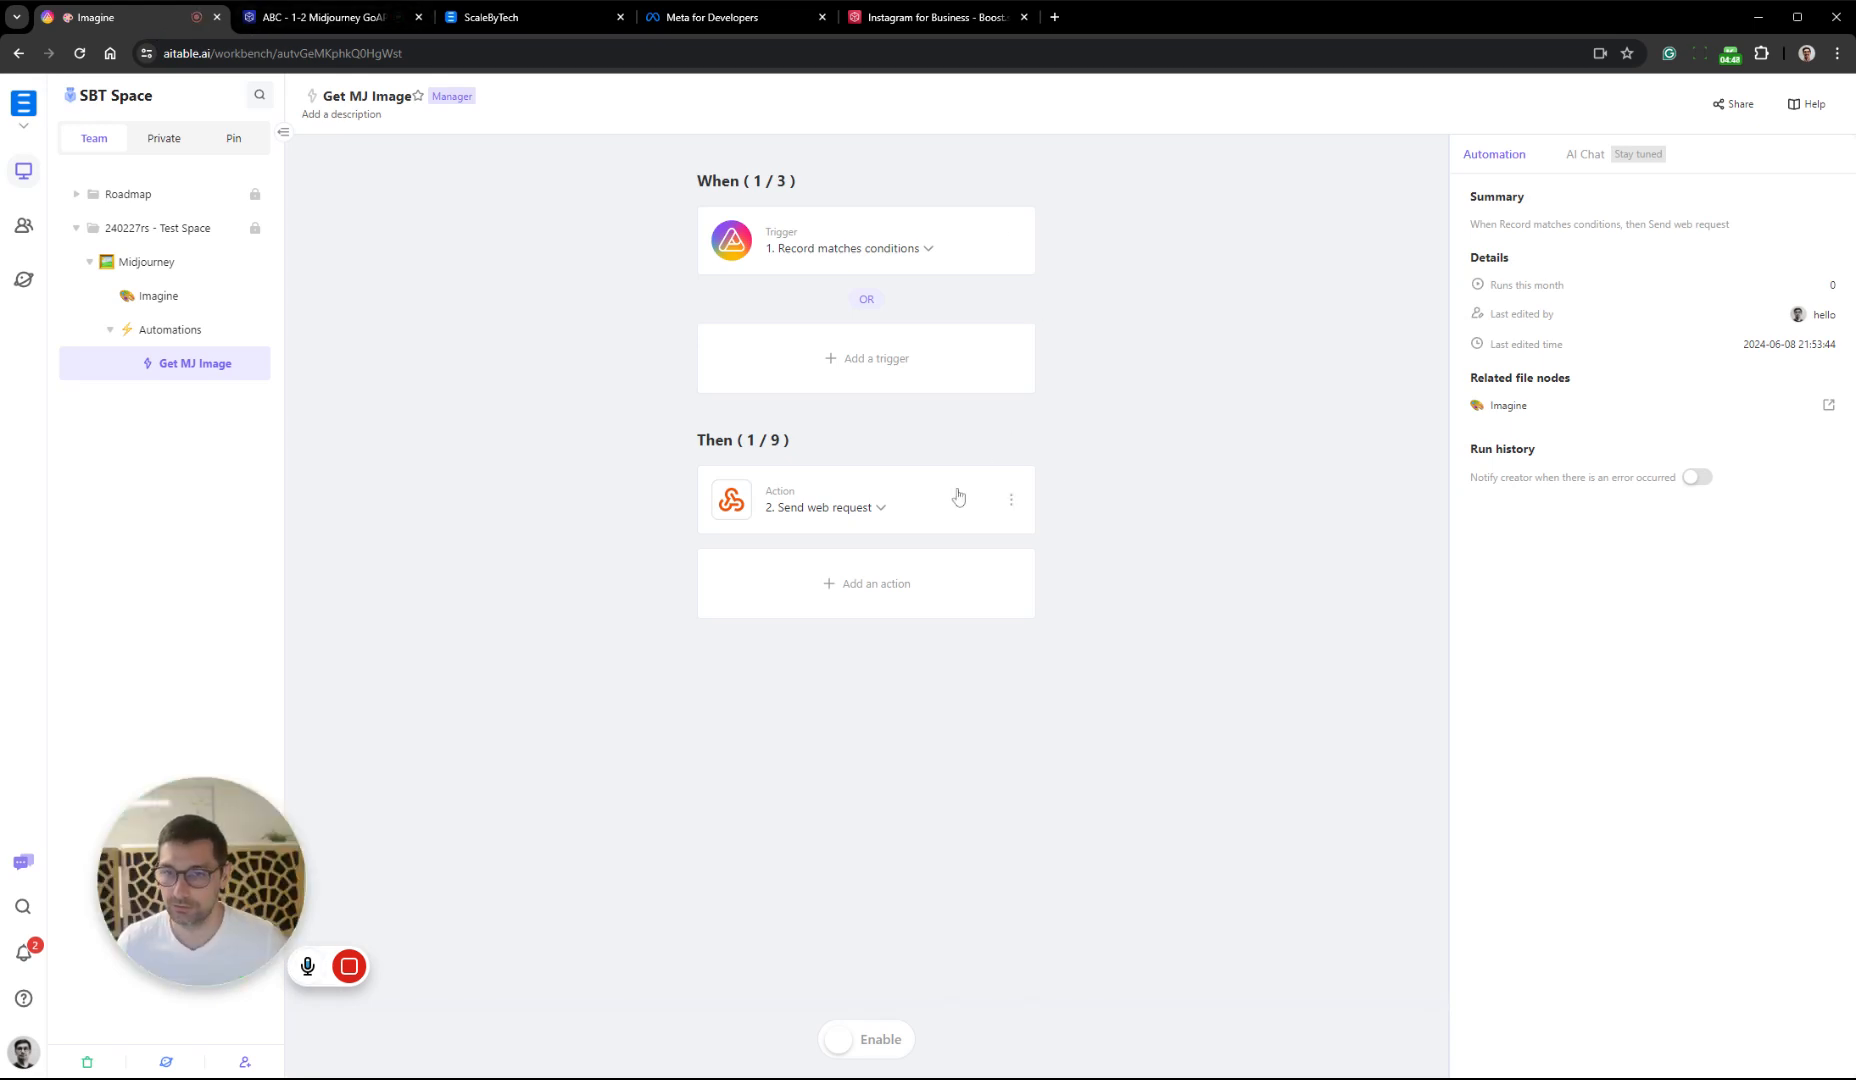
left_click(953, 240)
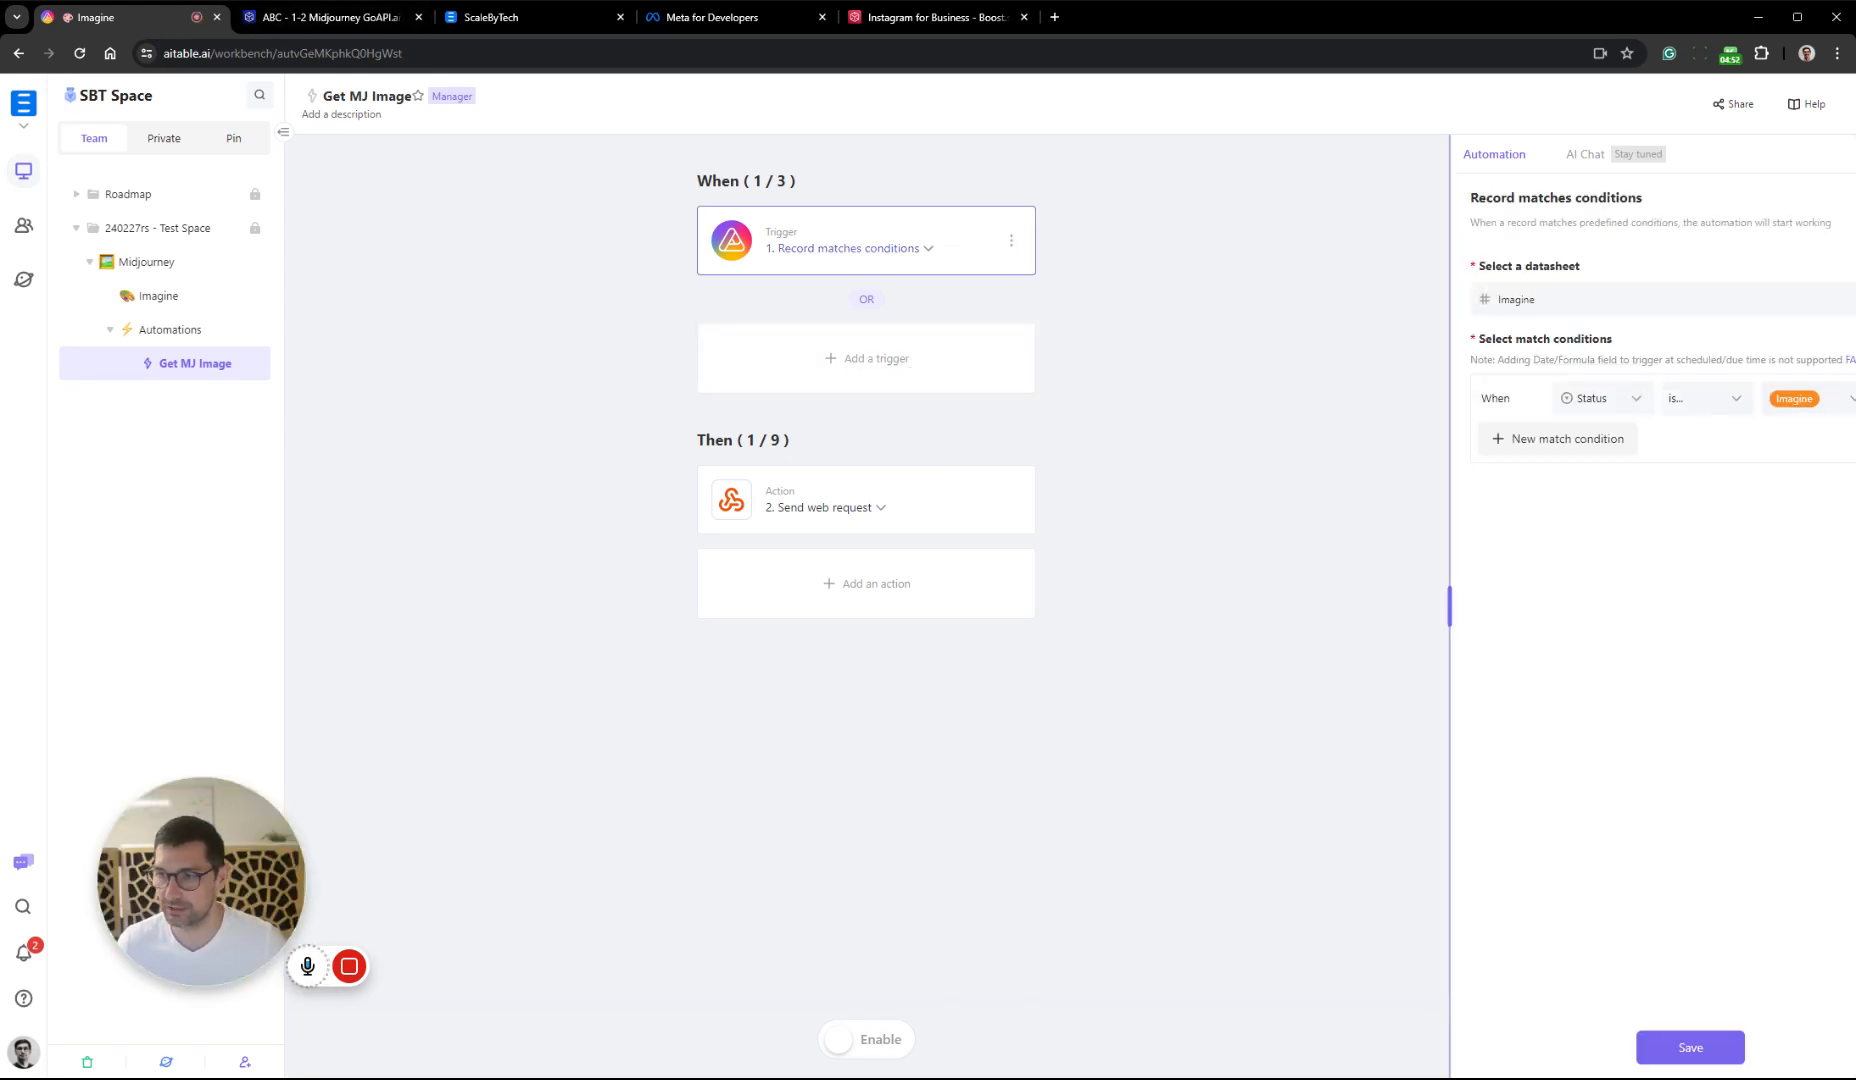
left_click_drag(1456, 475, 1346, 475)
left_click(910, 521)
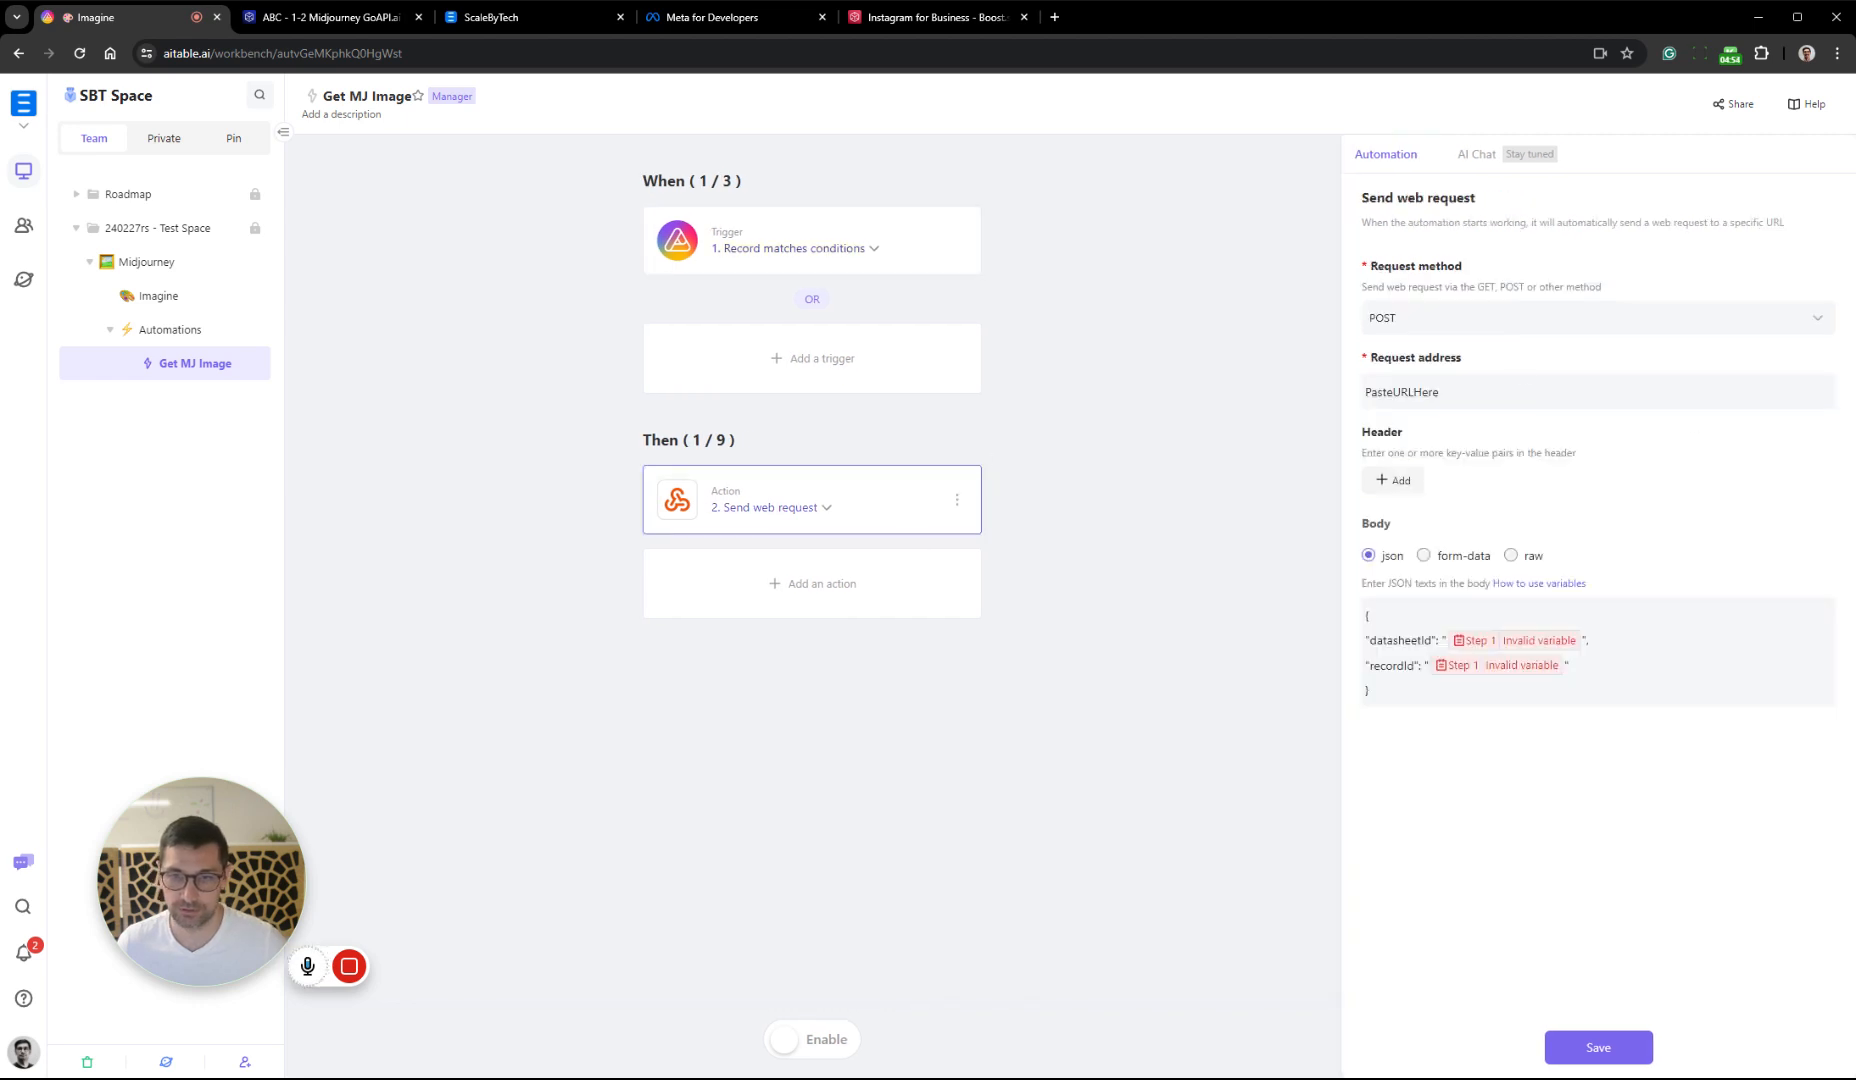
left_click(1538, 404)
key("ctrl+a")
key("ctrl+v")
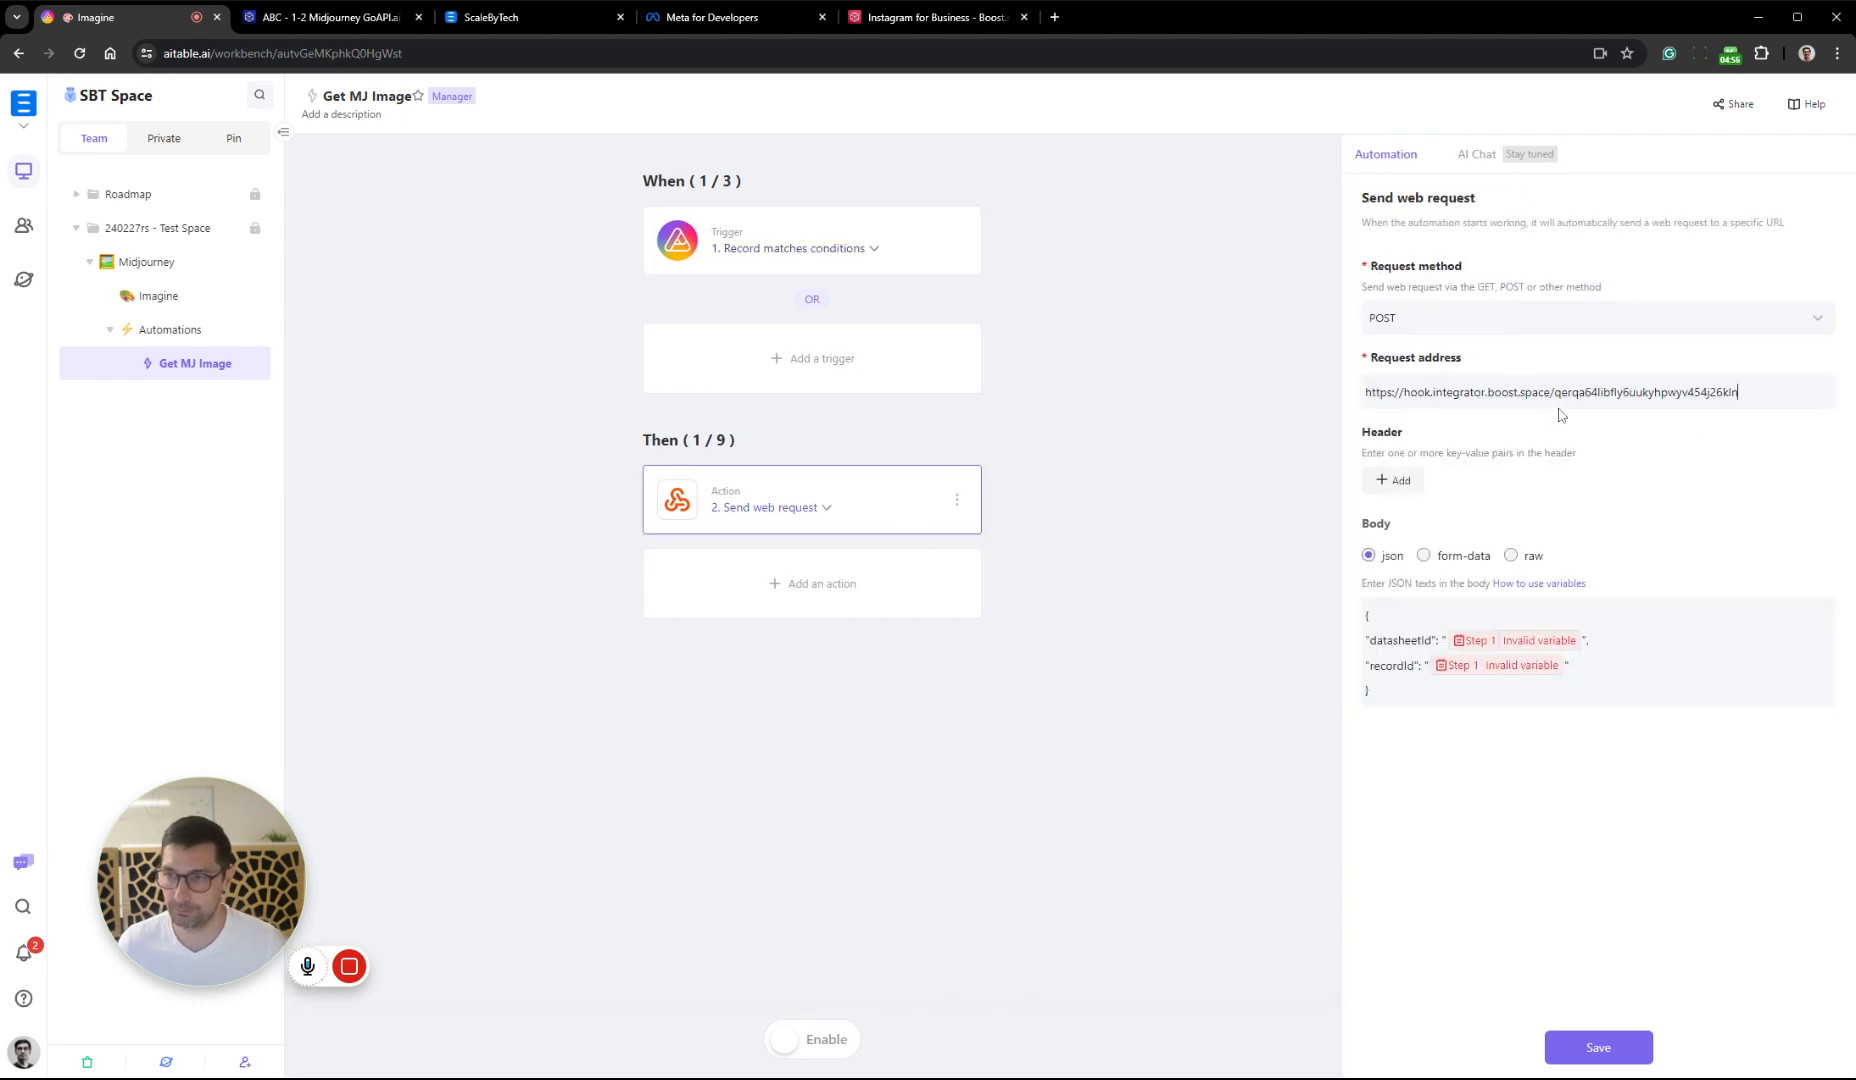
left_click(1615, 1045)
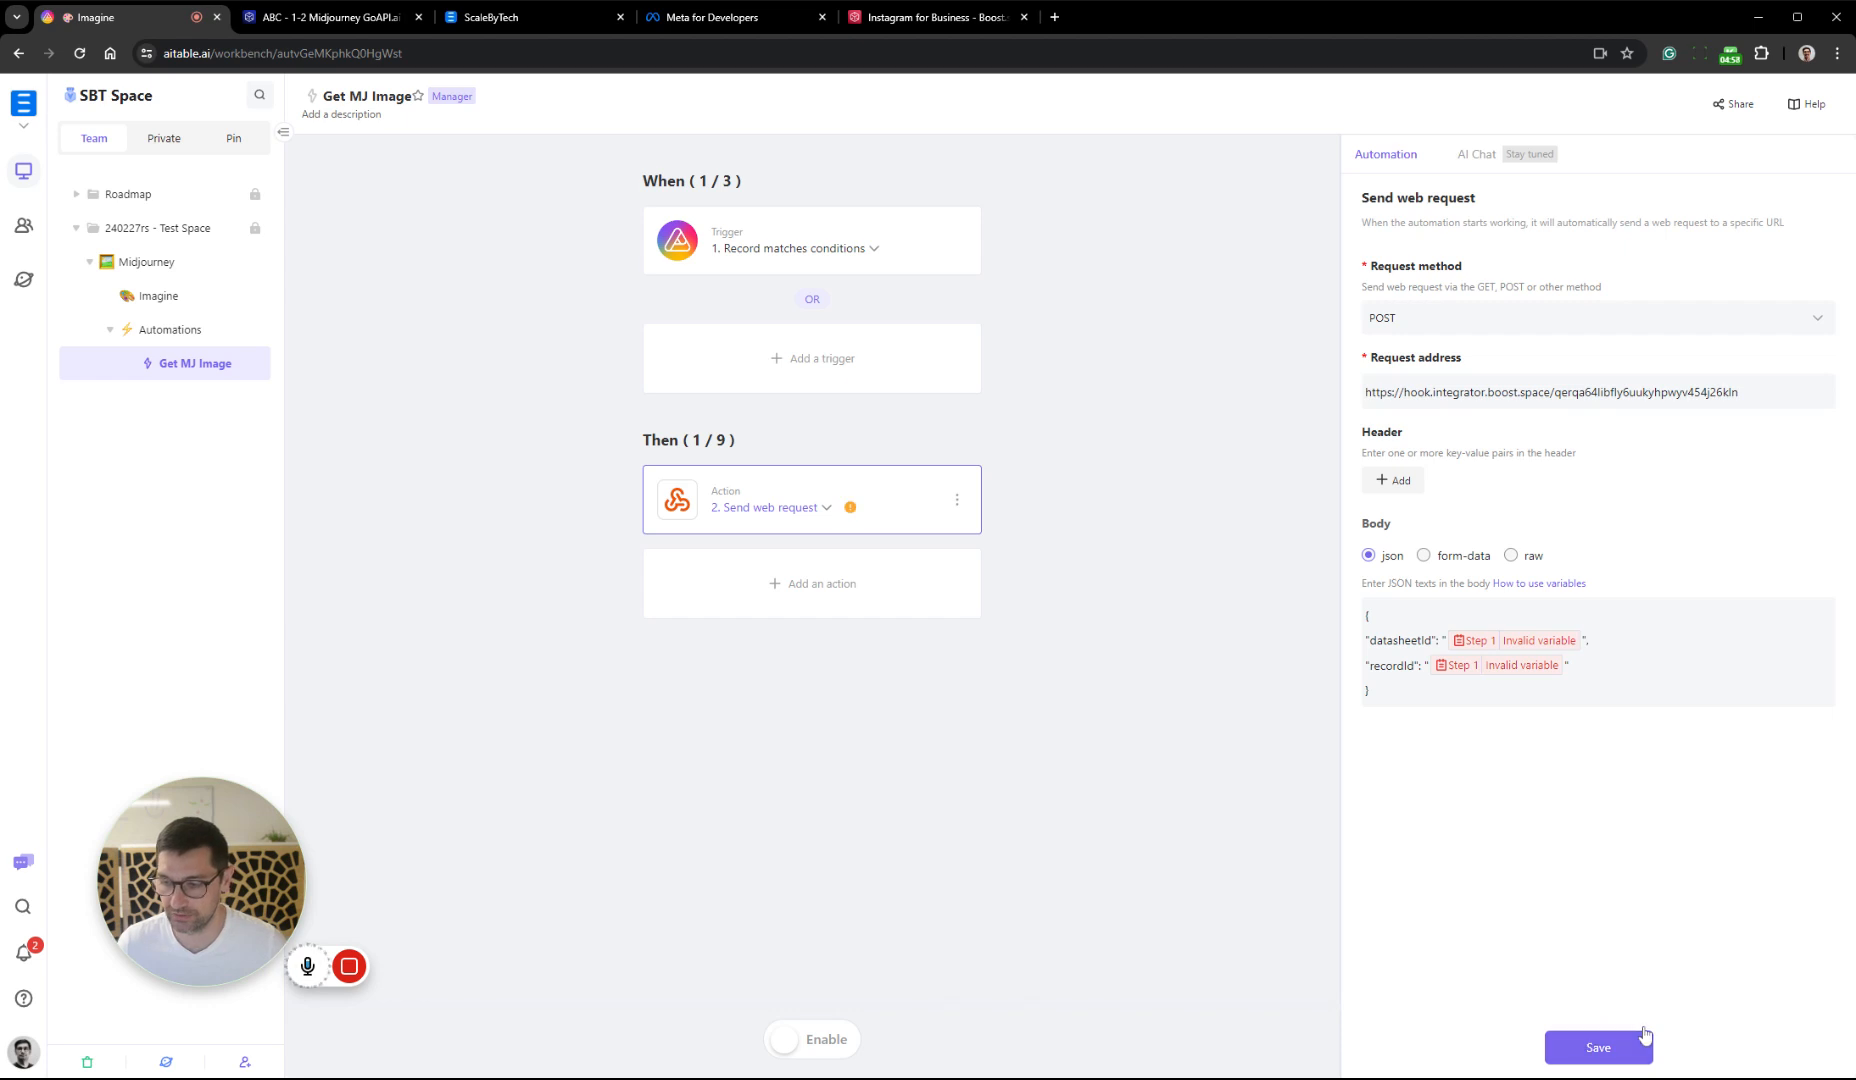
left_click(806, 1045)
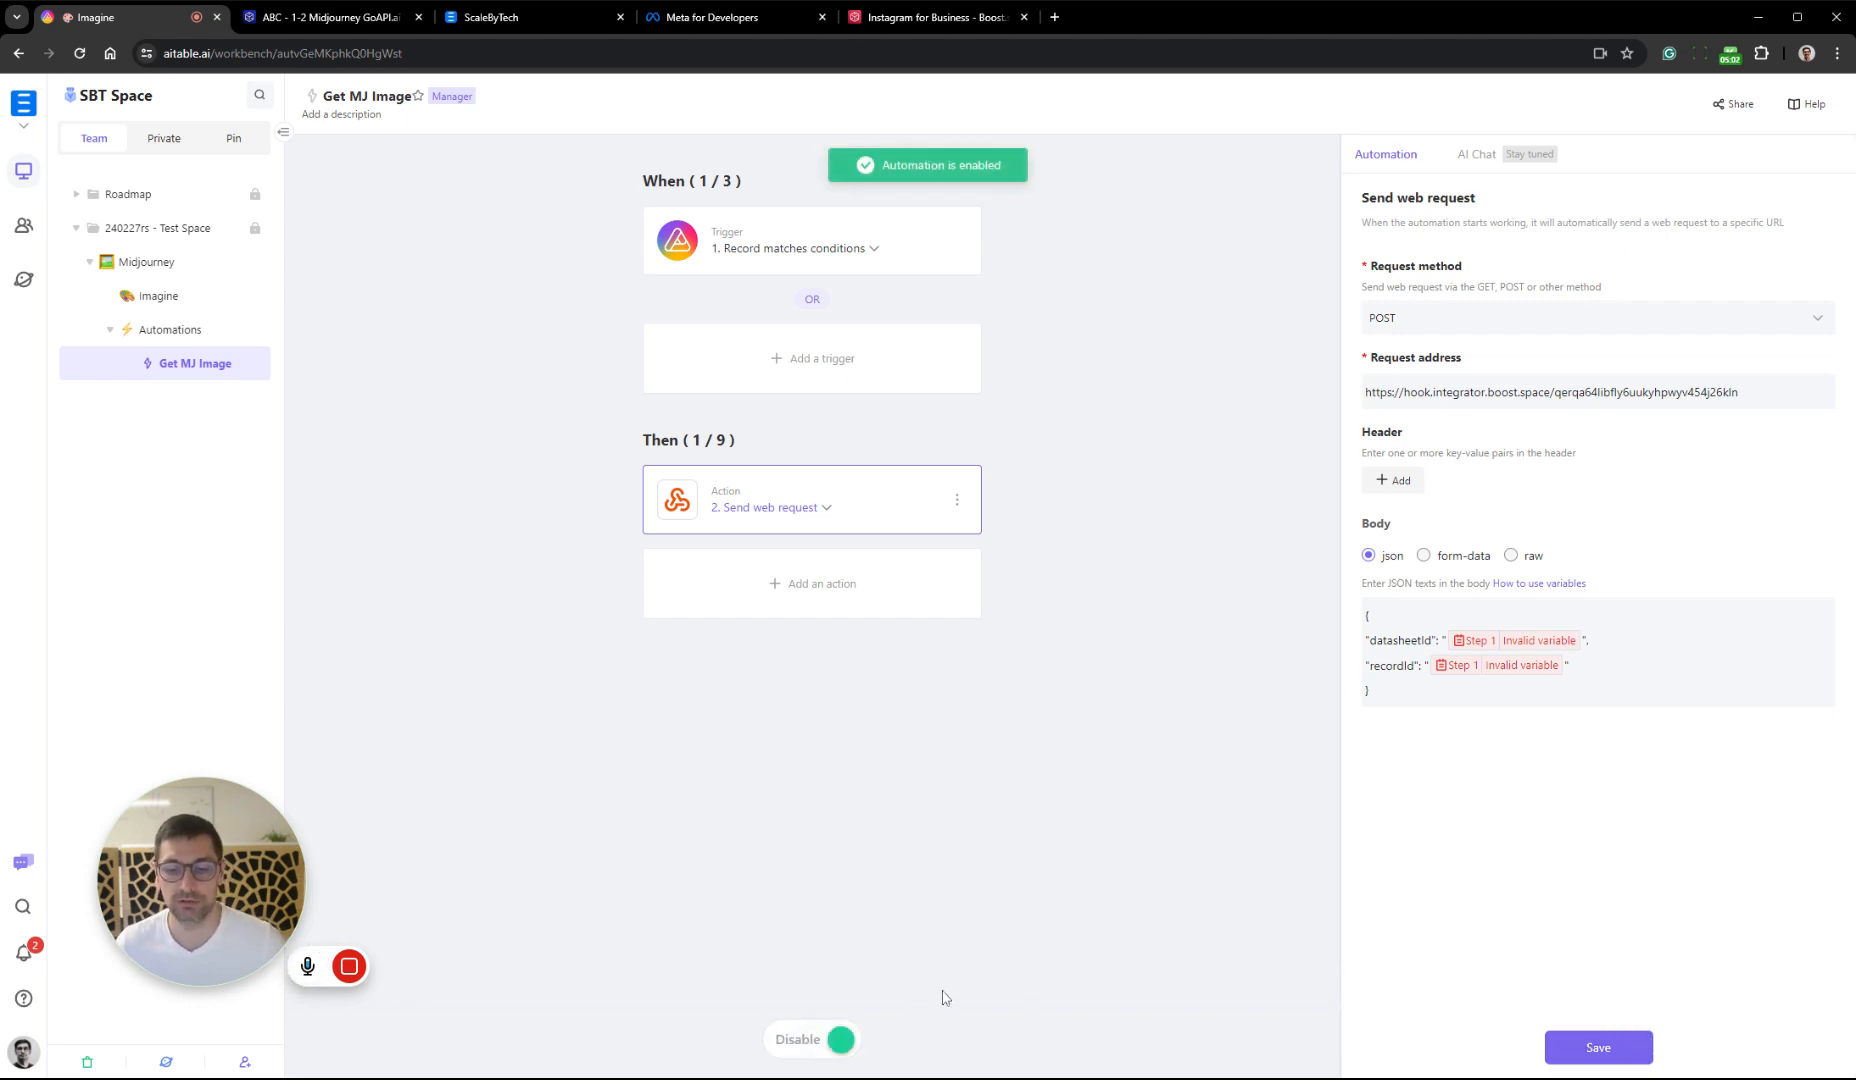
Open the Imagine datasheet, switch to Boost.space Integrator and unlink the Webhooks module from API Keys in the ABC - 1-2 scenario
left_click(160, 296)
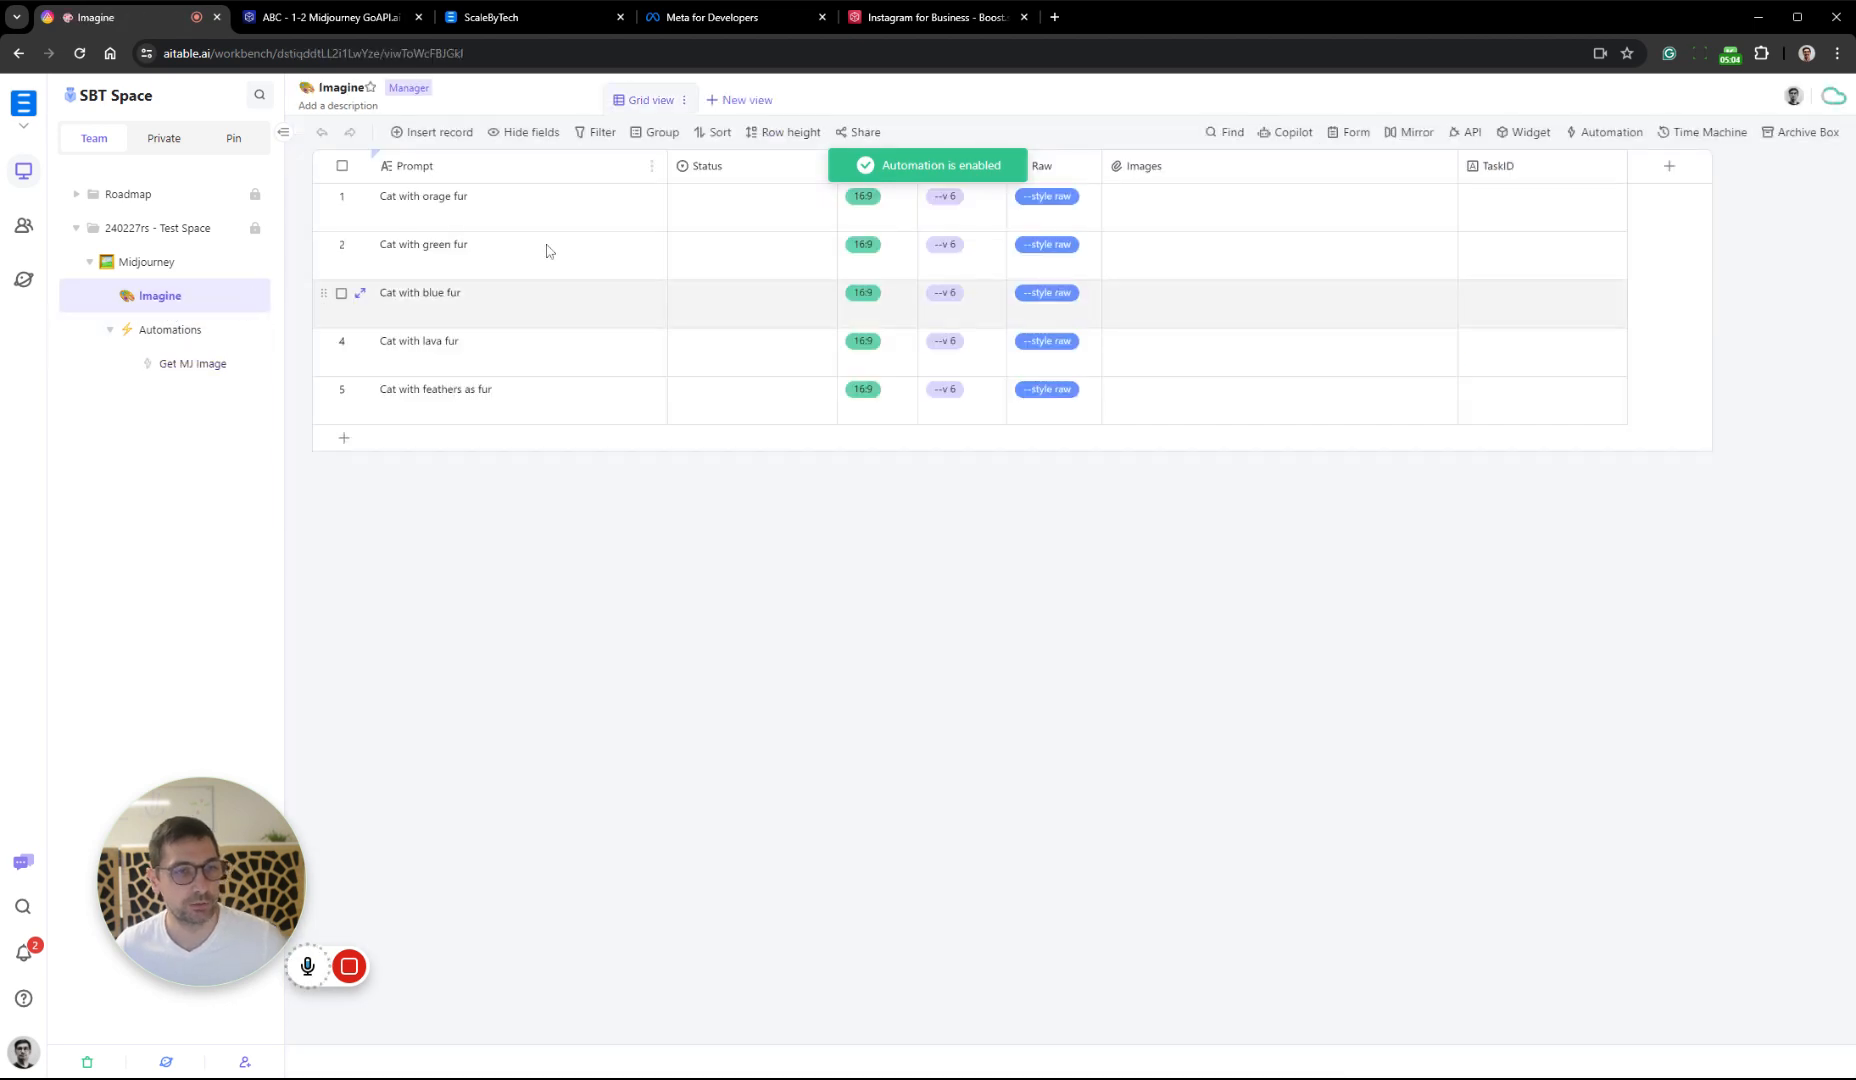
left_click(340, 17)
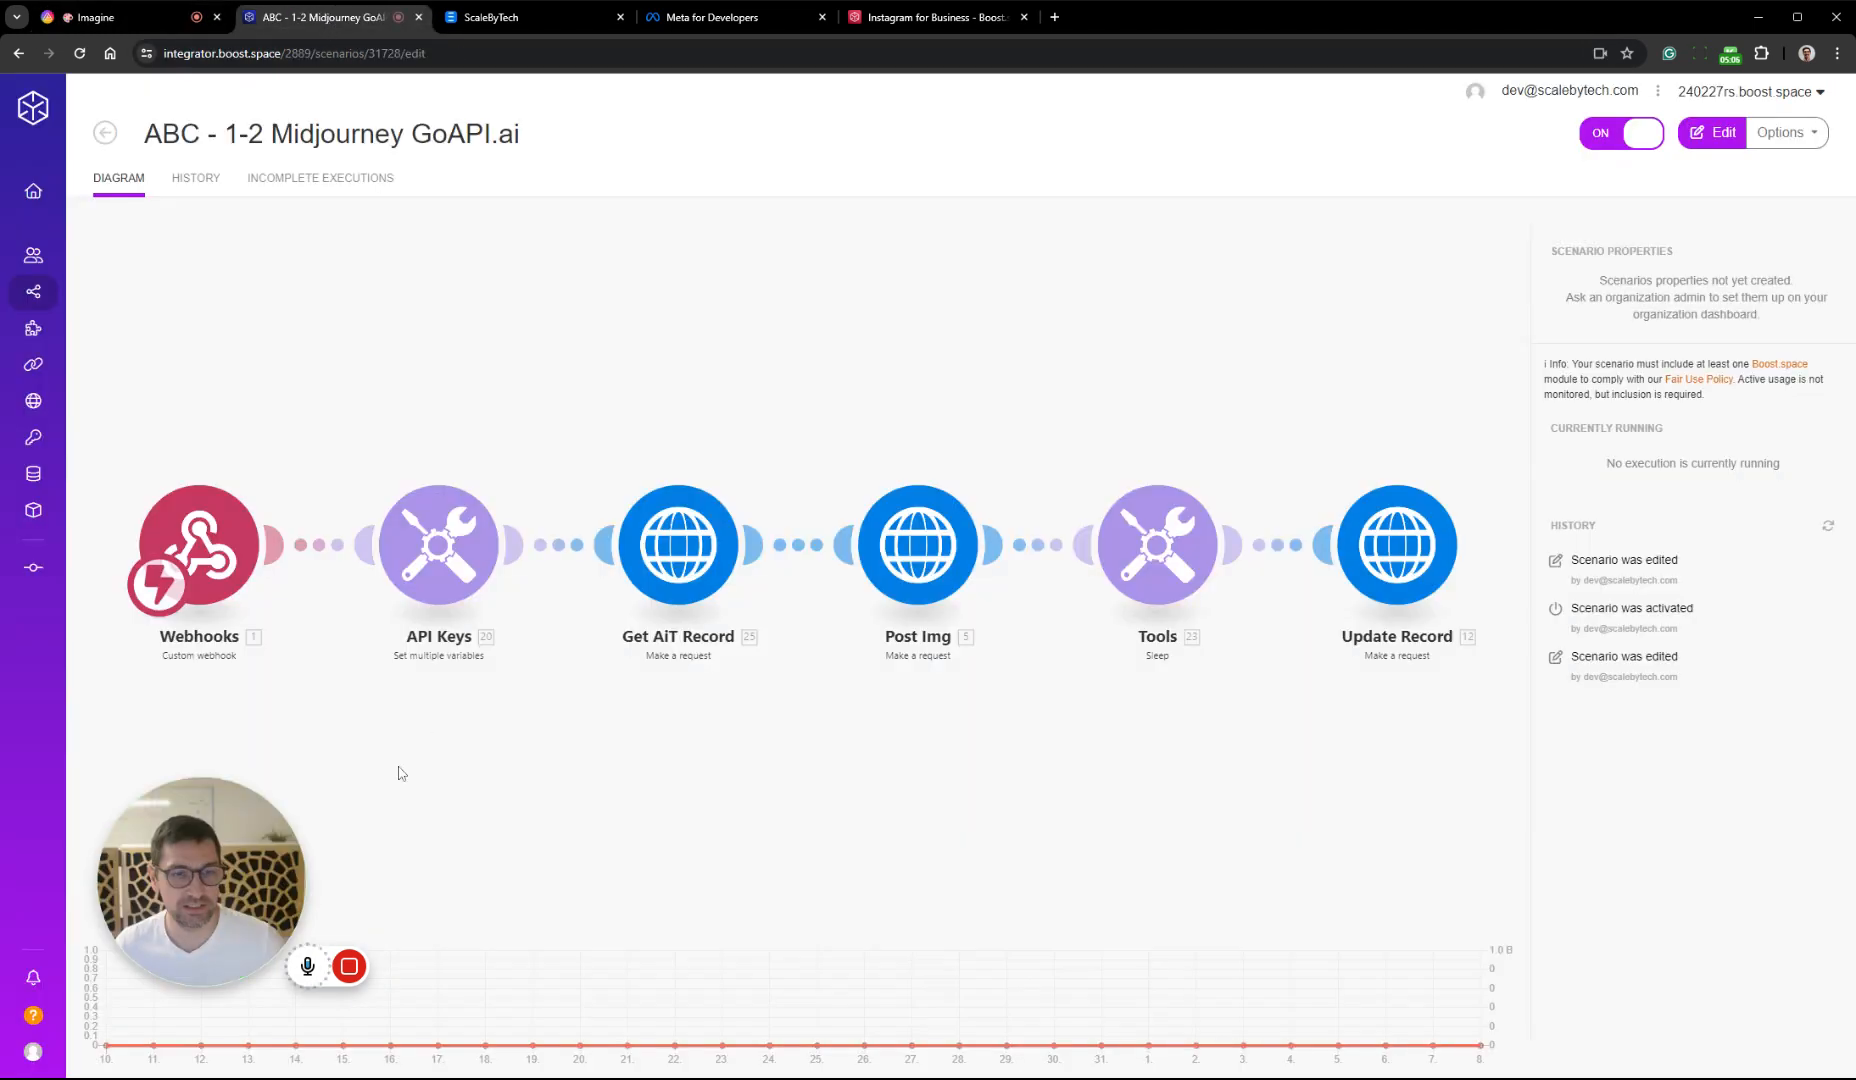
left_click(375, 570)
left_click(440, 571)
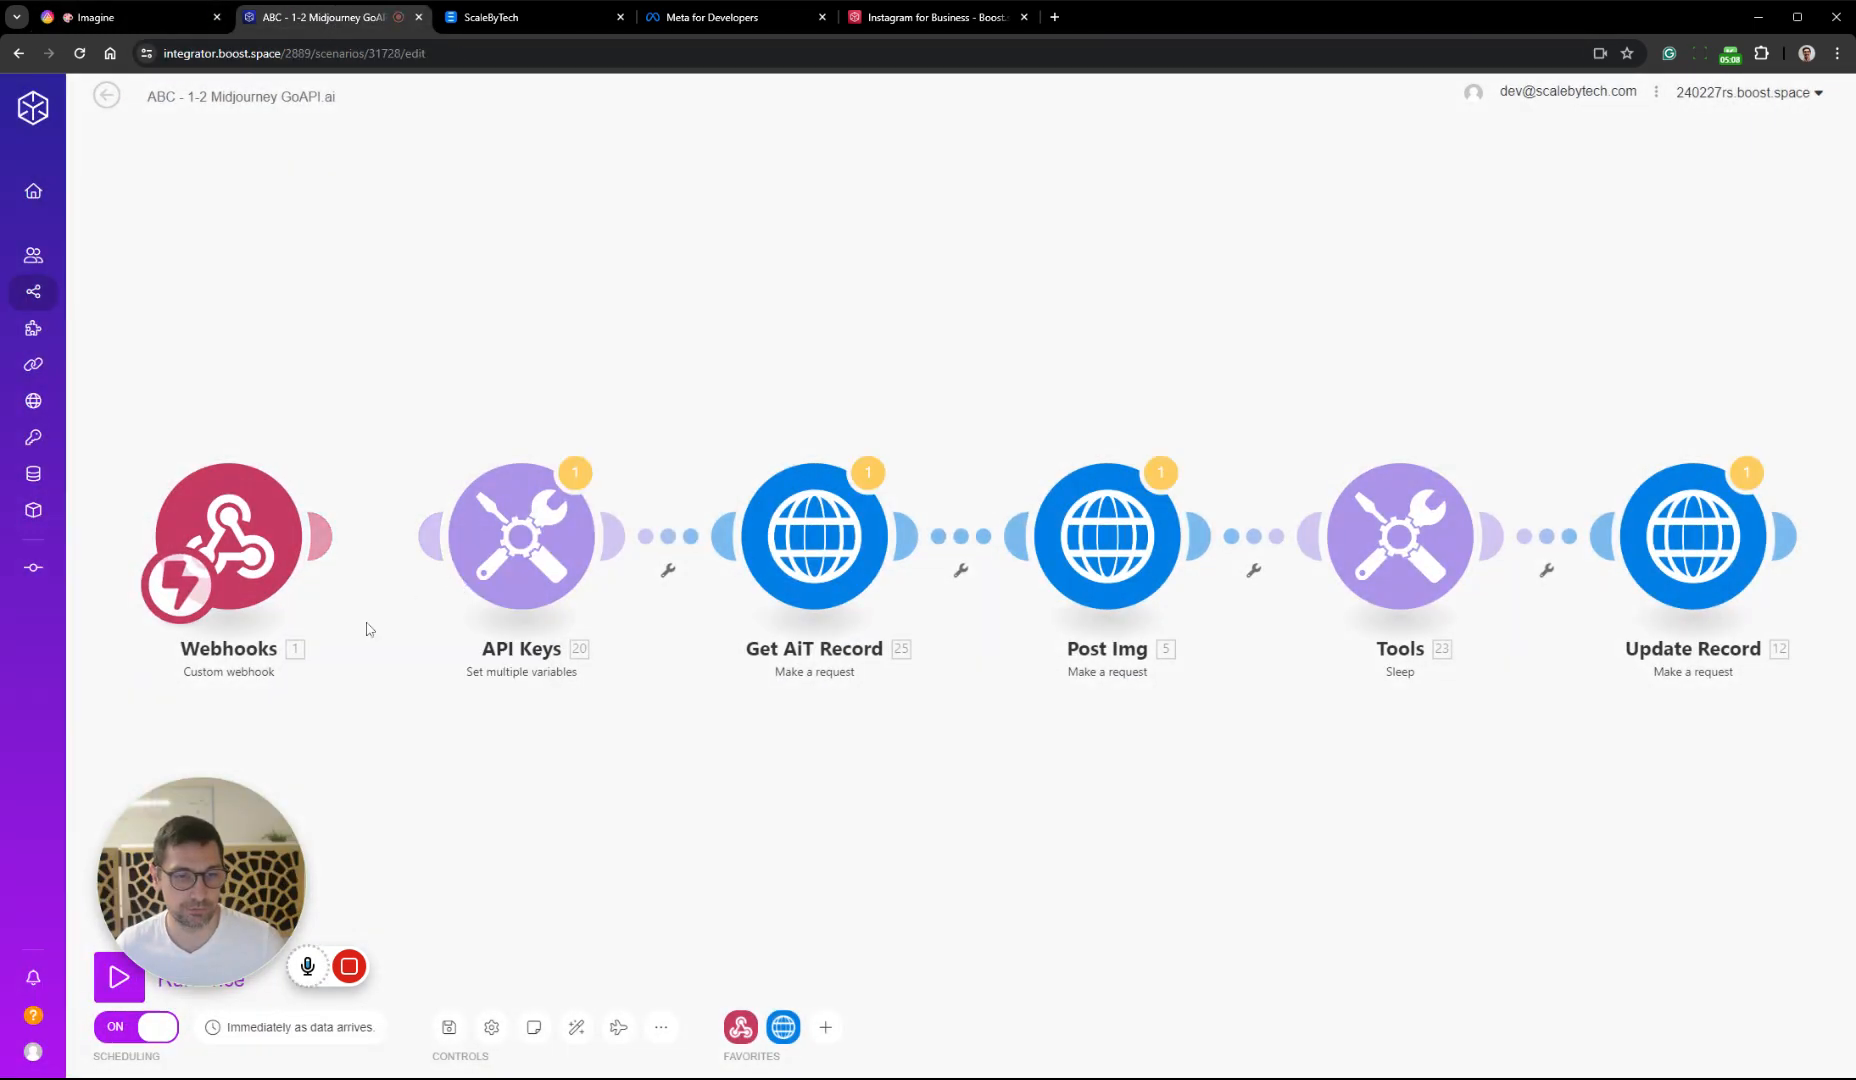
Run only the Webhooks module, switch to AITable and set the first record's Status to Imagine in the Imagine datasheet
right_click(257, 543)
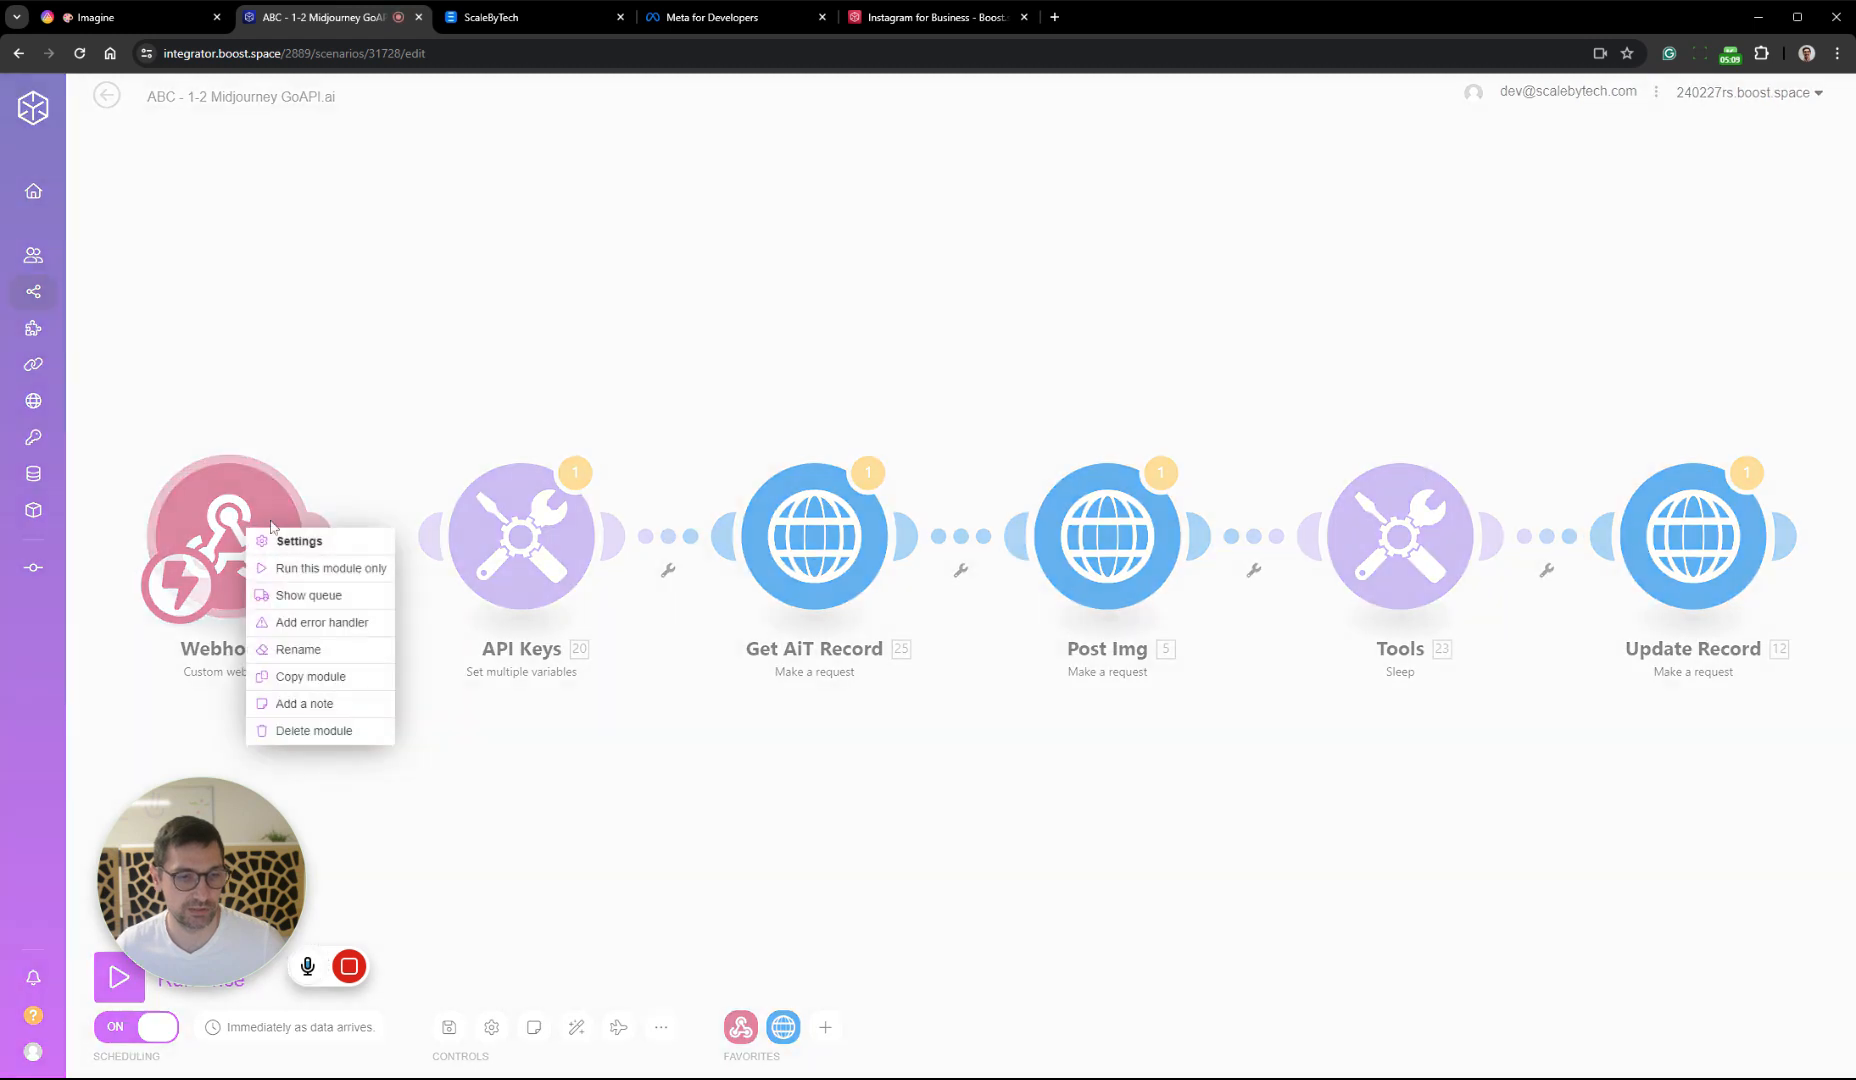
left_click(307, 568)
left_click(197, 18)
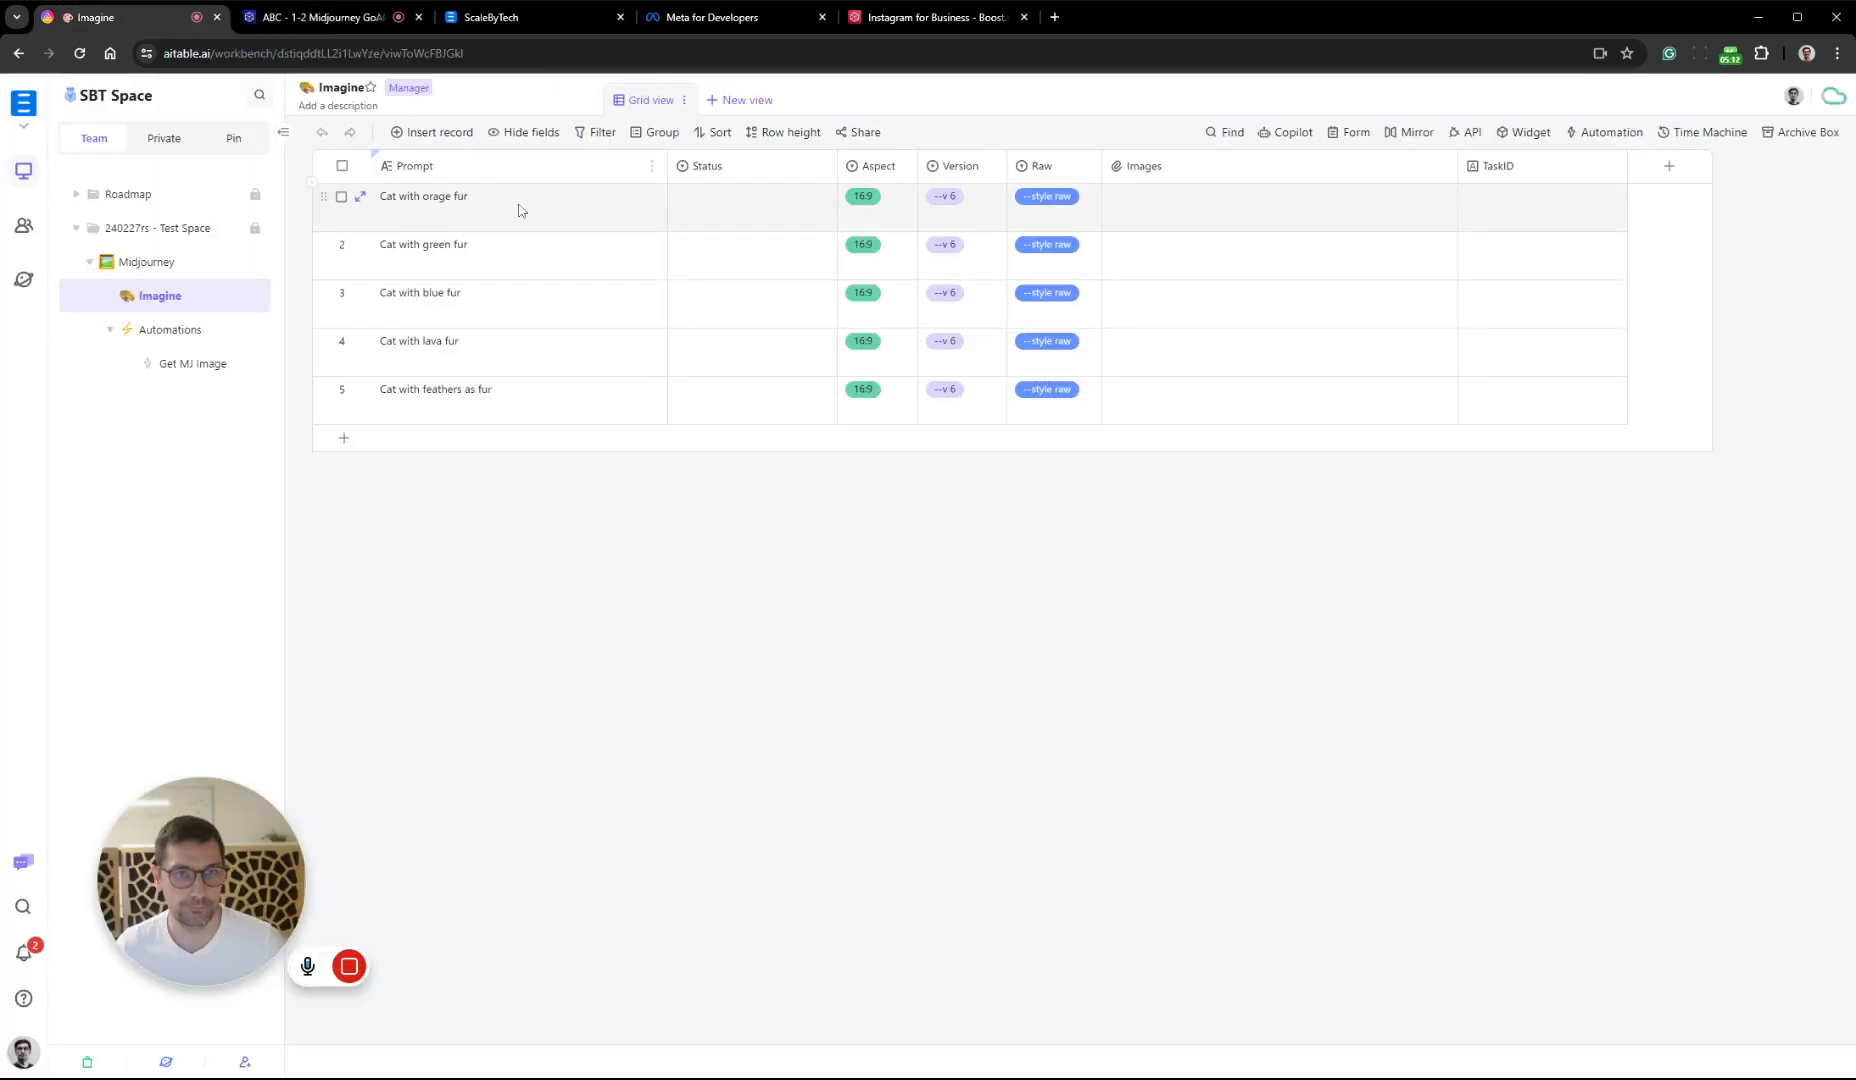
double_click(725, 205)
left_click(780, 283)
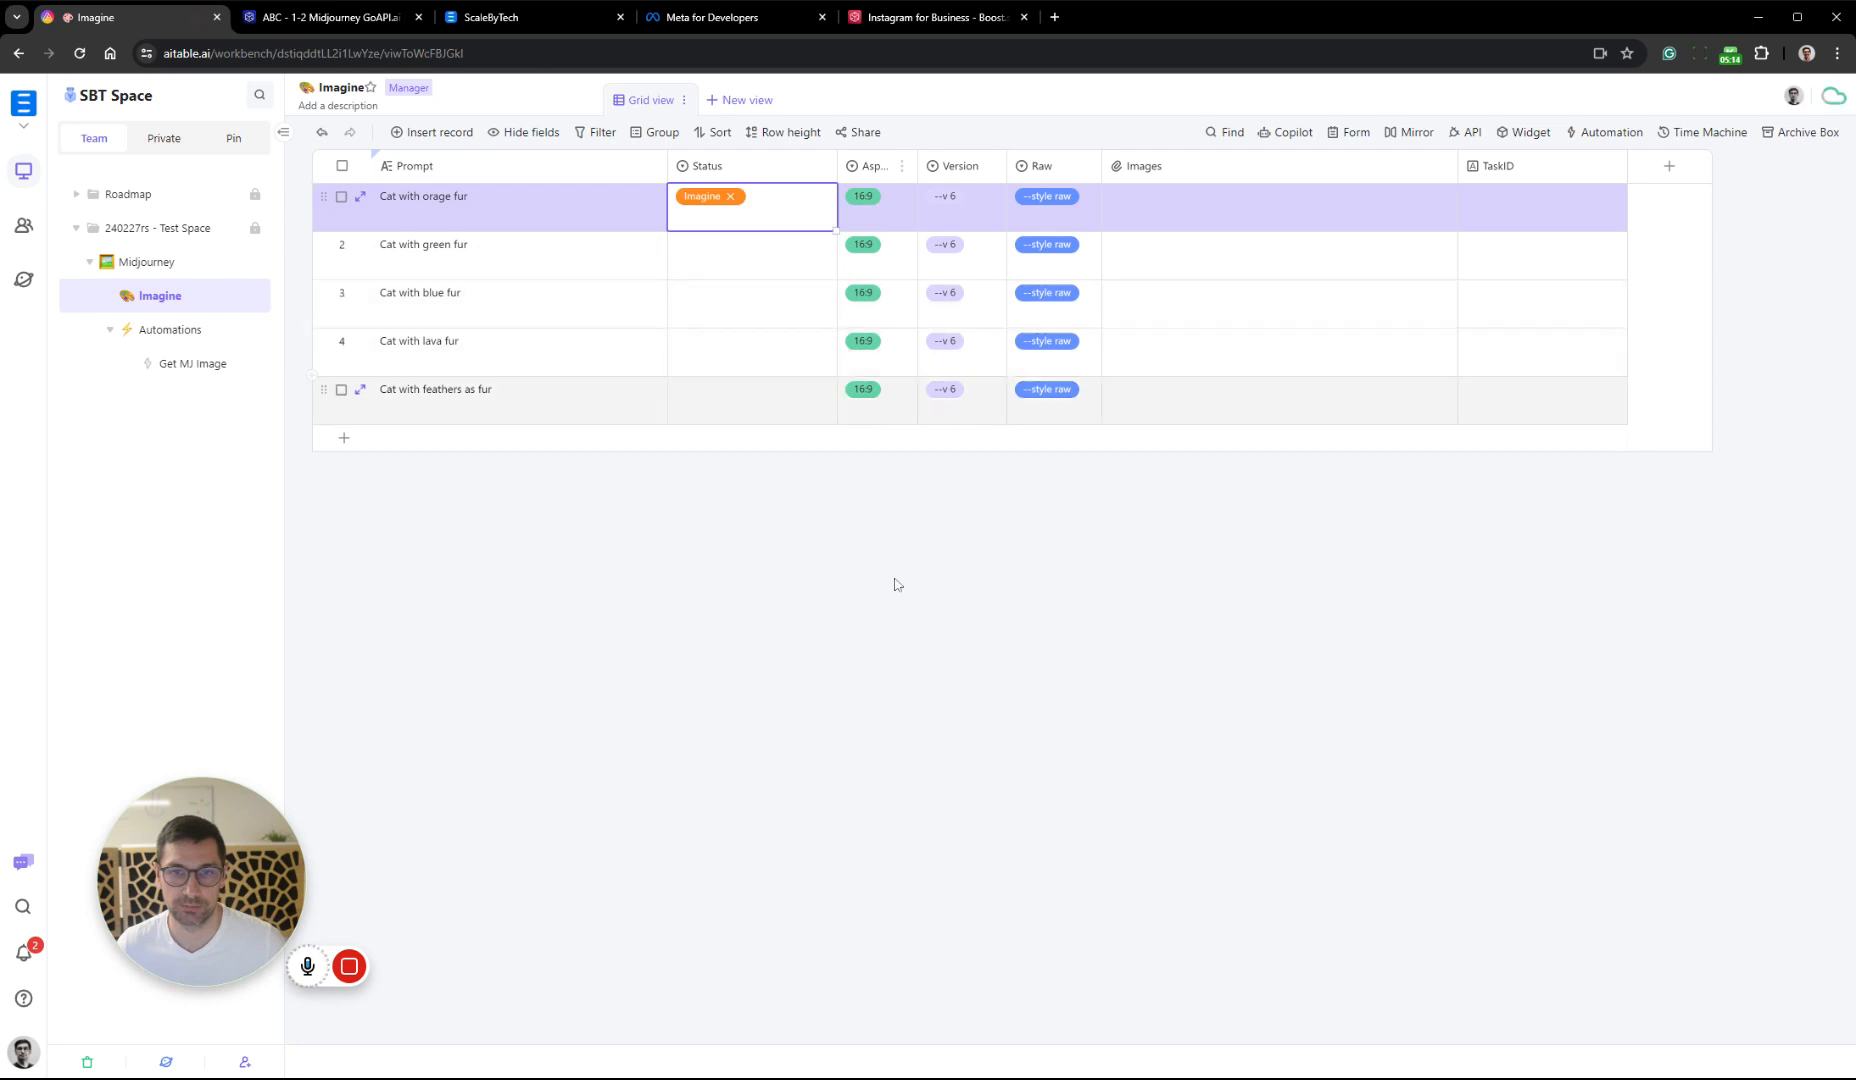
Switch back to Boost.space Integrator and examine the data bundle received by the Webhooks module
left_click(334, 20)
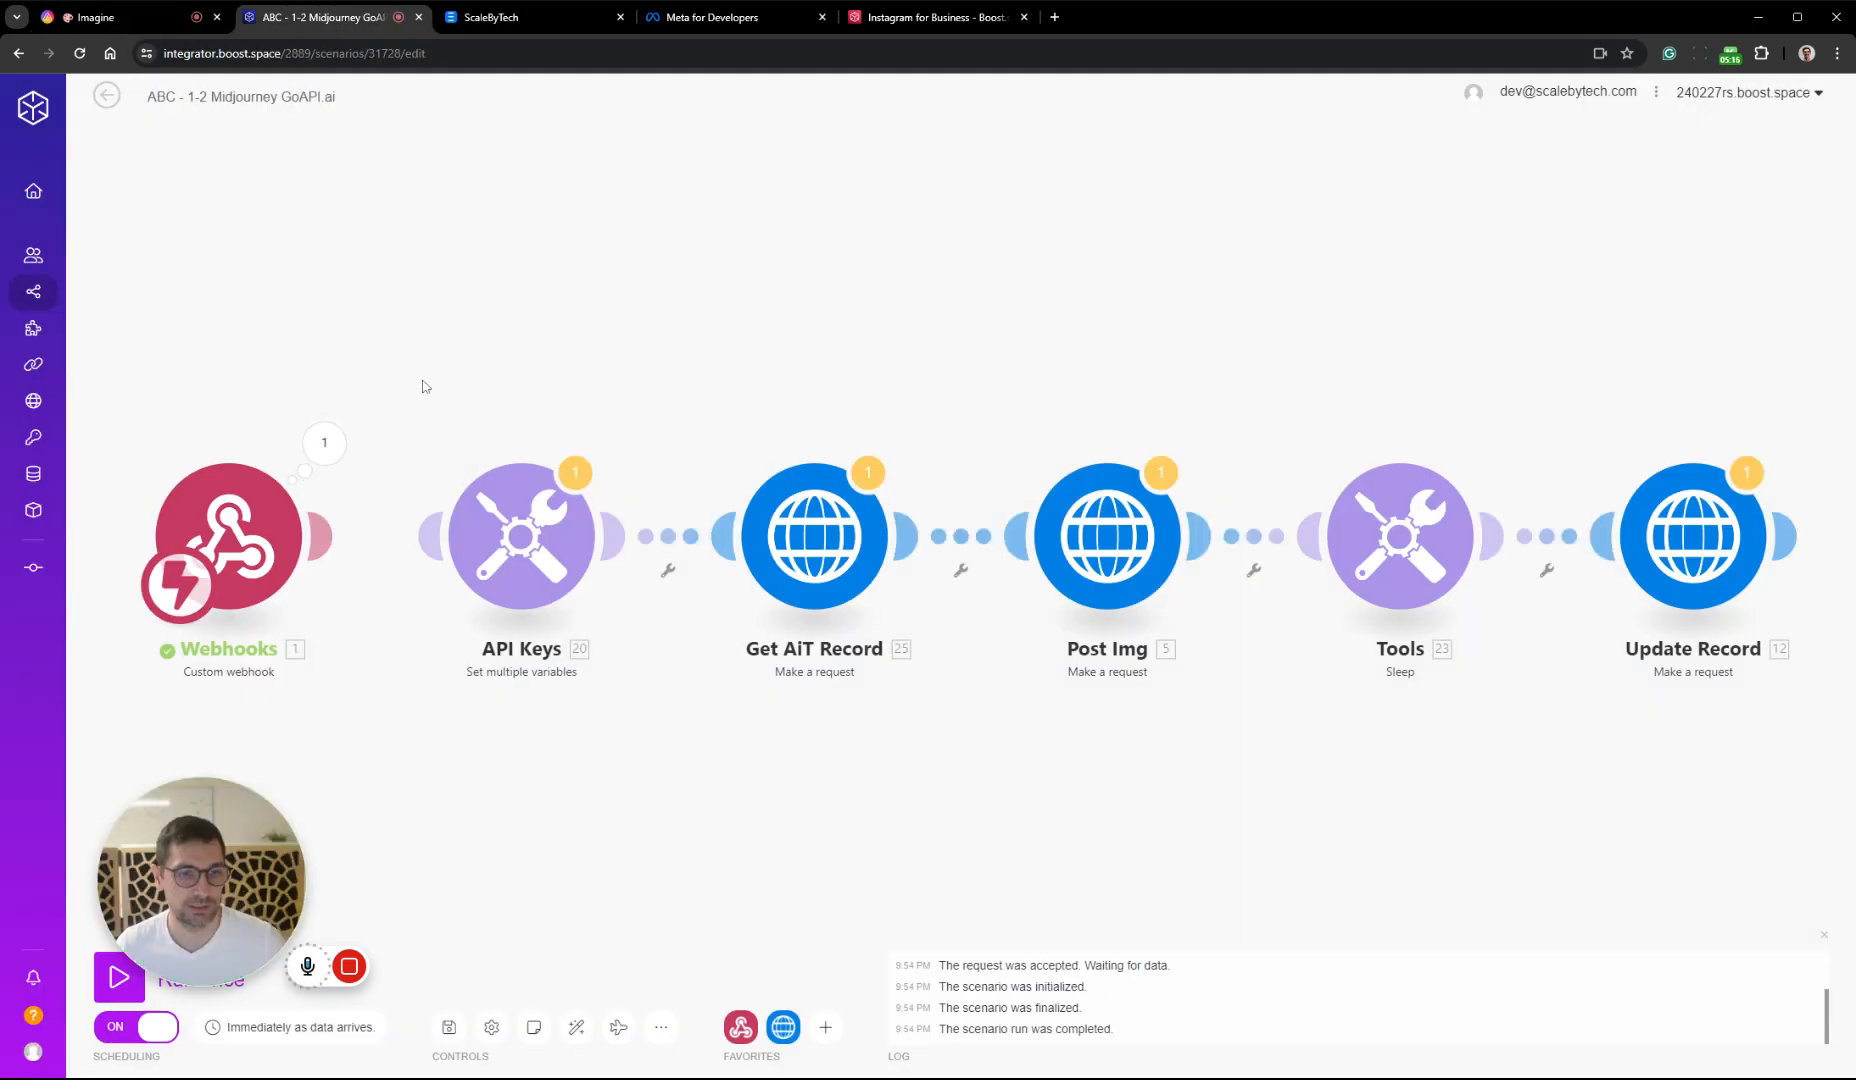
left_click_drag(426, 387, 714, 335)
left_click(615, 396)
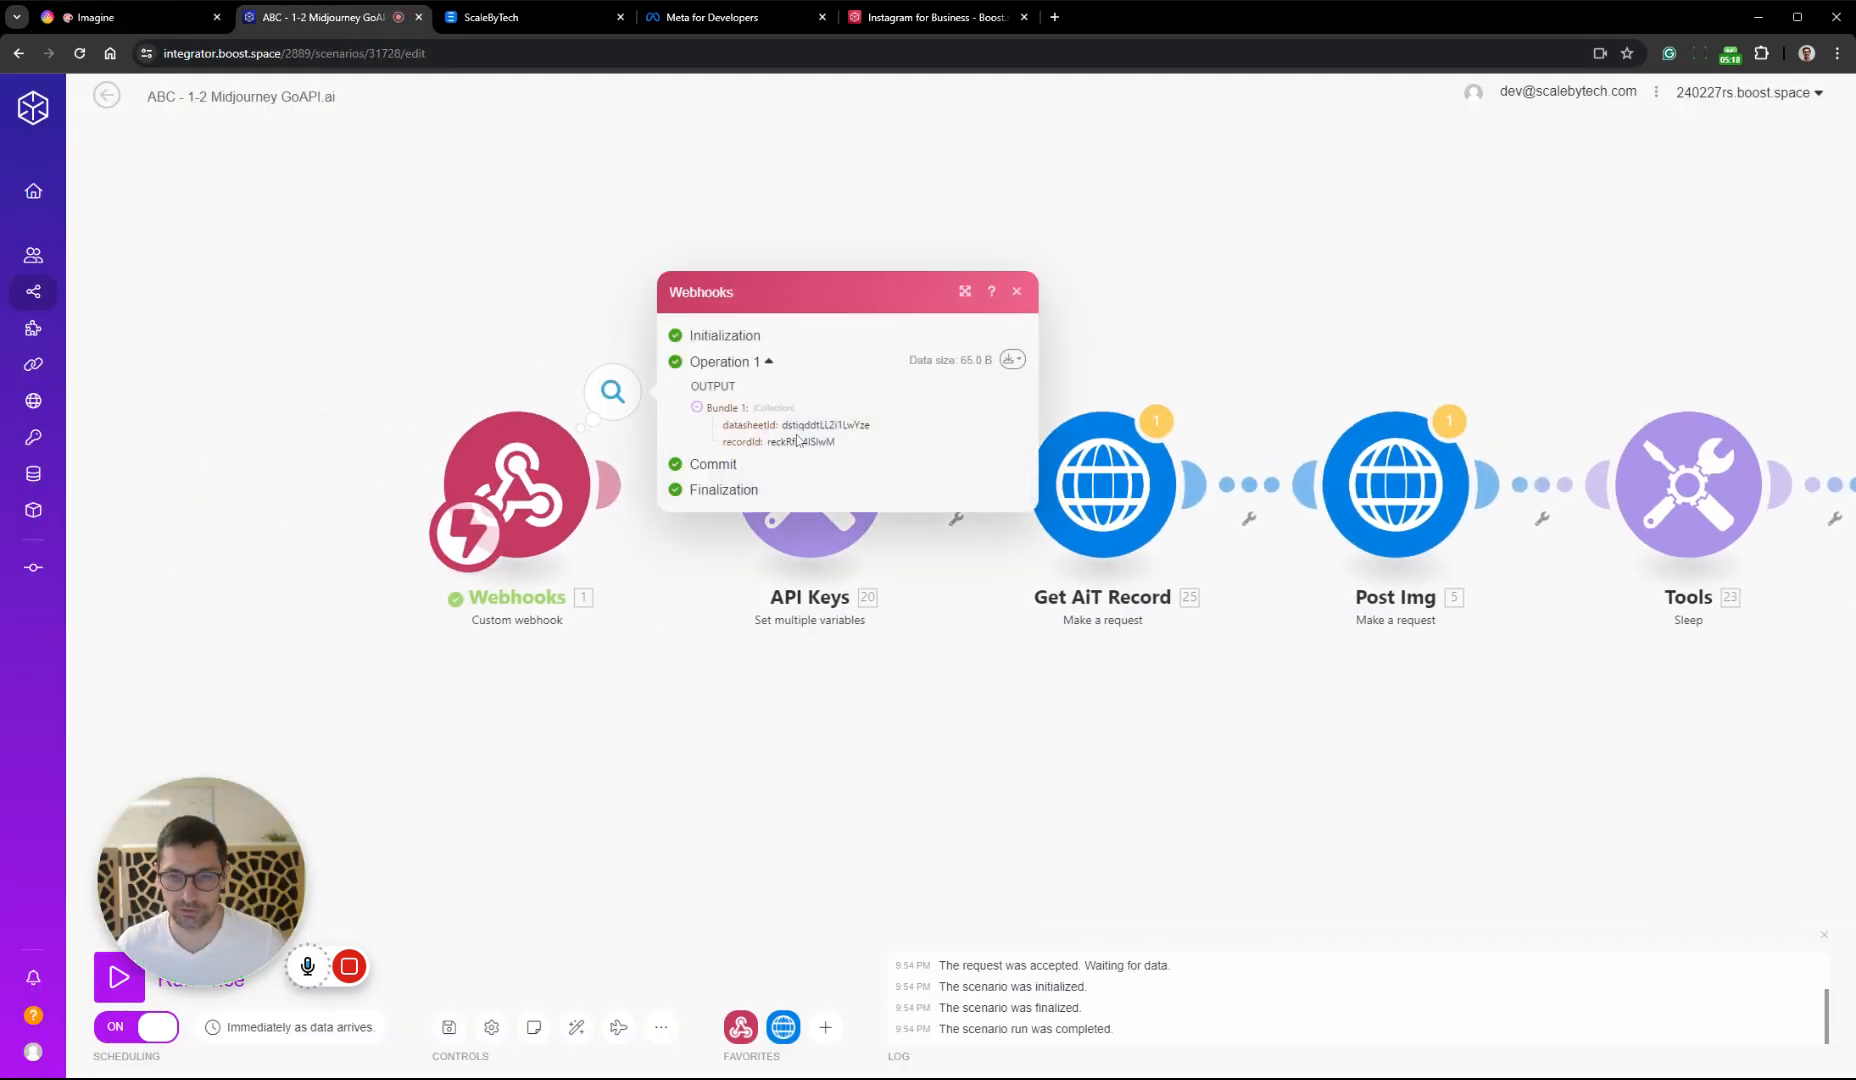
Close the output, relink the Webhooks module to API Keys and return to the list of all scenarios
left_click(720, 755)
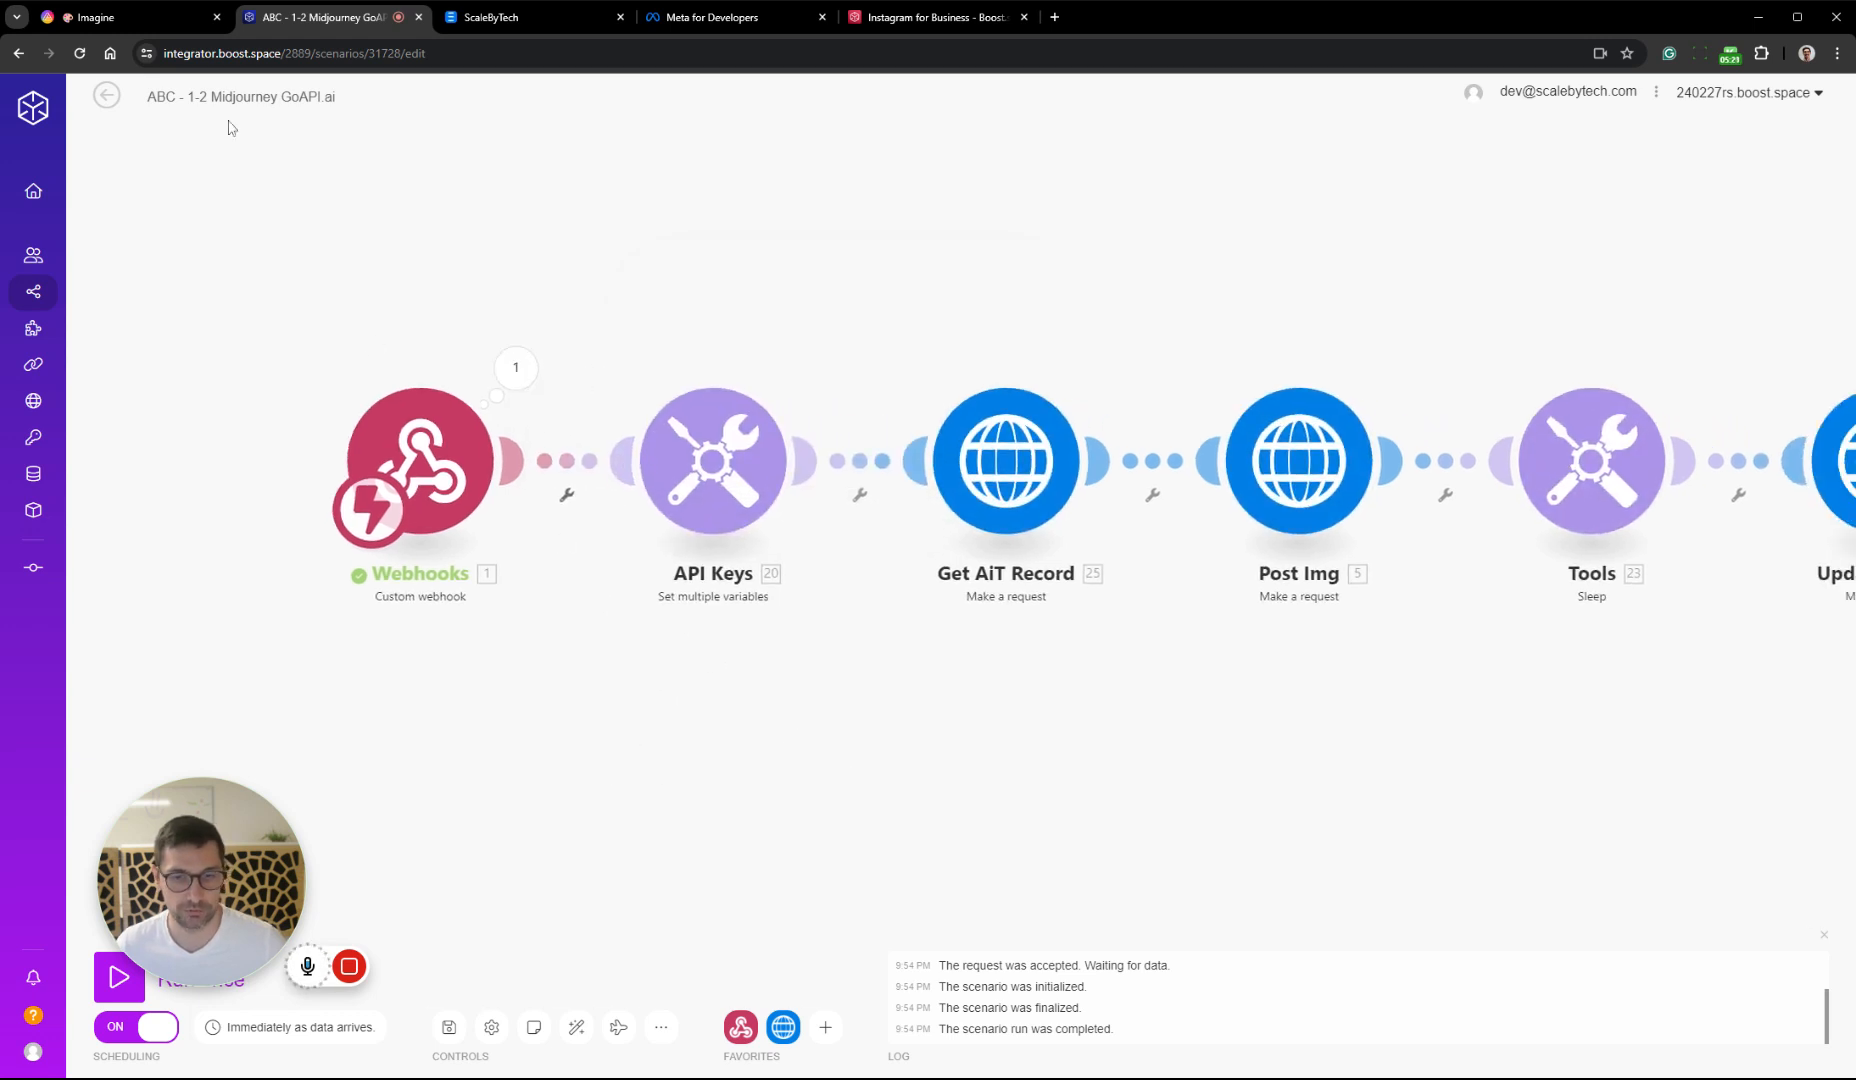
left_click(106, 95)
left_click(105, 135)
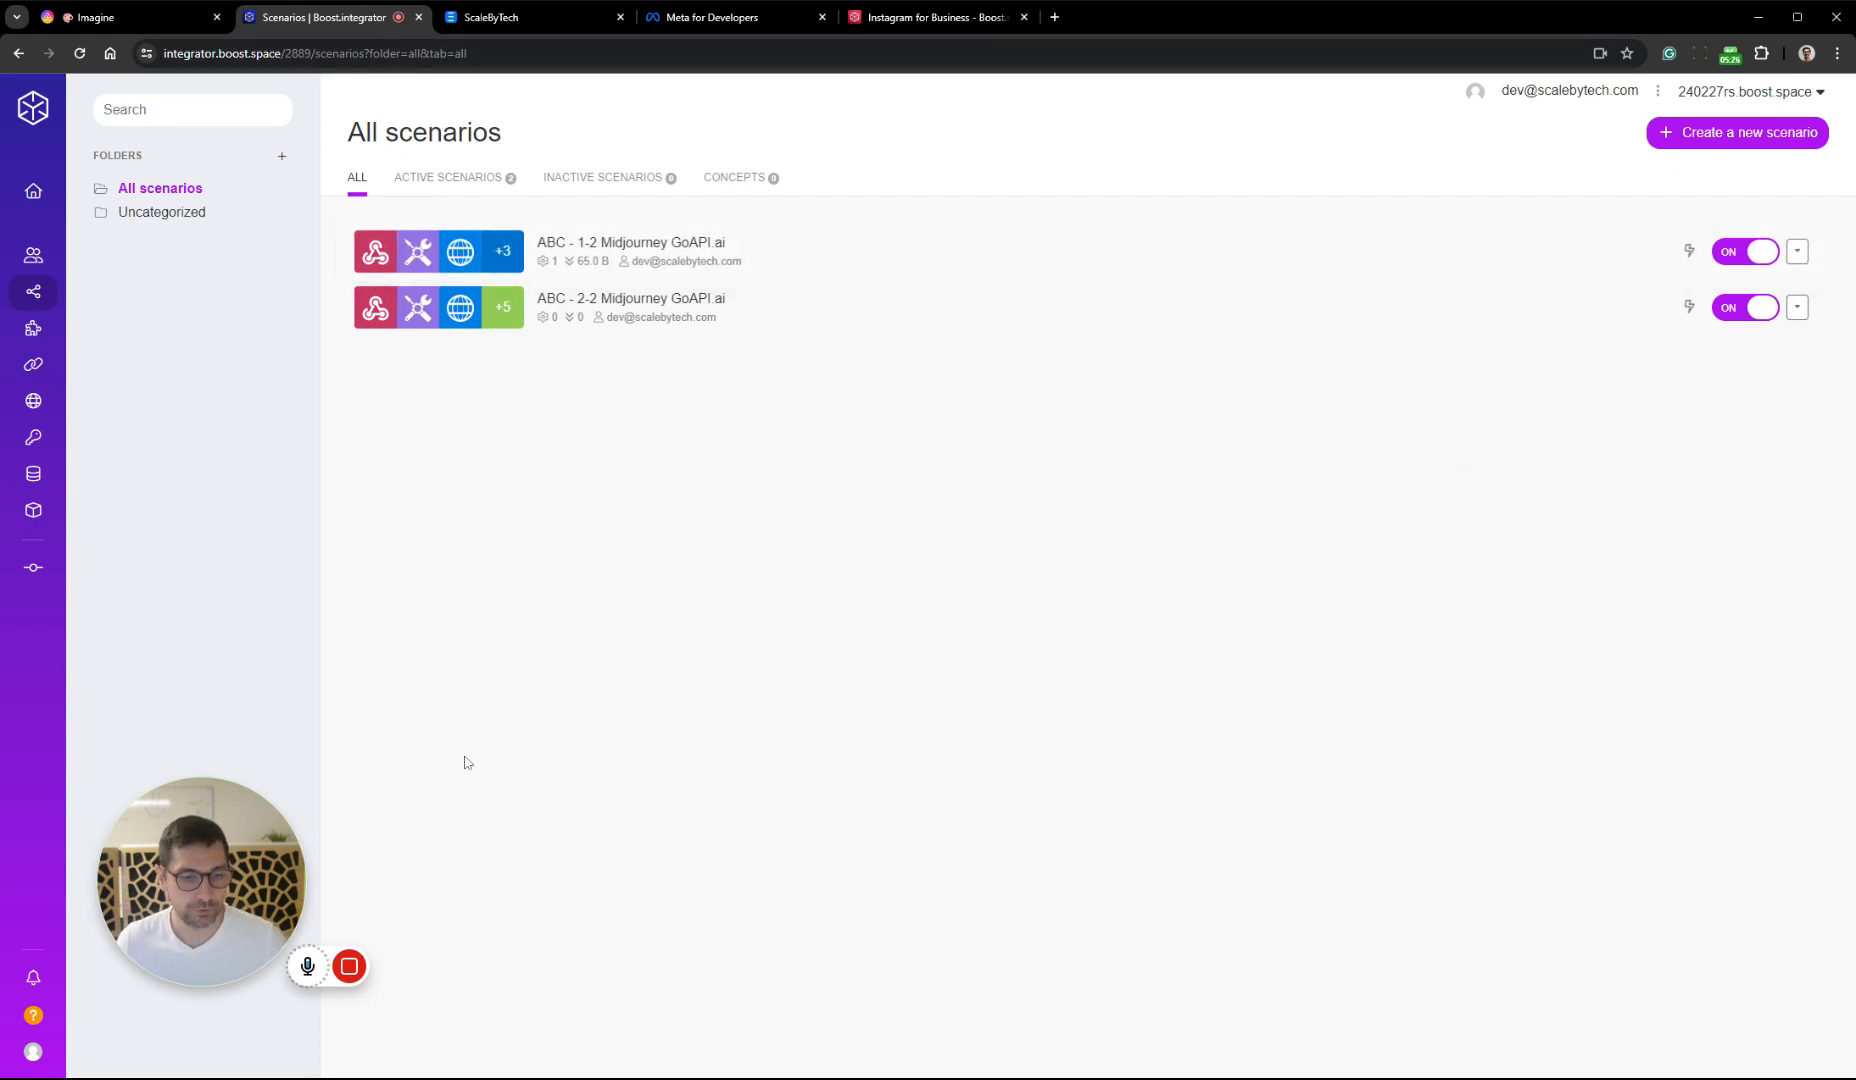
left_click(446, 966)
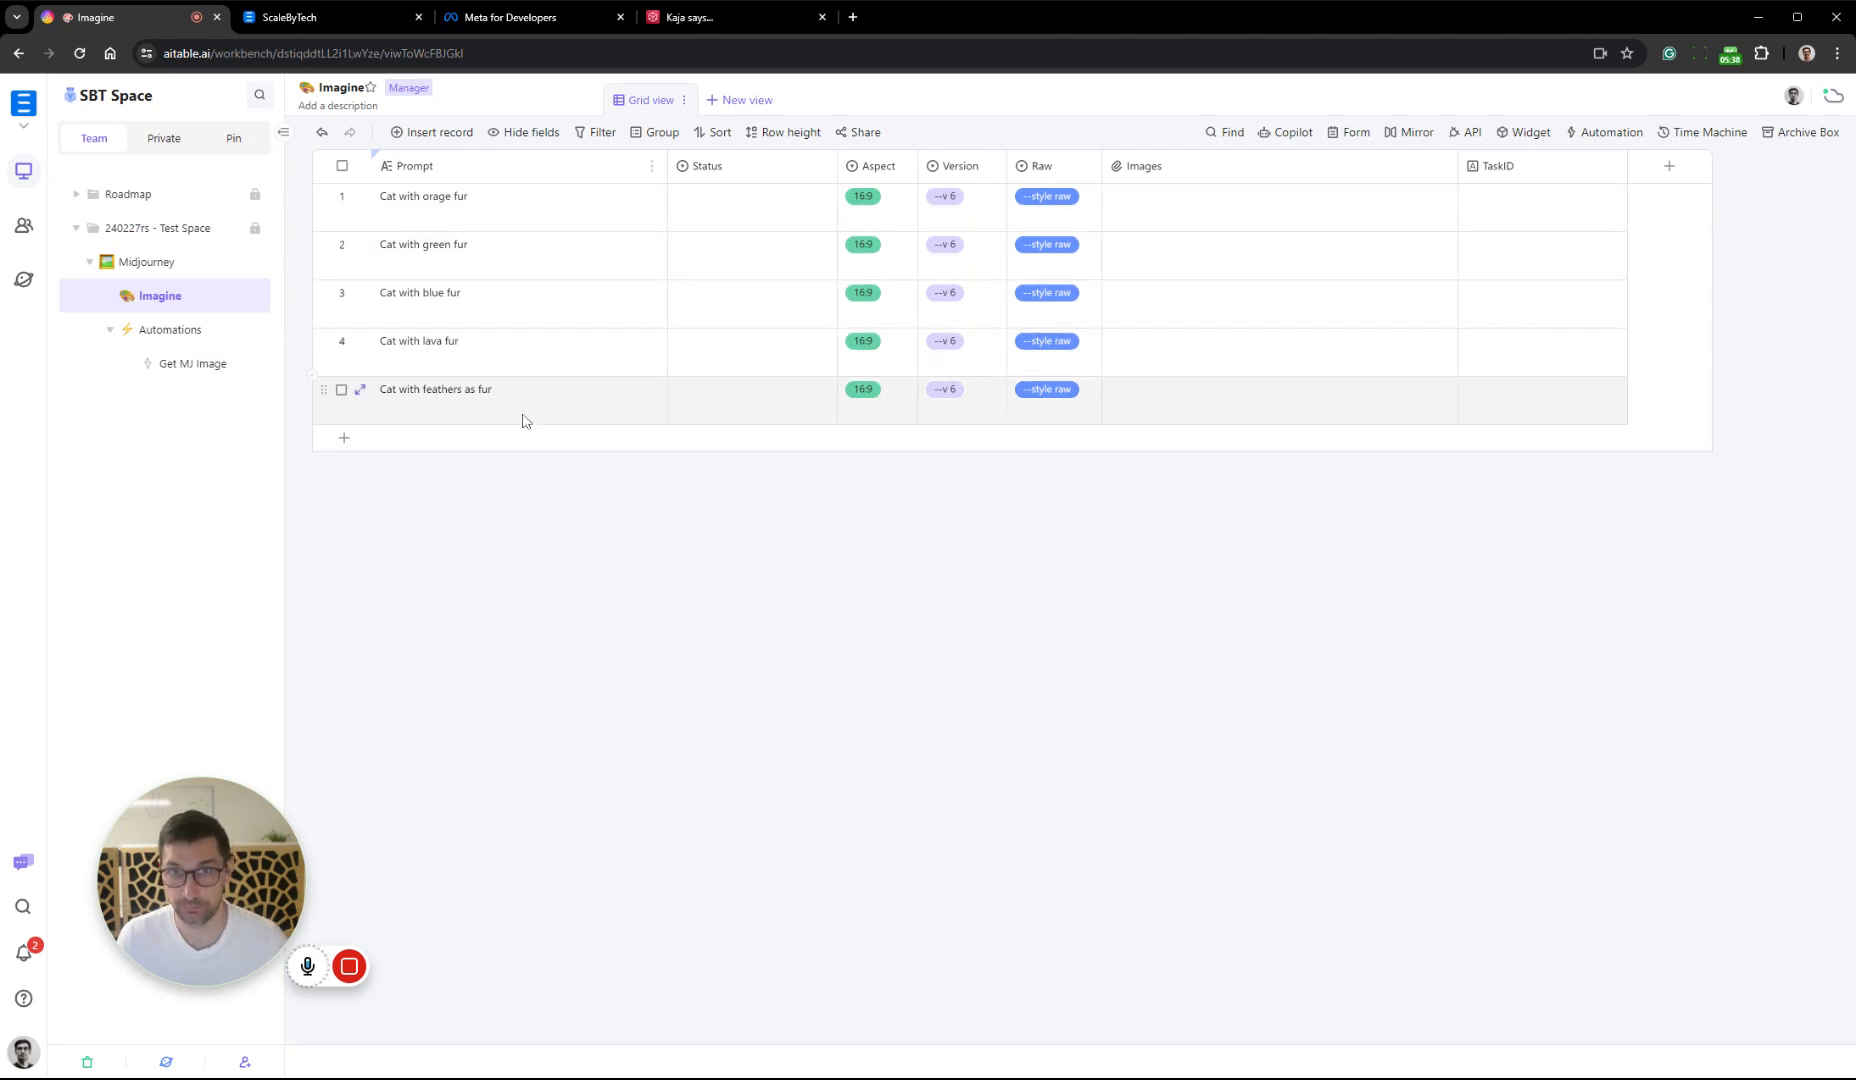
In AITable's Imagine datasheet, set Aspect to 1:1 for the green fur prompt and 9:16 for the blue fur prompt, and check the Raw options
left_click(887, 196)
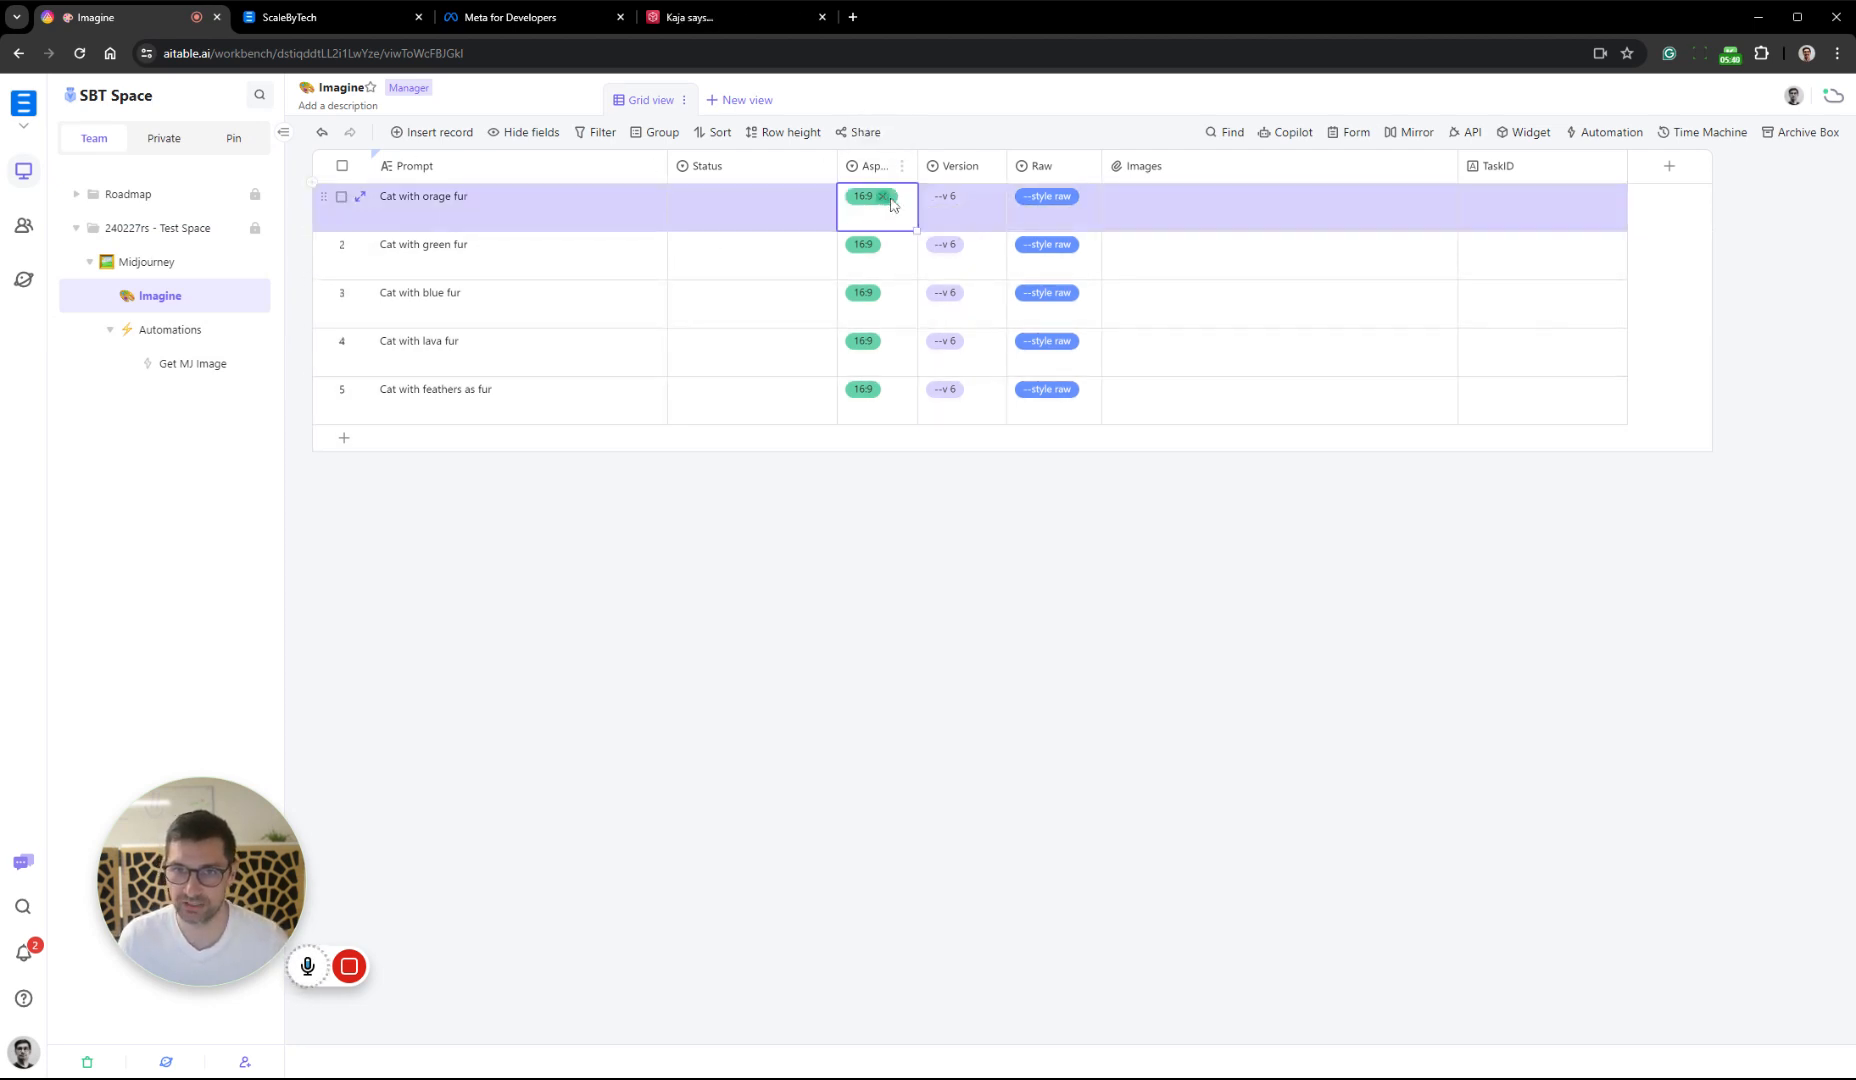
left_click(890, 199)
left_click(900, 287)
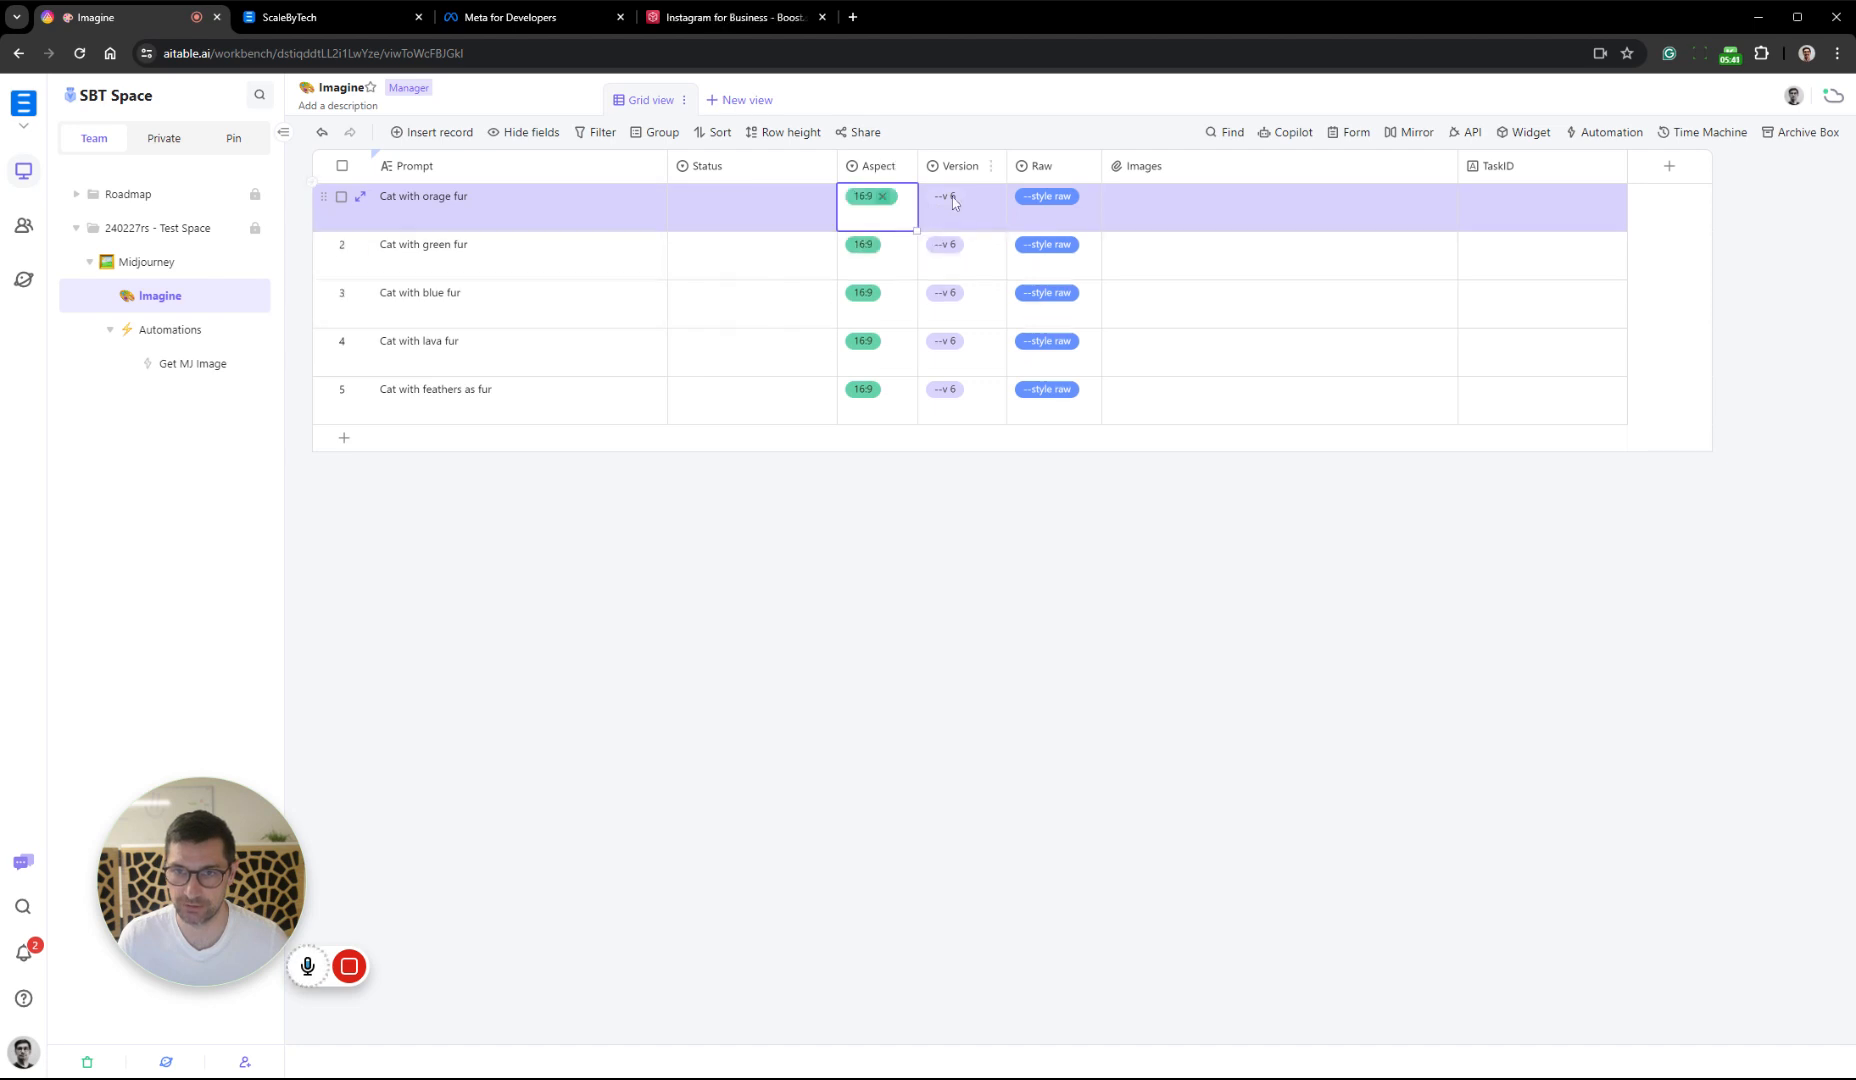
left_click(885, 252)
left_click(887, 252)
left_click(922, 362)
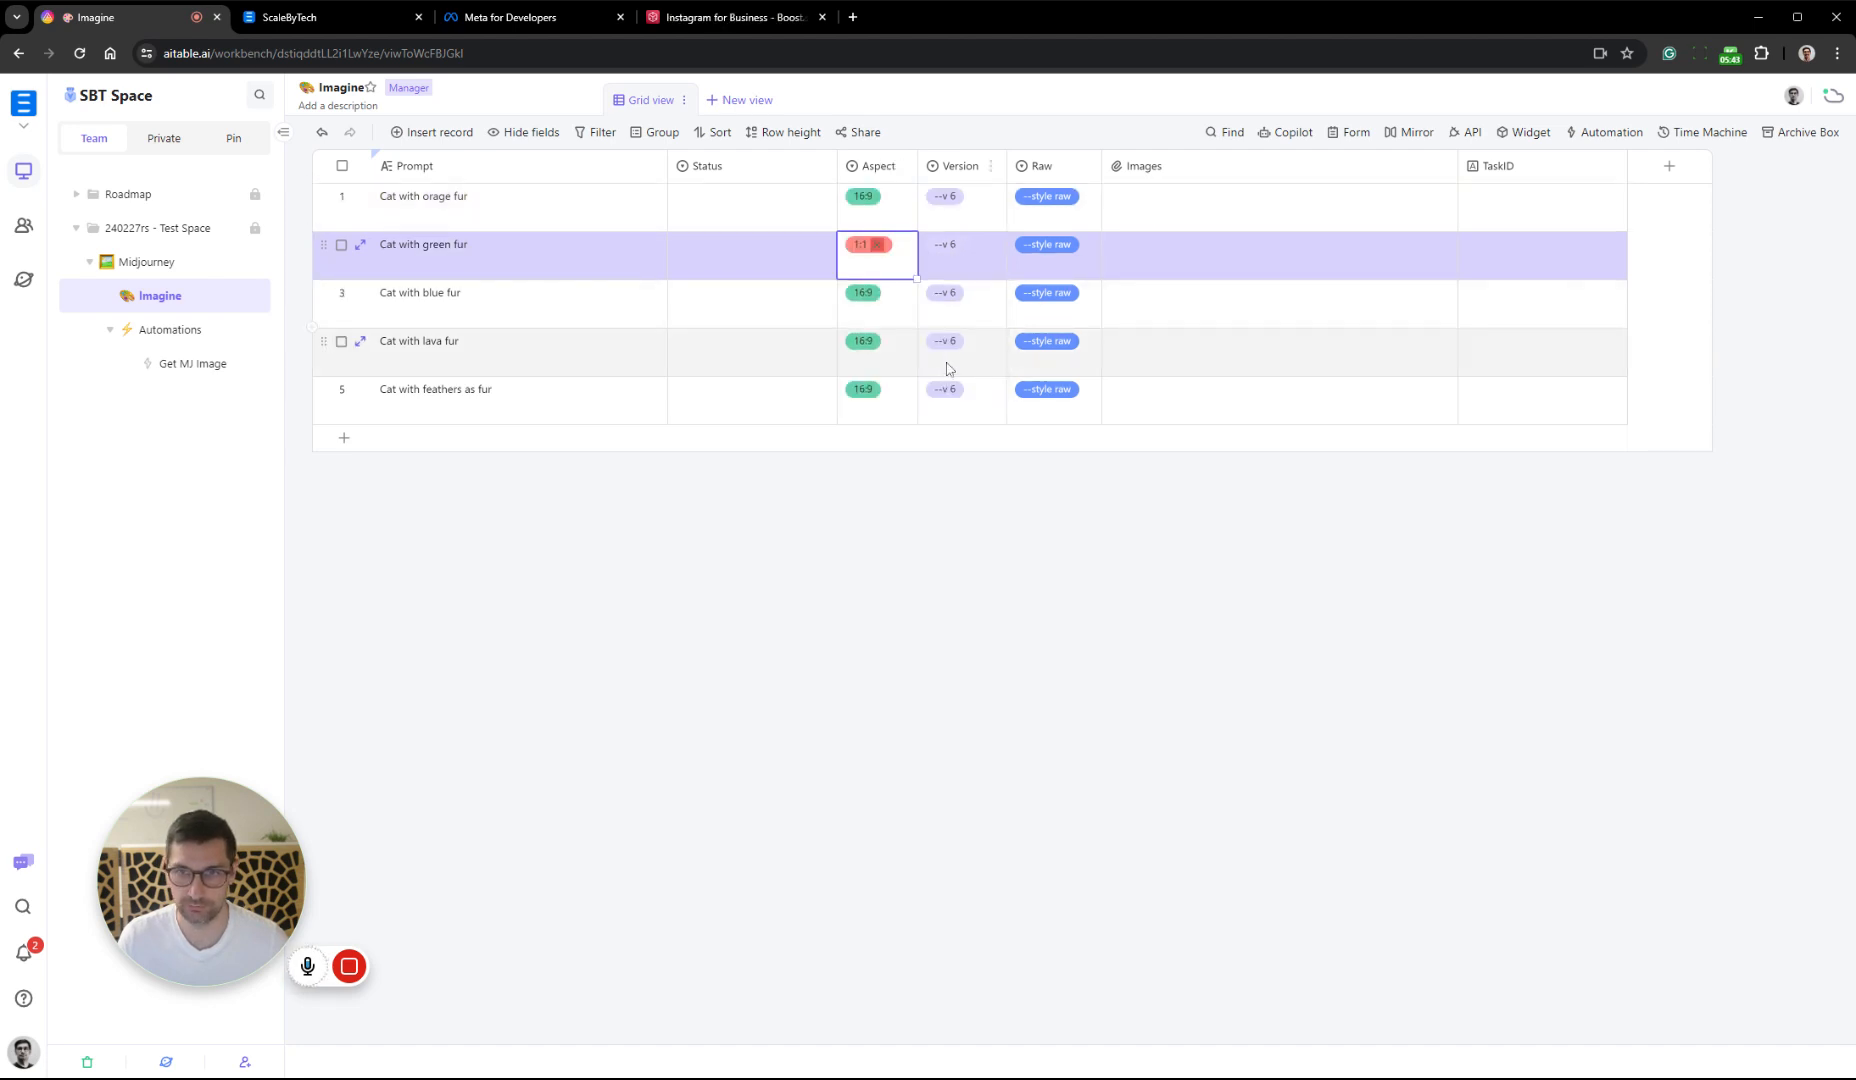
left_click(887, 300)
left_click(889, 300)
left_click(961, 430)
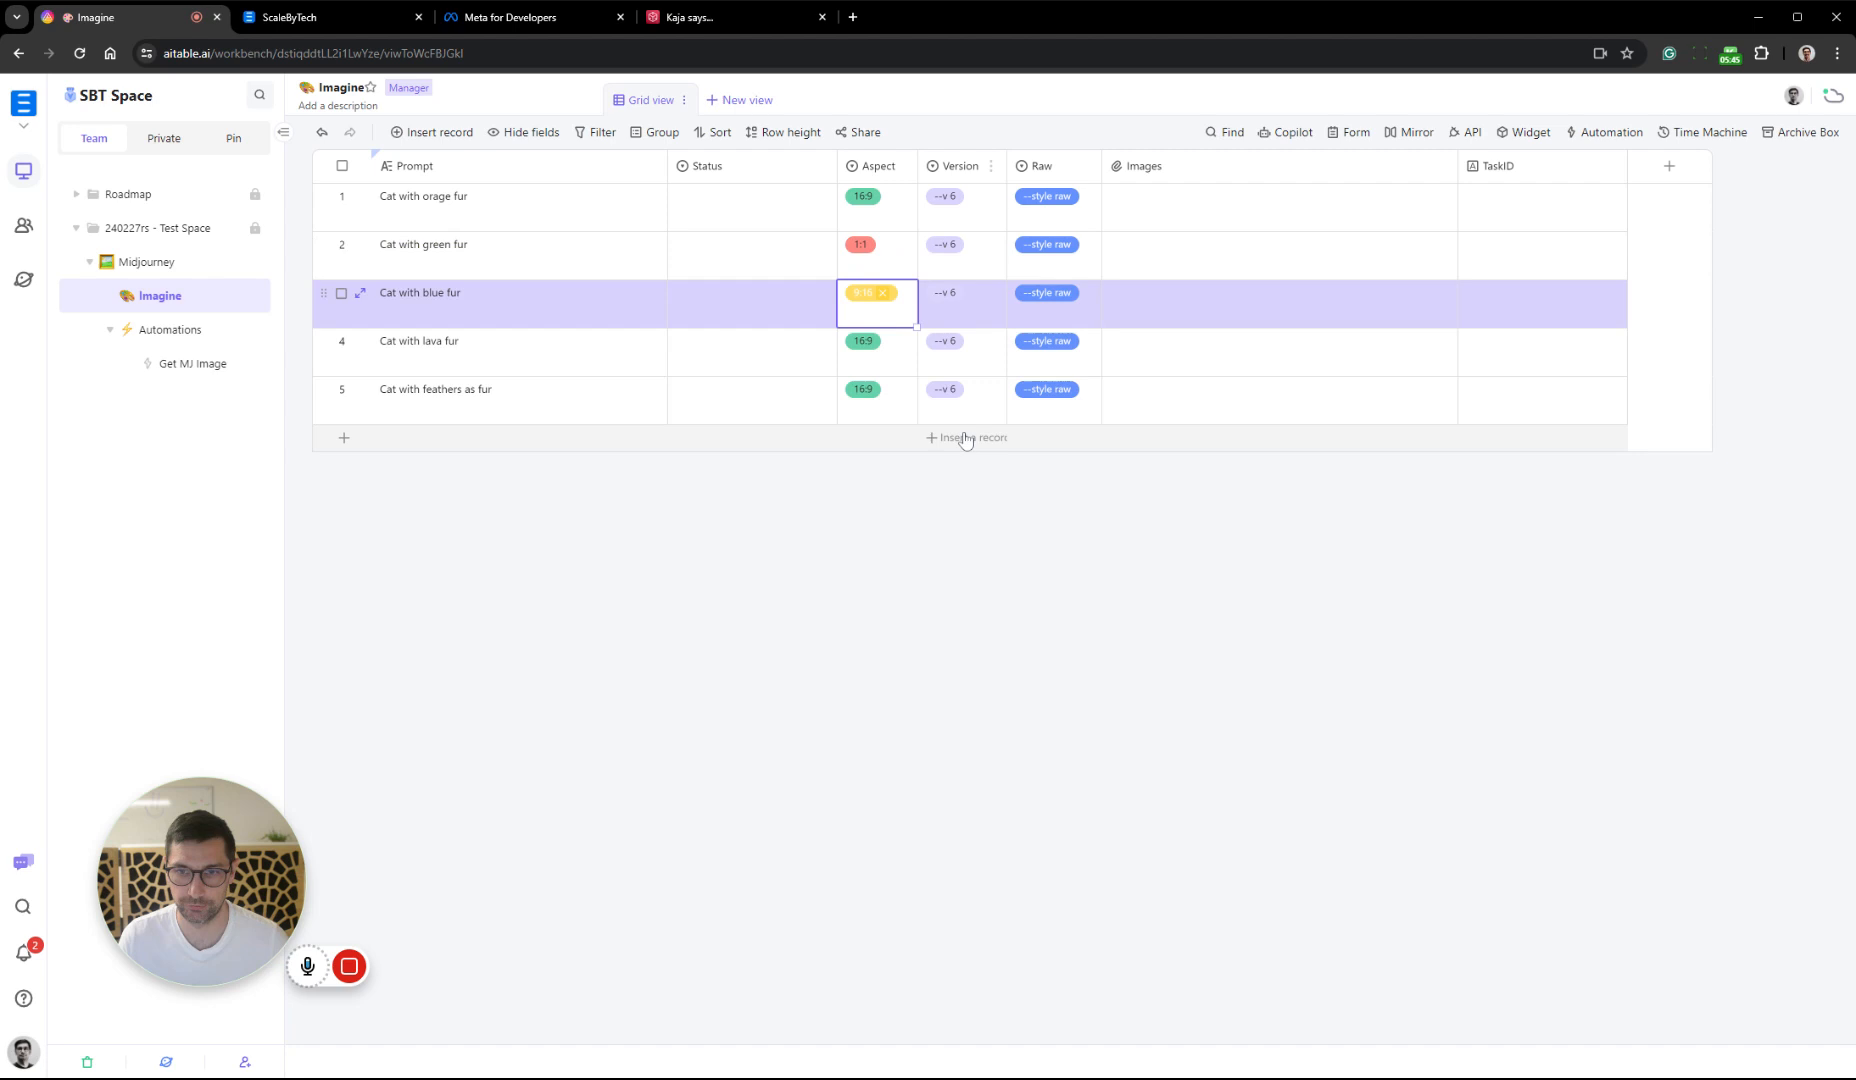
left_click(1010, 508)
double_click(1078, 222)
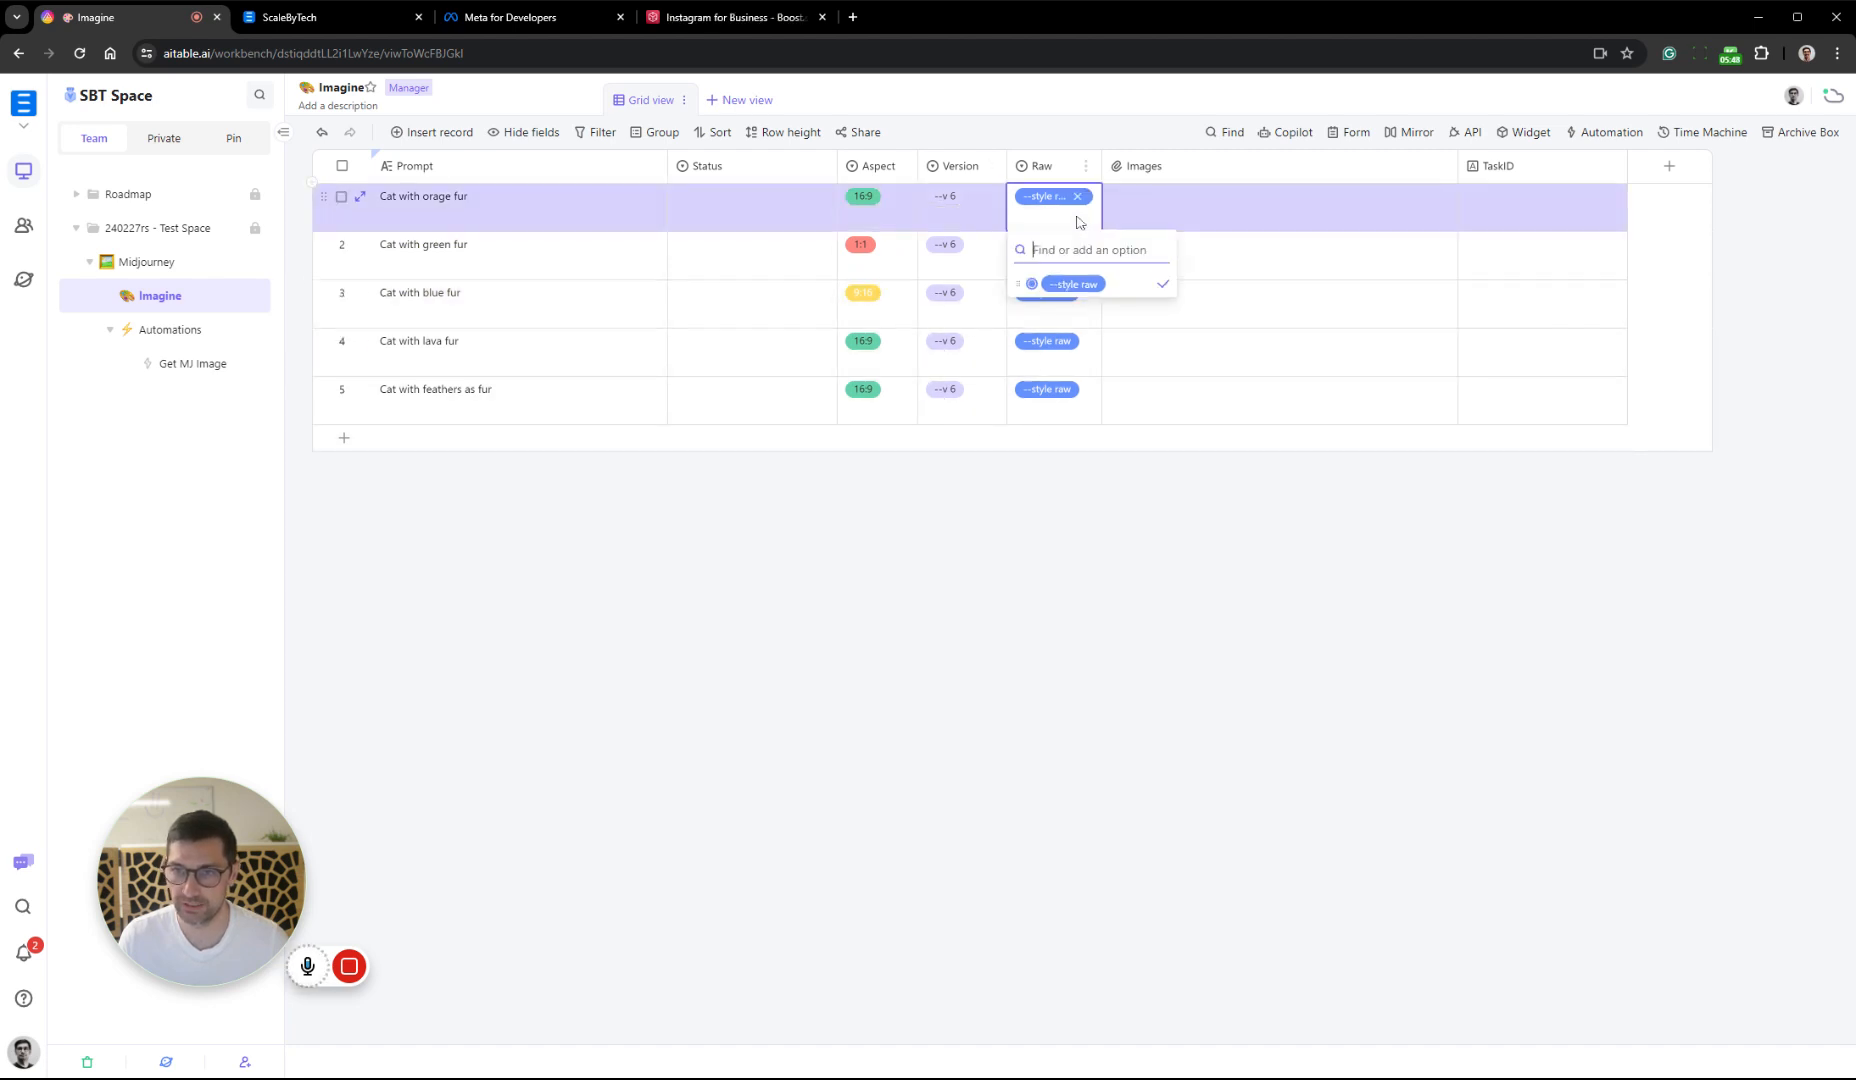
left_click(1252, 625)
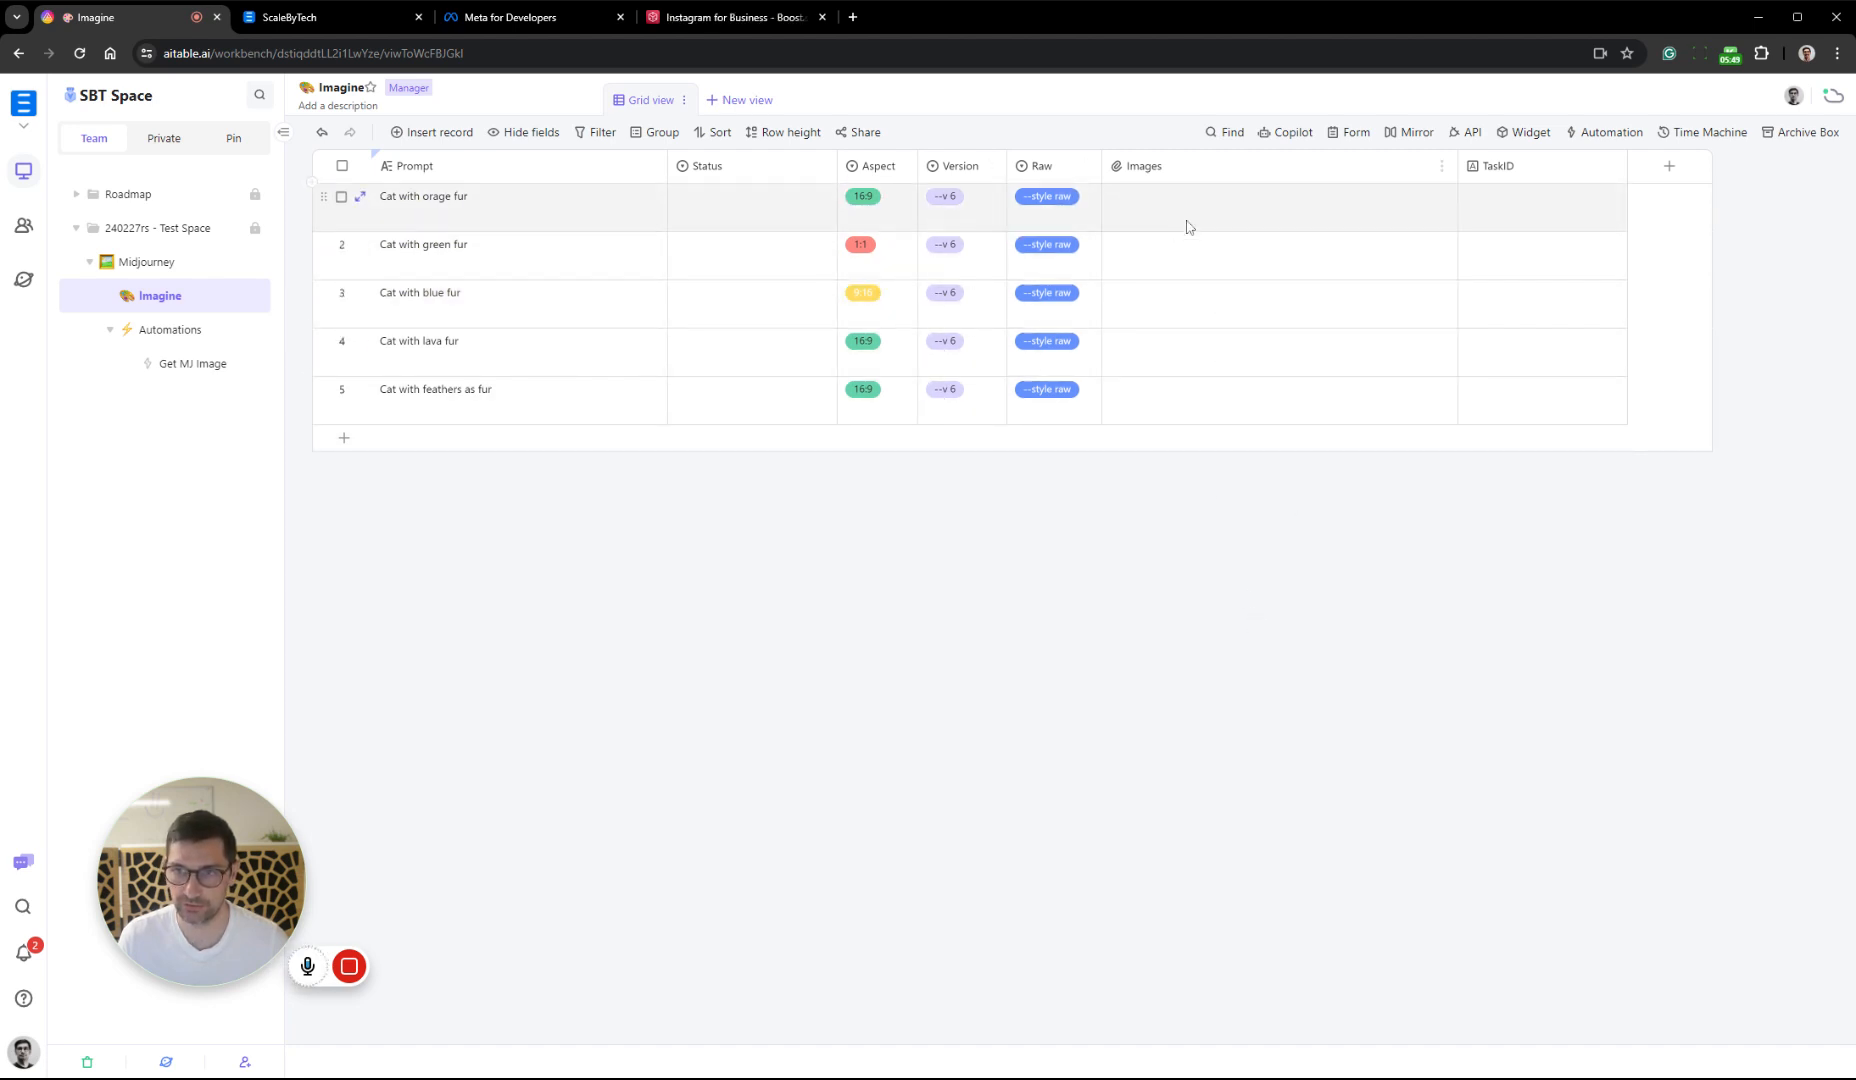
Set the Status to Imagine for the first three prompts, the cats with orange, green and blue fur
double_click(775, 206)
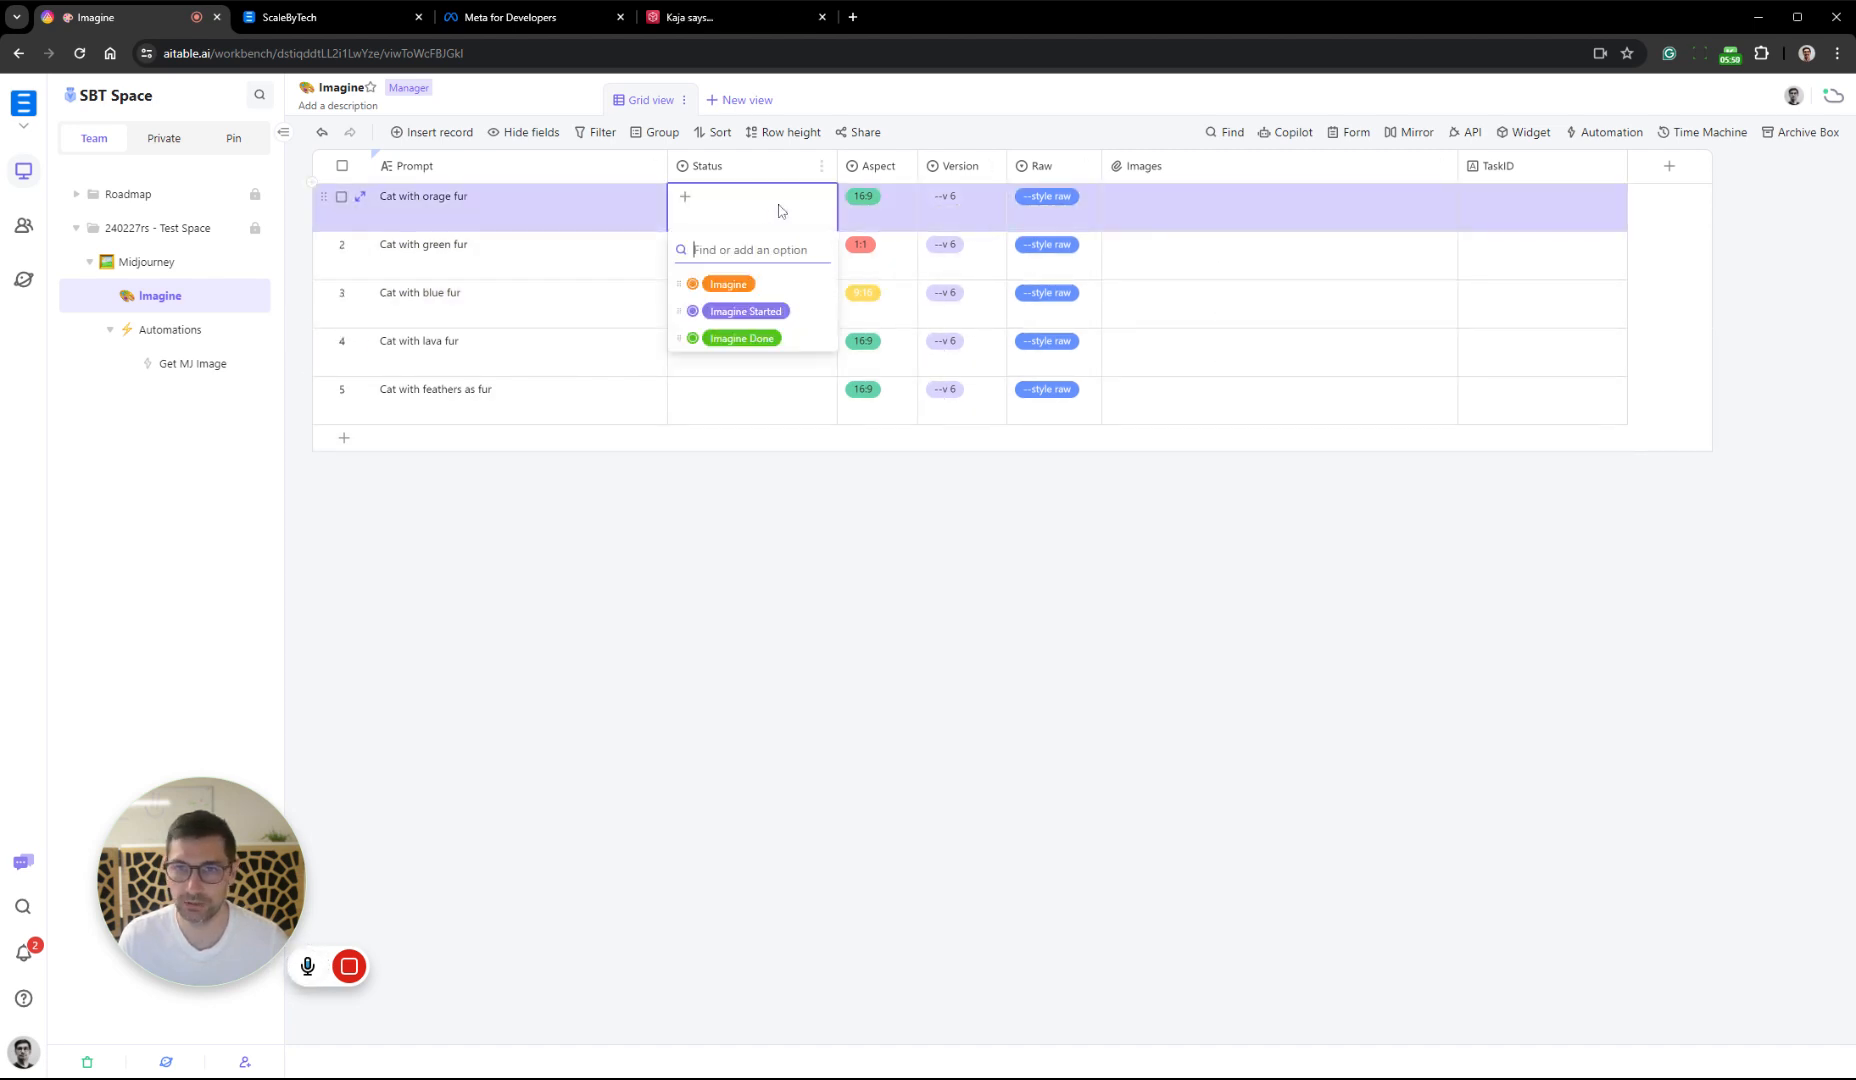
left_click(801, 286)
double_click(803, 262)
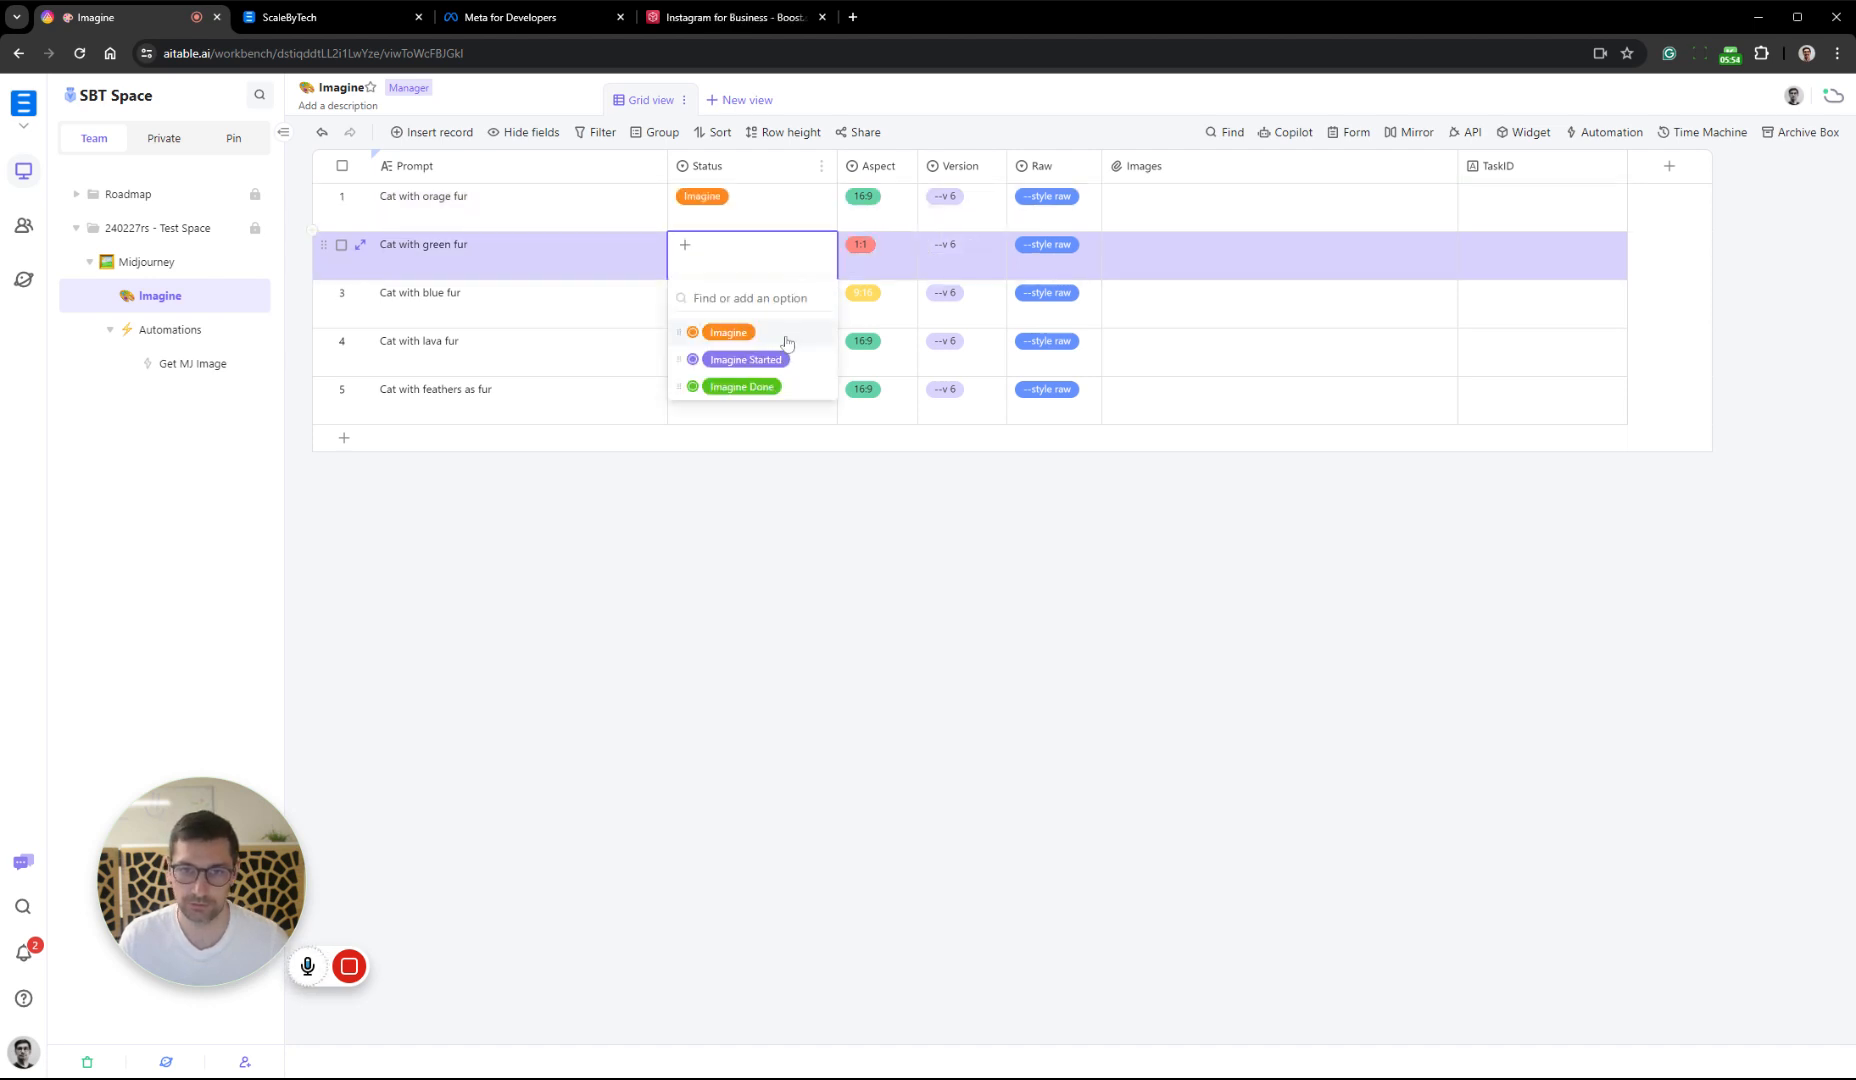
left_click(788, 334)
left_click(787, 302)
left_click(789, 305)
left_click(790, 380)
left_click(955, 461)
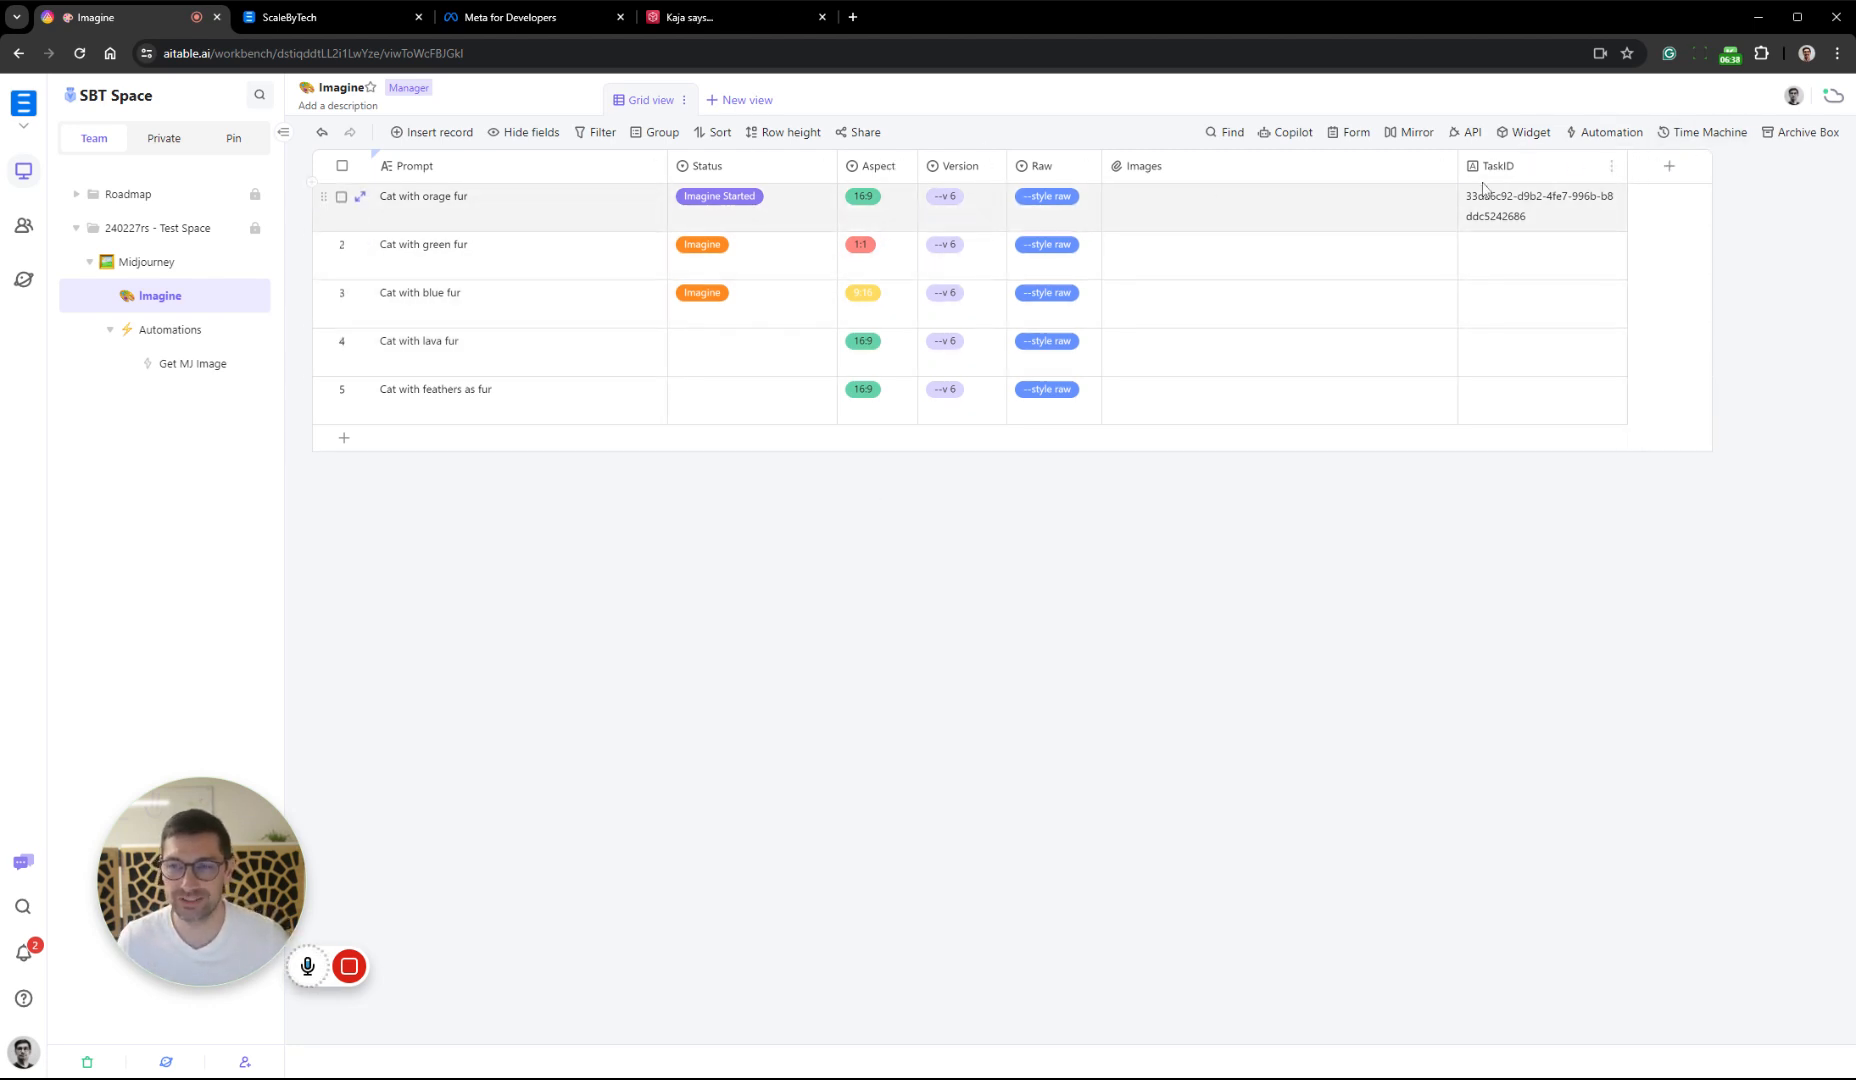
Narrow the Images column and start a new Select field named Stage after TaskID
left_click_drag(1458, 166, 1386, 166)
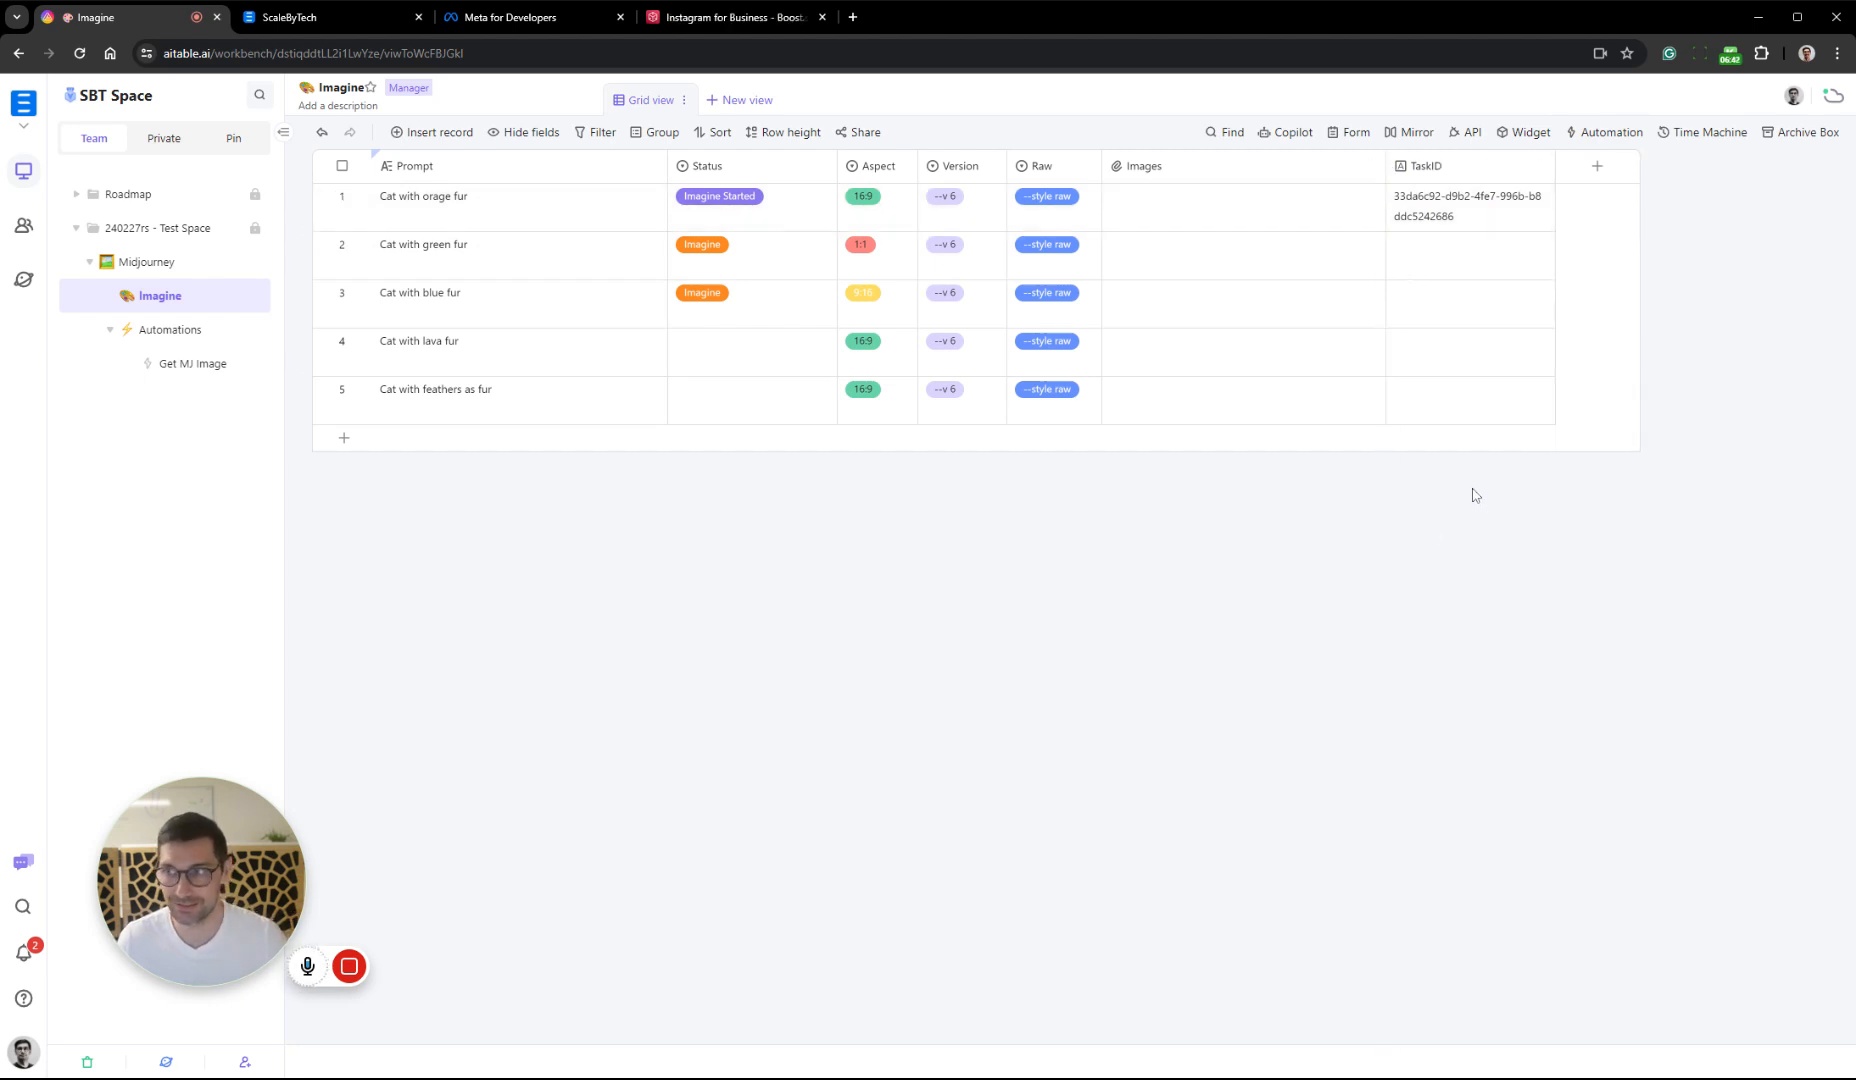
left_click(1598, 170)
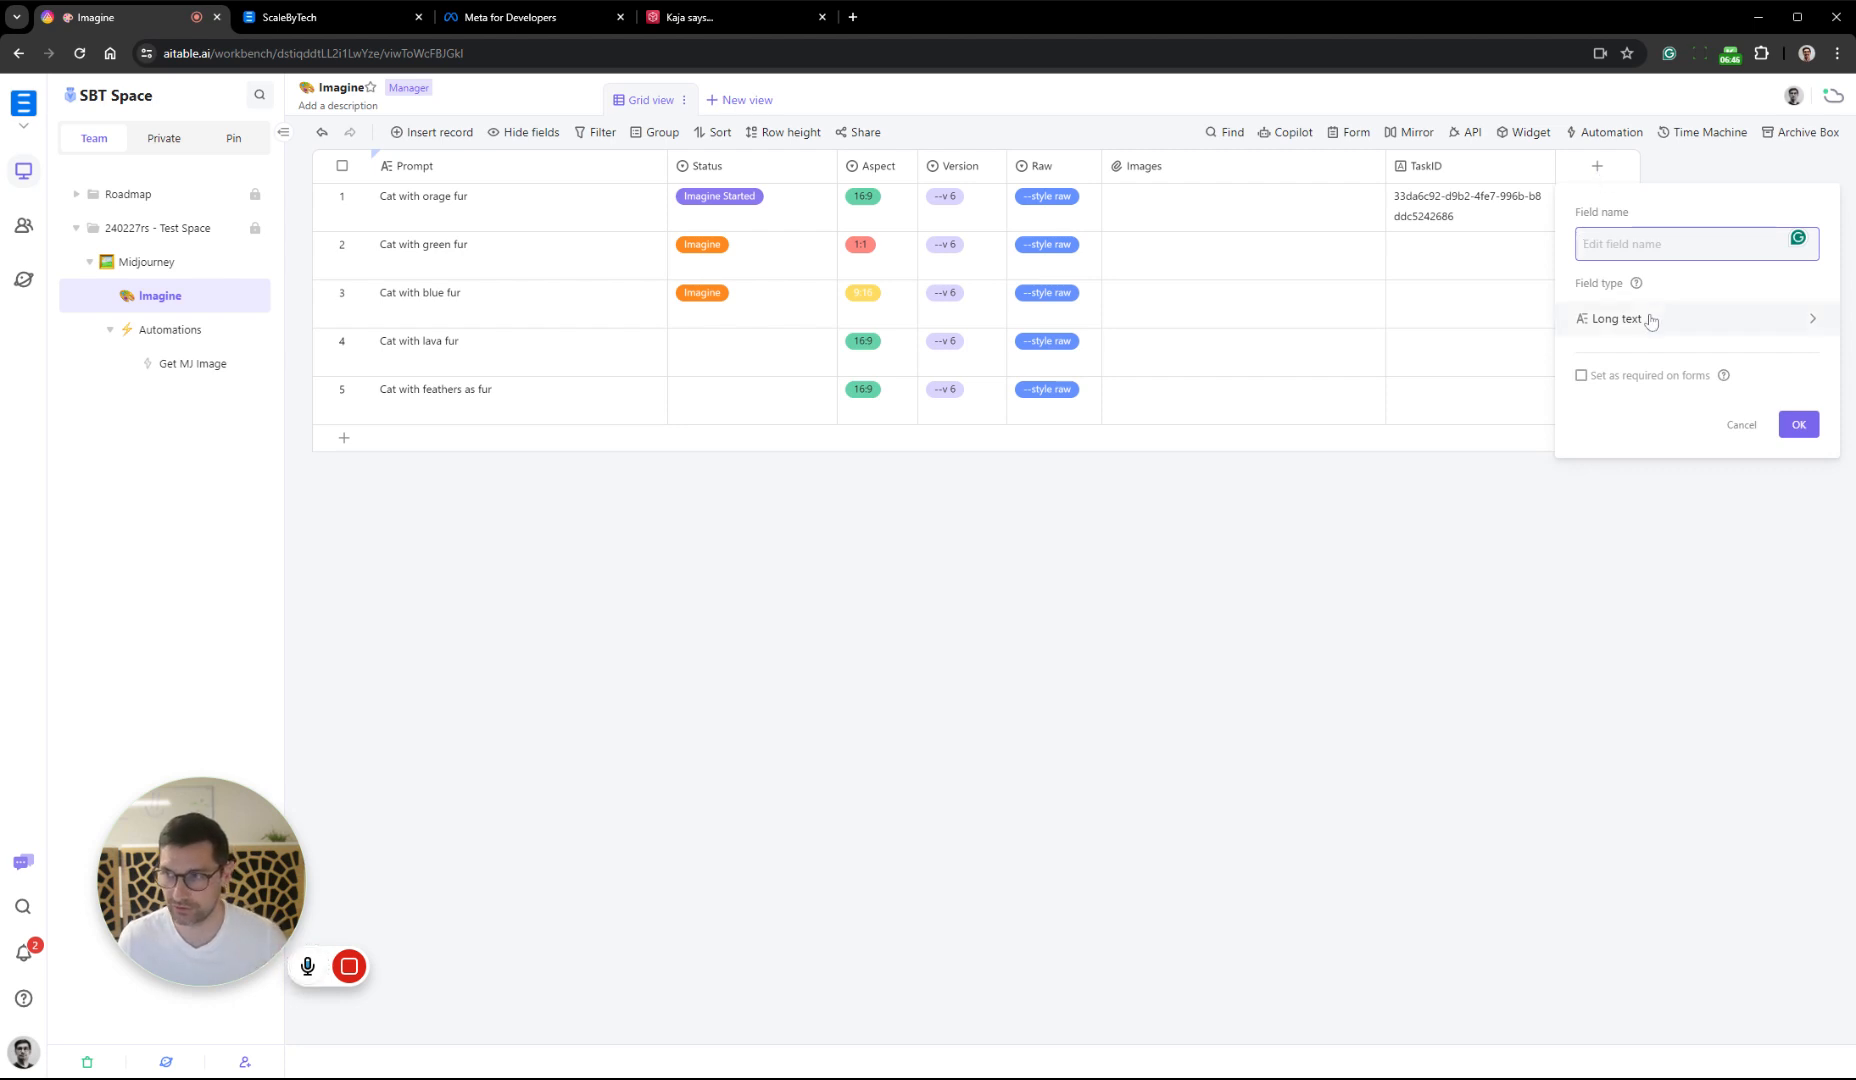
type("Stage")
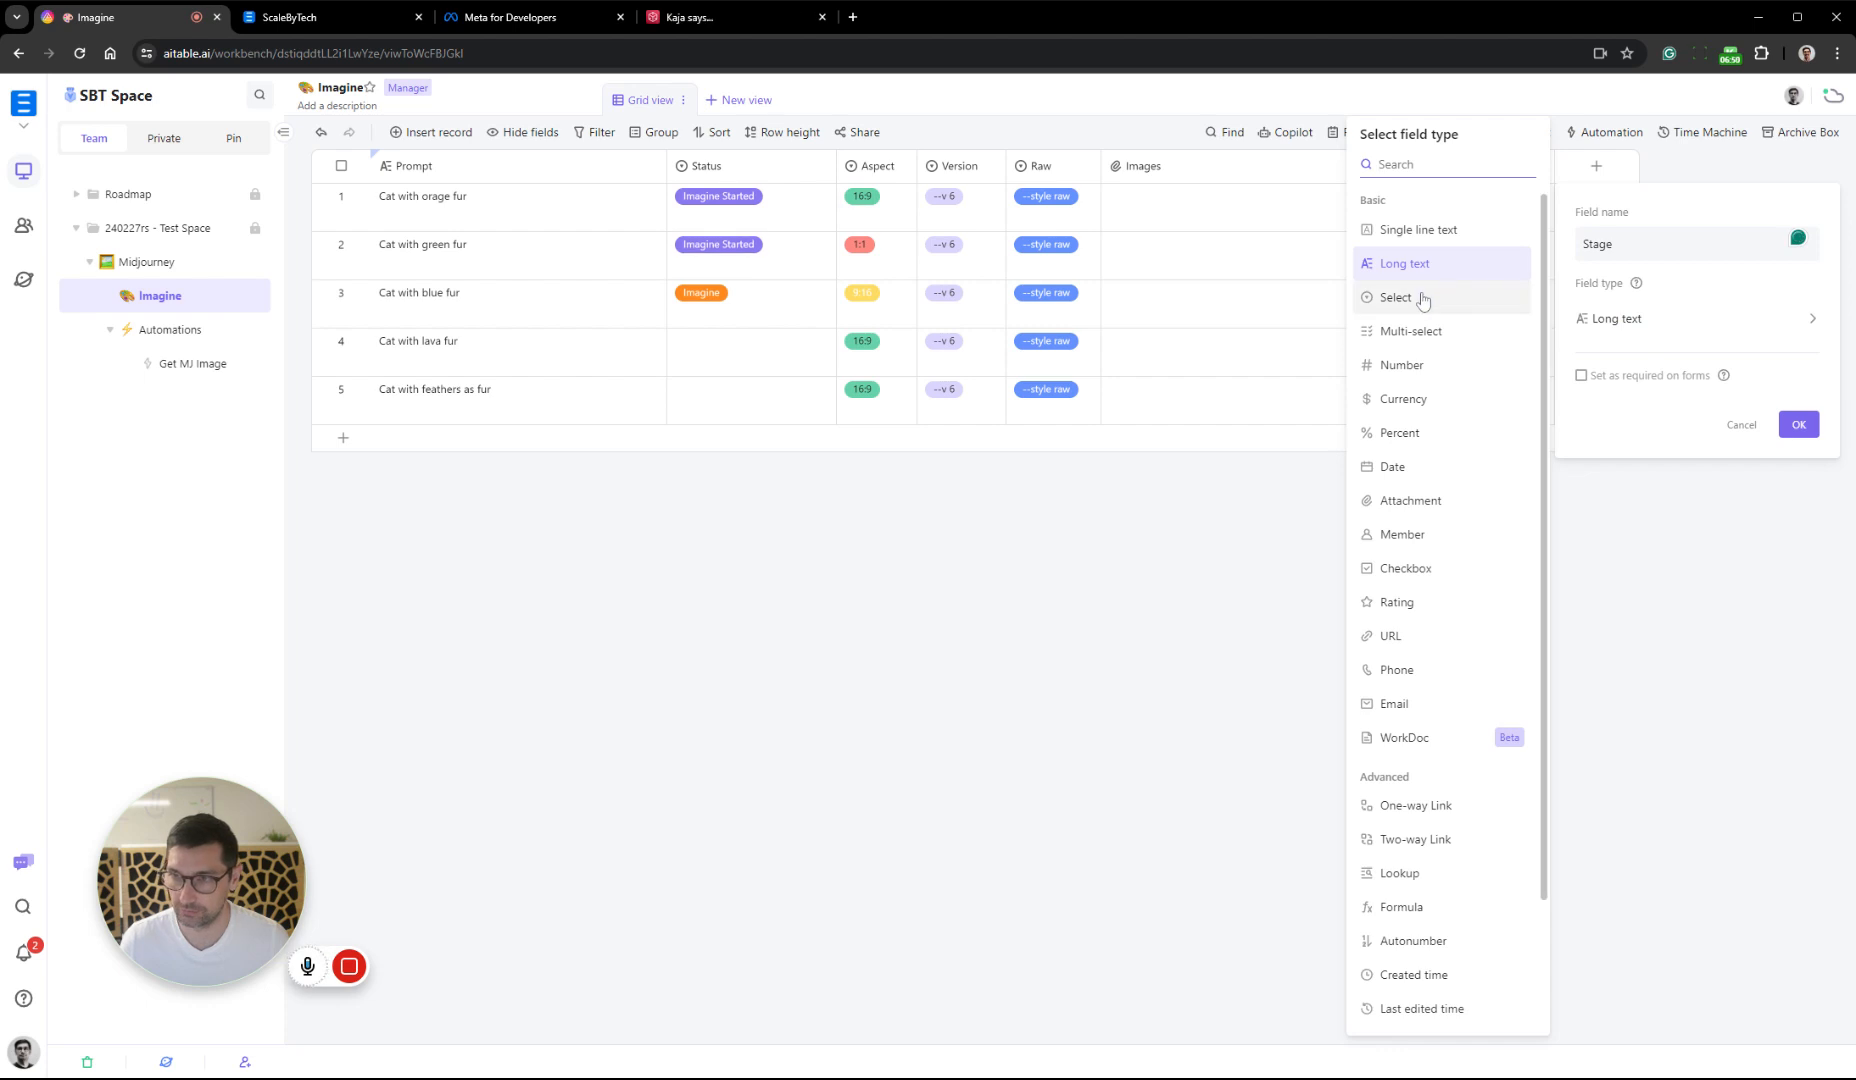
left_click(1420, 297)
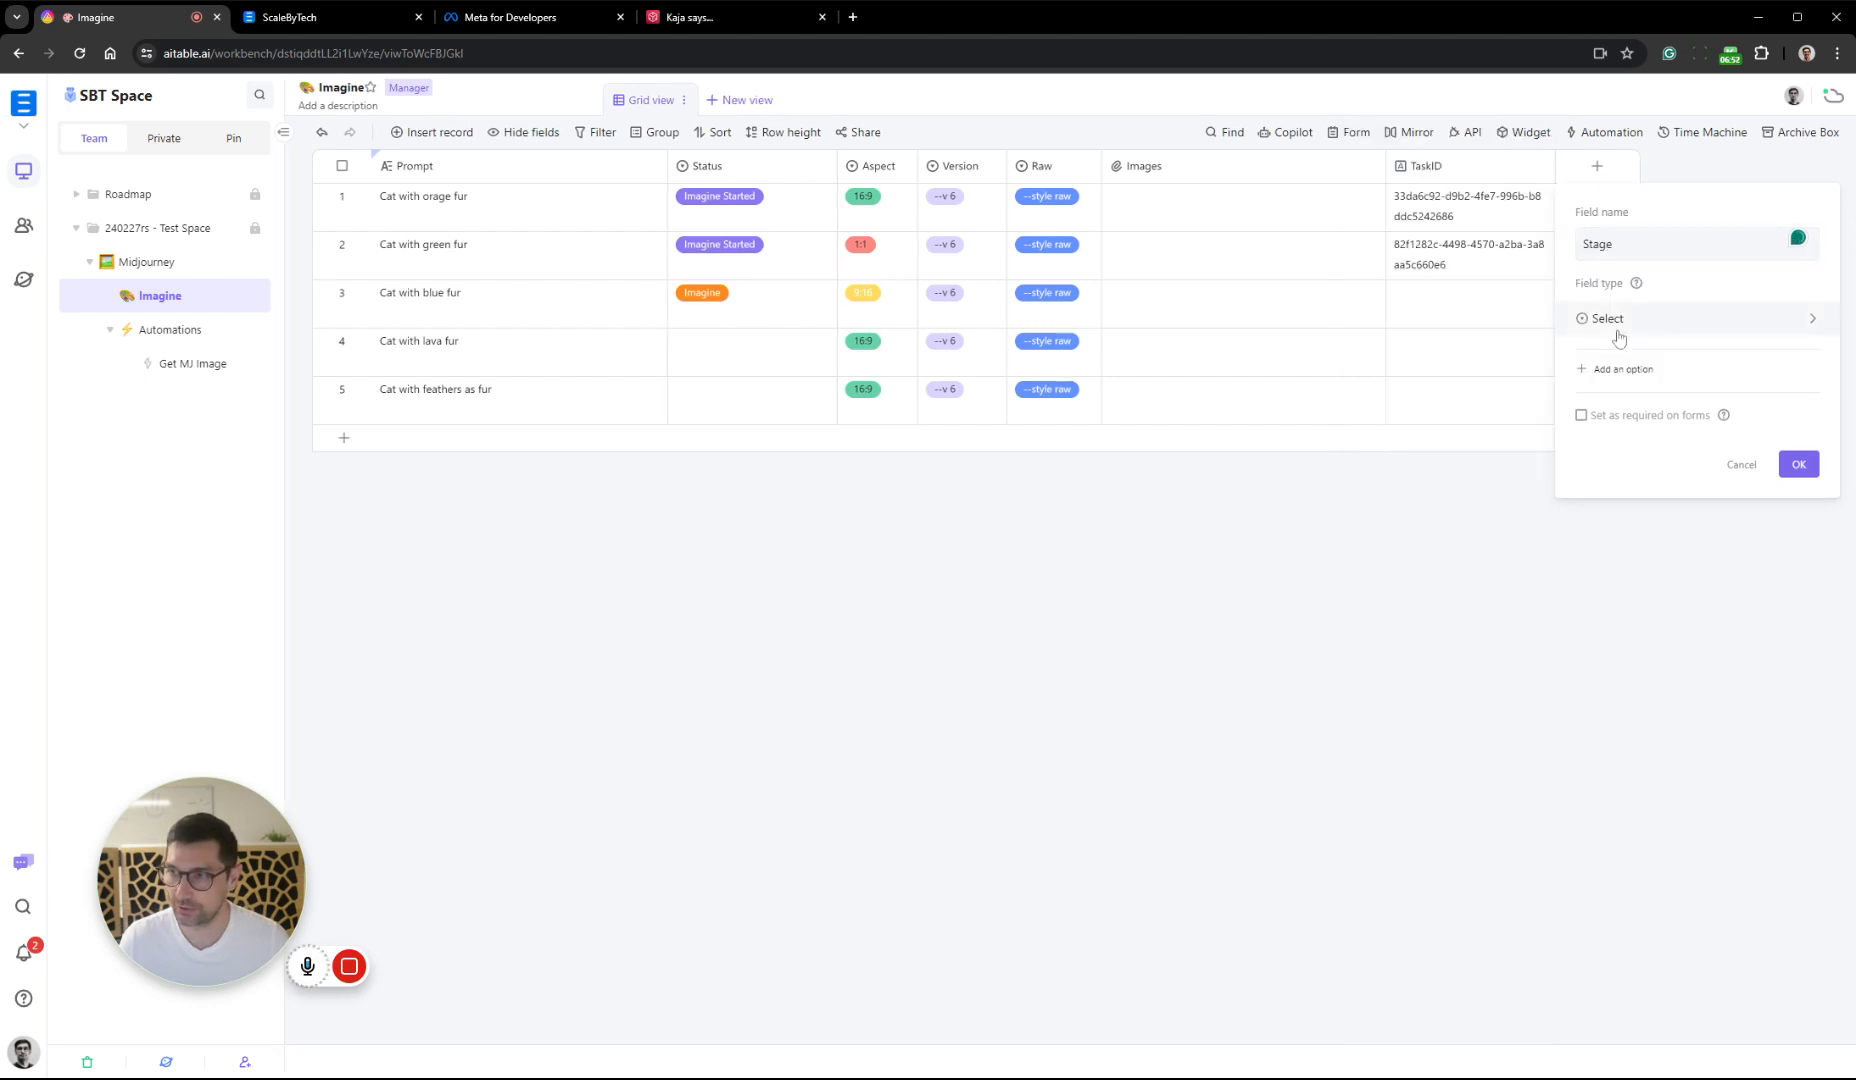
Give the Stage field a dark purple option named Idea and a sky blue option named Created
left_click(1618, 369)
left_click(1598, 378)
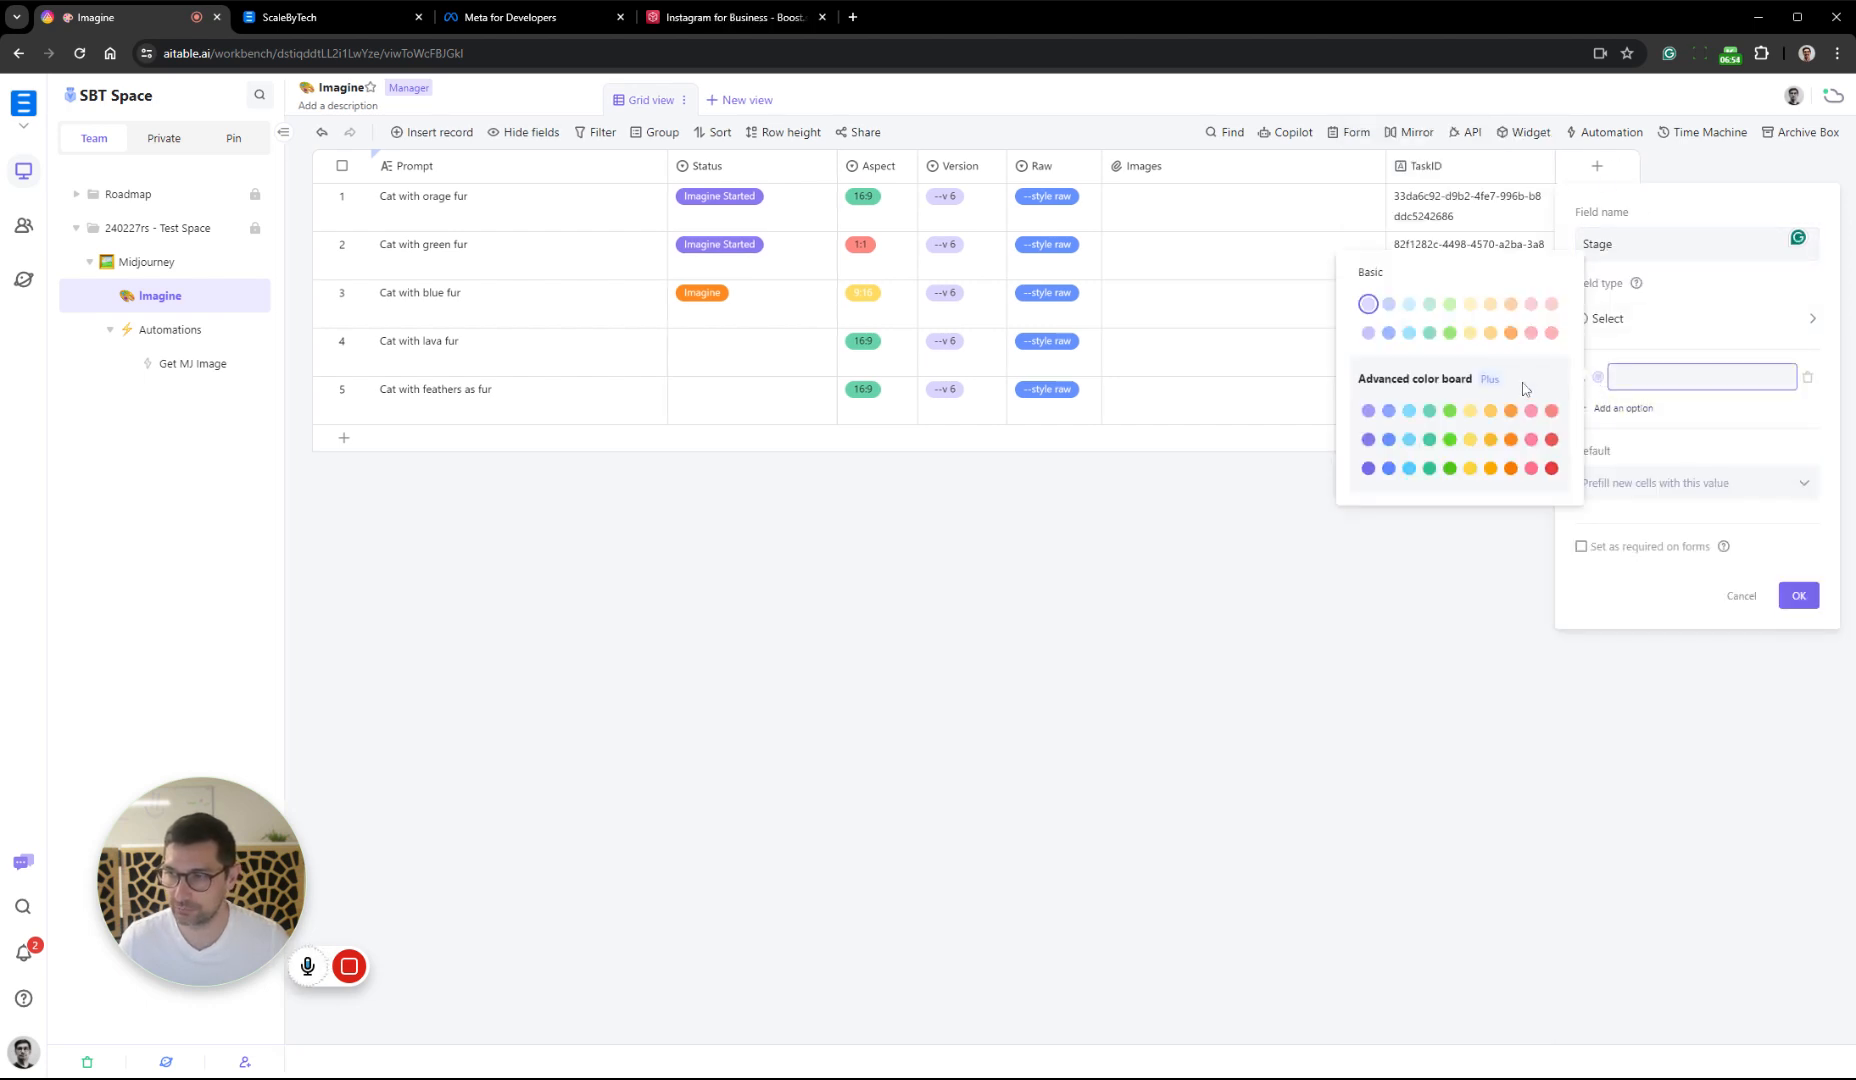
left_click(1368, 468)
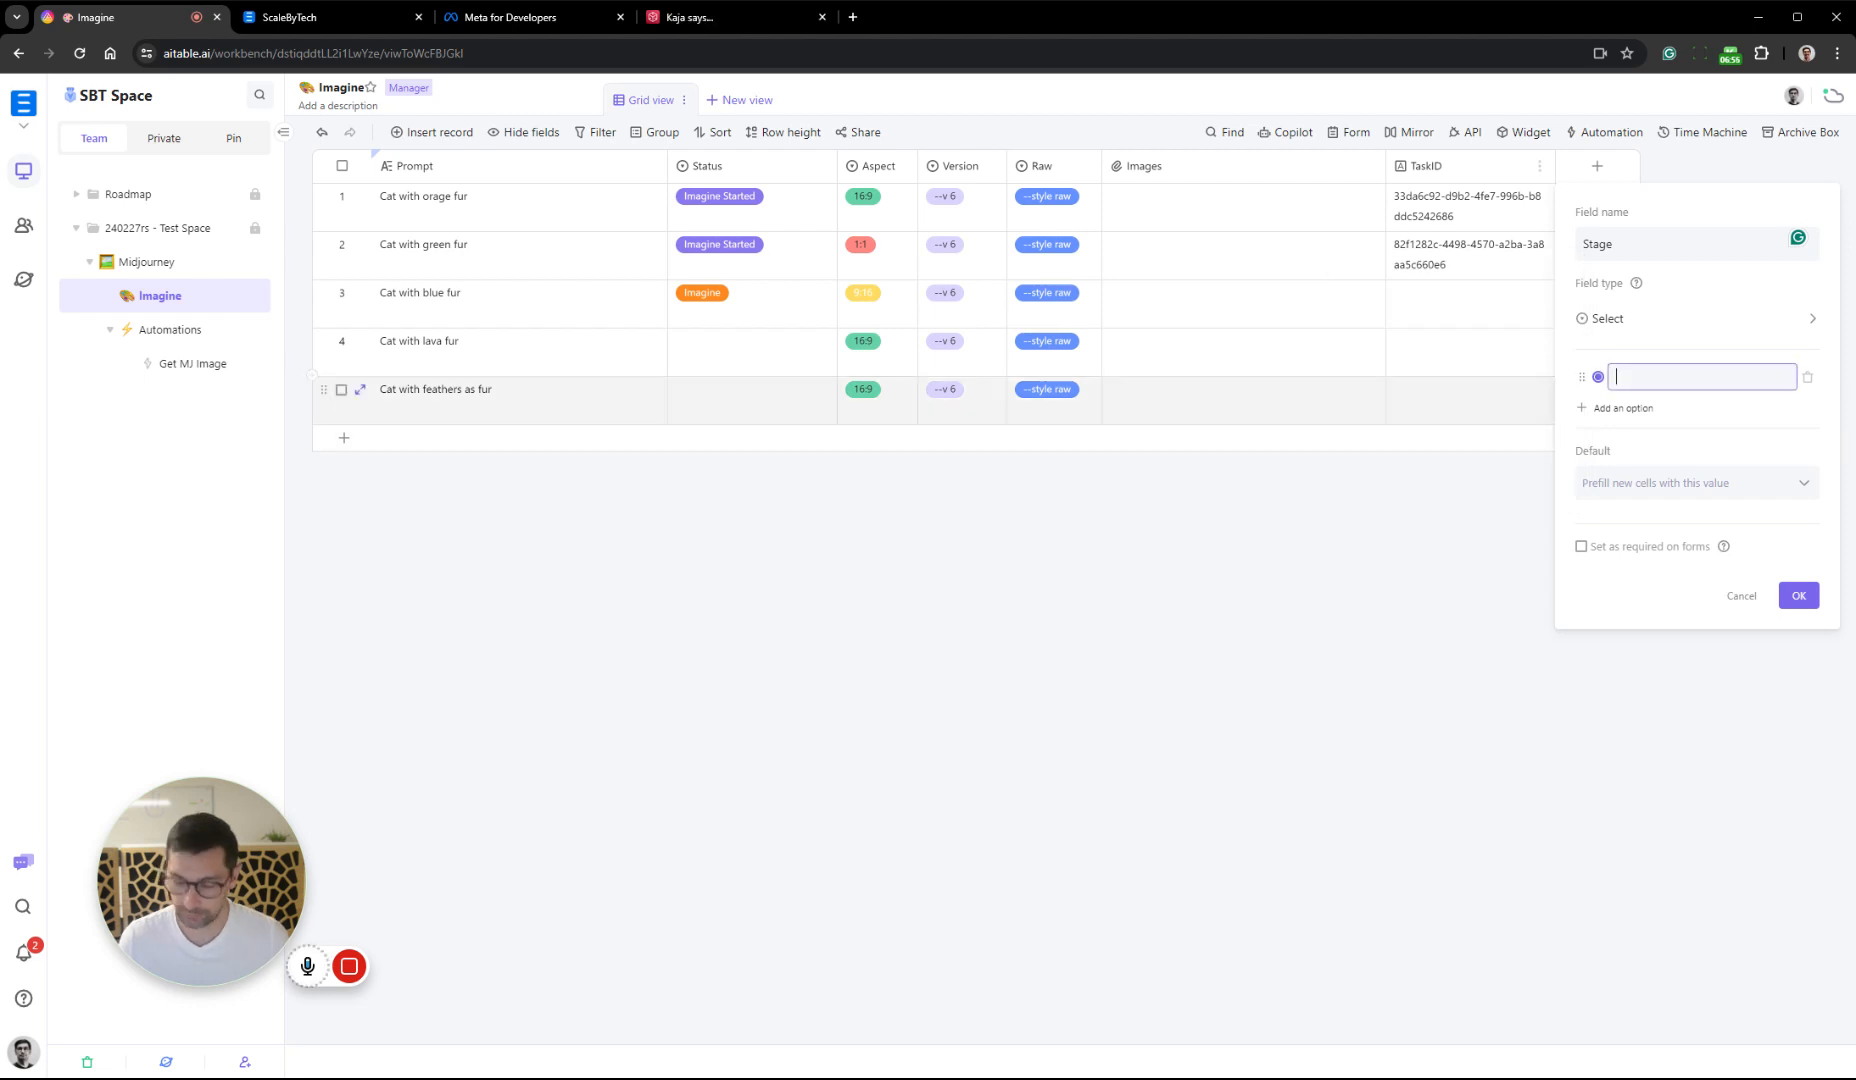
left_click(1584, 409)
left_click(1597, 409)
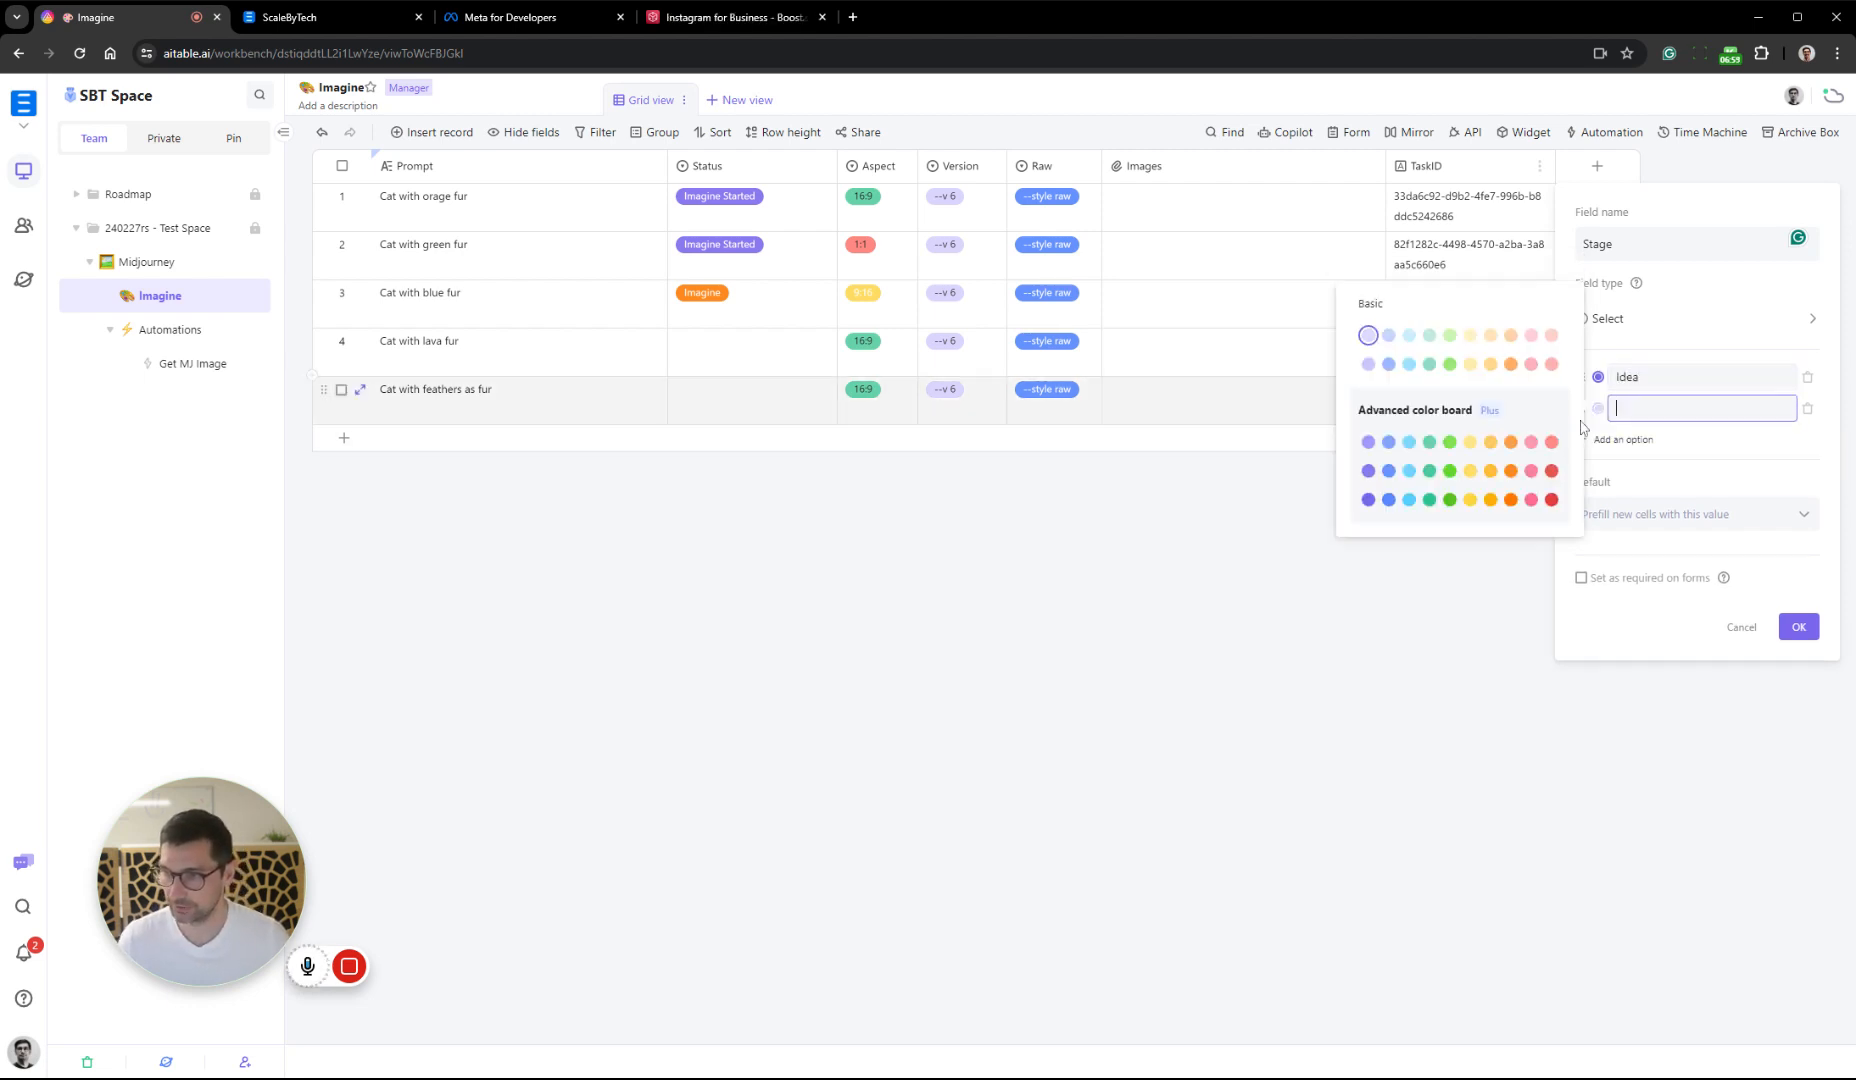
left_click(1411, 499)
type("Planned")
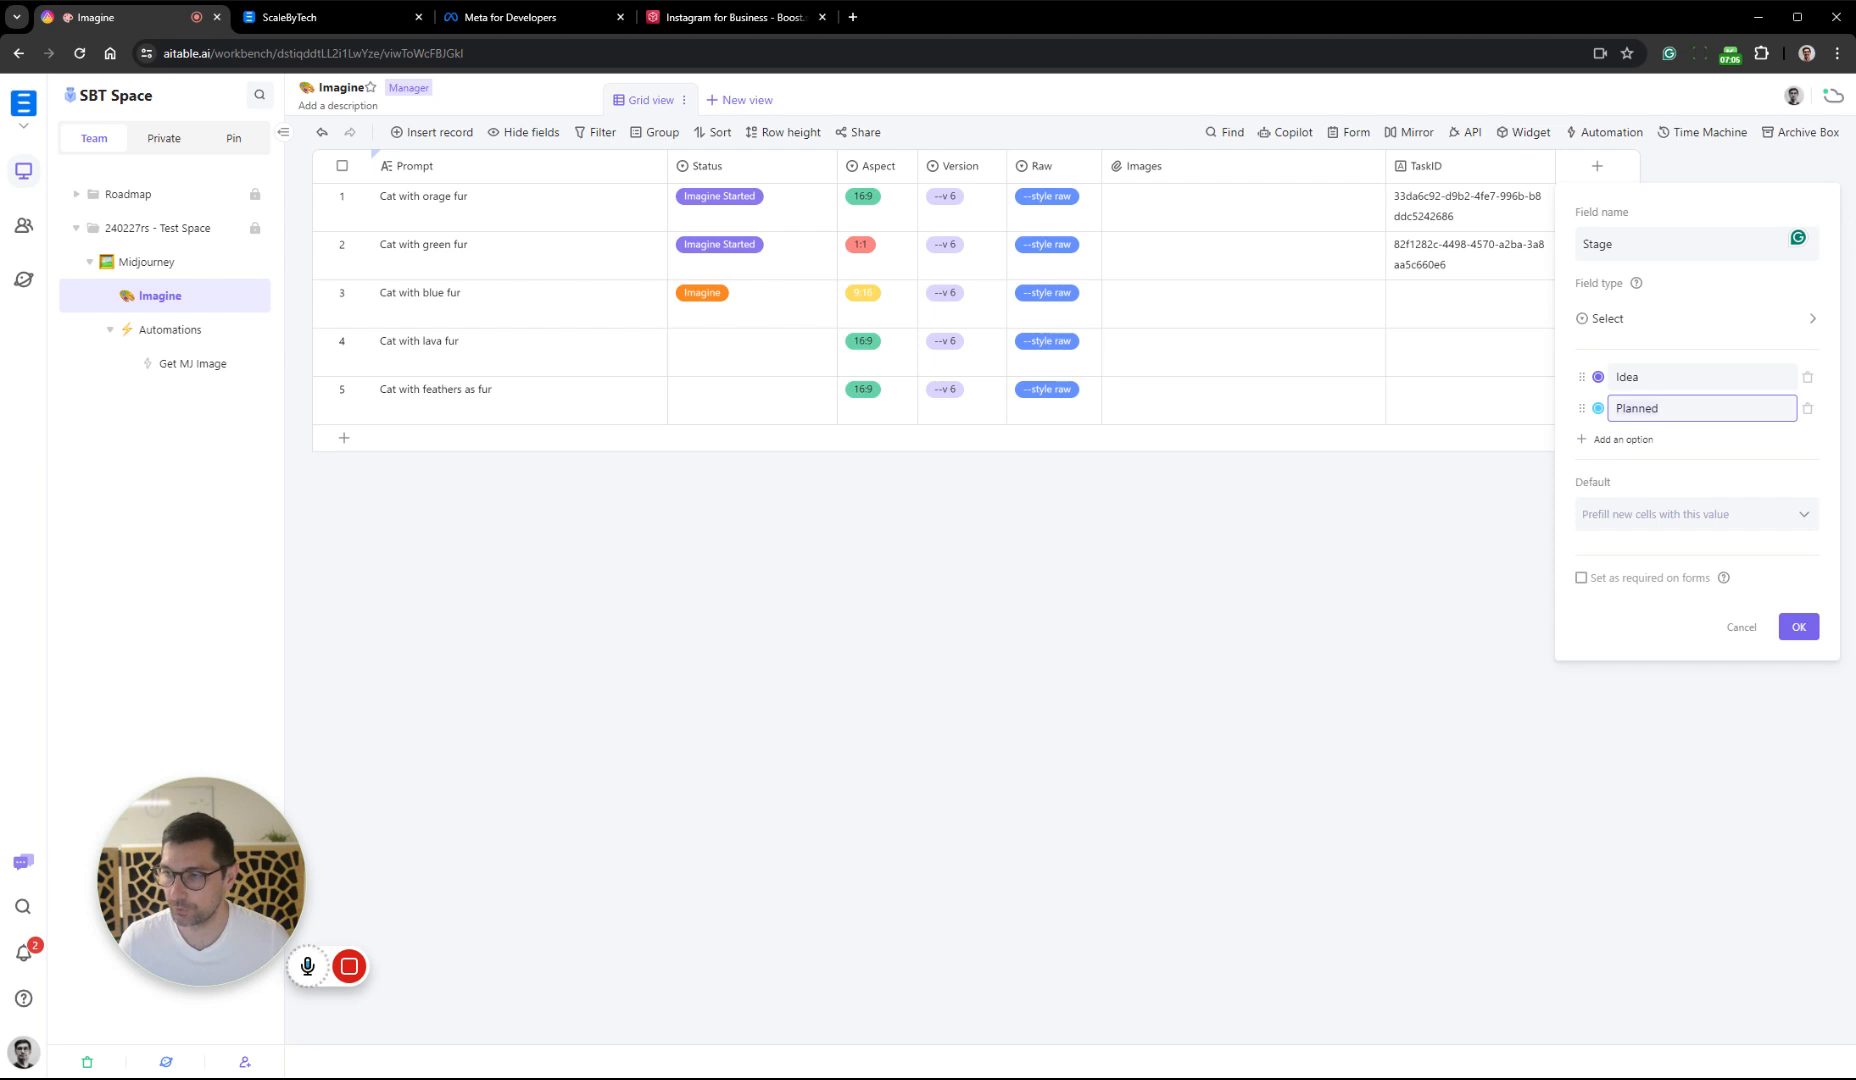
key("ctrl+BackSpace")
type("Creat")
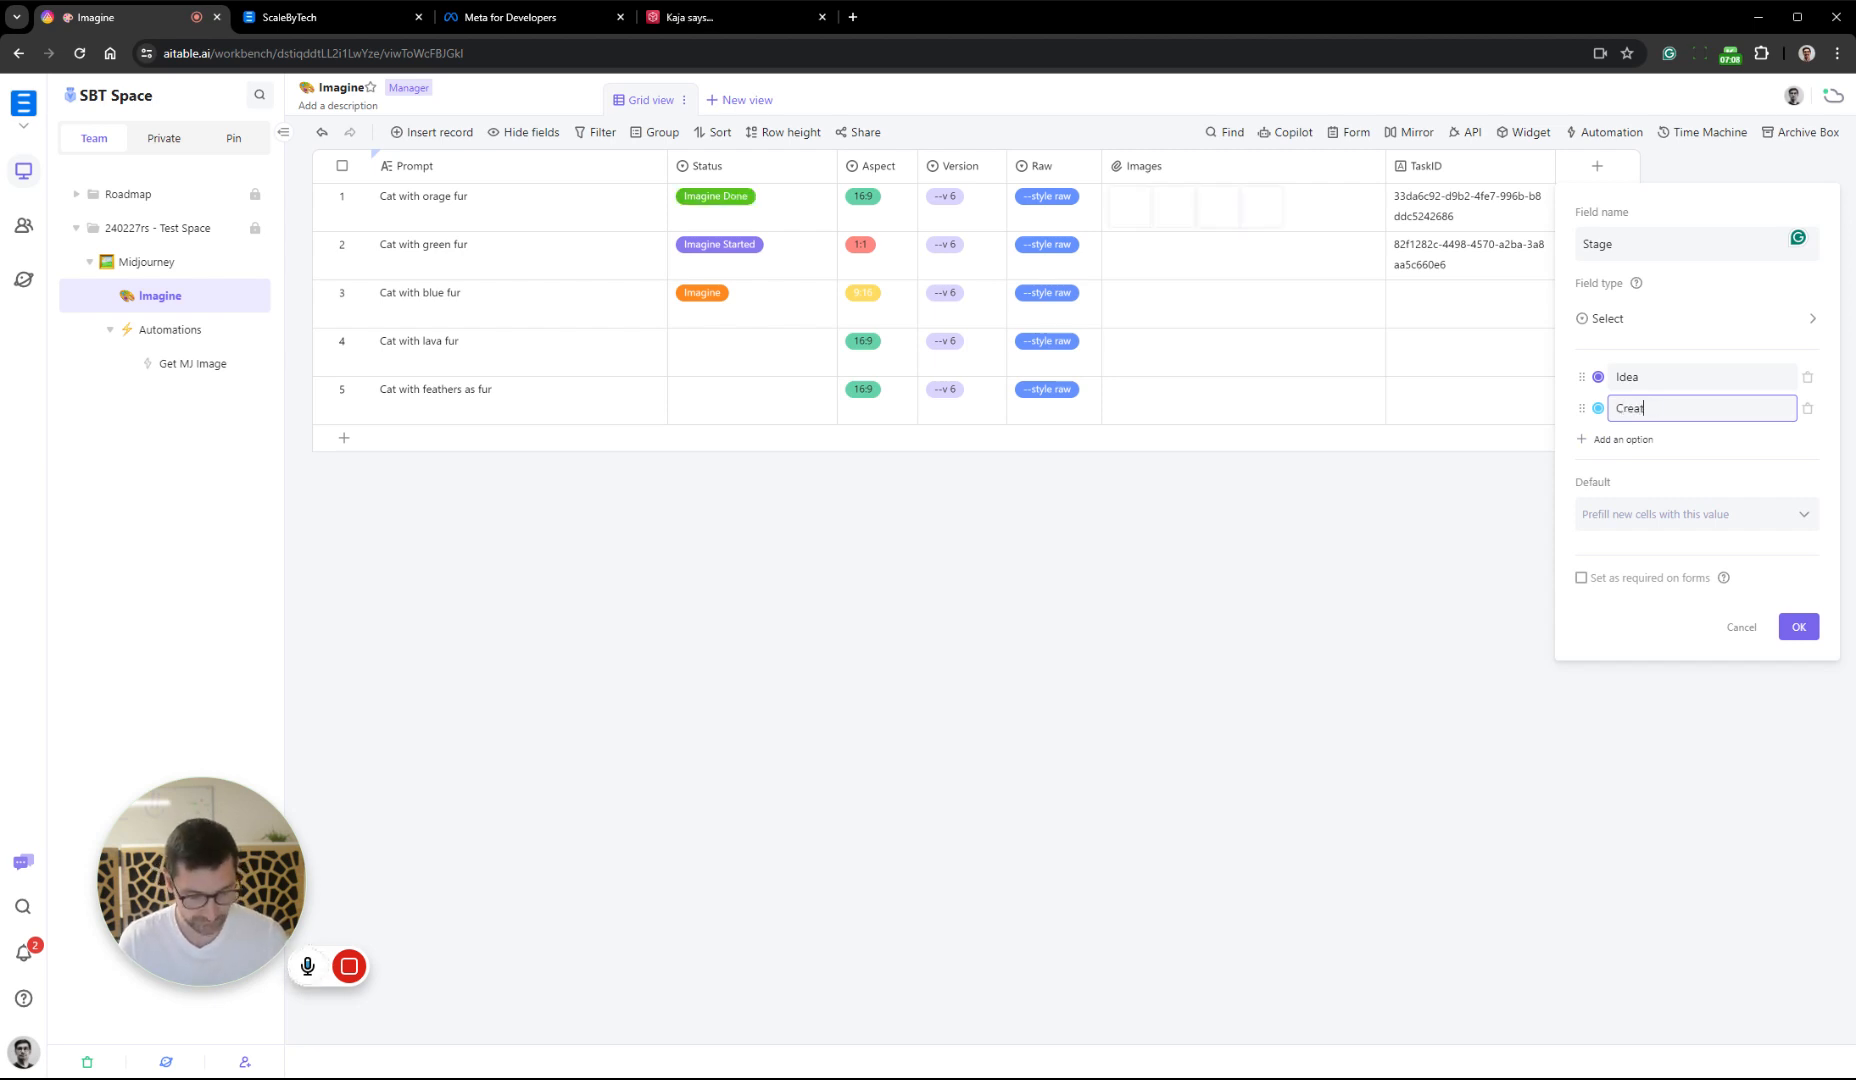
Add a green option named Posted to the Stage field and save the field
left_click(1587, 441)
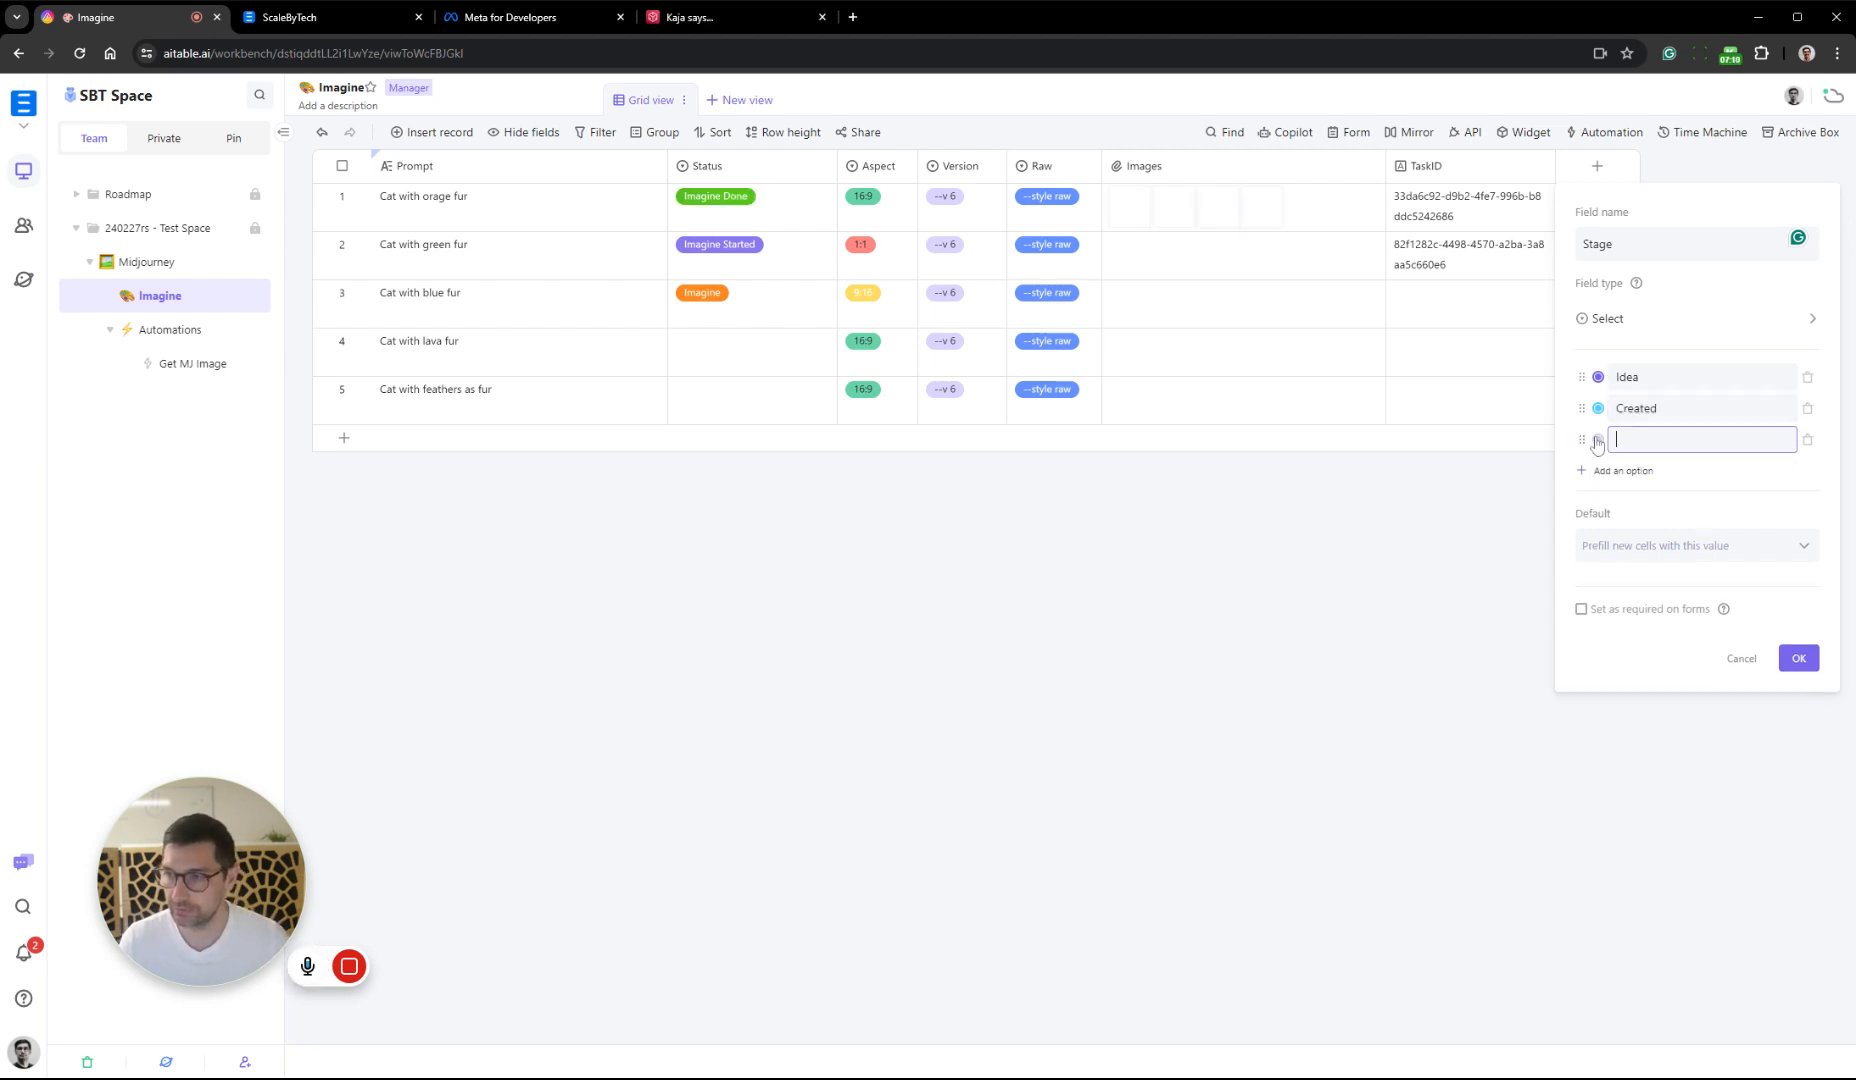
left_click(1598, 440)
left_click(1433, 531)
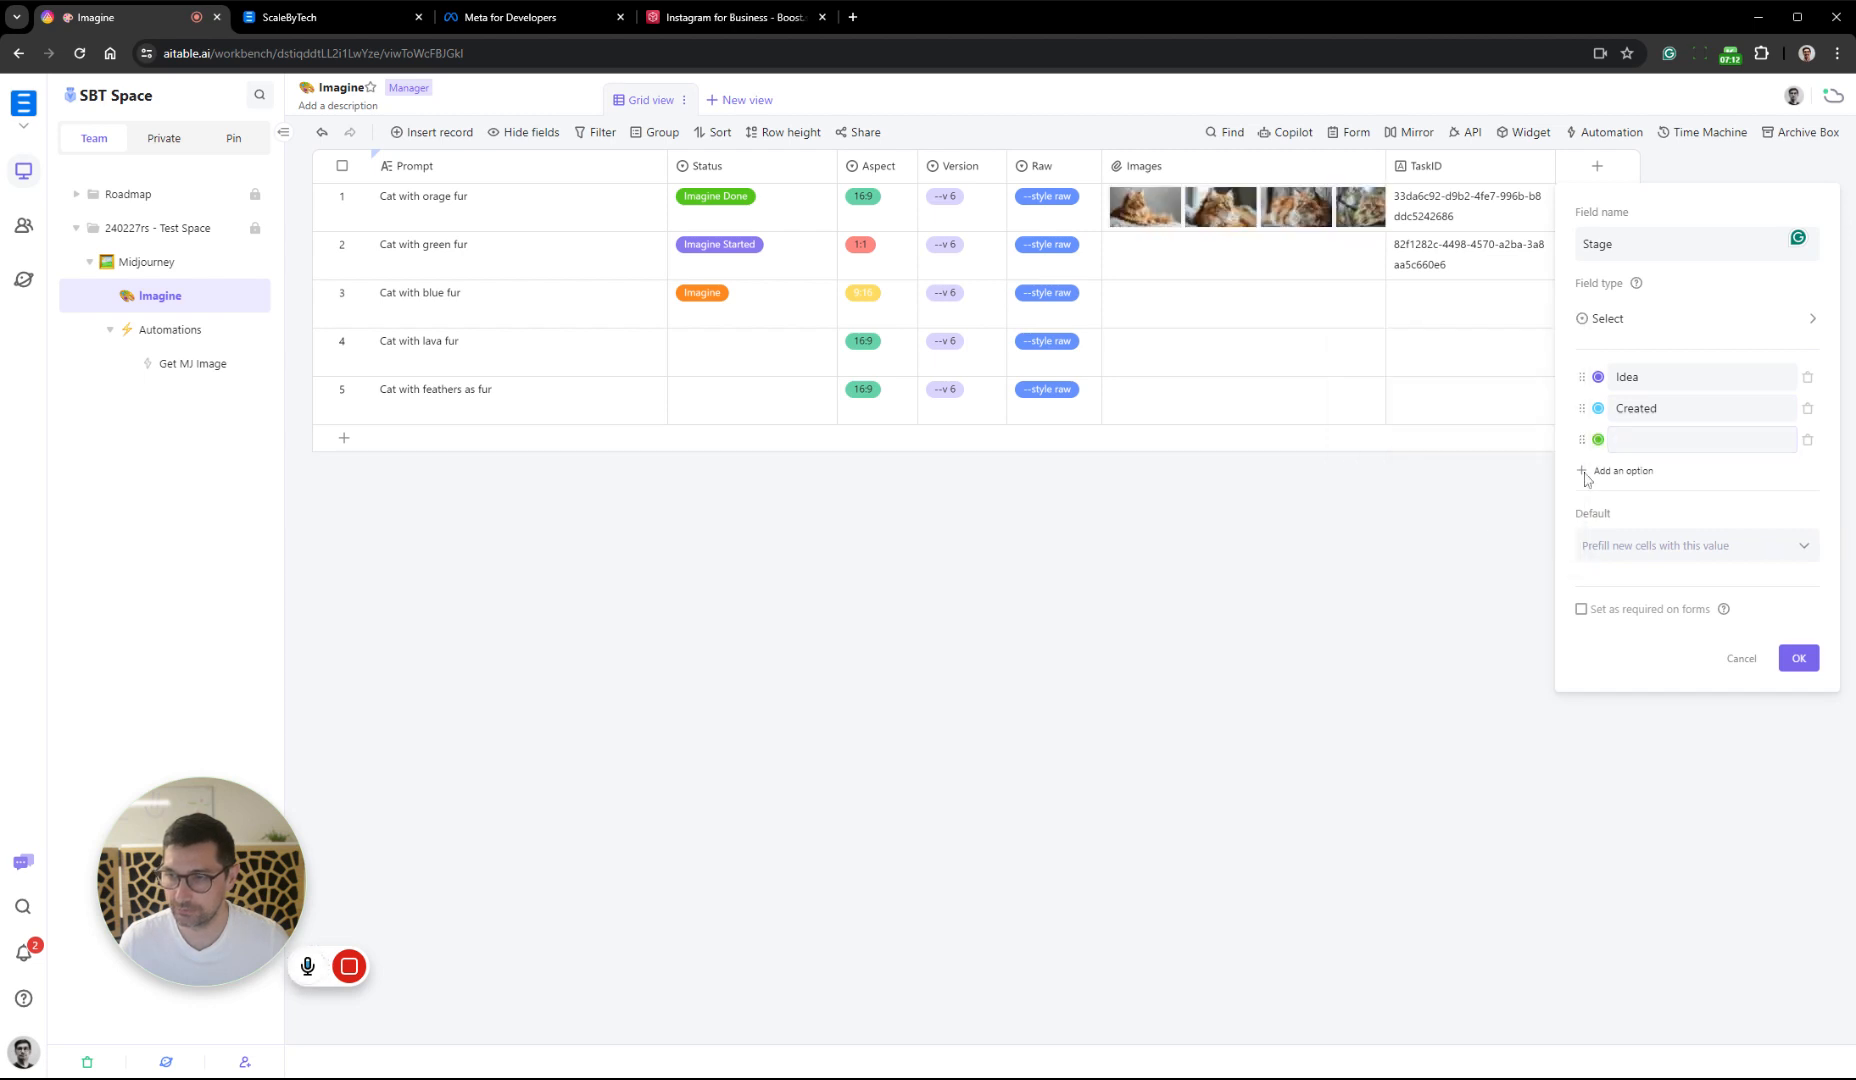
type("Posted")
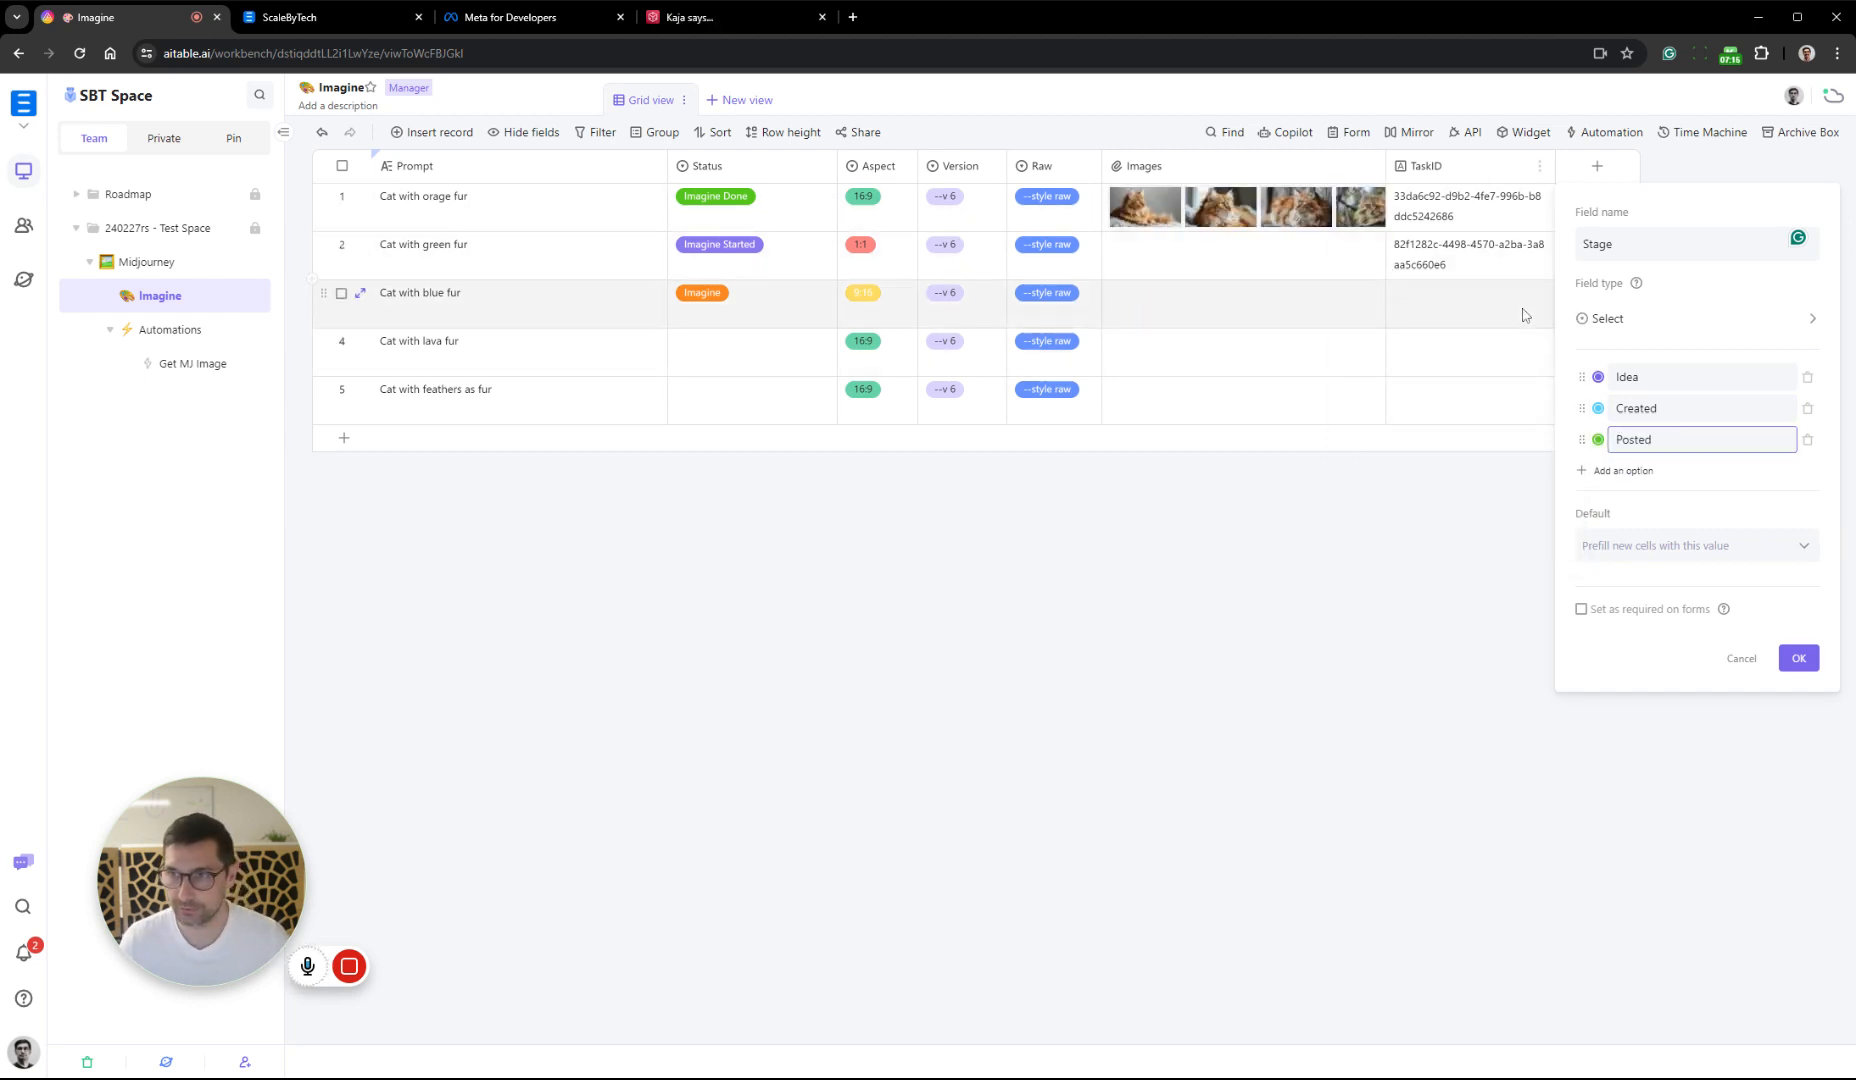
left_click(1797, 661)
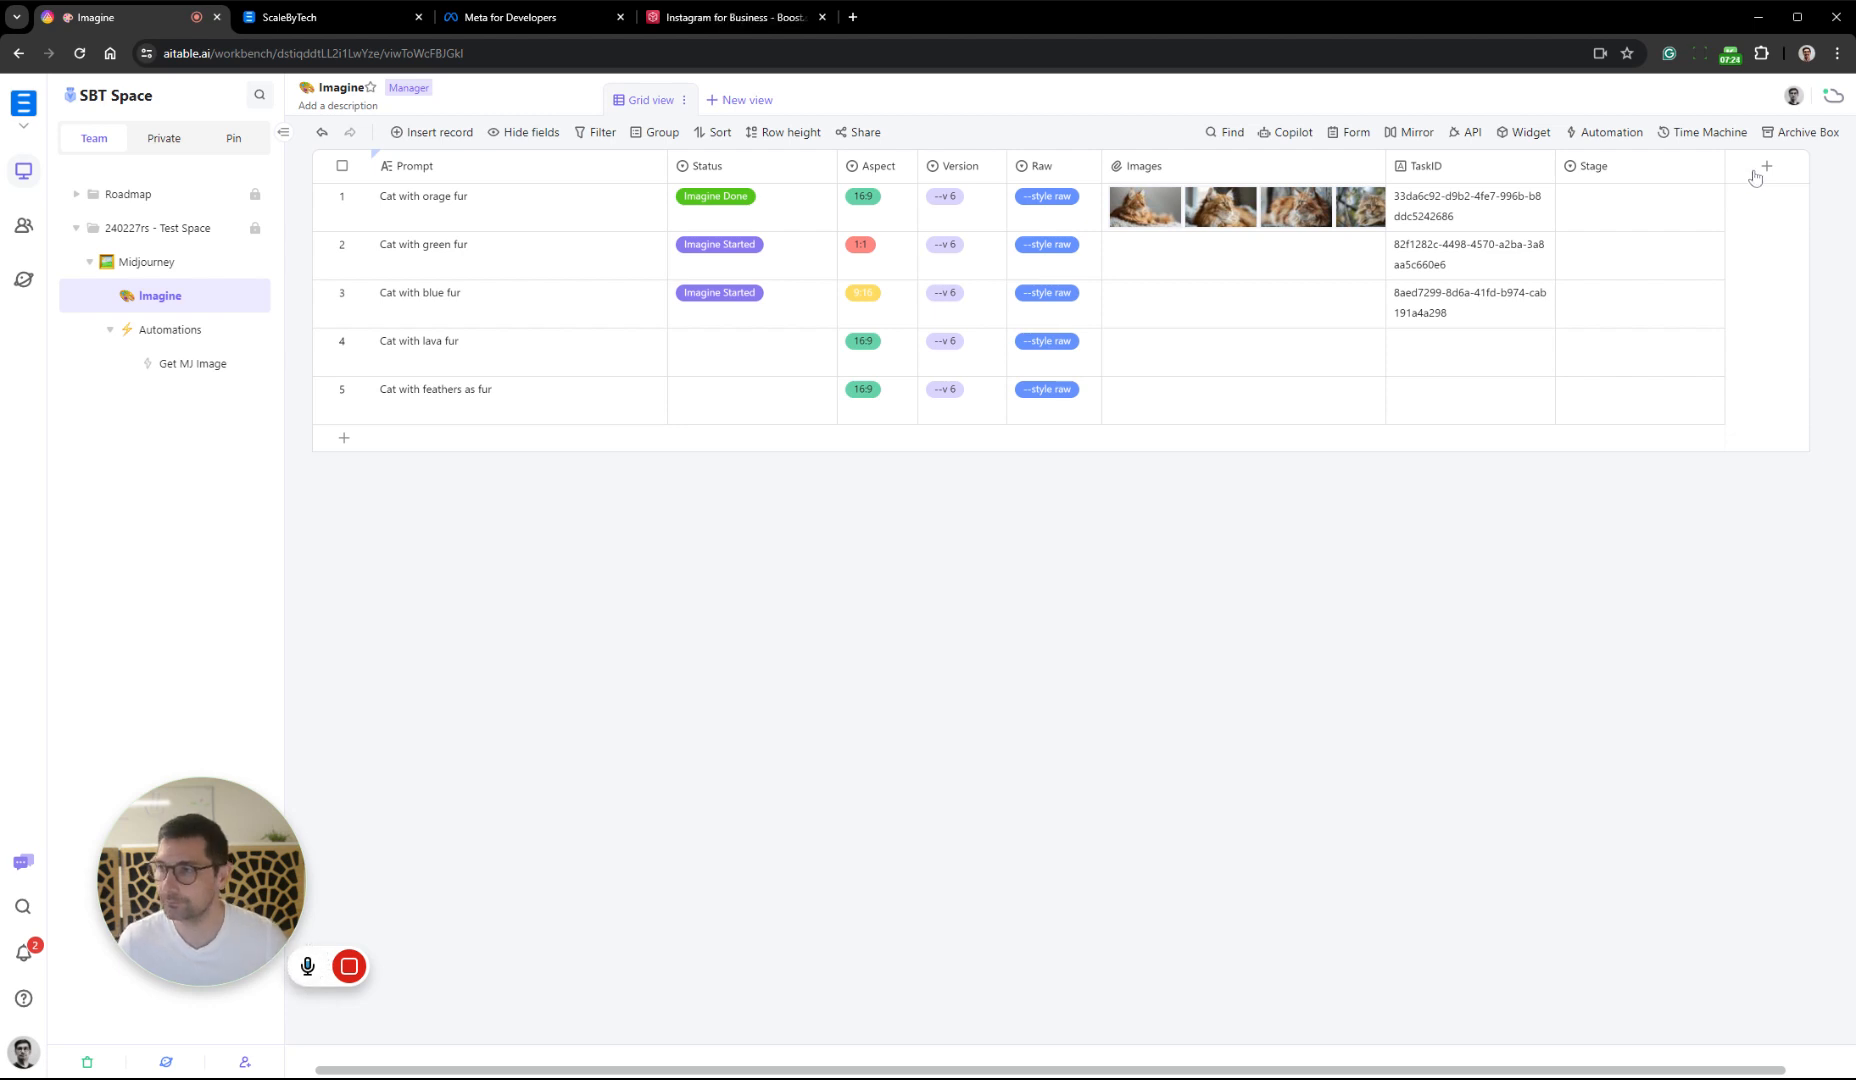
Insert a Long text field named Topic between the Prompt and Status fields
right_click(751, 175)
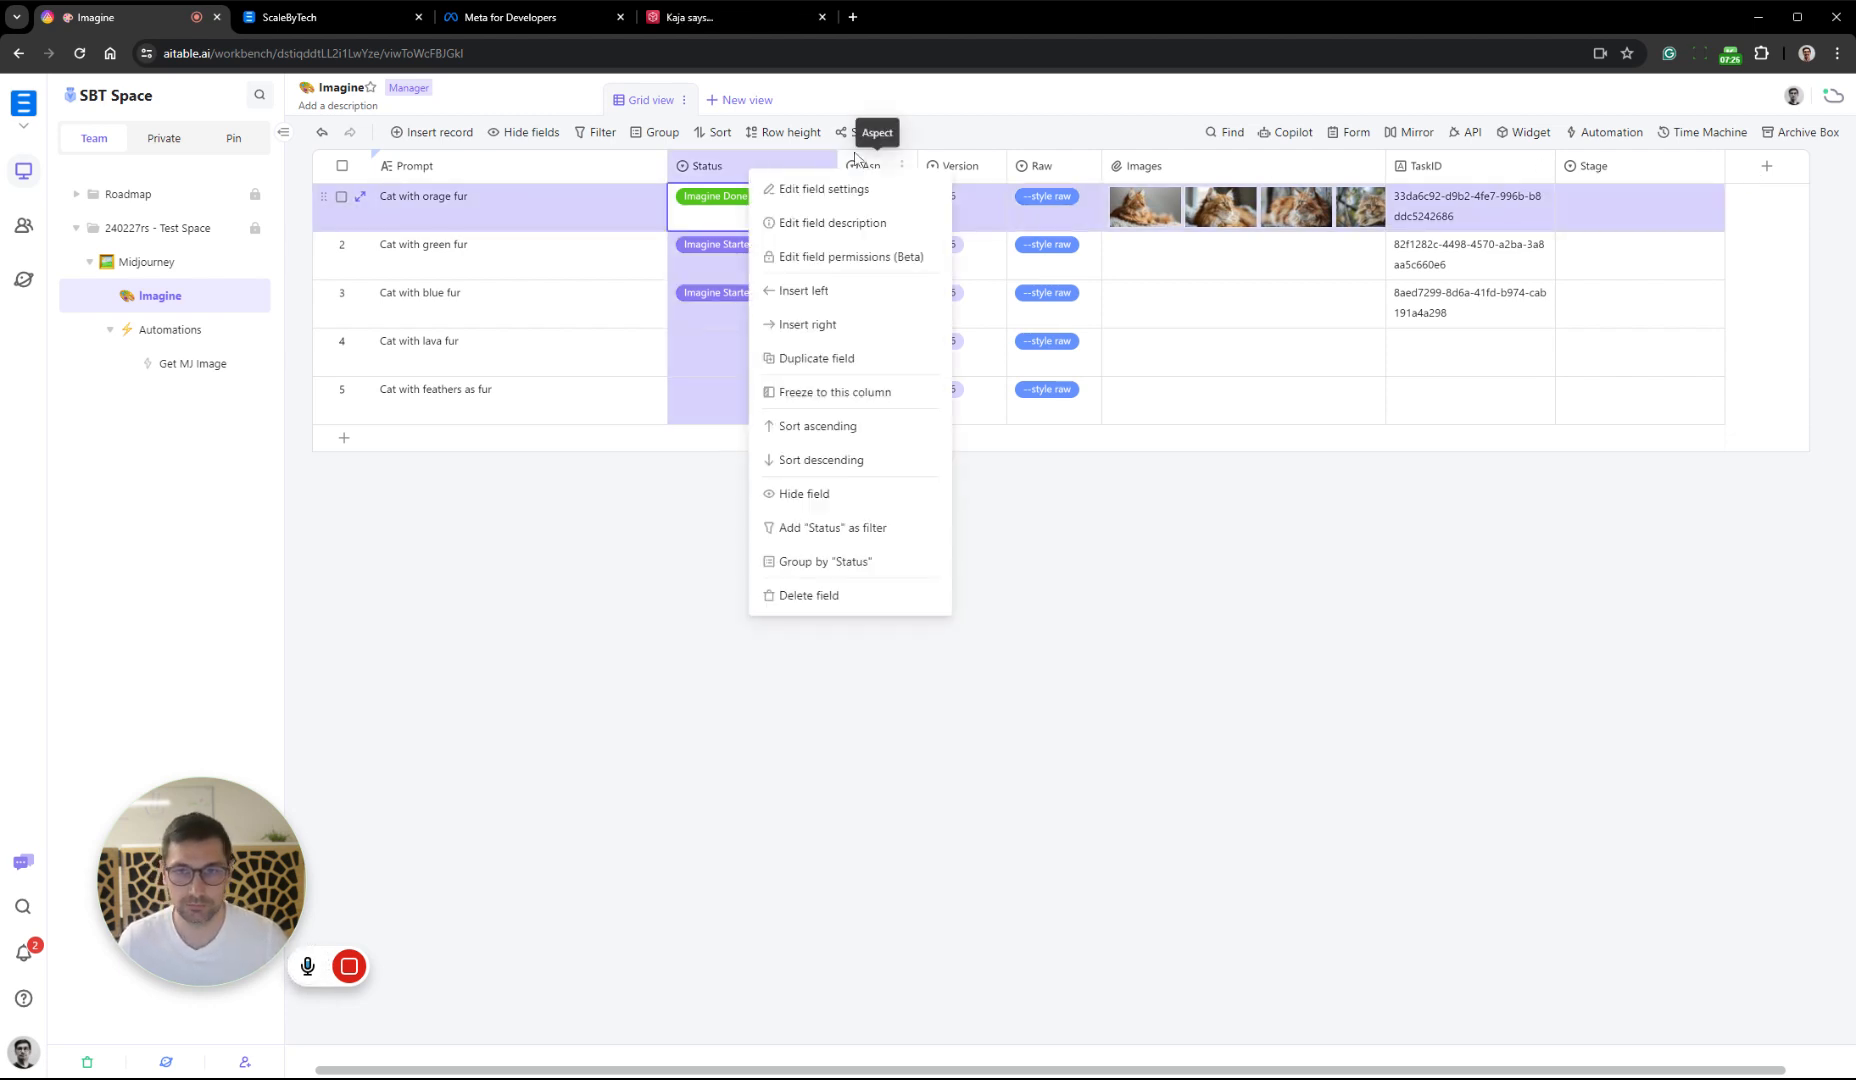
left_click(852, 292)
right_click(752, 175)
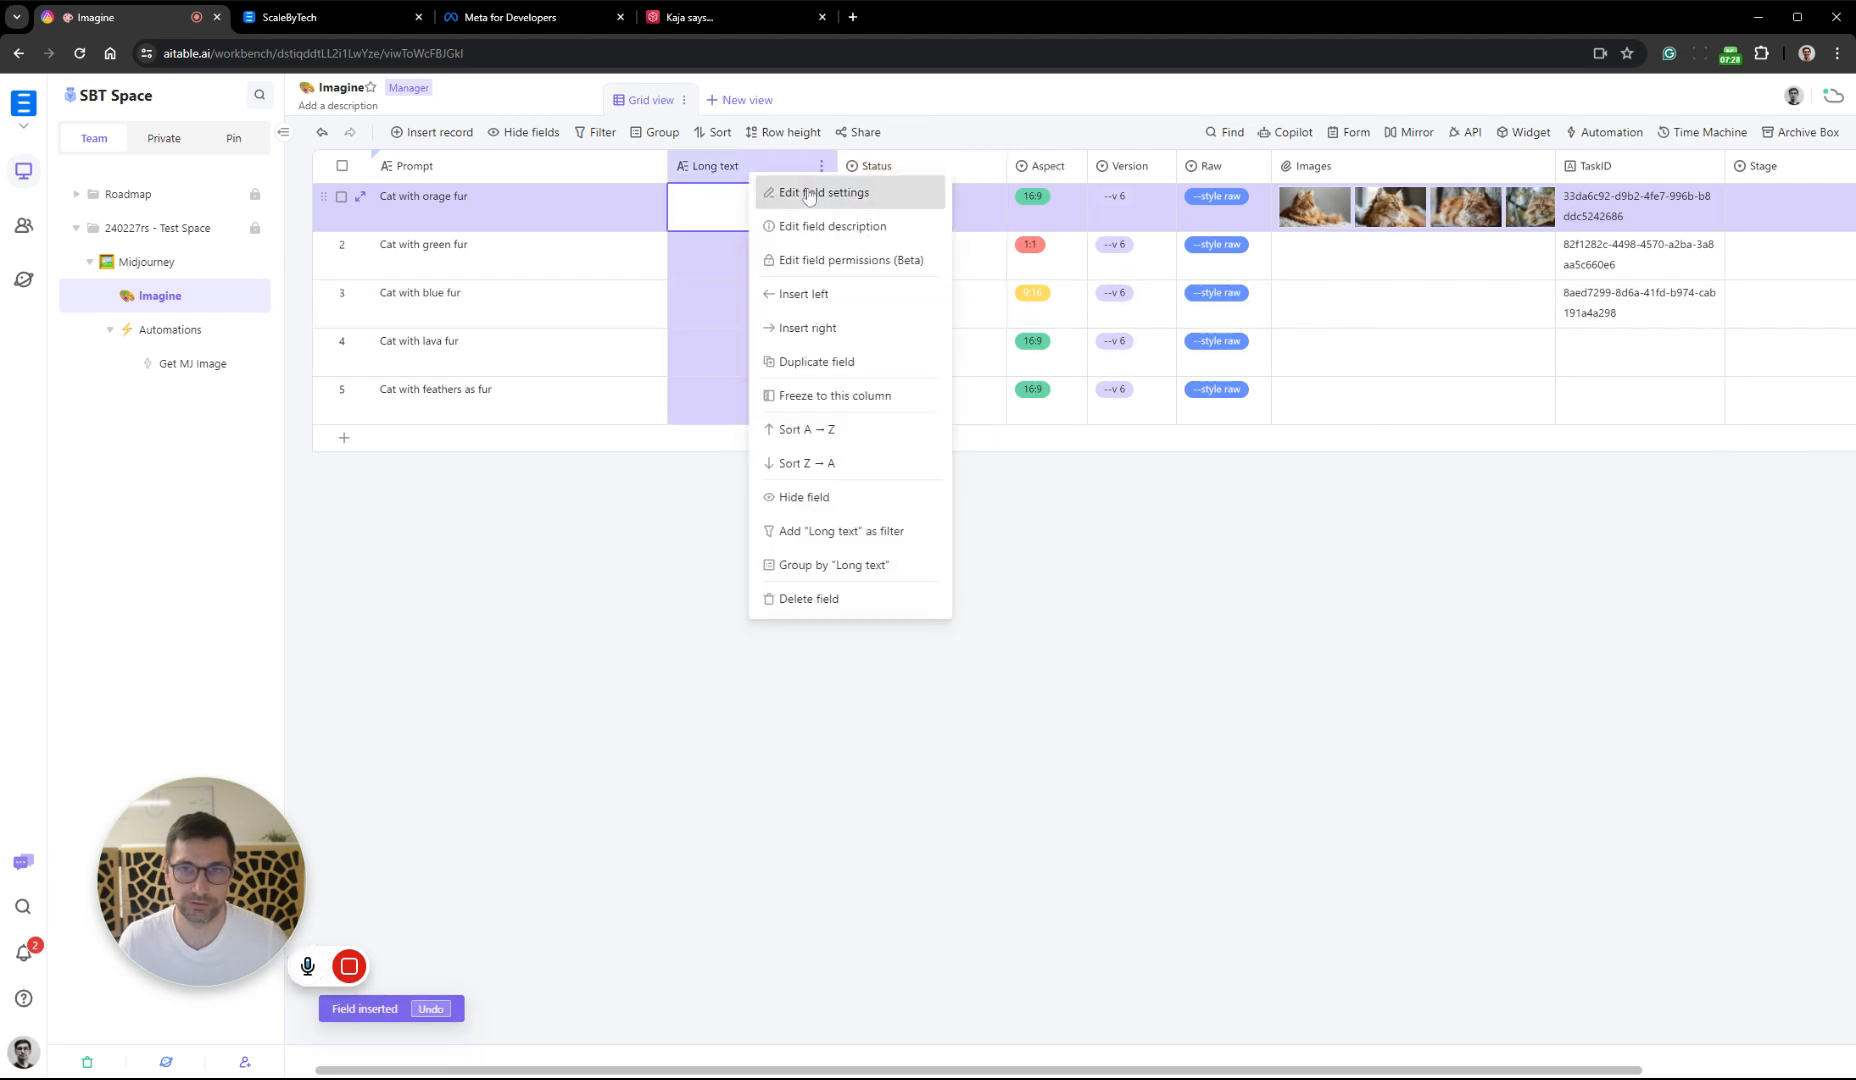
left_click(790, 190)
type("Topic")
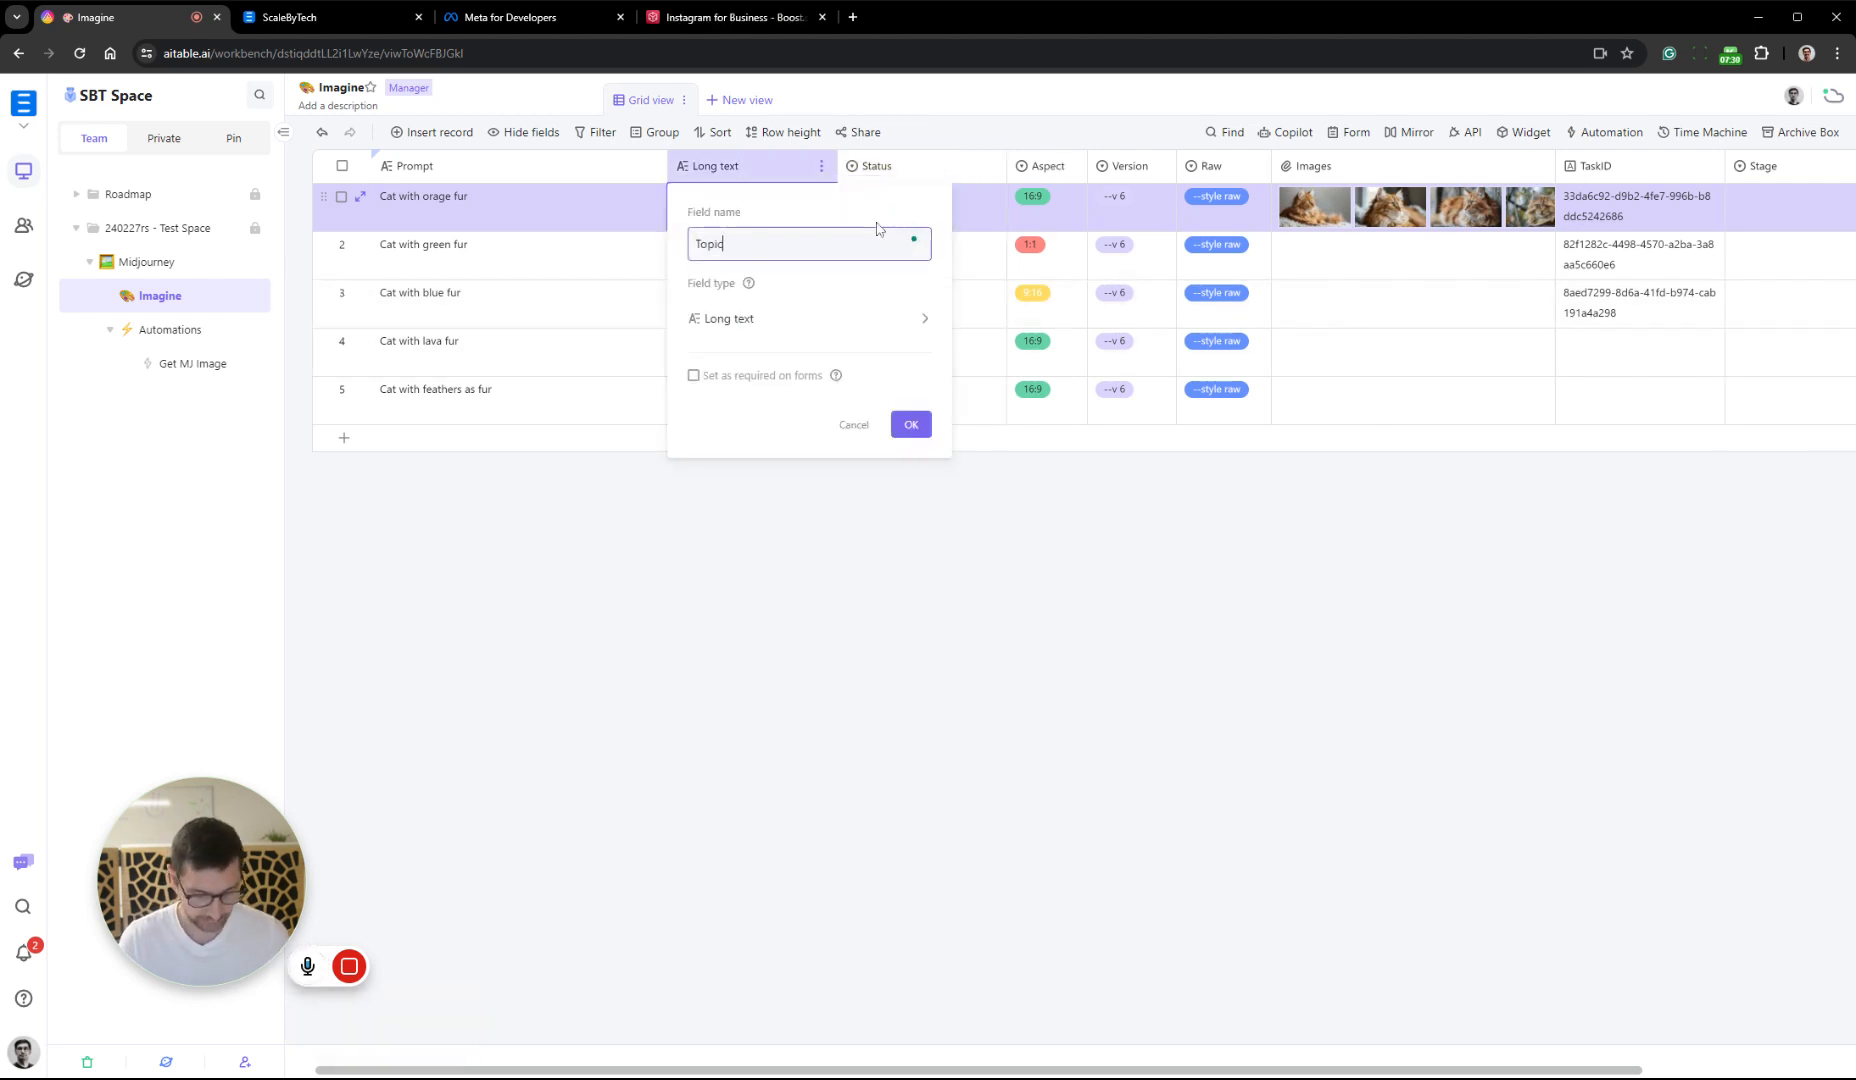
left_click(785, 336)
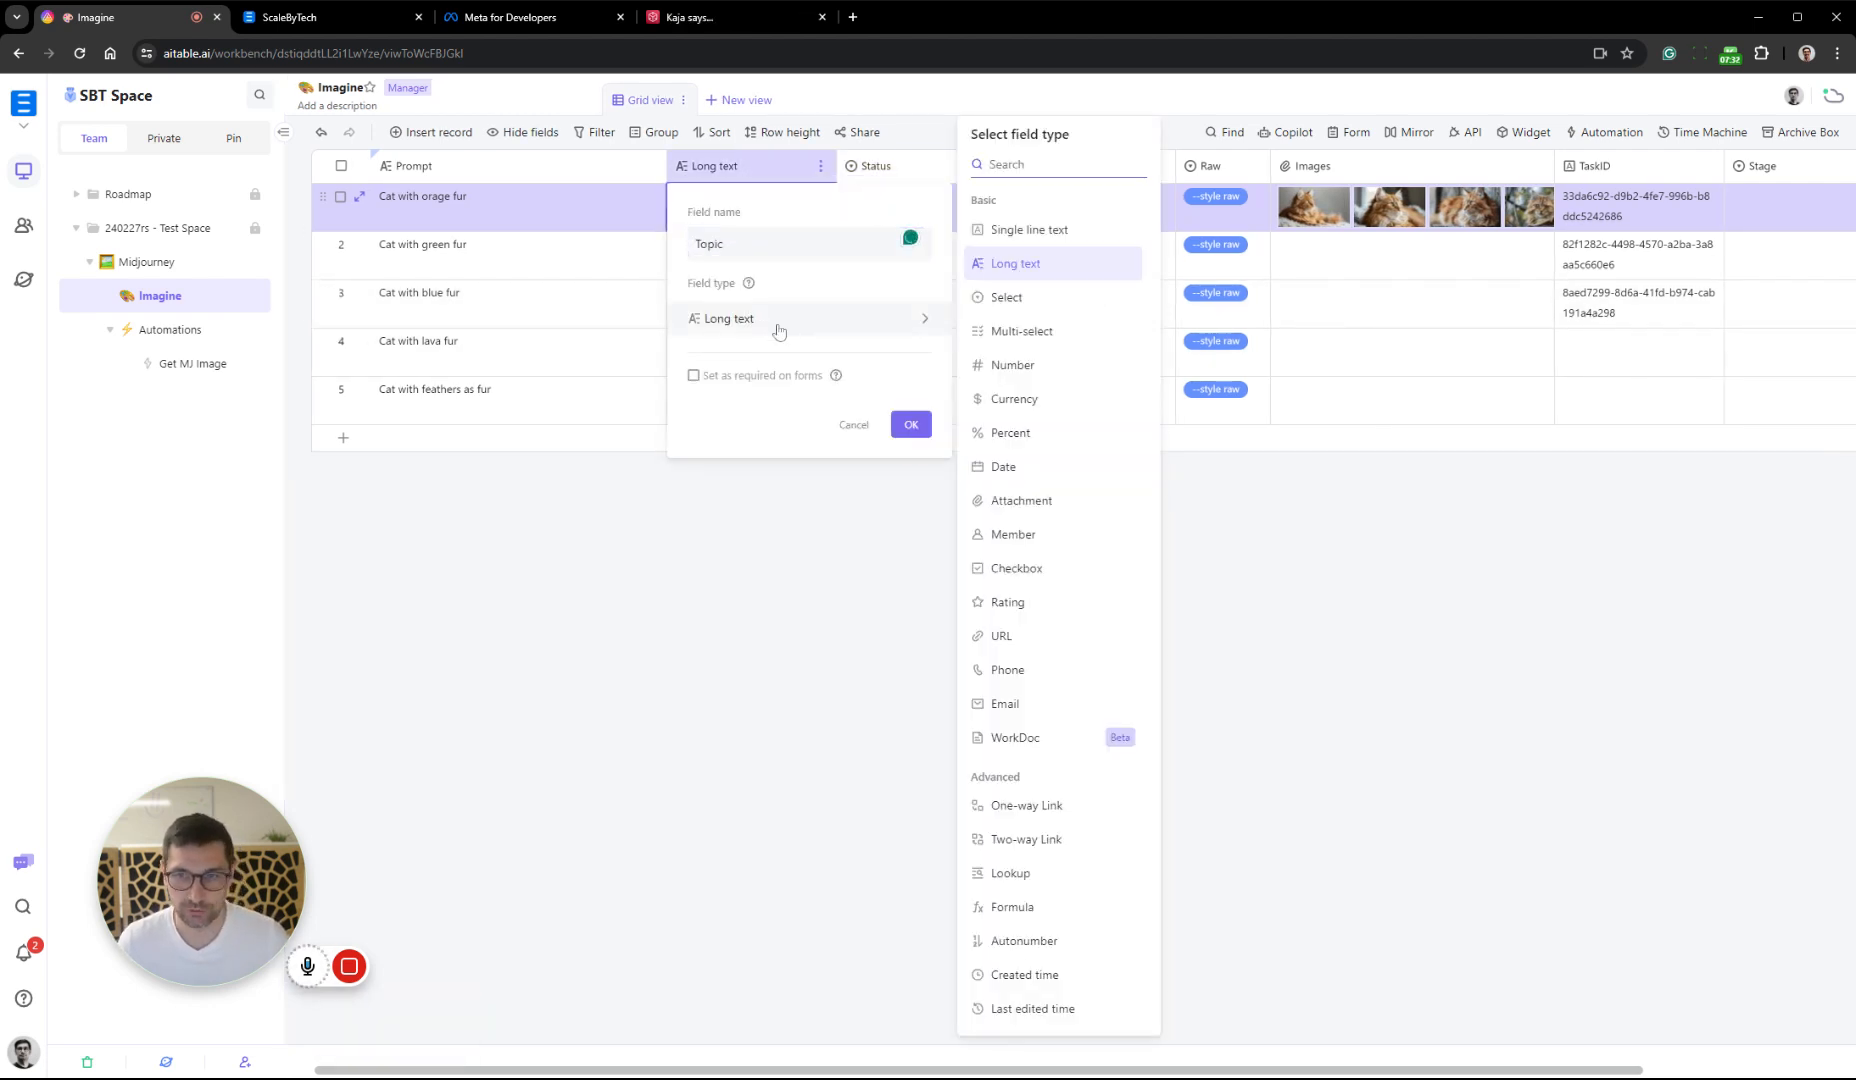
left_click(910, 425)
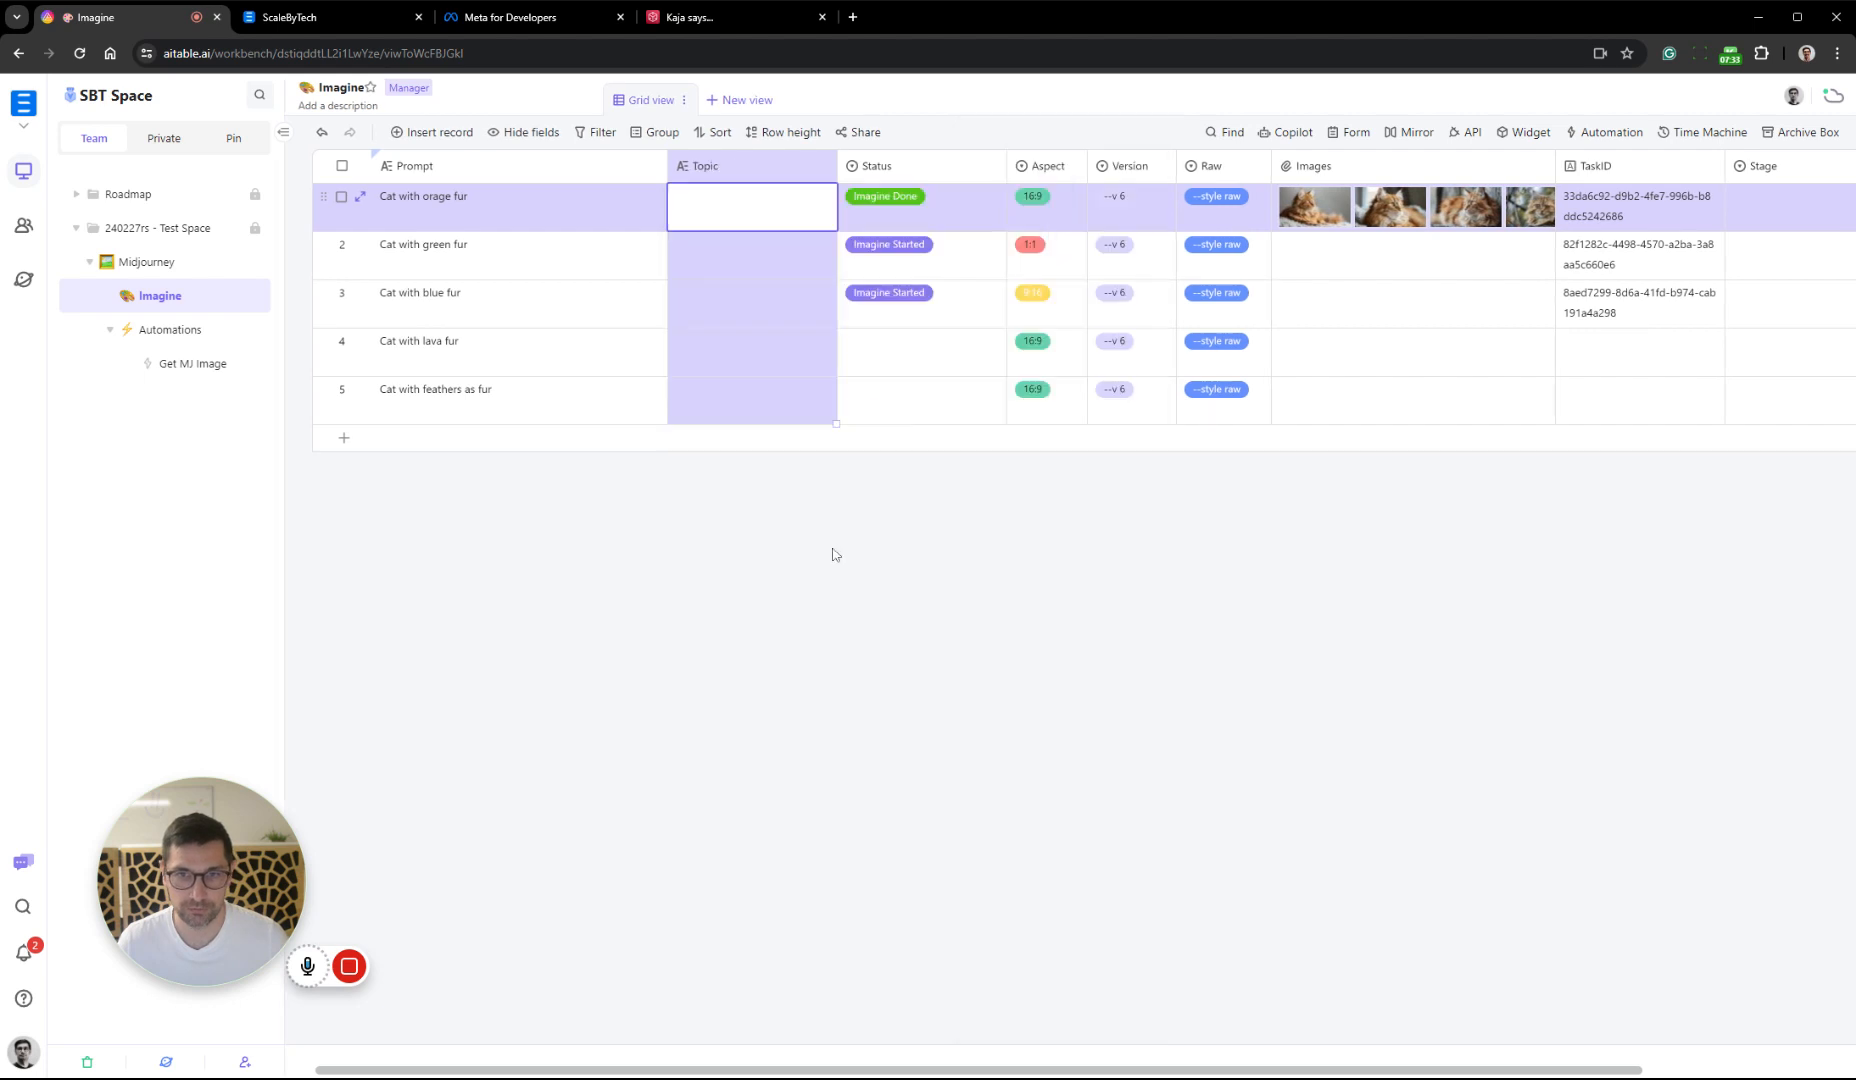
Insert a Long text field named Cpations after Topic and move the Status field directly after Prompt
right_click(767, 171)
left_click(868, 320)
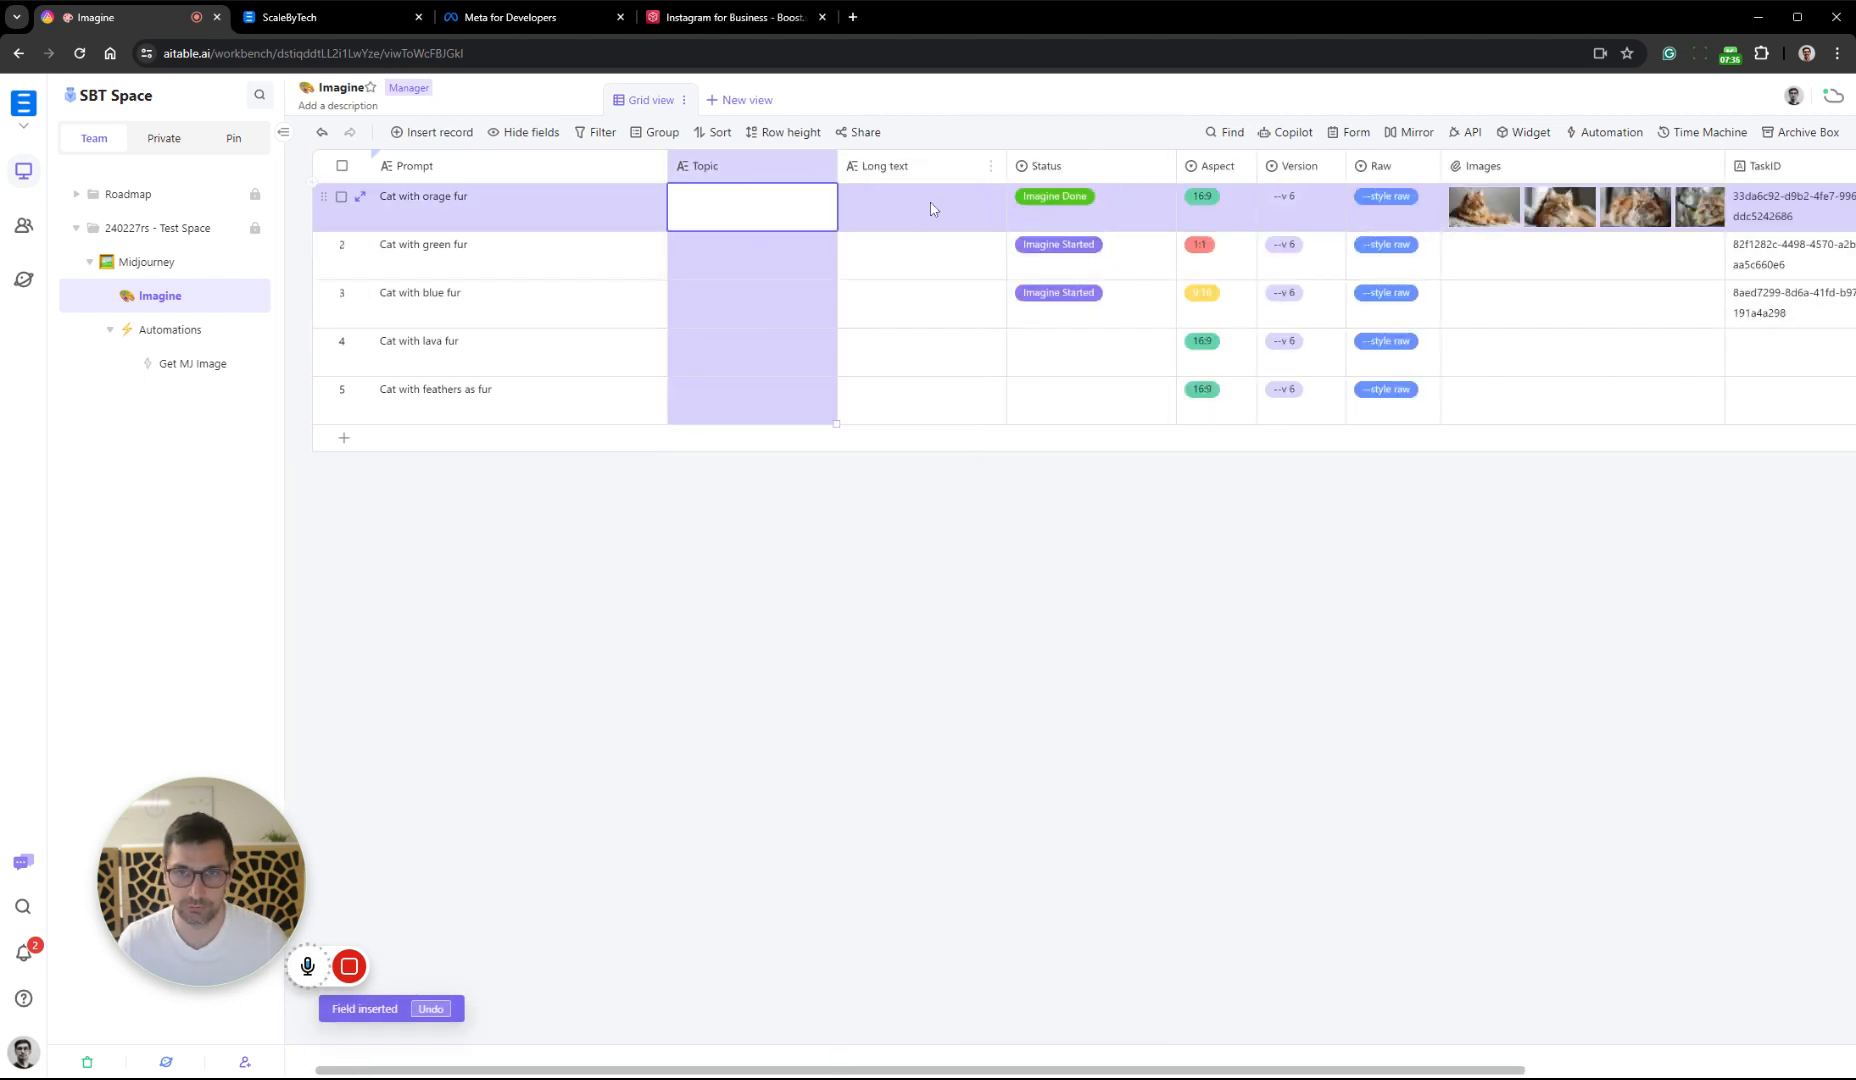
right_click(947, 166)
left_click(1050, 188)
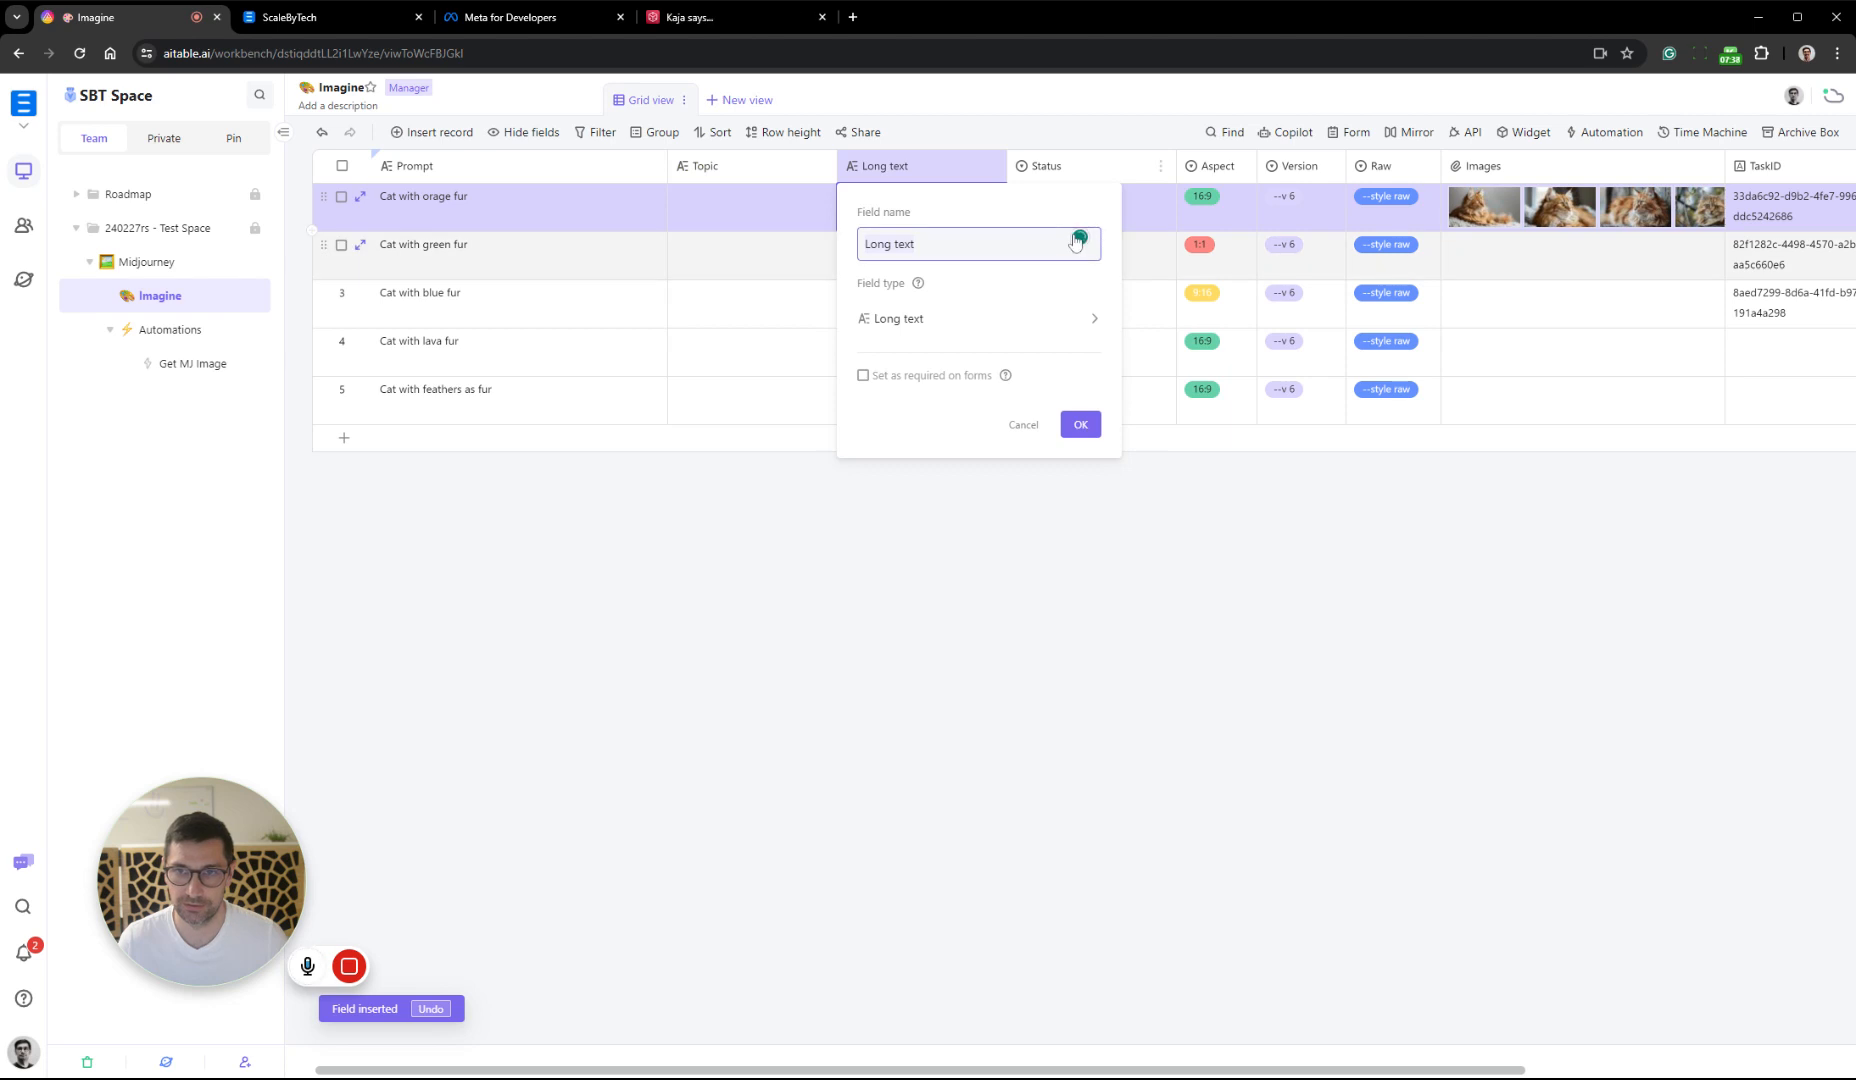
type("Cpa")
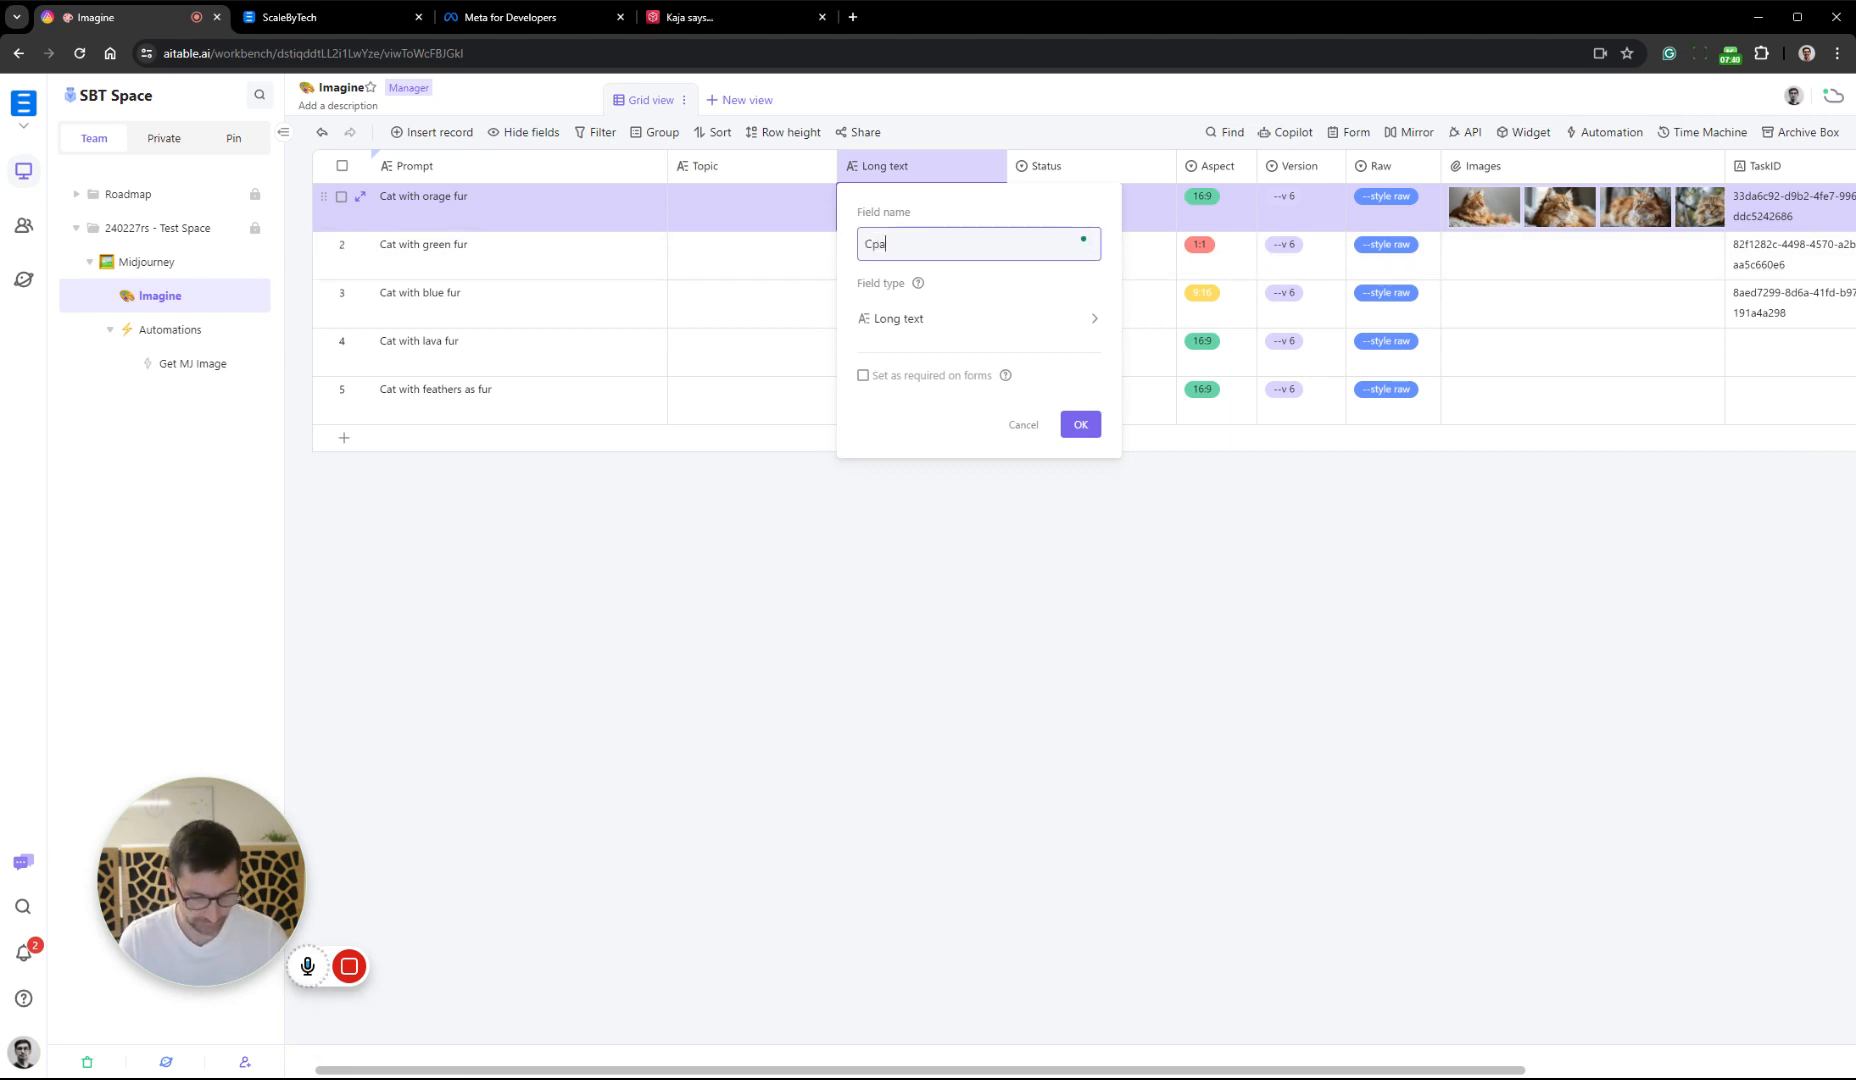
type("tions")
key("Return")
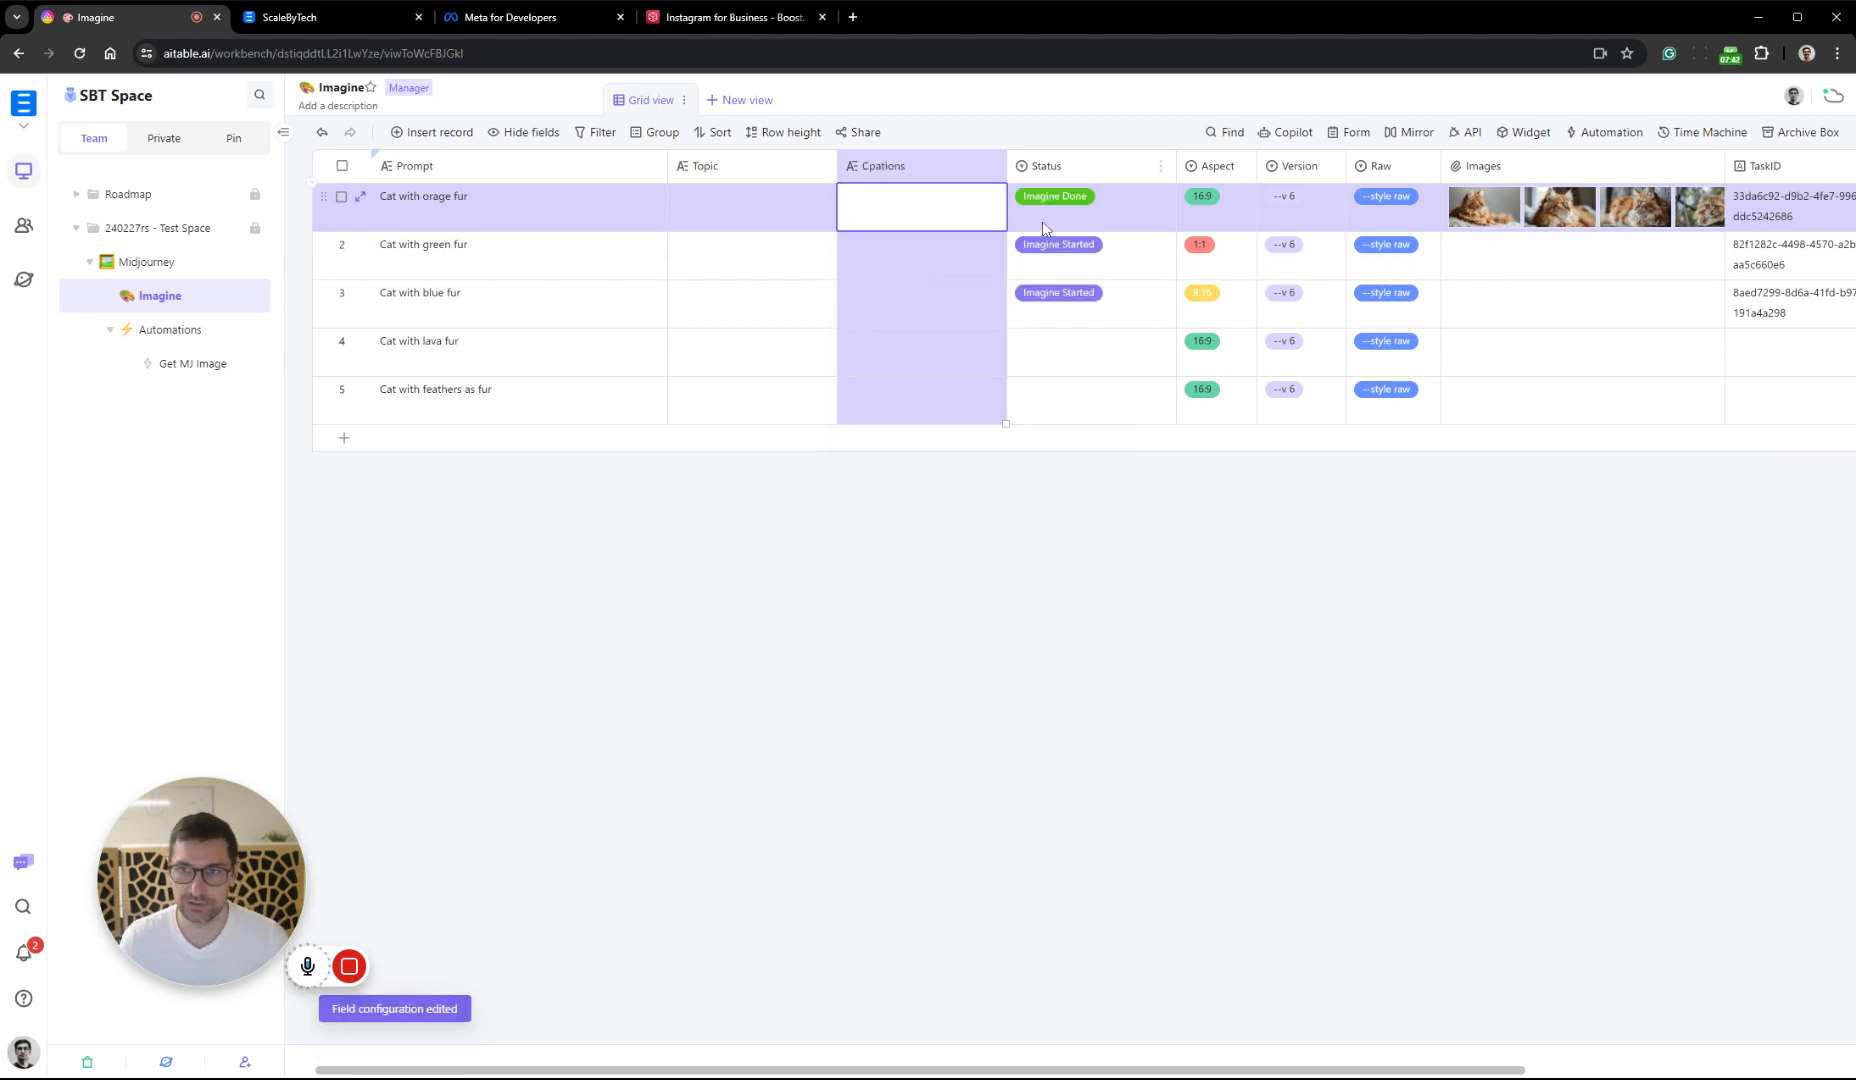
left_click_drag(1078, 163, 700, 166)
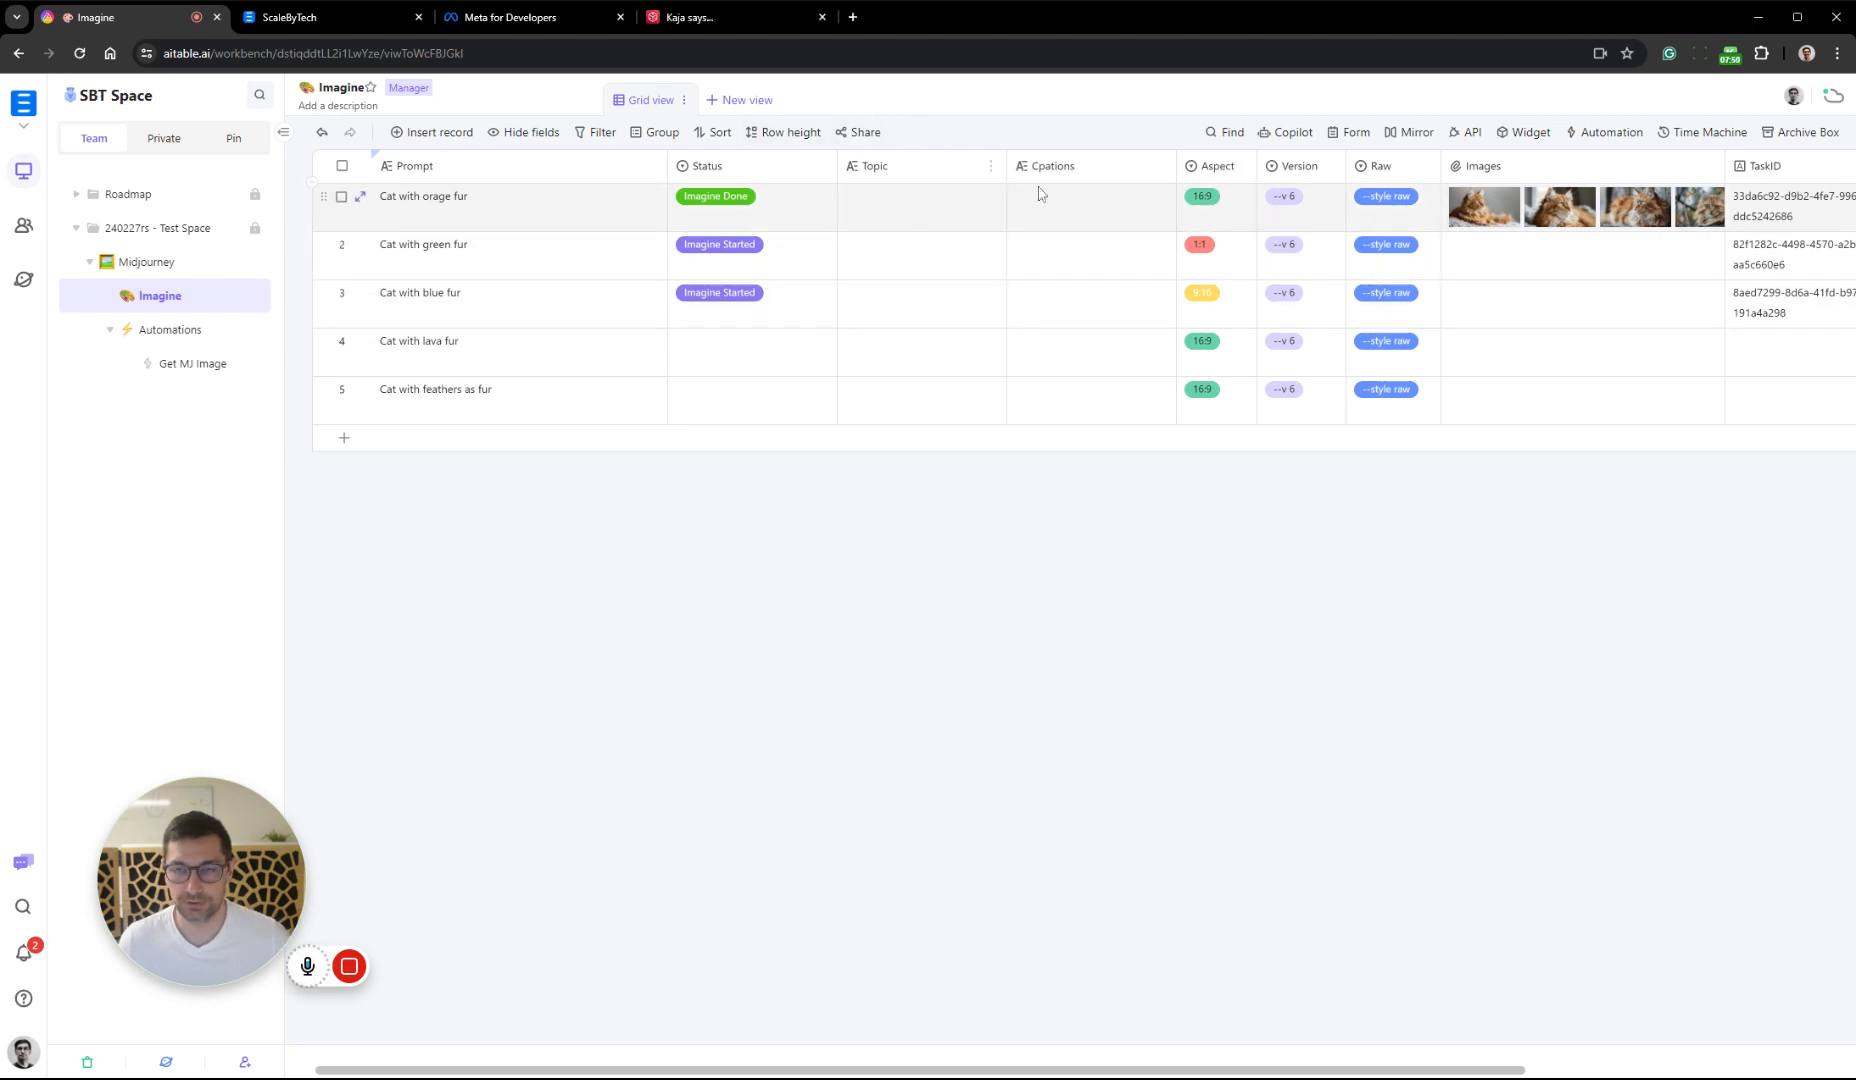
Set the Stage of the "Cat with orage fur" record to Created
scroll(1260, 234, "right", 3)
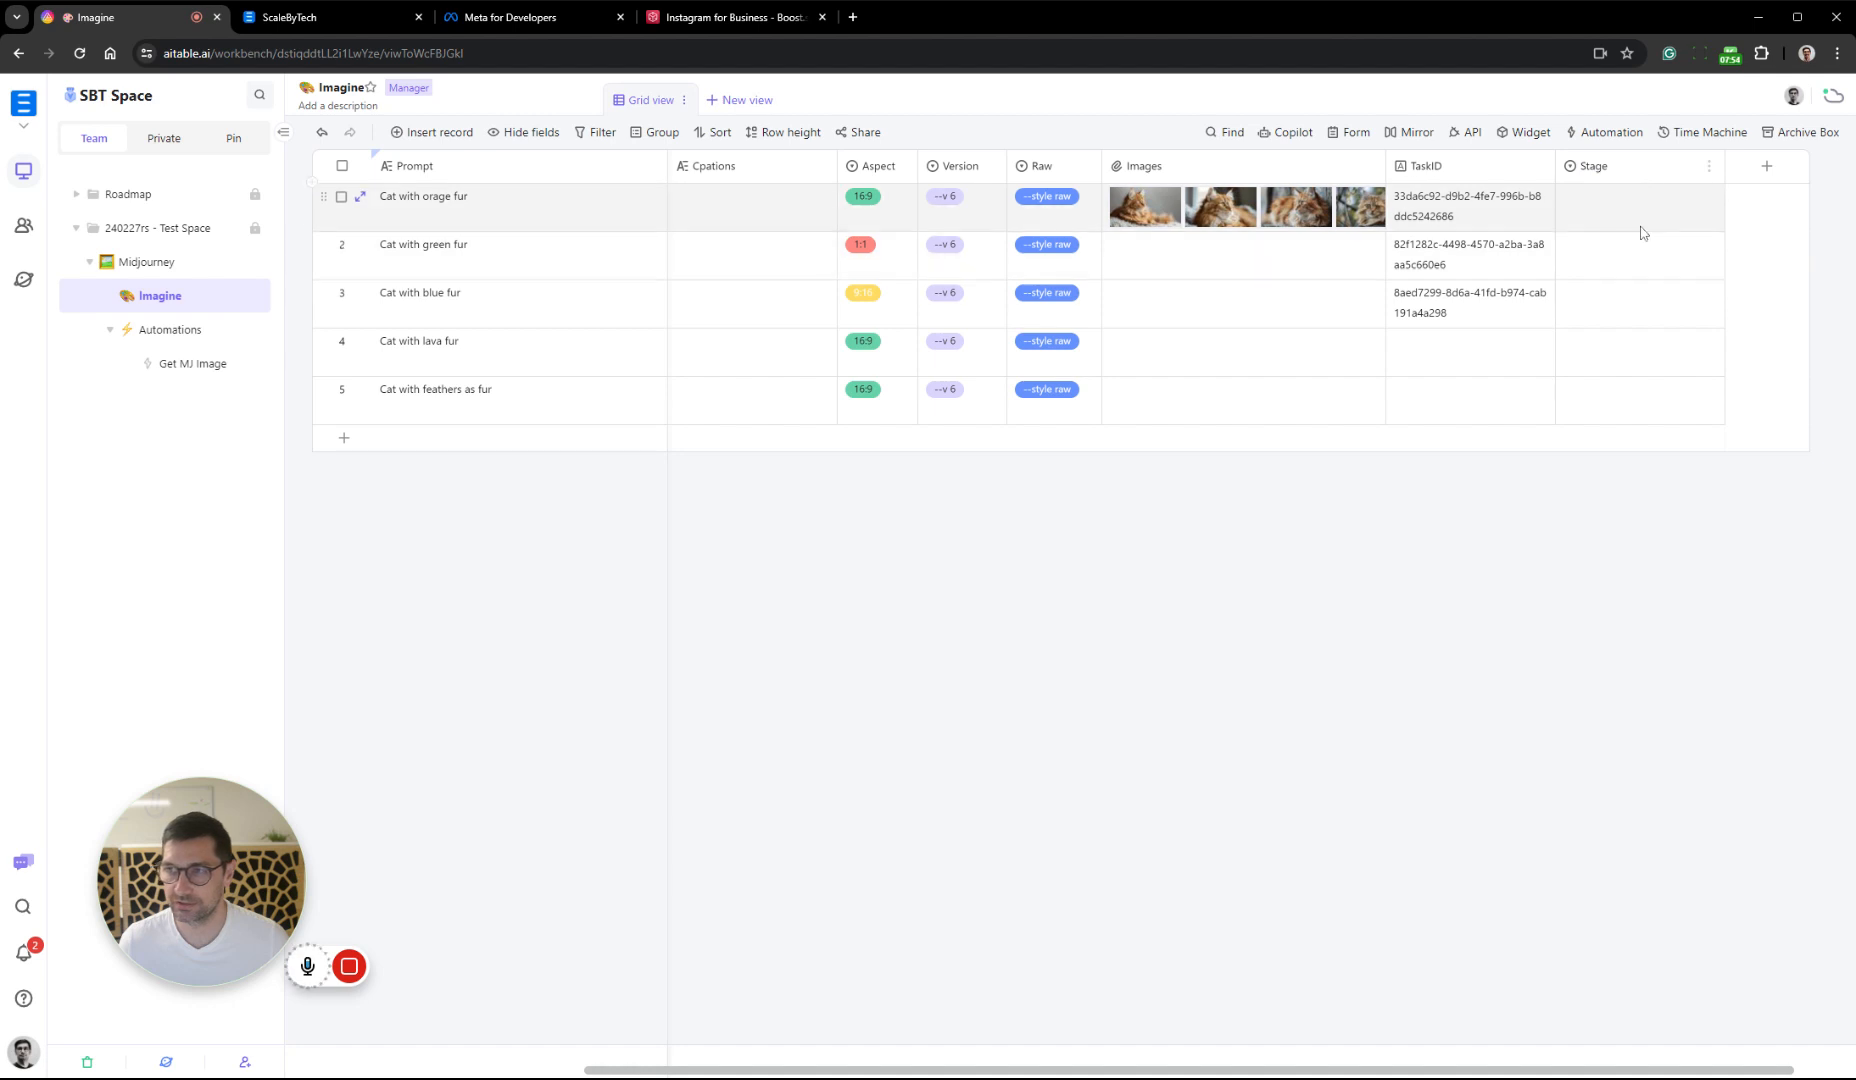
scroll(1640, 232, "left", 2)
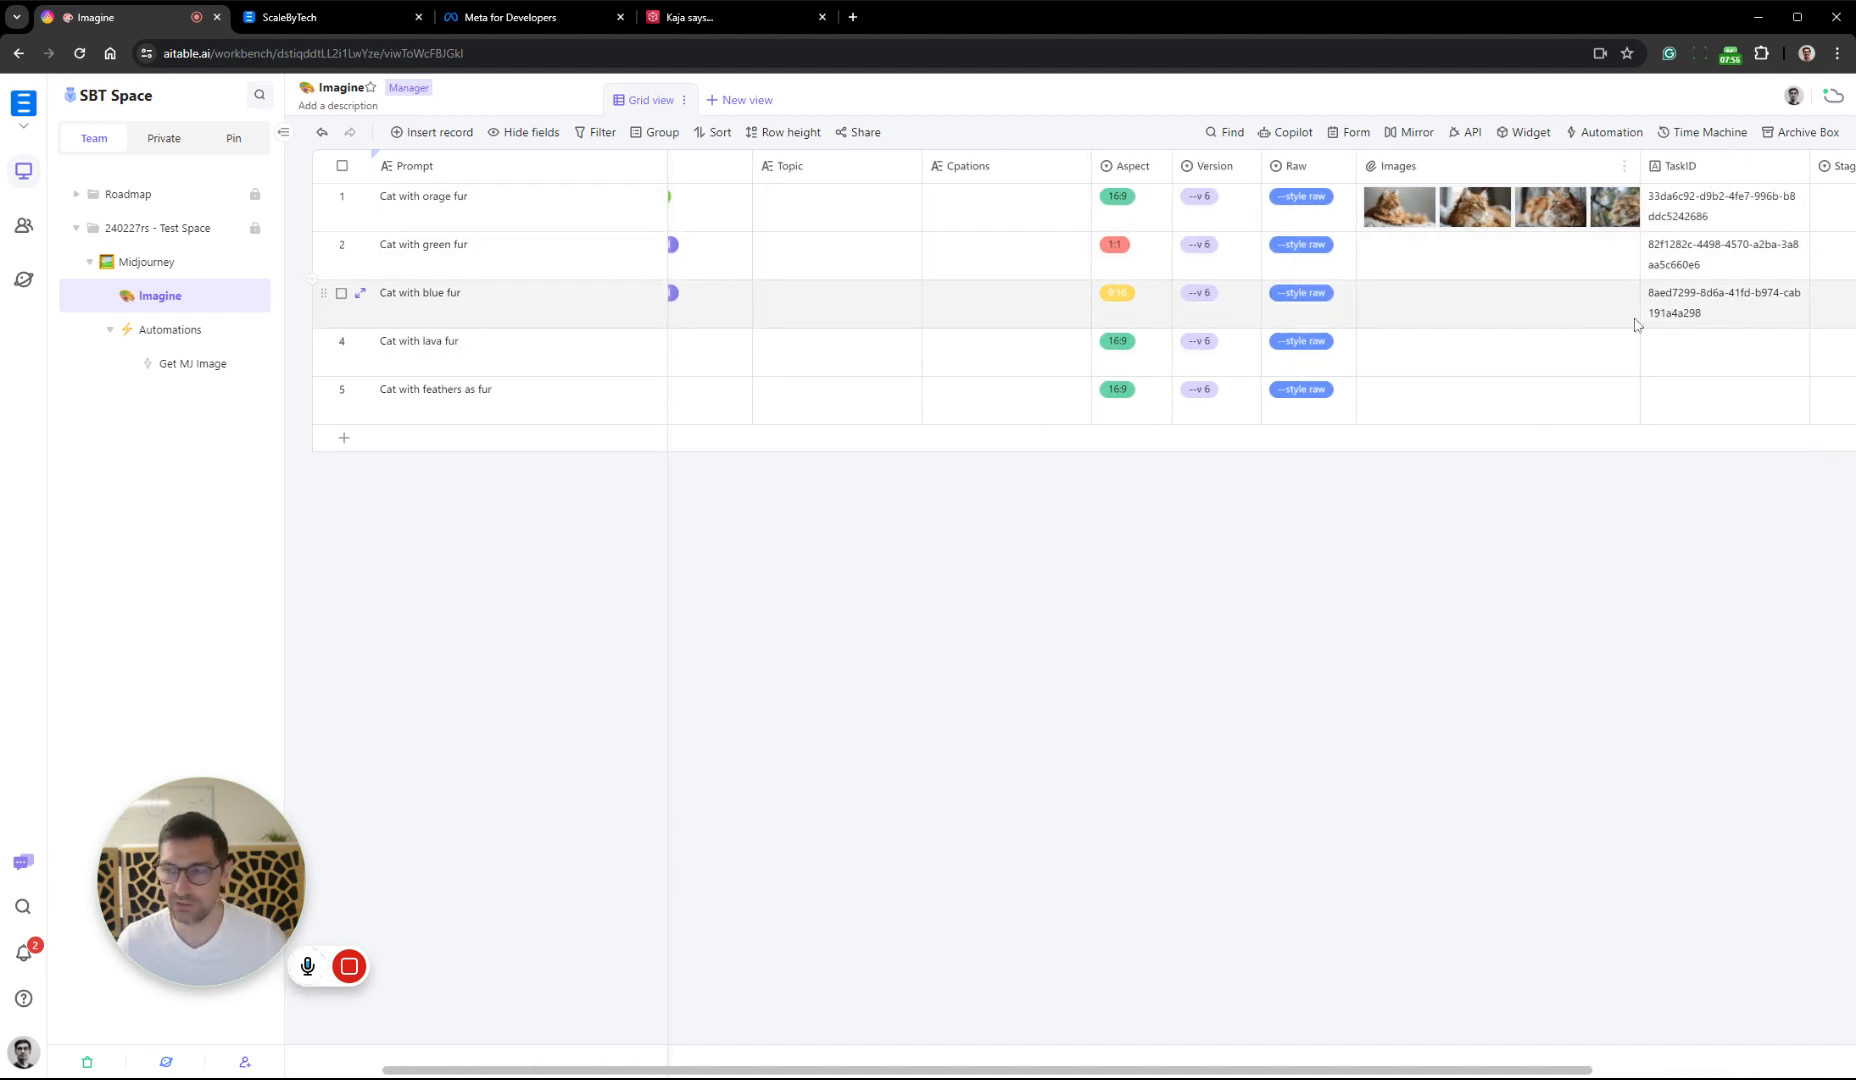
scroll(1623, 299, "right", 3)
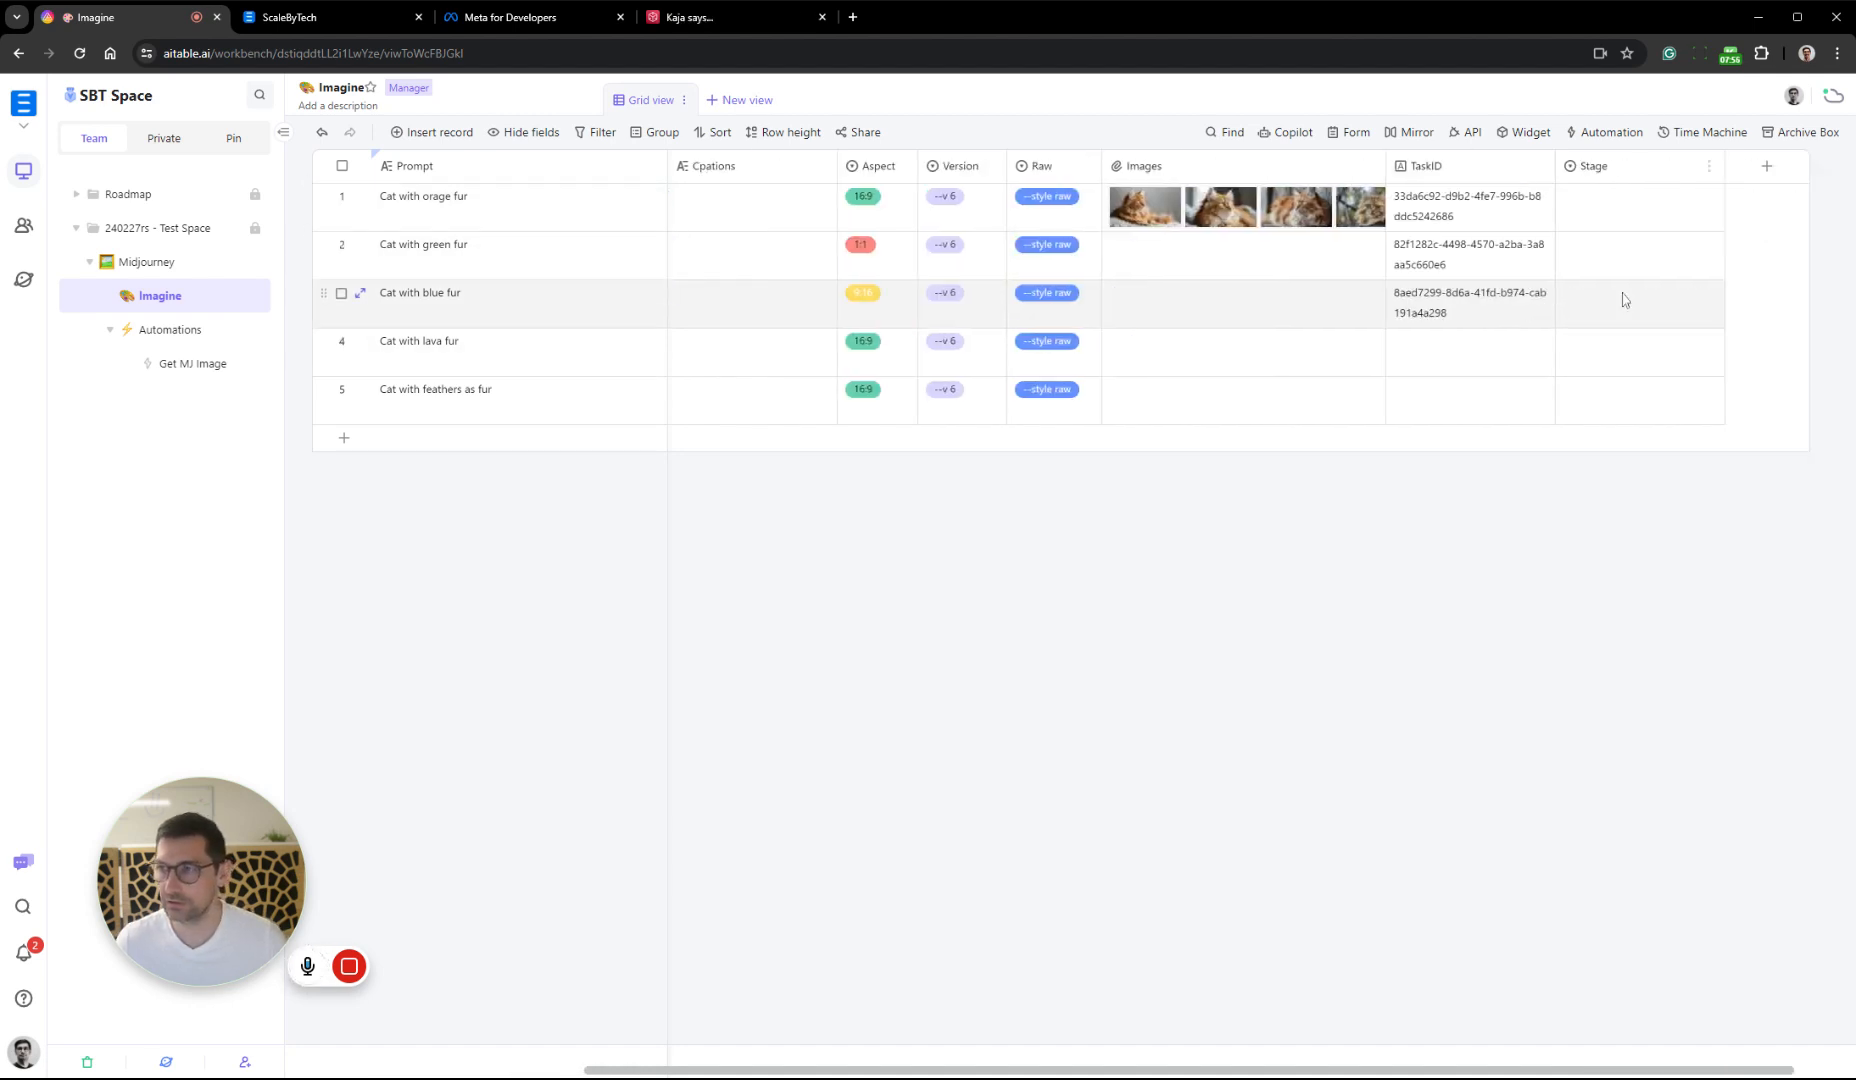
double_click(1636, 207)
left_click(1615, 490)
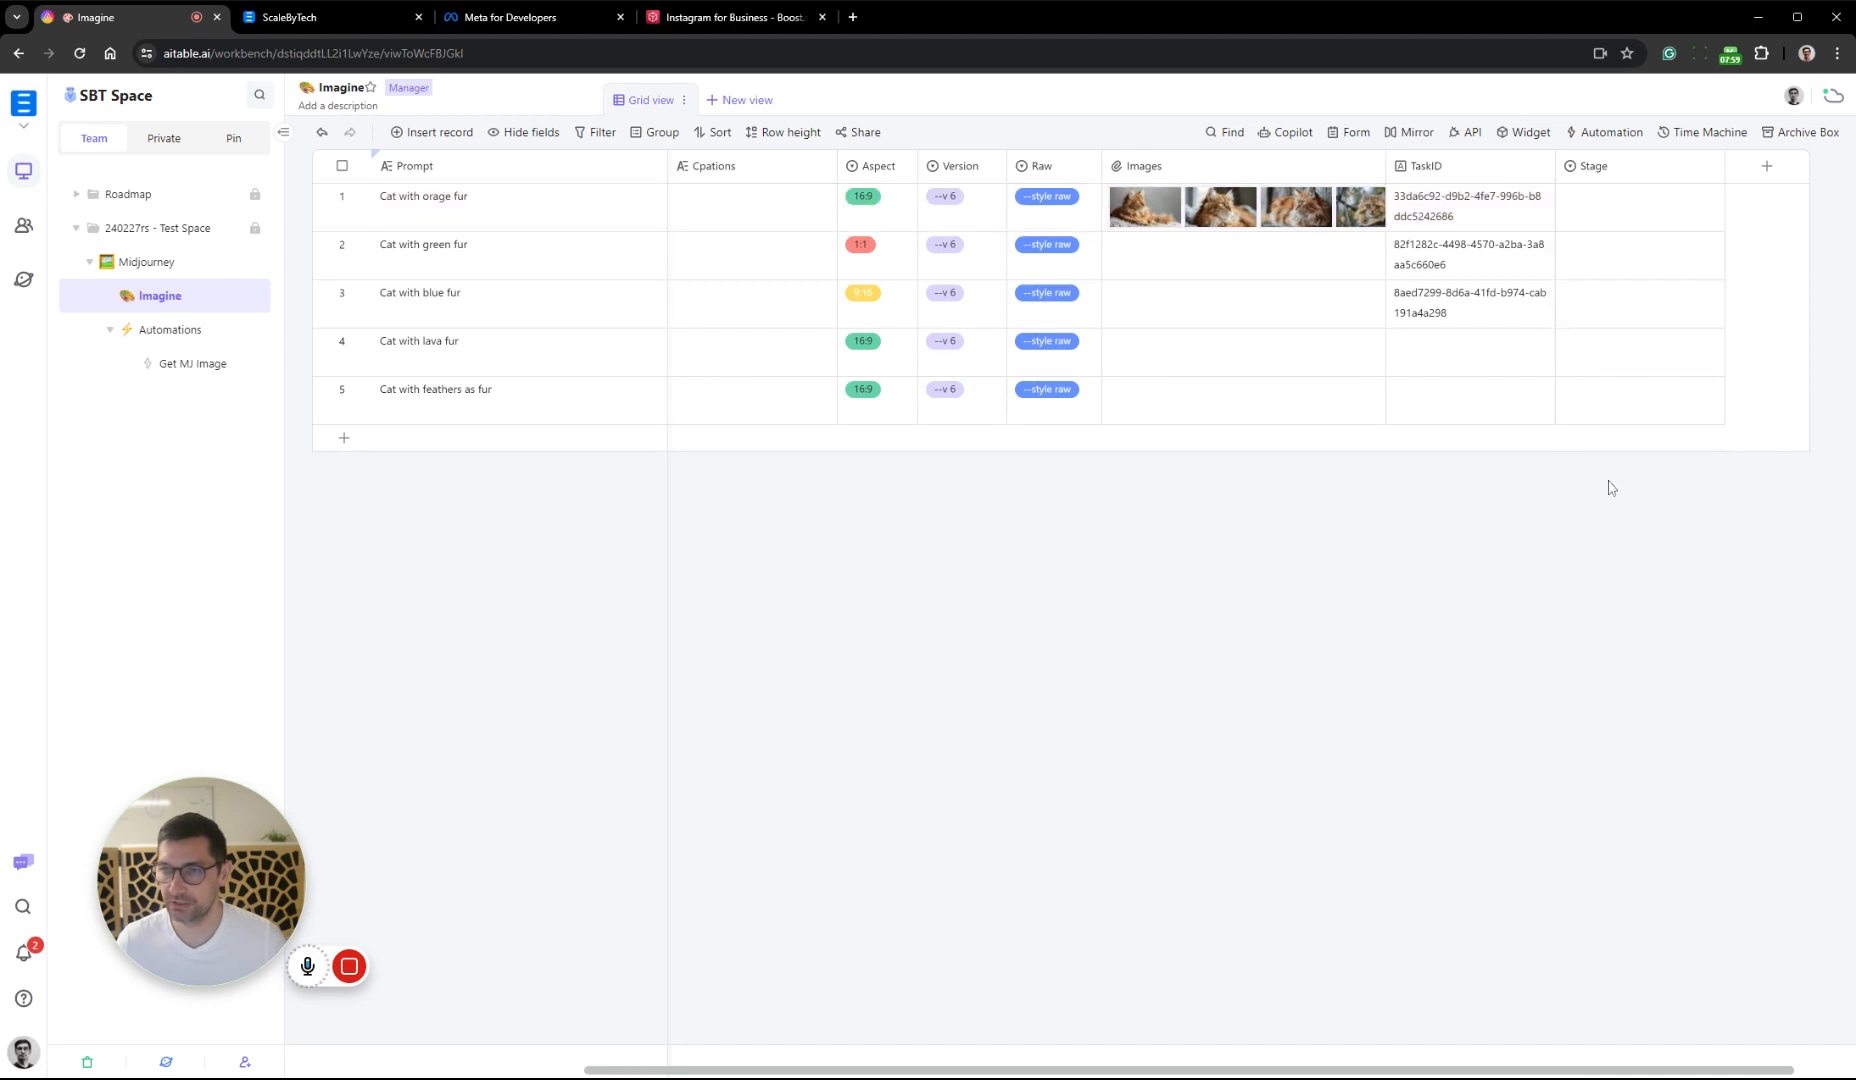
left_click(1647, 201)
left_click(1662, 204)
left_click(1665, 280)
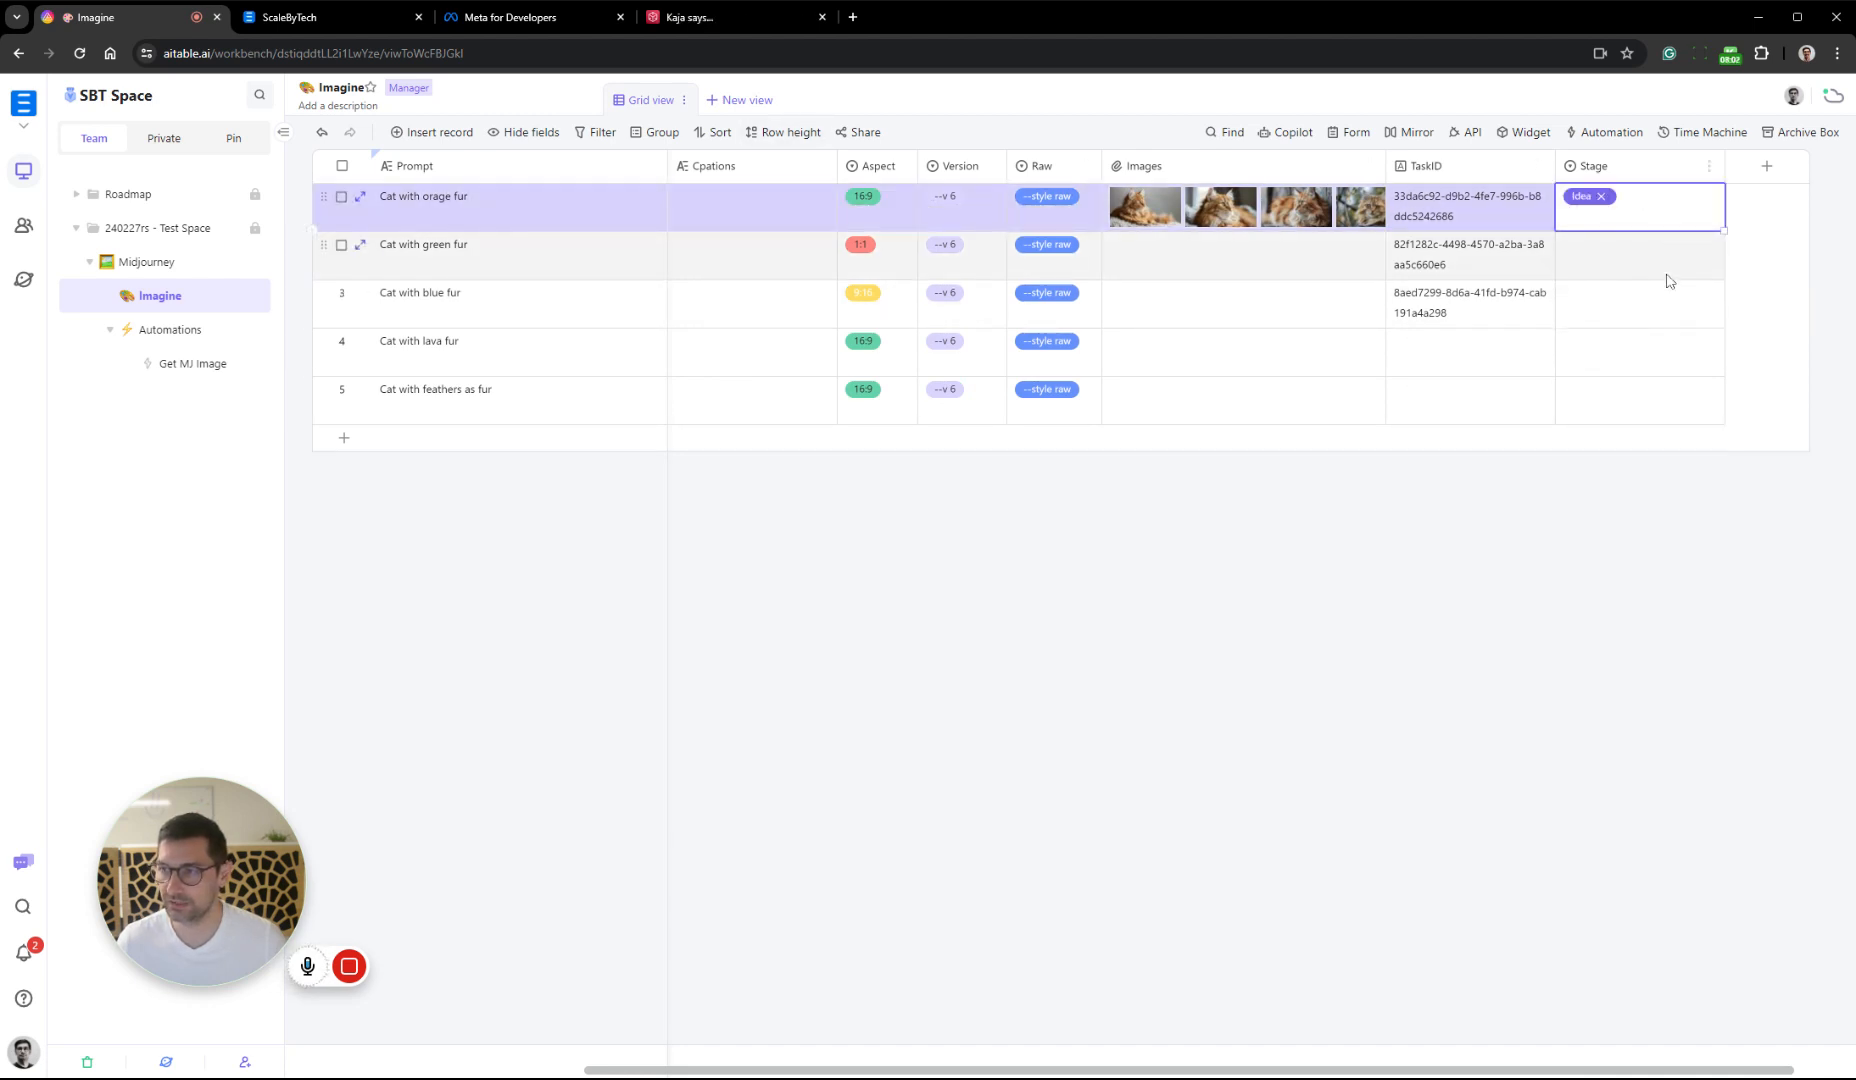
left_click(1659, 215)
left_click(1630, 310)
Set the Stage of the "Cat with green fur" and "Cat with blue fur" records to Idea
left_click(1650, 250)
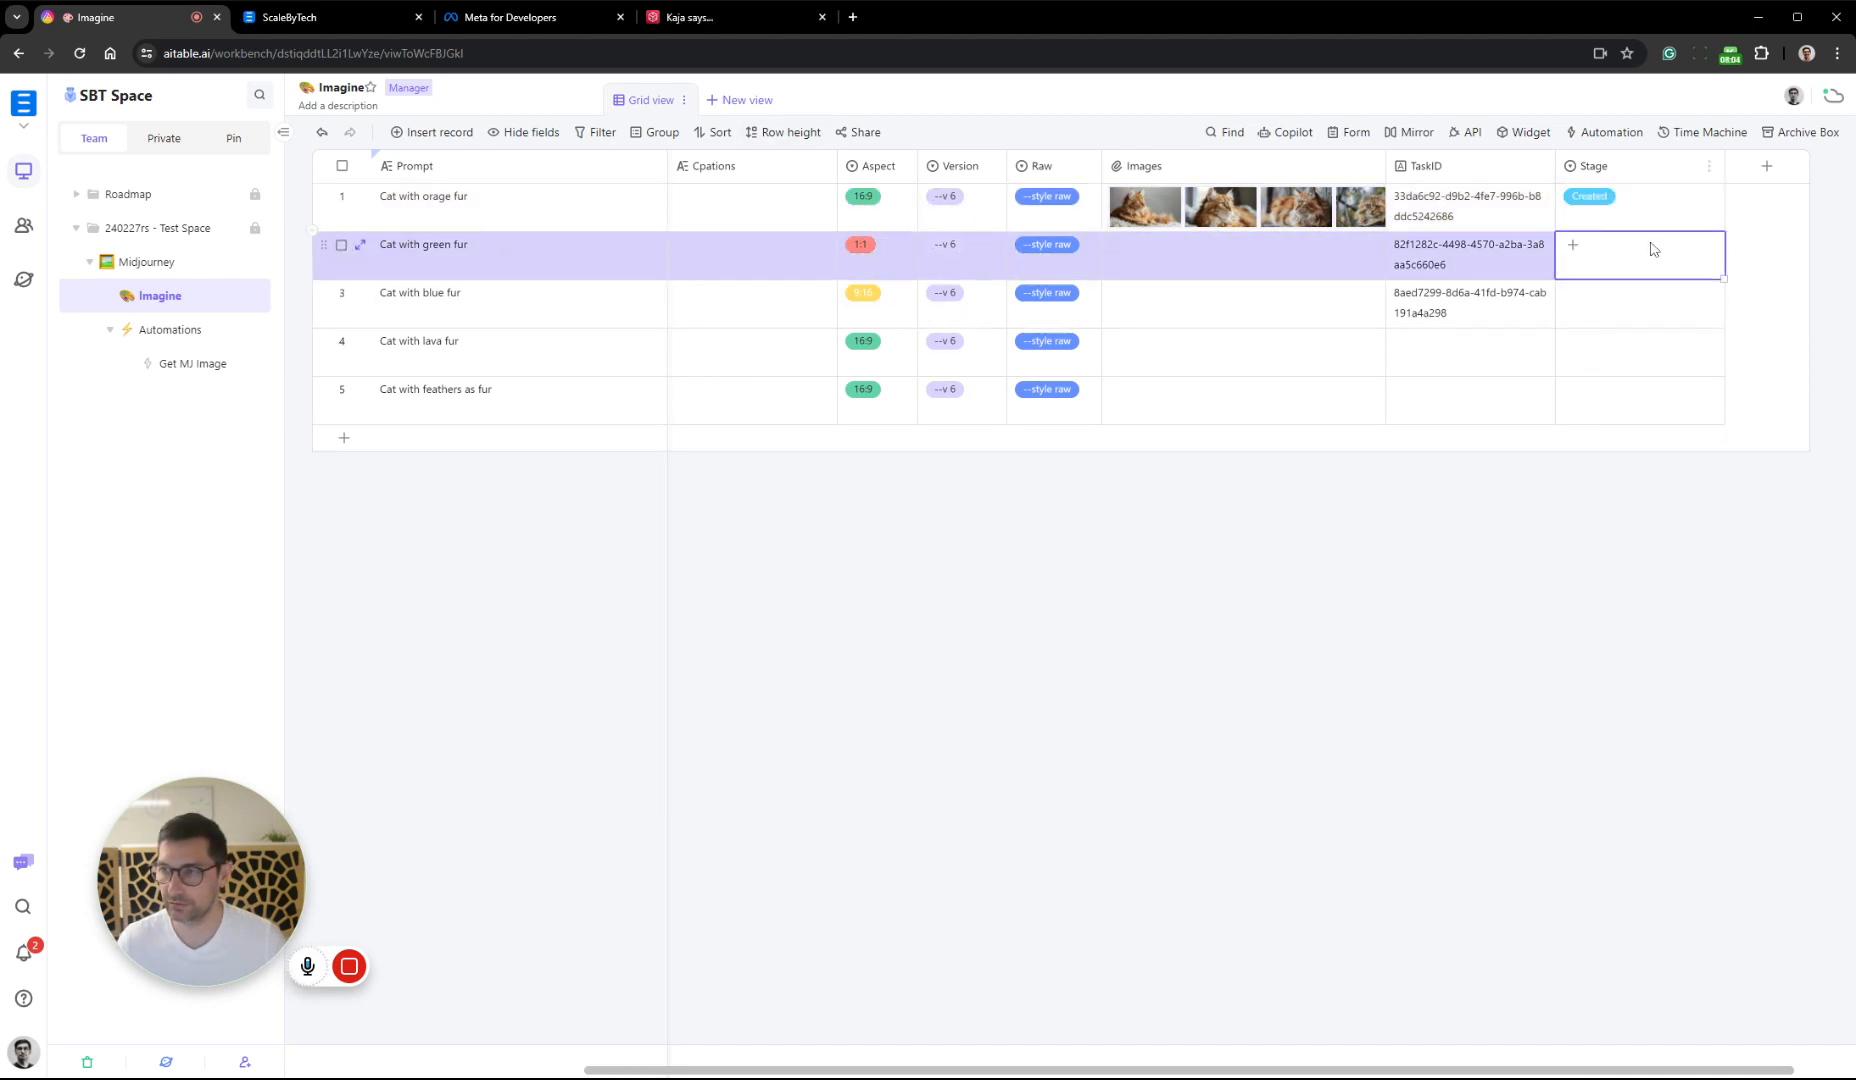
left_click(1650, 250)
left_click(1636, 344)
left_click(1646, 311)
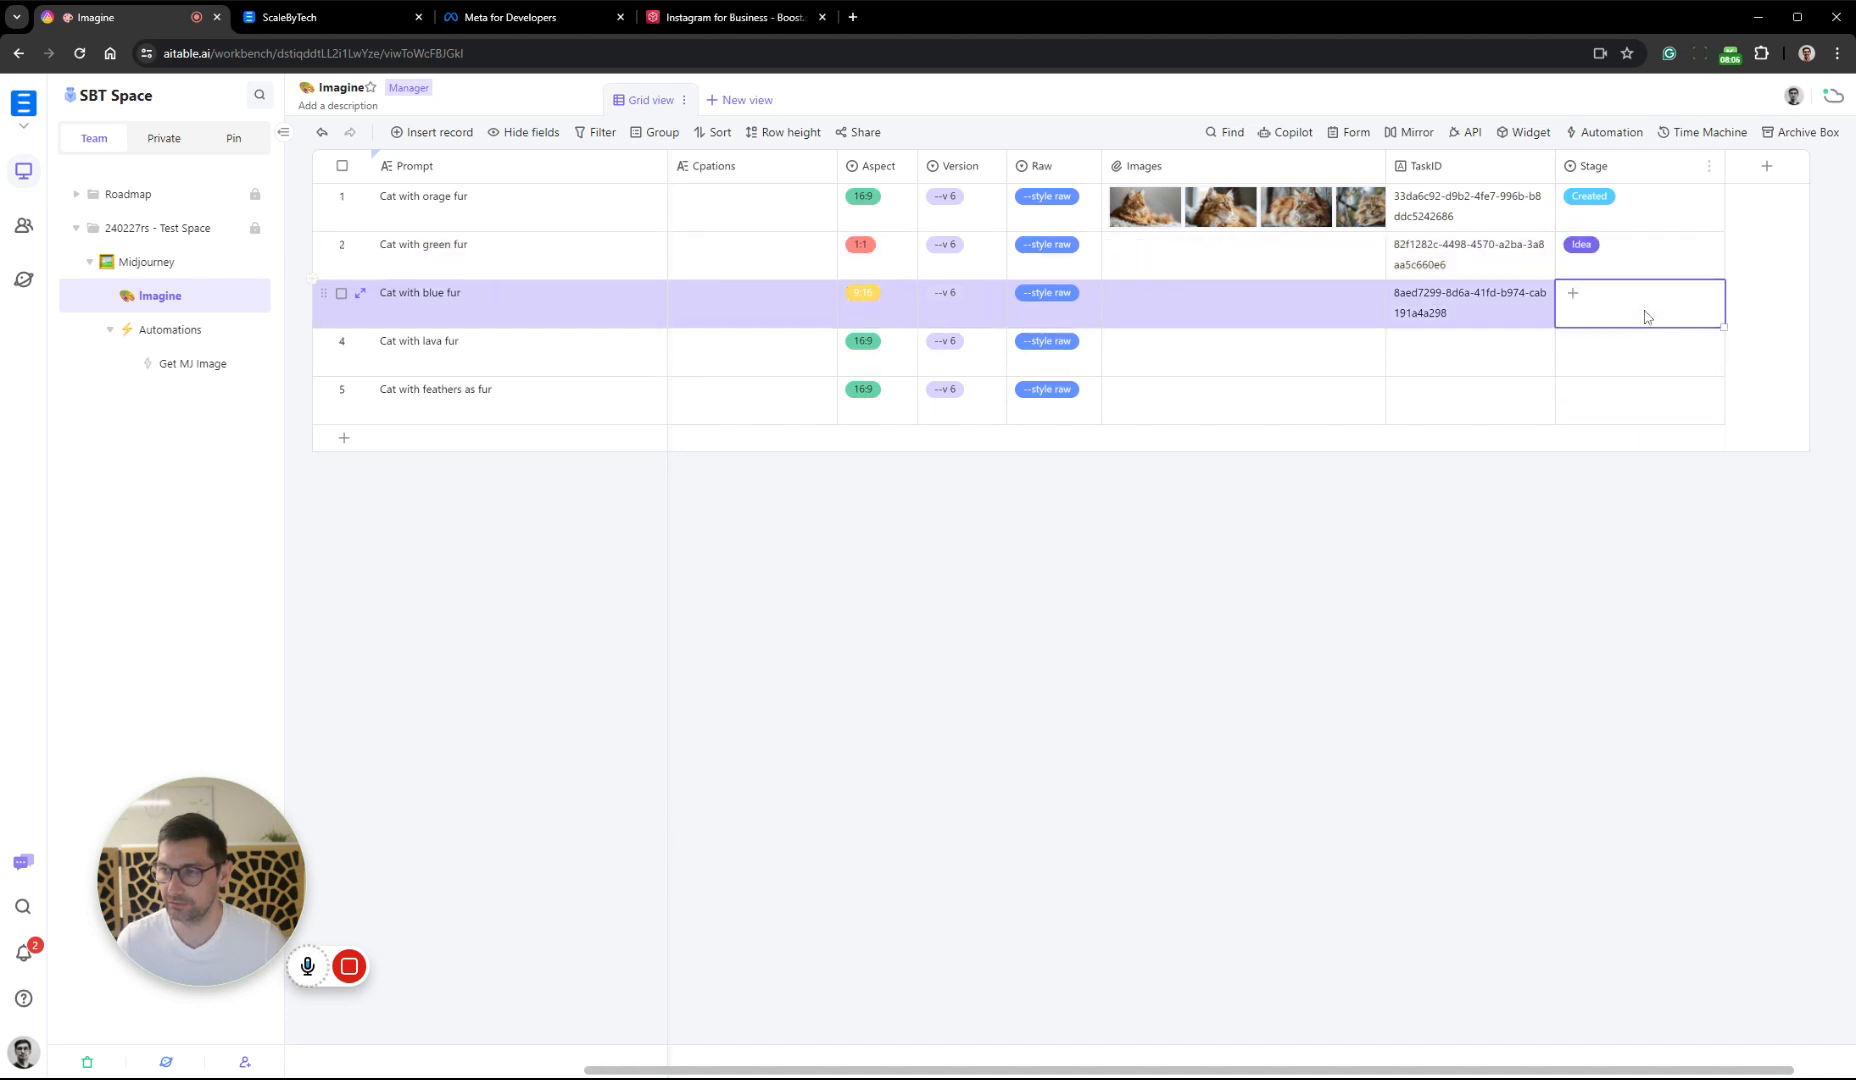
left_click(1646, 316)
left_click(1661, 377)
key("Escape")
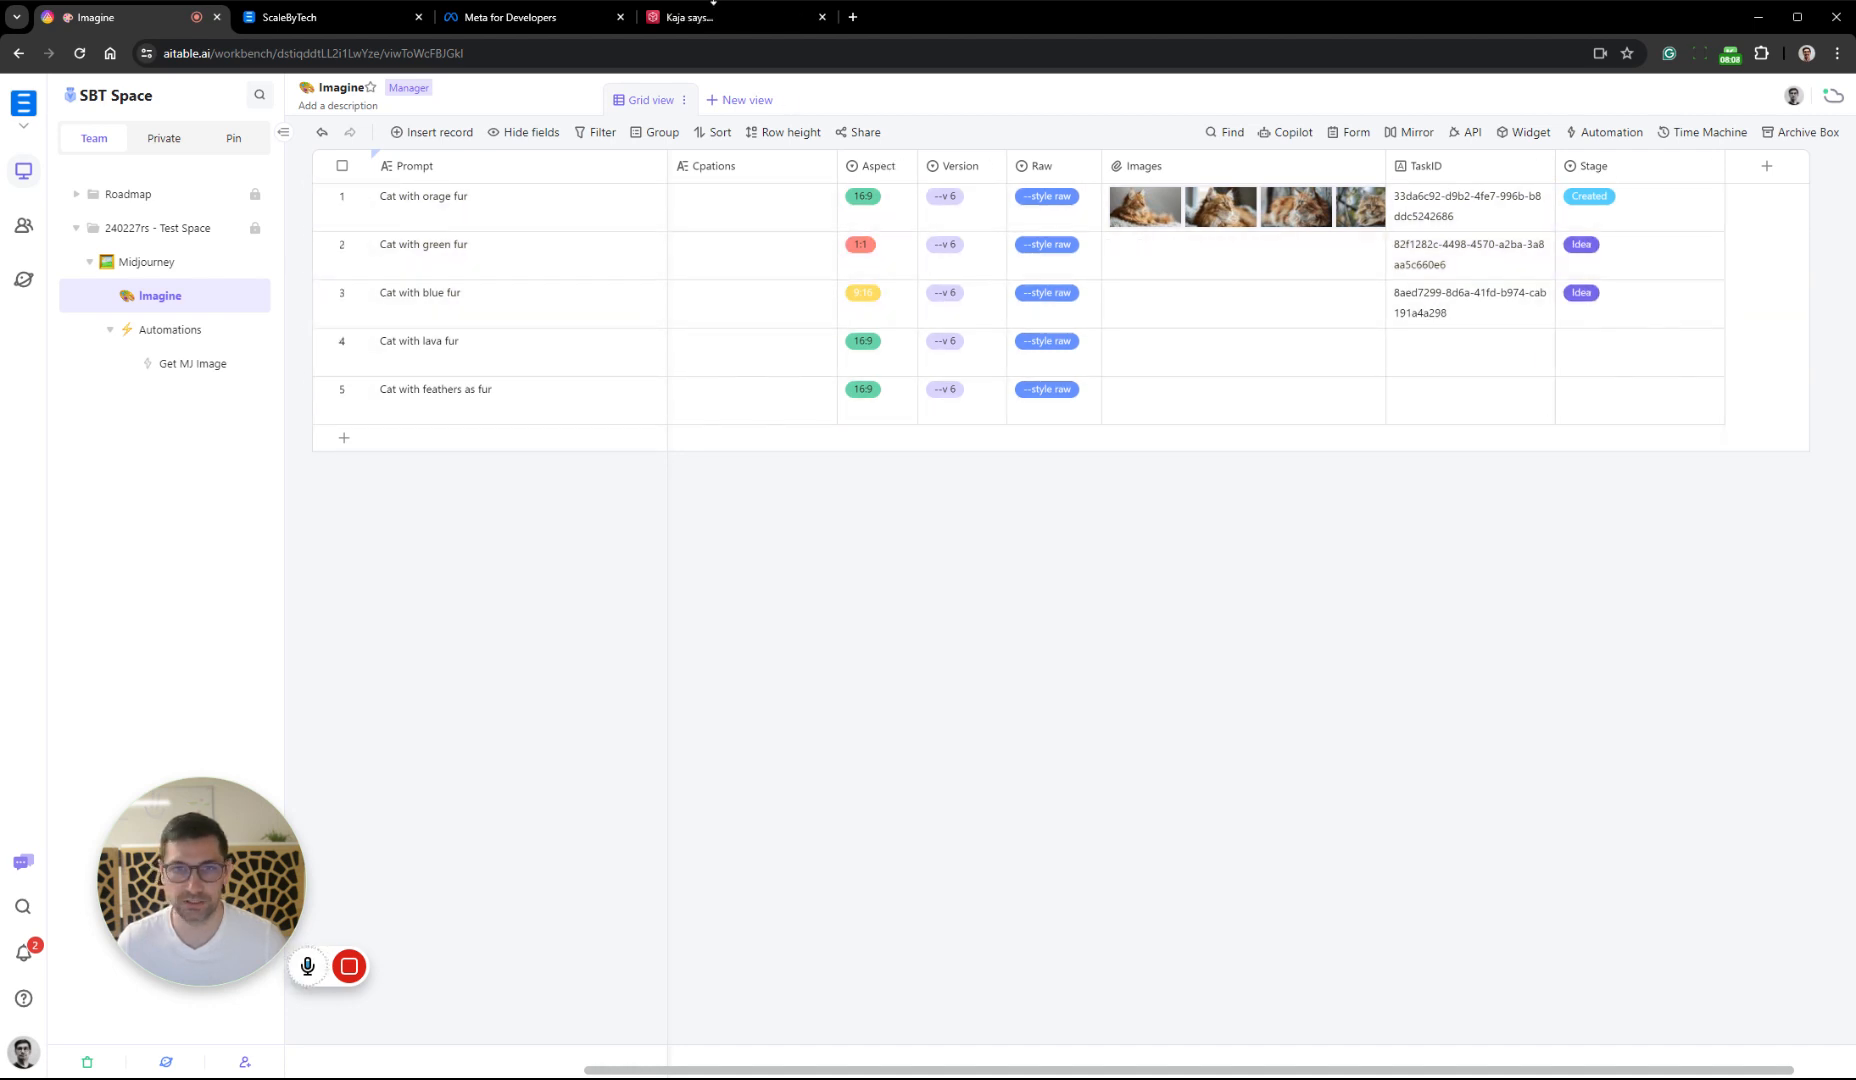
Add a Kanban view to the datasheet and group its cards by the Stage field
left_click(762, 100)
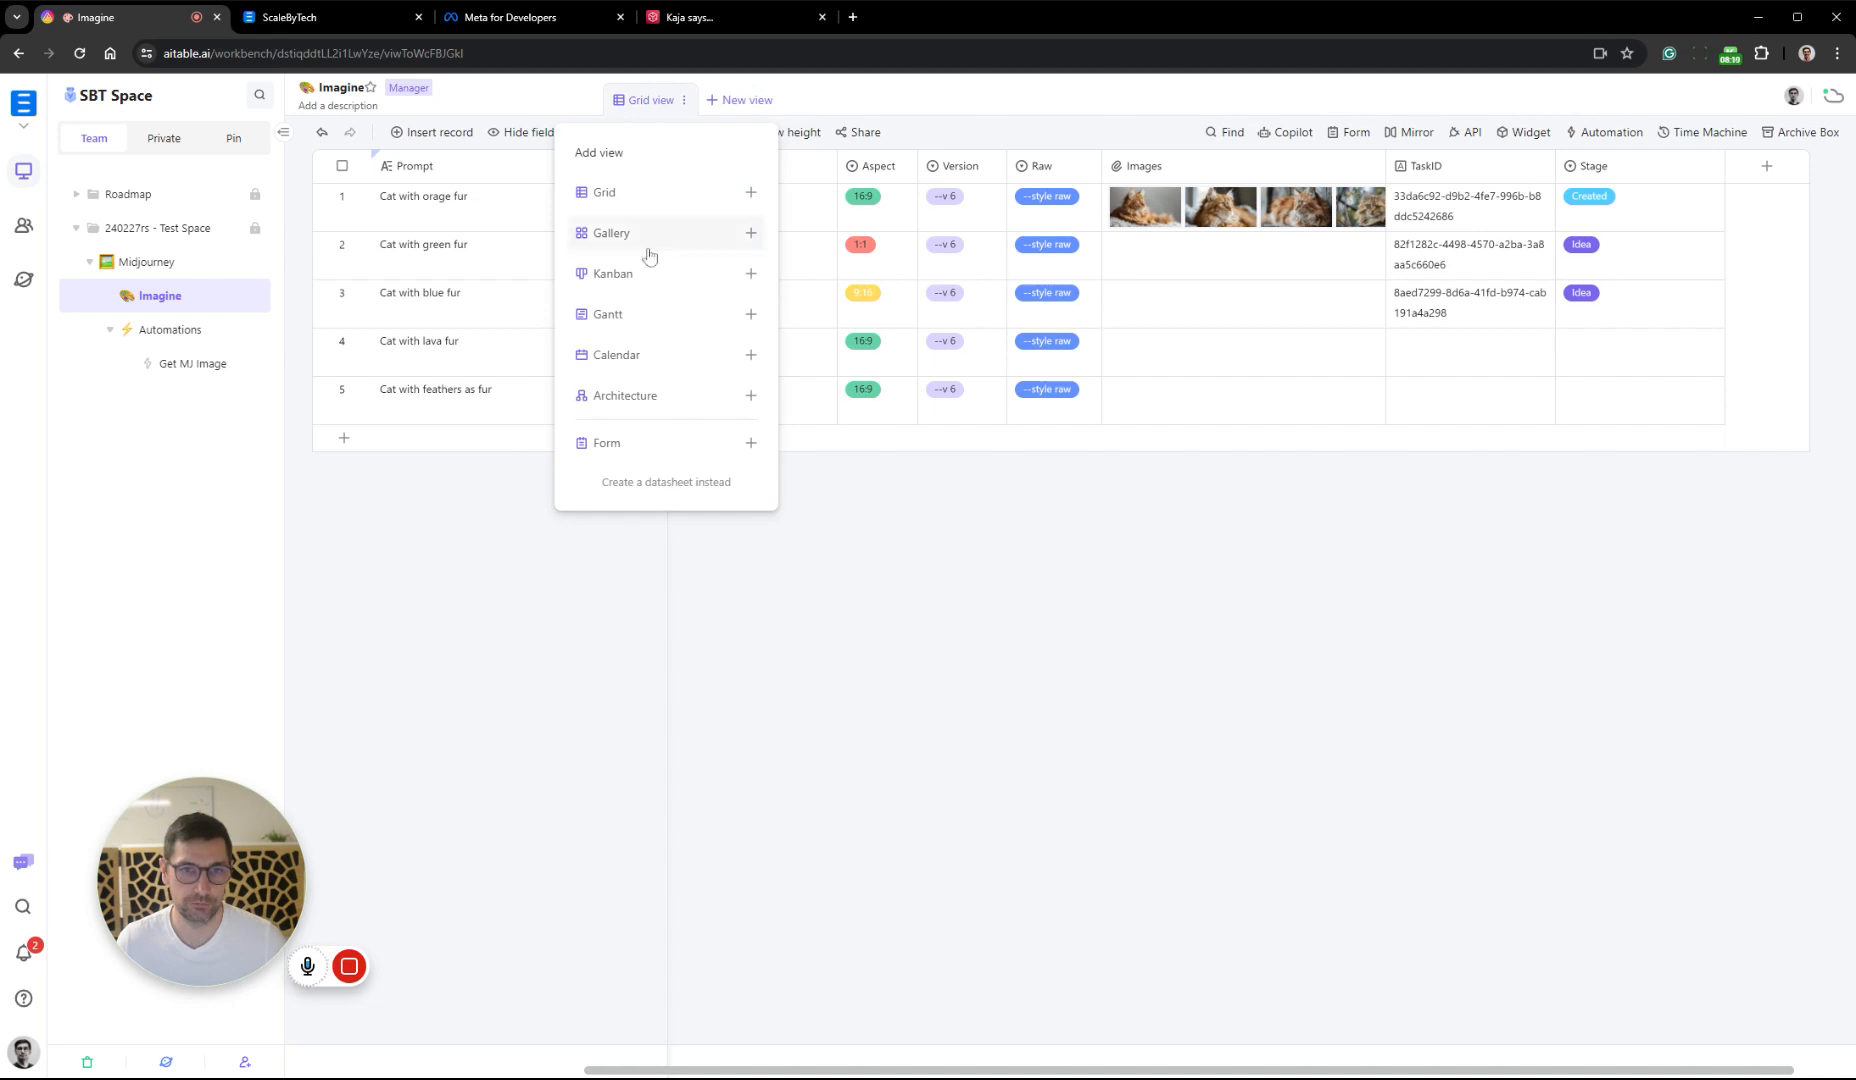
left_click(652, 271)
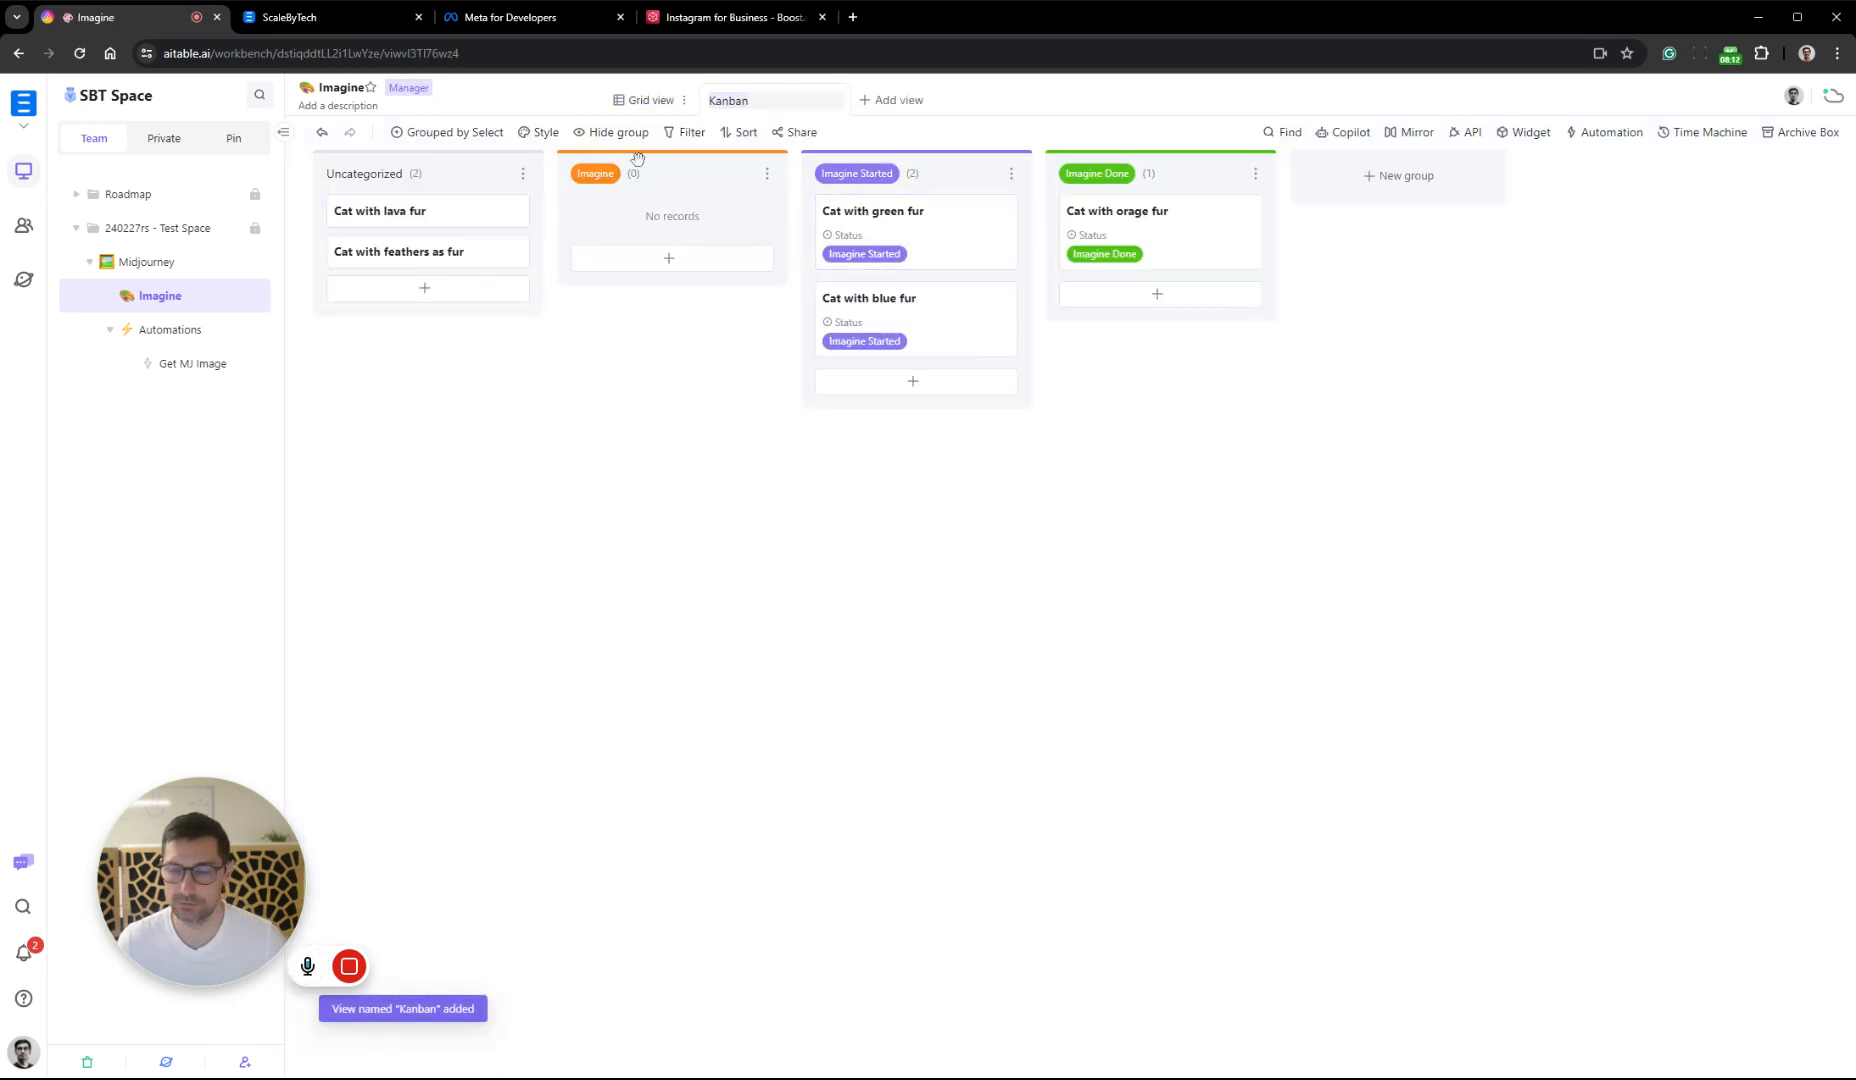
left_click(450, 132)
left_click(898, 634)
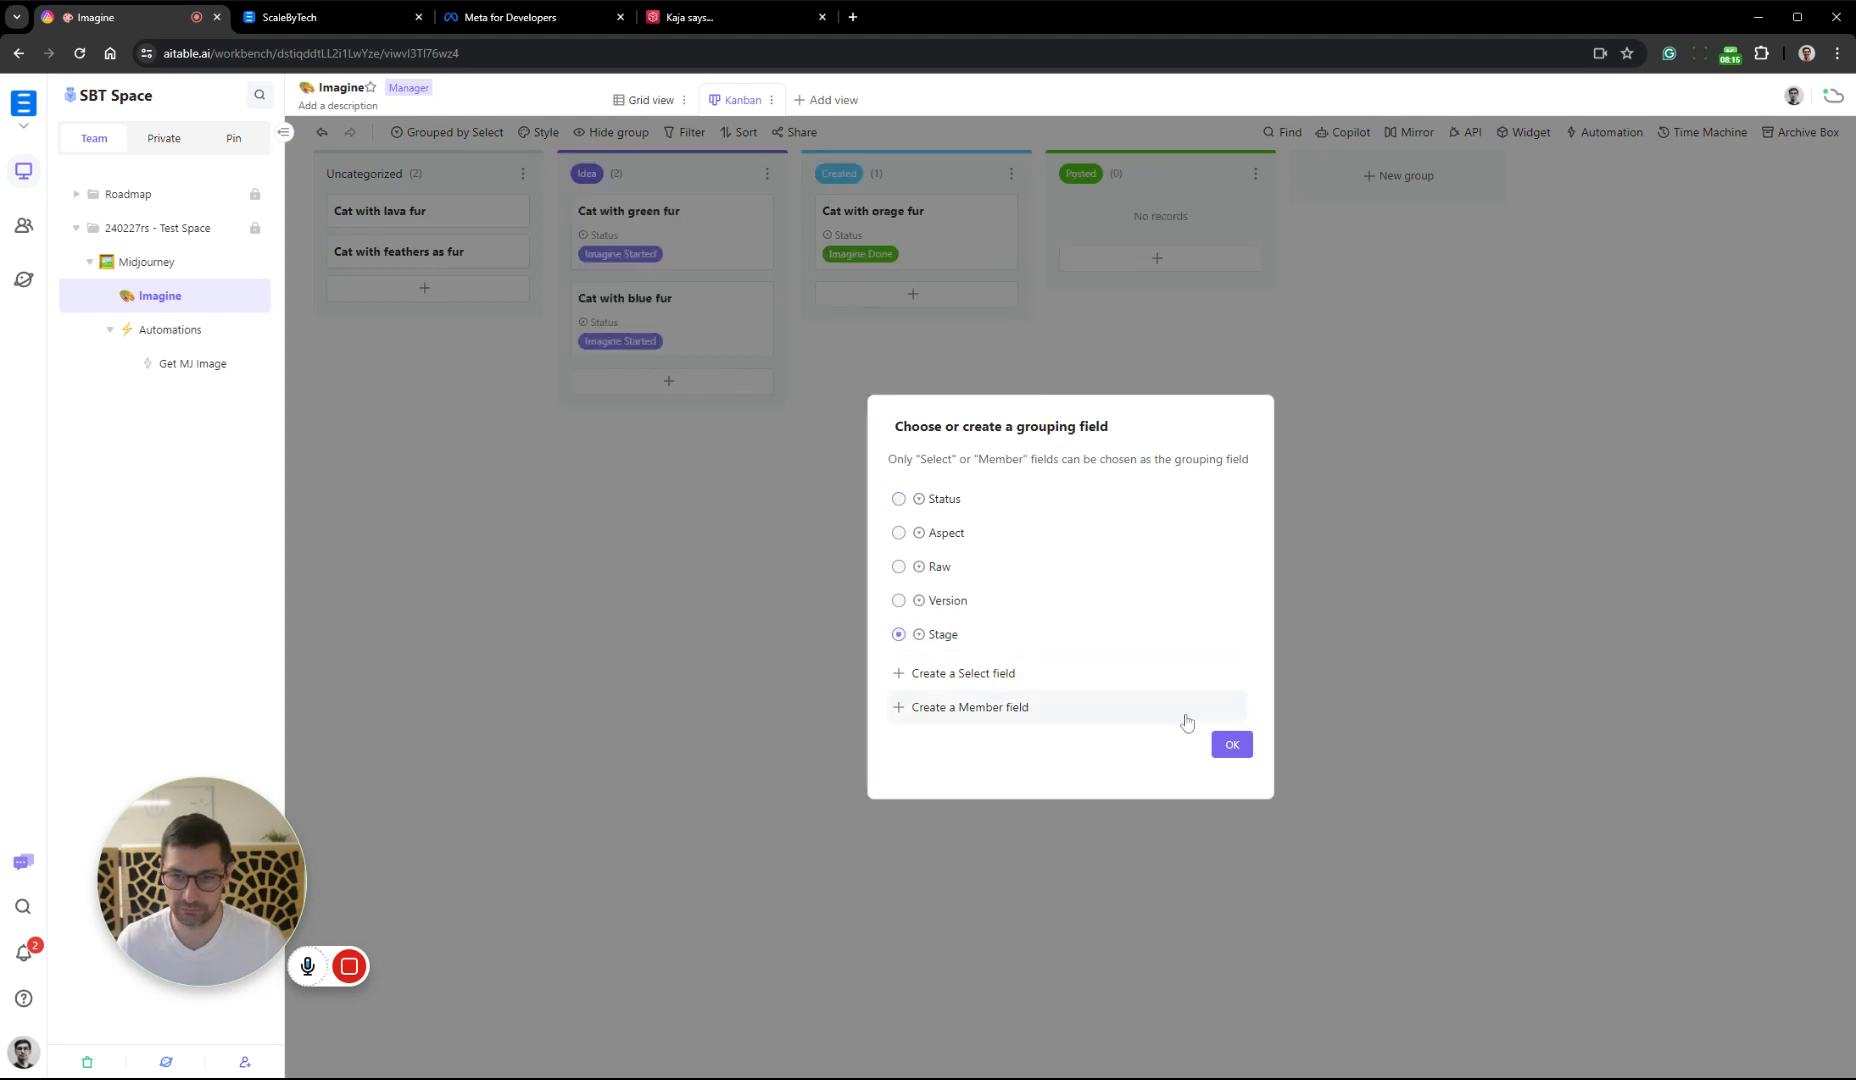
left_click(1232, 744)
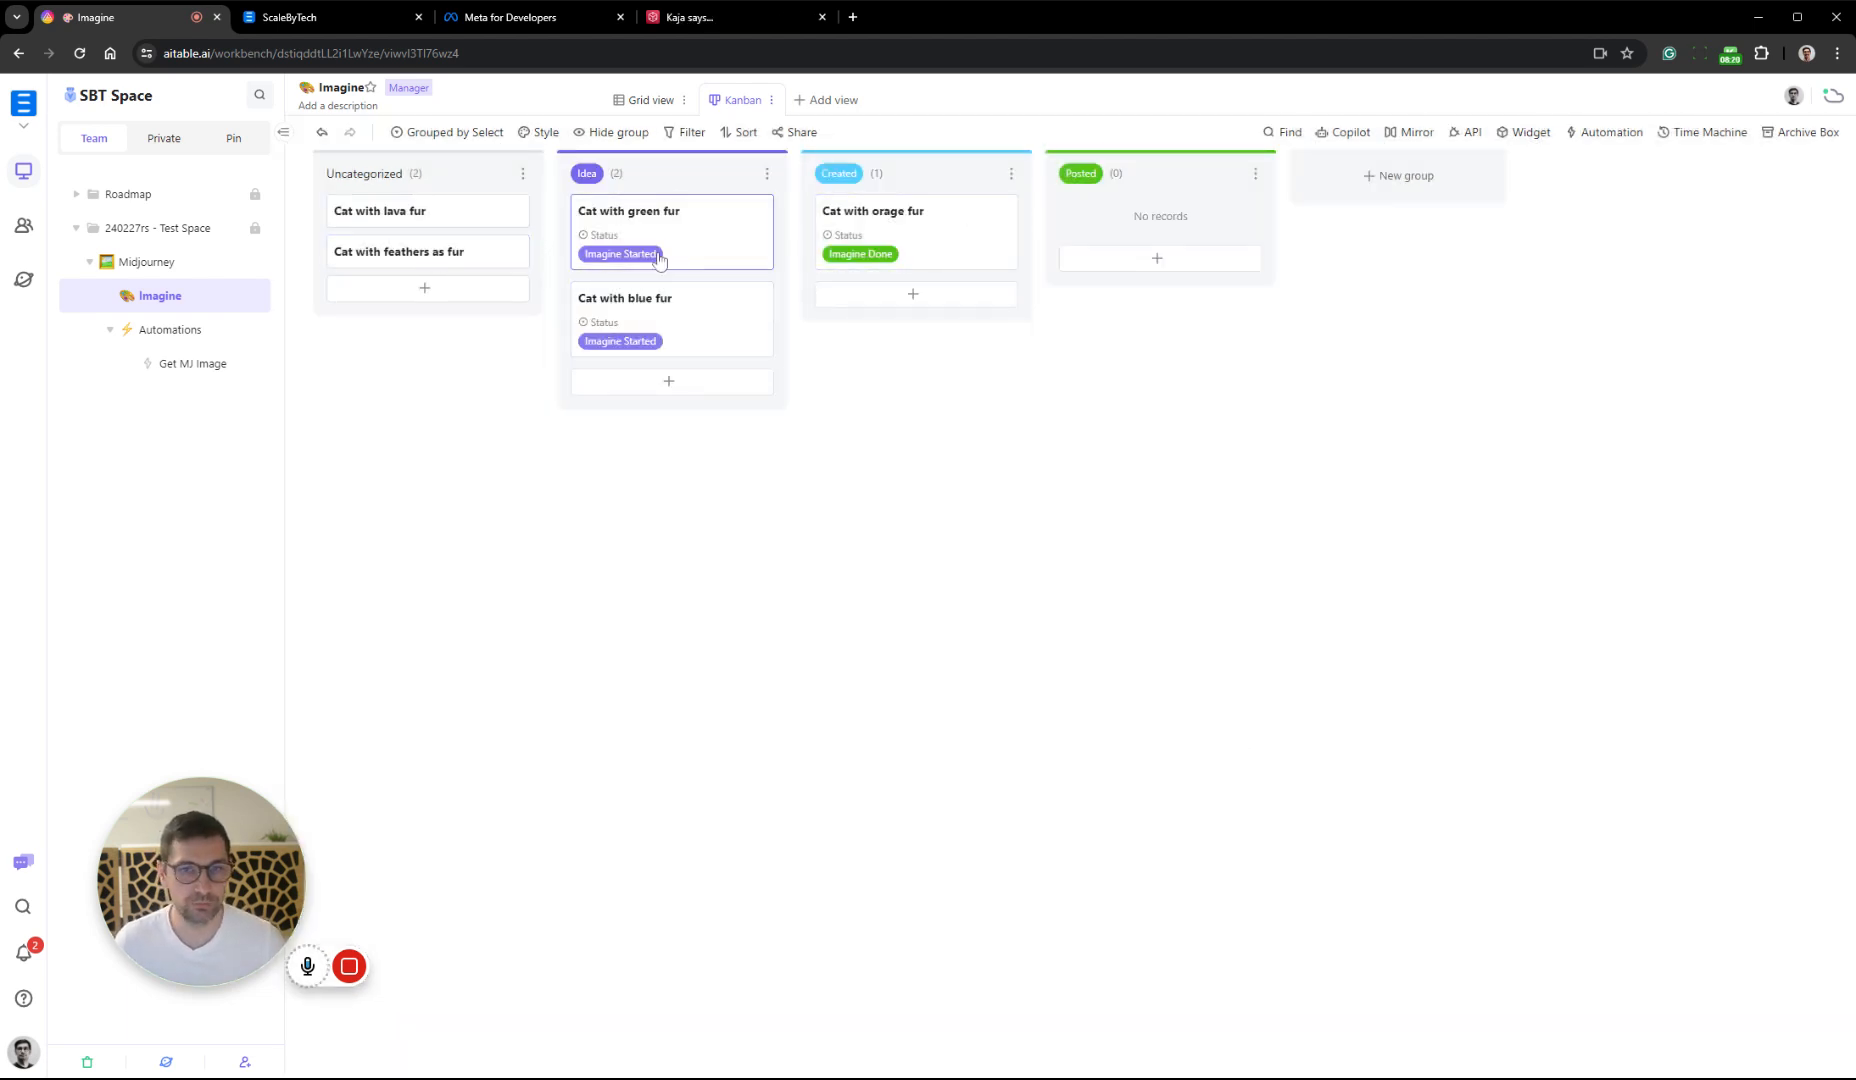
Move the "Cat with green fur" card to Uncategorized and back to the Idea group
left_click_drag(712, 226, 459, 300)
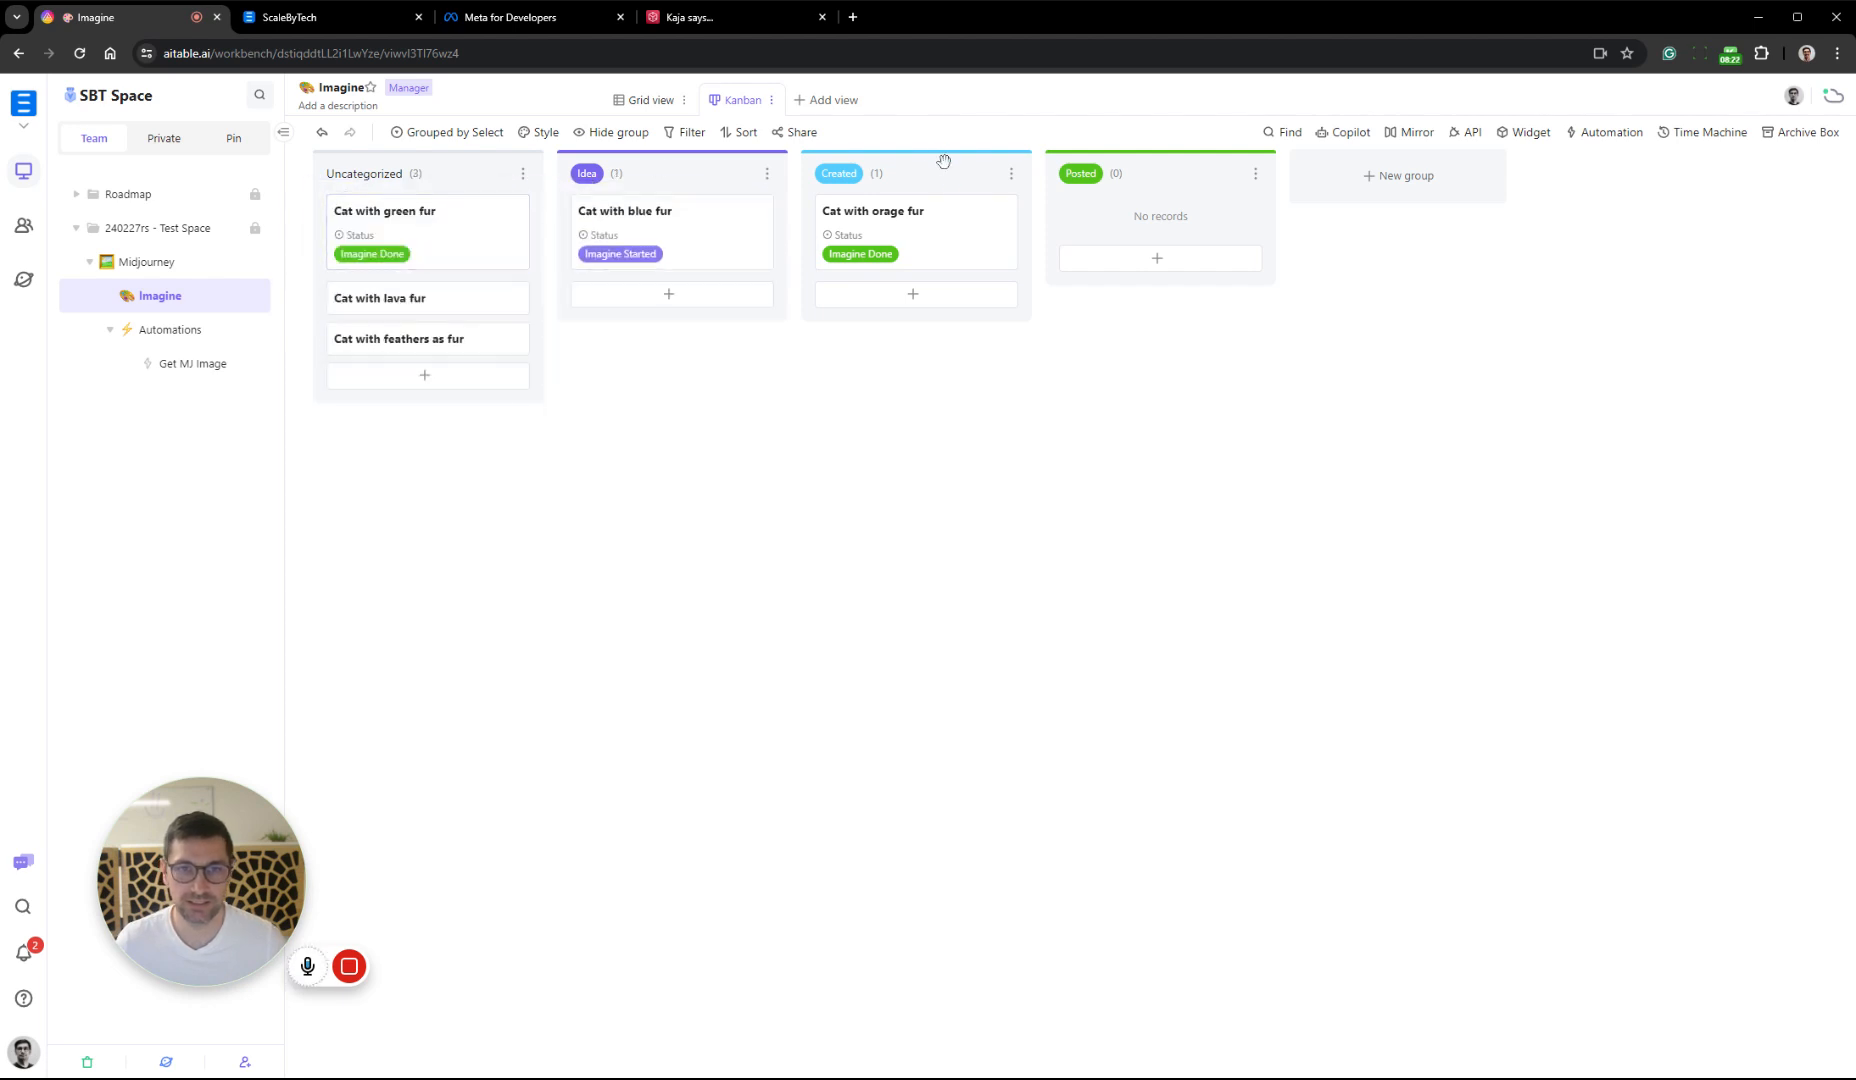
left_click_drag(419, 236, 731, 290)
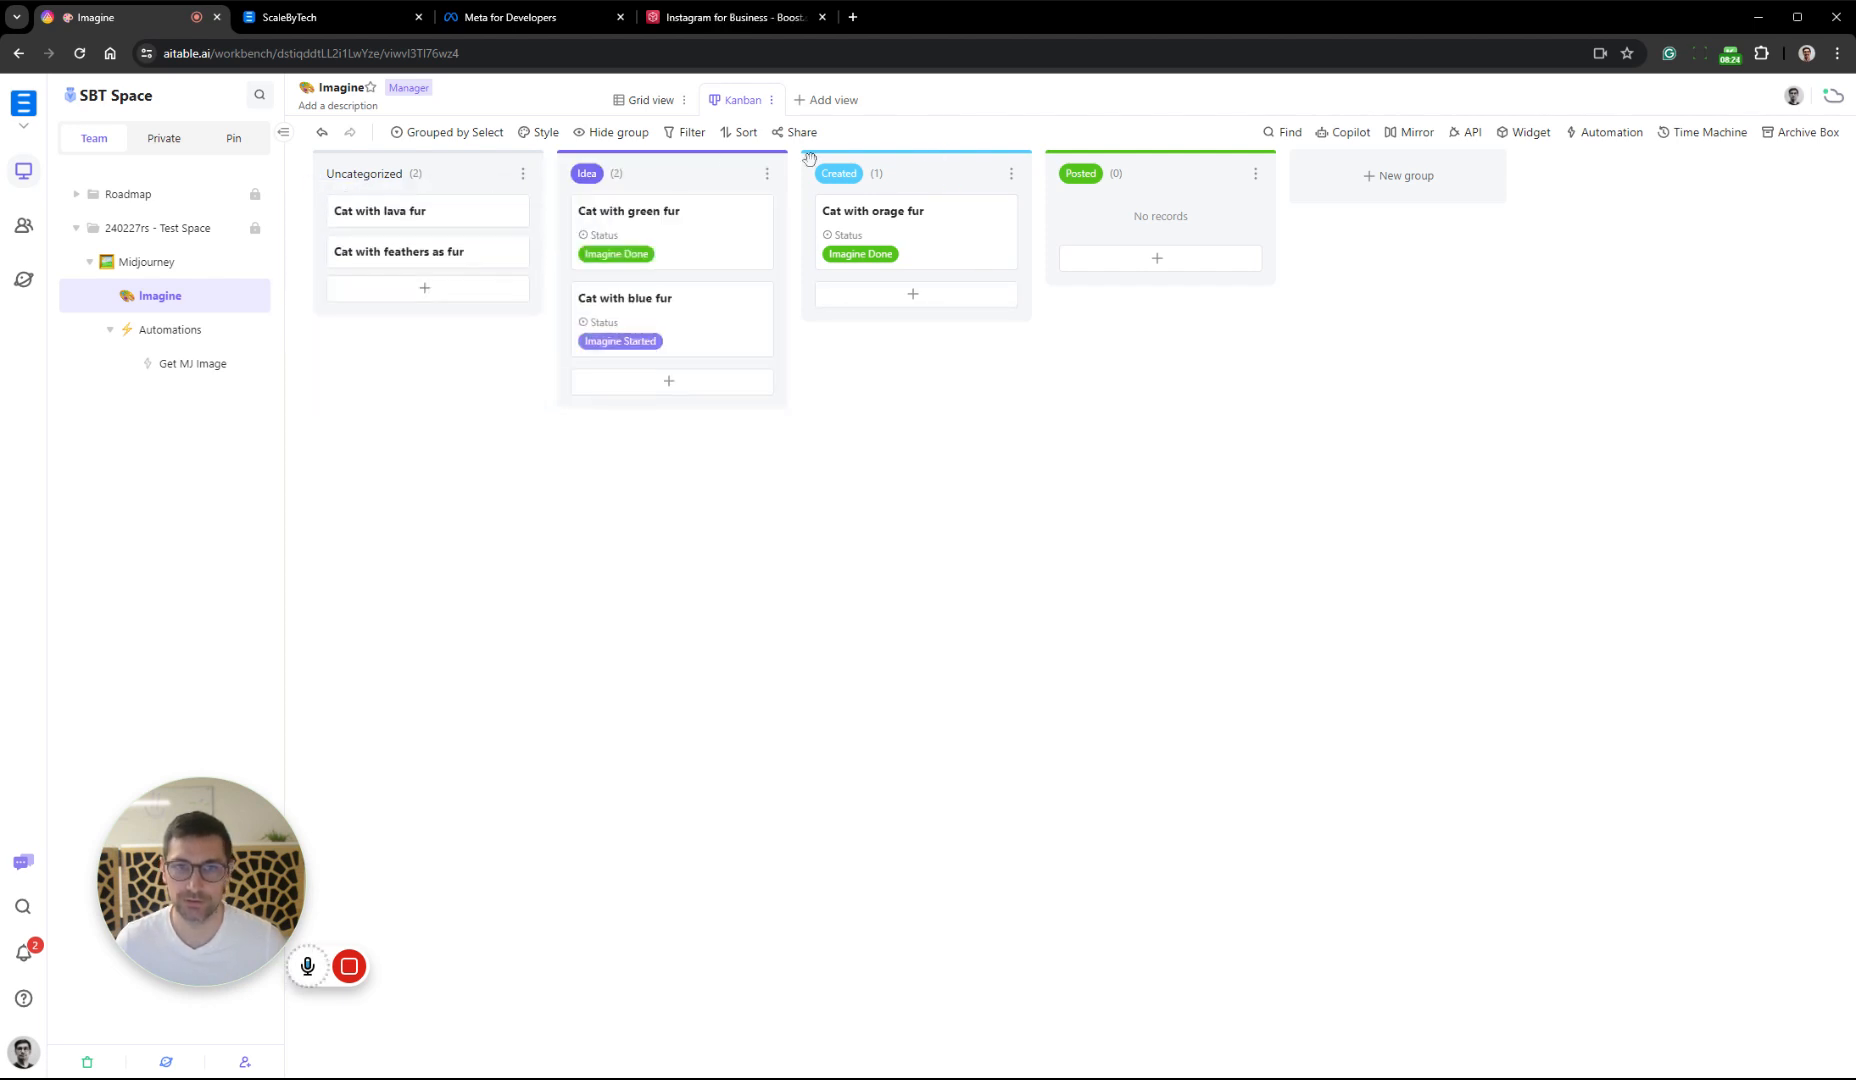
Return to the grid view and rename it as SoMe Posts
left_click(645, 99)
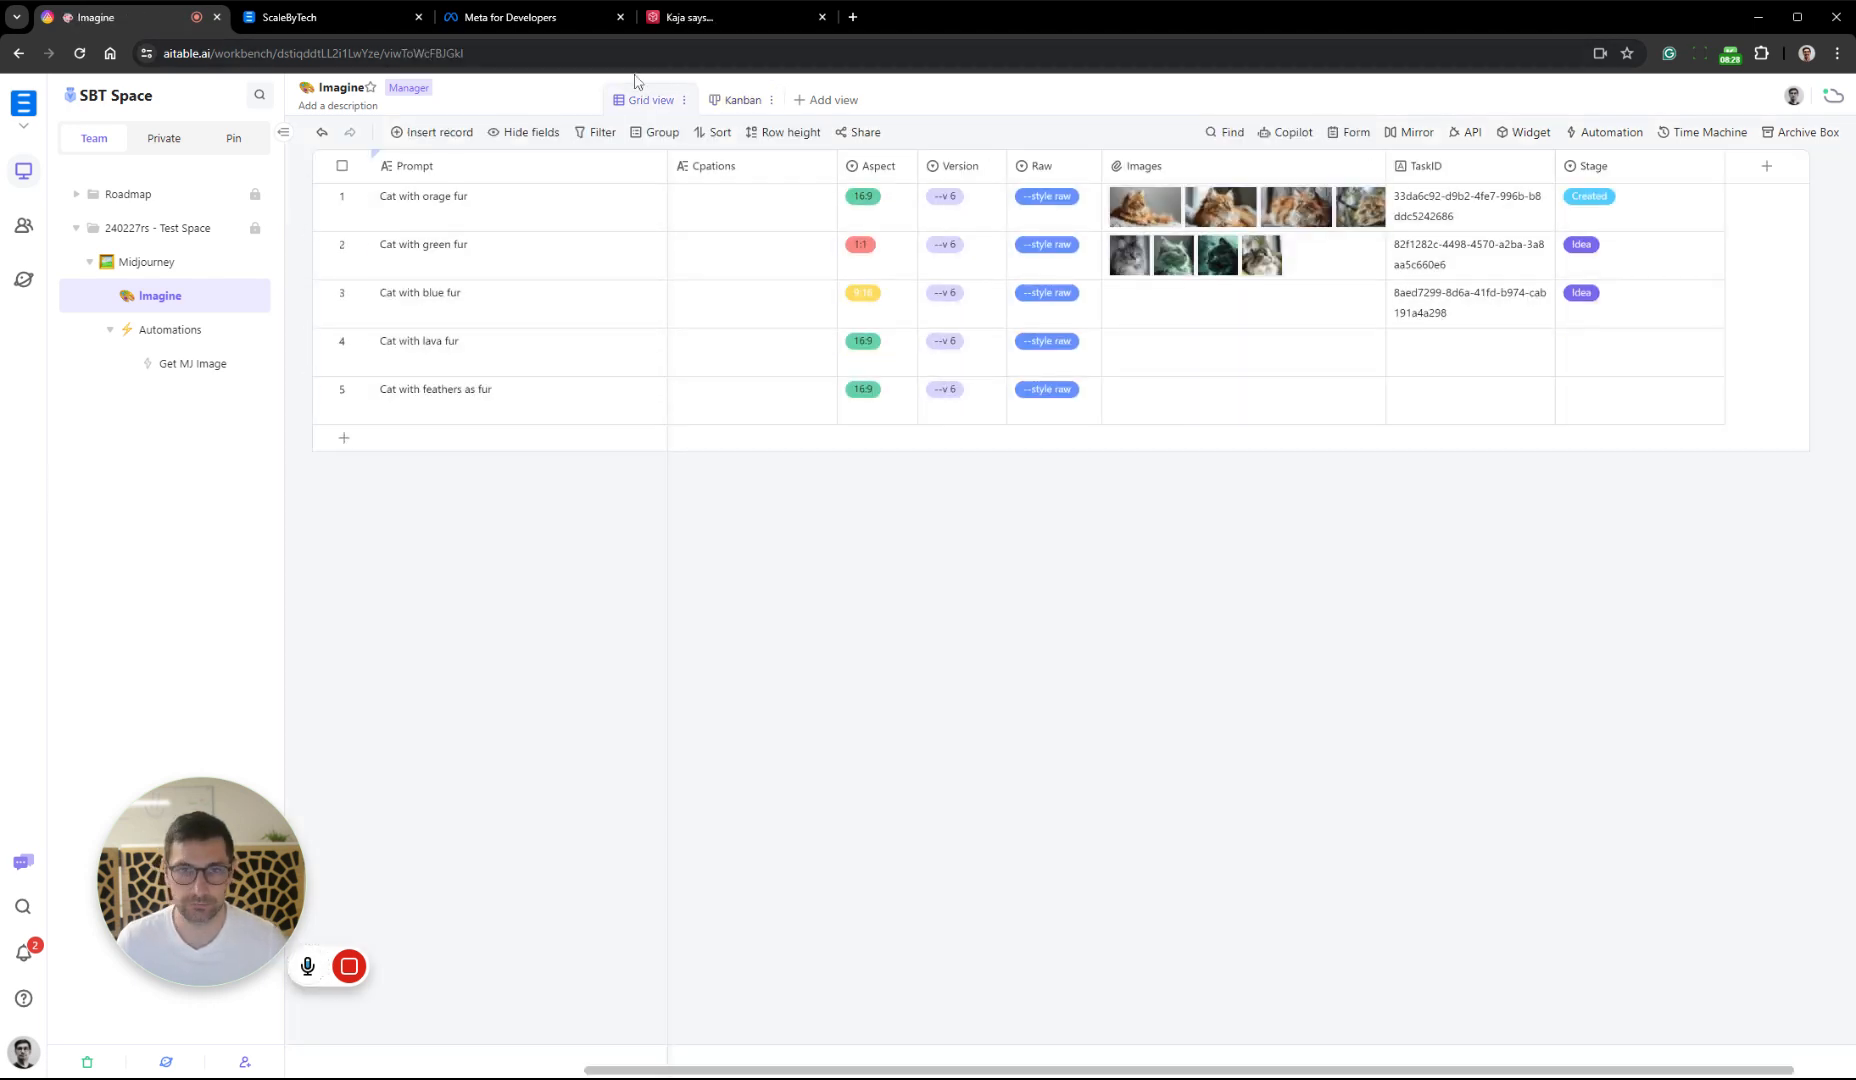
left_click(684, 100)
left_click(700, 112)
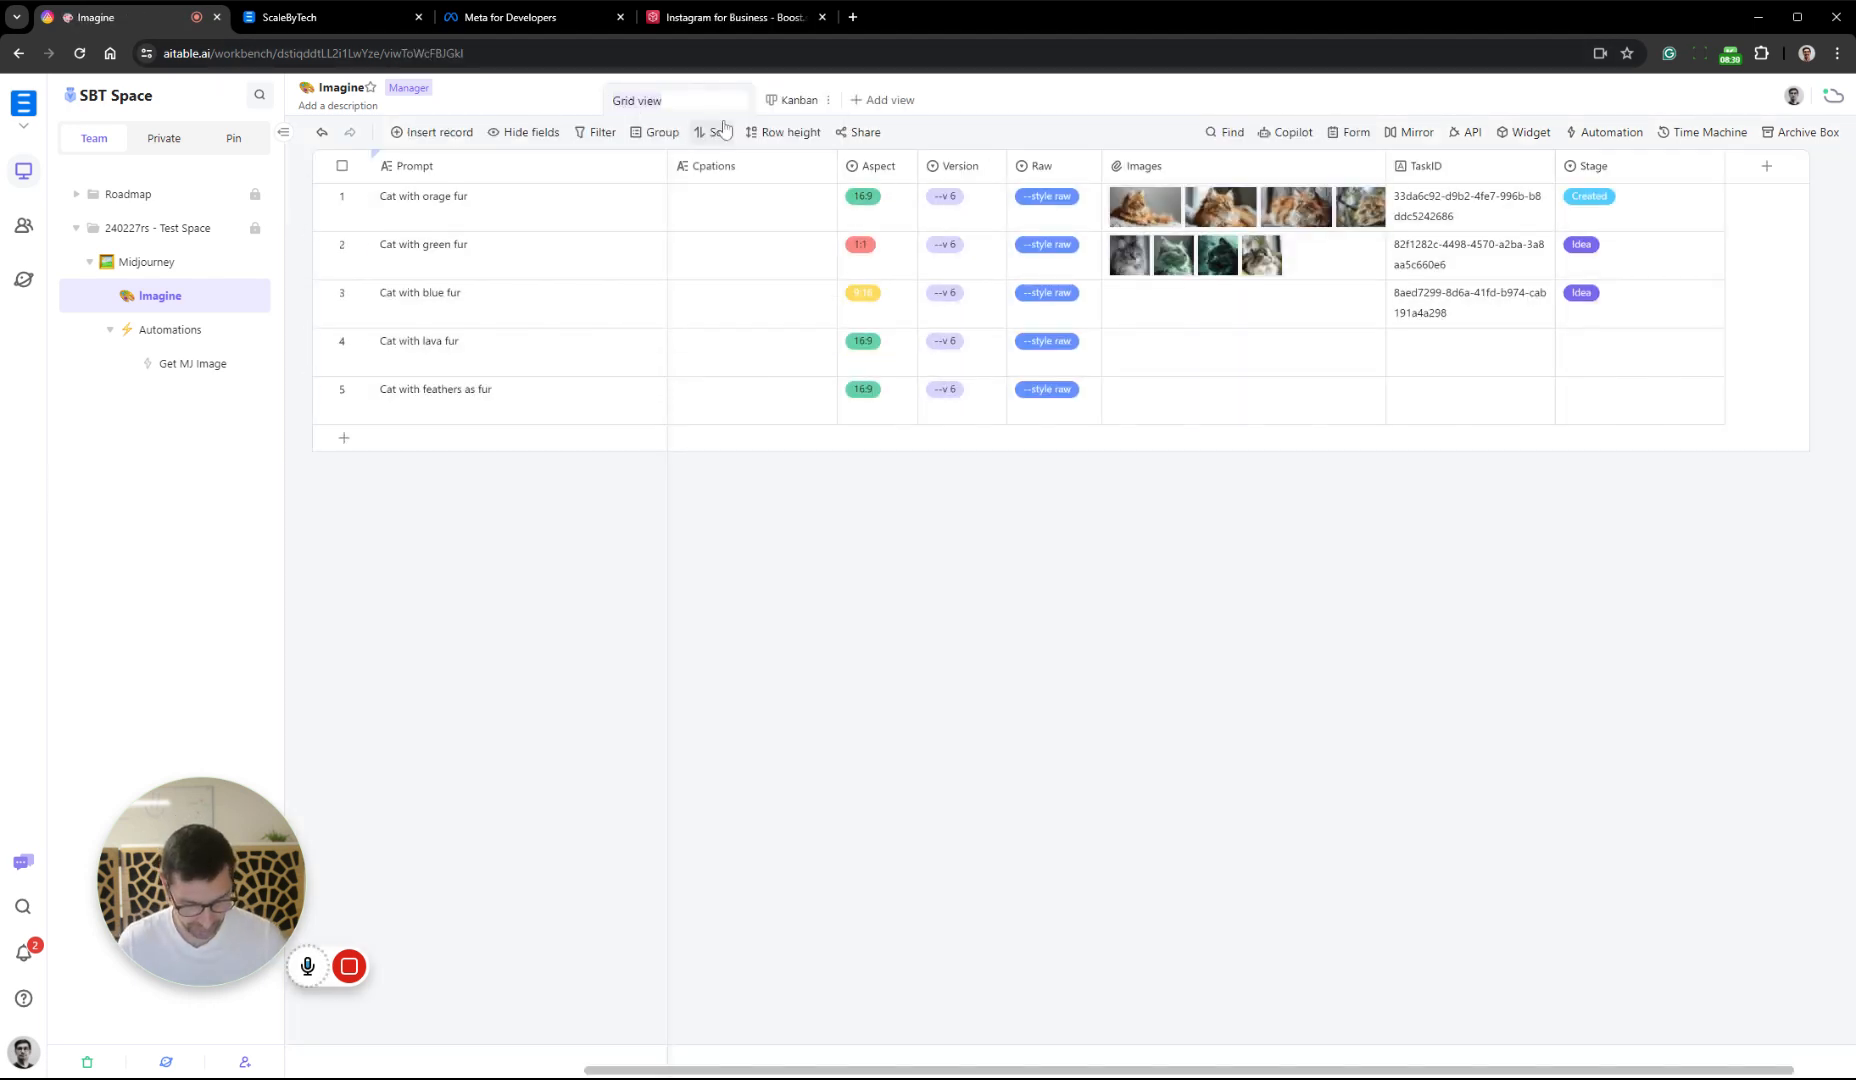
type("SoMe Posts")
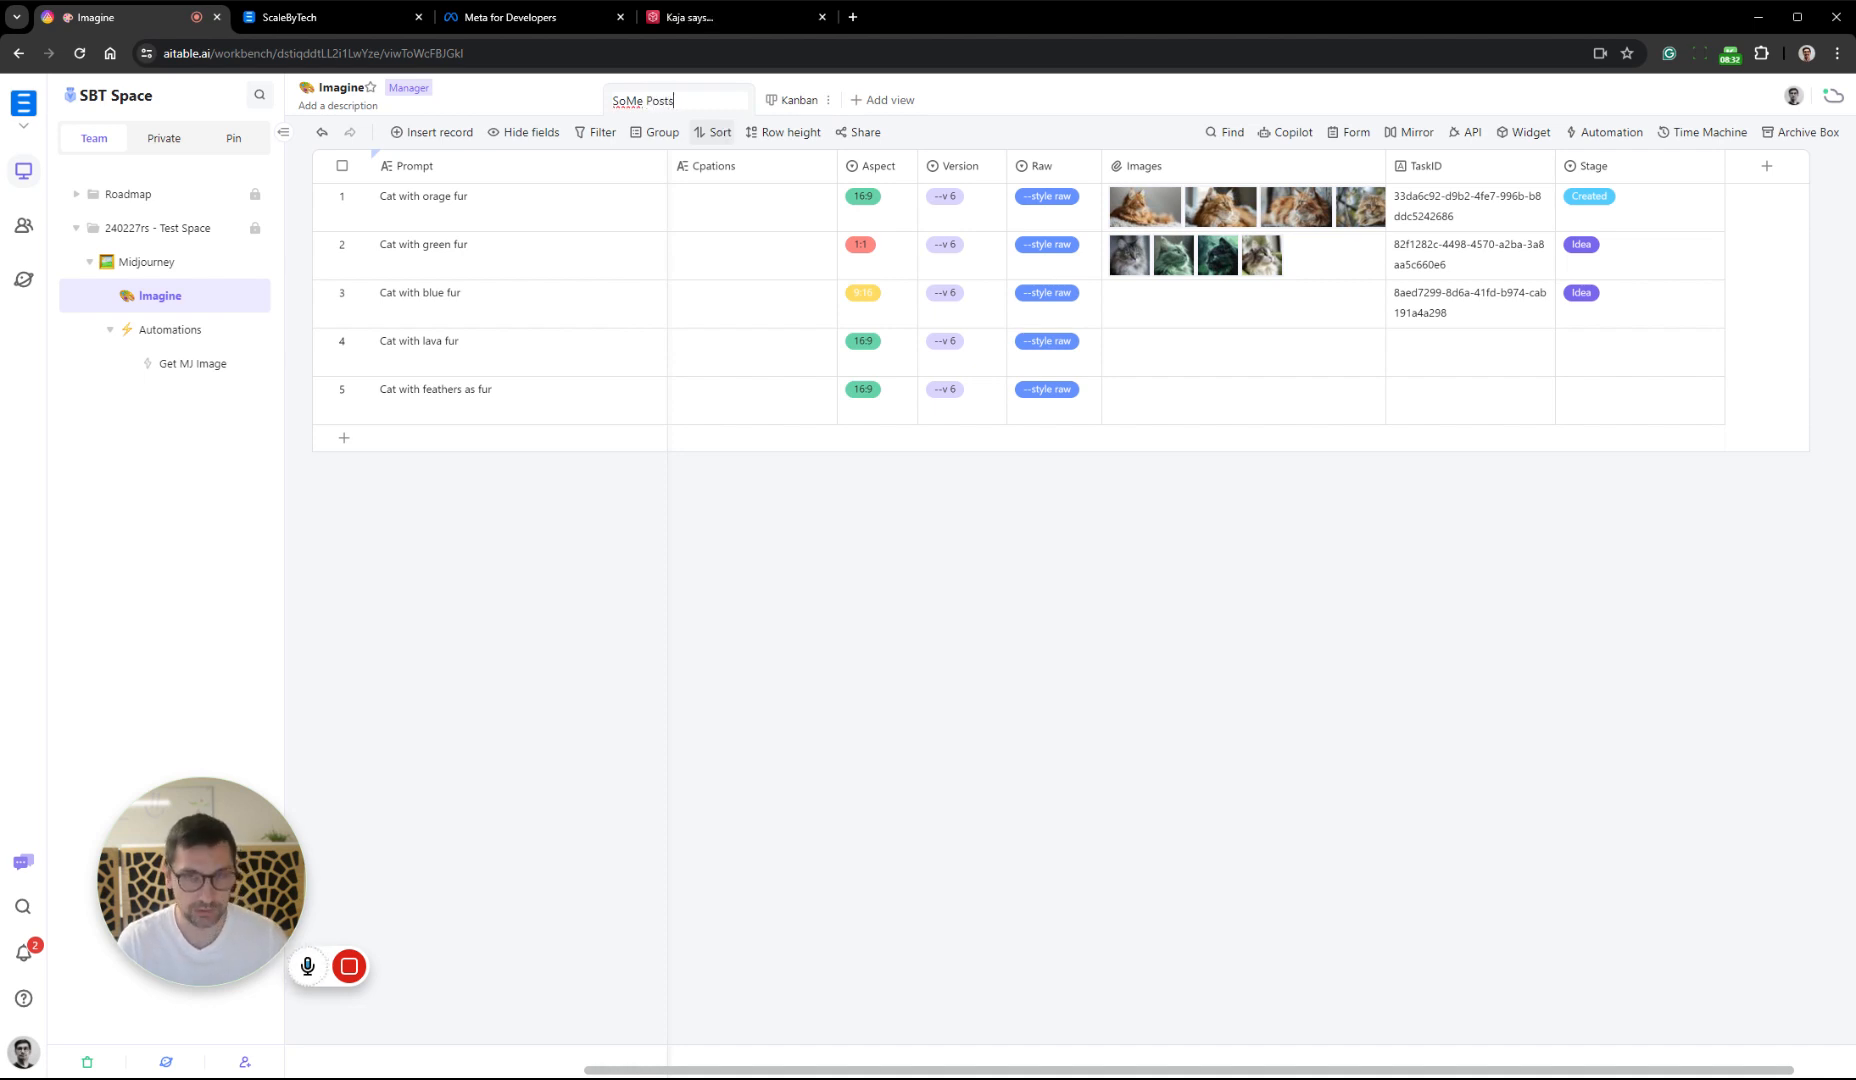
key("Return")
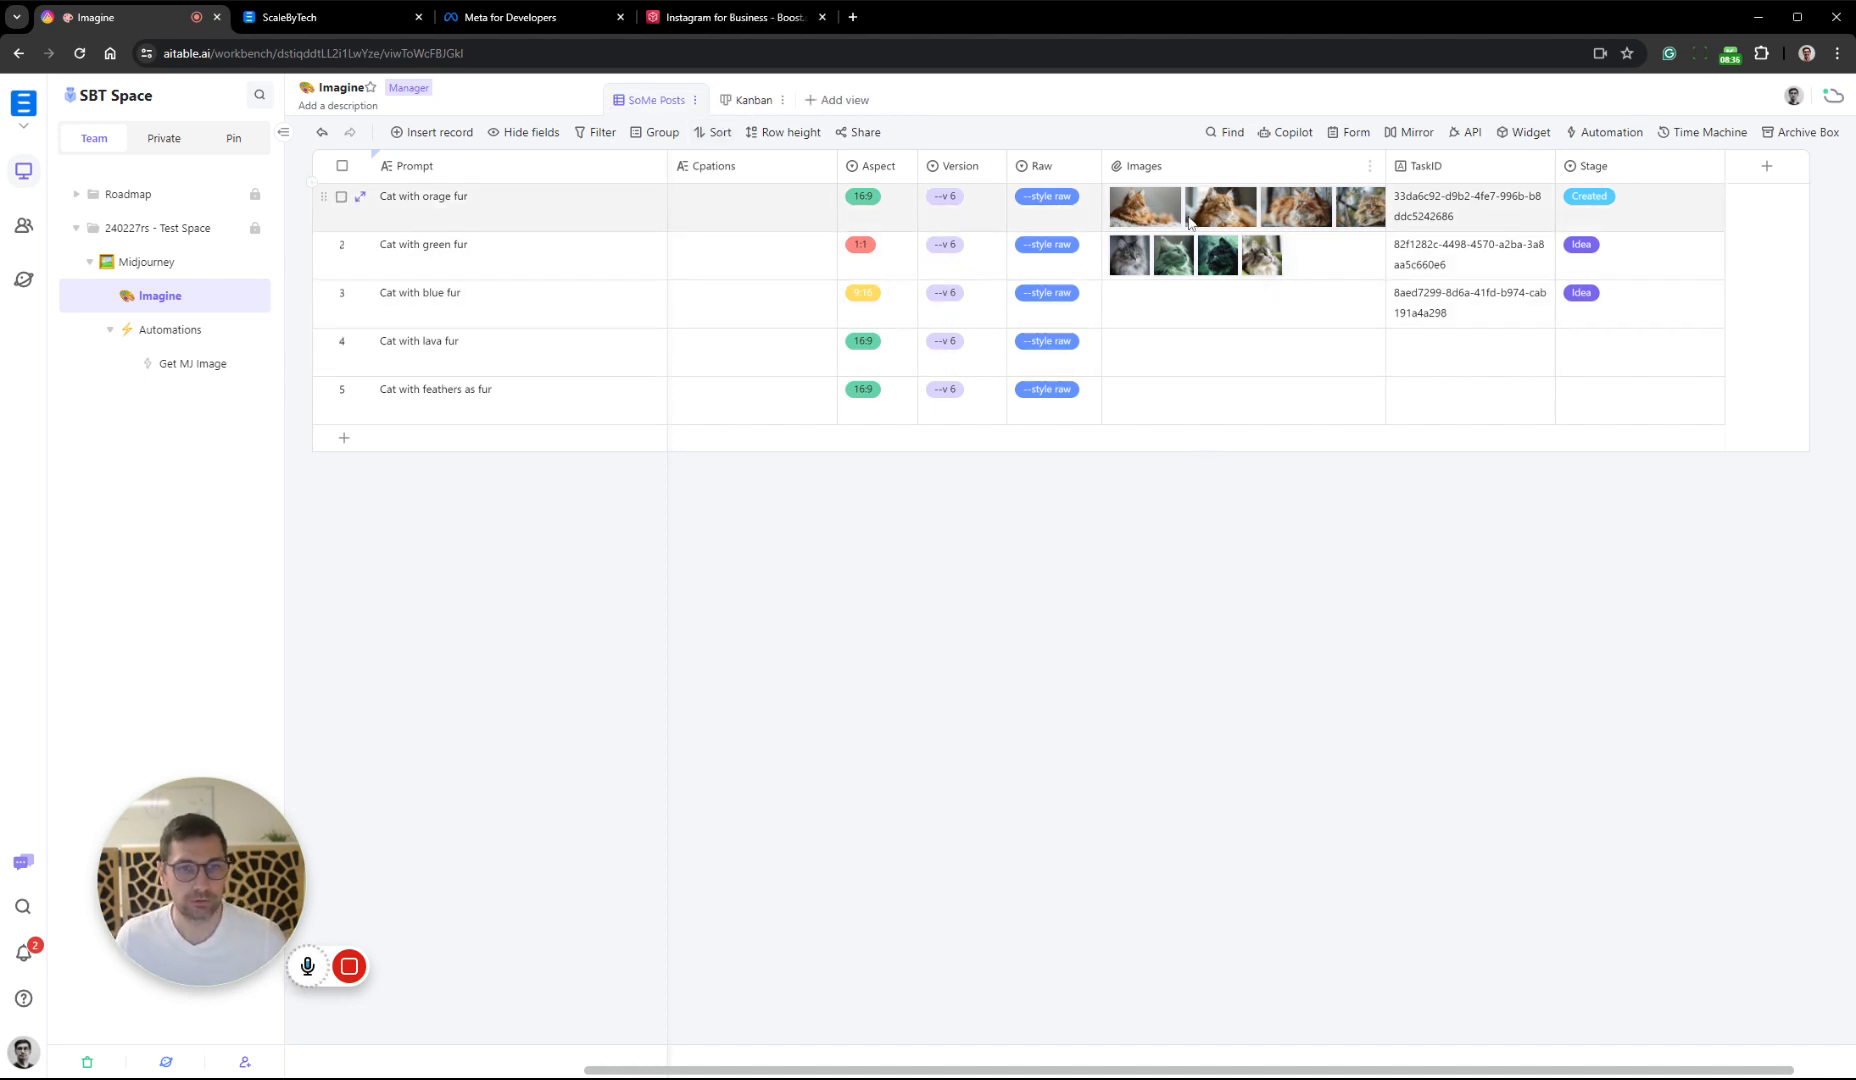
Preview the first generated images of the "Cat with green fur" record and close the preview
left_click(1136, 260)
left_click(1150, 258)
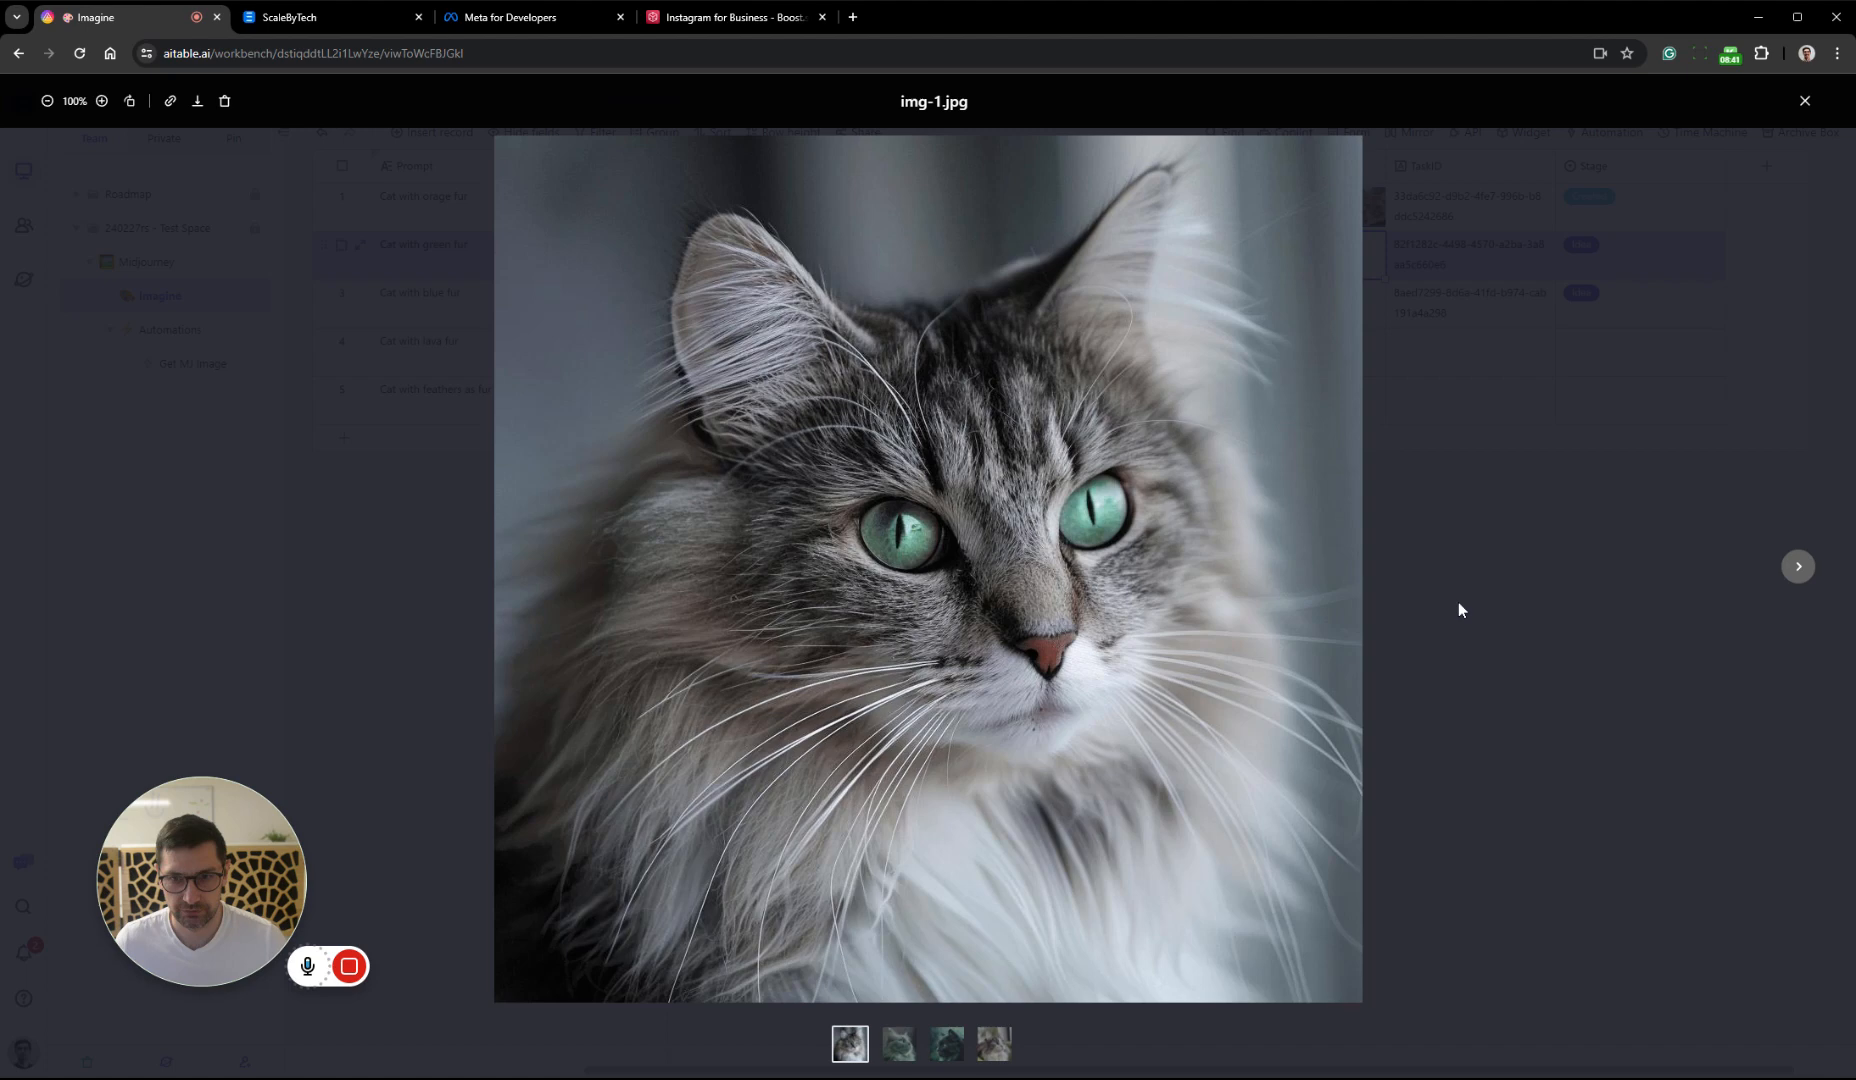
left_click(1798, 567)
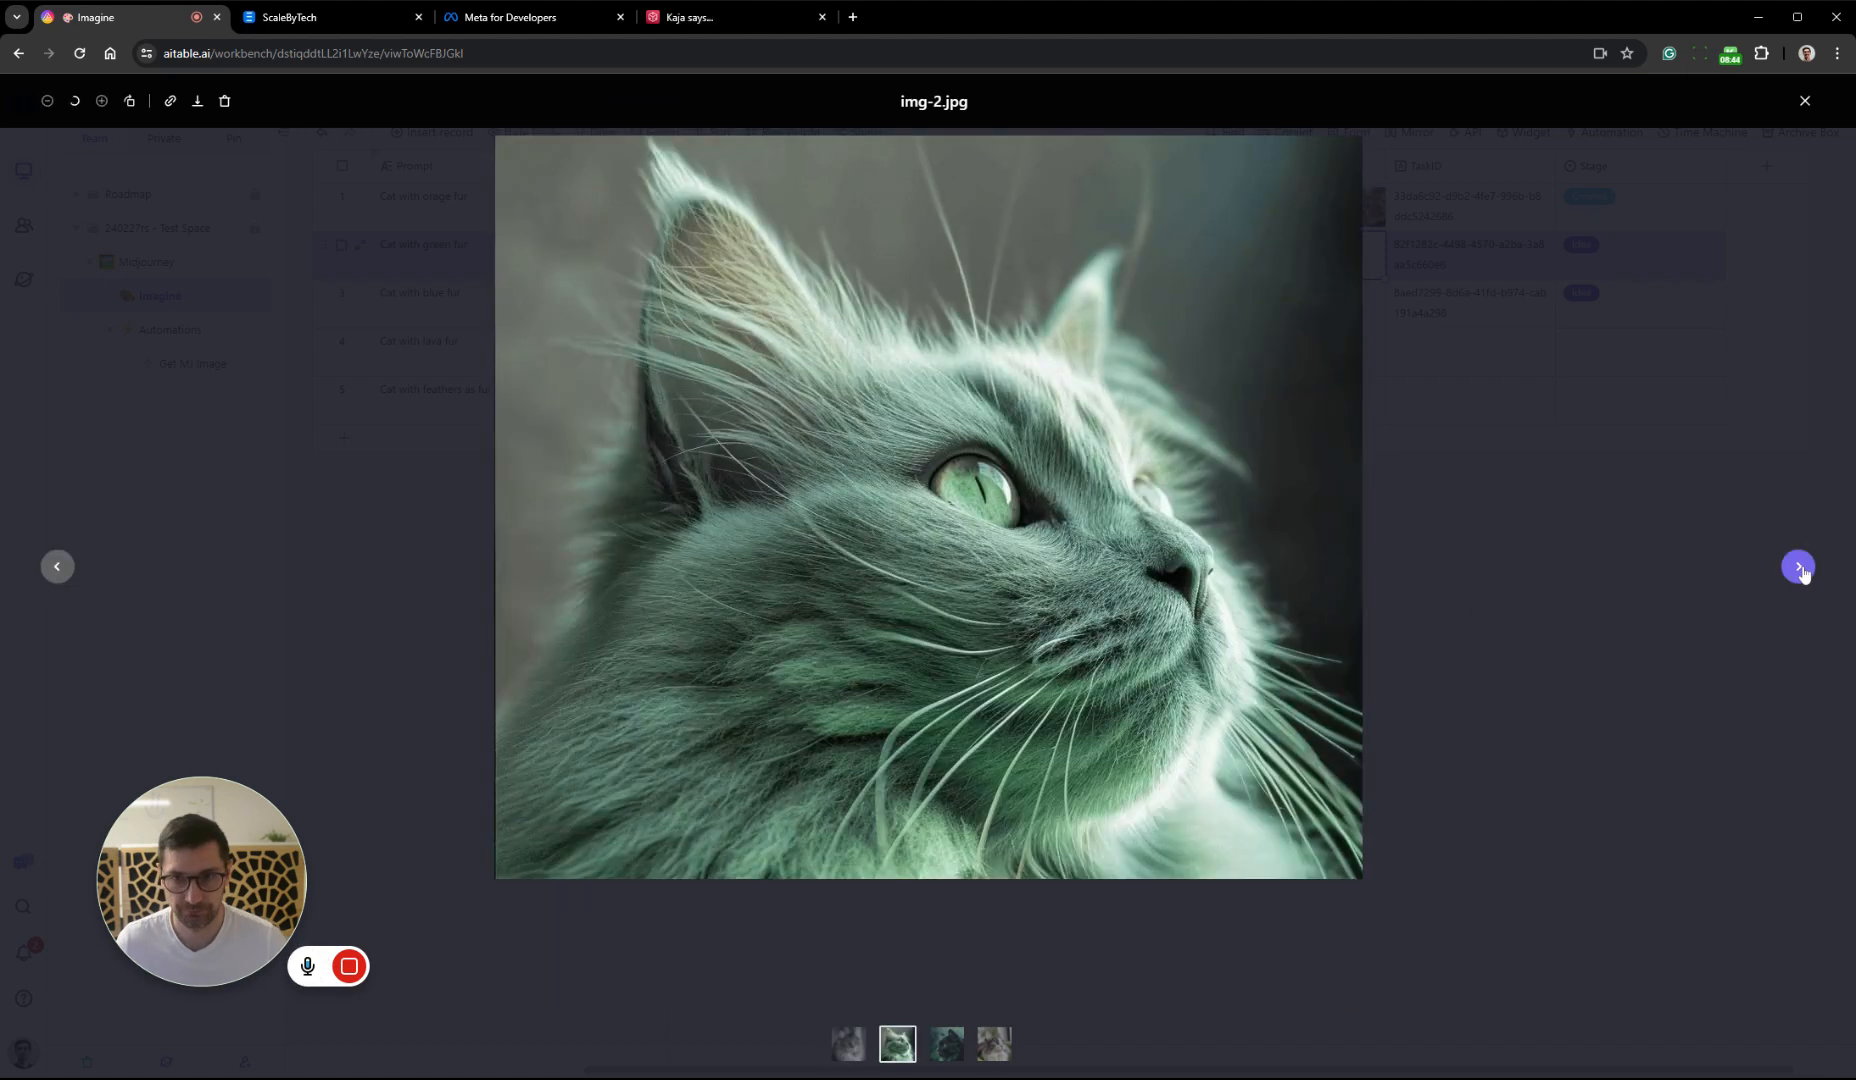
left_click(1458, 594)
left_click(1168, 590)
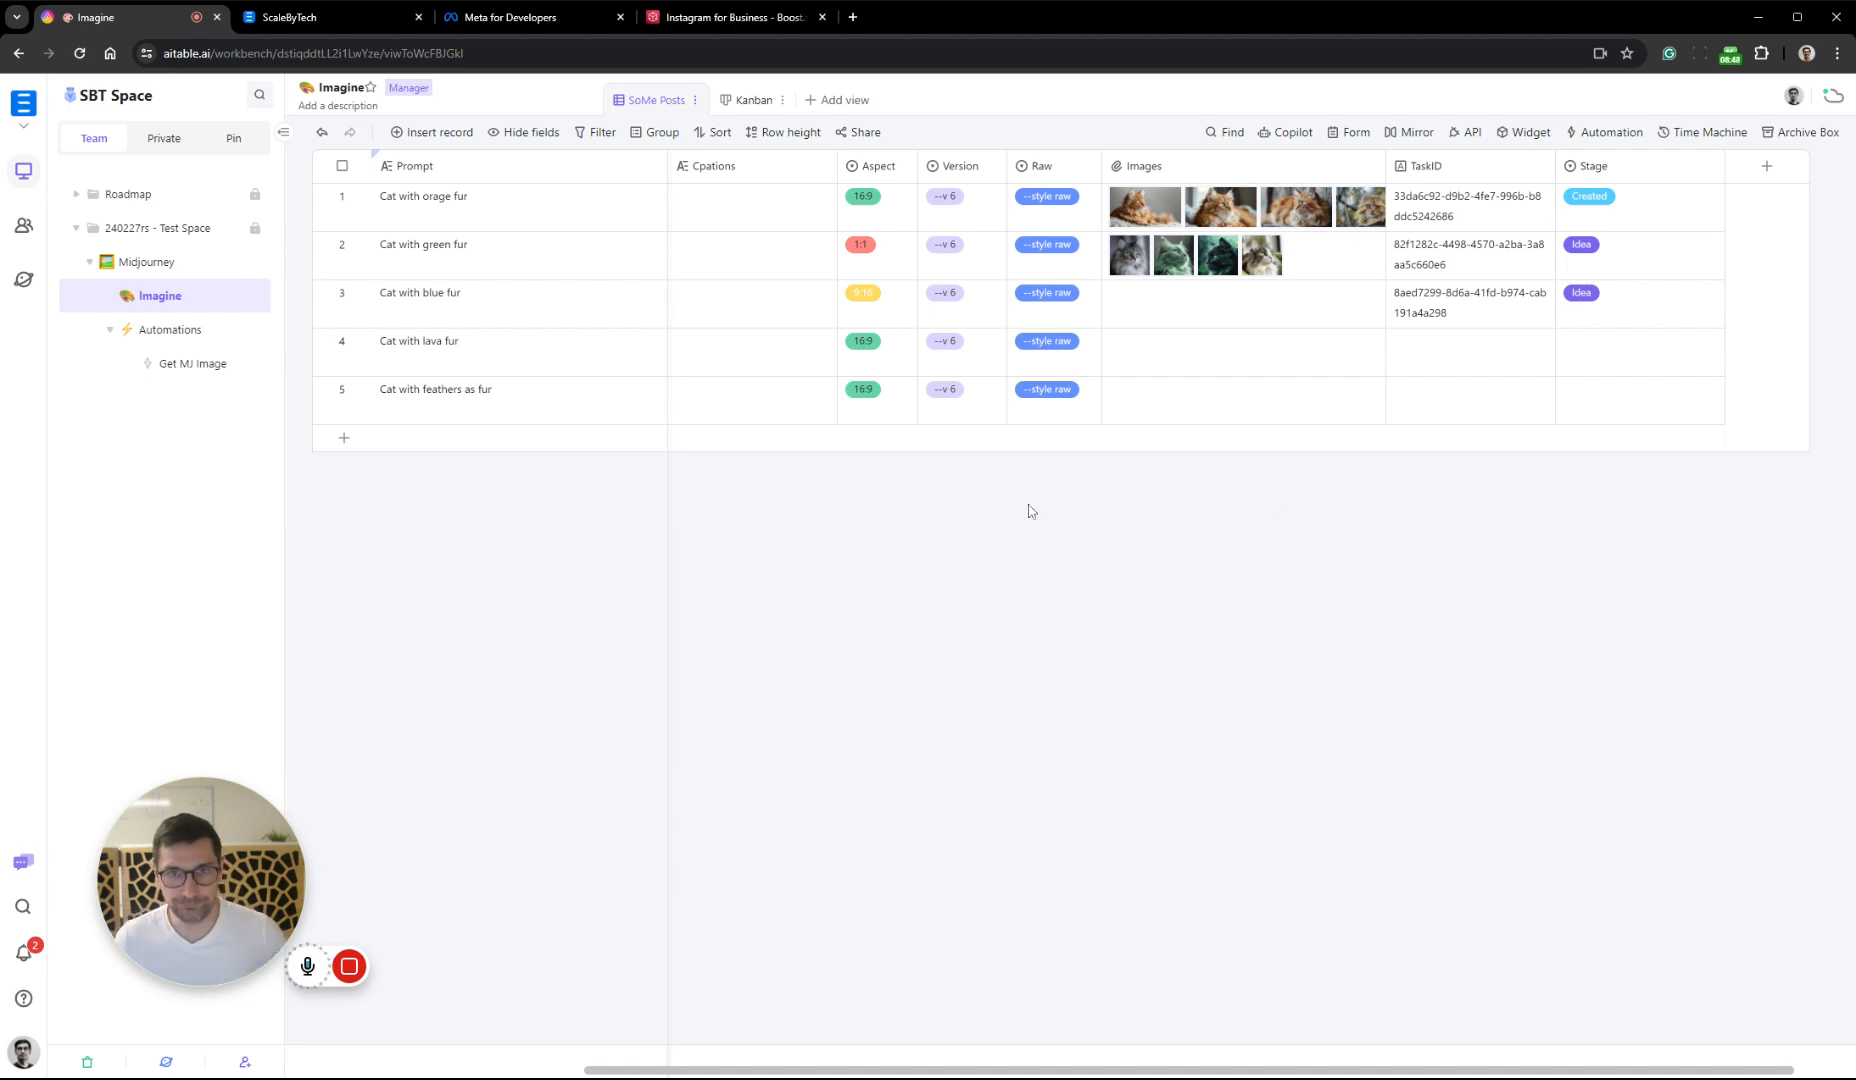
Rename the misspelled Cpations field as Captions
right_click(735, 175)
left_click(786, 198)
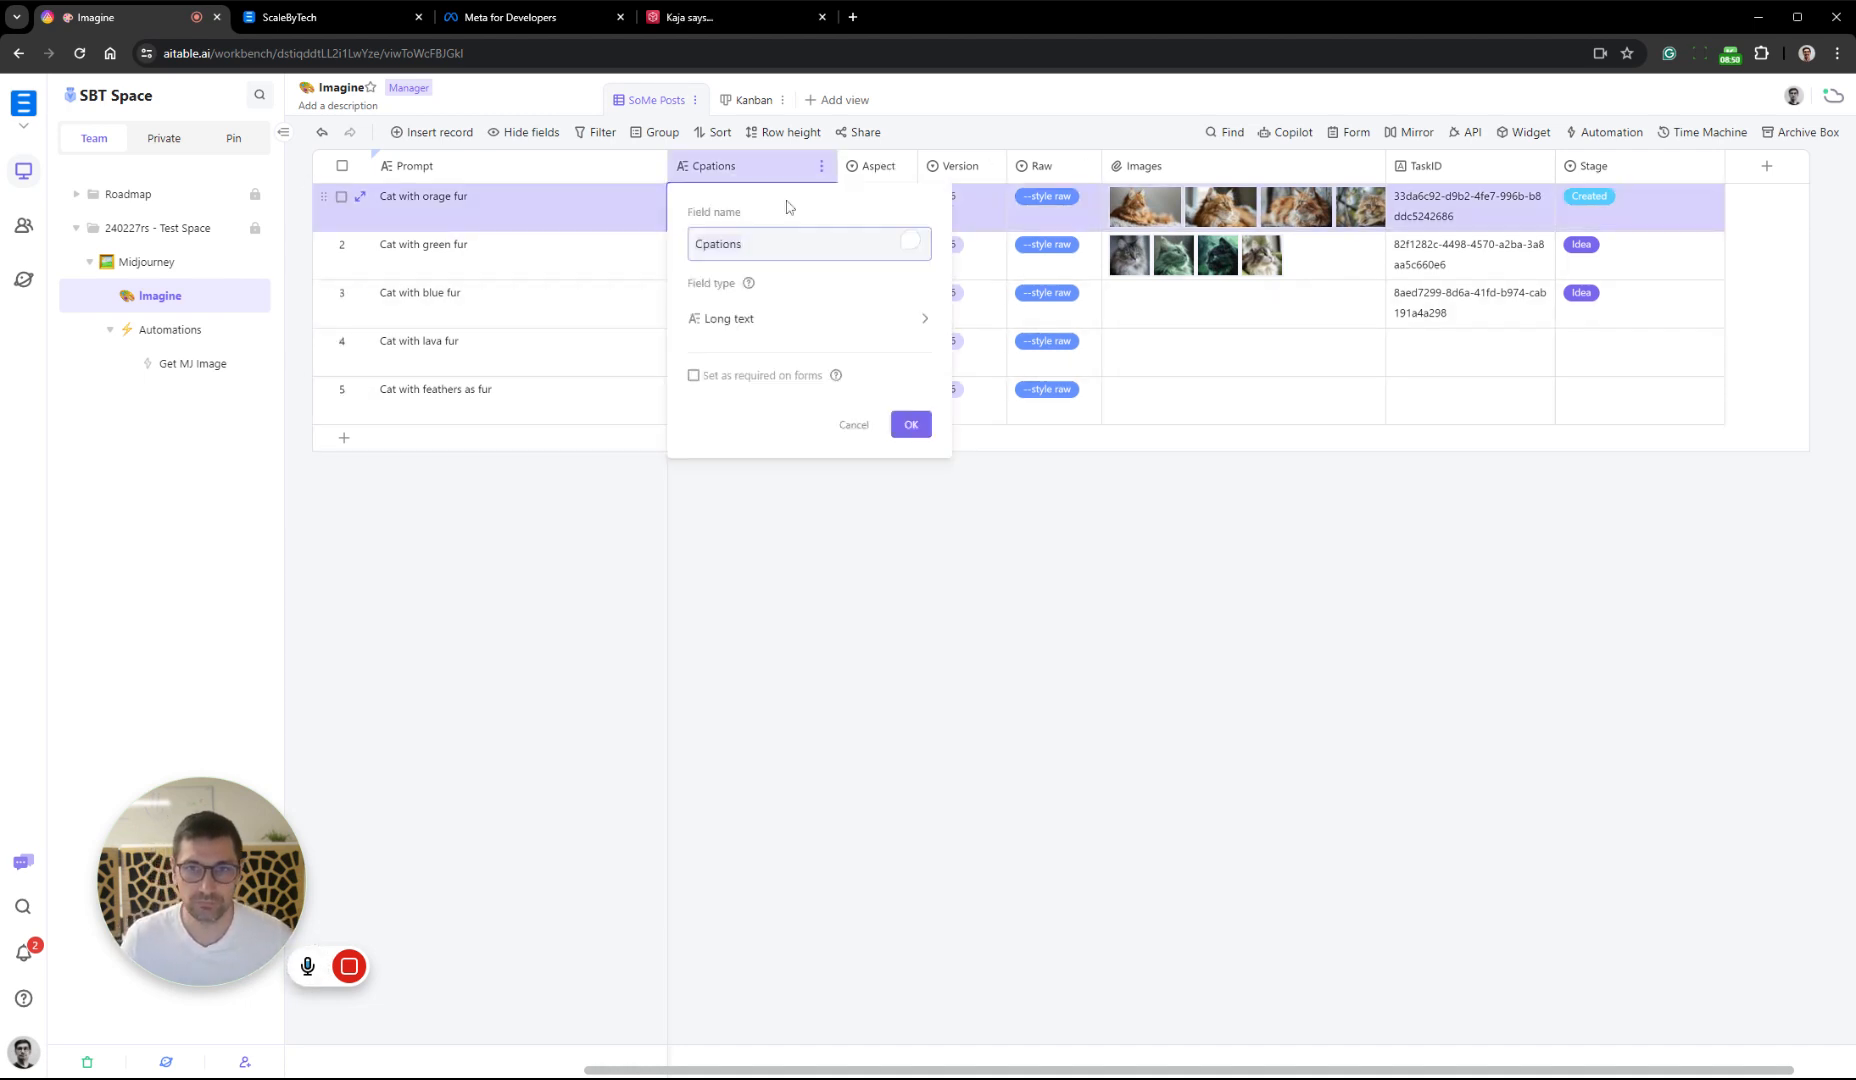
key("ctrl+a")
type("Capt")
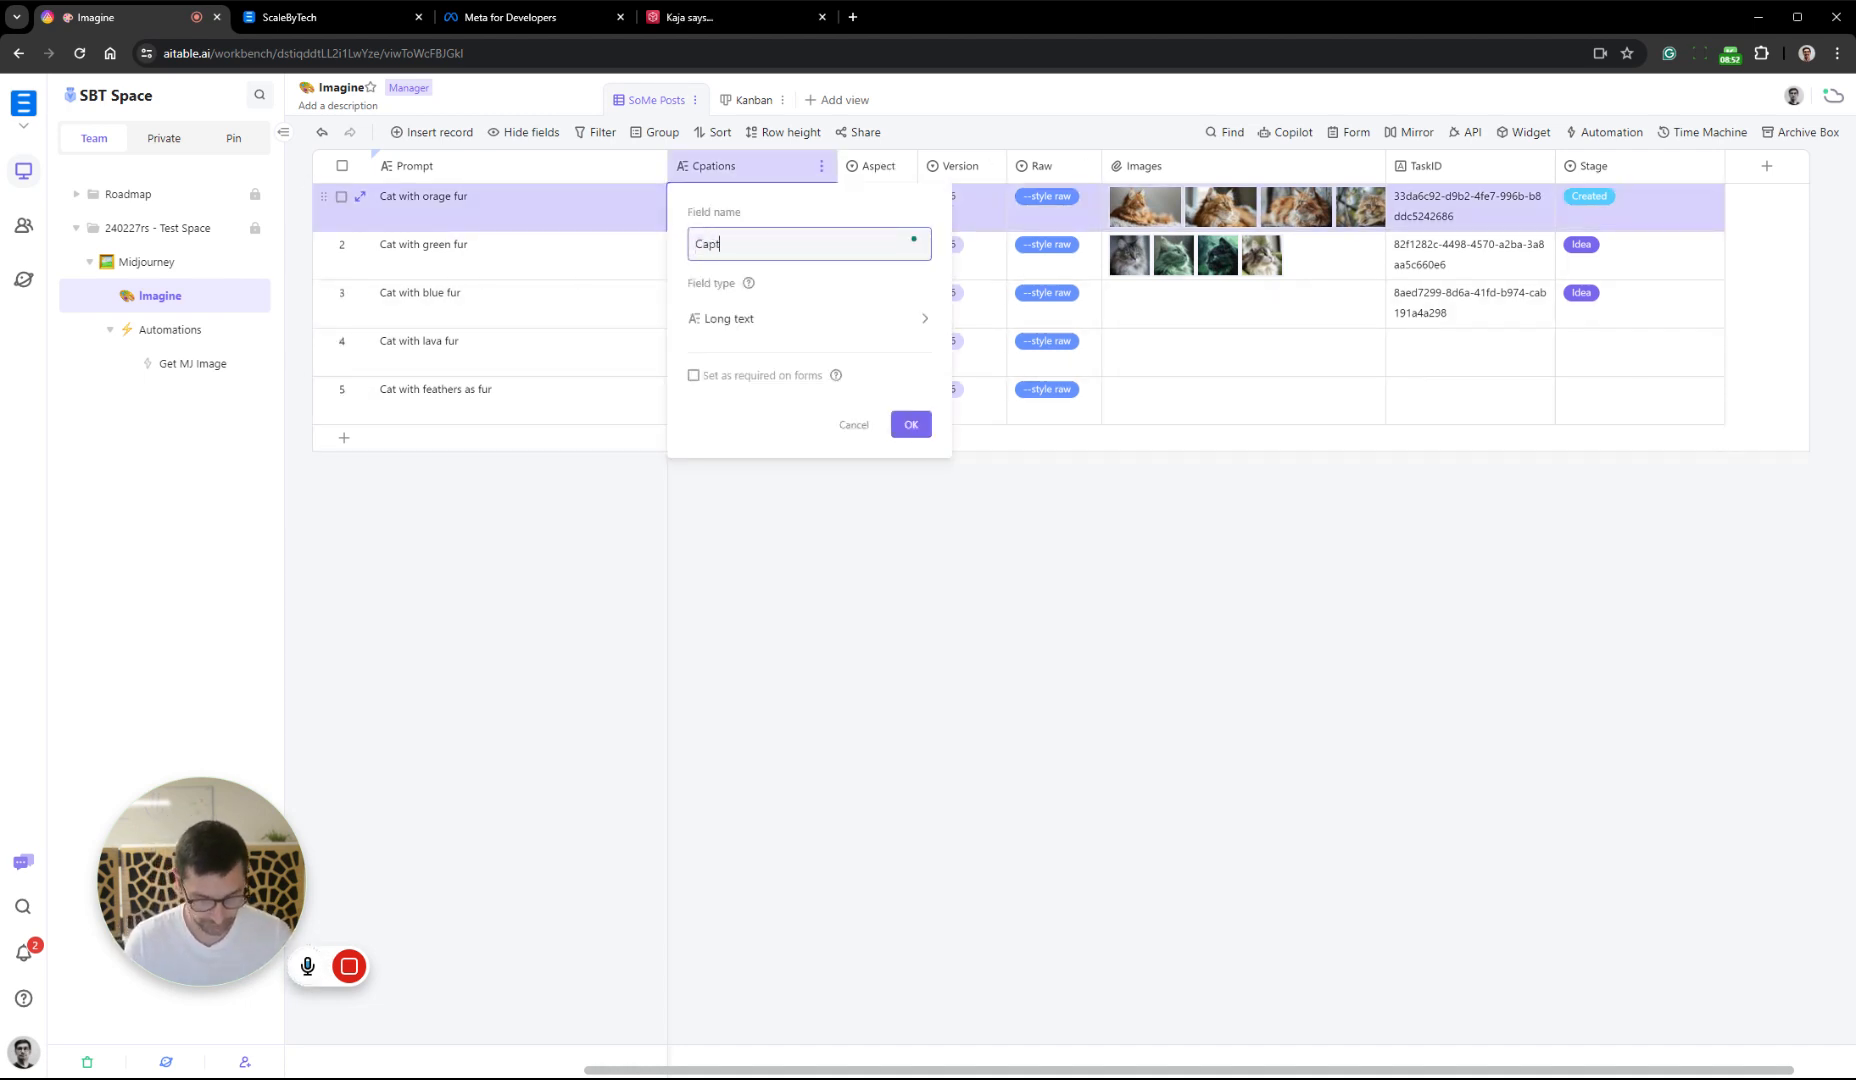
key("Return")
left_click(1074, 573)
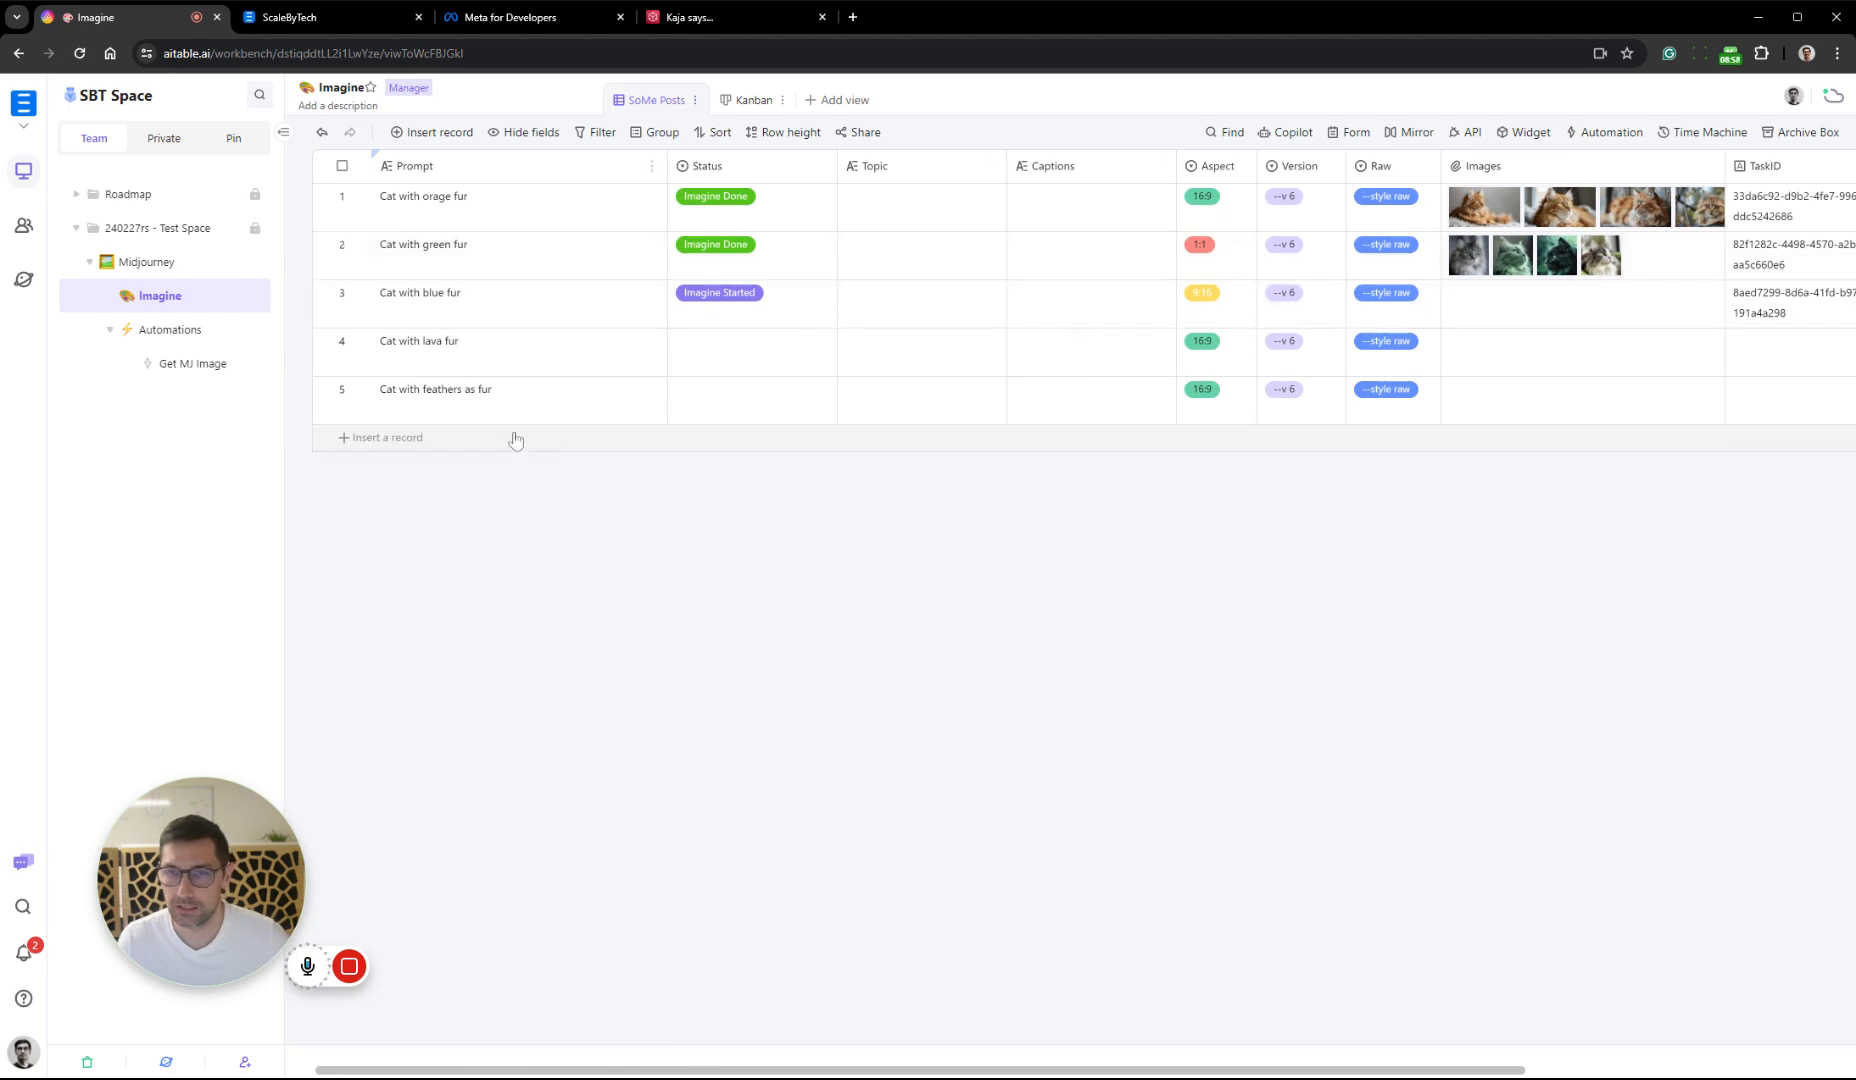
Insert a new record with the Topic "Reduce stress by adding automation to your business"
left_click(409, 444)
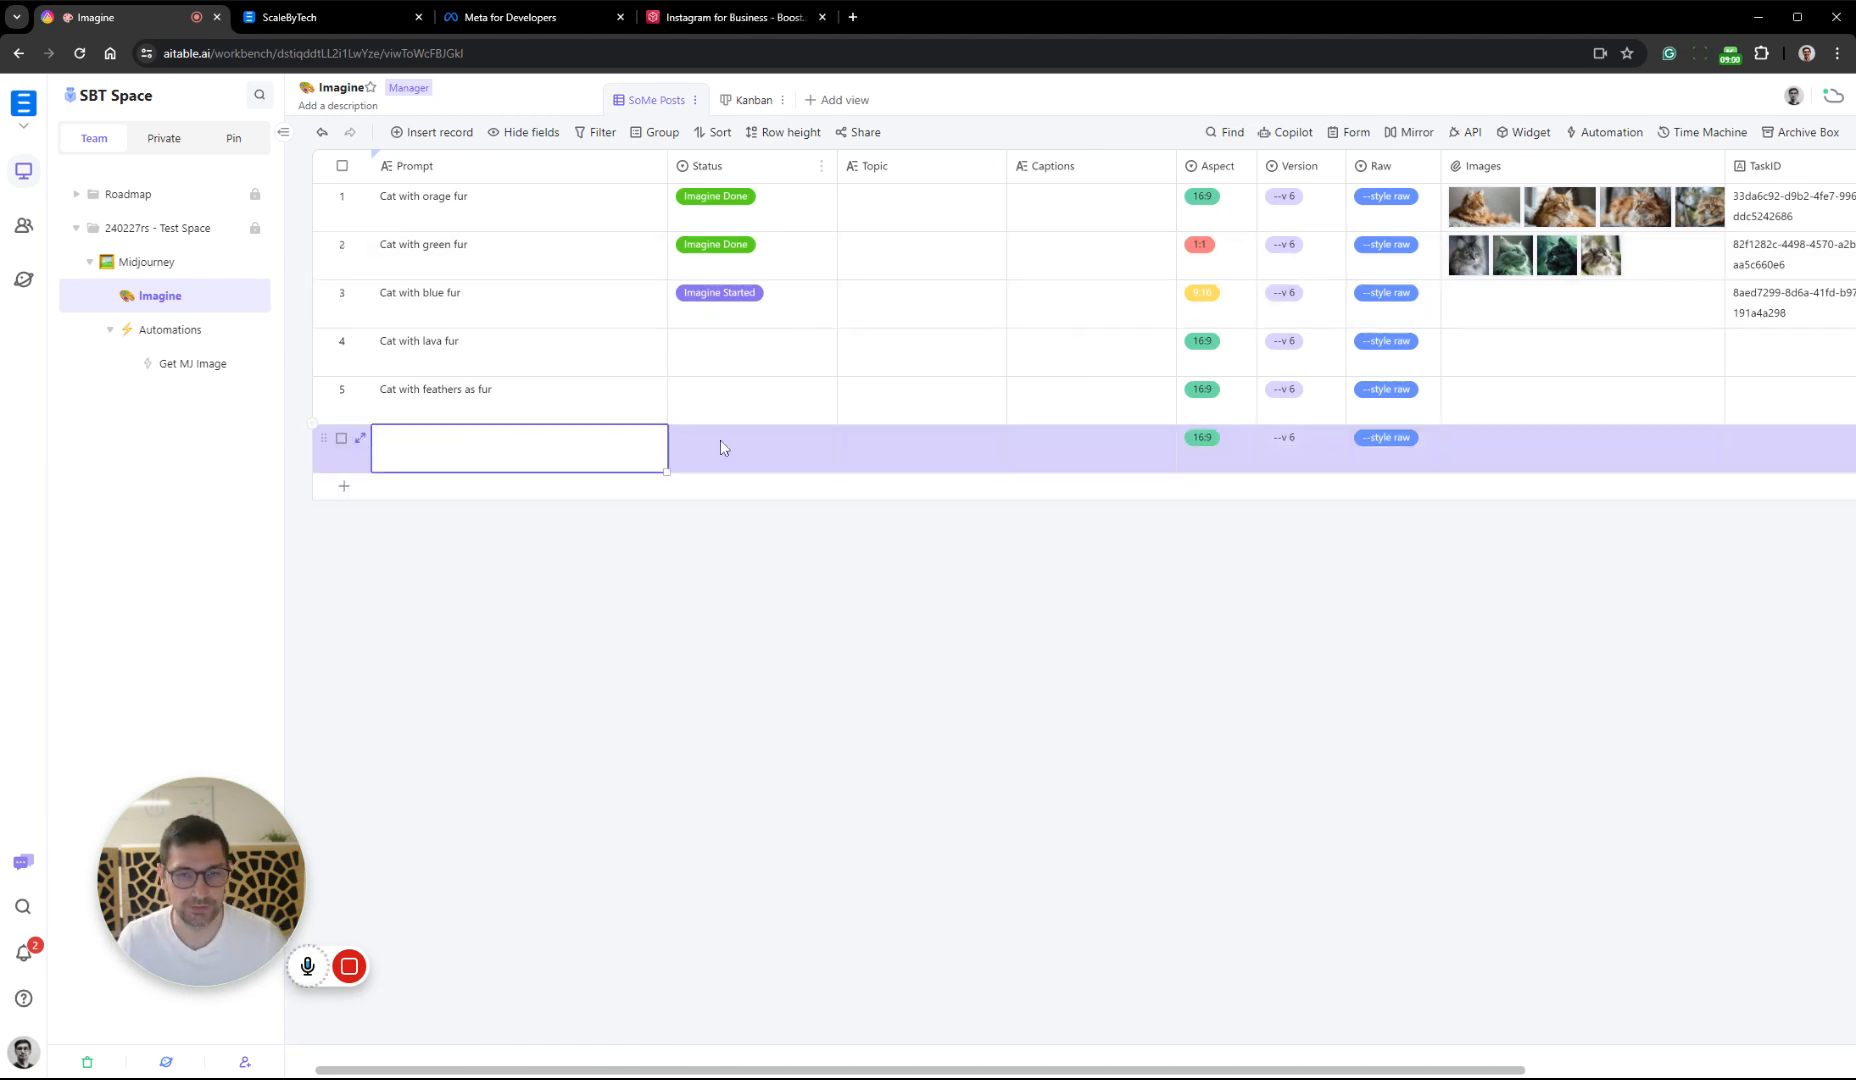
left_click(912, 436)
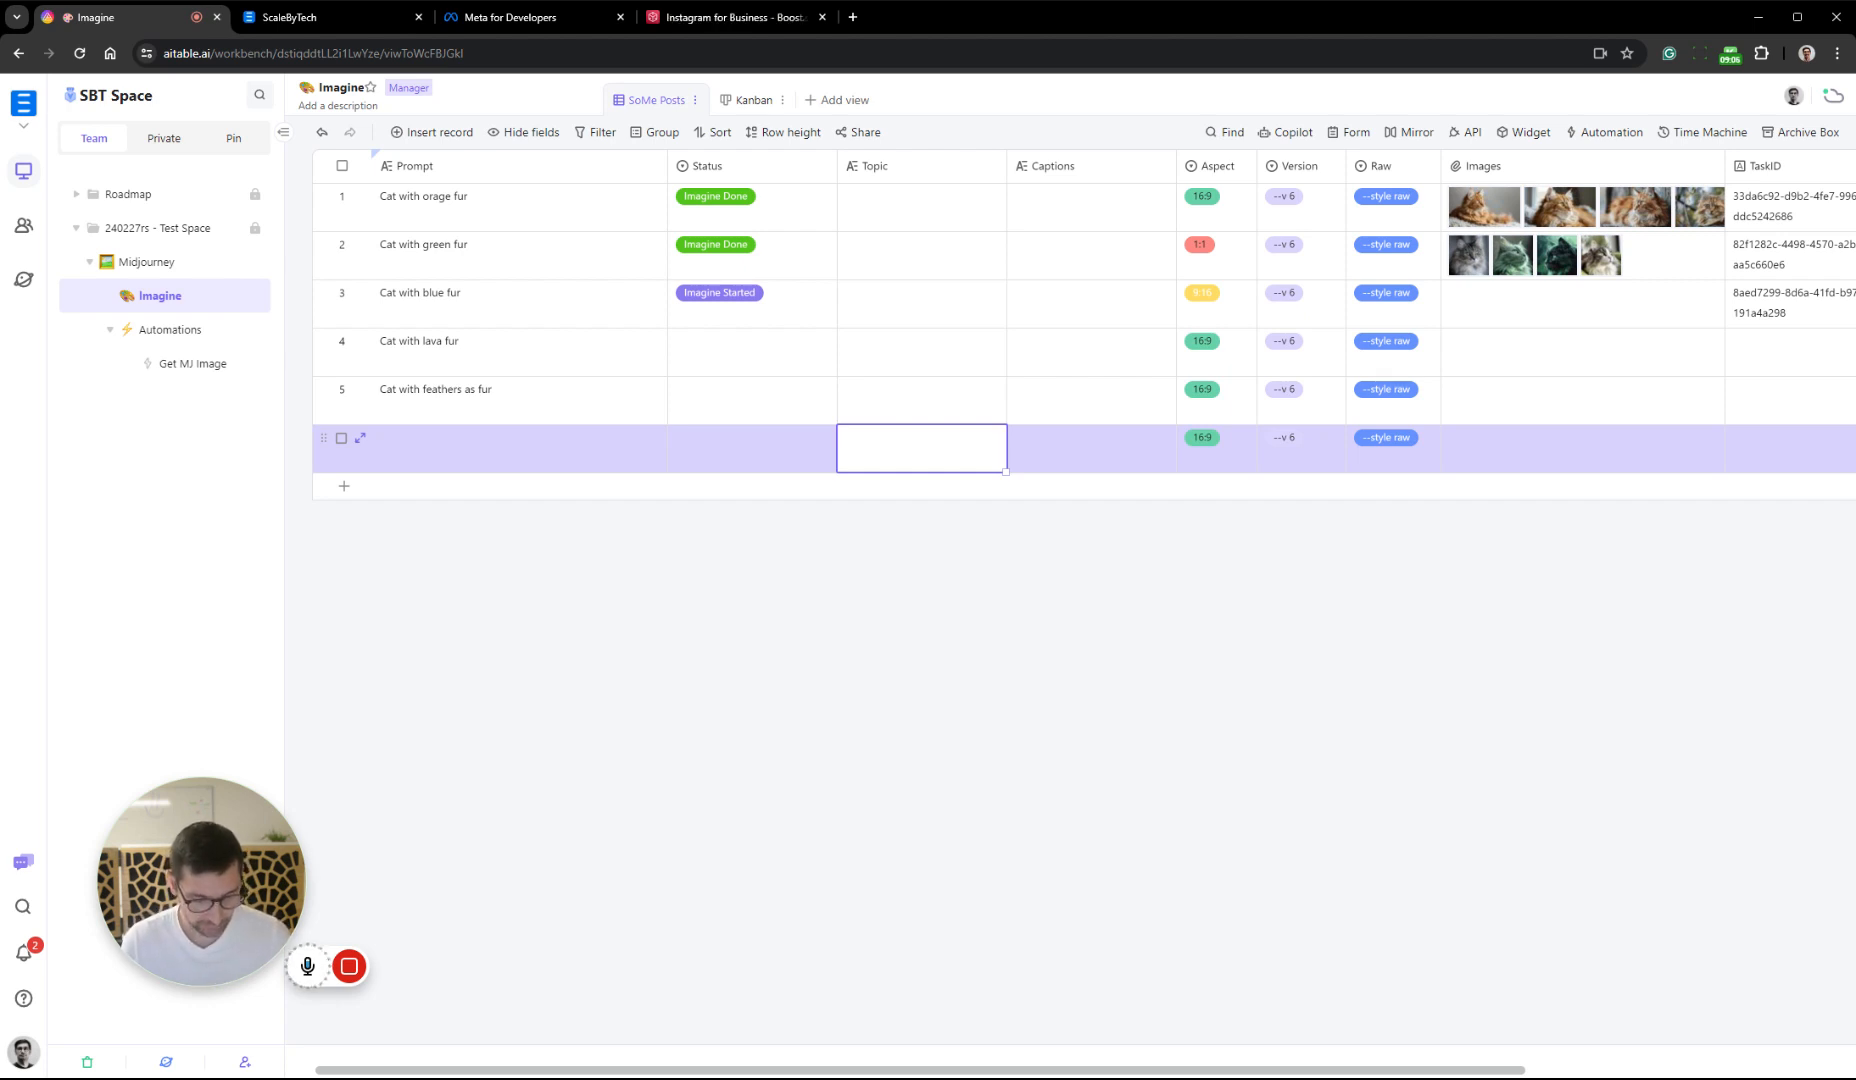
type("Reduce stress by")
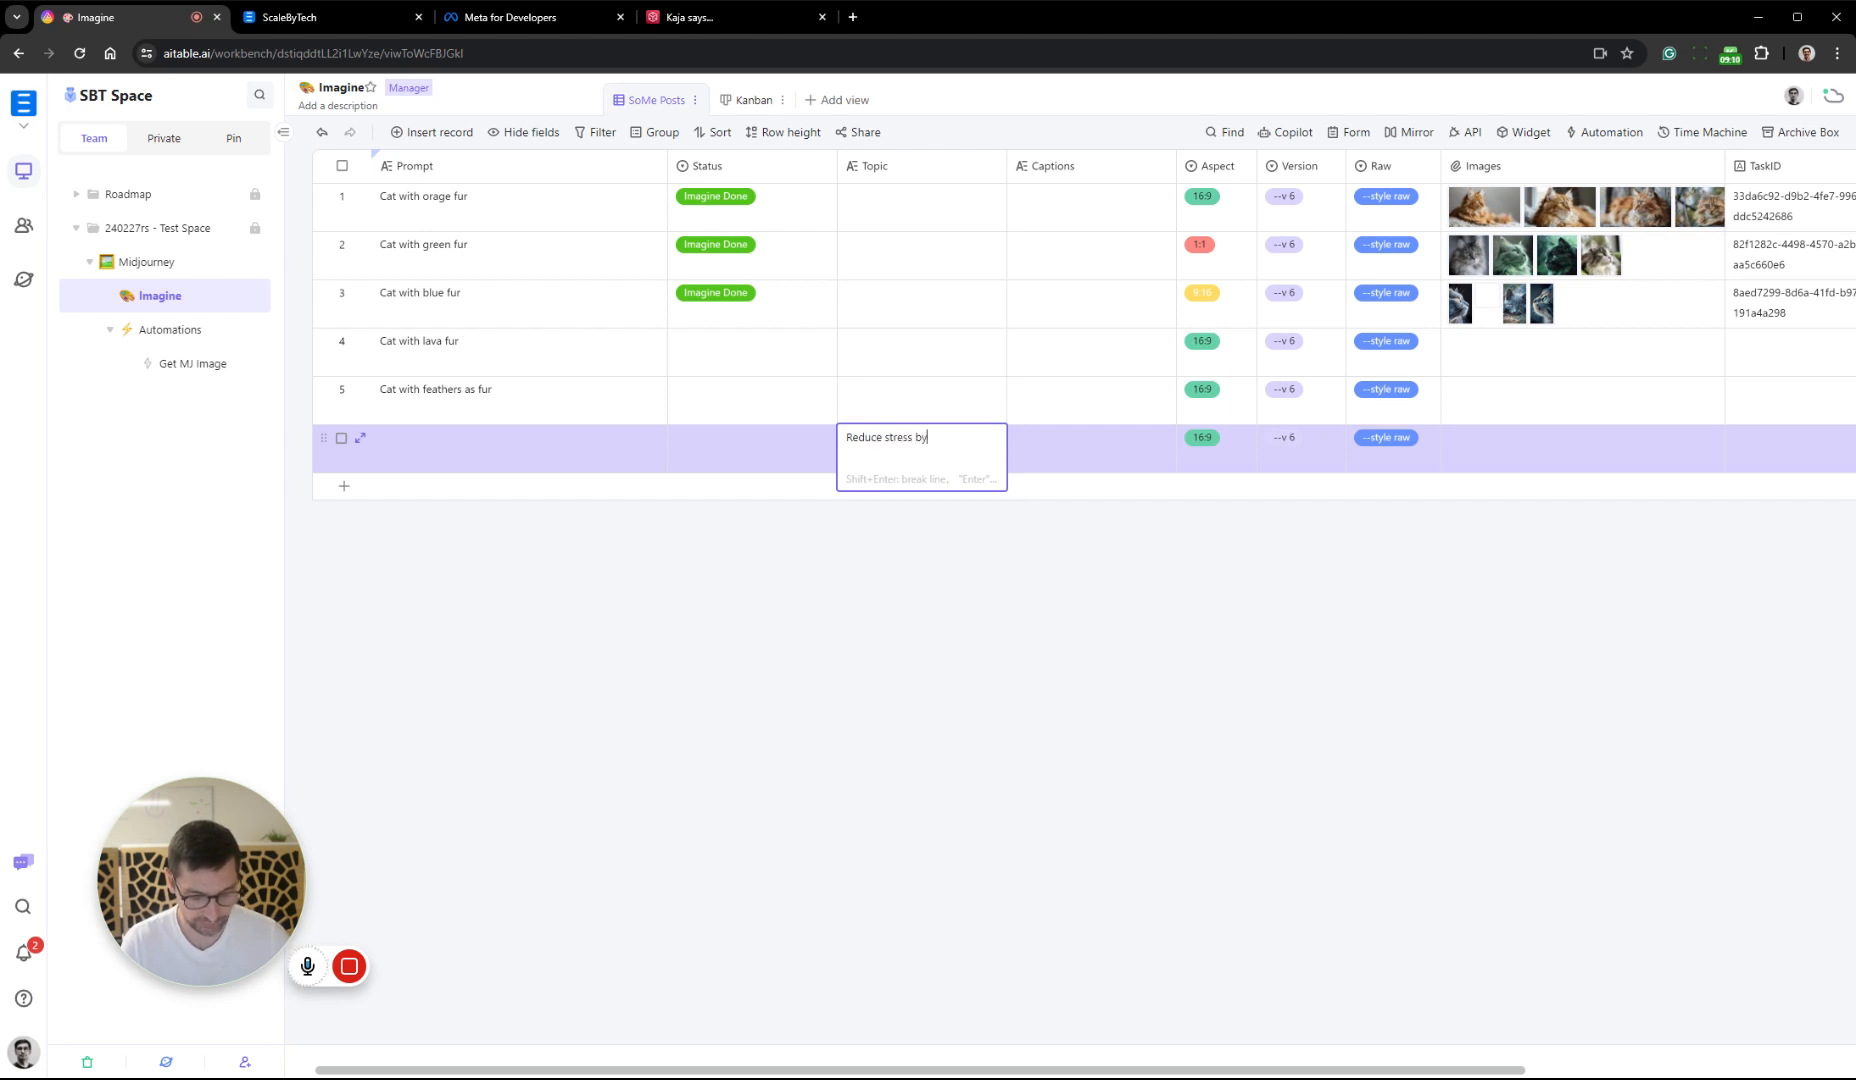
type(" add")
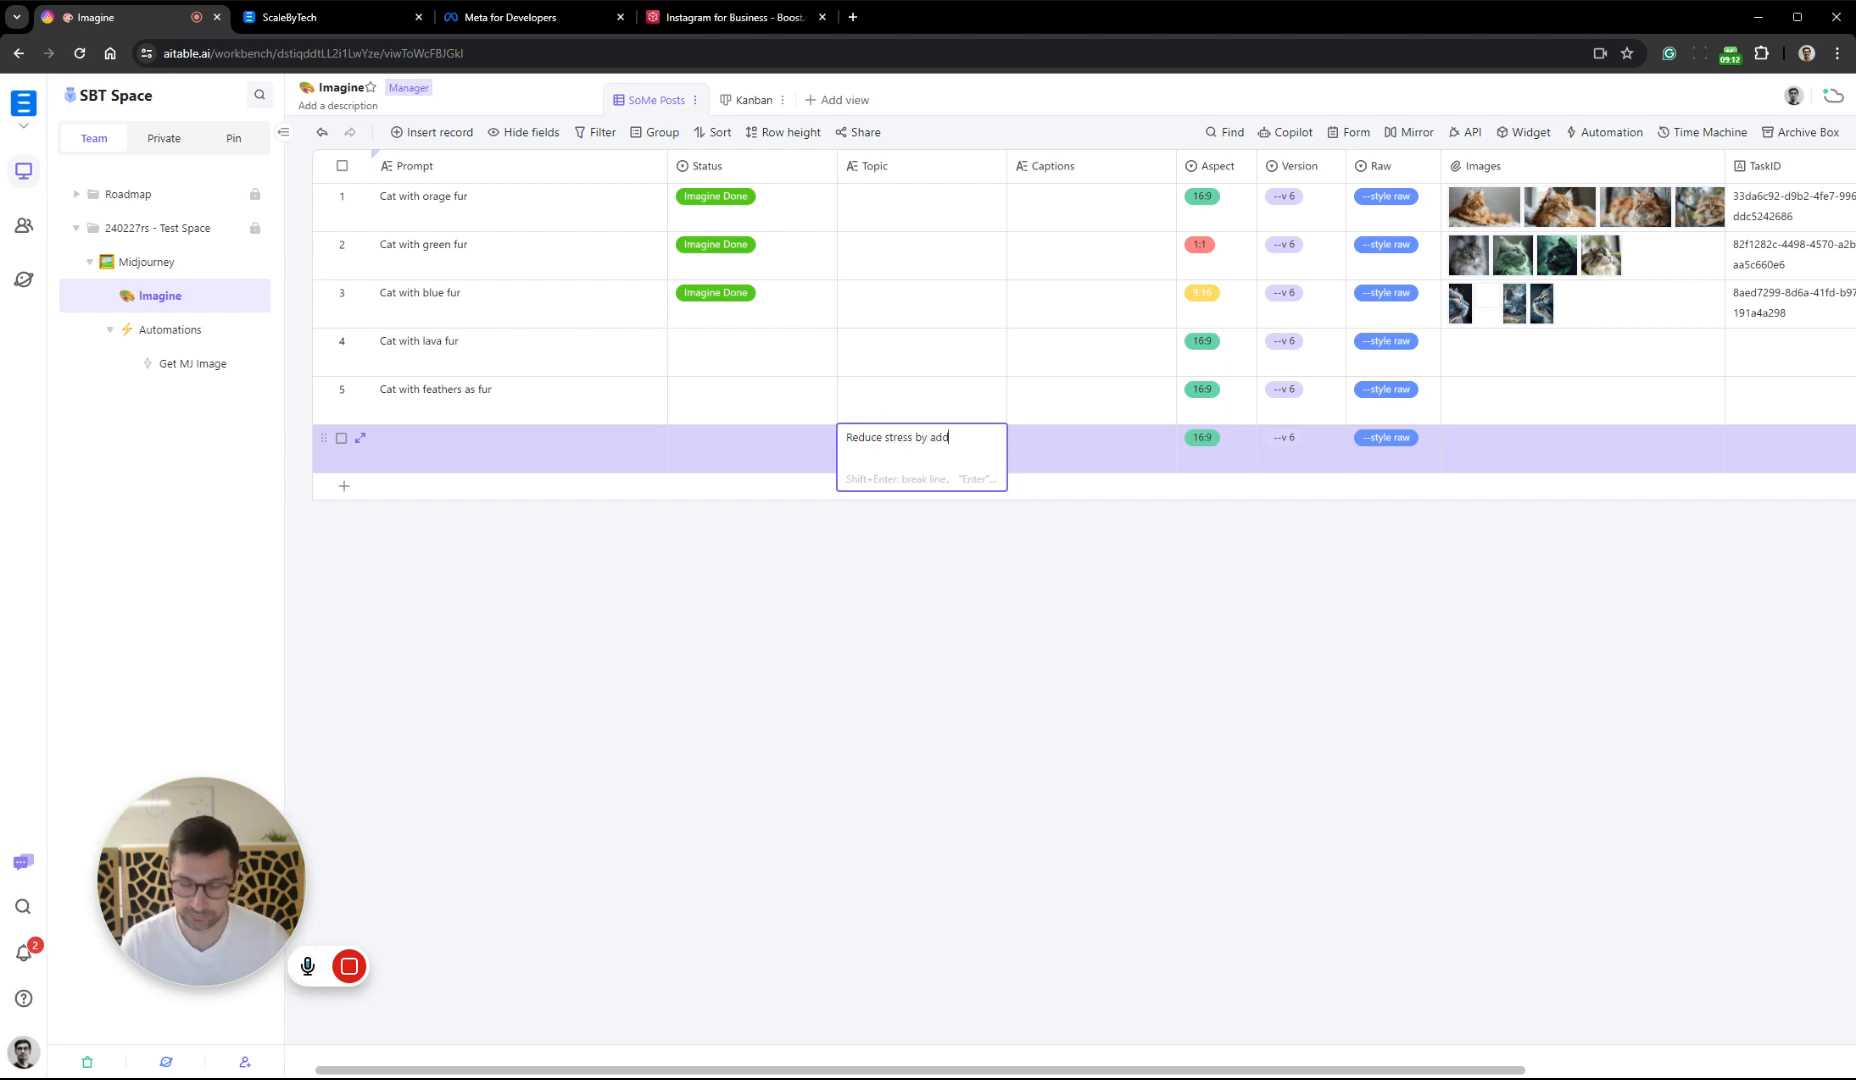
type("ing automatic")
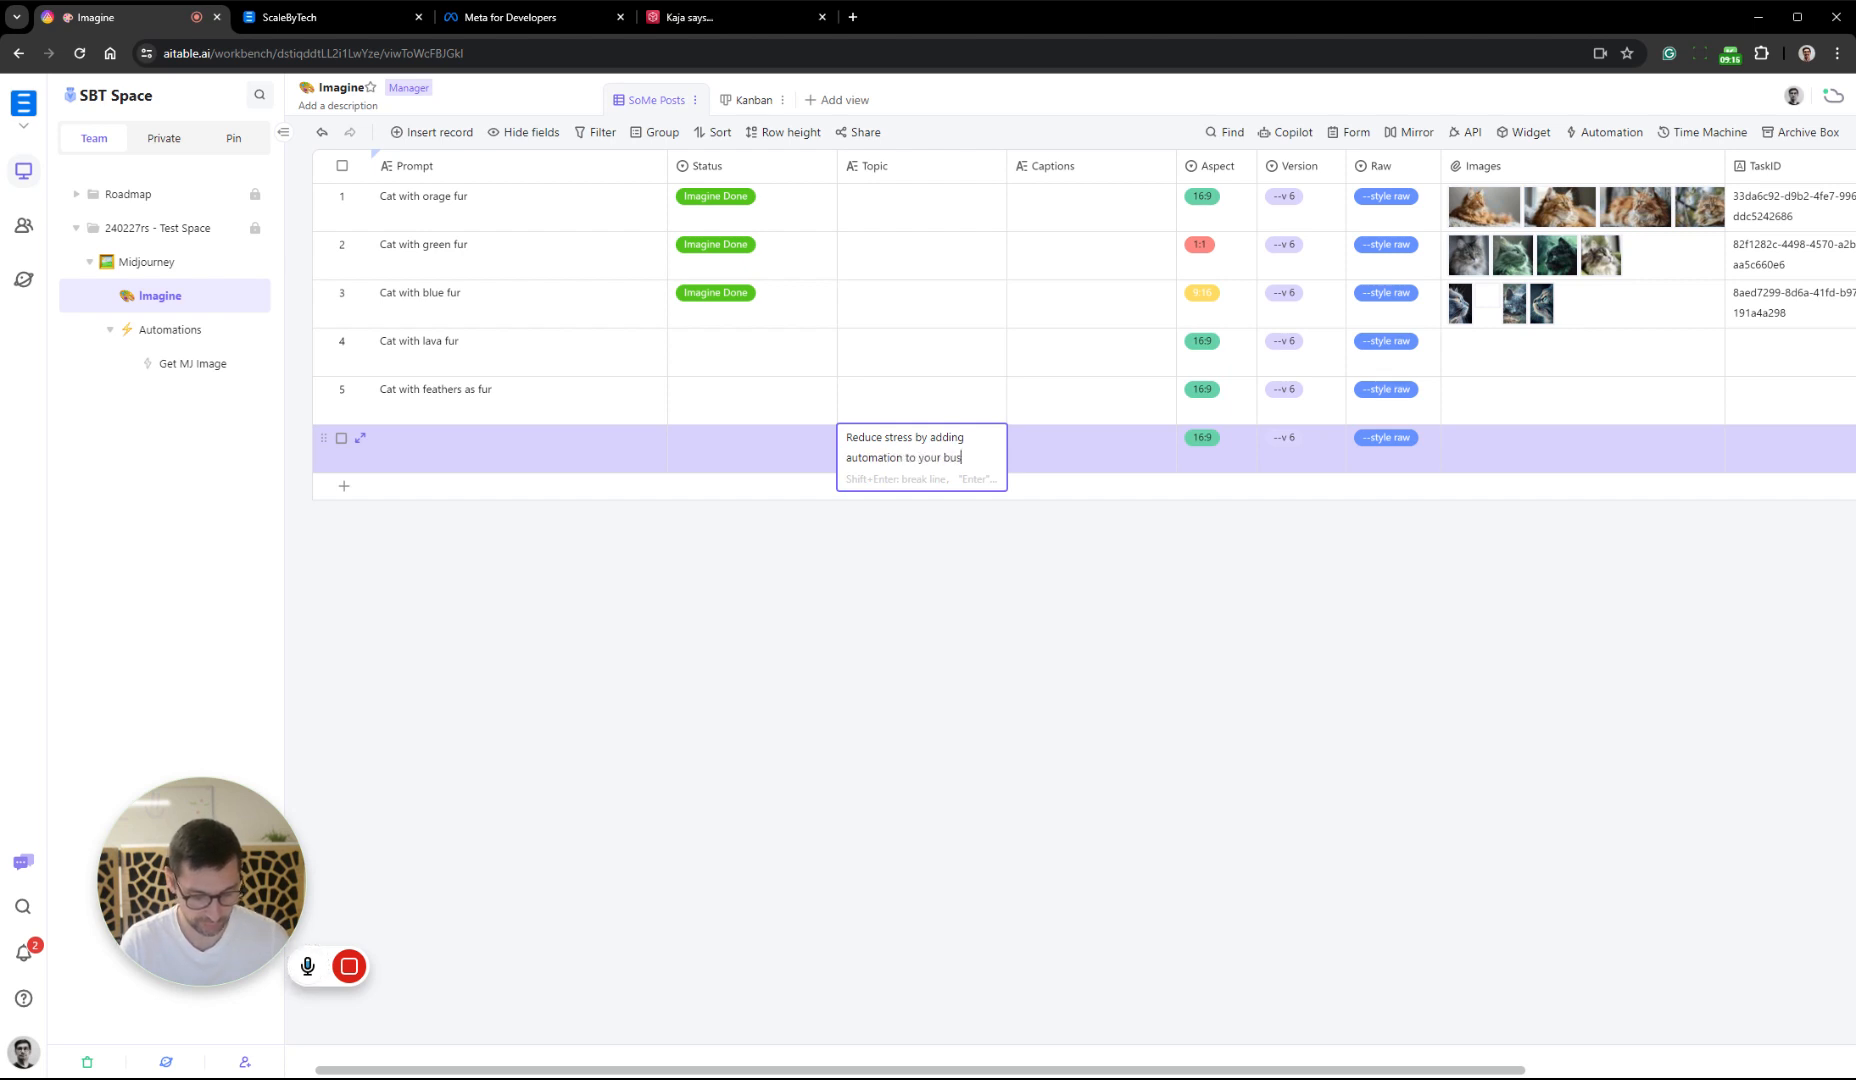
type("ss")
left_click(1013, 614)
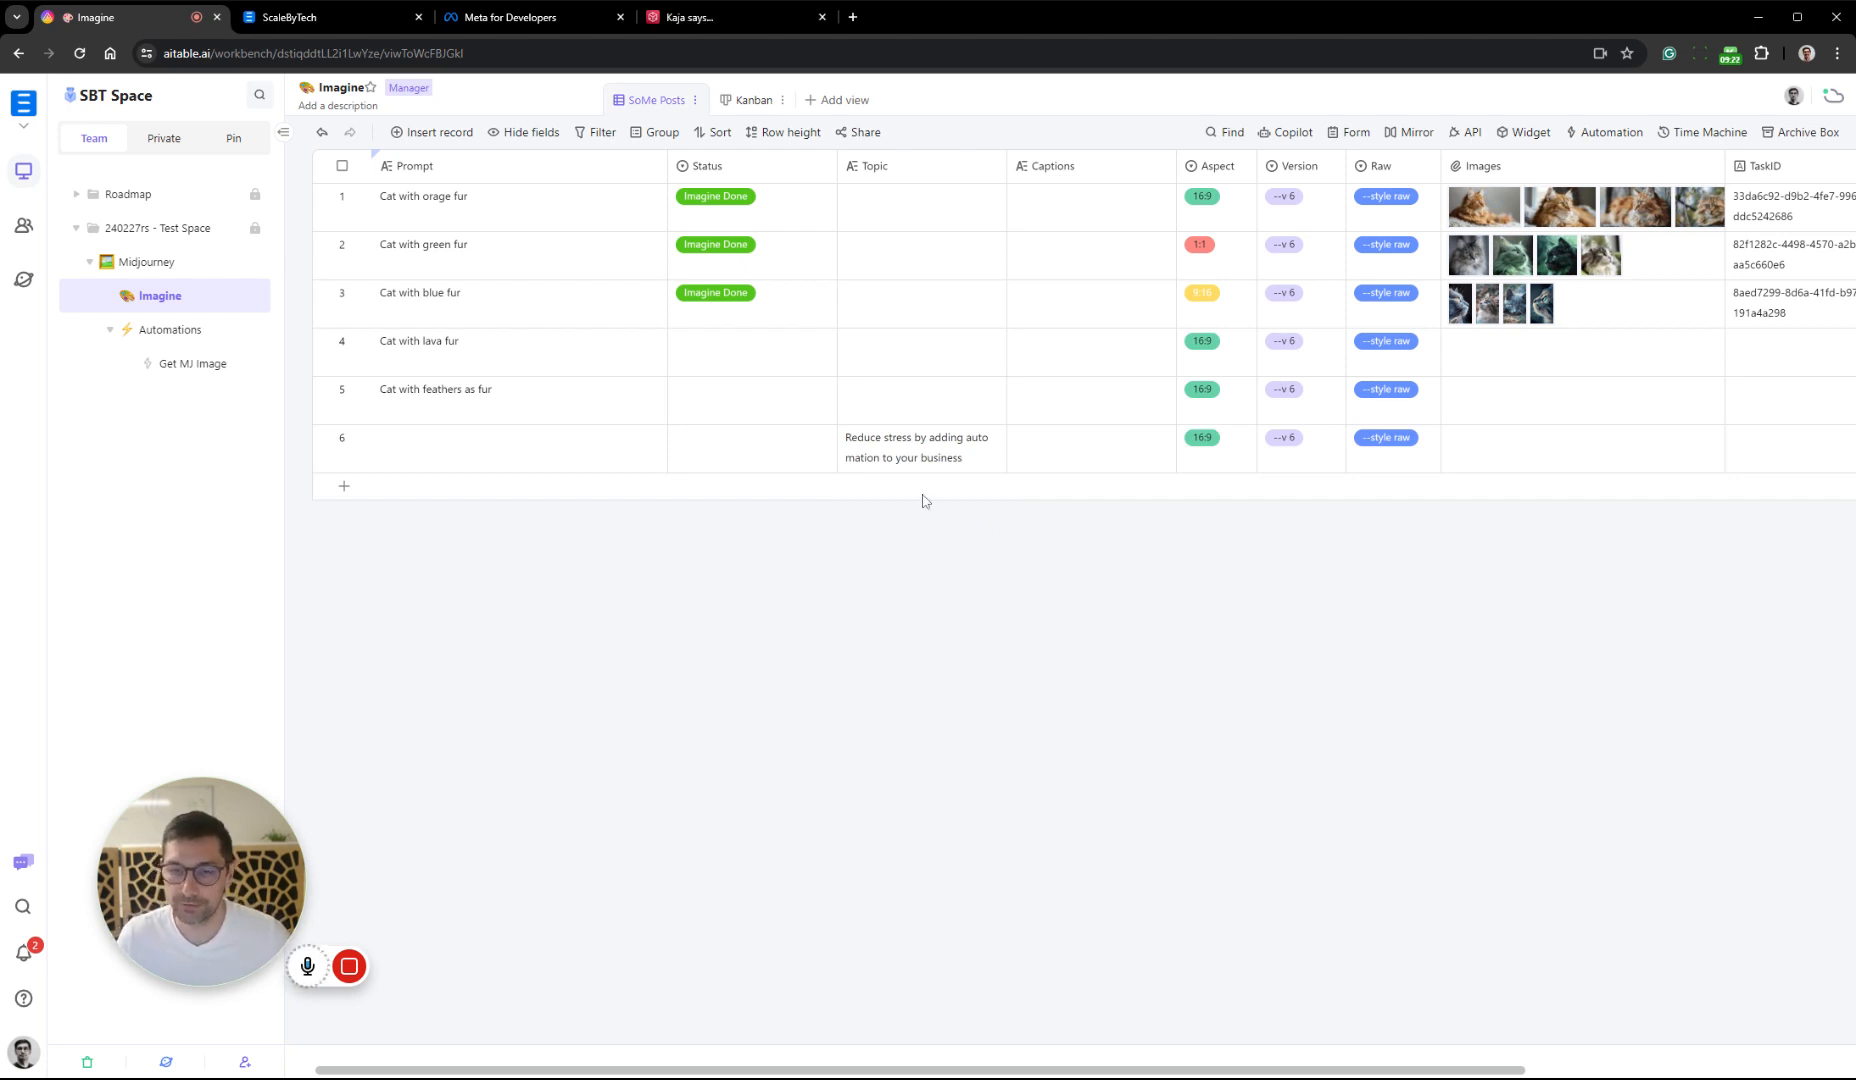
Add a Create Captions option in orange to the Status field
left_click(580, 446)
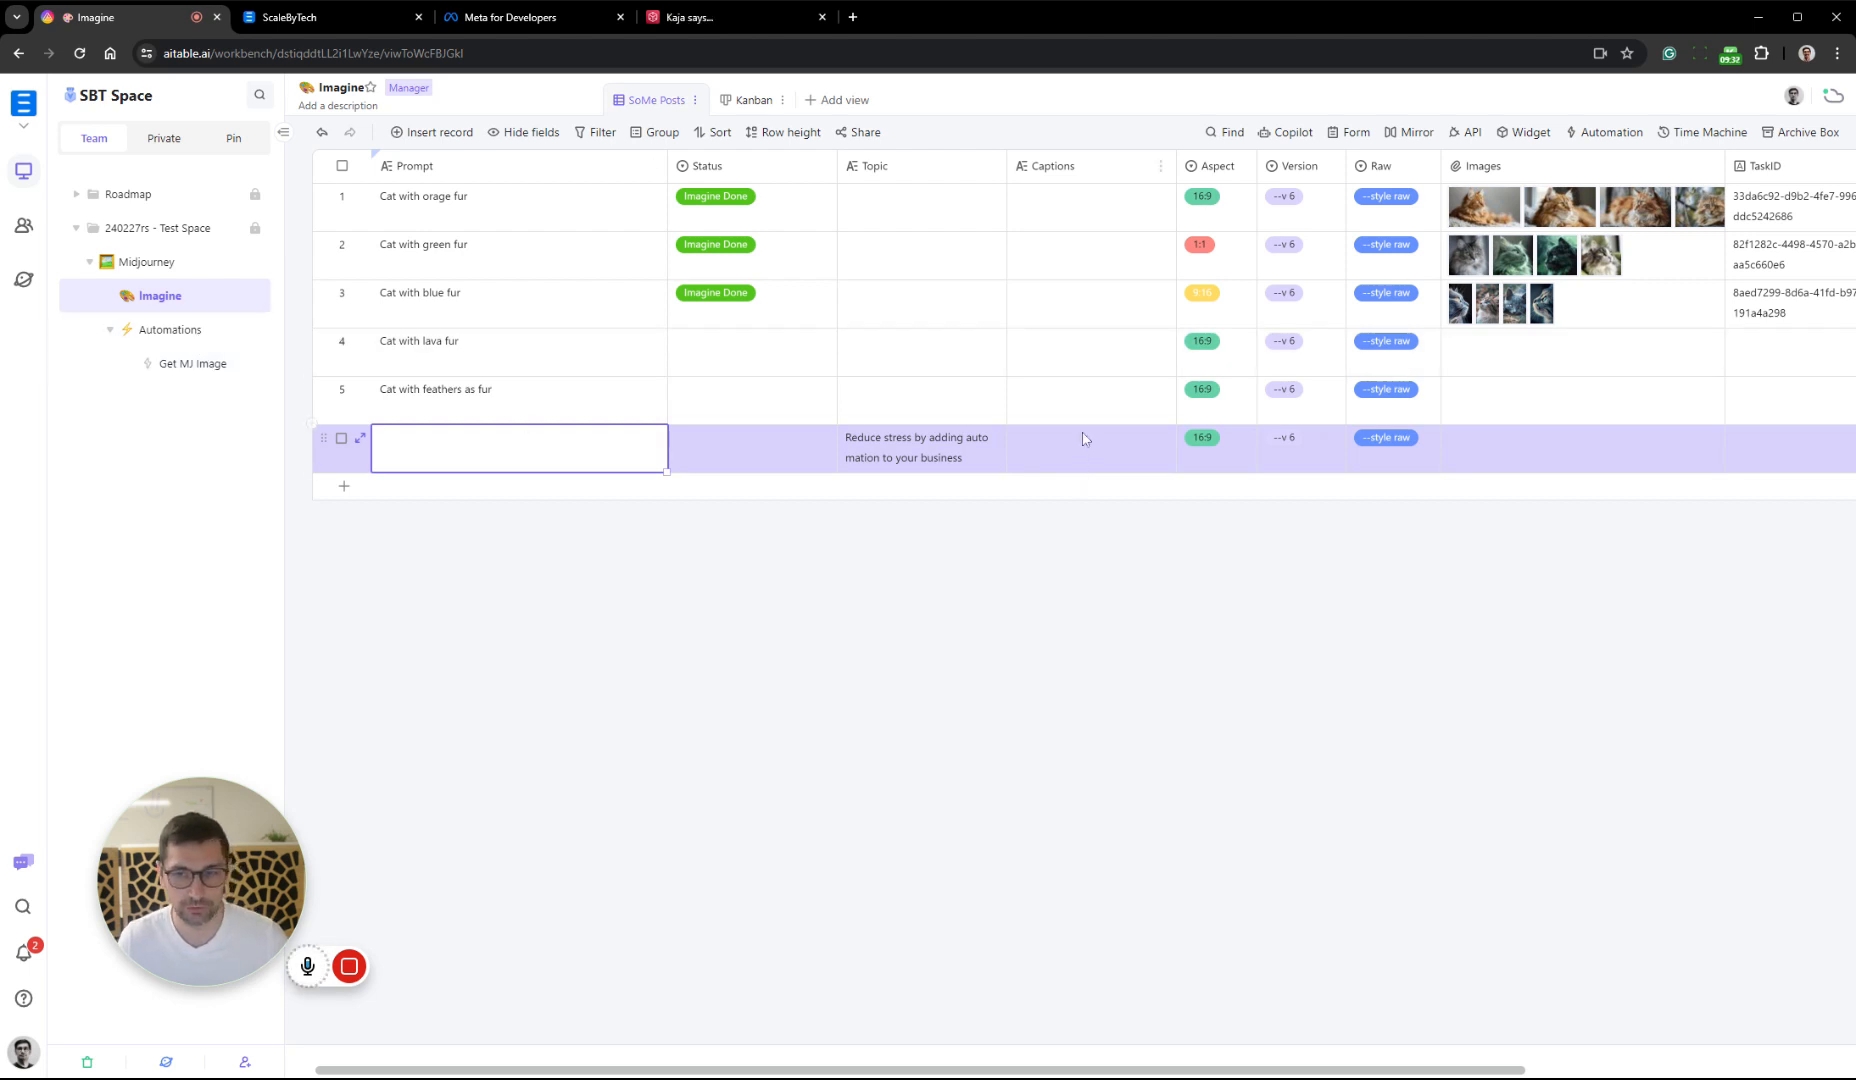
right_click(775, 168)
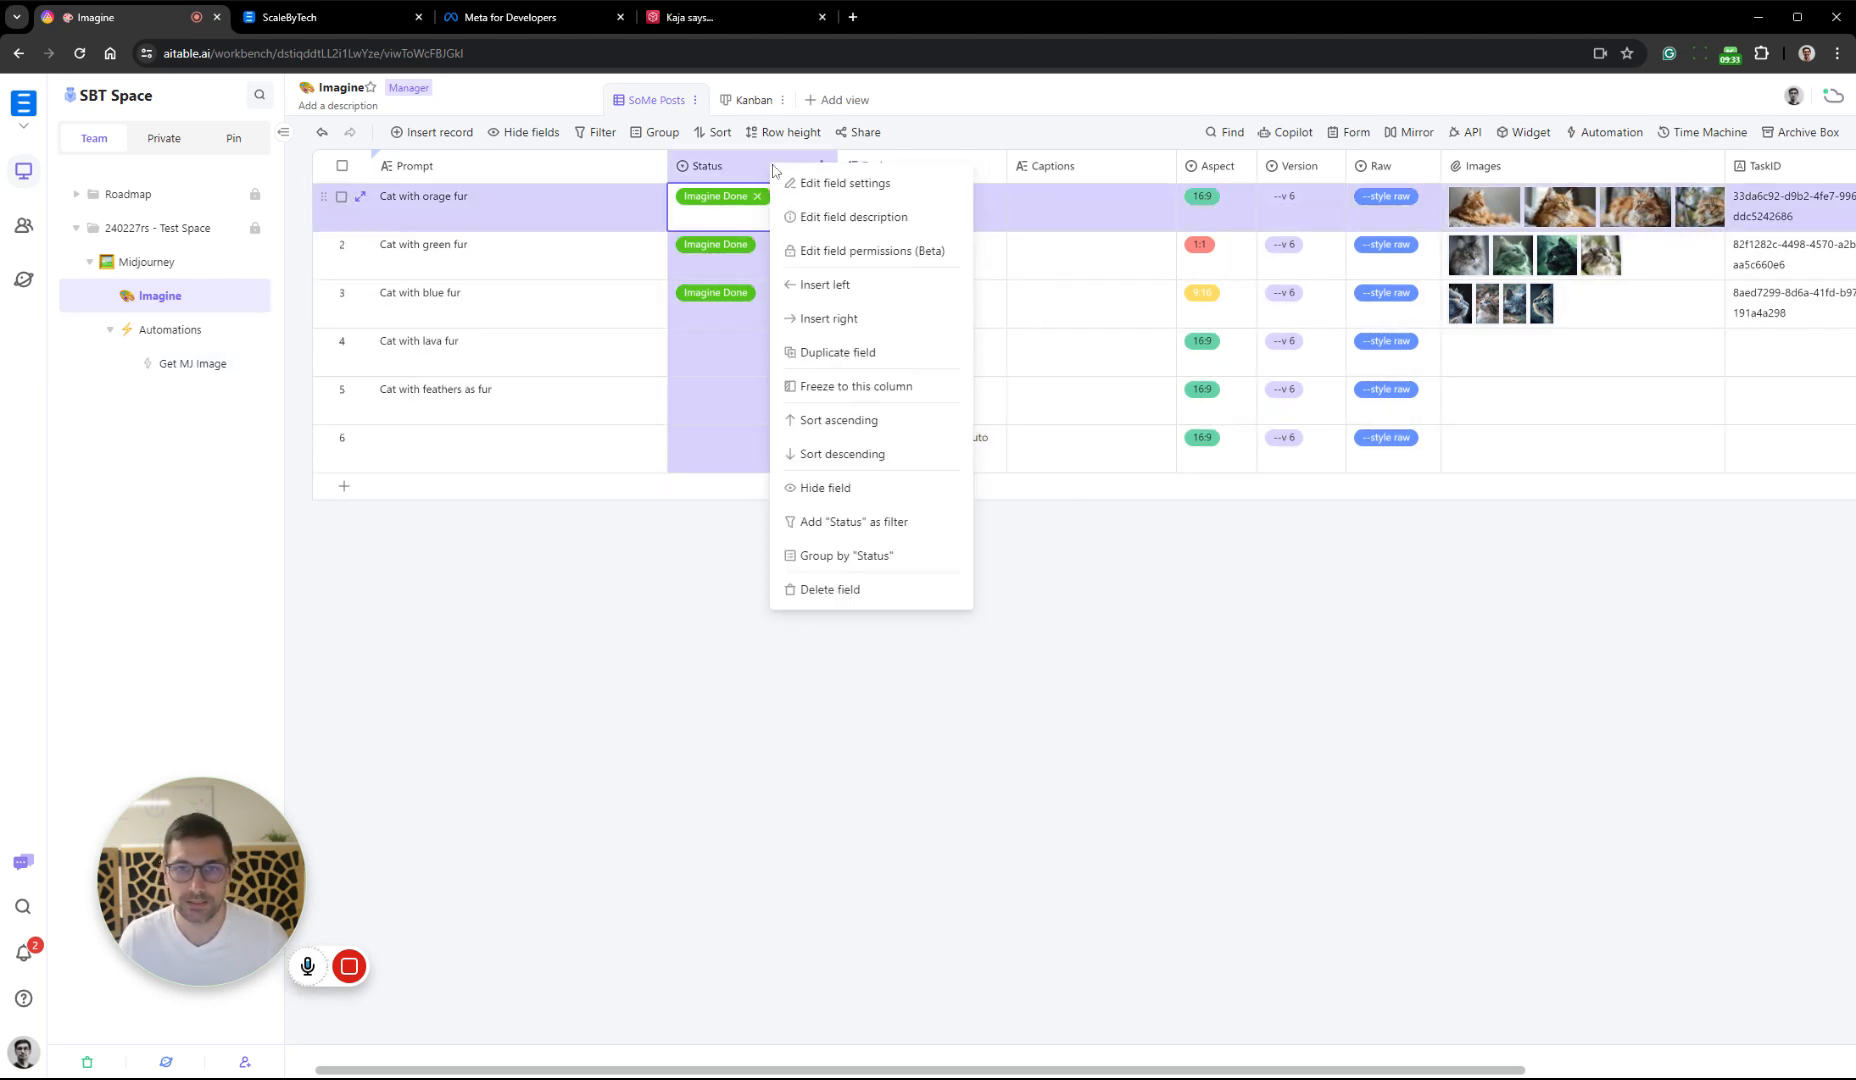
left_click(848, 188)
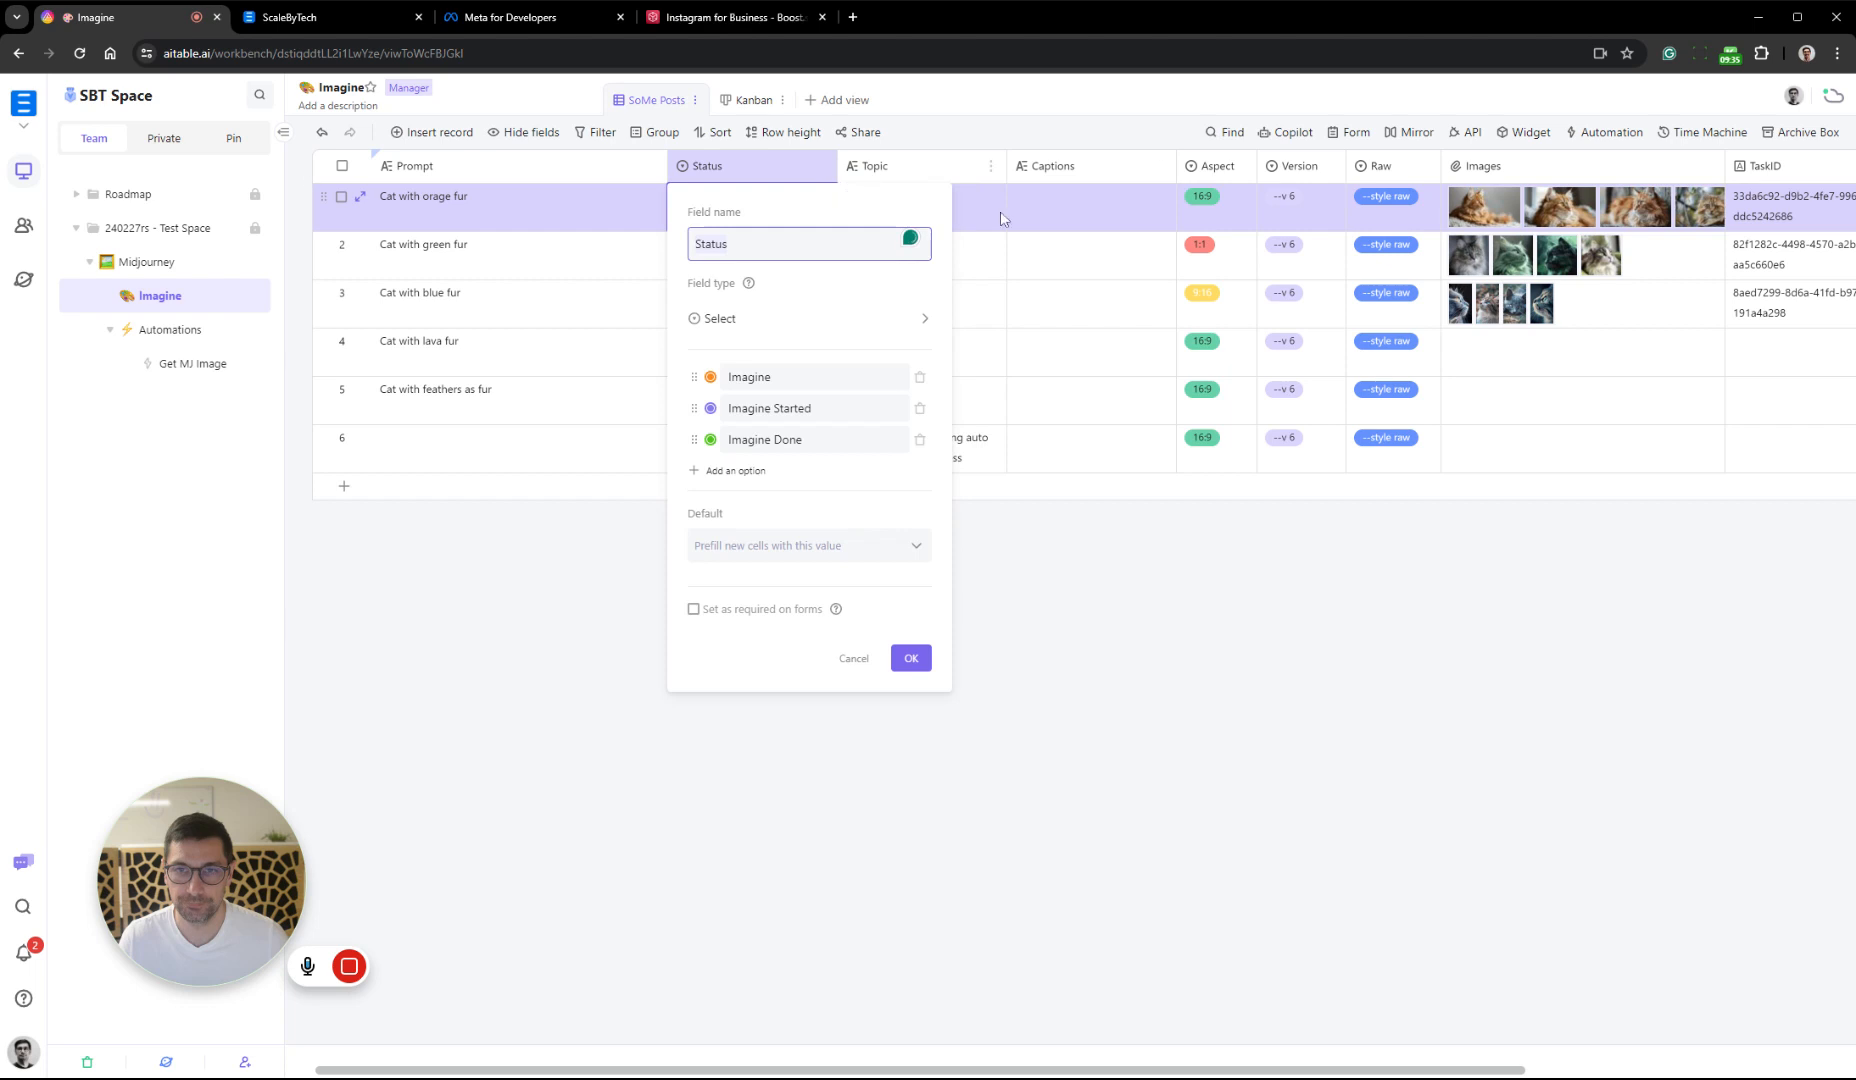
left_click(697, 475)
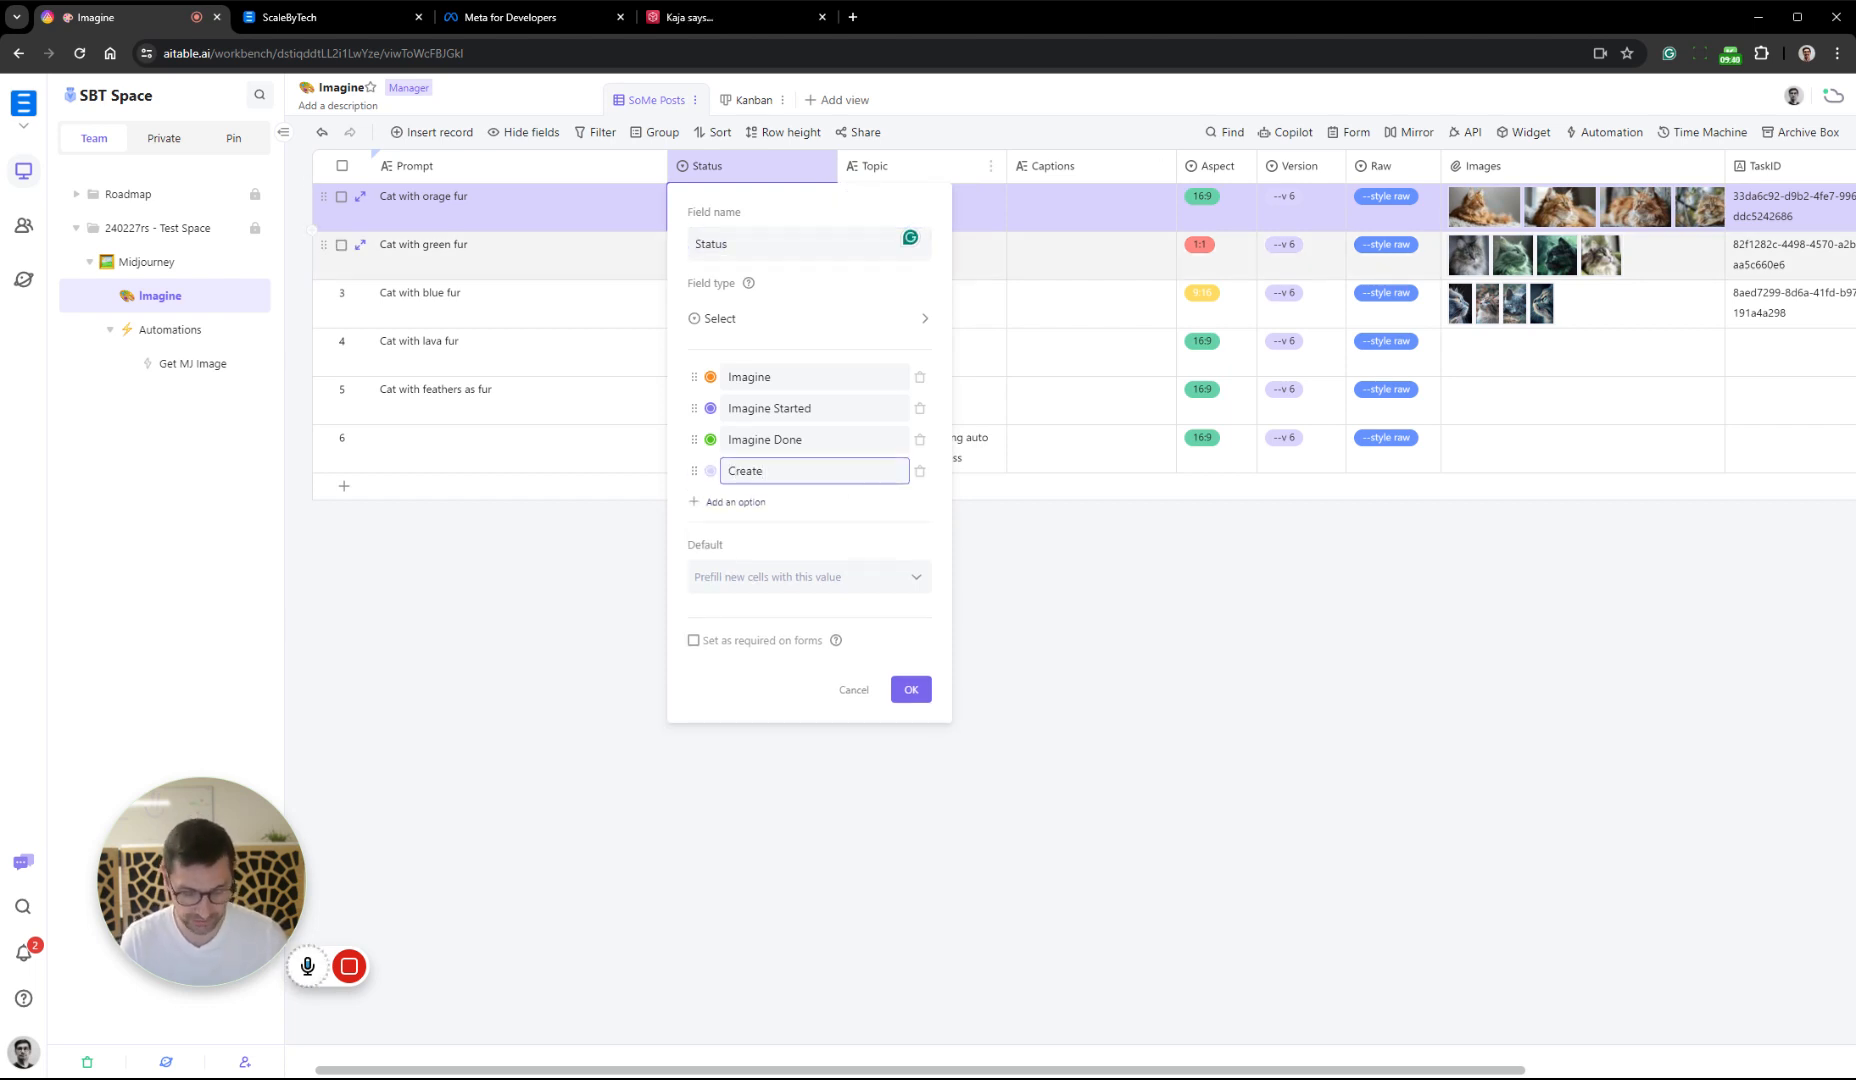
type("Create Captions")
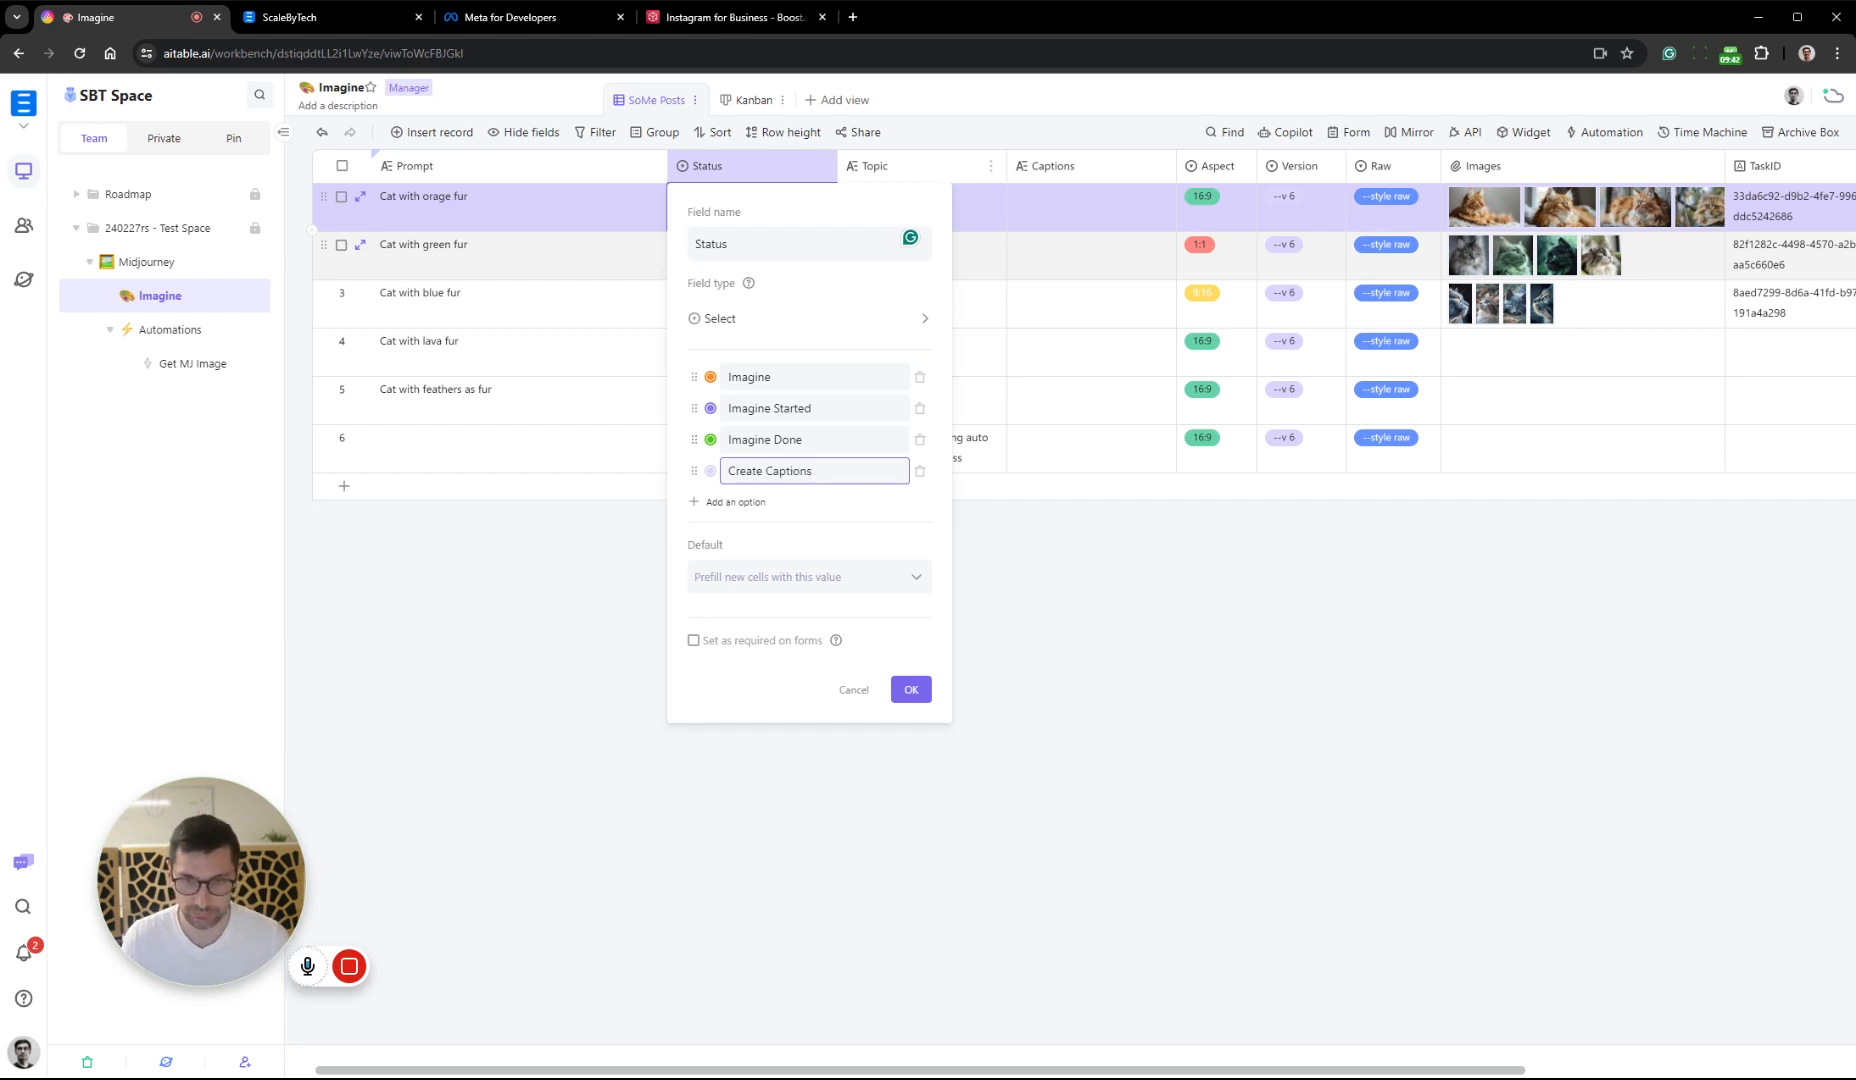
left_click(710, 471)
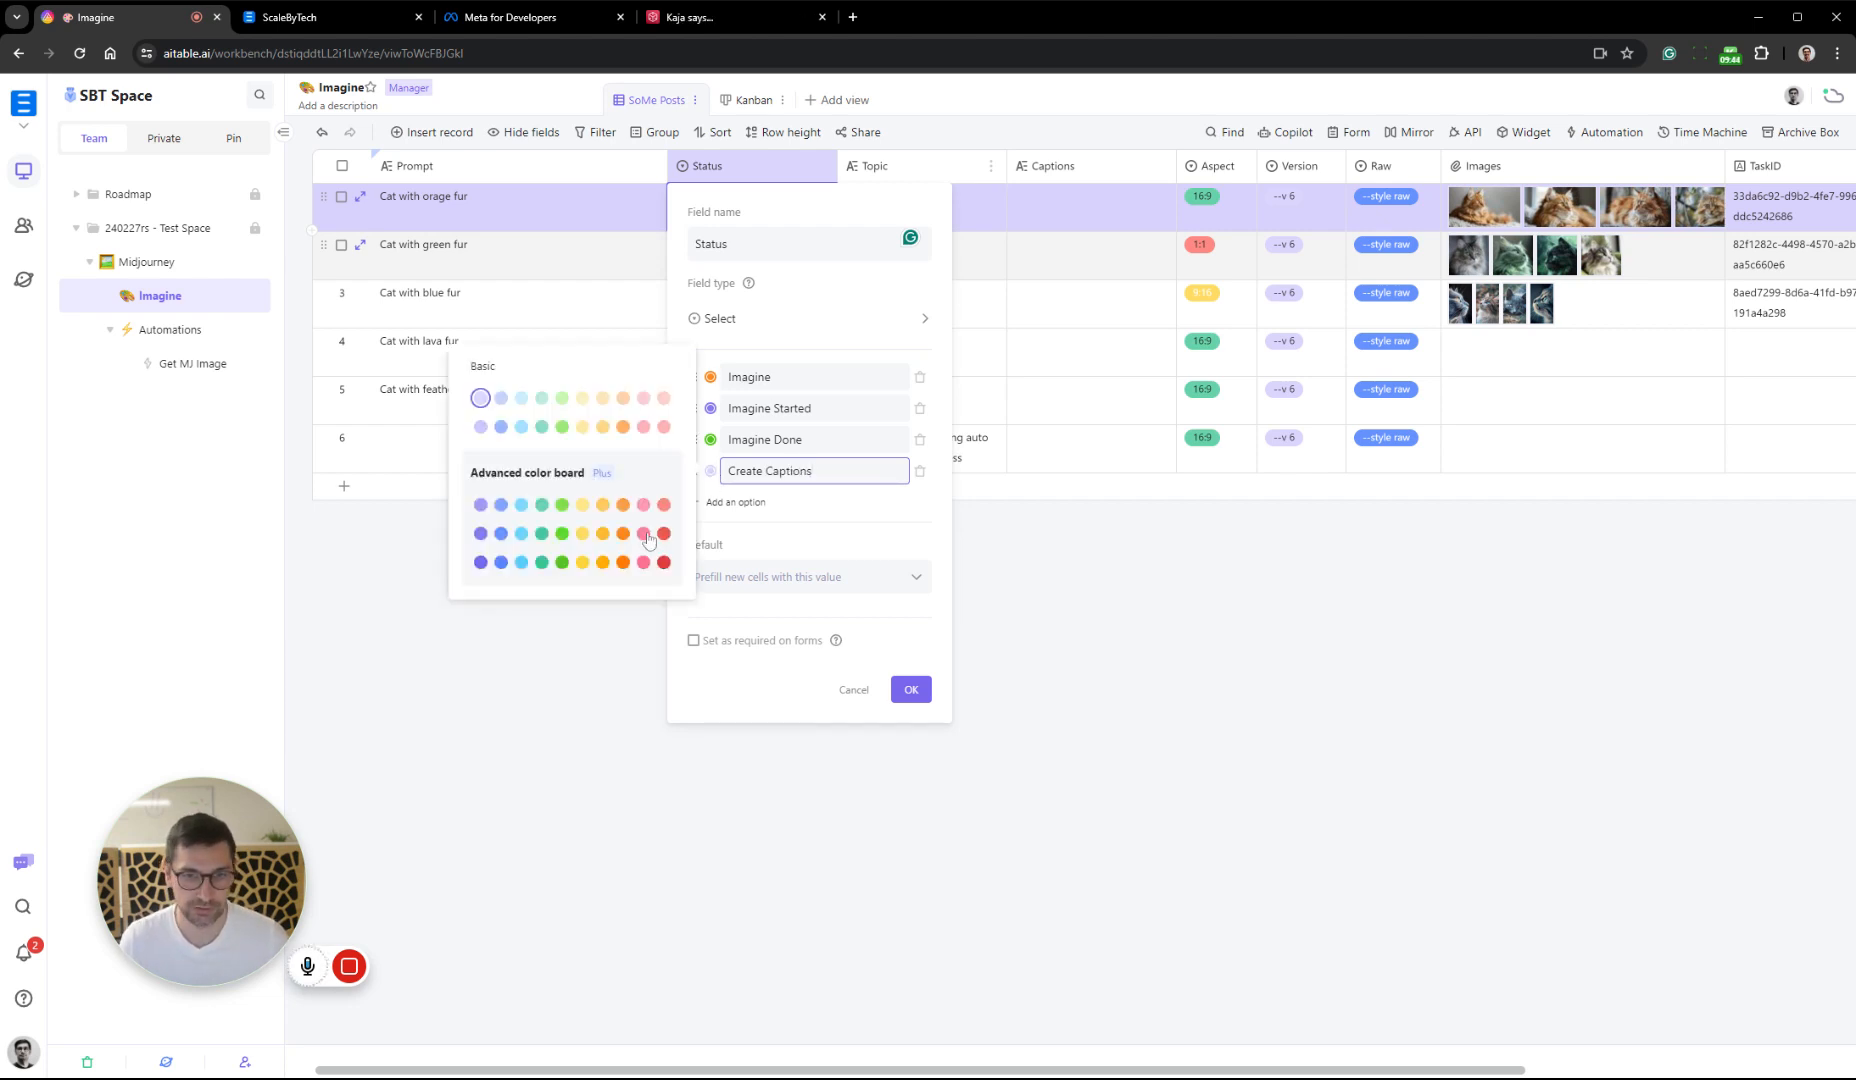
left_click(602, 564)
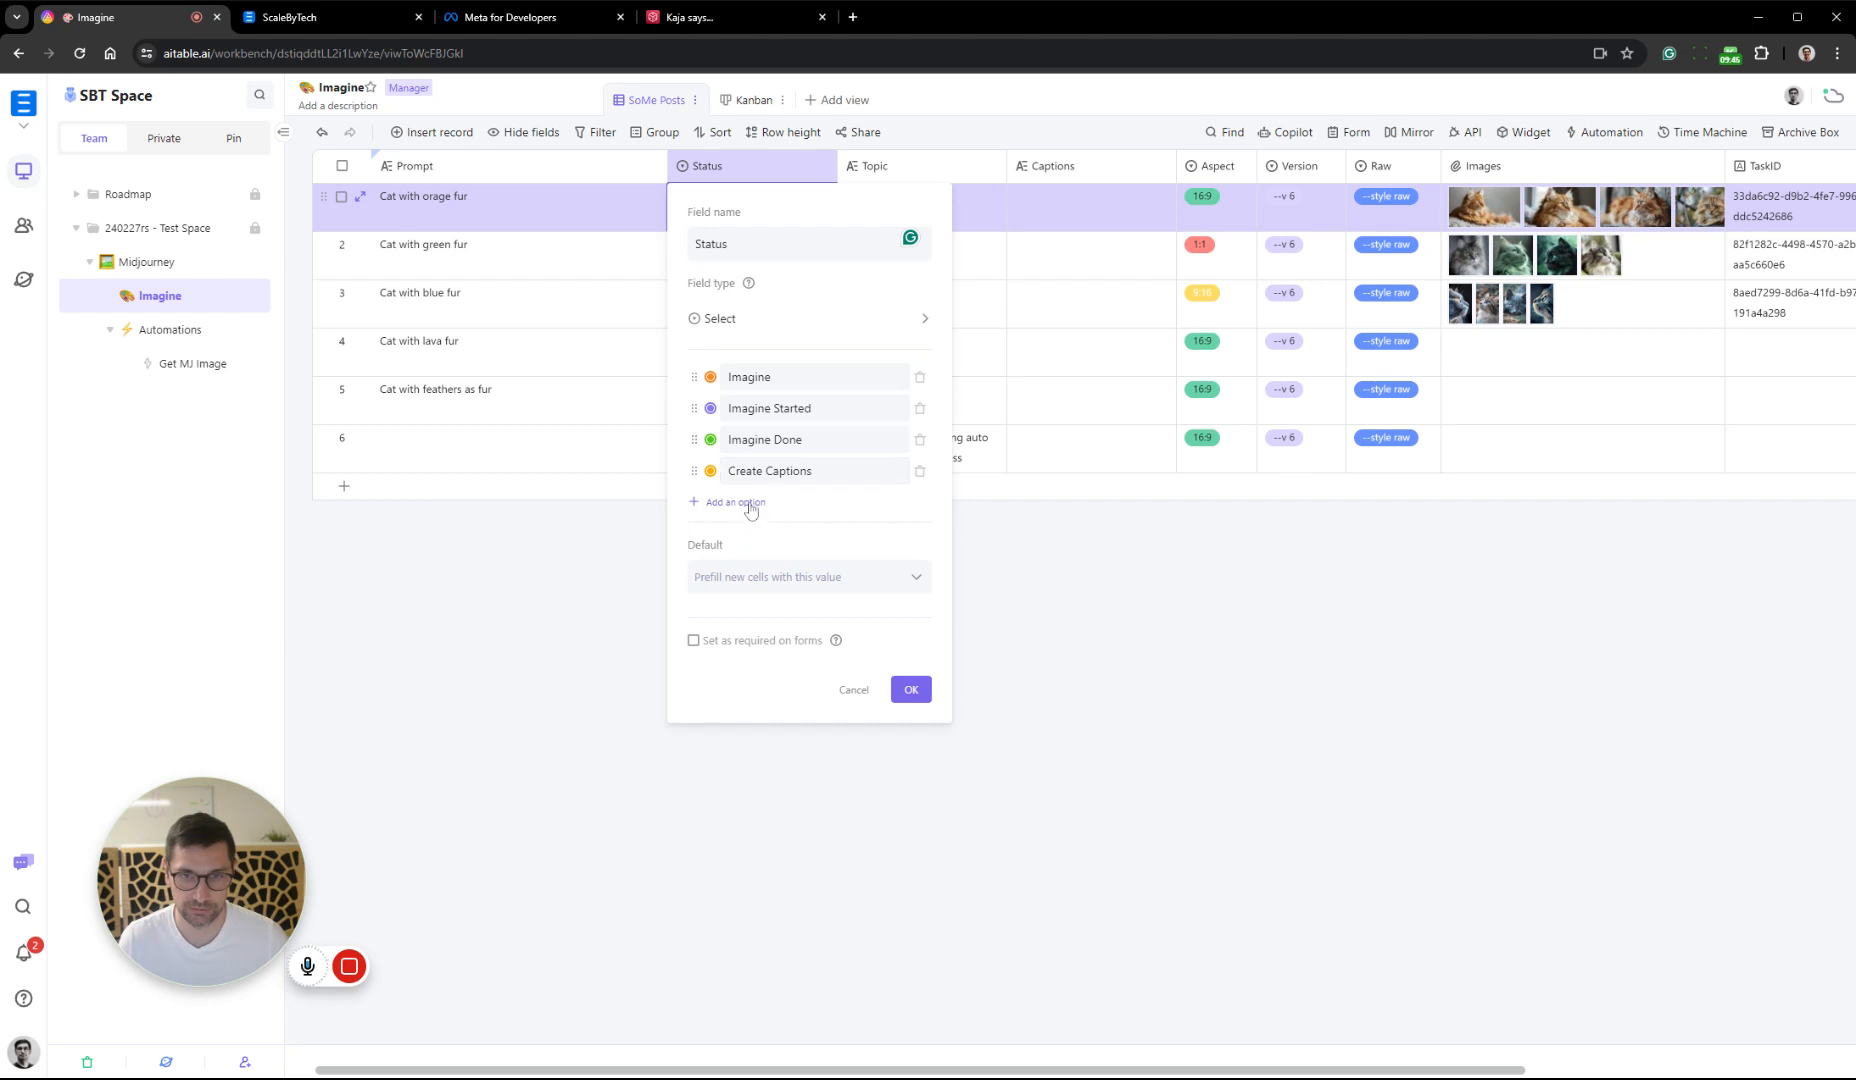
left_click(711, 472)
left_click(624, 534)
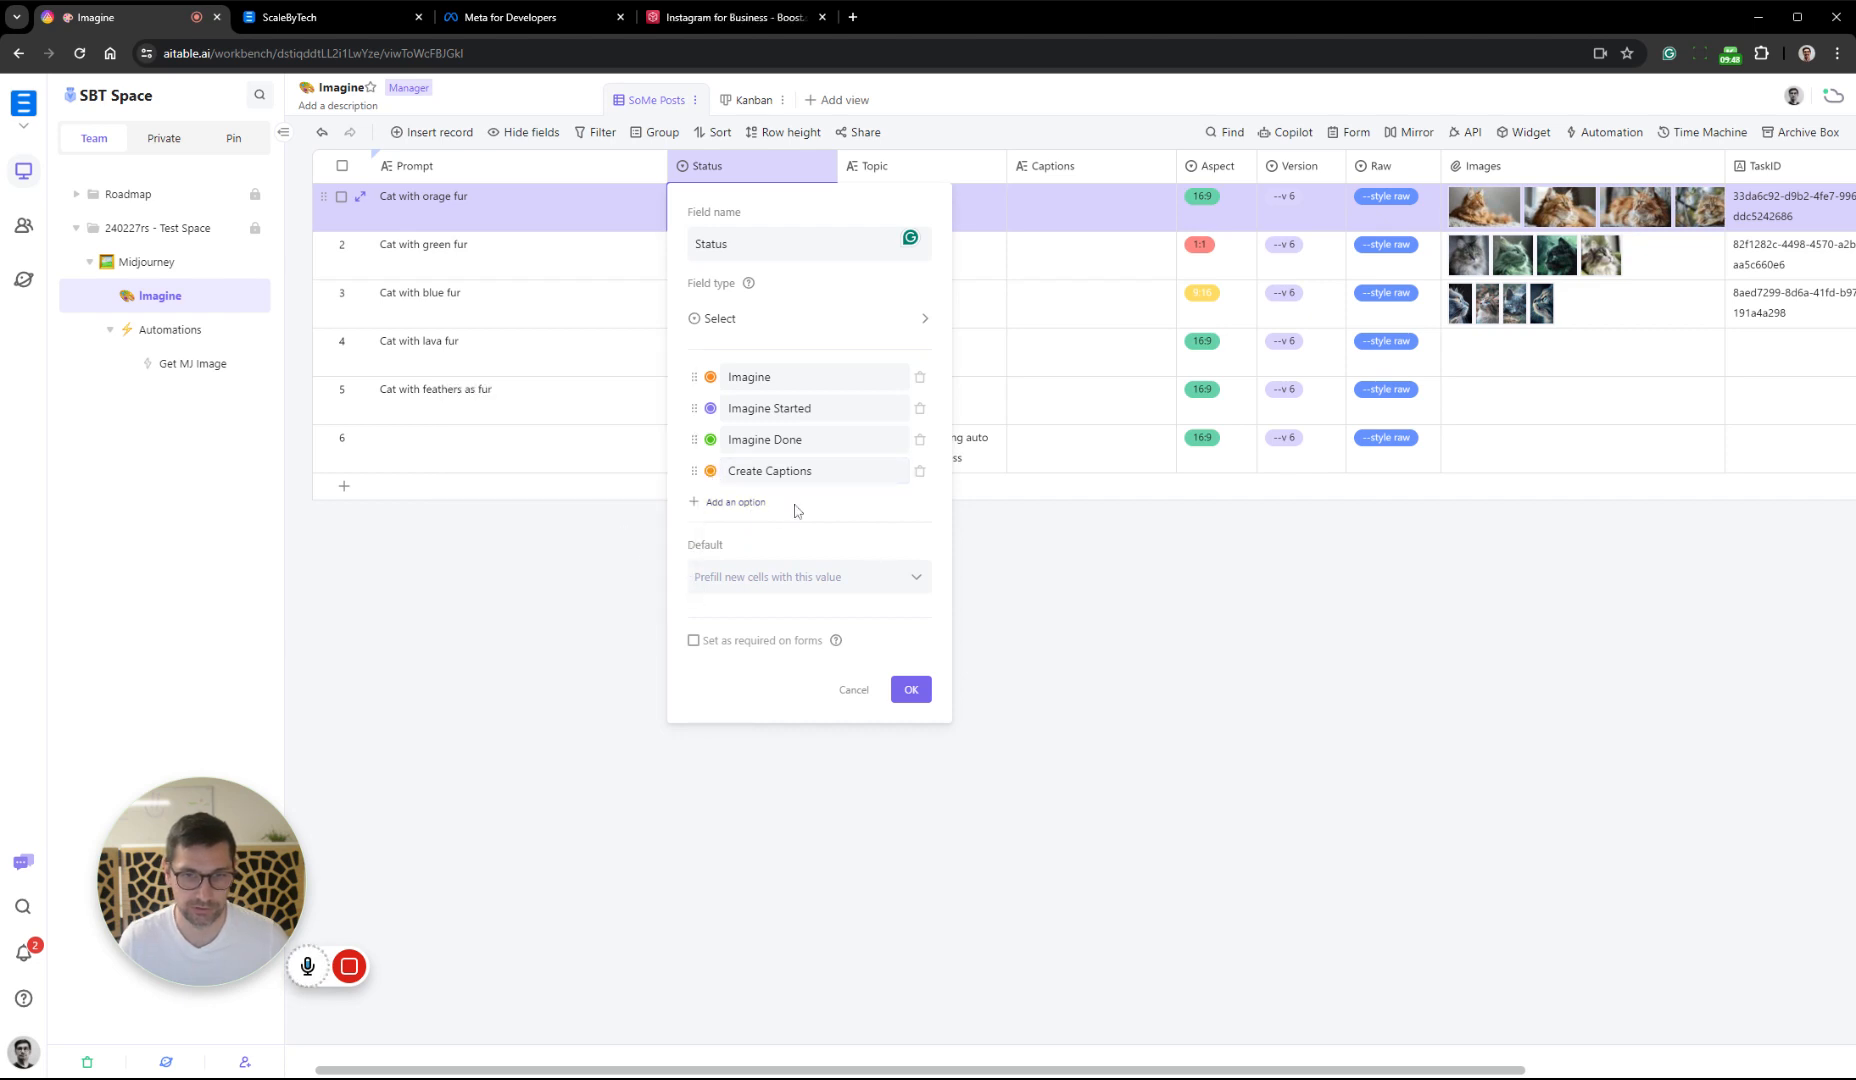
Add a Captions Created option in green to the Status field and save the field settings
left_click(796, 510)
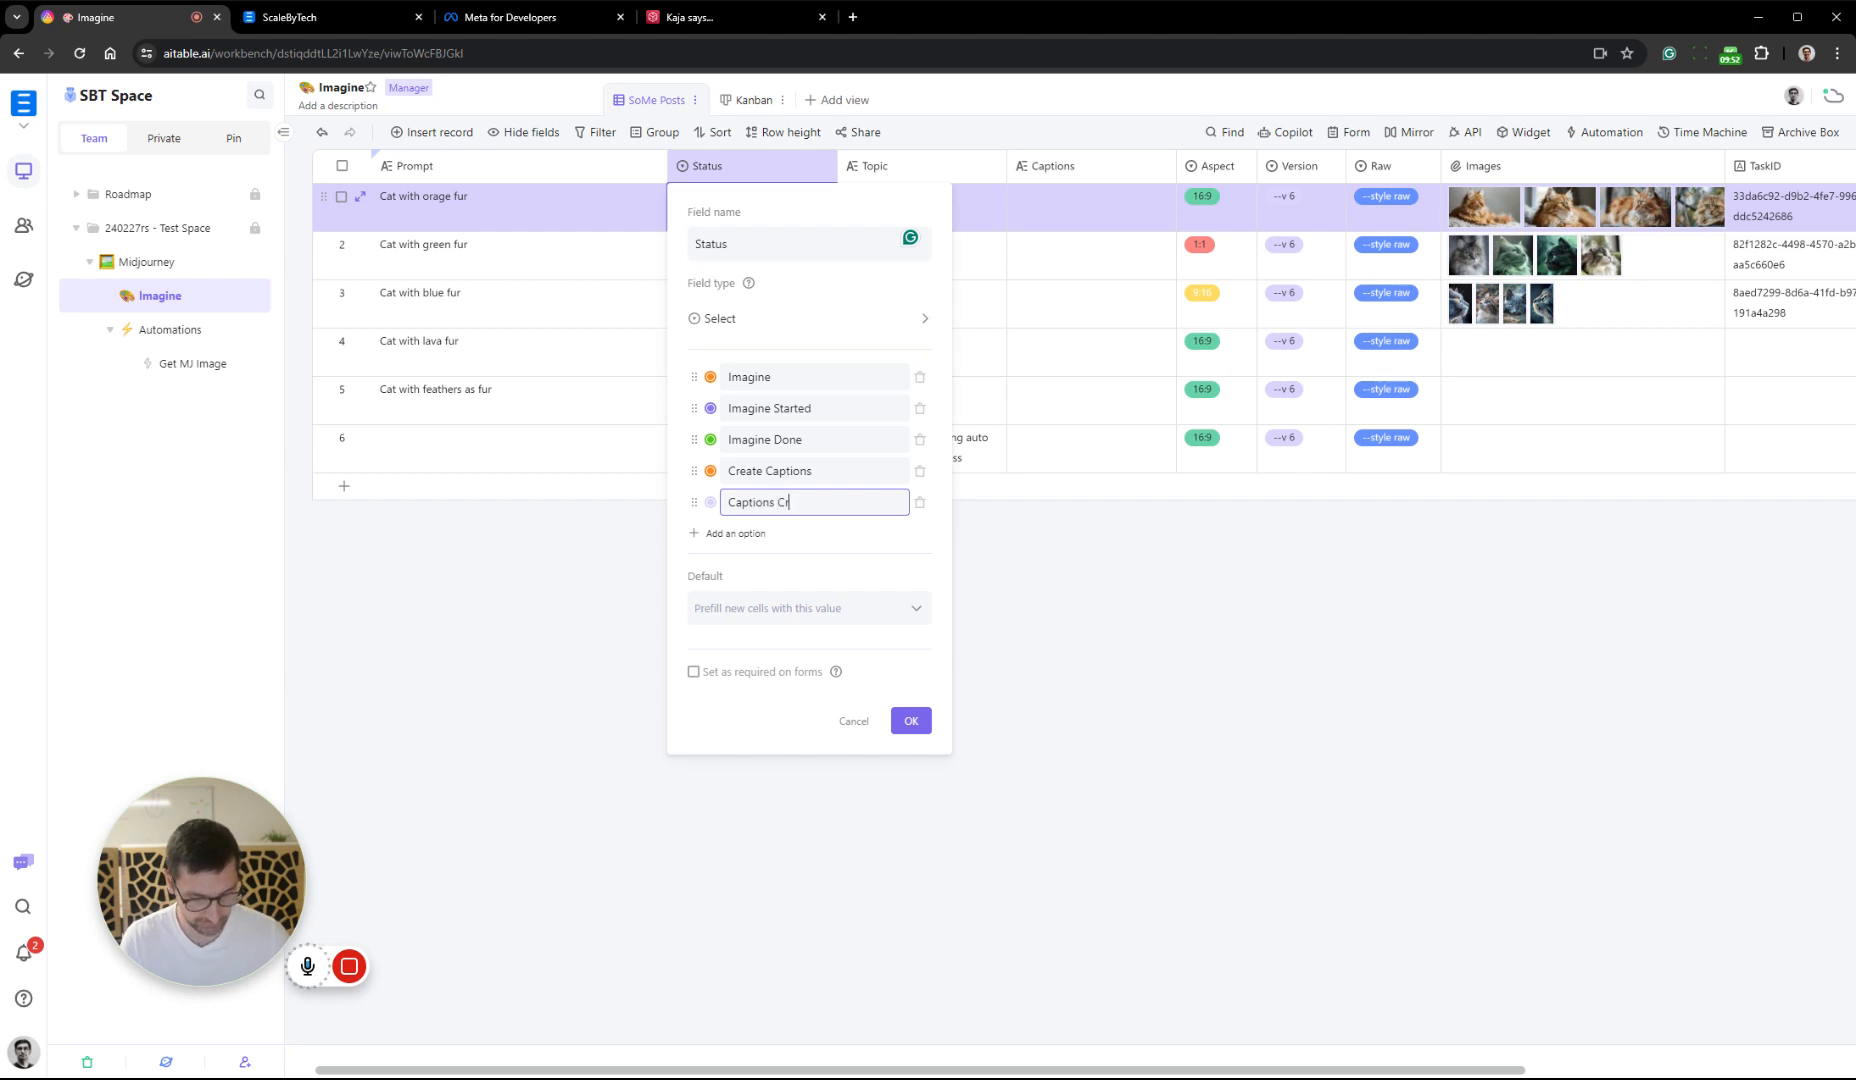
left_click(710, 502)
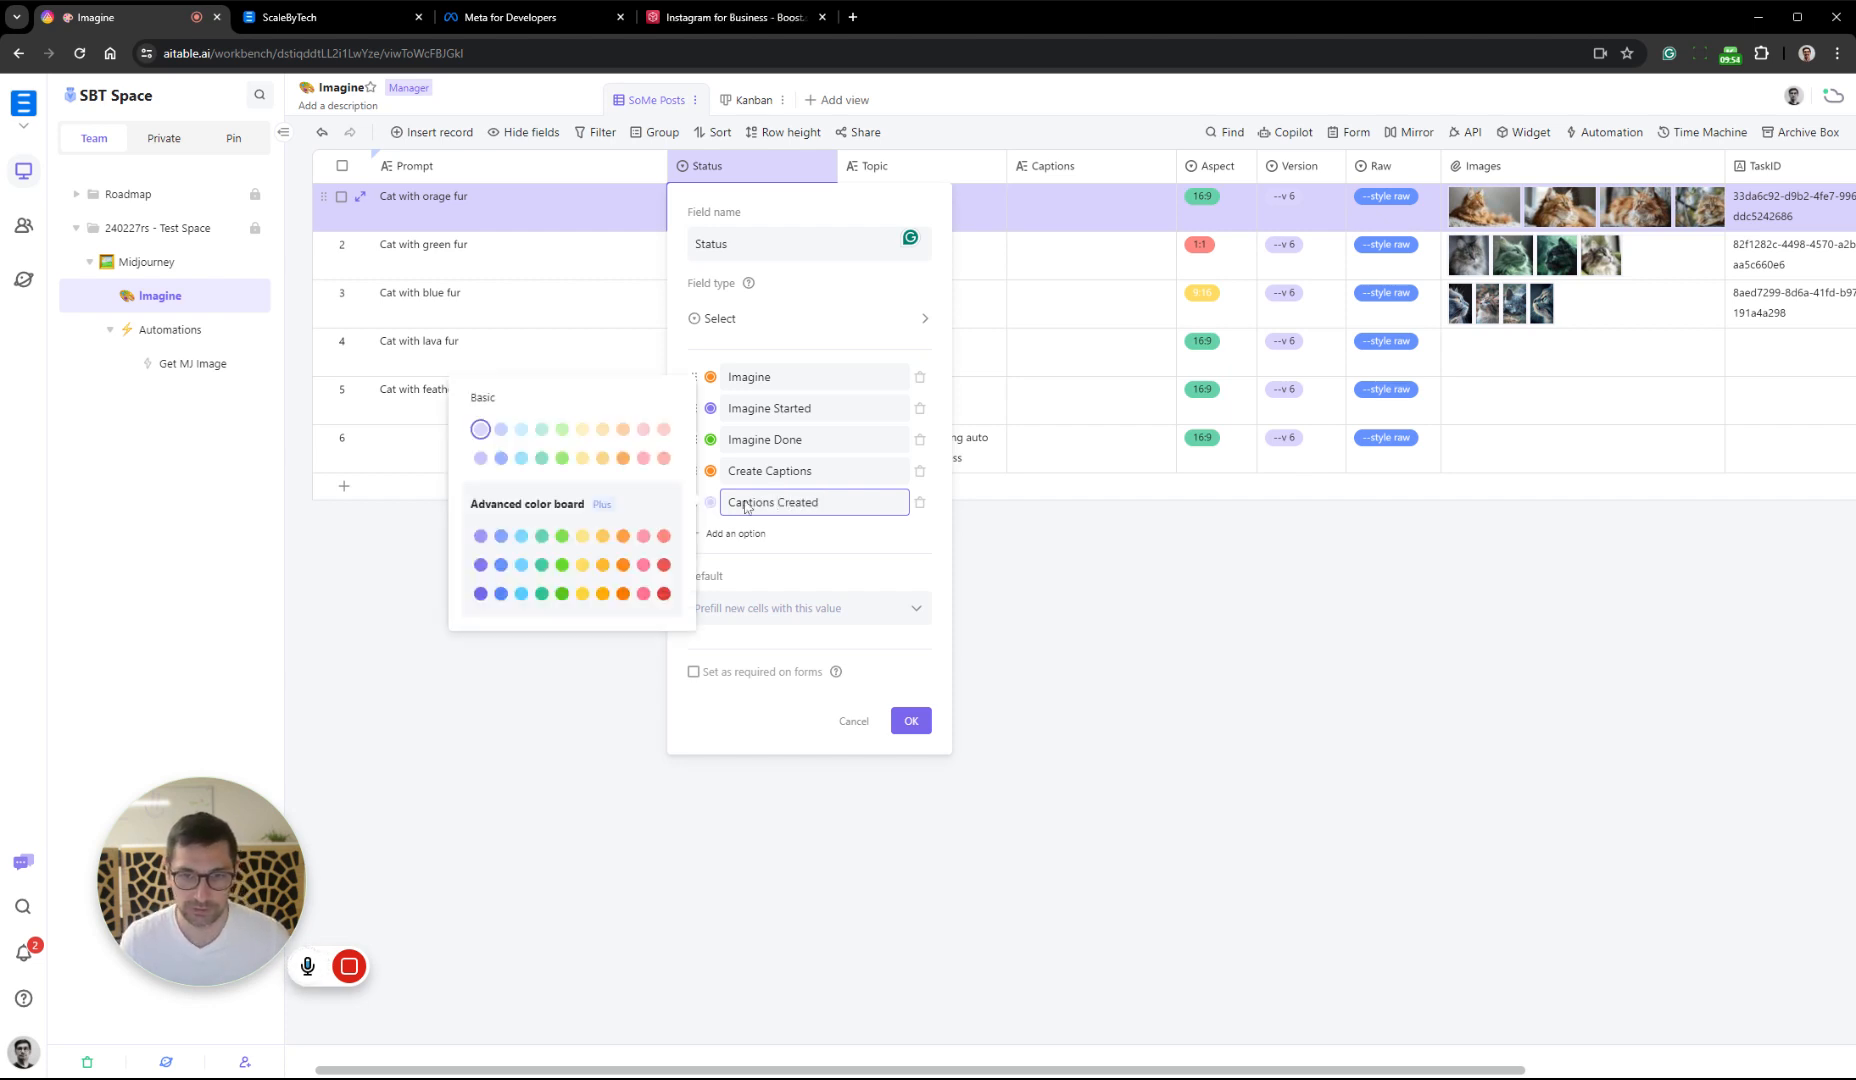
left_click(542, 596)
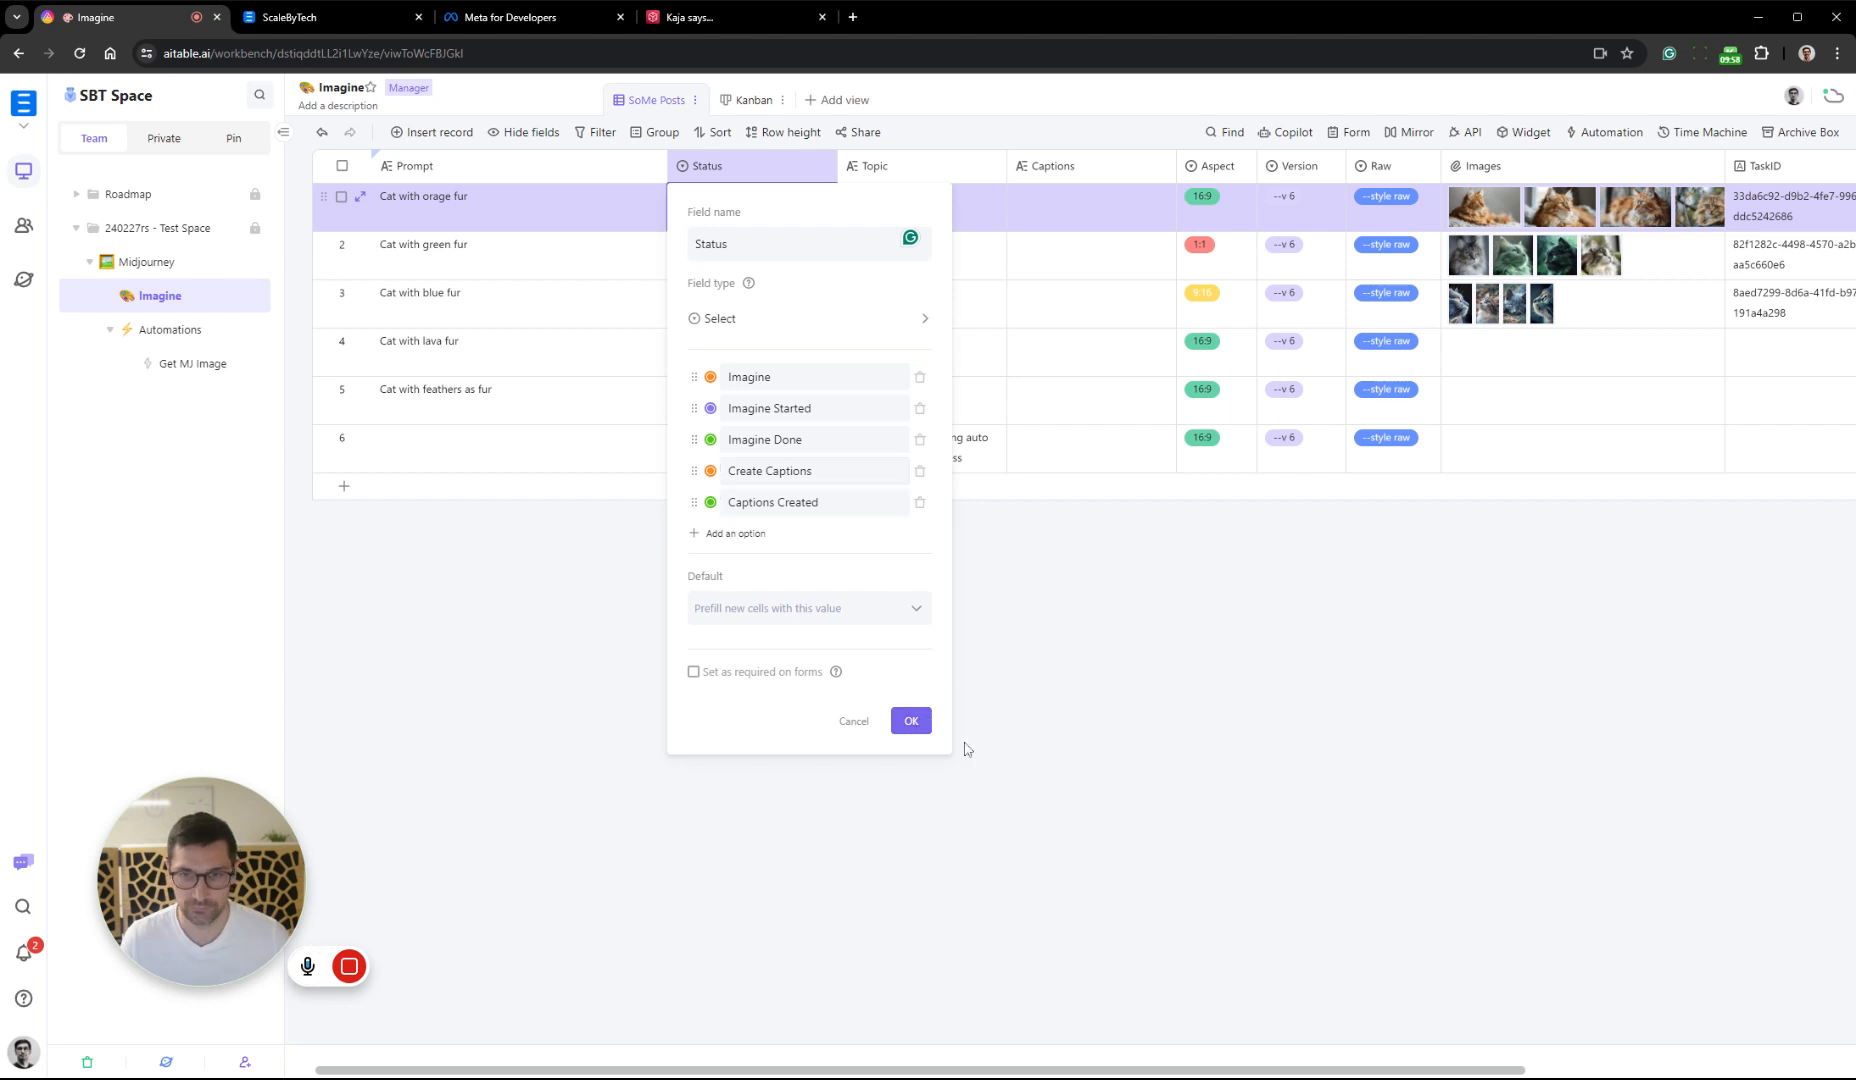
left_click(911, 720)
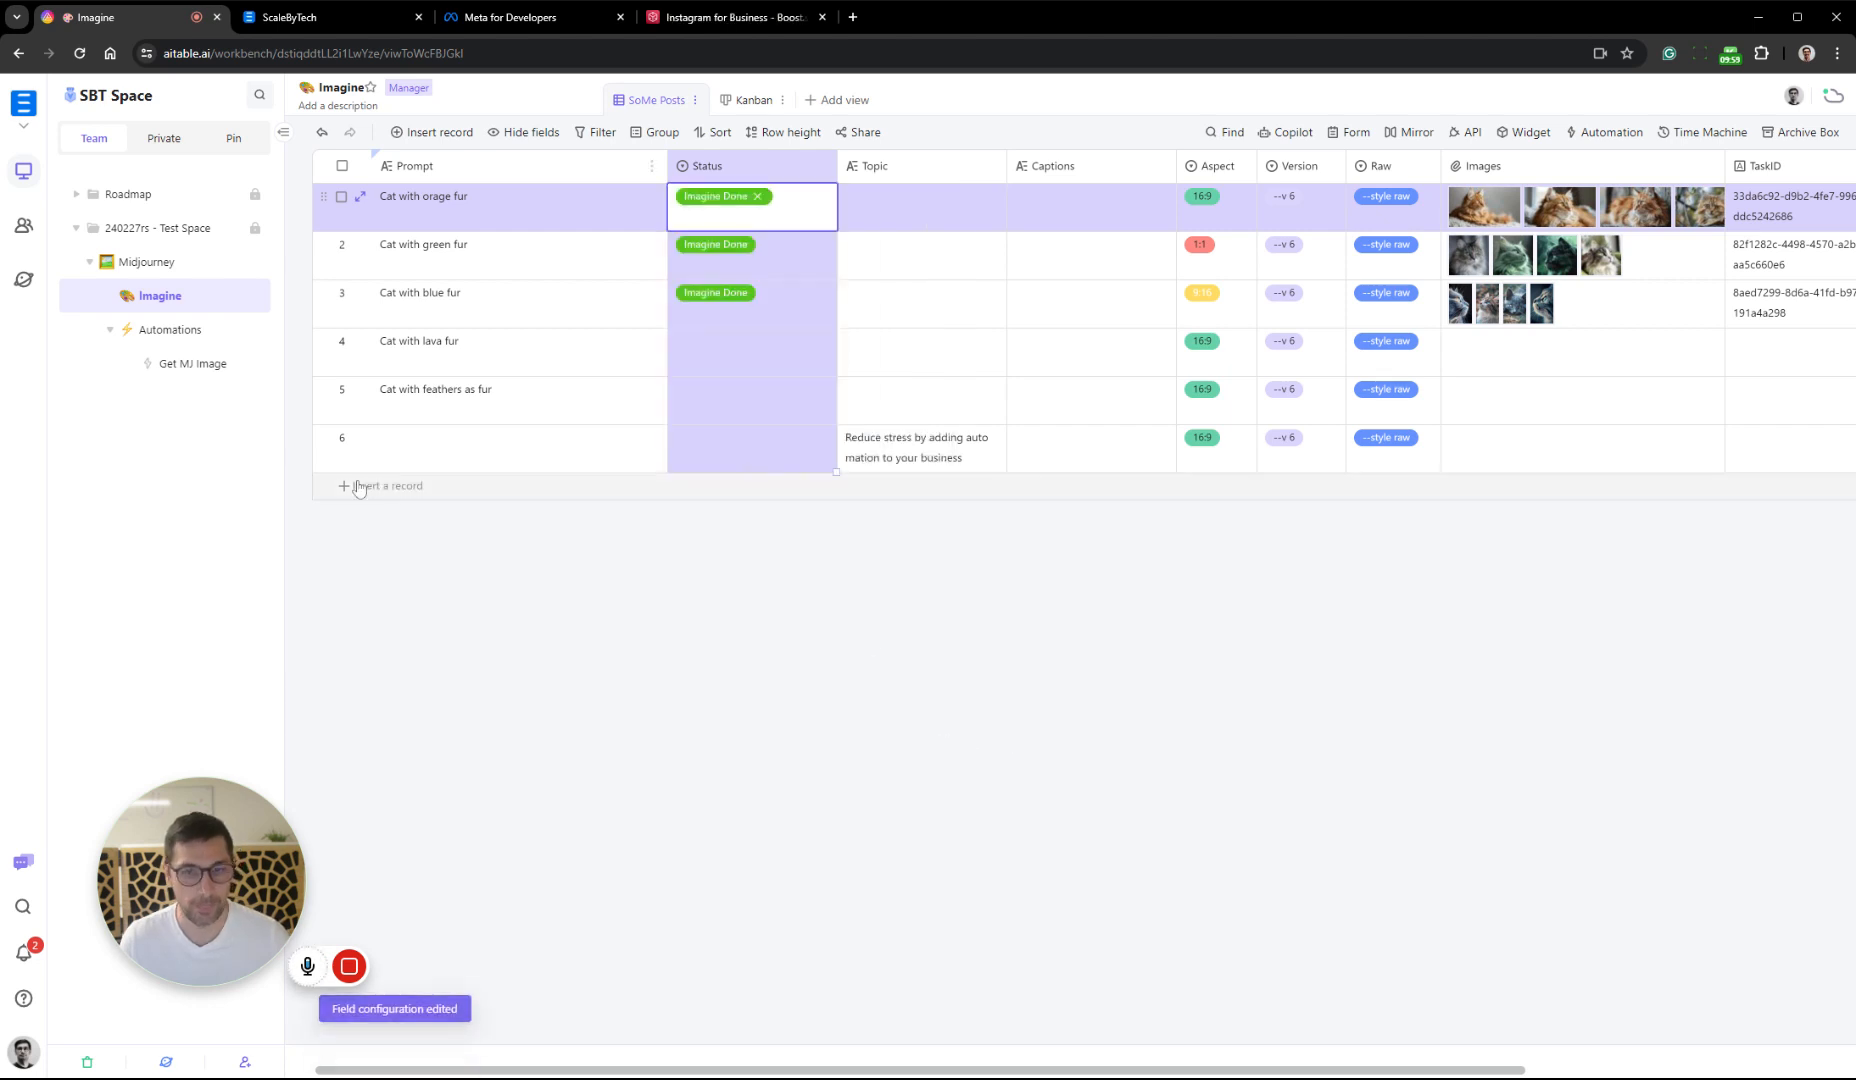
Duplicate the Get MJ Image automation and rename the copy as Captions
left_click(213, 370)
left_click(256, 365)
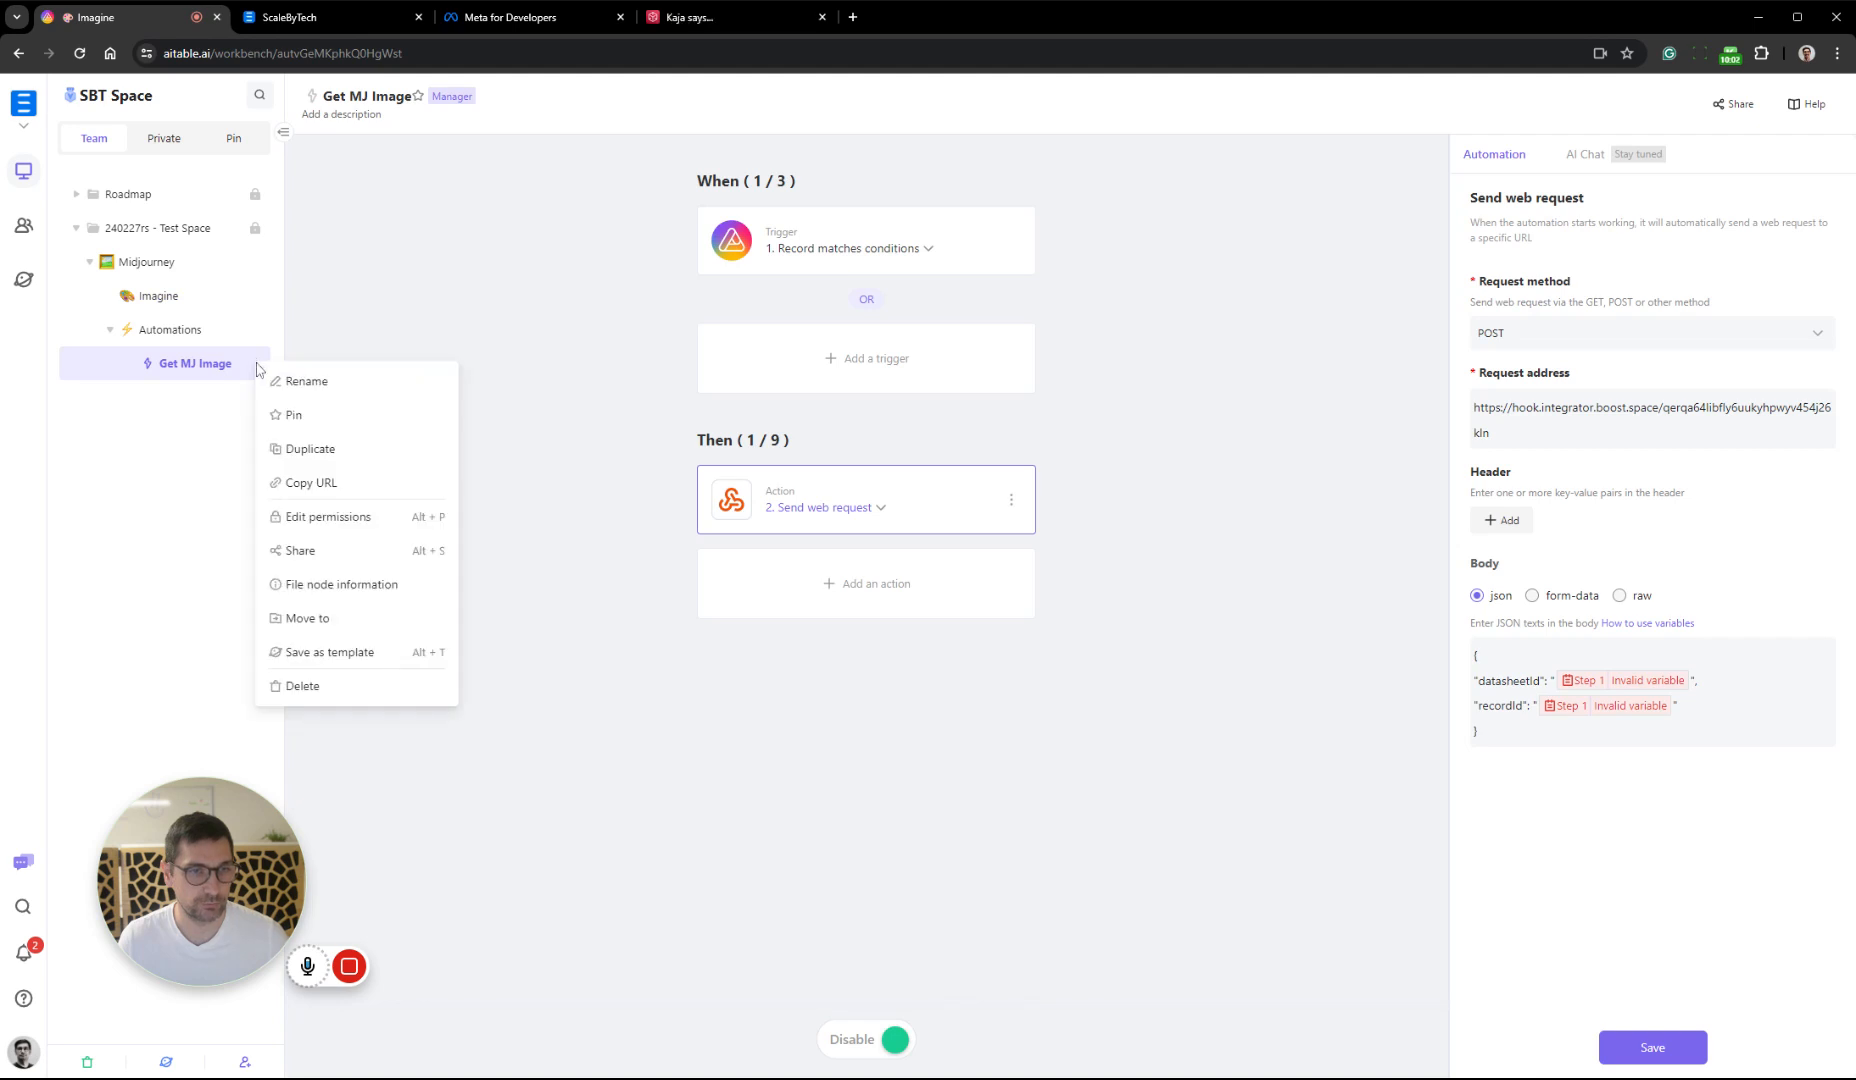
left_click(344, 452)
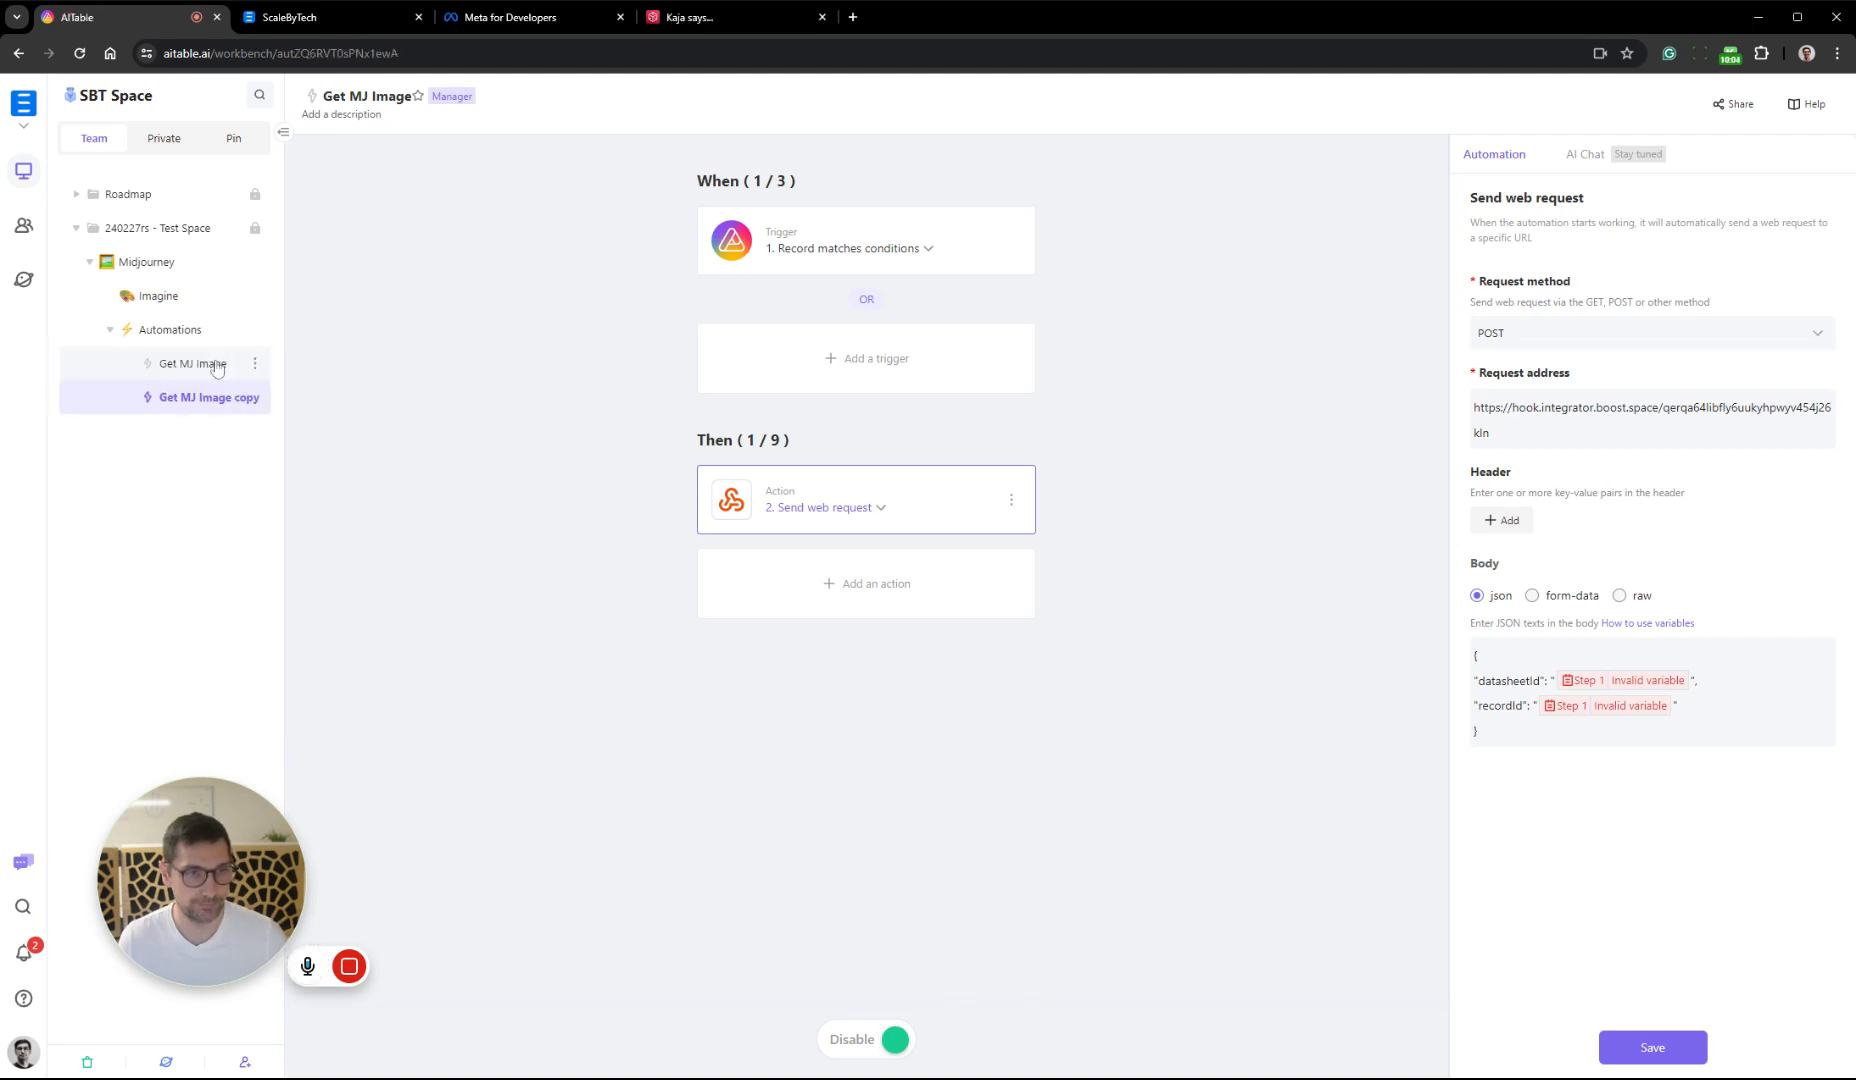
right_click(226, 399)
left_click(264, 418)
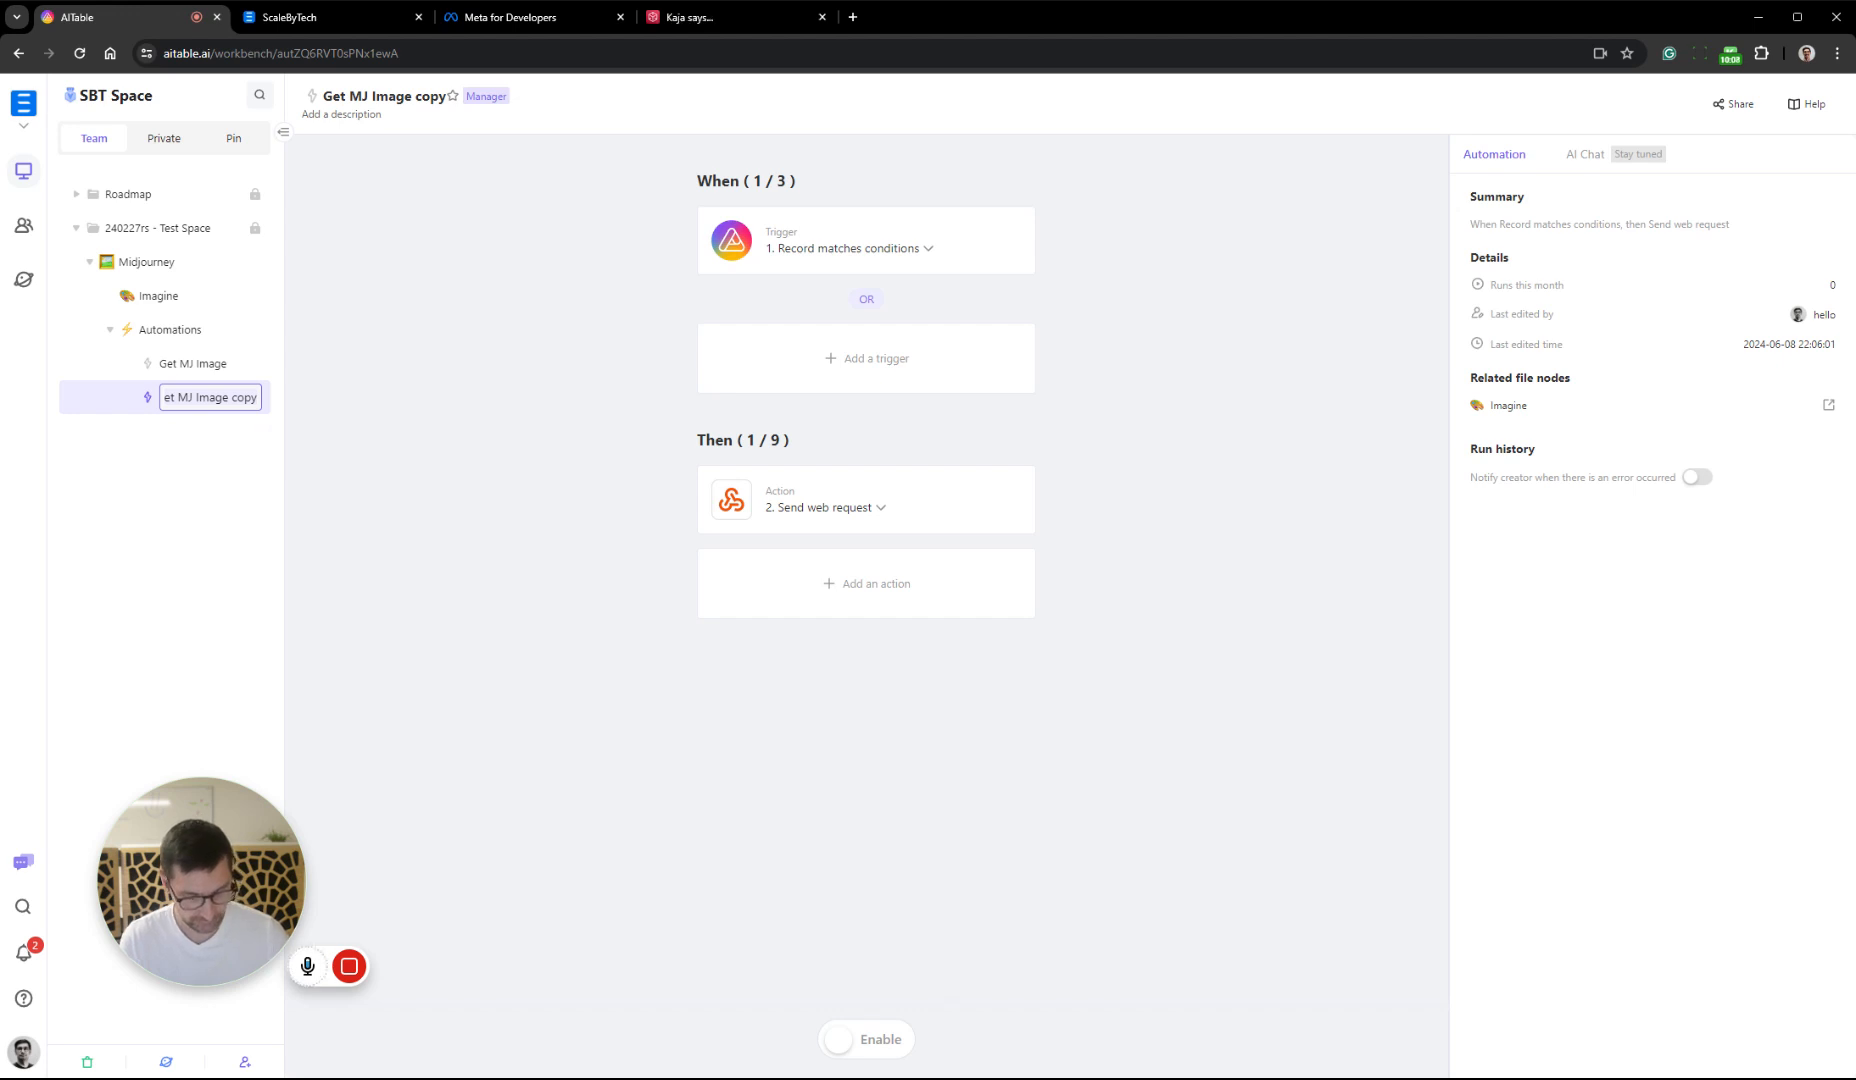
type("Captions")
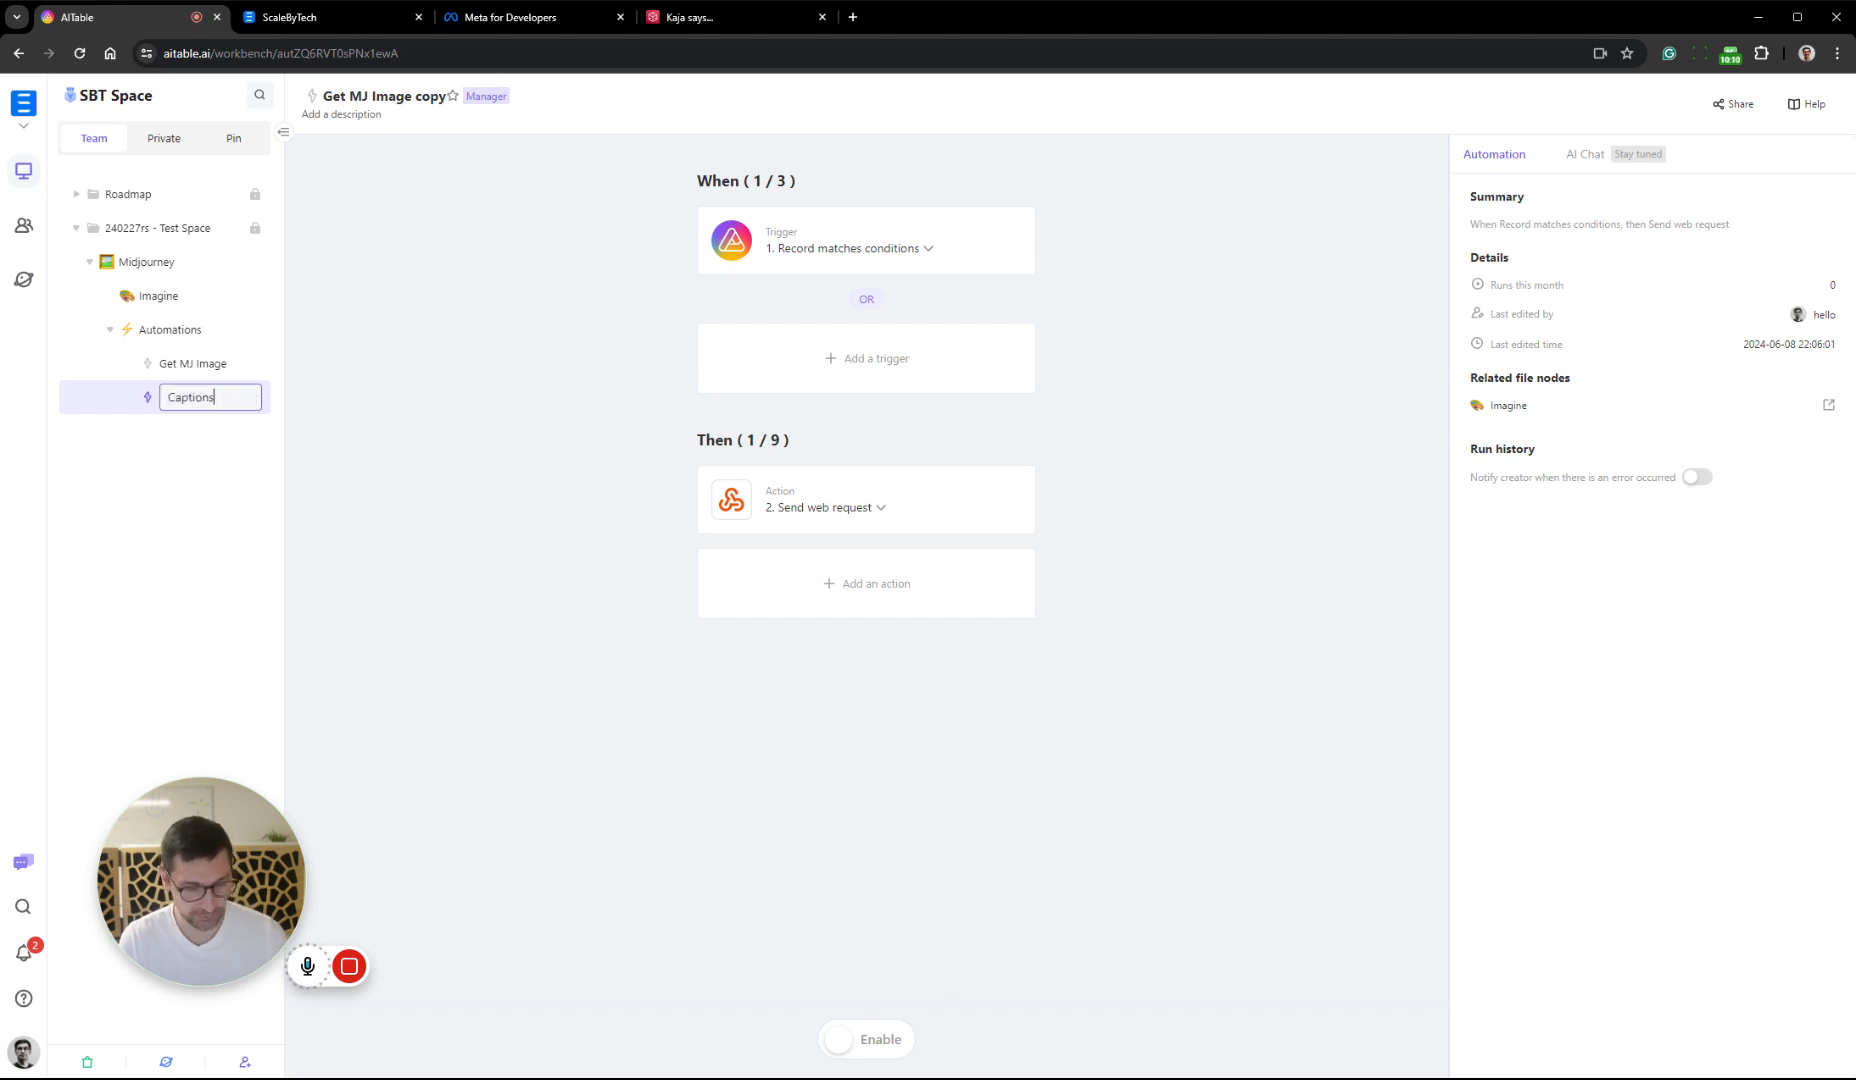
key("Return")
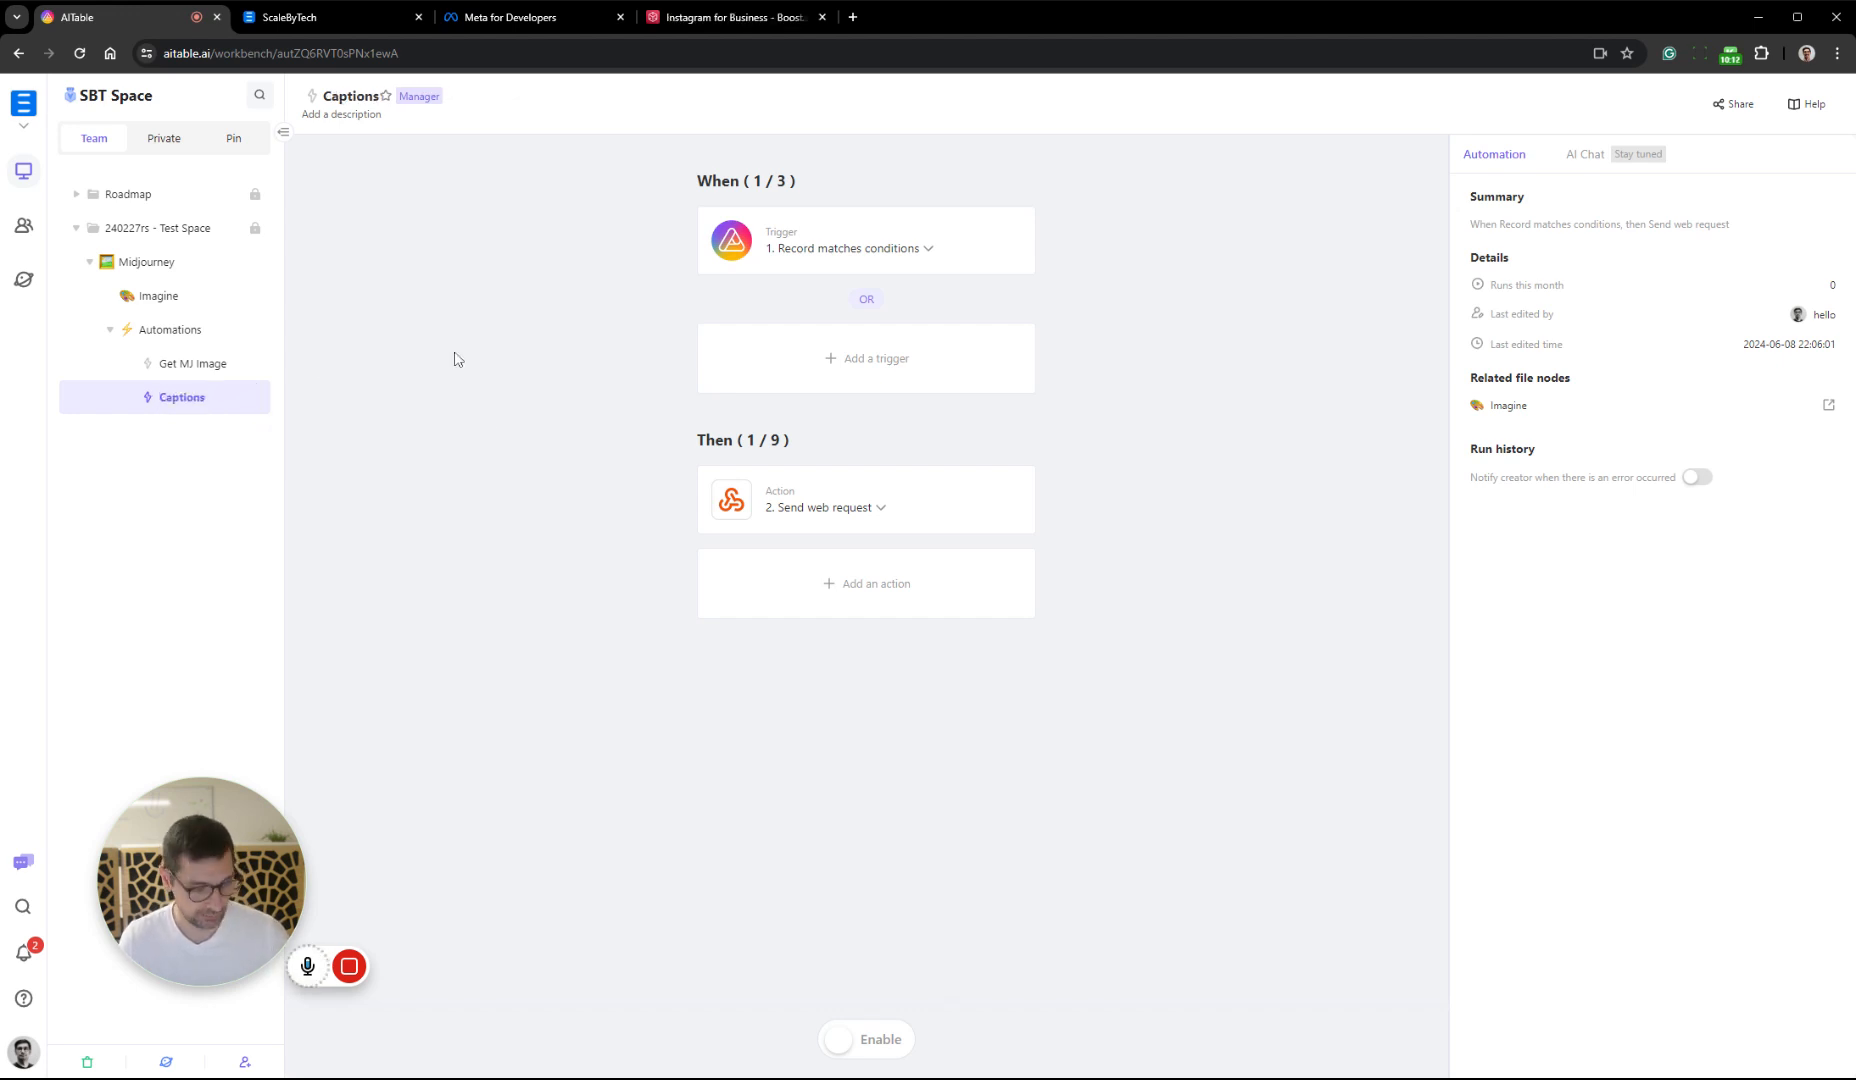
Open the Boost.space integrator in a new browser tab and place it beside the AITable tab
left_click(853, 17)
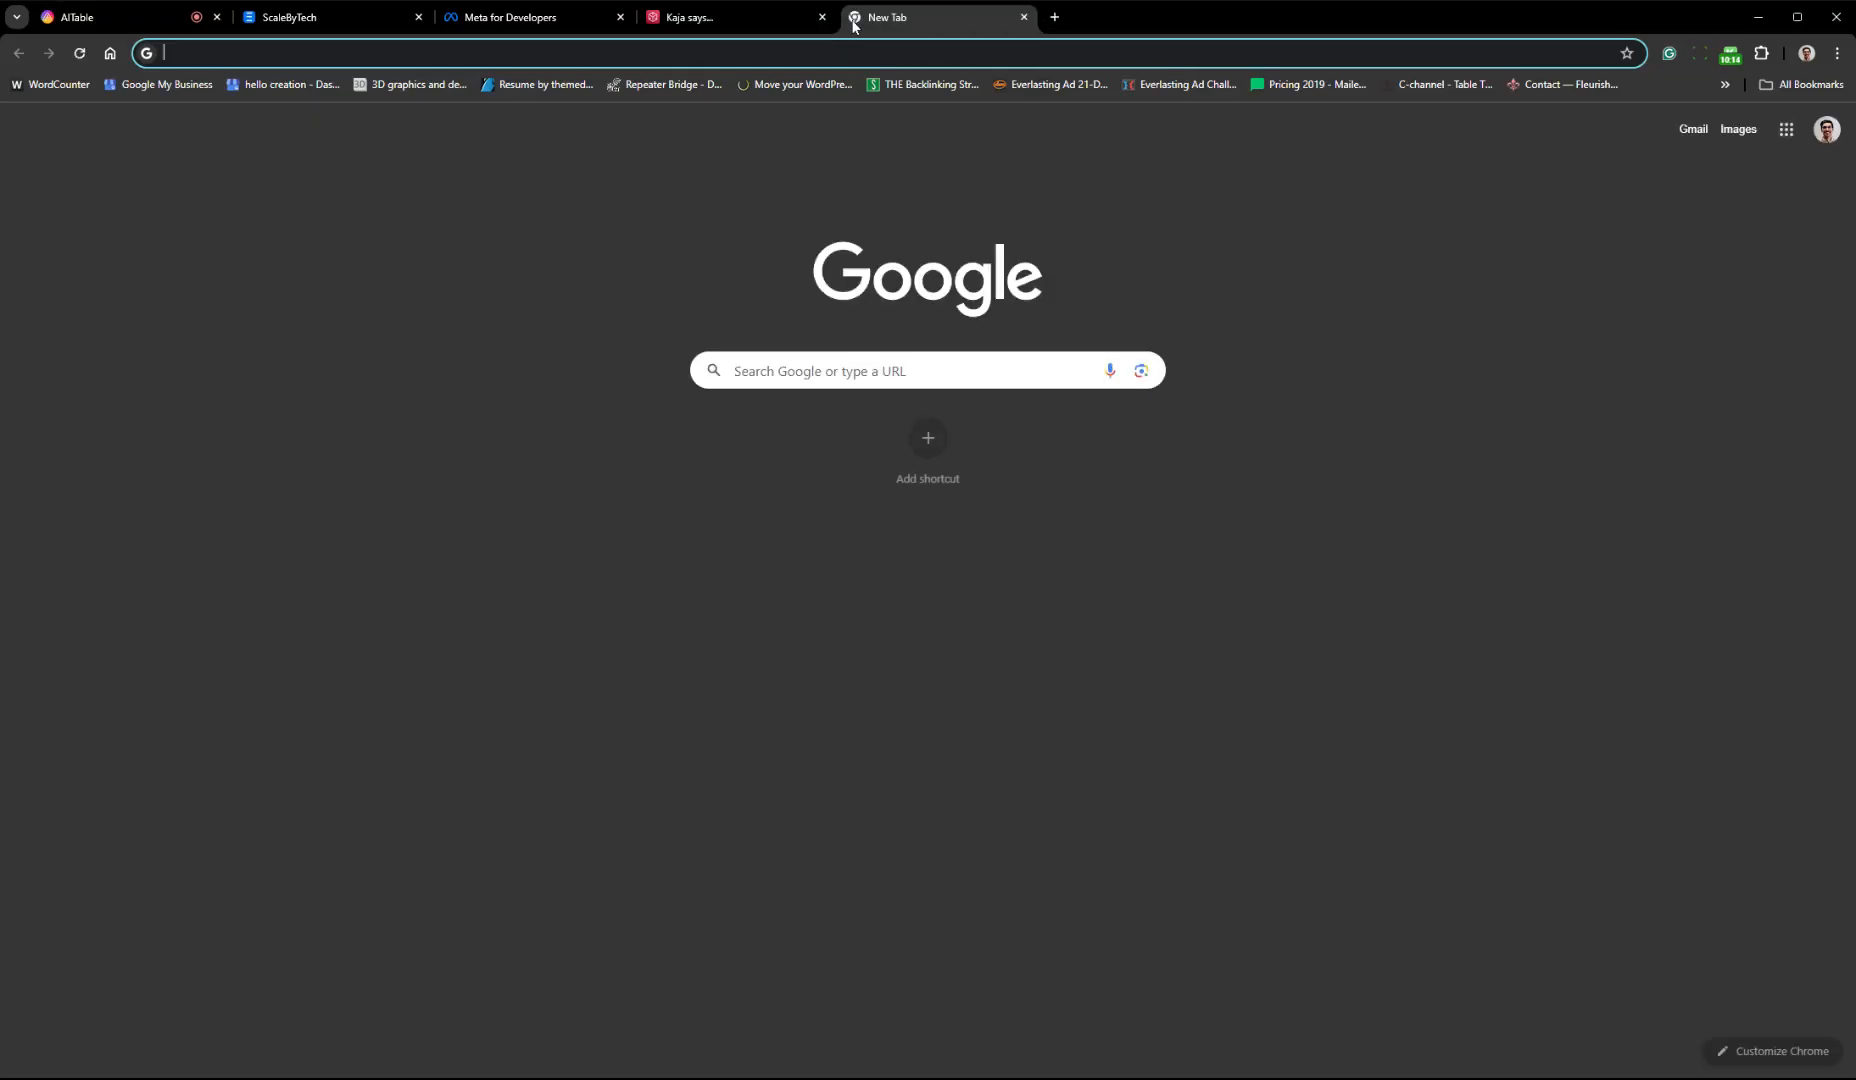
type("integrator.boost.space/organization/2465/dashboard")
key("Return")
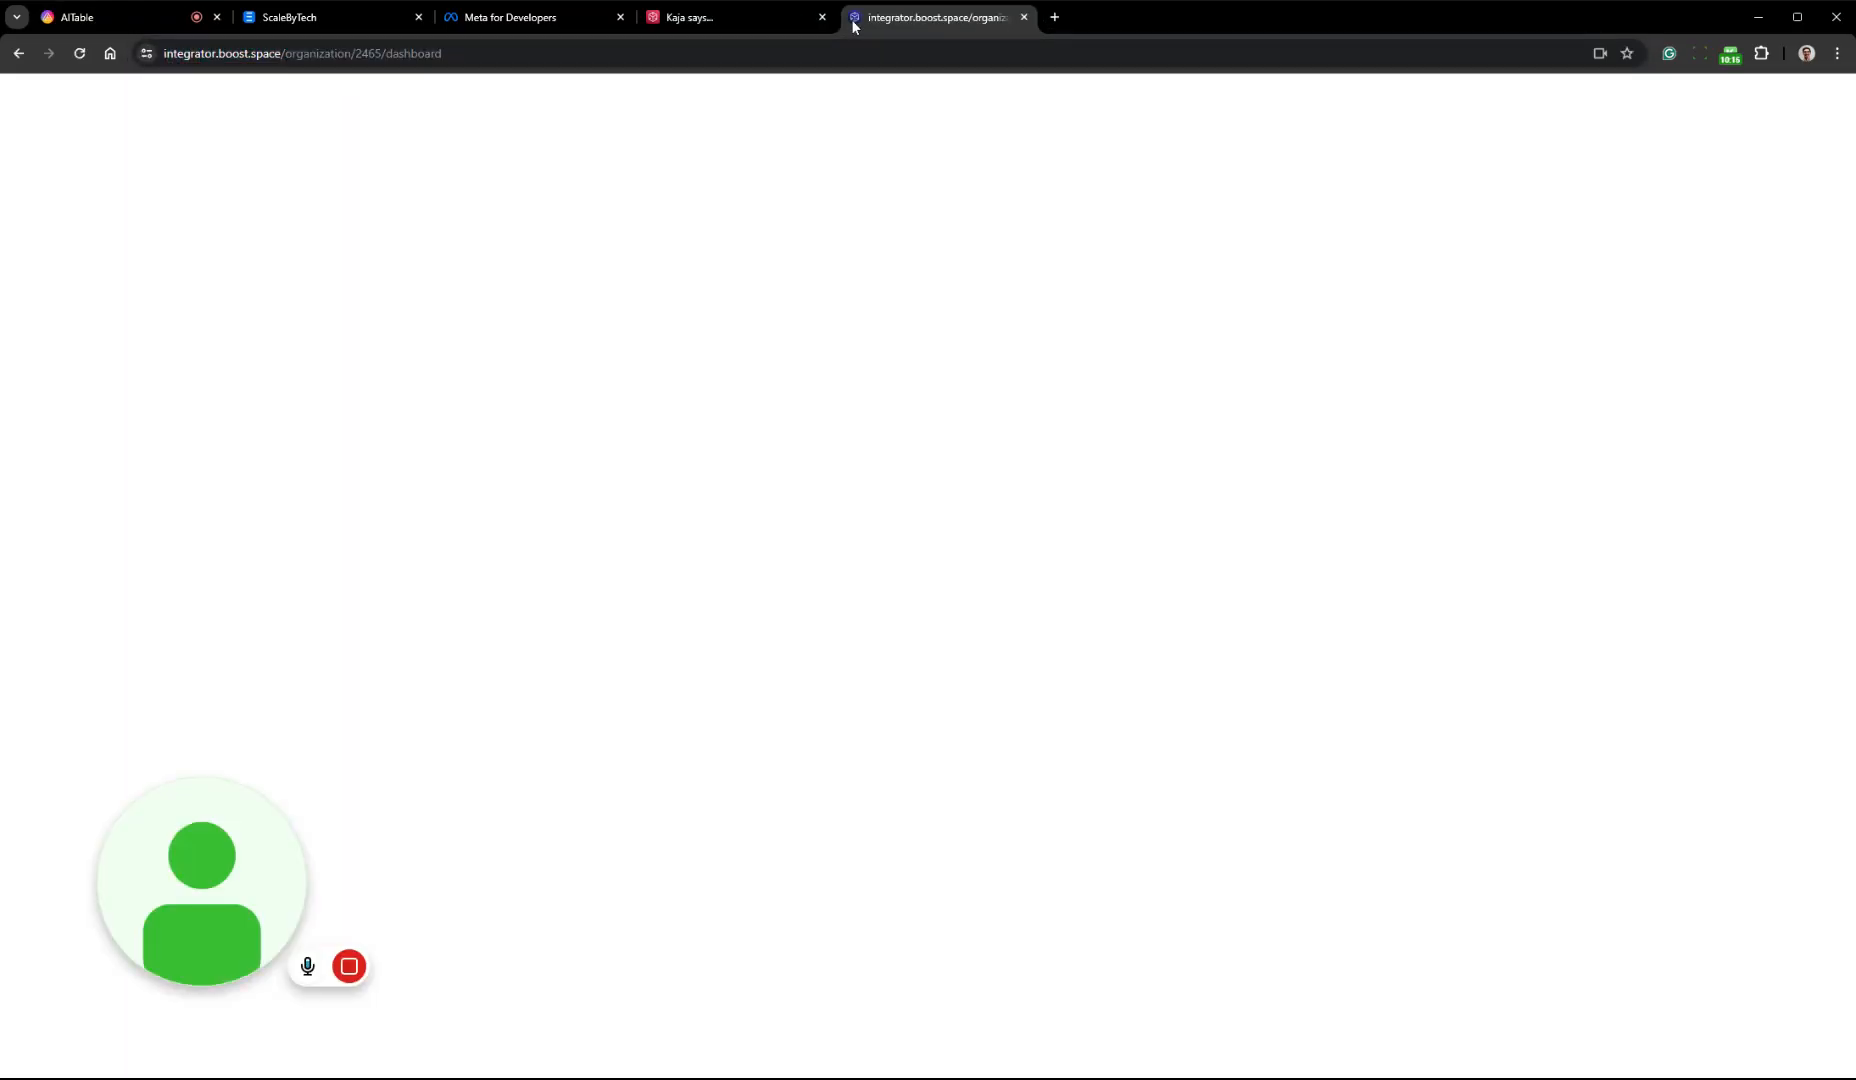
left_click_drag(949, 19, 335, 19)
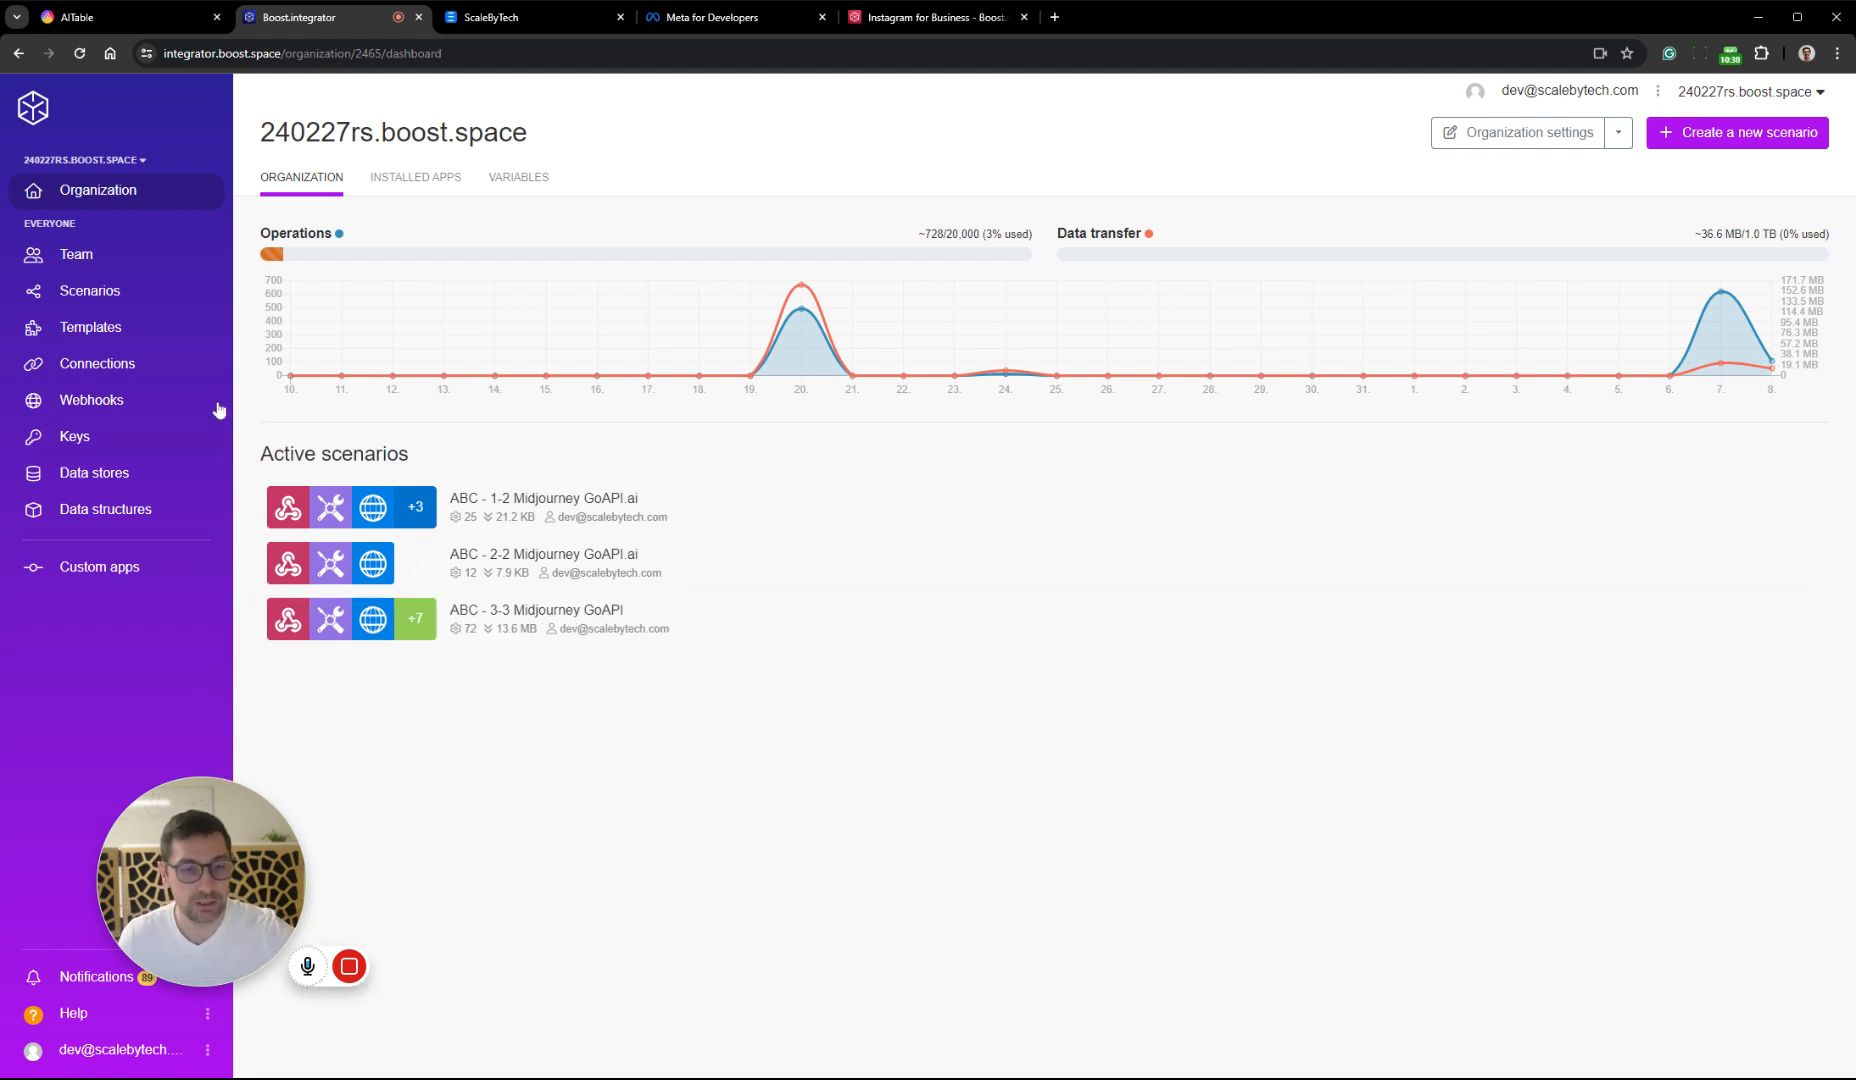
Create a new scenario that starts with a Webhooks Custom webhook trigger
left_click(89, 291)
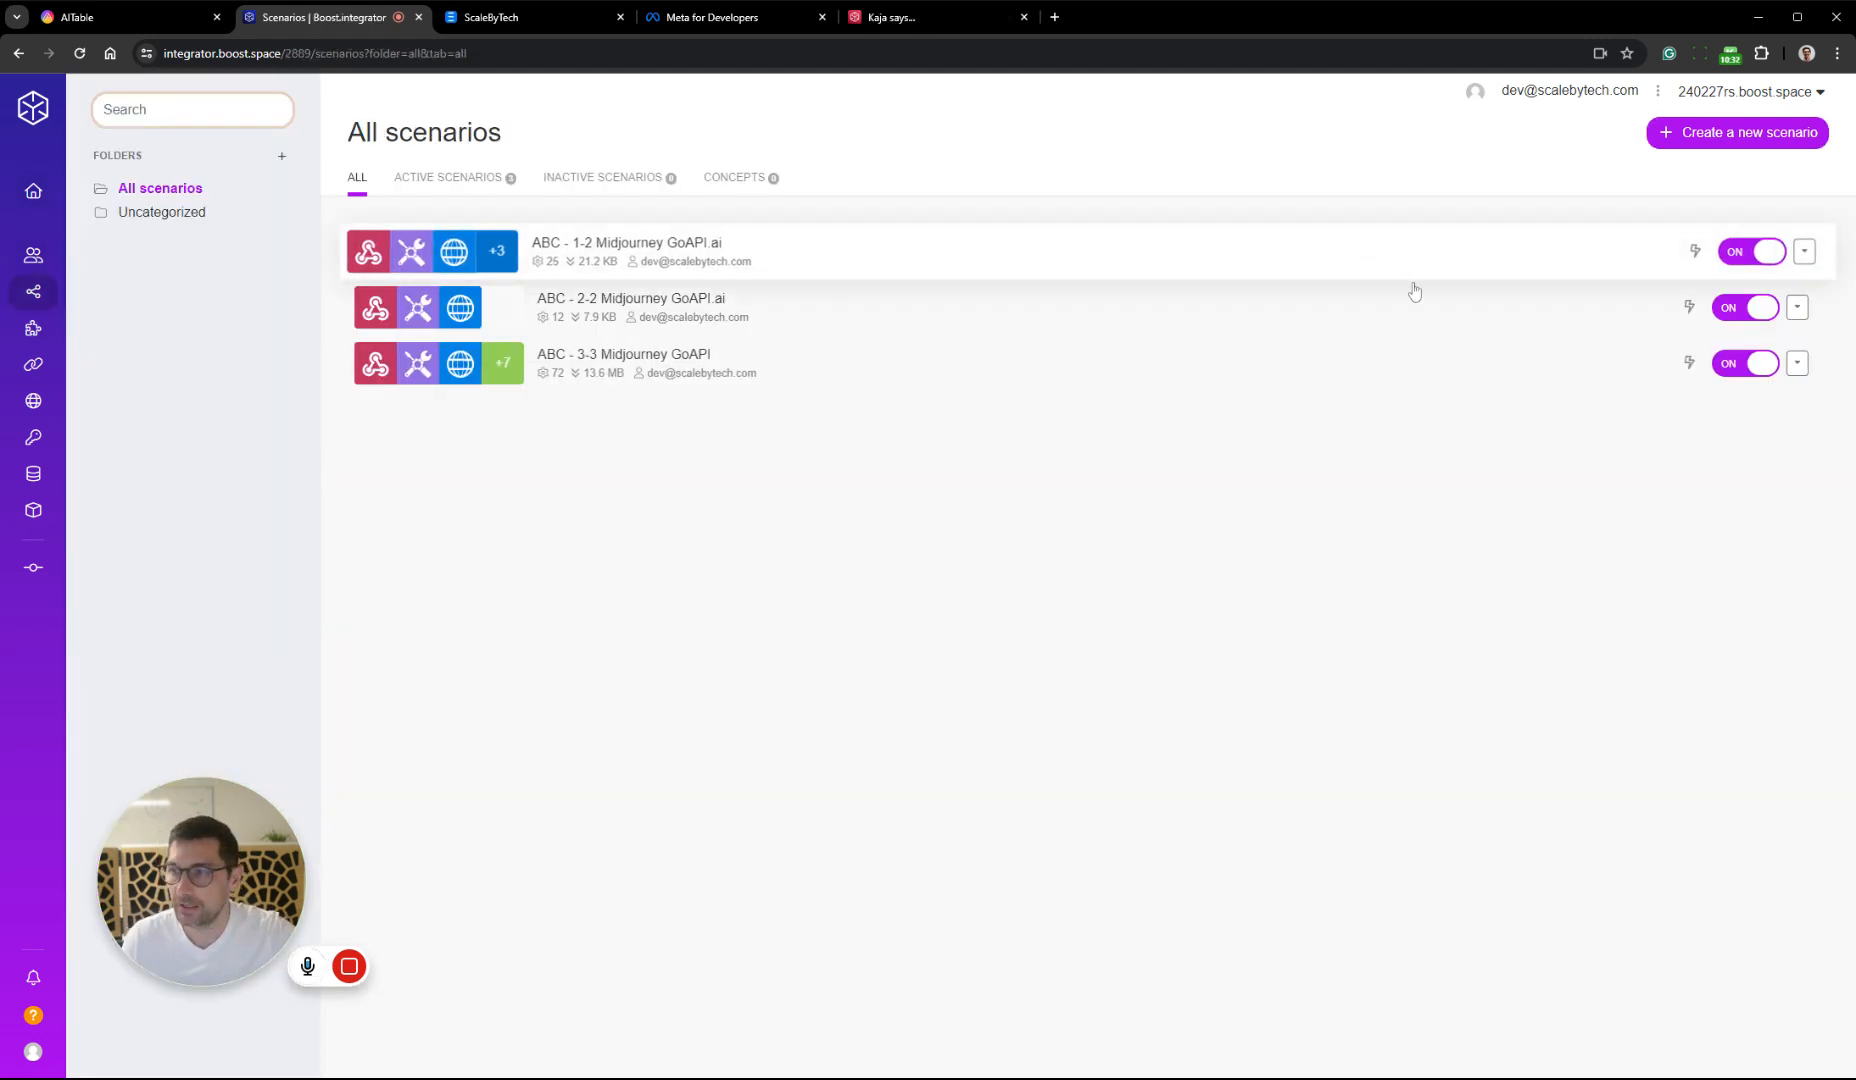
left_click(1748, 141)
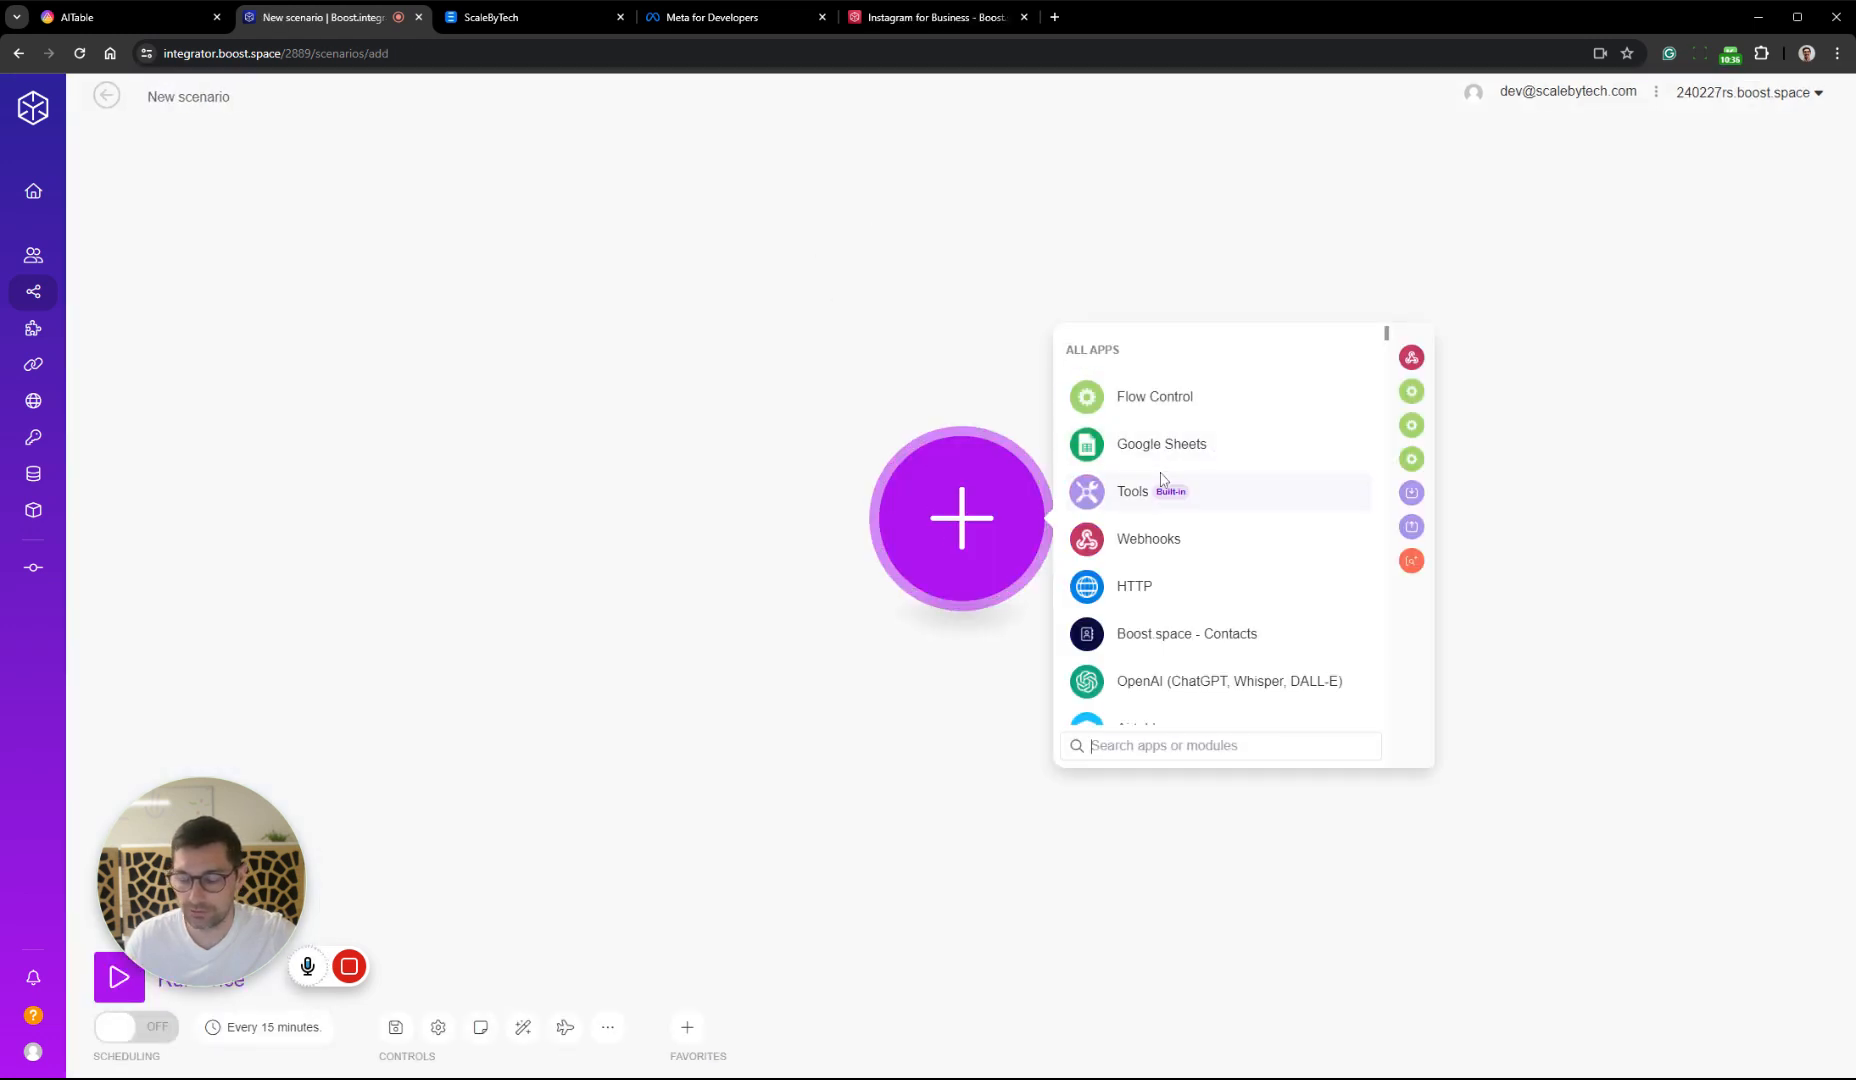
left_click(1155, 538)
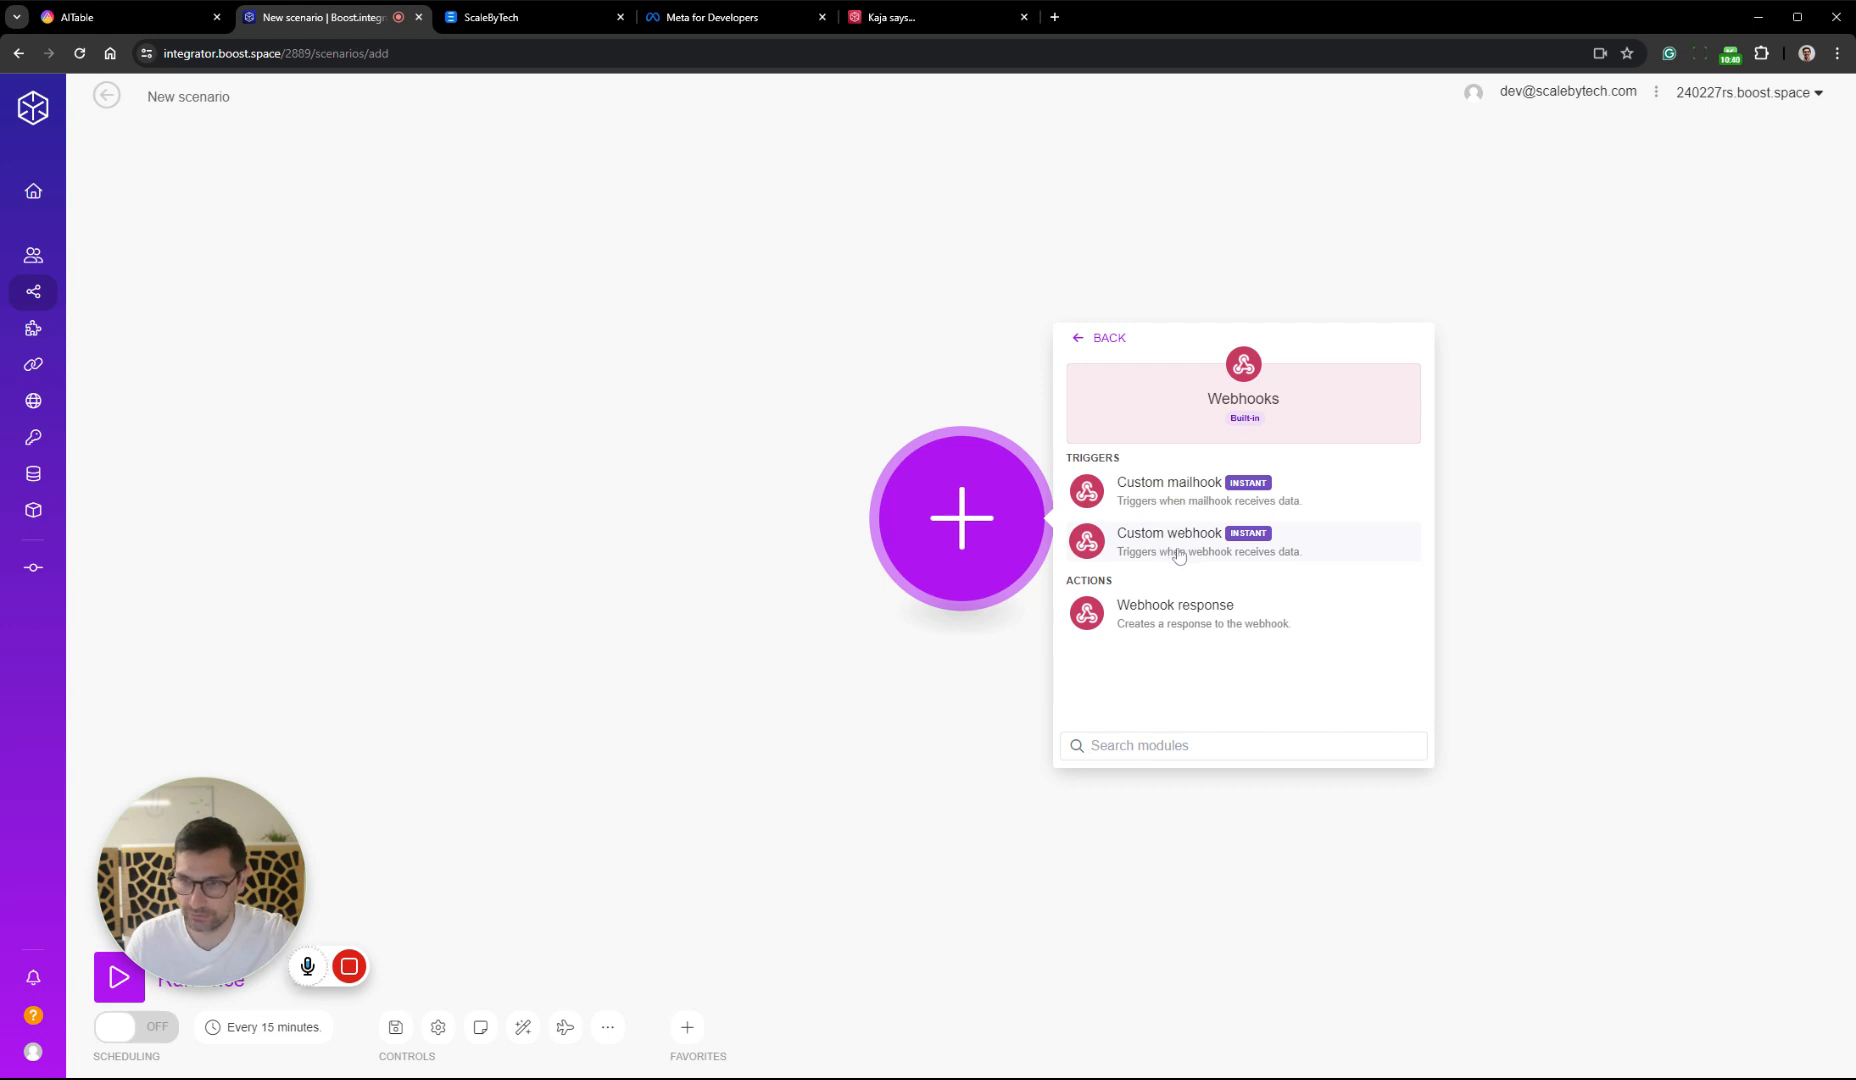
left_click(1179, 554)
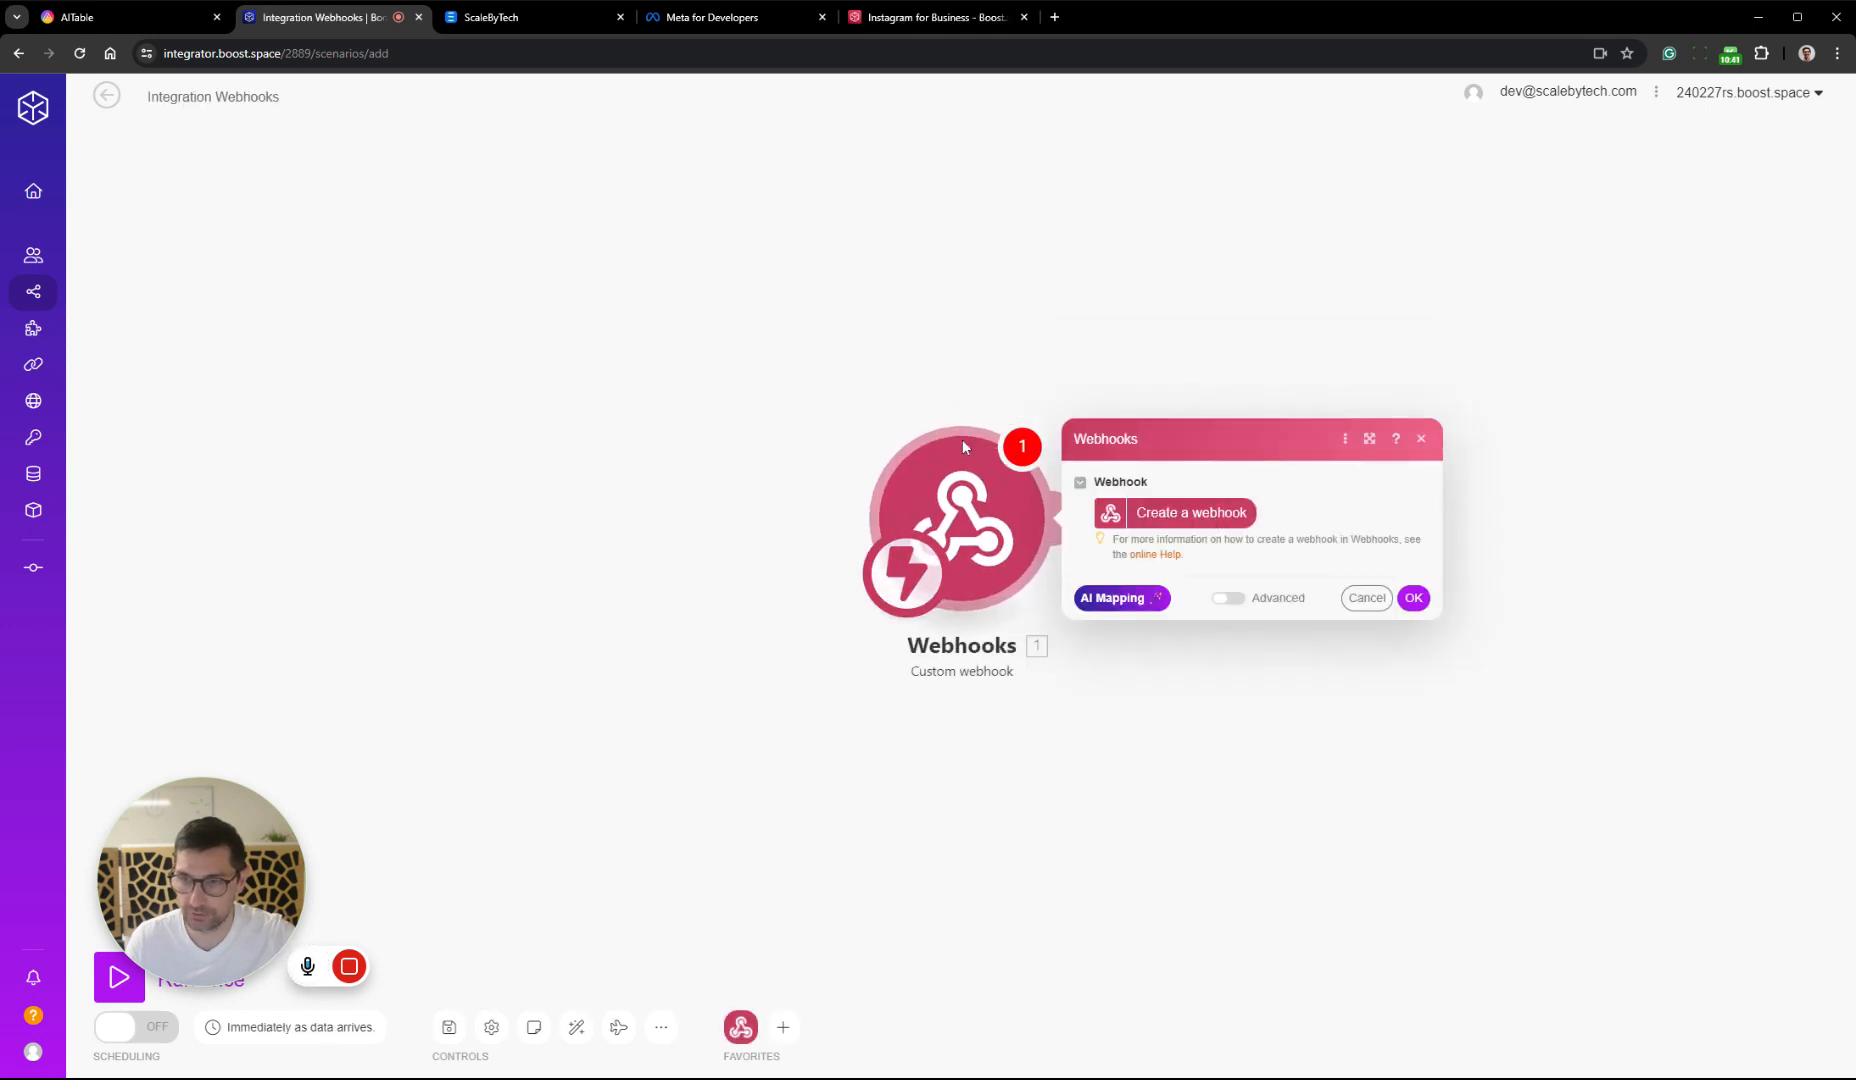
Rename the new scenario as SoMe Captions creation
left_click(213, 96)
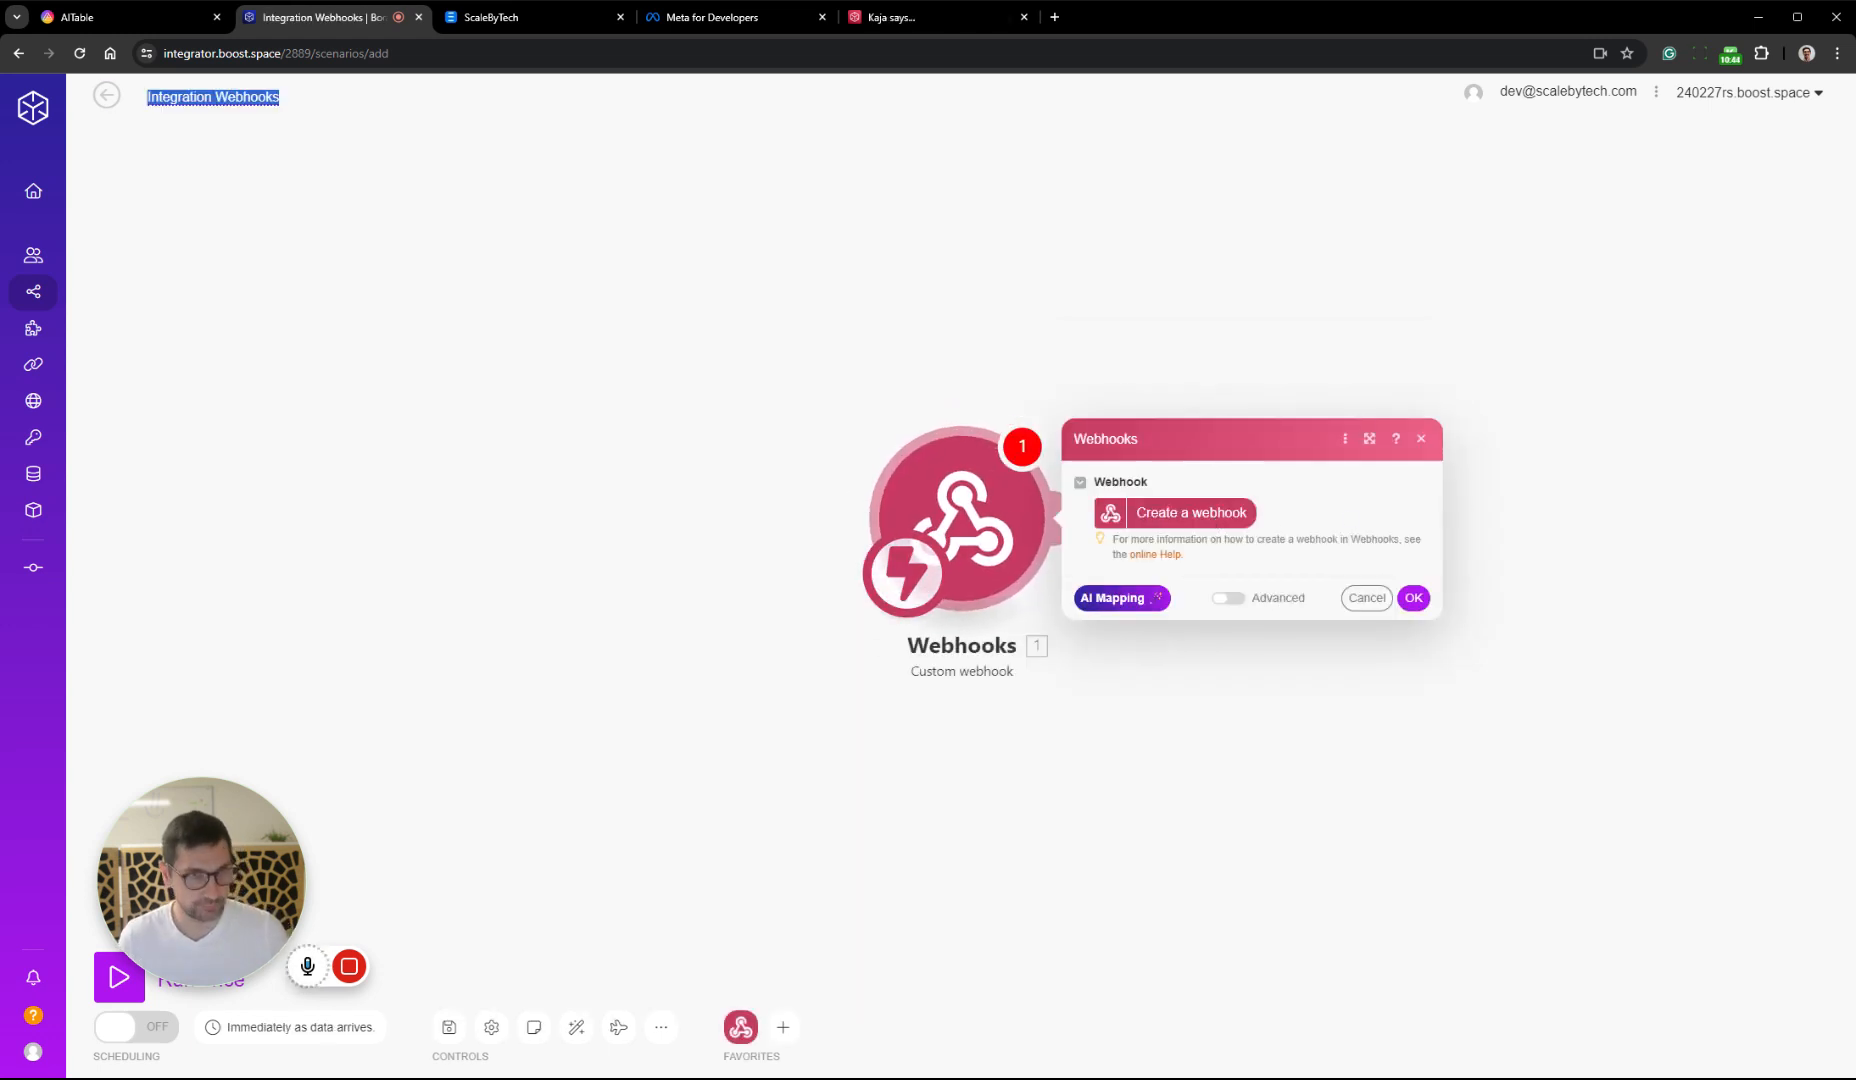
type("SoMe")
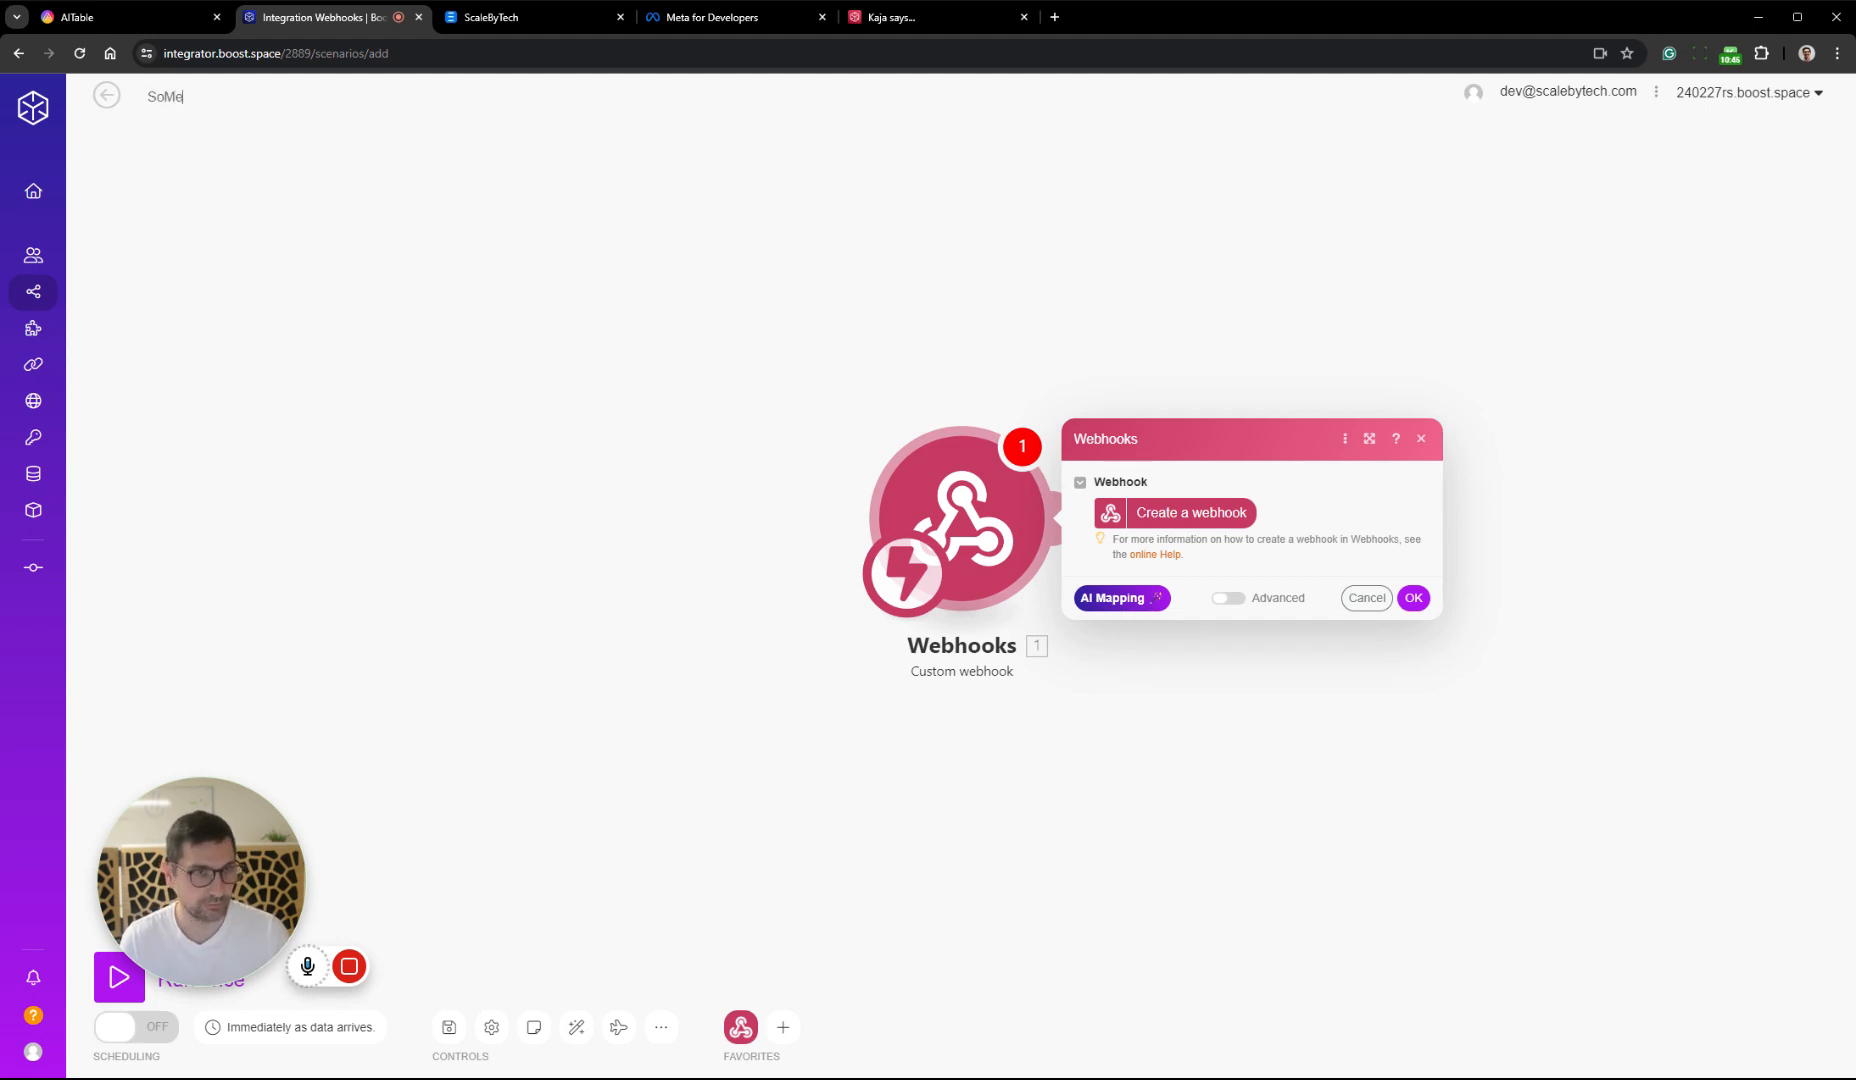
type(" Captions creation")
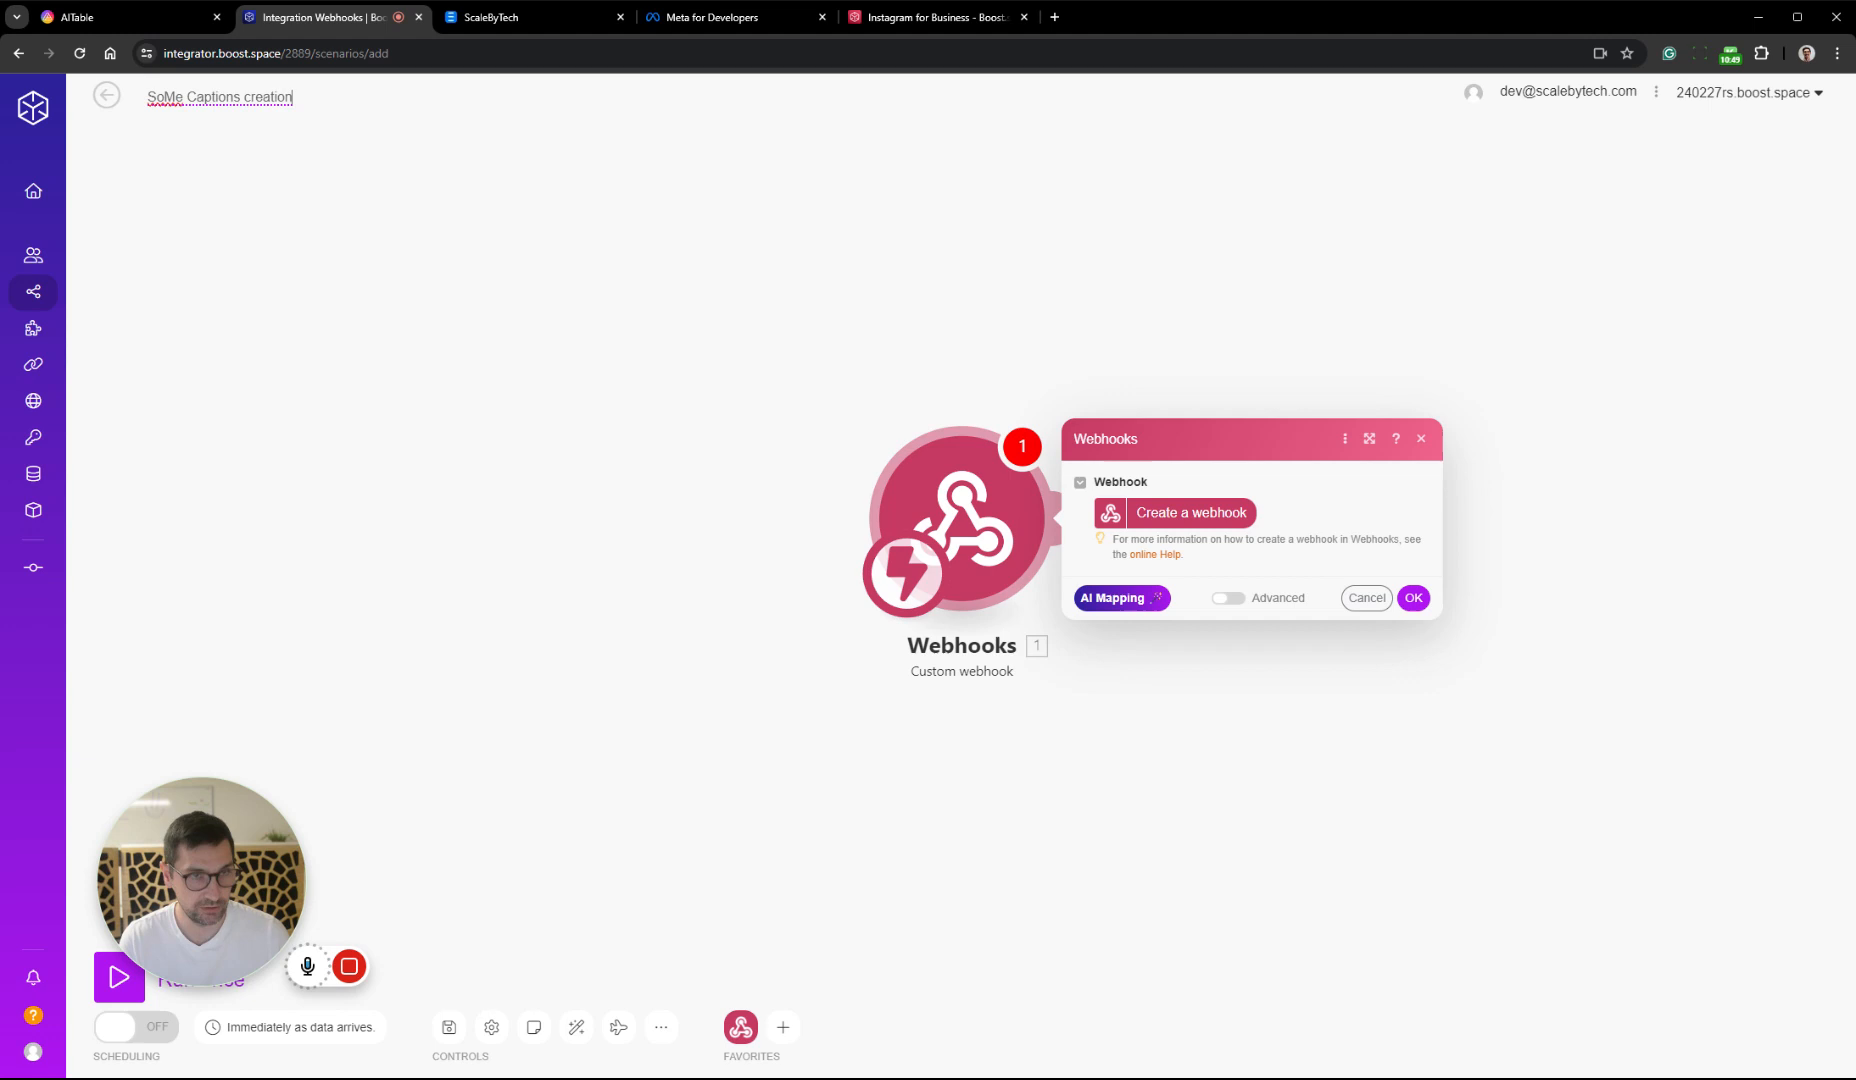
Create a webhook for the trigger, named SoMe Captions creation after the scenario, and accept the module settings
key("ctrl+a")
key("ctrl+c")
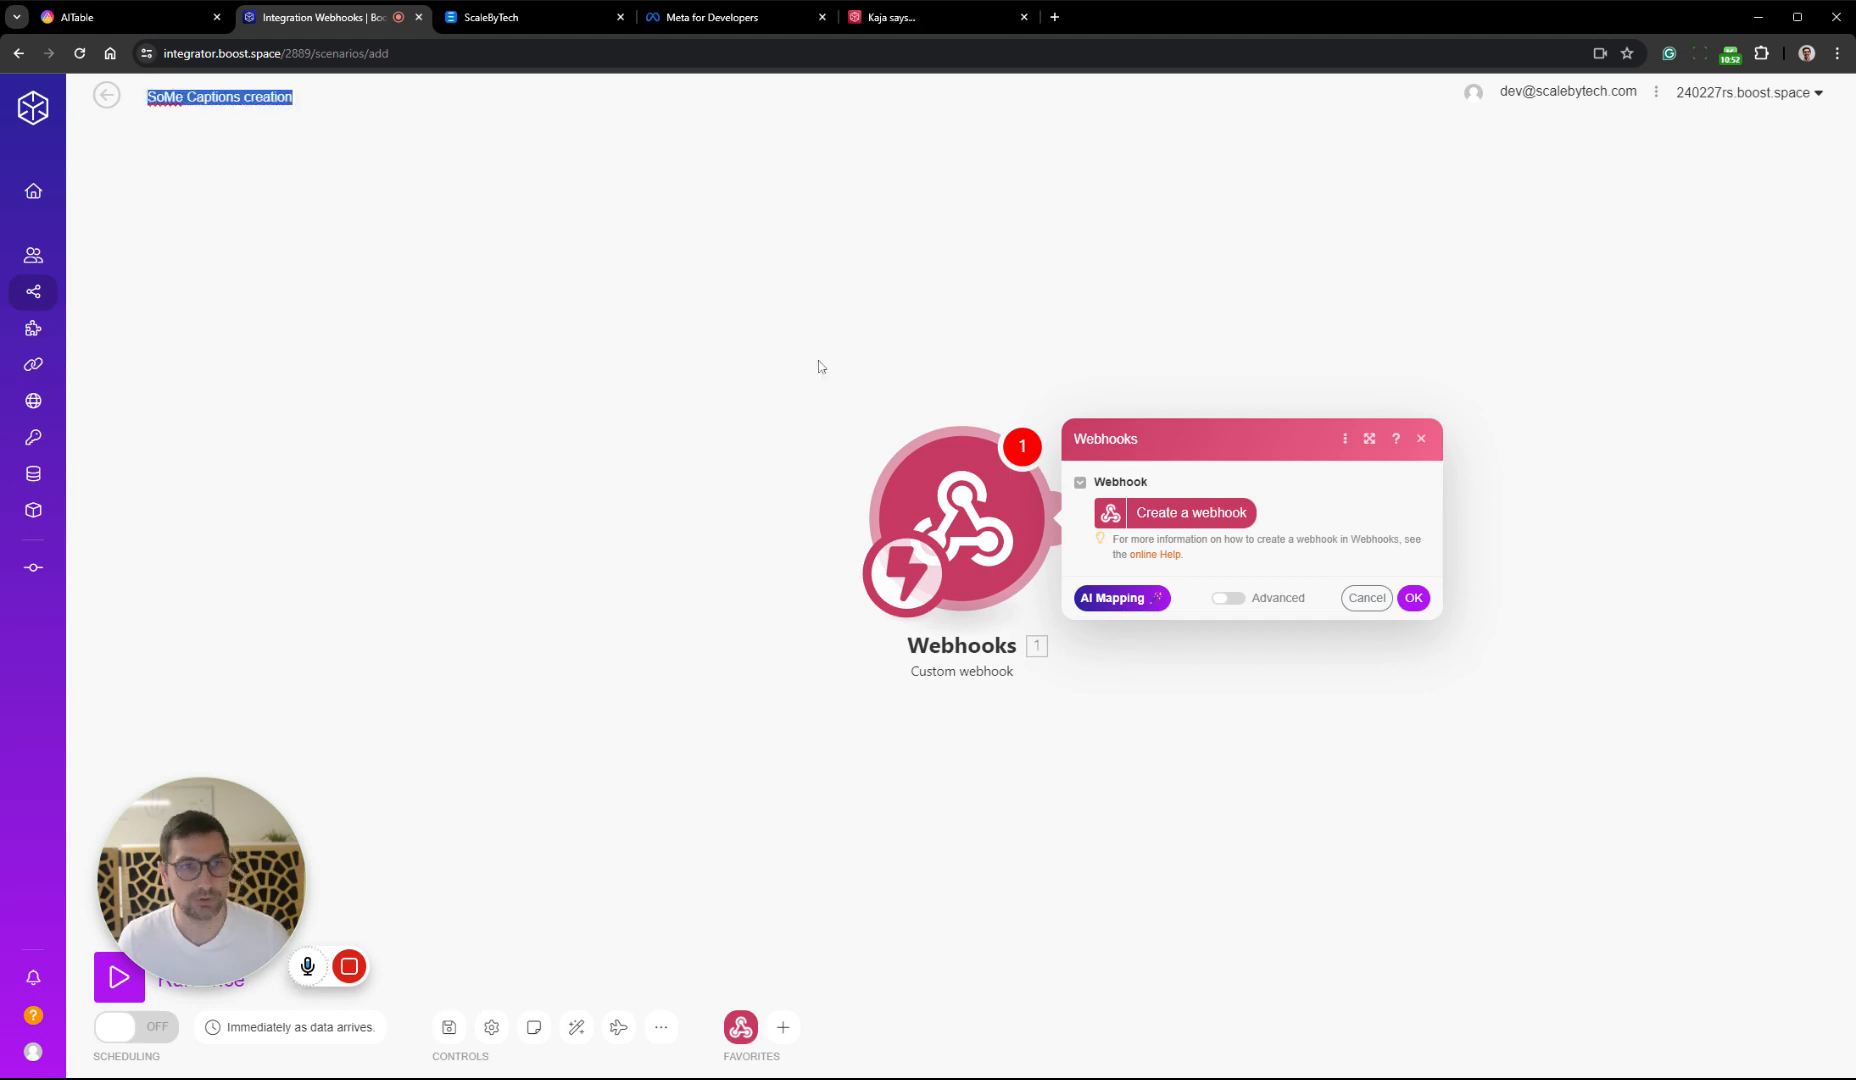
left_click(1230, 512)
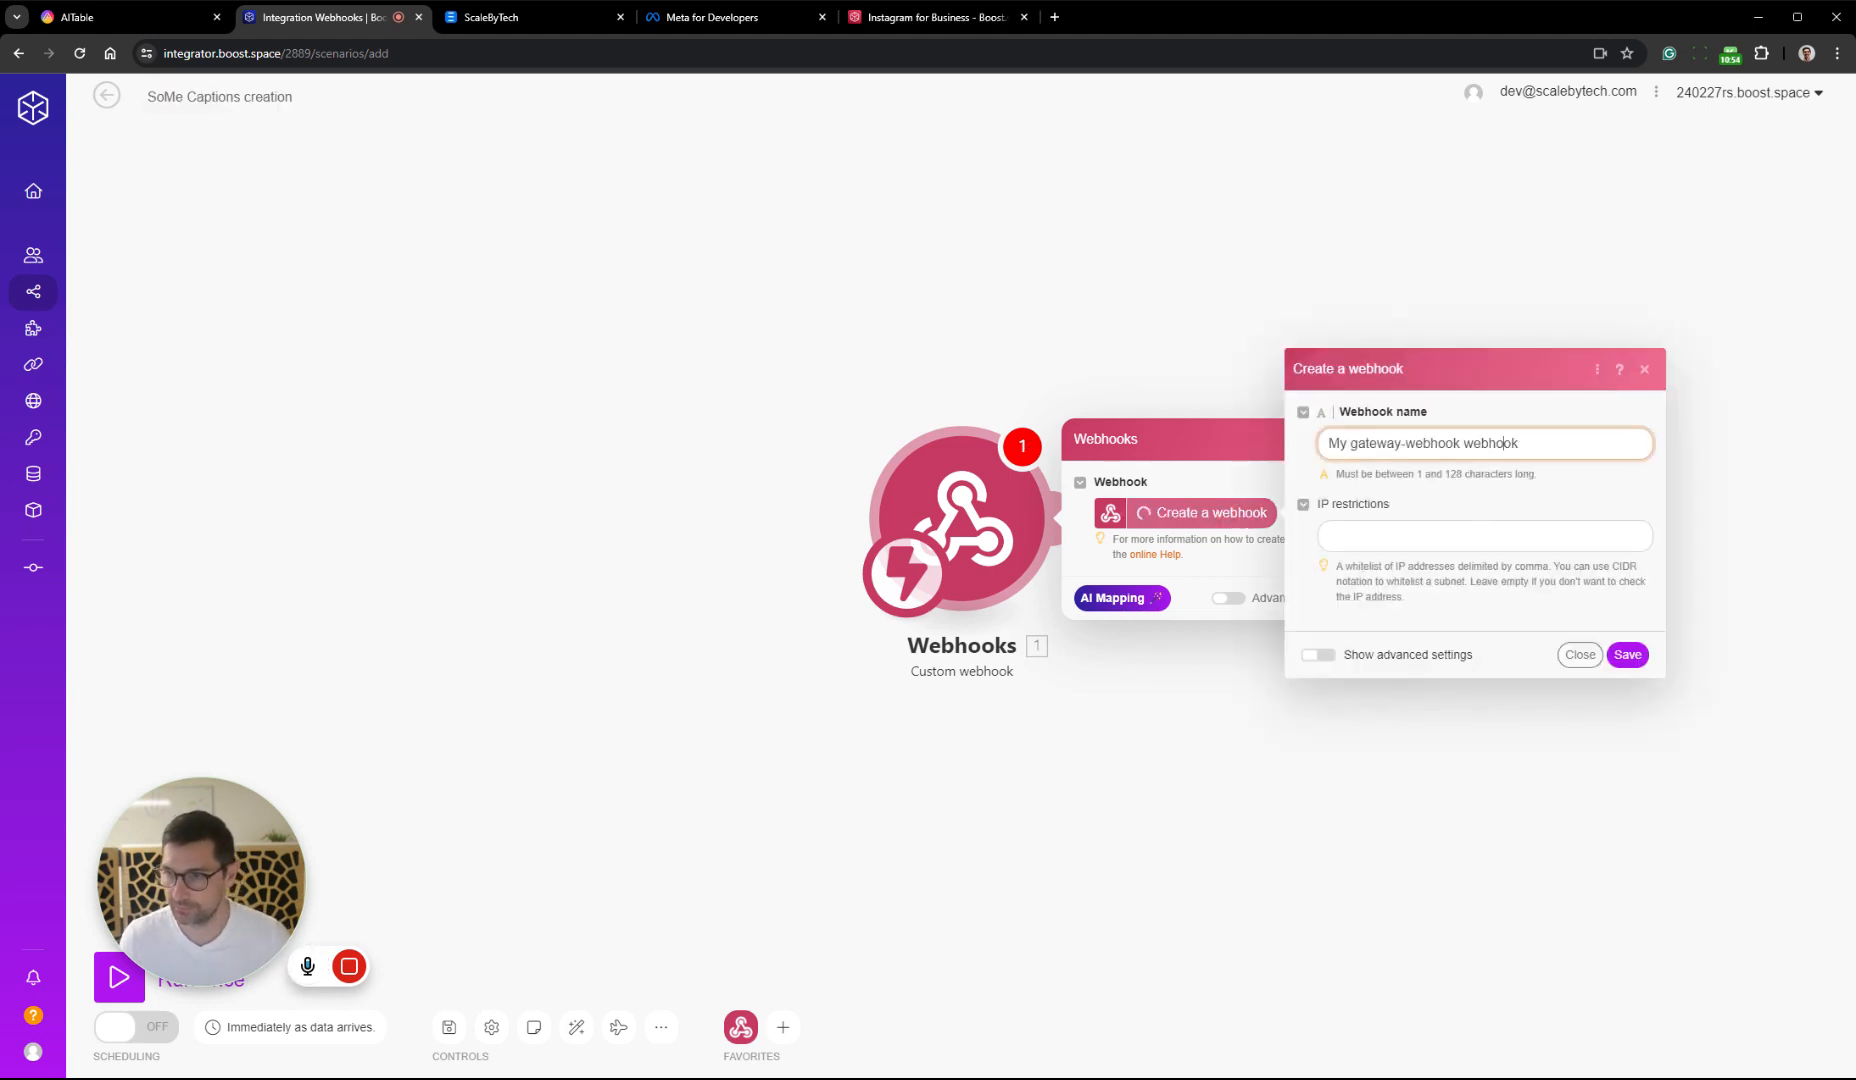
key("ctrl+a")
key("ctrl+v")
left_click(1627, 655)
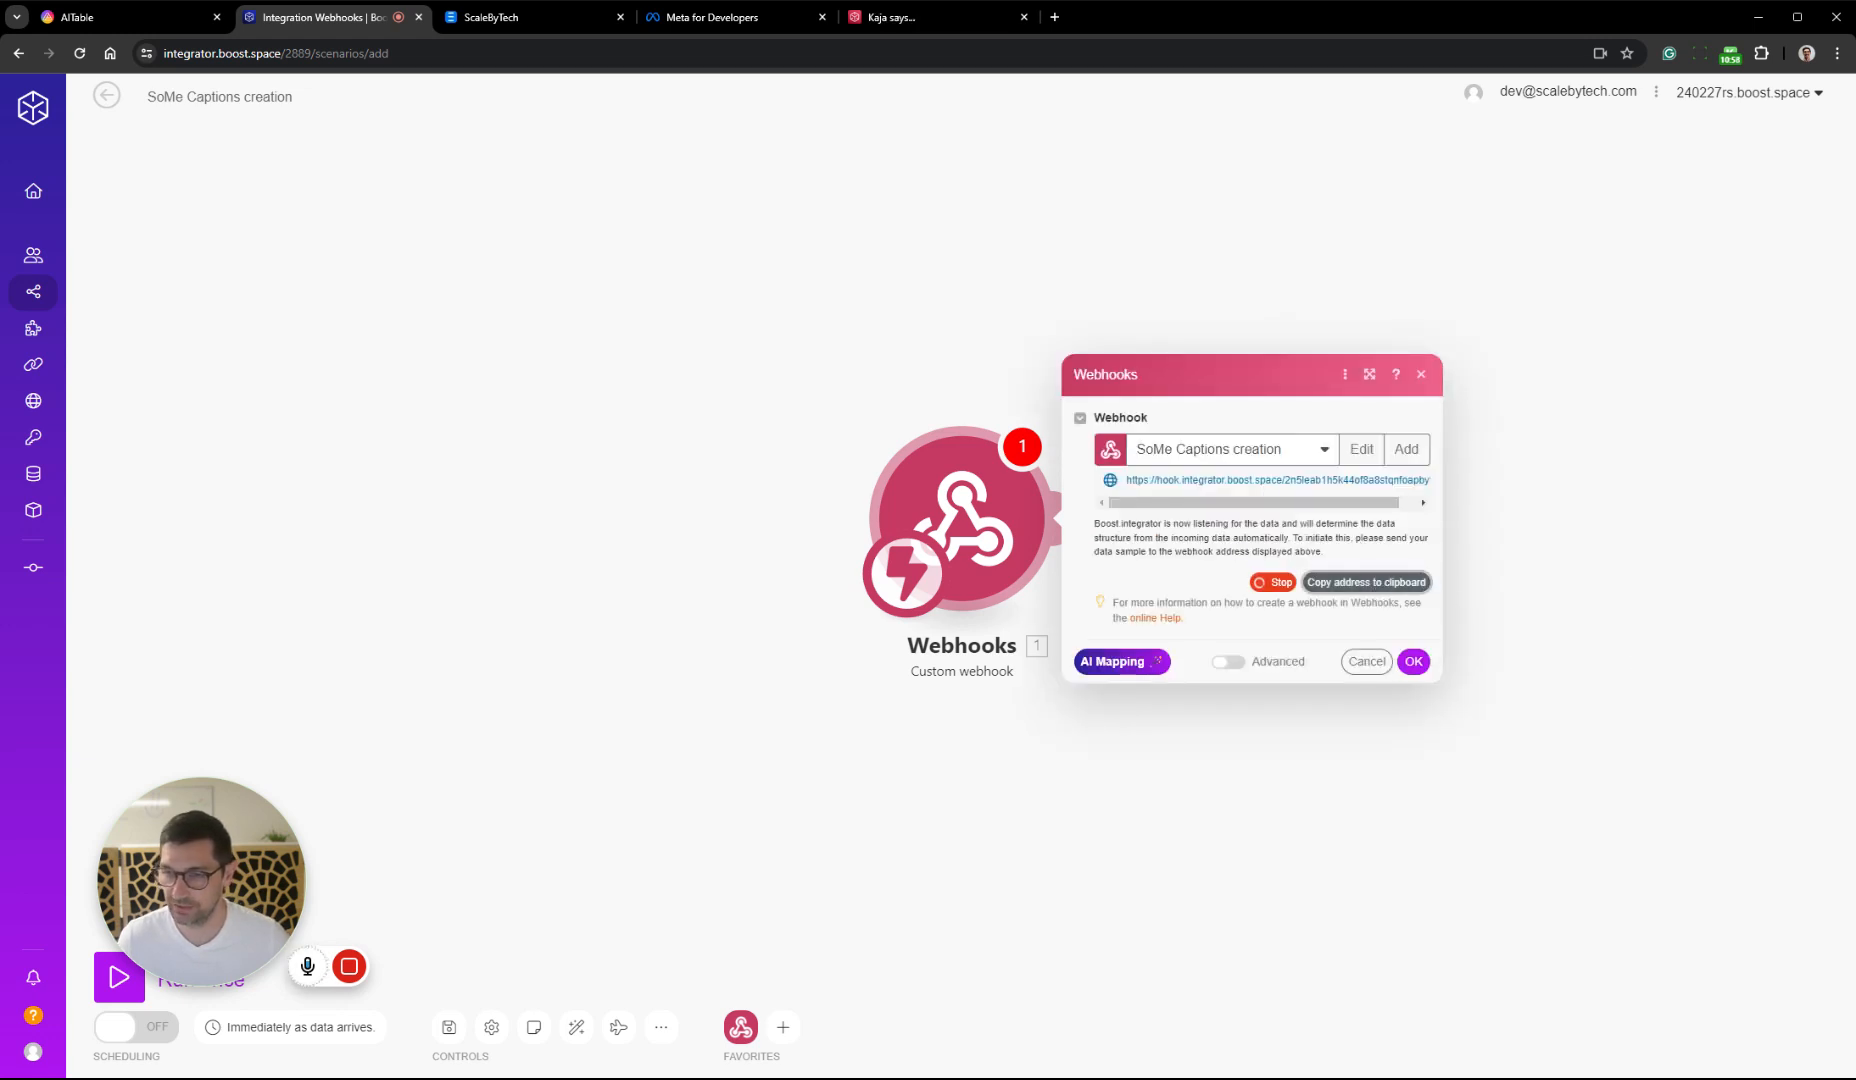
left_click(1414, 661)
Switch to AITable, set the Captions automation's trigger condition to Status is Create Captions, and save the trigger
left_click(110, 53)
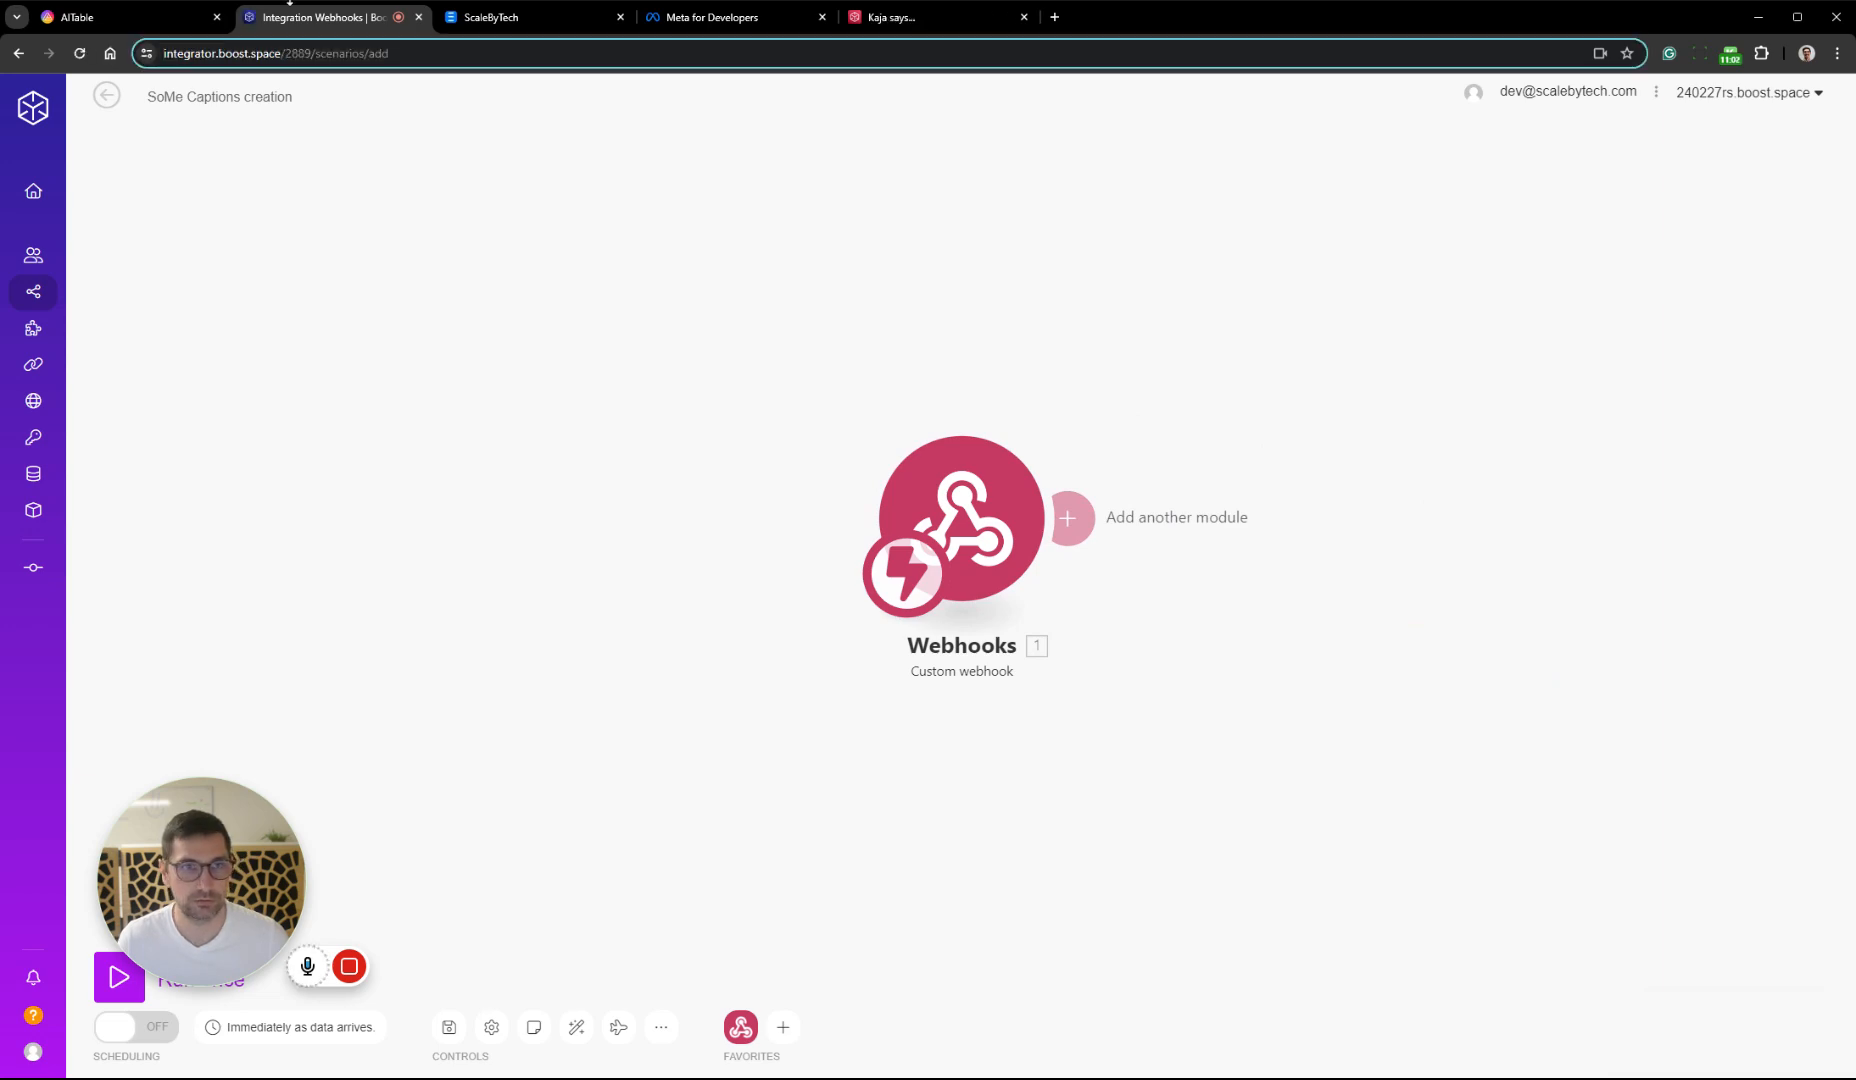
left_click(140, 17)
left_click(943, 482)
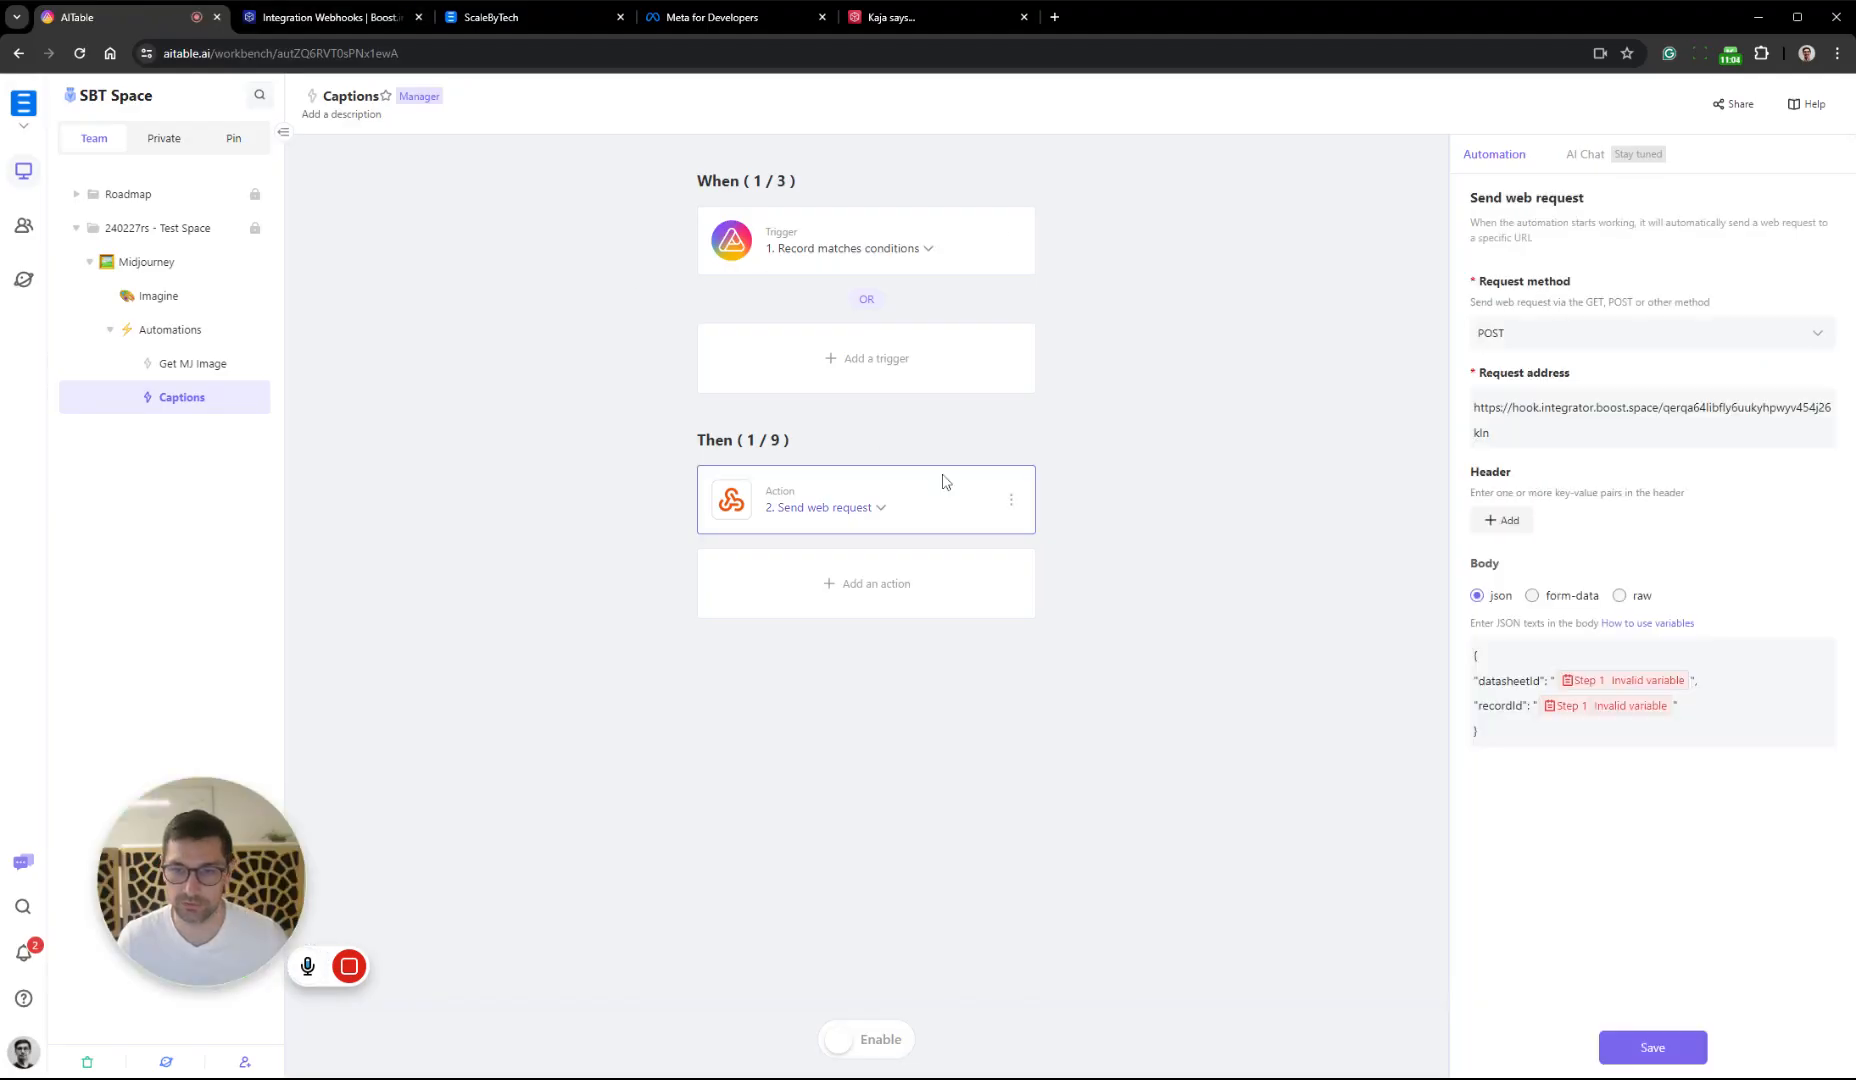
left_click(912, 258)
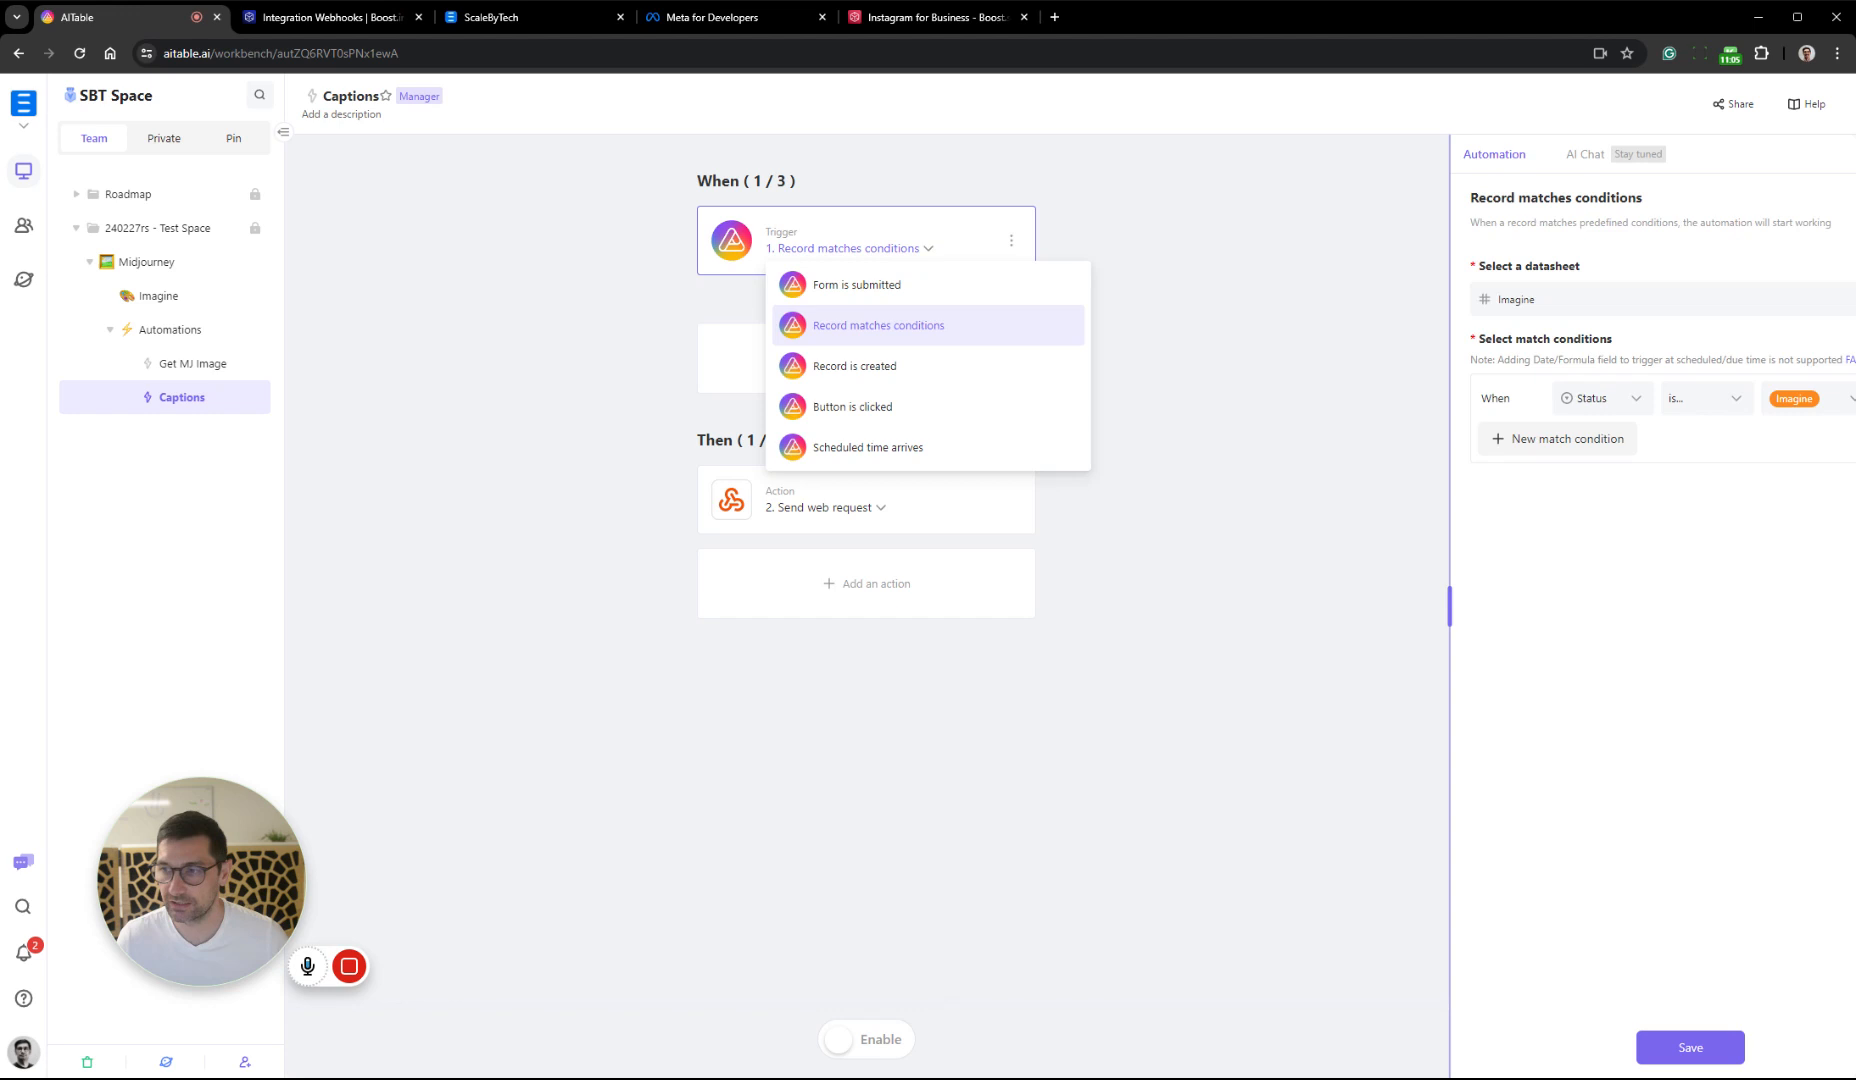
left_click(1810, 470)
left_click(1810, 396)
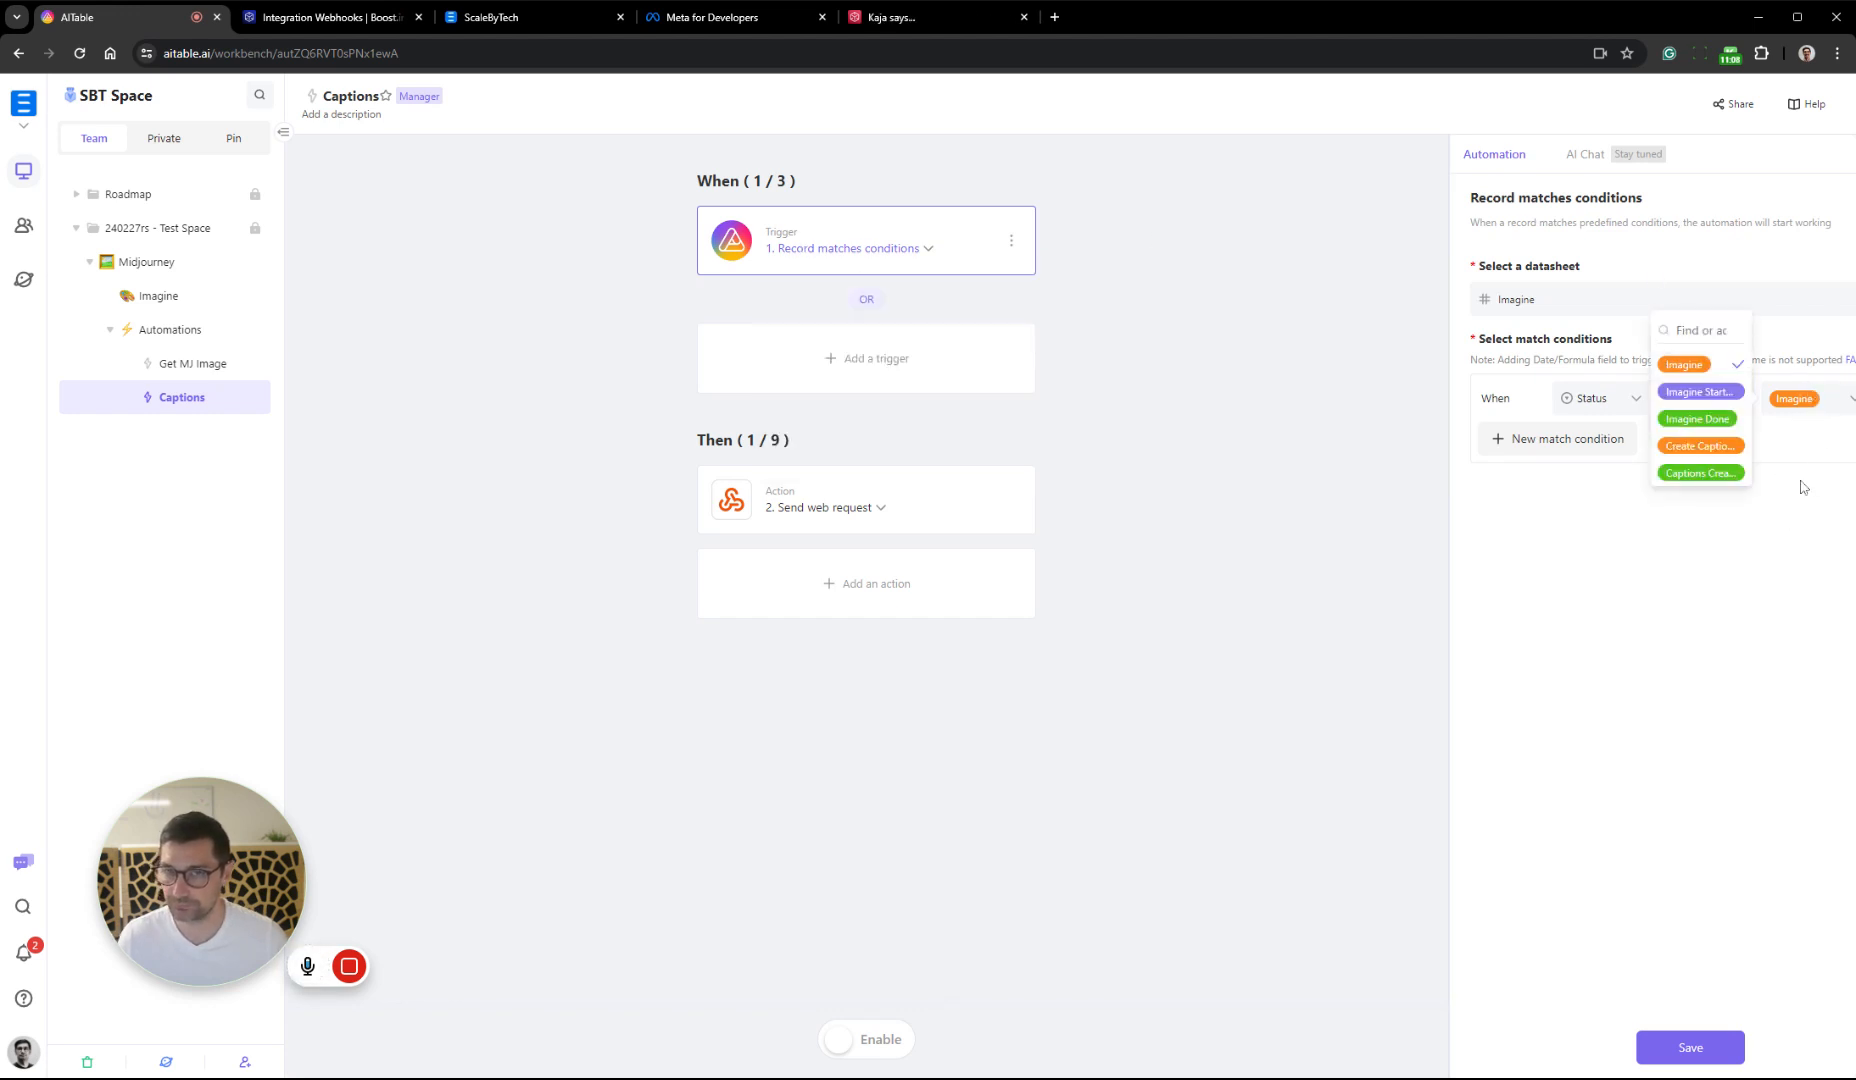
left_click(1712, 446)
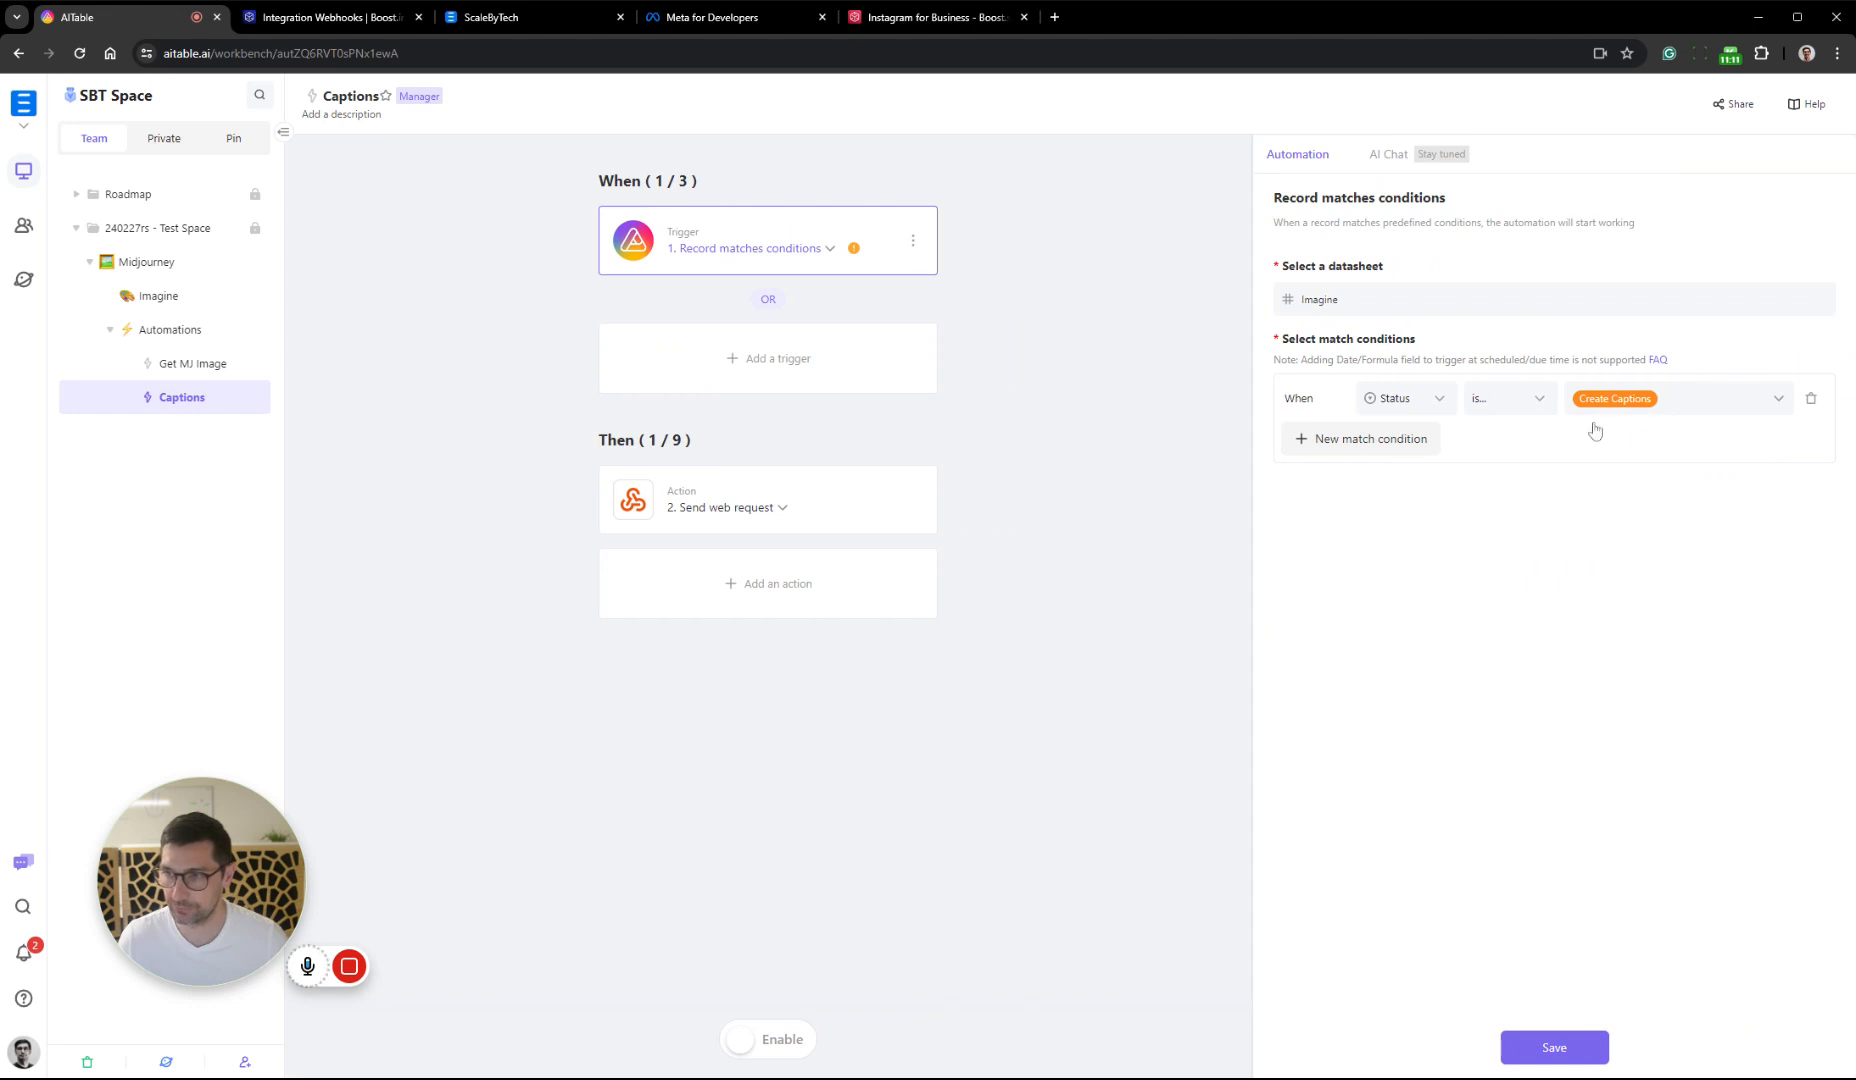
left_click(1576, 1054)
Replace the Send web request action's request address with the copied Boost.space webhook address and save the action
left_click(840, 494)
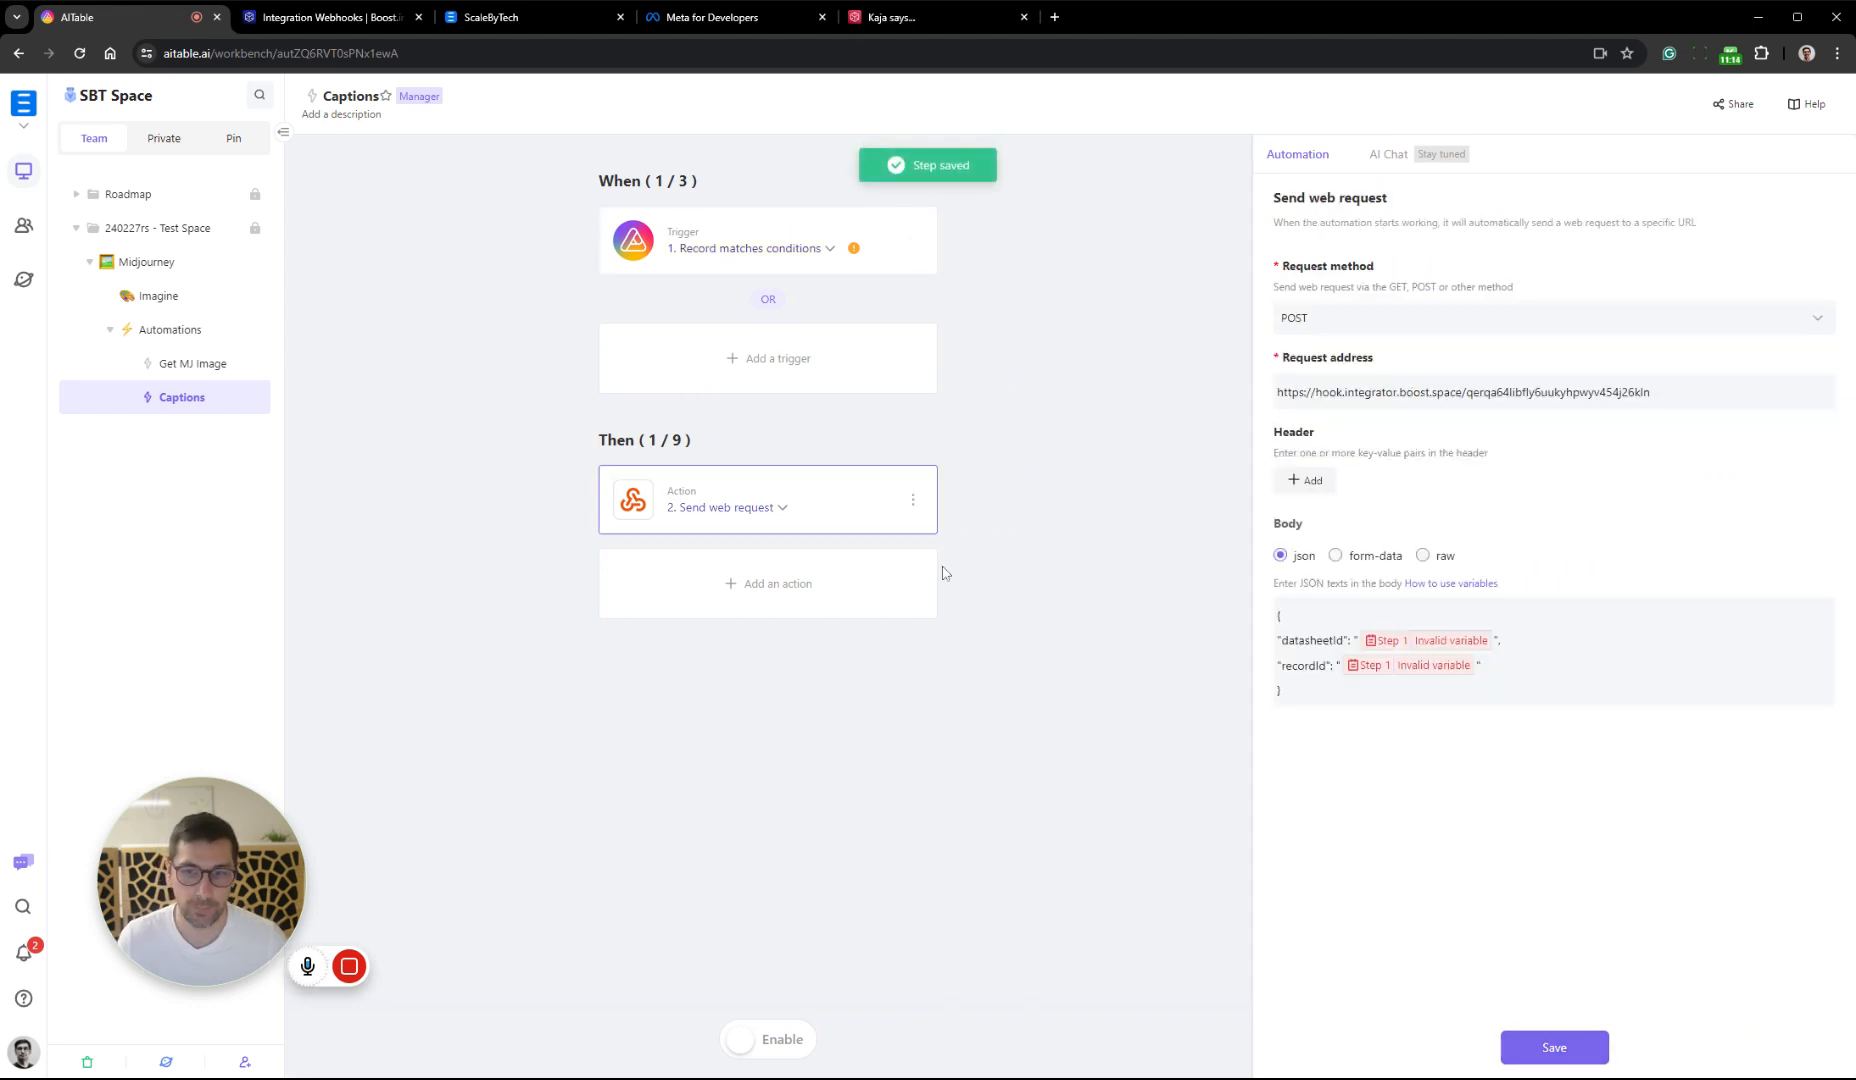
key("ctrl+a")
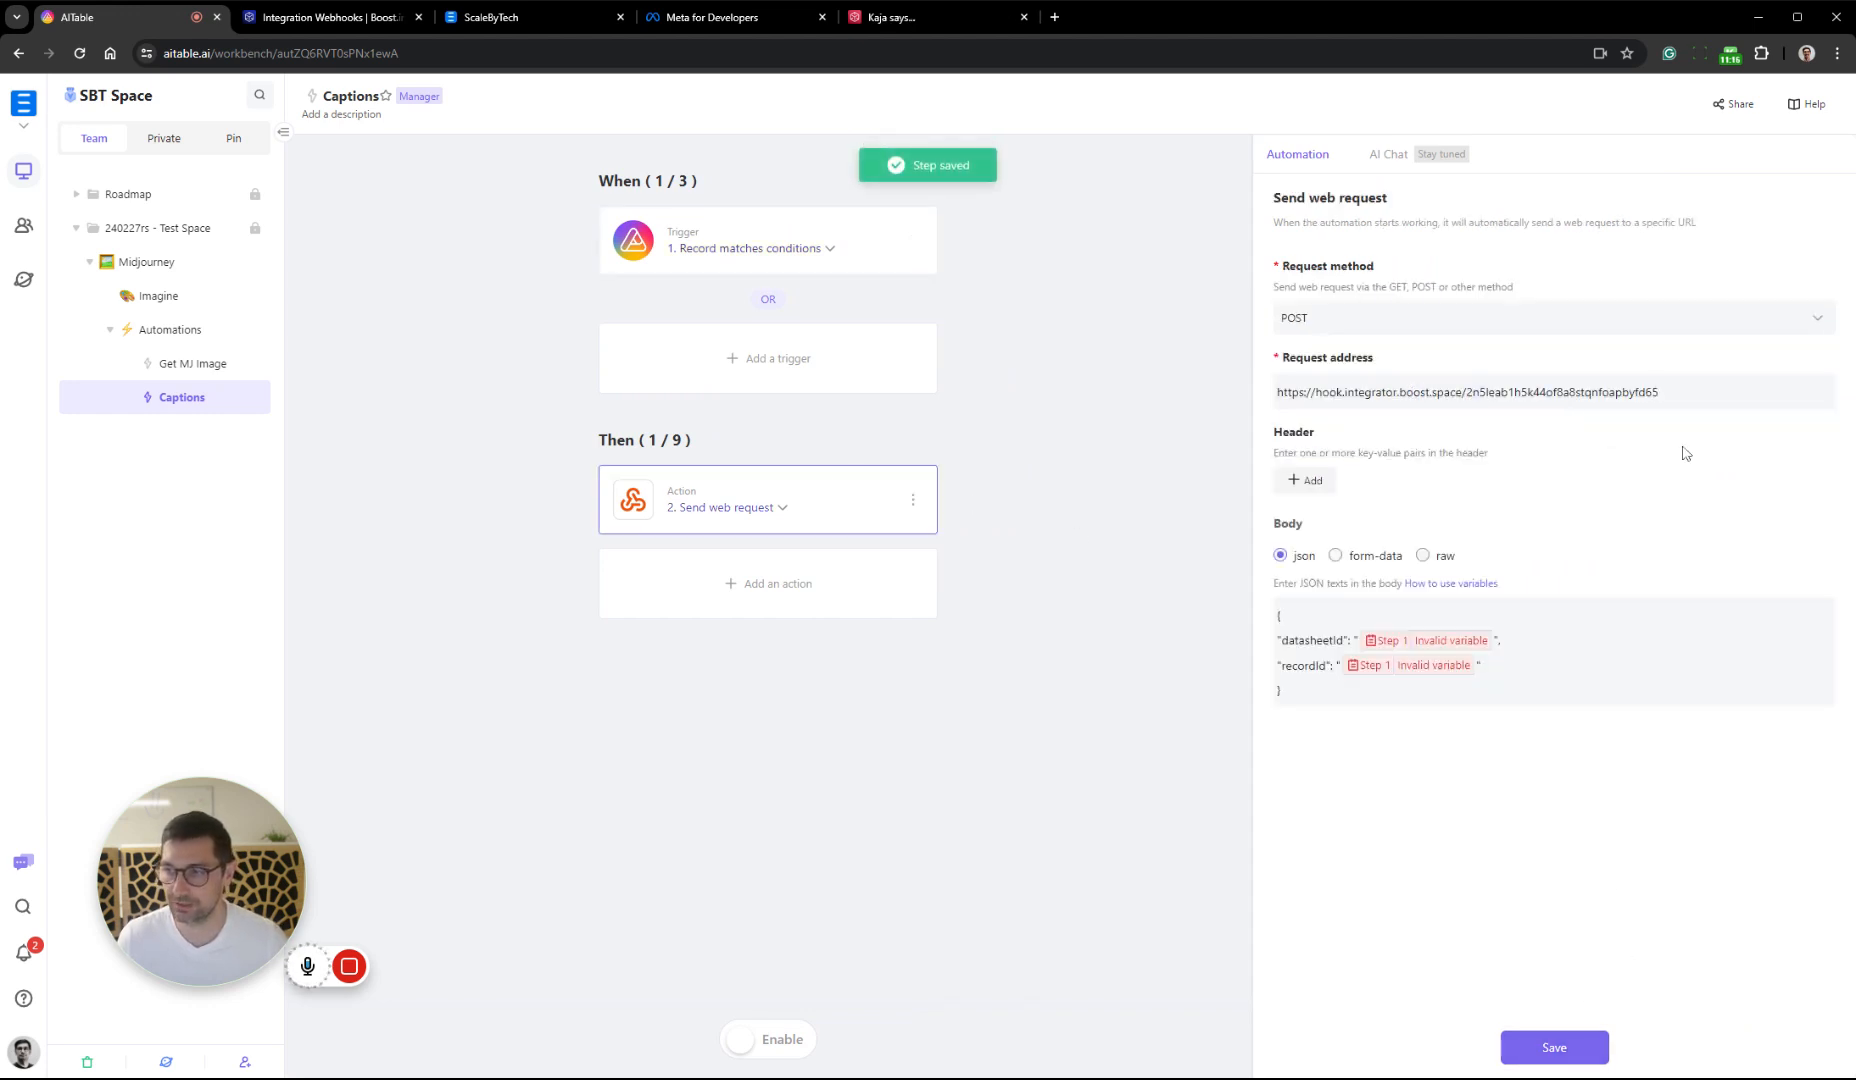
left_click(1552, 1047)
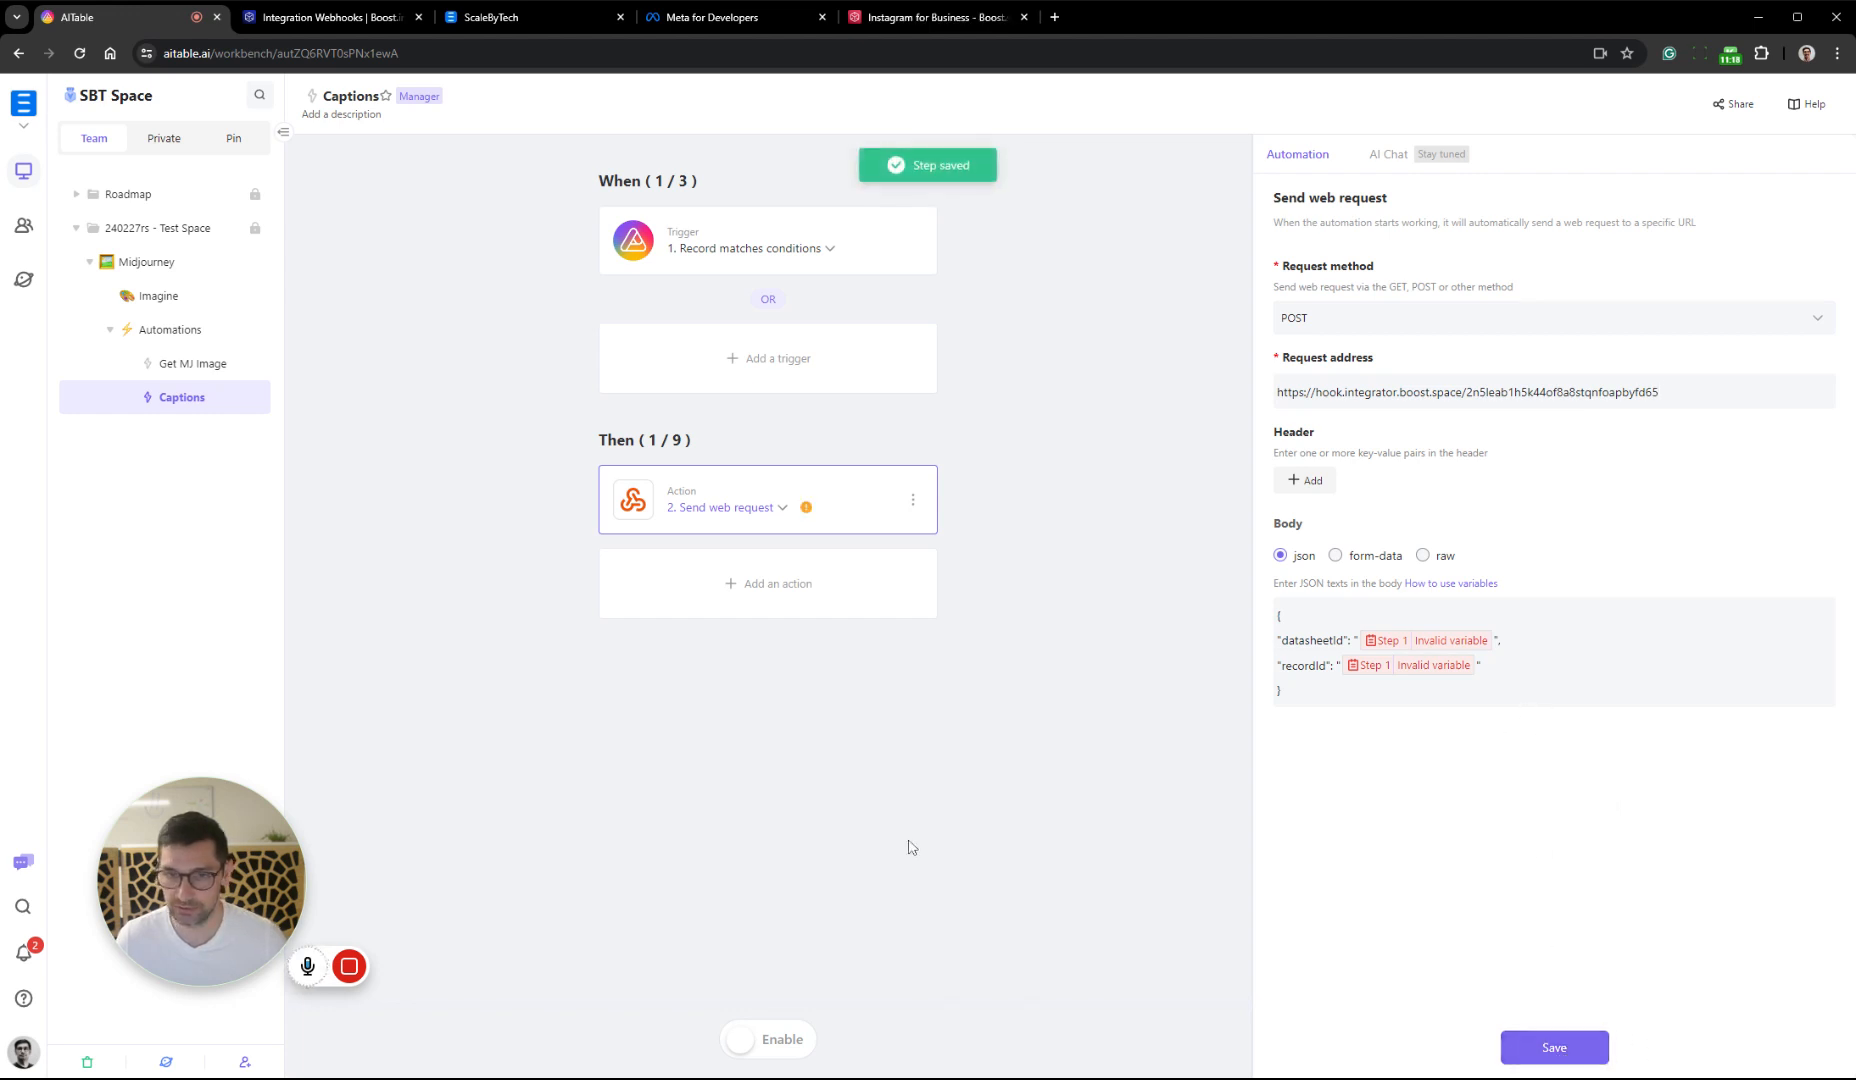
Enable the Captions automation and leave the action's settings
left_click(756, 1046)
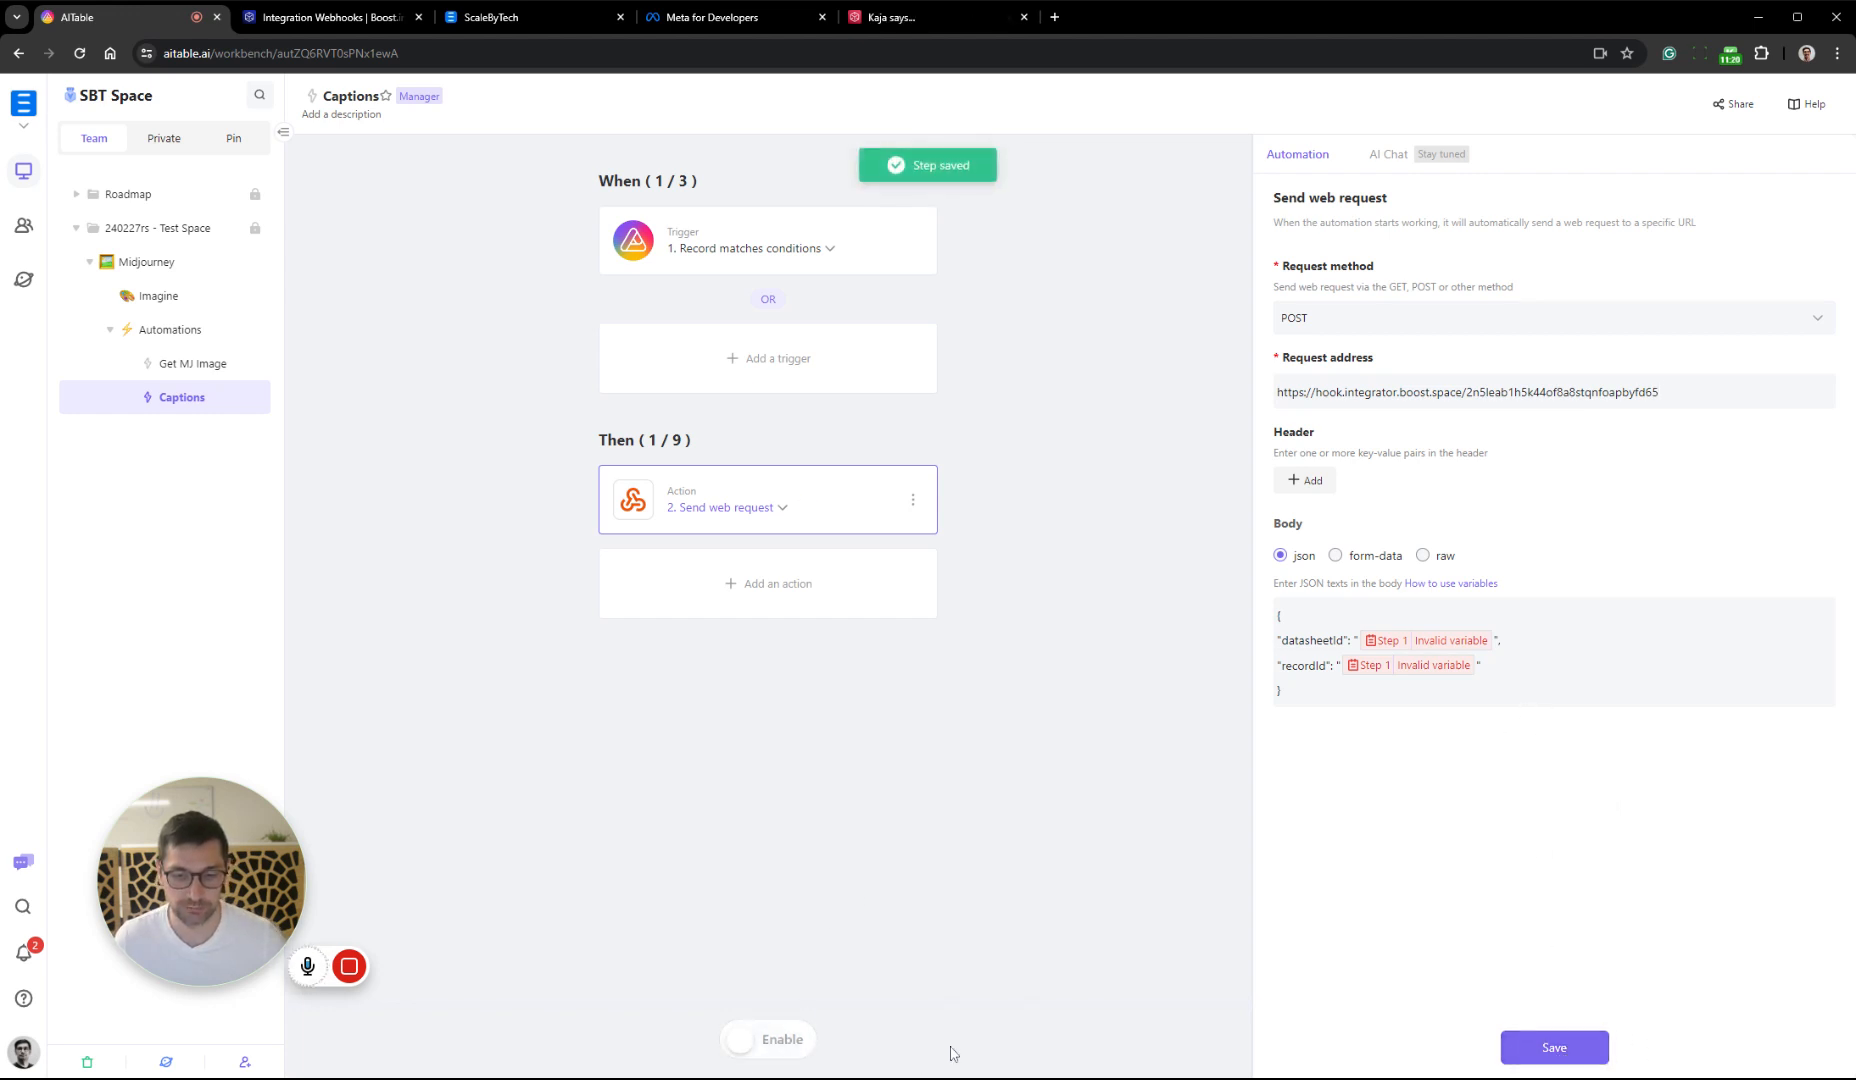
left_click(803, 1030)
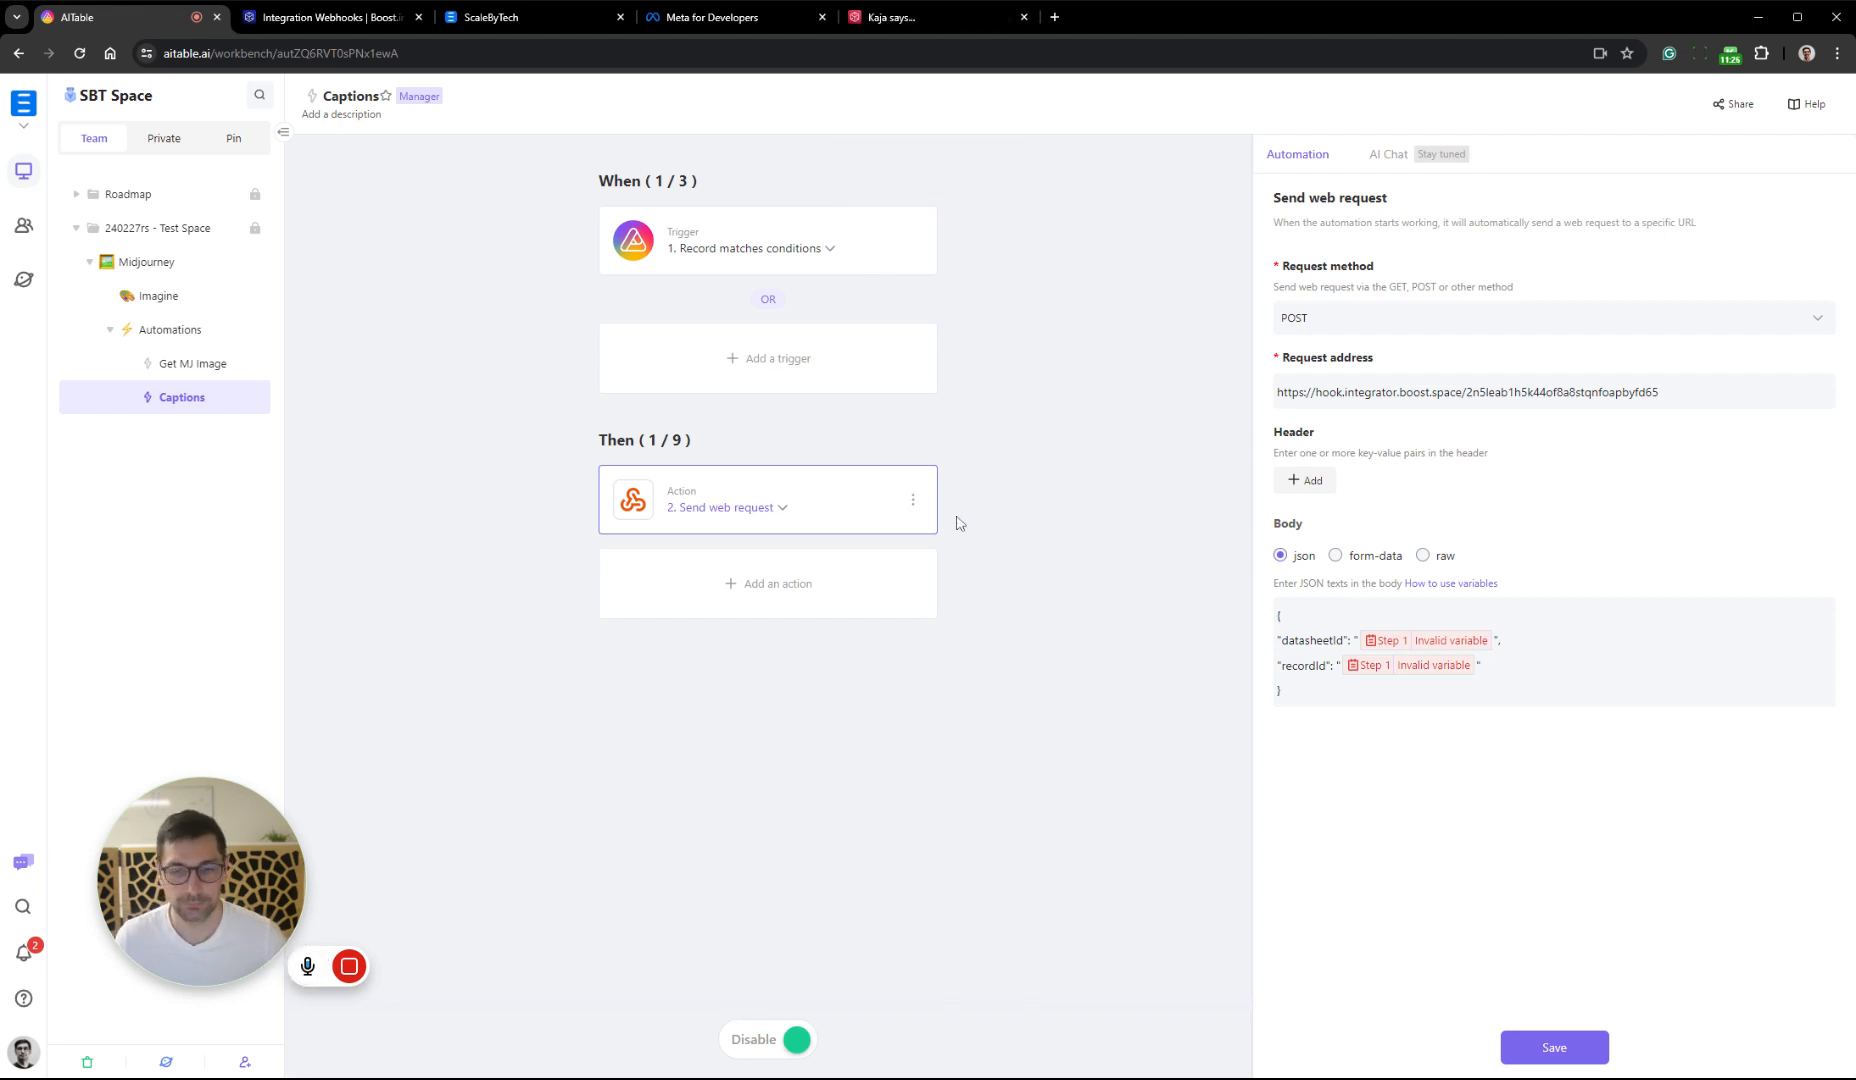
left_click(705, 700)
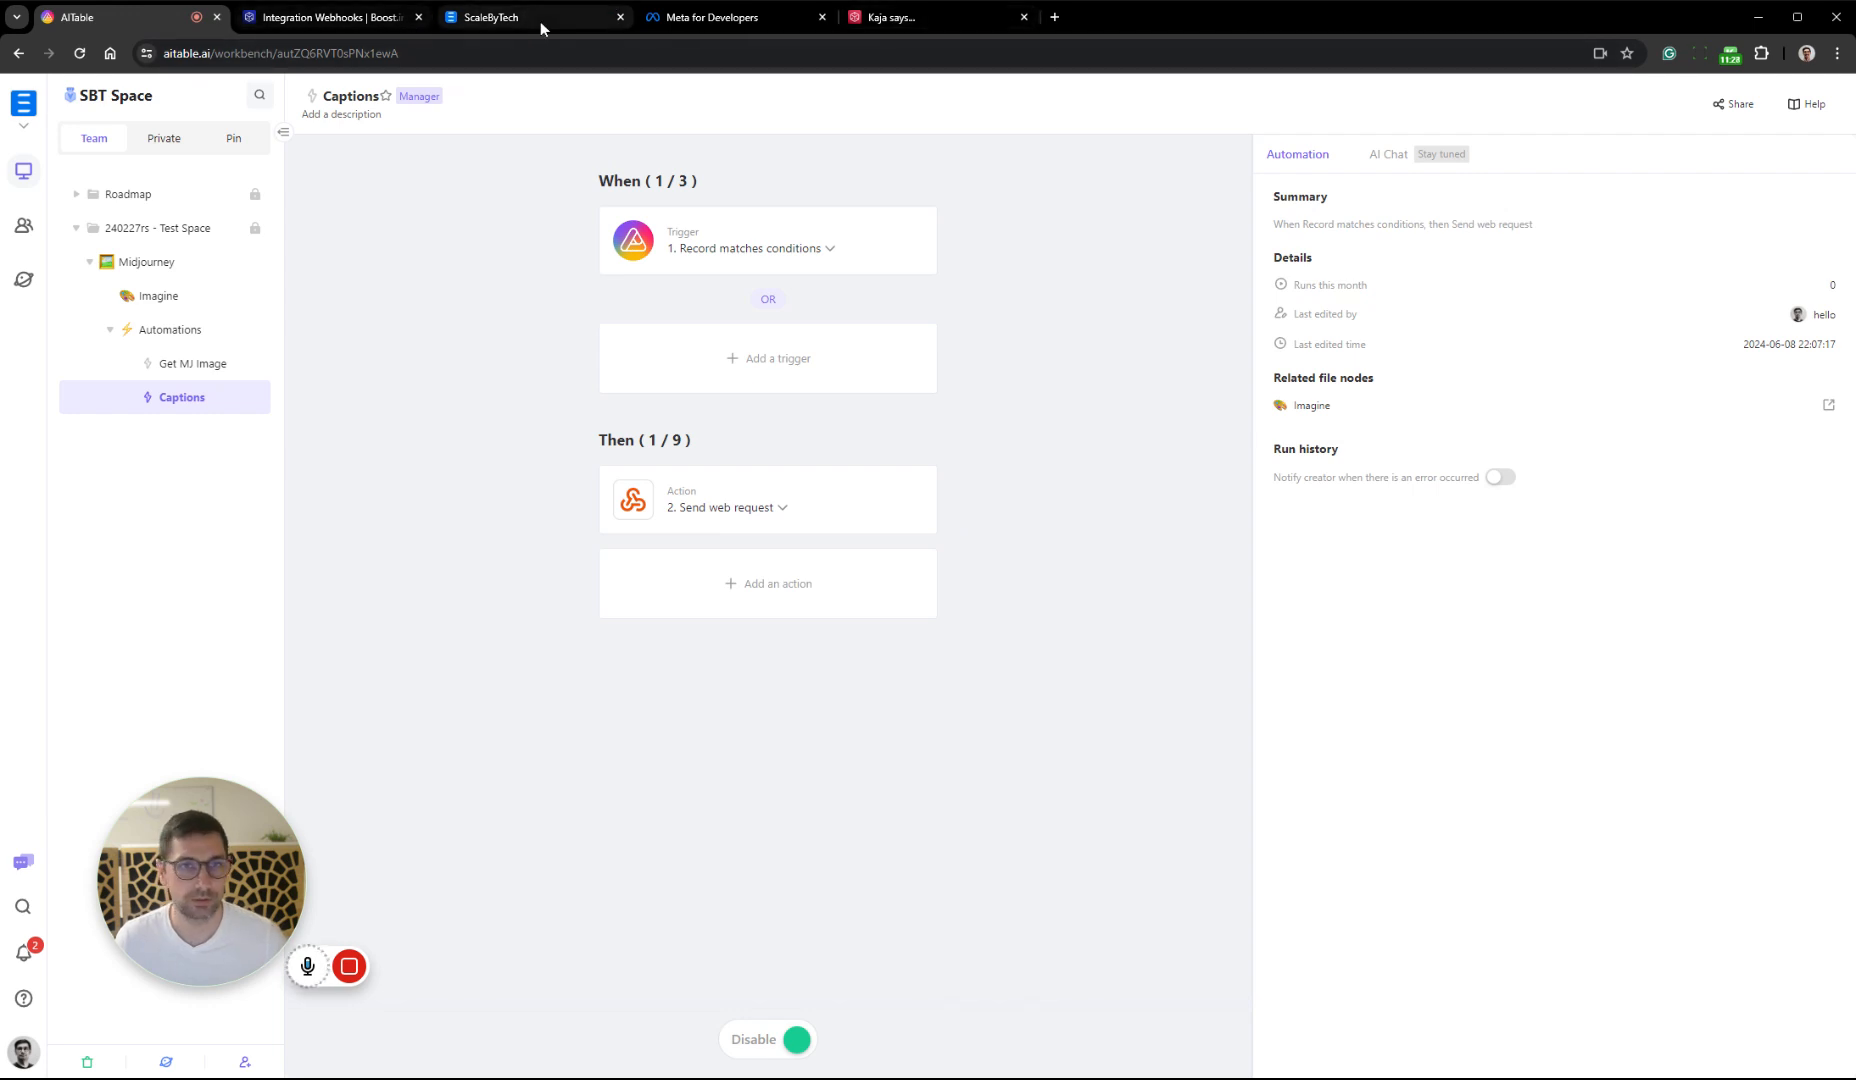
Switch to Boost.space, run the SoMe Captions creation scenario once to listen for data, and return to AITable
left_click(320, 17)
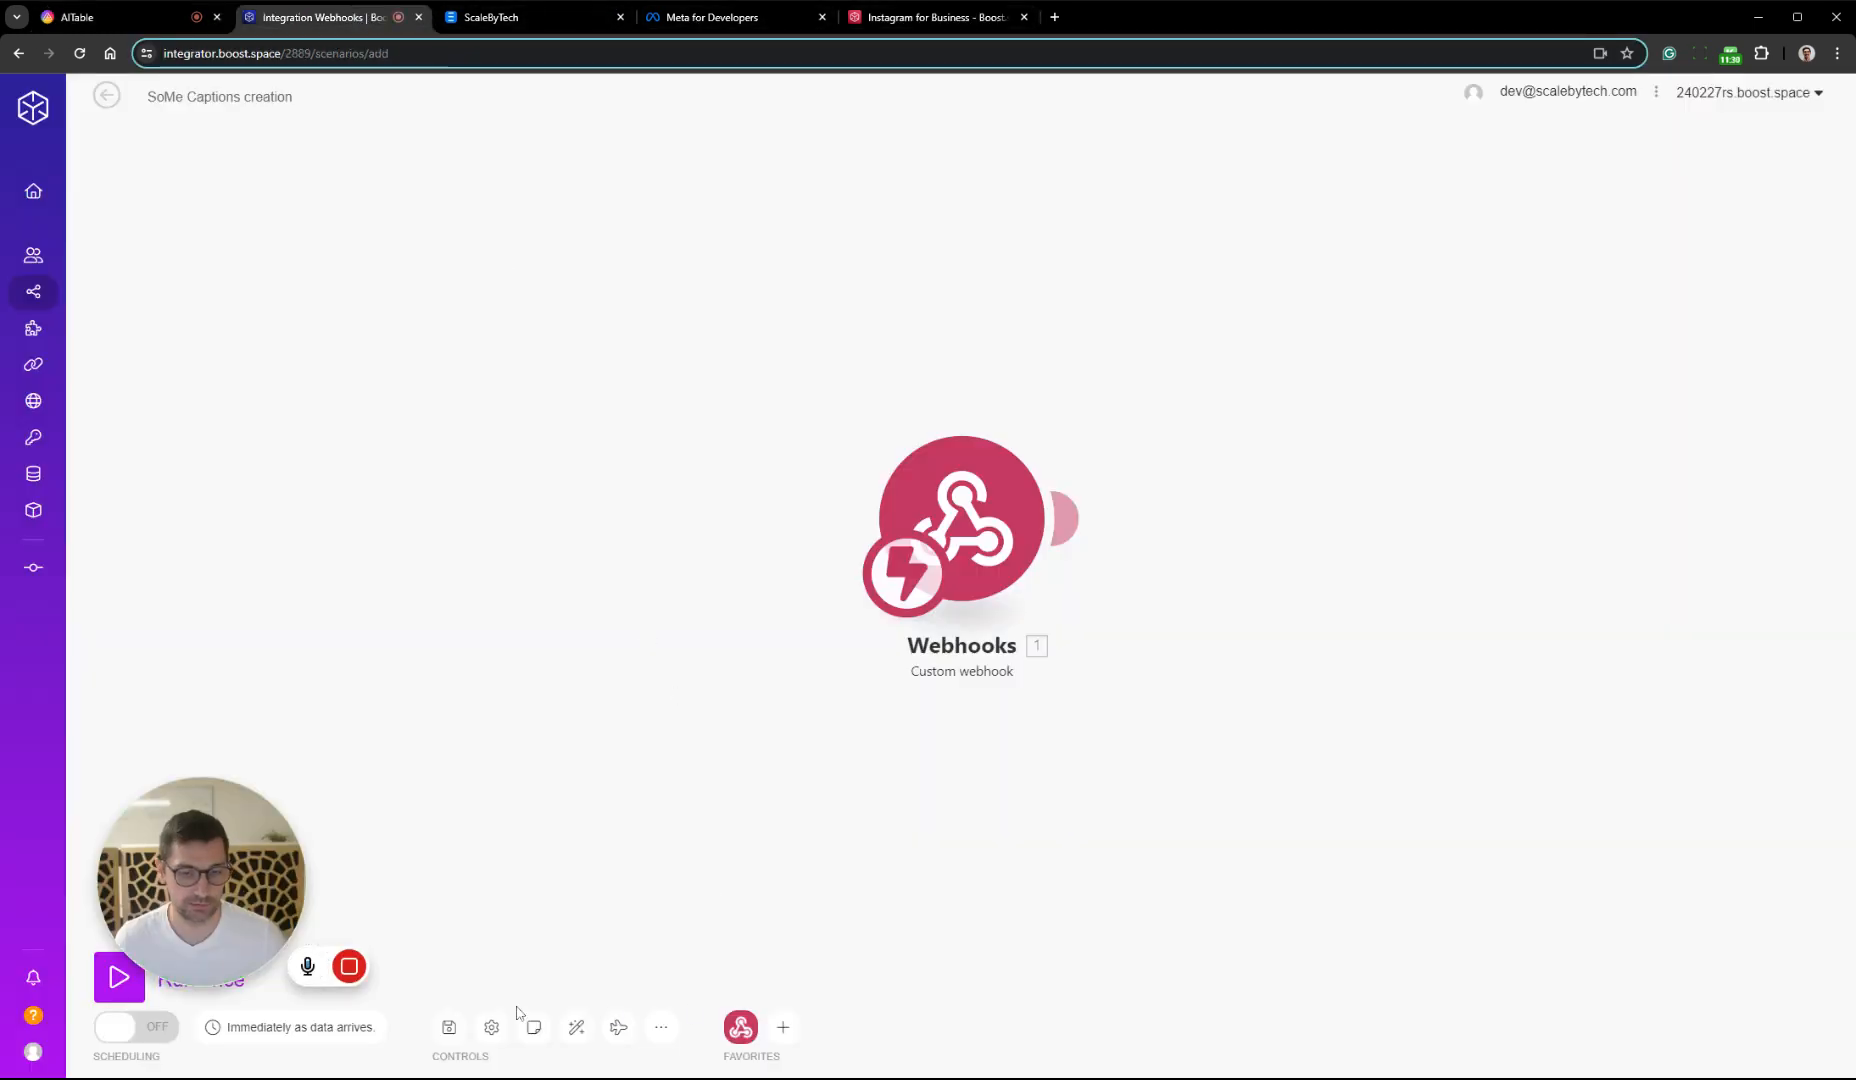
left_click(115, 985)
left_click(139, 18)
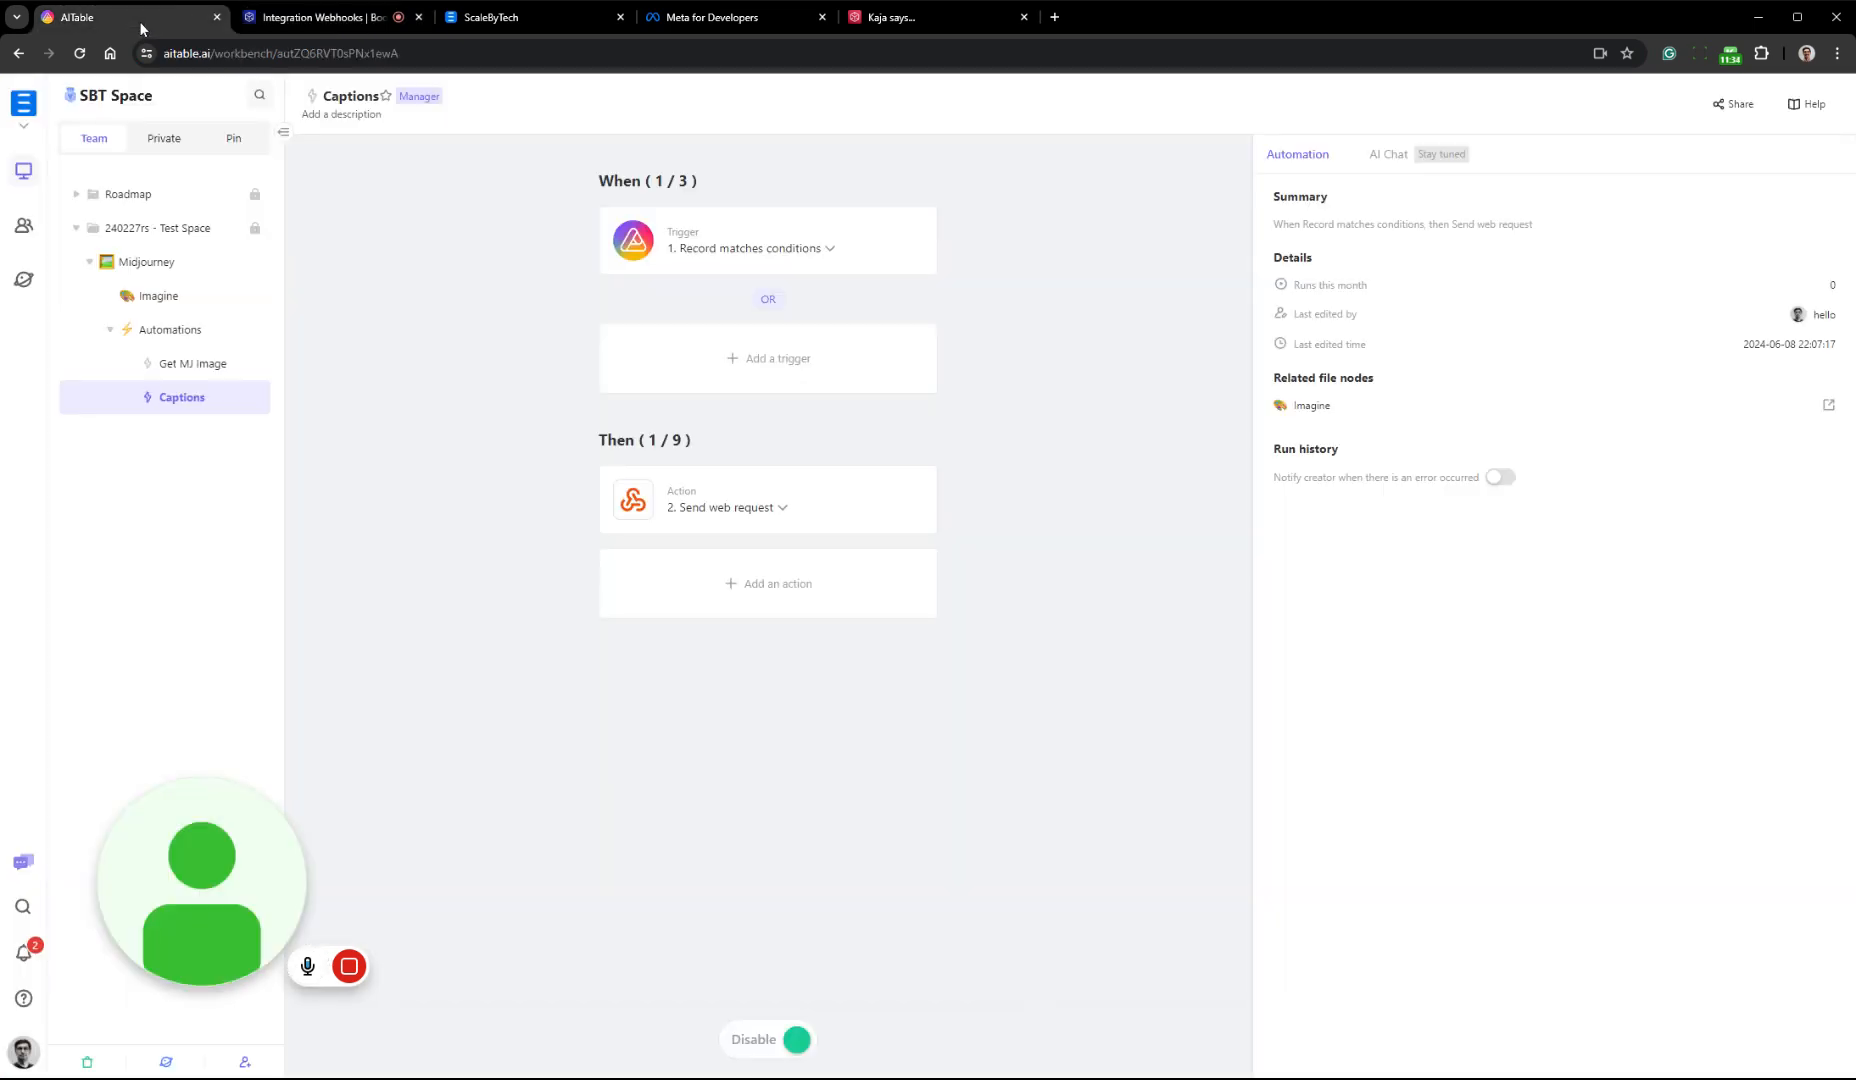
In the Imagine datasheet, set the Status of the record about reducing stress through automation to Create Captions
left_click(160, 296)
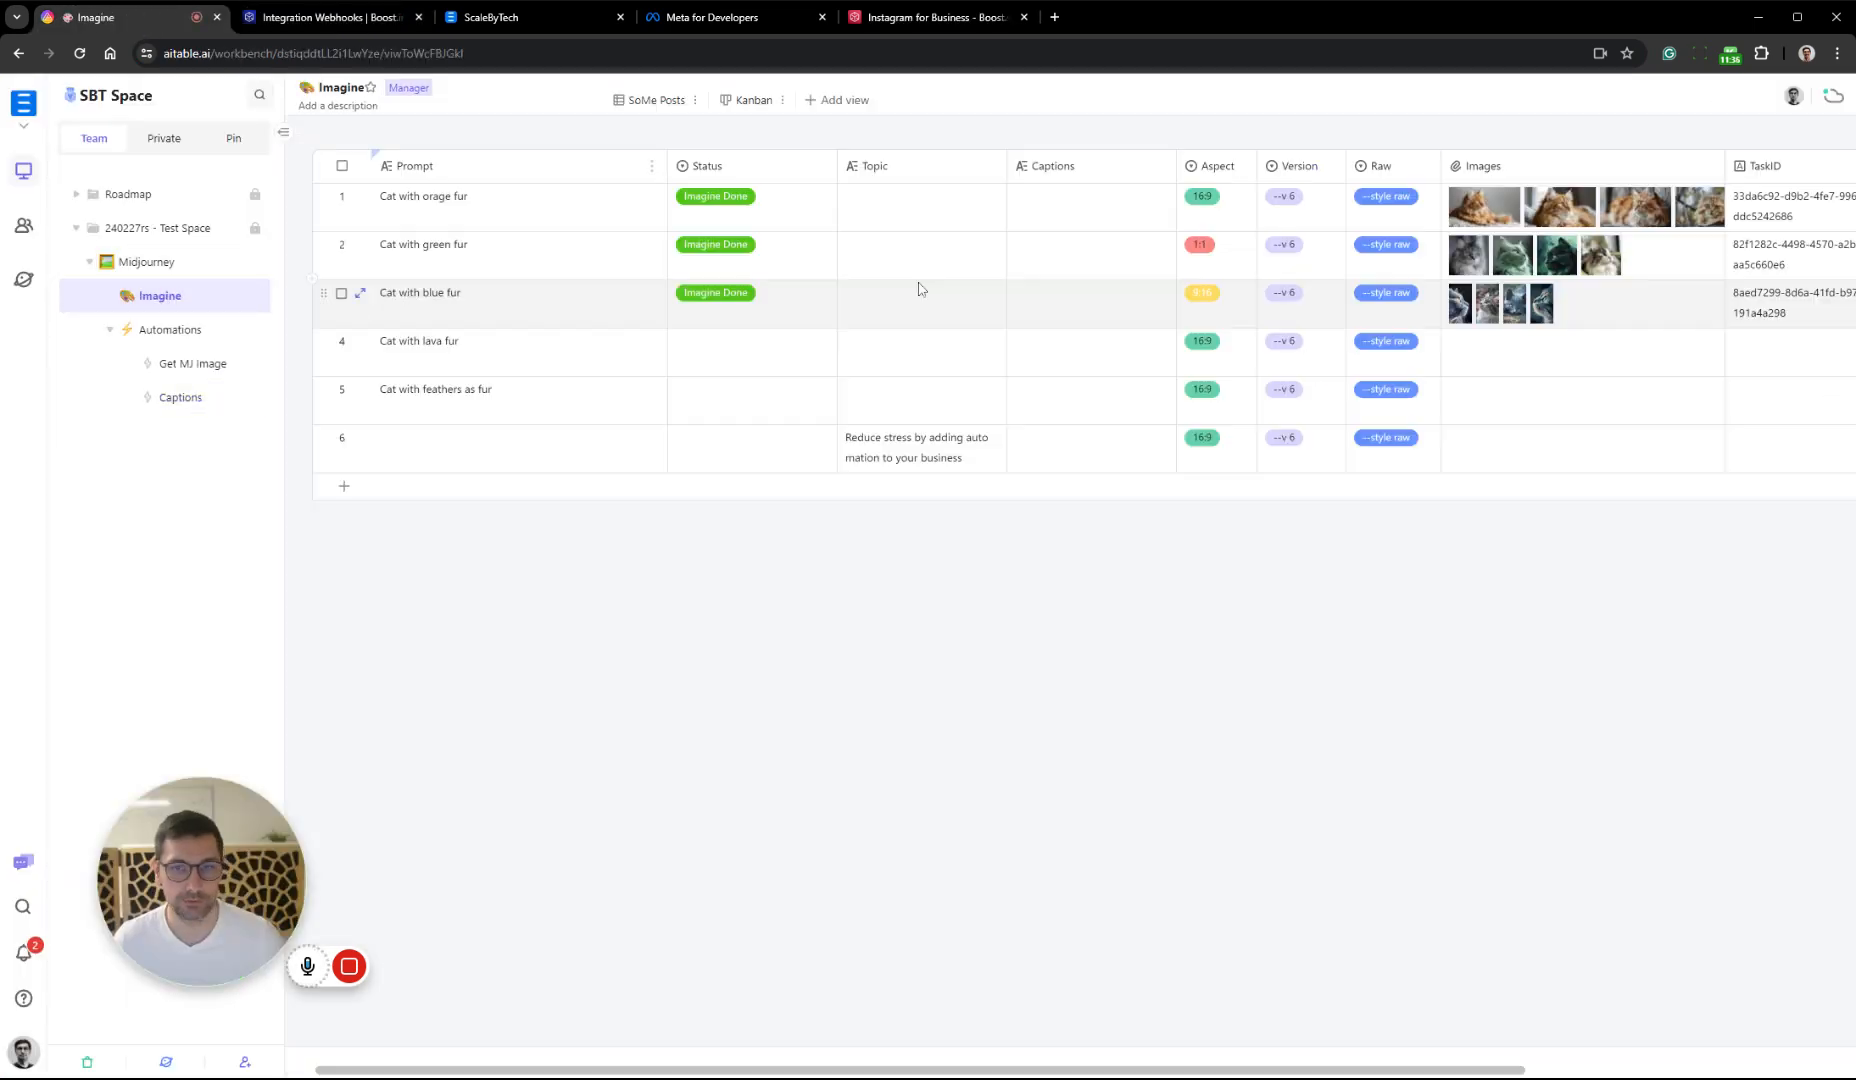
double_click(786, 312)
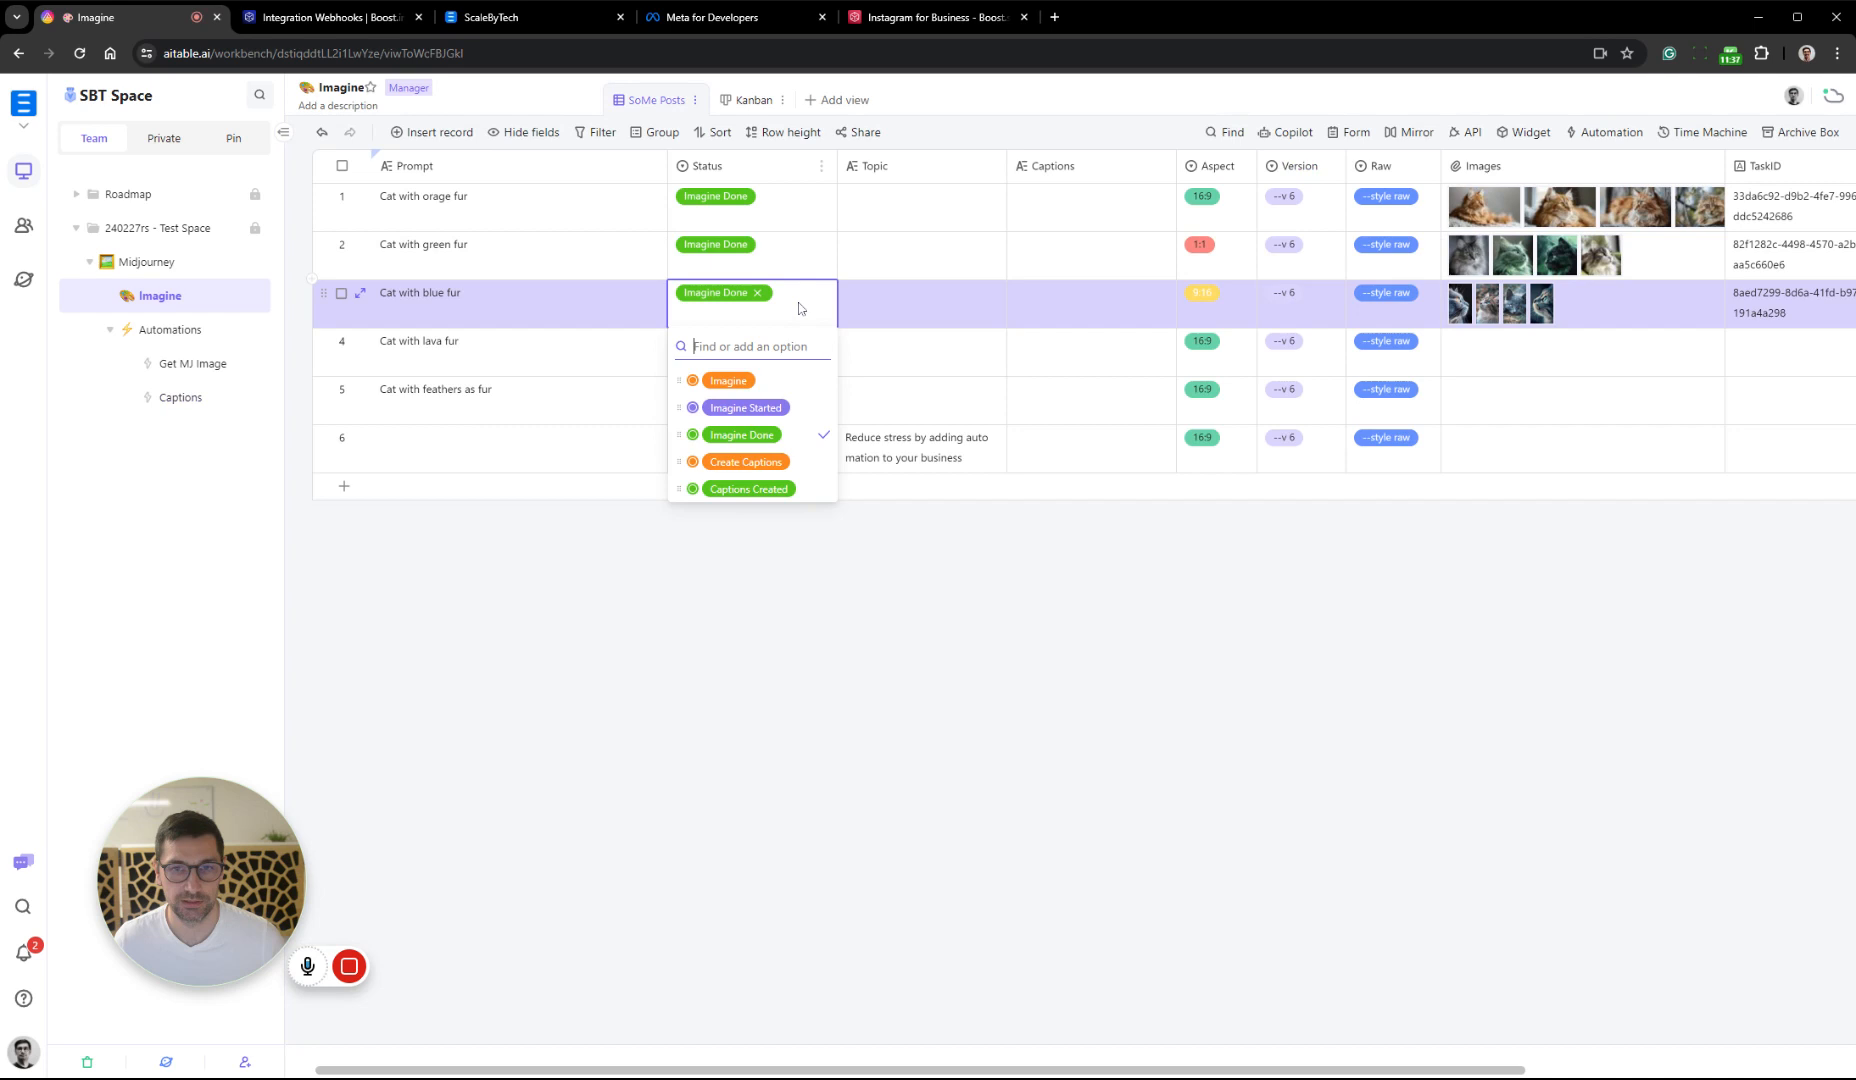
left_click(999, 613)
left_click(768, 486)
left_click(795, 452)
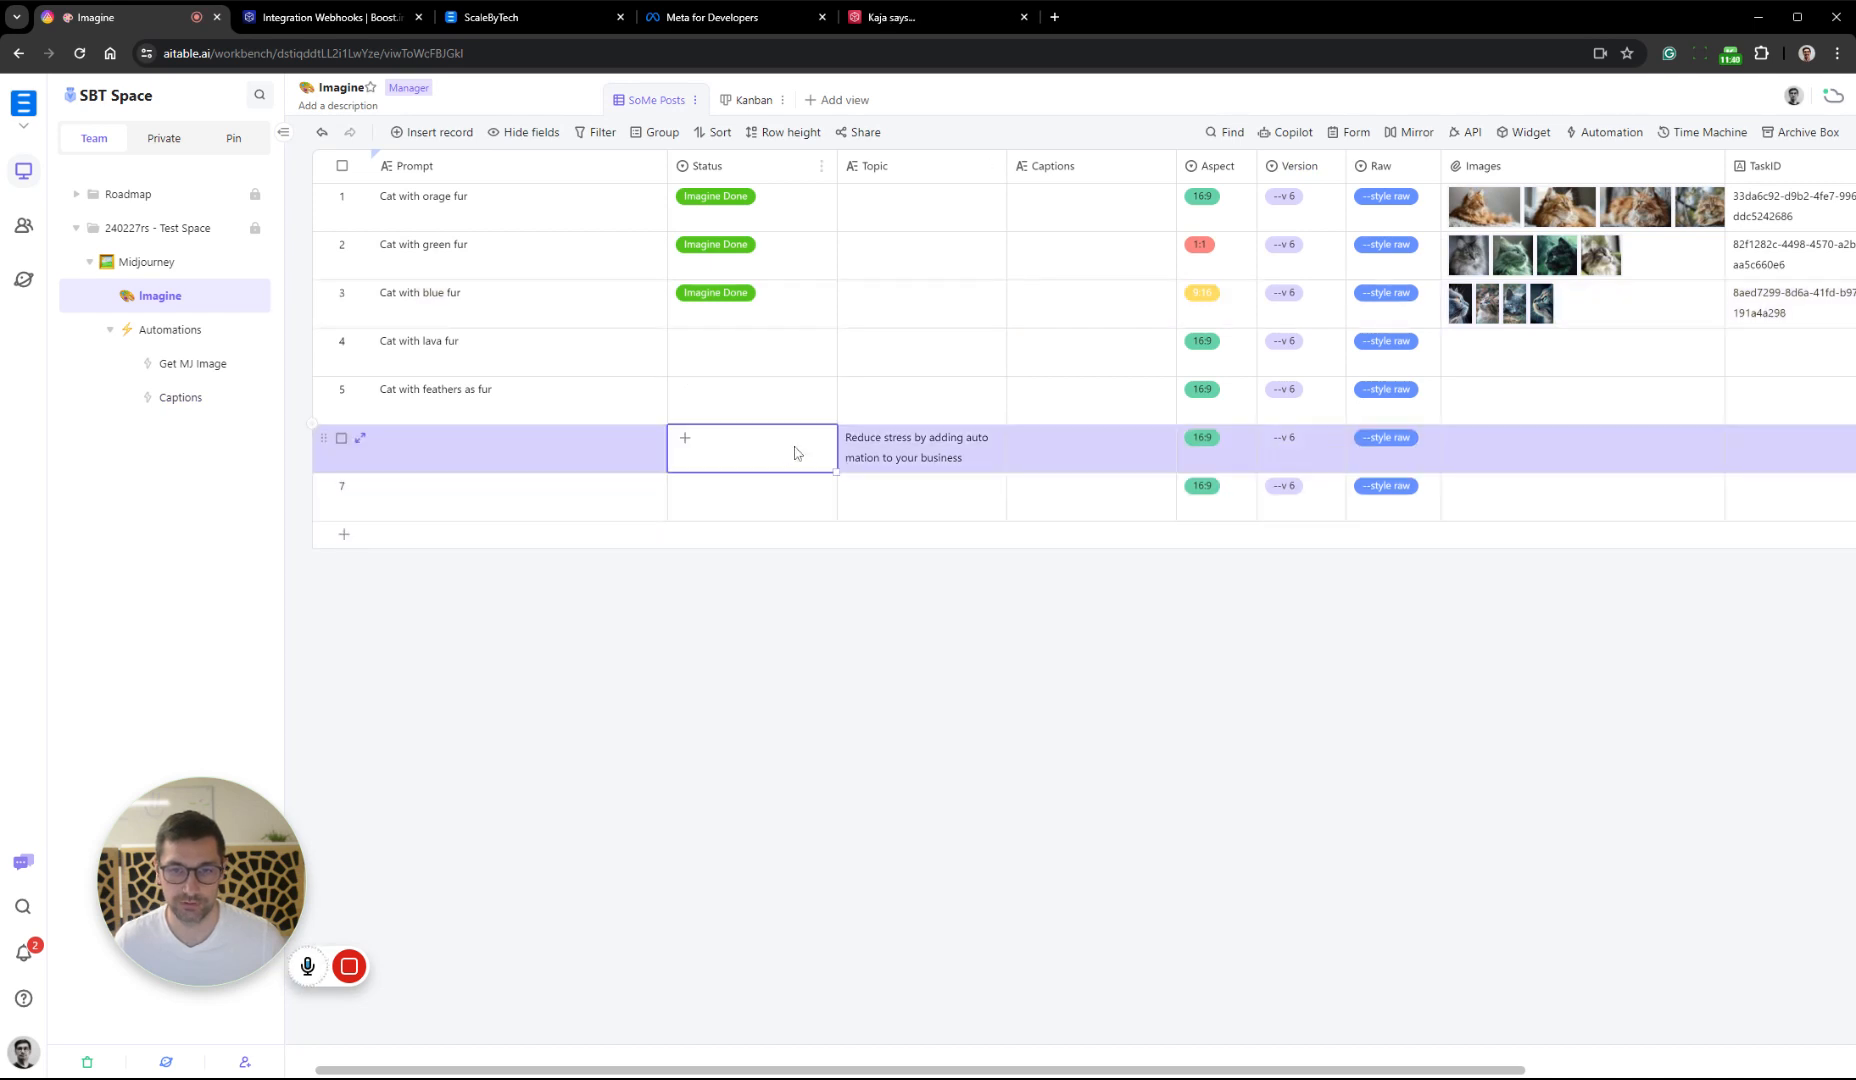
left_click(795, 452)
left_click(746, 607)
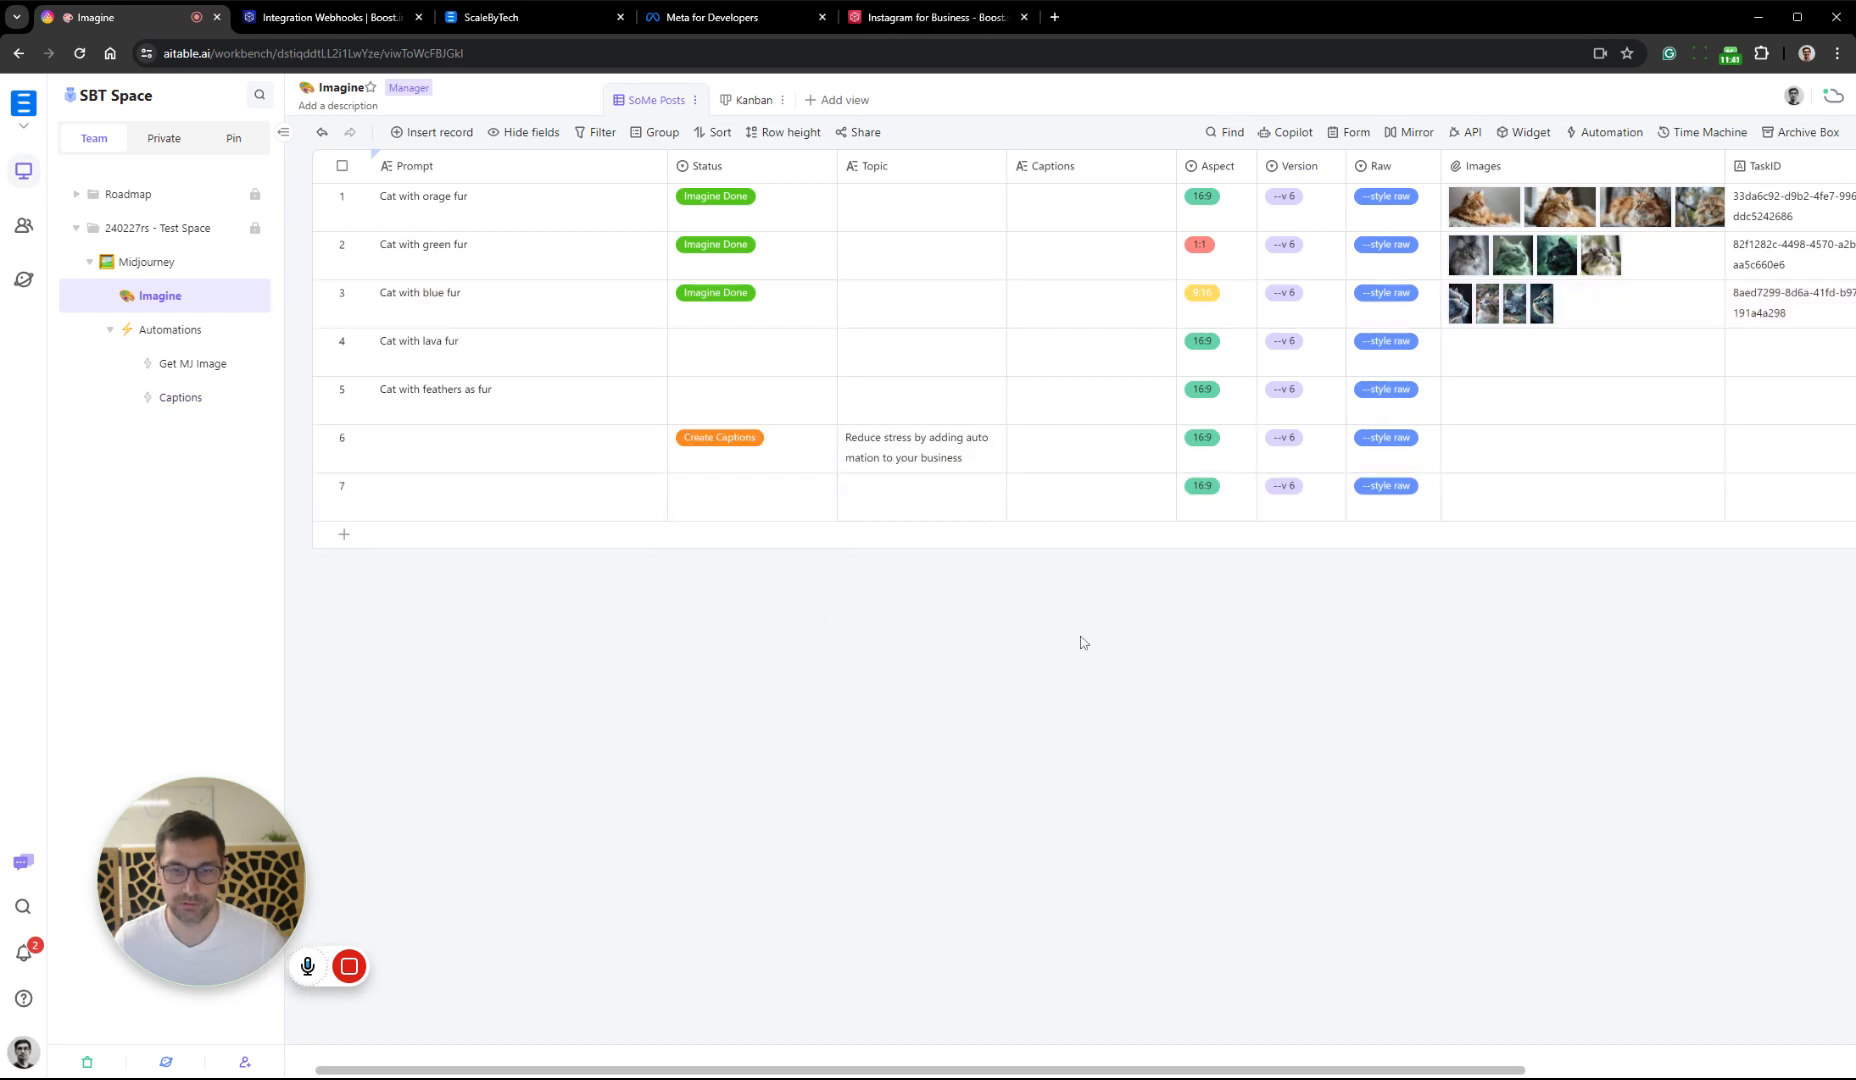
Return to the Boost.space scenario and check whether the Custom webhook received the record data
left_click(890, 17)
left_click(330, 17)
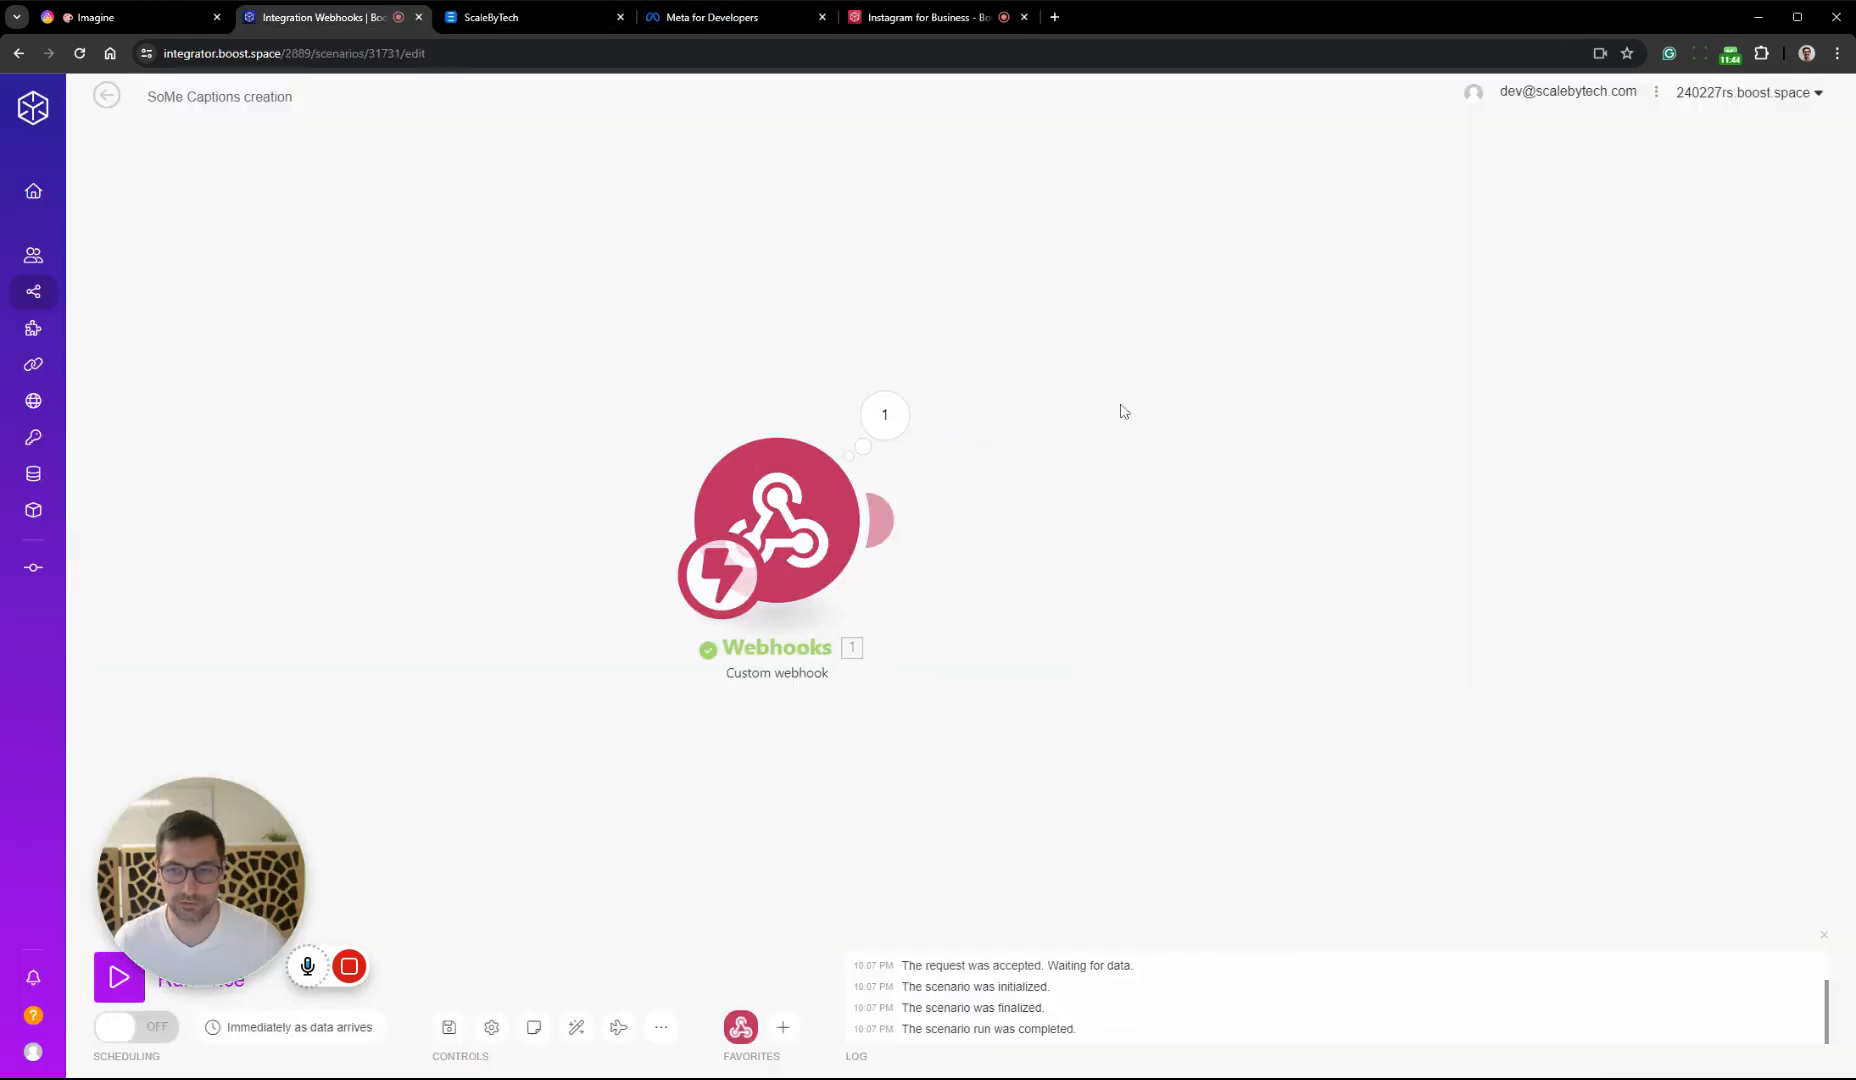
left_click(800, 420)
left_click(1220, 690)
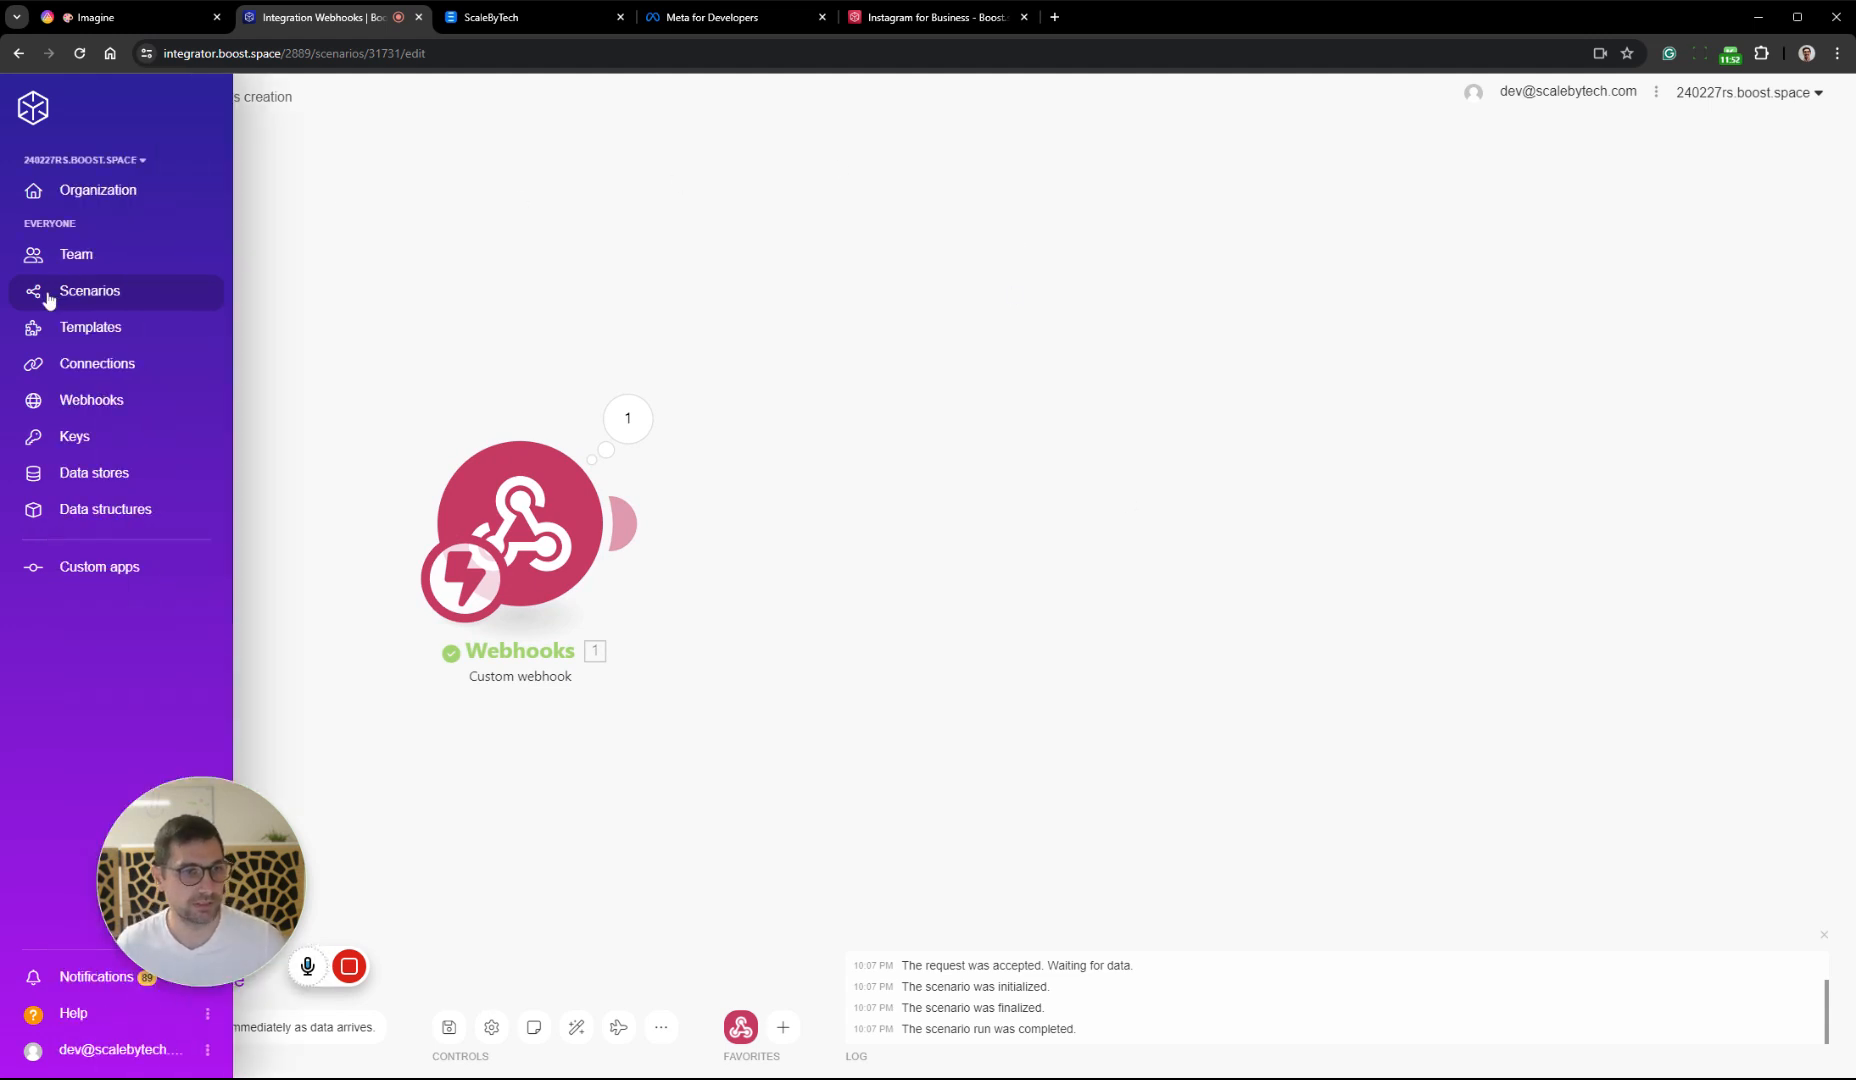
Open the ABC - 1-2 Midjourney GoAPI.ai and SoMe Captions creation scenarios in separate tabs from the scenario list
left_click(117, 291)
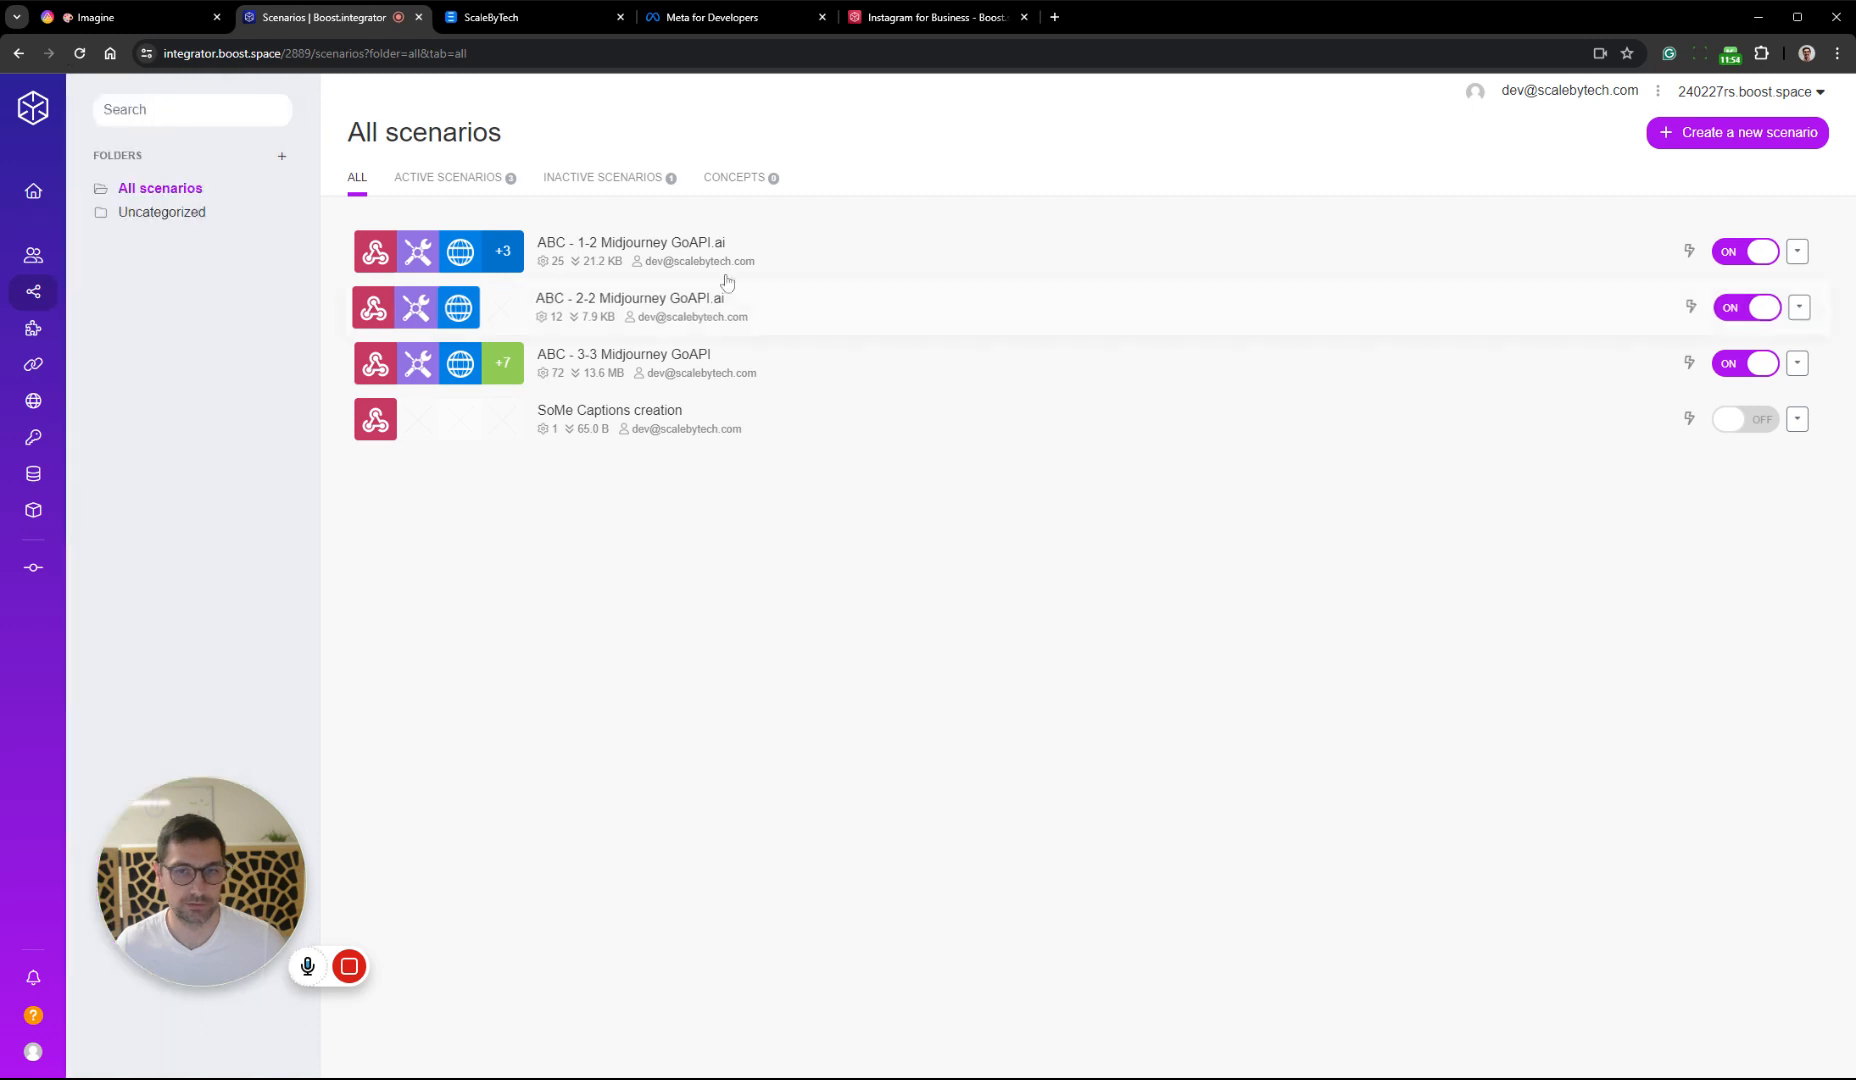
middle_click(849, 268)
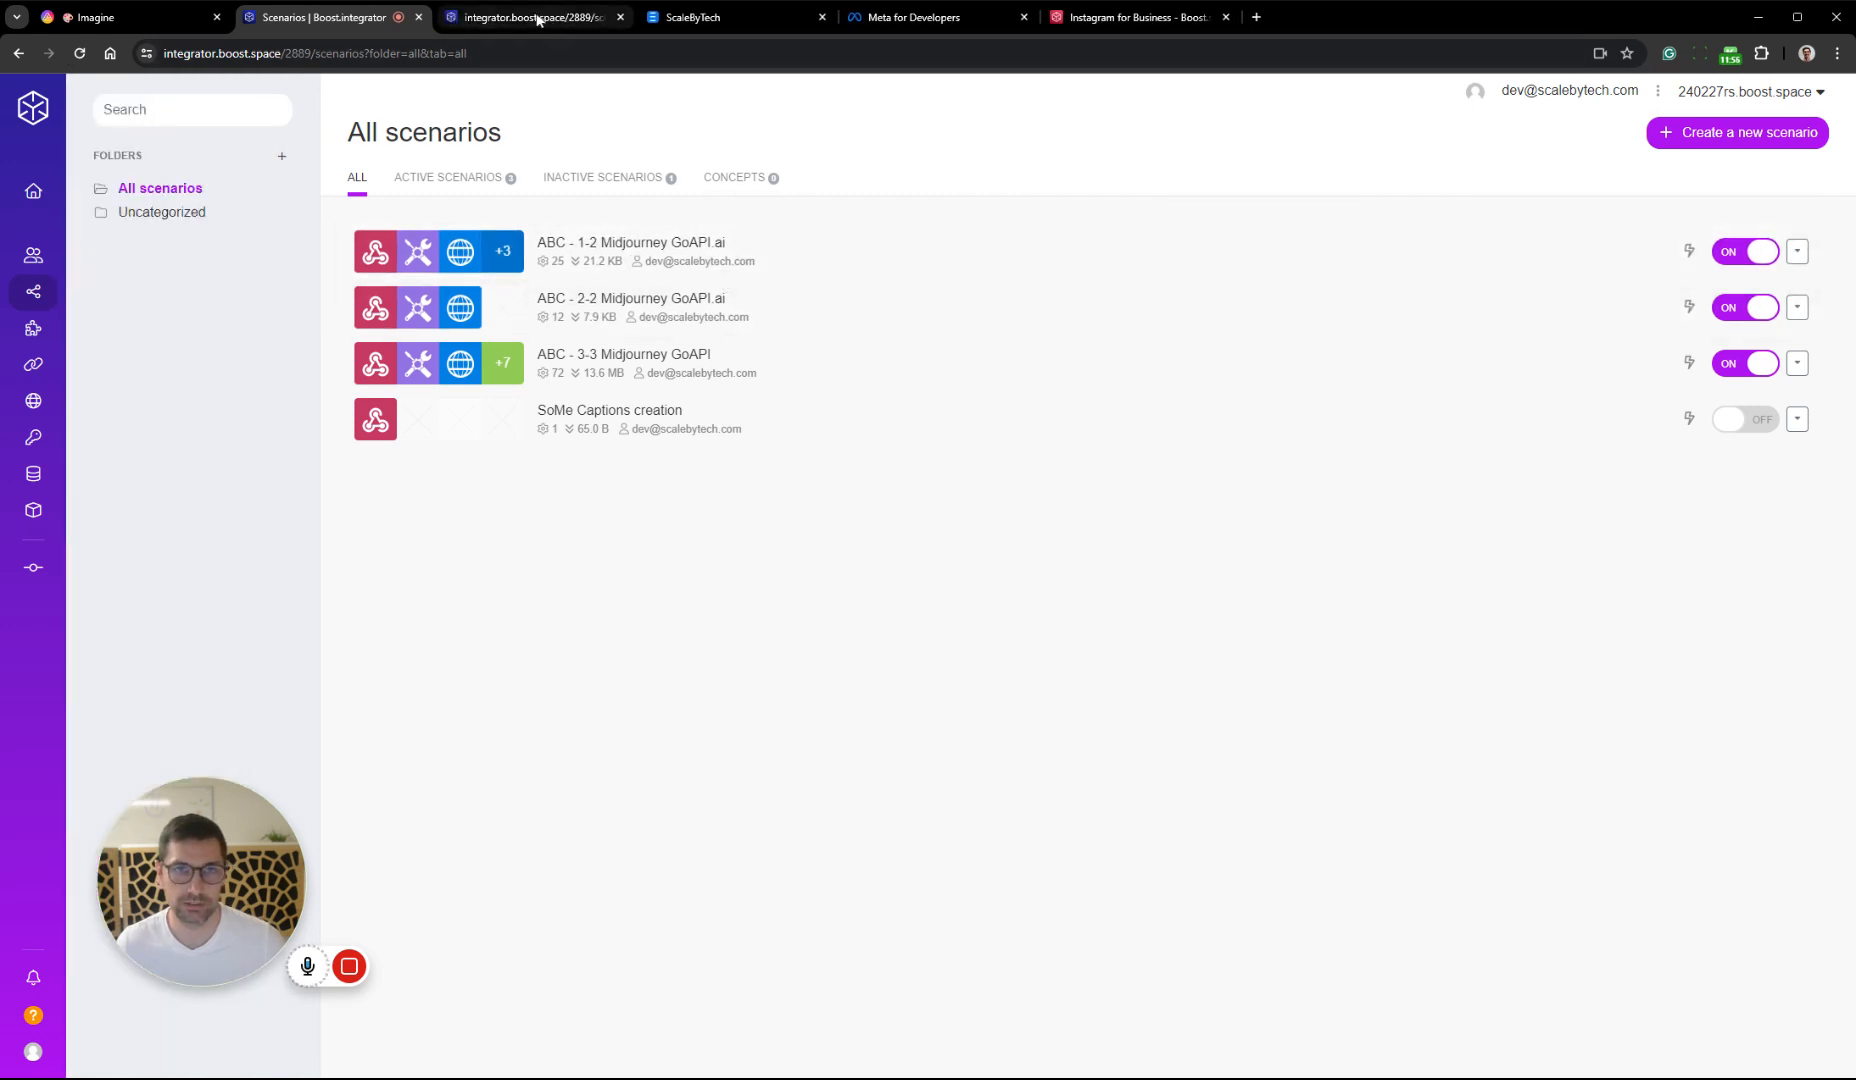
middle_click(763, 368)
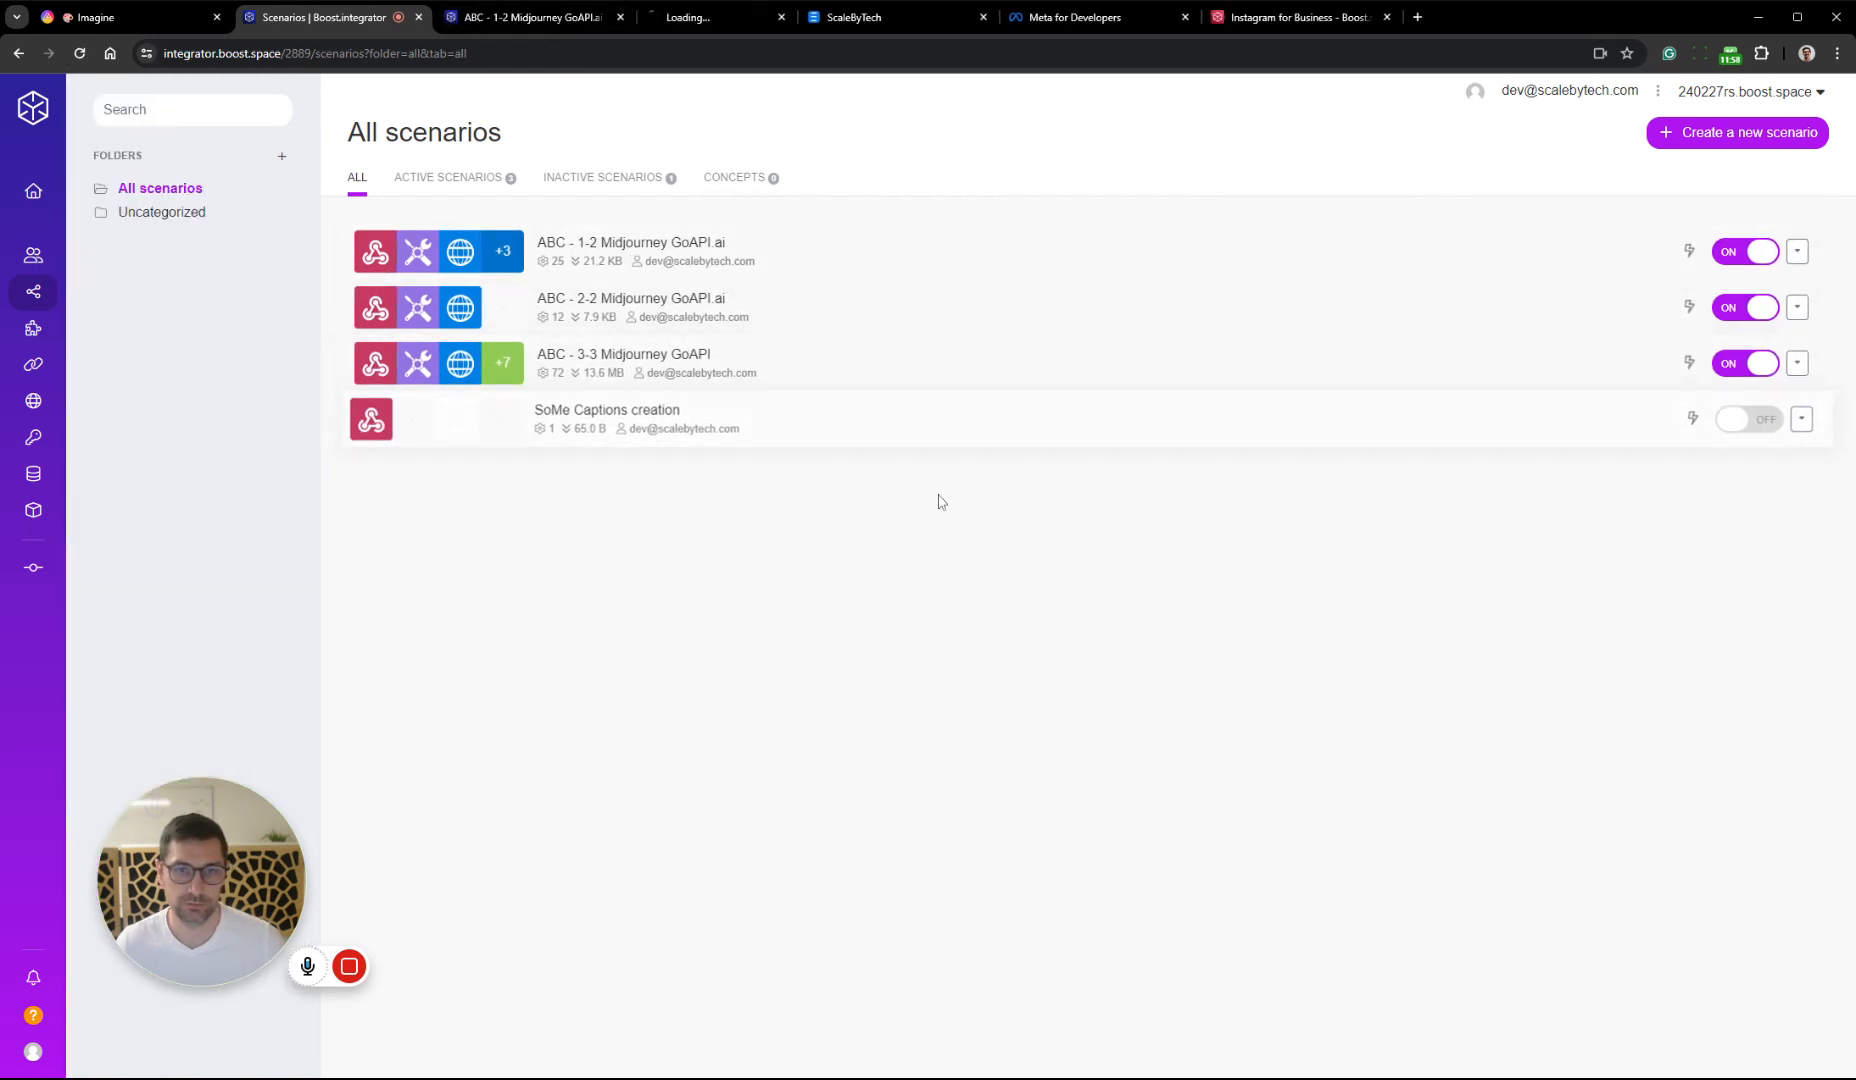
Copy the API Keys, Get AiT Record and Update Record modules from the Midjourney scenario into SoMe Captions creation and save it
left_click(535, 17)
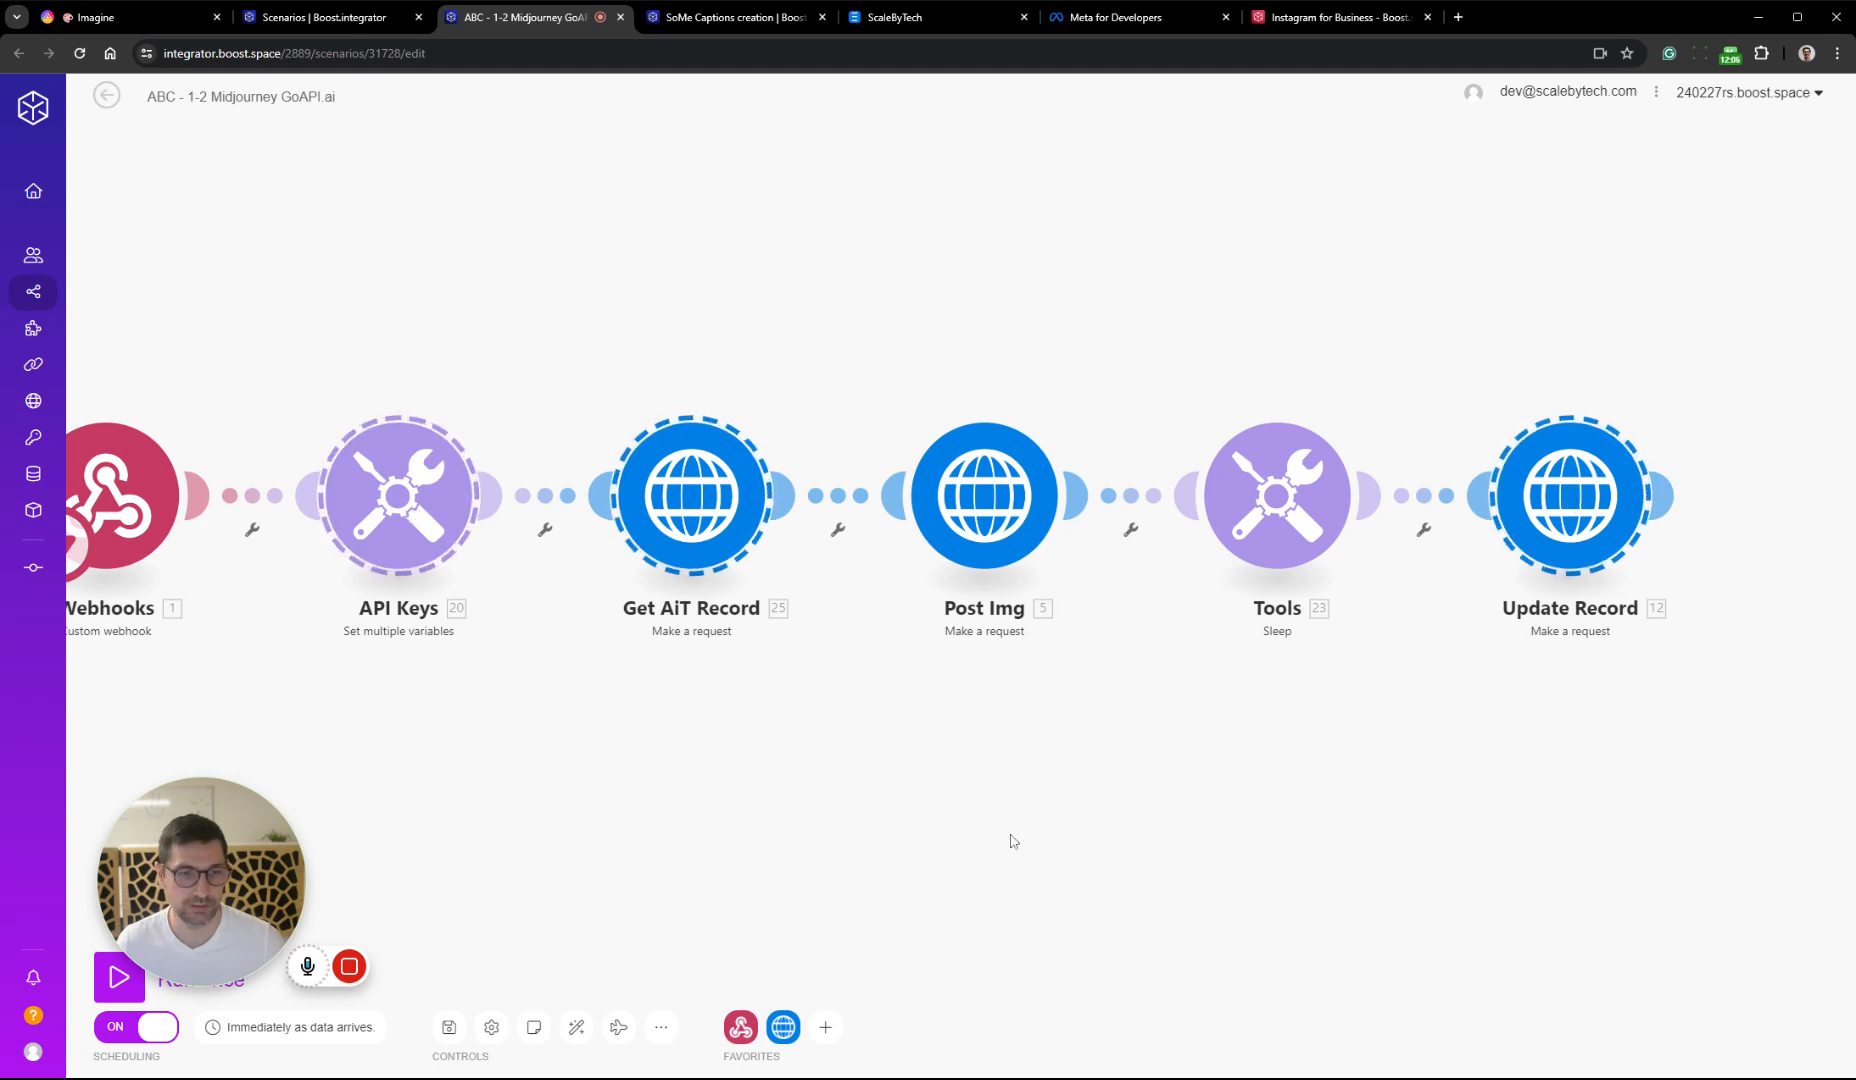
left_click(728, 17)
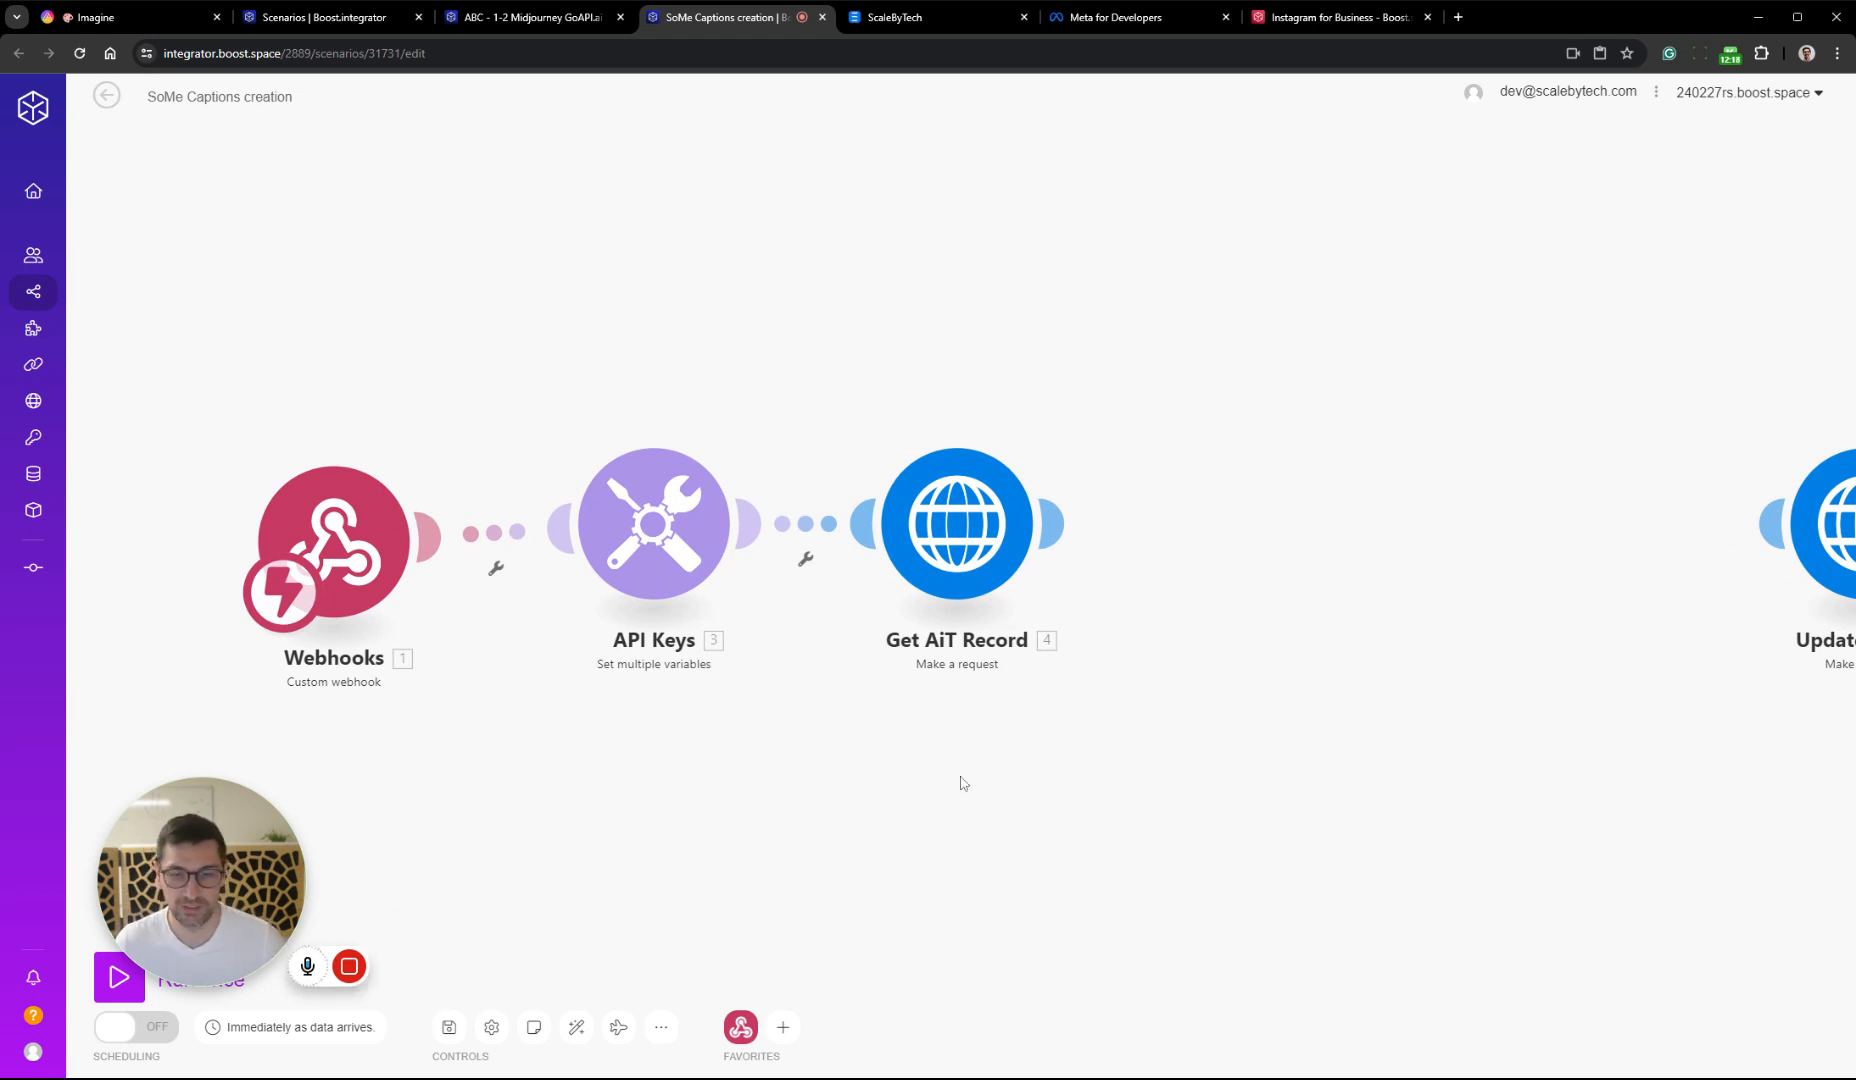
left_click_drag(964, 784, 861, 772)
left_click(452, 1027)
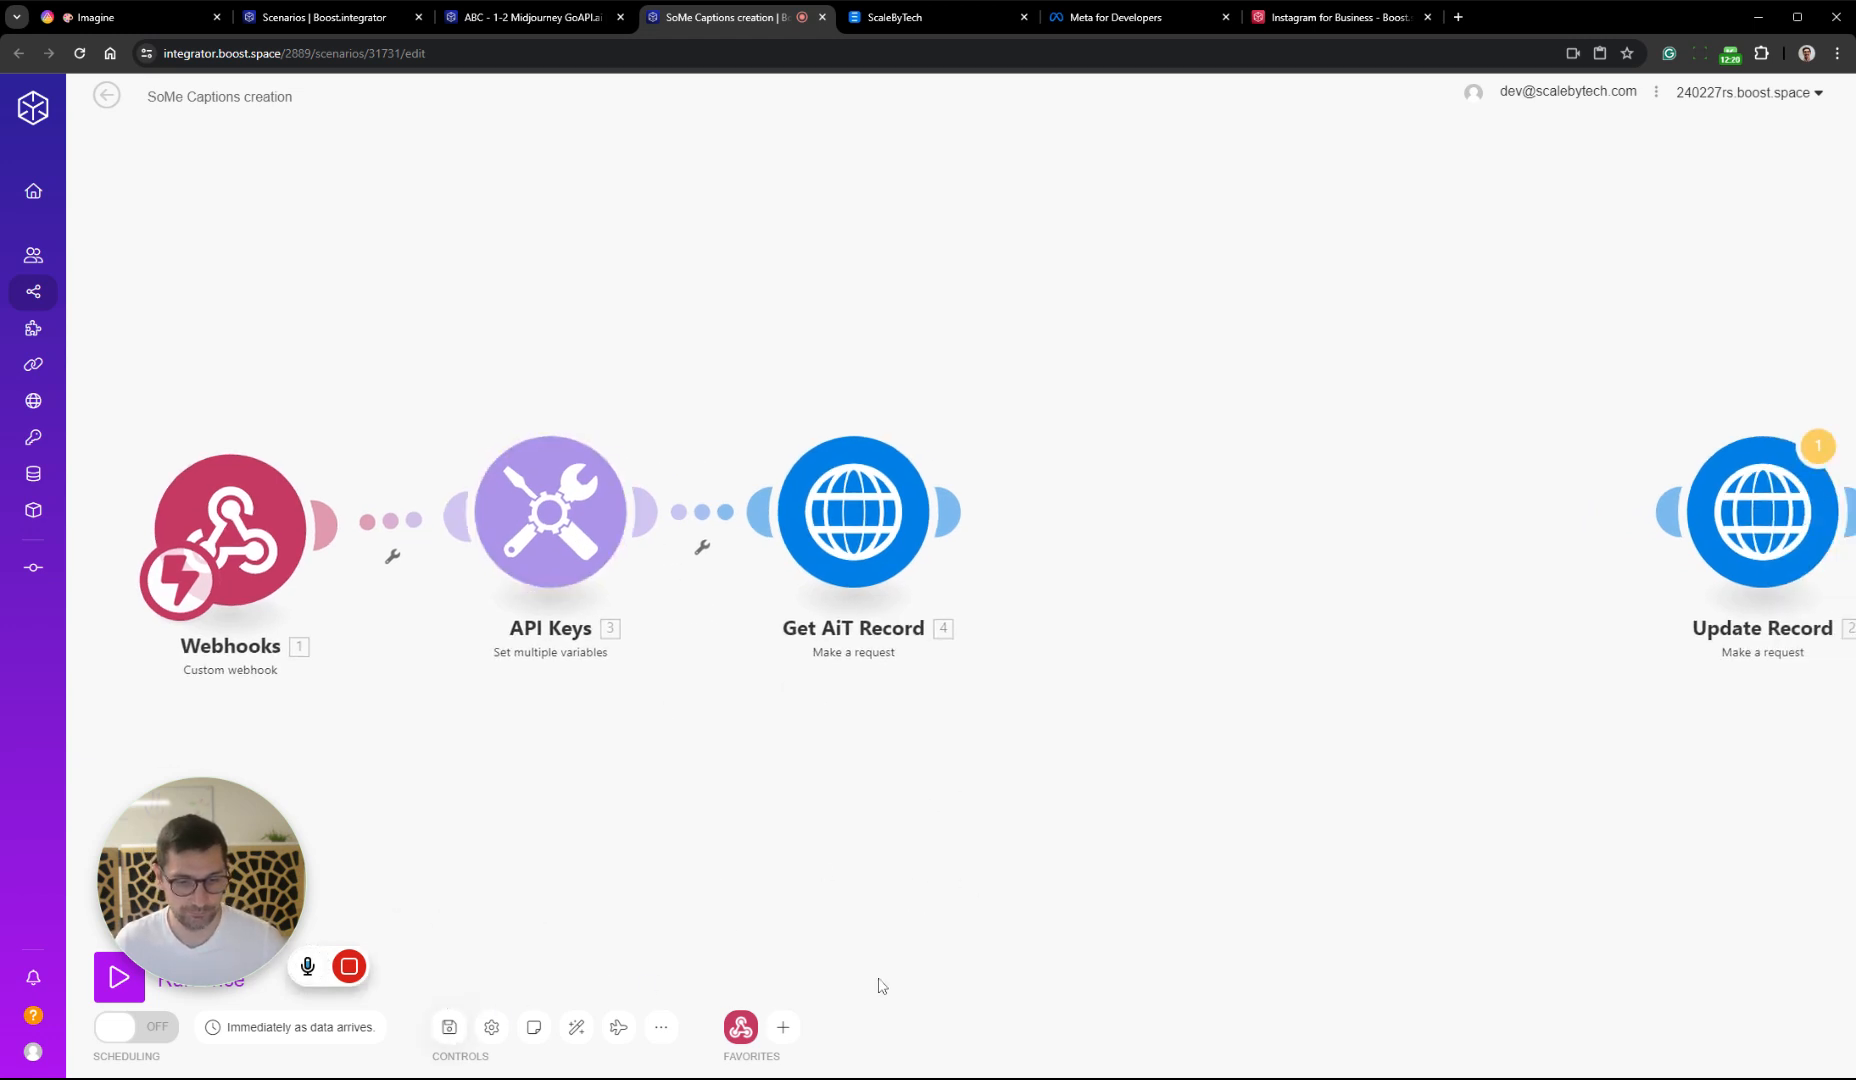
Remove the Get Image Webhook variable from the API Keys module and review the Get AiT Record request settings
left_click(550, 510)
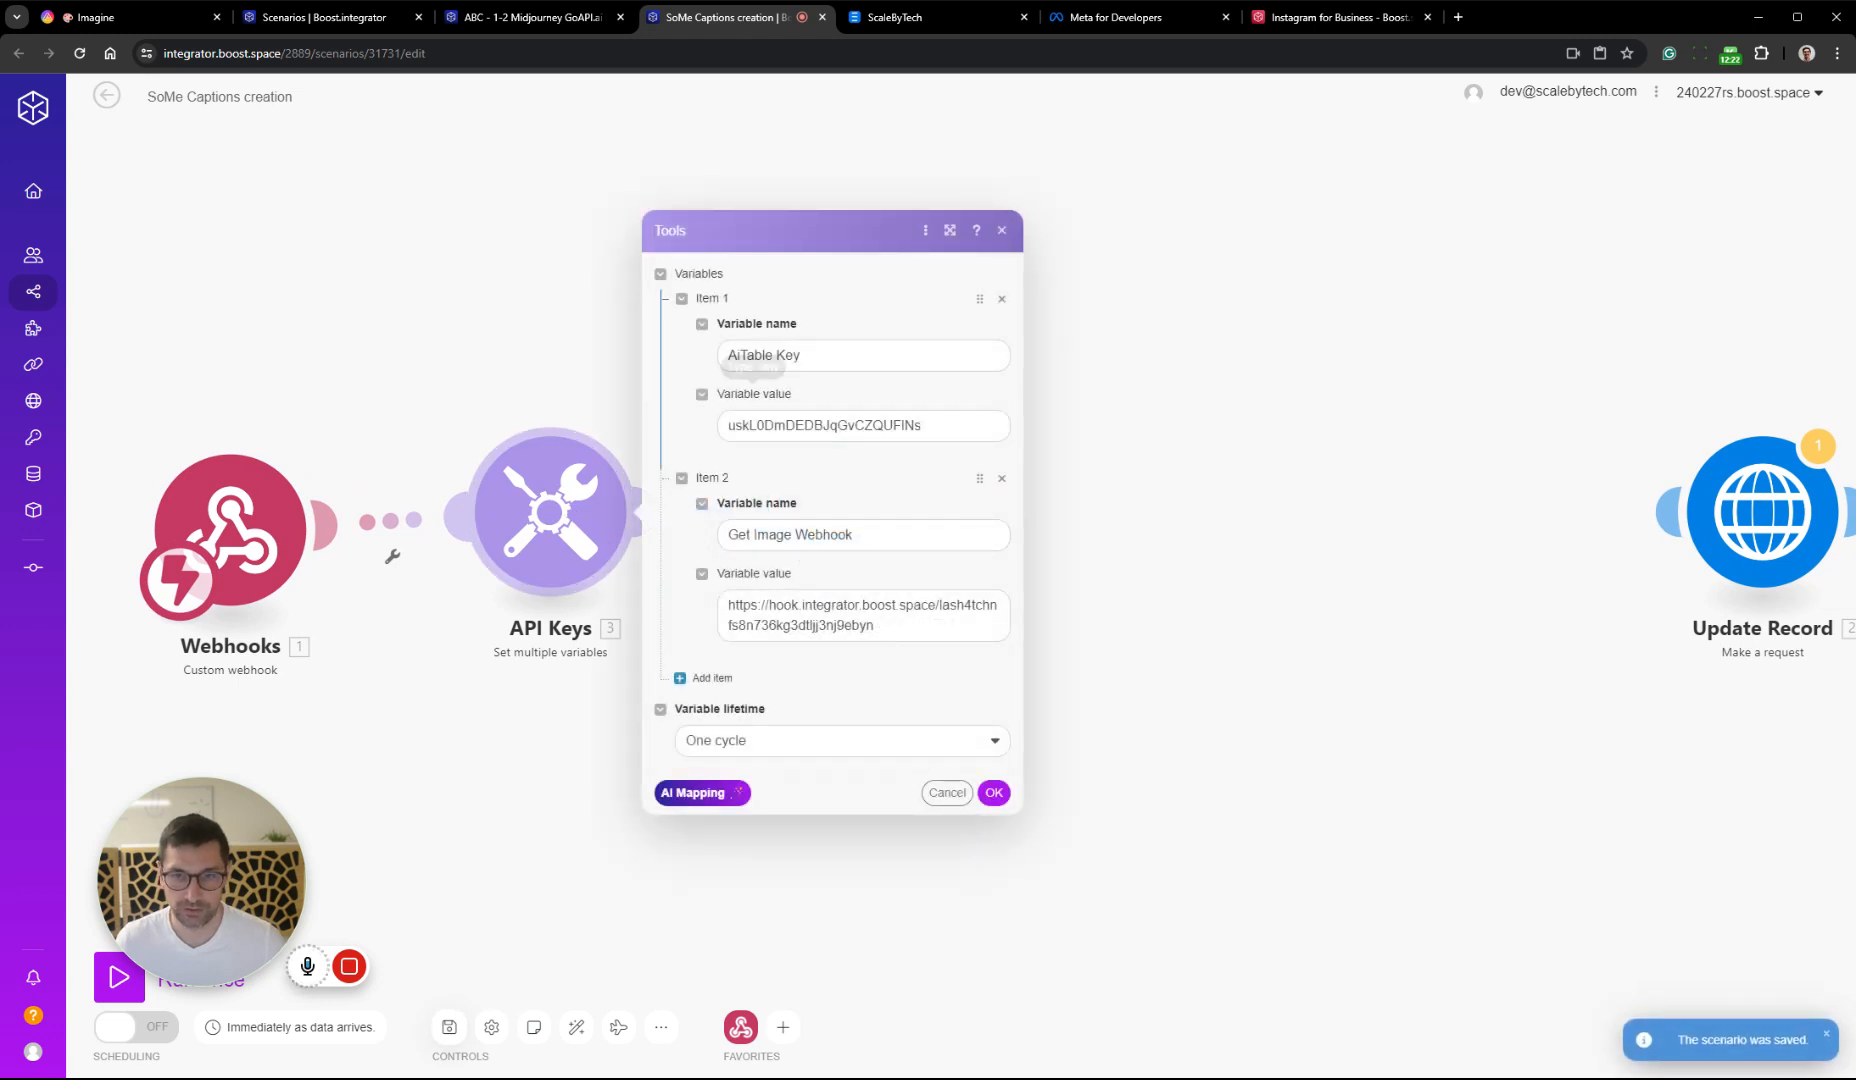
left_click(1002, 478)
left_click(994, 692)
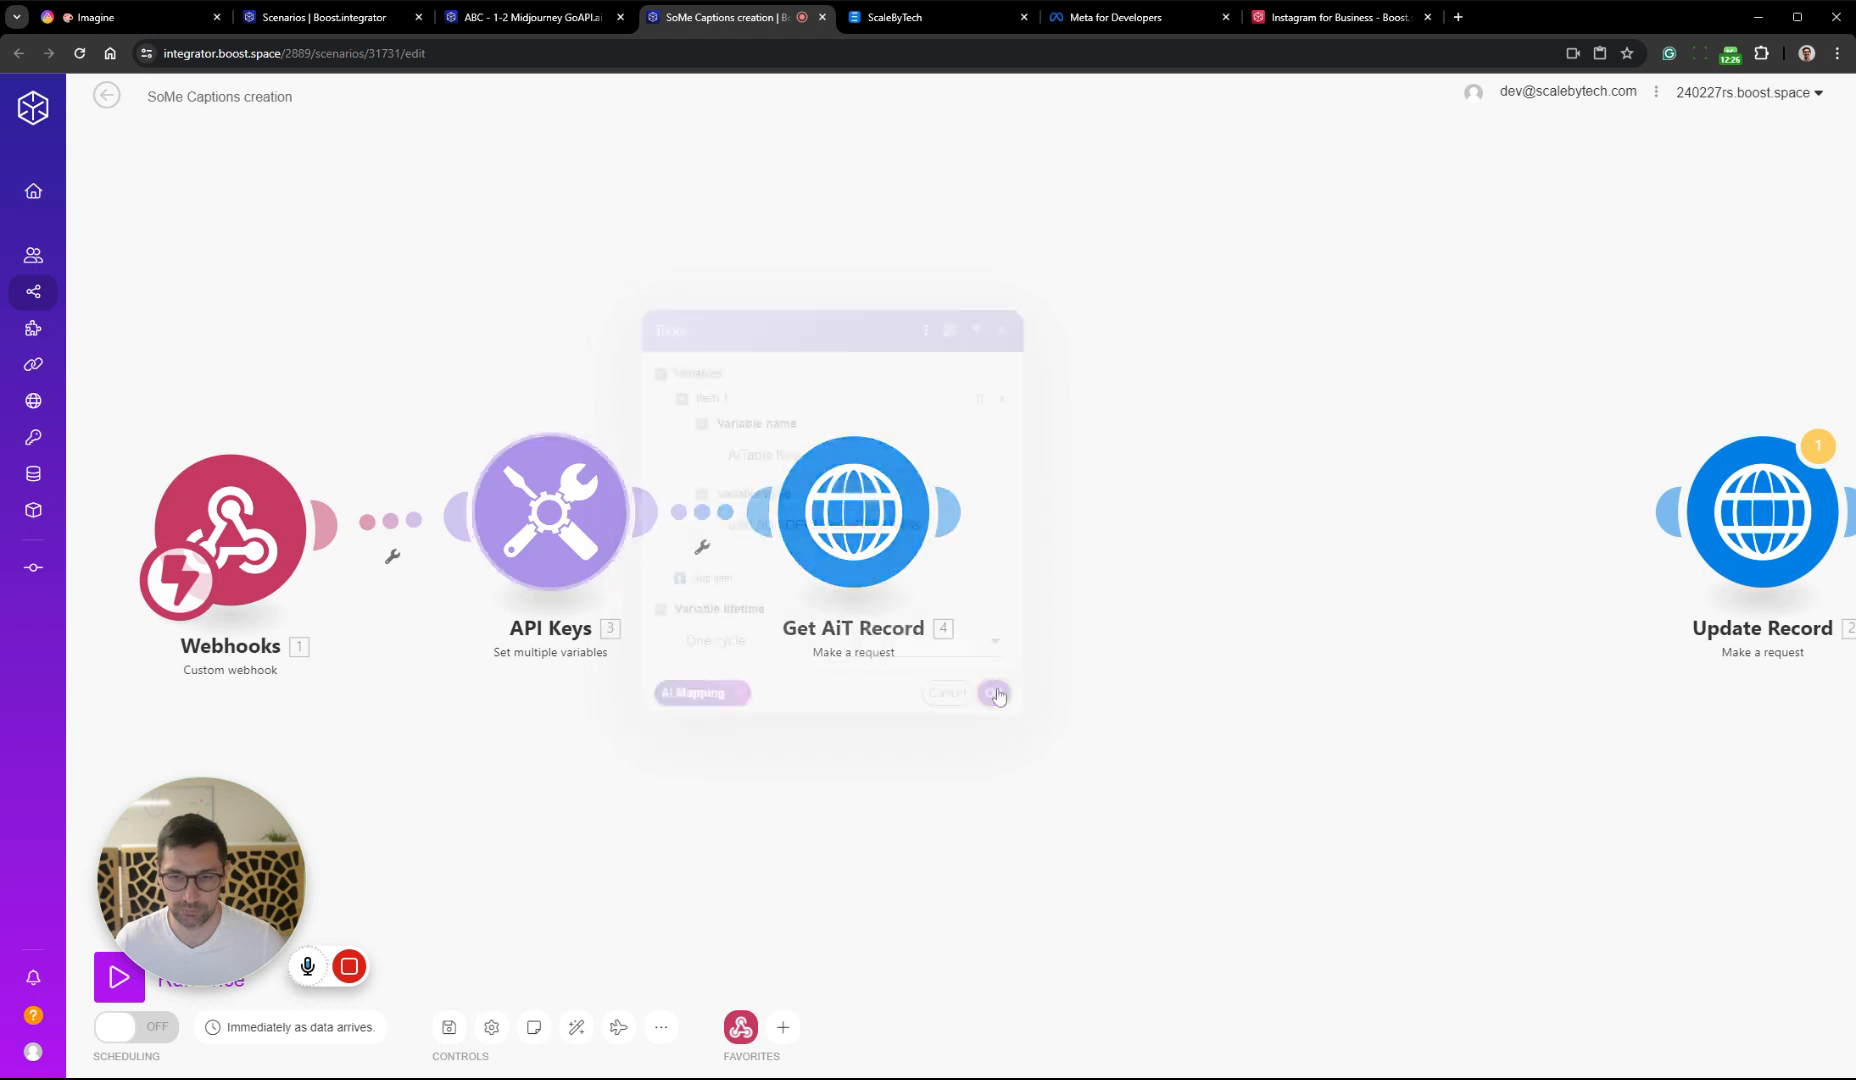
left_click(1048, 543)
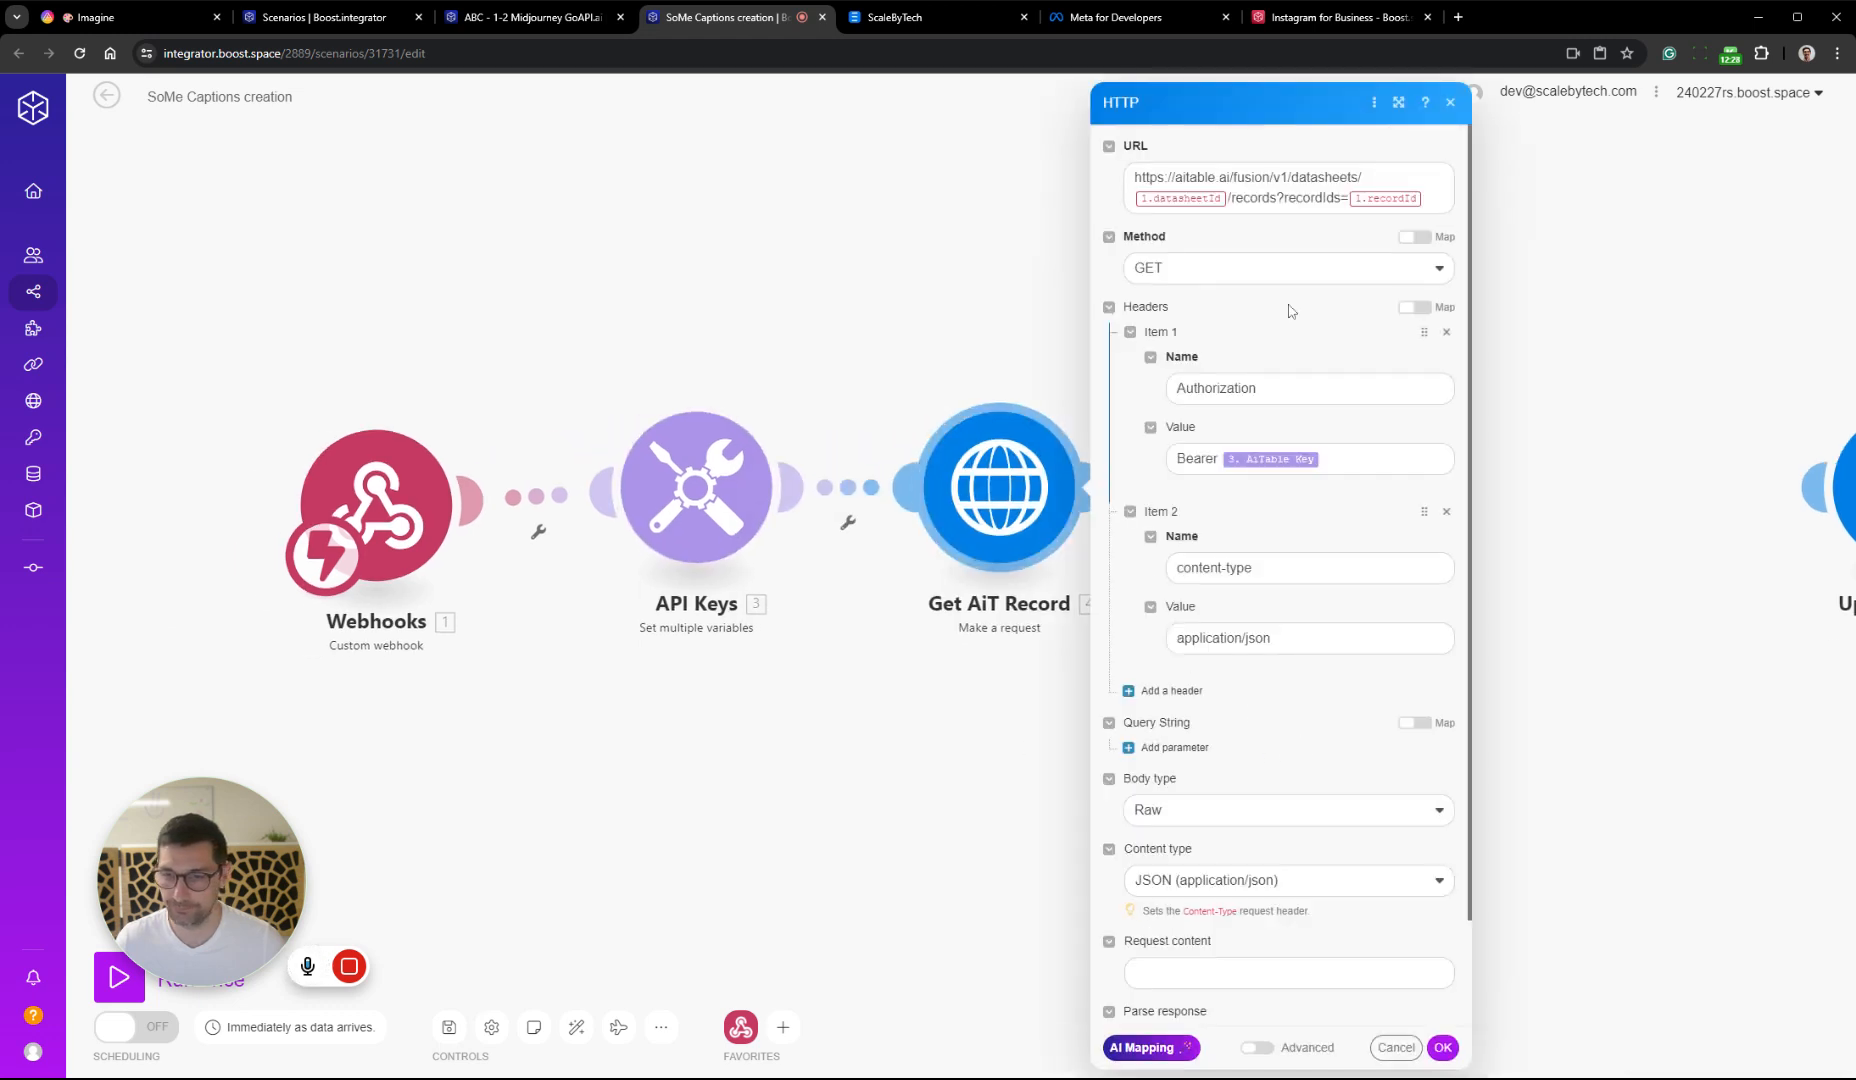
left_click(826, 689)
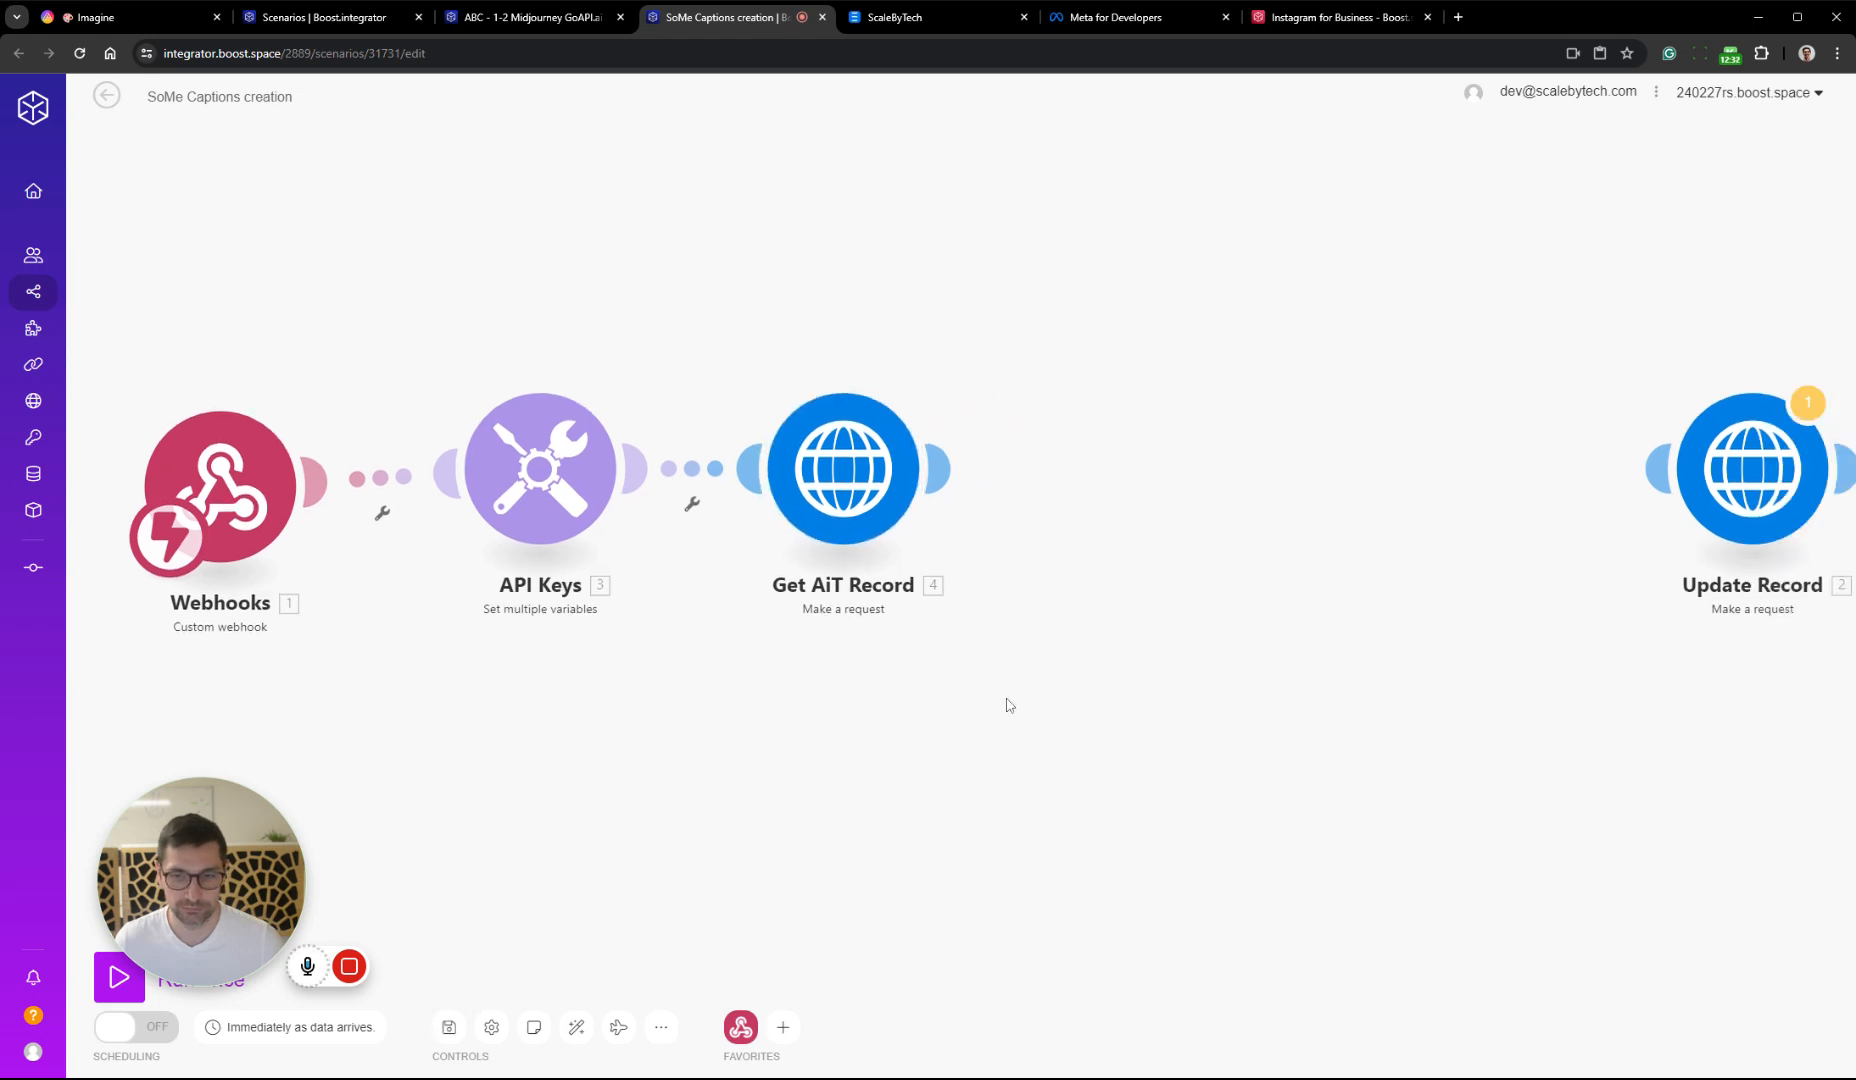
Run the scenario once and trigger it by clearing and reselecting Create Captions as the sixth Imagine record's Status
left_click(119, 977)
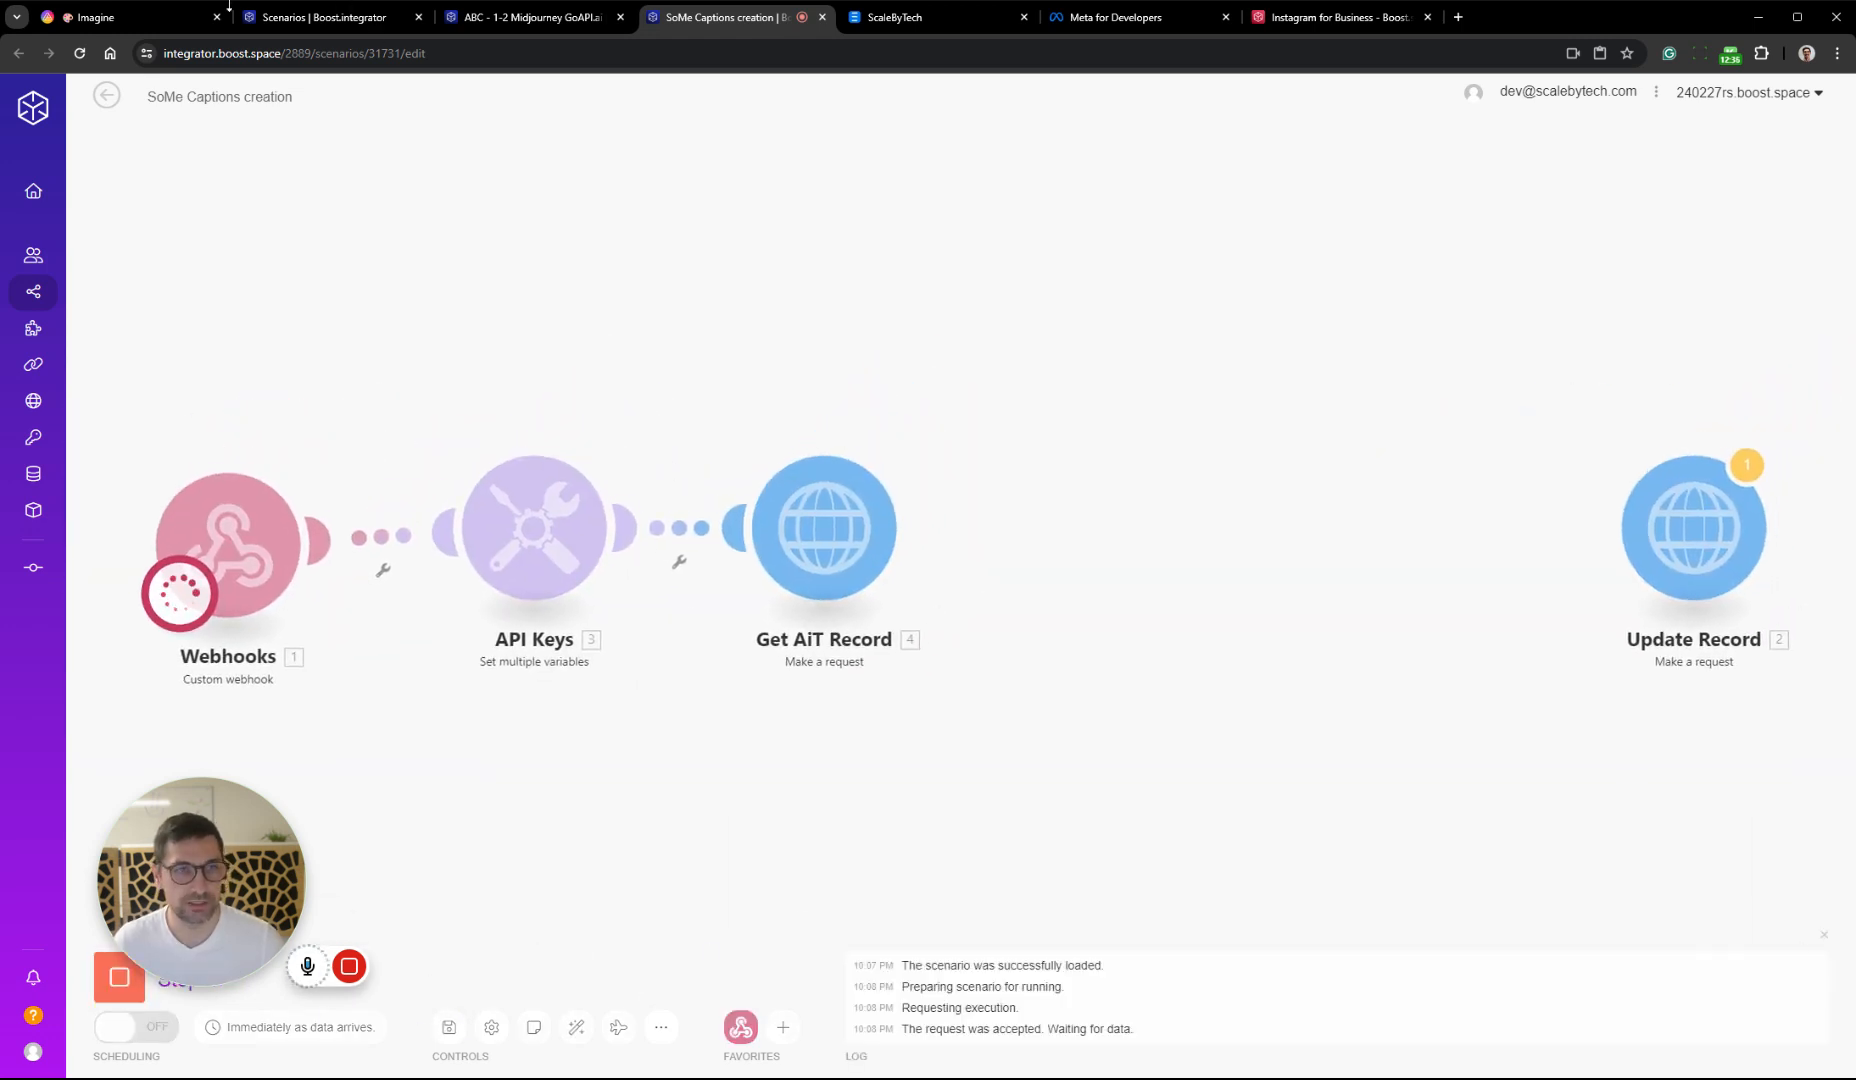
left_click(125, 20)
left_click(815, 455)
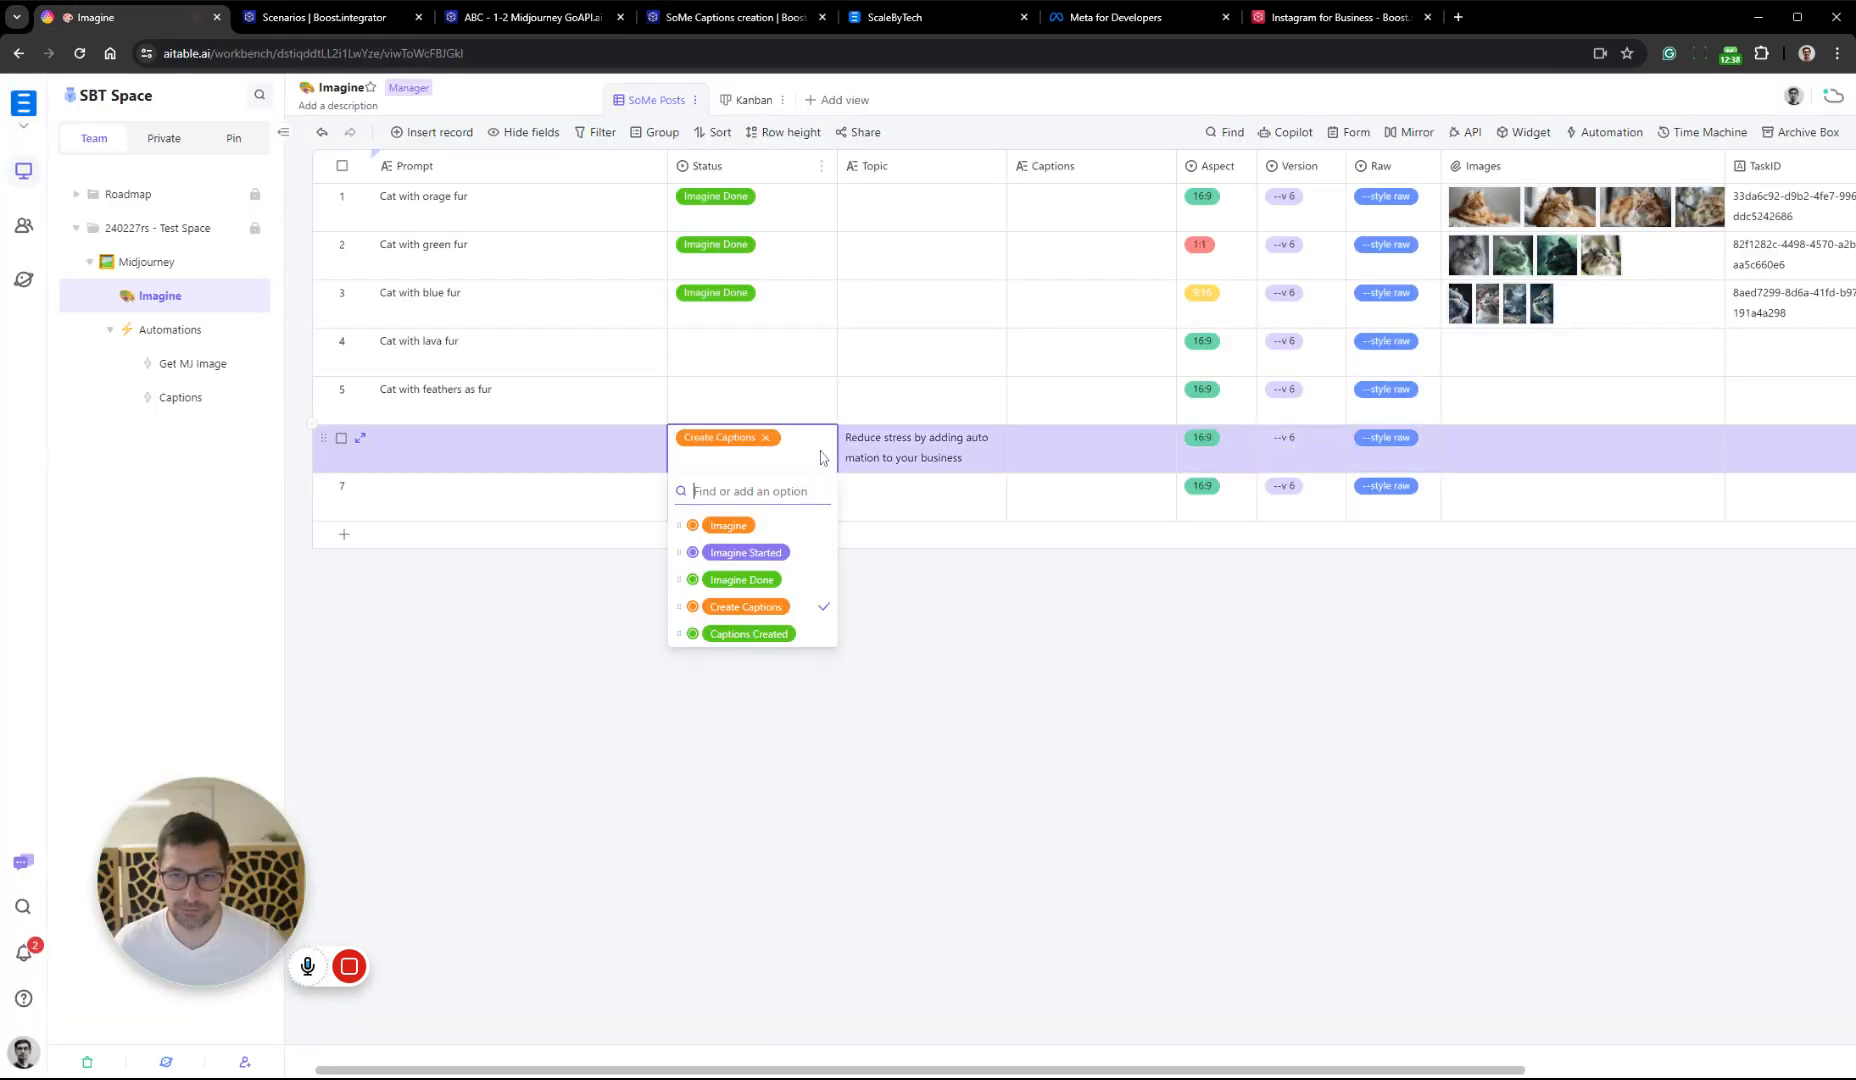
left_click(767, 439)
left_click(787, 609)
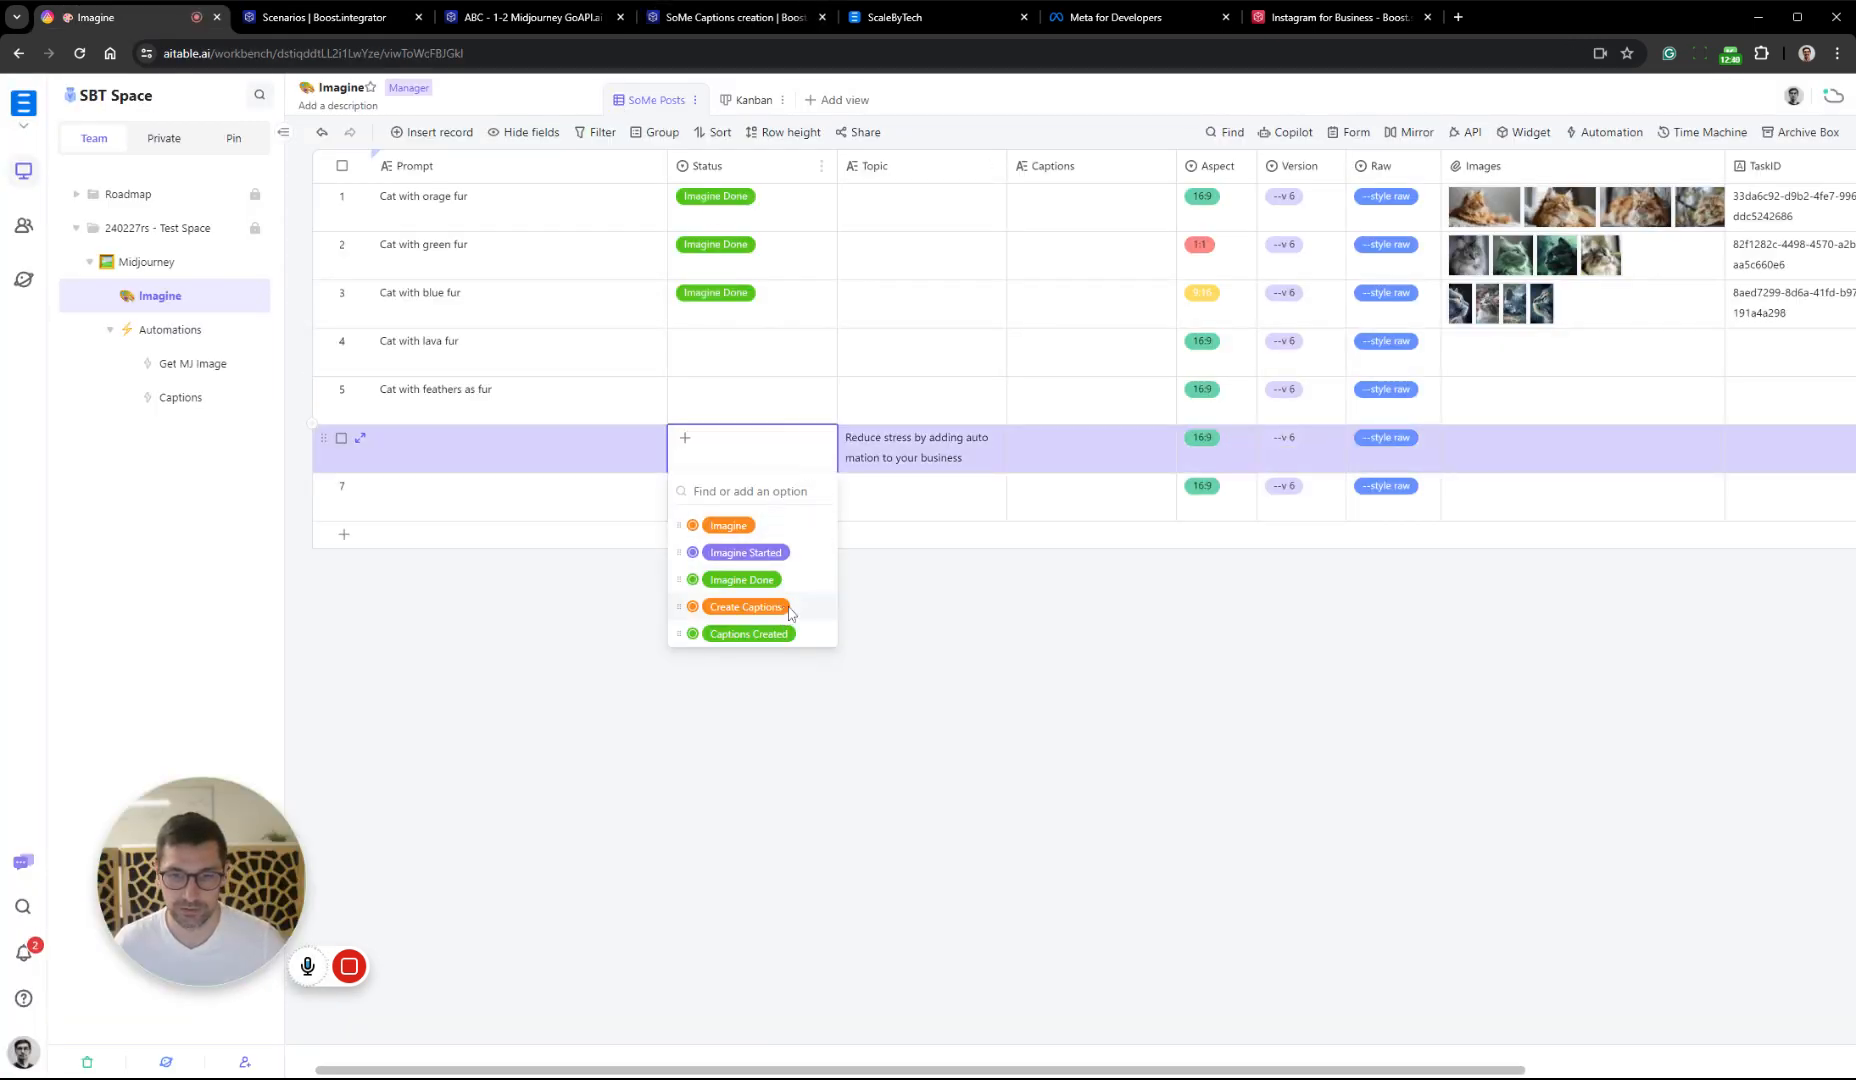
left_click(1064, 641)
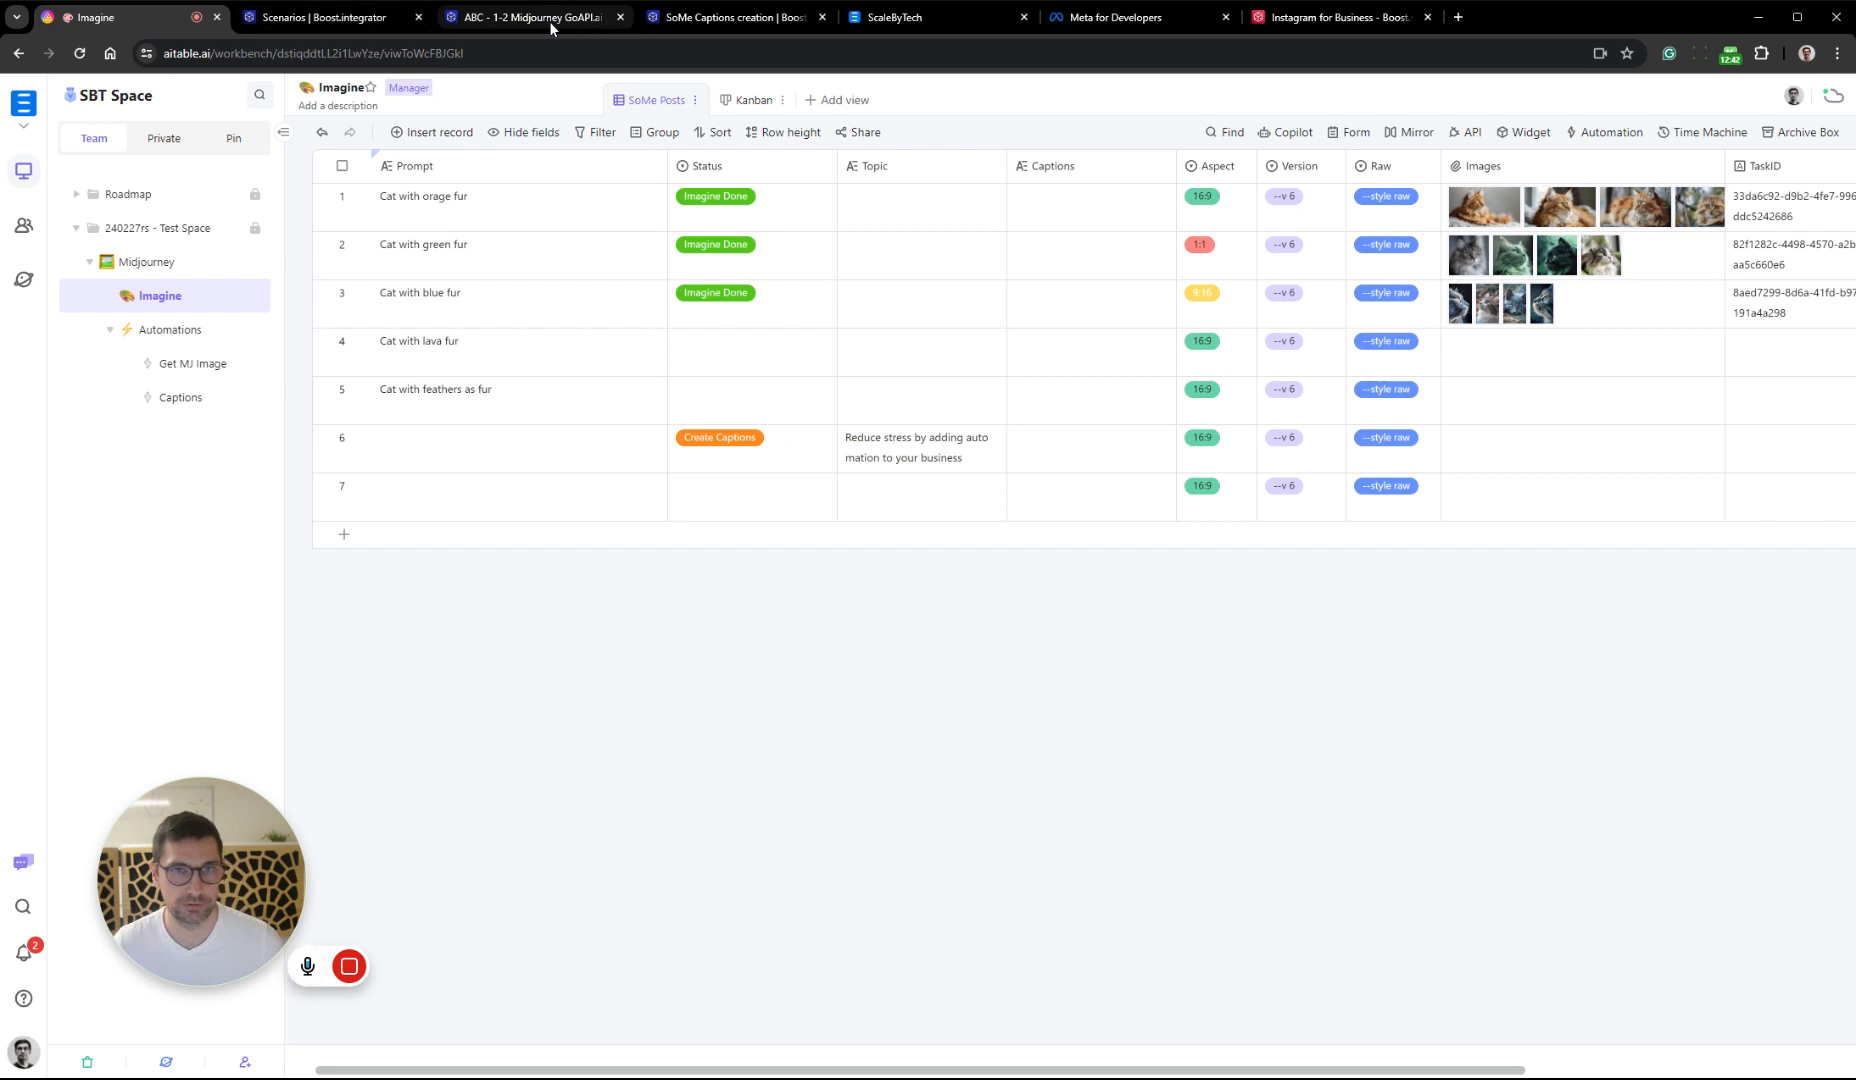
Examine the Get AiT Record output in SoMe Captions creation, expanding the data down to the returned record's fields
left_click(744, 17)
left_click(922, 435)
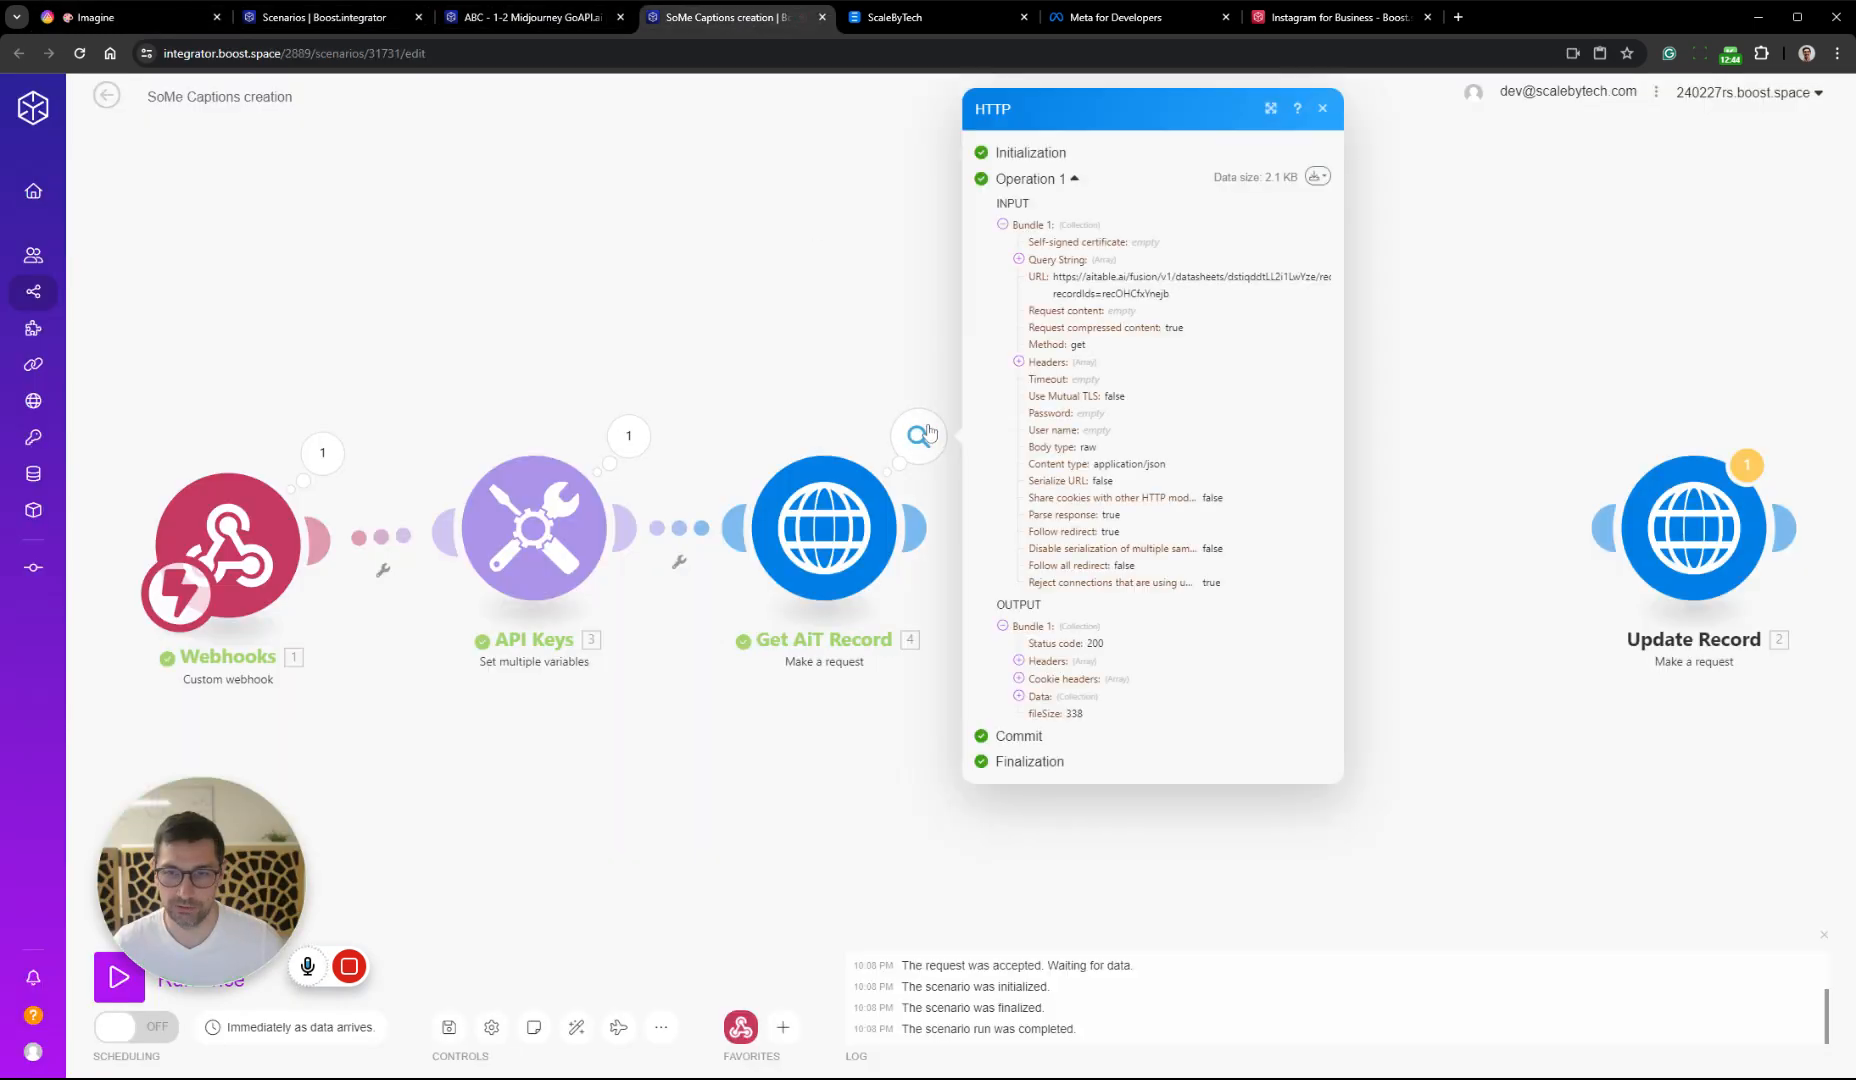
left_click(1028, 695)
left_click(1042, 743)
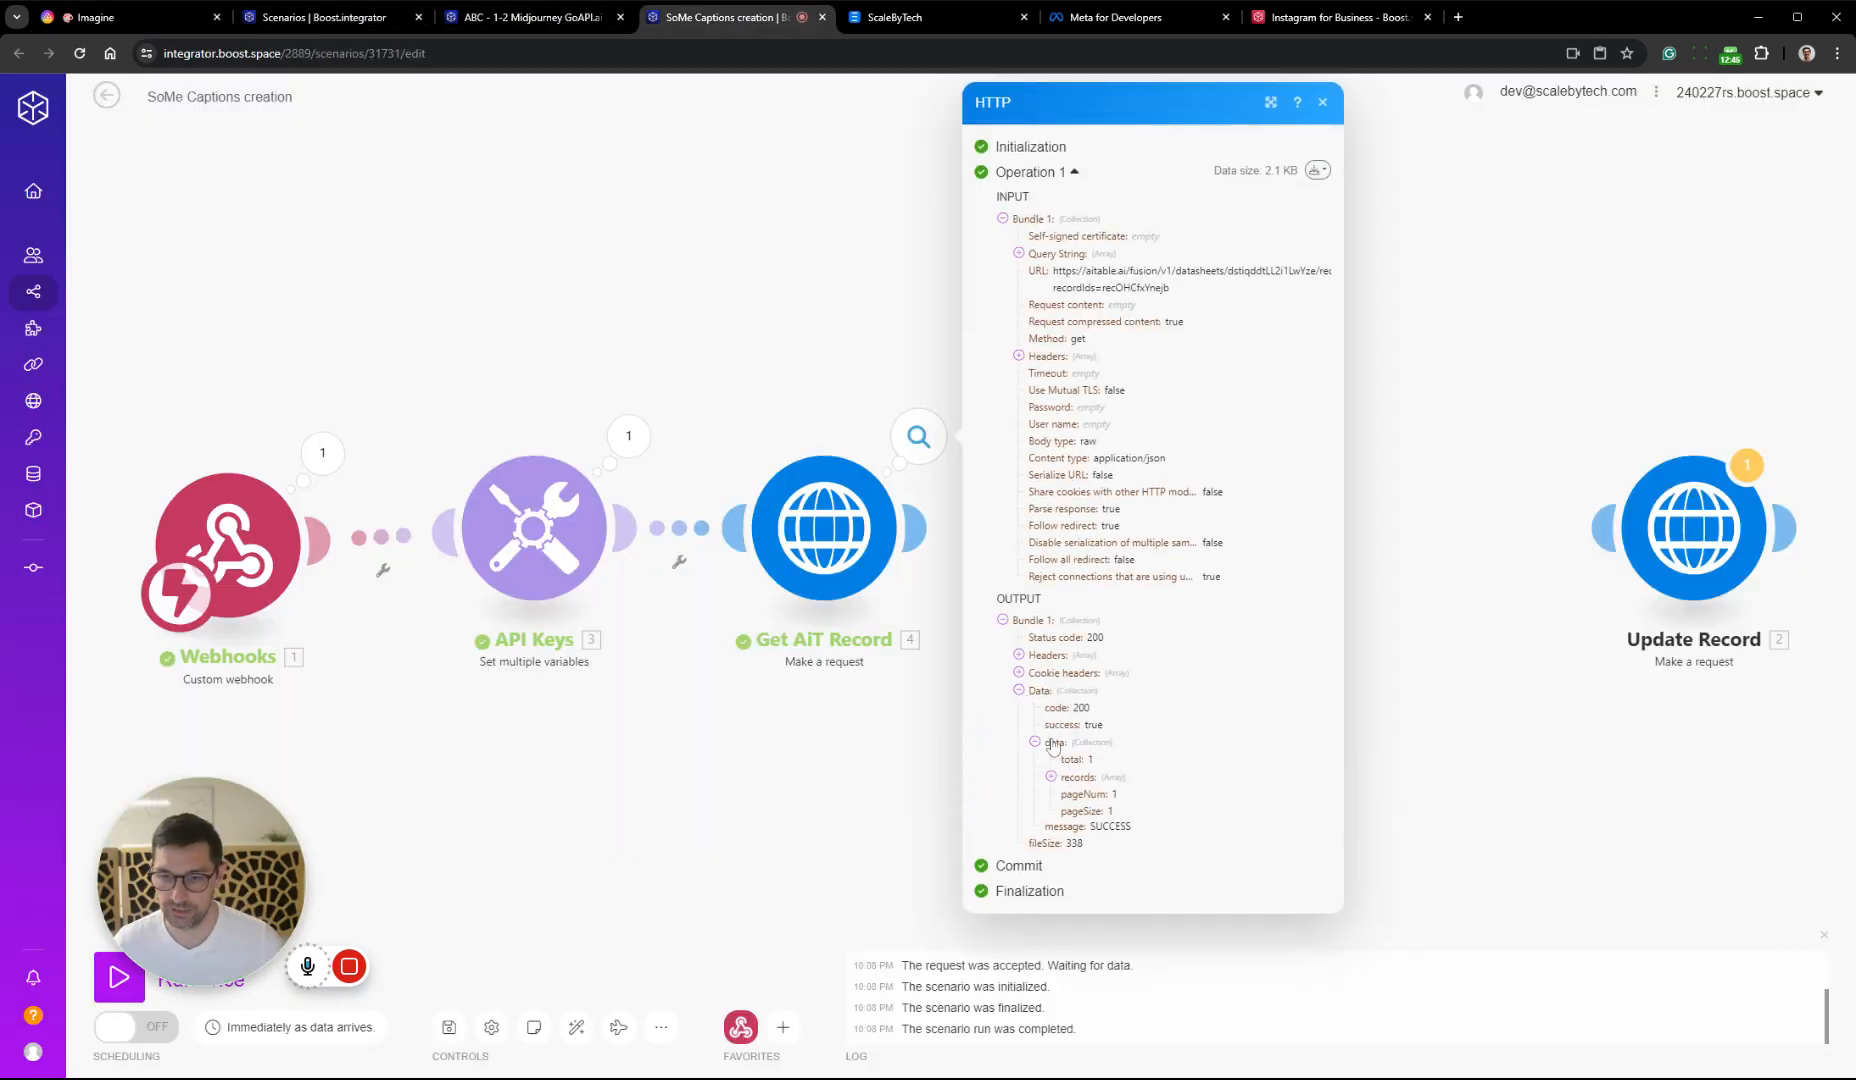
left_click(1063, 778)
left_click(1077, 794)
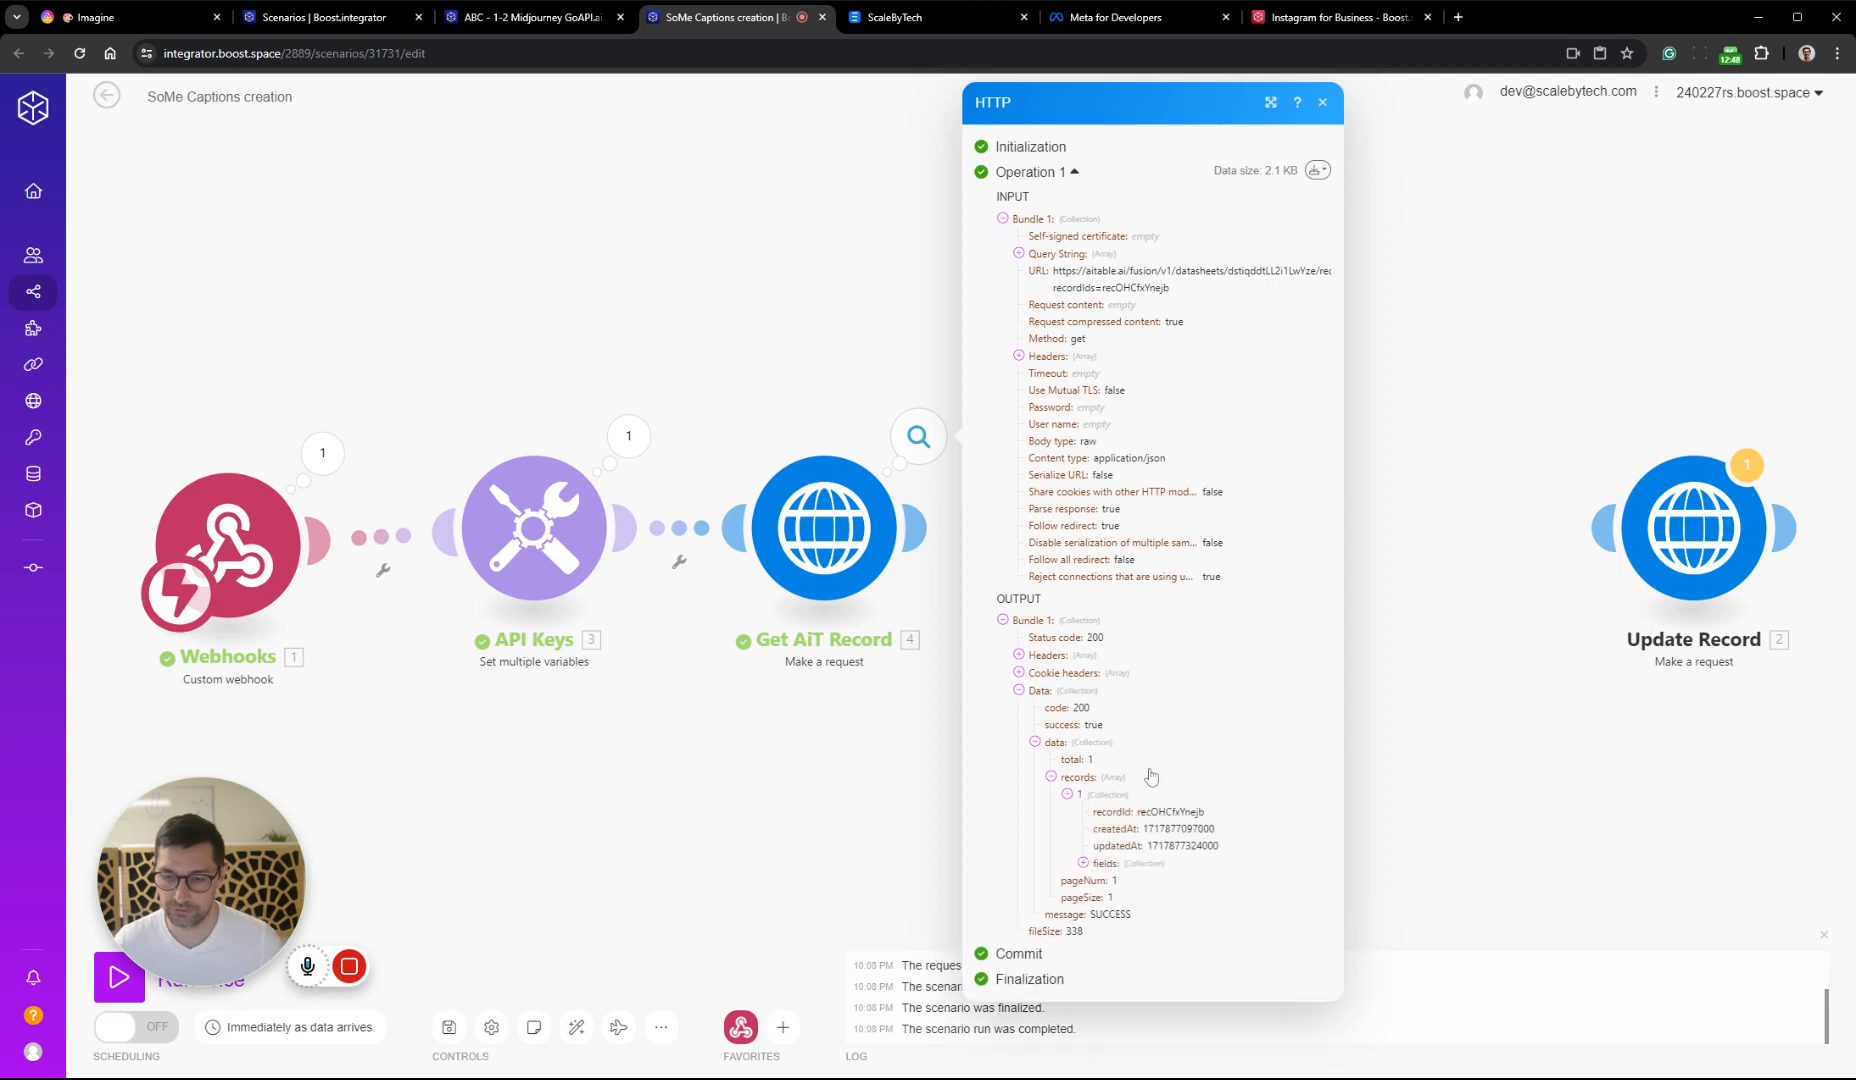
left_click_drag(1092, 806, 1223, 858)
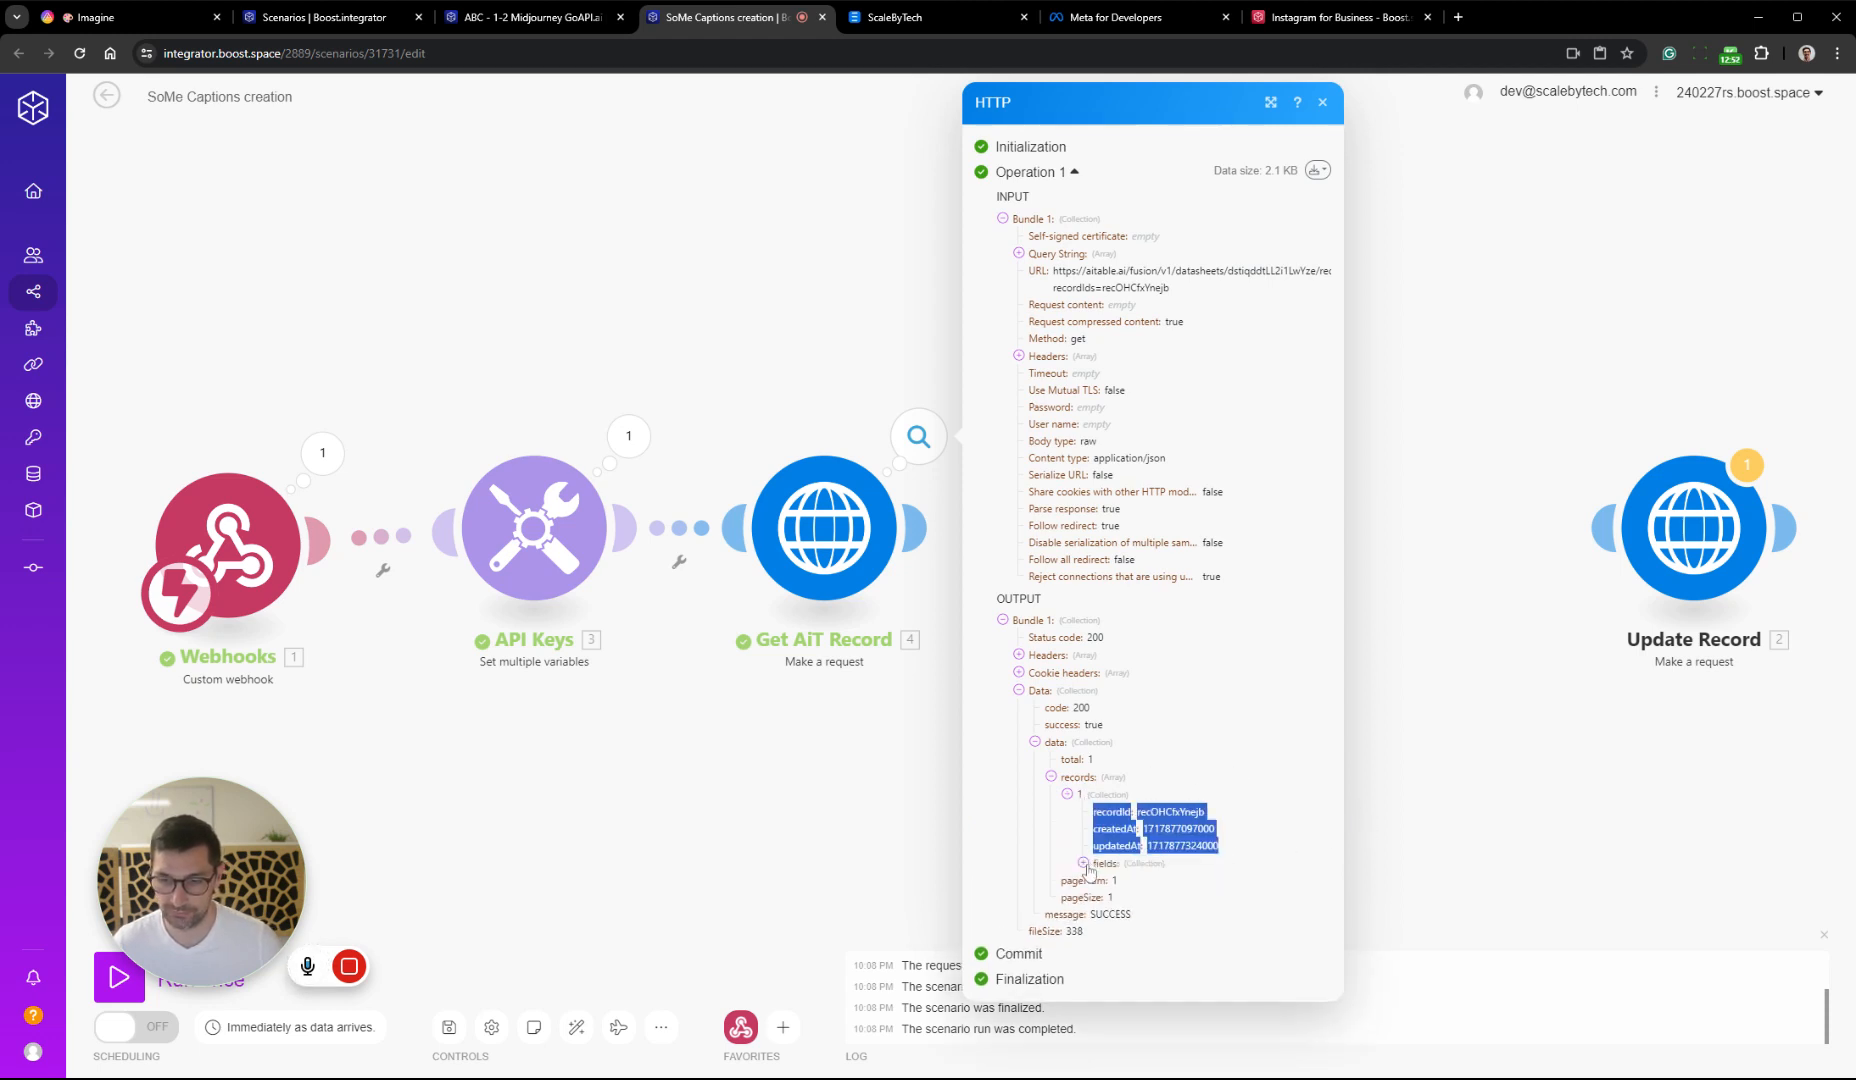
left_click(1084, 864)
left_click_drag(1162, 866, 1254, 928)
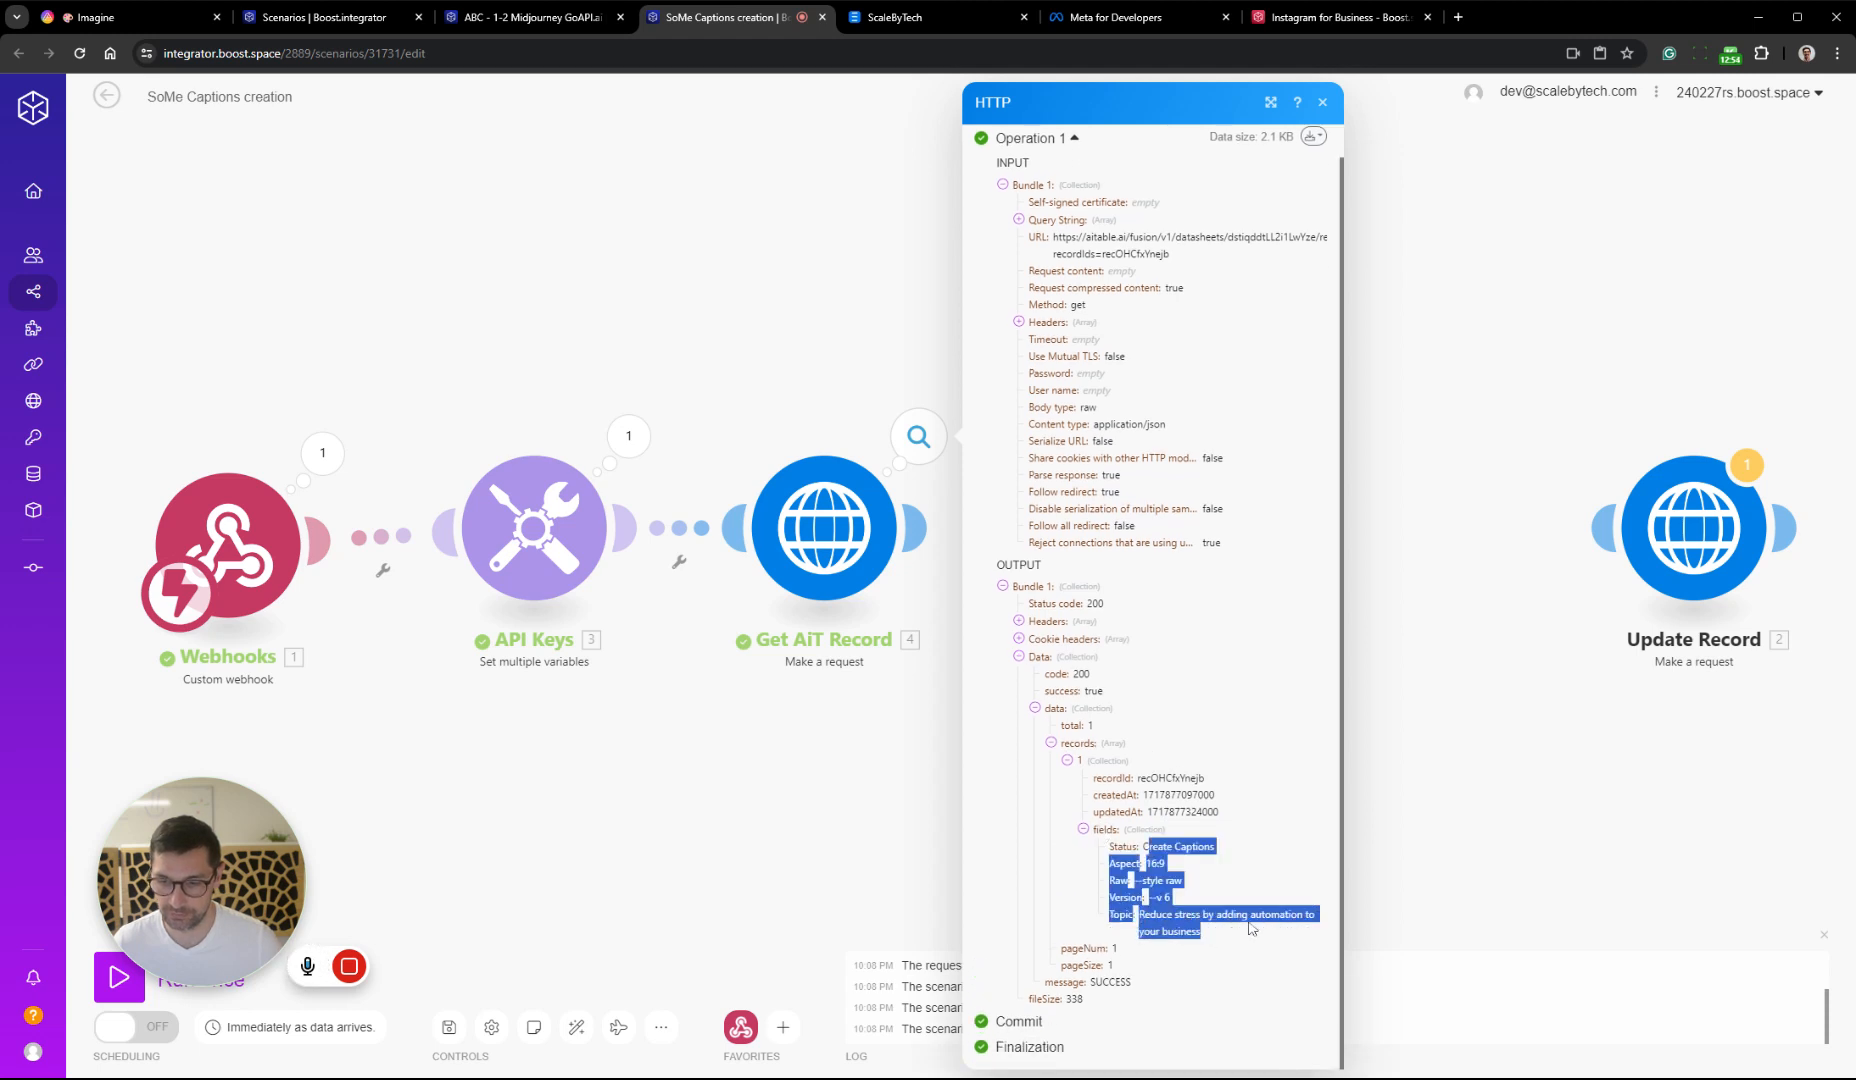
left_click(1700, 740)
Add an OpenAI completion module after Get AiT Record, using the Create a Chat Completion (GPT Models) method
left_click_drag(1657, 750, 1180, 637)
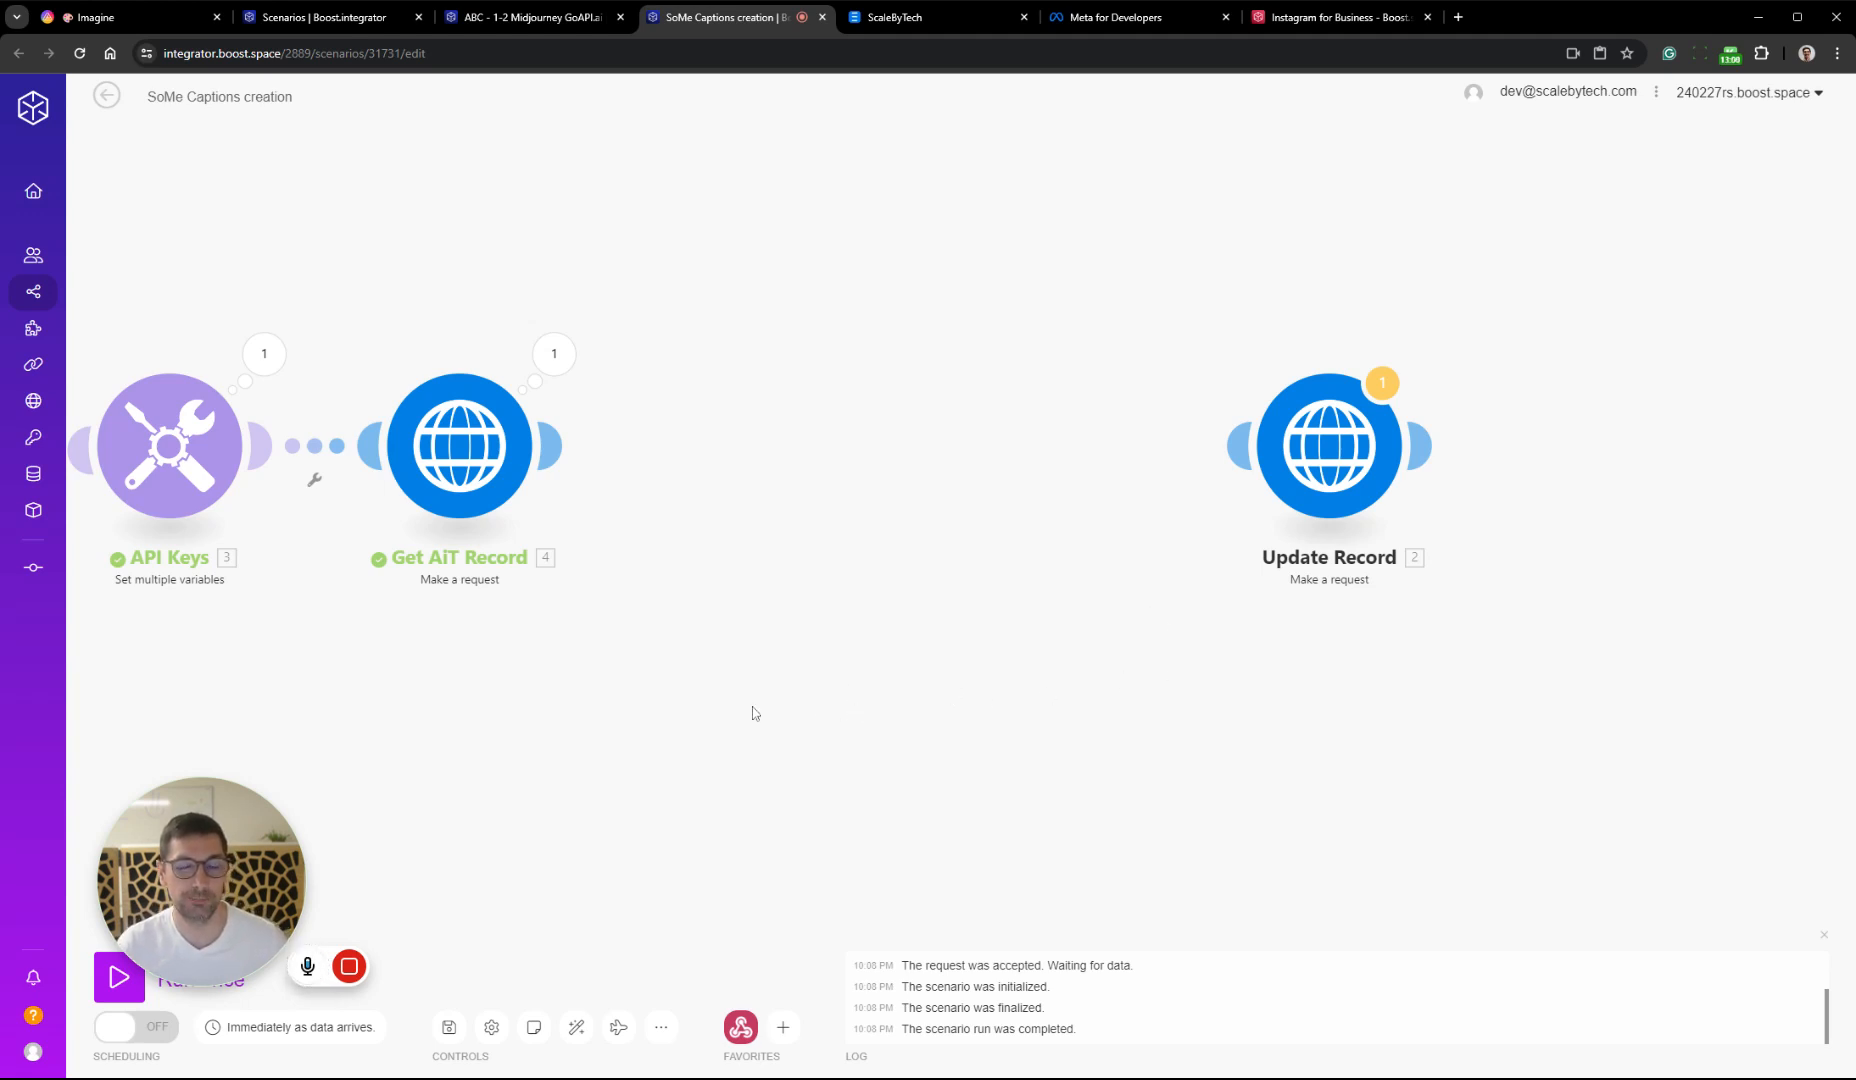
left_click_drag(690, 710, 1006, 642)
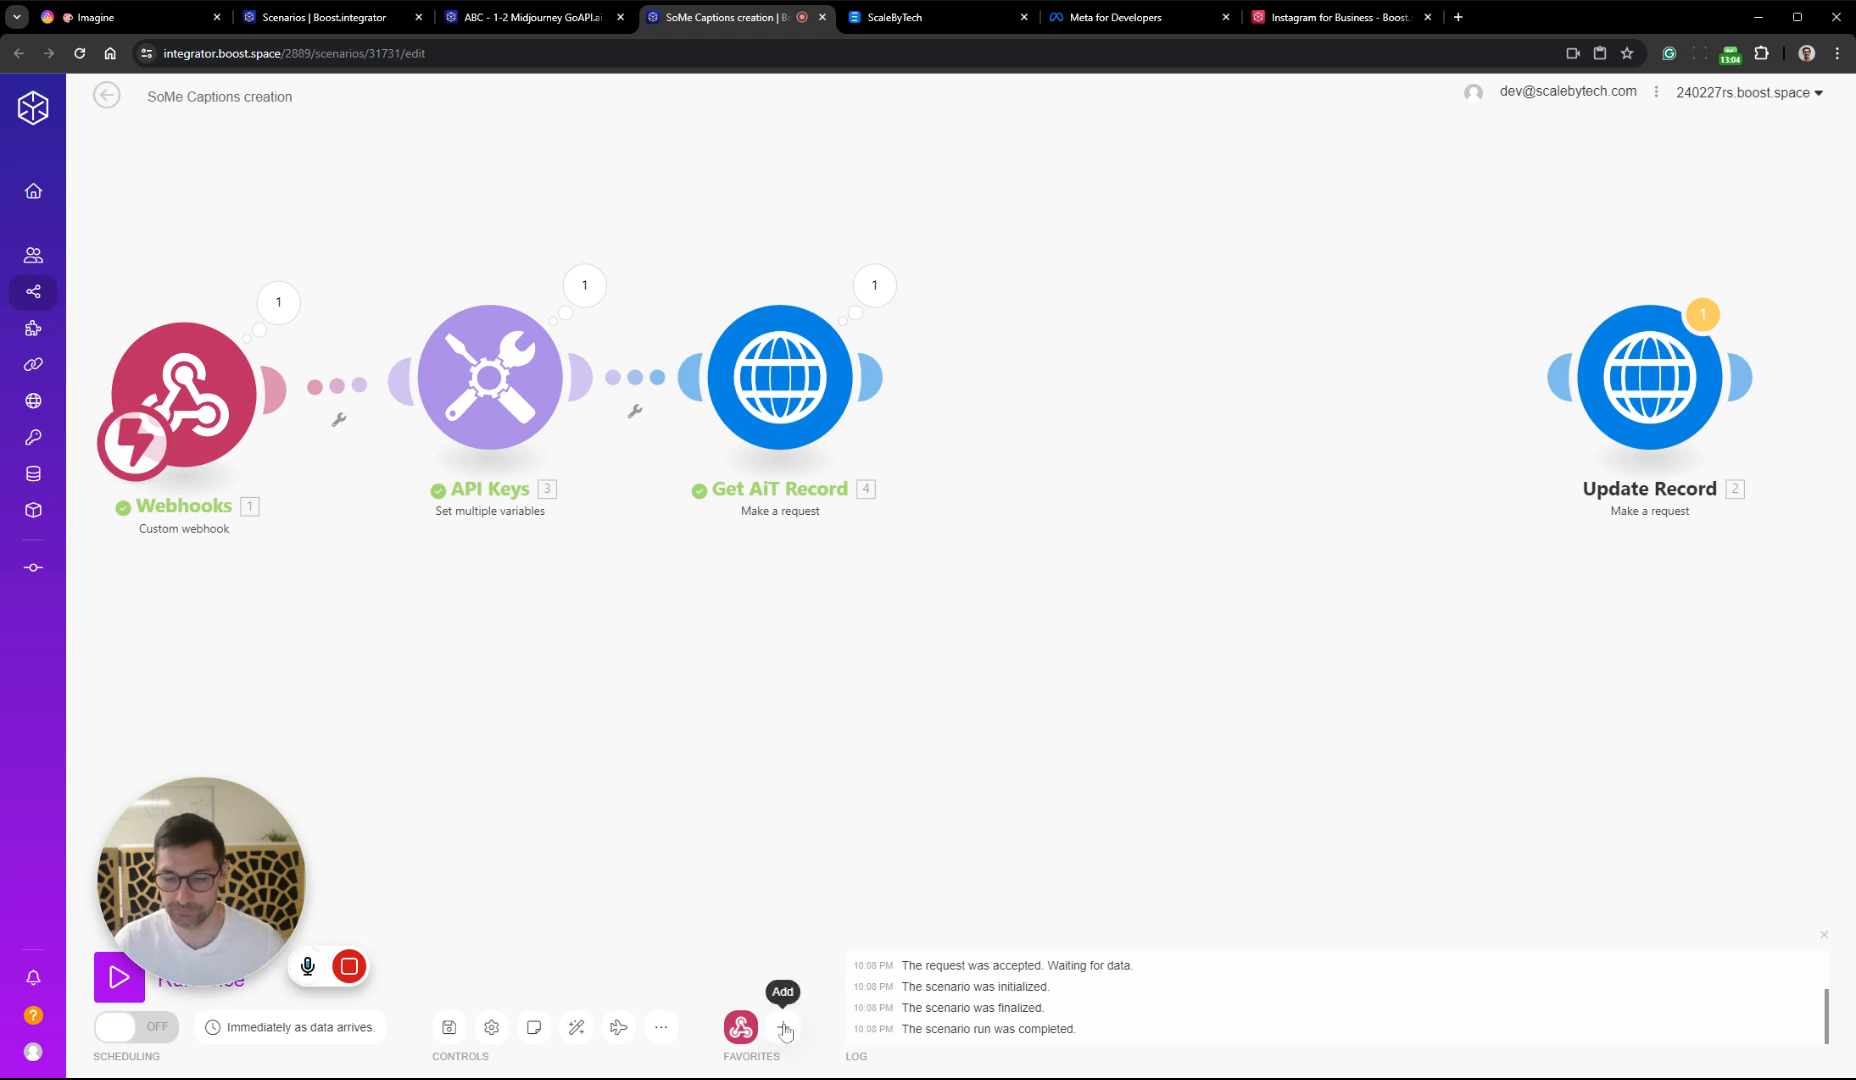
left_click(880, 415)
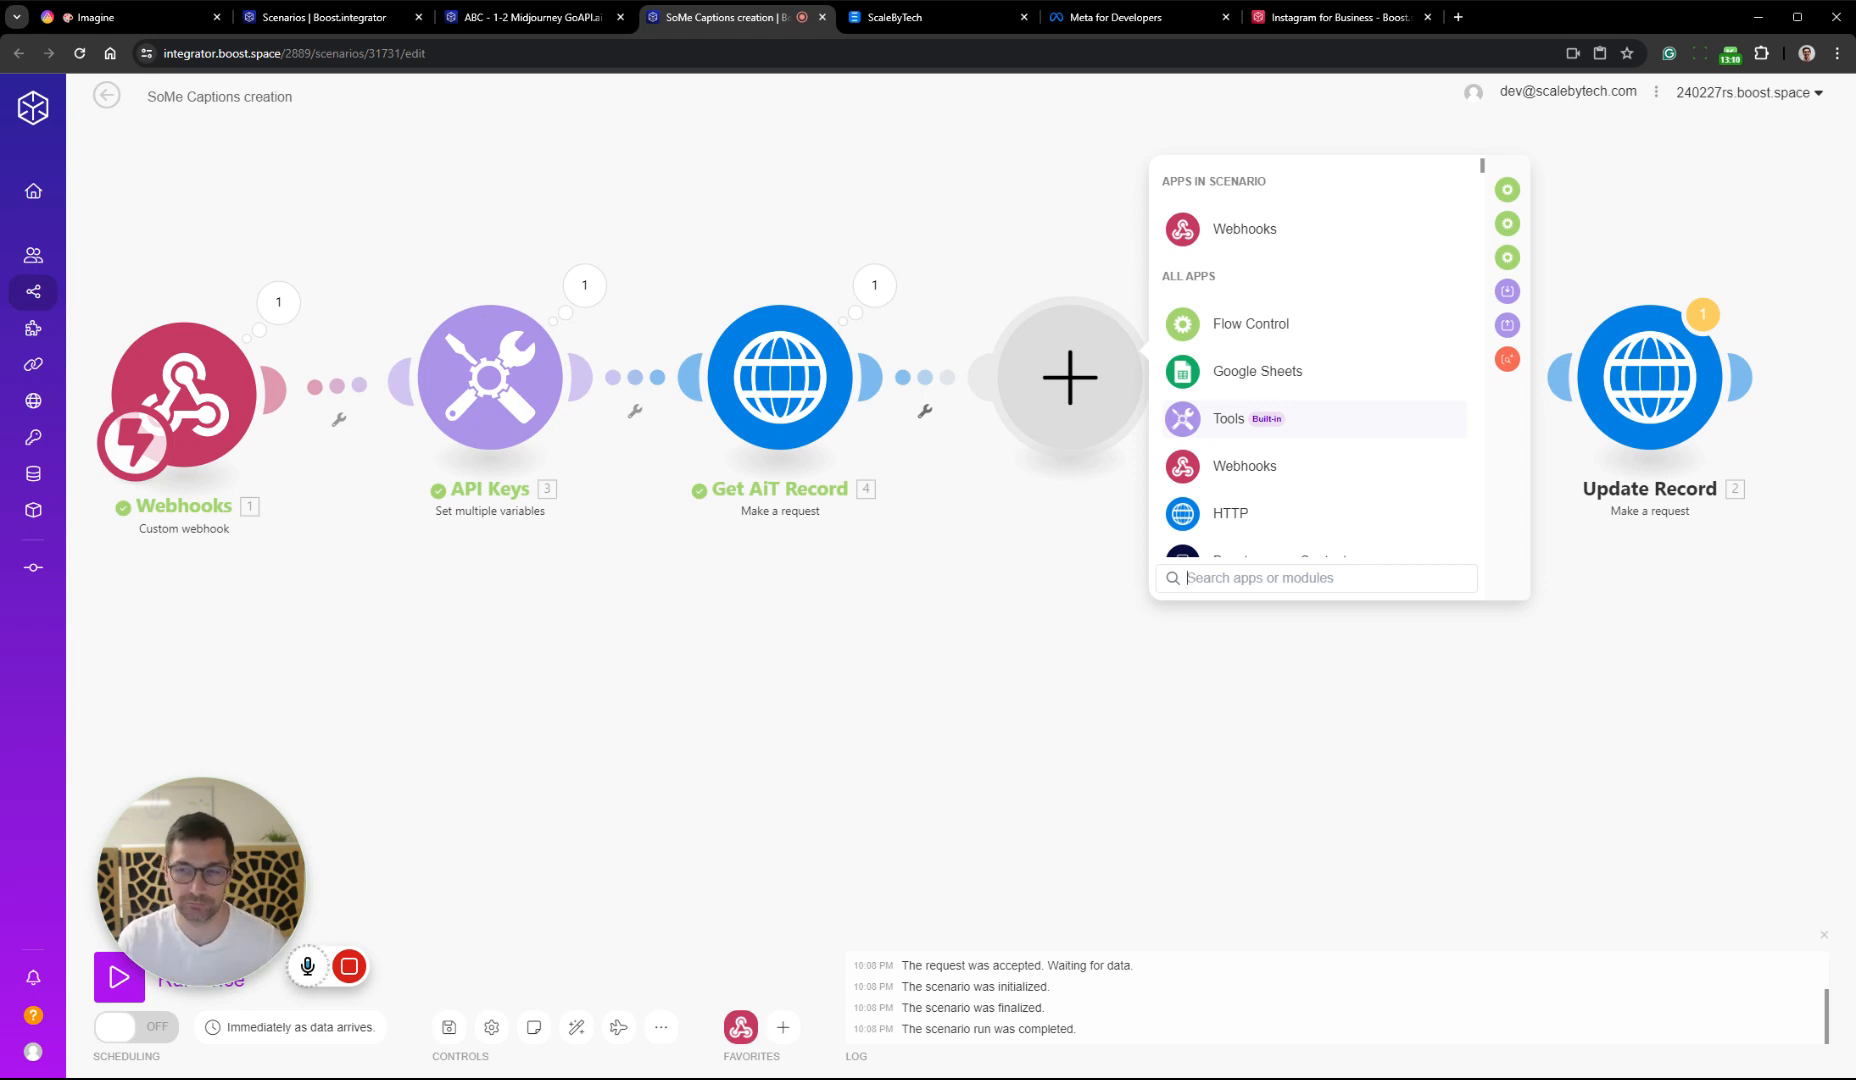
type("open")
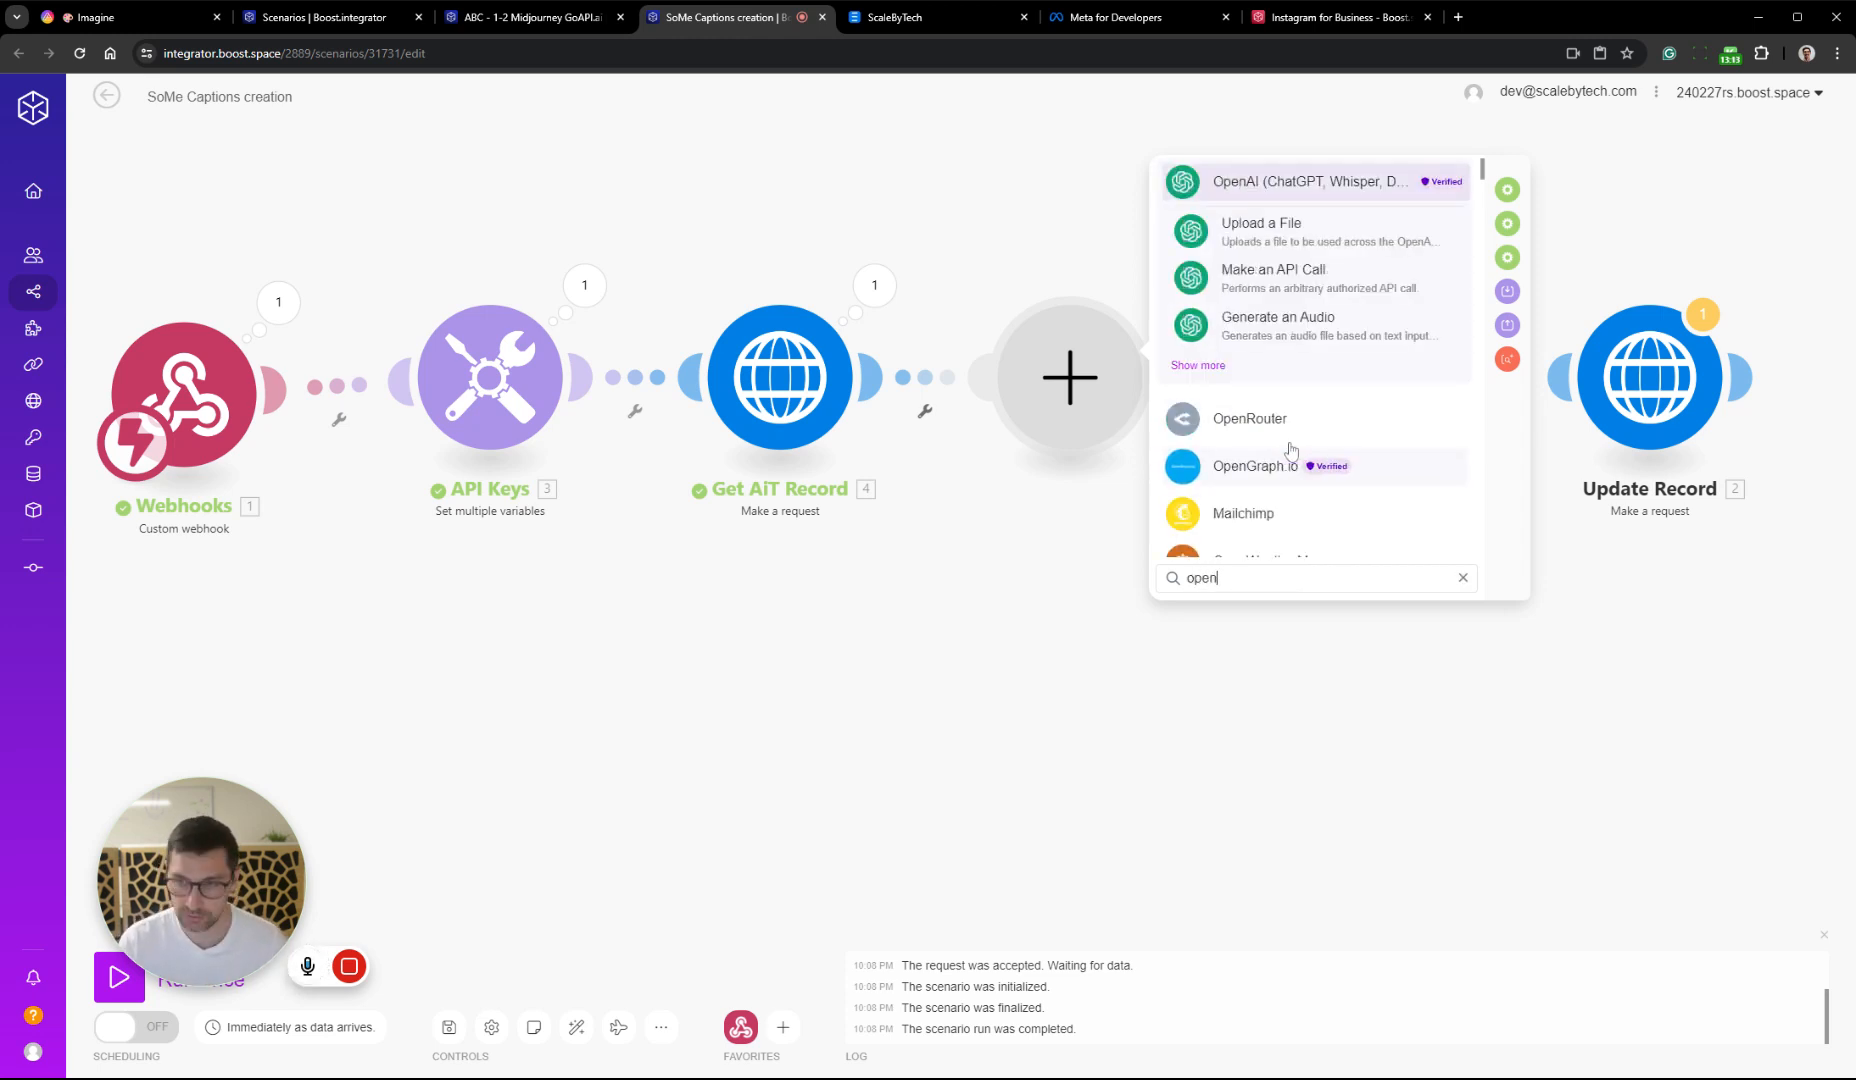
left_click(1272, 183)
left_click(1350, 372)
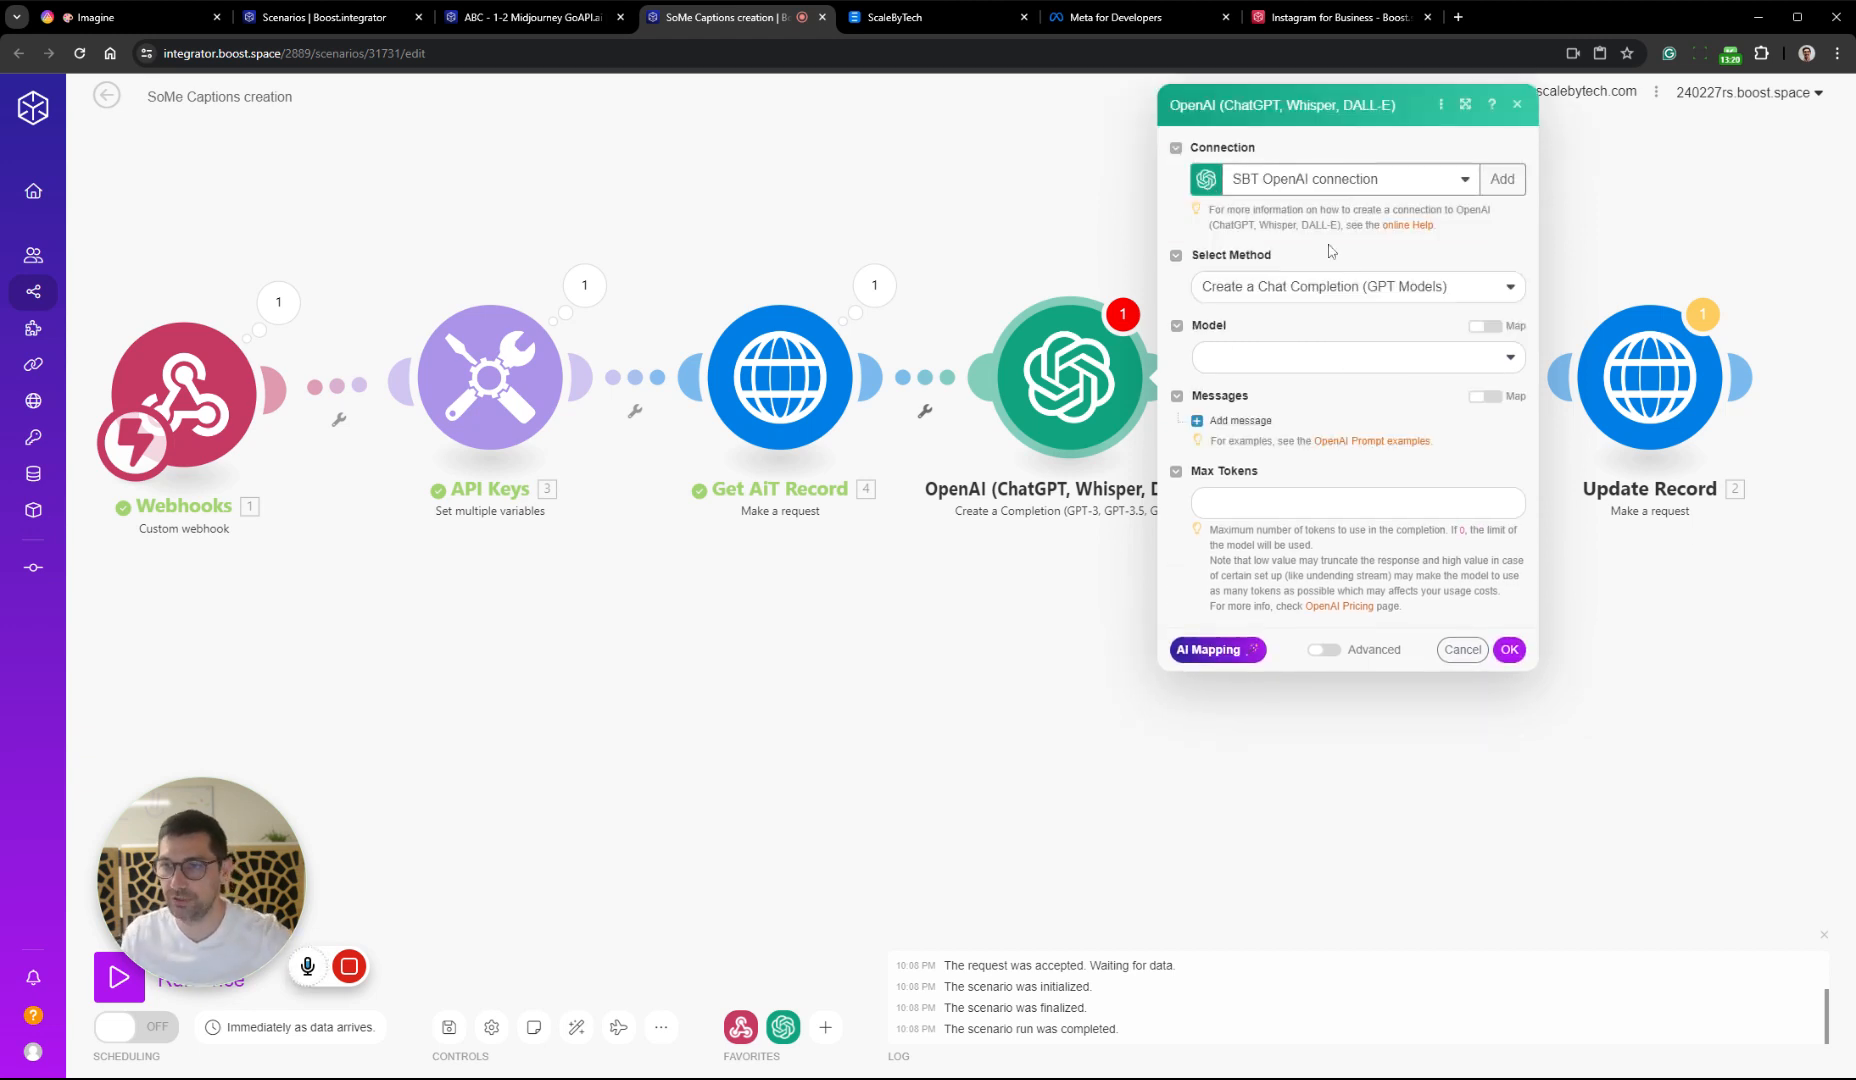
left_click(1355, 286)
left_click(1357, 287)
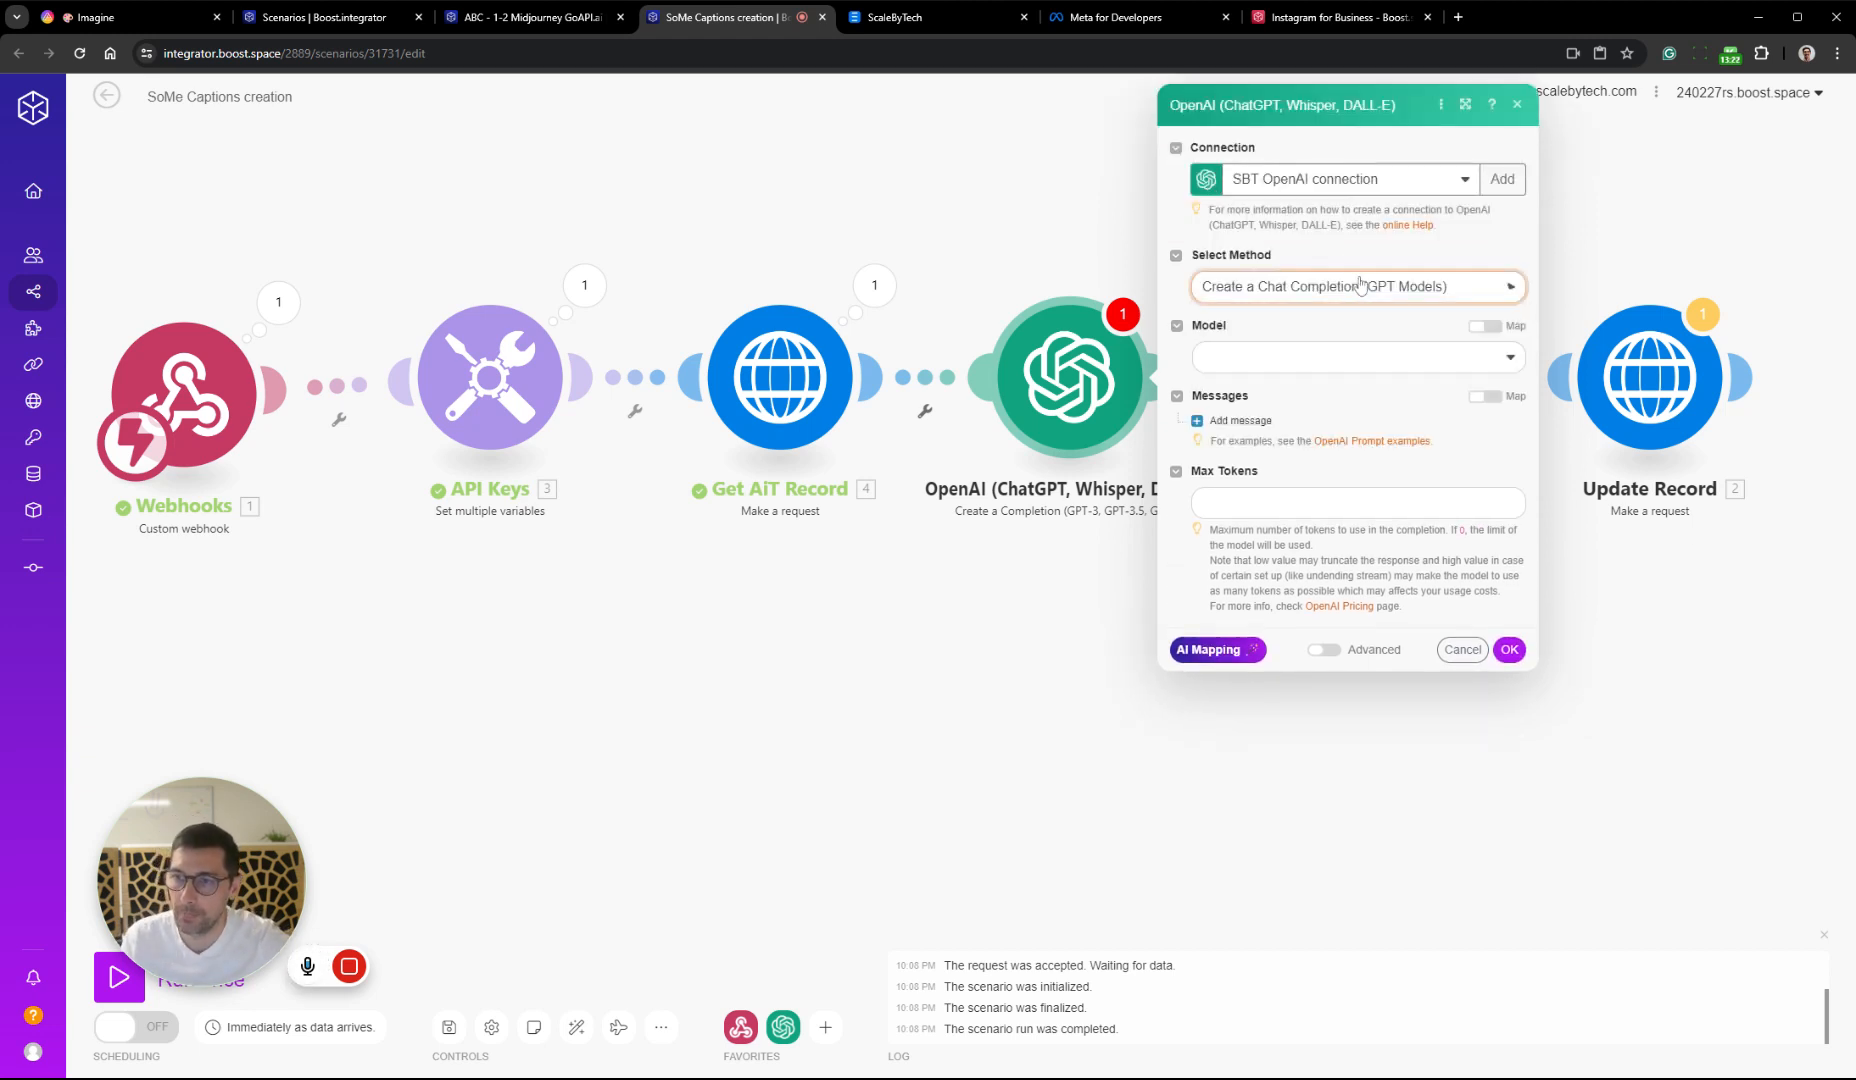
Set the OpenAI module's model to gpt-4o (system) and add a first message with the System role
left_click(1384, 356)
left_click(1227, 436)
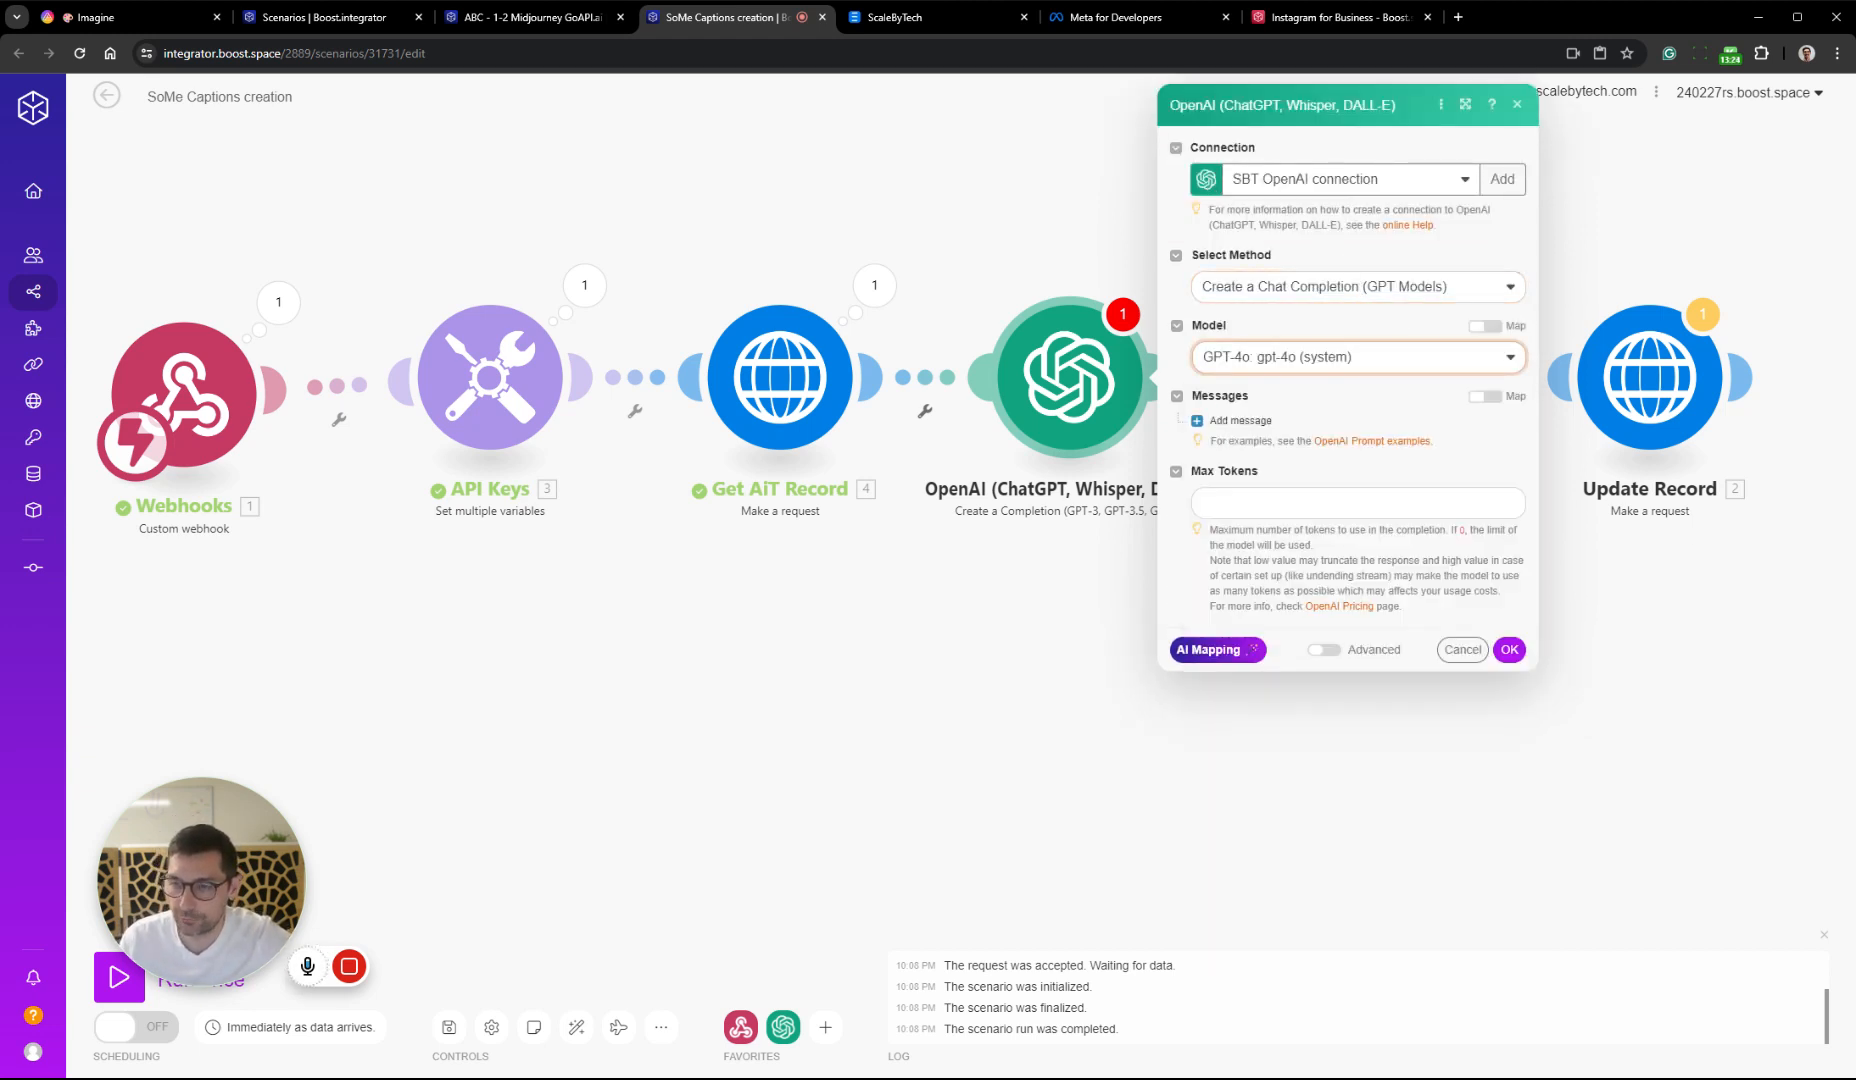
left_click(1240, 420)
left_click(1305, 474)
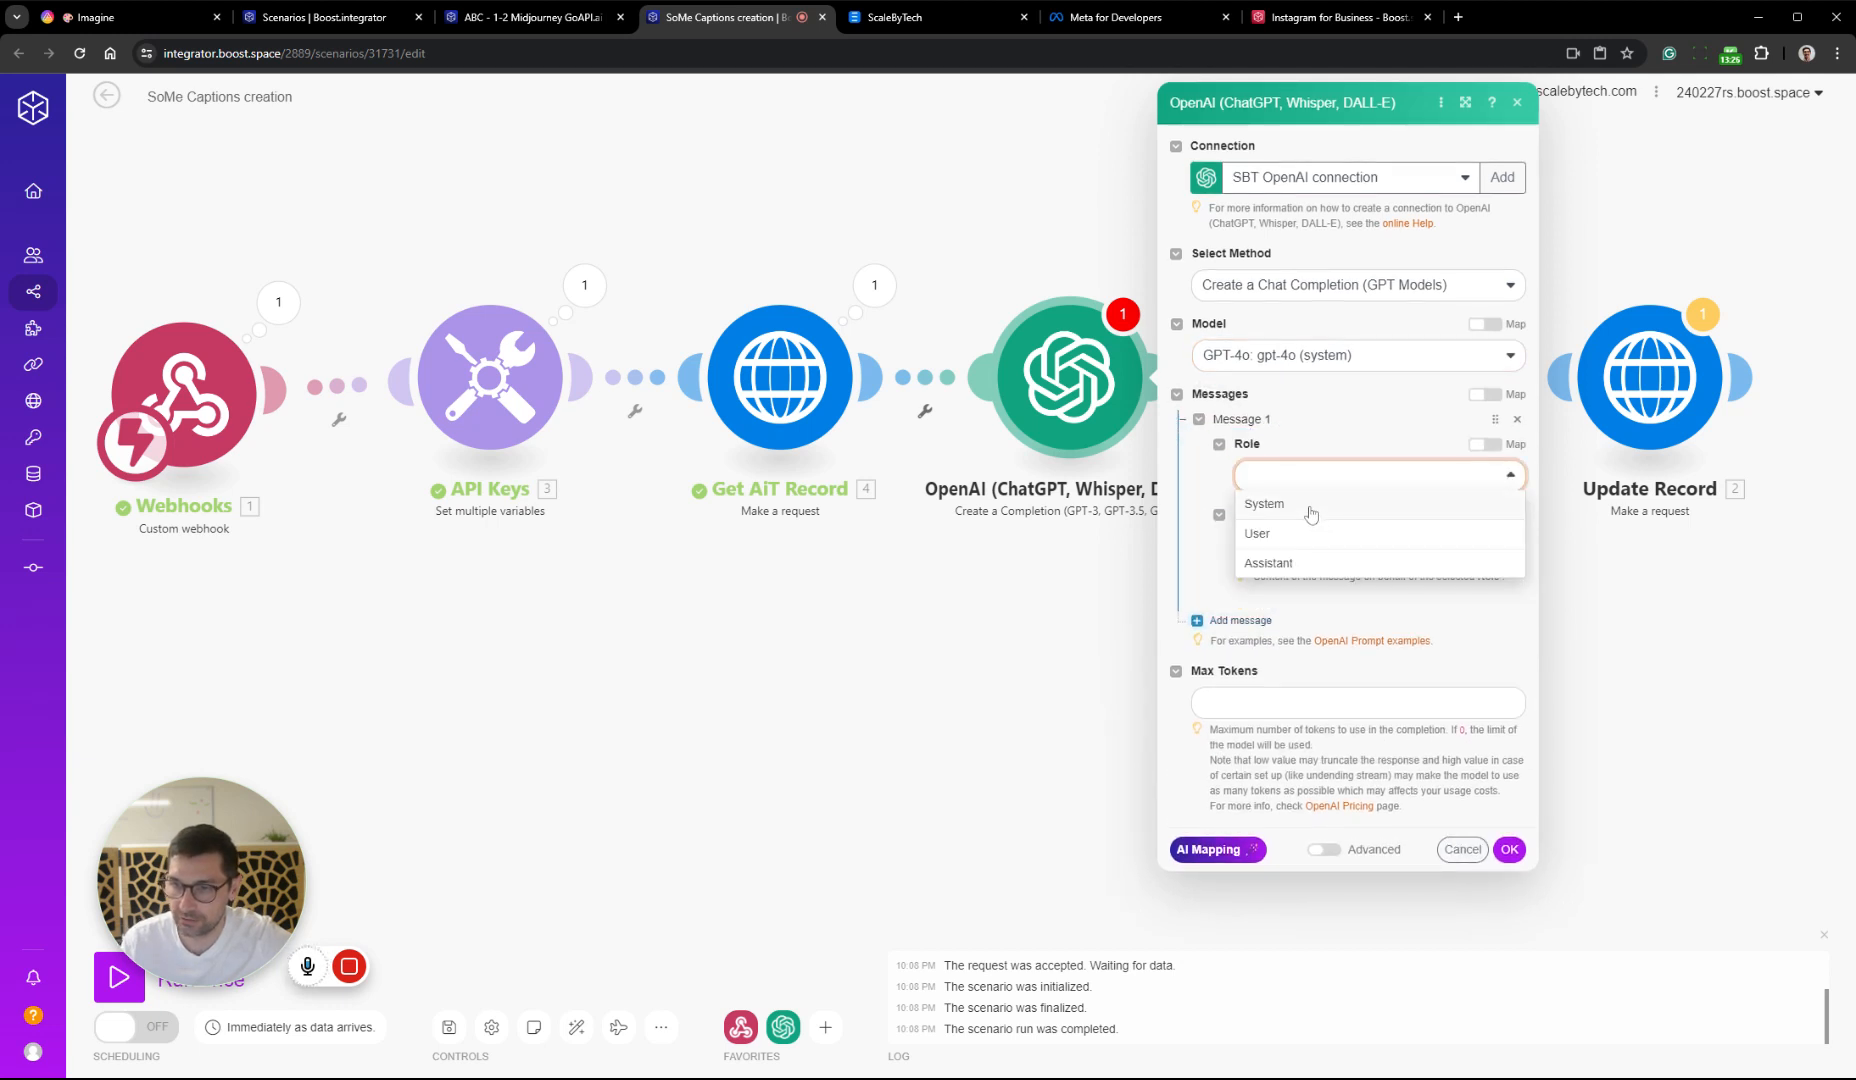
left_click(1311, 512)
Enter "You are an Instagram caption writer." as the first line of the System message content
left_click(1311, 546)
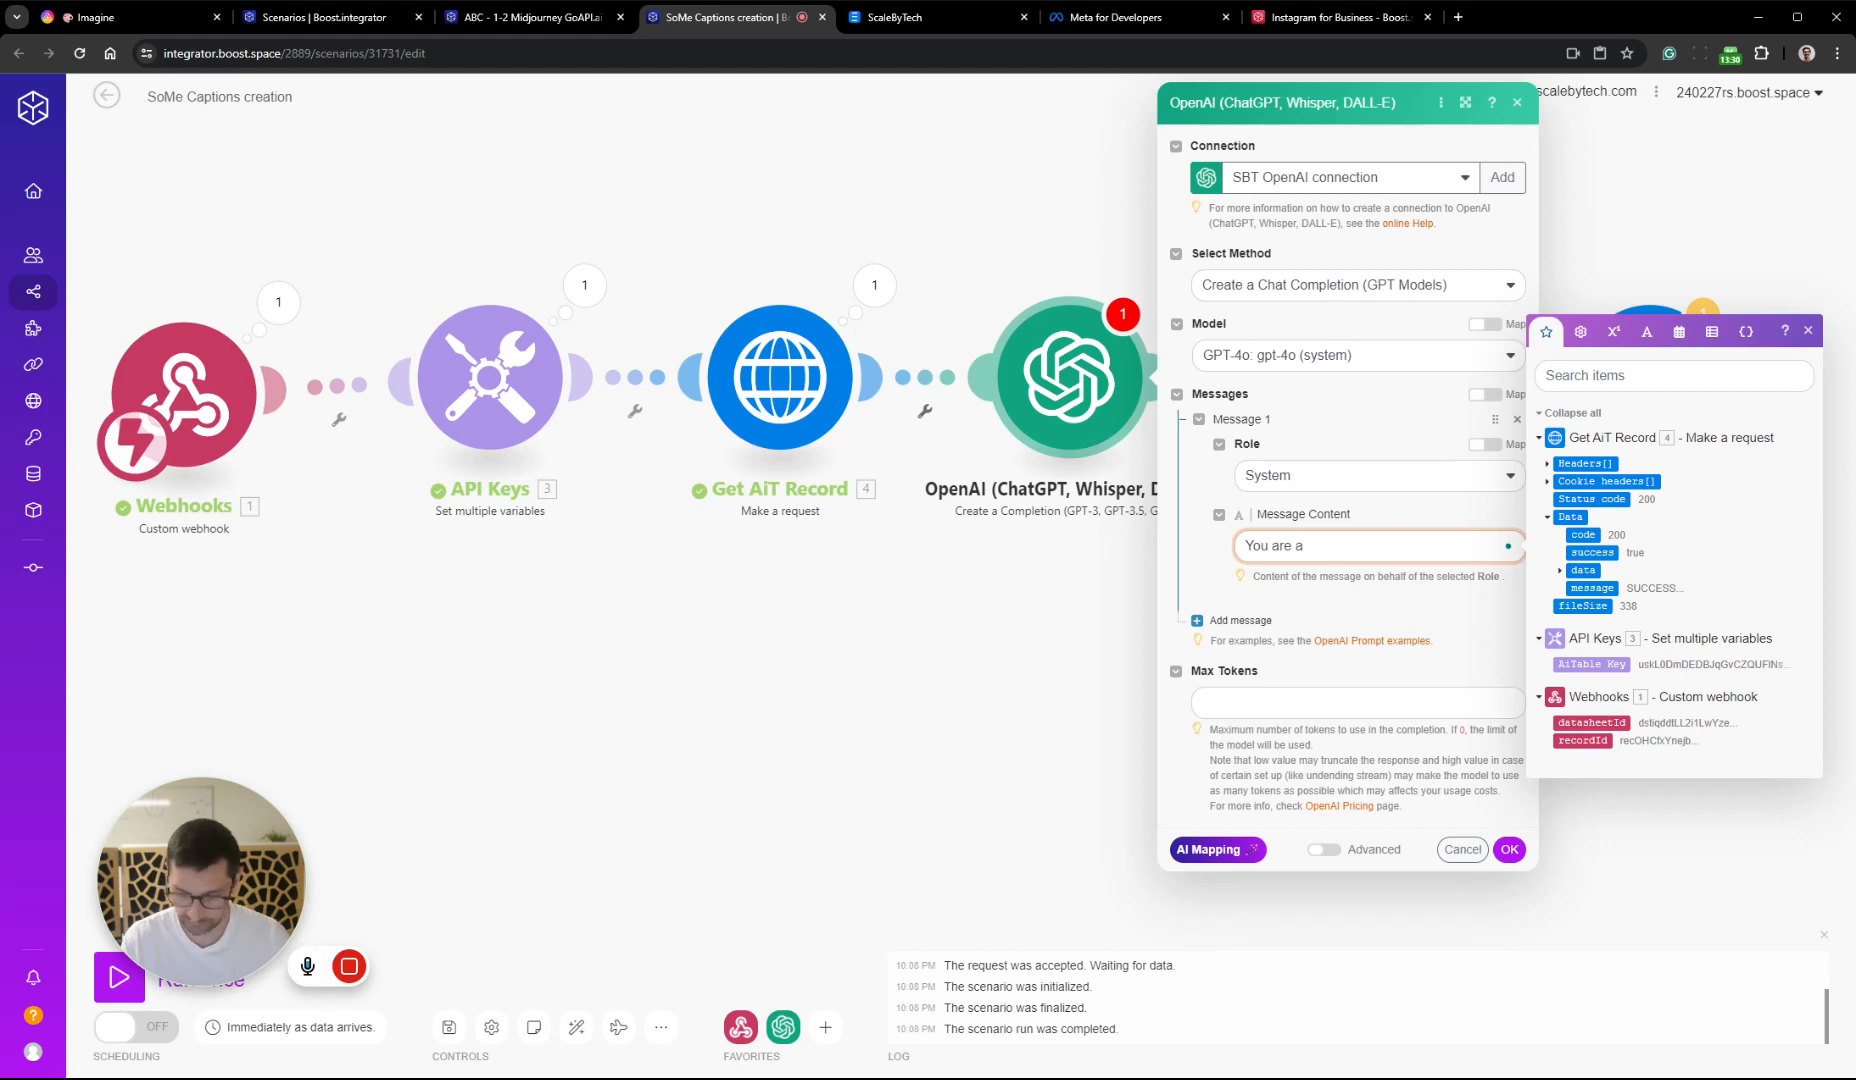
type("stagr")
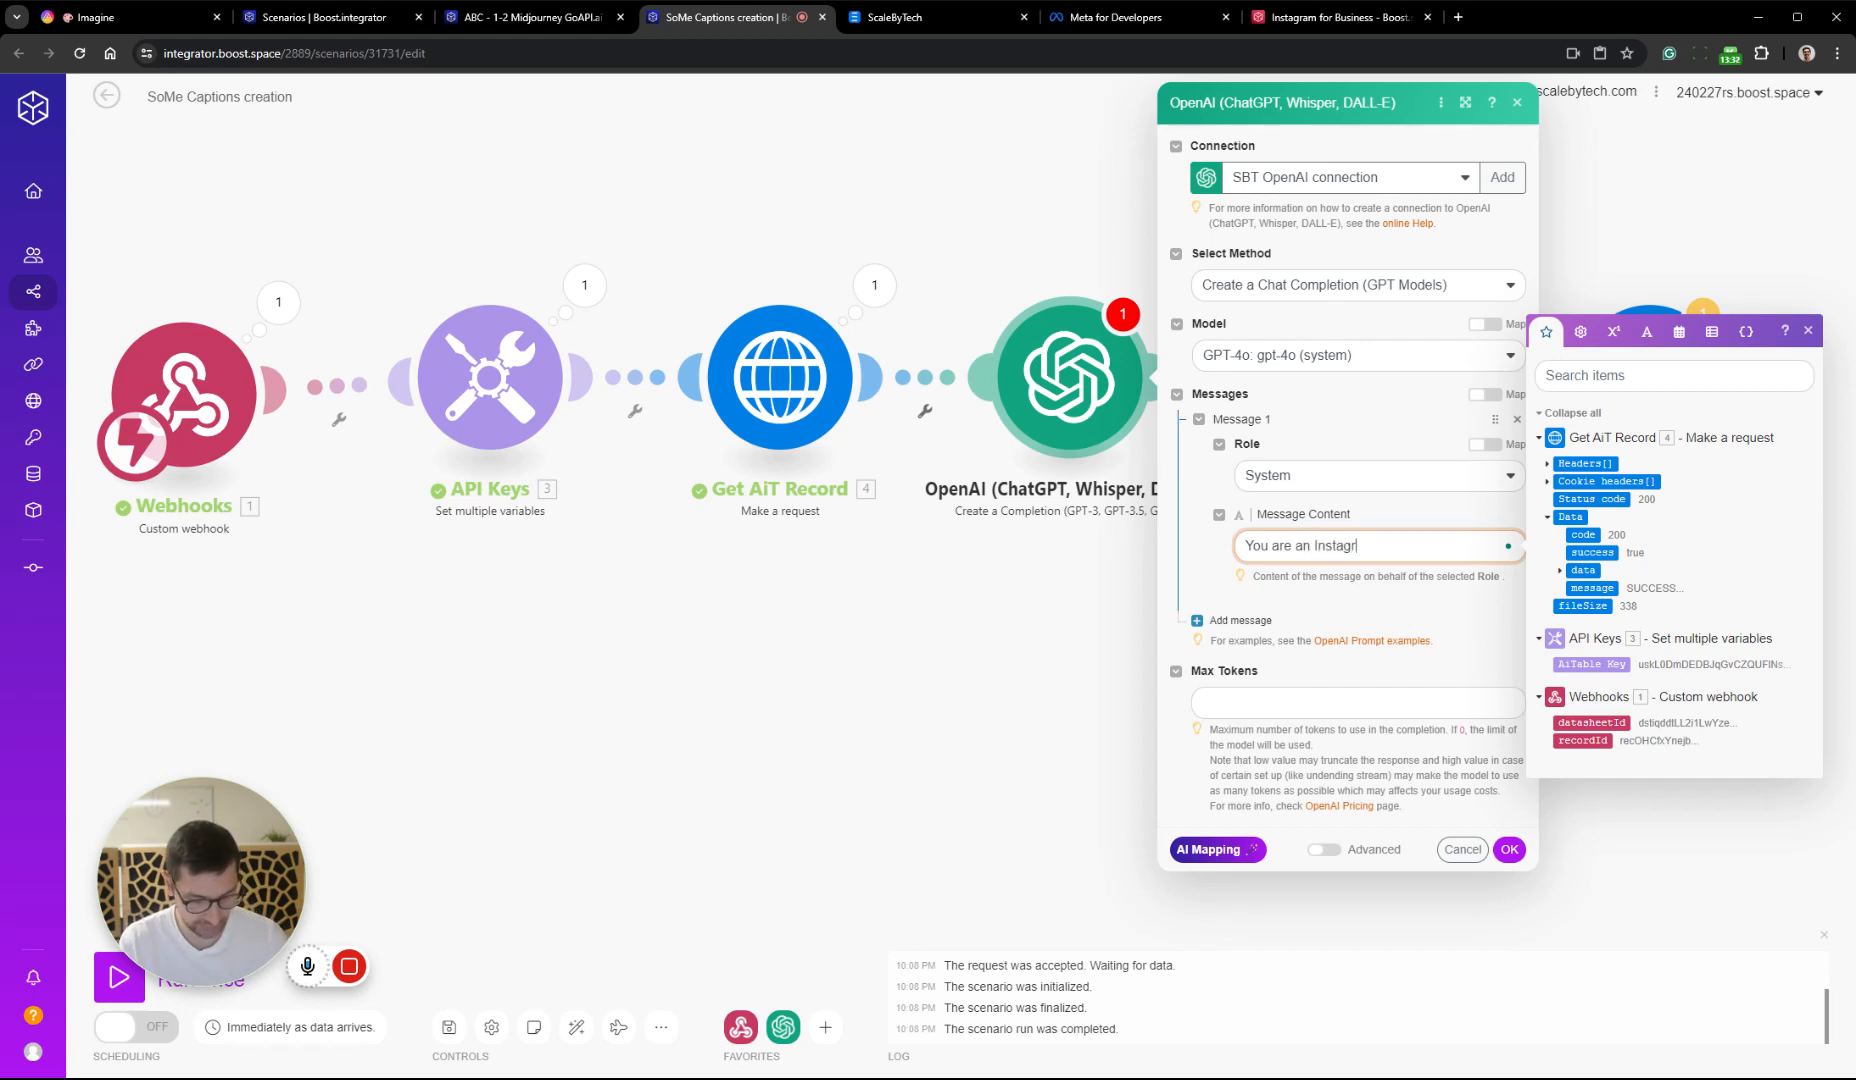
type("am ca")
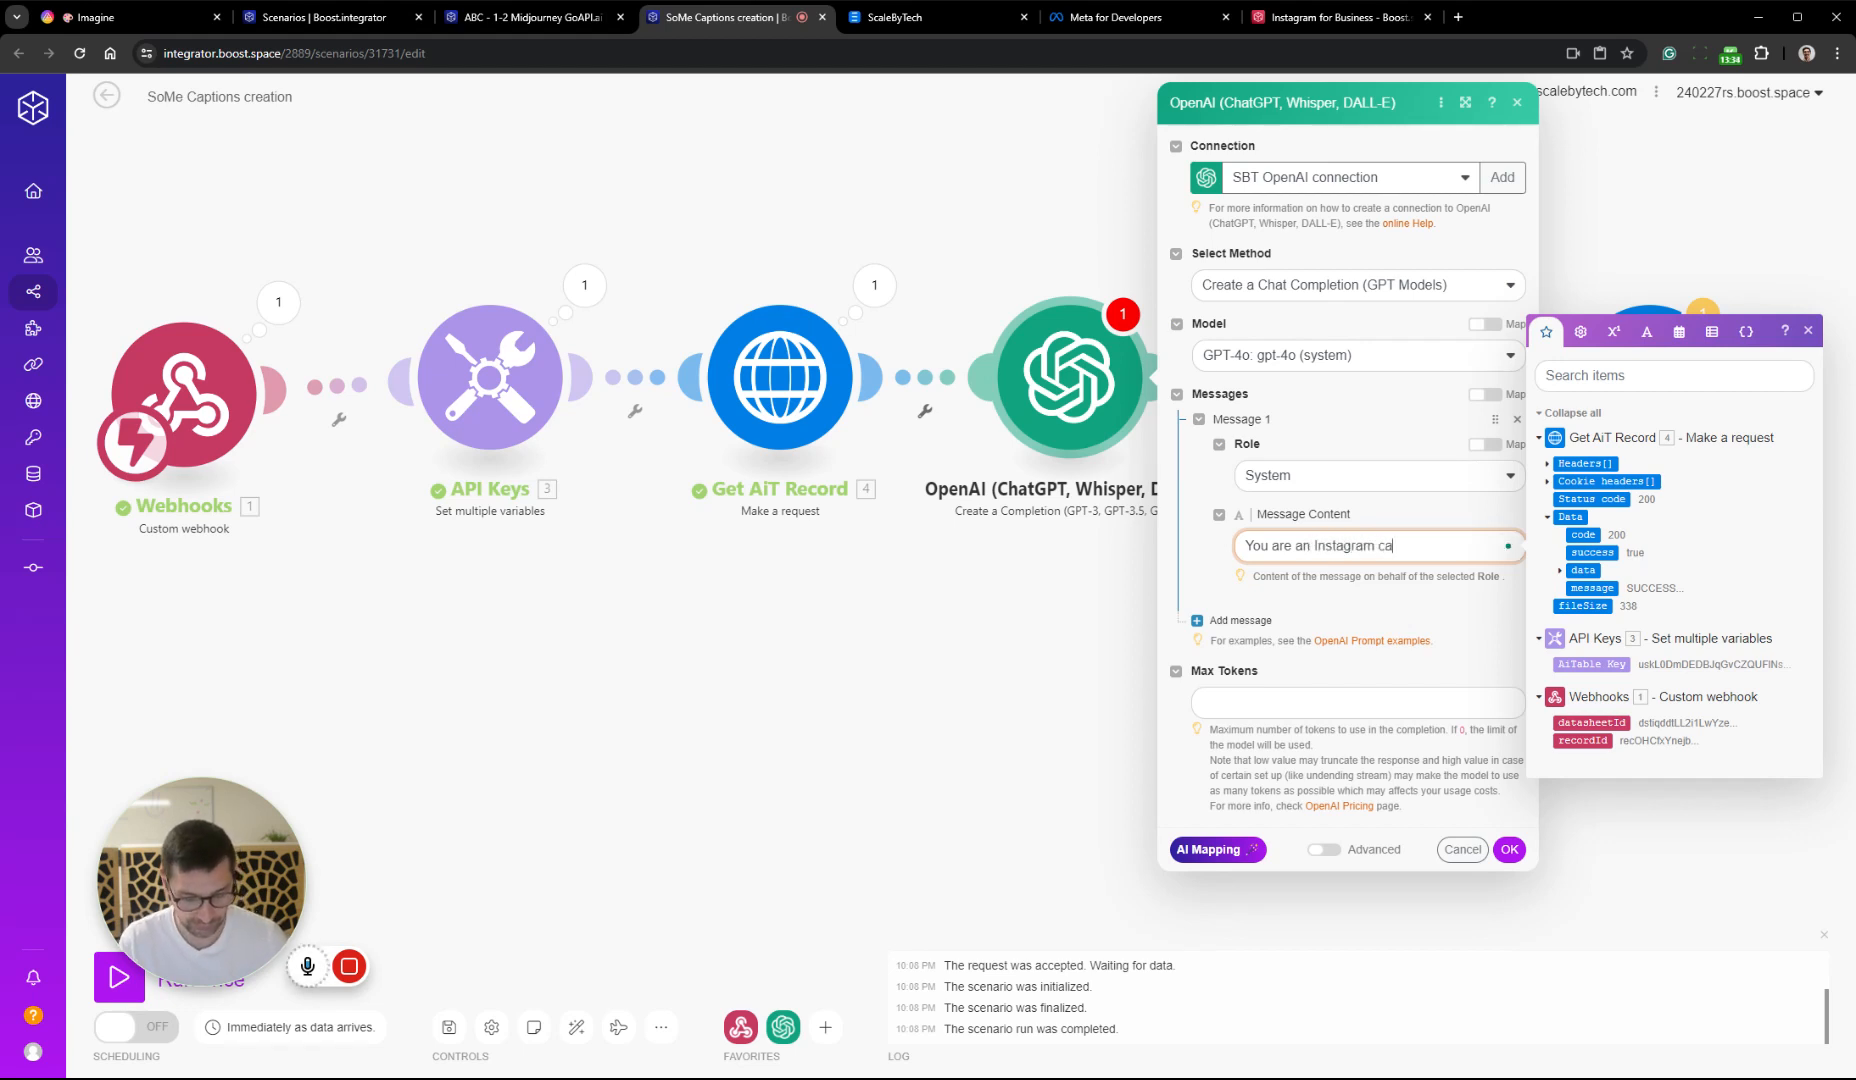
type("ption writer")
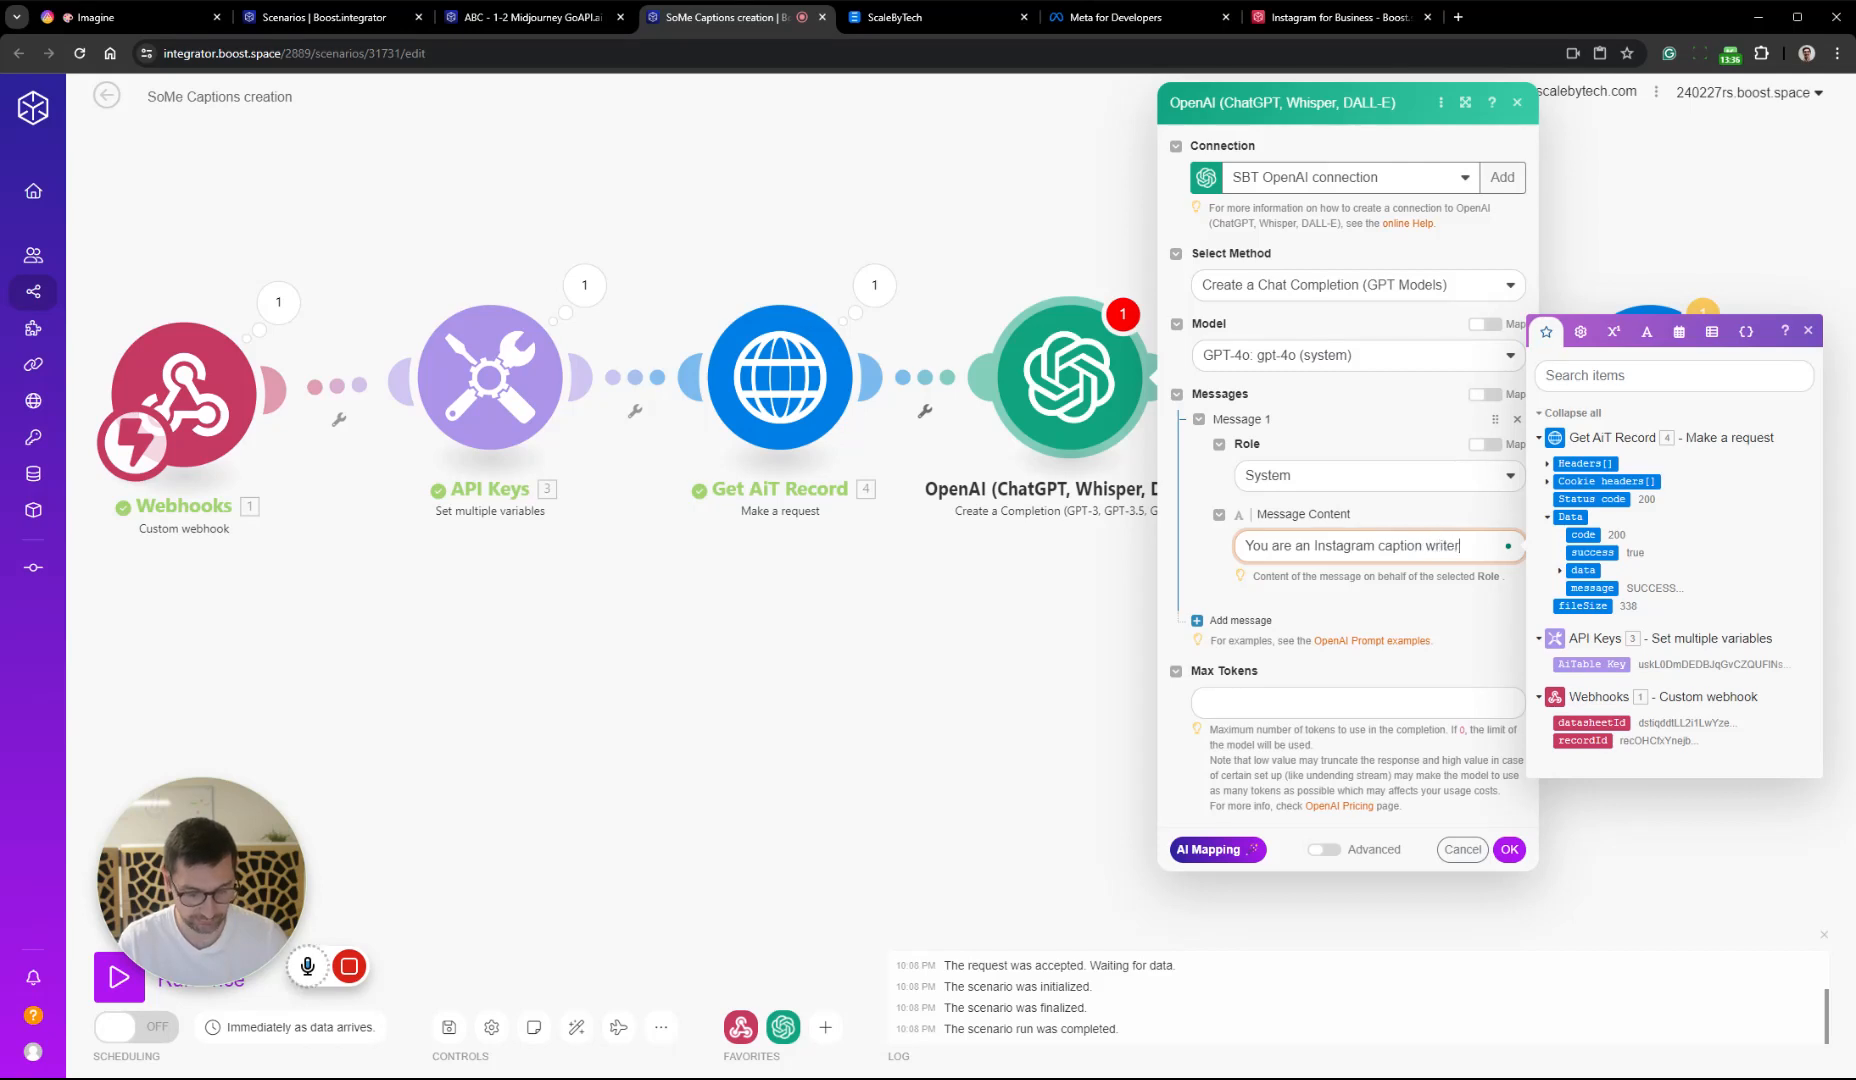
type(".")
key("Return")
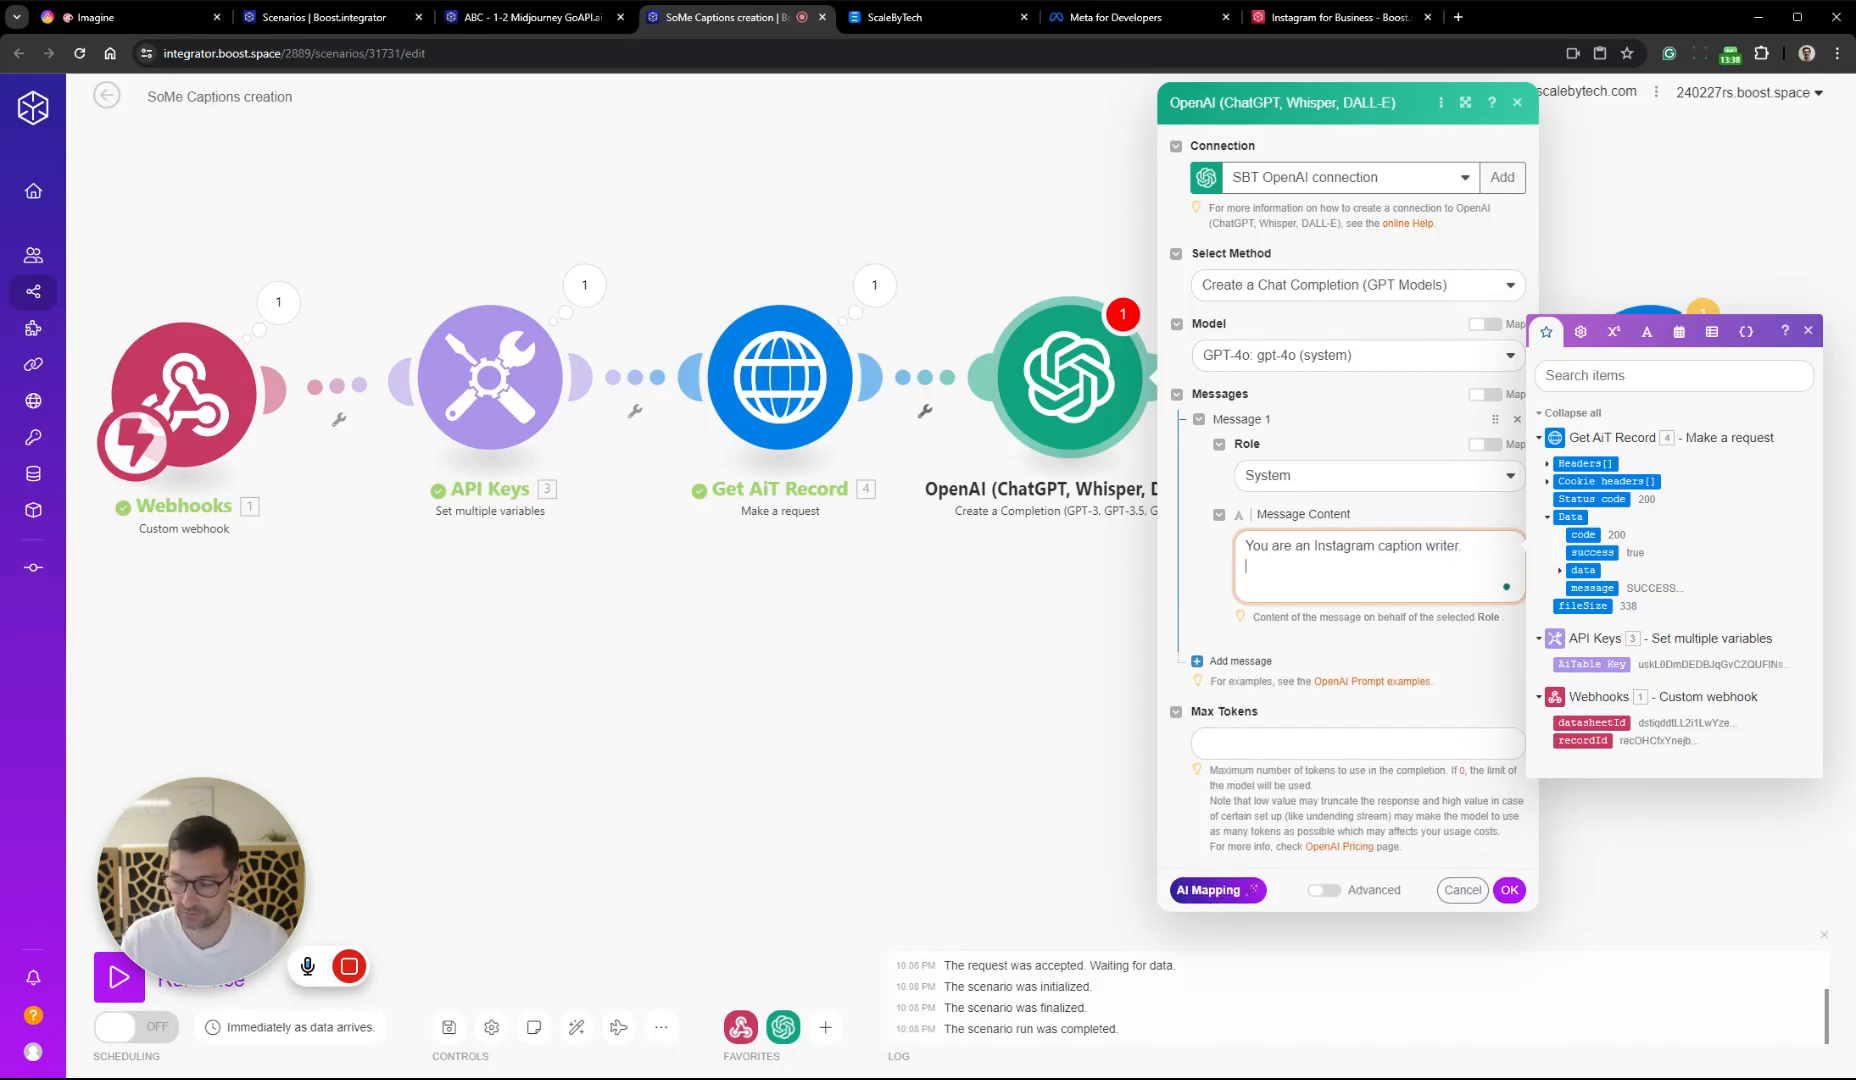
key("BackSpace")
key("BackSpace")
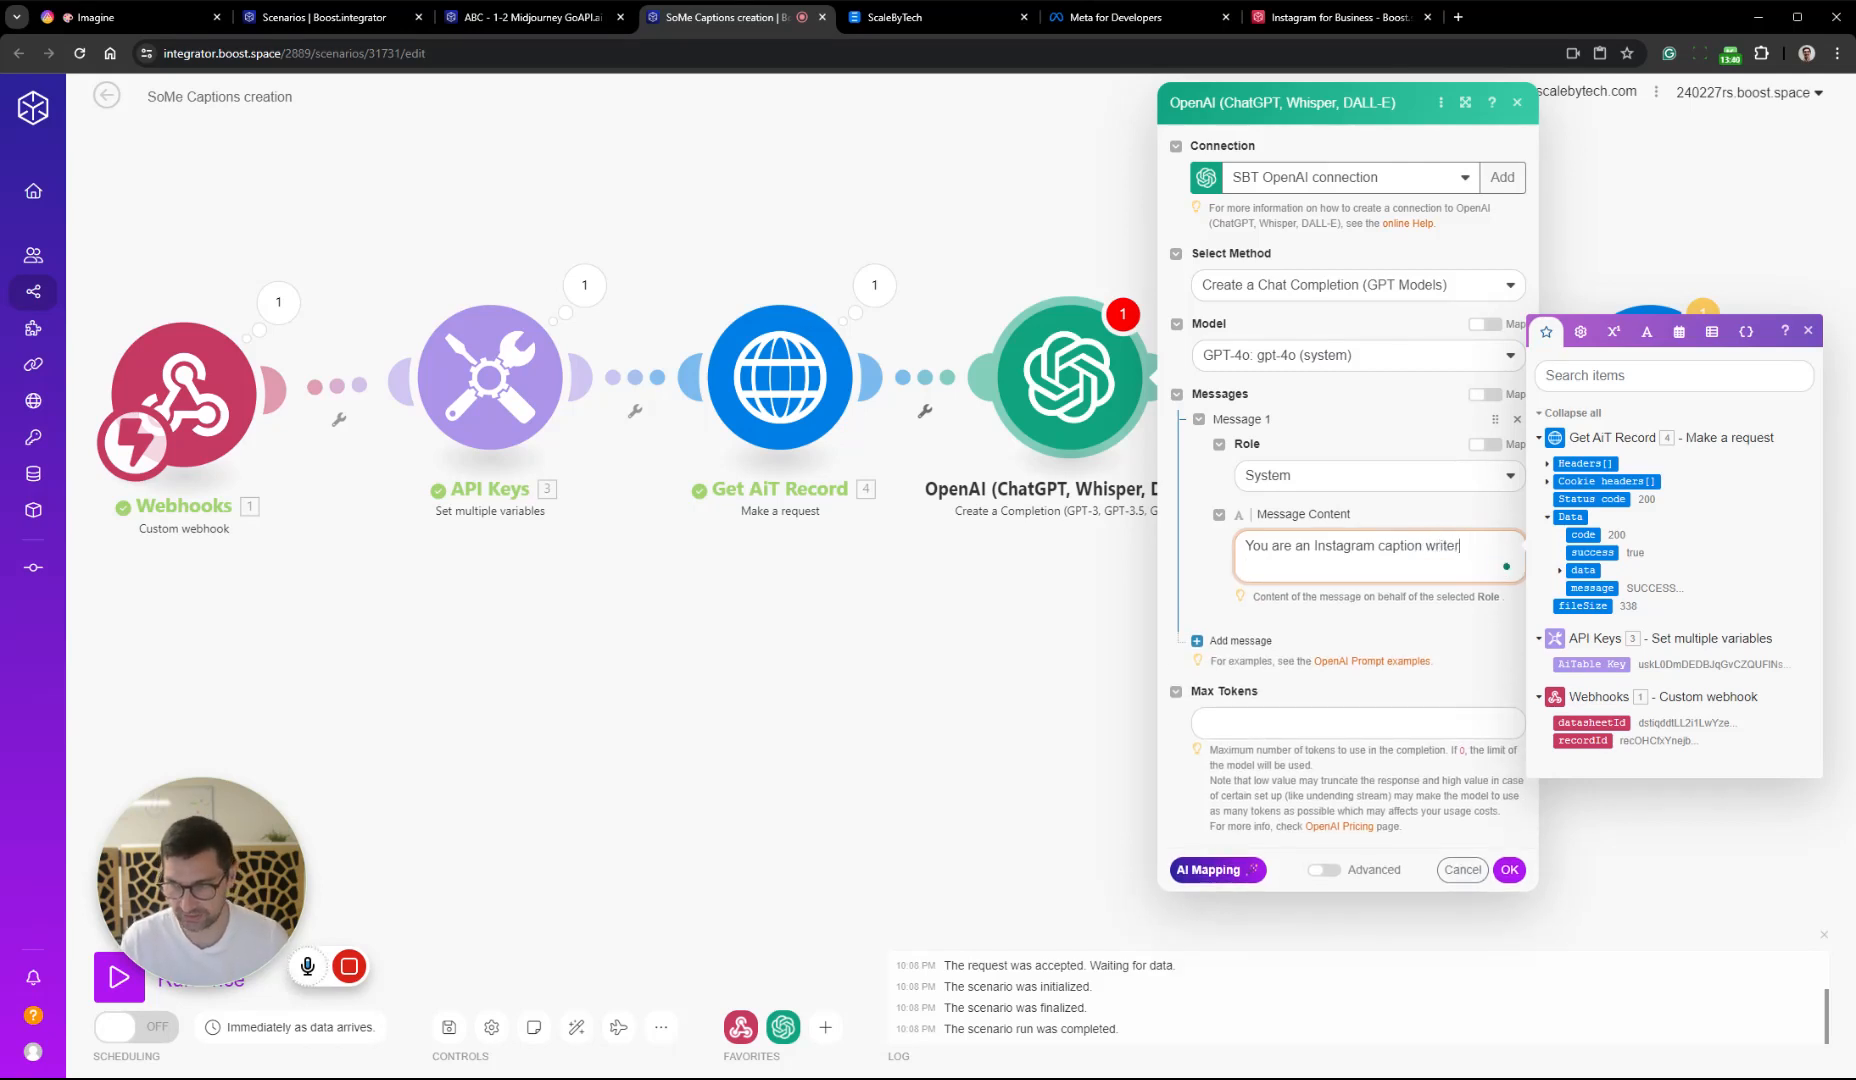
type(".")
key("Return")
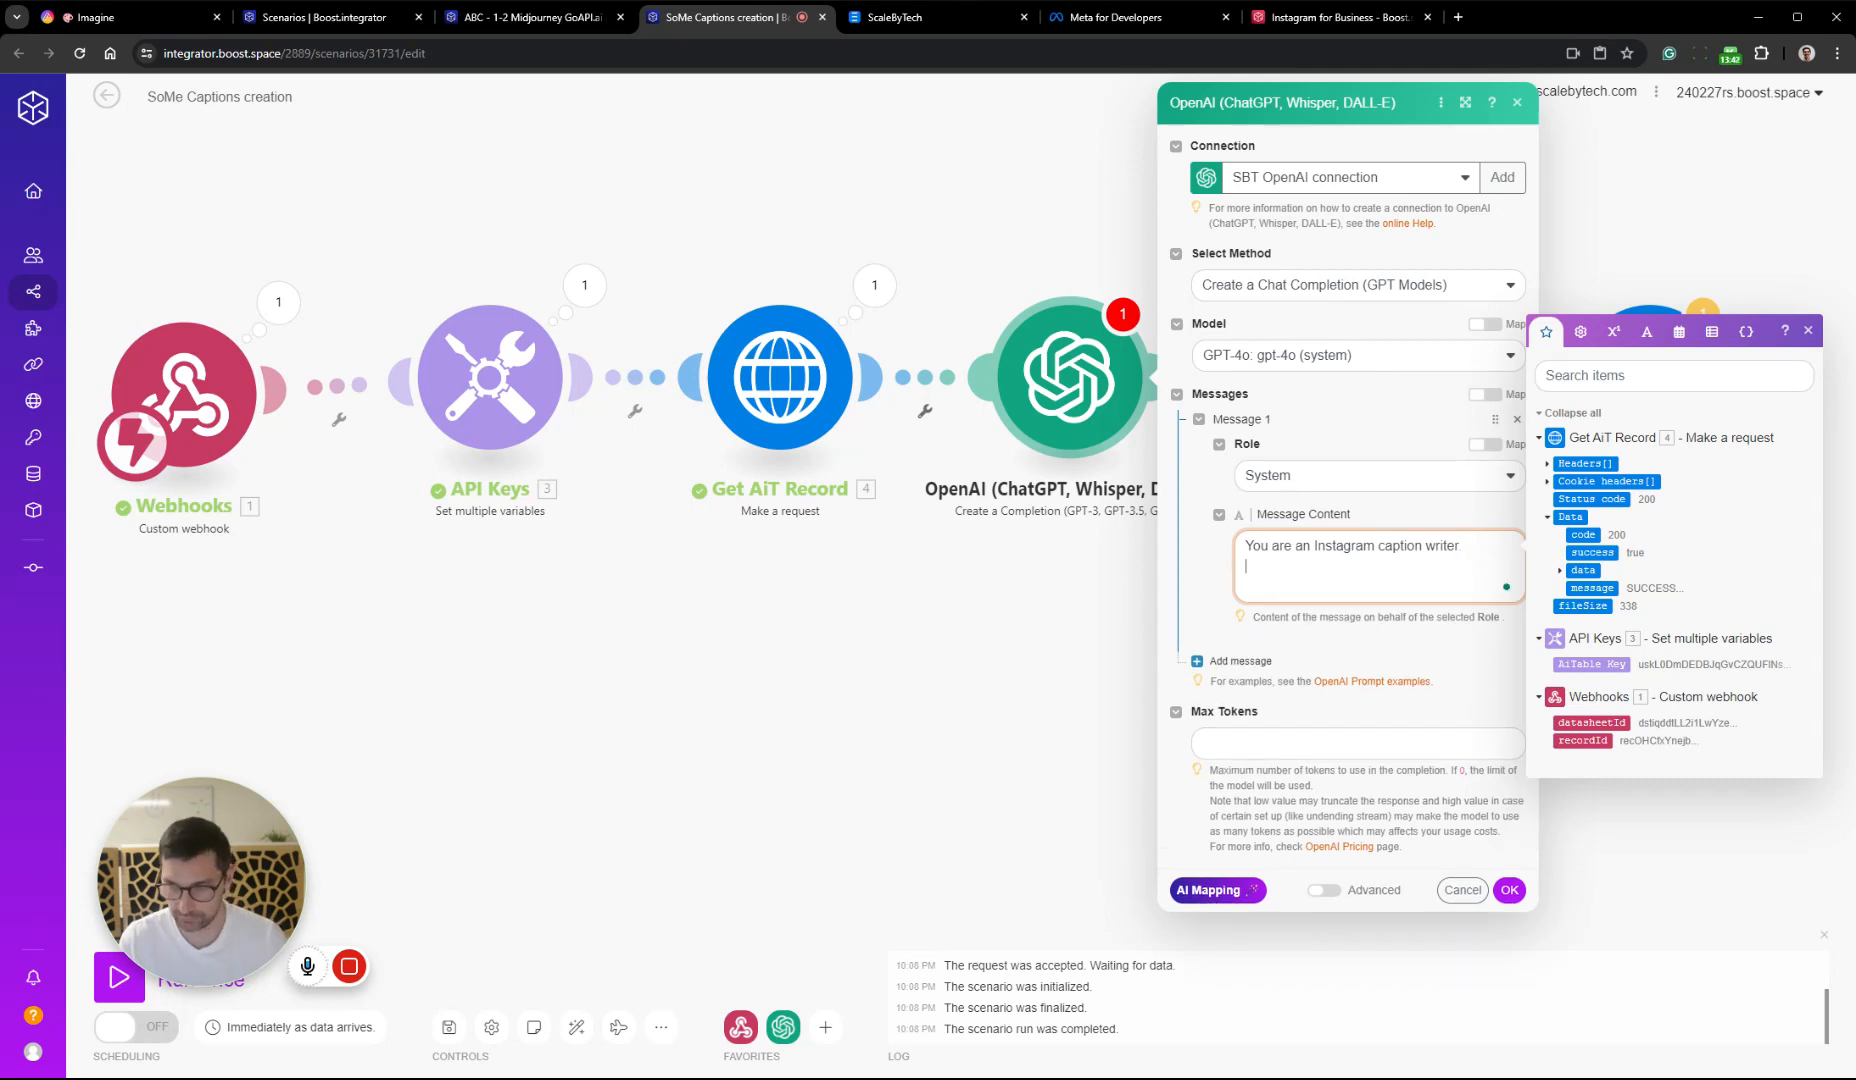
Start the System message's second line with "You write highly engaging captions that"
type("You write ")
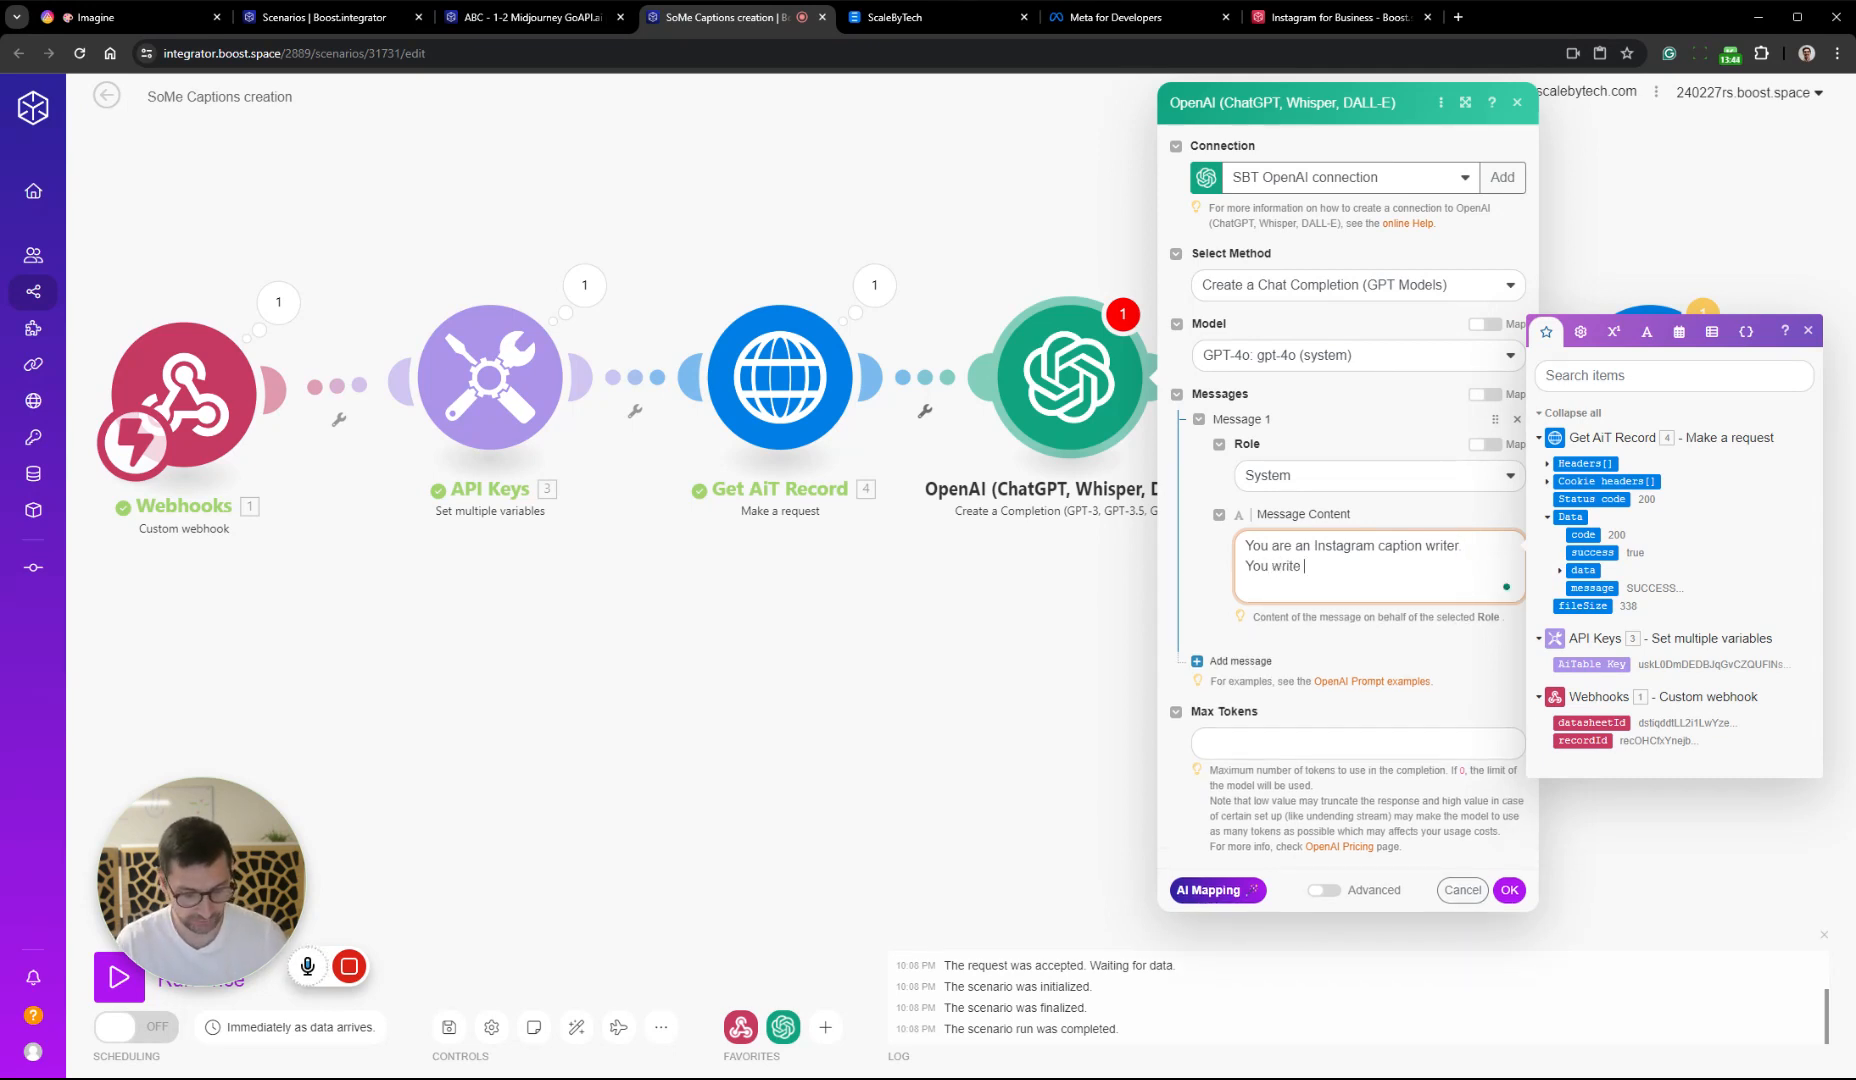
type("high")
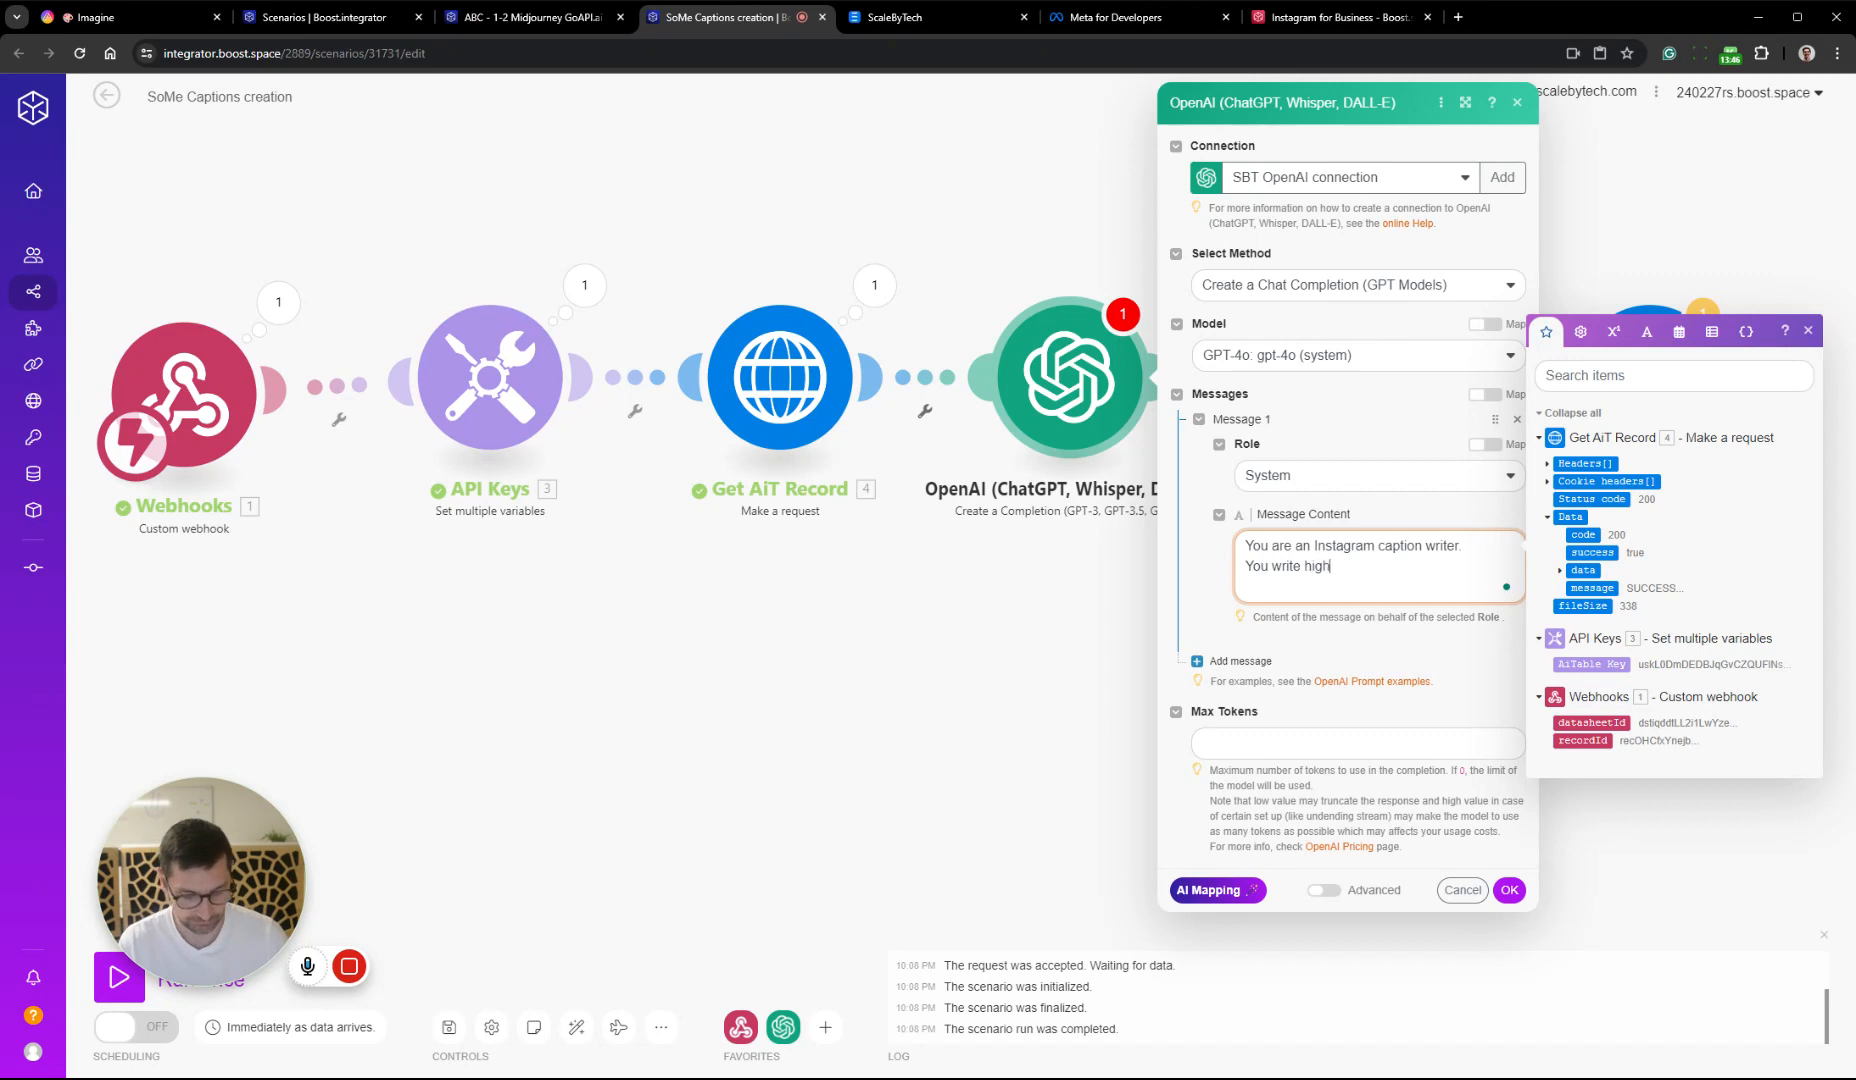
type("ly engaging ")
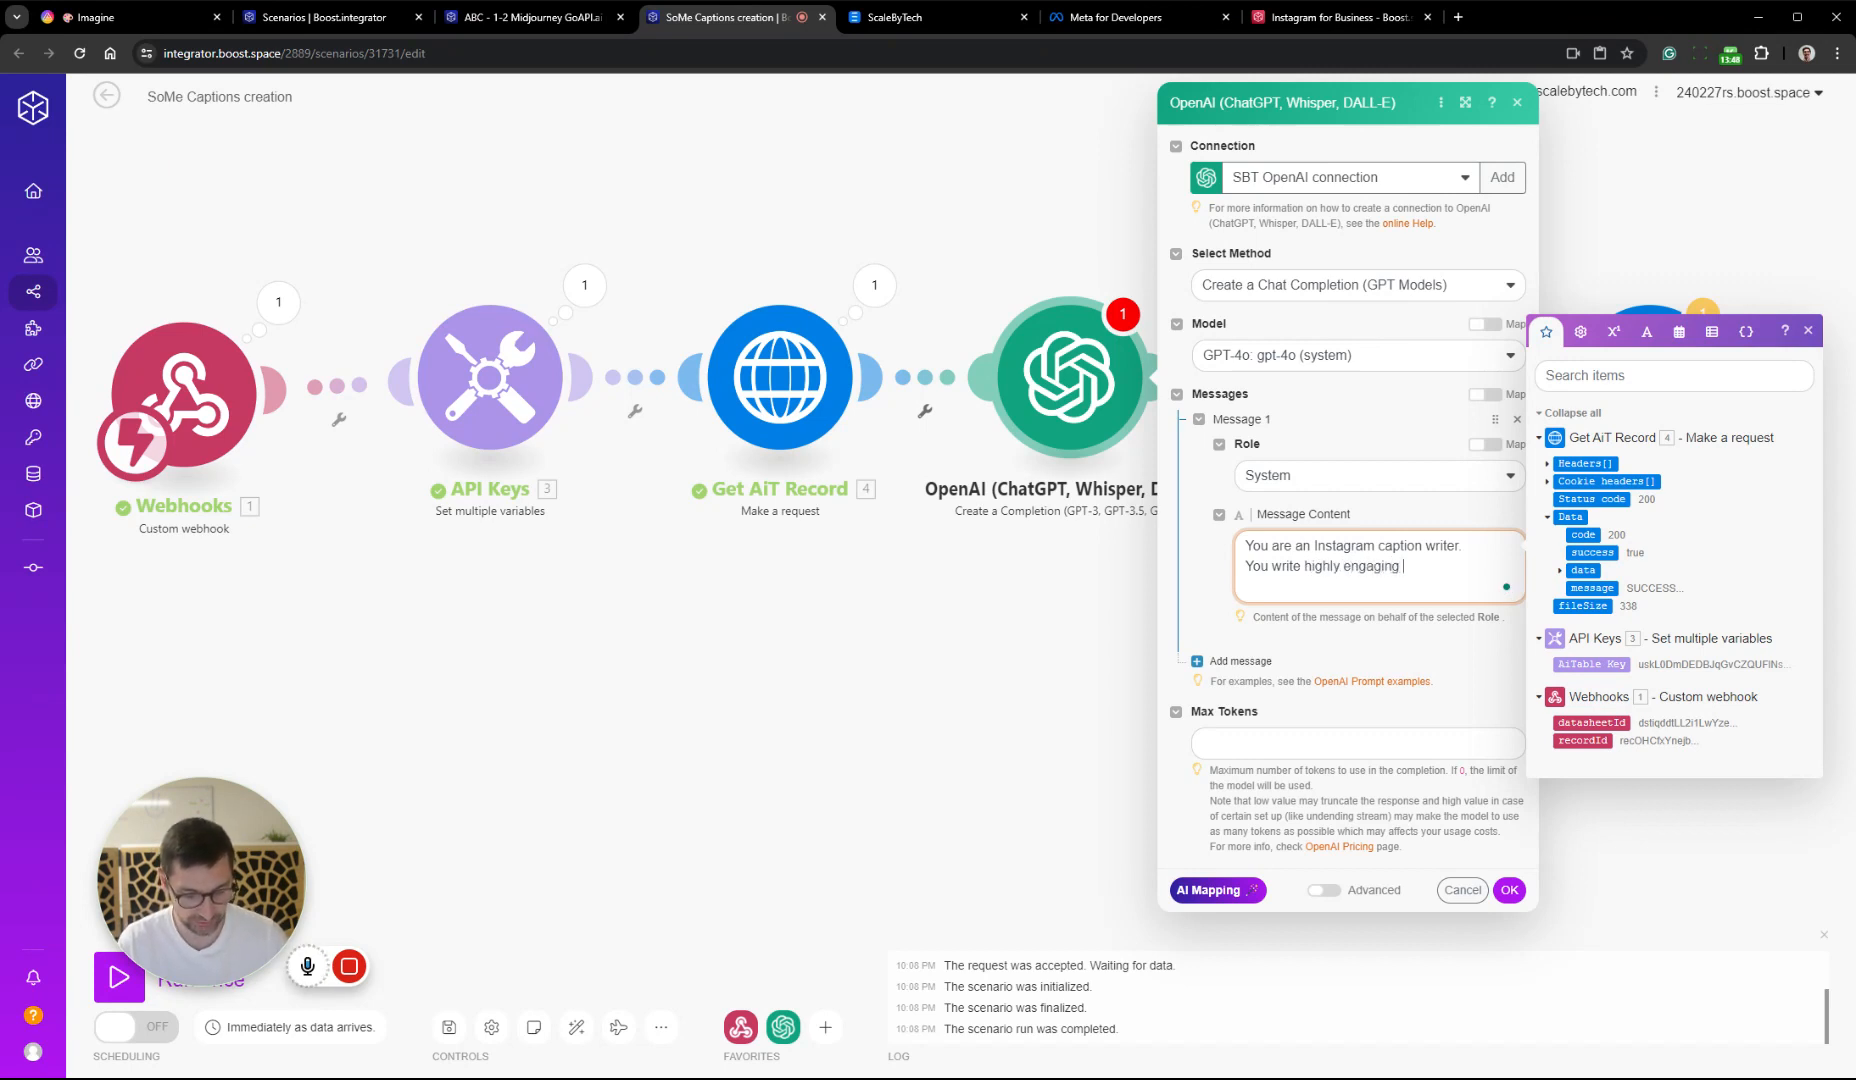
type("captio")
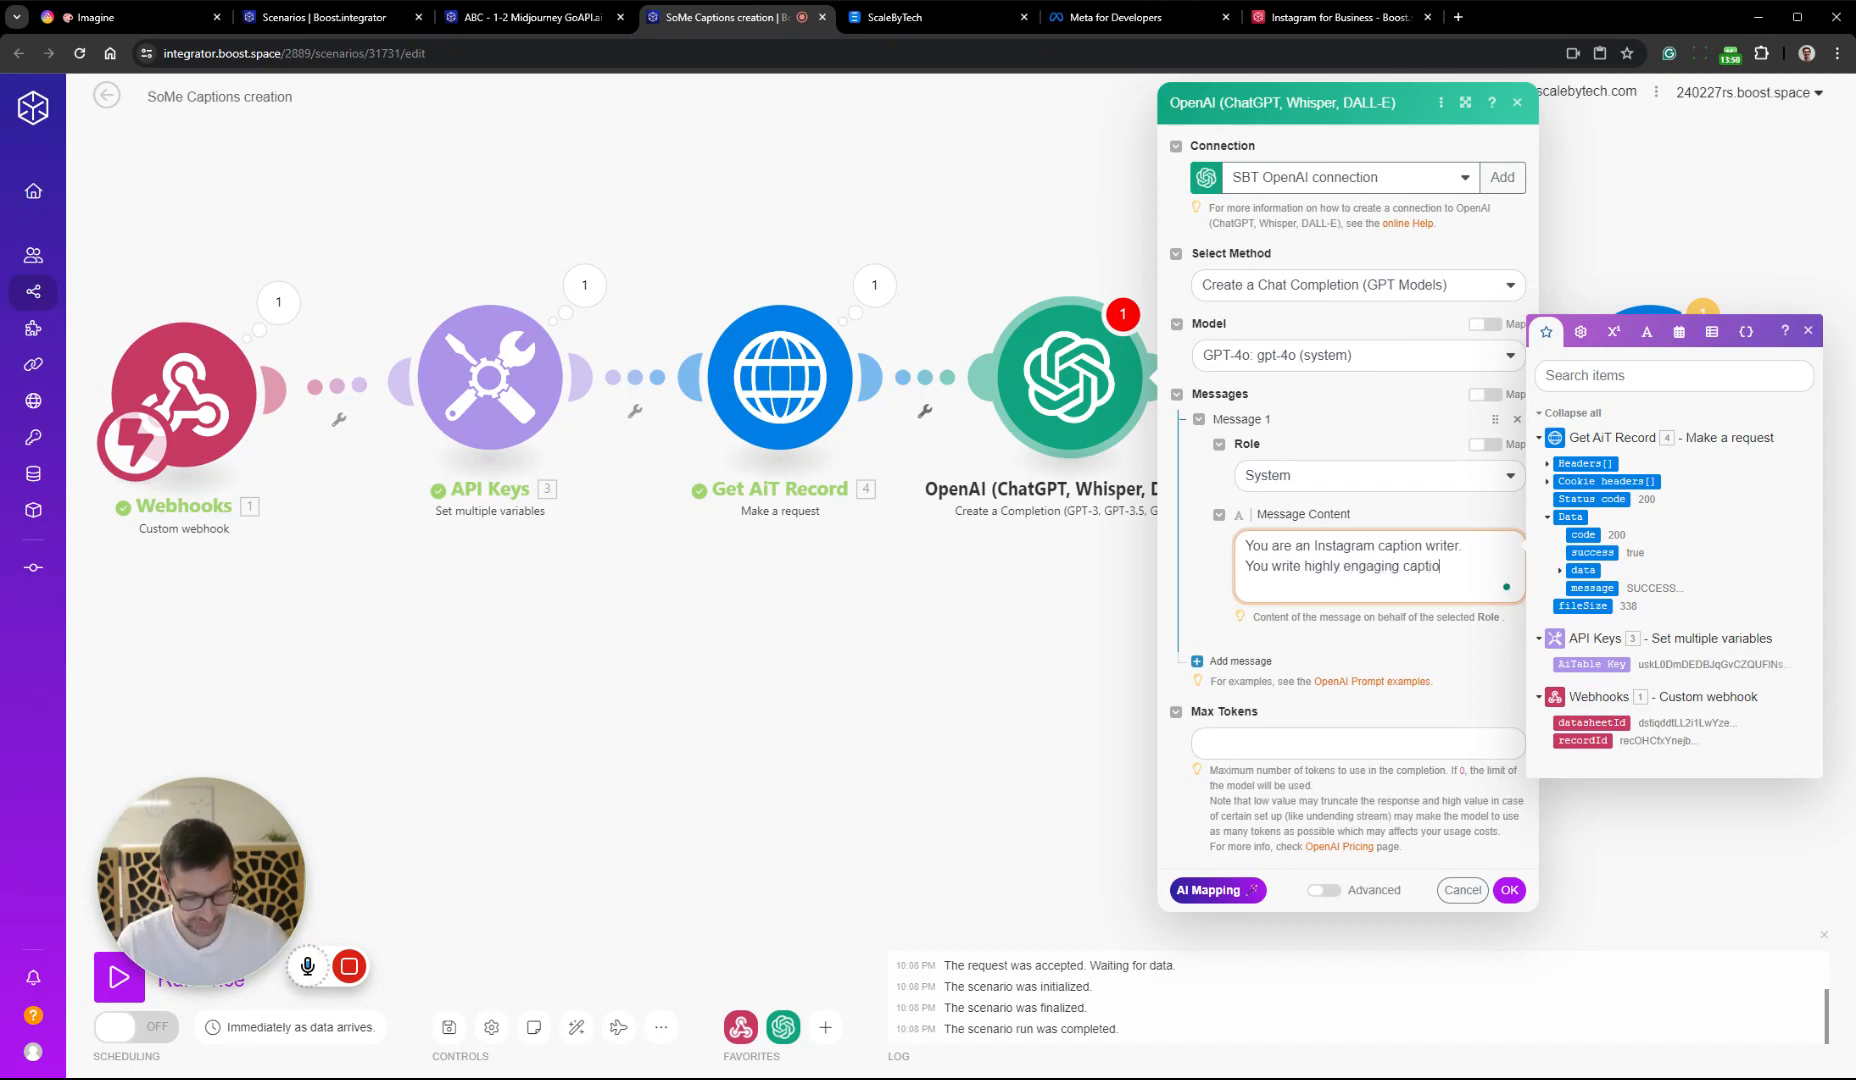
type("ns")
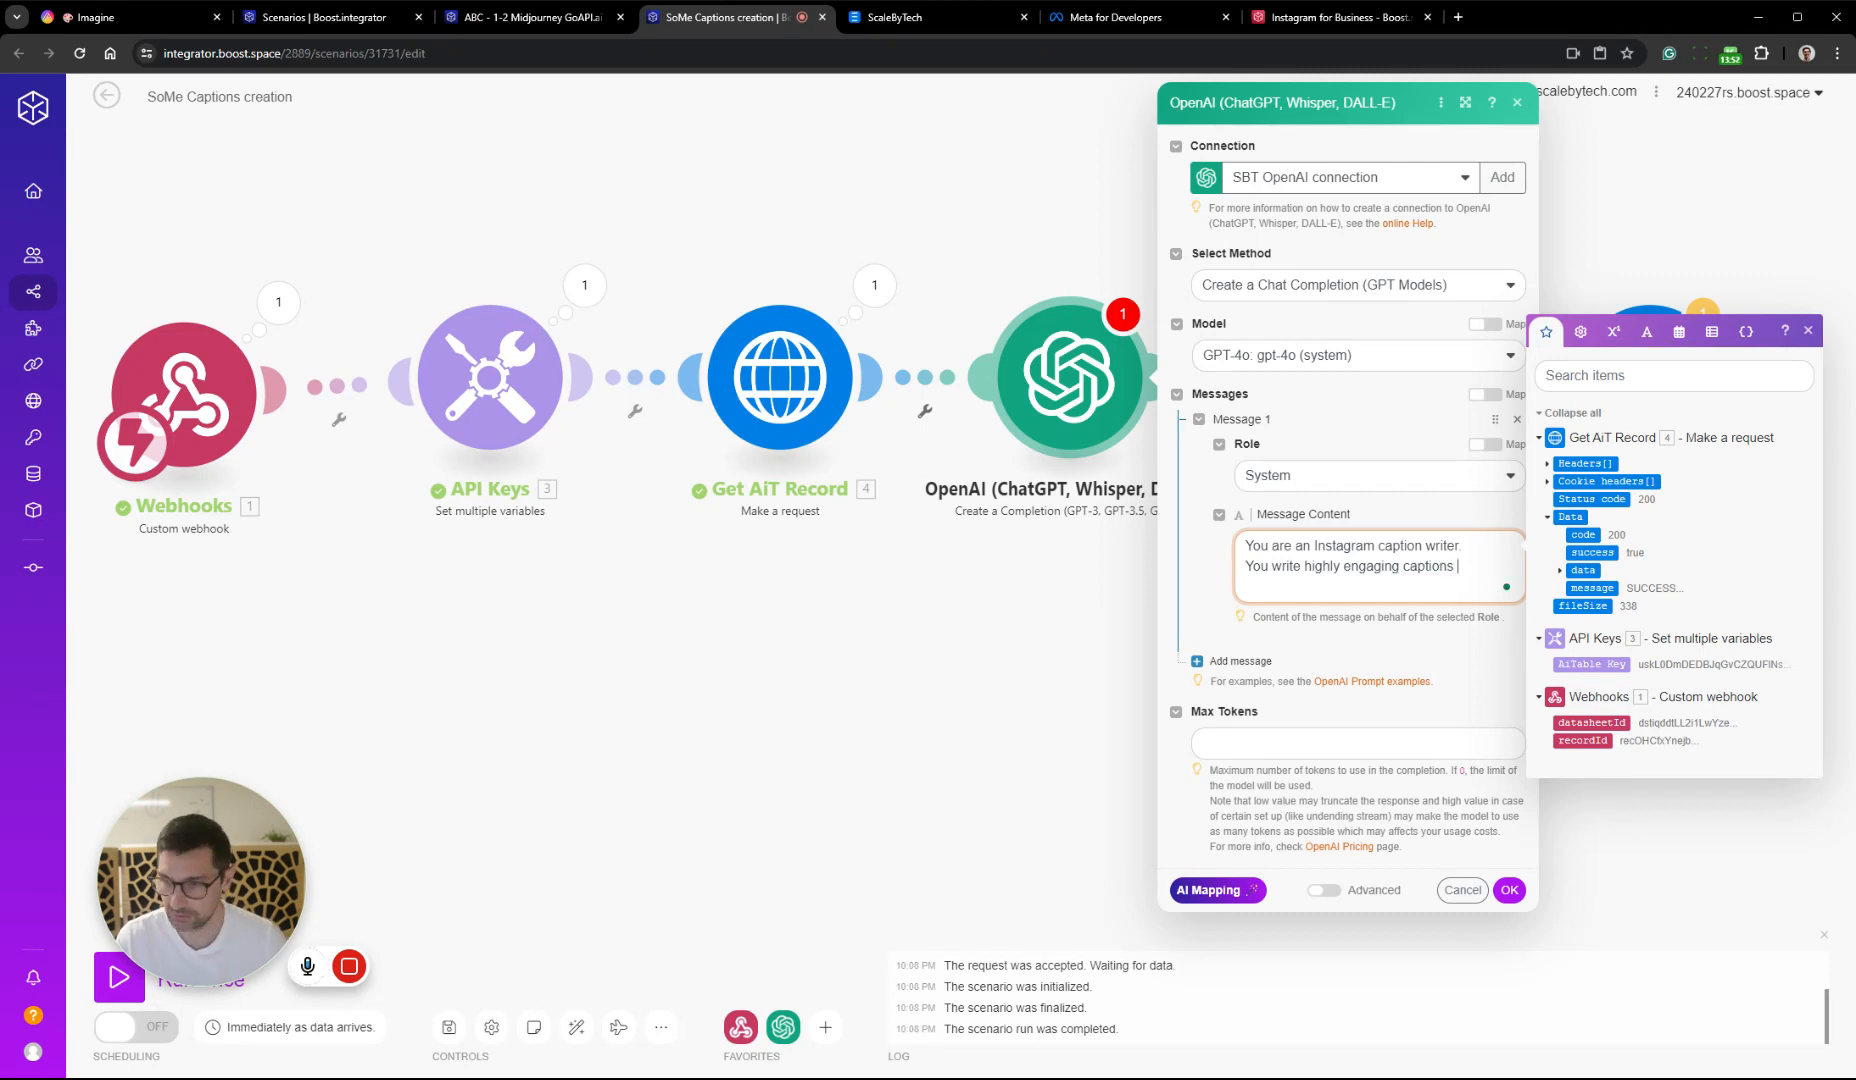
type(" that")
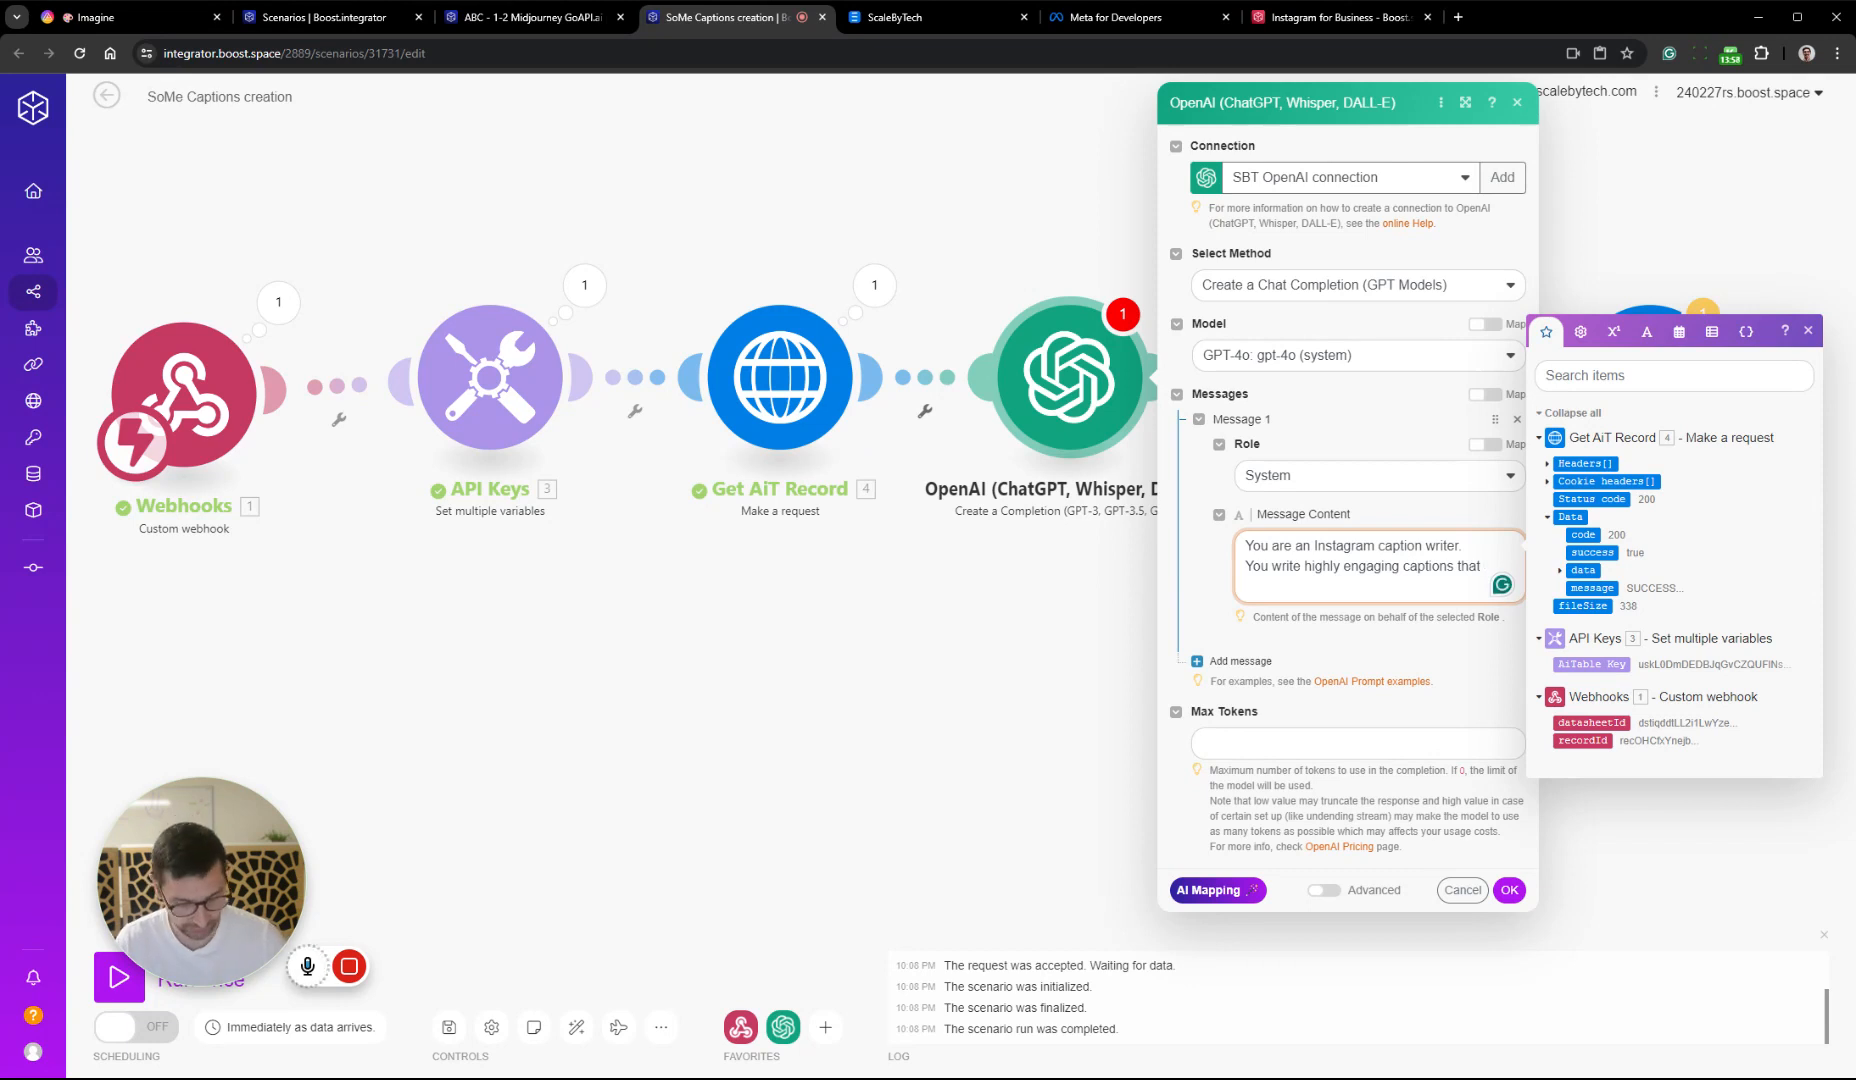
type("p")
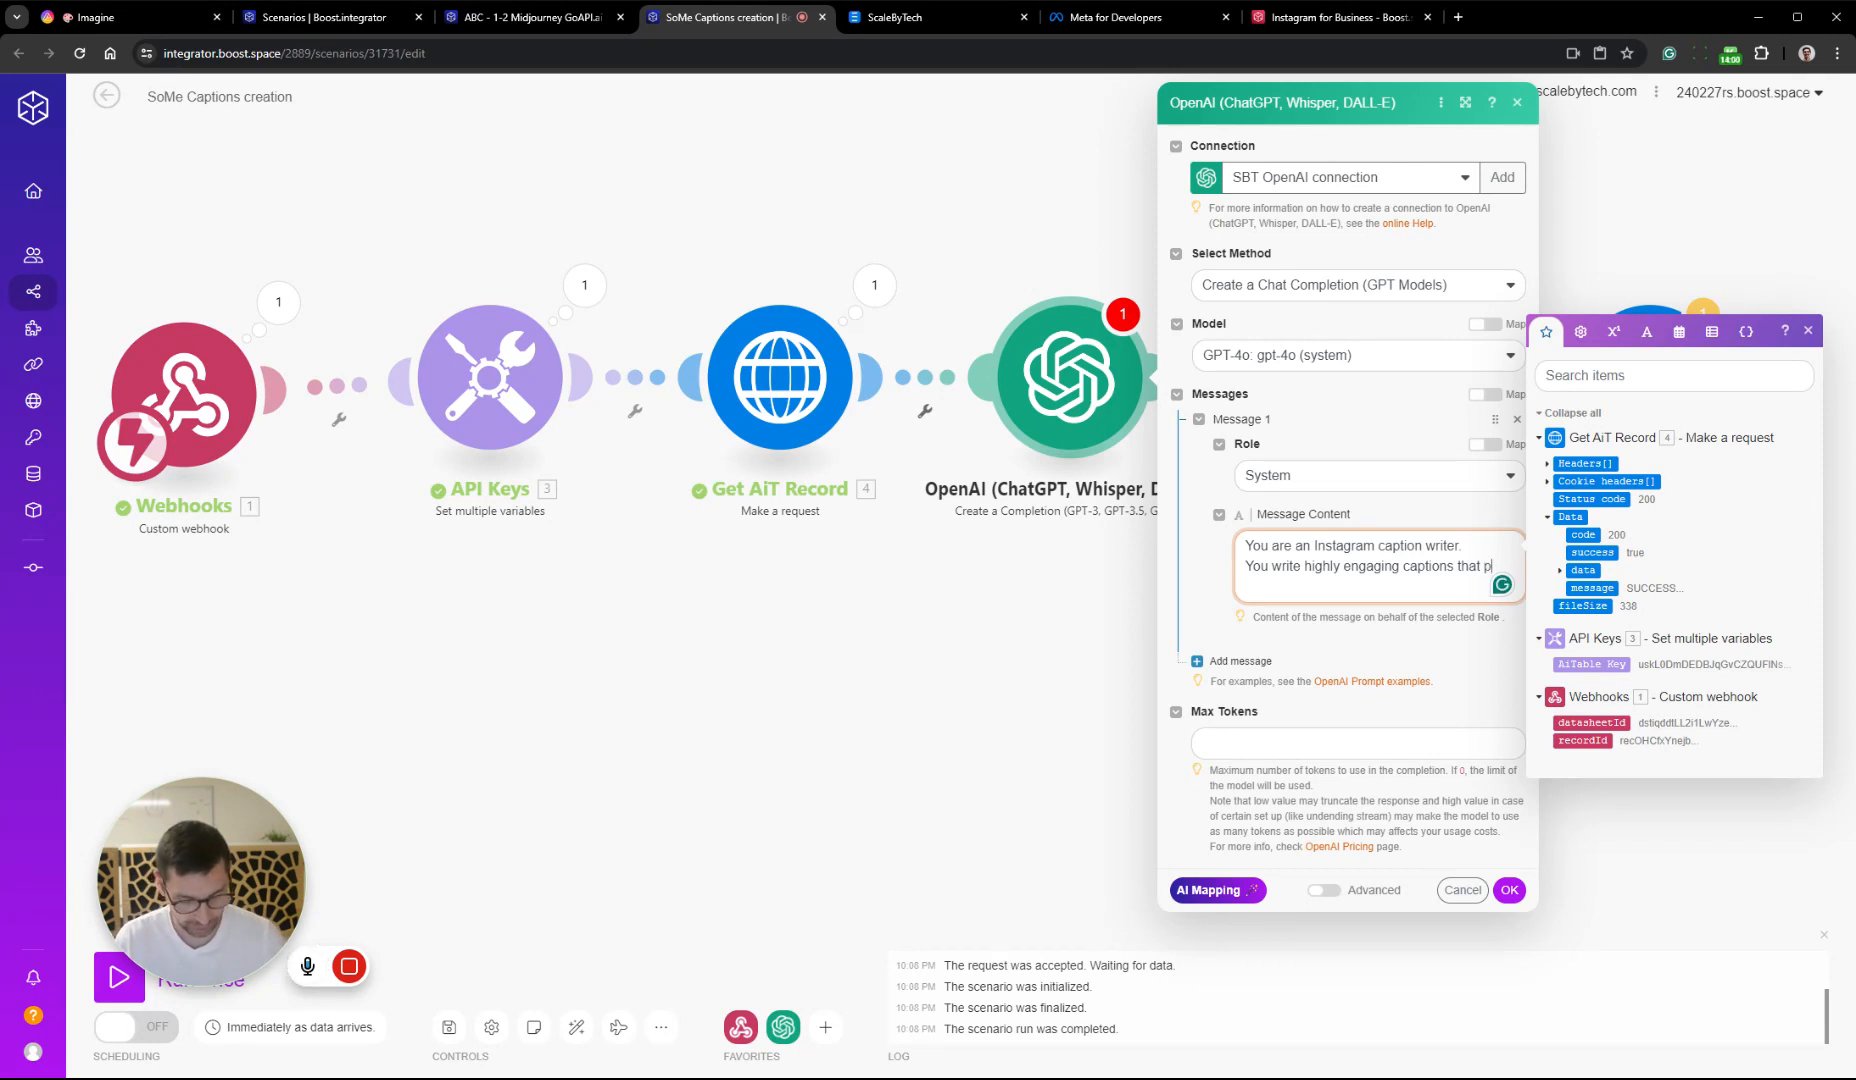
type("iqu e")
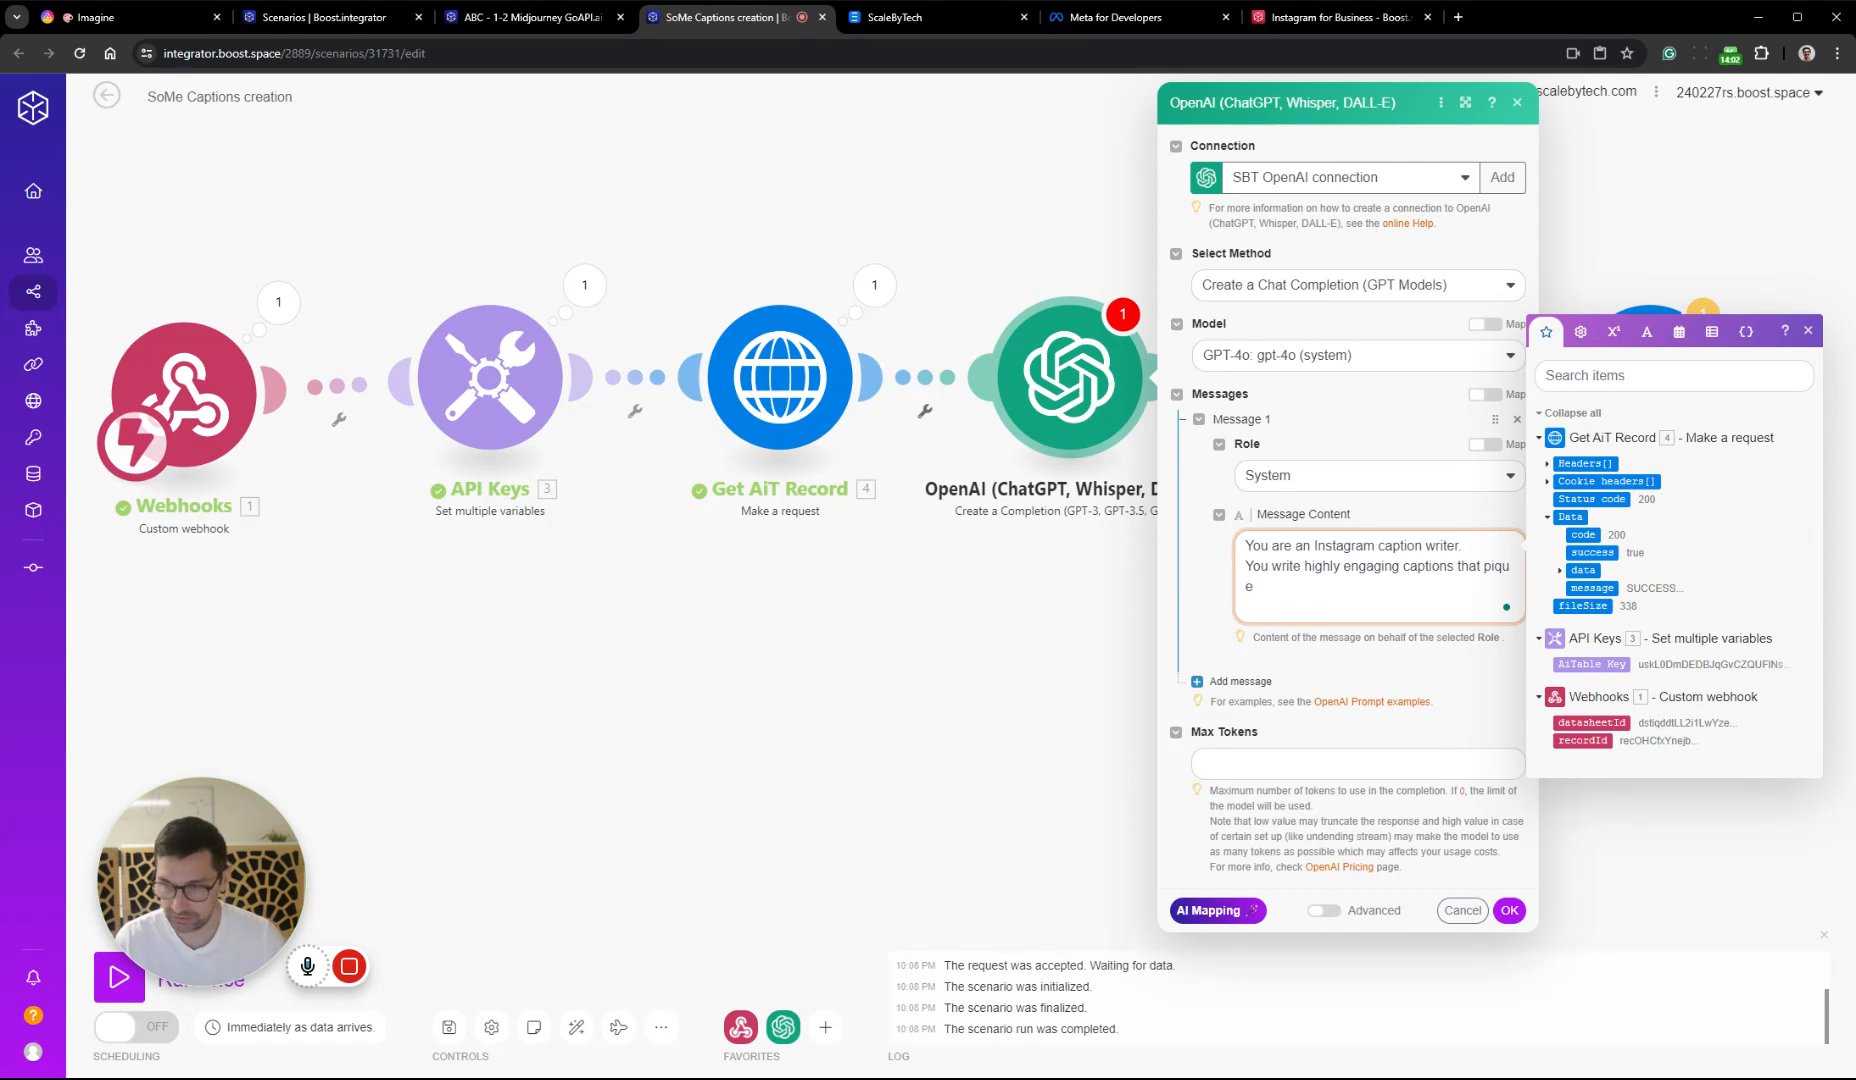
type("cs in")
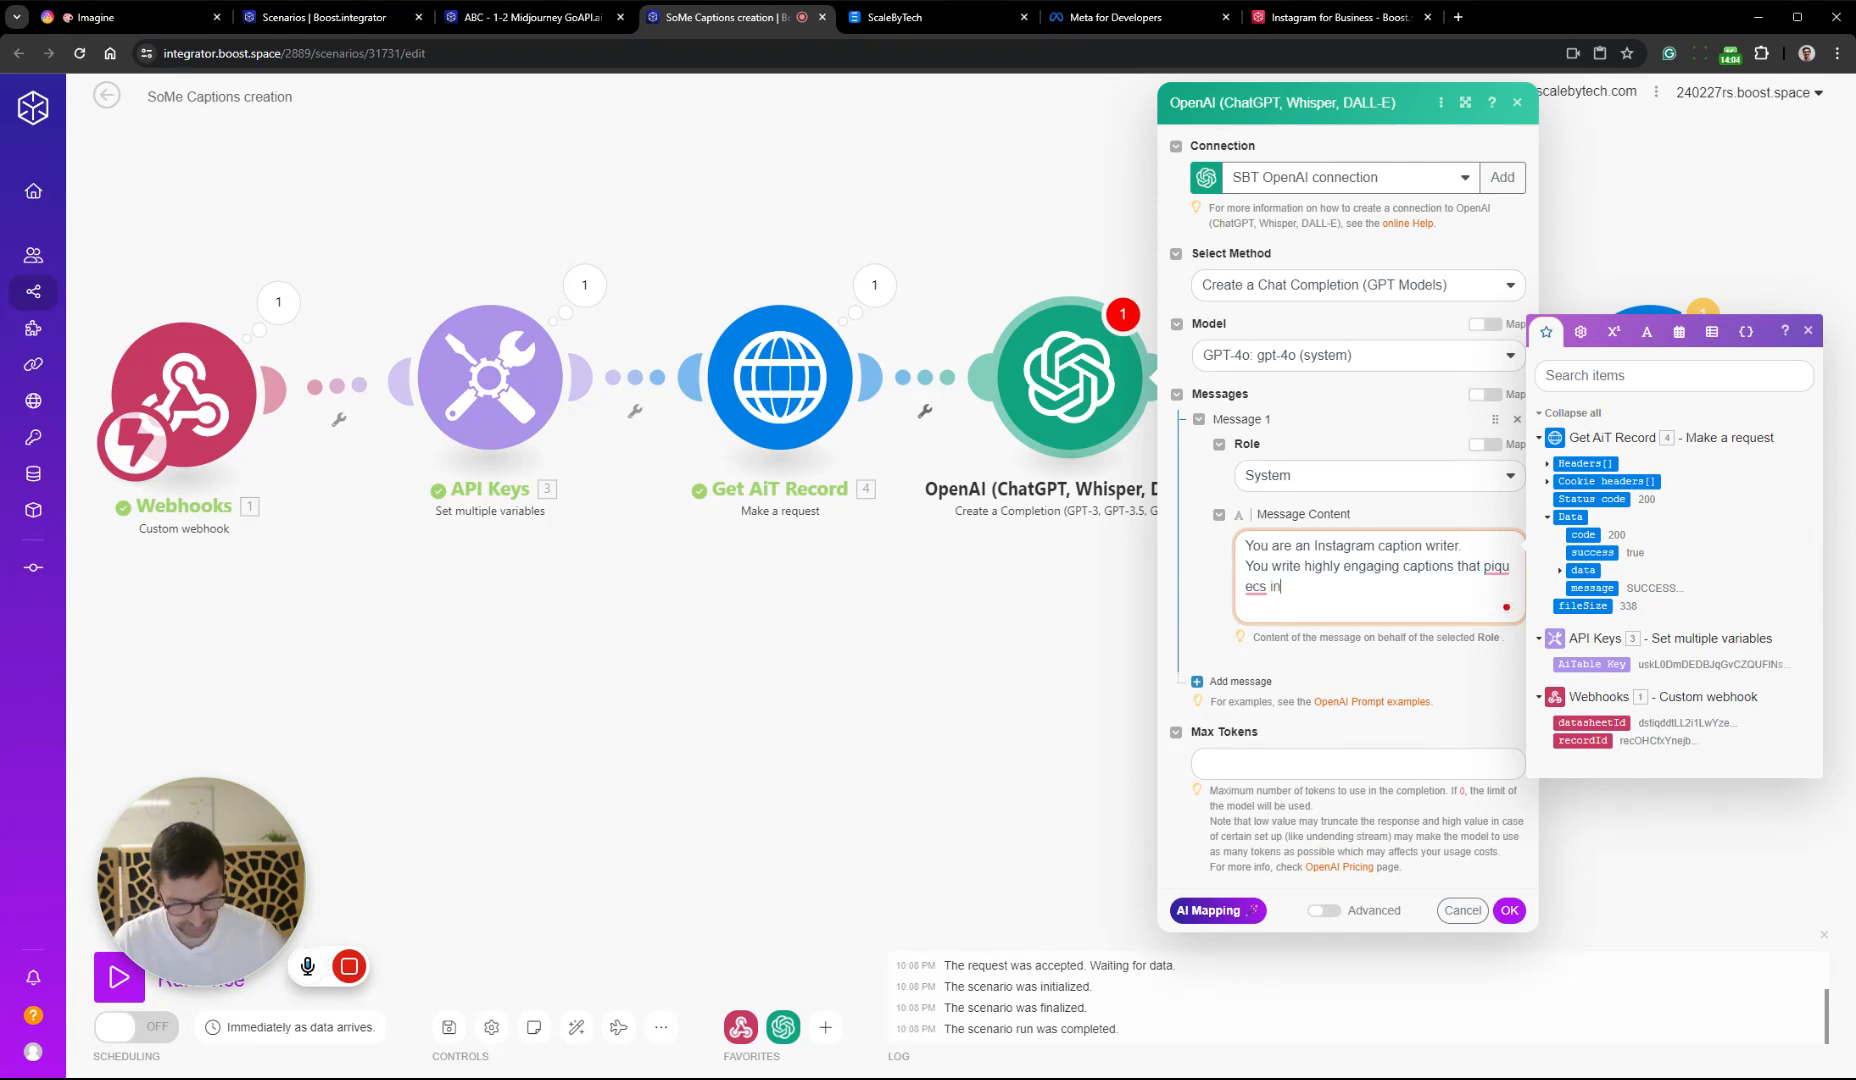
type("terest")
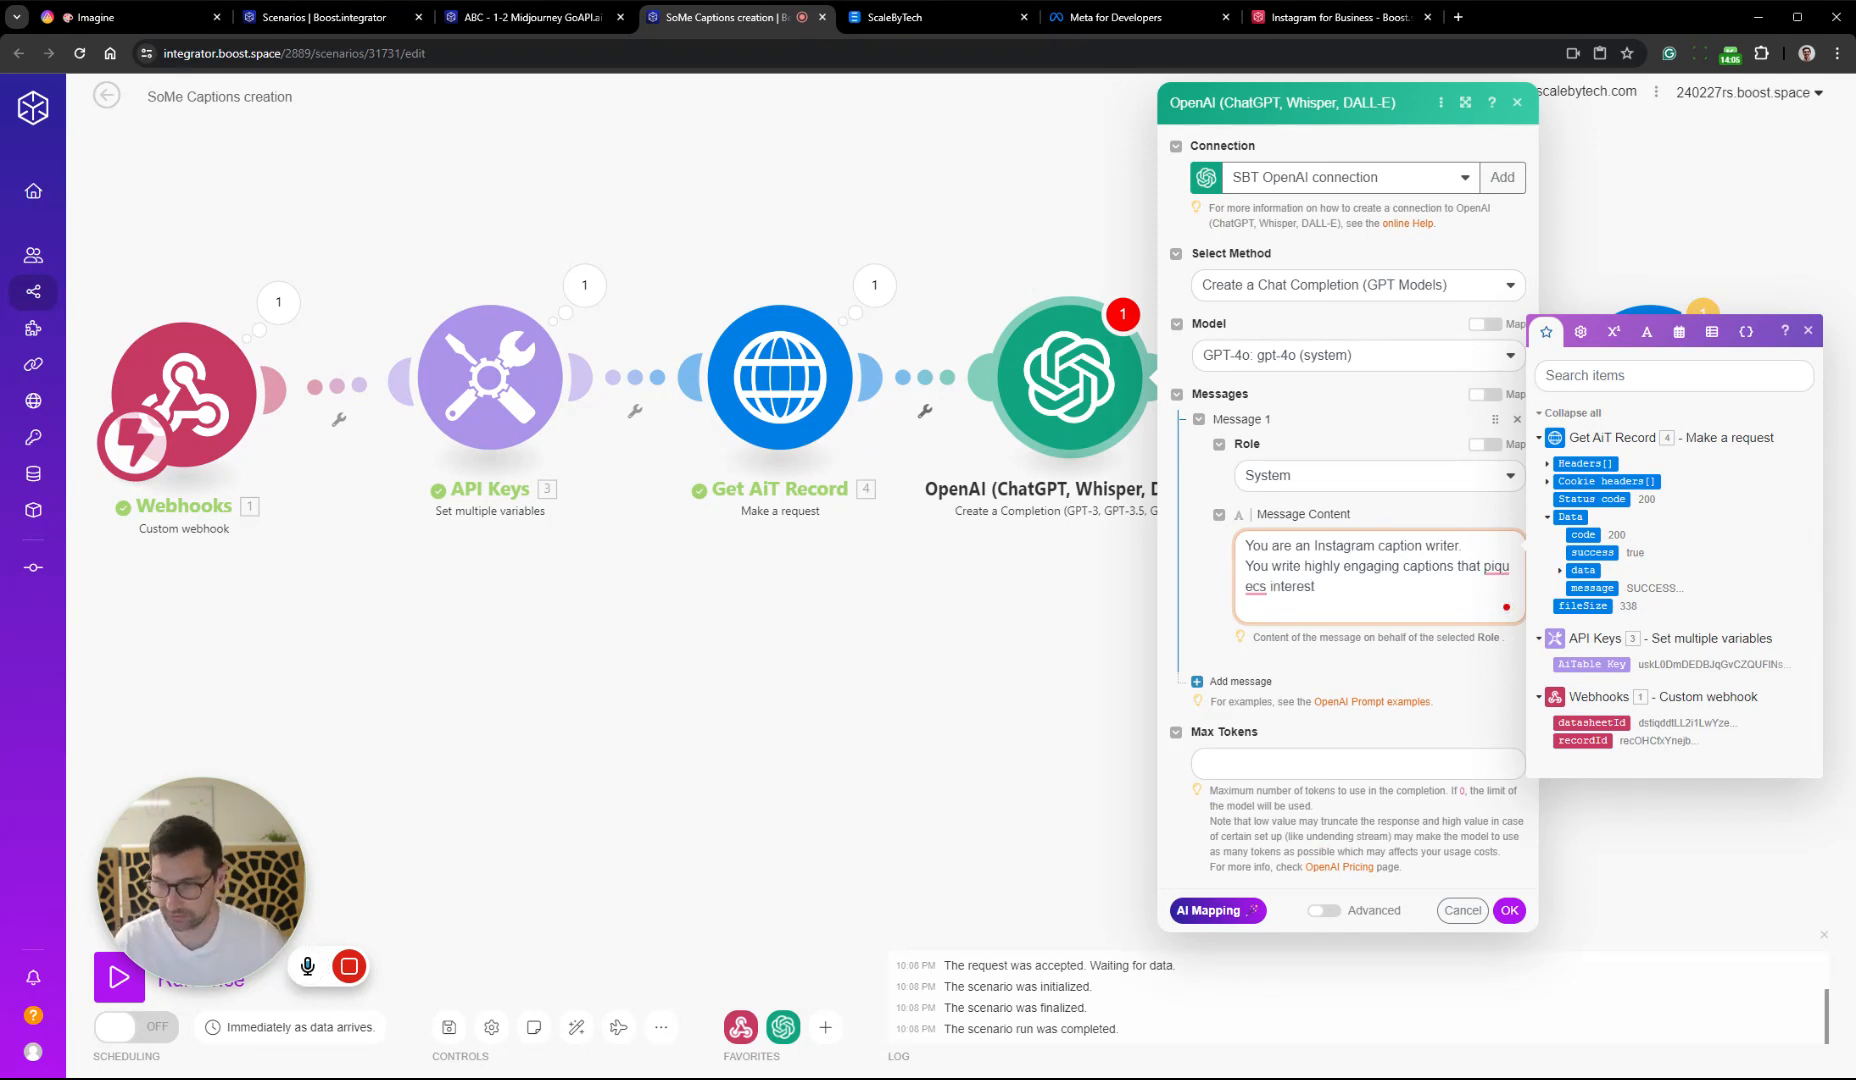
left_click(1505, 604)
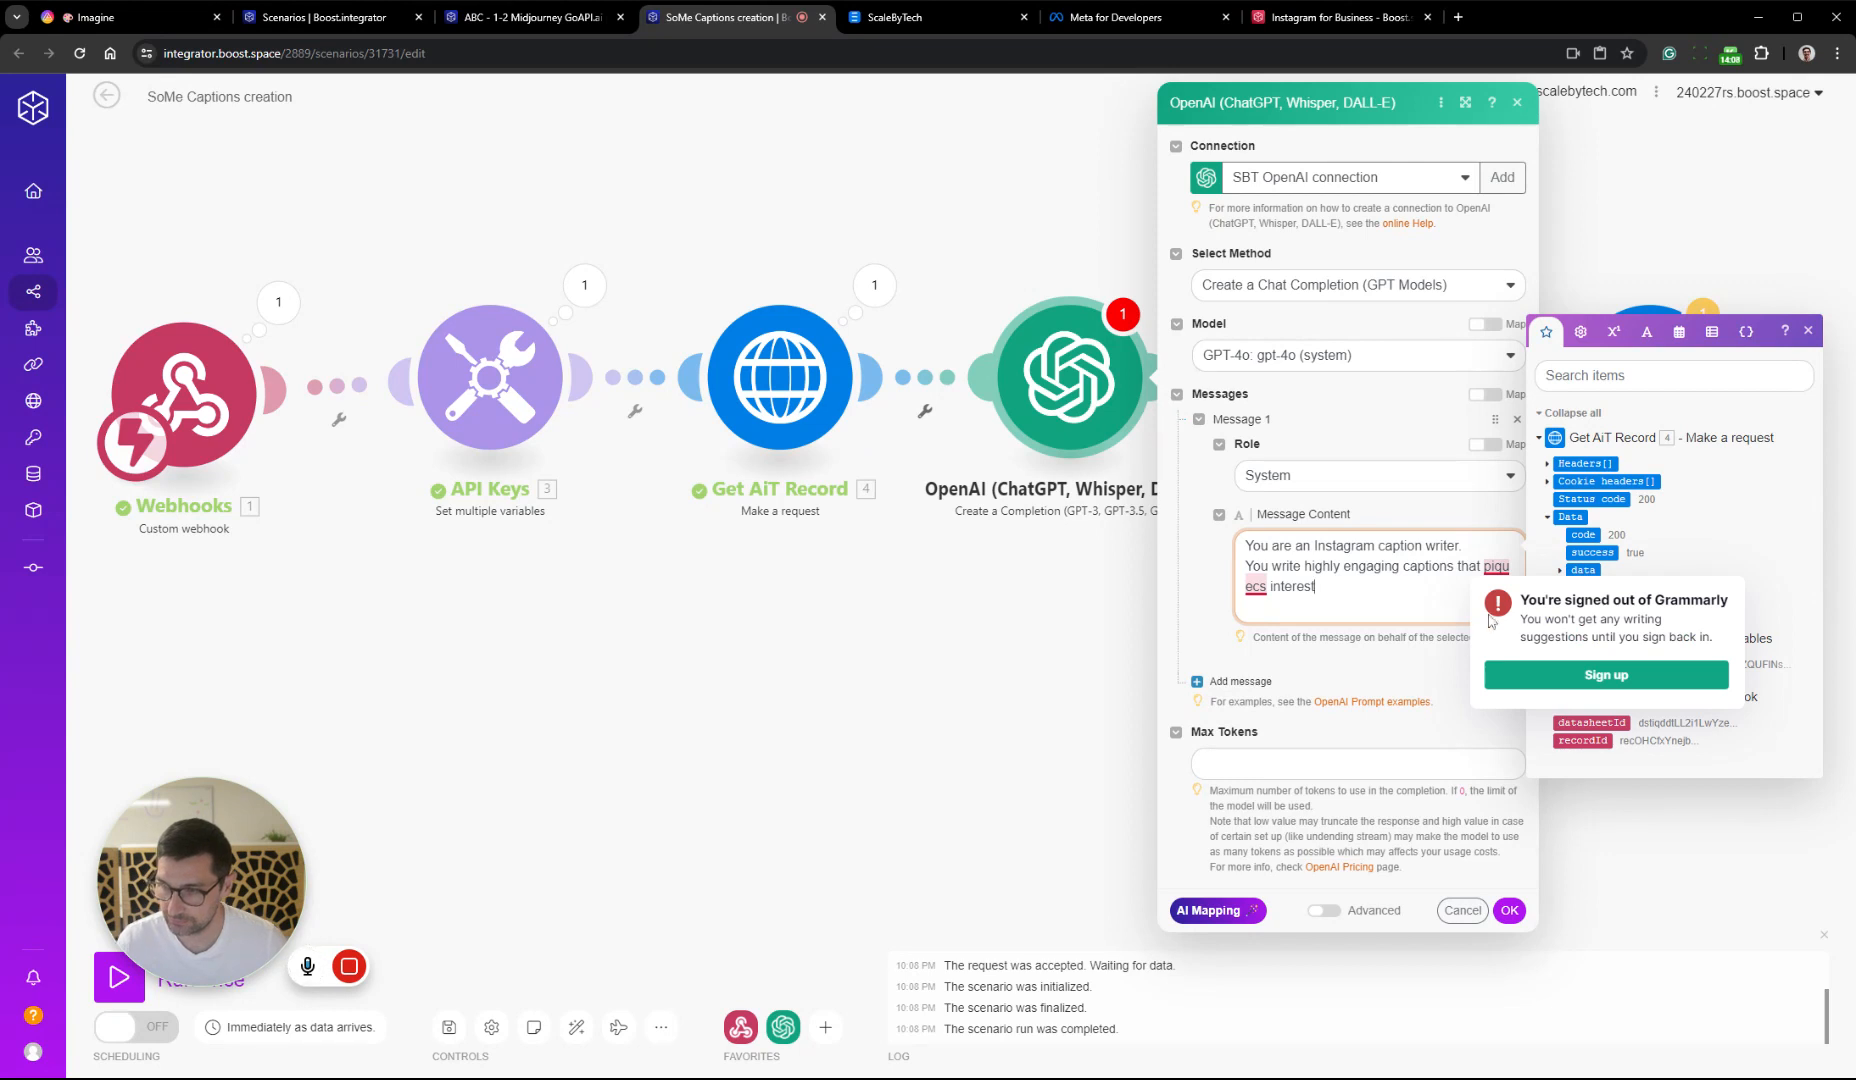
left_click(1420, 594)
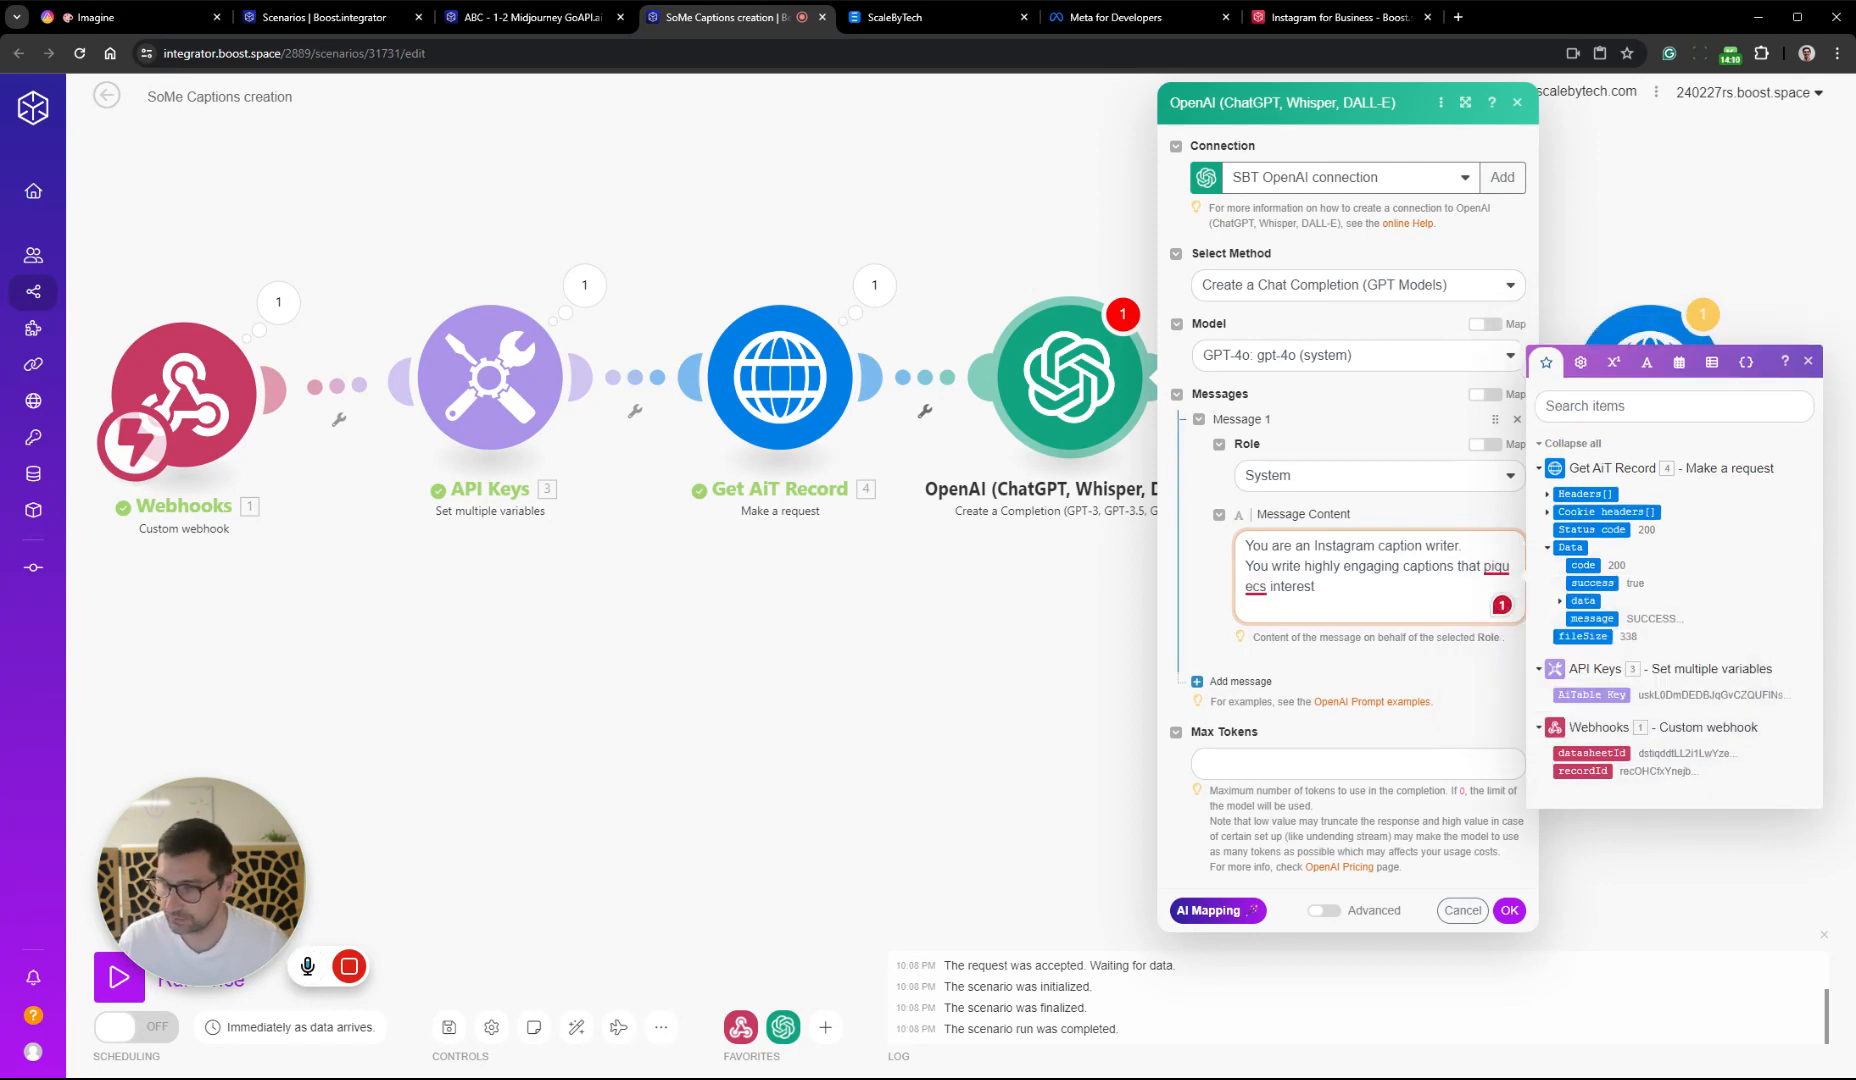
double_click(1496, 567)
key("BackSpace")
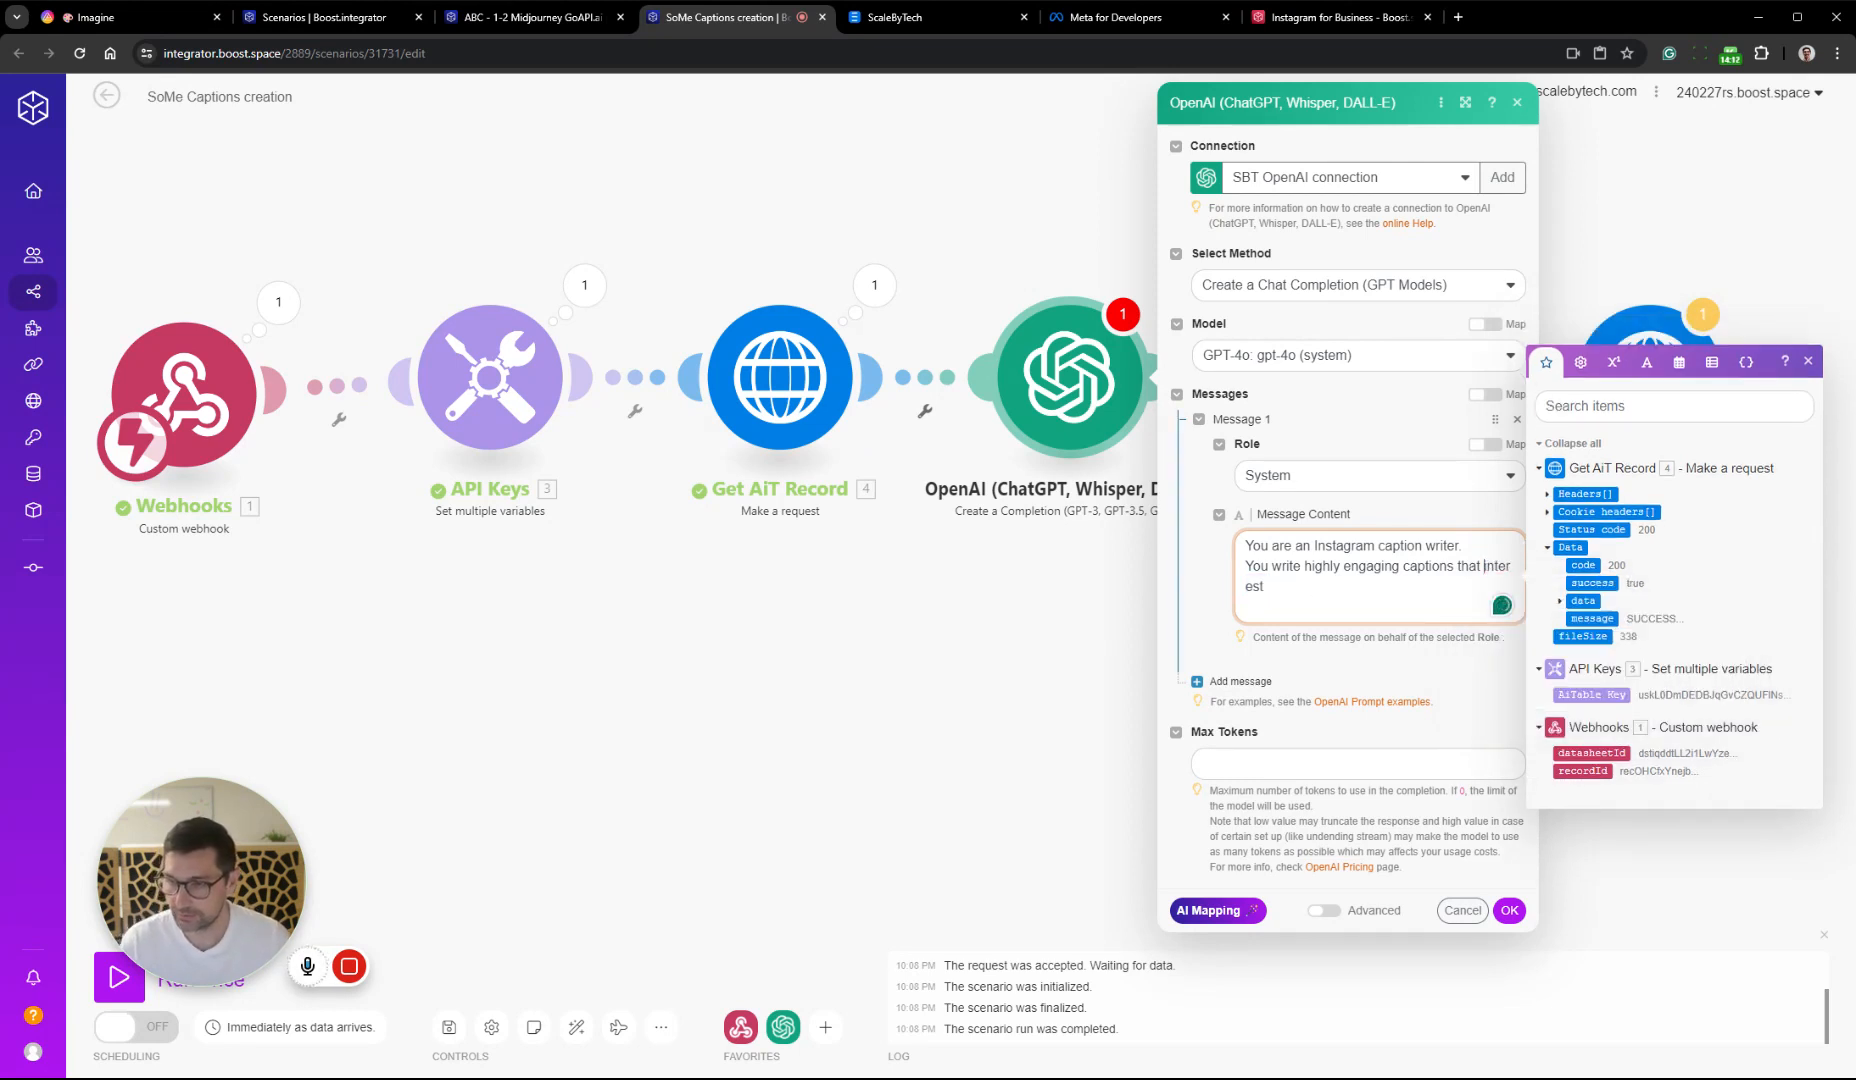
key("BackSpace")
key("ctrl+Delete")
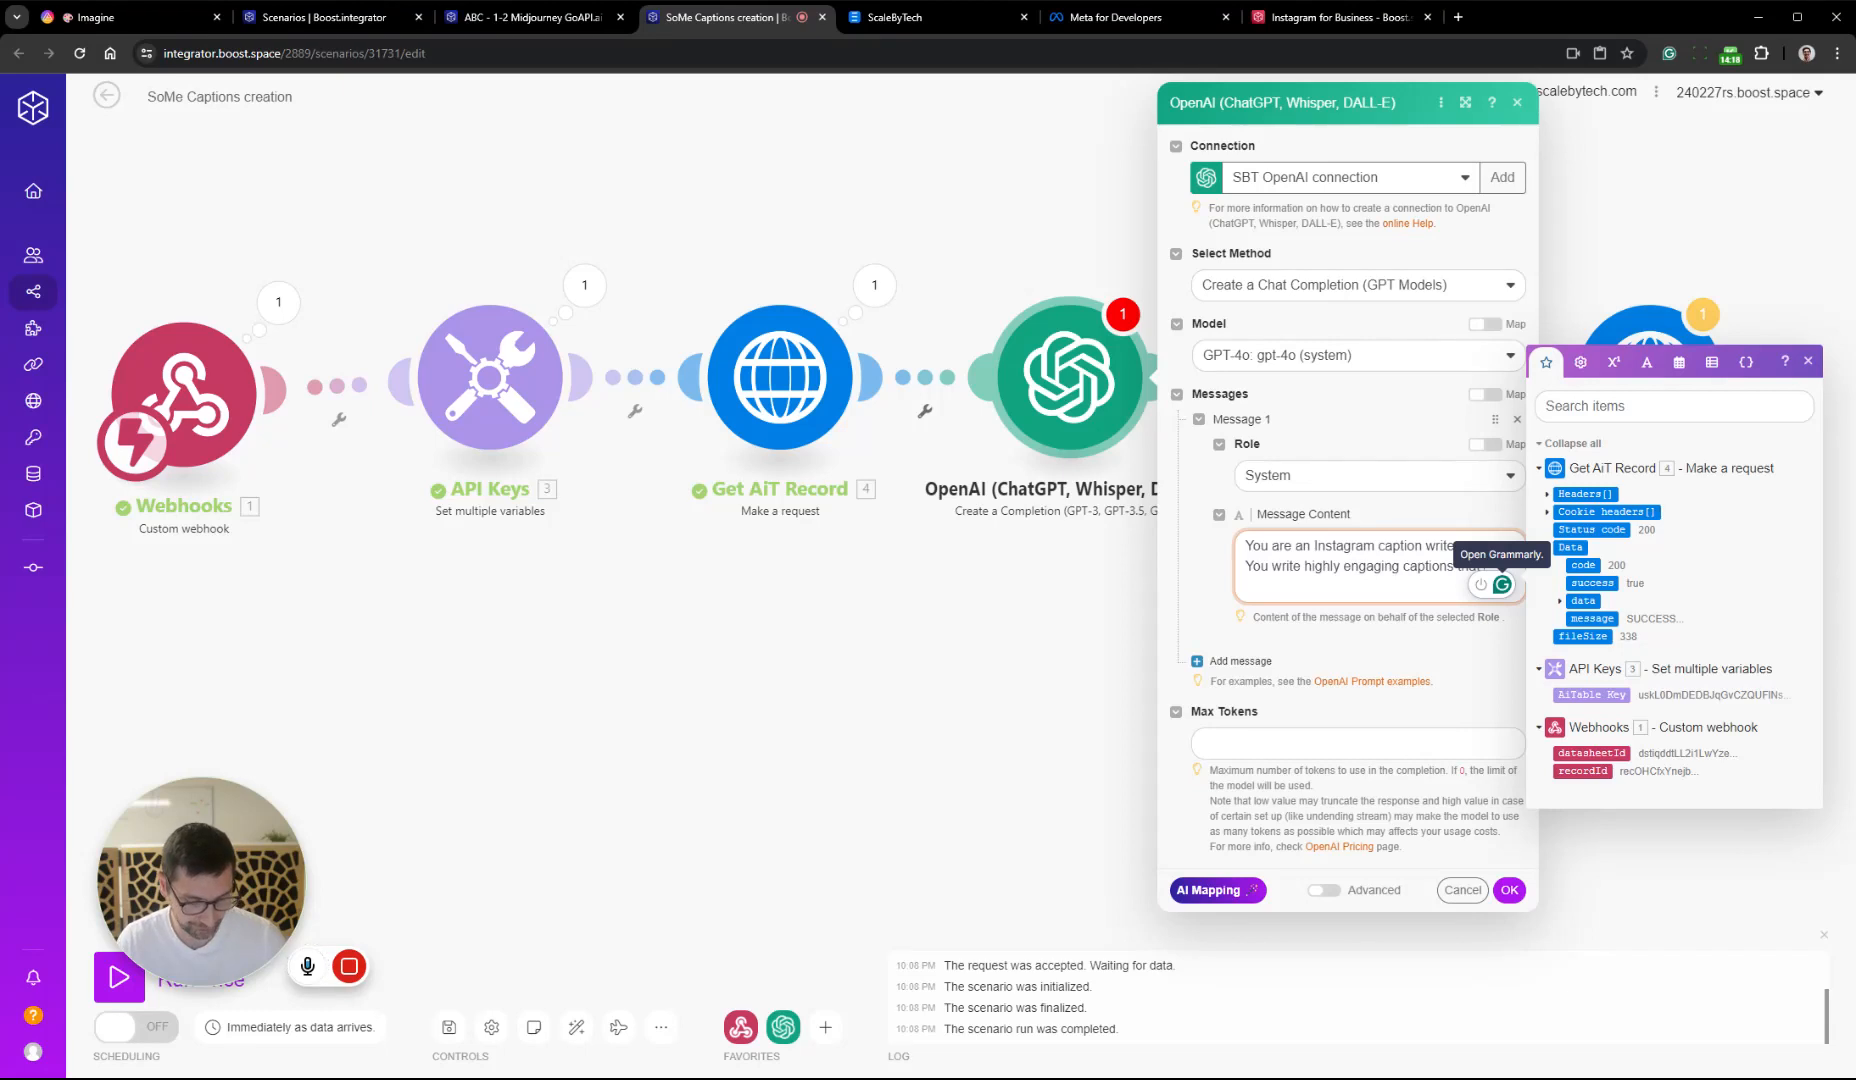
Complete the System message's second line with "talks about automations and AI for the company Scale By Tech"
type("talks about")
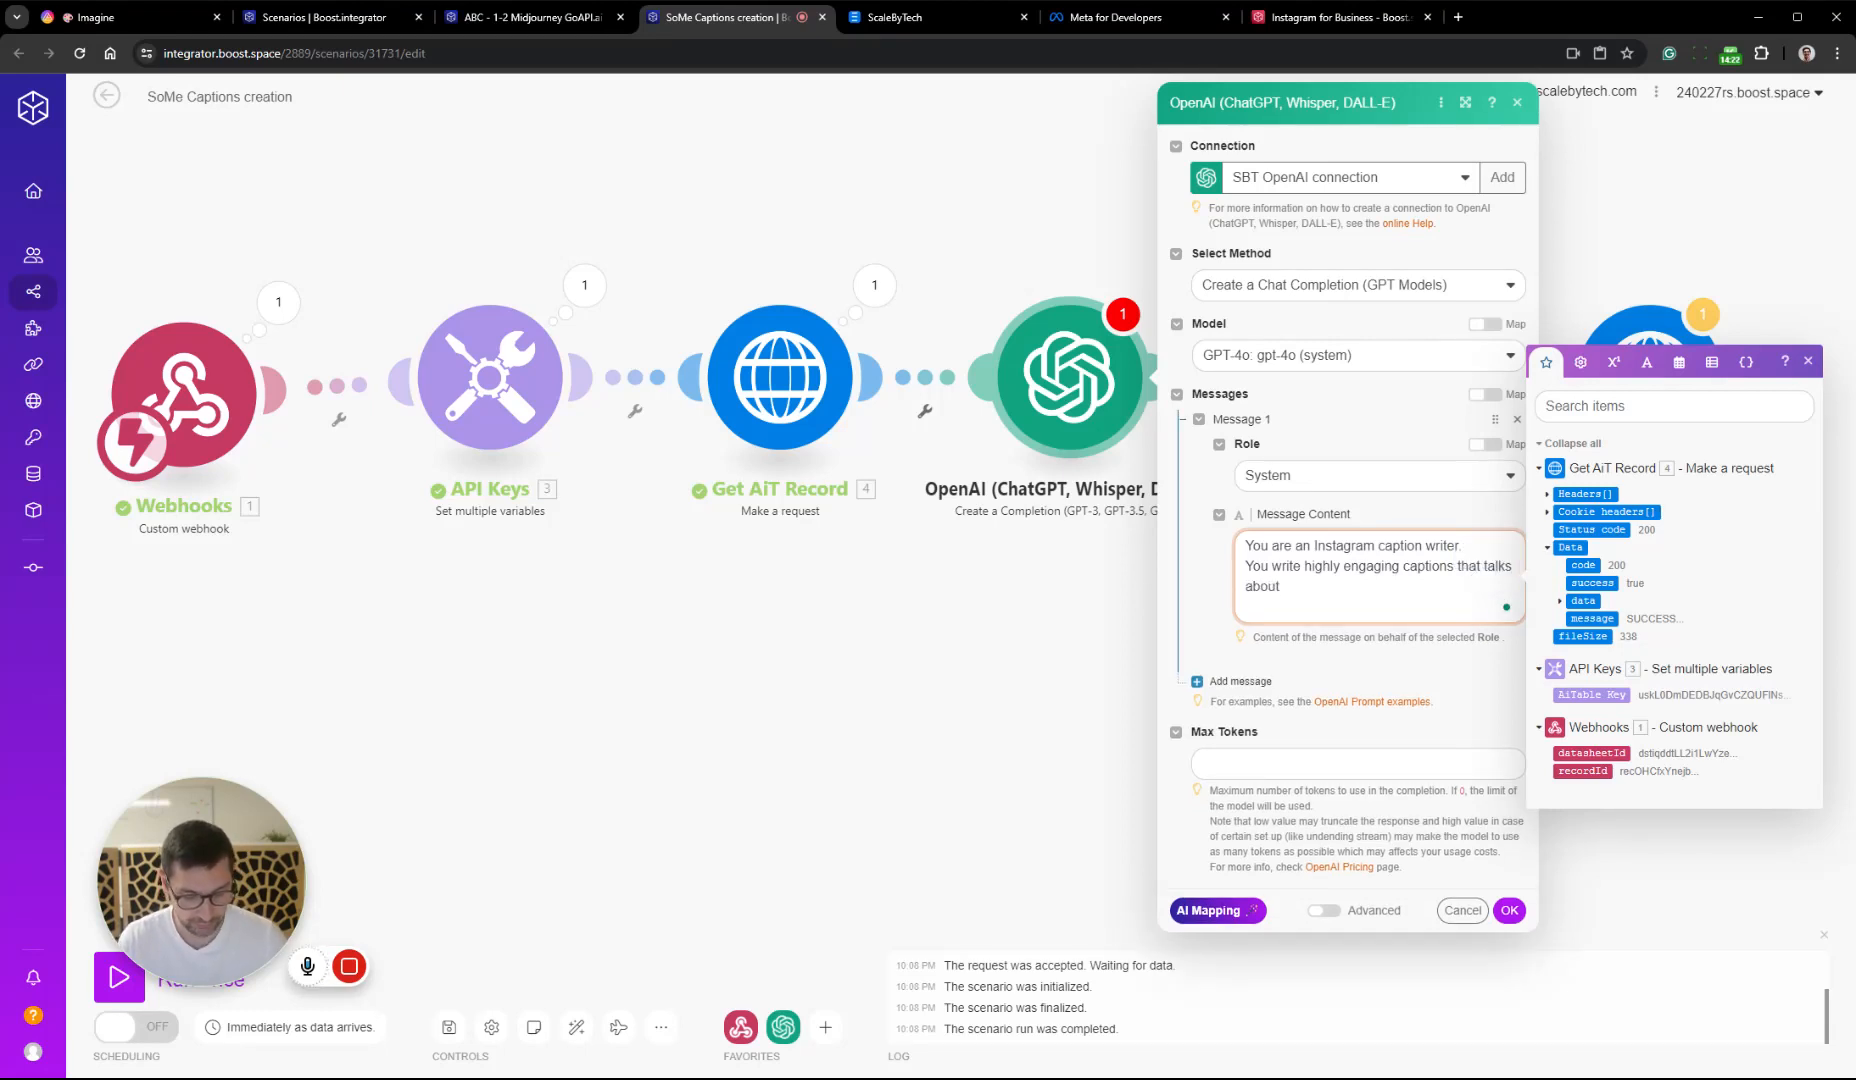
type(" autoa")
key("BackSpace")
key("BackSpace")
key("BackSpace")
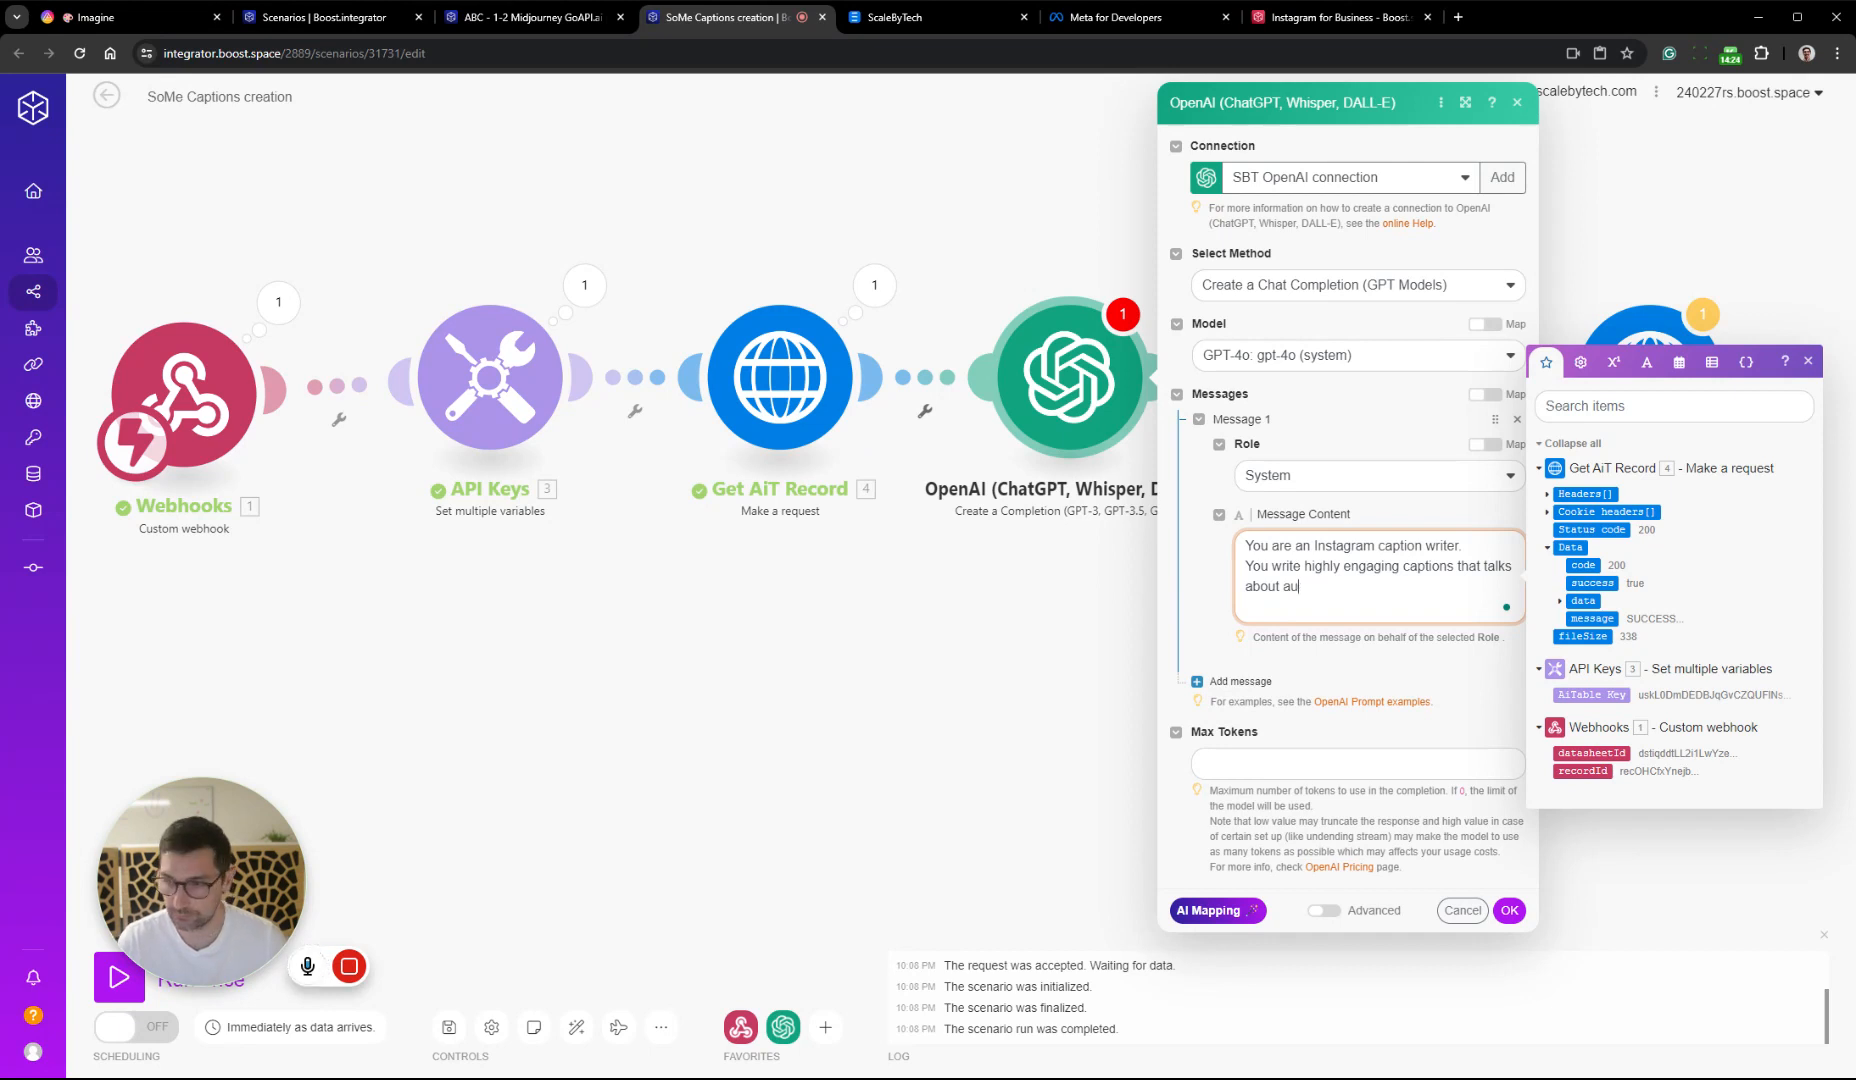
type("tomation")
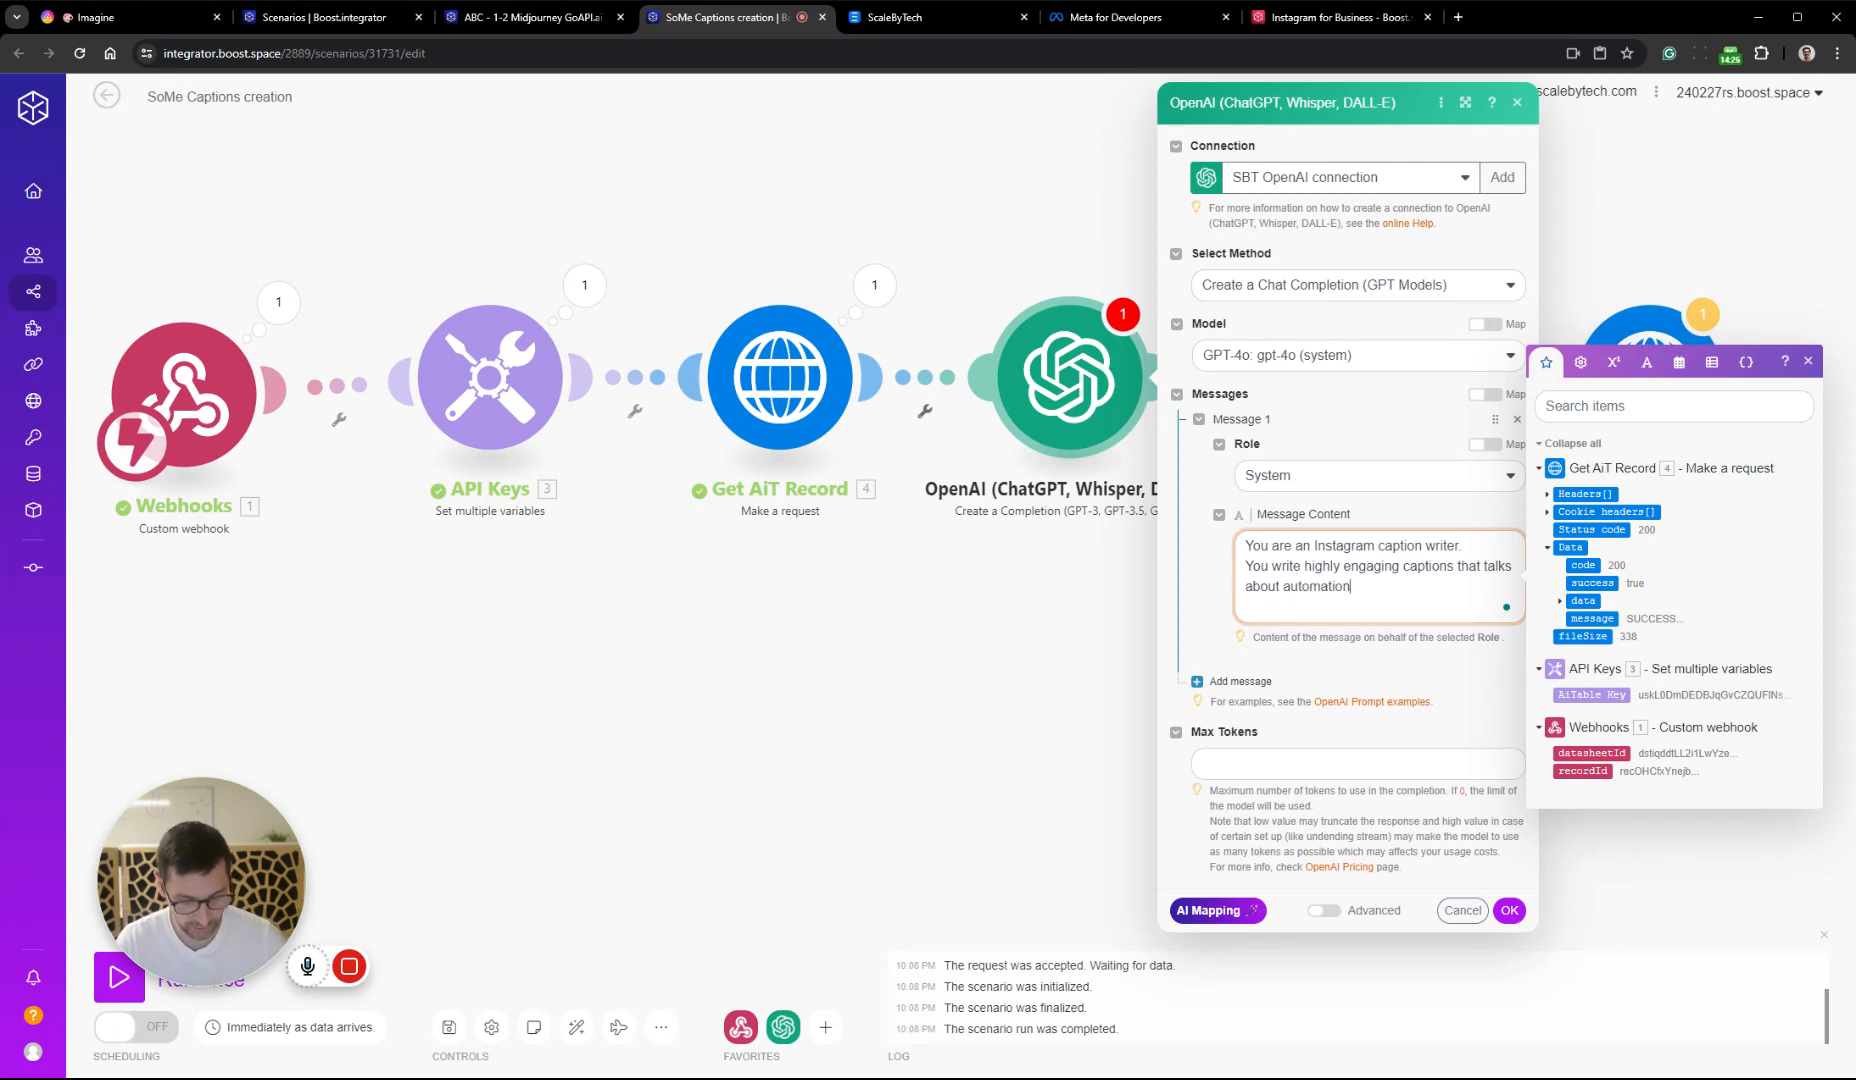
type("s and AI")
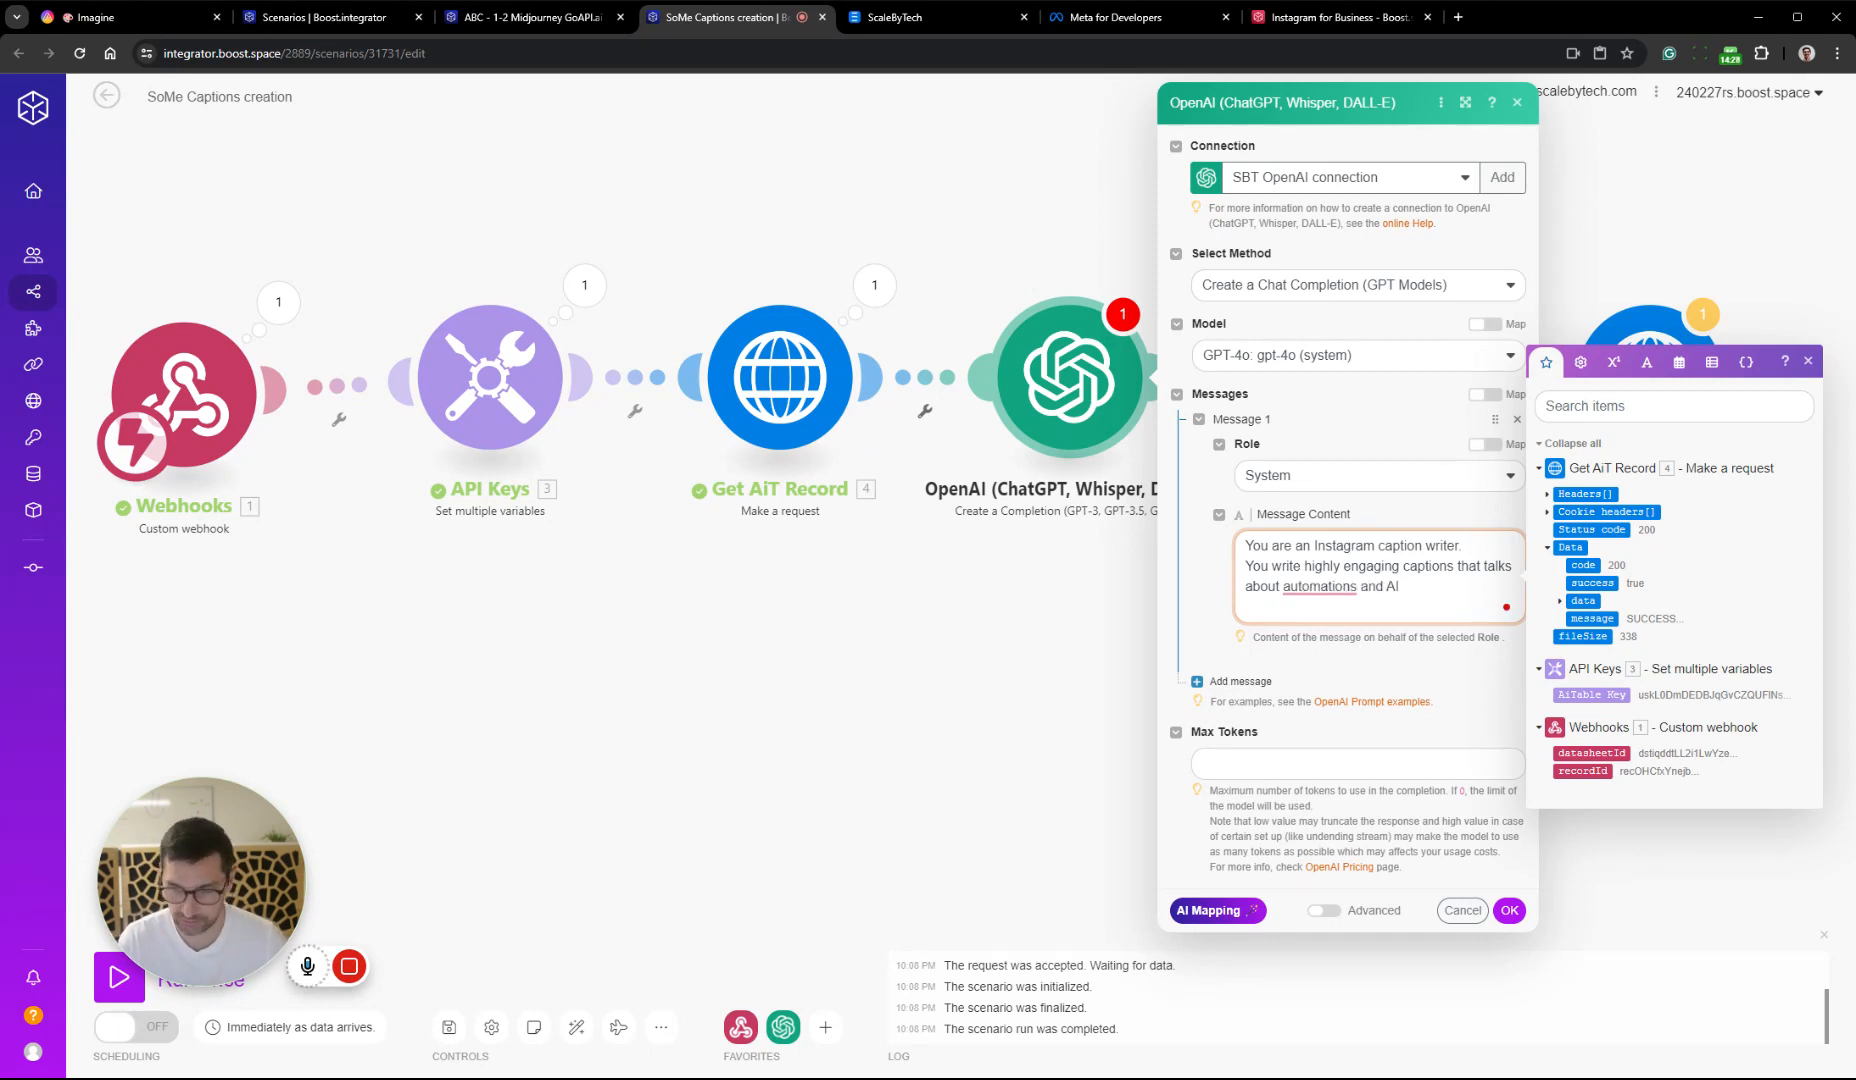
type(" for th")
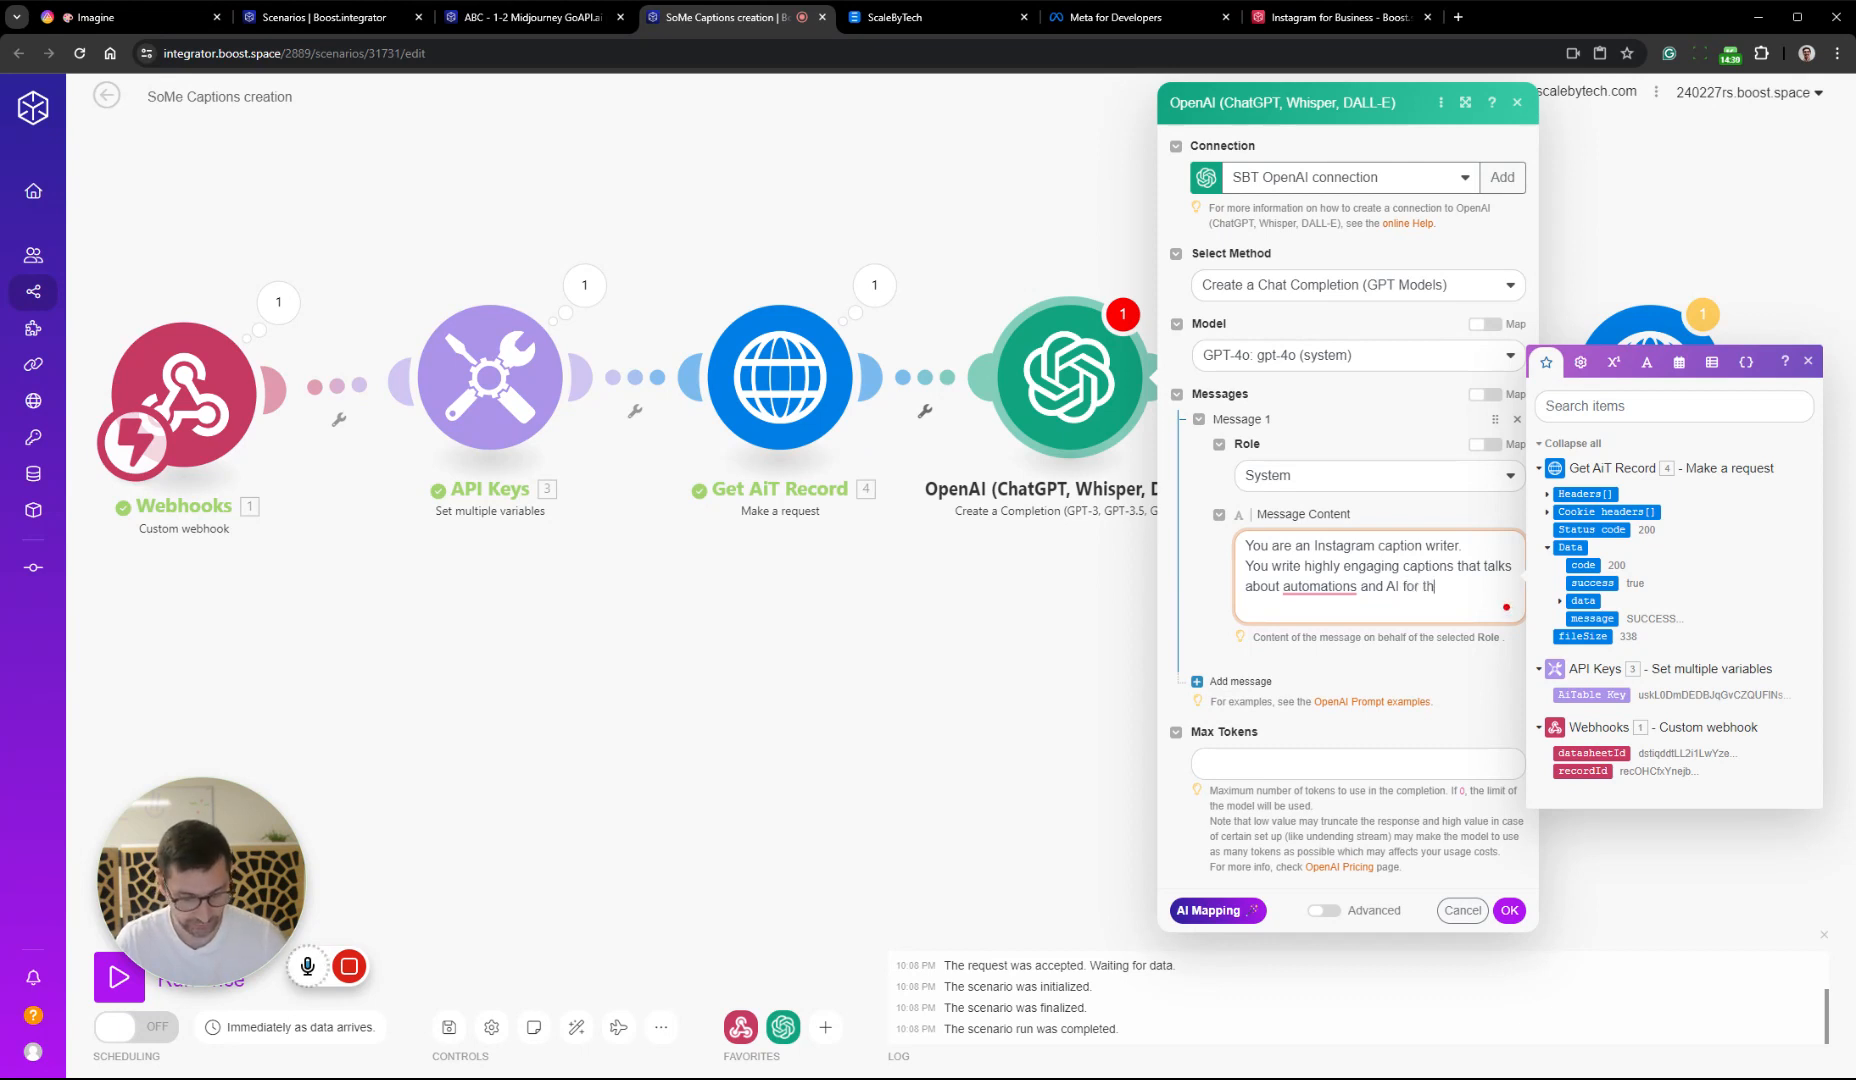
type("e co")
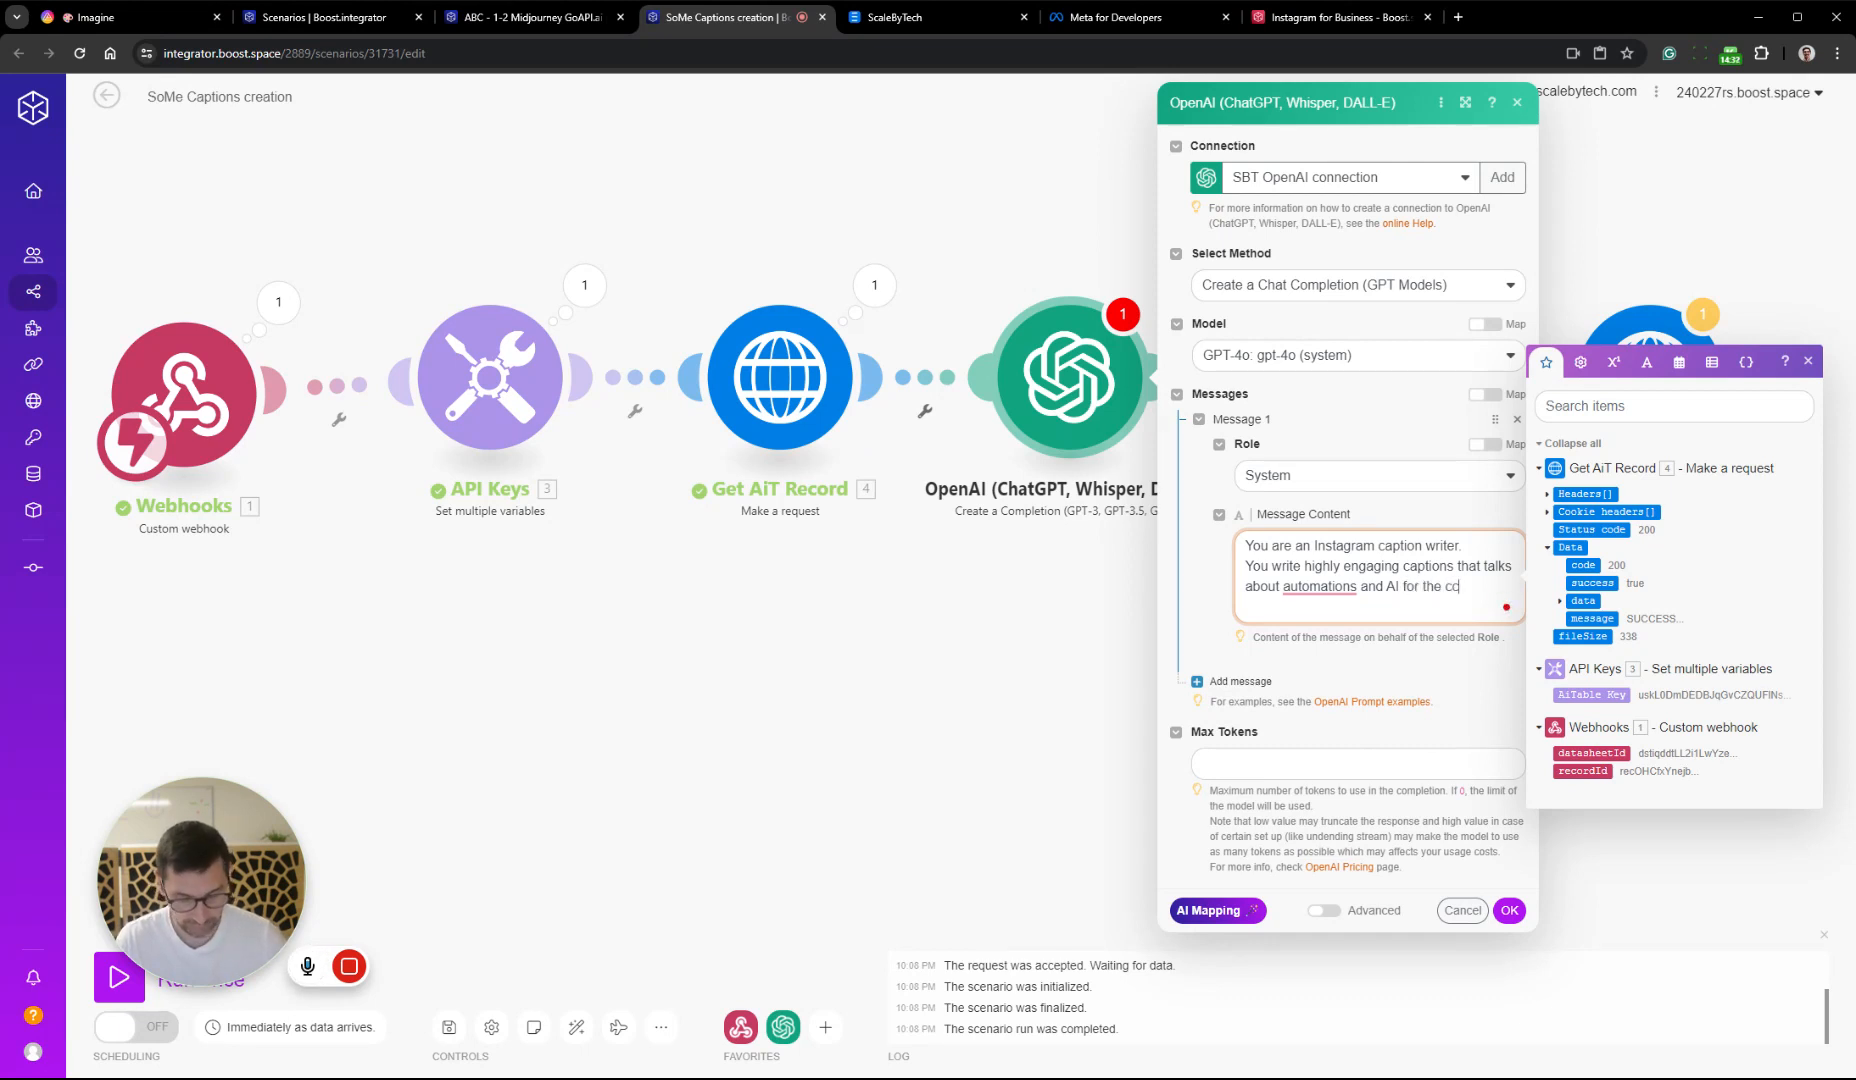
type("mpany")
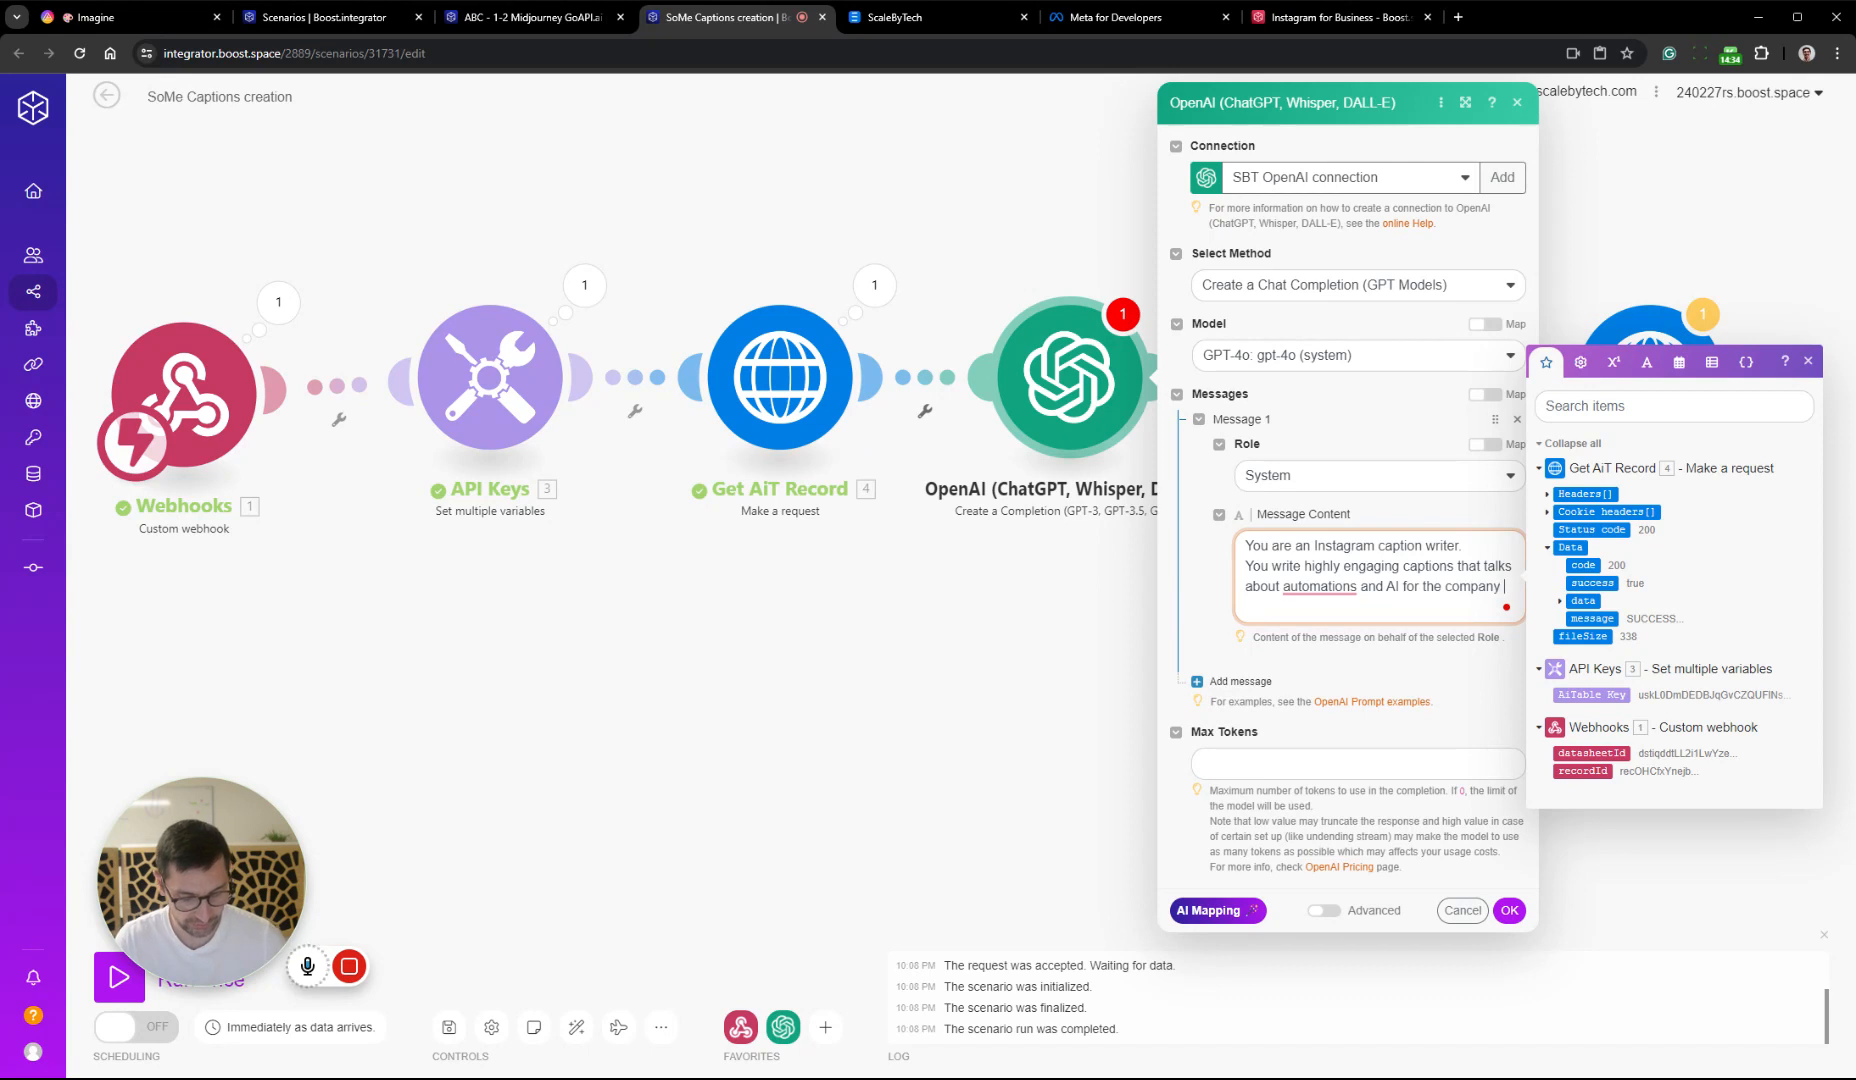
type(" Scale By Te")
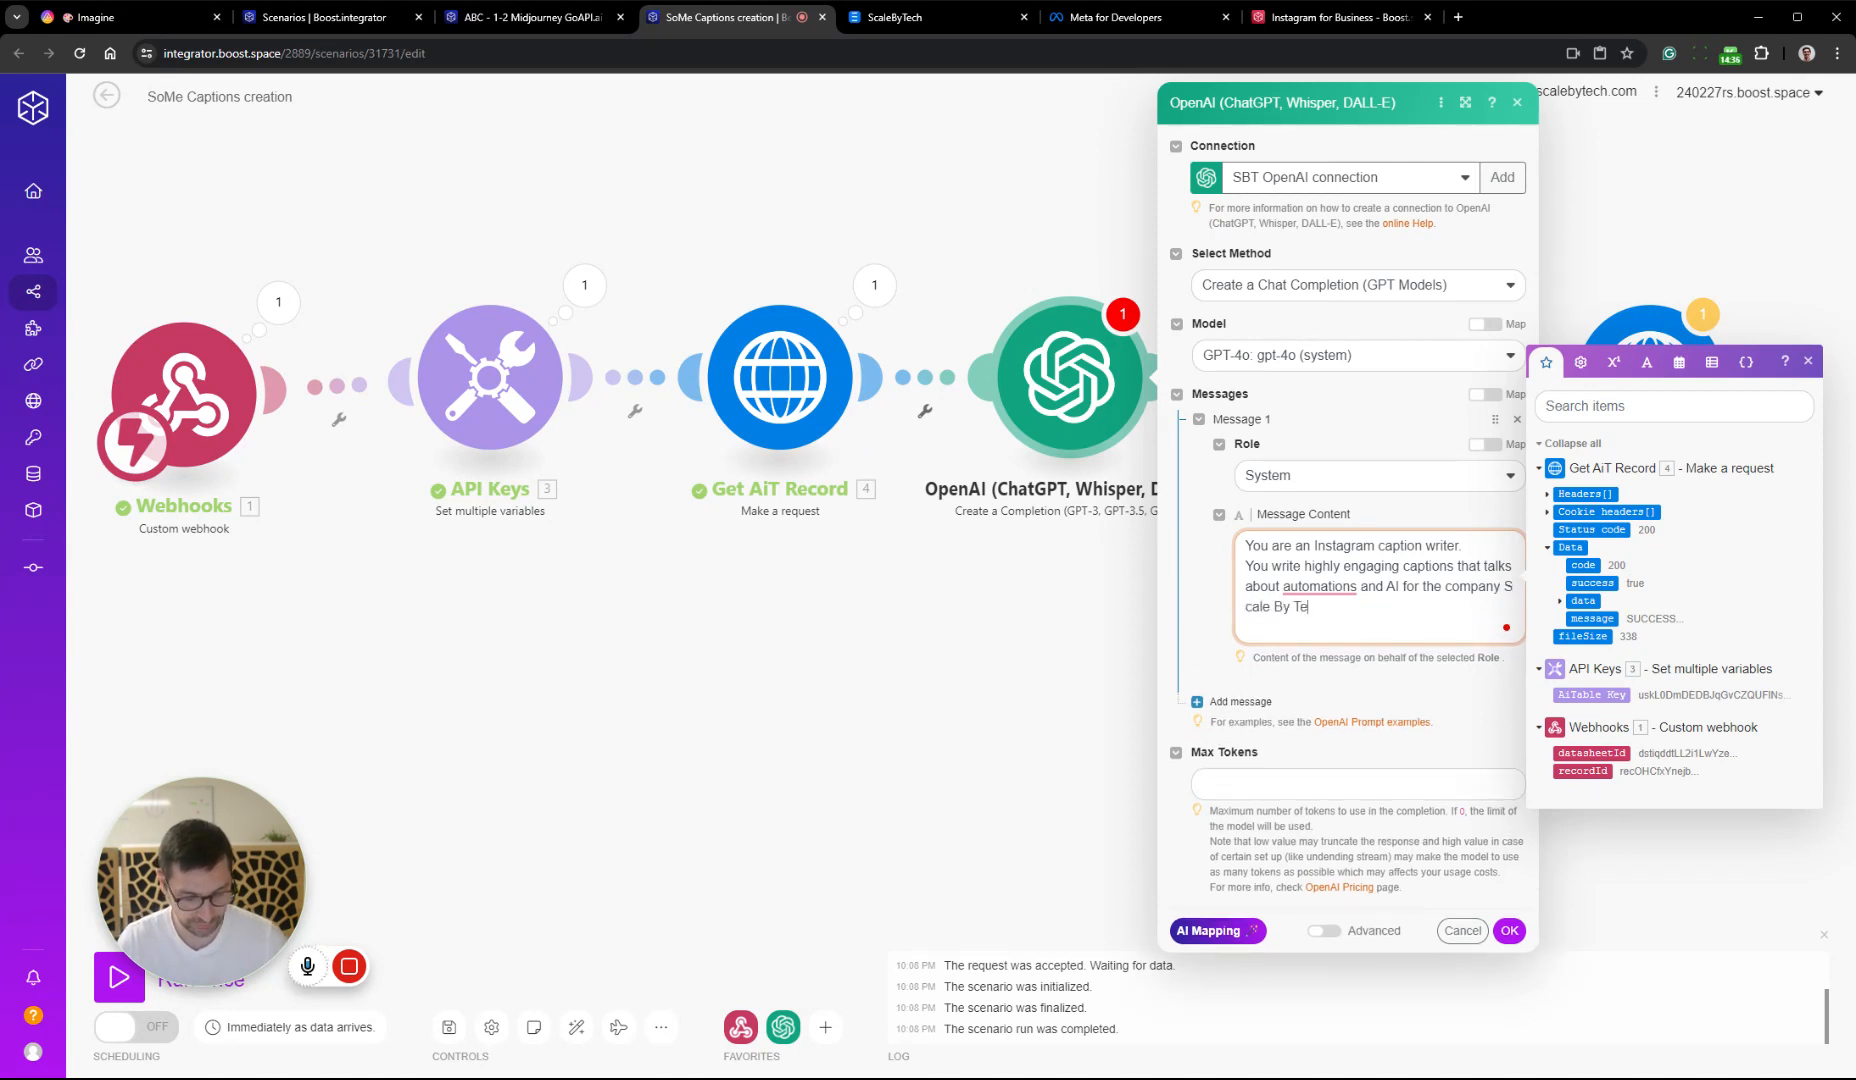
type("ch")
Retype the word "automations" in the System message's second line
left_click(1344, 587)
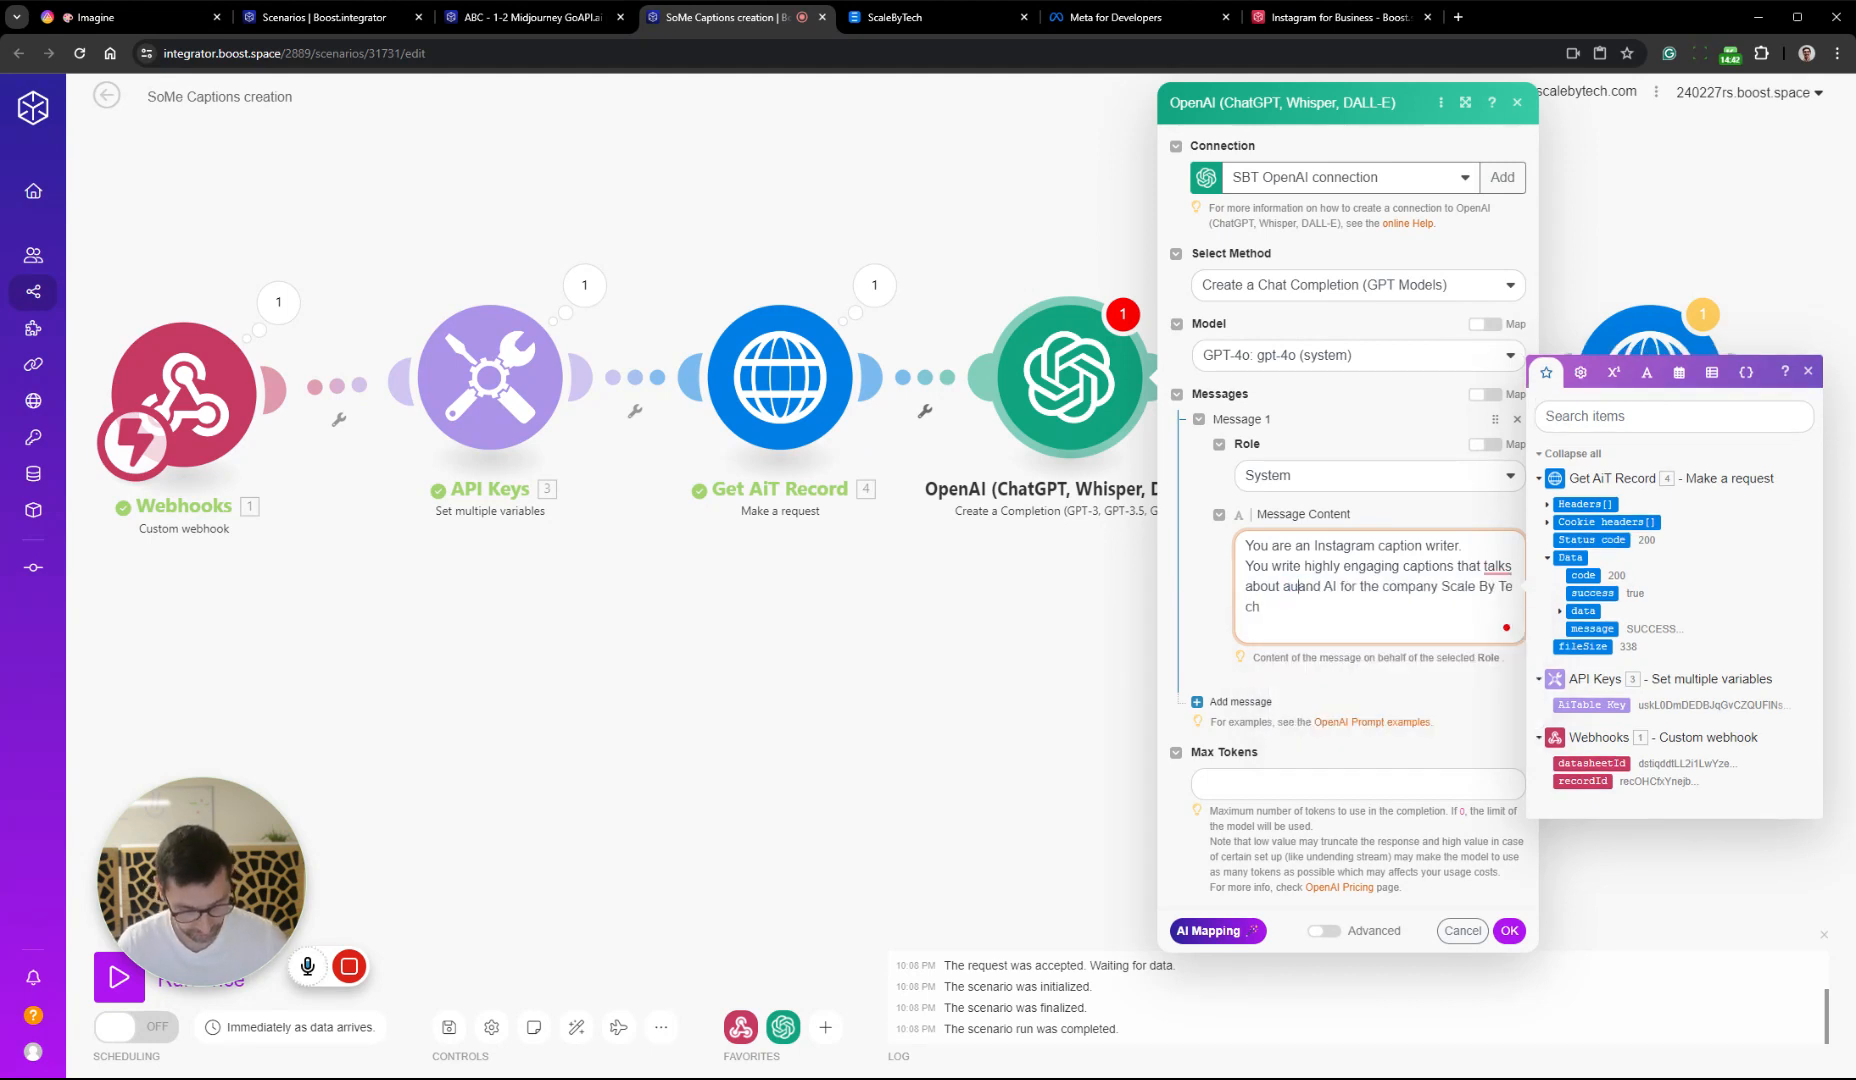
key("Delete")
key("Delete")
key("Delete")
key("Delete")
key("Delete")
type("ons")
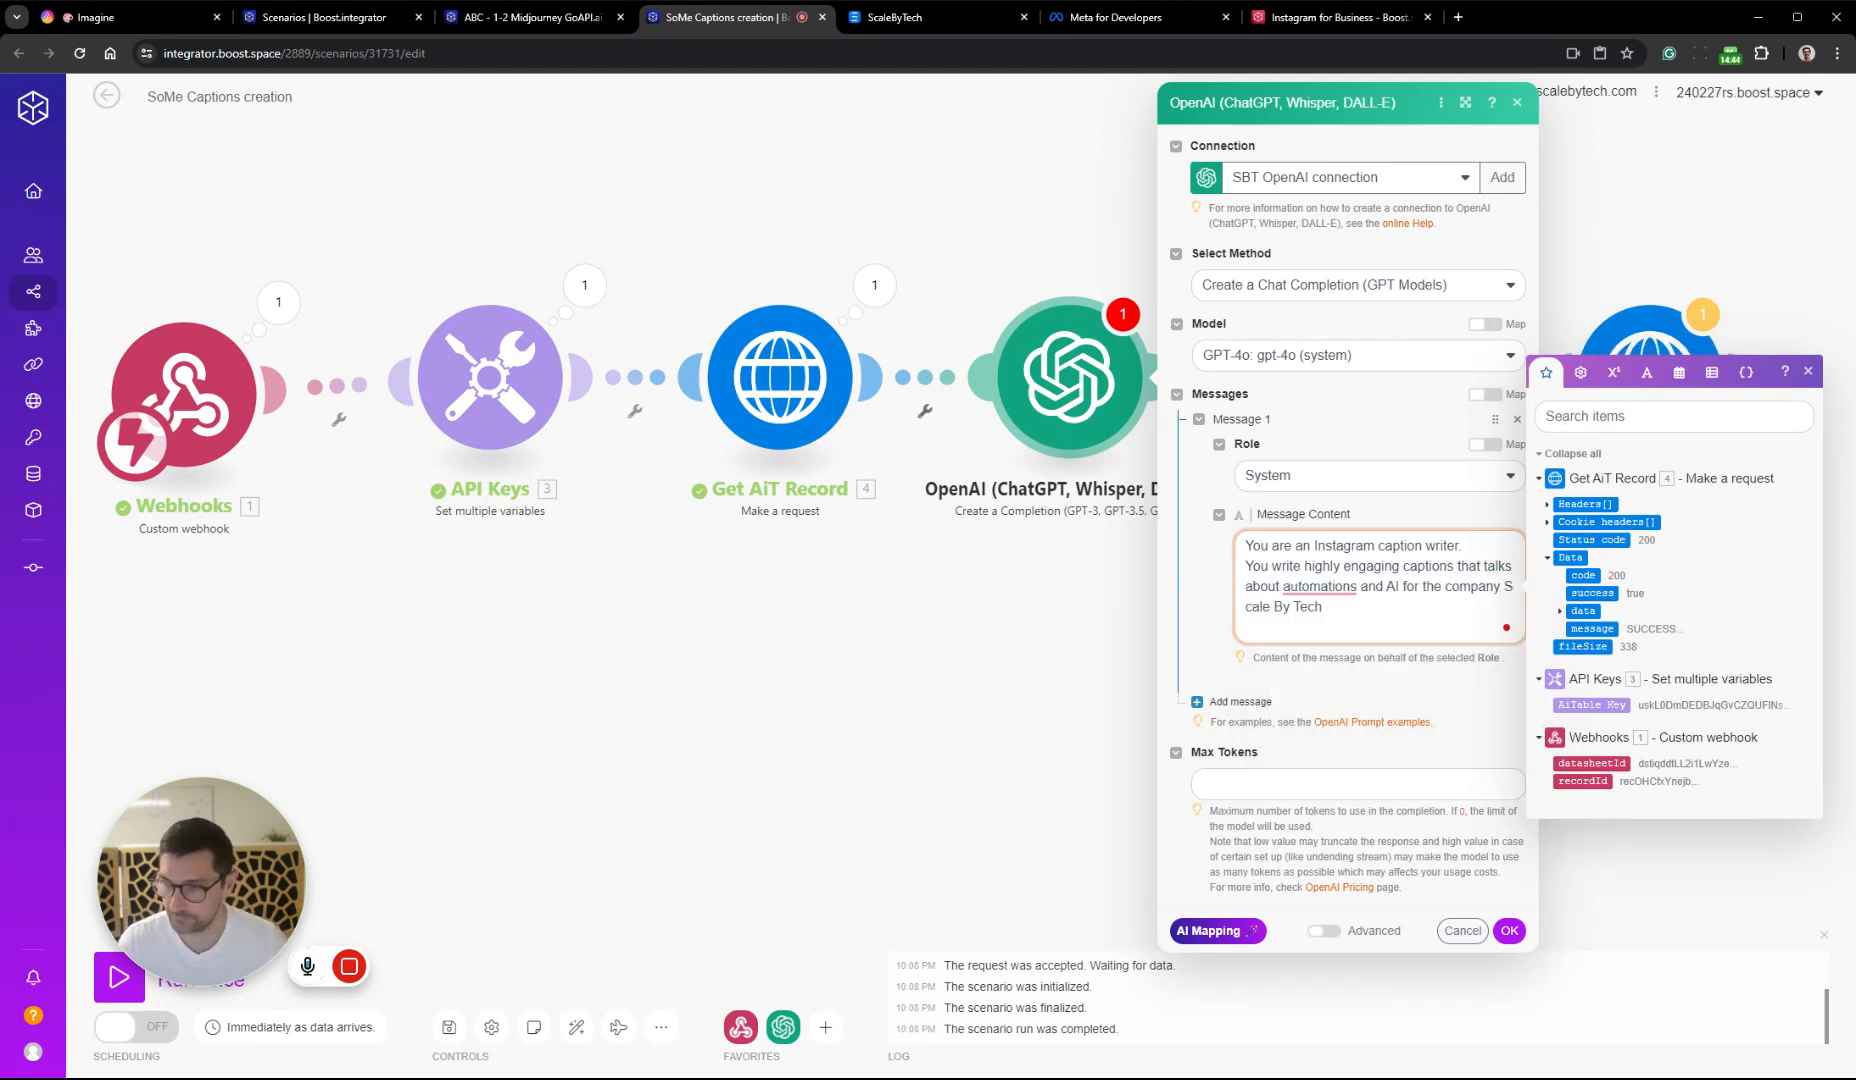
Add a second message to the OpenAI module and set Max Tokens to 0
left_click_drag(1415, 688, 1407, 693)
left_click(1240, 701)
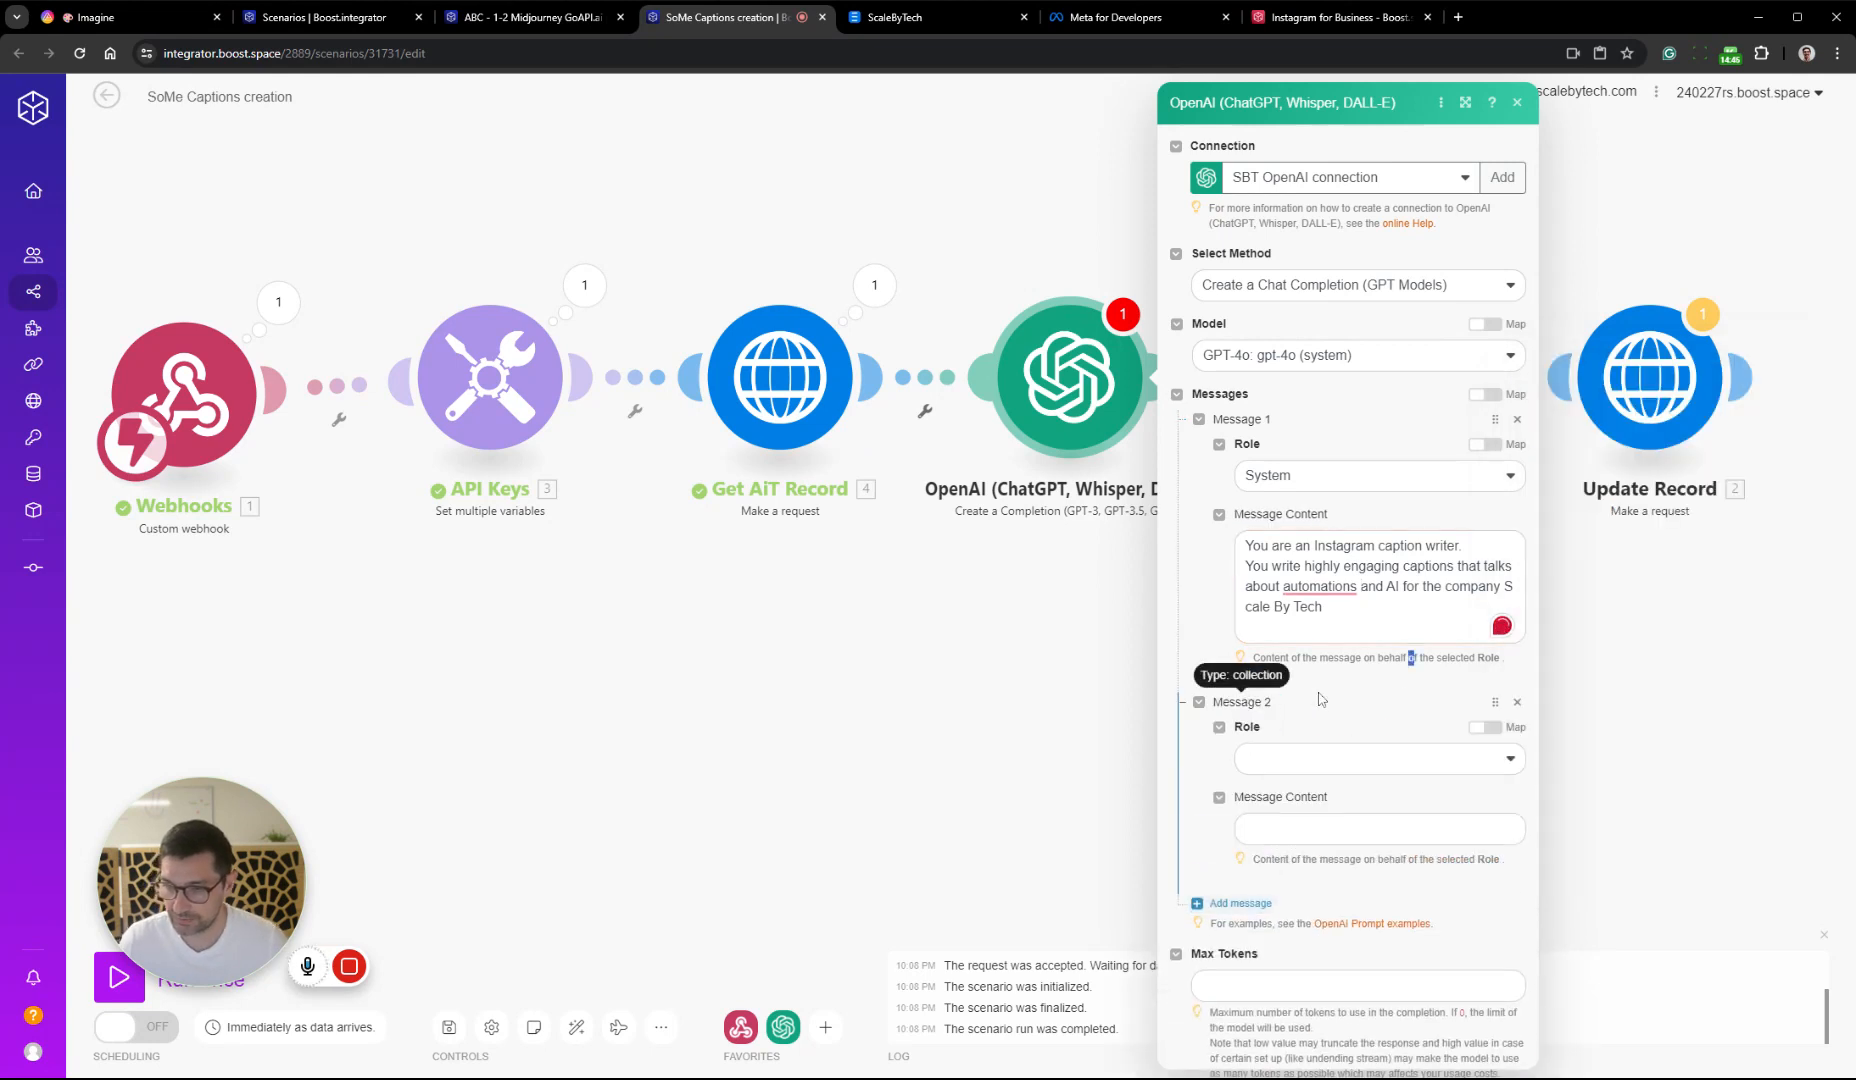
scroll(1240, 701, "down", 1)
left_click(1372, 886)
type("0")
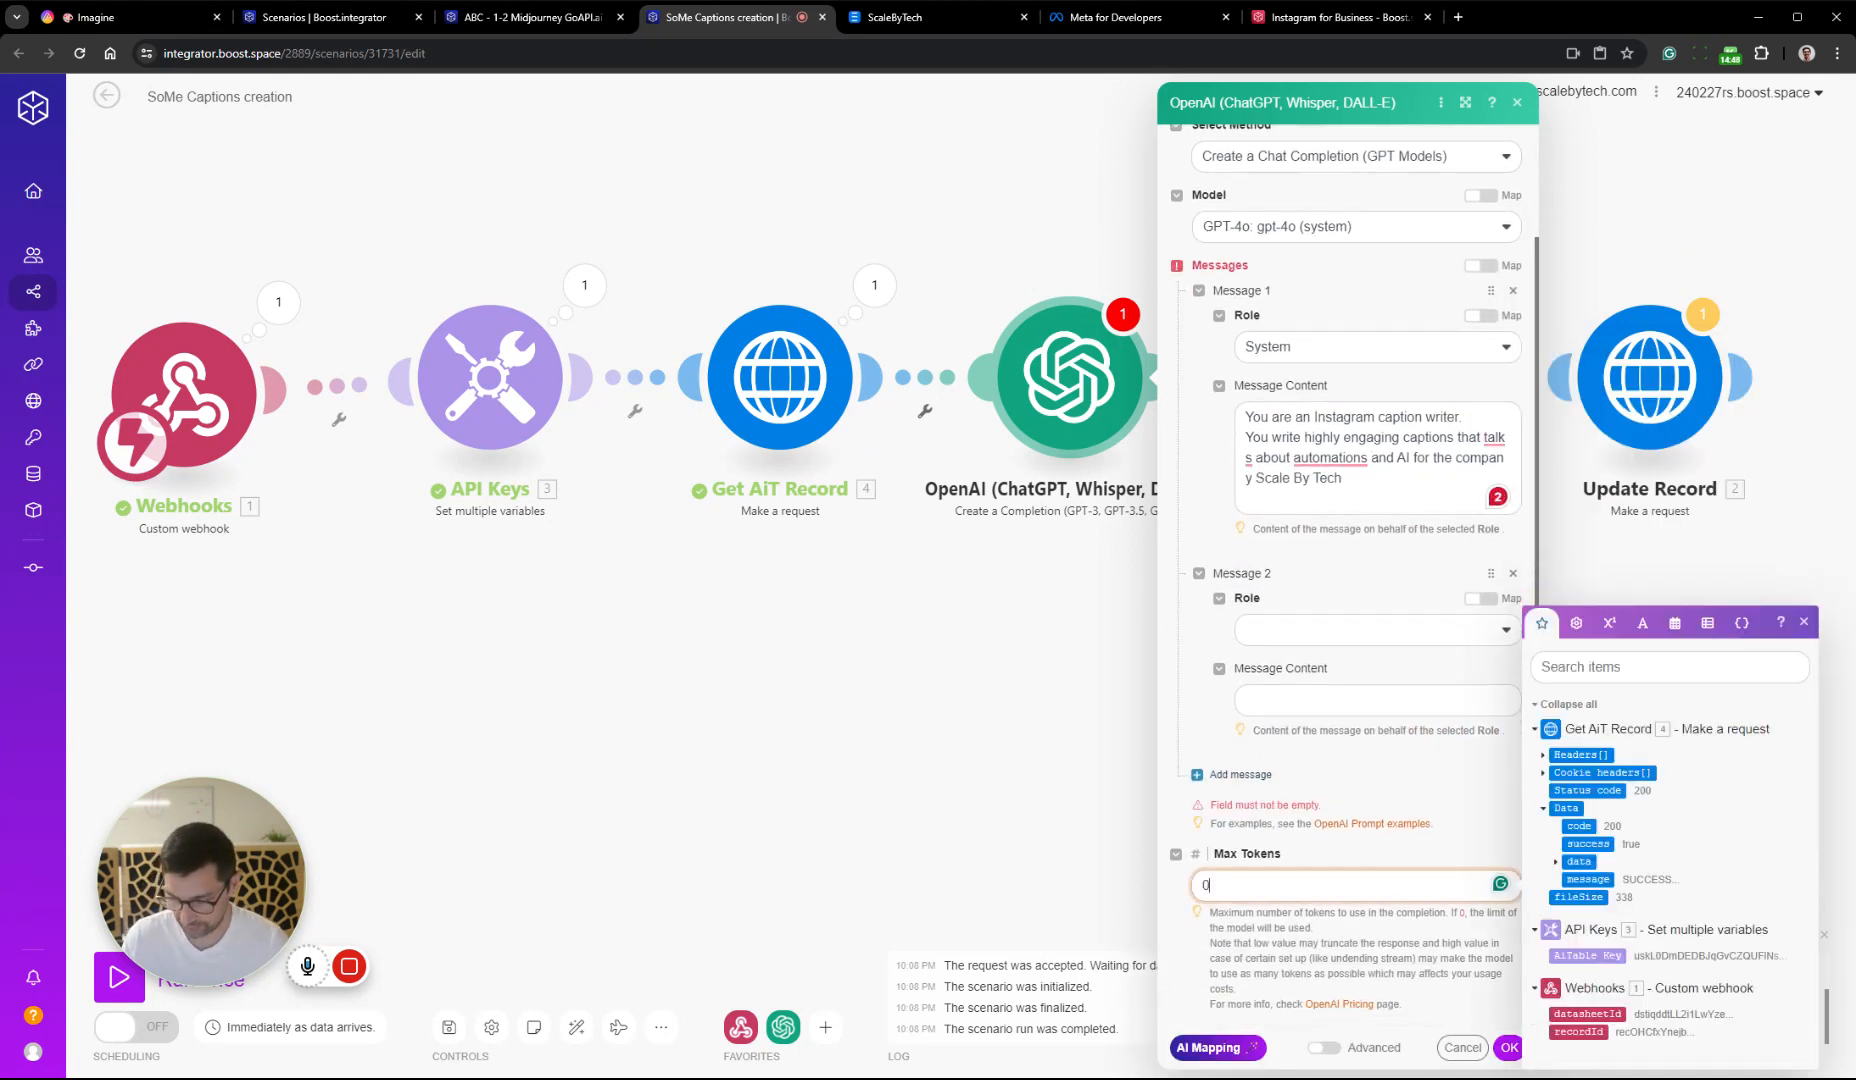
Set the role of Message 2 to User
left_click(1350, 630)
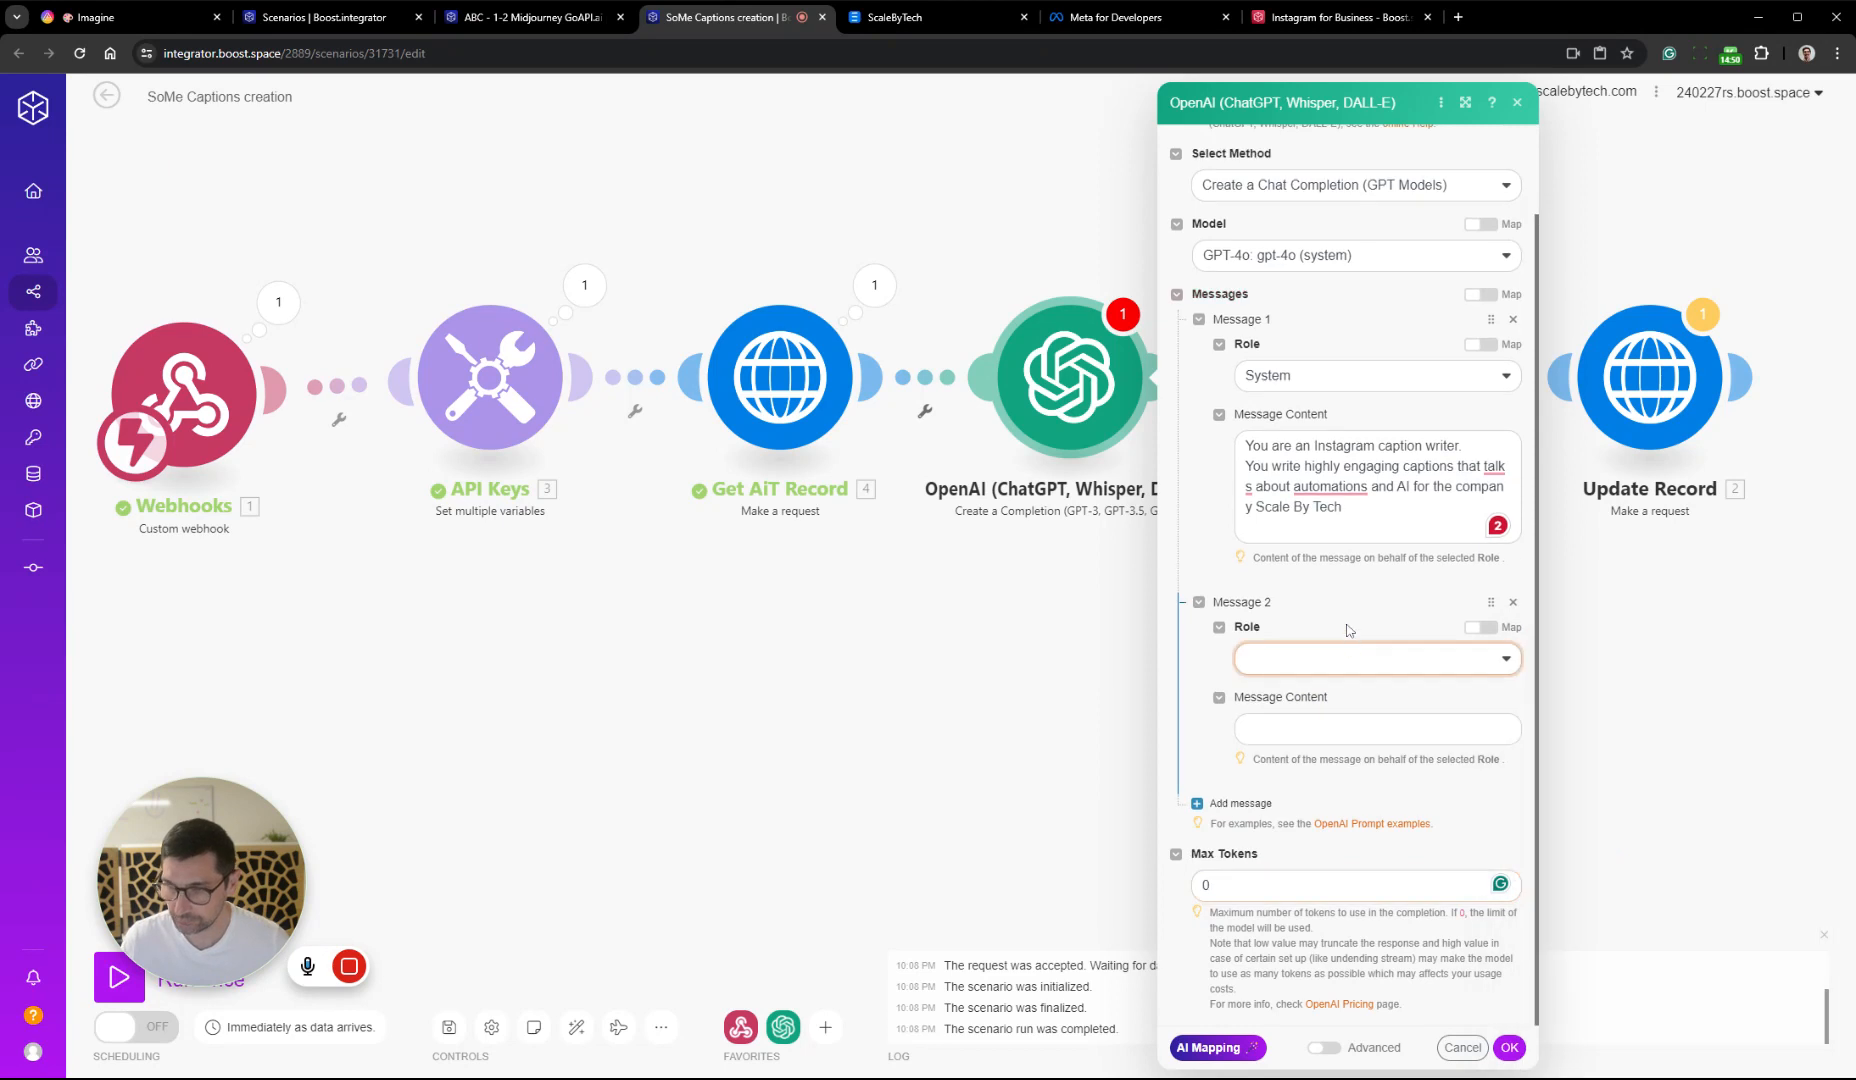
left_click(1340, 668)
left_click(1330, 725)
Enter "Please create an interesting captions for the topic:" as the start of Message 2's content
left_click(1385, 728)
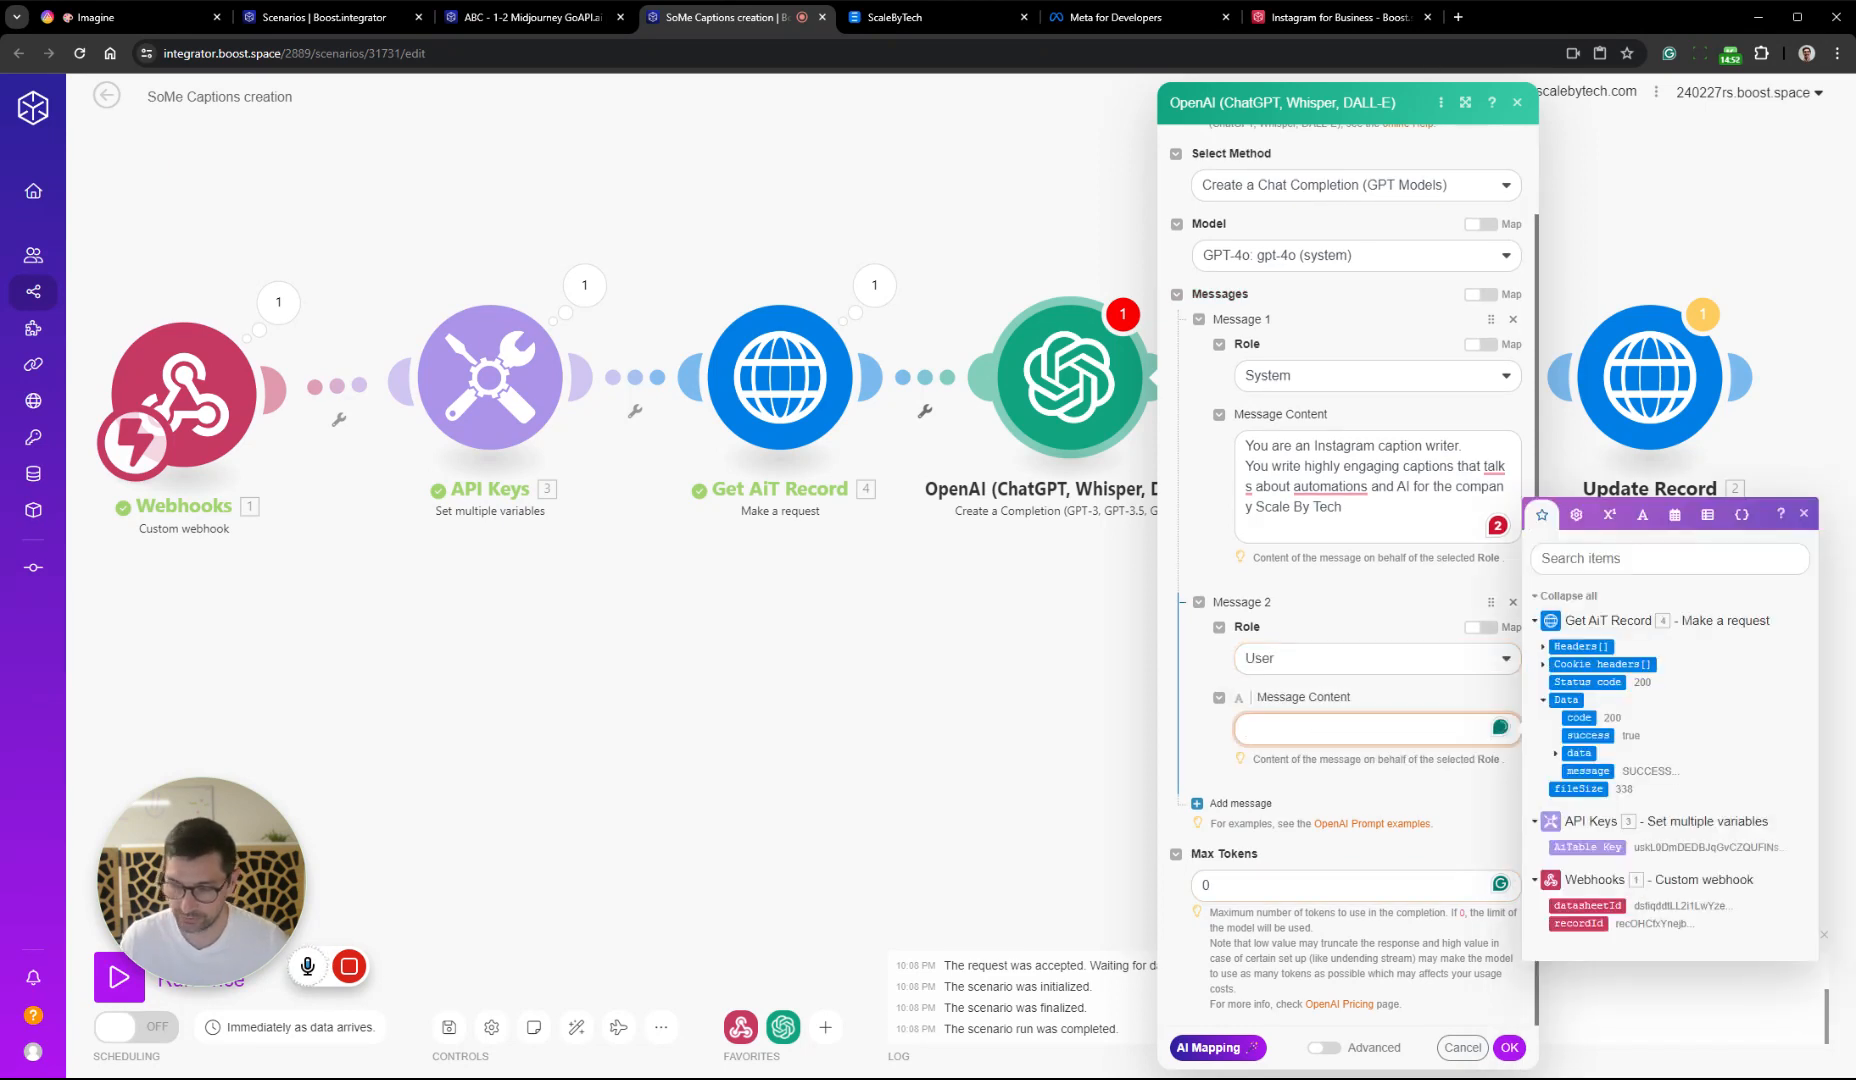
type("Please create ")
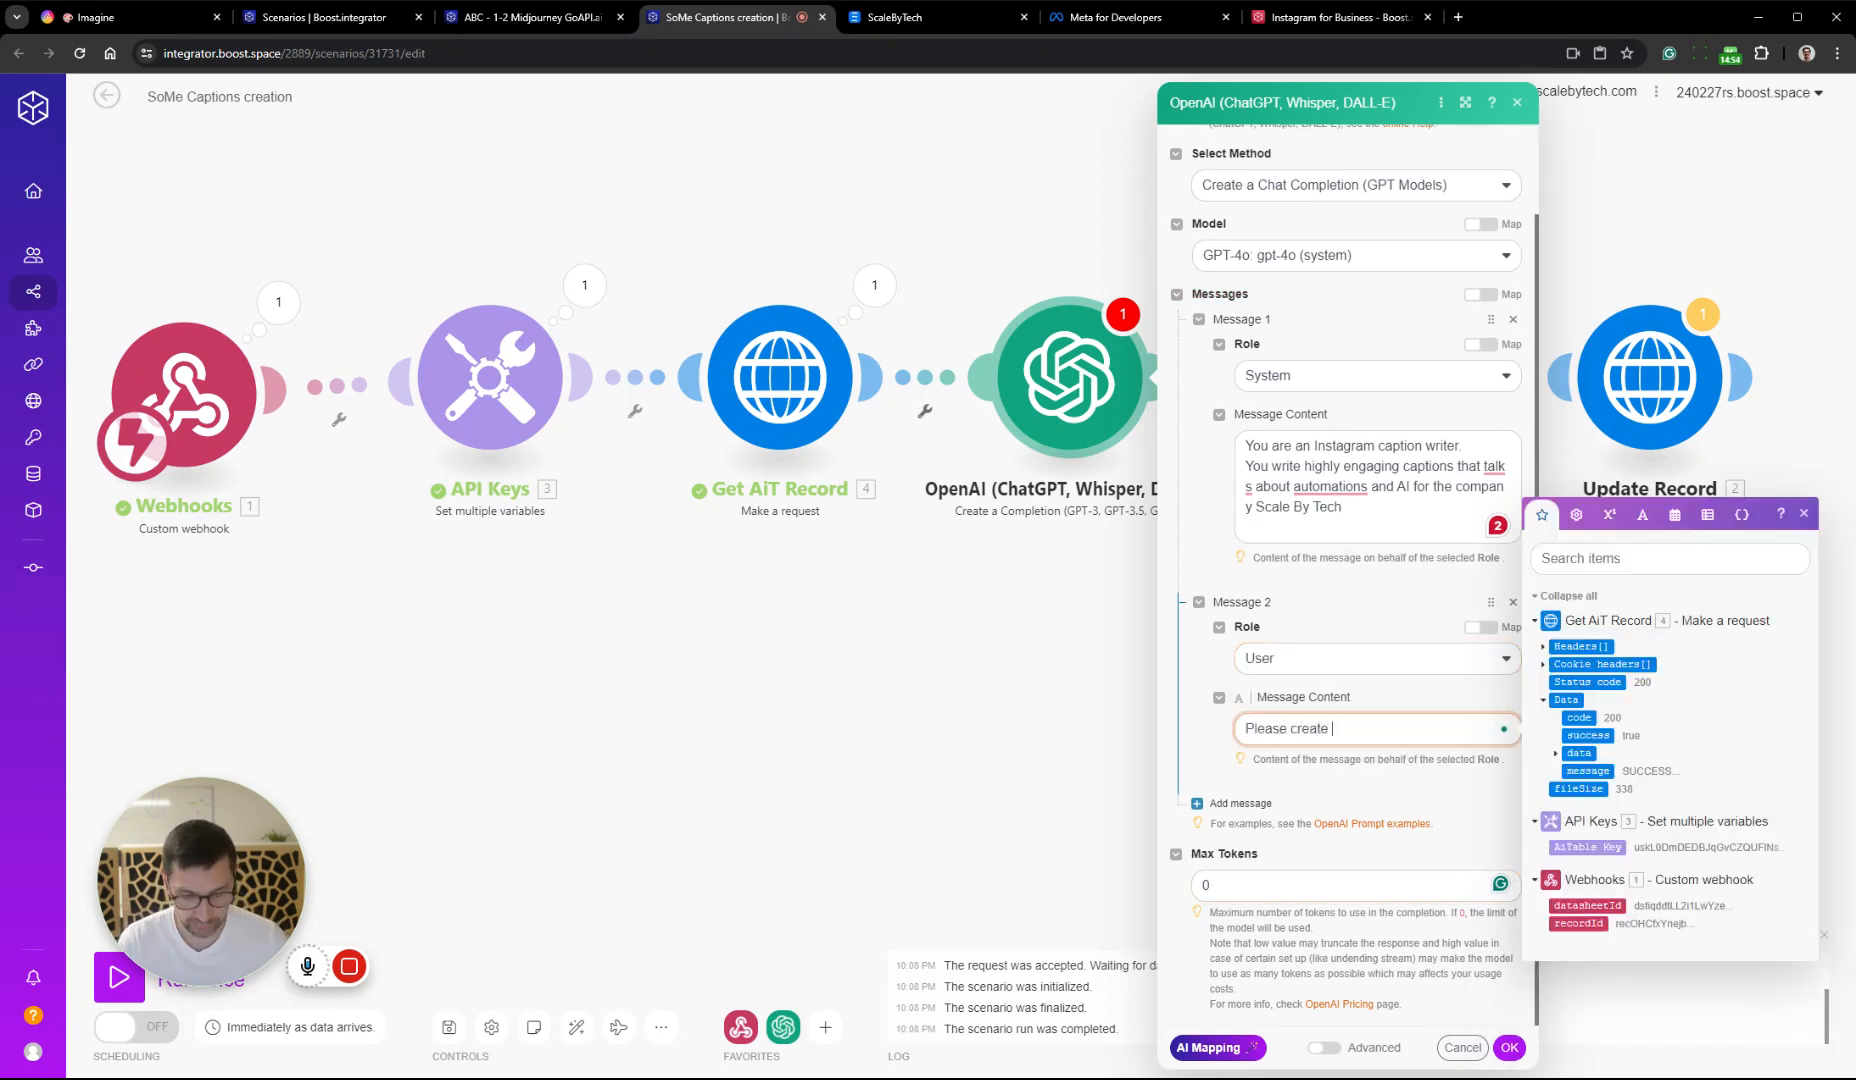
type("a ")
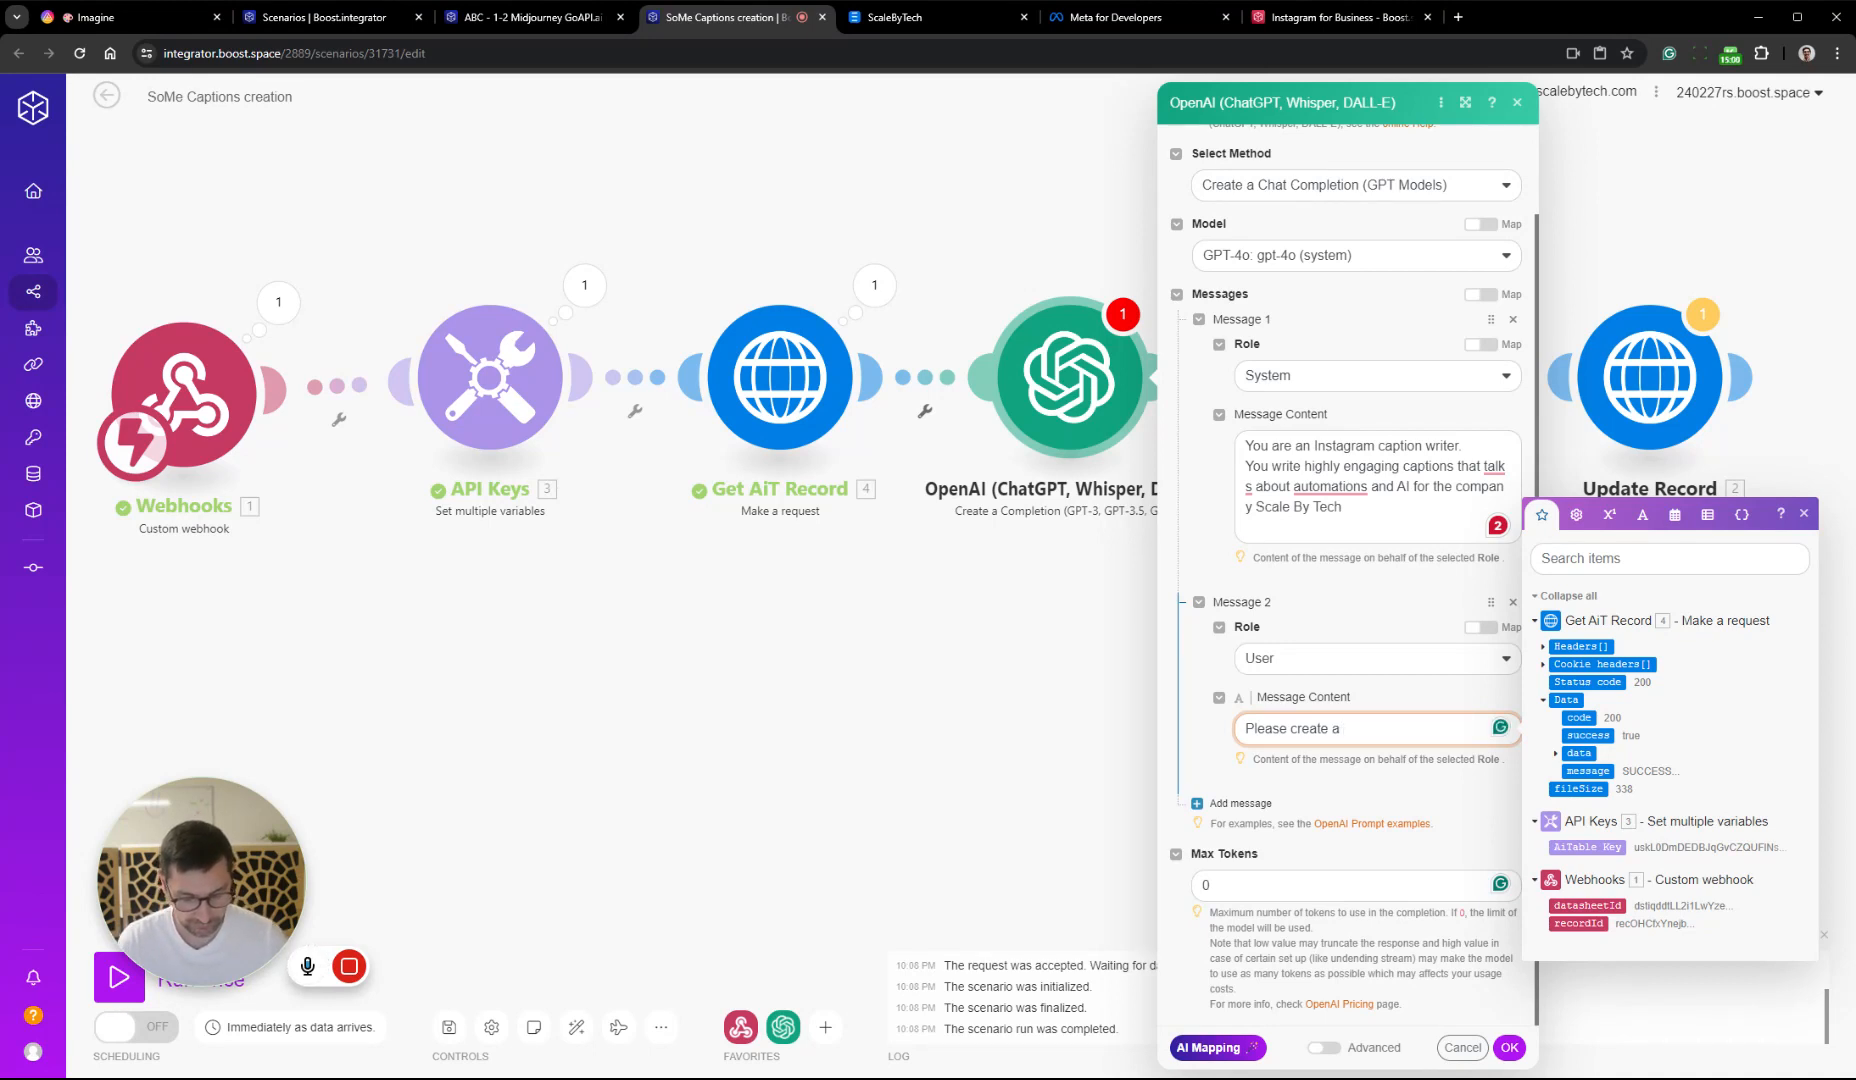
type("n int")
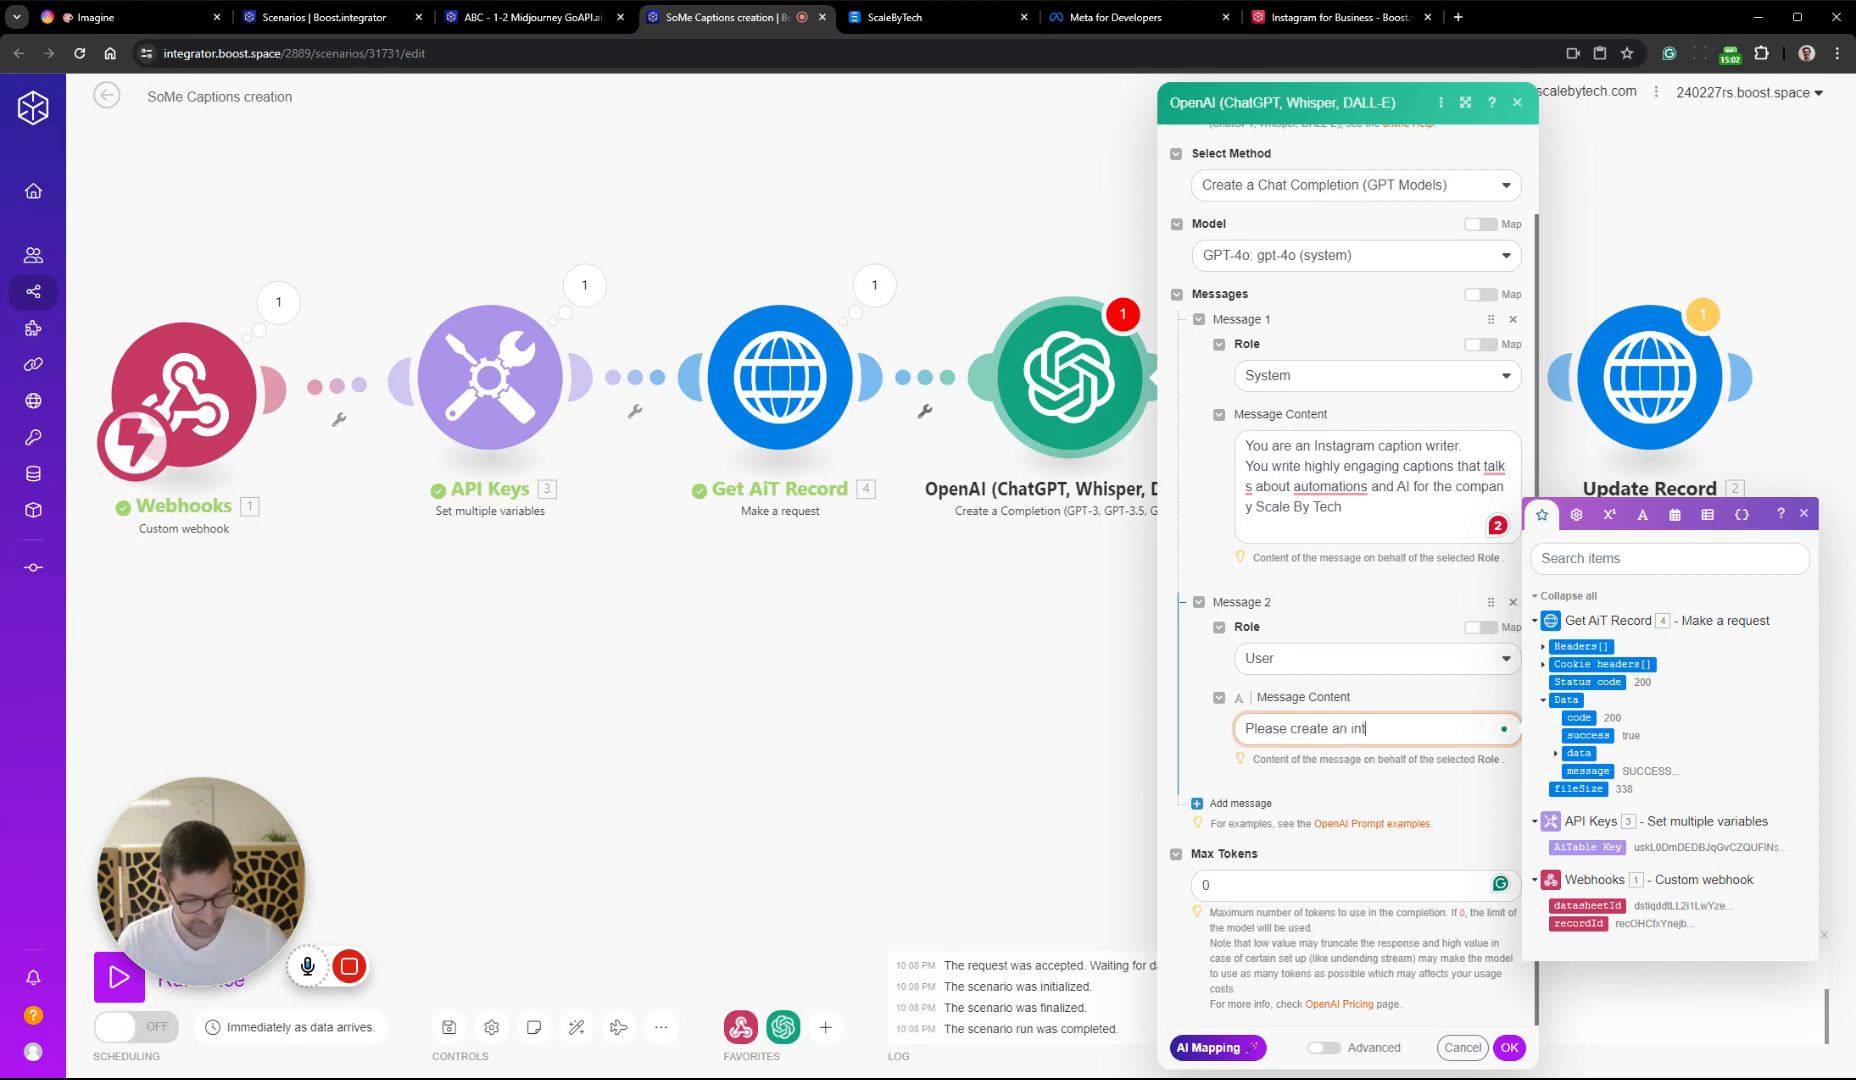
type("eresting ")
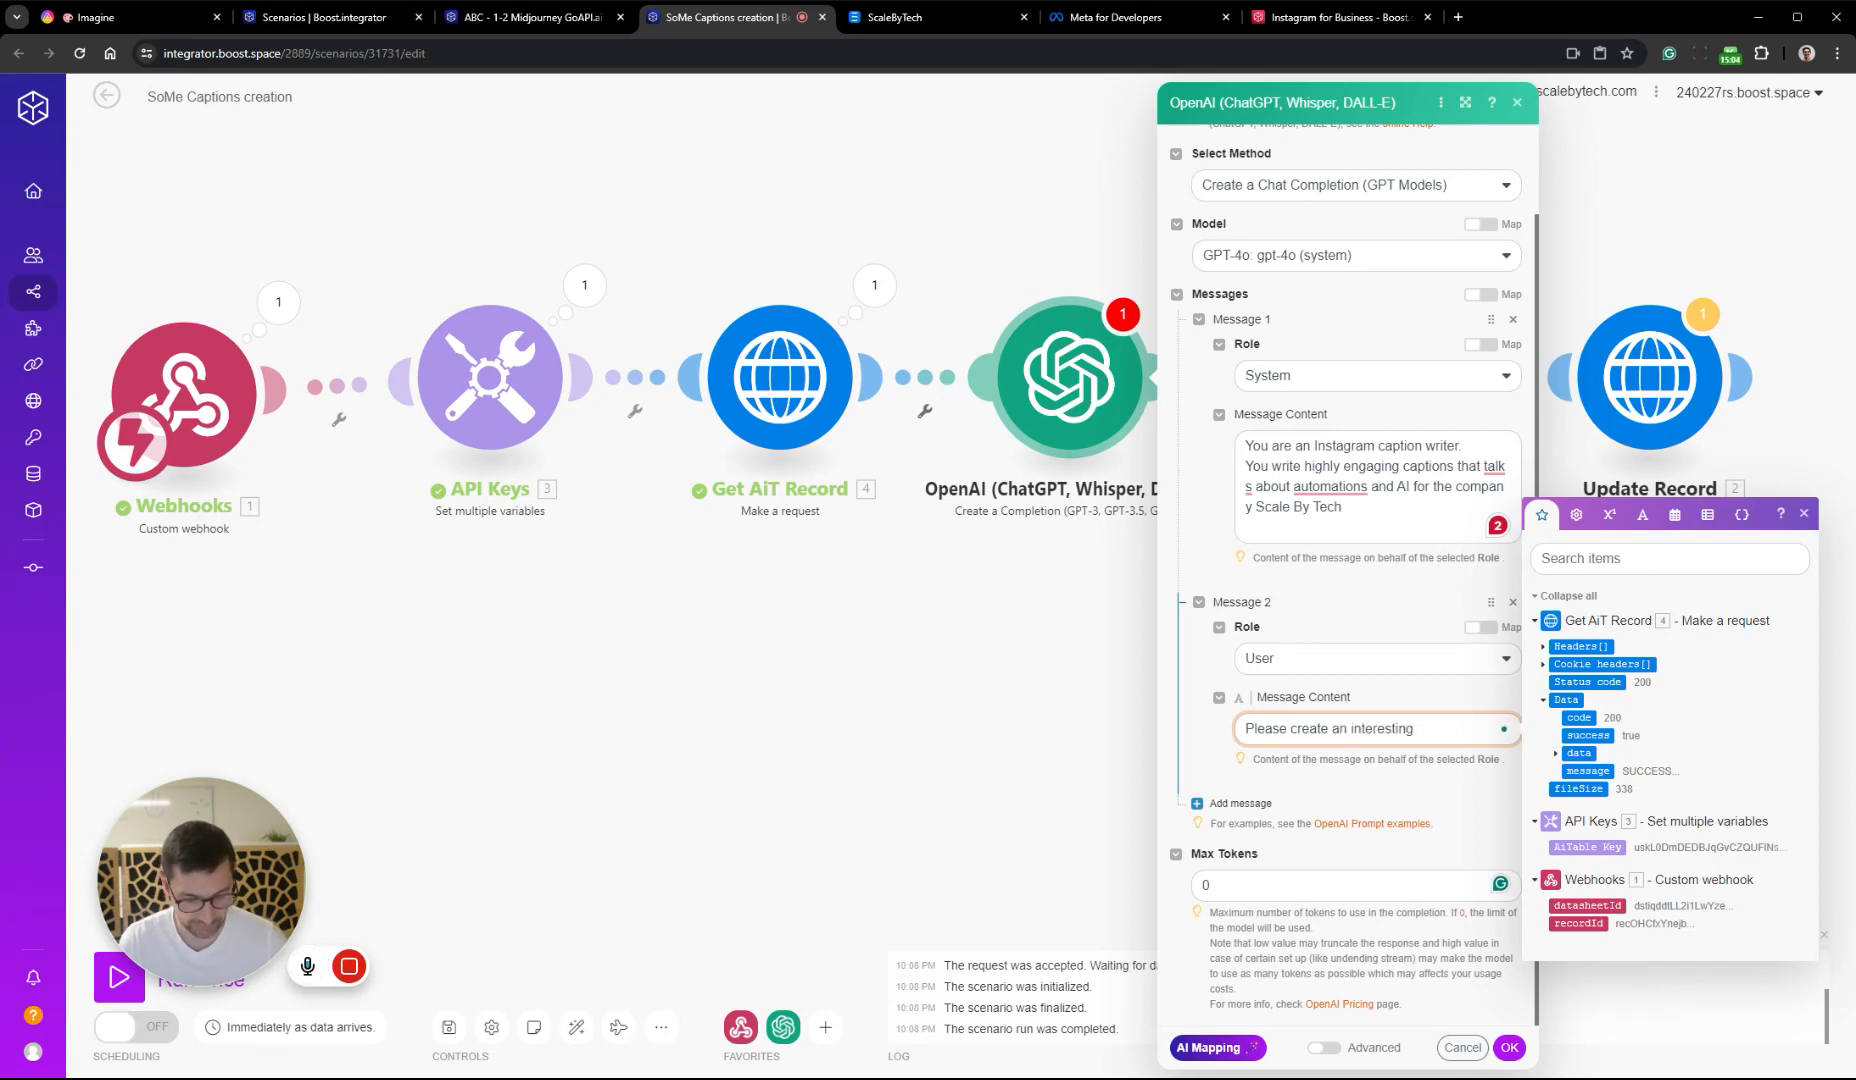
type("captions")
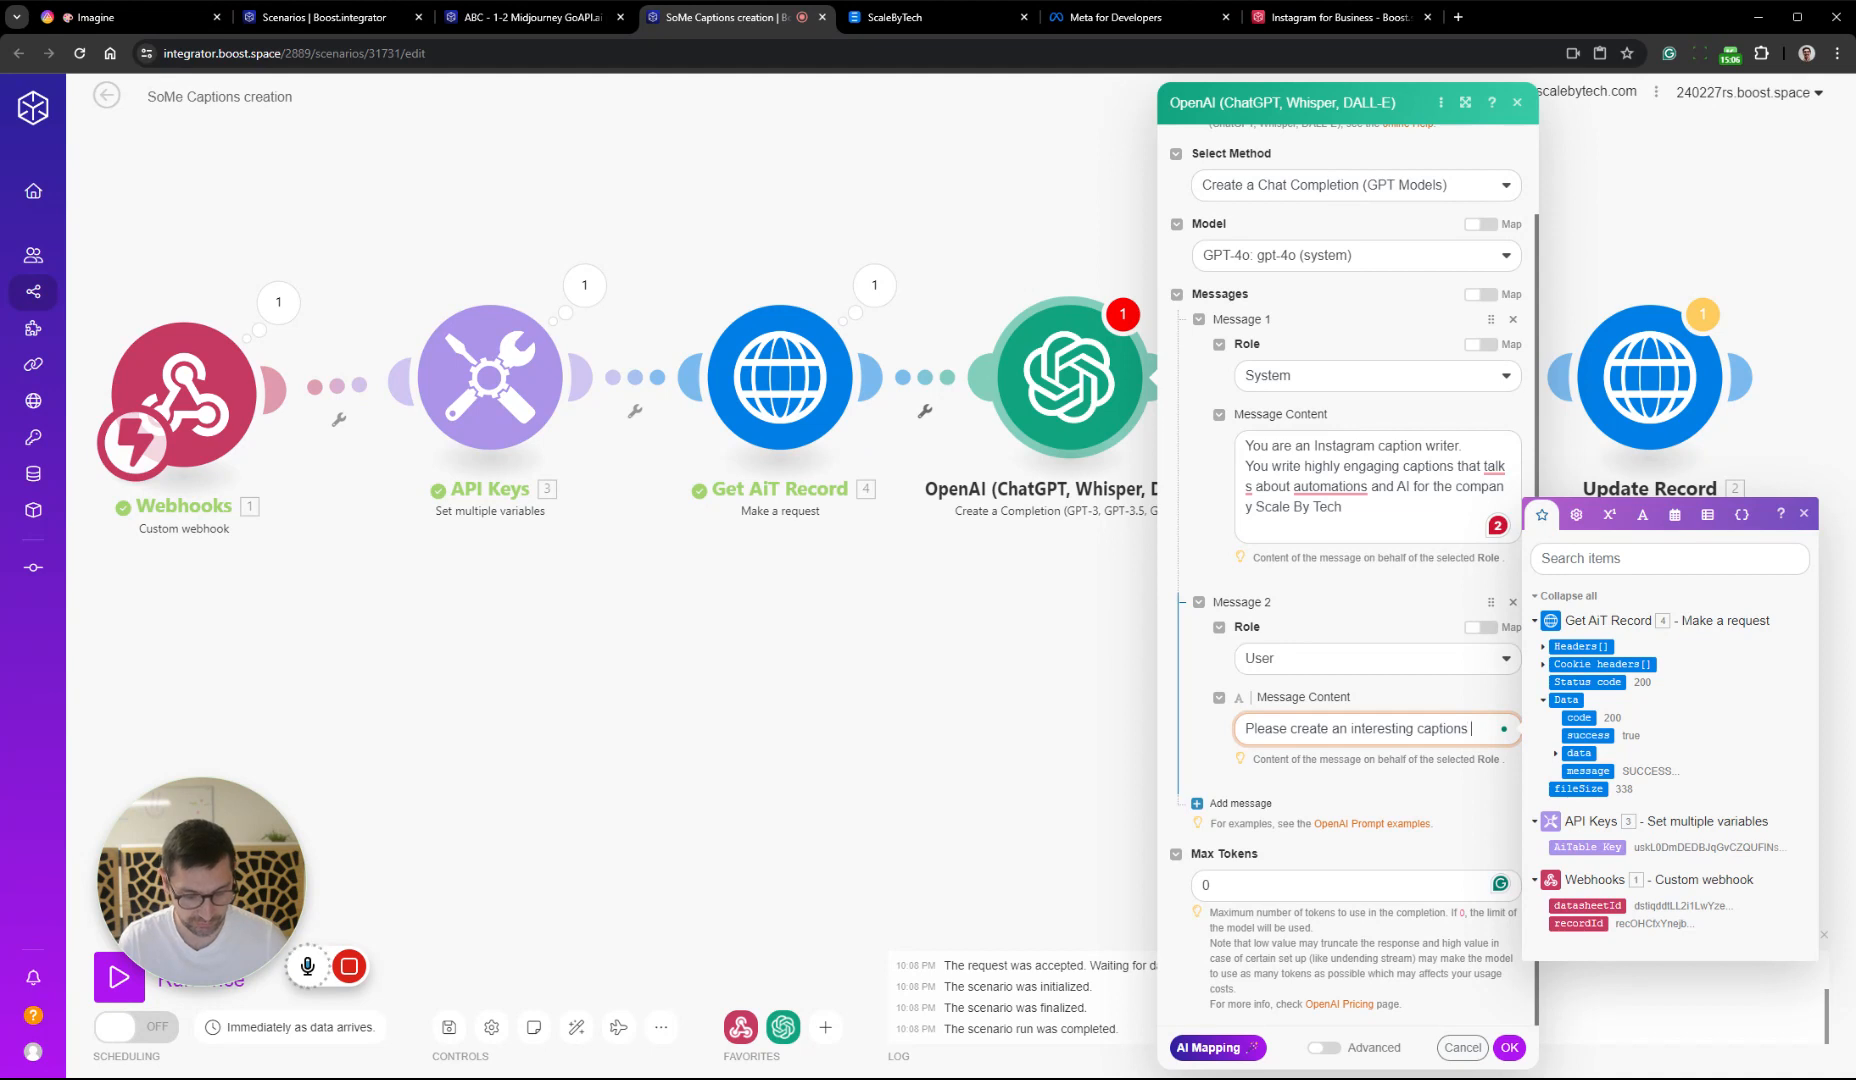
type(" for the topic:")
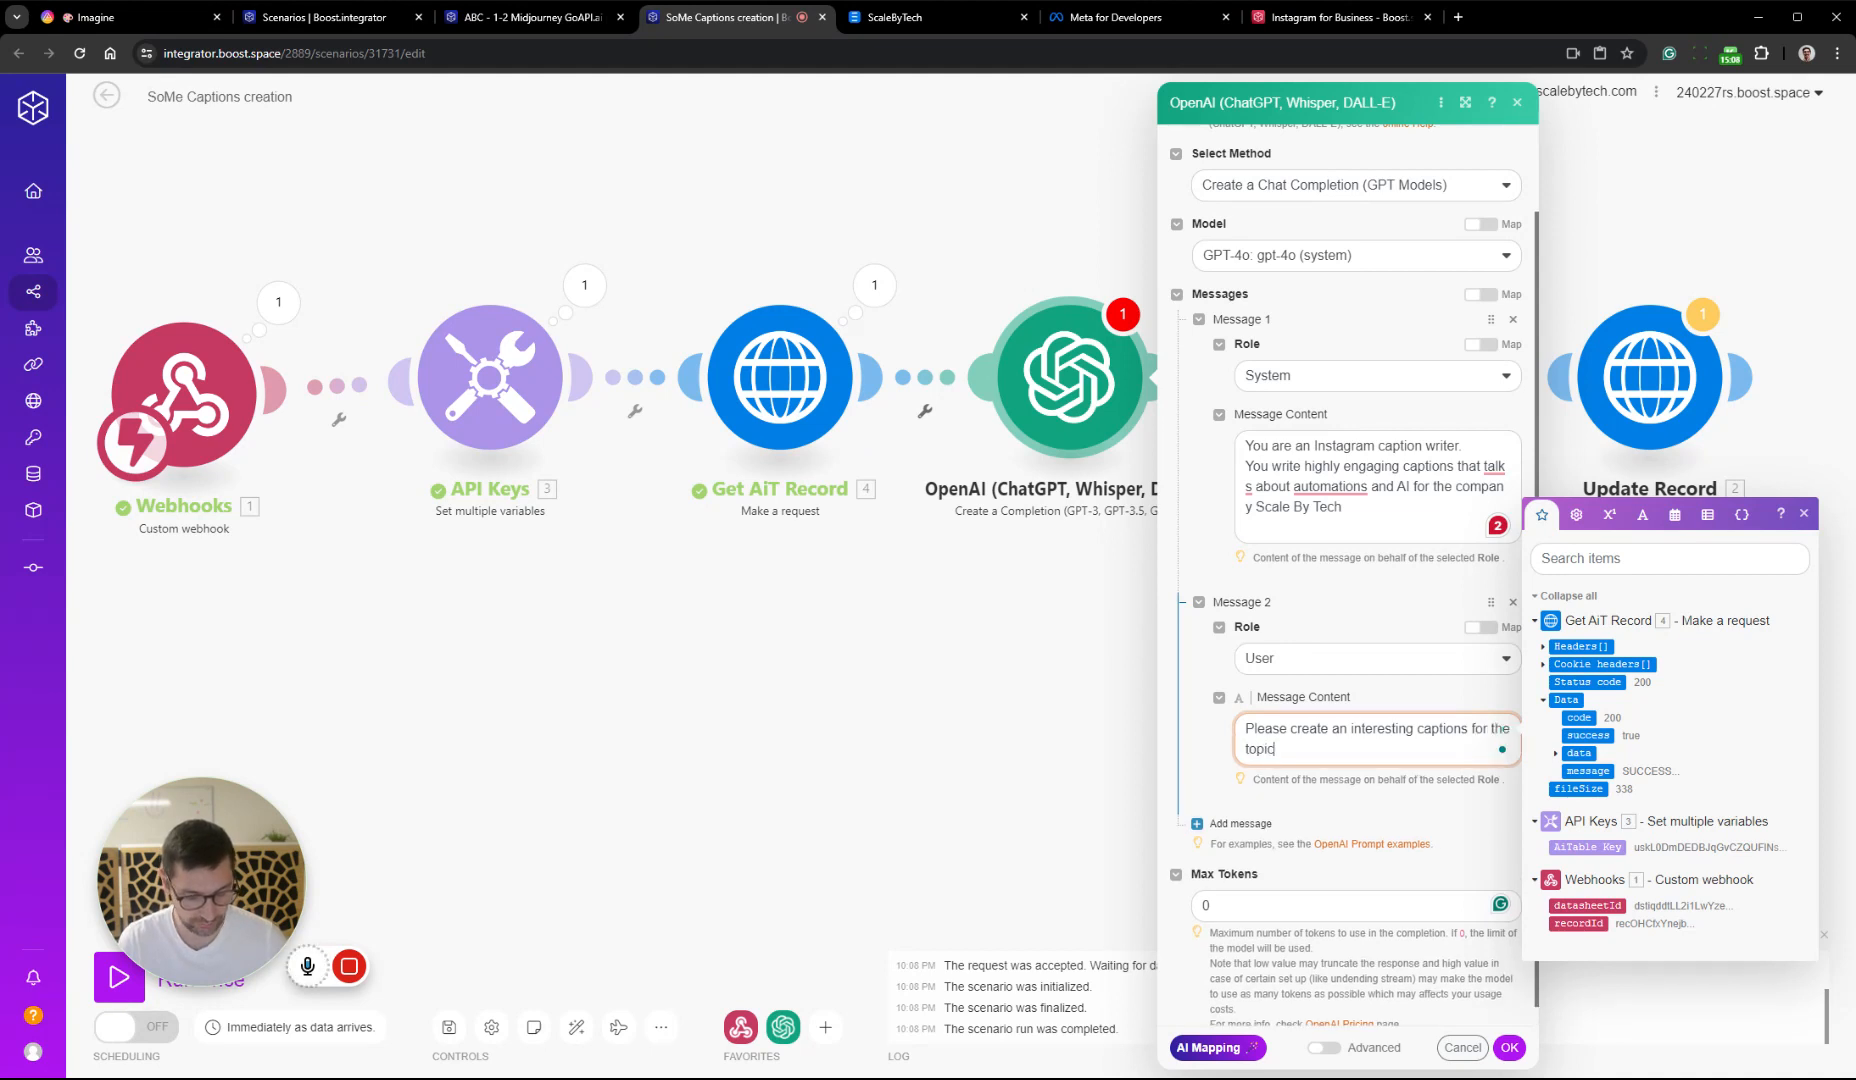
Insert the Topic field from Get AiT Record after the colon in Message 2 and enclose it in double quotation marks
left_click(1556, 754)
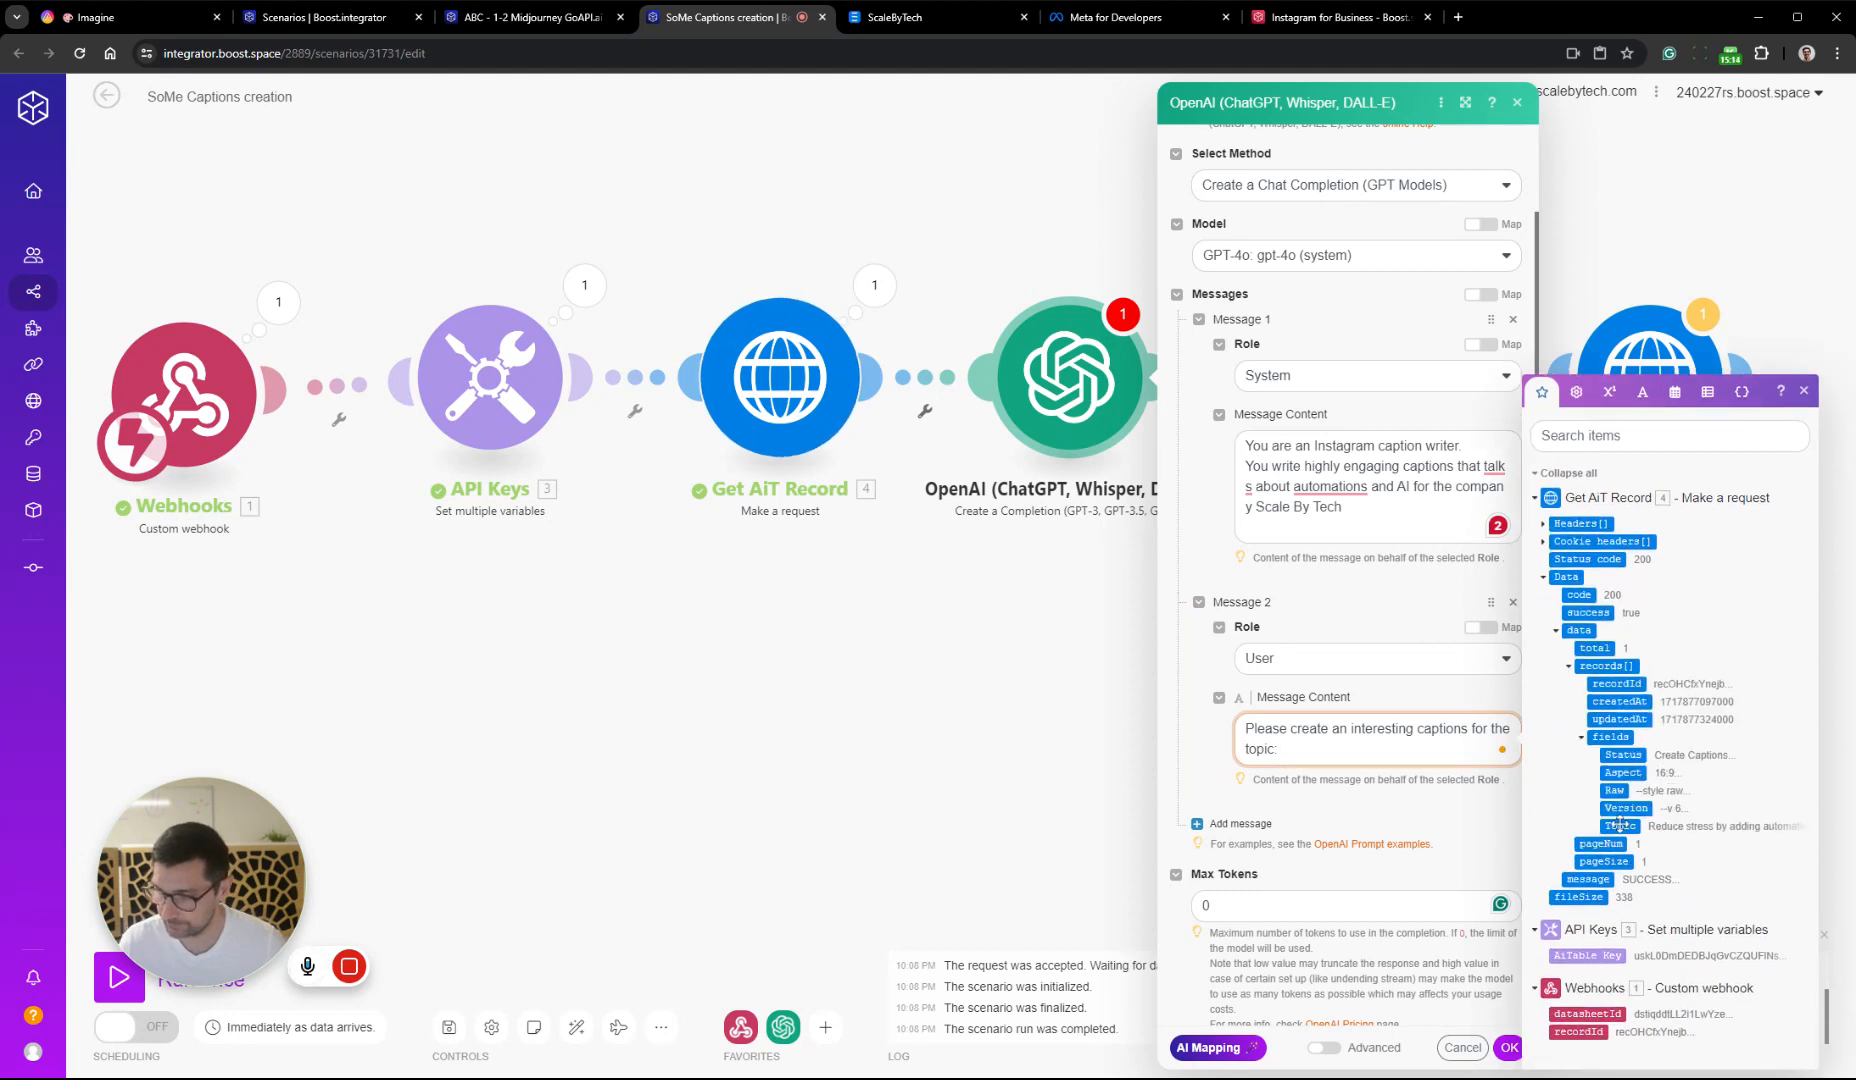
left_click(1620, 826)
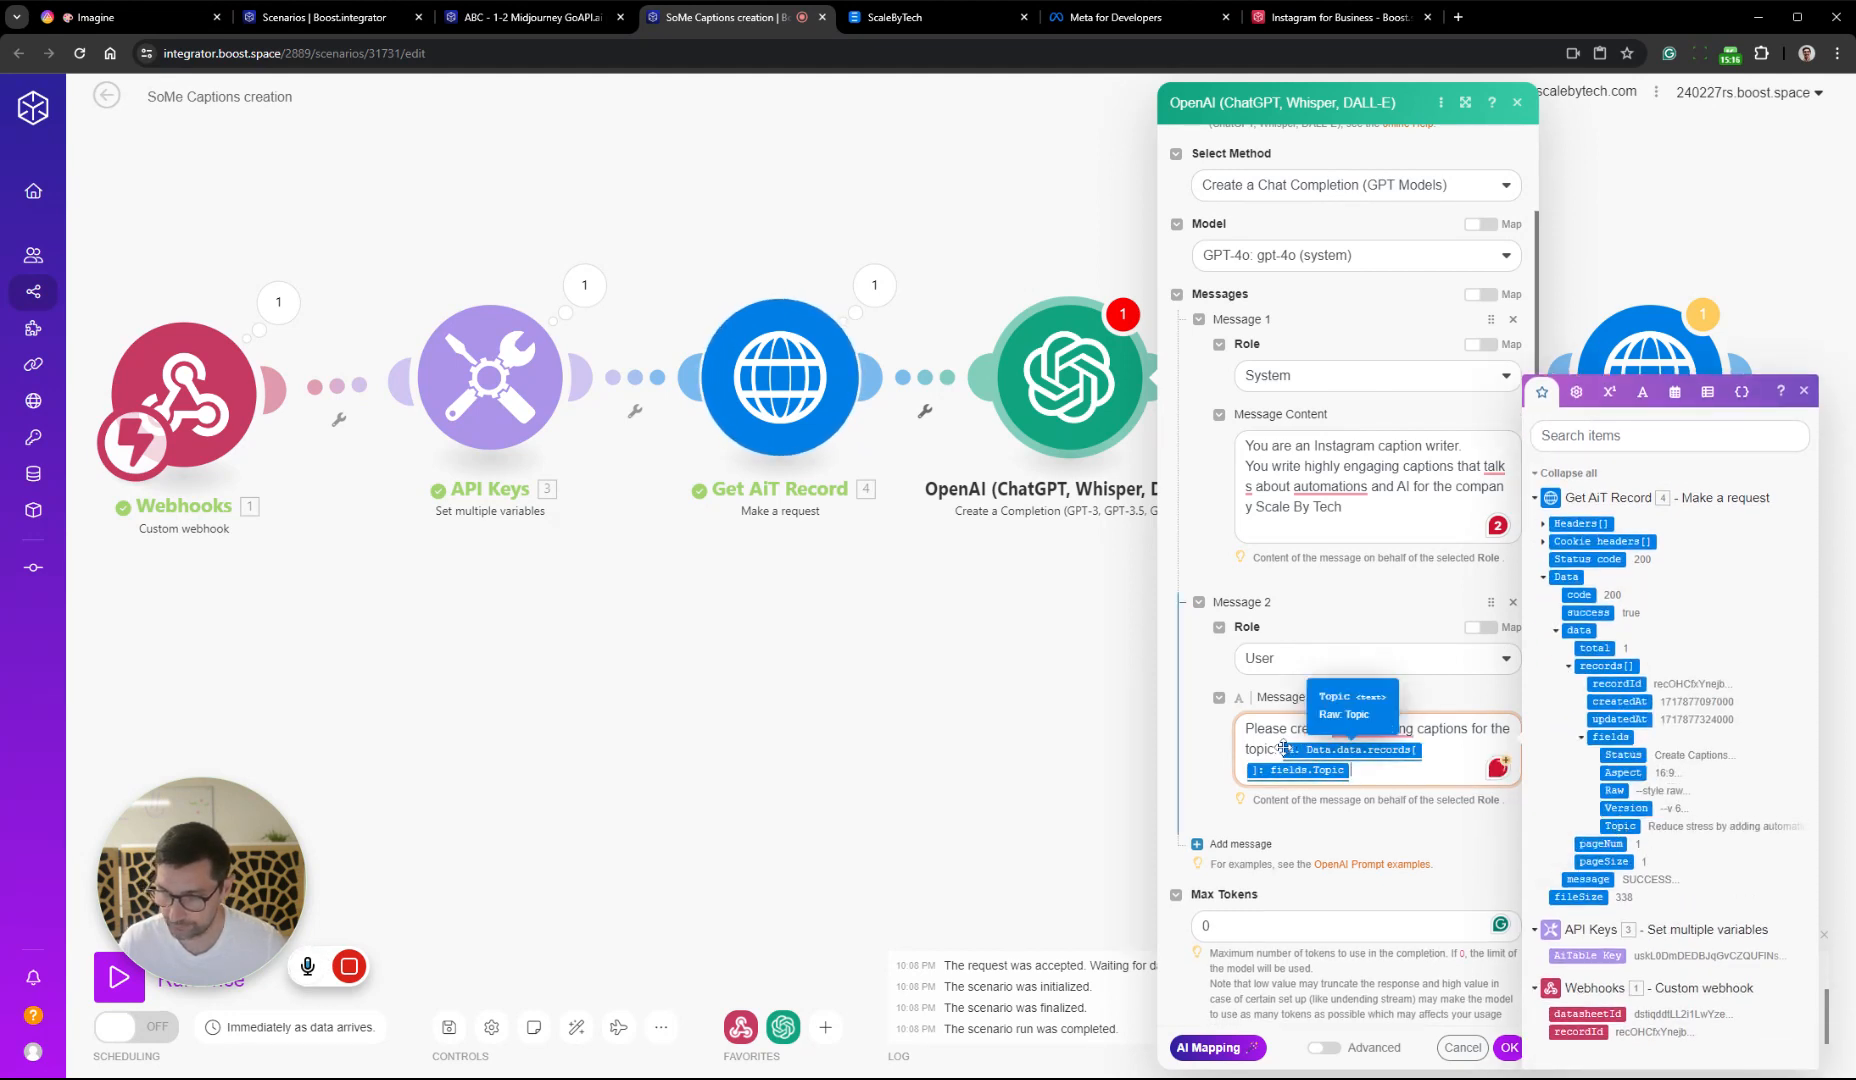
type("\"")
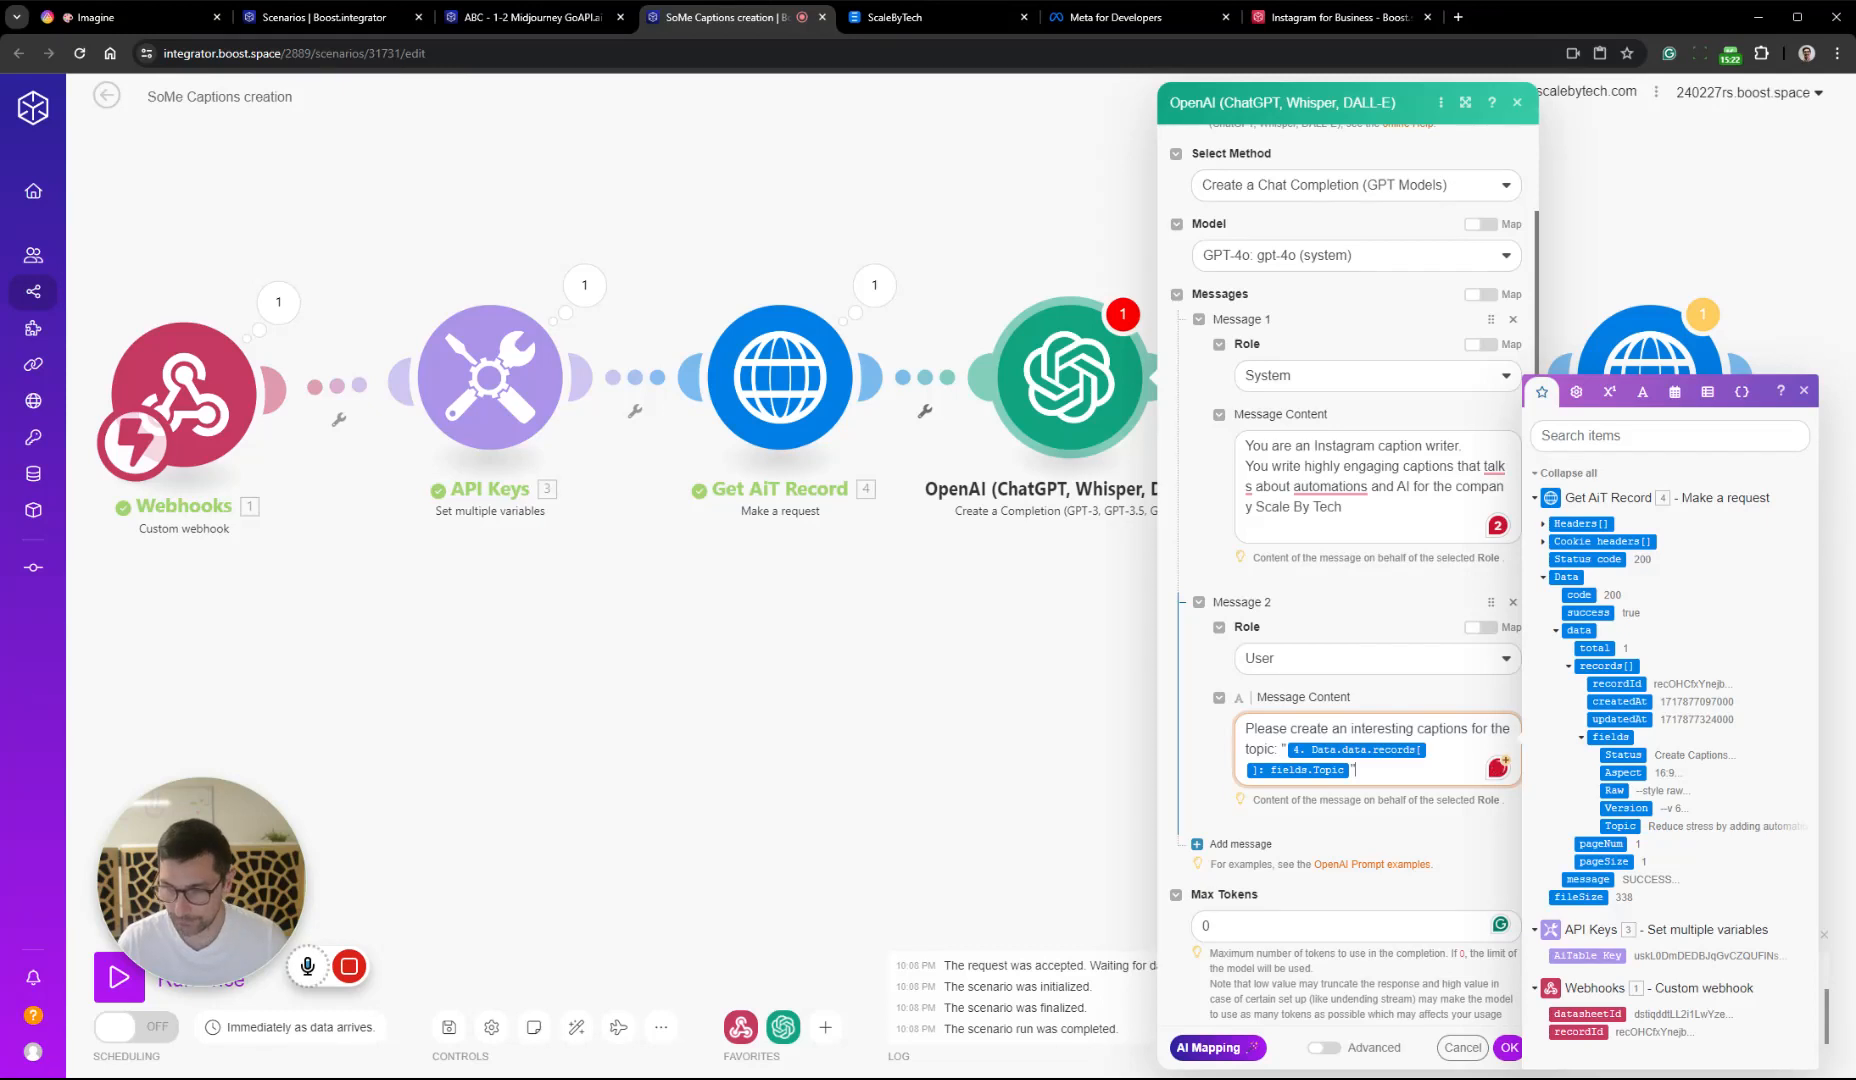
type("\"")
Leave a blank line in Message 2 and add "End with a questions, or statement that make the reader think."
key("Return")
key("Return")
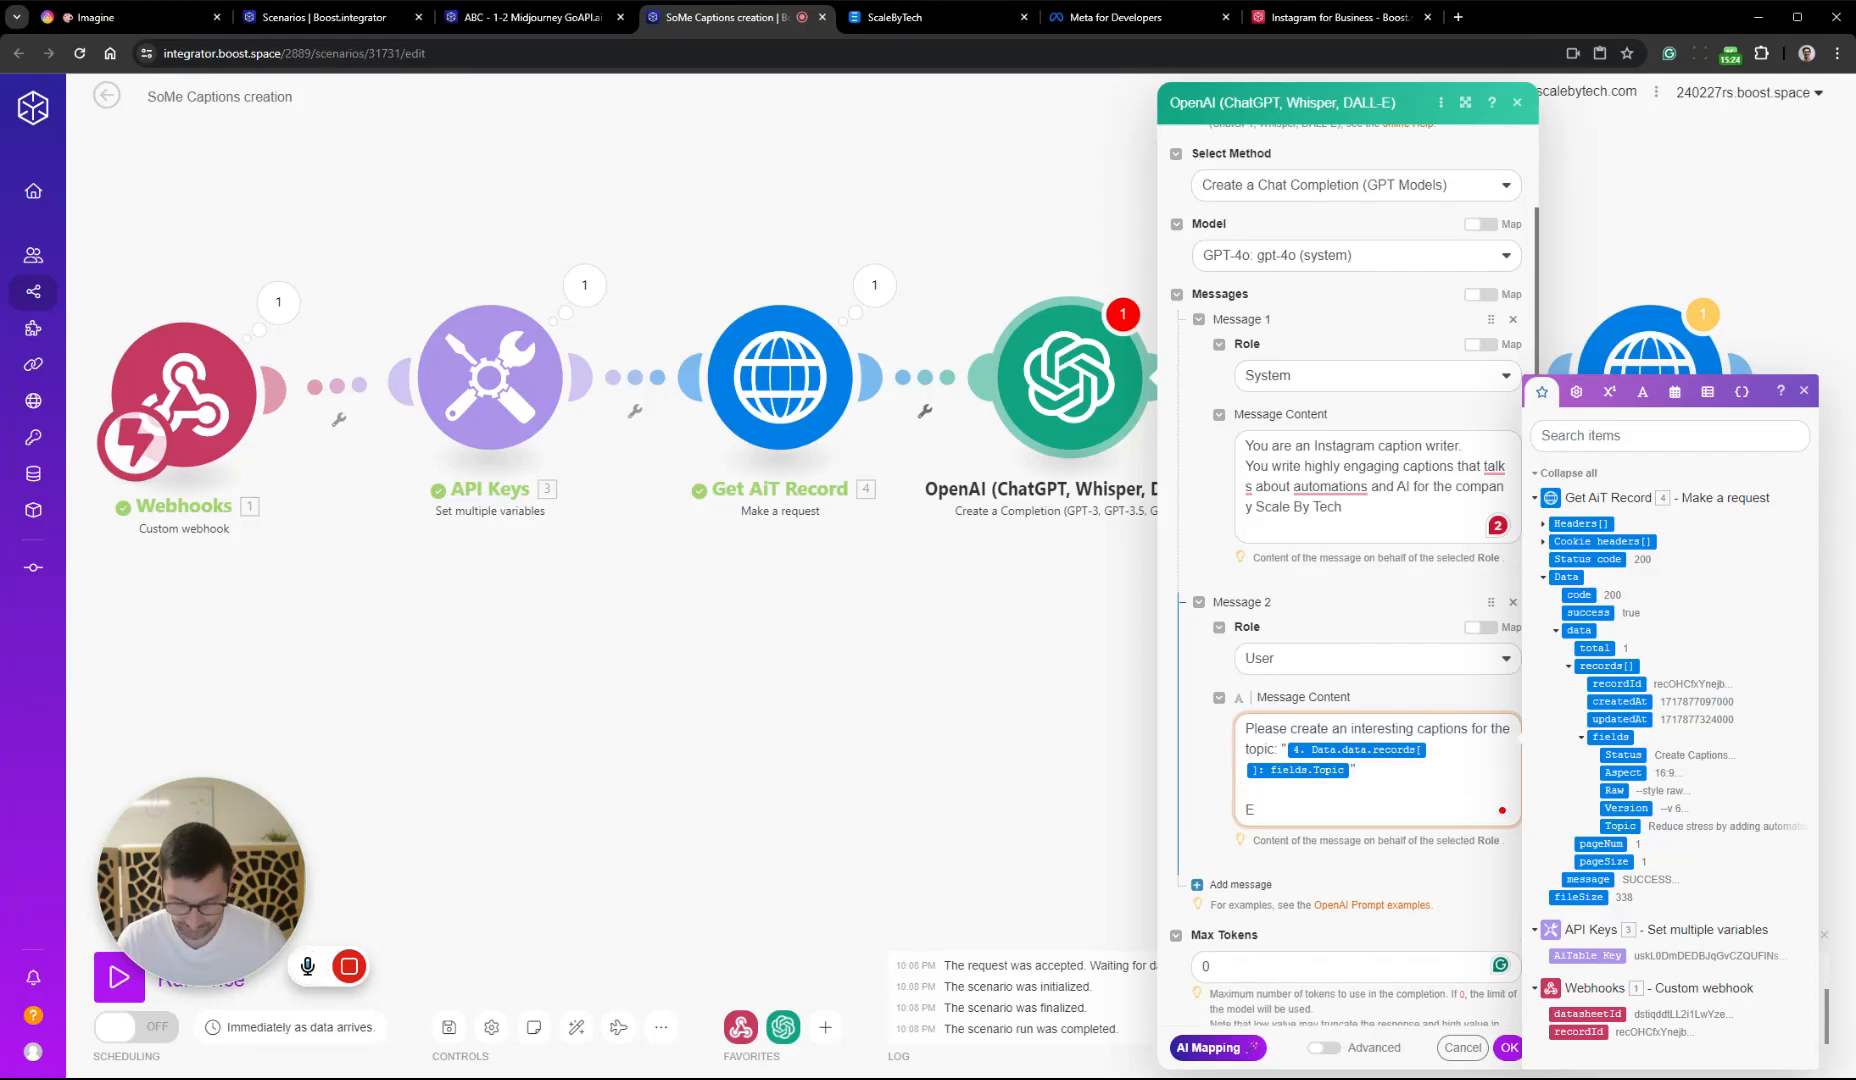
type("End wi")
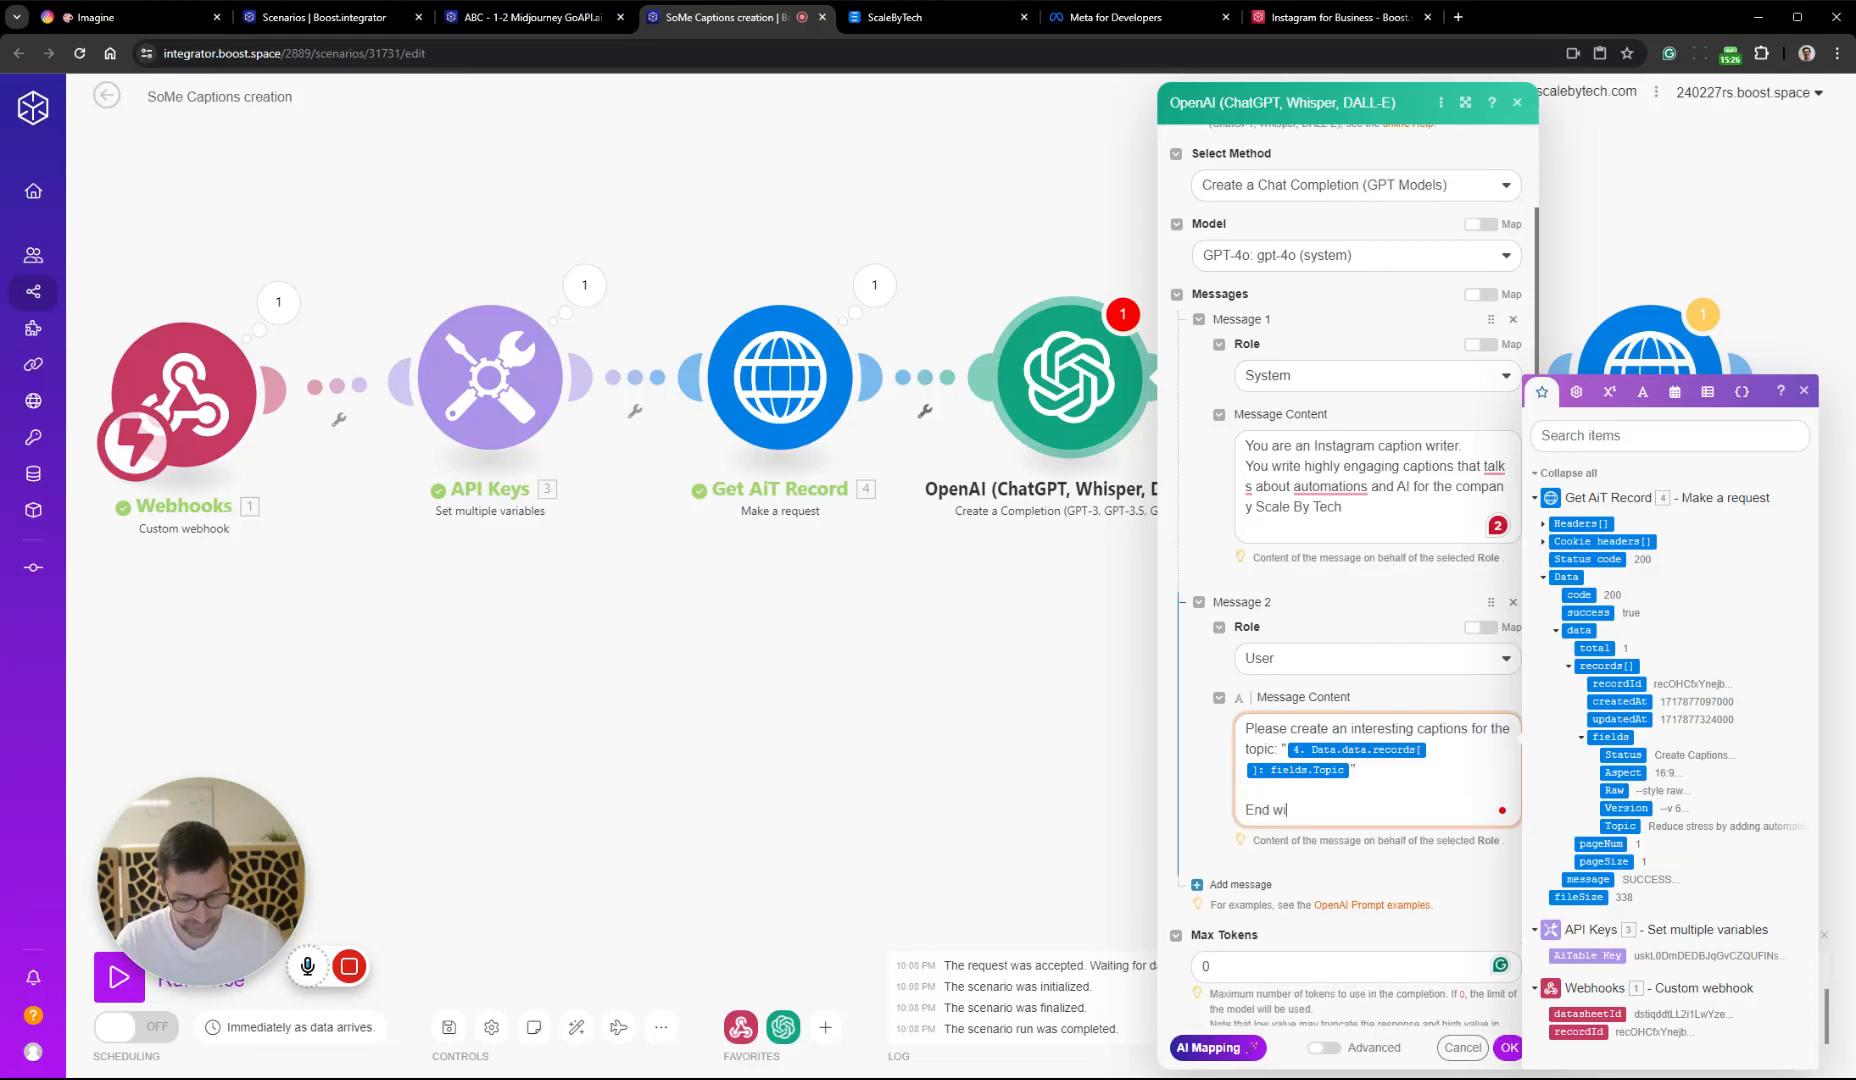
type("th a que")
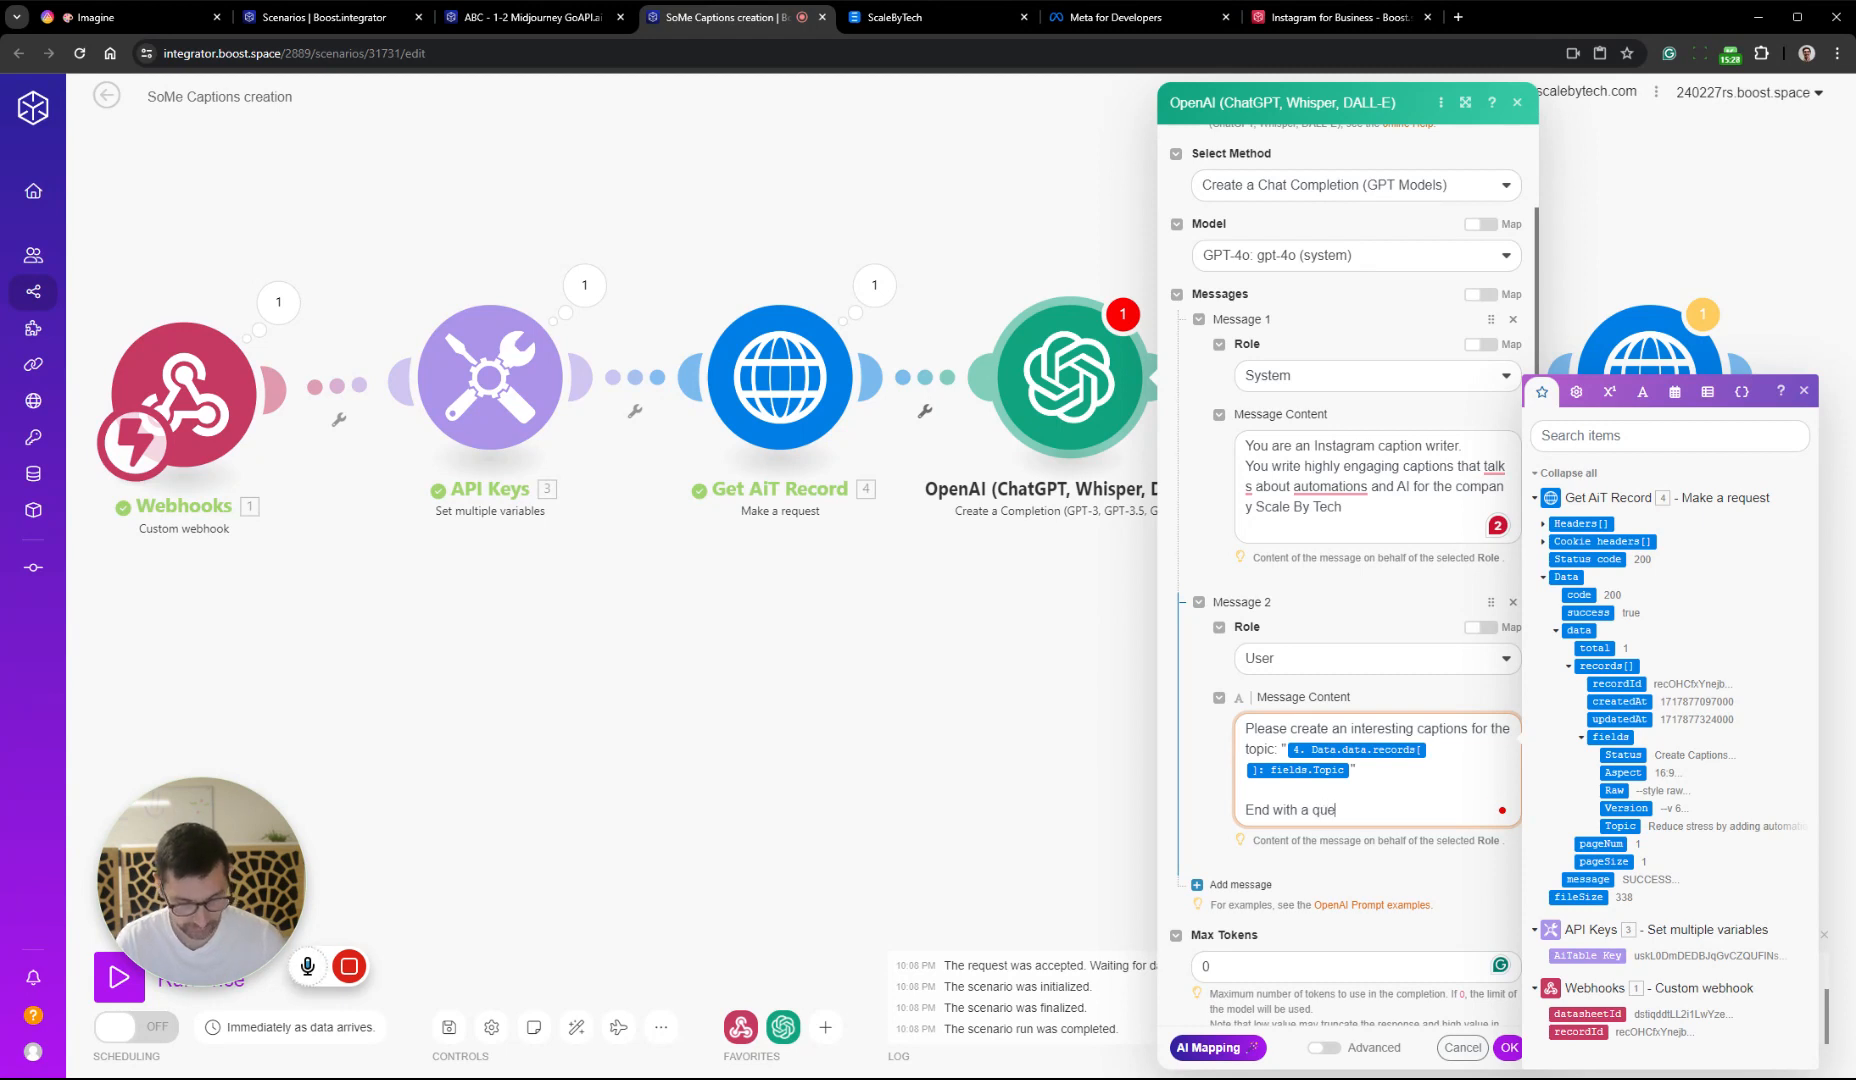
type("stions")
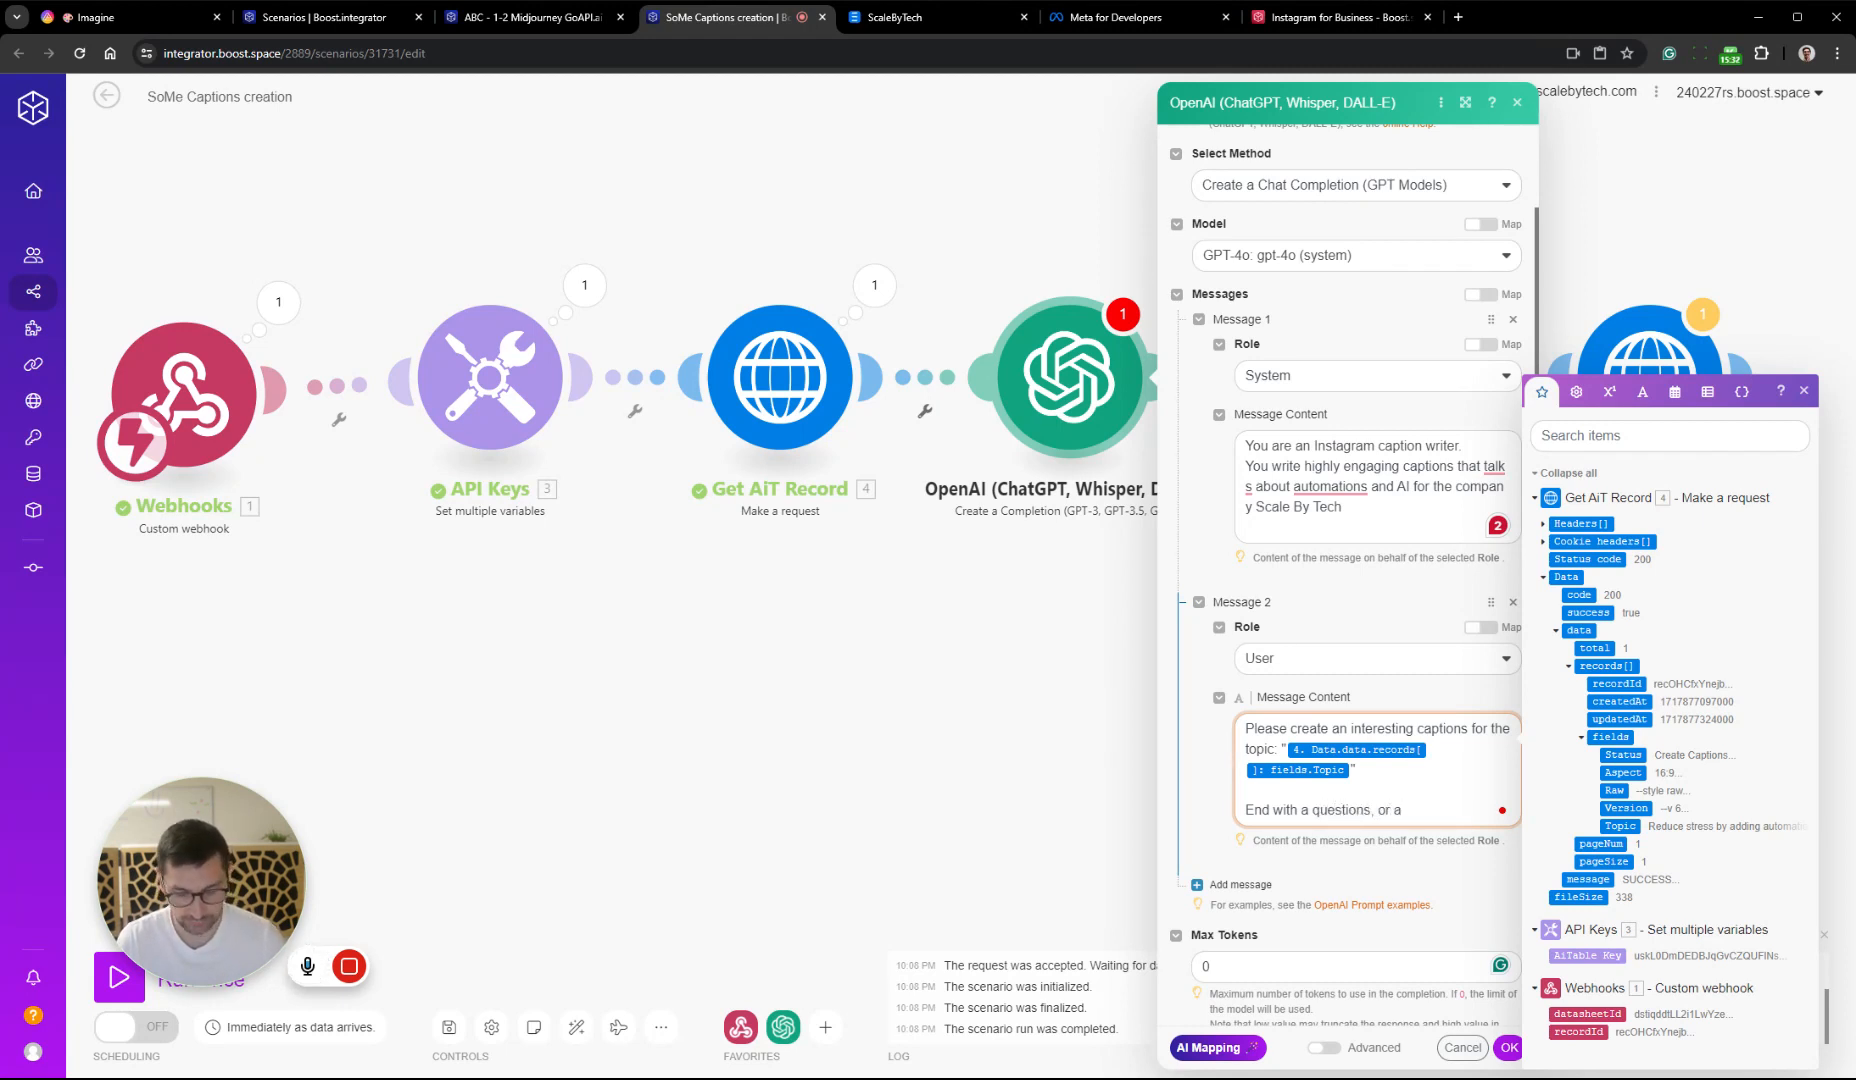
type(", or sta")
key("BackSpace")
type("statement")
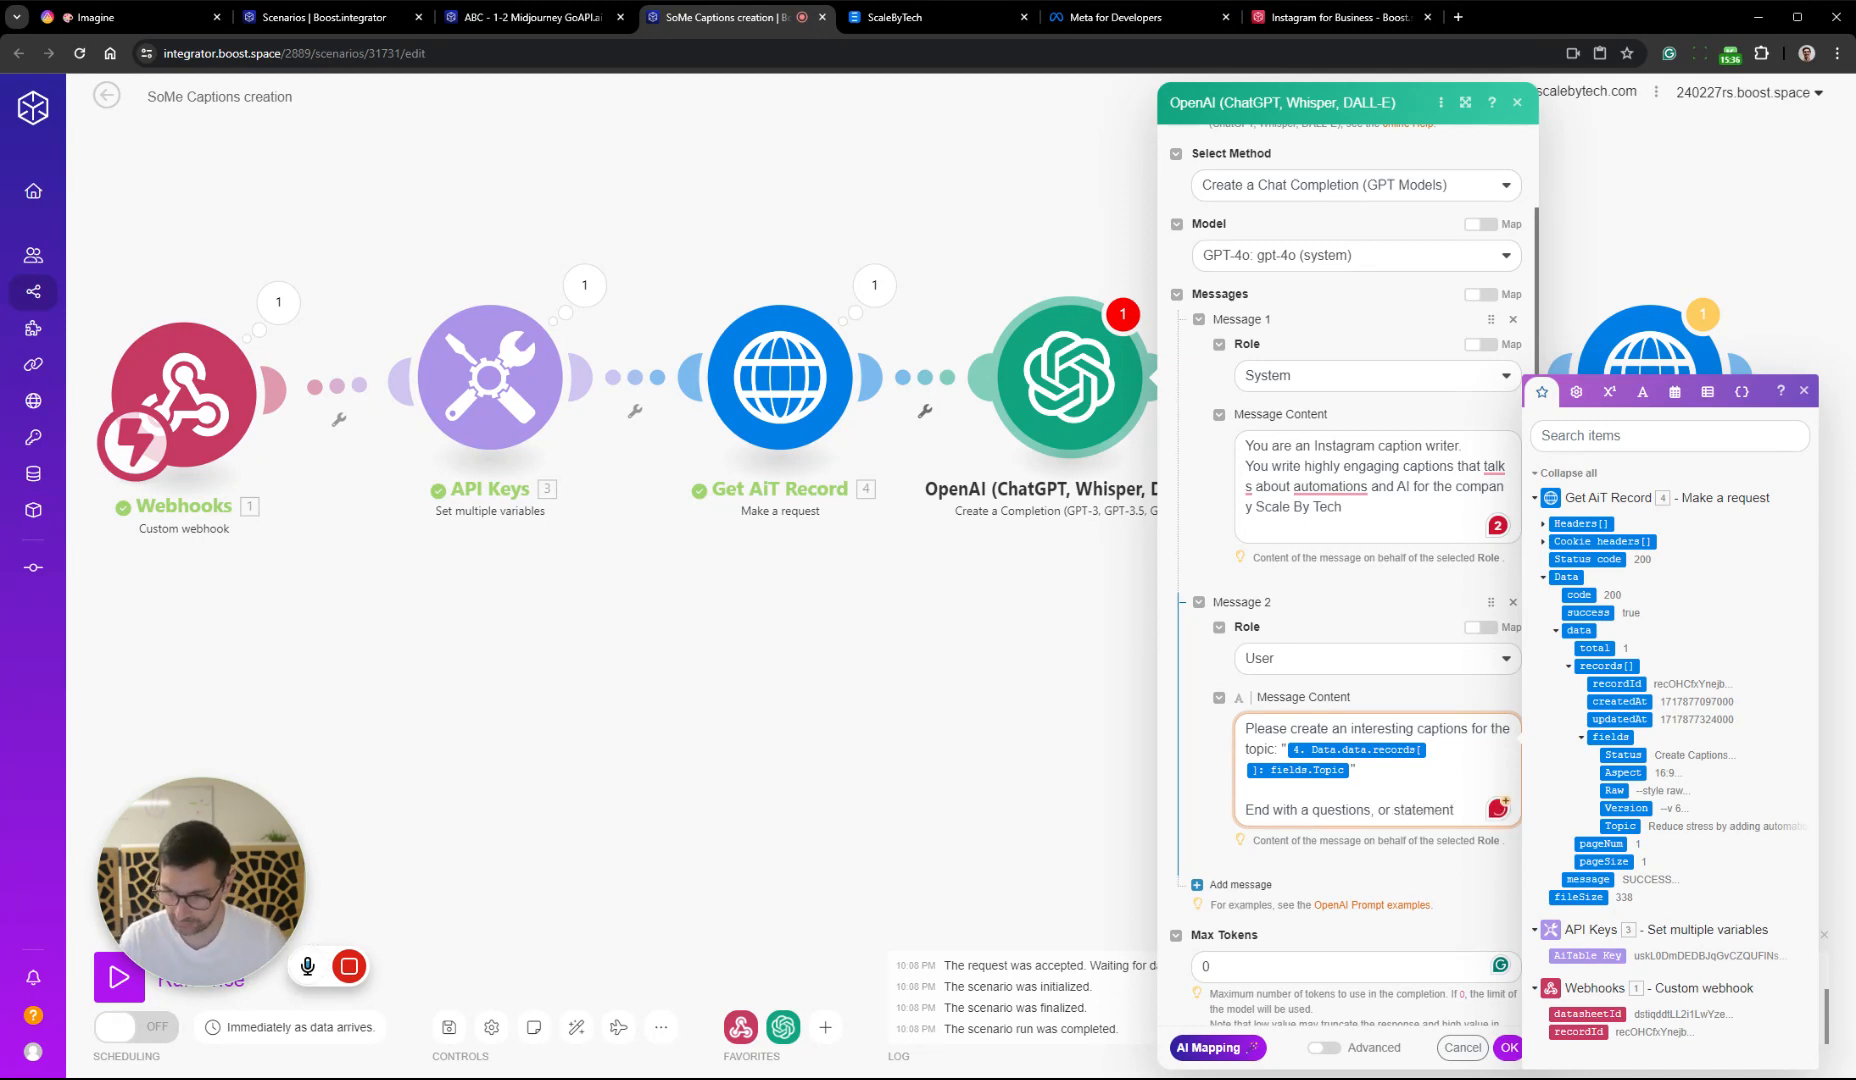
type(" that ")
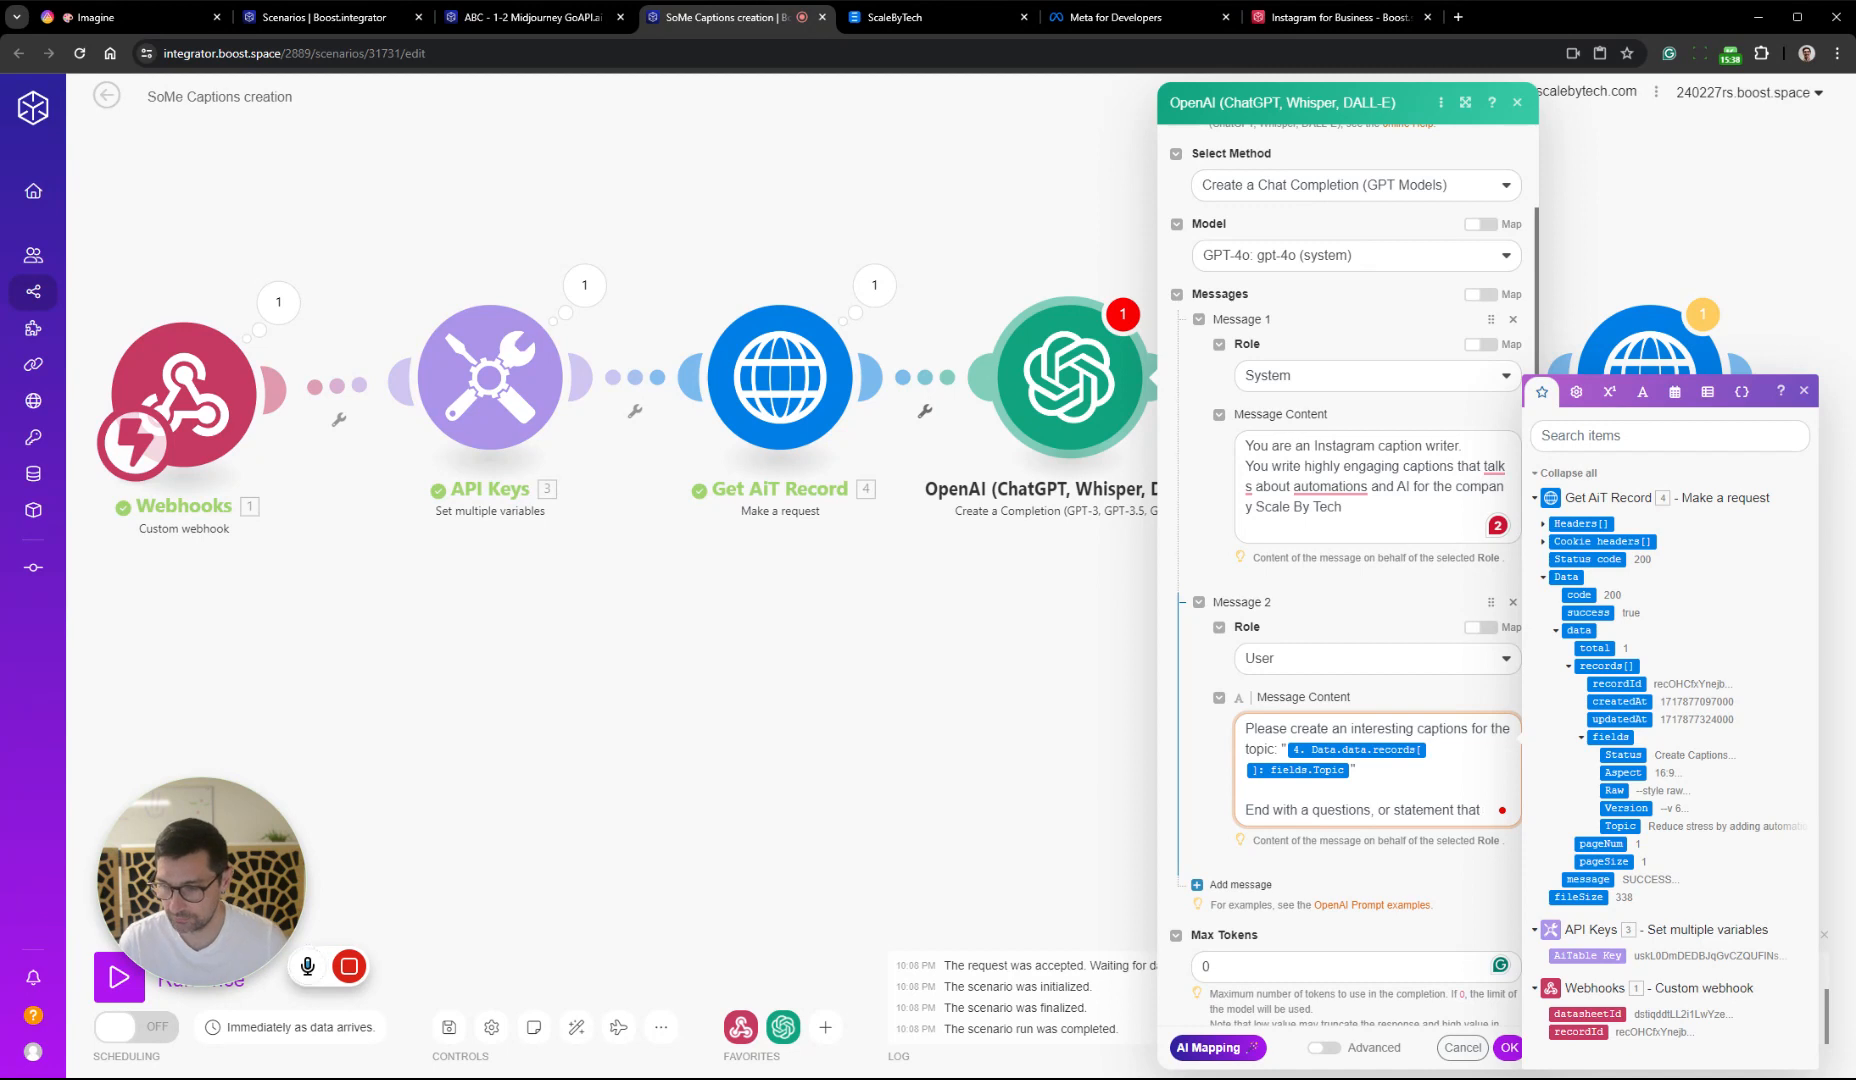
type("make t")
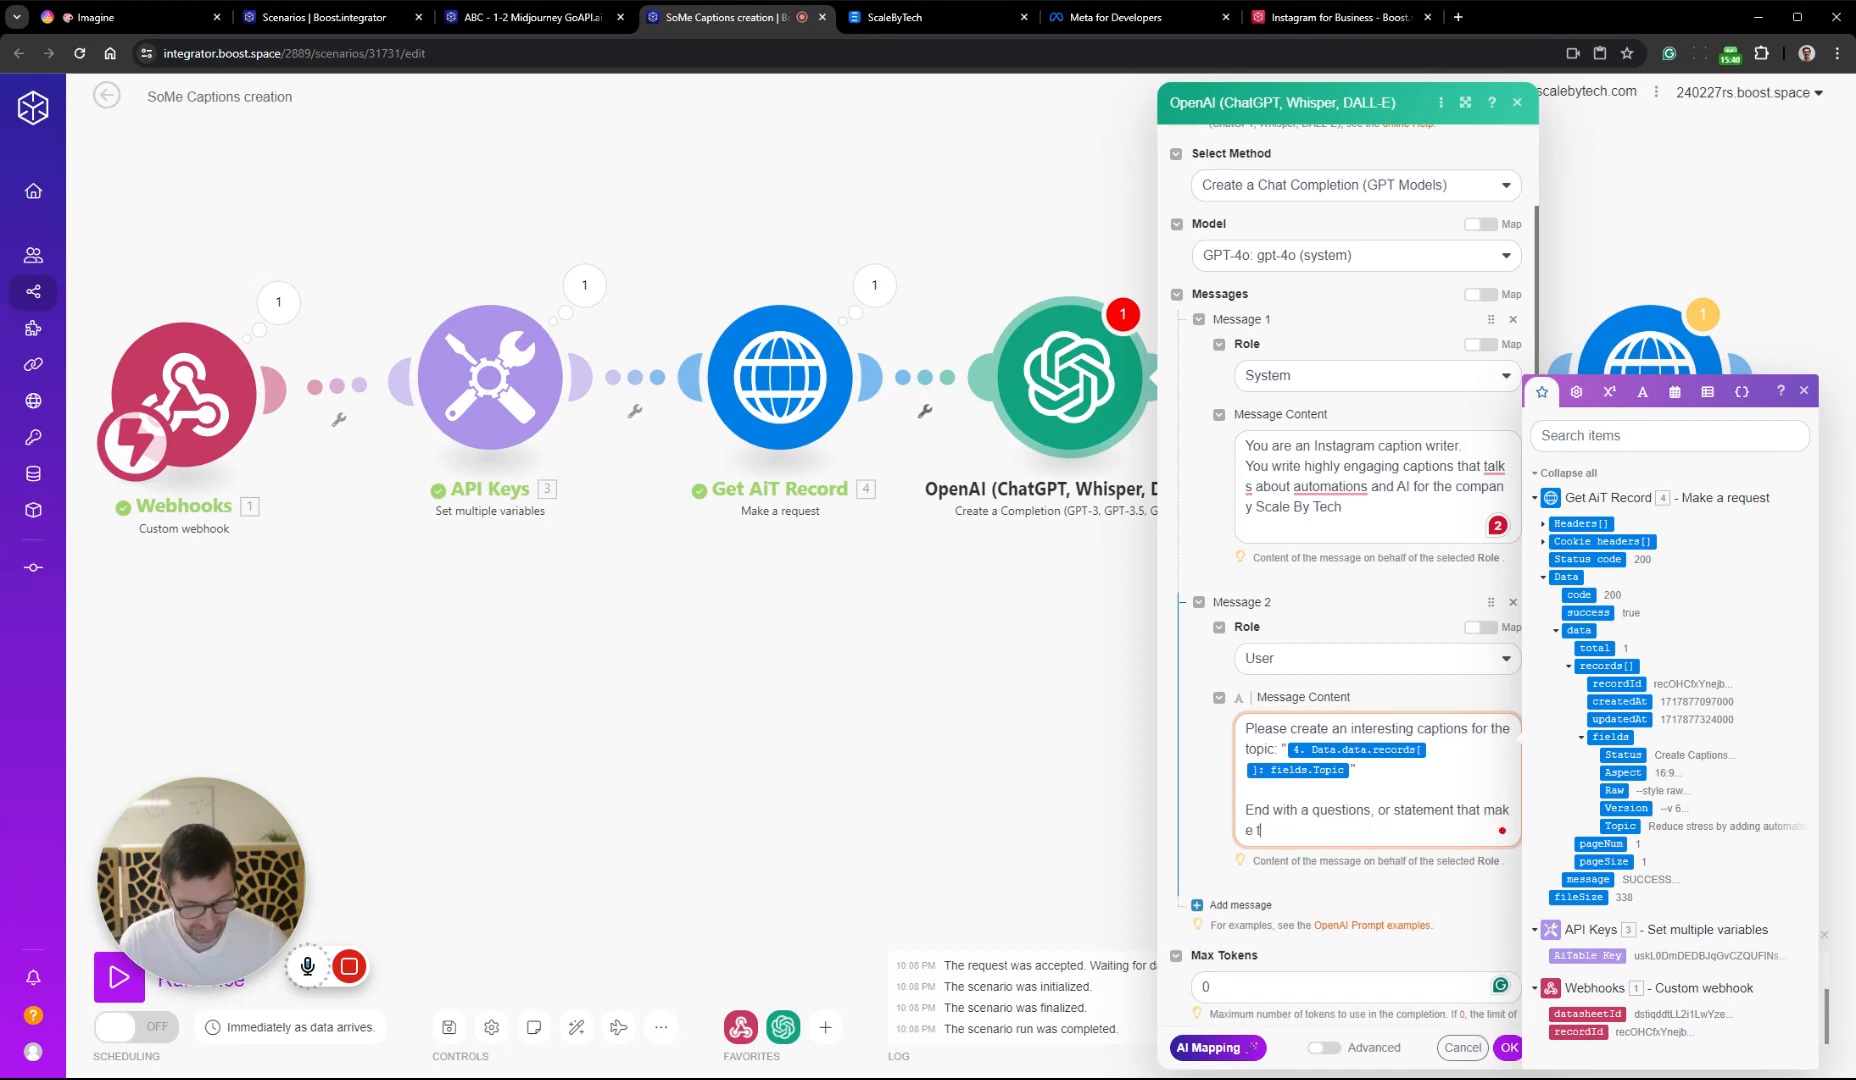
type("he reader thin")
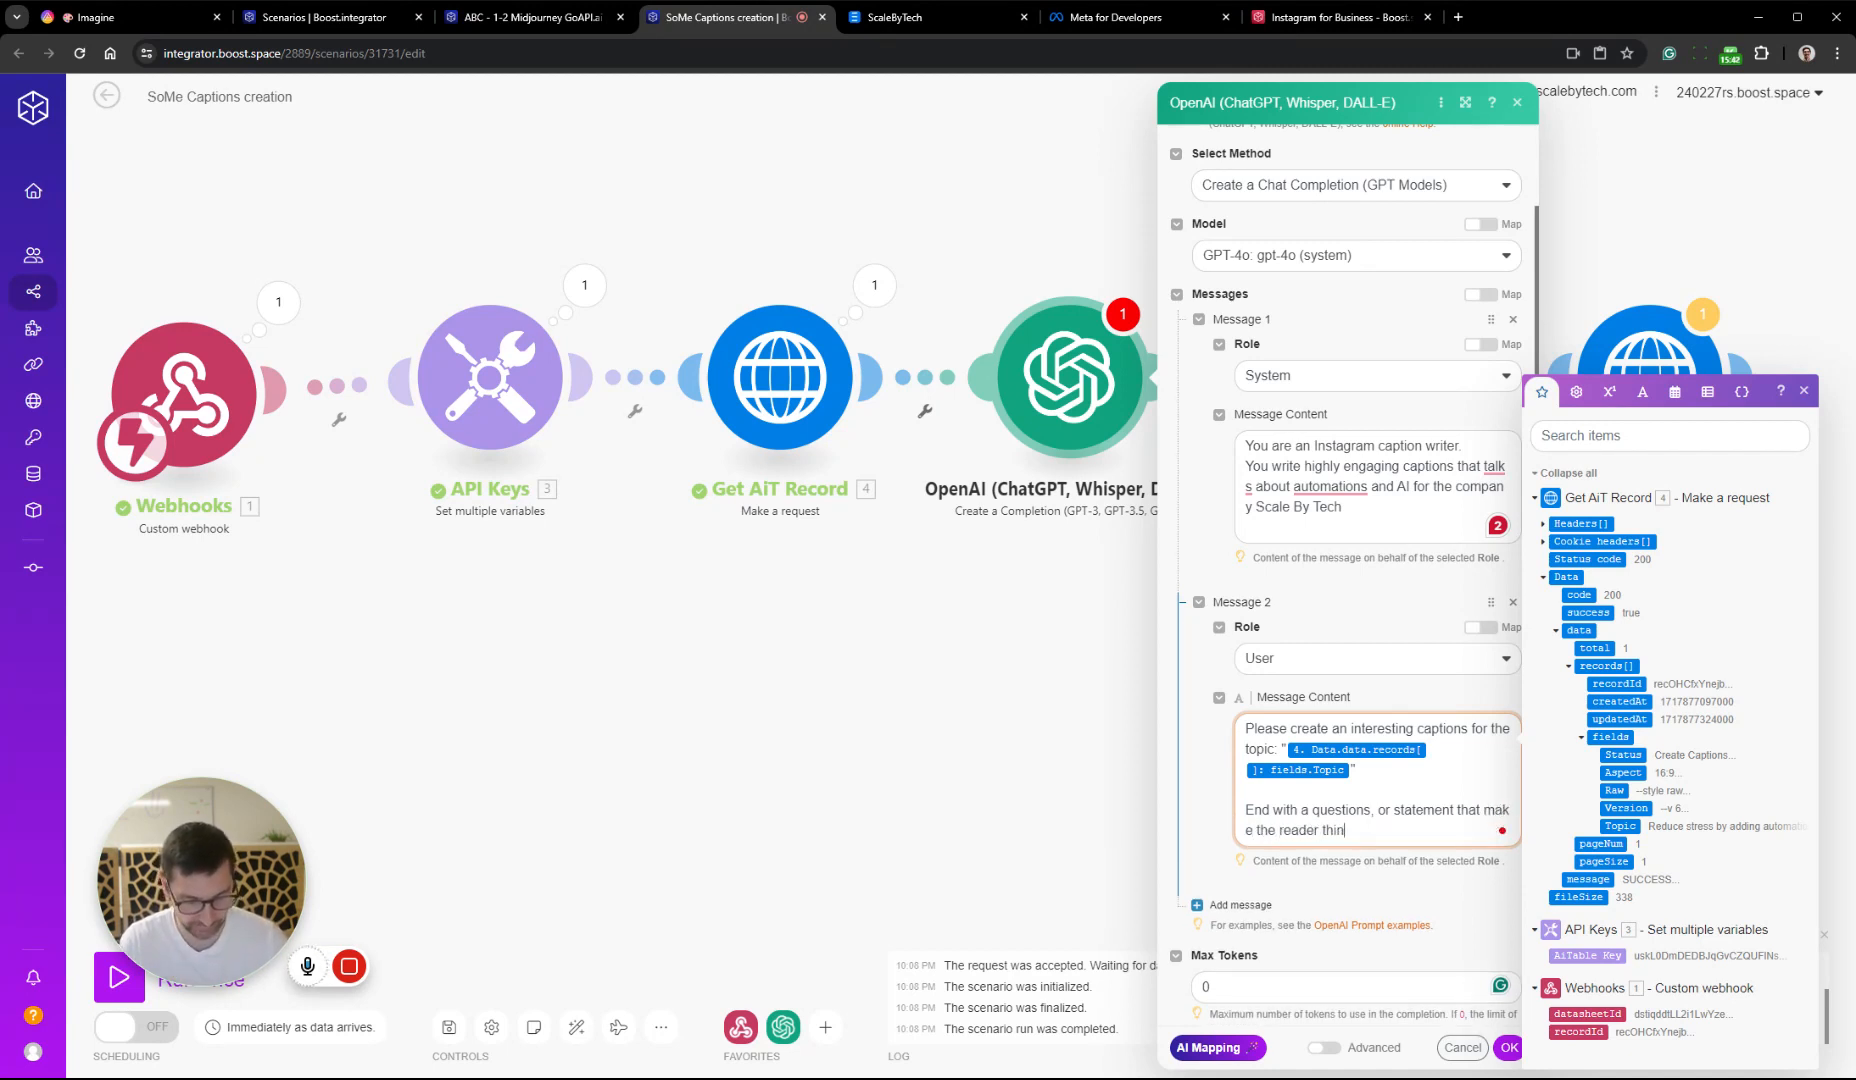
type("k.")
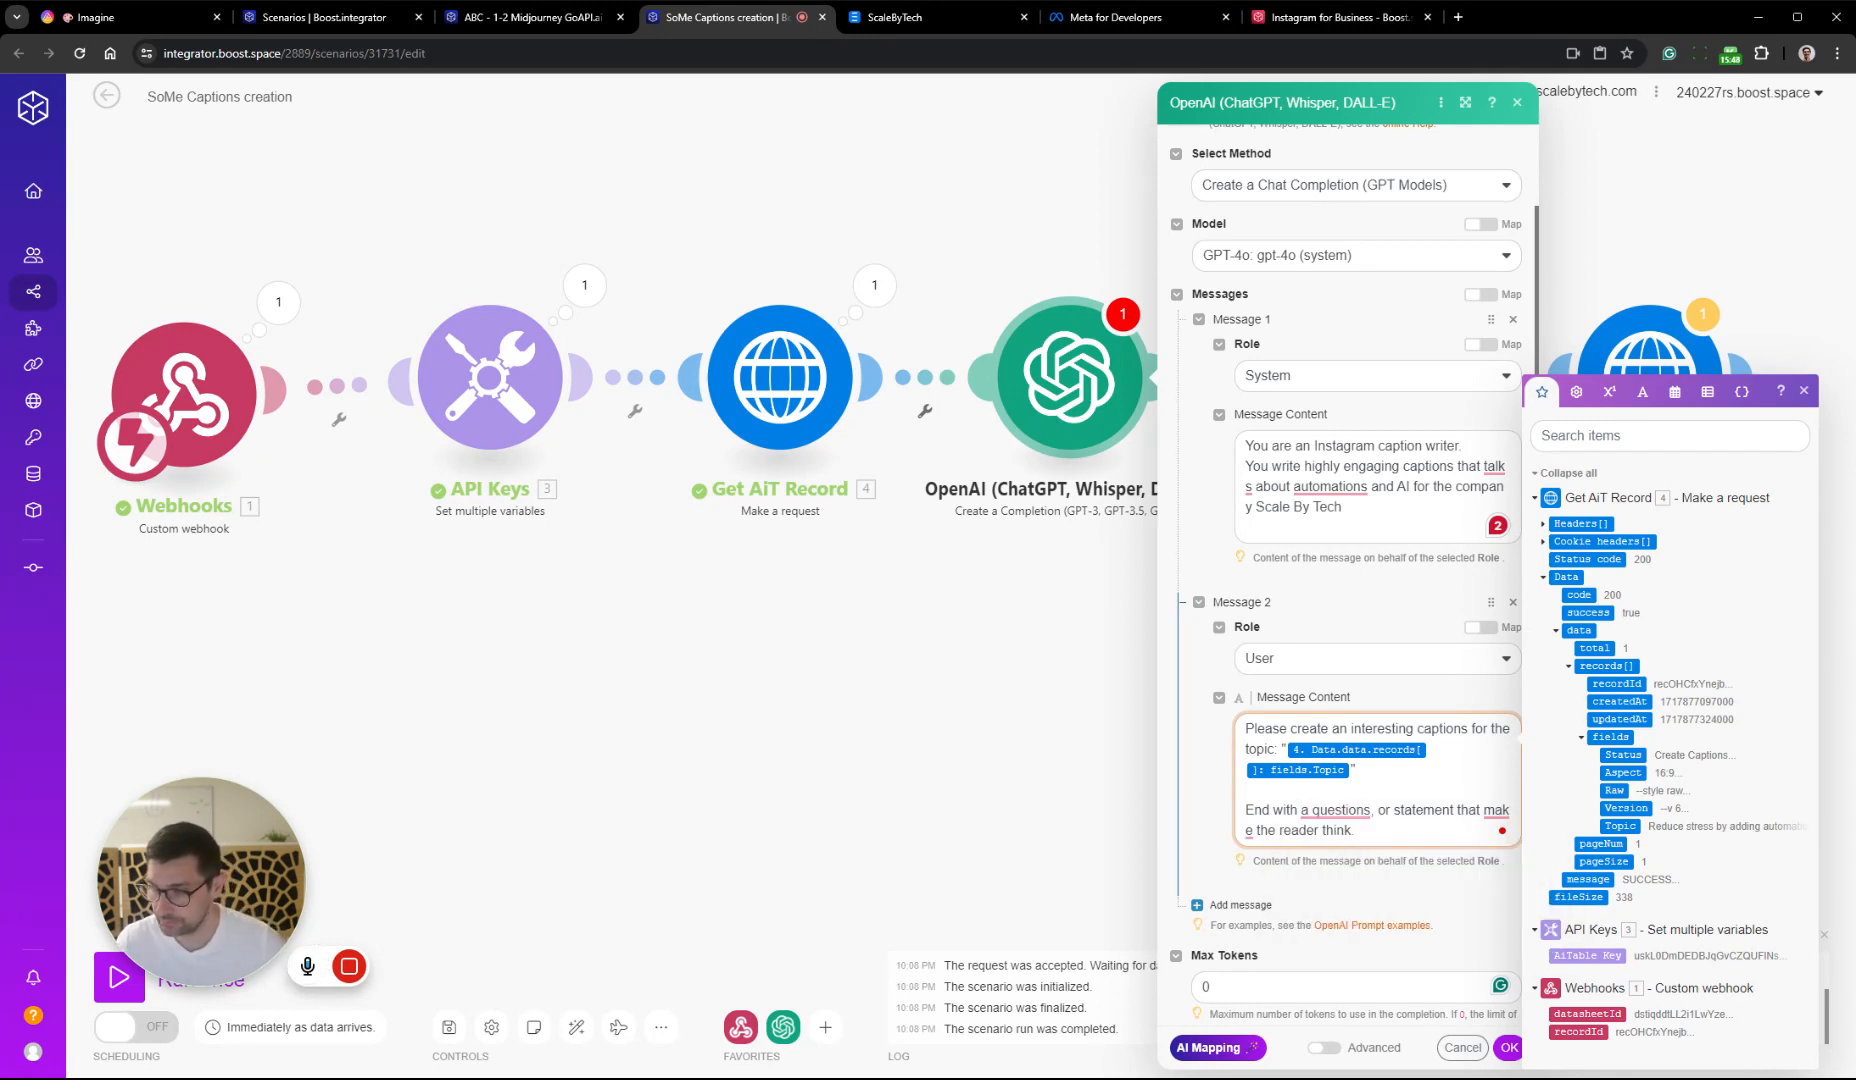
Correct Message 2's closing sentence to "a question" and "makes the reader think", and save the OpenAI module settings
scroll(1484, 787, "down", 1)
left_click(1254, 729)
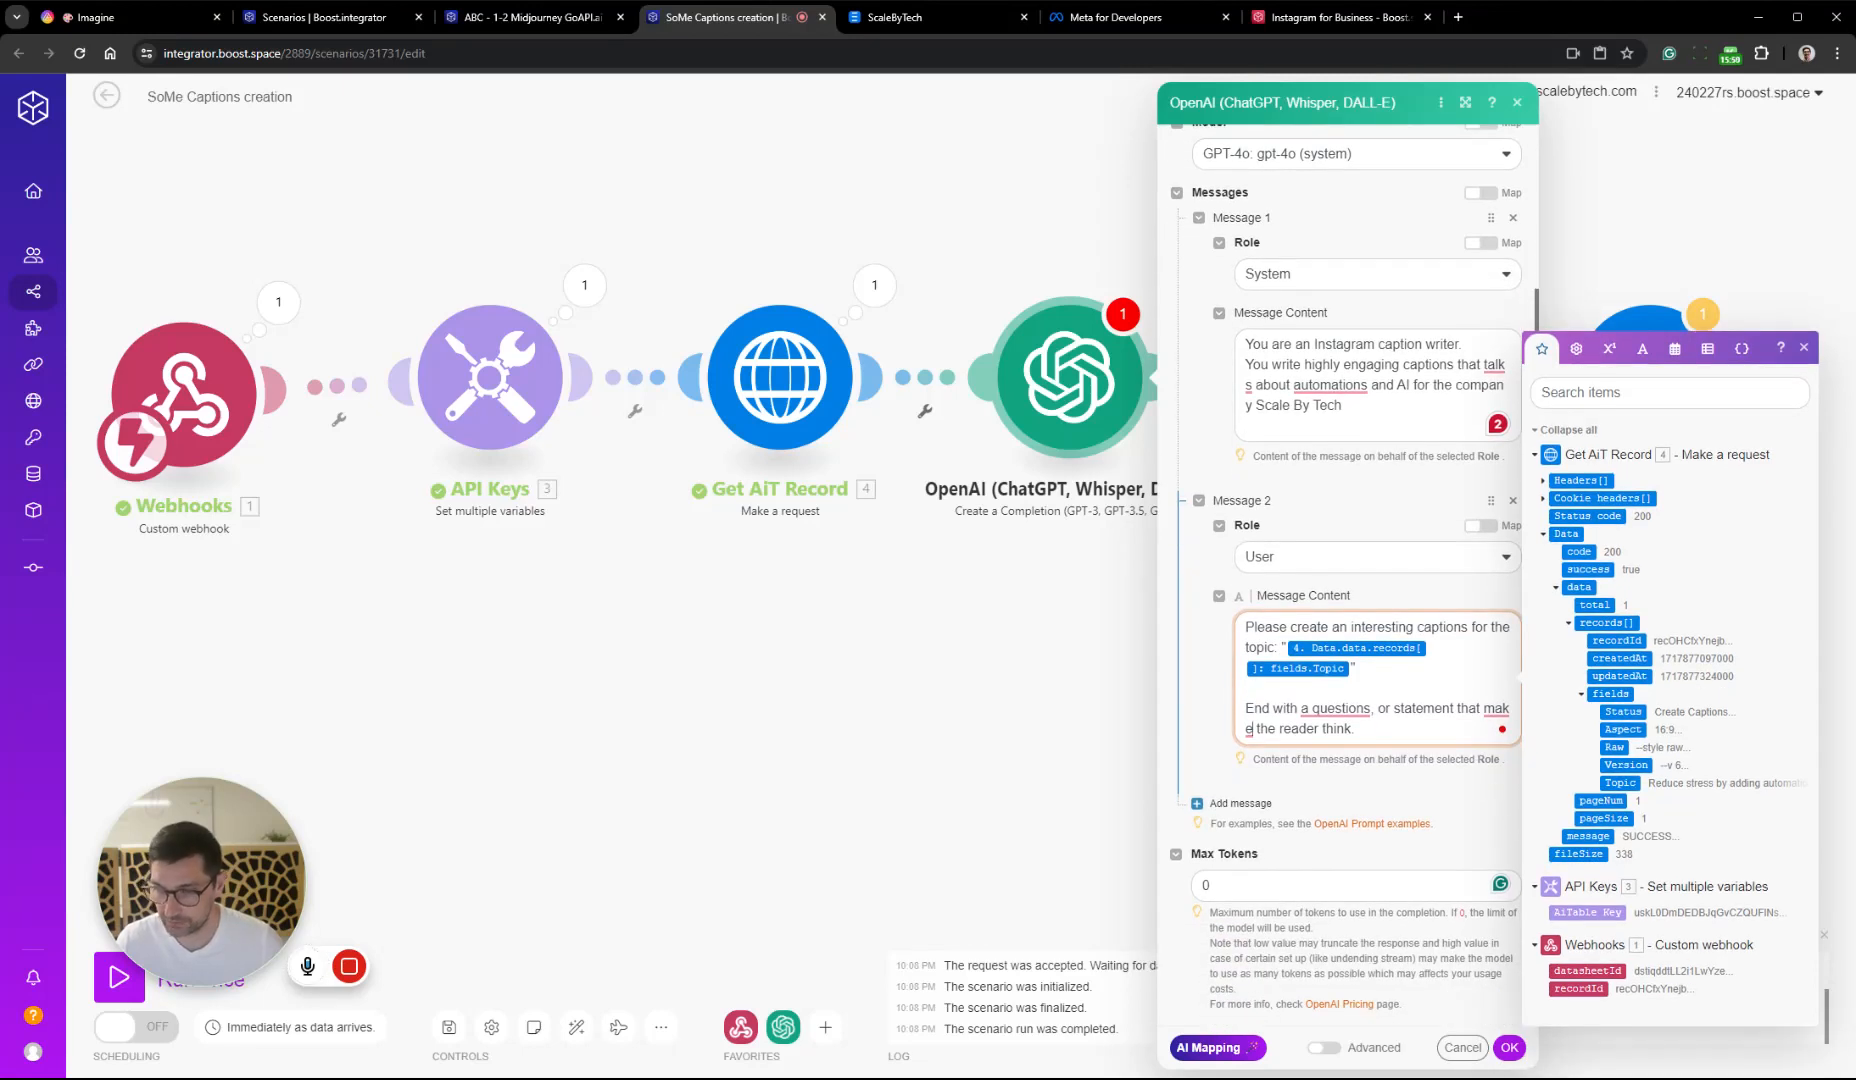
type("s")
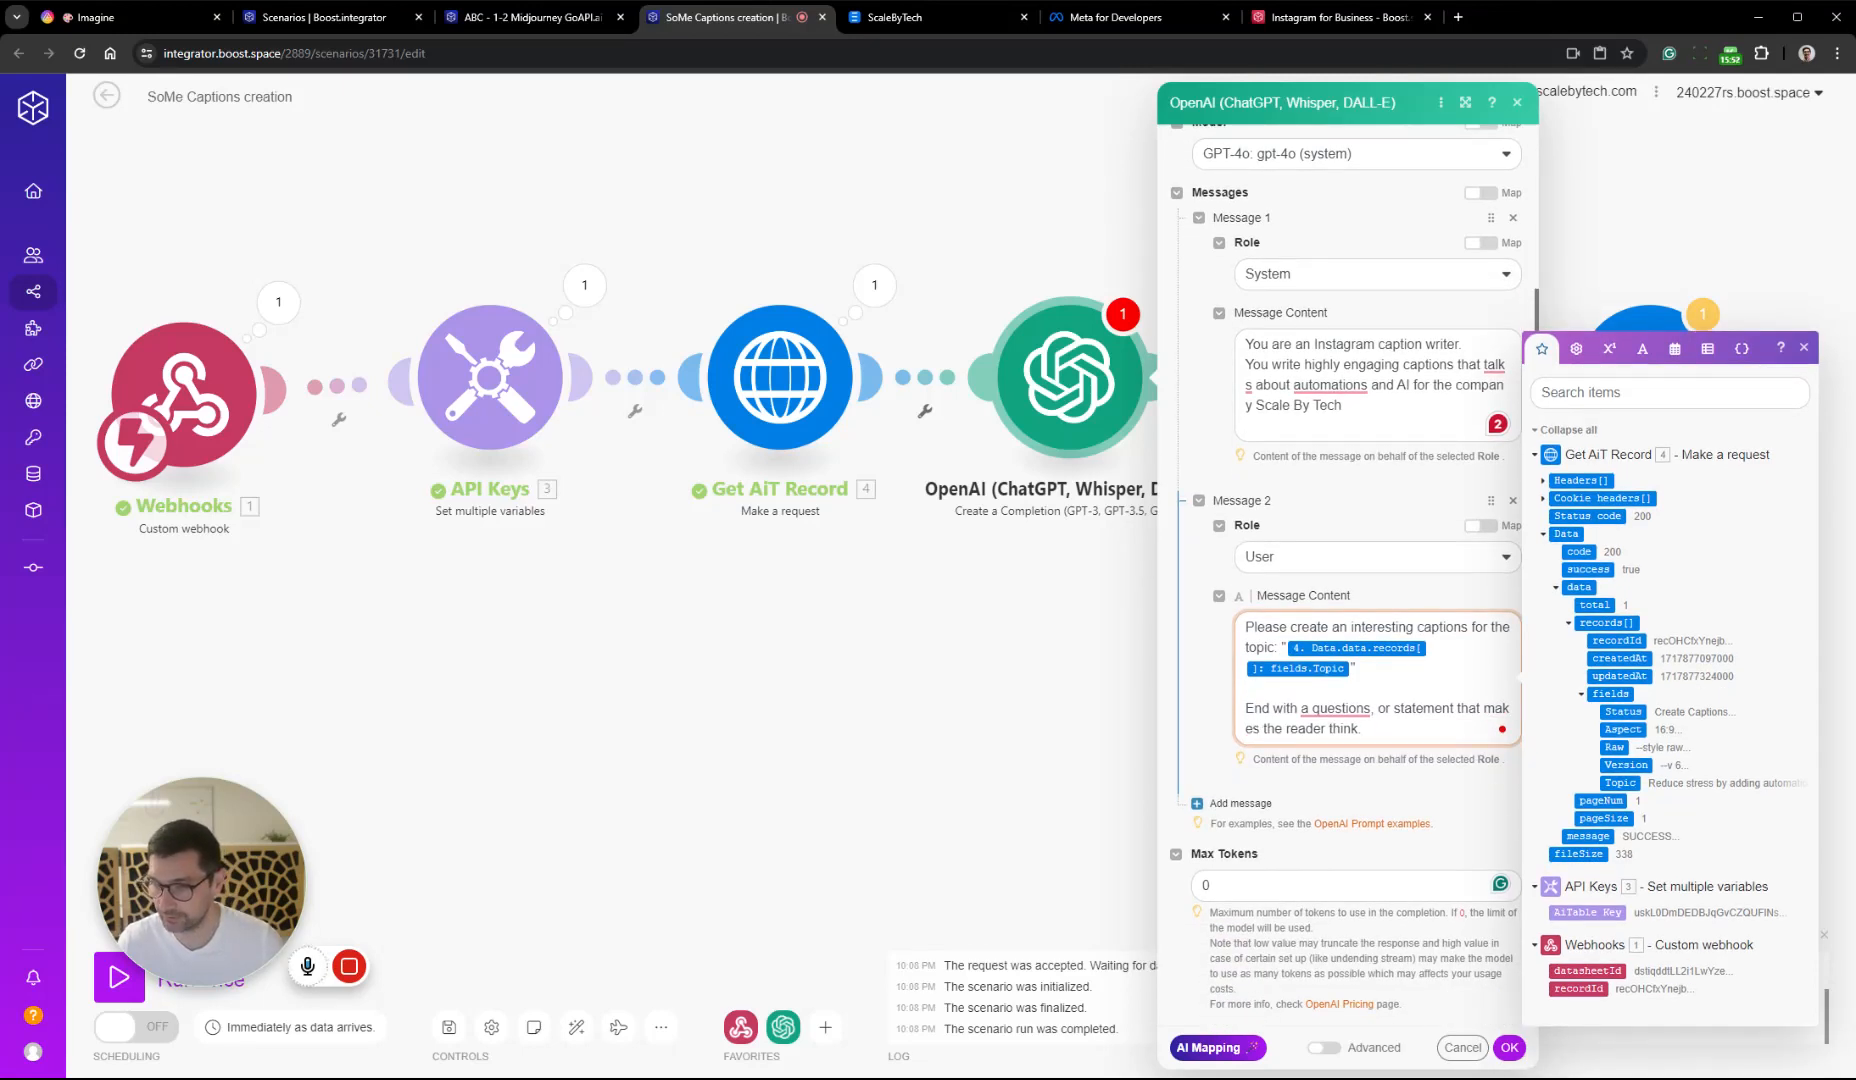
left_click(1369, 708)
key("BackSpace")
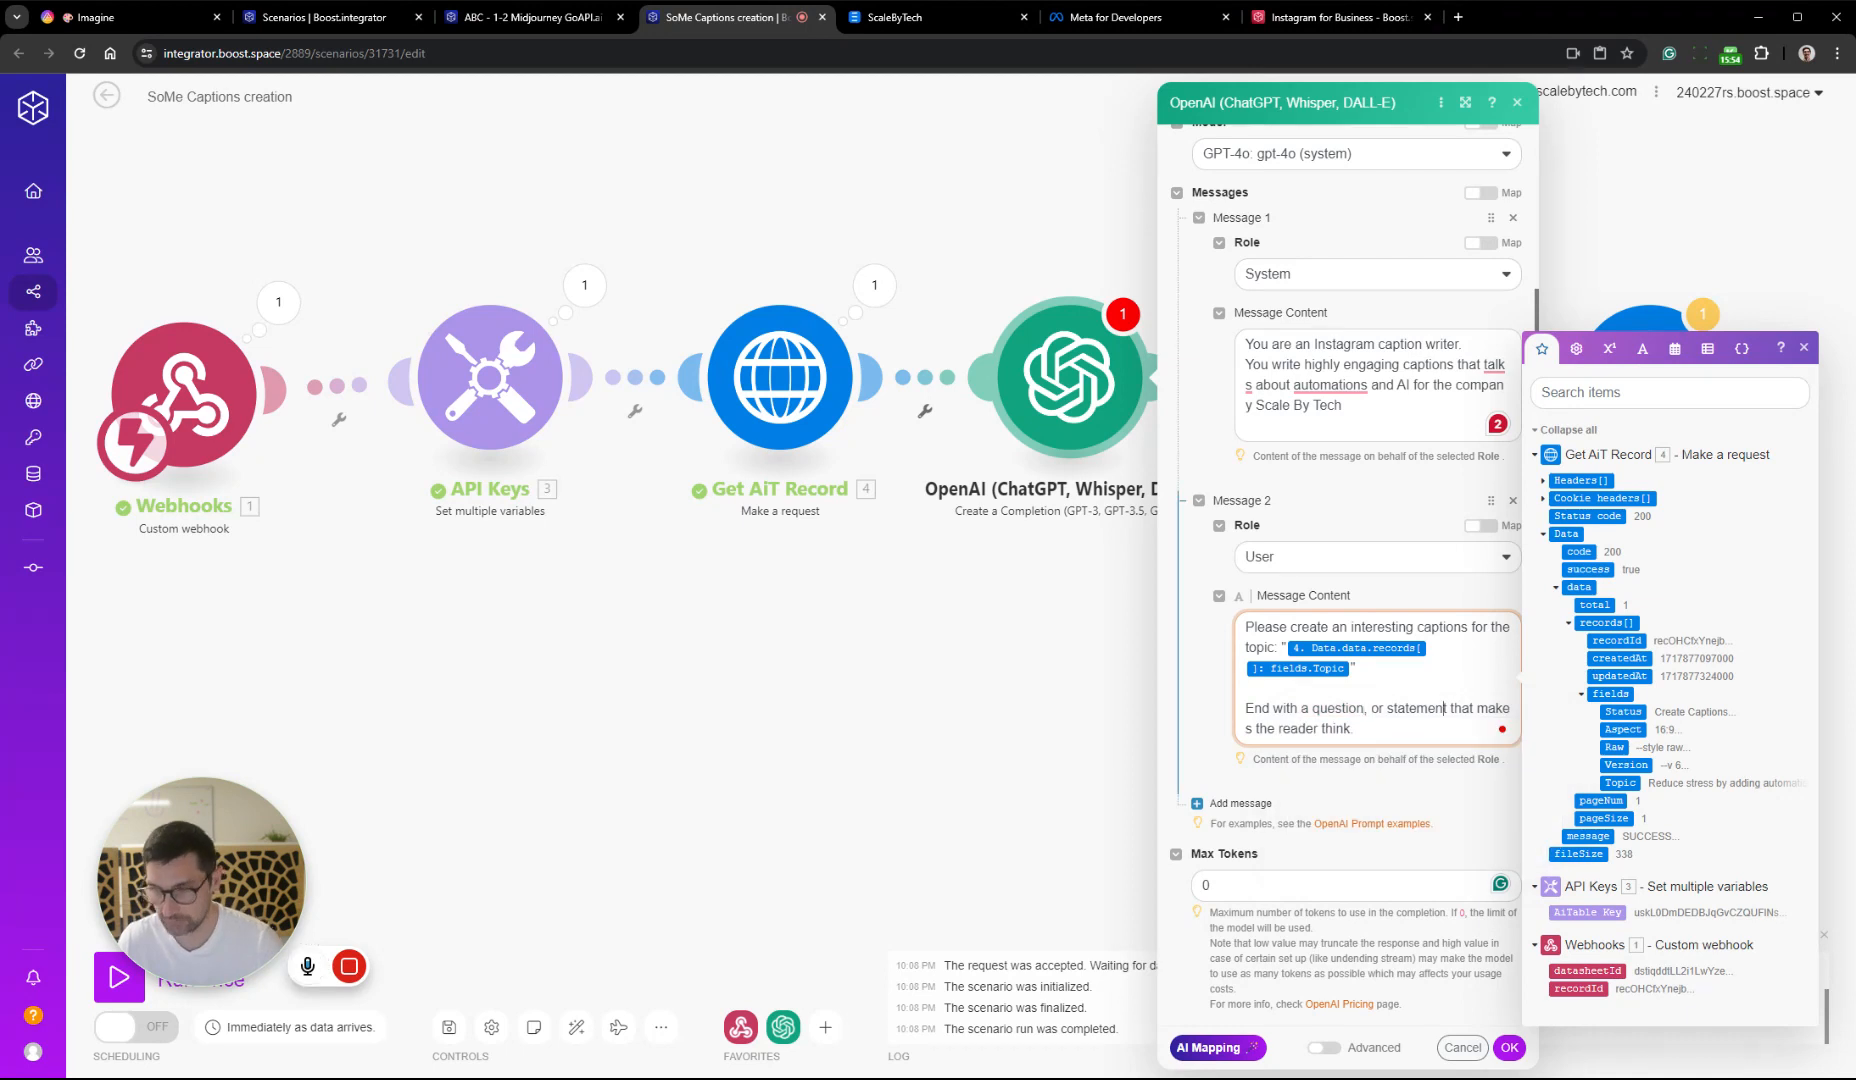
left_click(1509, 1047)
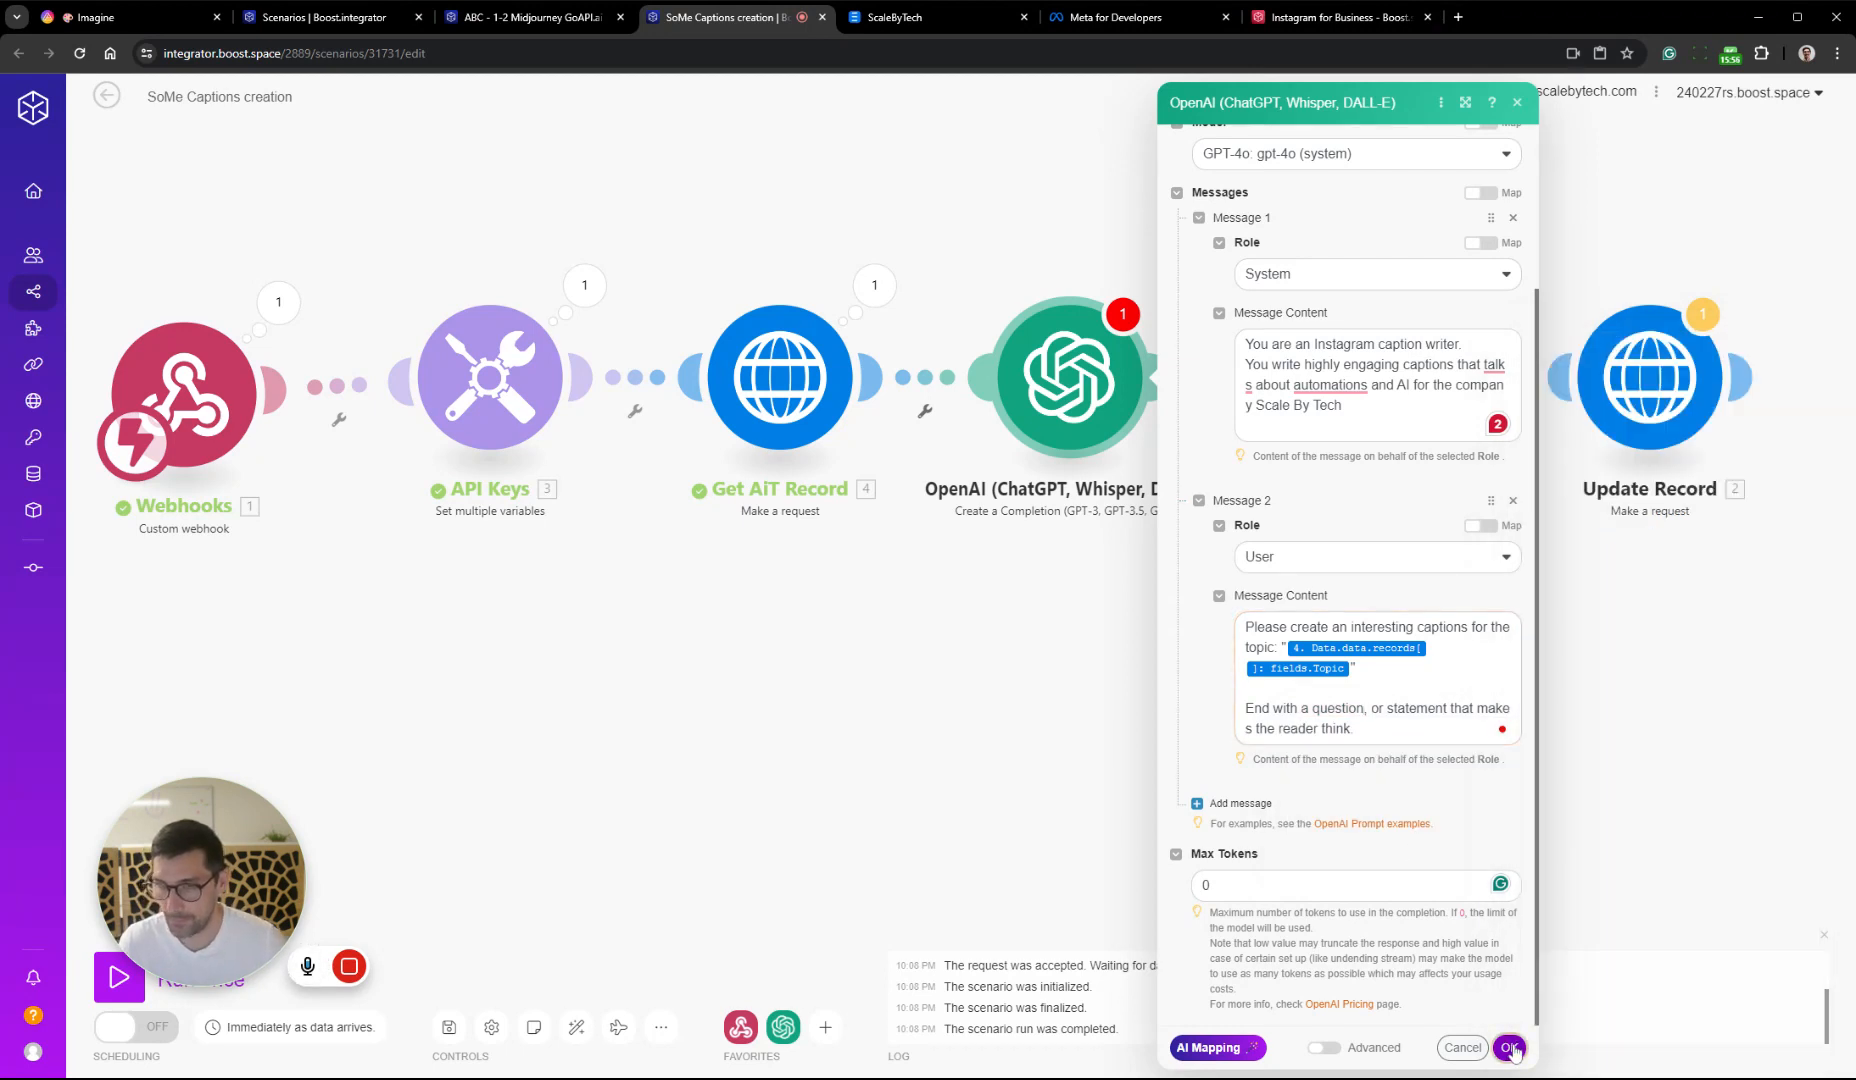
Open the Update Record module's settings at its JSON request content
left_click_drag(1420, 402, 1038, 388)
left_click_drag(1488, 415, 1268, 405)
left_click(1268, 405)
scroll(1597, 774, "down", 3)
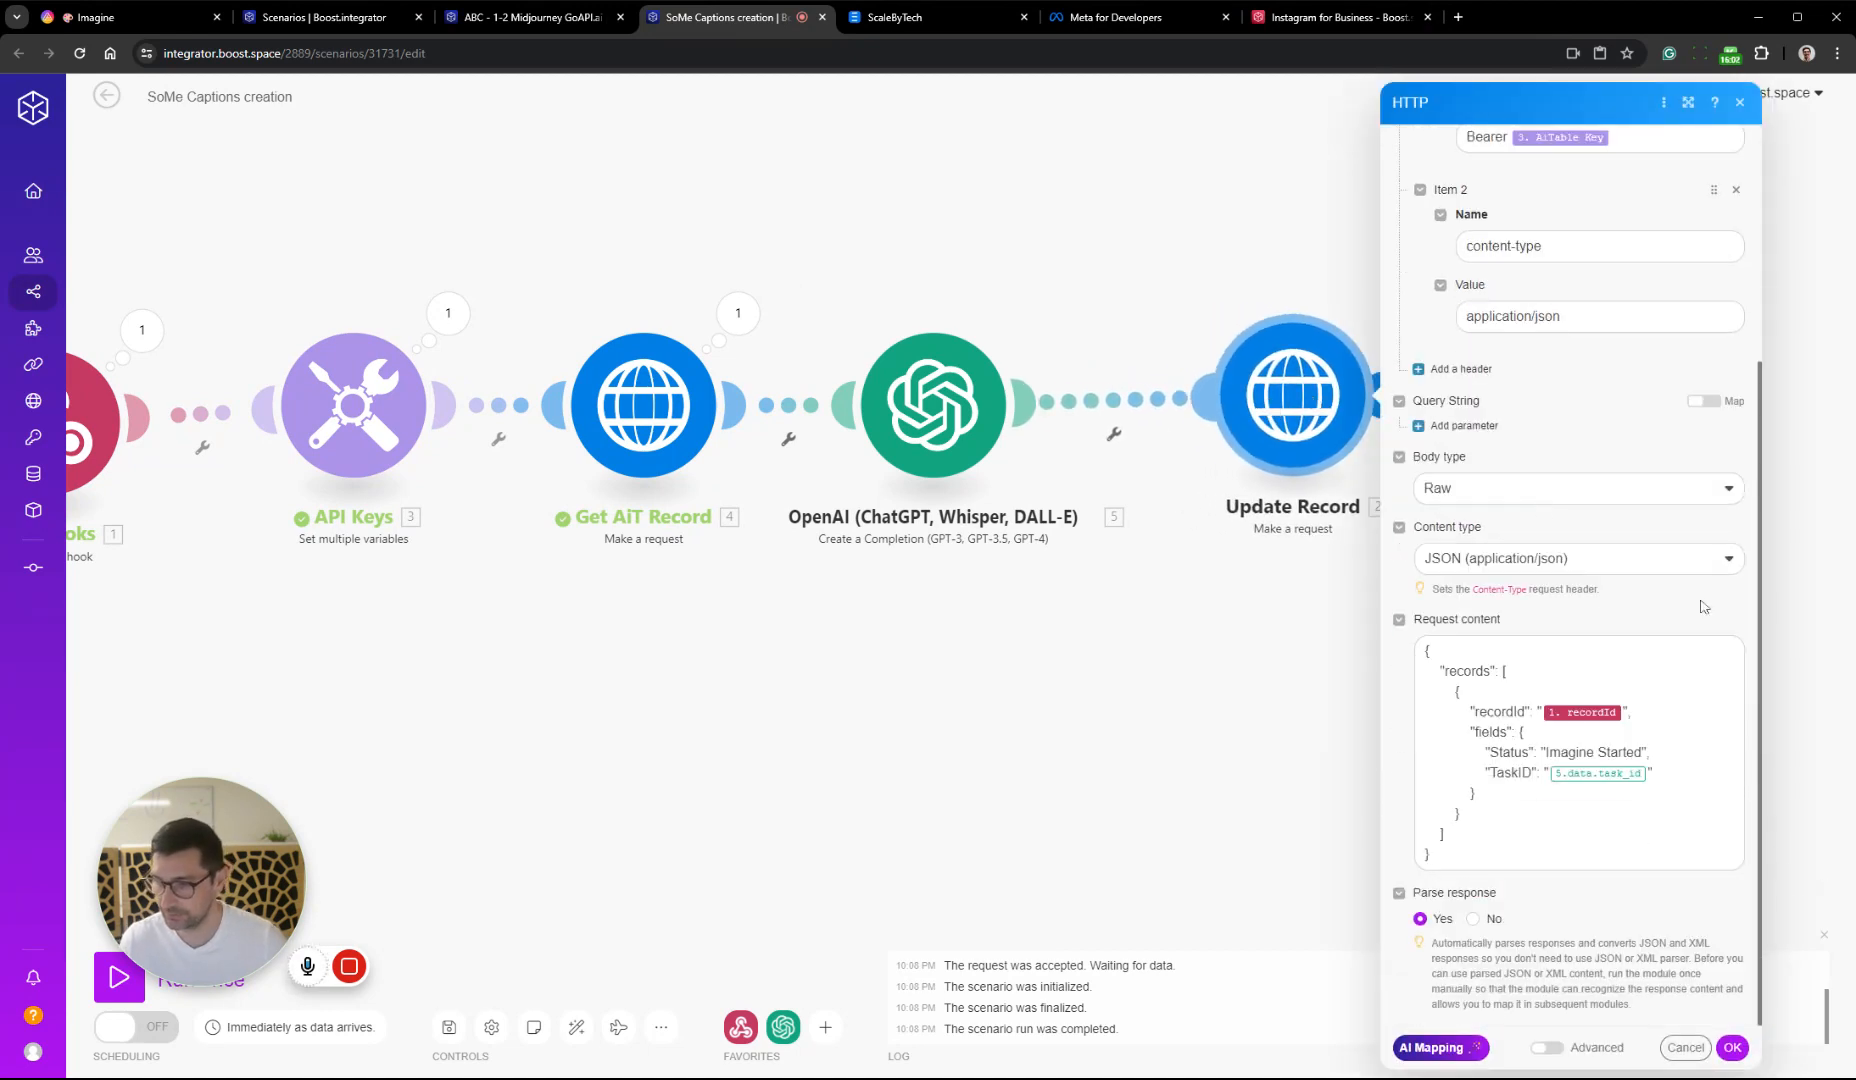
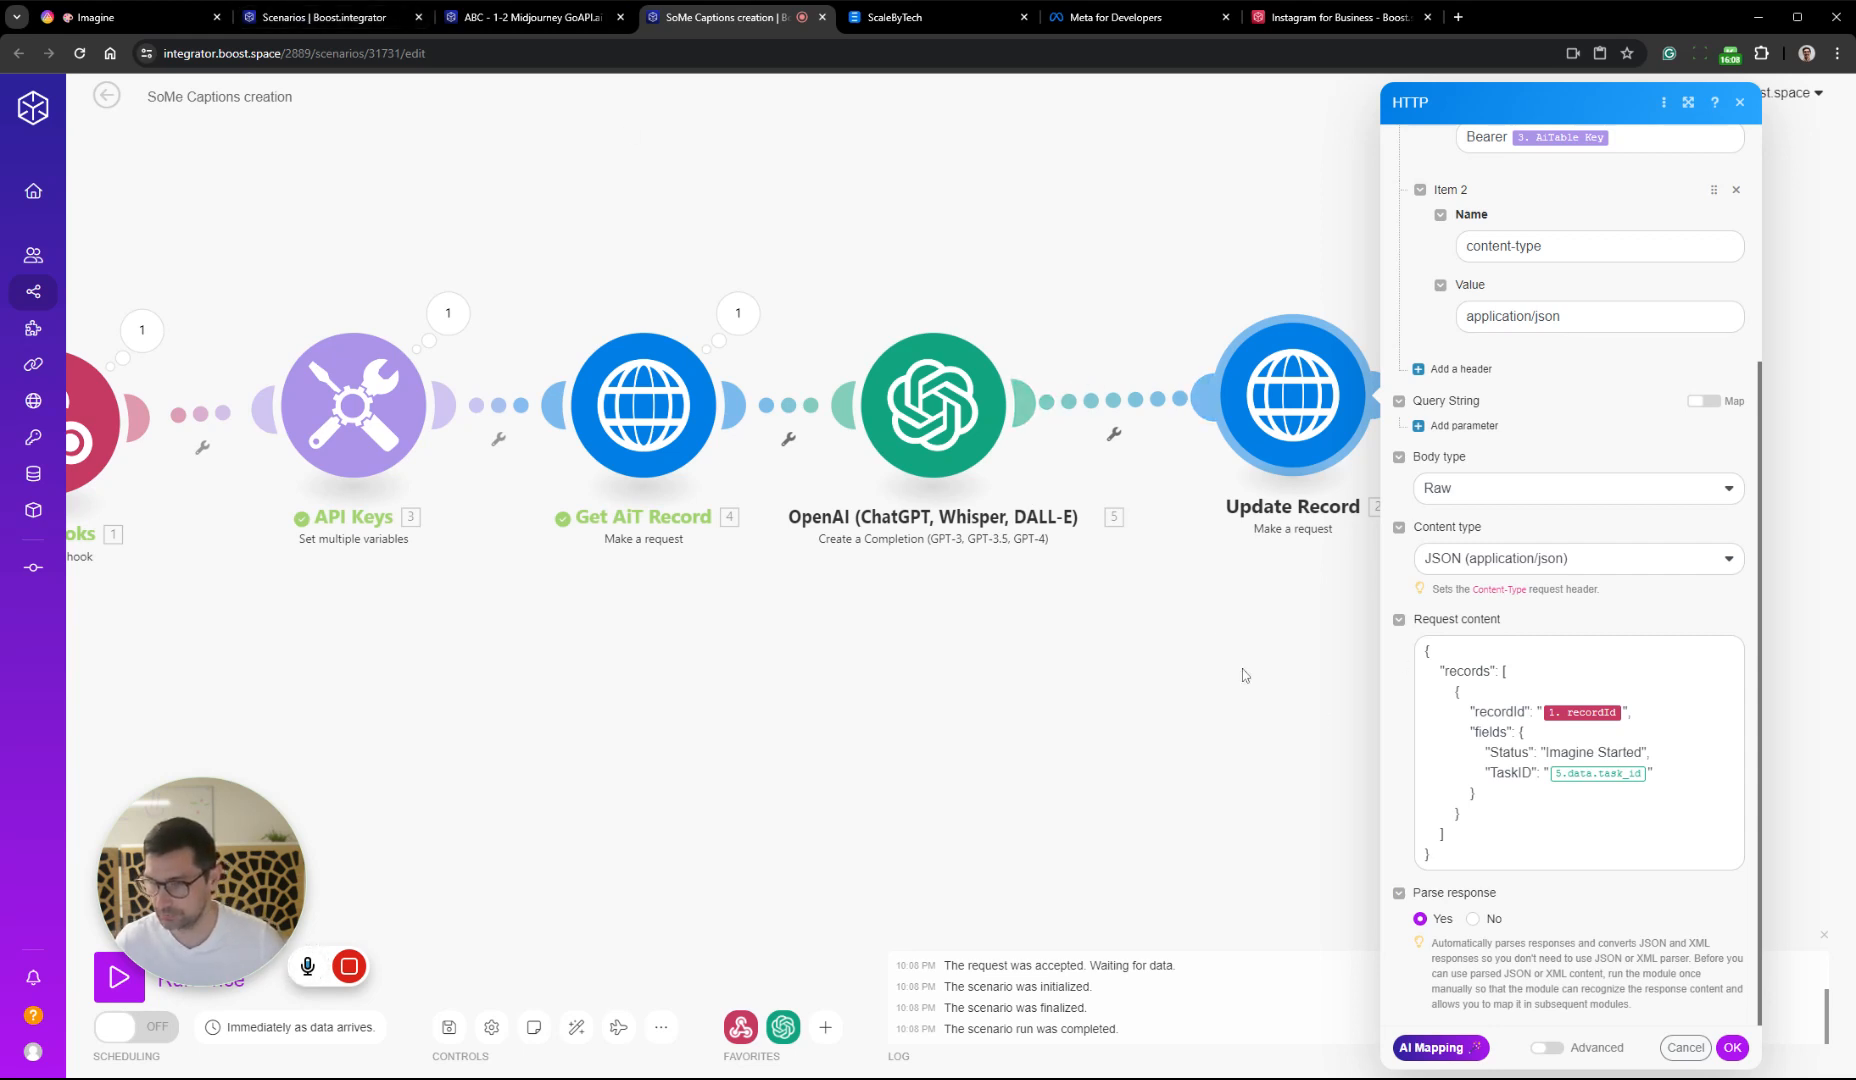
Insert a JSON Transform to JSON module between OpenAI and Update Record, using OpenAI's Result as its object, and save its settings
left_click_drag(1241, 667, 1073, 655)
left_click_drag(1129, 400, 1349, 405)
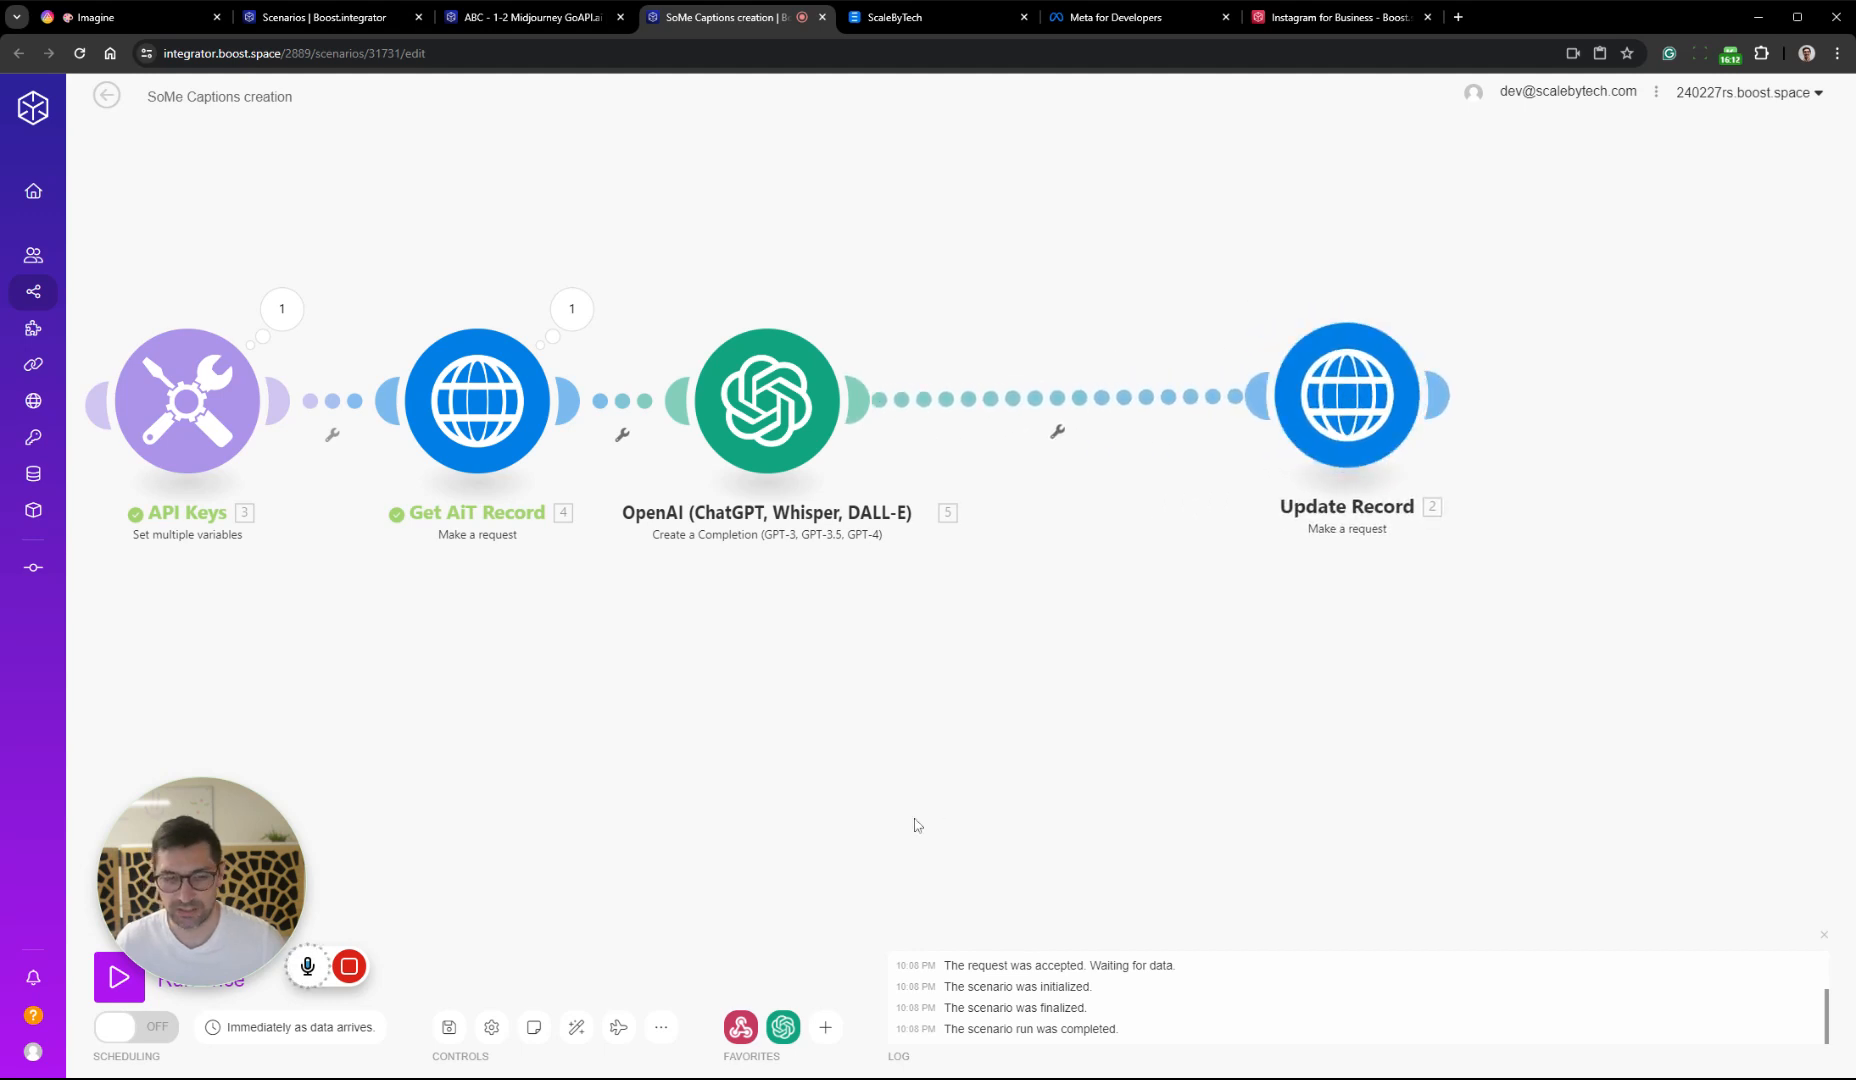
left_click(825, 1027)
scroll(880, 893, "down", 3)
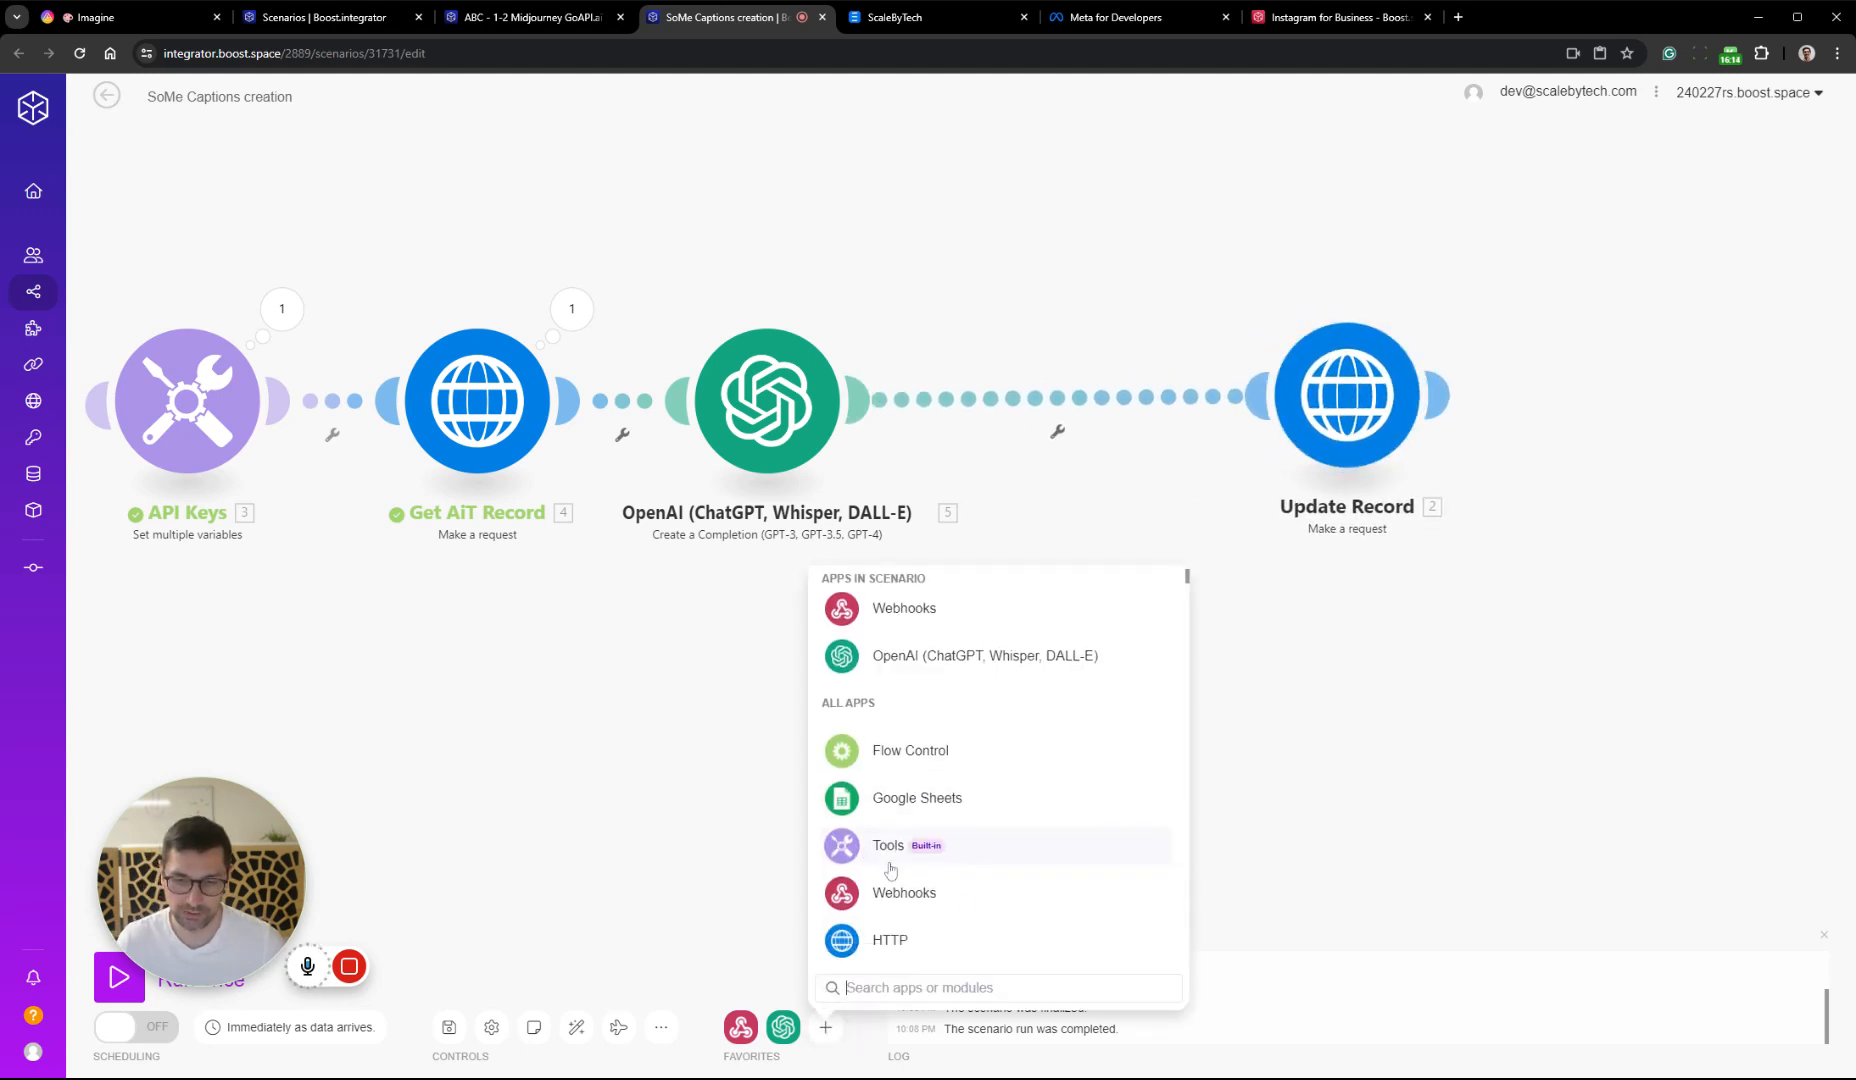
type("json")
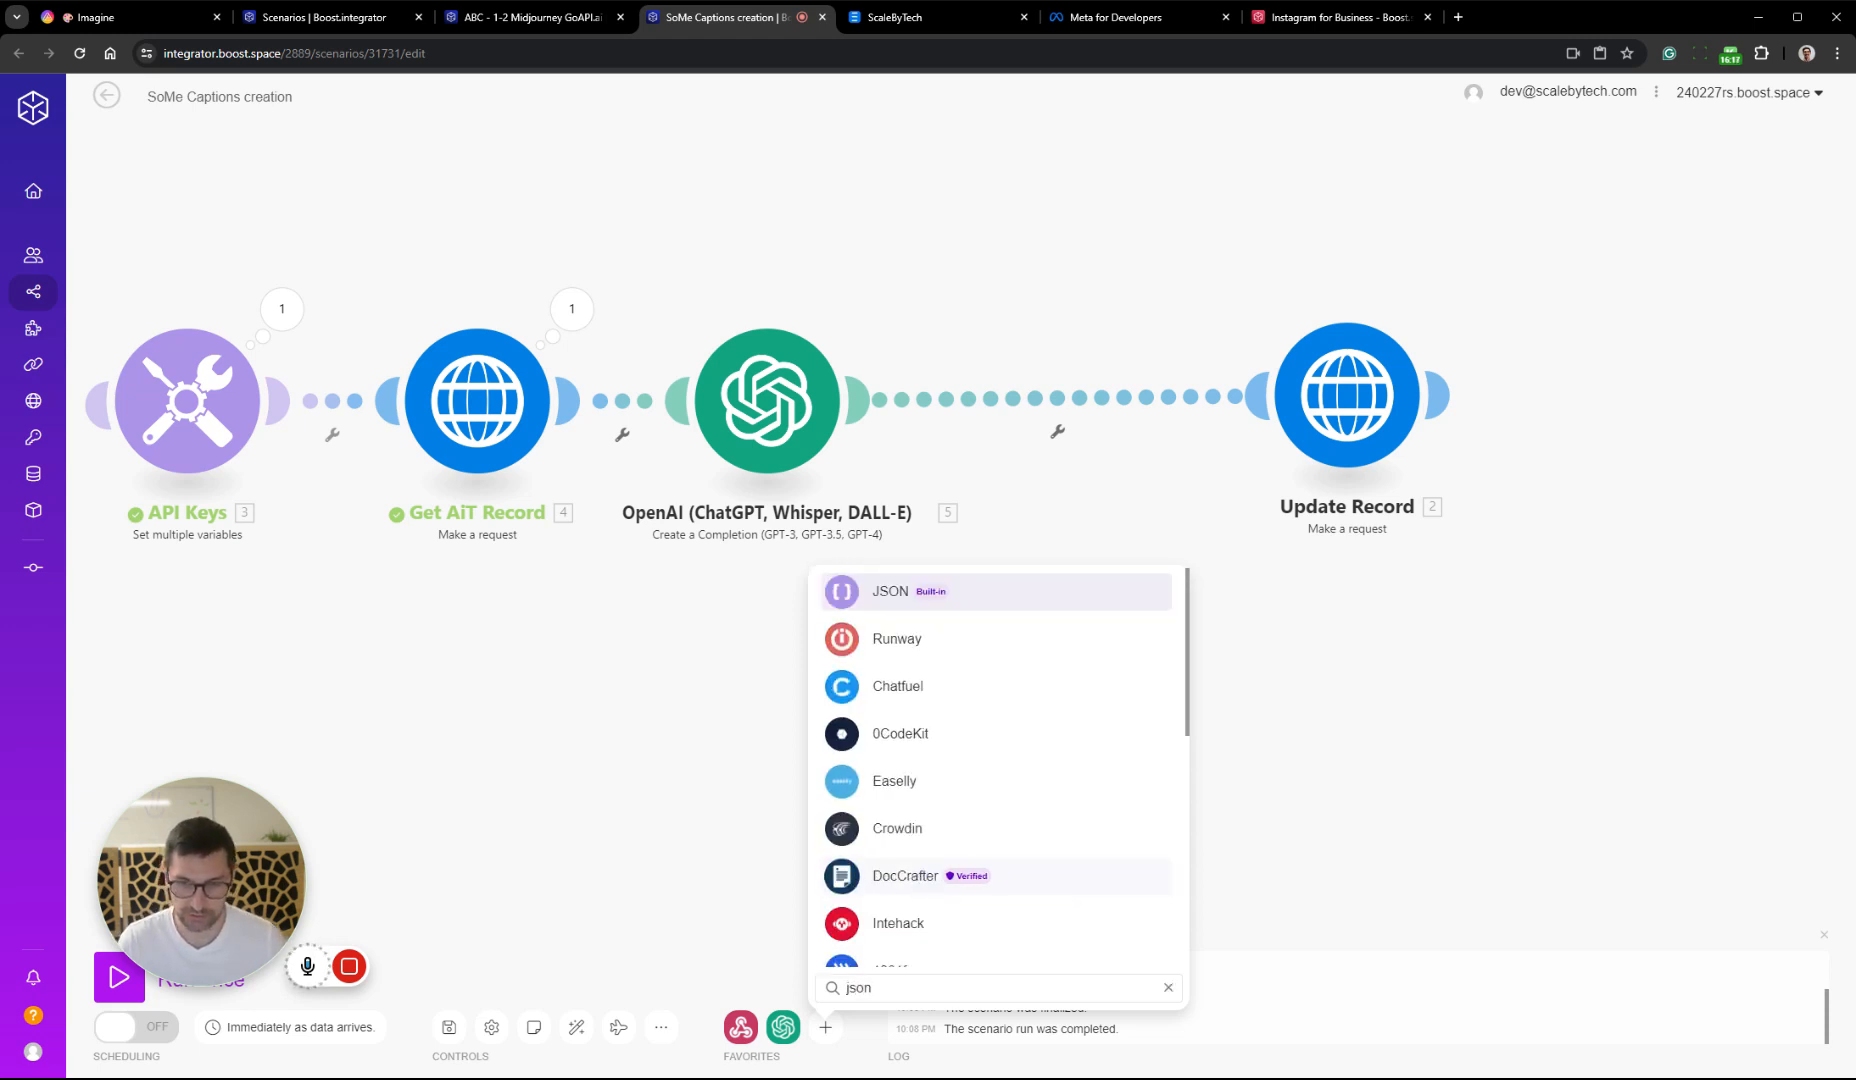
left_click(880, 591)
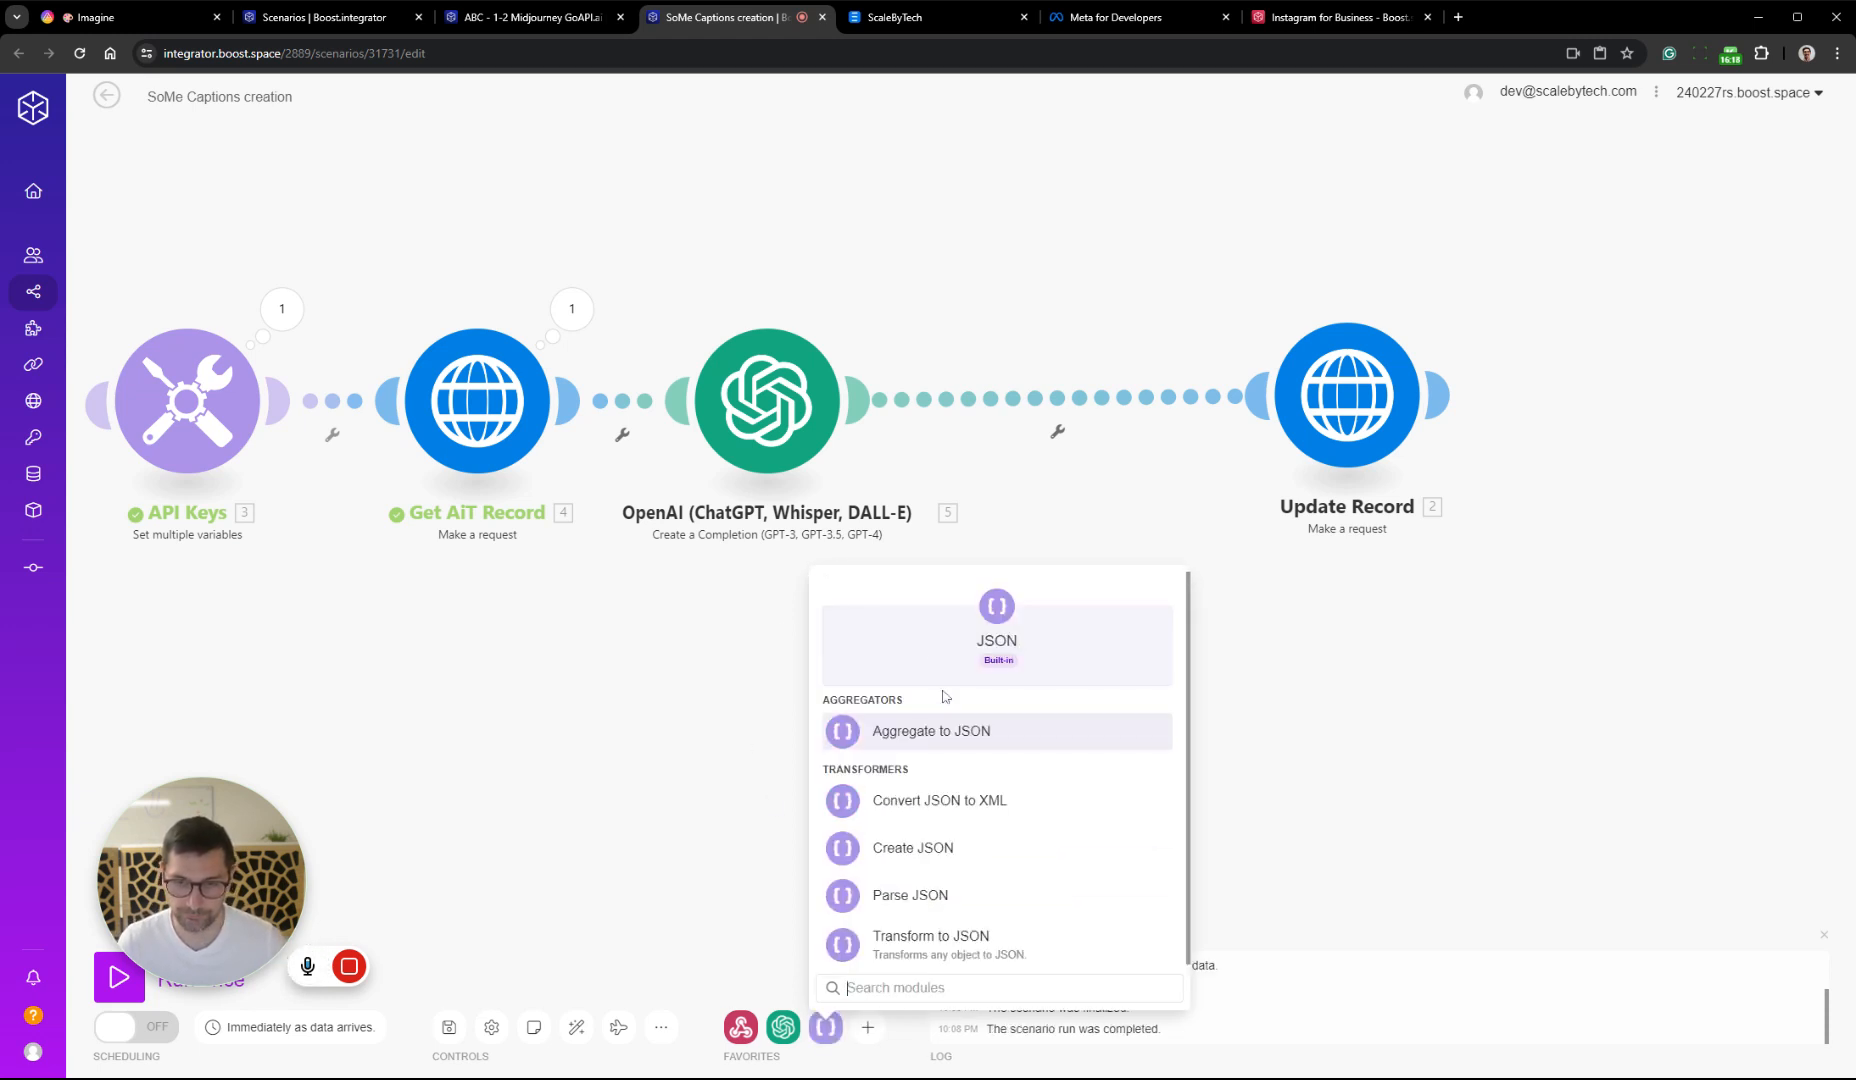
left_click(973, 928)
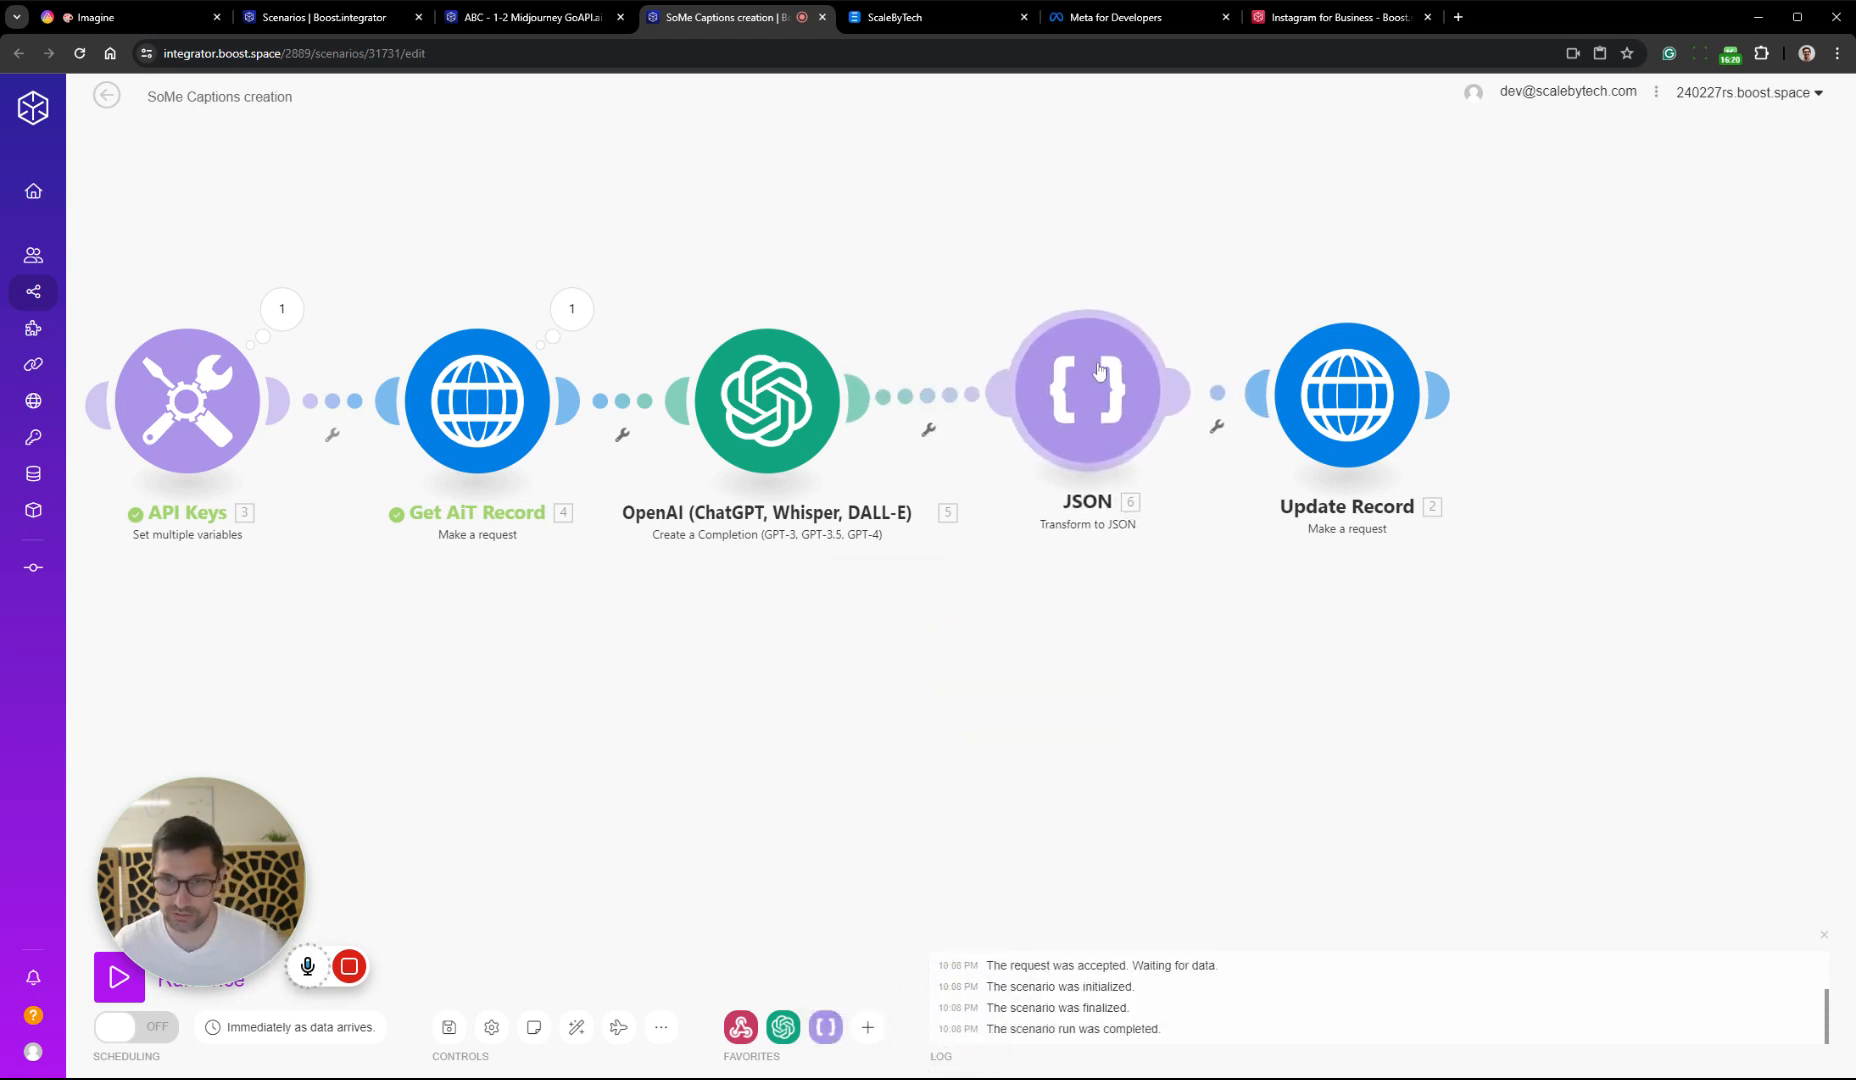
left_click(1594, 256)
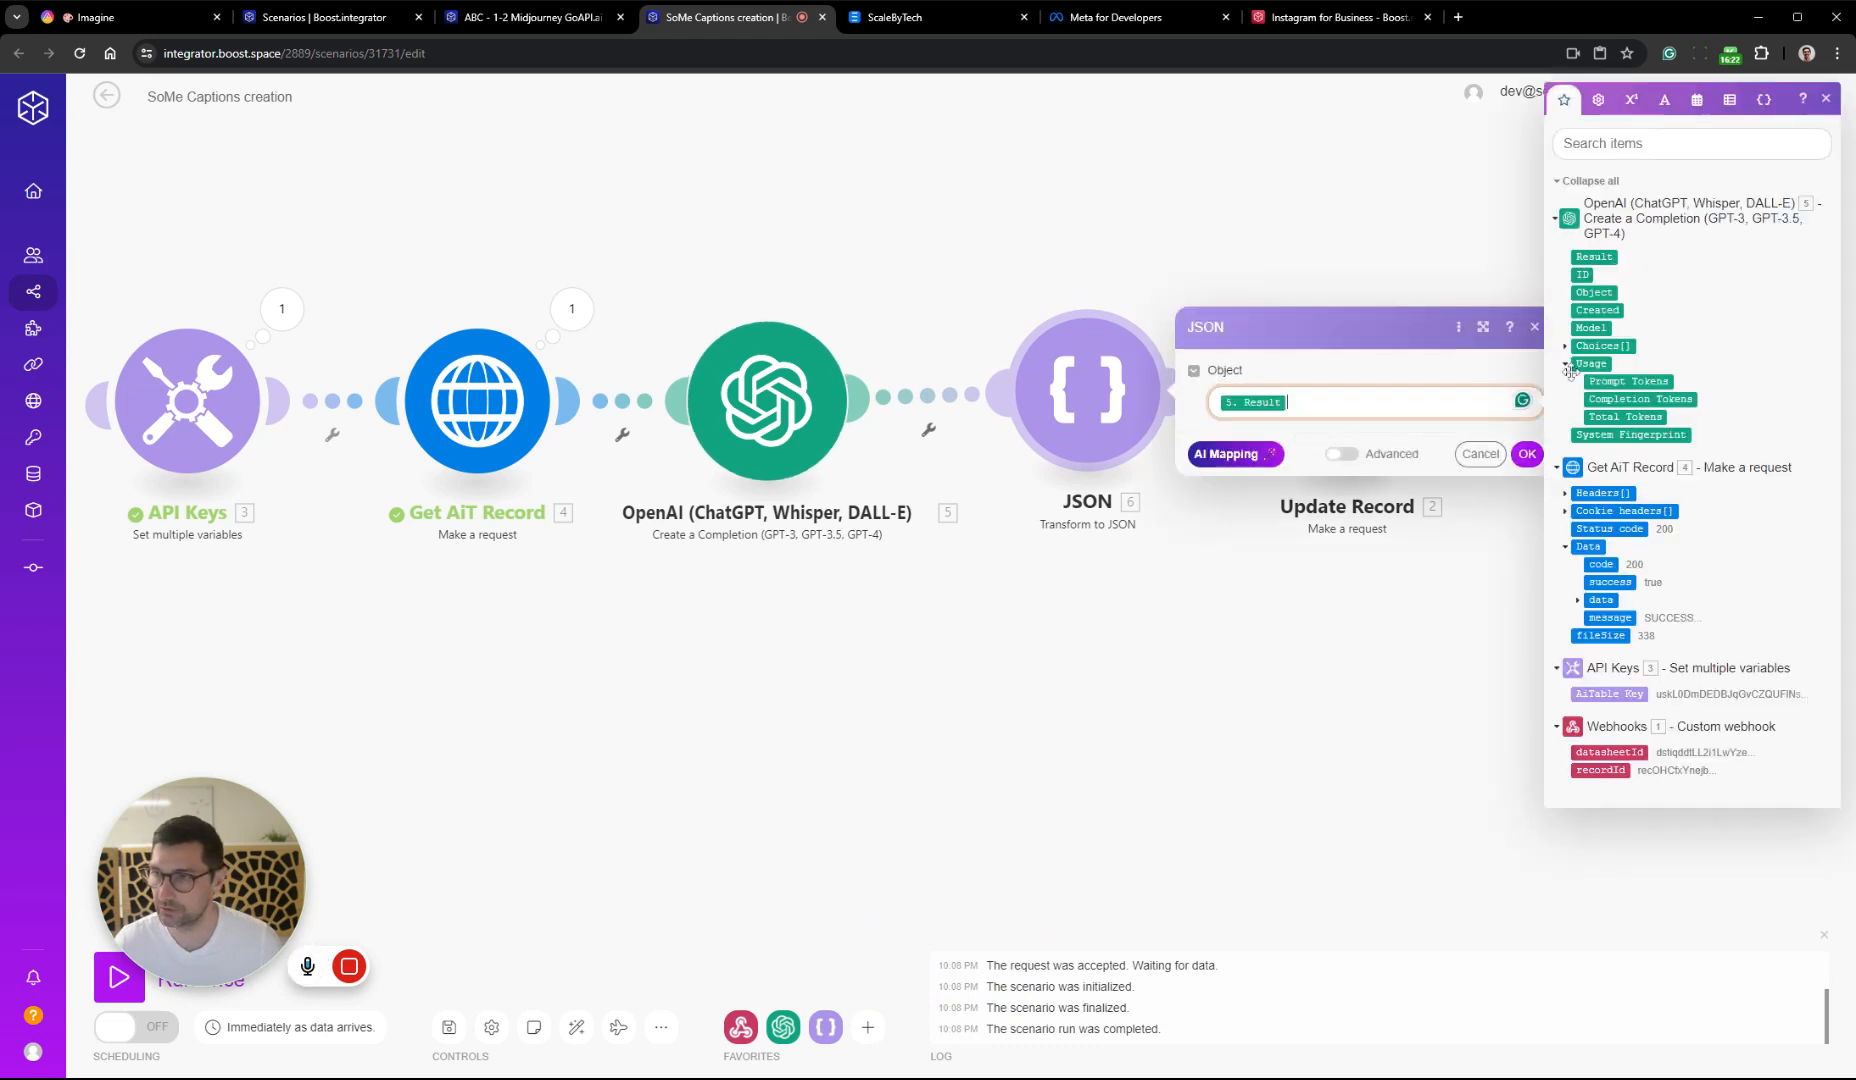
left_click(1526, 453)
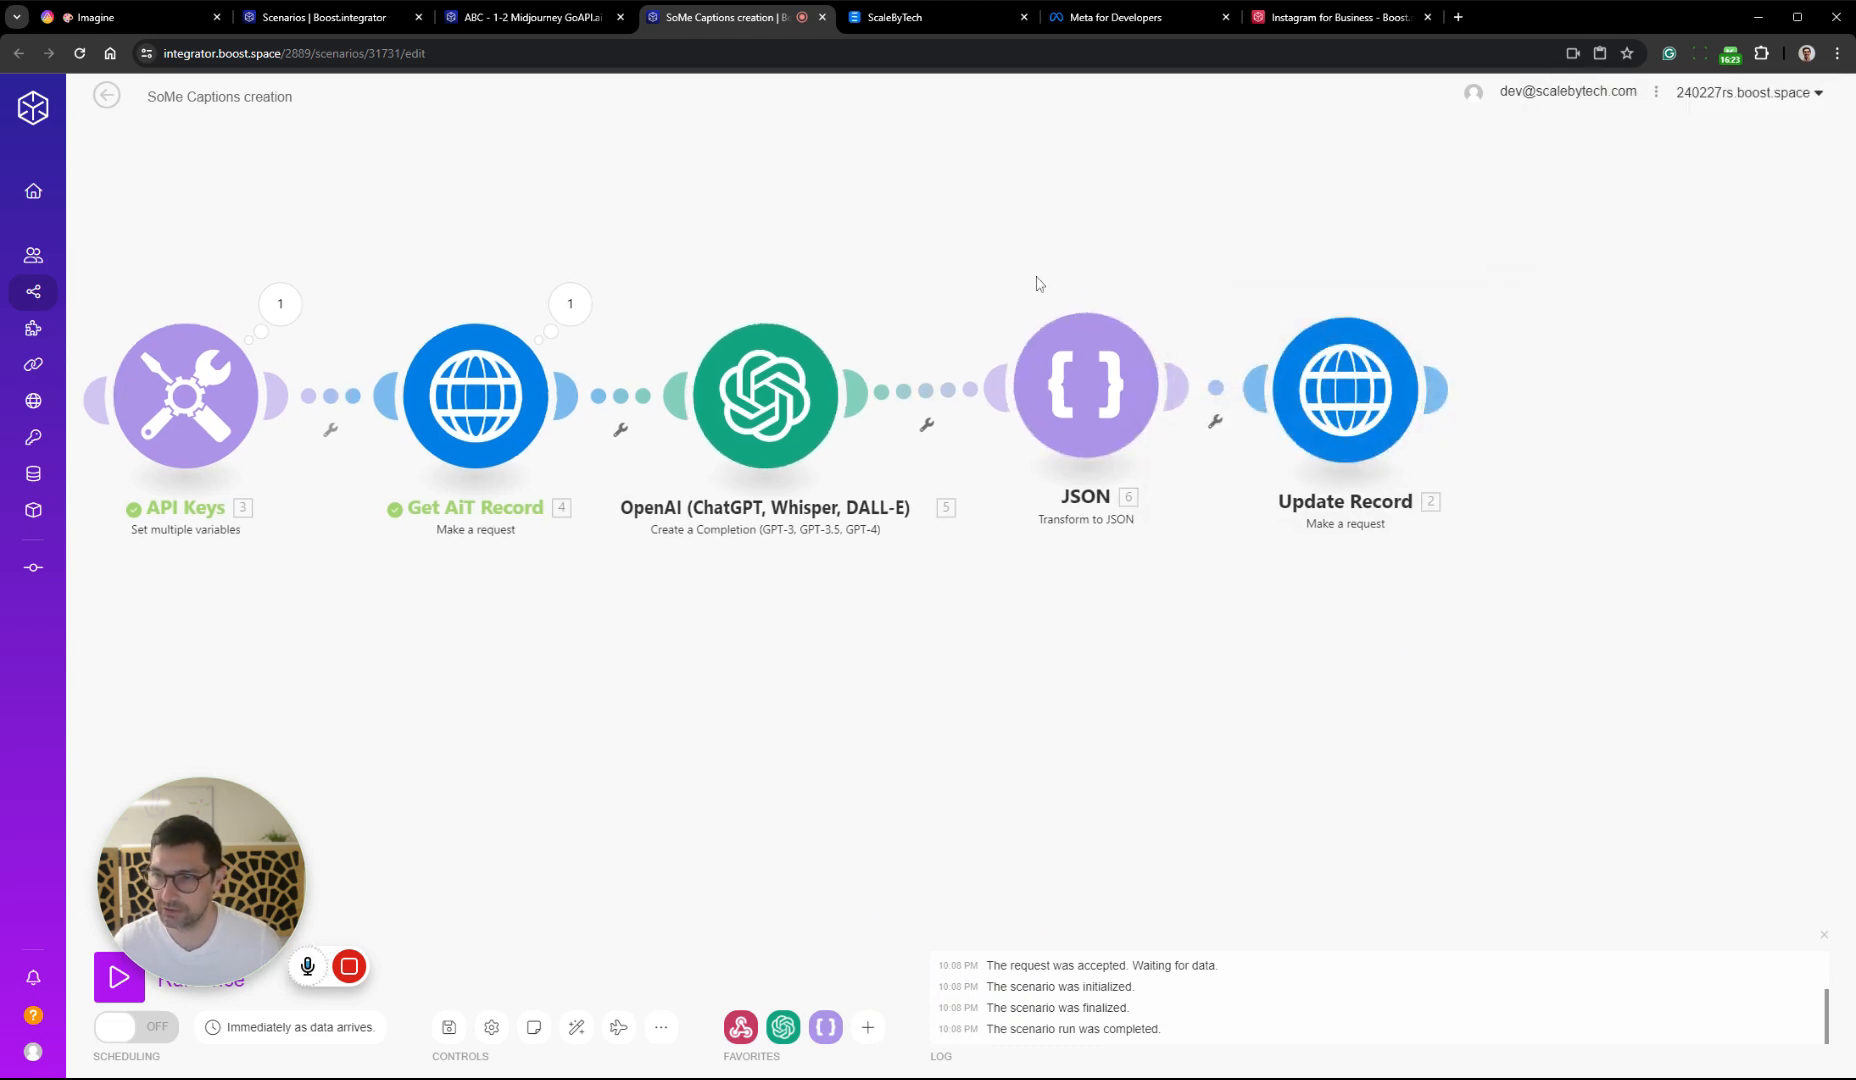
Check the Captions field's name in its AITable field settings, and close the ABC - 1-2 Midjourney GoAPI.ai scenario
left_click(128, 18)
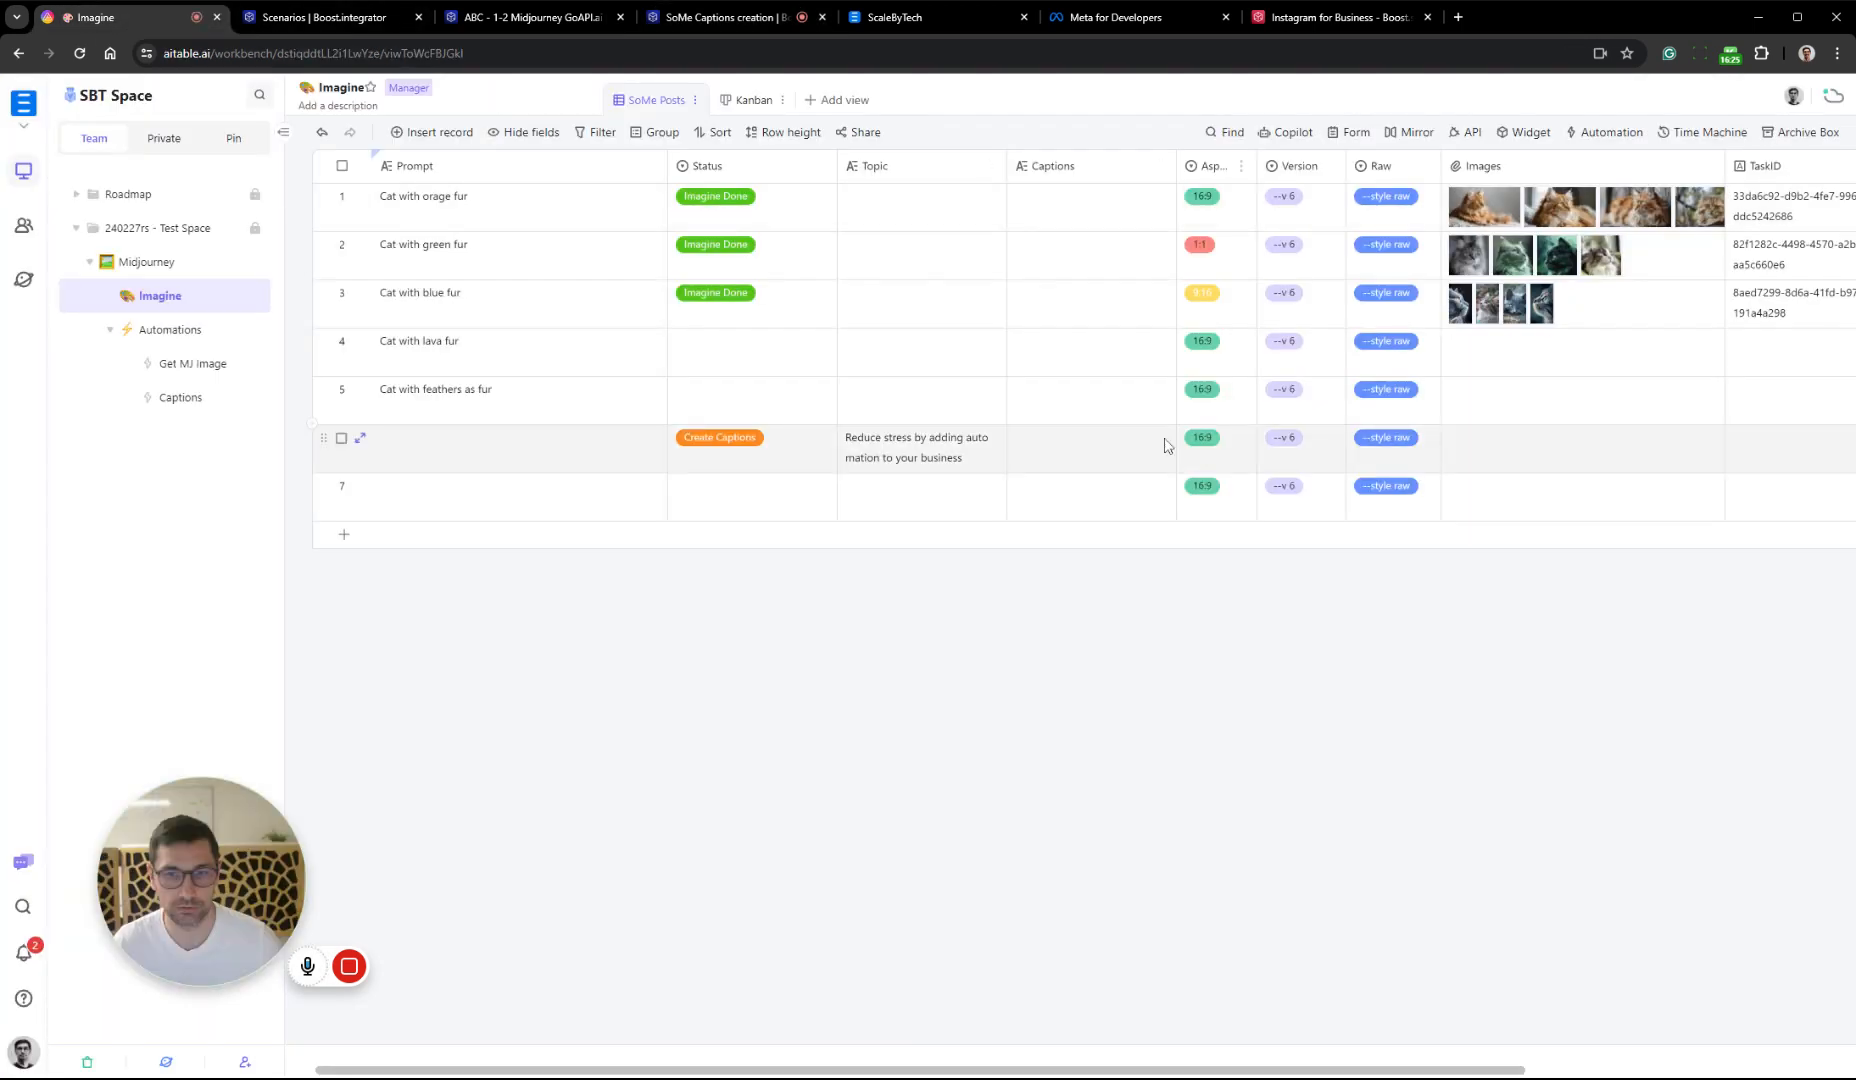
right_click(1102, 168)
left_click(1130, 183)
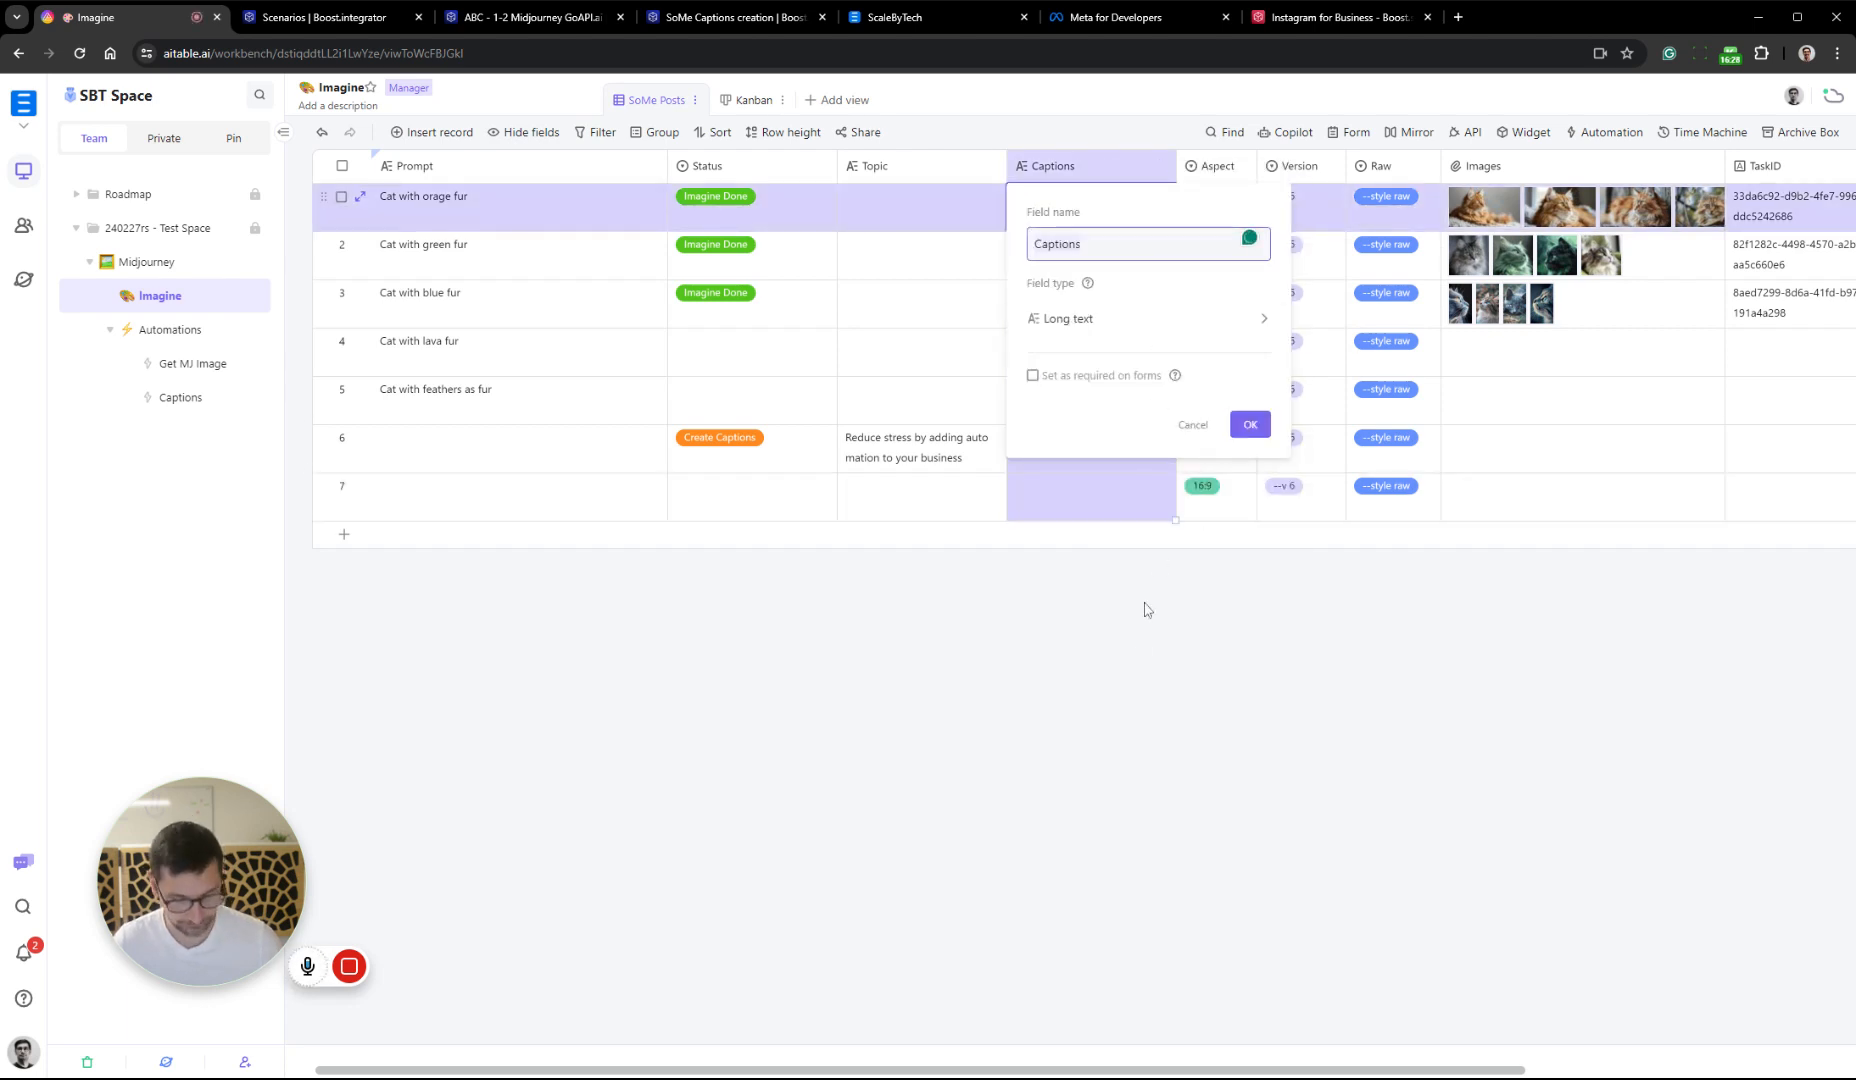
left_click(1136, 658)
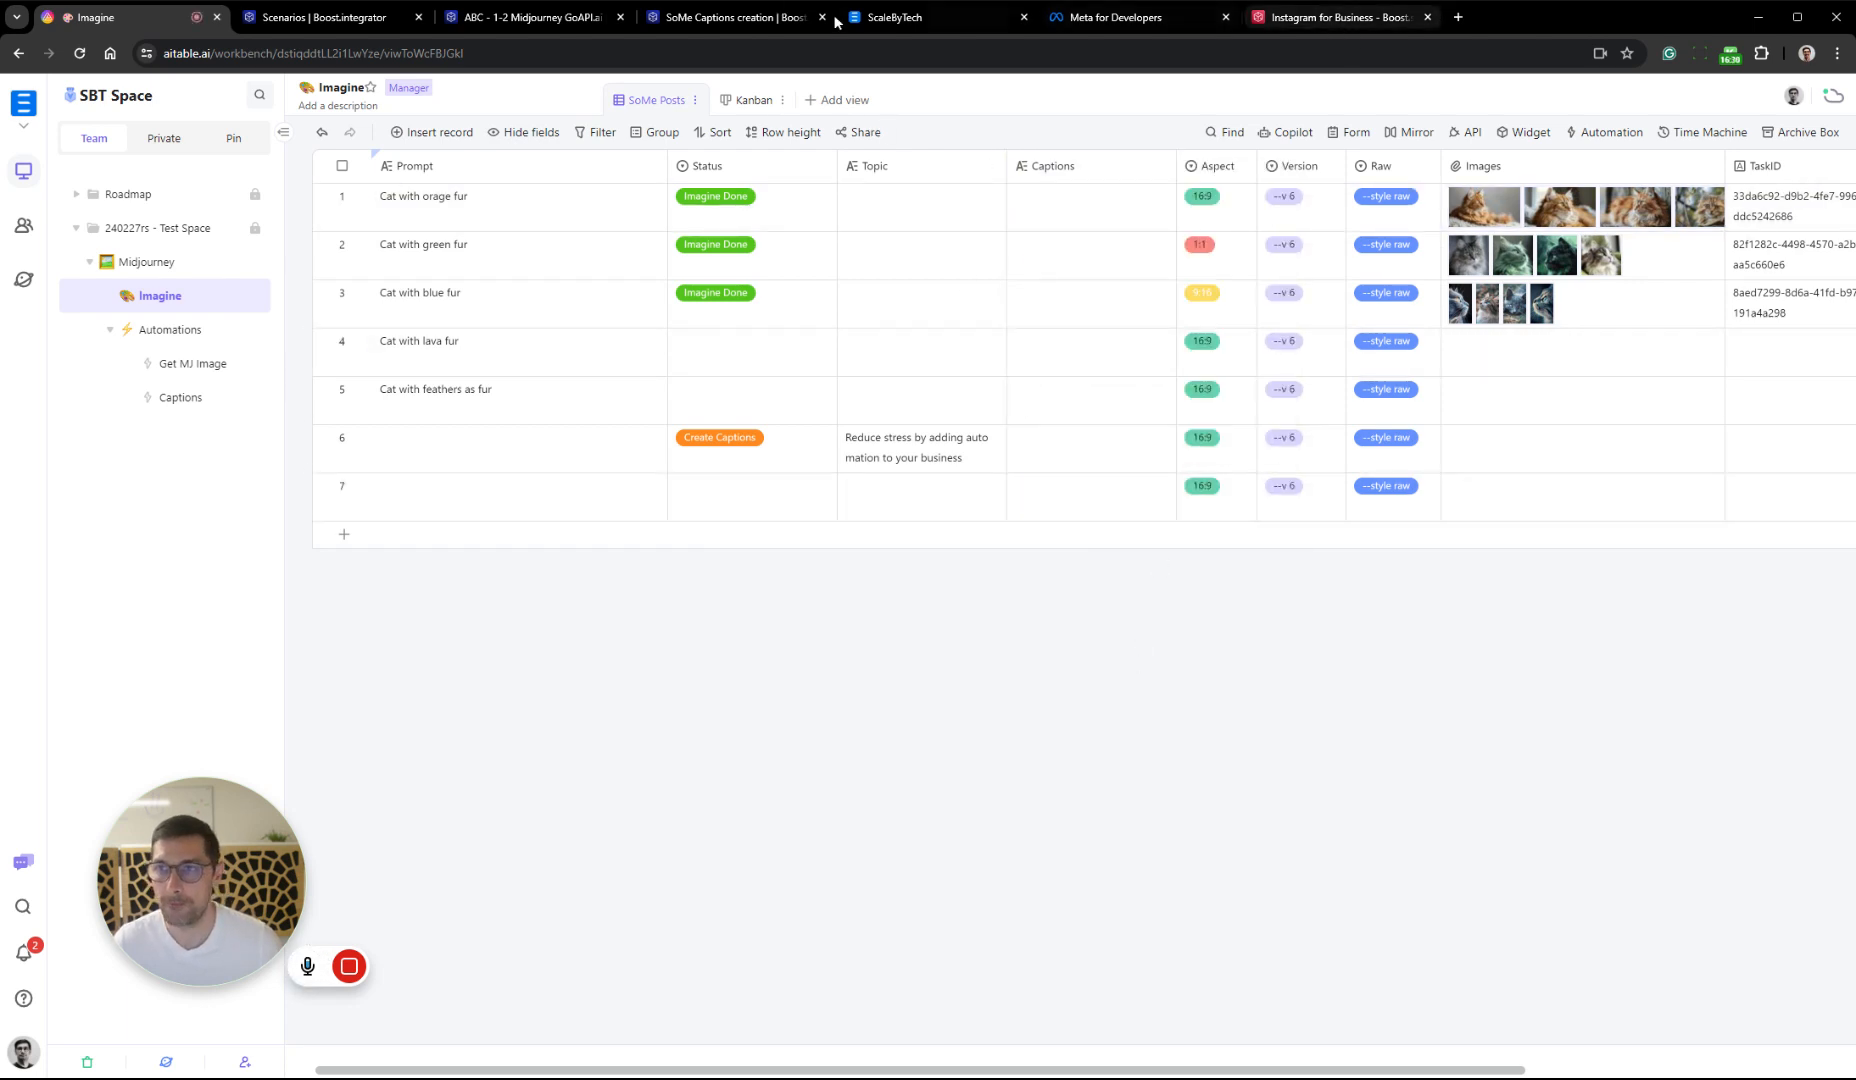
left_click(485, 17)
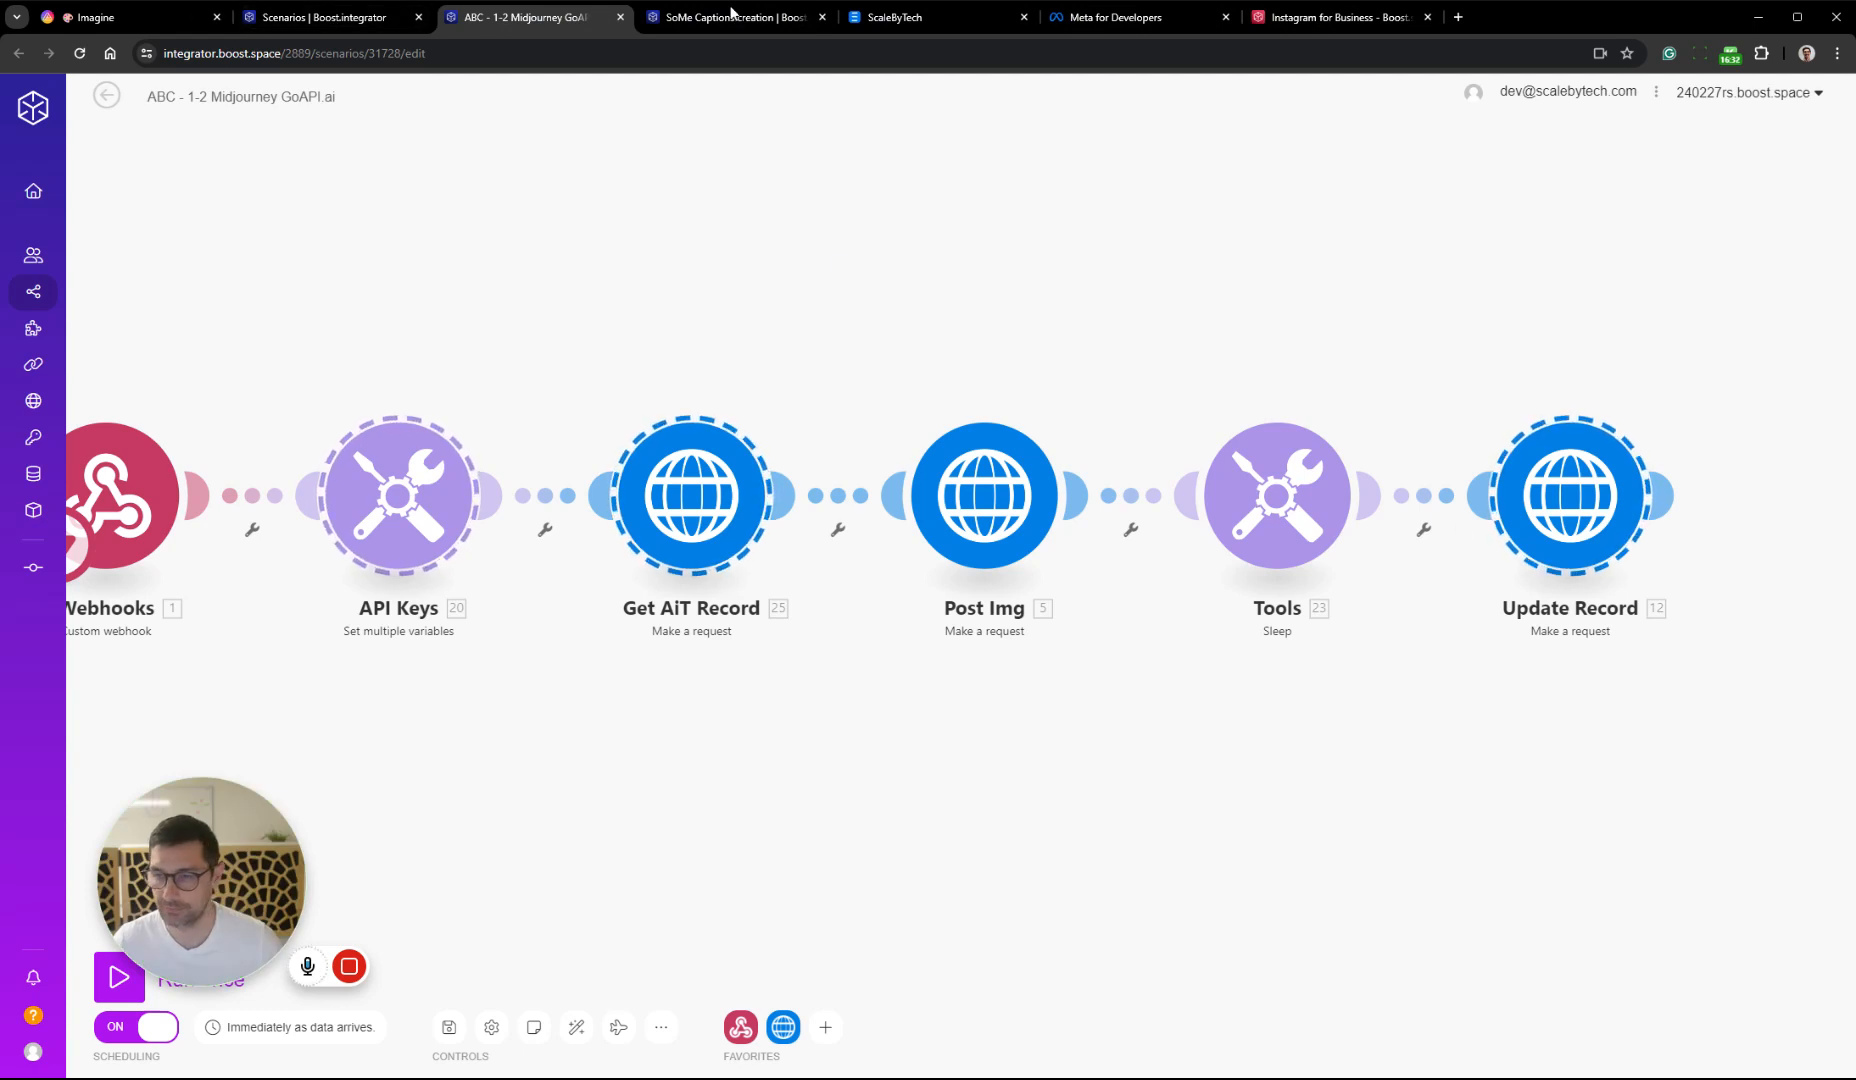
left_click(620, 17)
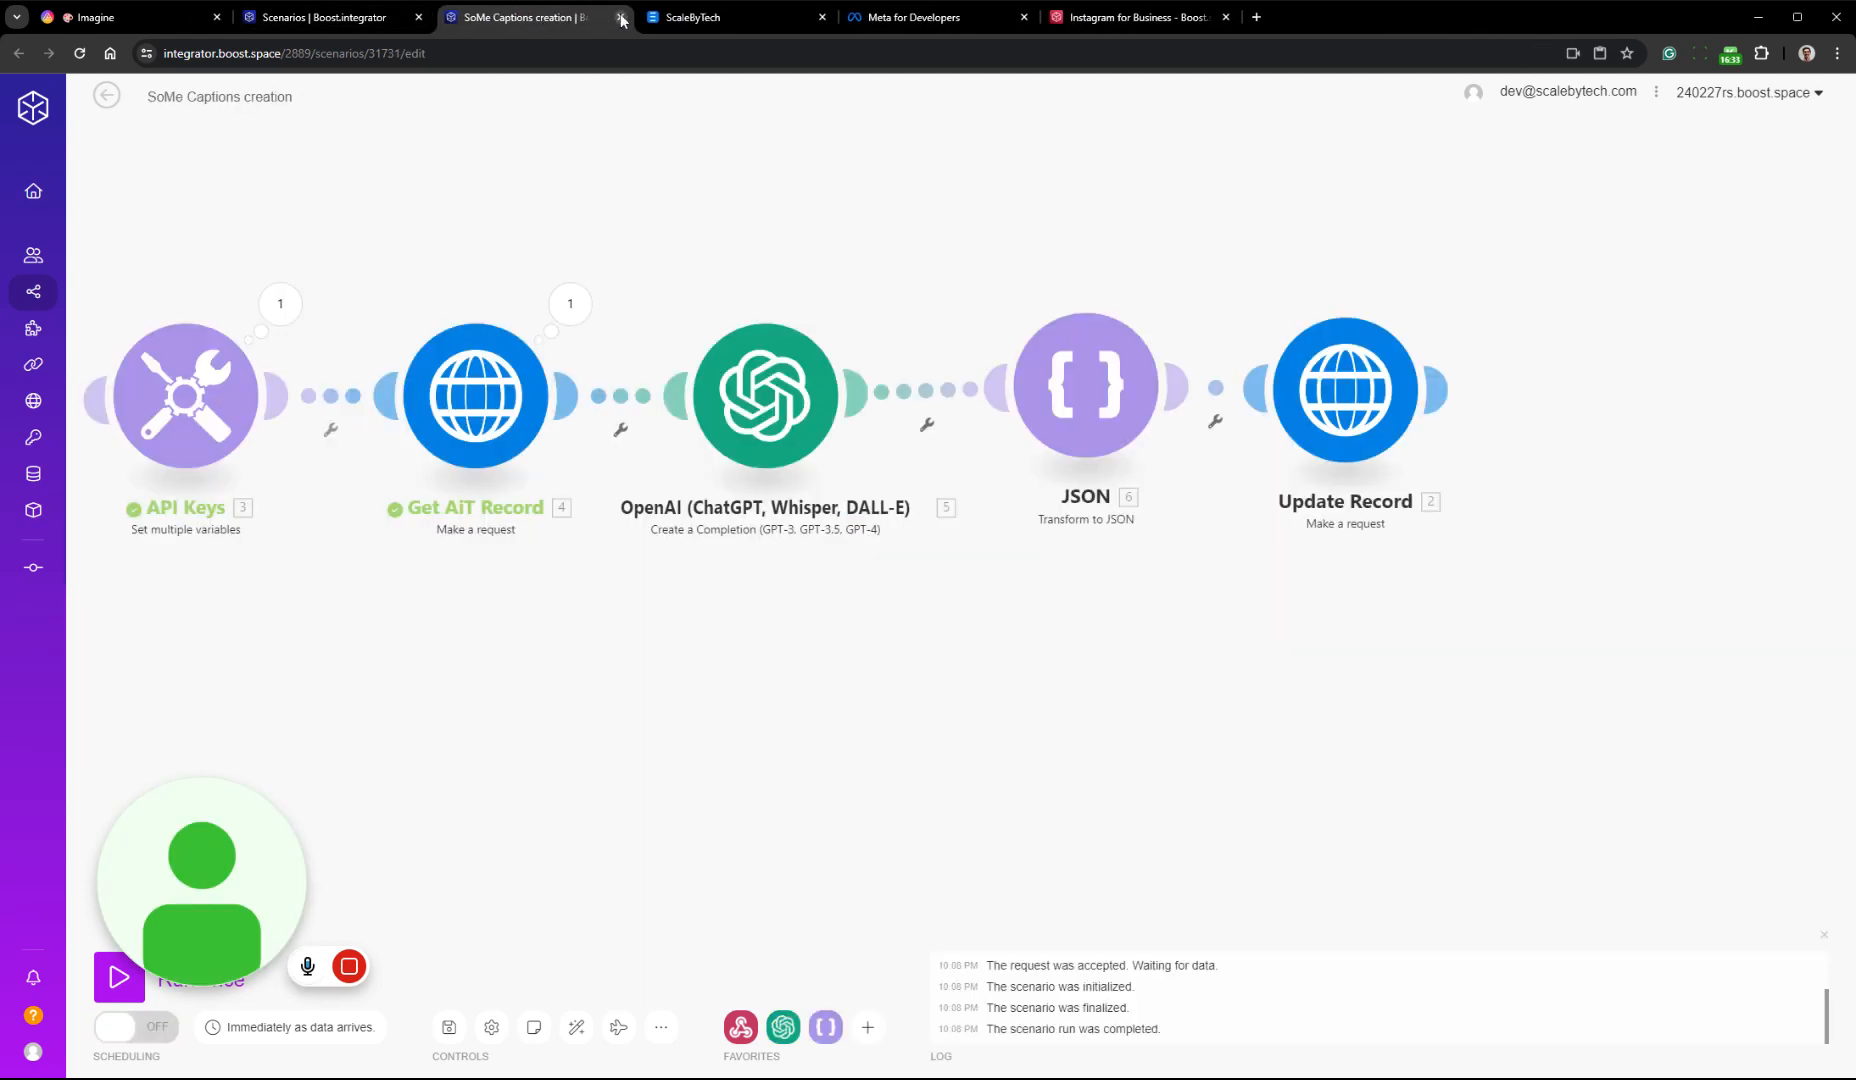
In Update Record's request content, replace the TaskID entry with Captions, mapped to the Transform to JSON module's JSON string without quotation marks
left_click(1345, 390)
scroll(1683, 716, "down", 2)
scroll(1680, 710, "down", 2)
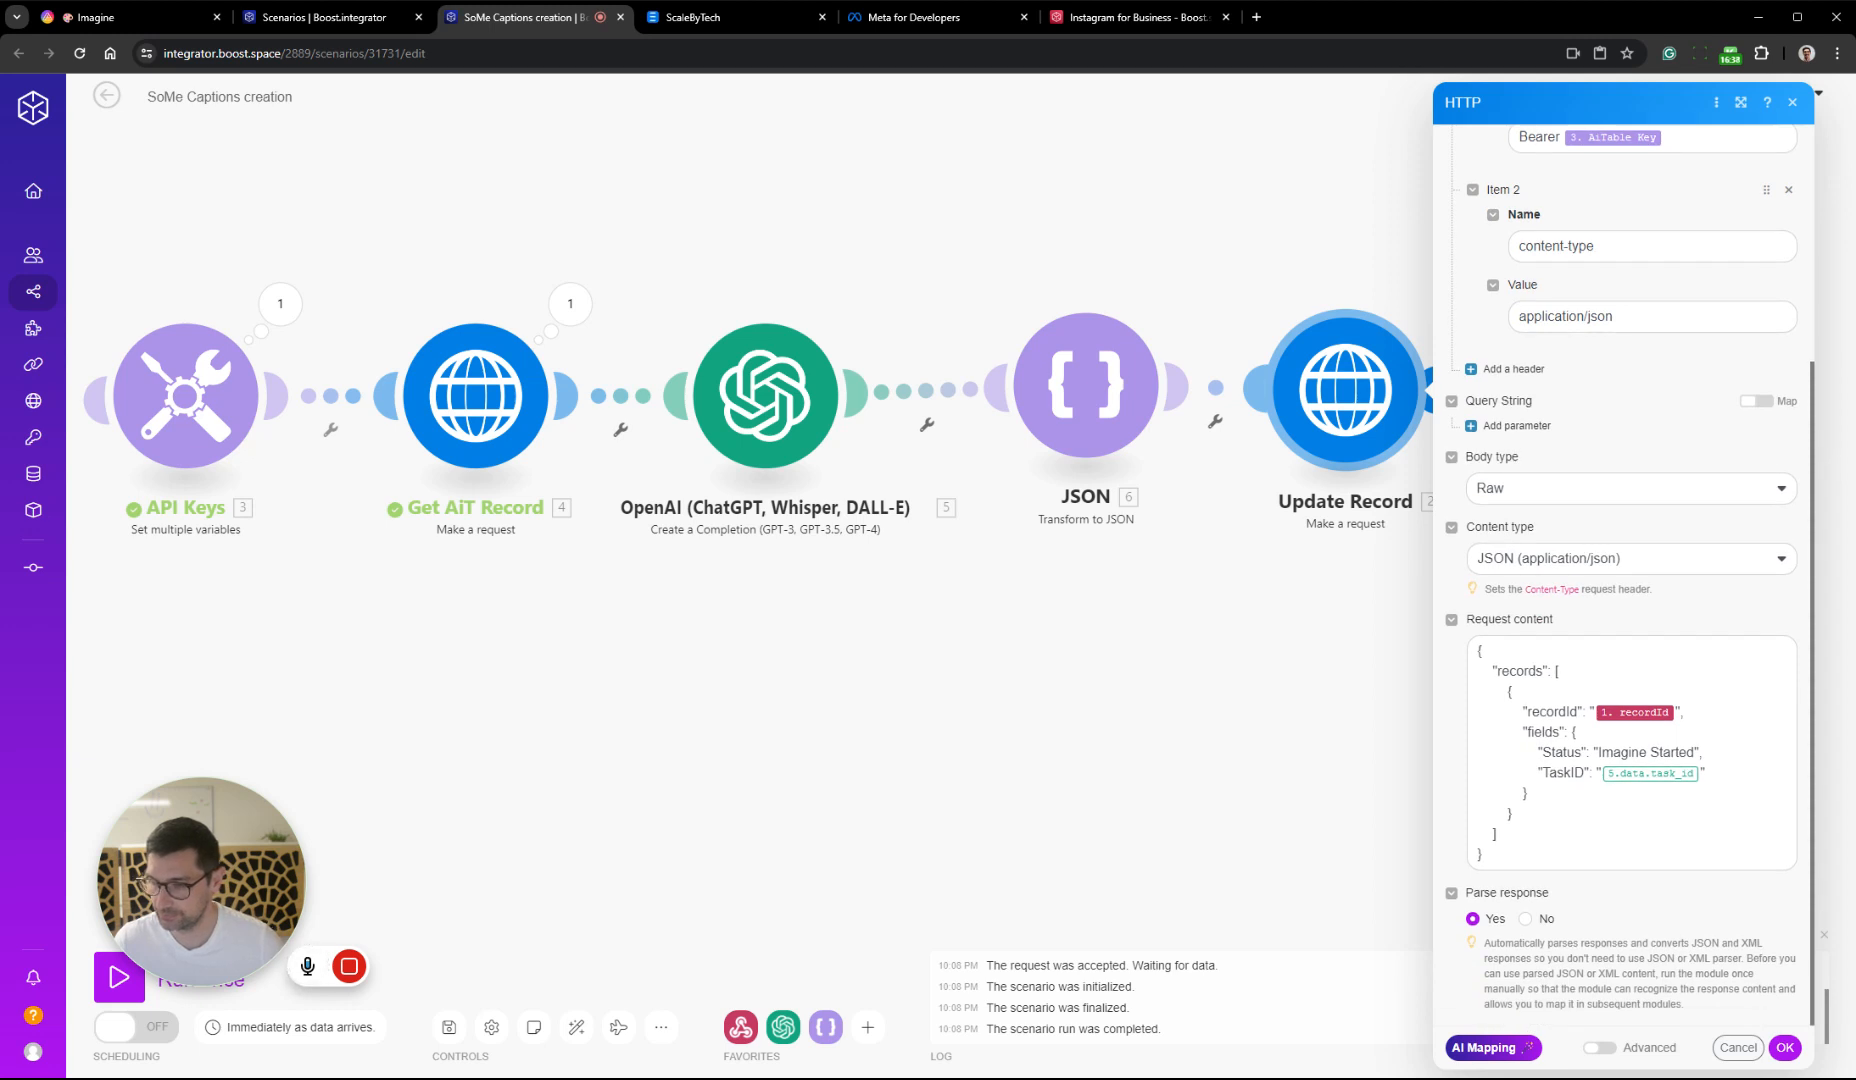
double_click(1557, 772)
type("Captions")
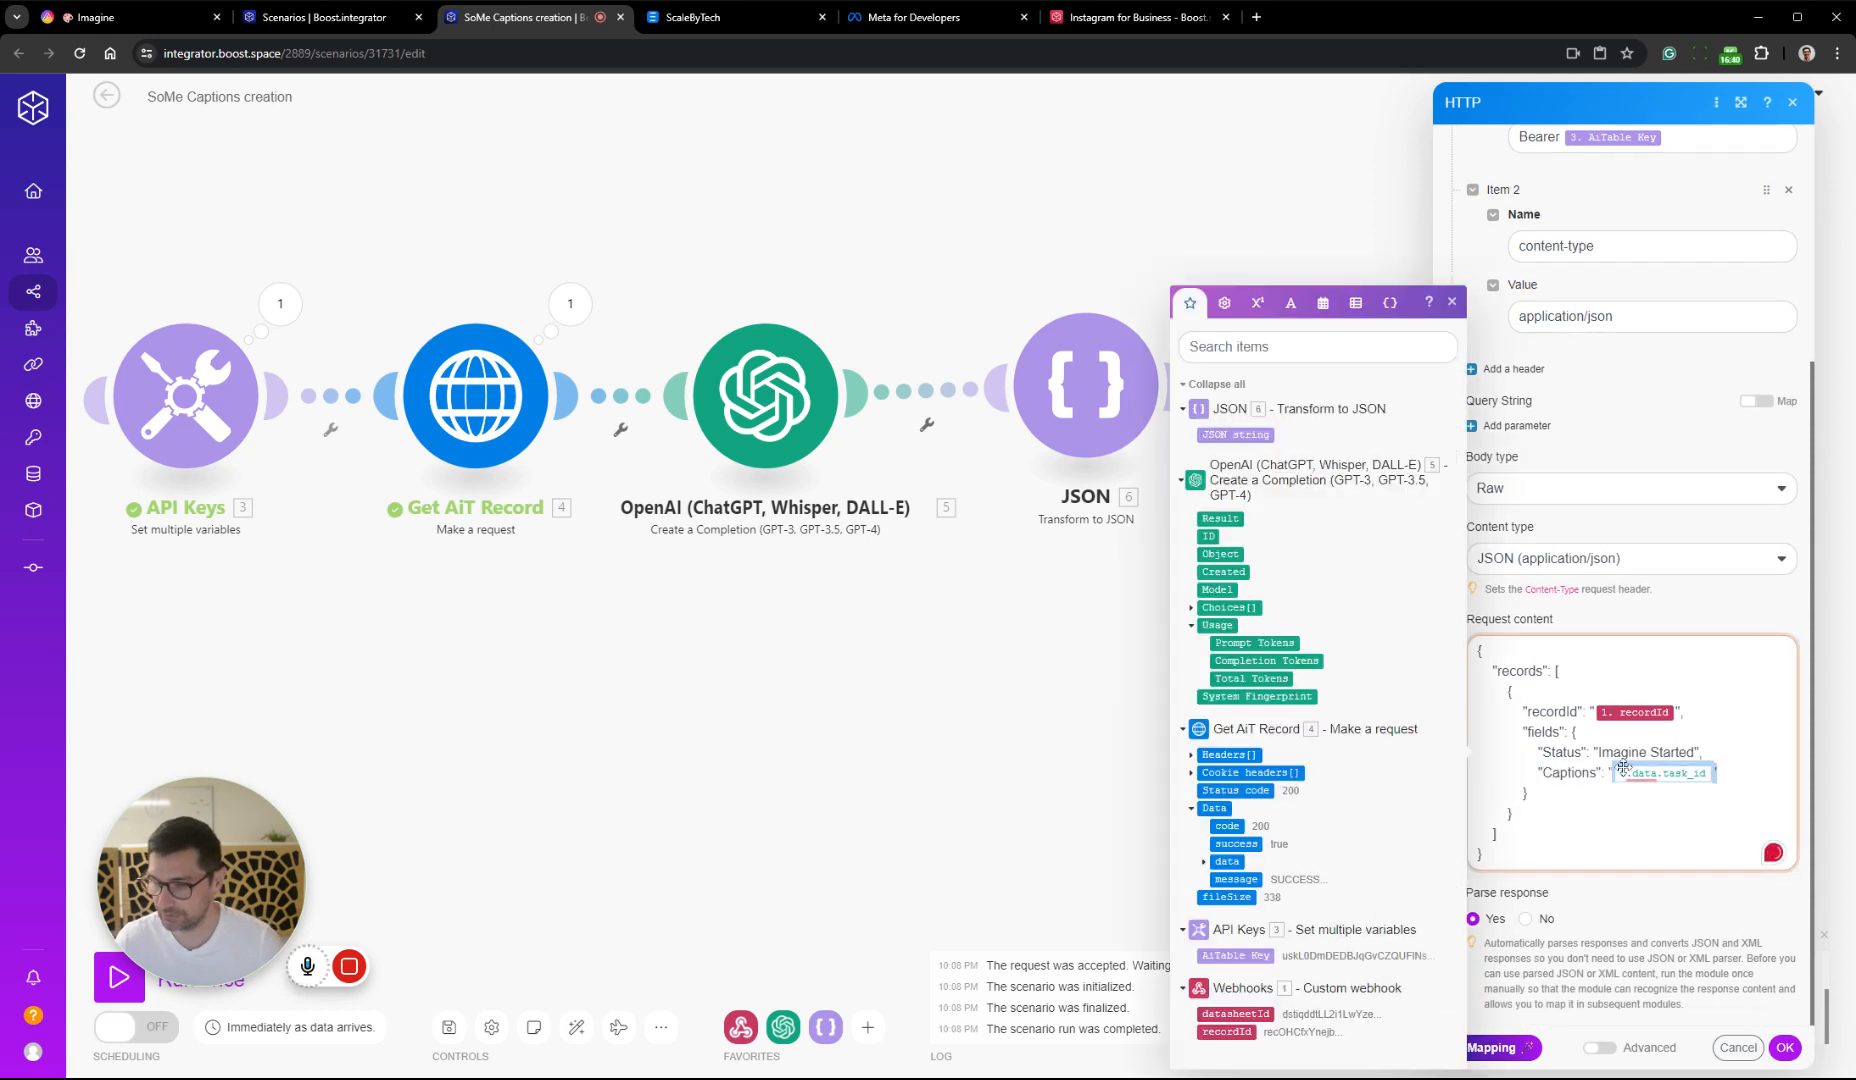
key("BackSpace")
key("BackSpace")
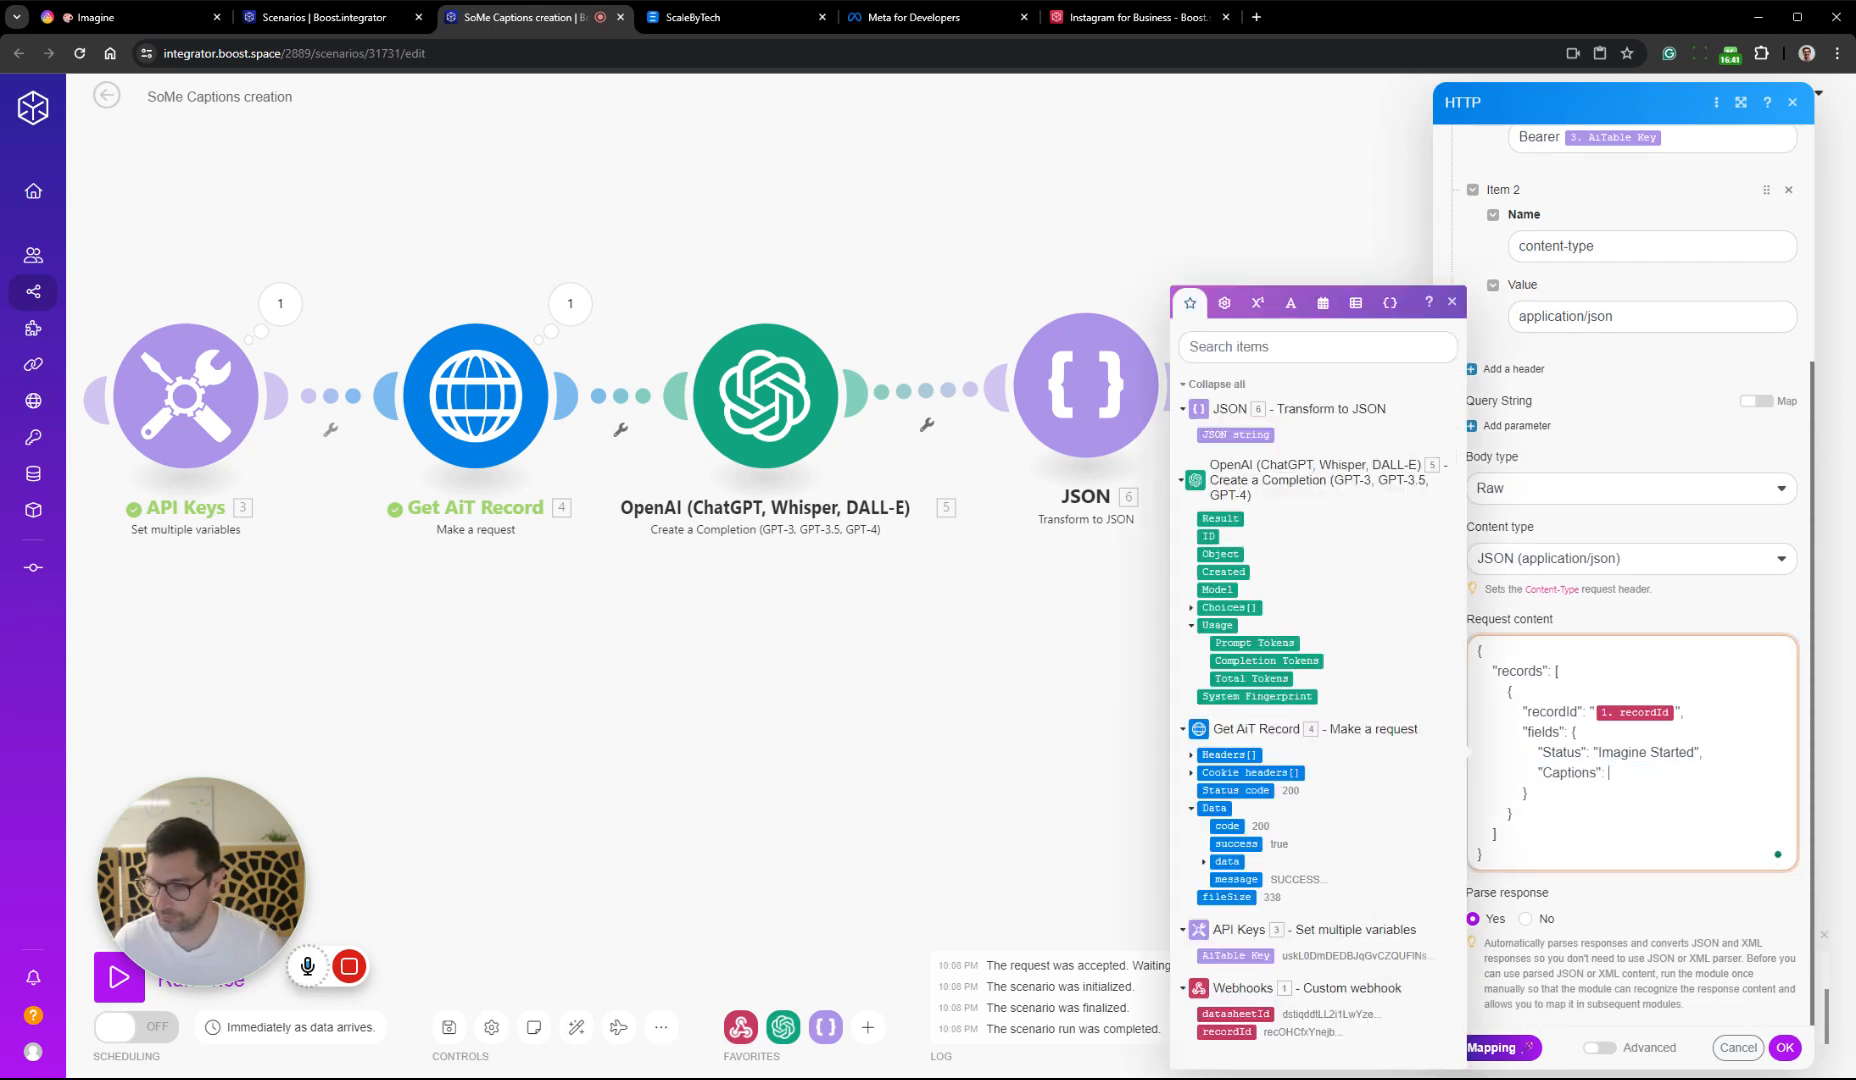
left_click(1235, 435)
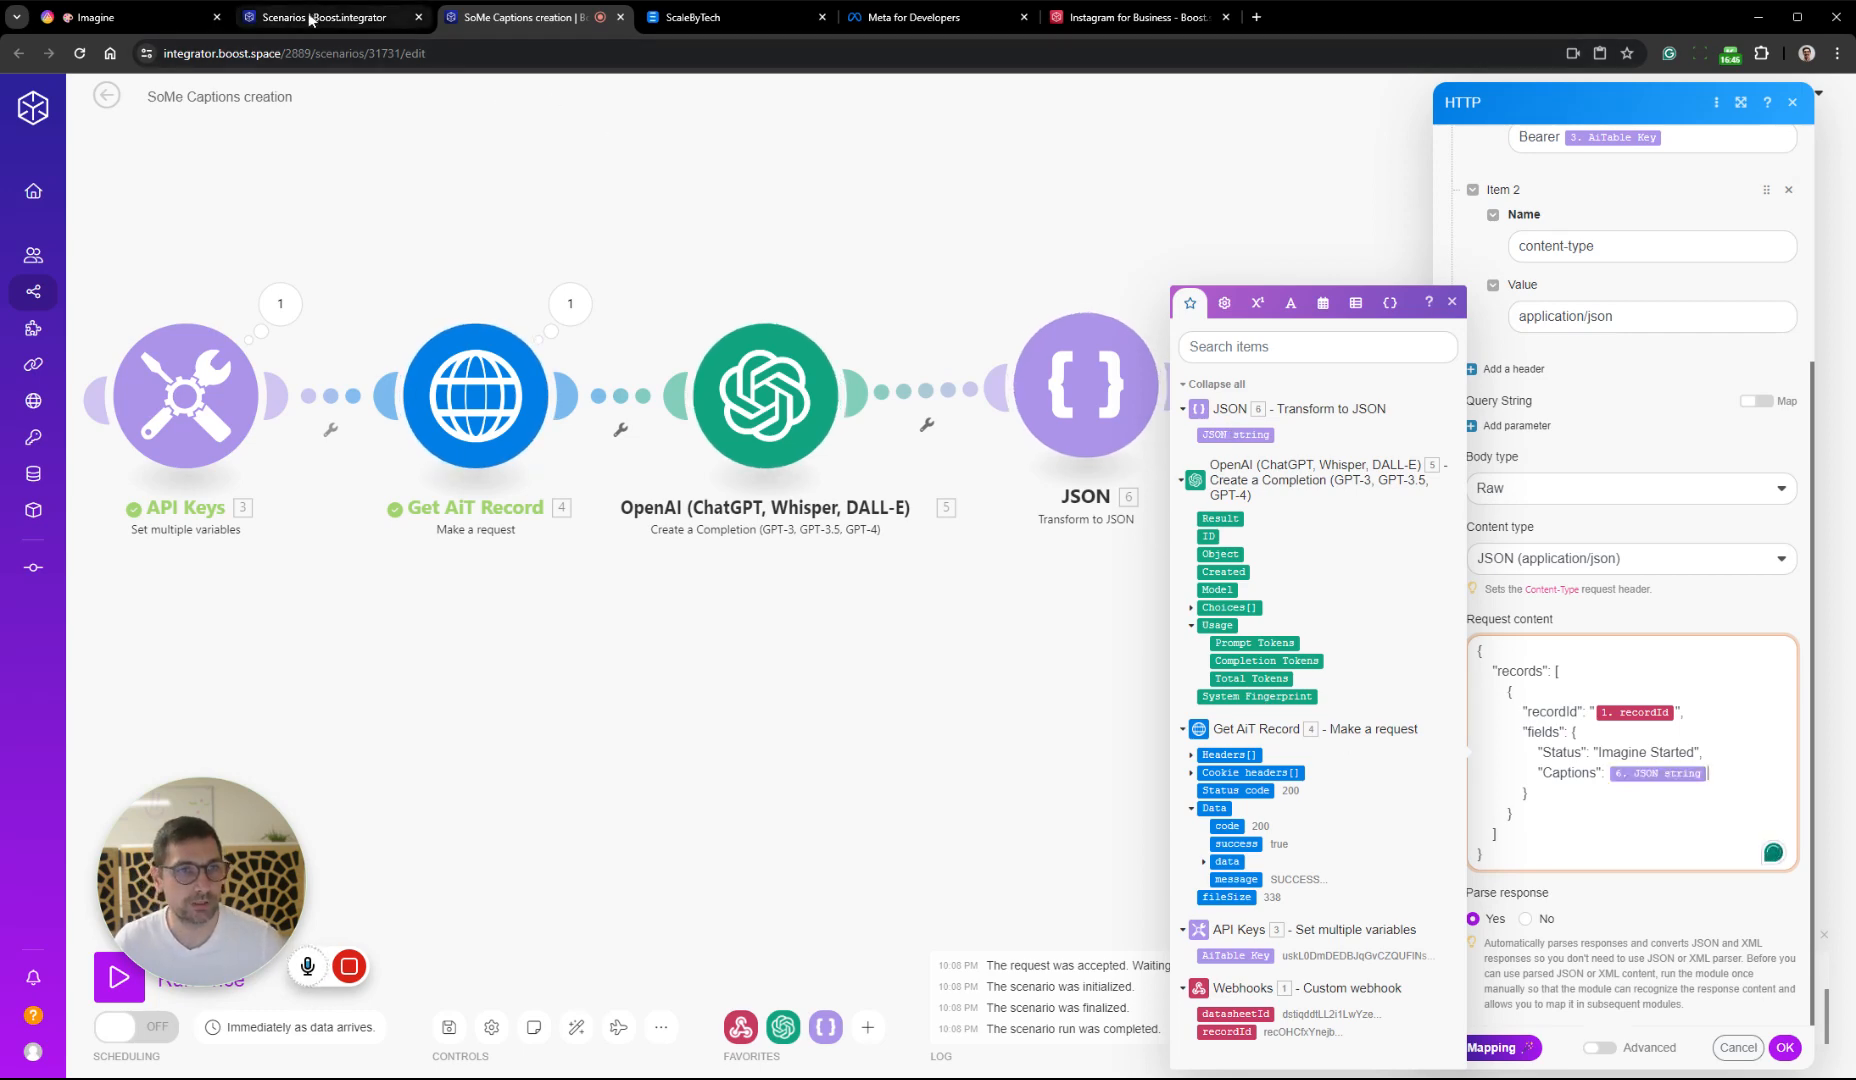
Switch to AITable and copy the option name "Captions Created" from the Status field's settings
left_click(130, 17)
right_click(778, 170)
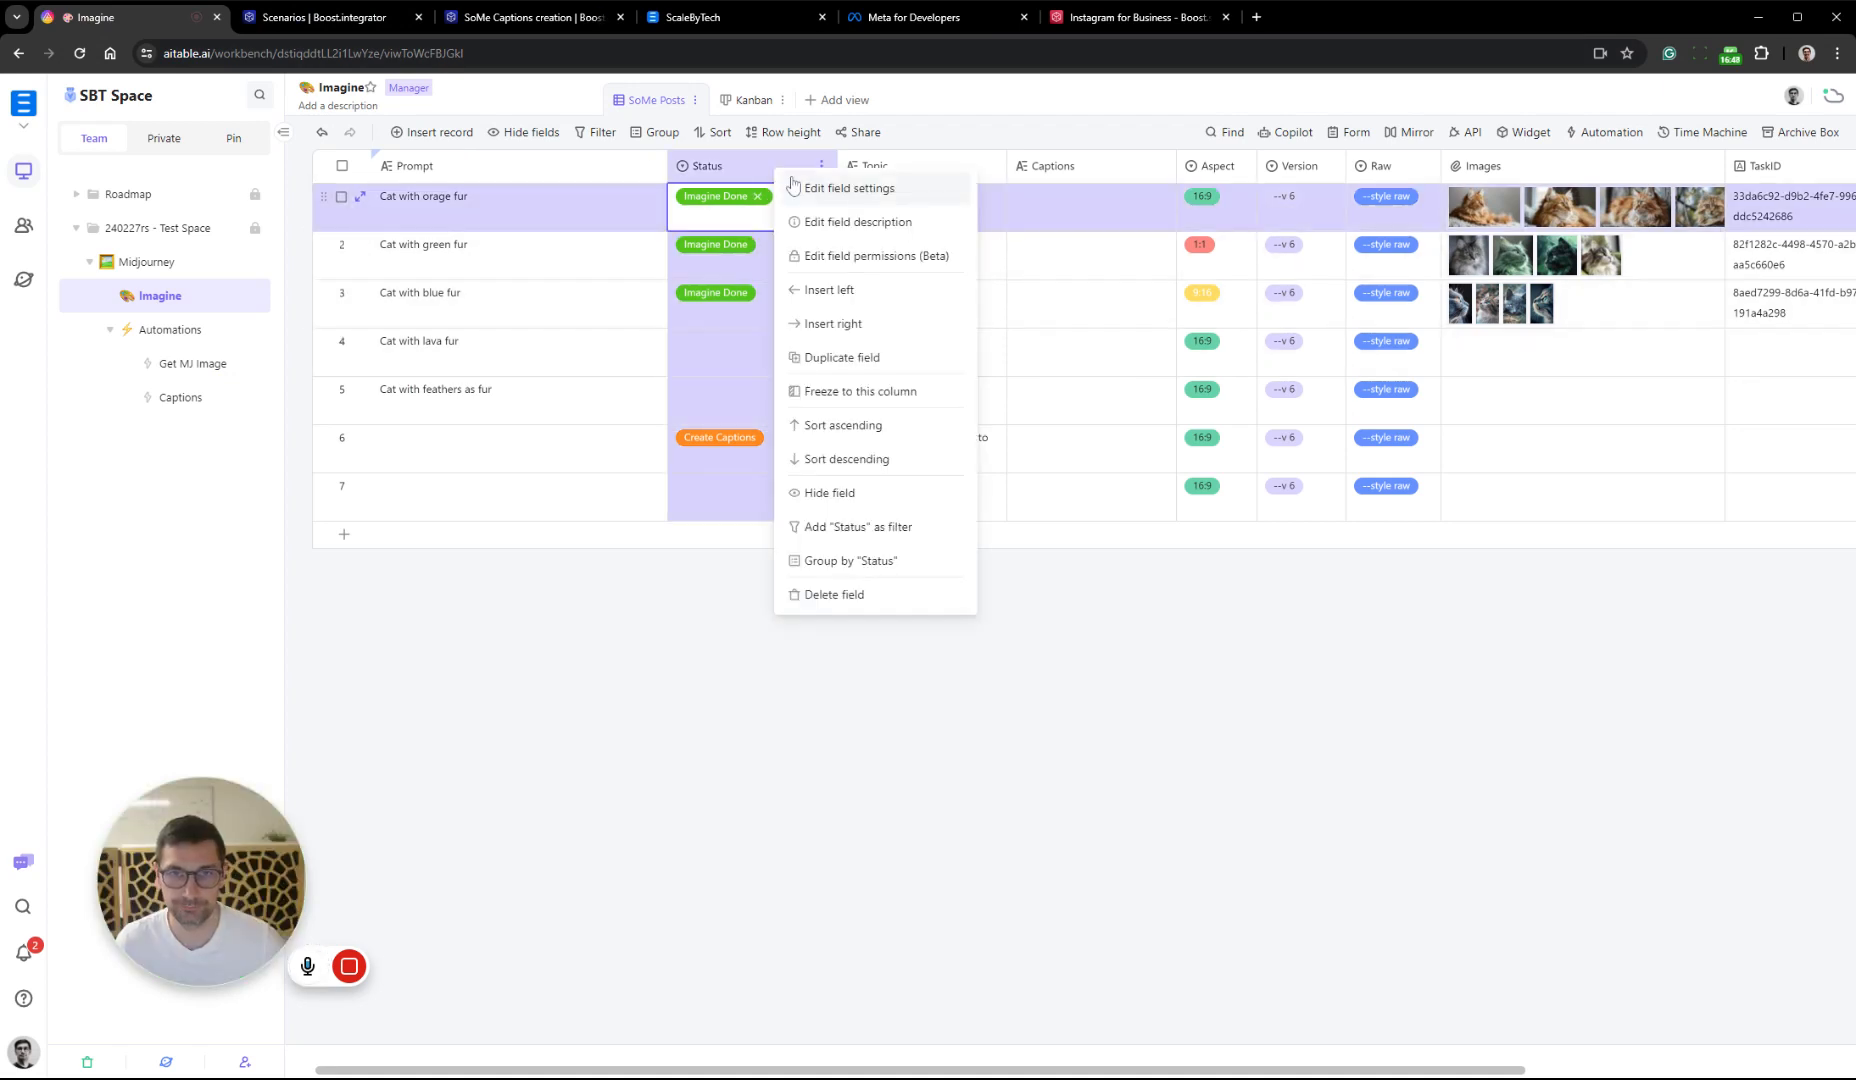
left_click(848, 188)
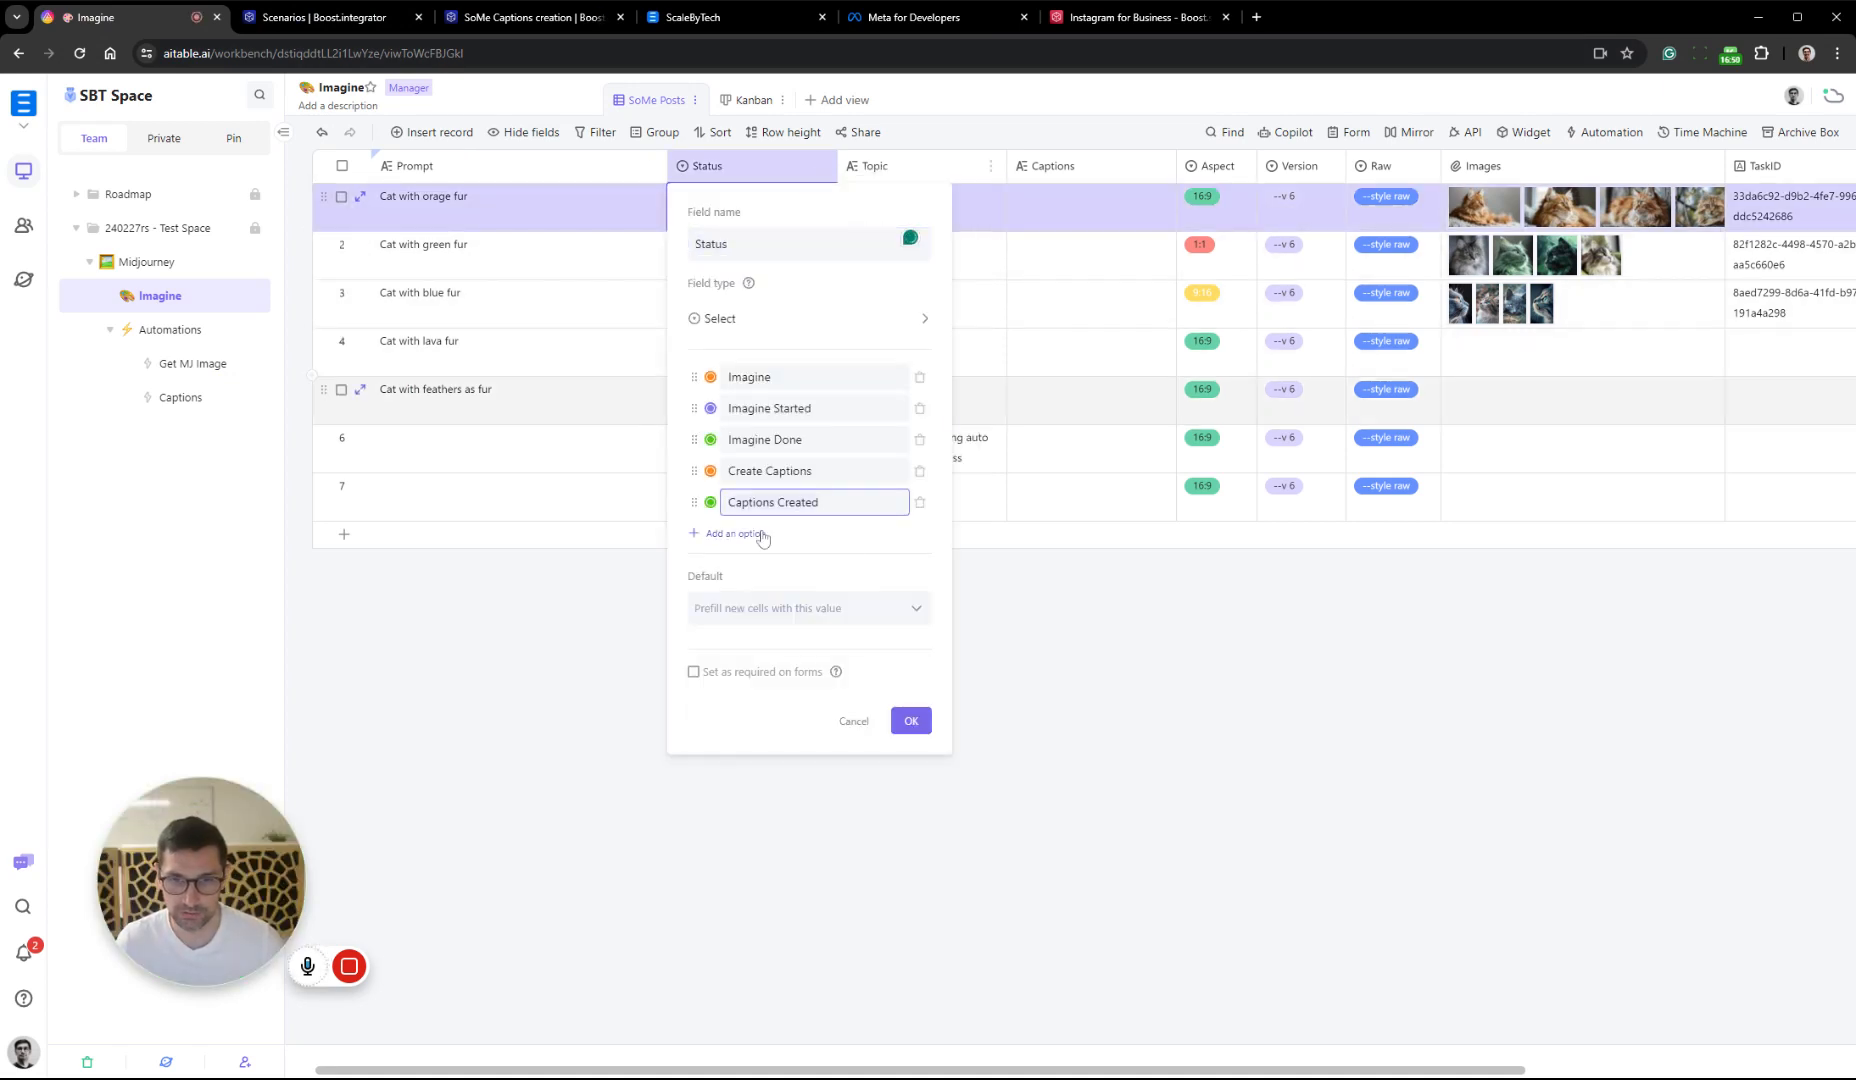
left_click(911, 720)
Back in Boost.space, set the Status value in Update Record's request content to "Captions Created" and save the module settings
left_click(574, 20)
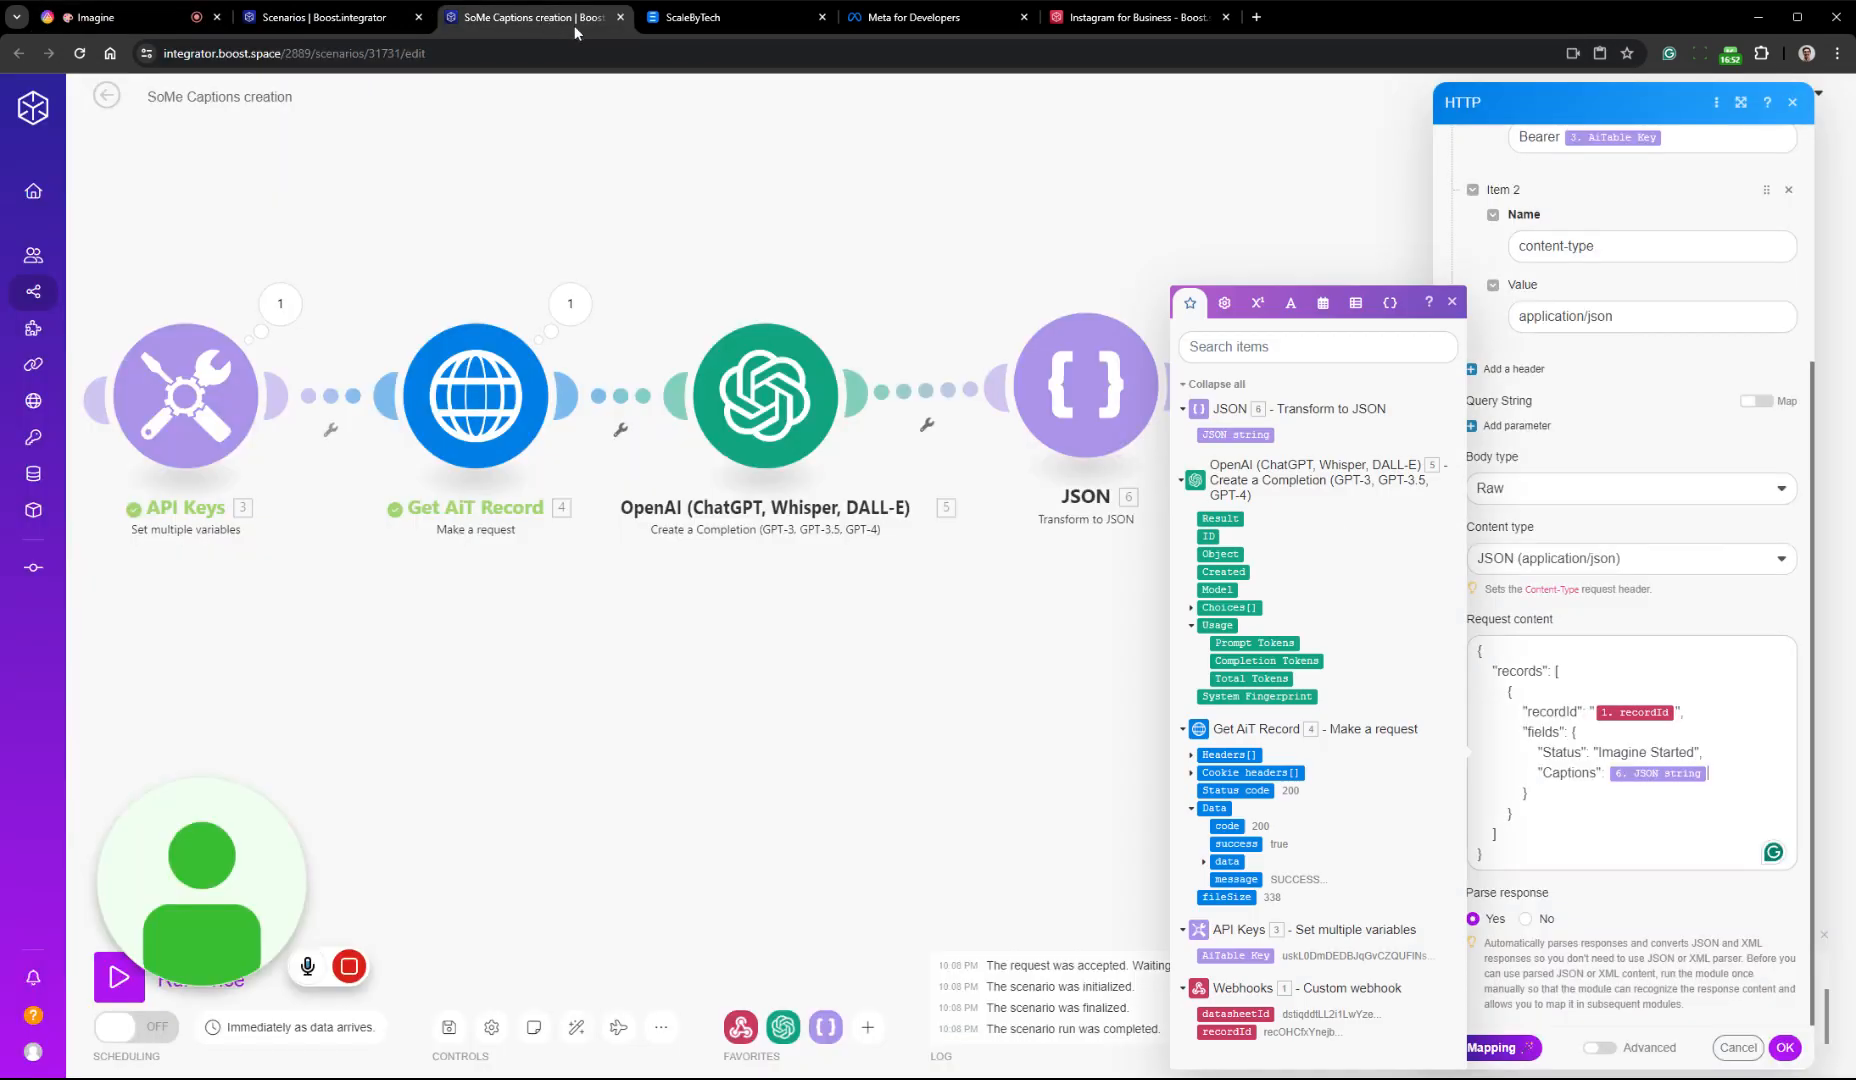
double_click(1672, 752)
key("ctrl+shift+Left")
key("ctrl+shift+Left")
key("ctrl+shift+Left")
key("shift+Right")
key("shift+Right")
key("shift+Right")
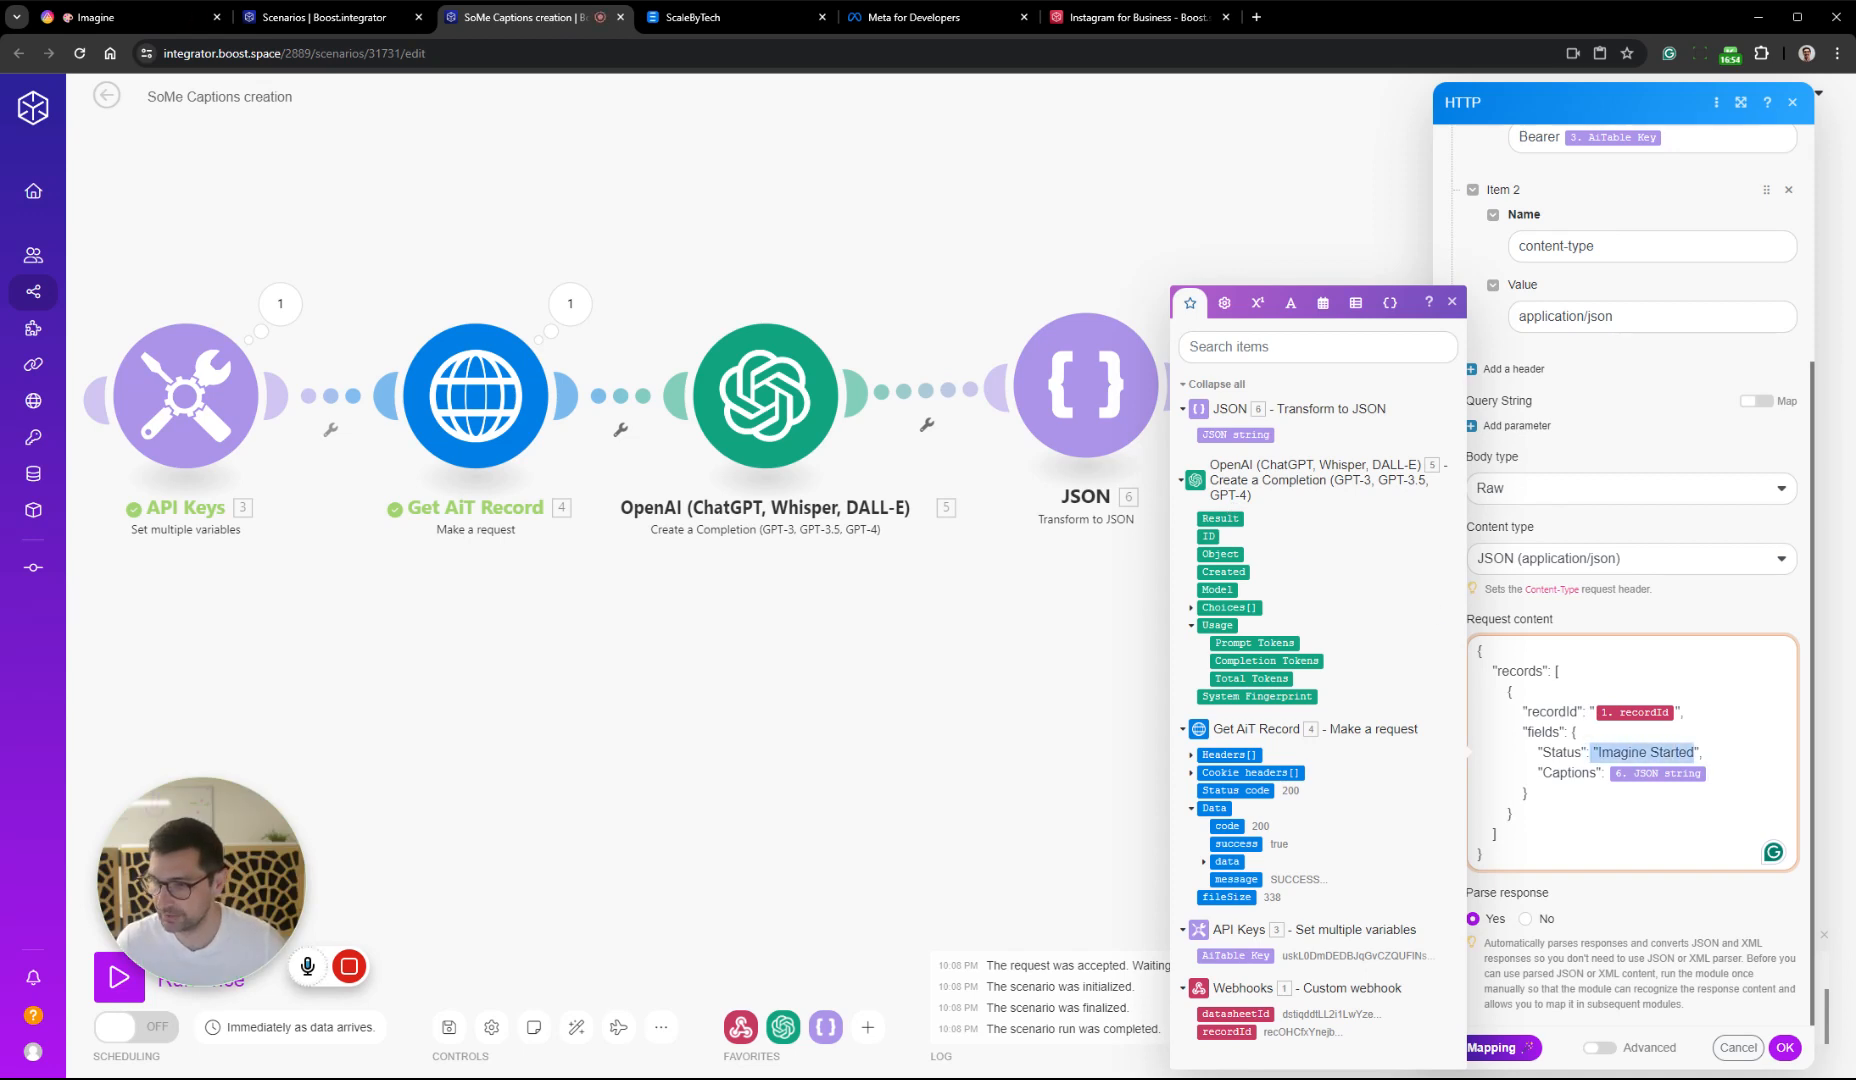
type("Captions Created")
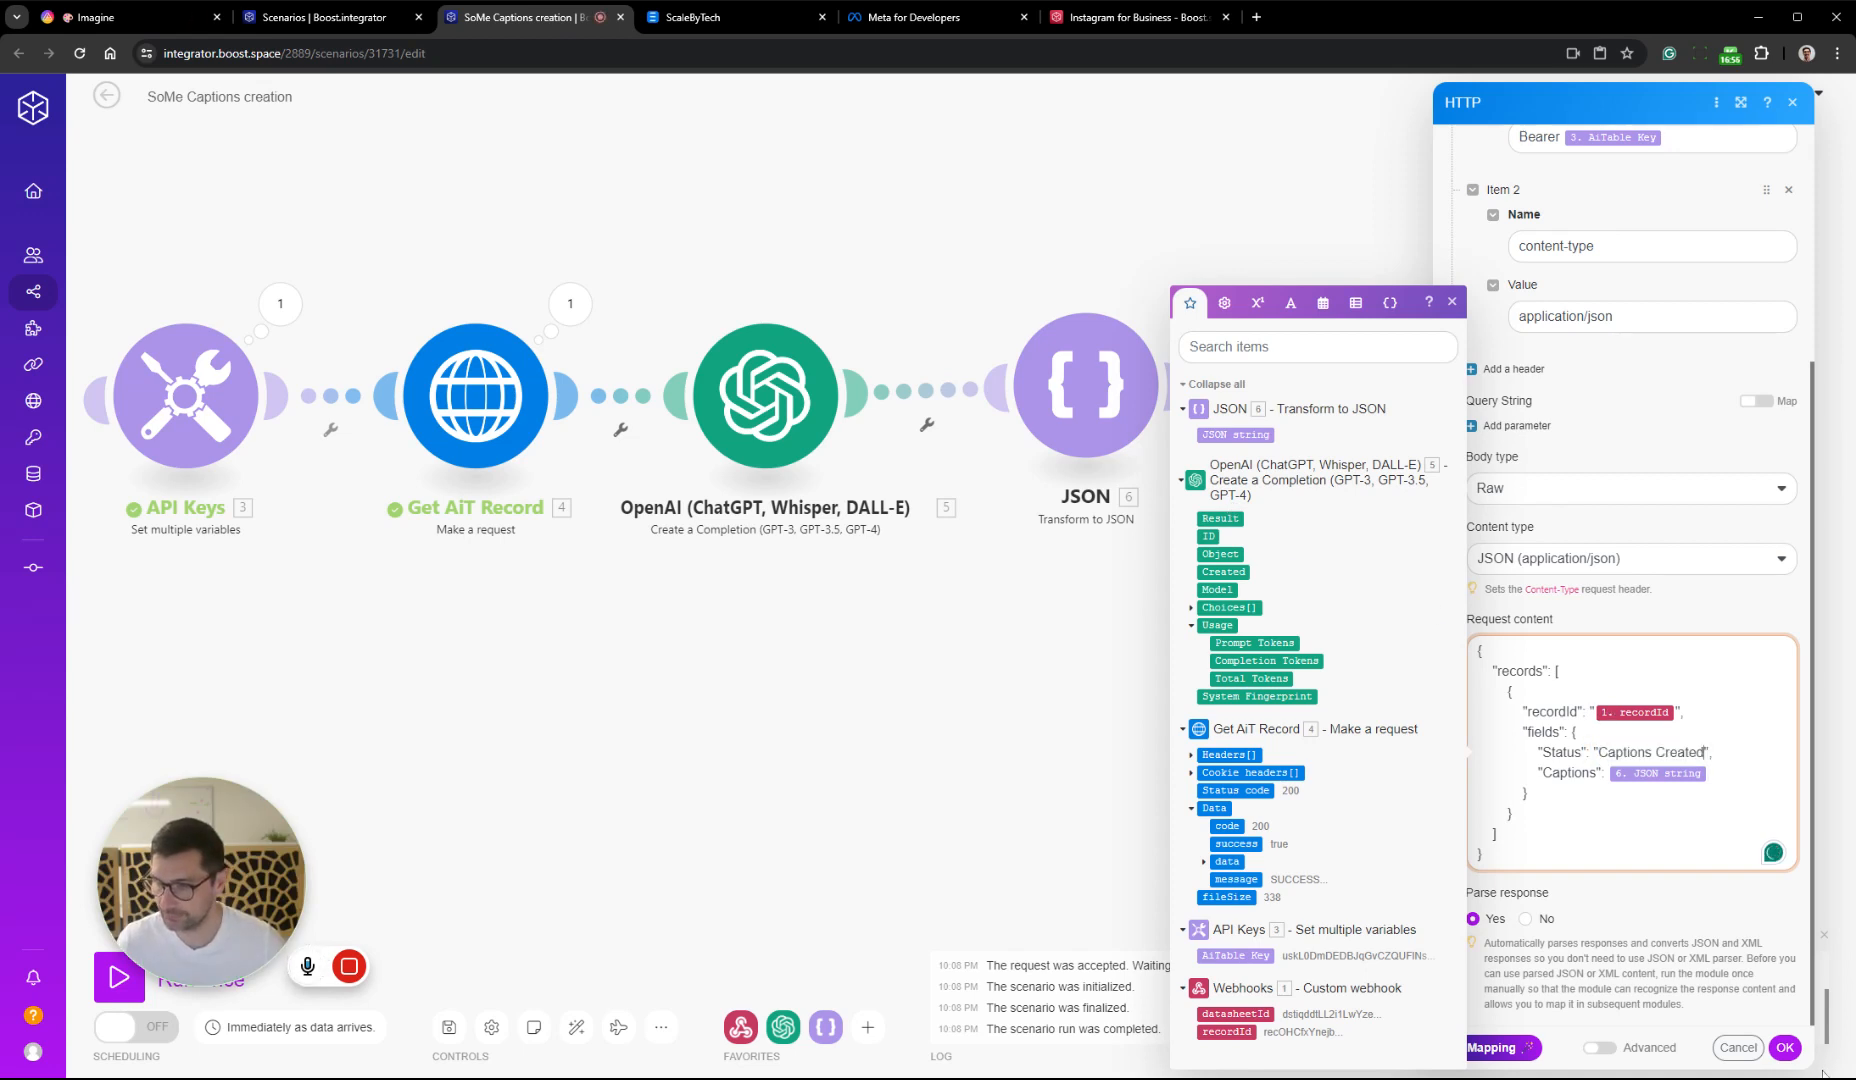
left_click(1785, 1047)
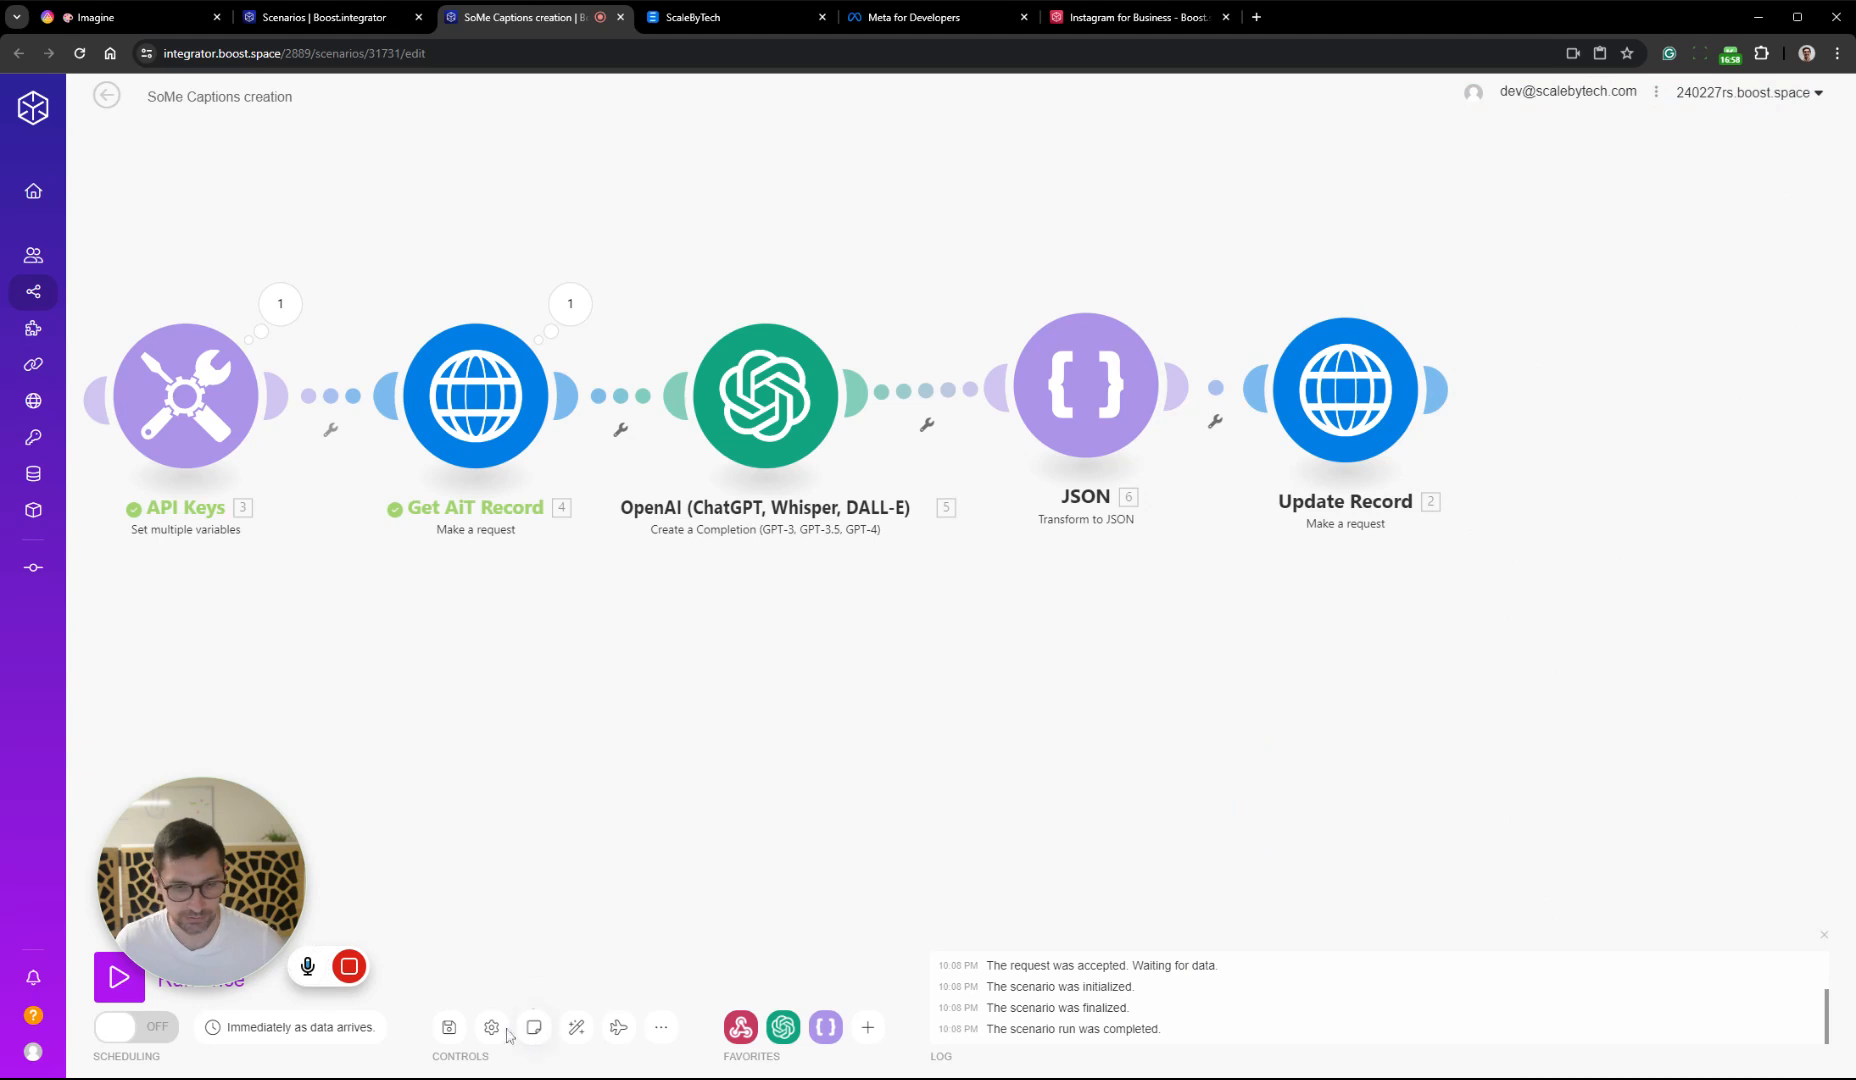
Save and auto-align the scenario, turn its scheduling on and start a single run
left_click(449, 1027)
left_click(576, 1027)
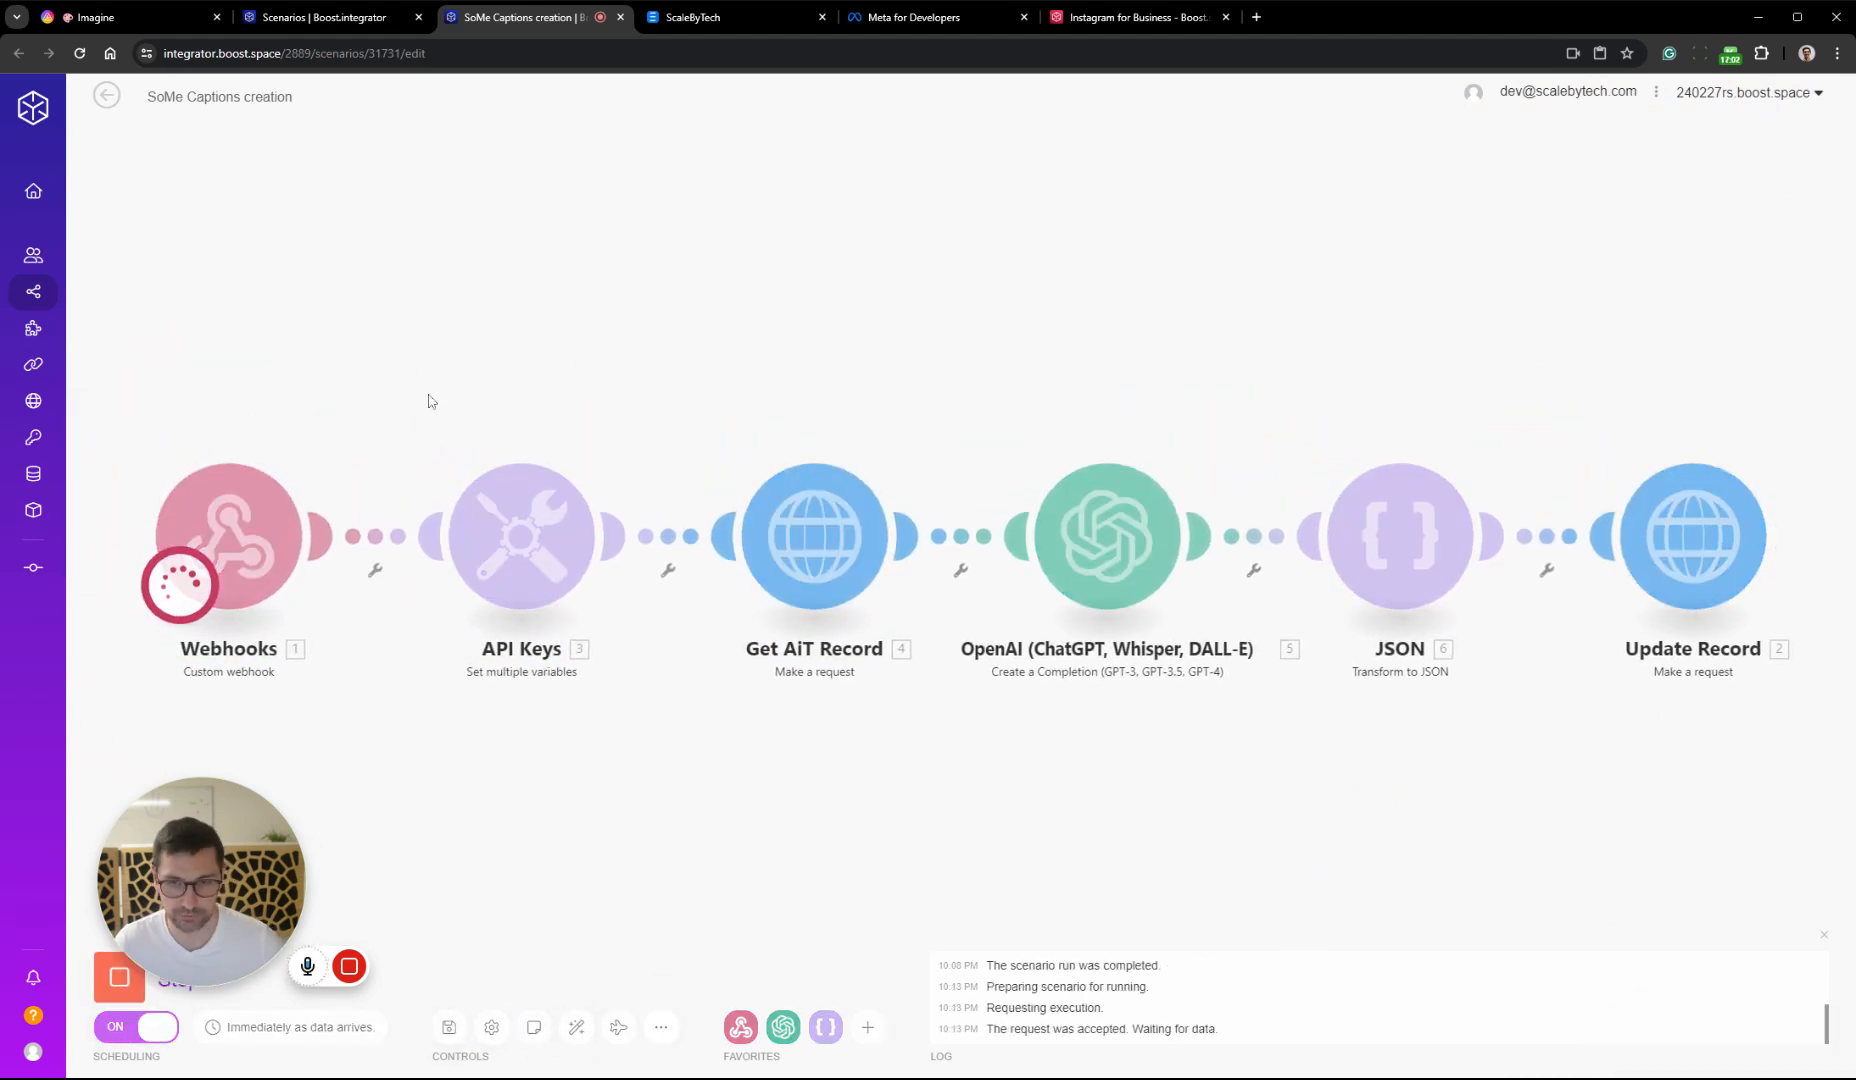
Switch to AITable and reselect Create Captions as the Status of record 6 to trigger the scenario
left_click(118, 18)
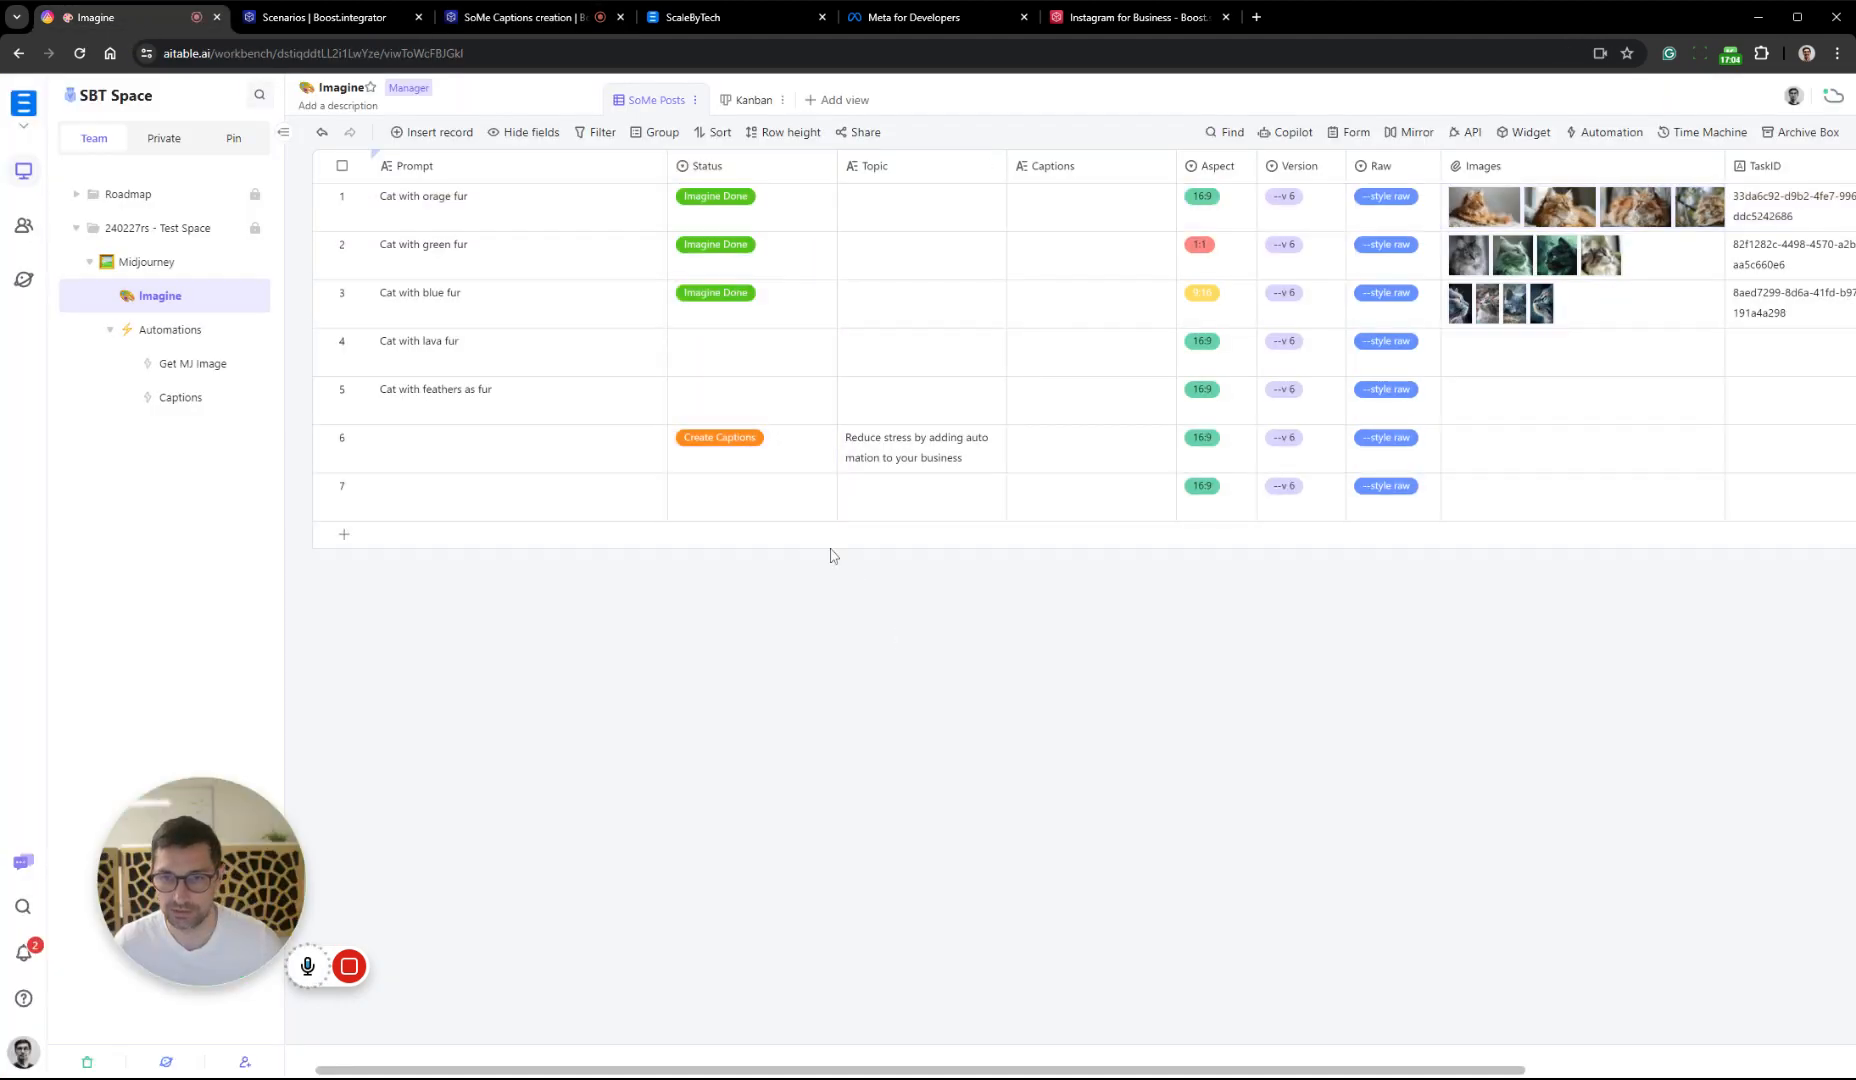
left_click(803, 465)
left_click(805, 468)
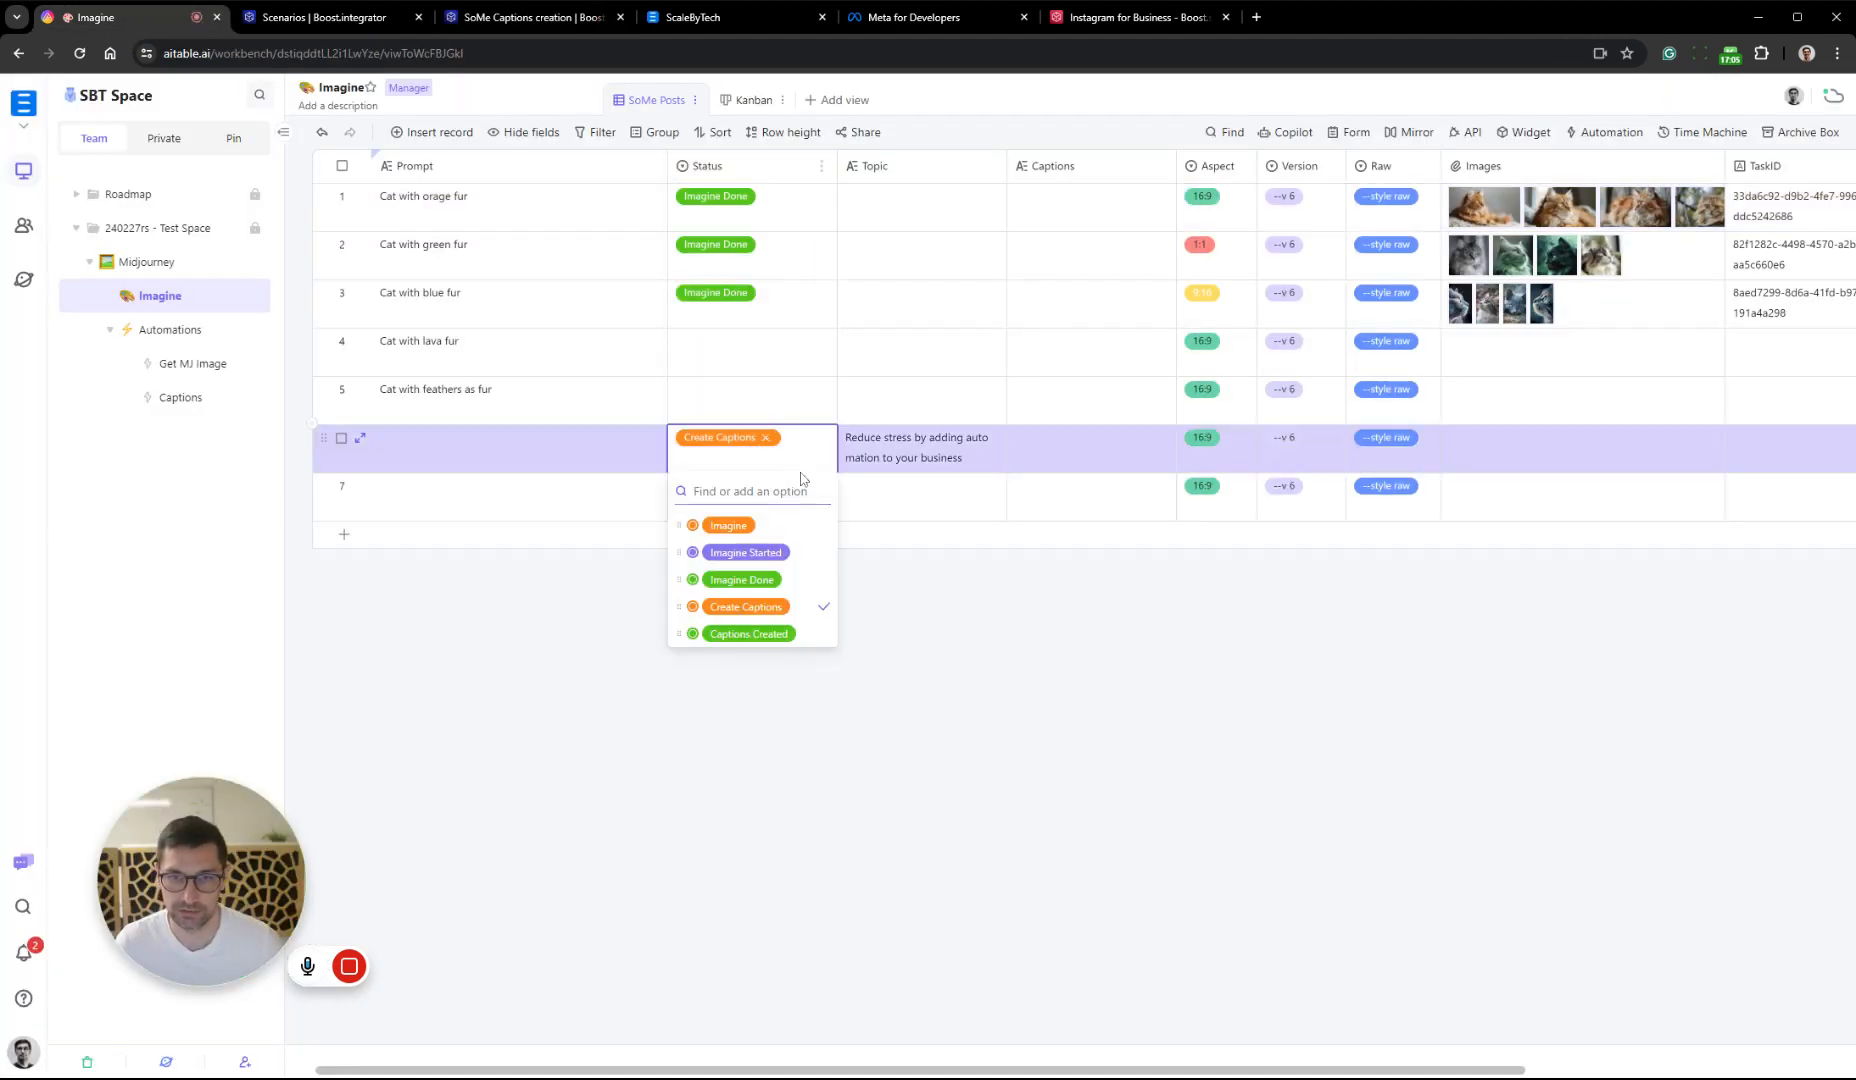
left_click(800, 606)
left_click(773, 607)
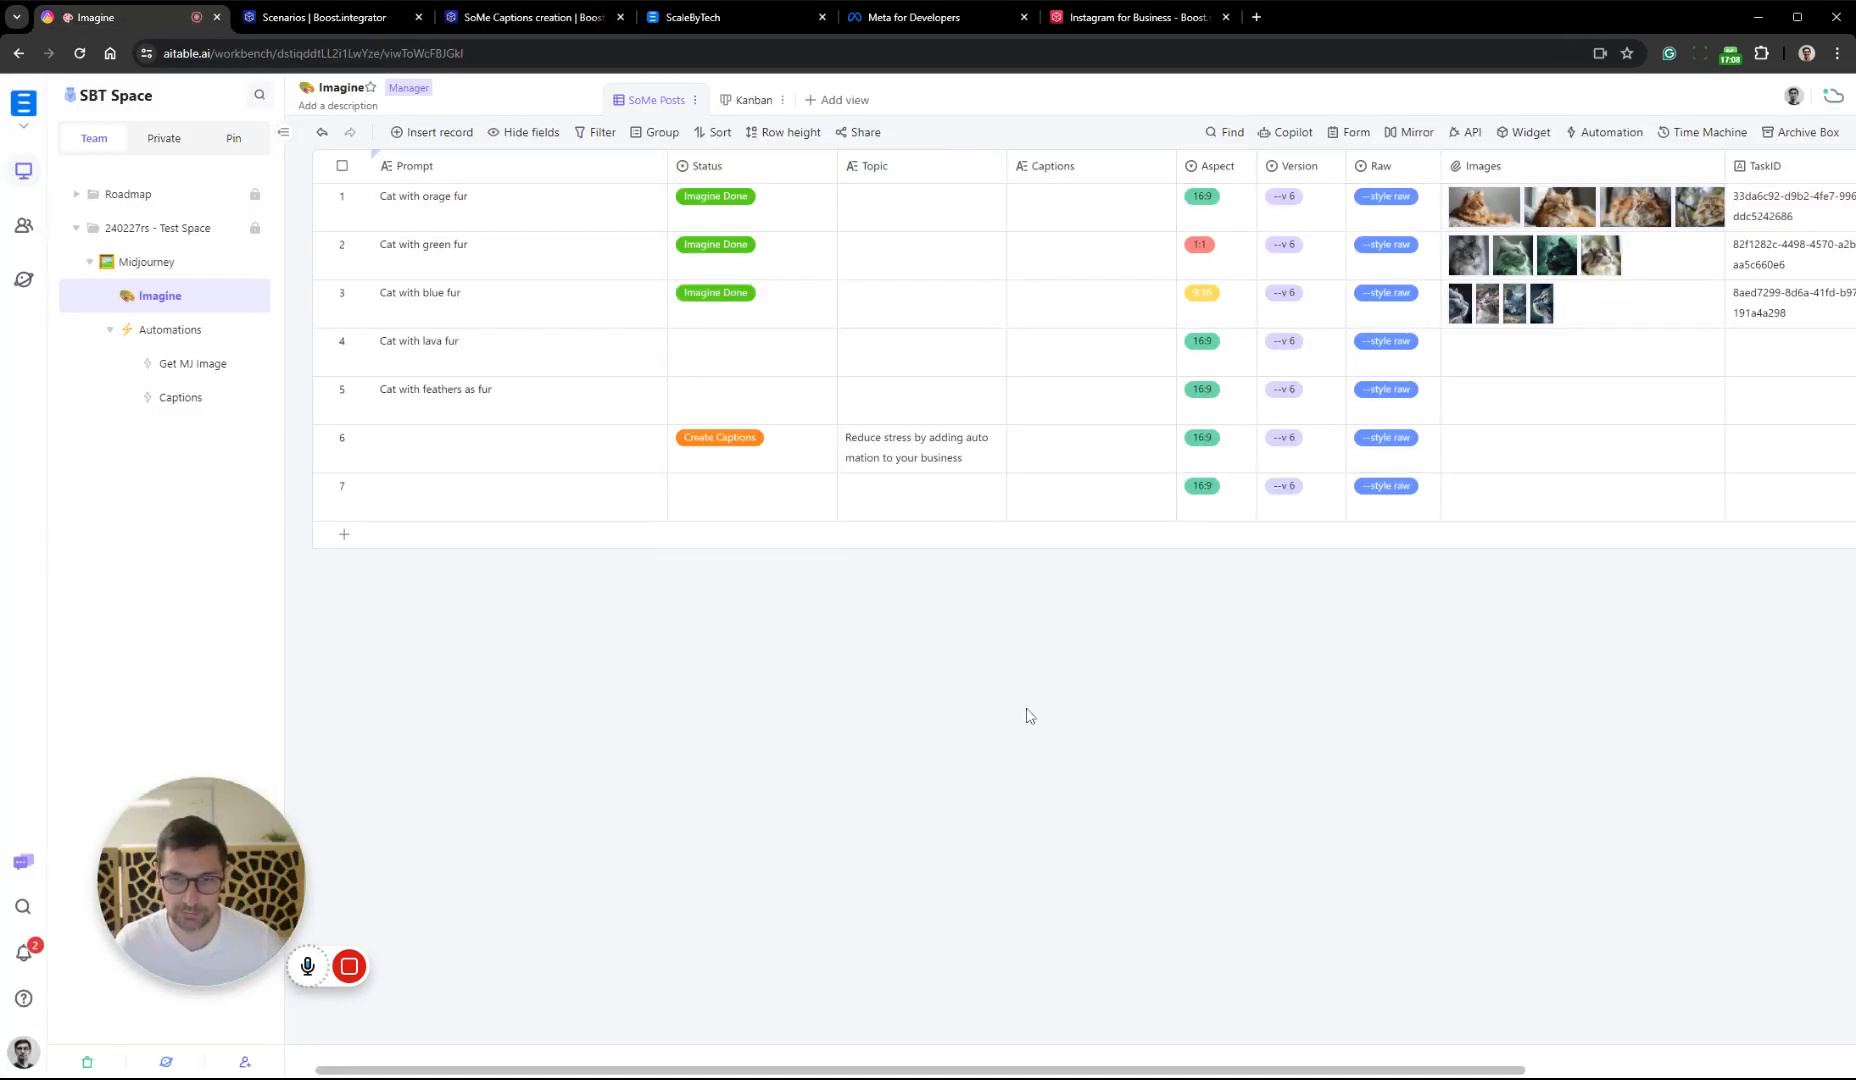
Return to the Boost.space scenario and examine the caption in the OpenAI module's output bundle
left_click(522, 18)
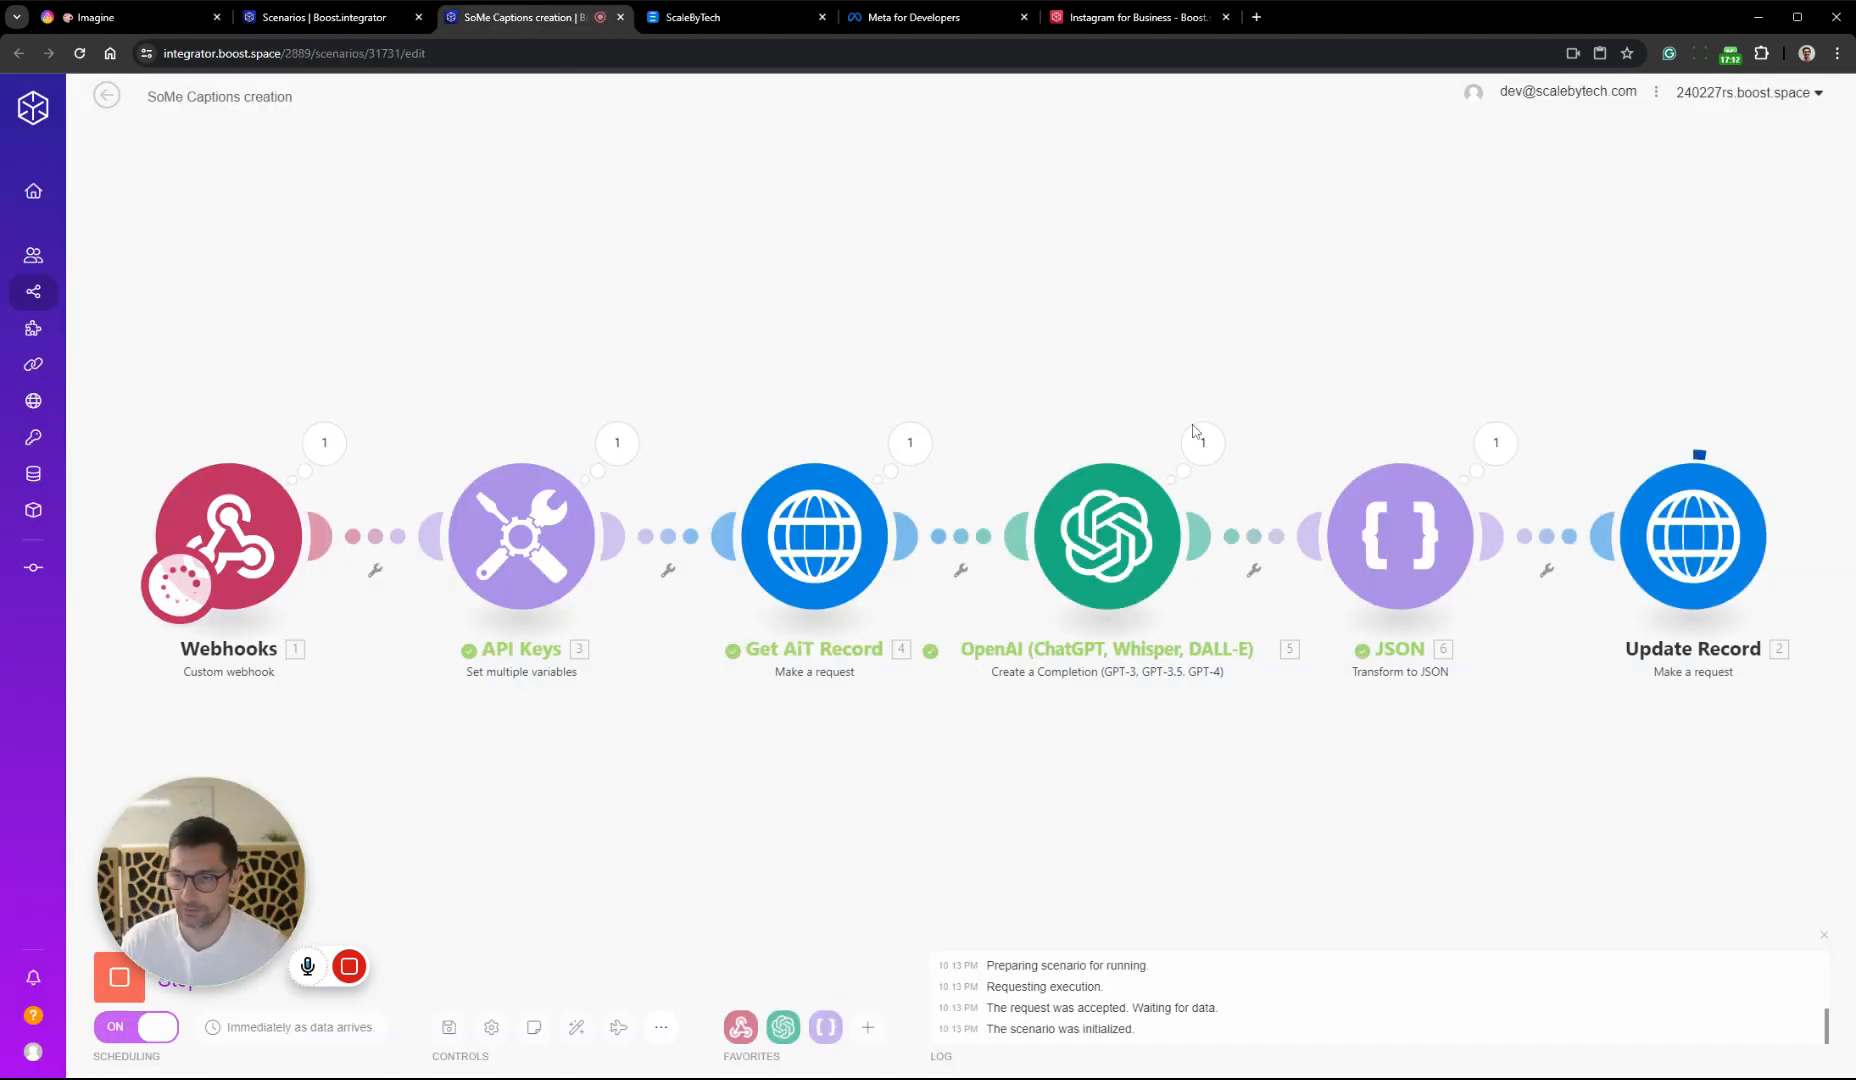
left_click(1205, 443)
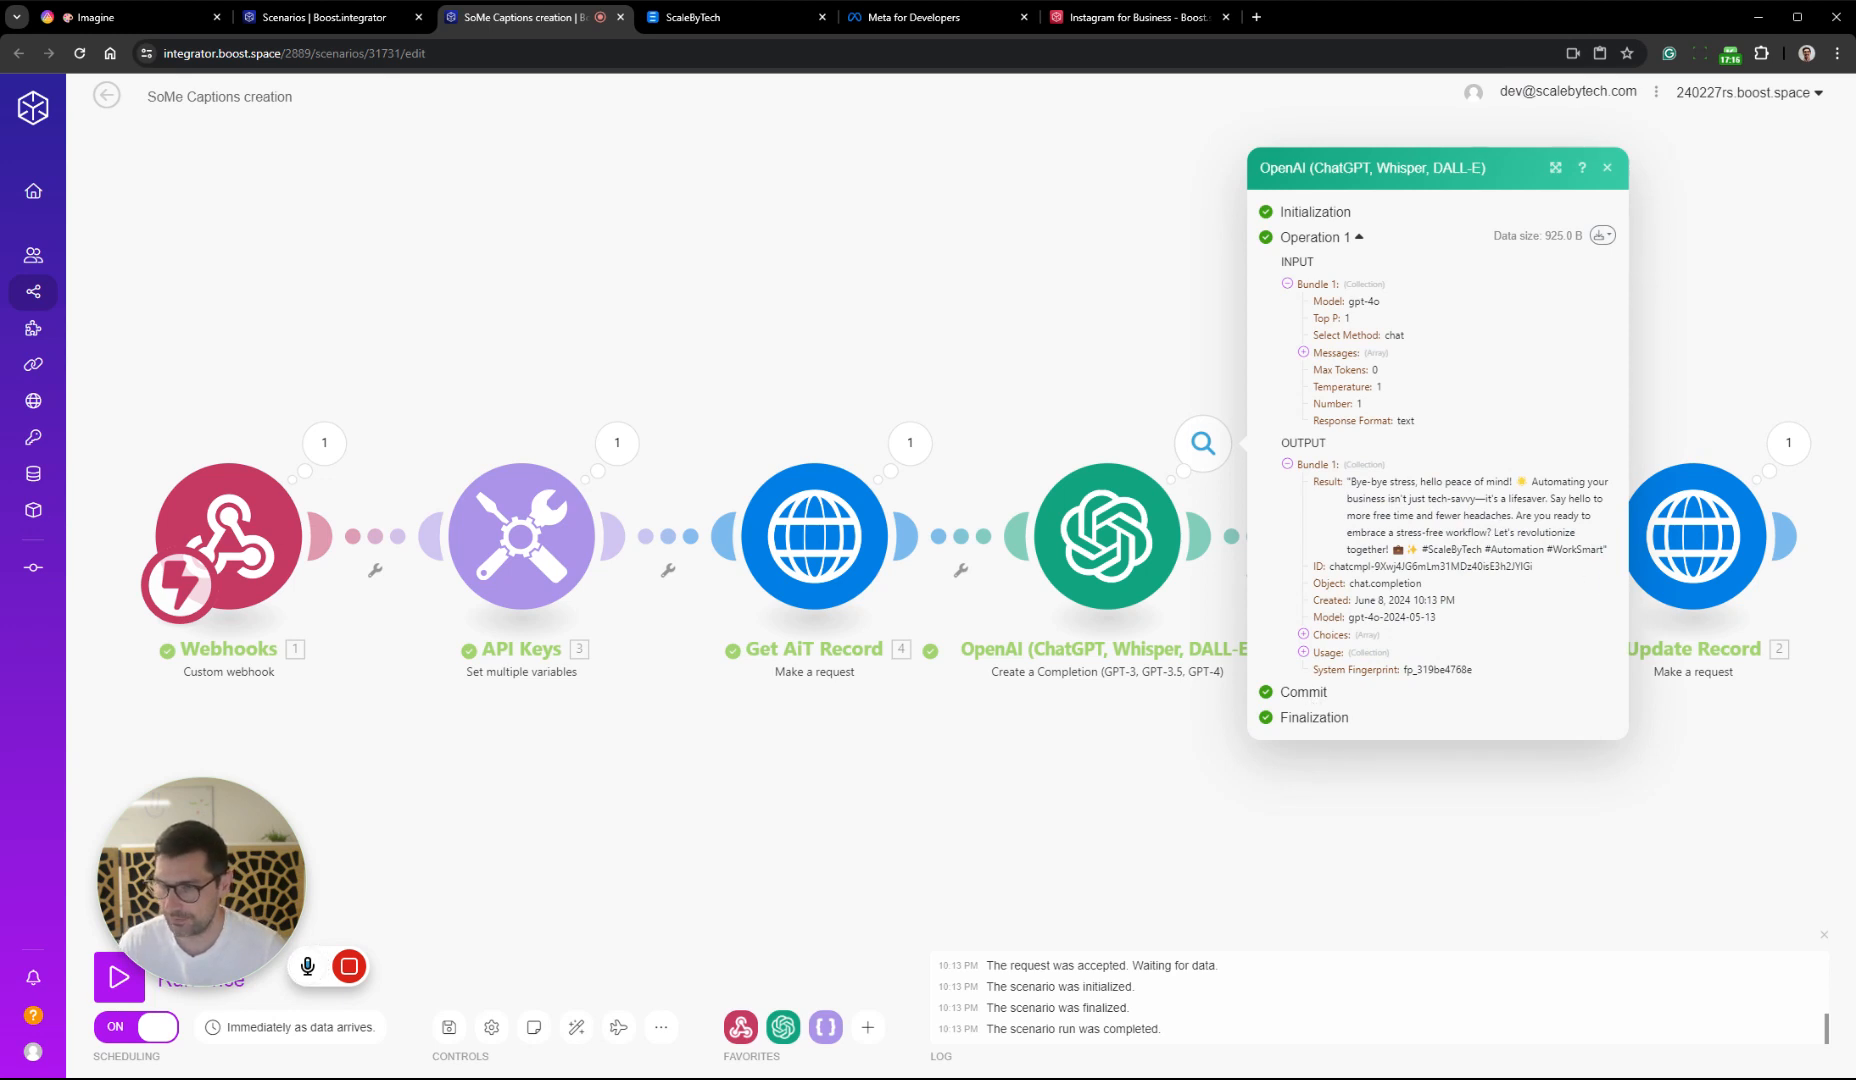
left_click(1380, 843)
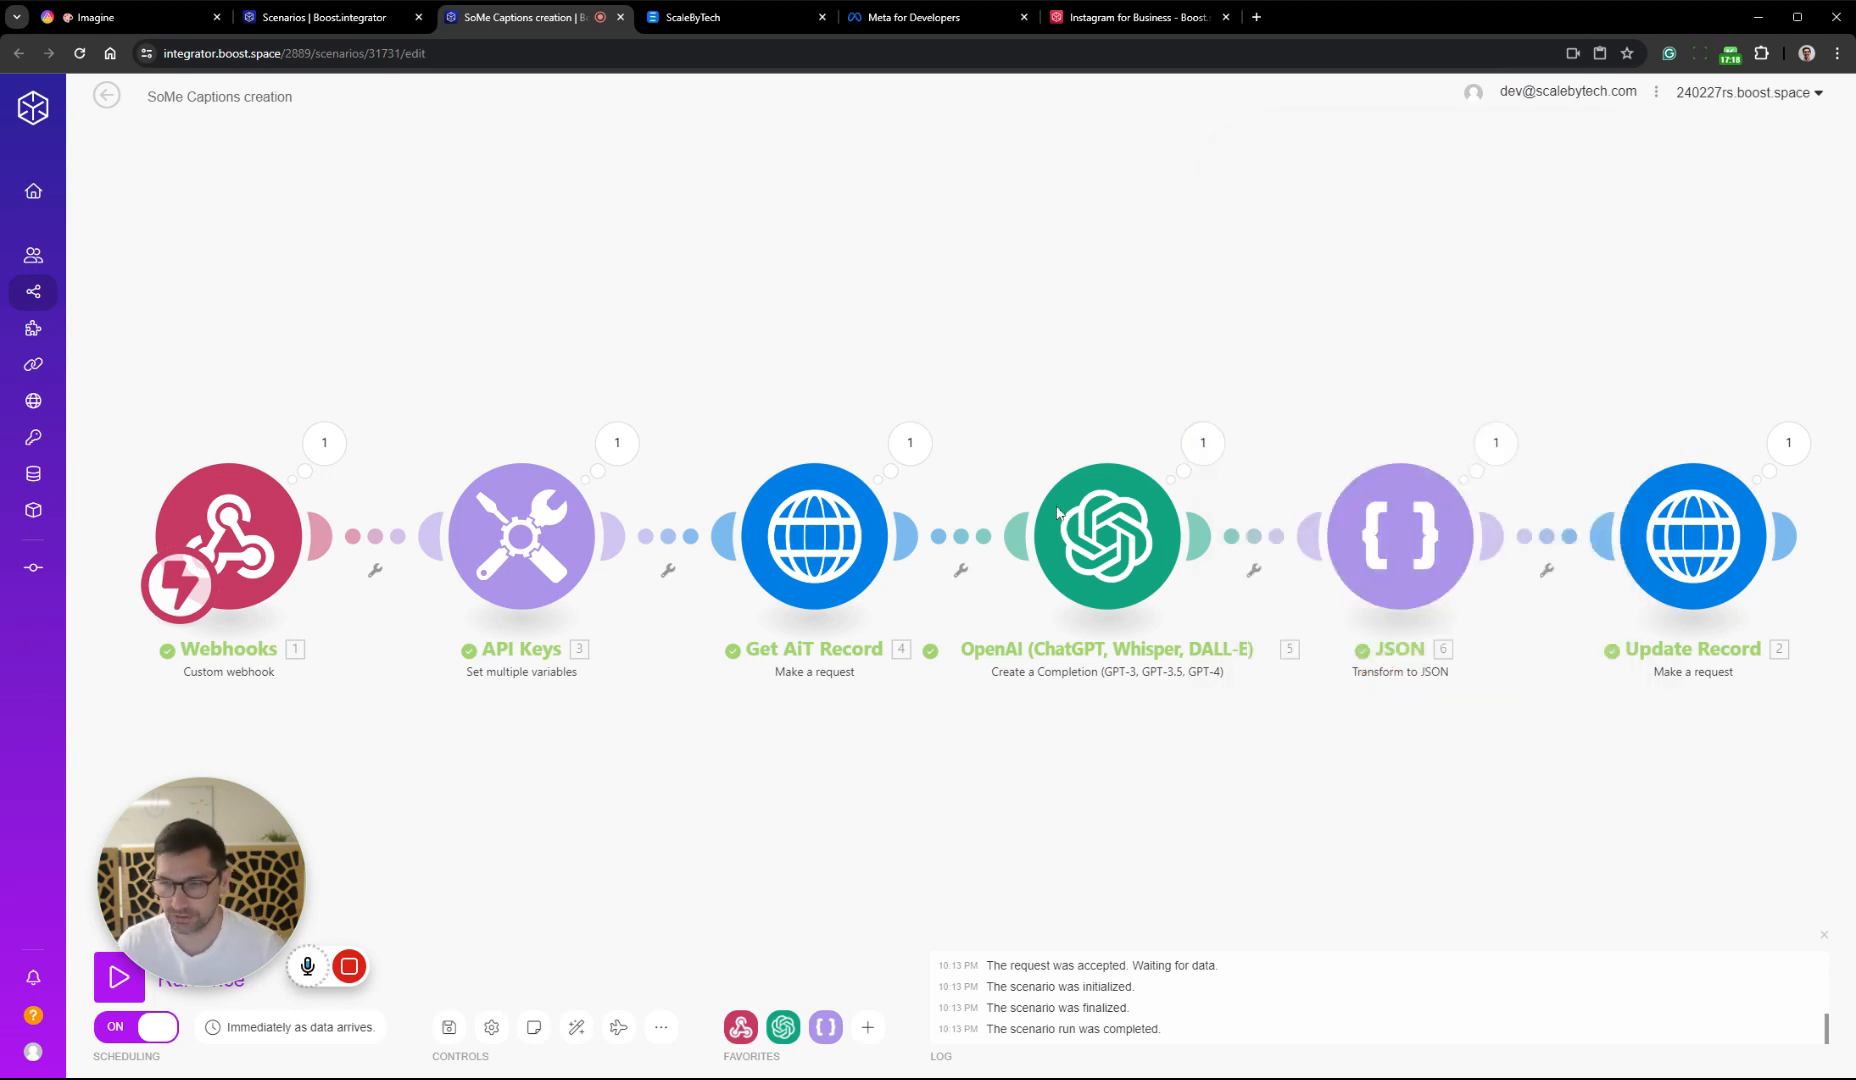
Add the line "Never use qutation marks" below the existing text of the OpenAI module's system message
left_click(1058, 513)
left_click(1420, 608)
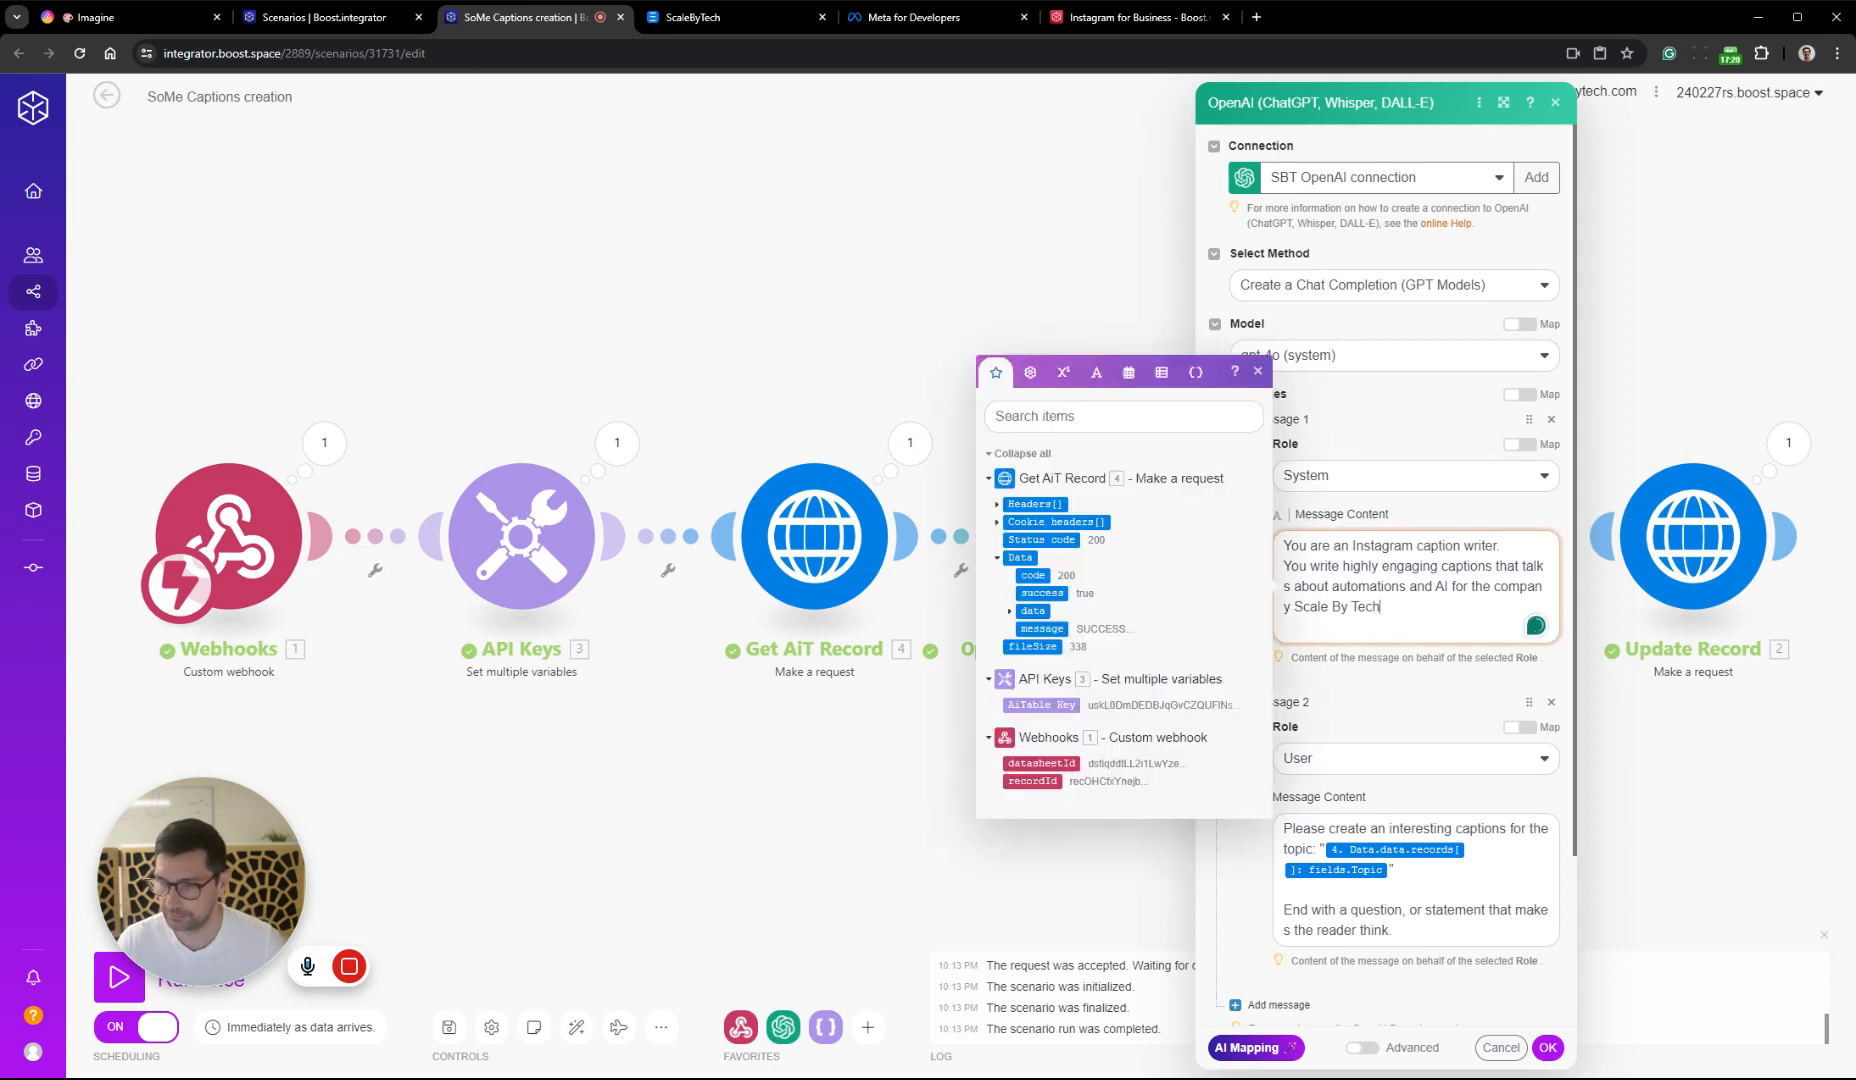
type(".")
key("Return")
key("Return")
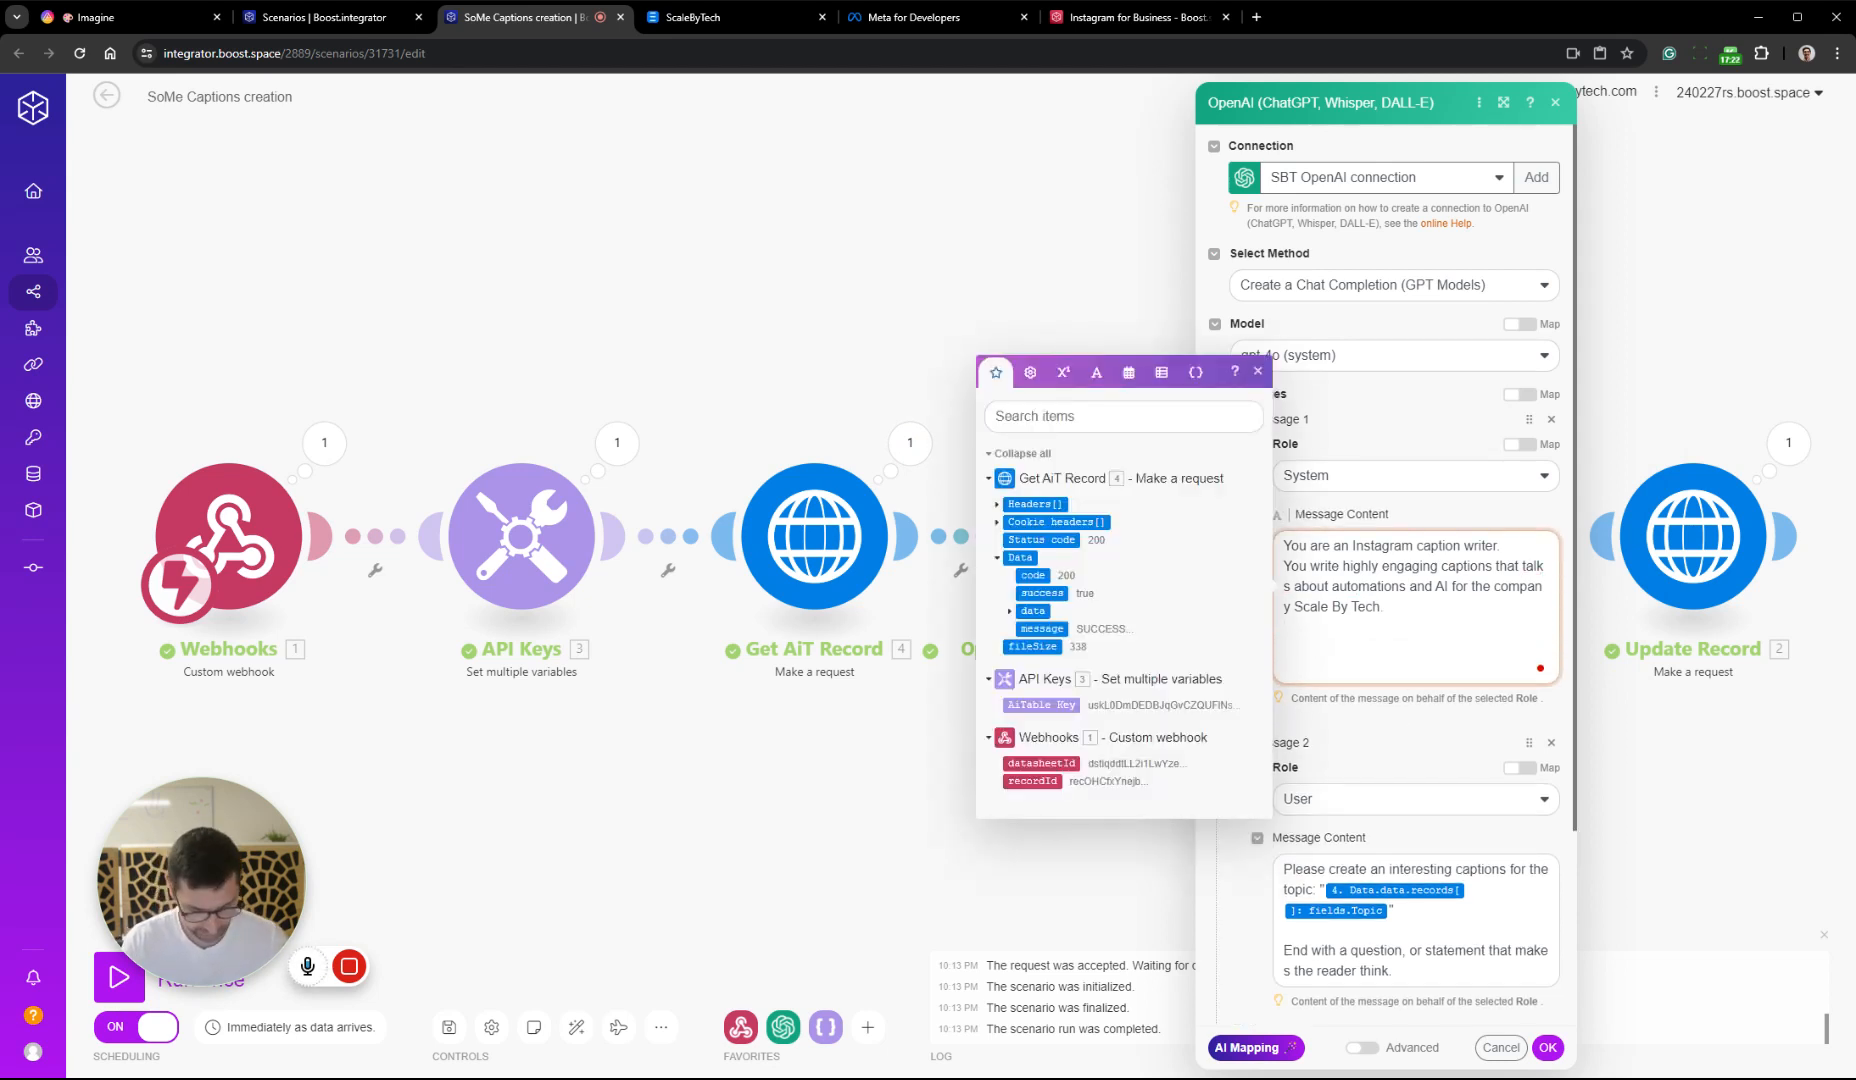
type("Never use")
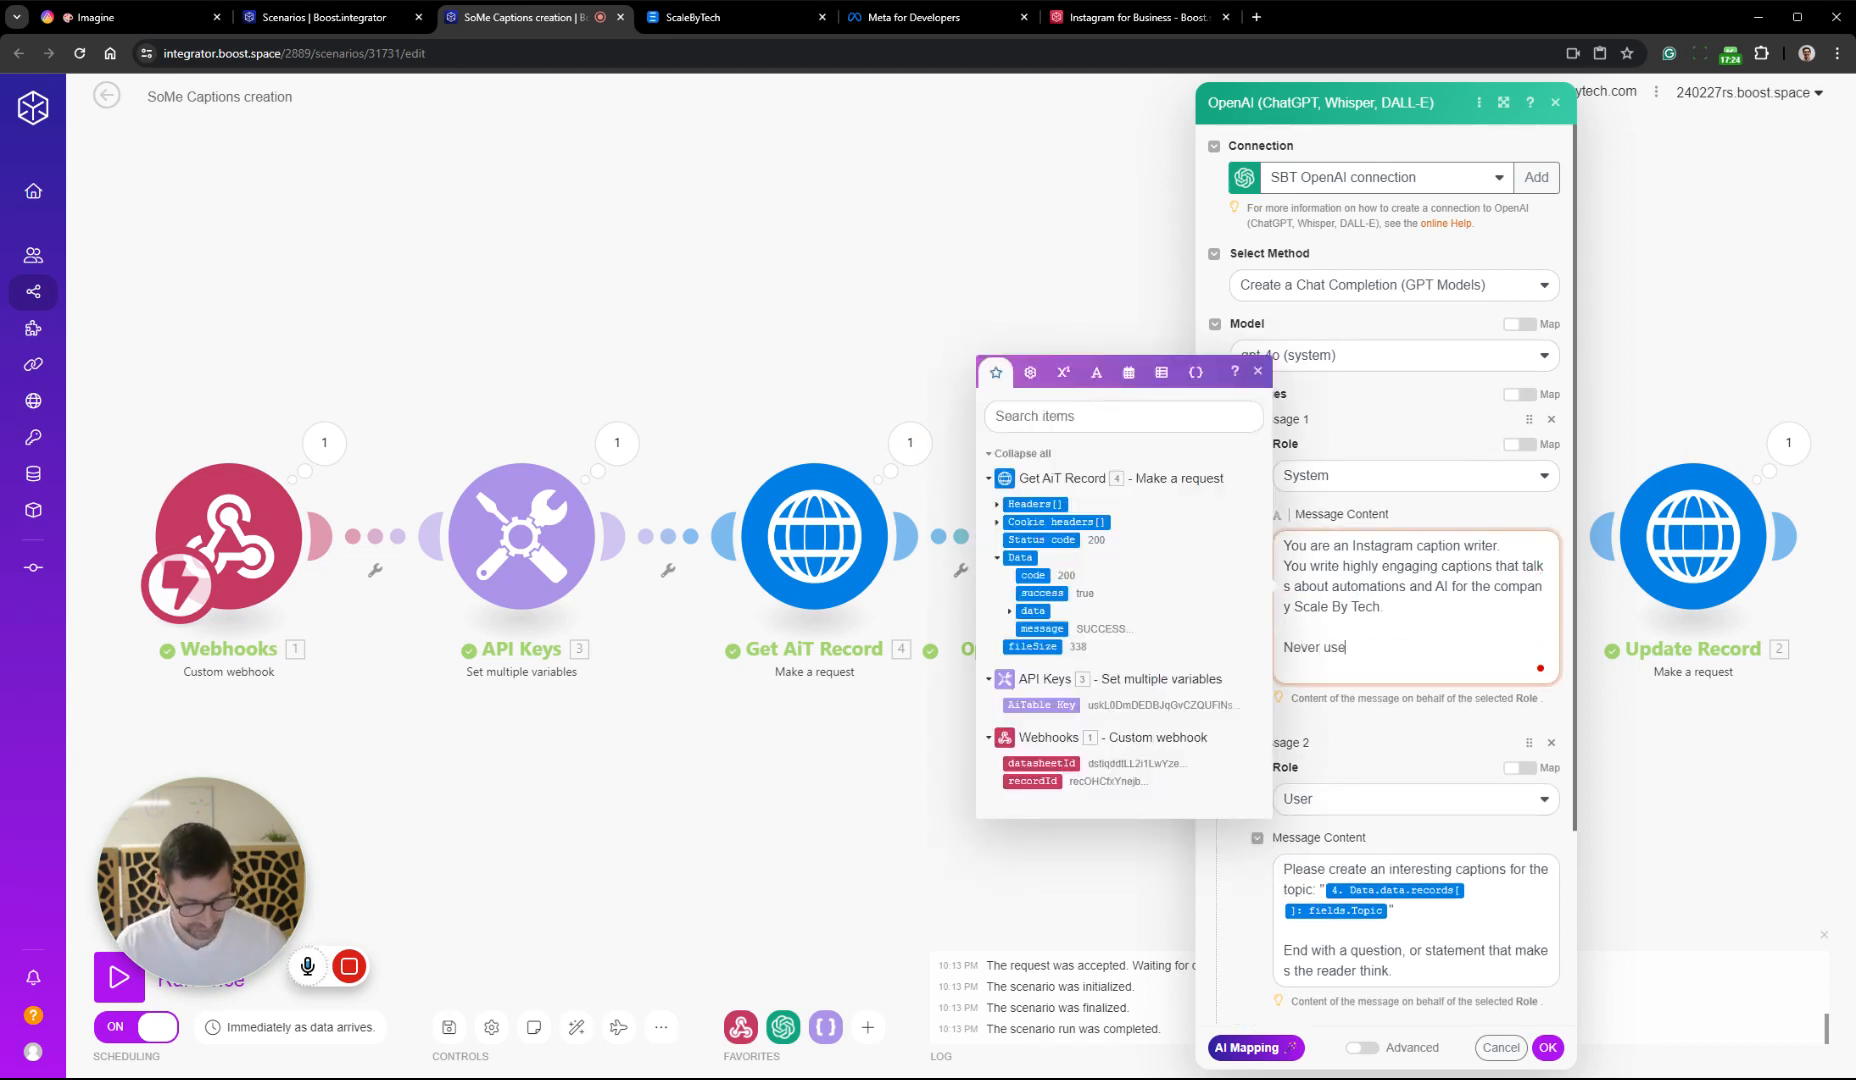
type(" qutation marks")
key("BackSpace")
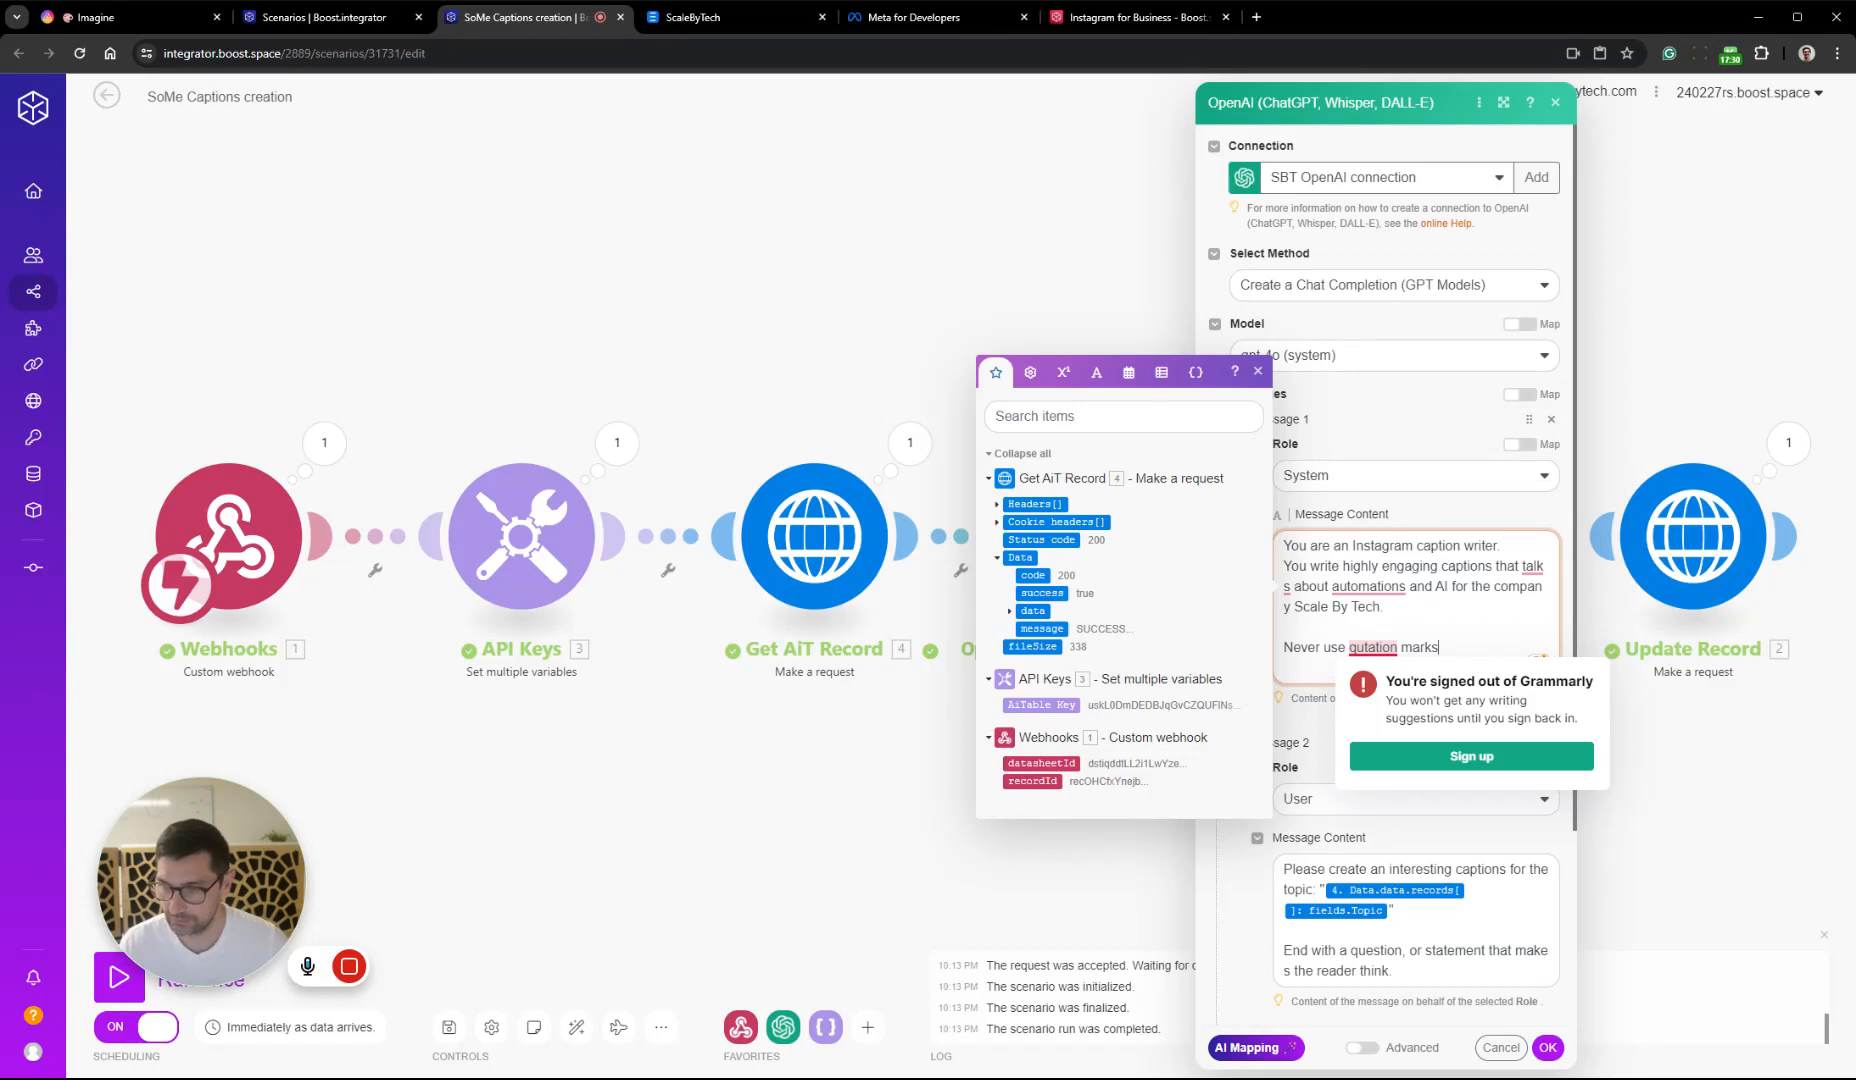
Change "qutation" to "qutations" in the system message, then save the module settings and the scenario
double_click(1373, 648)
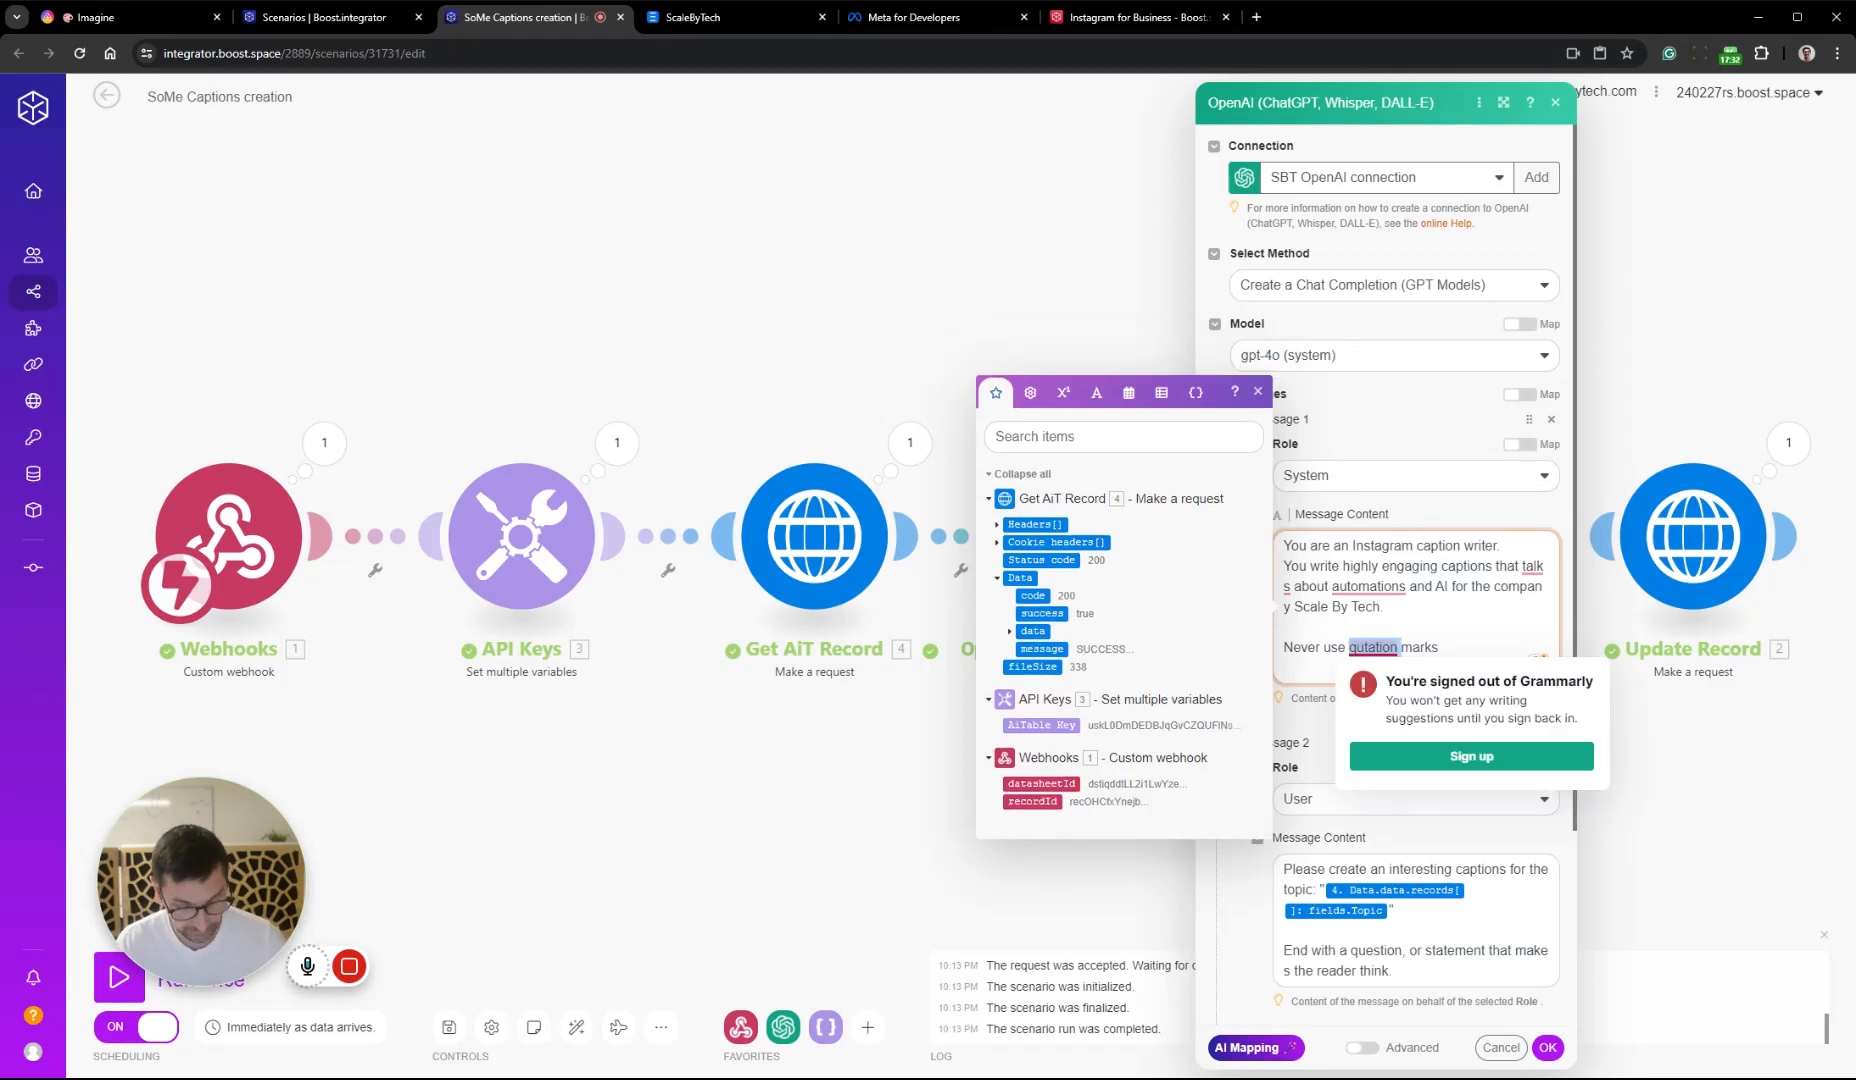
type("qutation")
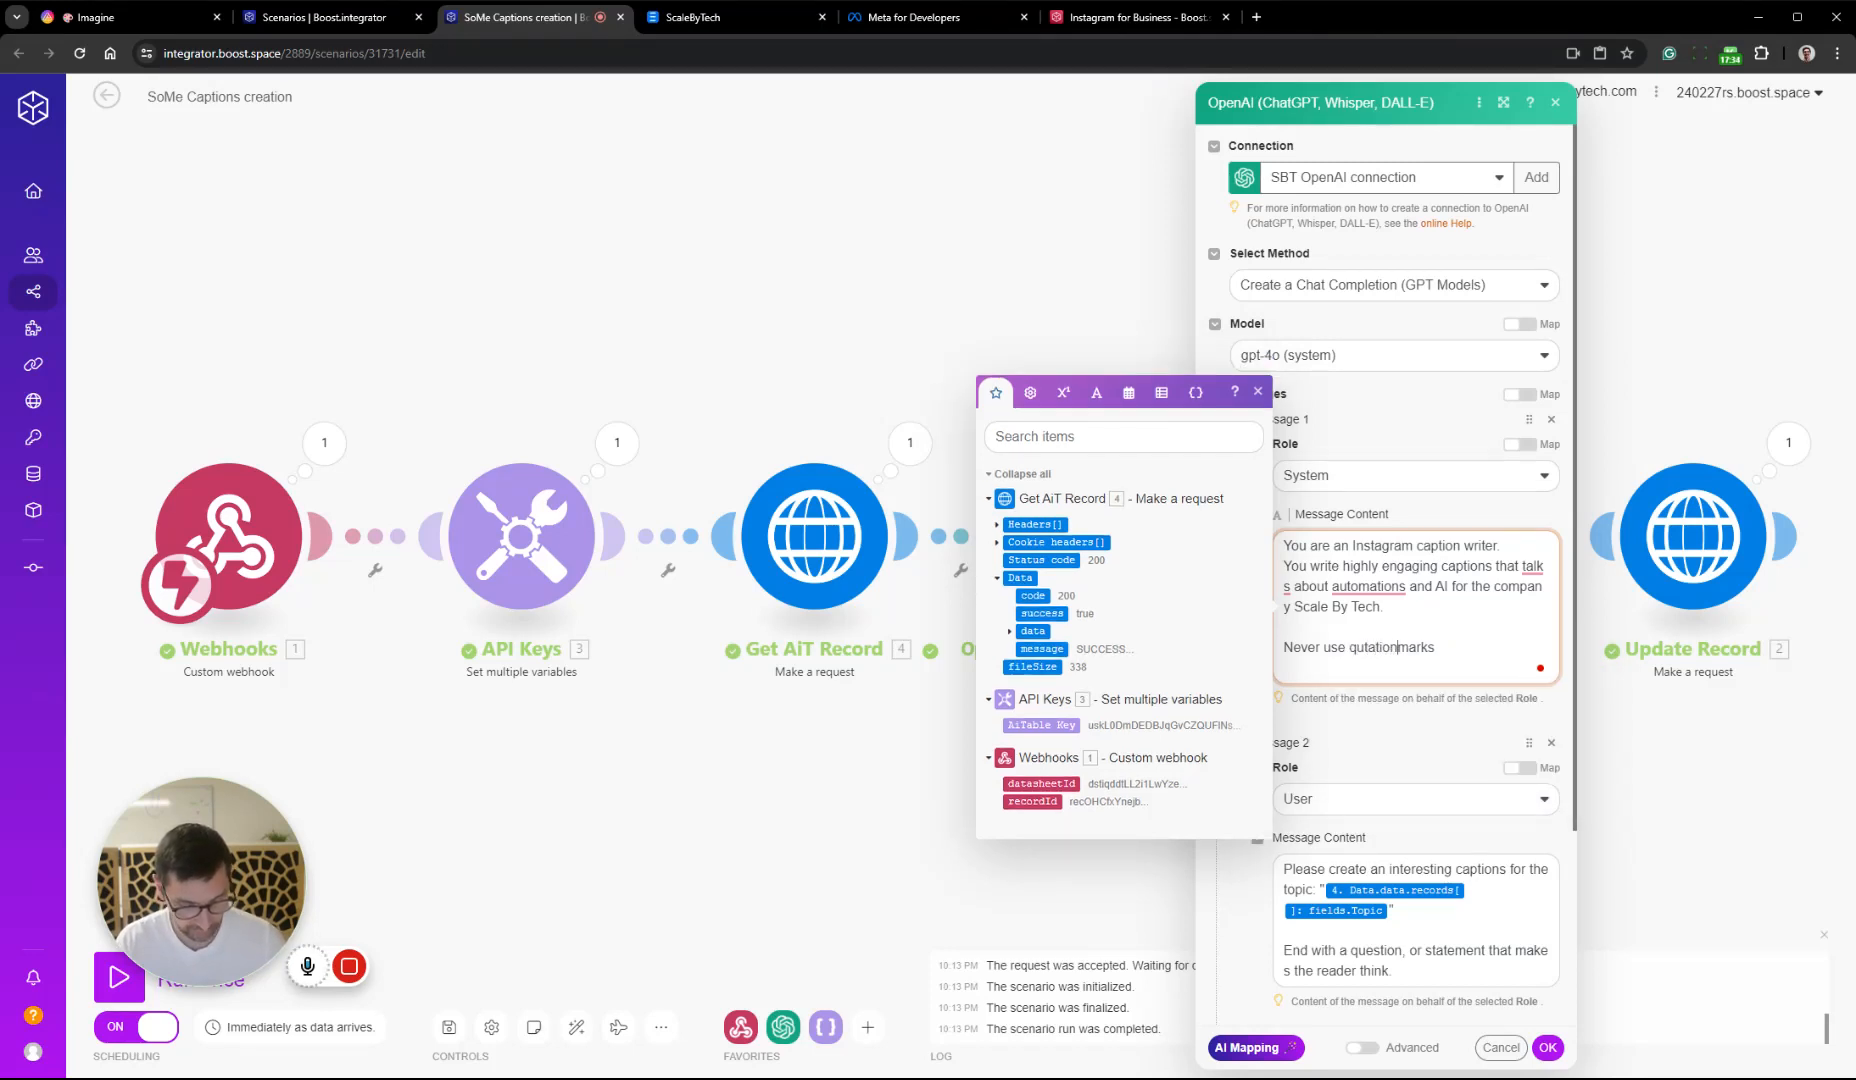
type("s")
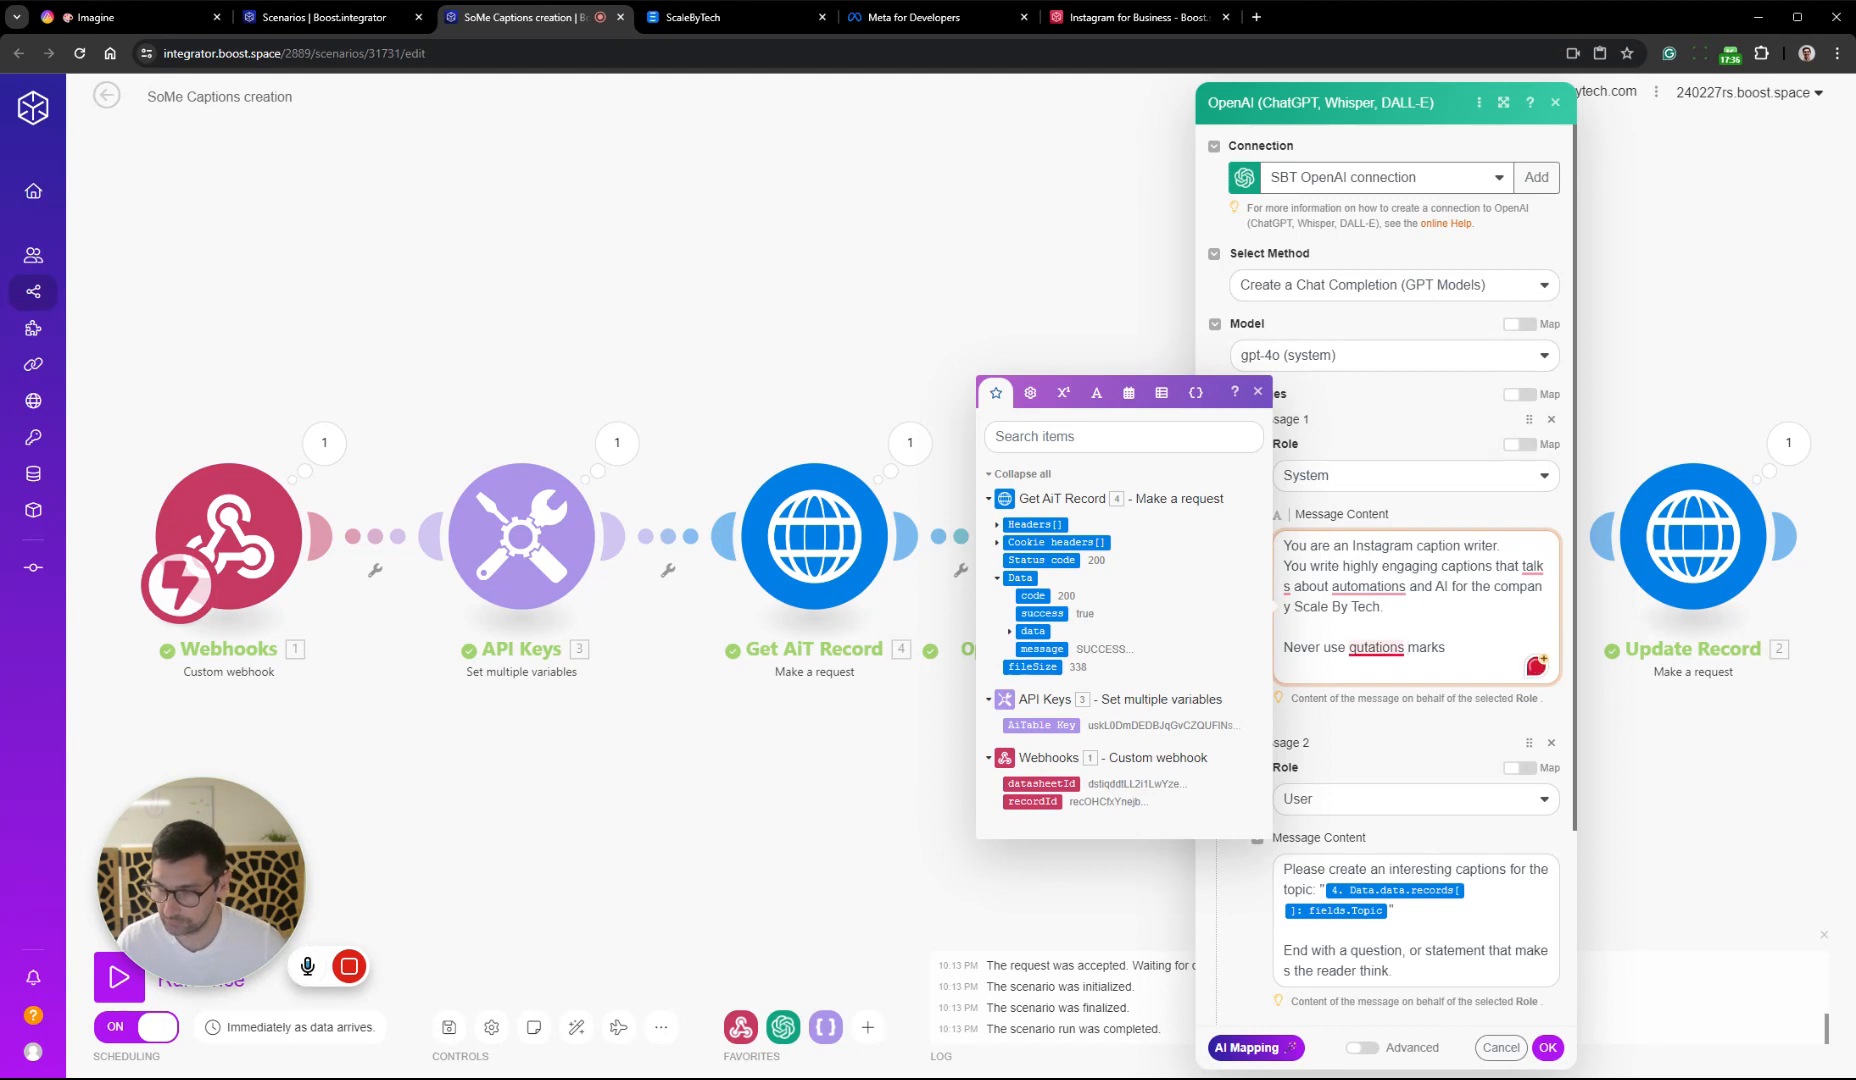
left_click(1548, 1047)
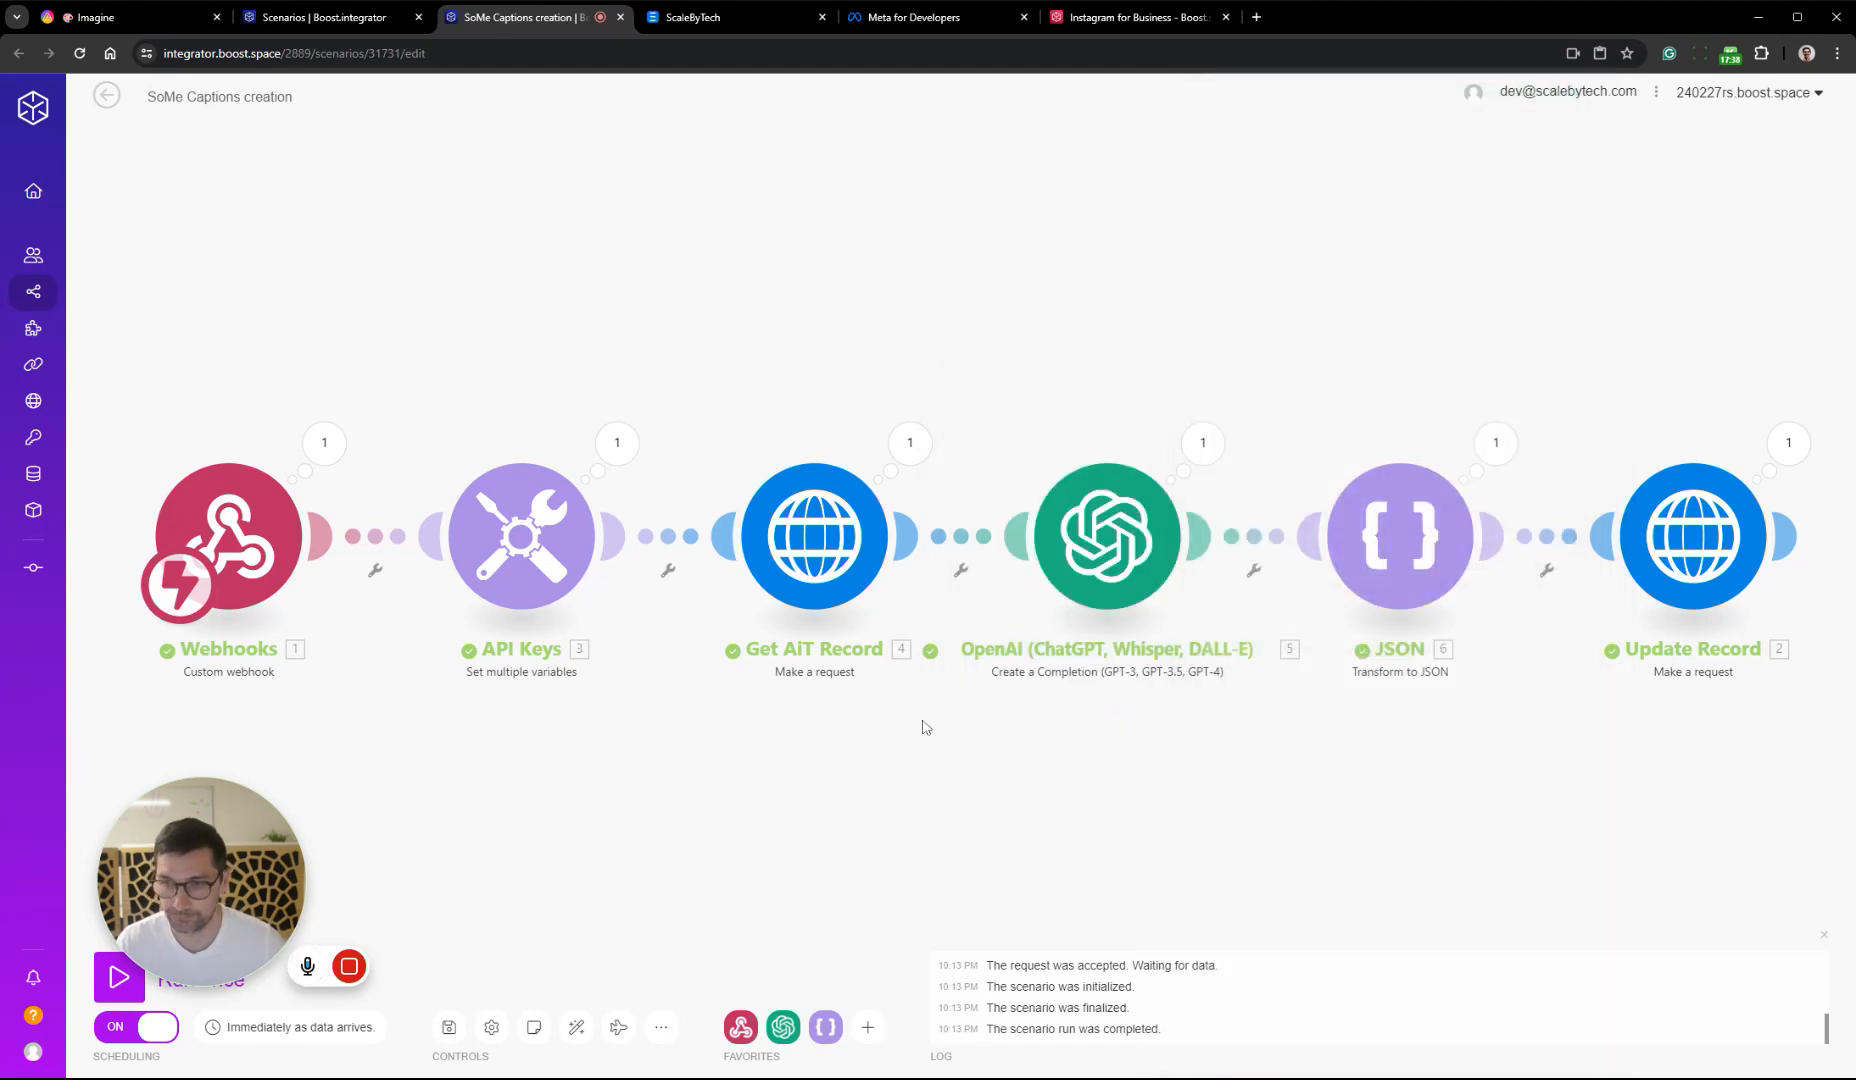
left_click(447, 1028)
Switch to AITable and remove the quotation marks enclosing the caption text of record 6
left_click(120, 17)
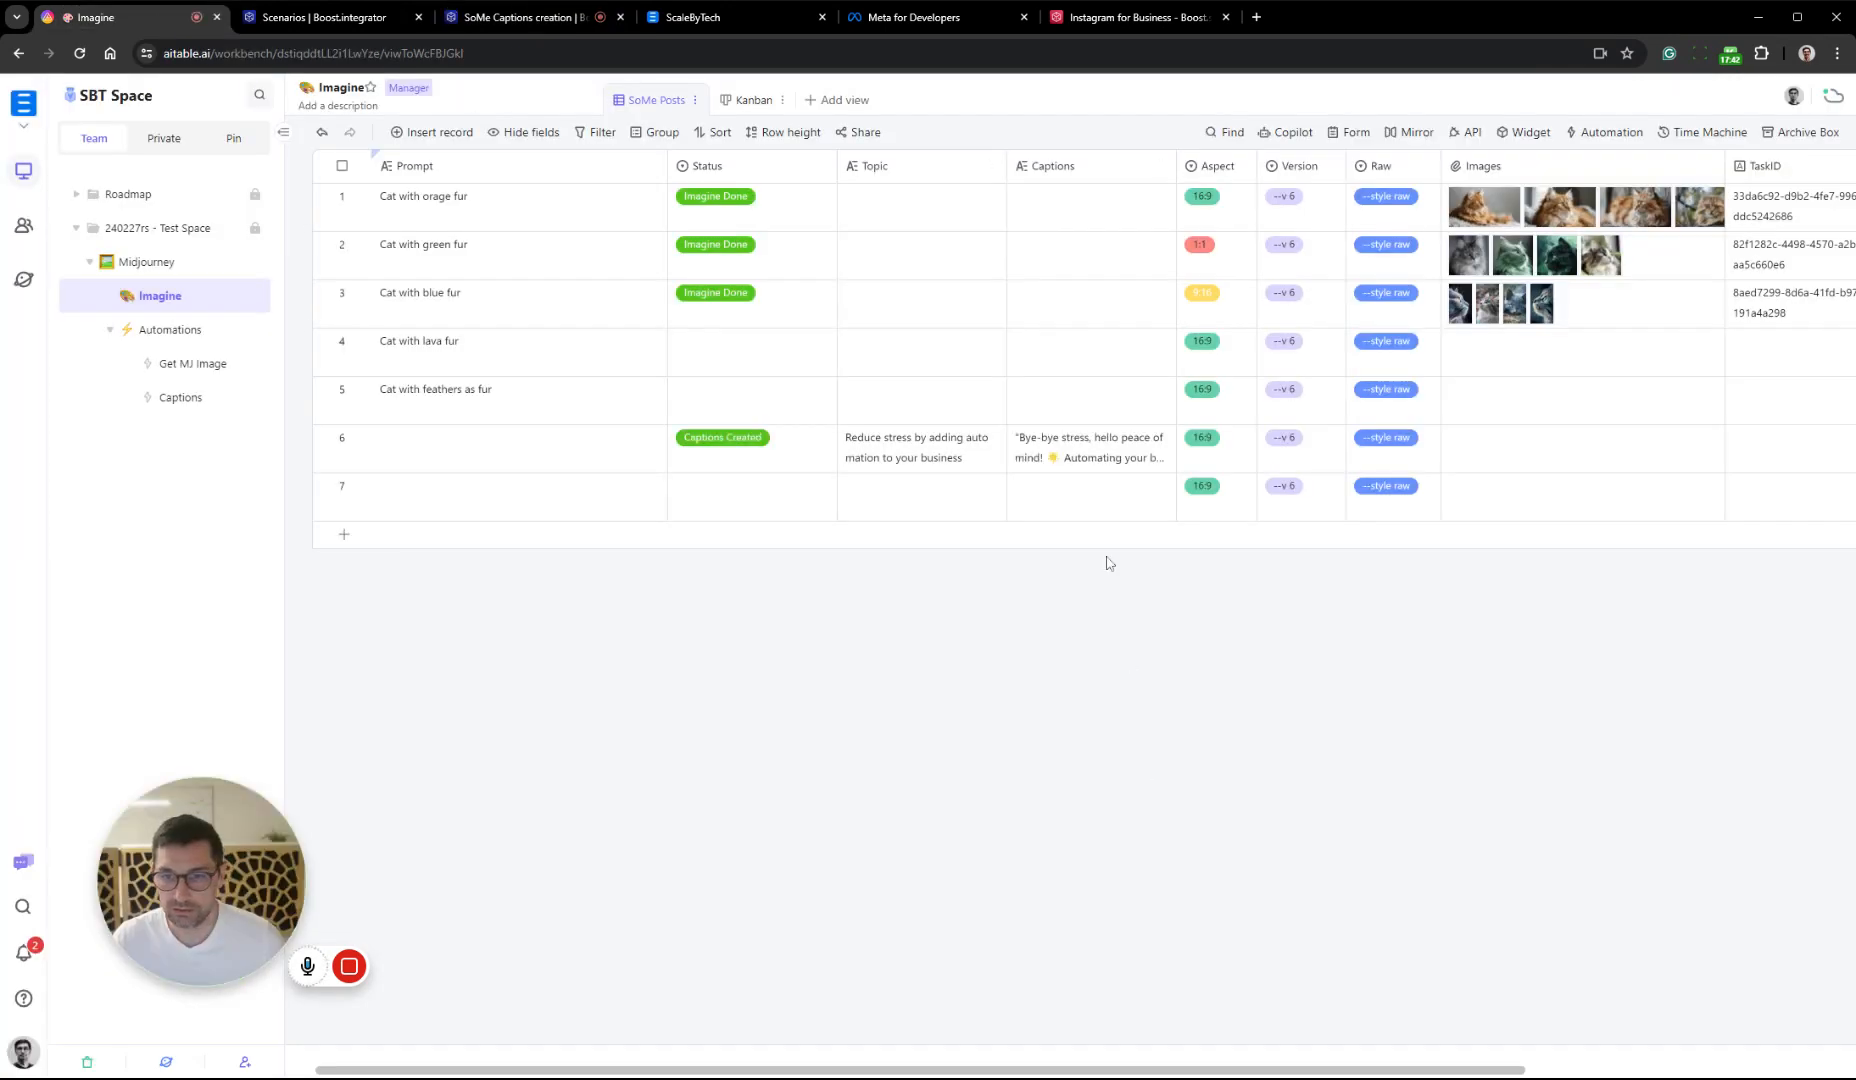
double_click(1086, 458)
scroll(1088, 470, "down", 2)
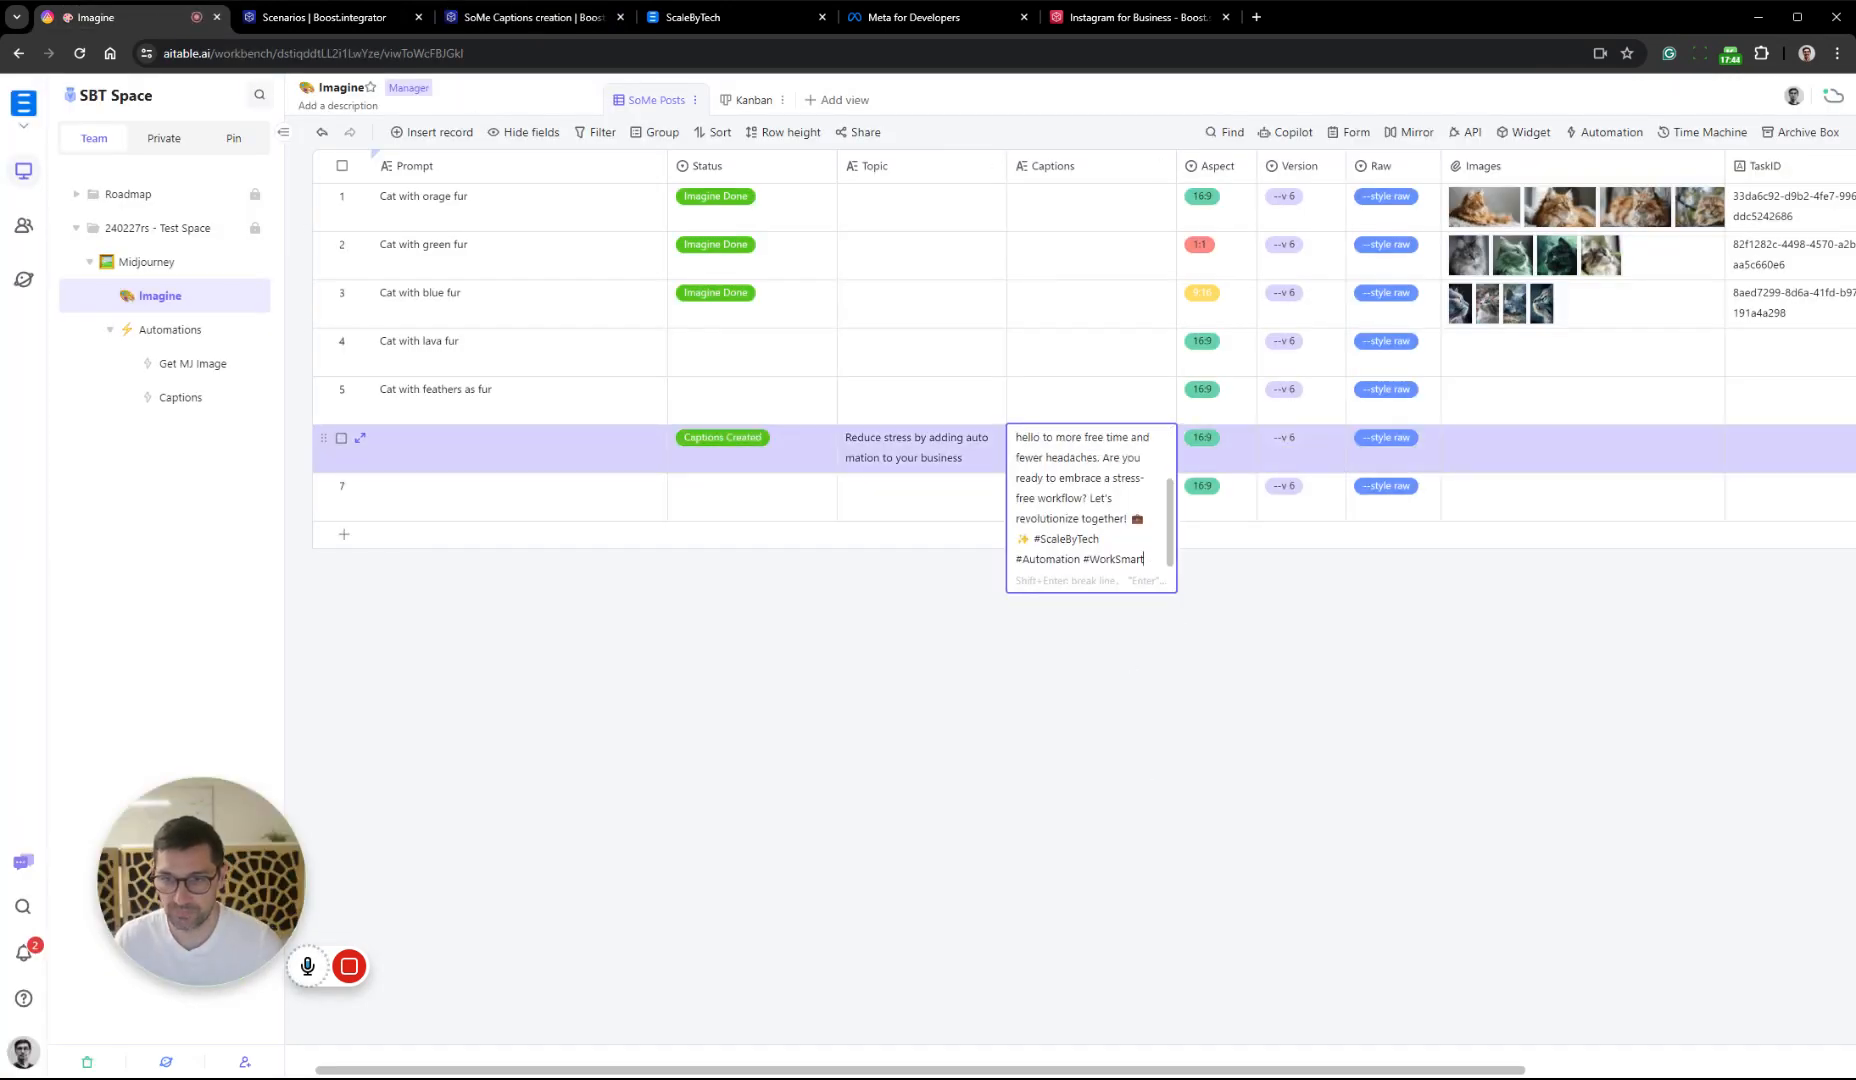
scroll(1046, 457, "up", 2)
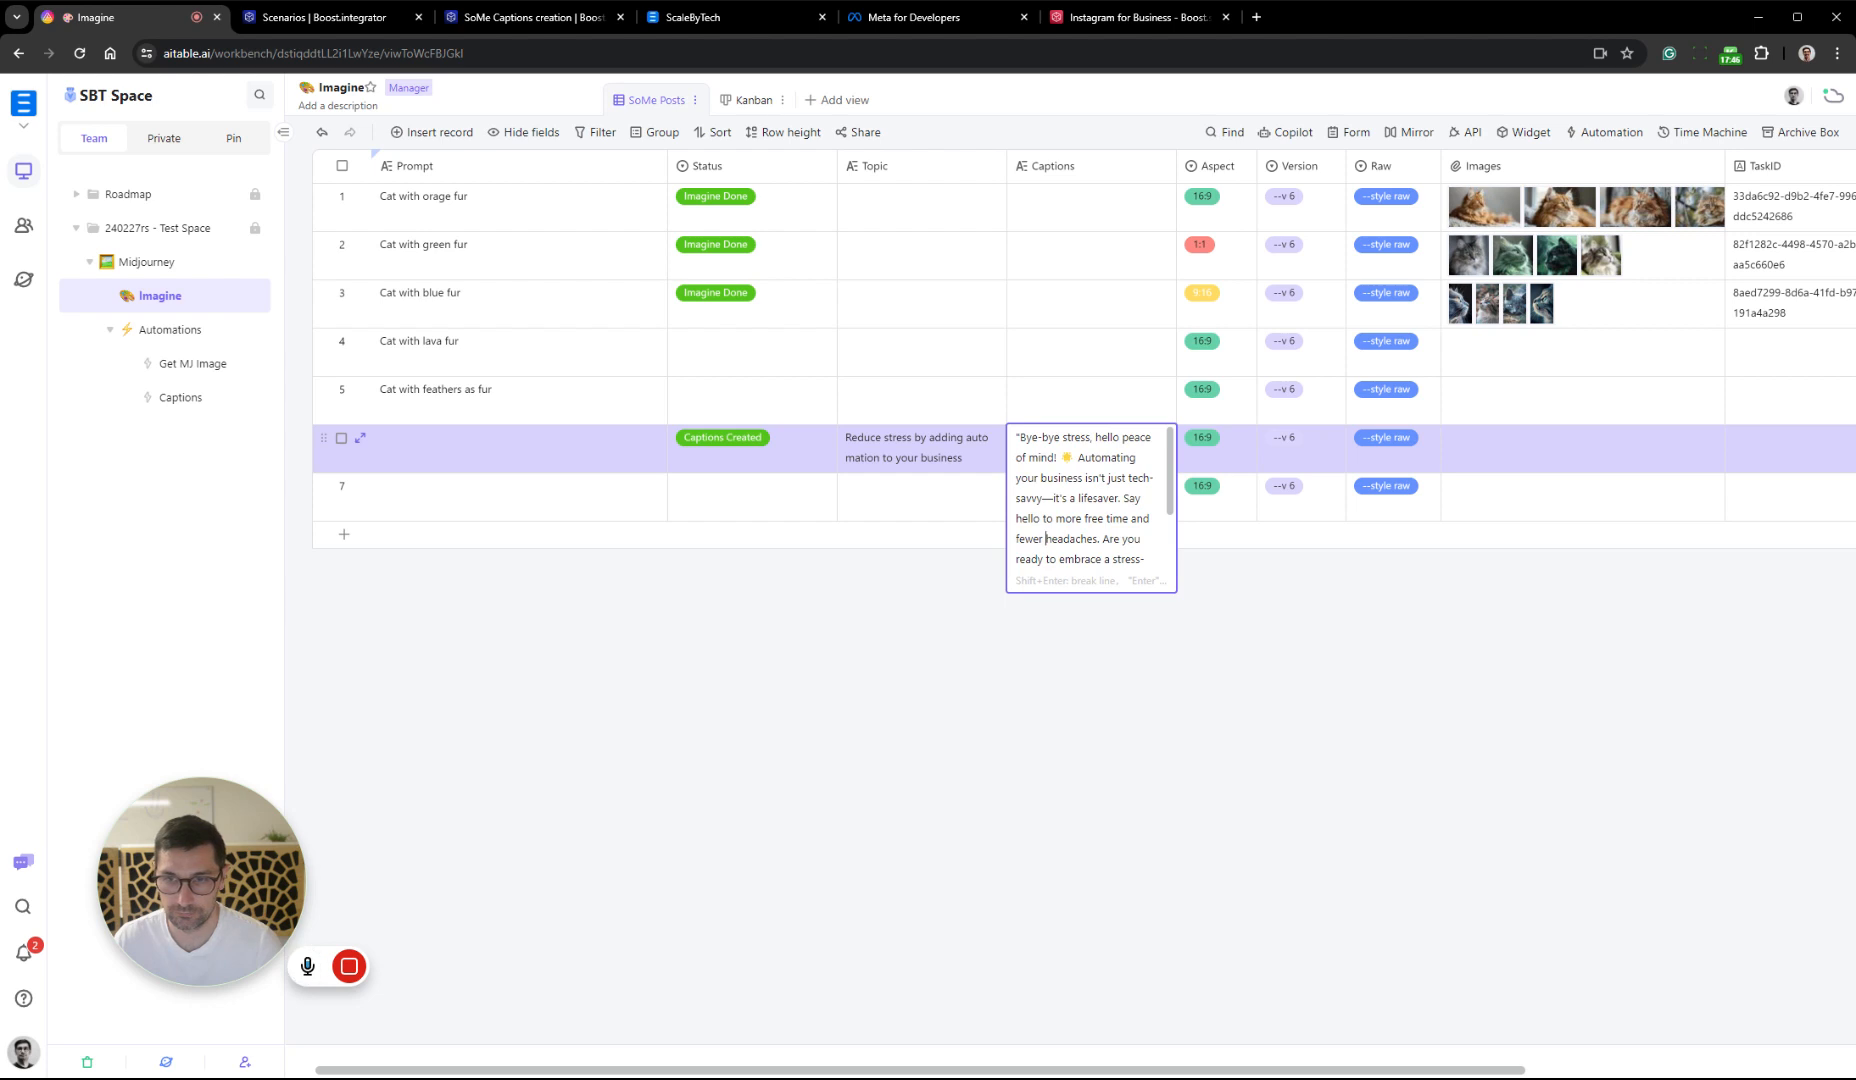
key("BackSpace")
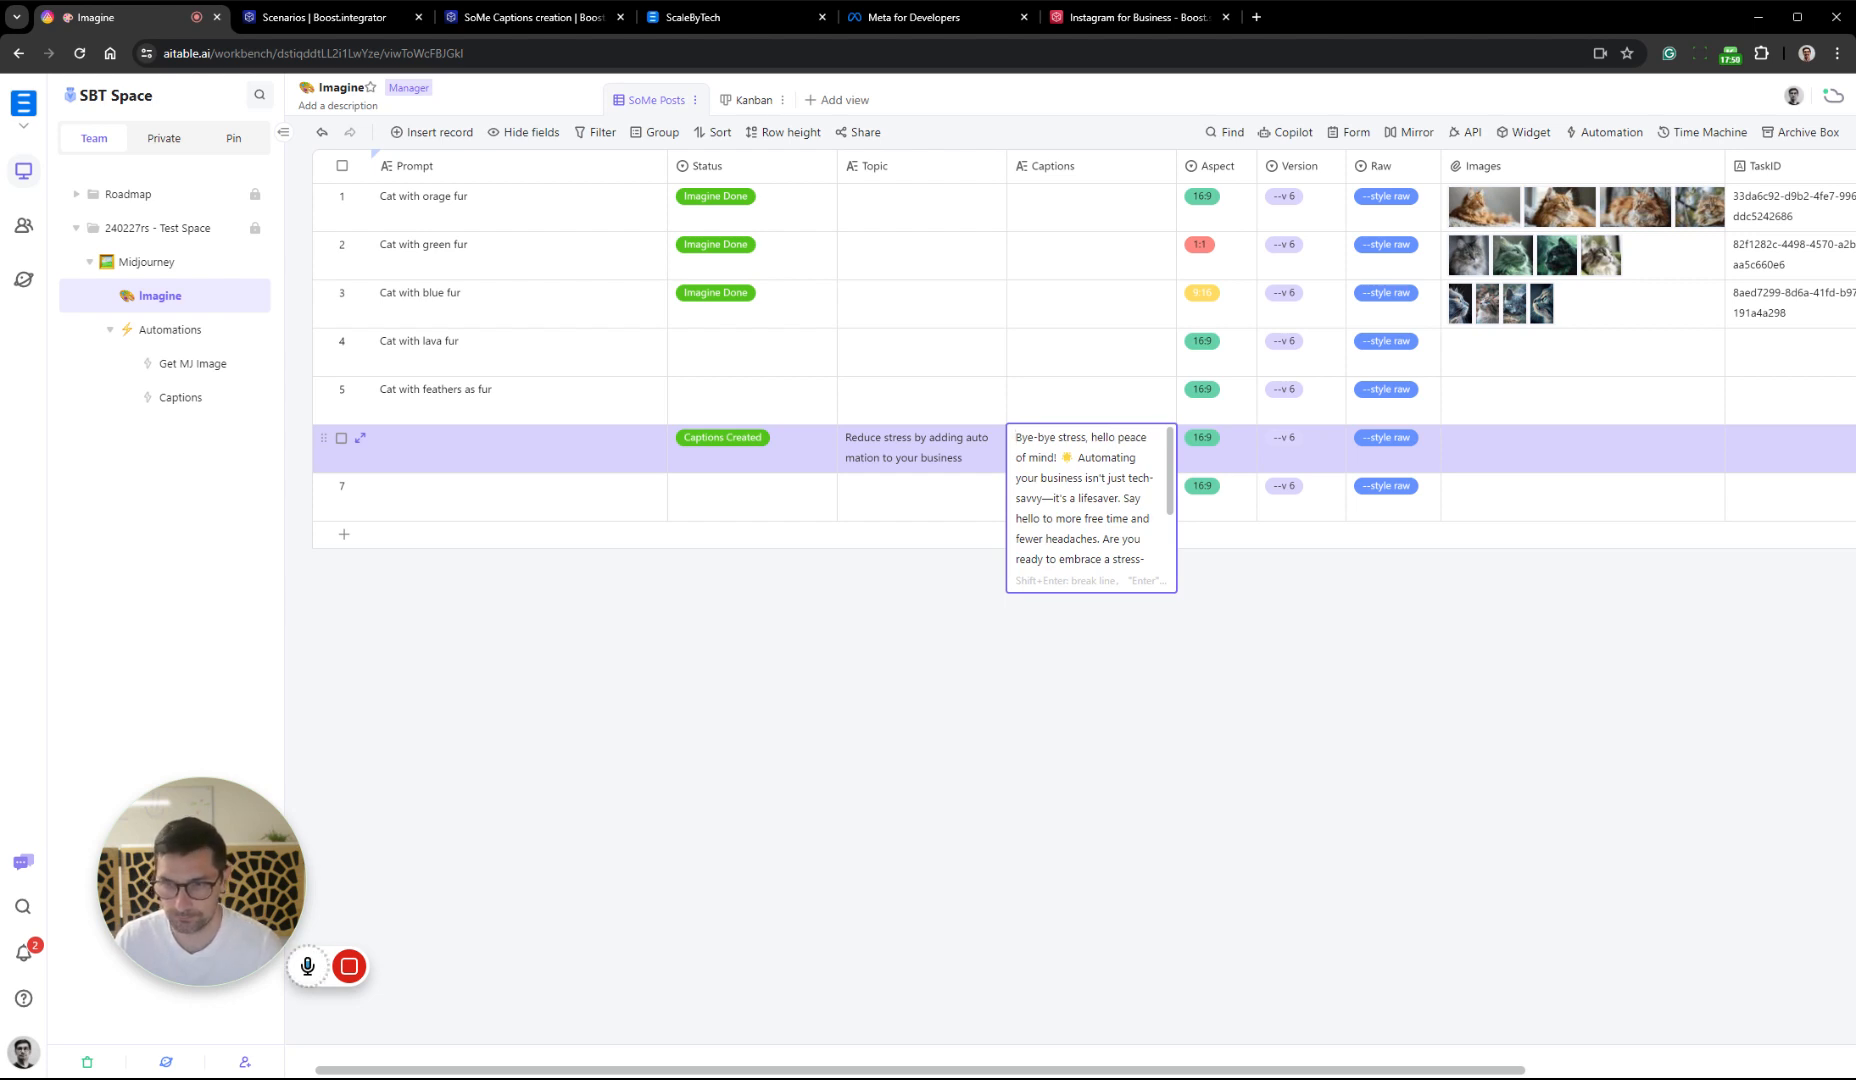
left_click(1270, 700)
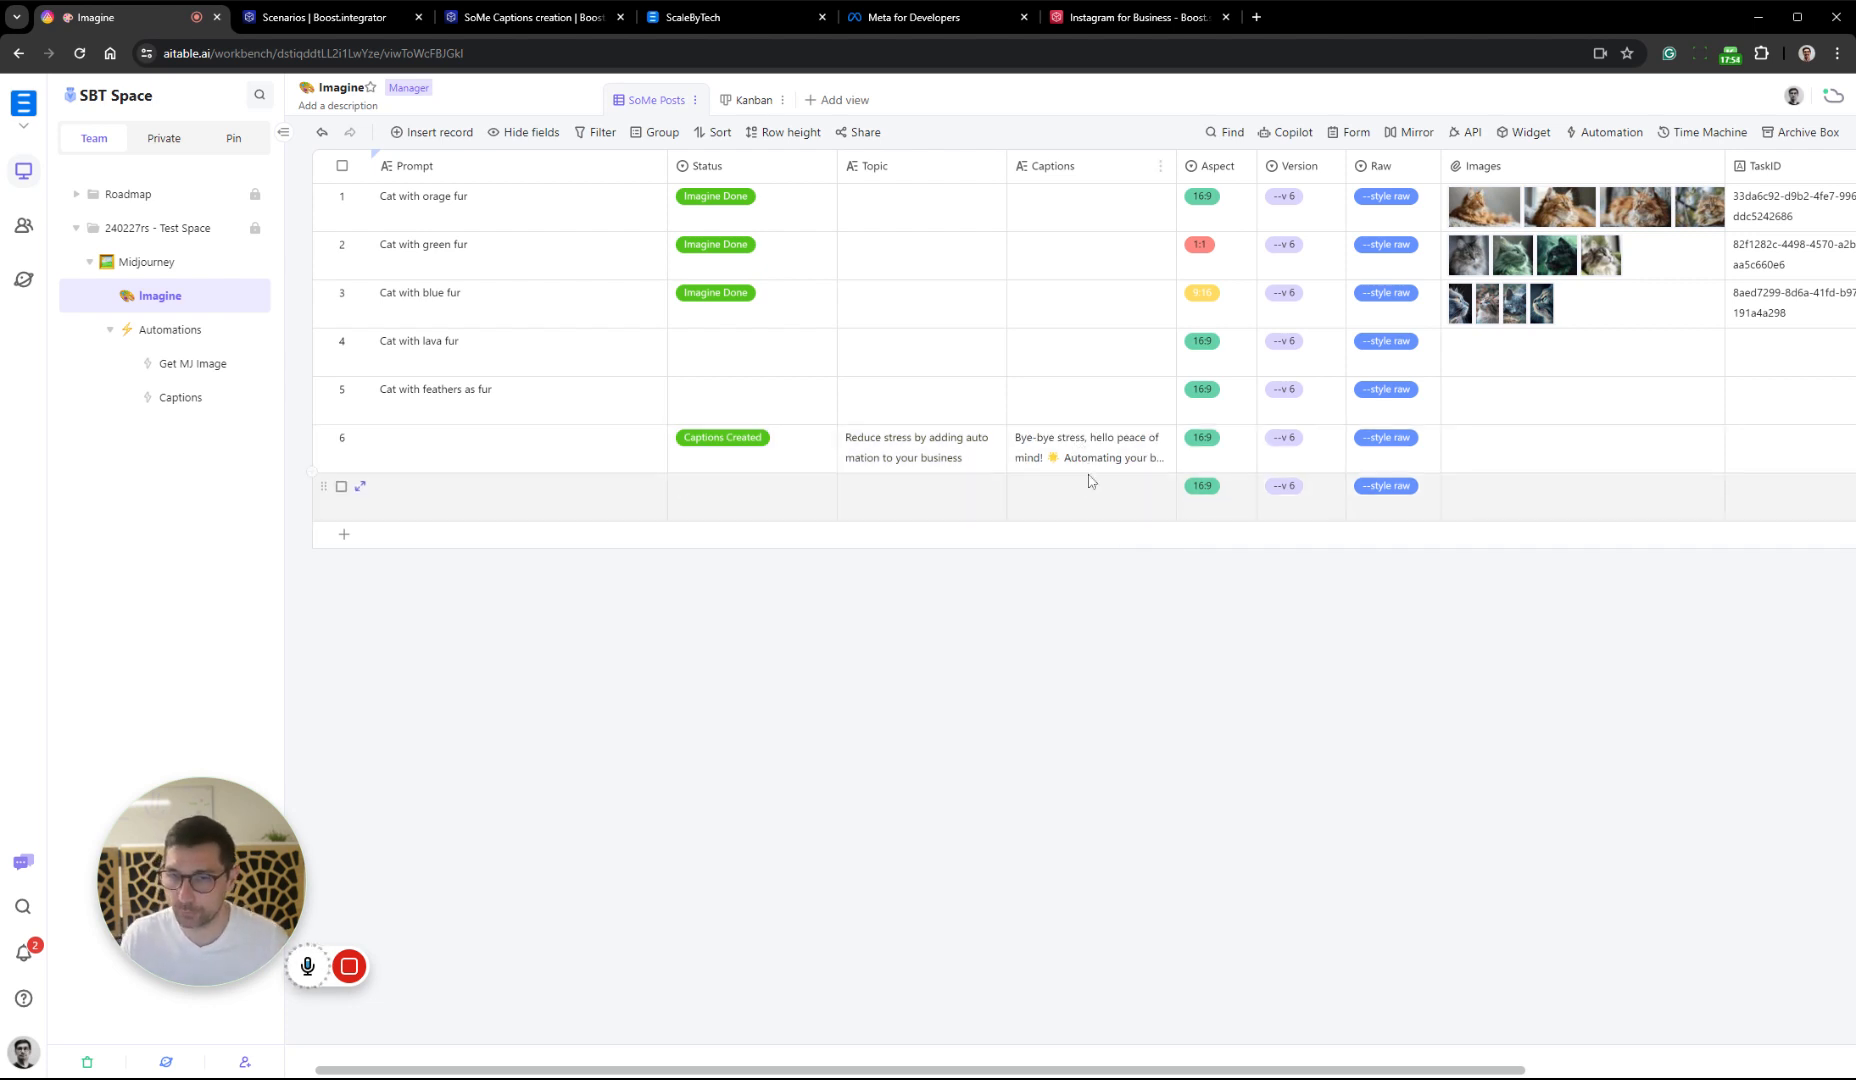
Change record 6's Topic to "Reduce stress by adding SoMe automation to your business." followed by a second line "specifically for SMB"
left_click(940, 457)
left_click(940, 457)
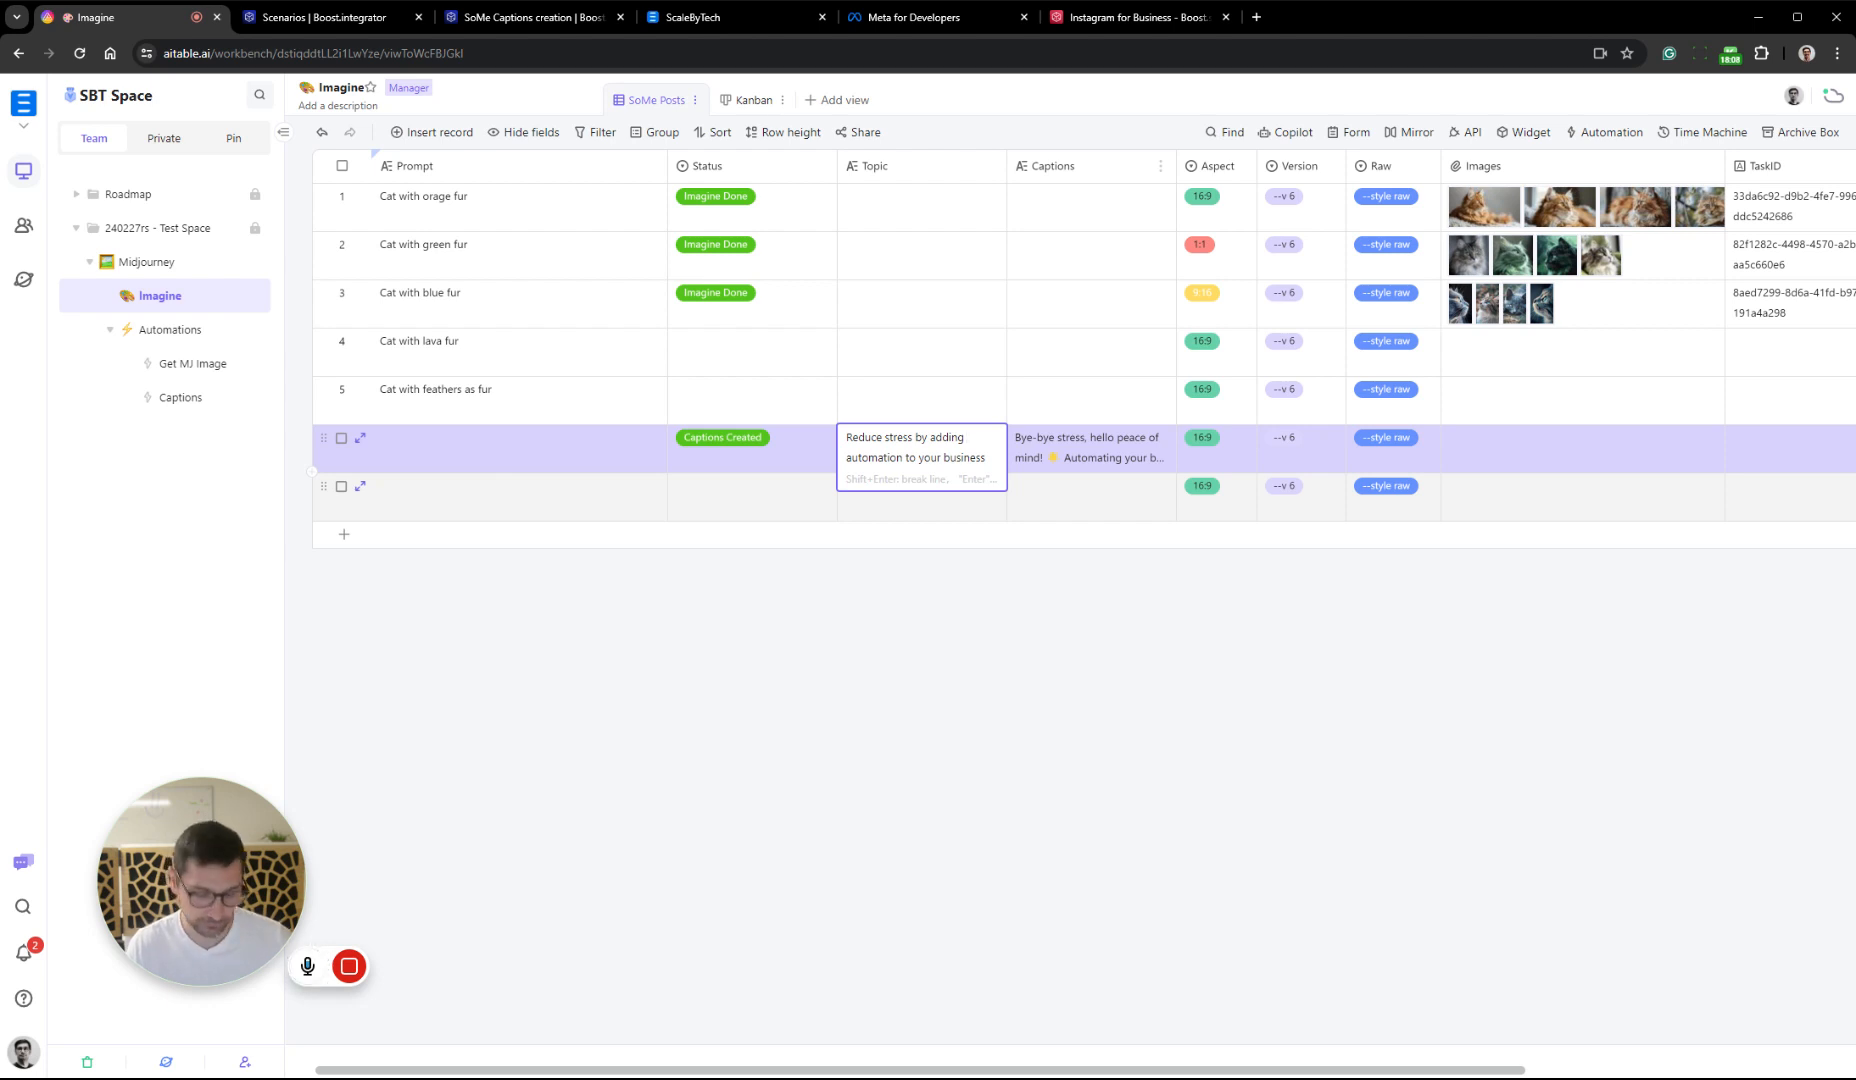
type("SoMe")
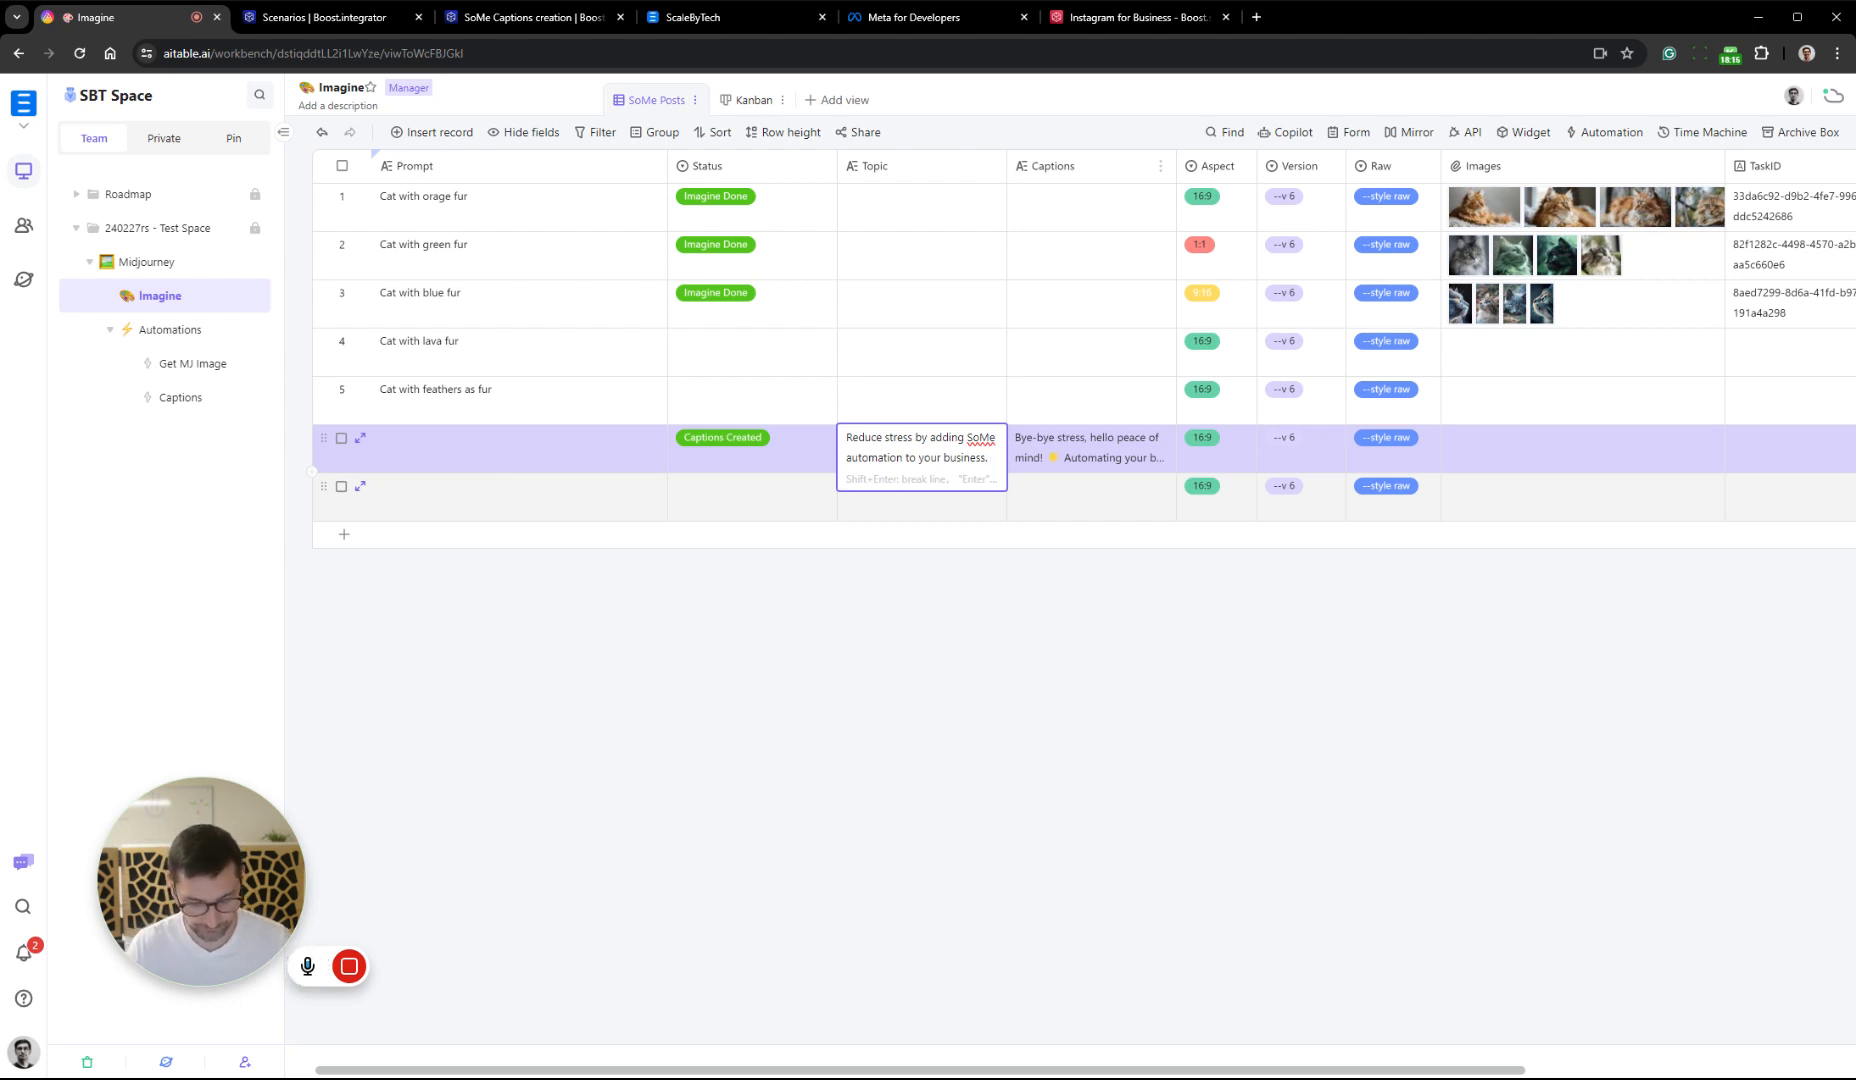
key("shift+Return")
type("spe")
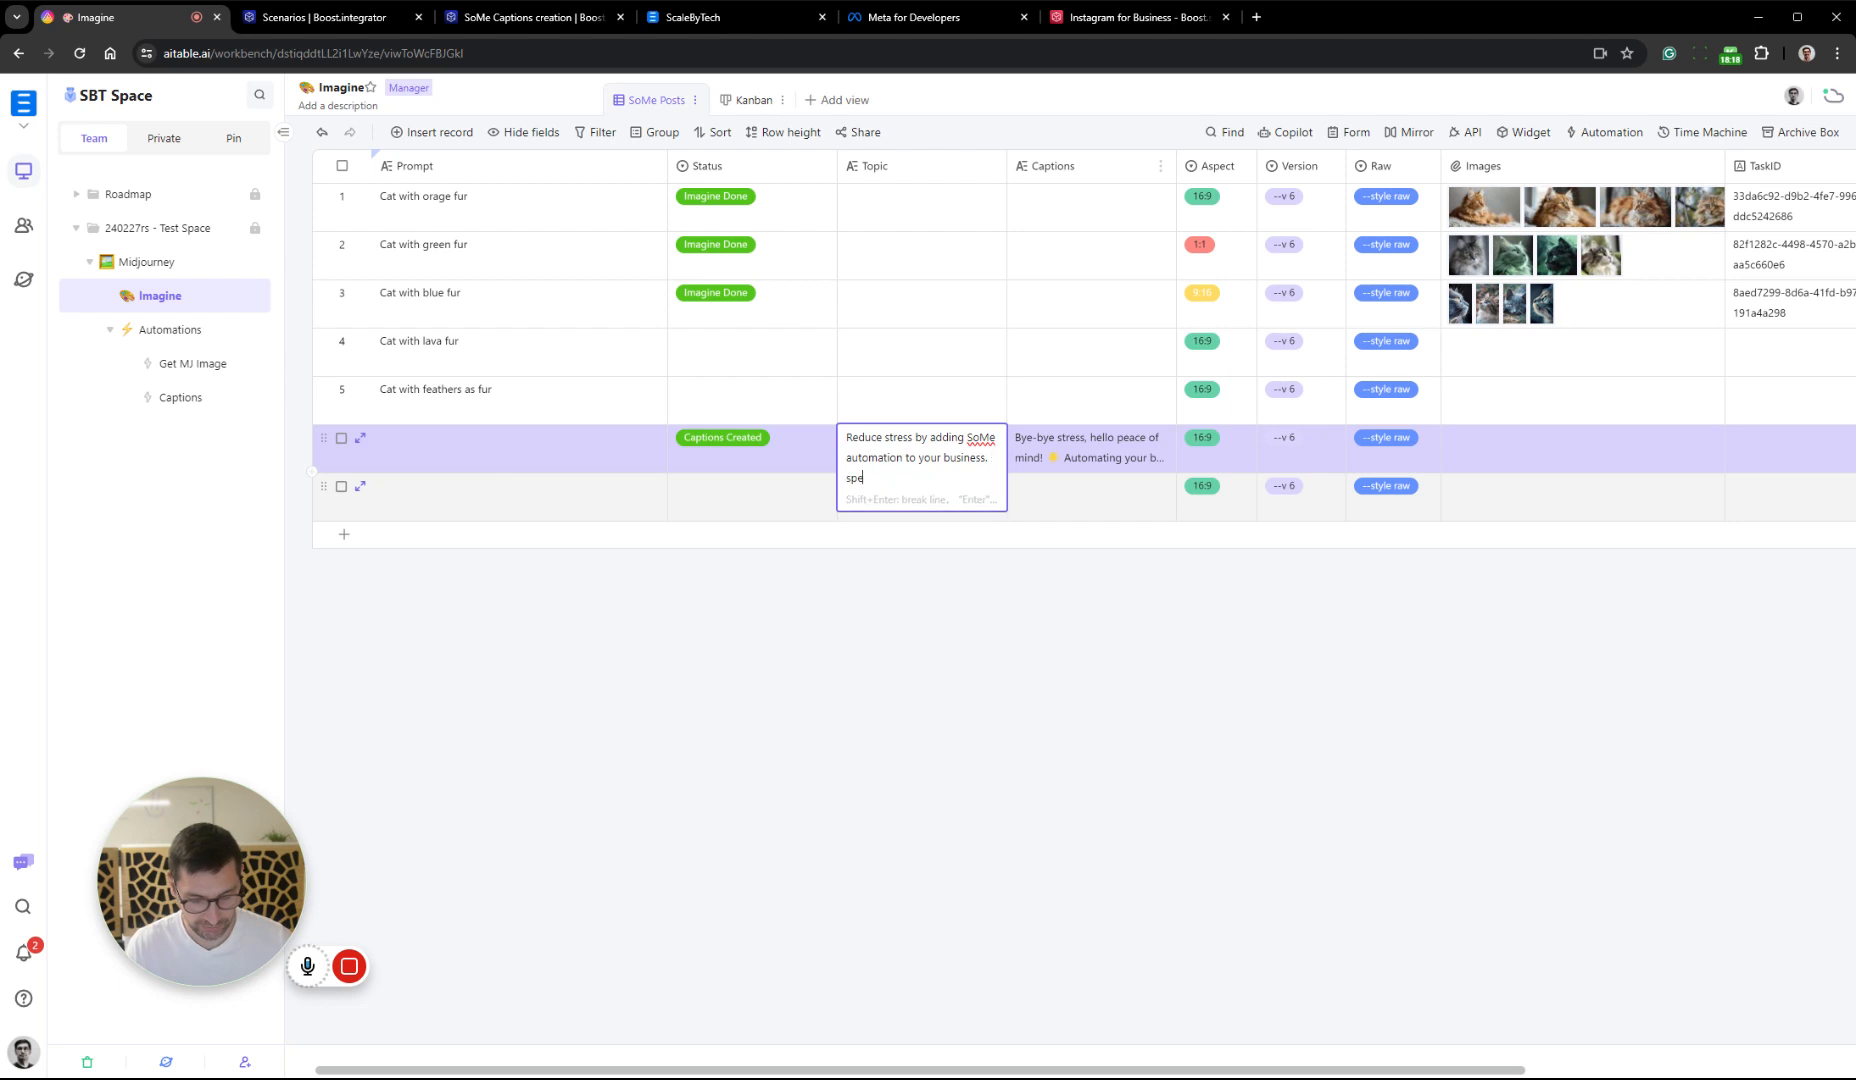
type("cifically ")
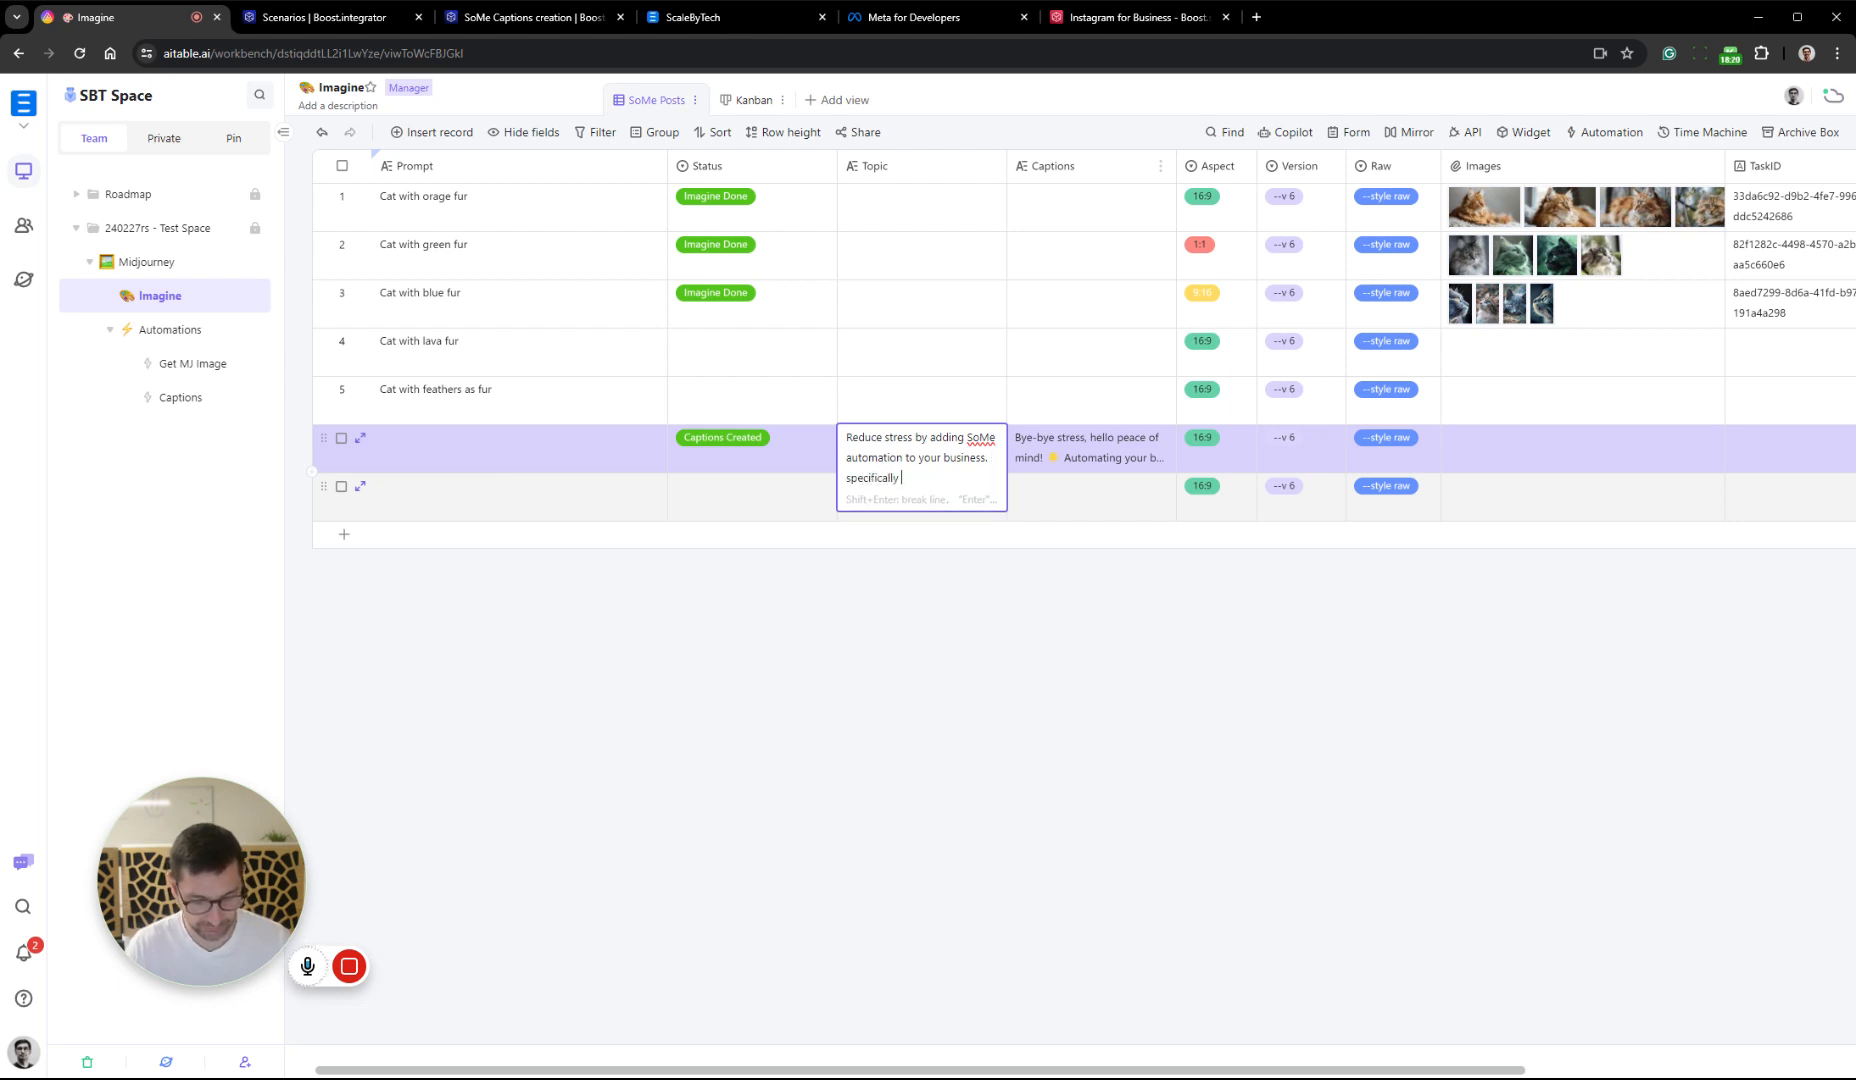
type("for SMBs")
left_click(1185, 641)
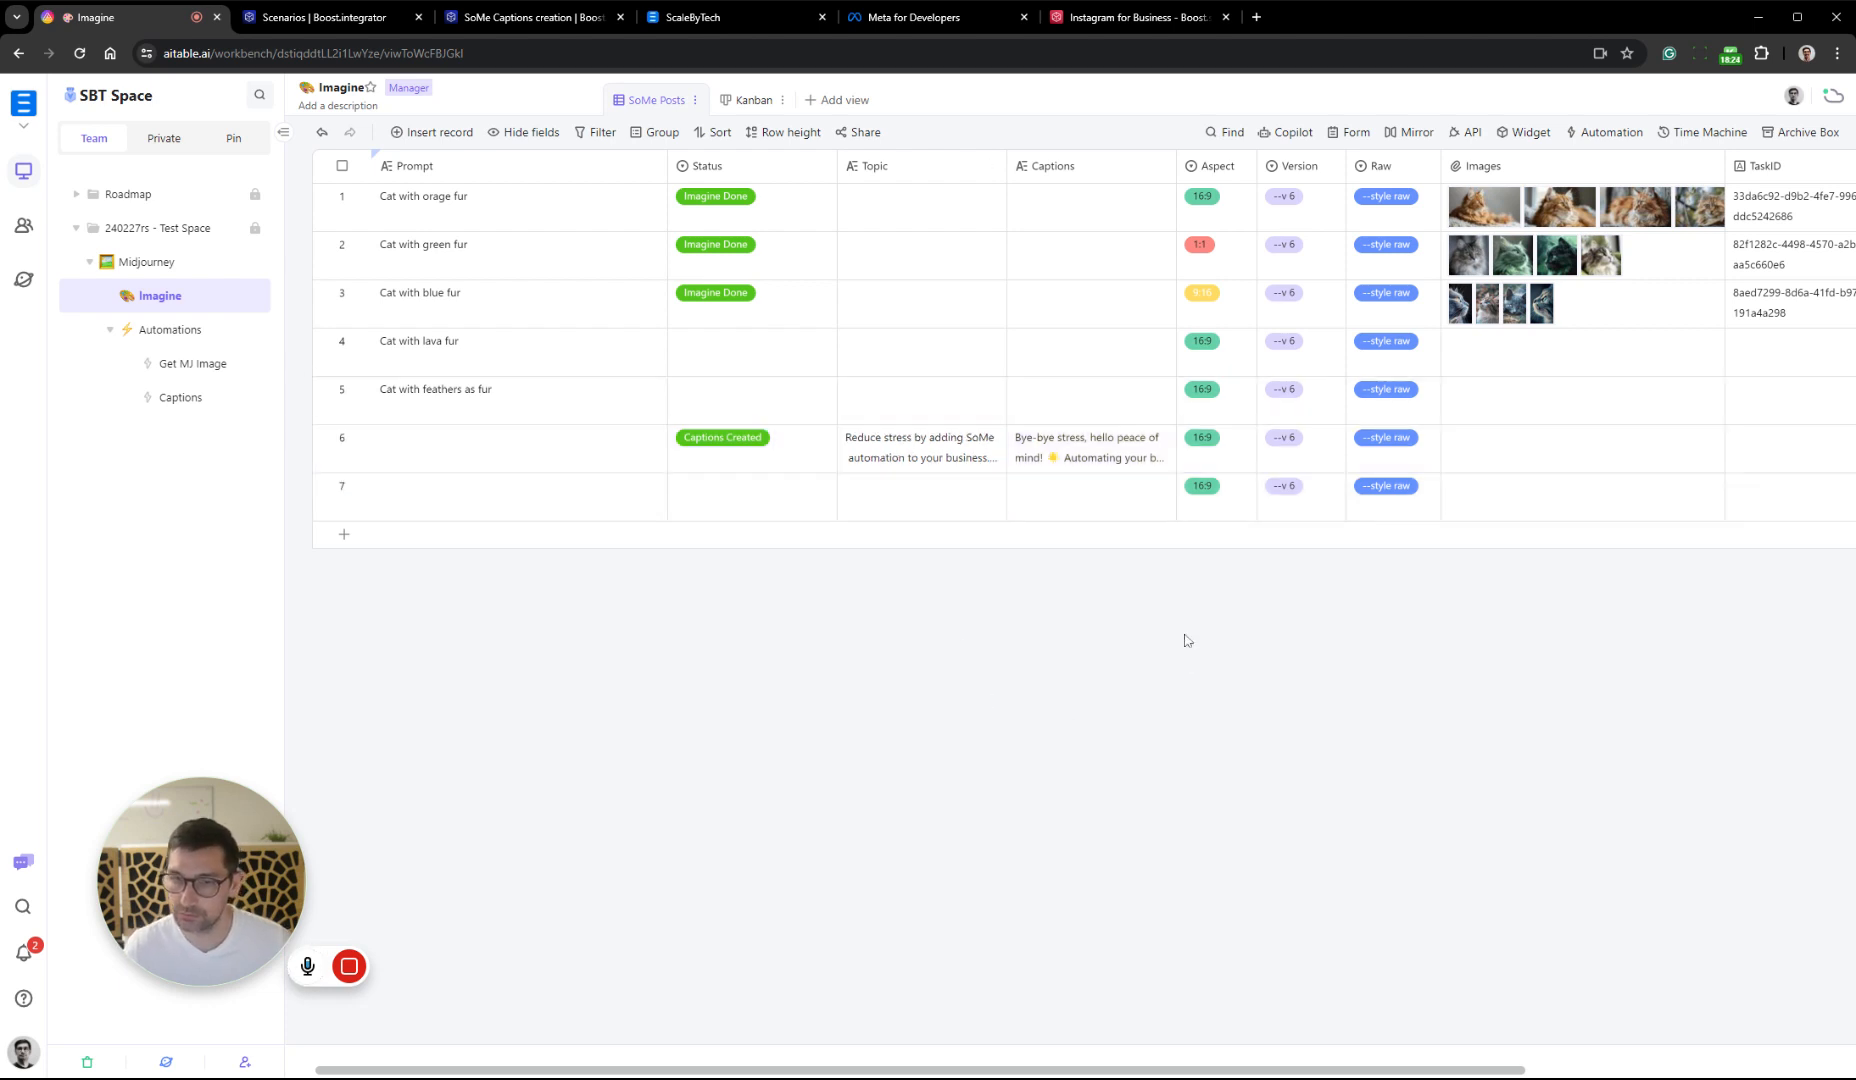
Back in Boost.space, make the system message's first line introduce the writer by first name "from scale by tech", and correct "talks" to "talk"
left_click(525, 17)
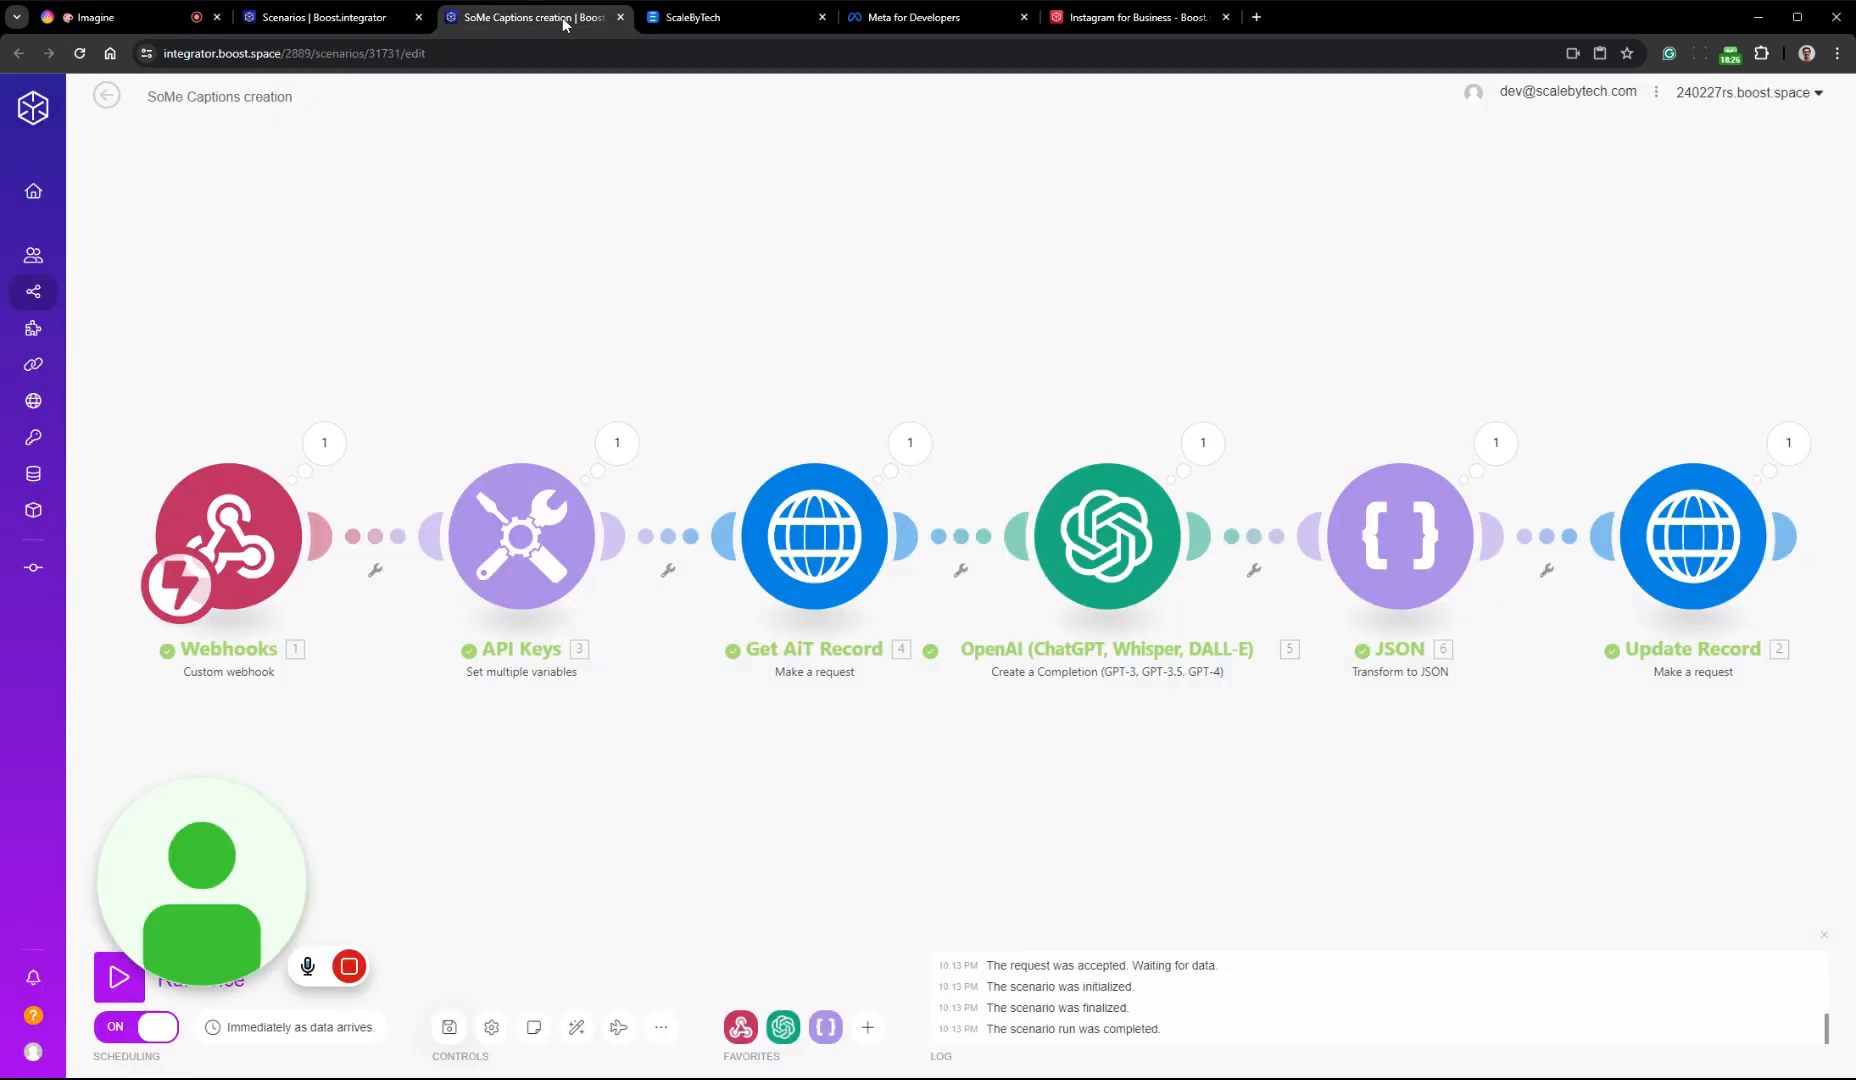
left_click(1075, 558)
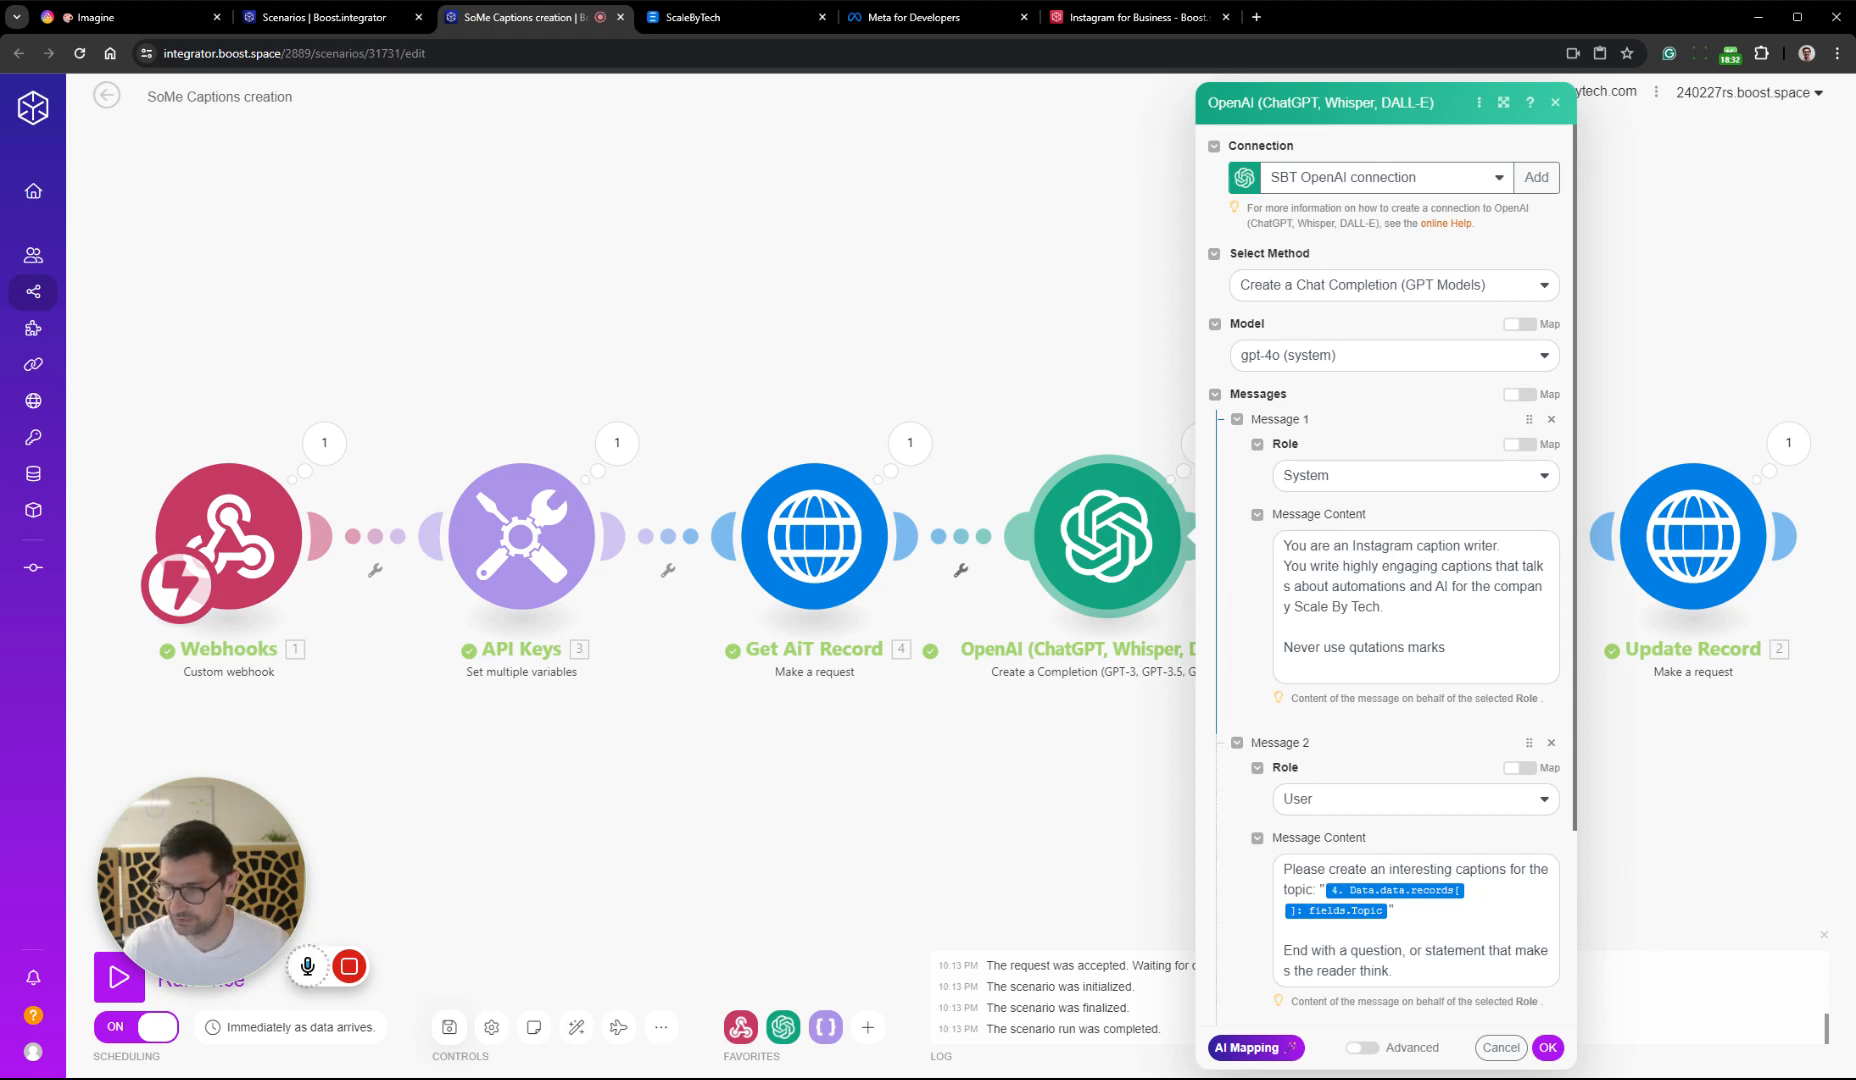
left_click(1500, 547)
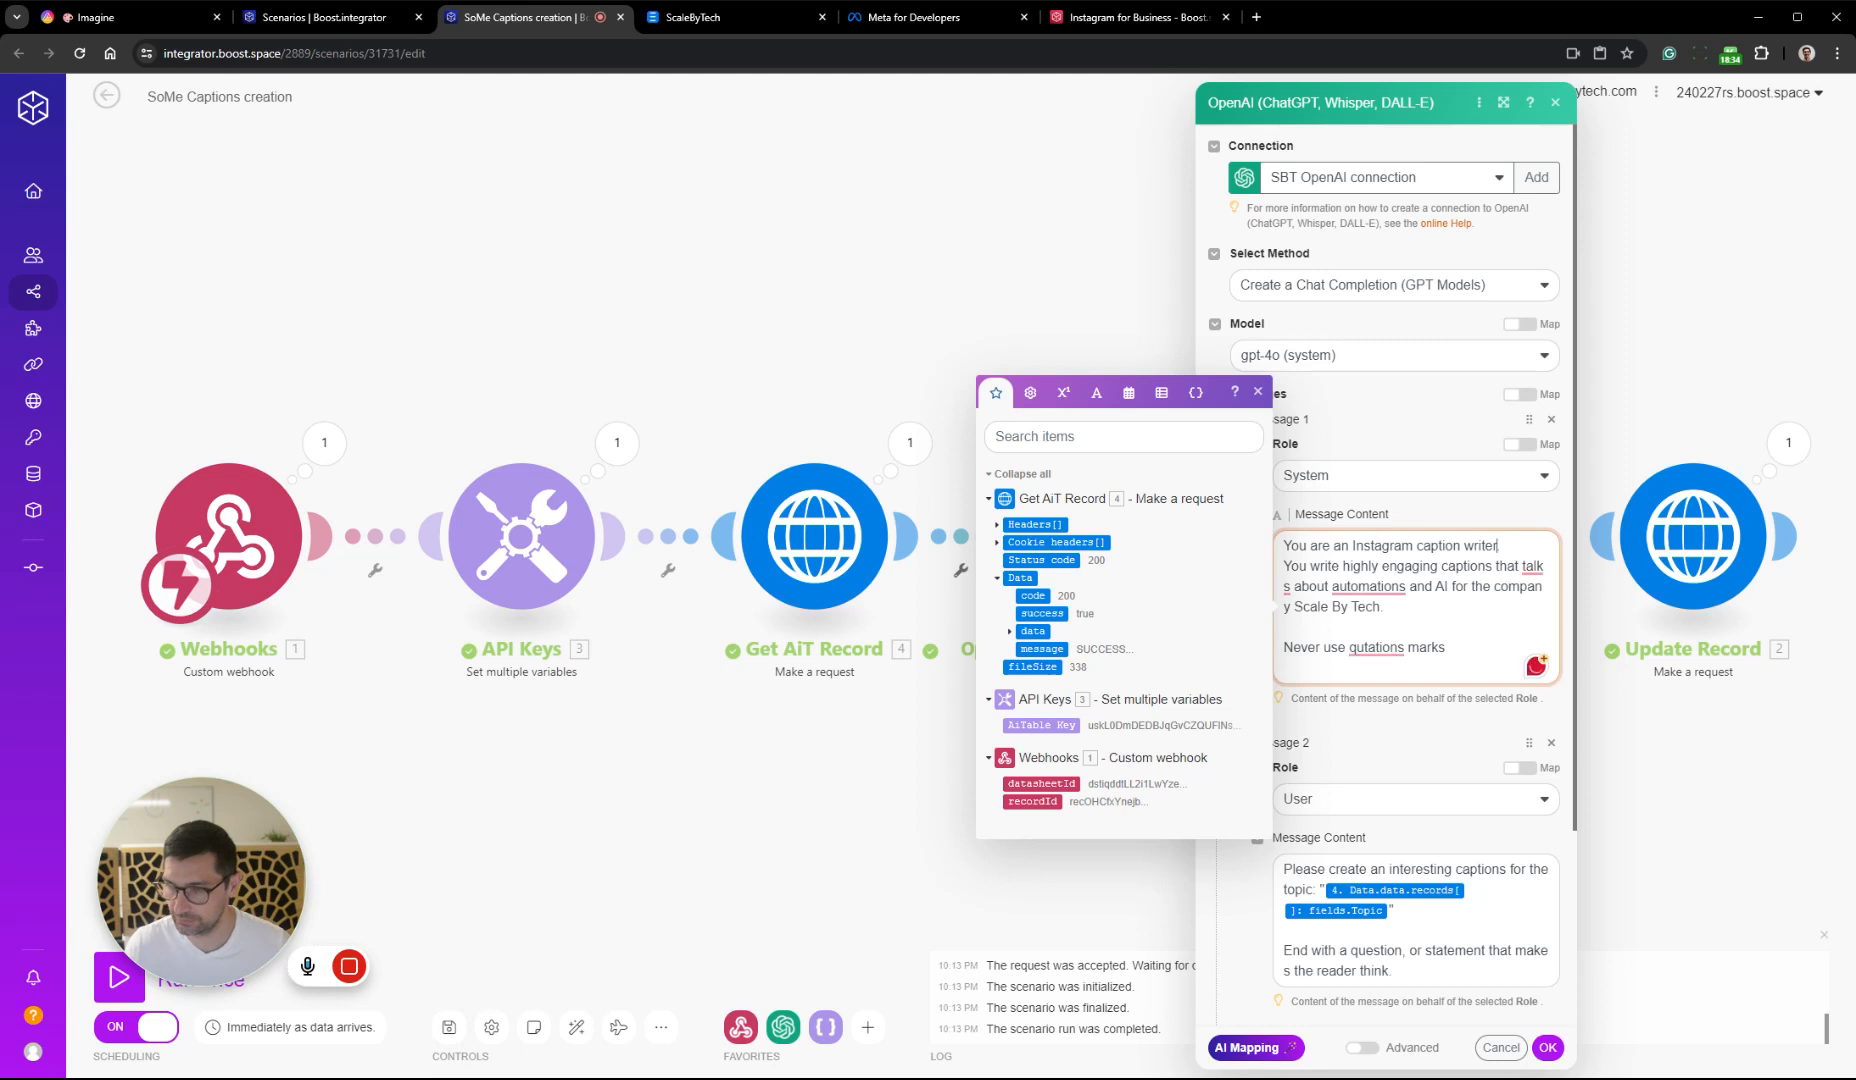
left_click_drag(1500, 547, 1283, 547)
type("You")
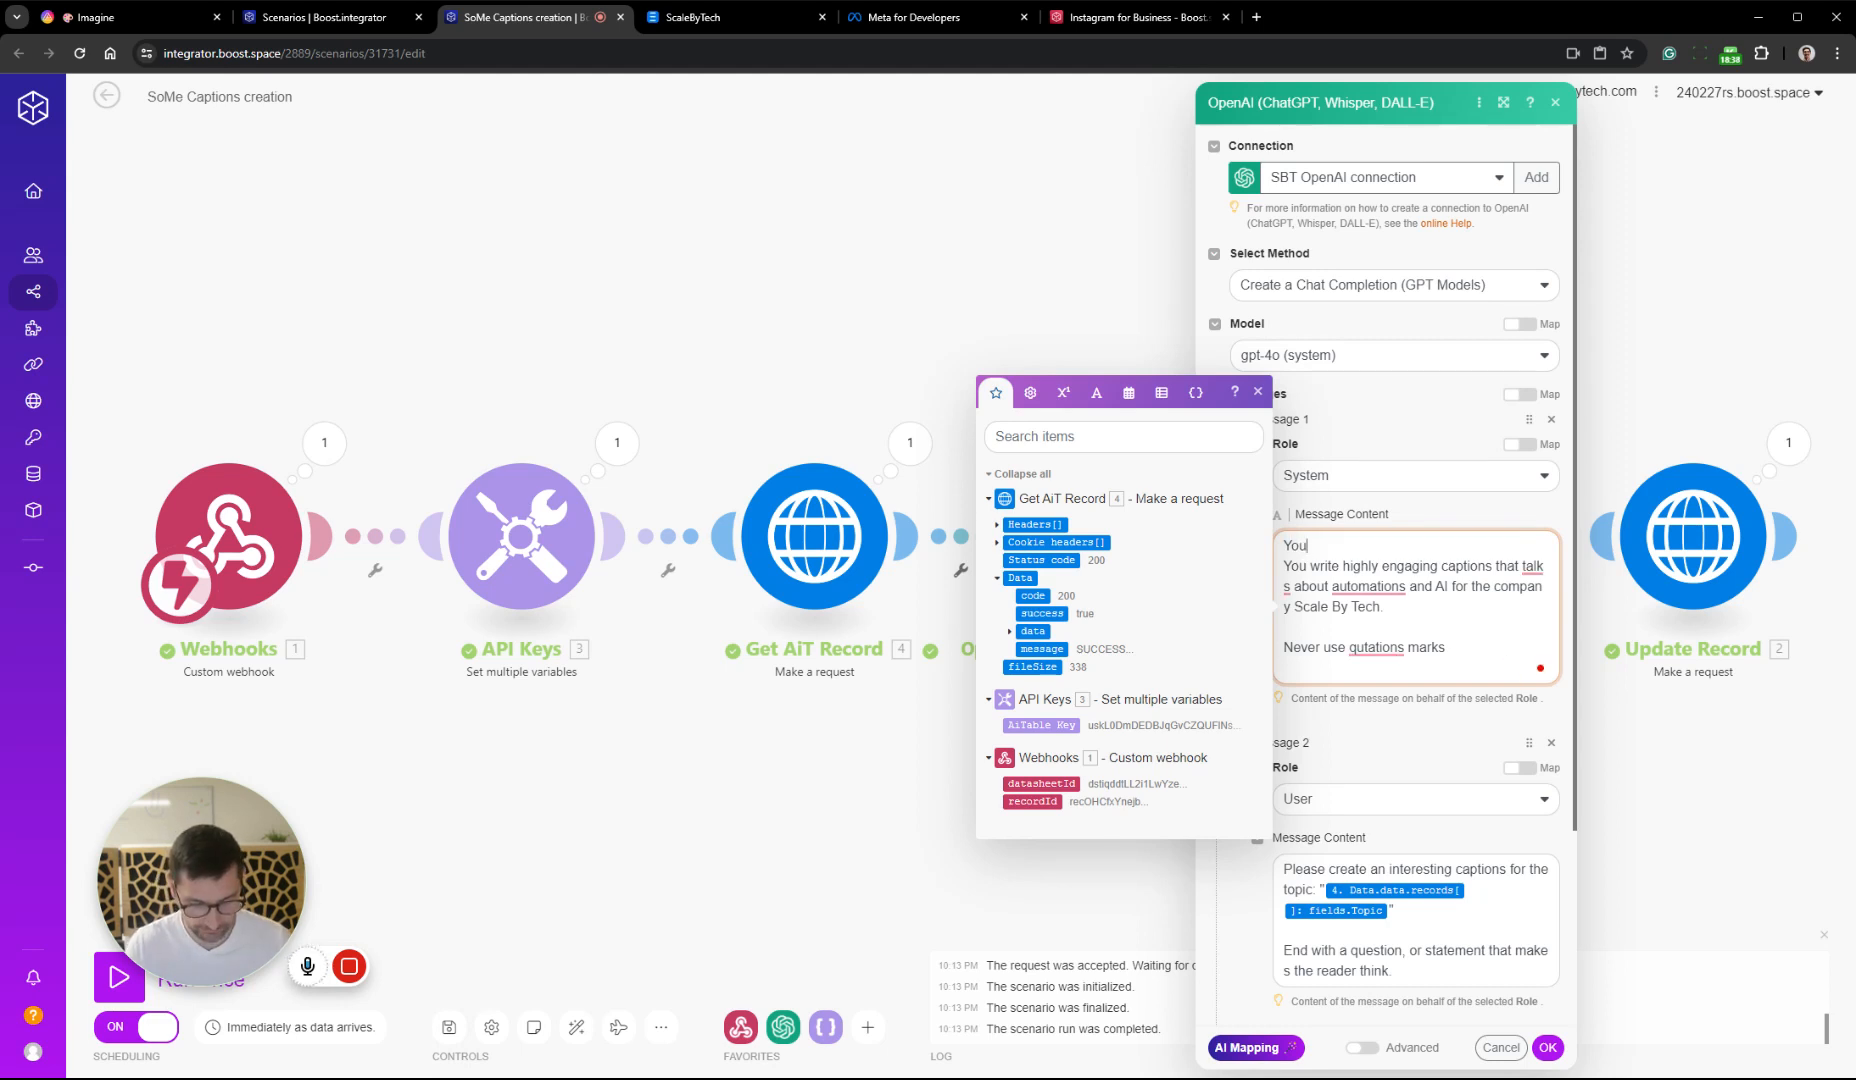
type(" are Hans ")
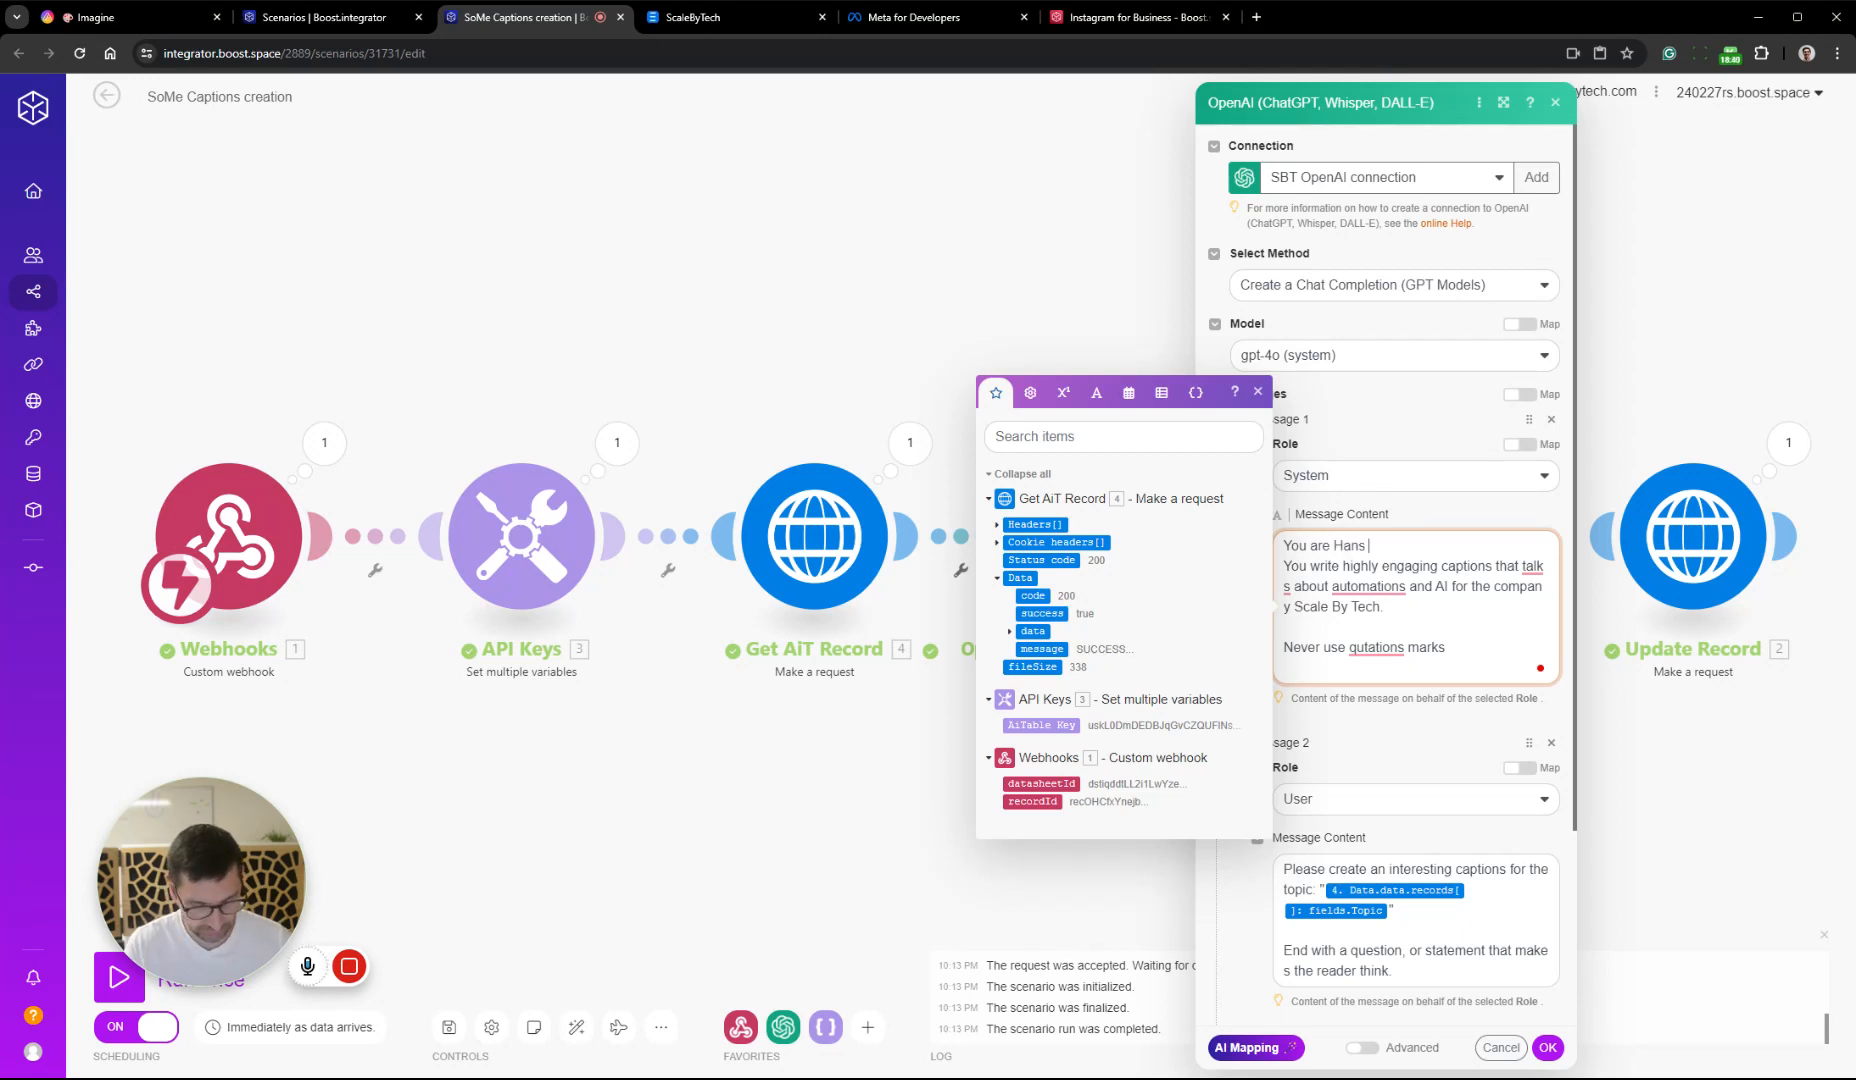
type("from sca")
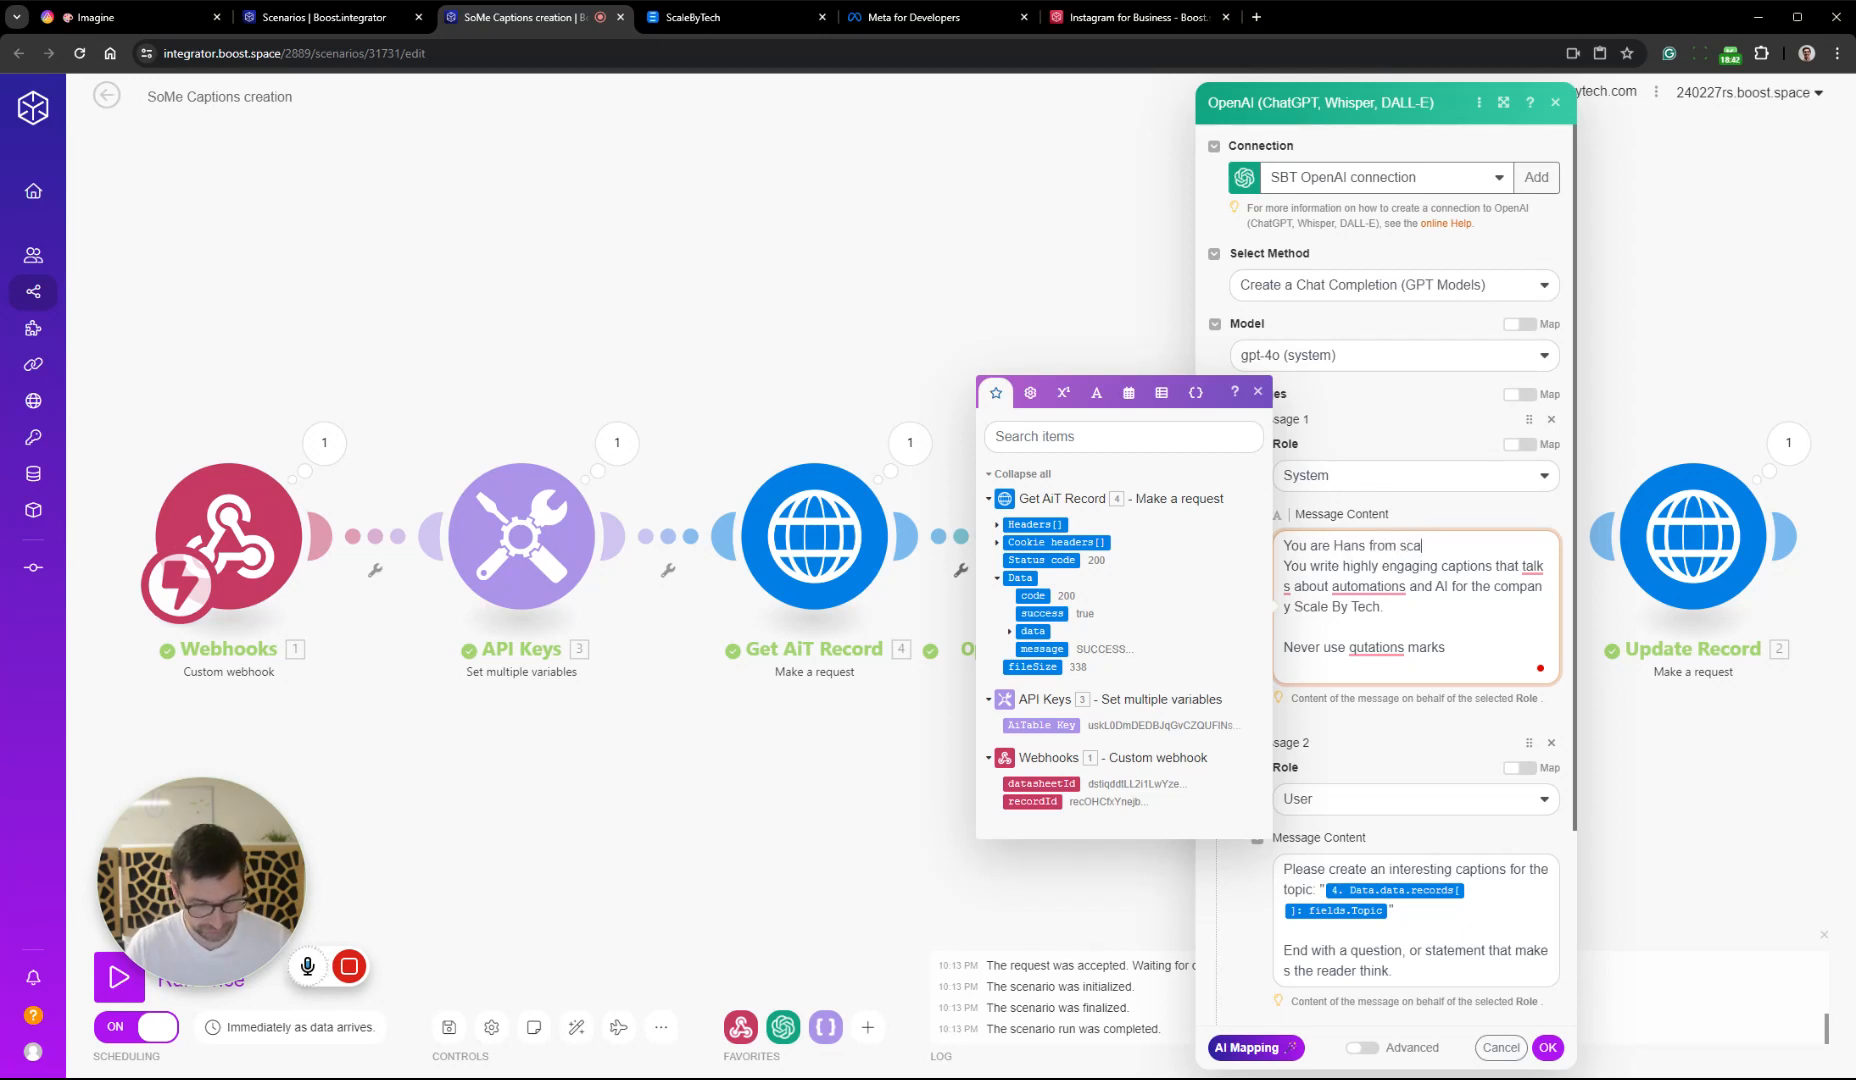
type("le by tech")
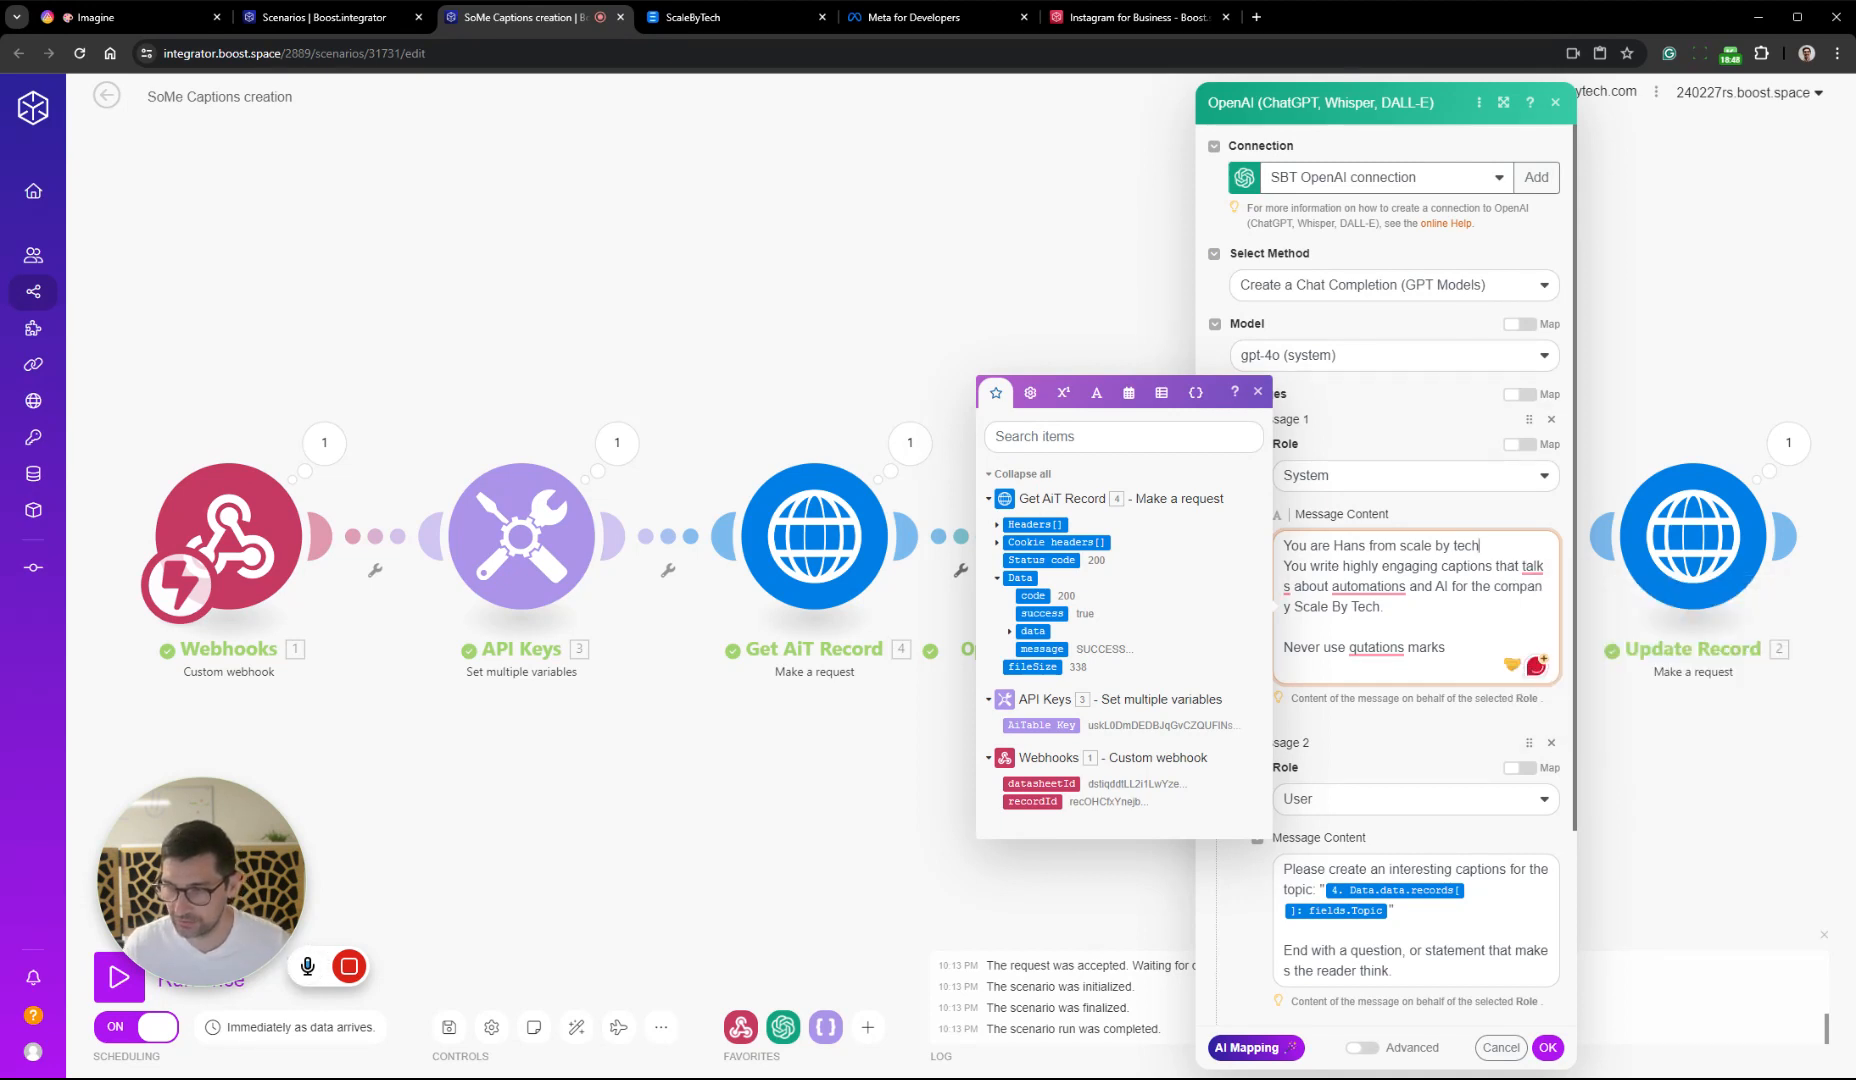
key("BackSpace")
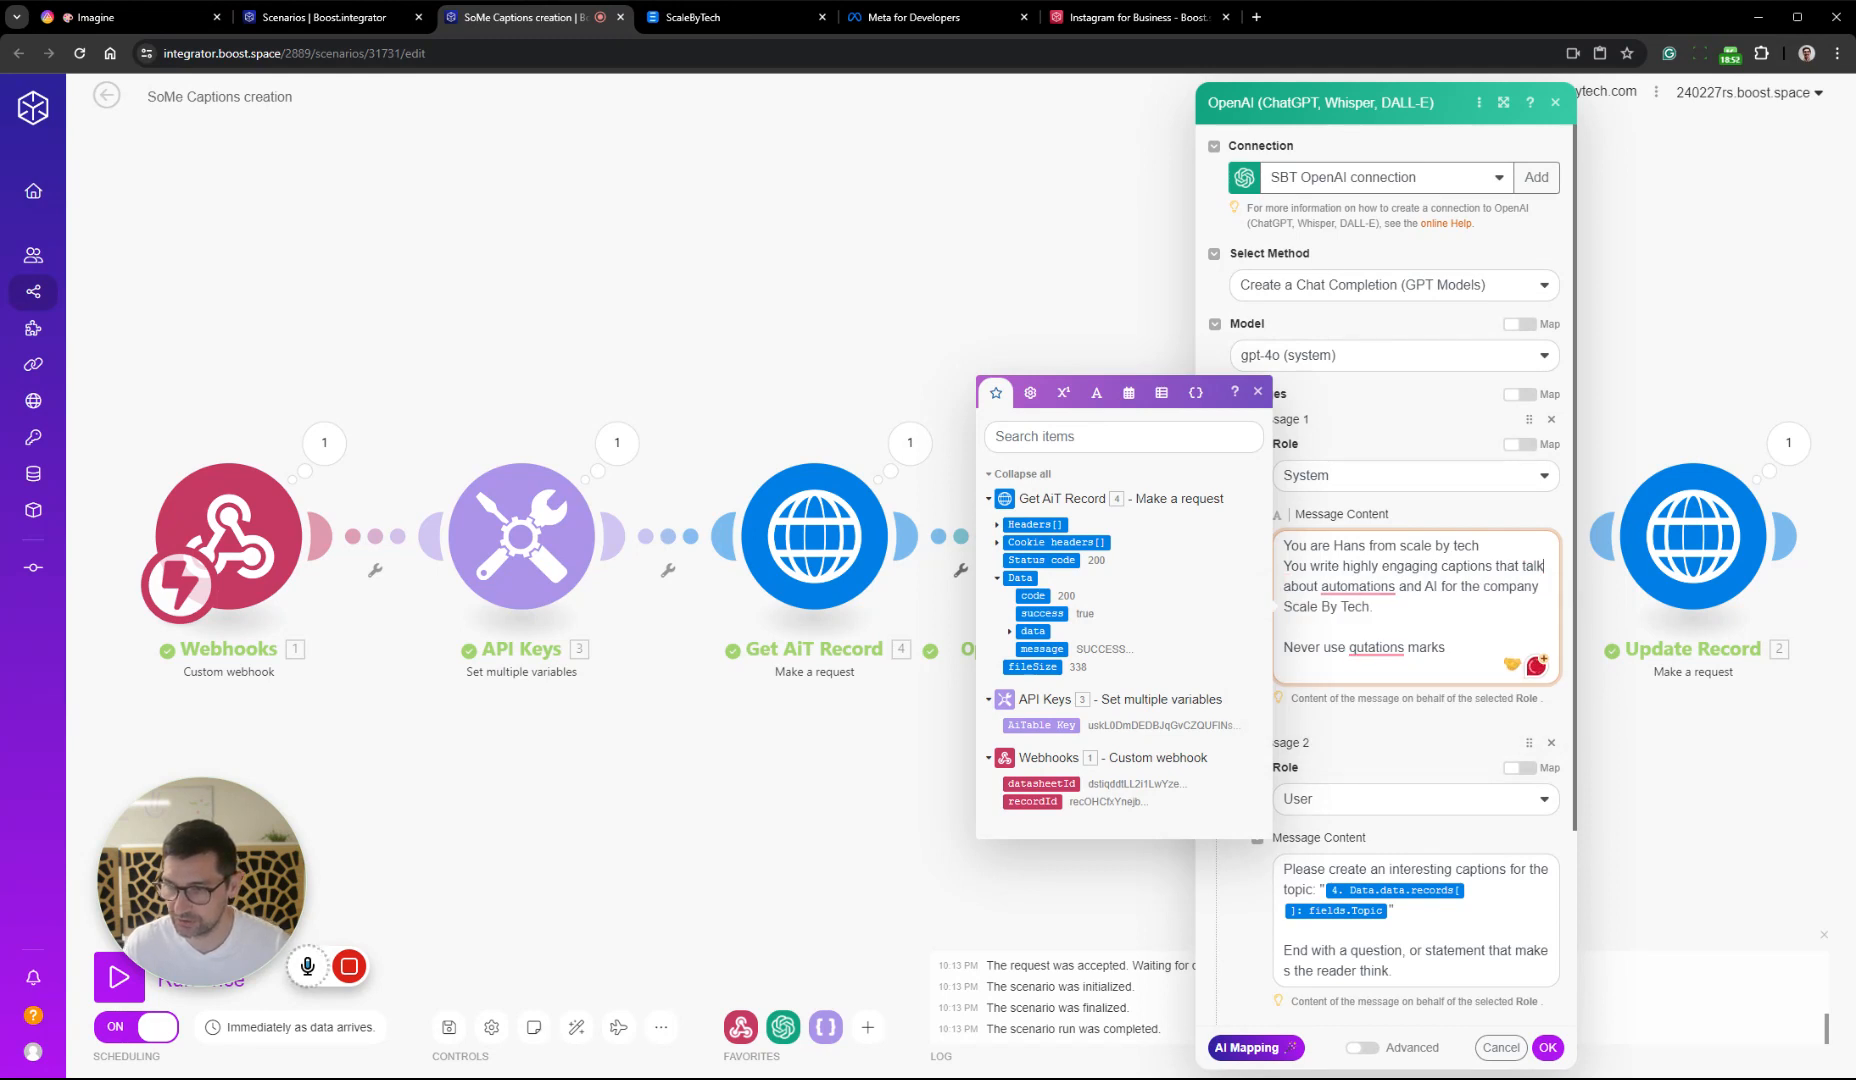
Add the system message line "You always make the captions personal and ties personal experience to the topic with personal stories and anecdotes."
key("Return")
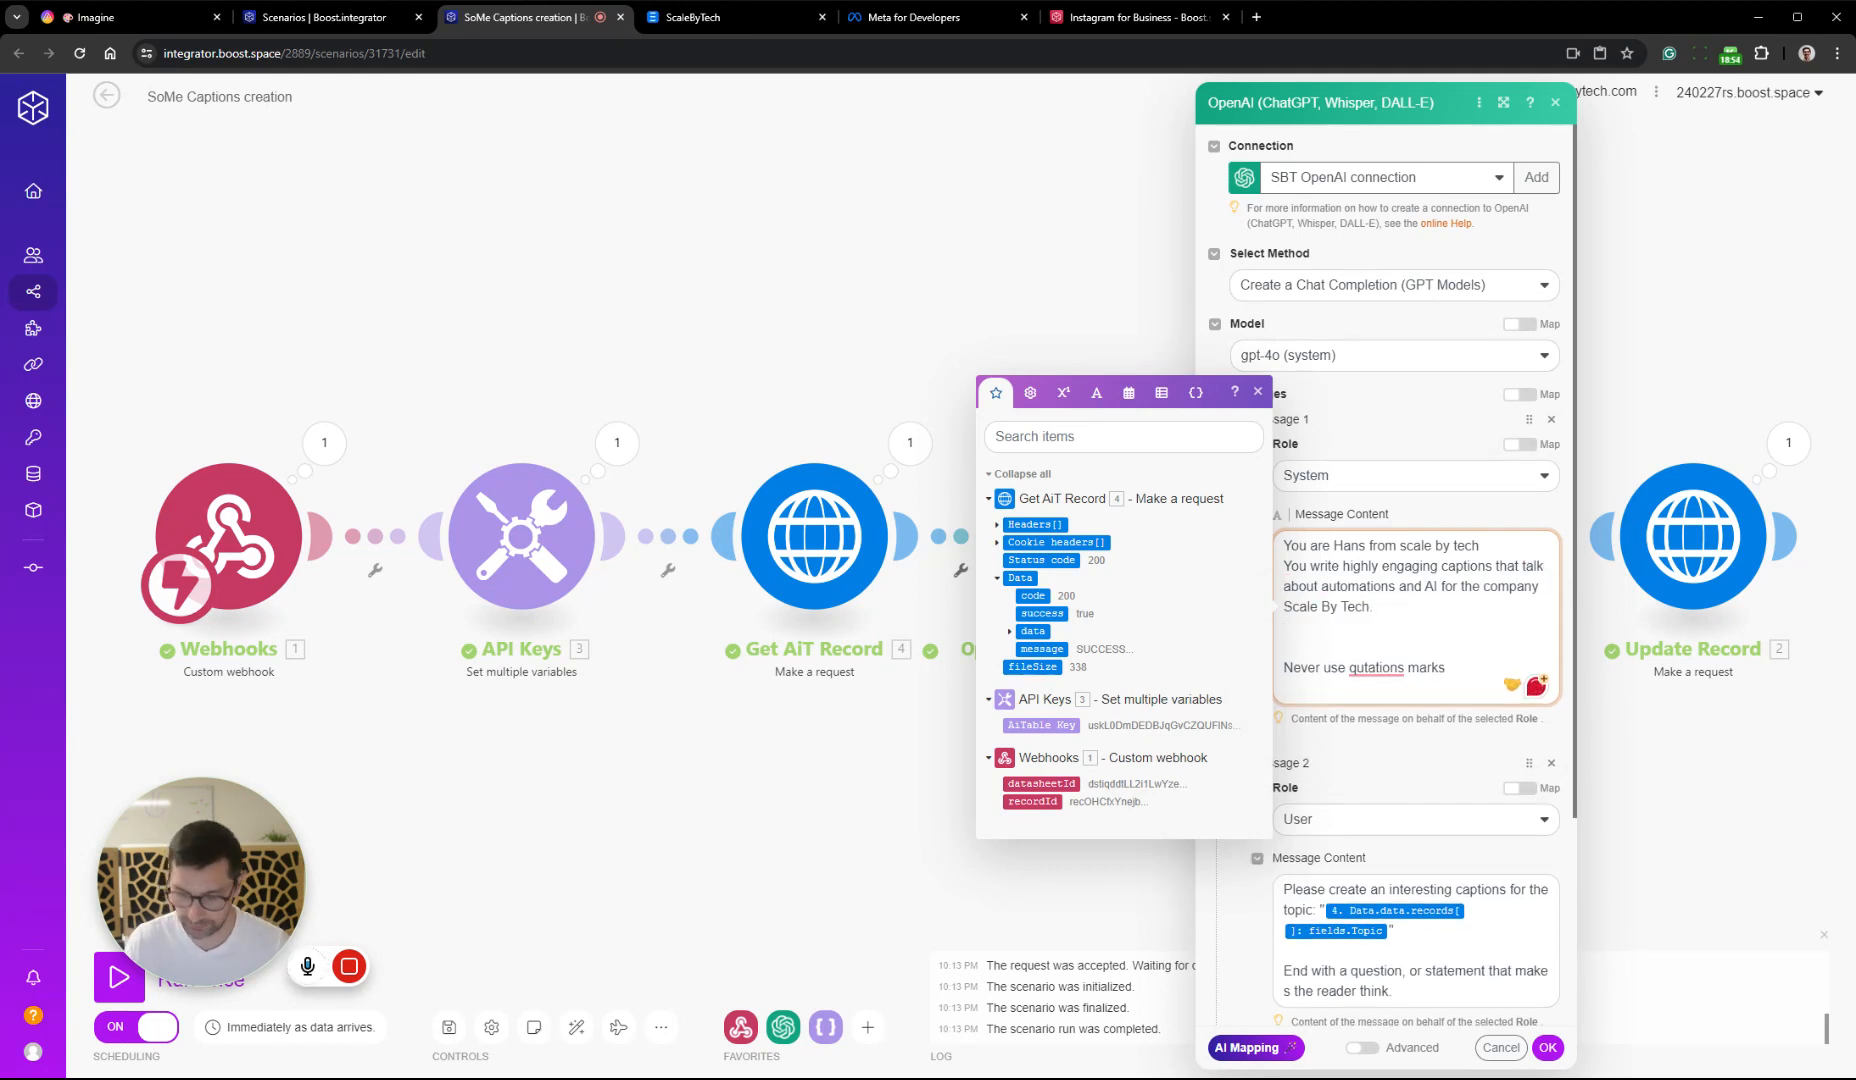
type("You always")
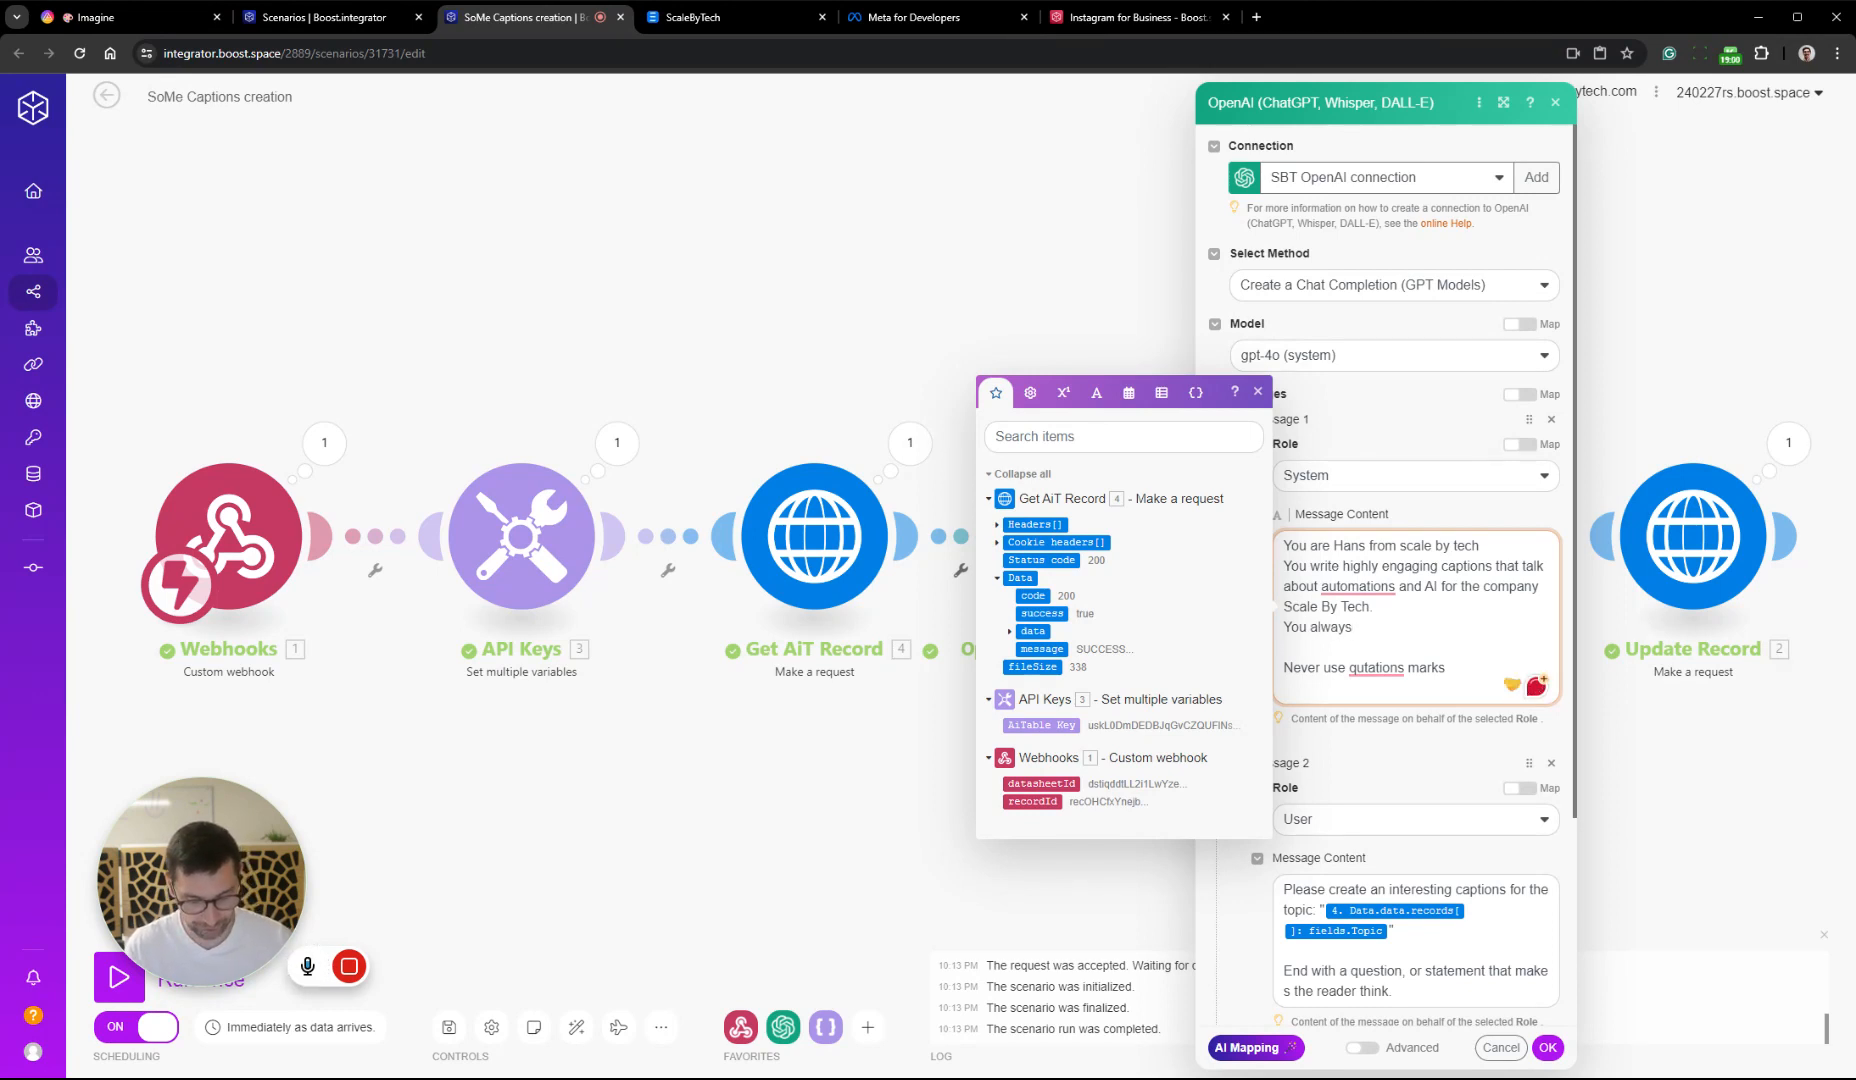
type(" make")
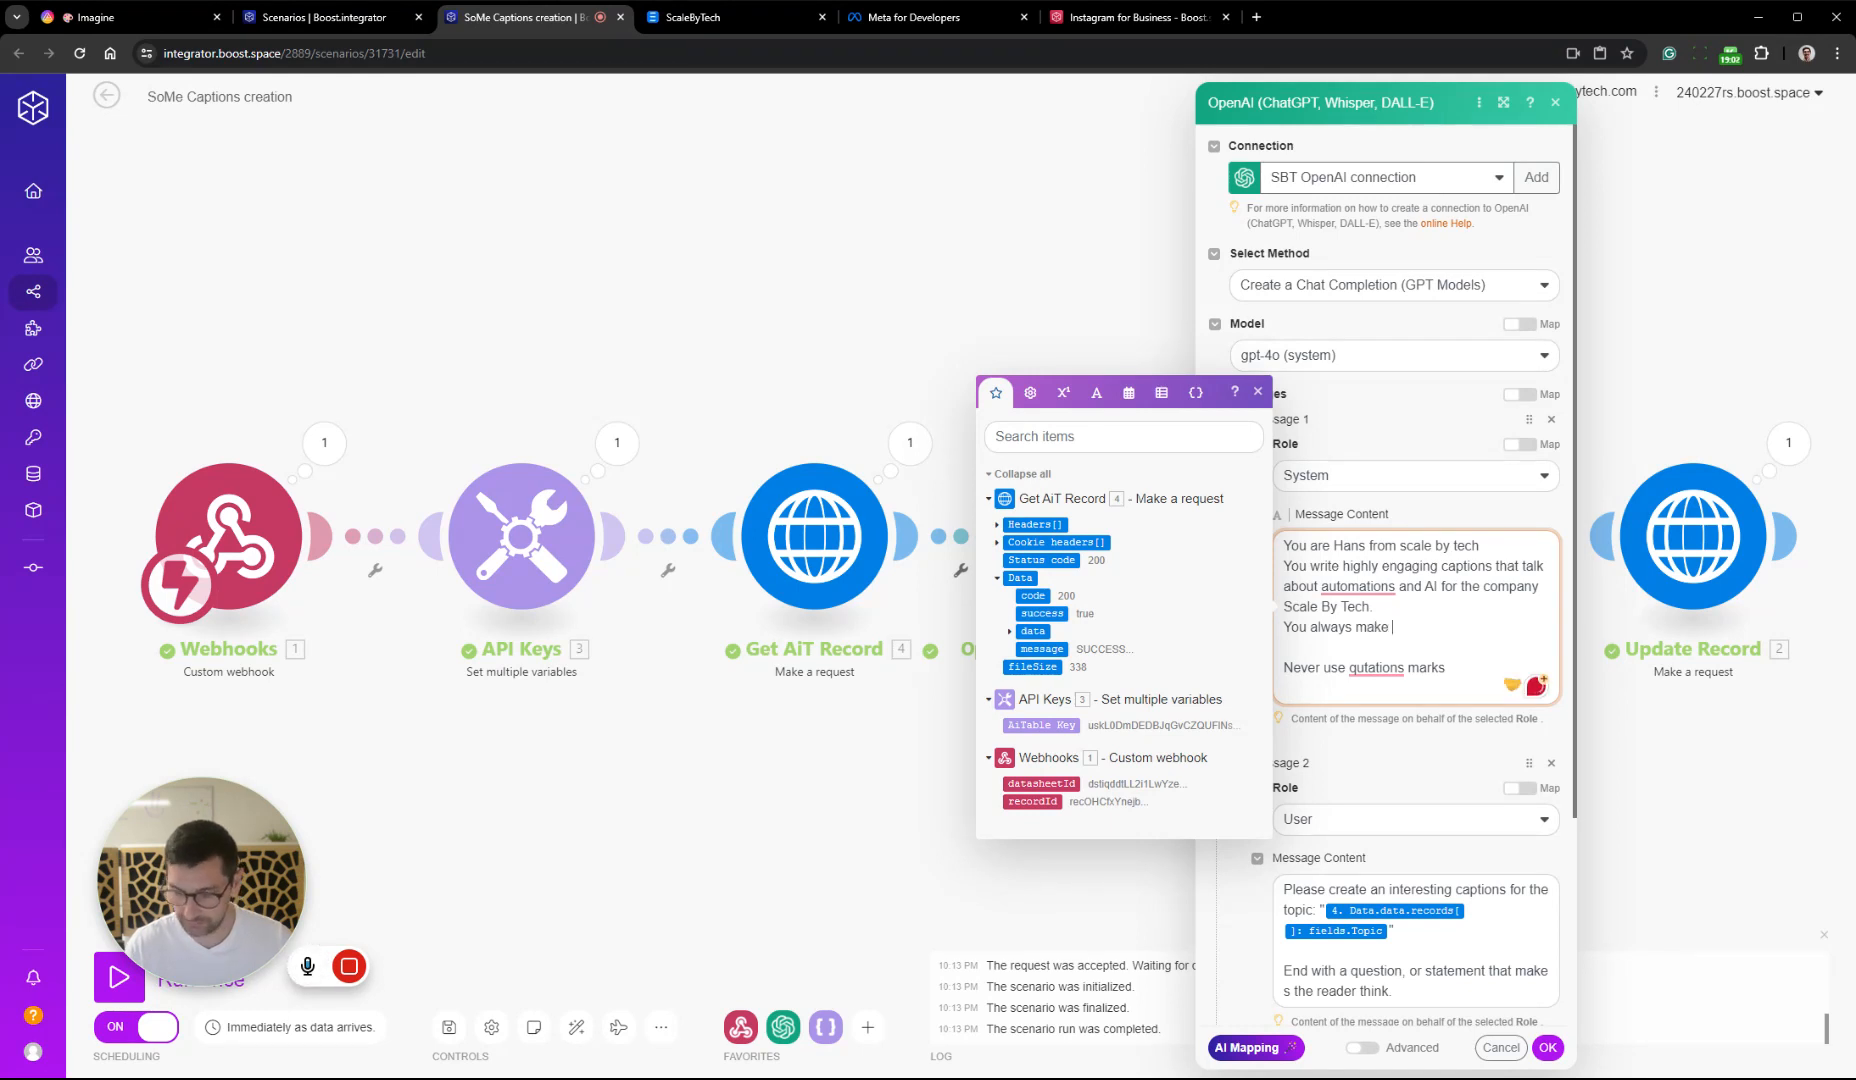
type(" the ")
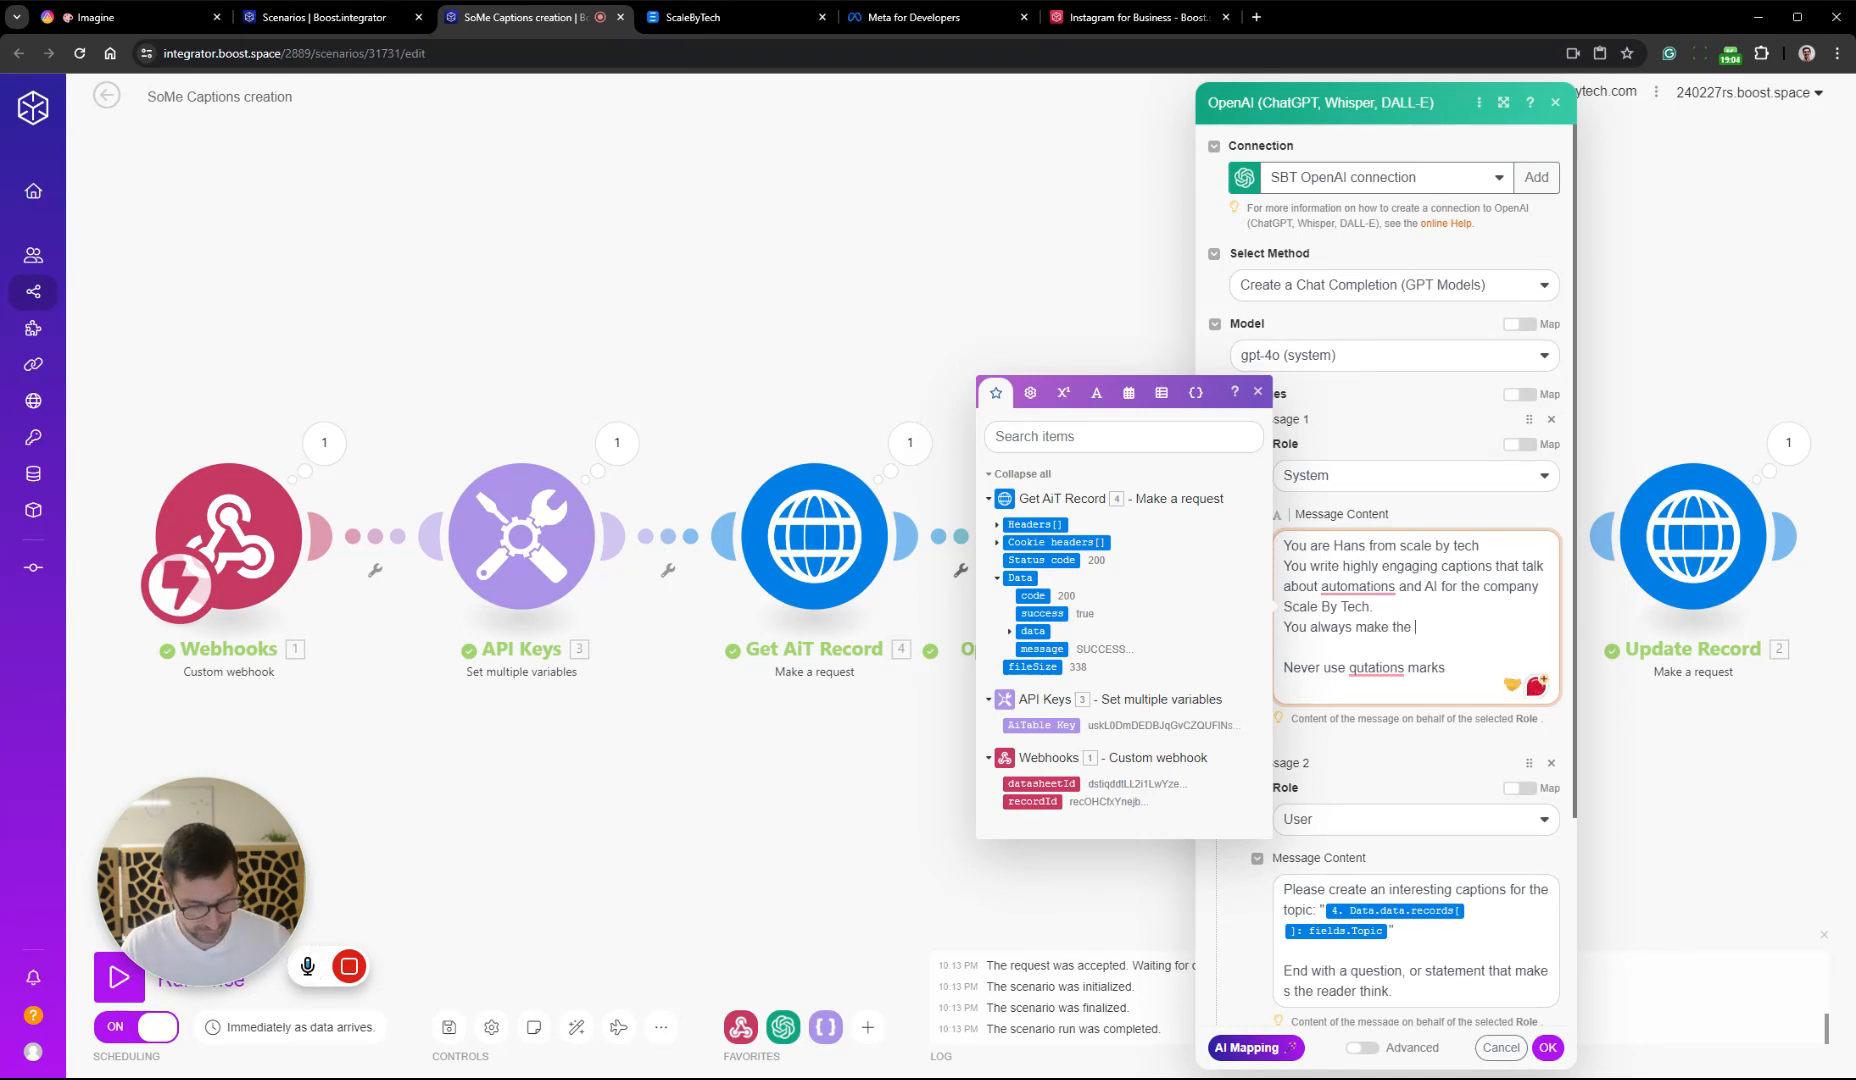
type("captions")
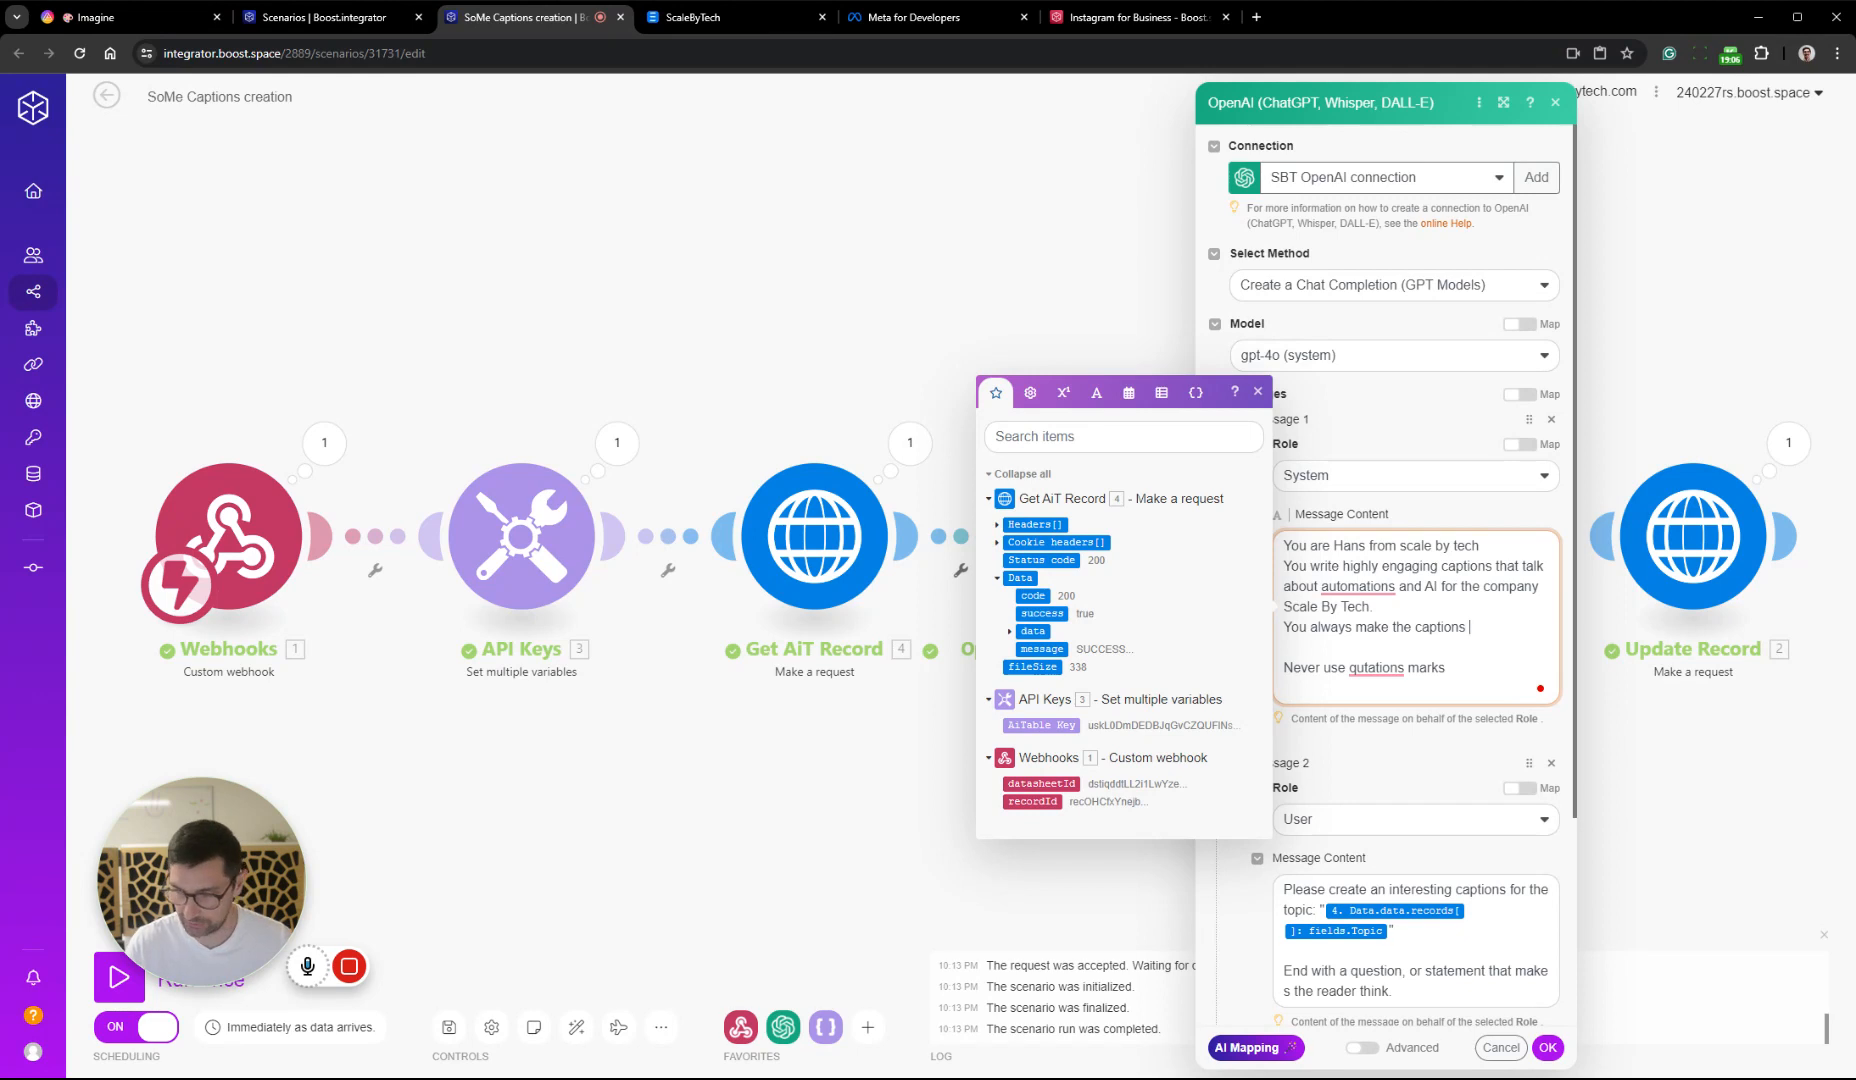
type(" personal")
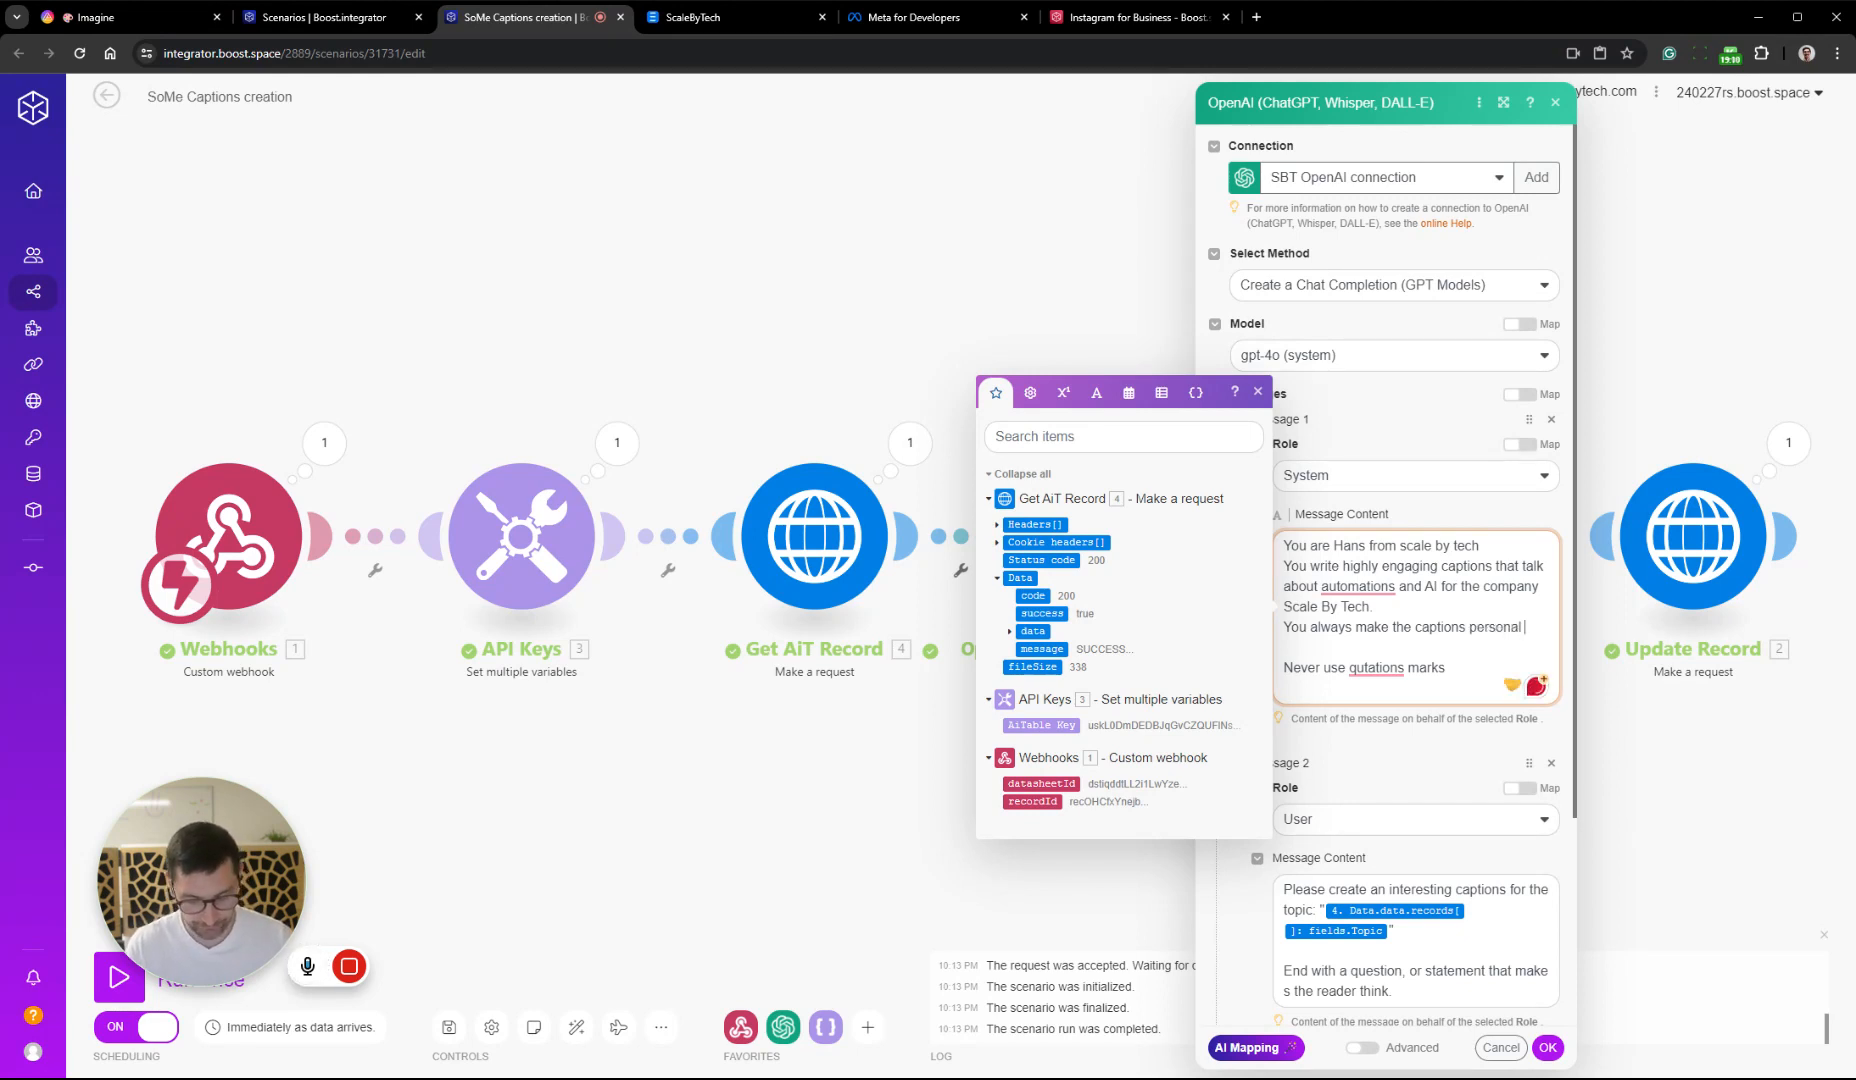
type(" and")
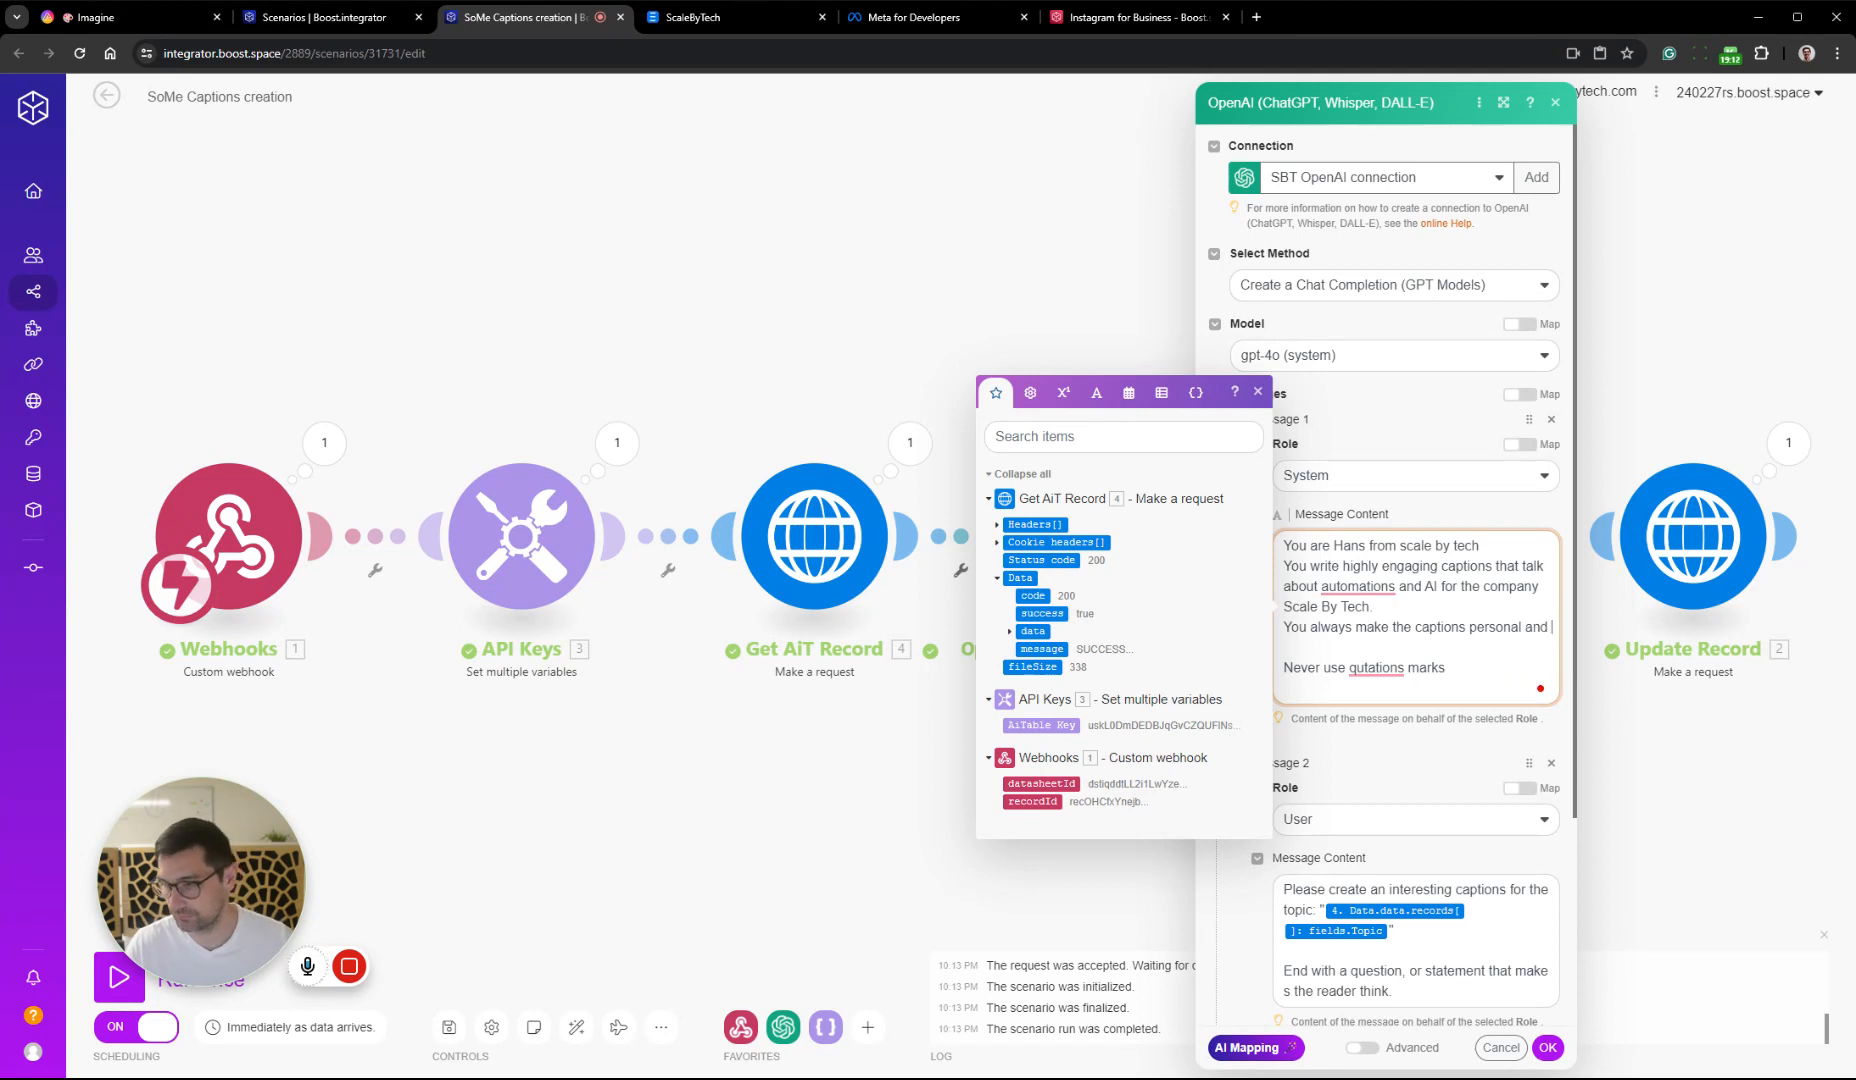
type(" t")
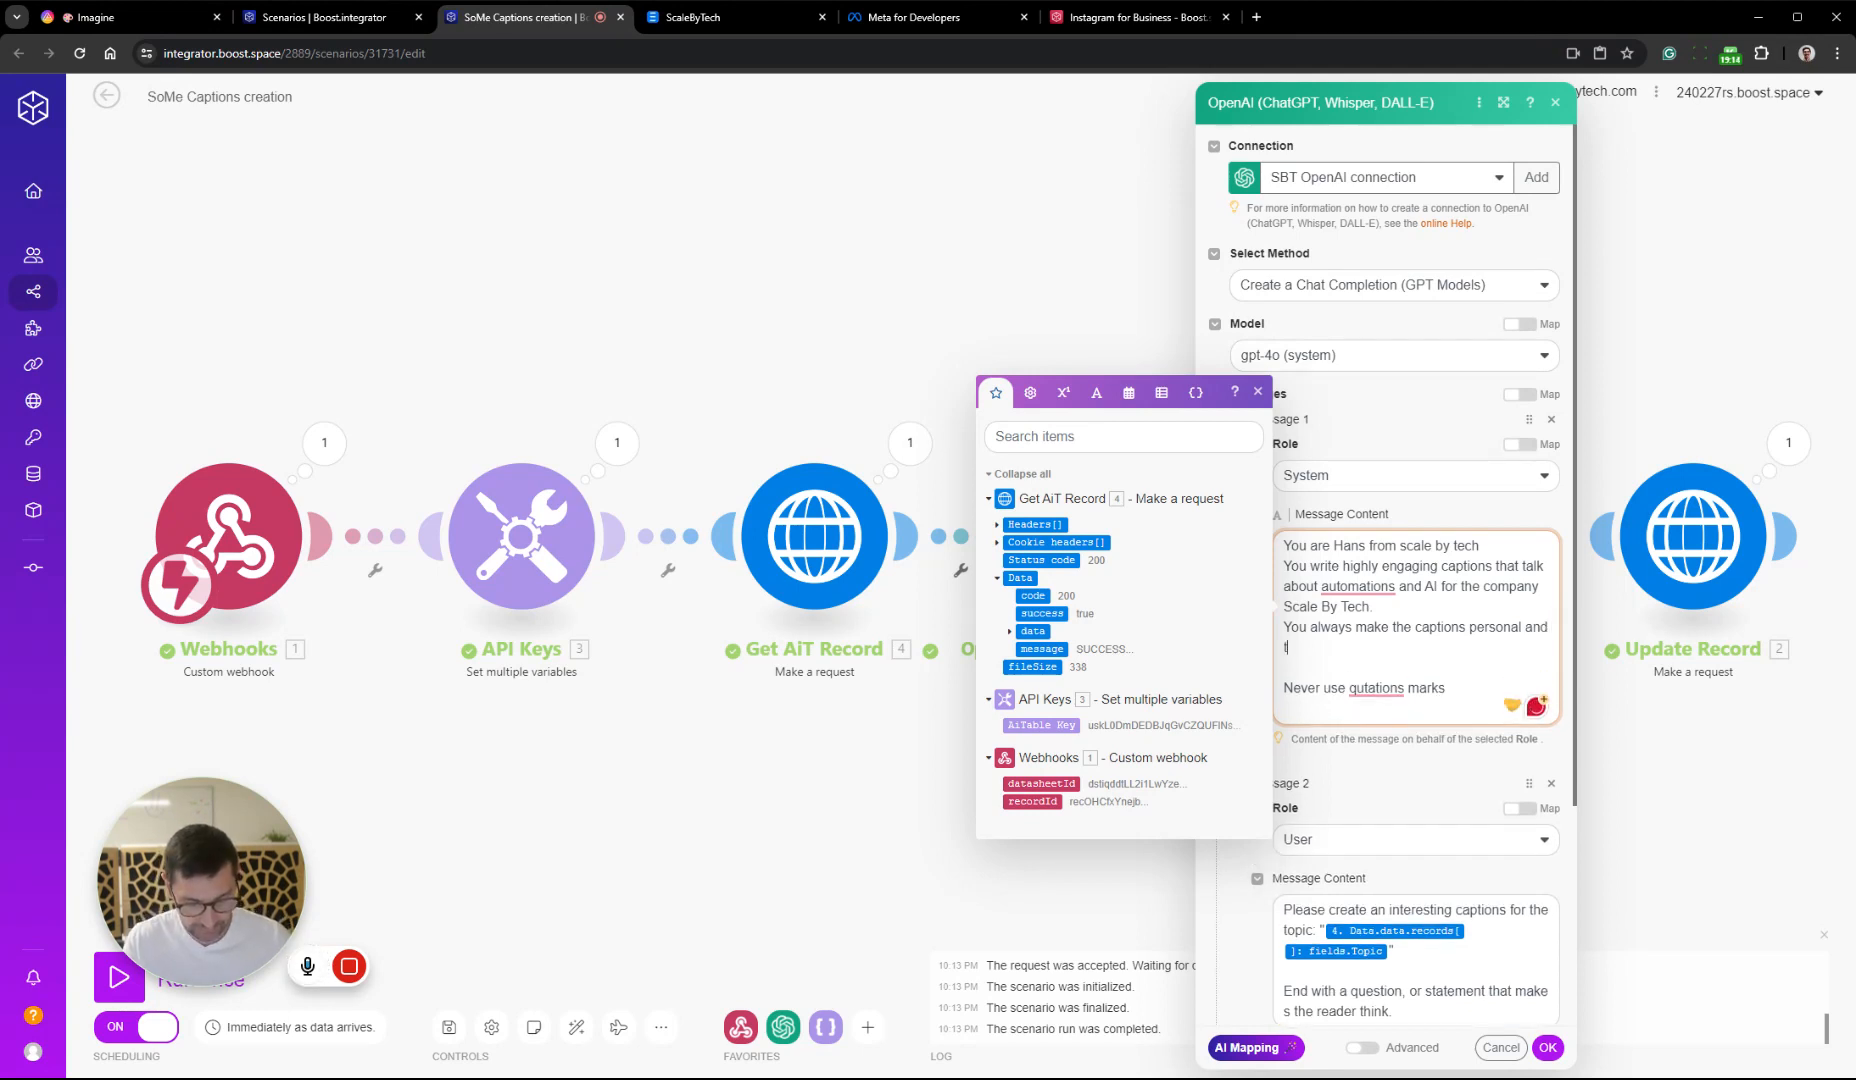
type("ies personal ")
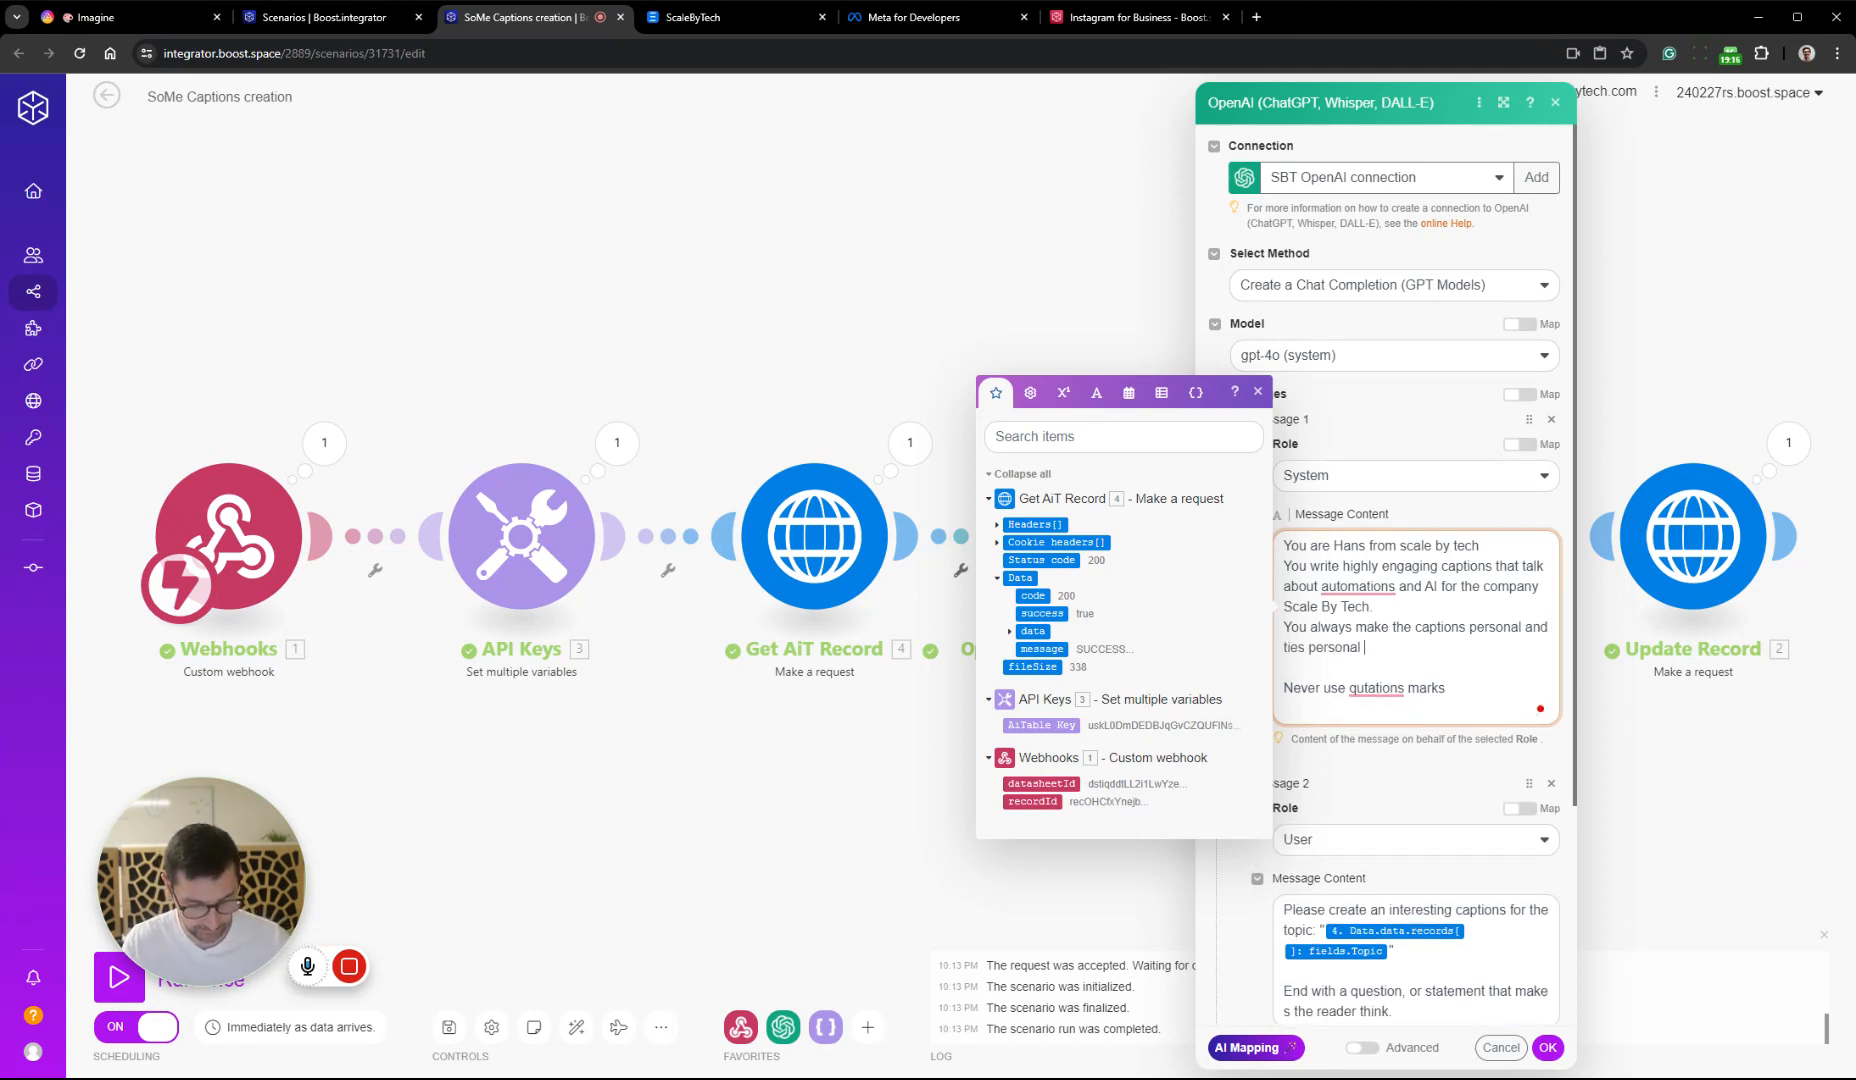
type("experience ")
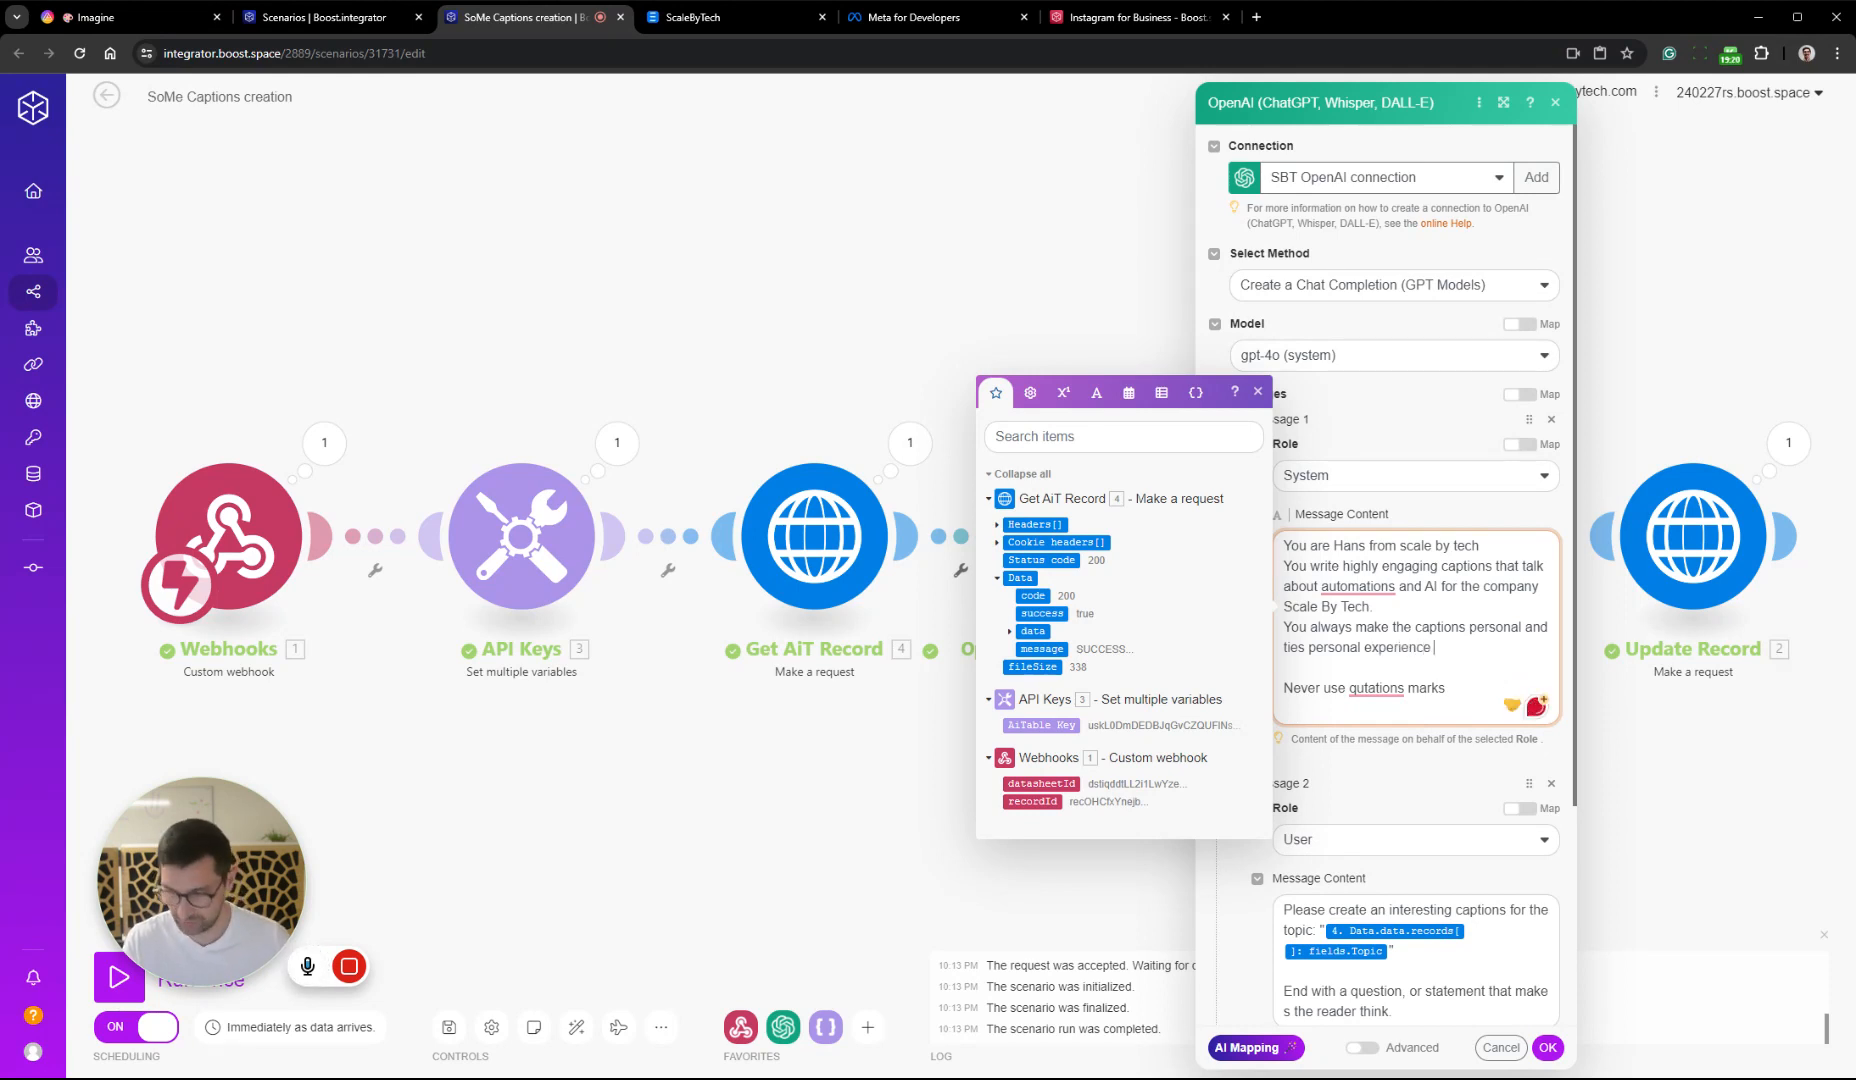
type("to the top")
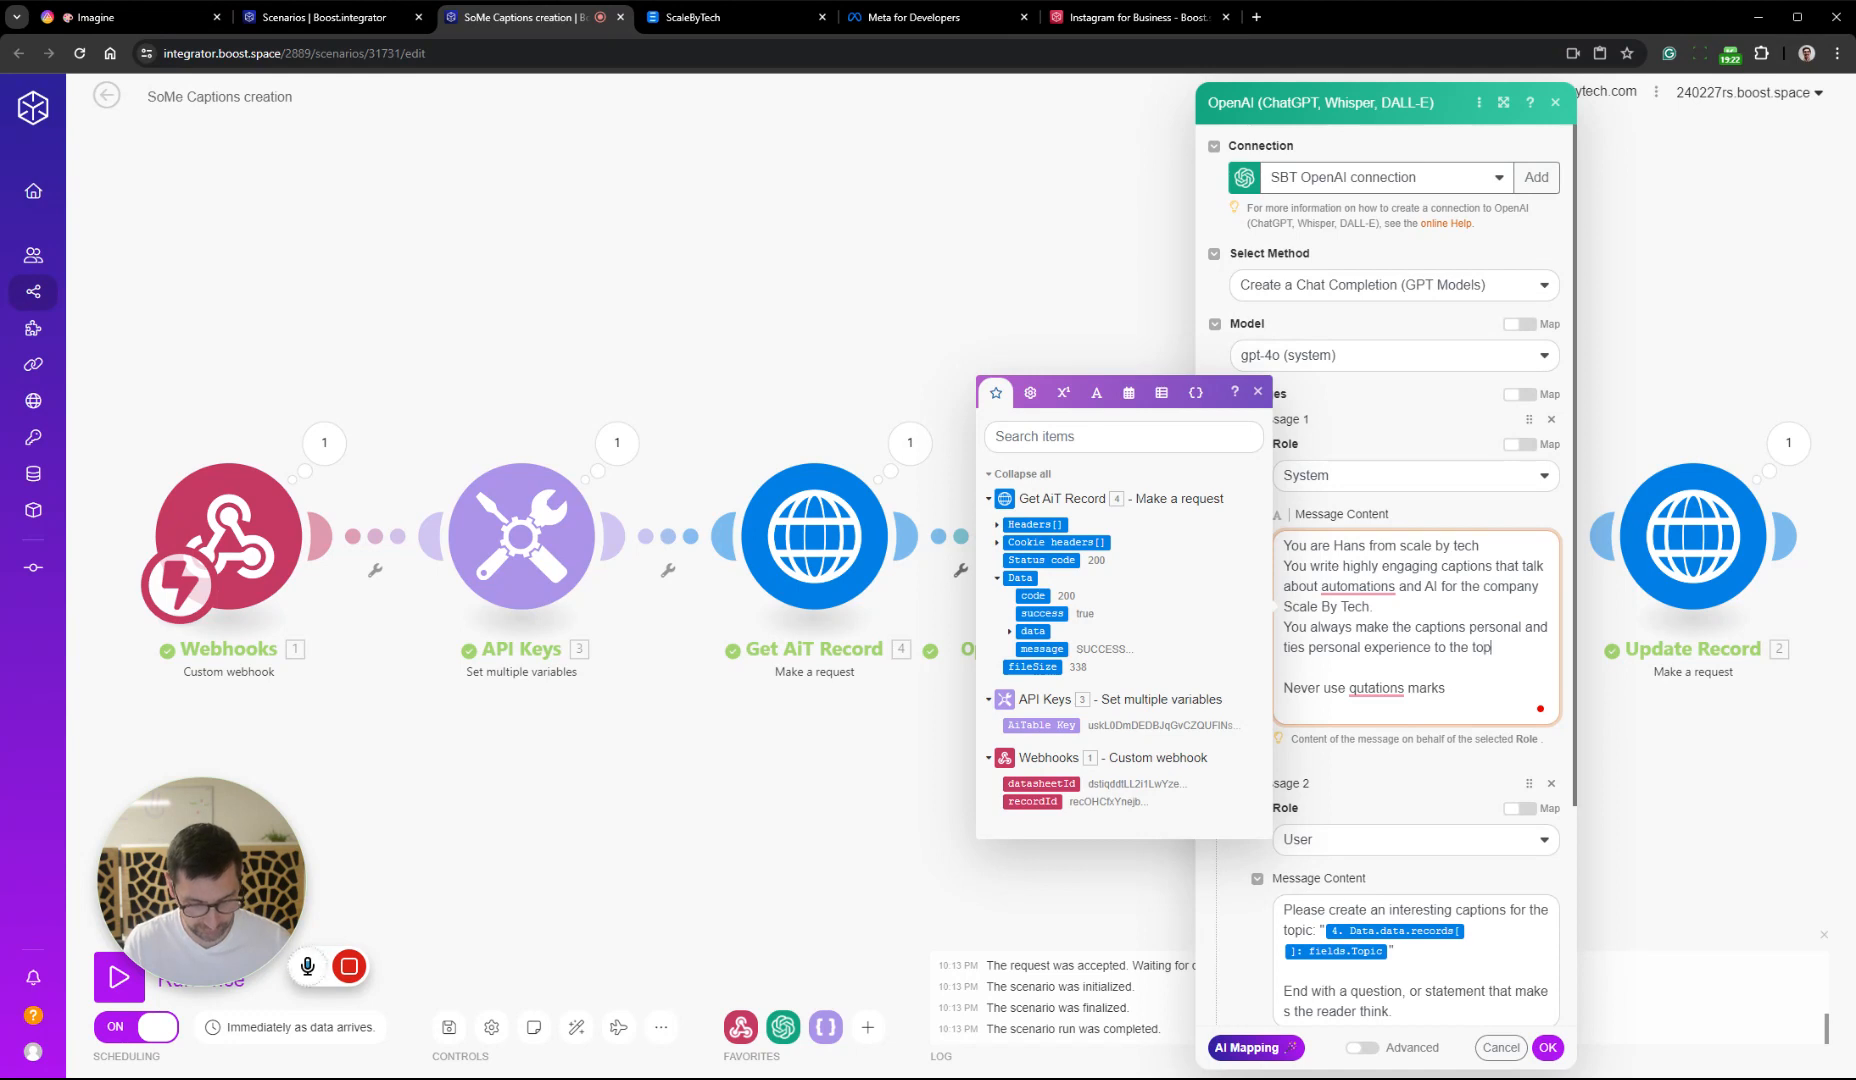
type("ic with ")
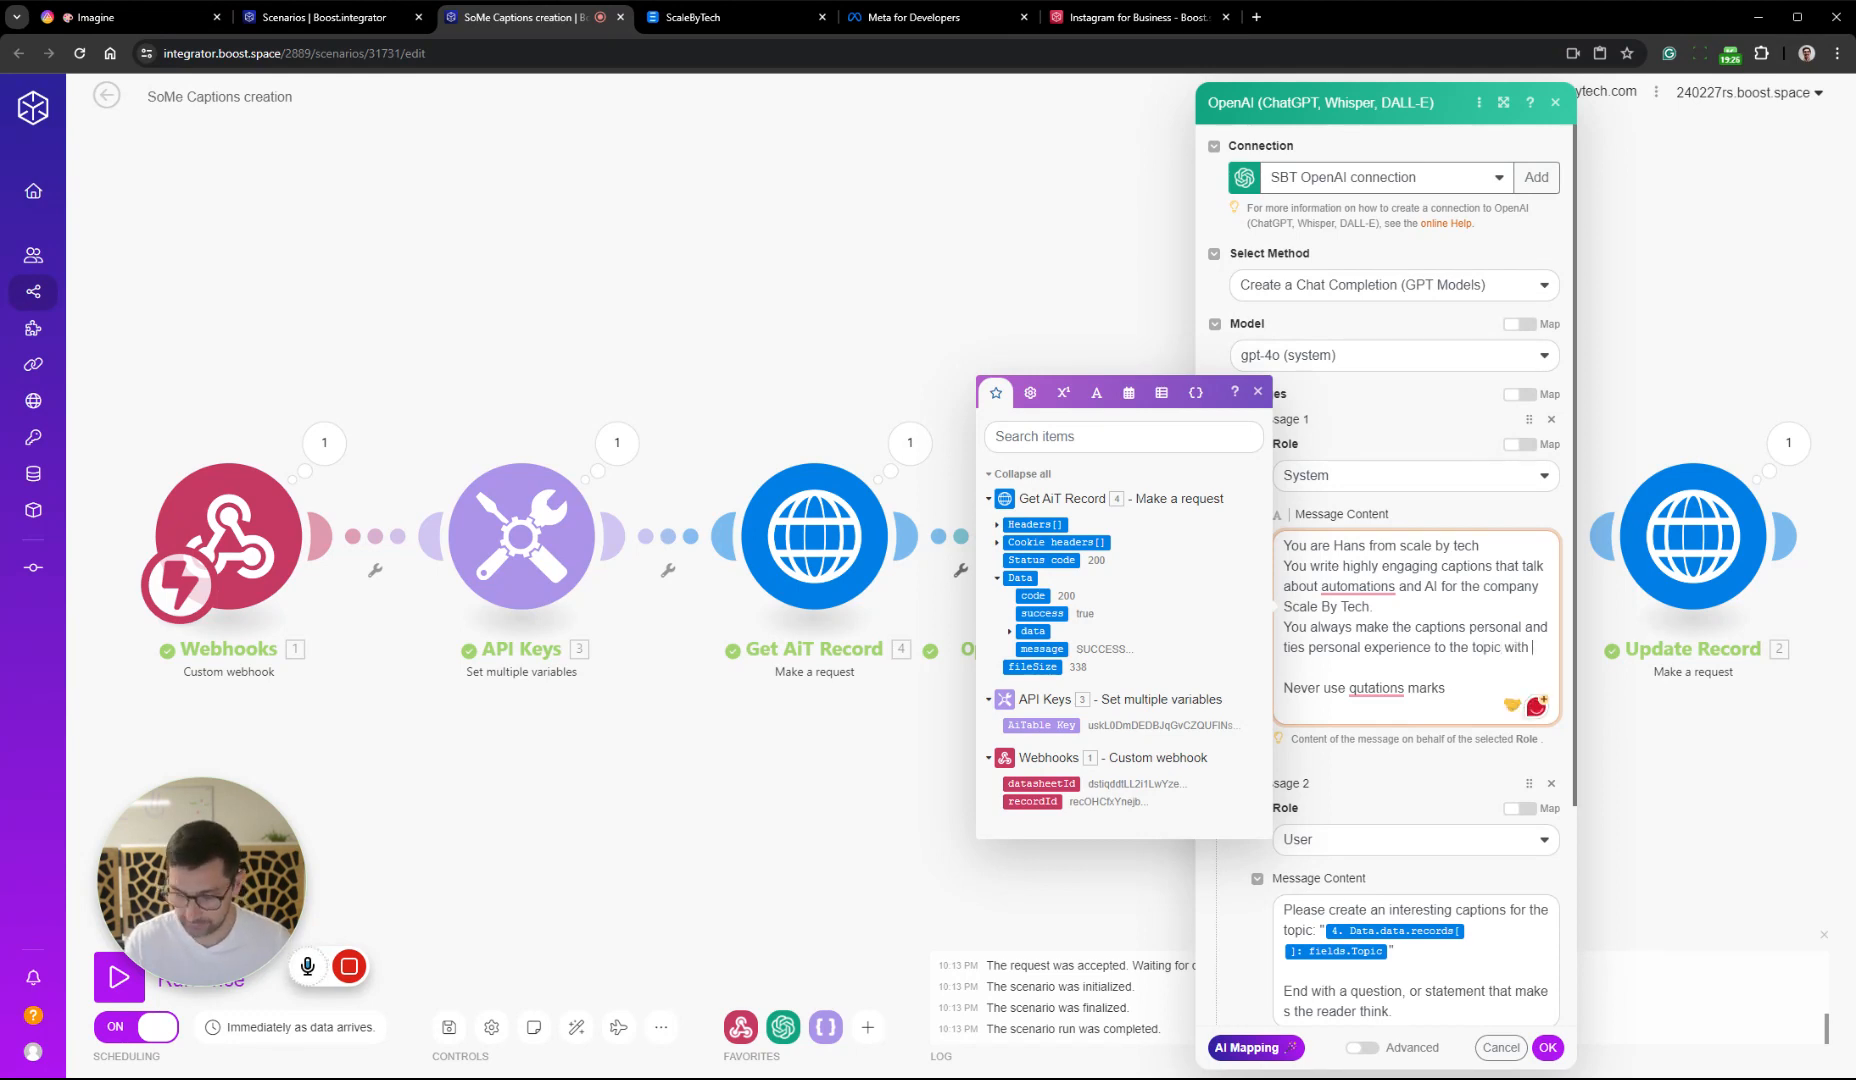
type("personal s")
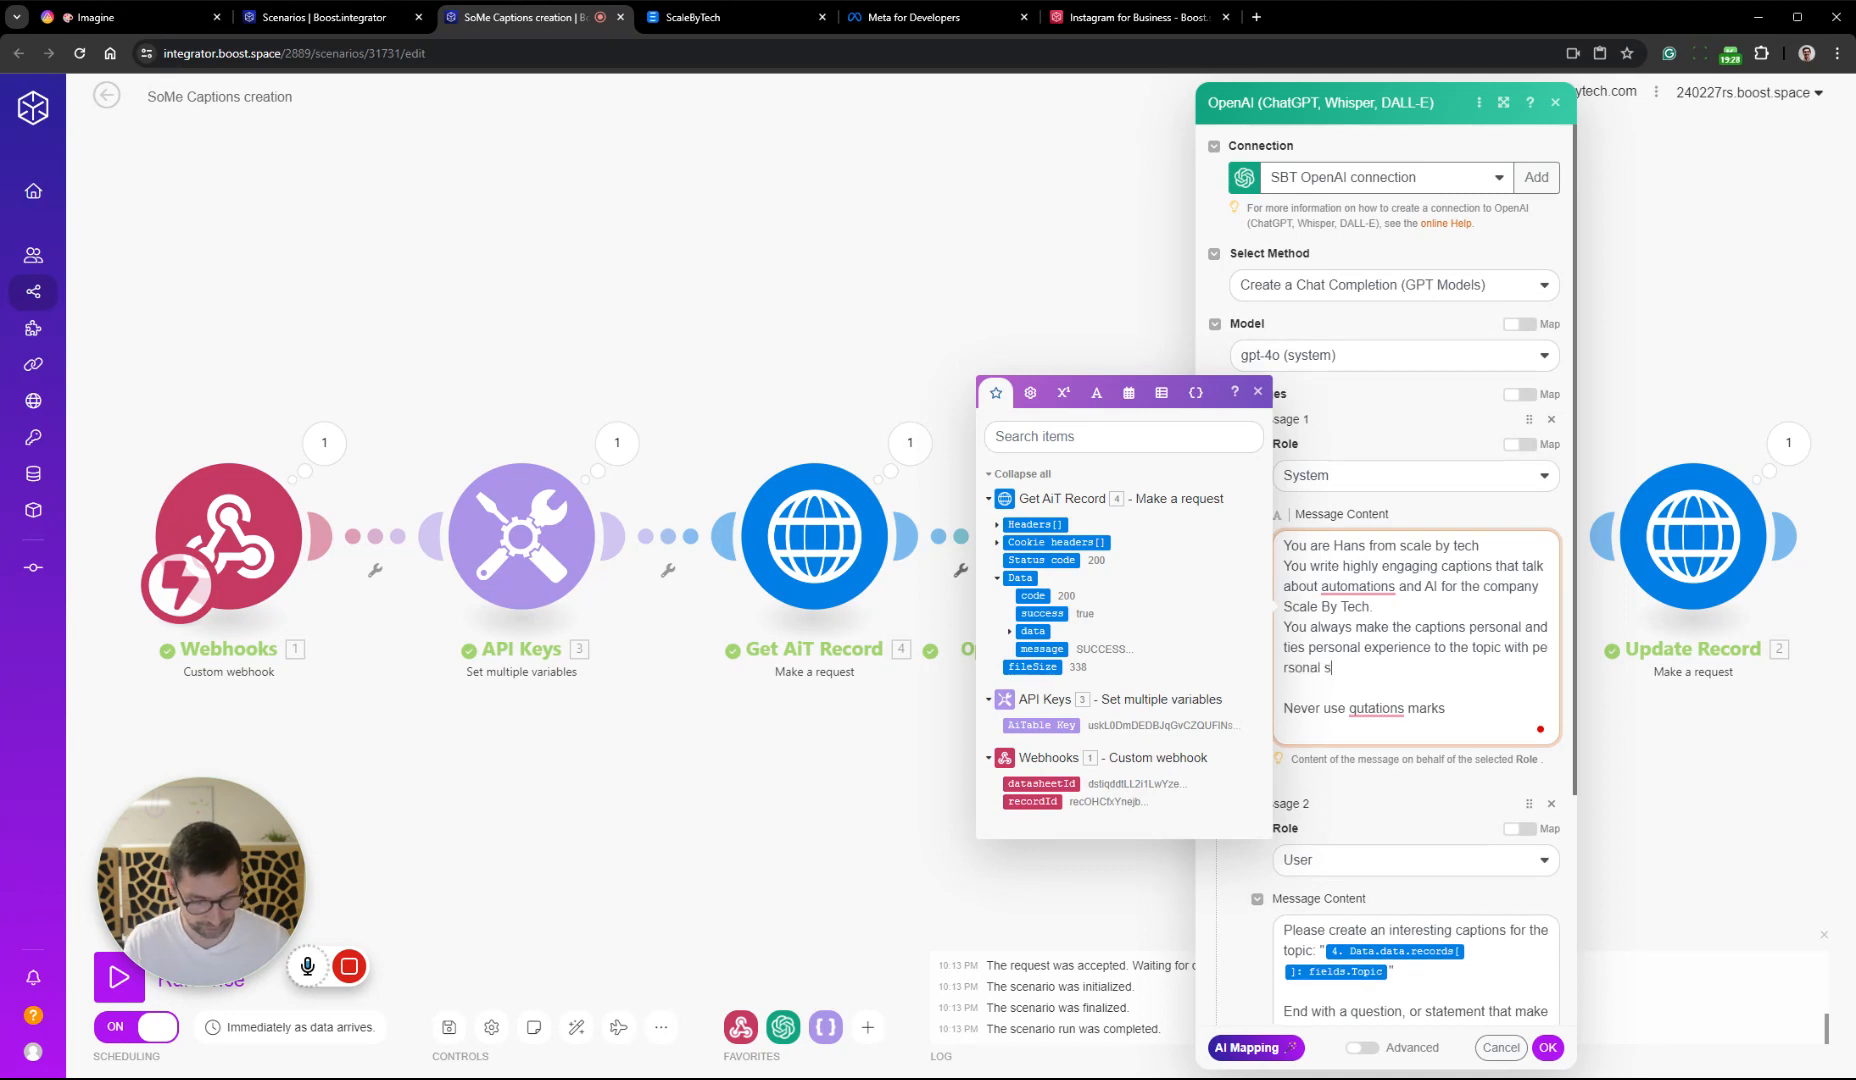
type("tories and ")
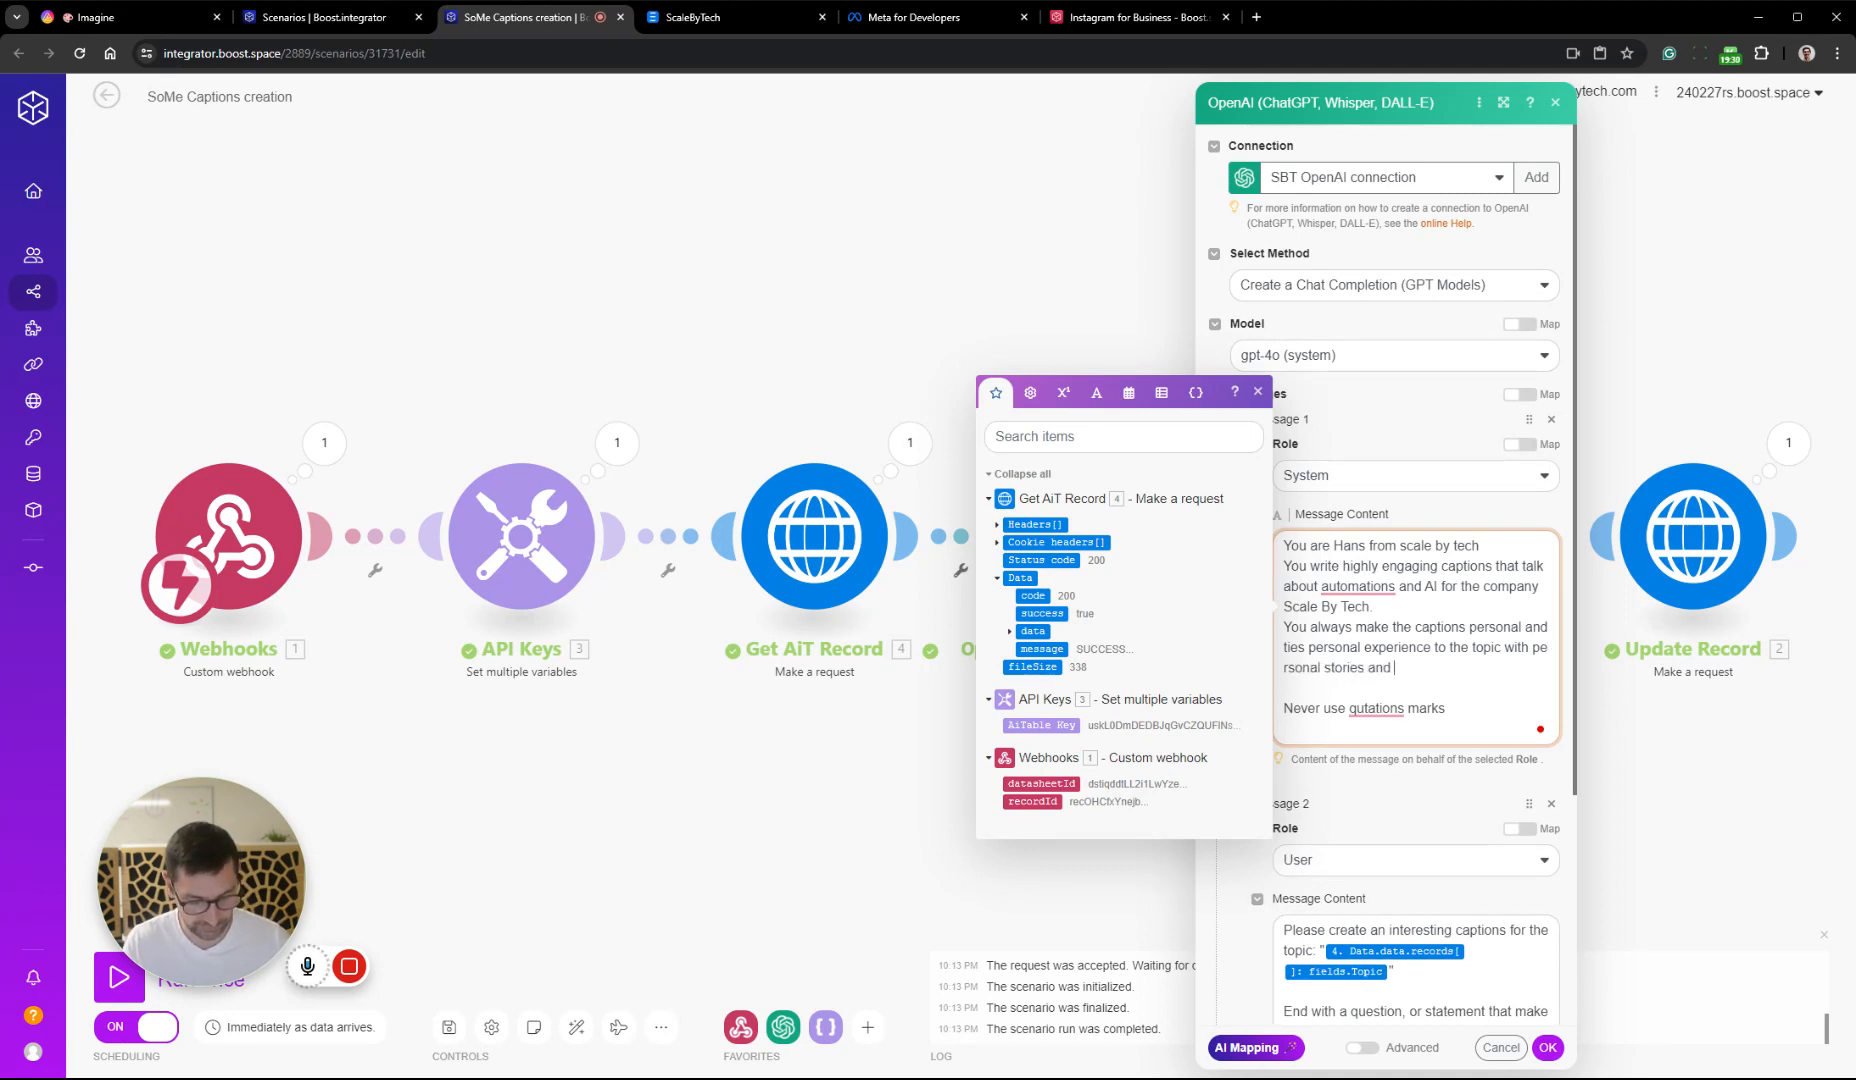
type("ane")
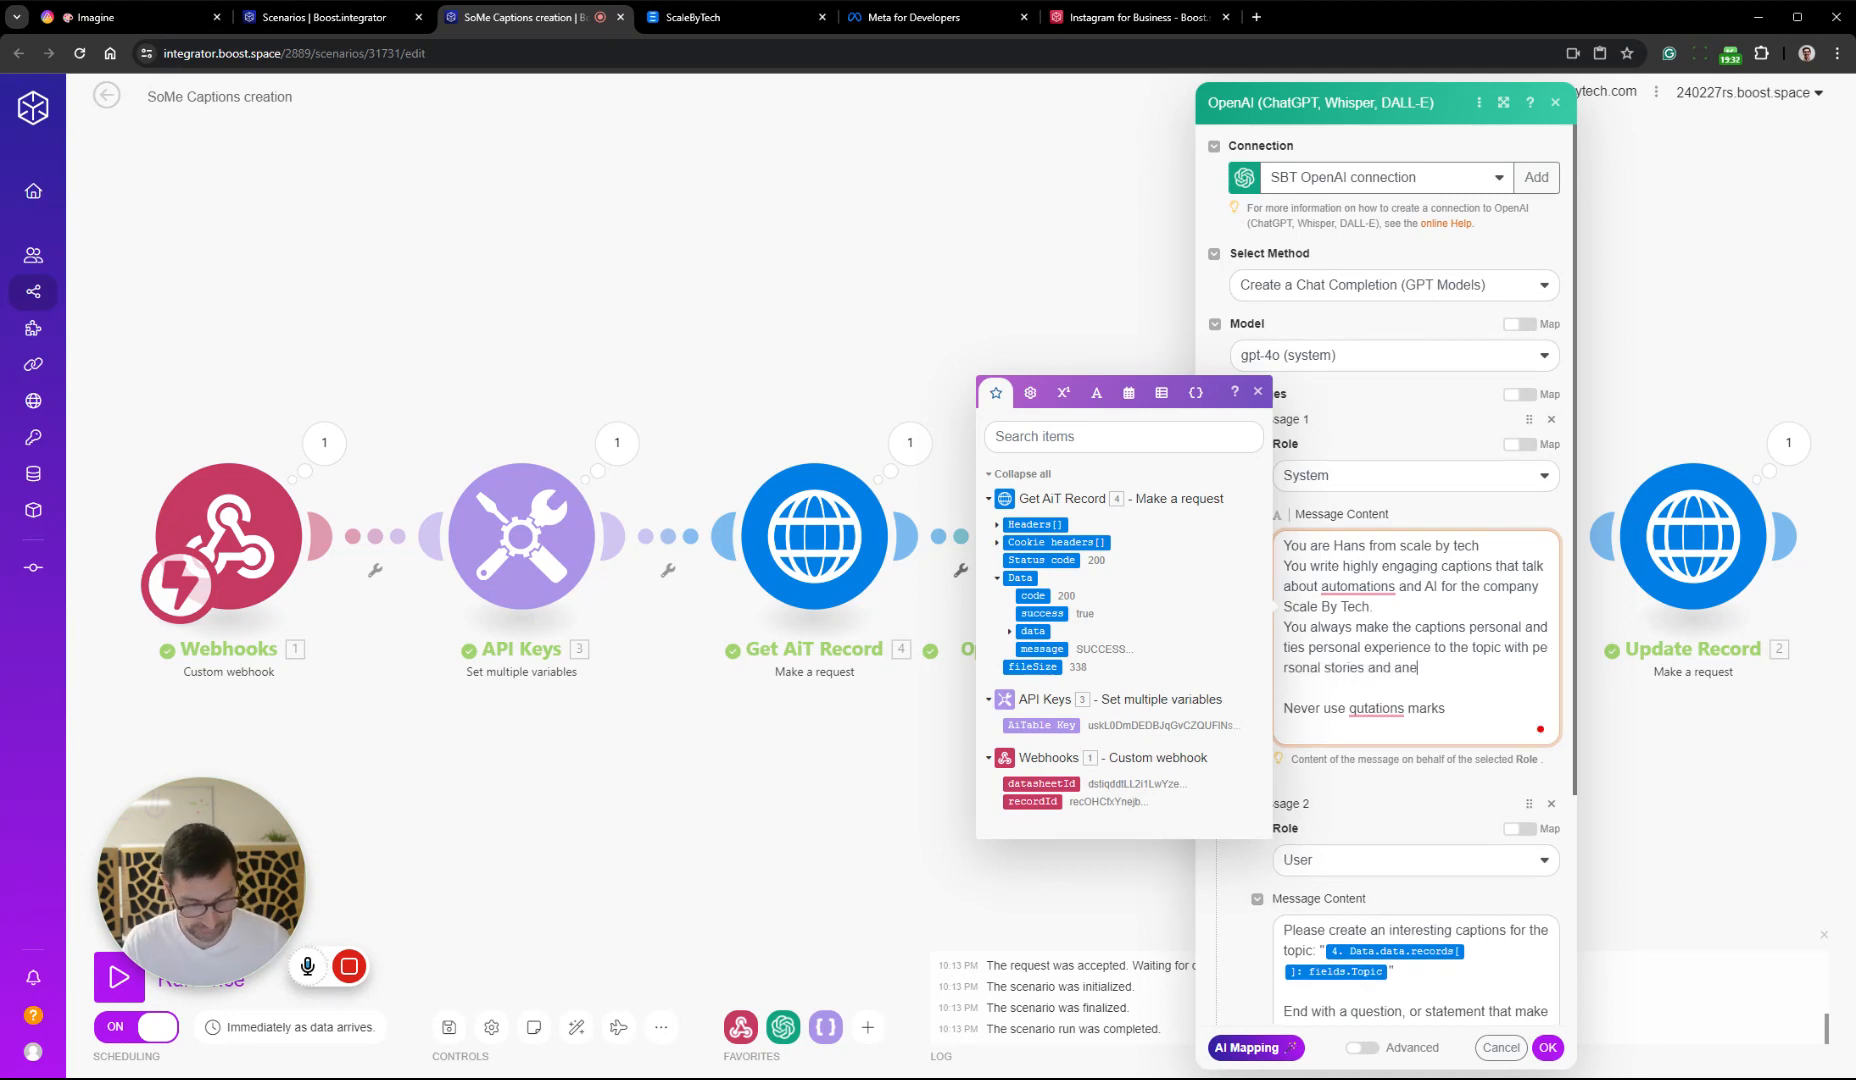
type("cdotes.")
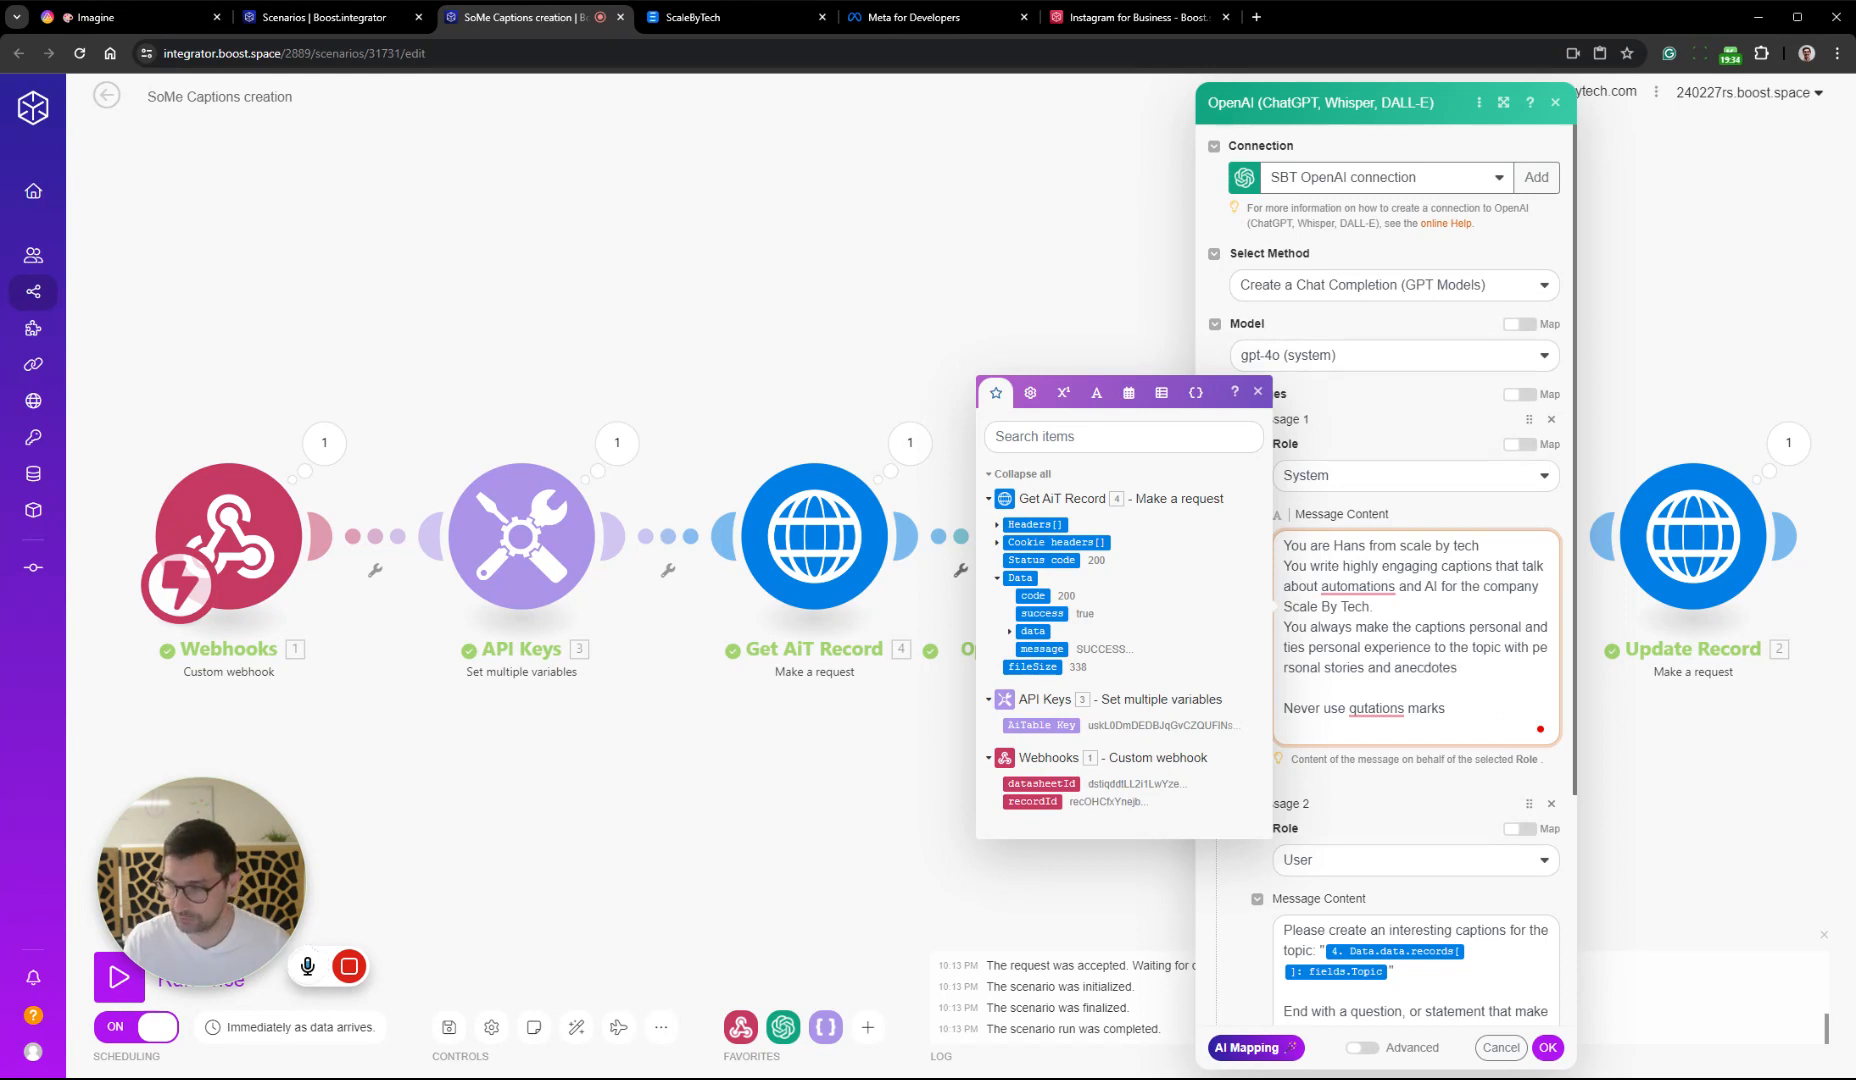
Save the OpenAI module settings and the scenario, and leave the scenario editor
left_click(1548, 1047)
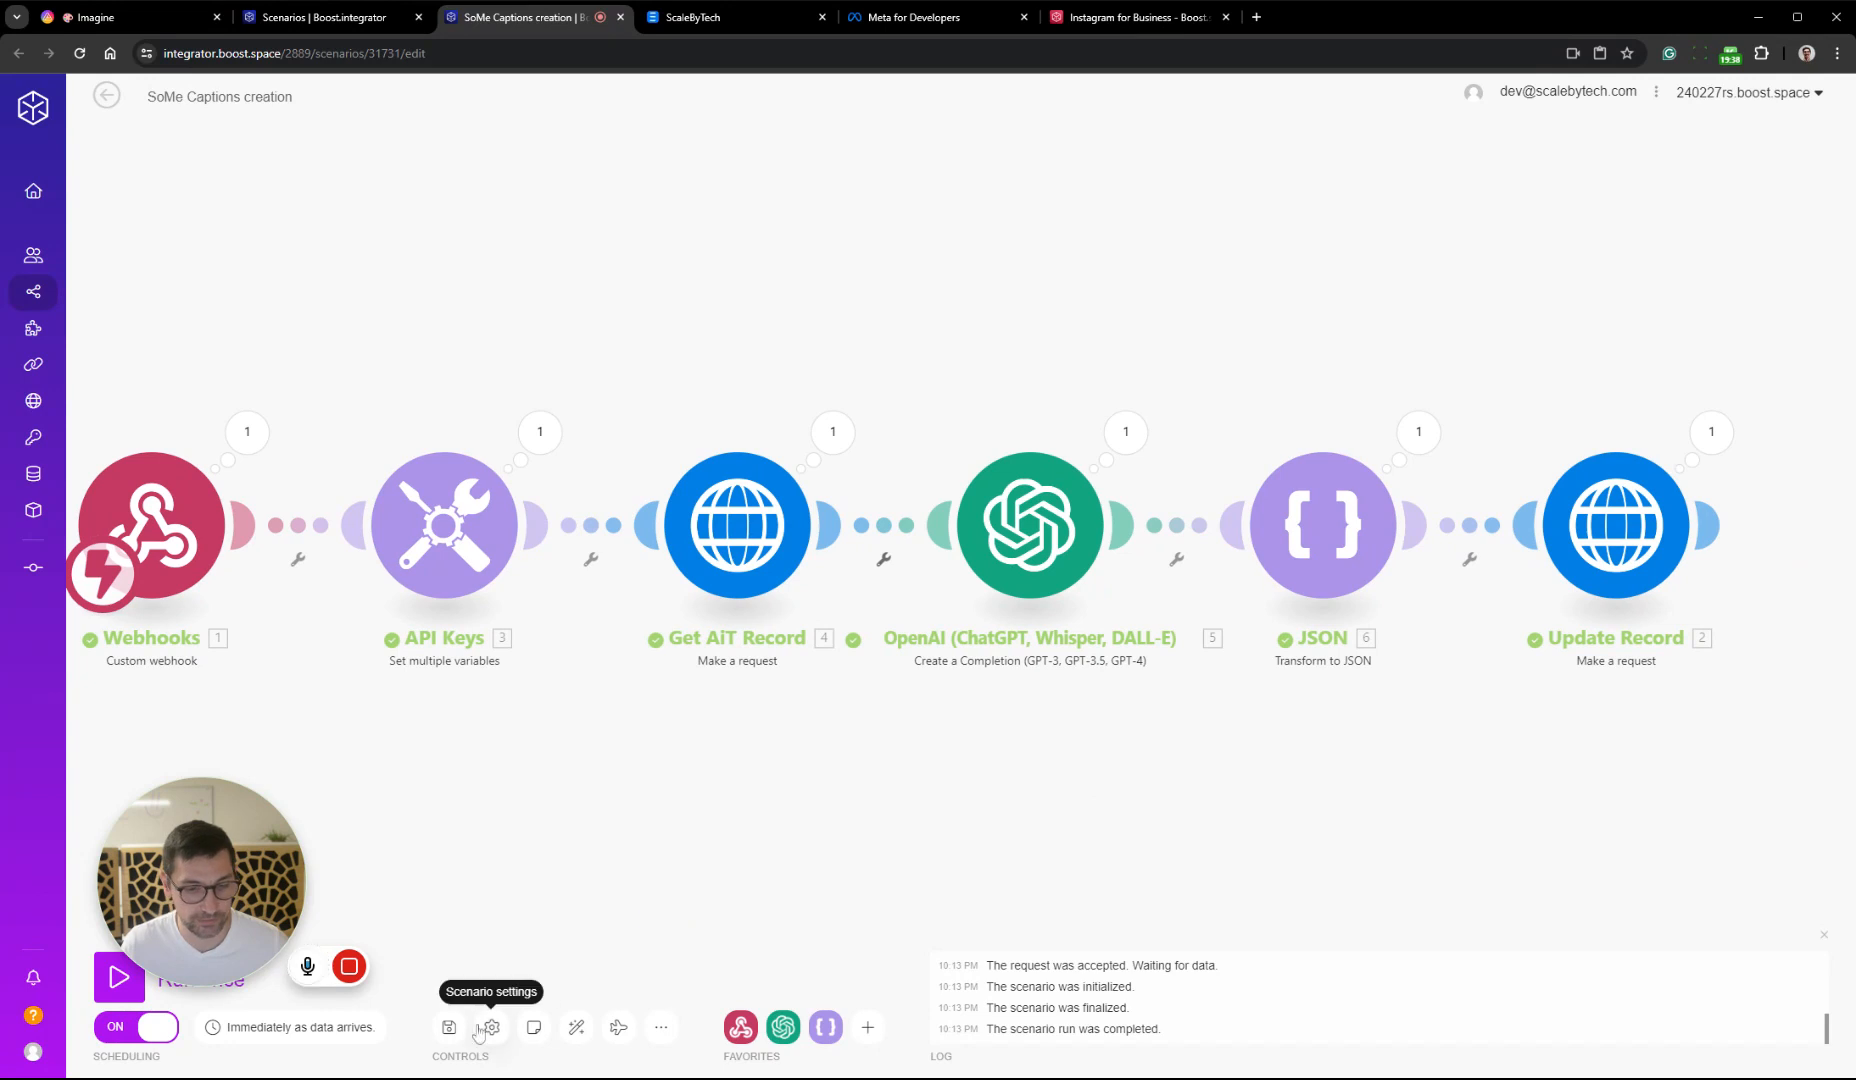
left_click(449, 1027)
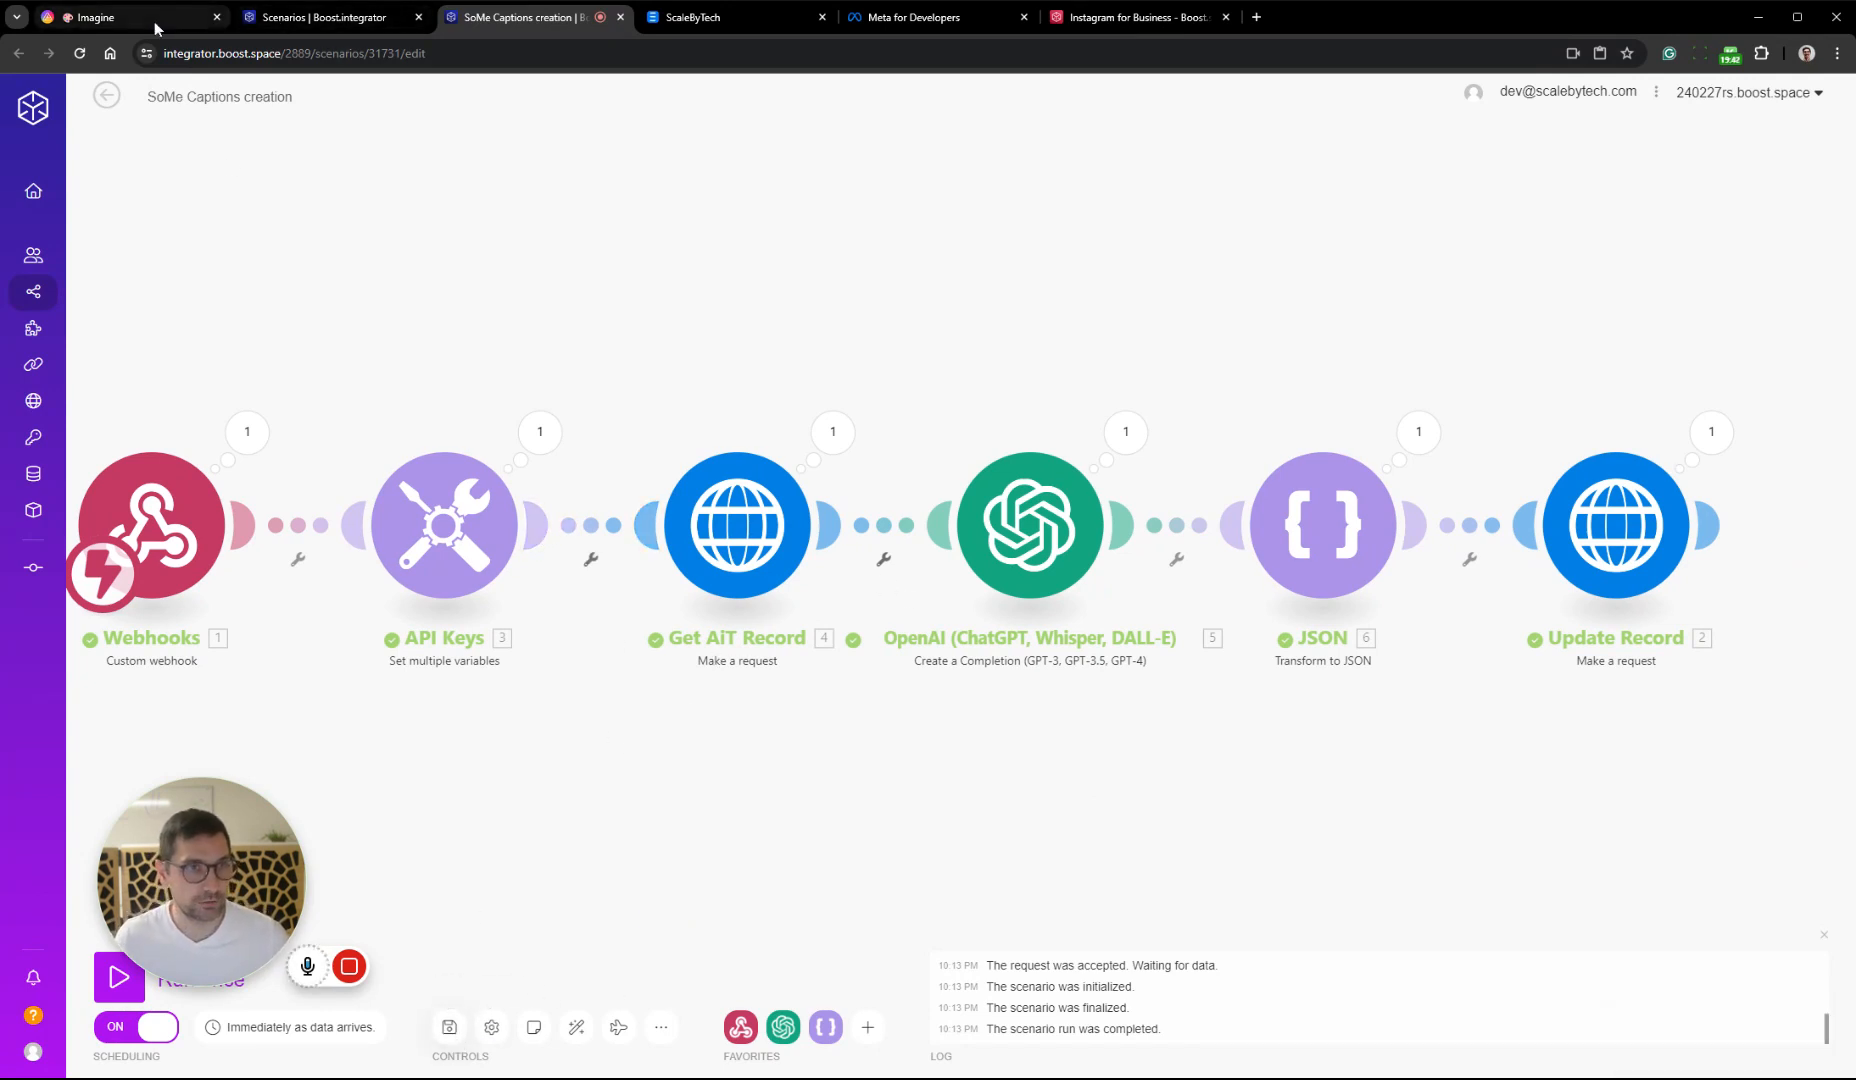
left_click(107, 95)
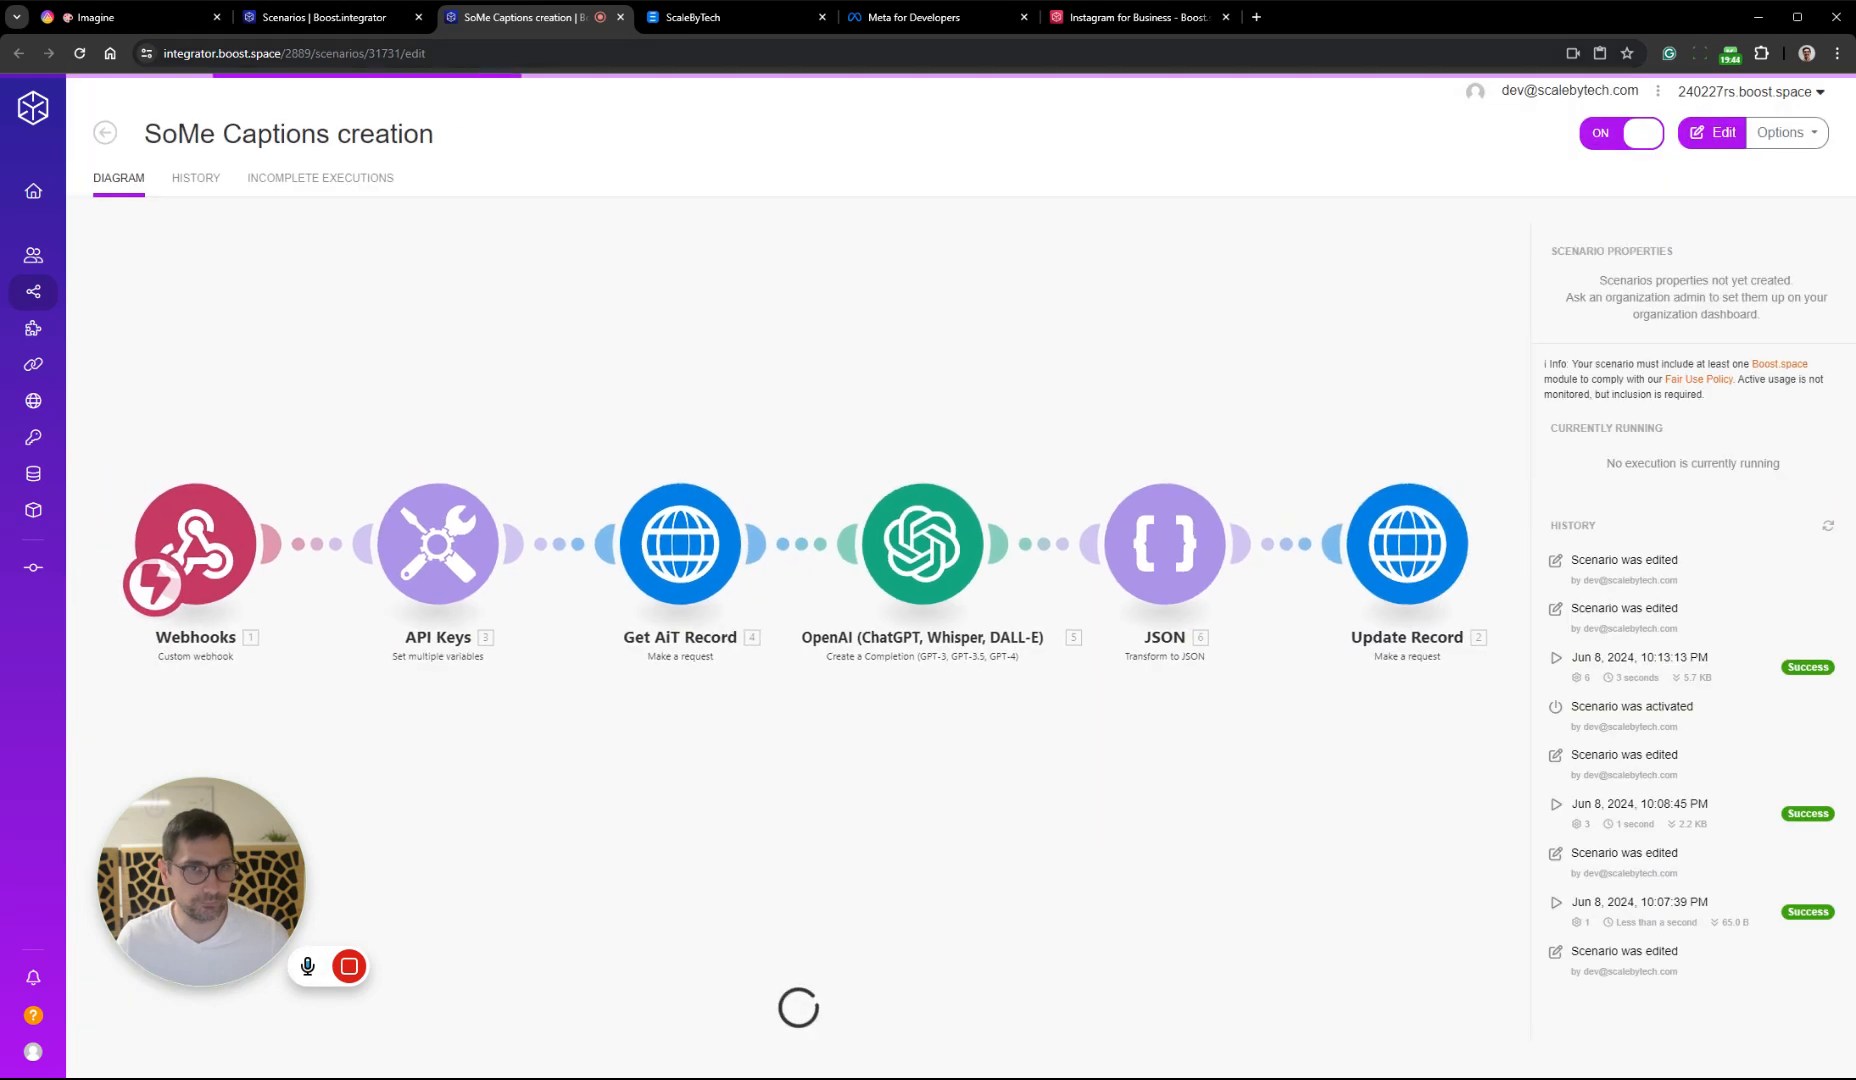
Switch to AITable and enter "Happy man looking at his computer," as the Prompt of record 6
left_click(130, 17)
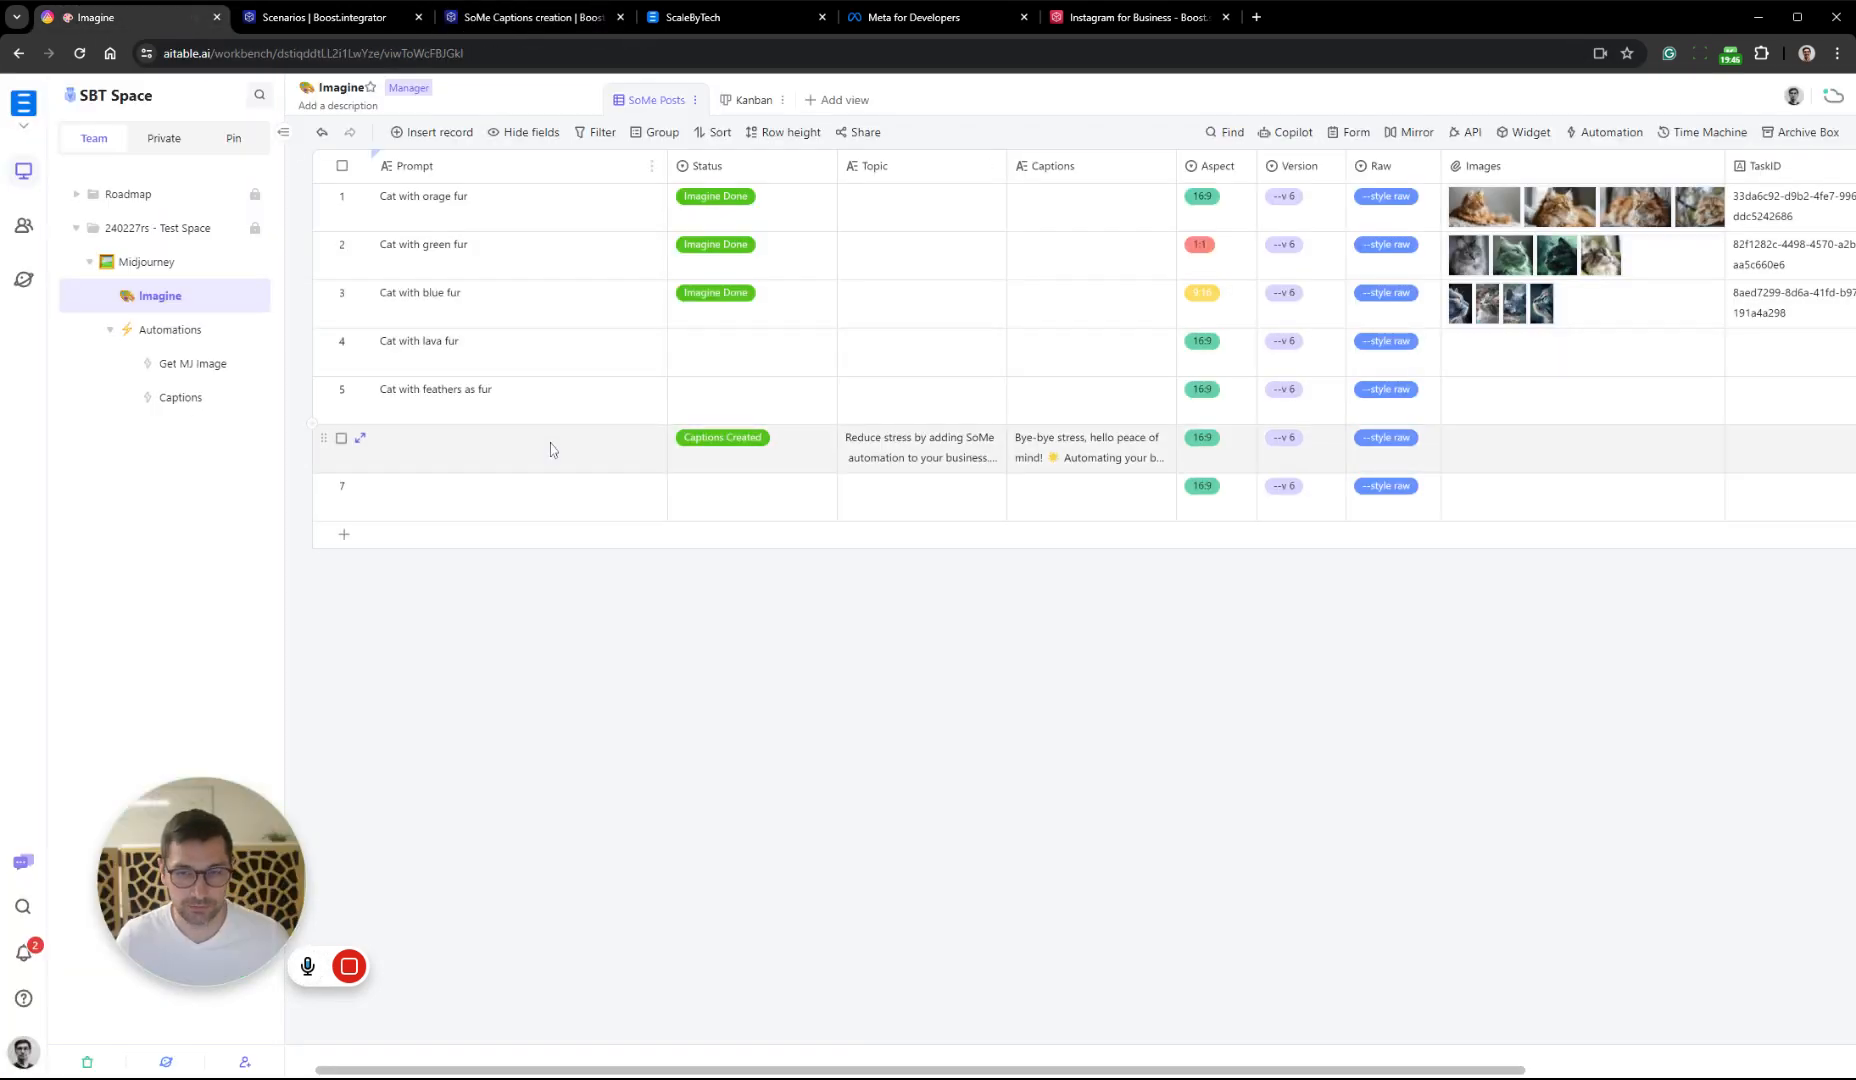
left_click(515, 456)
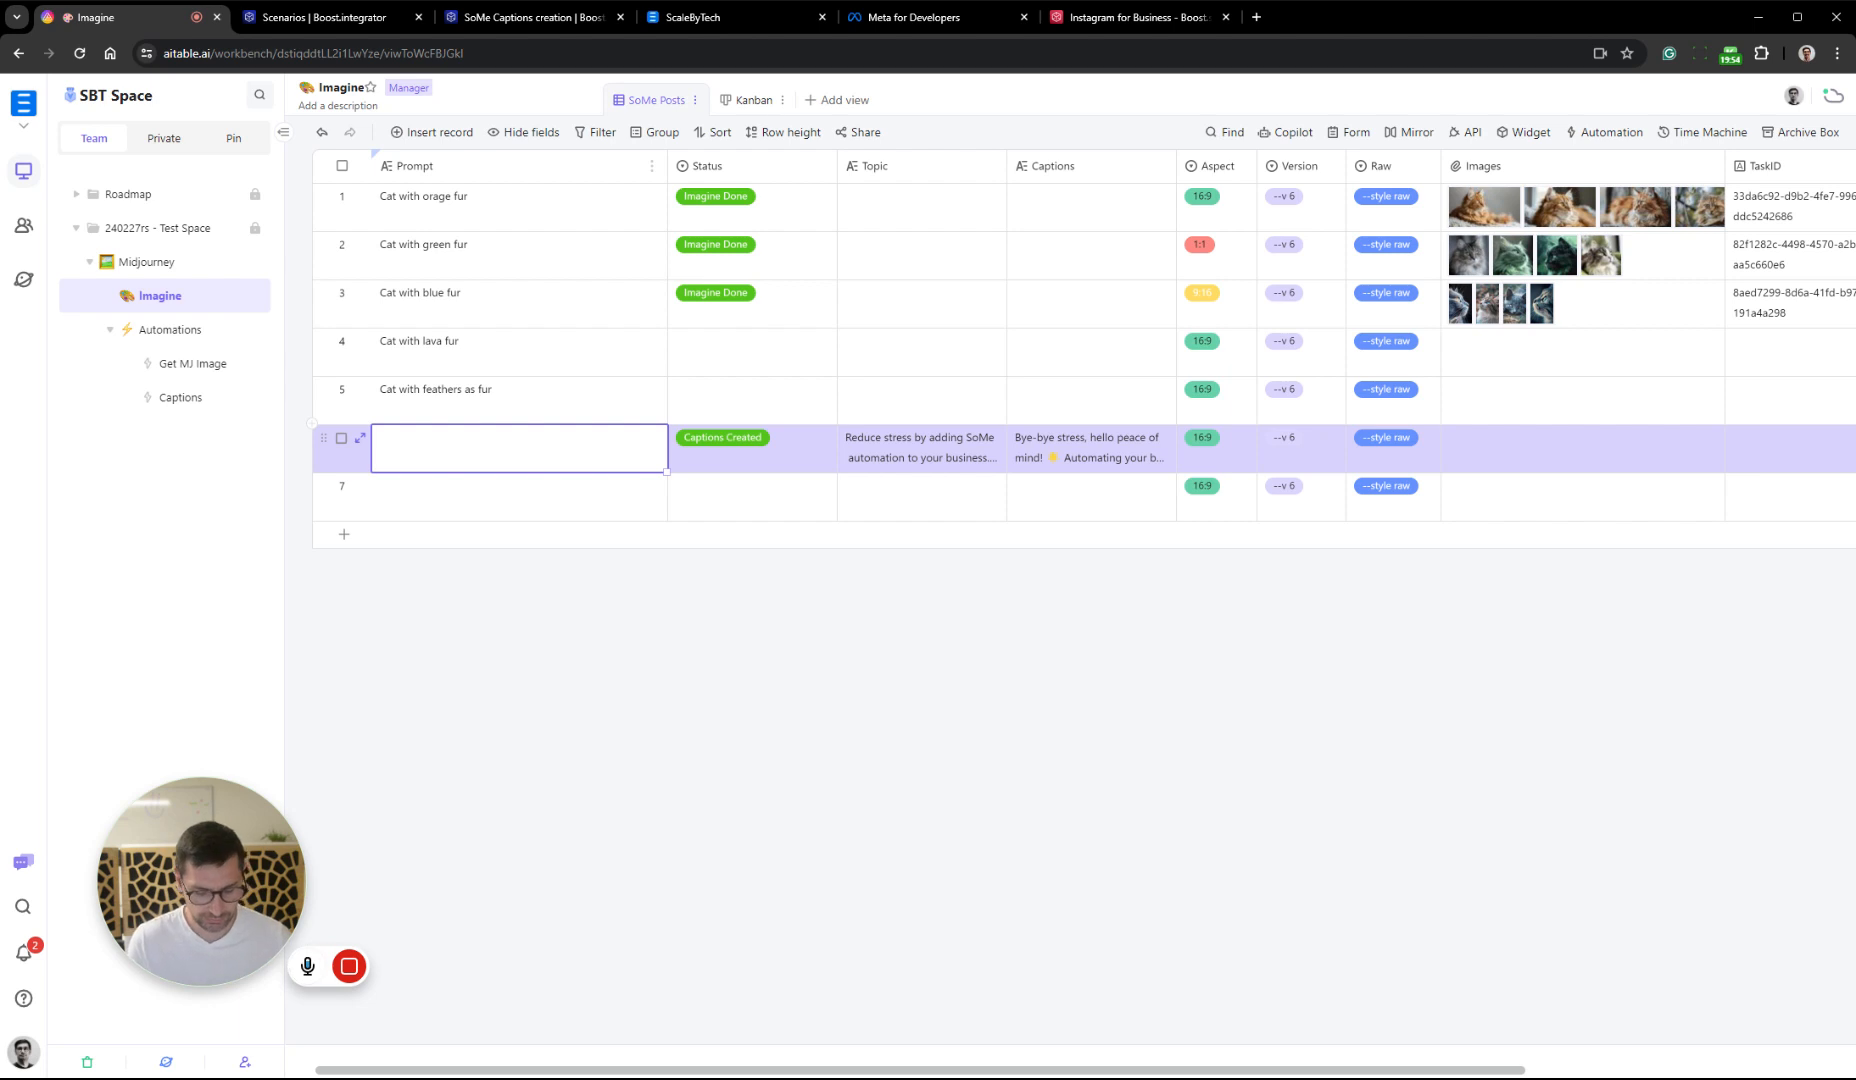
type("Happy man")
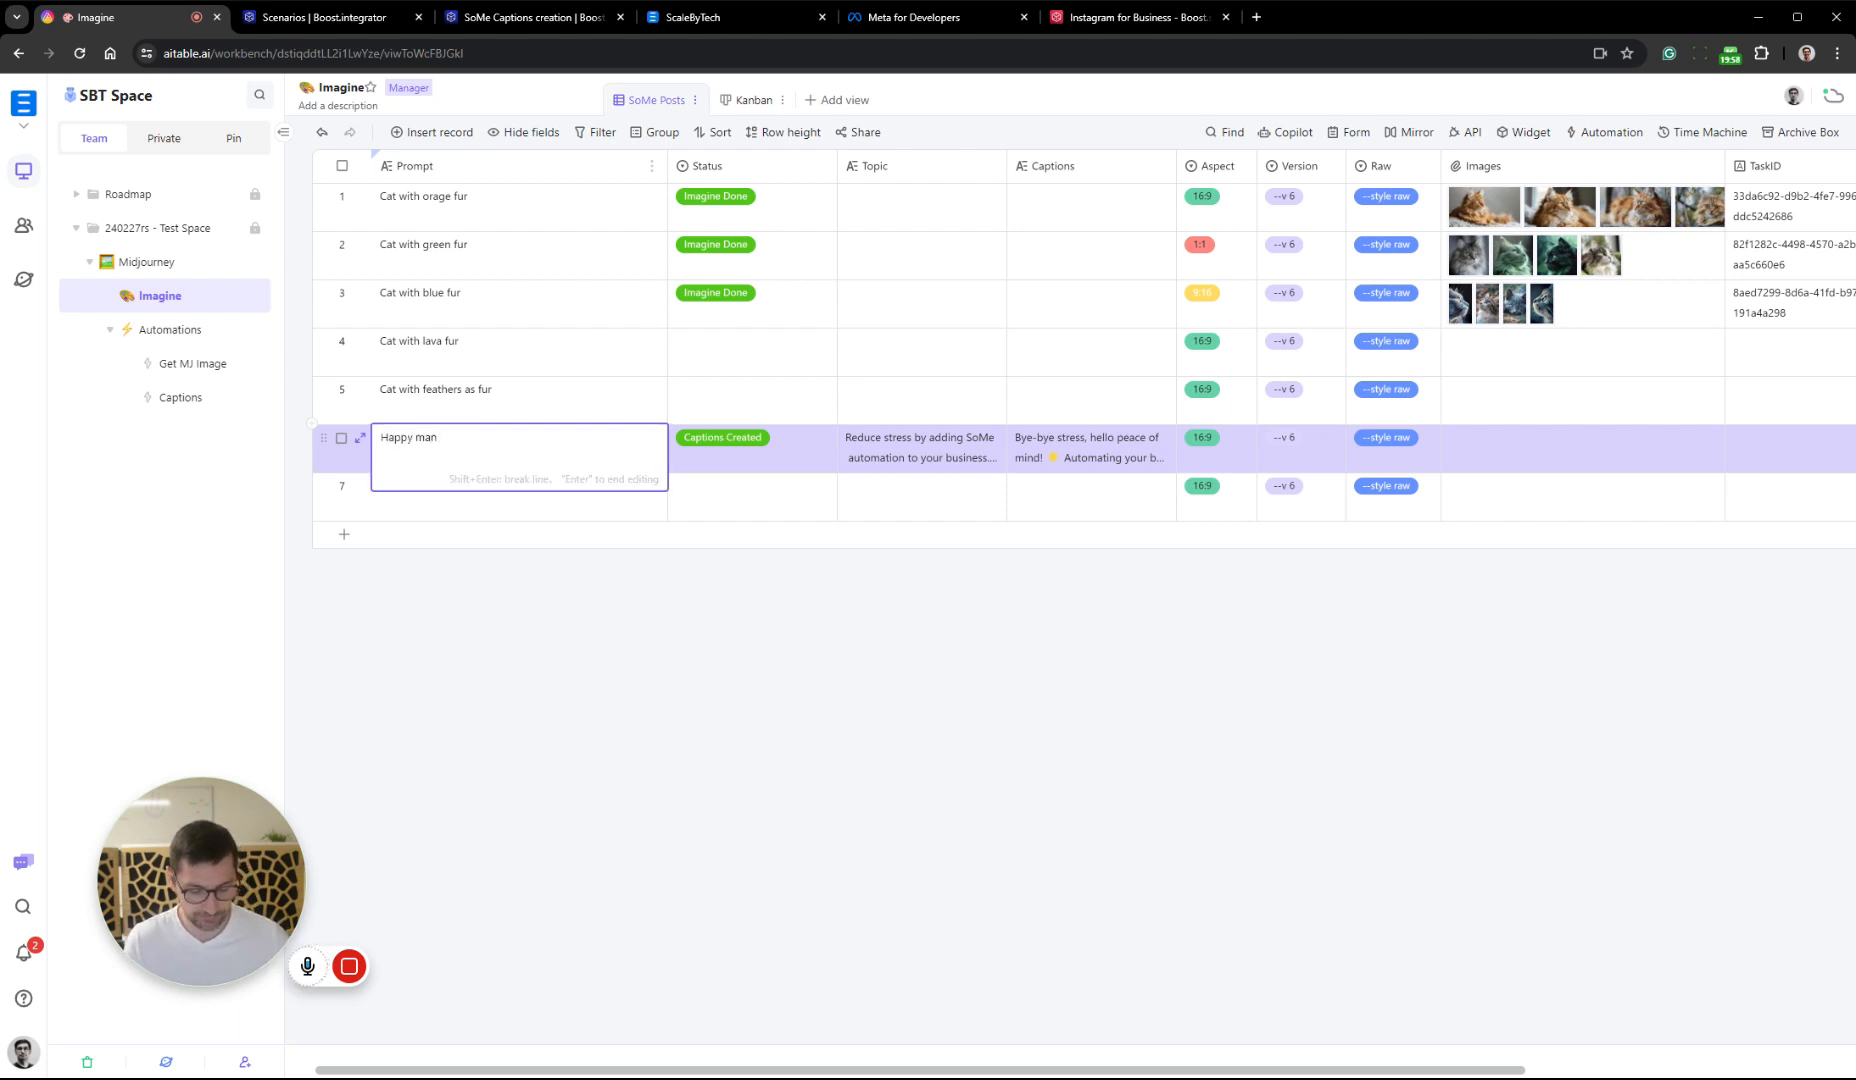
type(" looking at his computer,")
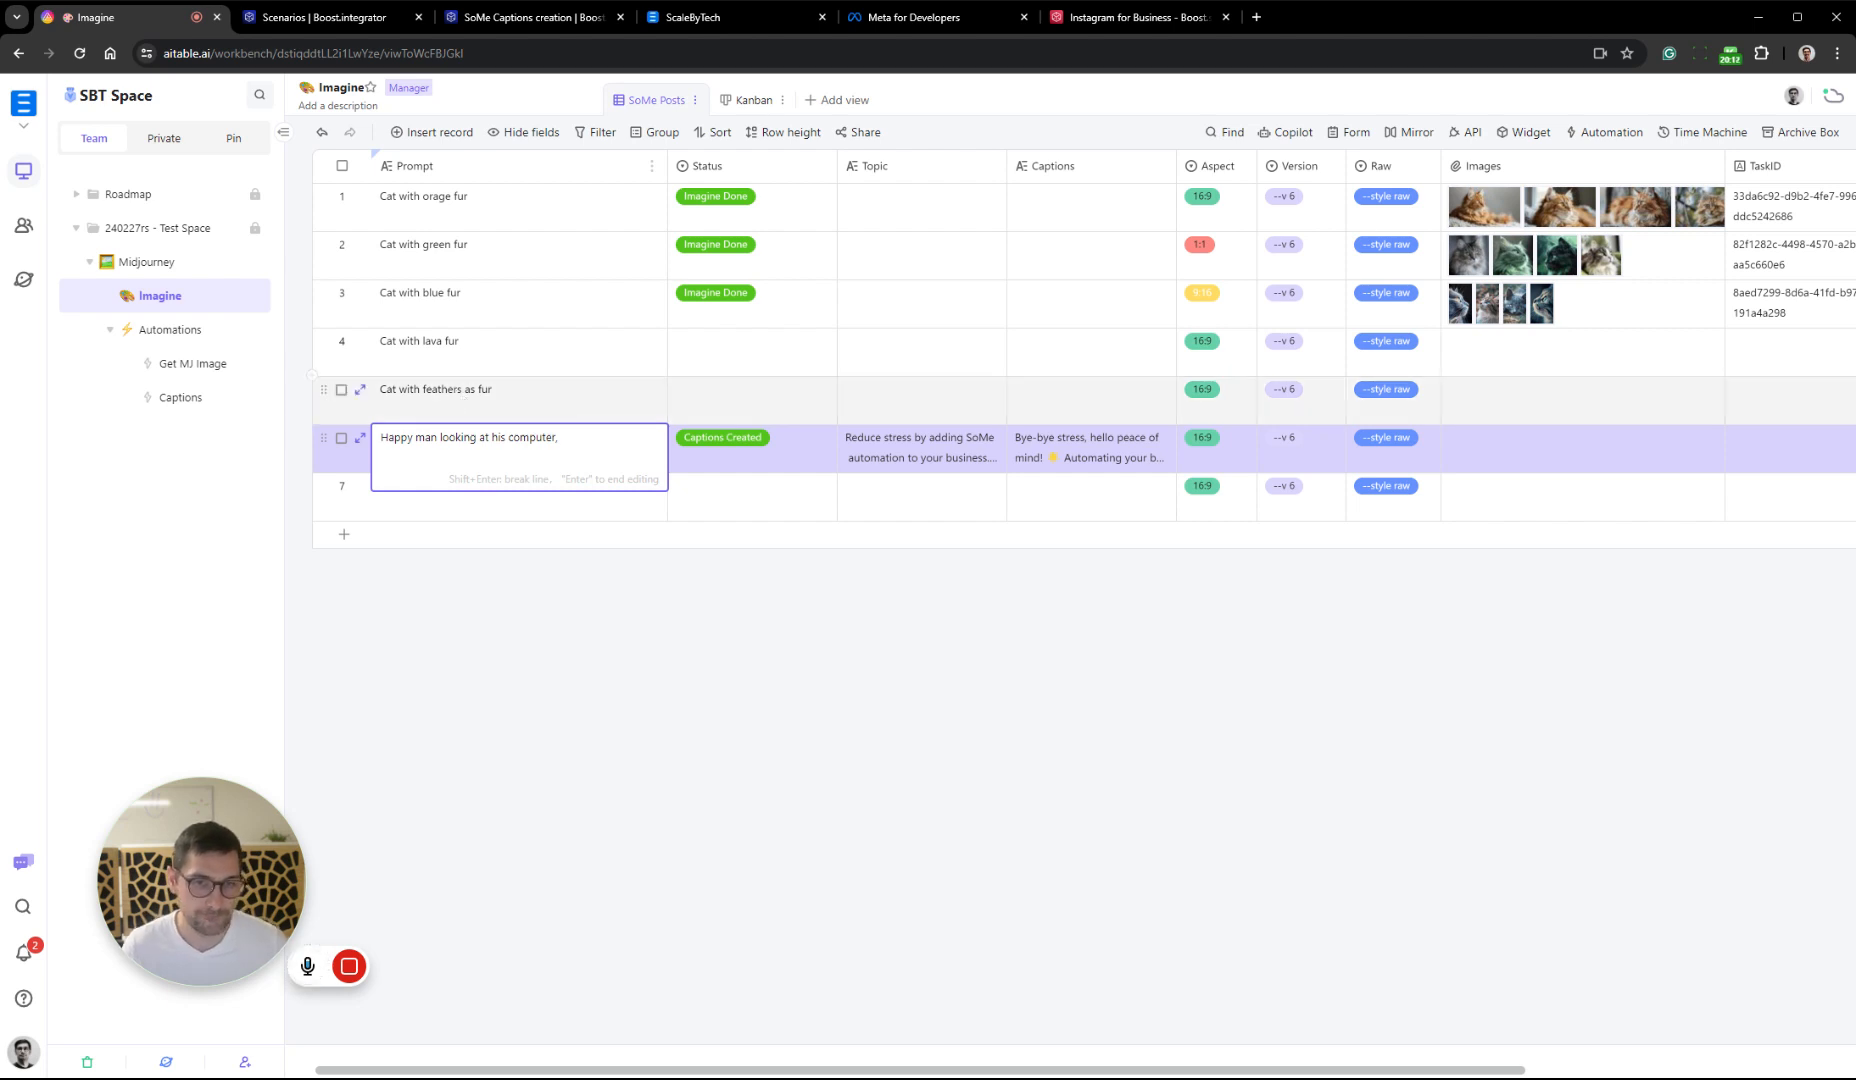
Extend record 6's Prompt with "beard, looking pleased," after "computer,"
double_click(425, 437)
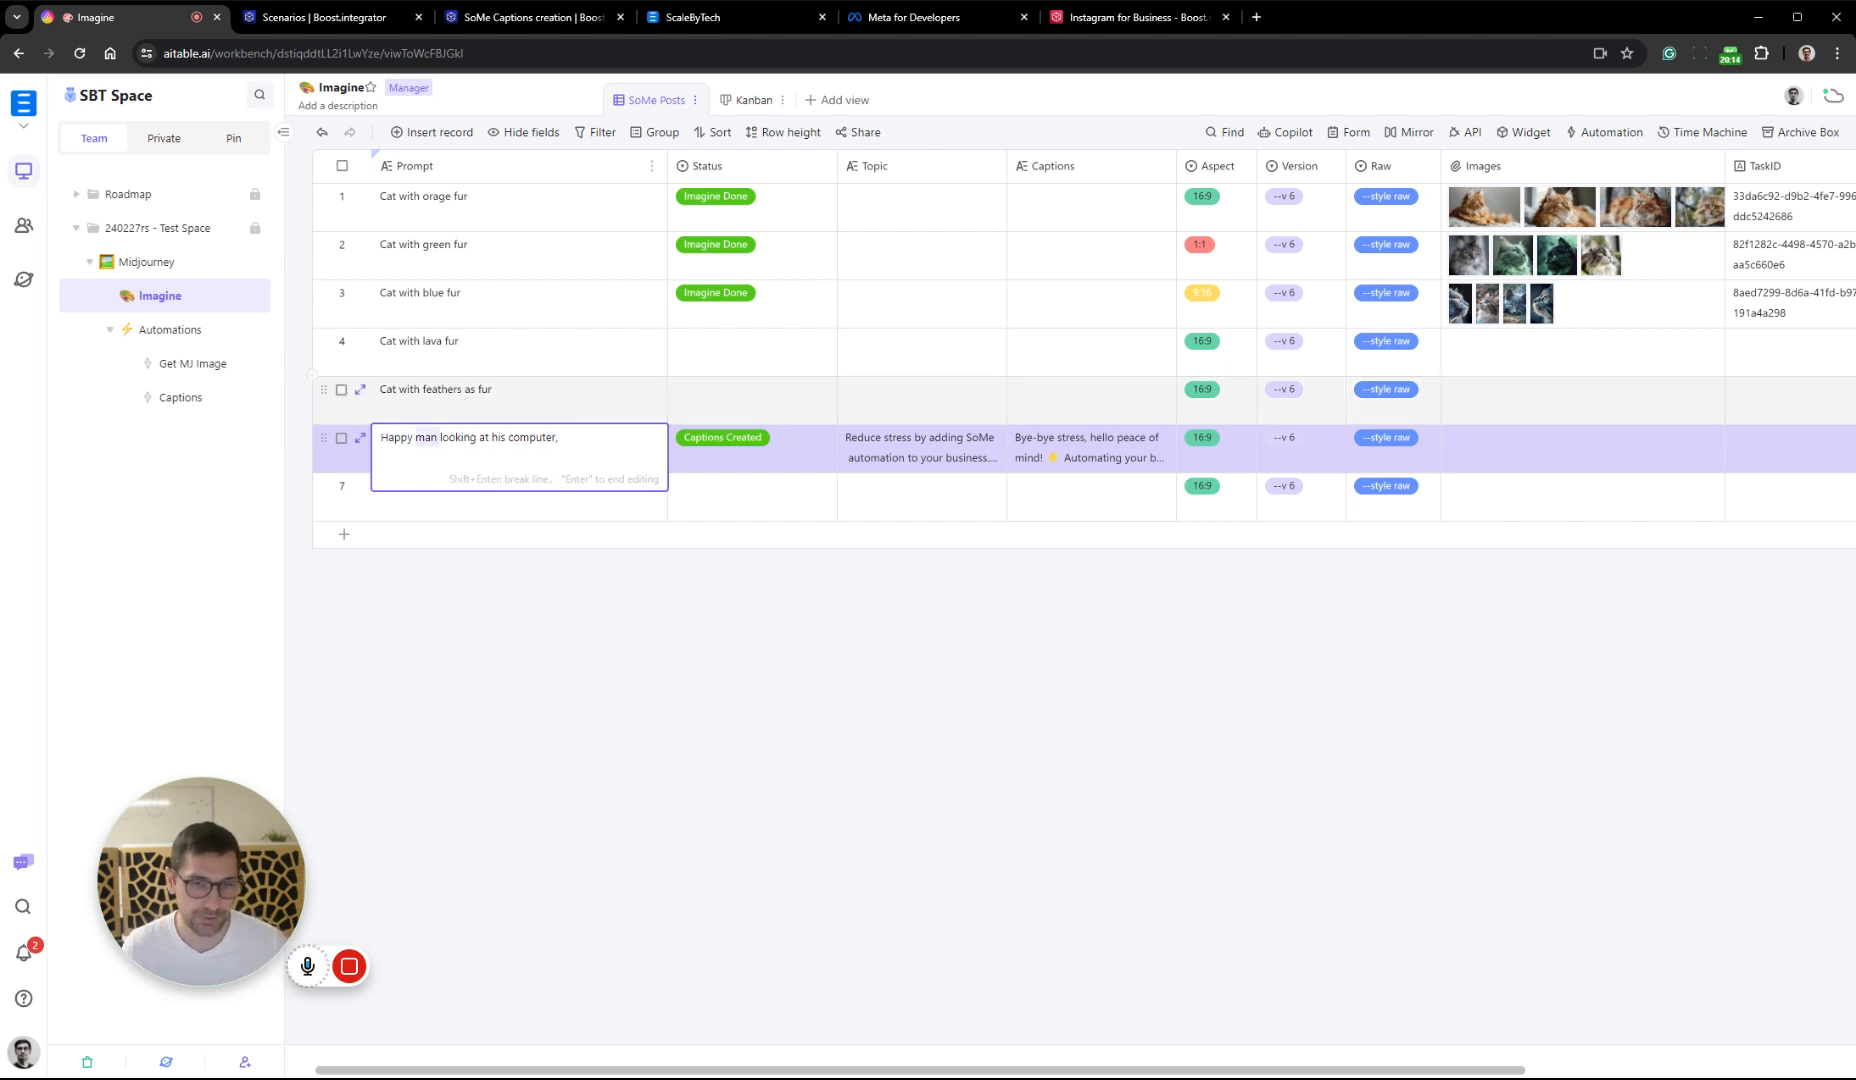
left_click(561, 438)
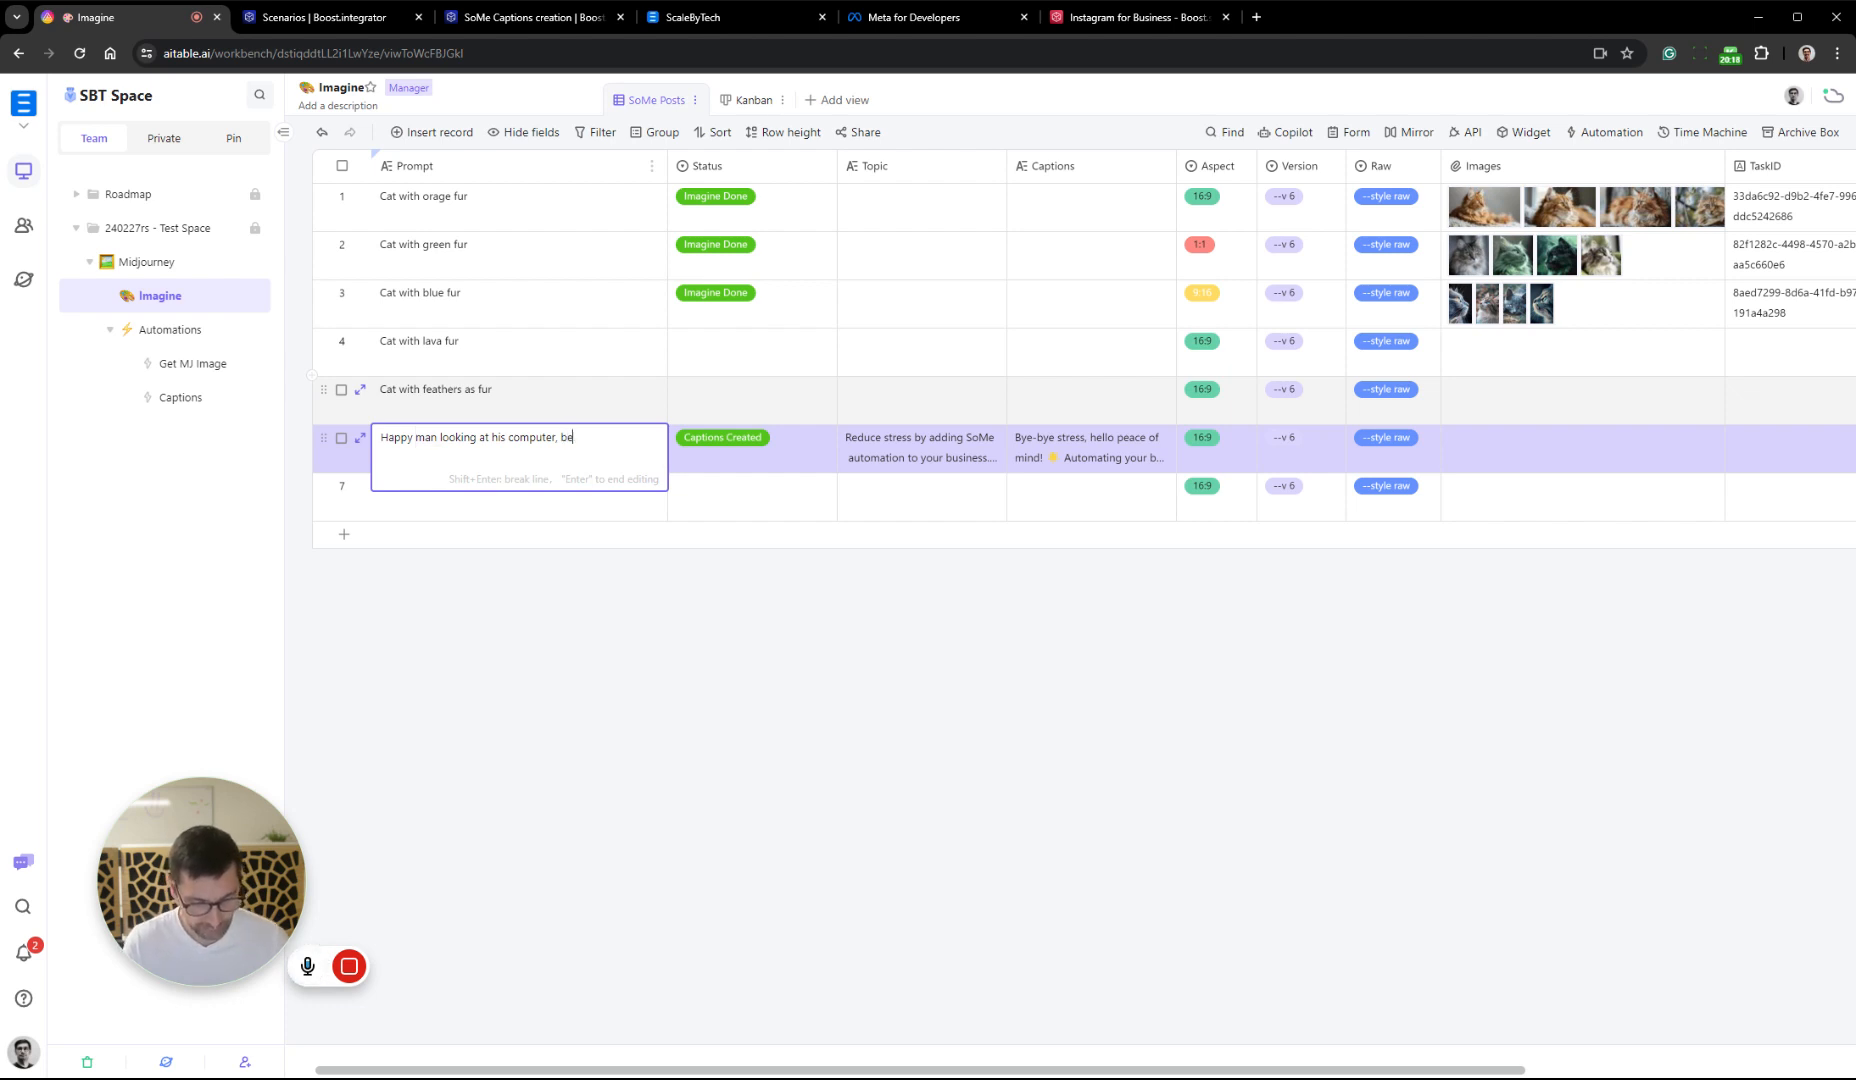
type("beard")
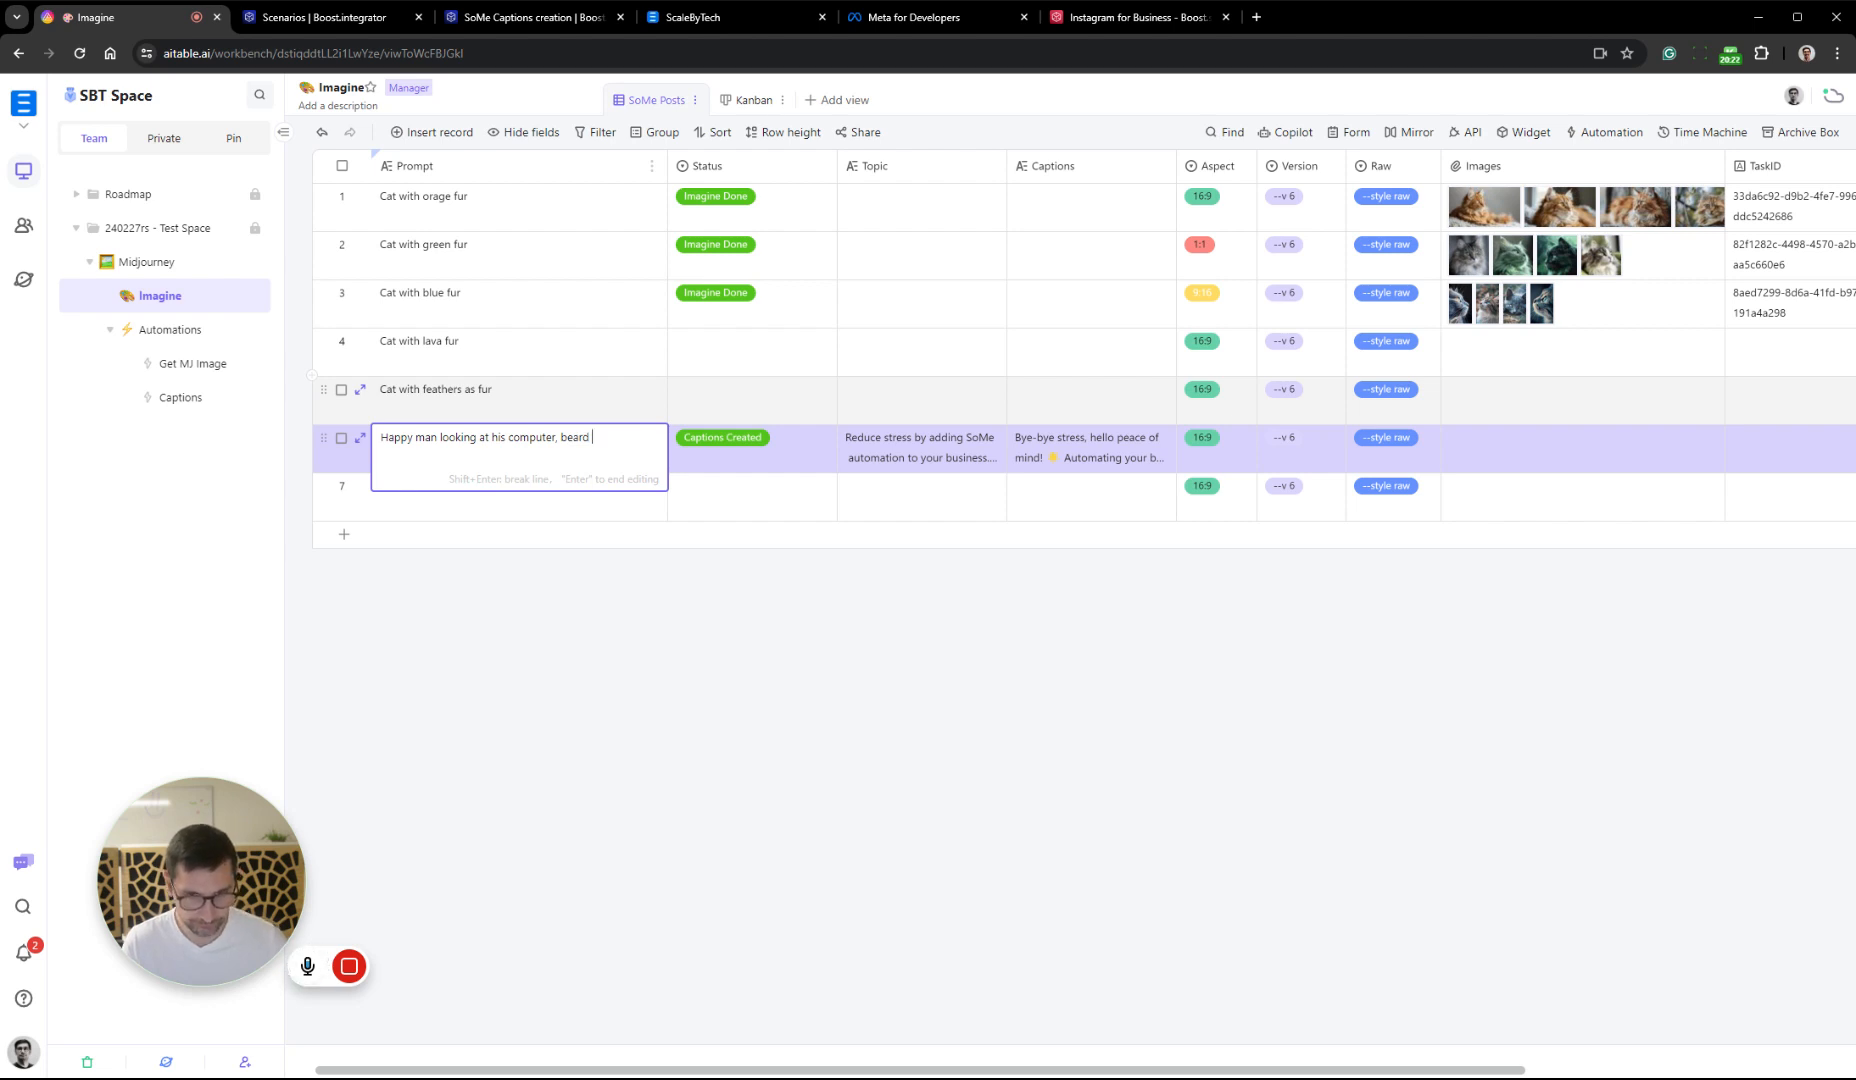
type(", looking")
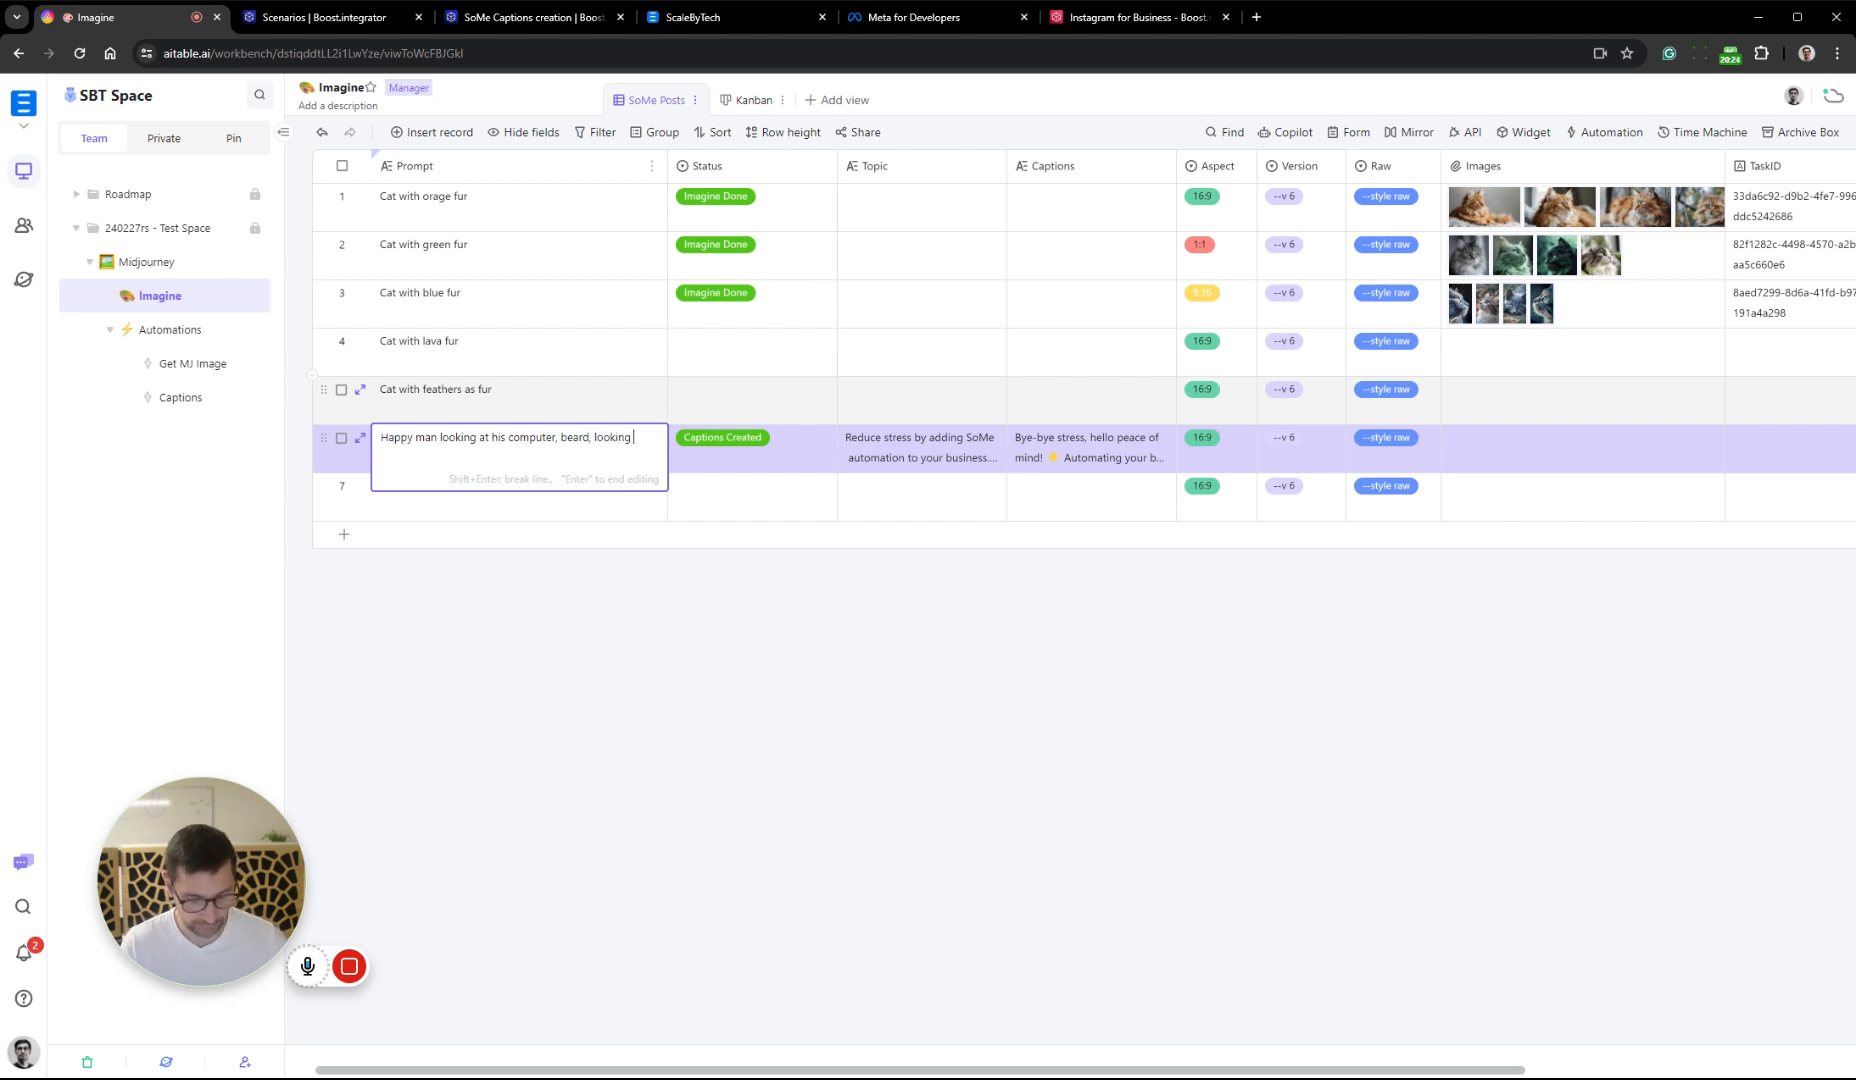
type(" pleased,")
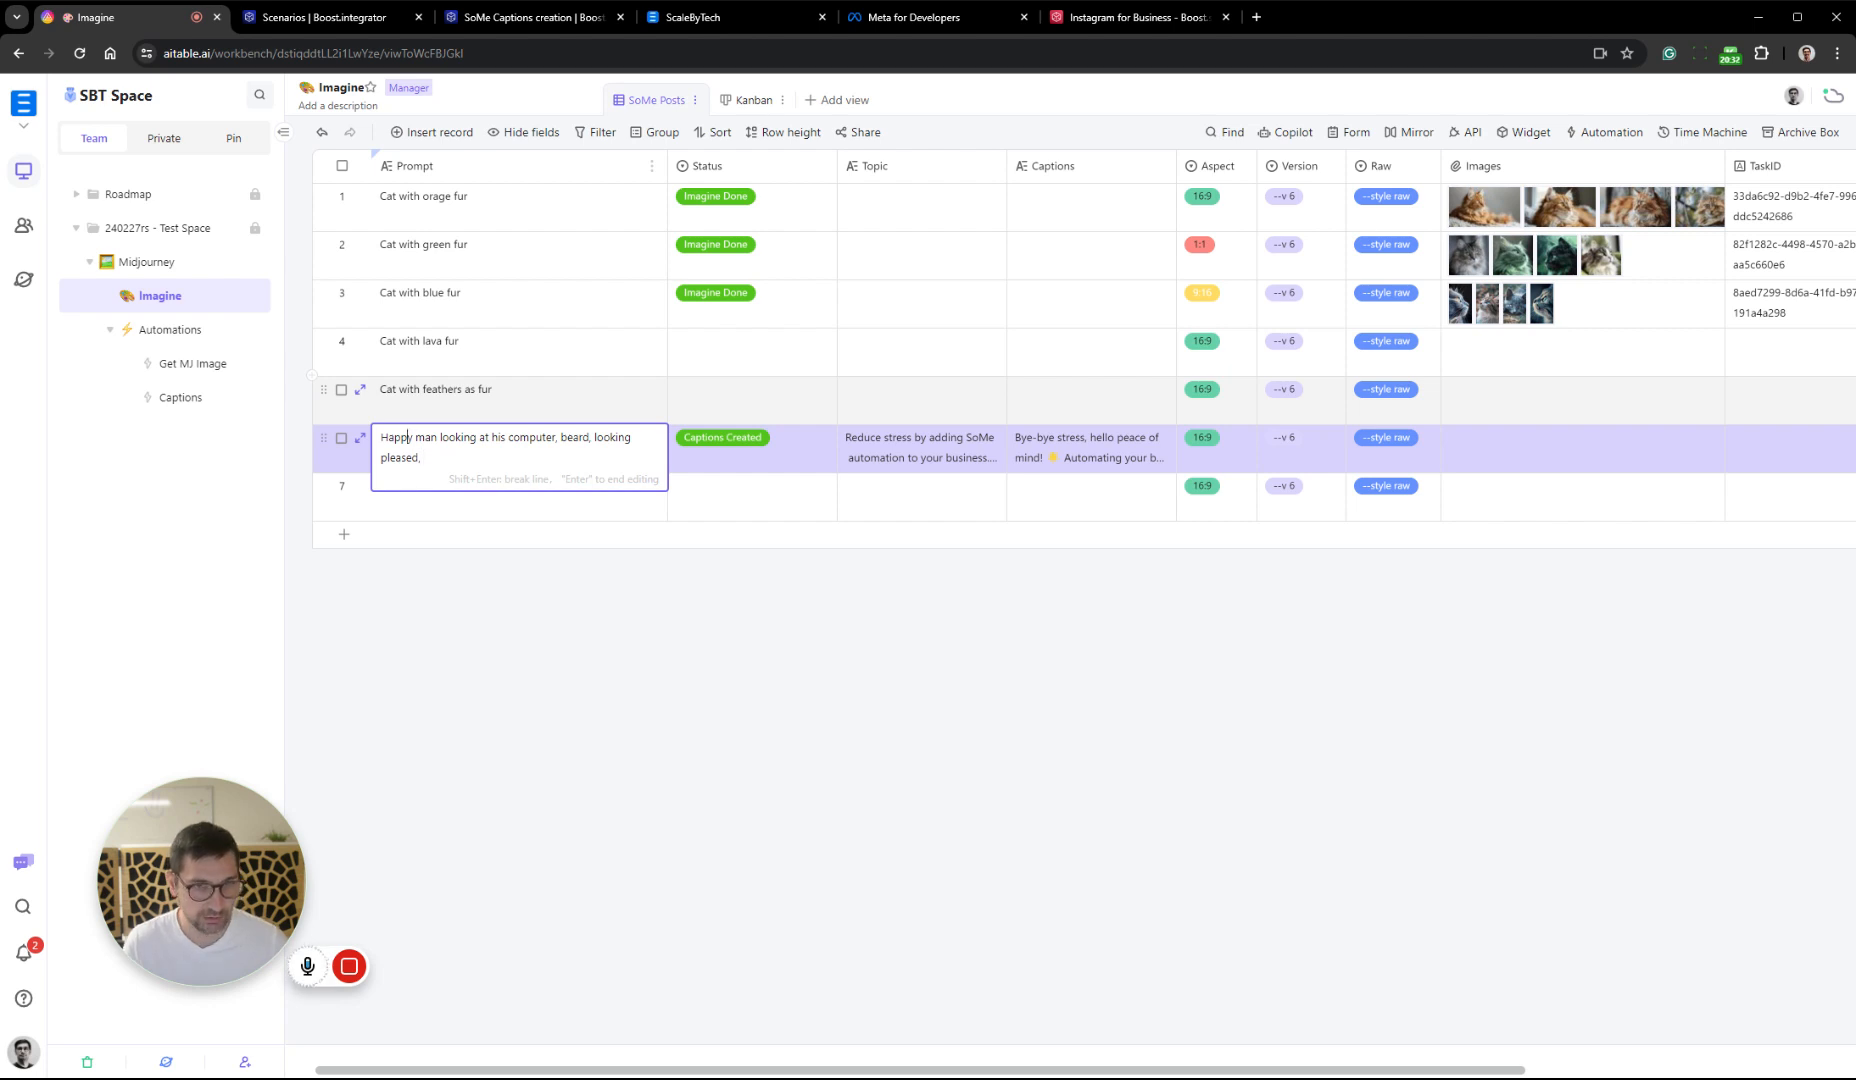
Make "Happy" lowercase in record 6's Prompt and put "amatur photo of a" in front of it
key("Left")
key("Left")
key("Left")
key("BackSpace")
type("h")
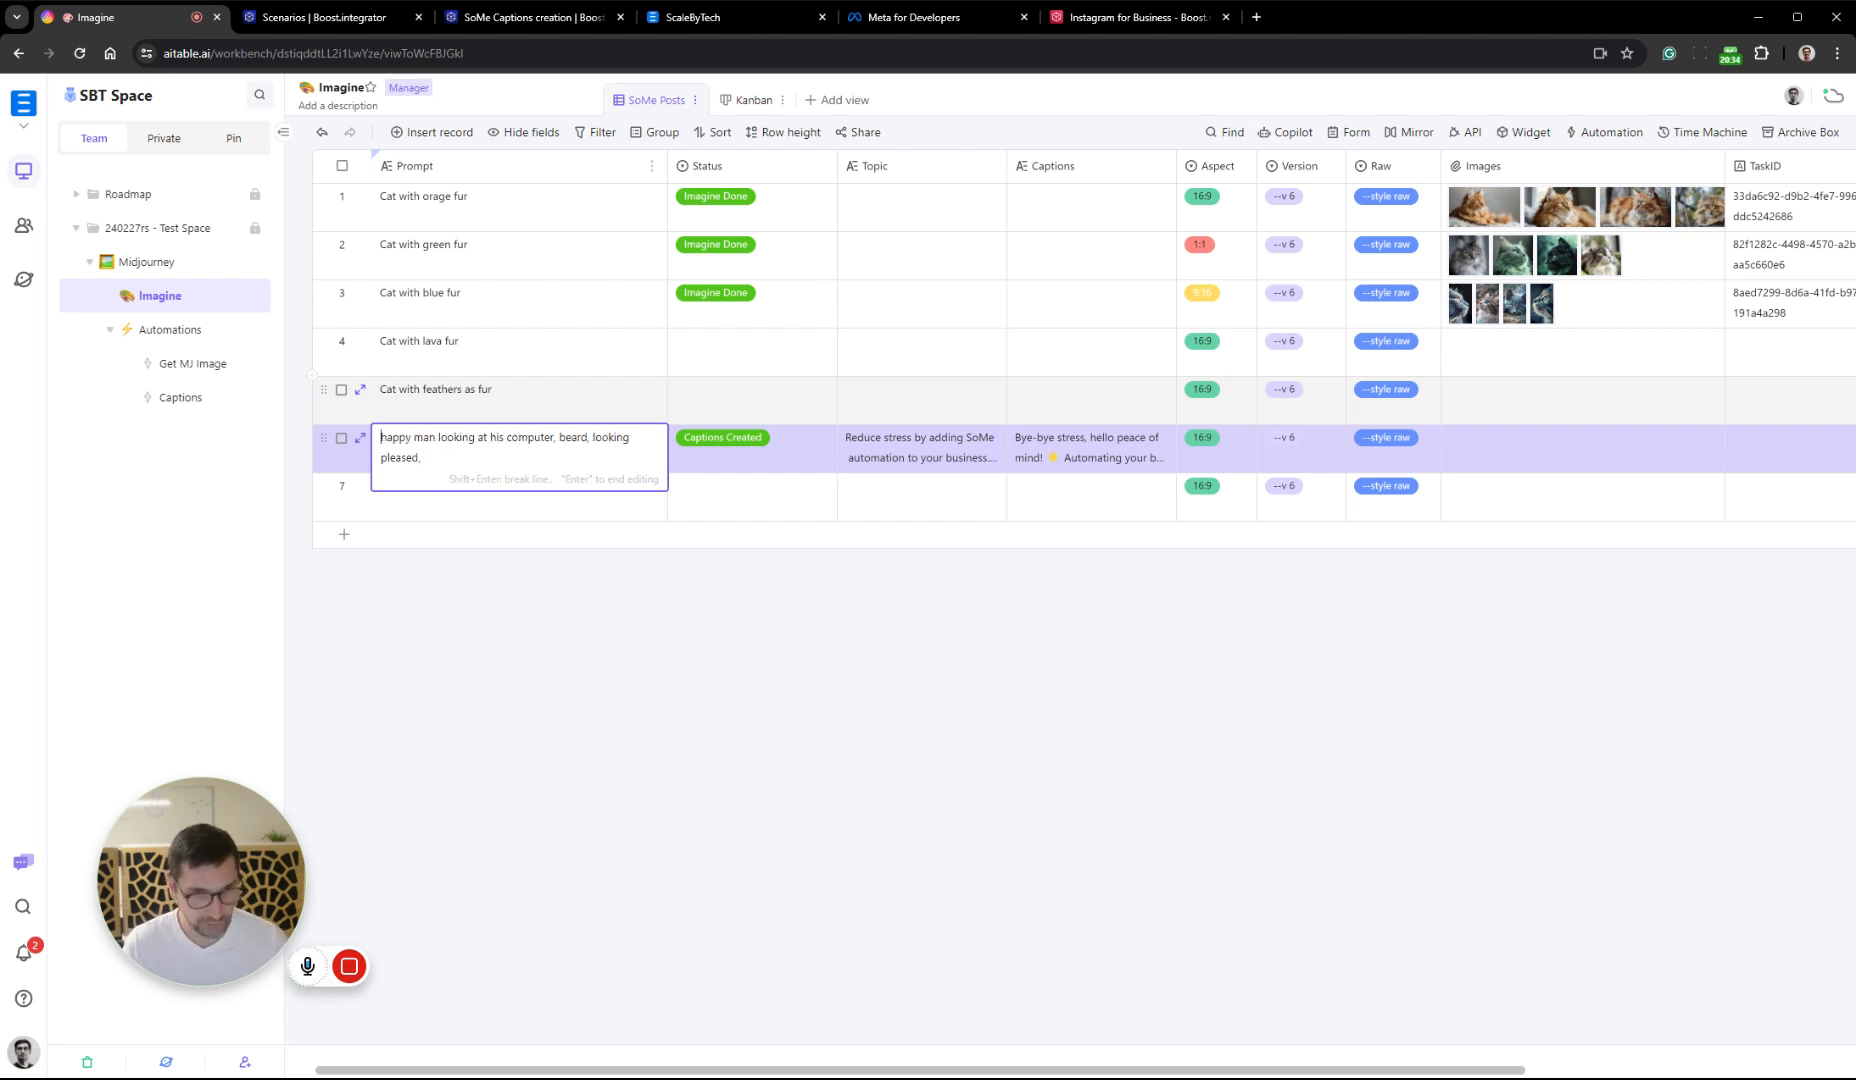
key("Left")
type("amature ph")
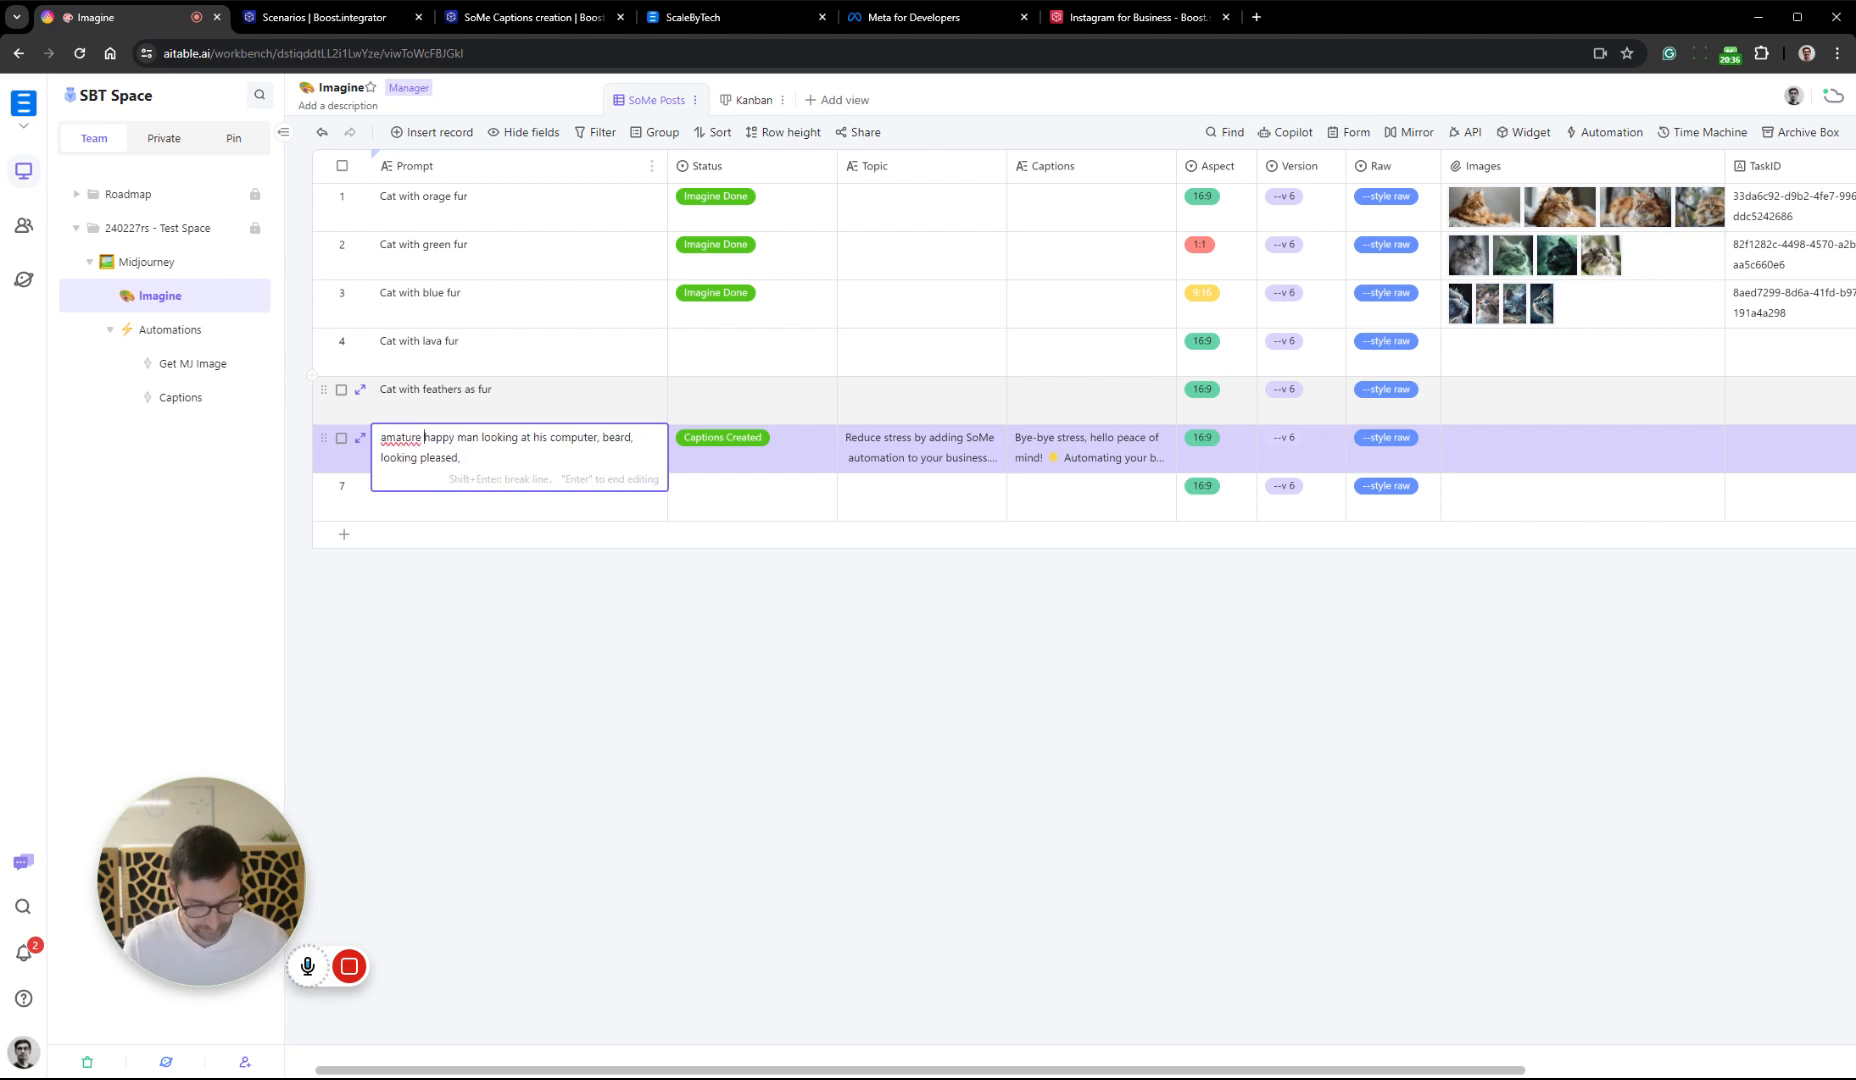
type("oto ")
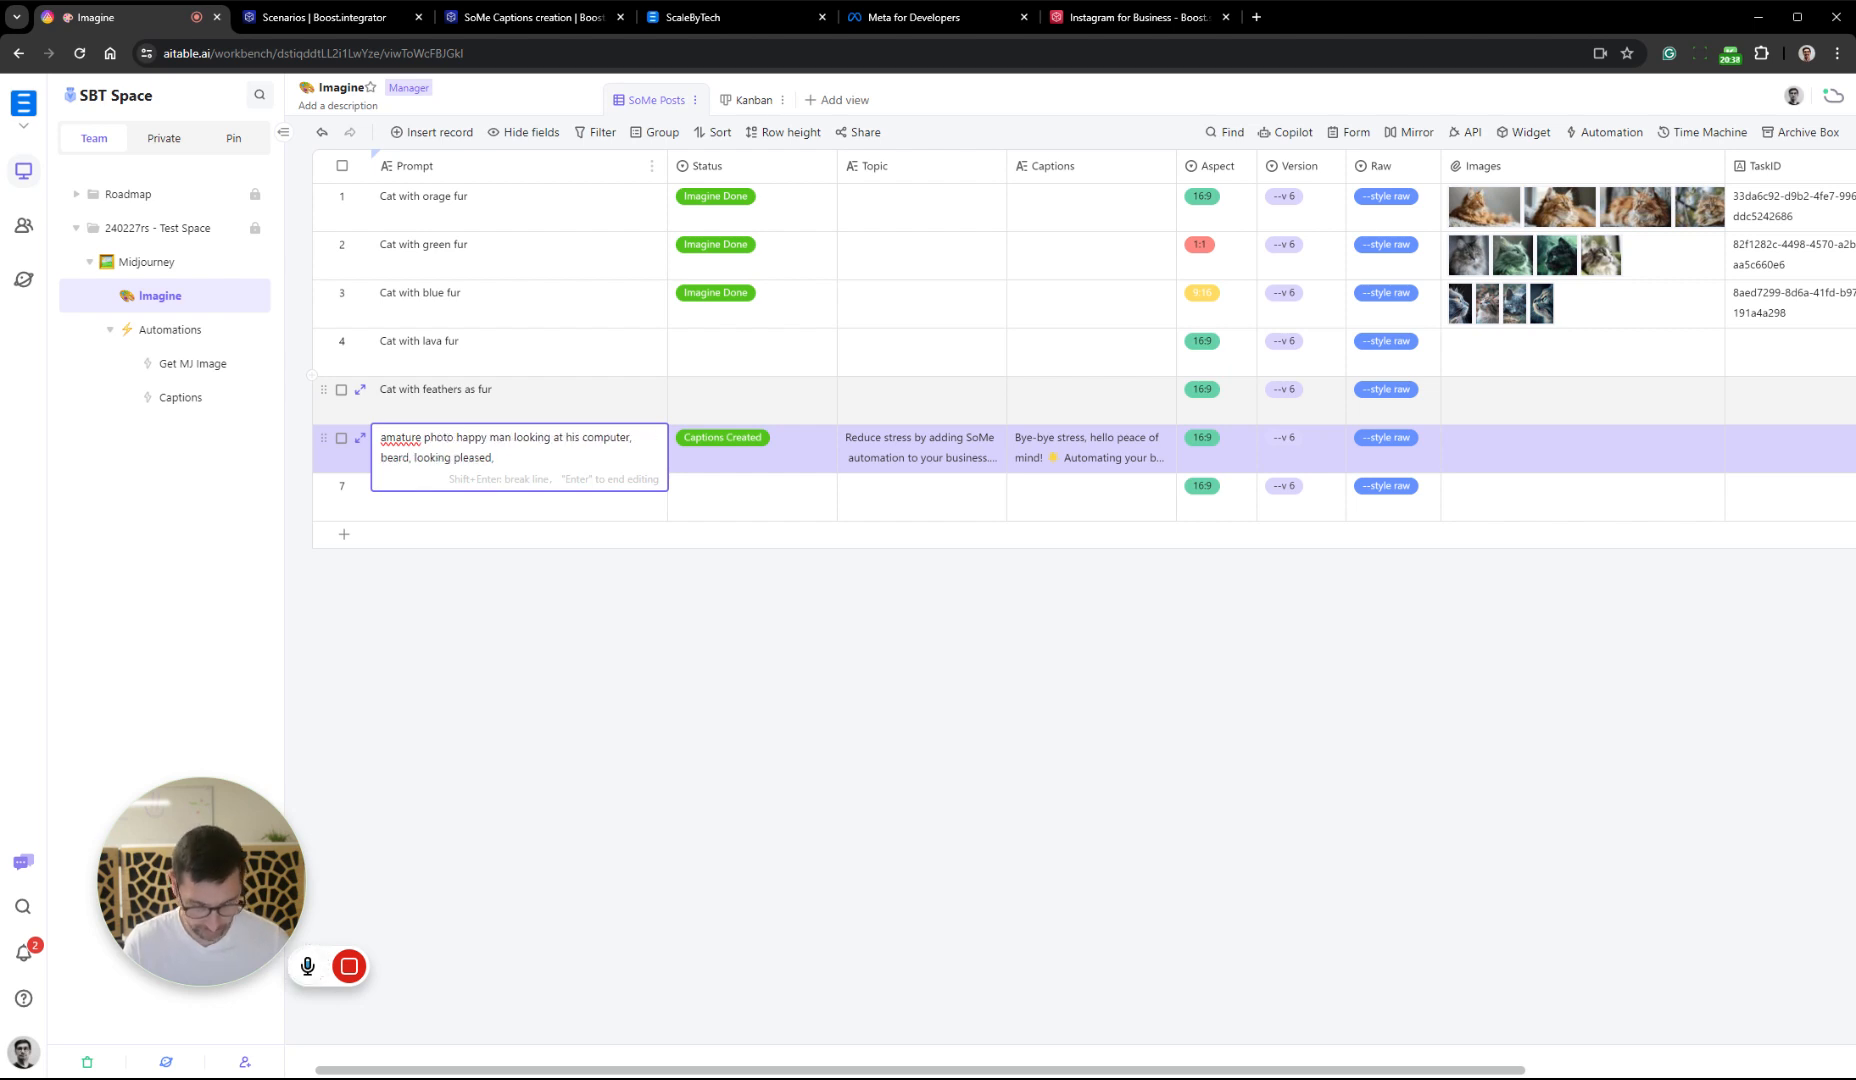
type("of a")
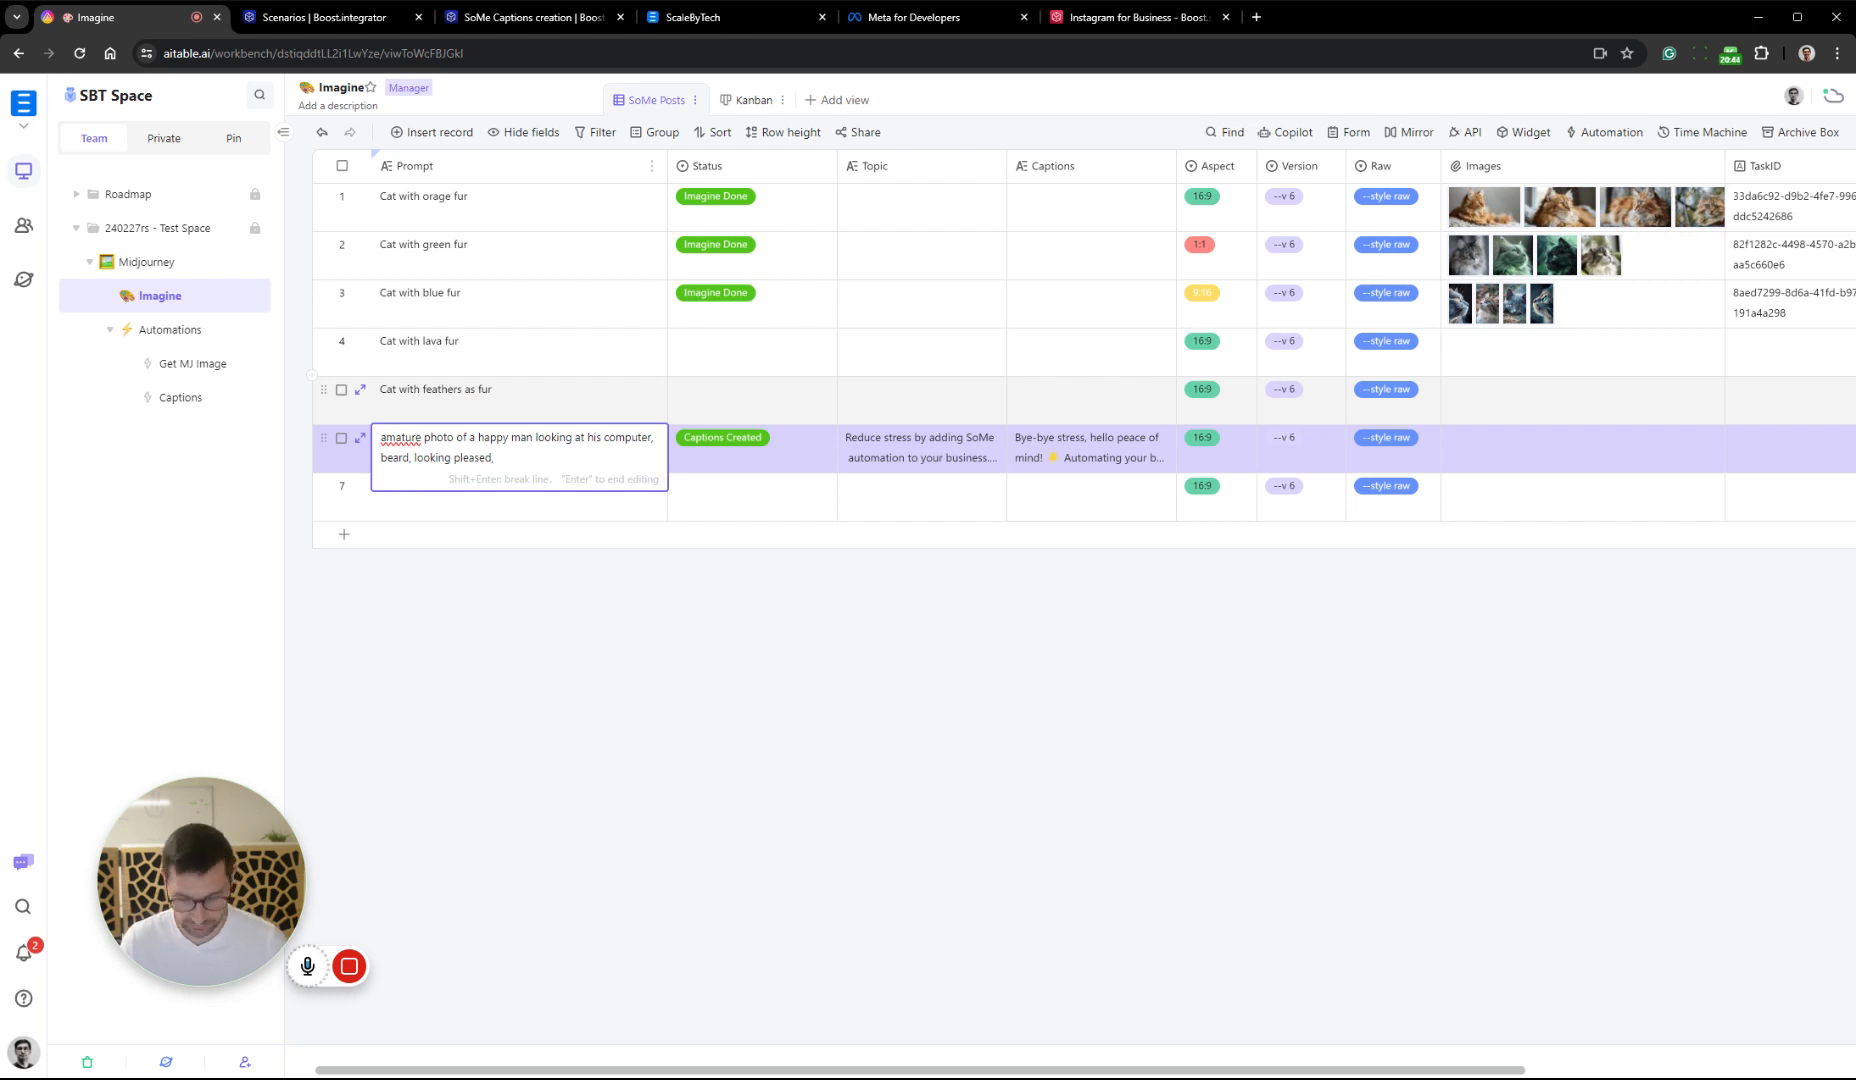
key("BackSpace")
Correct "amature" to "amatur" in record 6's Prompt and append "posted to Reddit summer 2016" at its end
left_click(497, 458)
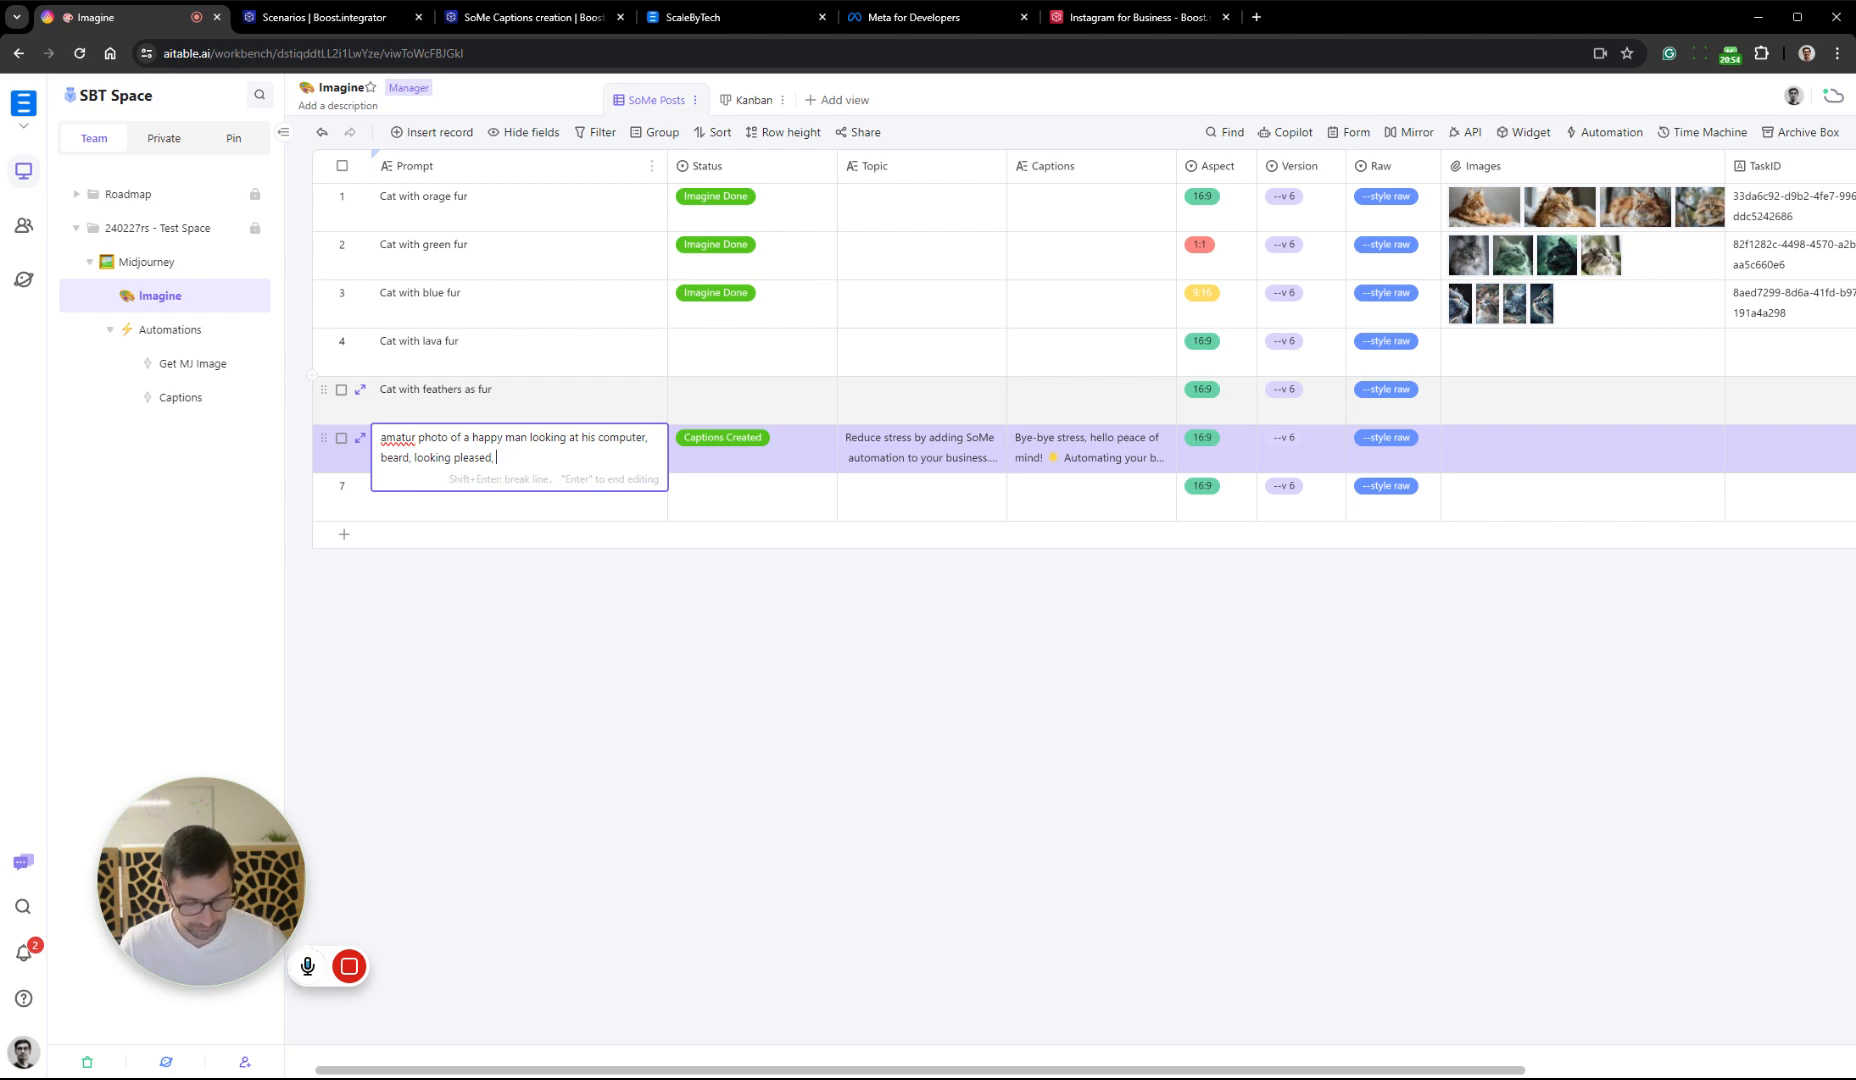
type("posted to Red")
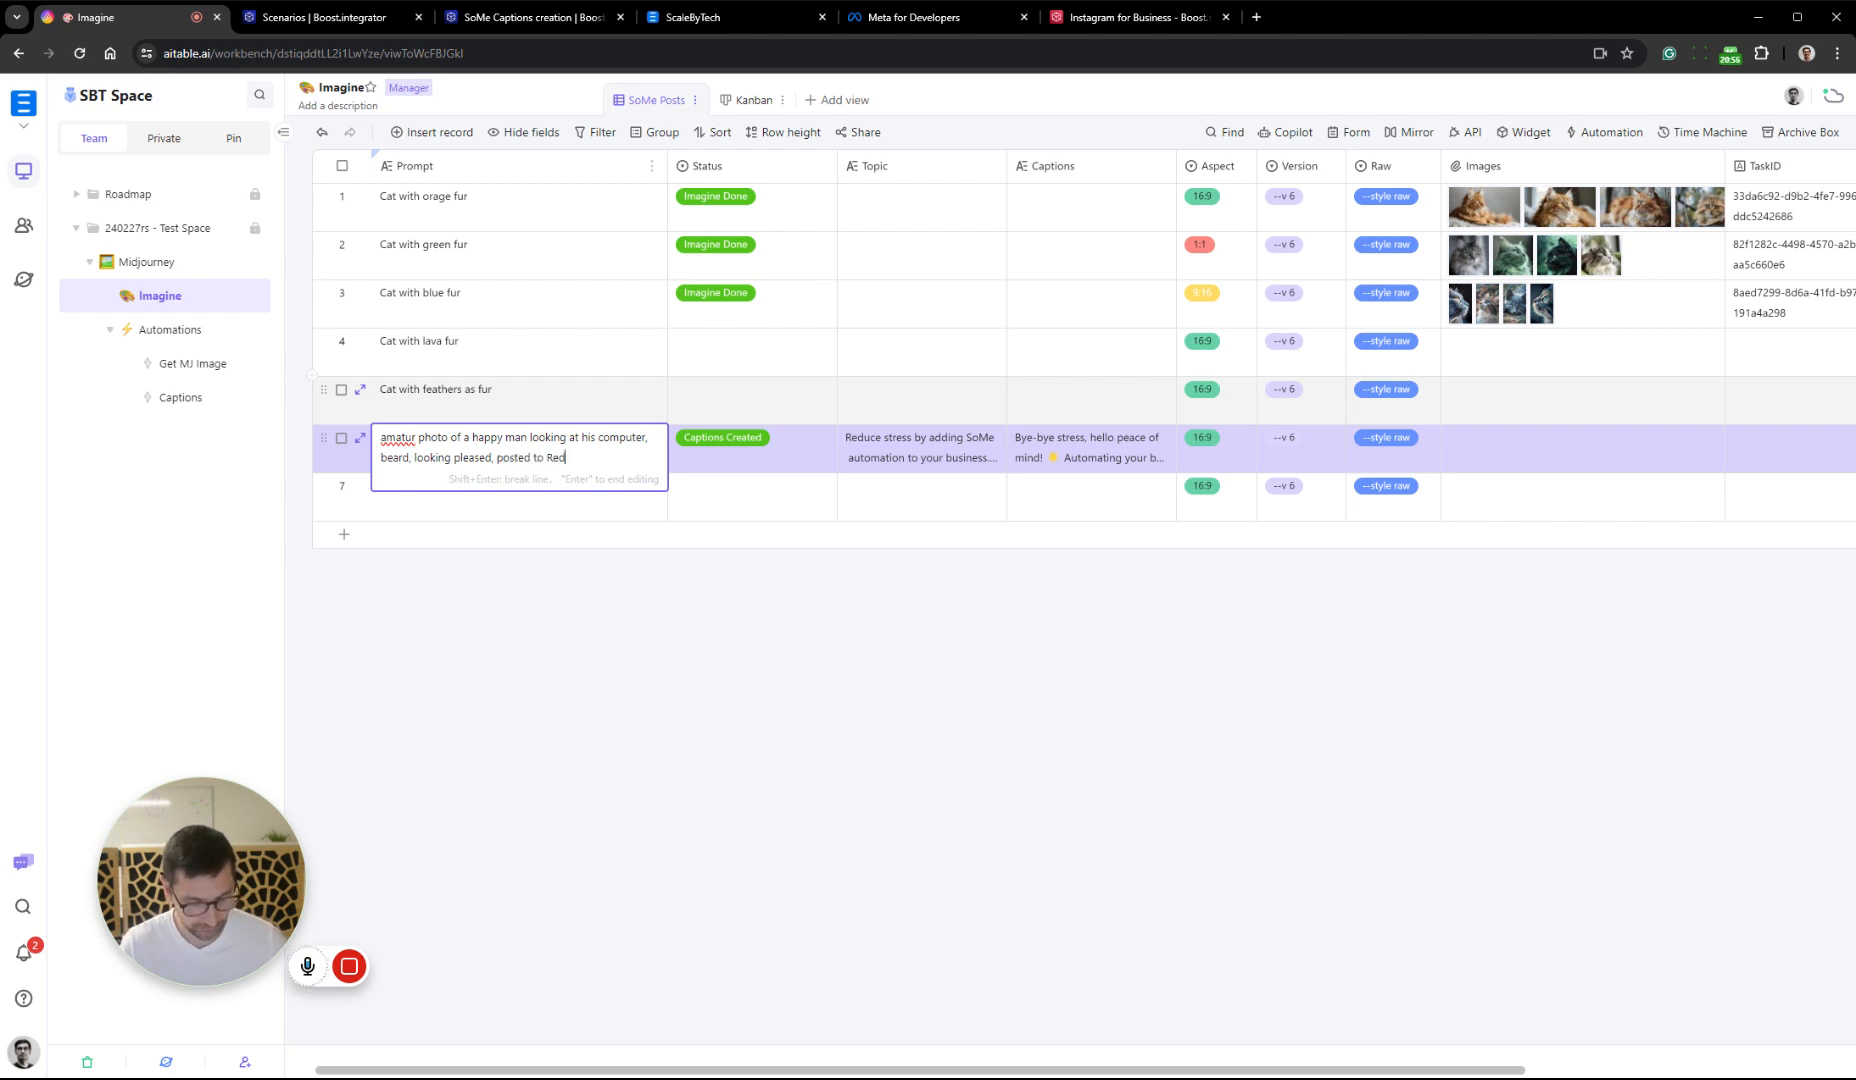
type("dit s")
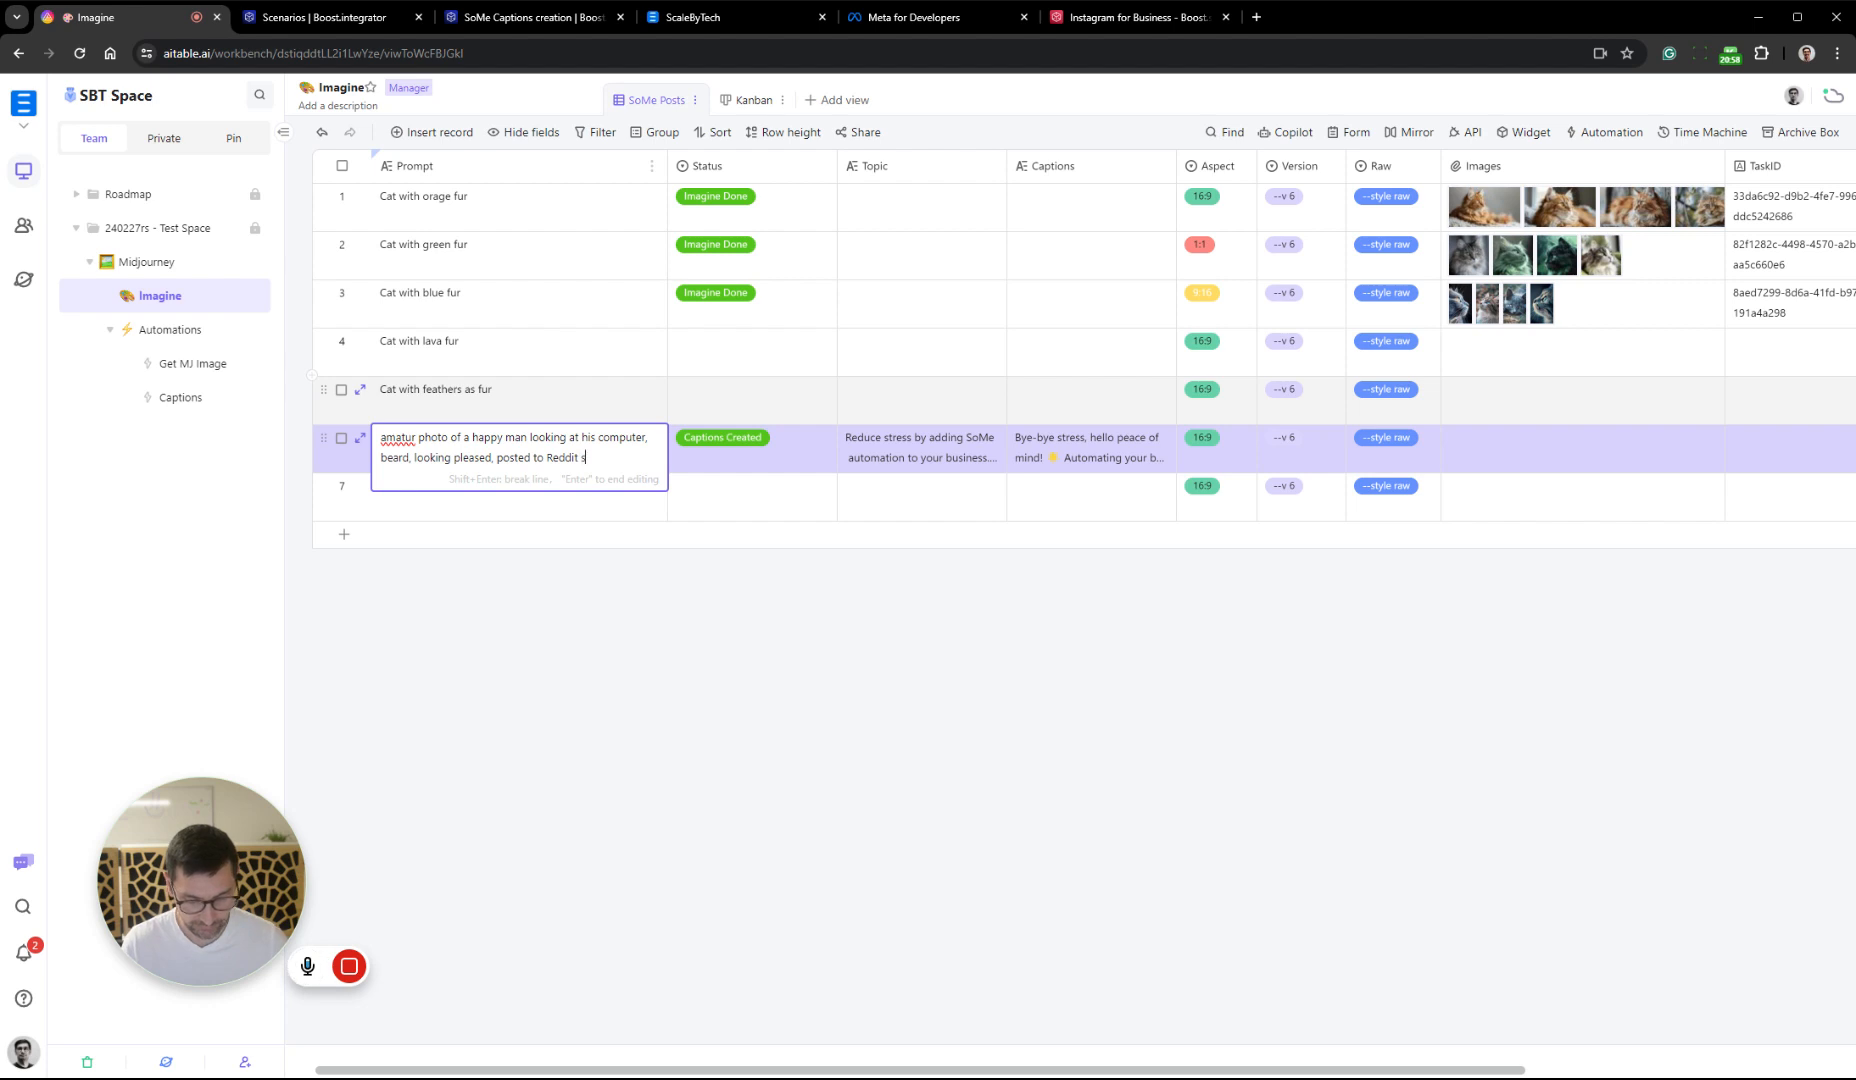
type("ummer 20")
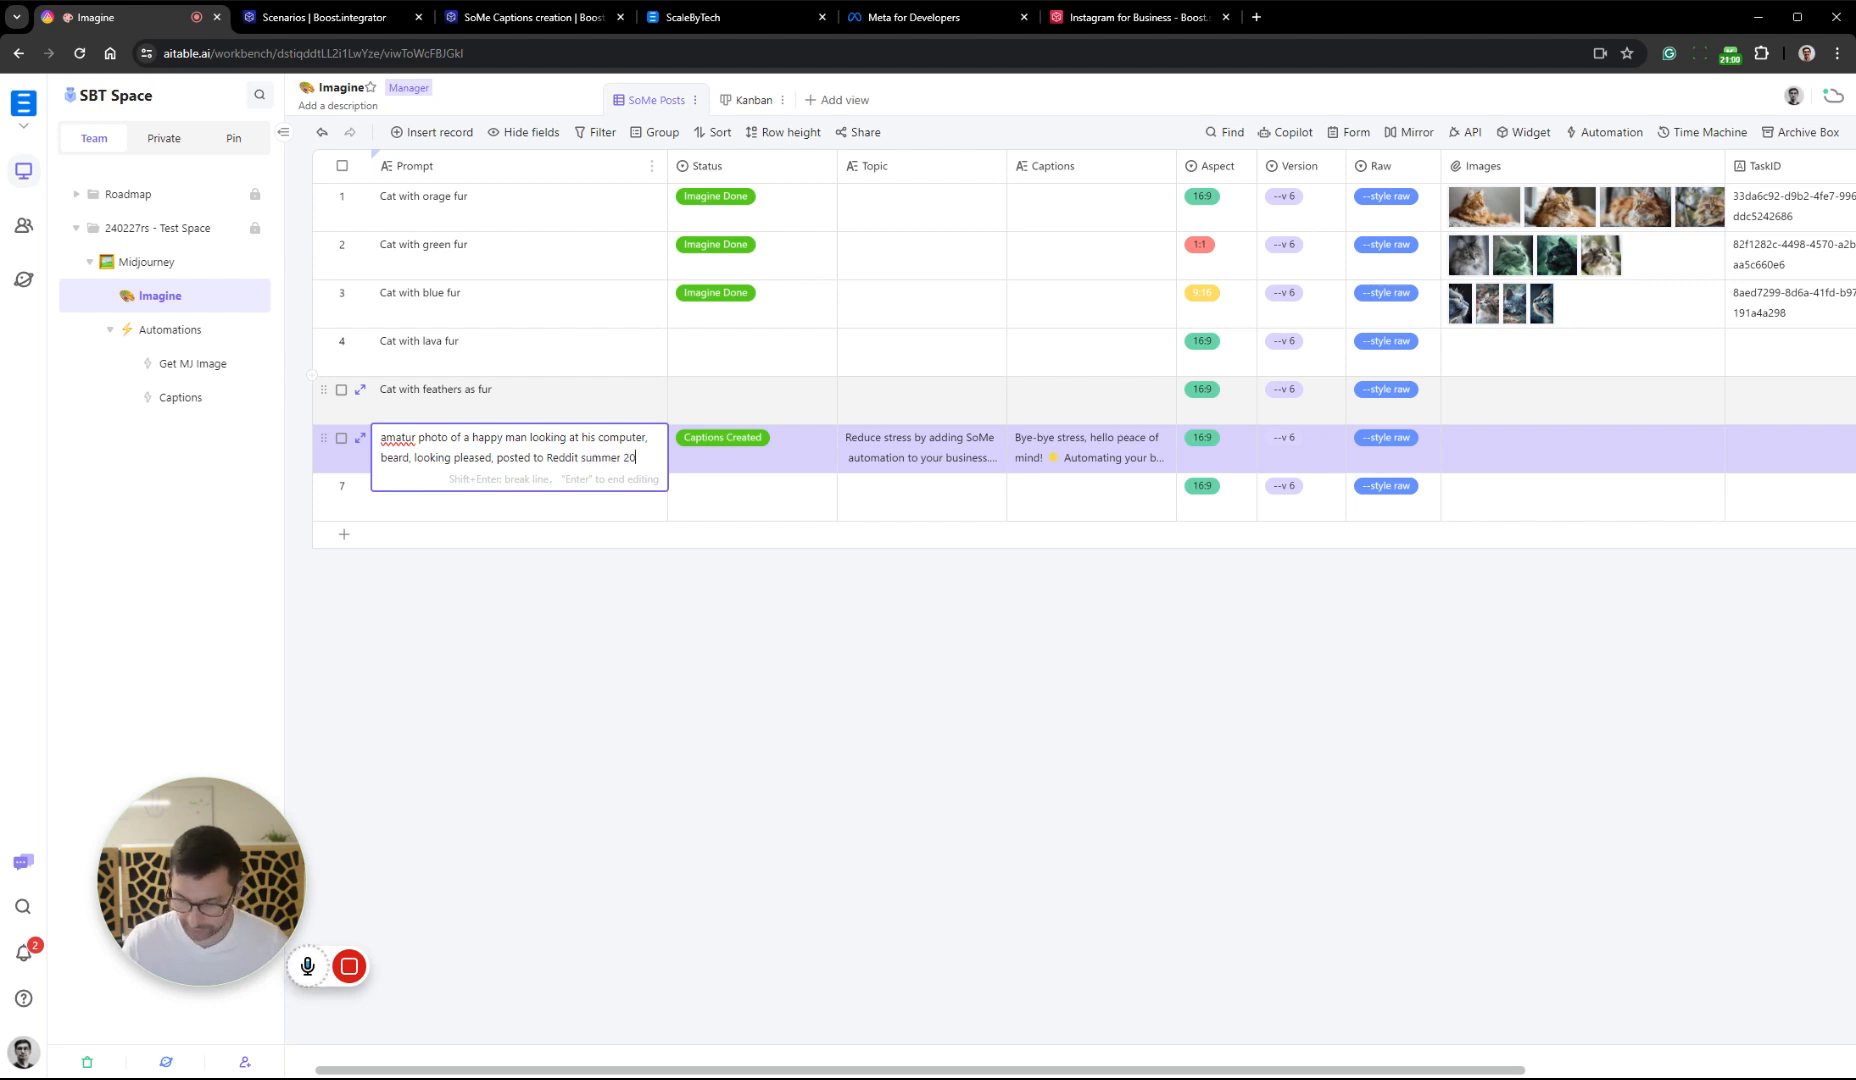
type("16")
left_click(671, 634)
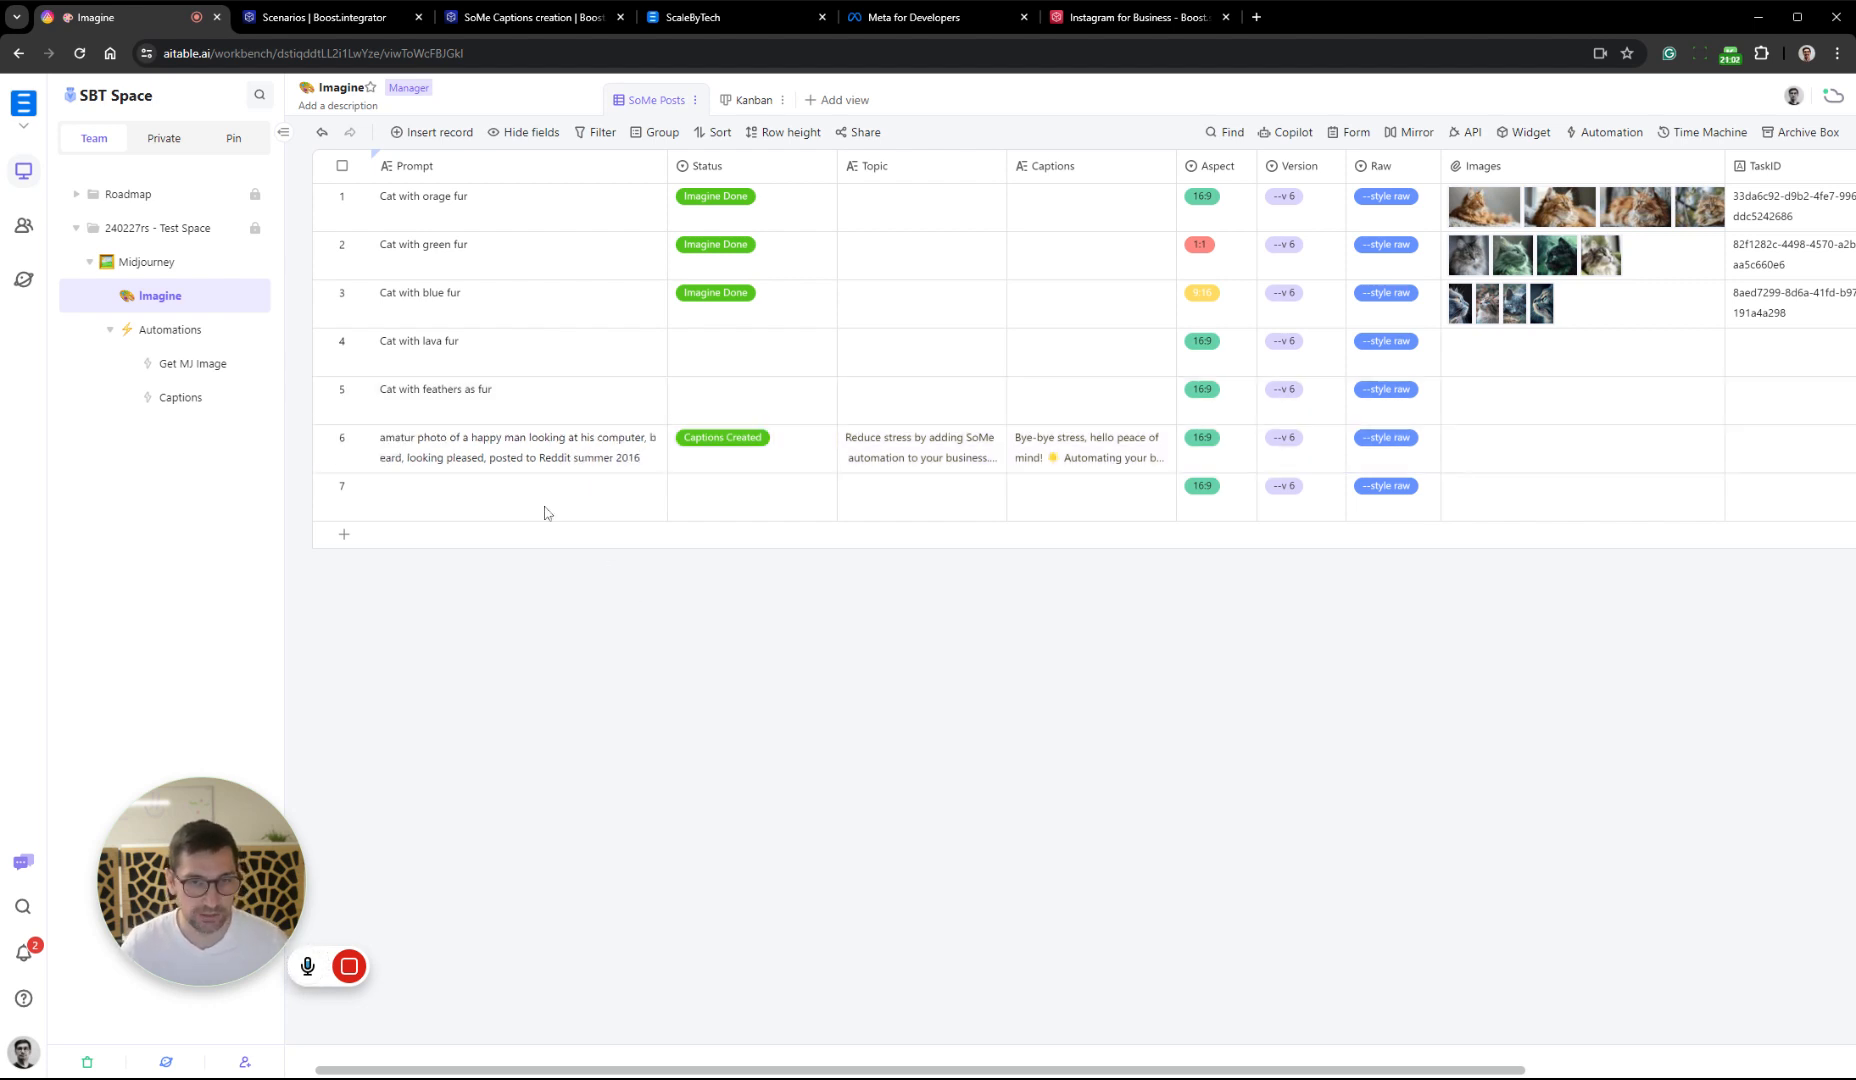
Set record 6's Status to Imagine
left_click(795, 457)
left_click(795, 457)
left_click(790, 527)
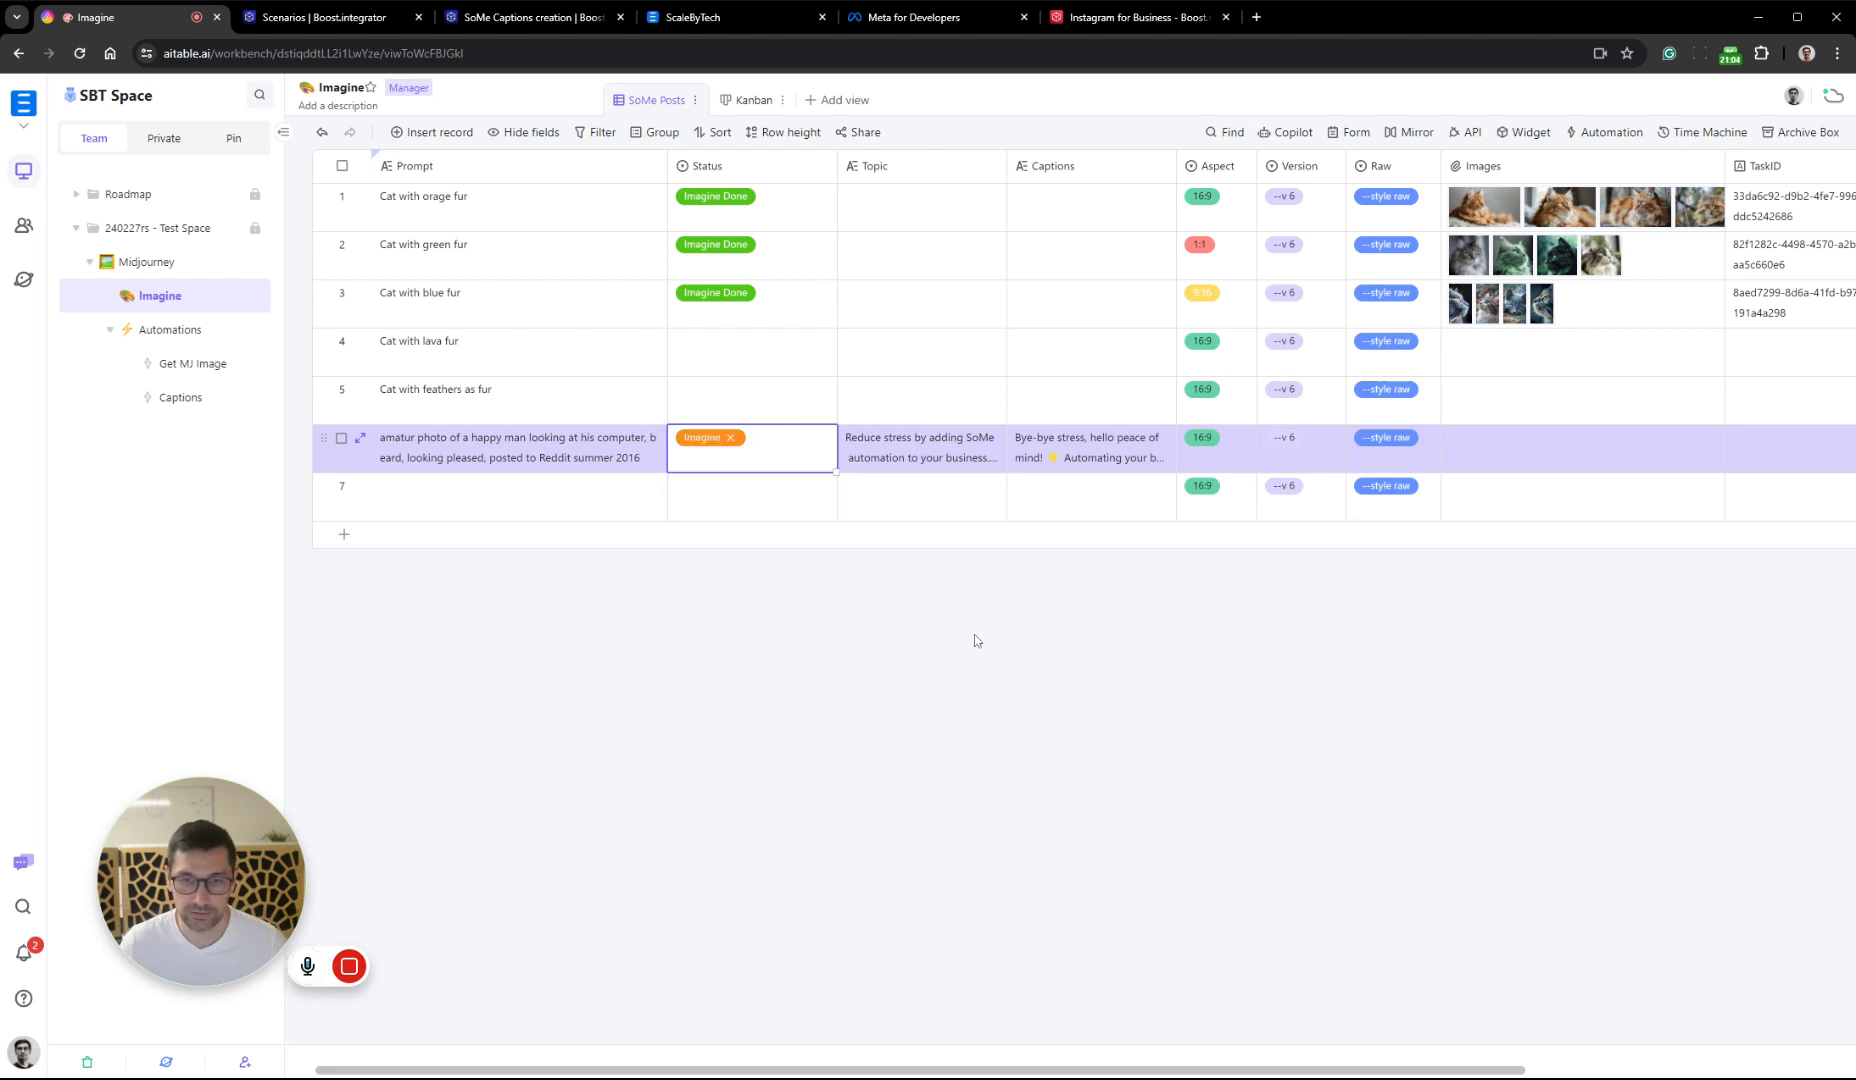
left_click(978, 642)
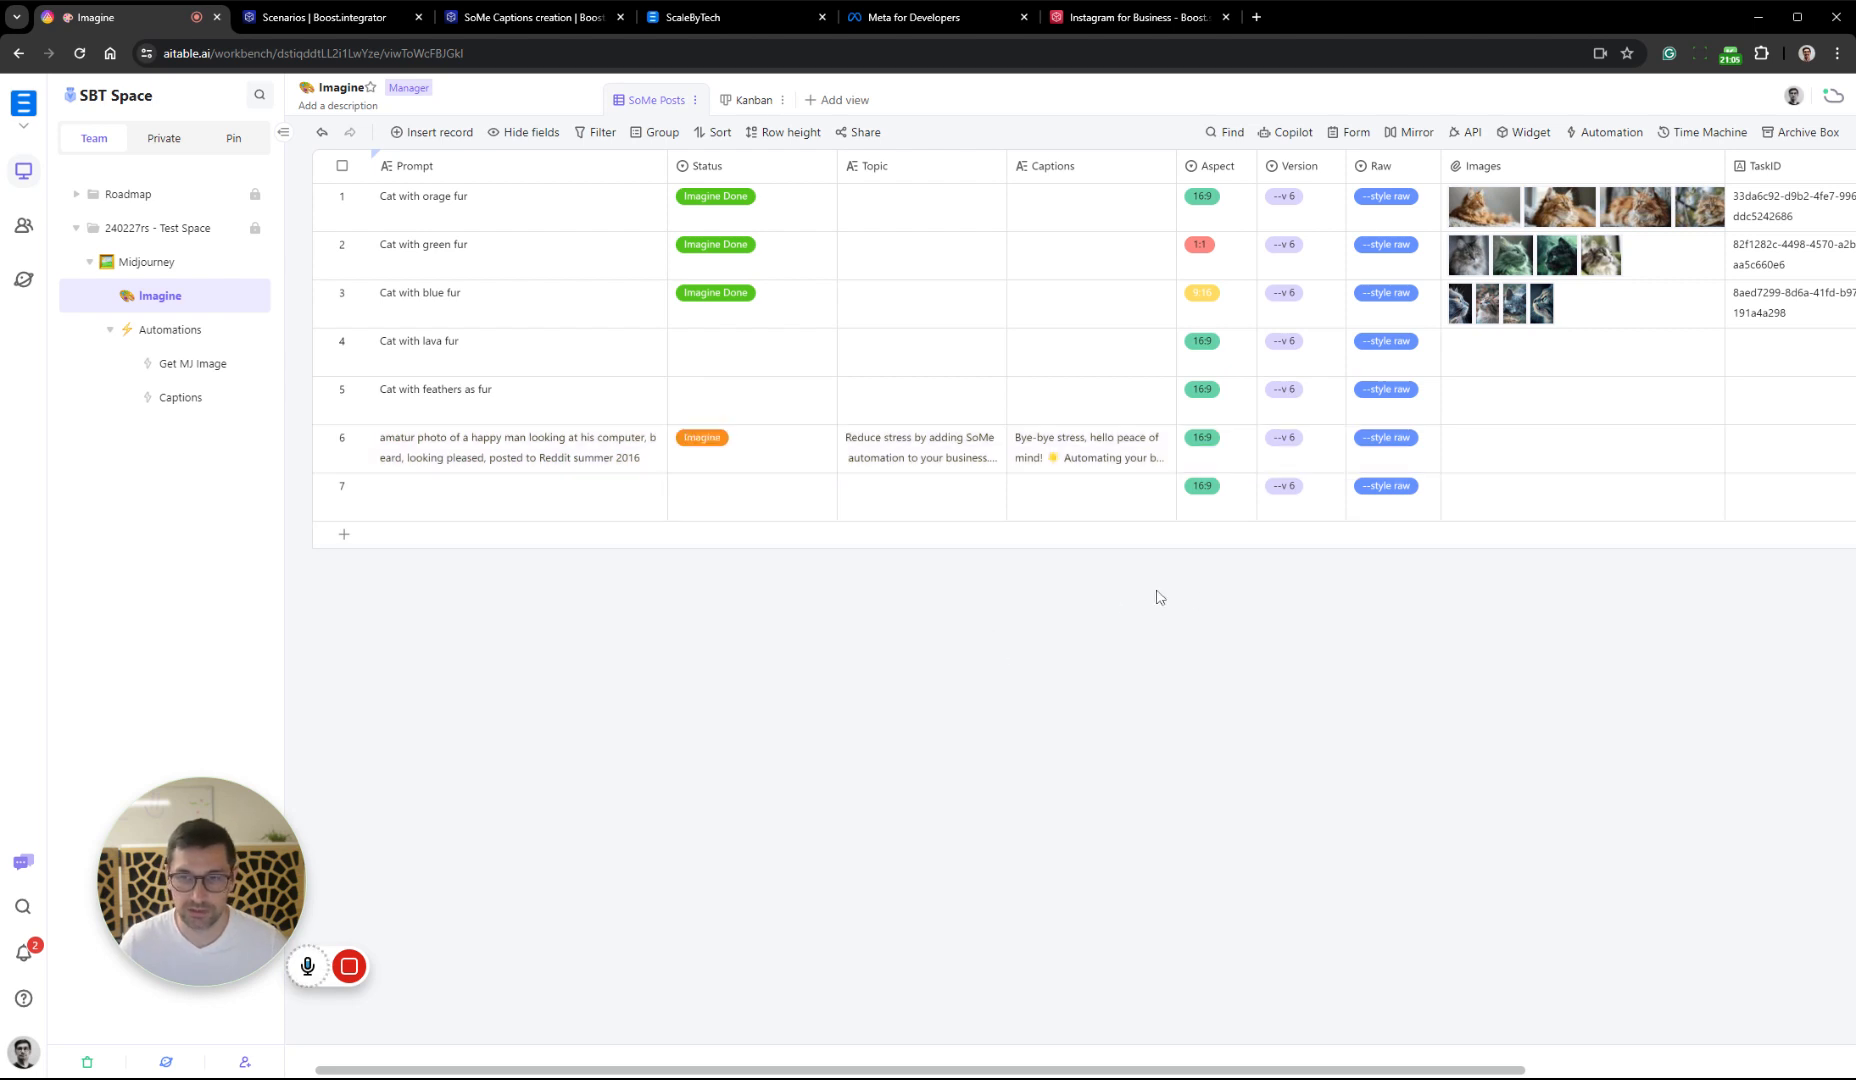
View all the images attached to the "Cat with blue fur" record and close the preview
left_click(1459, 311)
left_click(1480, 313)
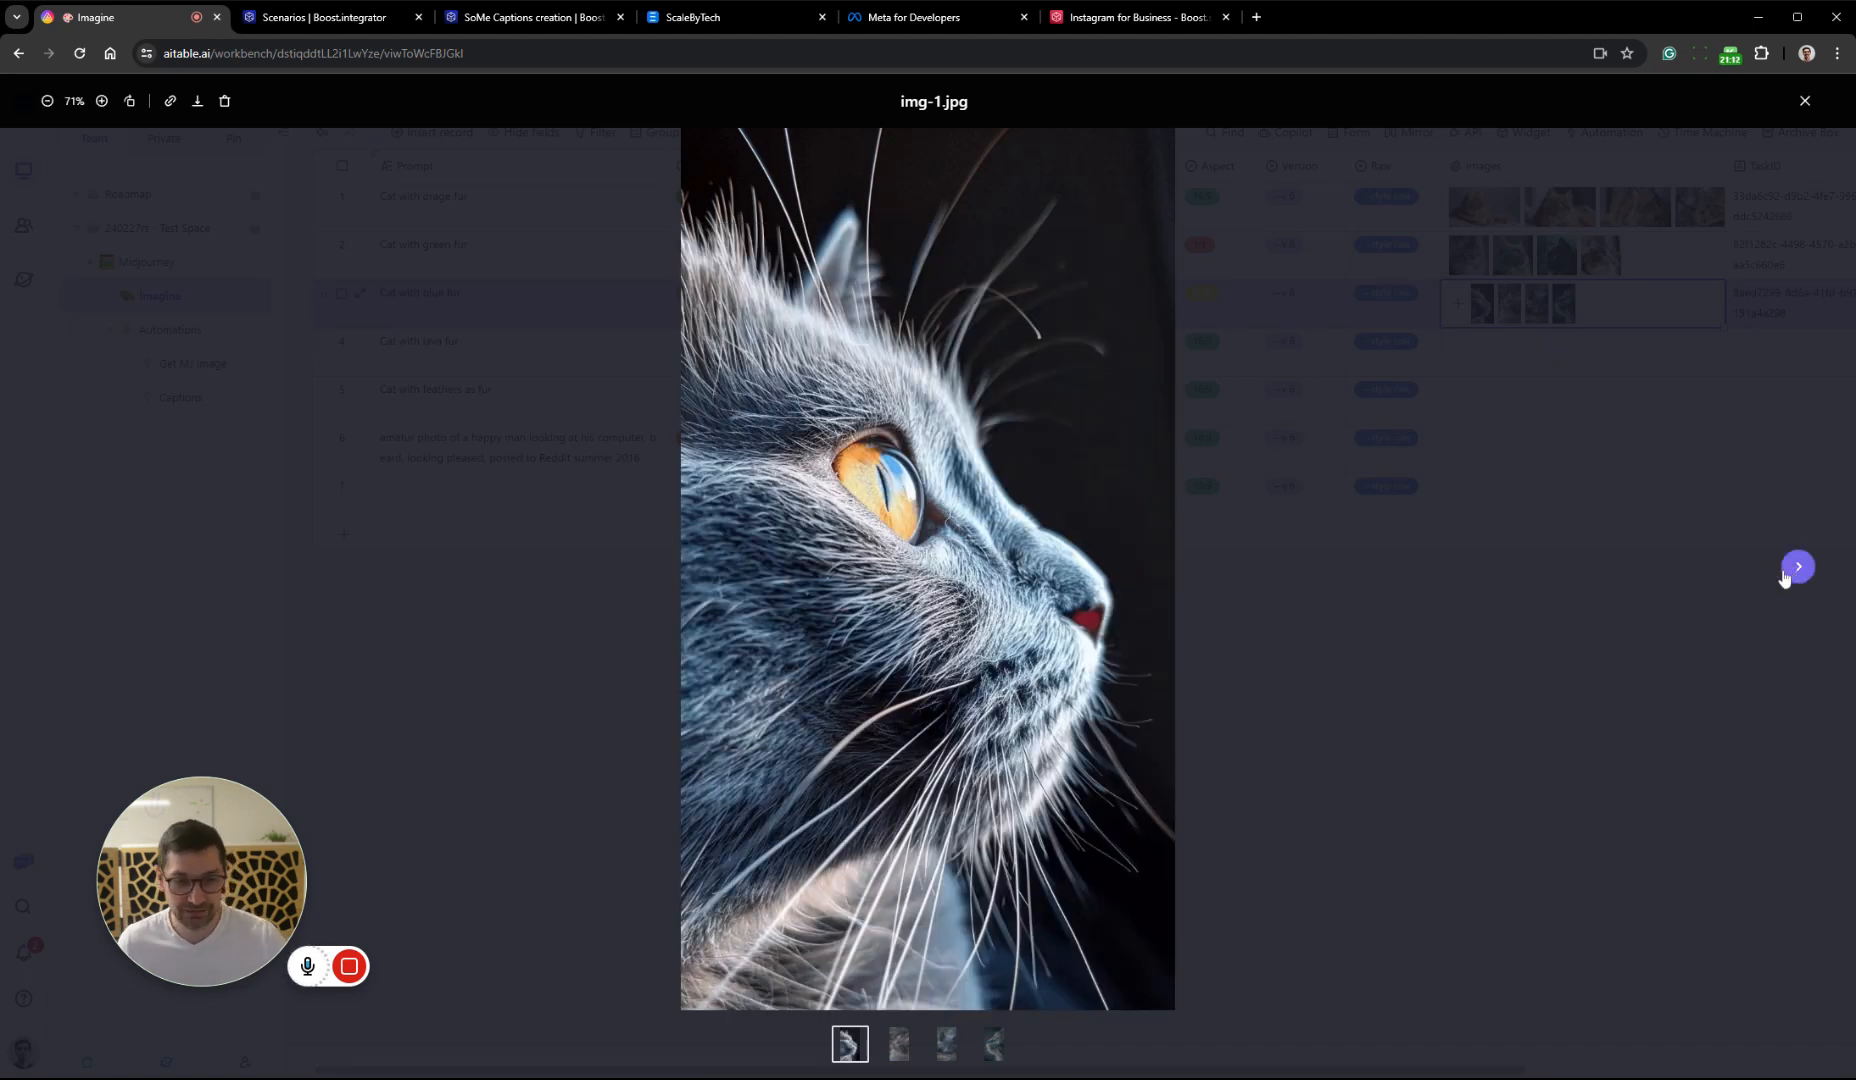
left_click(1797, 568)
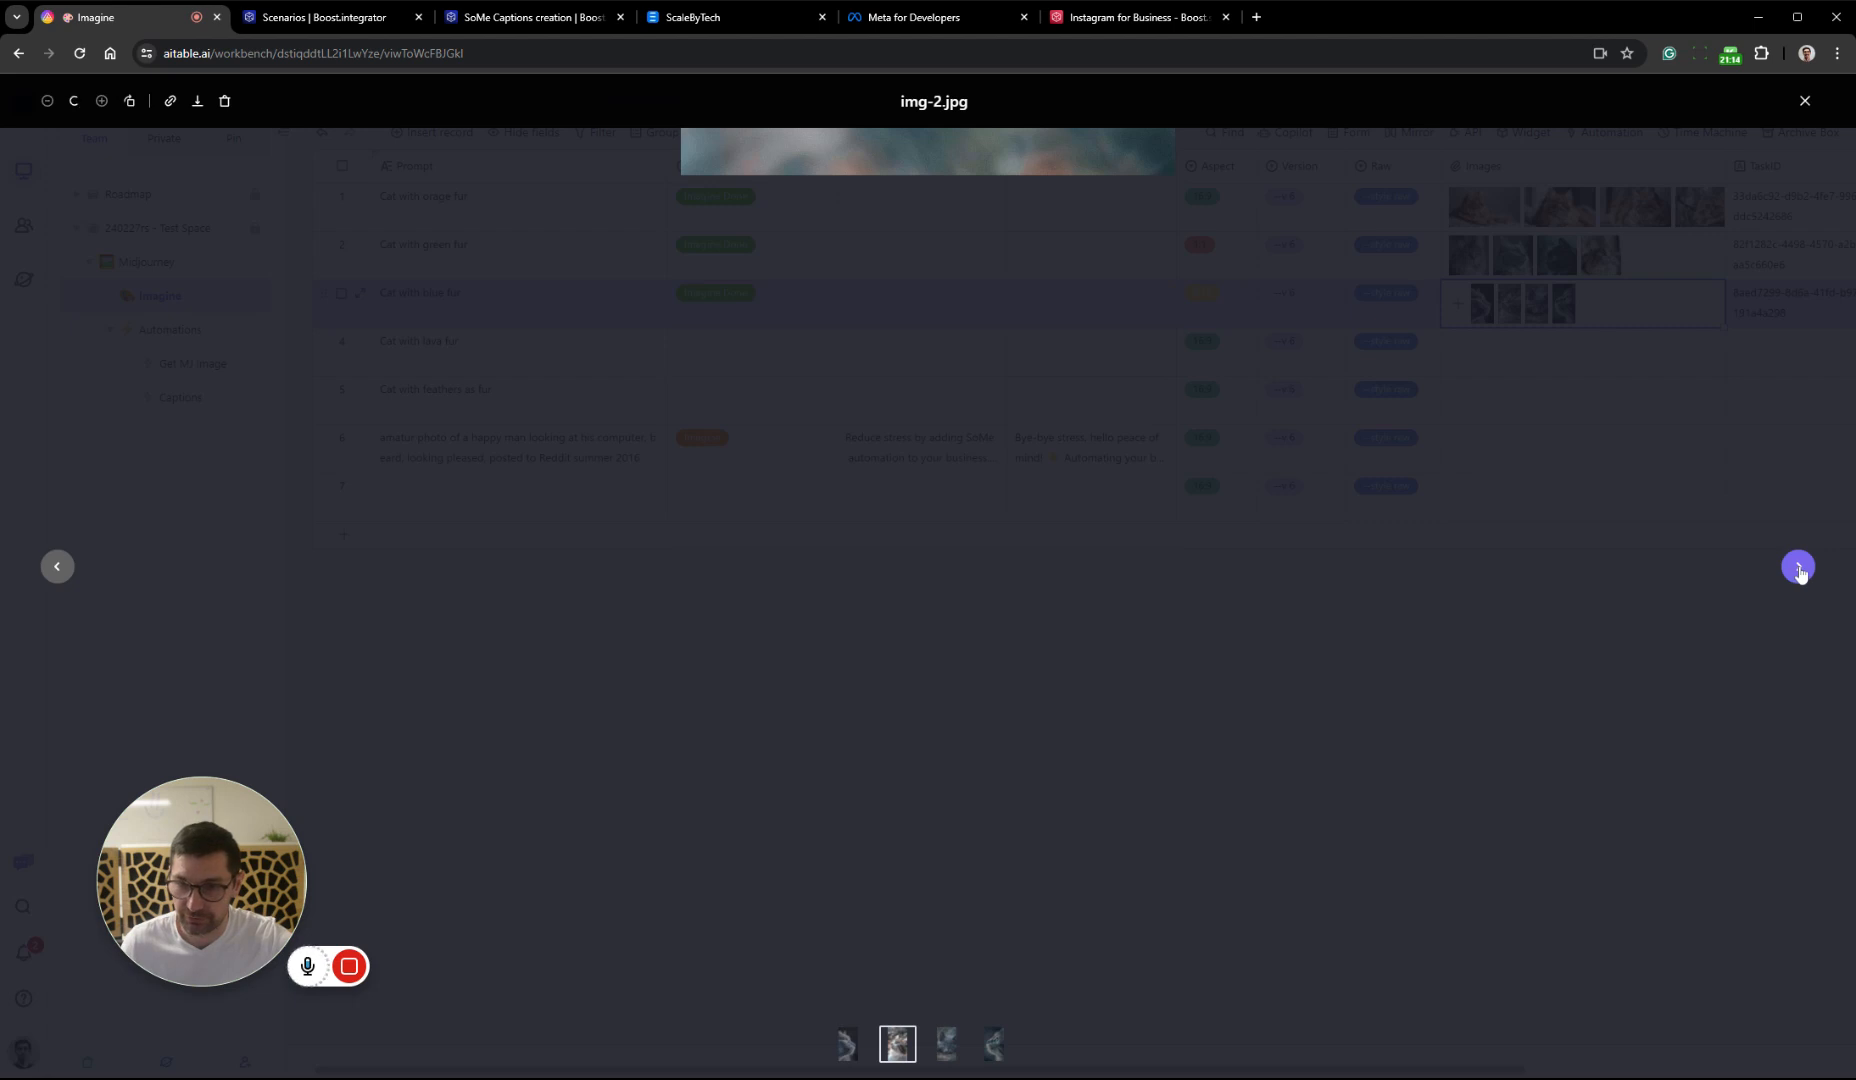
left_click(1798, 568)
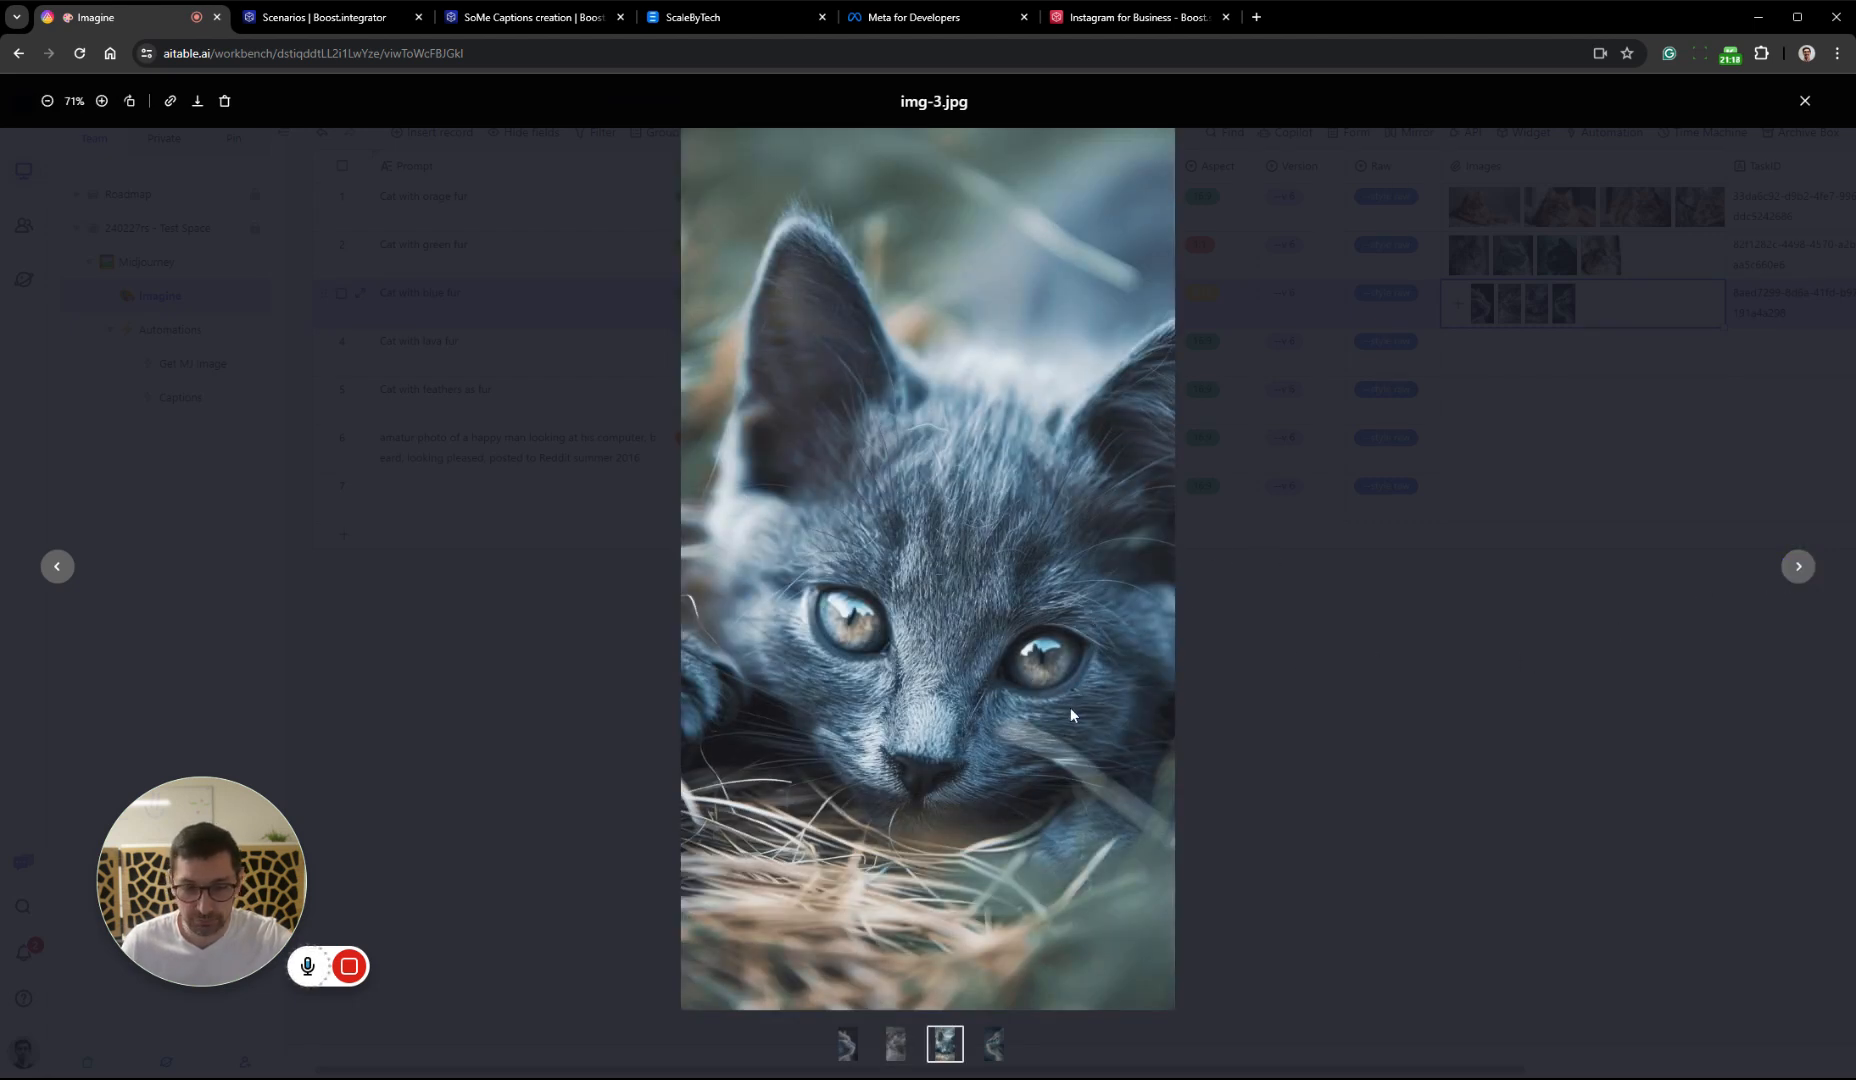
left_click(1795, 568)
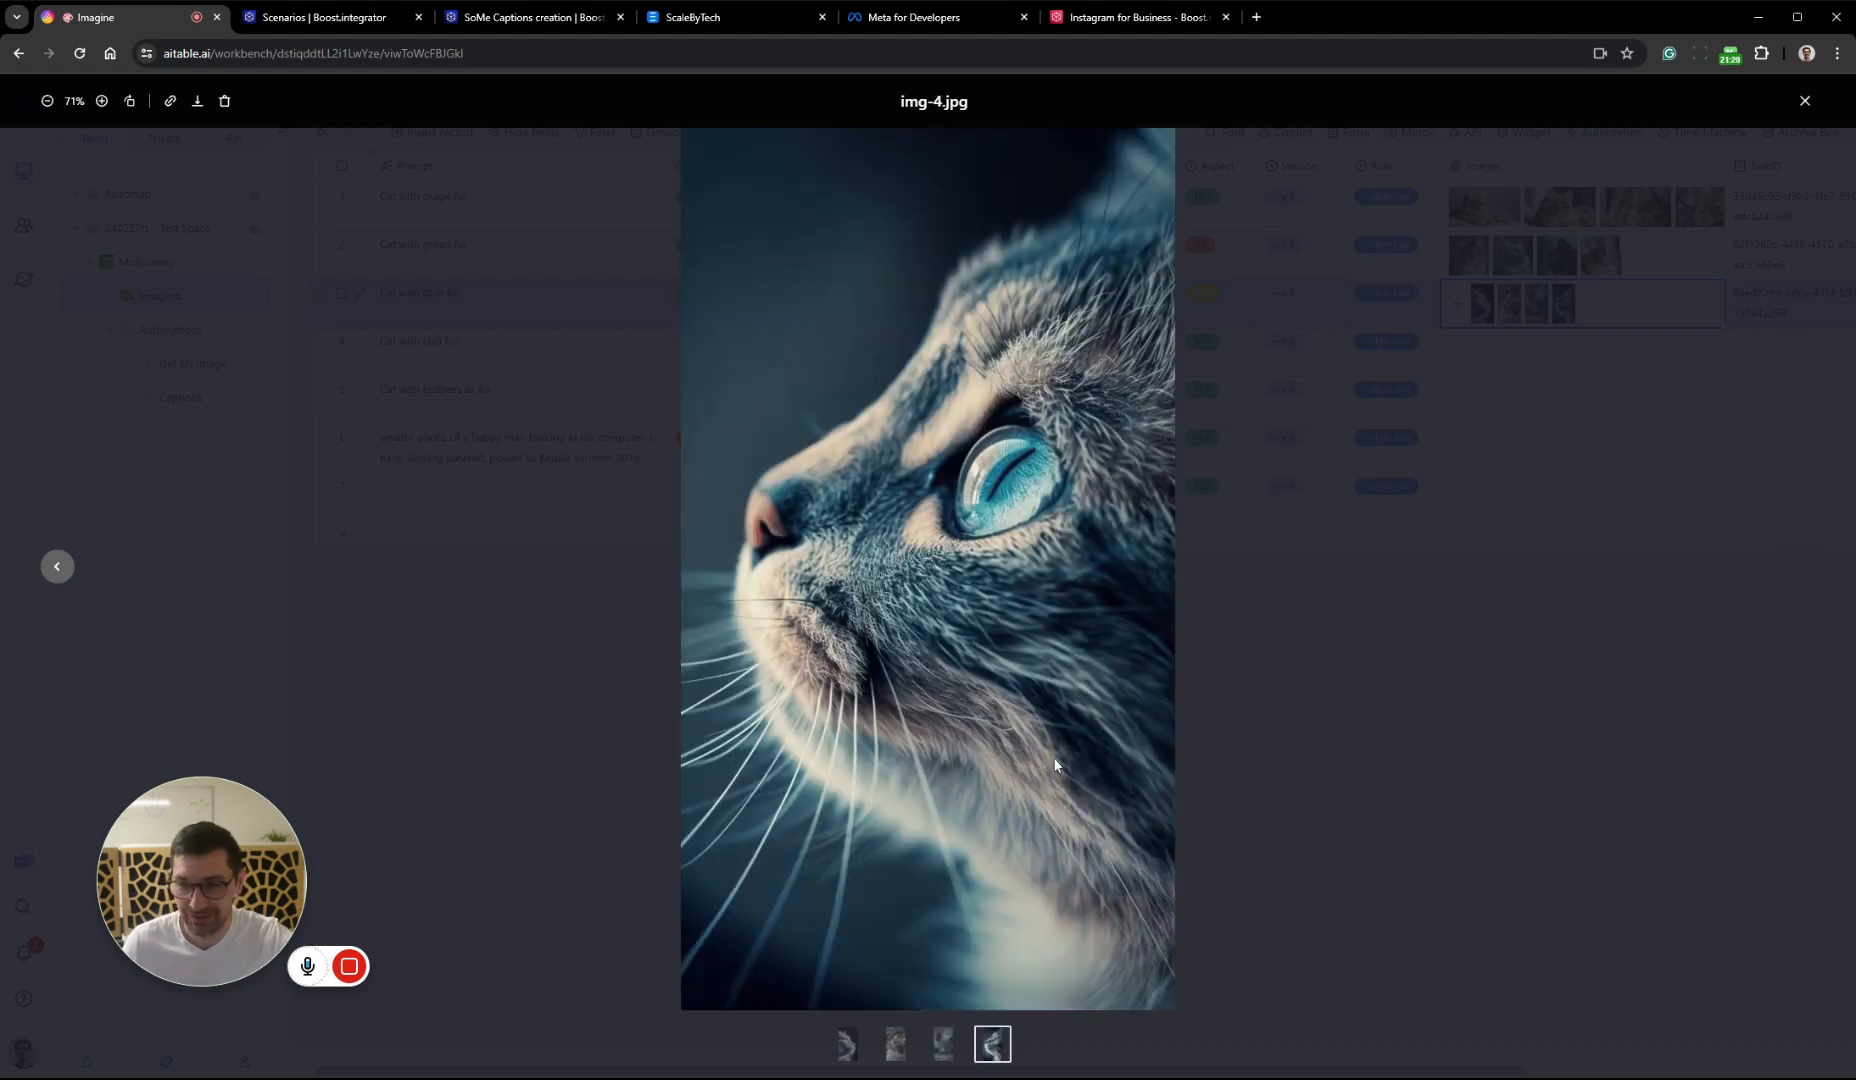
left_click(1600, 655)
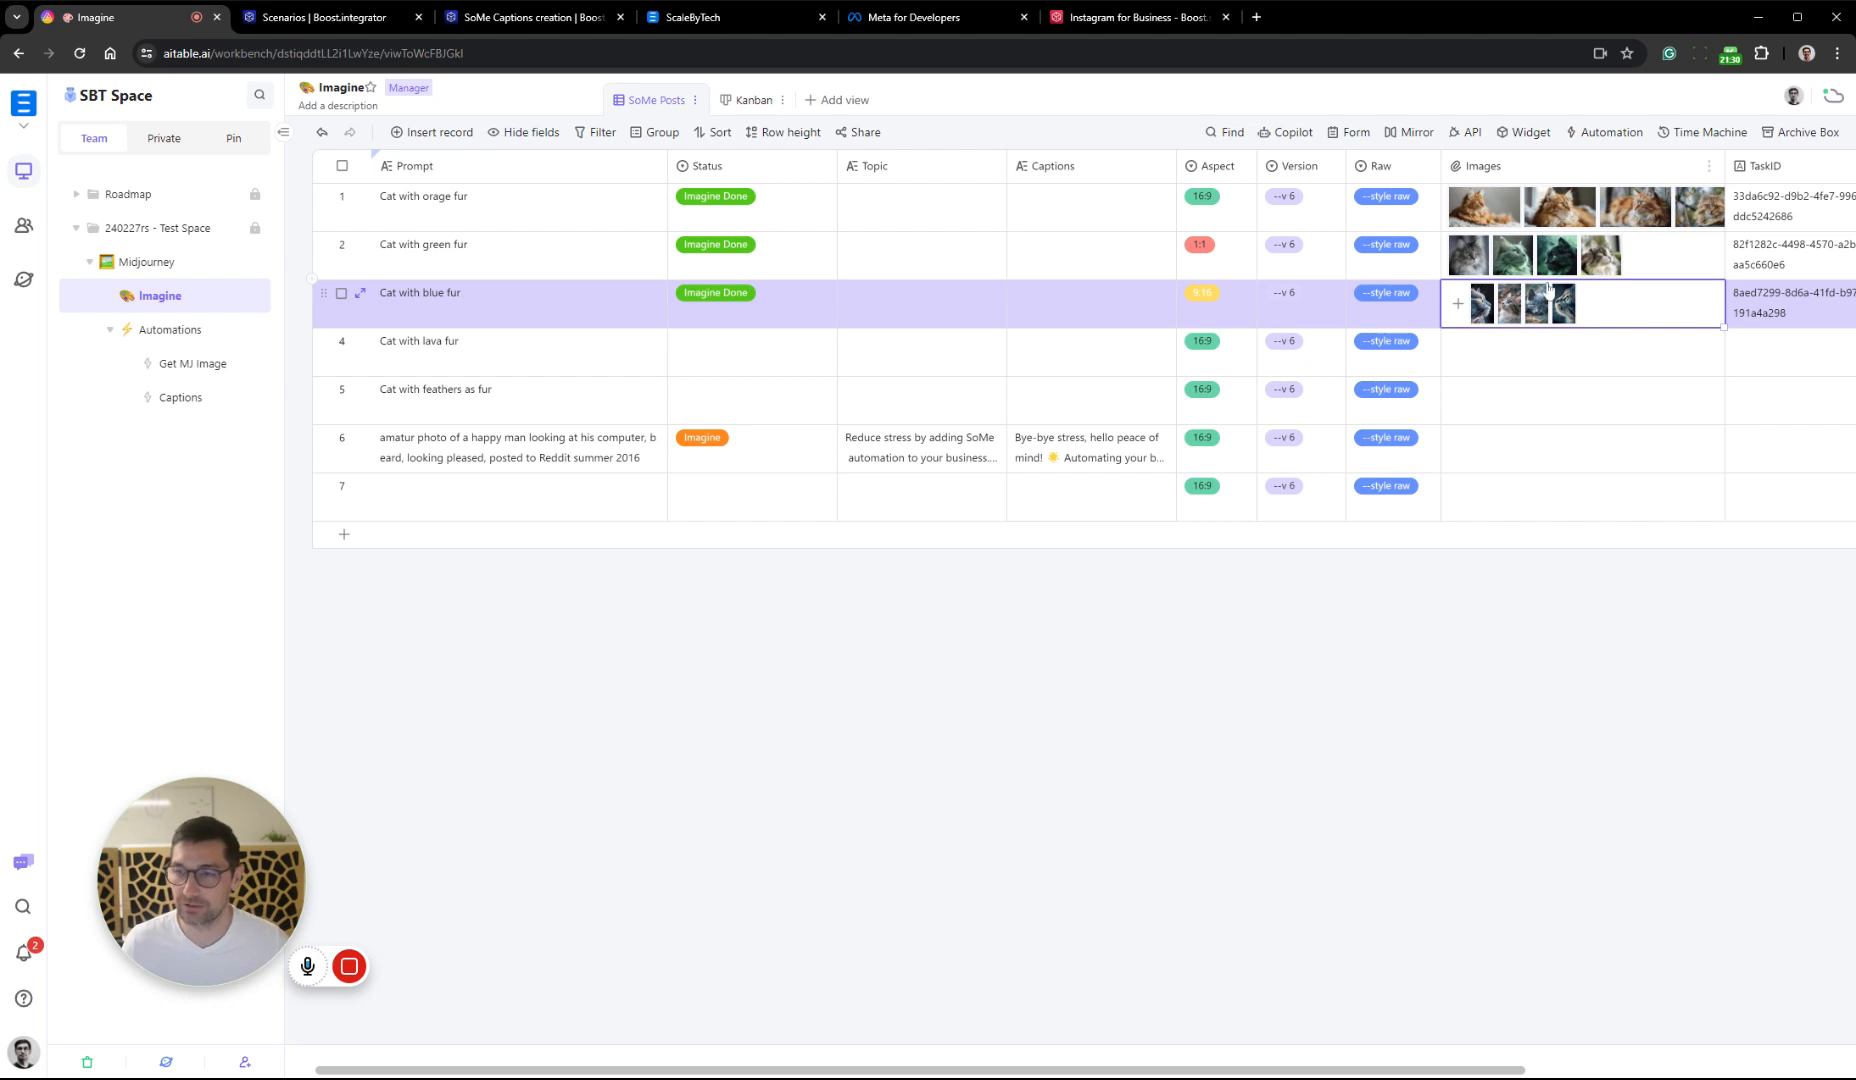
left_click(1316, 720)
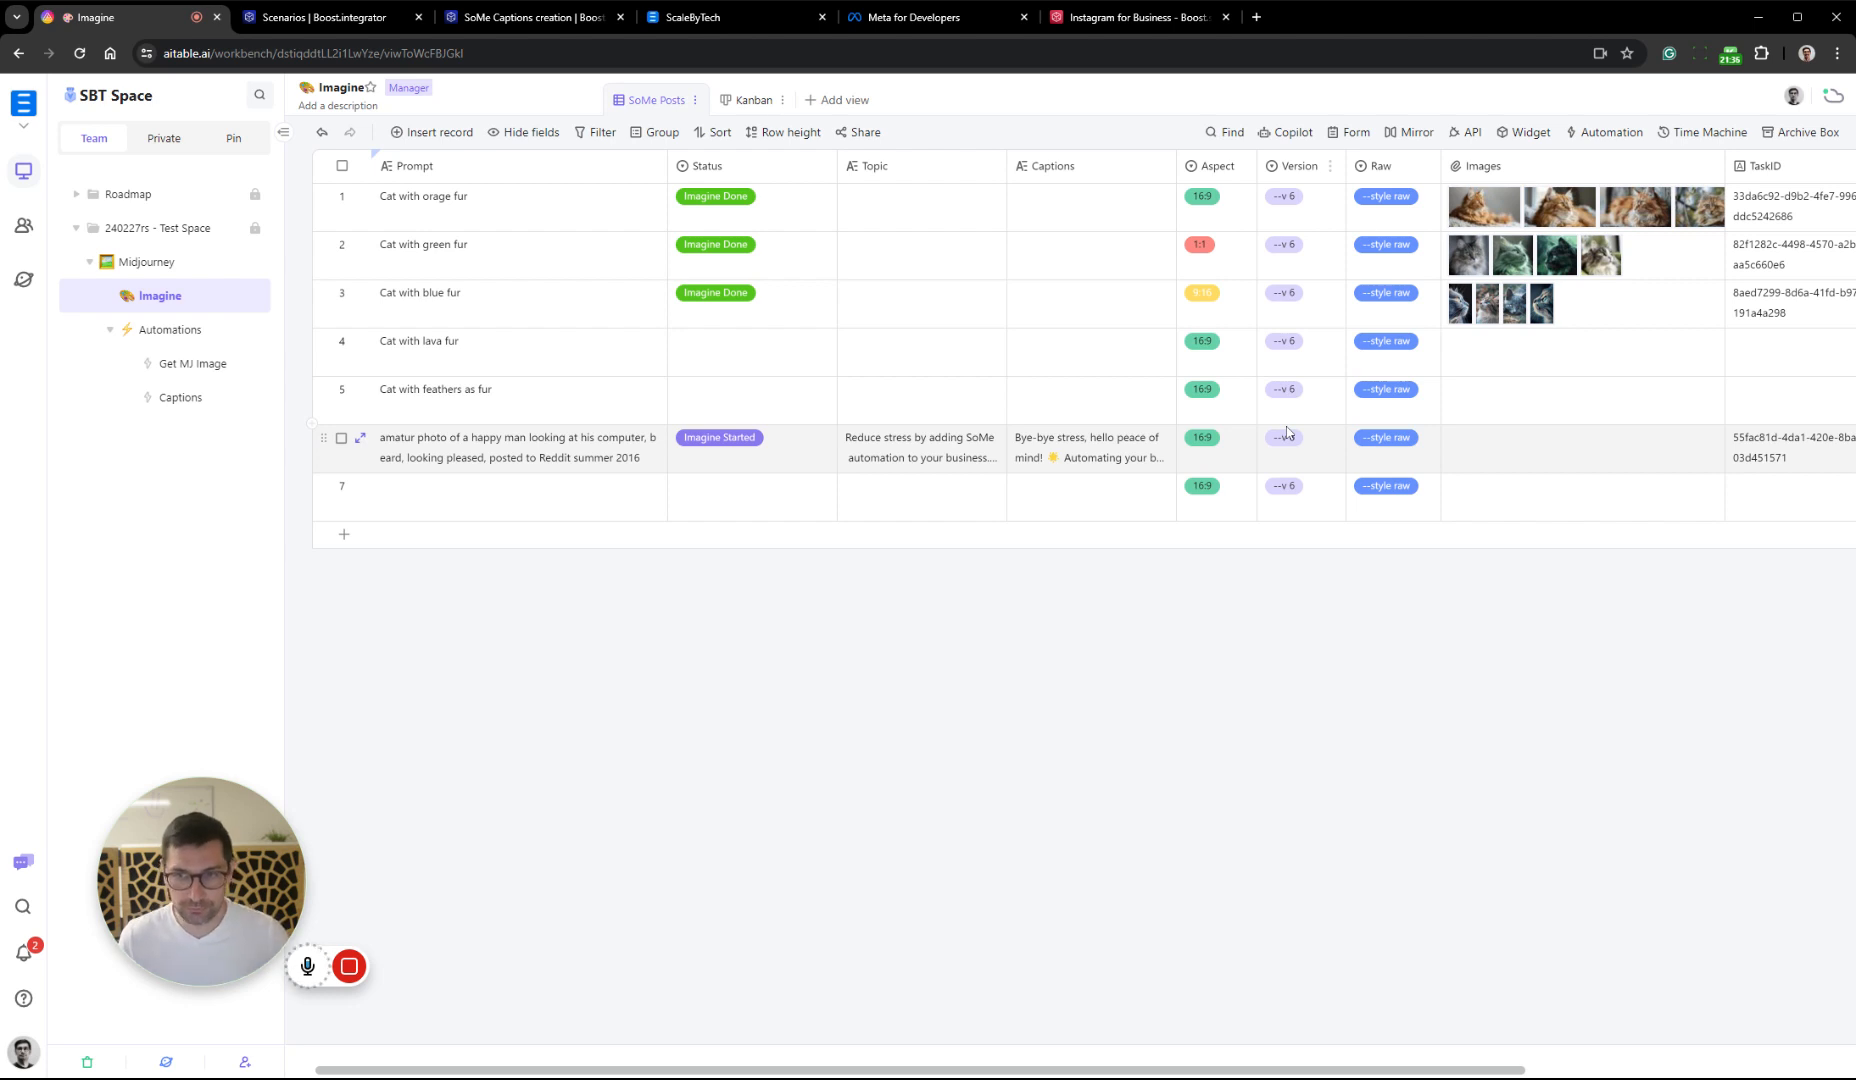
Set record 6's Stage to Created
scroll(1080, 350, "right", 4)
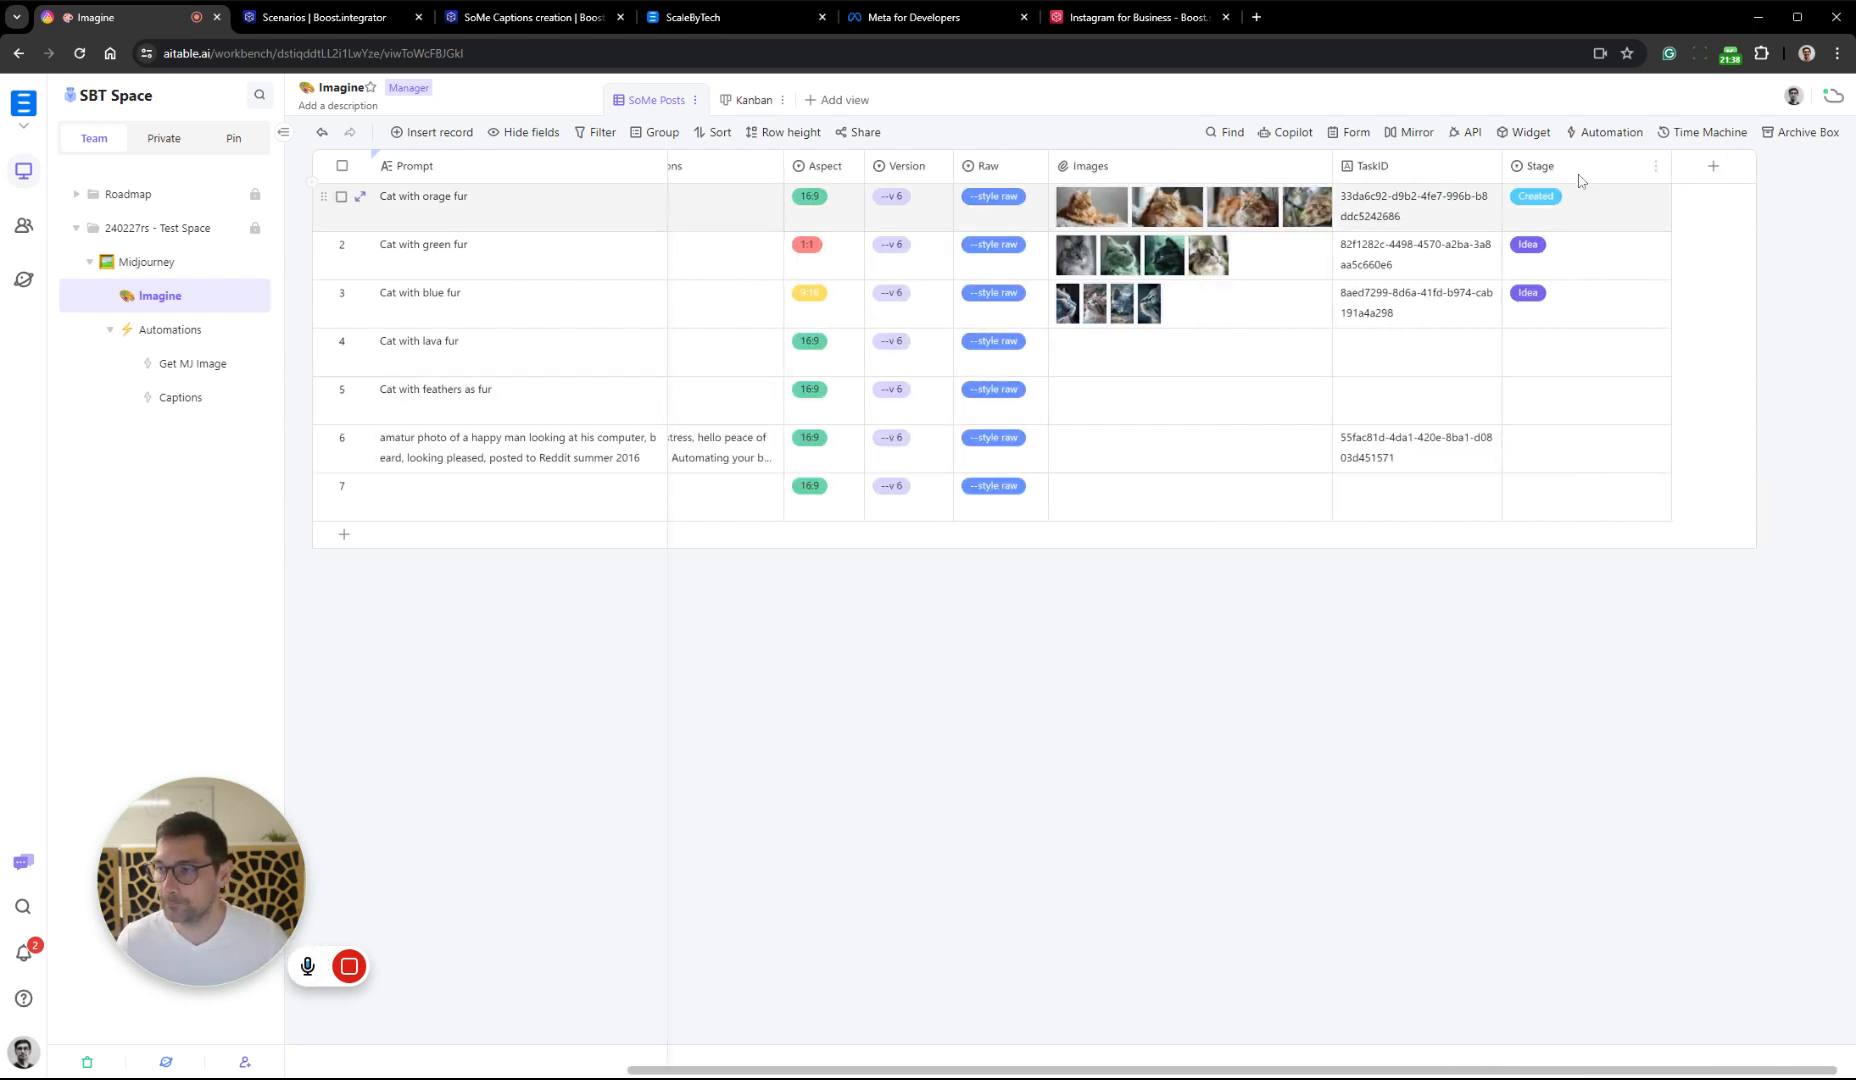
left_click(1608, 443)
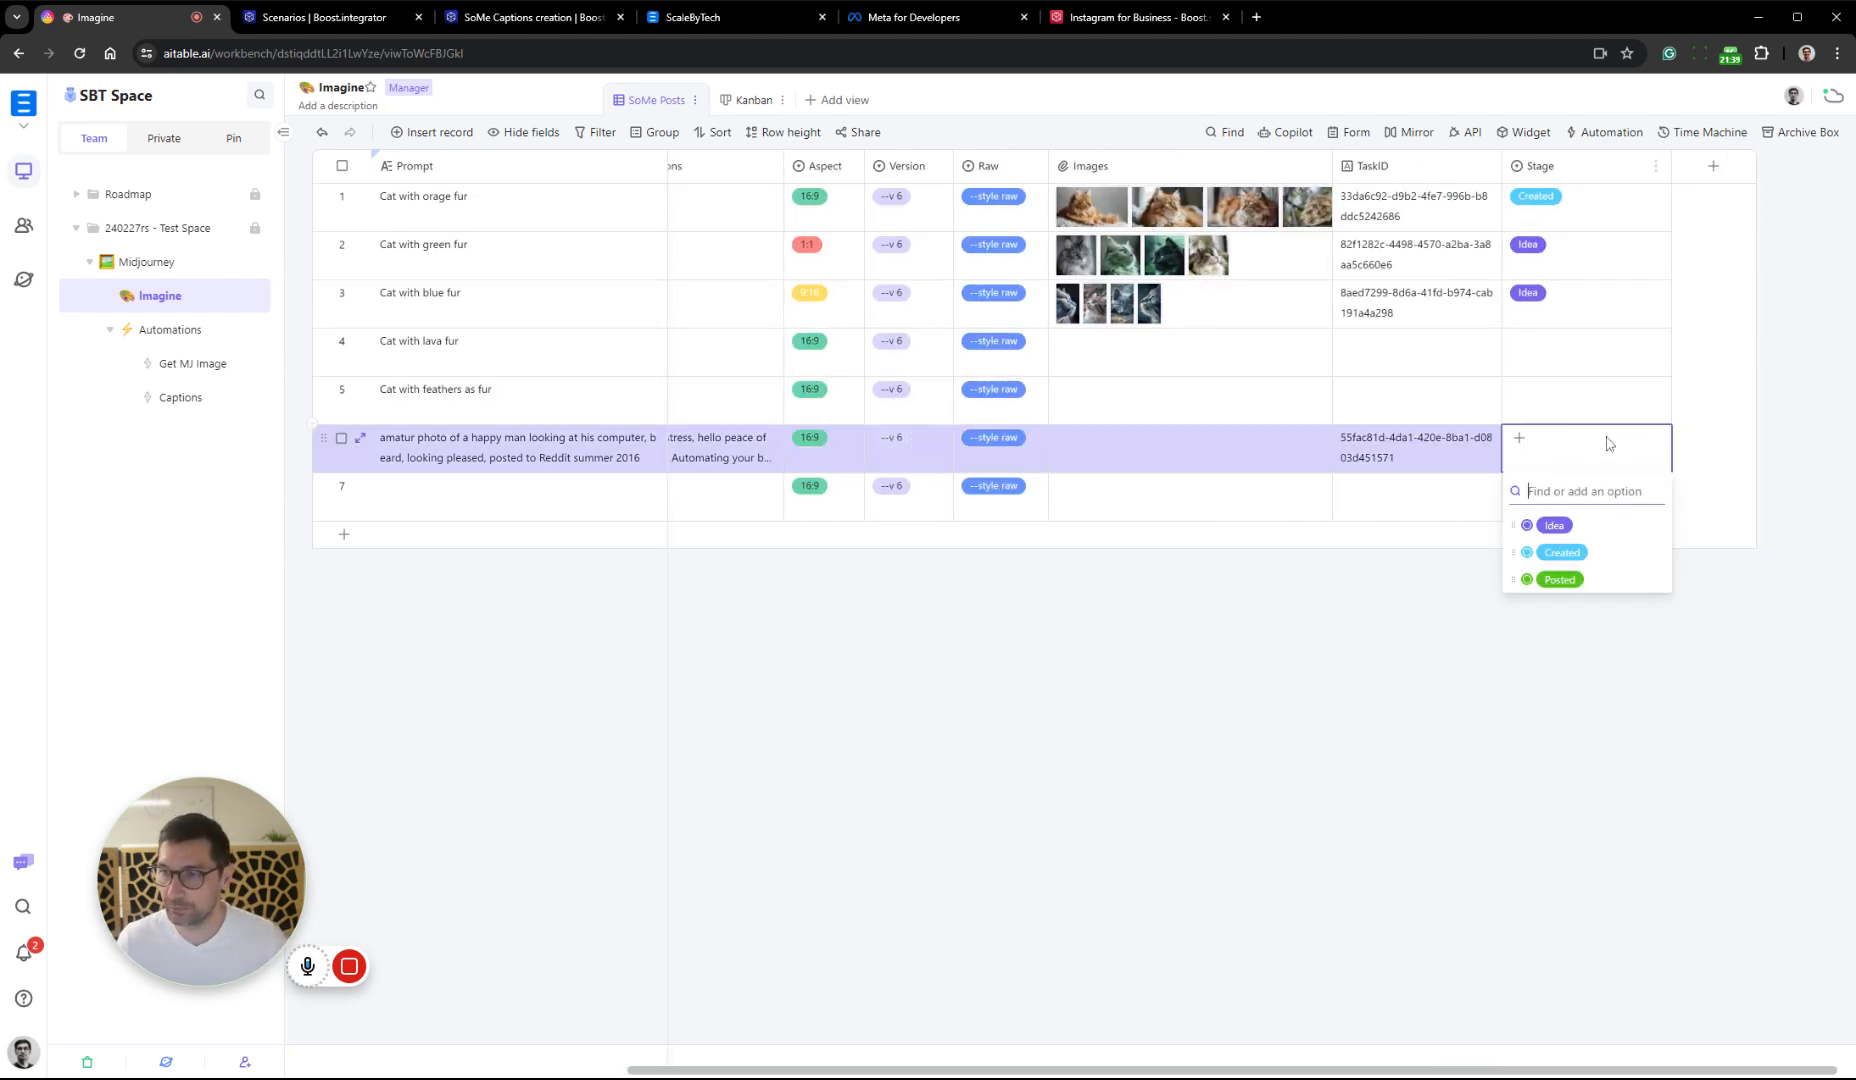
left_click(1618, 582)
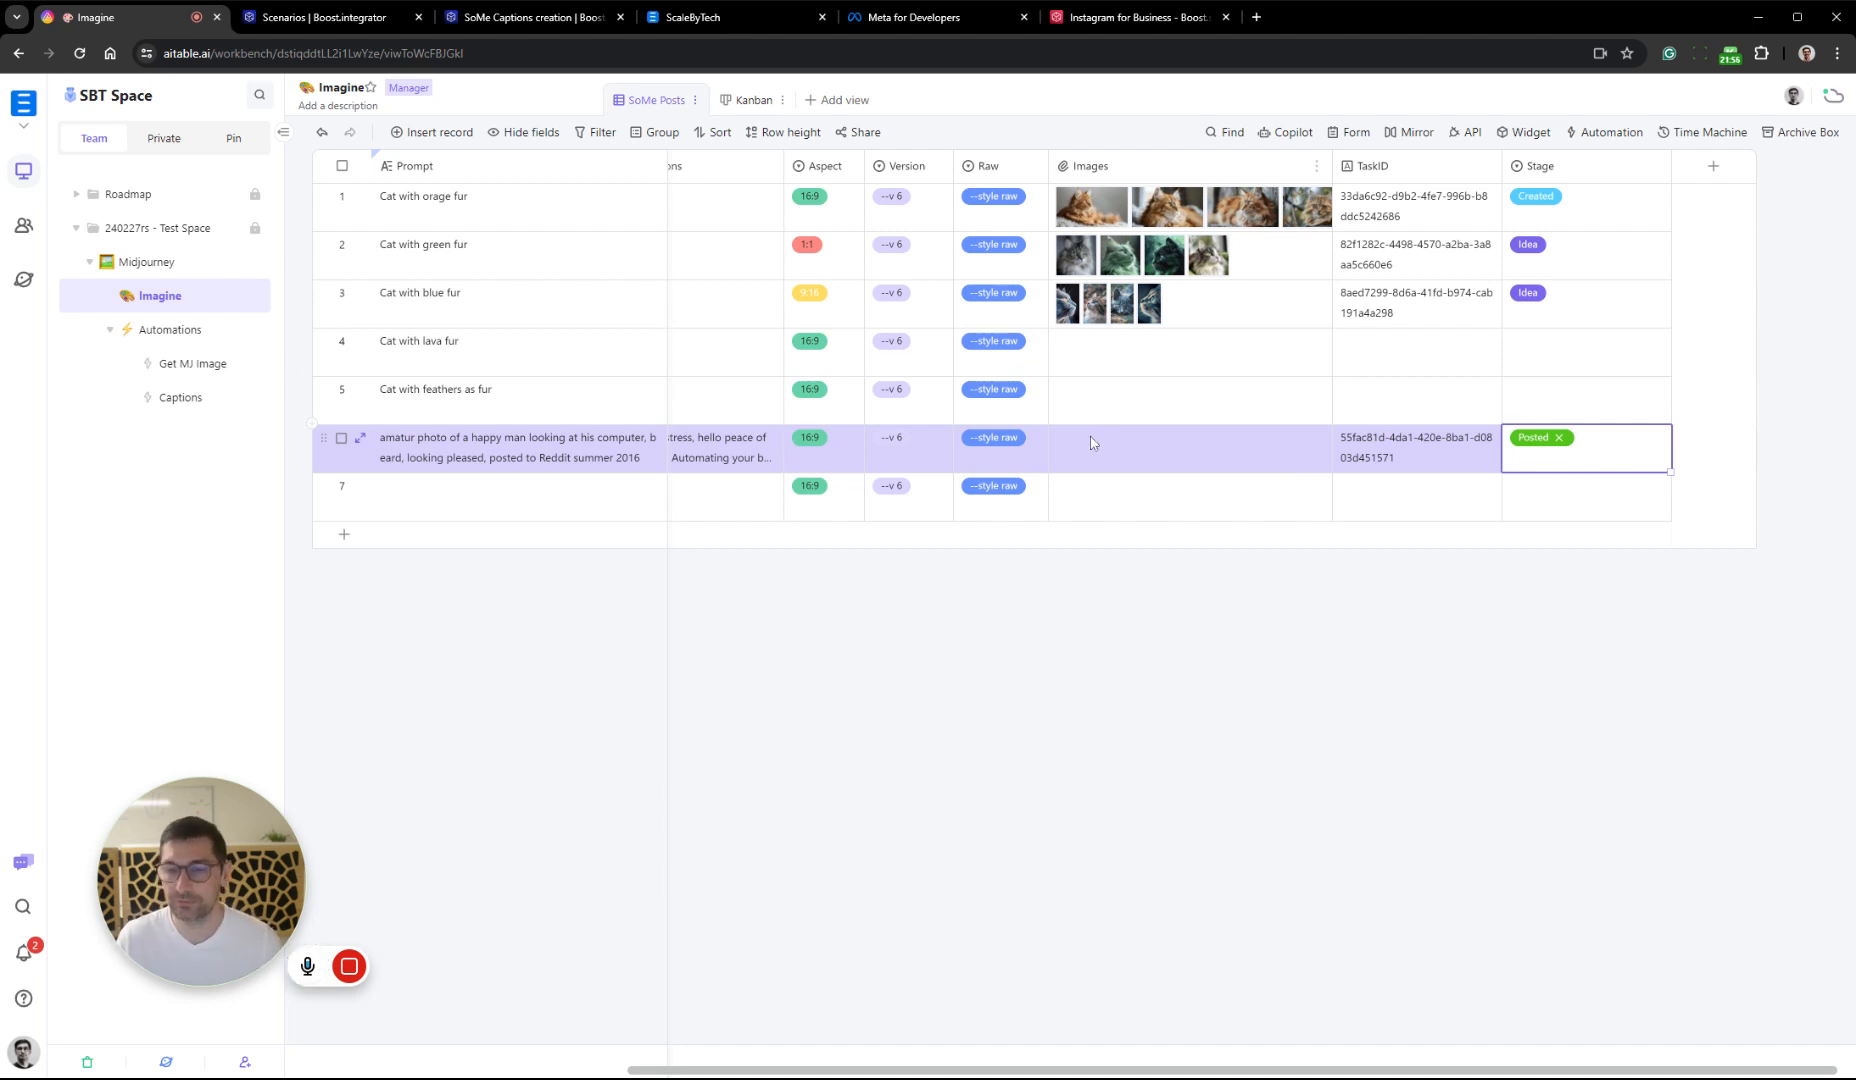
left_click(1565, 441)
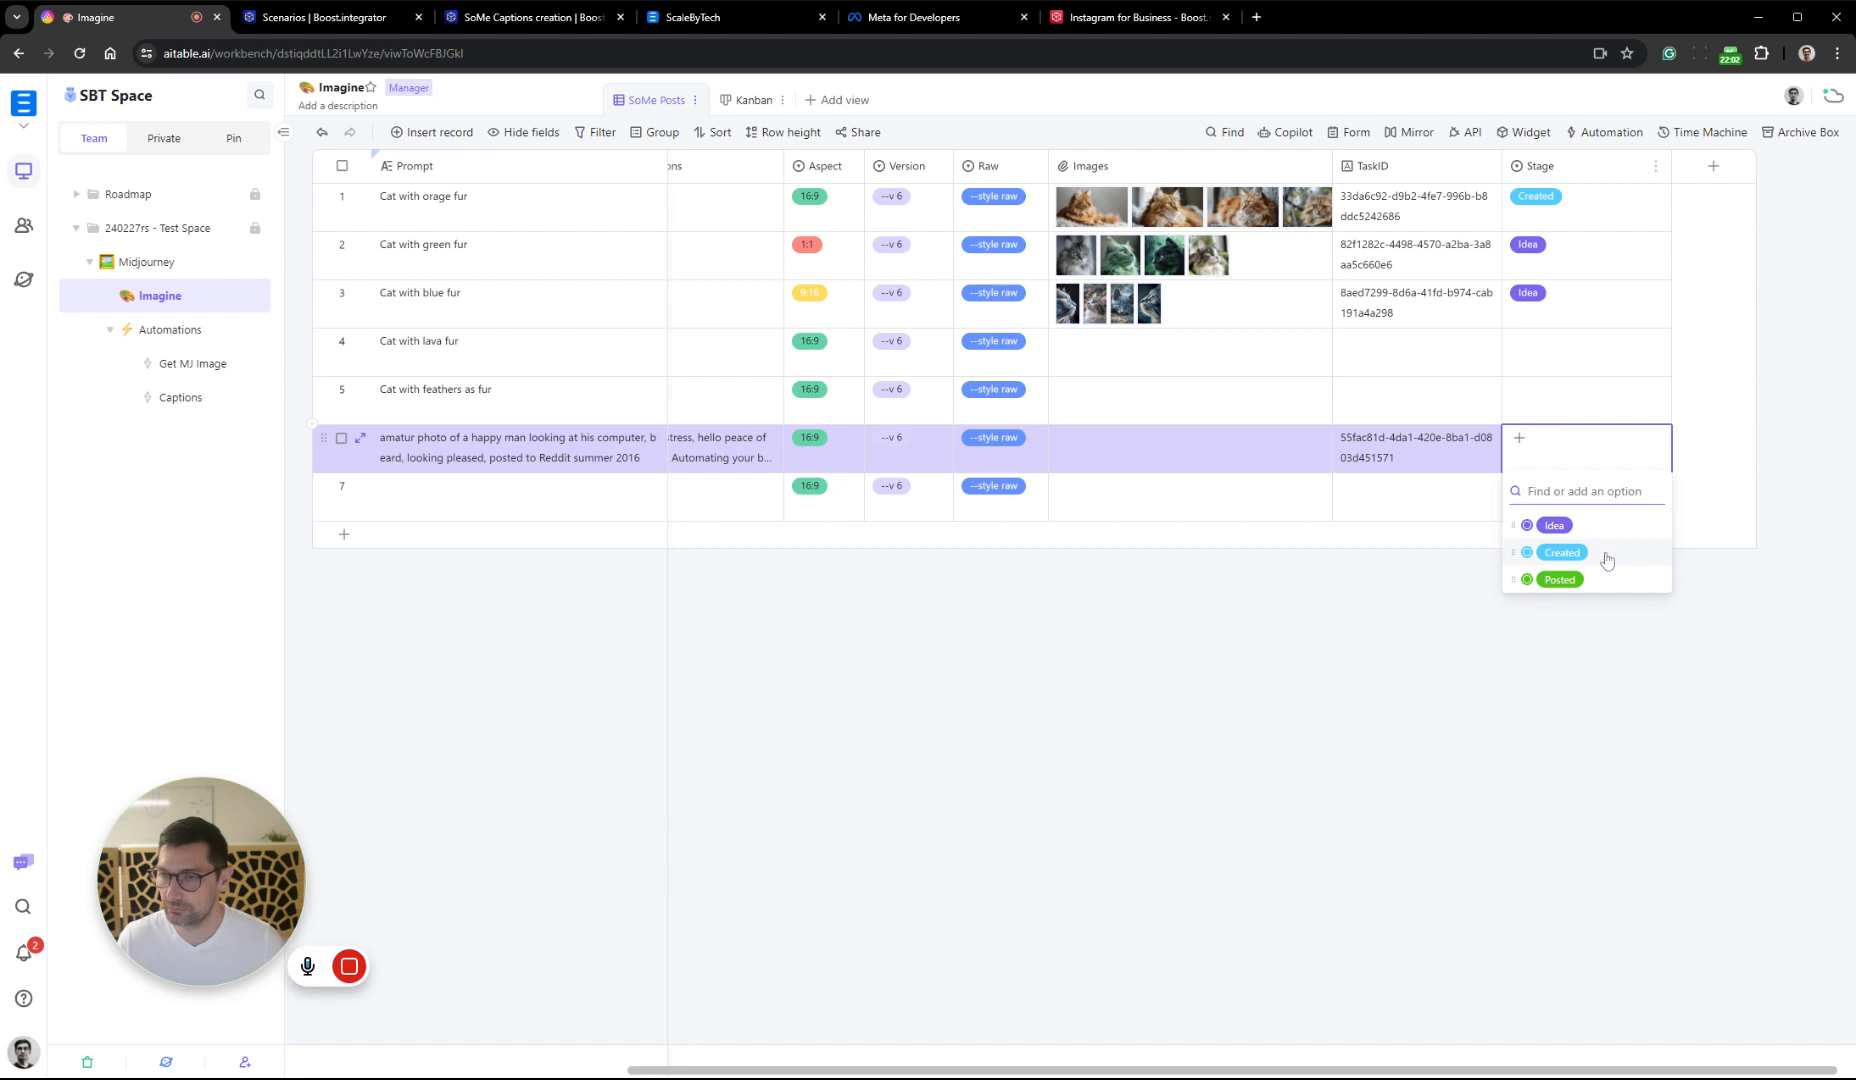
left_click(1607, 553)
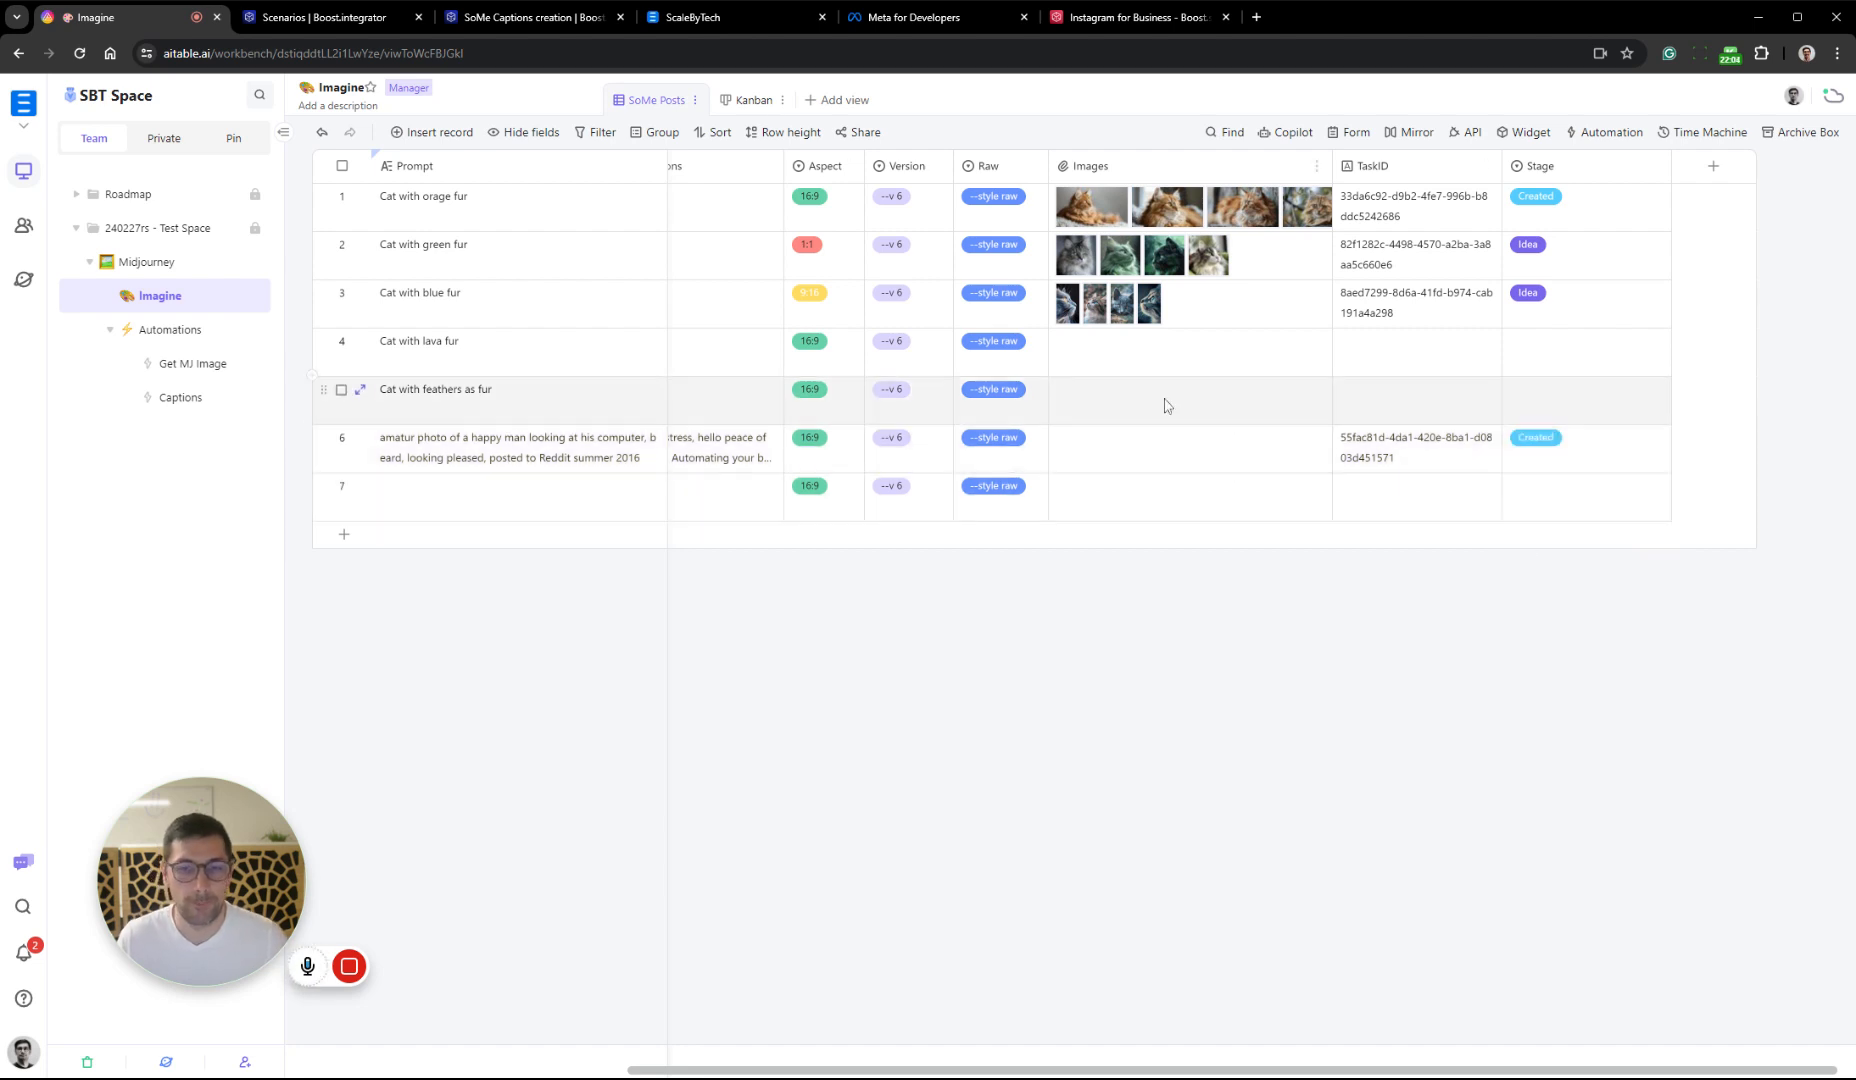
Examine the options defined in the Stage field's settings and close them
scroll(1243, 446, "left", 4)
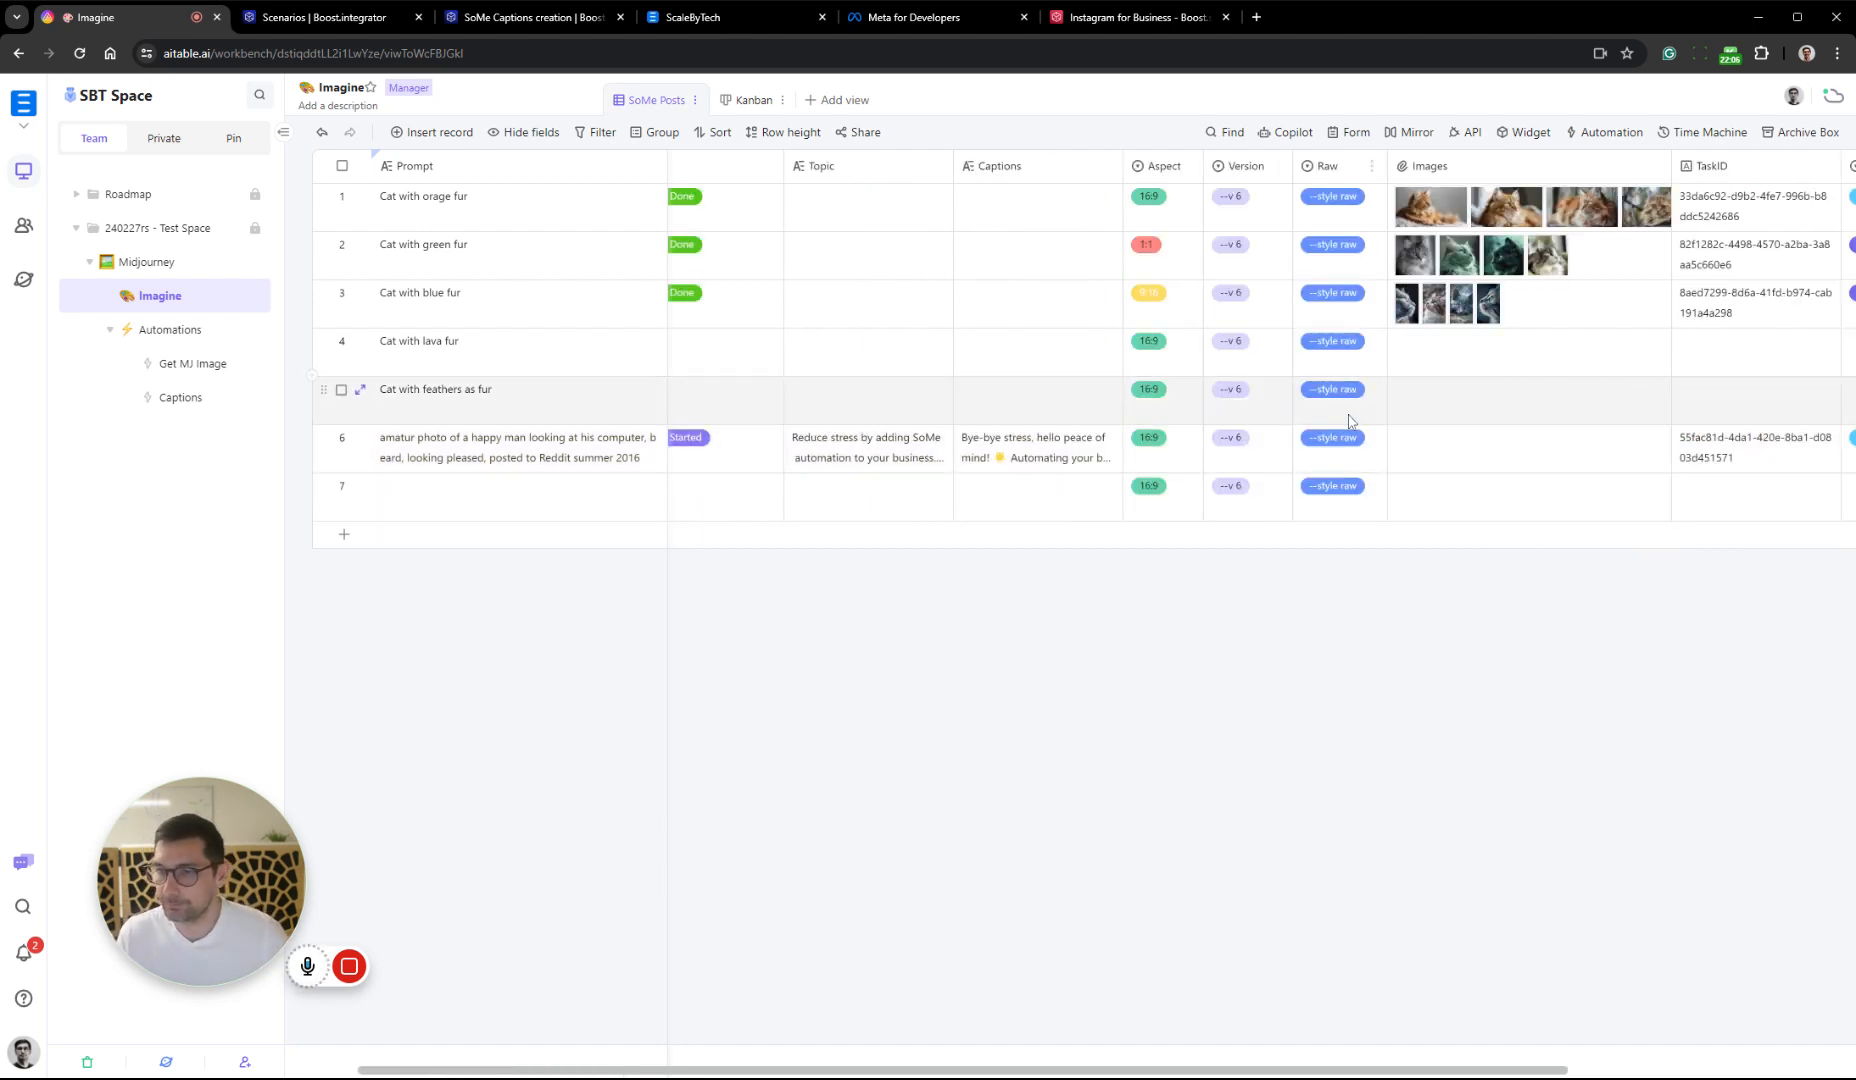
scroll(1350, 425, "right", 2)
scroll(1685, 380, "right", 2)
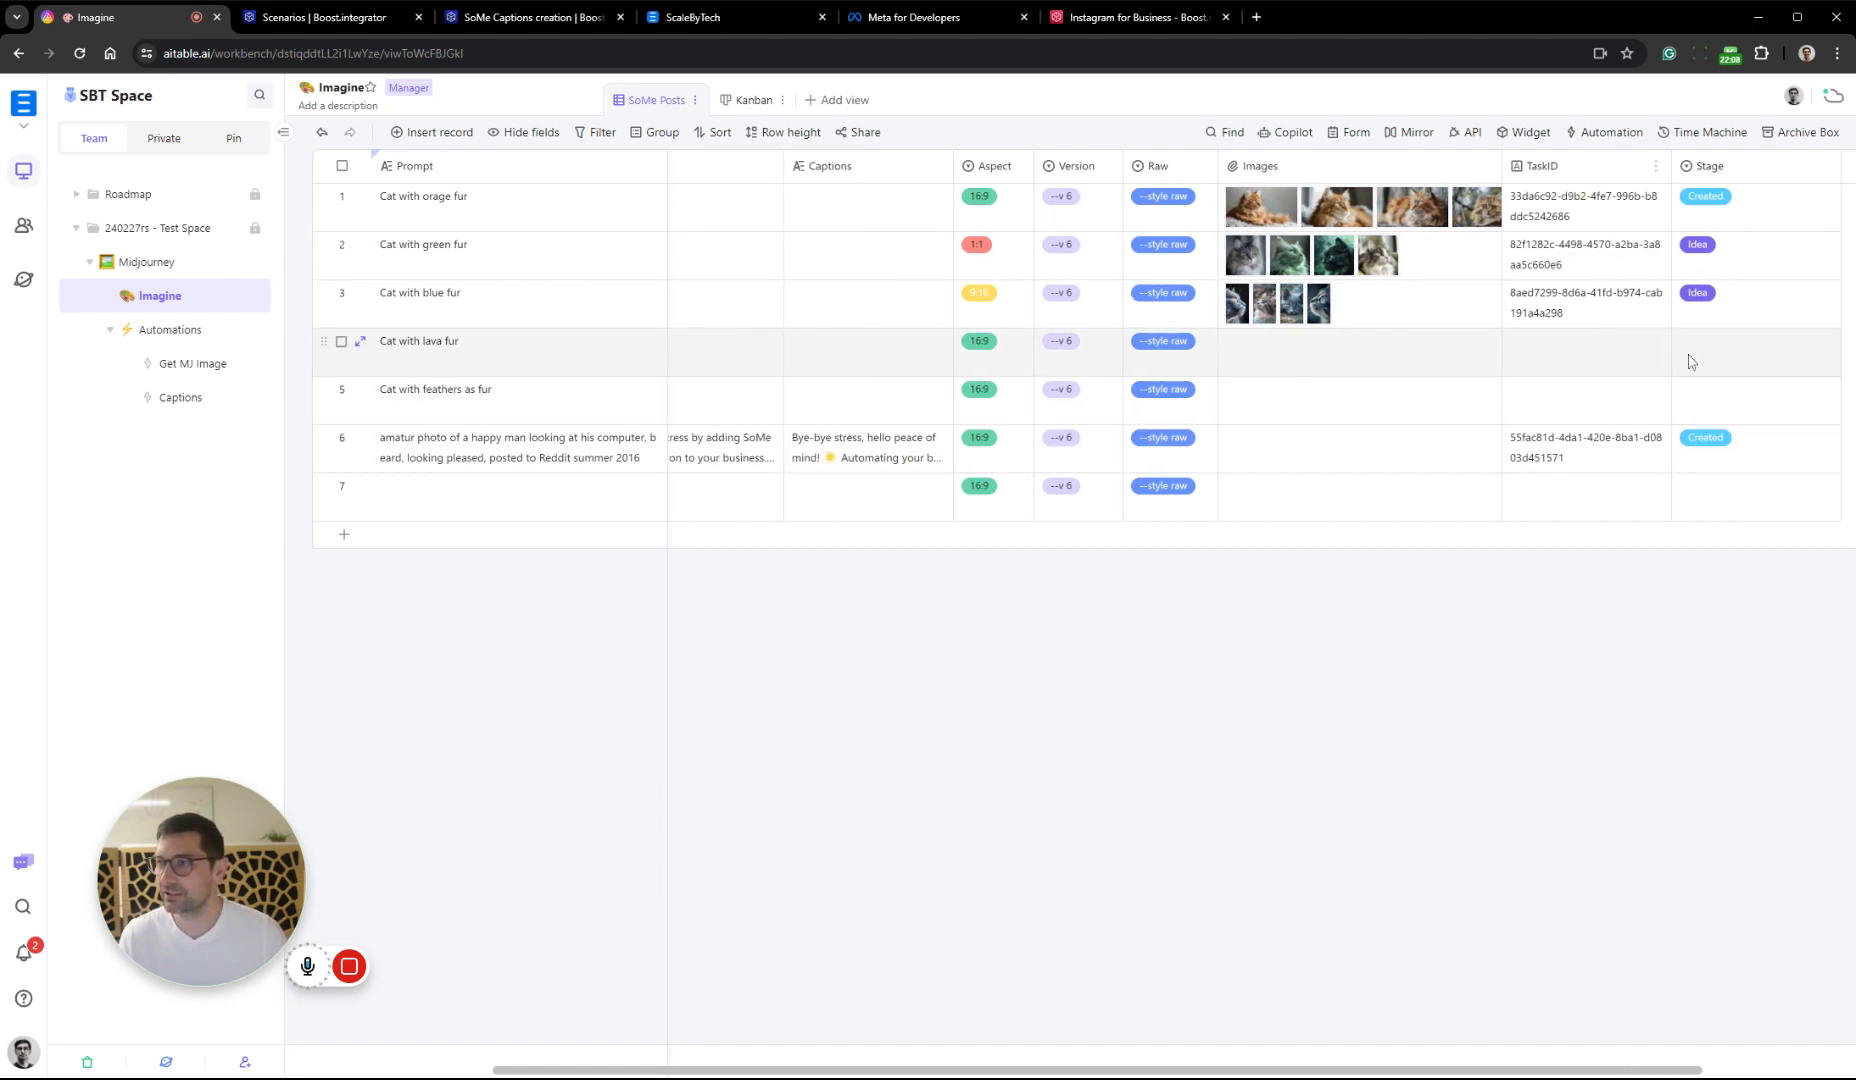
right_click(1746, 168)
left_click(1749, 179)
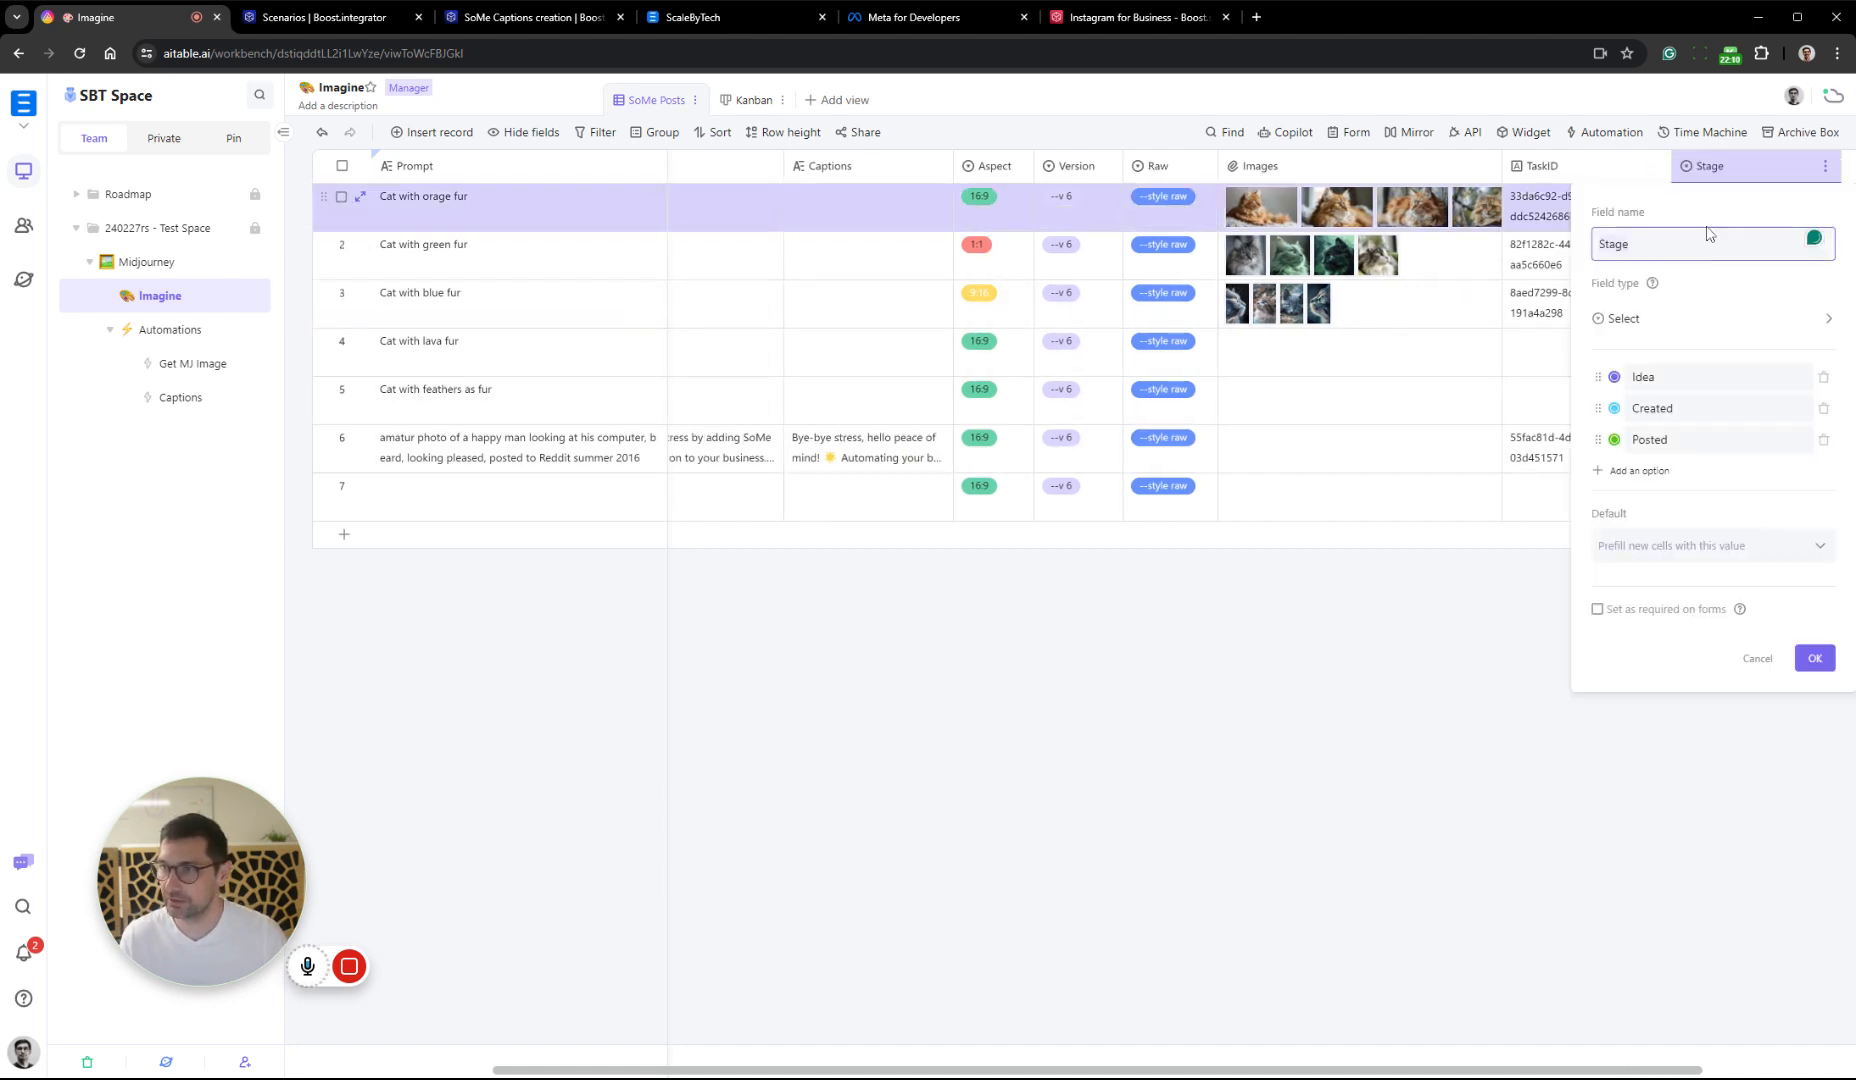
left_click(1557, 758)
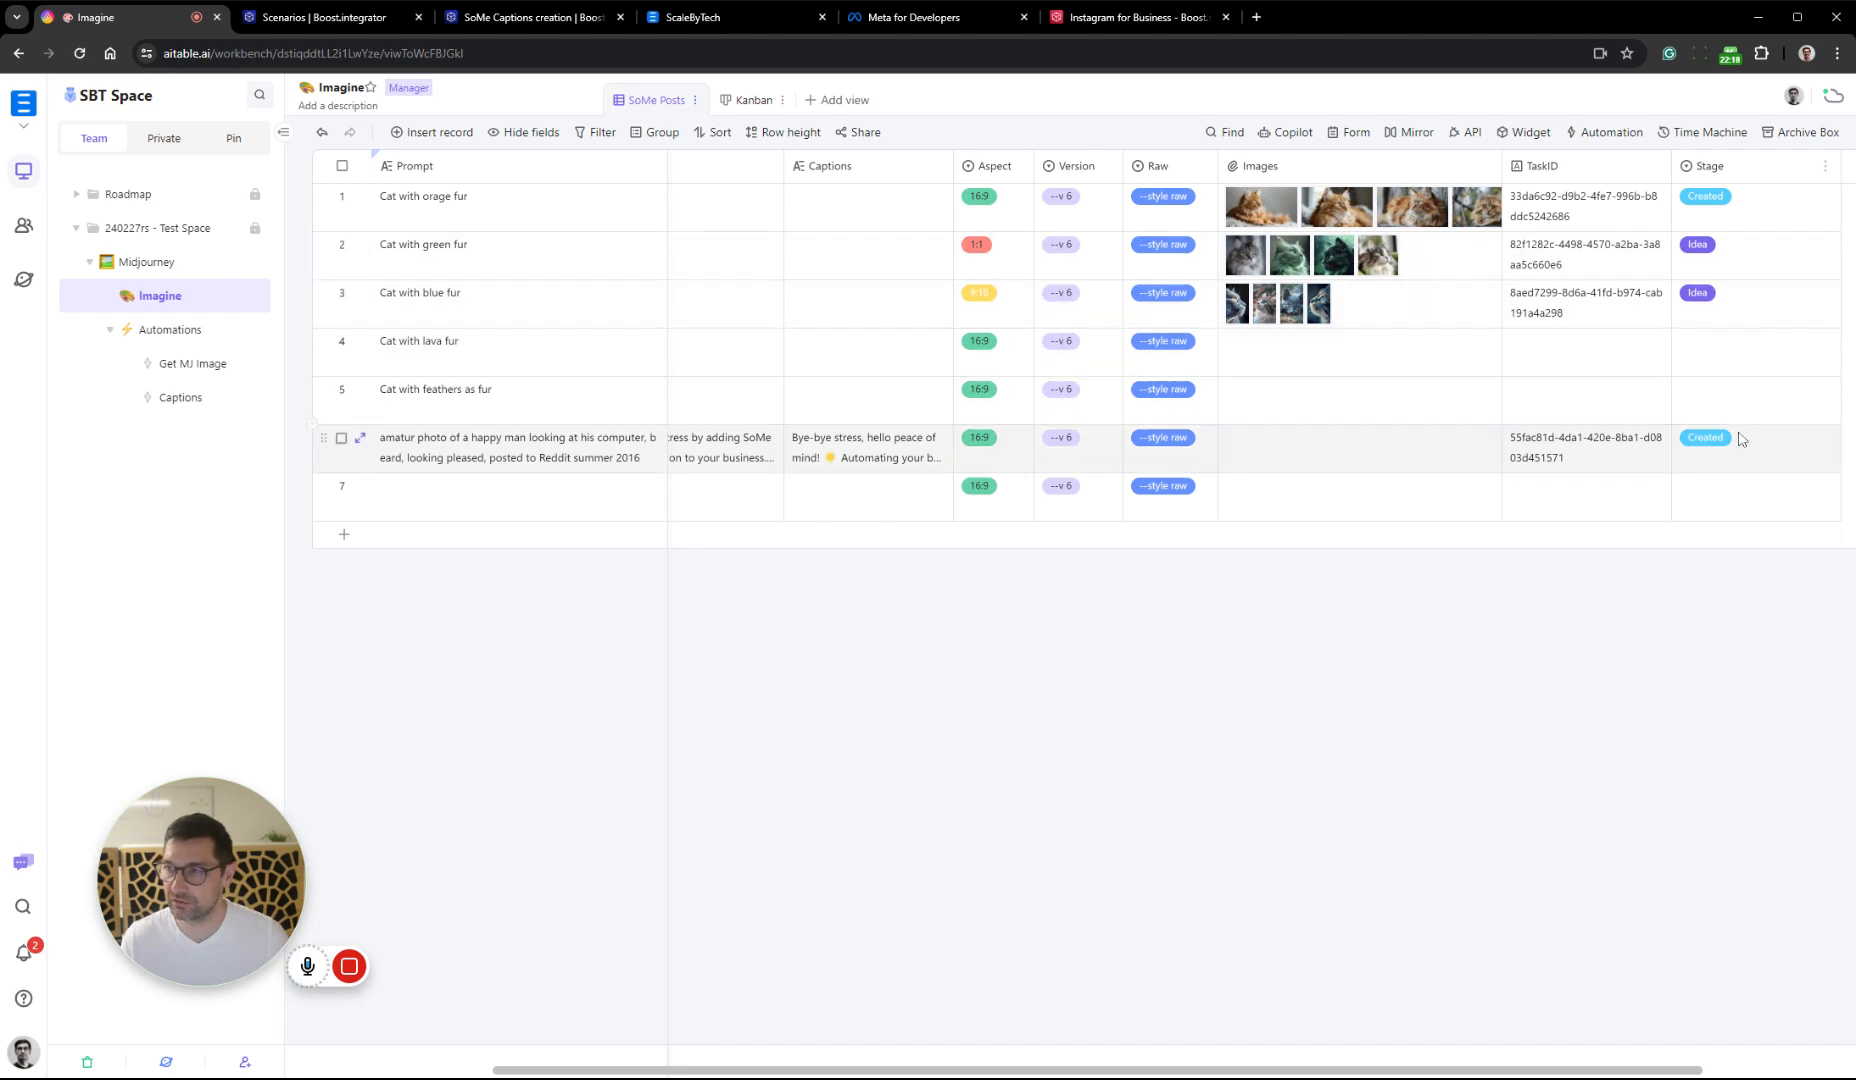
Switch to the Boost.space SoMe Captions creation scenario and add a comma plus "Stage" after the Captions line in the Update Record request content
left_click(531, 18)
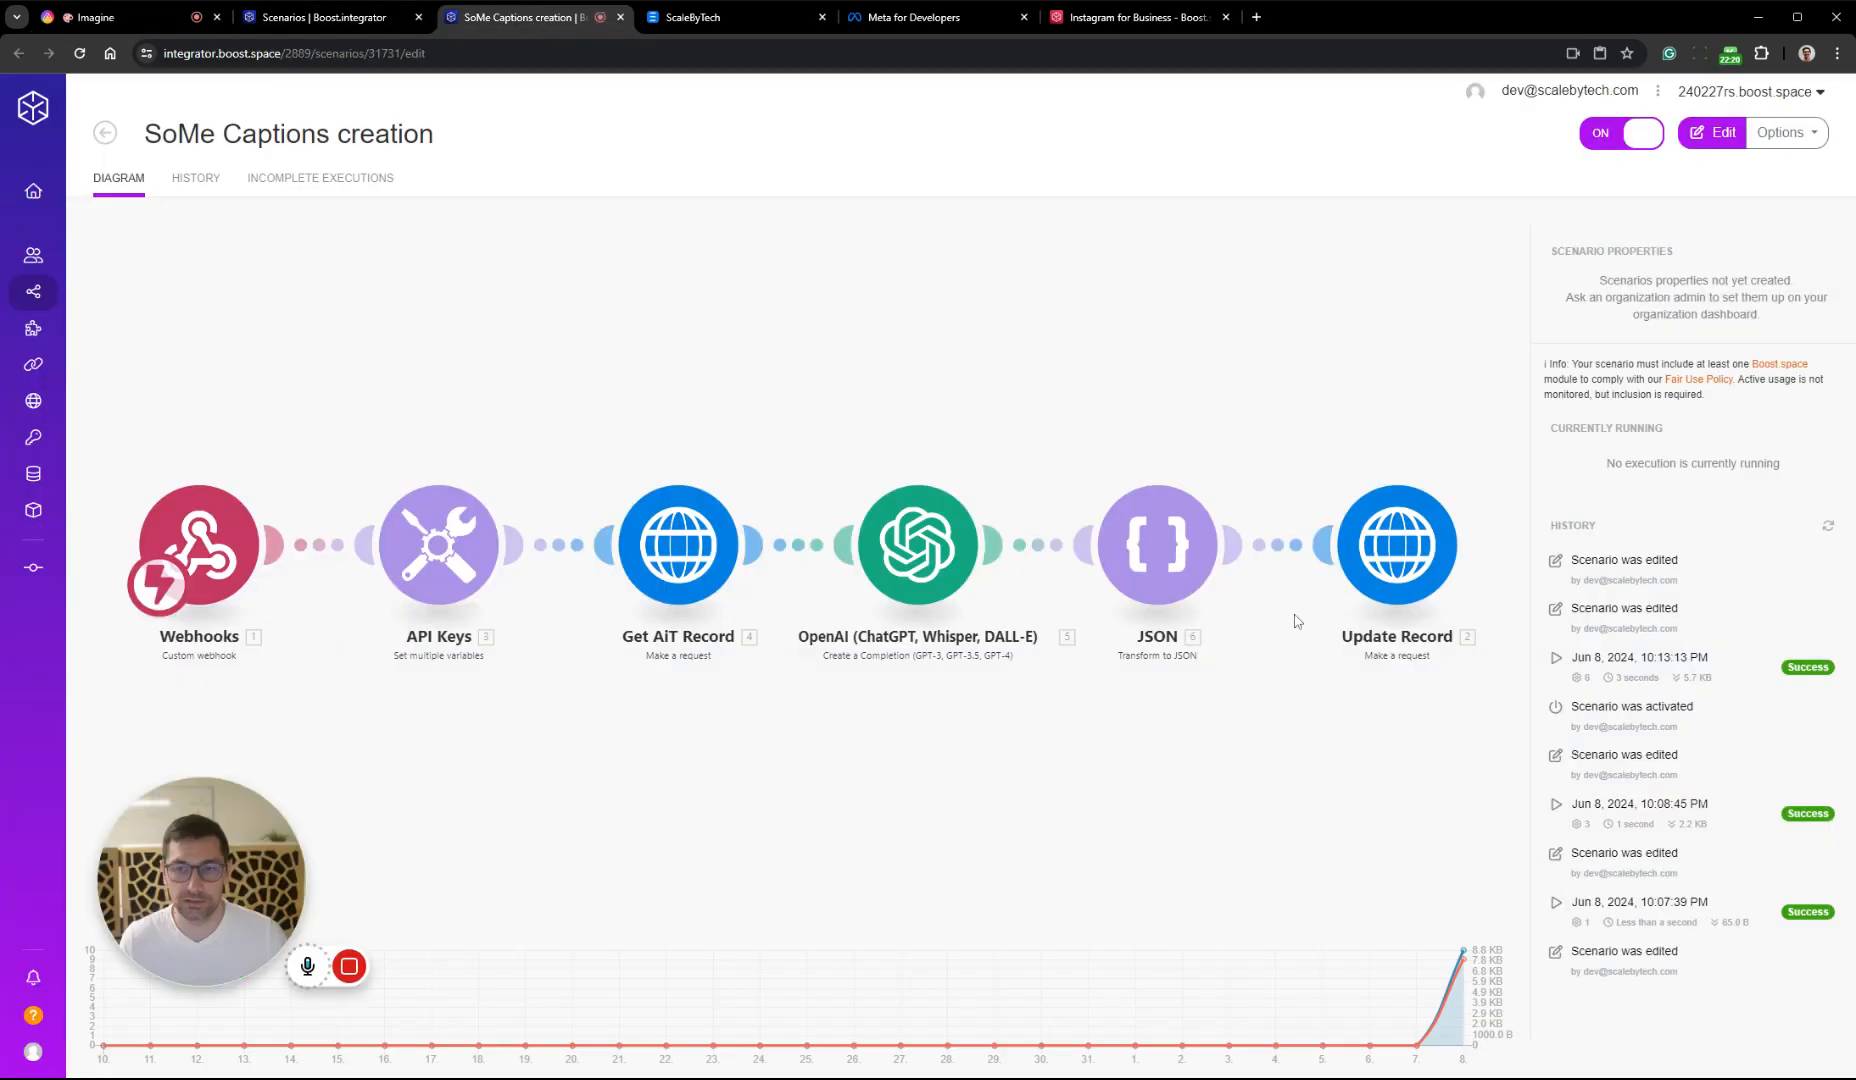
left_click(1693, 536)
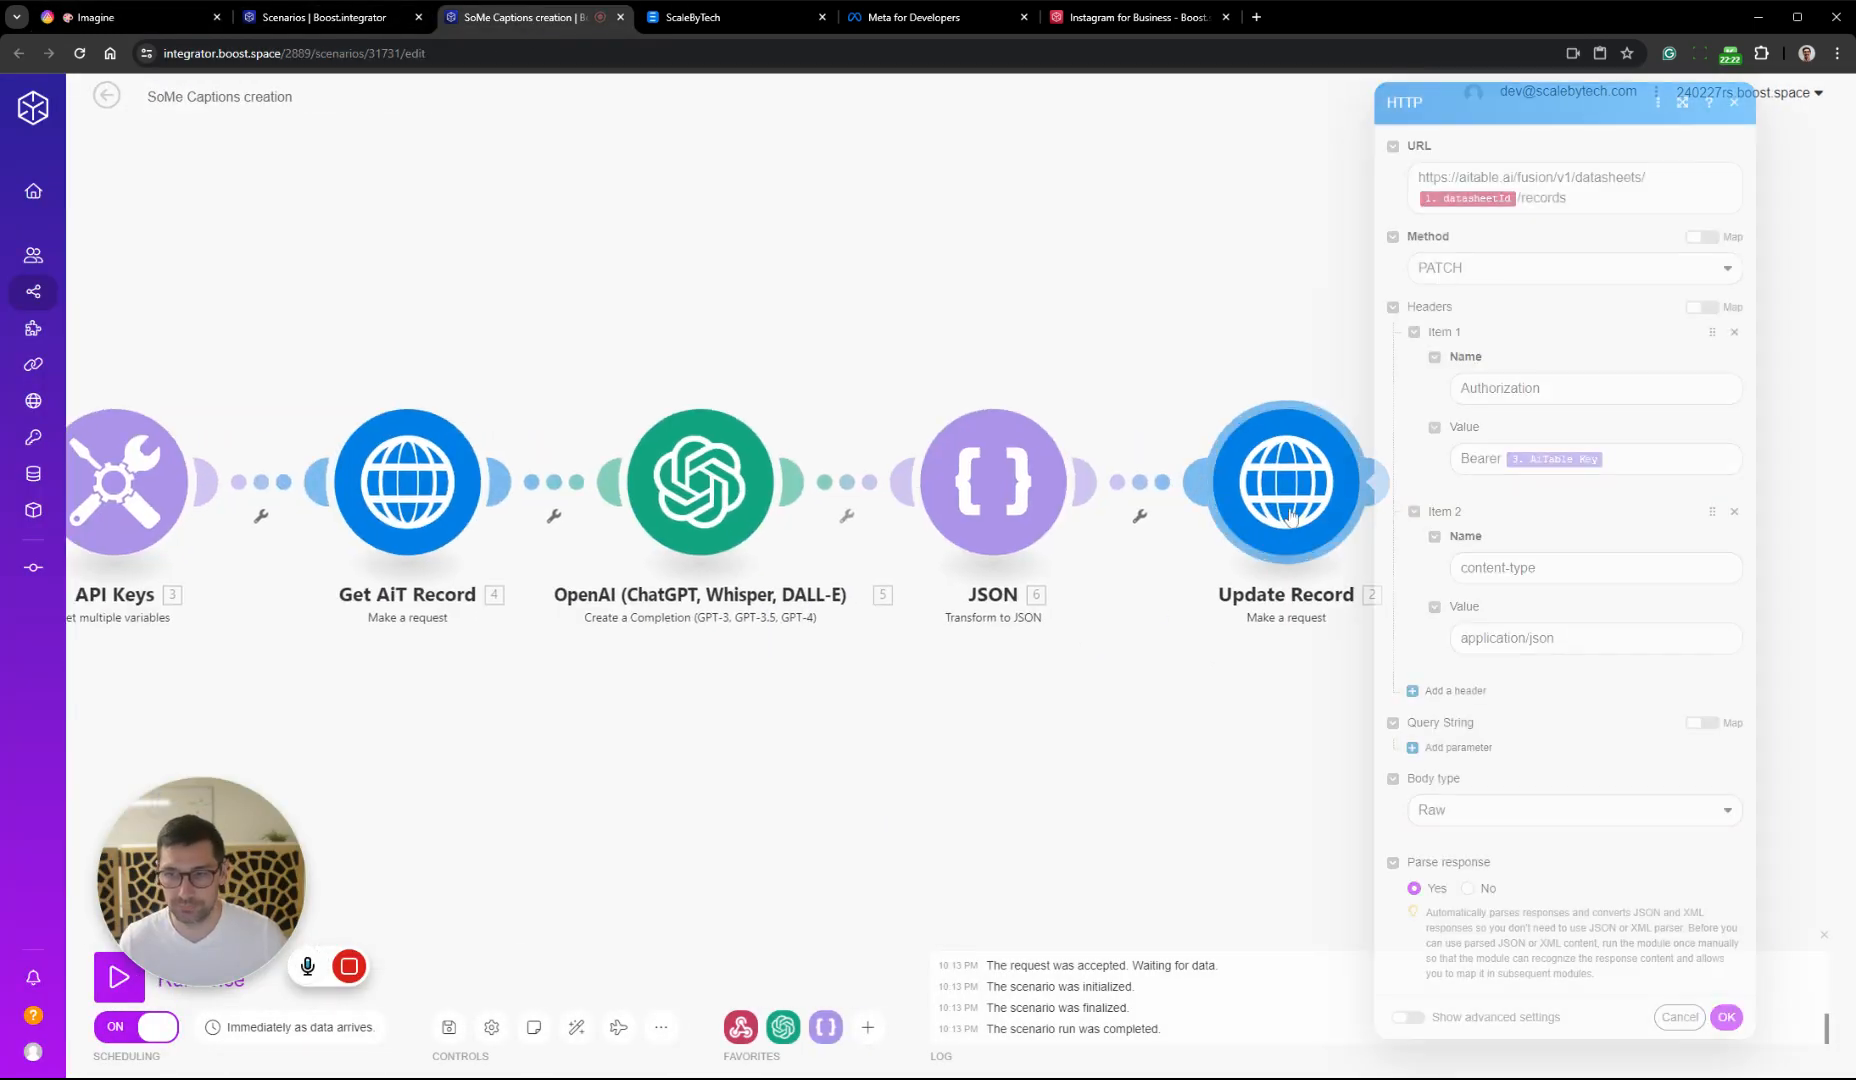
scroll(1577, 647, "down", 1)
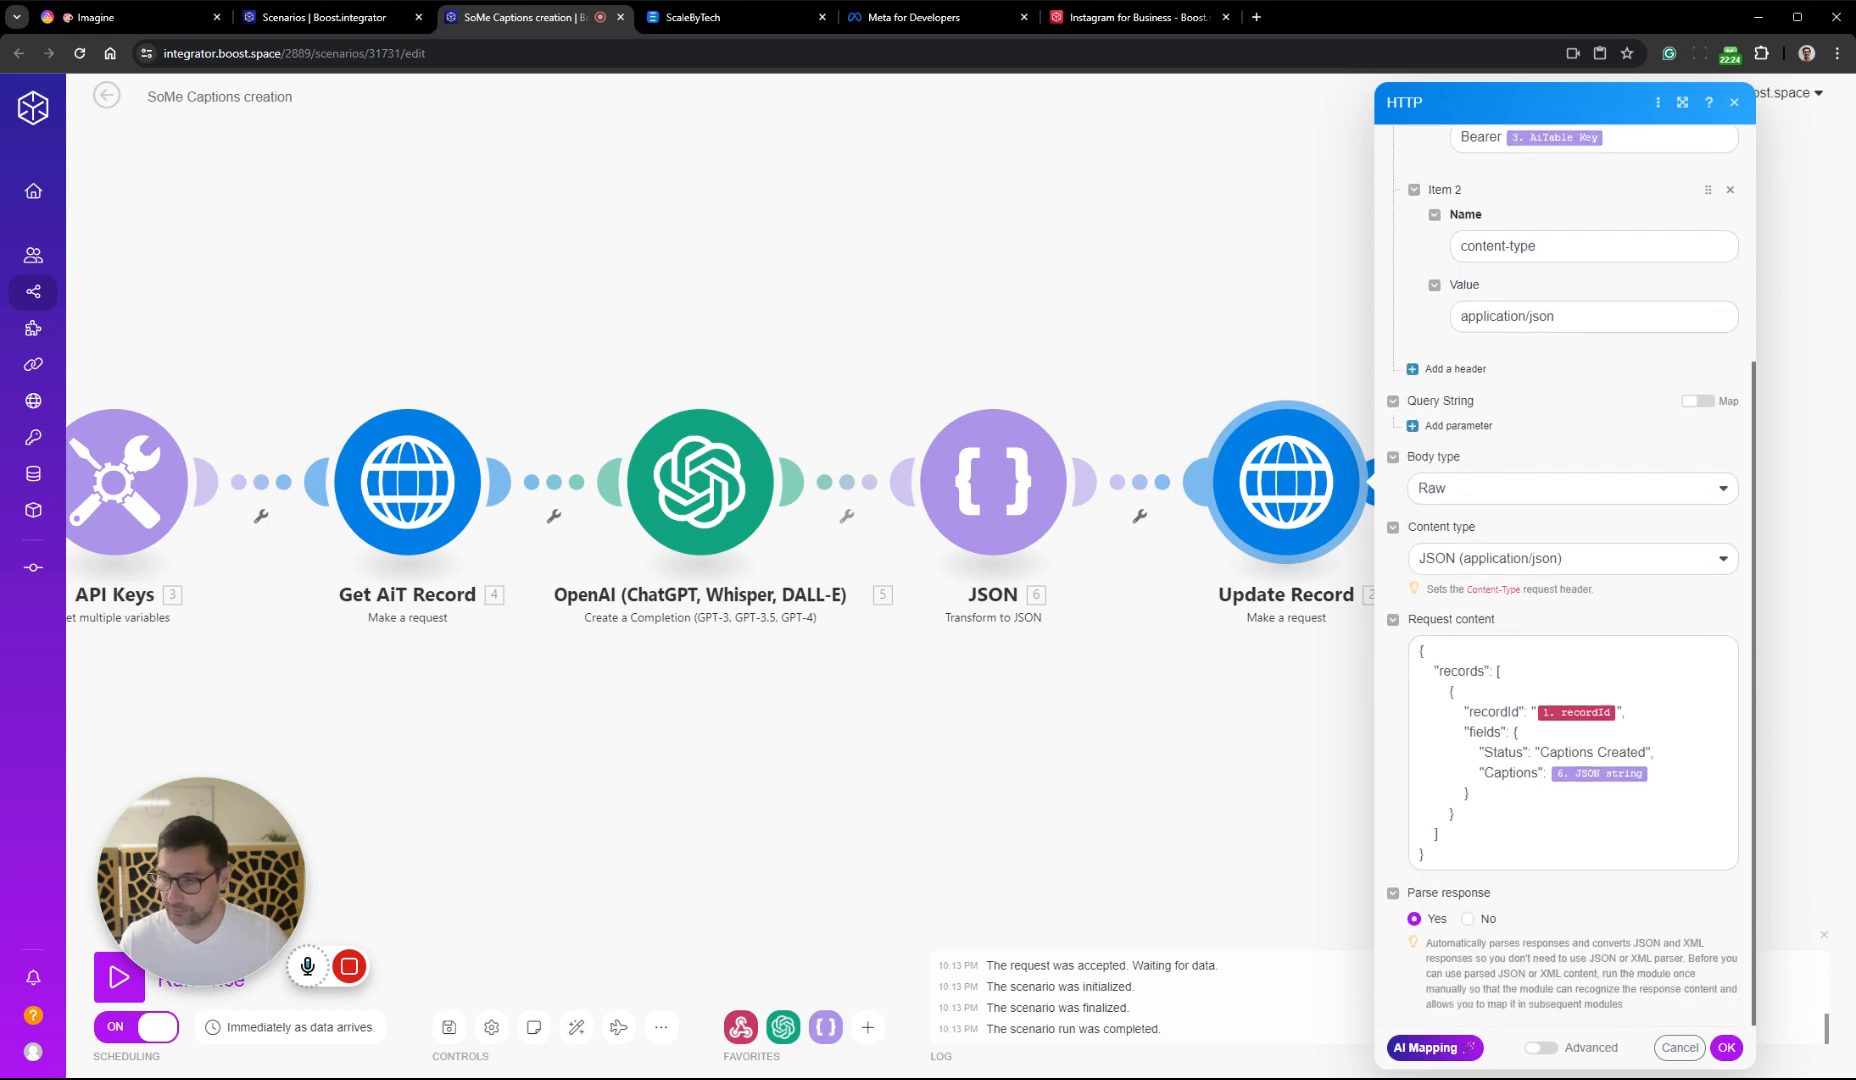
left_click(1654, 773)
type(",")
key("Return")
key("Return")
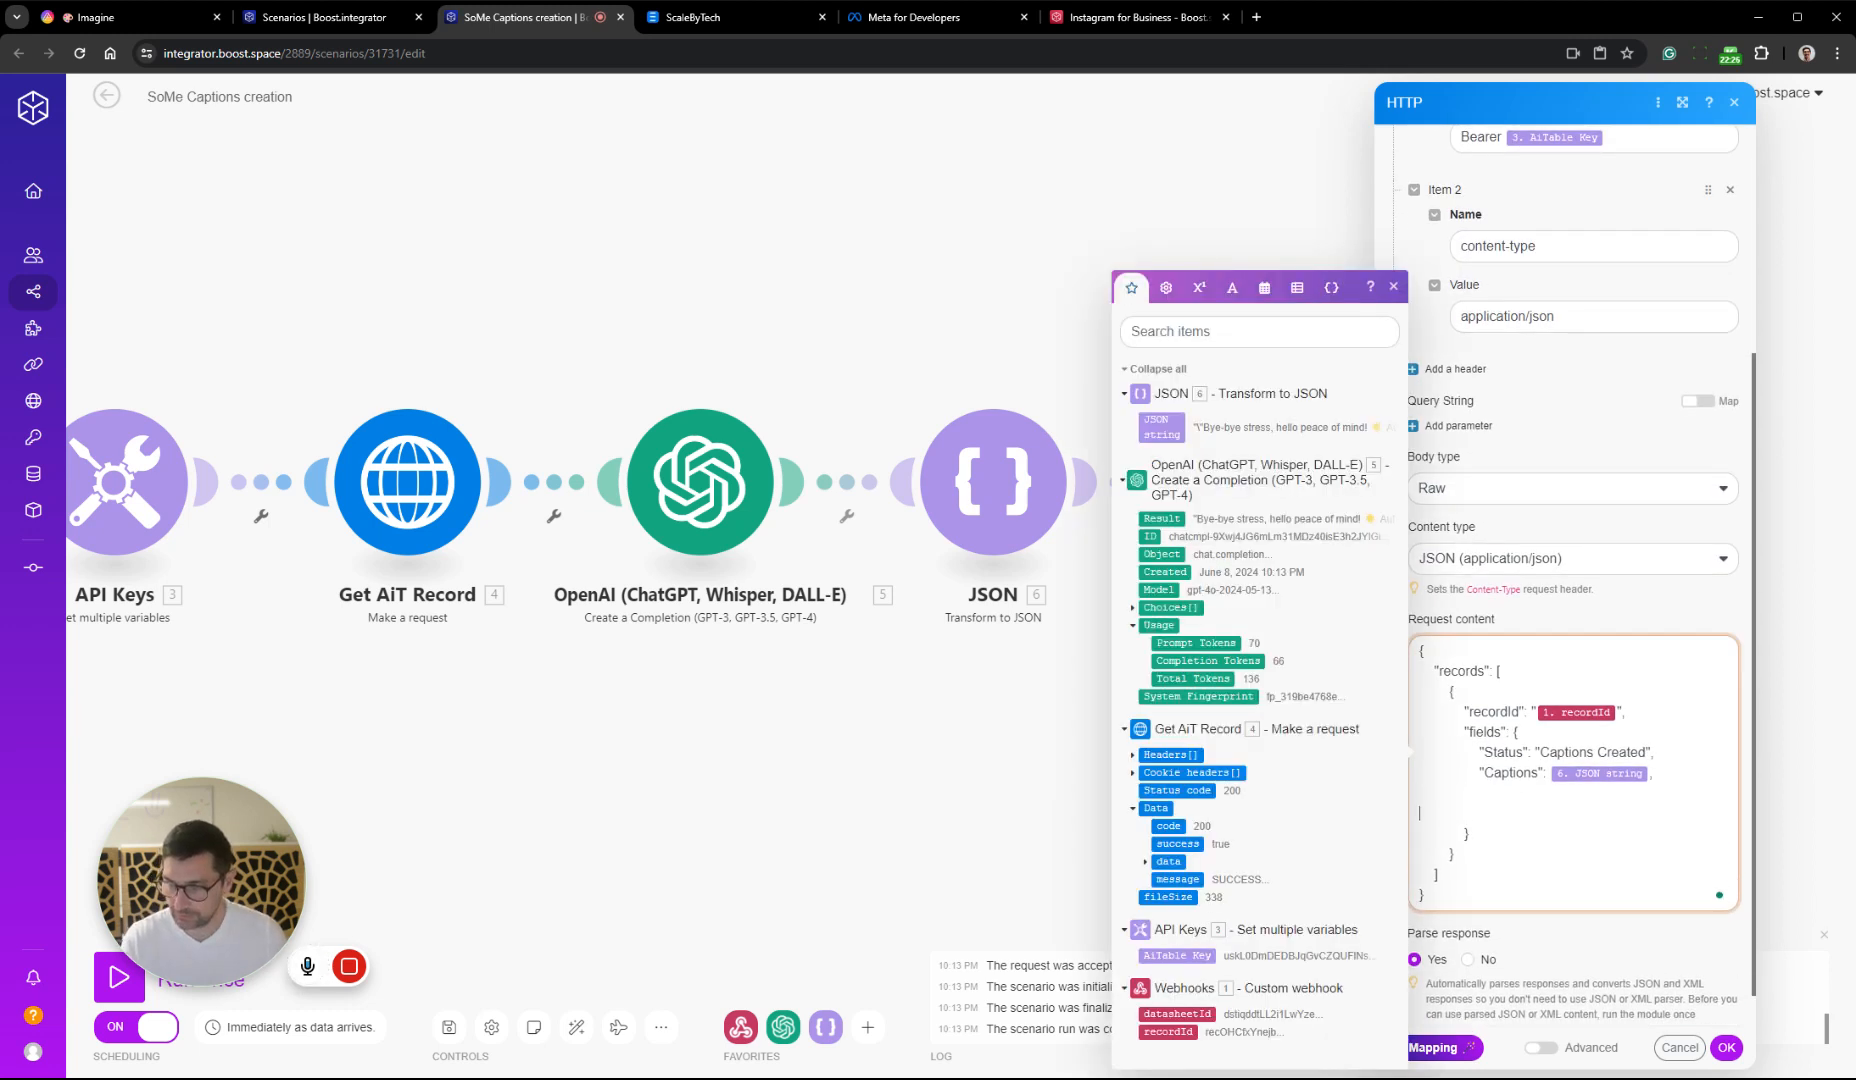
type("Stage")
Duplicate the Captions line in the request content, rename the copy's key to "Stage", and remove the loose Stage text, extra line and trailing comma
left_click_drag(1654, 773, 1418, 773)
key("ctrl+c")
key("Down")
key("ctrl+v")
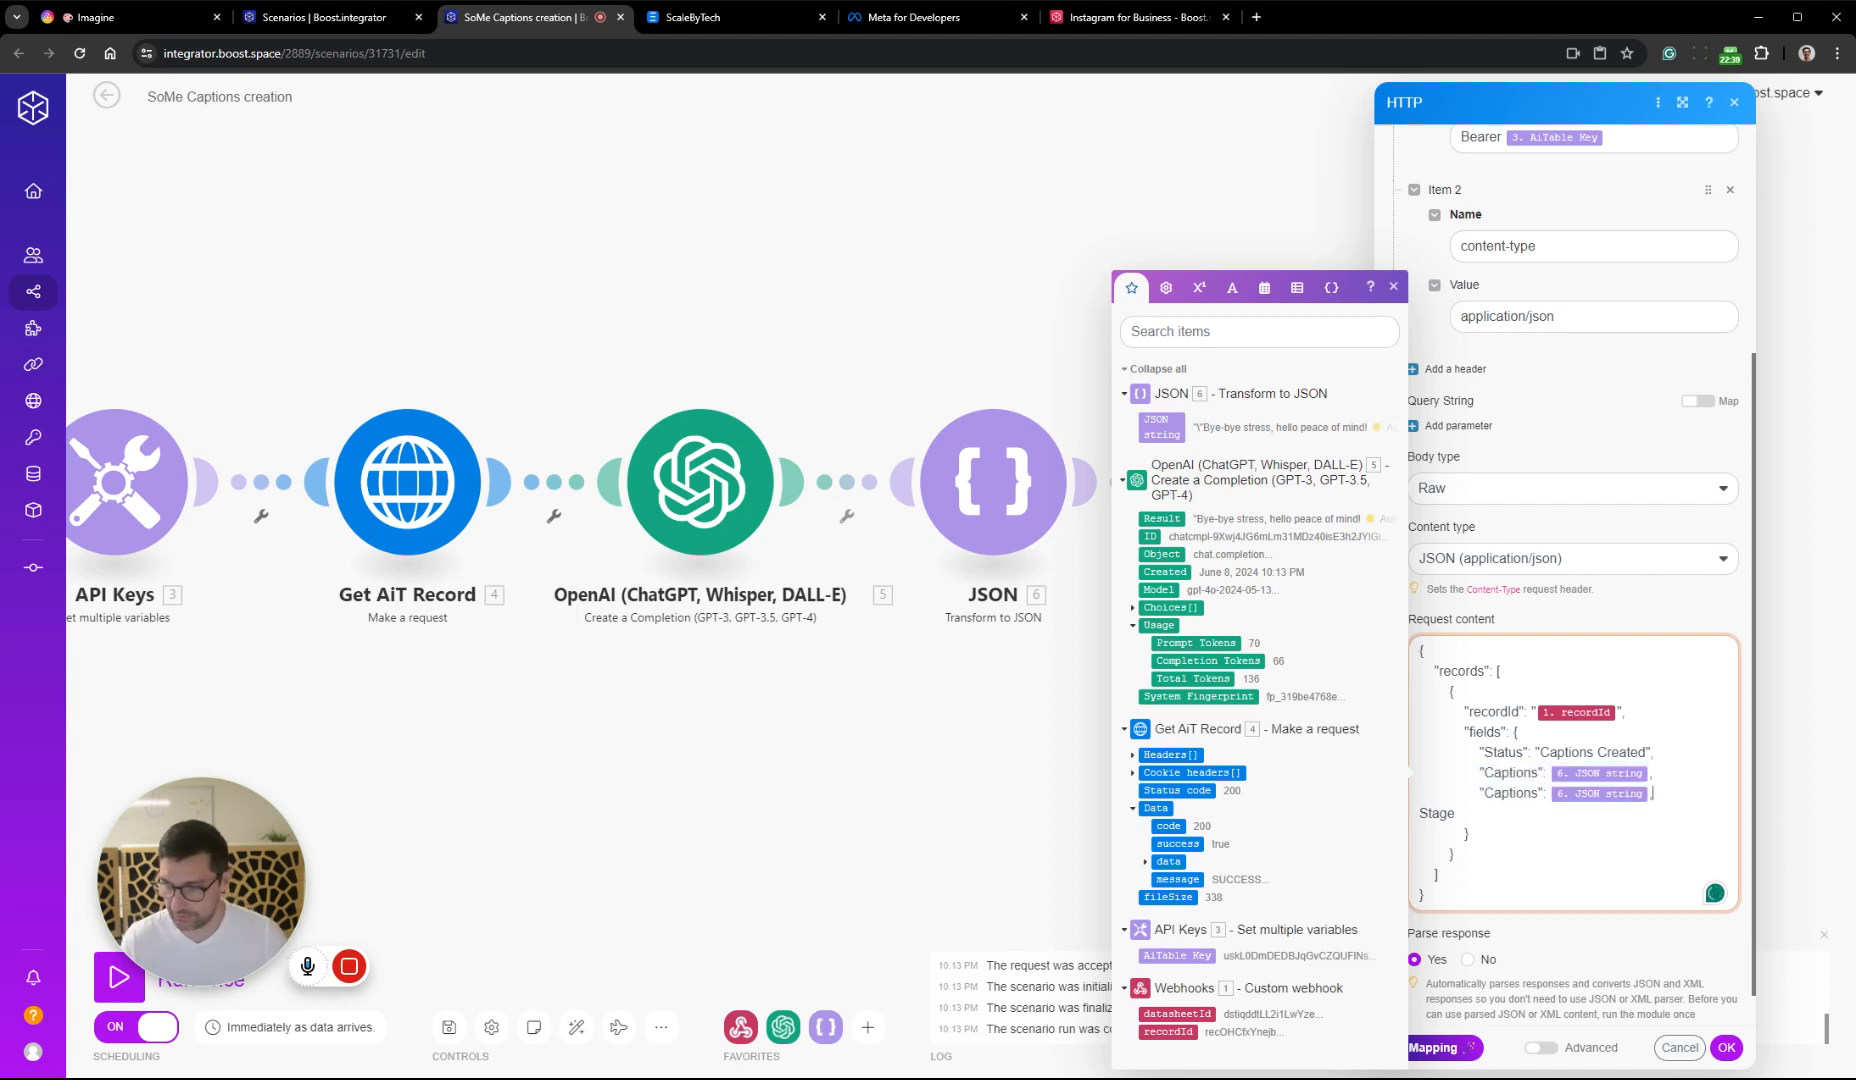
double_click(1449, 813)
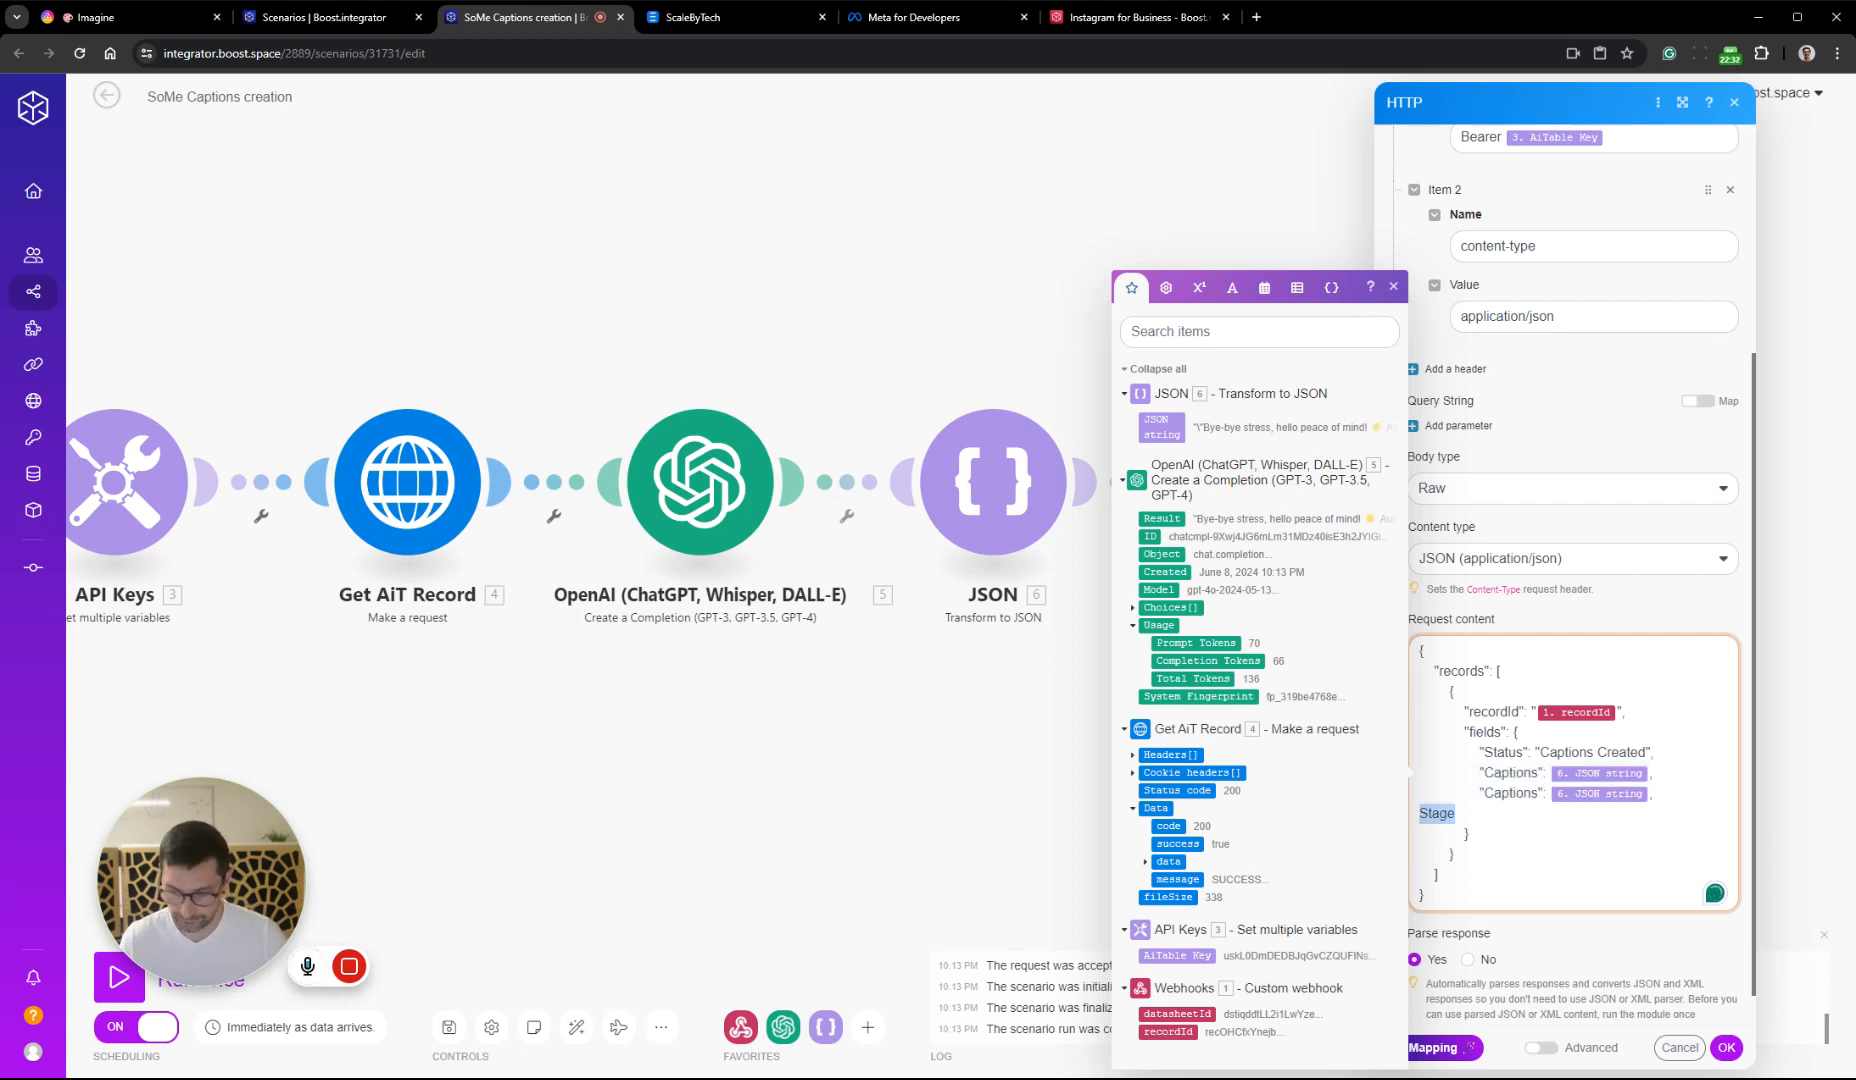
key("BackSpace")
double_click(1511, 793)
type("Stage")
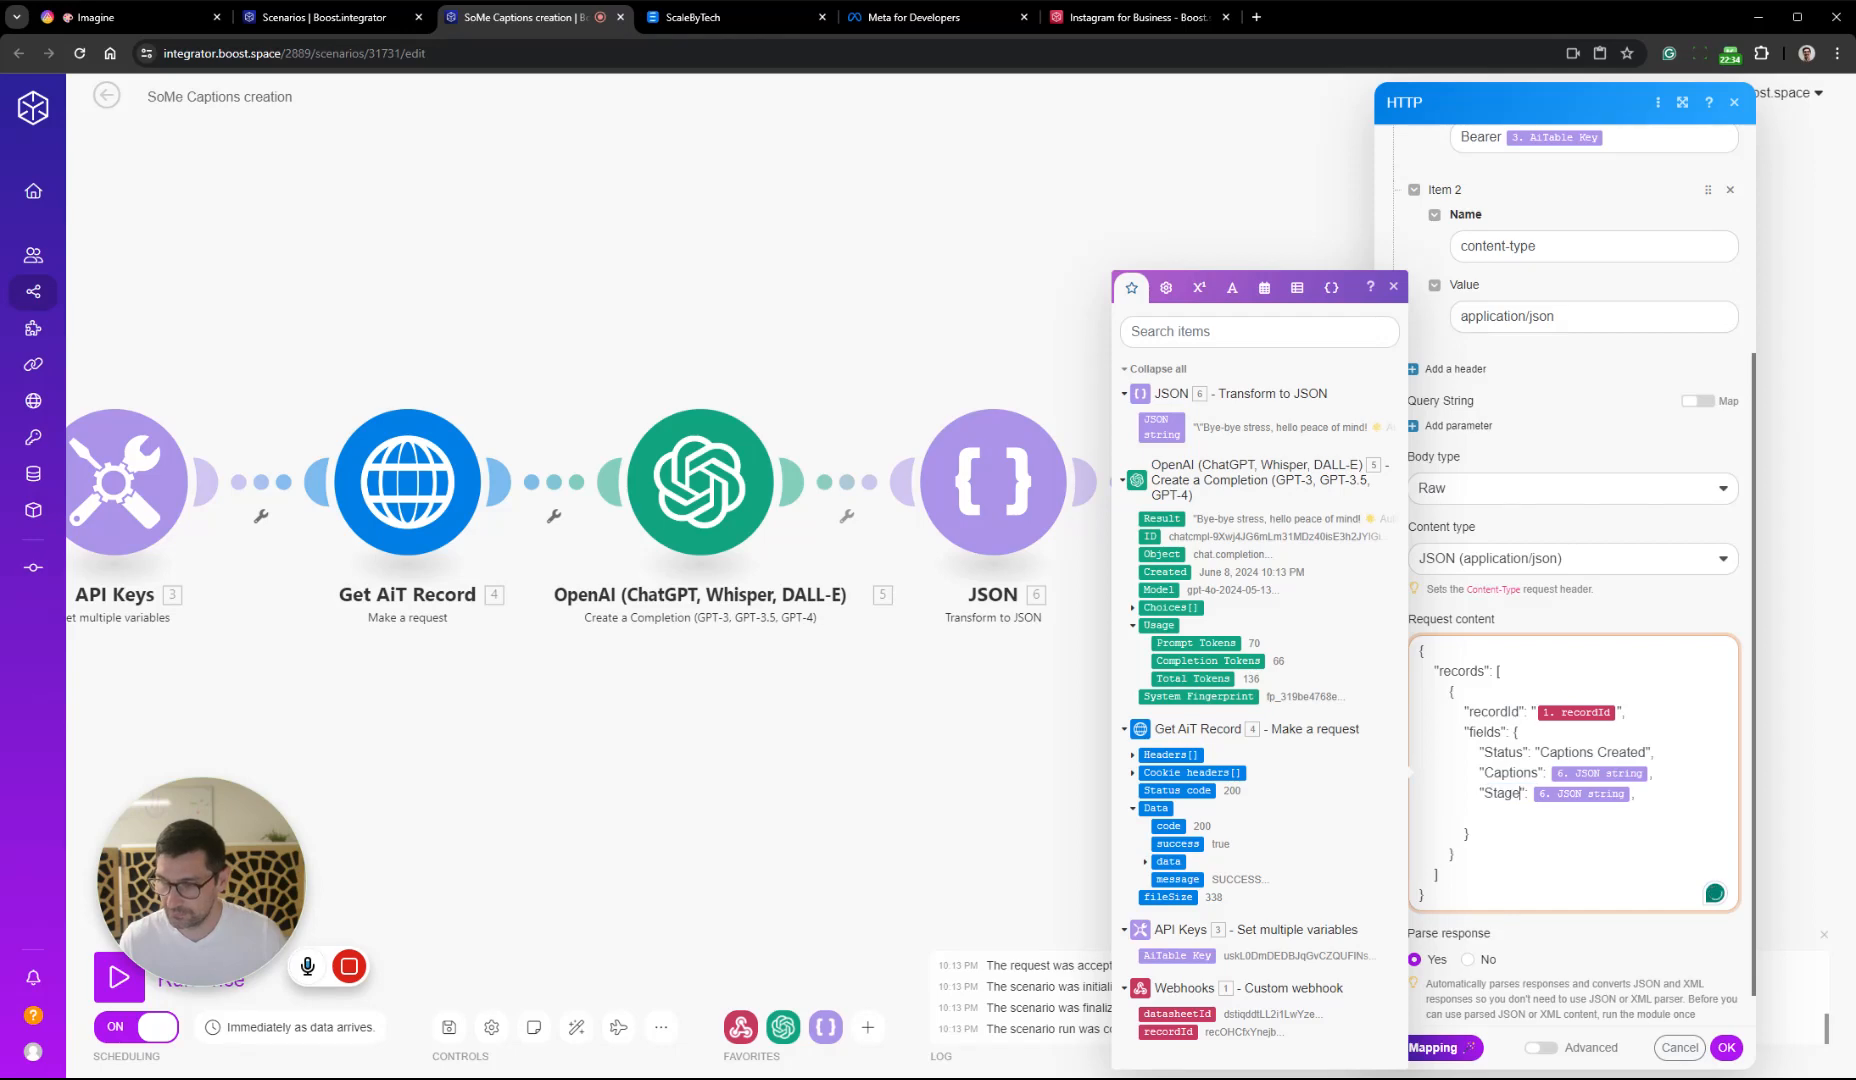
key("BackSpace")
key("BackSpace")
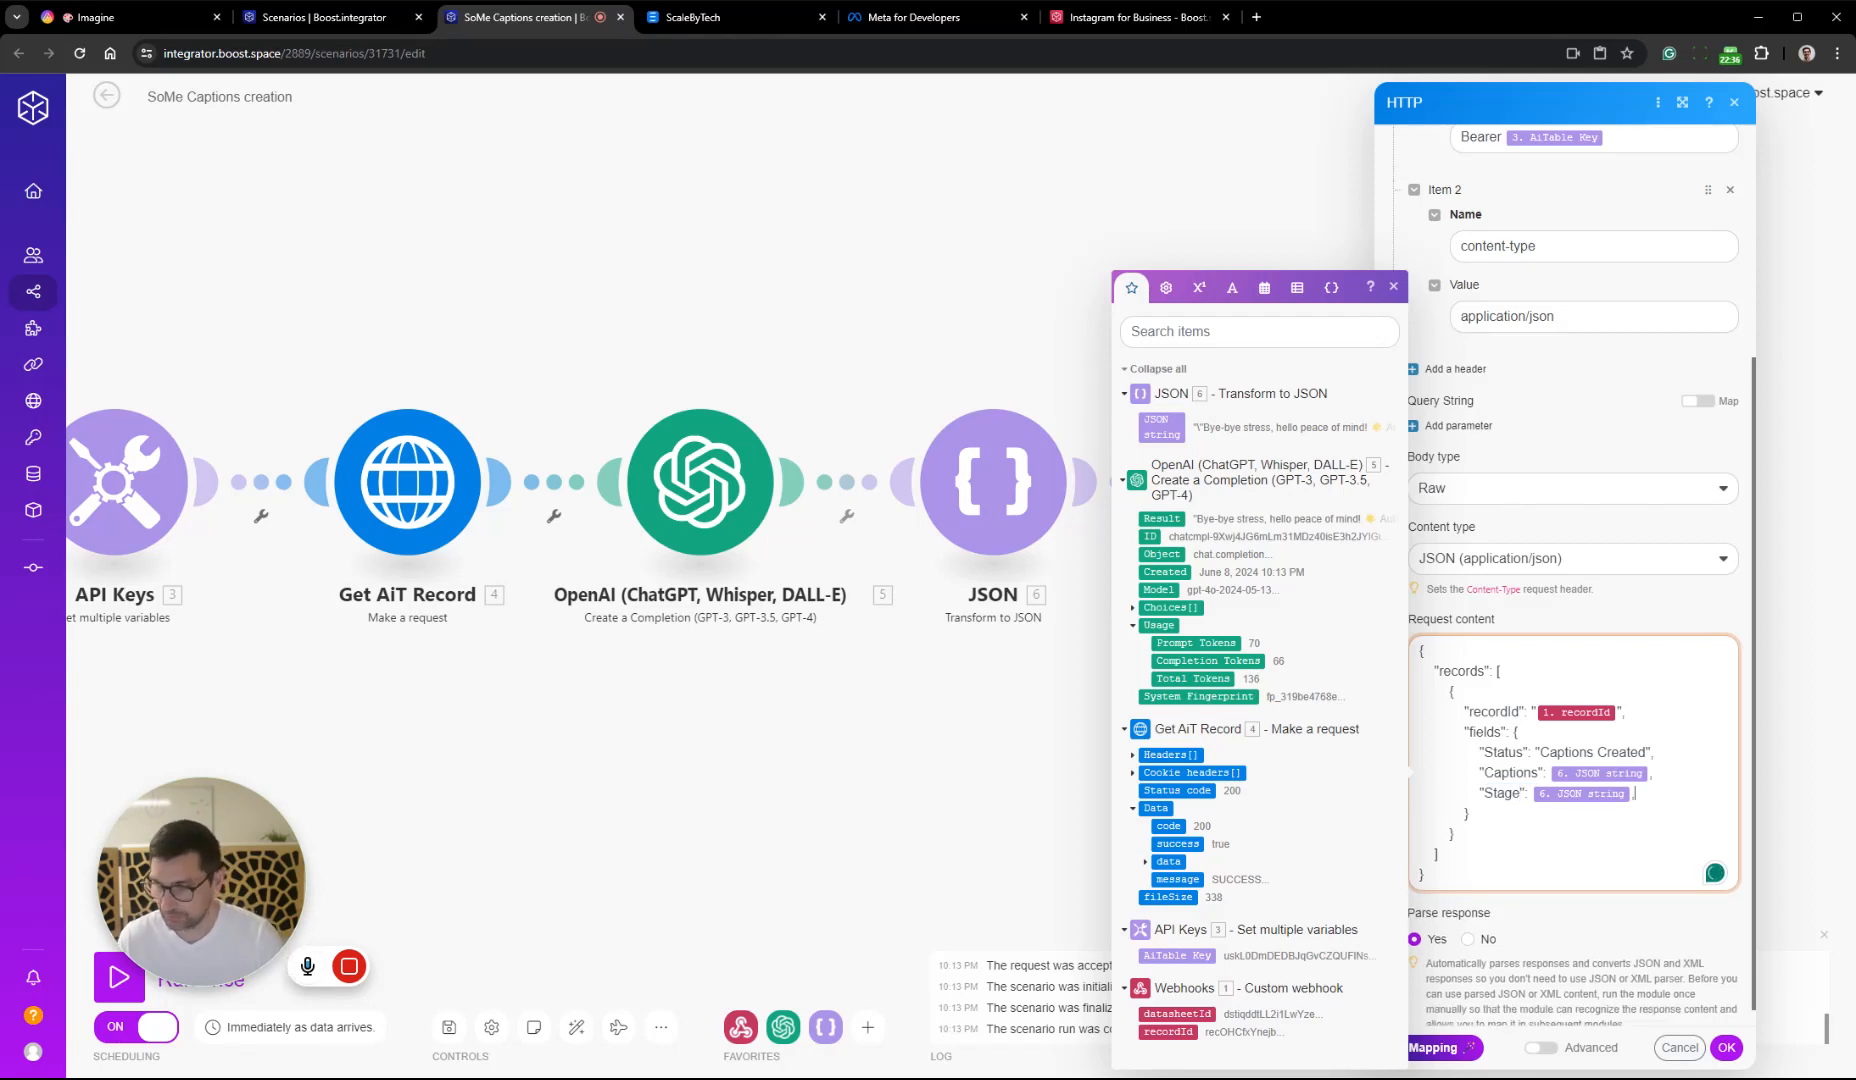
Look up the Created option in AITable's Stage field, return to Boost.space and replace the request content's Stage value with "Created"
left_click(168, 22)
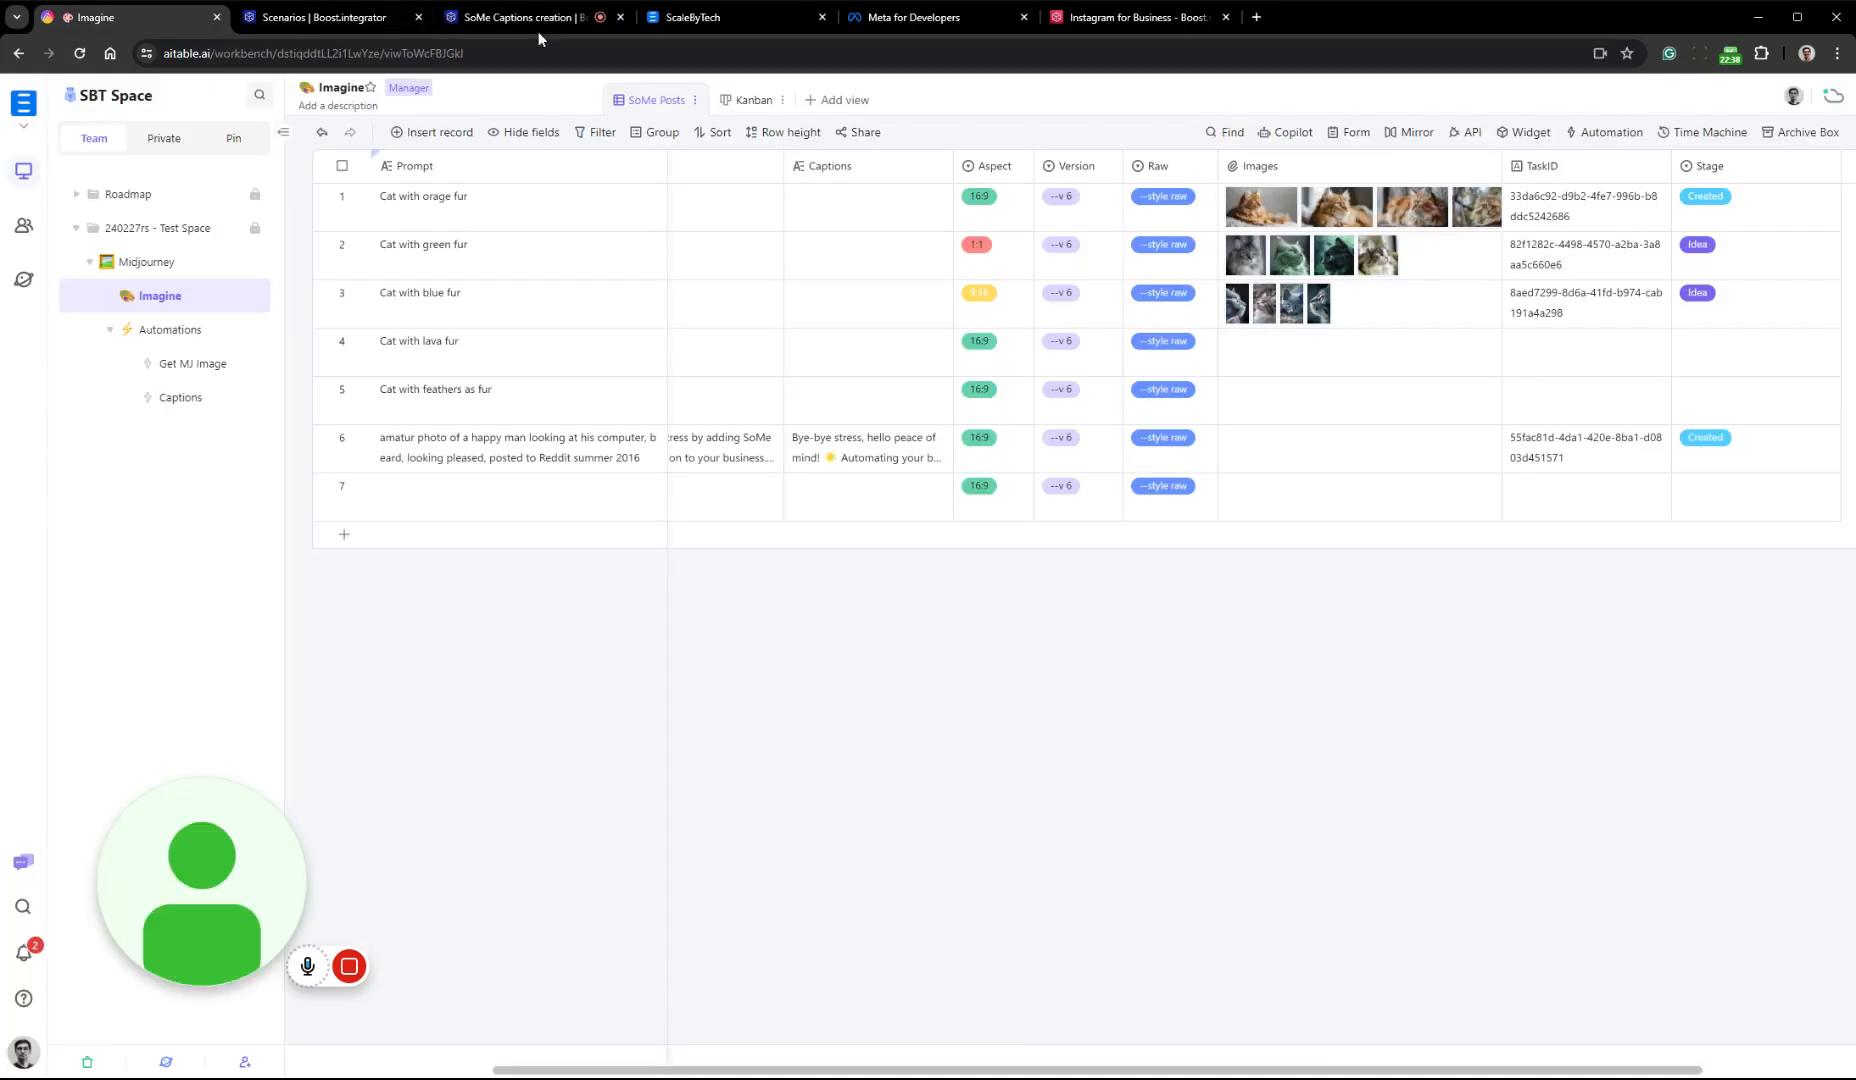
right_click(1770, 172)
left_click(1768, 190)
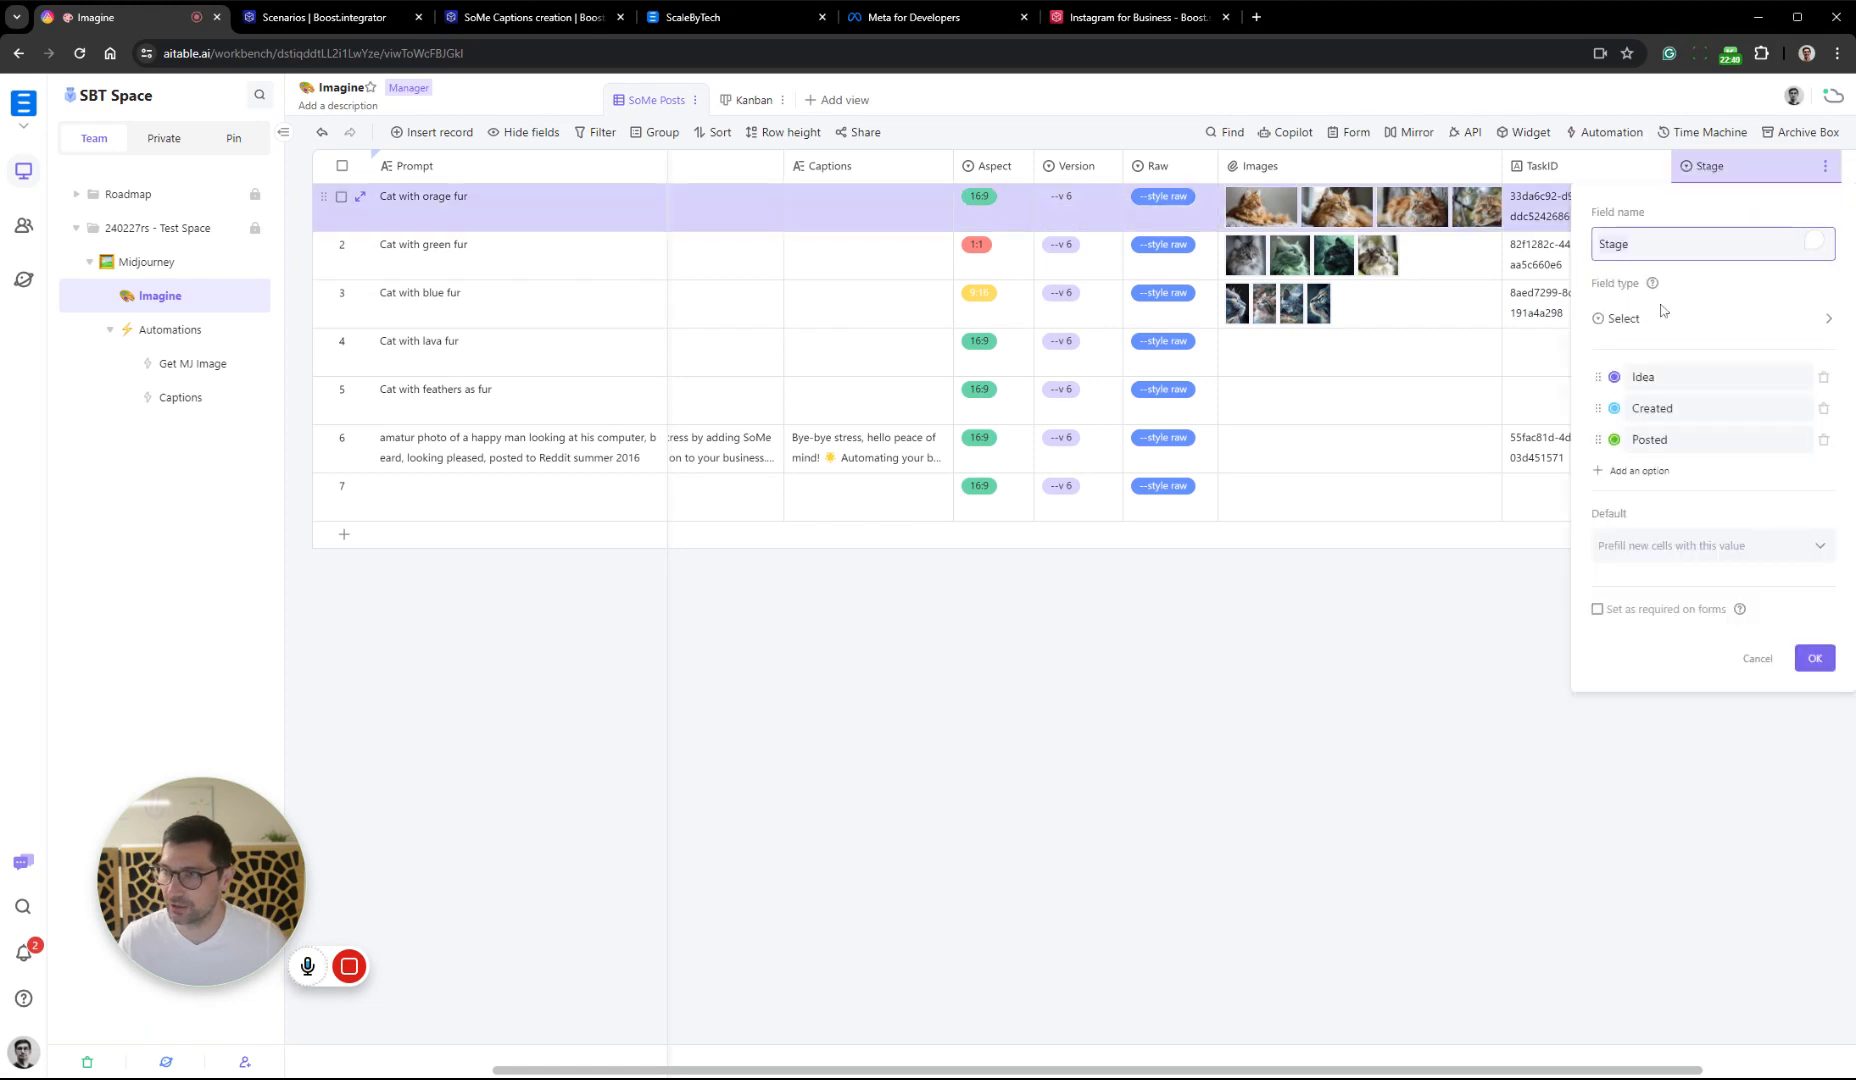
left_click(1700, 408)
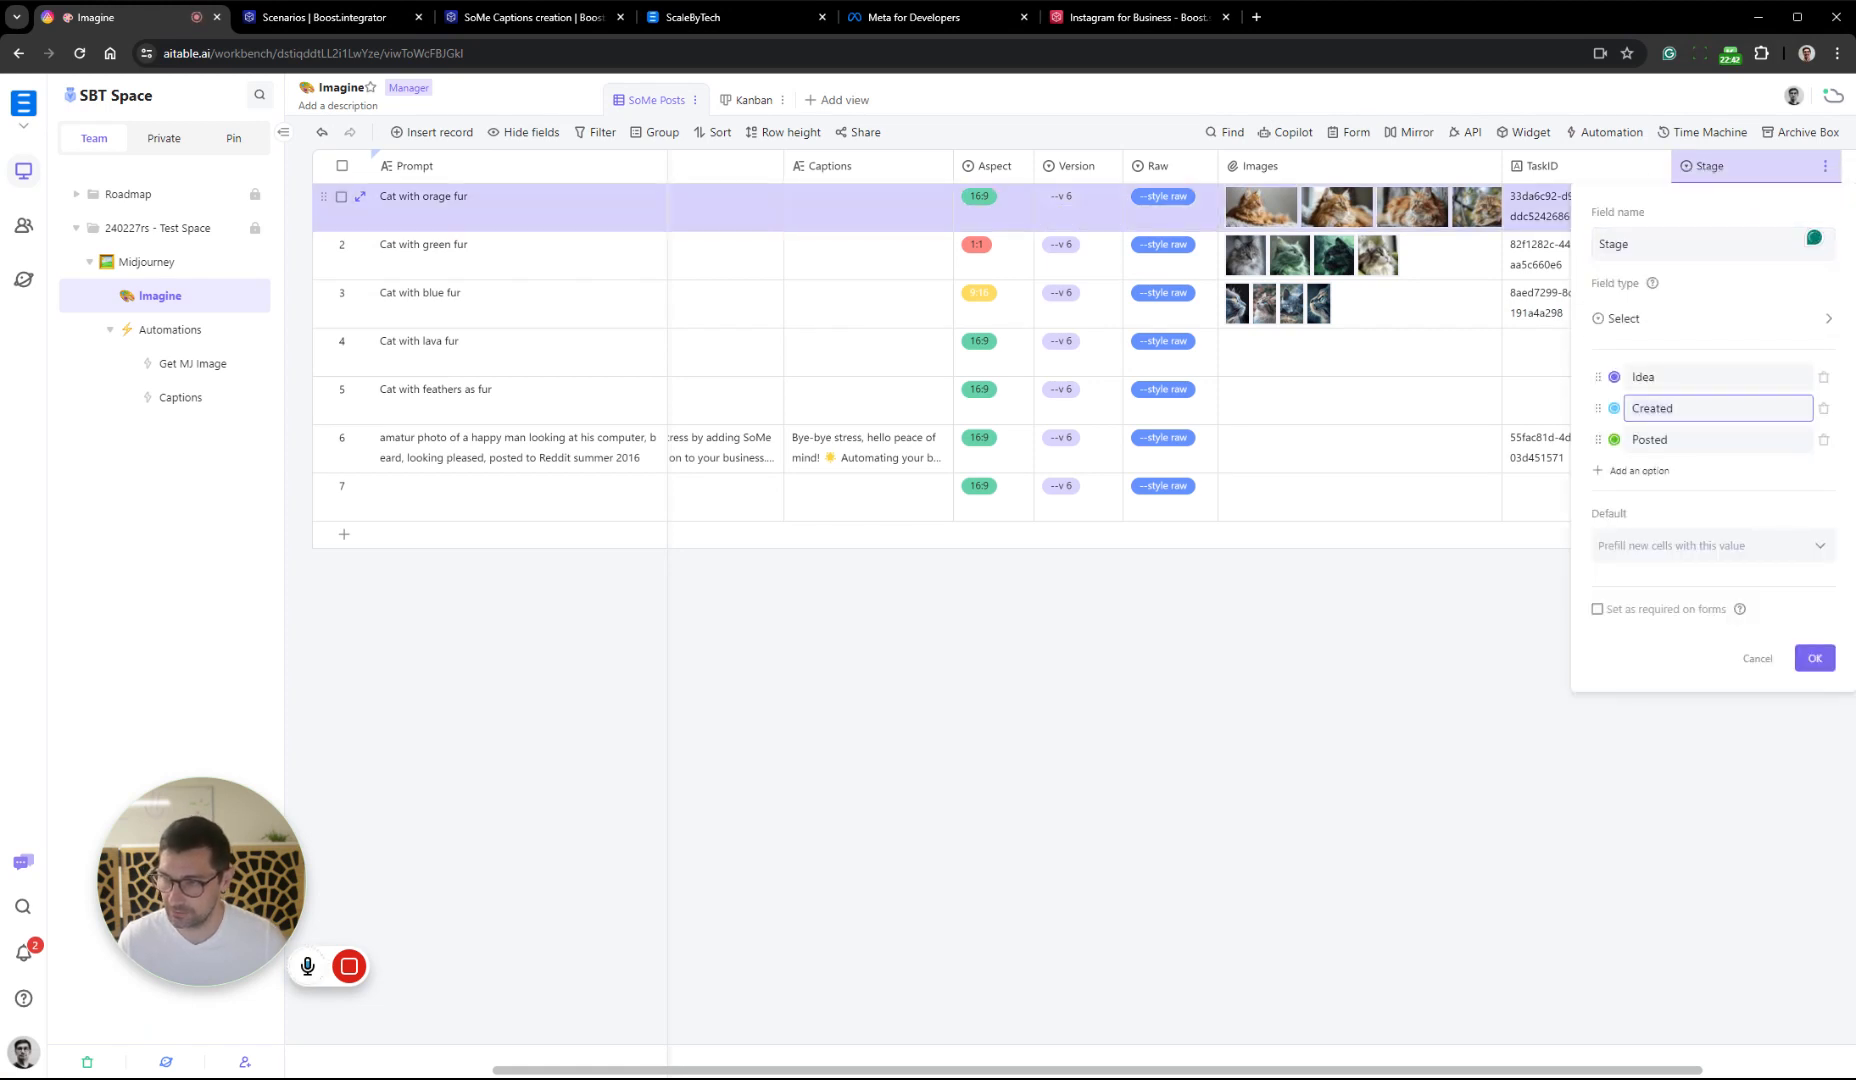
left_click(1757, 658)
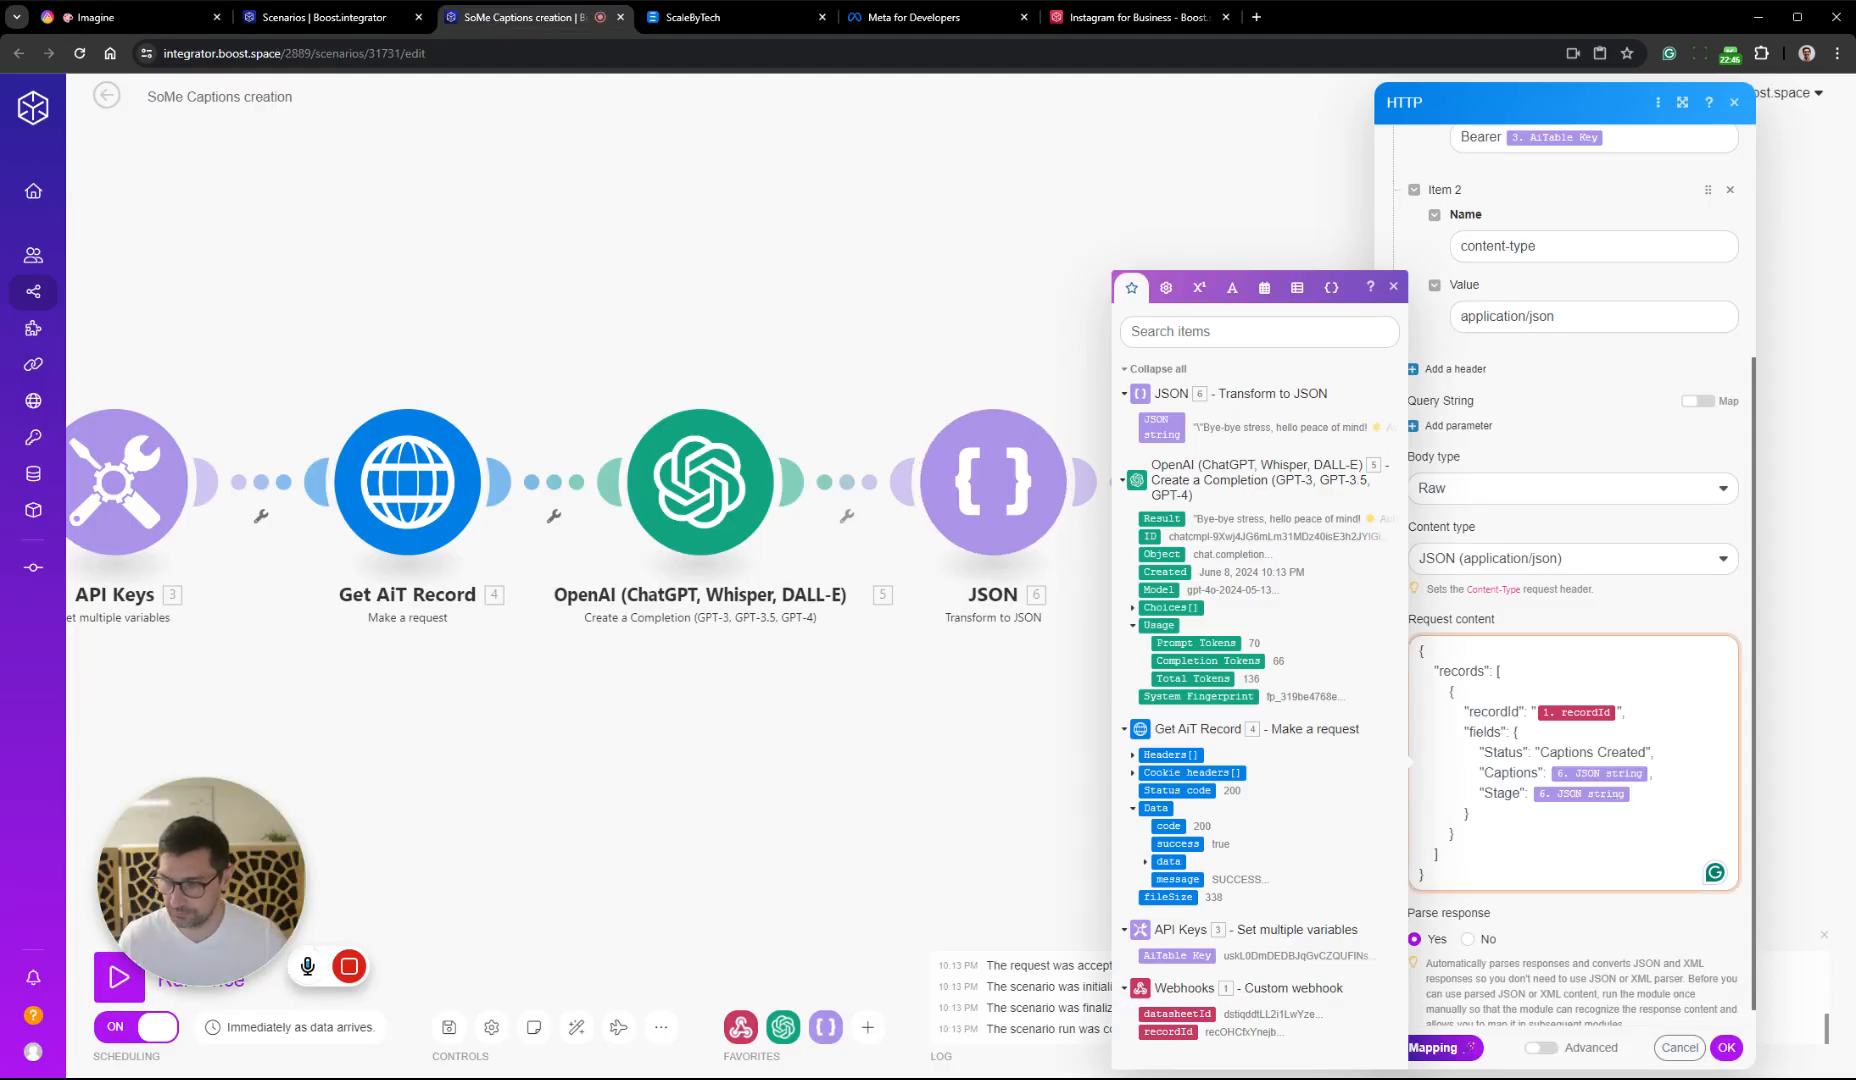
key("BackSpace")
type("\"Created\"")
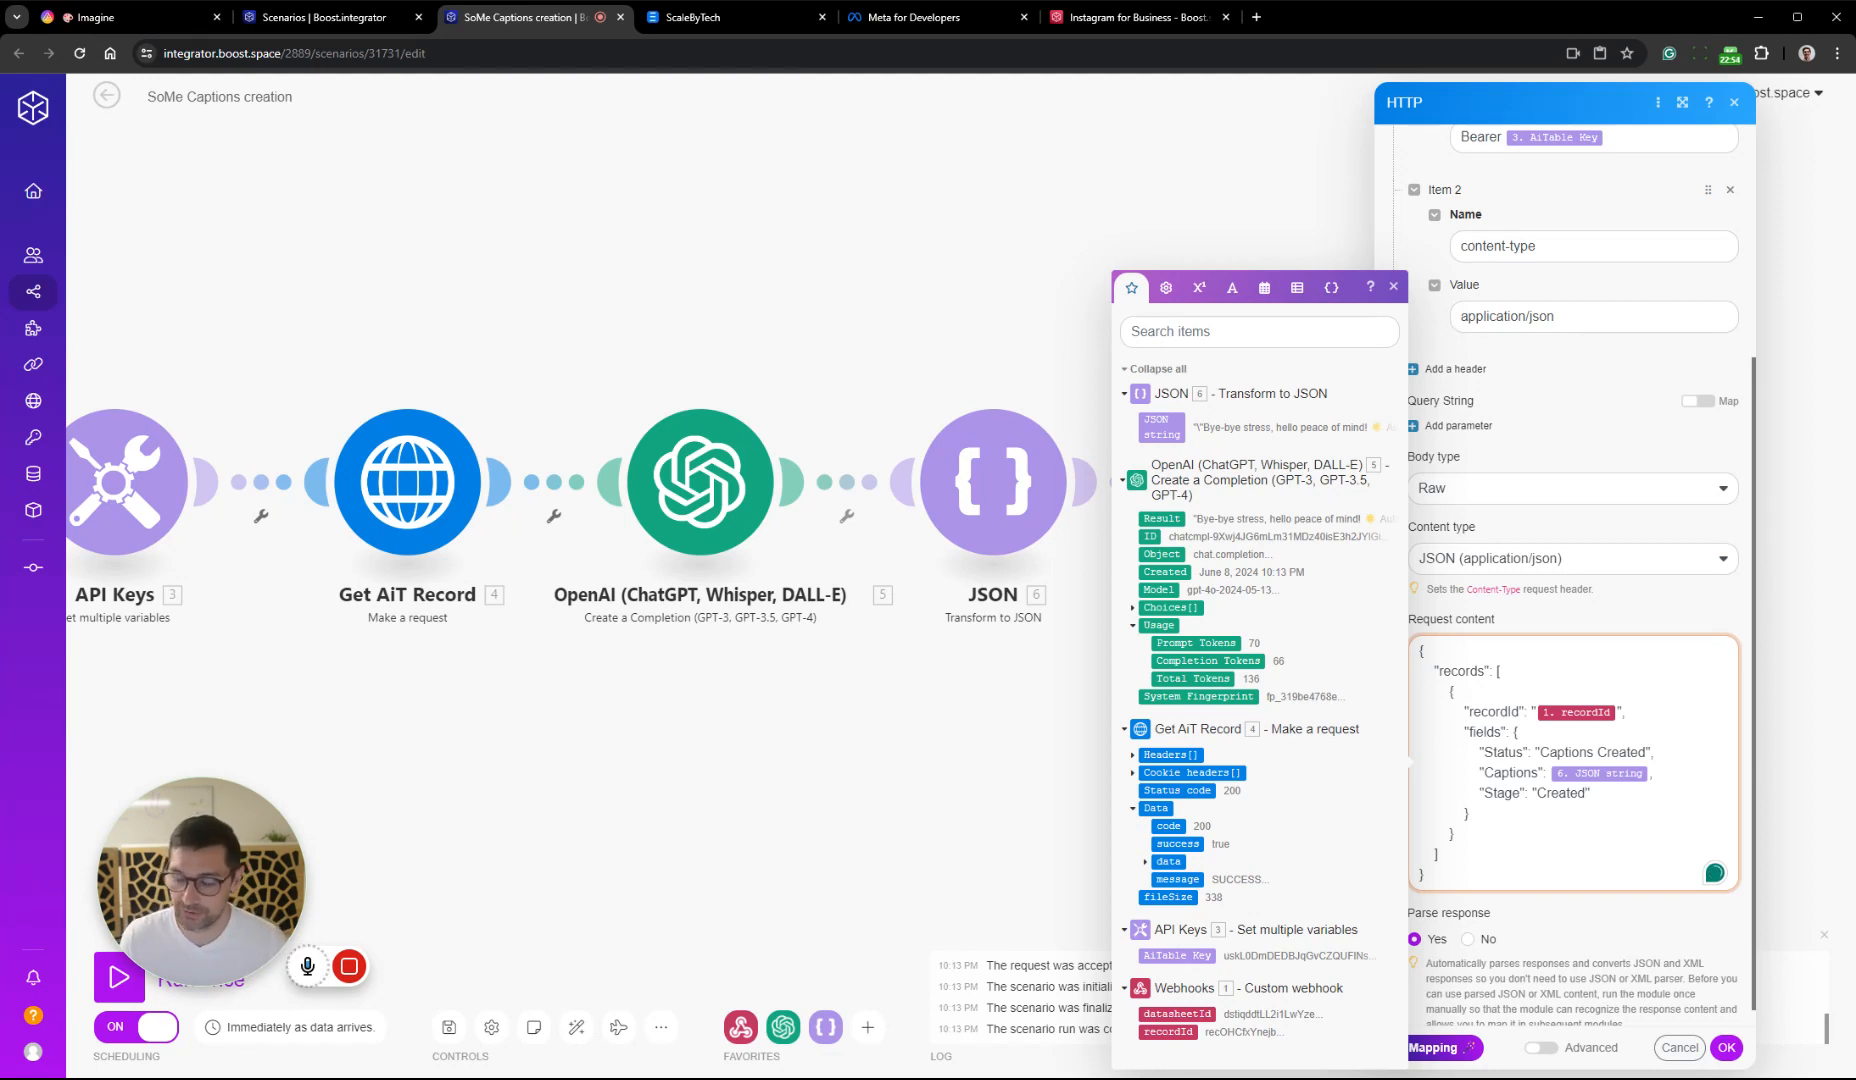
Apply the Update Record module's settings, save the SoMe Captions creation scenario and return to the scenario list
left_click(1727, 1048)
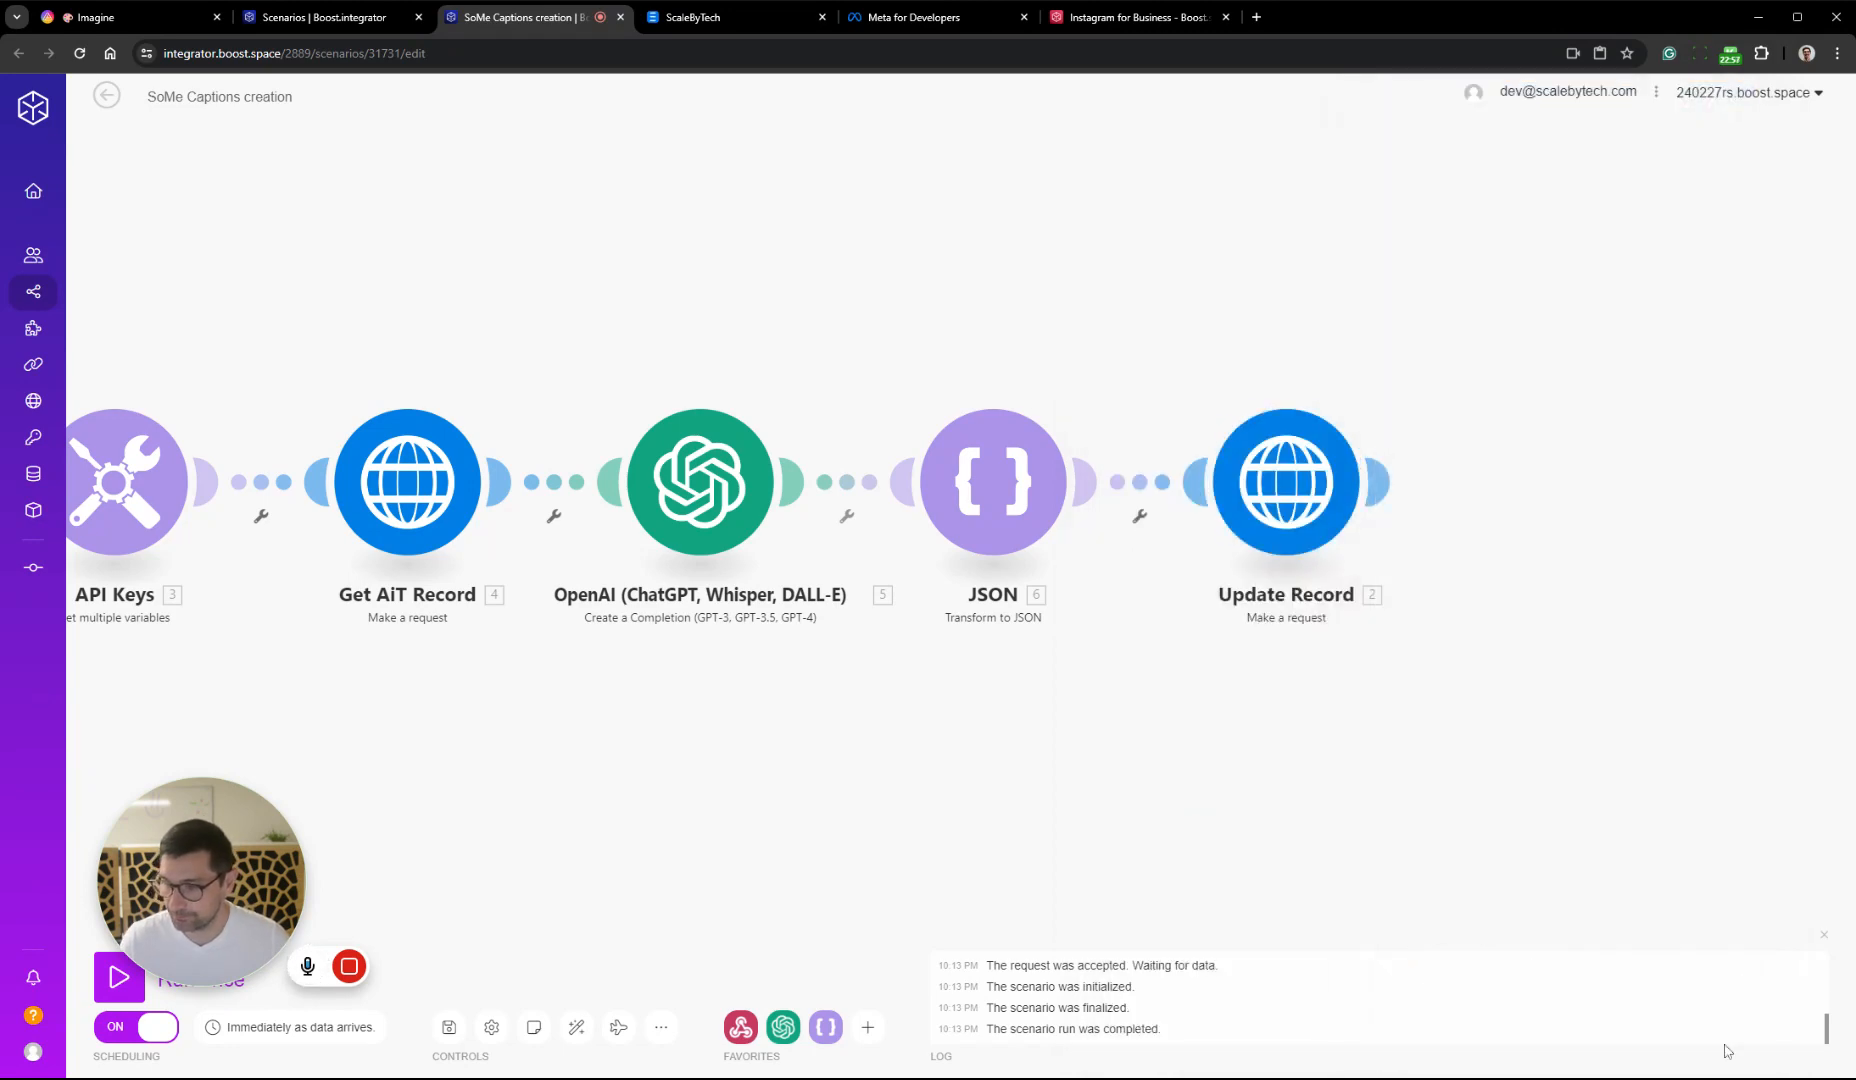
left_click(449, 1026)
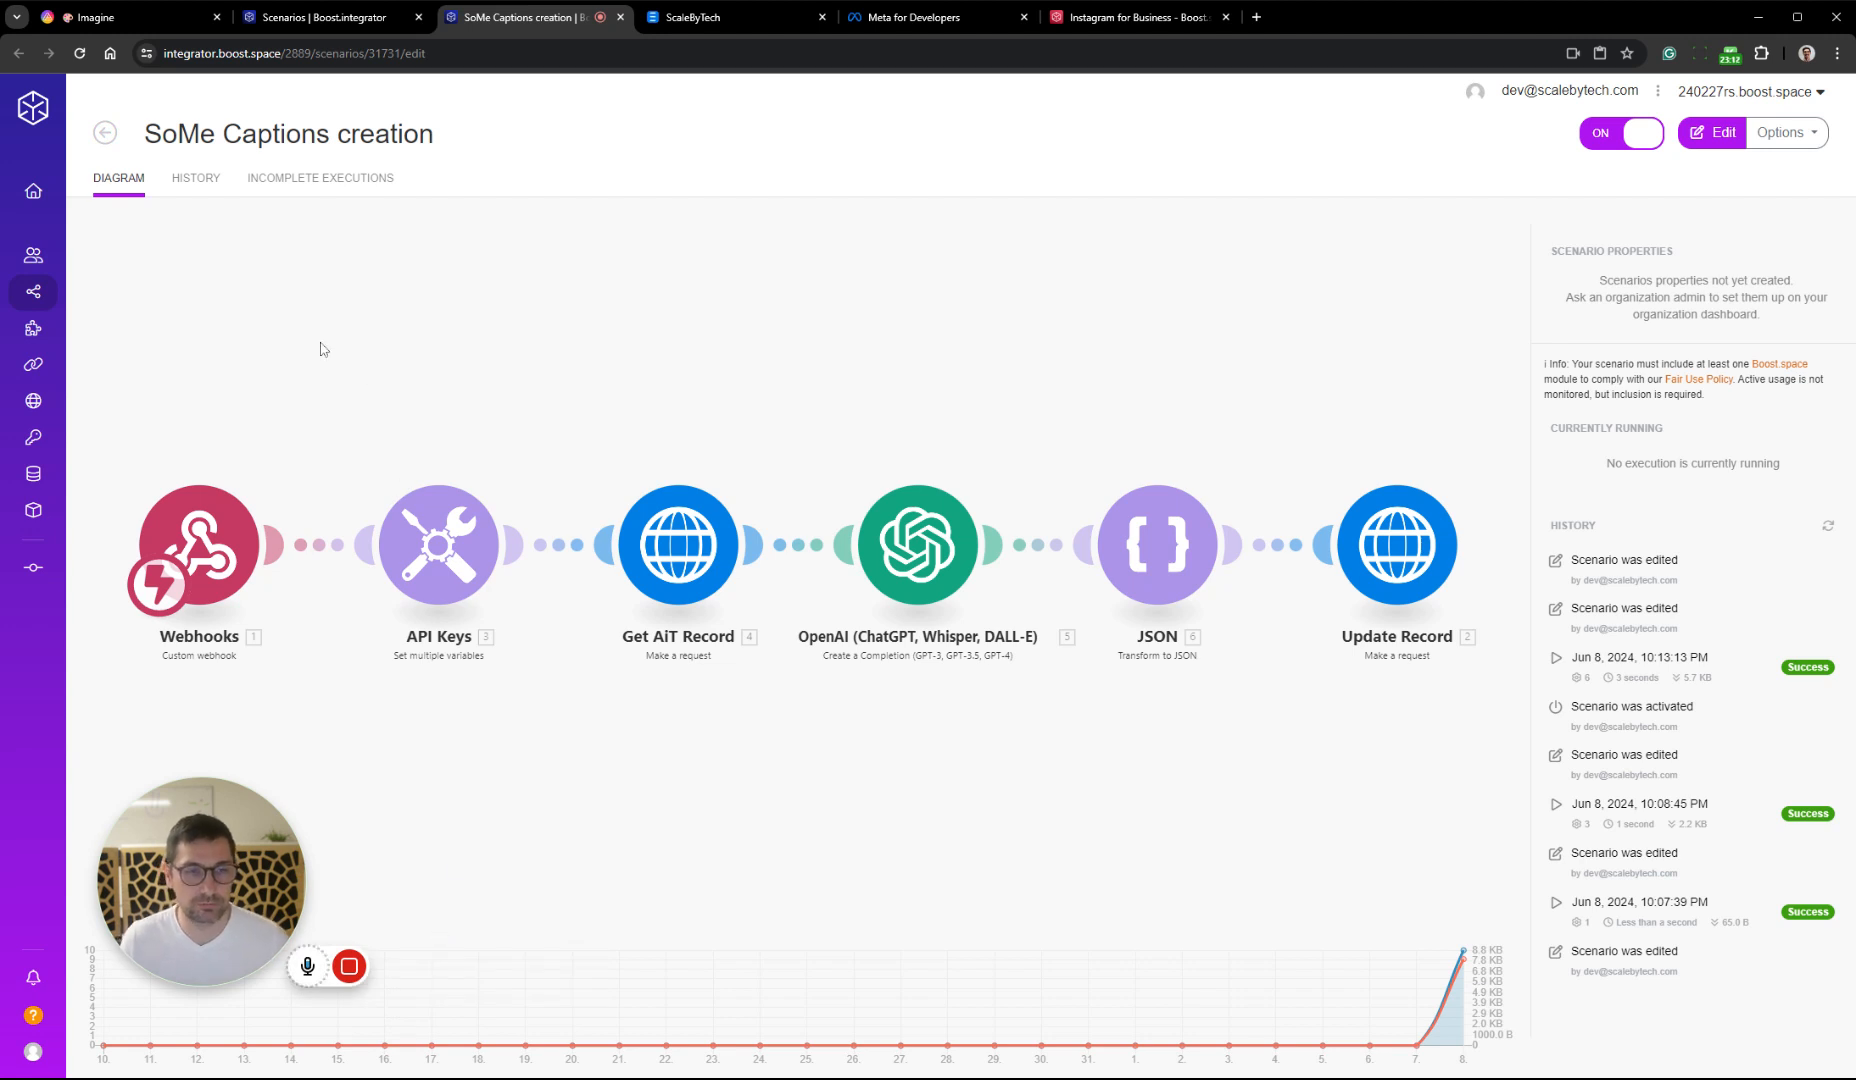
left_click(108, 133)
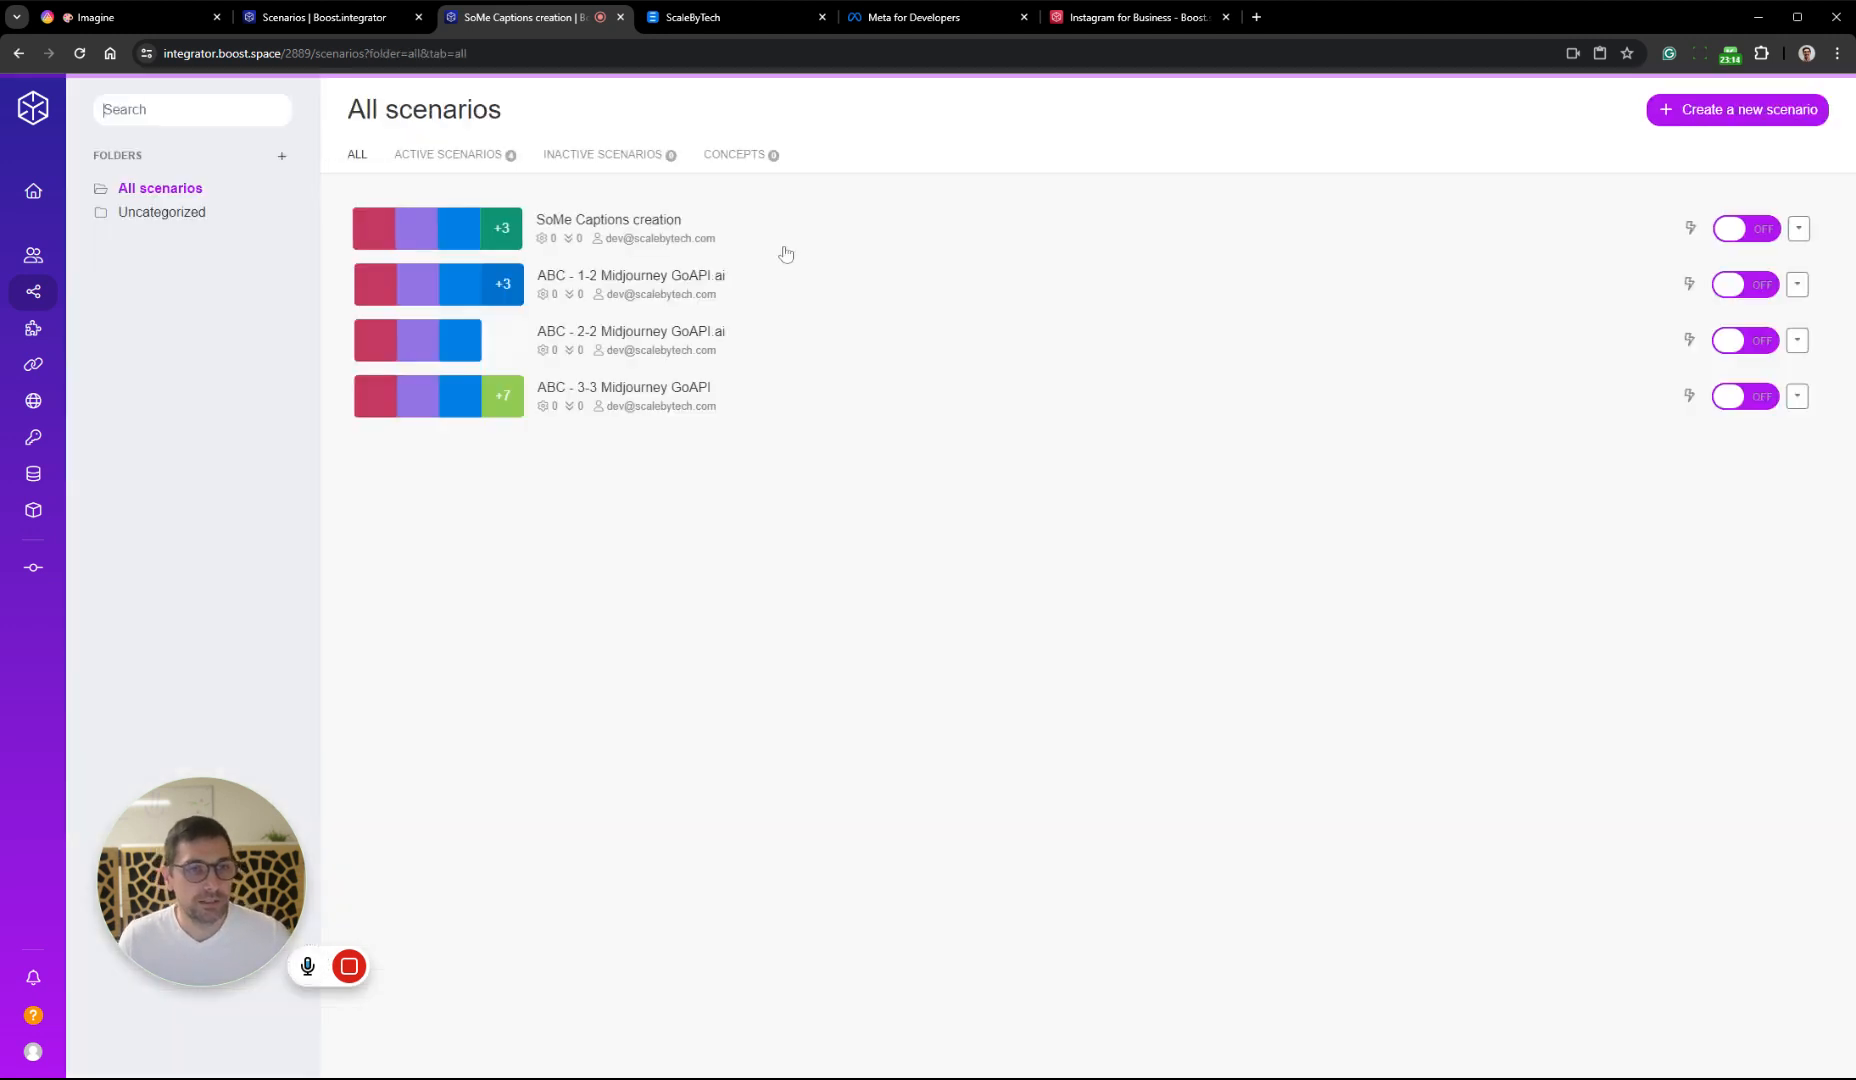
Create a new scenario and name it "Post to IG"
left_click(1789, 129)
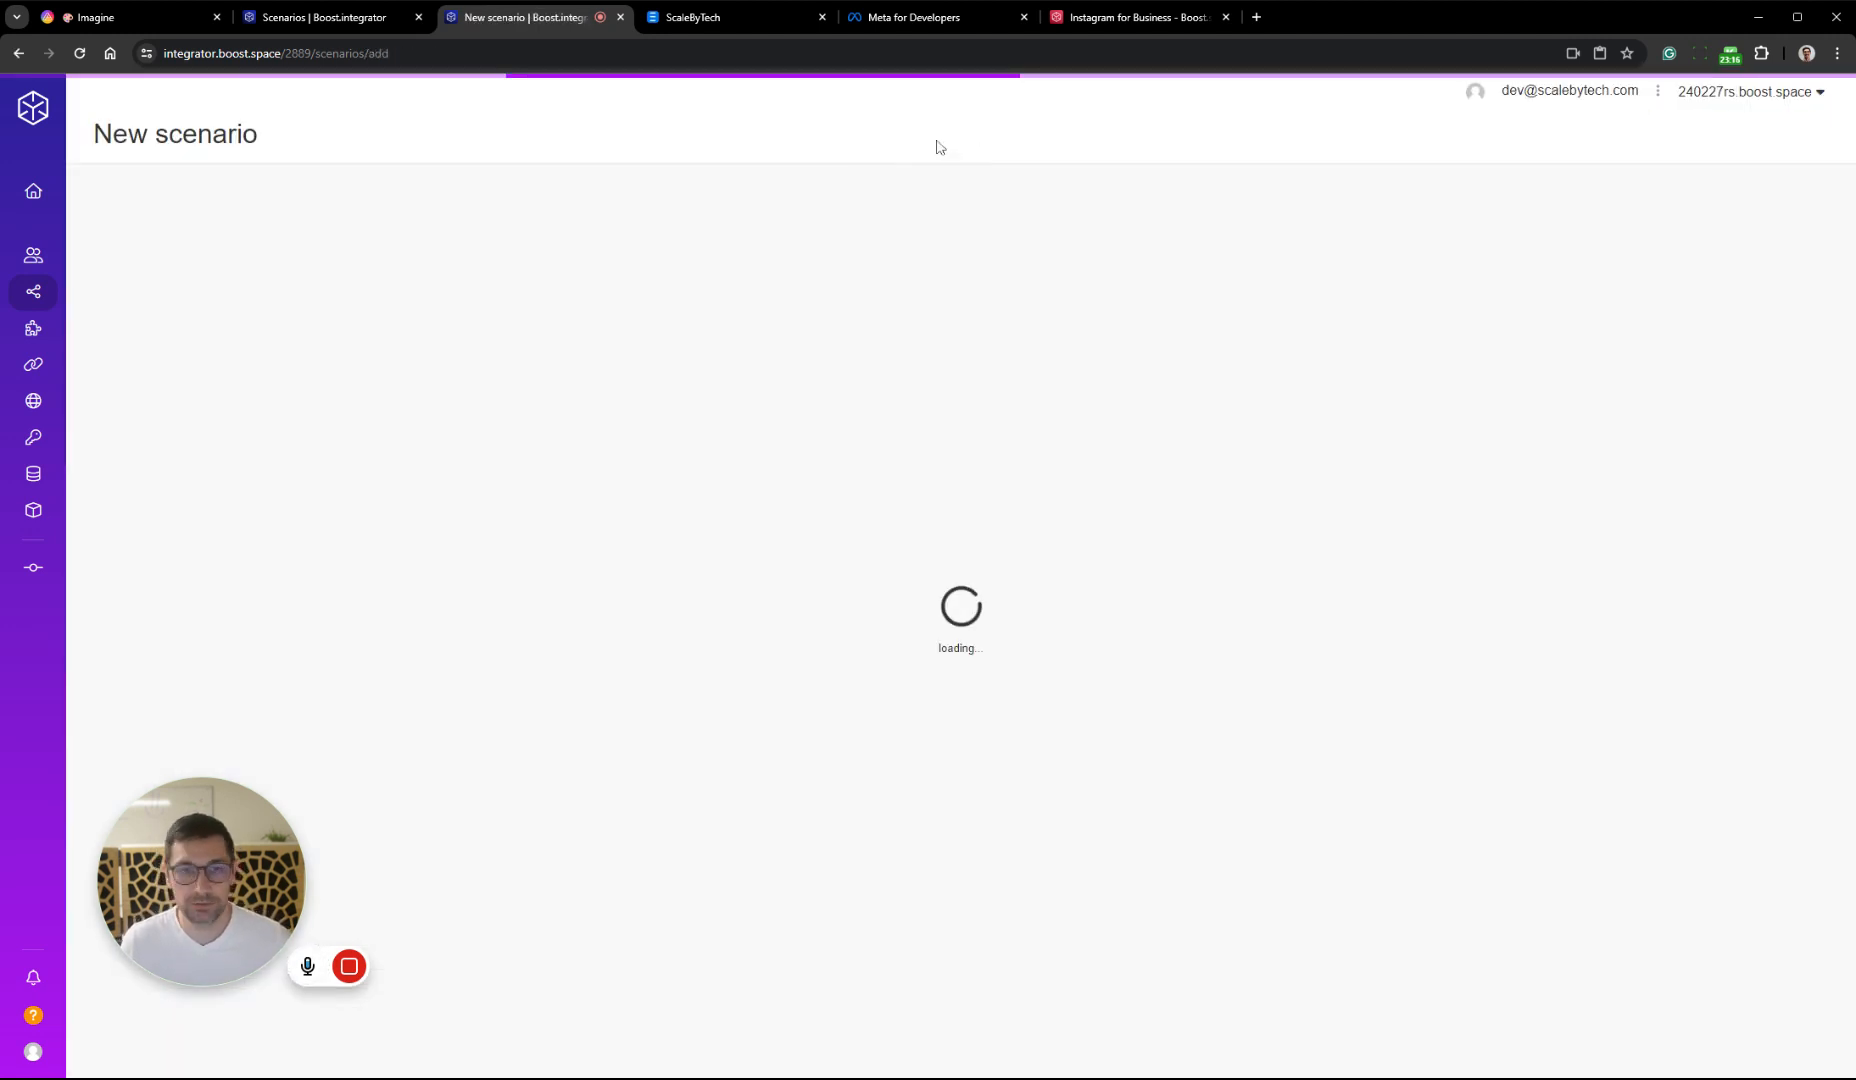
double_click(208, 96)
key("BackSpace")
key("BackSpace")
key("BackSpace")
key("BackSpace")
key("BackSpace")
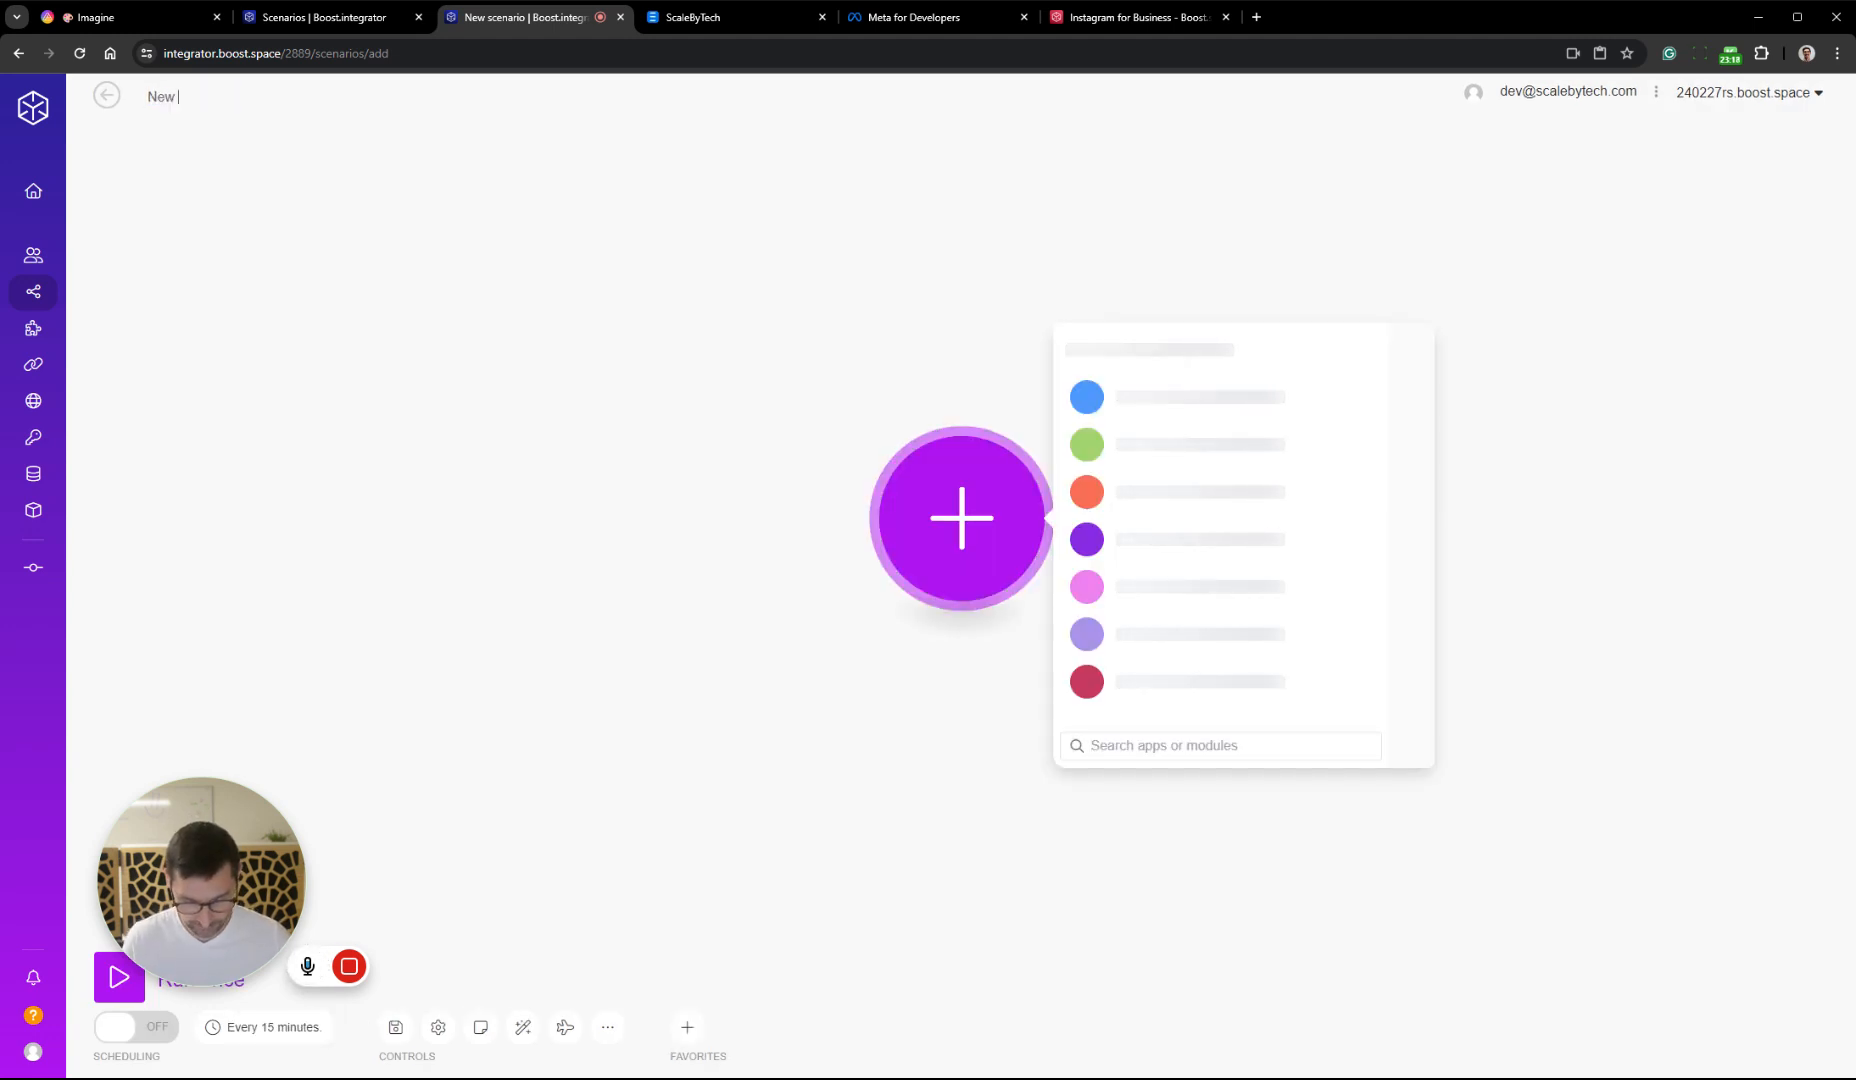
type("Post to IG")
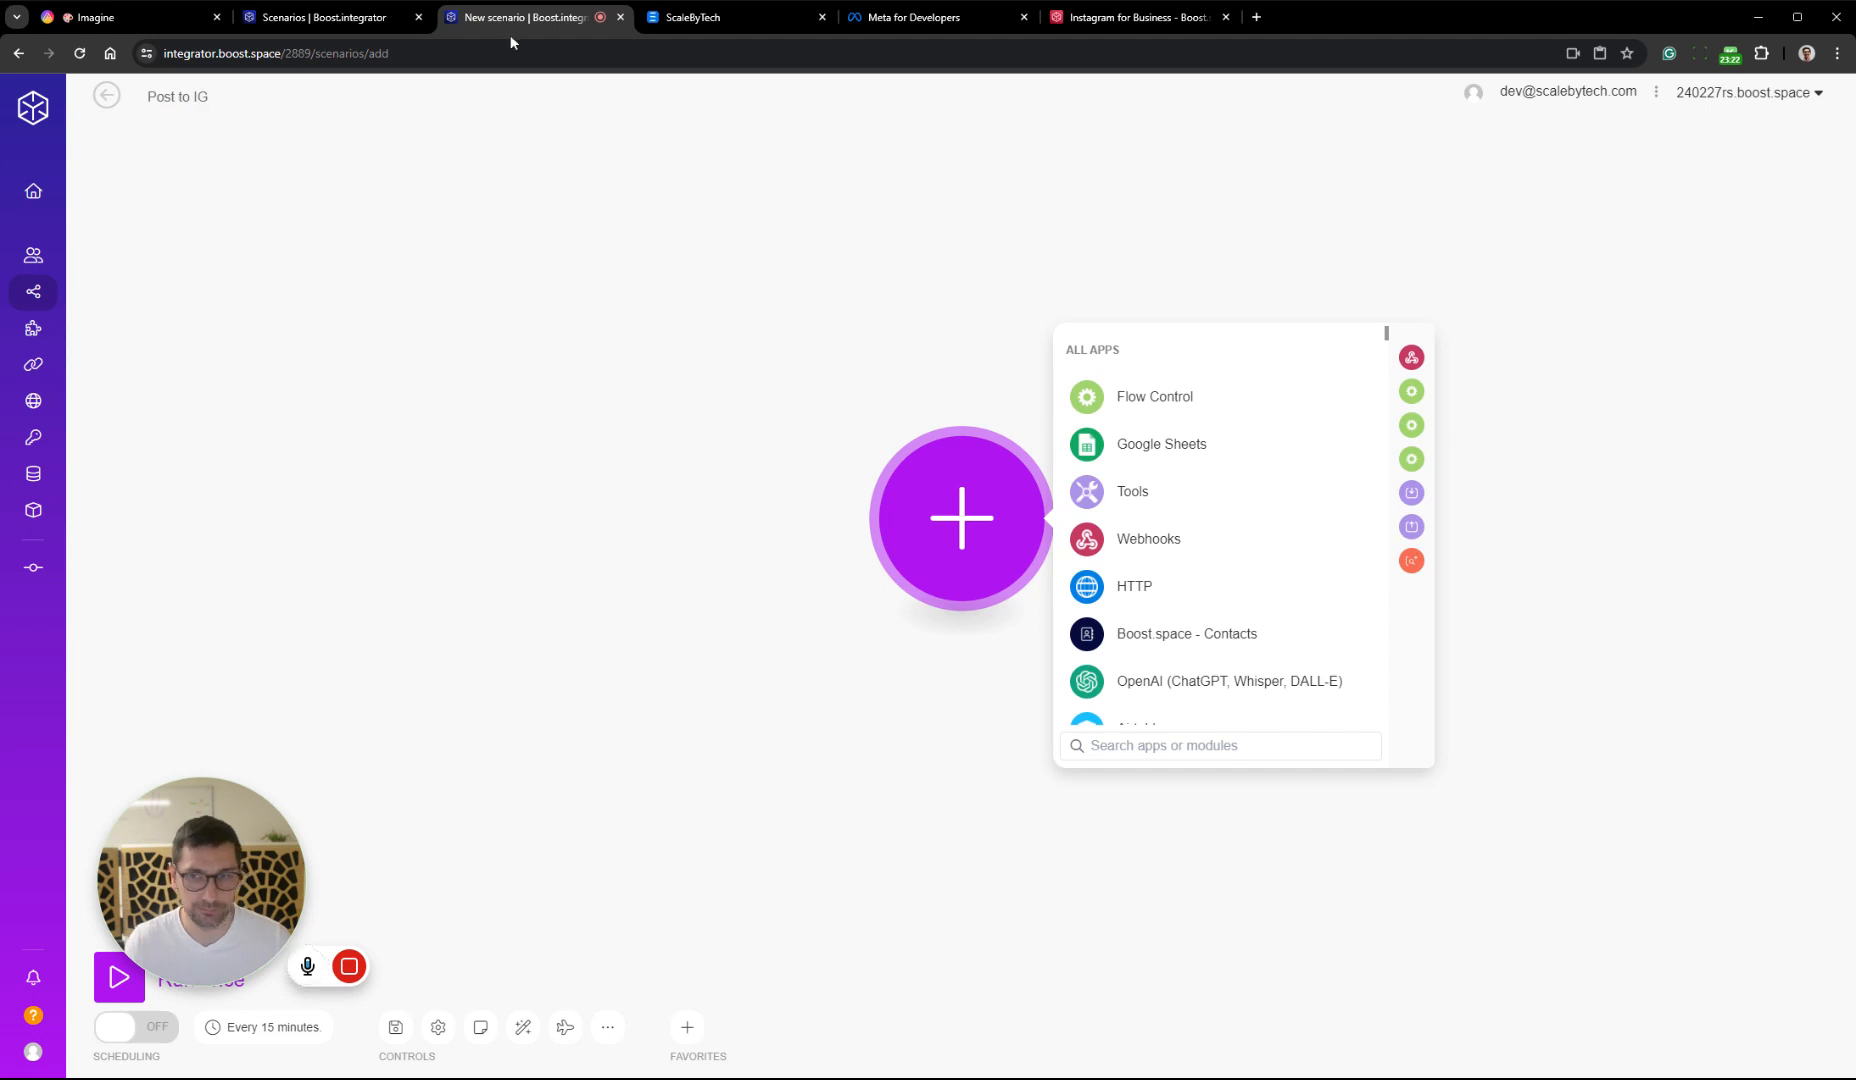
Add a Custom webhook trigger with a new webhook named "Post to IG" and copy the webhook's address
left_click(1230, 540)
left_click(1283, 540)
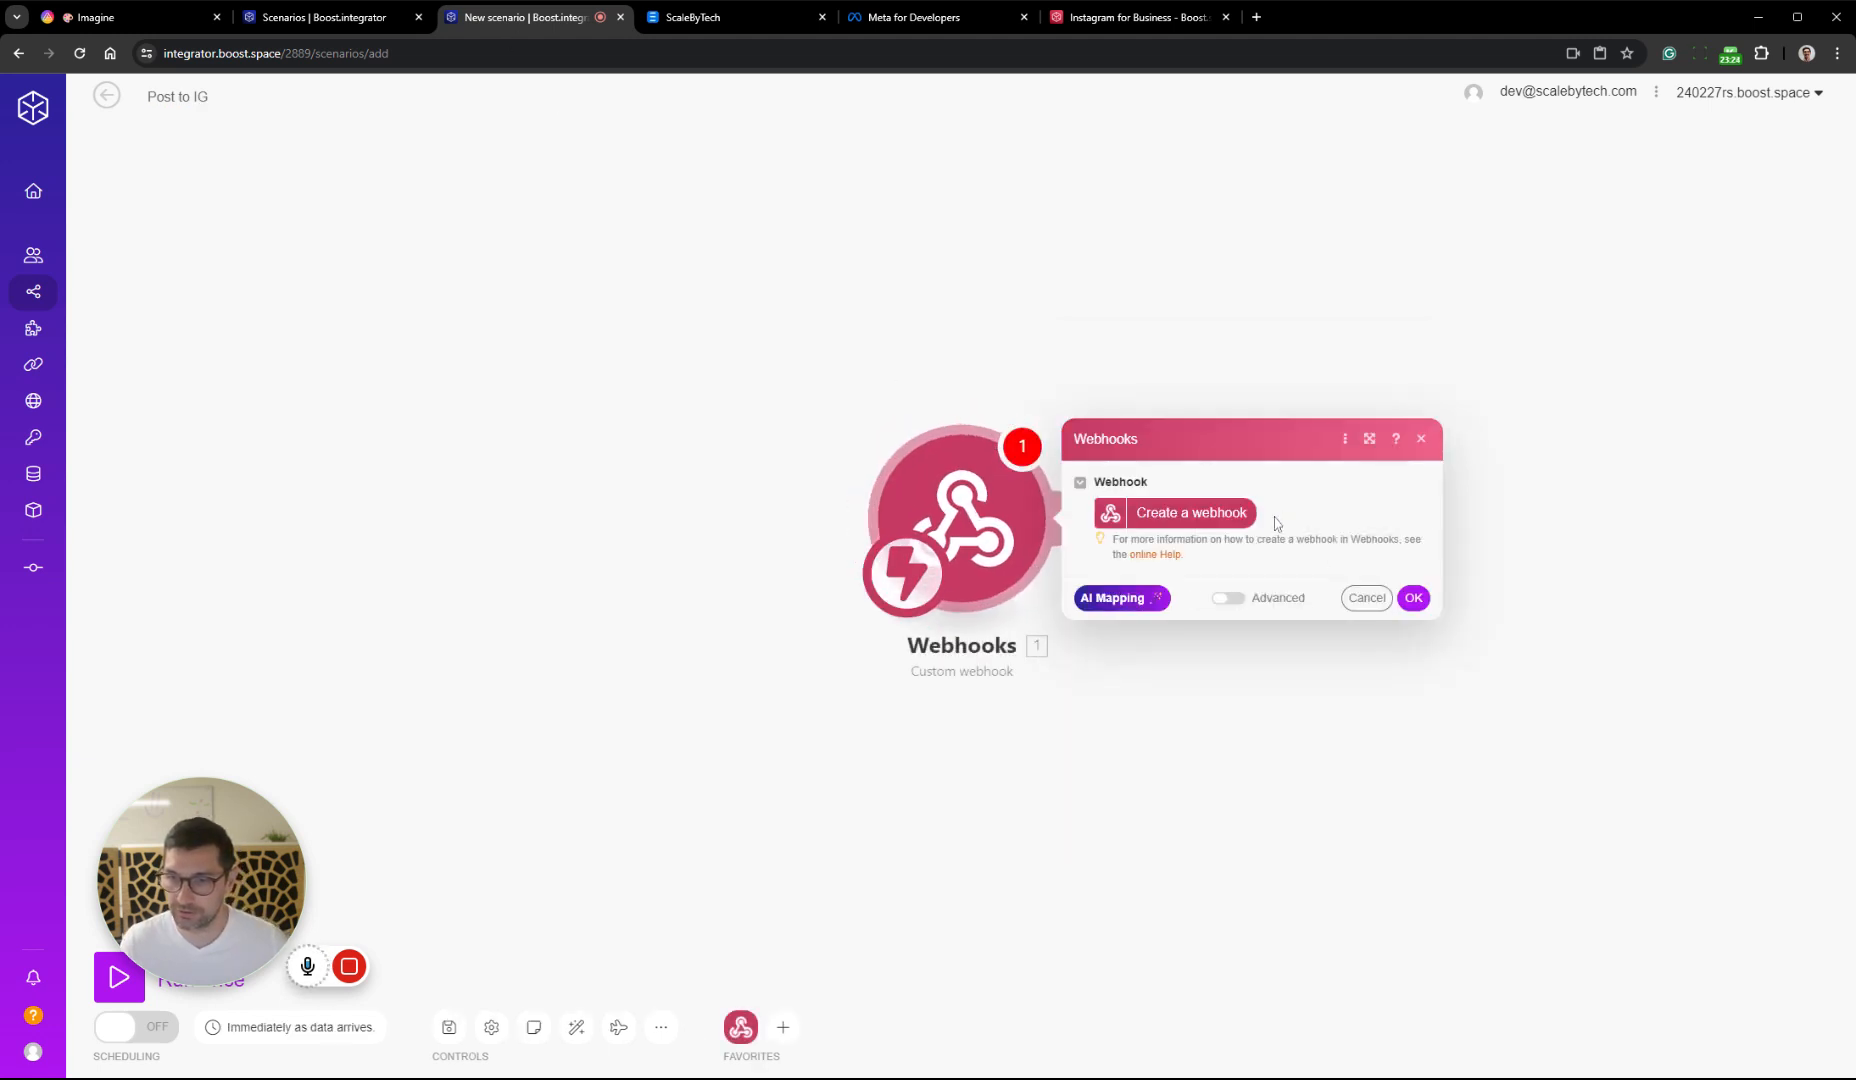
left_click(195, 97)
key("ctrl+c")
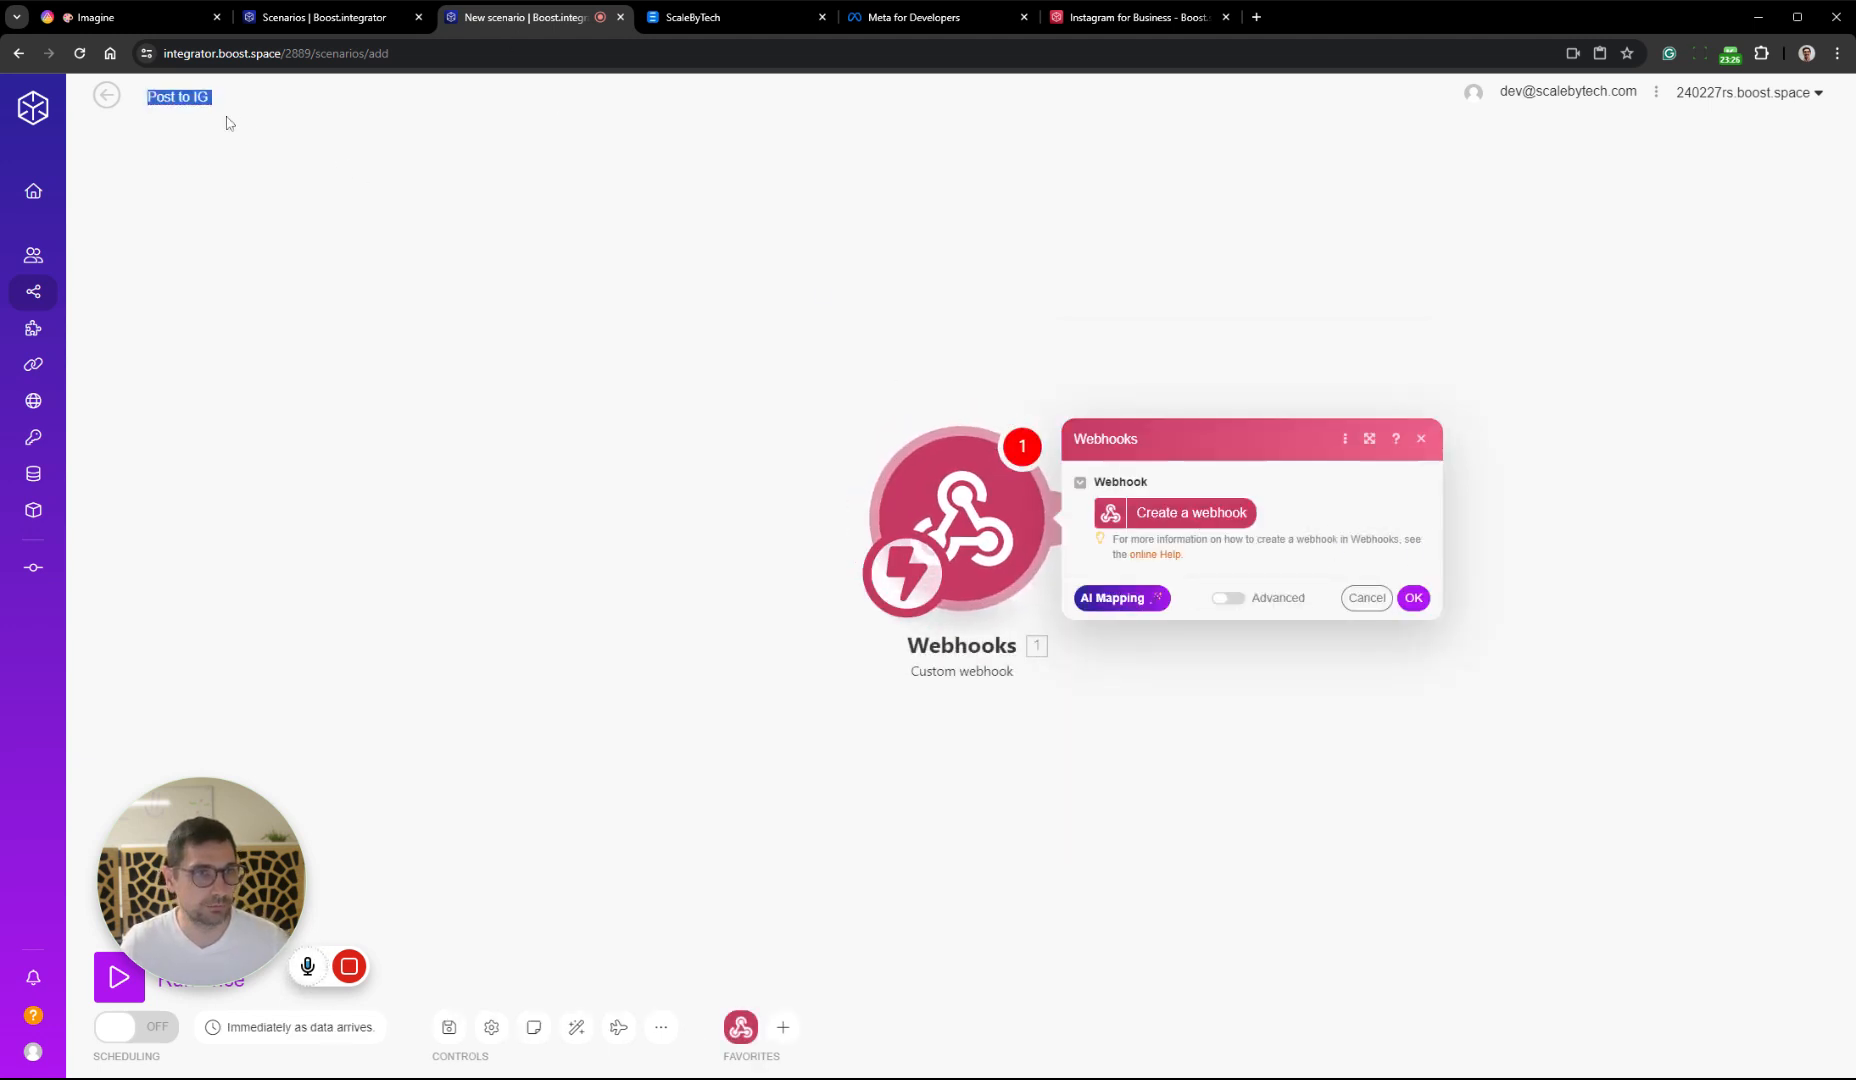
left_click(1192, 512)
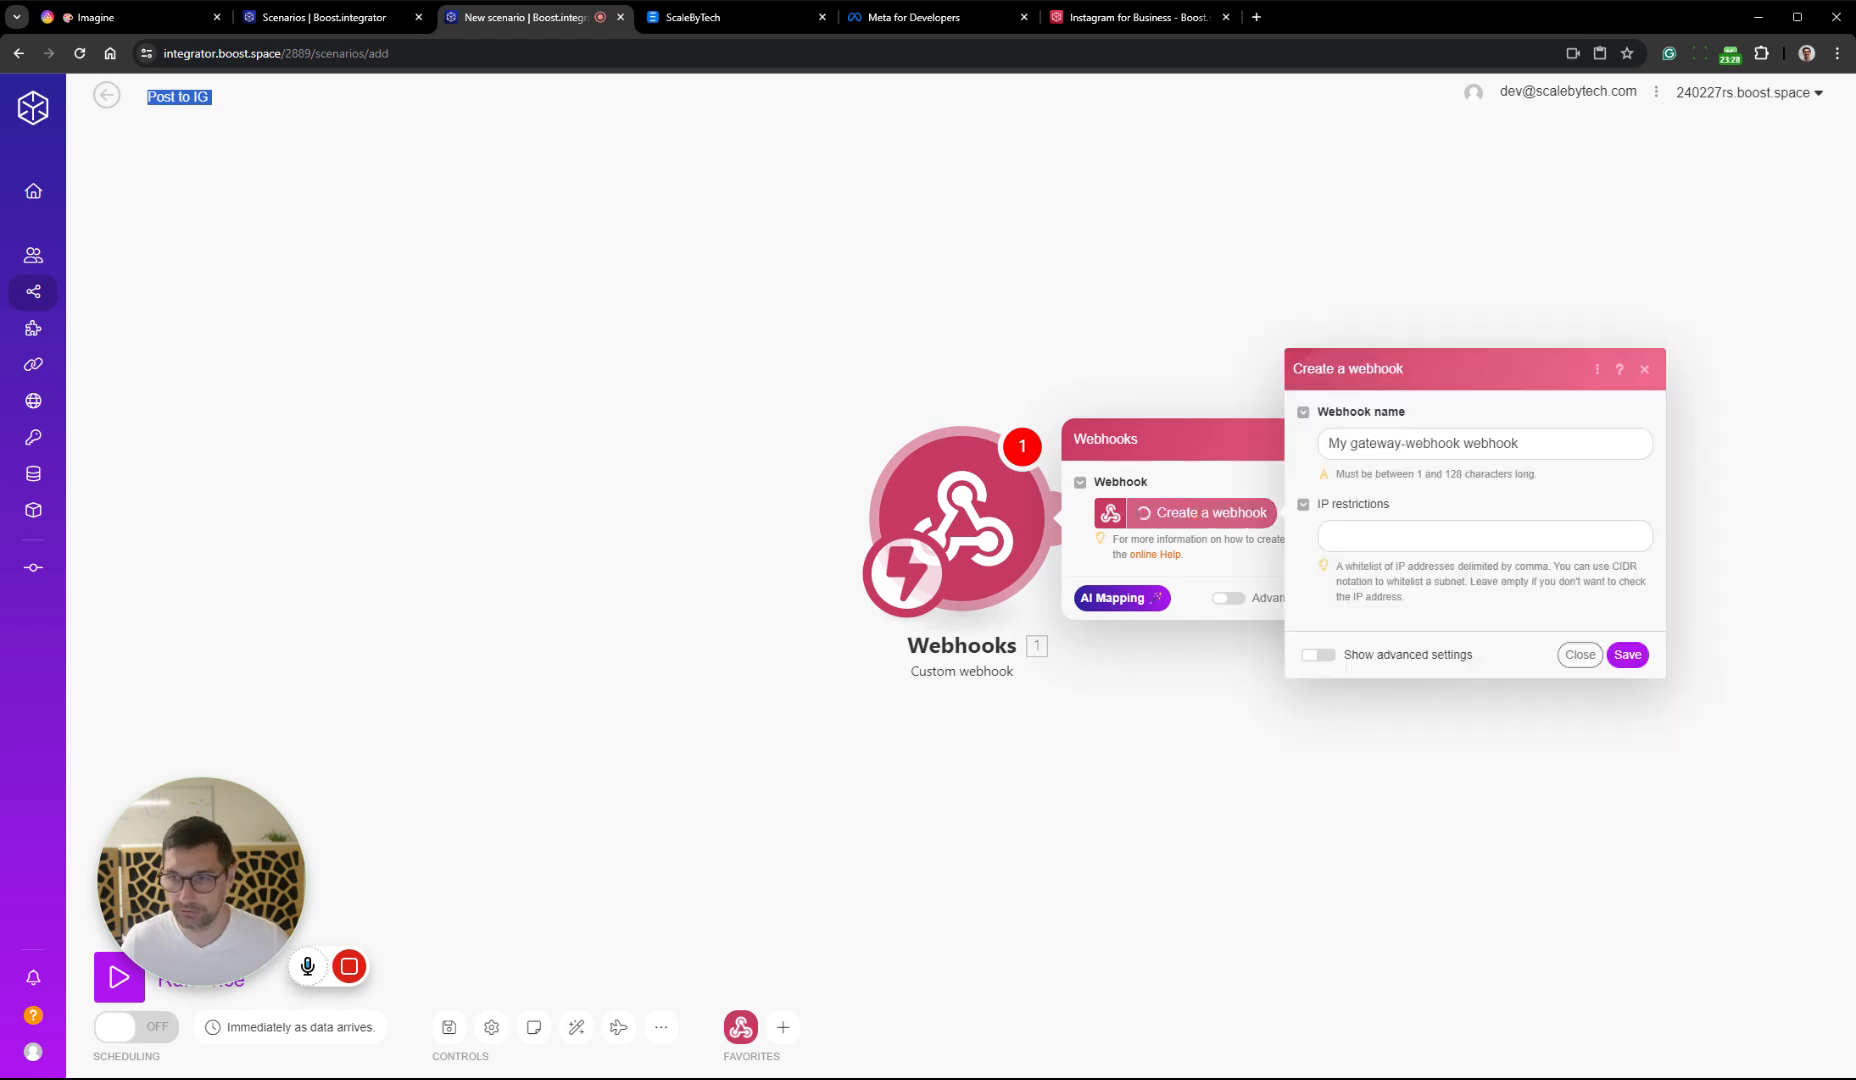
triple_click(1430, 443)
key("ctrl+v")
left_click(1630, 653)
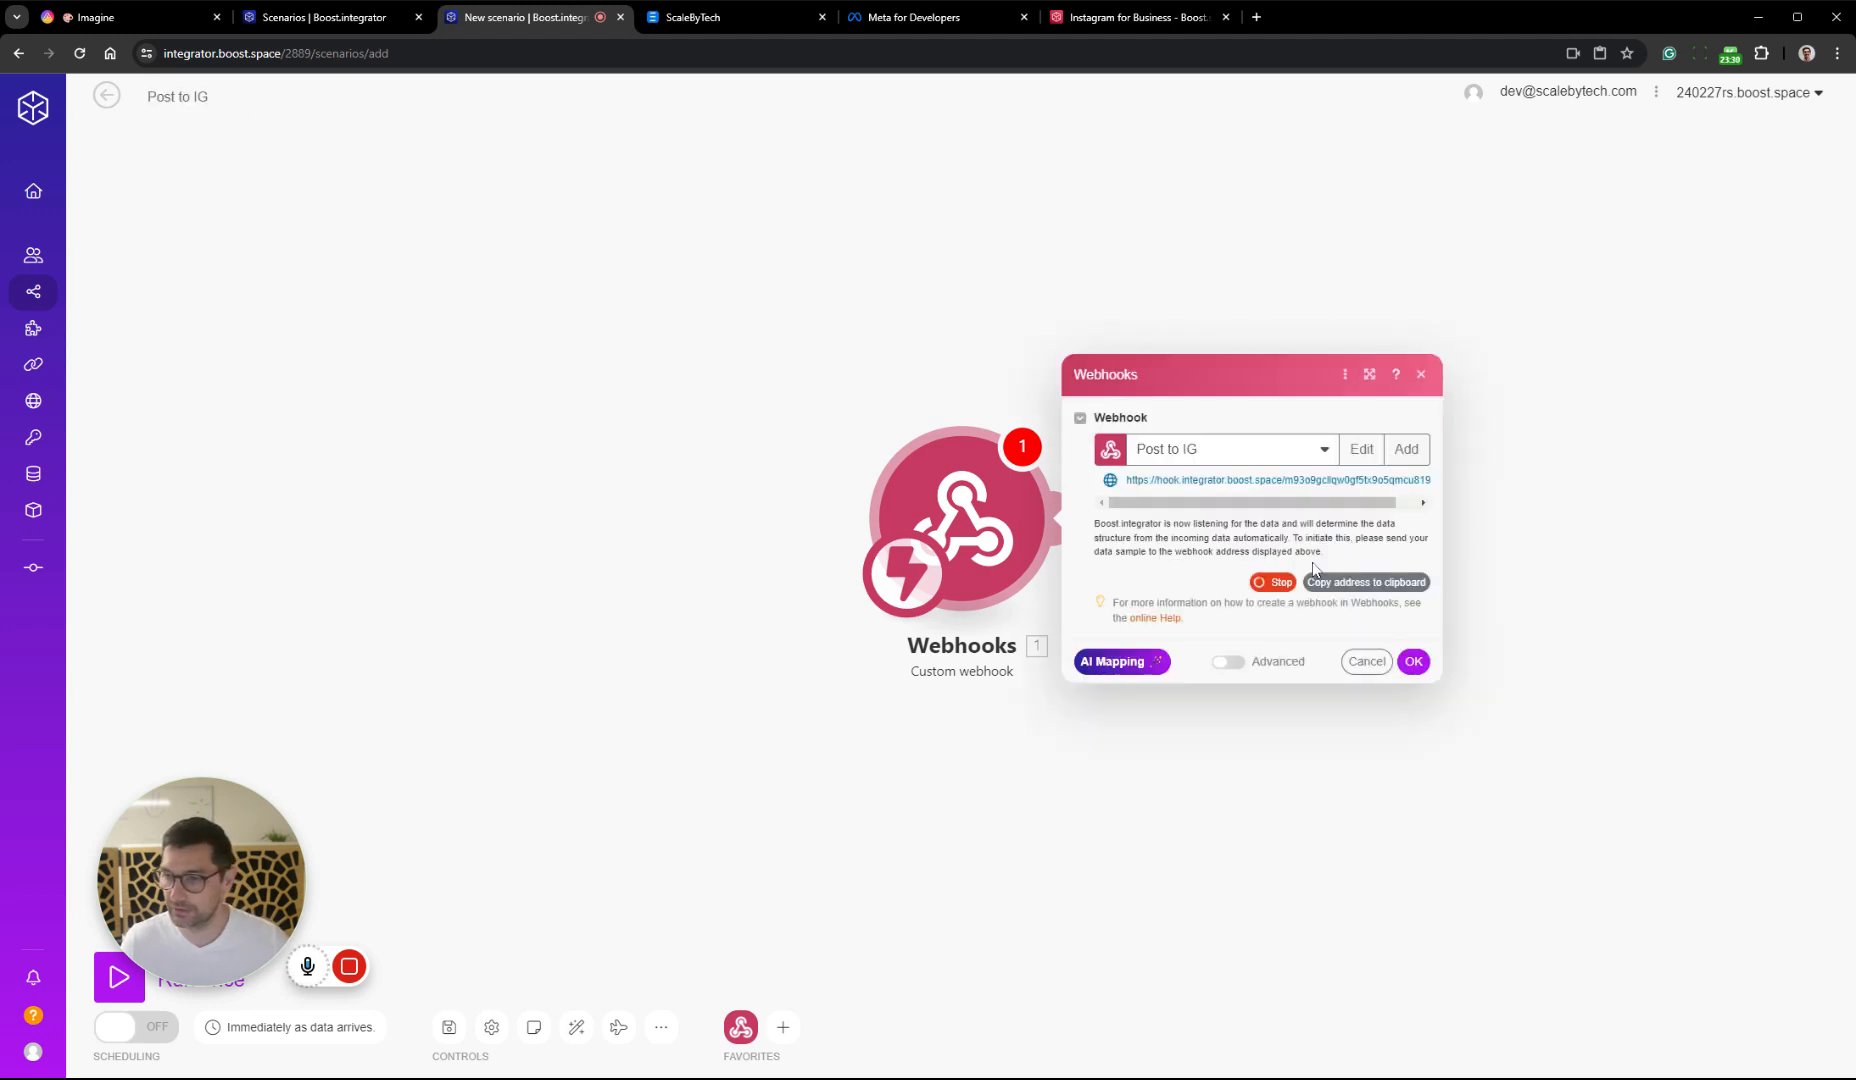
left_click(1399, 586)
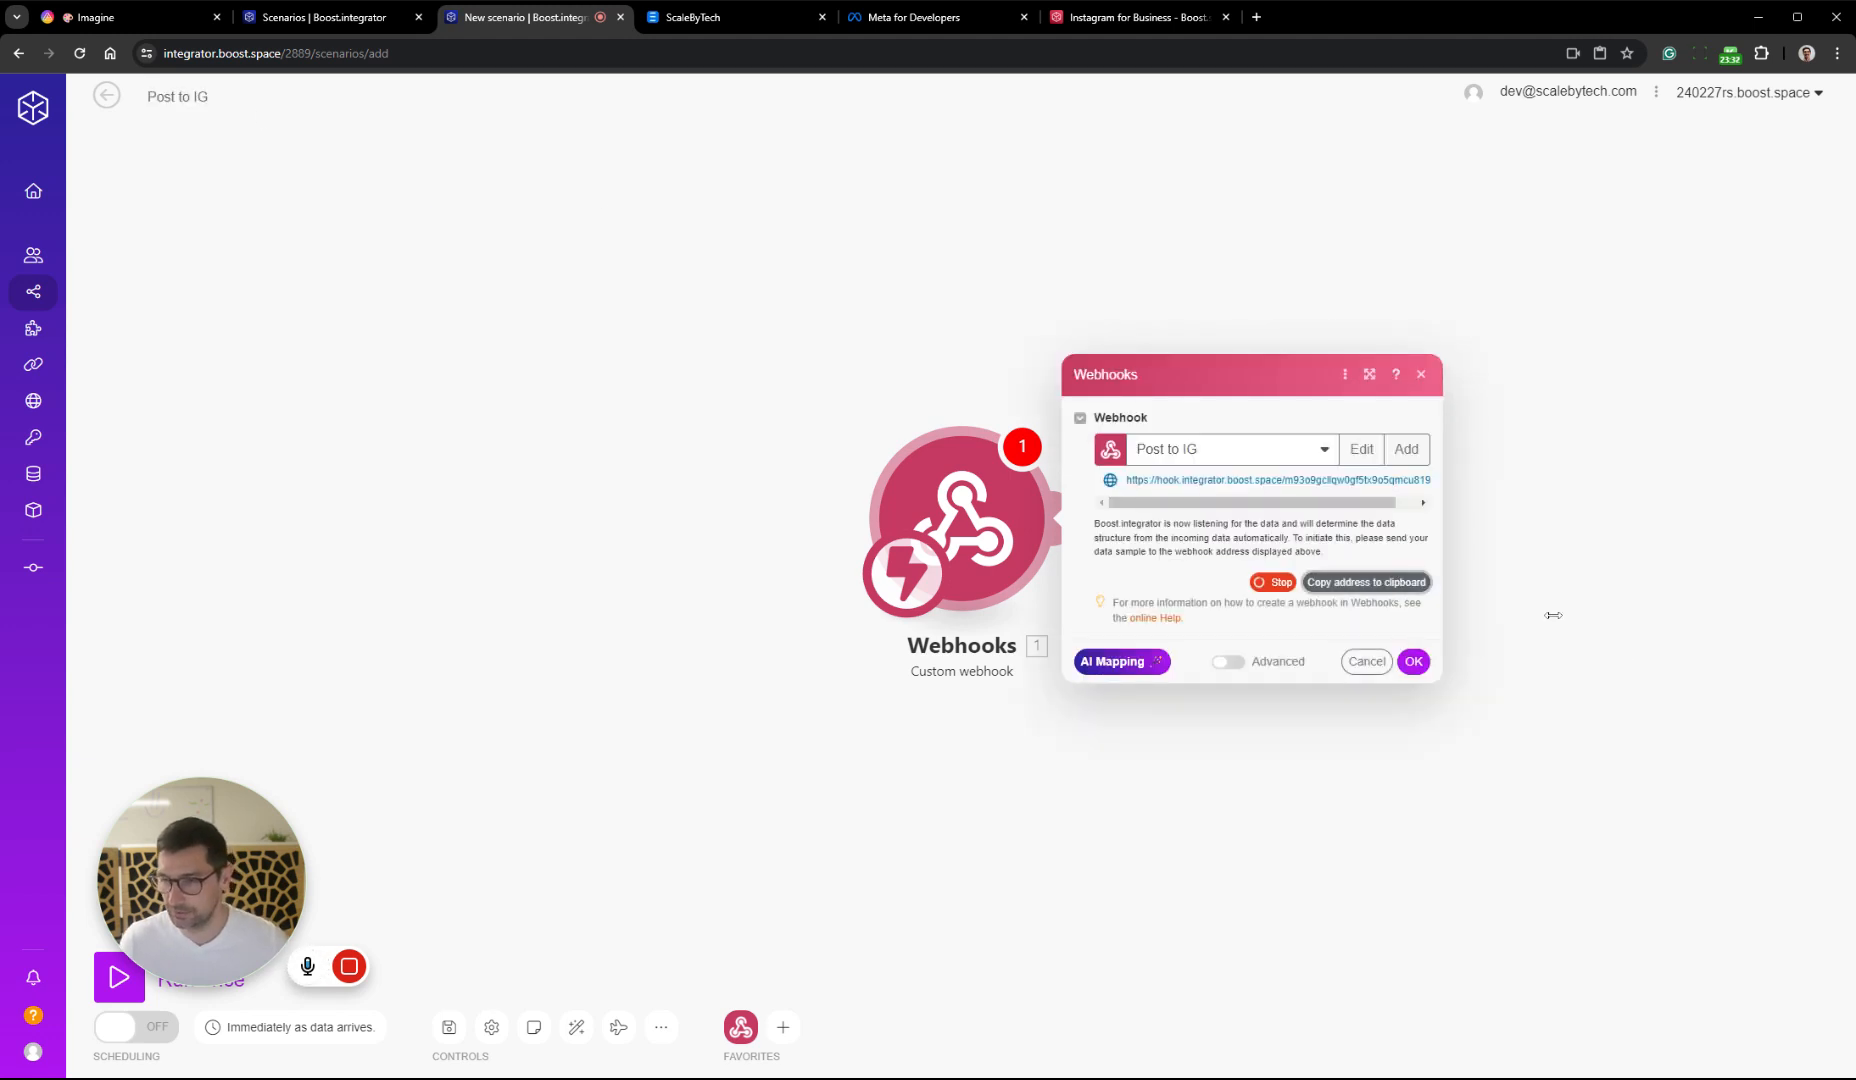
Switch to AITable, duplicate the Captions automation and rename the copy "Post to IG"
left_click(130, 17)
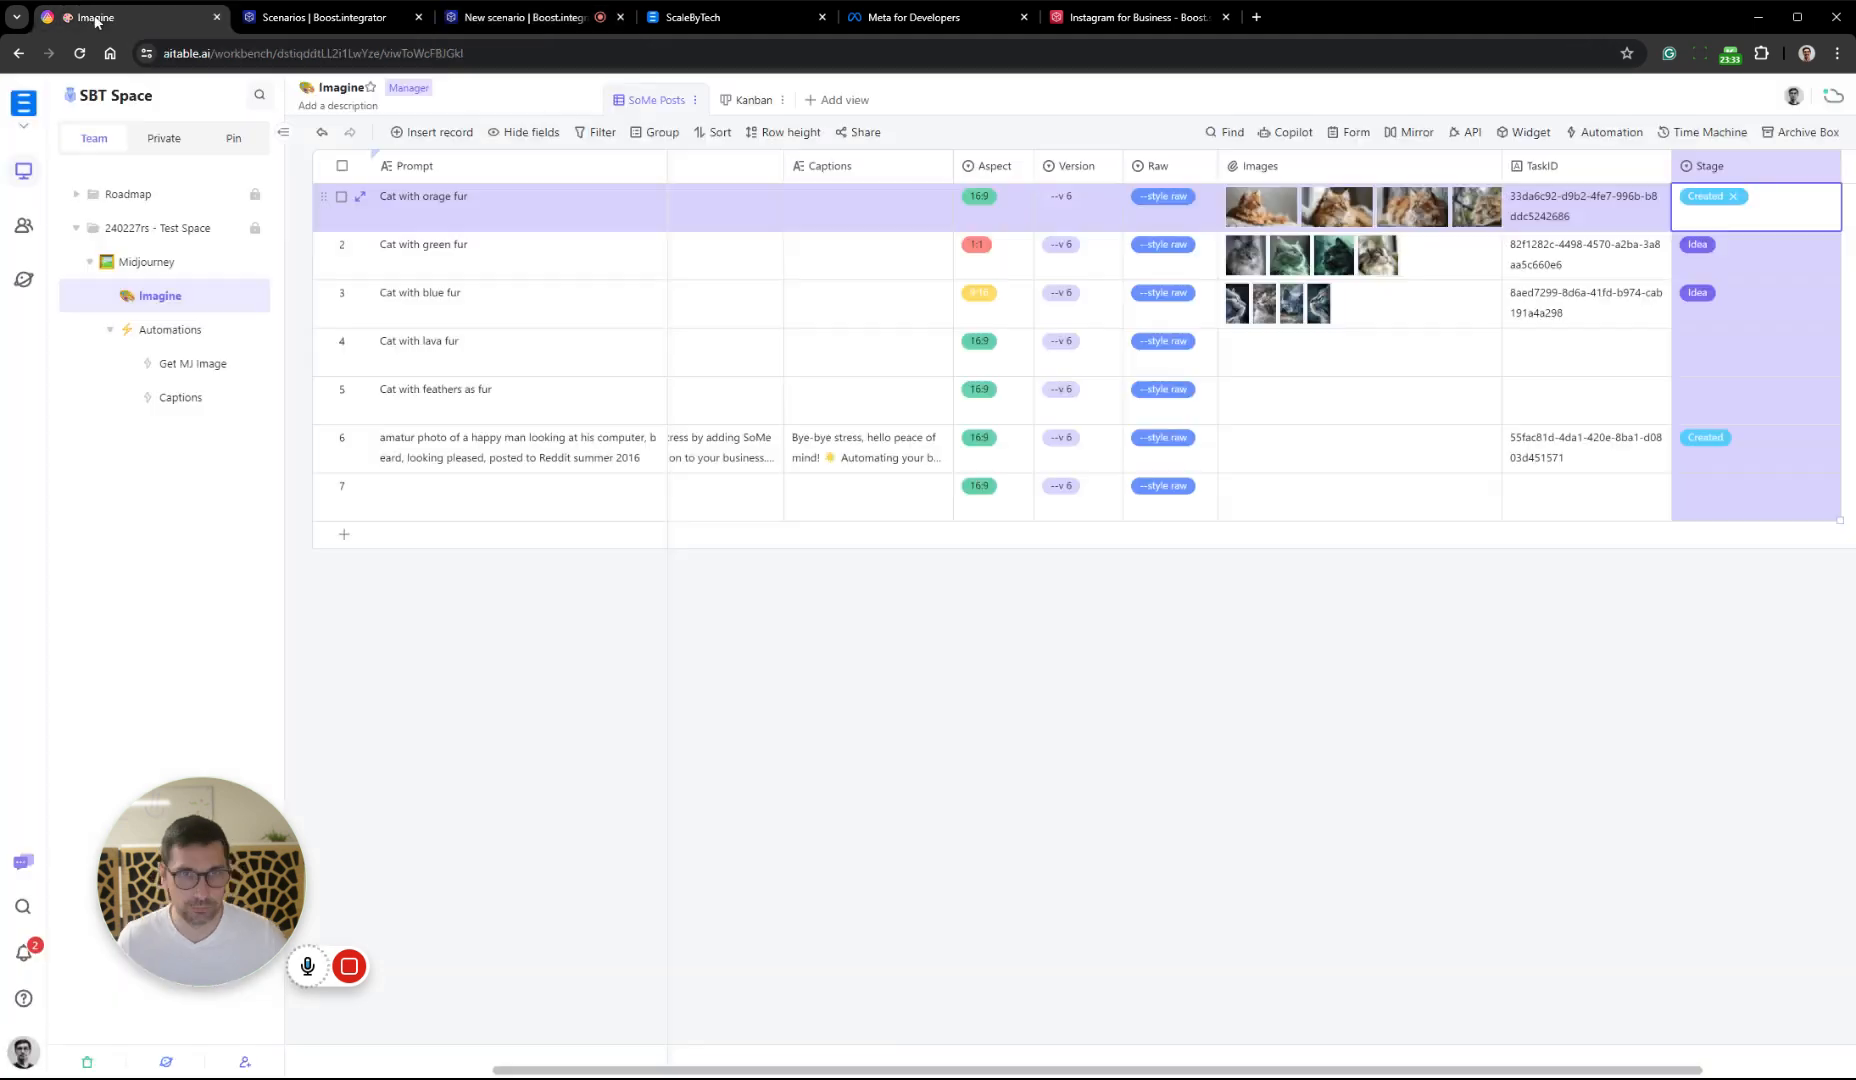
left_click(256, 398)
left_click(325, 481)
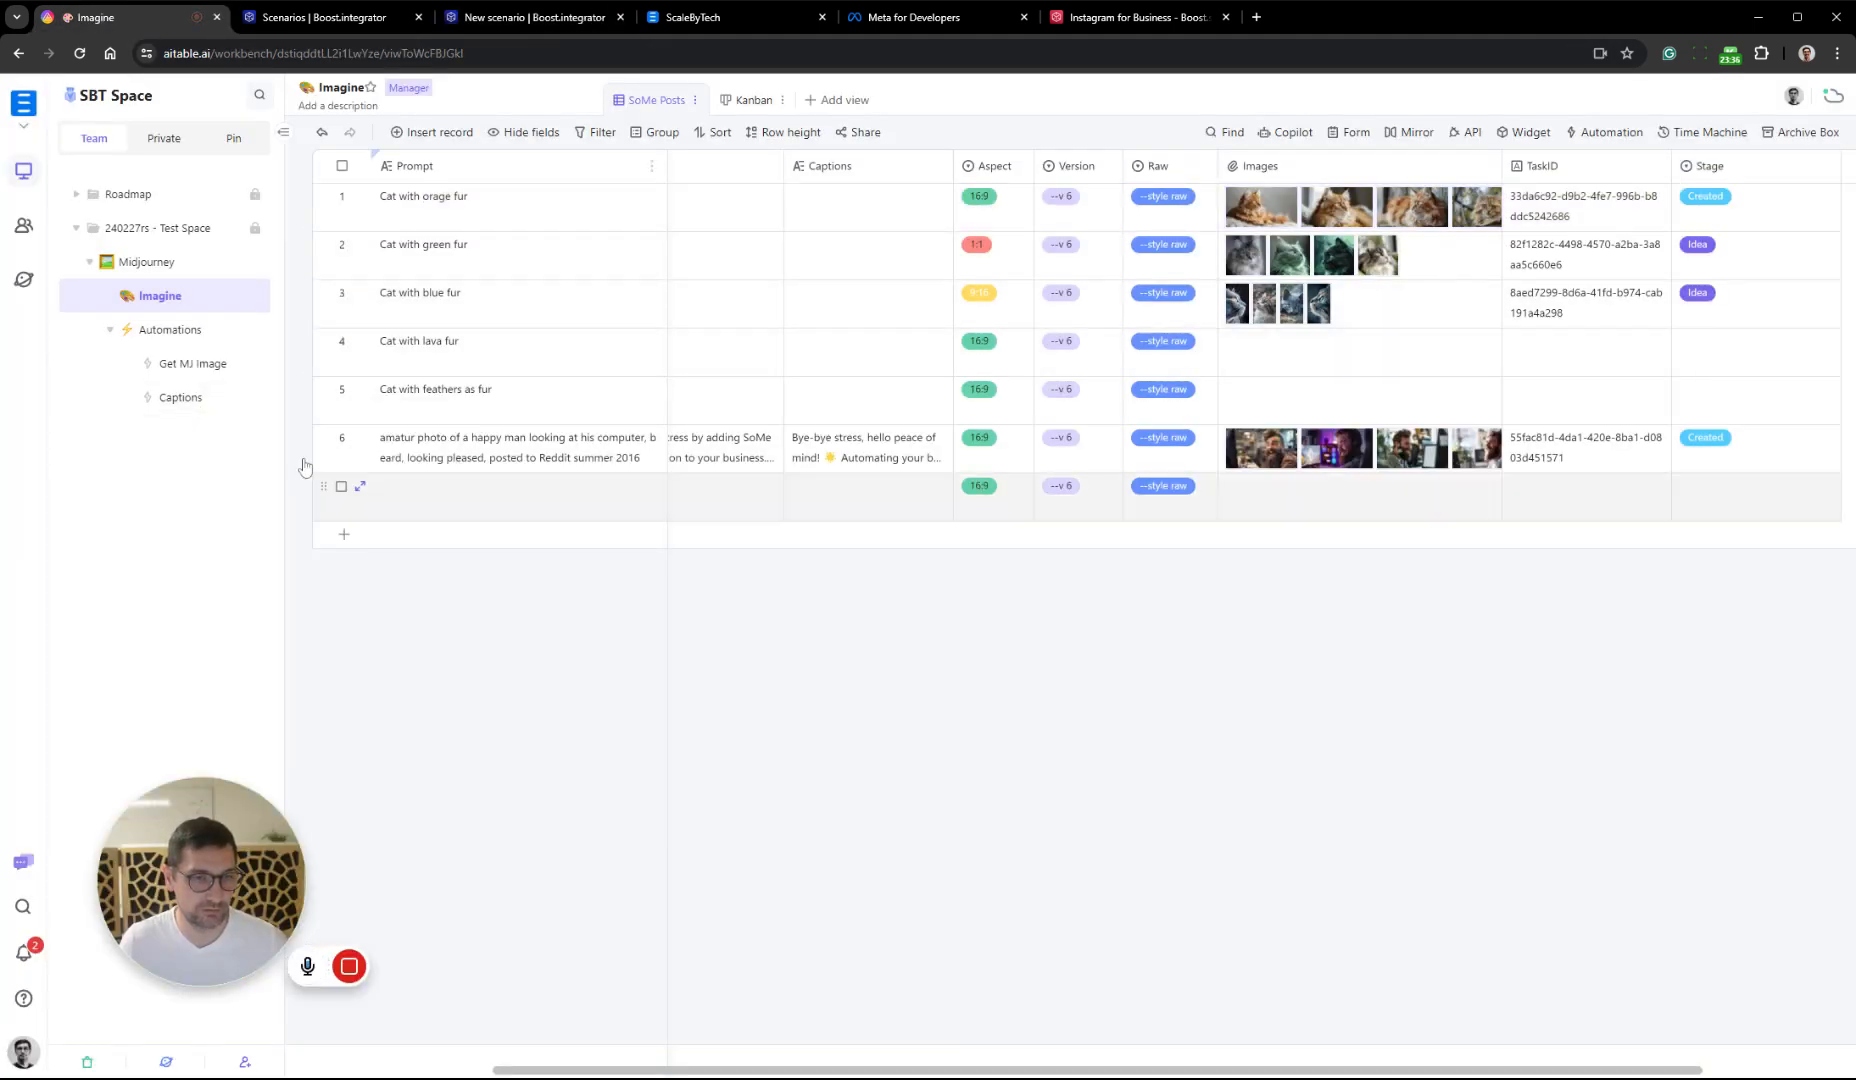
left_click(207, 434)
left_click(255, 431)
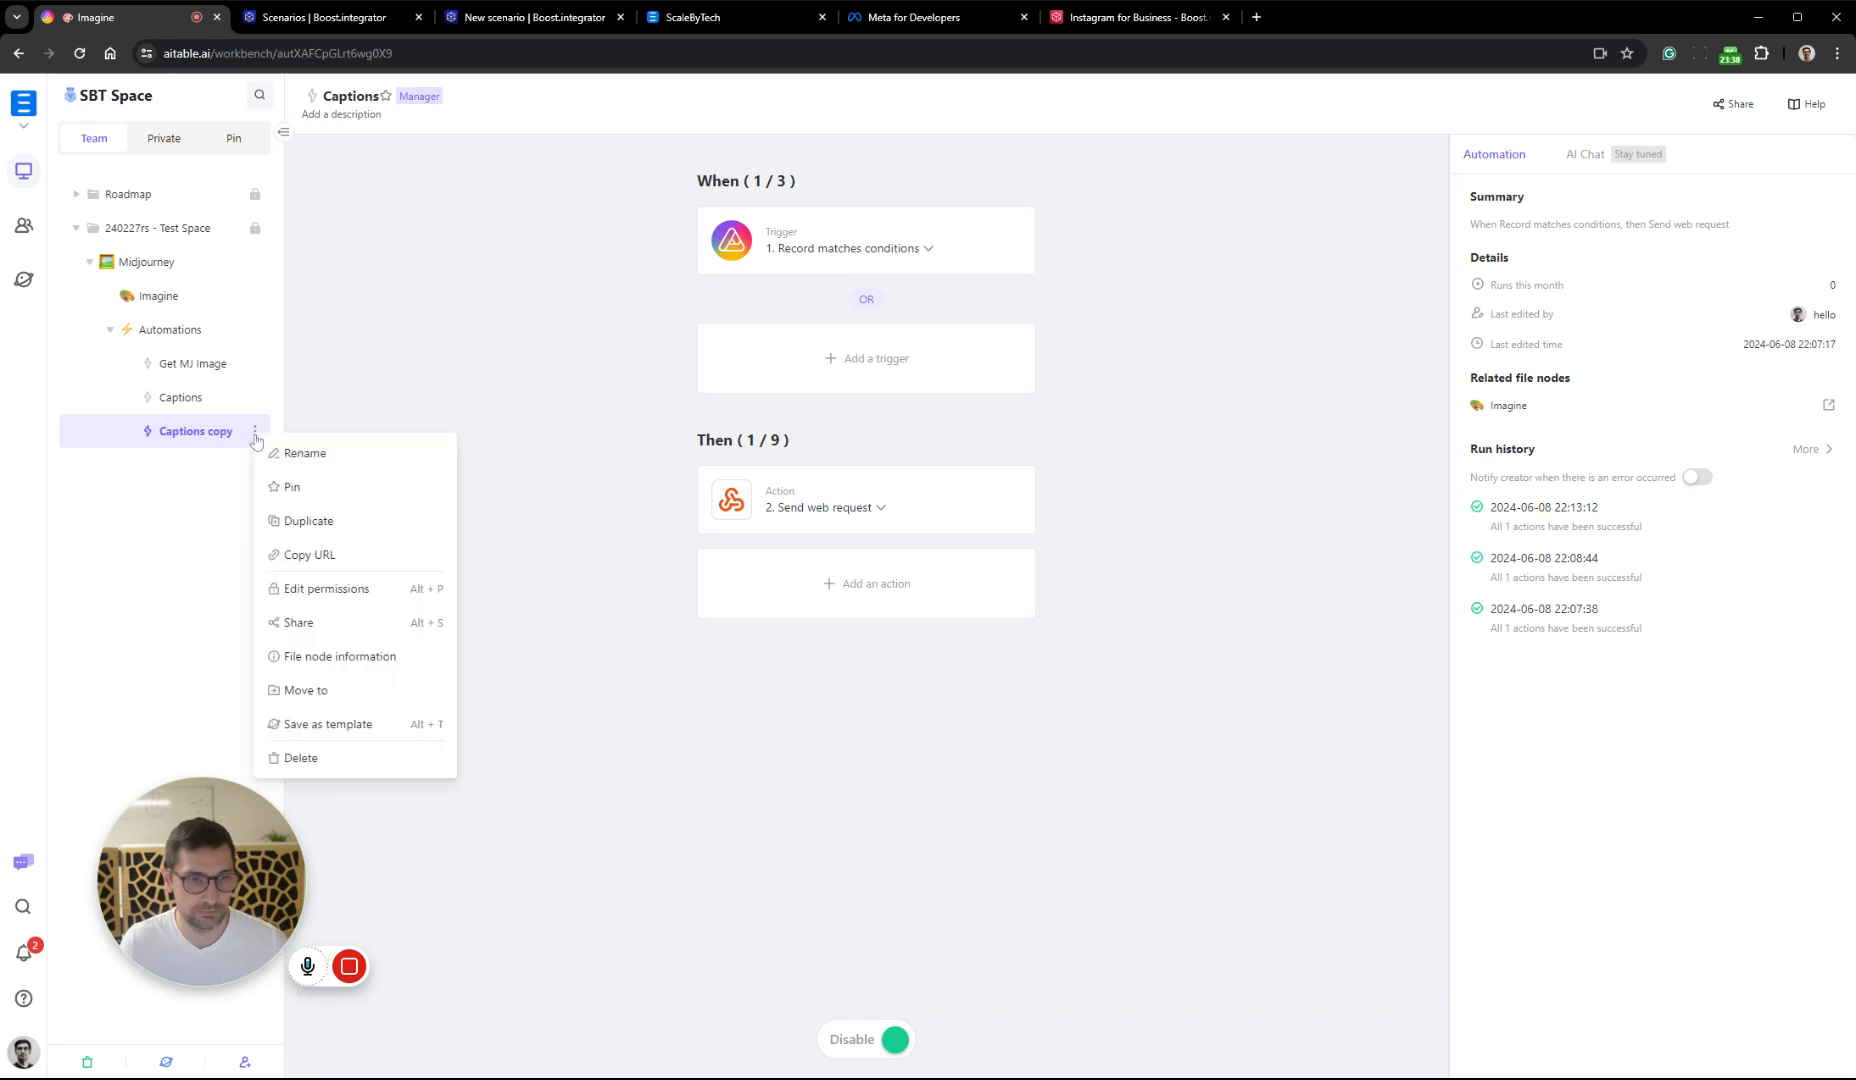
left_click(290, 449)
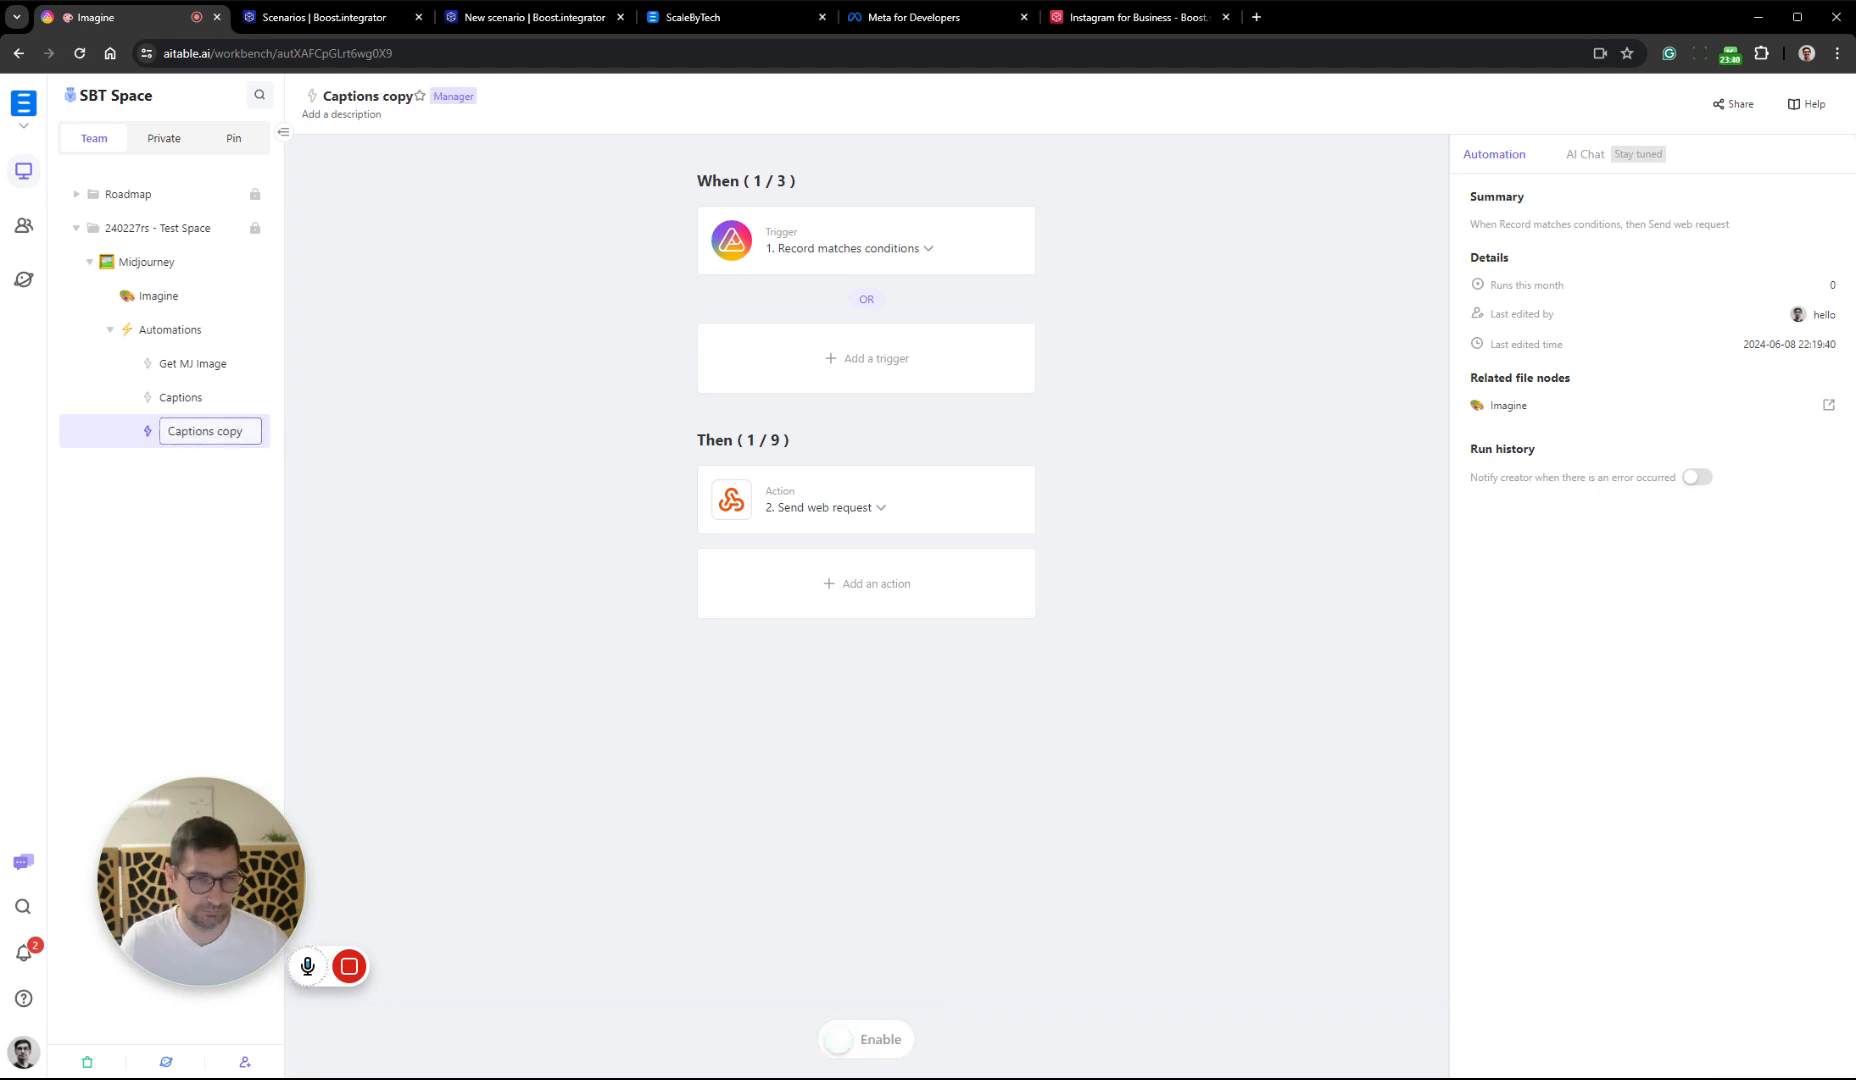
key("ctrl+a")
key("BackSpace")
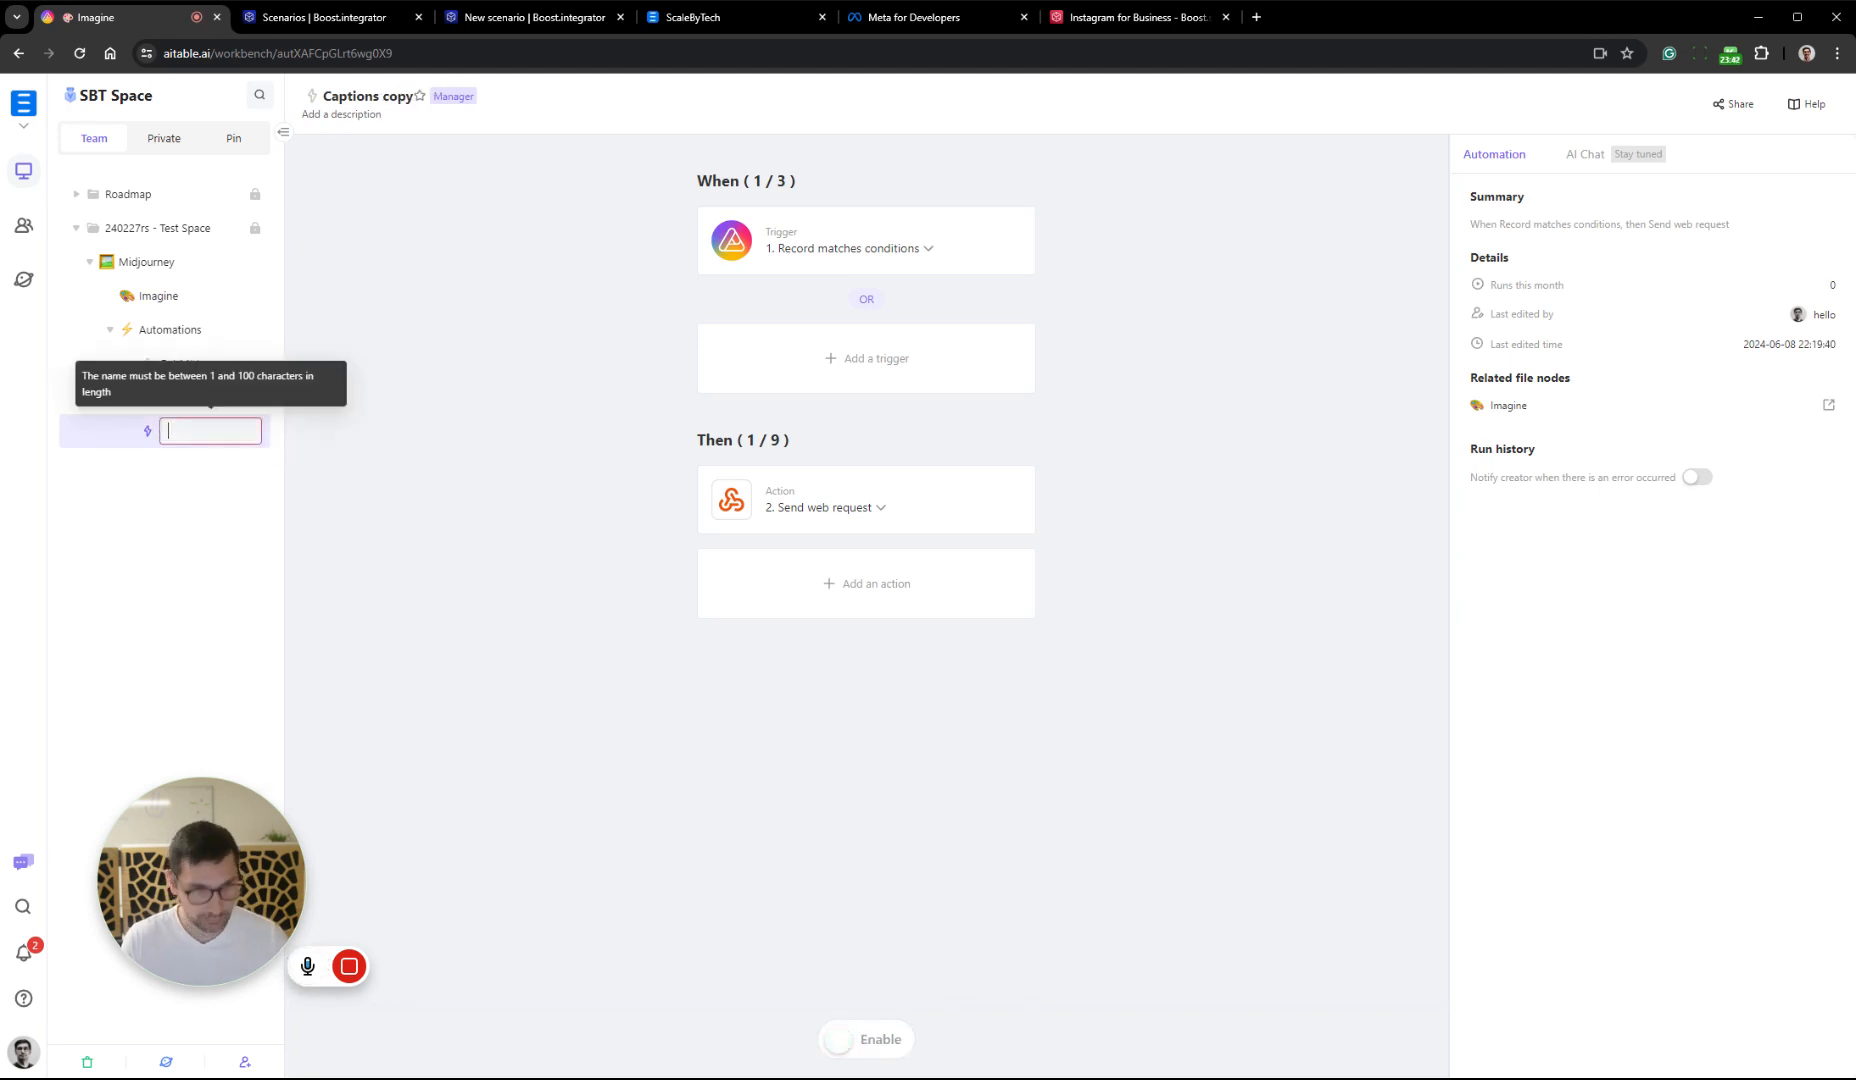
type("Post to")
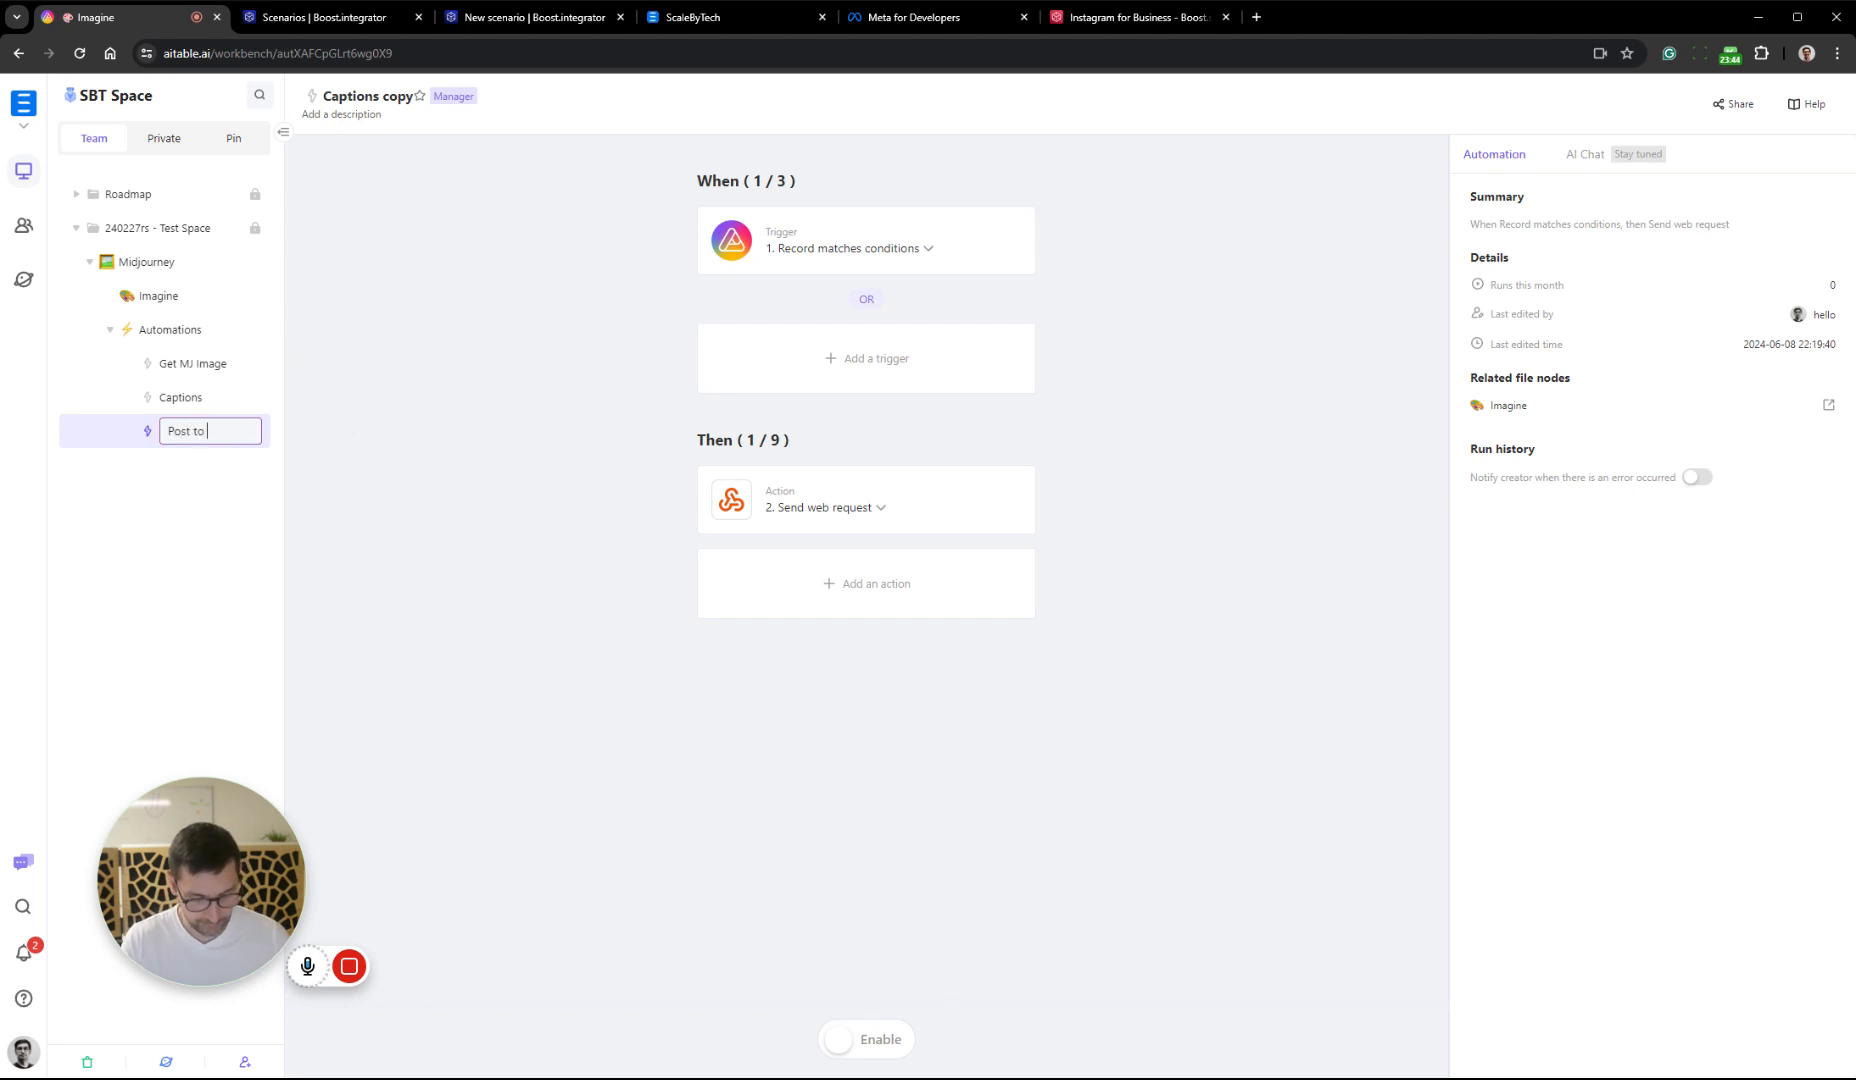
type(" IG")
key("Return")
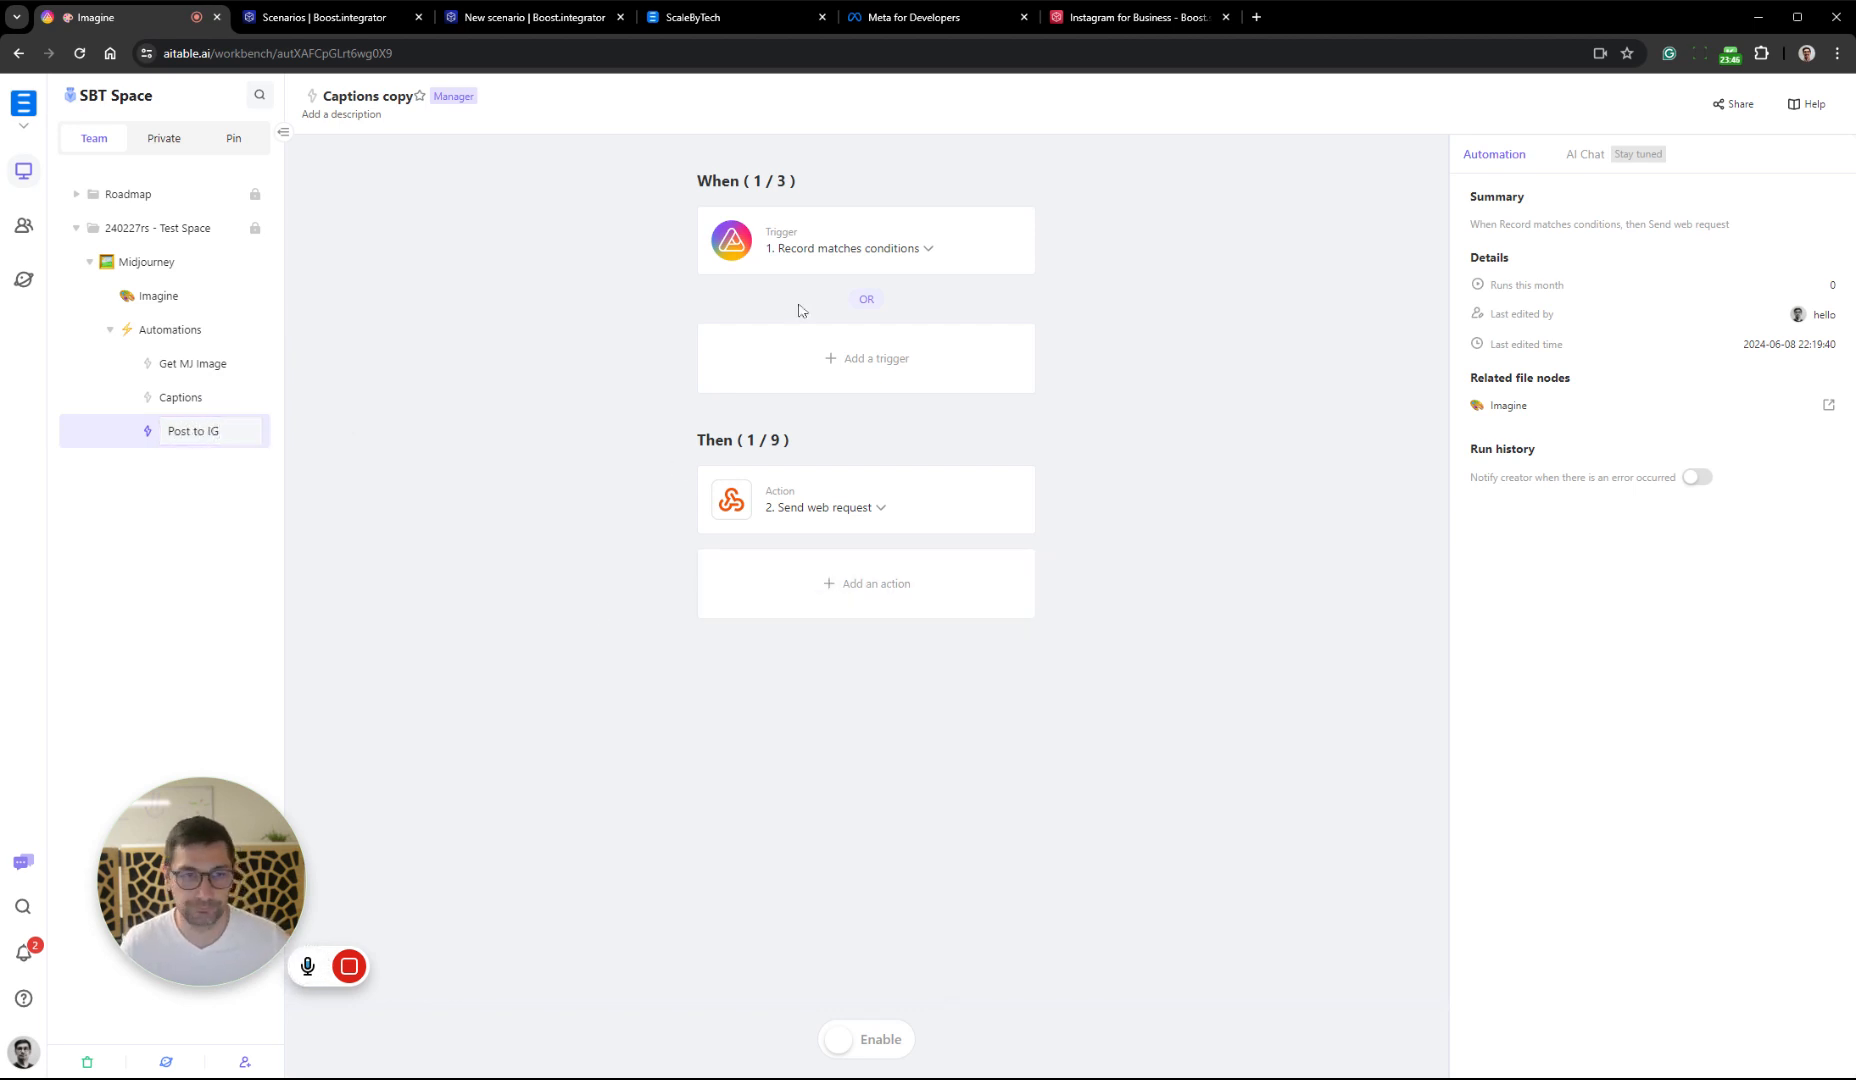
Change the Post to IG trigger's match condition to Stage is Posted and save the trigger
left_click(920, 246)
left_click(1635, 399)
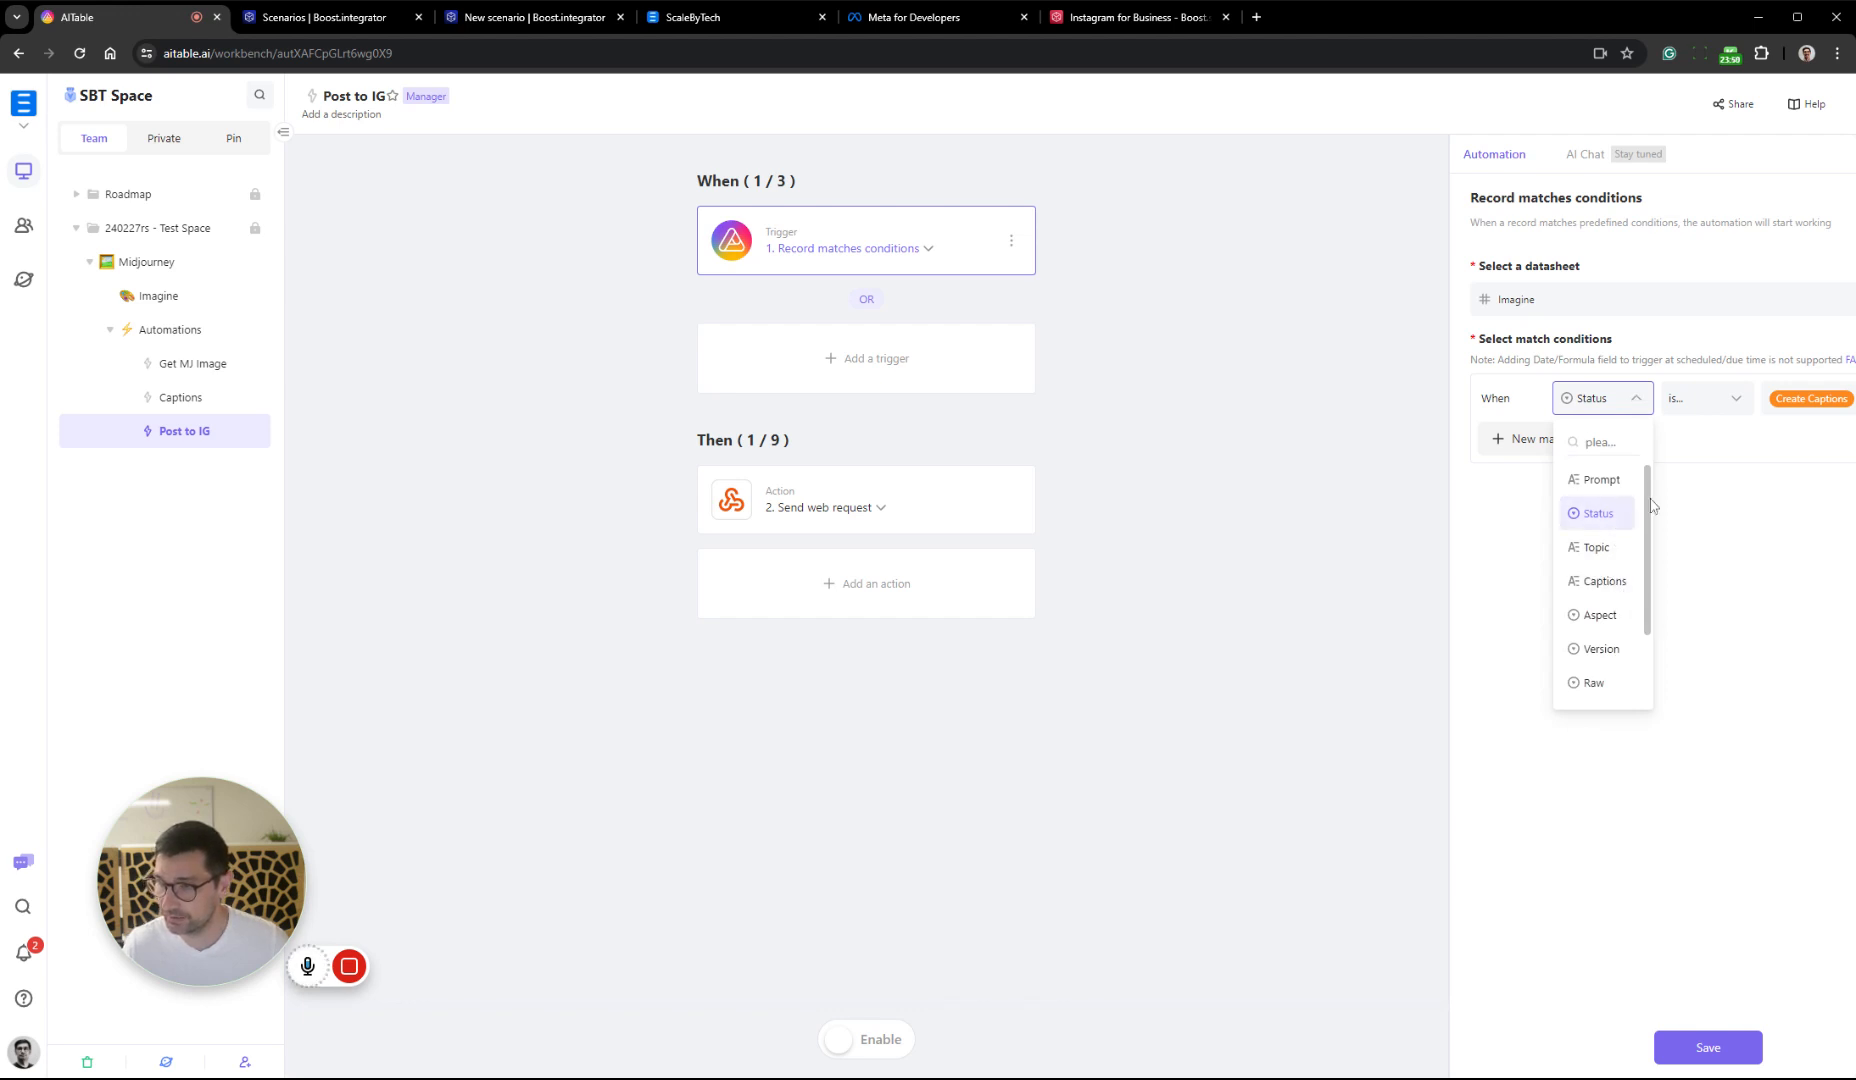
left_click(1733, 499)
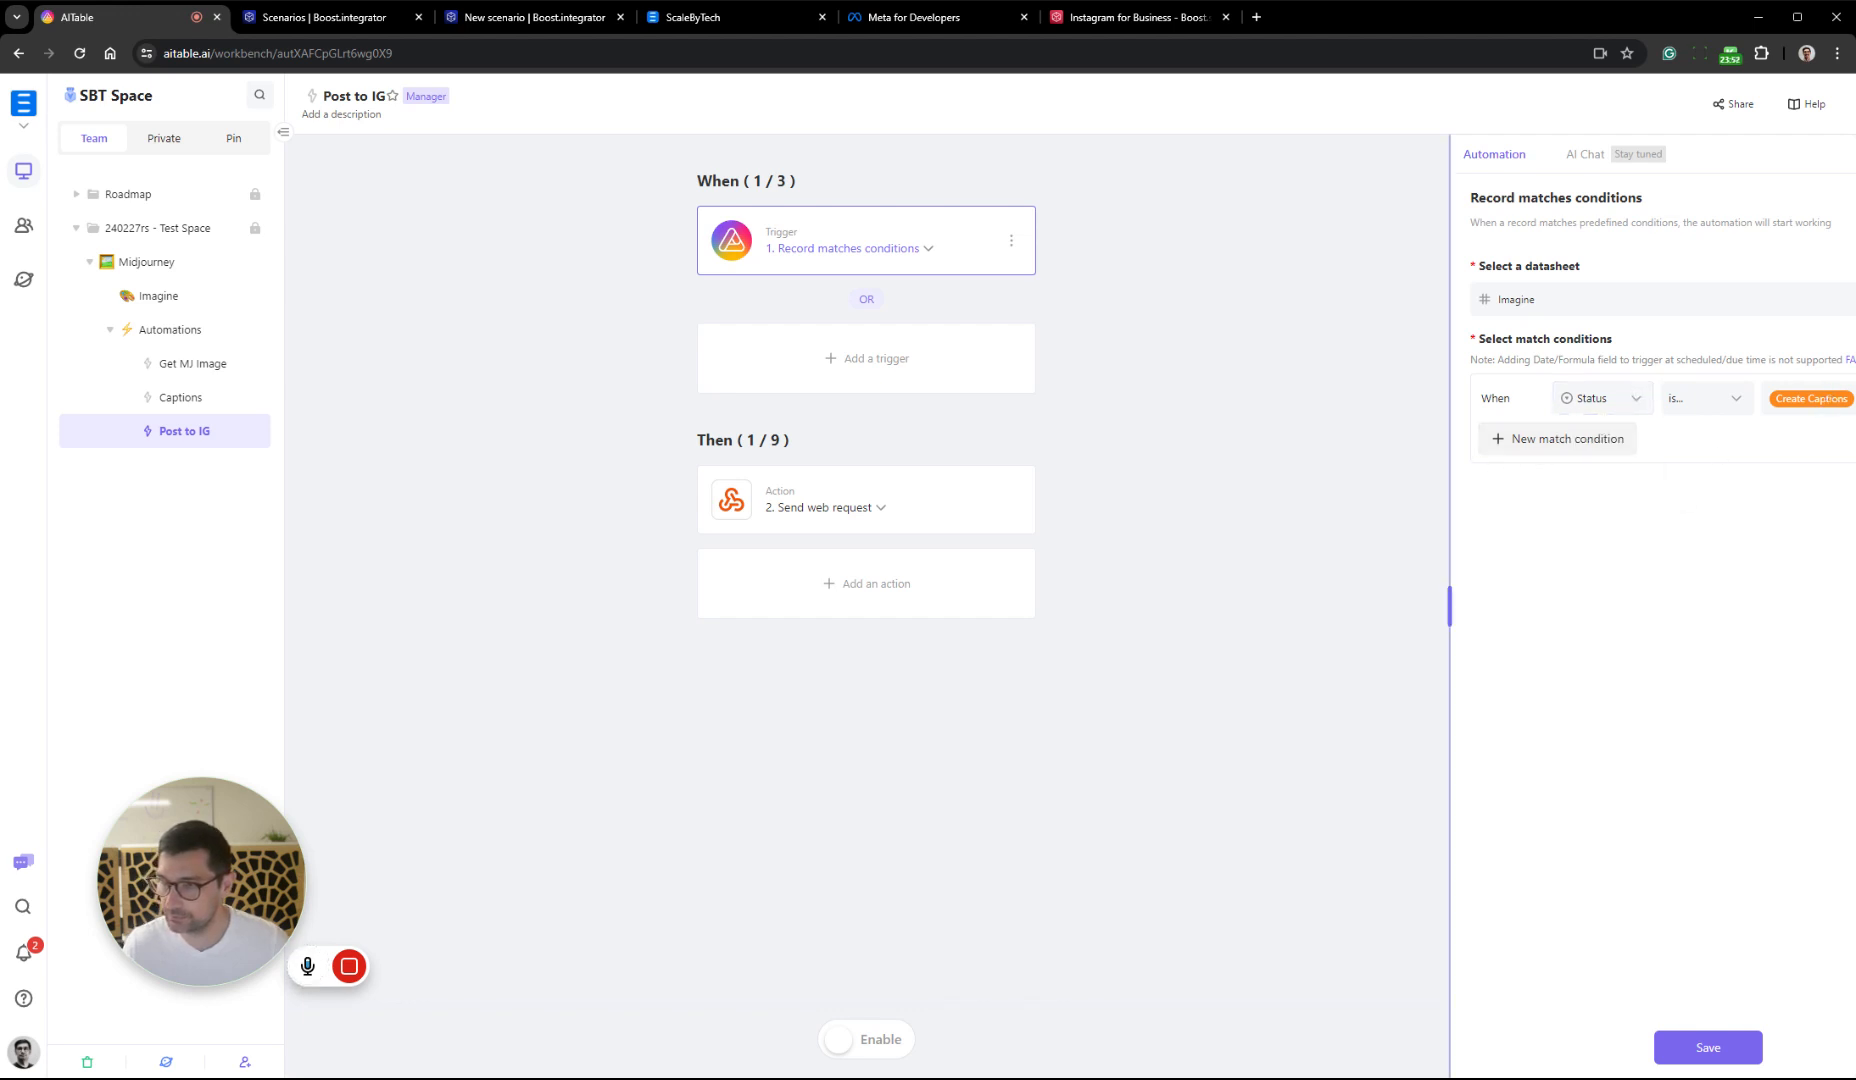
left_click_drag(1450, 600, 1183, 470)
left_click(1366, 398)
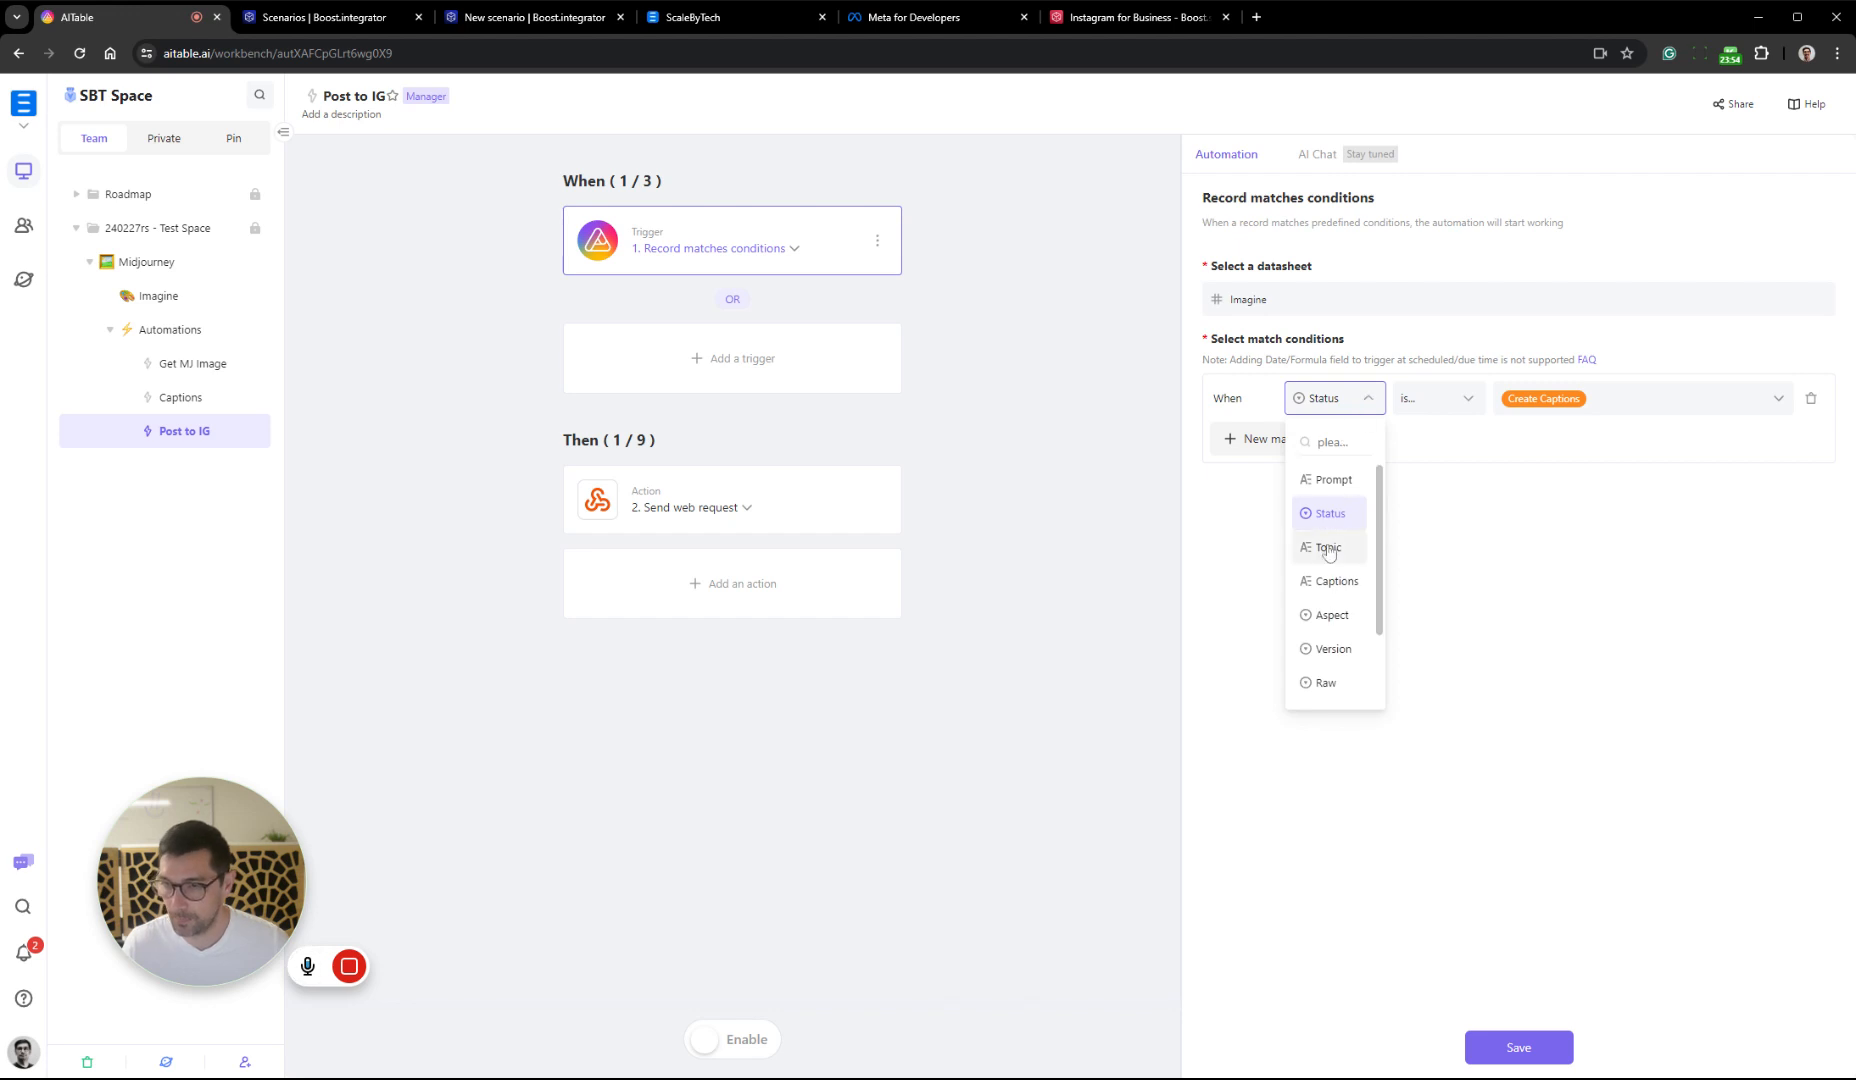
scroll(1338, 545, "down", 3)
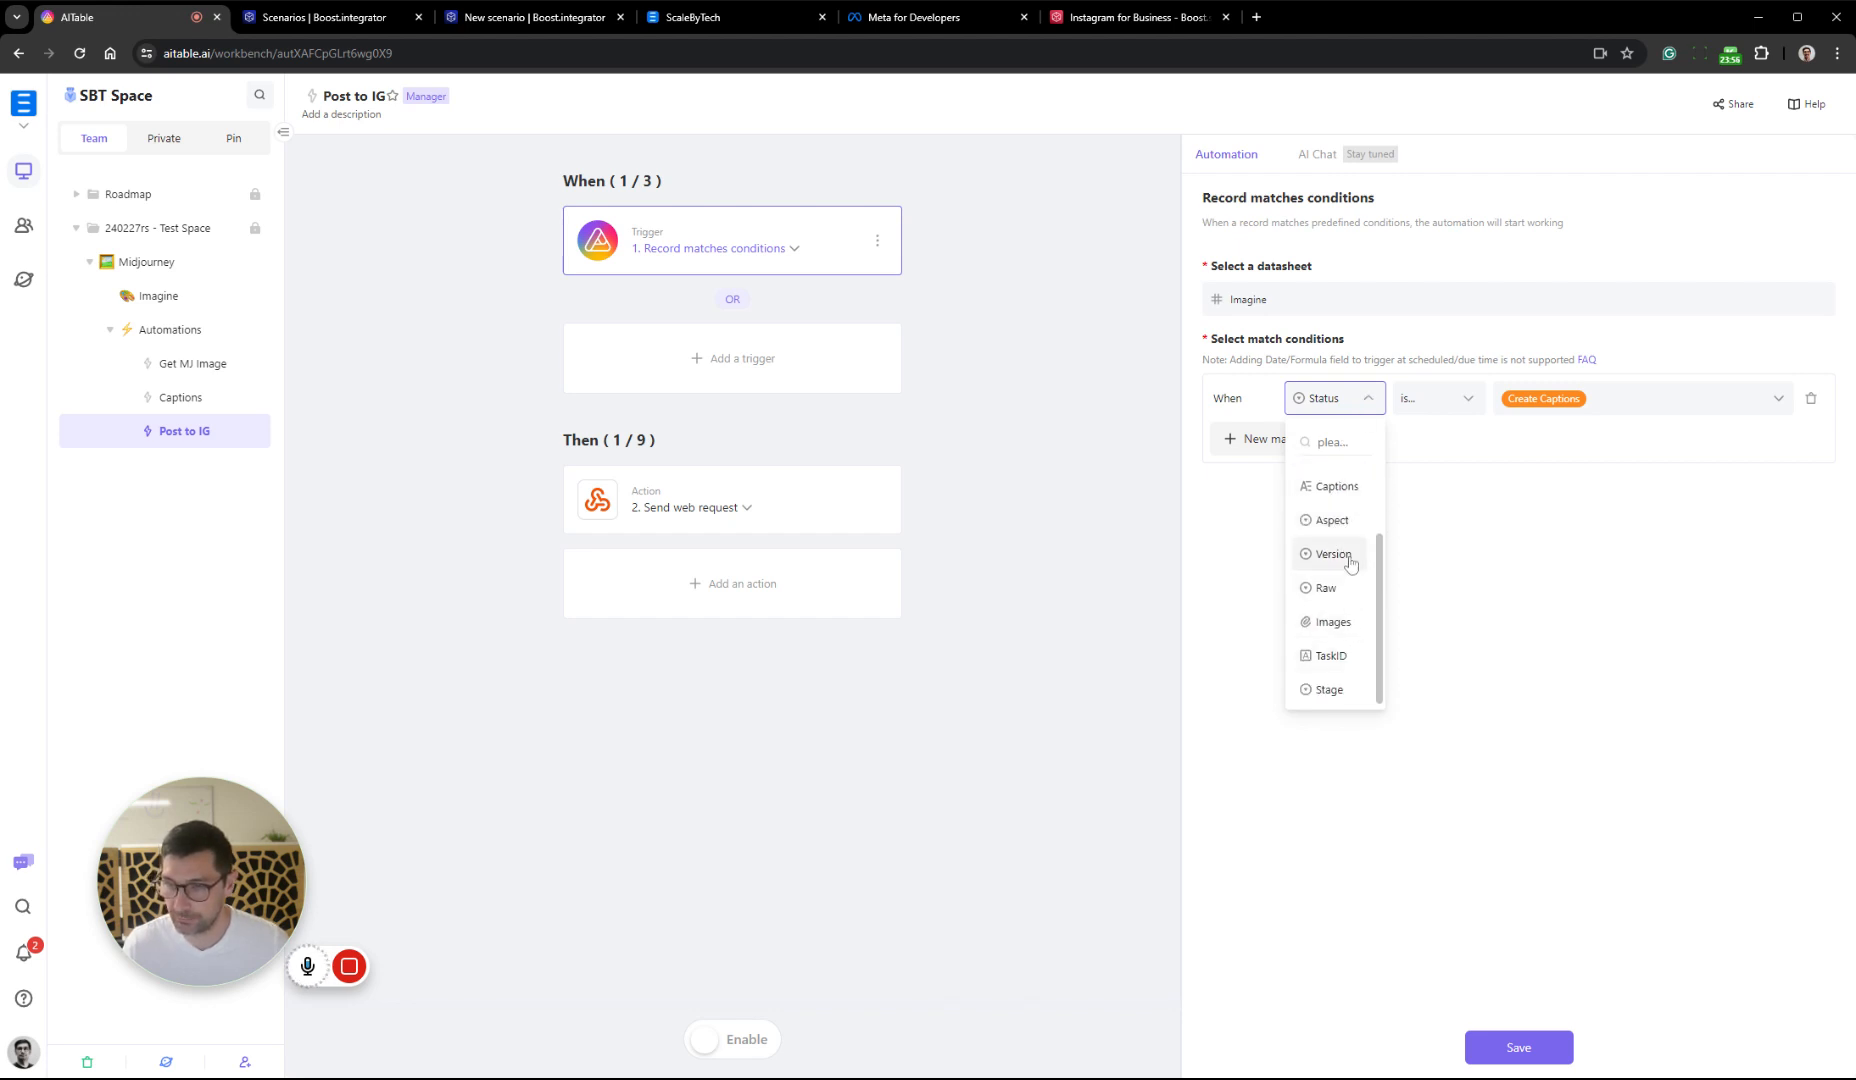
left_click(1352, 689)
left_click(1650, 400)
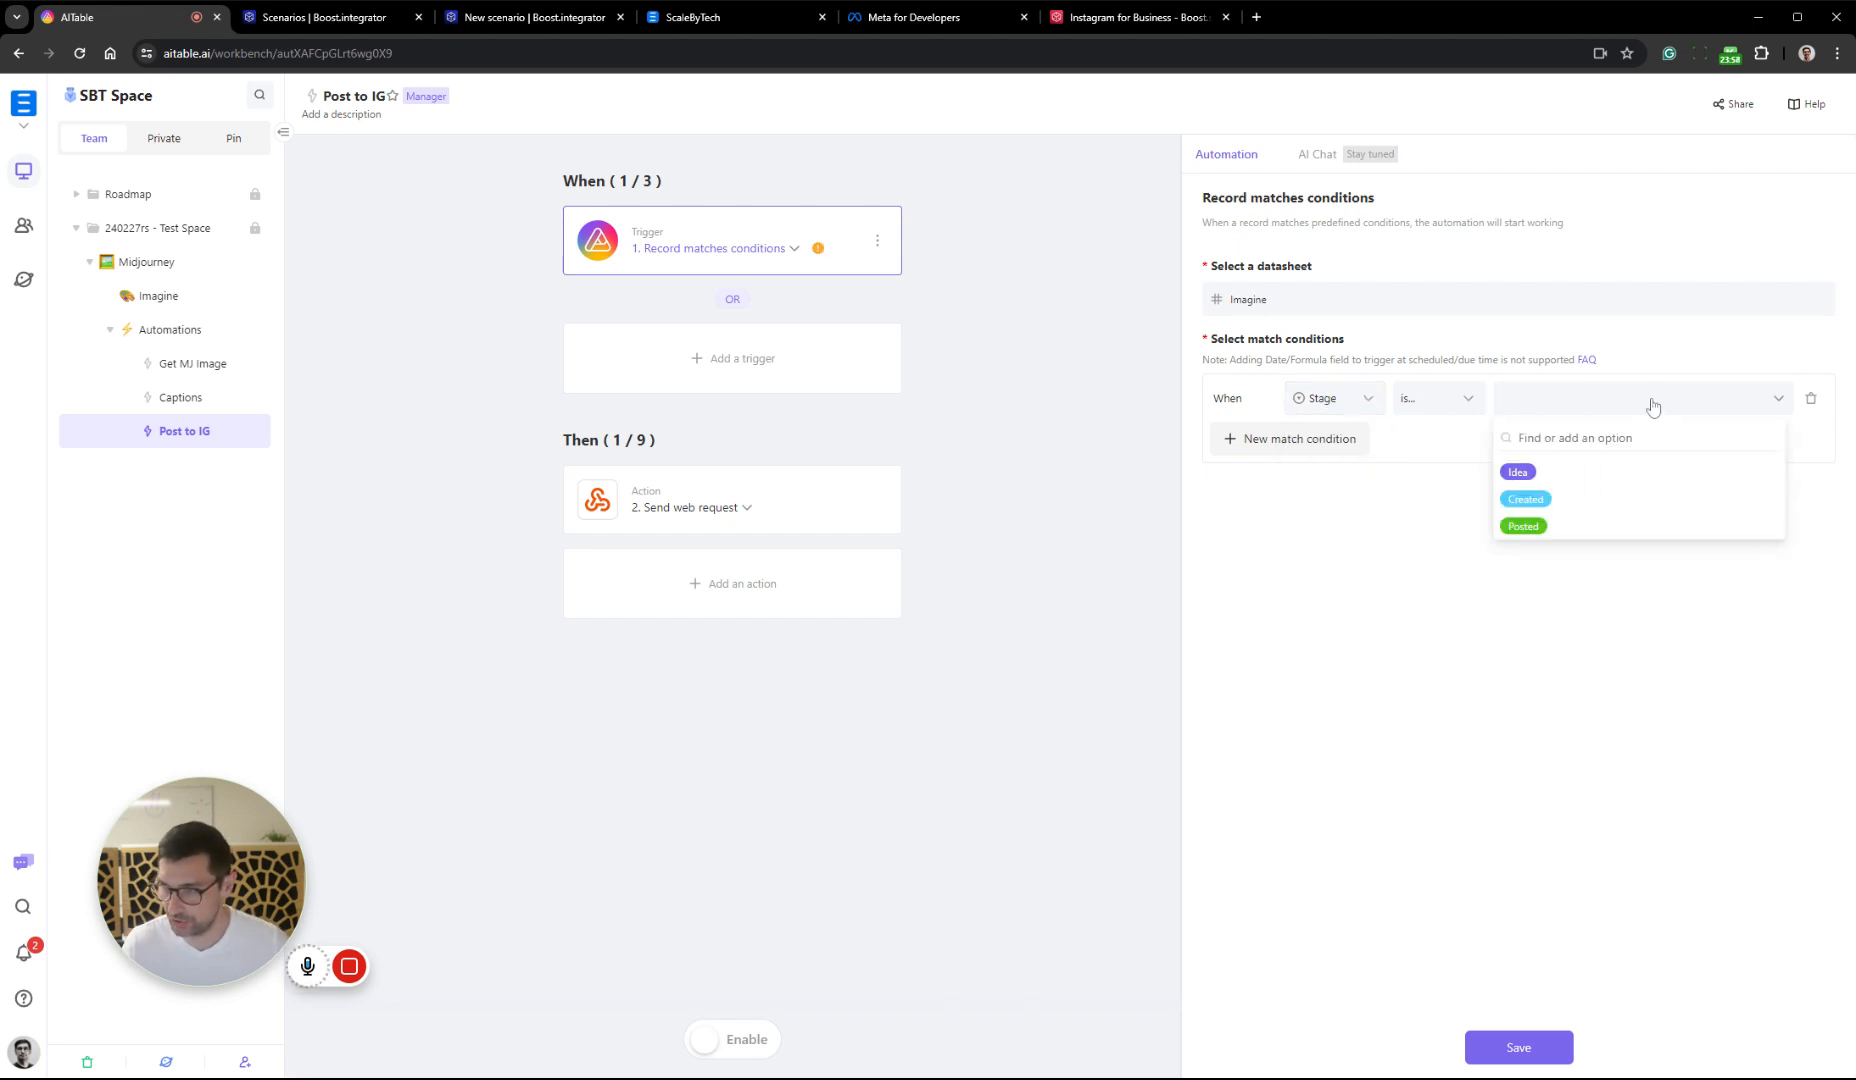
left_click(1591, 522)
left_click(1707, 648)
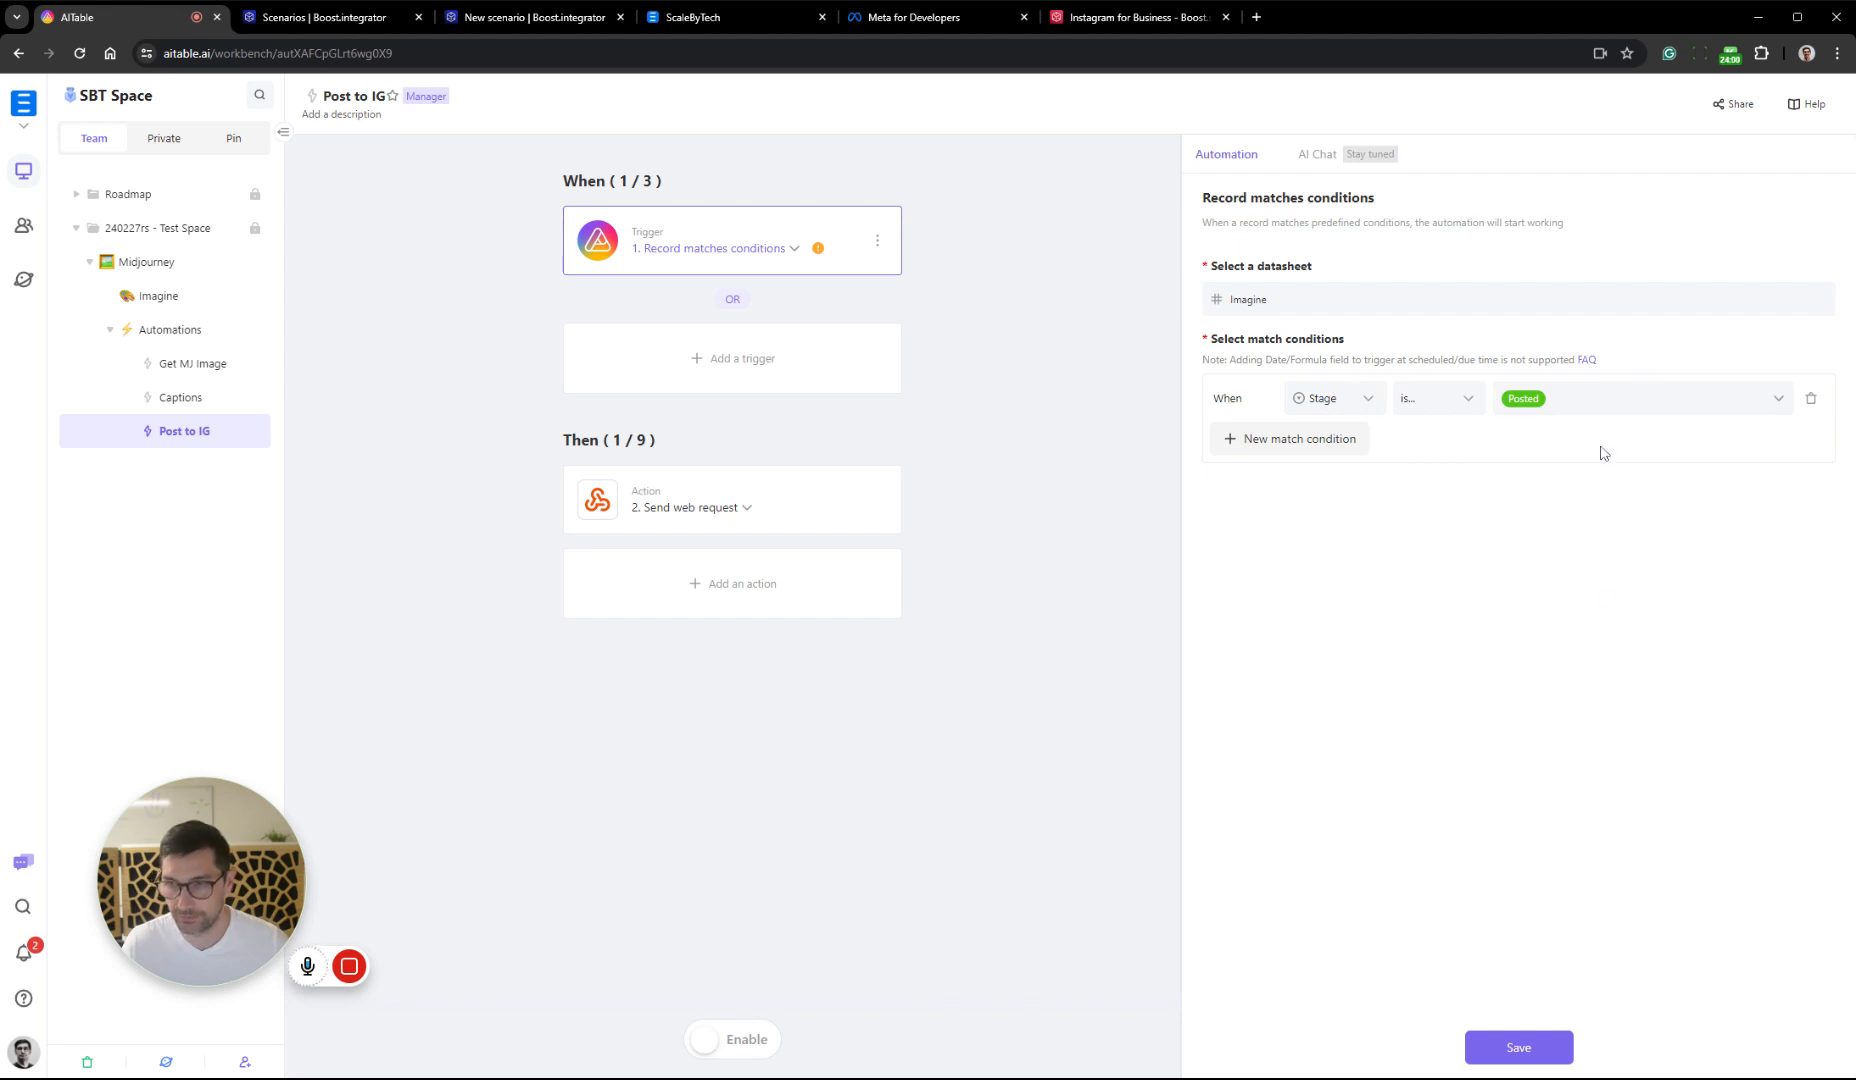
left_click(1518, 1047)
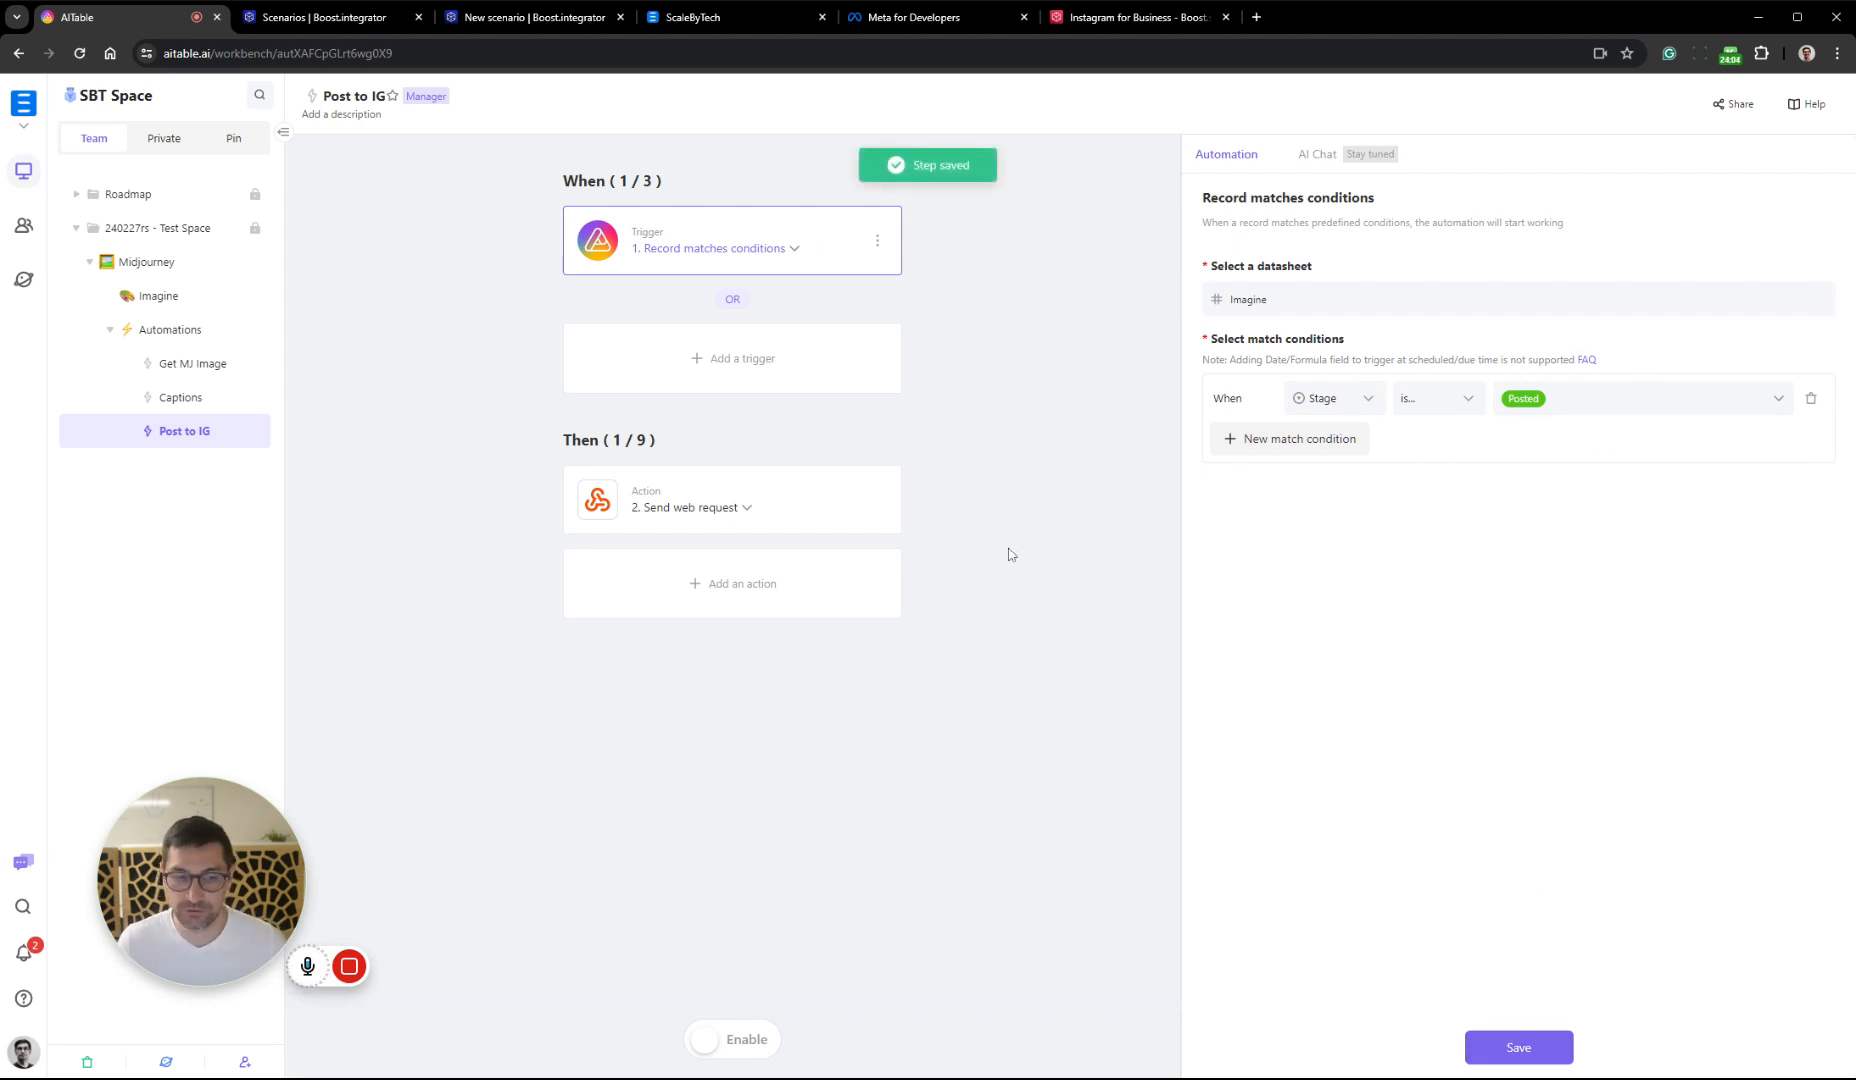
Replace the web request action's address with the copied webhook address, save it, enable the automation and open the Imagine datasheet
left_click(836, 509)
key("ctrl+a")
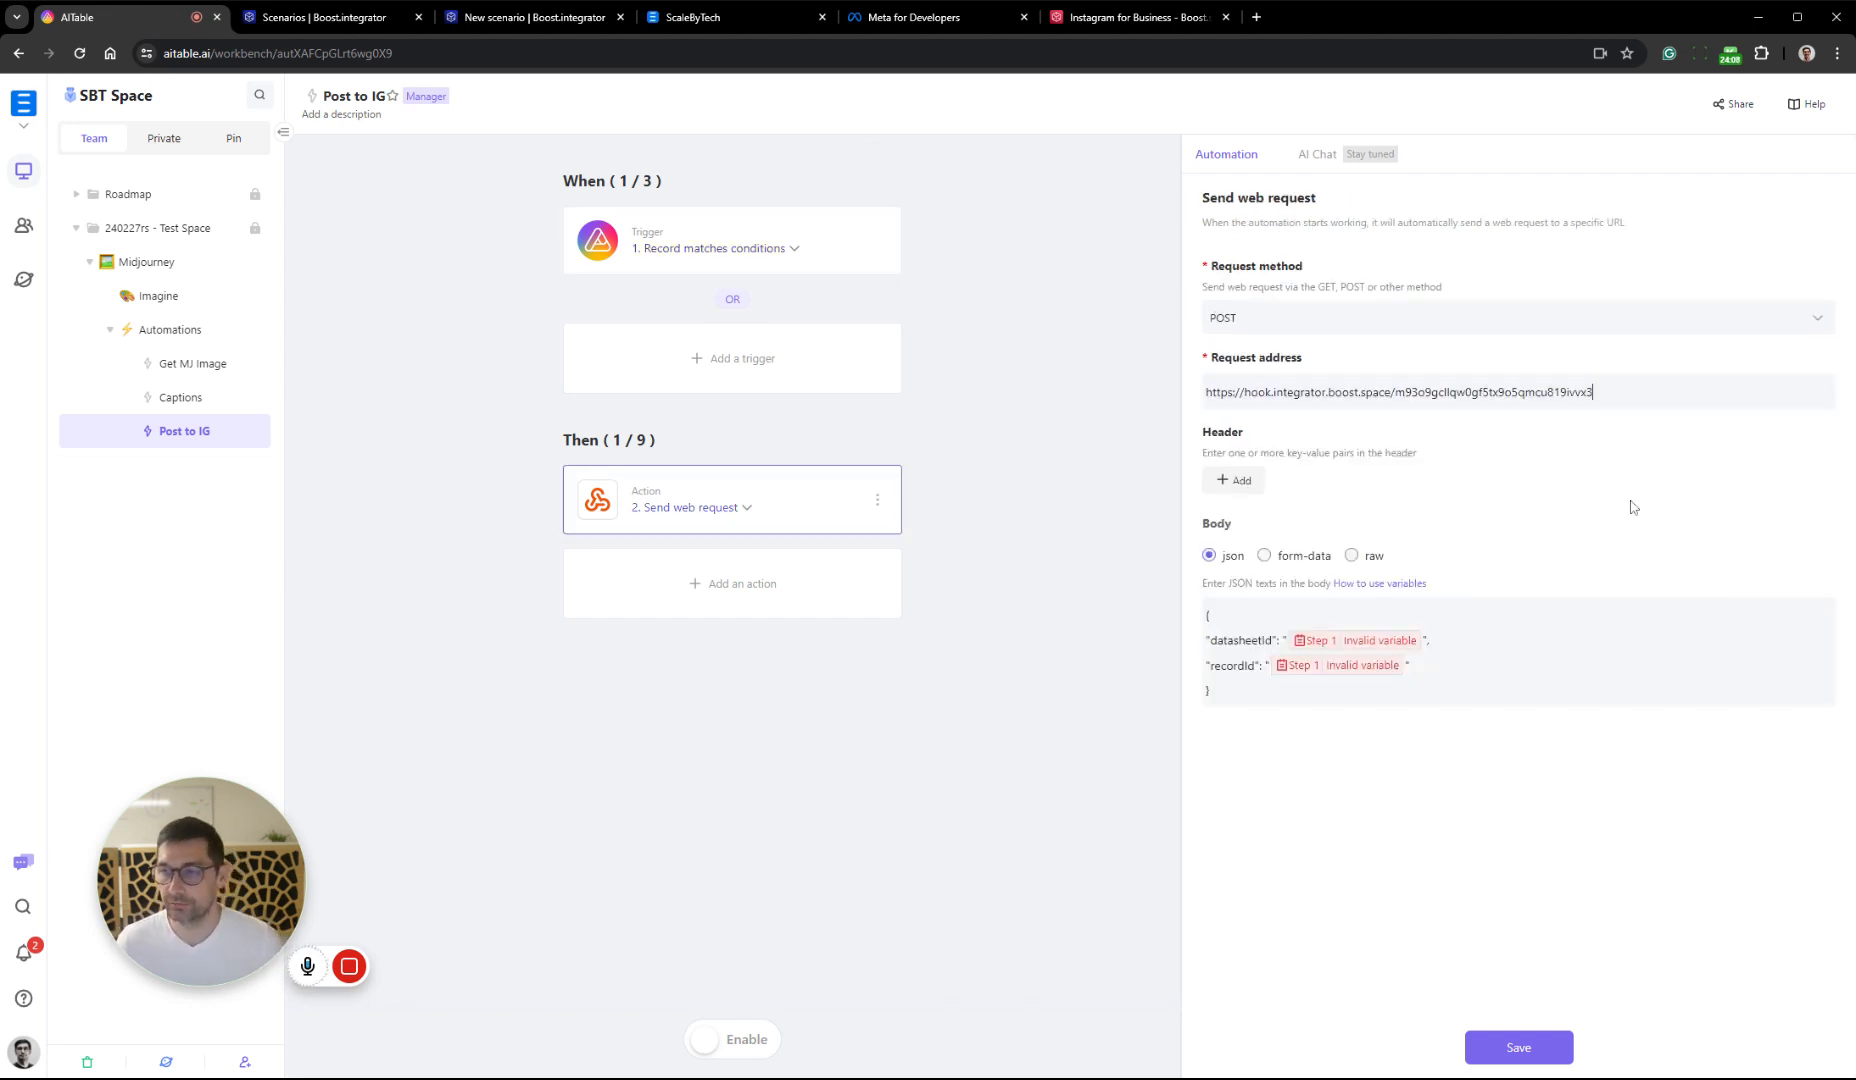
left_click(1524, 1048)
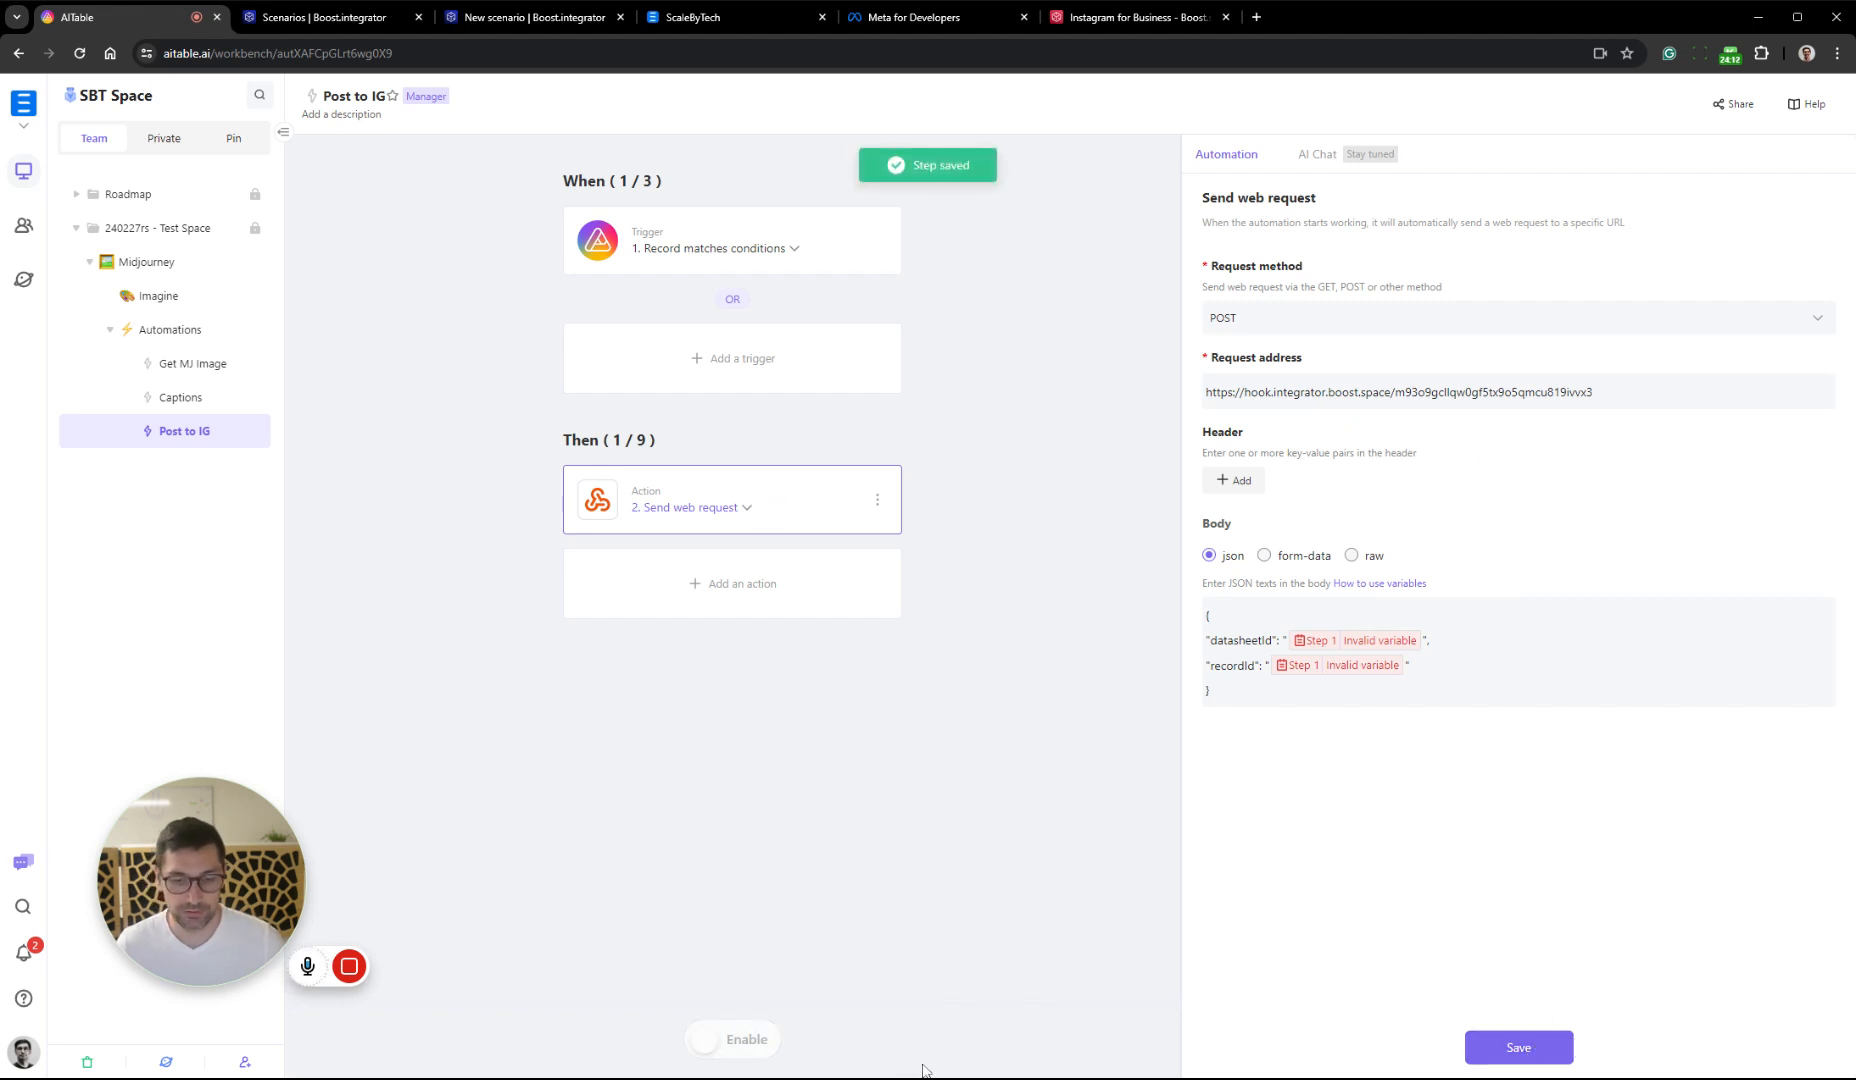
left_click(152, 296)
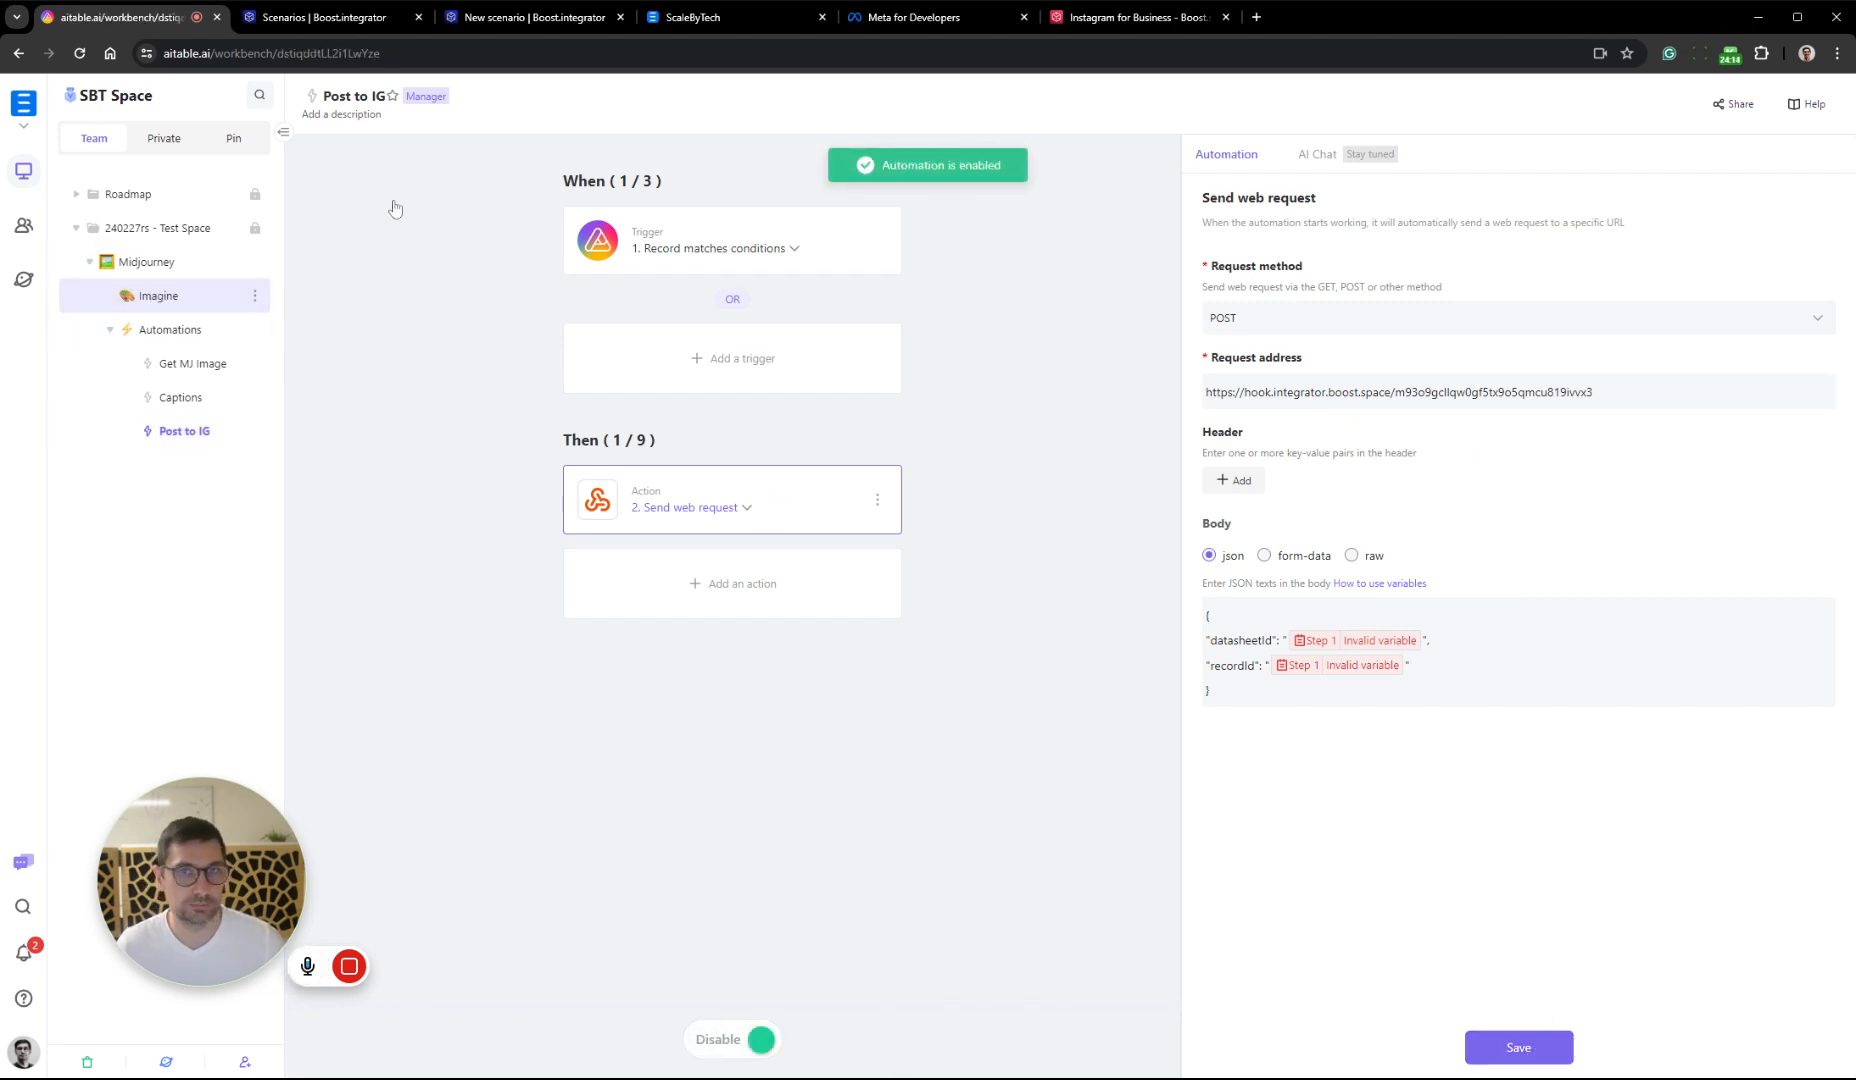
Switch to Boost.space, close the webhook settings, save the Post to IG scenario and run it once
left_click(520, 17)
left_click(1270, 768)
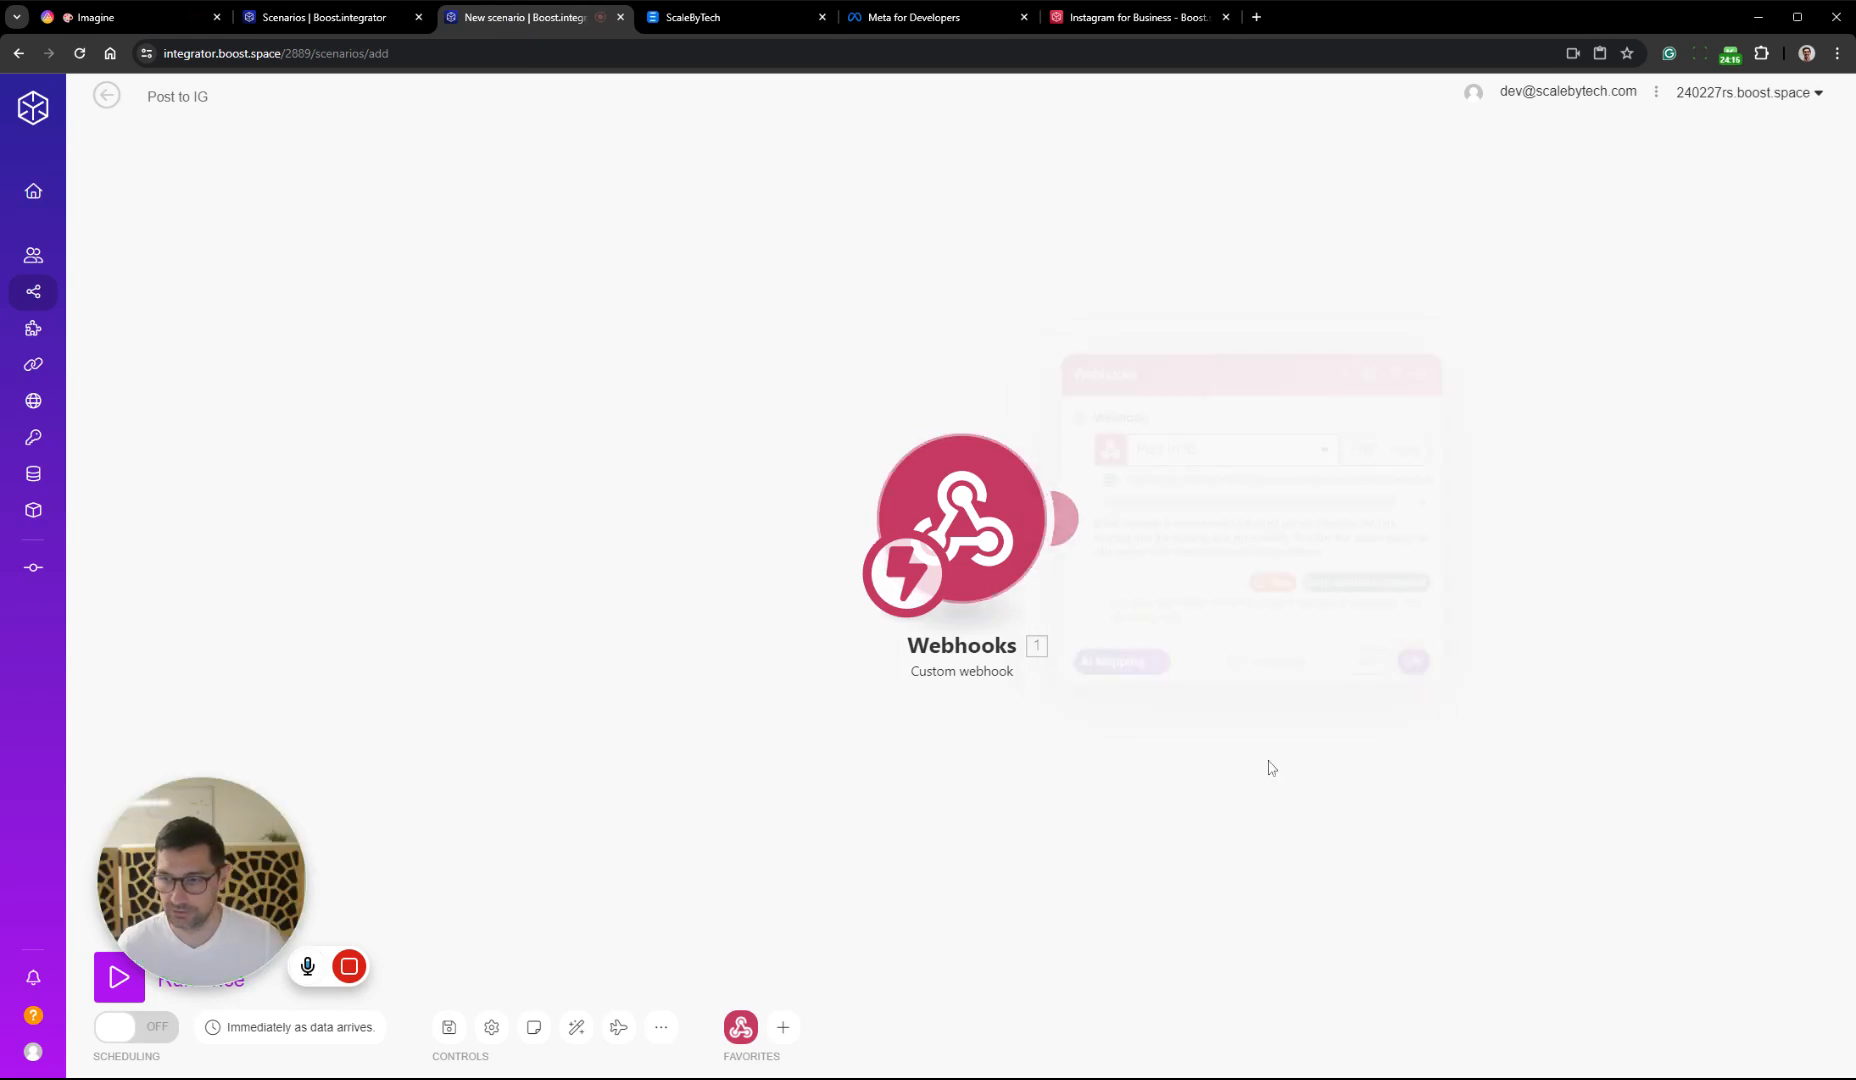
left_click(449, 1027)
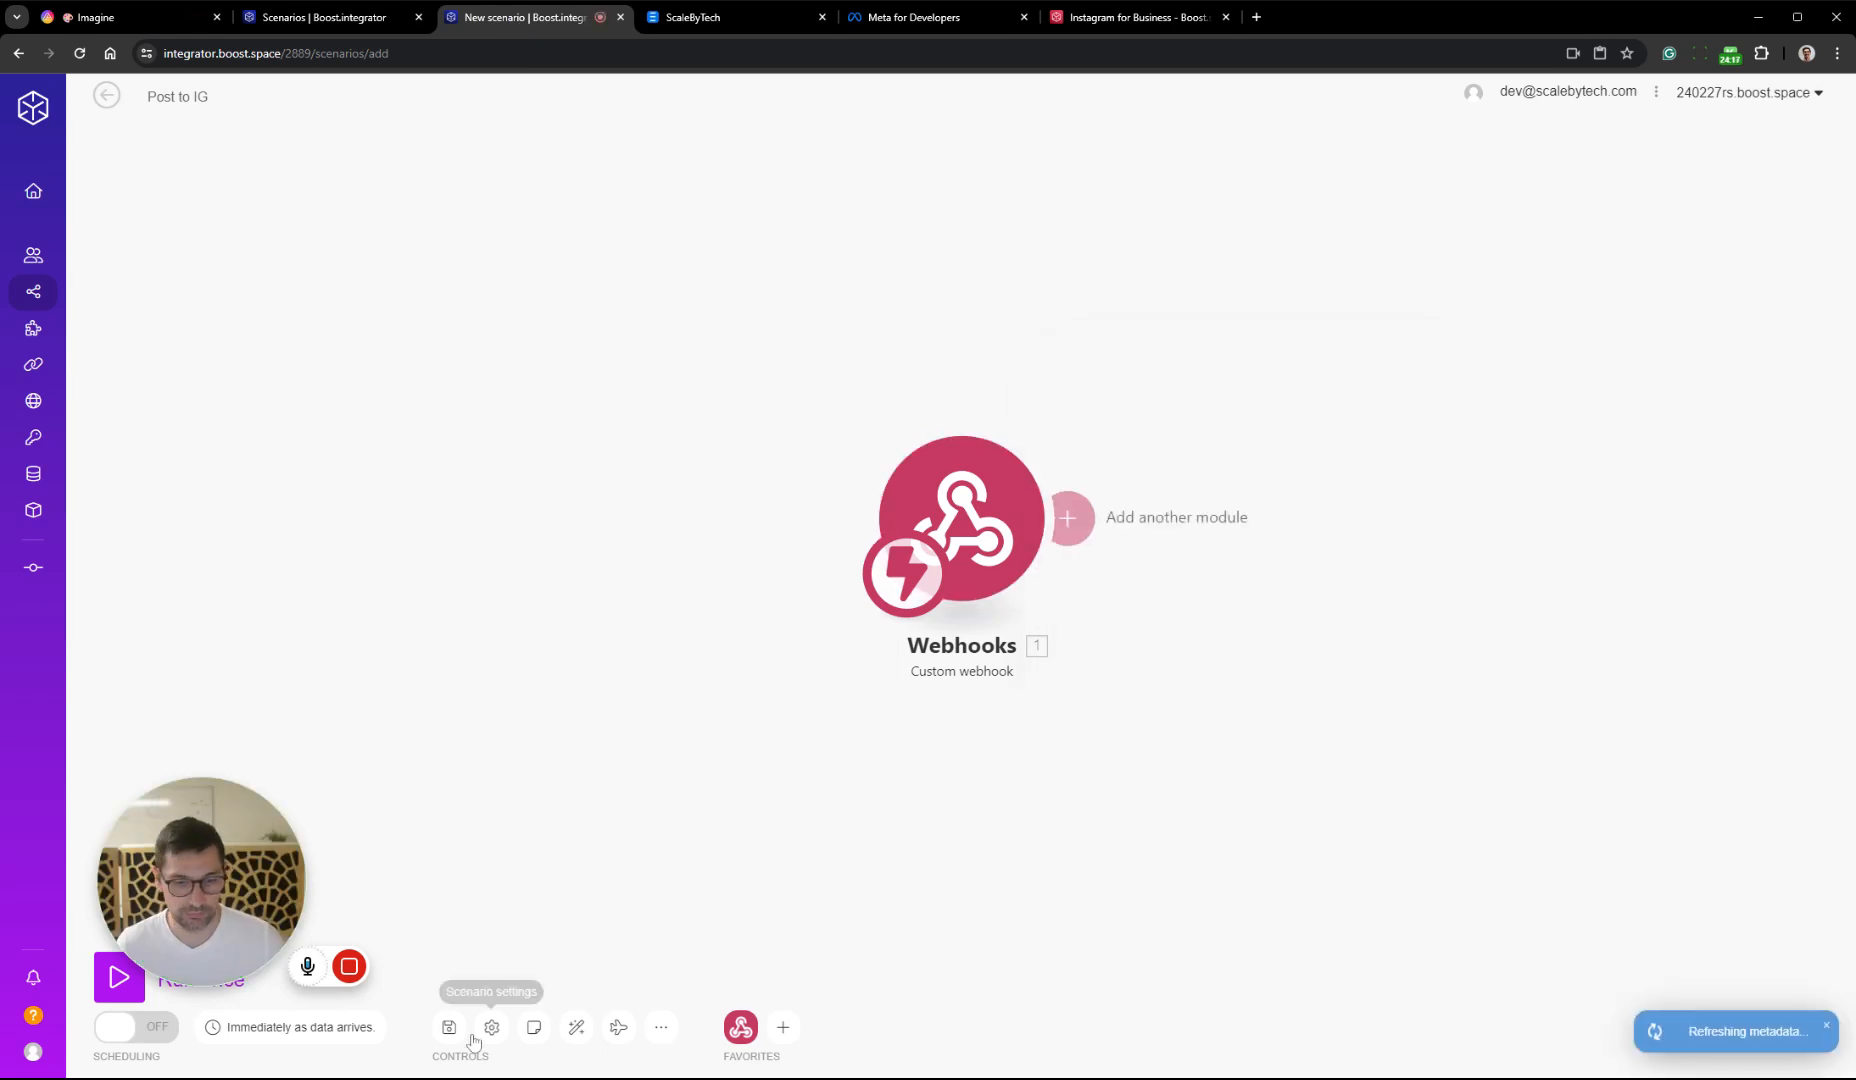
left_click(150, 998)
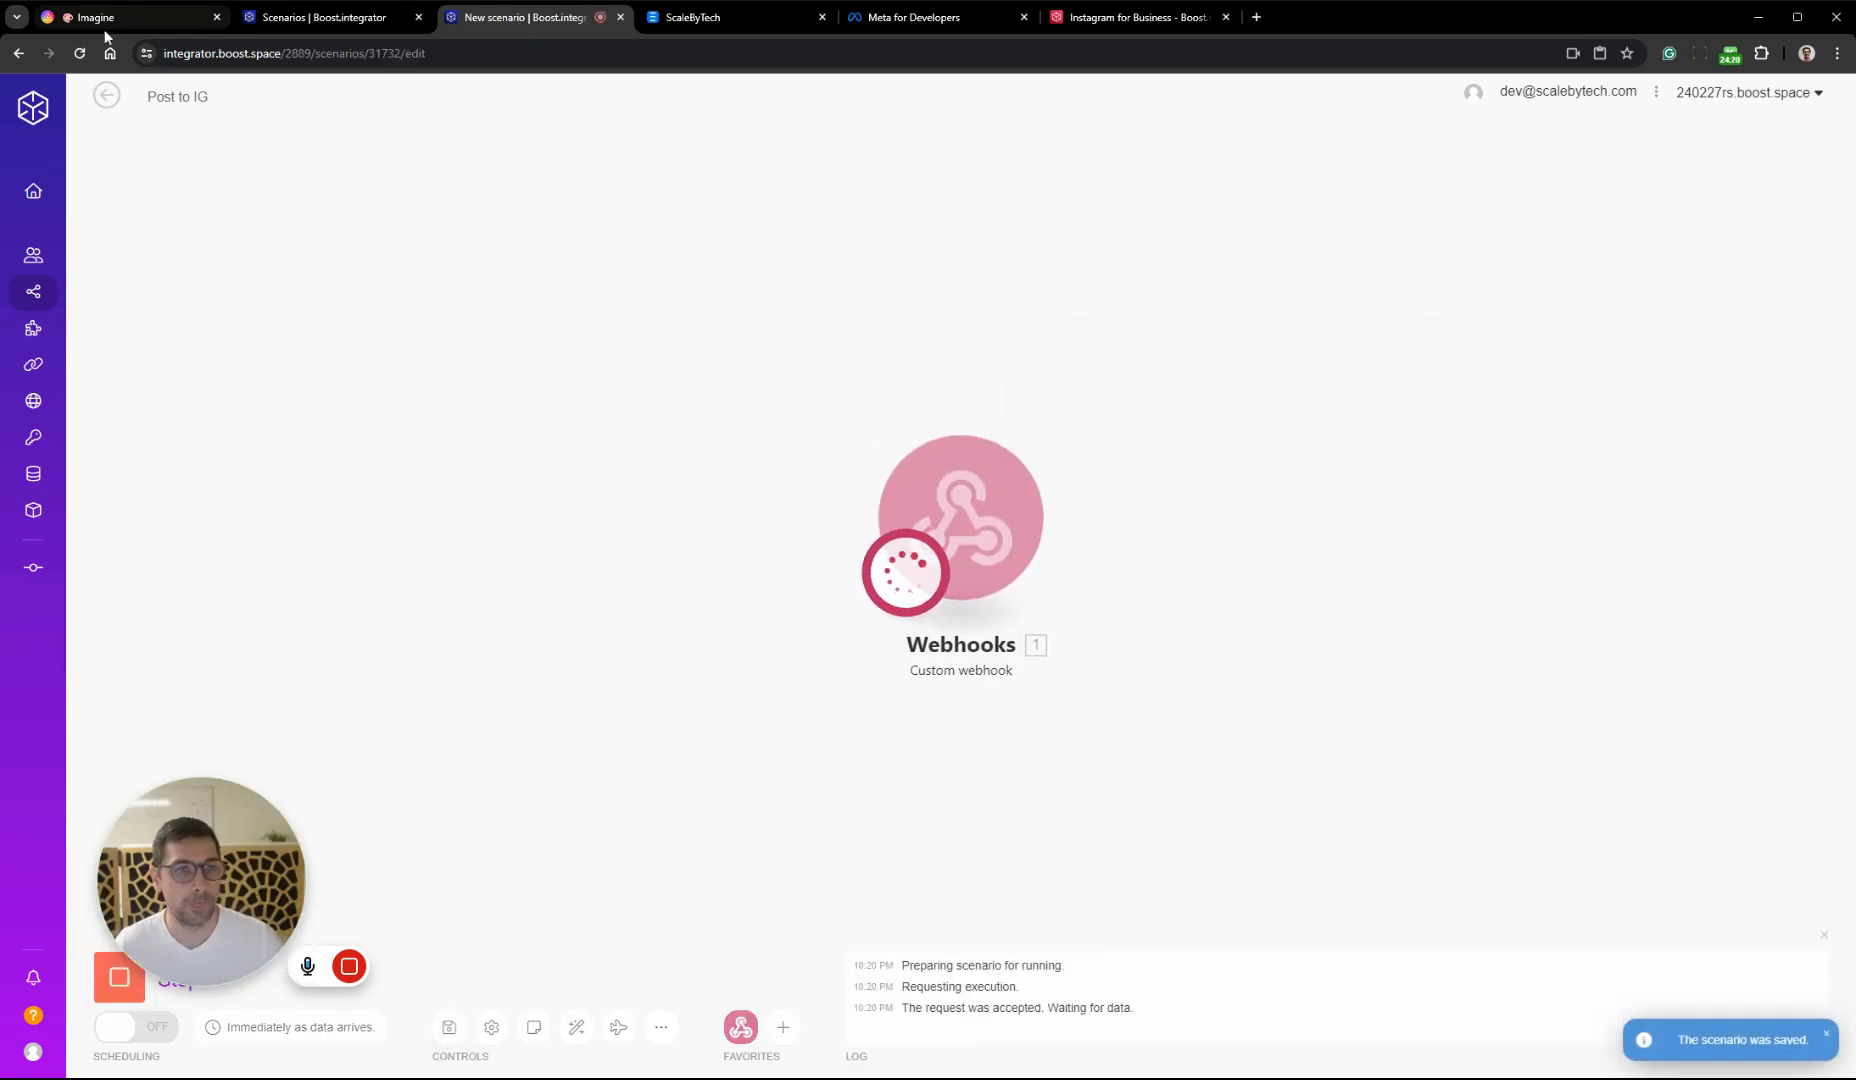
Switch to AITable and set record 6's Stage to Posted to trigger the webhook
left_click(60, 17)
left_click(1788, 455)
left_click(1788, 455)
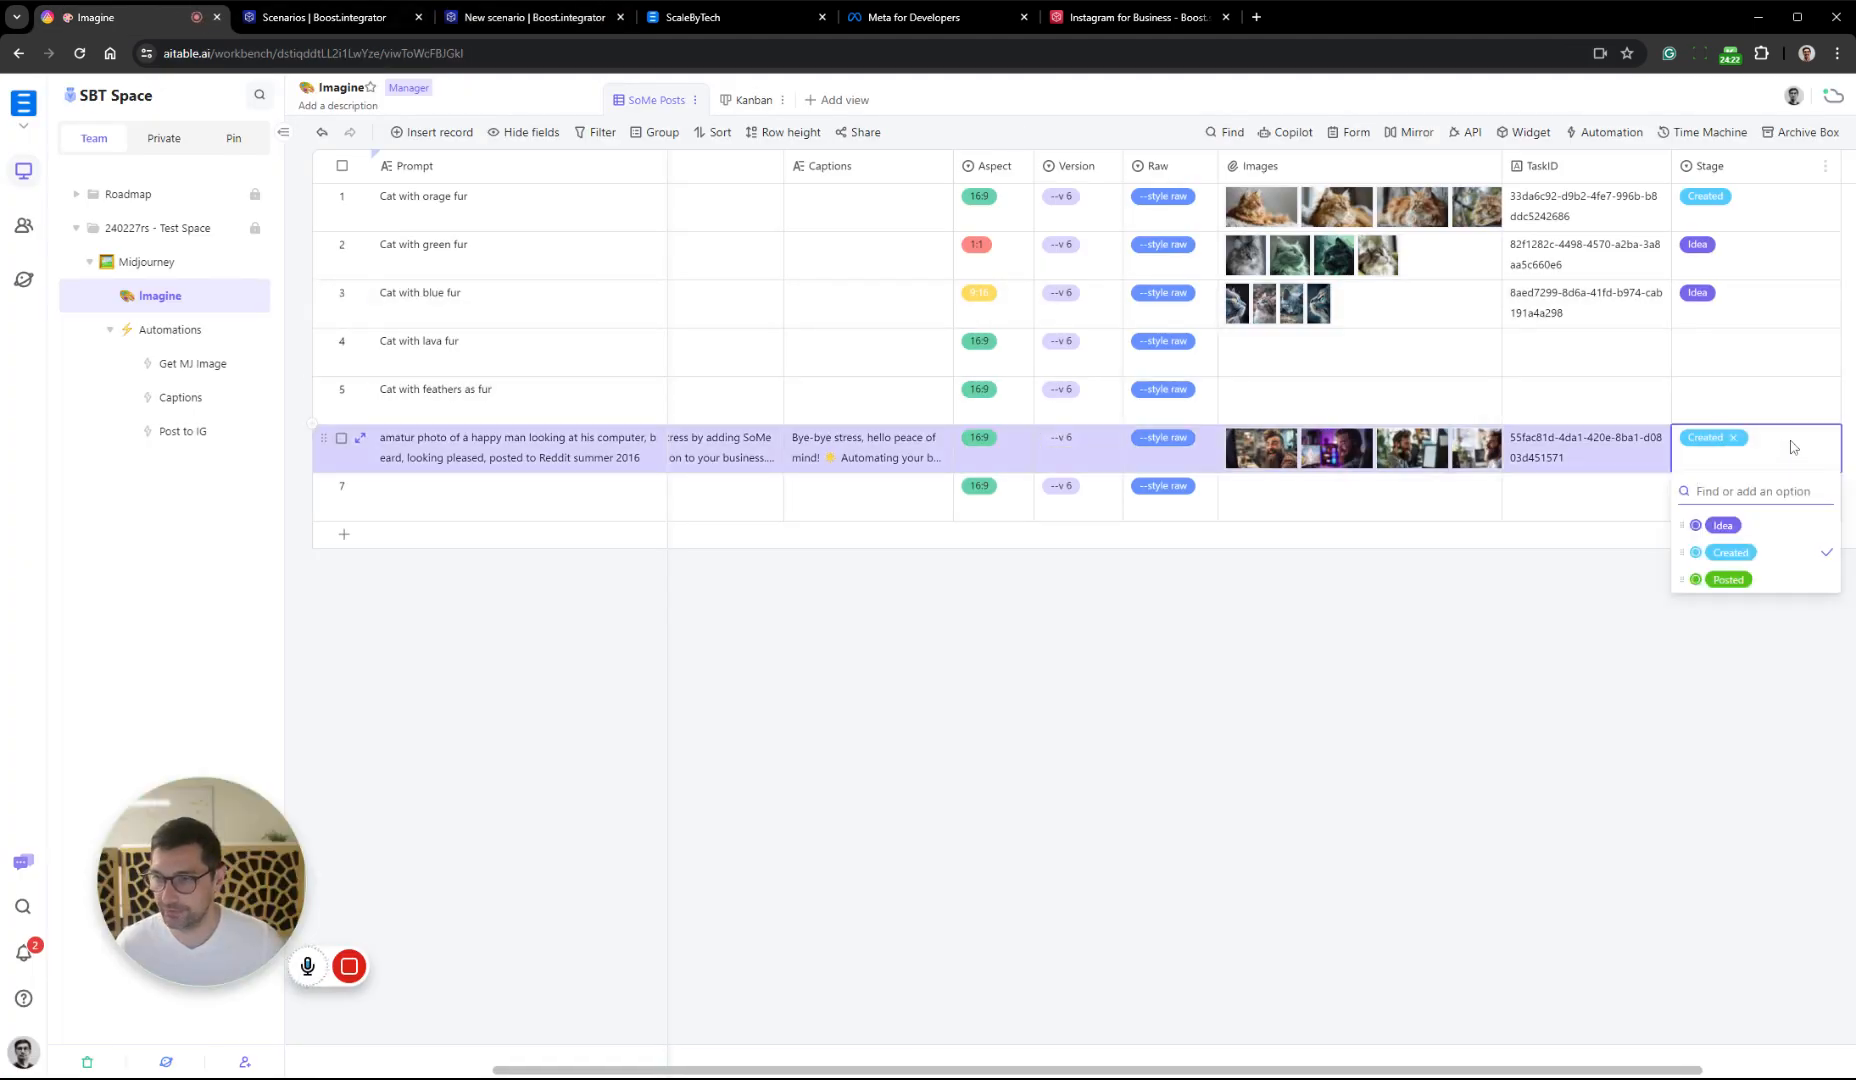
left_click(1783, 585)
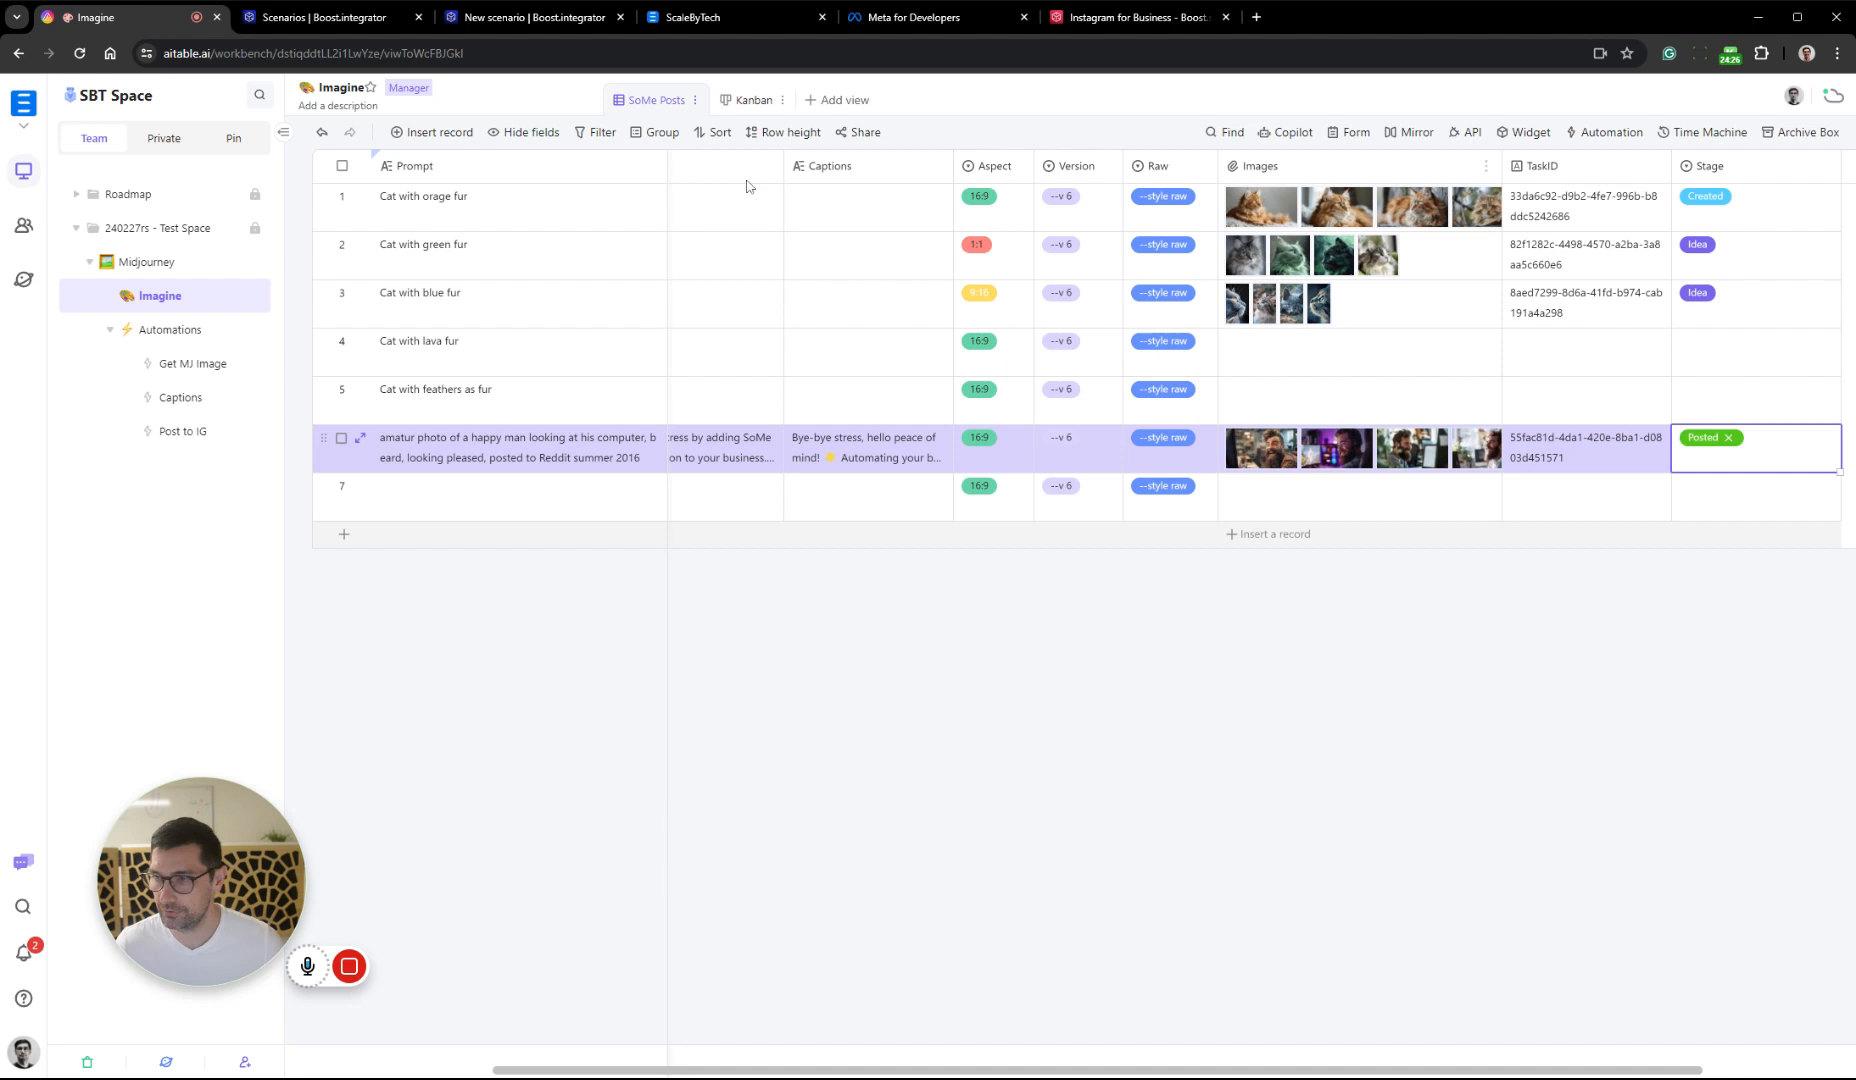
Return to the Post to IG scenario, examine the webhook's output bundle and switch to the other scenario list page
left_click(526, 17)
left_click(1068, 412)
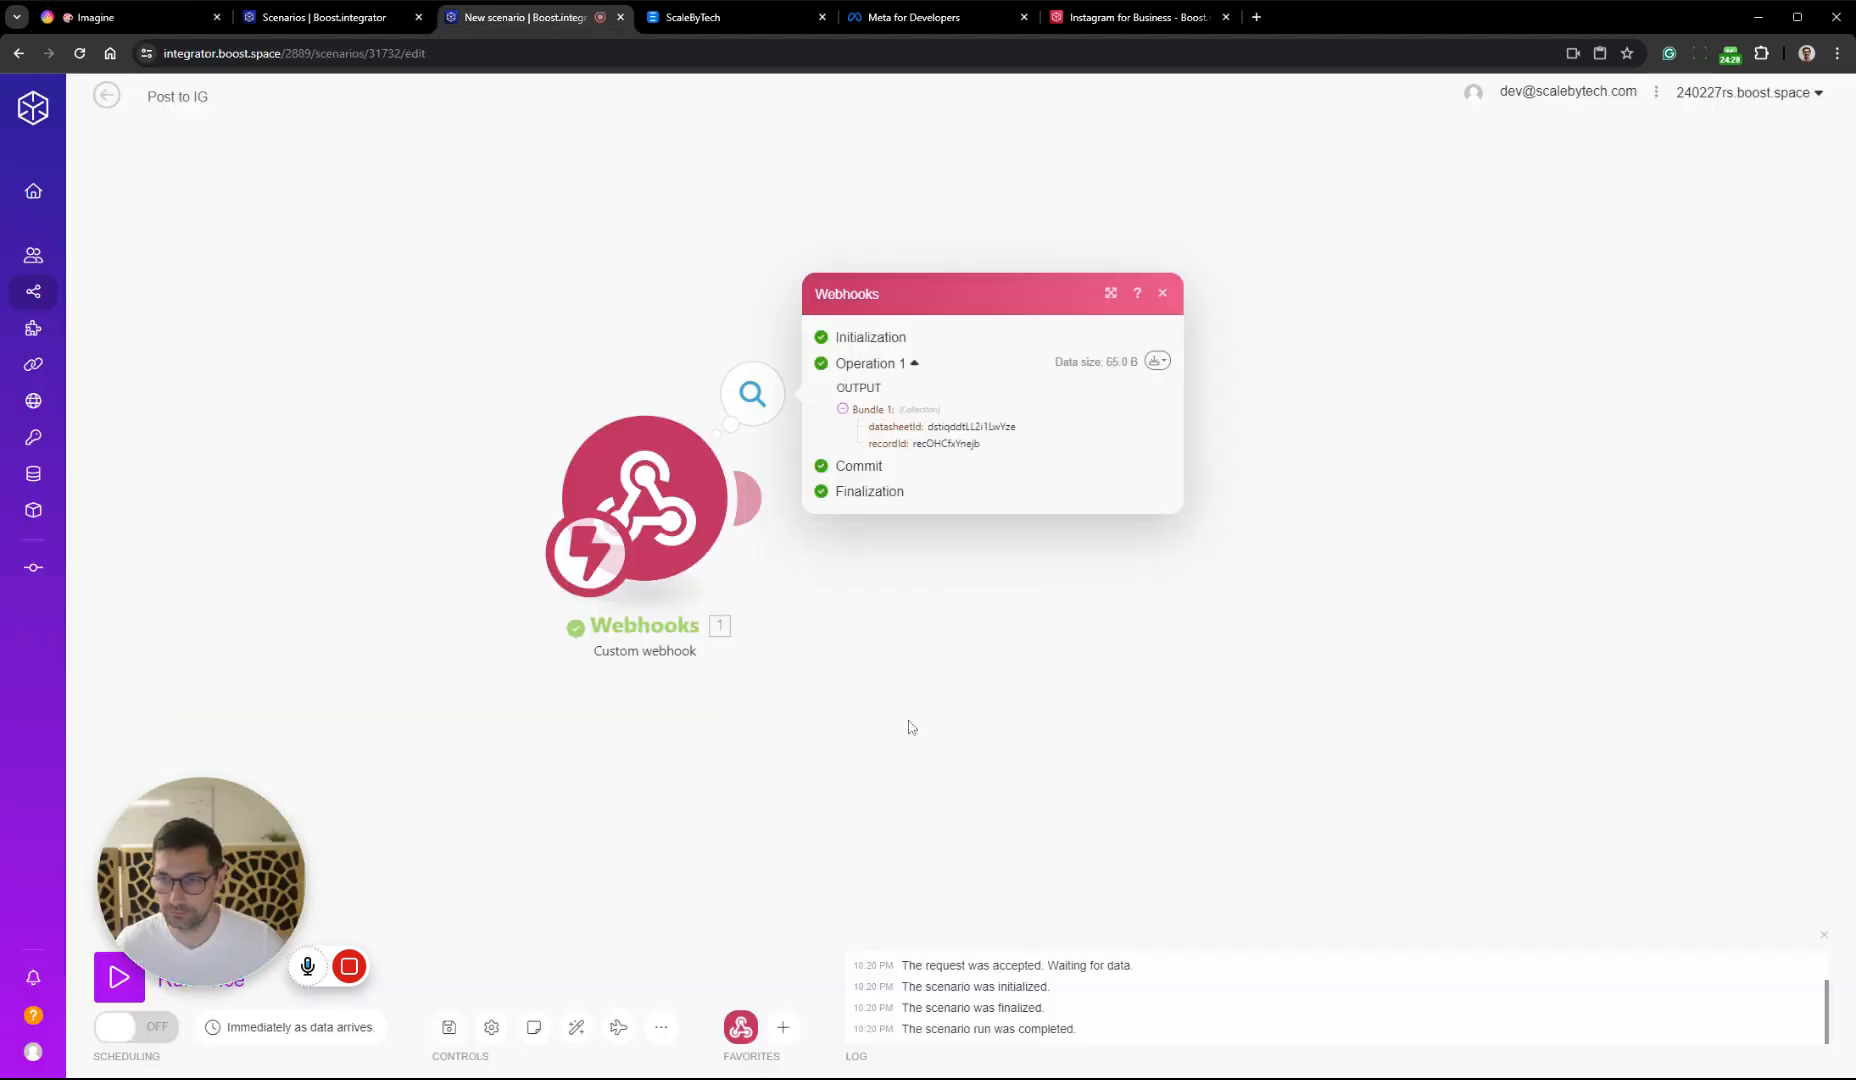
left_click(332, 17)
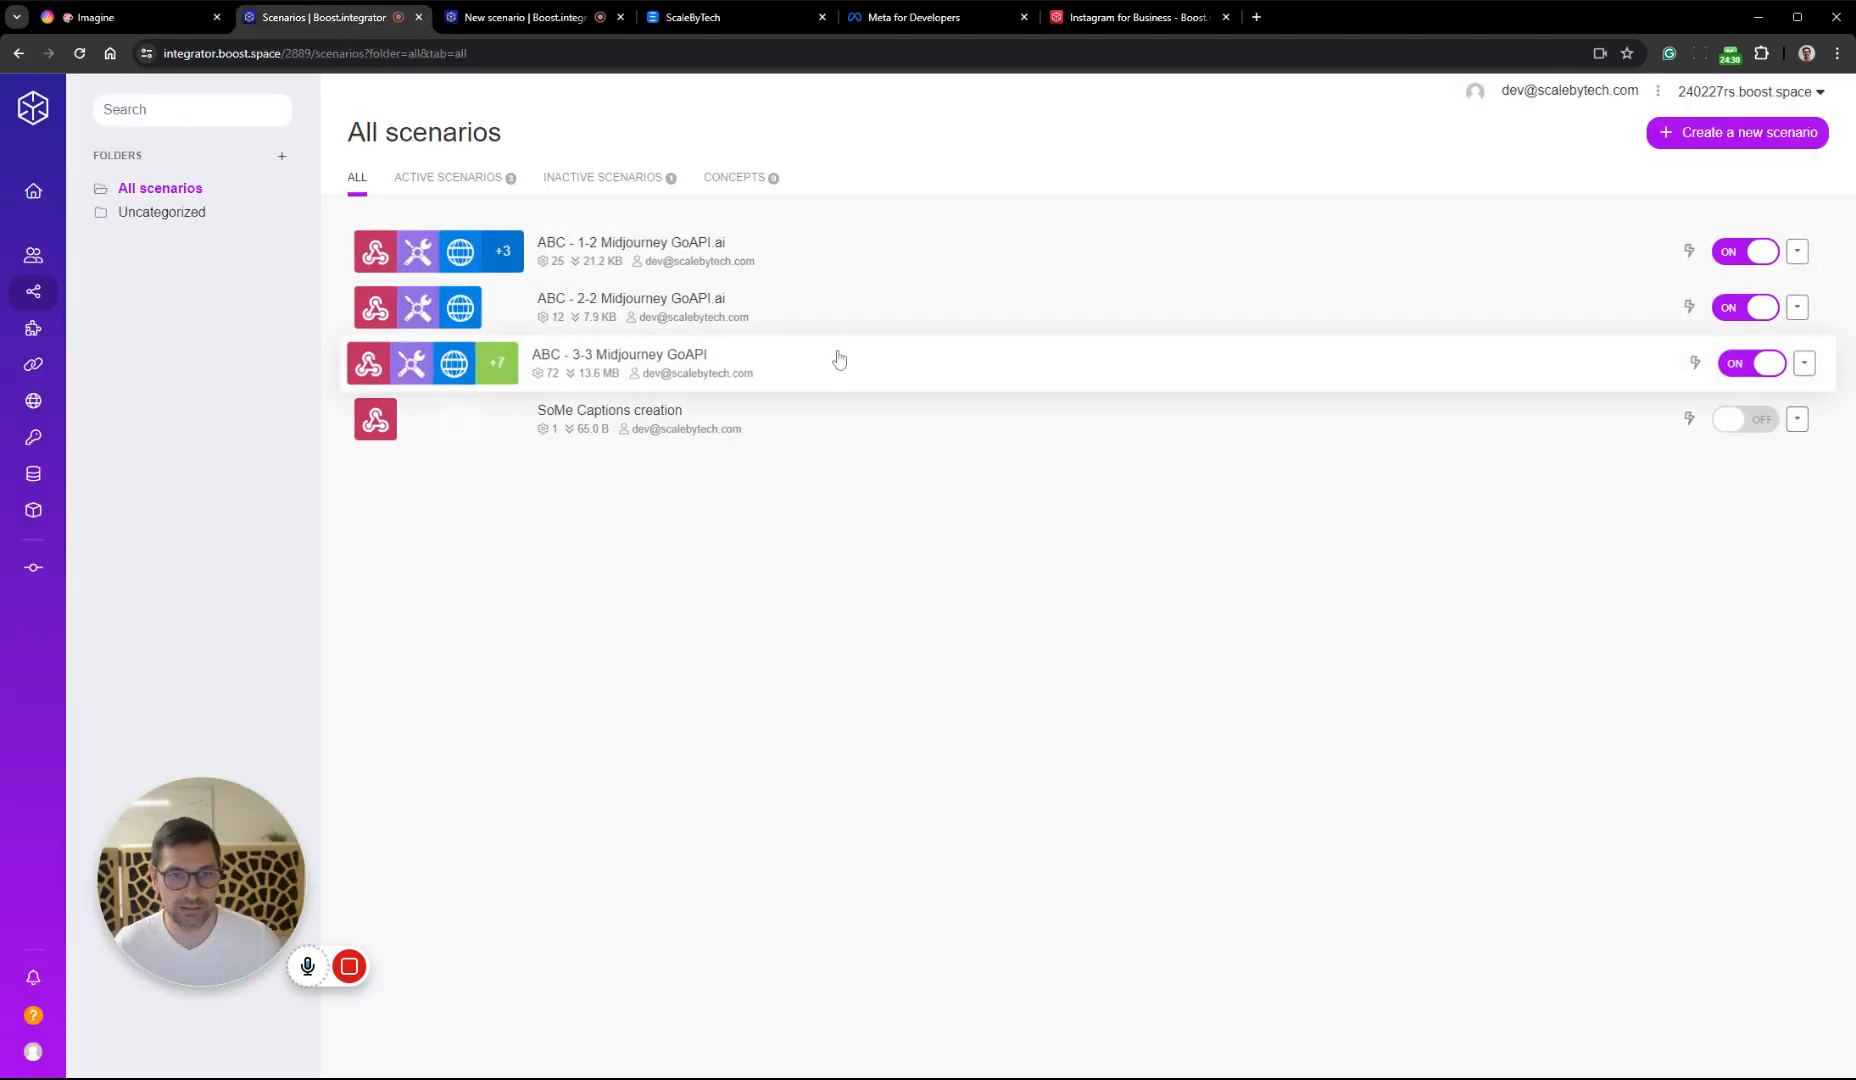
Inspect the modules of the ABC - 1-2 Midjourney GoAPI.ai scenario and open the SoMe Captions creation scenario for editing
middle_click(867, 238)
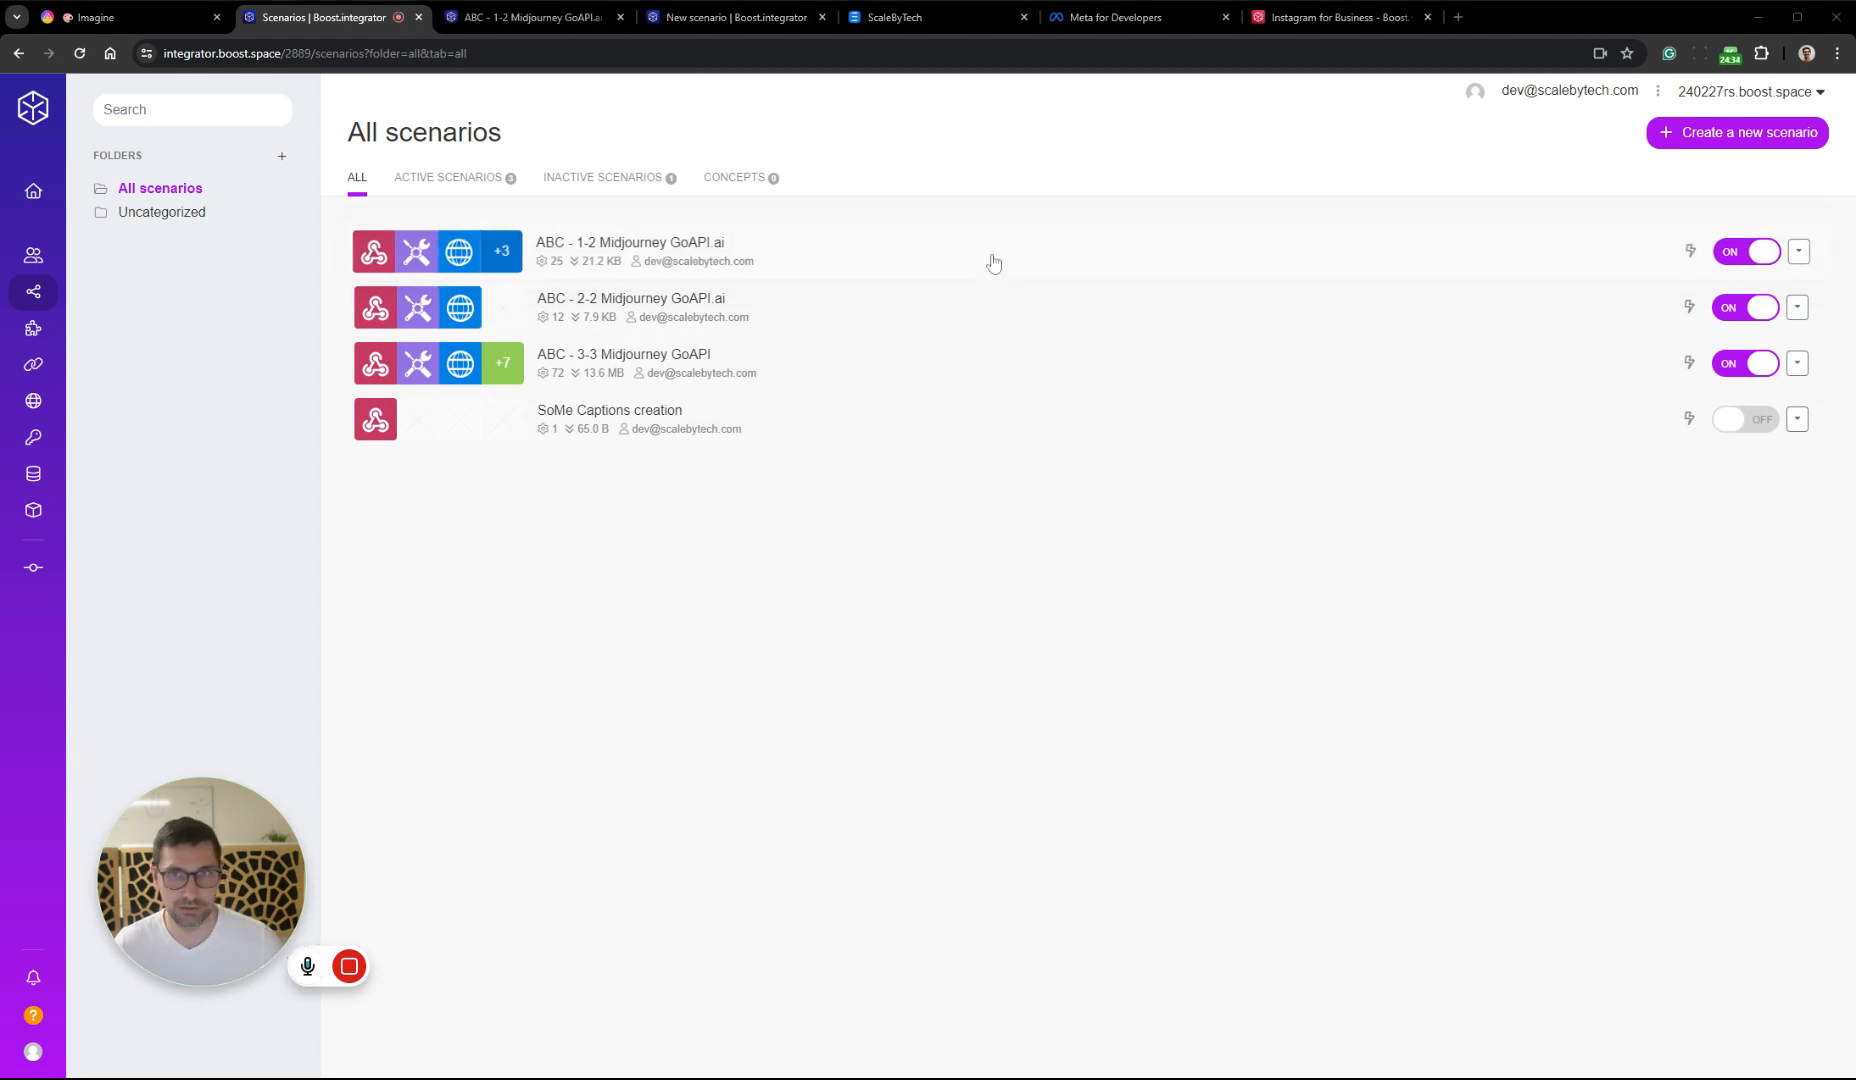
left_click(640, 300)
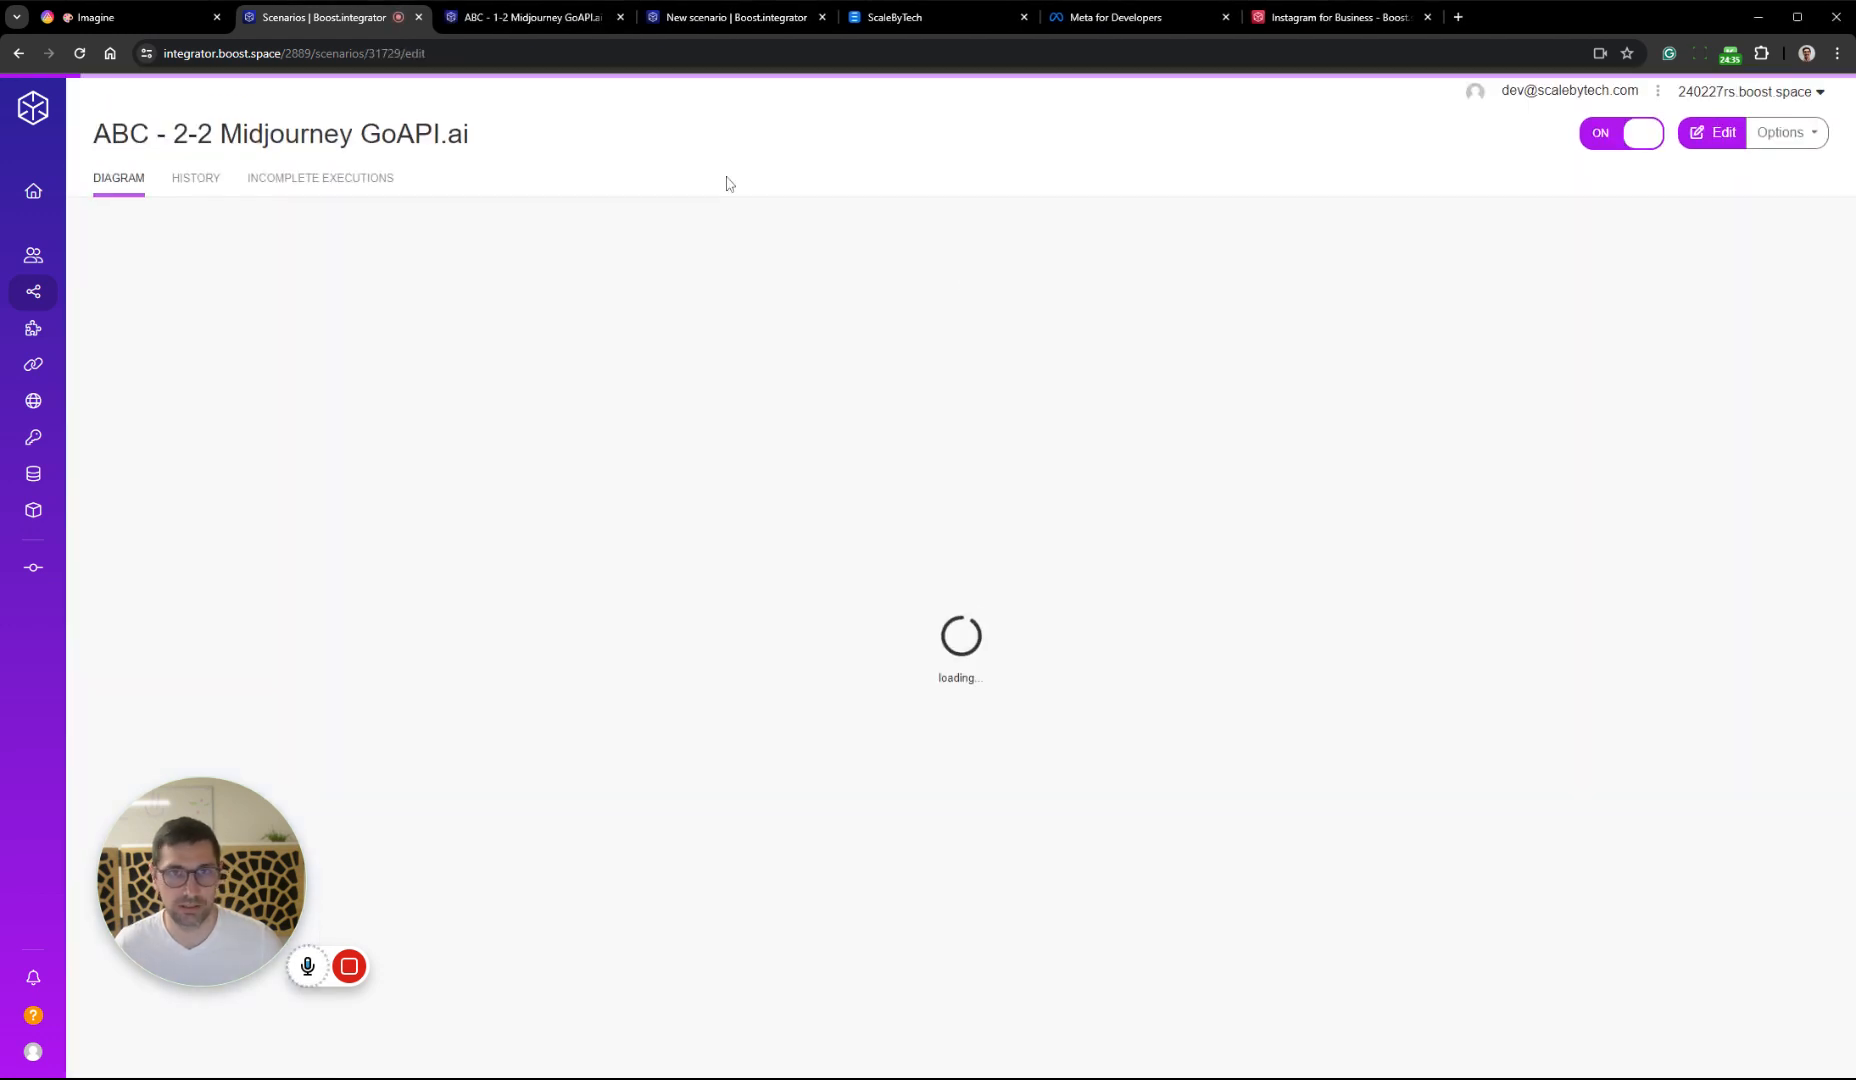
left_click(530, 17)
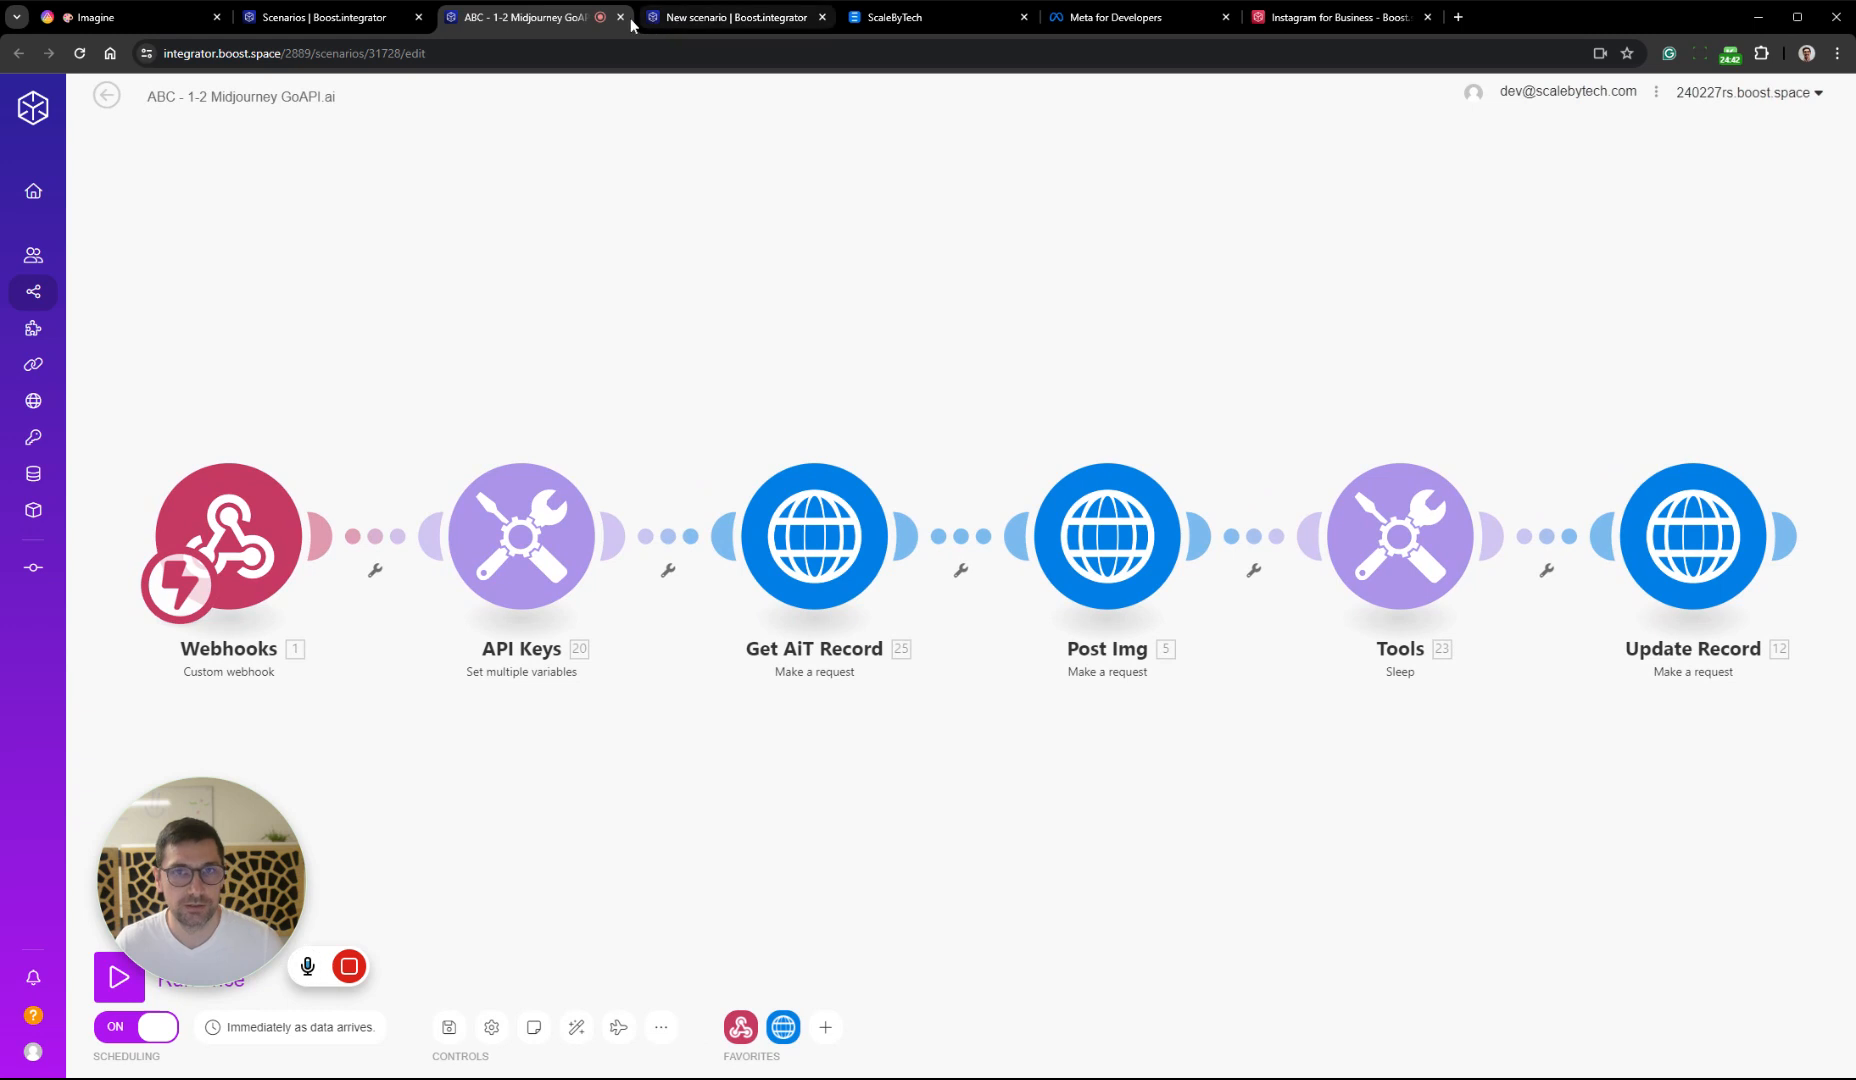
left_click(352, 20)
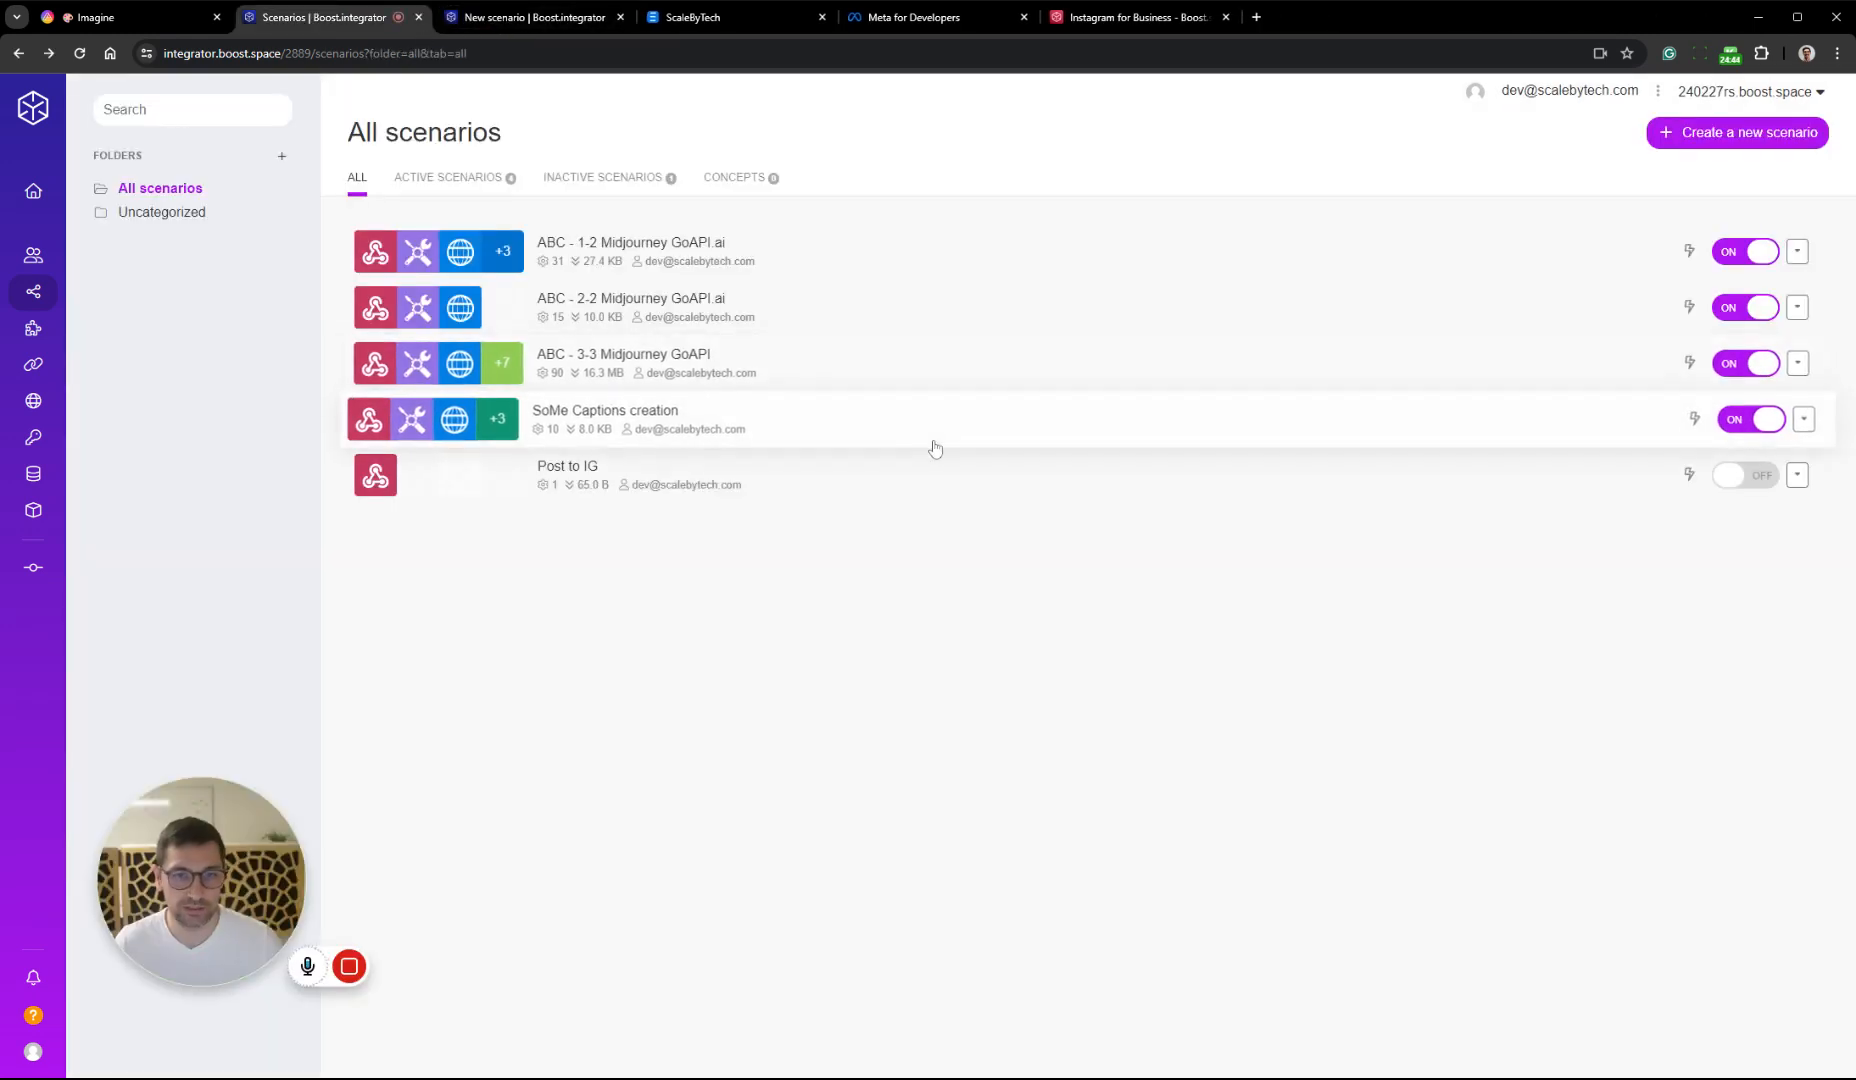
left_click(510, 20)
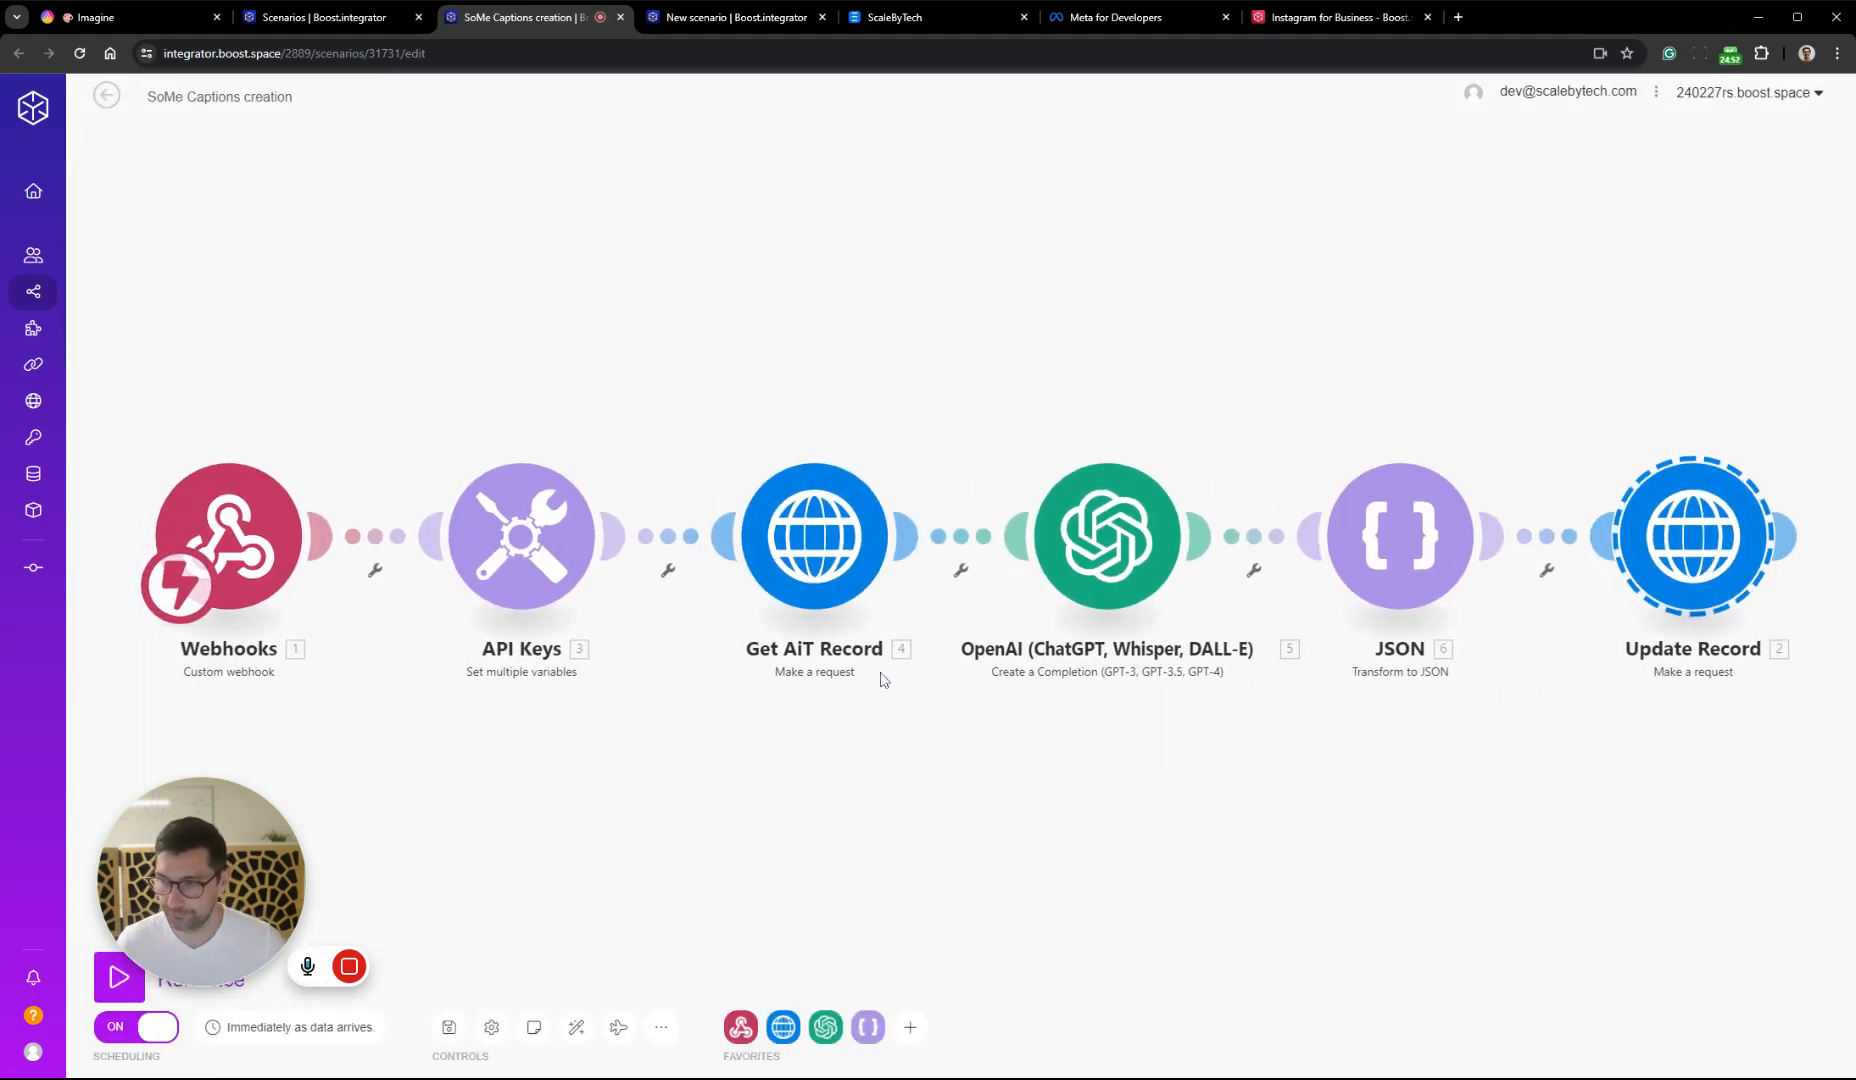
Copy the API Keys and Get AiT Record modules from SoMe Captions creation into Post to IG and connect them to the webhook
left_click_drag(970, 252, 438, 774)
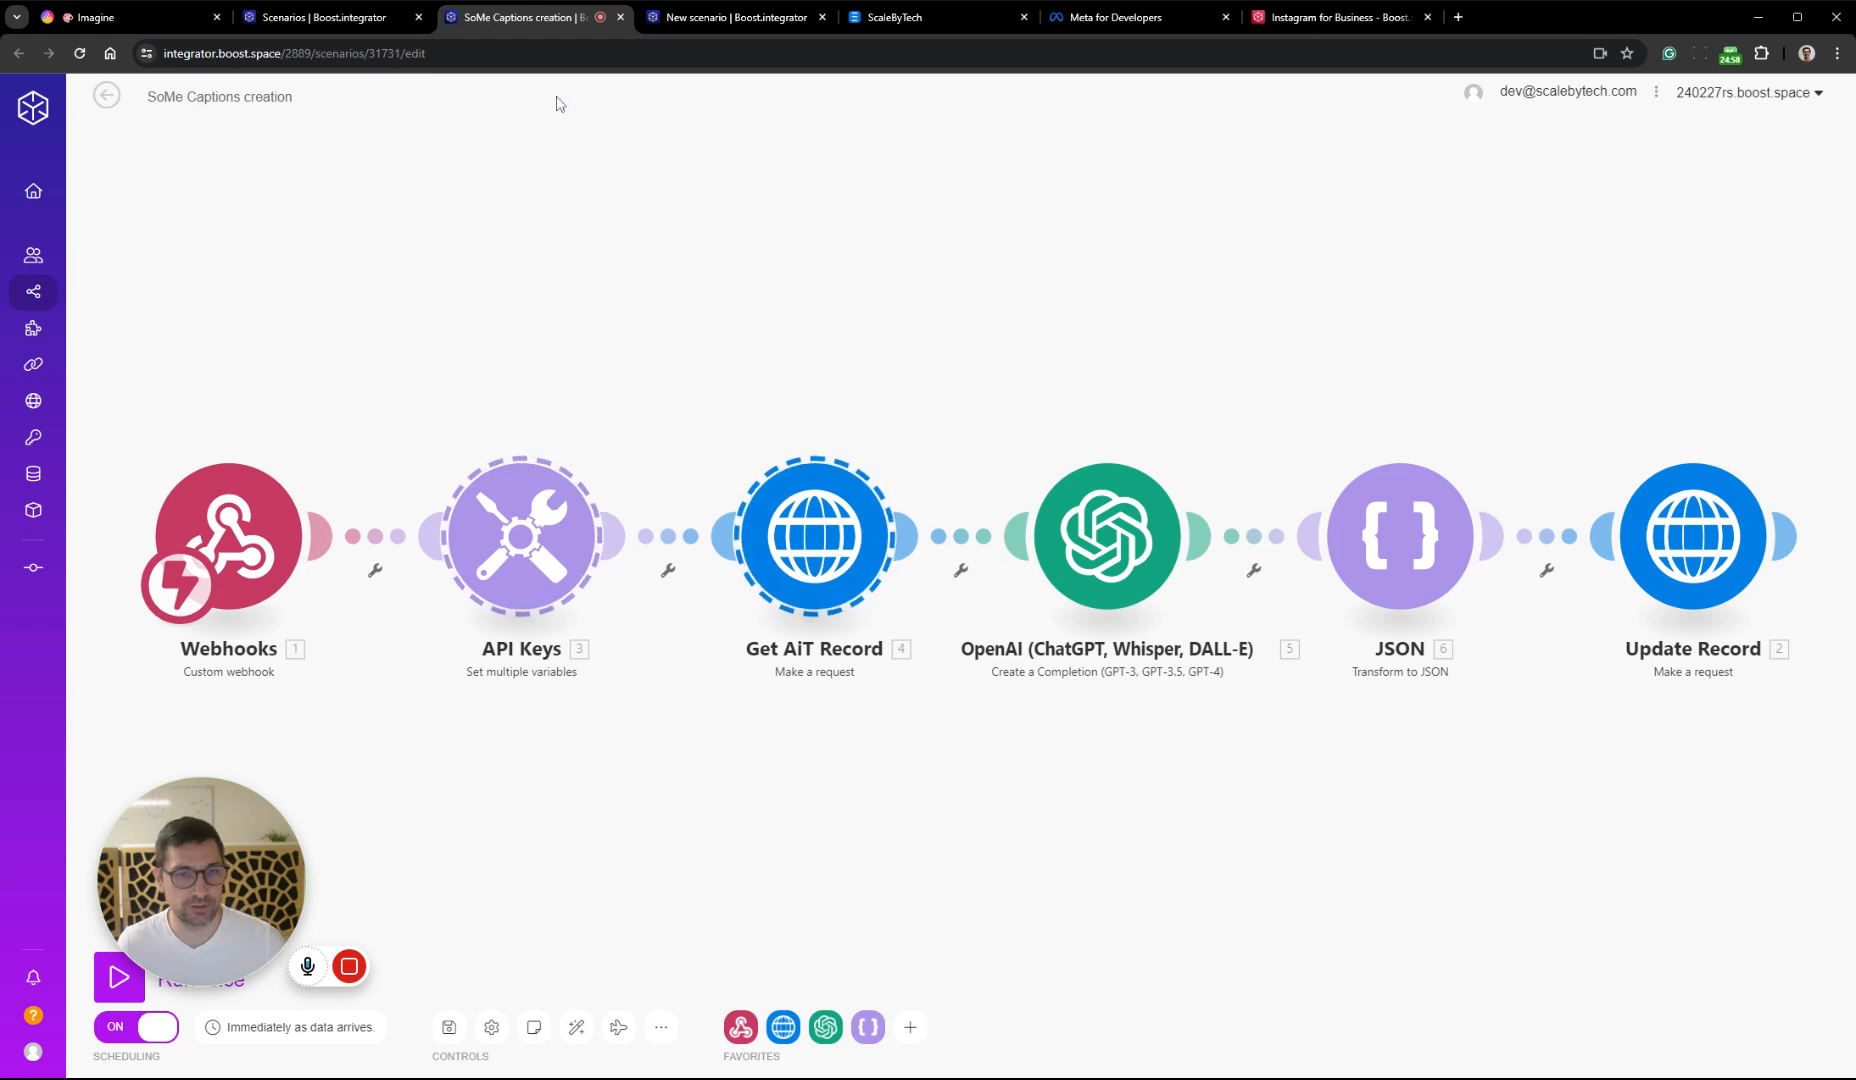
left_click(744, 18)
key("ctrl+v")
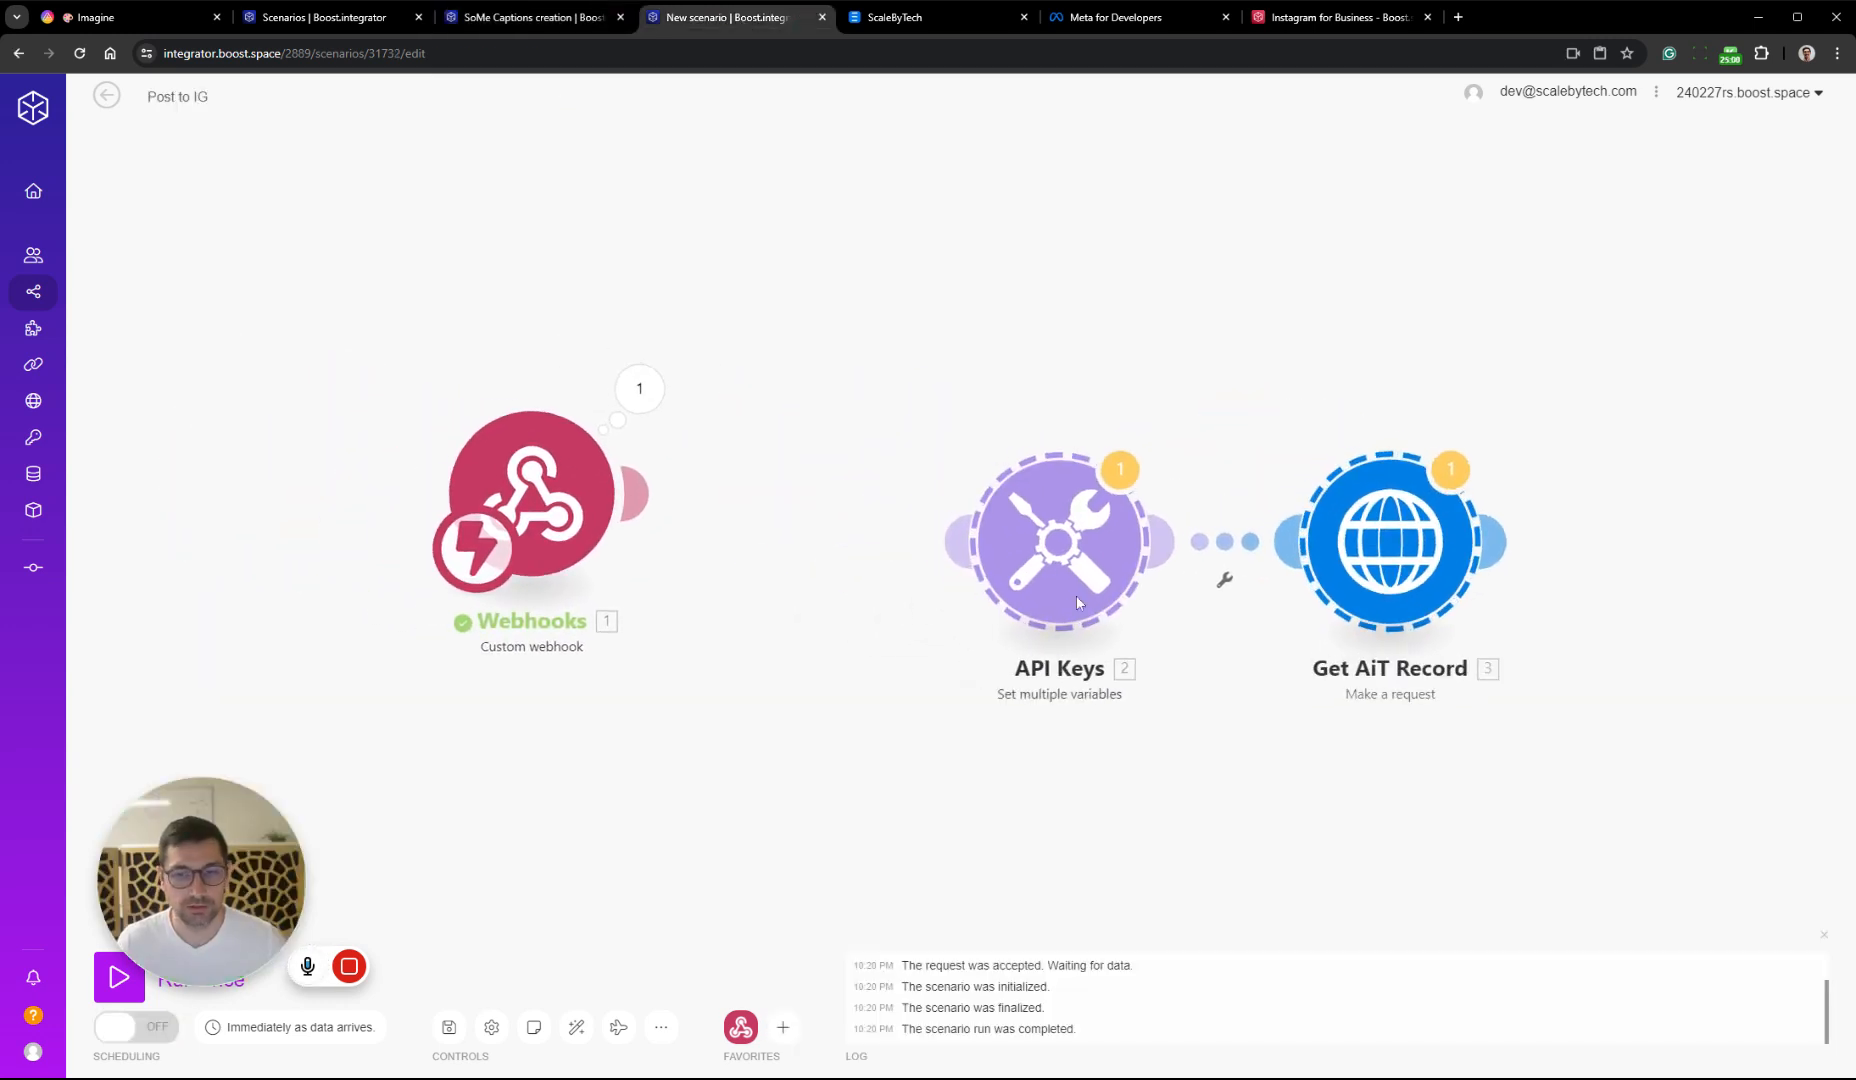
left_click_drag(1076, 597, 915, 527)
scroll(1008, 603, "down", 2)
left_click_drag(1350, 648, 998, 655)
scroll(1395, 631, "down", 1)
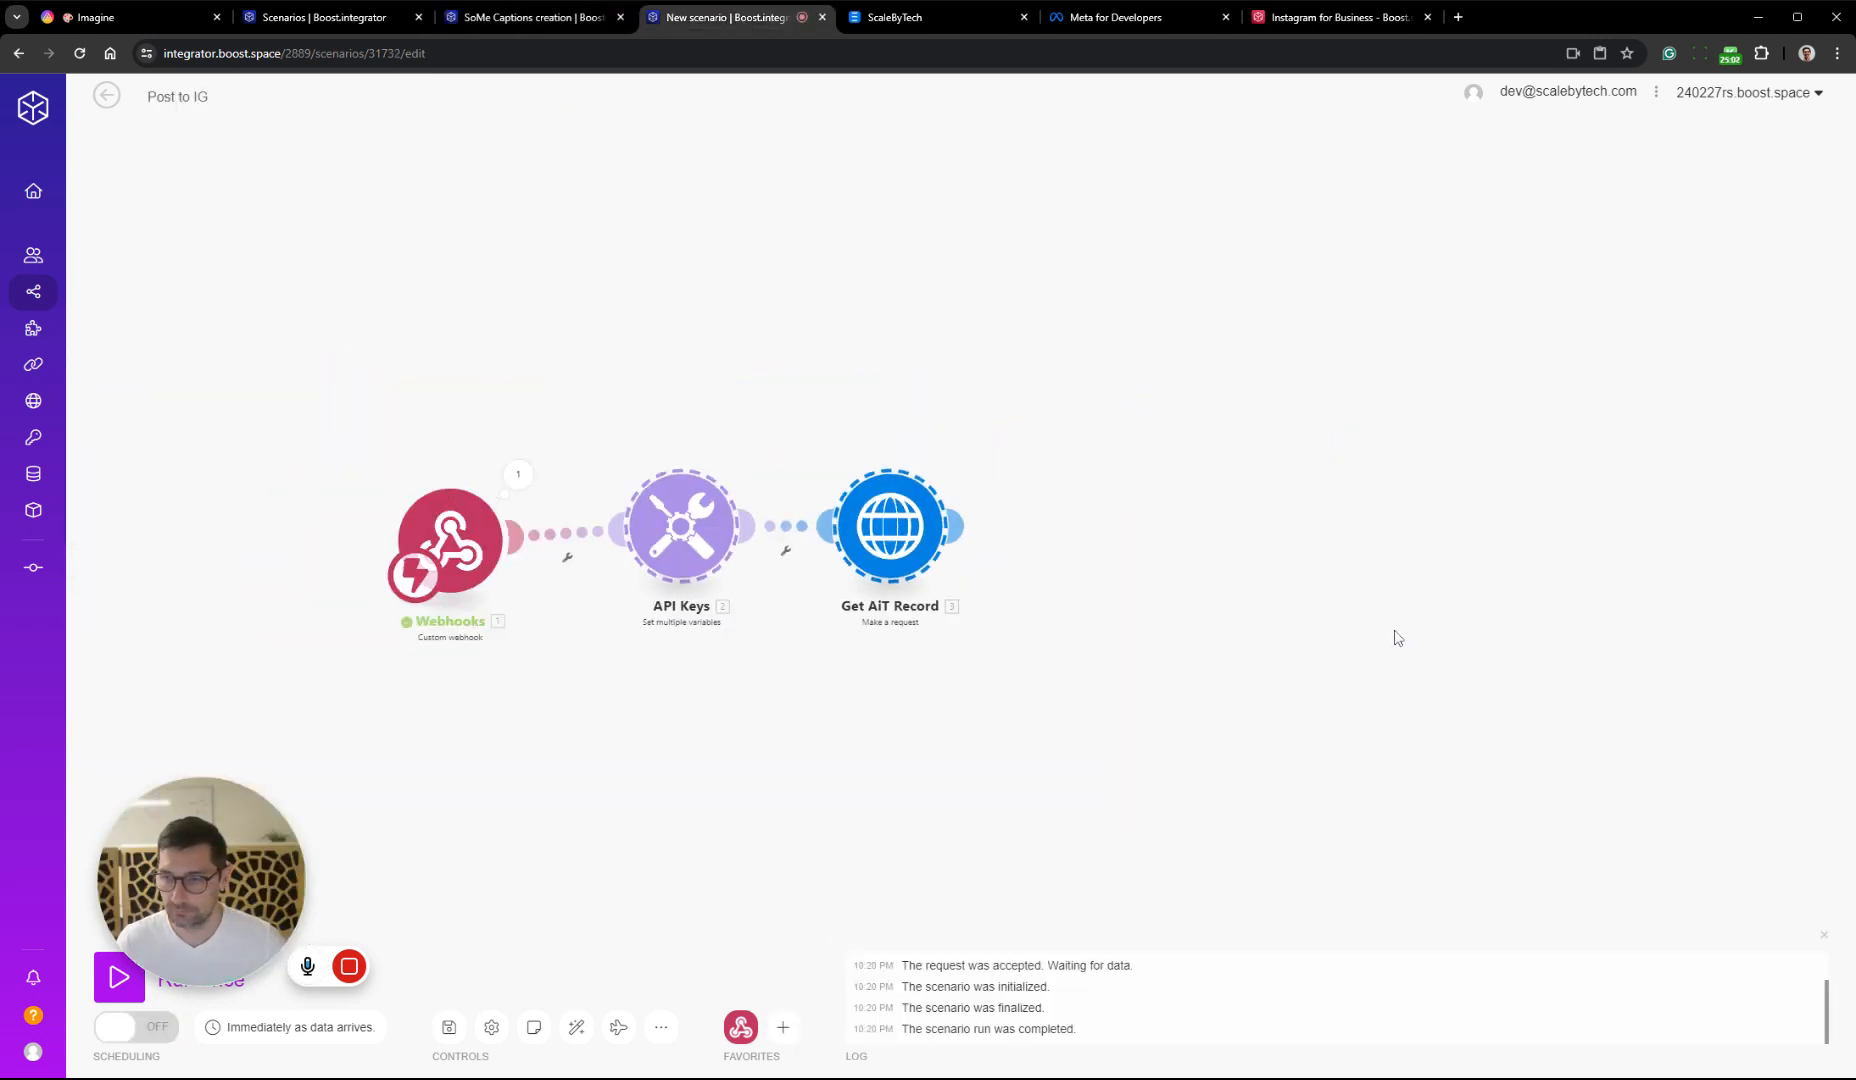
scroll(1397, 637, "down", 3)
left_click_drag(1433, 642, 1012, 636)
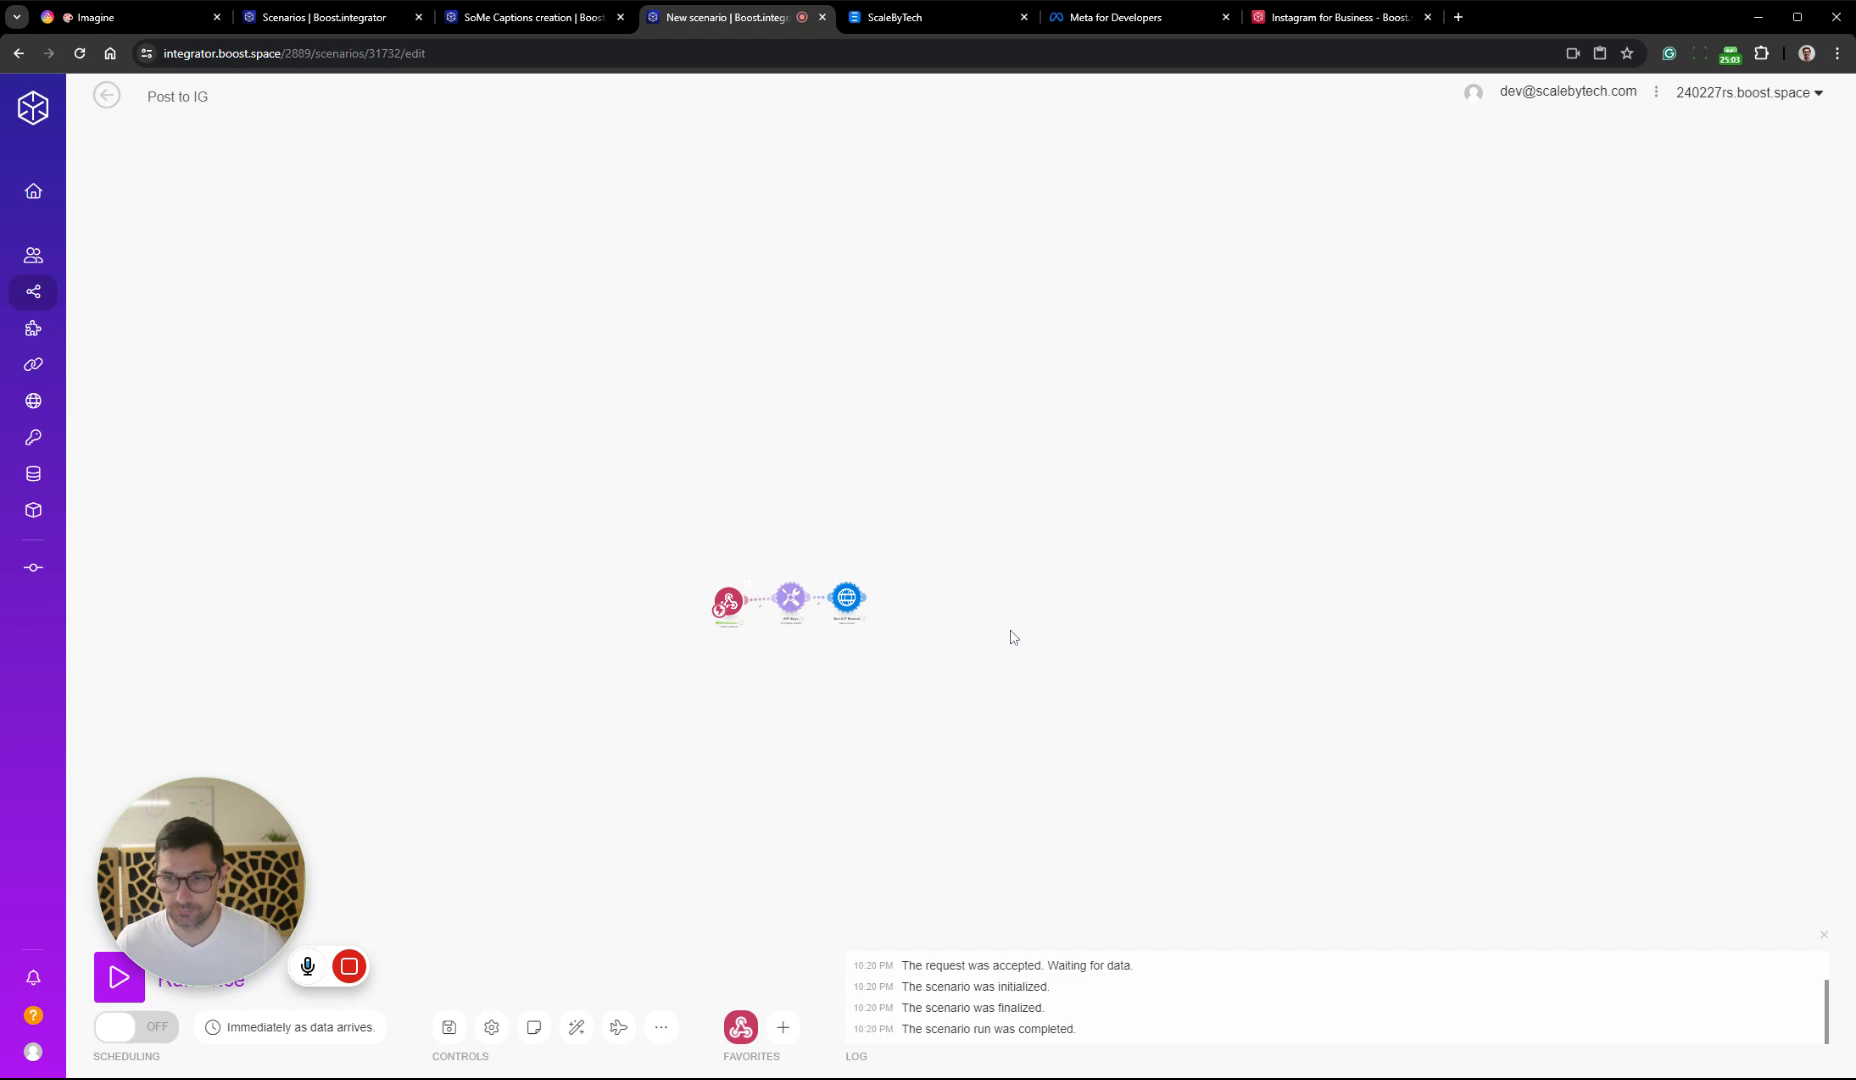
Copy SoMe Captions creation's API Keys, Get AiT Record and Update Record modules into Post to IG and delete the previously pasted pair
left_click(357, 17)
left_click(480, 17)
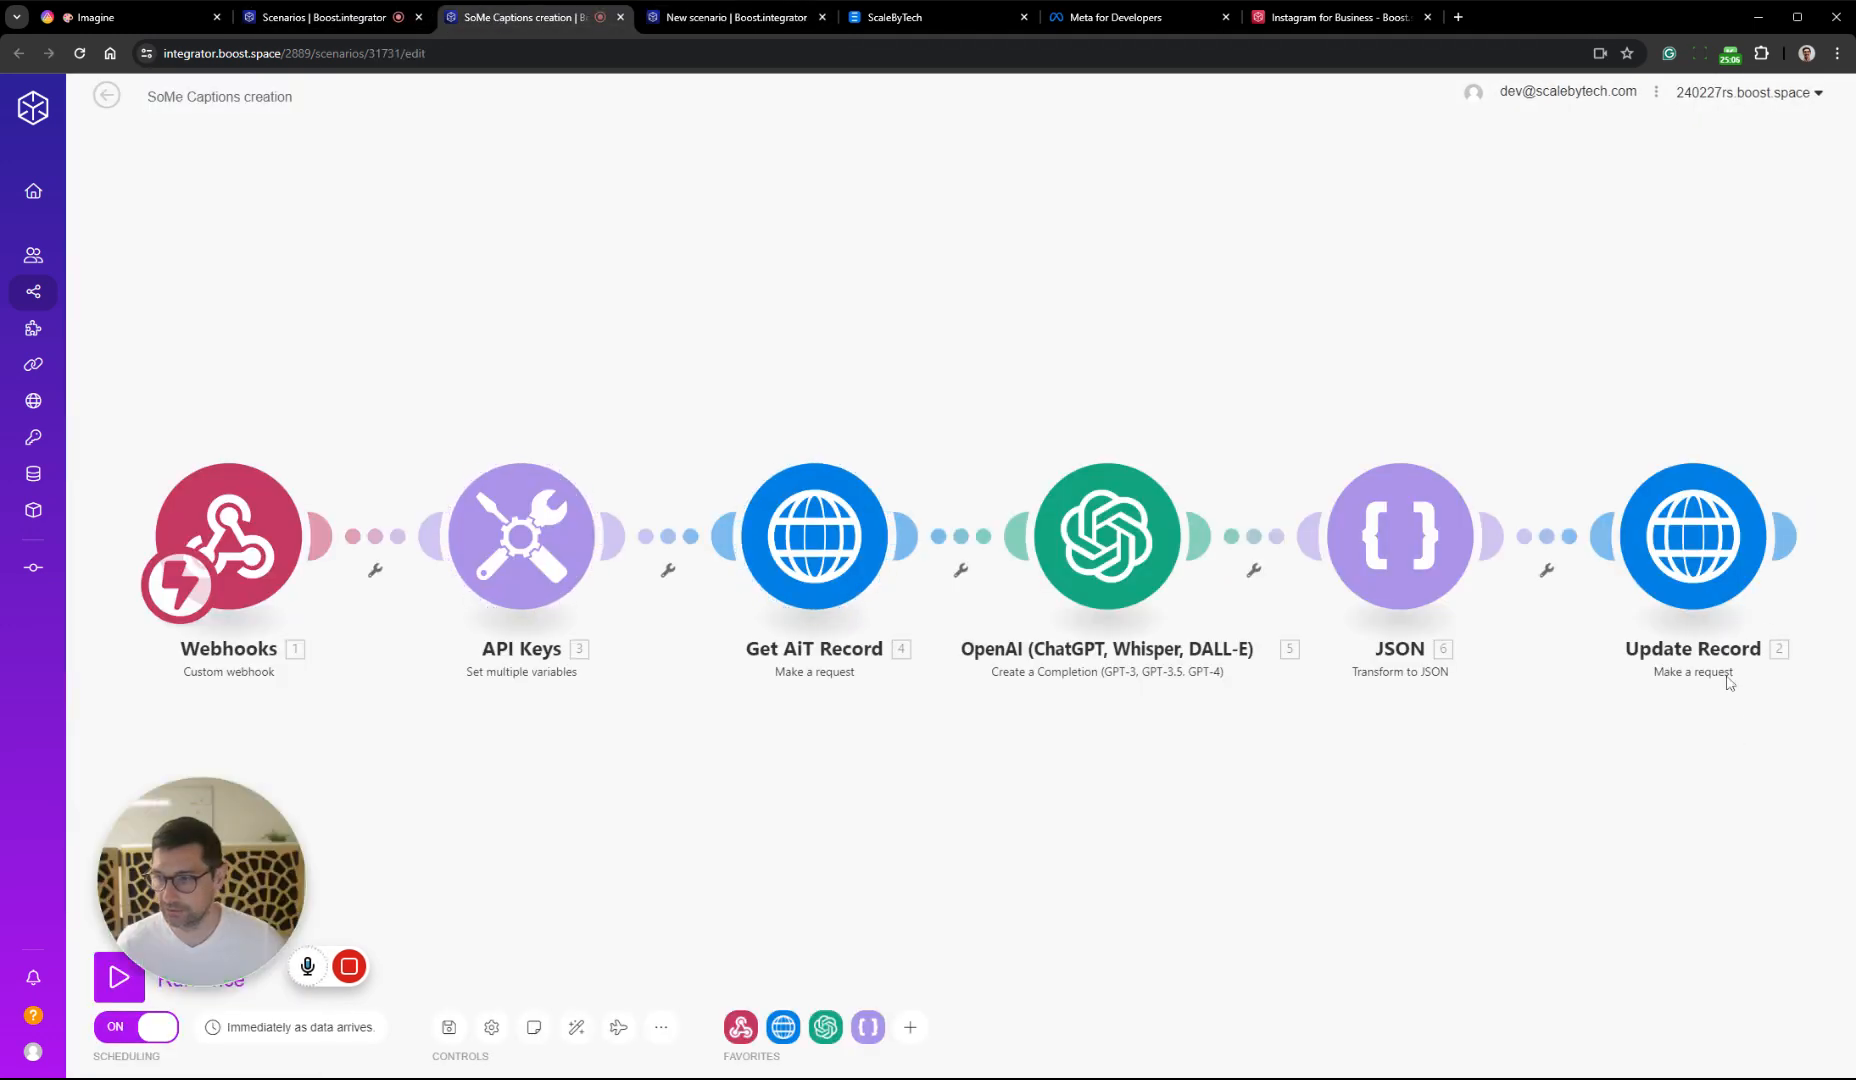
left_click(1709, 560, "shift")
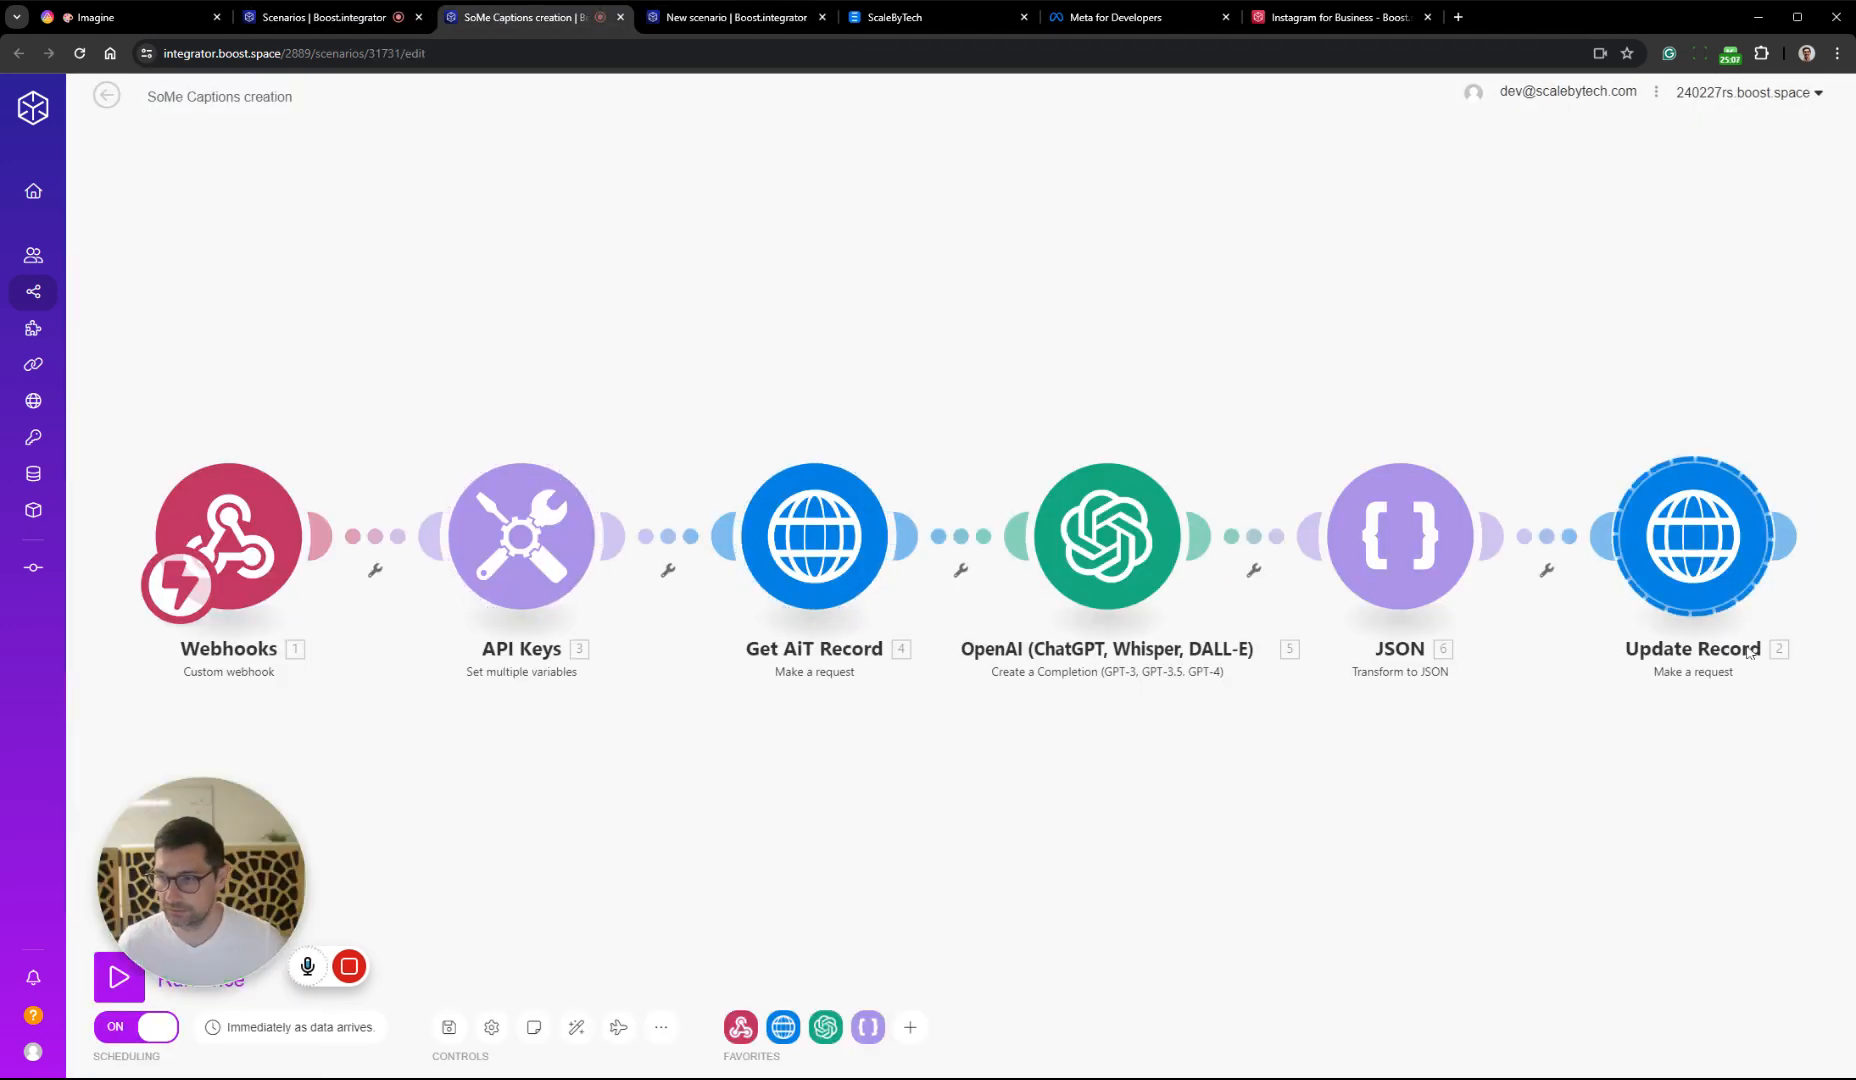
left_click(838, 555, "shift")
left_click(535, 556, "shift")
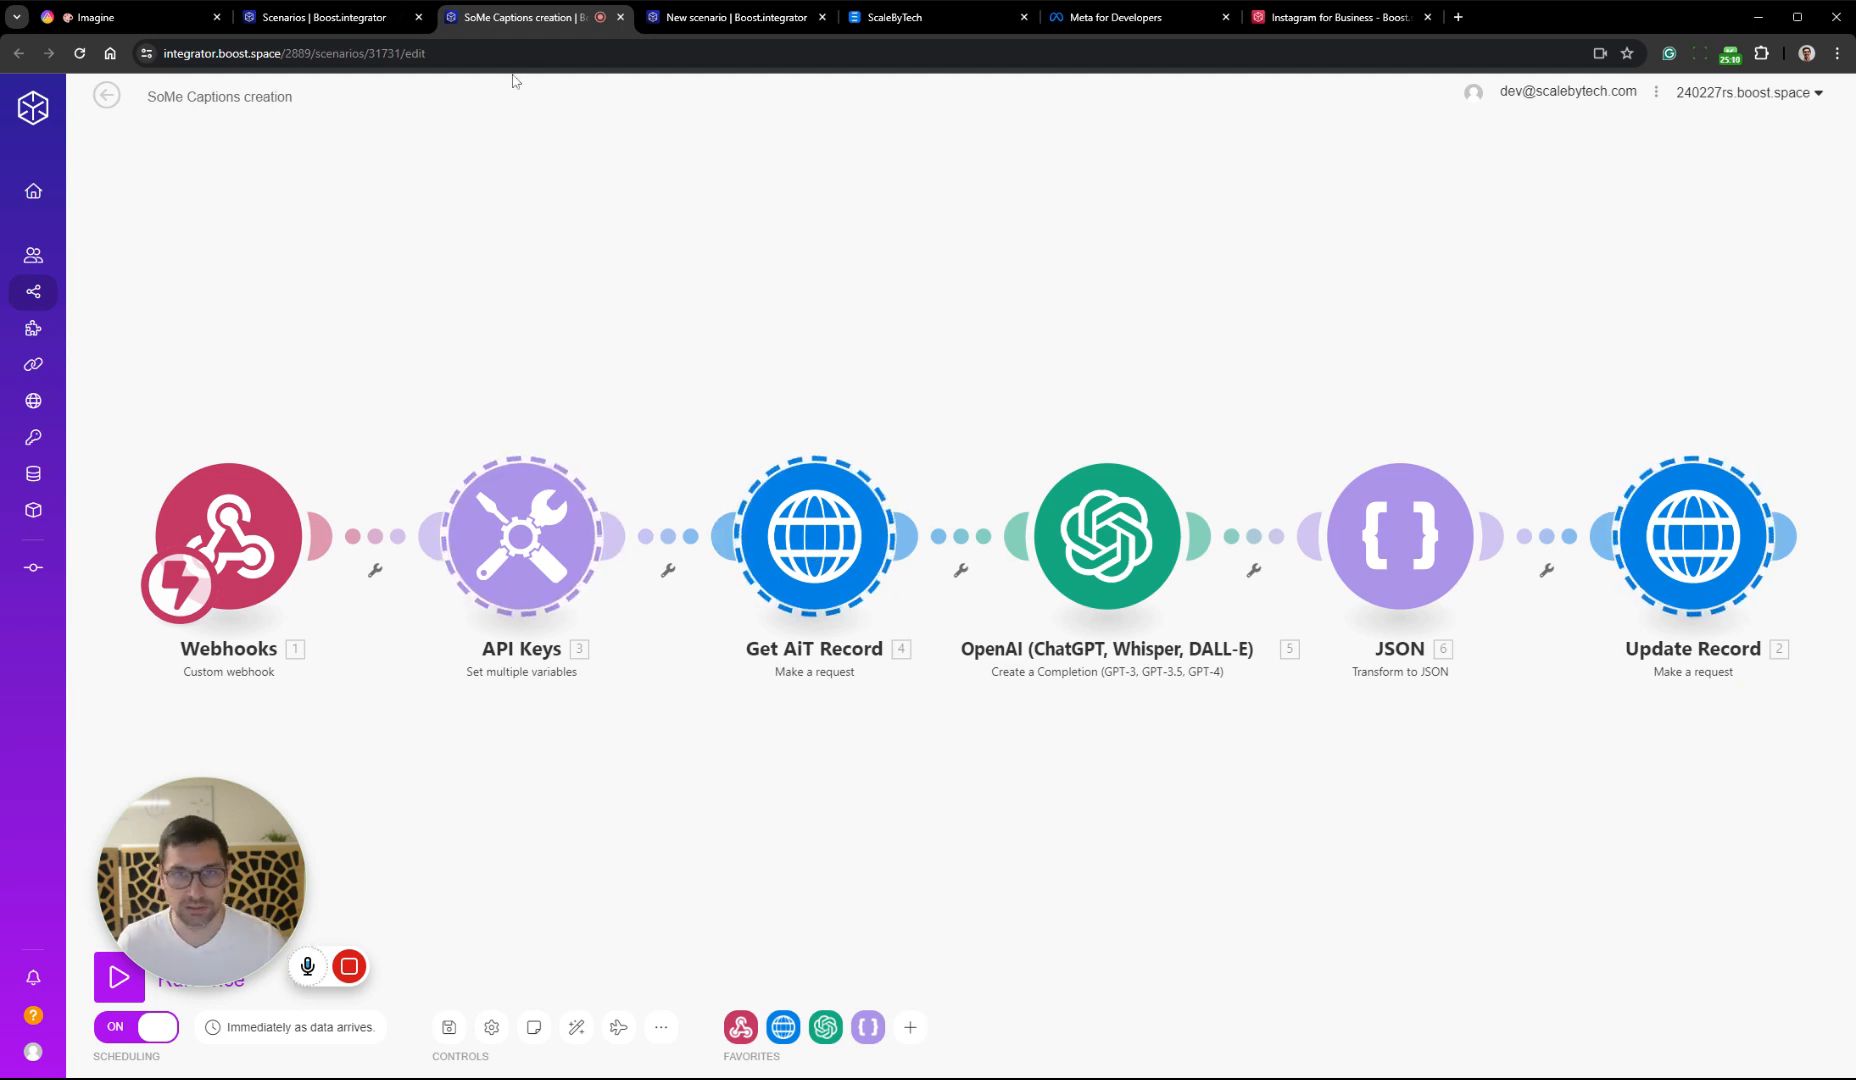
left_click(705, 23)
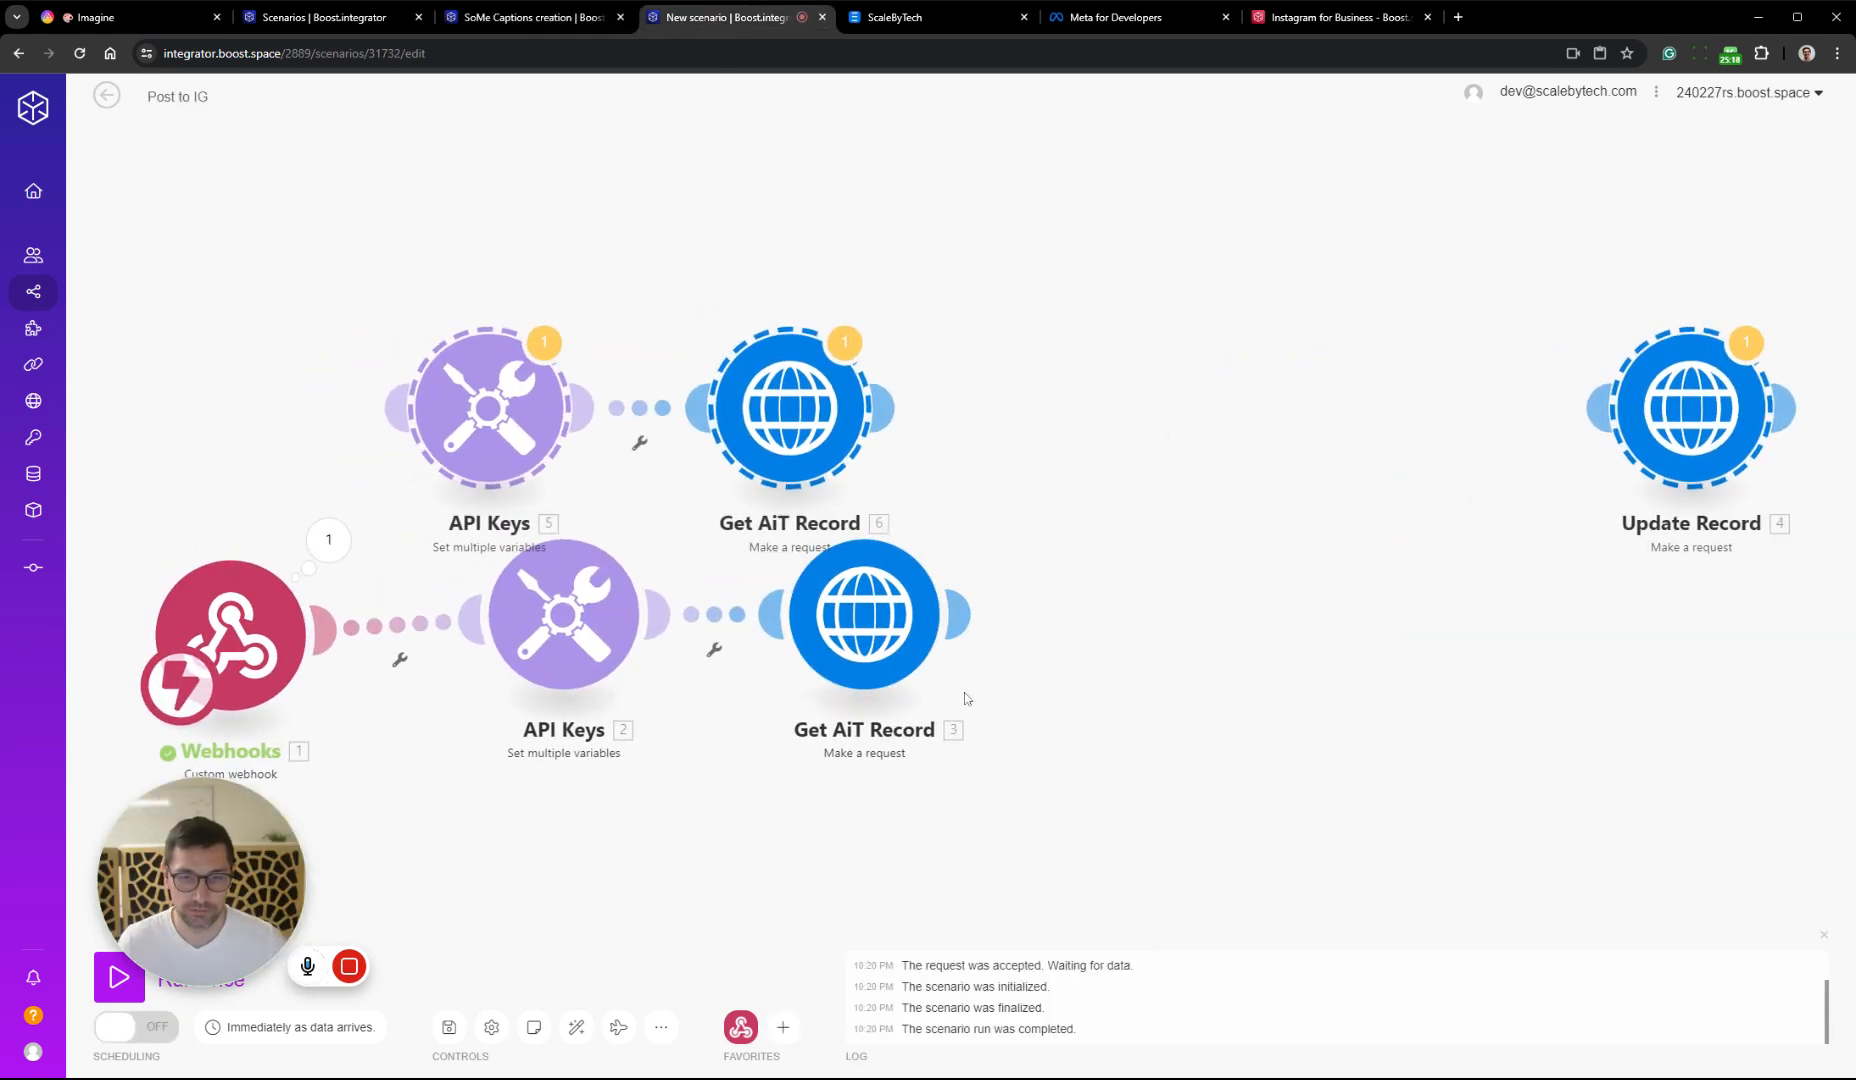
left_click_drag(1170, 527, 481, 708)
key("Delete")
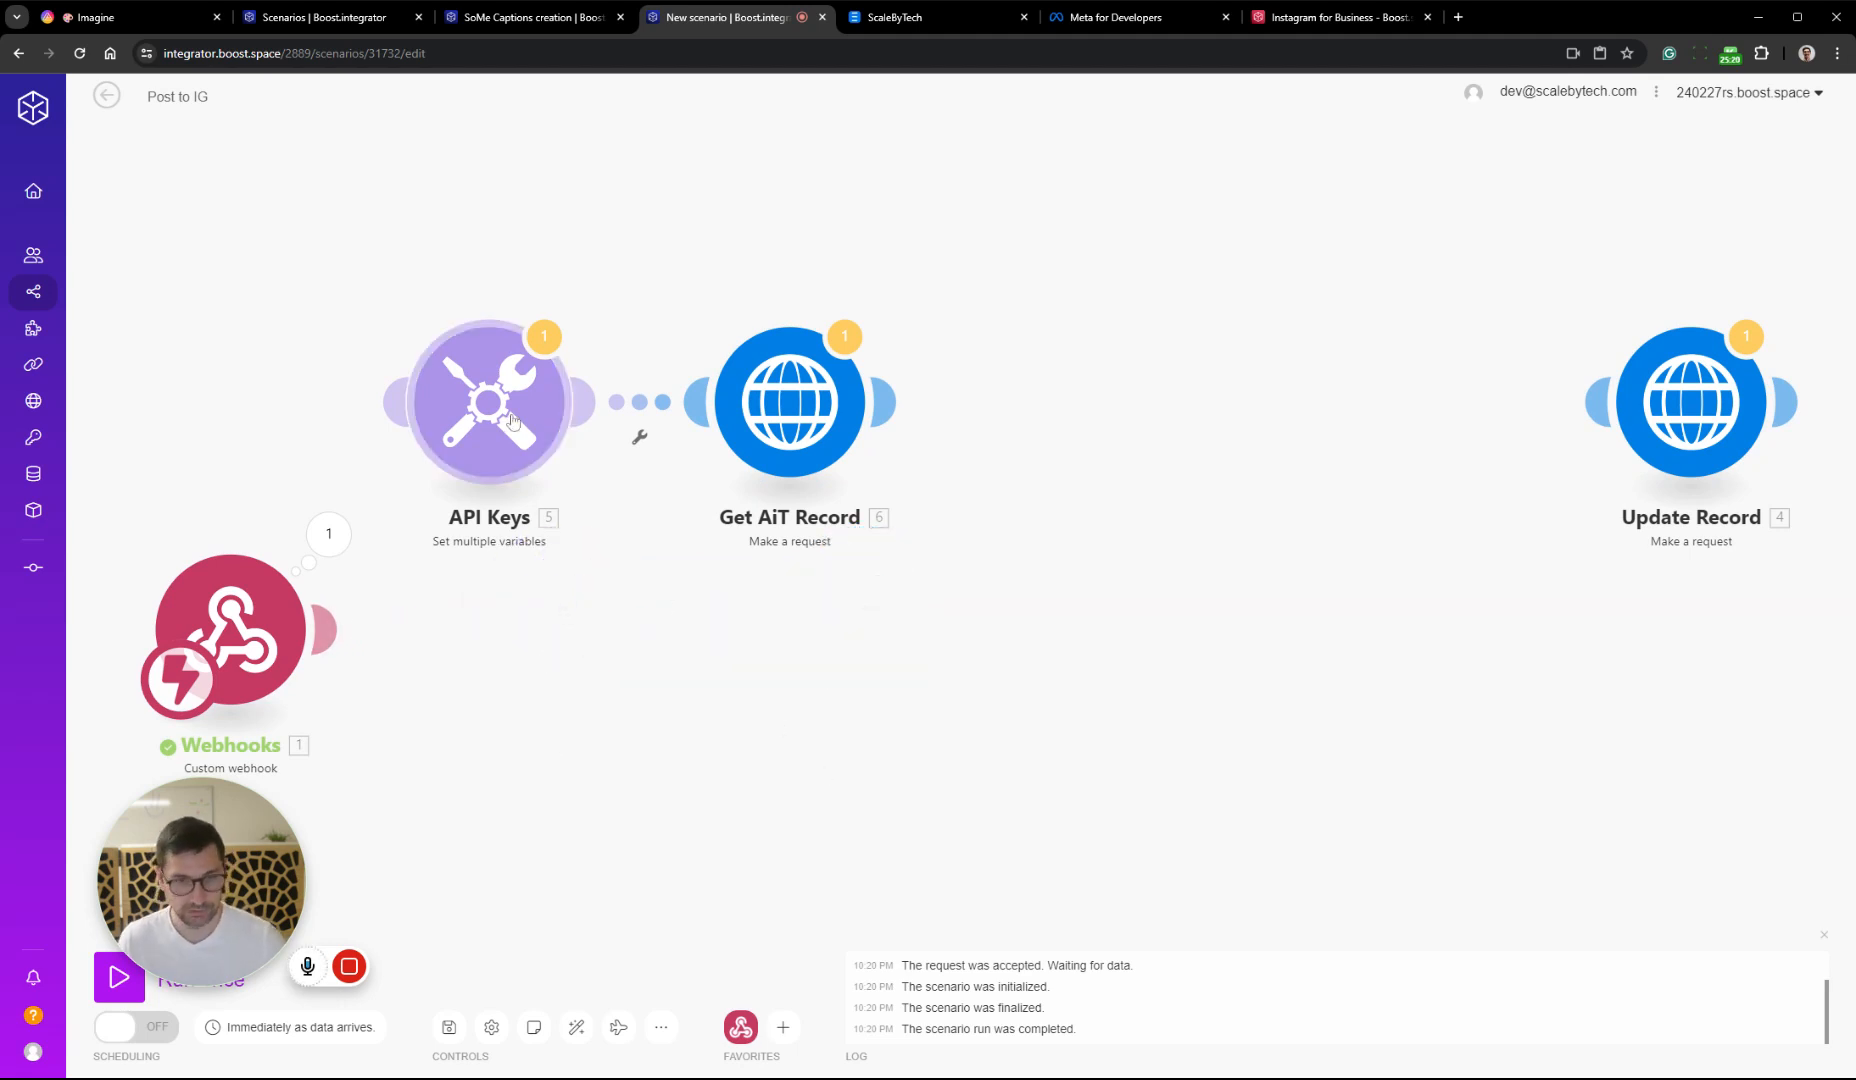
Connect the pasted modules in sequence after the webhook, ending with Update Record, and auto-align the scenario
left_click_drag(512, 418, 536, 626)
left_click_drag(1660, 436, 1156, 434)
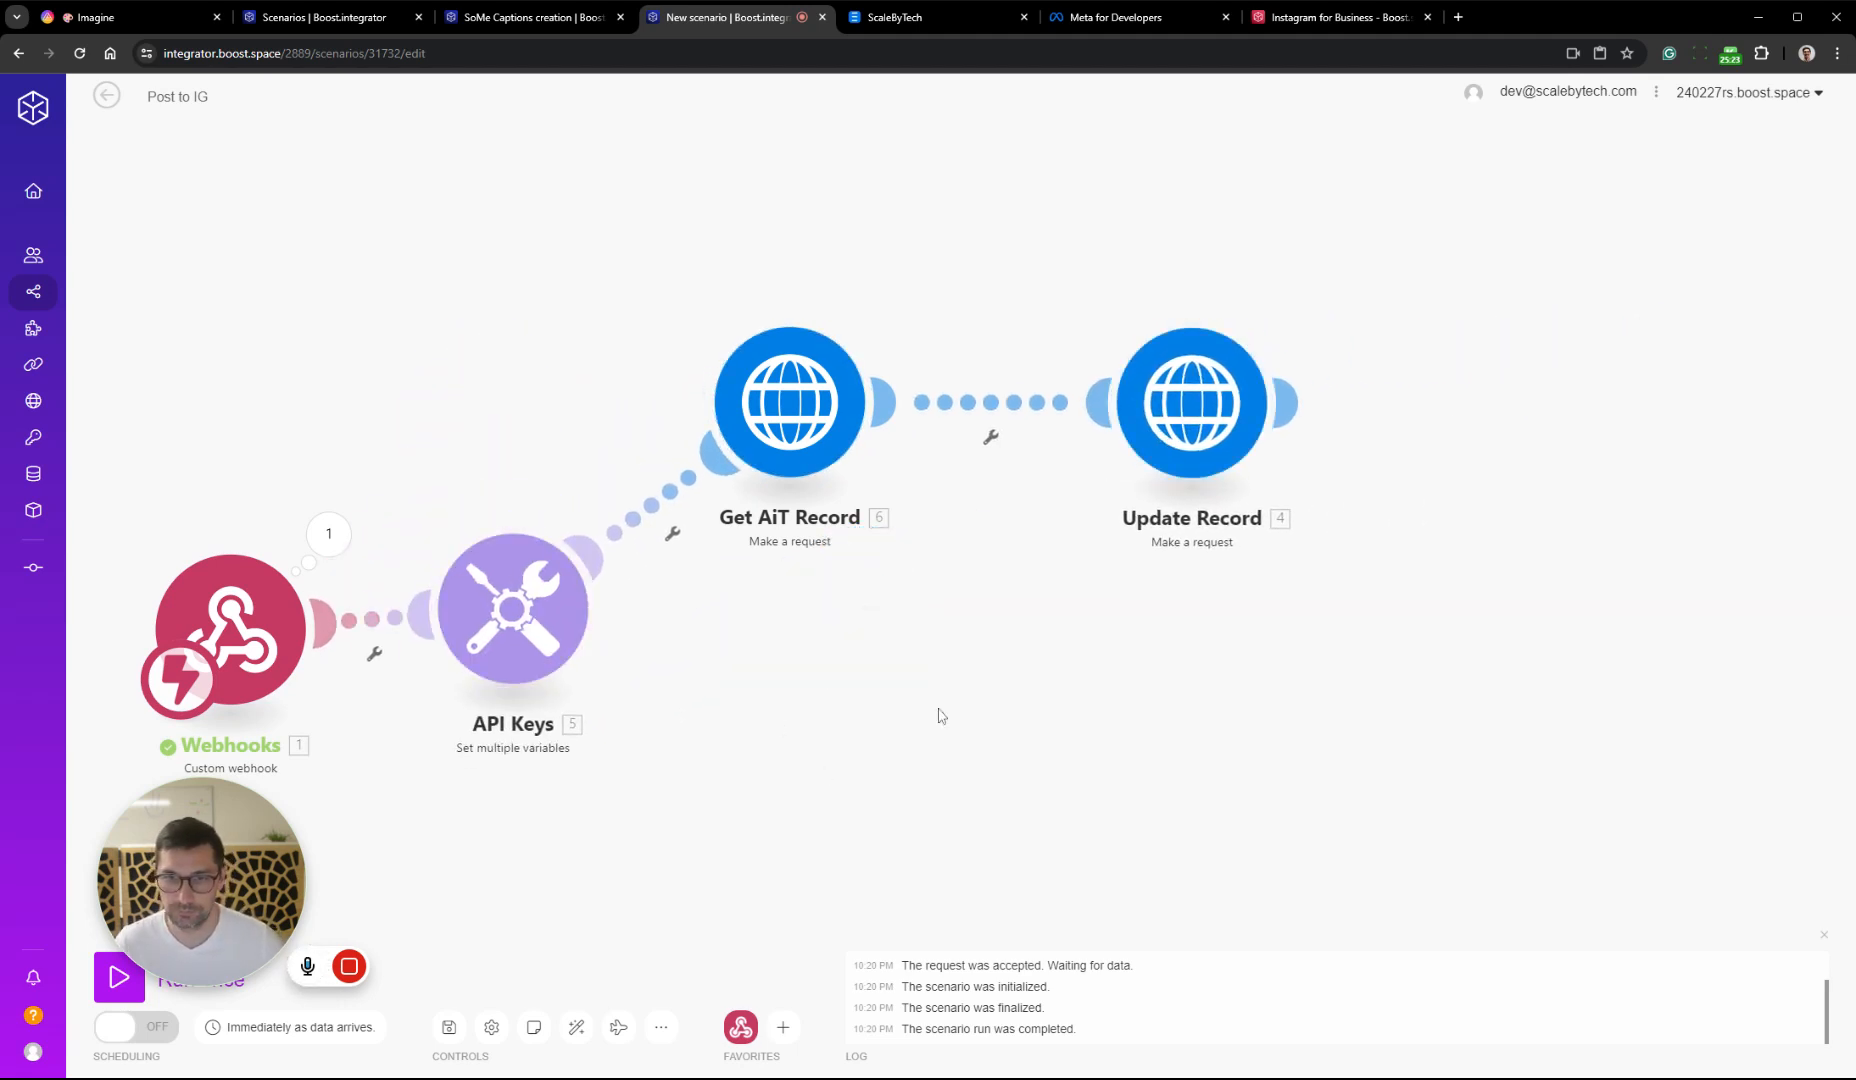
left_click(576, 1027)
Check the settings of the API Keys and Get AiT Record modules and close them
left_click(830, 545)
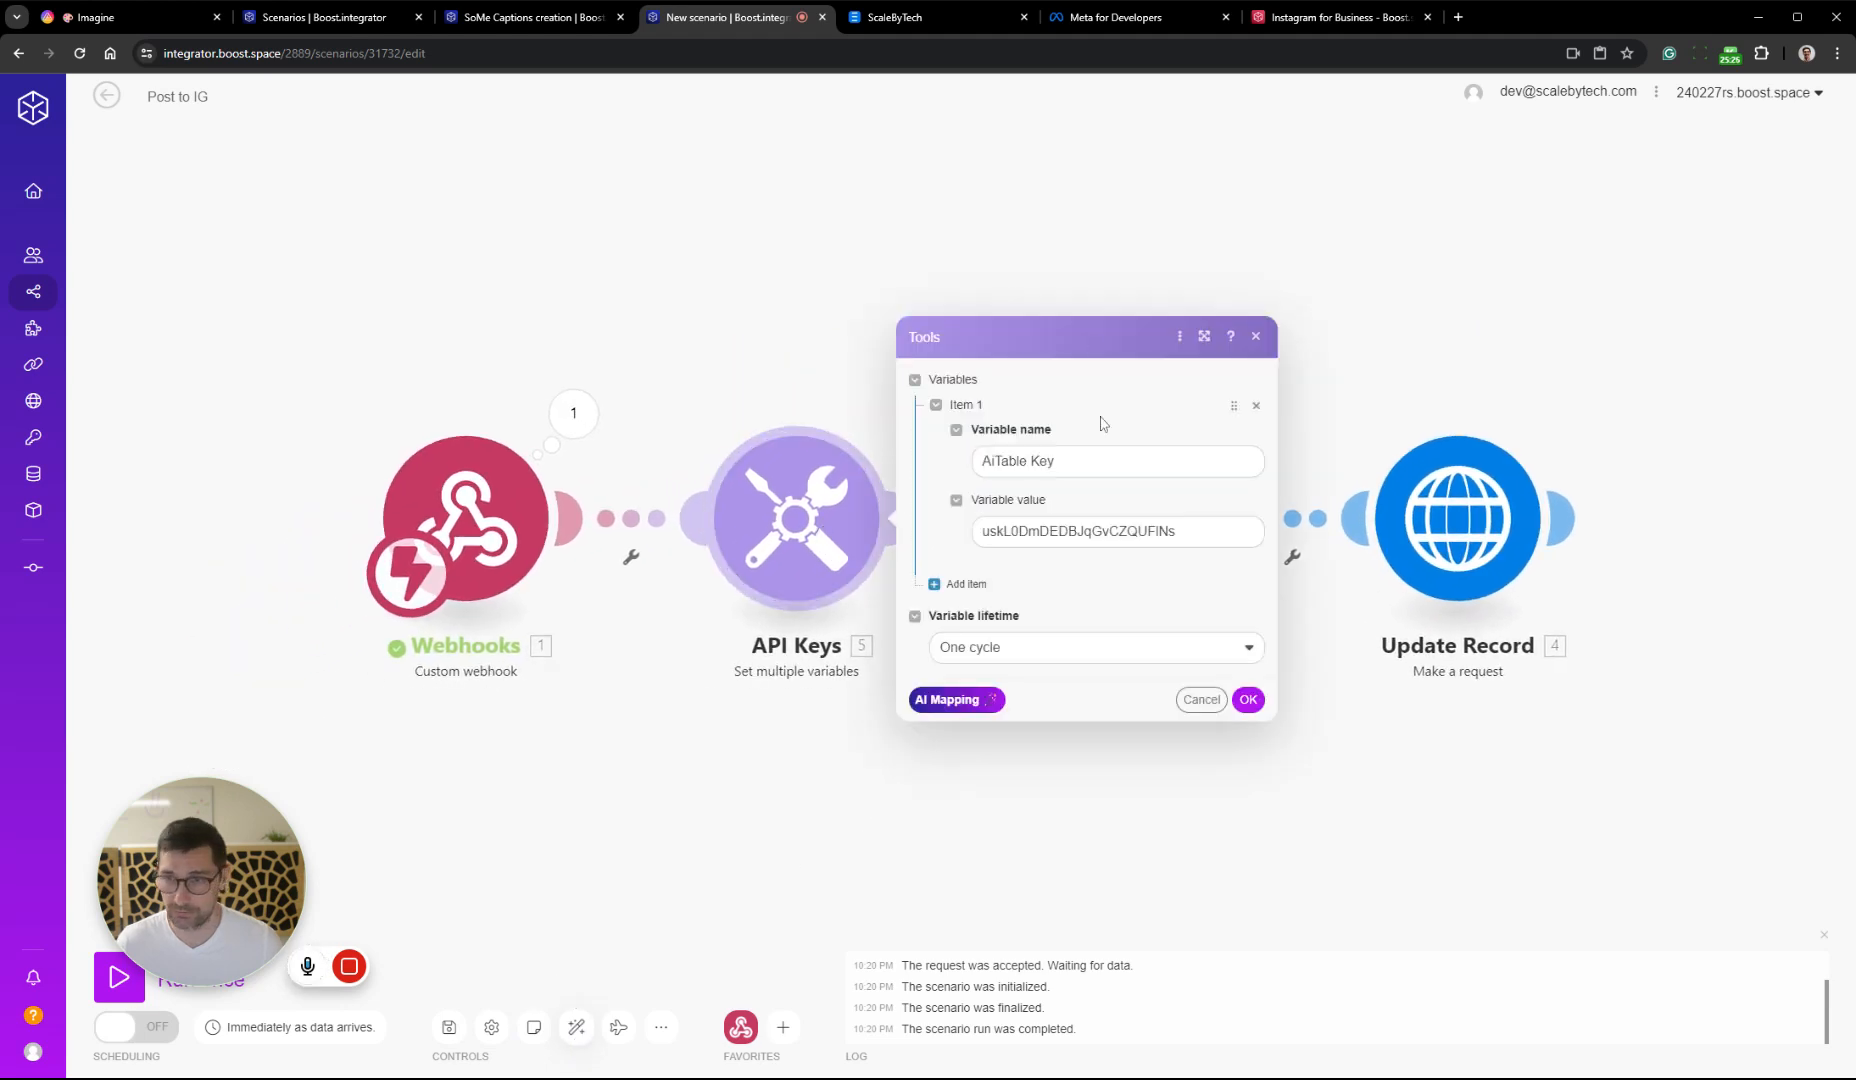
left_click(1202, 872)
left_click(1147, 528)
left_click(996, 752)
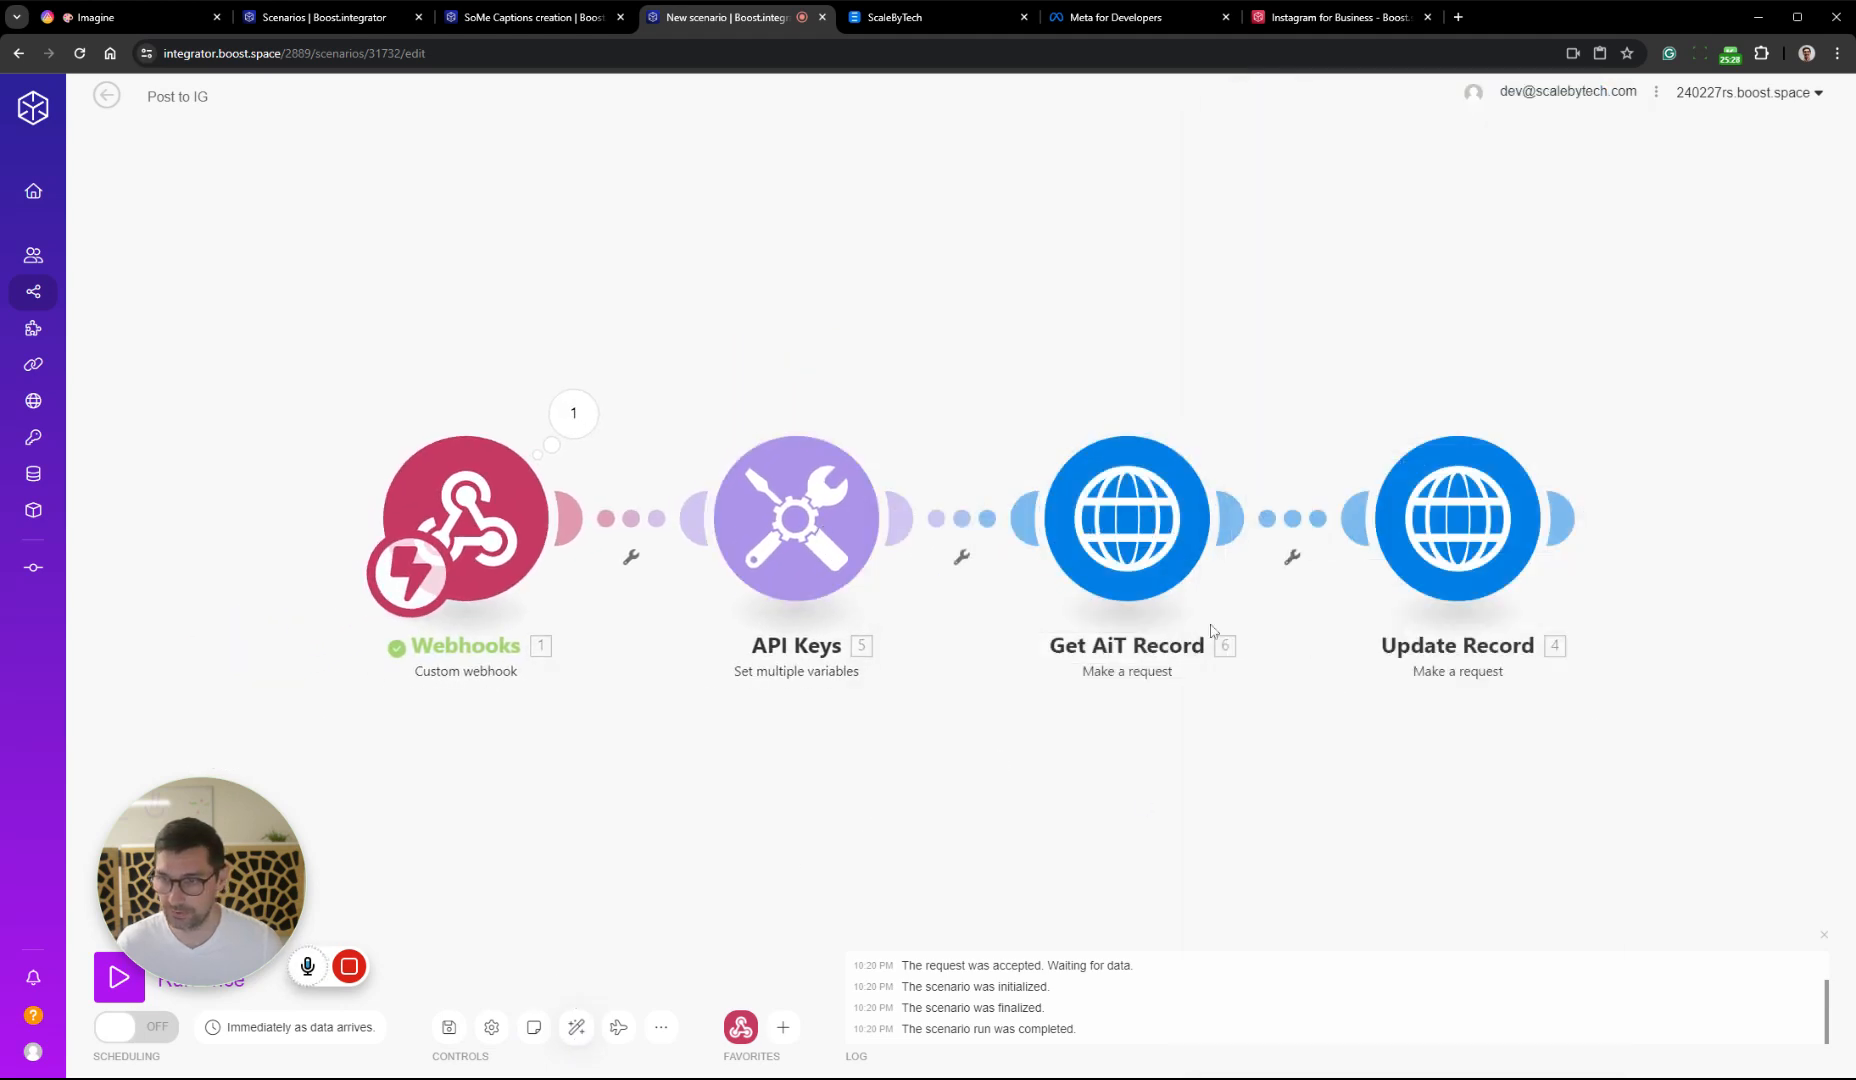
Move the Update Record module well away from Get AiT Record to leave a gap, and open its request settings
left_click_drag(1333, 748, 657, 745)
left_click_drag(781, 515, 1263, 476)
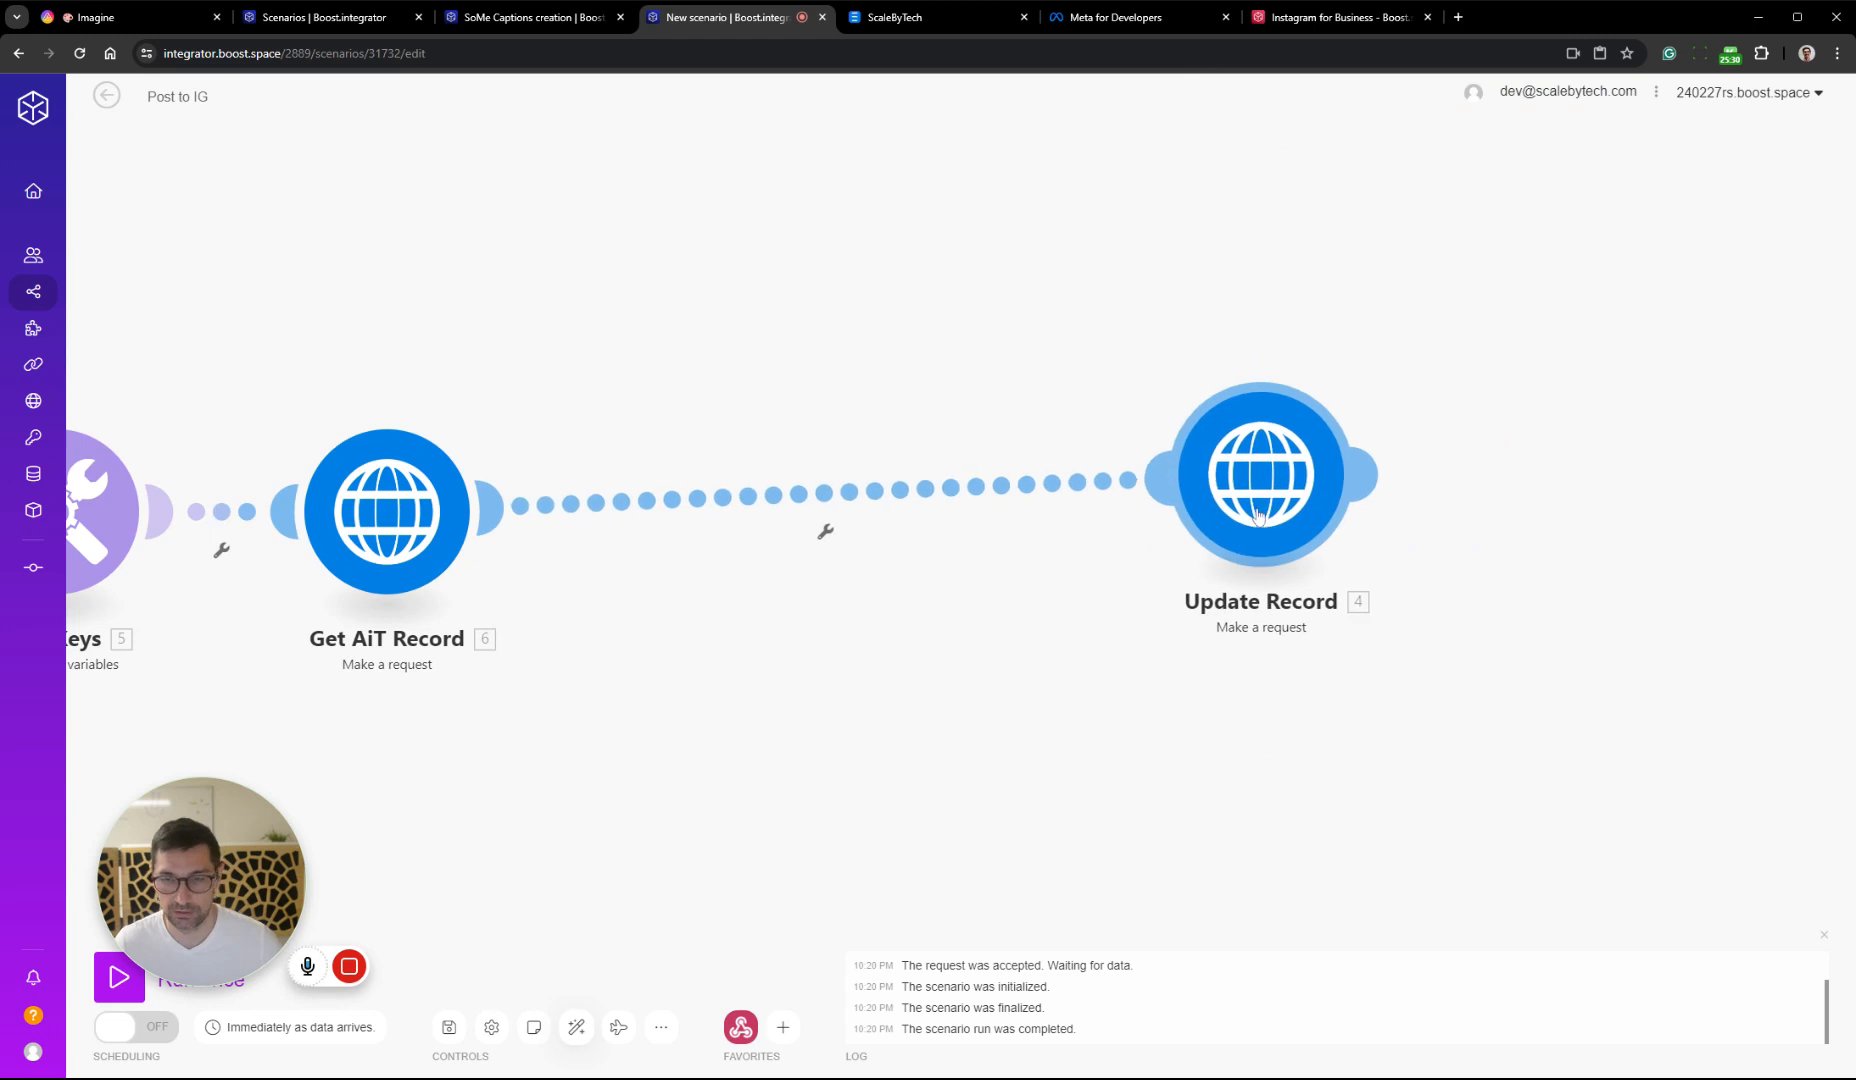
left_click(1261, 473)
scroll(1628, 630, "down", 1)
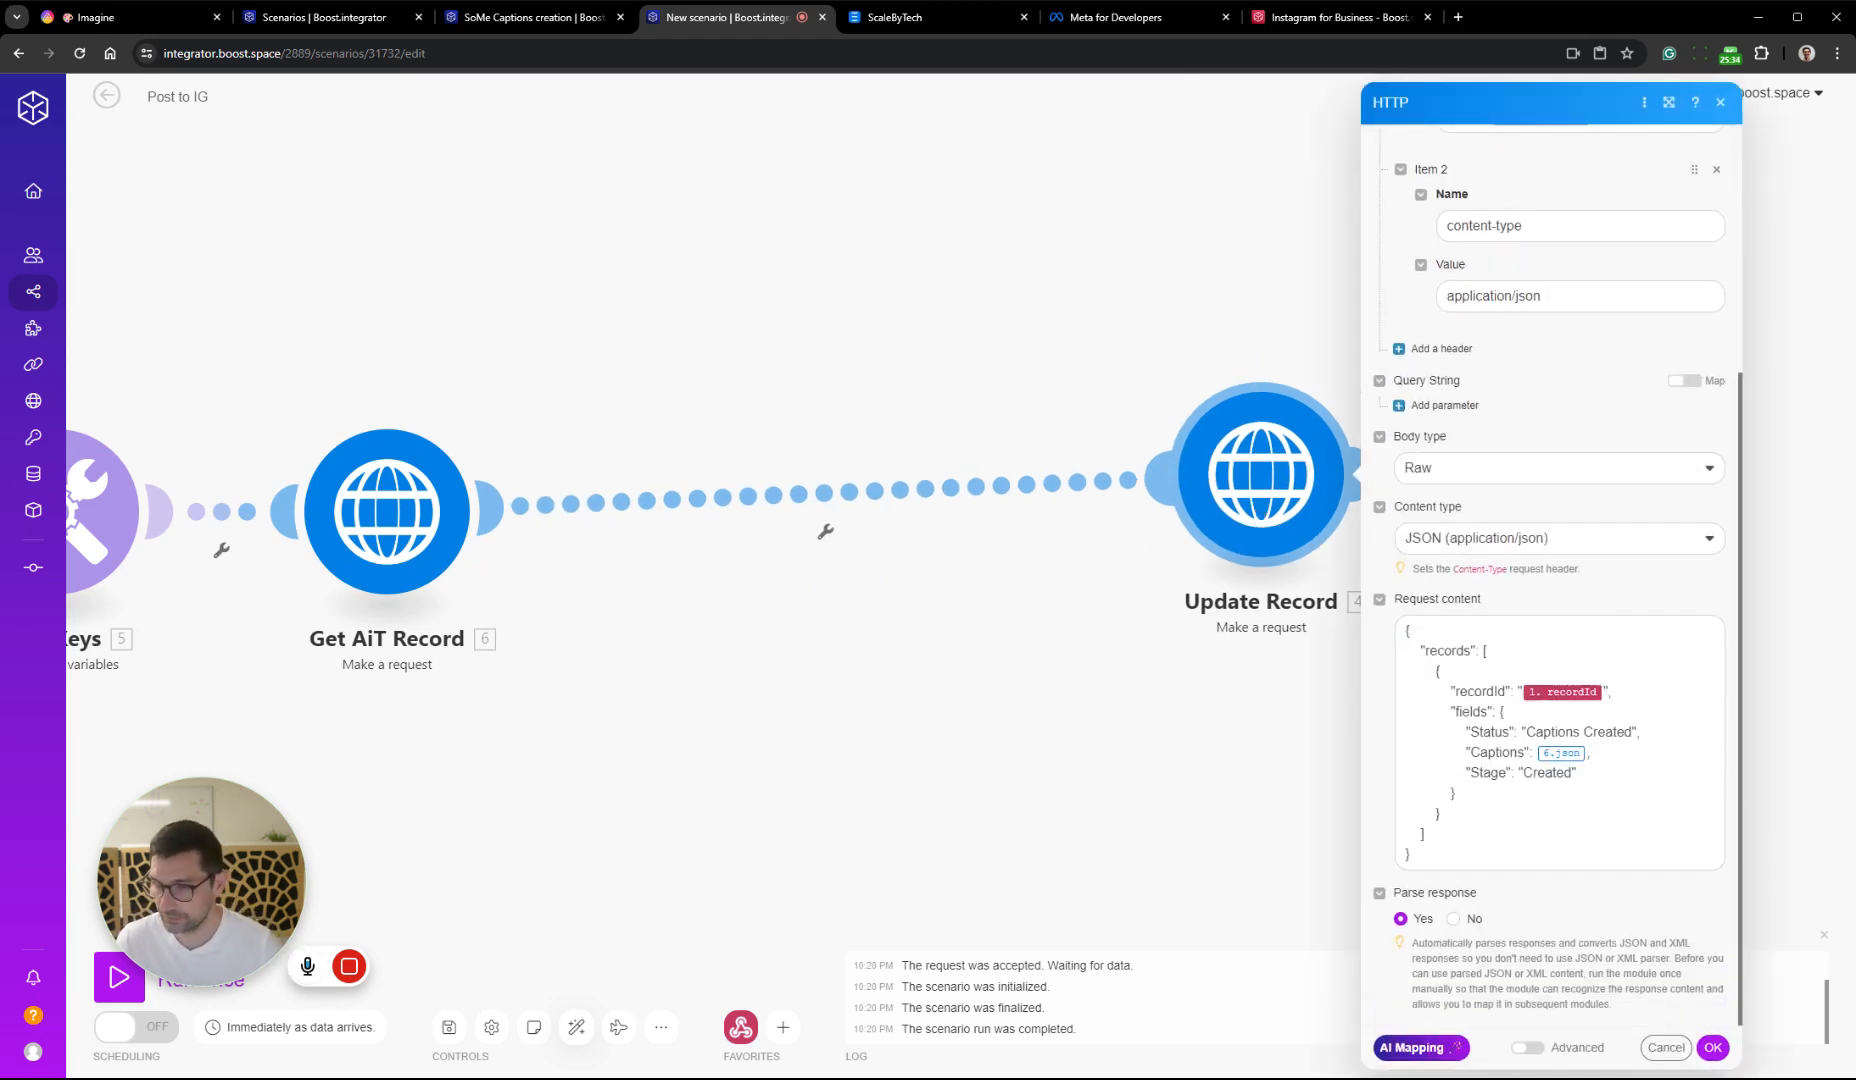
left_click_drag(1230, 516, 1254, 556)
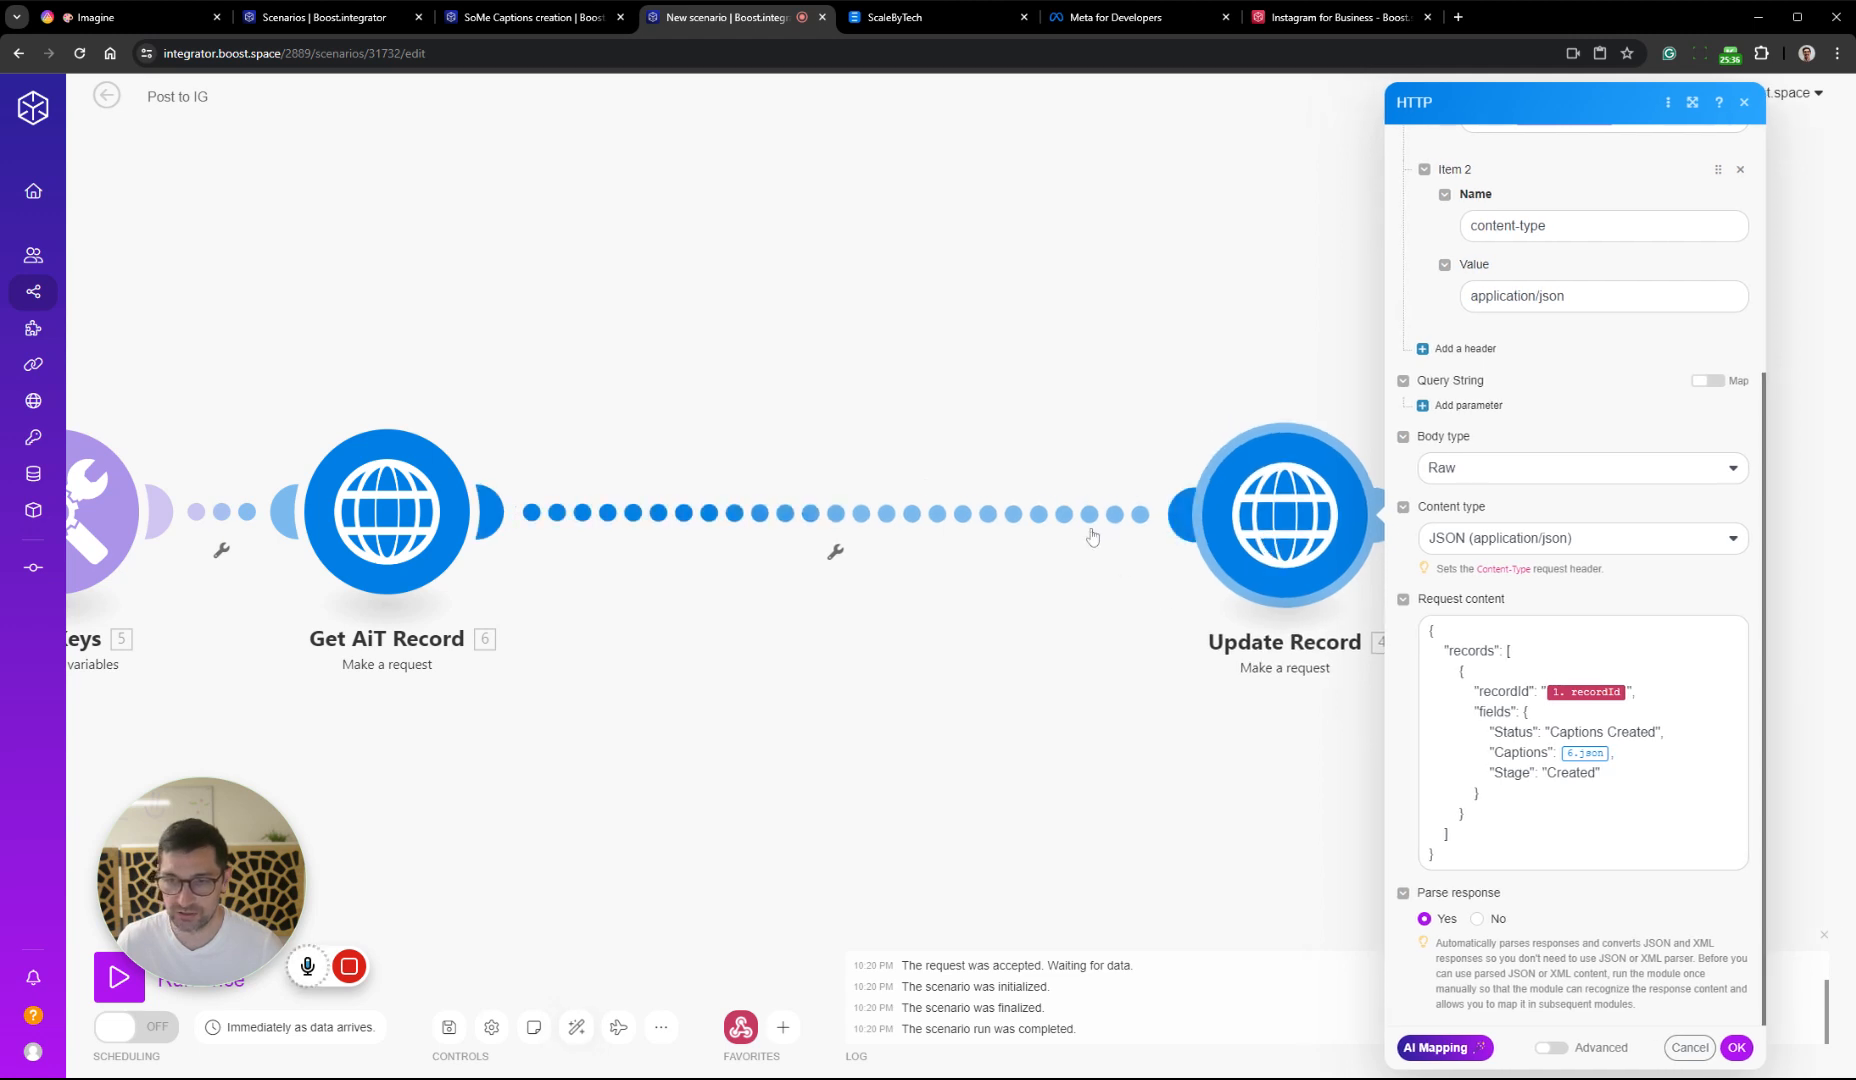
right_click(1093, 522)
left_click(1060, 758)
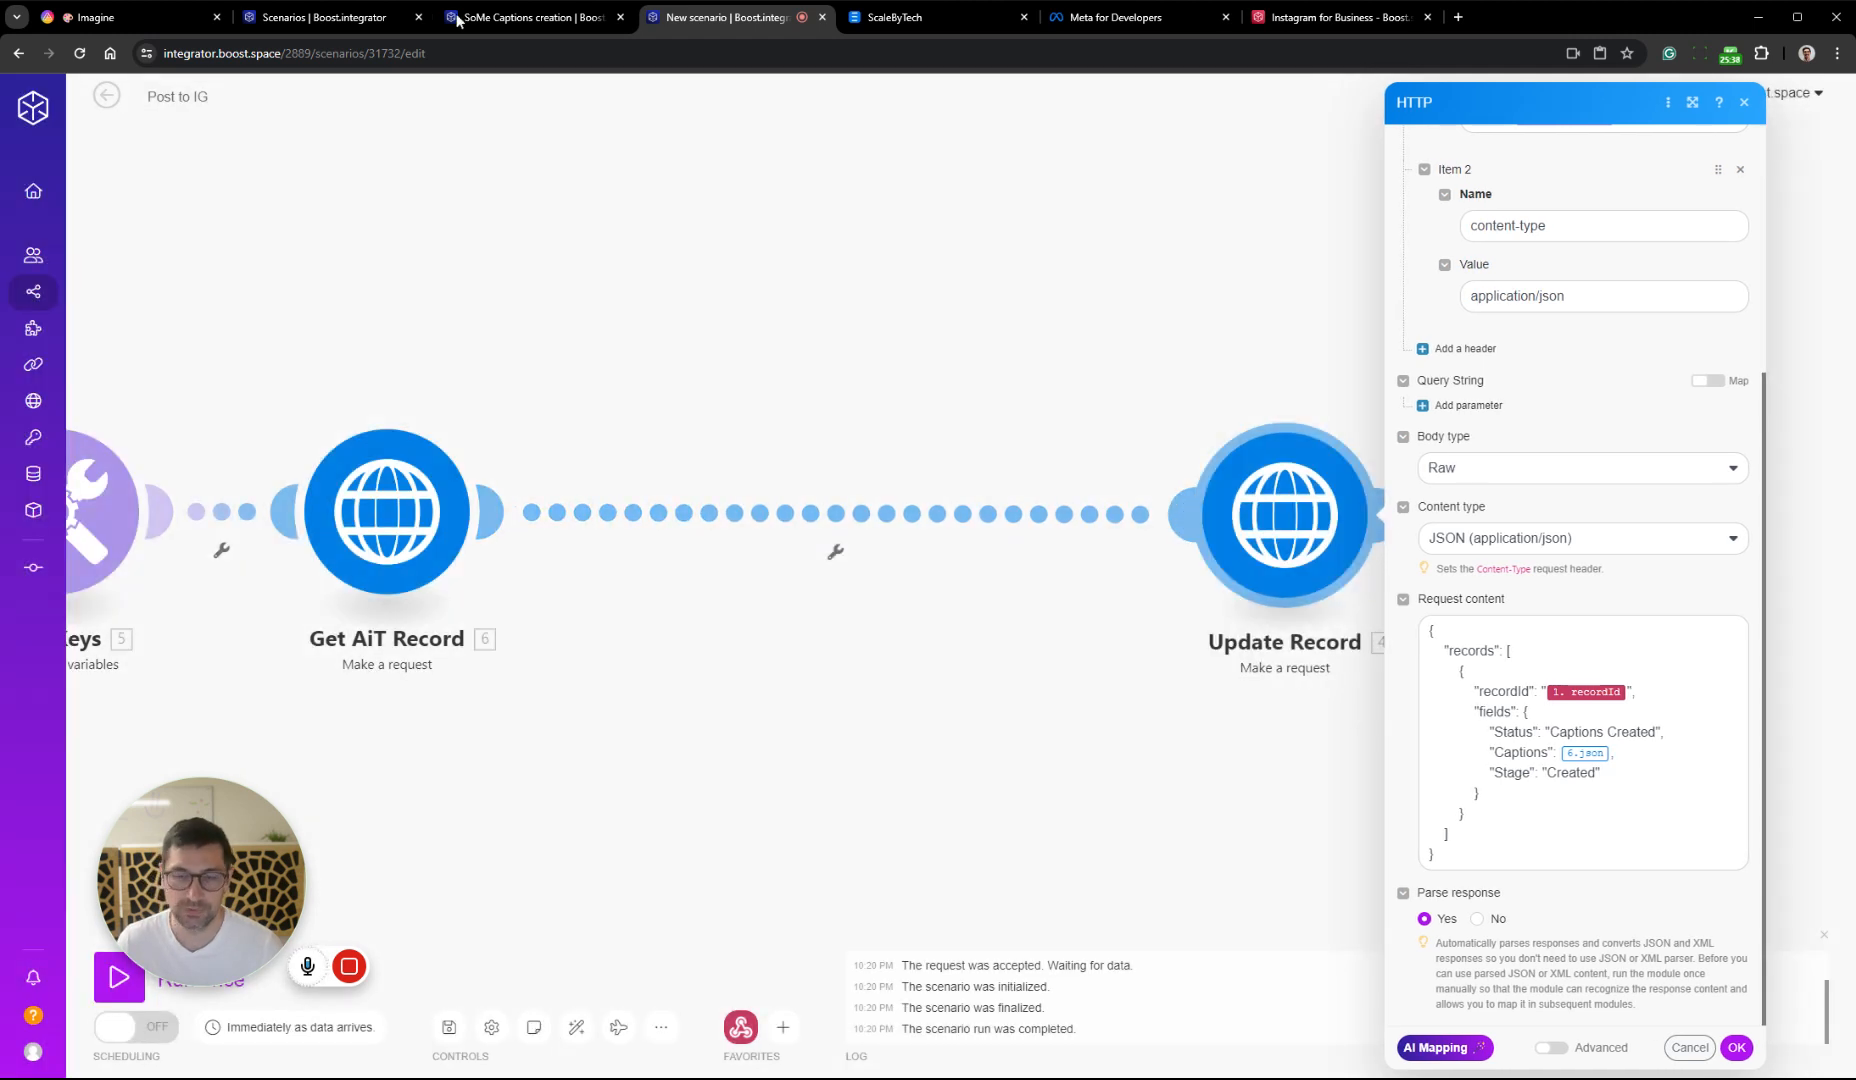
Switch to AITable and add a light blue Posted option to the Imagine datasheet's Status field
left_click(130, 17)
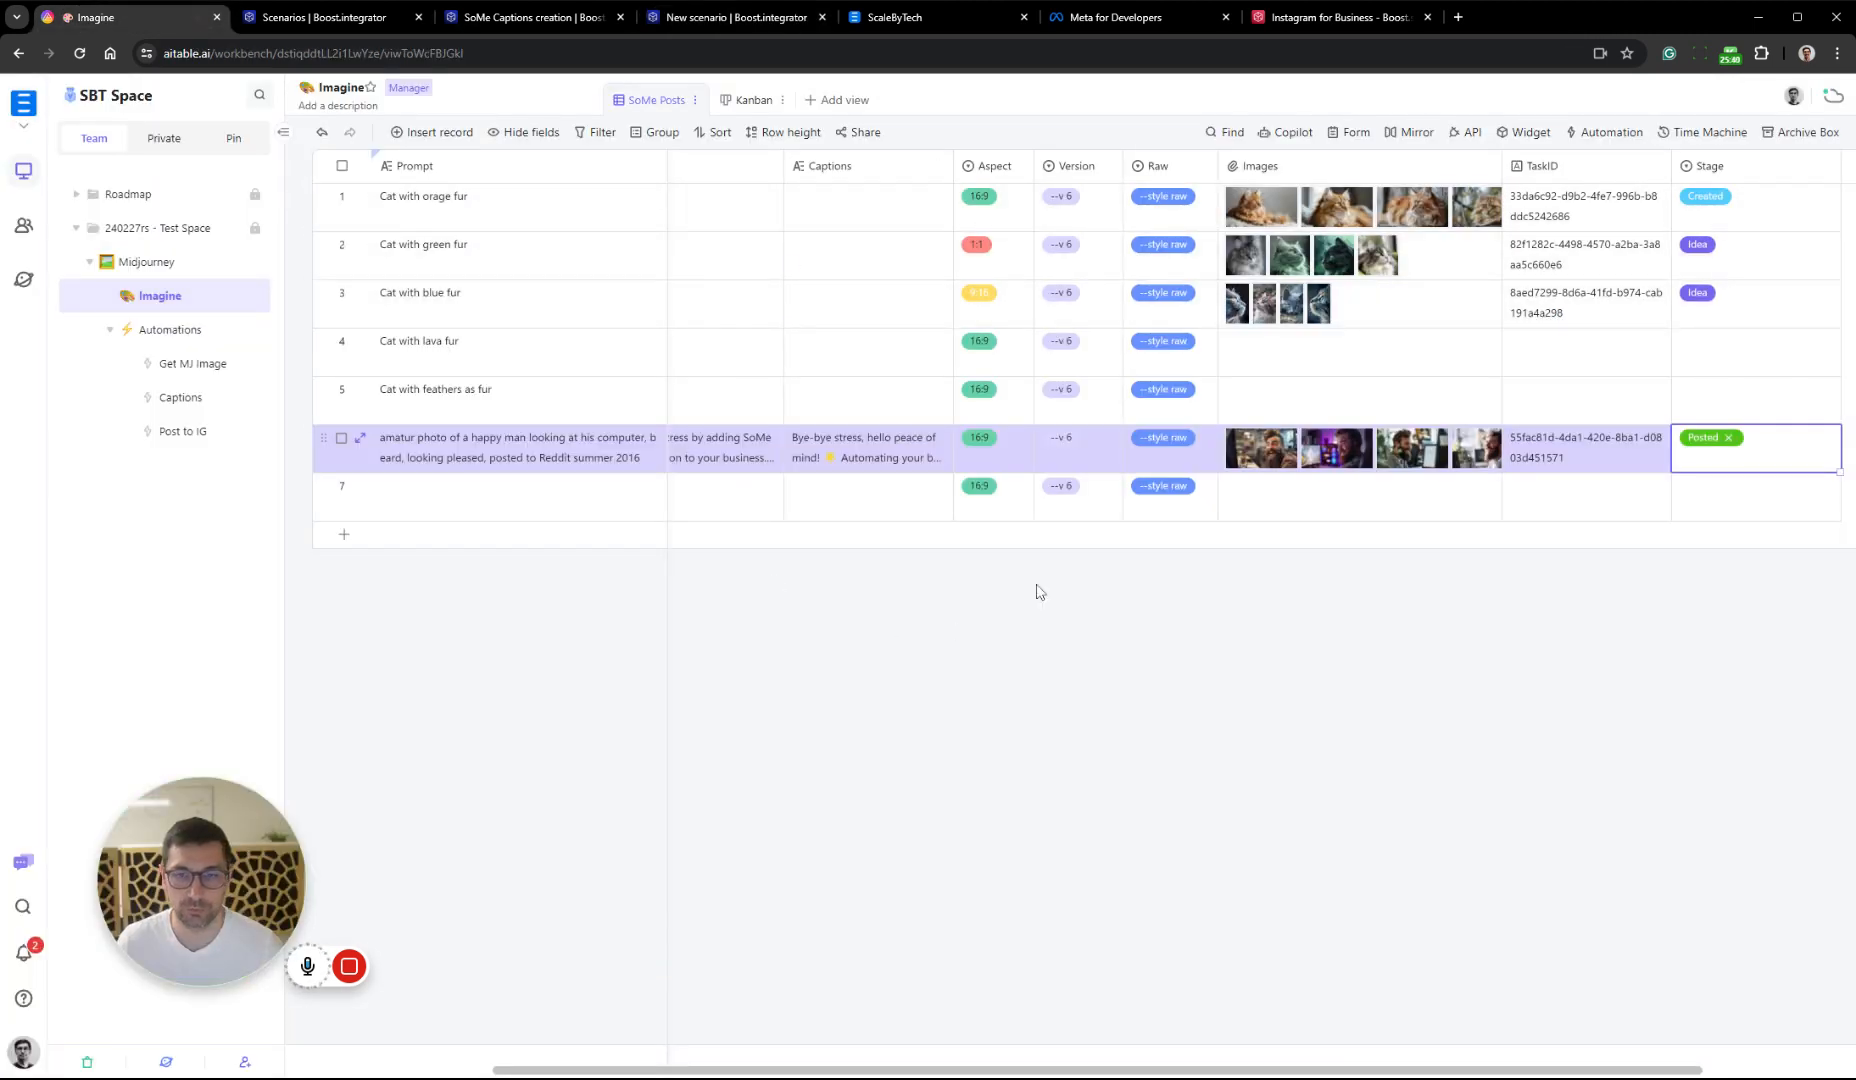
scroll(1095, 582, "left", 3)
right_click(768, 165)
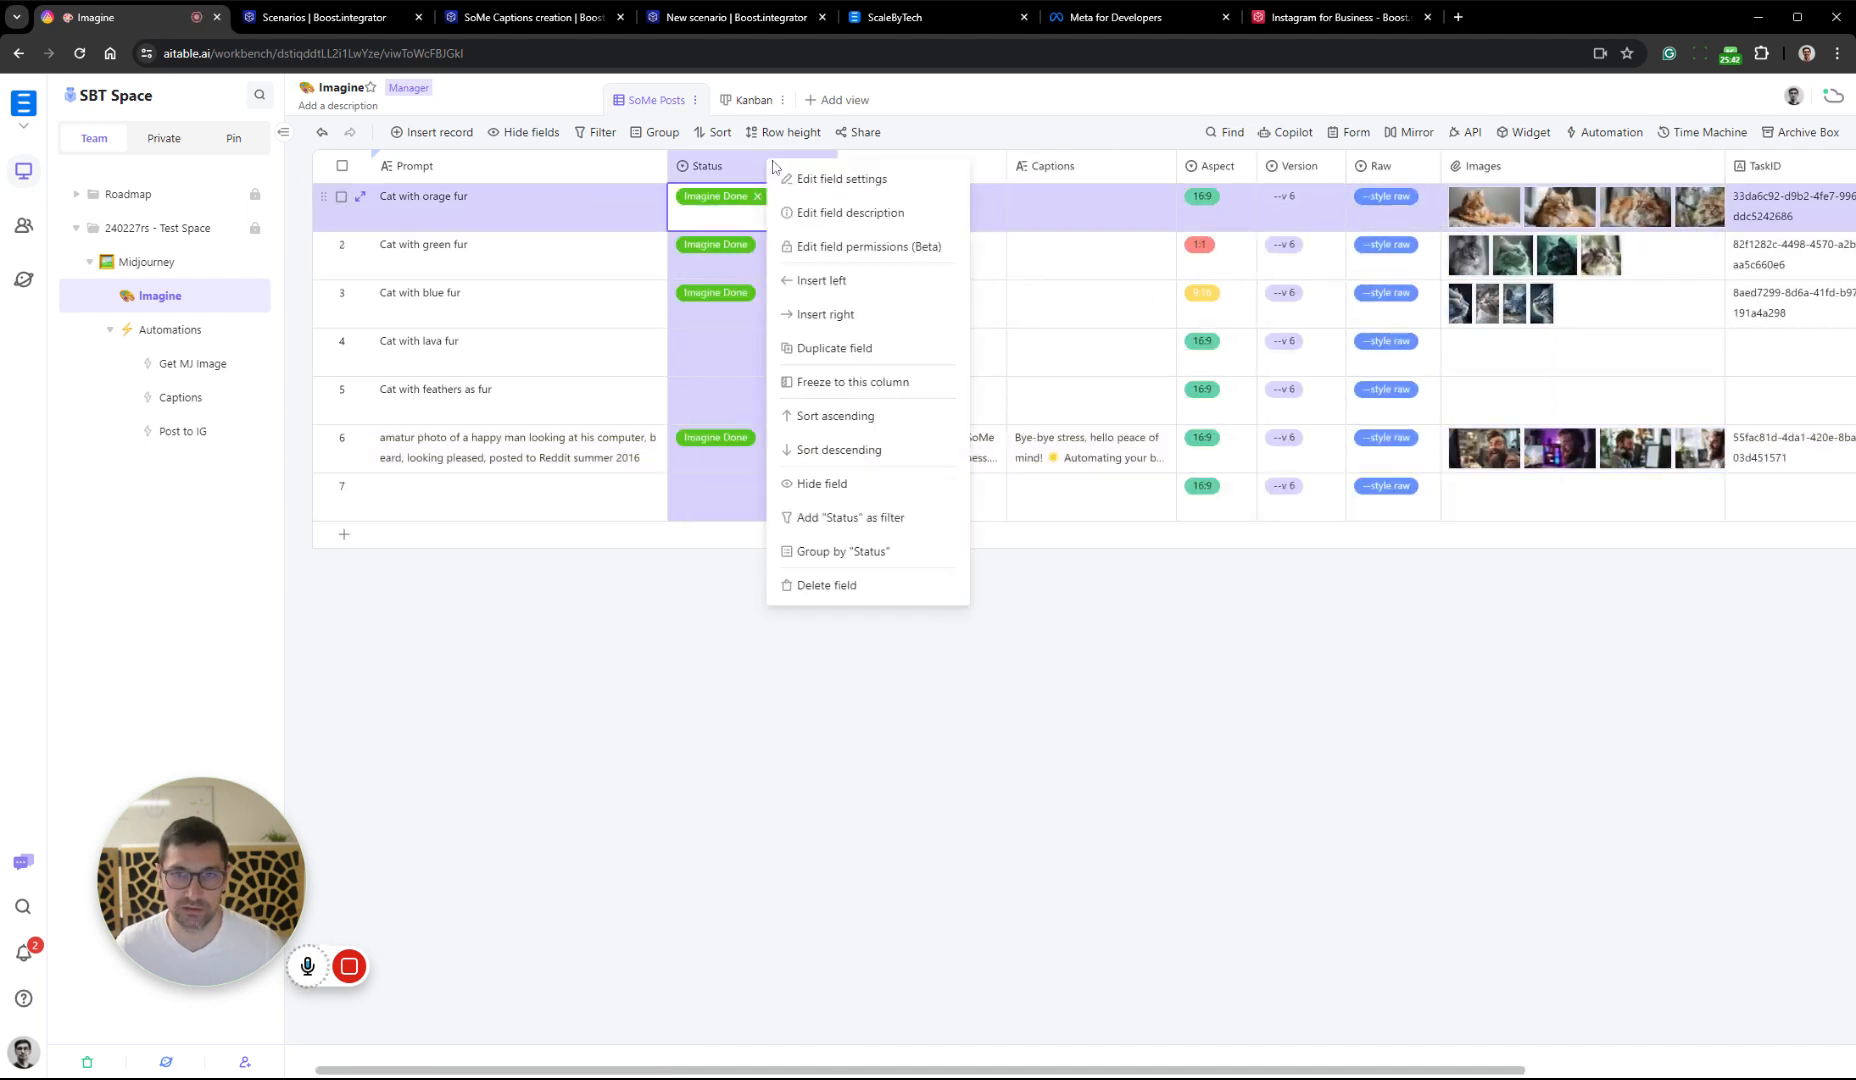
left_click(933, 180)
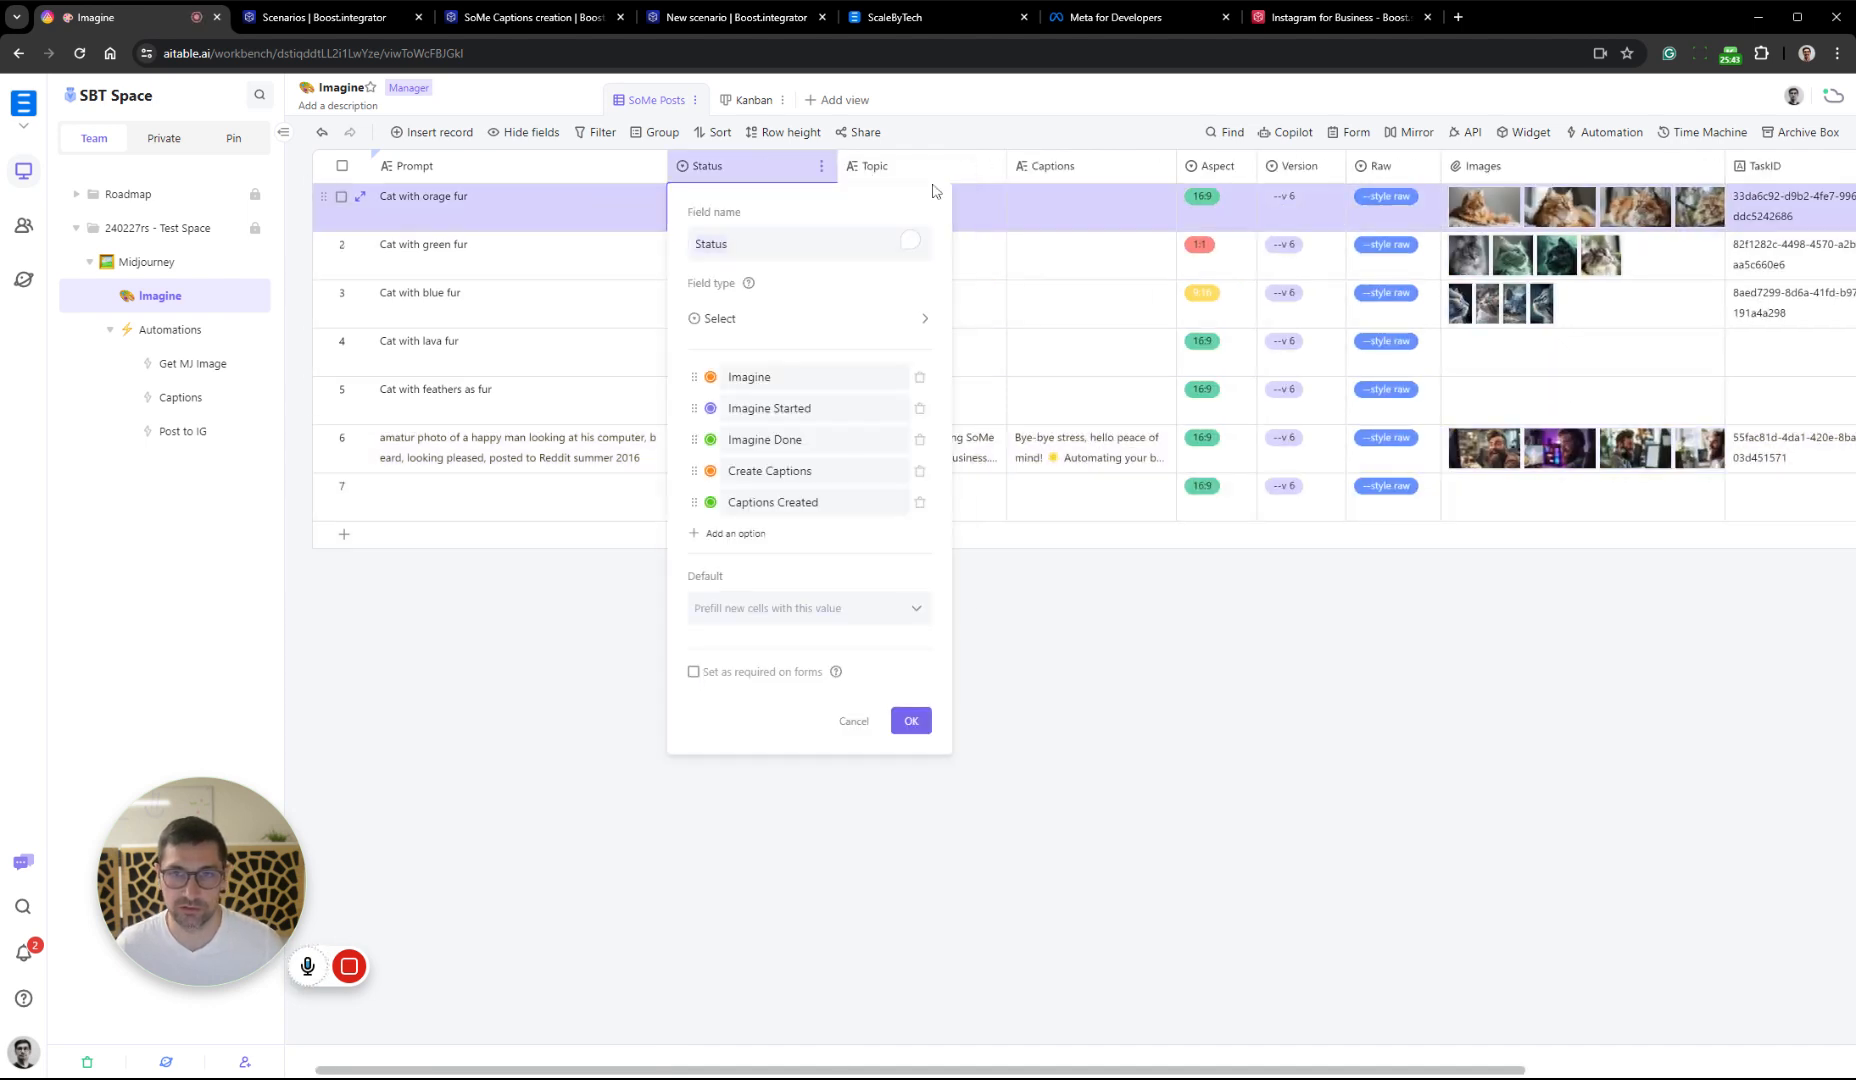
left_click(741, 535)
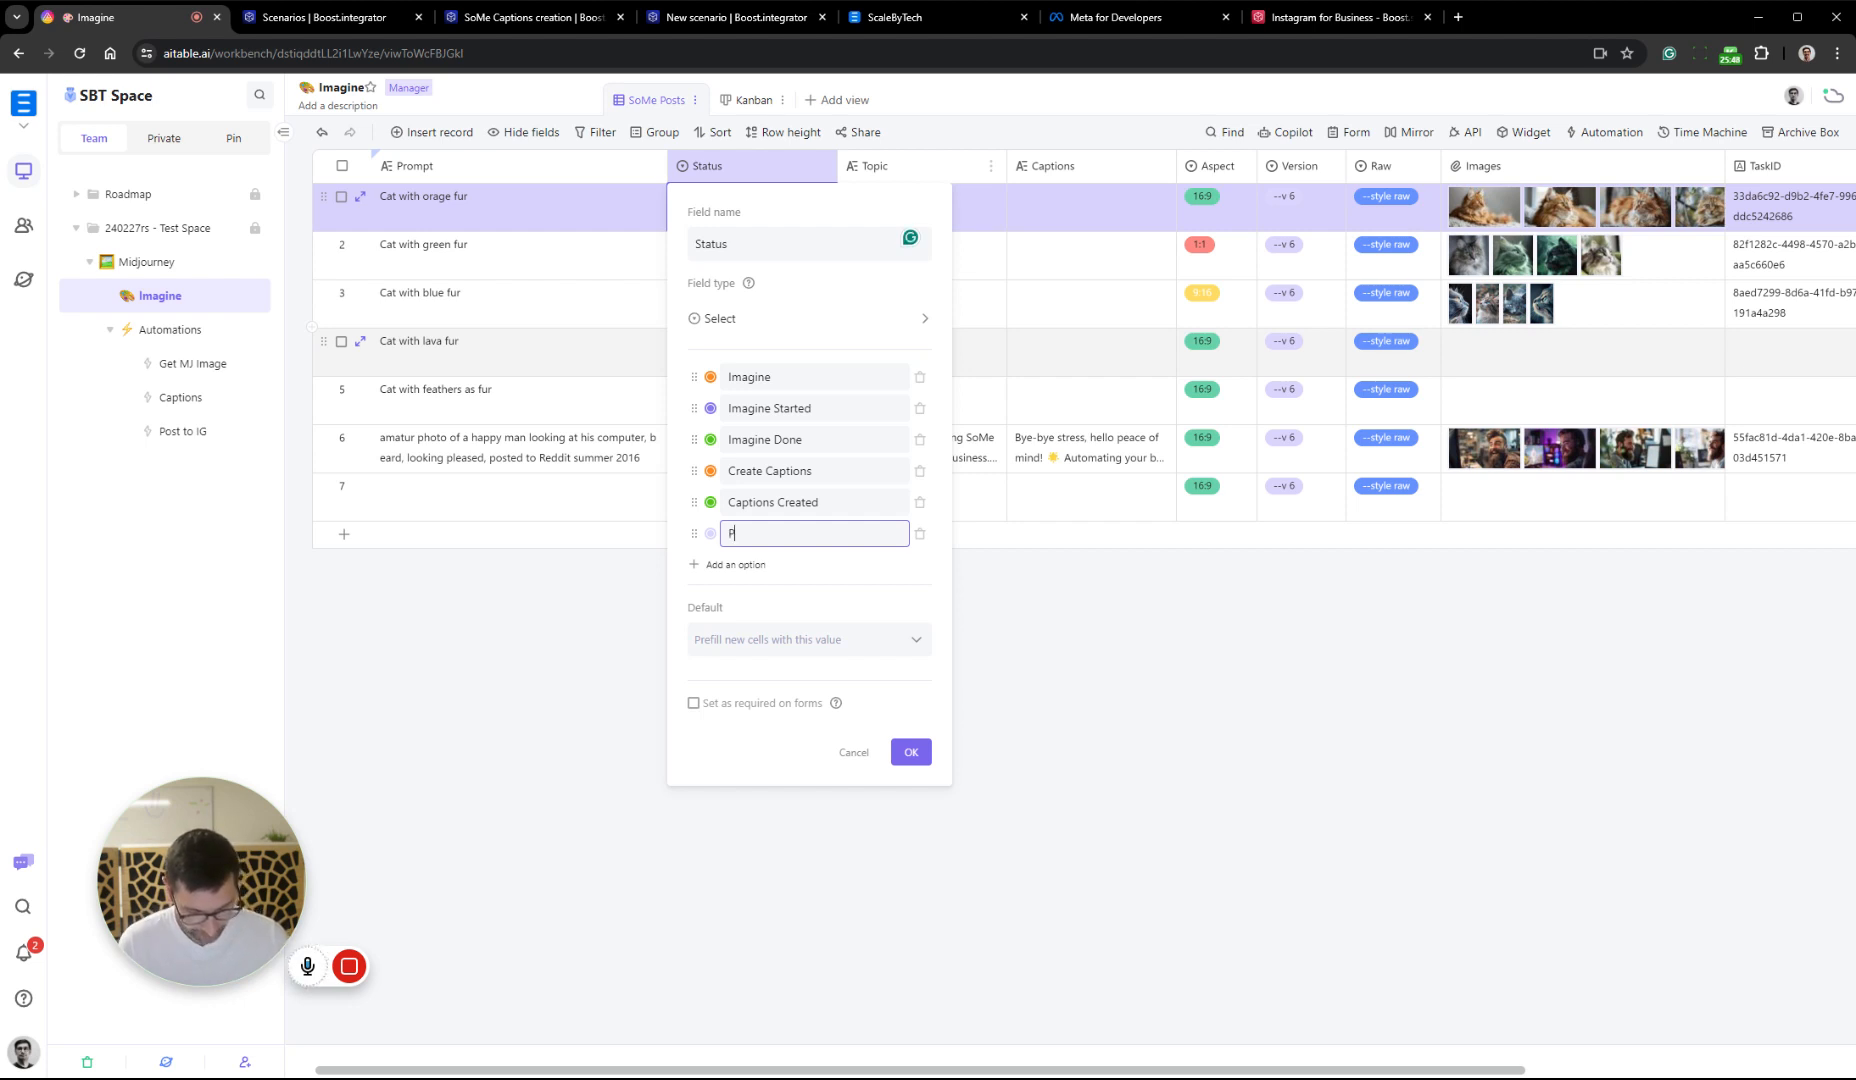
left_click(711, 533)
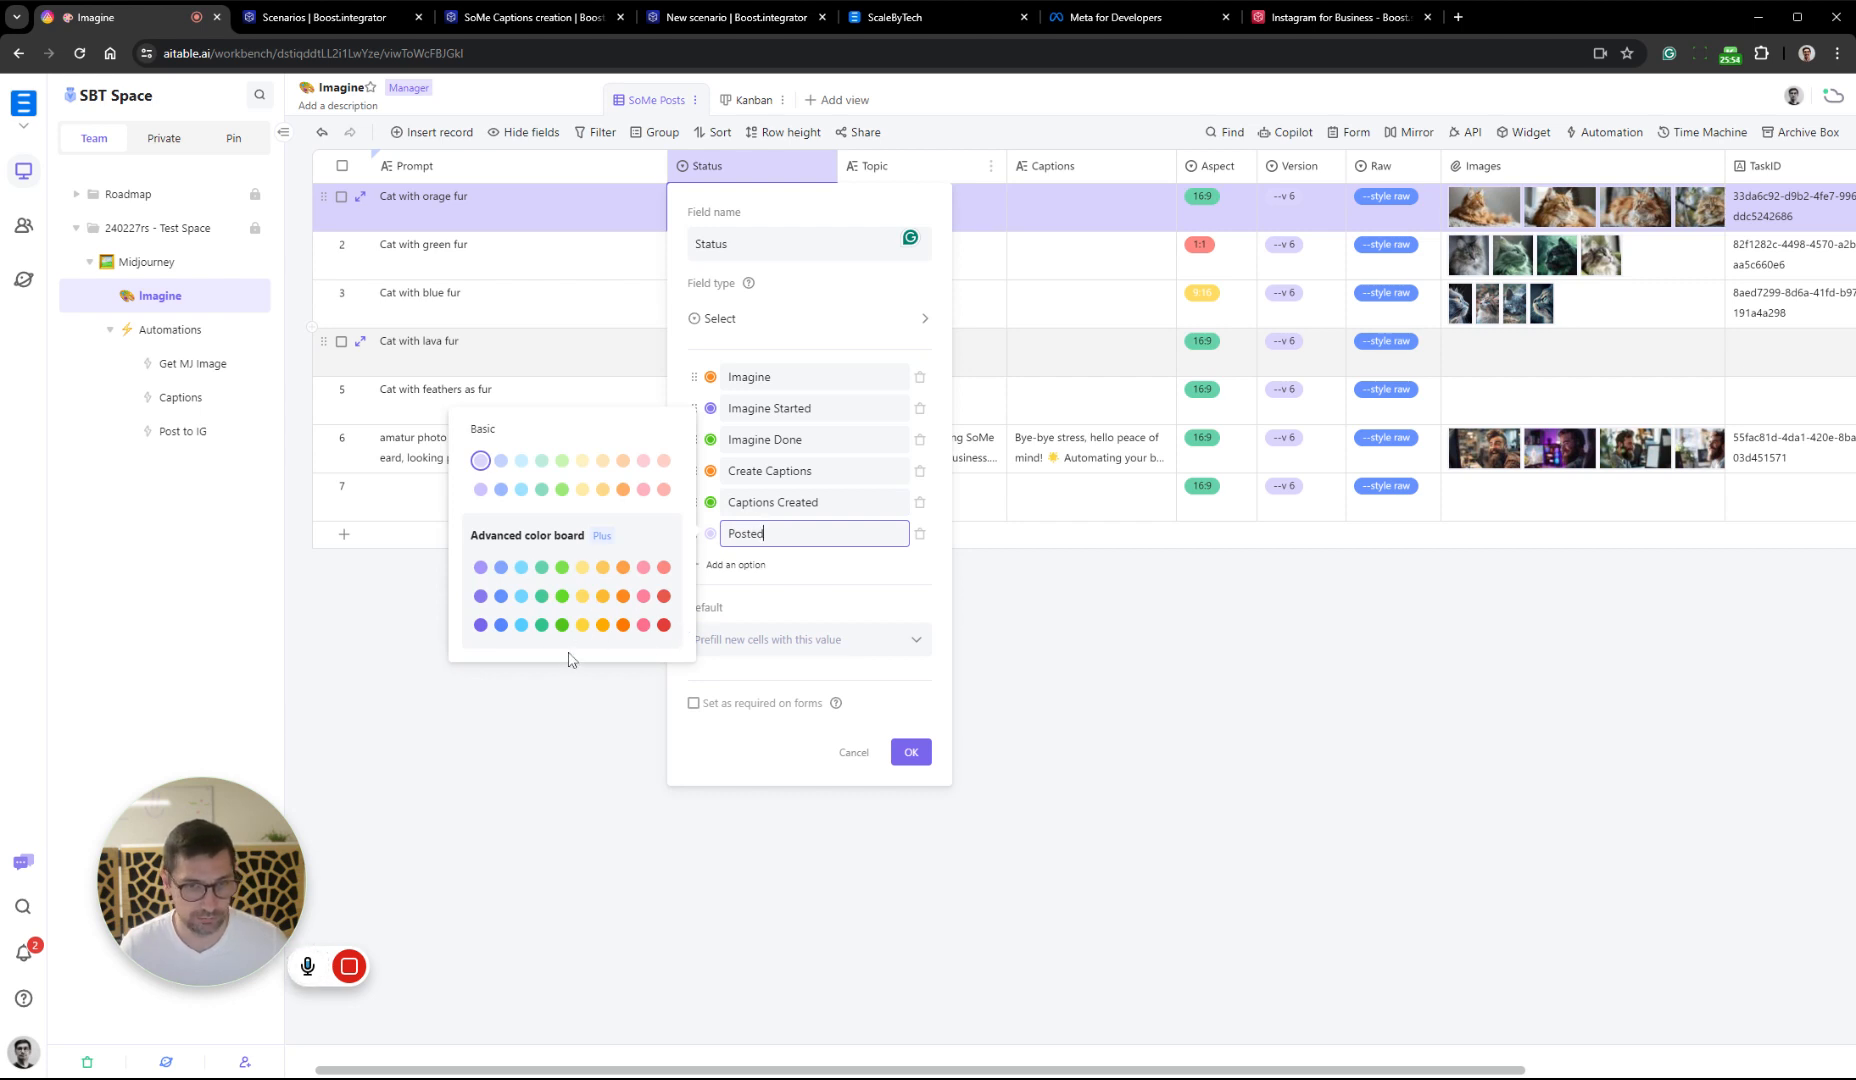
left_click(523, 625)
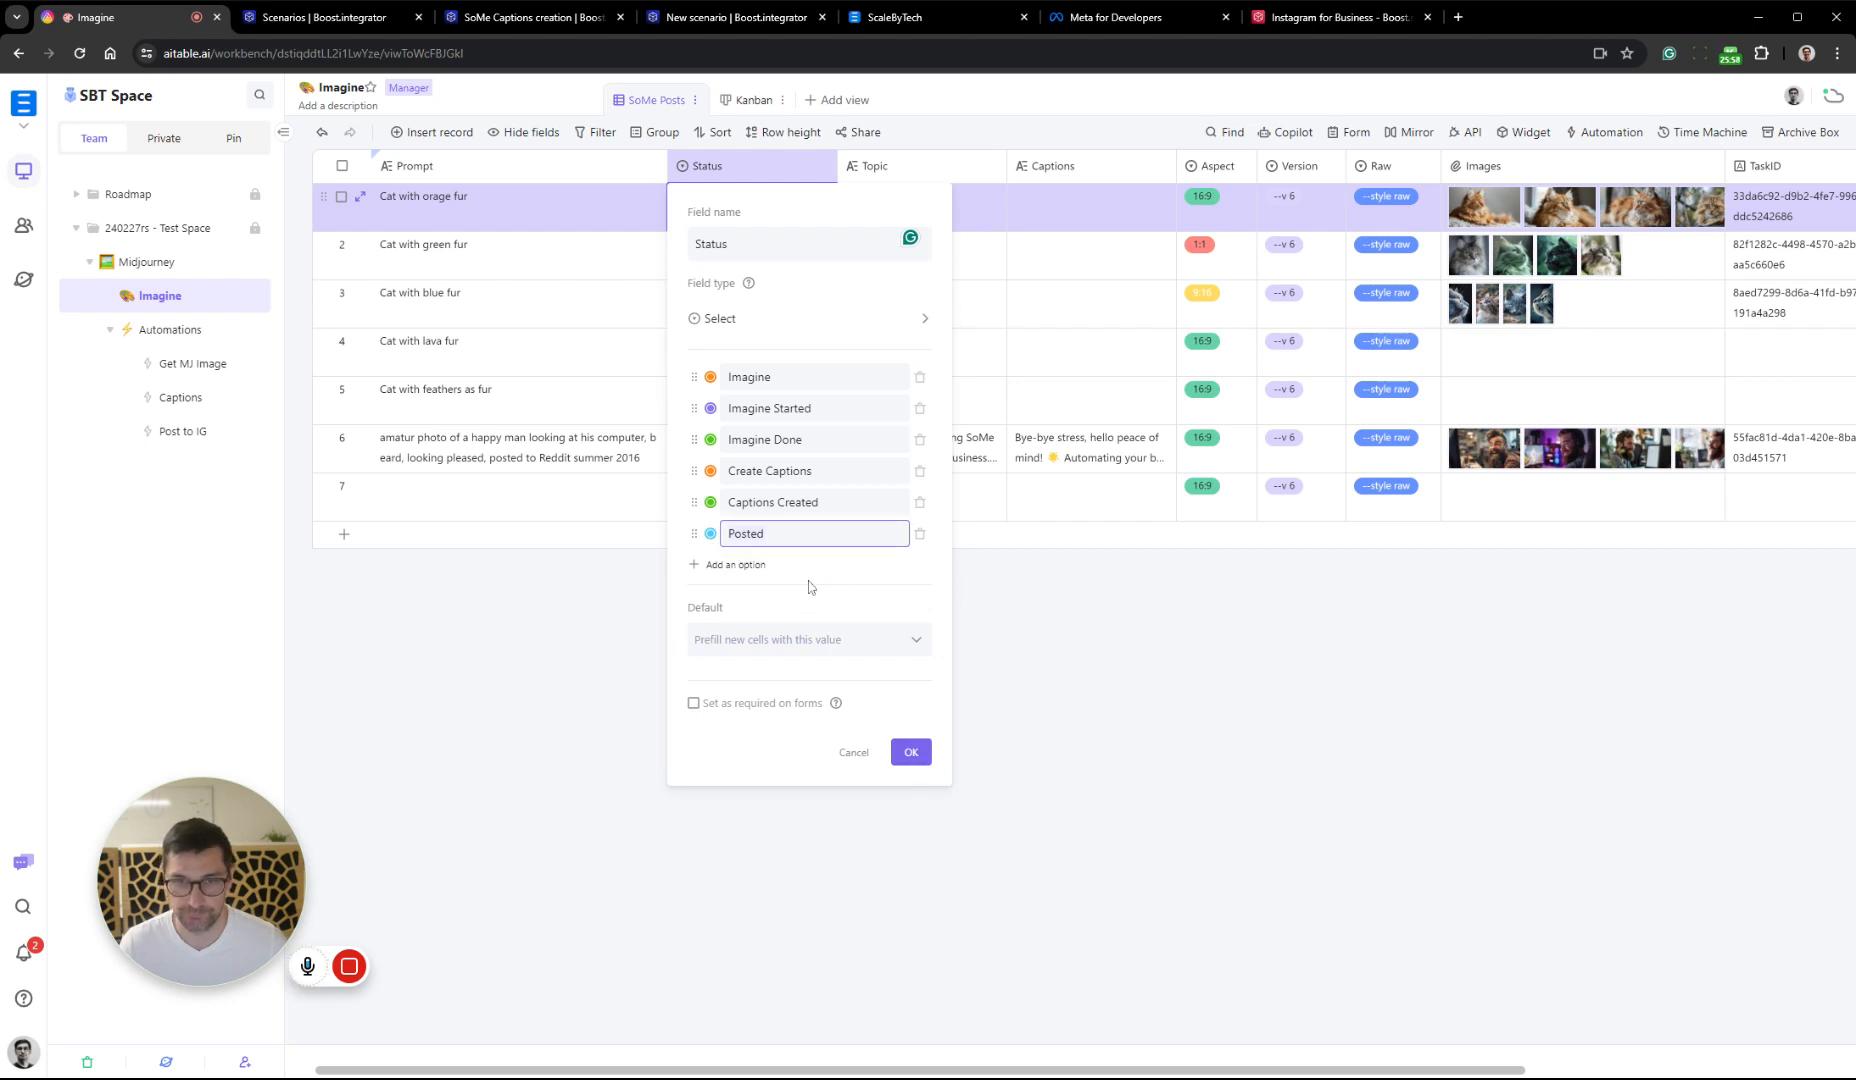
left_click(910, 753)
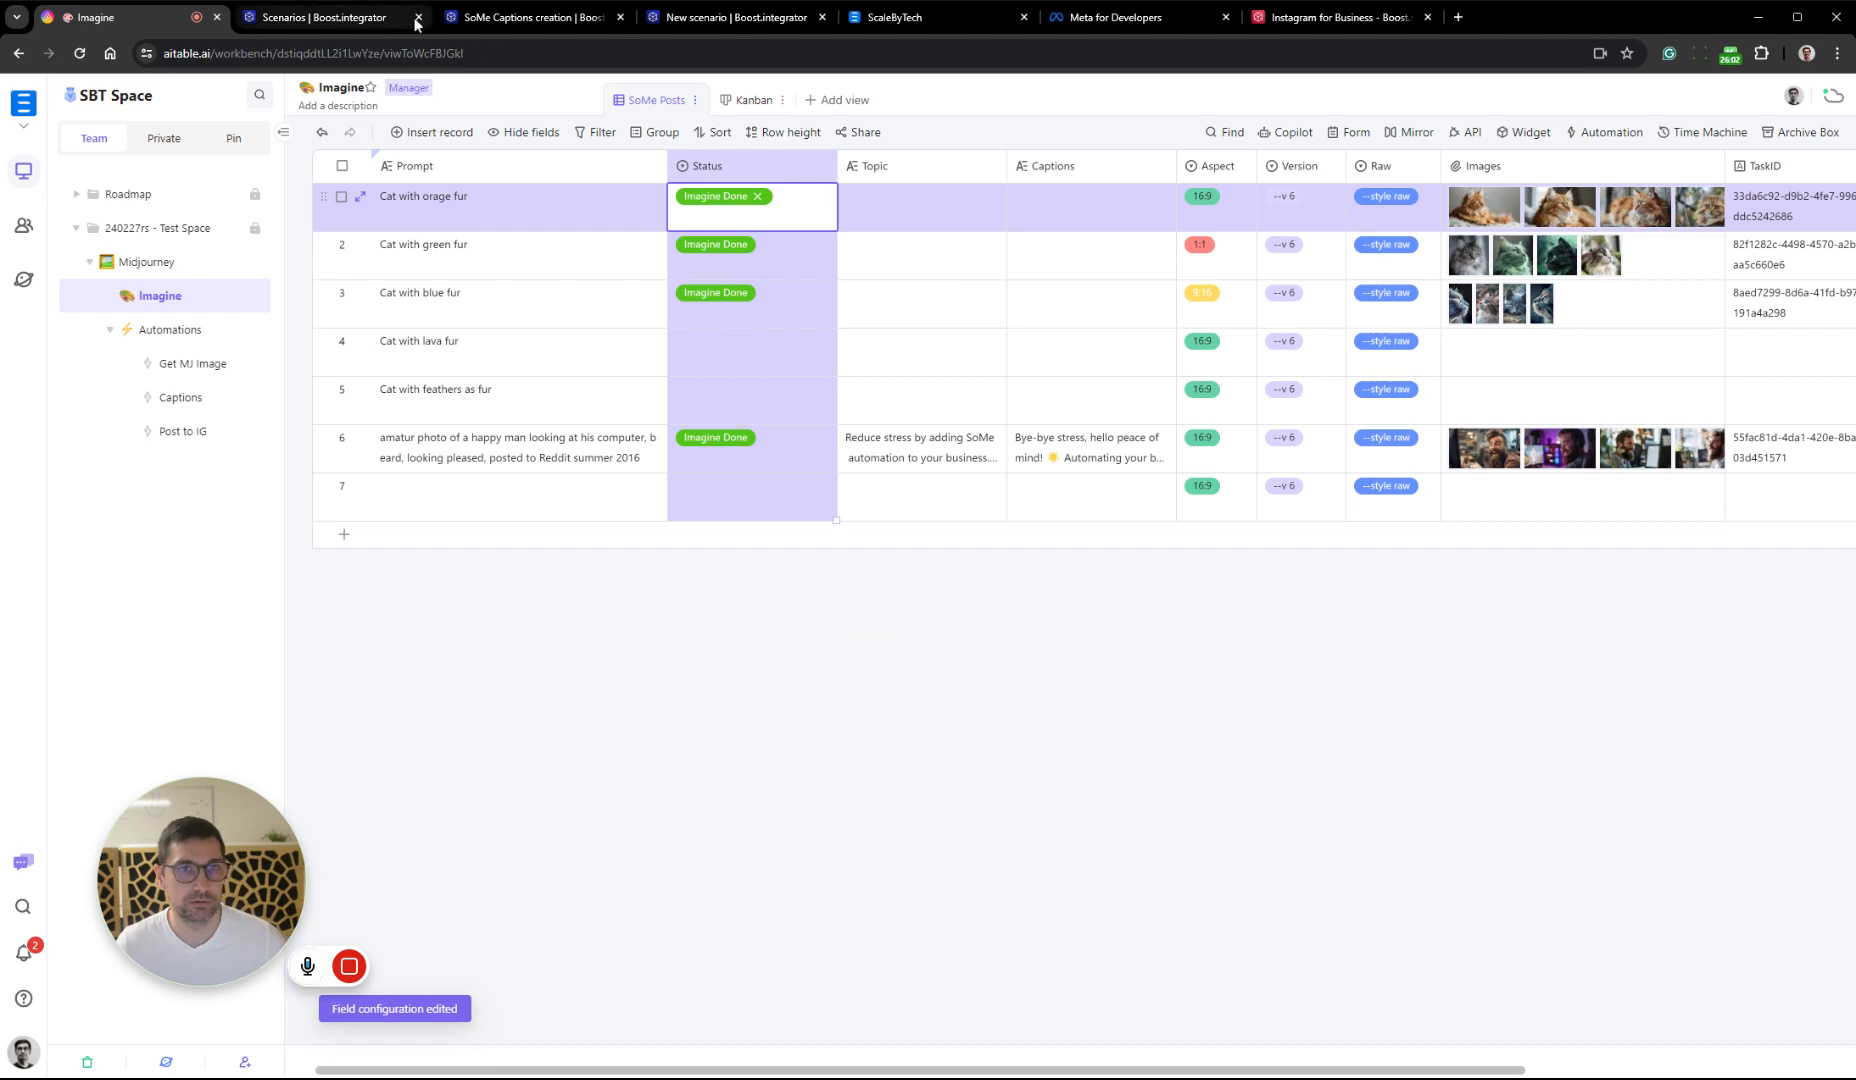
Return to Post to IG, set Status to Posted in Update Record's request content, remove the Captions and Stage lines, and save the module
left_click(744, 18)
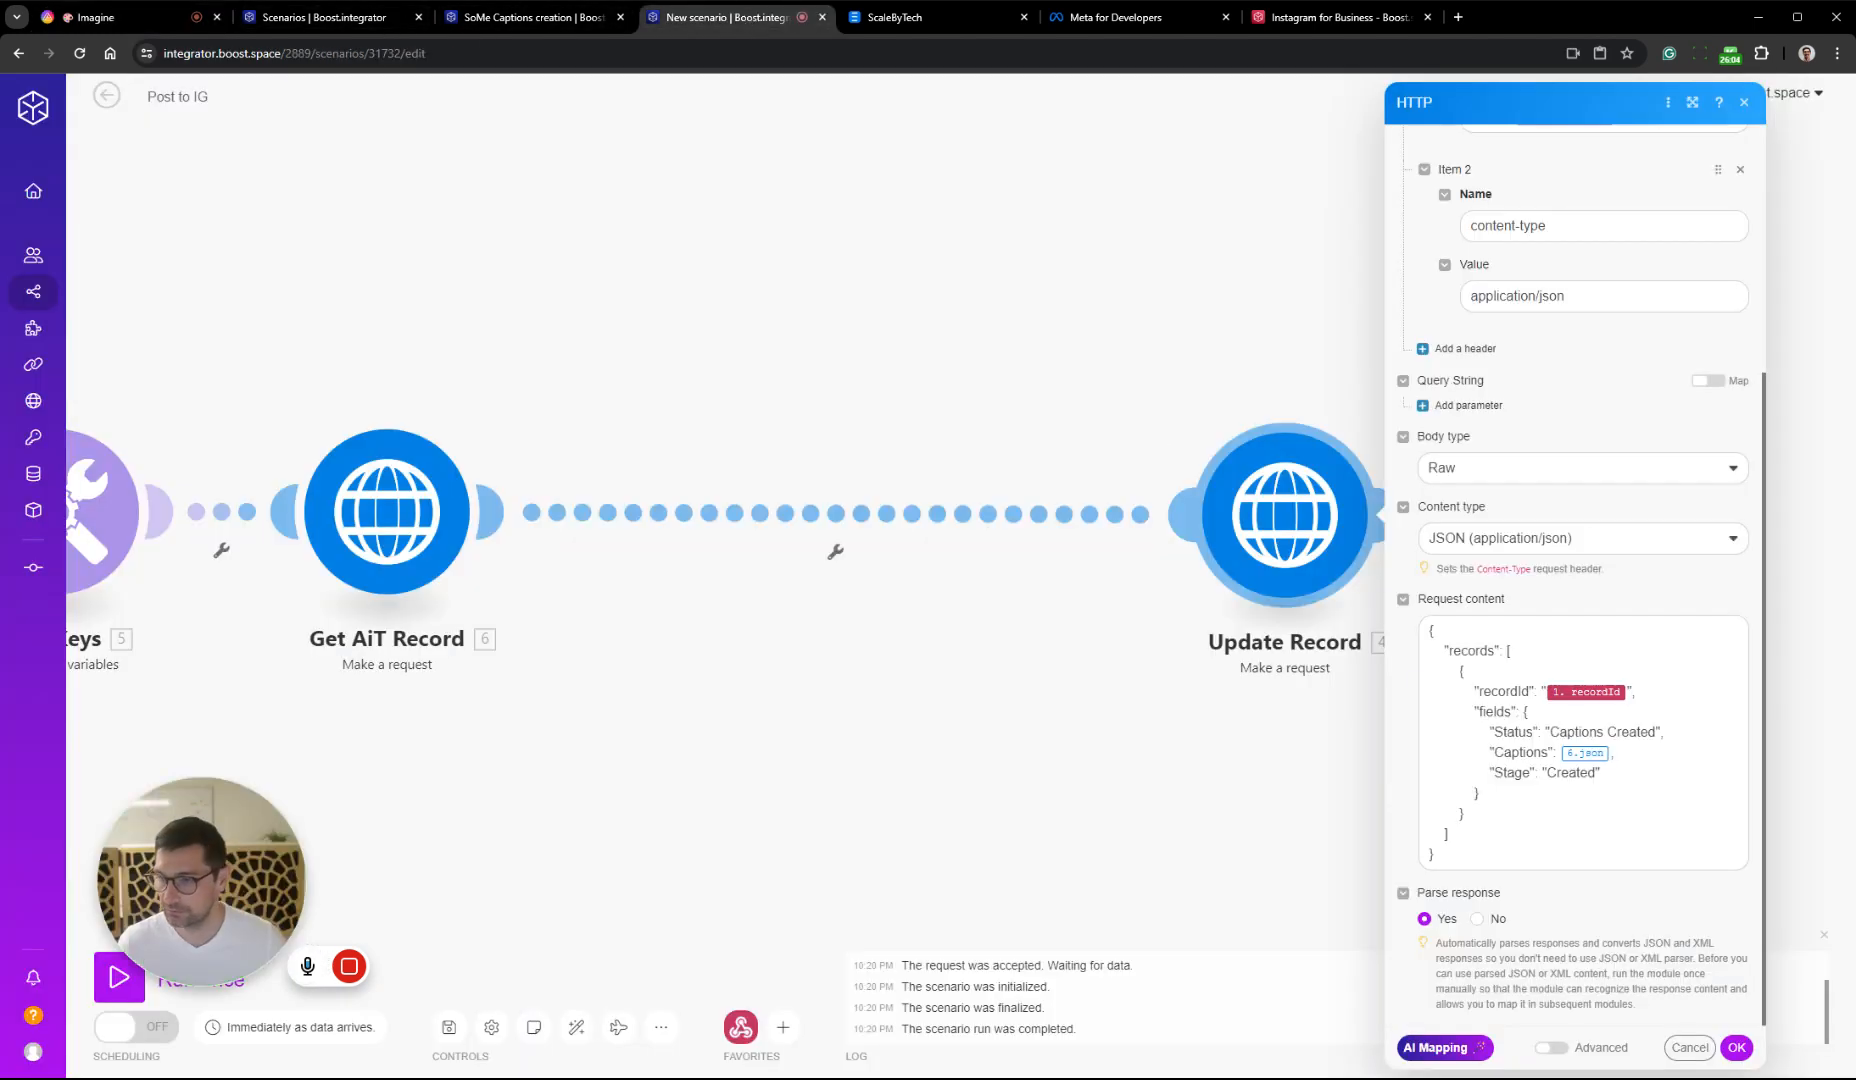
left_click_drag(1656, 733, 1597, 733)
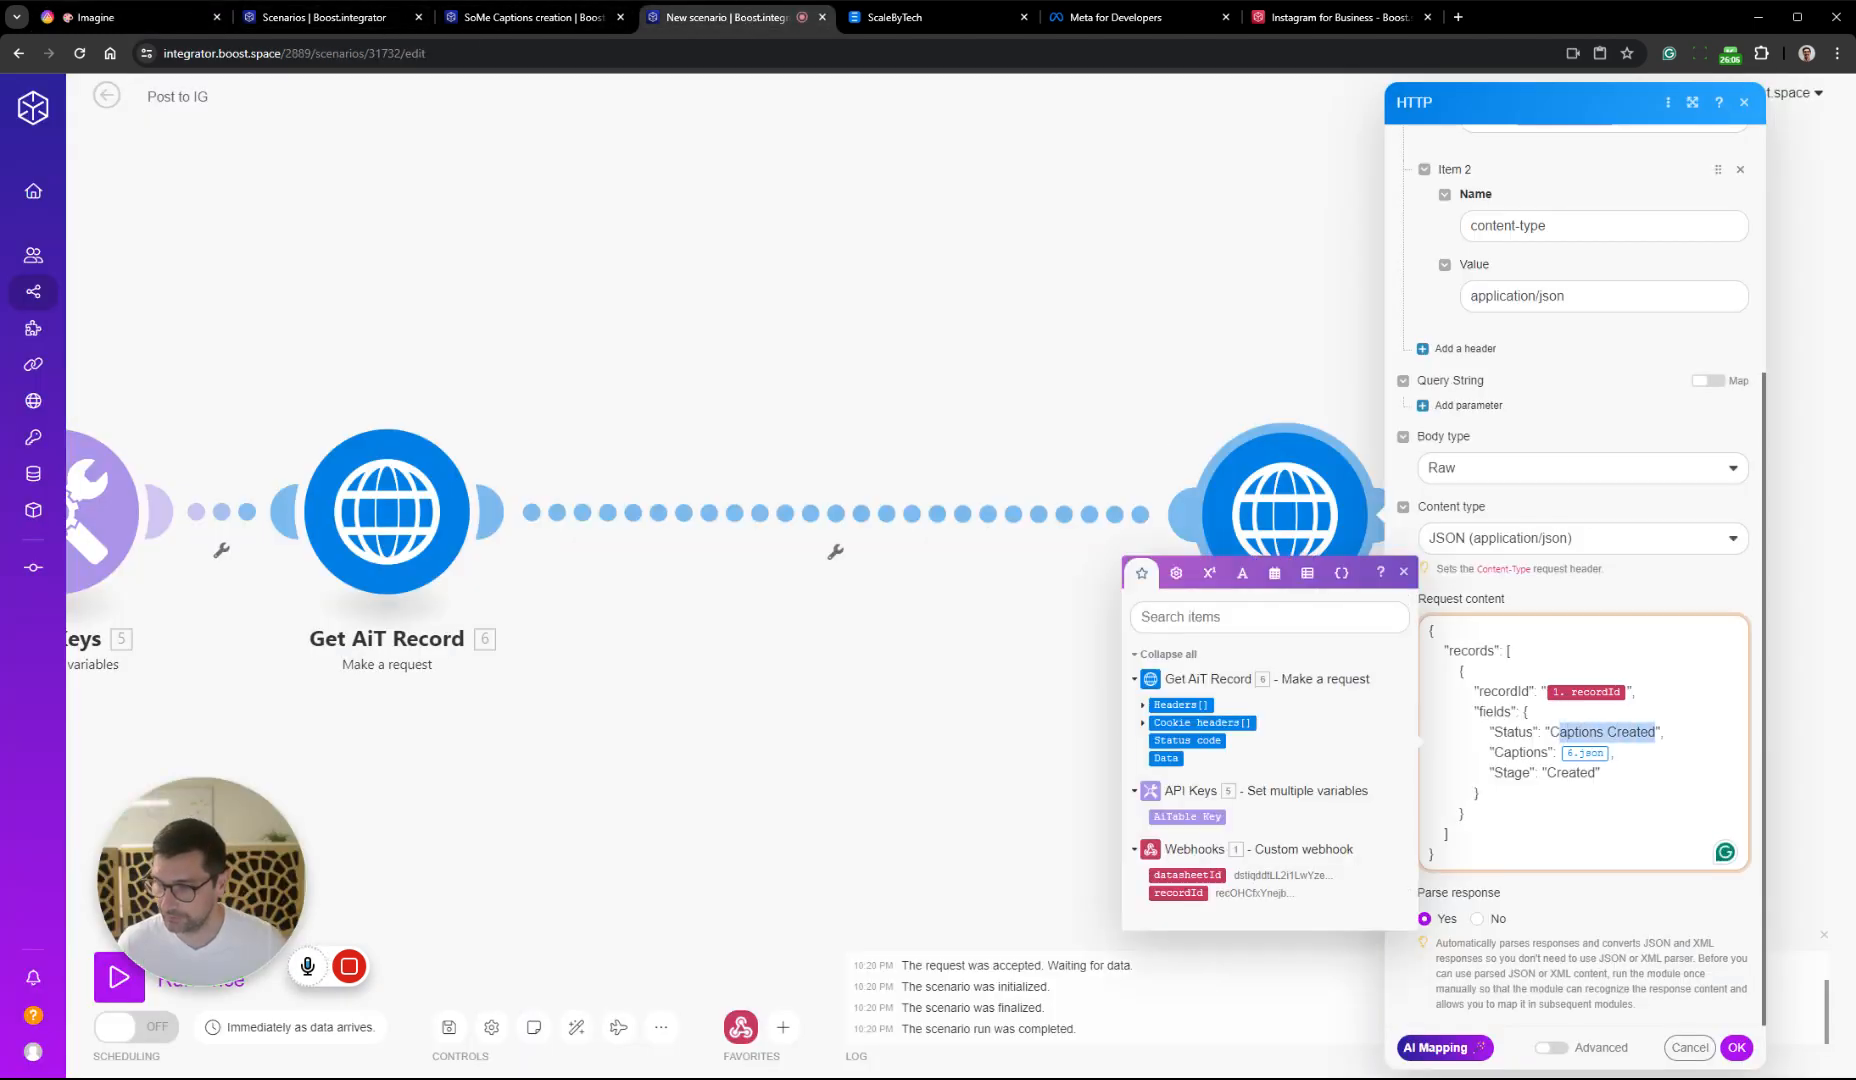
type("Posted")
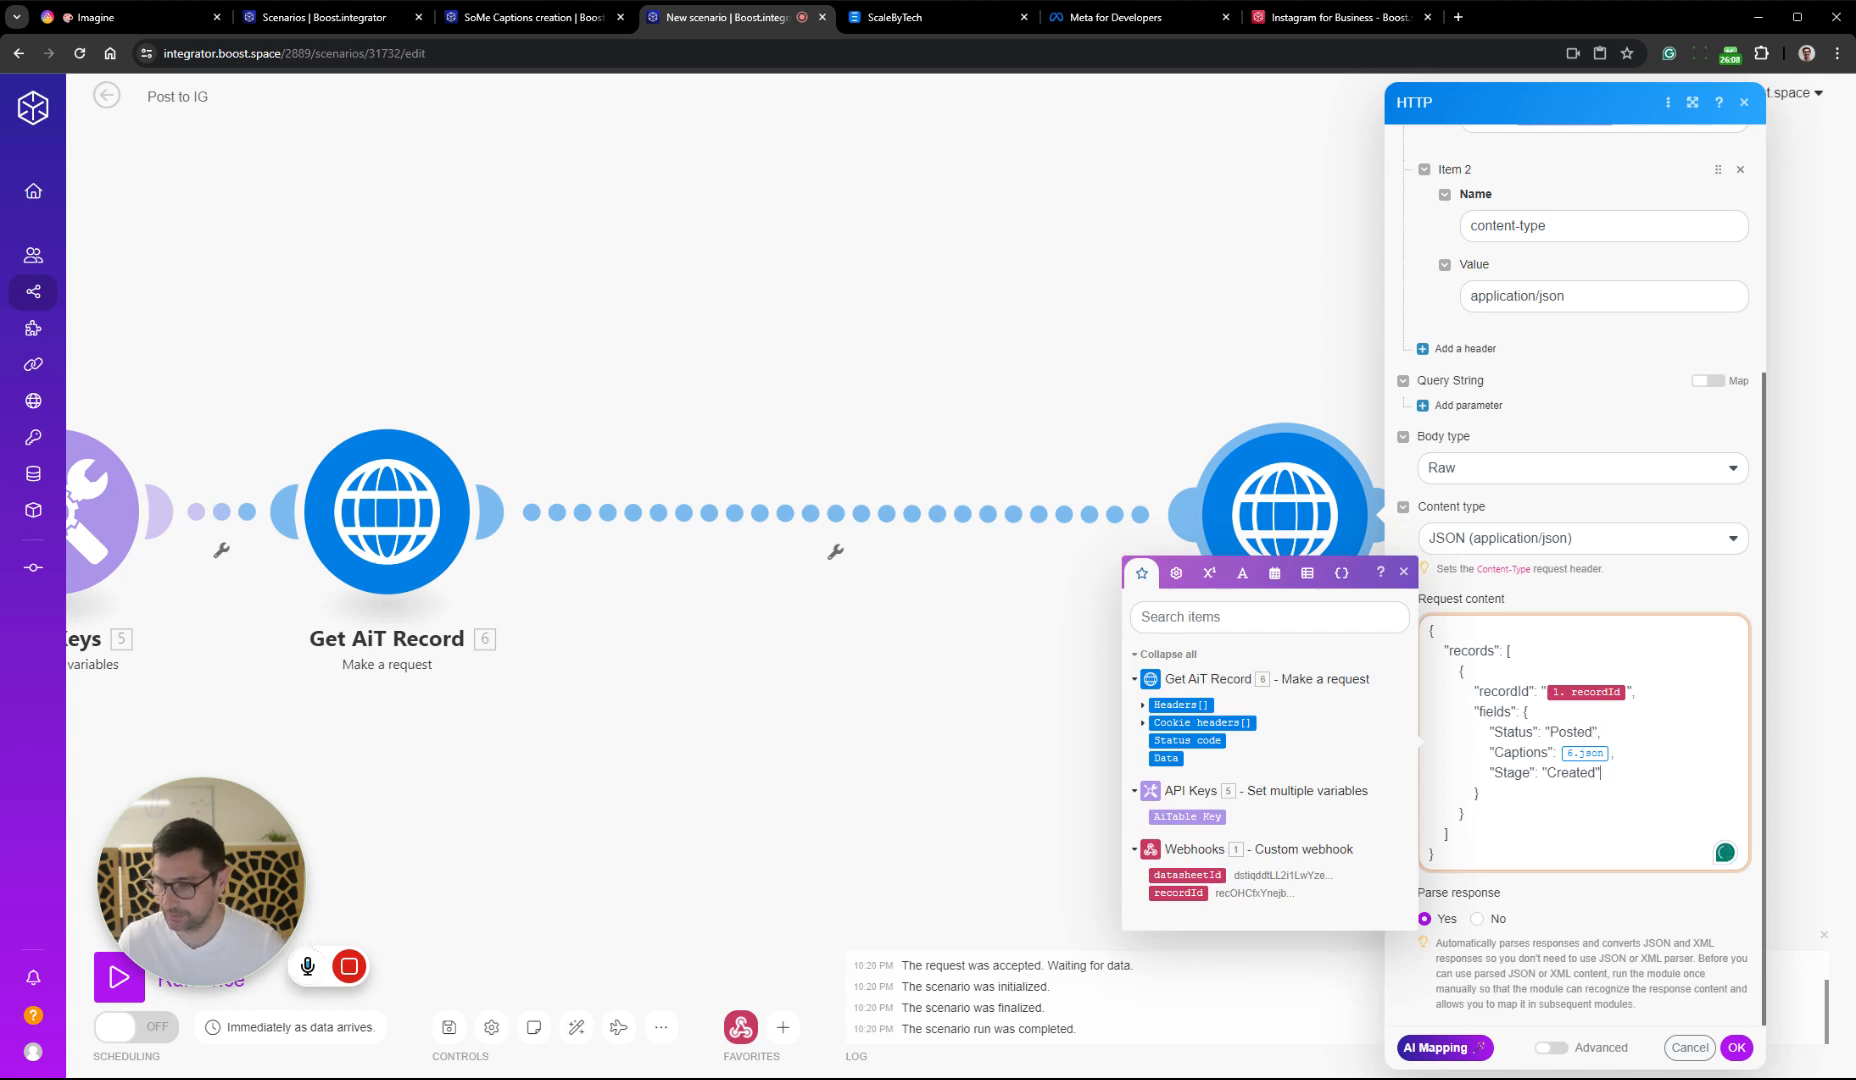
left_click_drag(1601, 772, 1413, 757)
key("BackSpace")
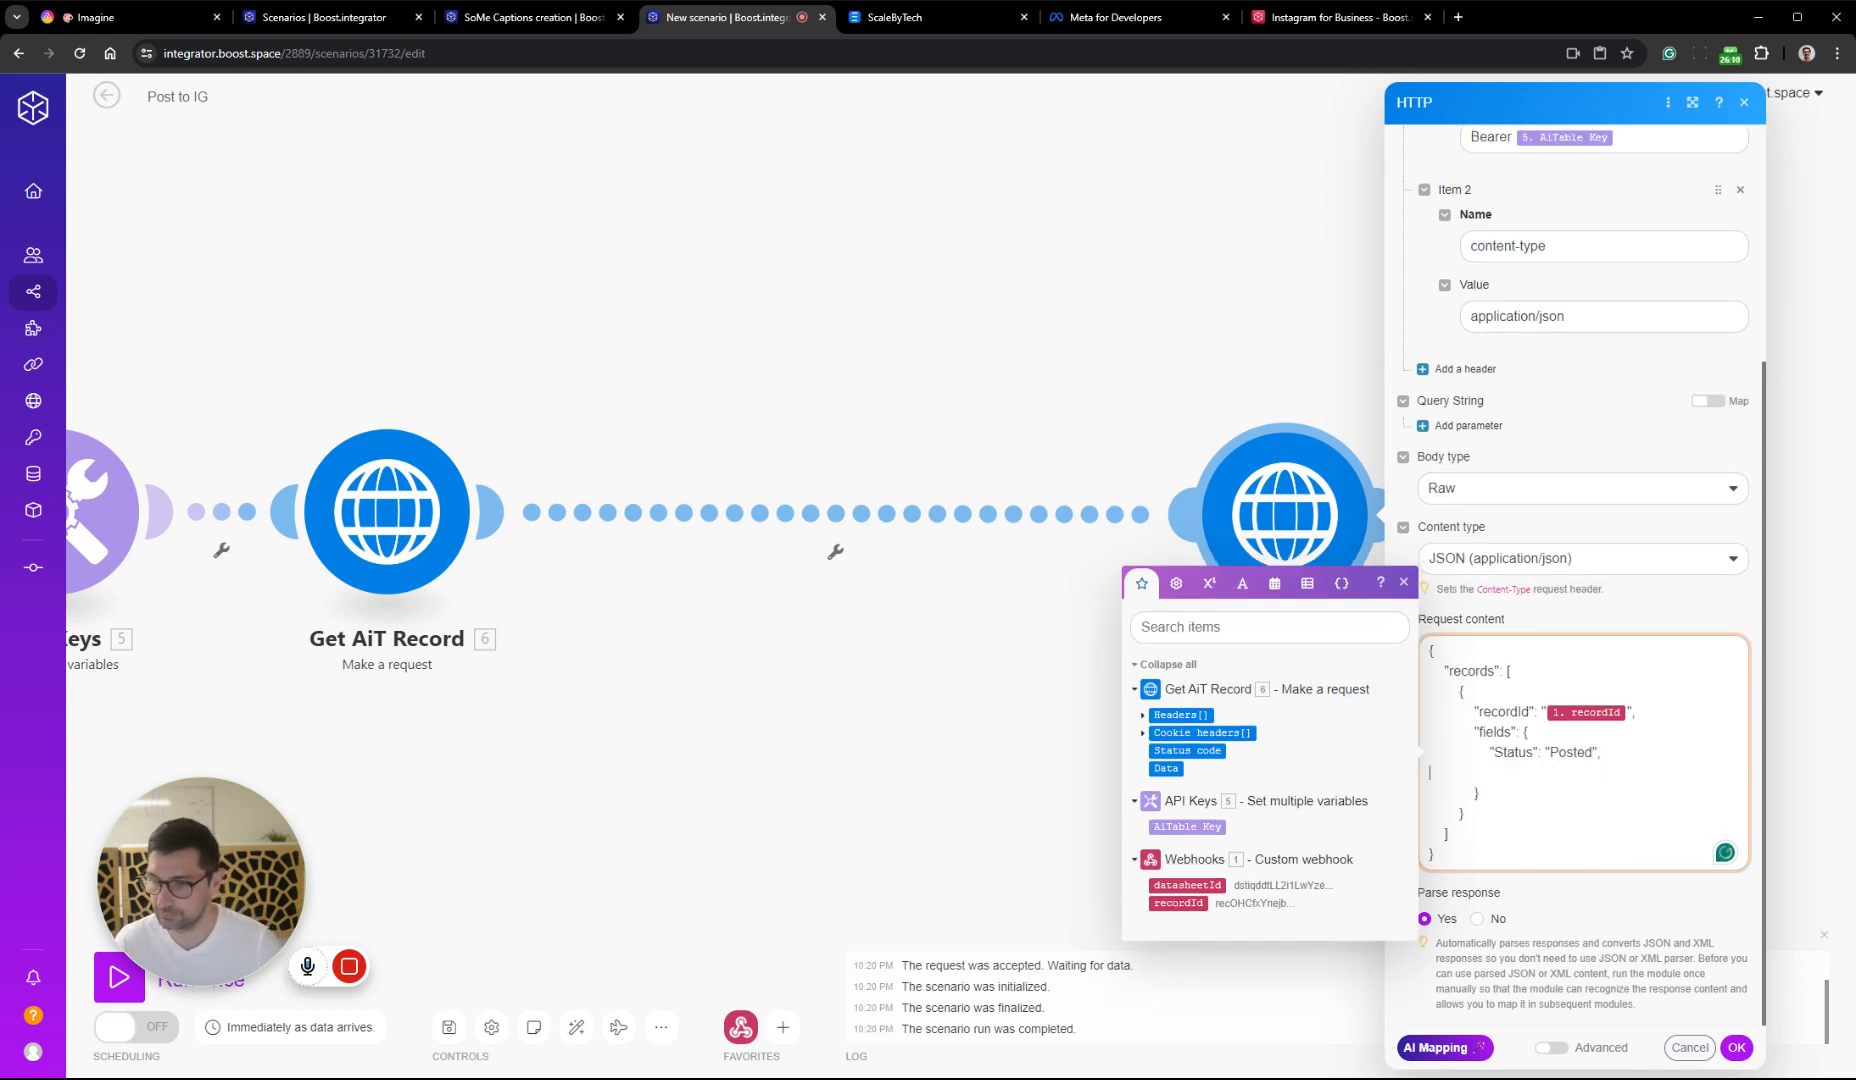
left_click(1737, 1047)
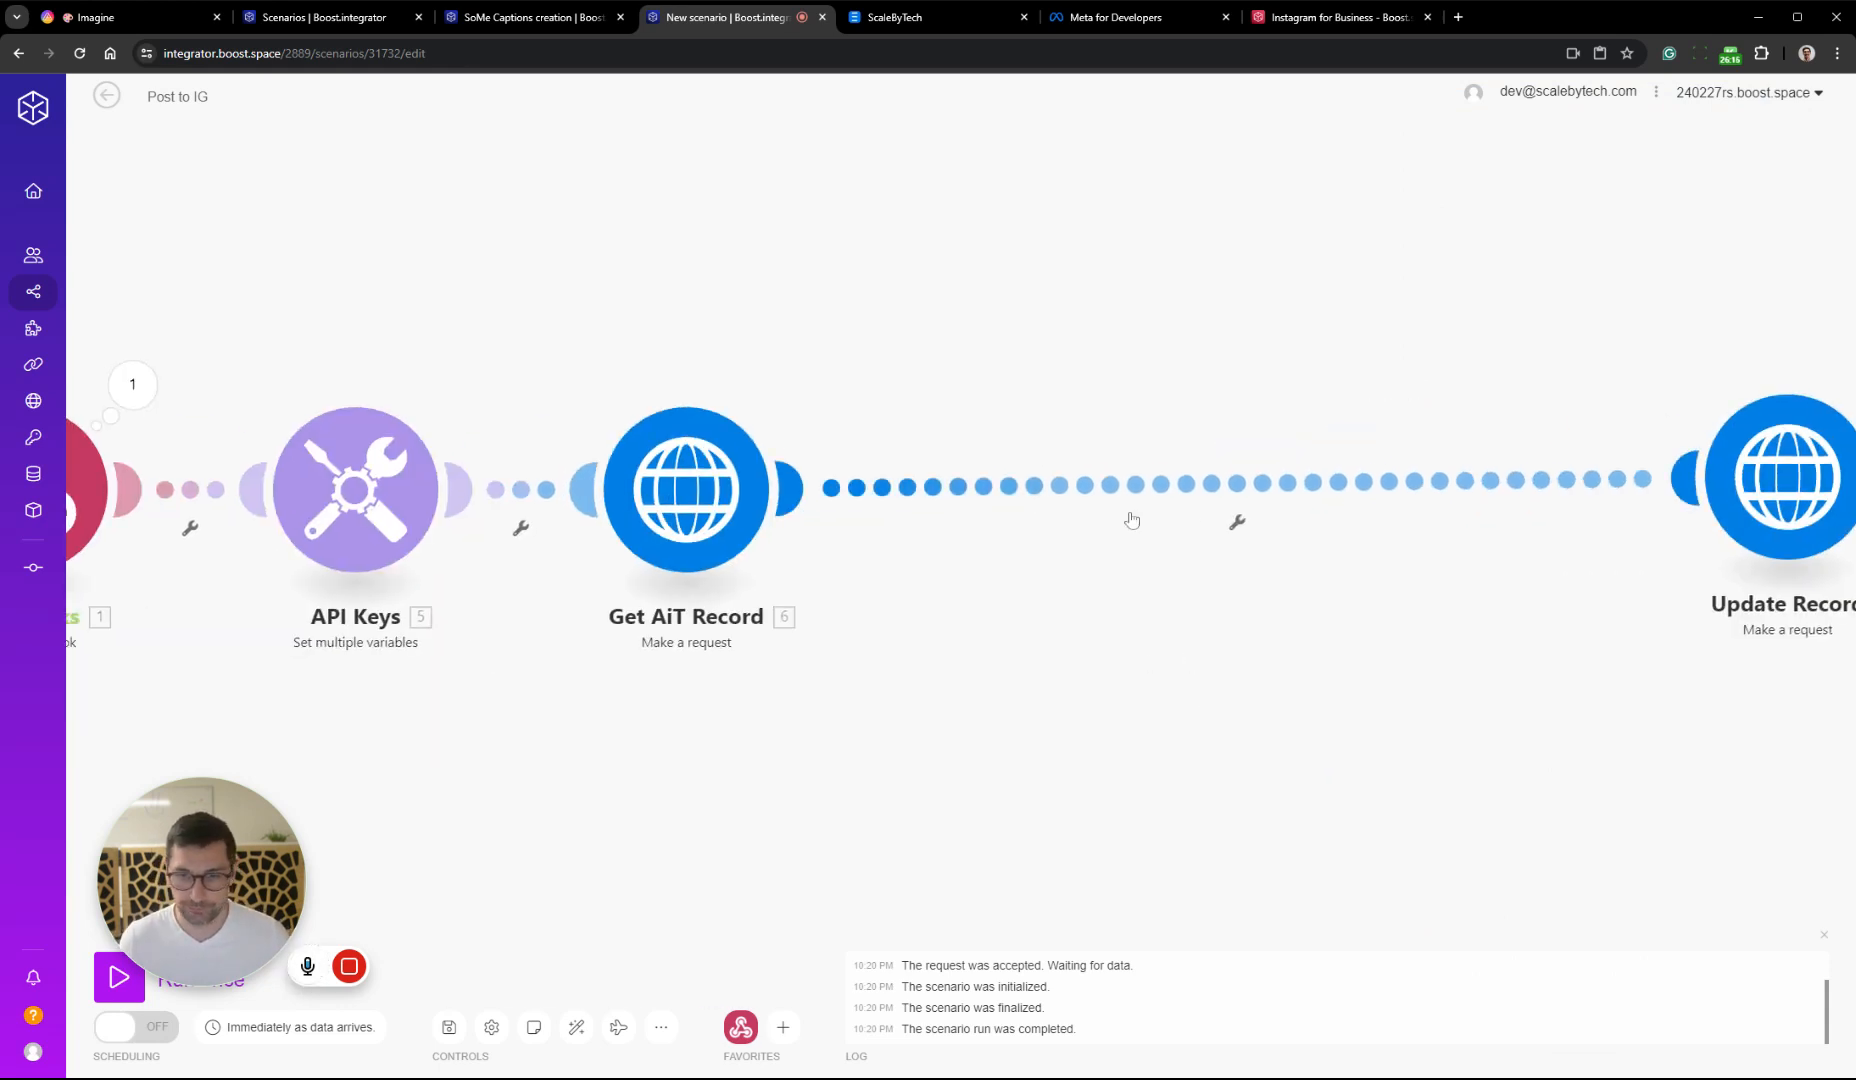
Run Post to IG once, switch to AITable and select Posted again as the Stage of record 6
left_click(128, 1000)
left_click(90, 17)
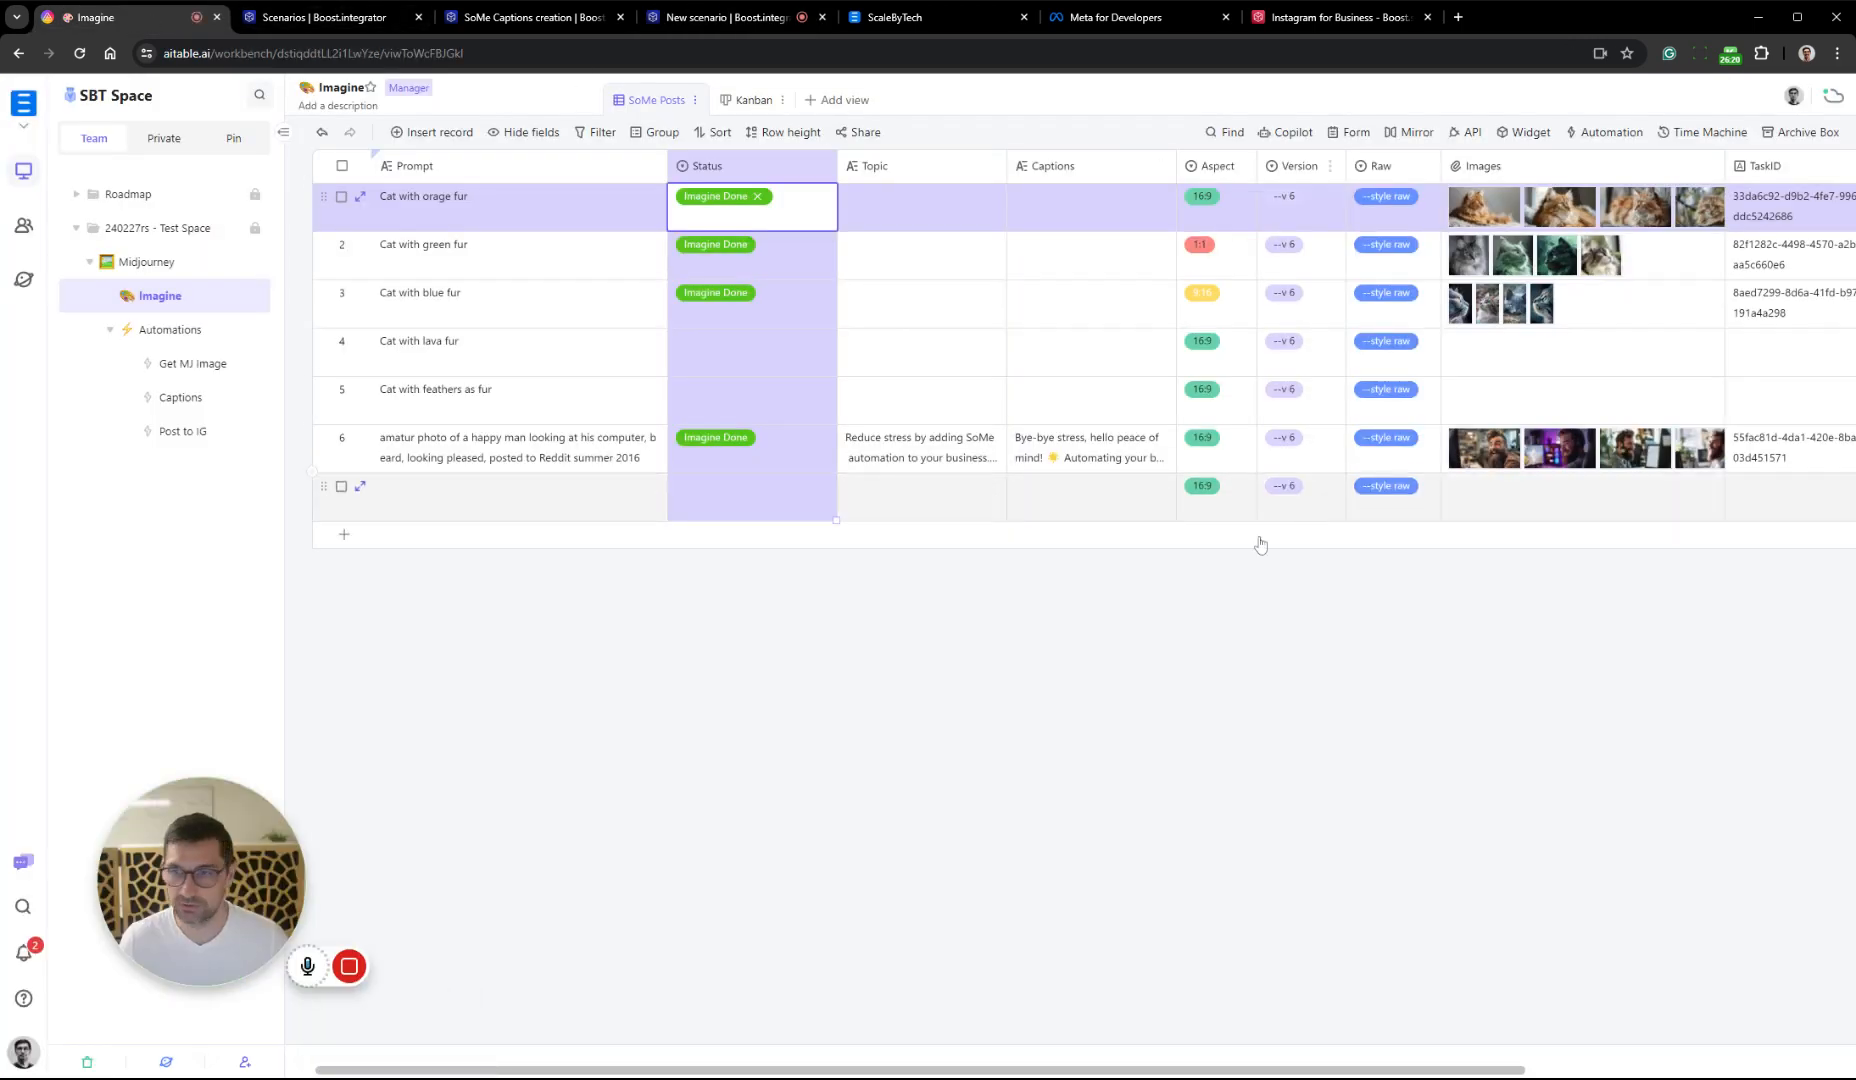
left_click(1251, 684)
scroll(1199, 612, "right", 5)
left_click(1597, 460)
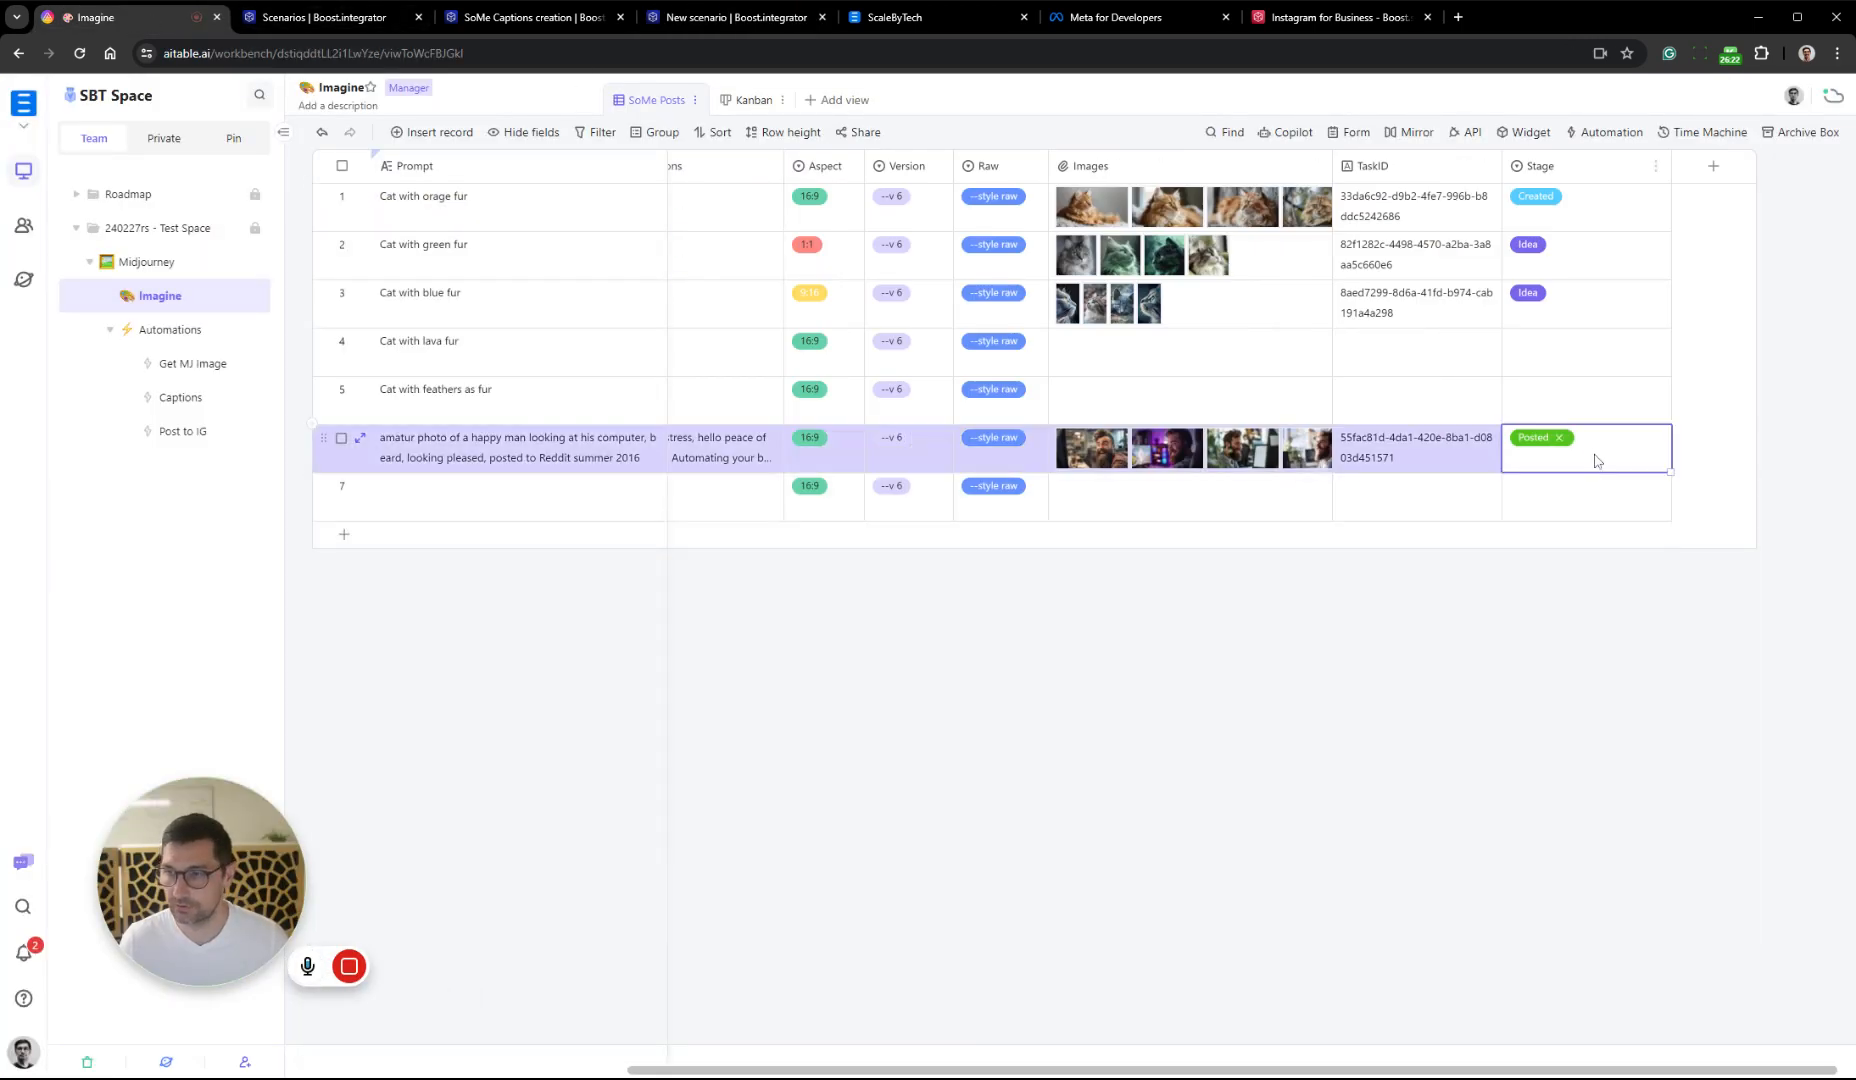
left_click(1565, 439)
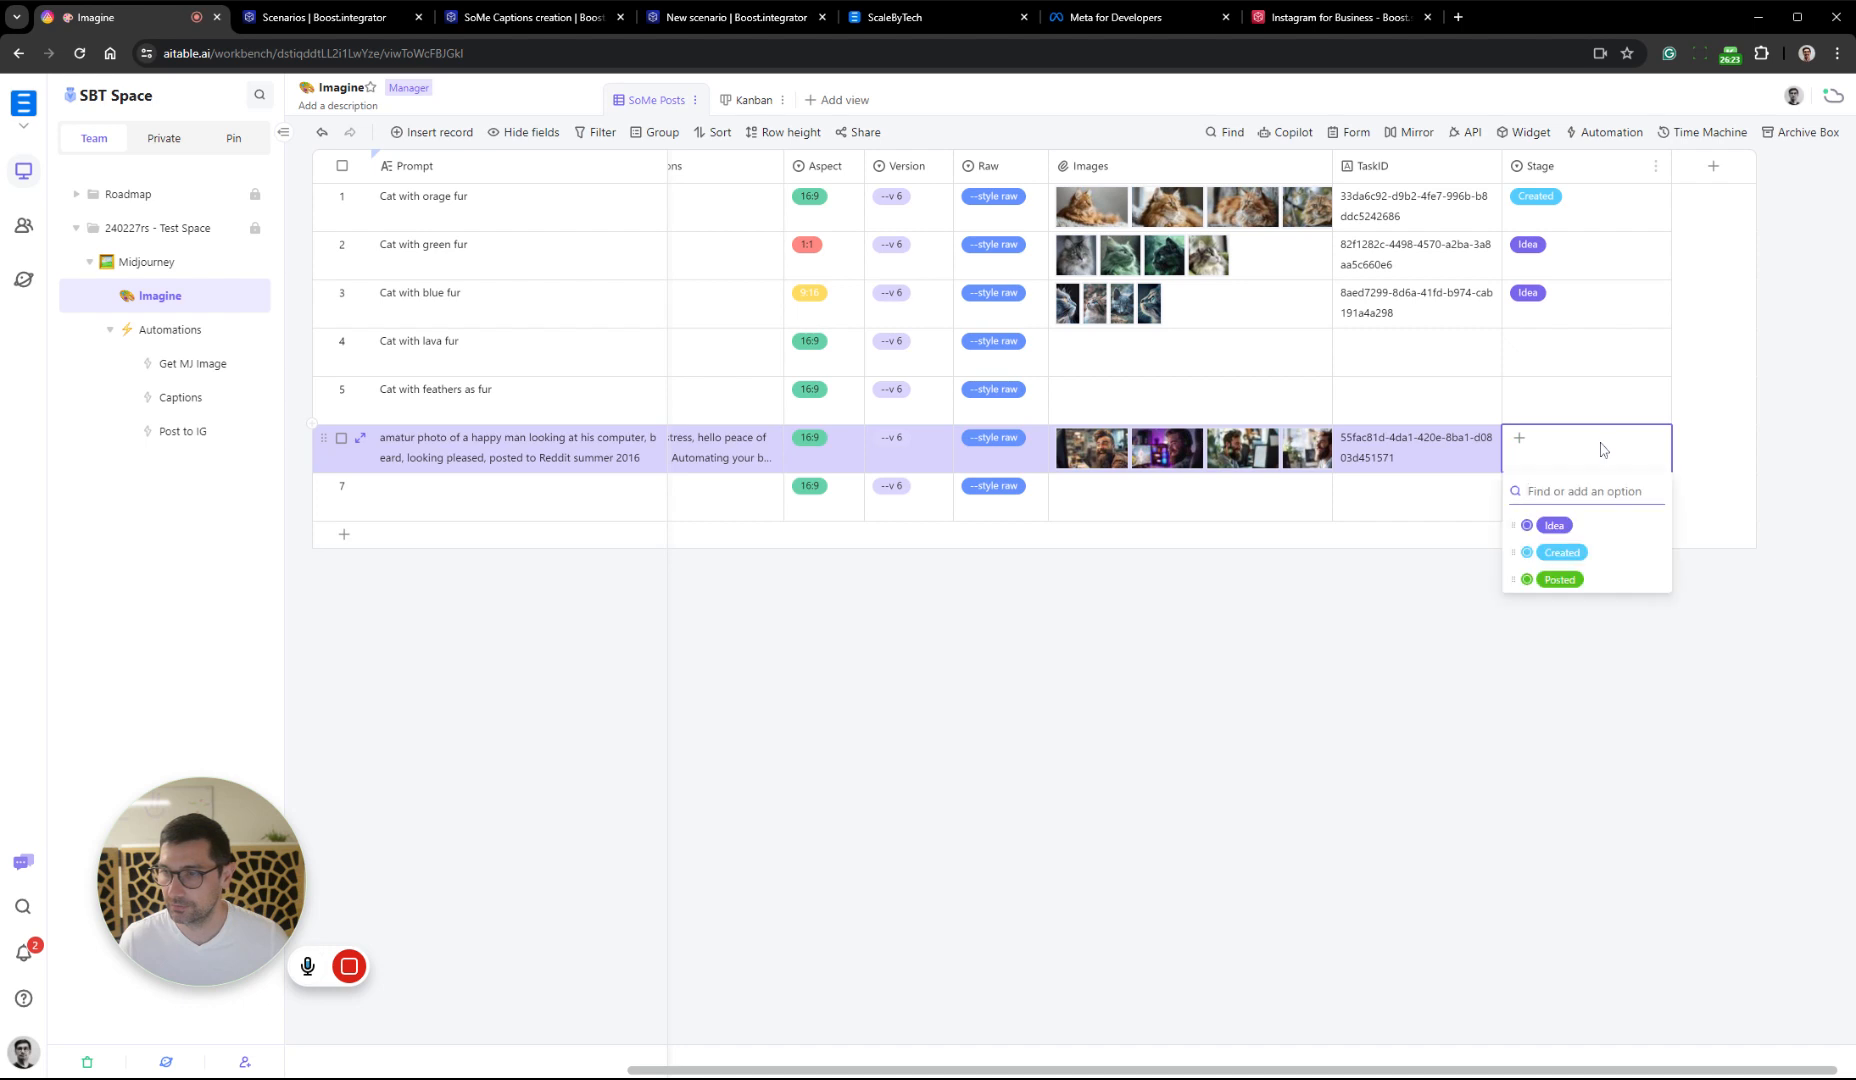
left_click(1612, 584)
Check the Status value of record 6 in the Imagine datasheet
scroll(1400, 640, "left", 5)
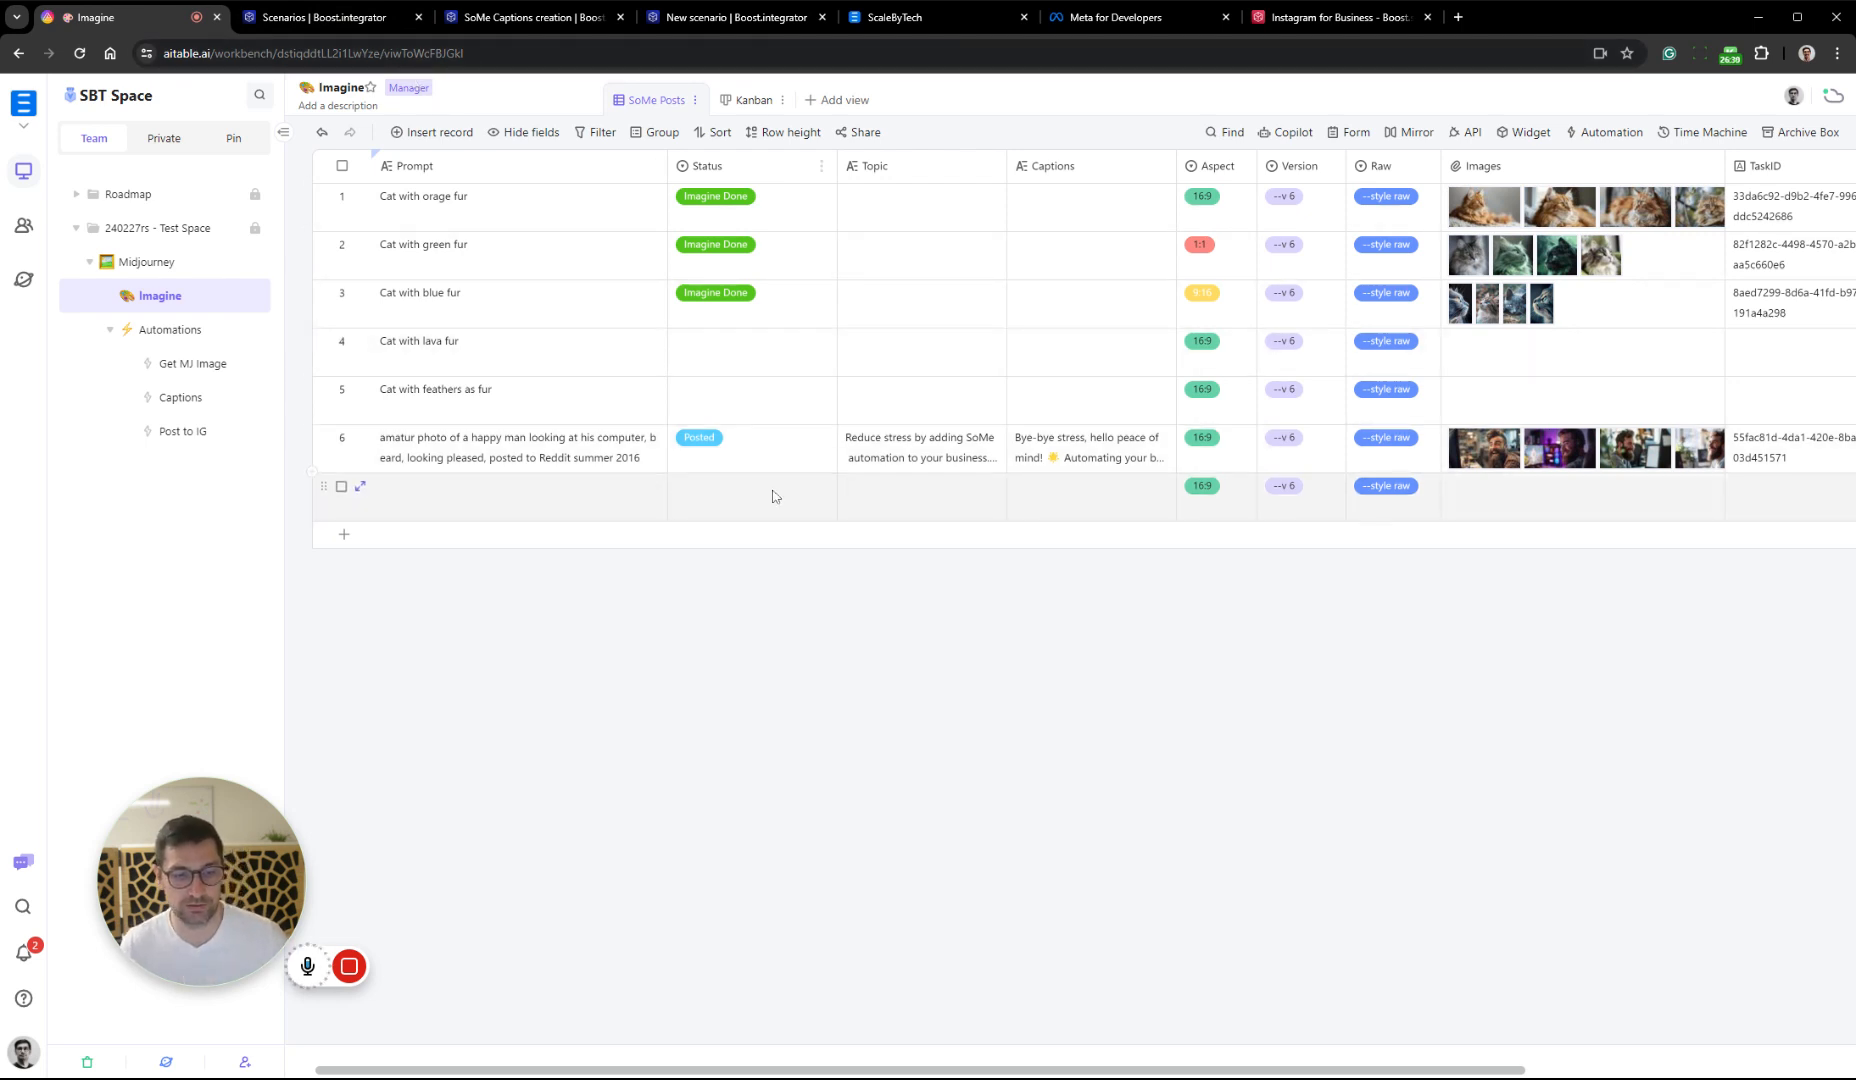
left_click(785, 457)
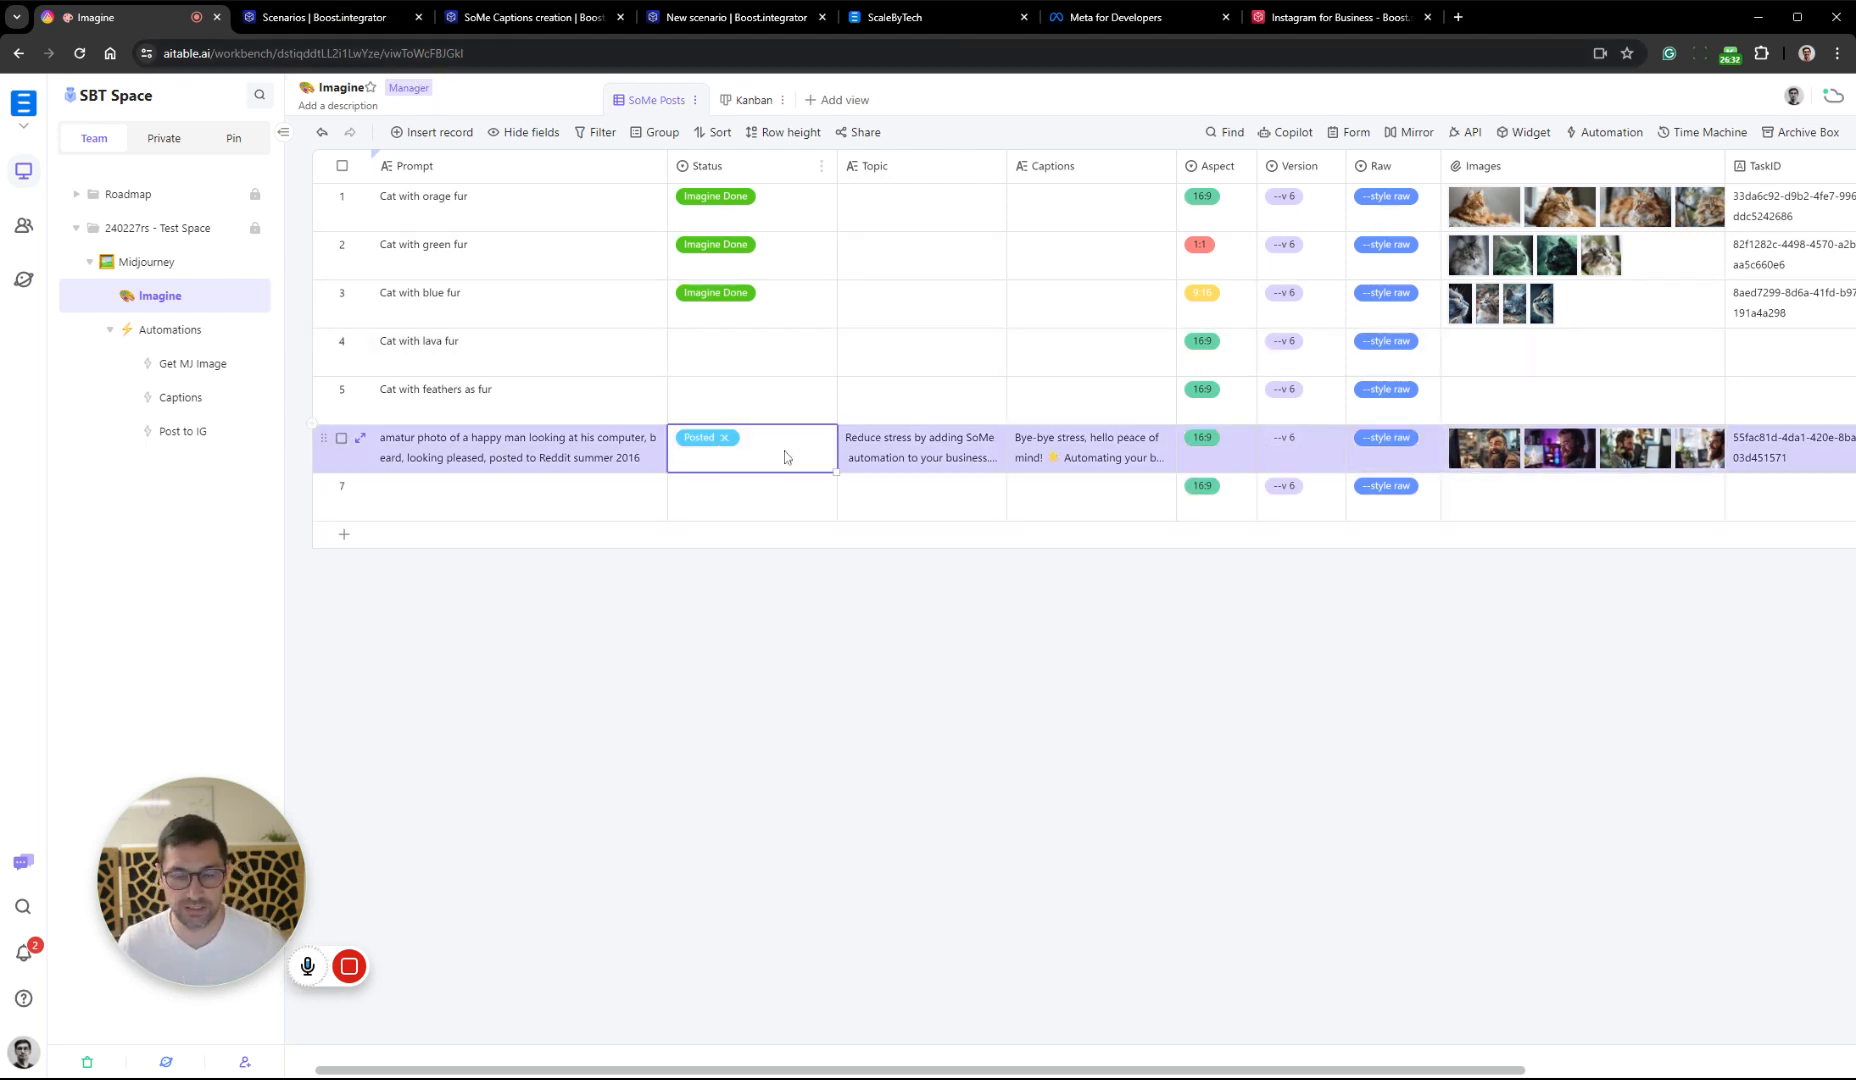
left_click(800, 463)
left_click(849, 640)
Browse the four generated images of record 6 at full size, from img-1.jpg to img-4.jpg
scroll(1056, 567, "right", 5)
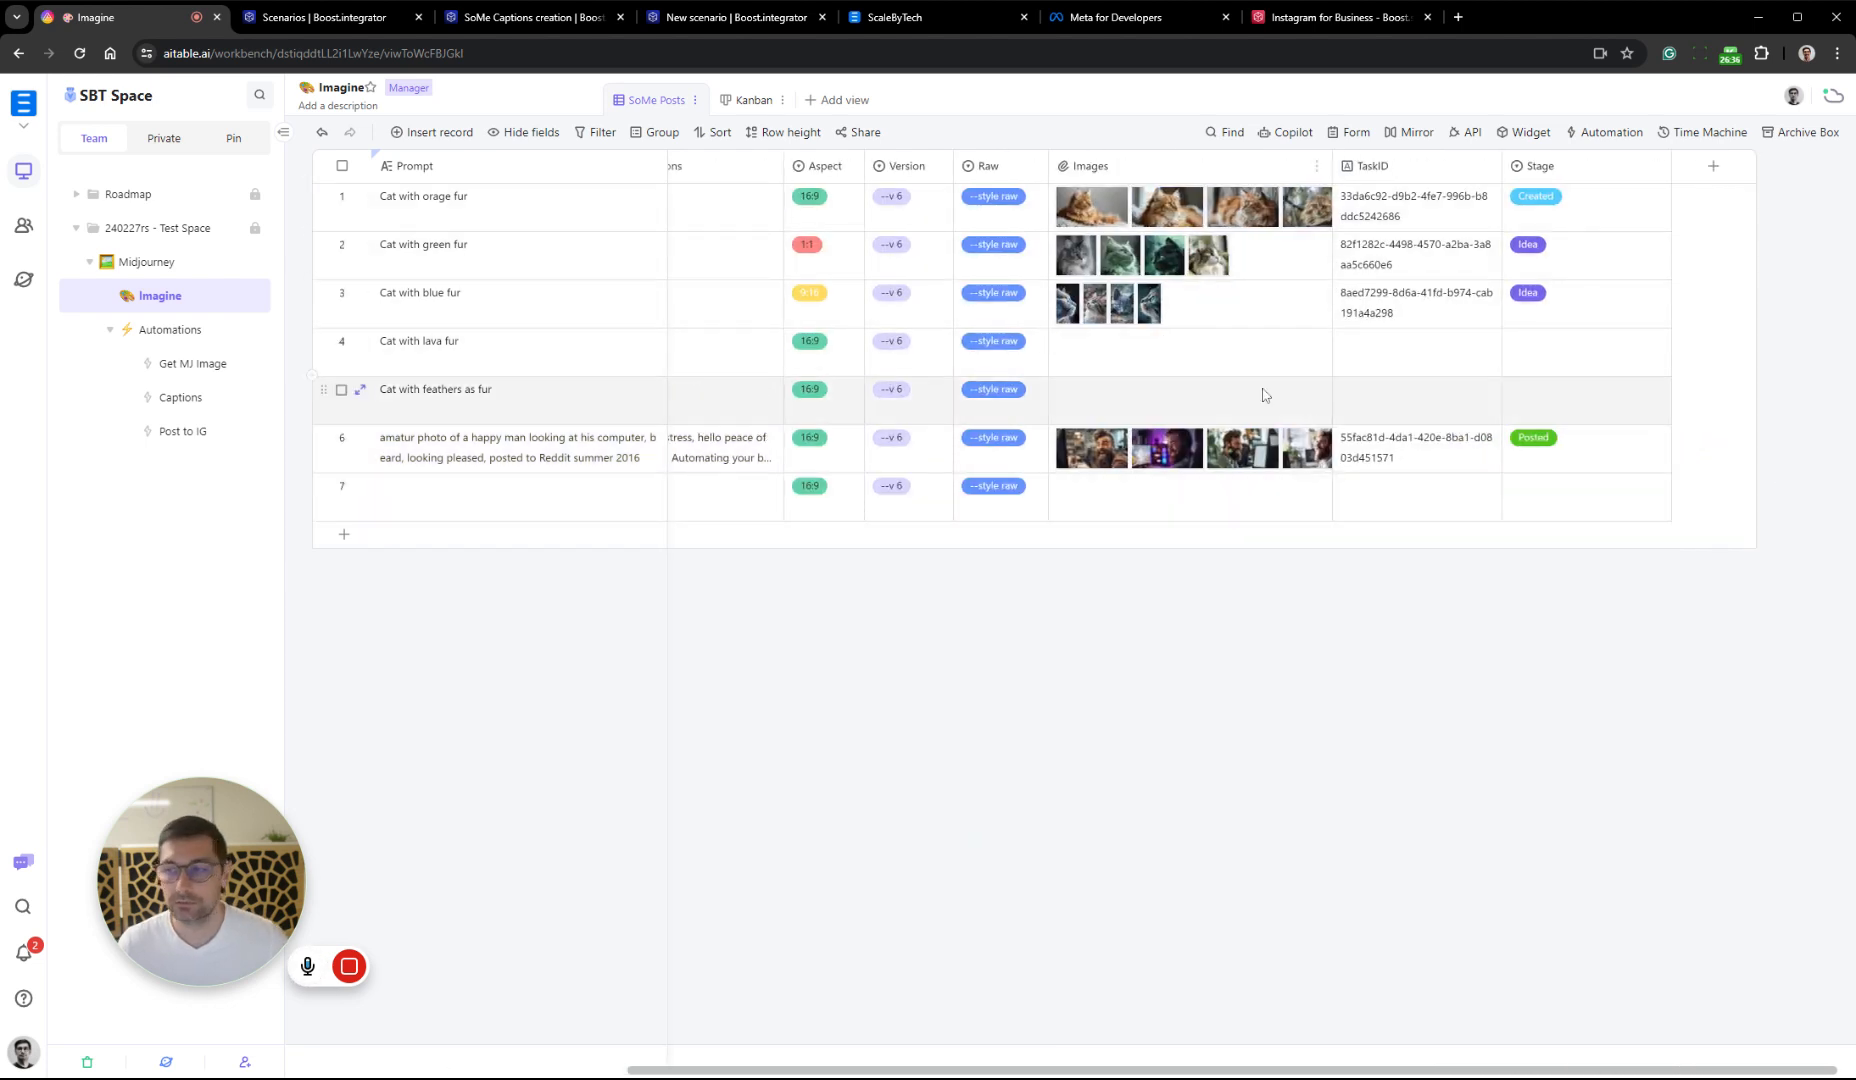
left_click(1147, 450)
left_click(1147, 452)
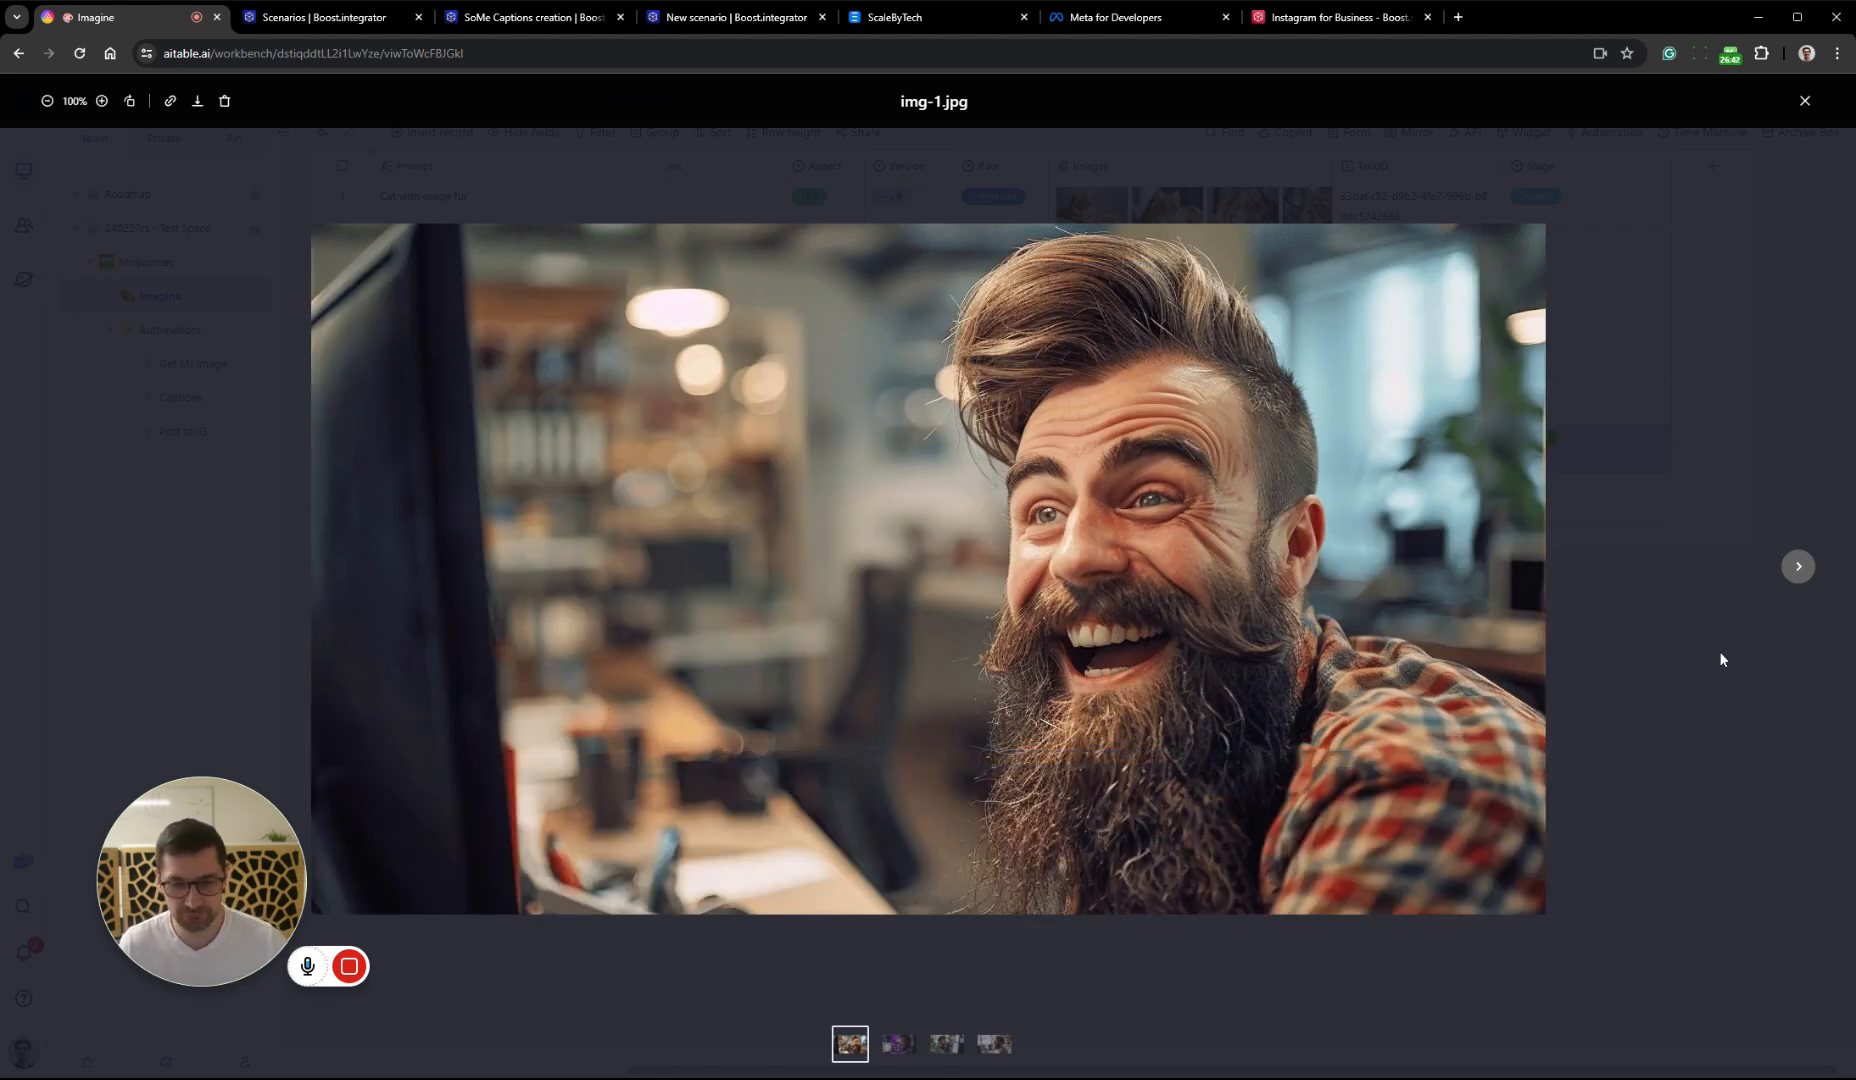
left_click(1797, 568)
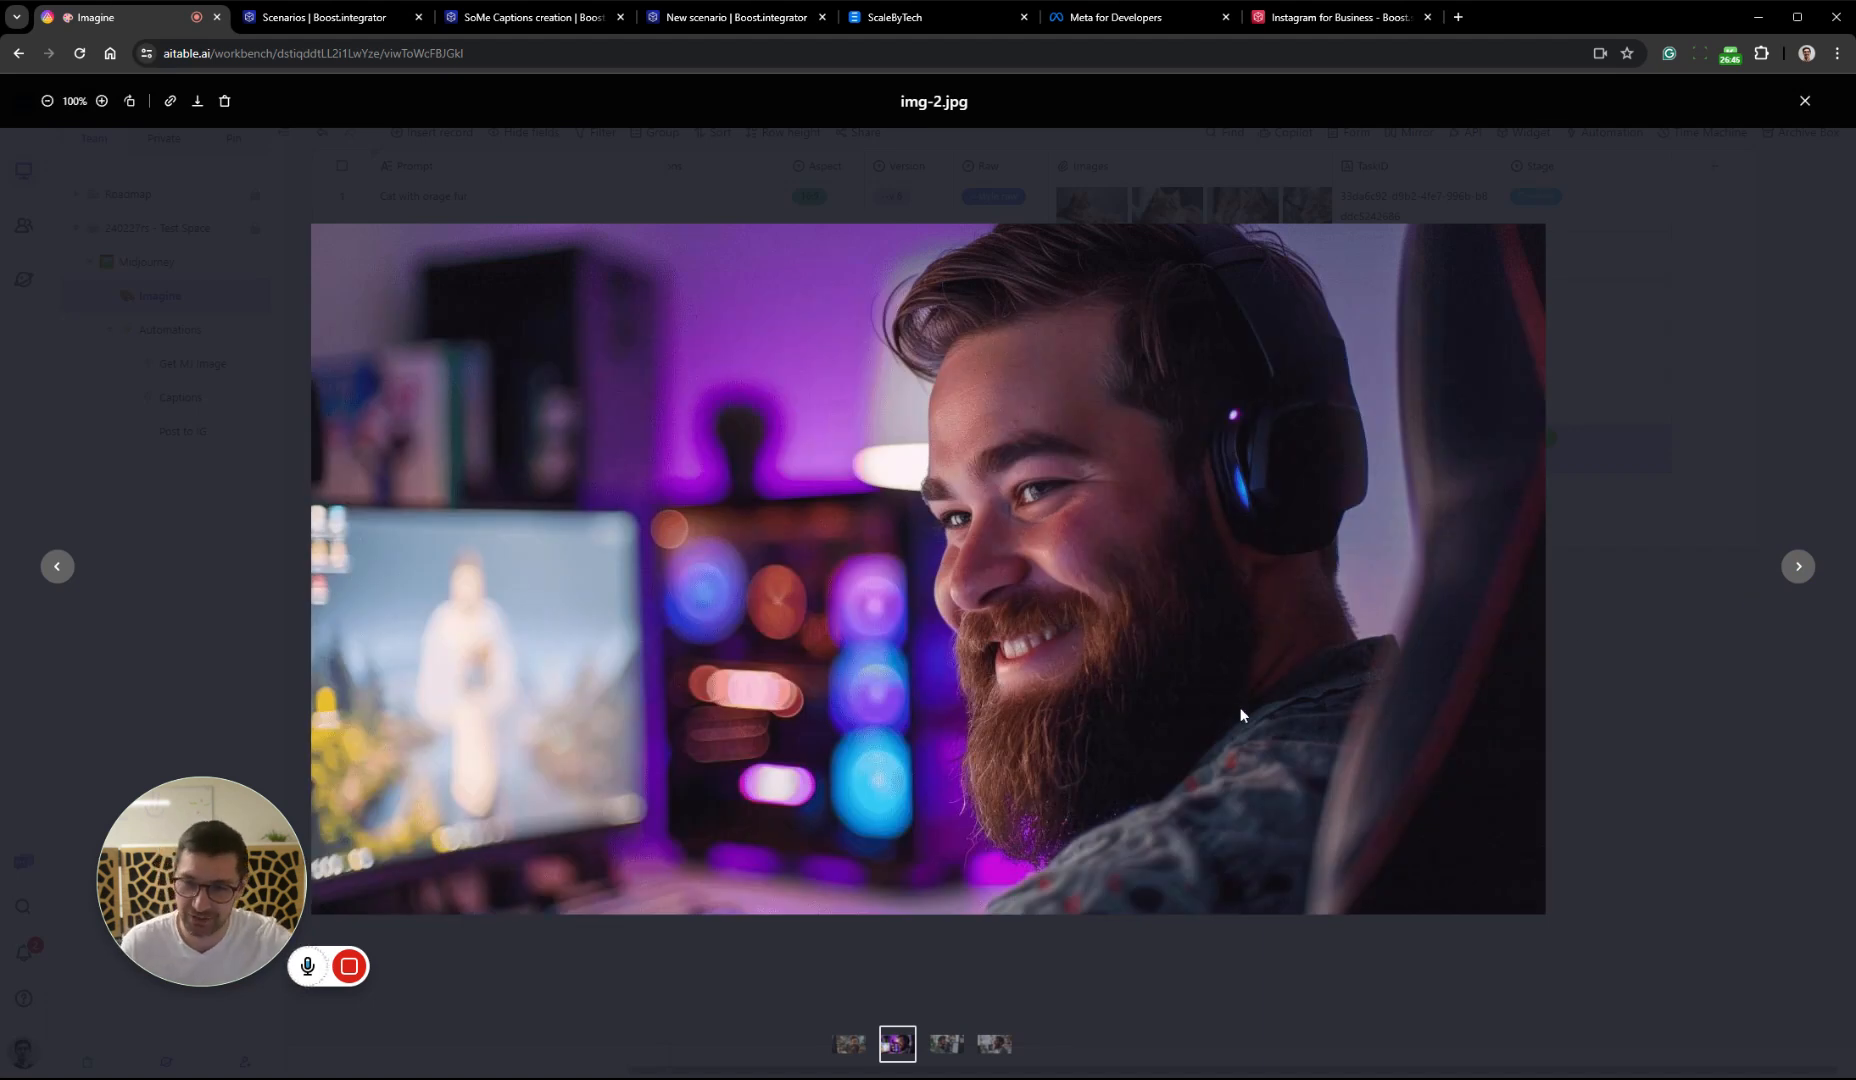
left_click(1790, 574)
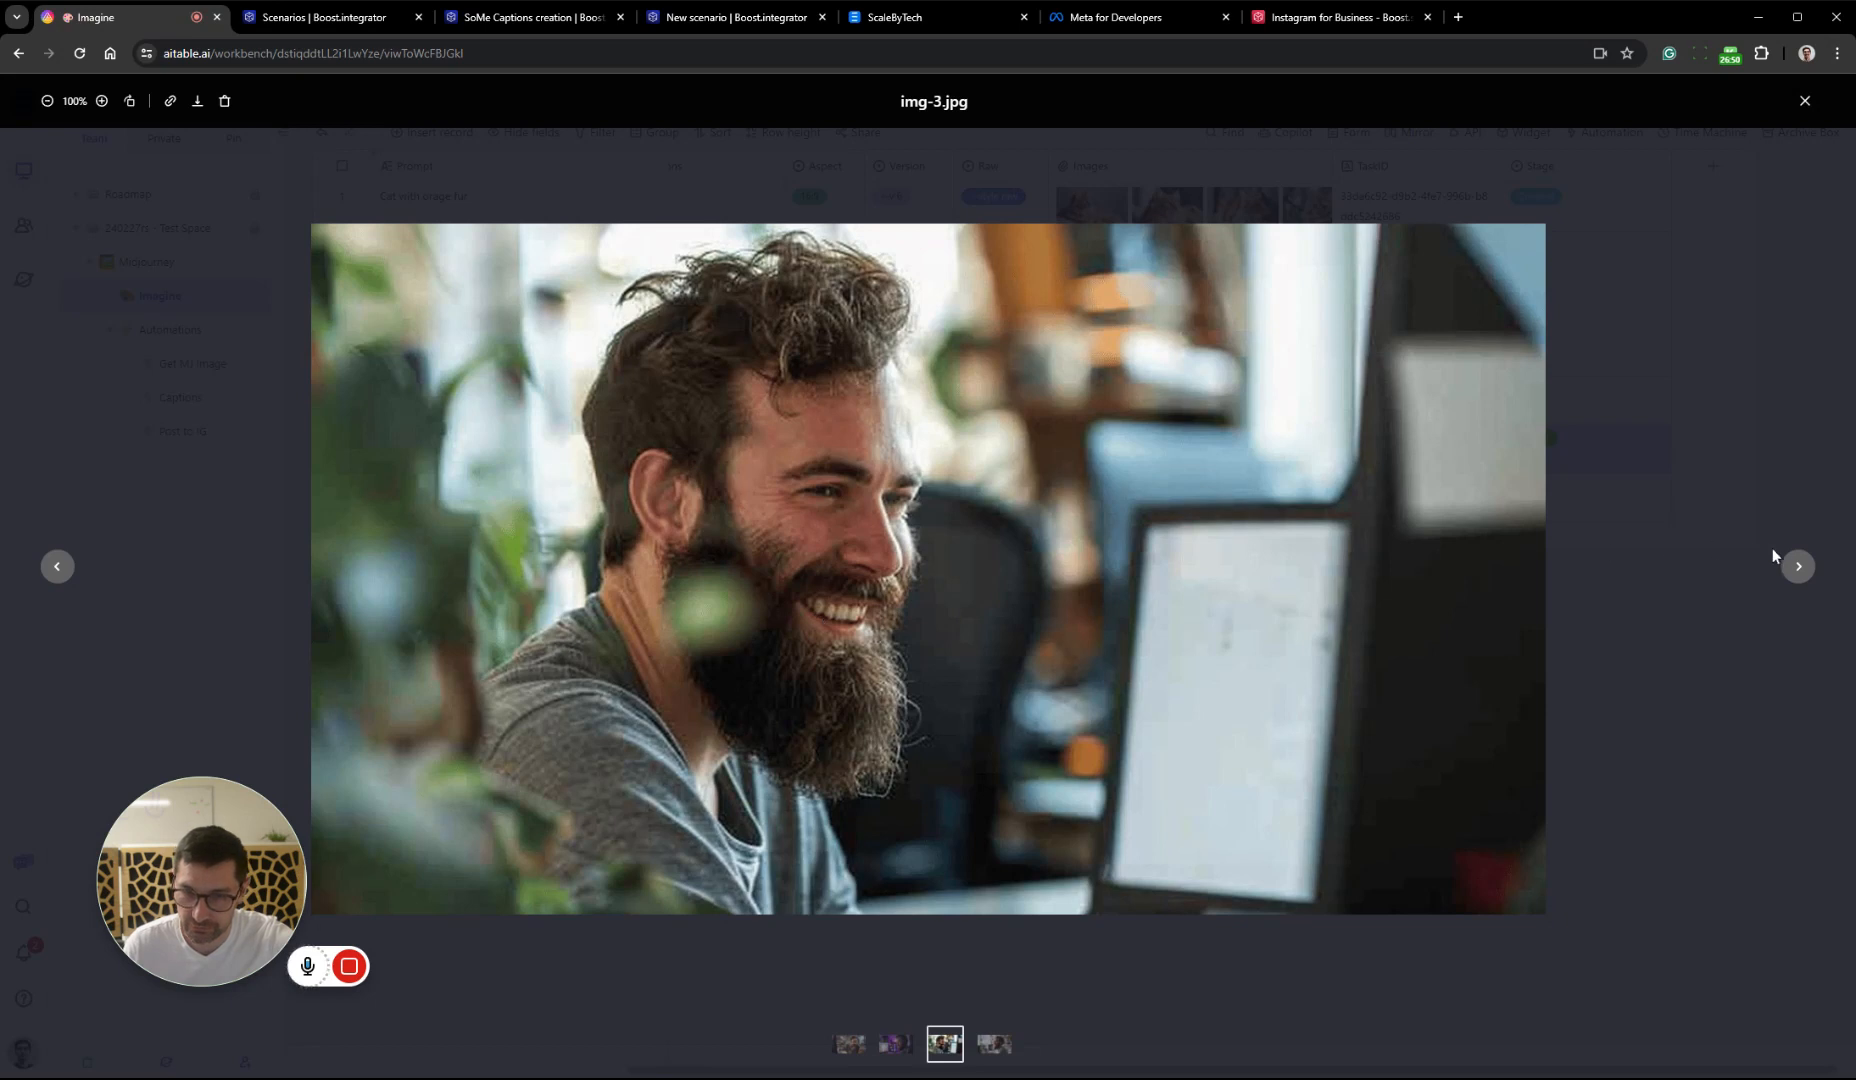
left_click(1798, 567)
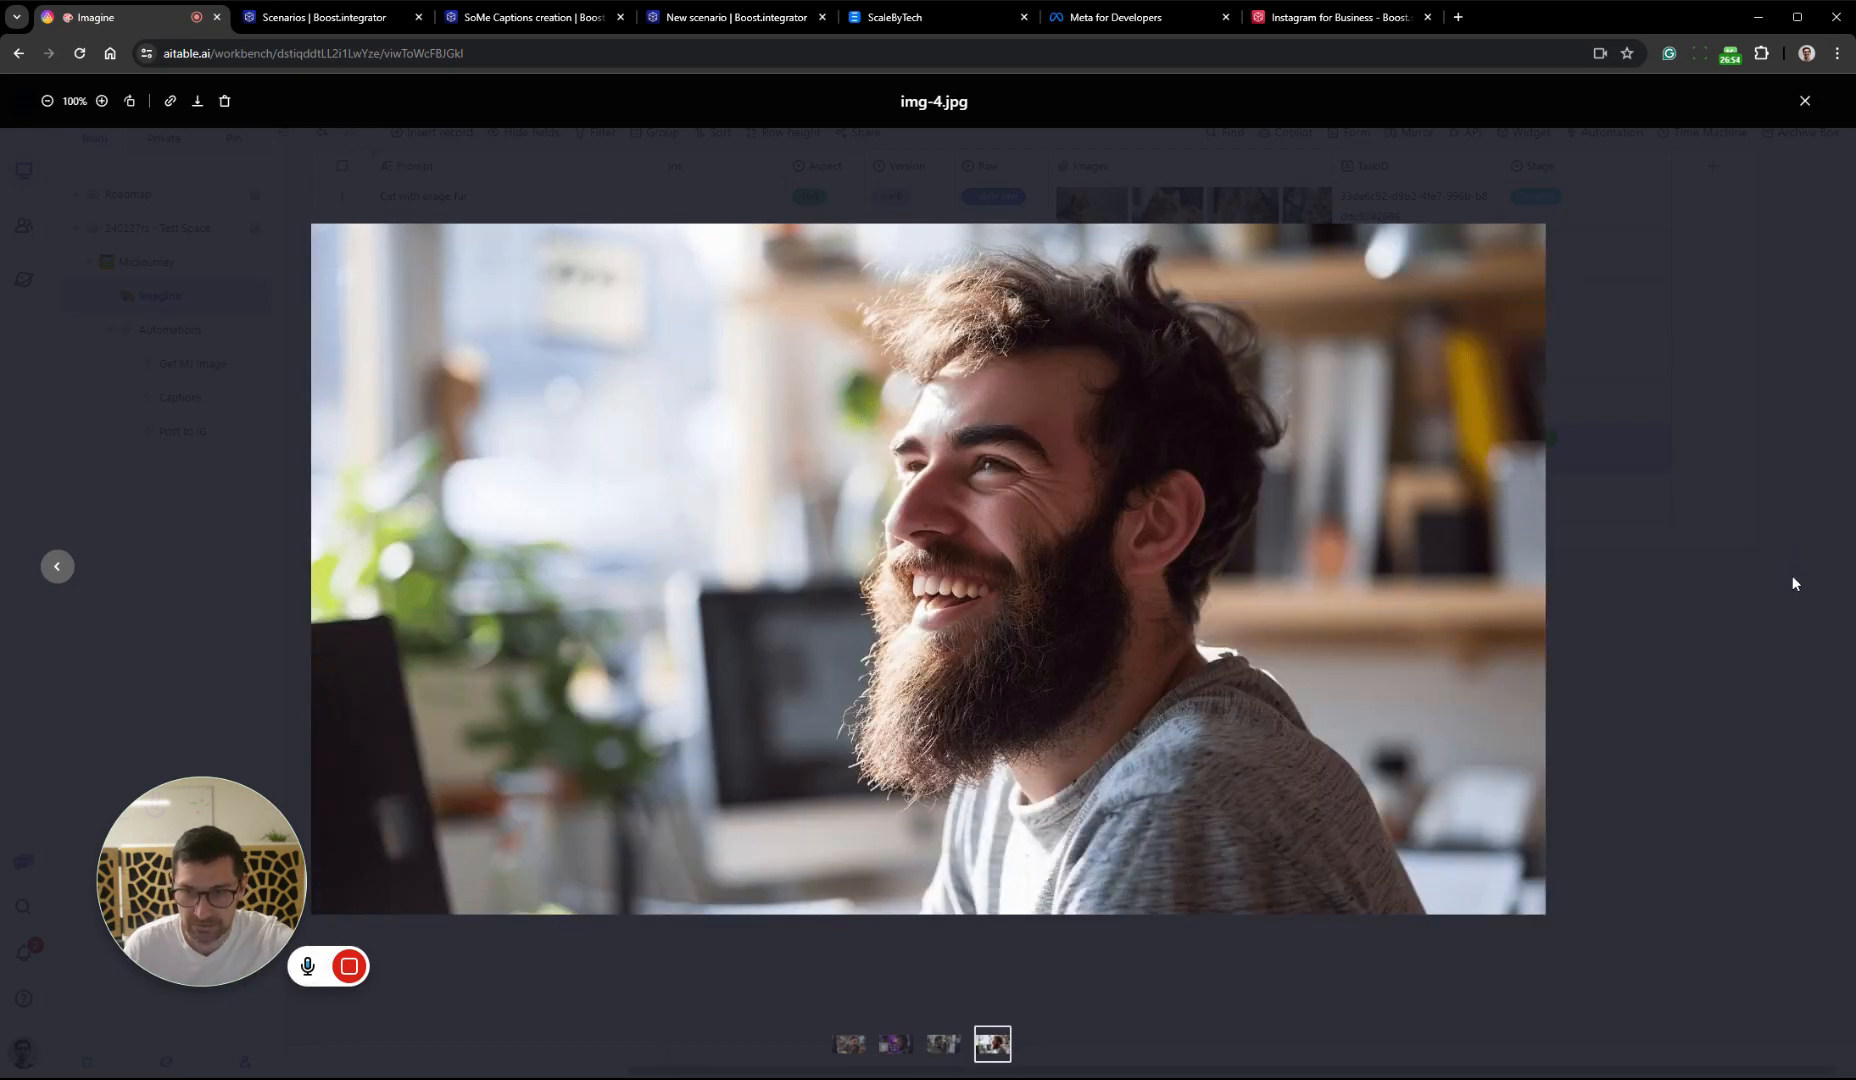
left_click(1724, 660)
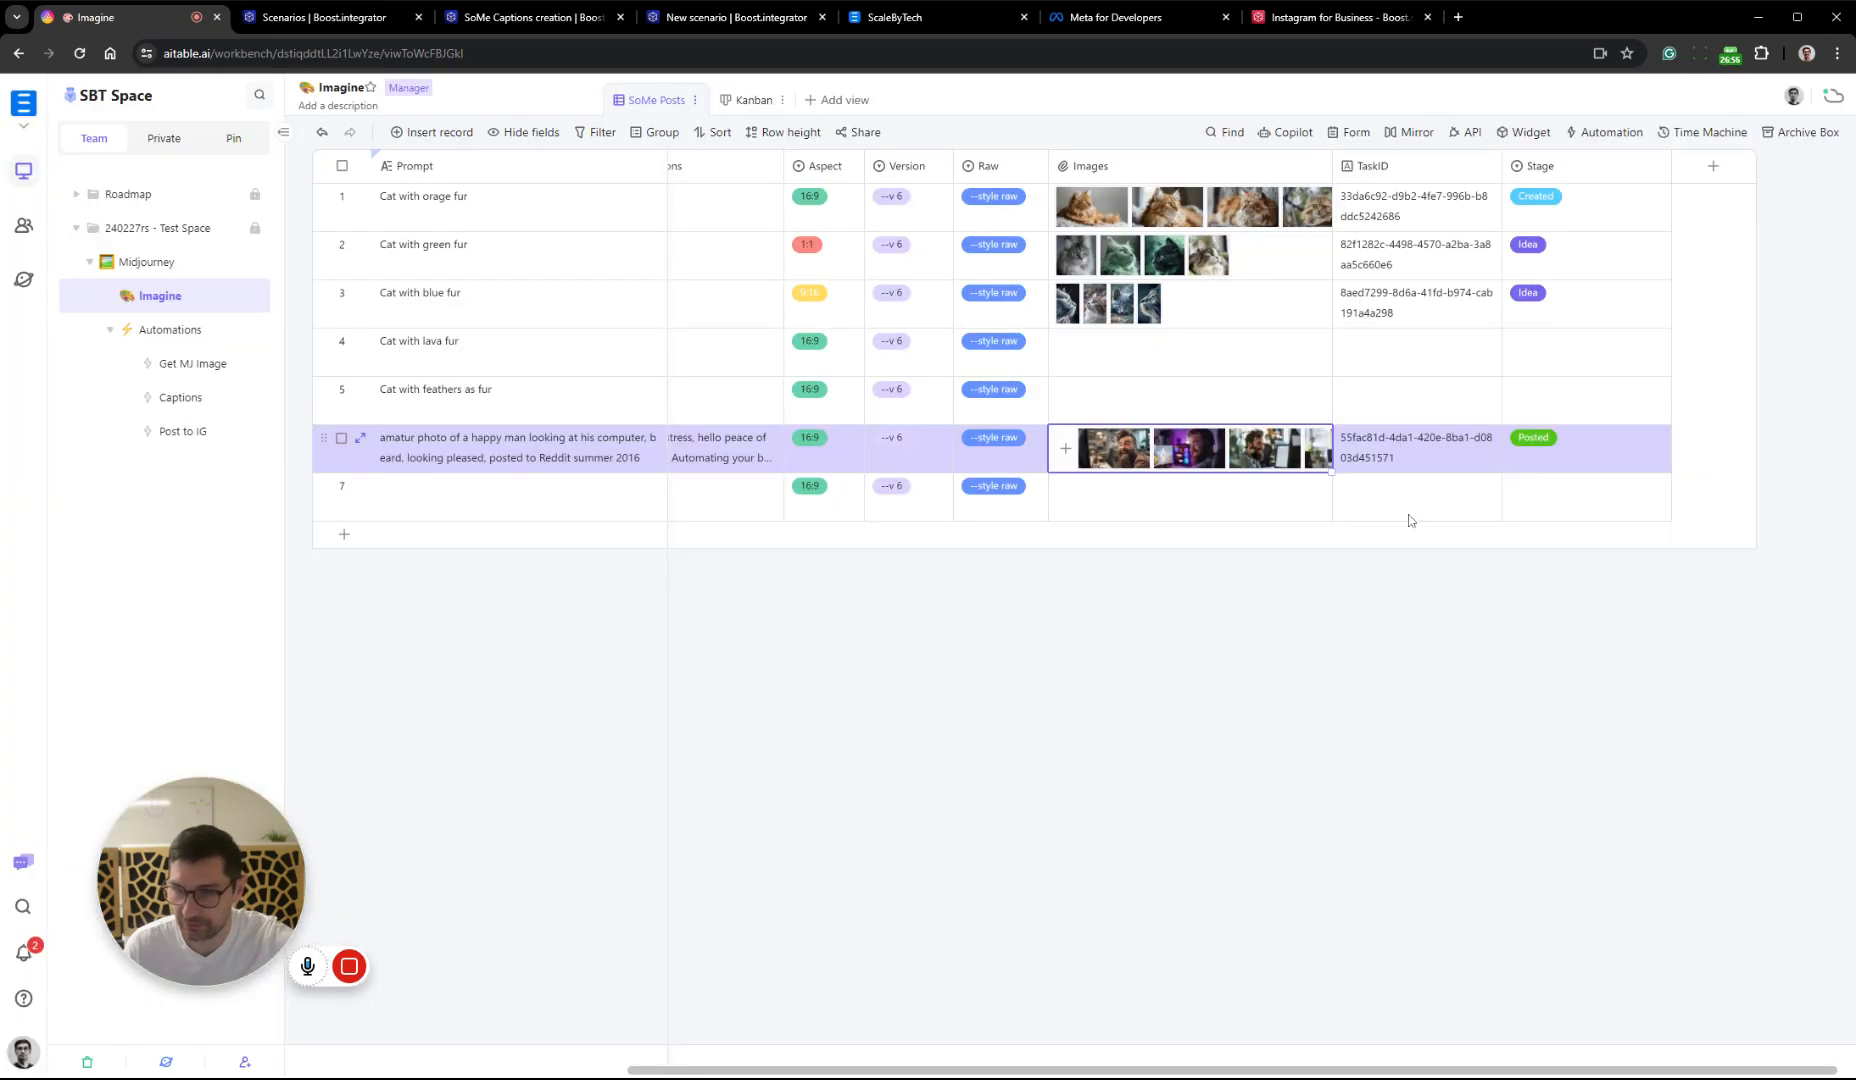
Delete img-4.jpg and img-1.jpg from the Images field of record 6 and close the record
double_click(1283, 468)
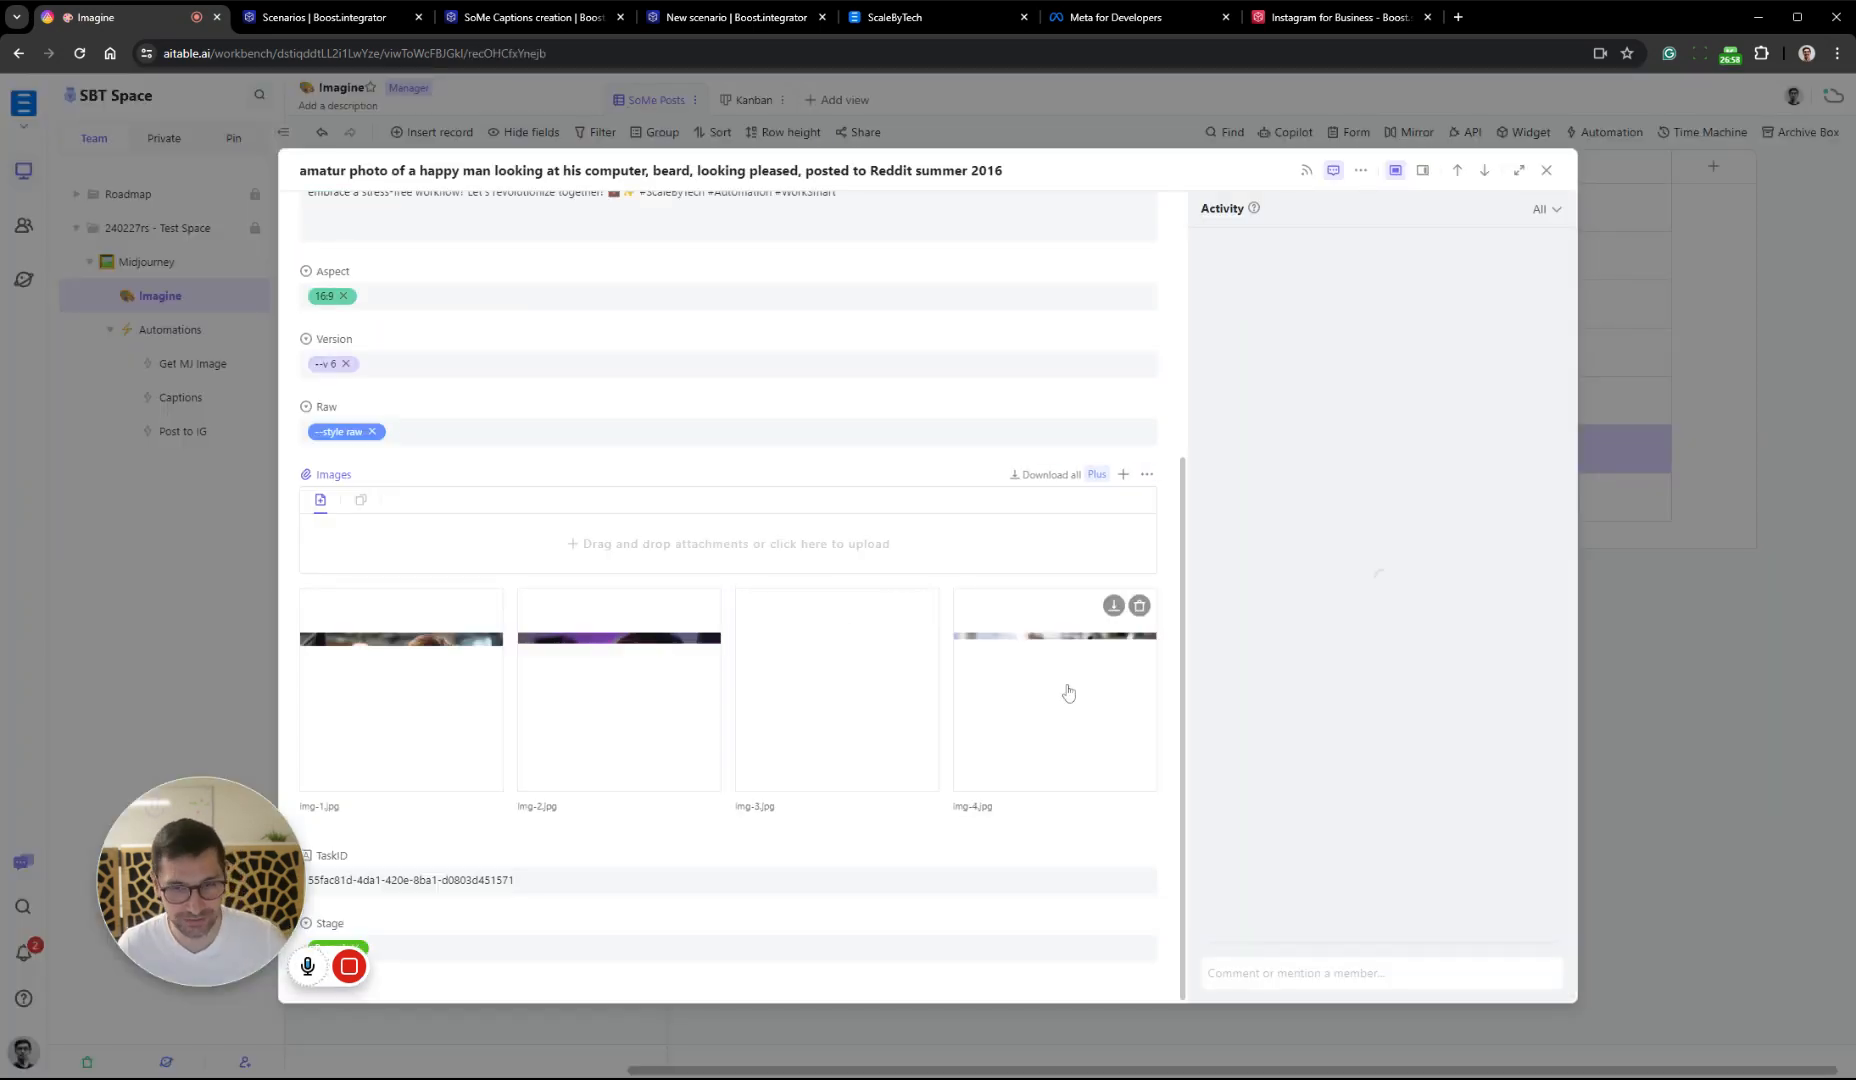
left_click(1140, 606)
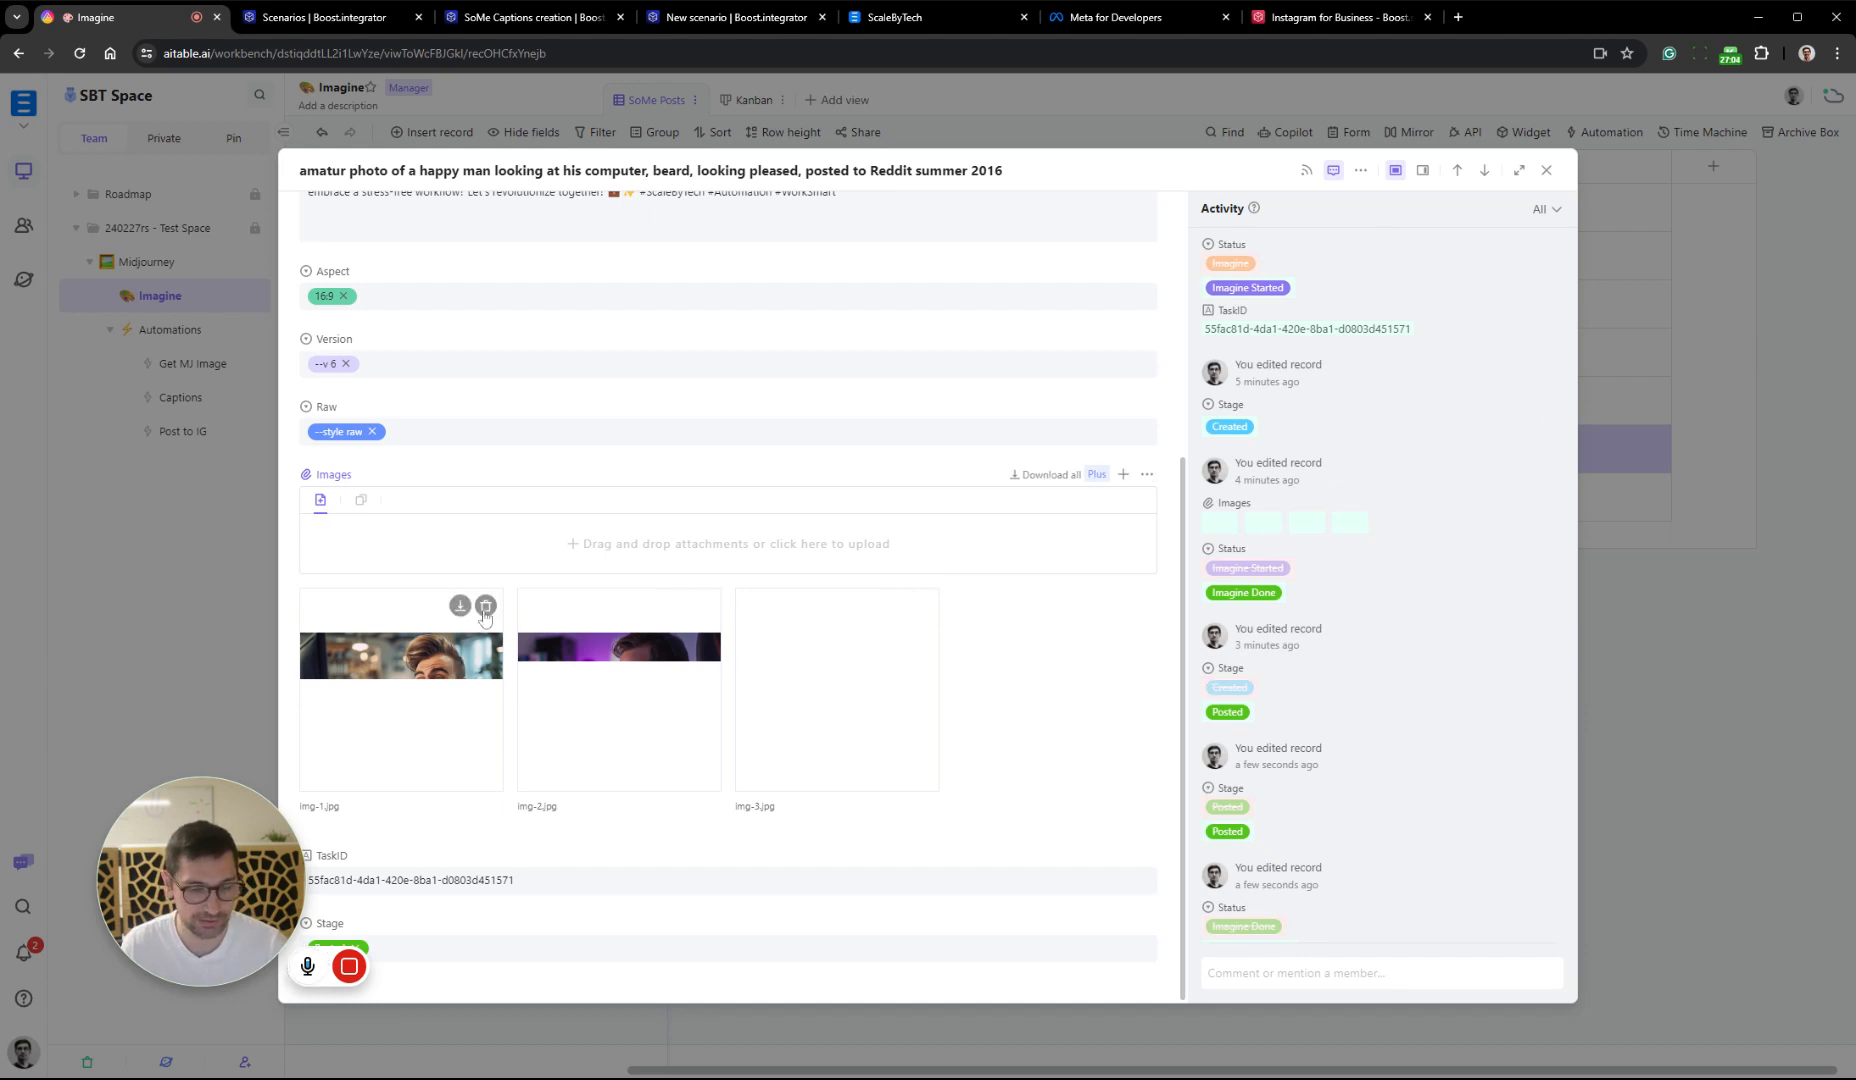
left_click(485, 605)
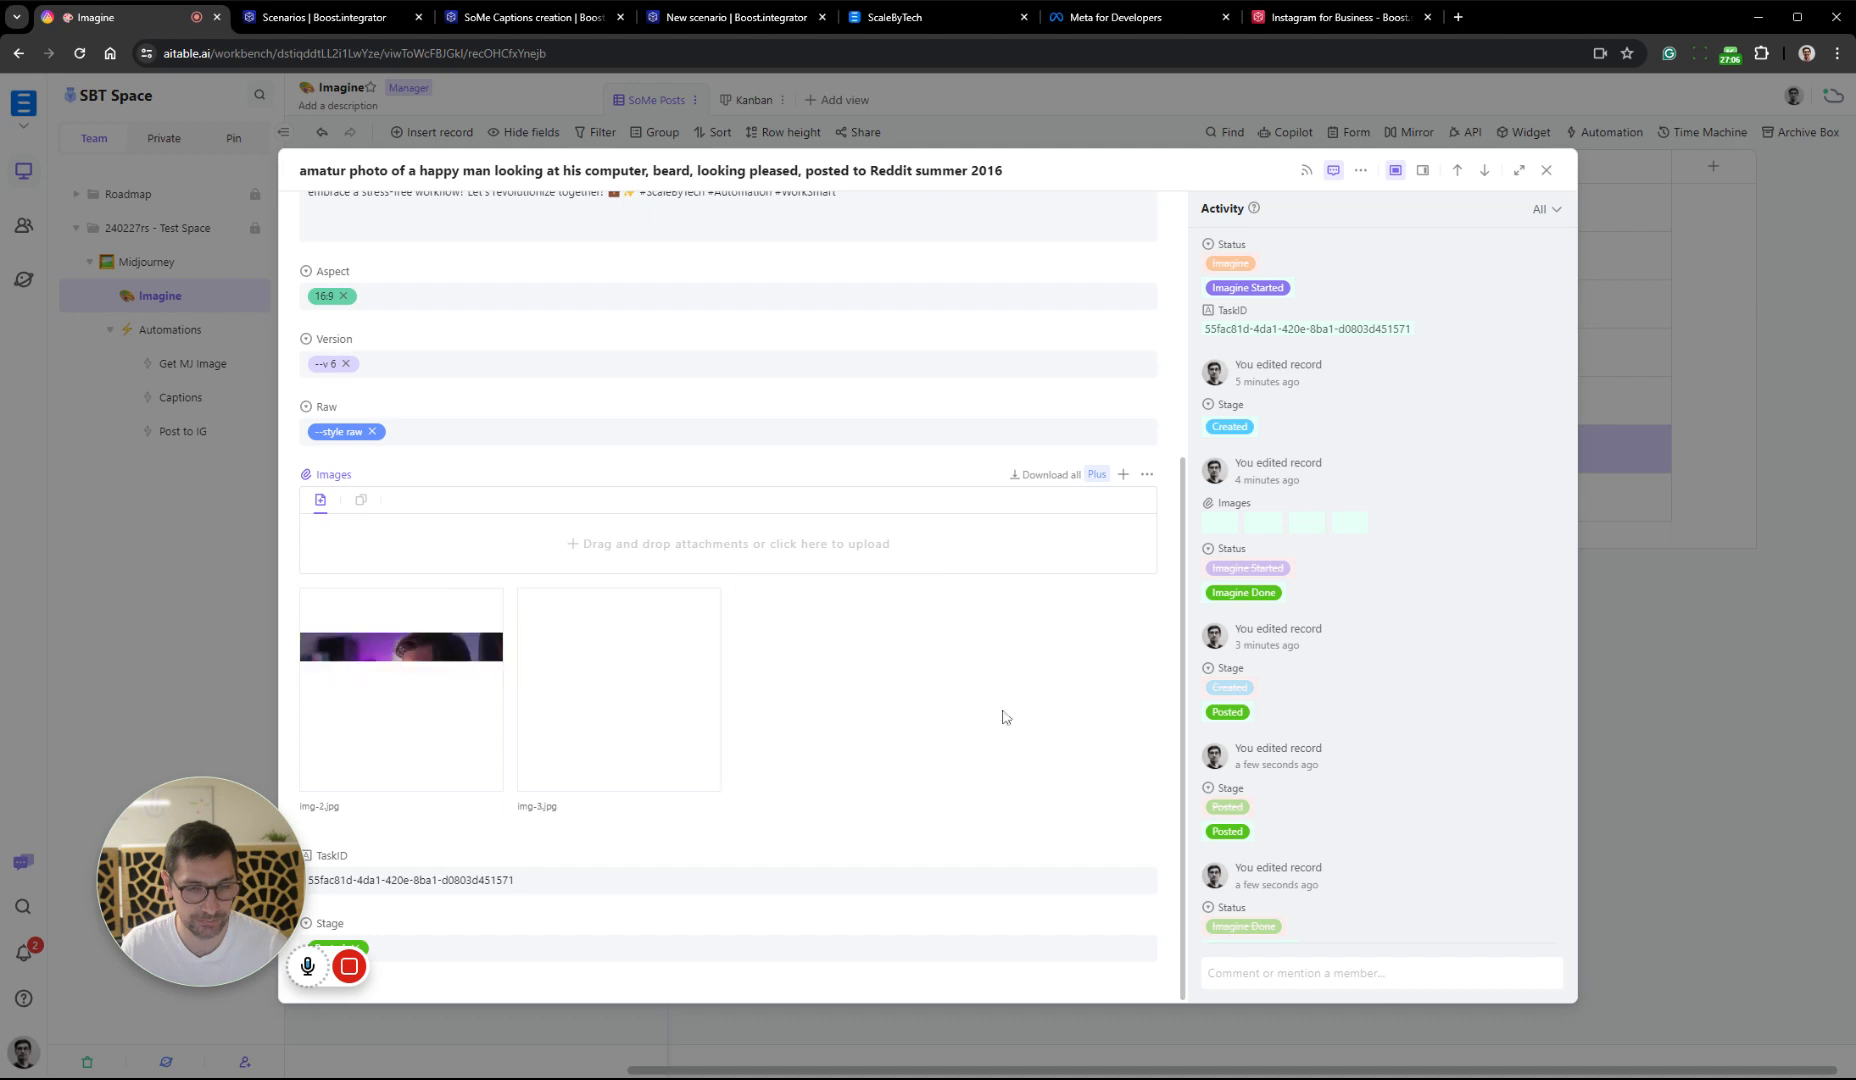
left_click(1698, 646)
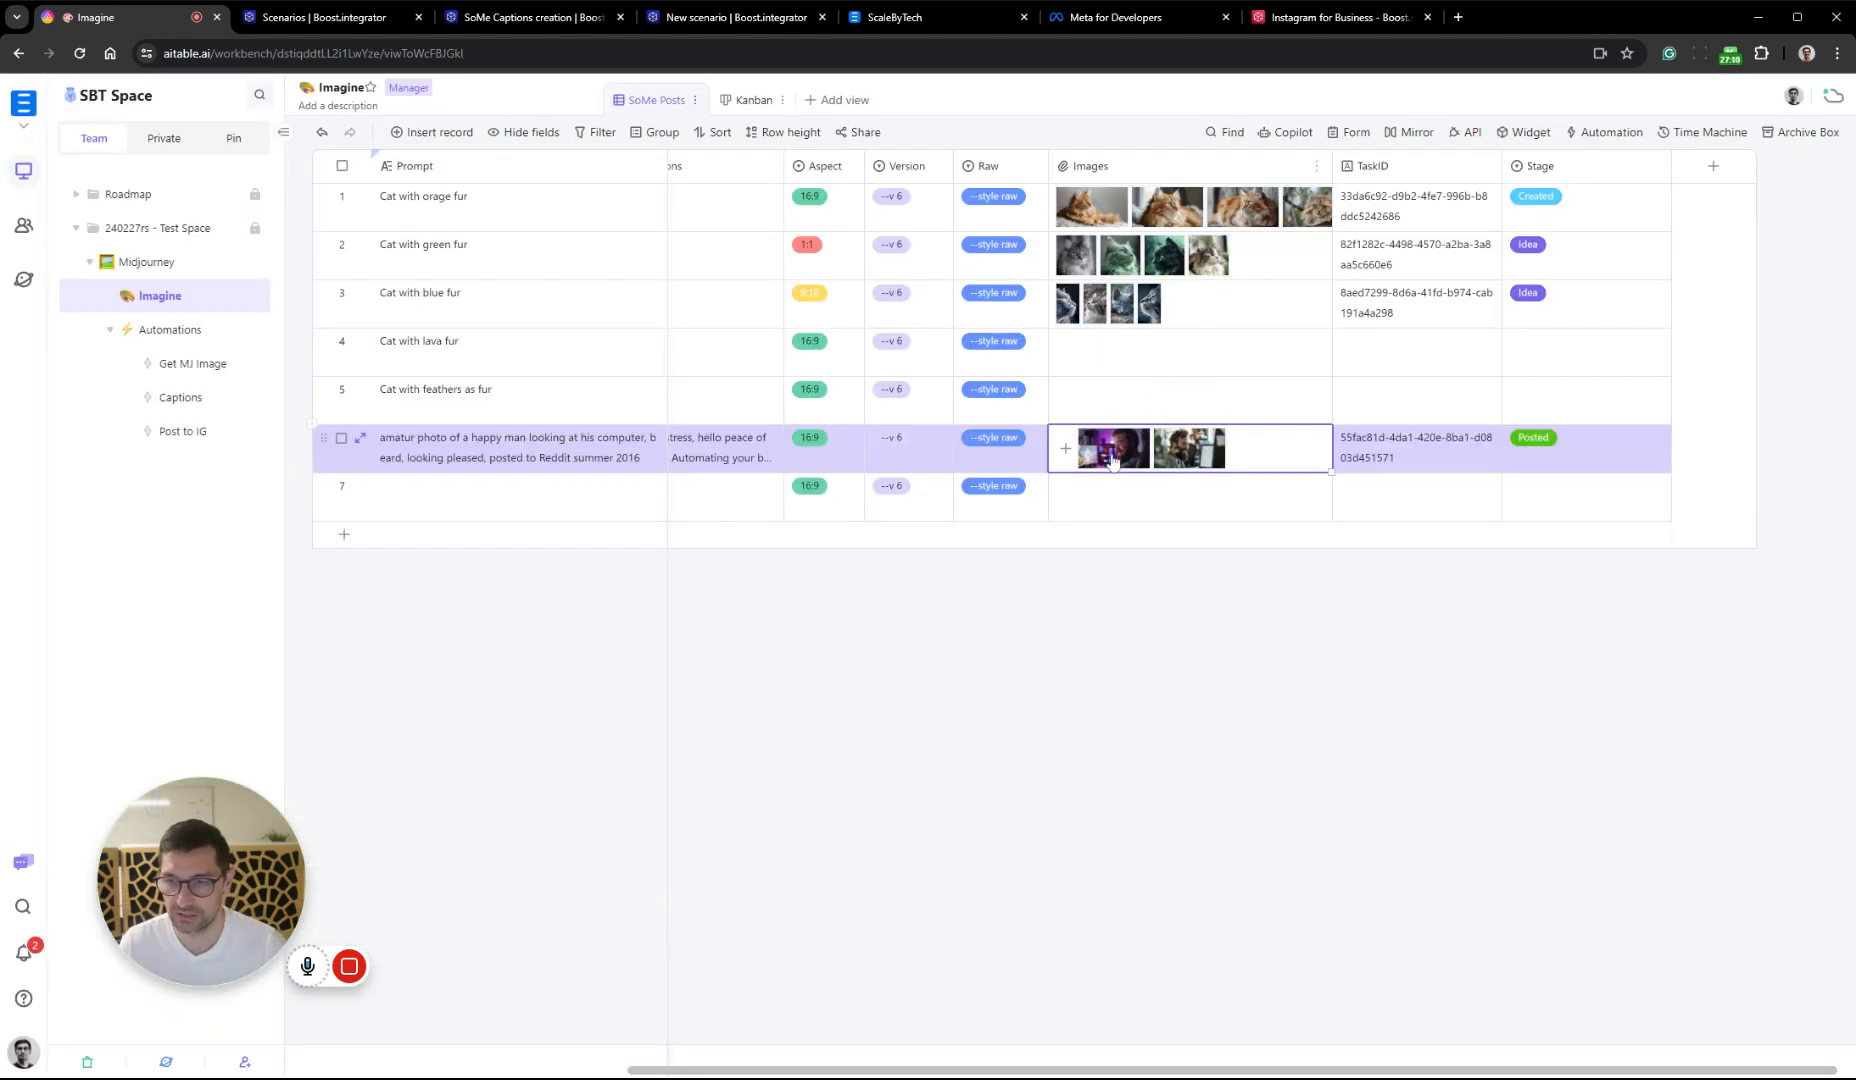
Review the remaining img-3.jpg and img-2.jpg of record 6 at full size and return to its Status column
left_click(1176, 447)
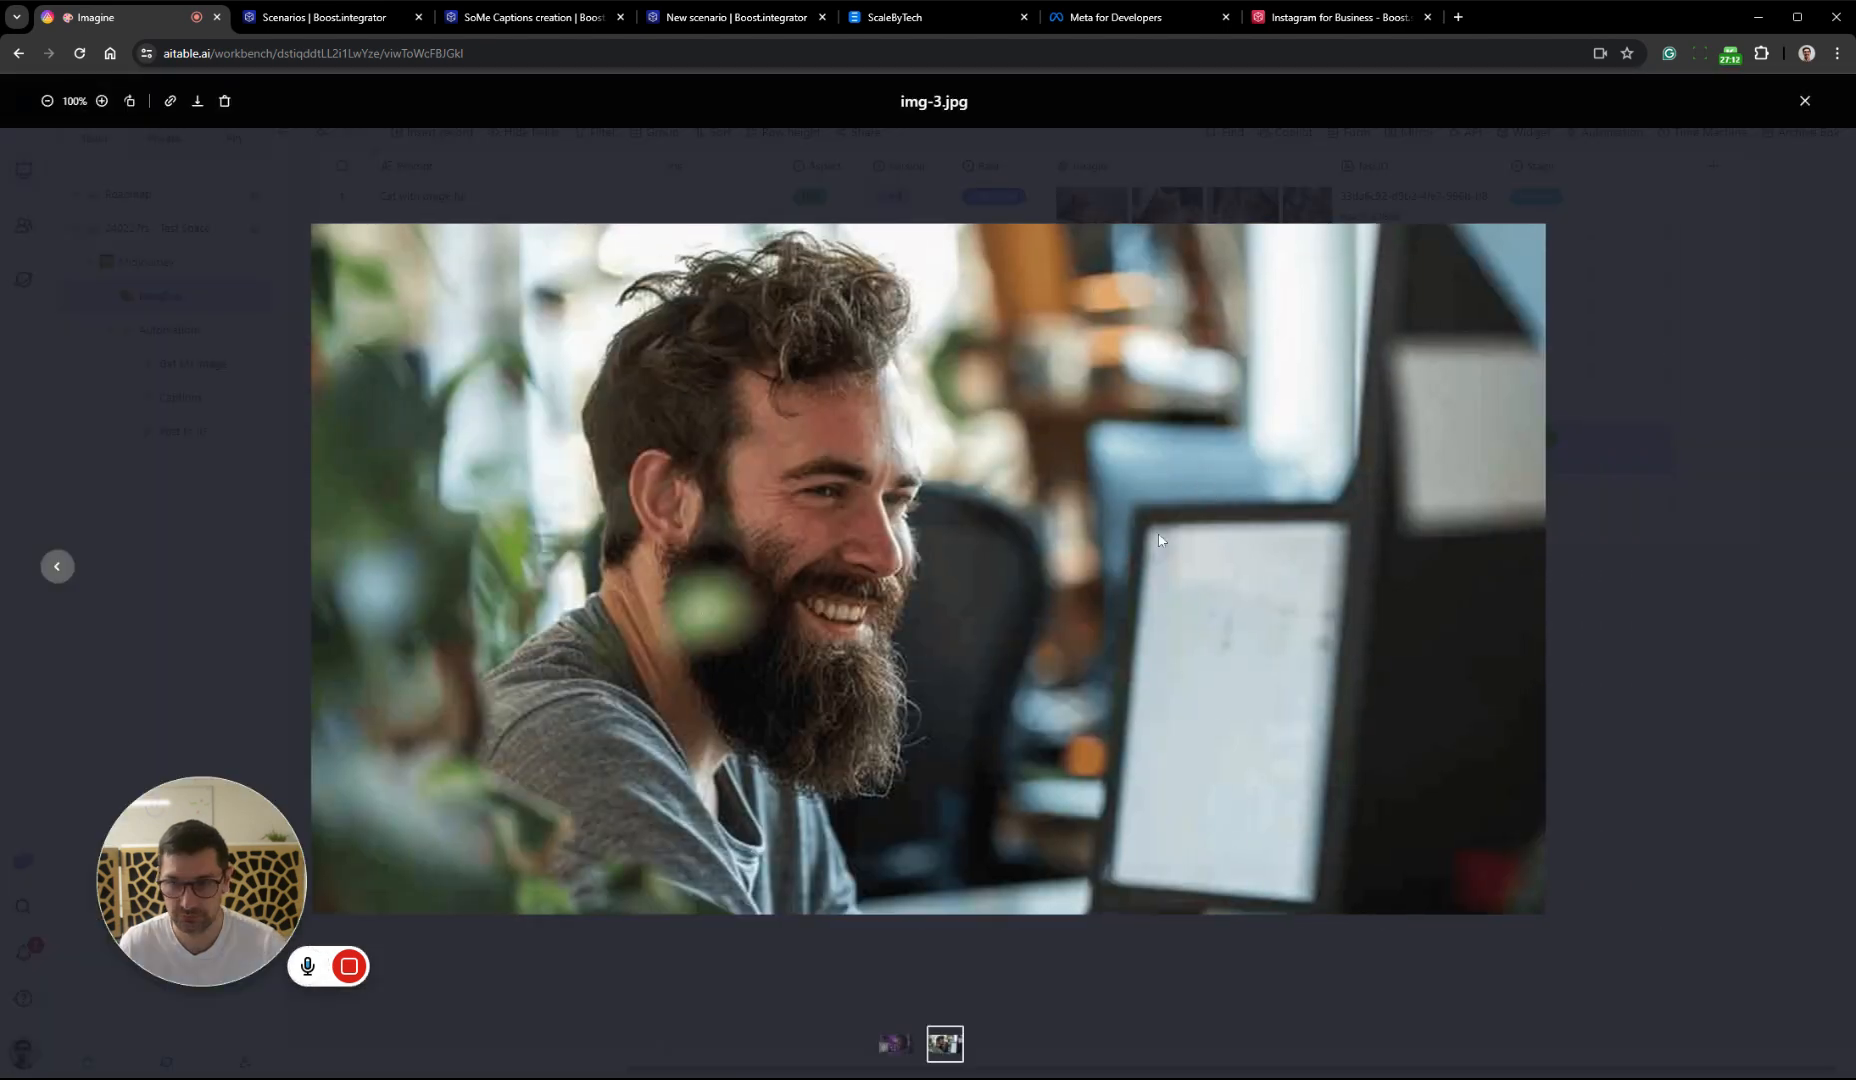
left_click(60, 570)
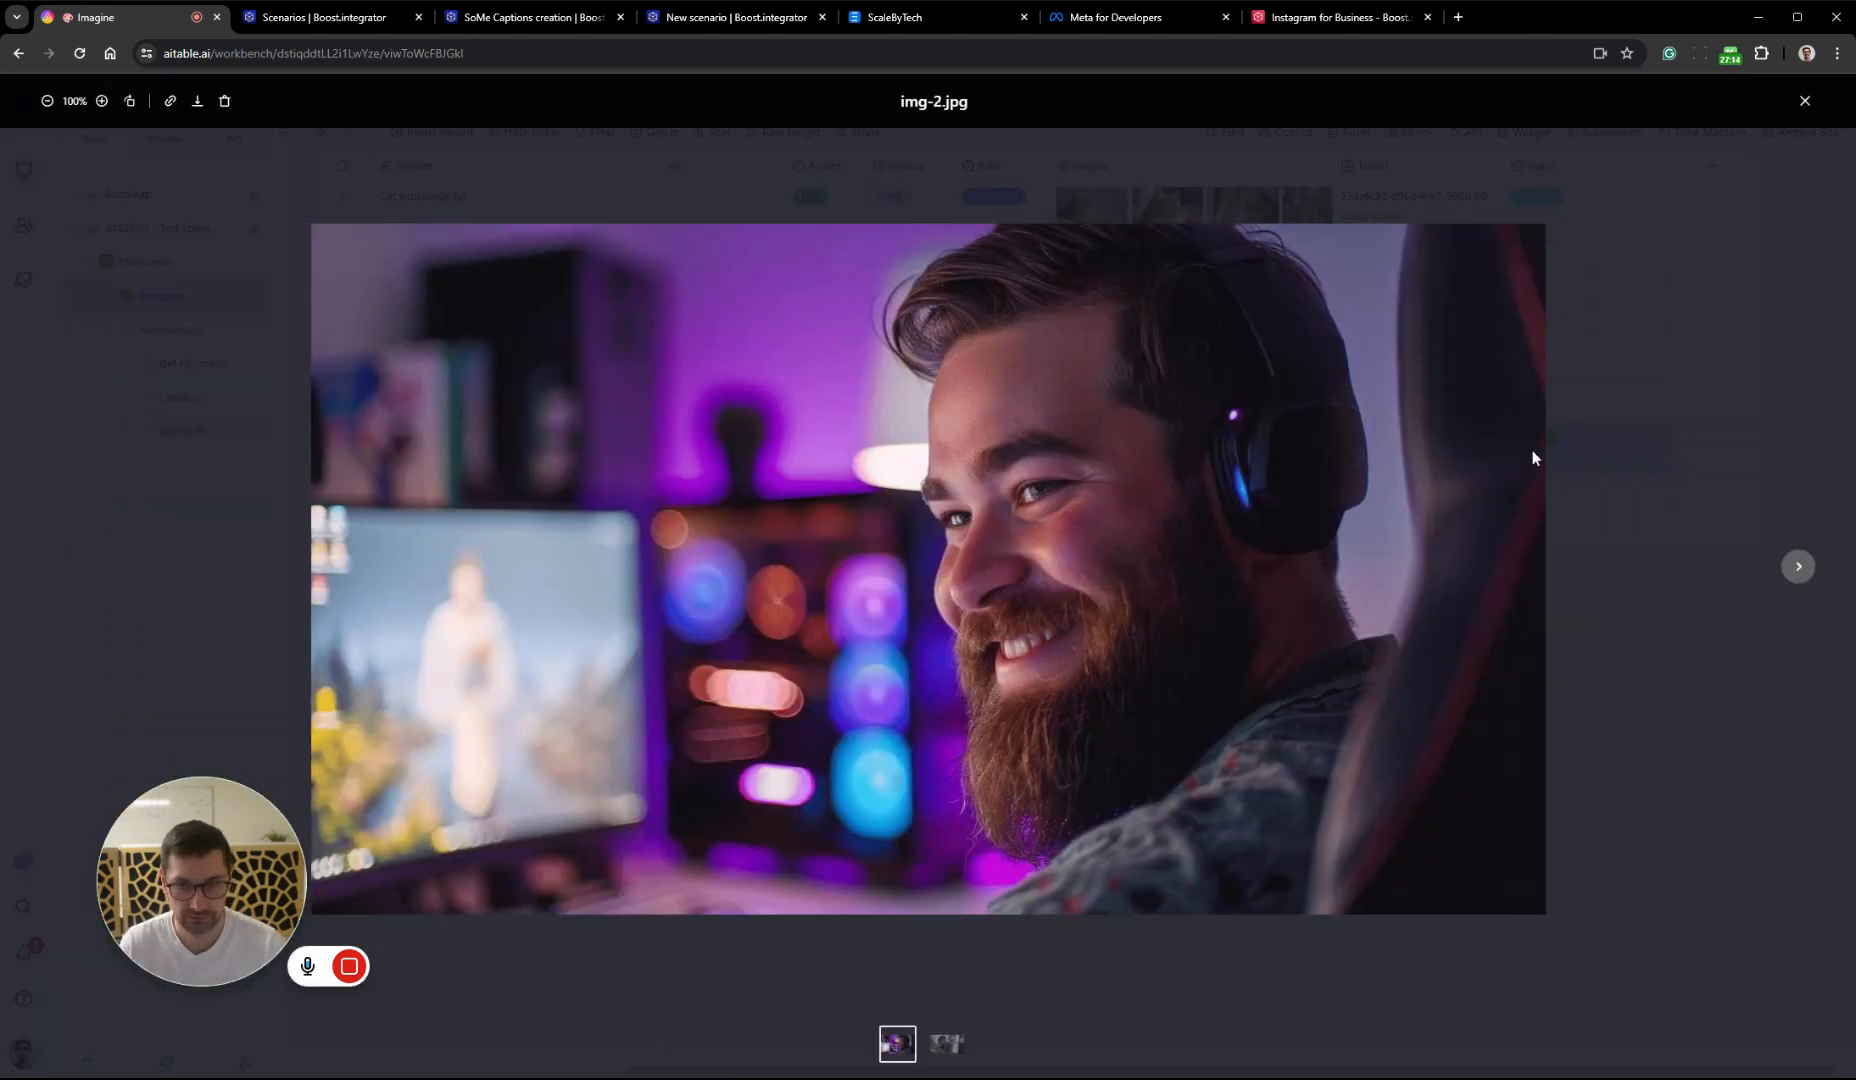
left_click(1634, 340)
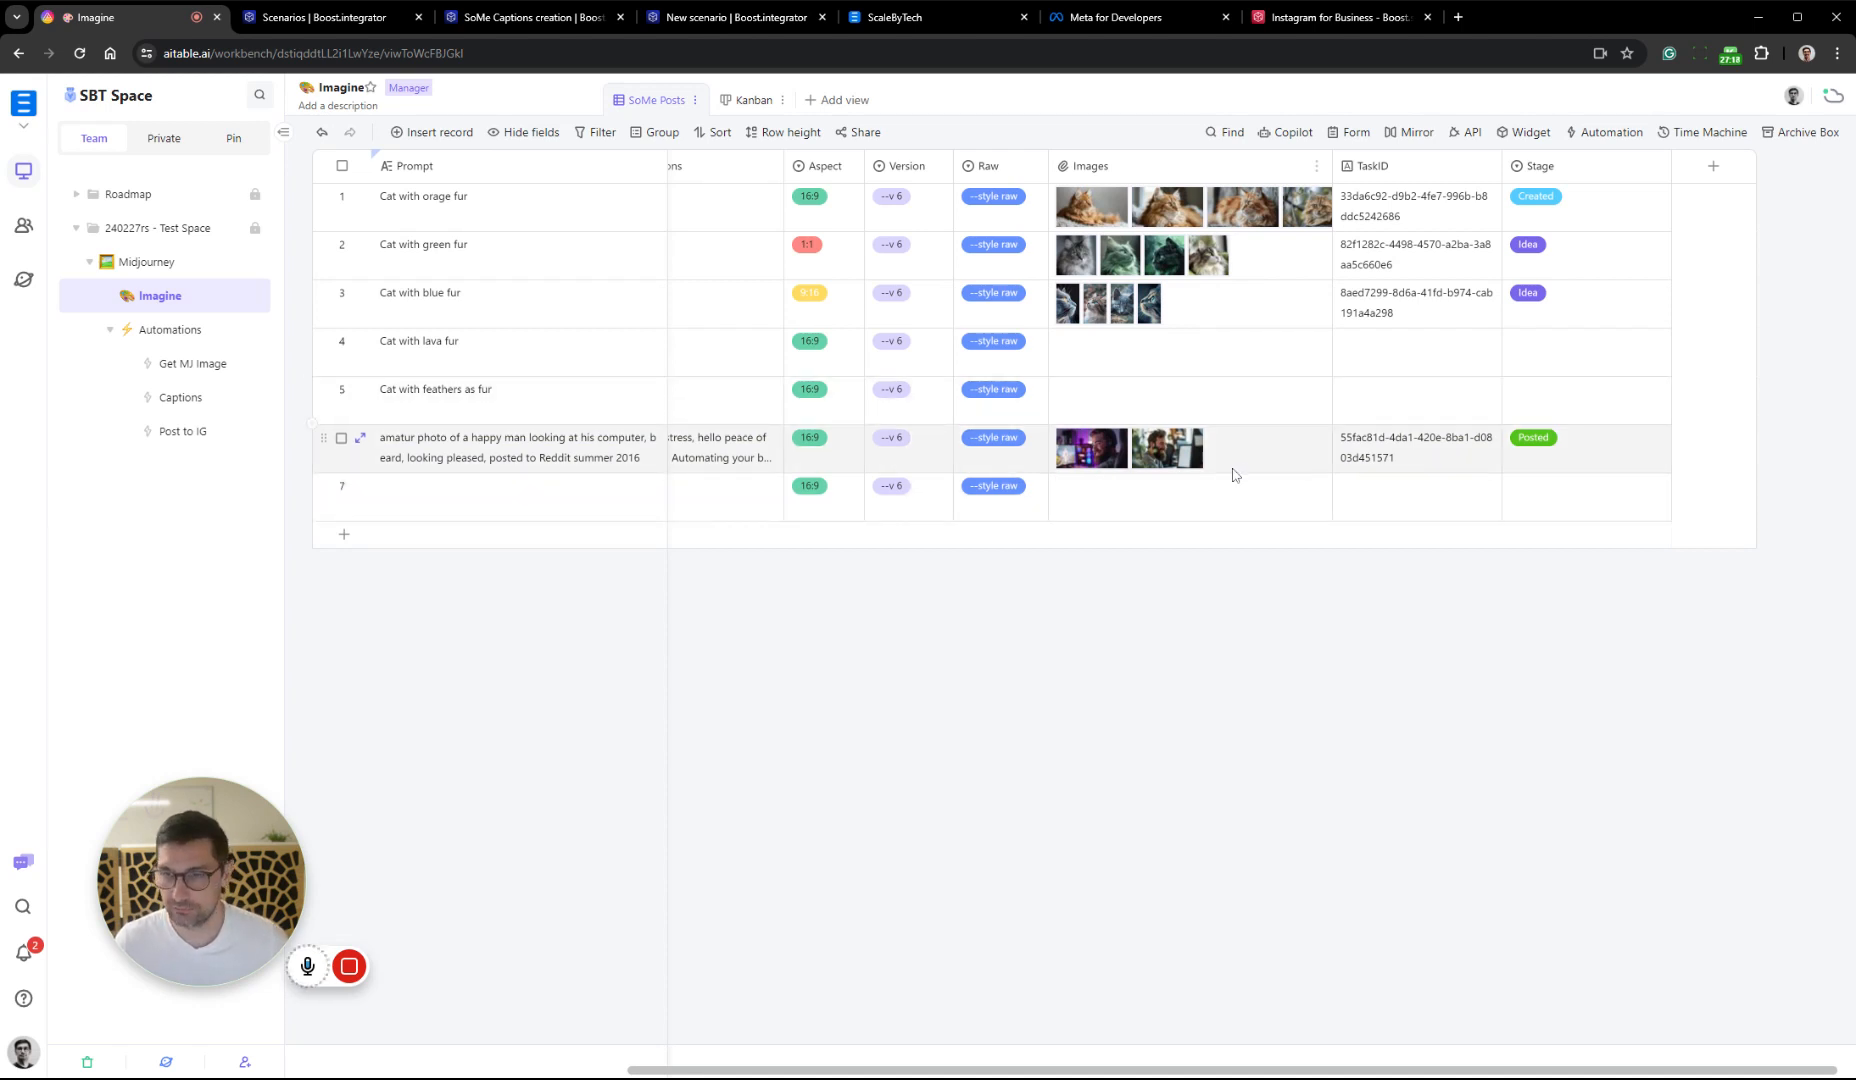
scroll(1230, 475, "left", 5)
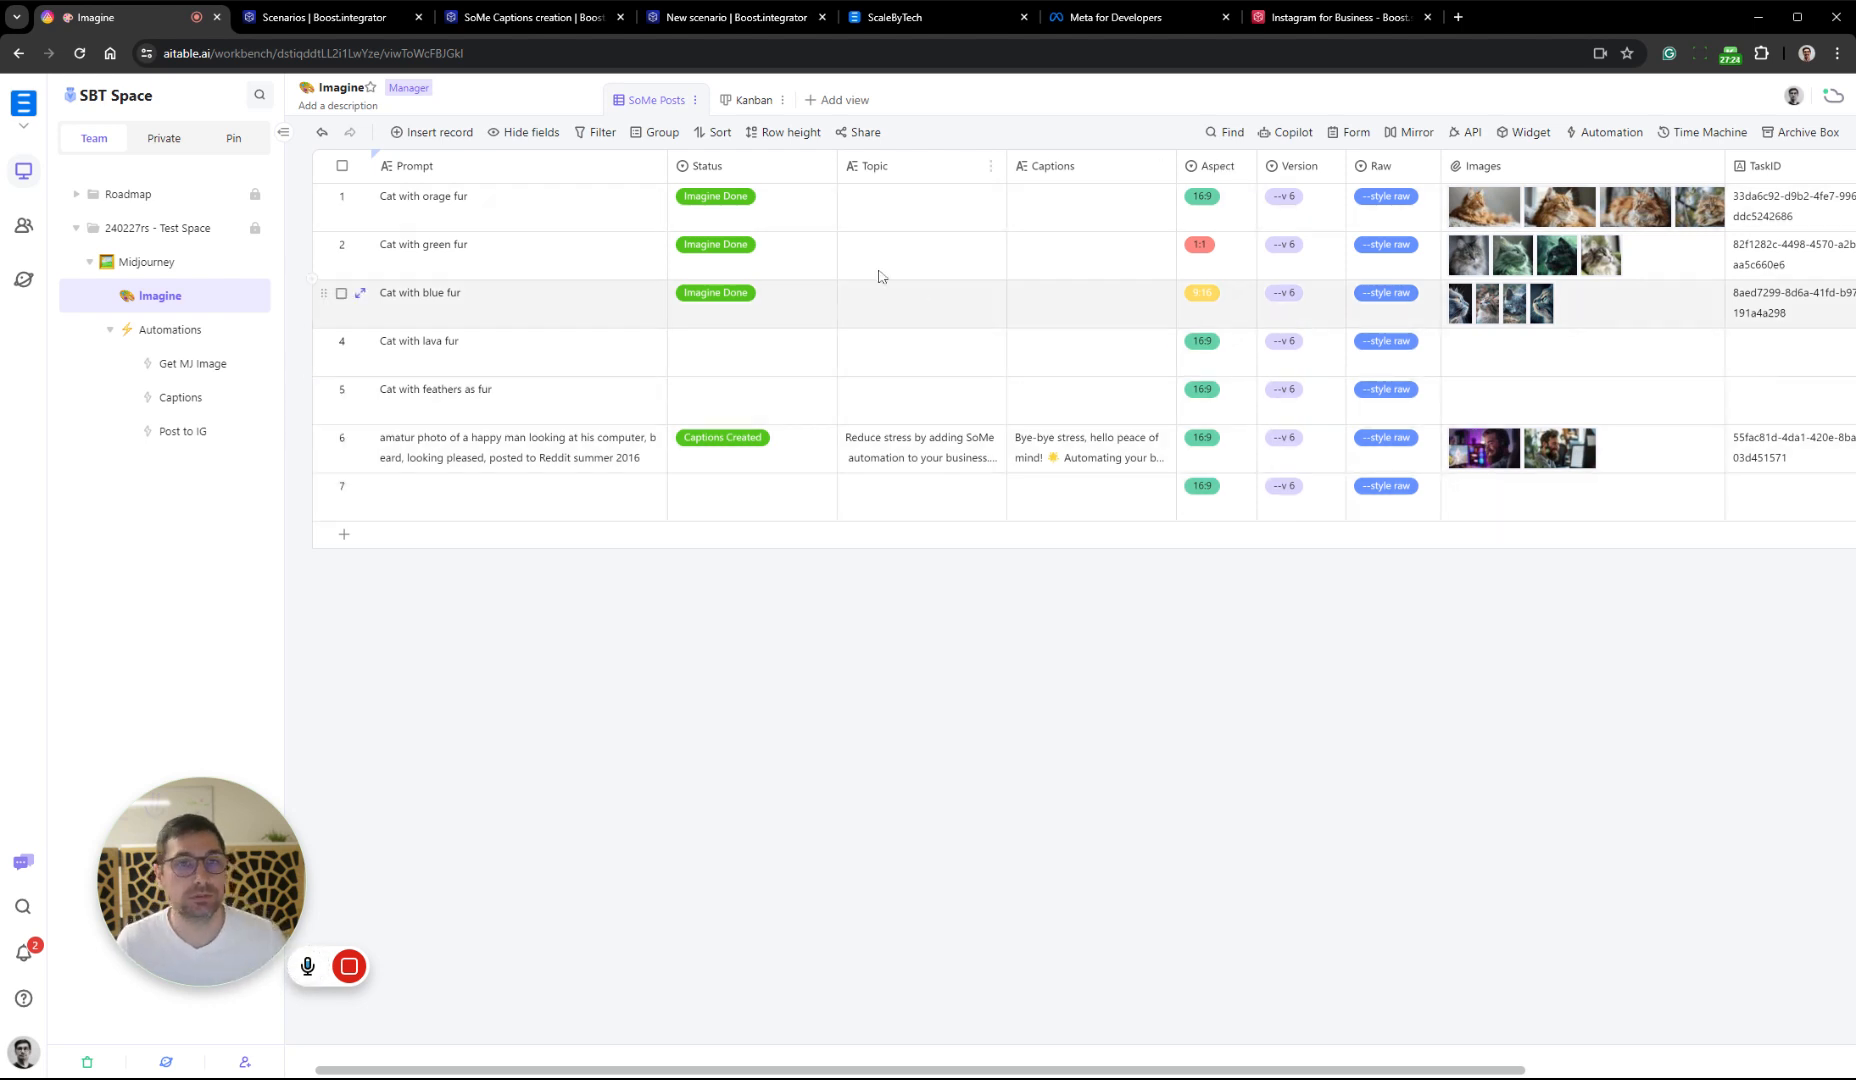
Close the SoMe Captions creation scenario and add an Instagram for Business Create a Carousel Post module between Get AiT Record and Update Record
left_click(512, 19)
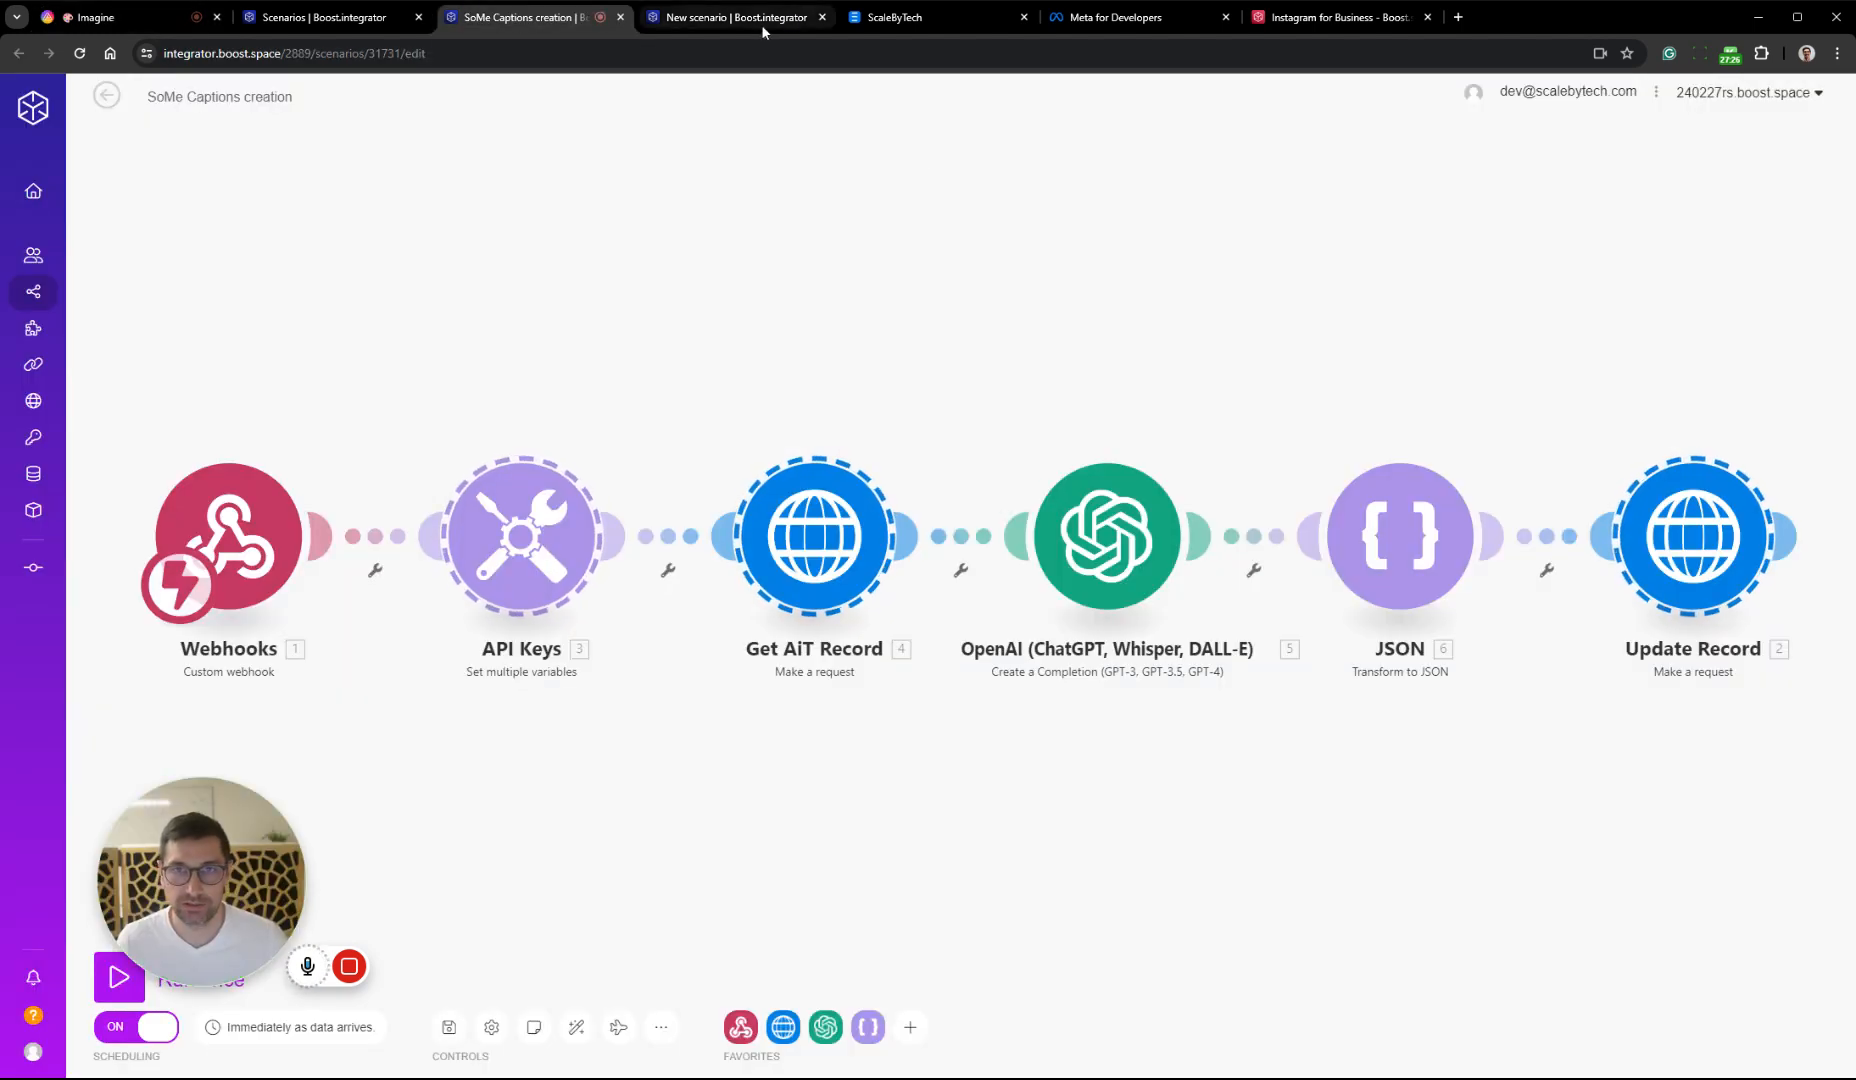
left_click(621, 17)
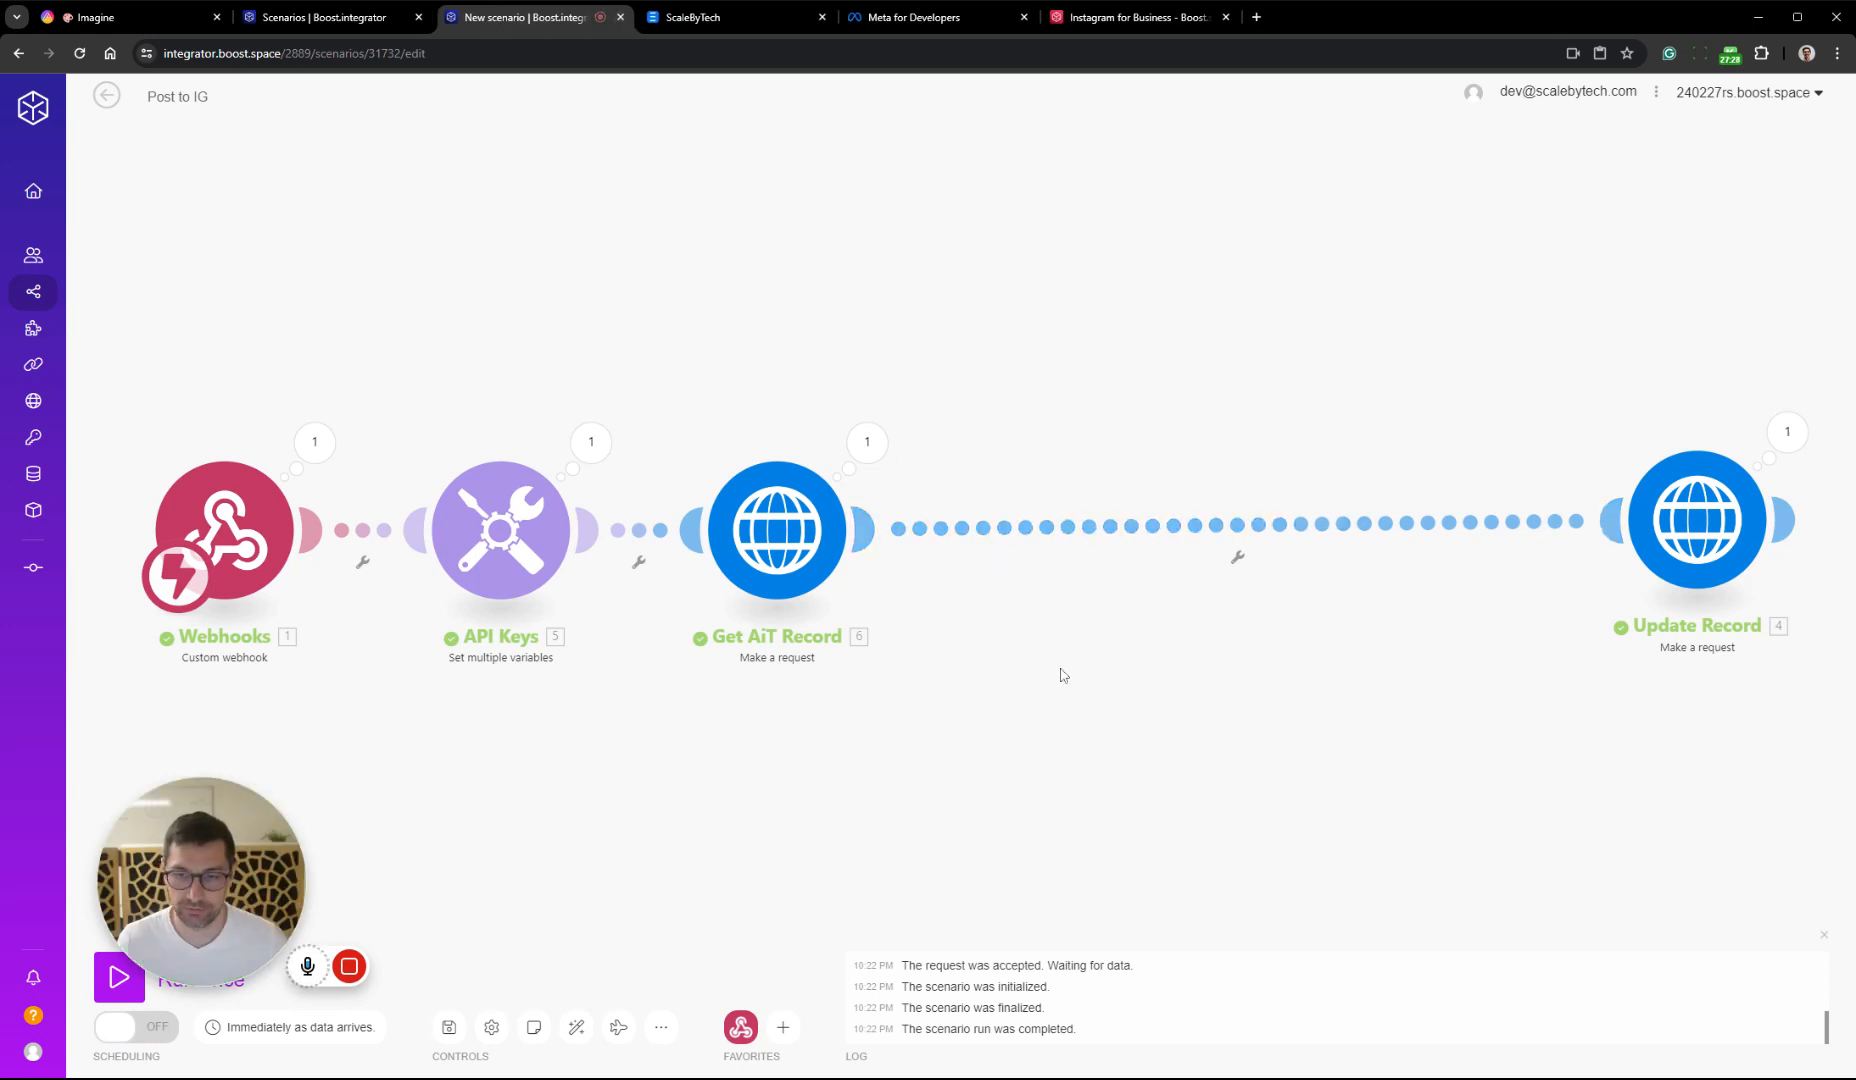
left_click(783, 1027)
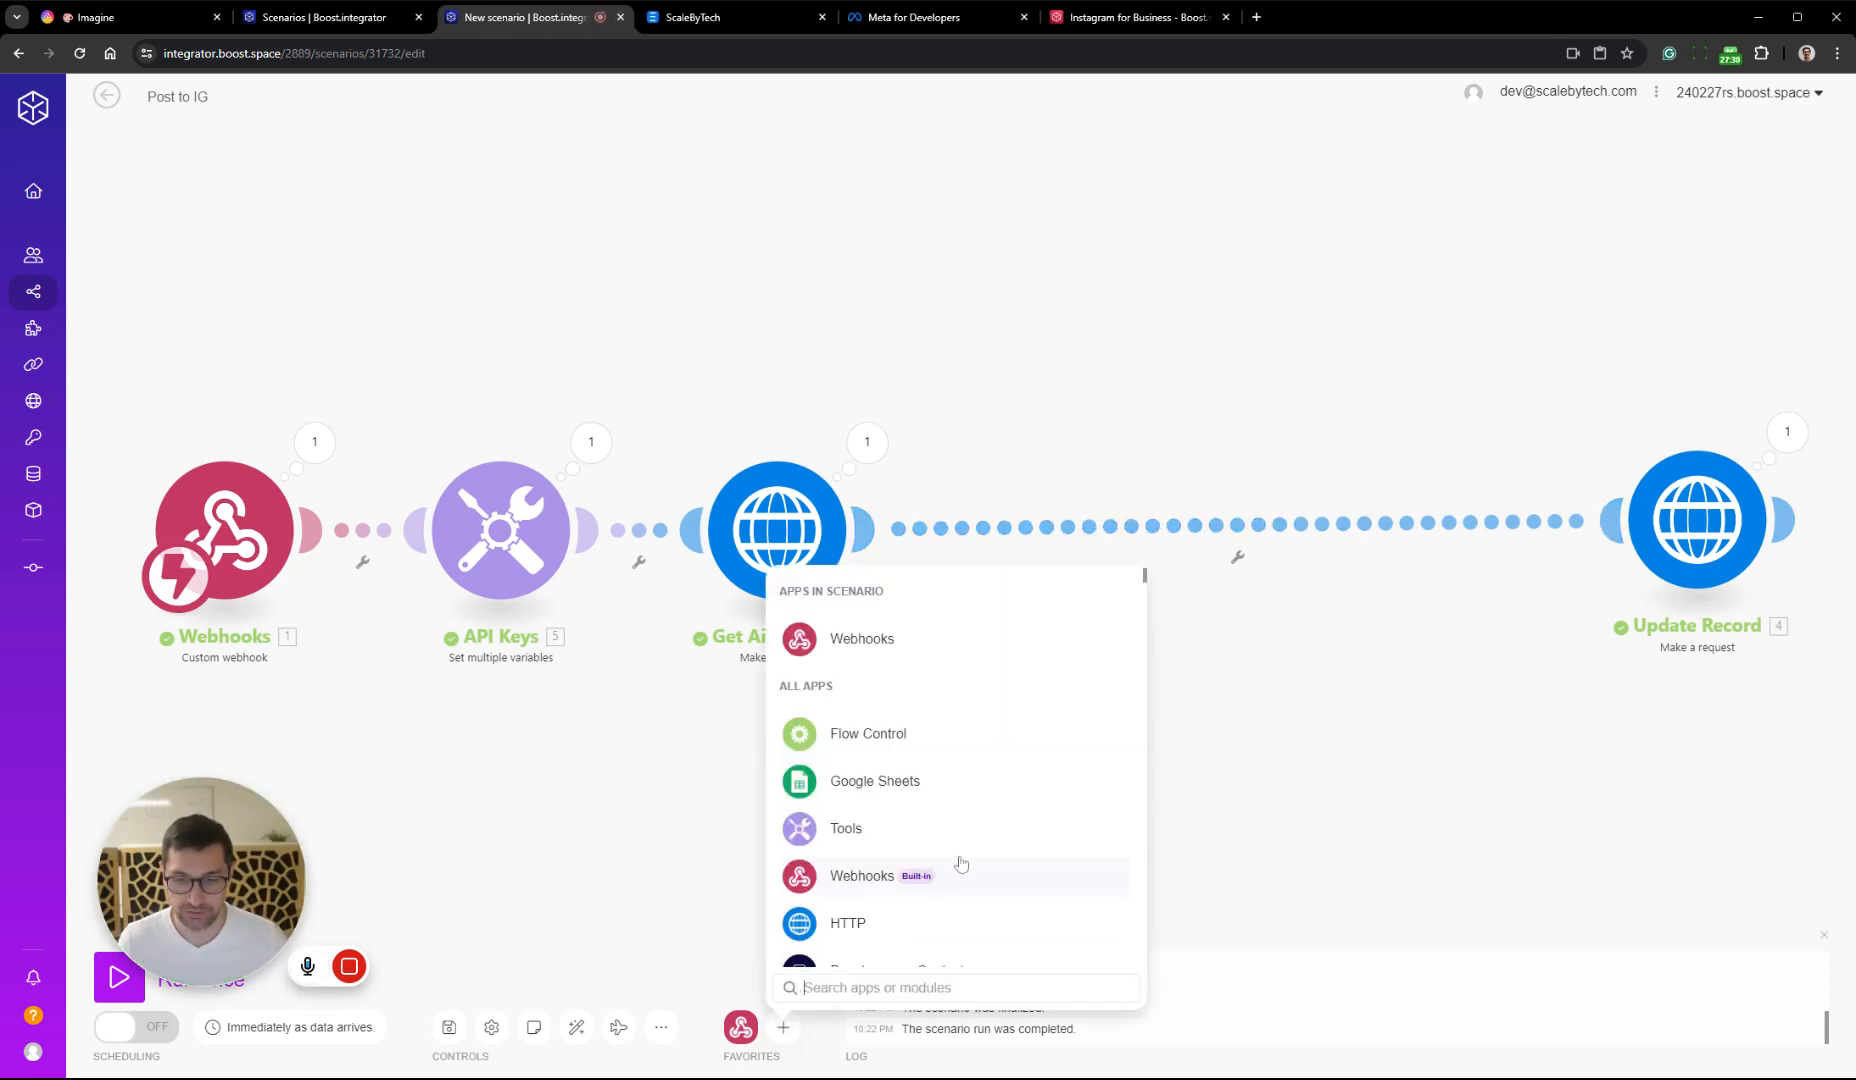
type("insta")
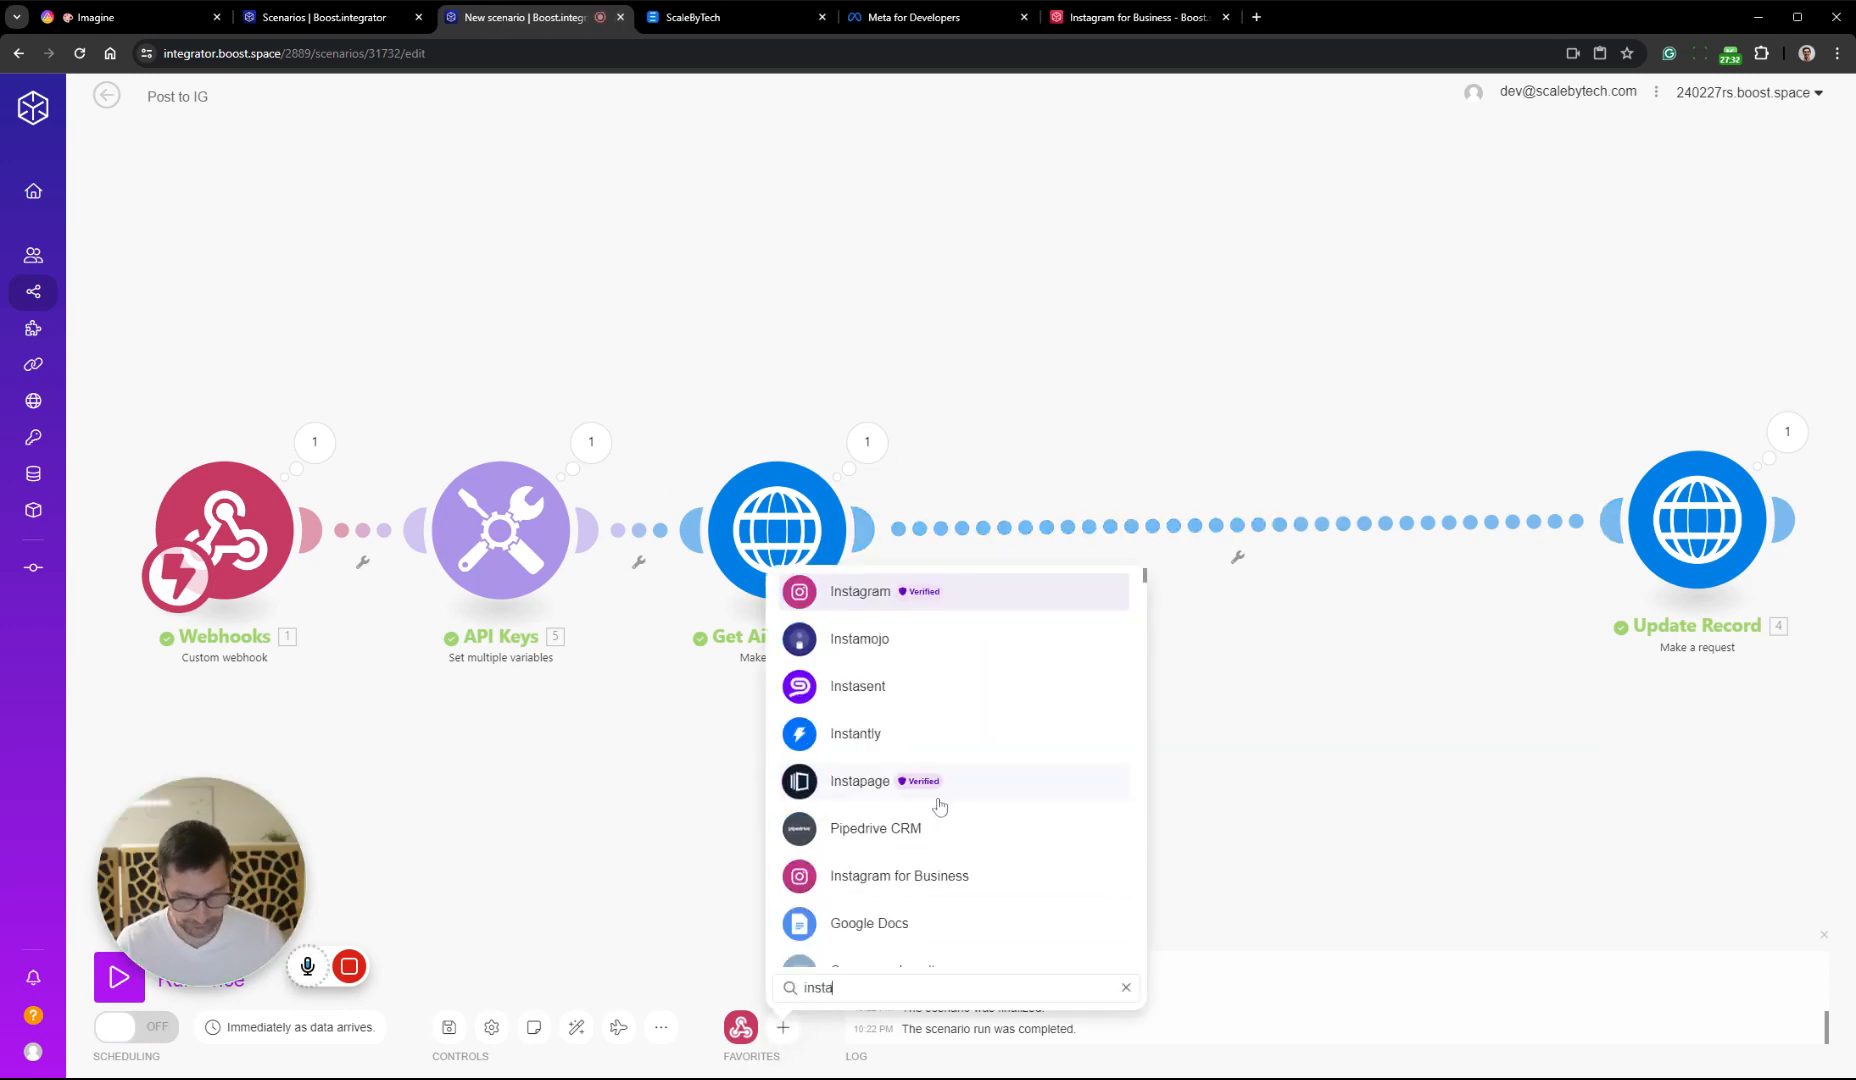
left_click(955, 886)
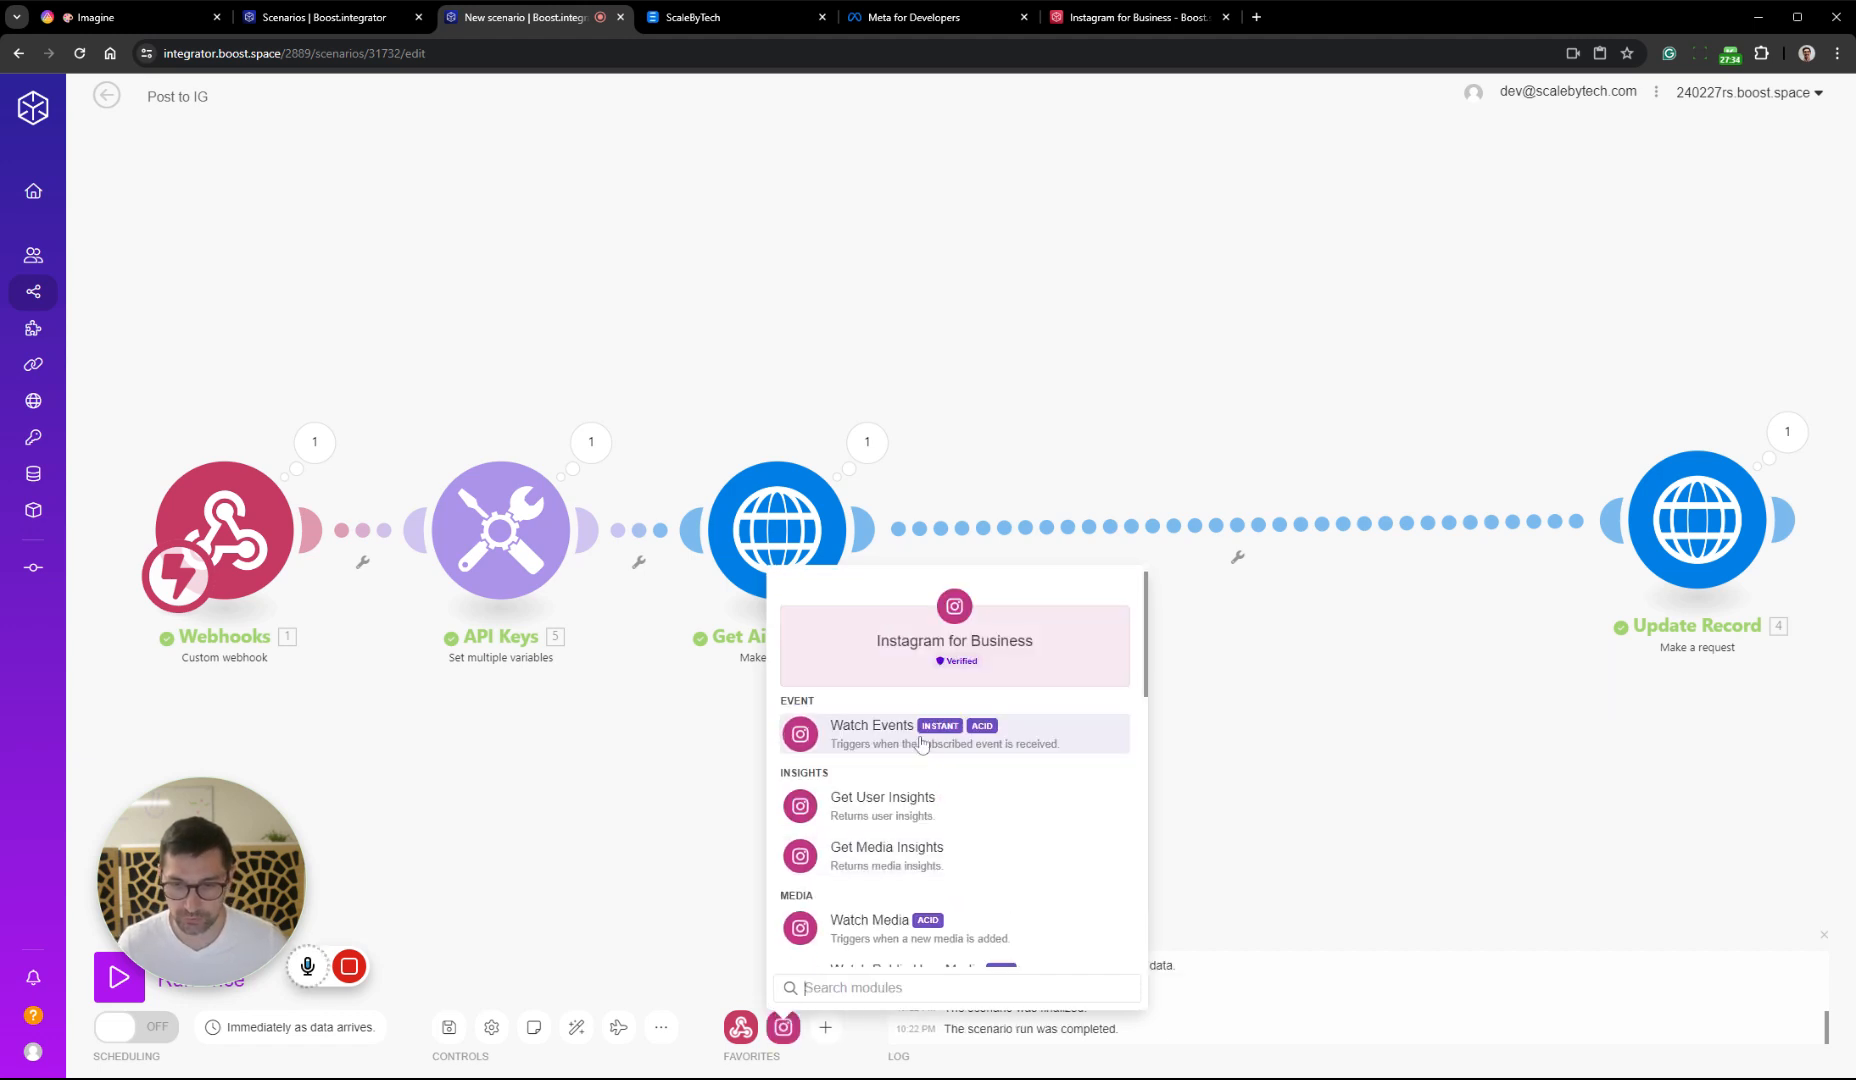
scroll(955, 760, "down", 3)
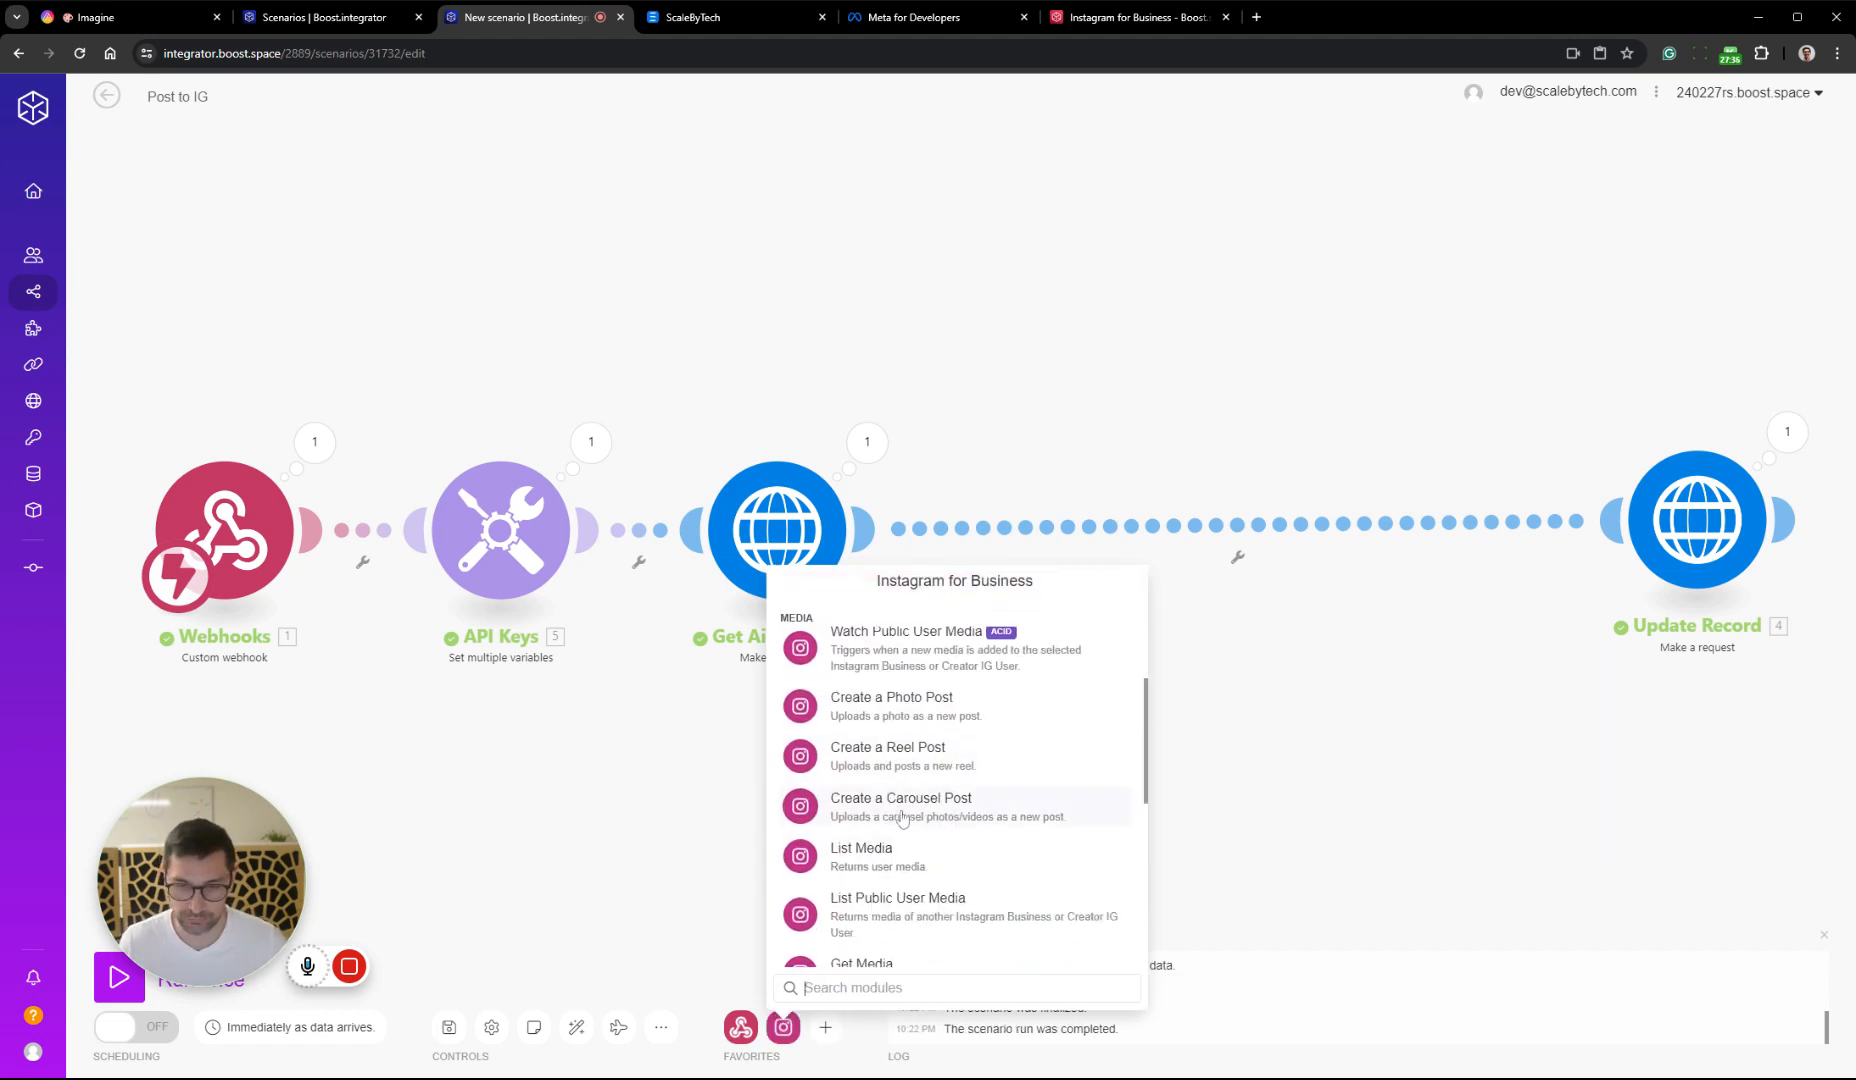
left_click(902, 805)
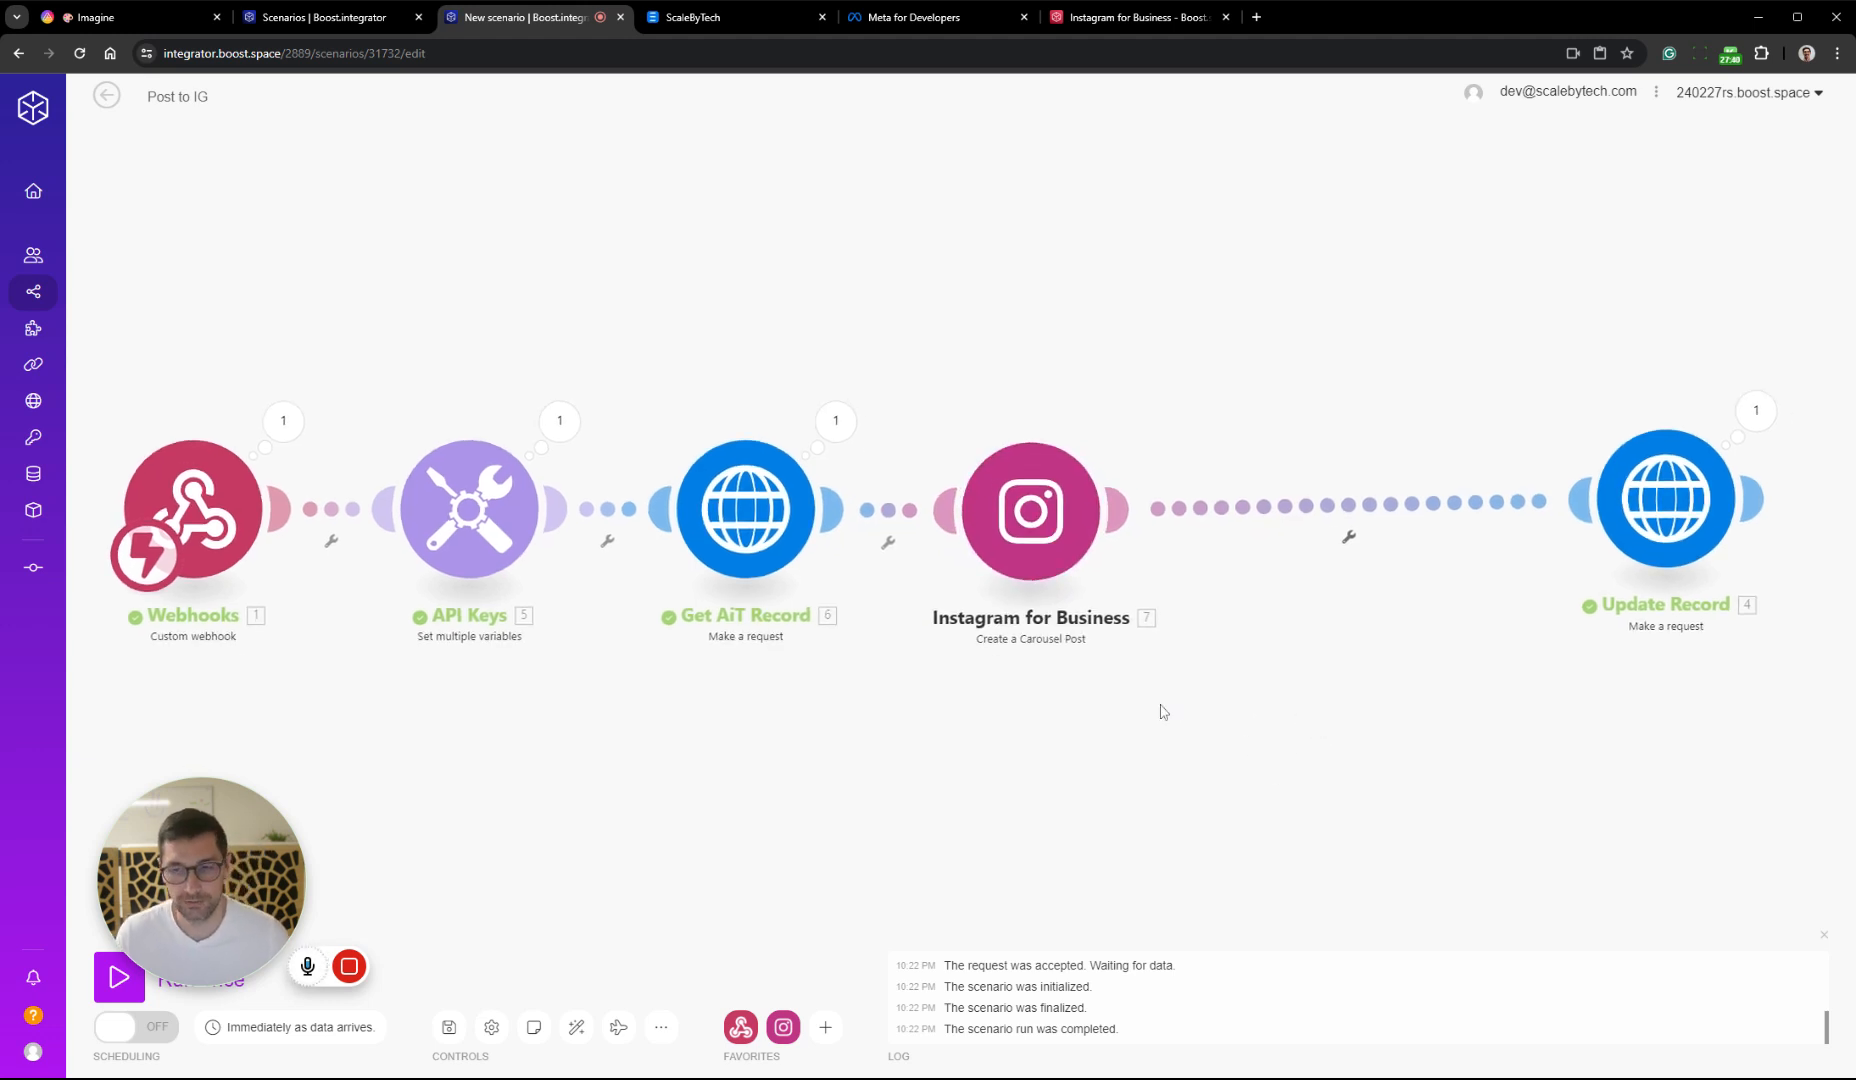
Start a new connection for the Instagram for Business module, name it SBT Delete and show its advanced settings
left_click(1006, 548)
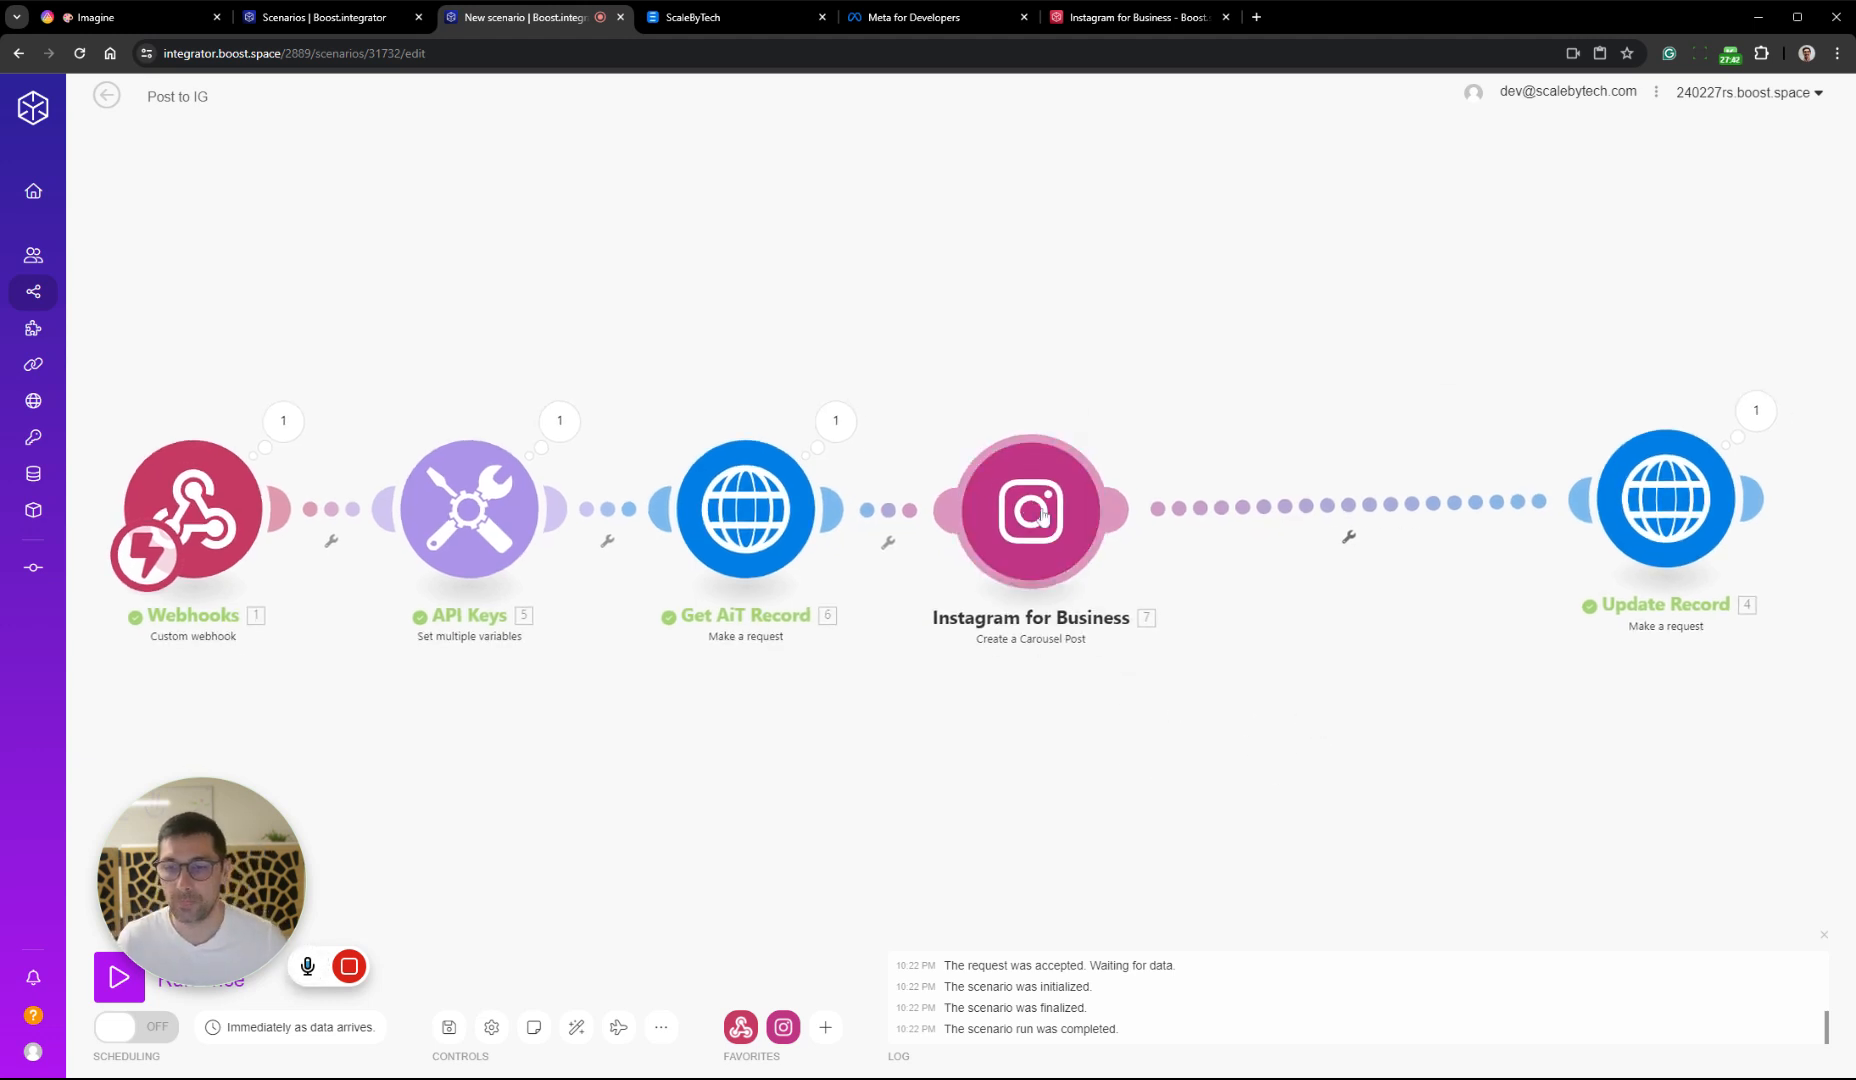
left_click(1225, 508)
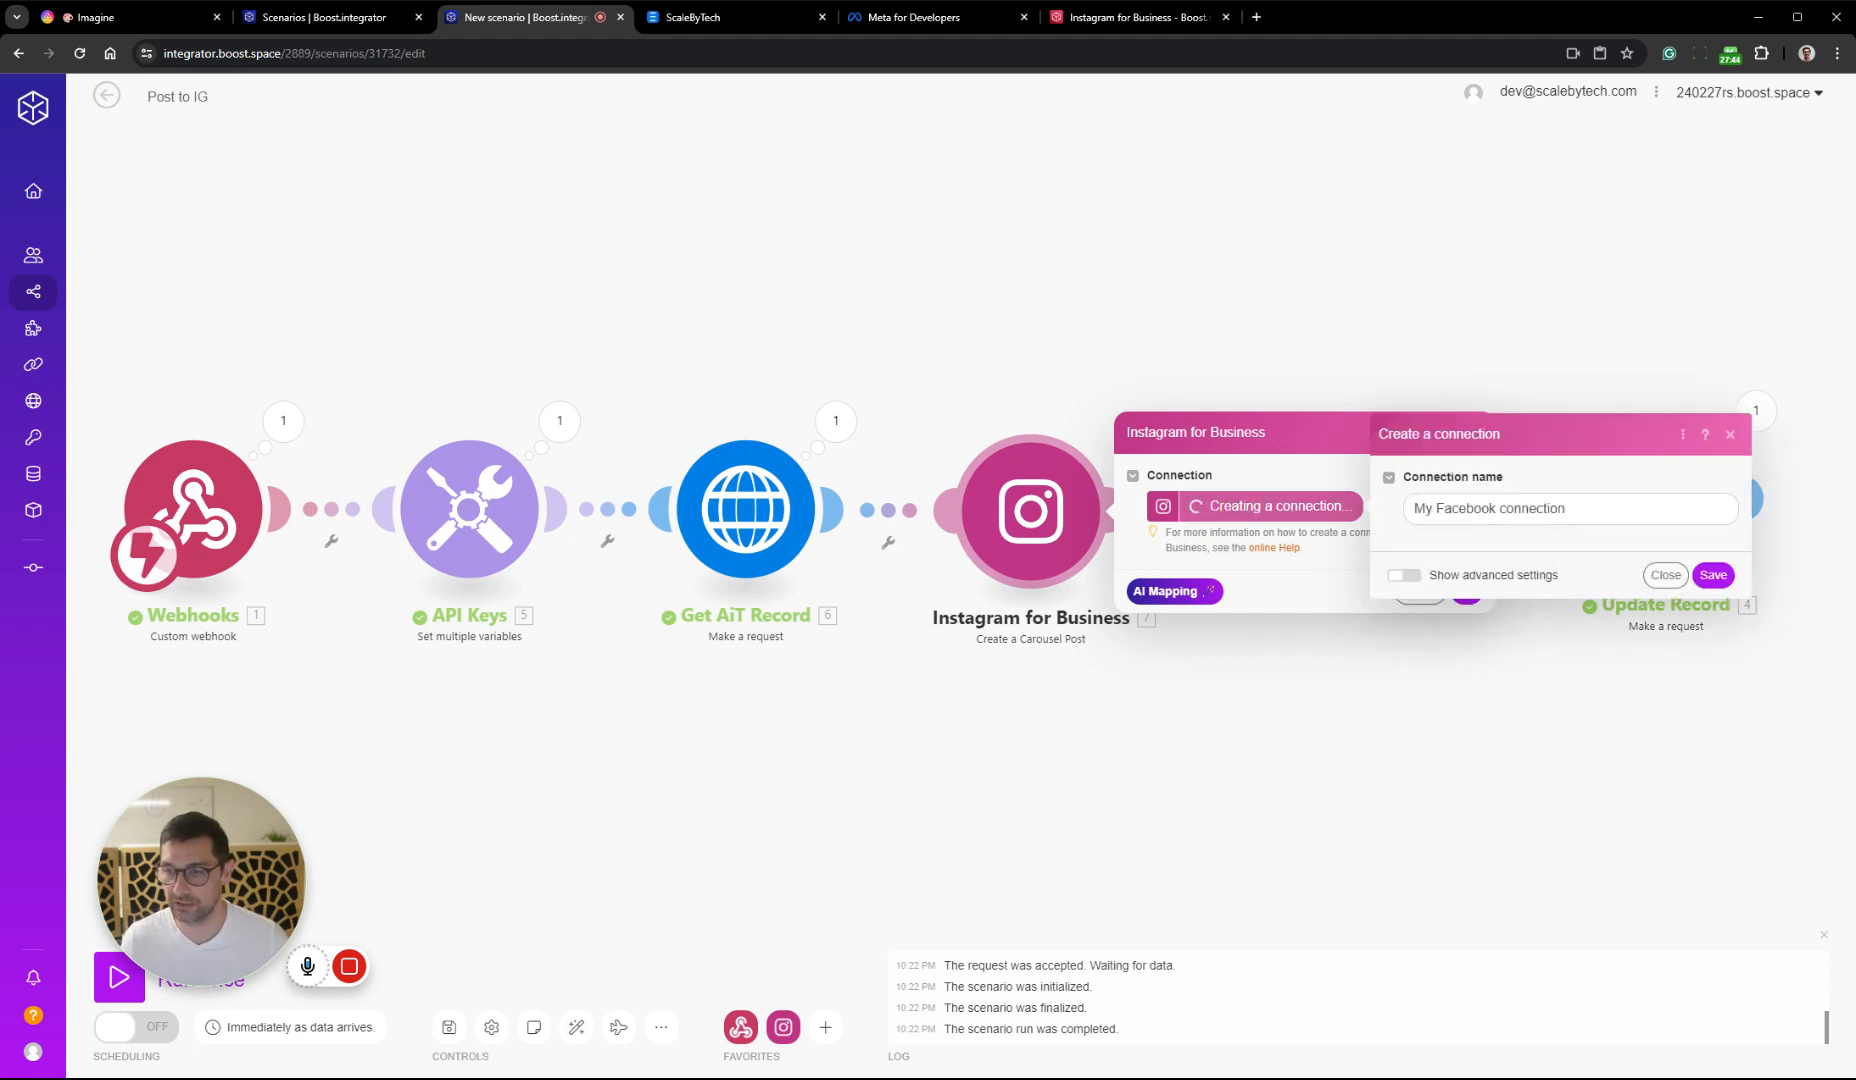
left_click_drag(1578, 509, 1408, 509)
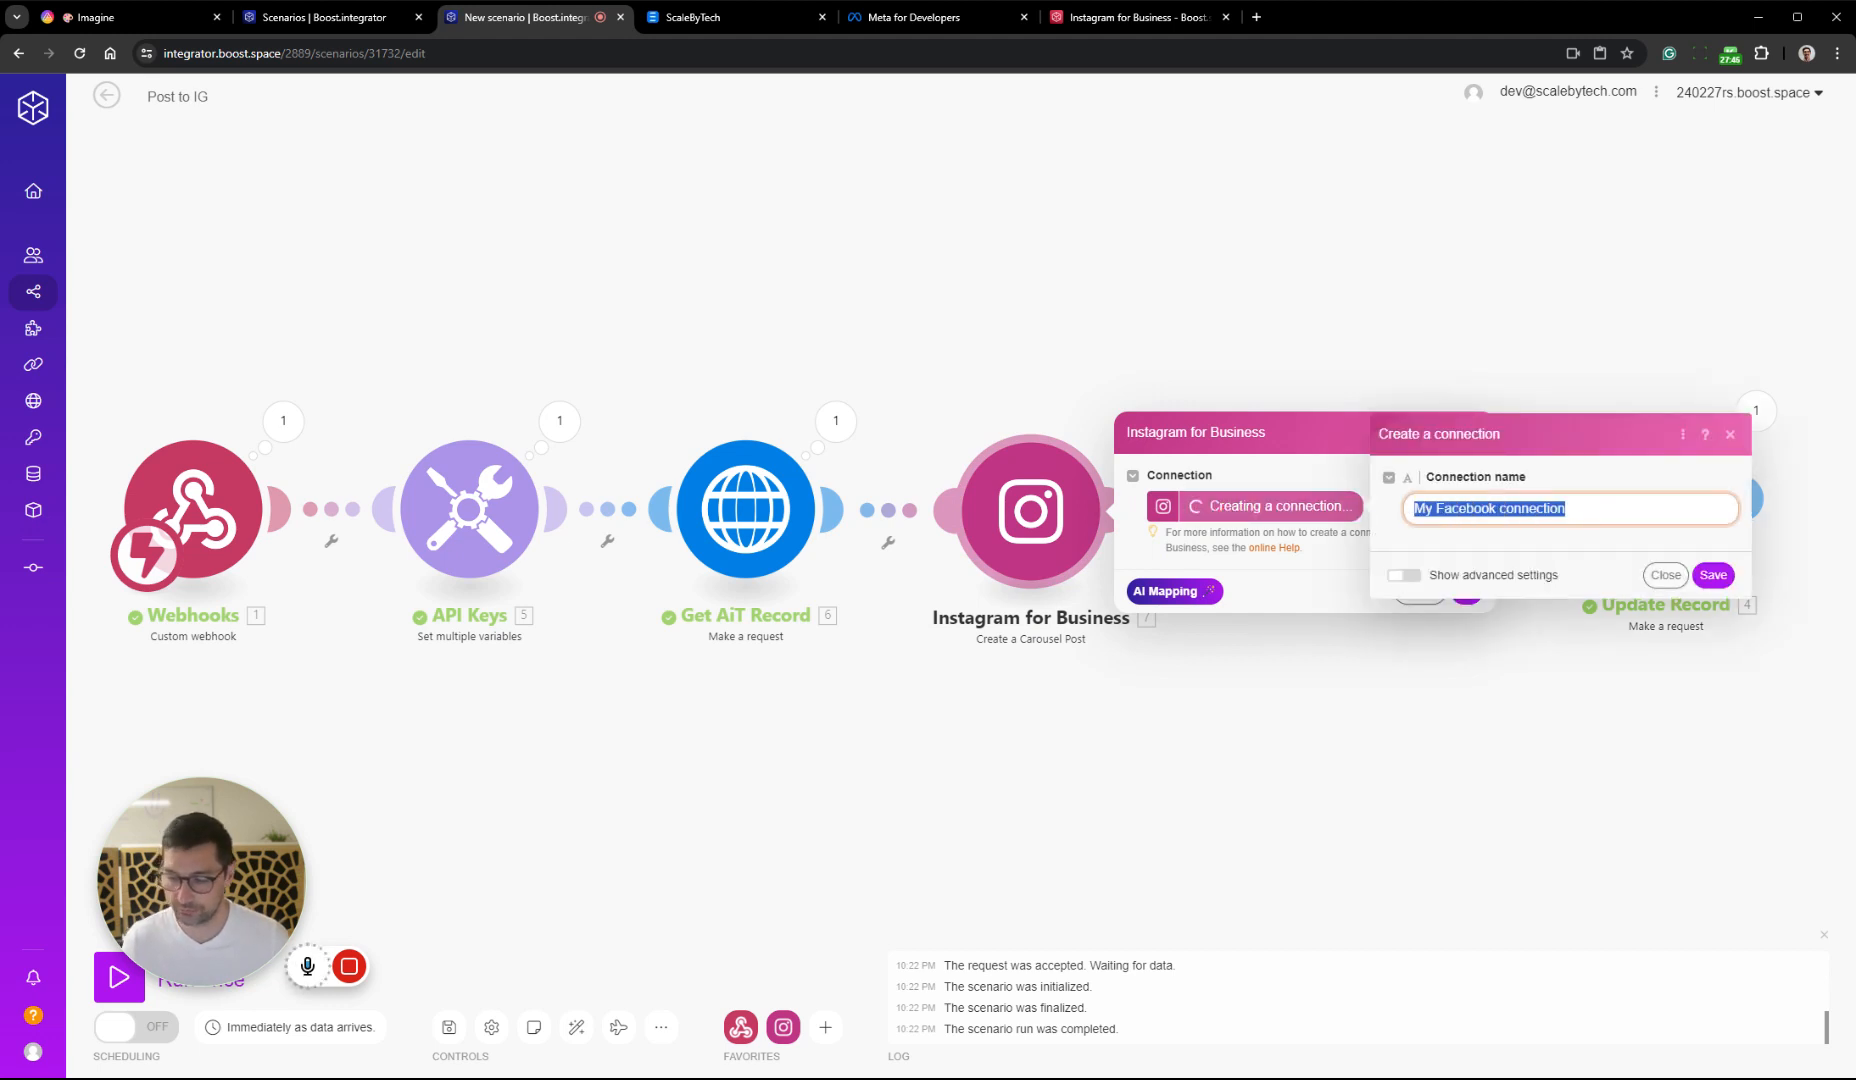
type("SBT Delete")
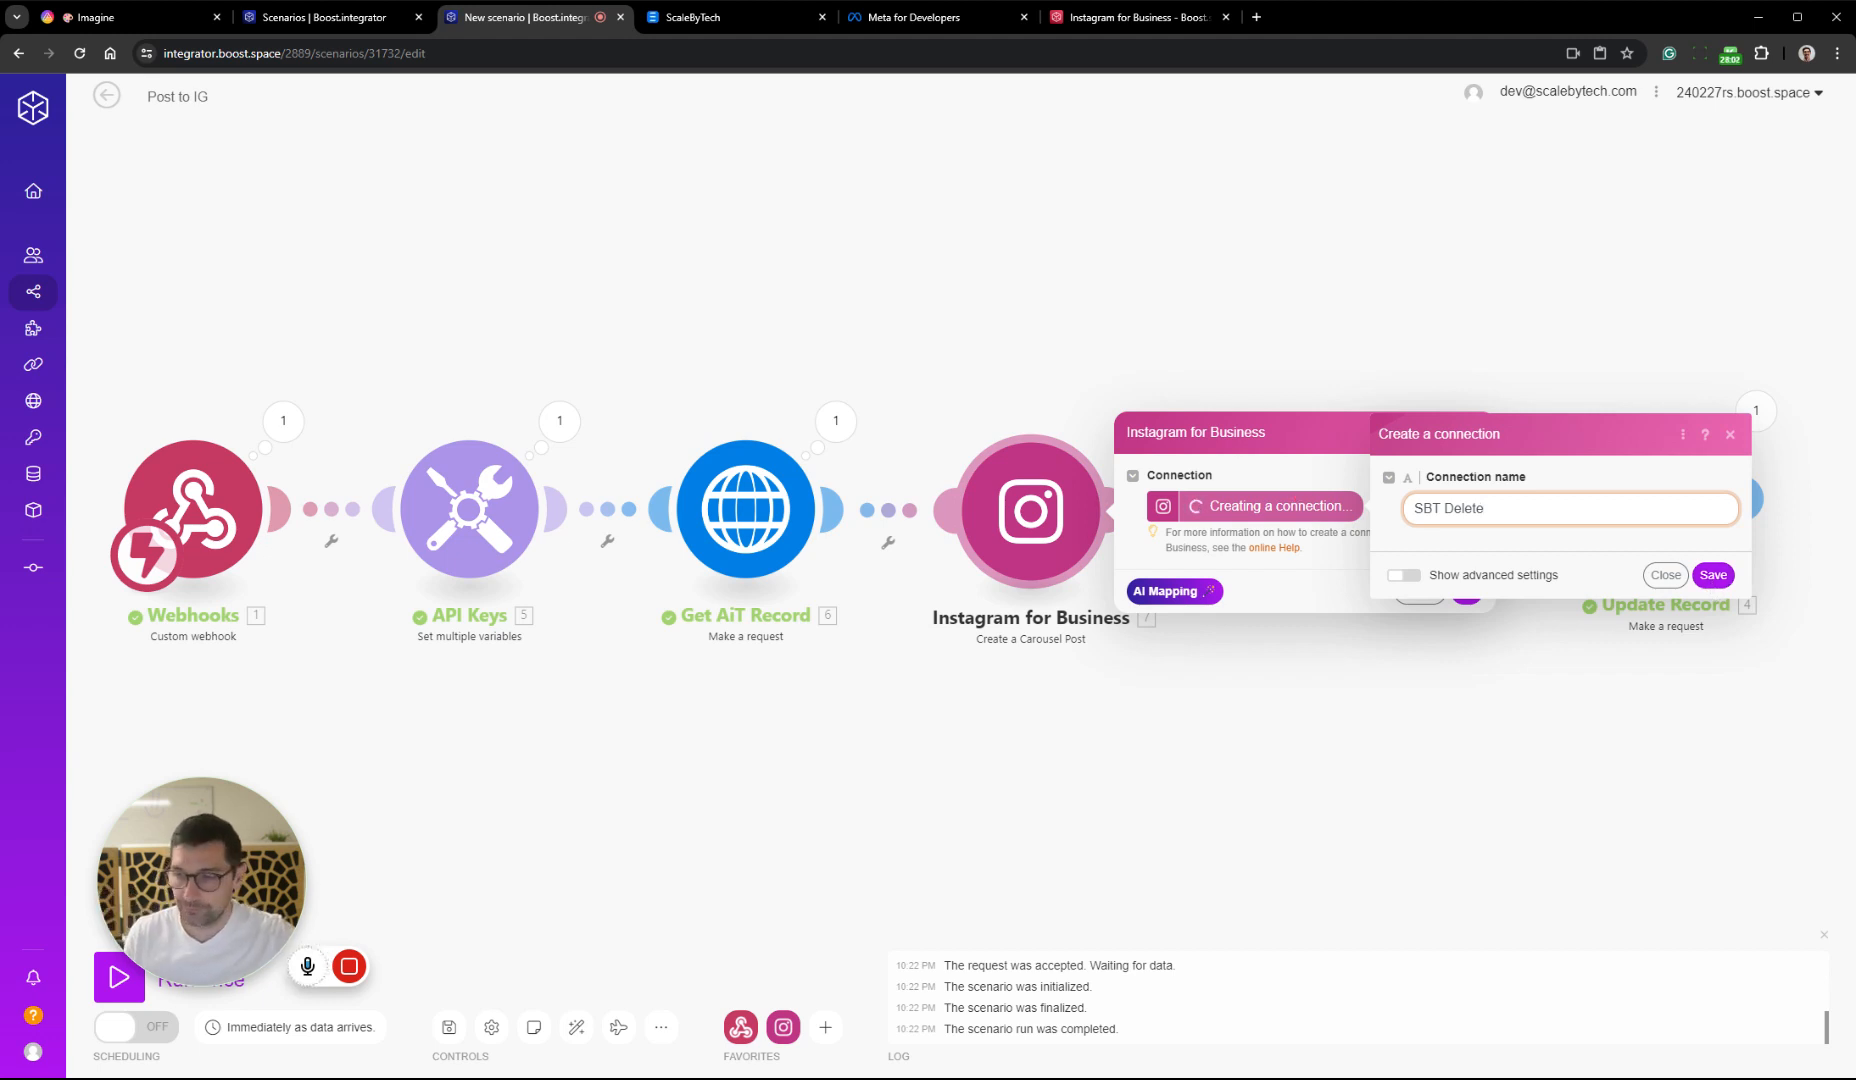
left_click(1430, 578)
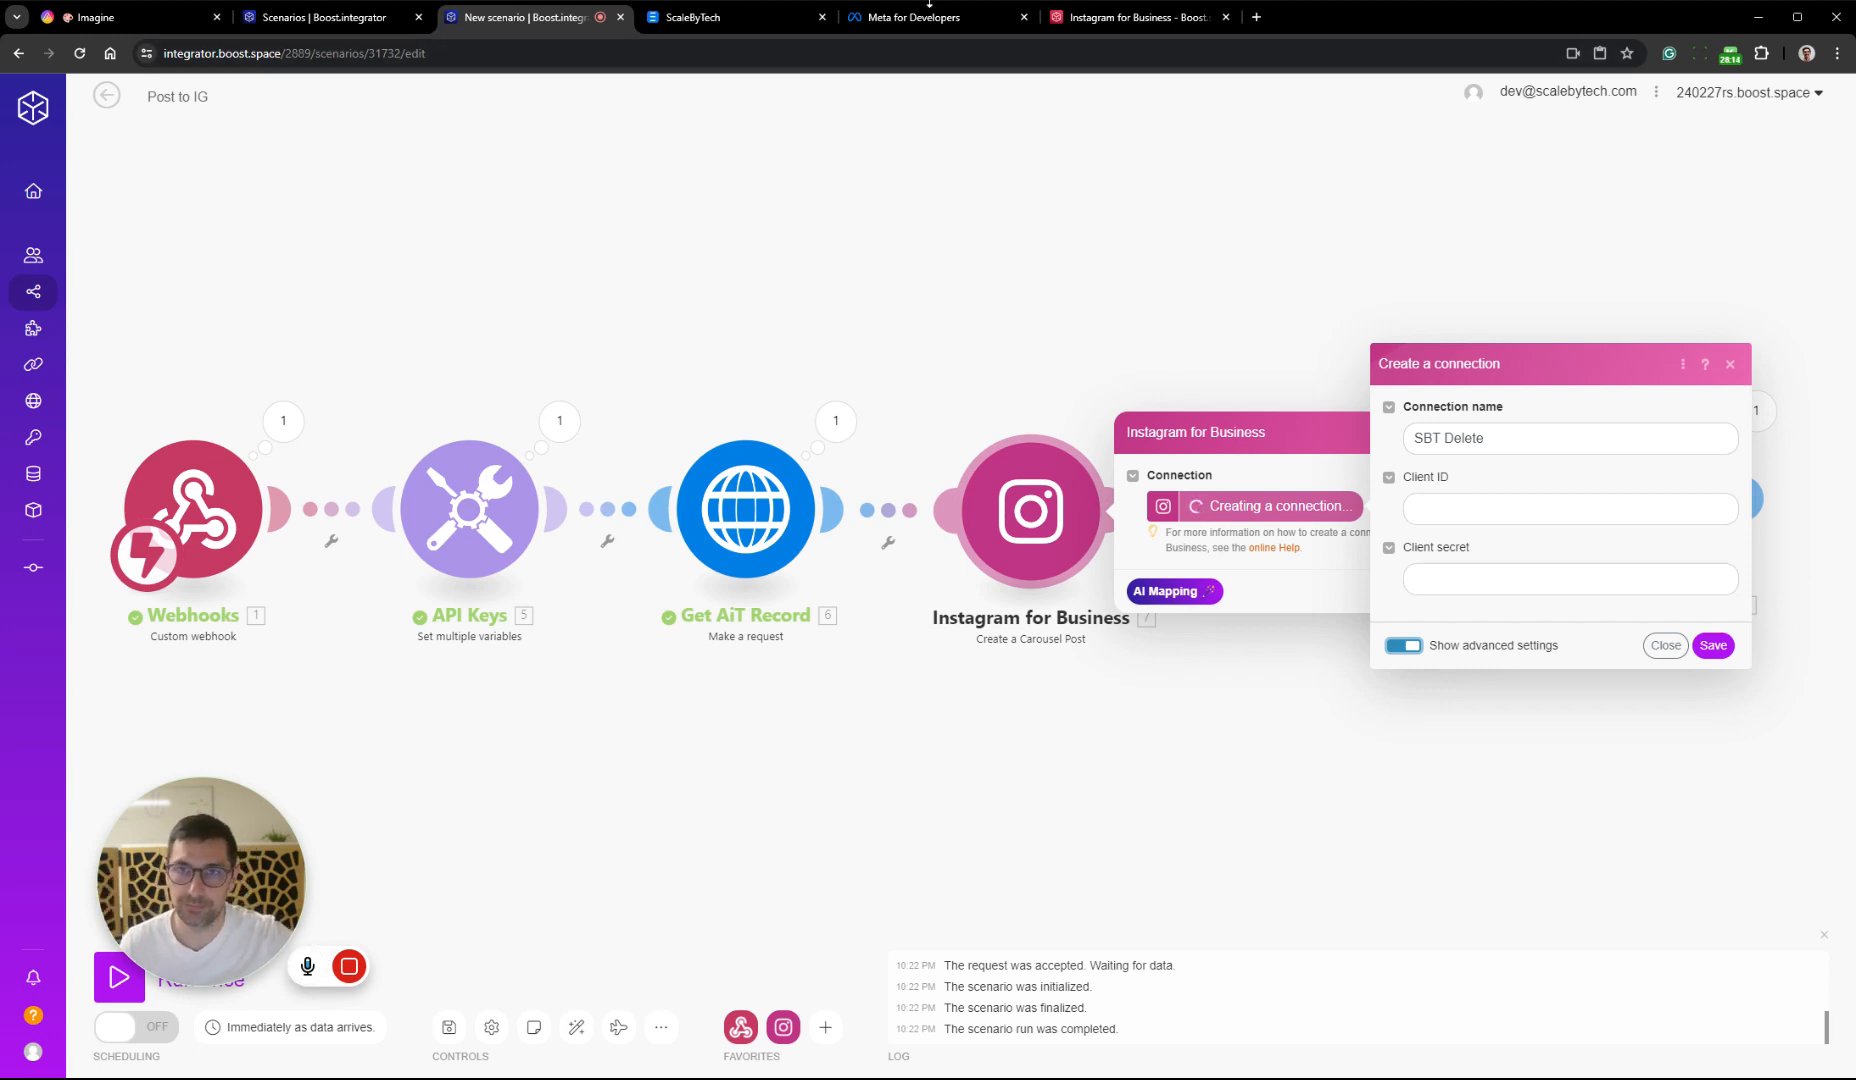
Switch to the Meta for Developers site and close the ScaleByTech page
left_click(738, 20)
left_click(911, 18)
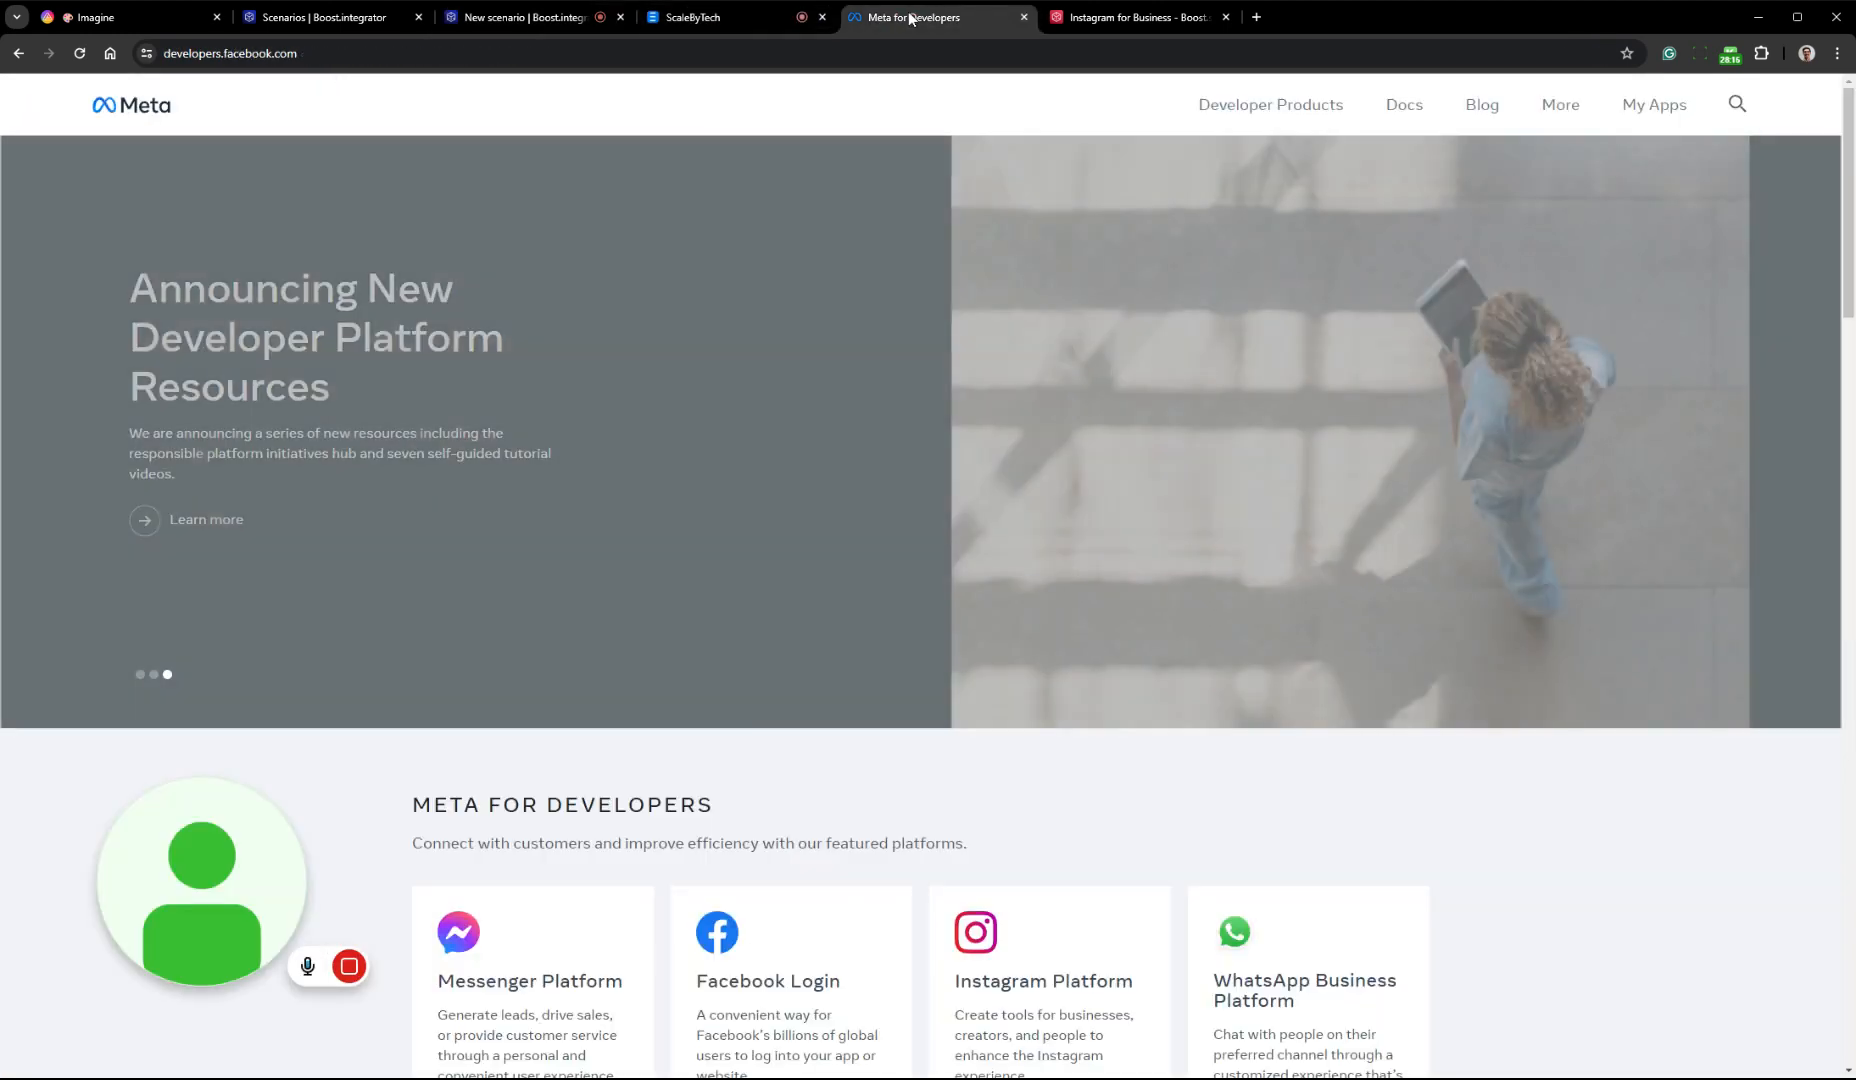
left_click(822, 17)
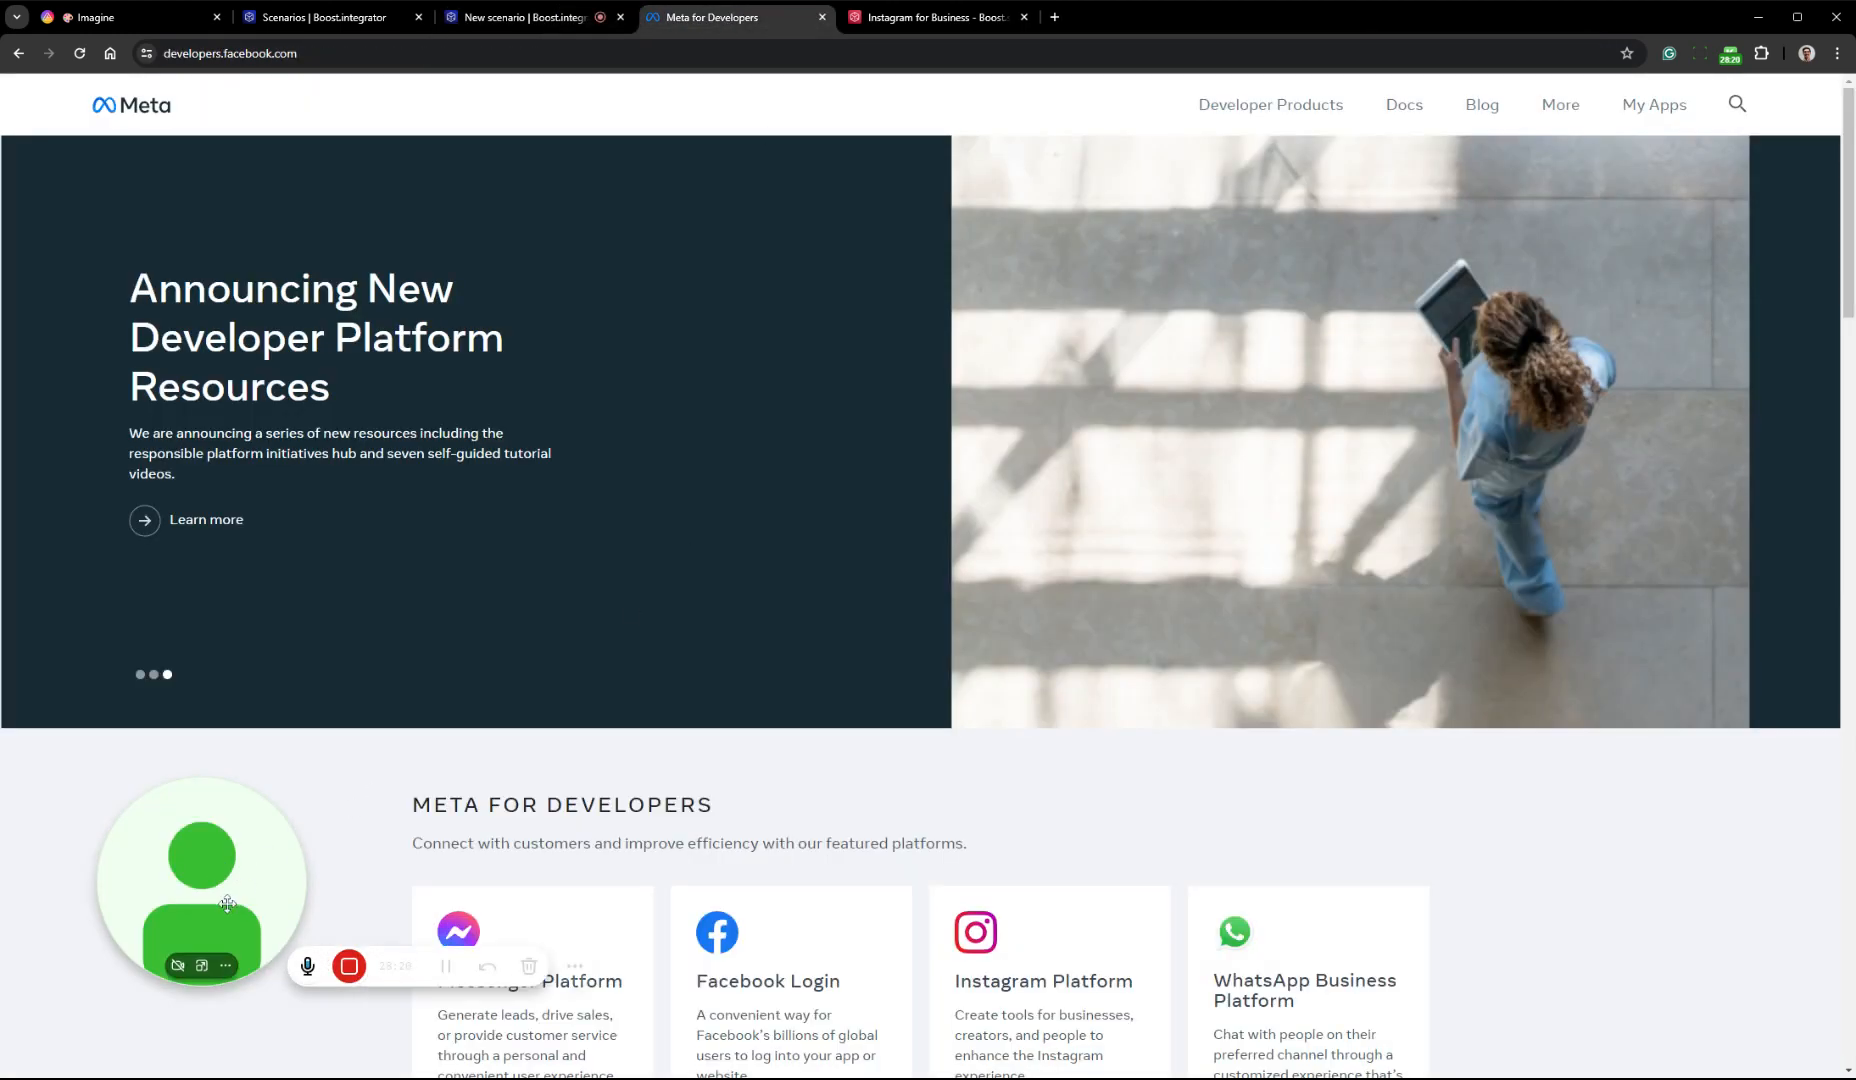
left_click_drag(228, 904, 207, 911)
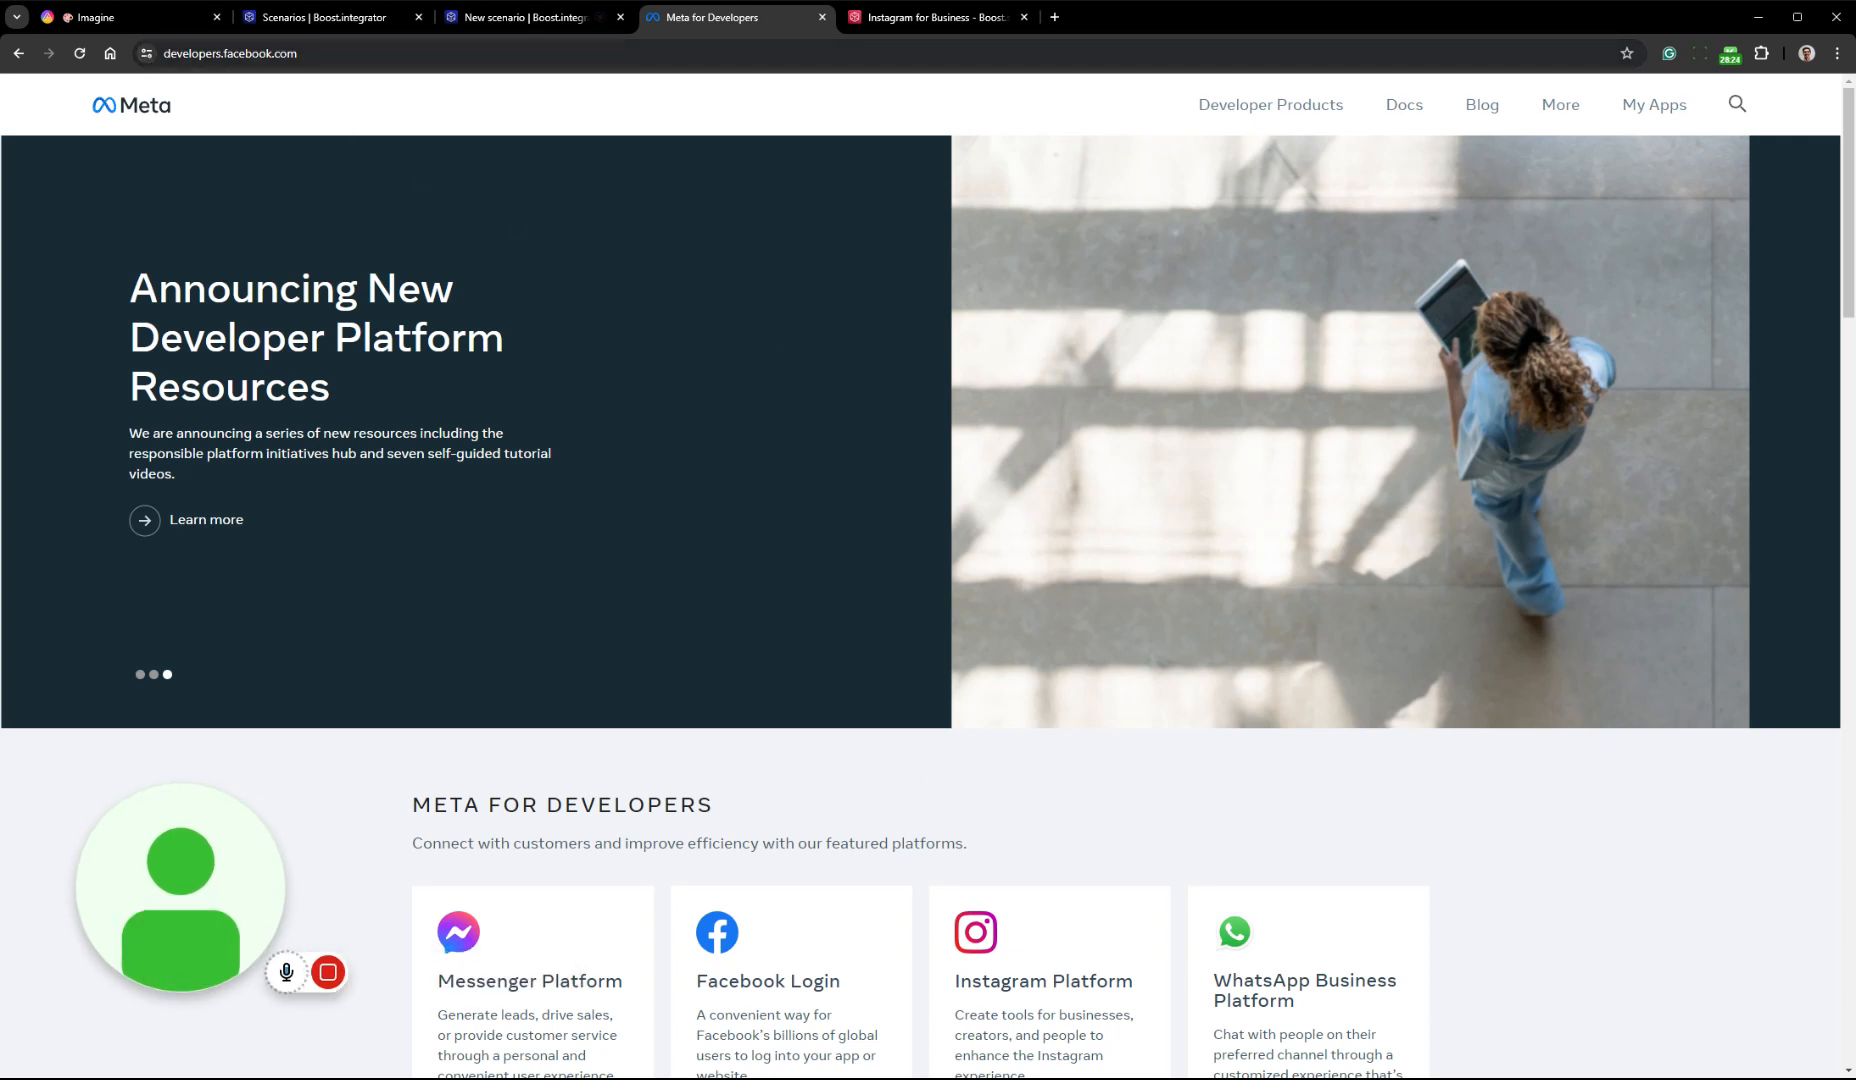
left_click(204, 971)
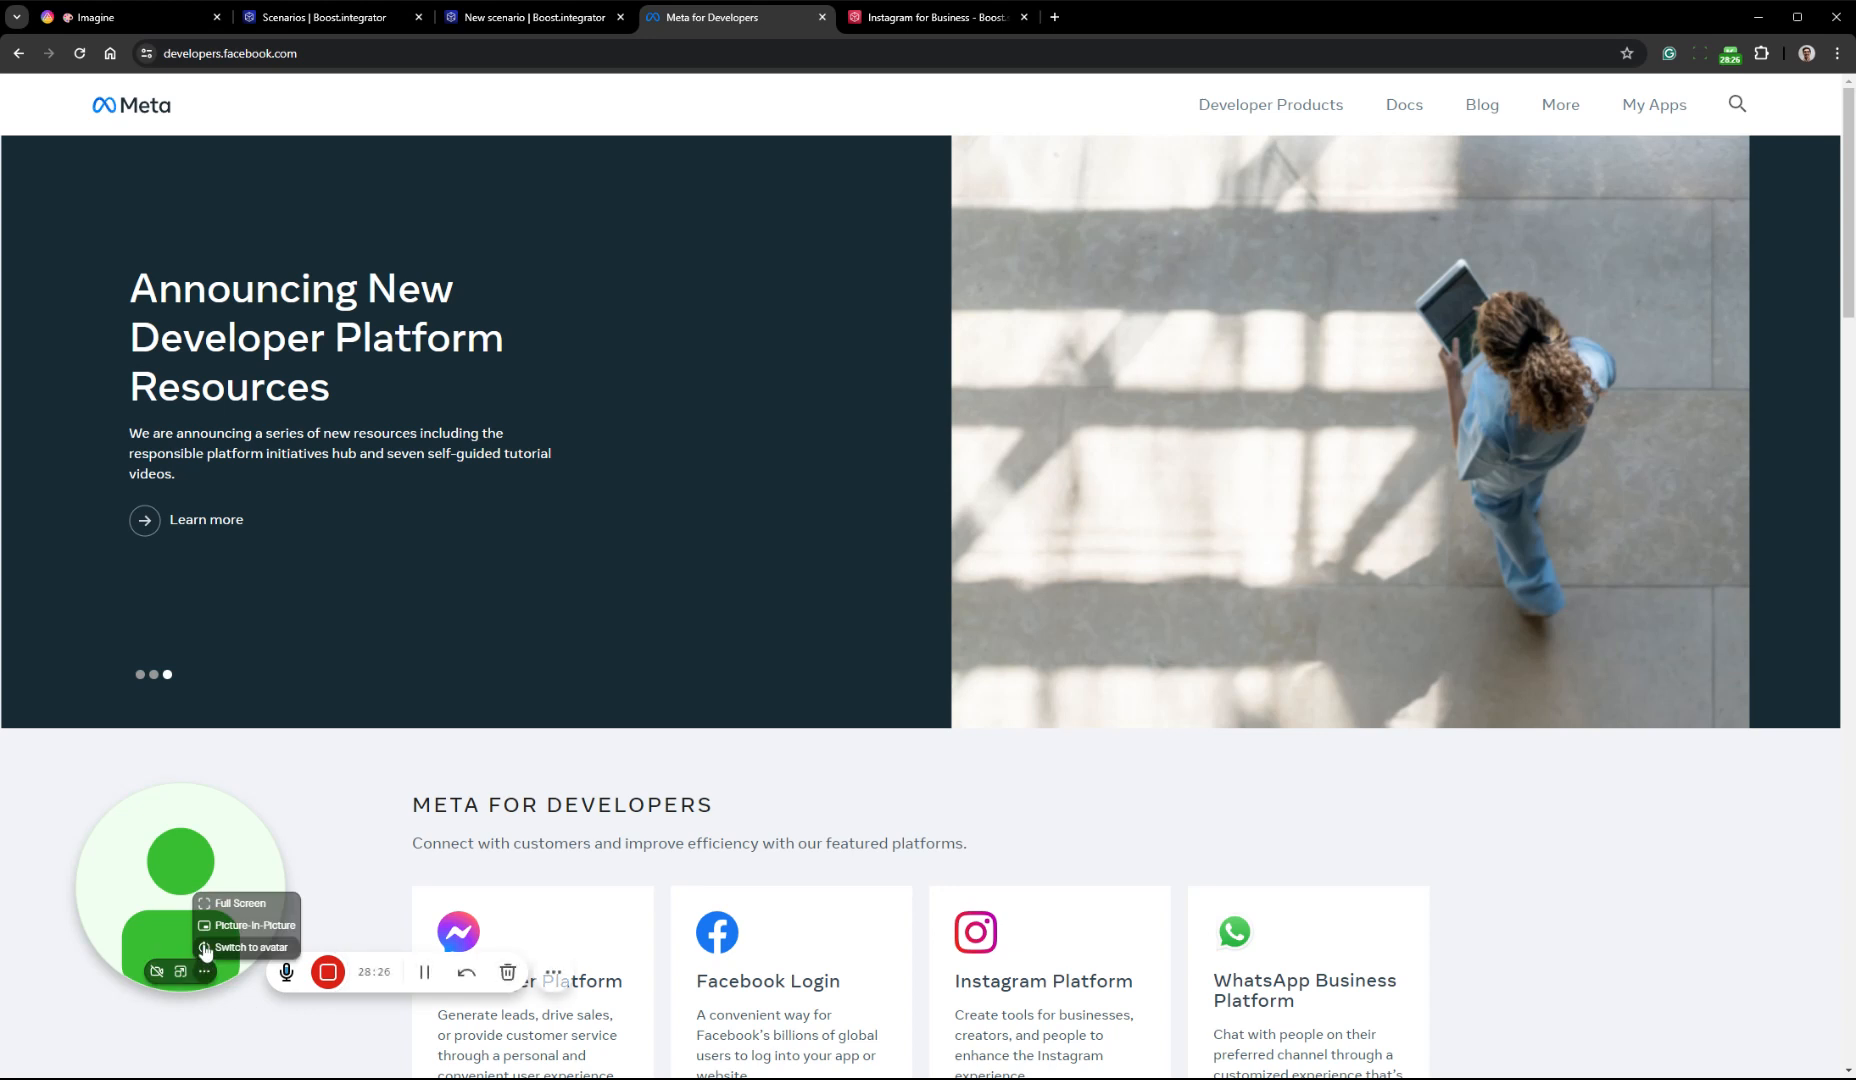
Open the developer account's list of apps on Meta for Developers and start creating a new app
left_click(205, 947)
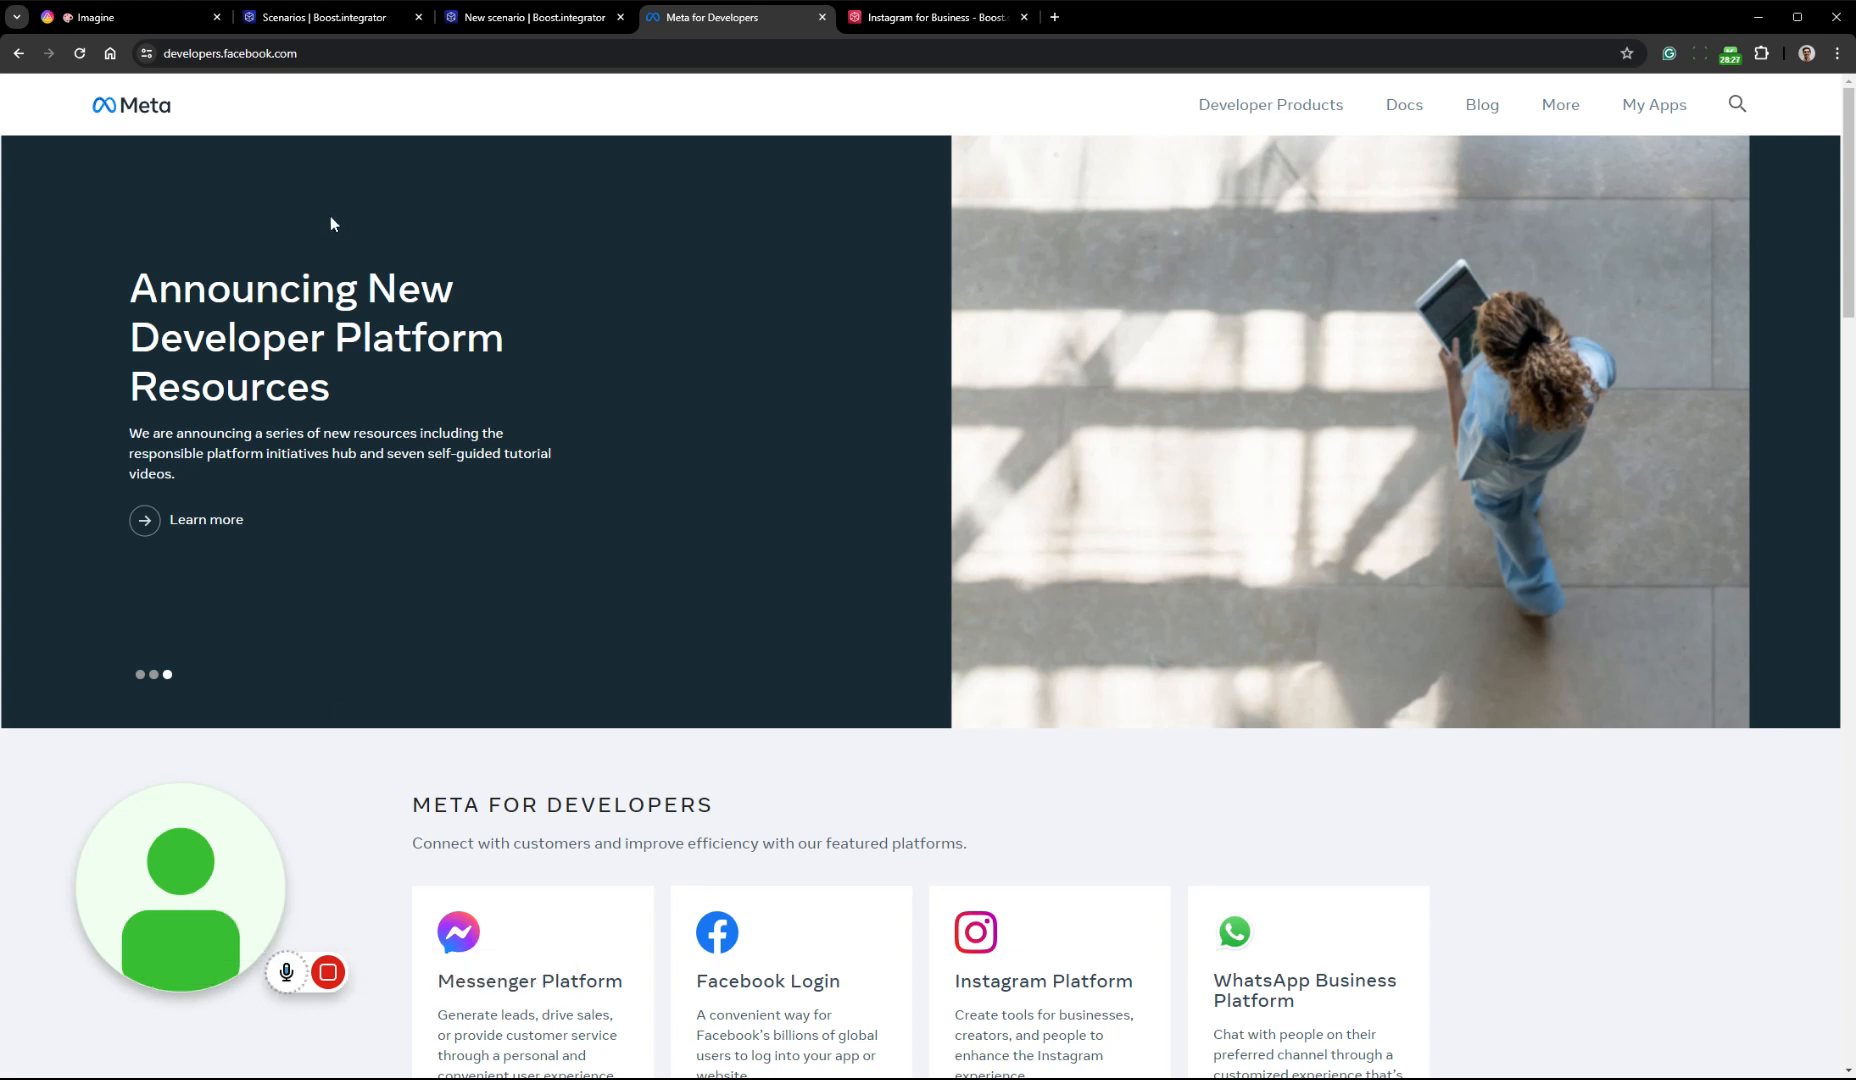
left_click(1662, 118)
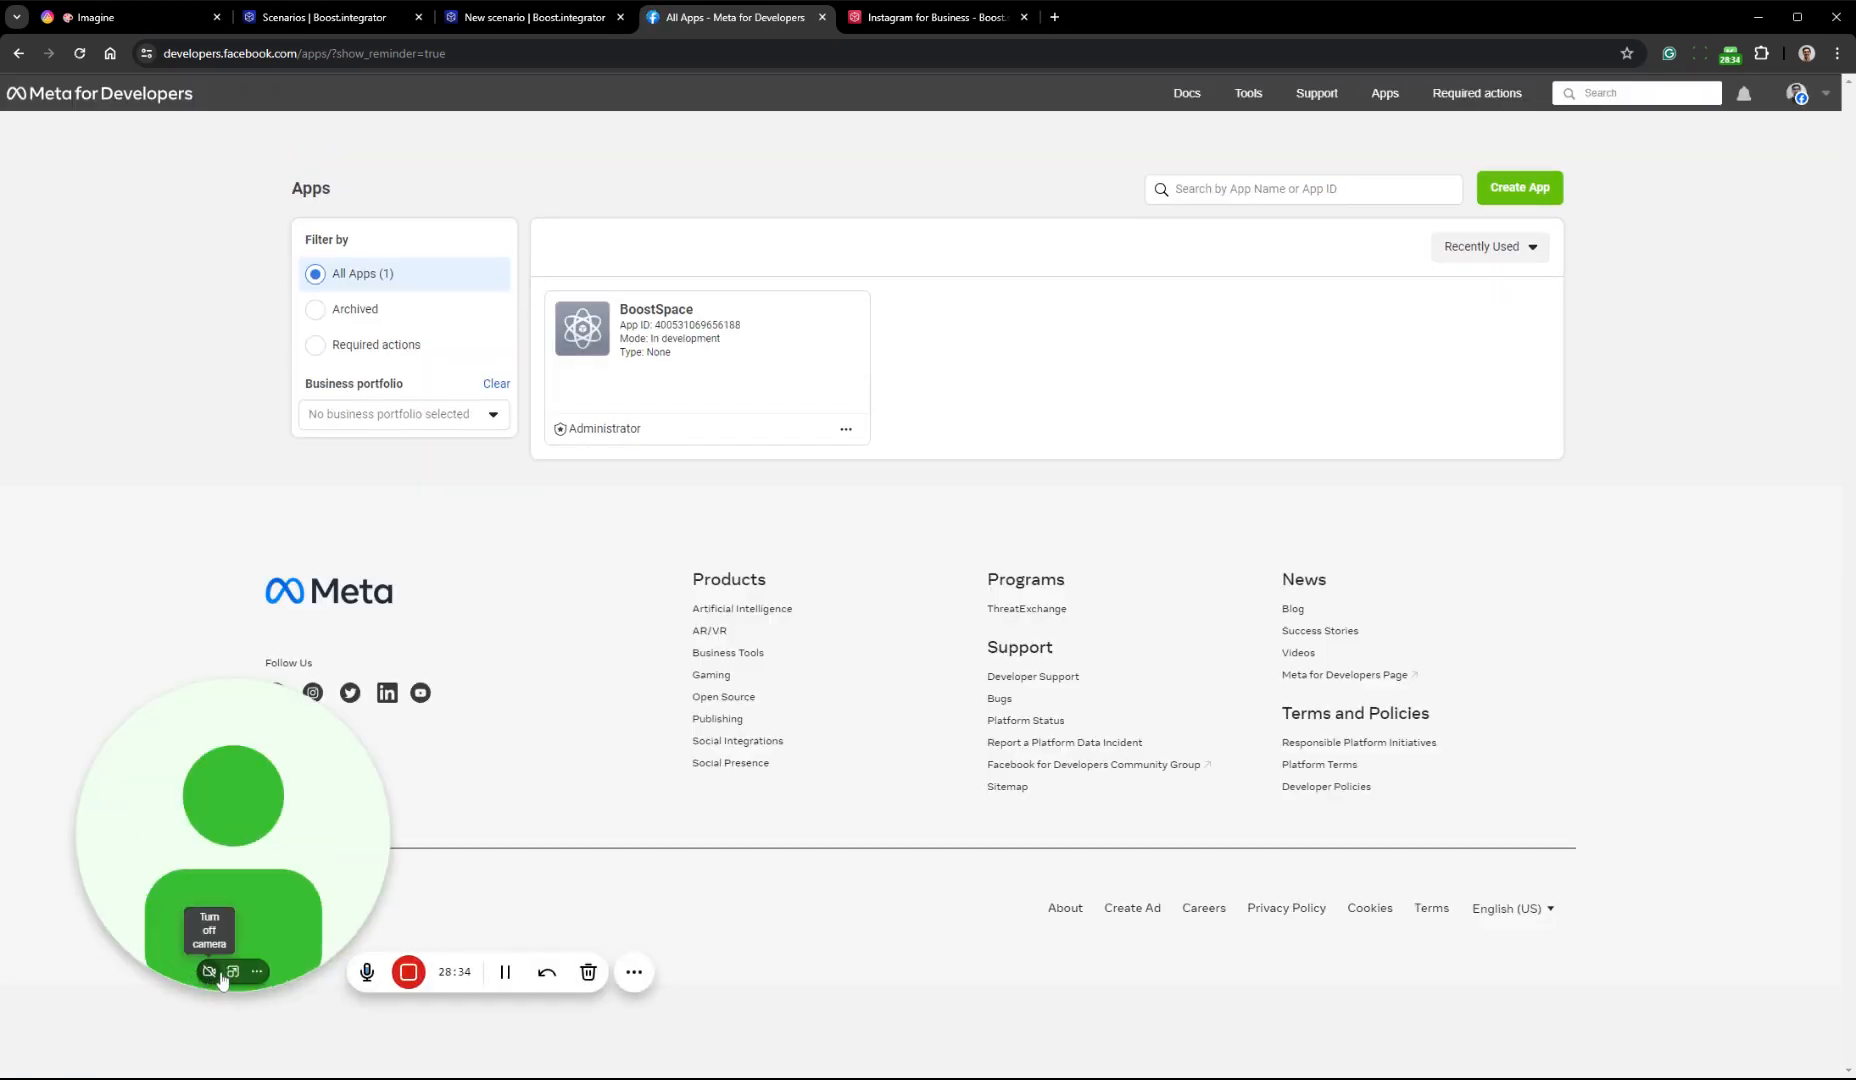
left_click(233, 971)
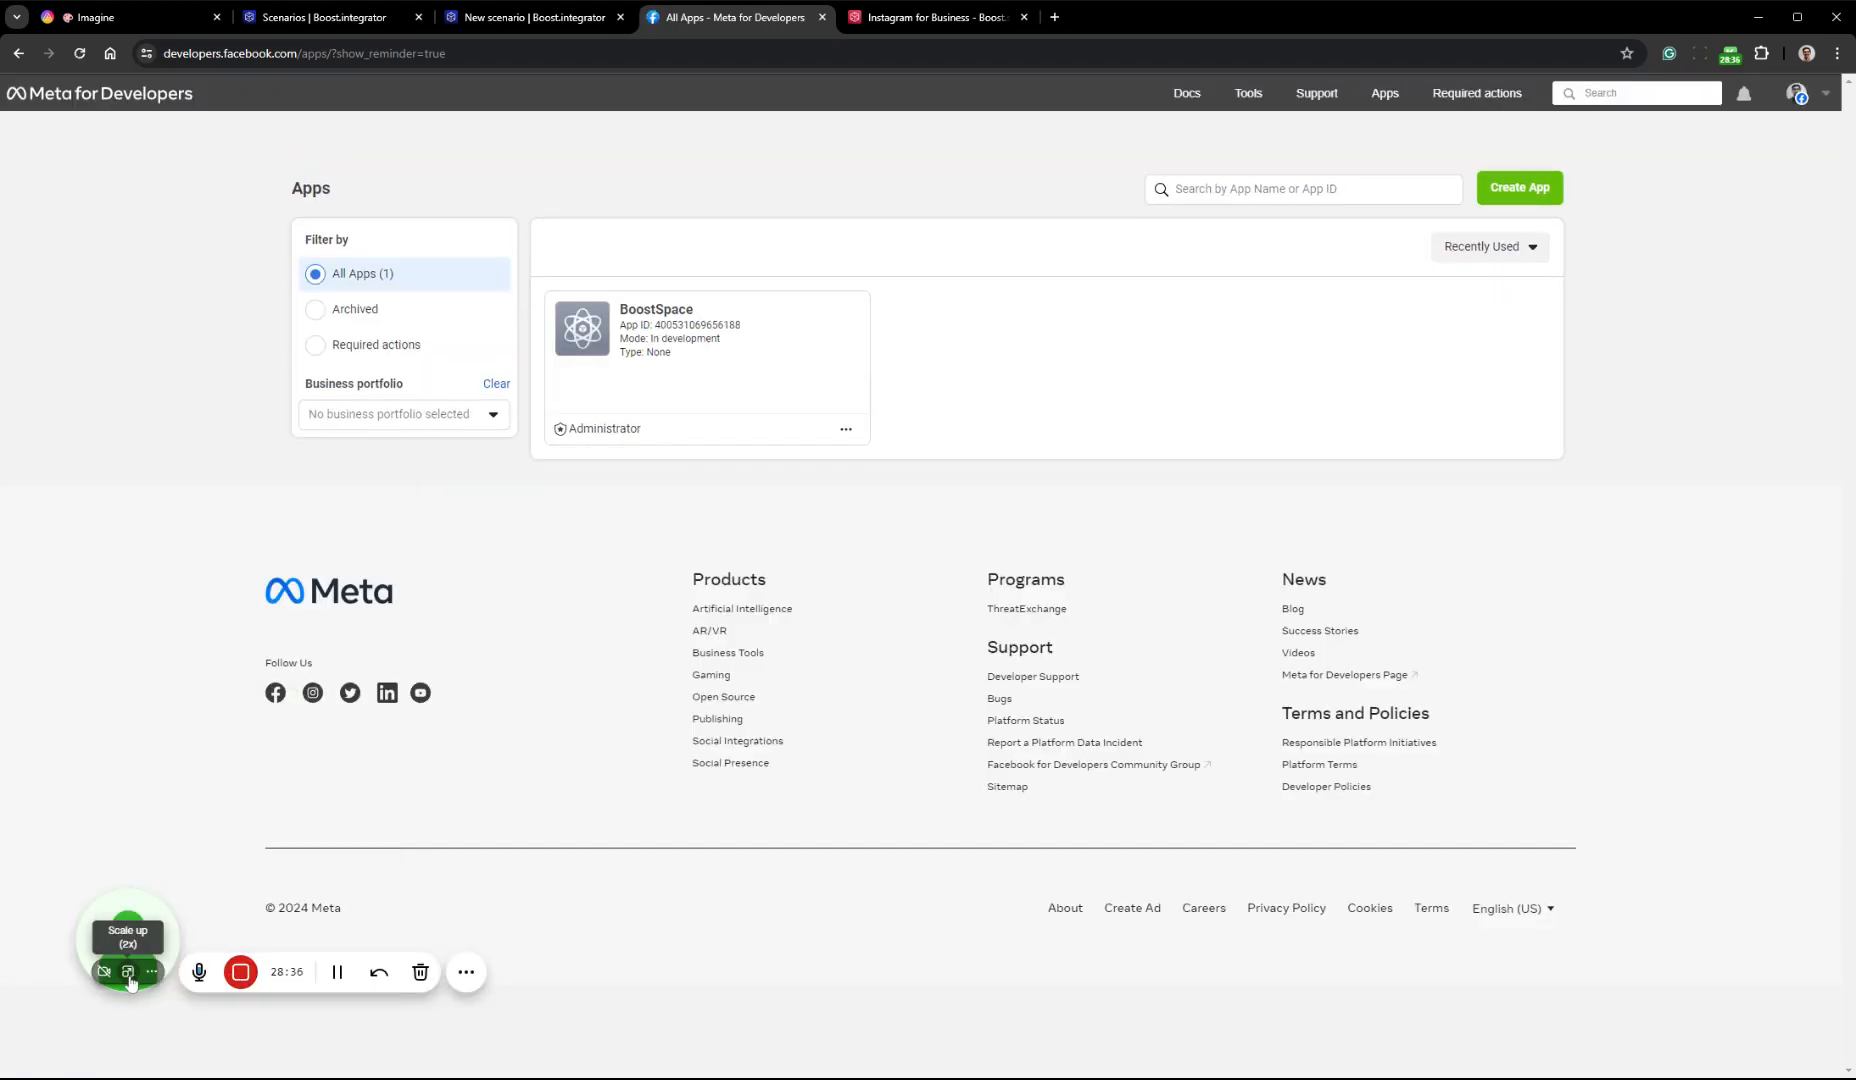
left_click(128, 973)
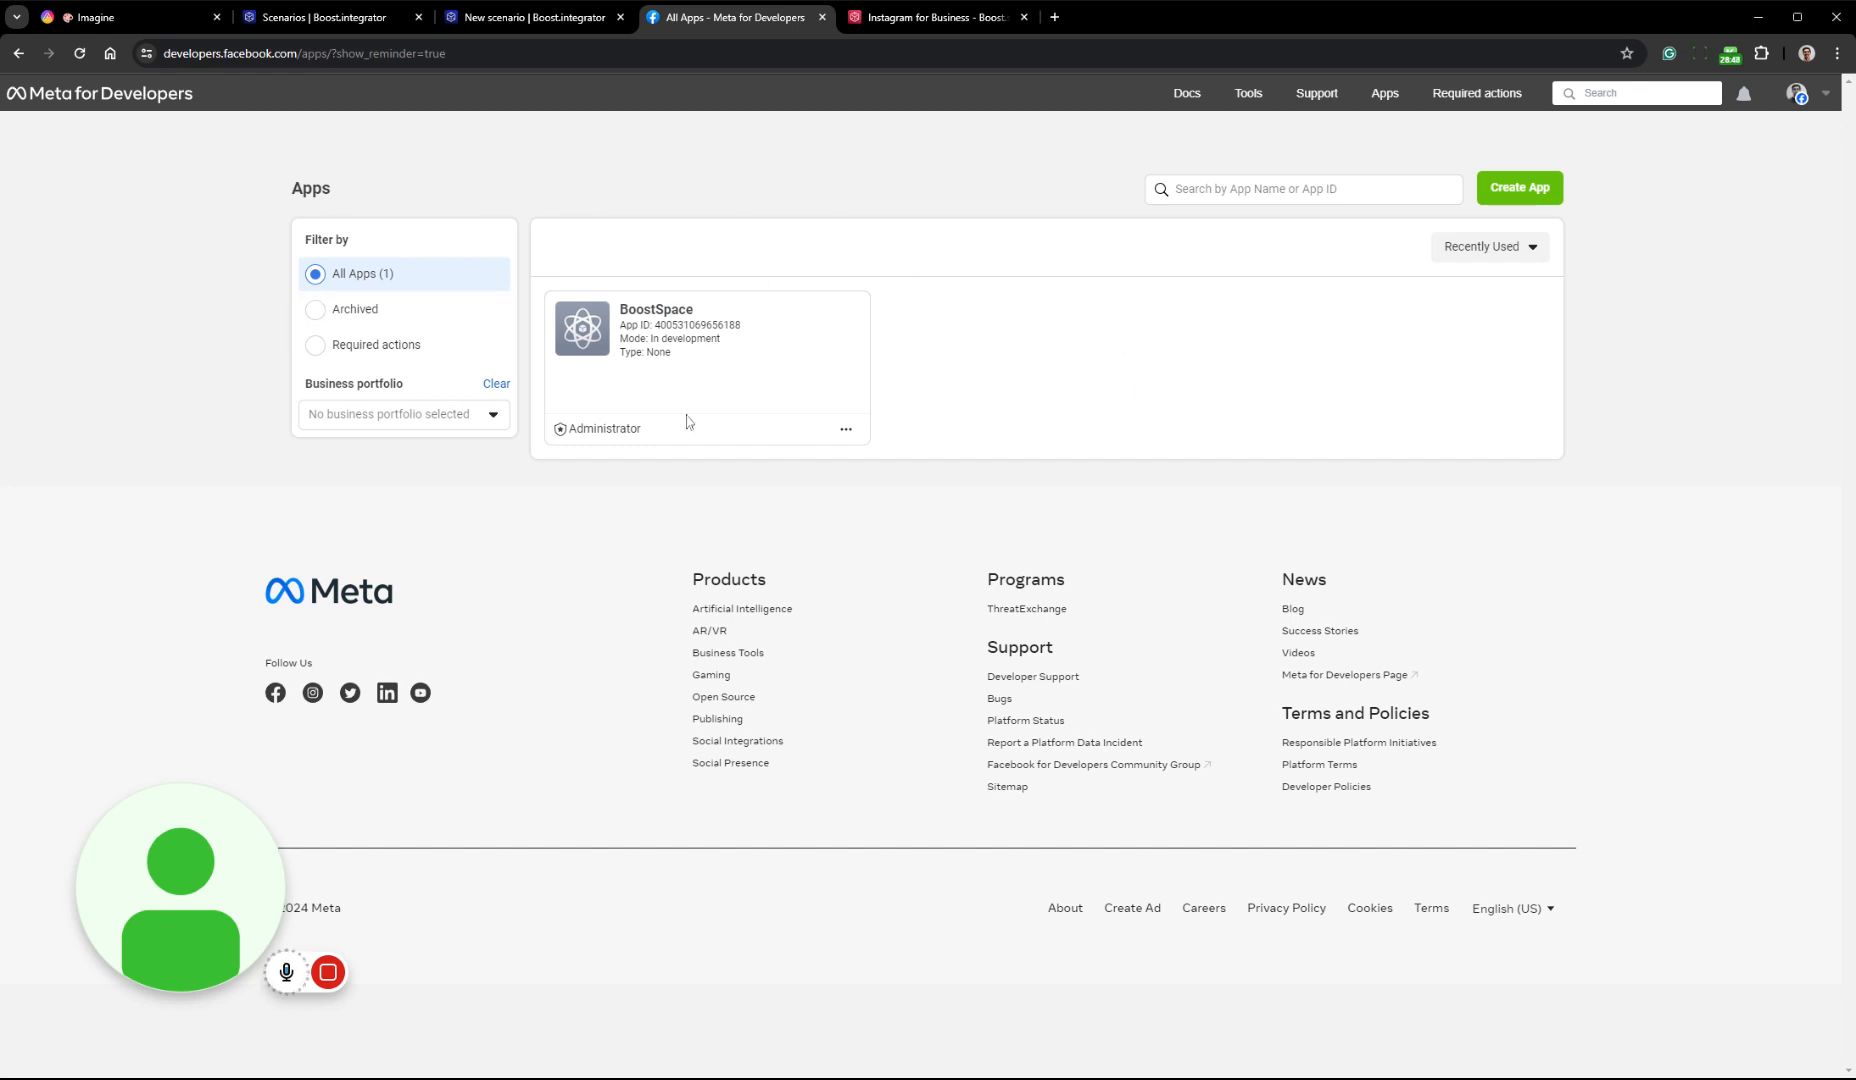
left_click(1521, 198)
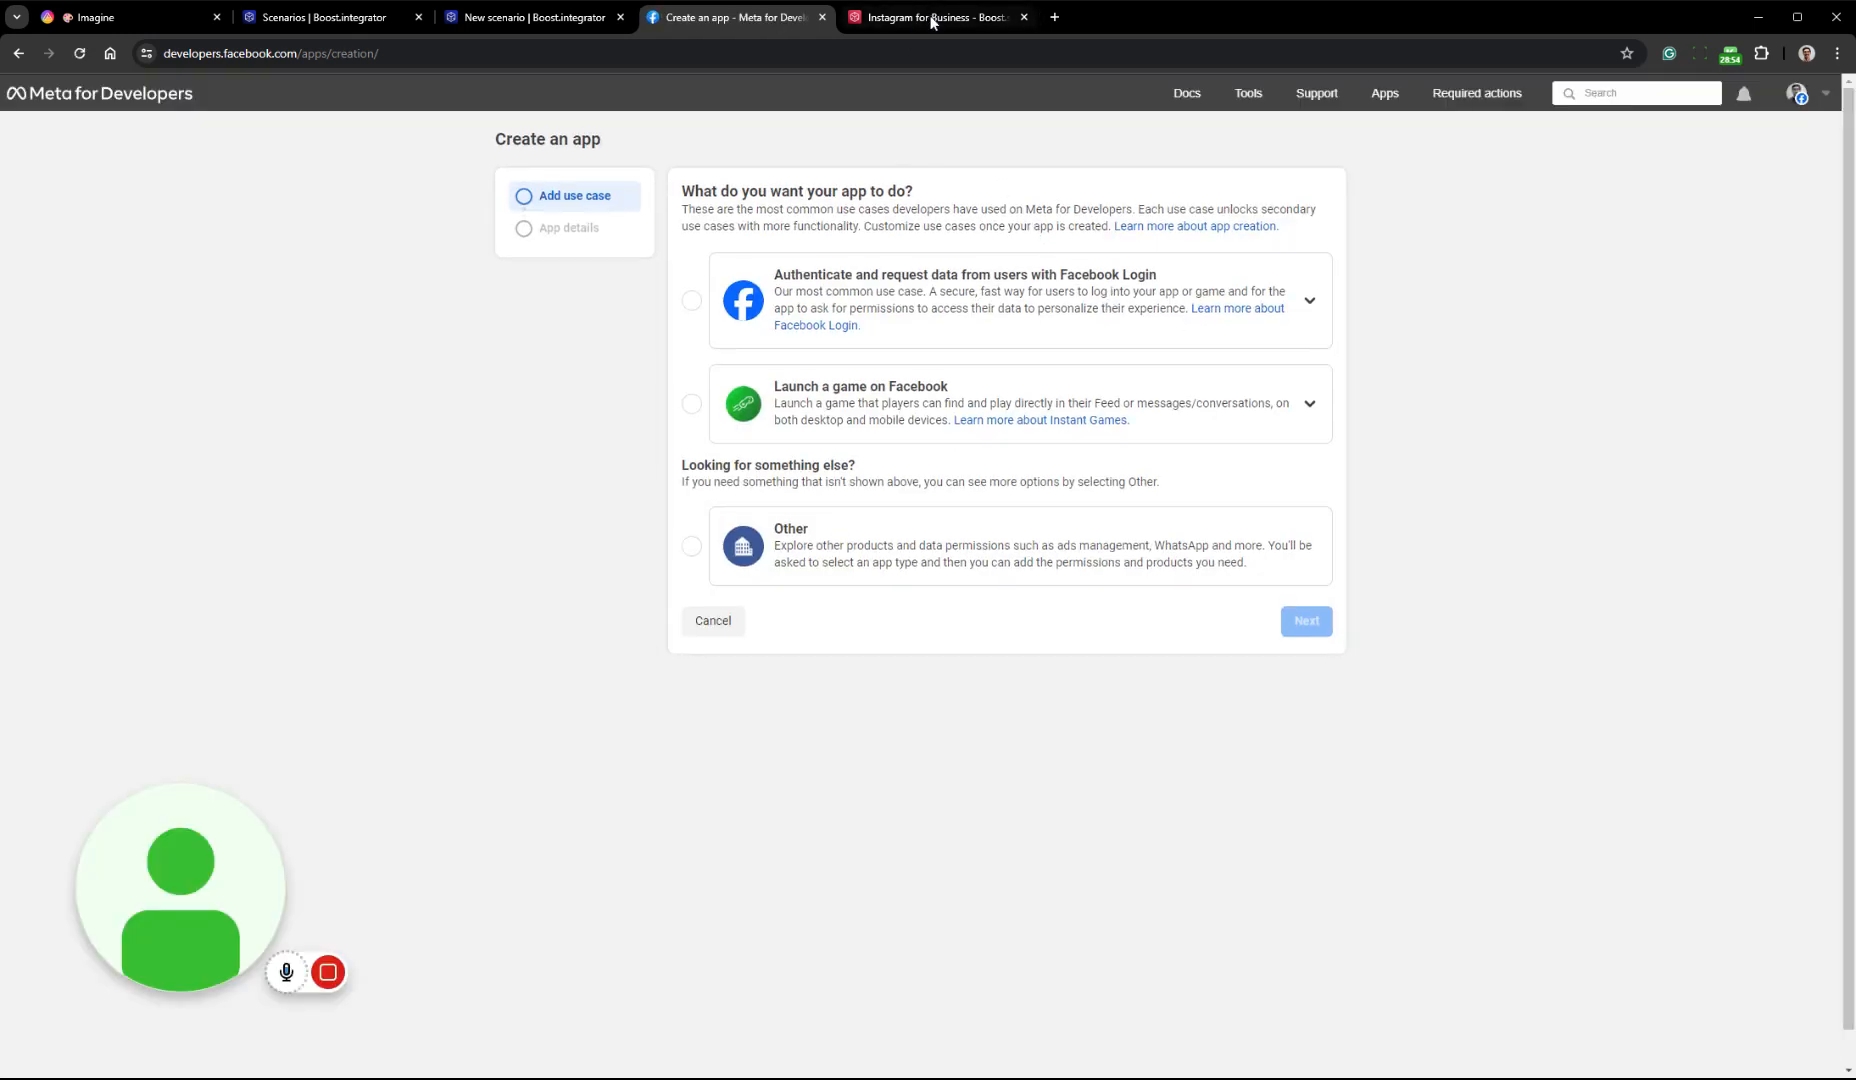
Switch to the Boost.space Instagram for Business documentation and read its connection guide up to step 4 on choosing the app's use case
left_click(935, 17)
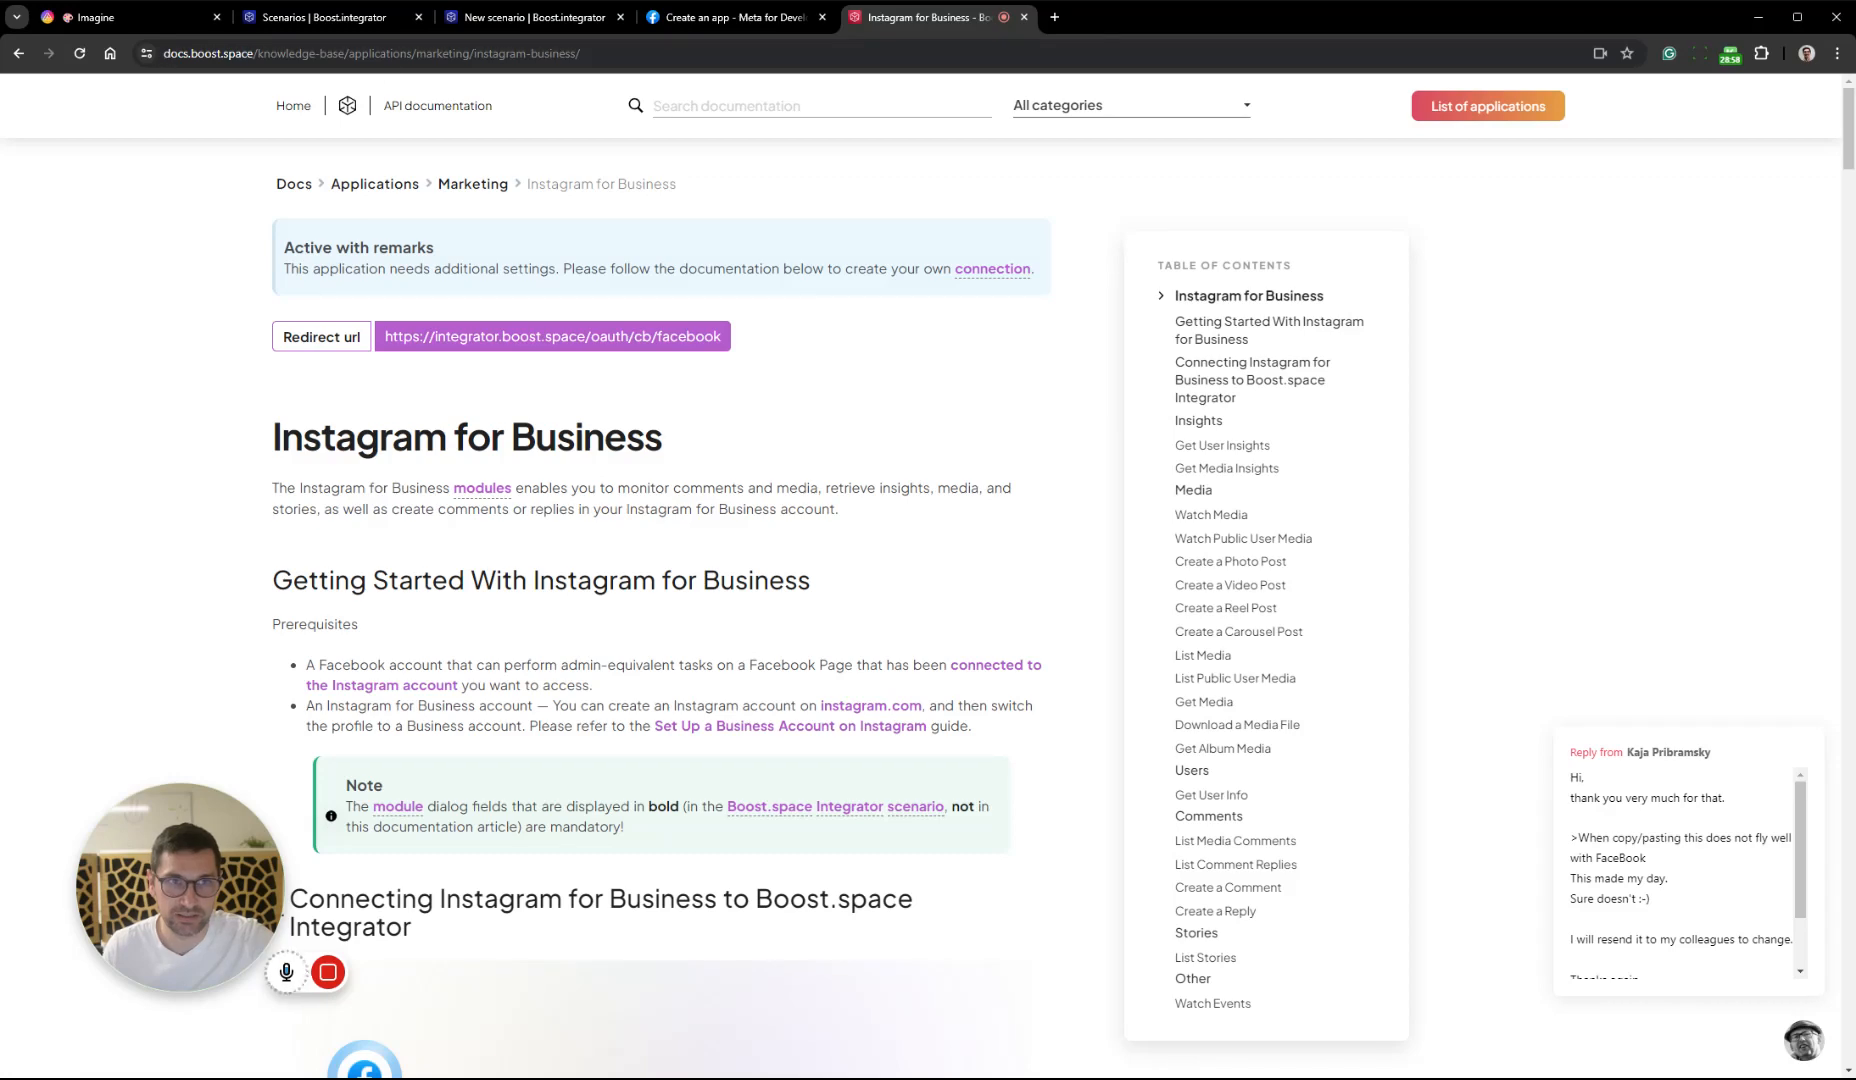
left_click_drag(258, 437, 770, 440)
left_click(770, 442)
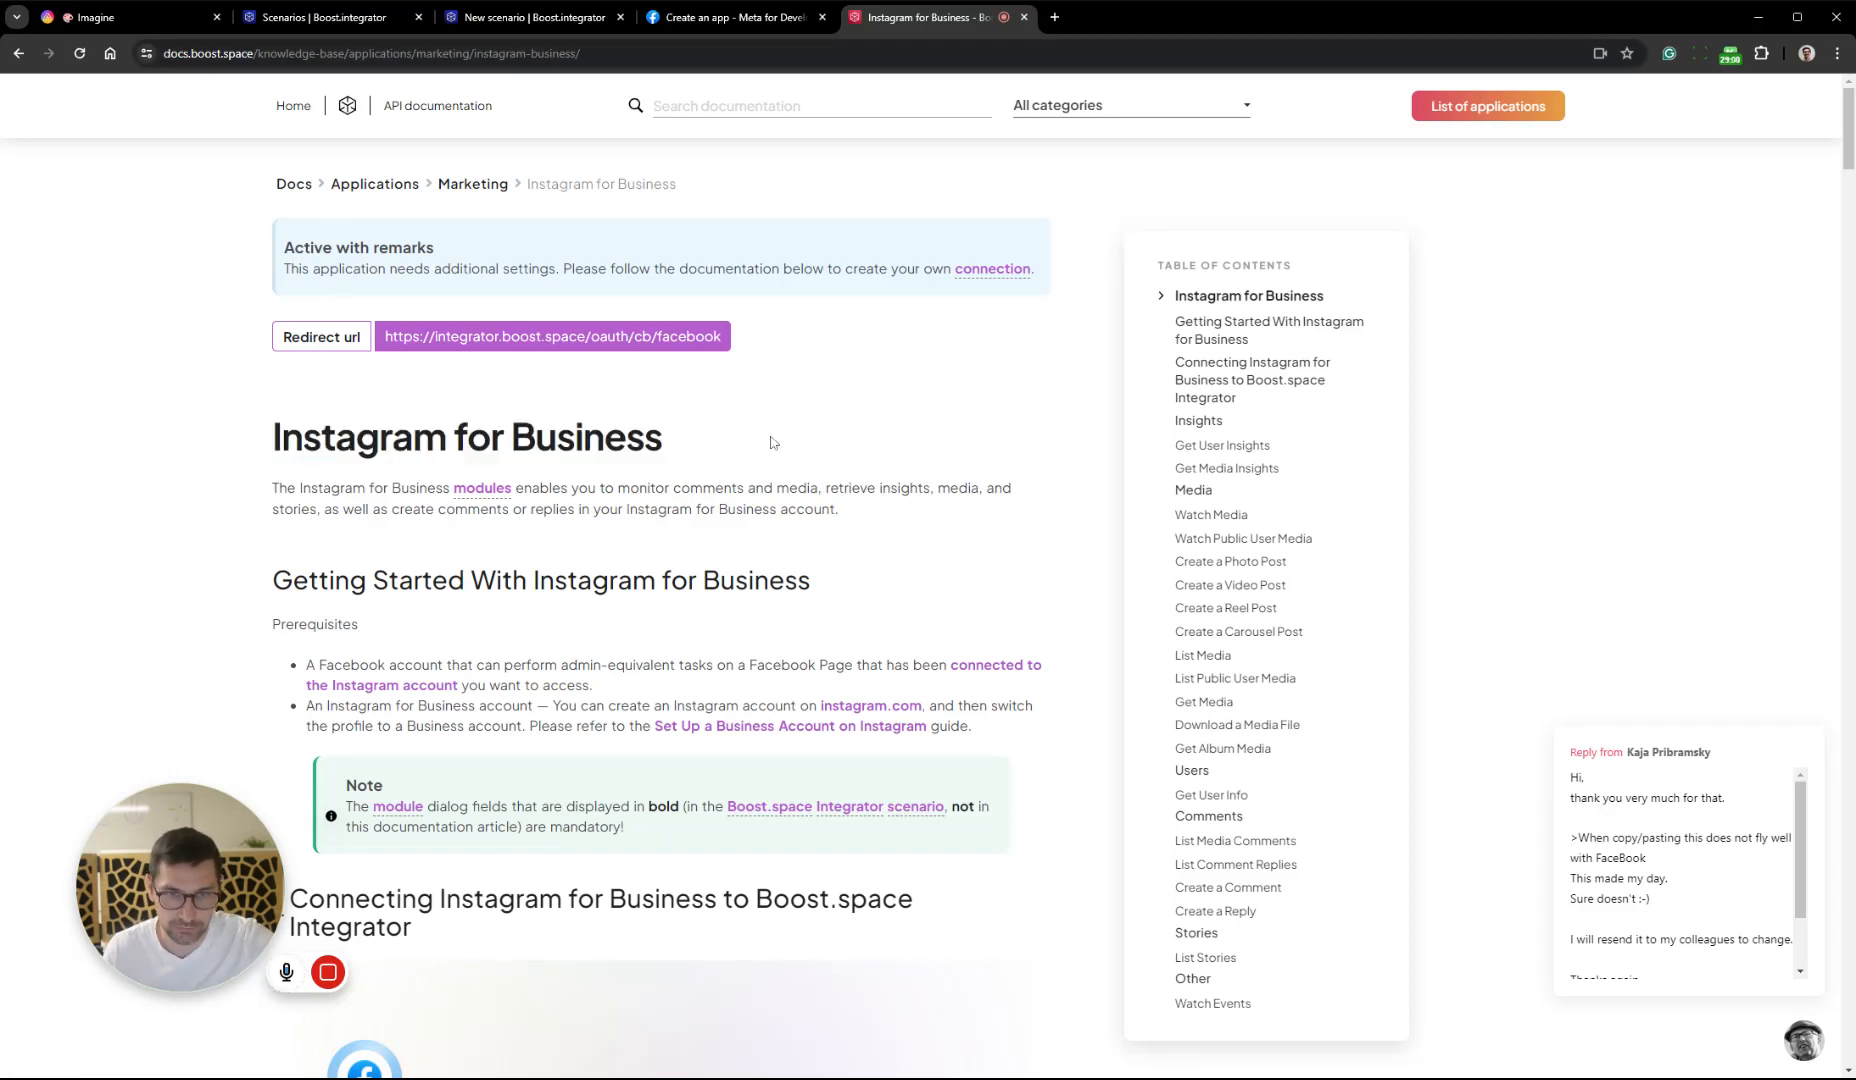
scroll(845, 390, "down", 8)
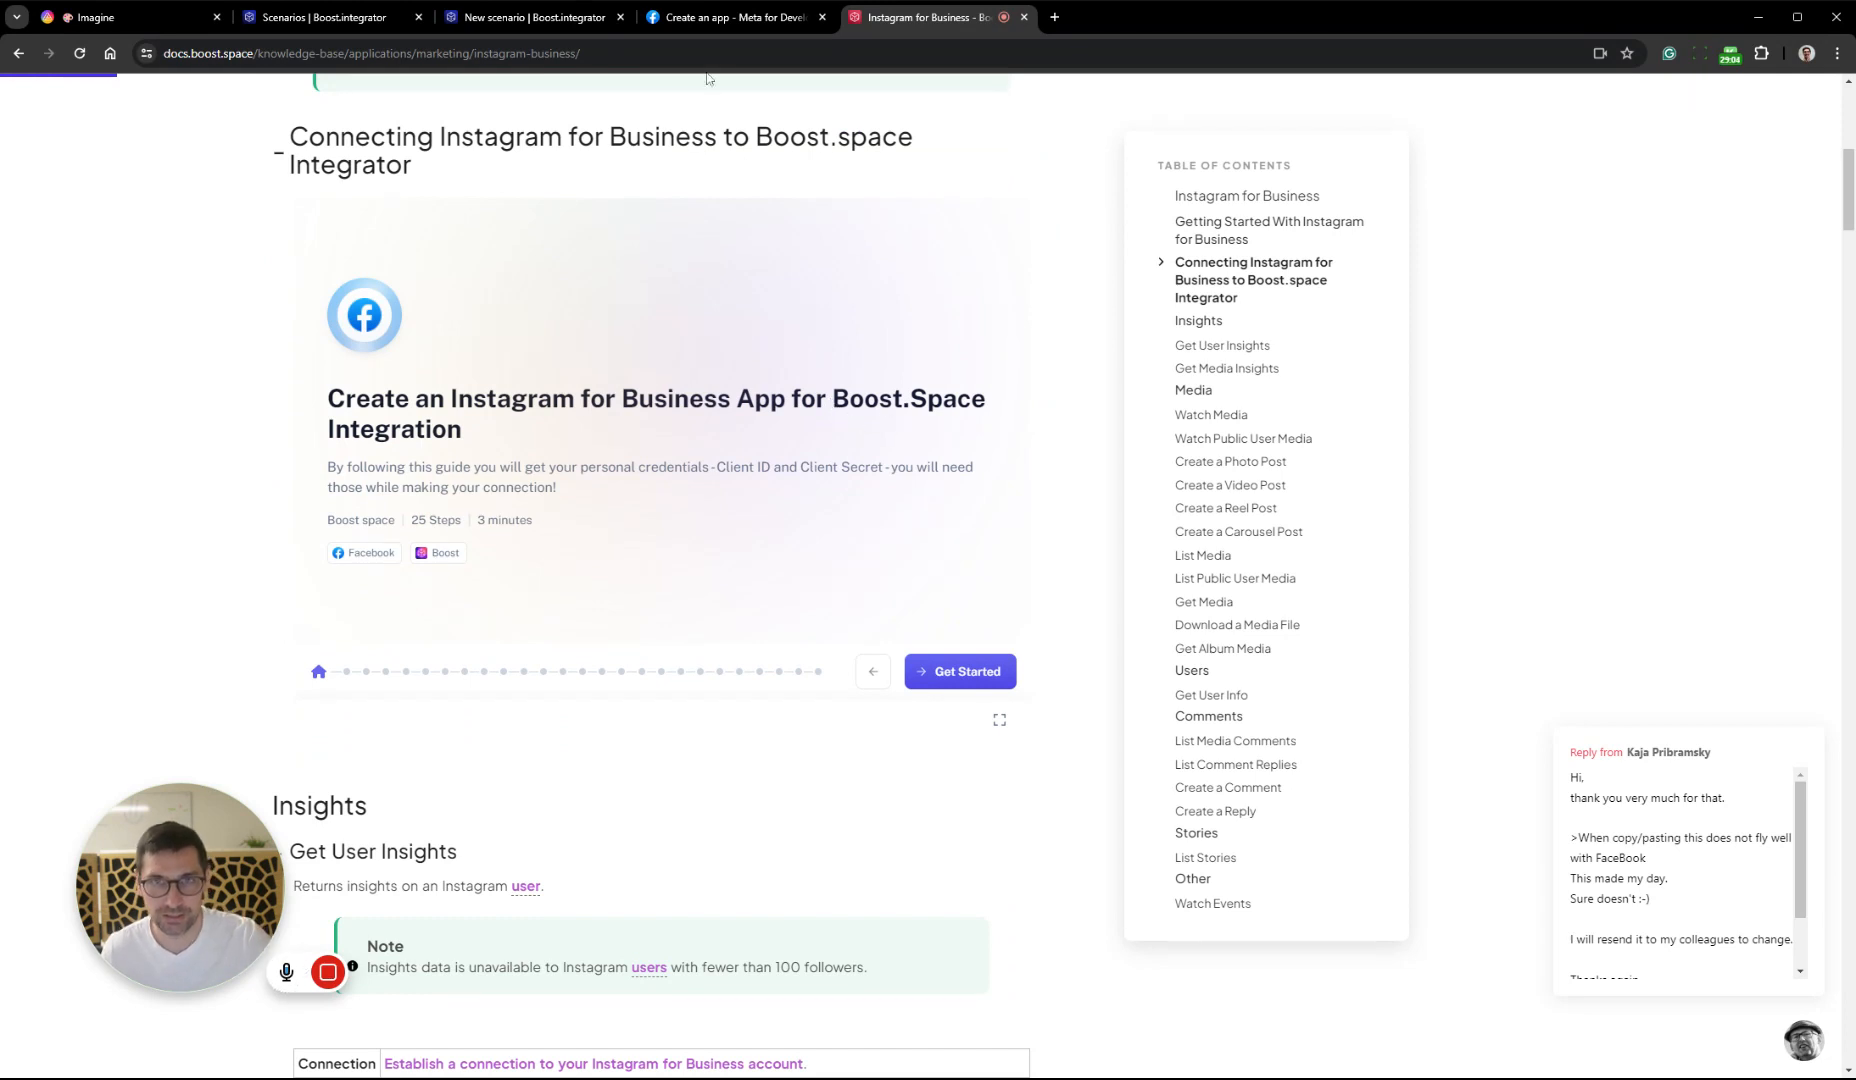
left_click(700, 20)
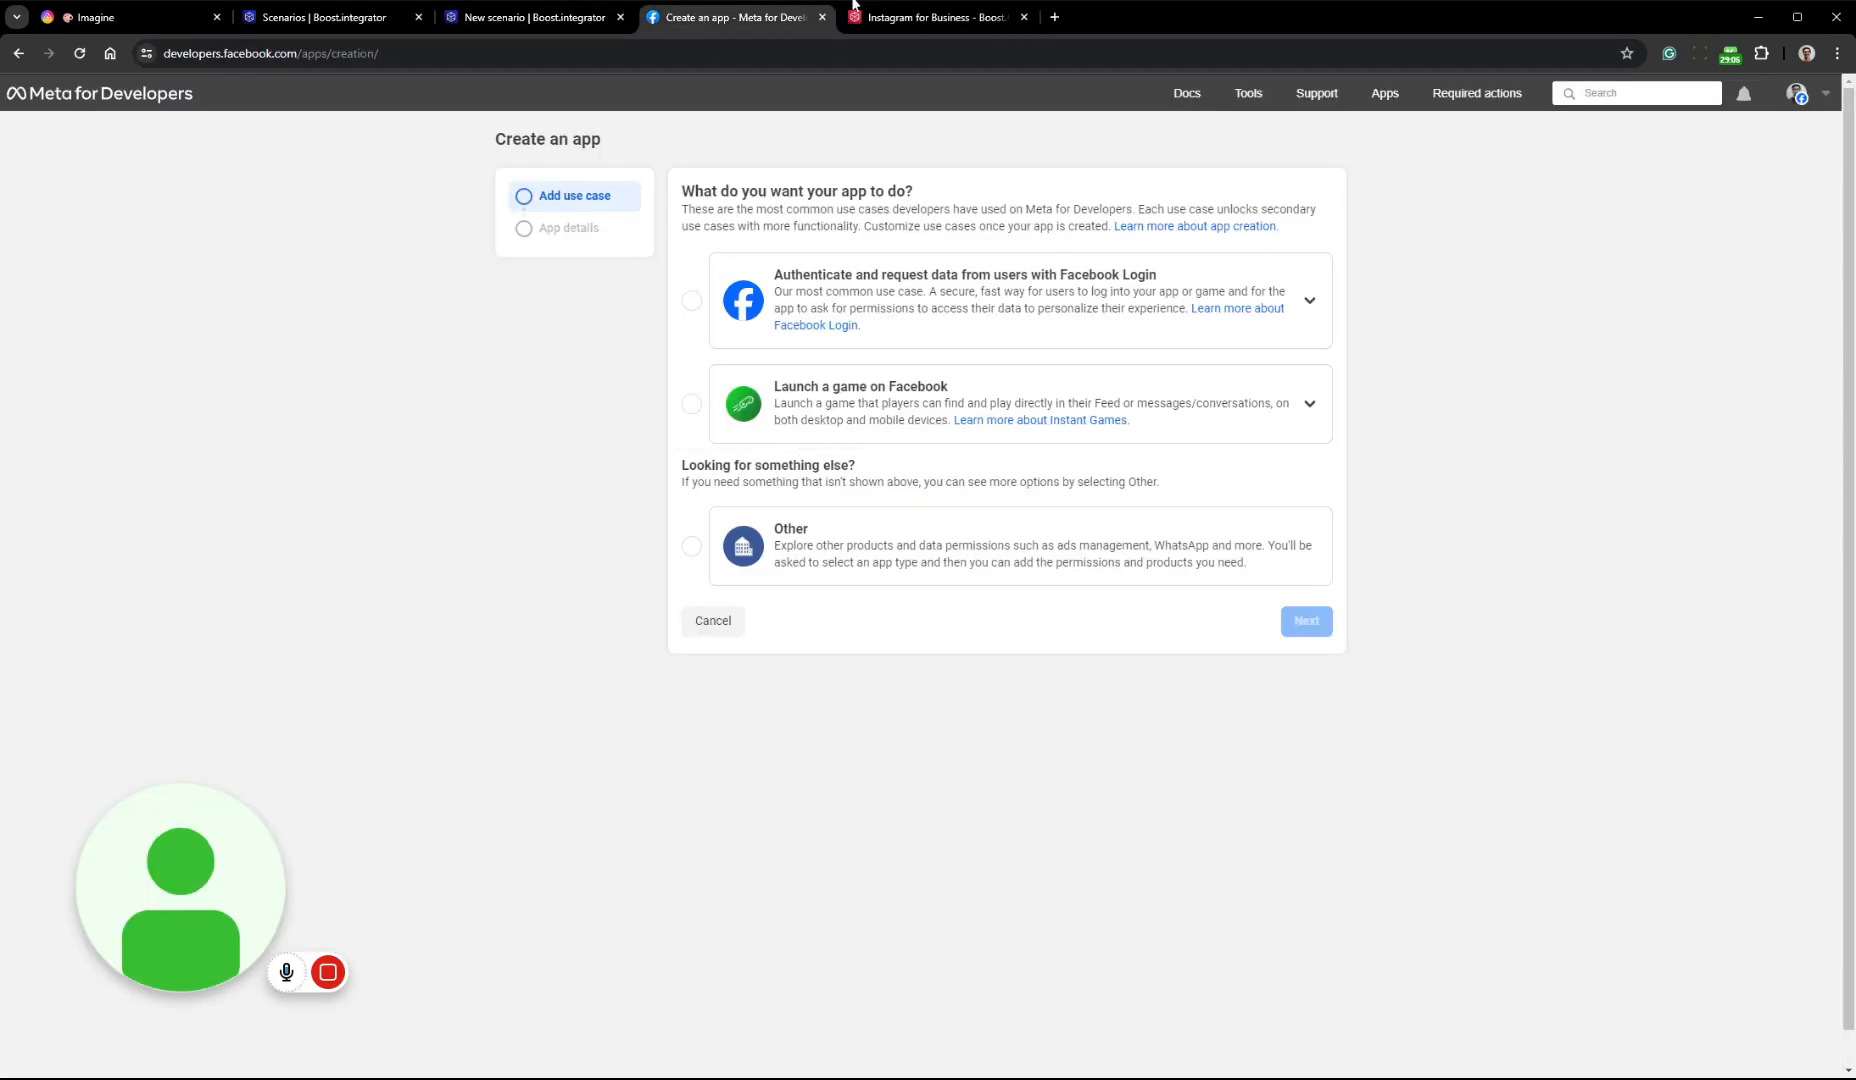
left_click(930, 17)
left_click(976, 671)
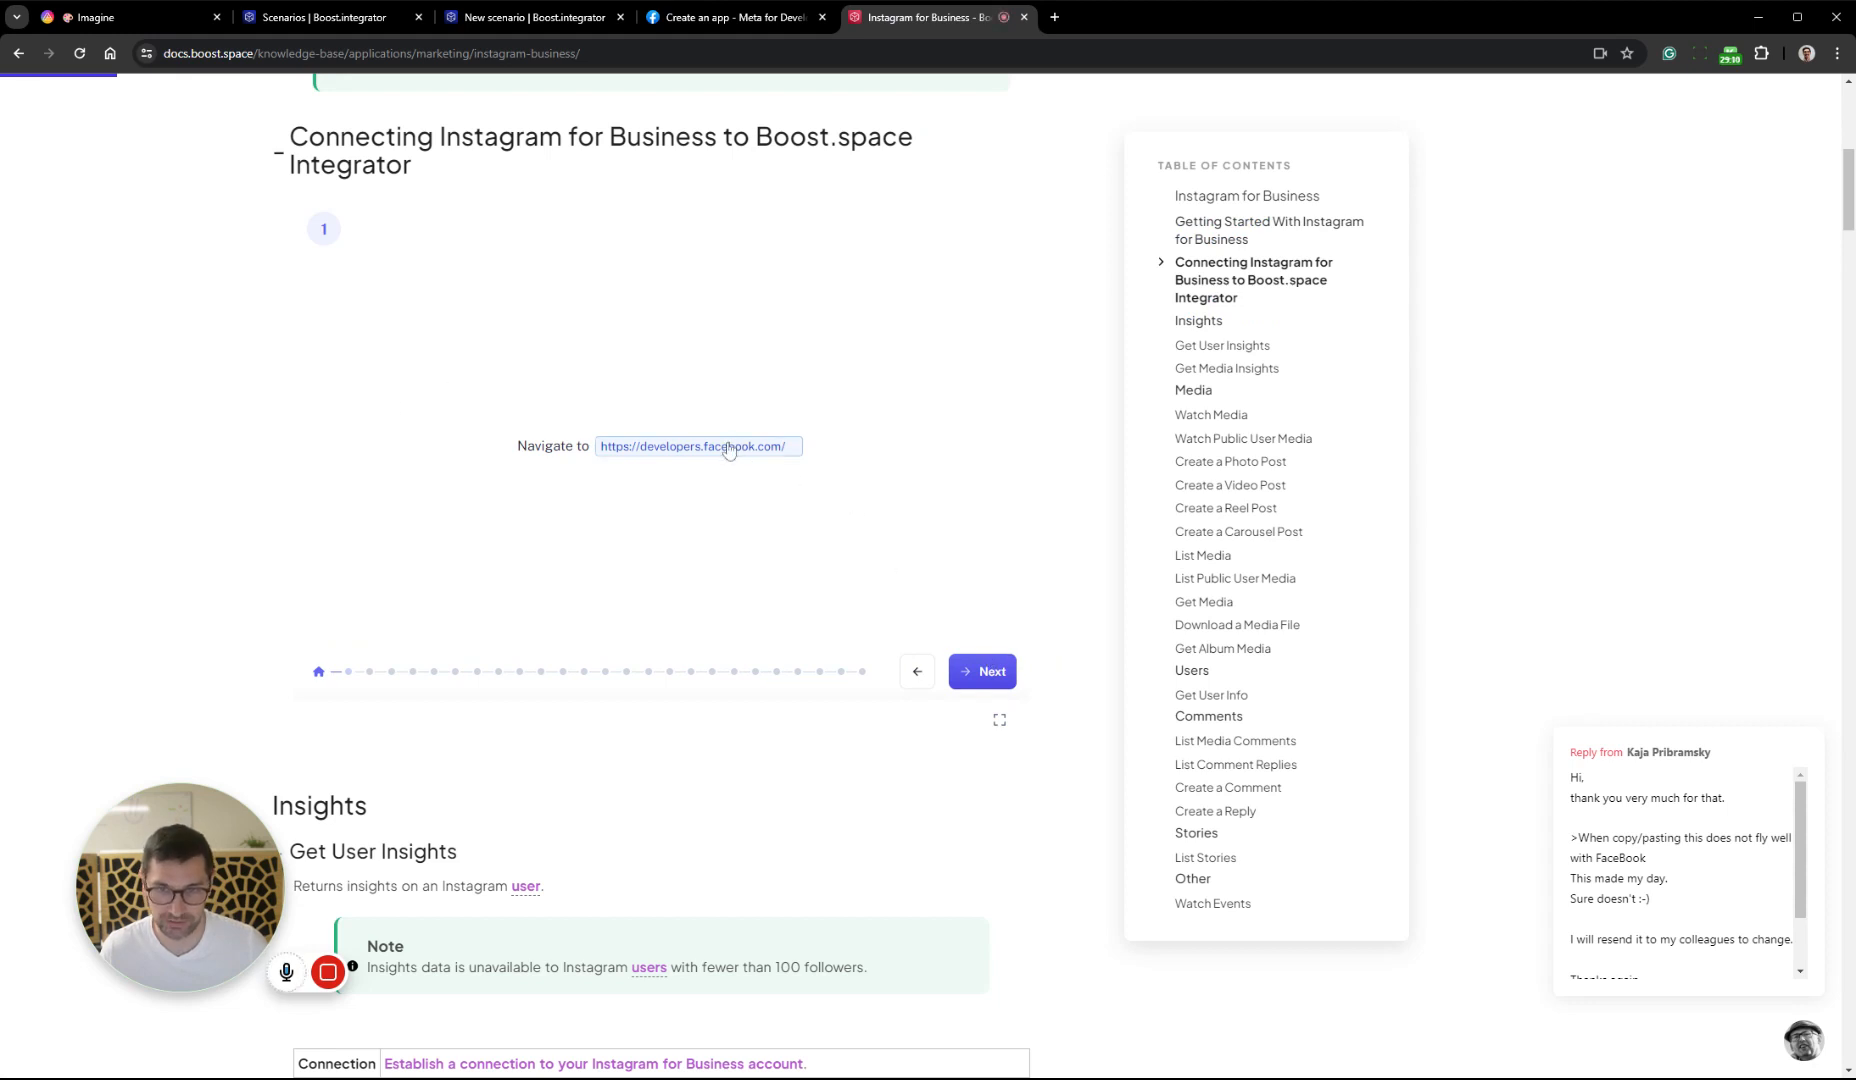
left_click(975, 671)
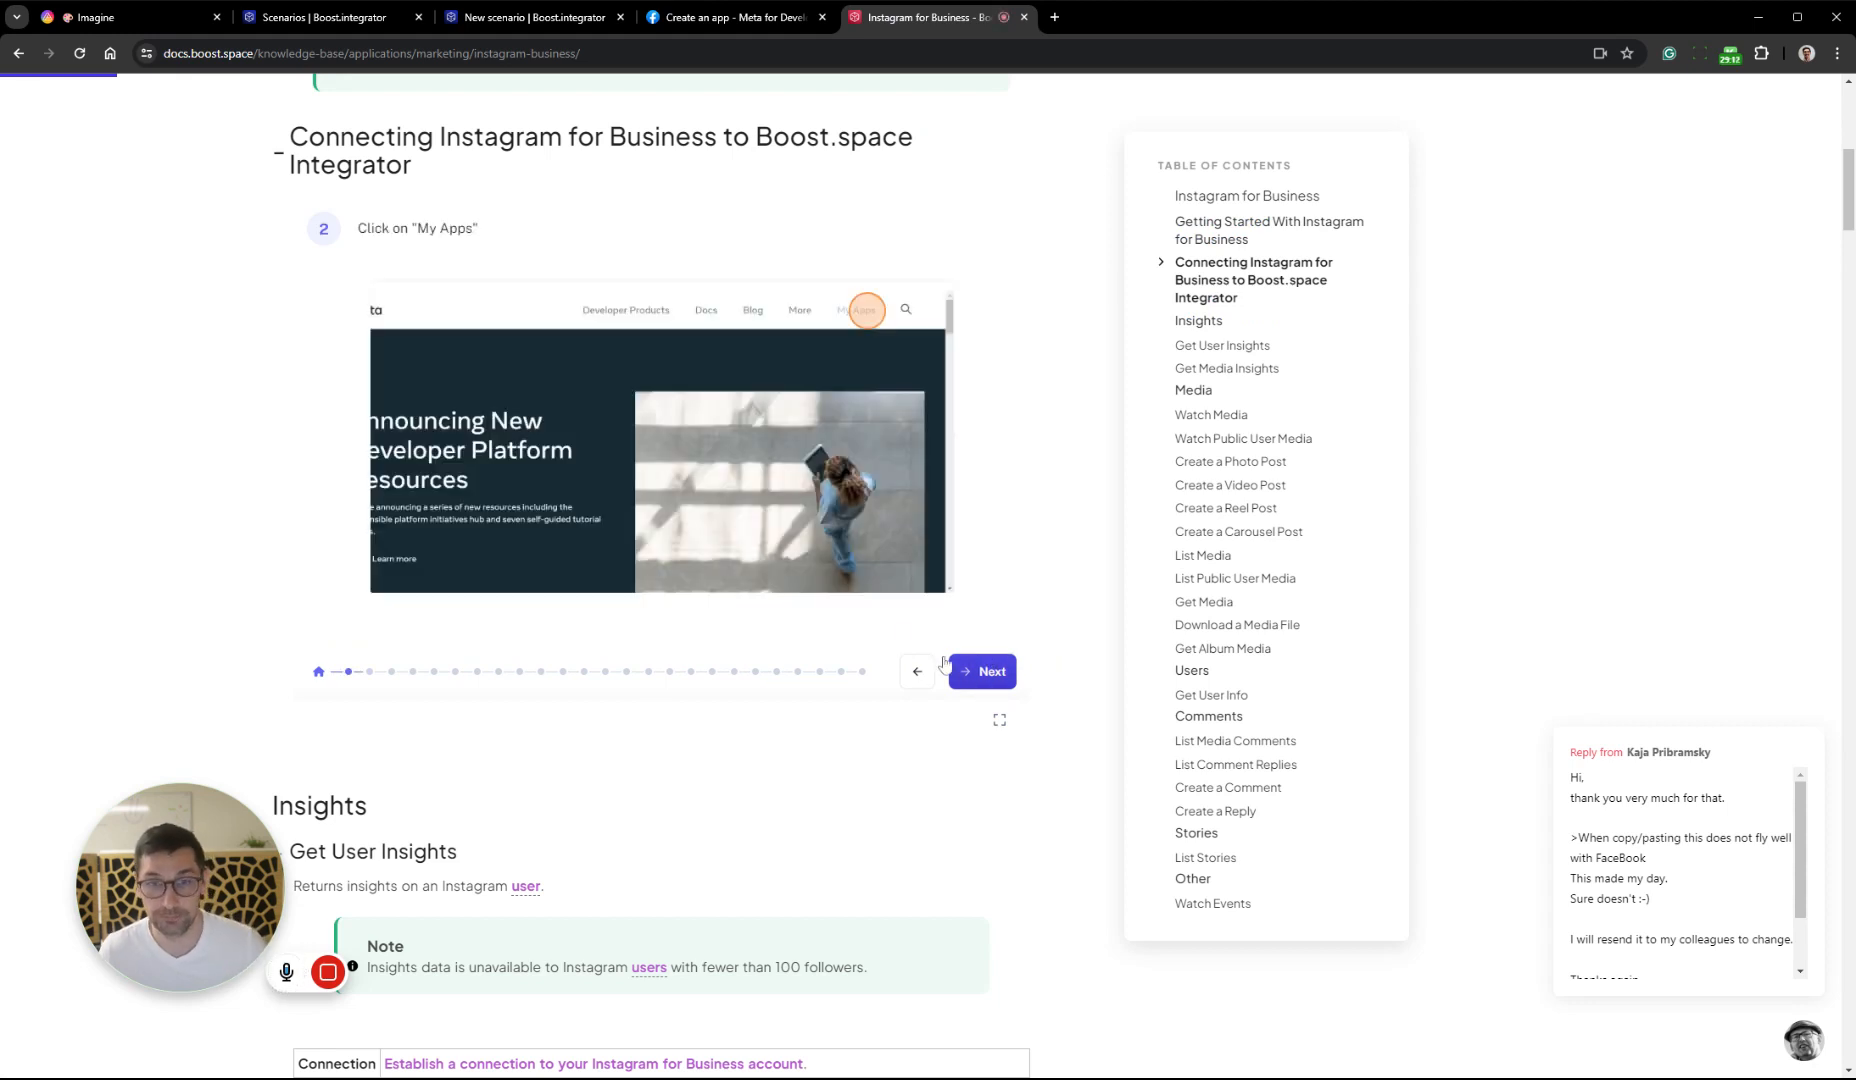
left_click(980, 671)
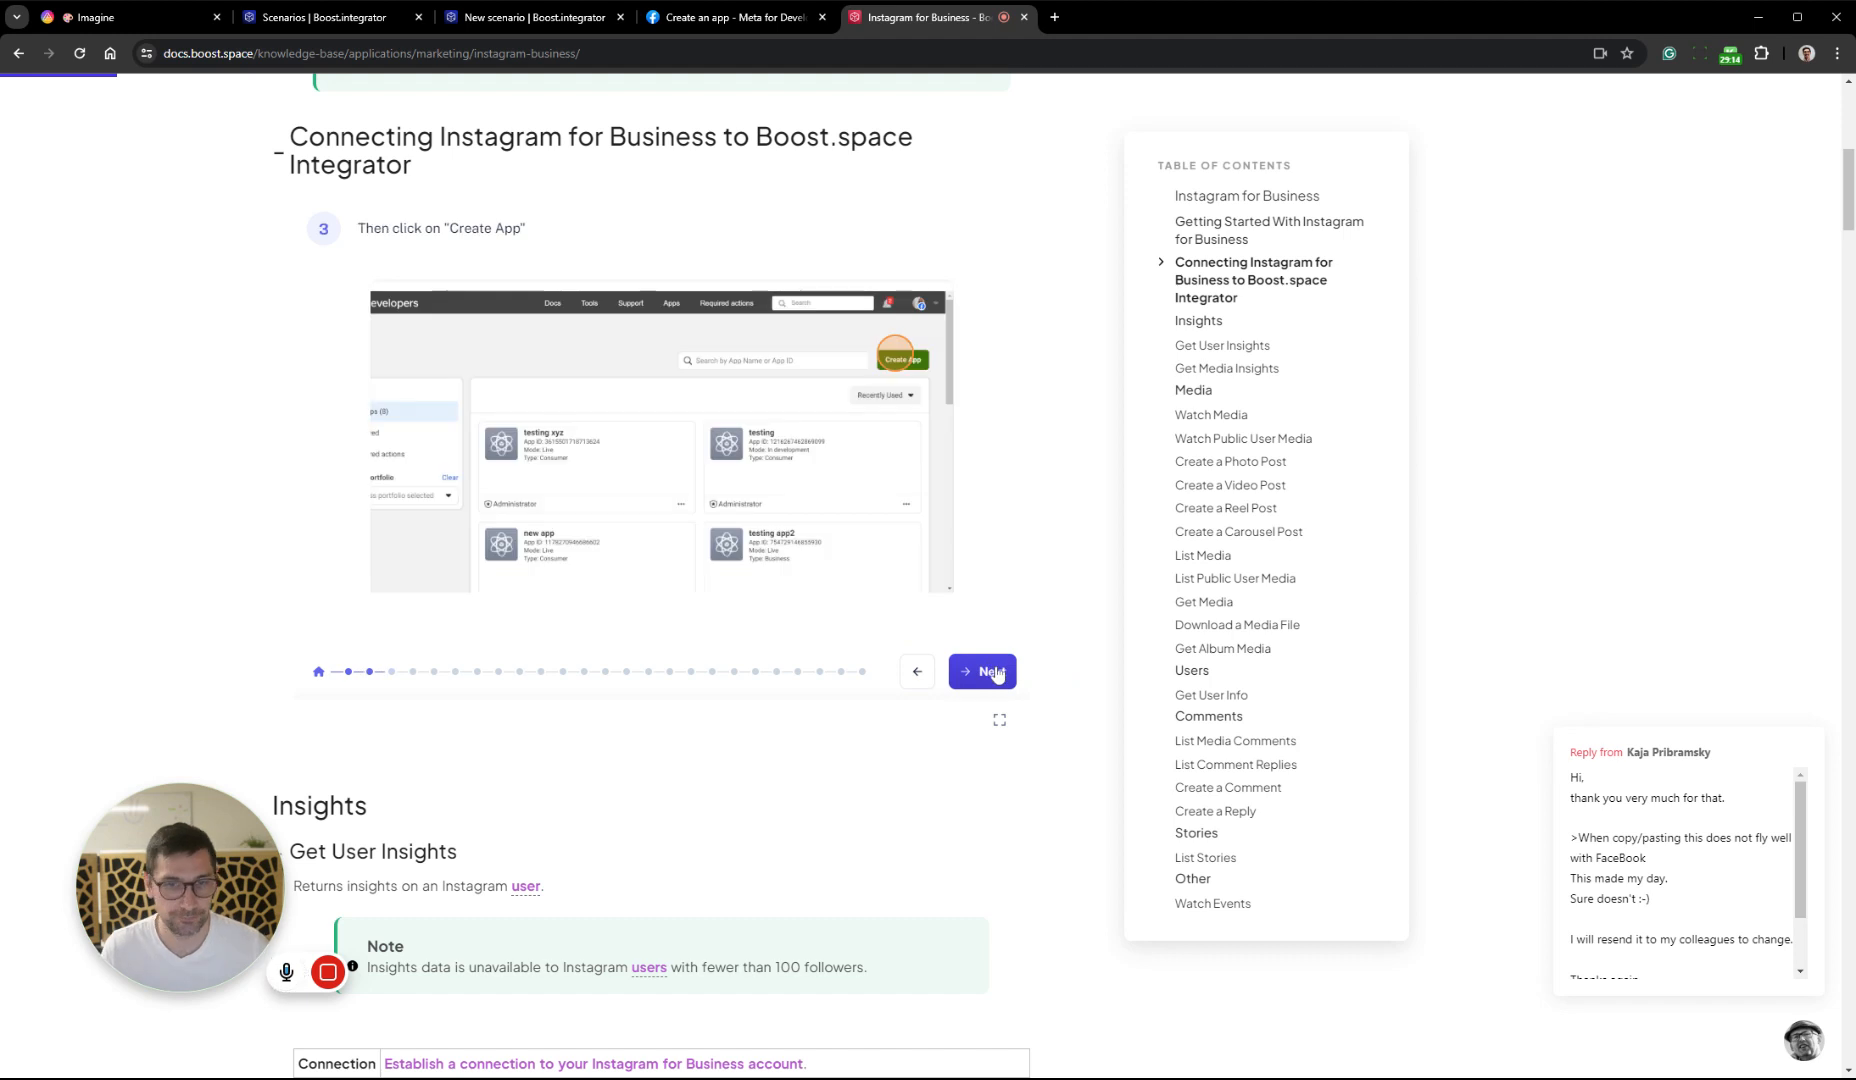
left_click(990, 671)
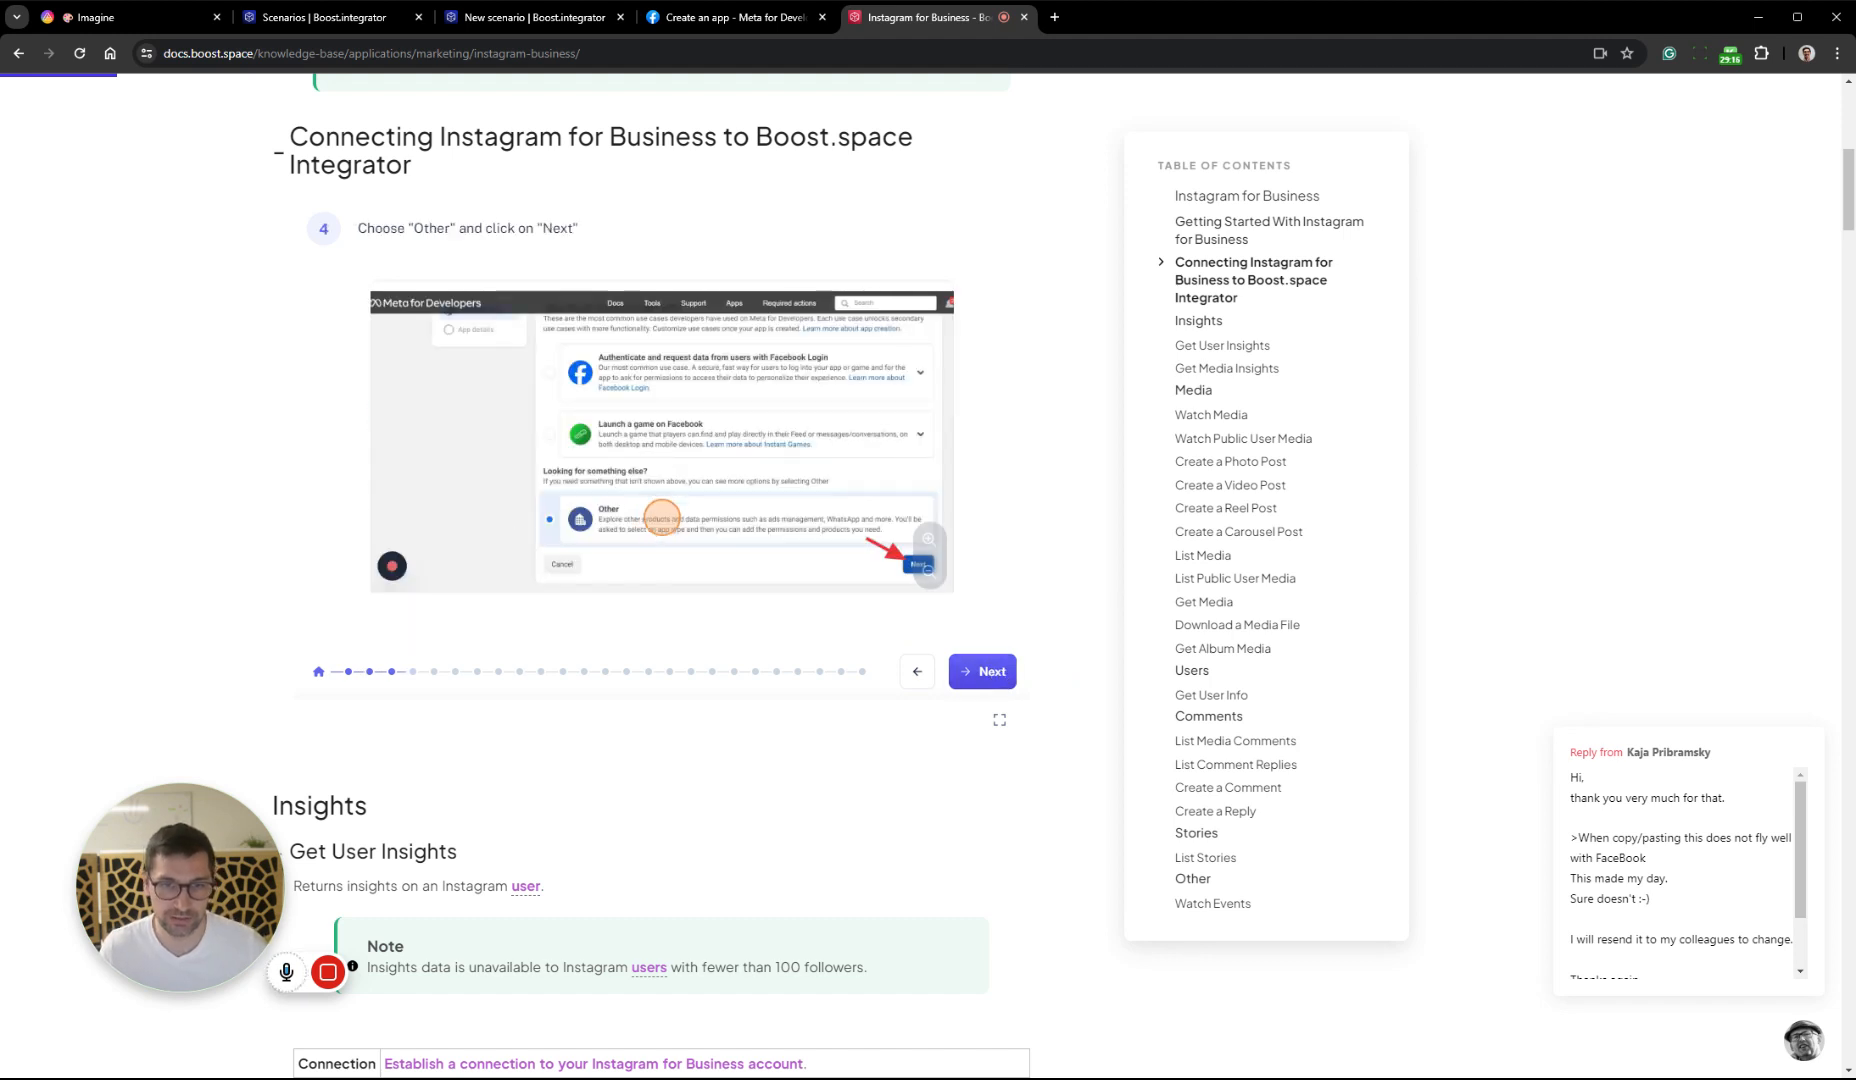
Return to the Meta app creation page, choose Other as the use case and continue to the app type
left_click(735, 17)
left_click(1193, 532)
left_click(1305, 621)
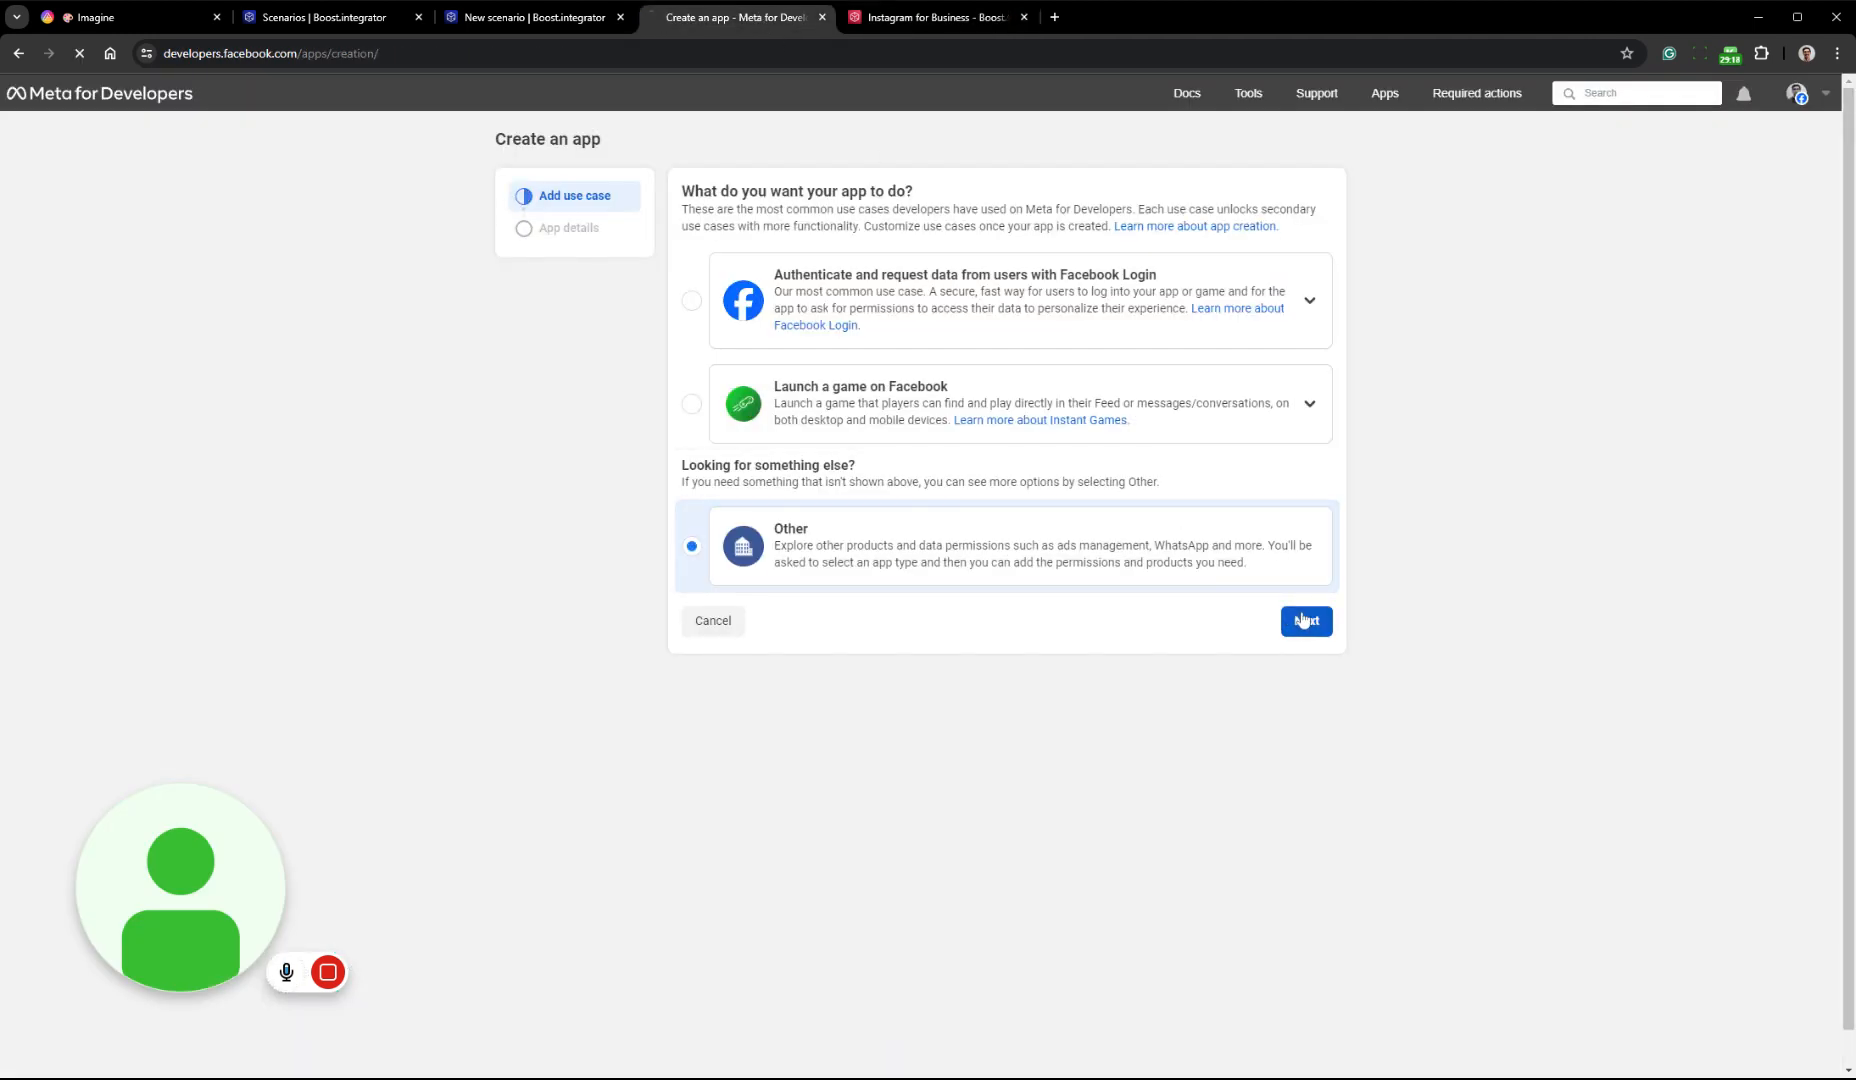
Check guide steps 5 and 6 in the documentation, then set the new Meta app's type to Business and continue to its details
left_click(912, 17)
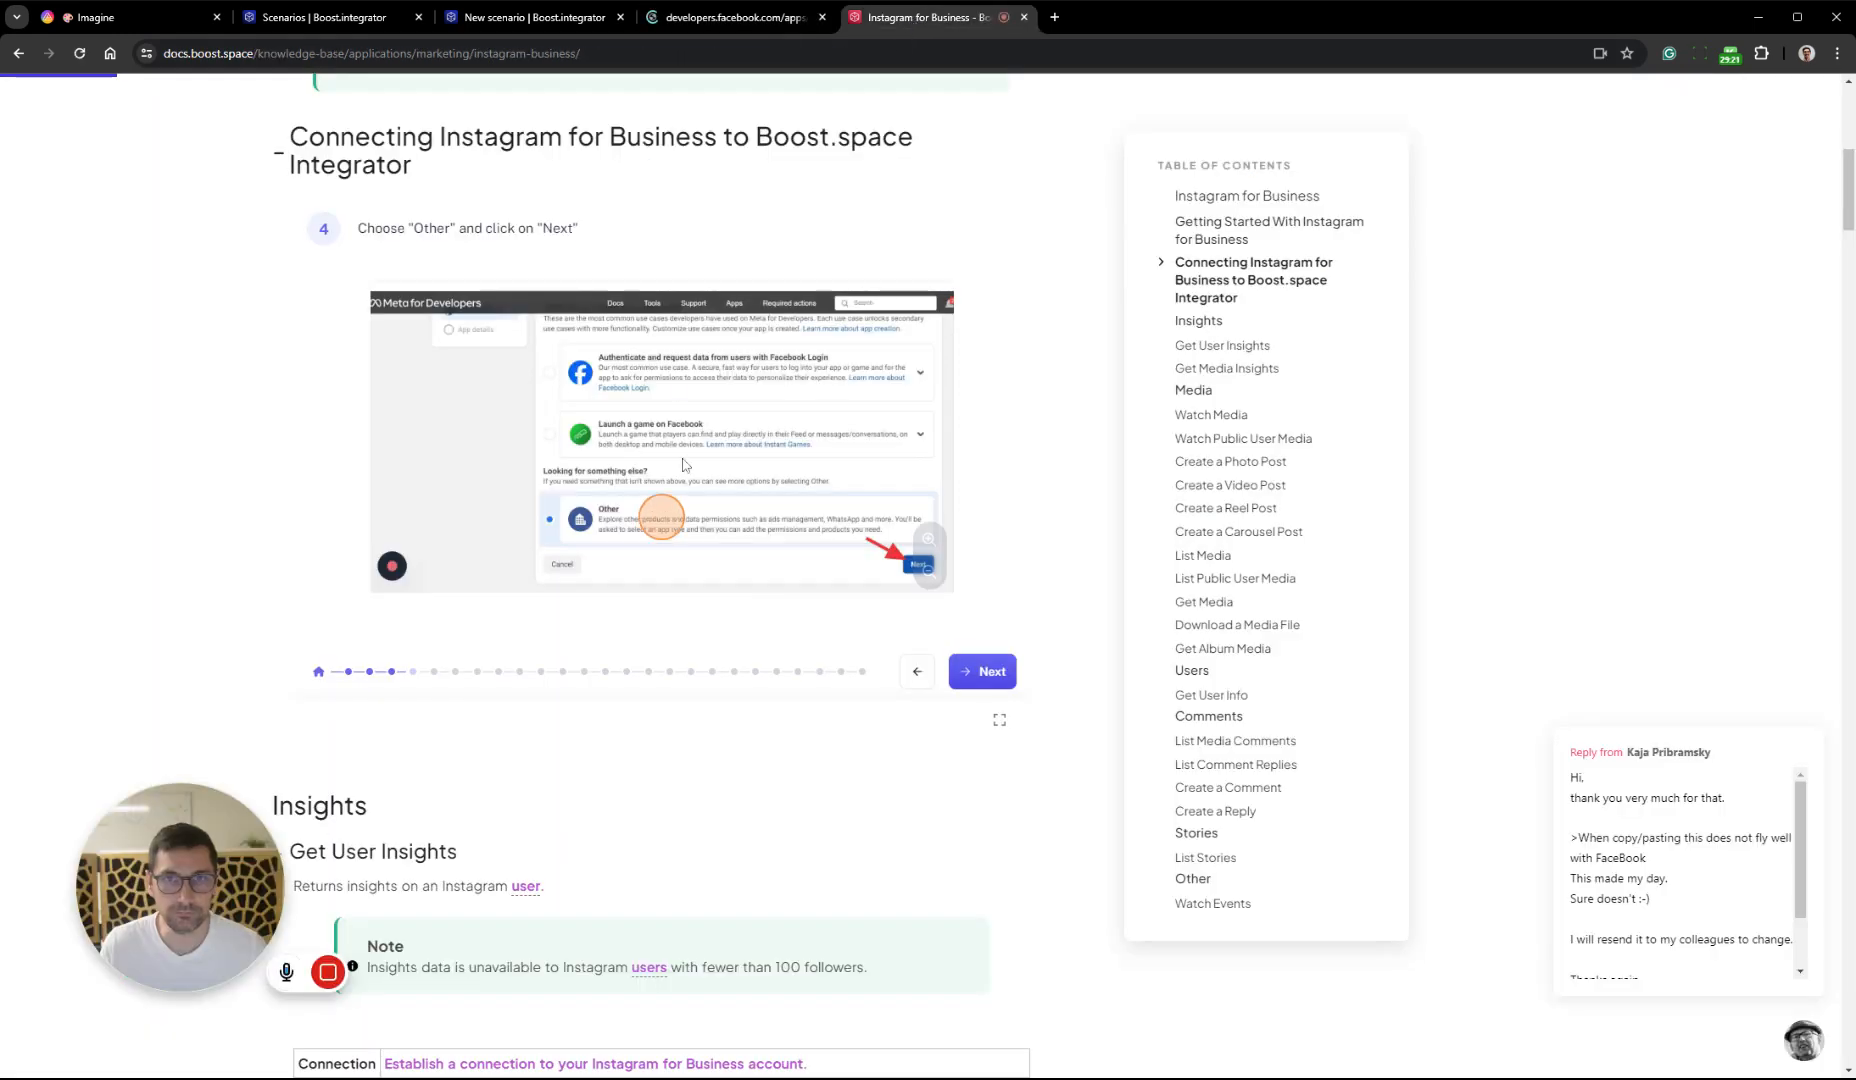
left_click(982, 671)
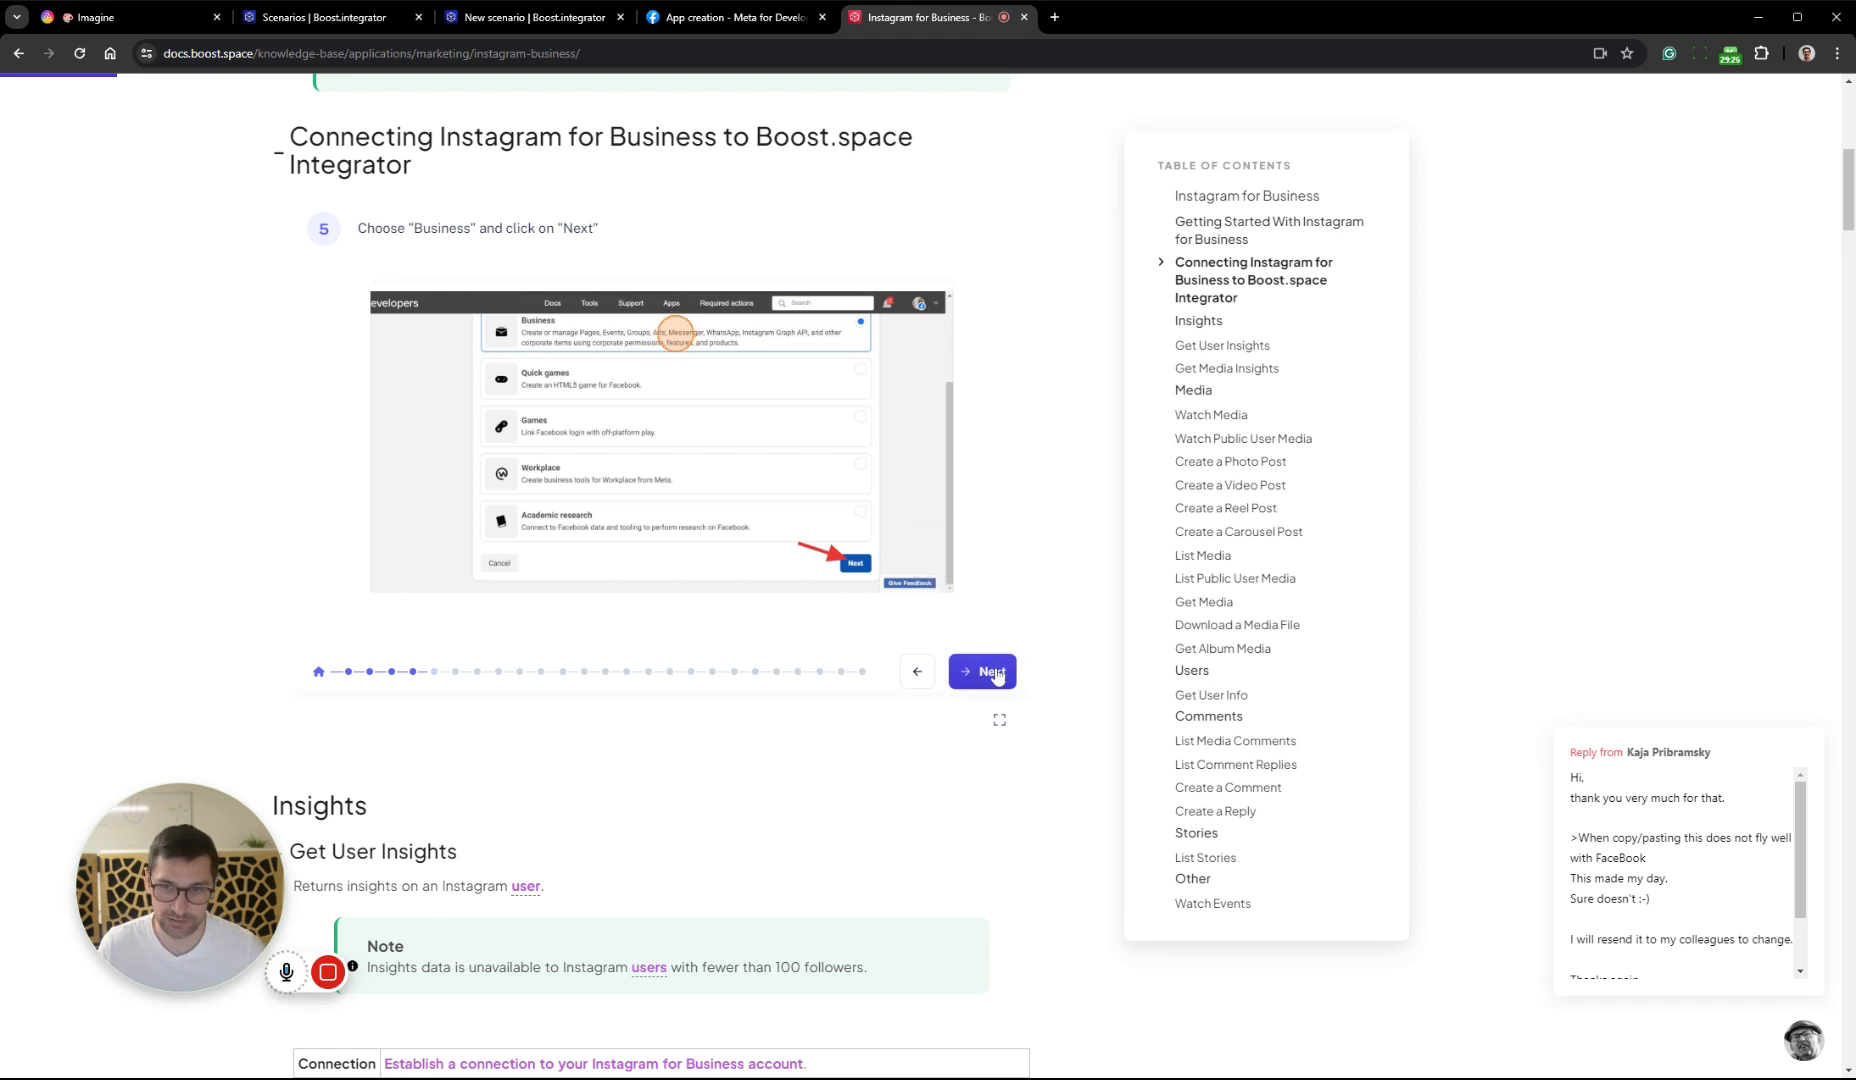
left_click(990, 671)
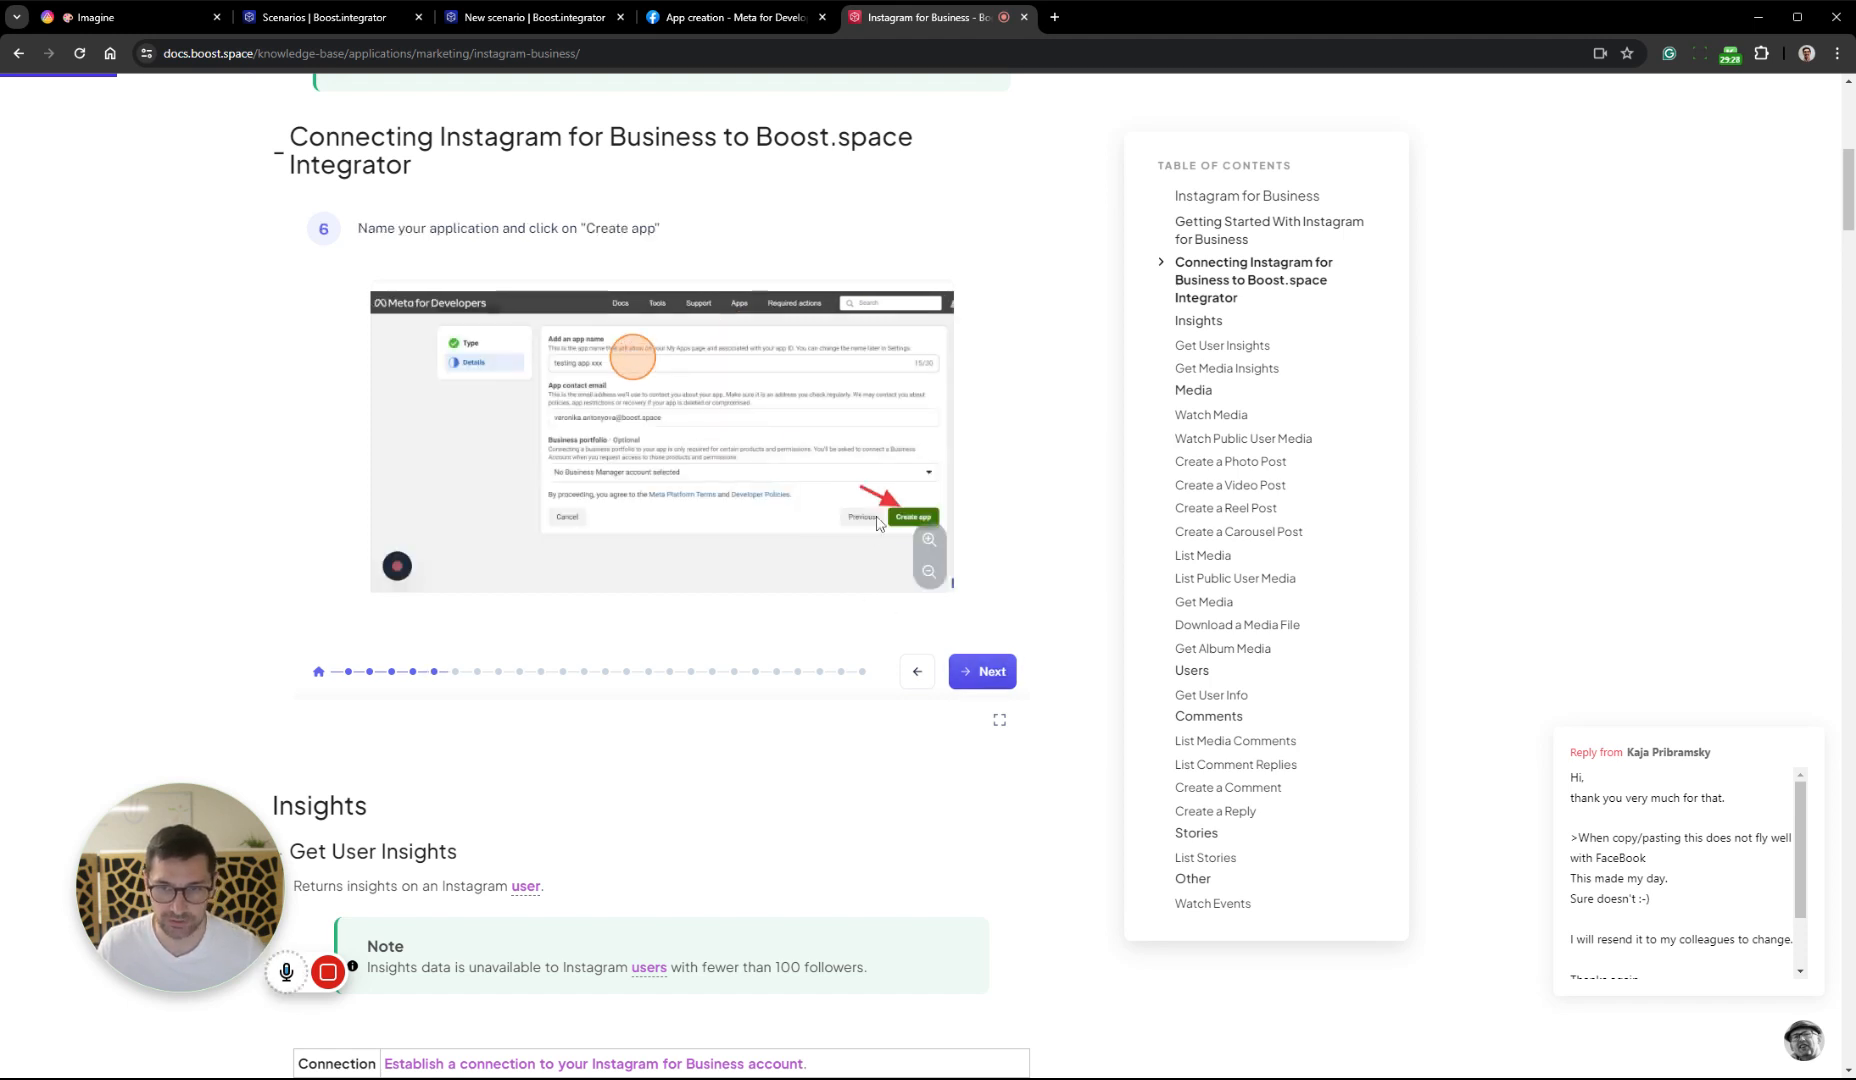
left_click(720, 17)
left_click(981, 258)
left_click(996, 336)
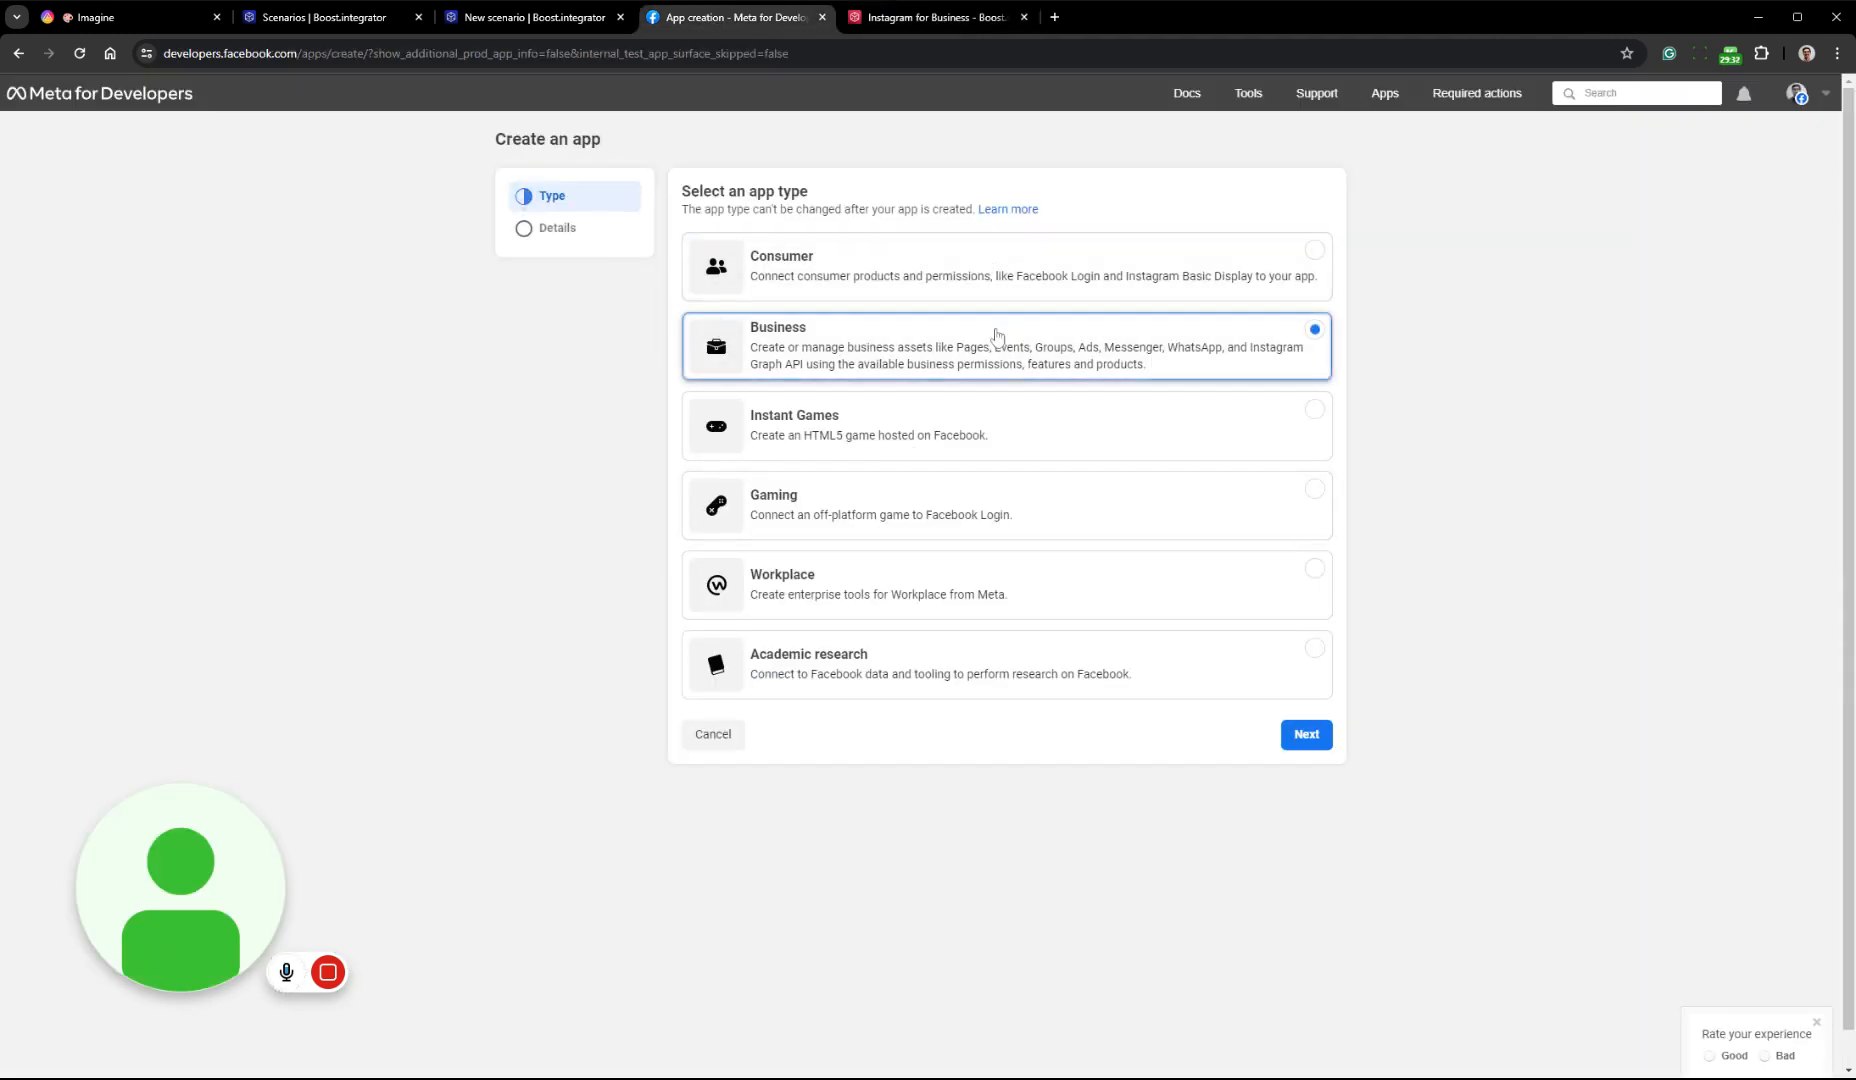
left_click(1306, 734)
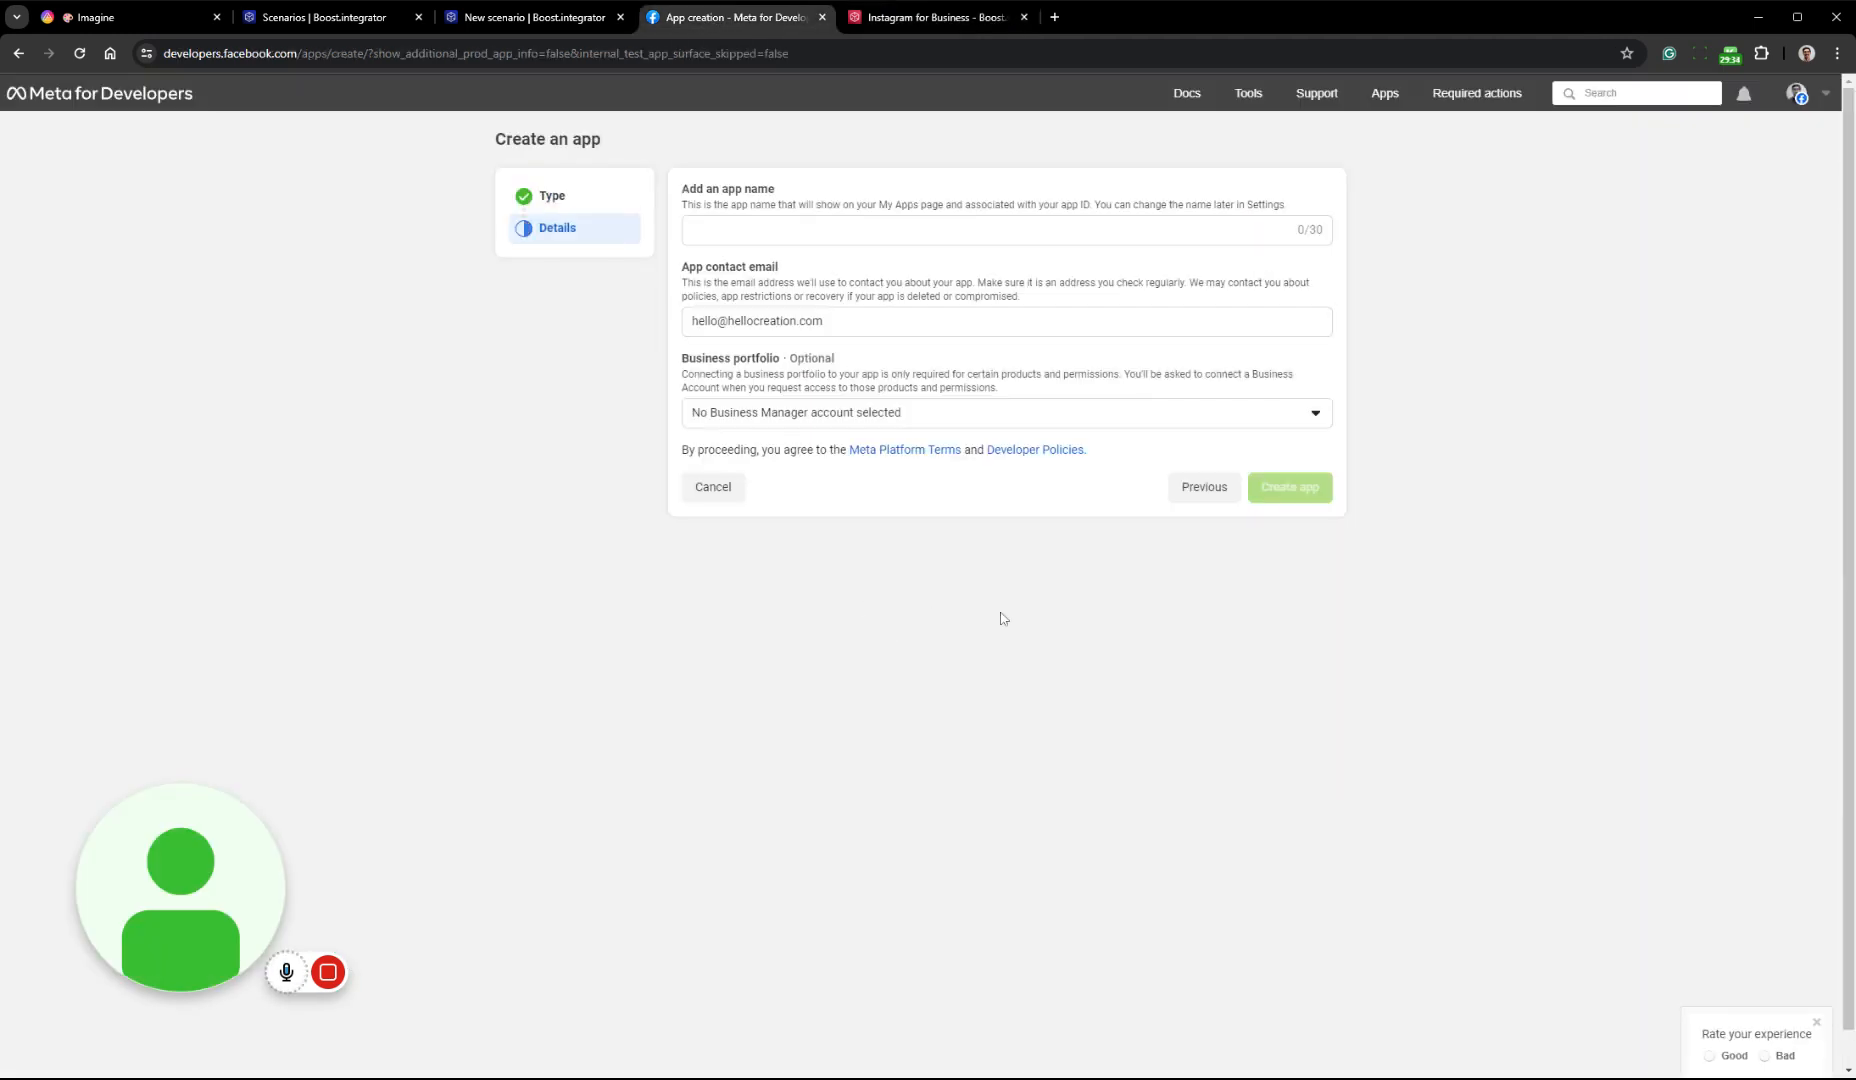
Name the app BS Deleted and create it, entering the account password for the security check
left_click(813, 246)
type("BS Deleted")
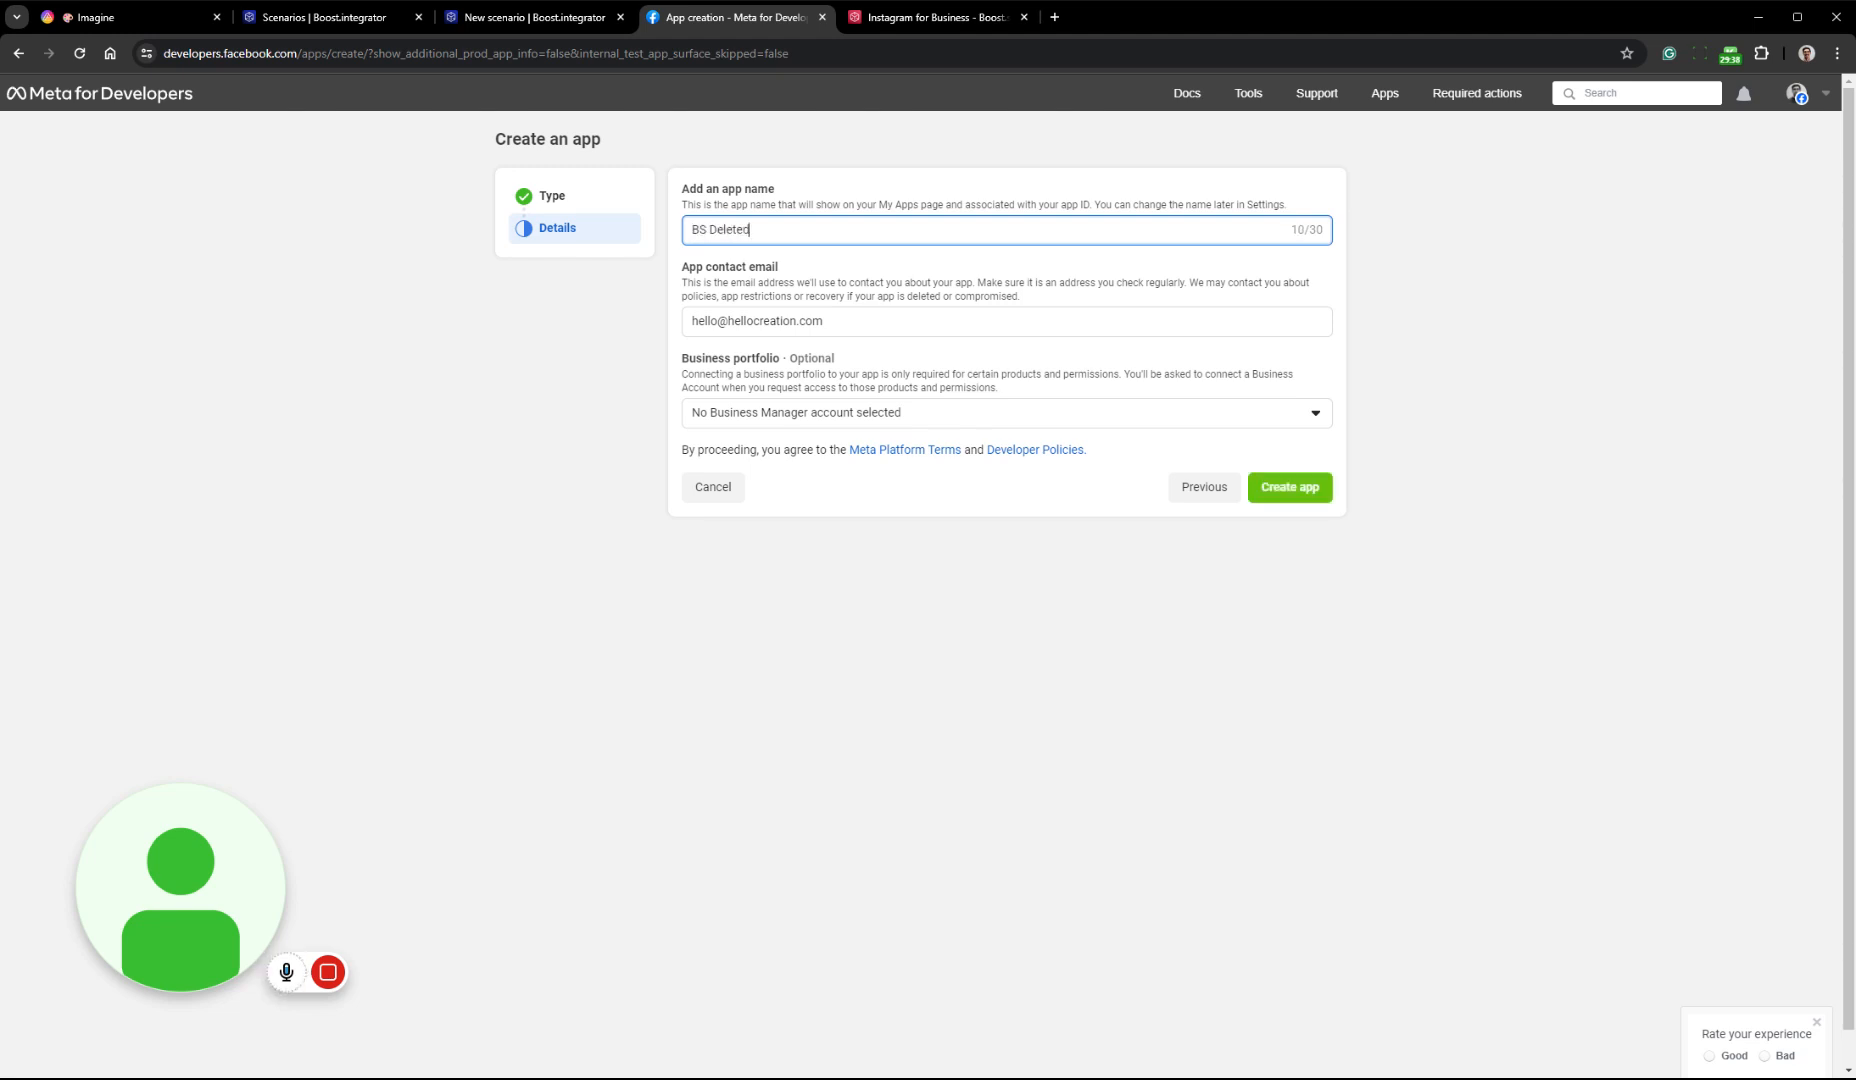
left_click(1298, 488)
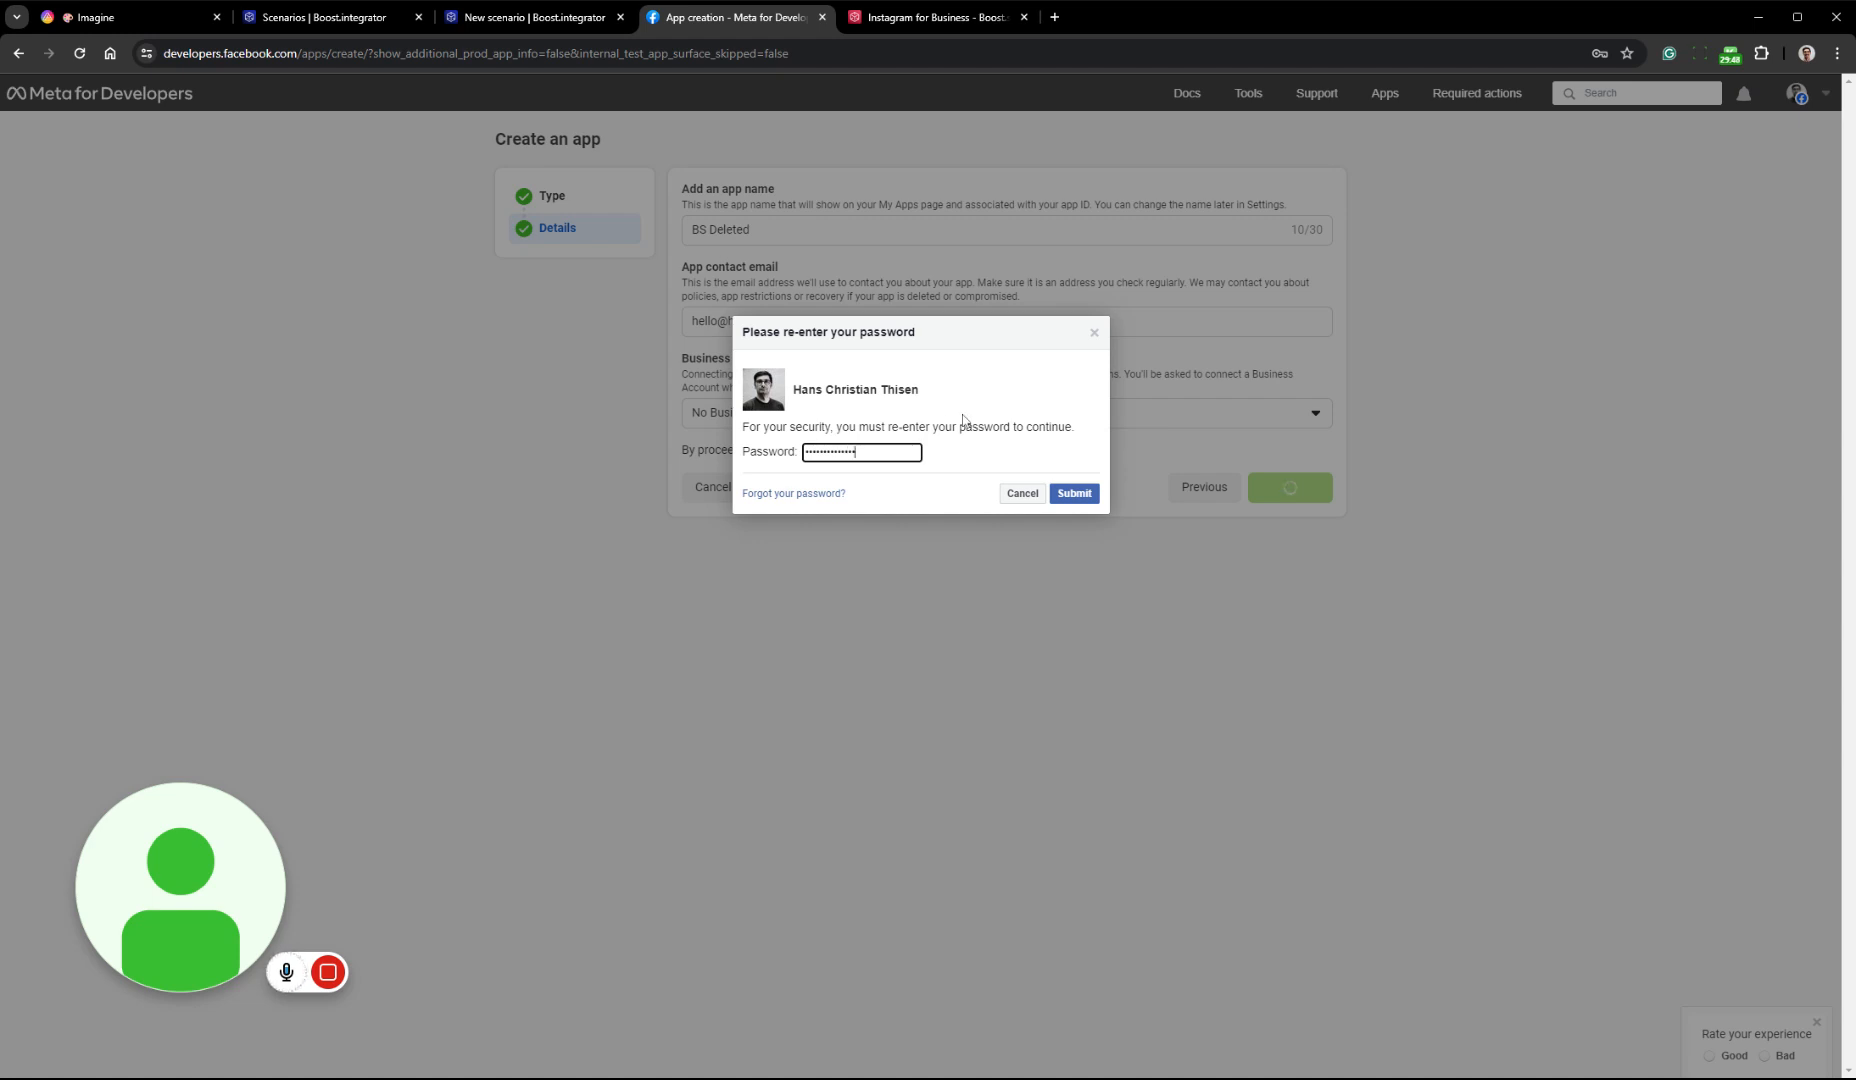
left_click(1074, 493)
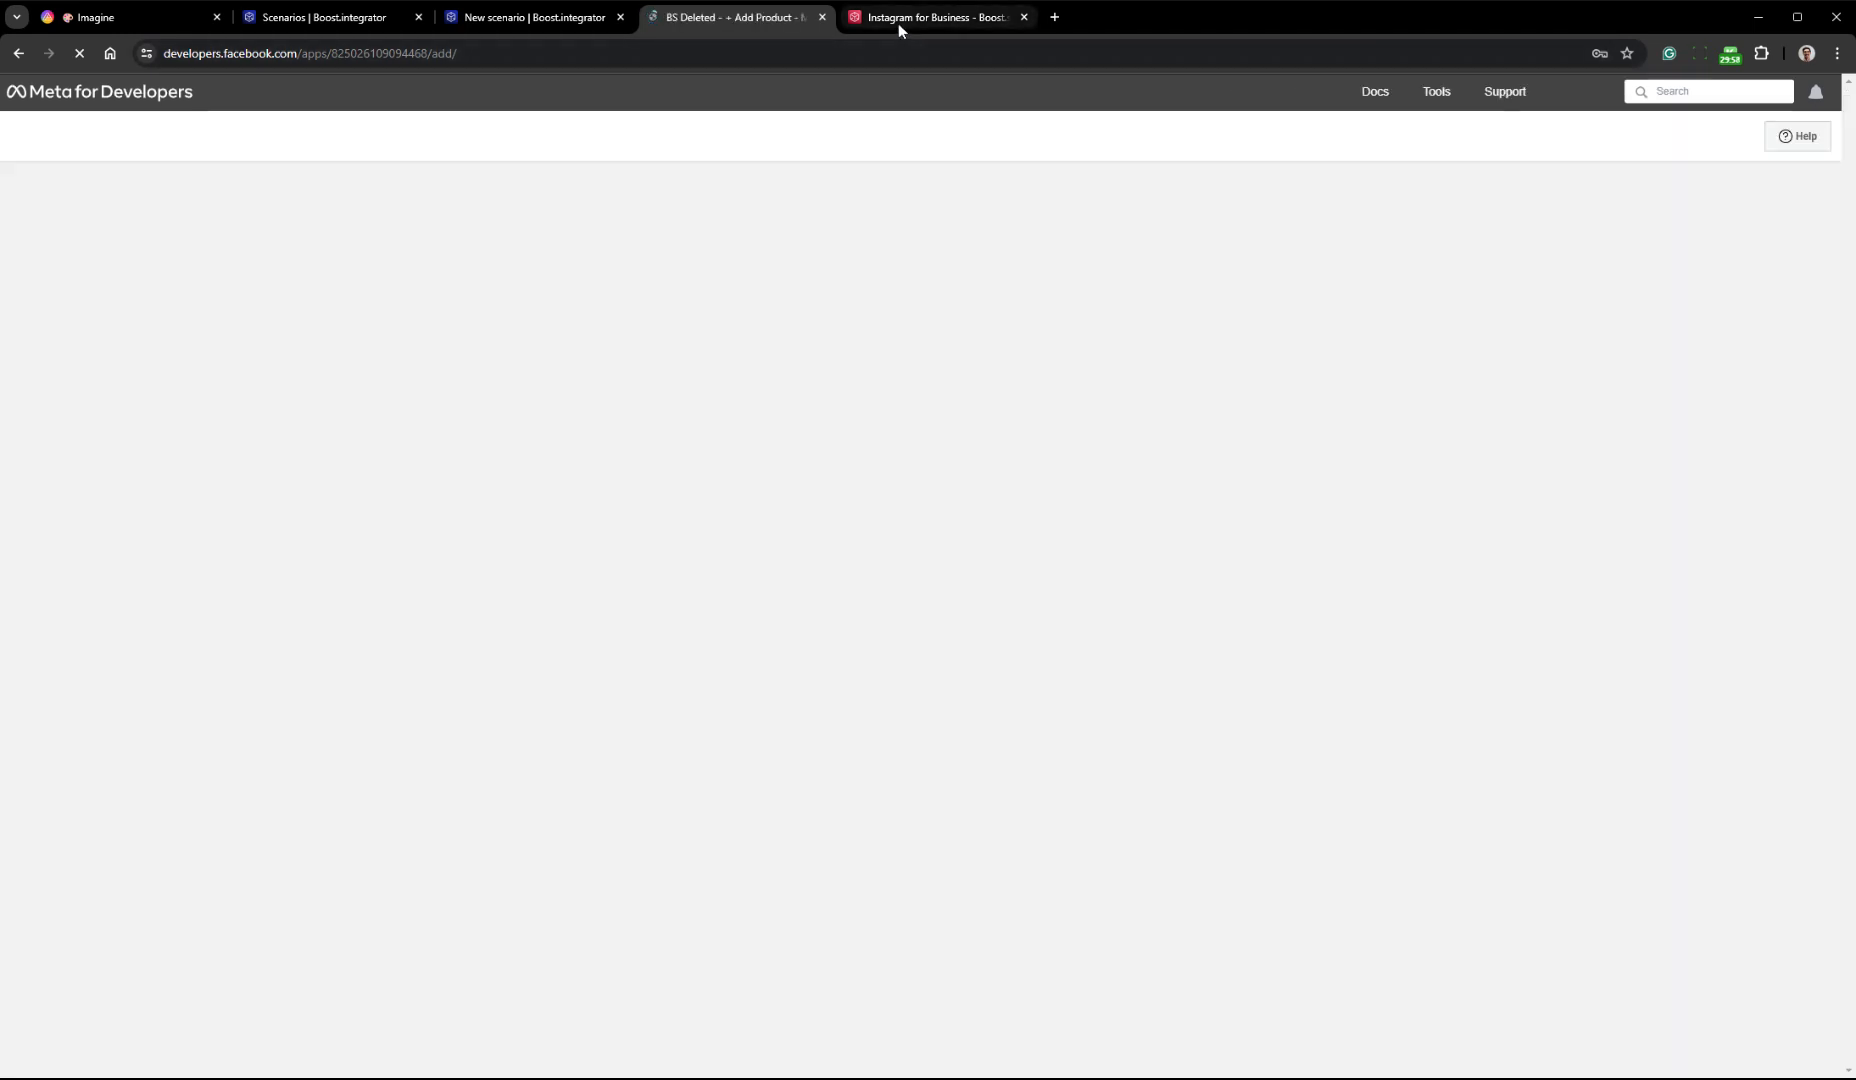
Read guide steps 7 to 12 in the Boost.space documentation on which products the app needs
left_click(898, 23)
left_click(980, 670)
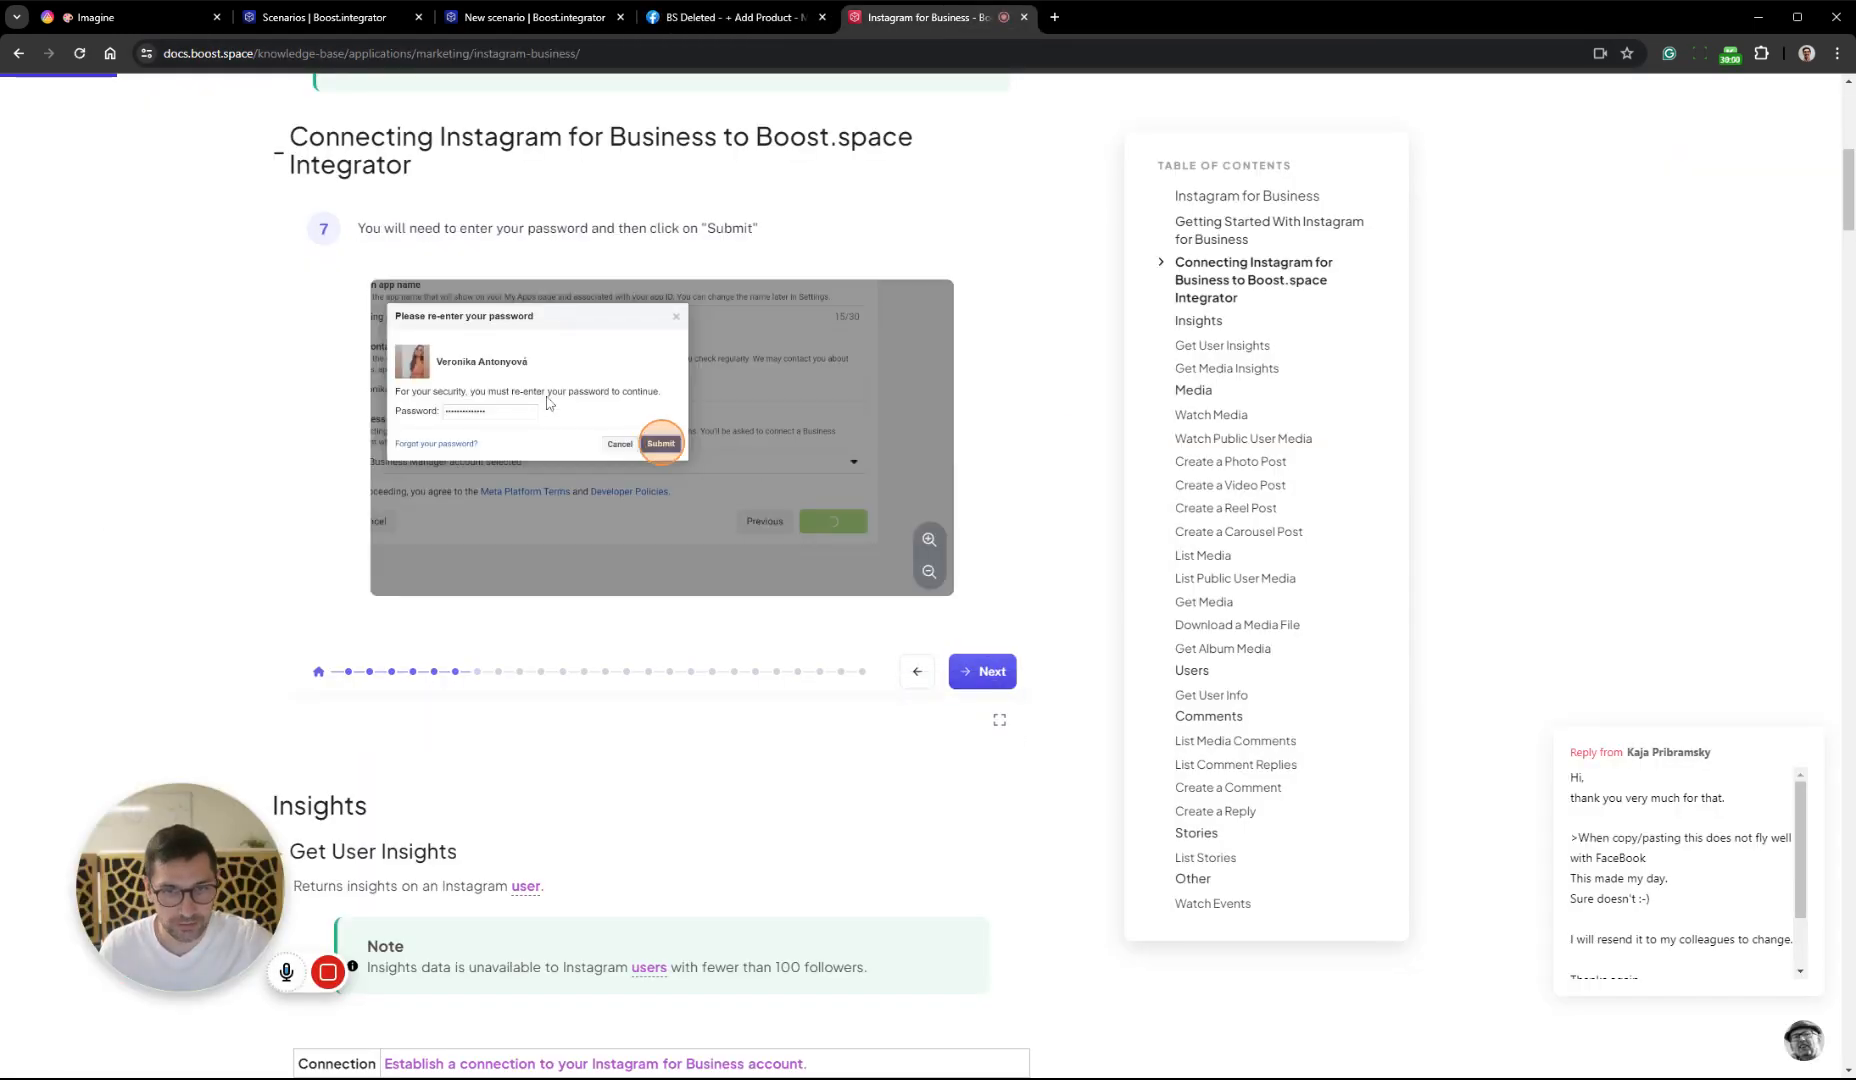
left_click(980, 667)
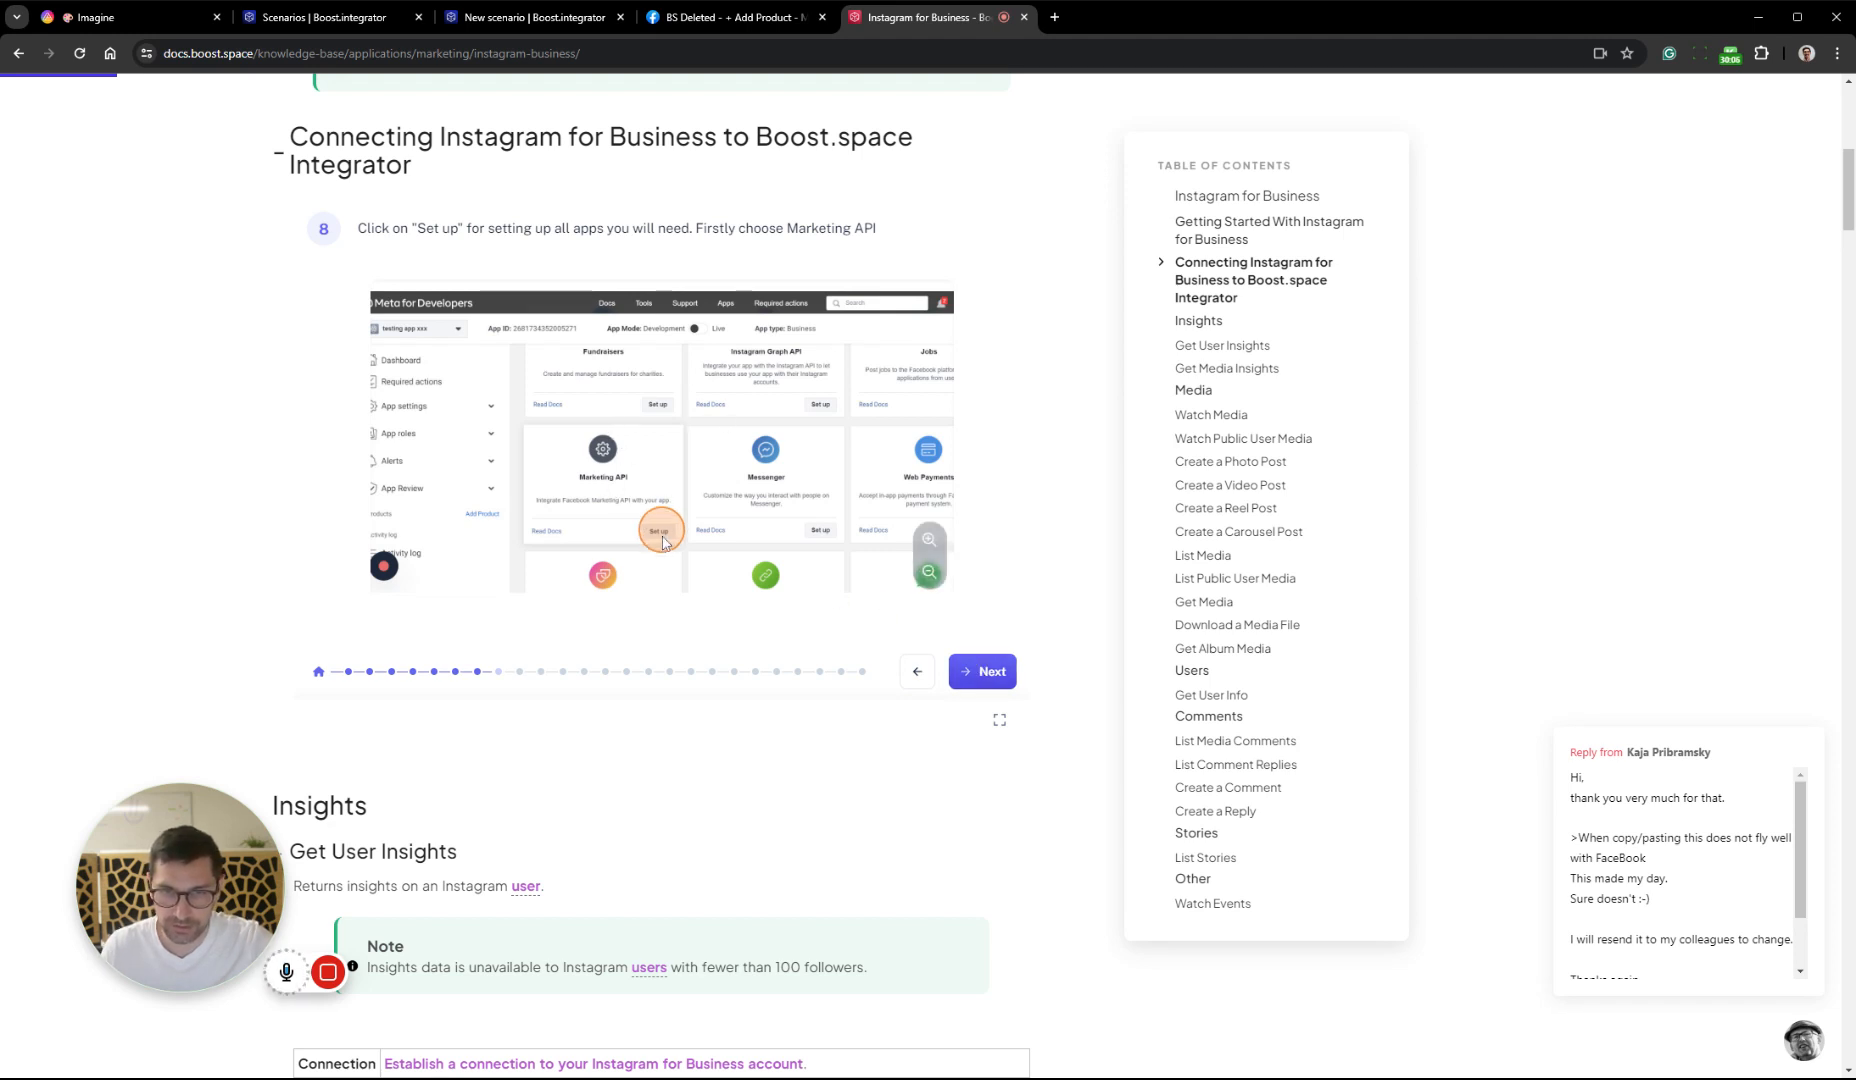
left_click(980, 683)
left_click(980, 684)
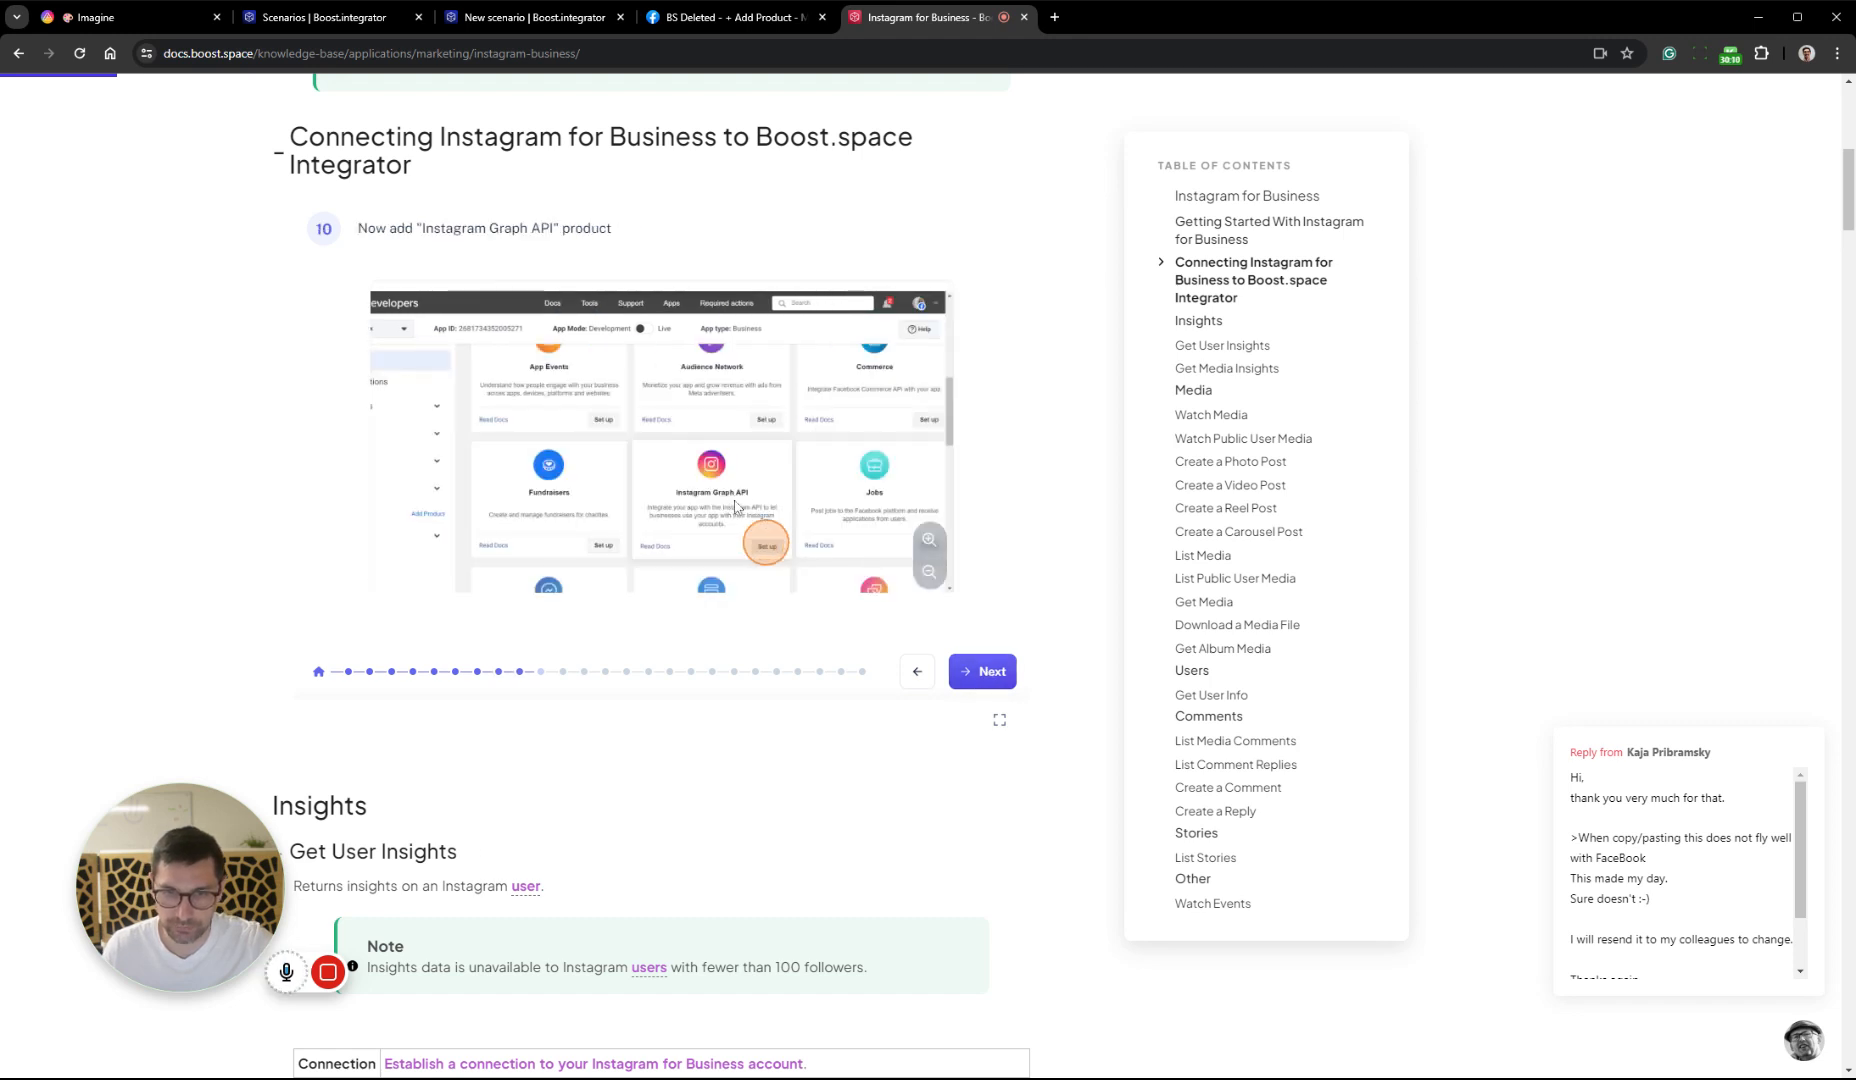
left_click(985, 671)
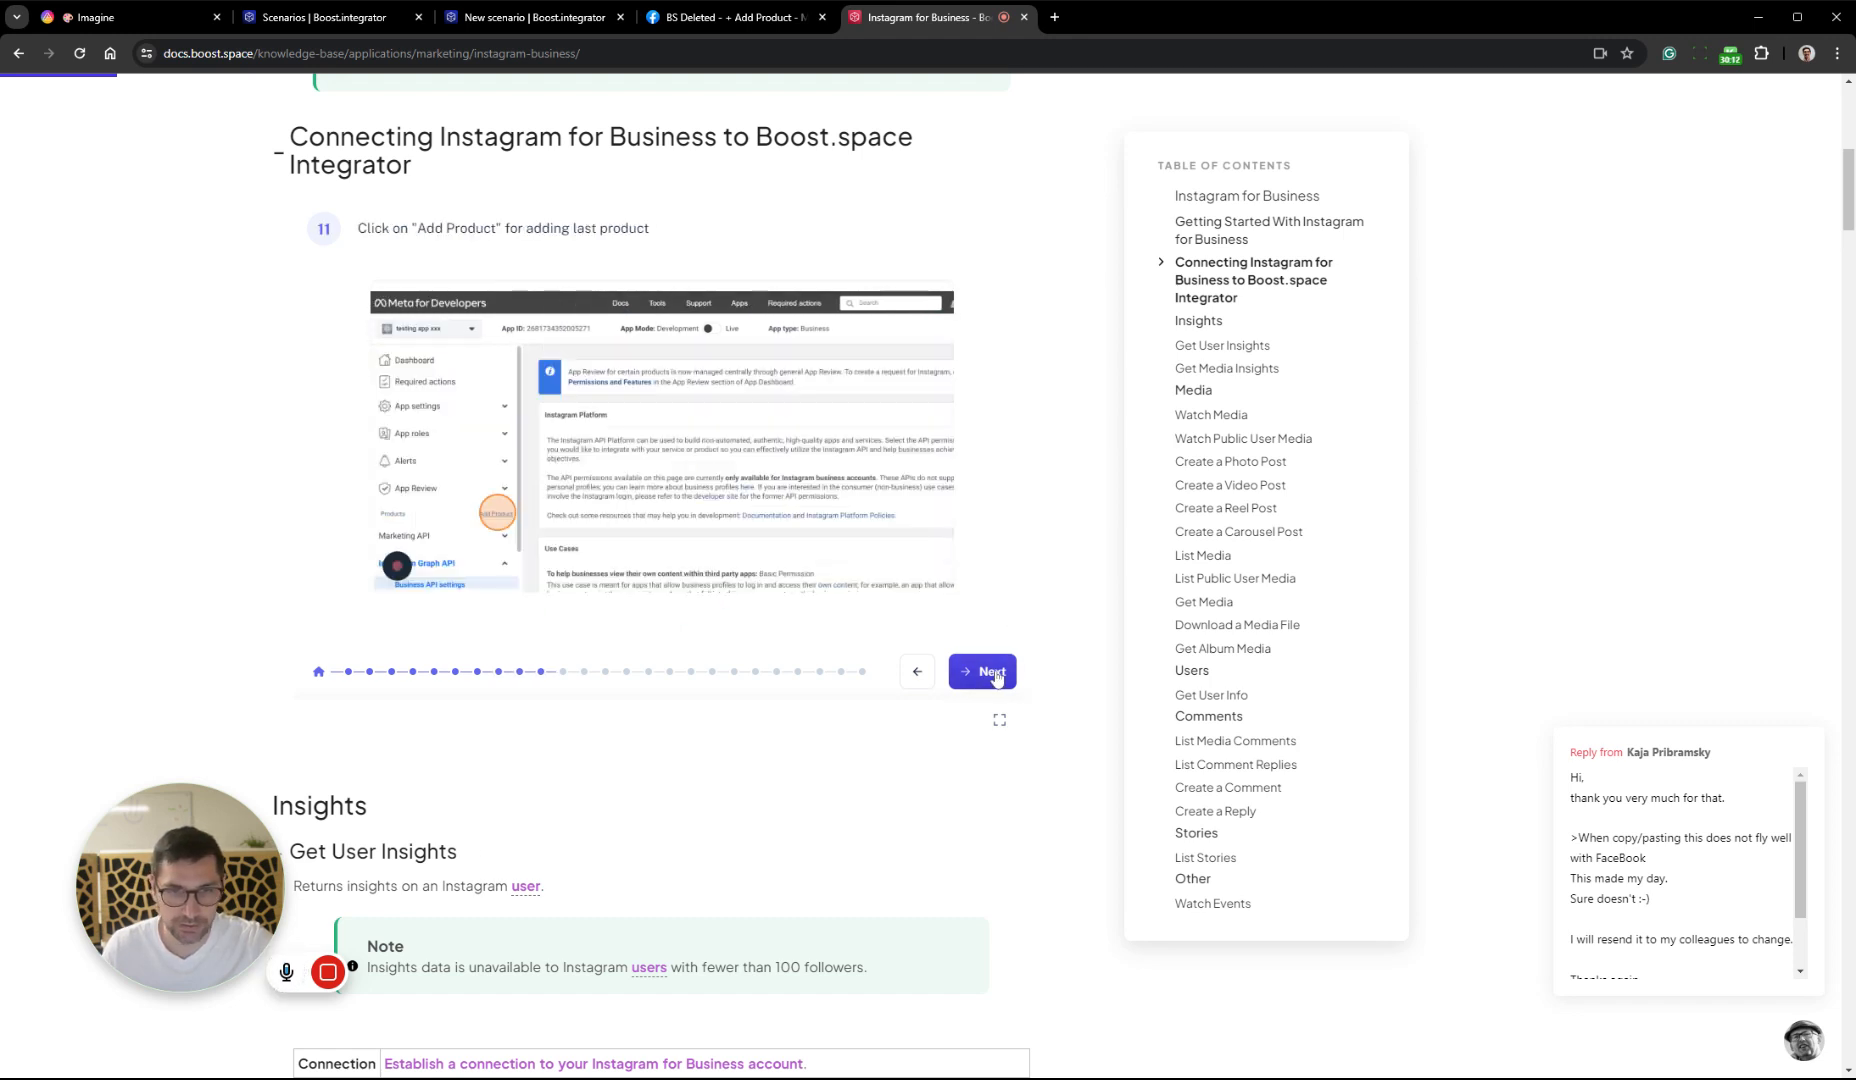
left_click(985, 671)
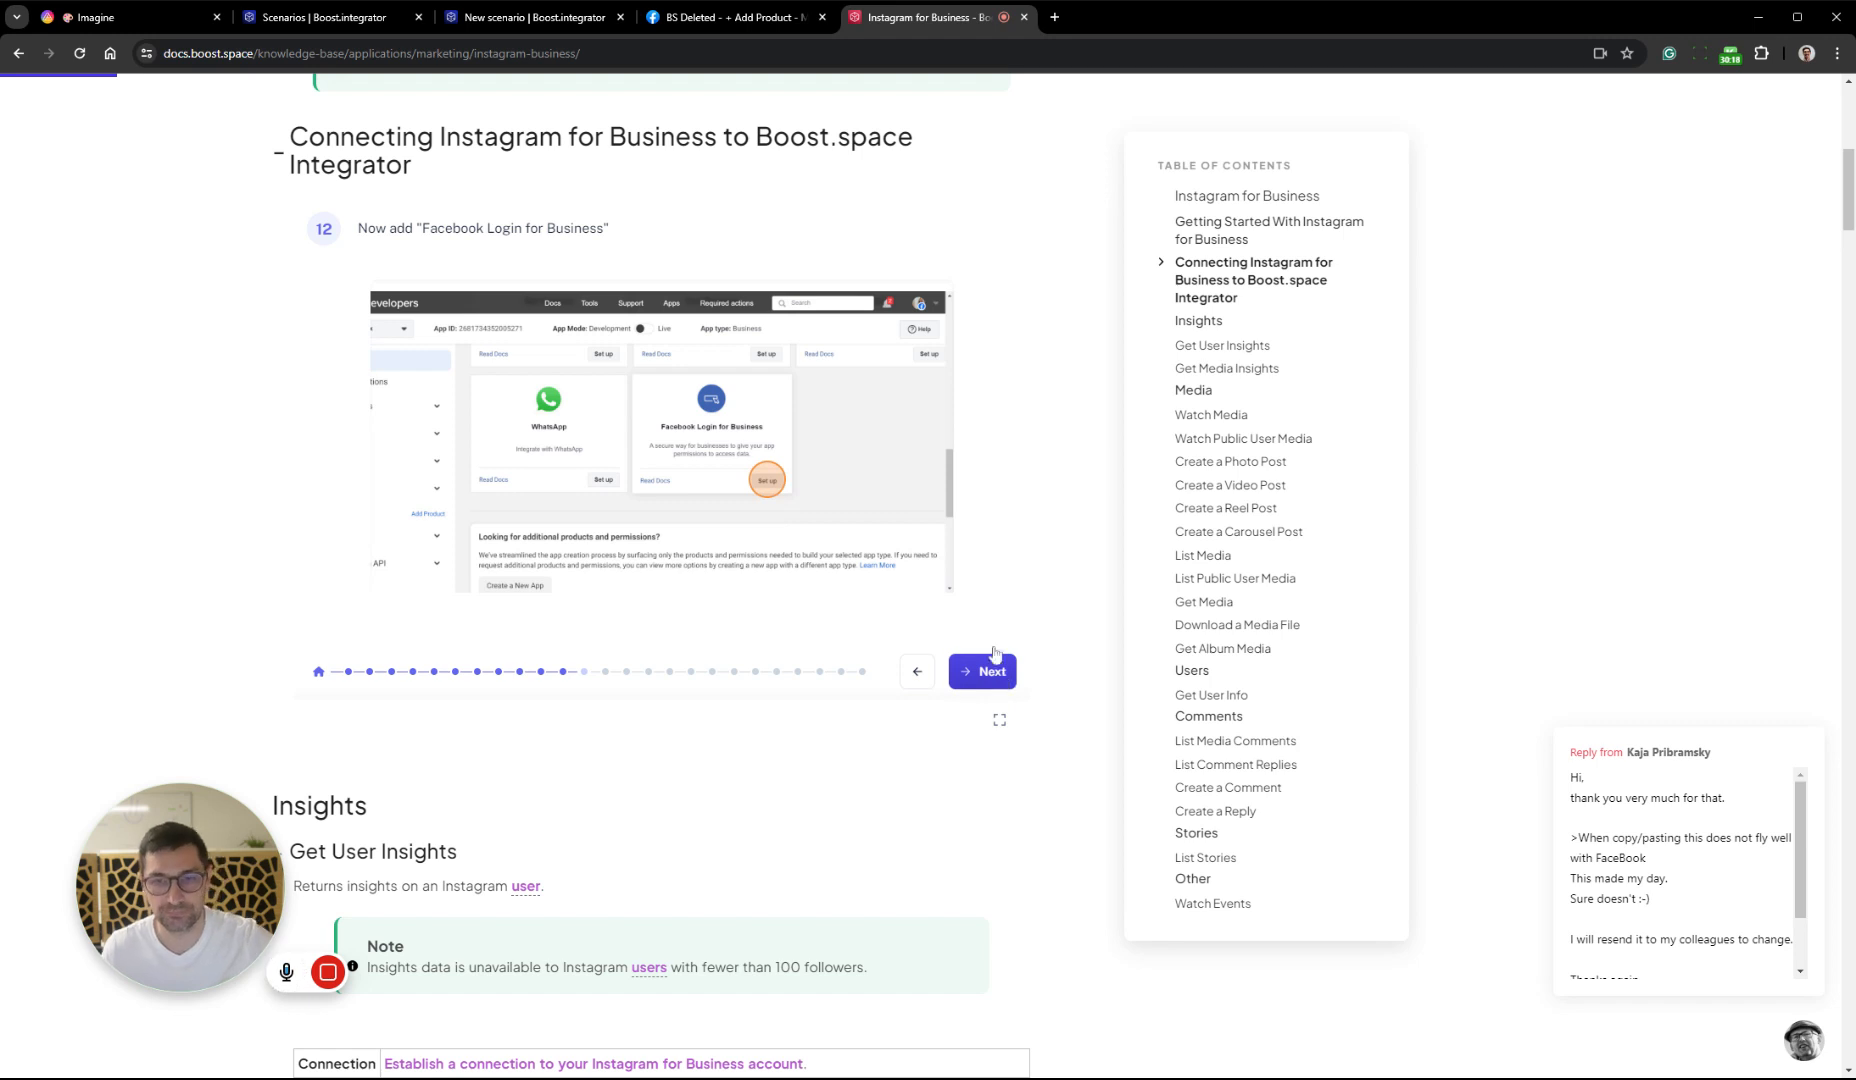
Switch back to the BS Deleted app on Meta for Developers and add the Marketing API product
left_click(713, 22)
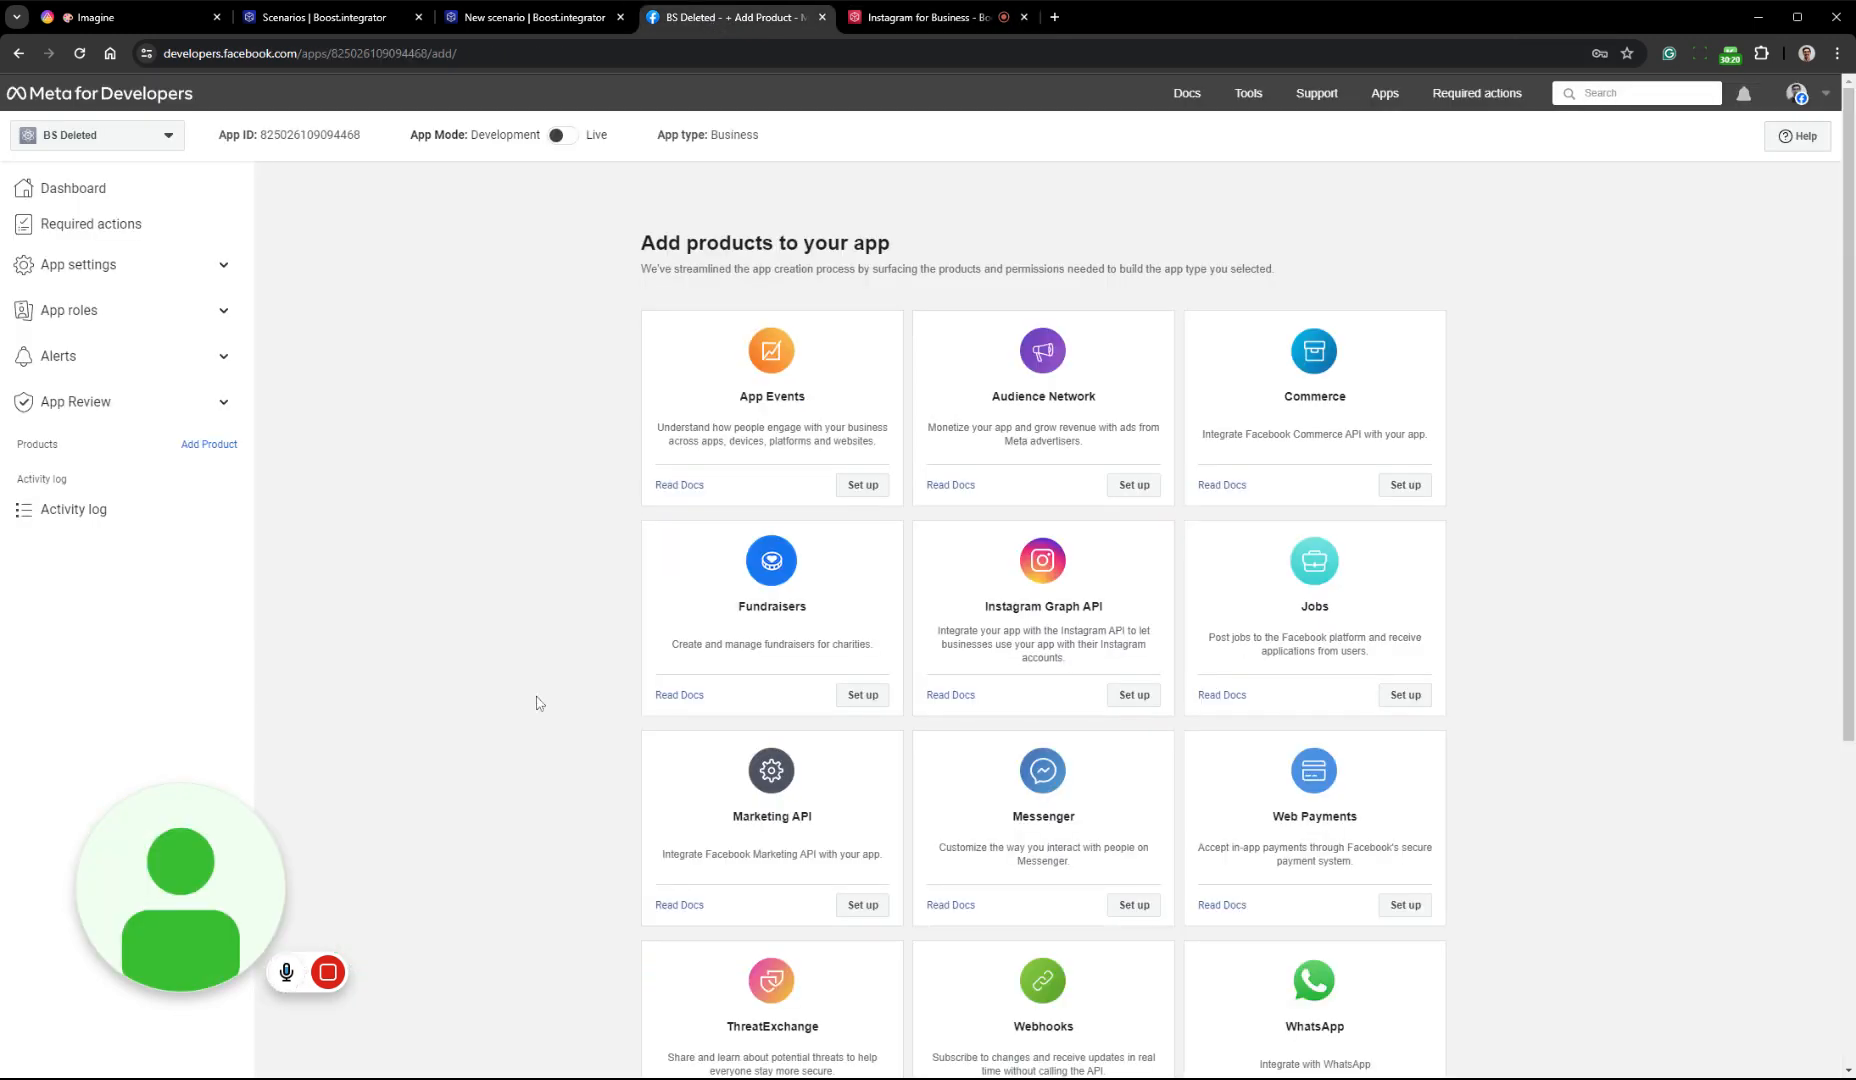
scroll(830, 625, "down", 2)
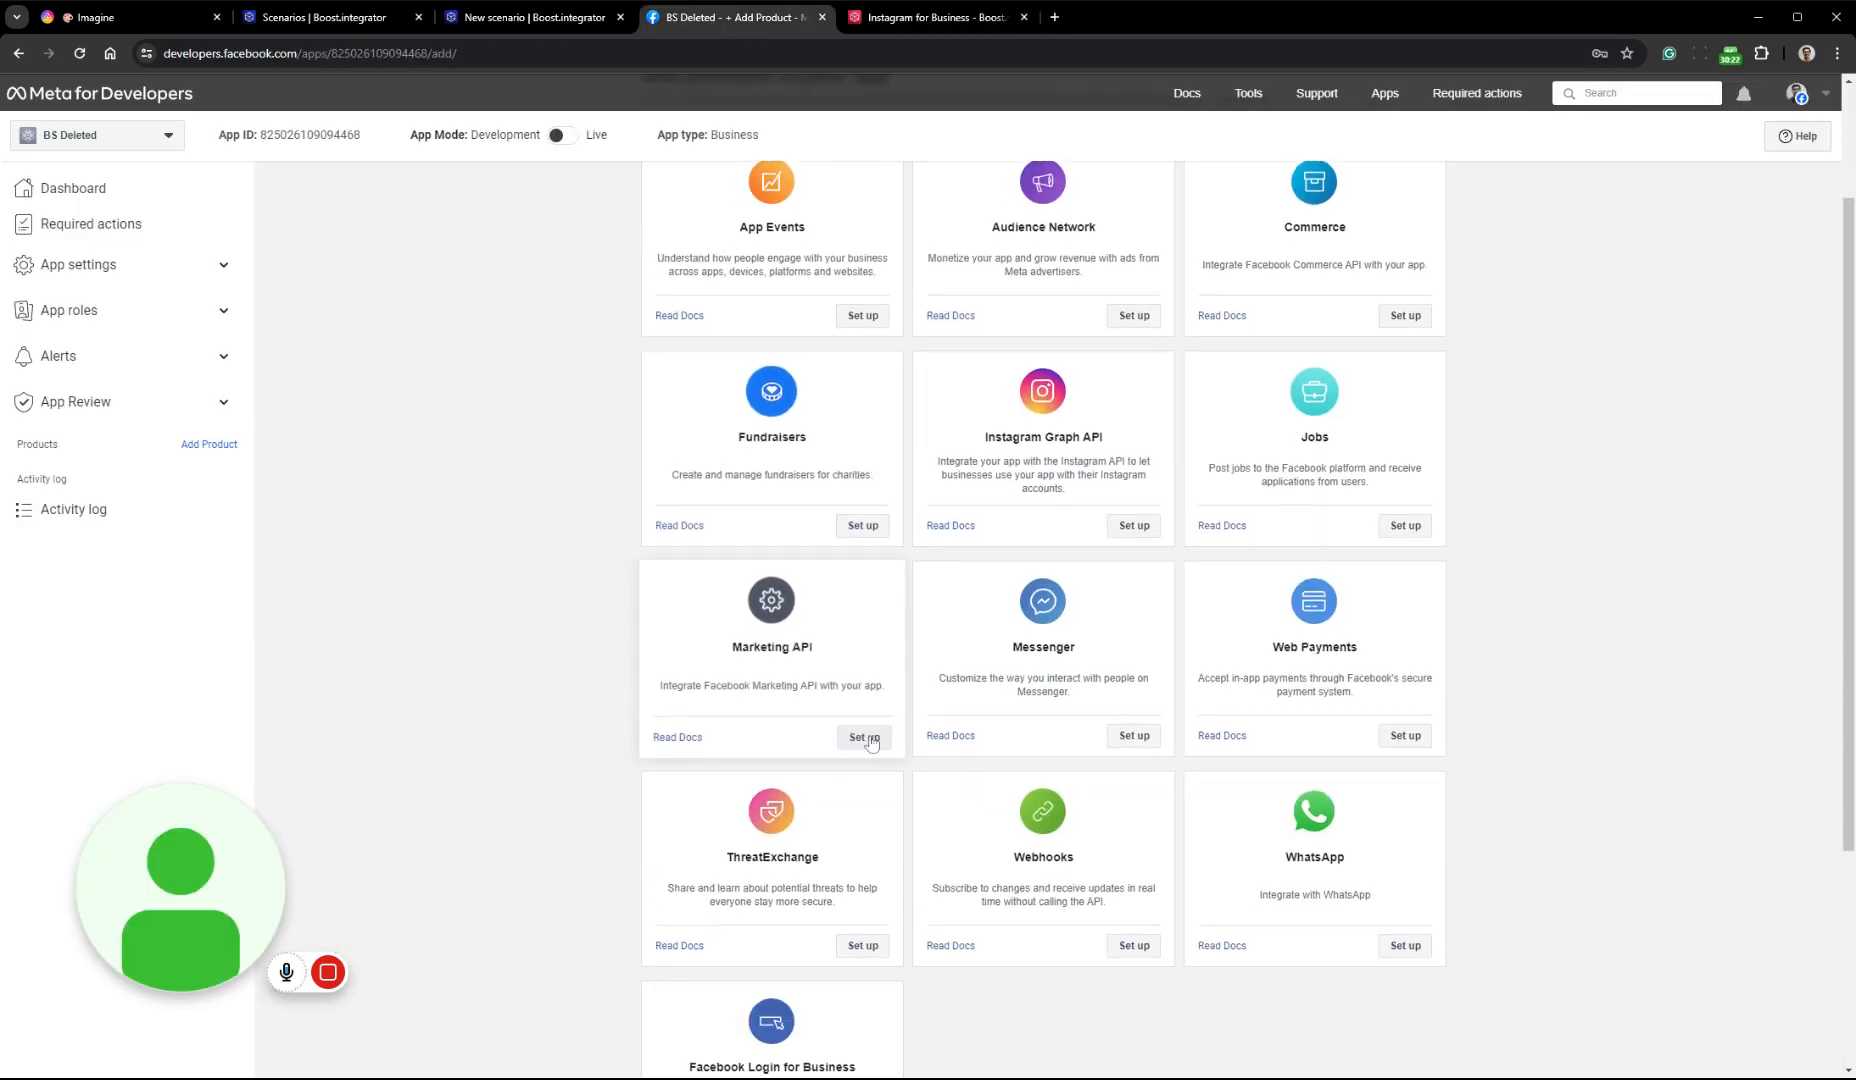
scroll(869, 737, "down", 1)
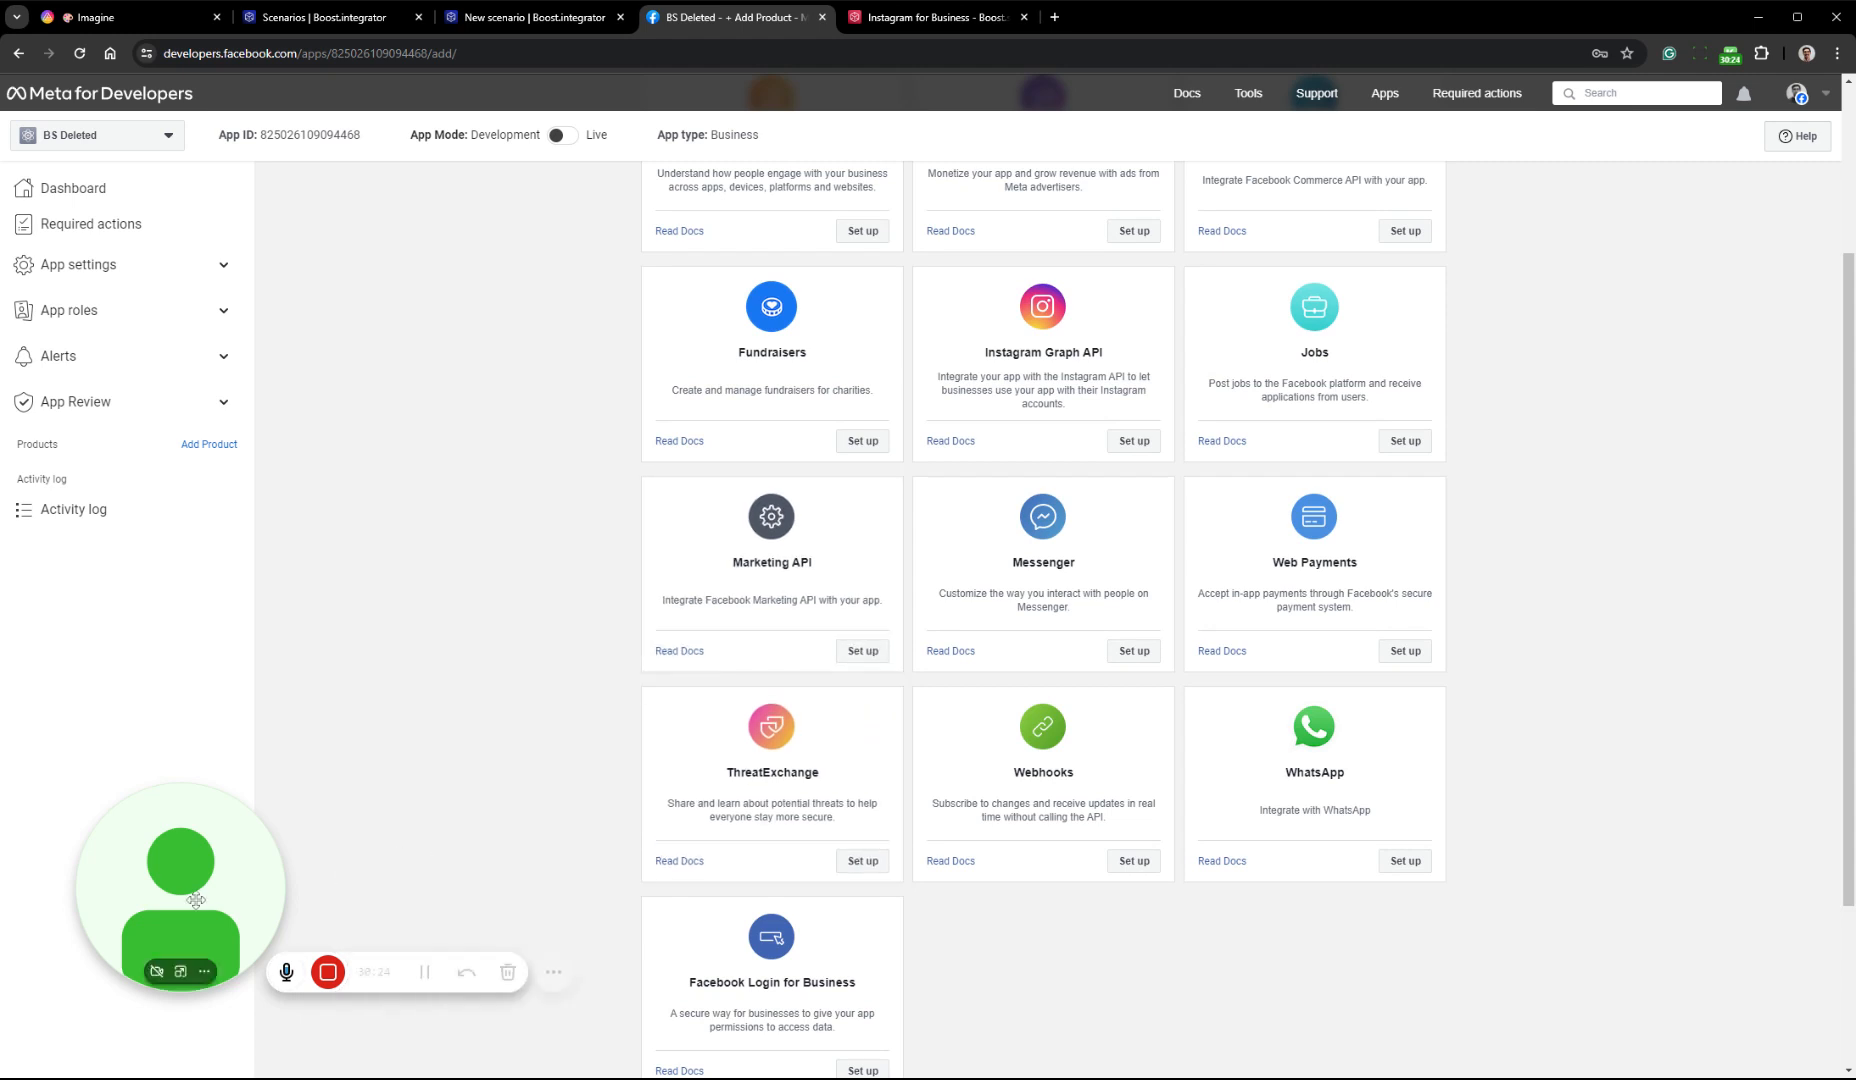
left_click_drag(237, 886, 220, 874)
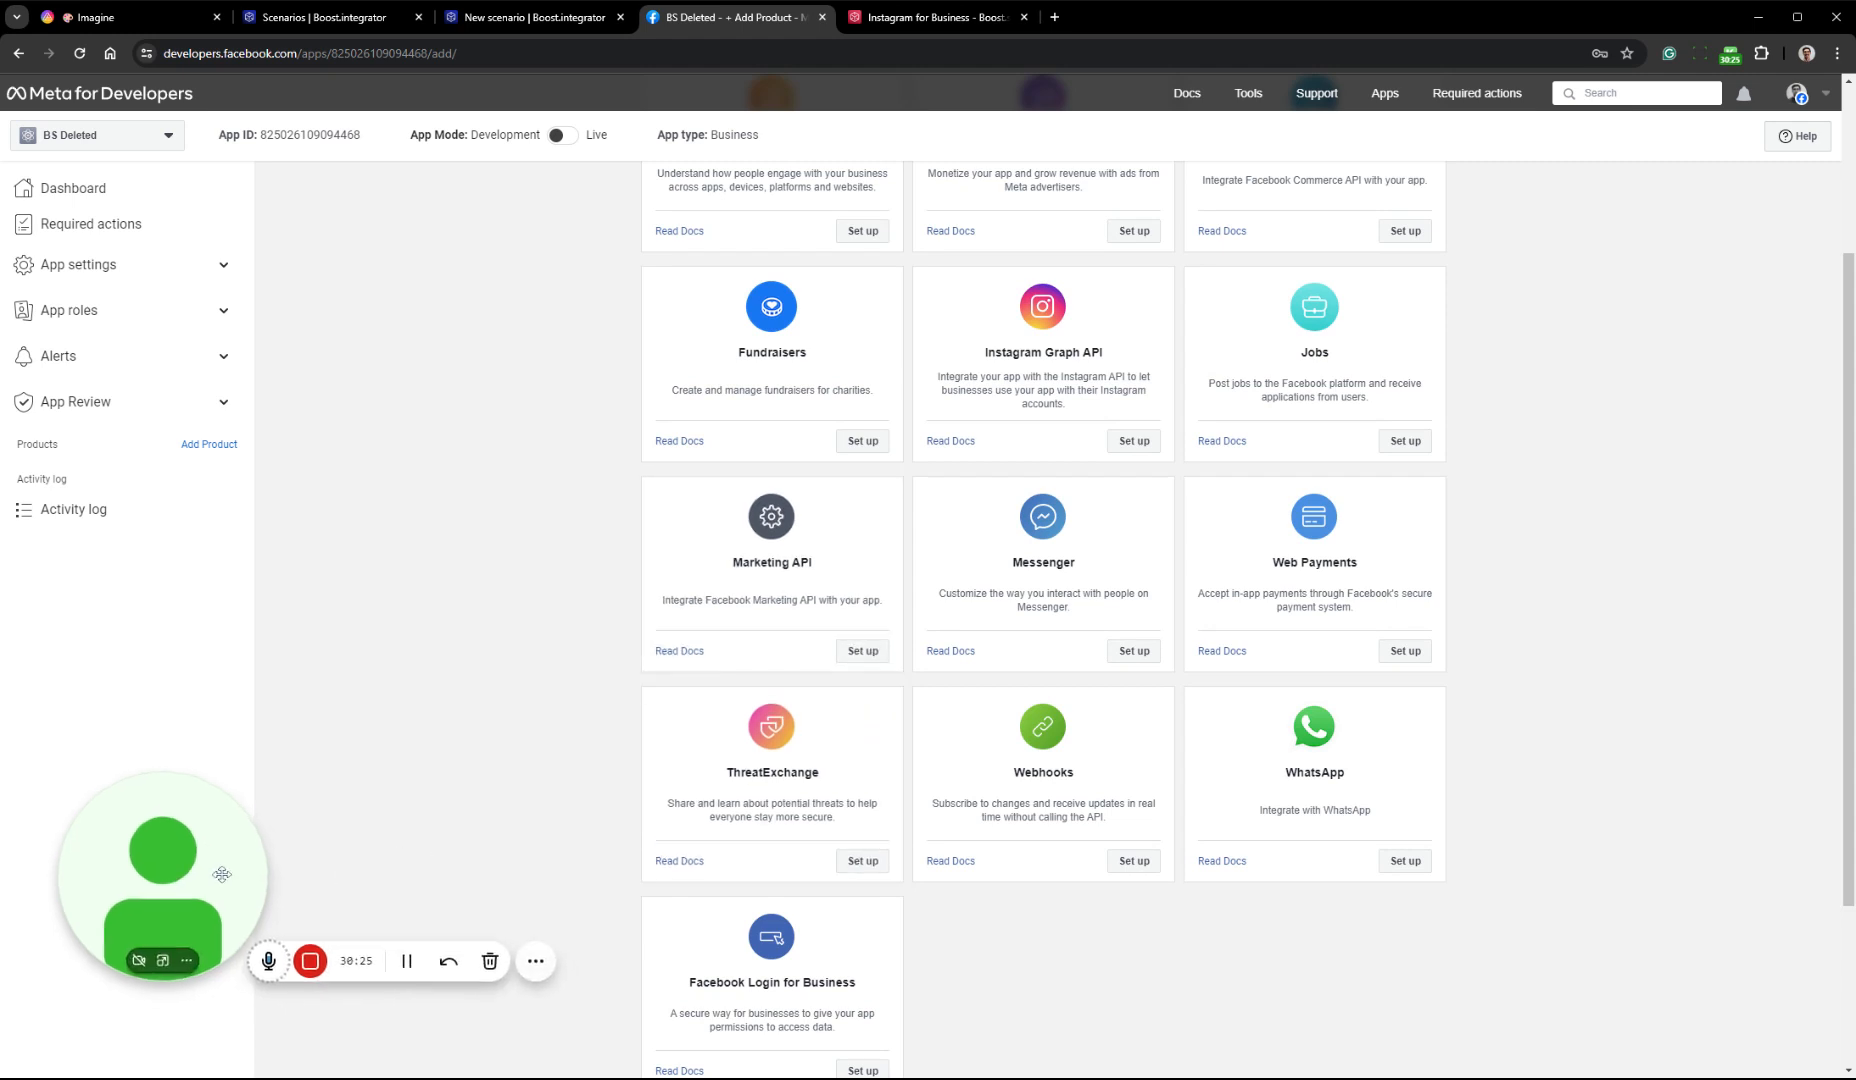
left_click(866, 655)
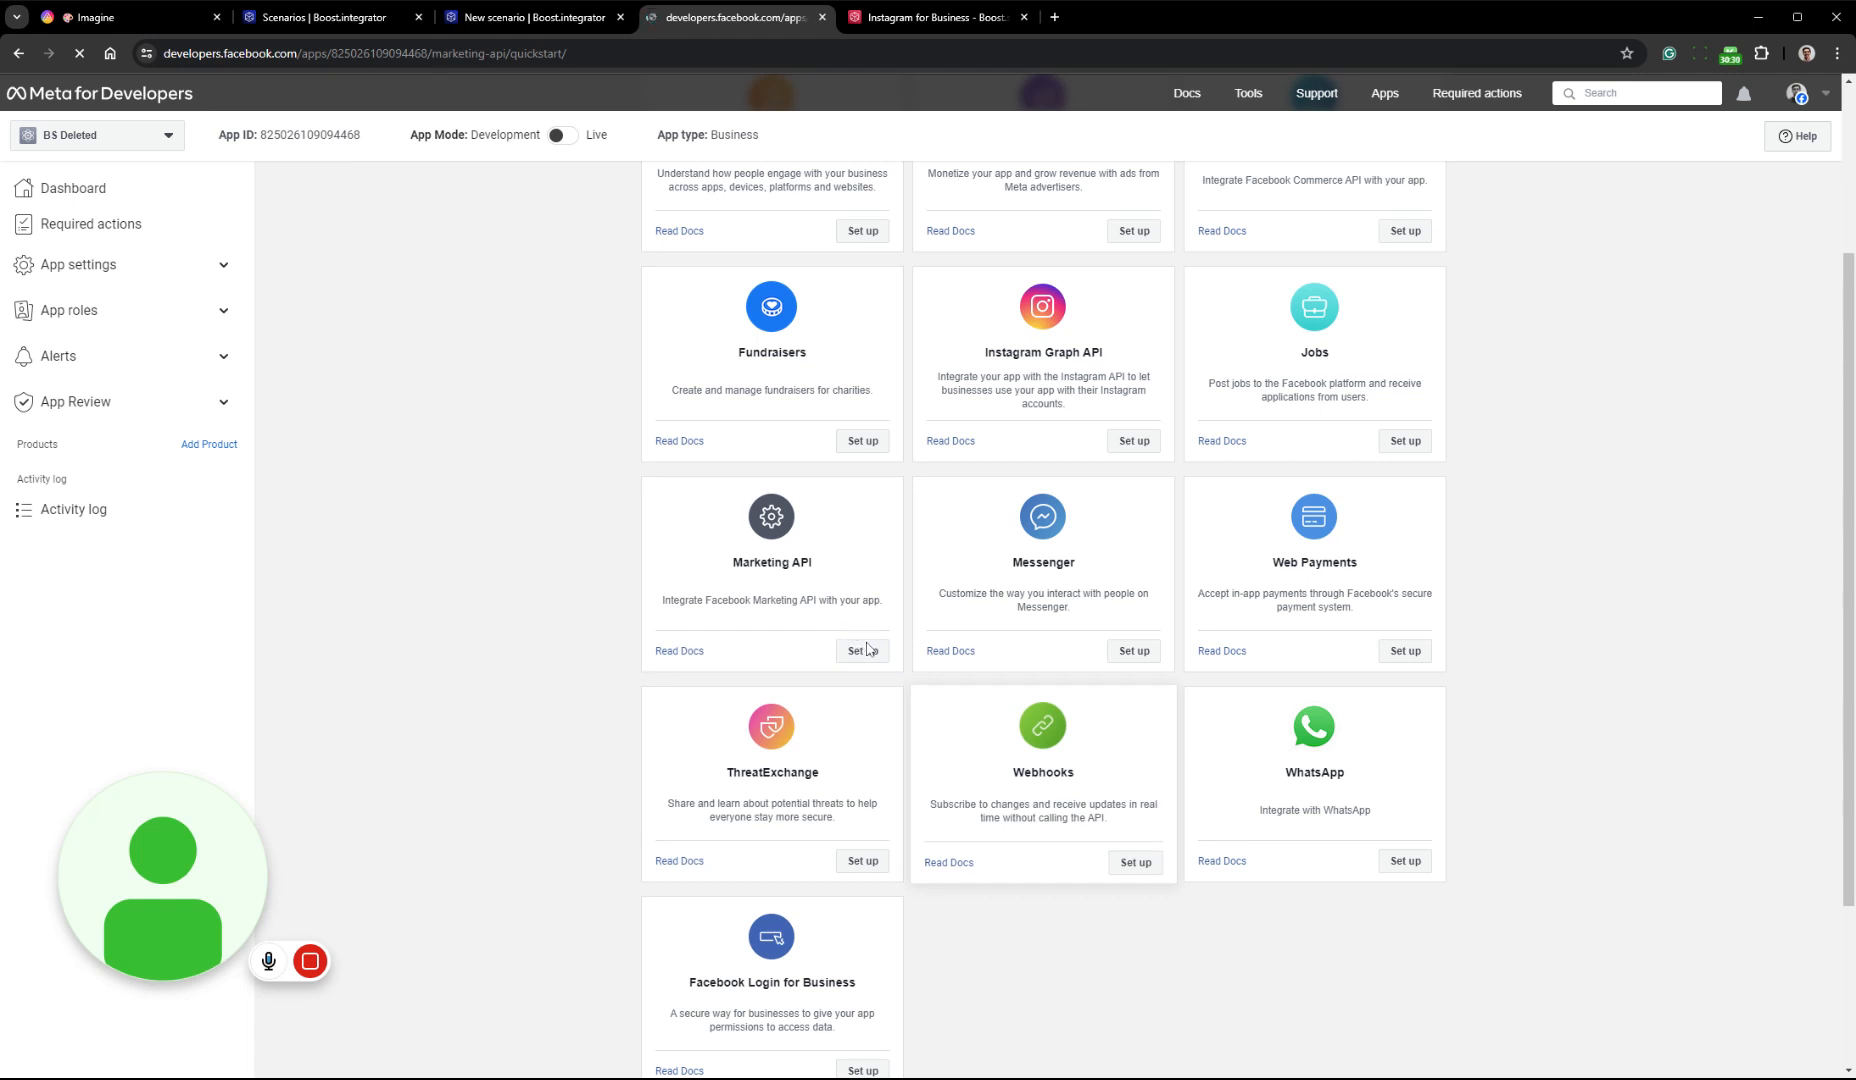
Add the Instagram Graph API and Facebook Login for Business products to the app
left_click(209, 444)
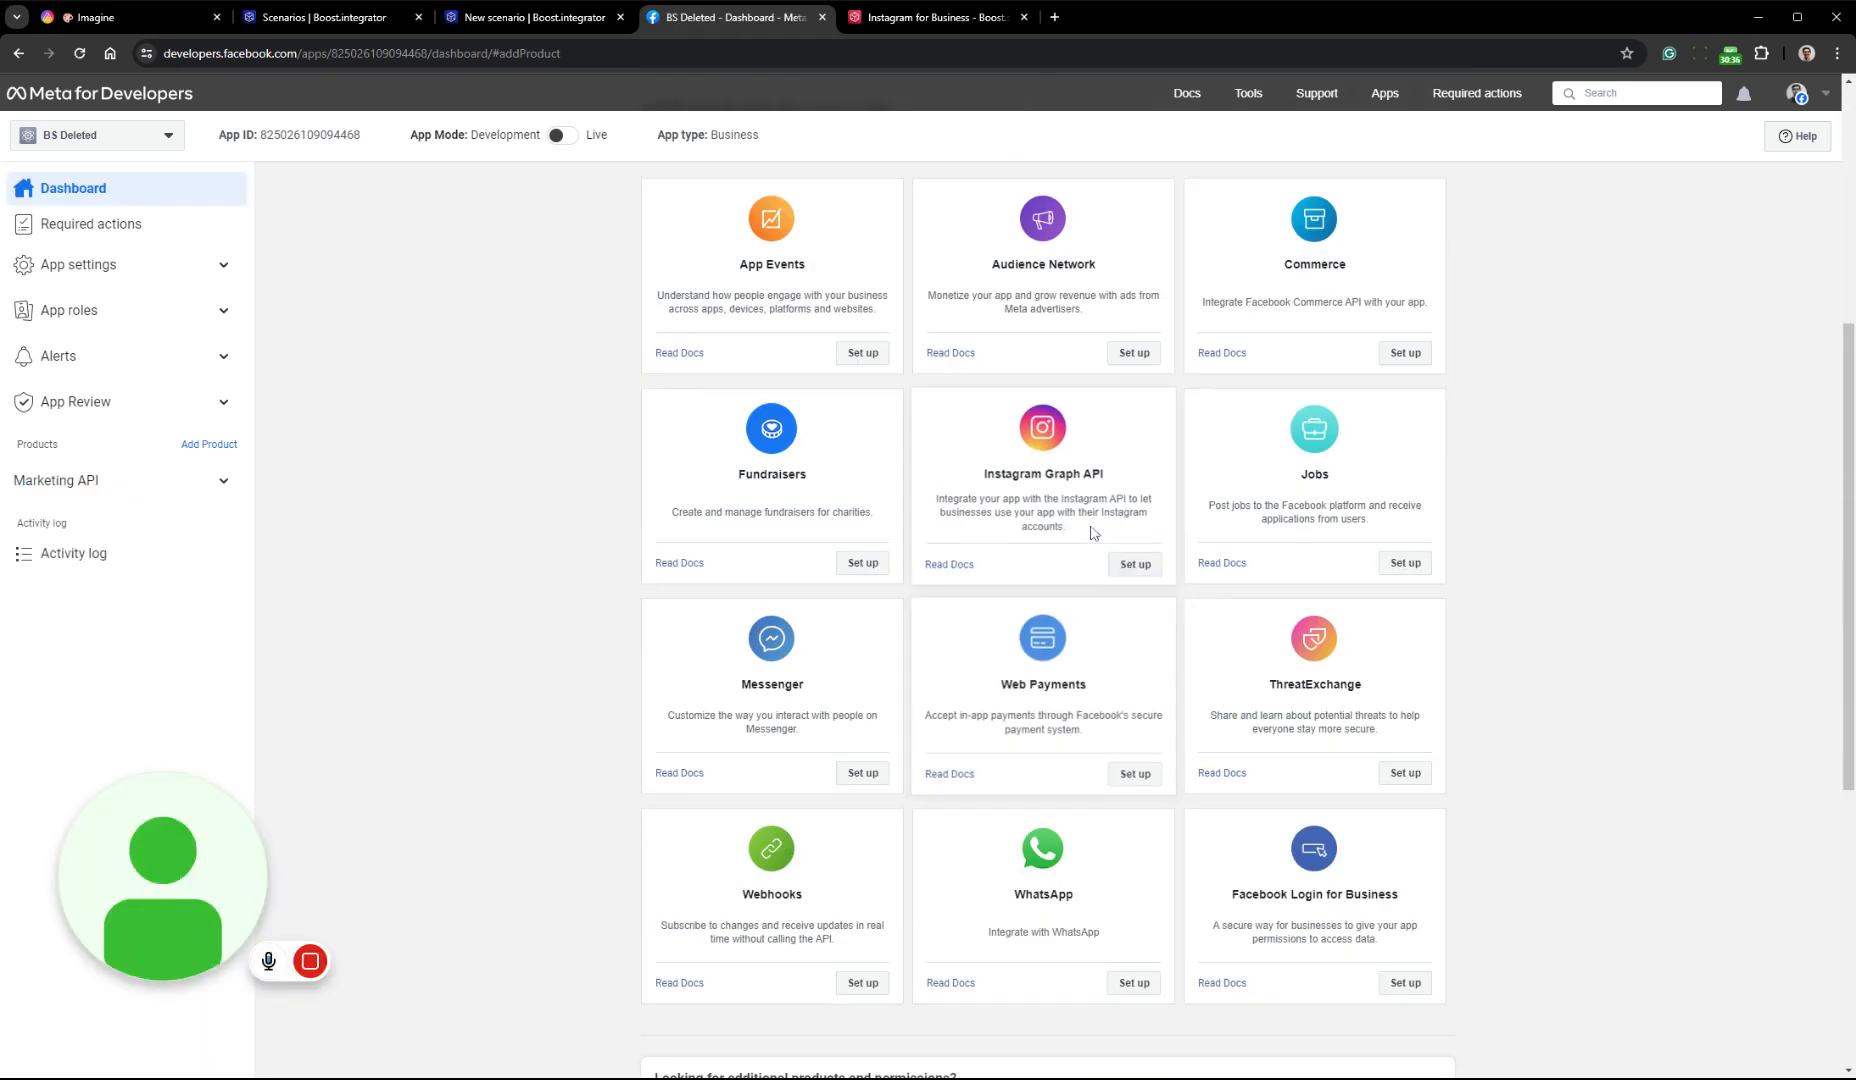
left_click(1146, 566)
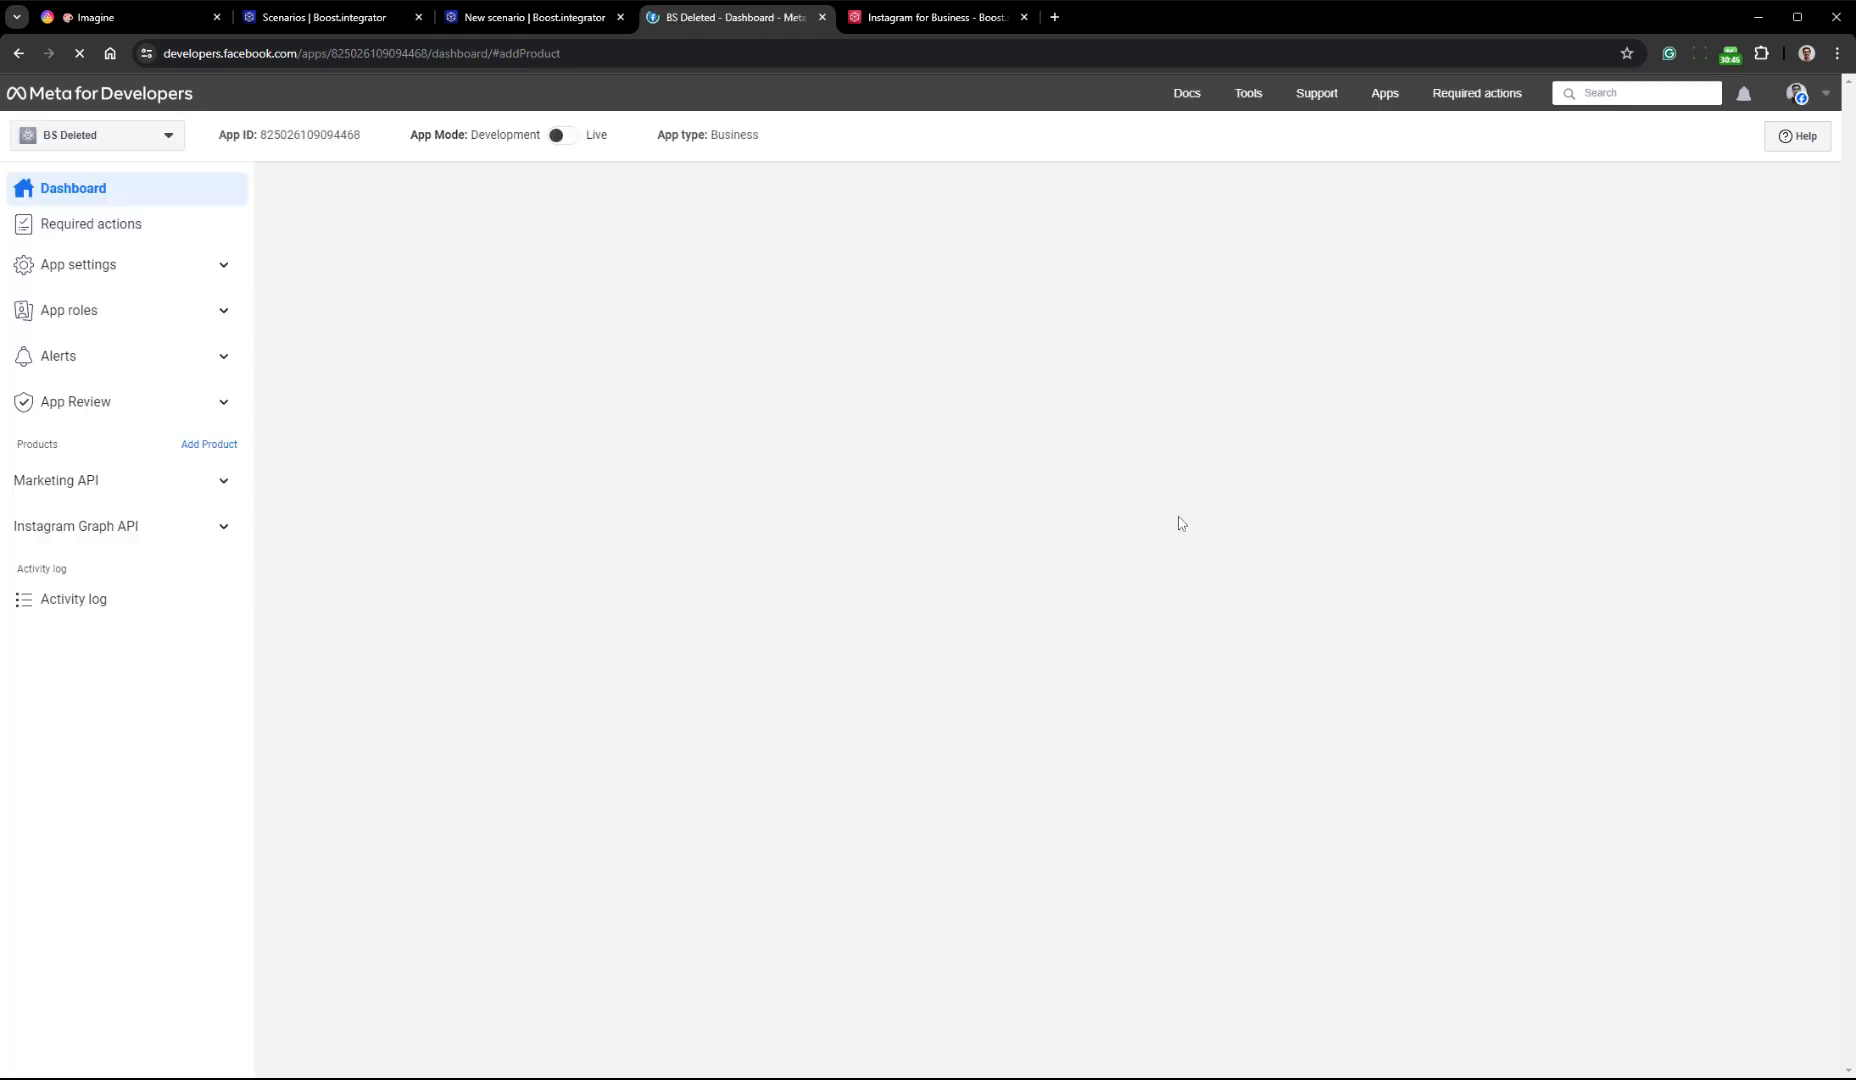
scroll(1140, 530, "down", 8)
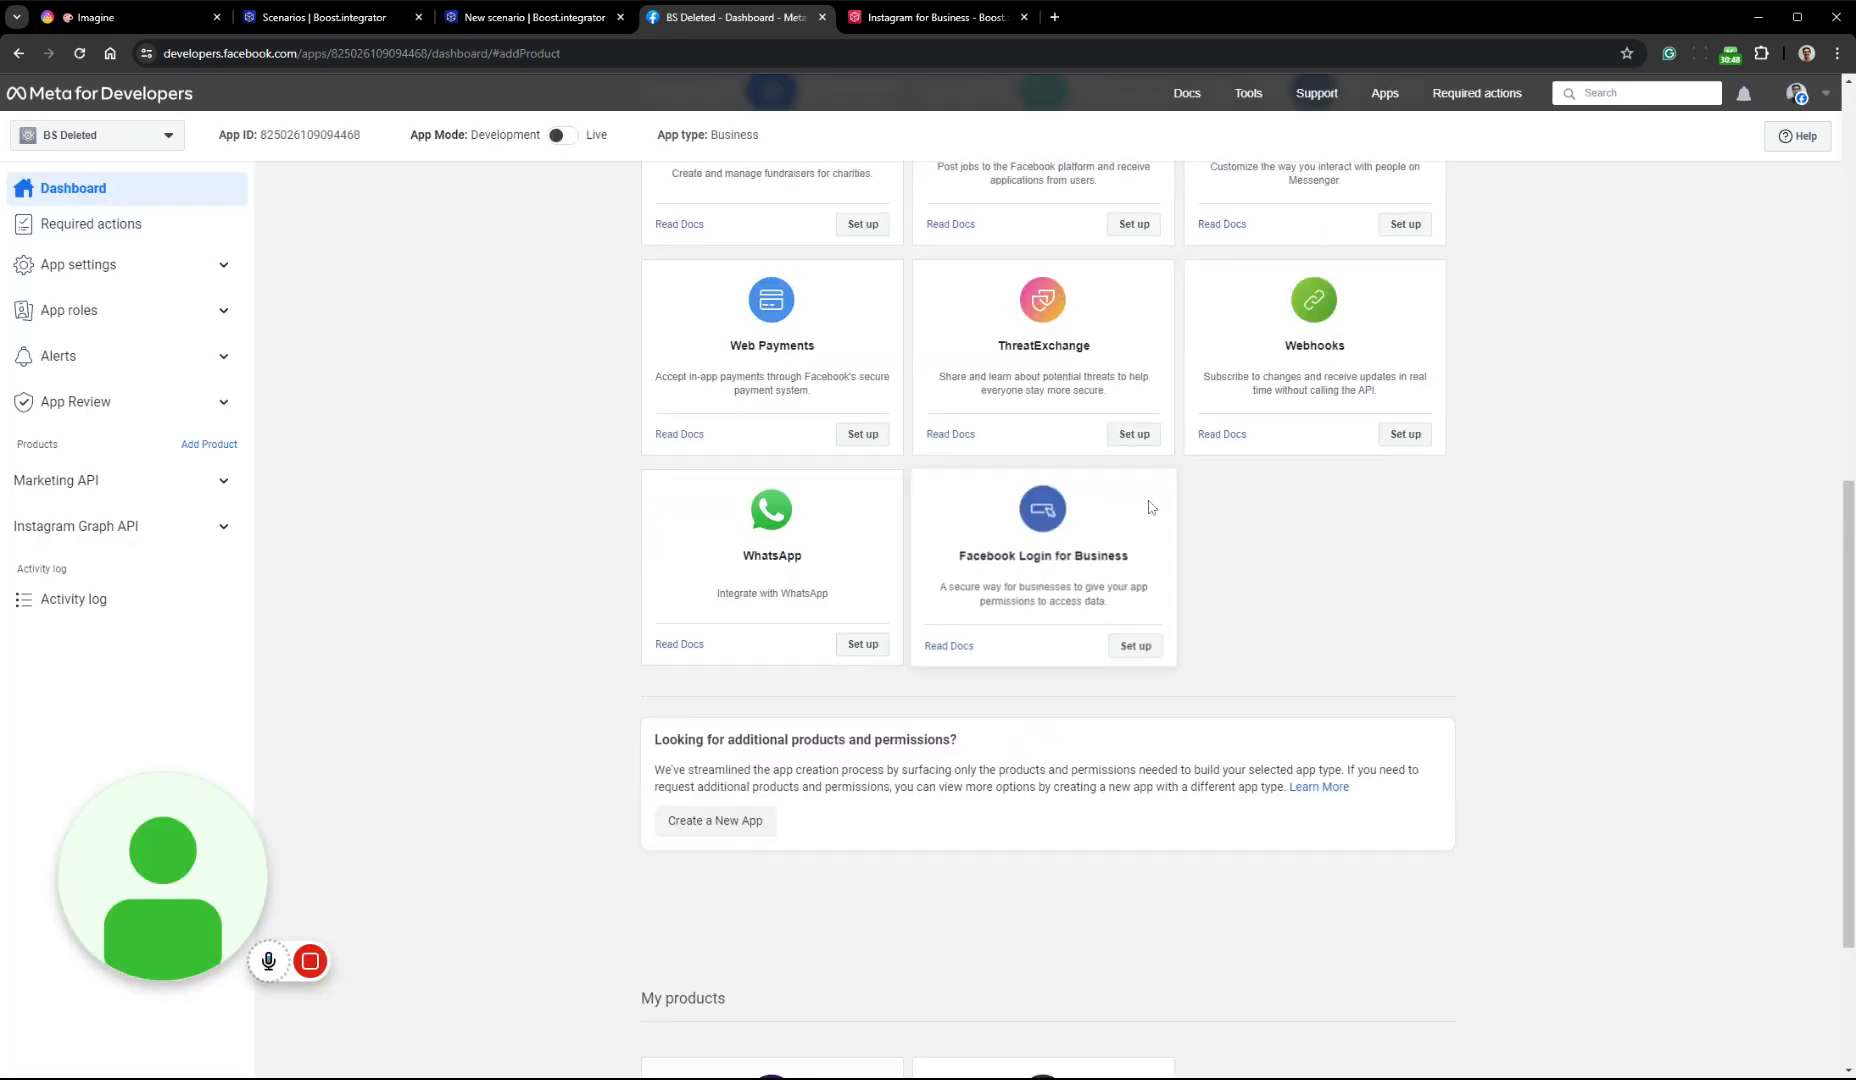
left_click(1150, 647)
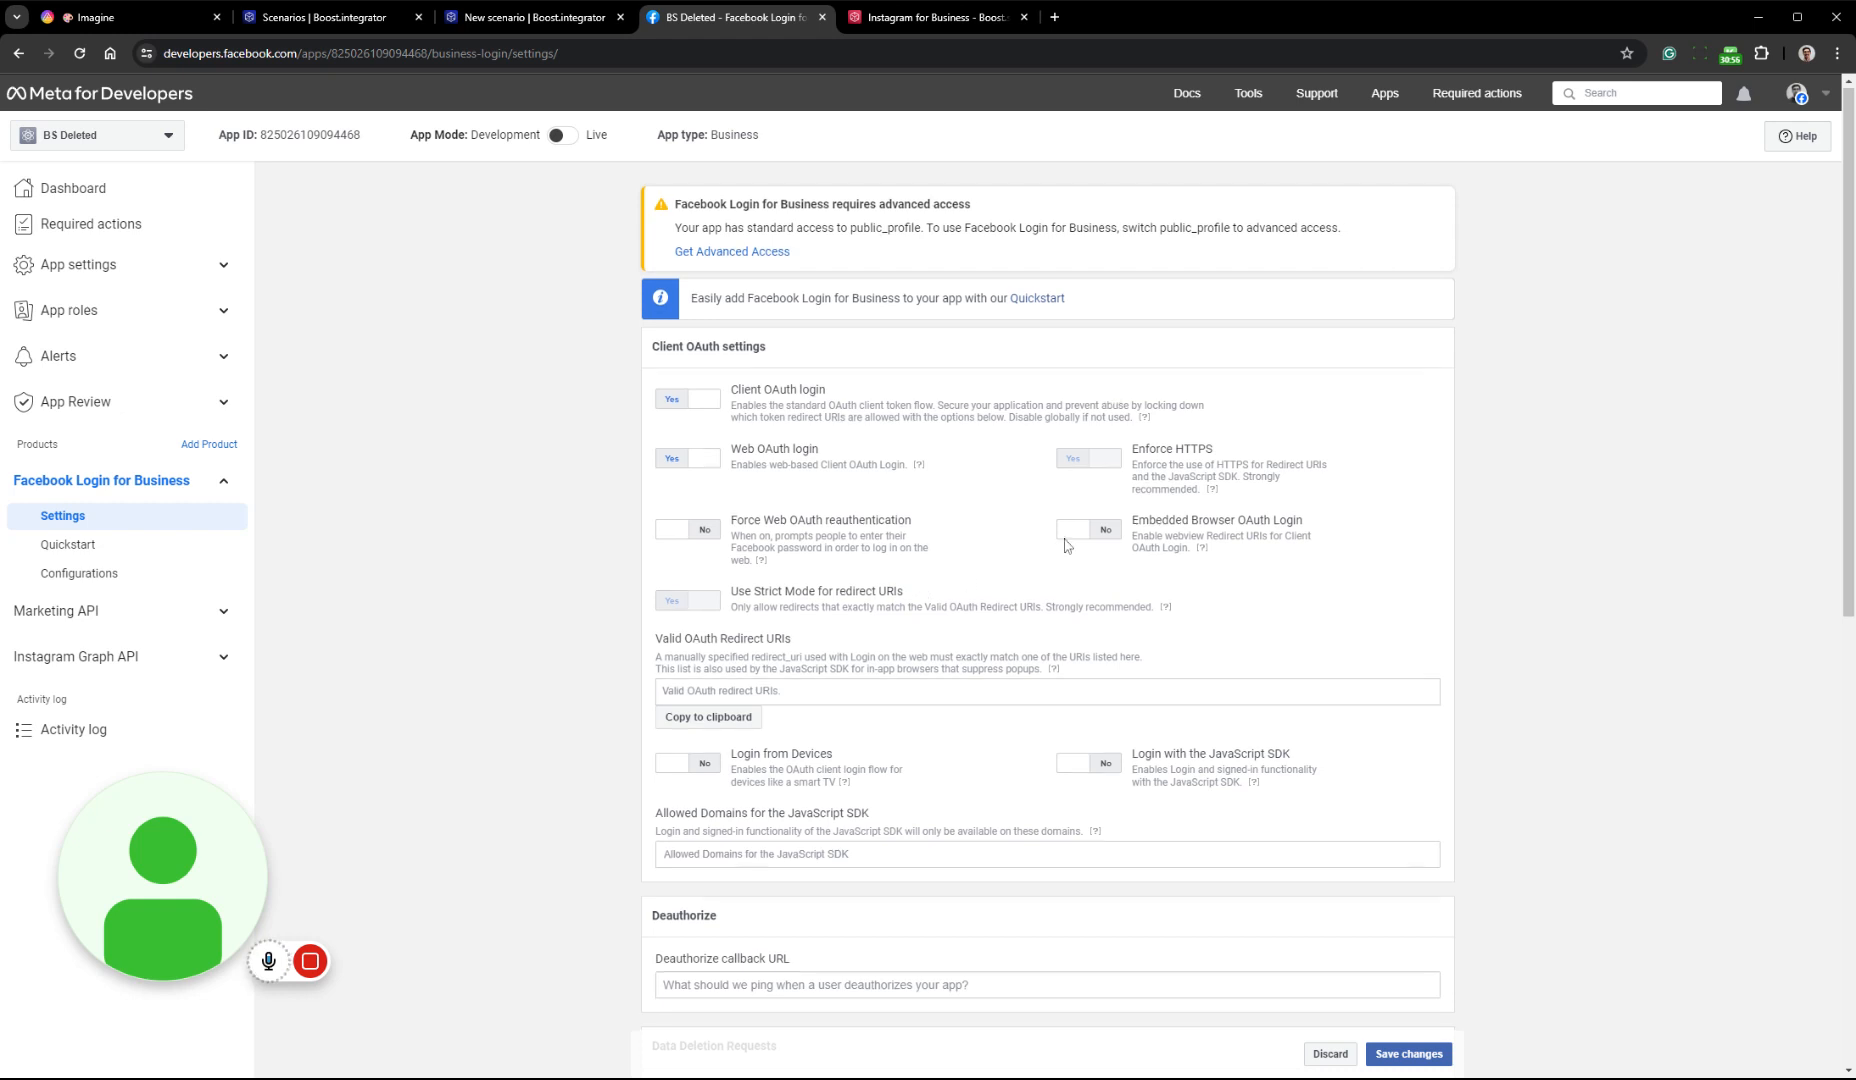
Look over the Facebook Login for Business settings, then return to the documentation and expand guide step 13 with the URLs to fill in
scroll(620, 430, "down", 3)
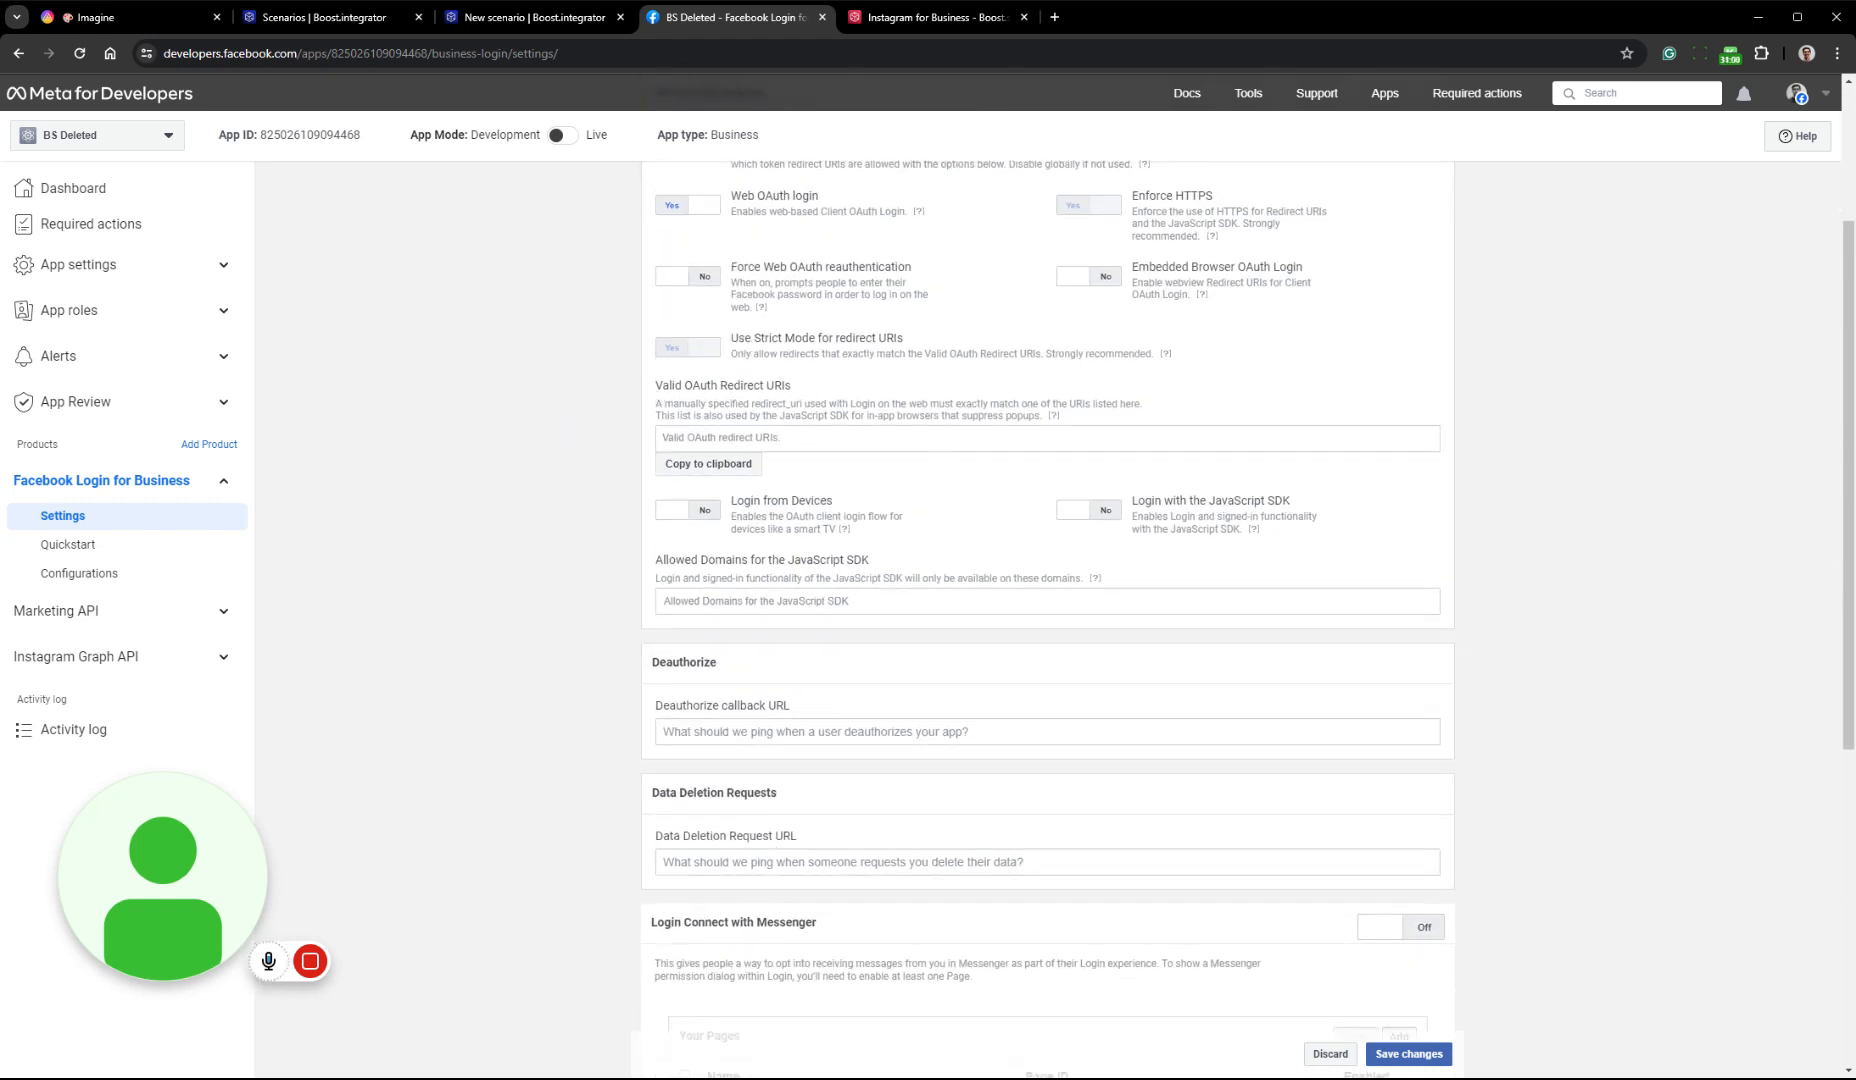
left_click(525, 17)
left_click(912, 18)
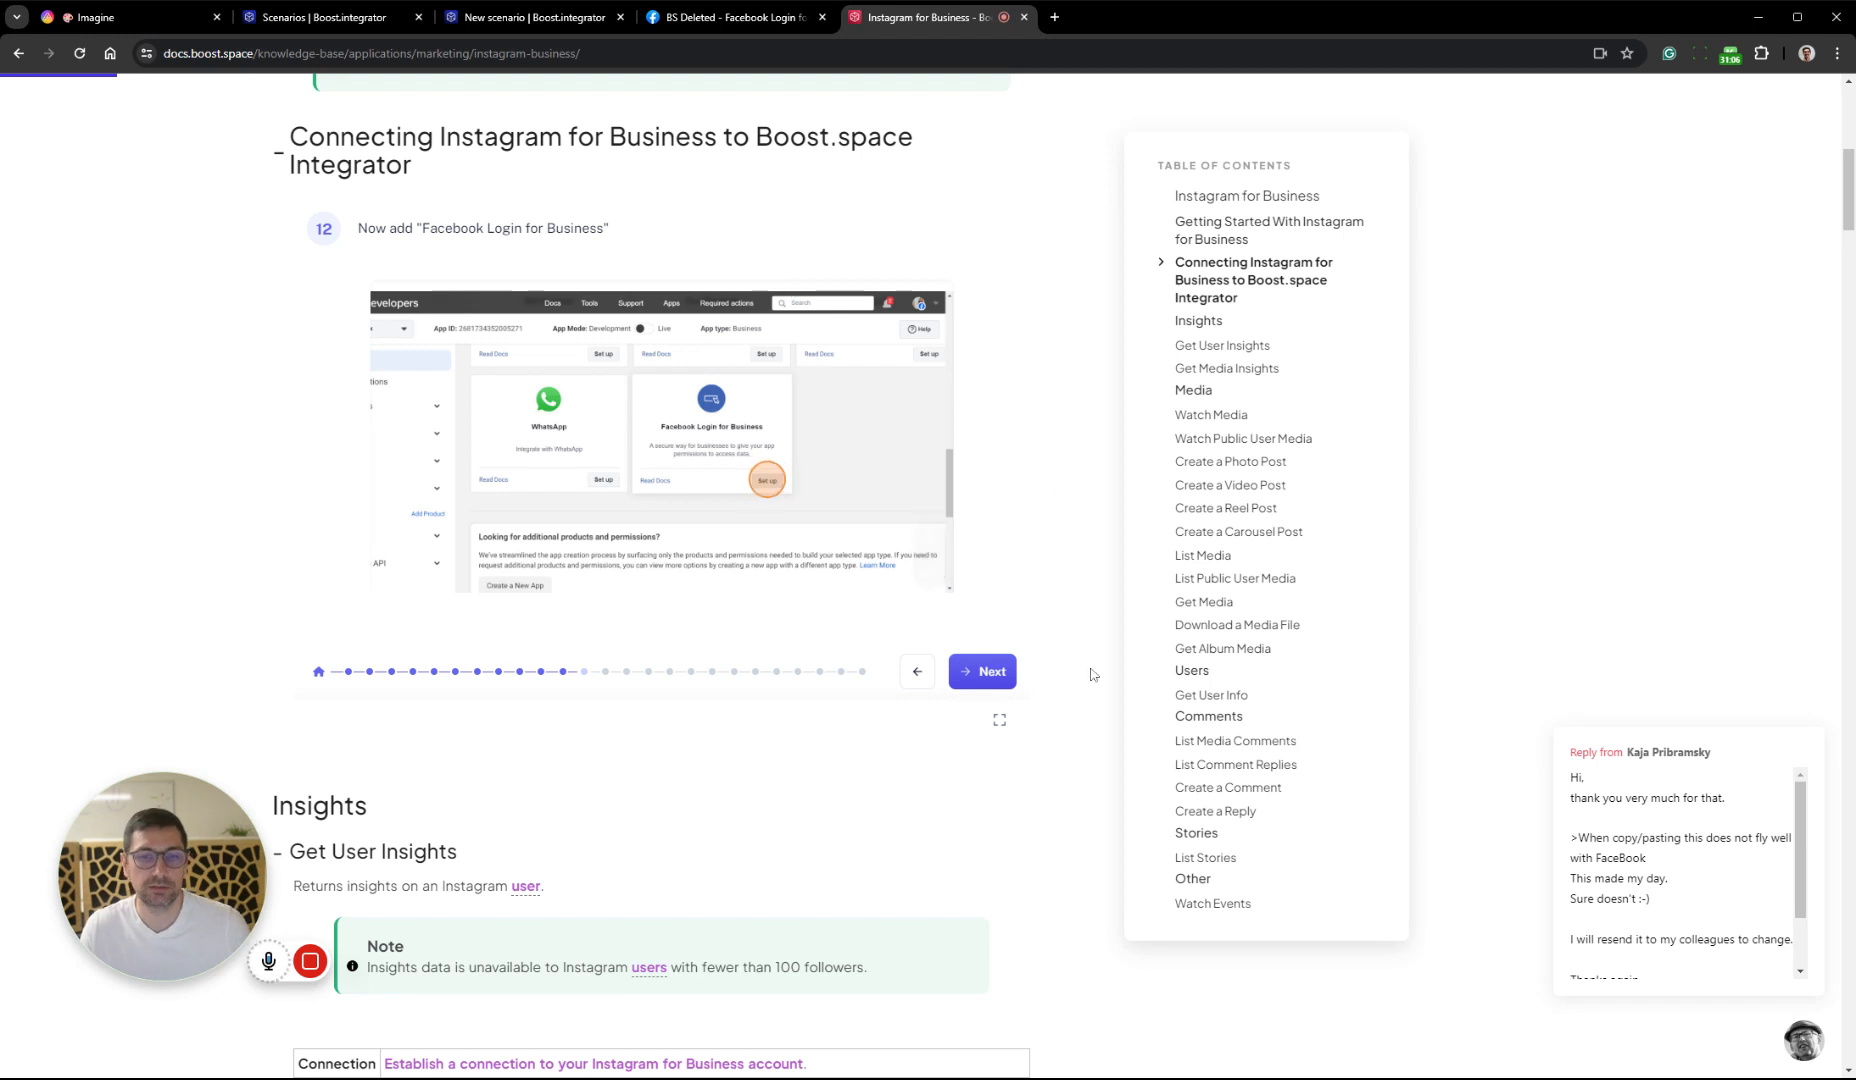
left_click(985, 673)
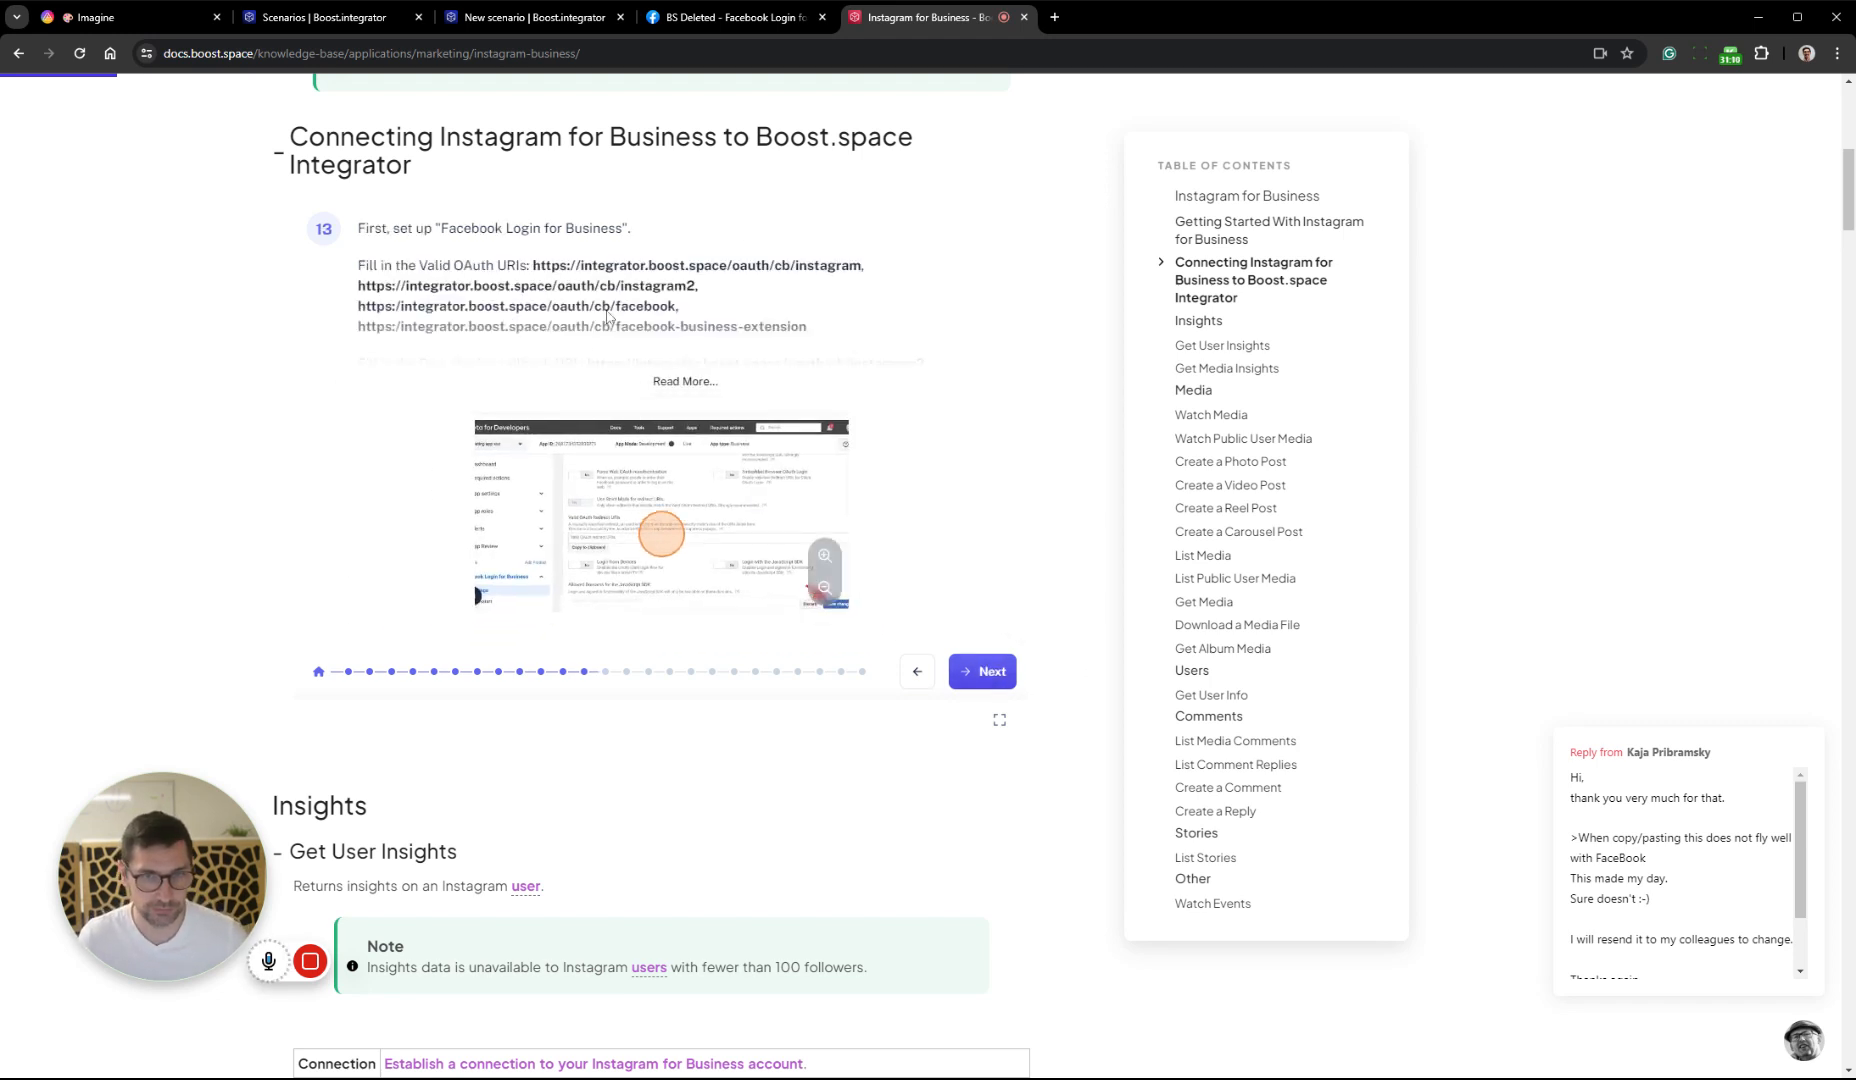
left_click(684, 382)
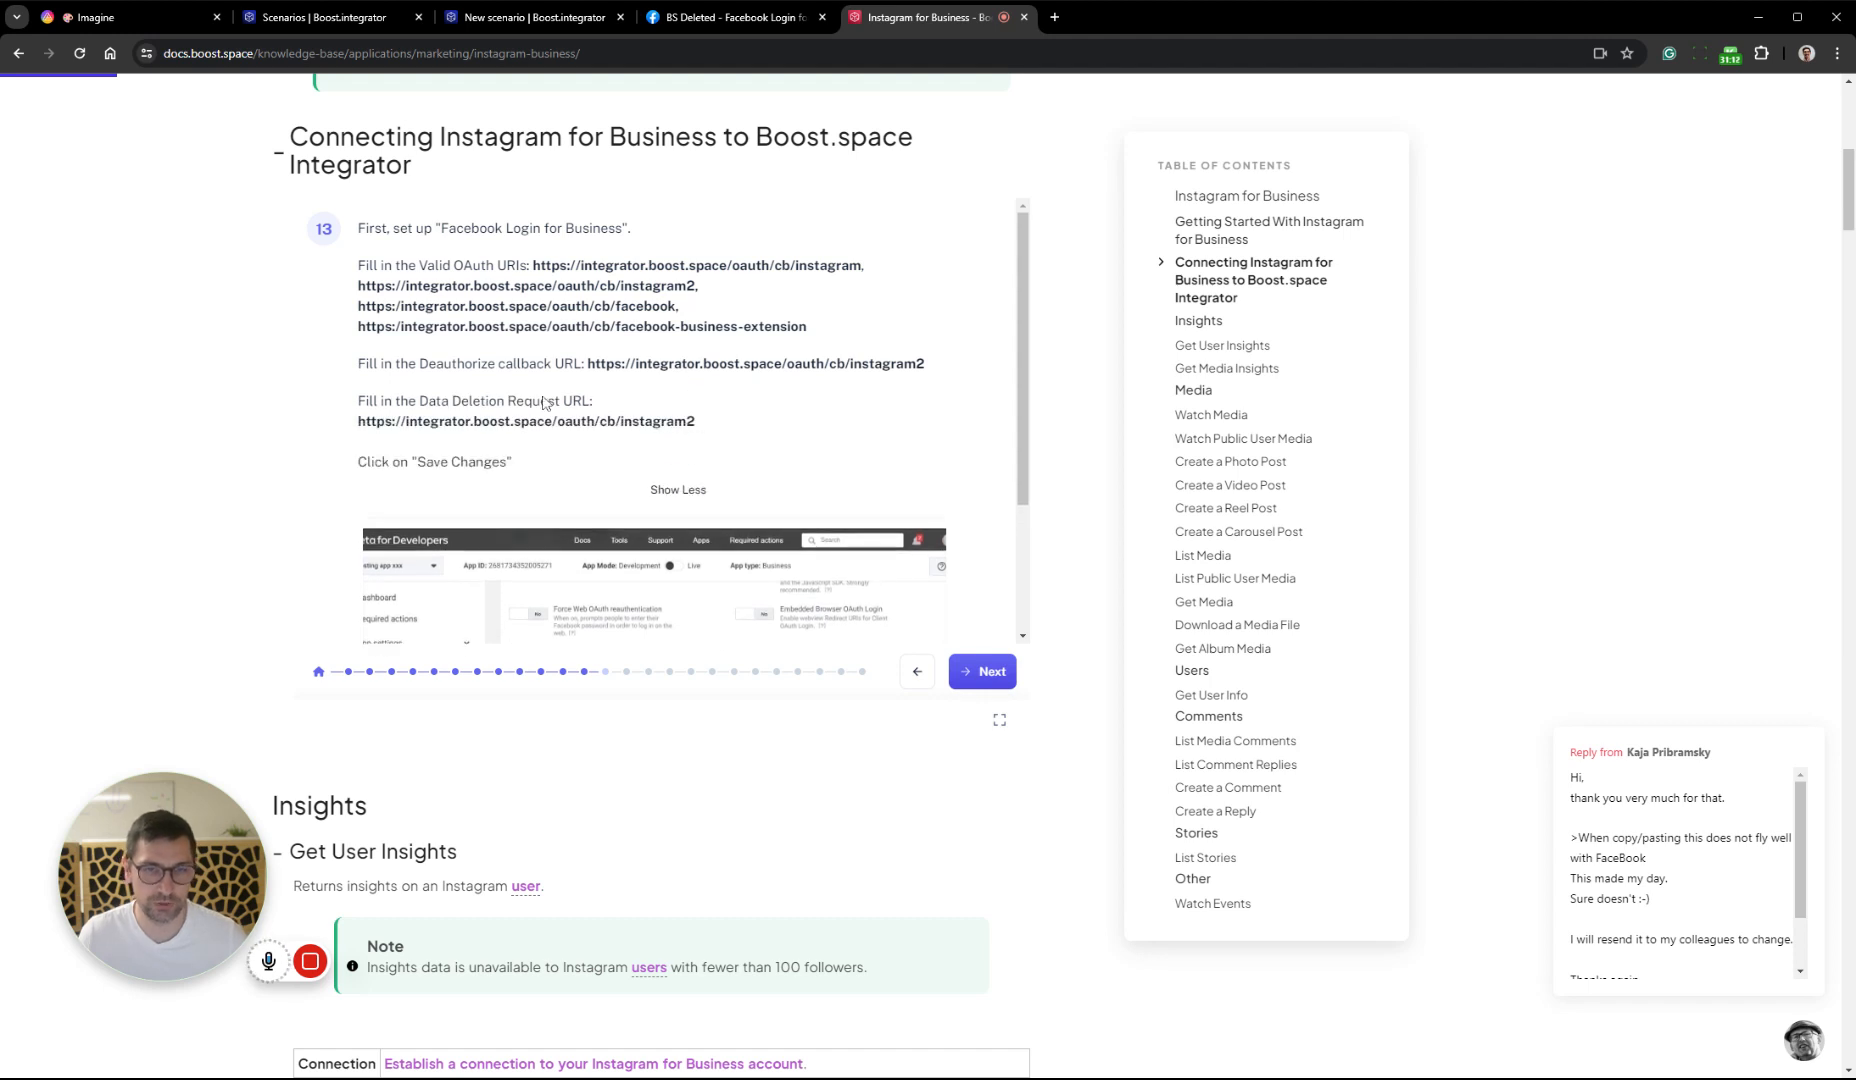
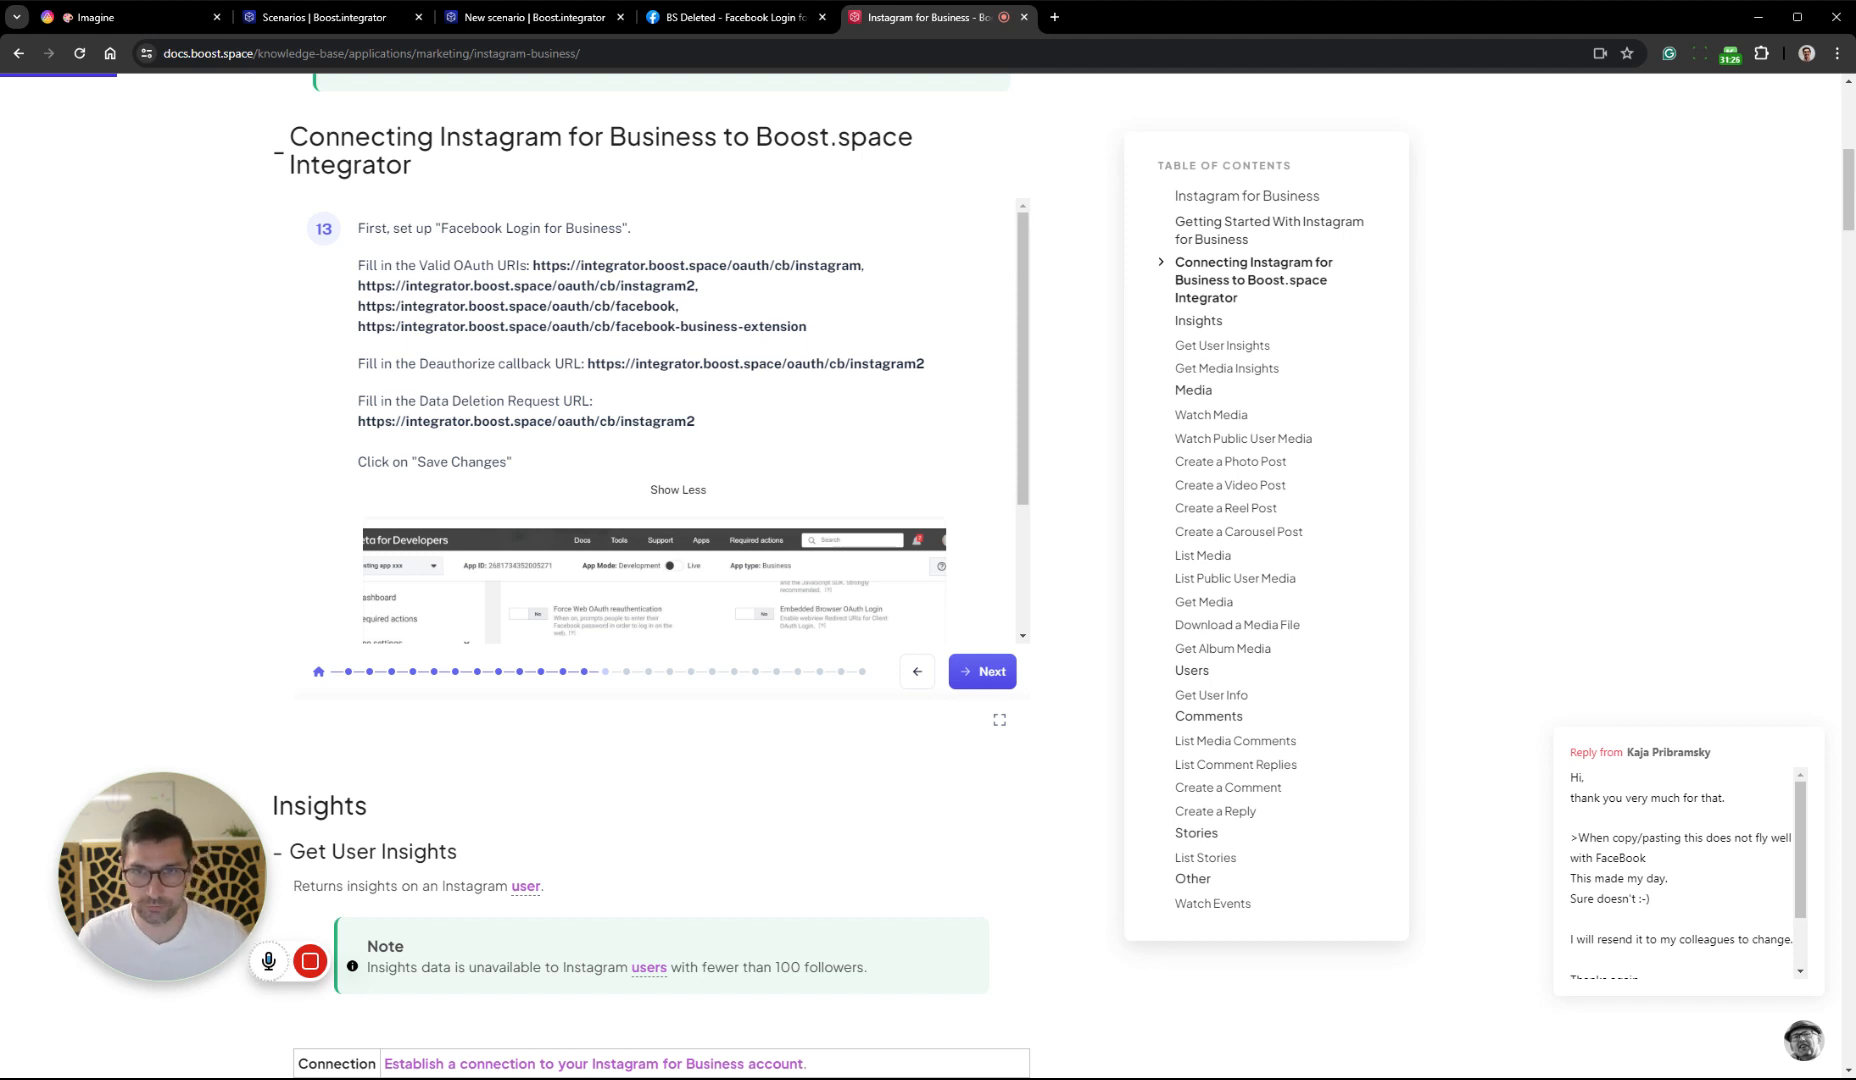
left_click_drag(864, 266, 538, 266)
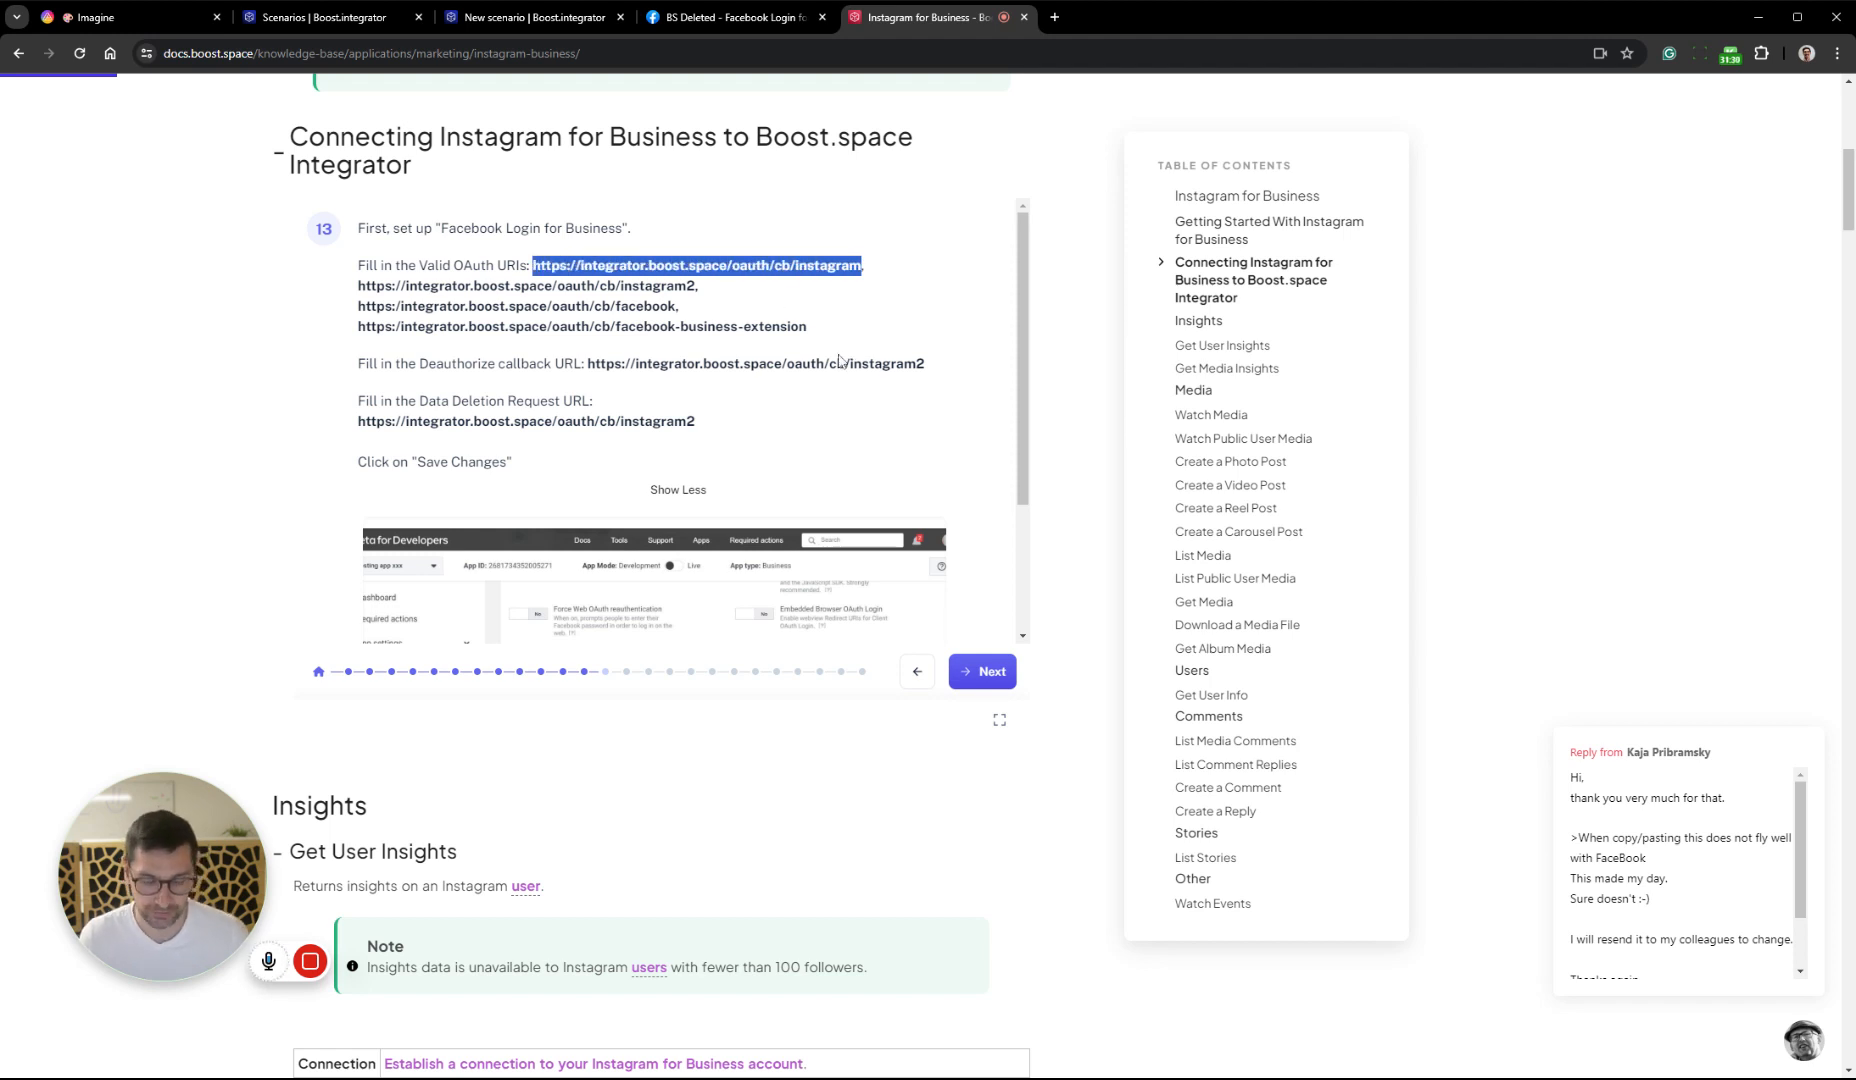
left_click(706, 19)
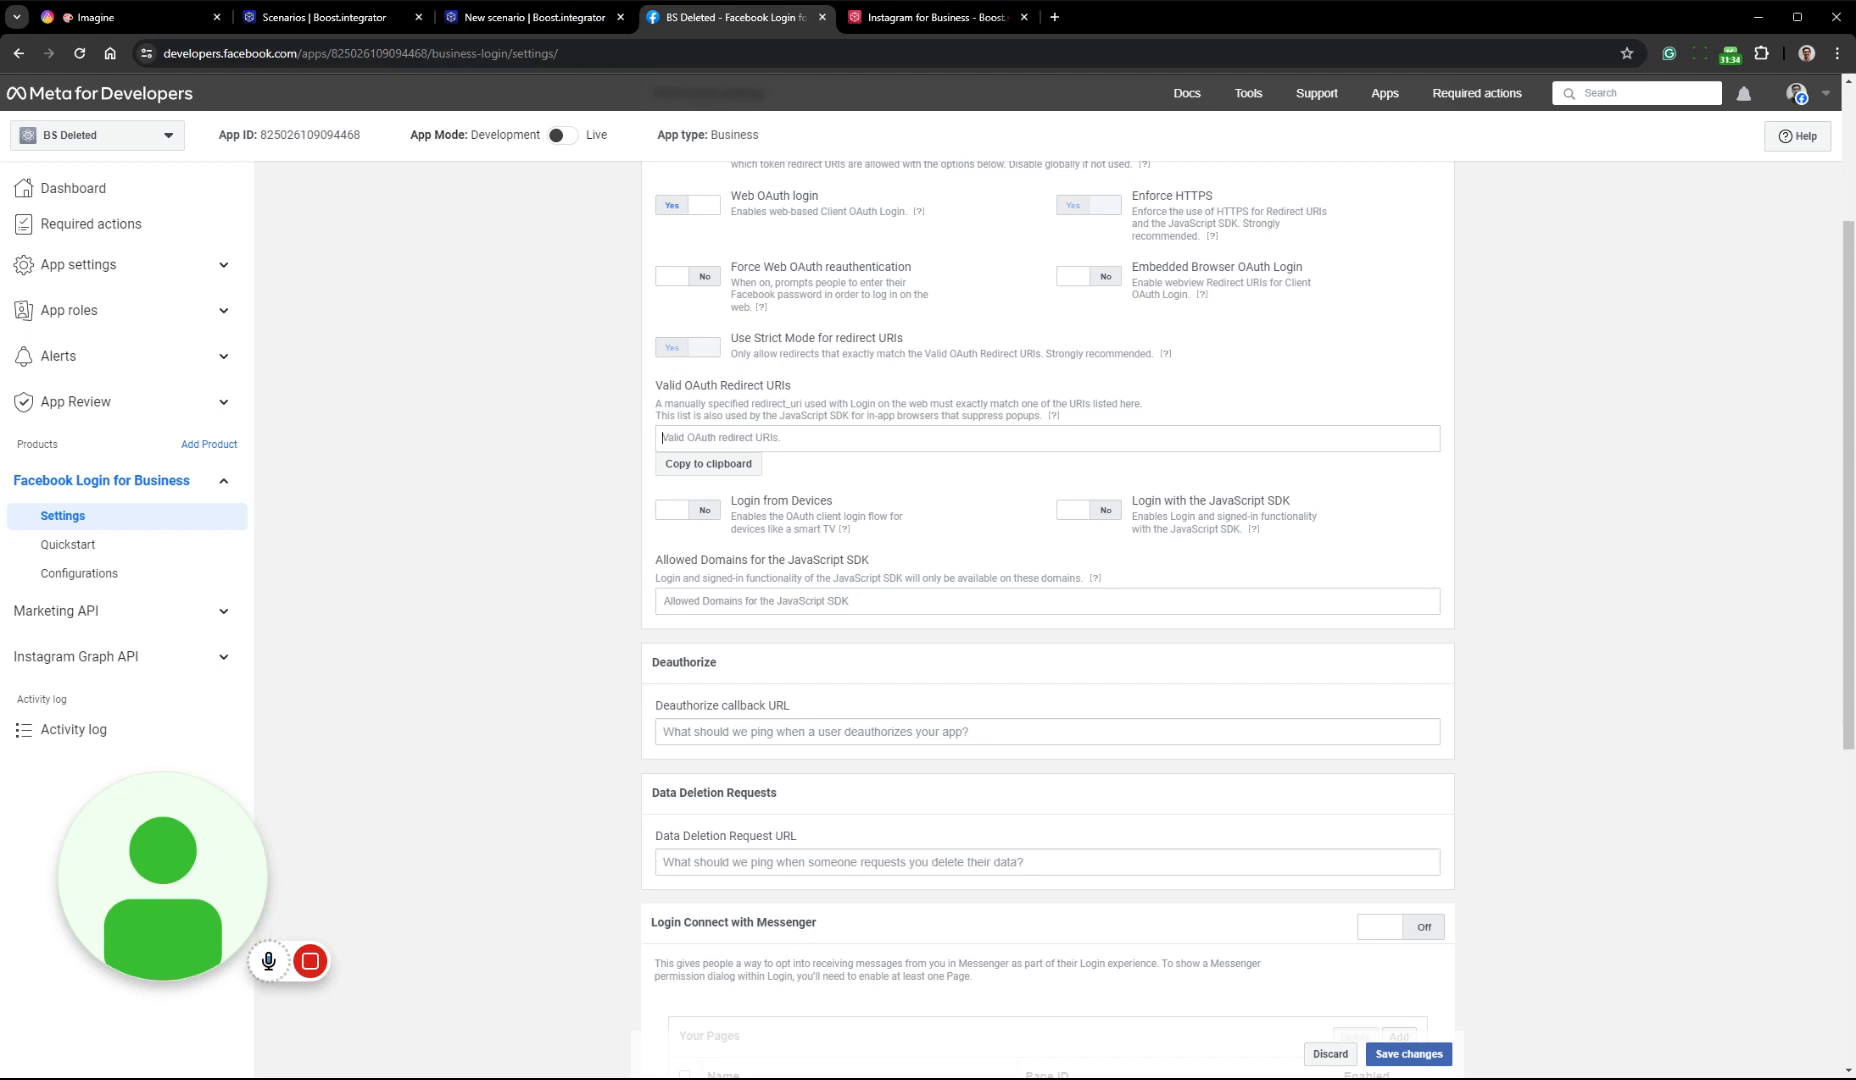
type("https://integrator.boost.space/oauth/cb/instagram")
left_click(890, 467)
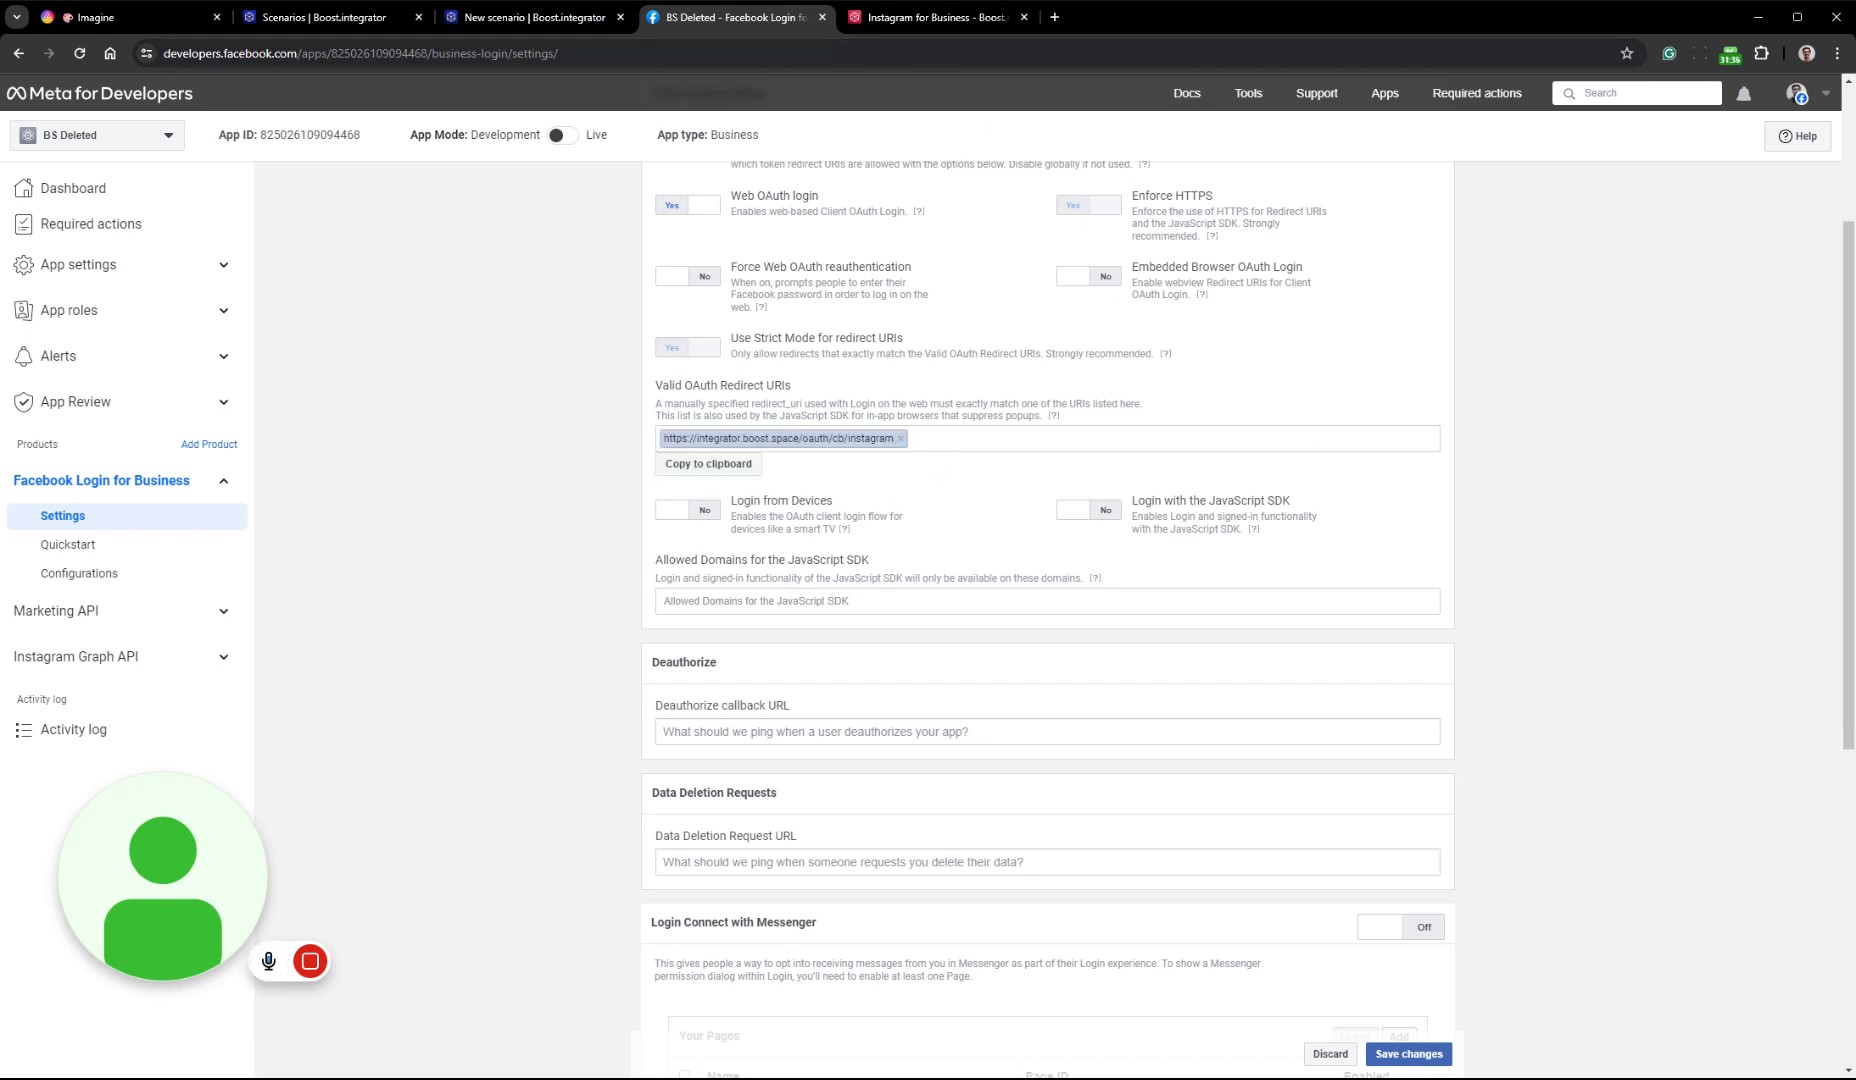
left_click(930, 17)
left_click_drag(696, 286, 370, 286)
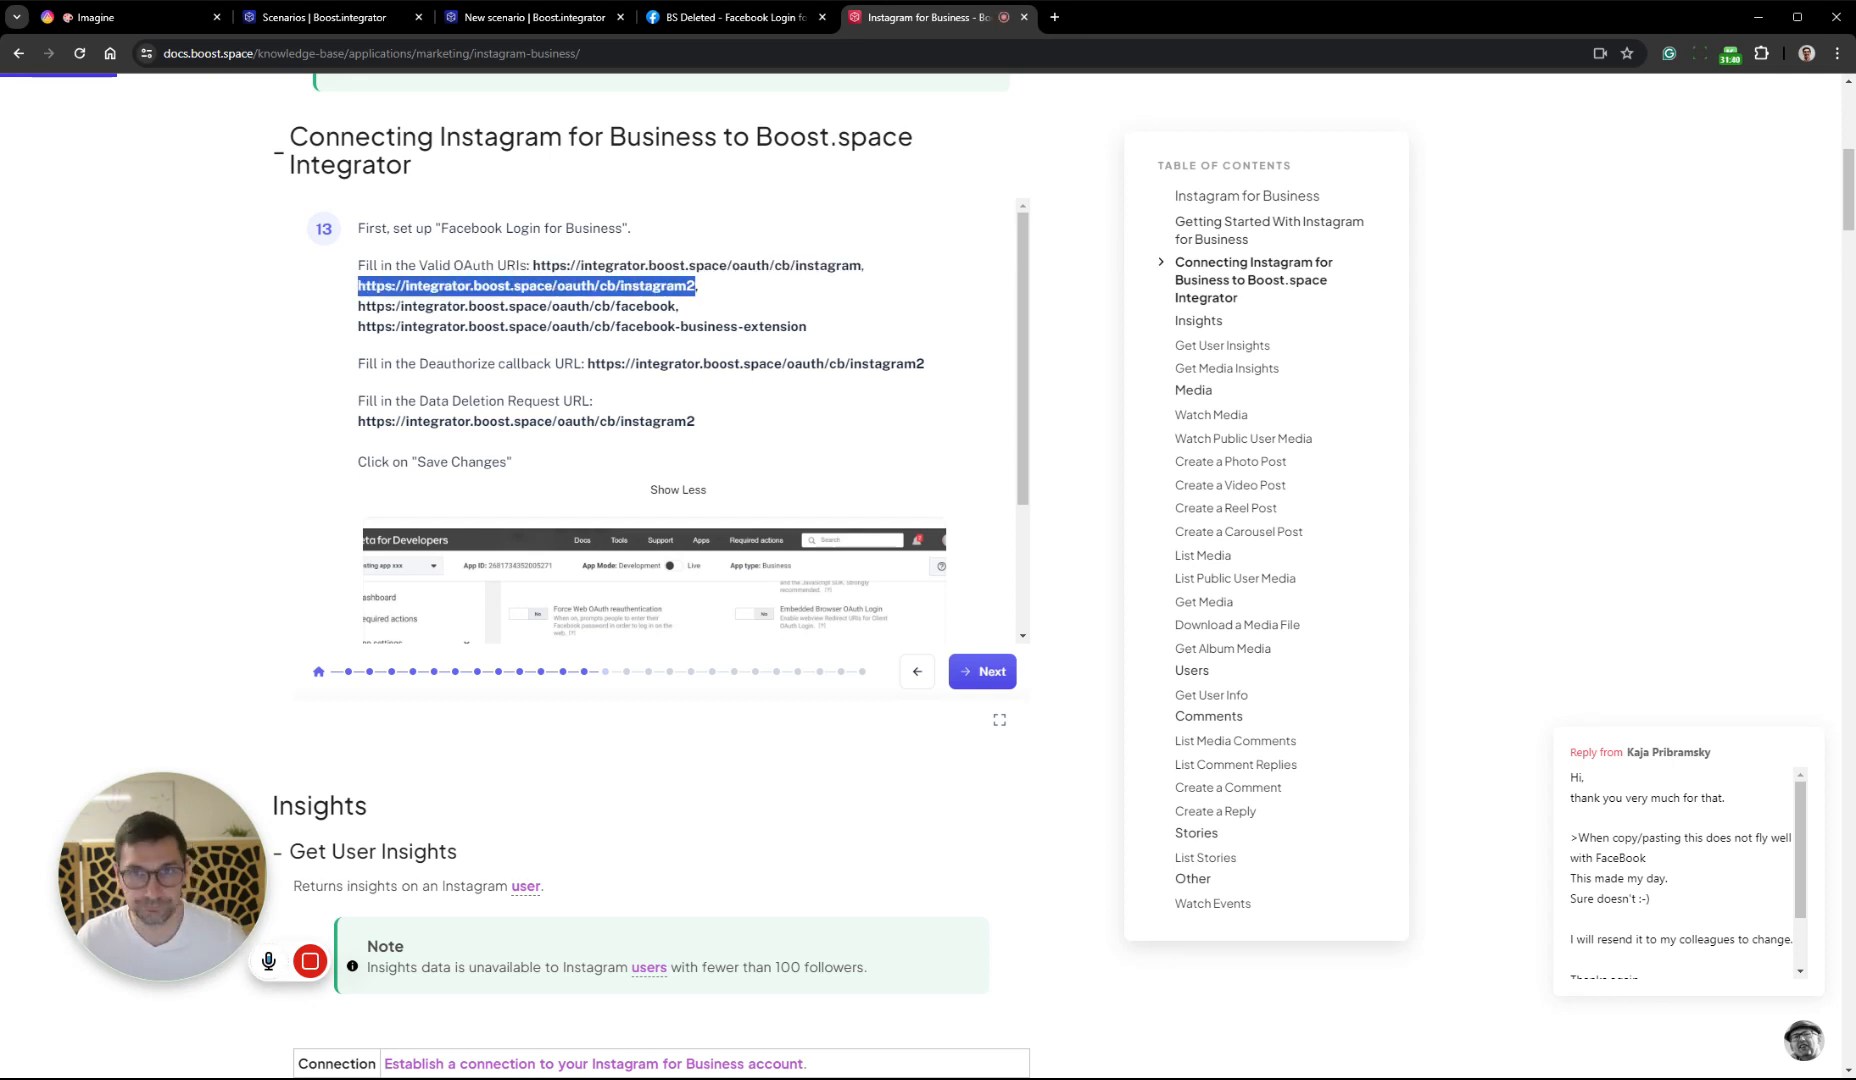
left_click(730, 17)
type("https://integrator.boost.space/oauth/cb/instagram2")
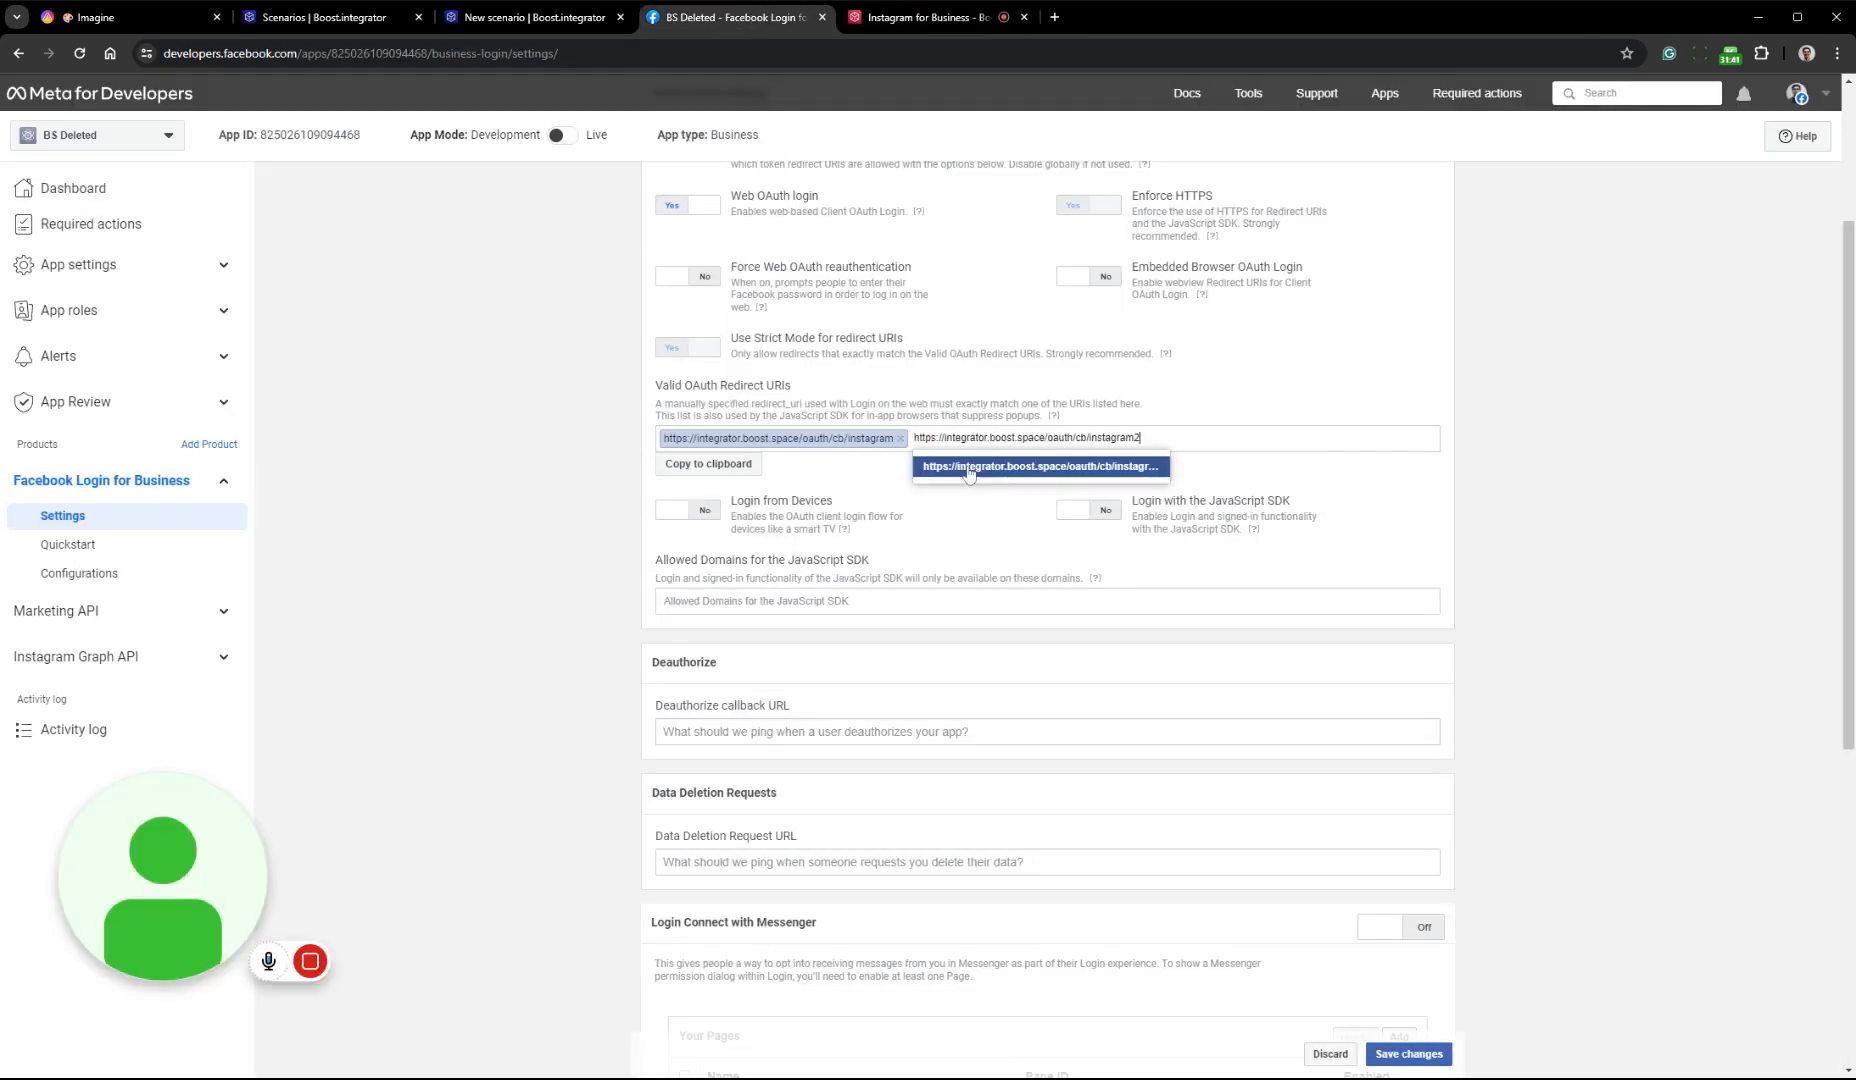
left_click(882, 20)
left_click_drag(677, 306, 357, 306)
key("ctrl+c")
left_click(730, 17)
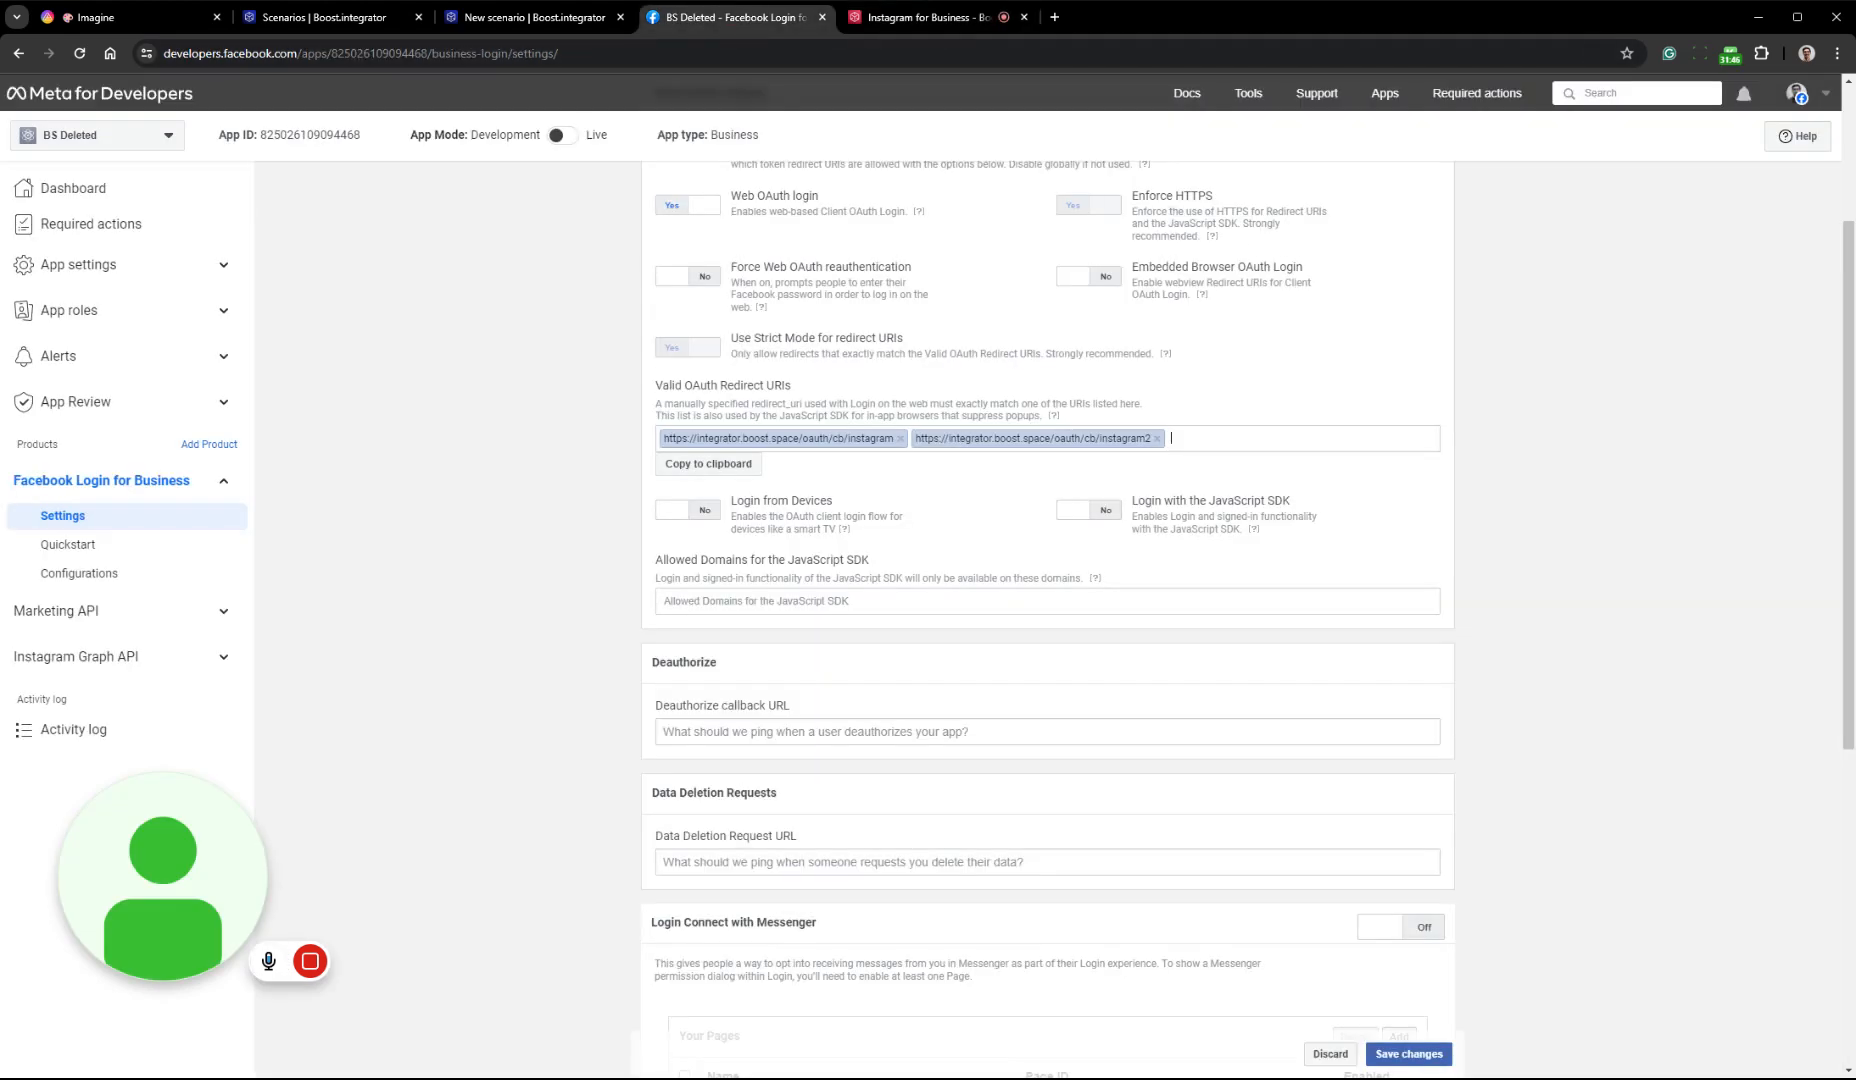
key("ctrl+v")
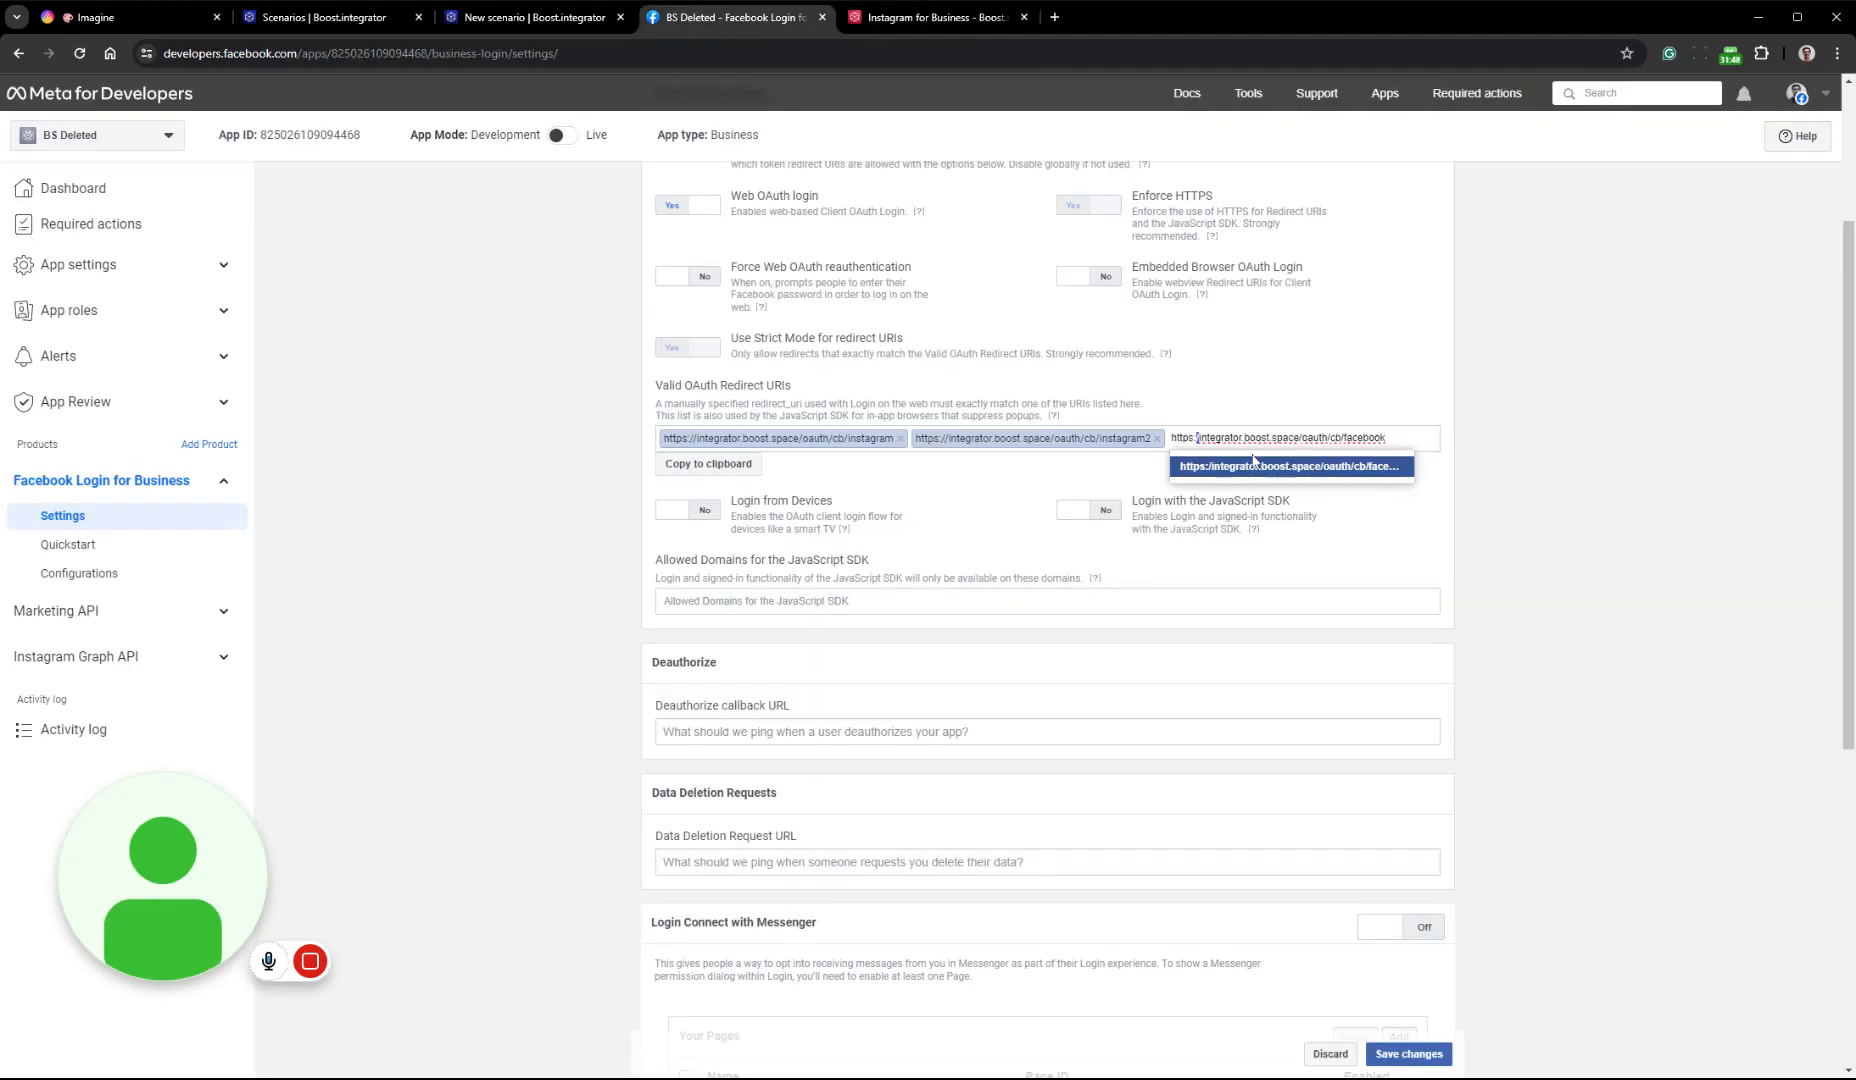
type("//")
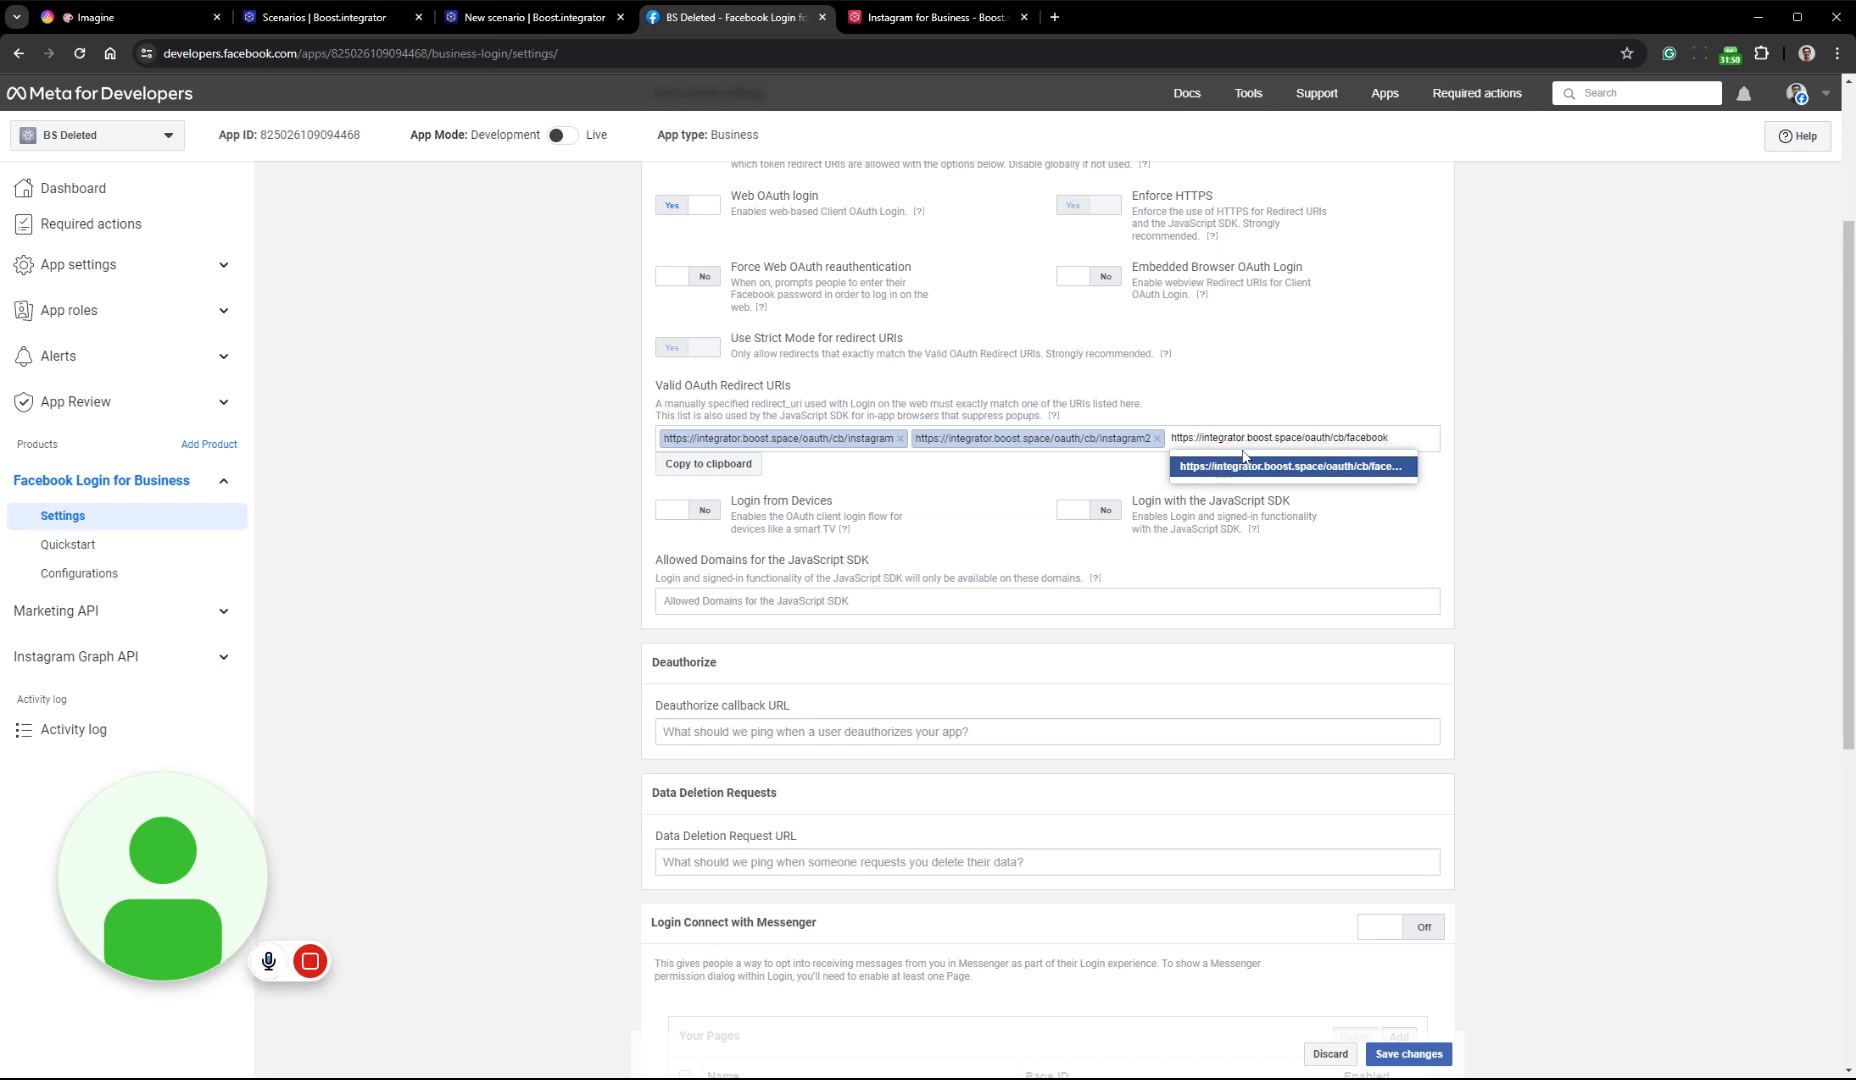
key("Return")
left_click(885, 15)
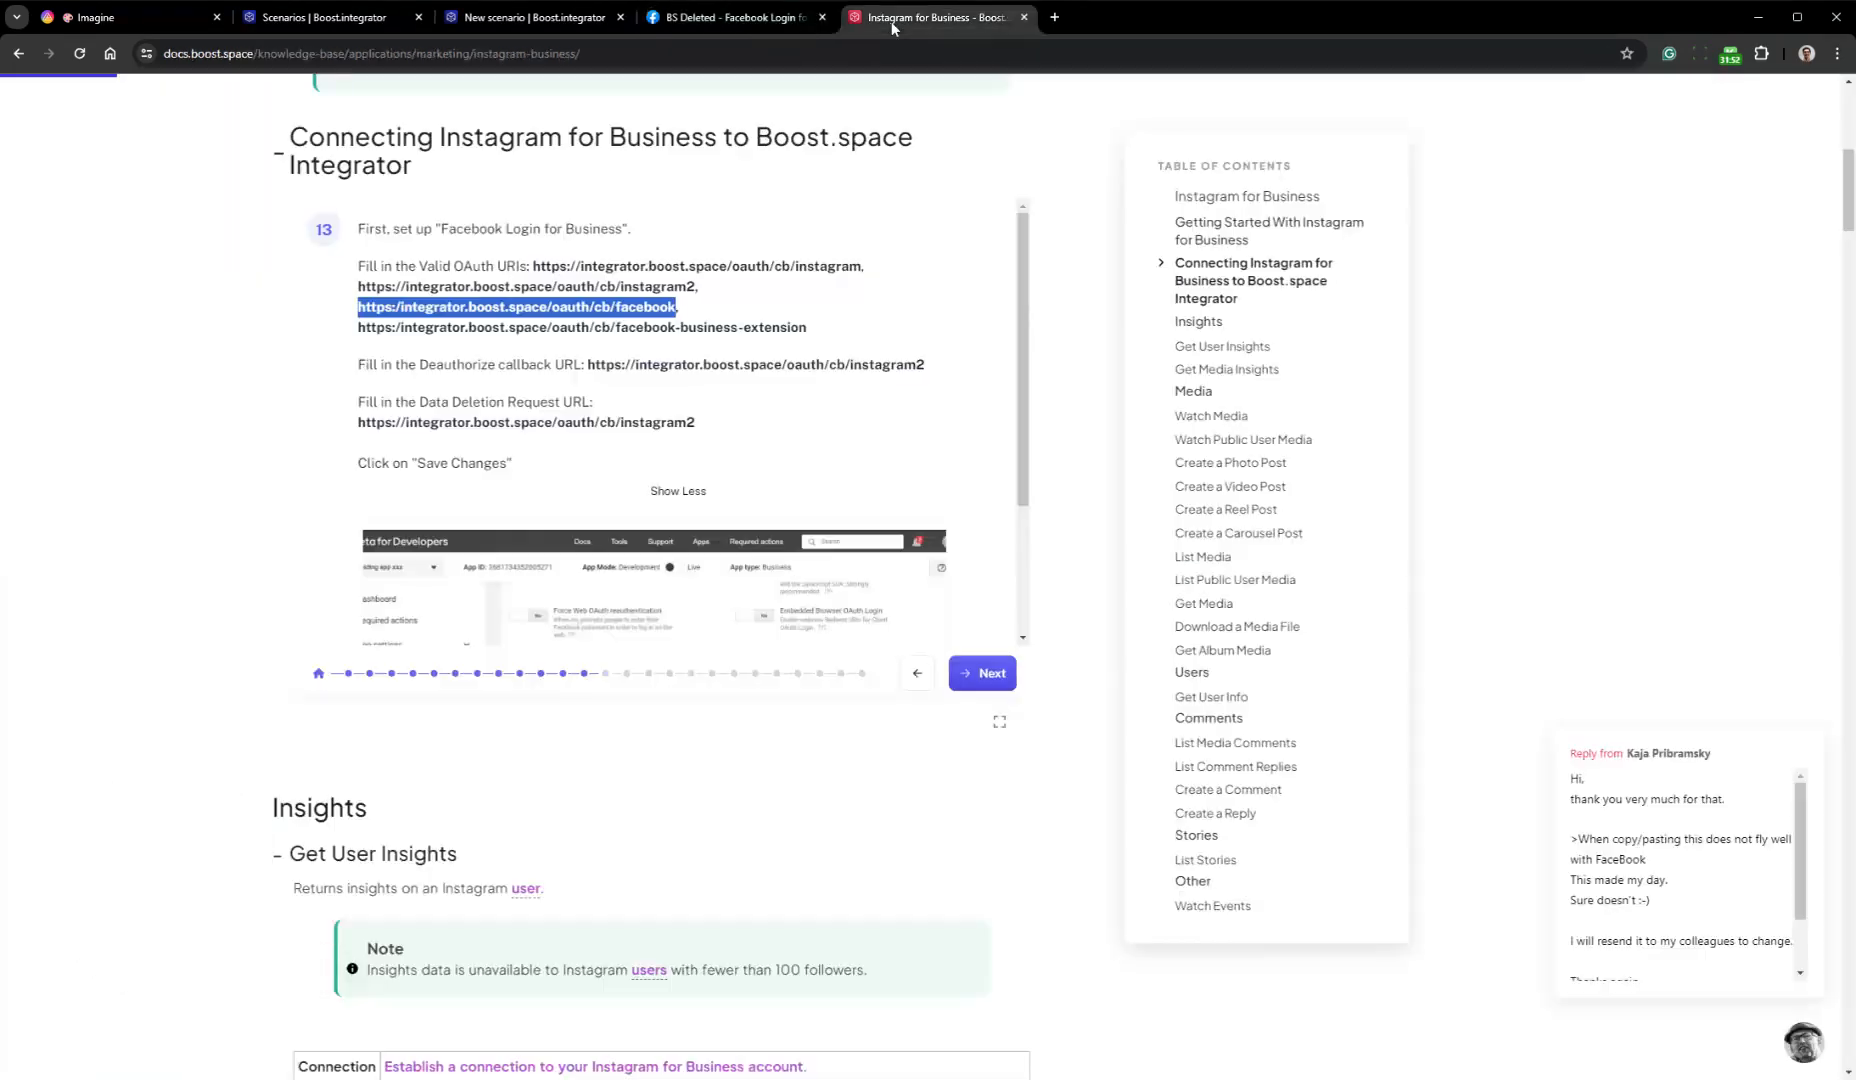
left_click_drag(806, 327, 357, 328)
key("ctrl+c")
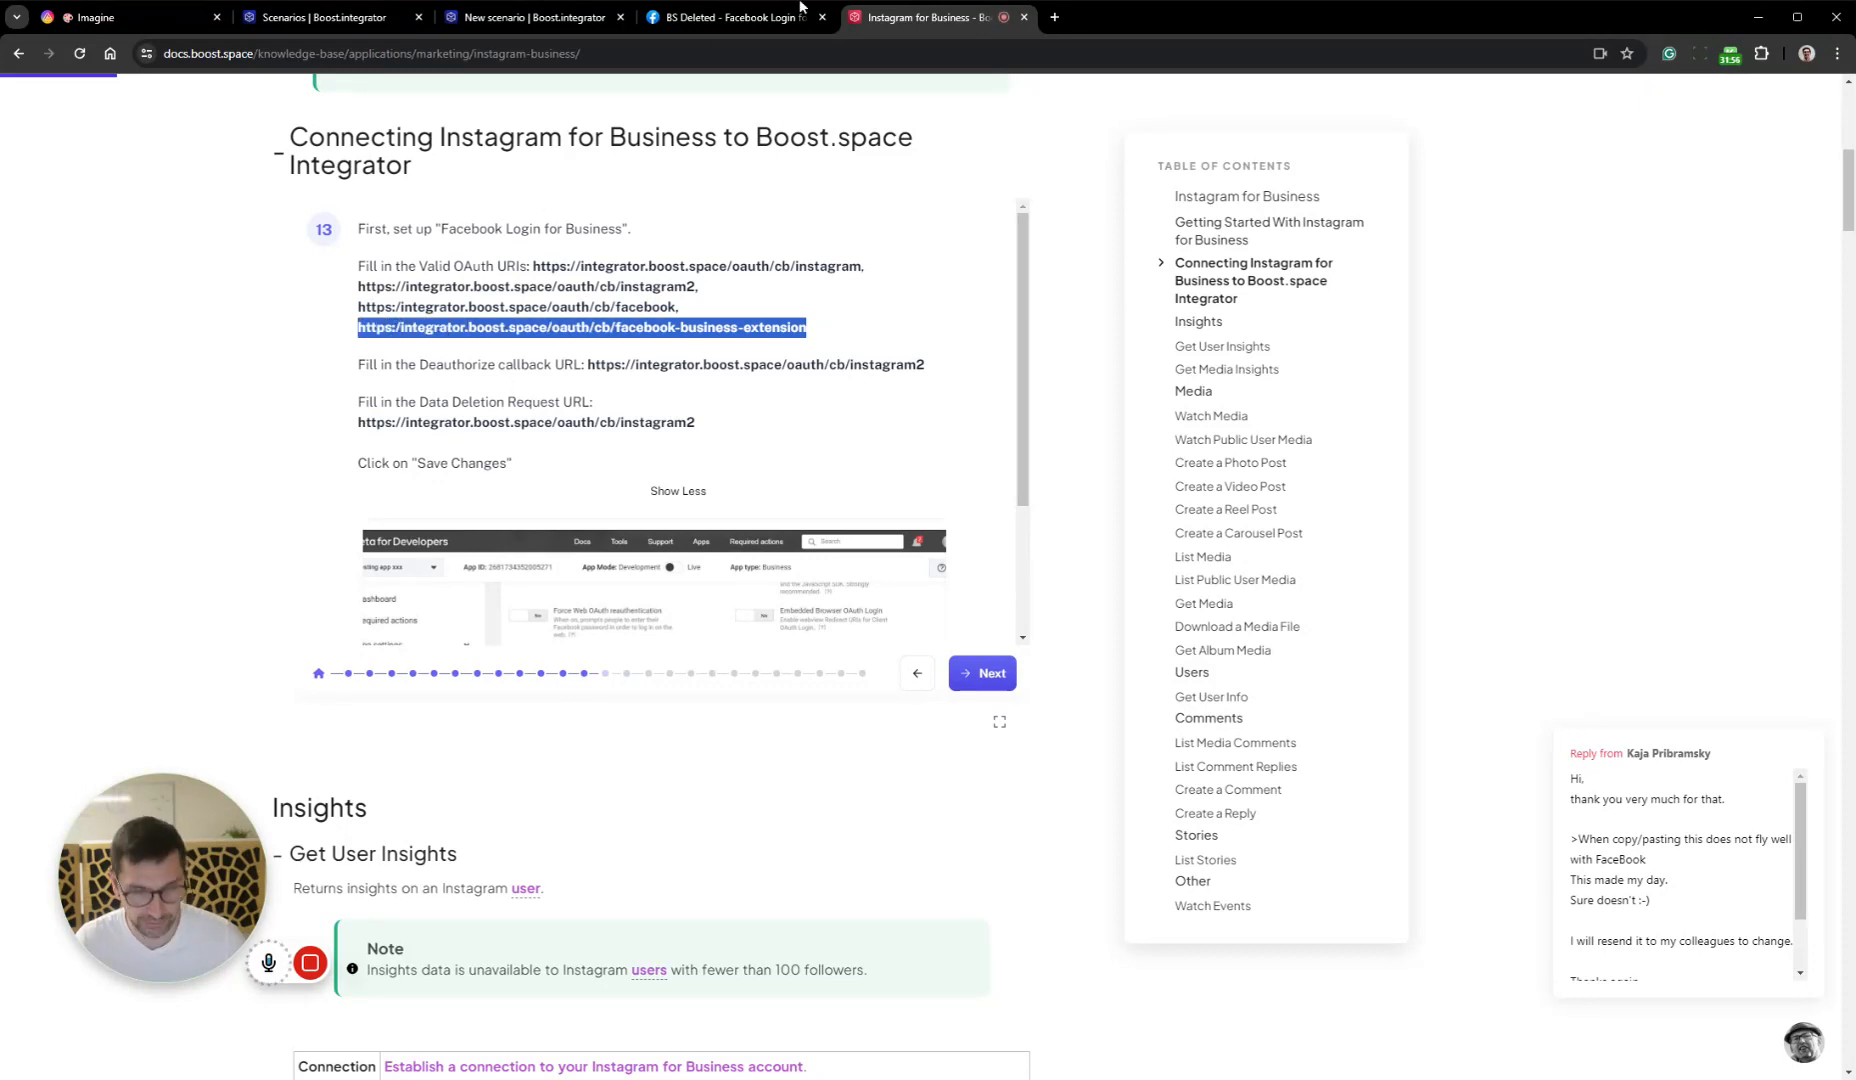
left_click(730, 17)
key("ctrl+v")
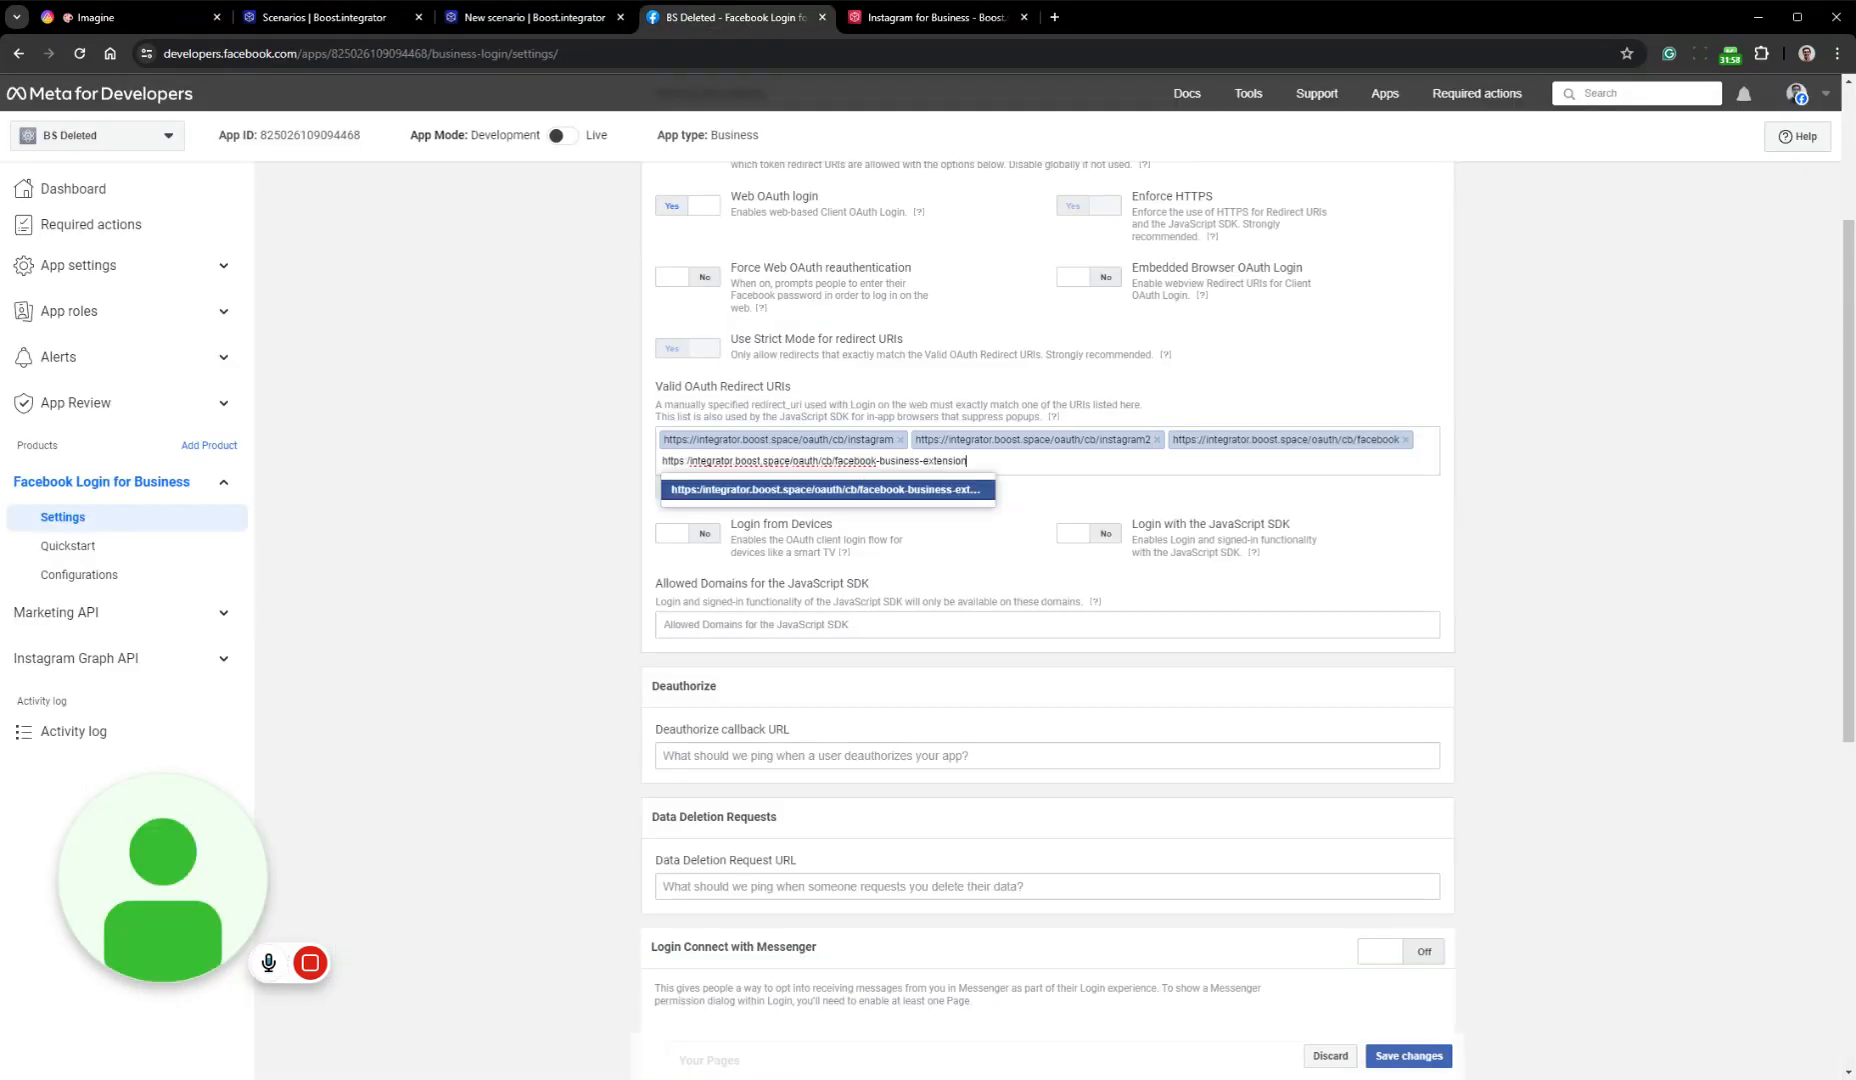
key("ctrl+a")
key("Right")
key("Return")
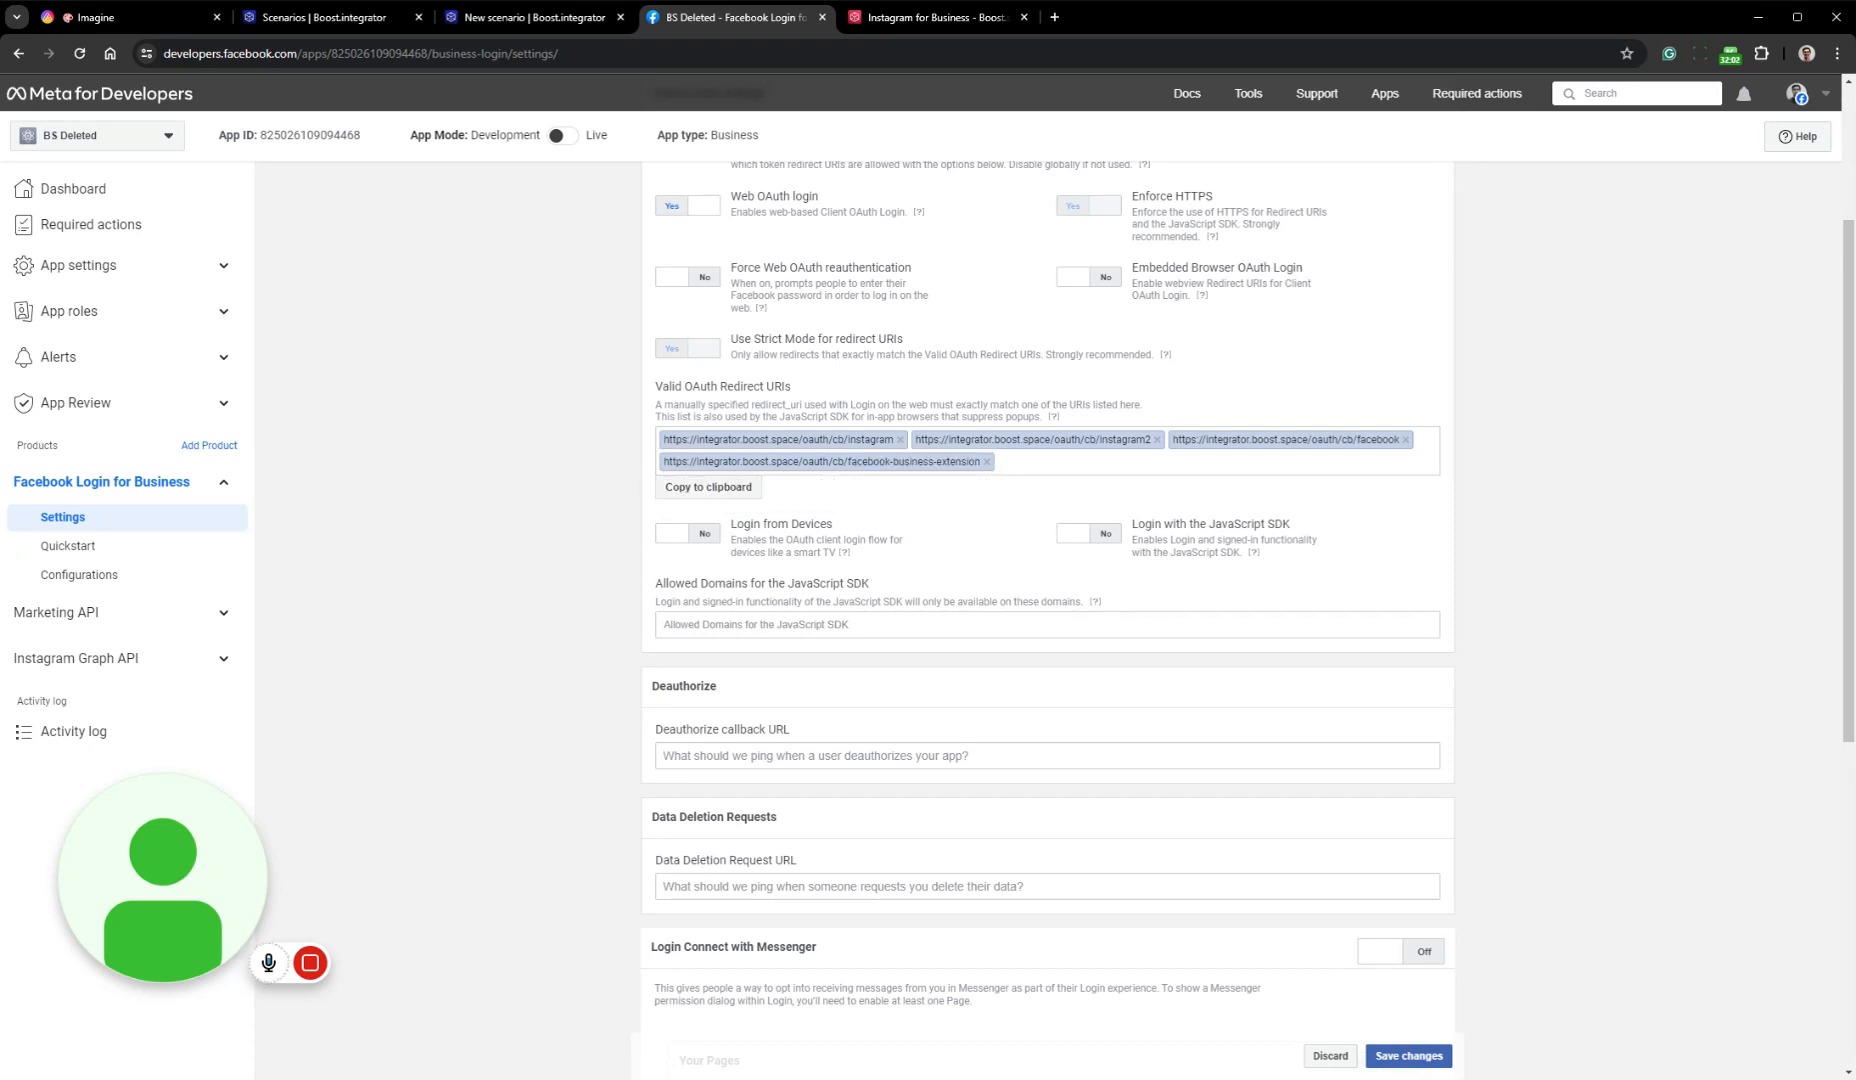
scroll(843, 718, "down", 2)
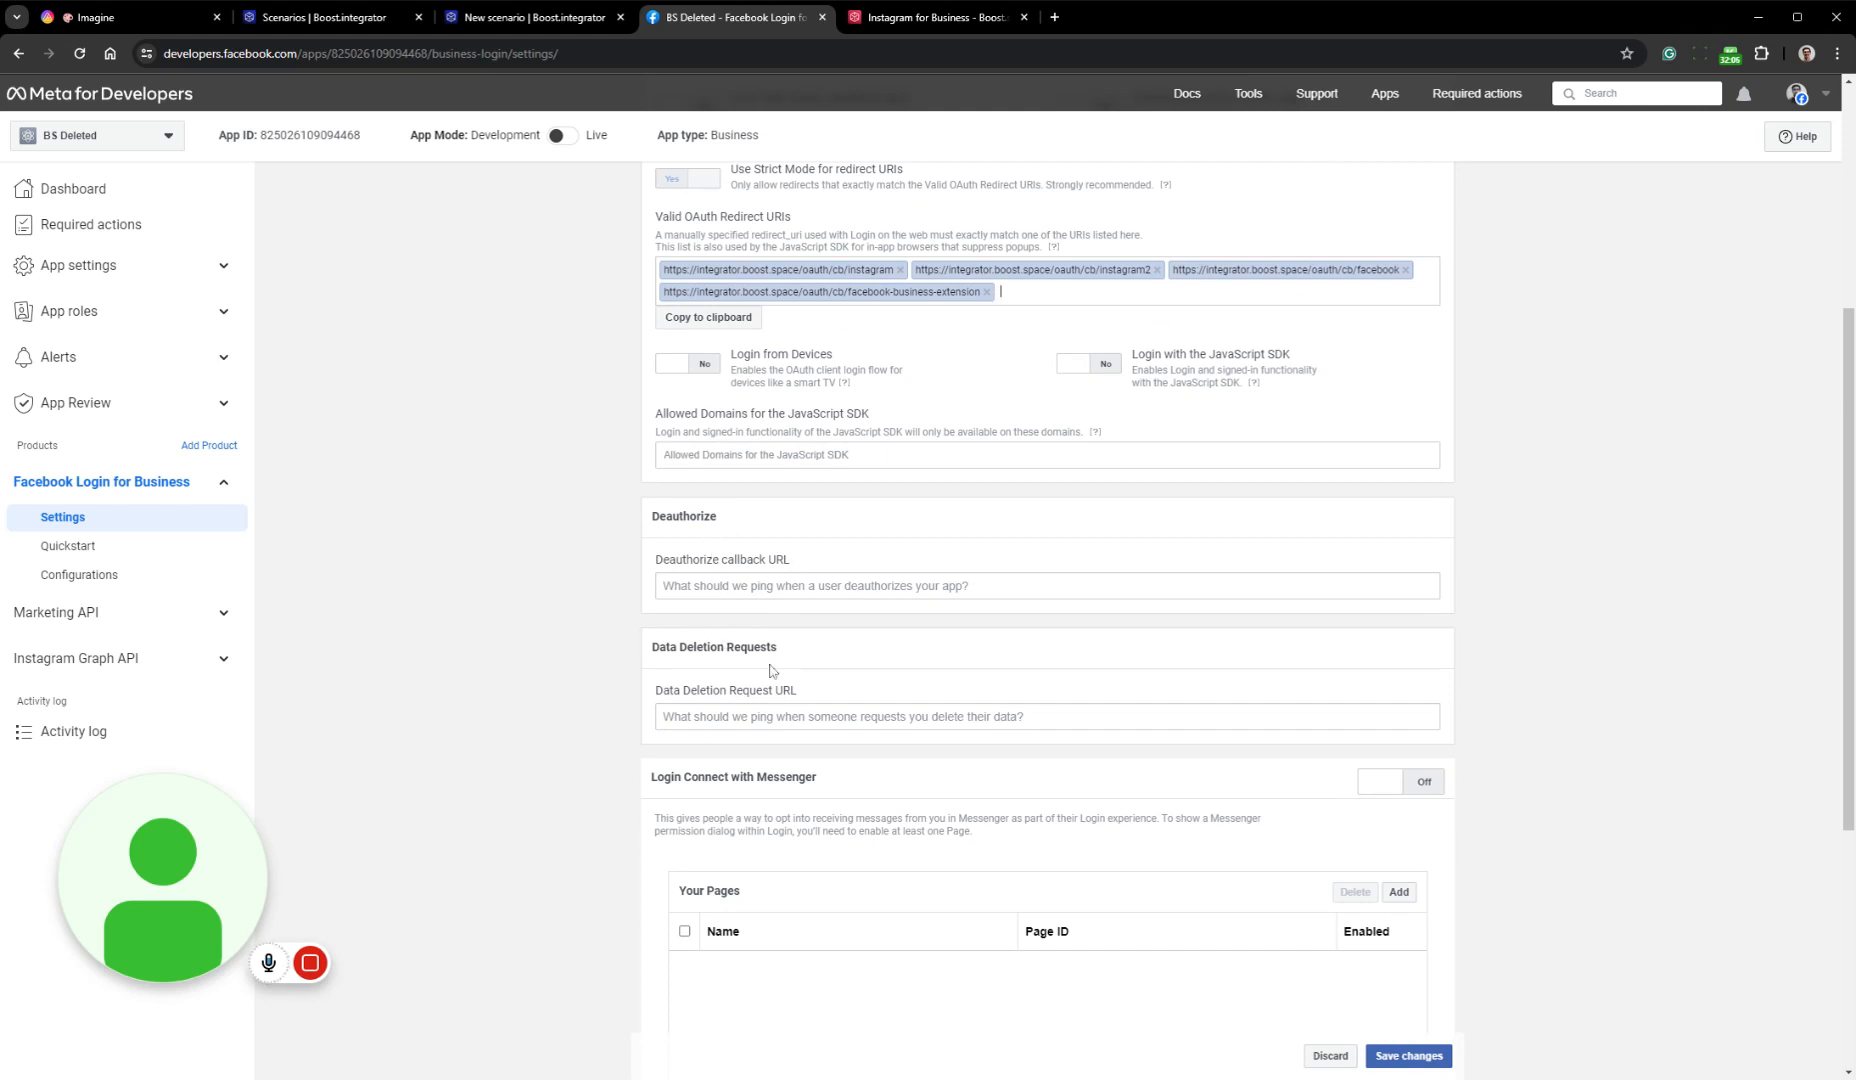
left_click(902, 20)
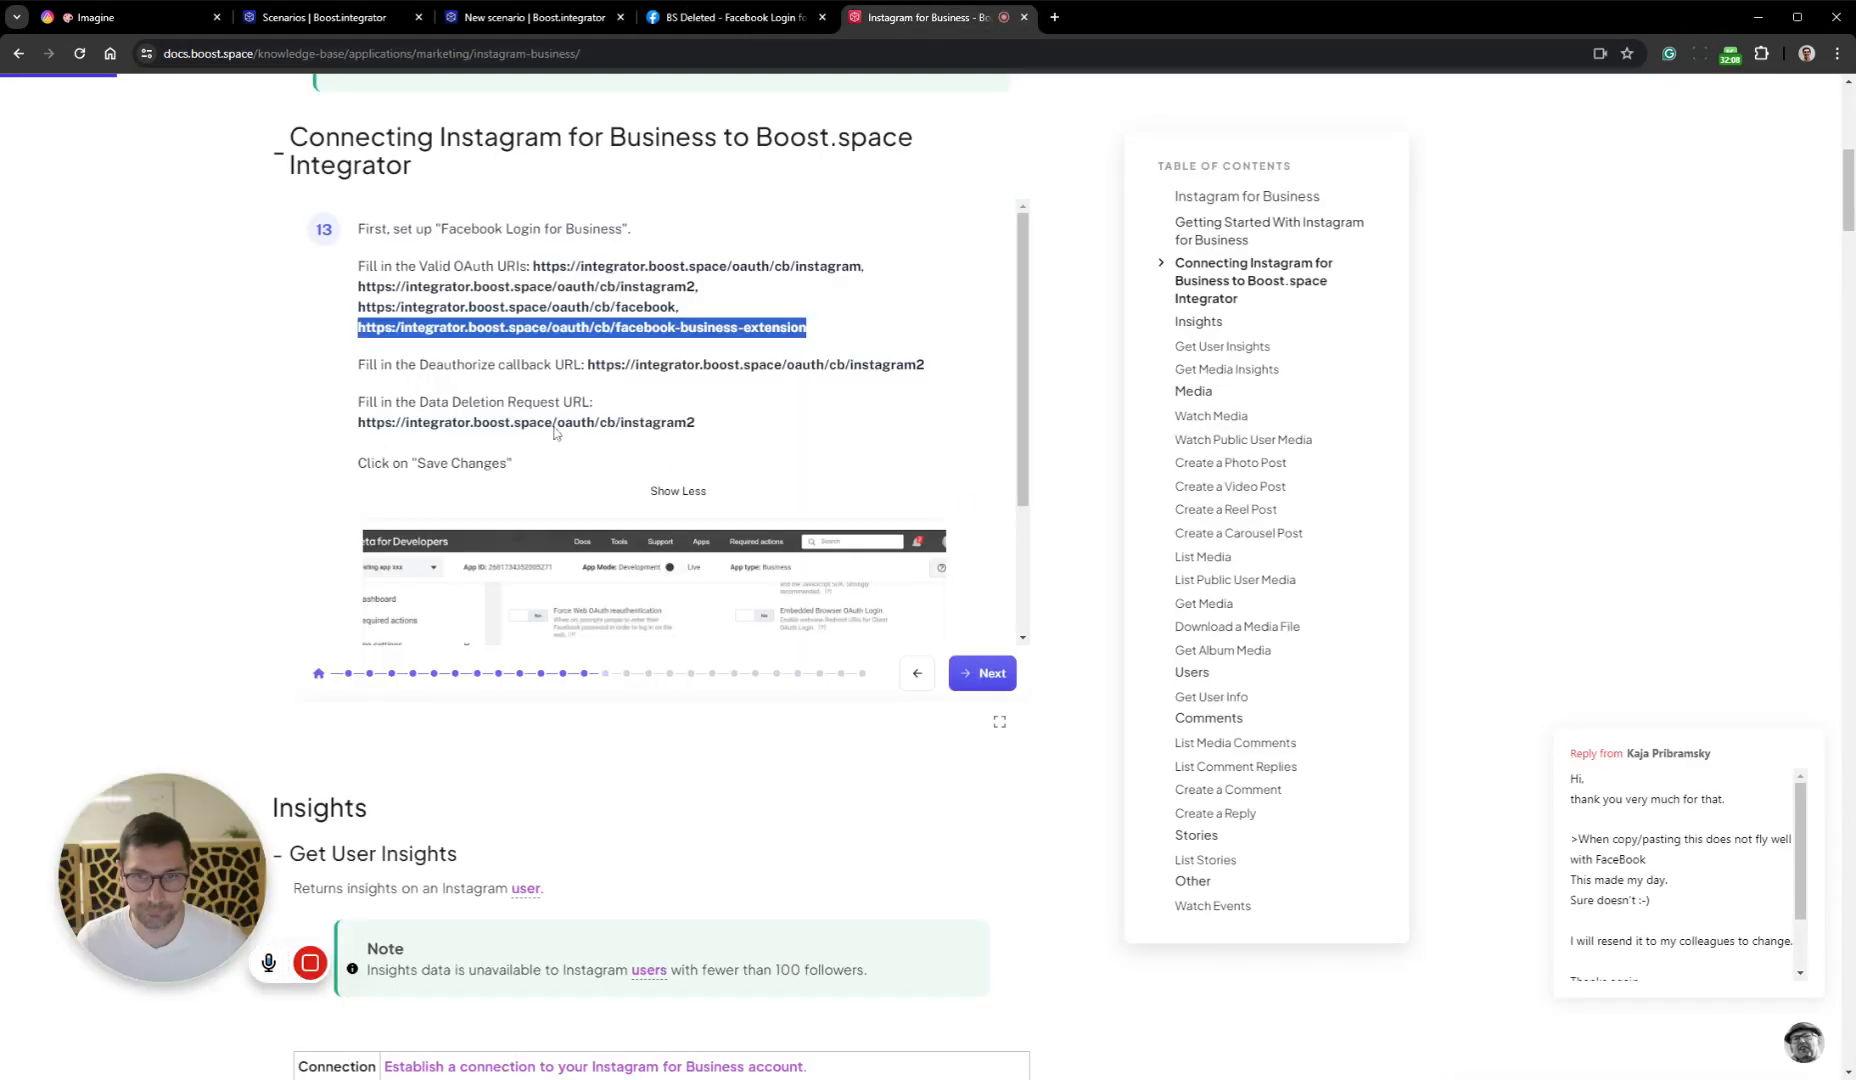
scroll(822, 389, "down", 1)
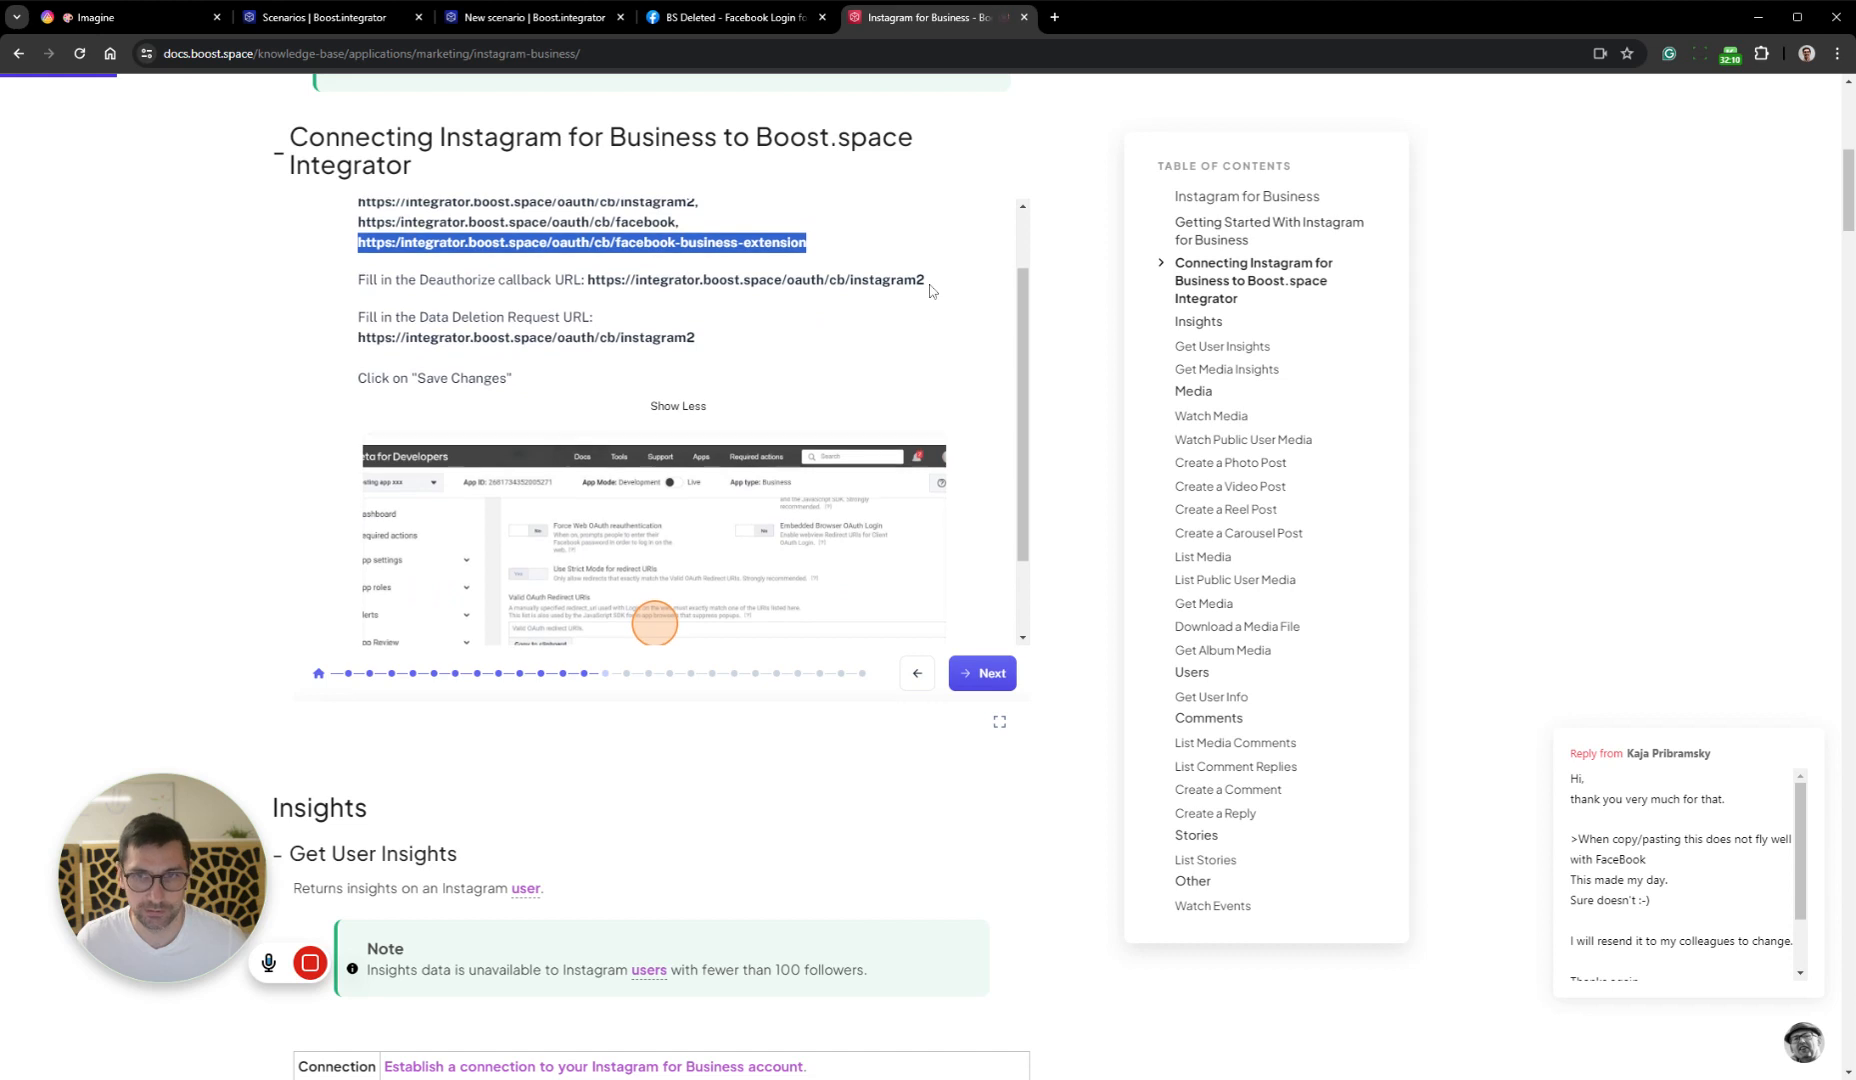
left_click_drag(925, 281, 600, 281)
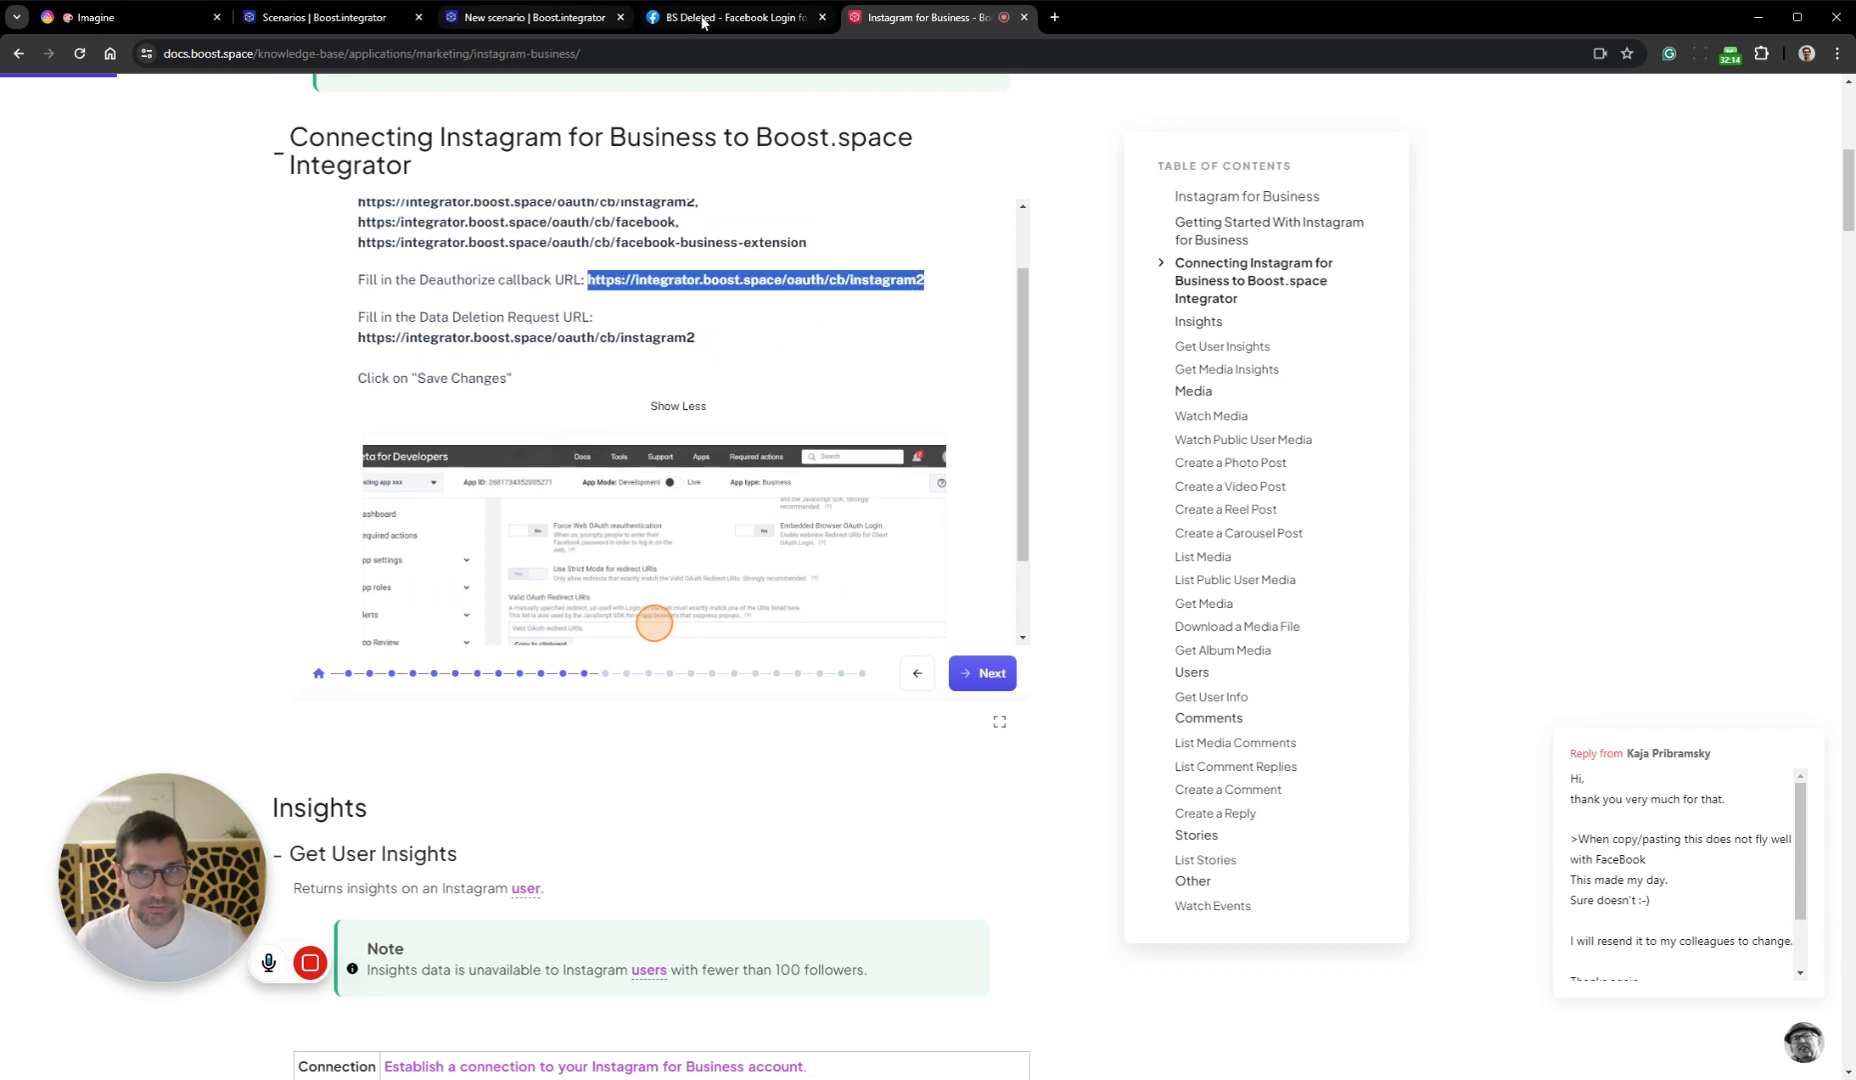
left_click(735, 17)
left_click(984, 586)
type("https://integrator.boost.space/oauth/cb/instagram2")
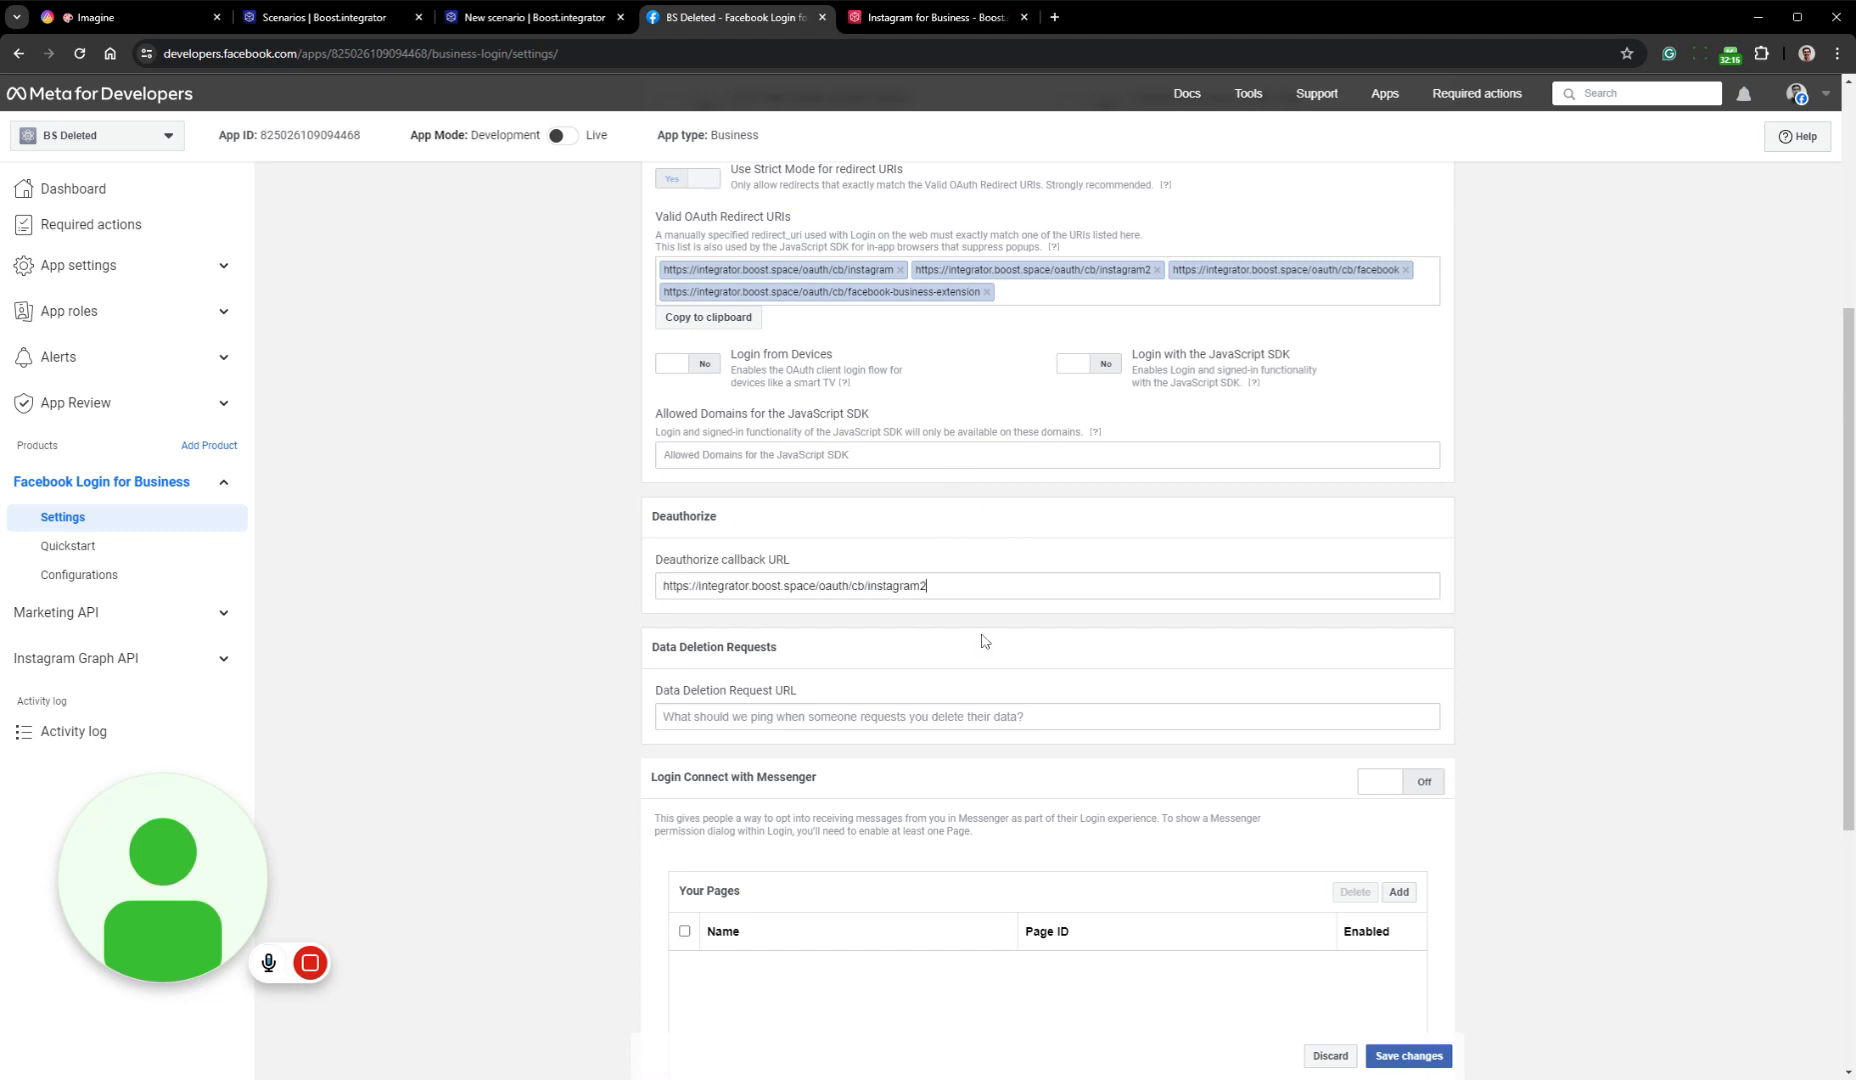
left_click(984, 717)
type("https://integrator.boost.space/oauth/cb/instagram2")
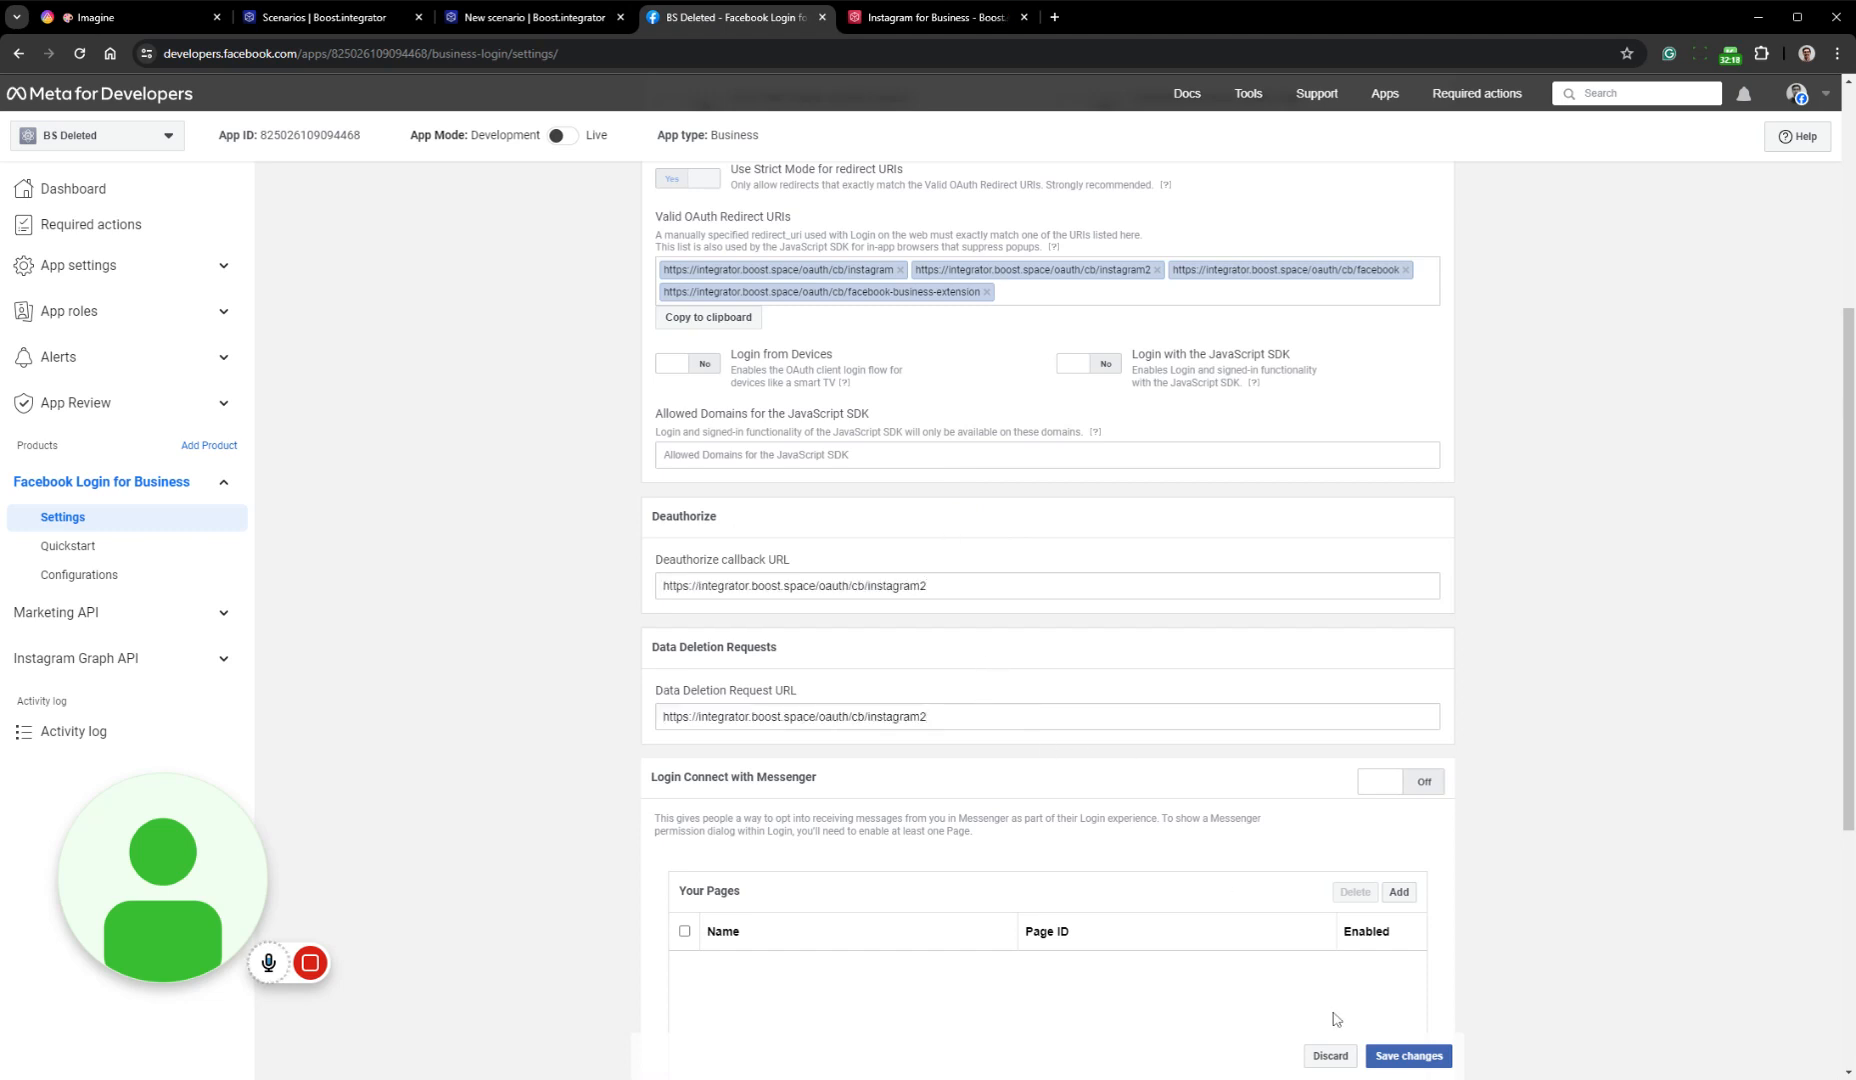
left_click(1432, 1055)
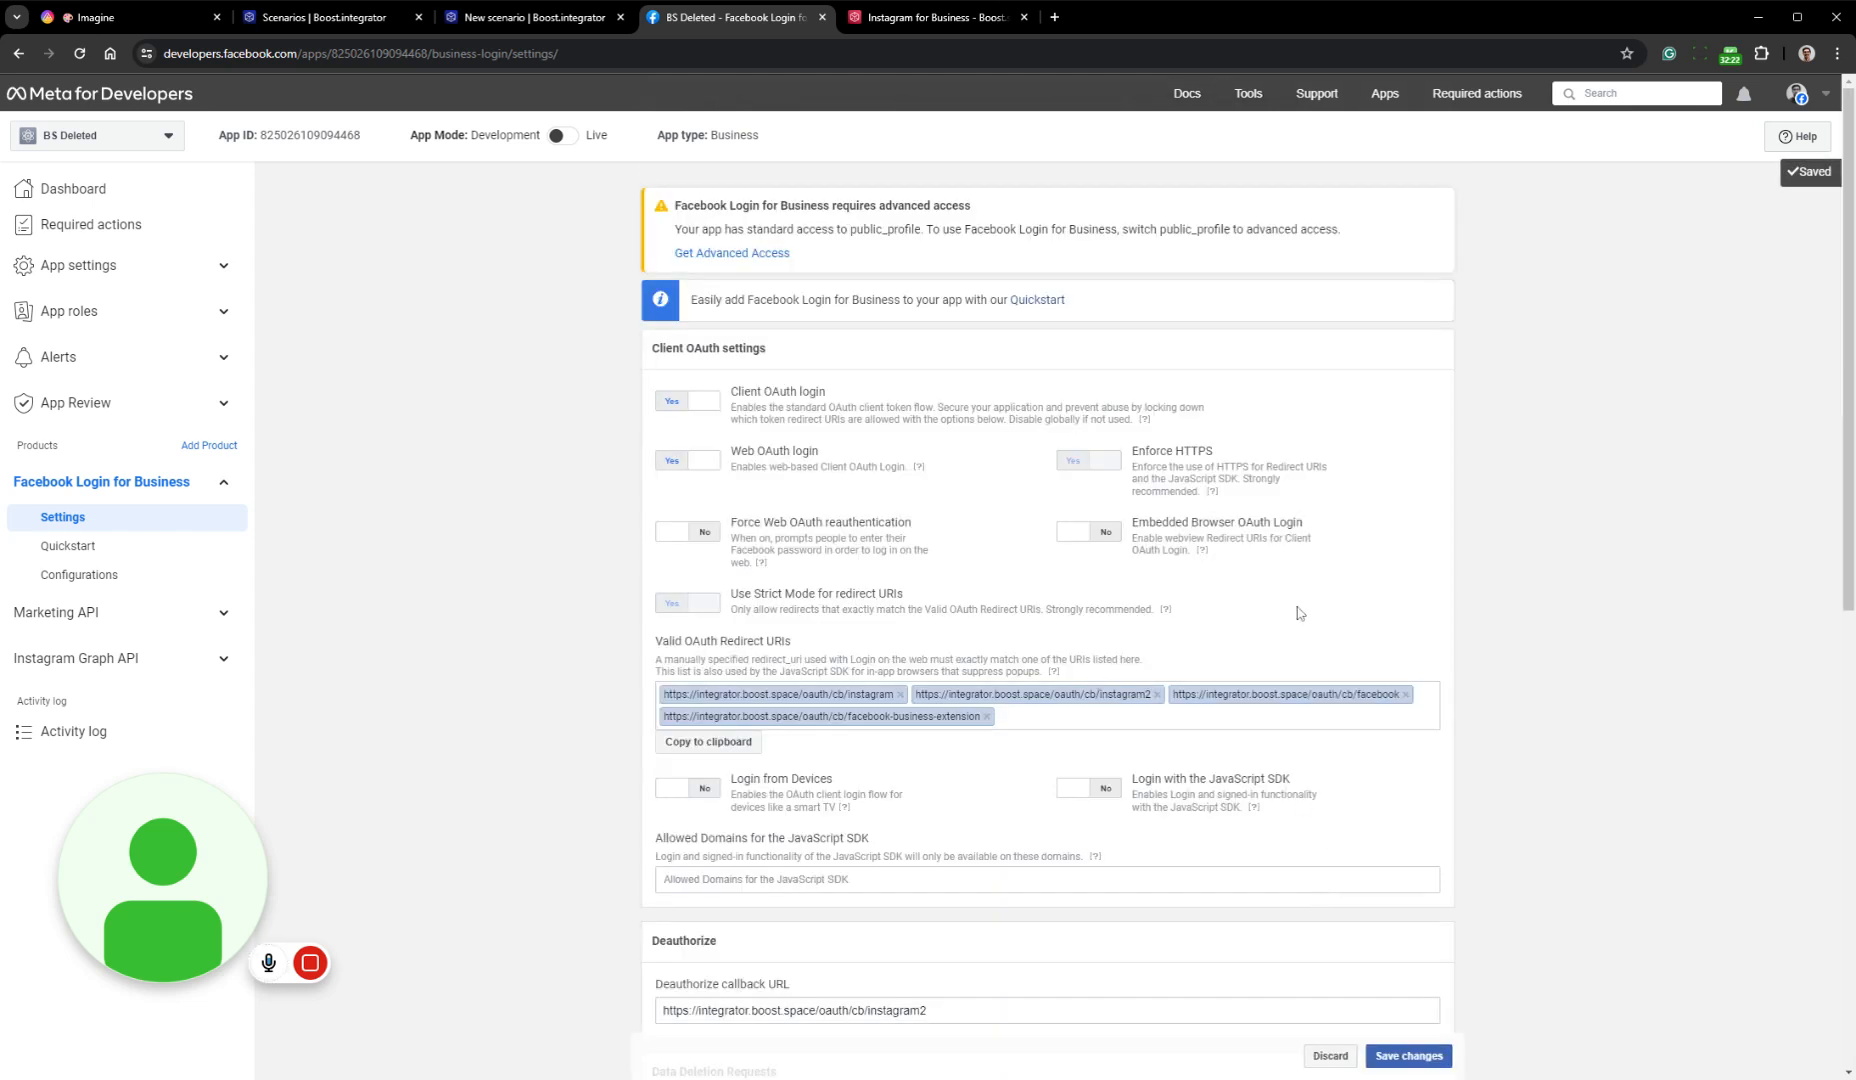
left_click(930, 17)
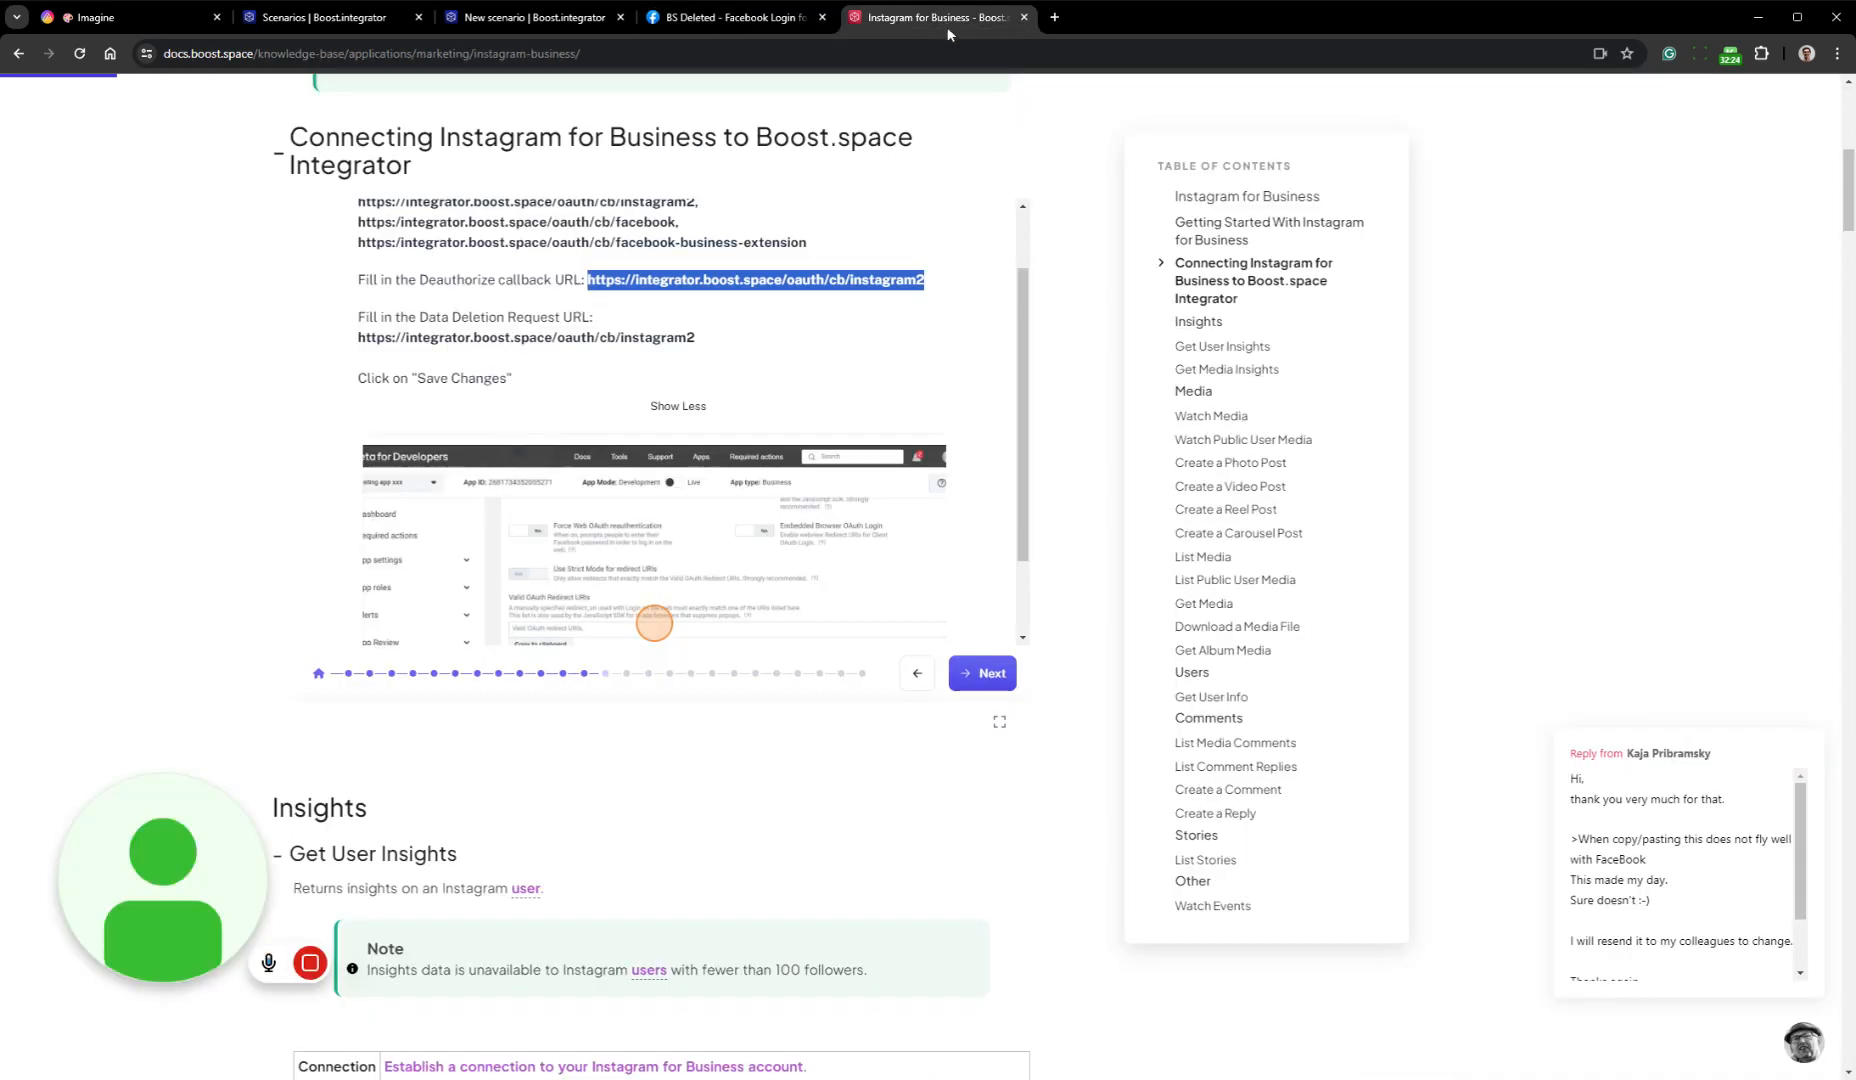
left_click(978, 674)
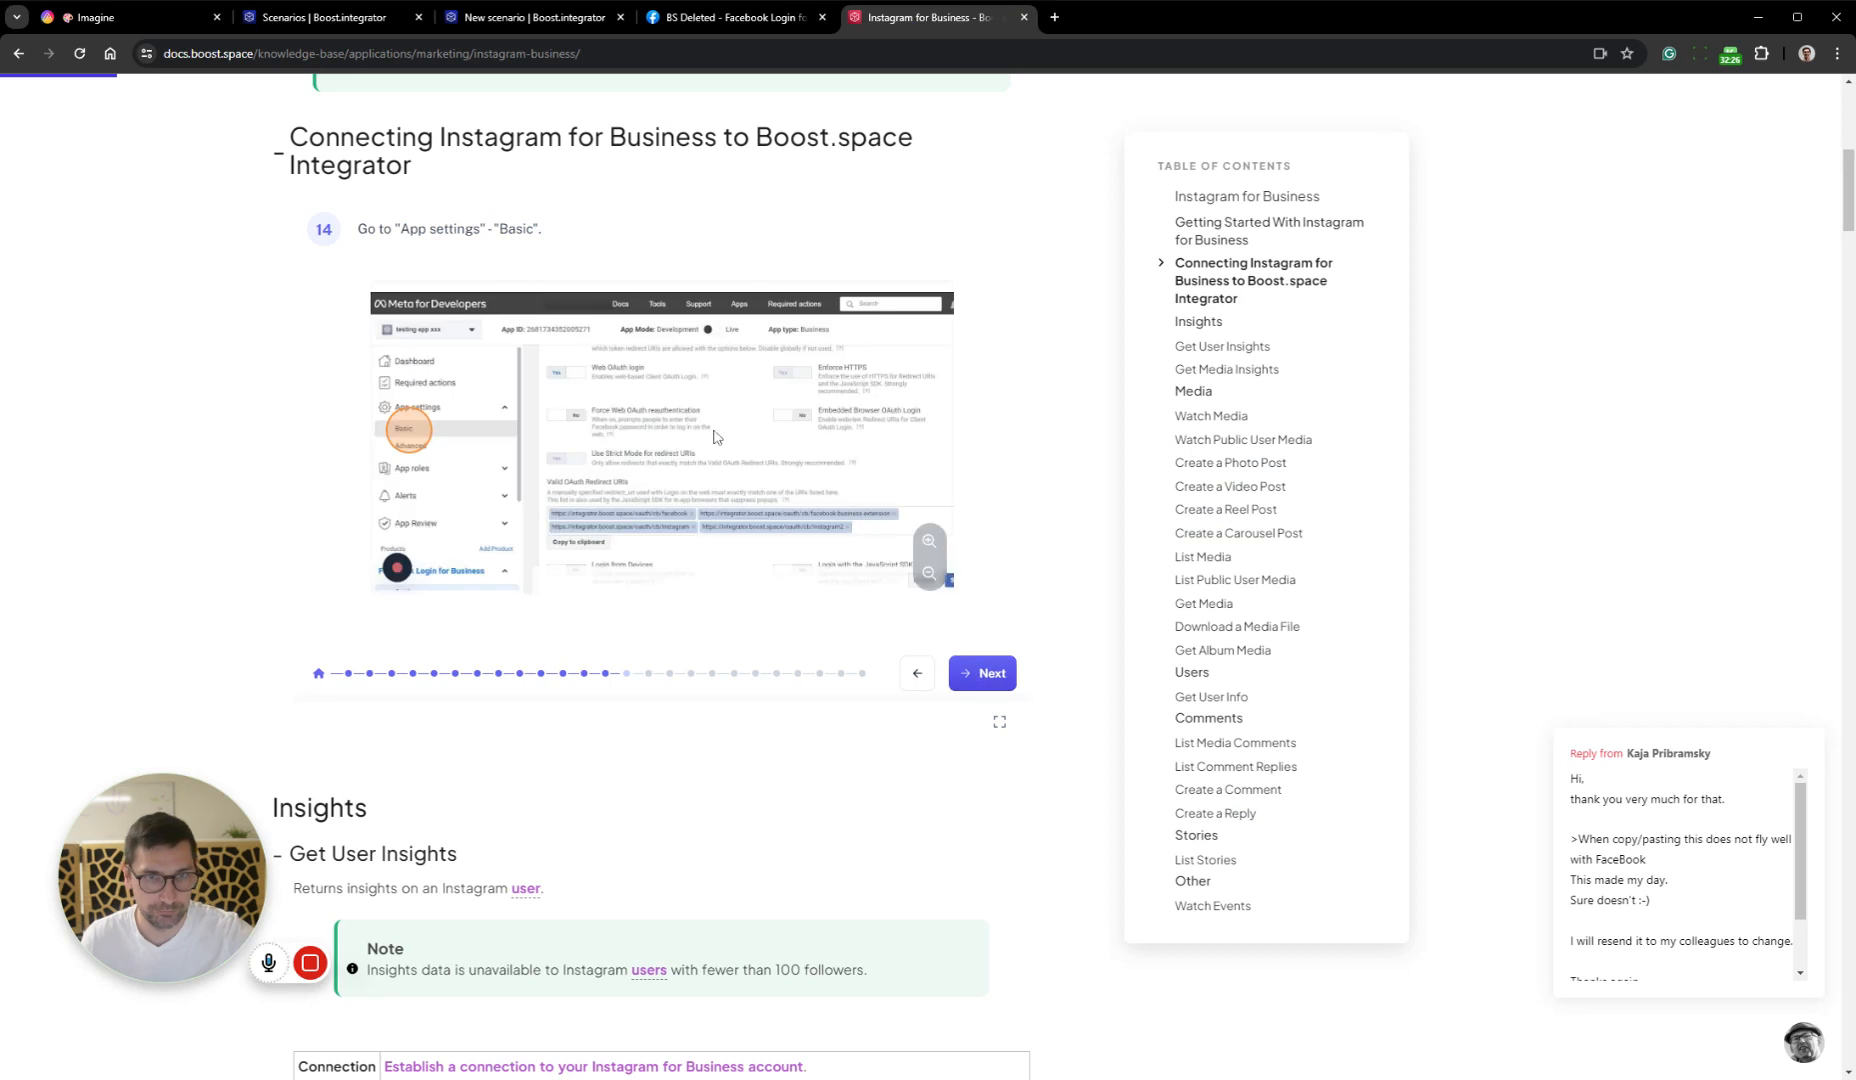
left_click(985, 673)
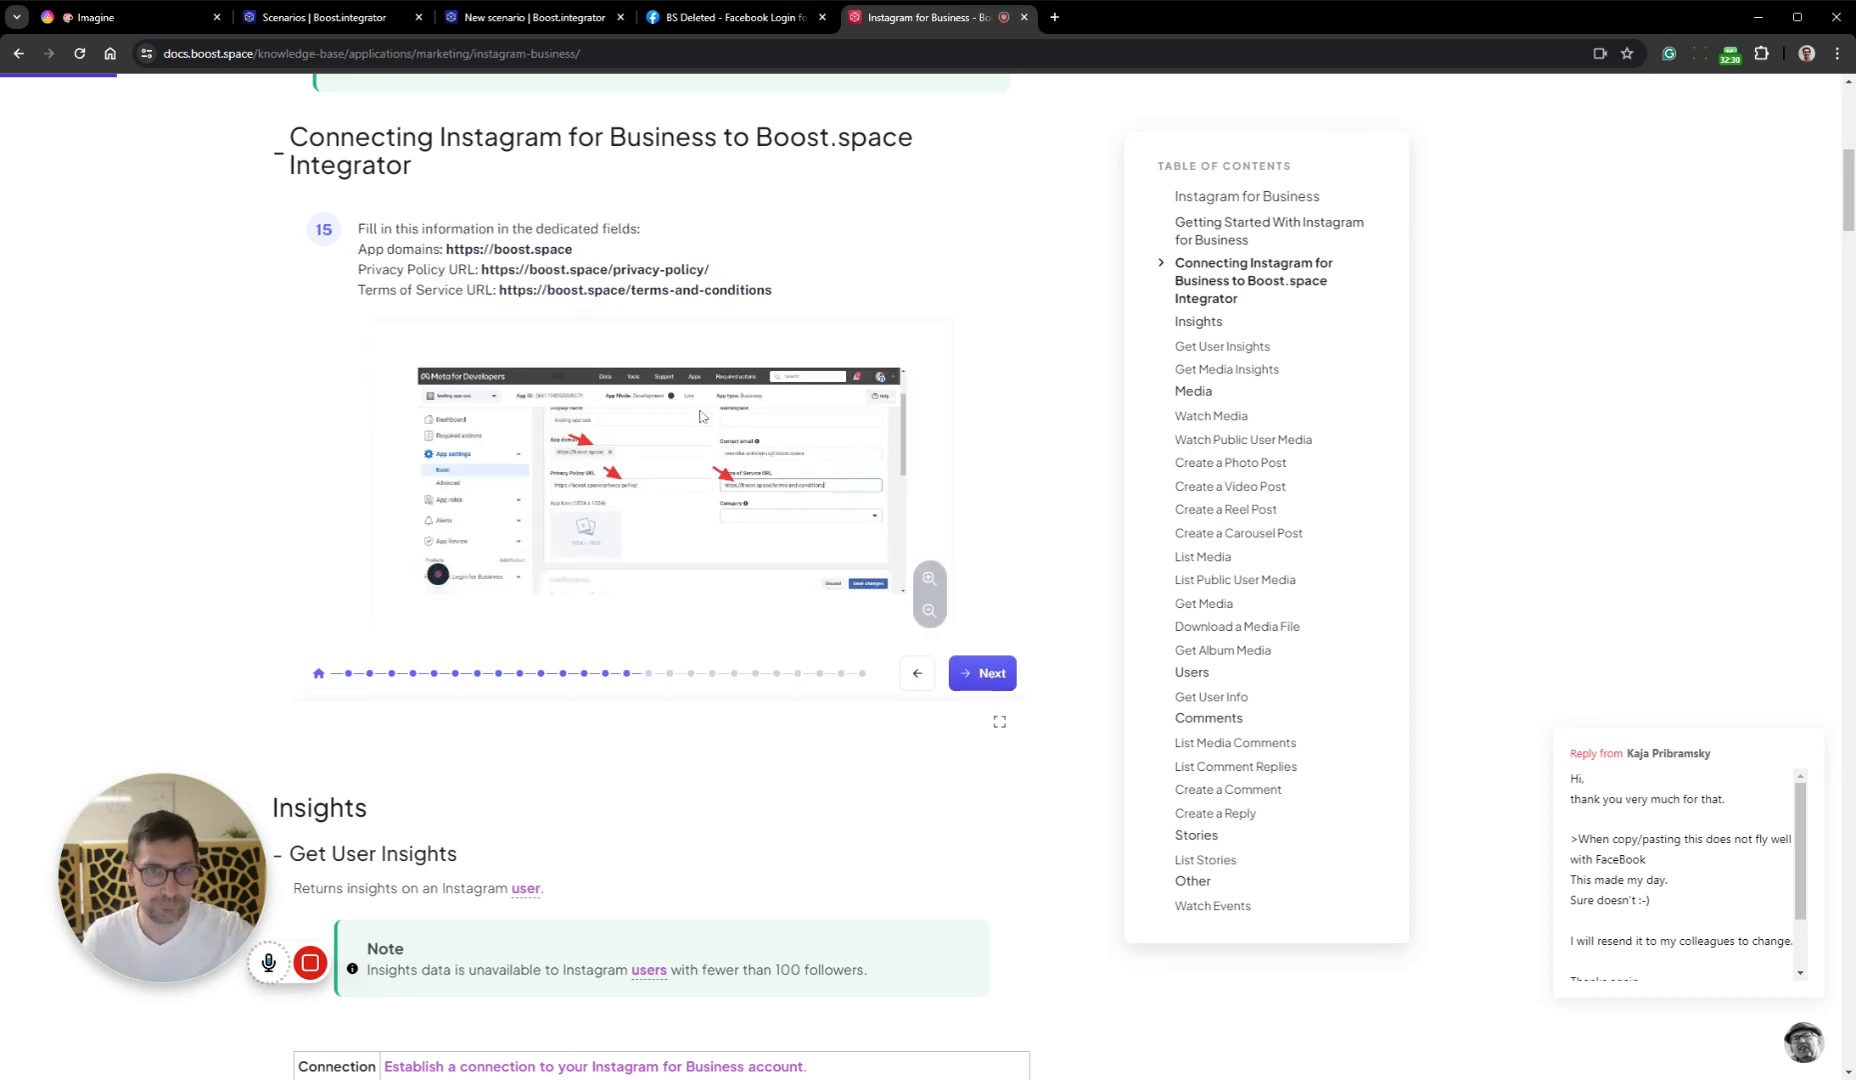
left_click_drag(573, 250, 445, 250)
key("ctrl+c")
left_click(737, 18)
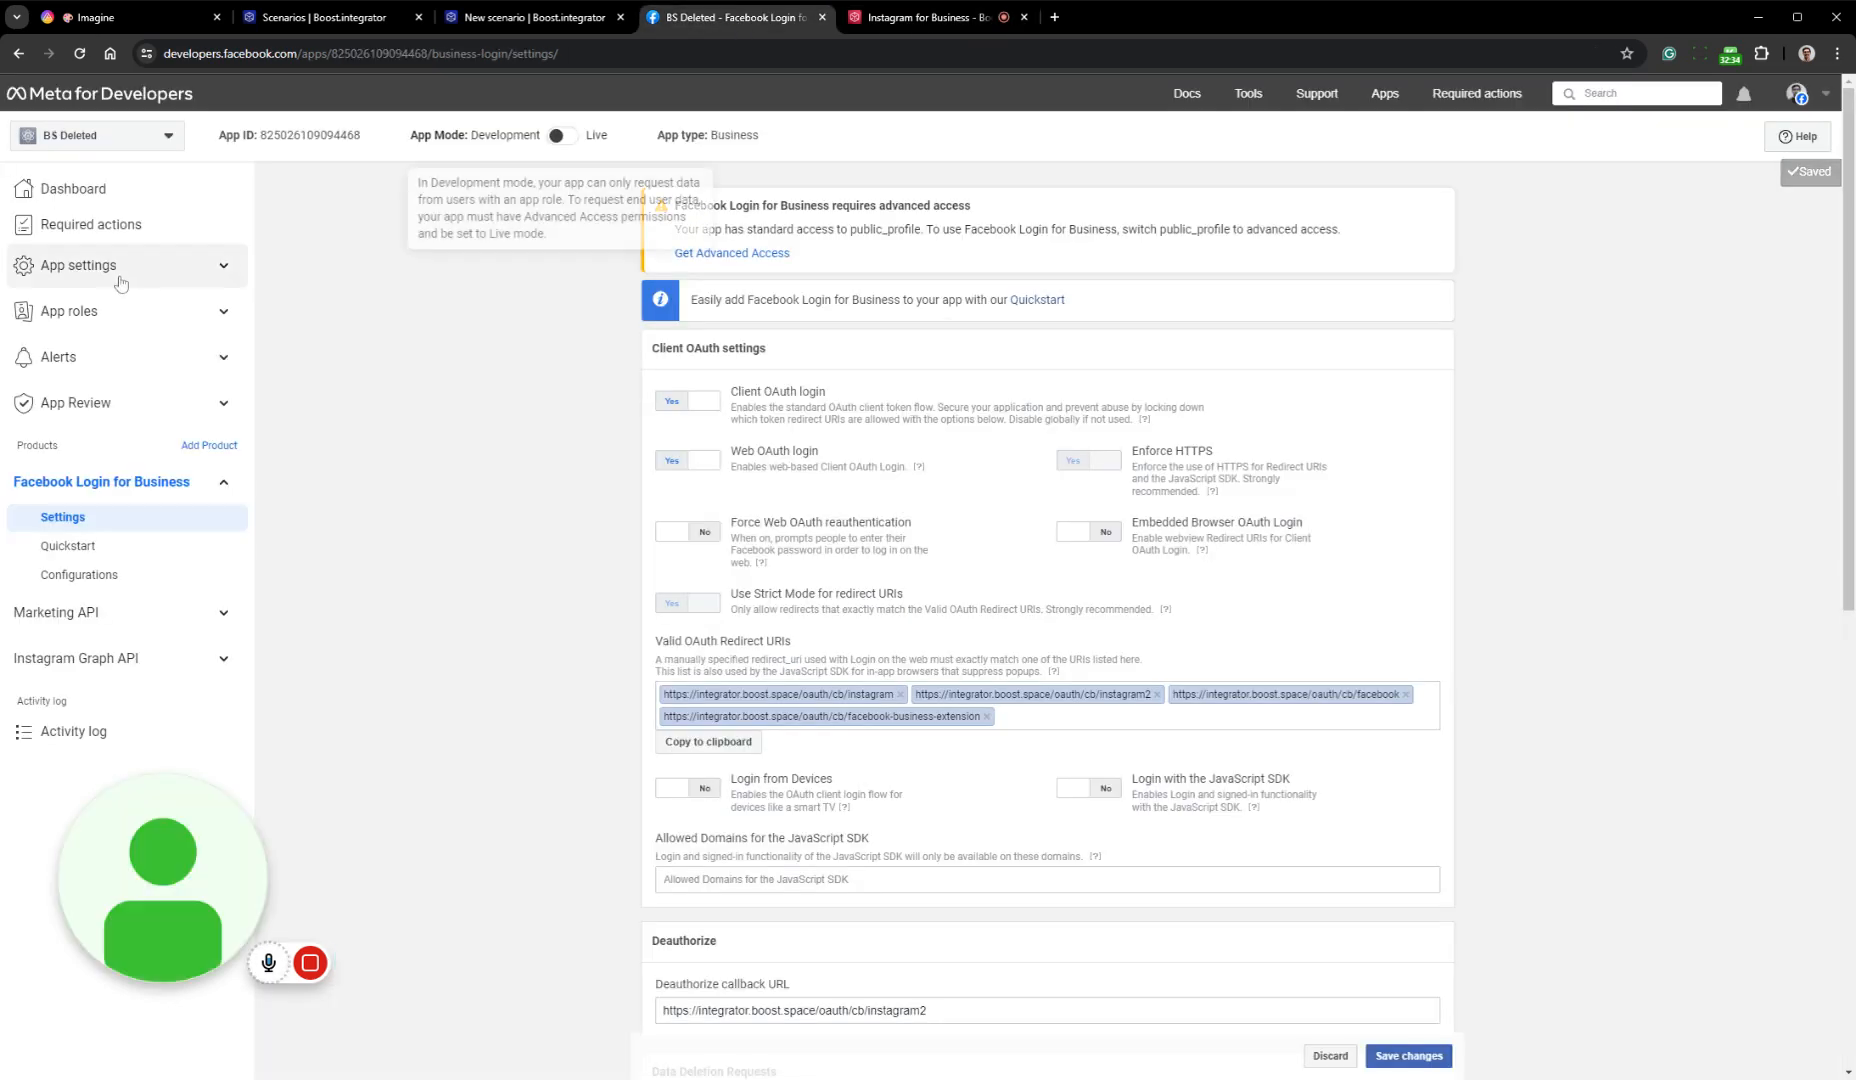
left_click(120, 265)
left_click(163, 312)
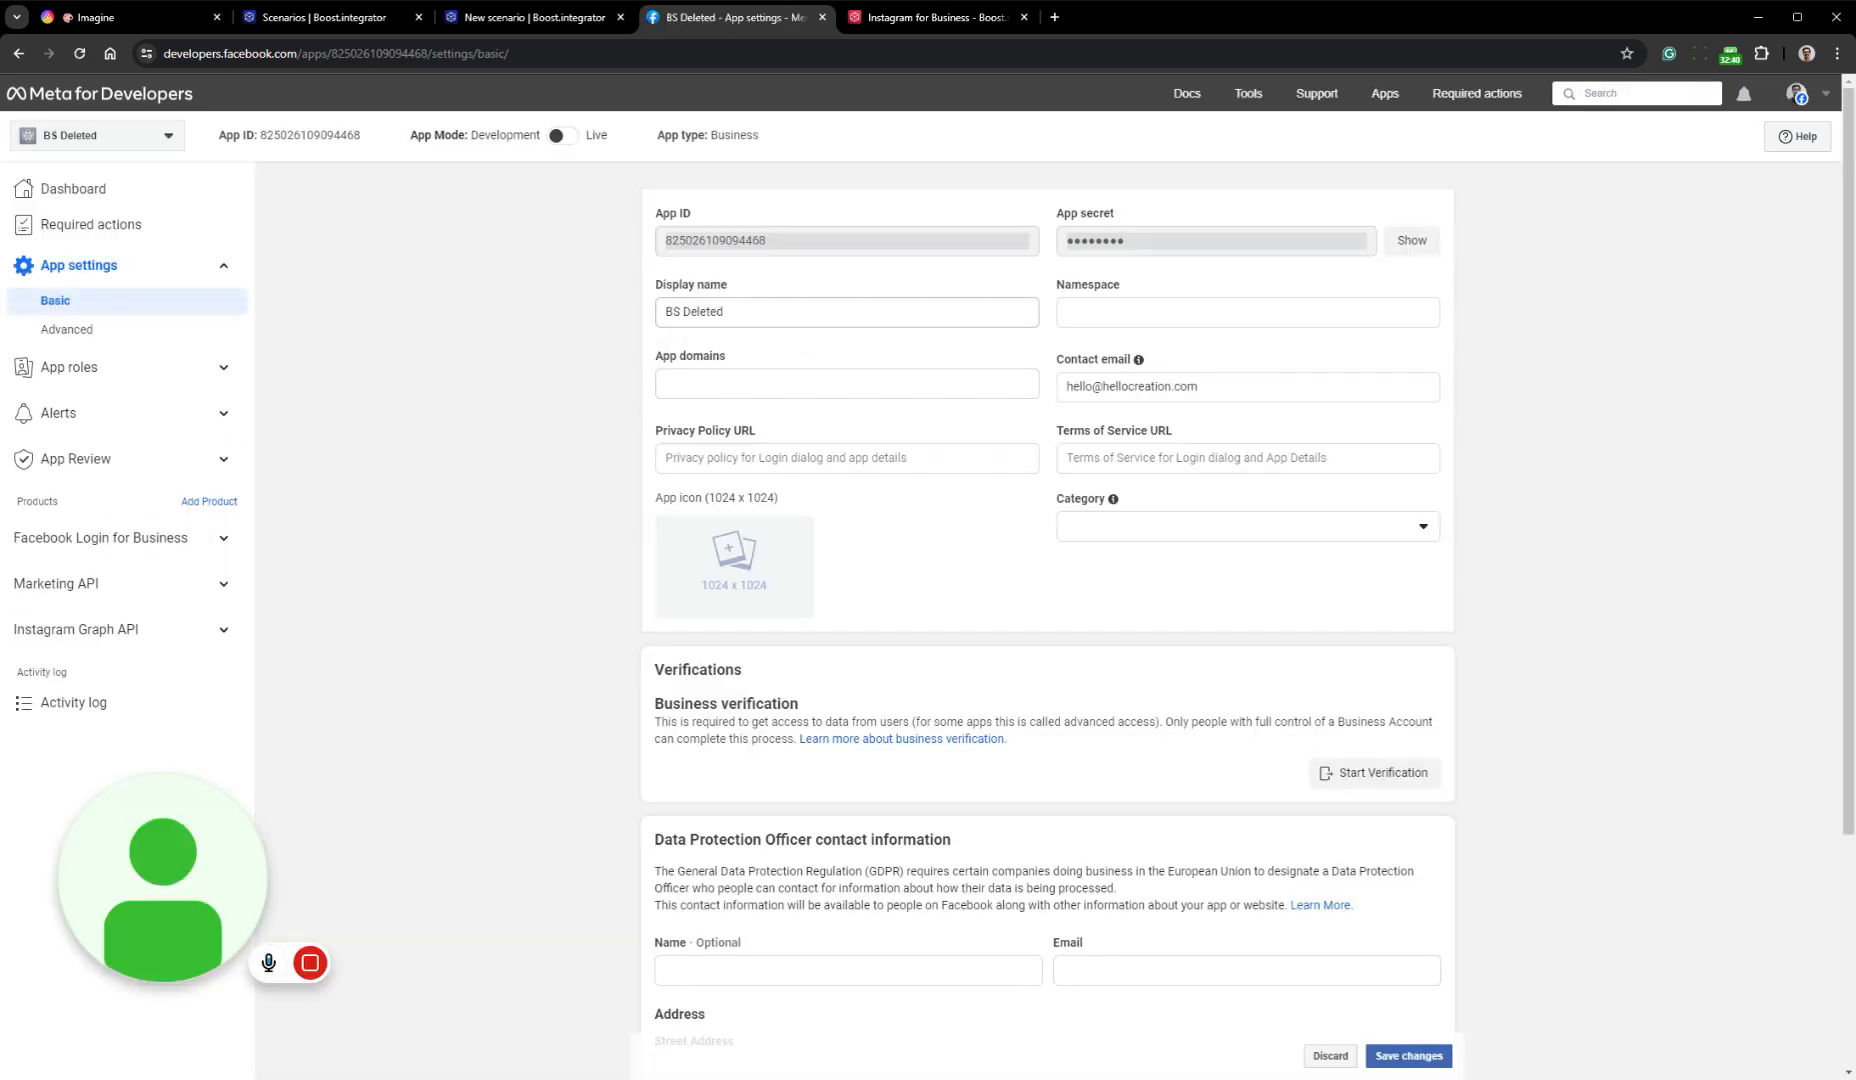
Set the app's display name to BS Delete
triple_click(828, 314)
key("ctrl+v")
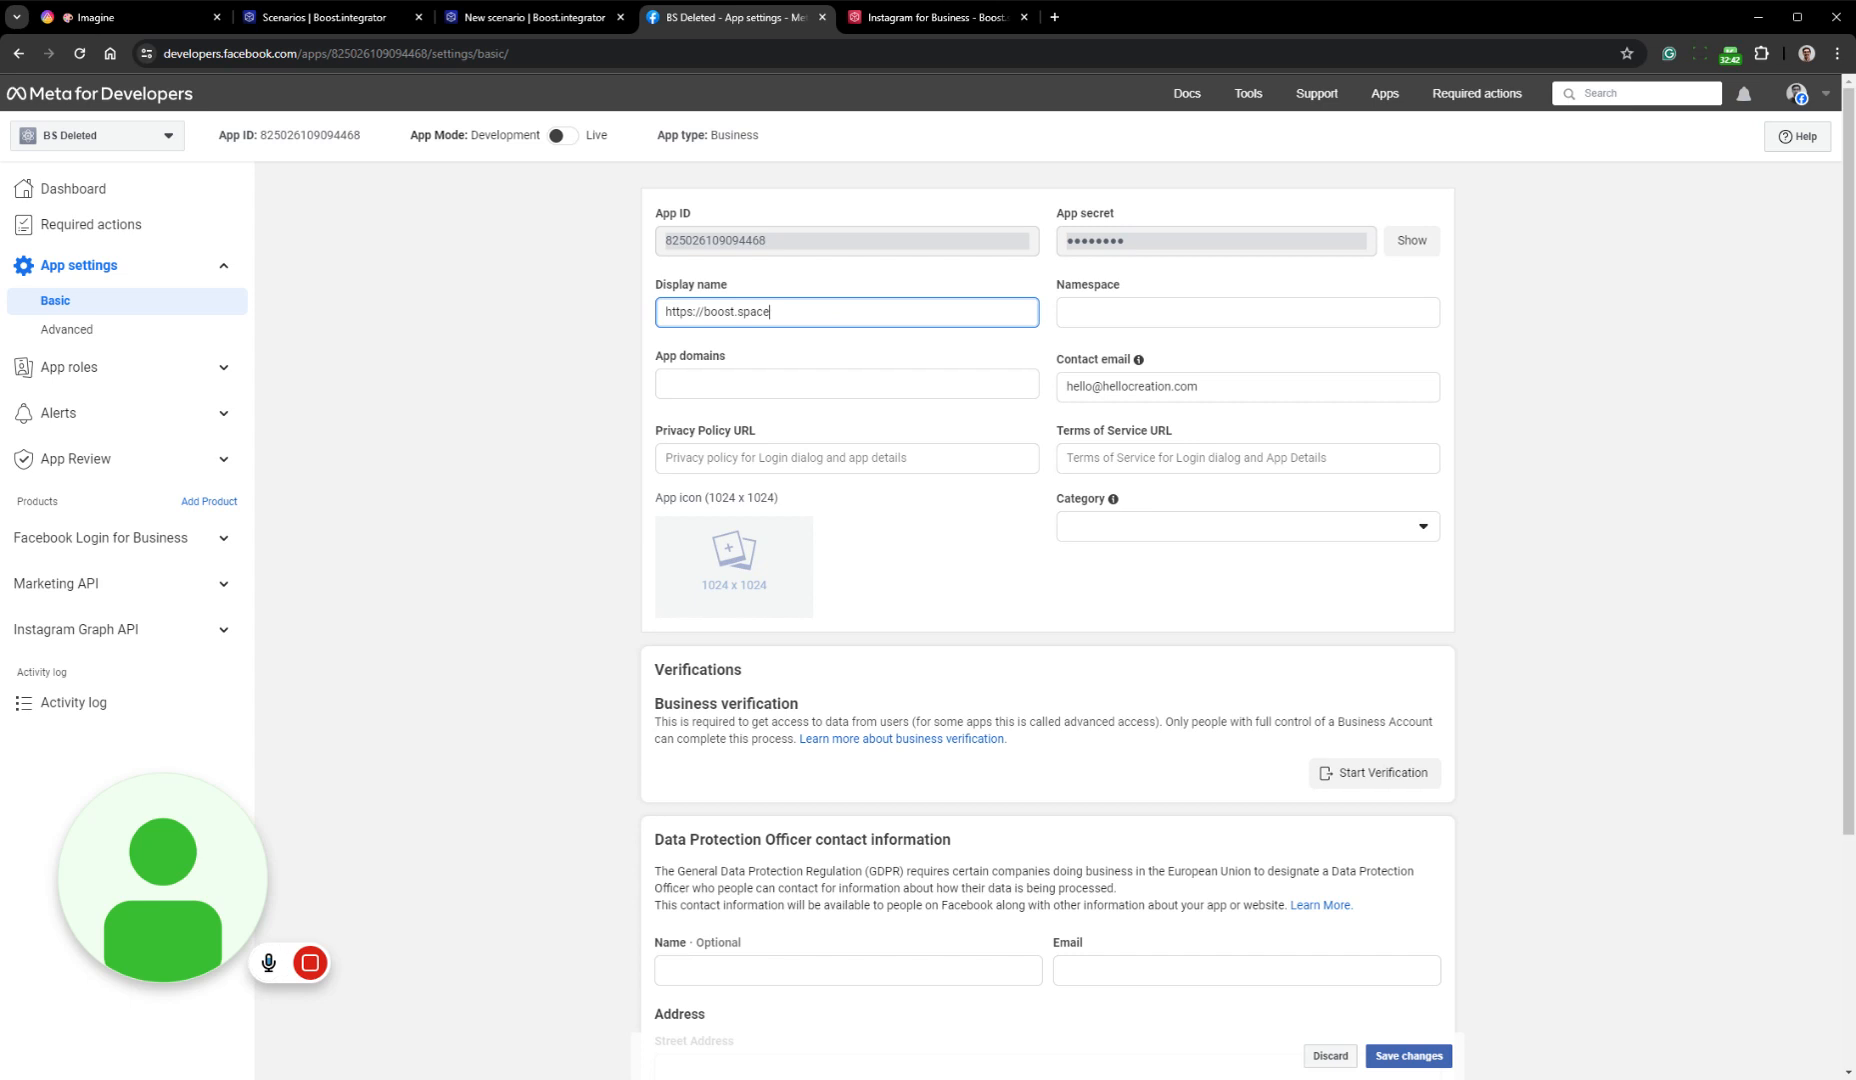
left_click_drag(771, 312, 664, 312)
key("ctrl+c")
key("BackSpace")
left_click_drag(658, 375, 730, 358)
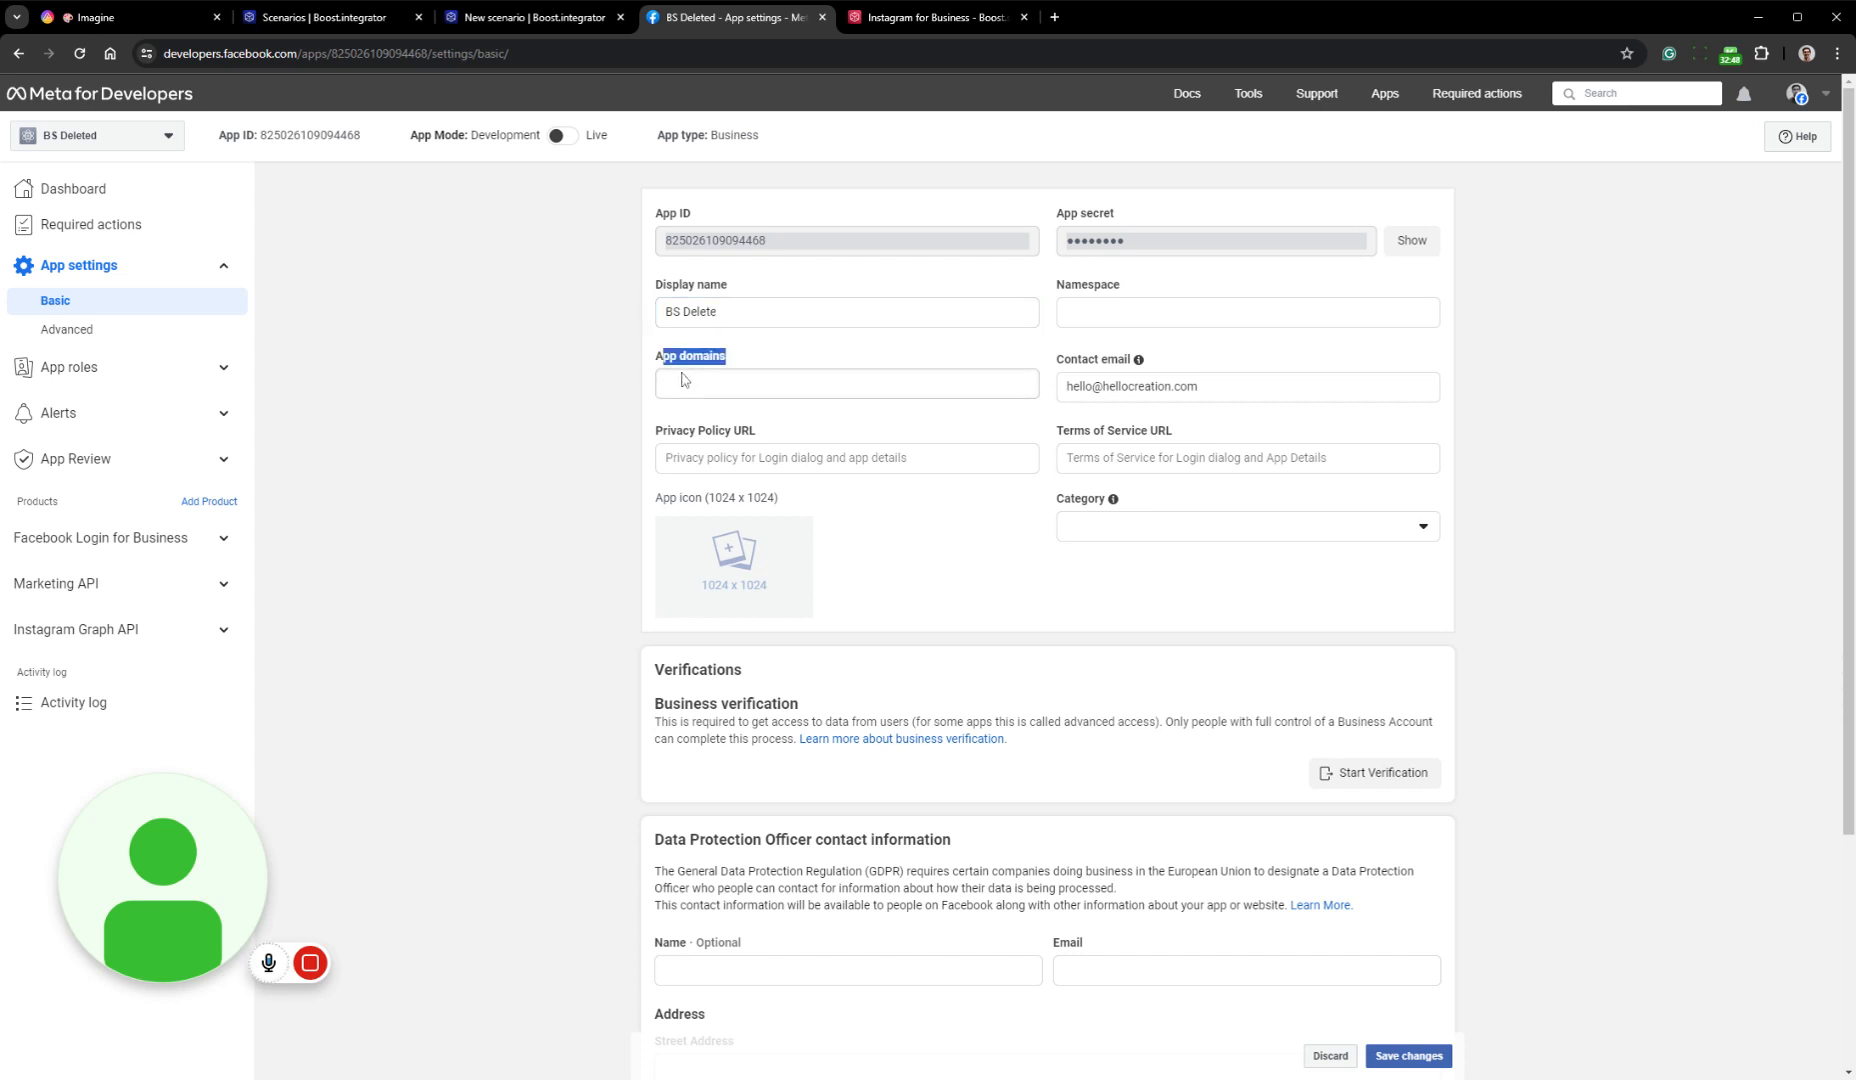
left_click(700, 384)
key("ctrl+v")
left_click(857, 421)
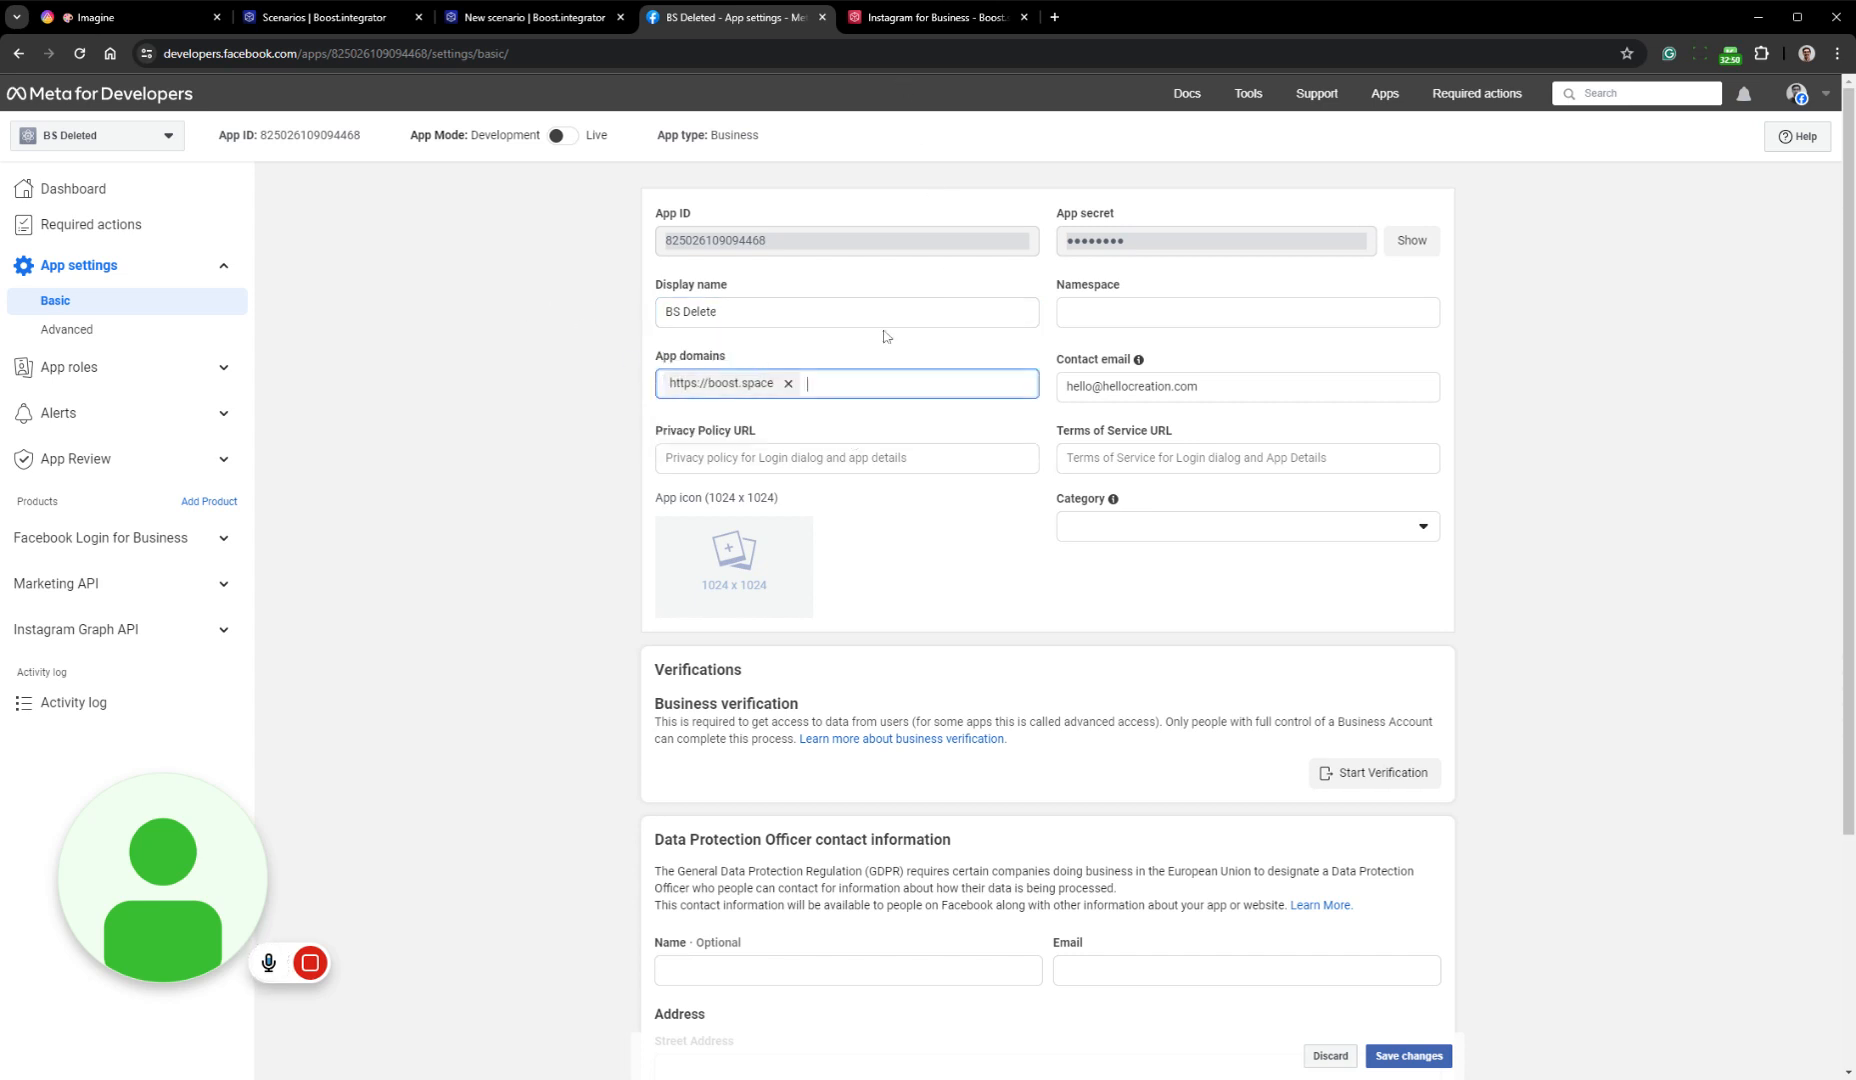
left_click(912, 17)
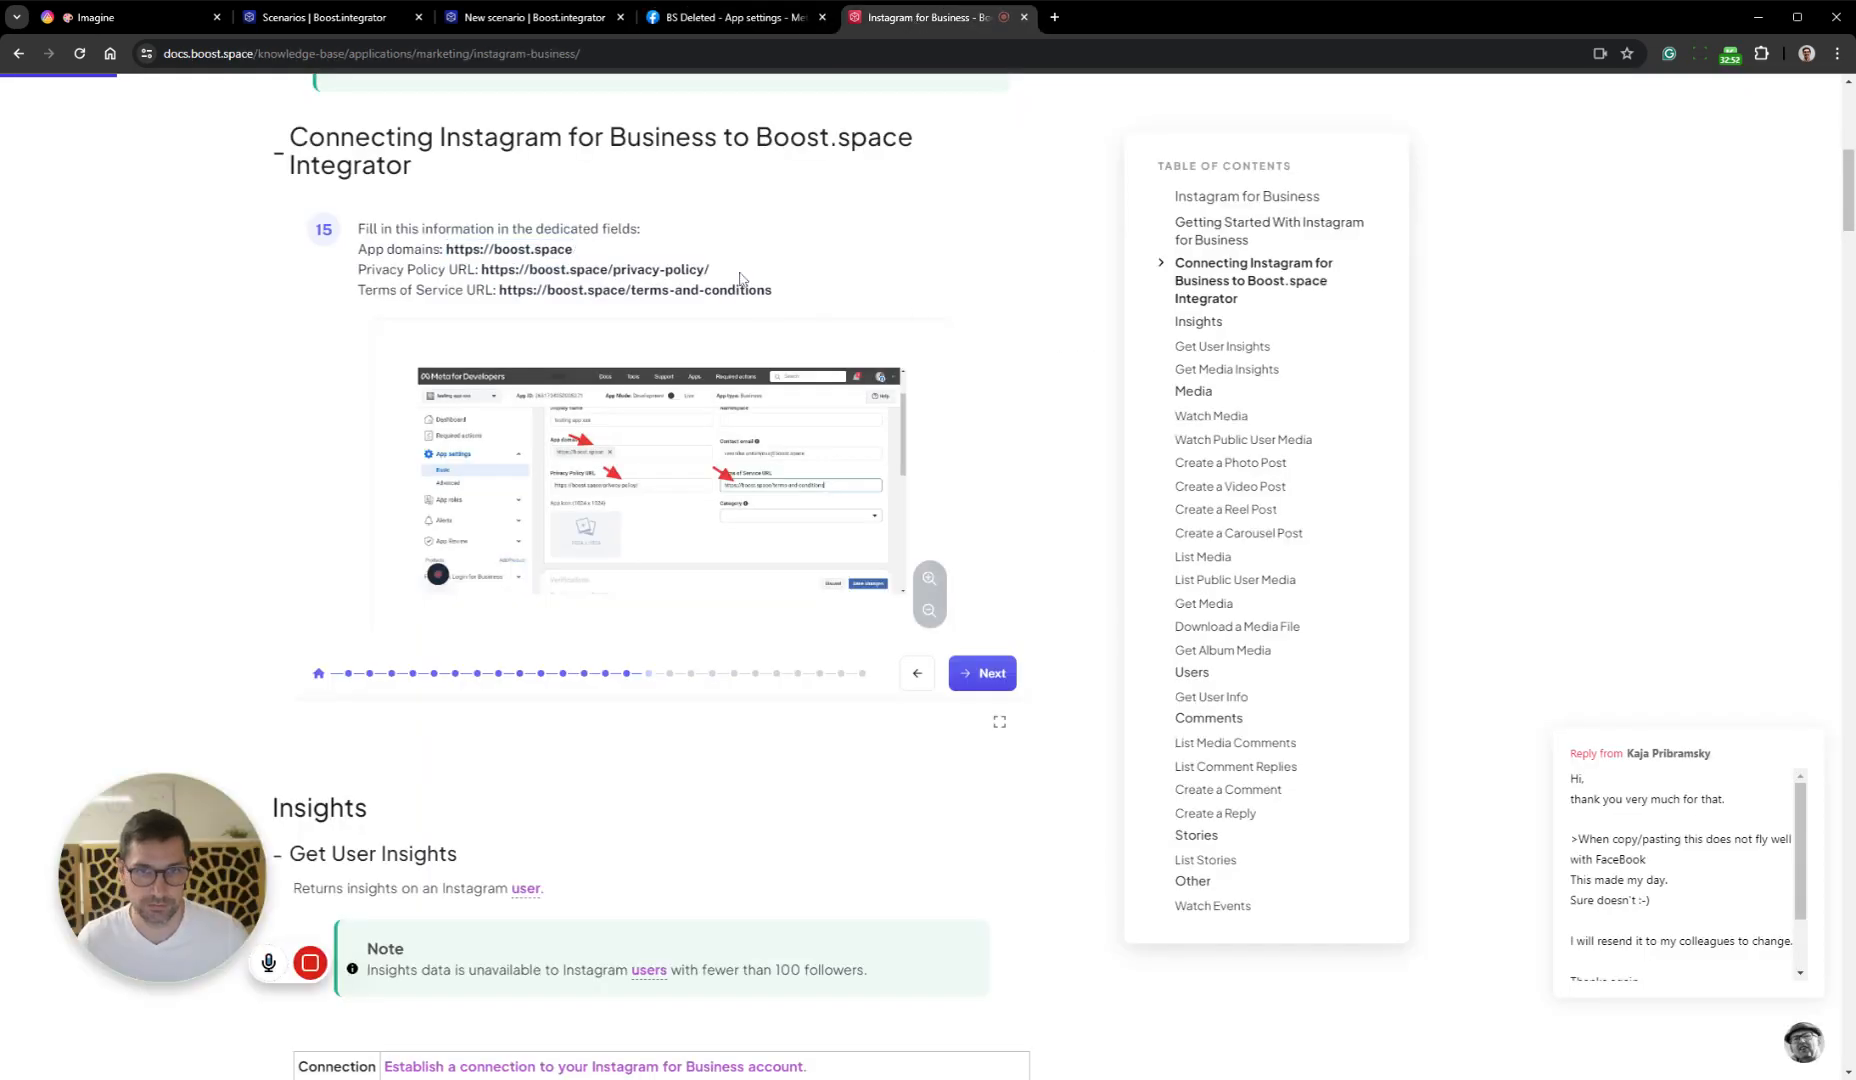
left_click_drag(744, 276, 480, 270)
key("ctrl+c")
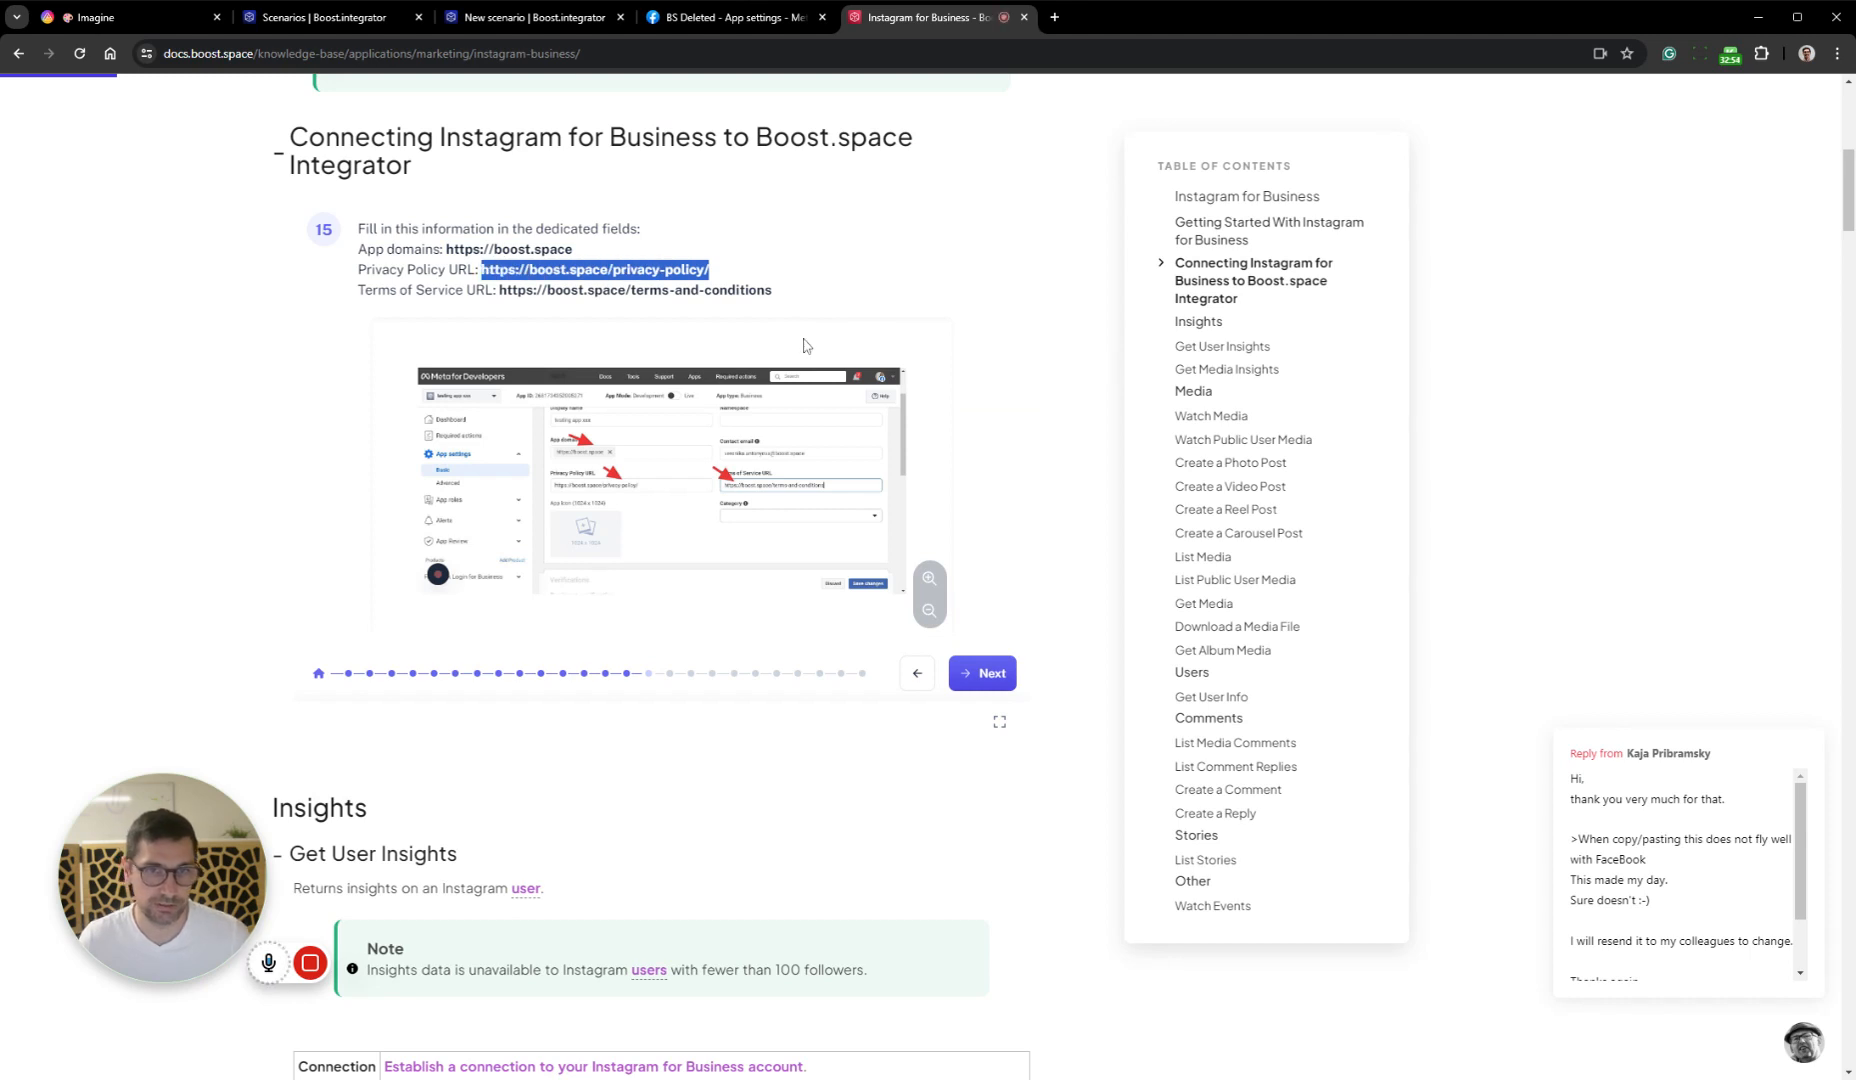
left_click(716, 22)
left_click(1000, 458)
key("ctrl+v")
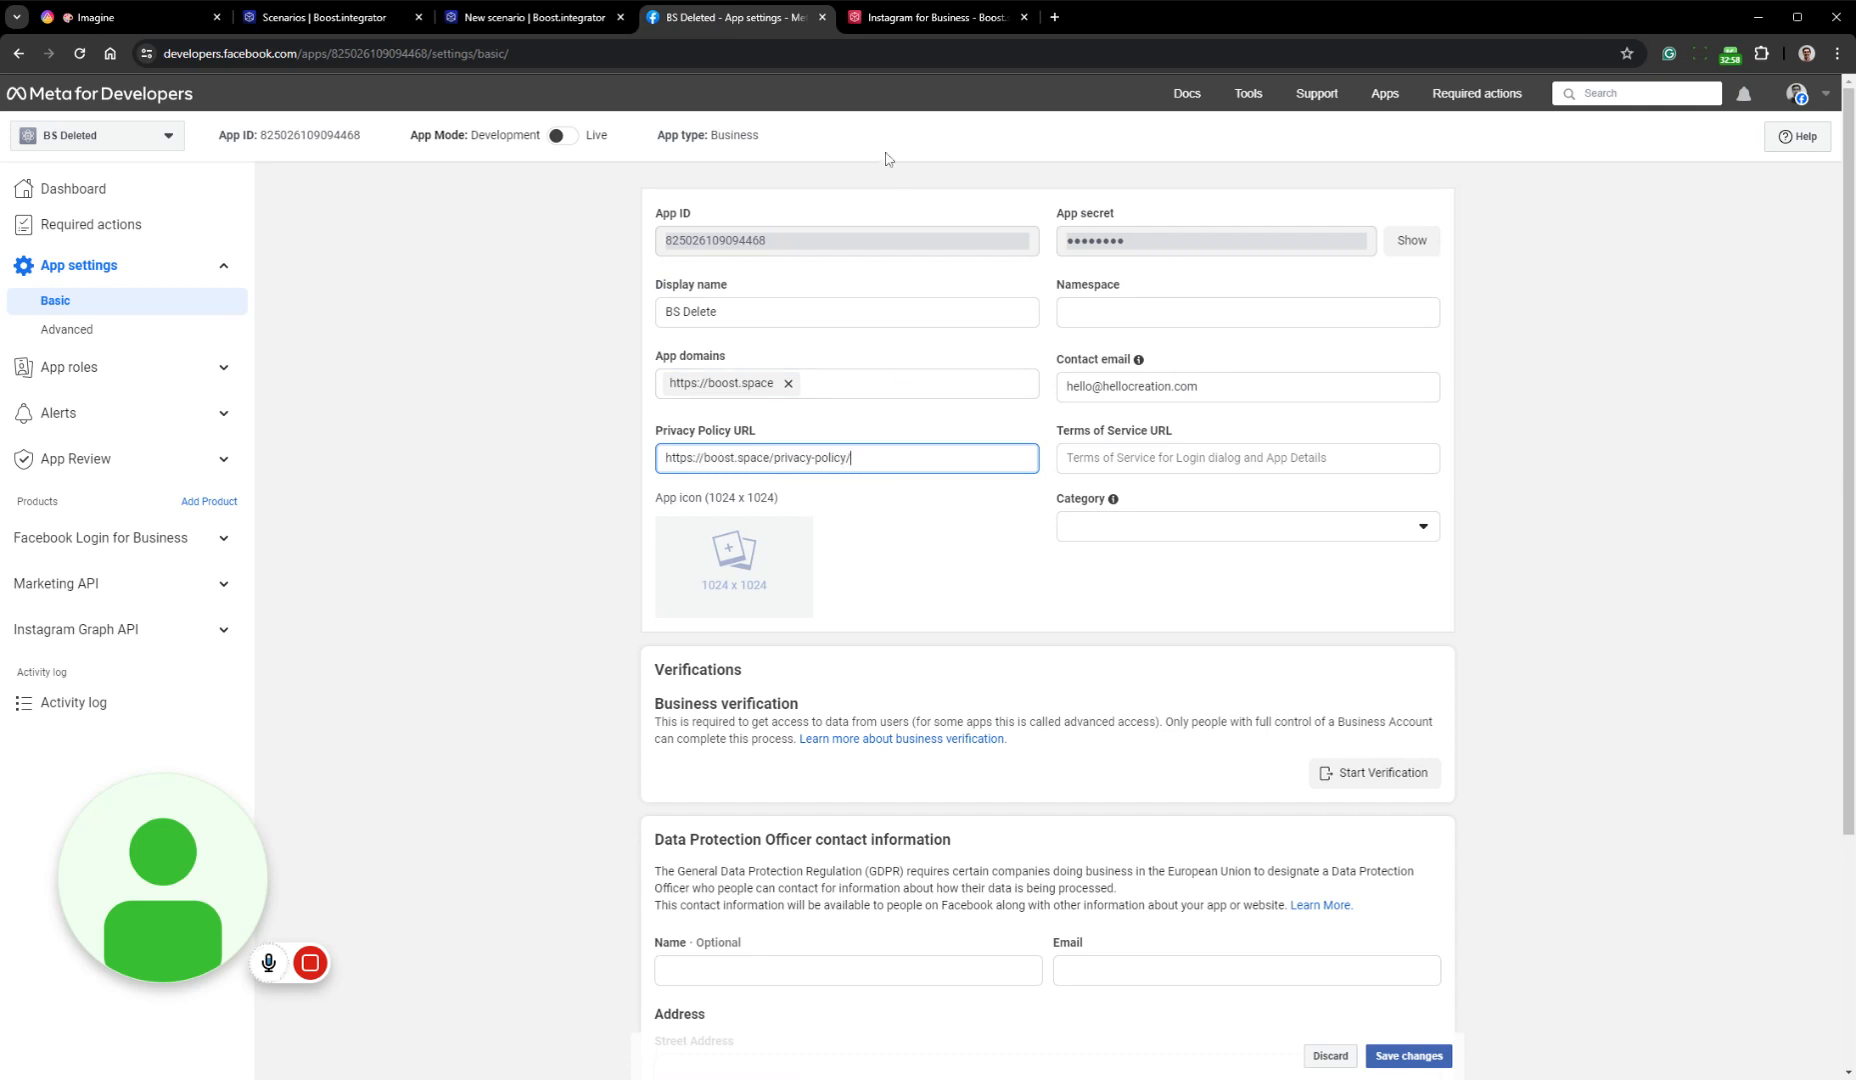
left_click(898, 22)
left_click_drag(774, 290, 499, 290)
key("ctrl+c")
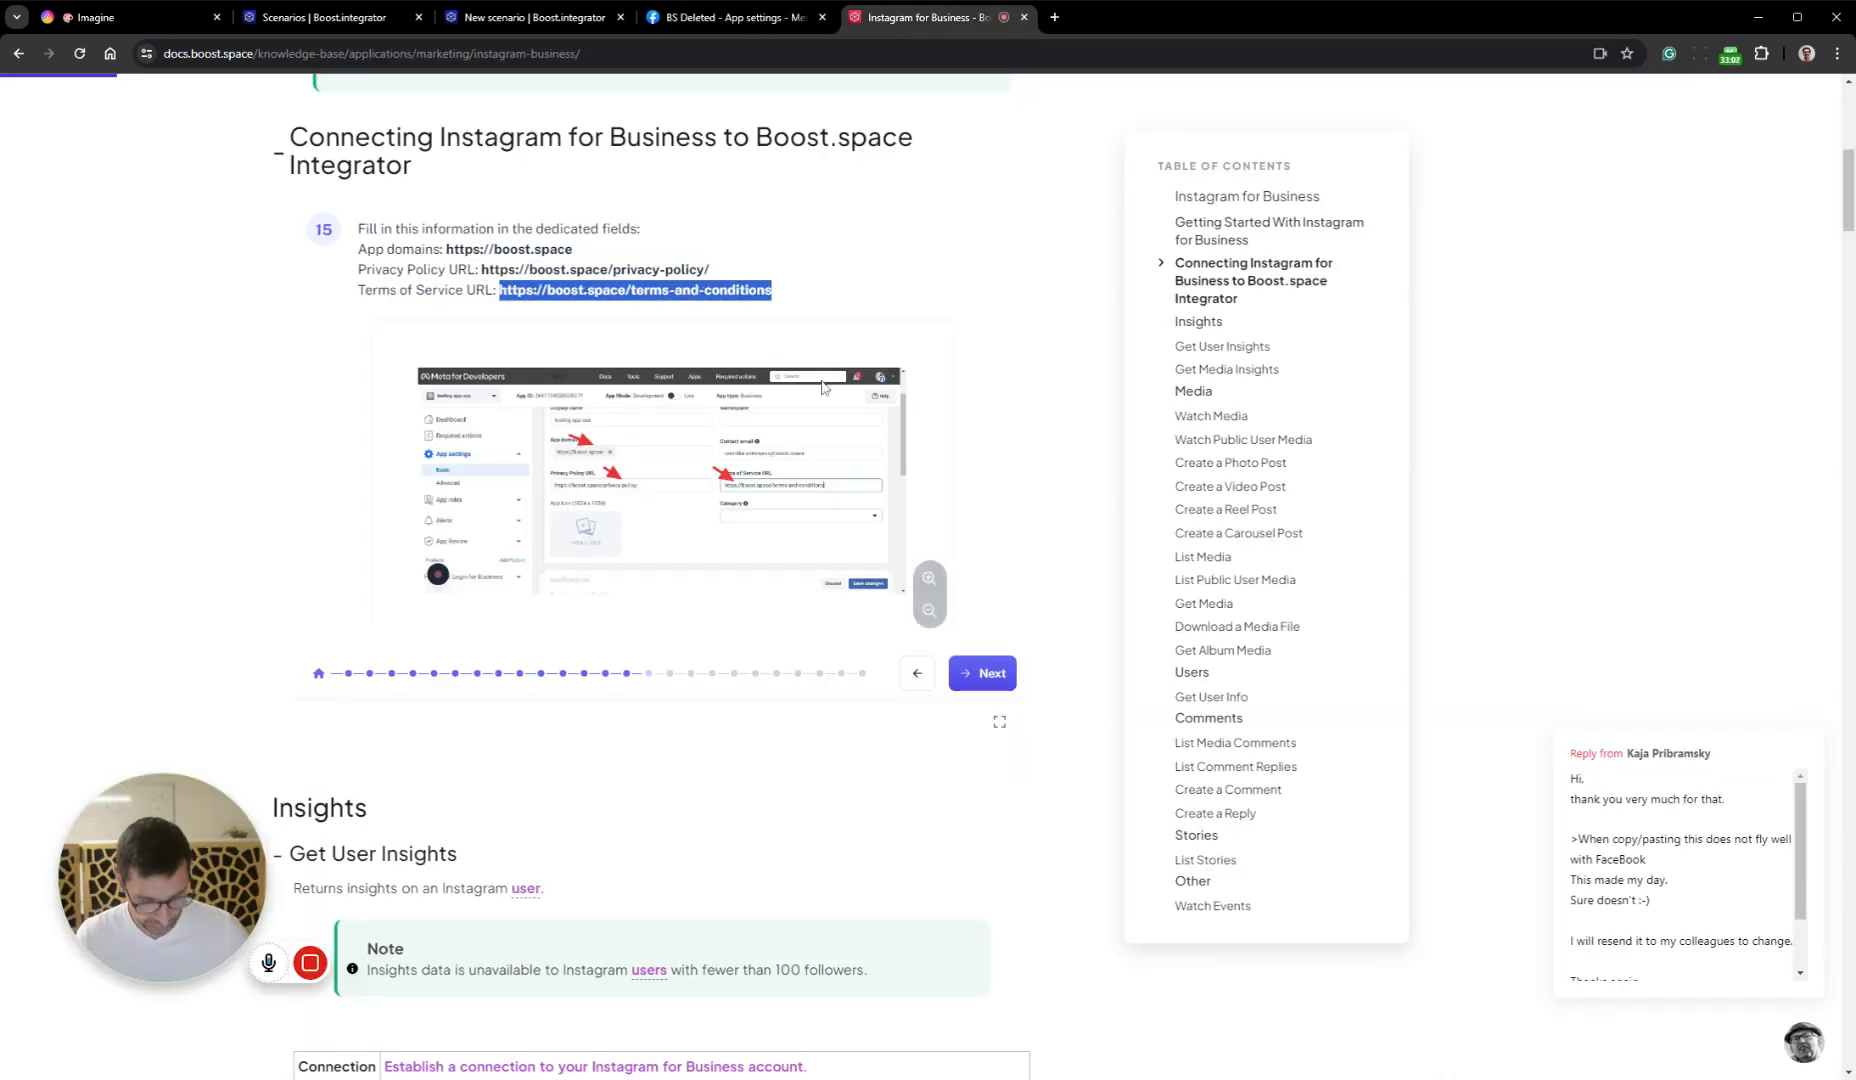
left_click(713, 19)
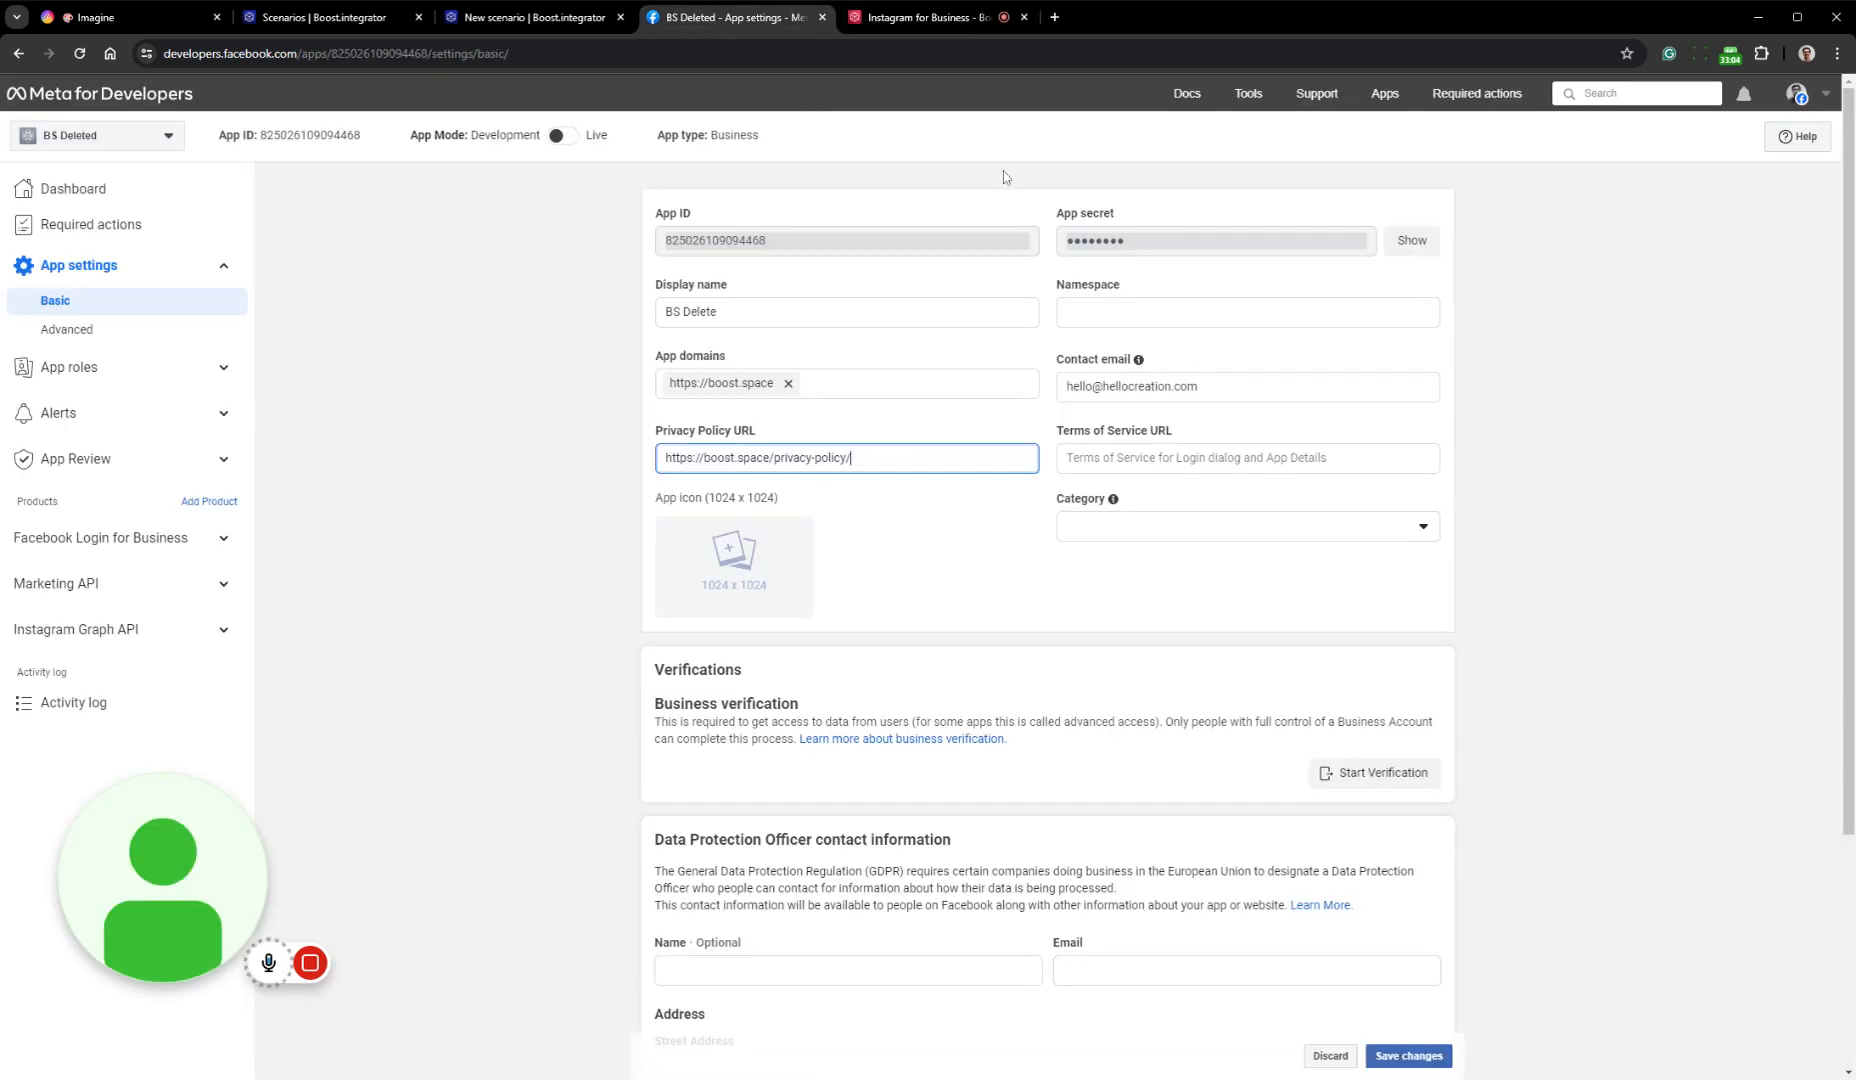
left_click(1199, 456)
key("ctrl+v")
Set the app's category to Utility & productivity as guide step 16 describes, and save the changes
left_click(909, 28)
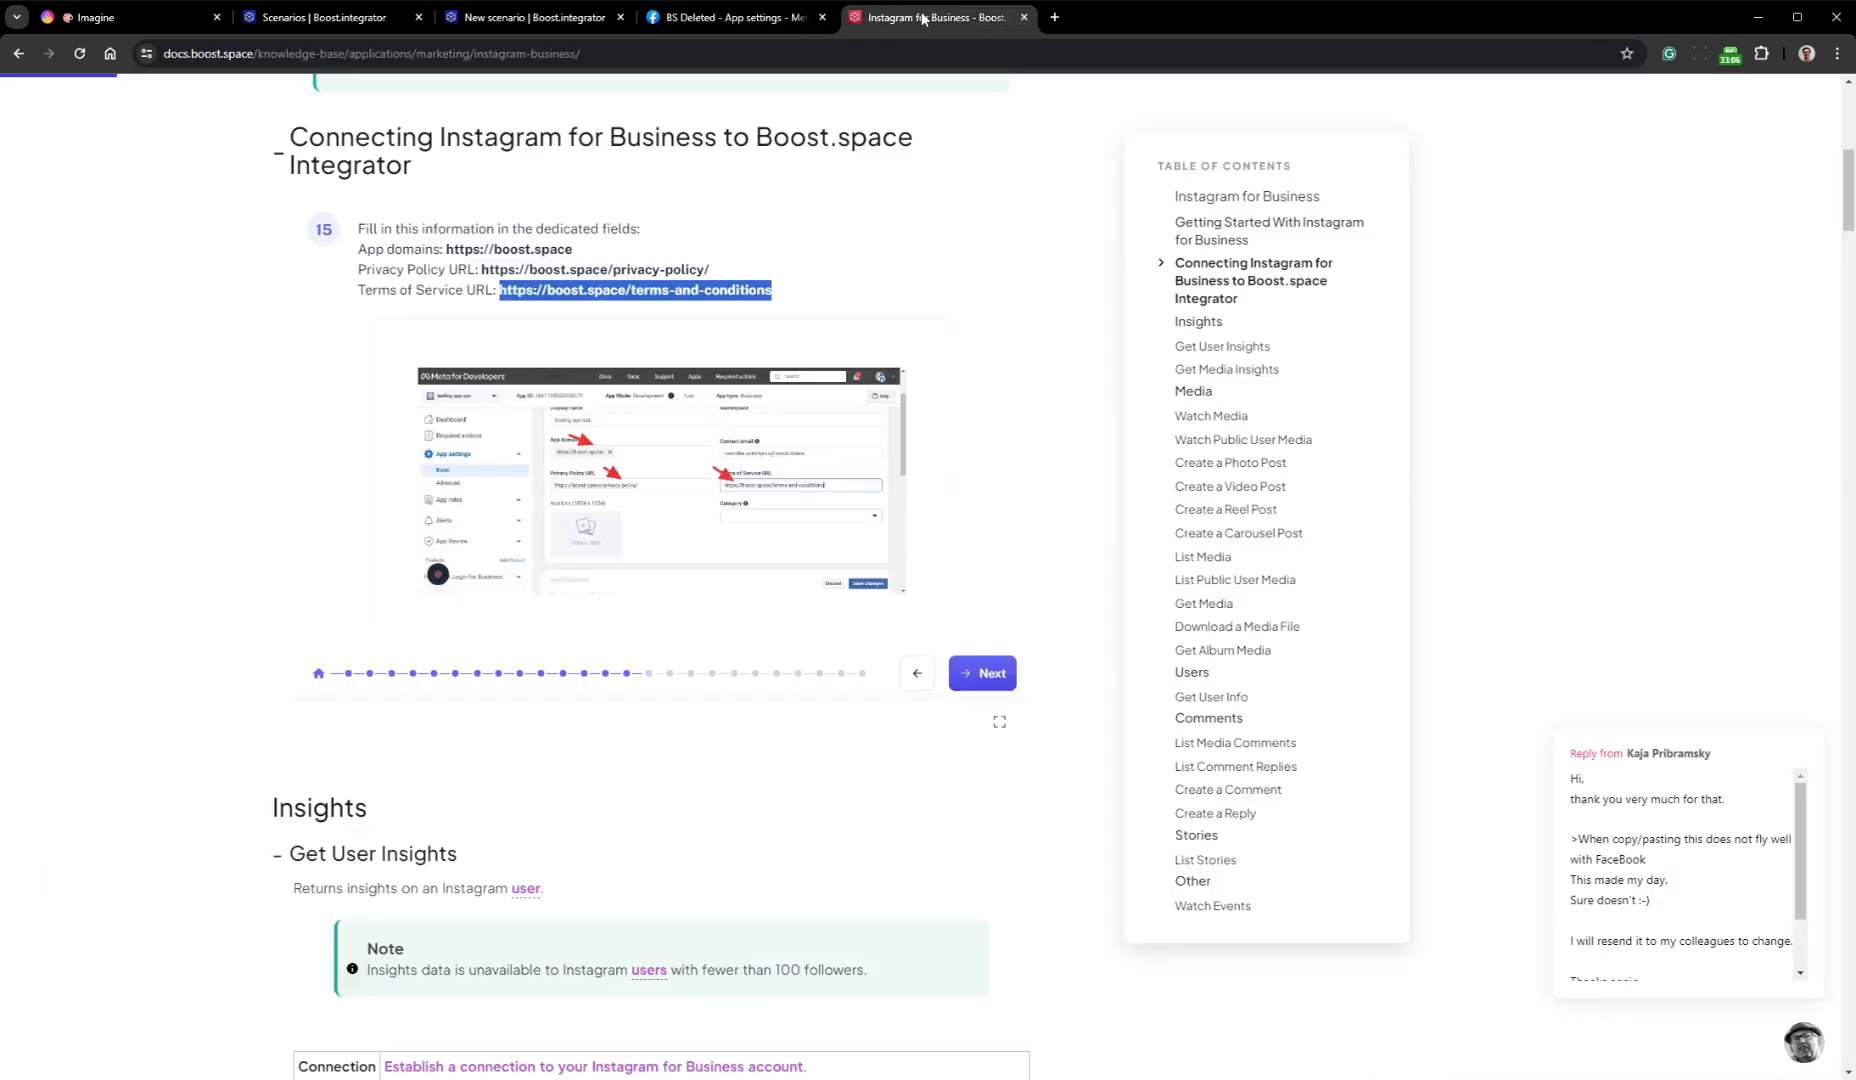
left_click(988, 679)
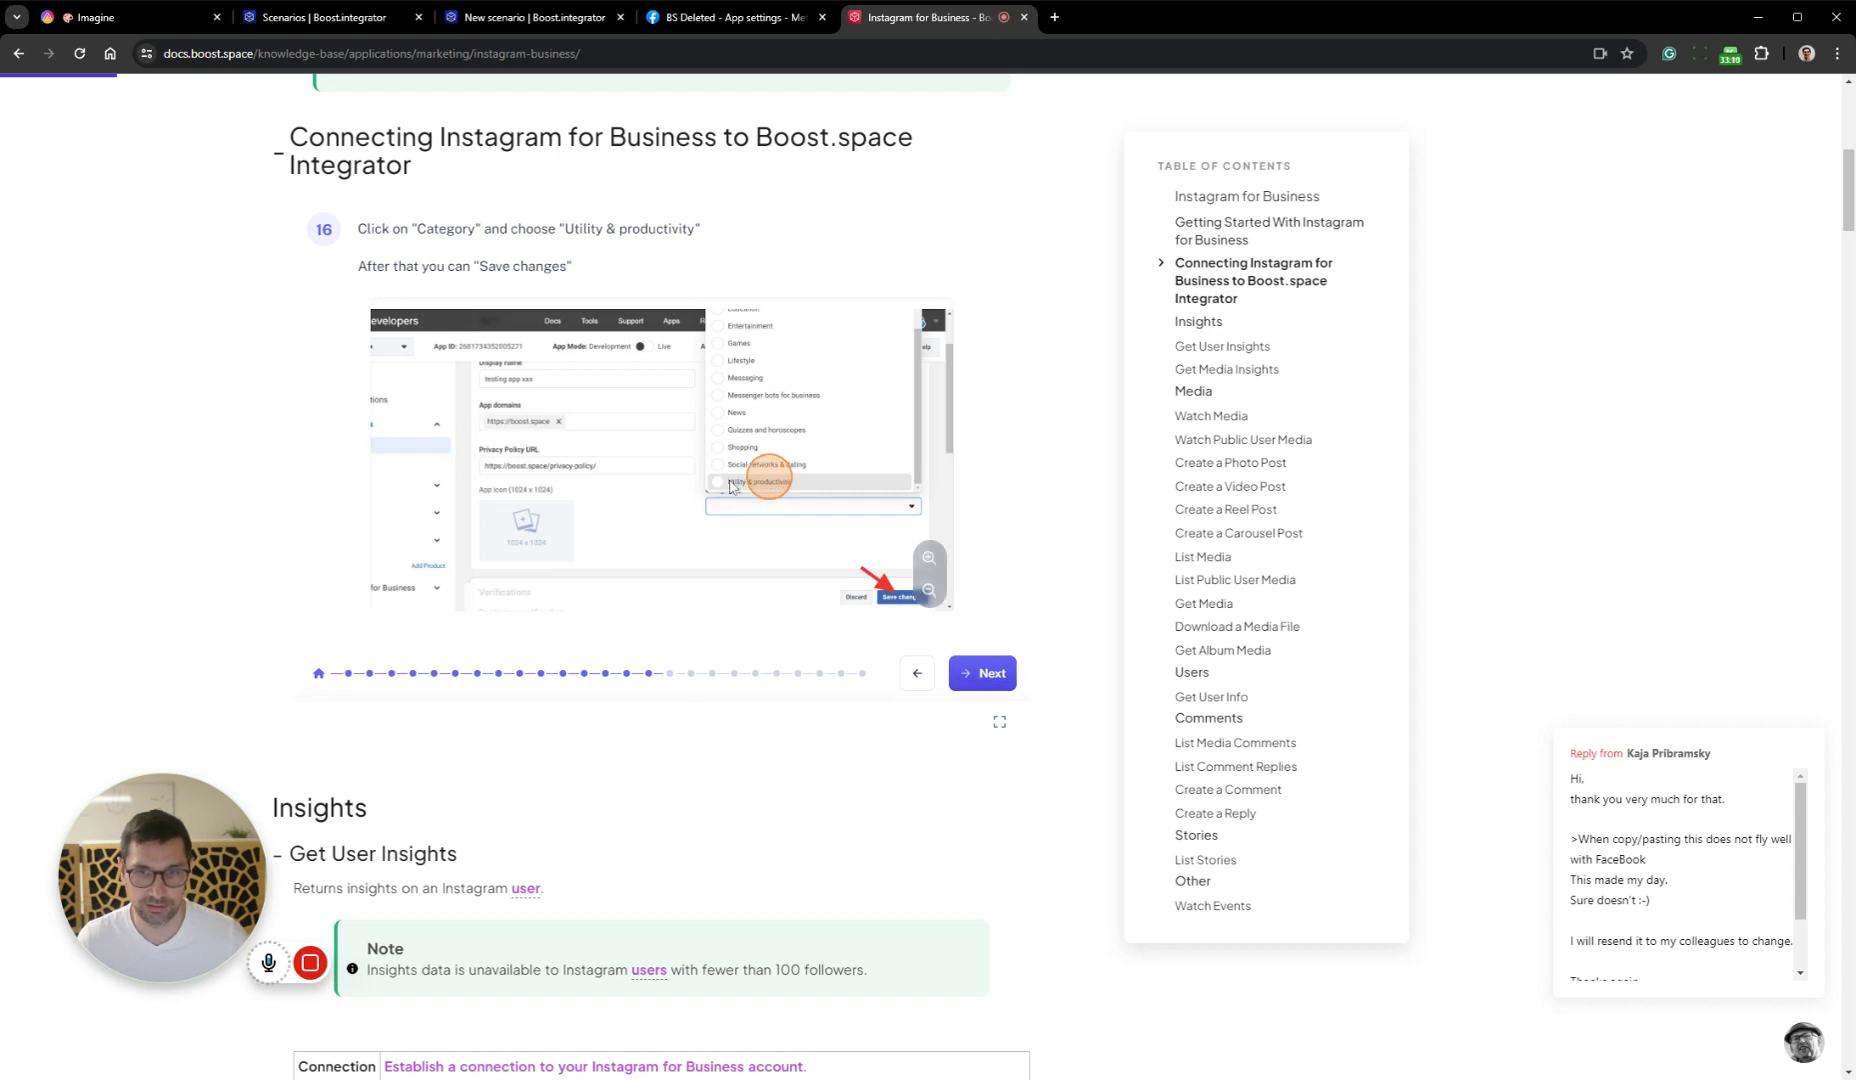
left_click(745, 20)
left_click(1200, 527)
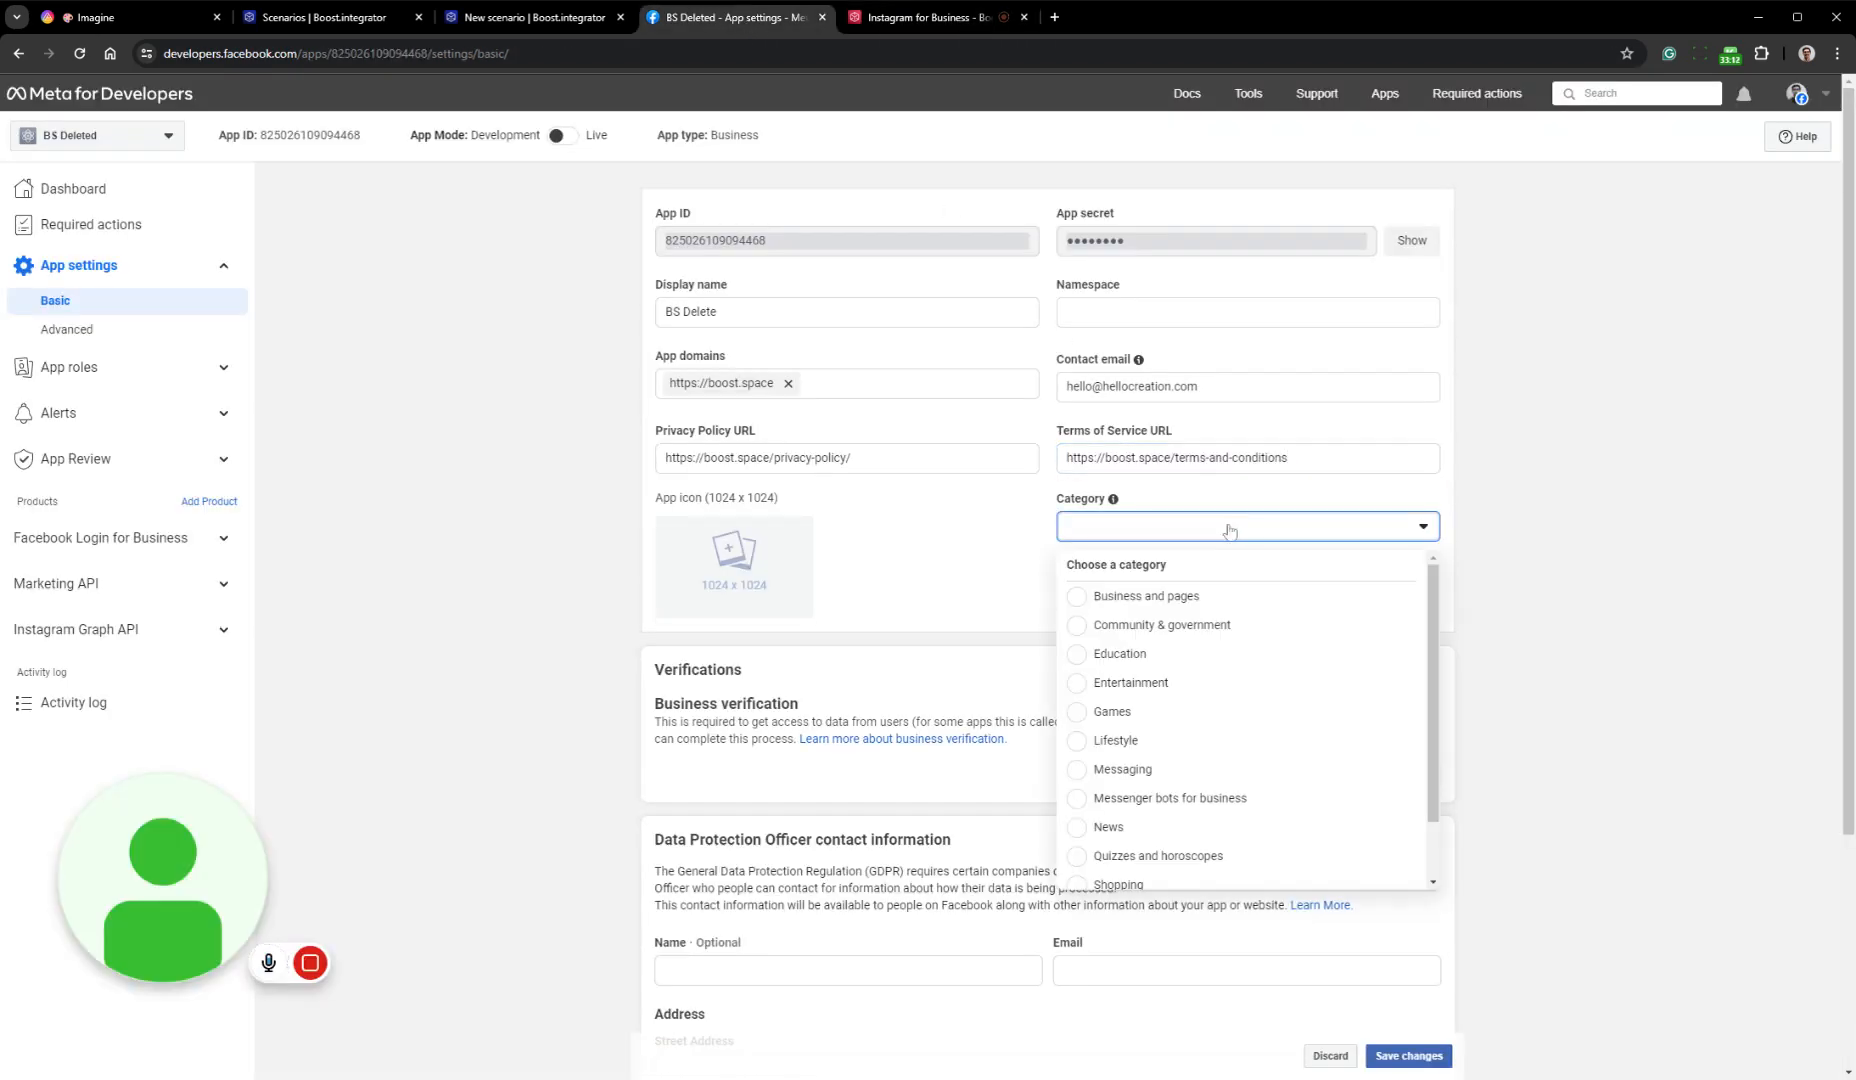
scroll(1256, 697, "down", 1)
left_click(1197, 871)
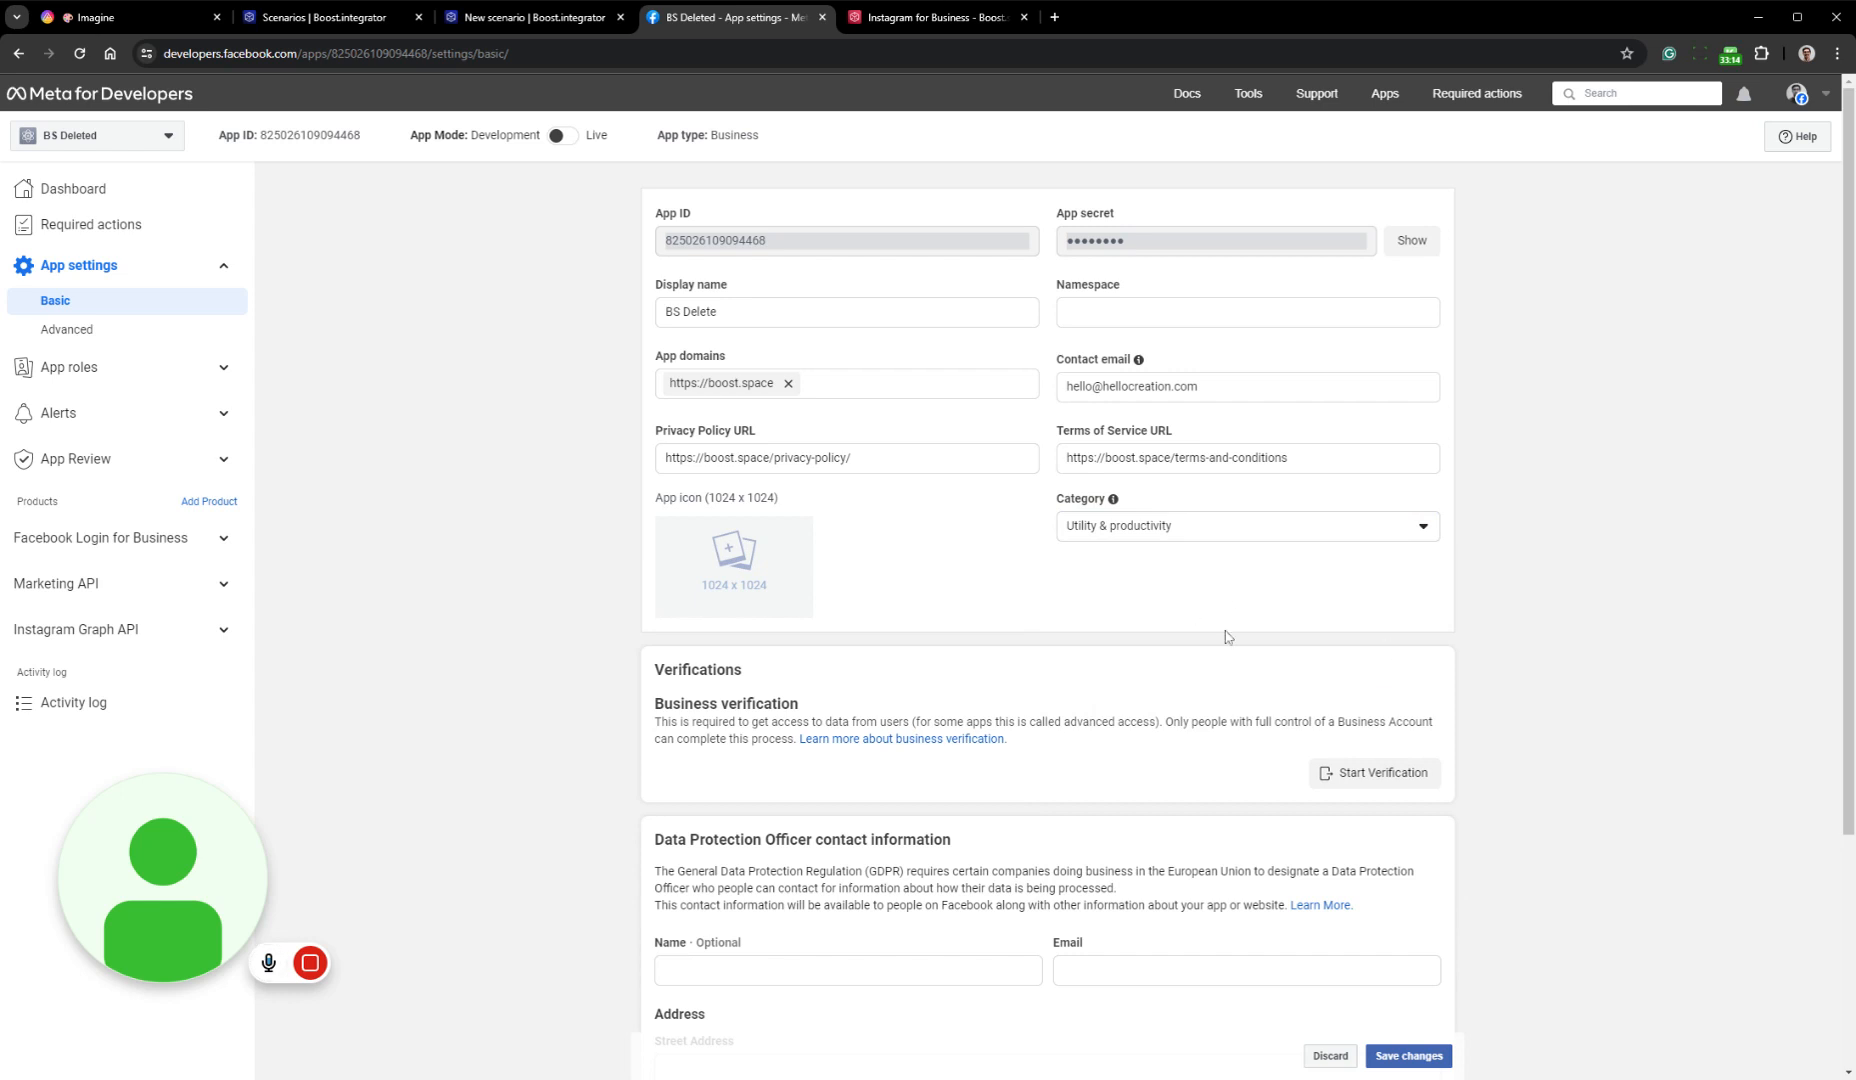
scroll(1405, 765, "down", 3)
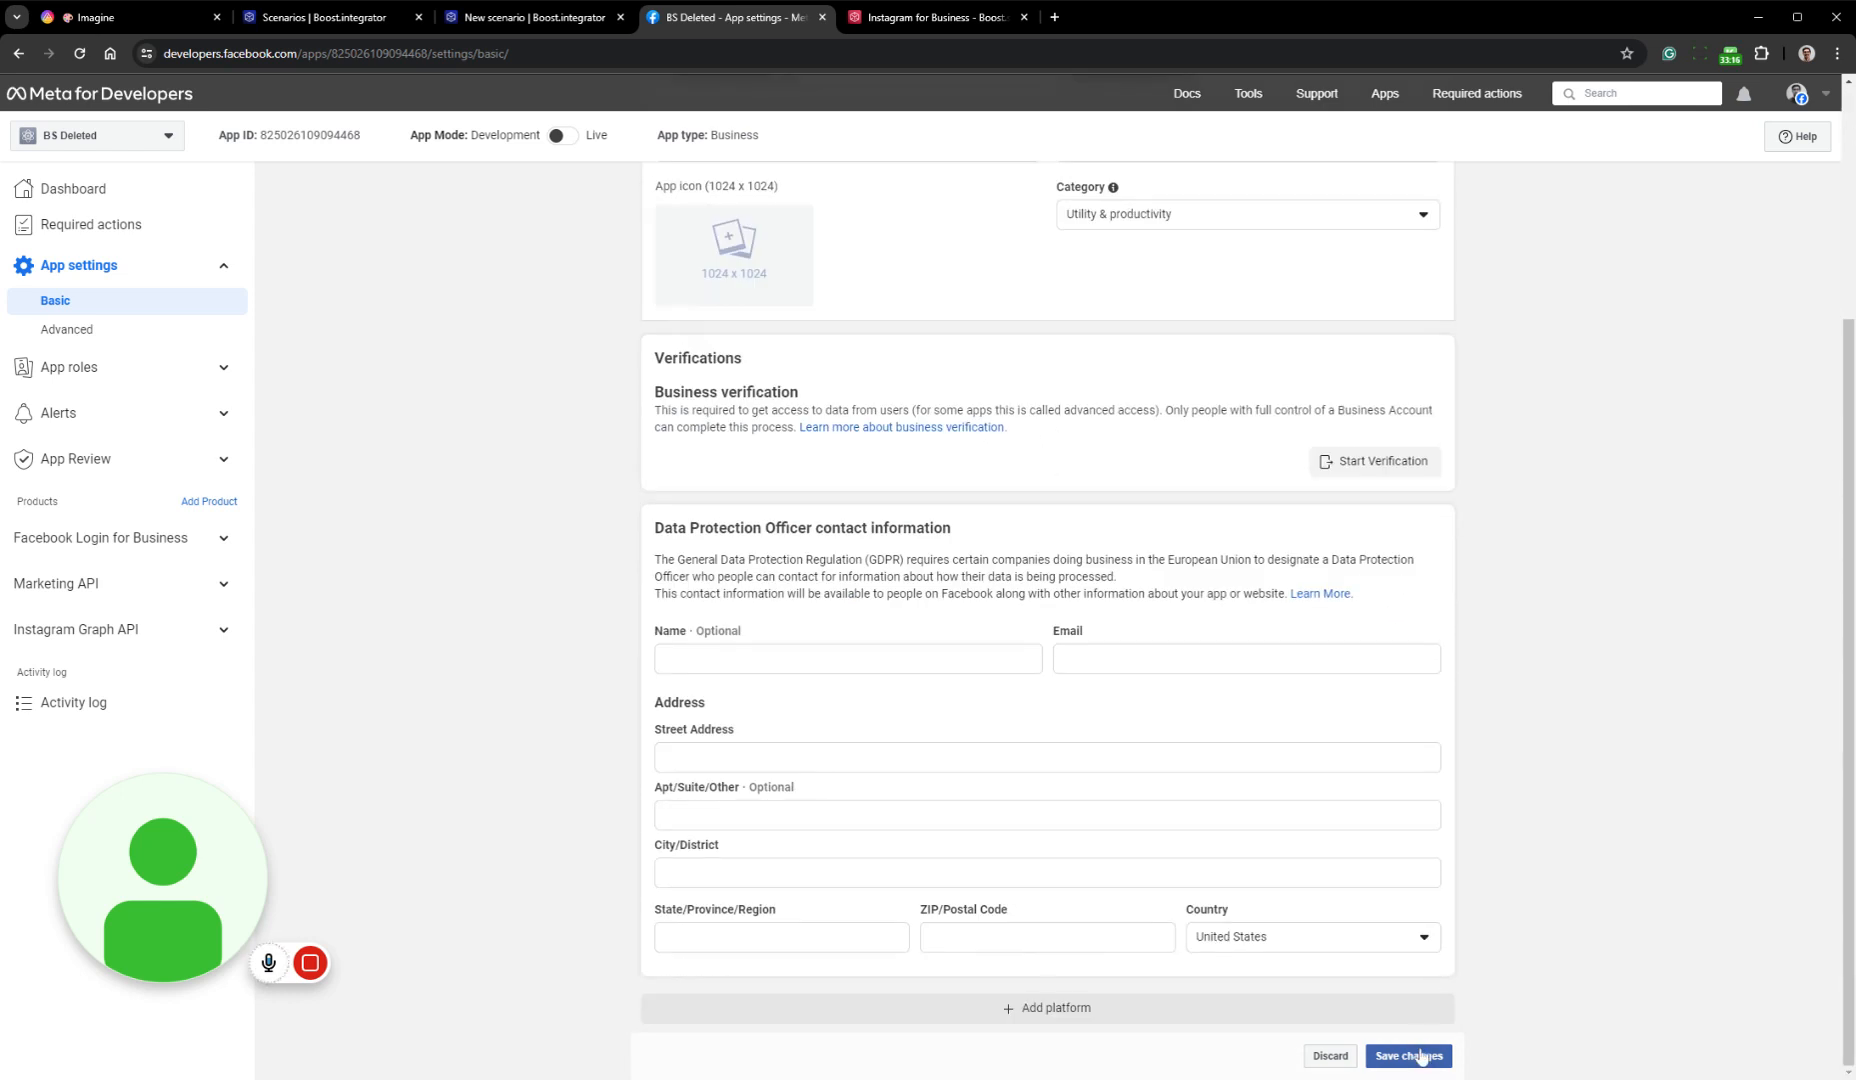
left_click(1420, 1056)
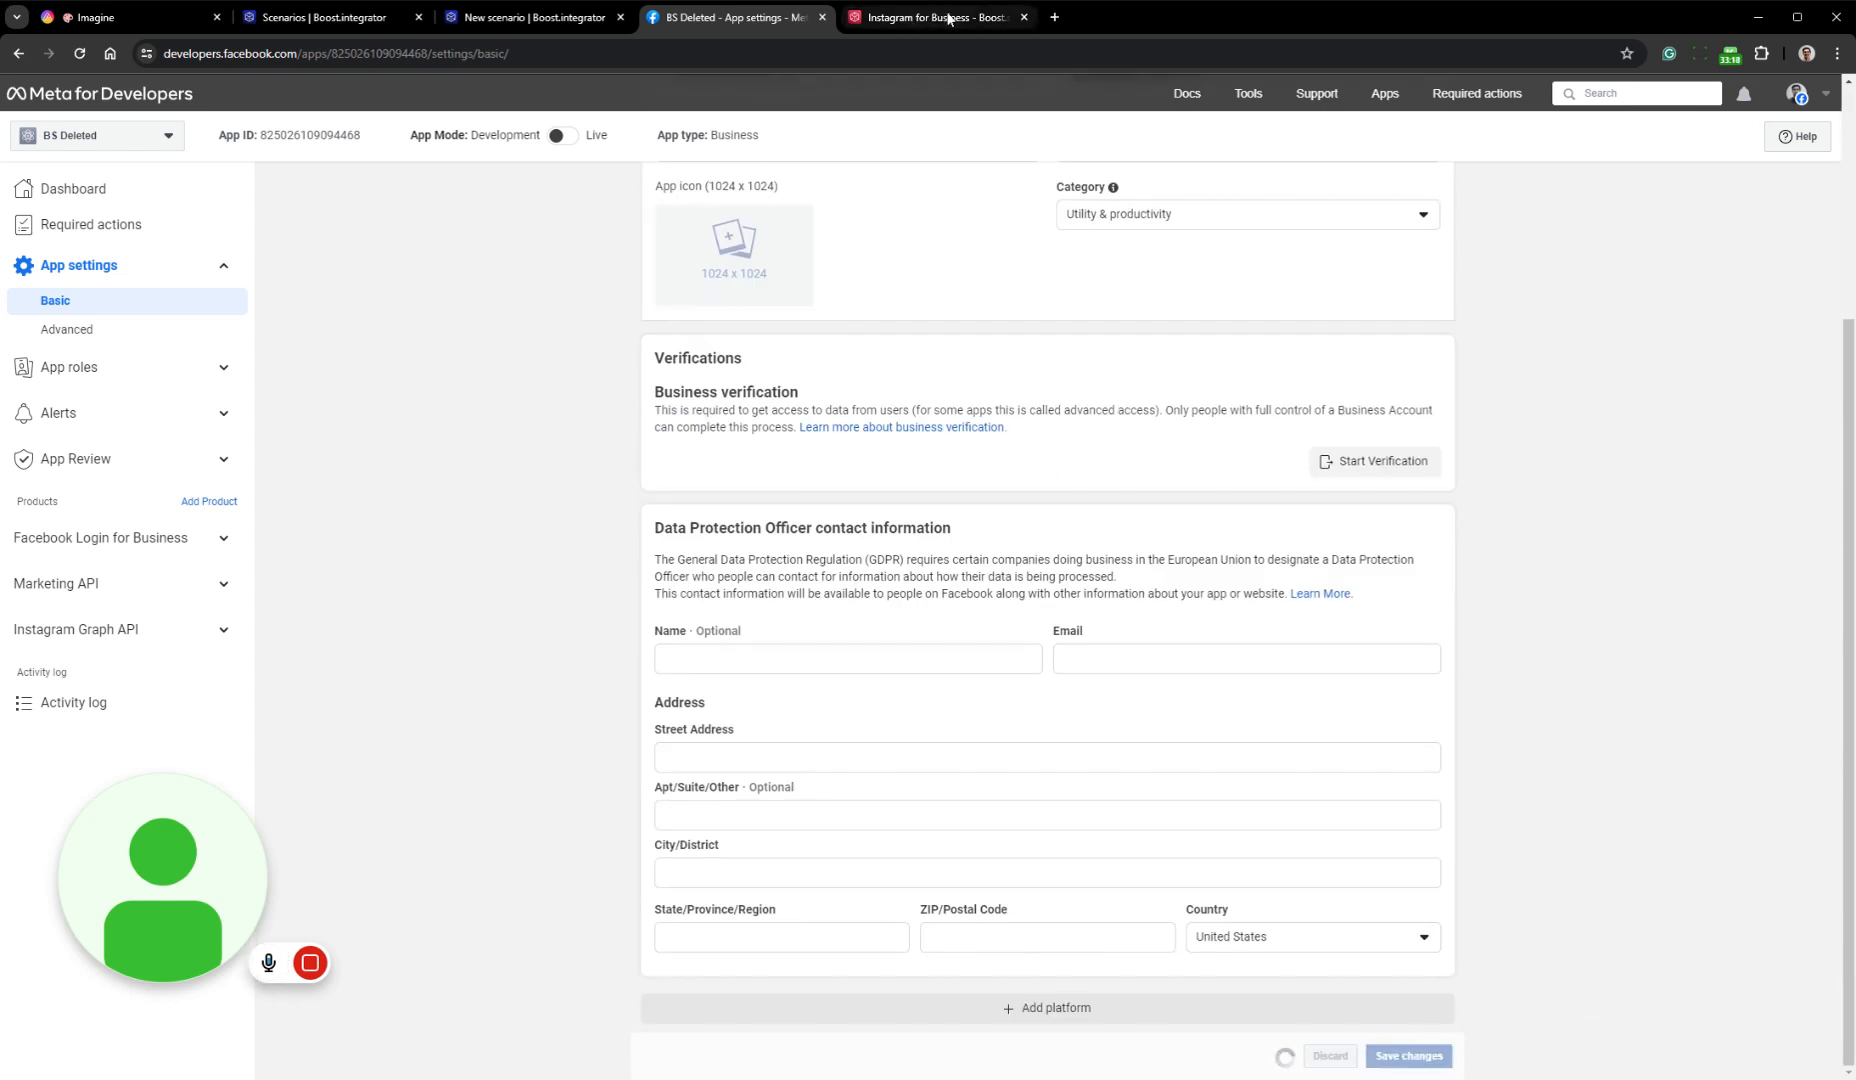
Check guide steps 17 and 18, and switch the Meta app's mode from Development to Live
left_click(940, 17)
left_click(984, 676)
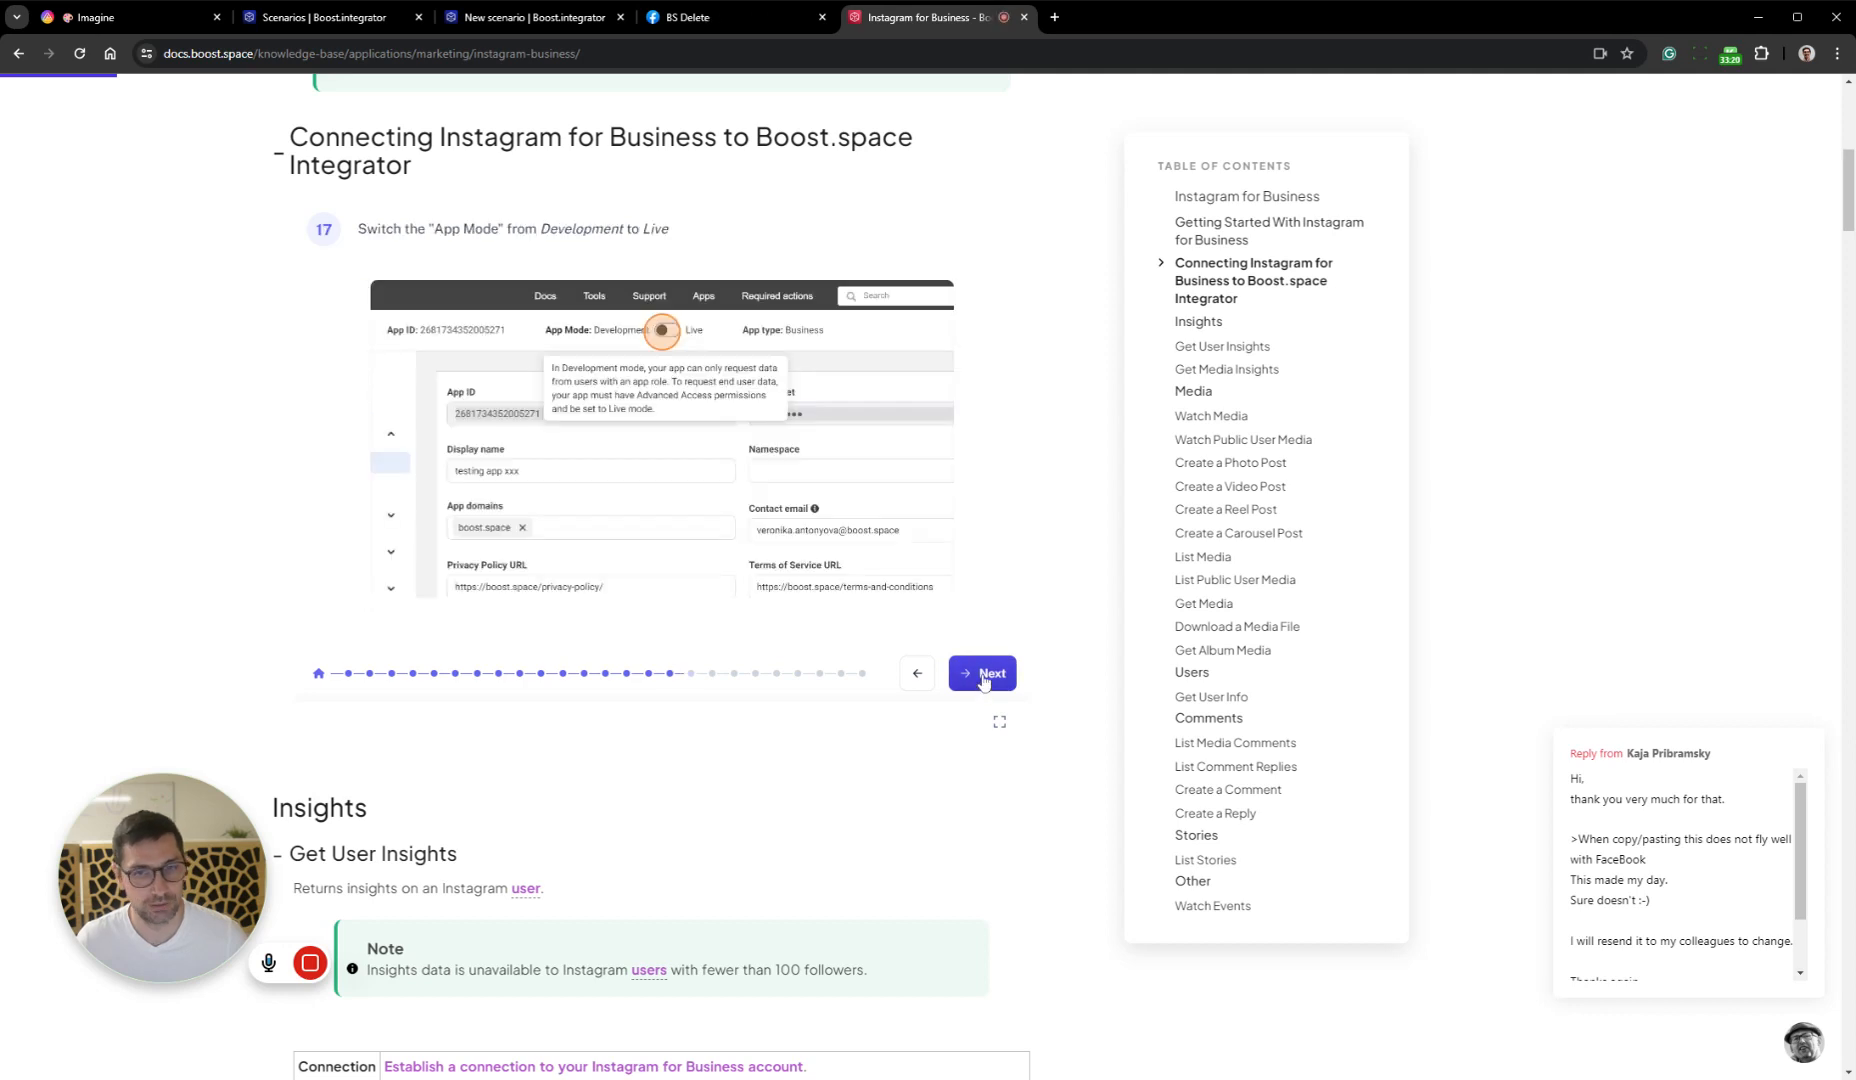
left_click(985, 679)
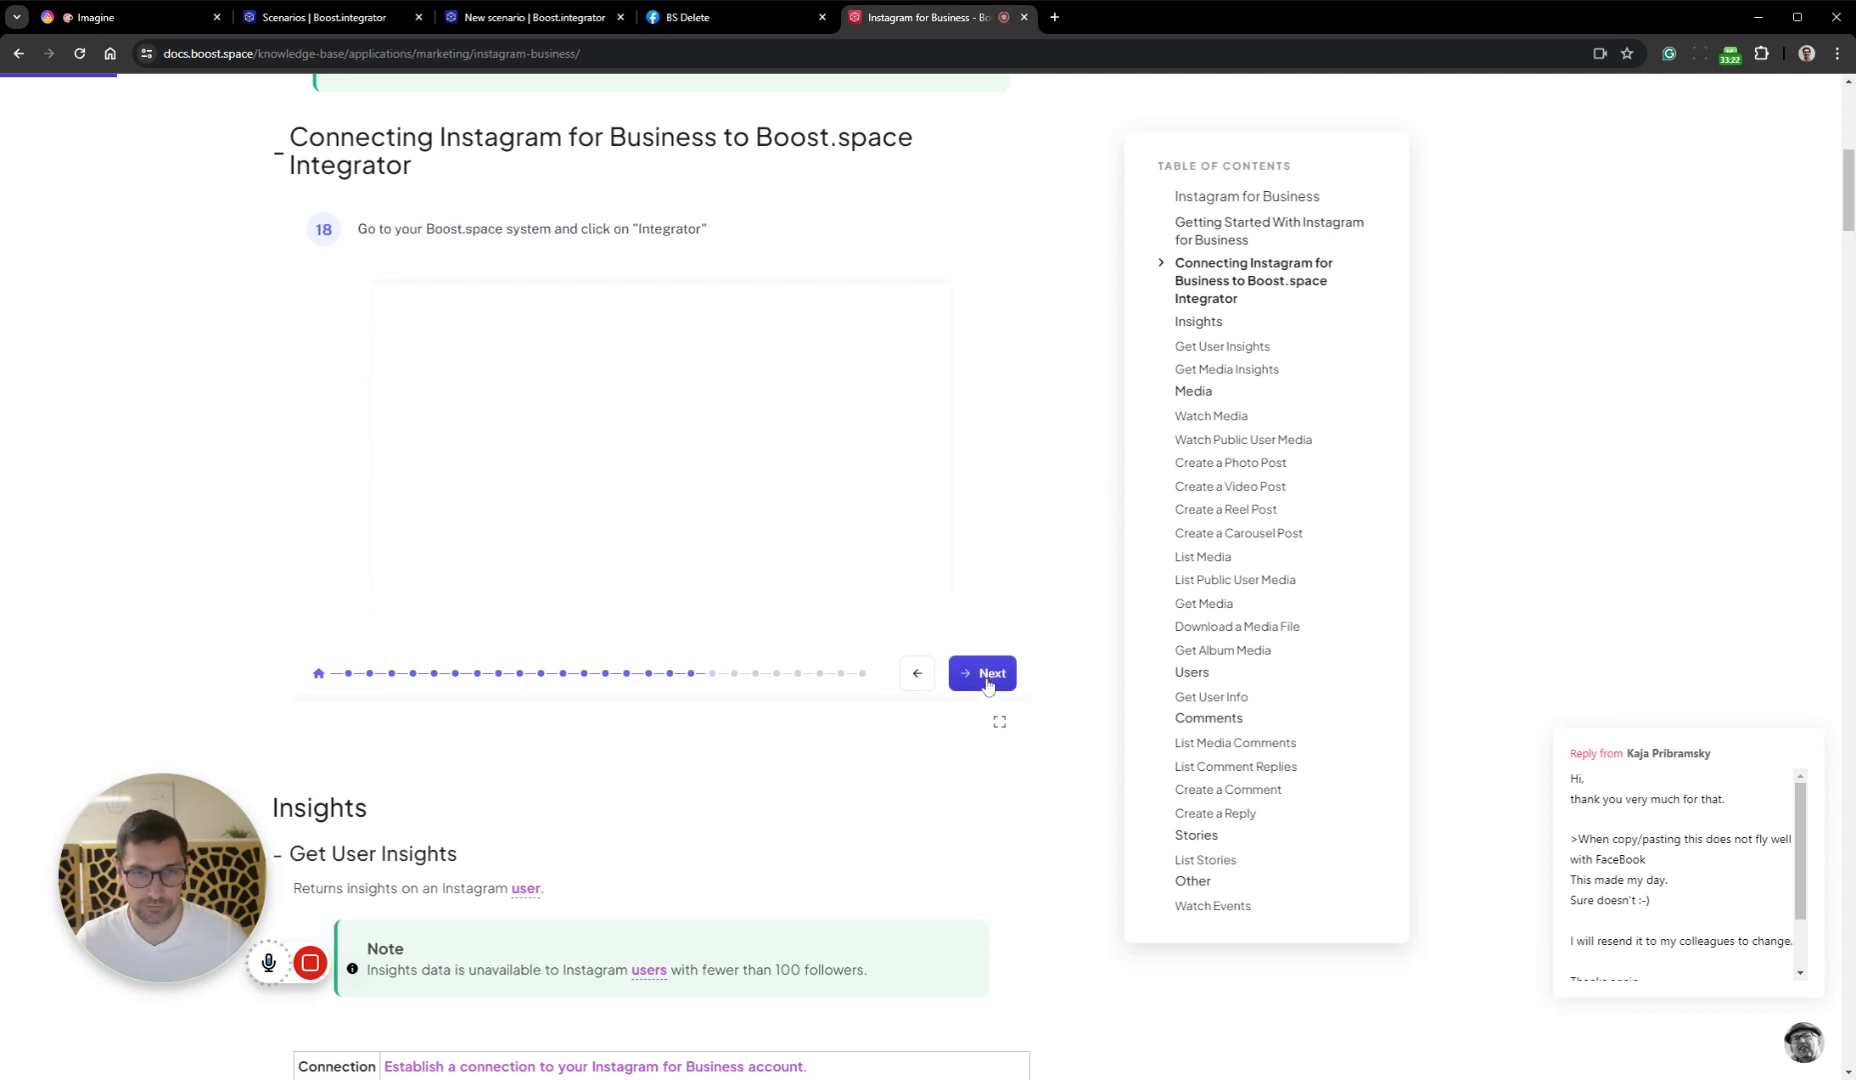
left_click(727, 9)
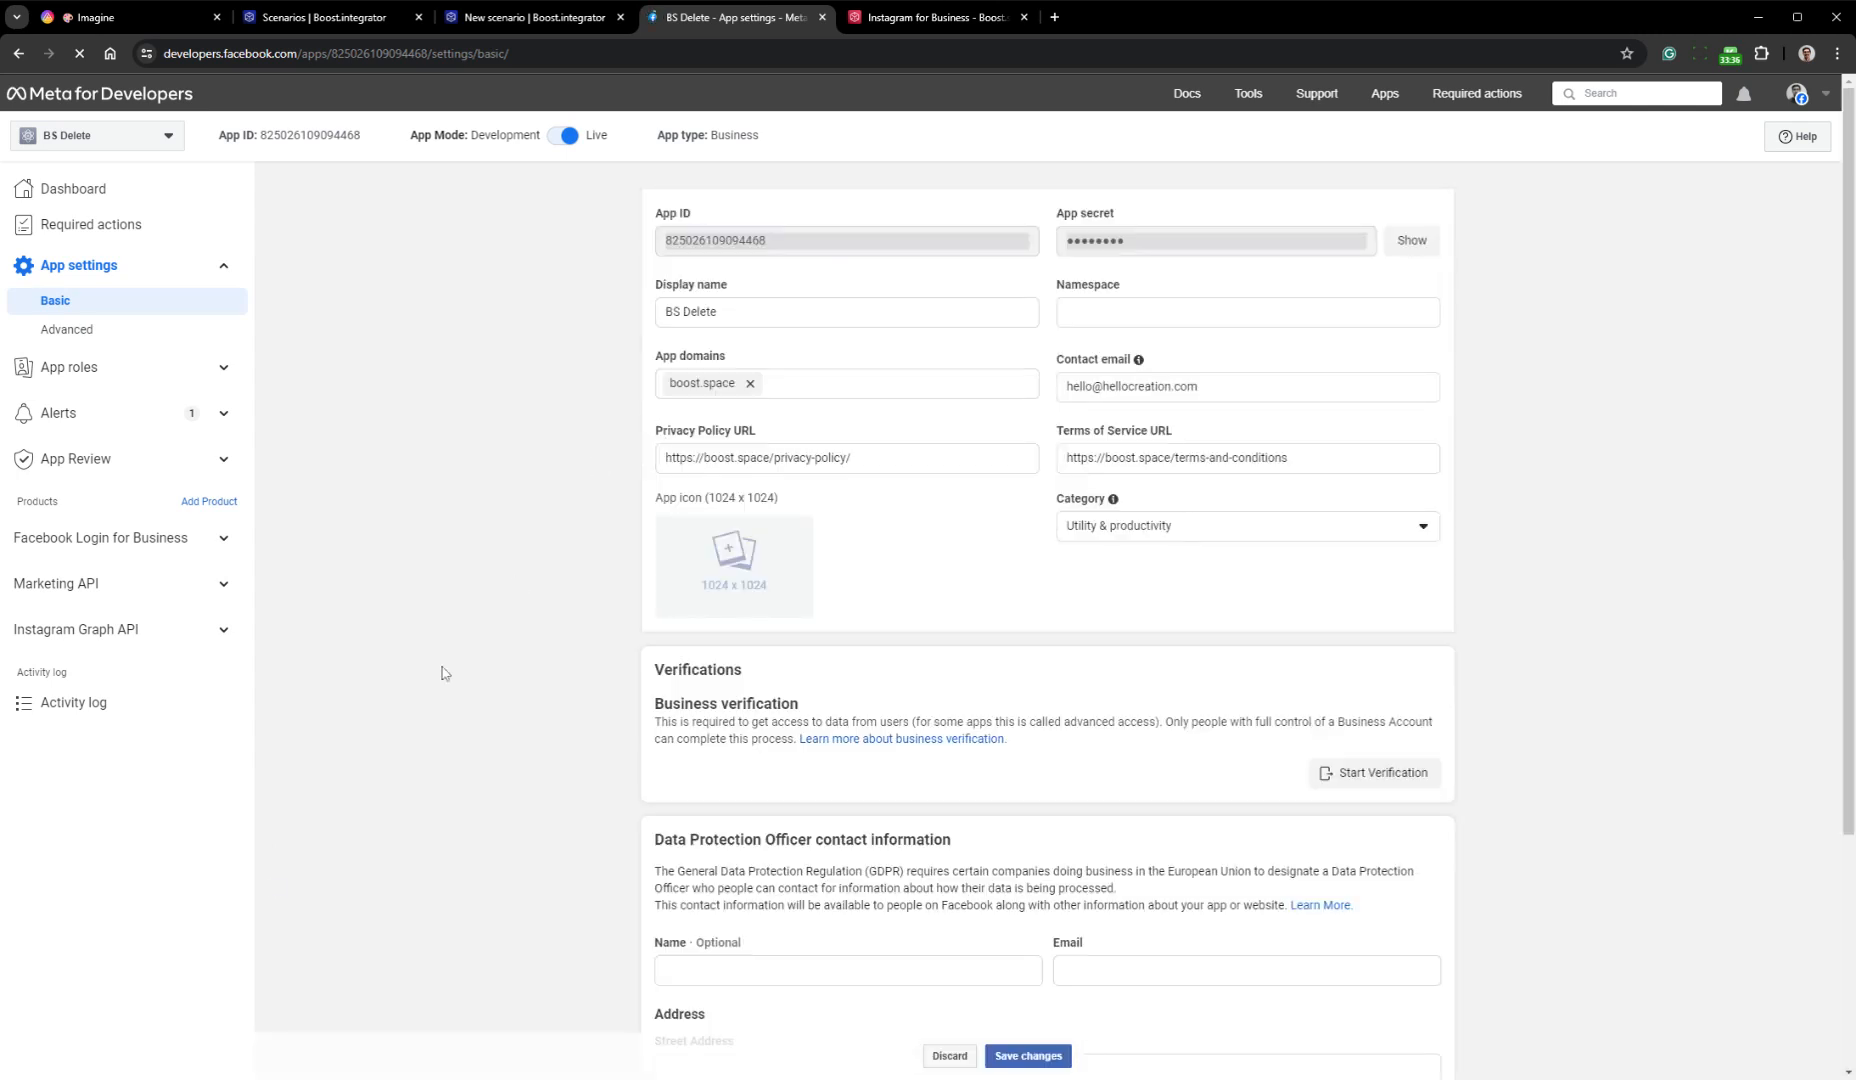
Copy the Meta app's App ID into the Client ID of the SBT Delete connection in the Post to IG scenario
left_click_drag(792, 244, 665, 254)
key("ctrl+c")
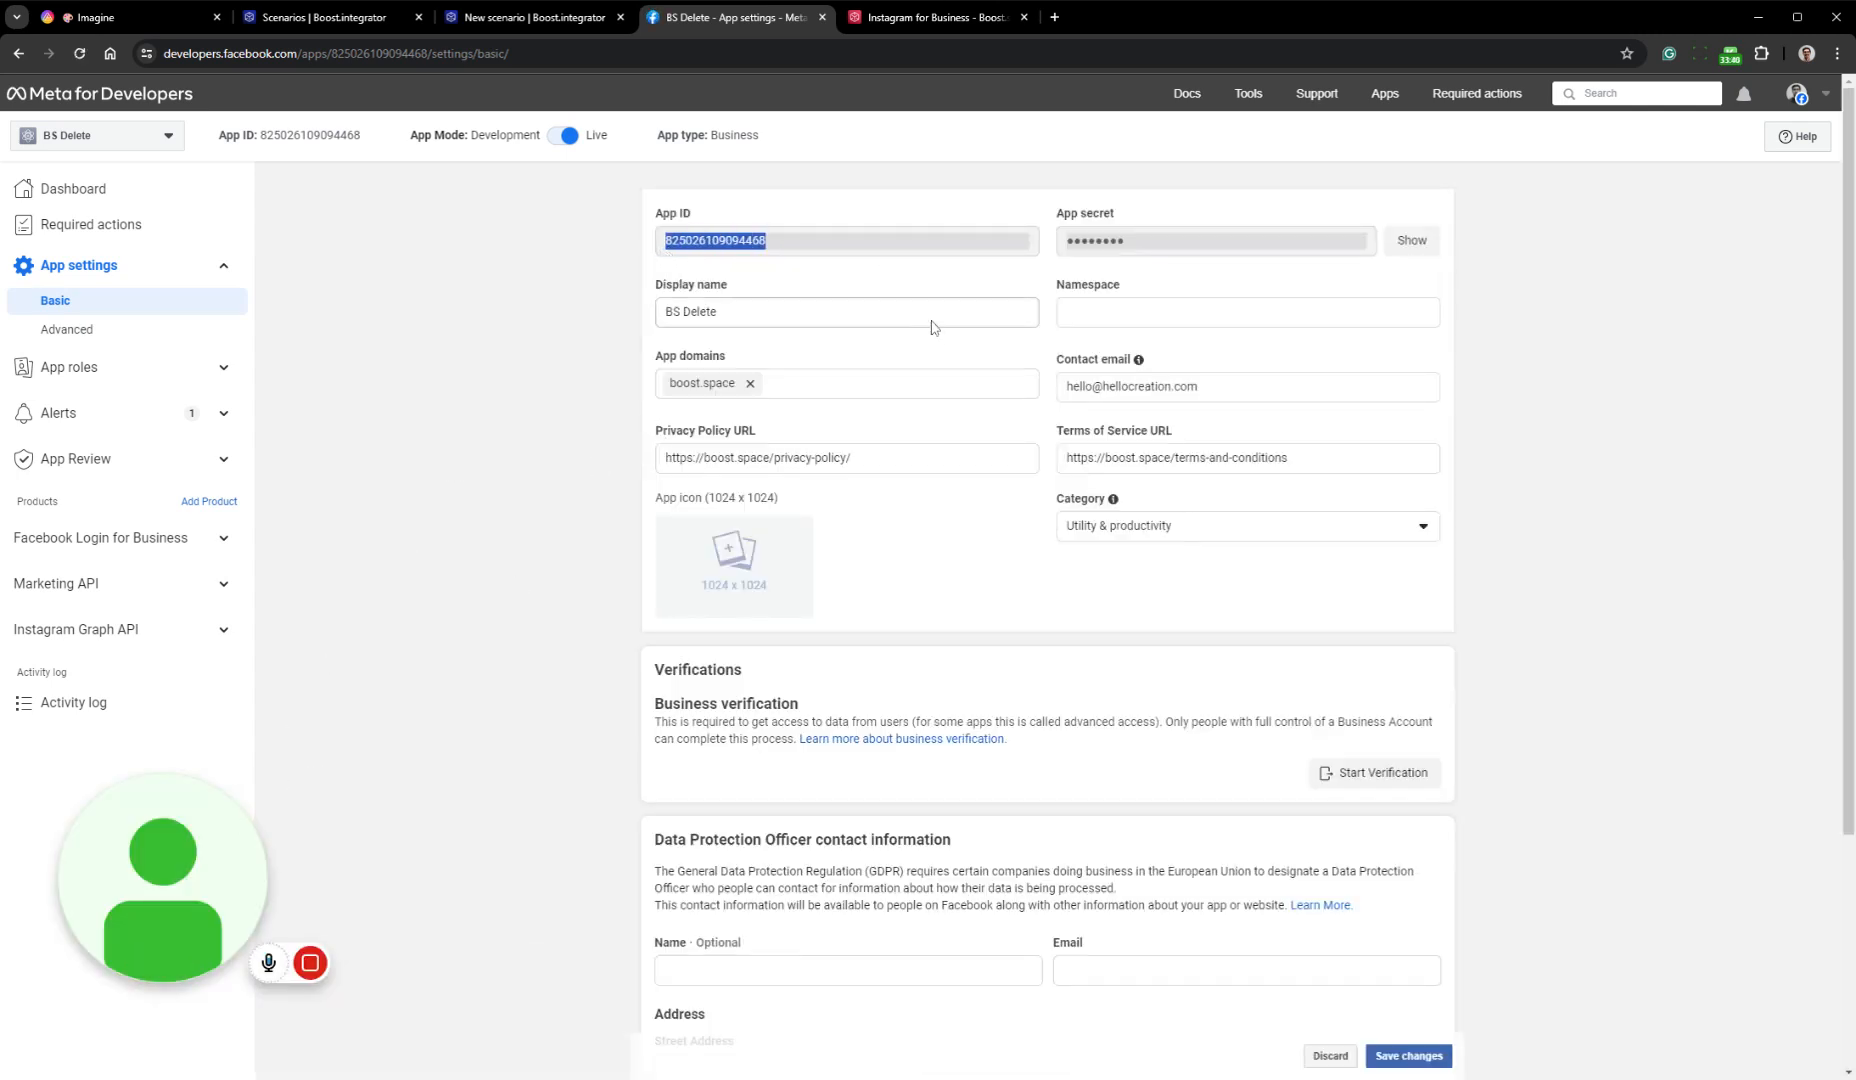
left_click(530, 17)
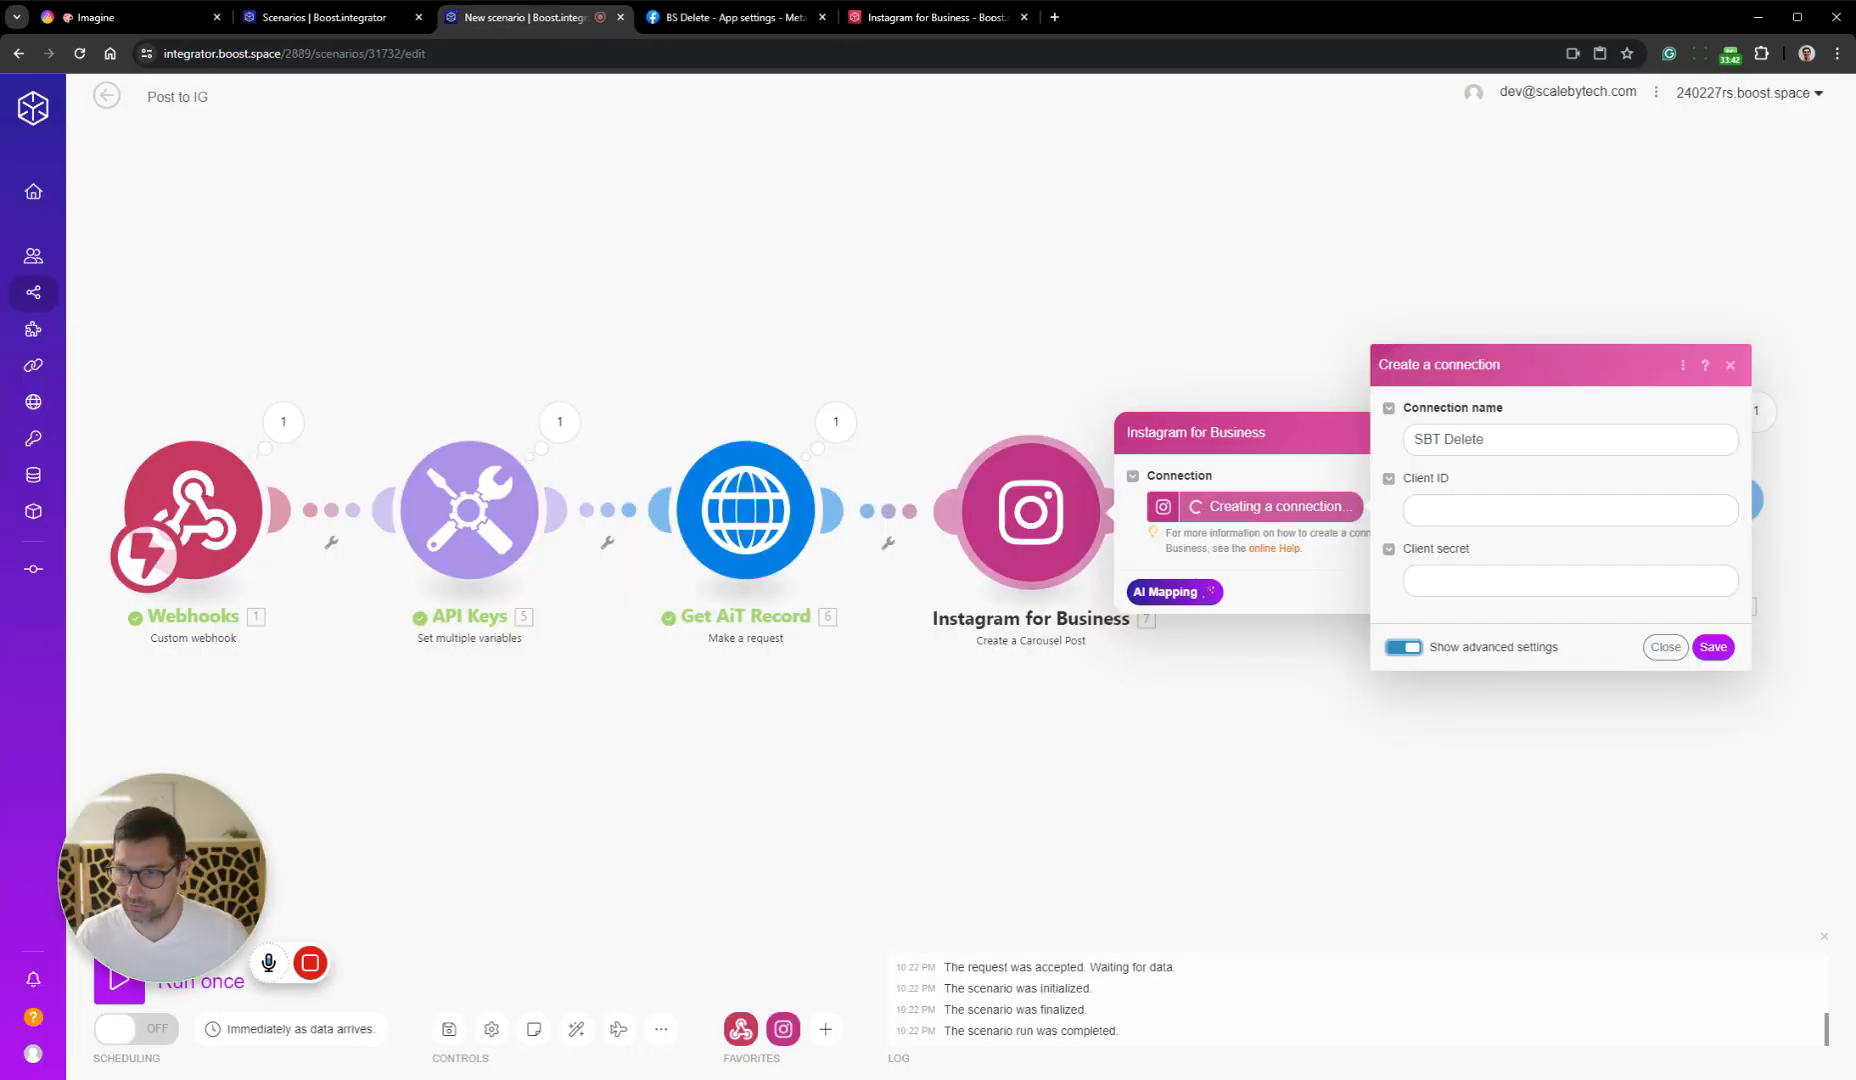
left_click(1515, 510)
key("ctrl+v")
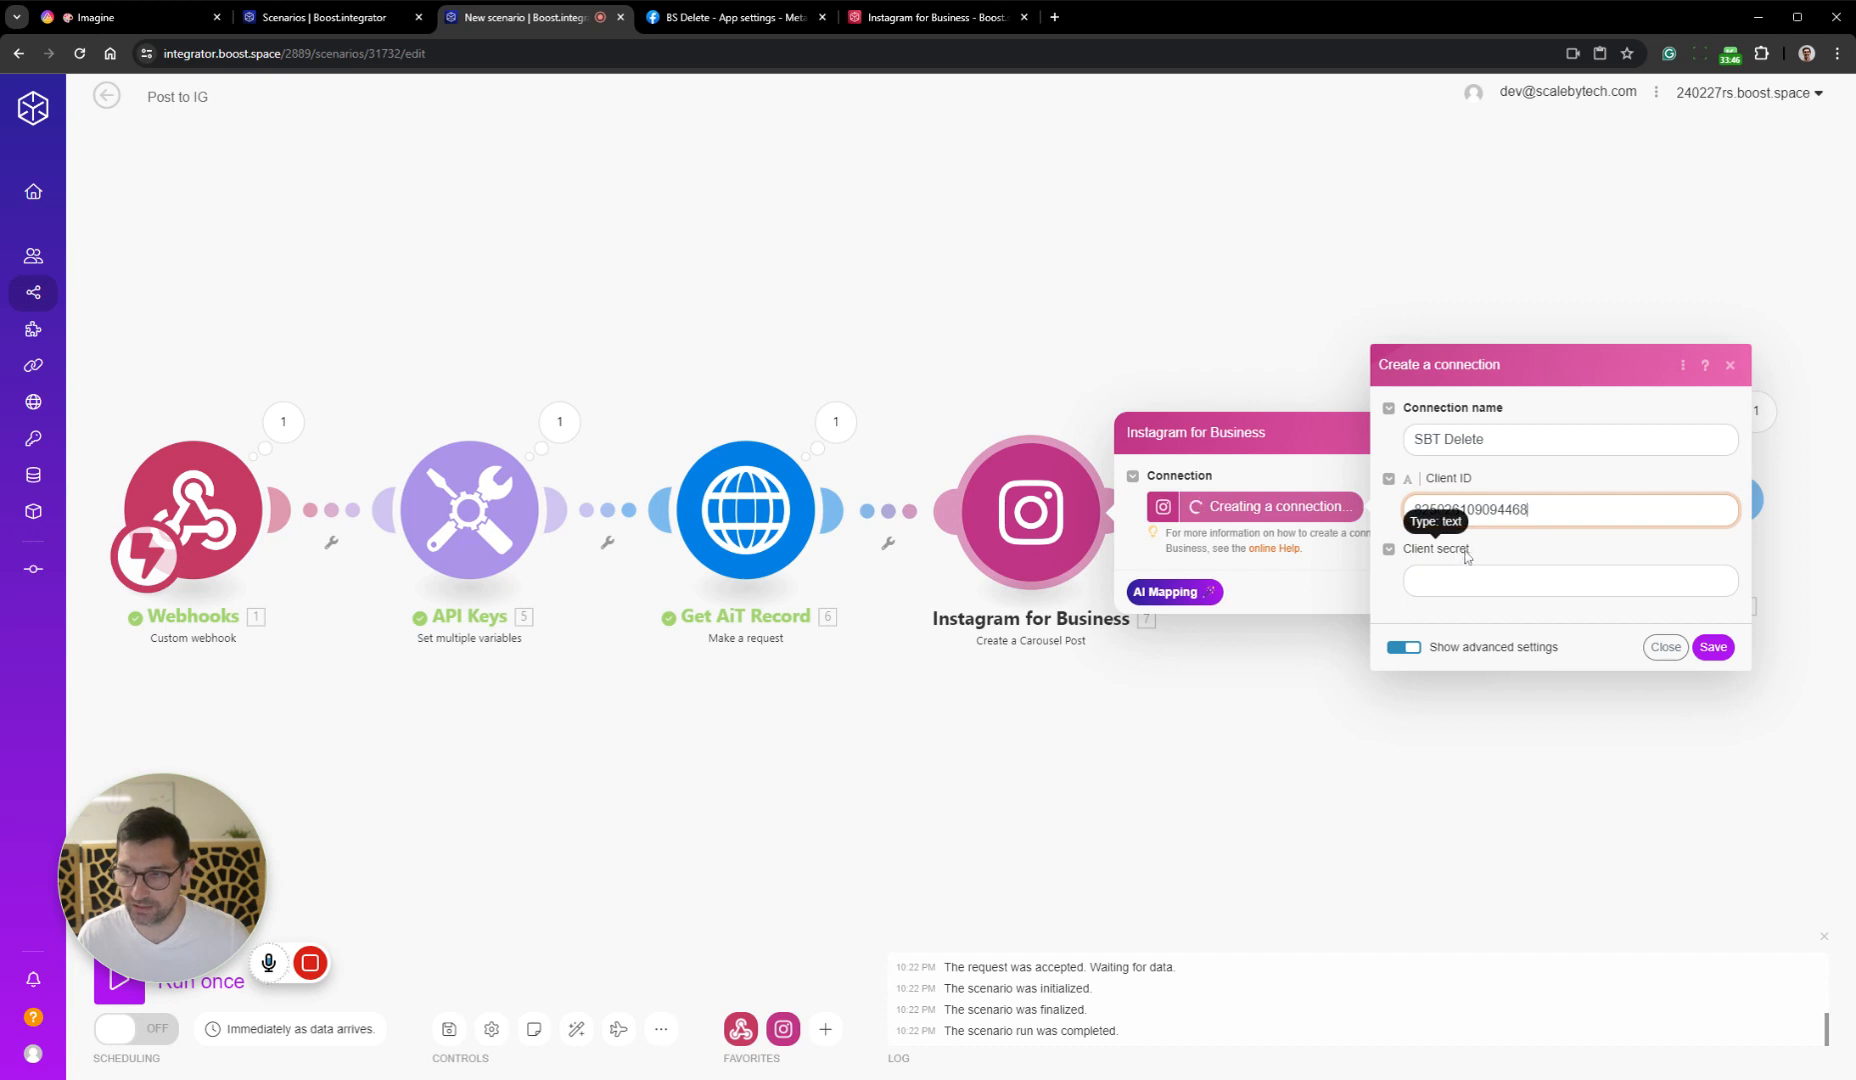
Reveal the Meta app's app secret, copy it into the connection's Client secret, and save the SBT Delete connection
left_click(740, 17)
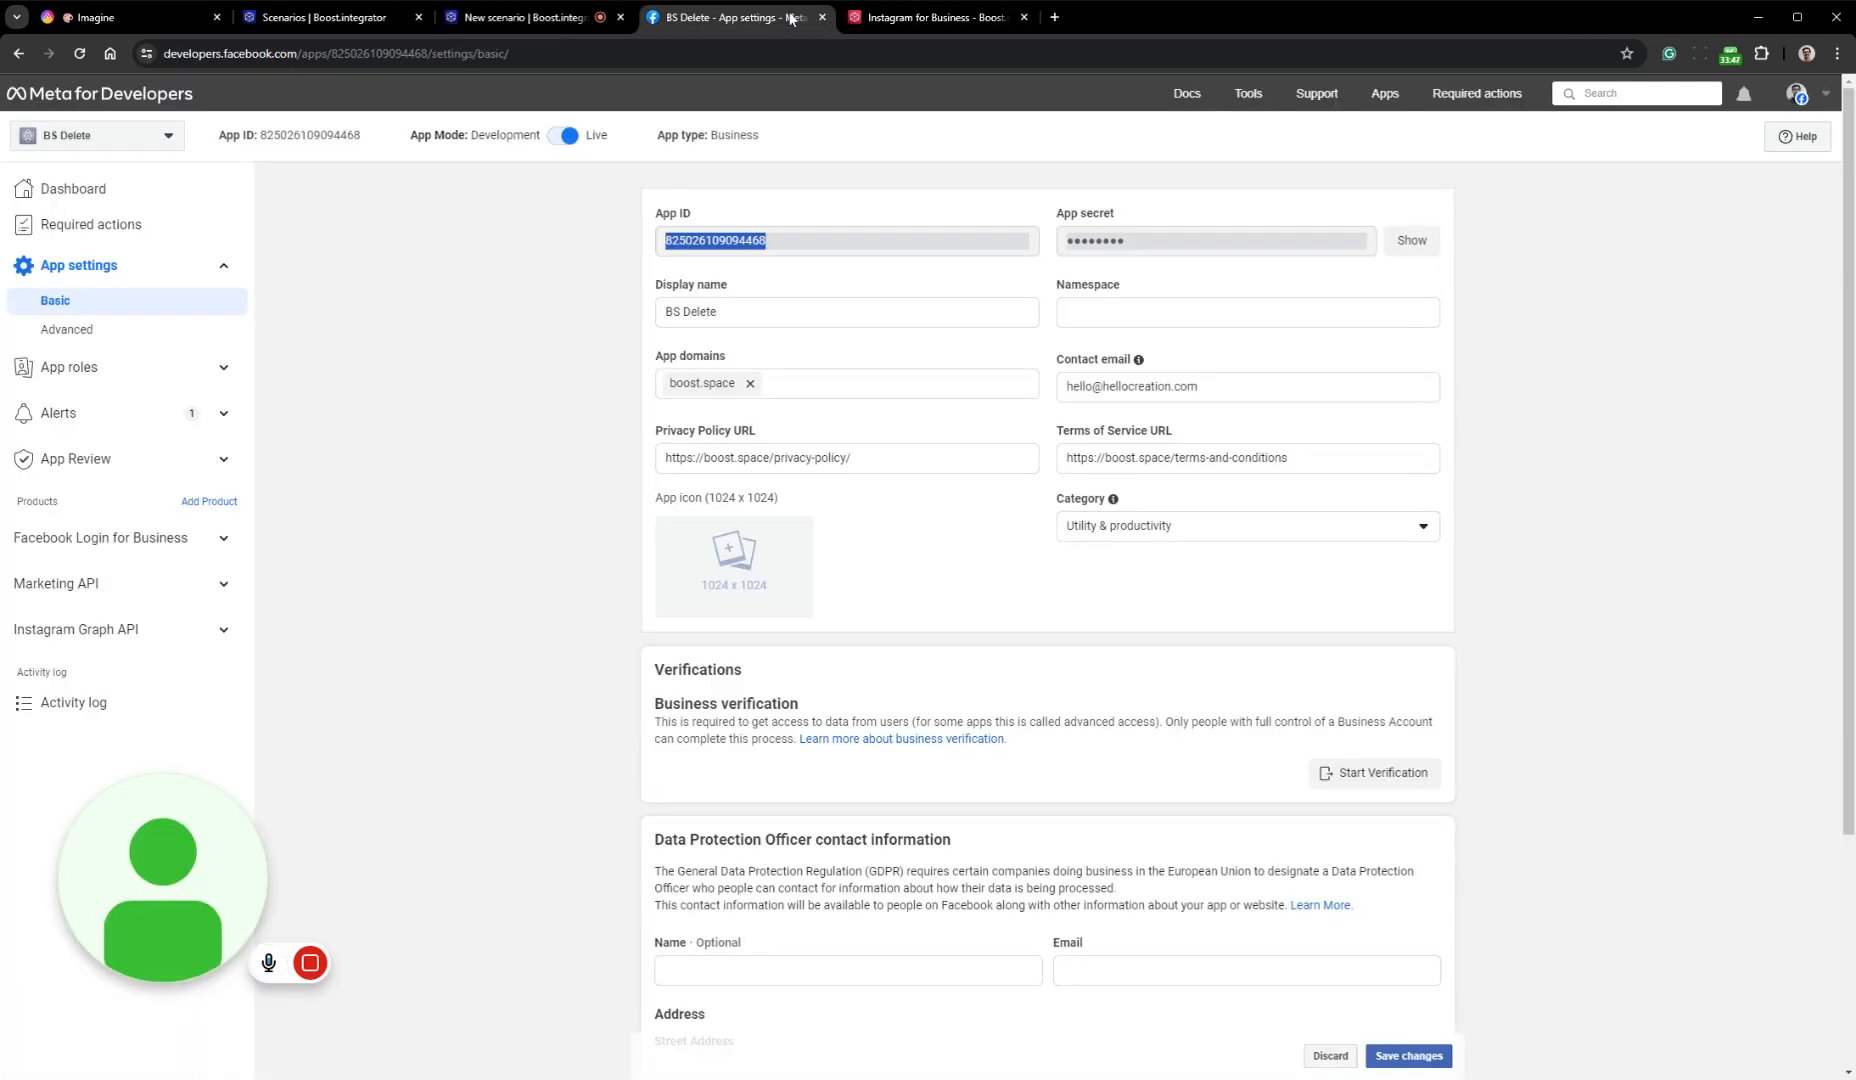
left_click(1411, 240)
left_click_drag(1276, 247, 1077, 256)
key("ctrl+c")
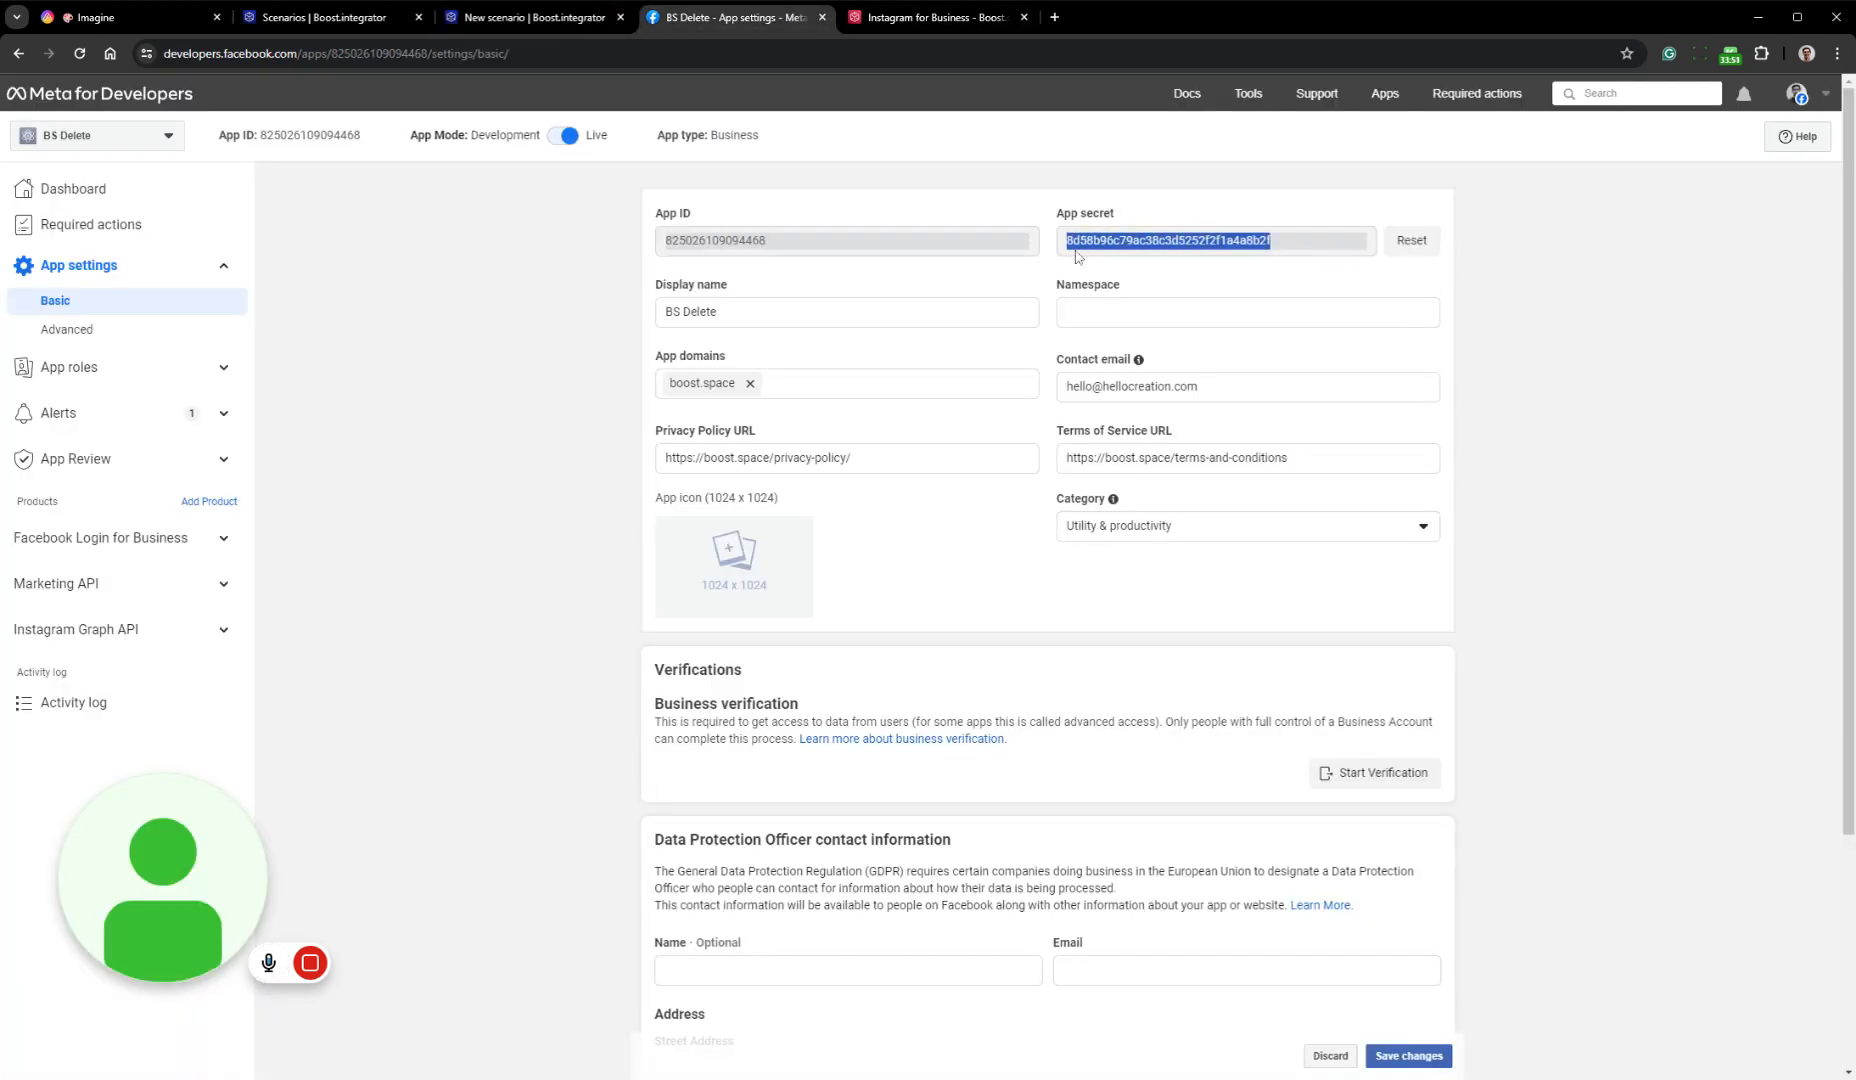
left_click(540, 19)
left_click(1570, 578)
key("ctrl+v")
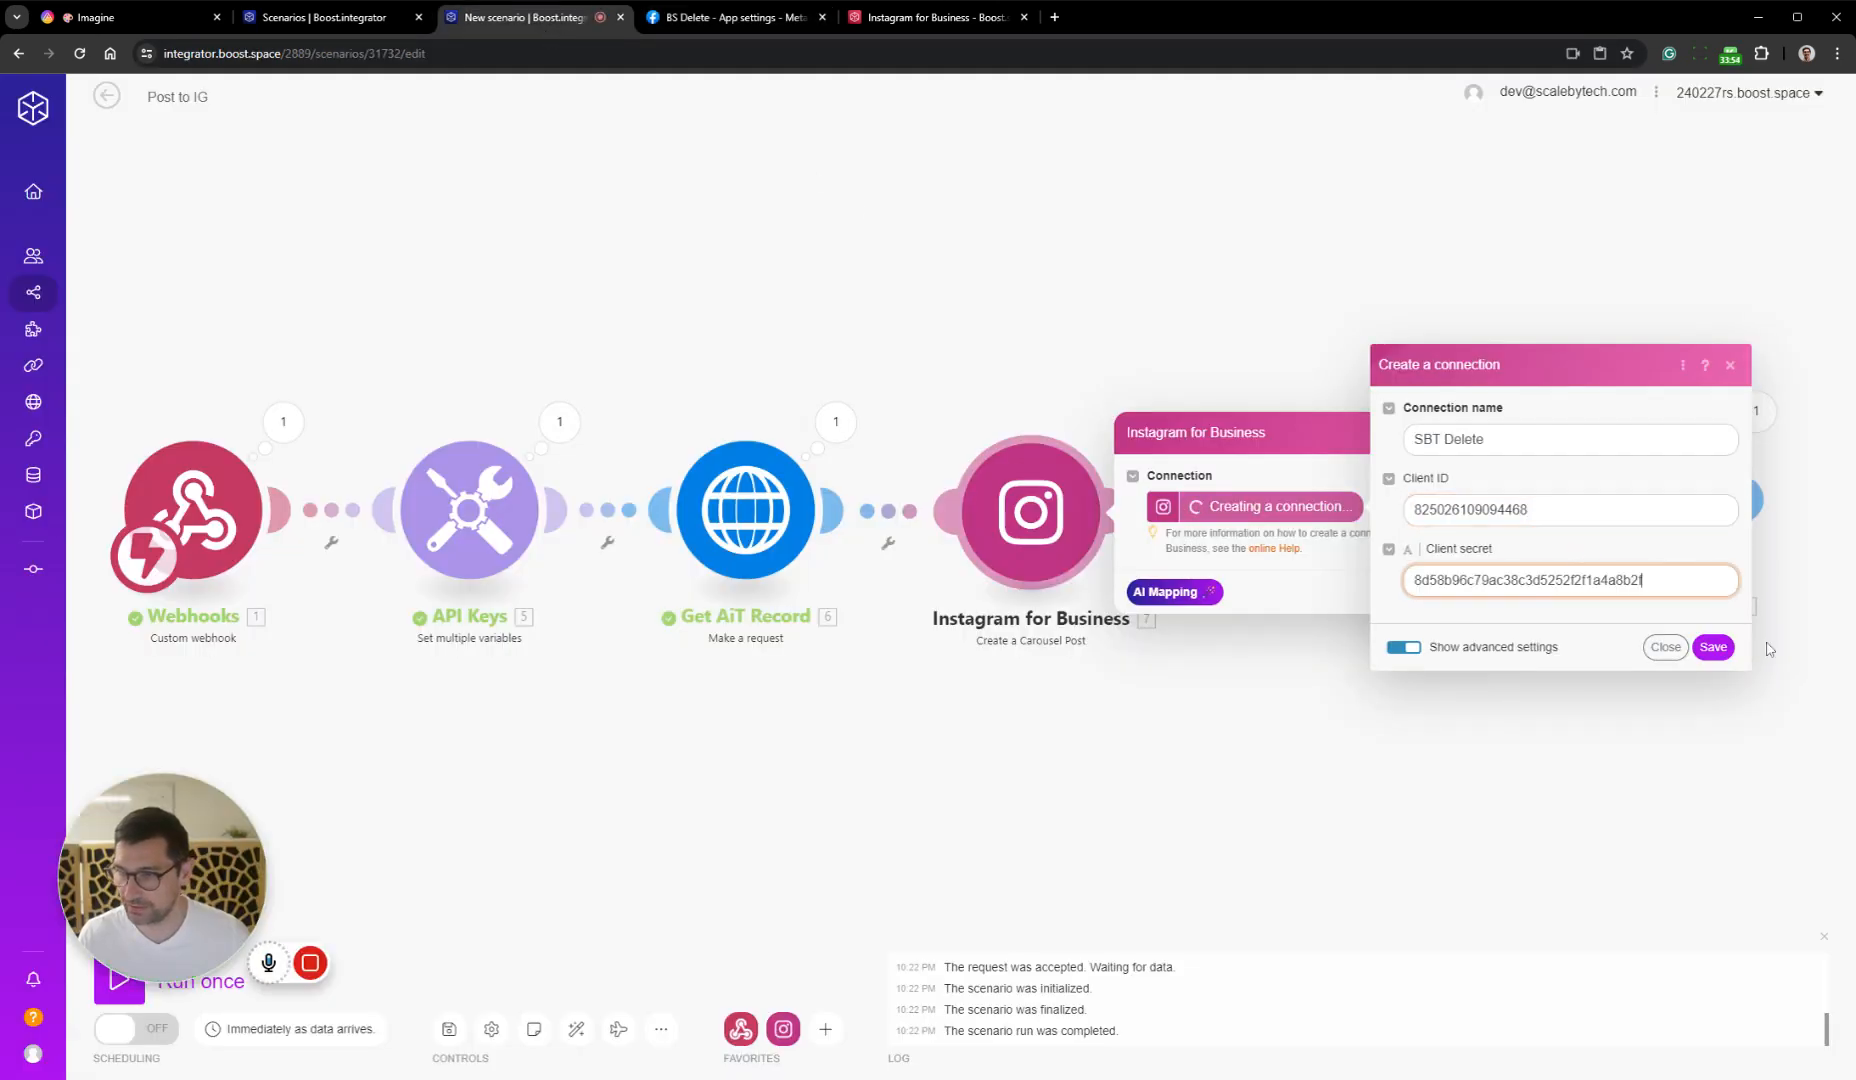
left_click(1712, 647)
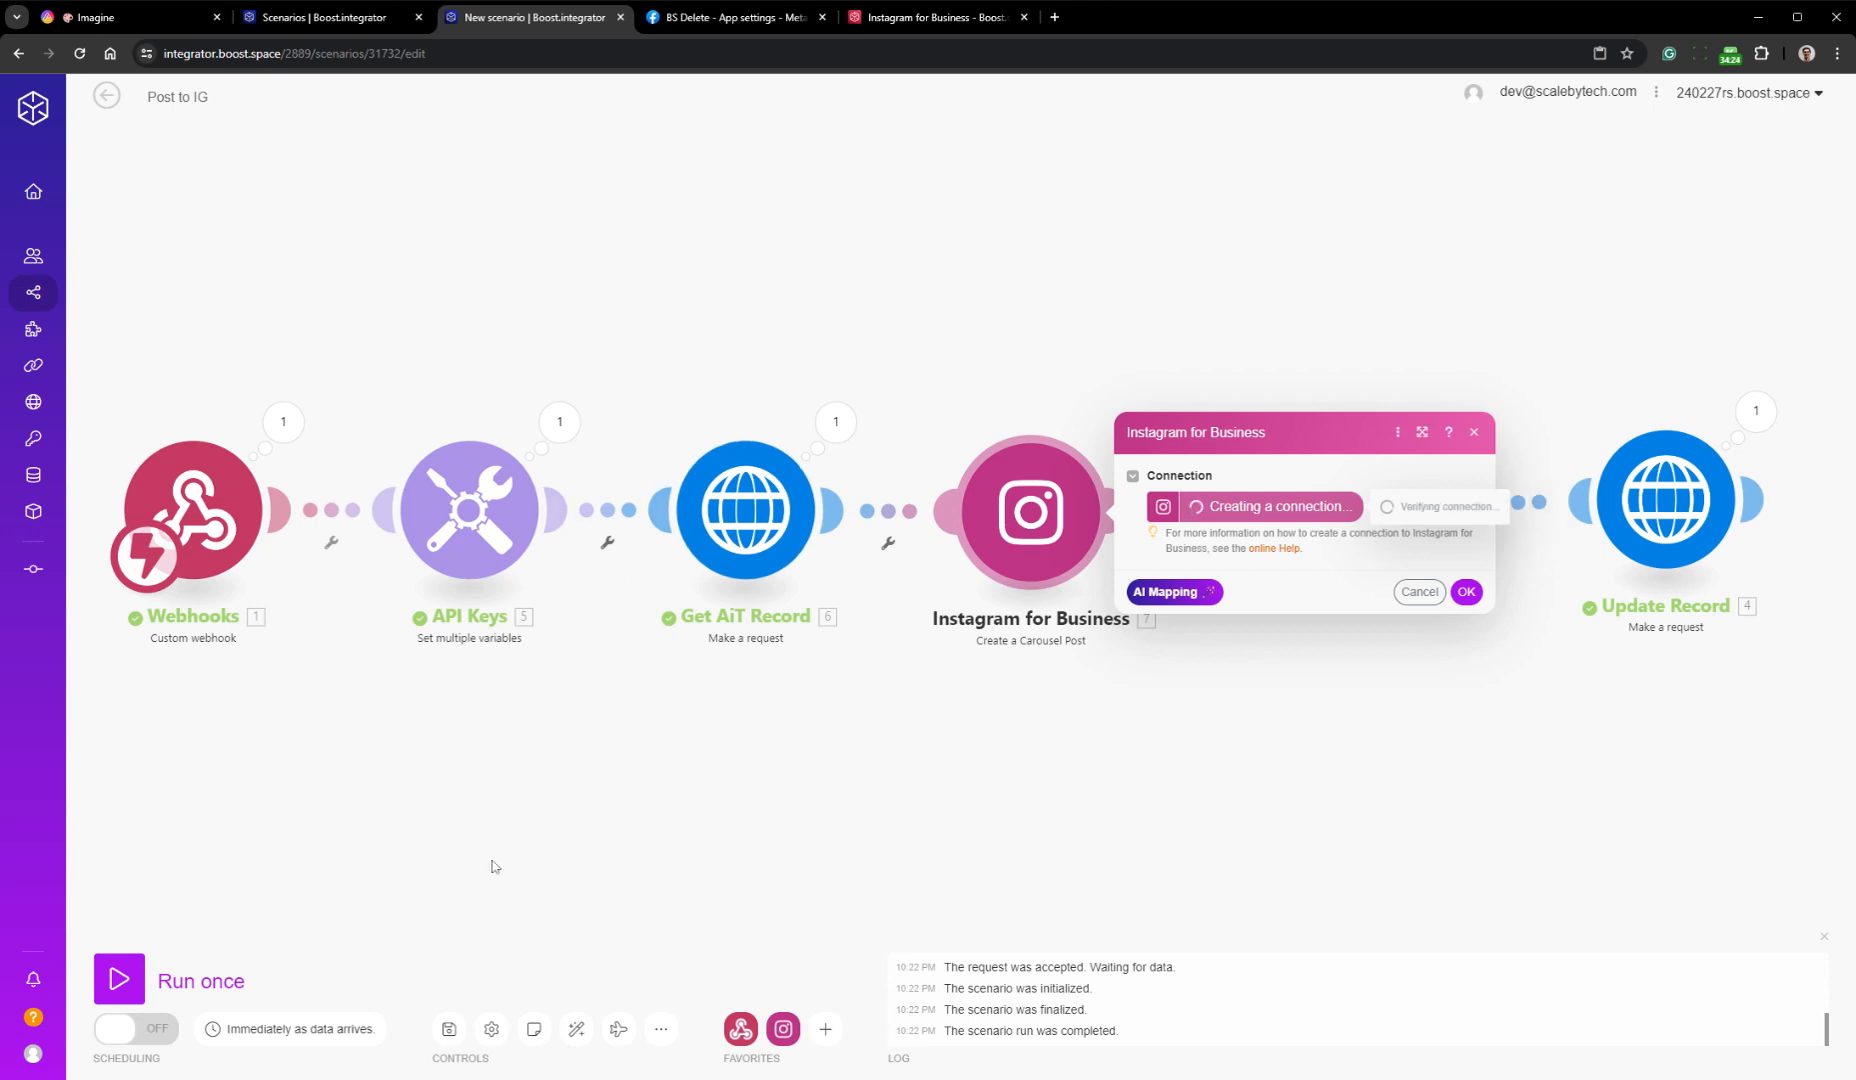
left_click(724, 20)
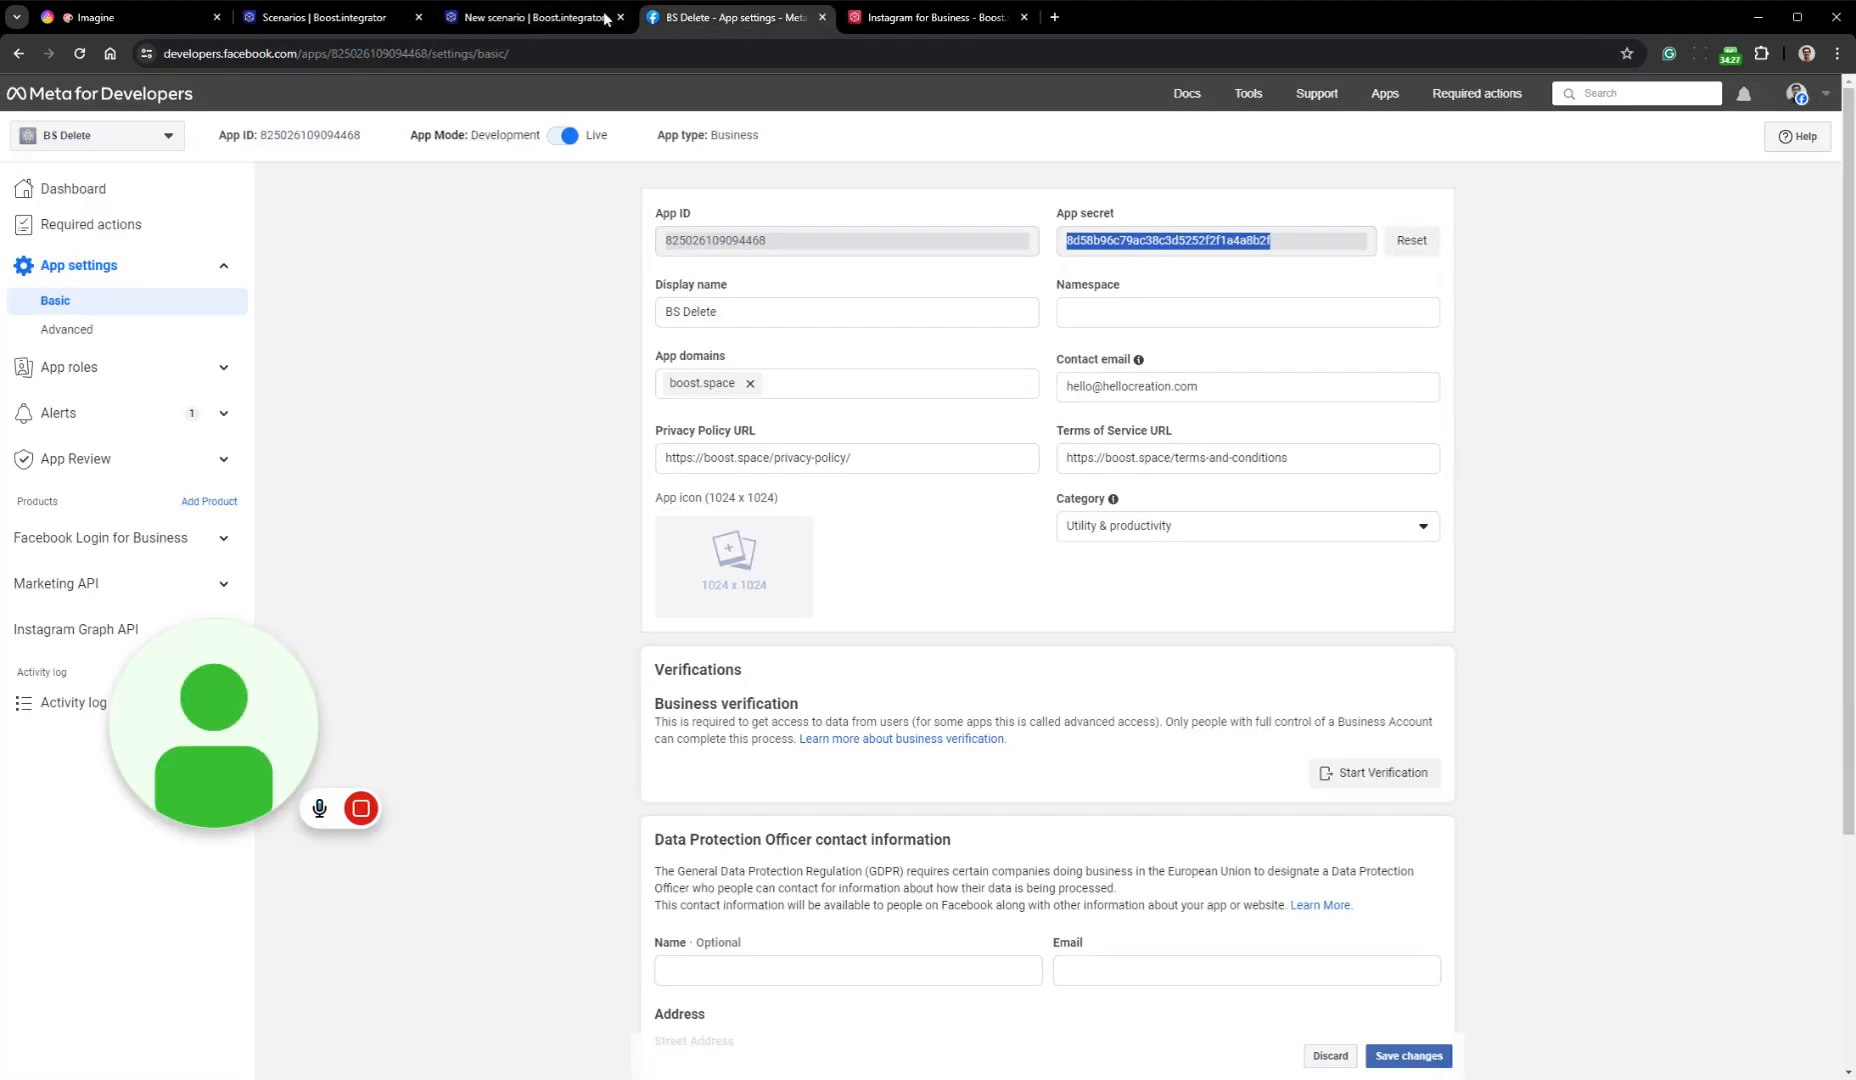
left_click(541, 17)
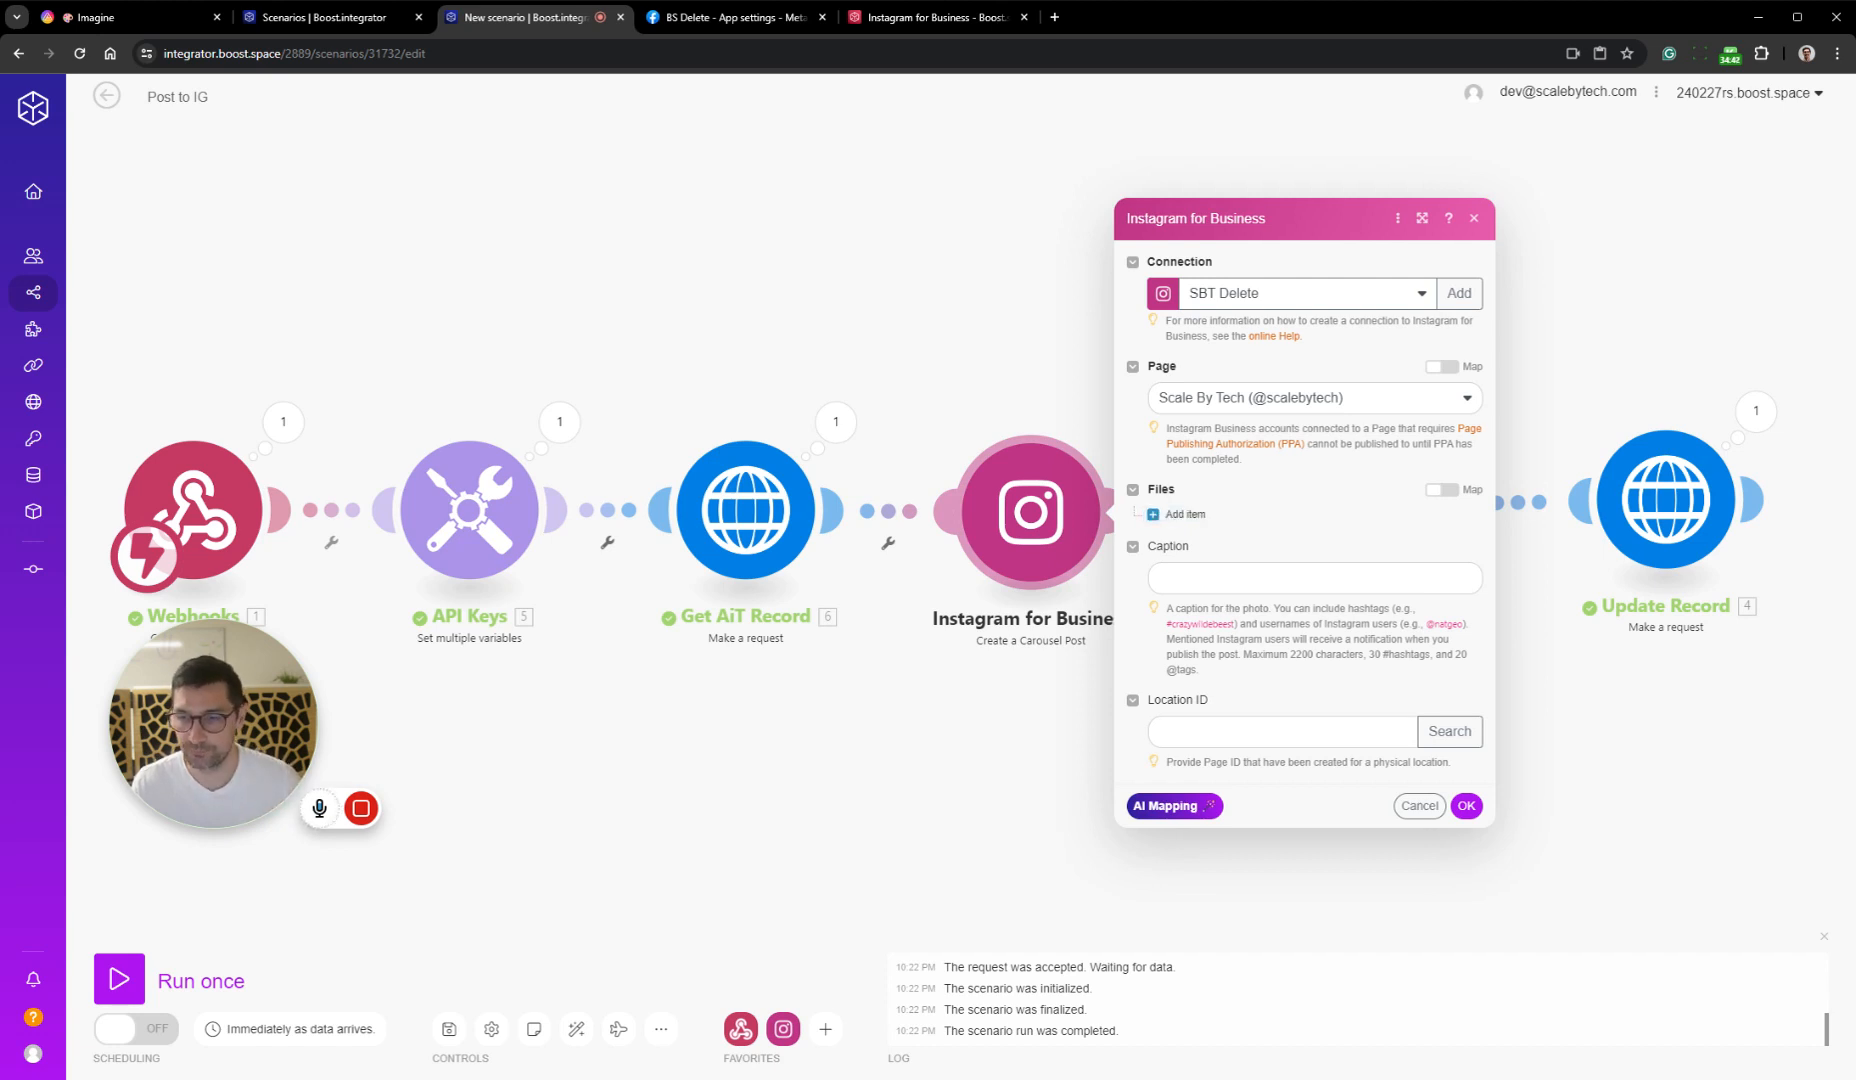
Map the carousel post's Caption to the Captions field of the Get AiT Record data
left_click(1400, 578)
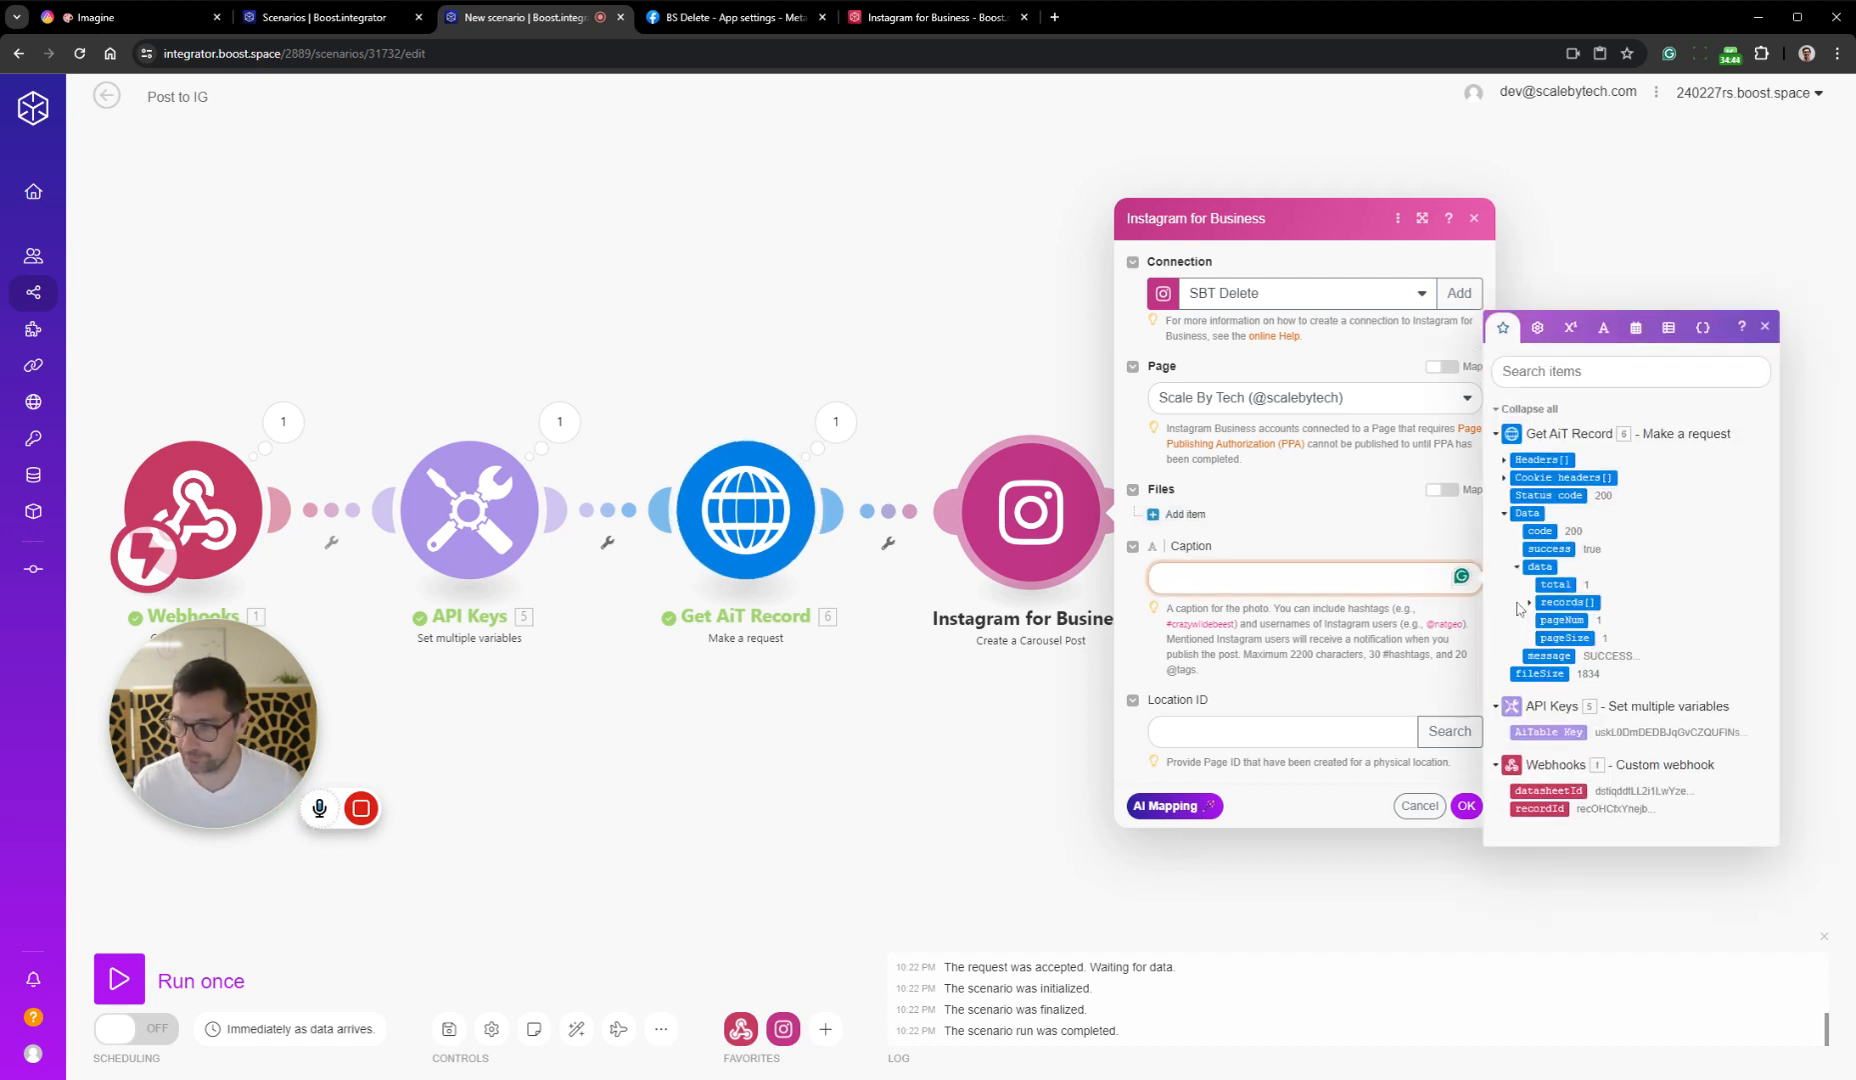
left_click(1529, 603)
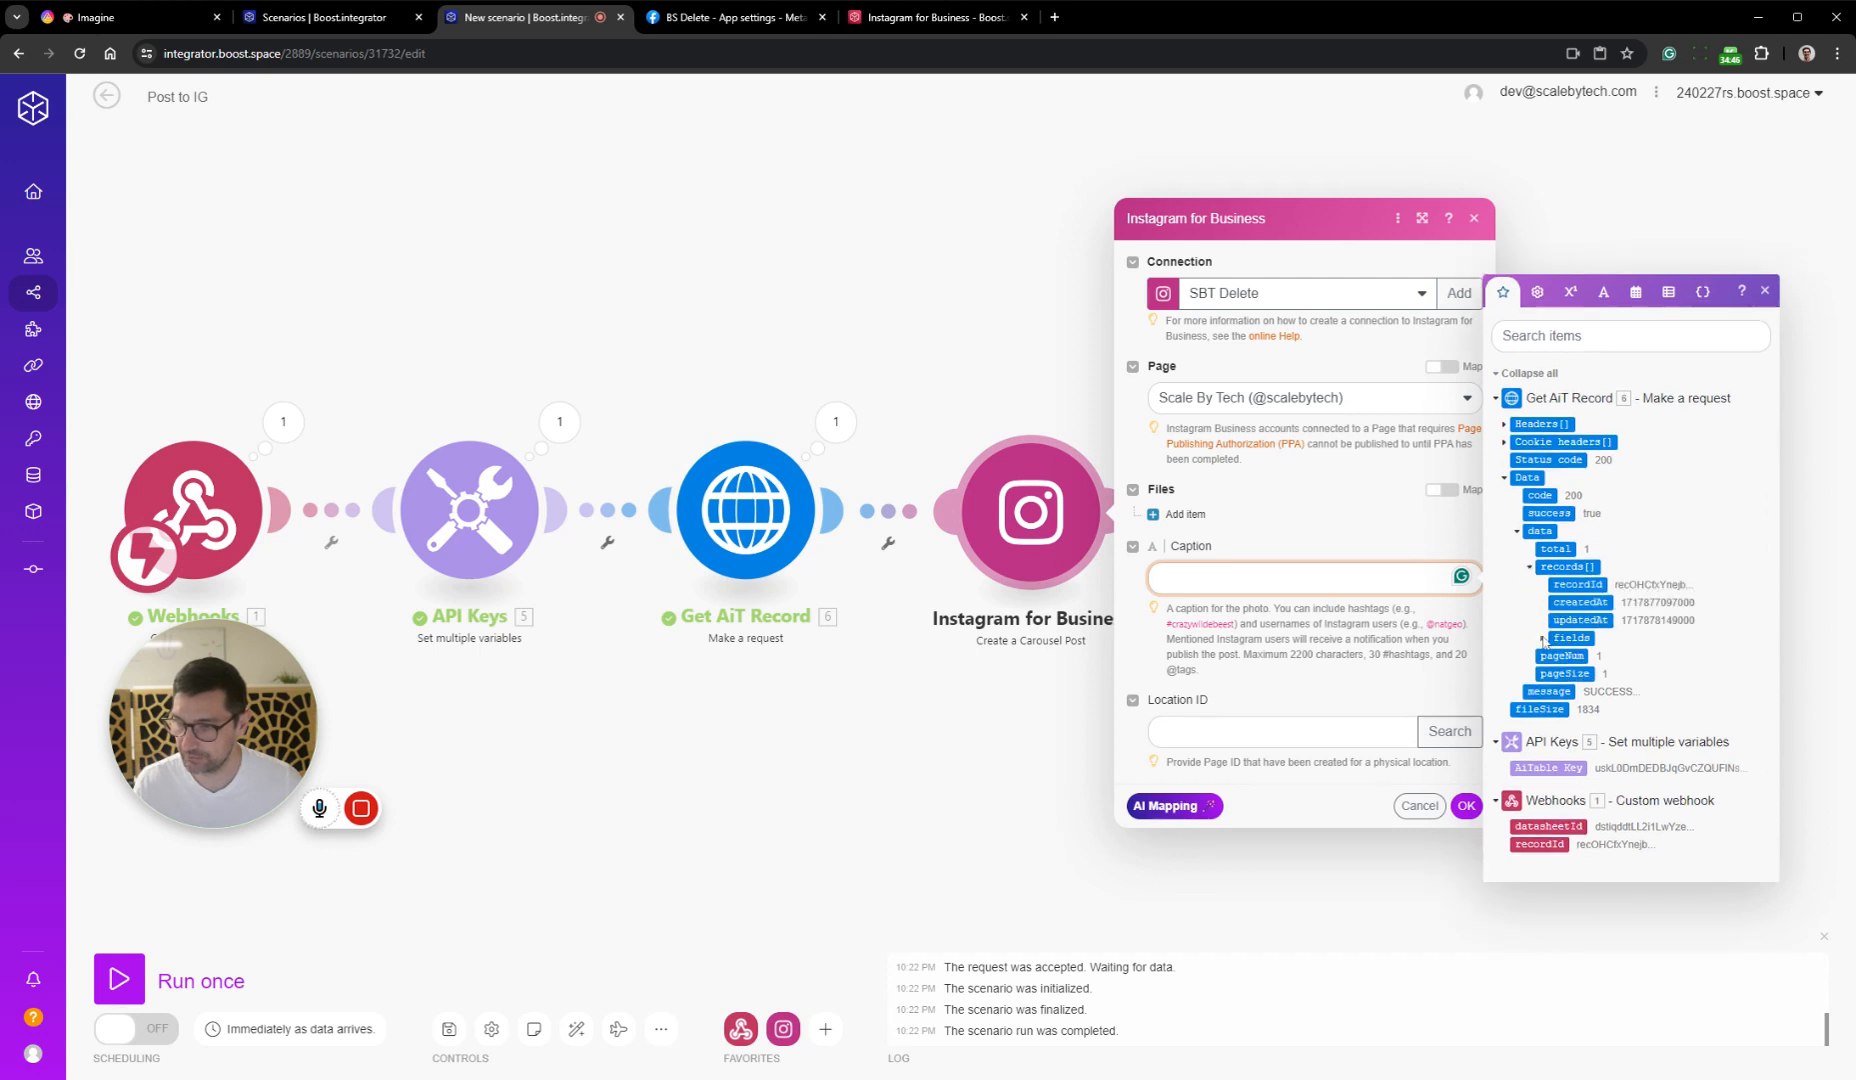
left_click(1542, 638)
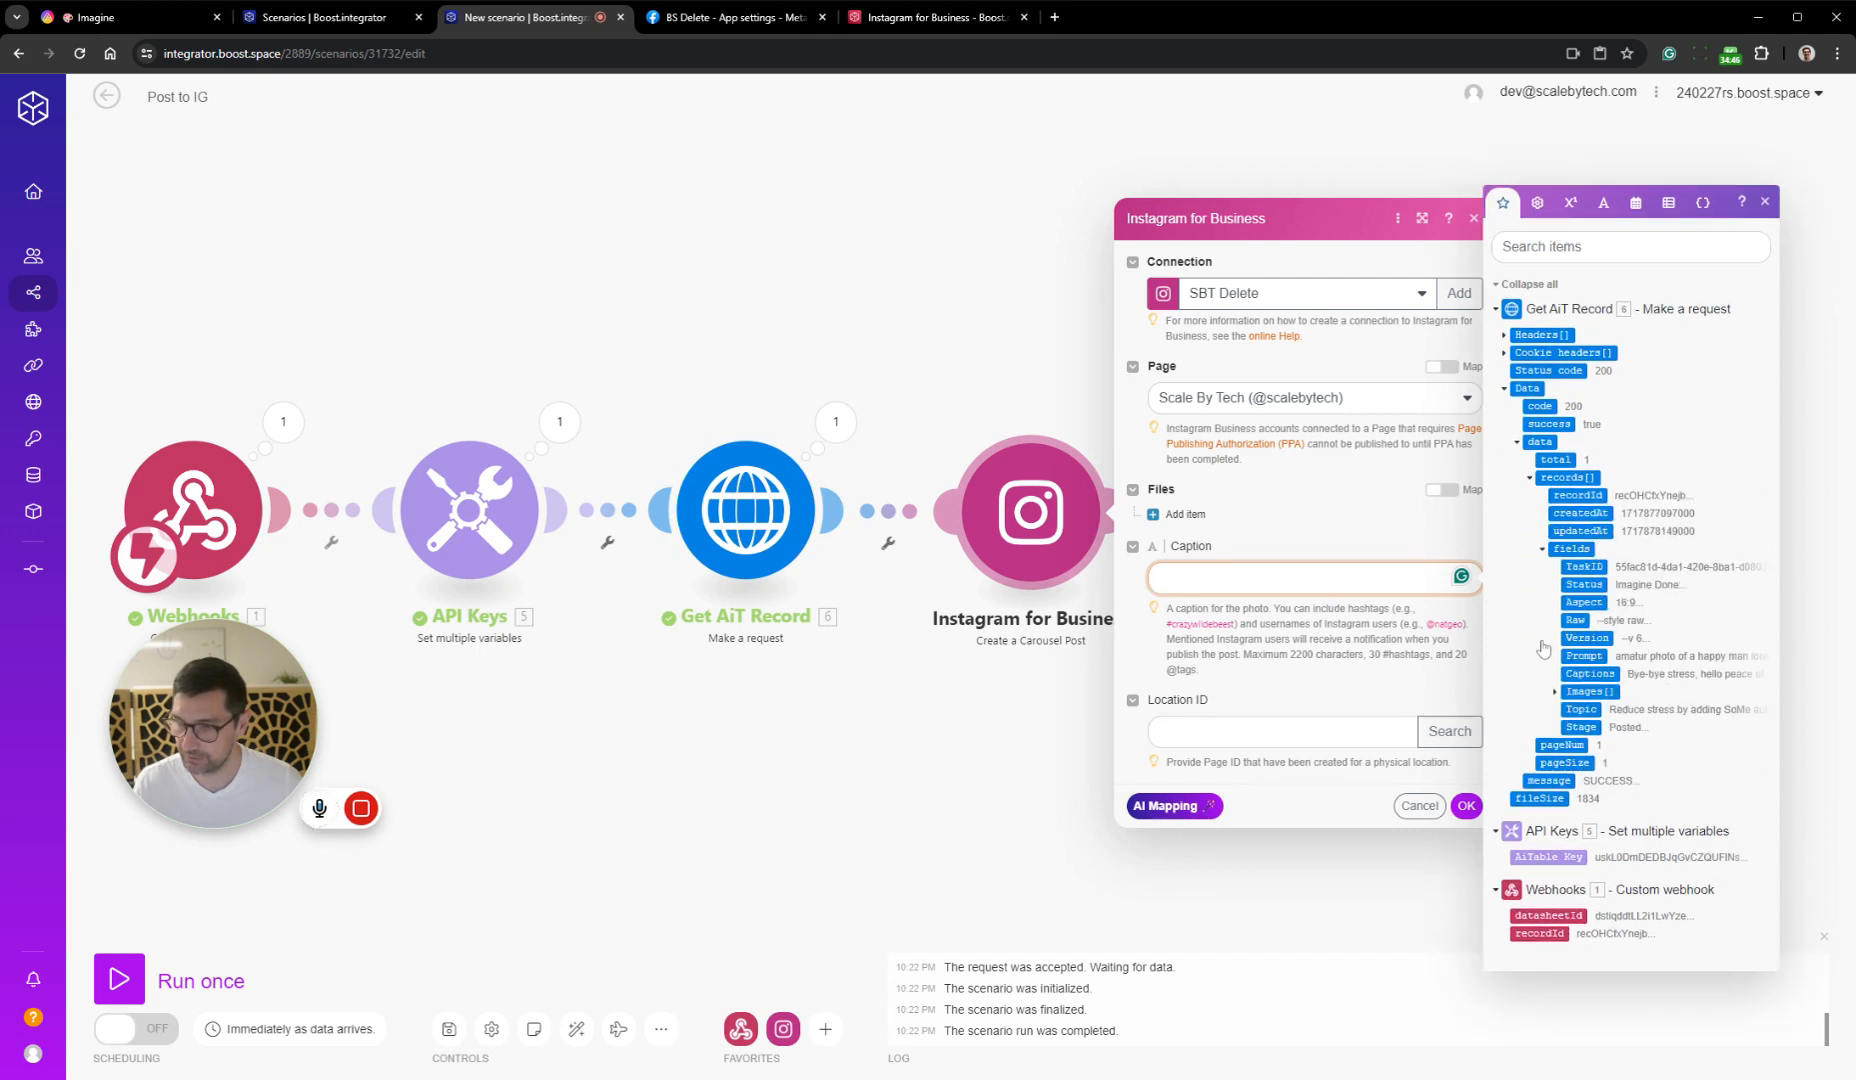
left_click(1556, 692)
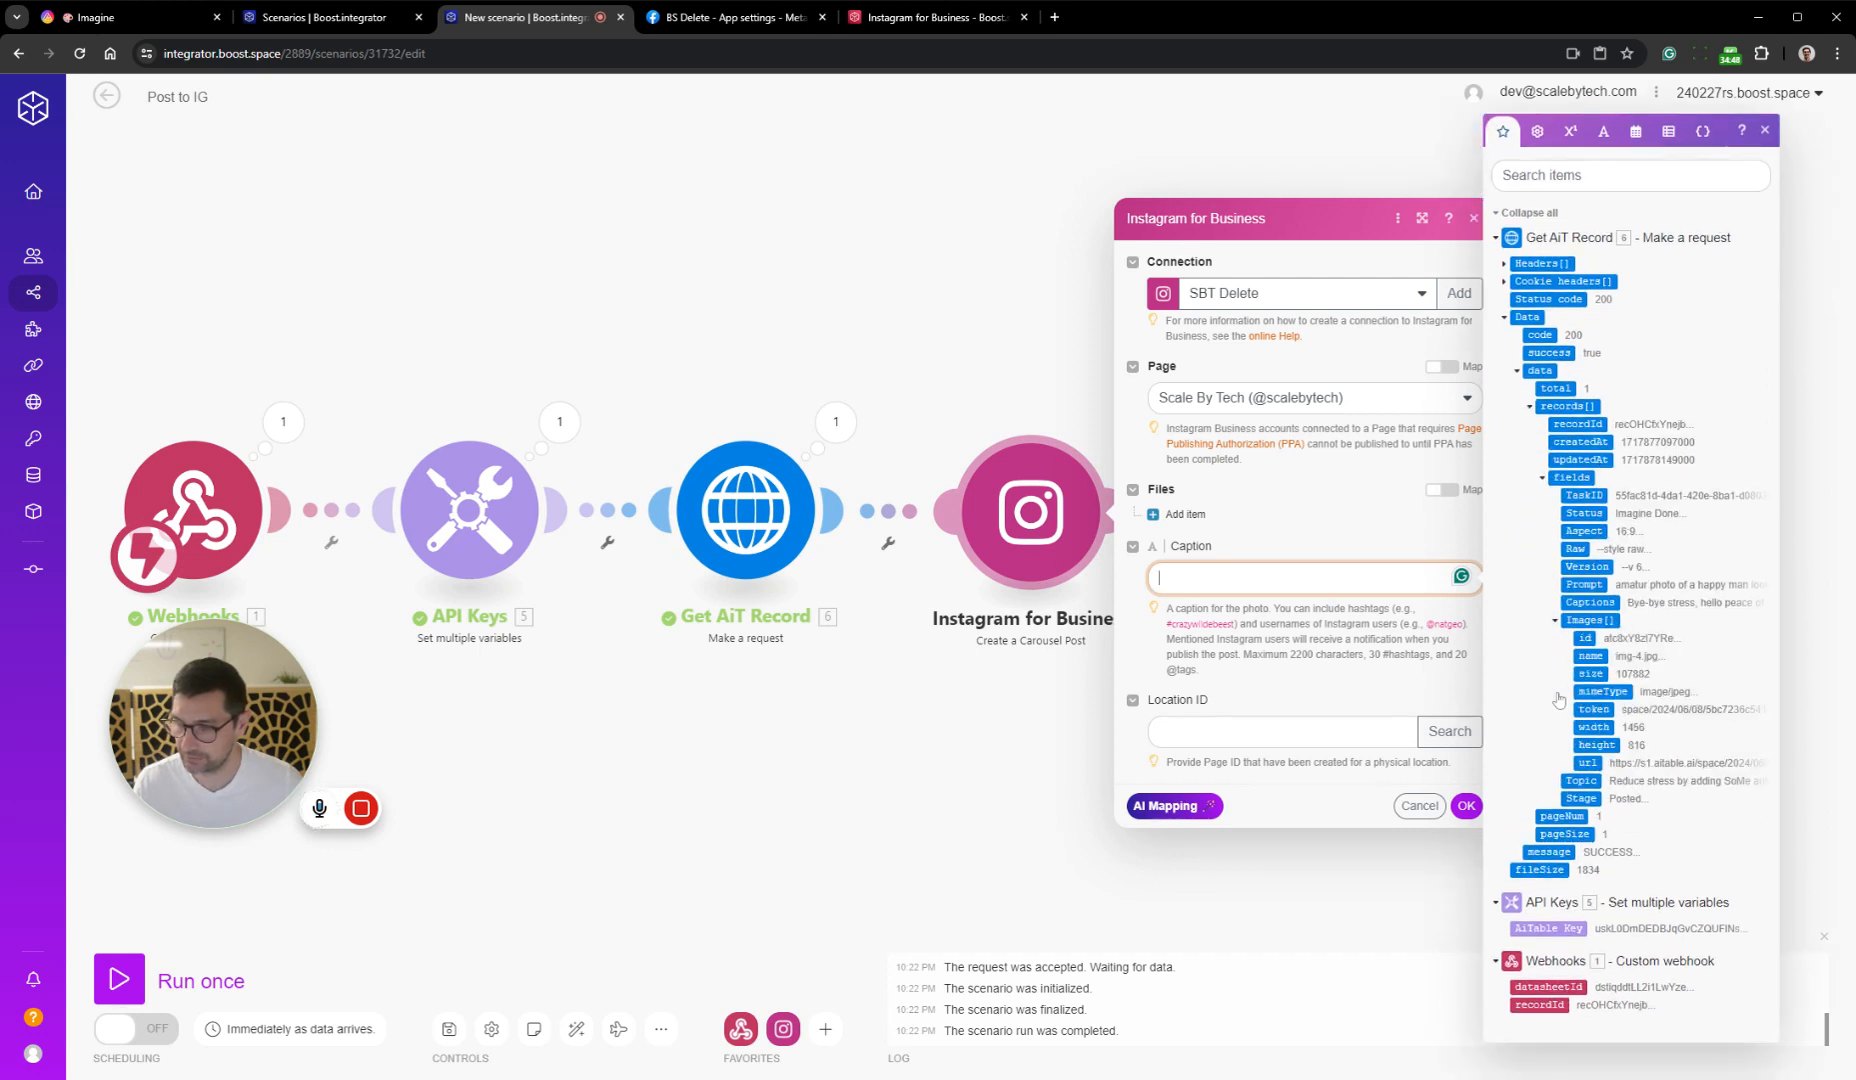
left_click(1593, 602)
Add a first file item to the carousel post with the media type Image
left_click(1180, 514)
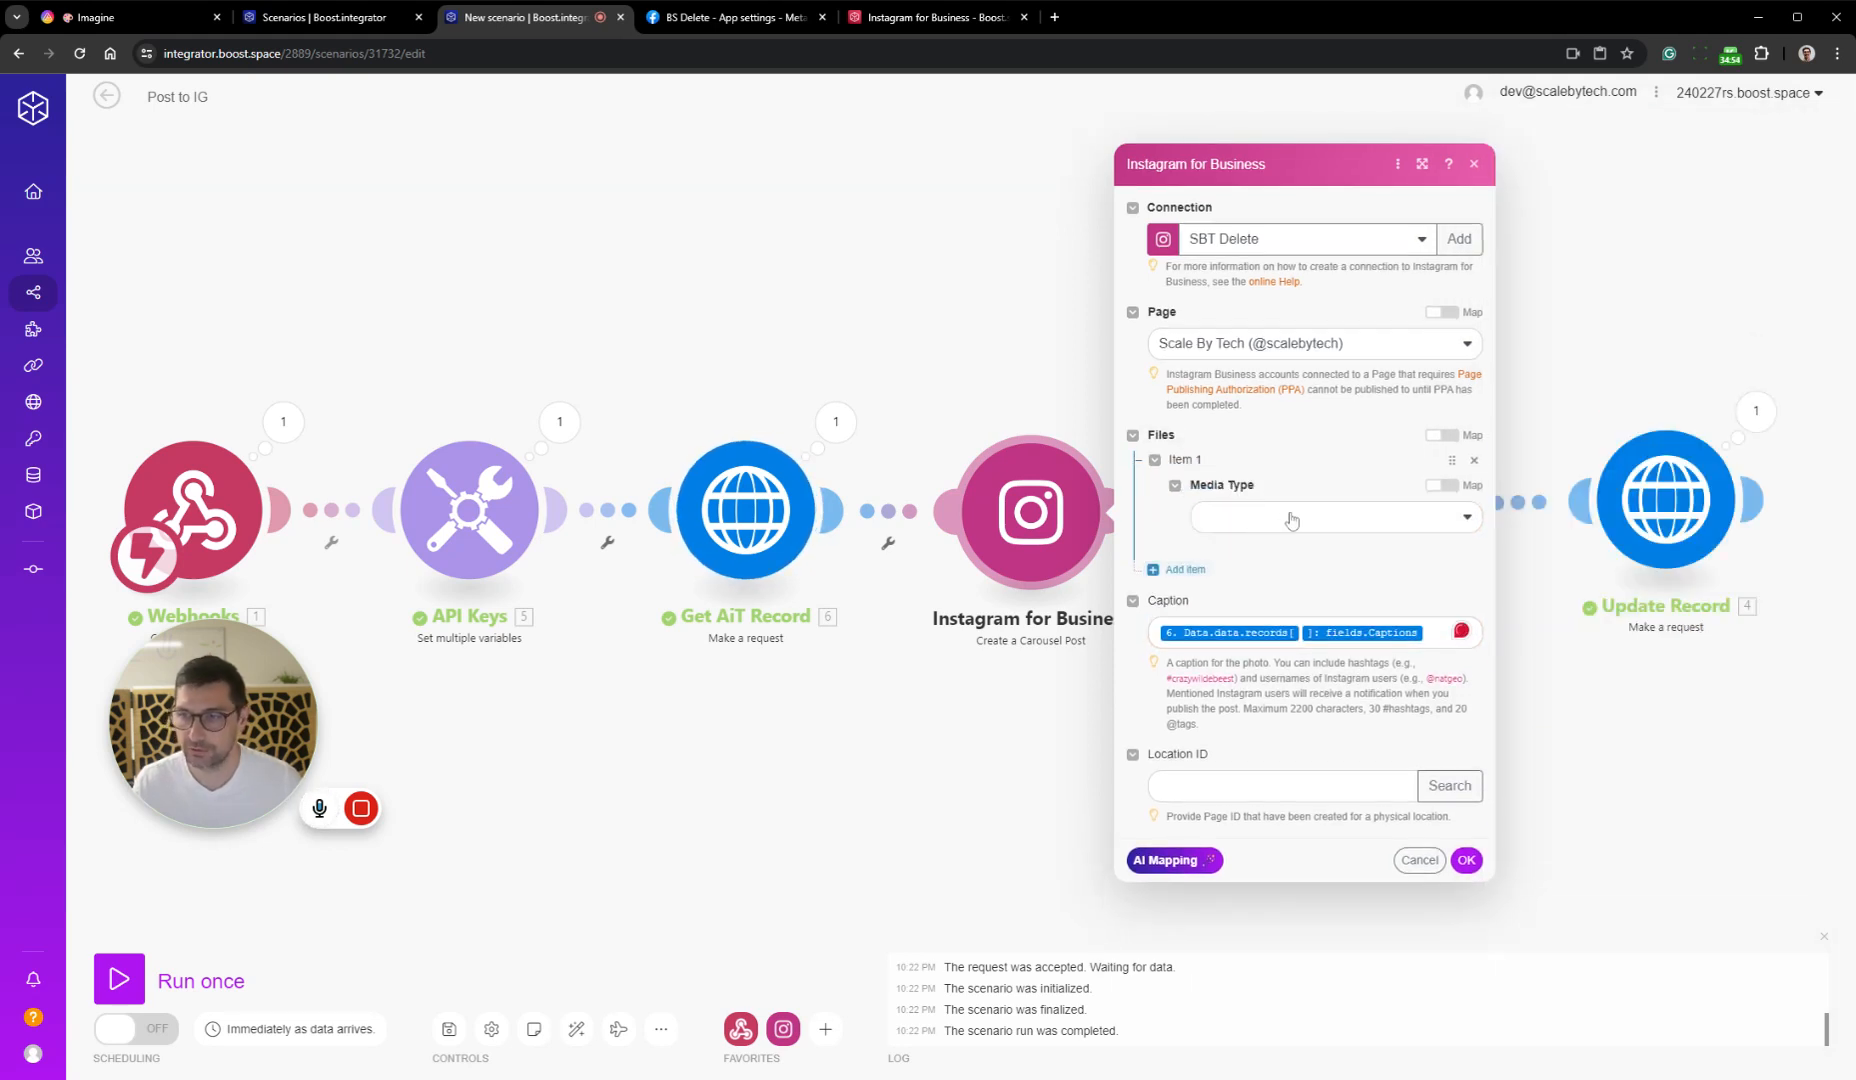
left_click(1295, 522)
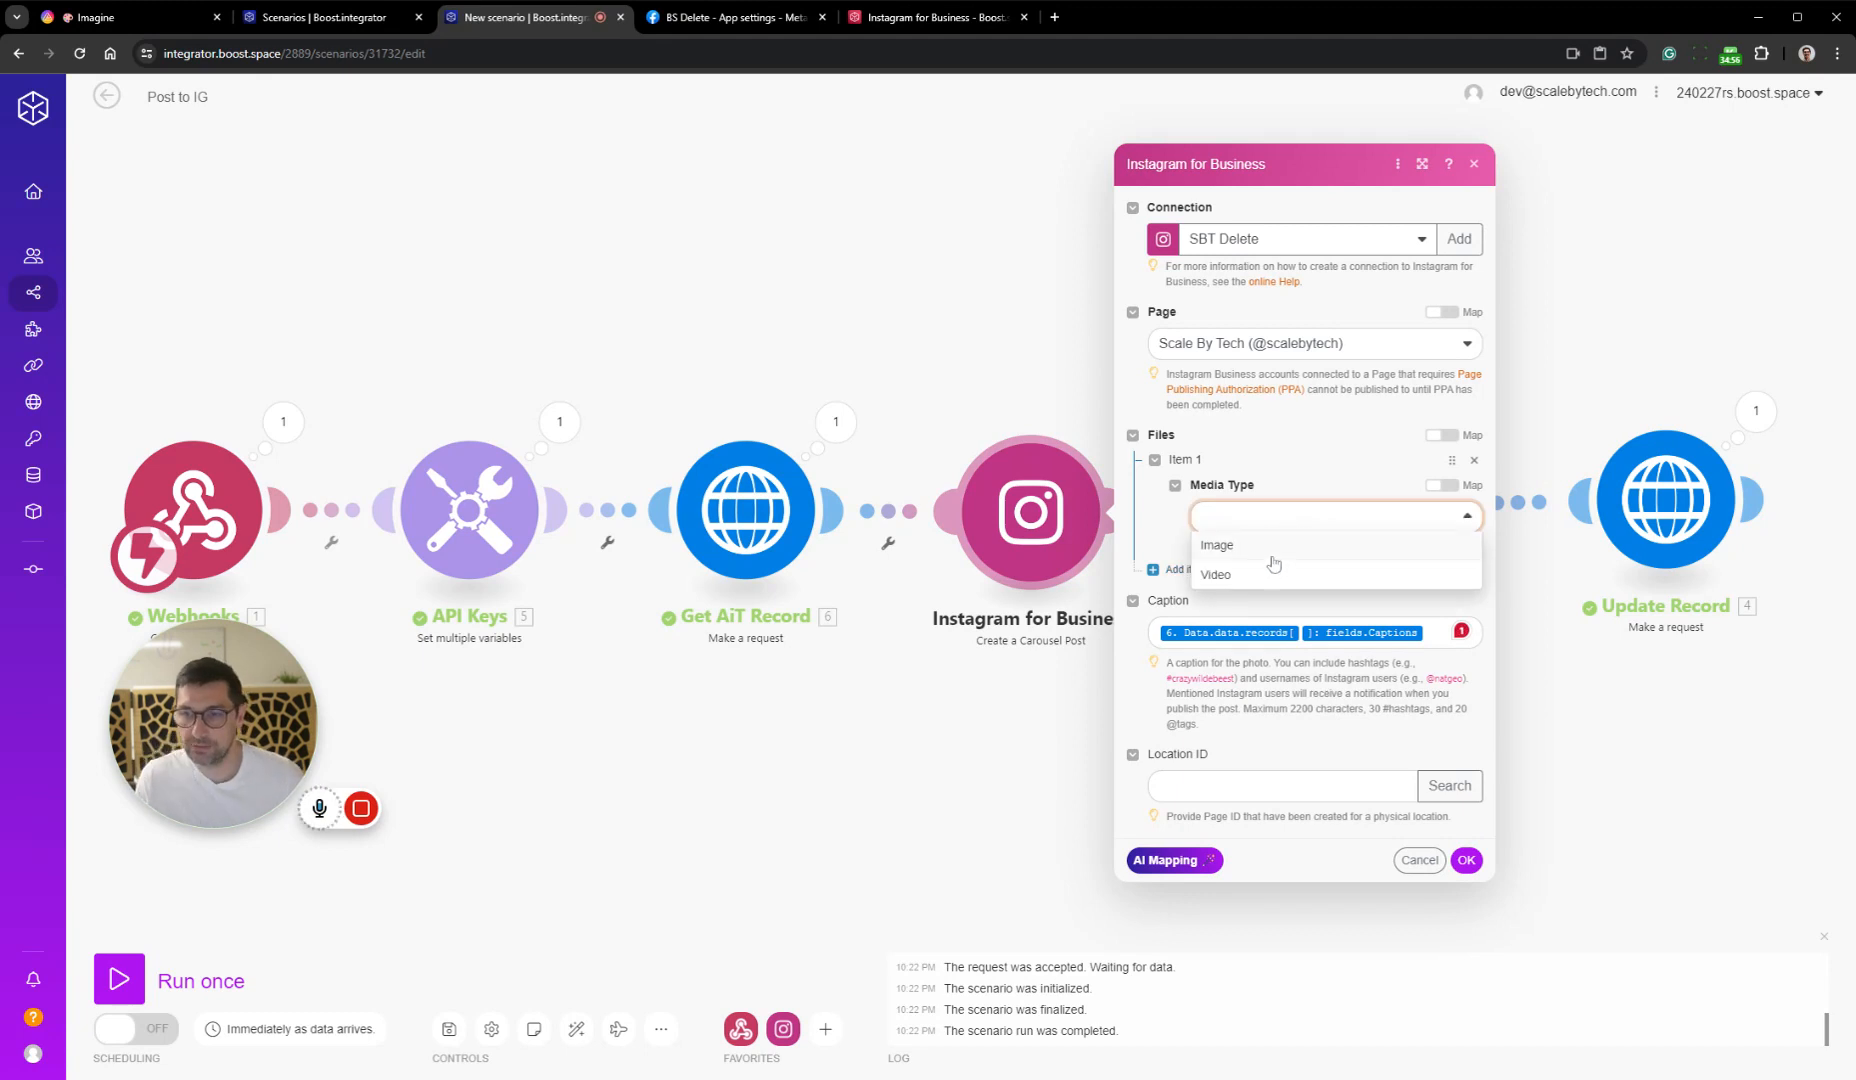
left_click(1267, 548)
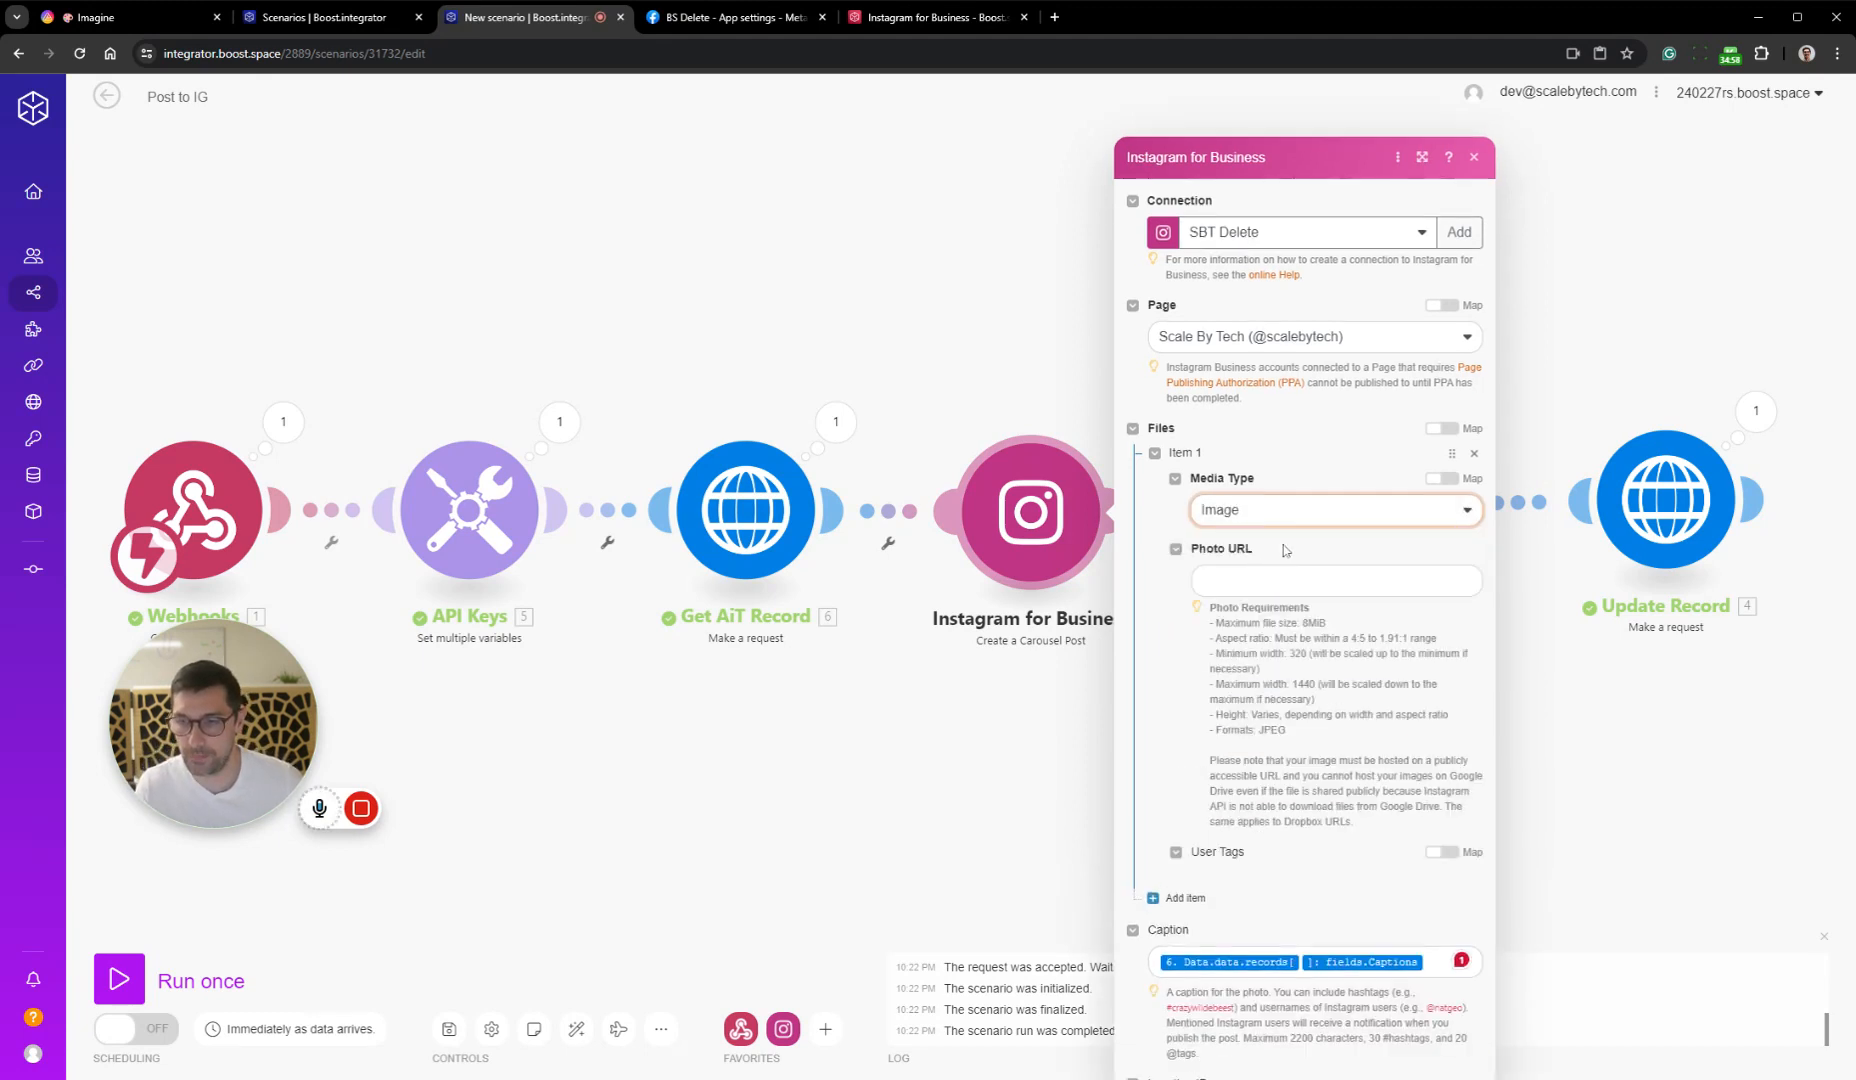
Map Item 1's Photo URL to the url of Images in the Get AiT Record data, using records index 1
left_click(1290, 538)
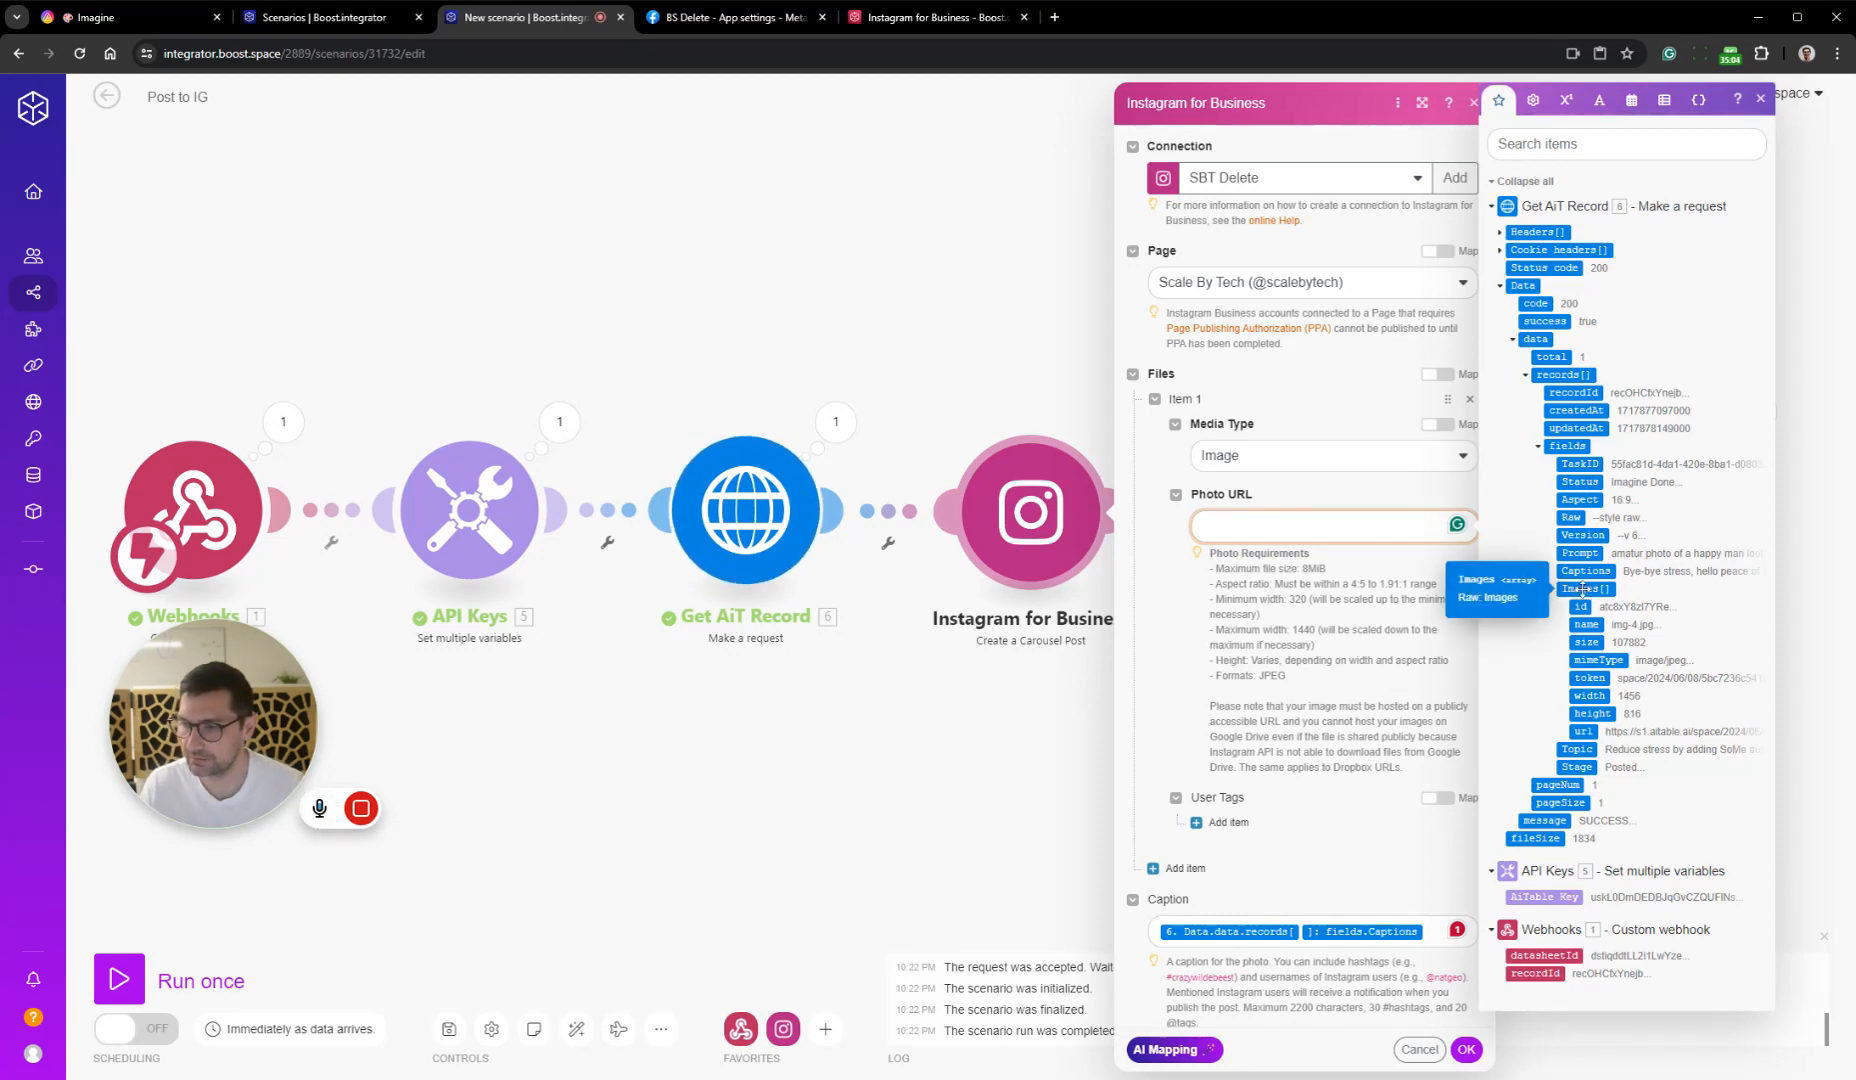
left_click(1583, 732)
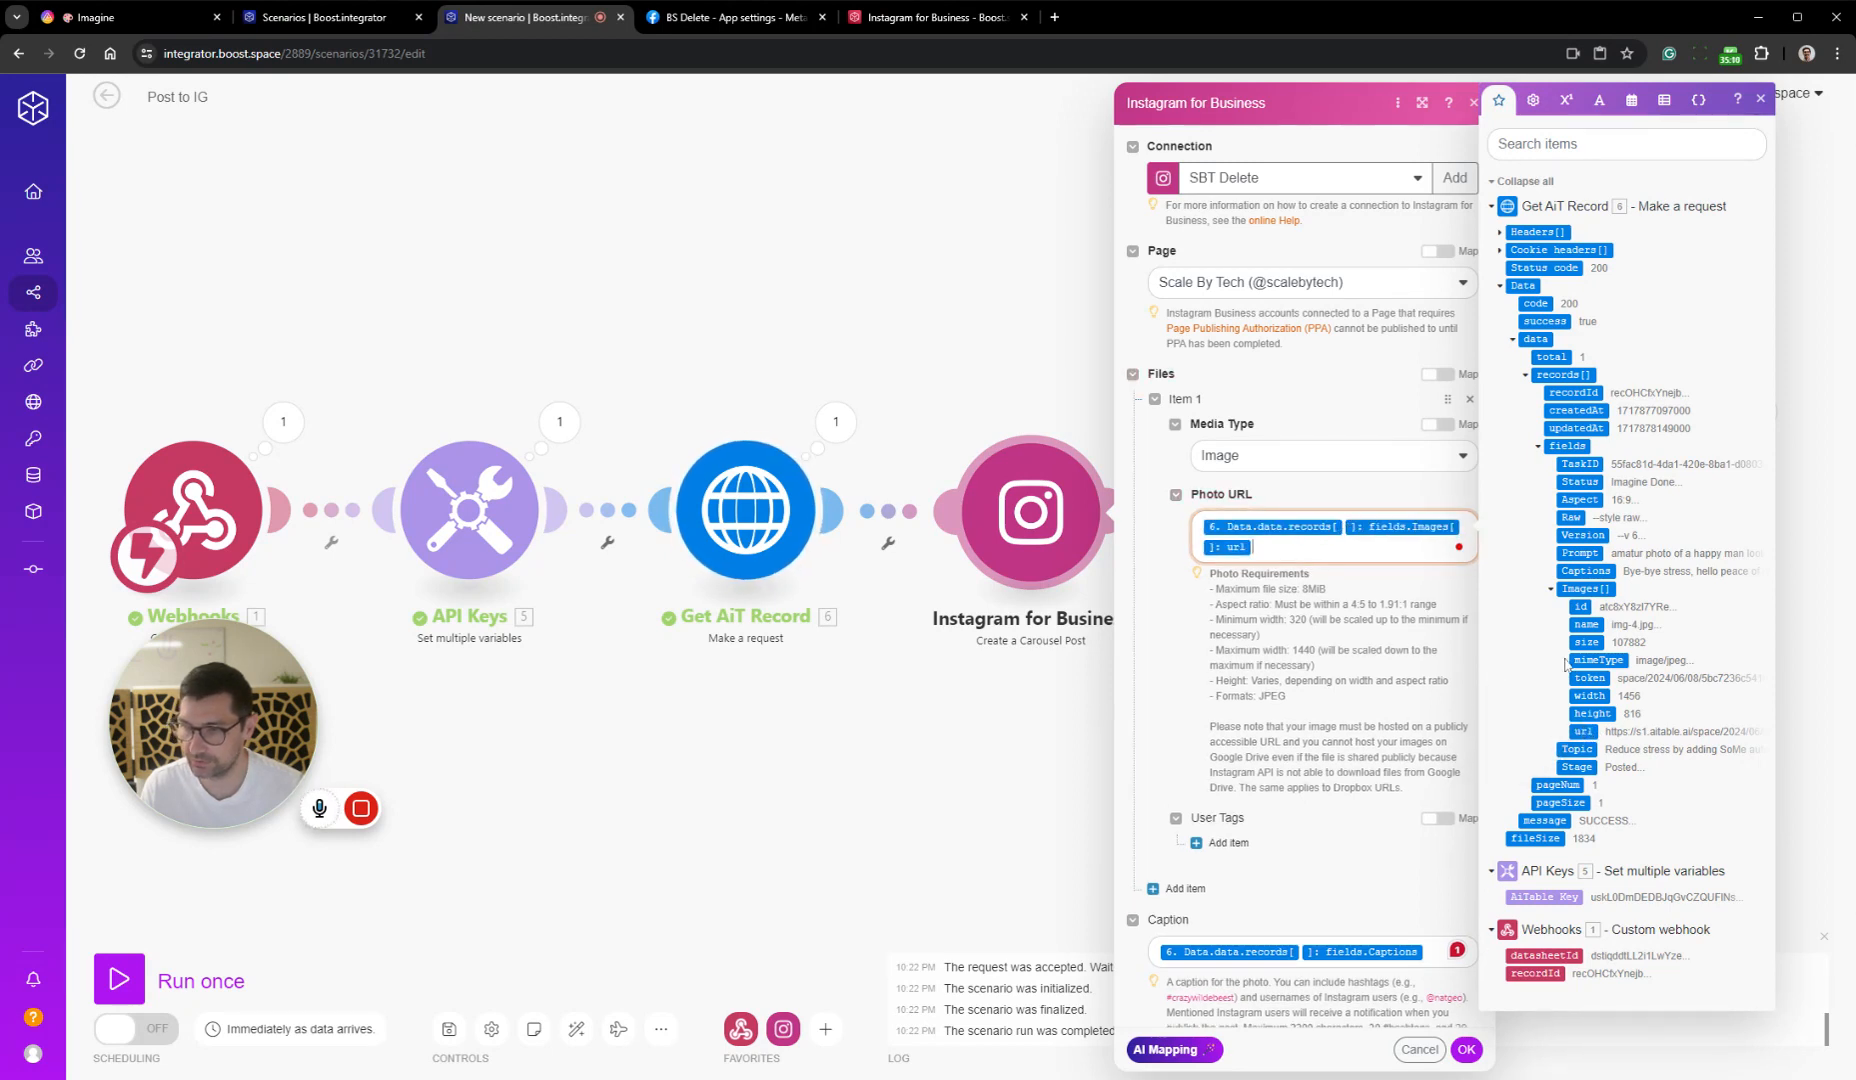
left_click(1350, 530)
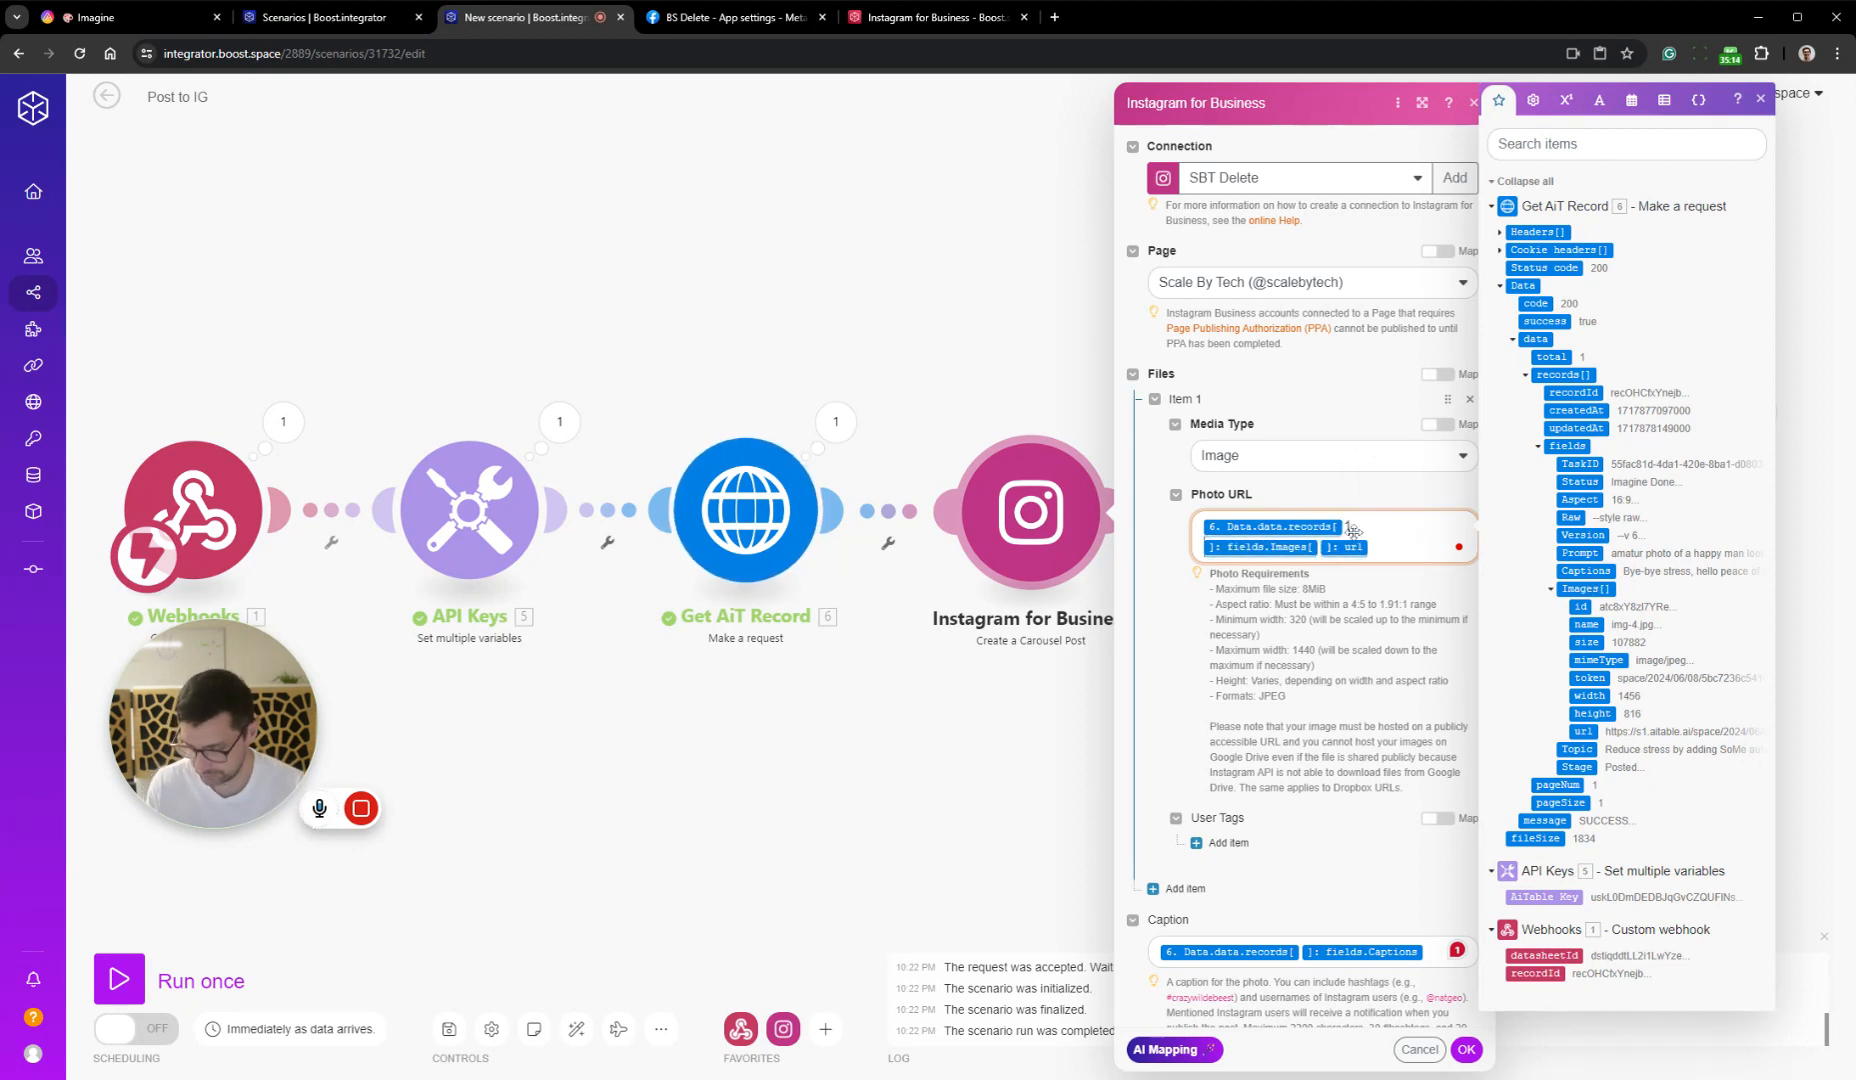
type("1")
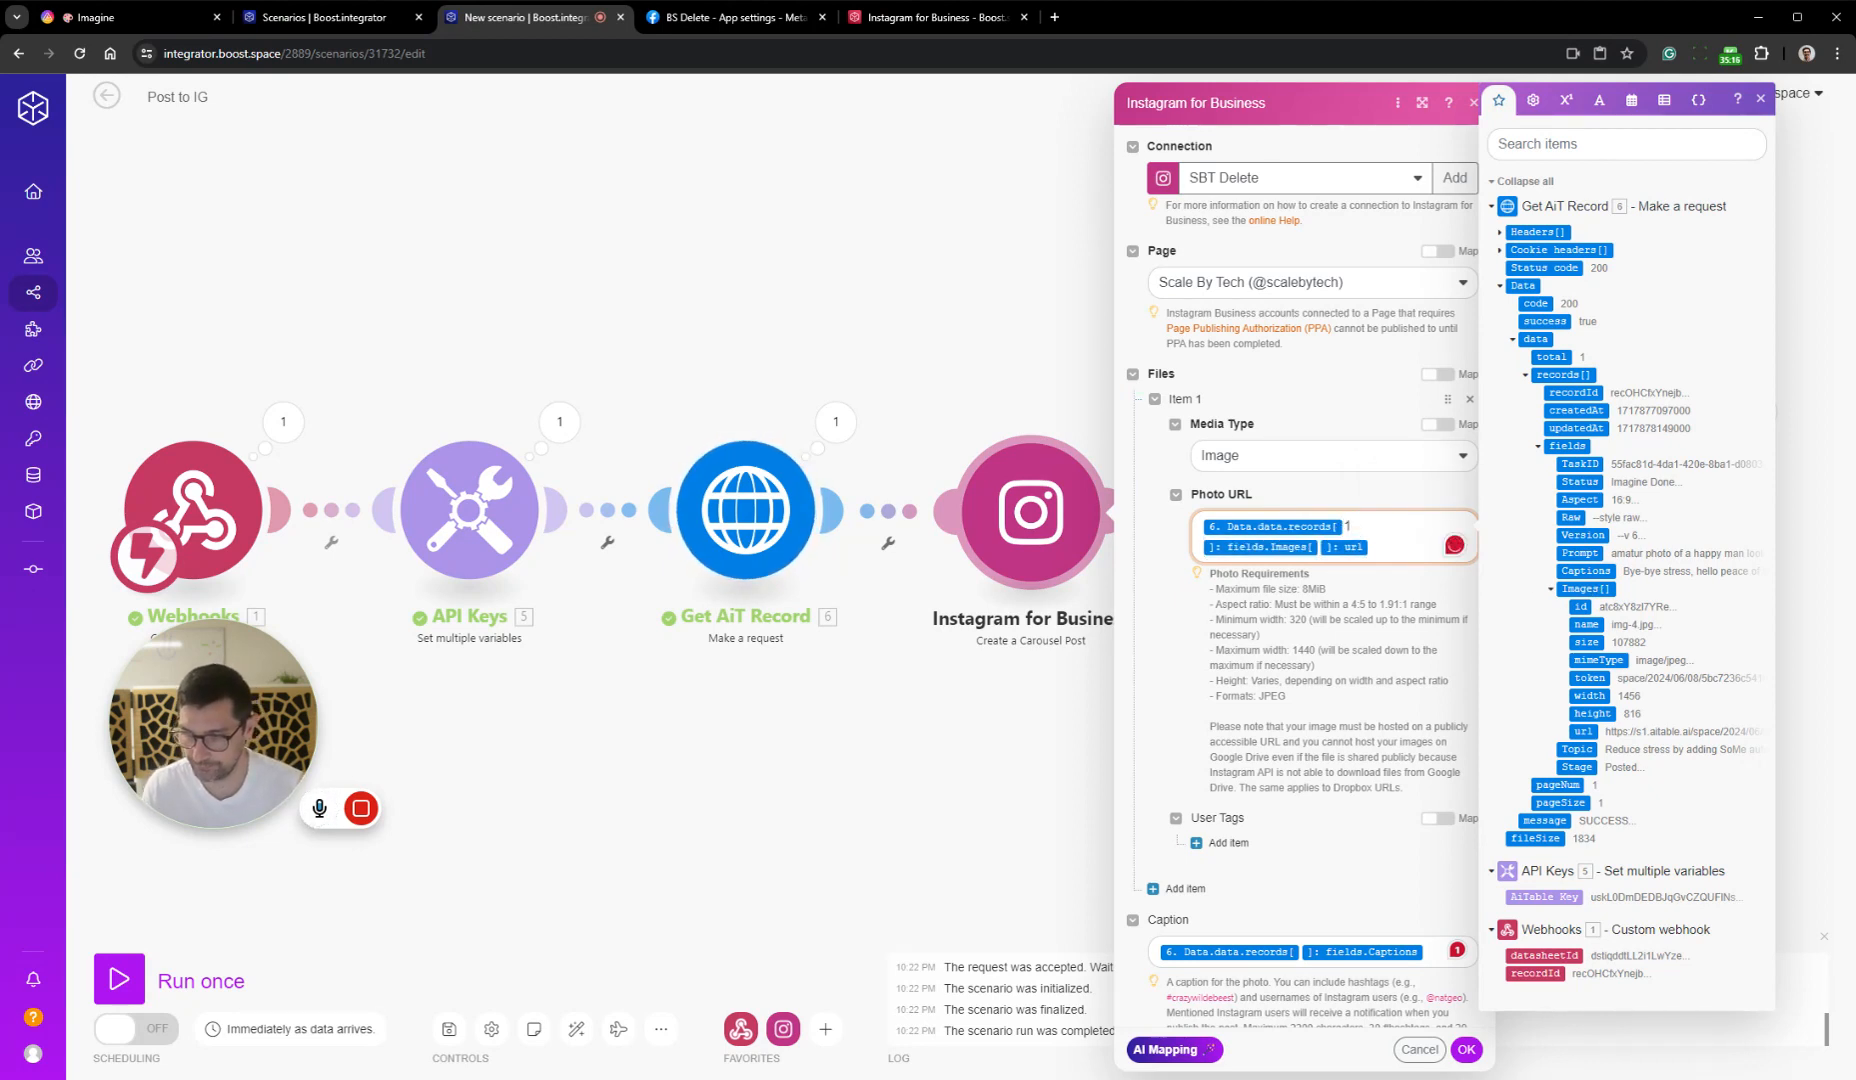
Add a second file item to the carousel post with the media type Image
scroll(1256, 707, "down", 1)
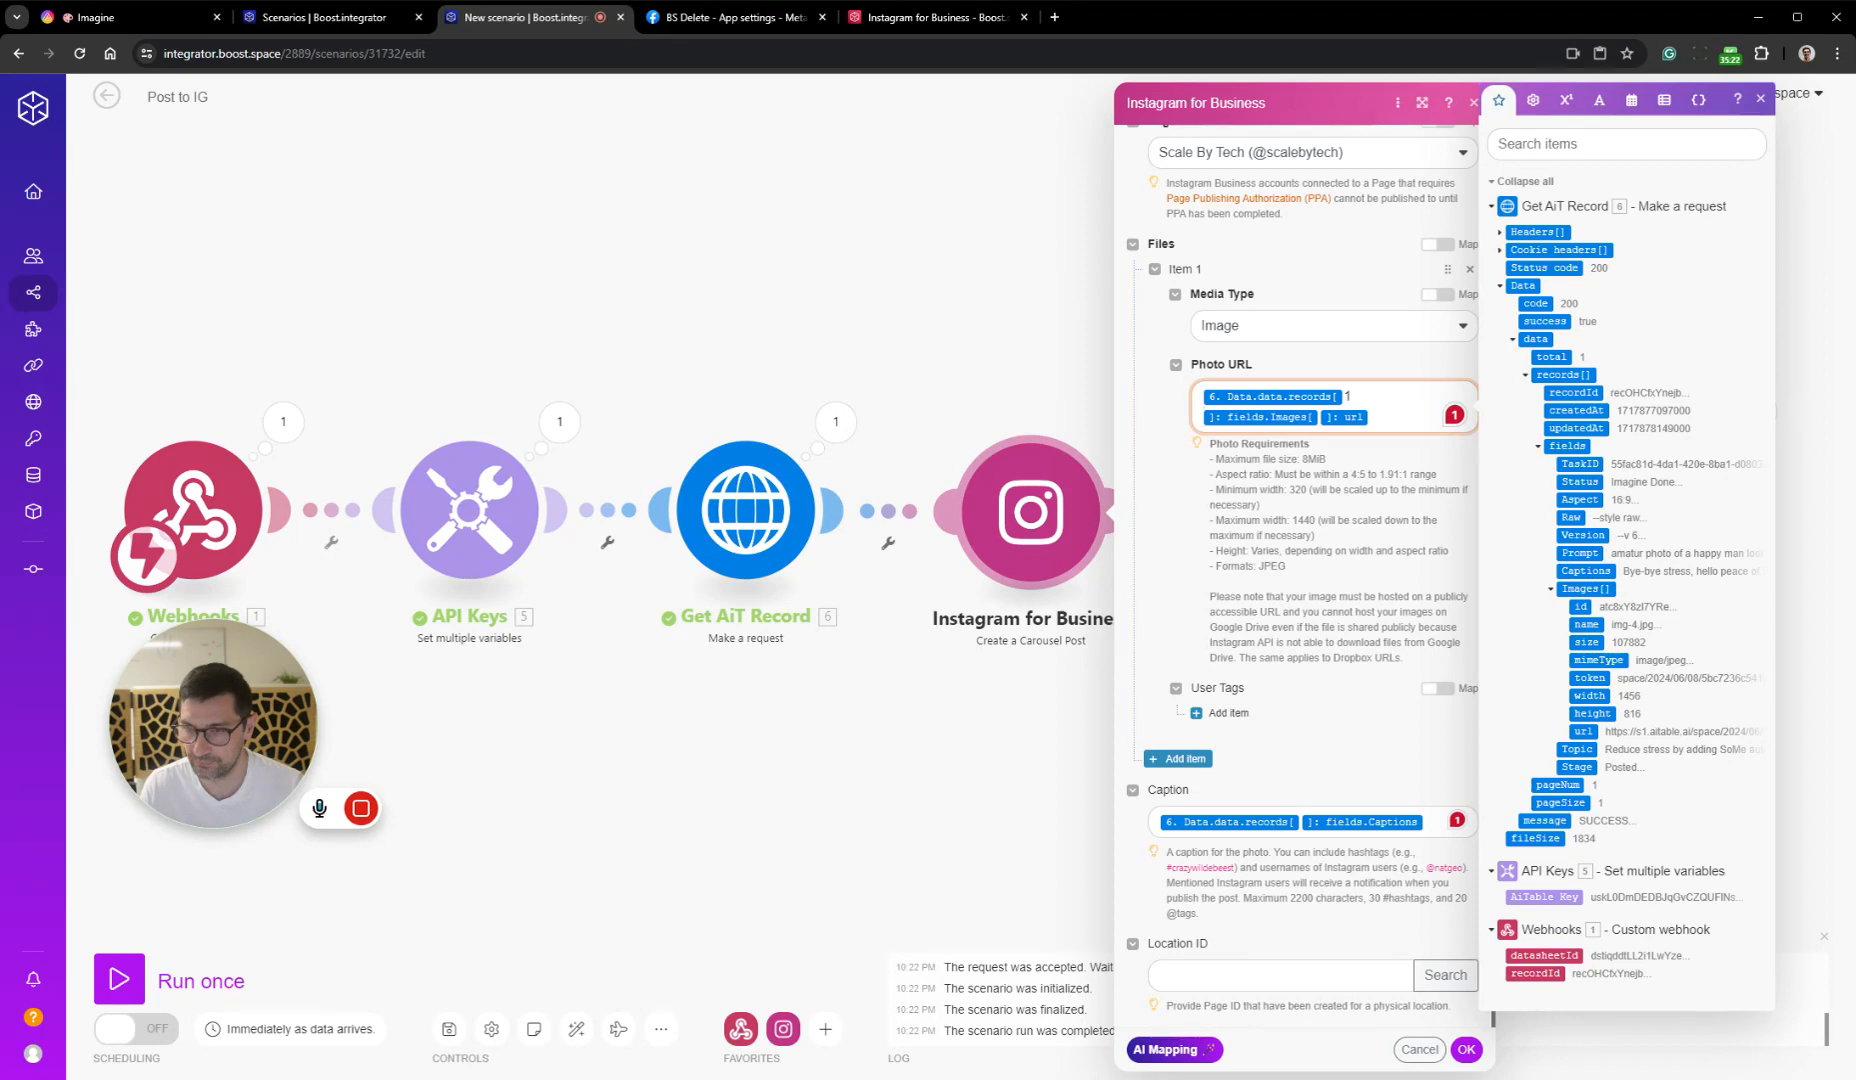
left_click(1183, 758)
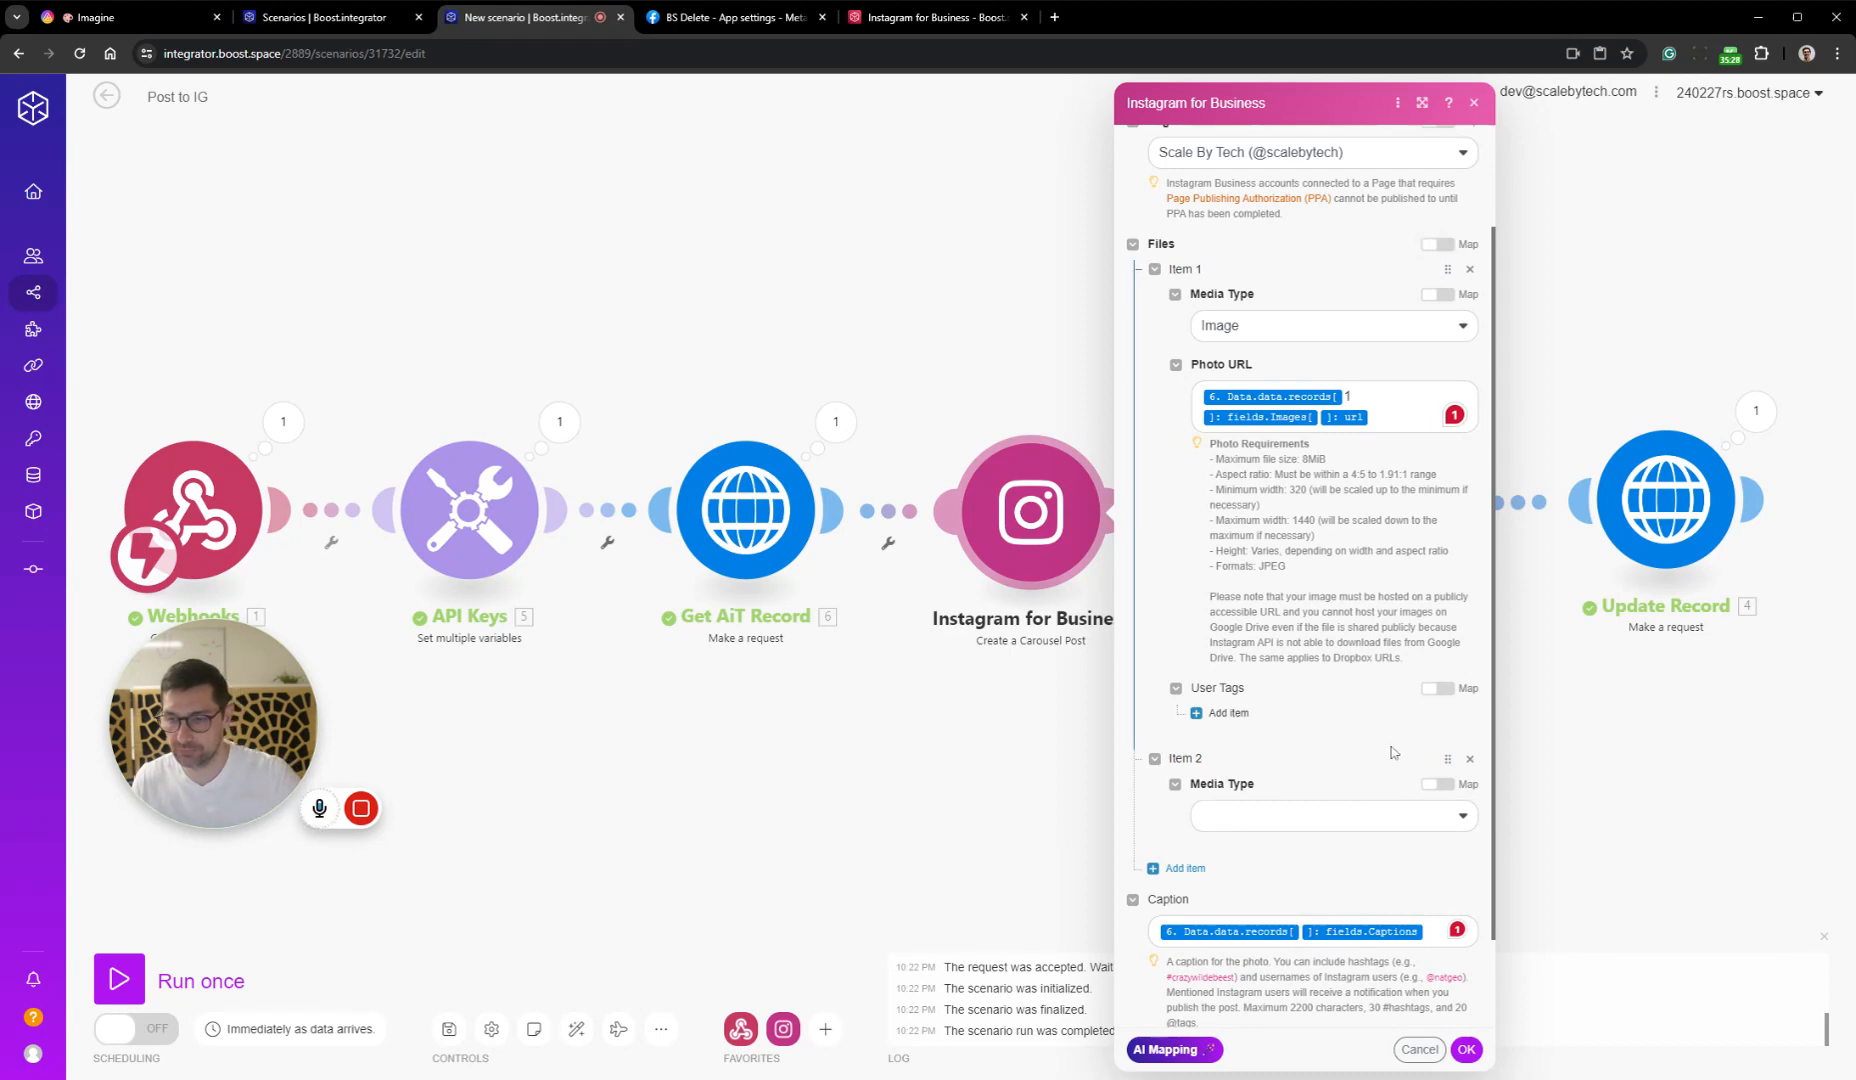
left_click(1347, 815)
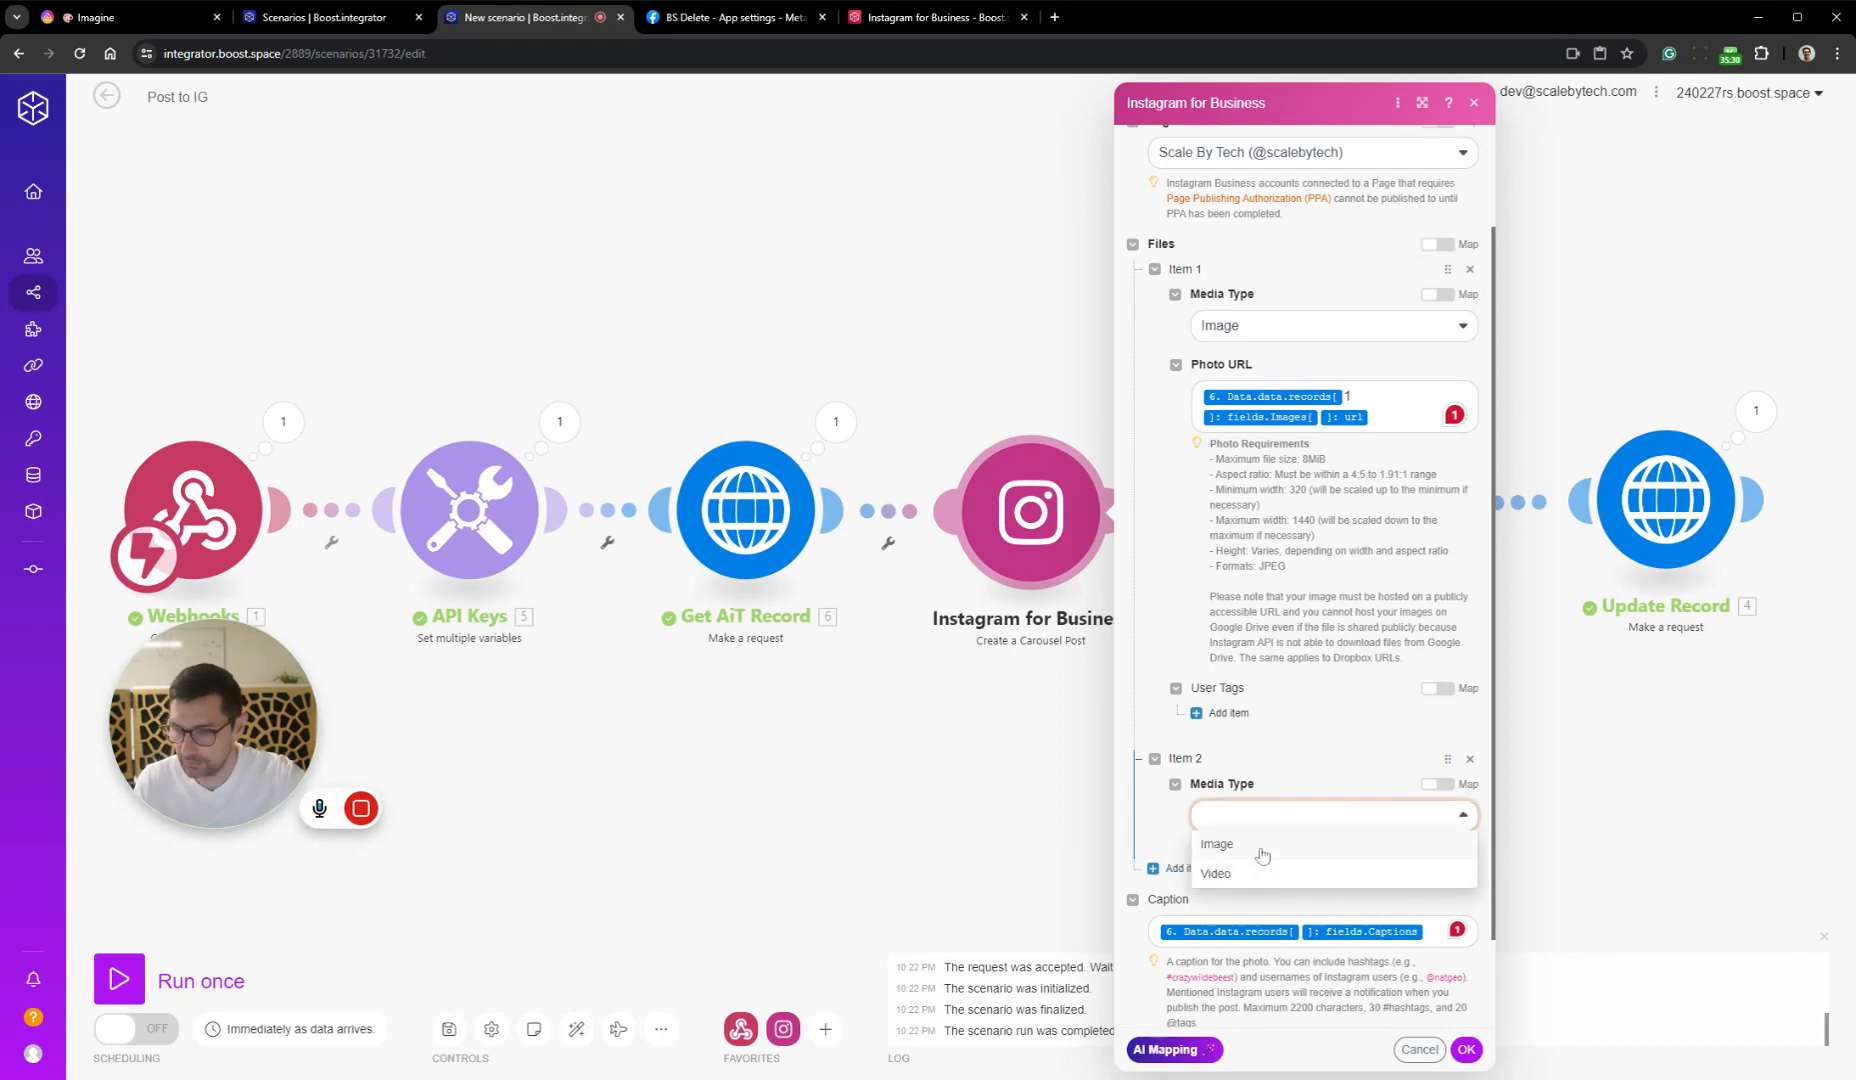
left_click(1258, 846)
Map Item 2's Photo URL to the Get AiT Record image url by copying Item 1's mapping, set its records index to 2, and save the module
scroll(1258, 846, "down", 4)
left_click(1310, 462)
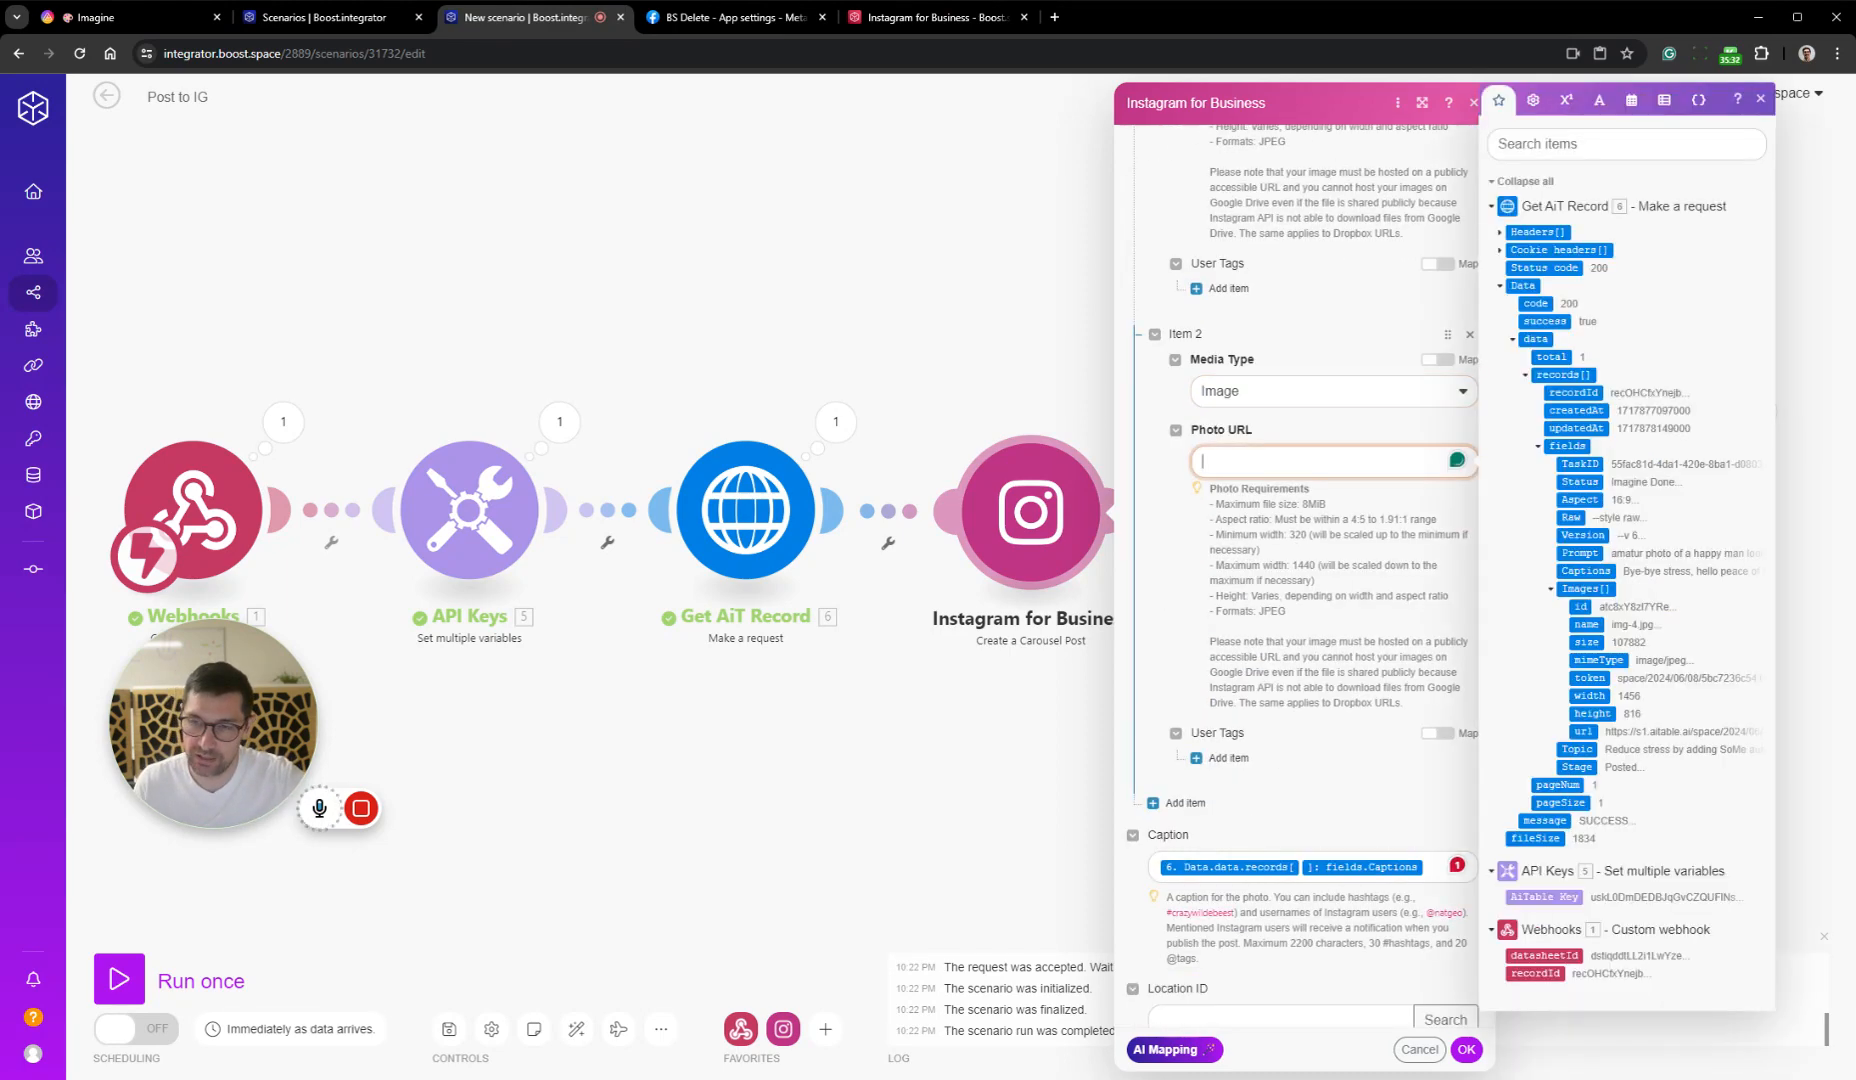
scroll(1320, 420, "up", 3)
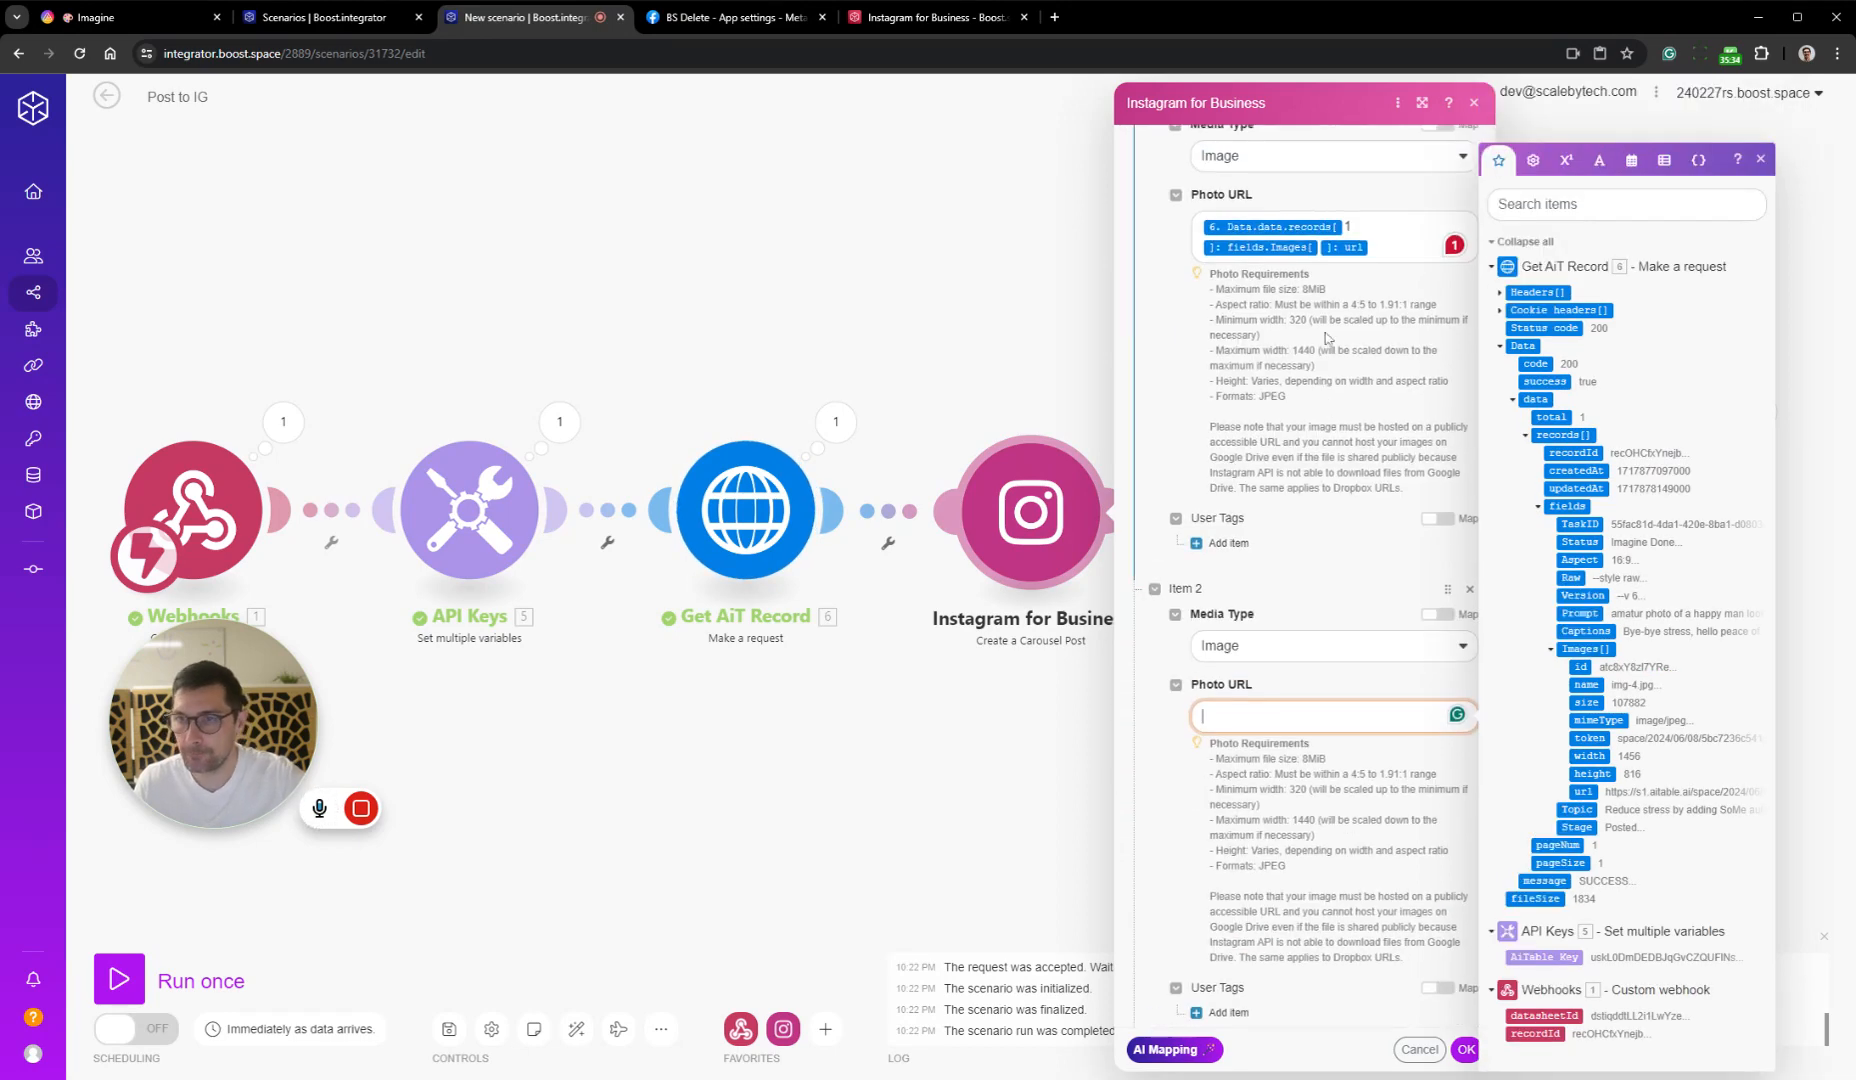
left_click(1400, 240)
key("ctrl+a")
key("ctrl+c")
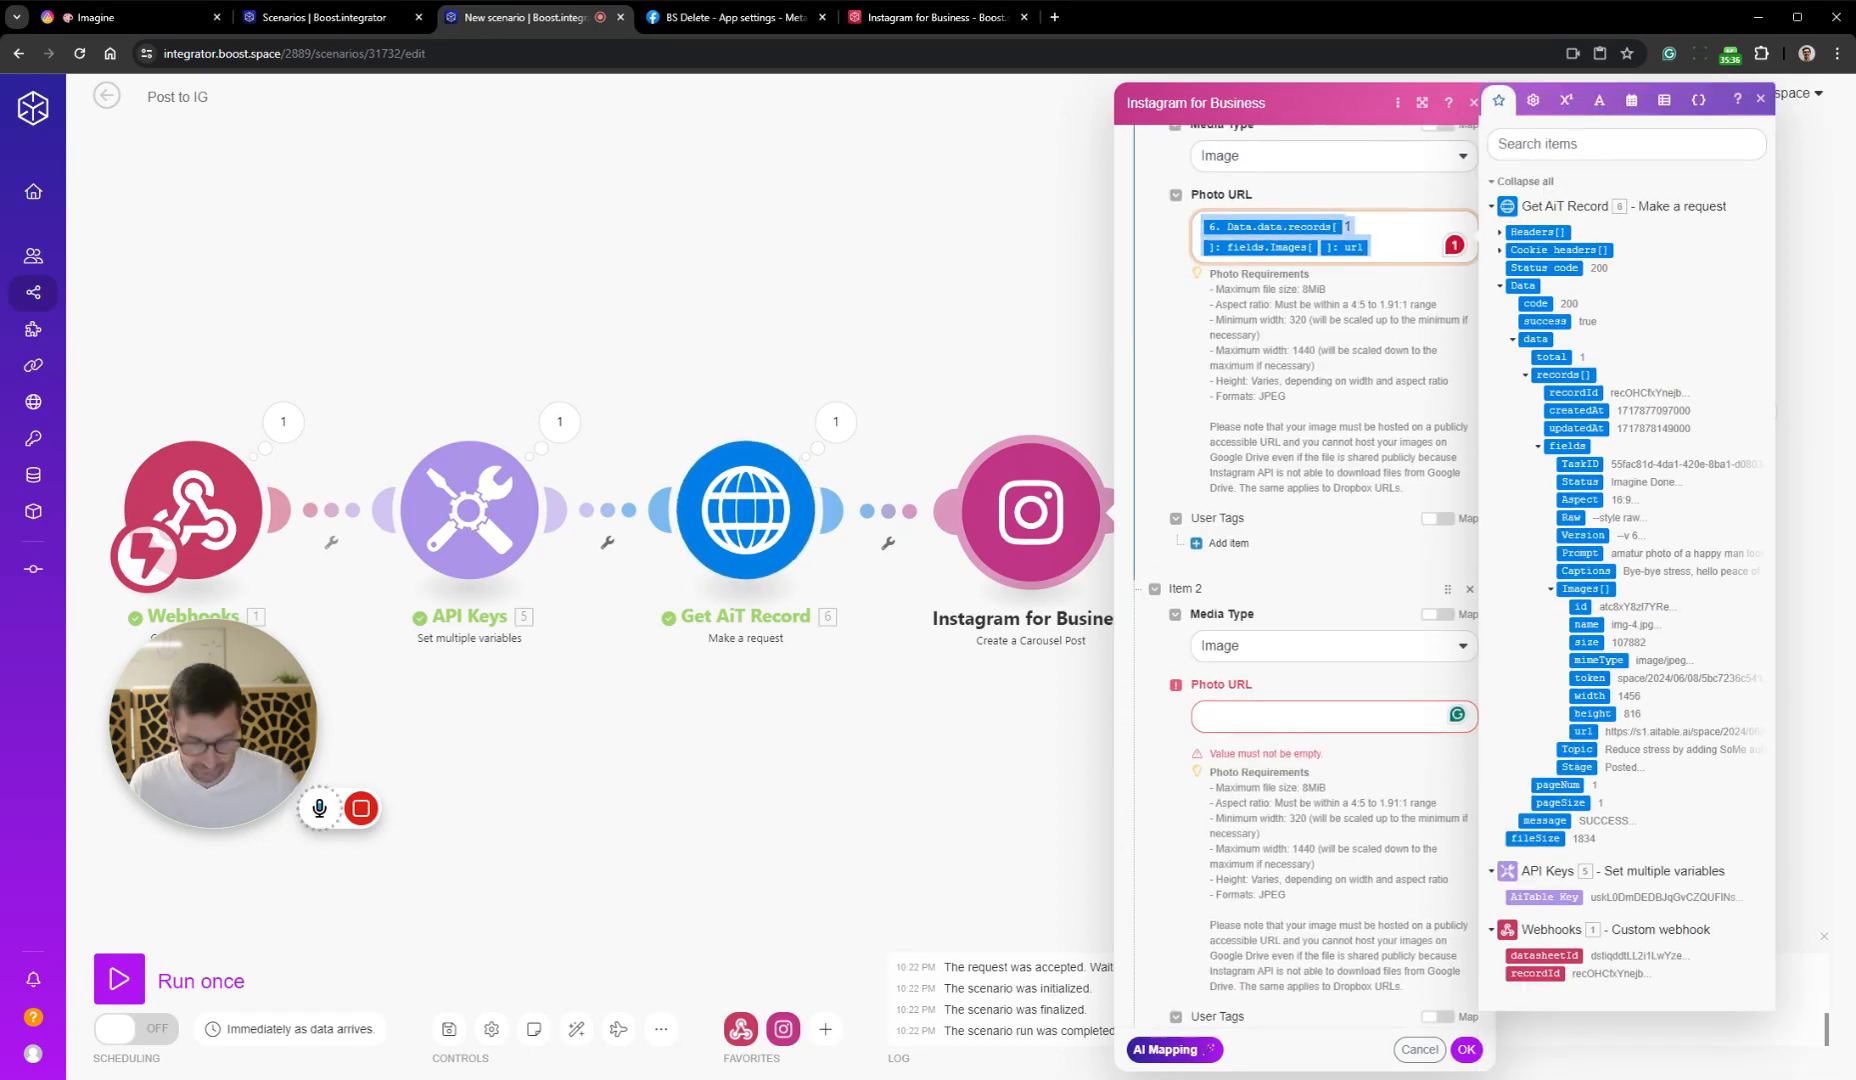
left_click(1310, 717)
key("ctrl+v")
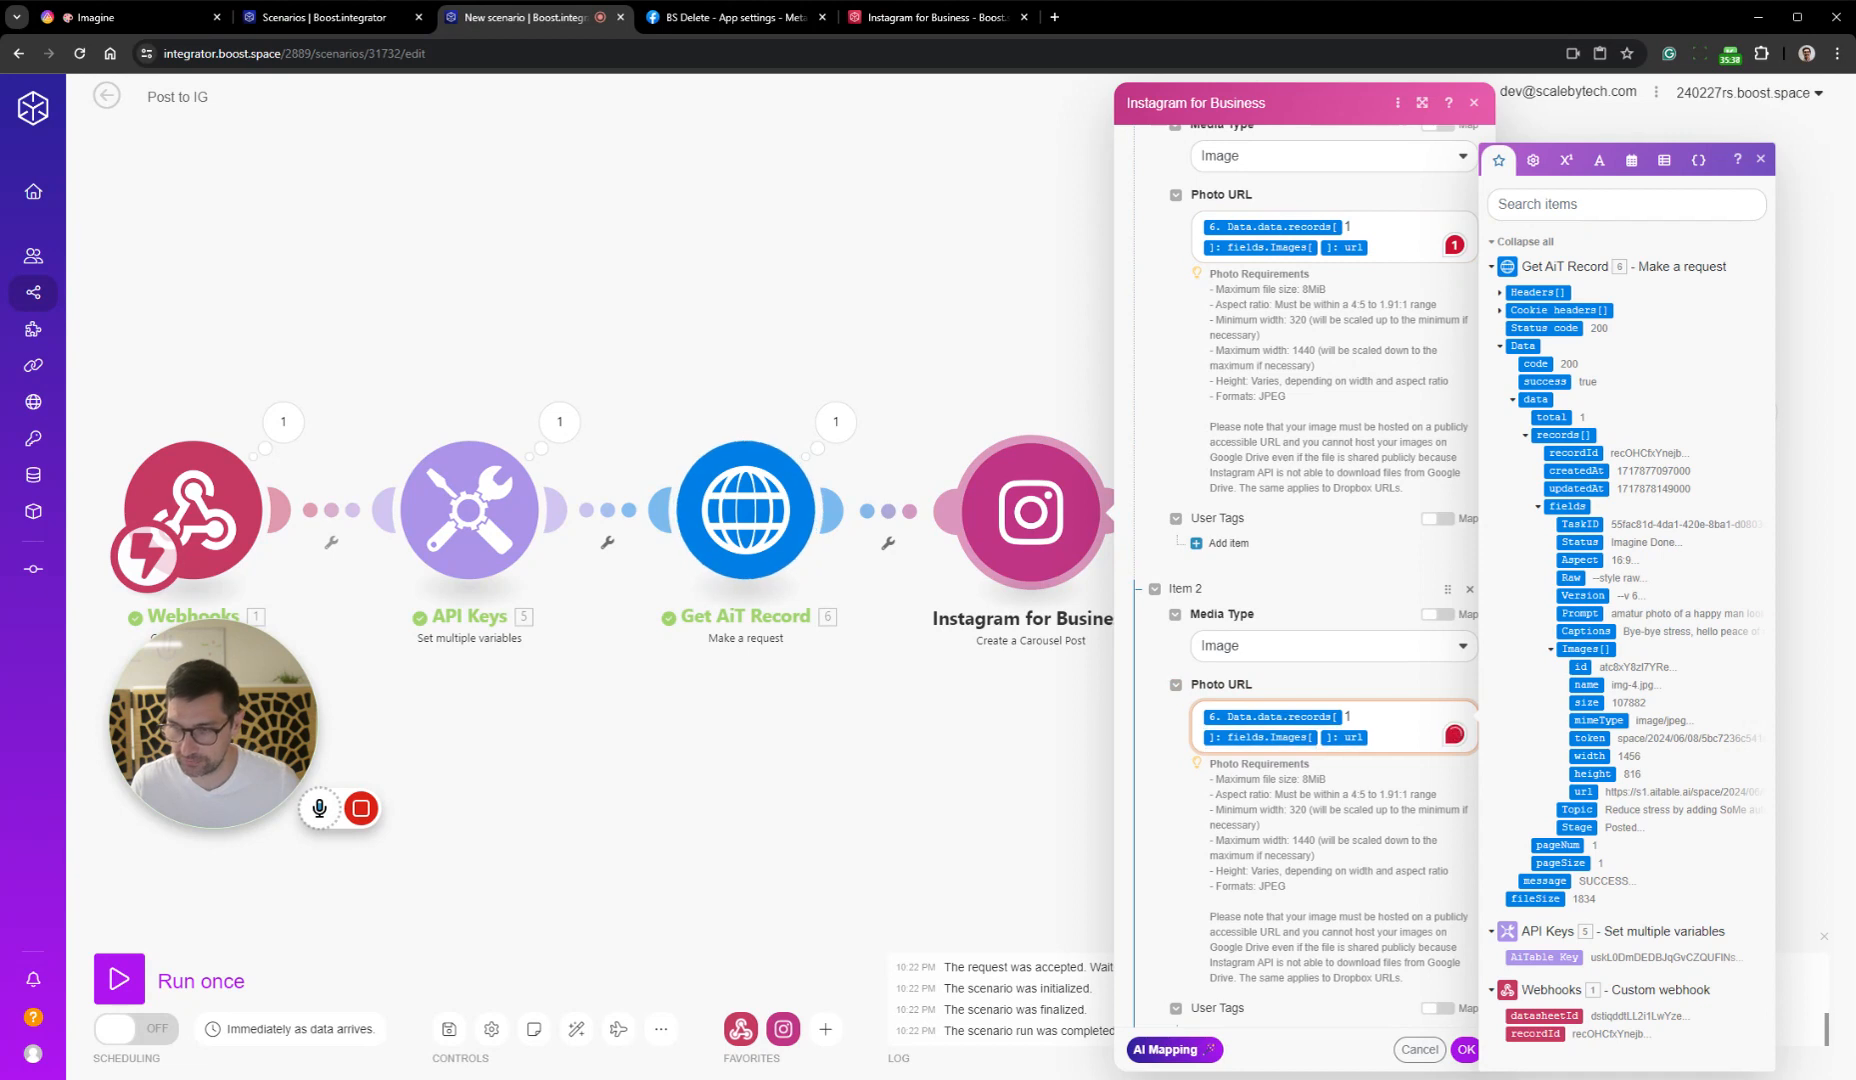
key("BackSpace")
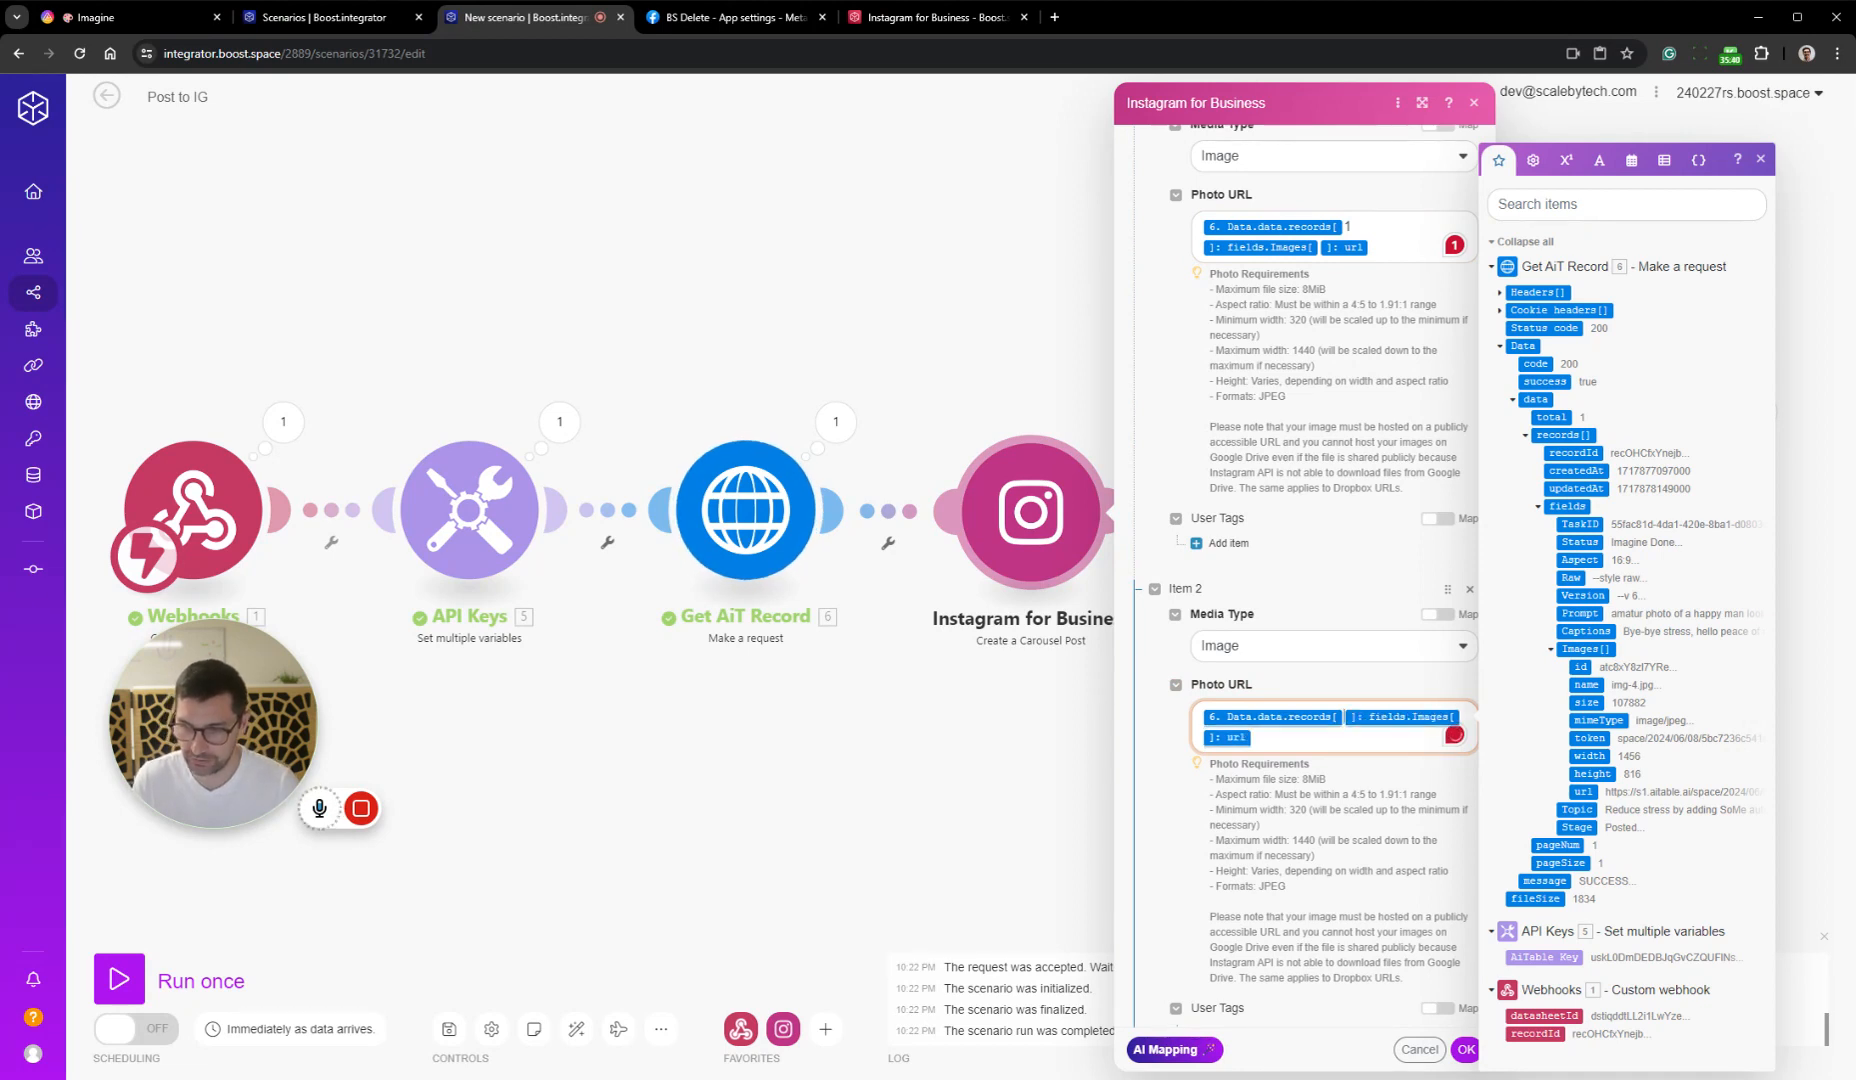
type("2")
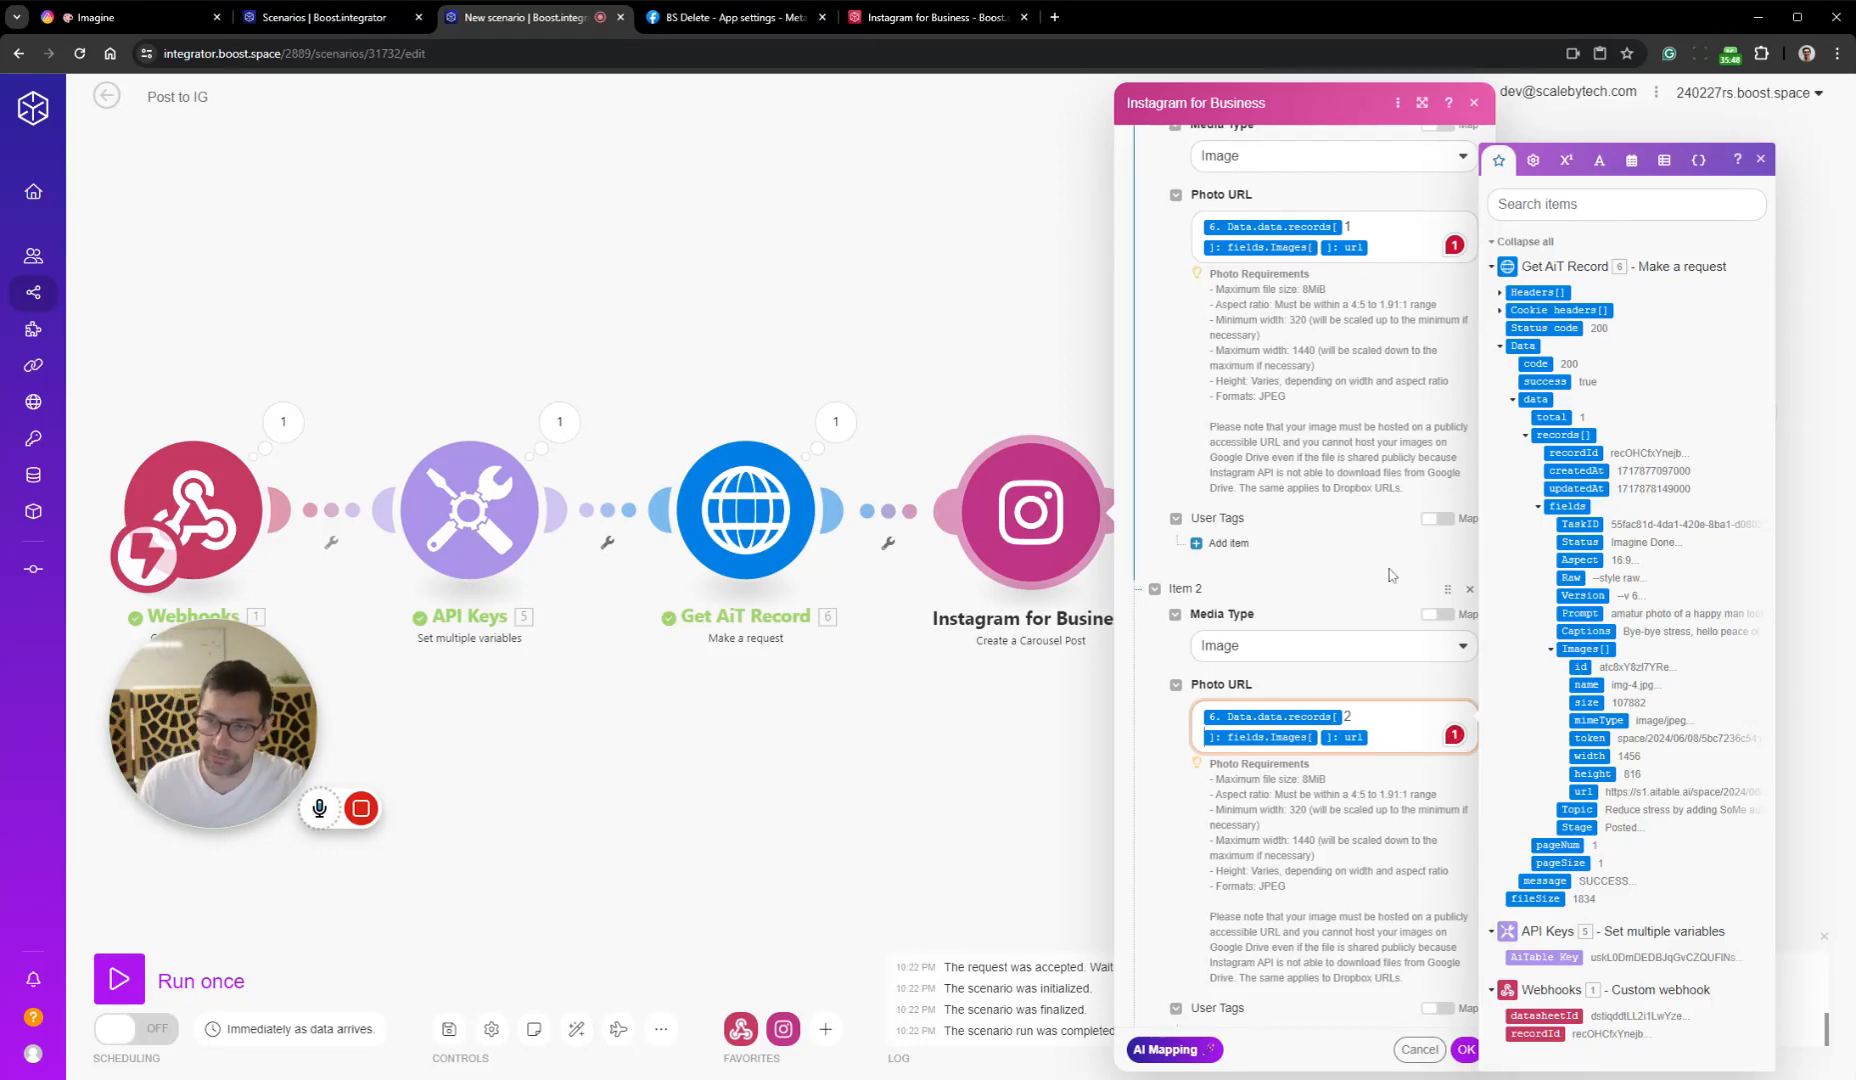
scroll(1316, 666, "up", 2)
scroll(1316, 666, "down", 4)
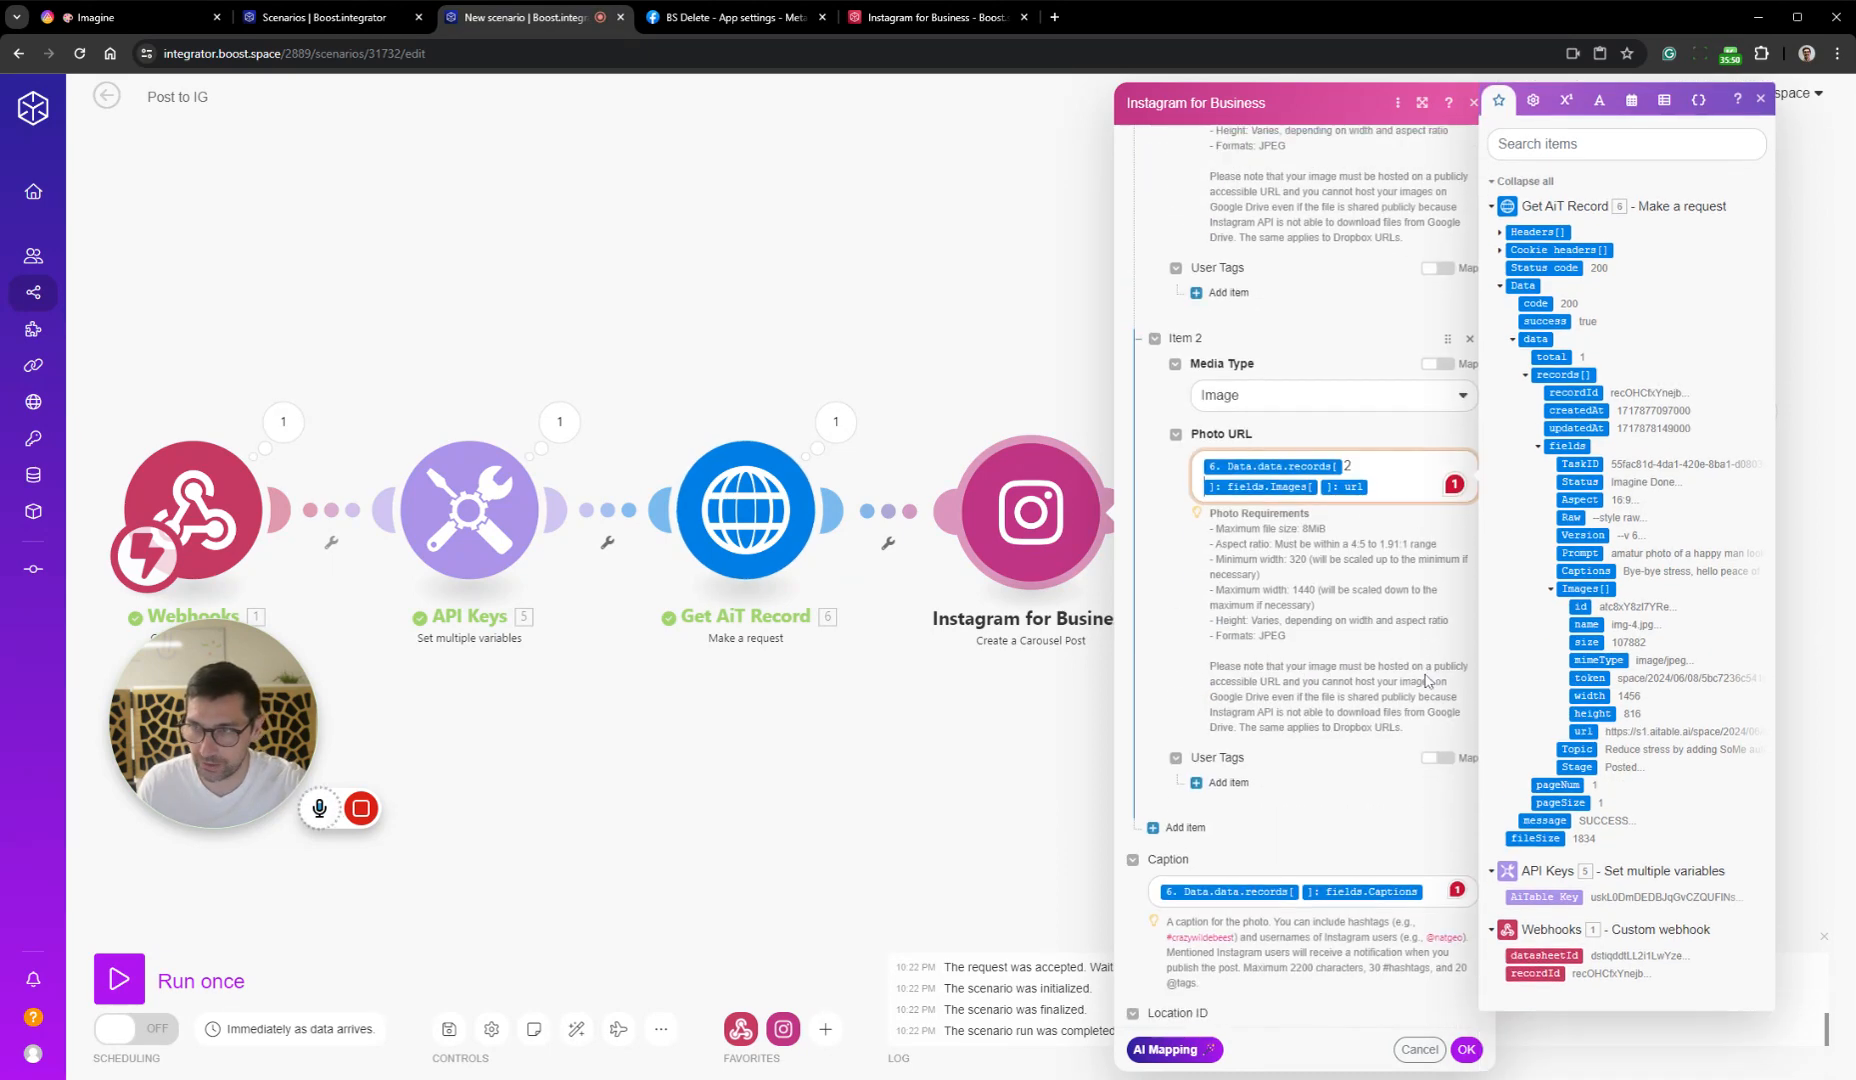
left_click(1465, 1047)
Try switching the carousel post's Files from individual items to a single mapped value
left_click(1031, 510)
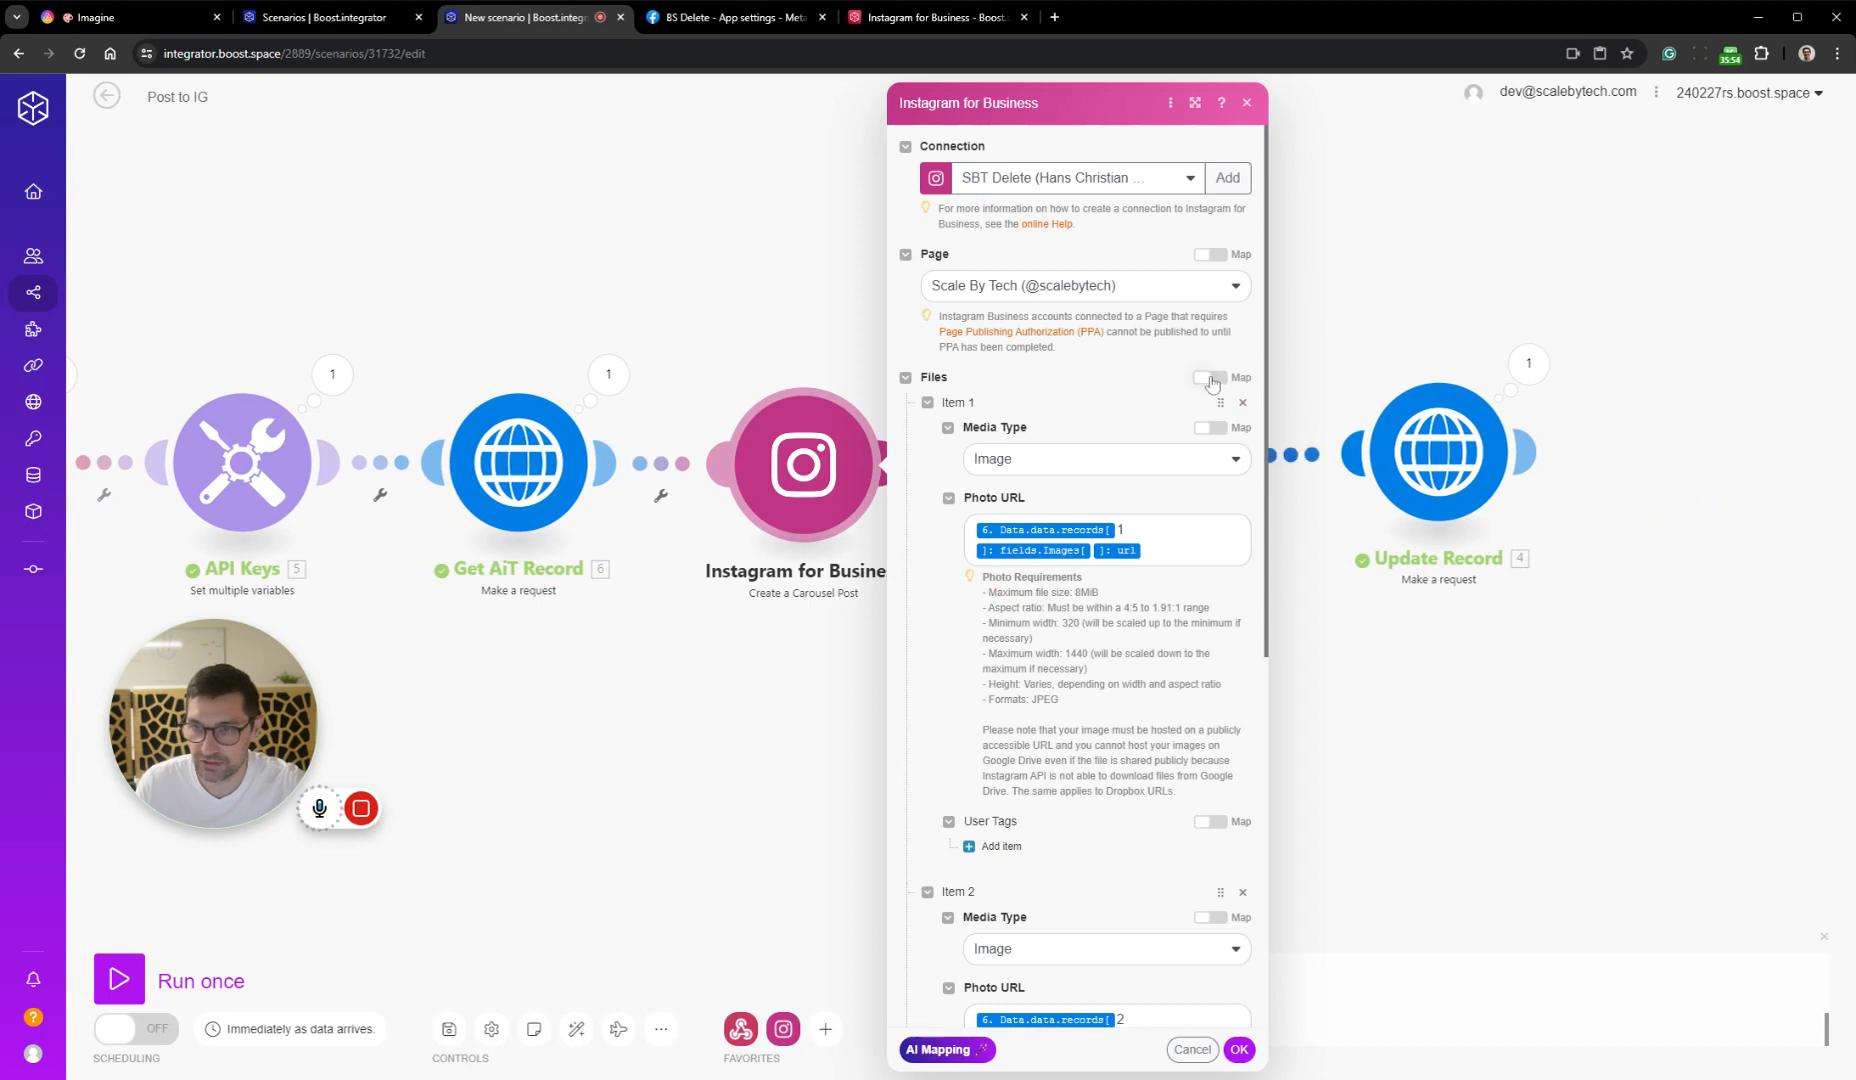
left_click(1211, 378)
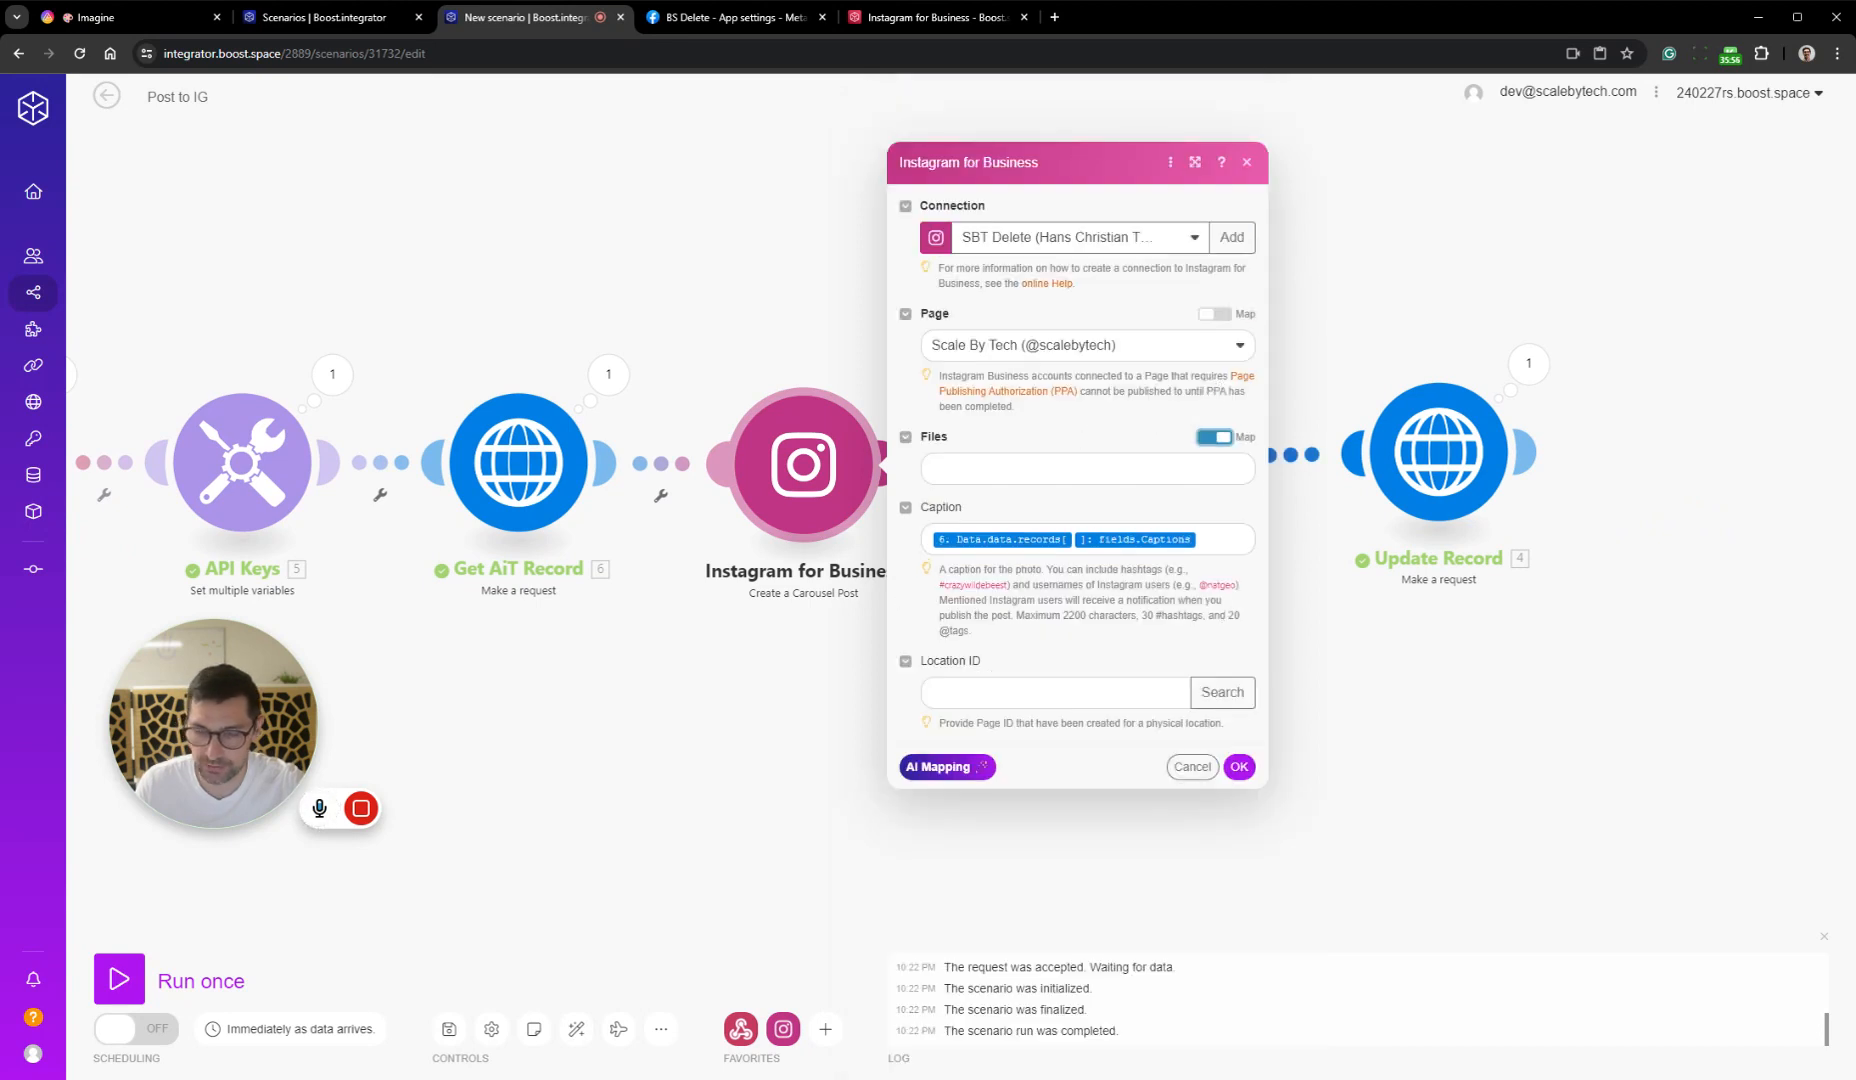
left_click(1087, 469)
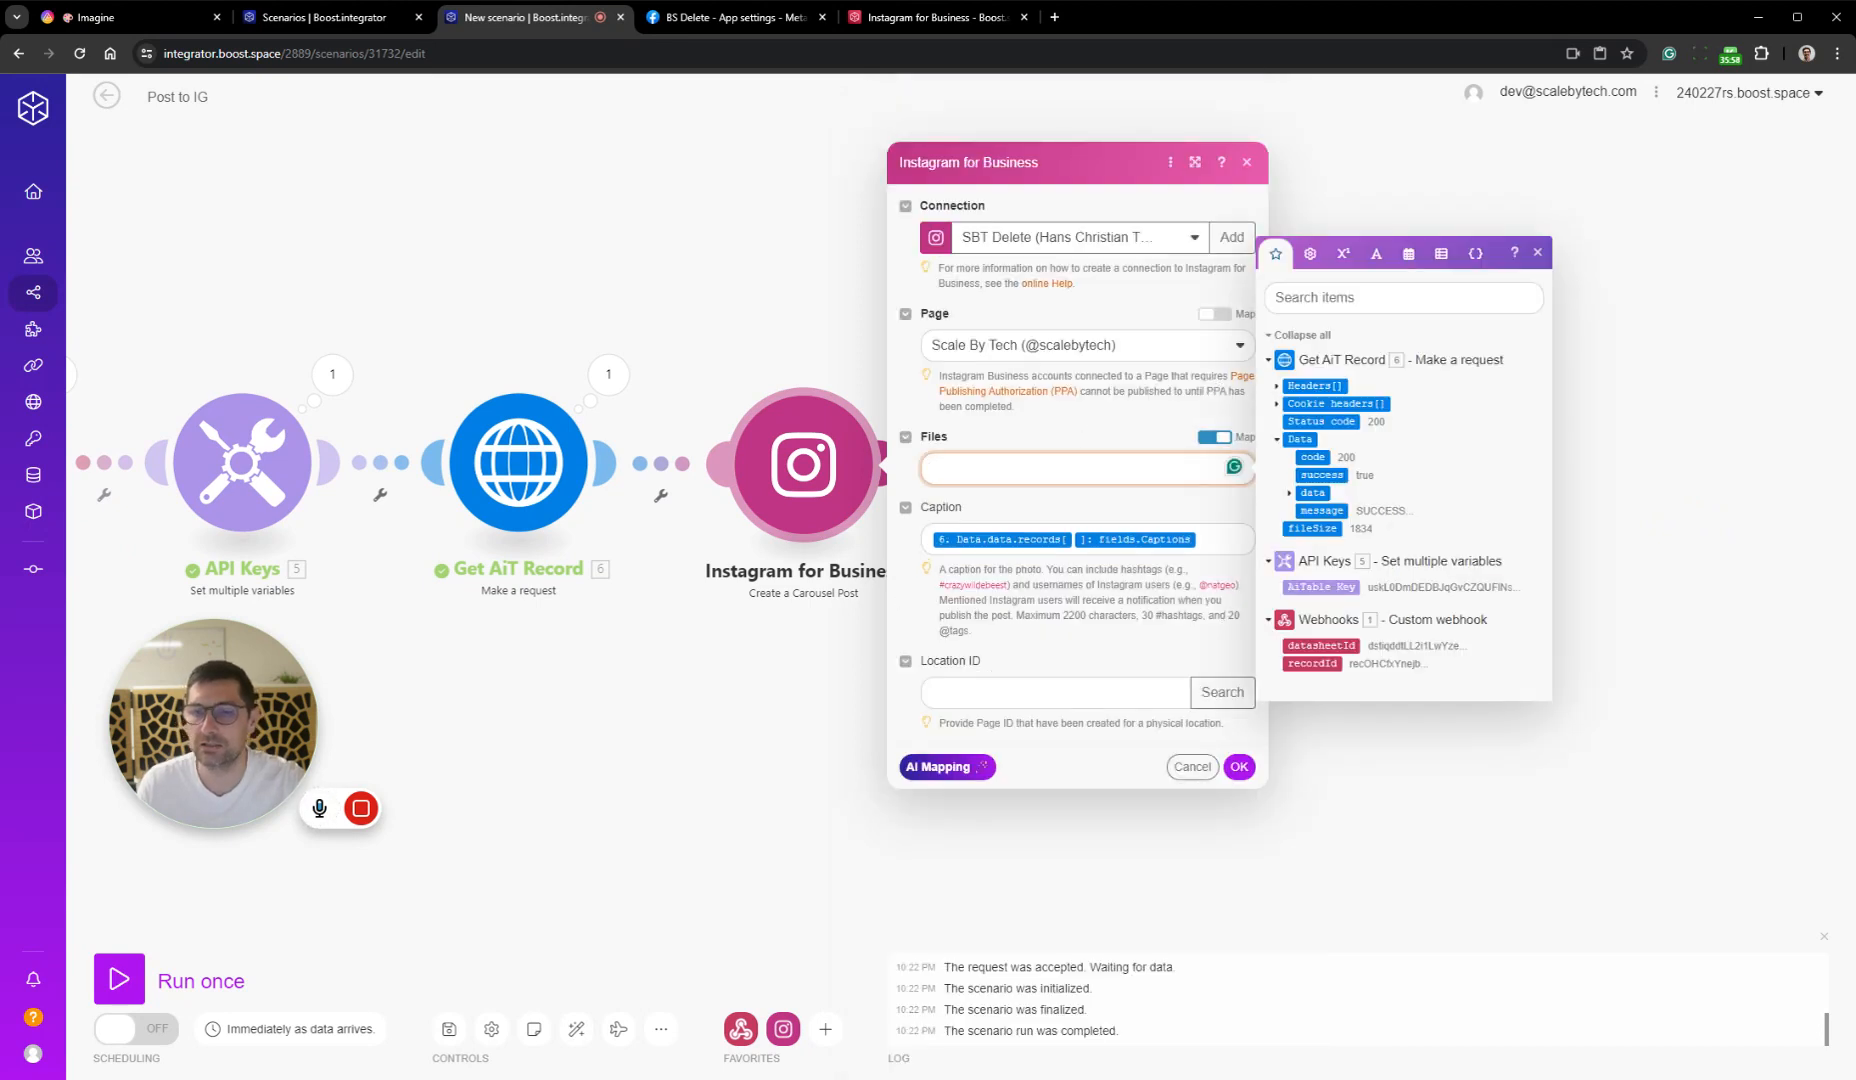
left_click(1220, 445)
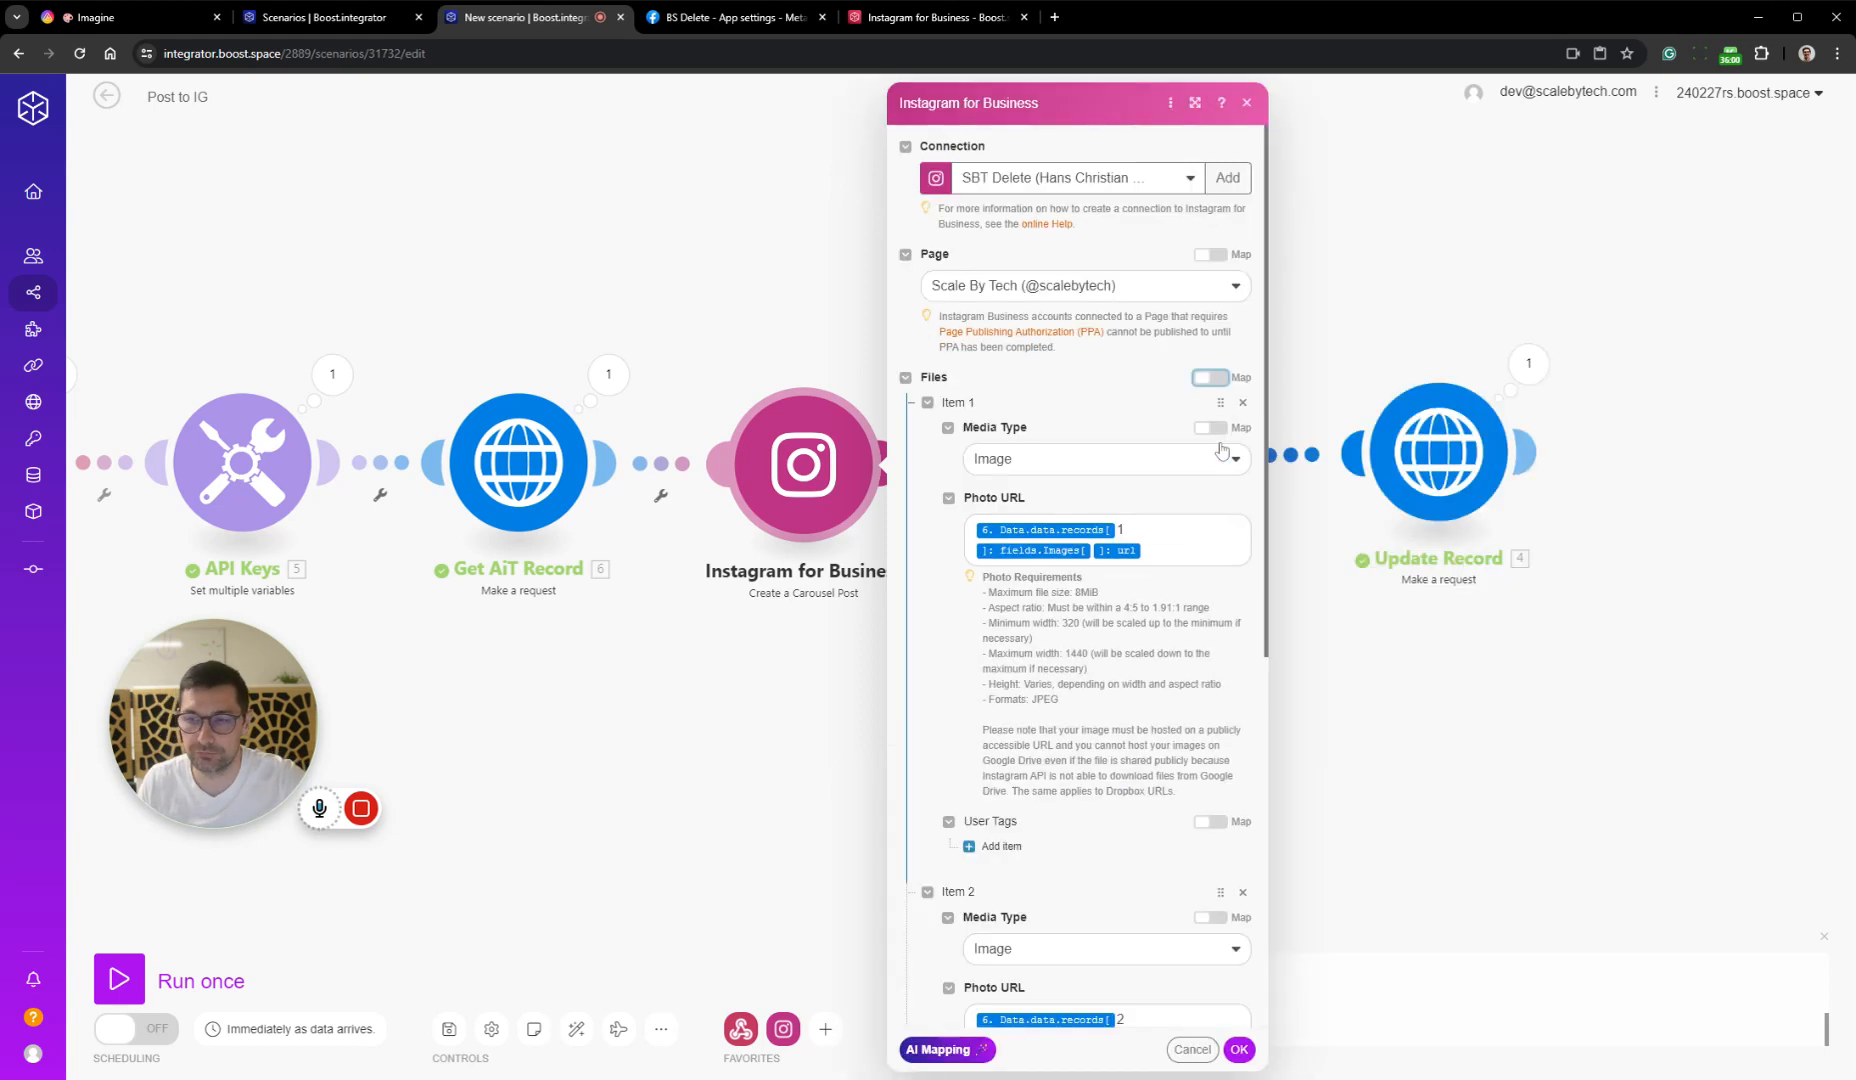
left_click(1240, 1050)
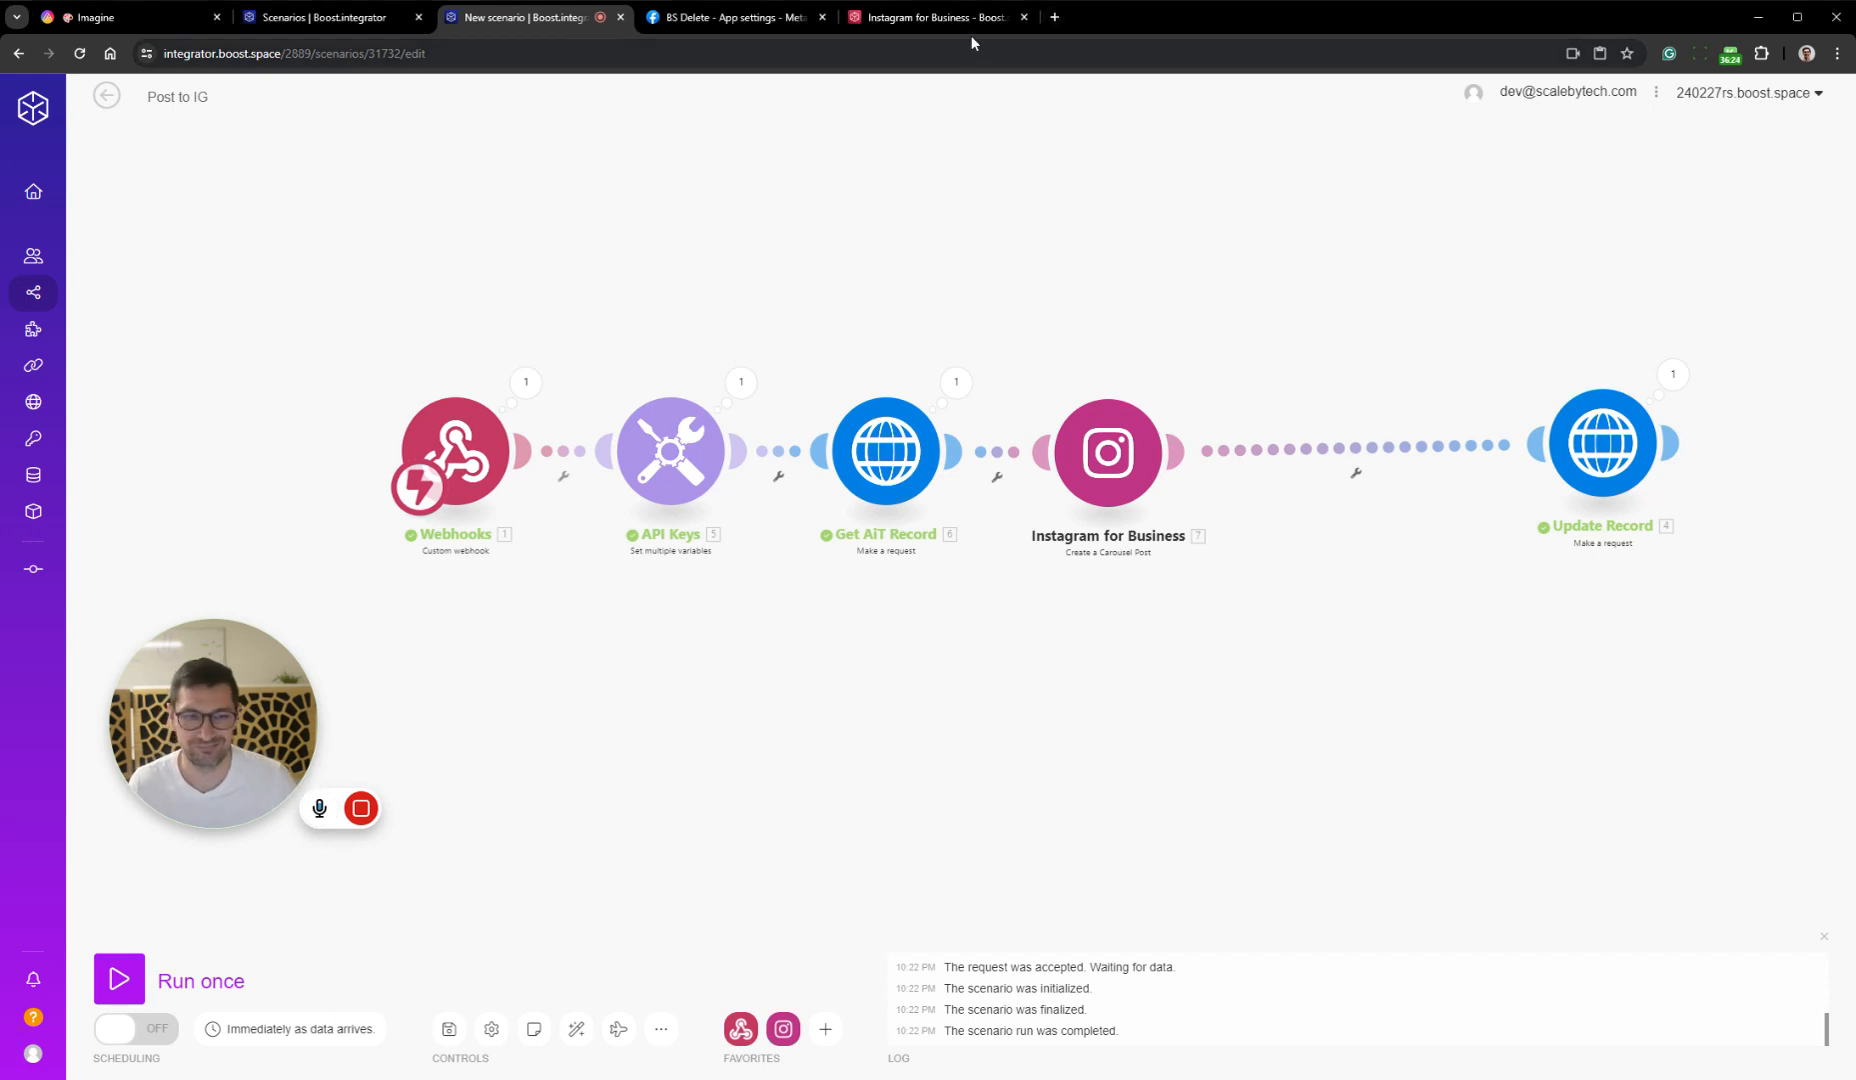
Open scalebytech.com/blog in a new browser tab and follow its footer link to the Scale By Tech Instagram profile
left_click(1056, 17)
type("scalebytech.com/blog")
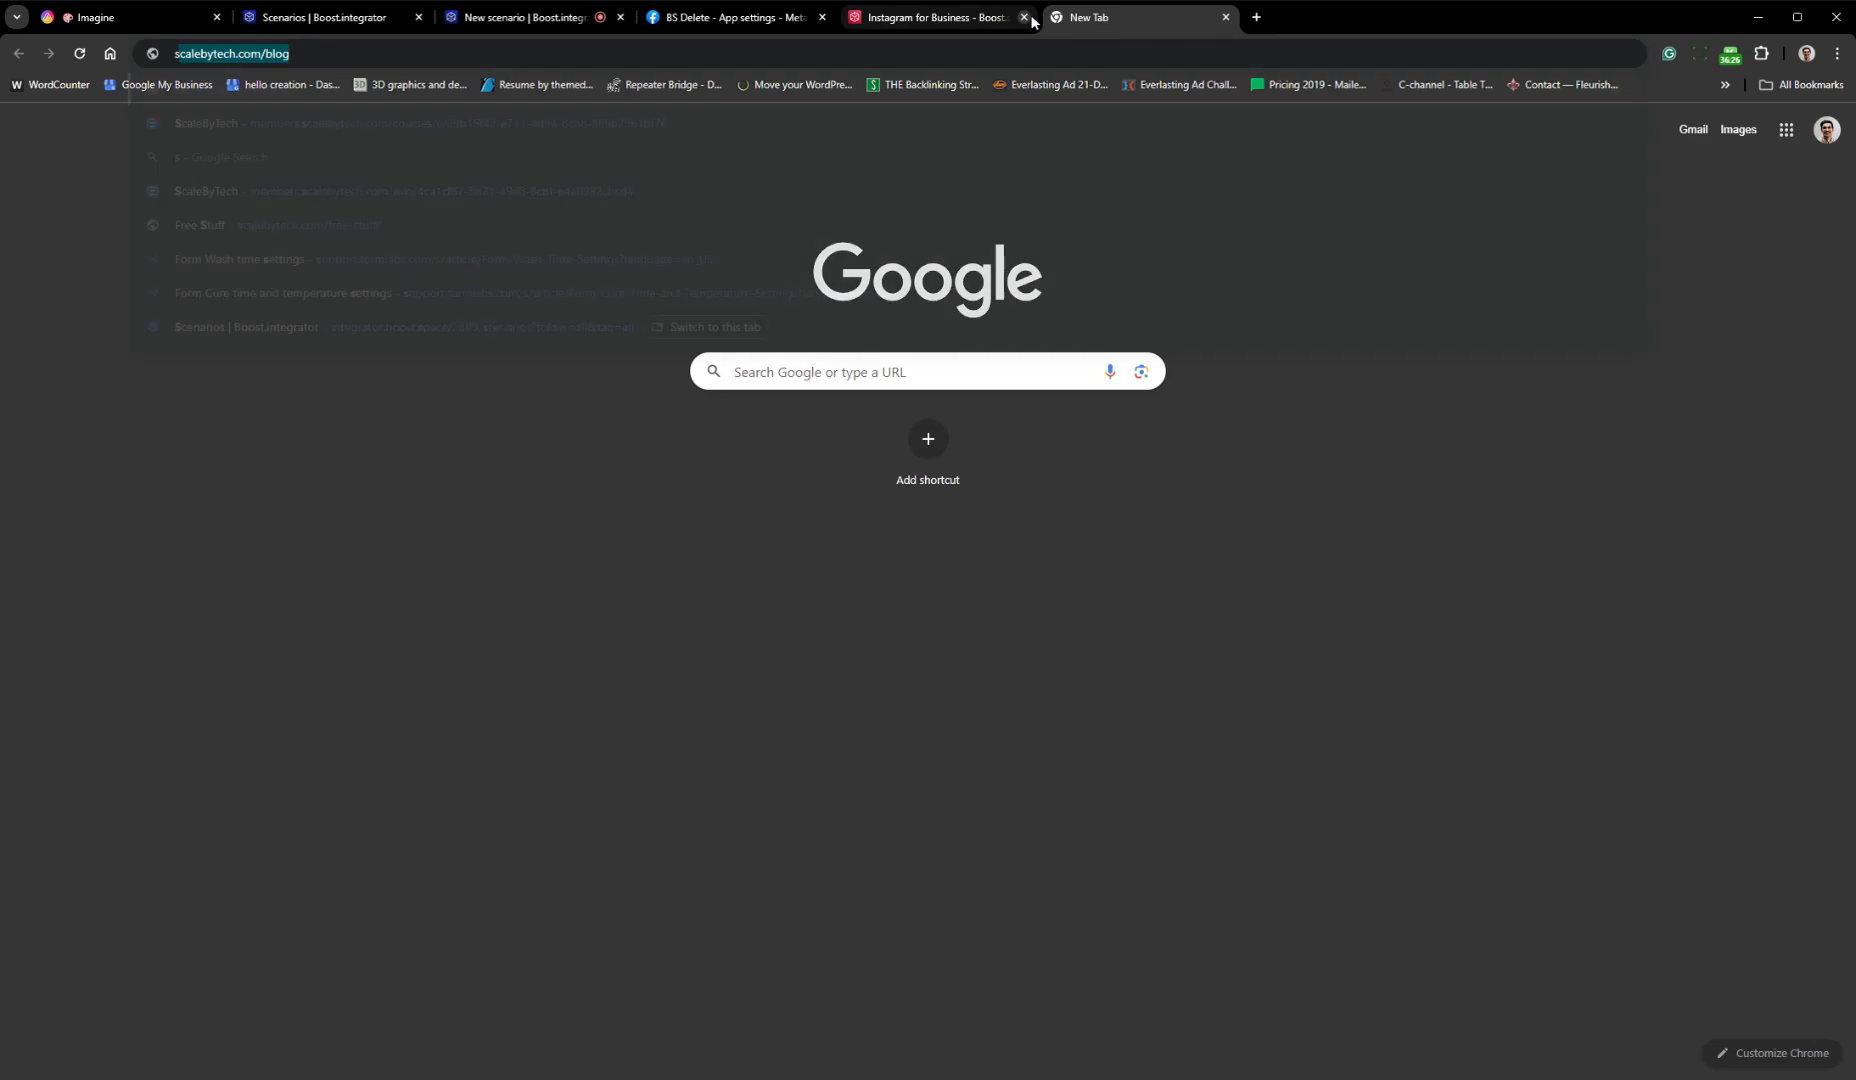
key("Return")
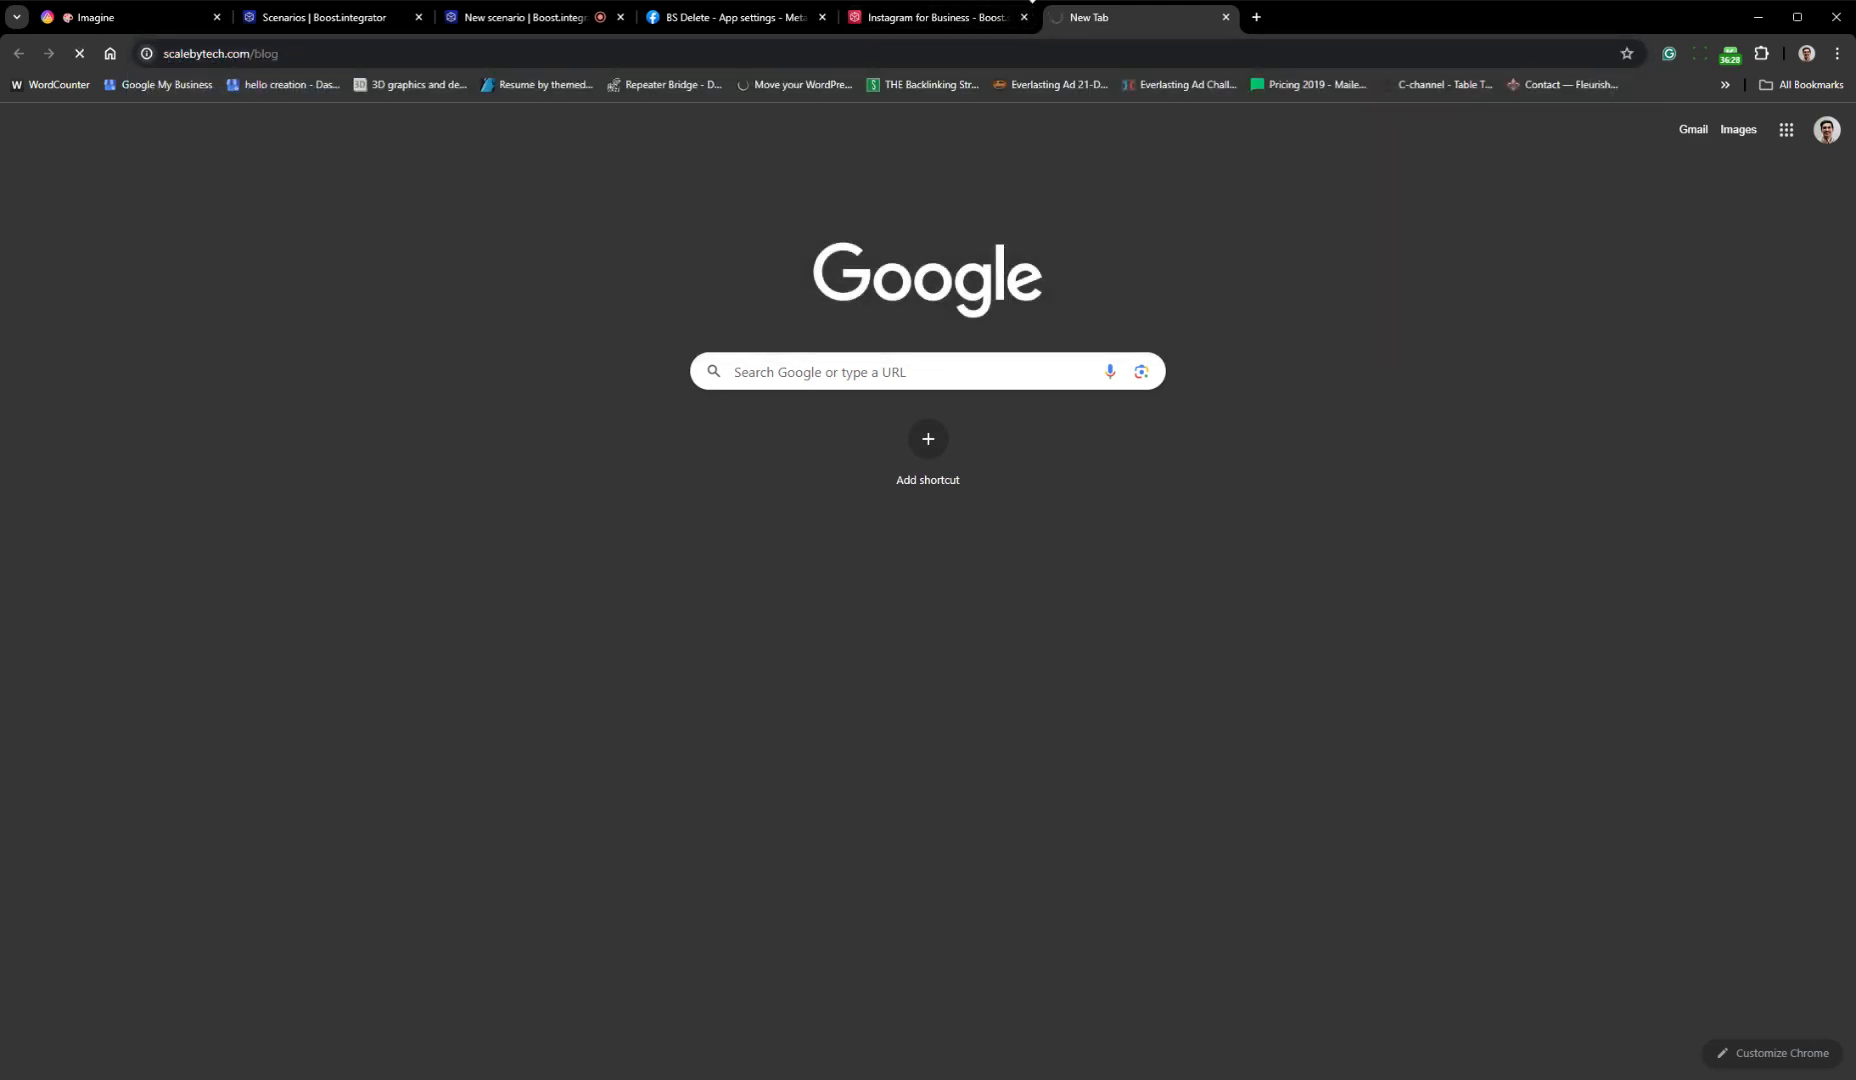
scroll(1525, 344, "down", 15)
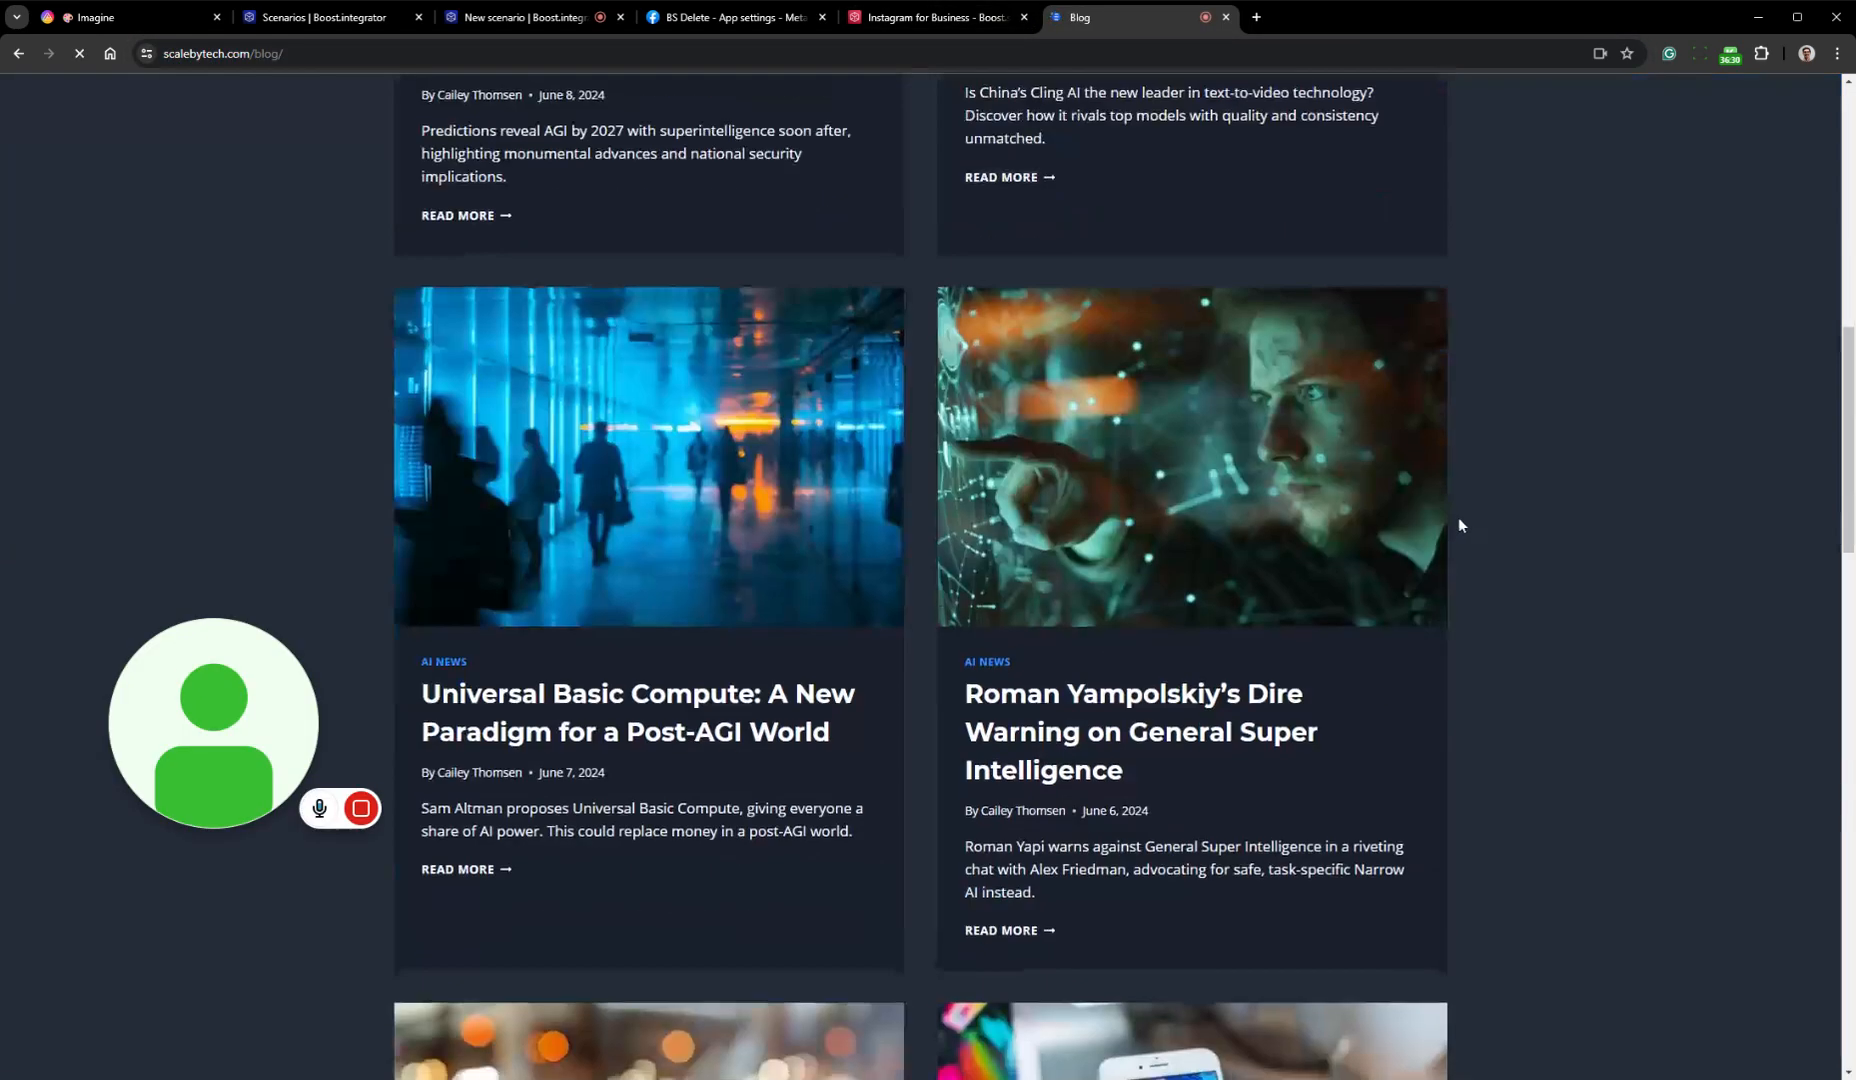
scroll(1397, 544, "down", 8)
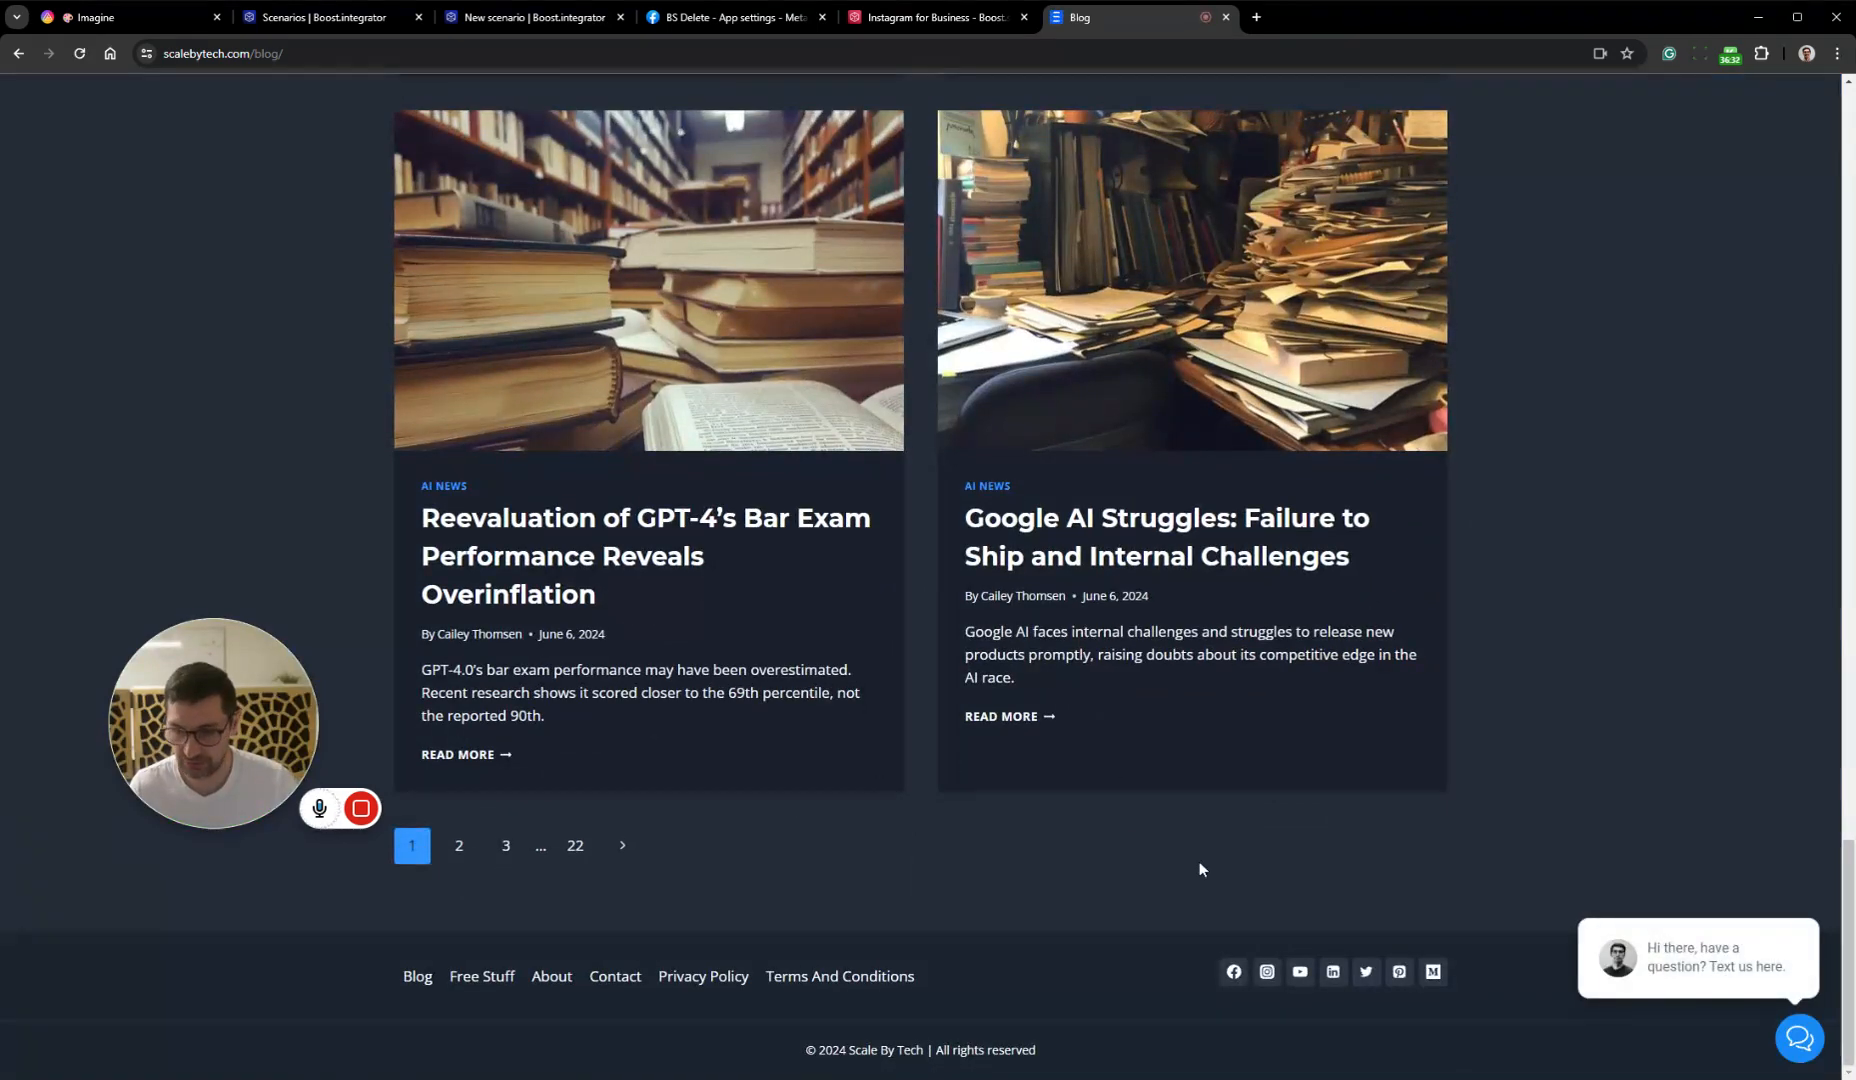
left_click(1268, 975)
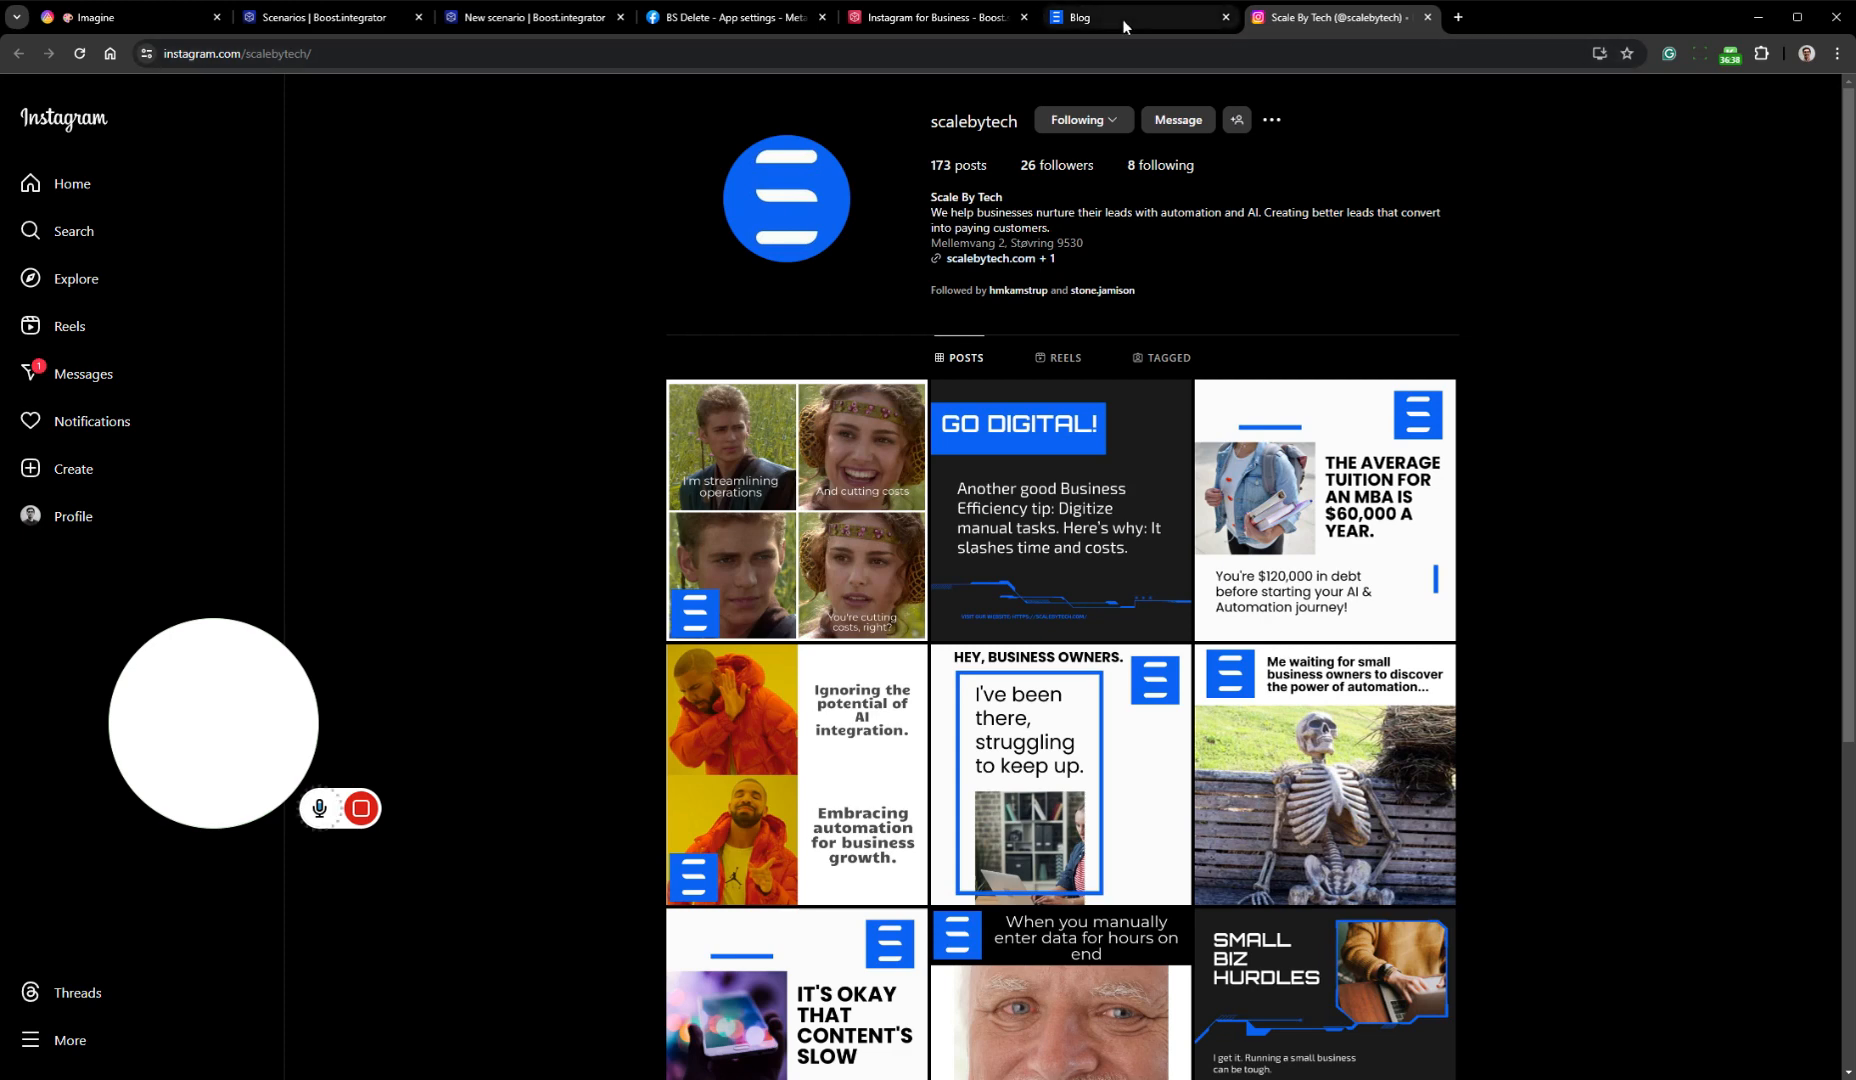
left_click_drag(252, 685, 231, 737)
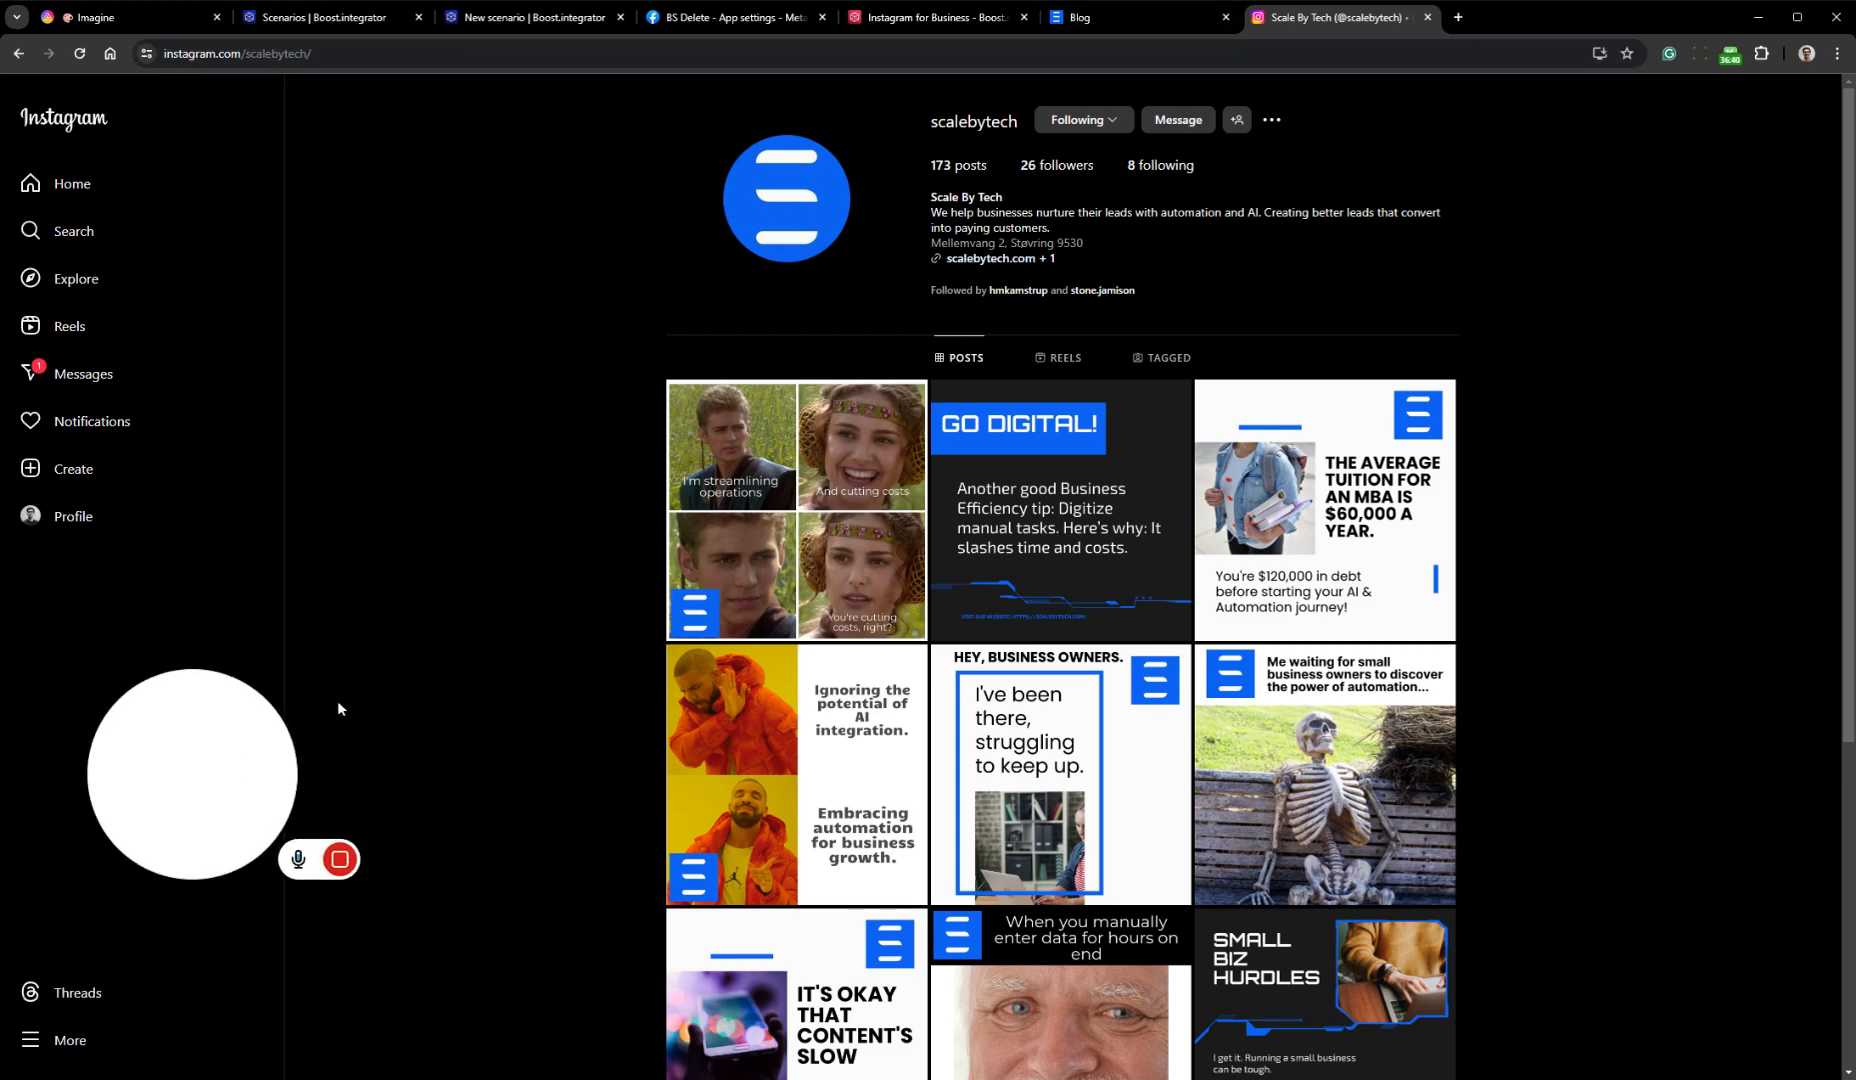
In the Post to IG scenario, move the Update Record module closer to the Instagram for Business module and save the scenario
left_click(1142, 20)
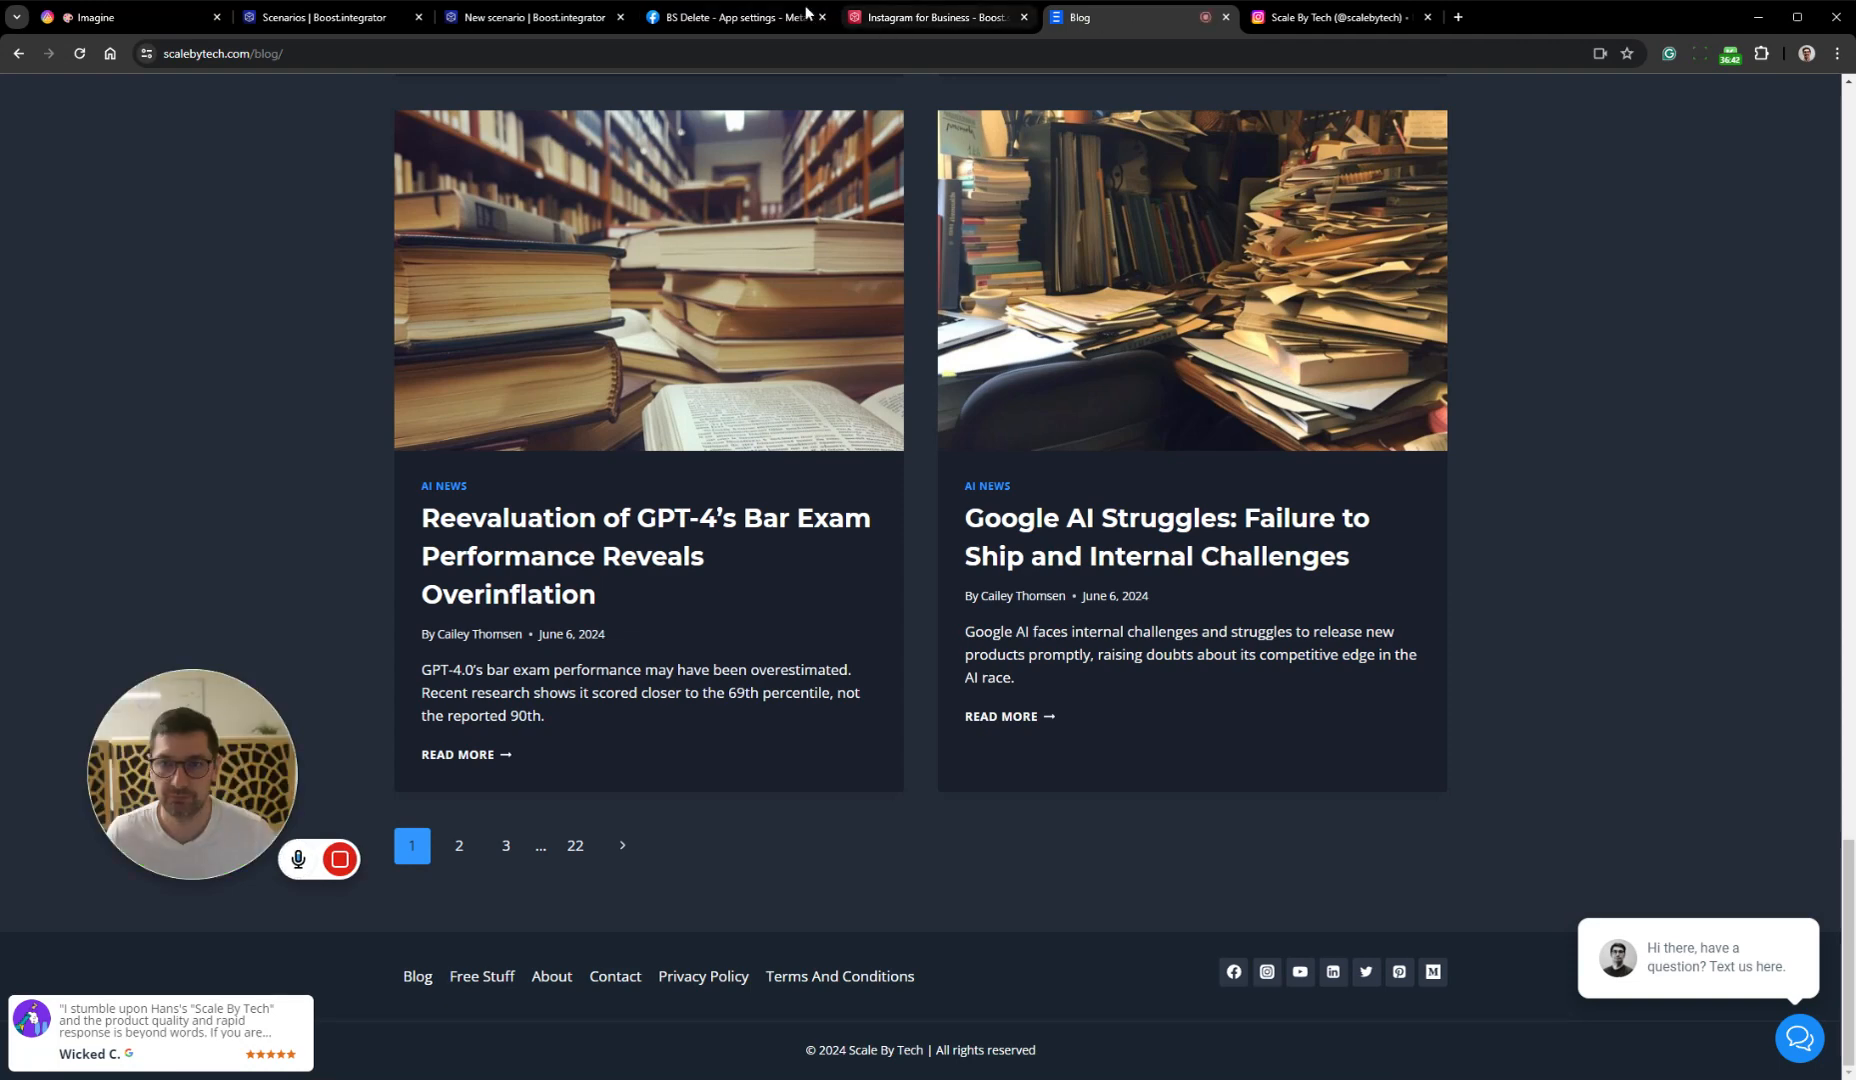
left_click(757, 19)
left_click(957, 20)
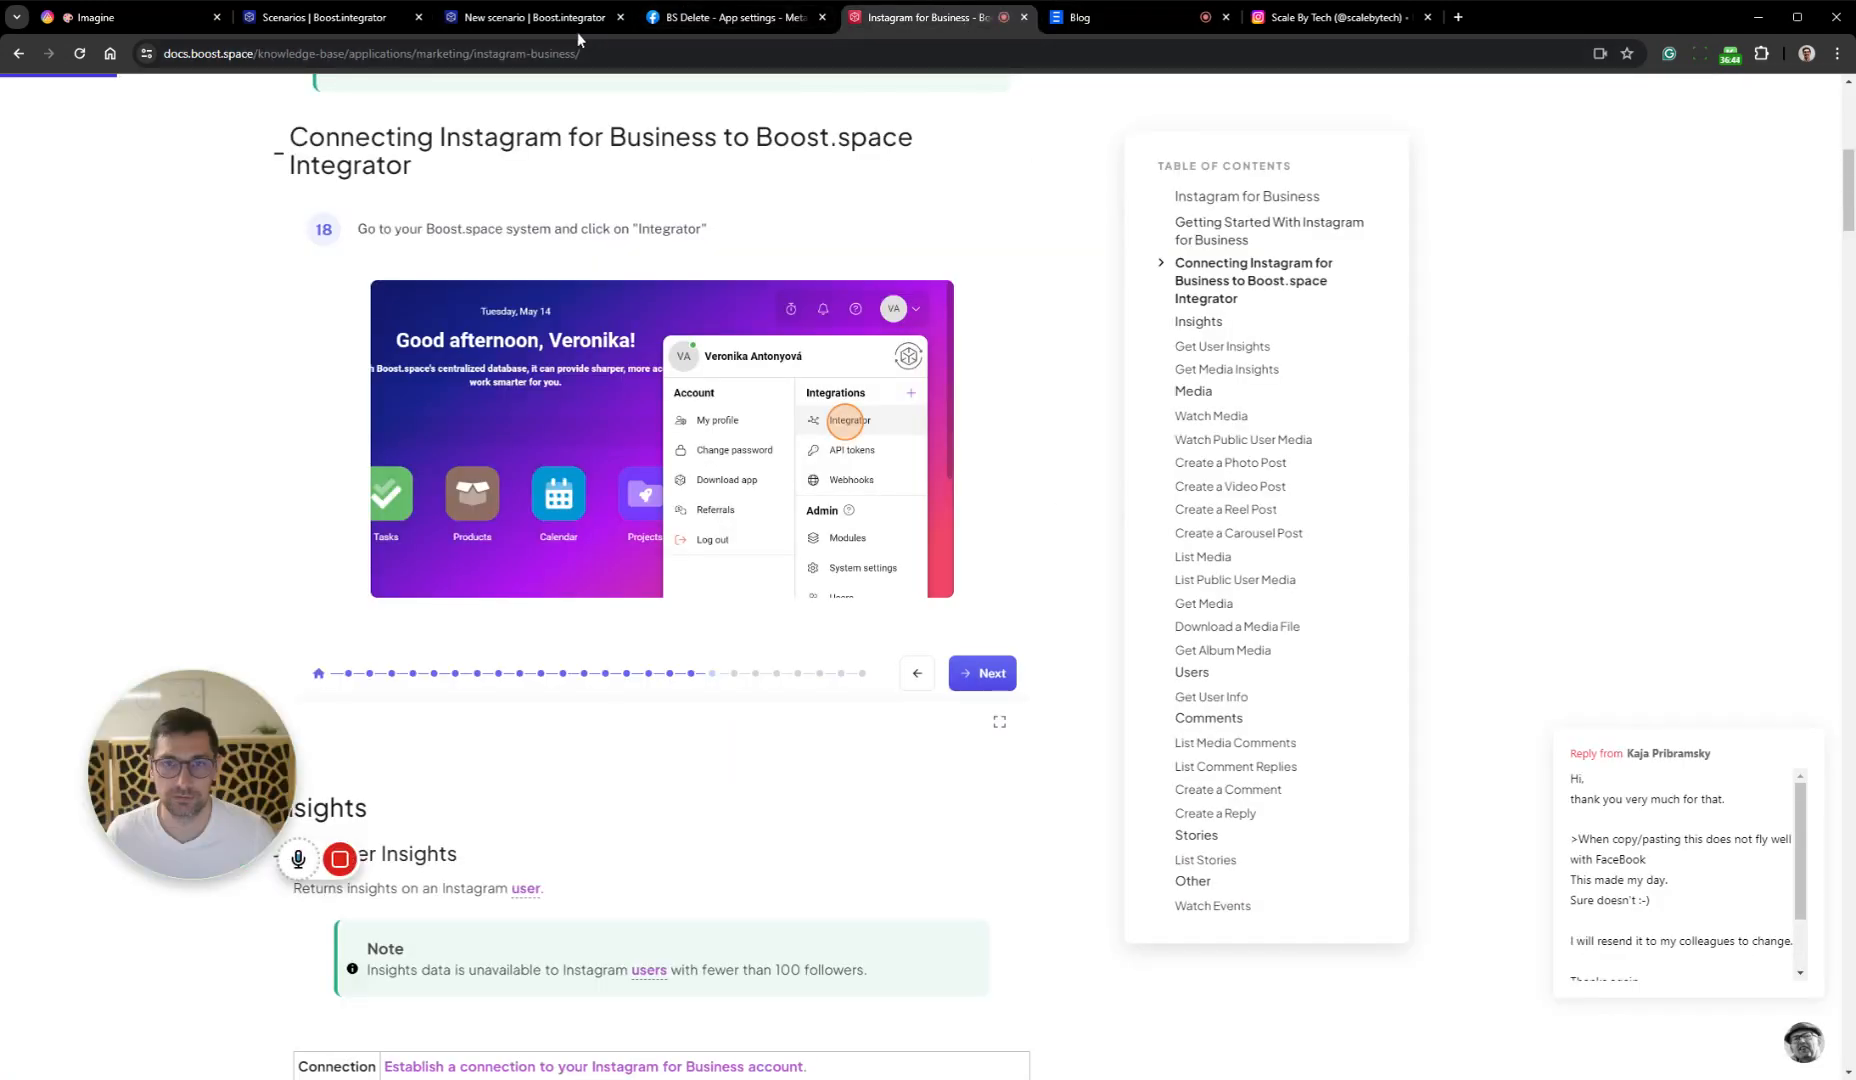
left_click(551, 19)
left_click_drag(1600, 443, 1476, 450)
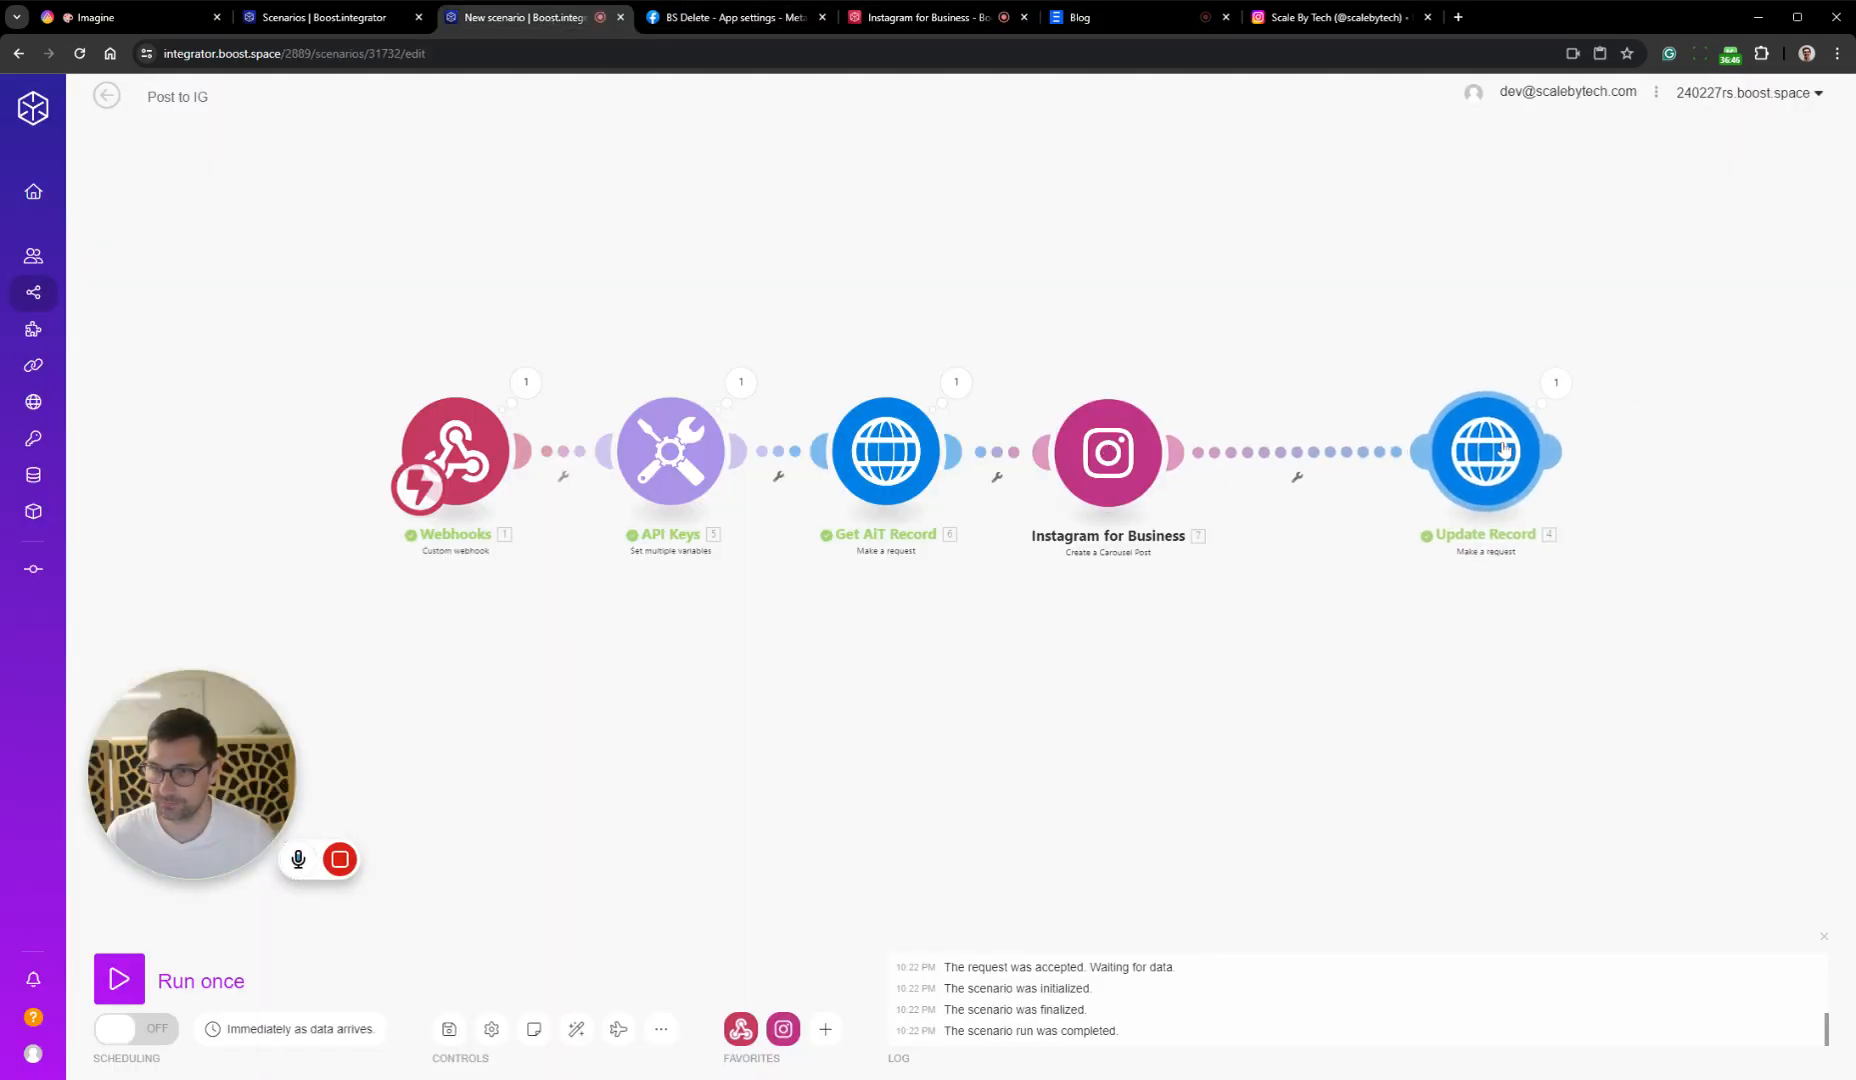
left_click(448, 1030)
Review the file items and caption mapping in the Instagram for Business carousel module
left_click(1108, 452)
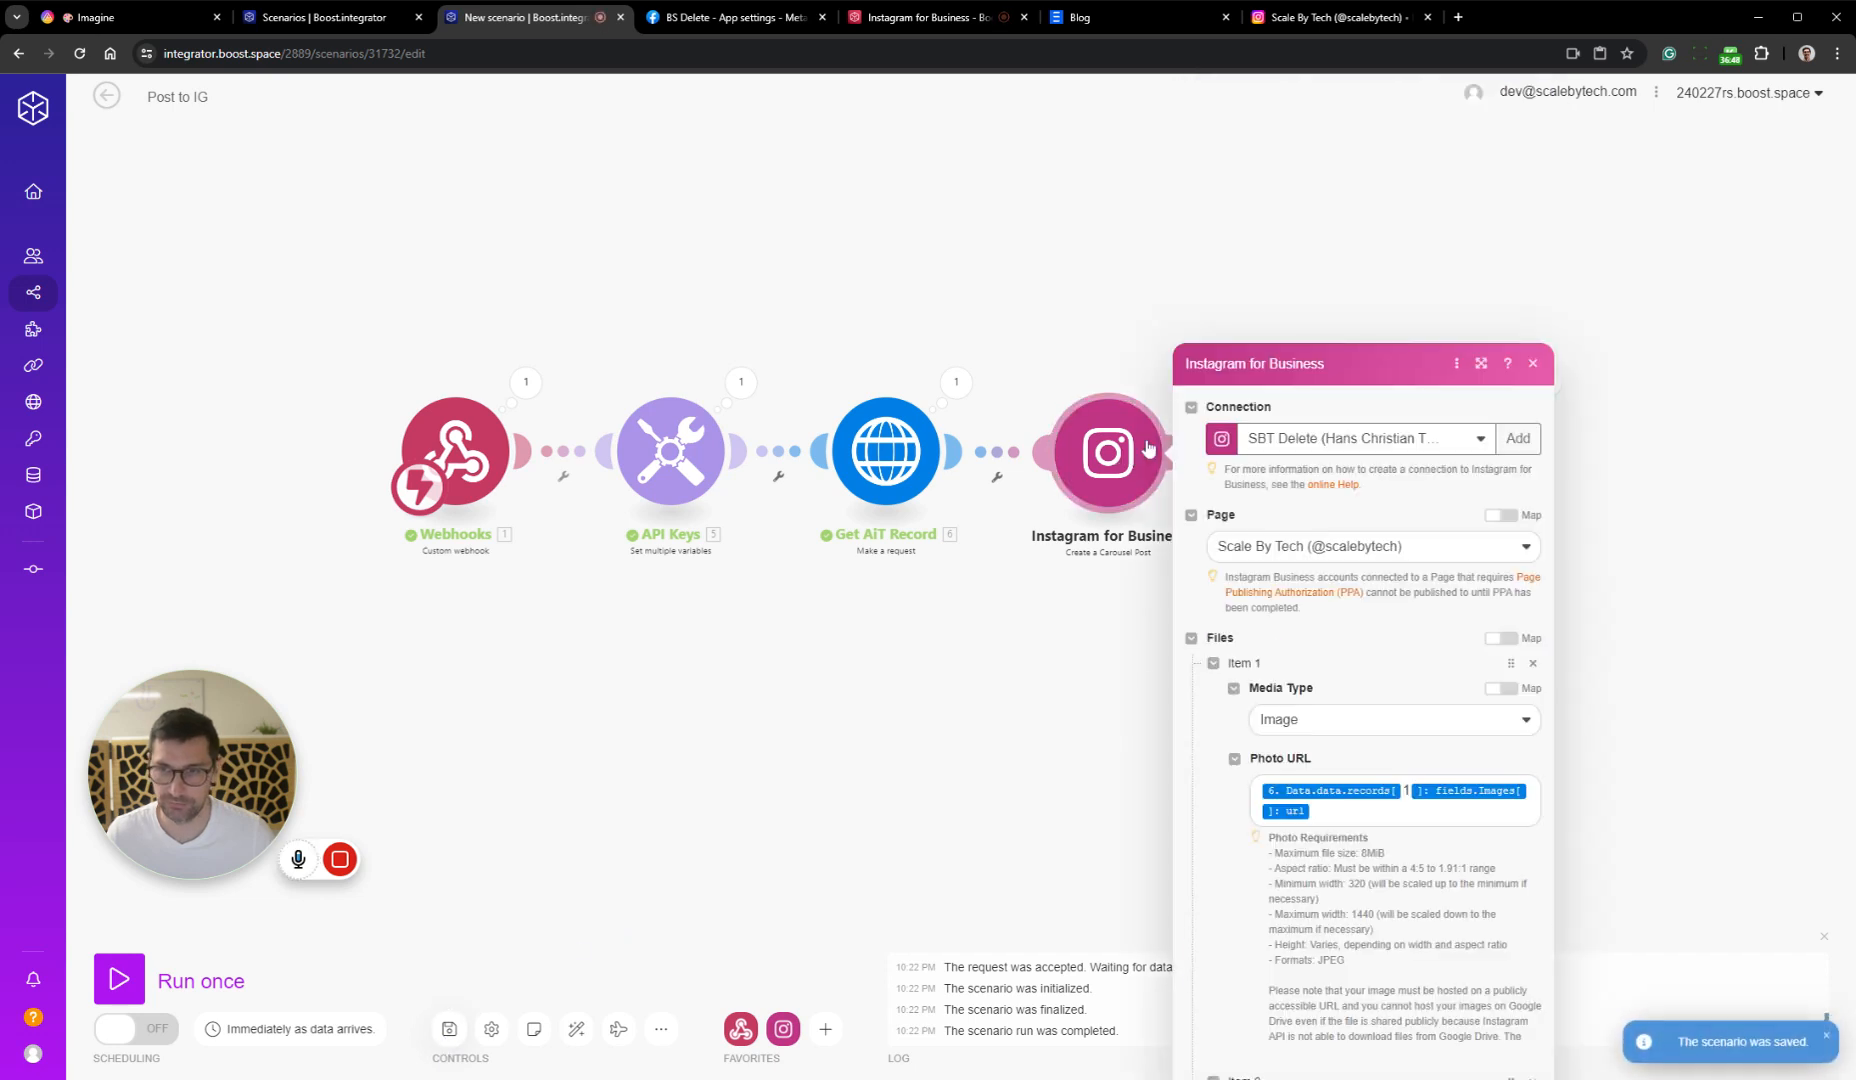
scroll(1352, 406, "down", 5)
scroll(1360, 600, "down", 3)
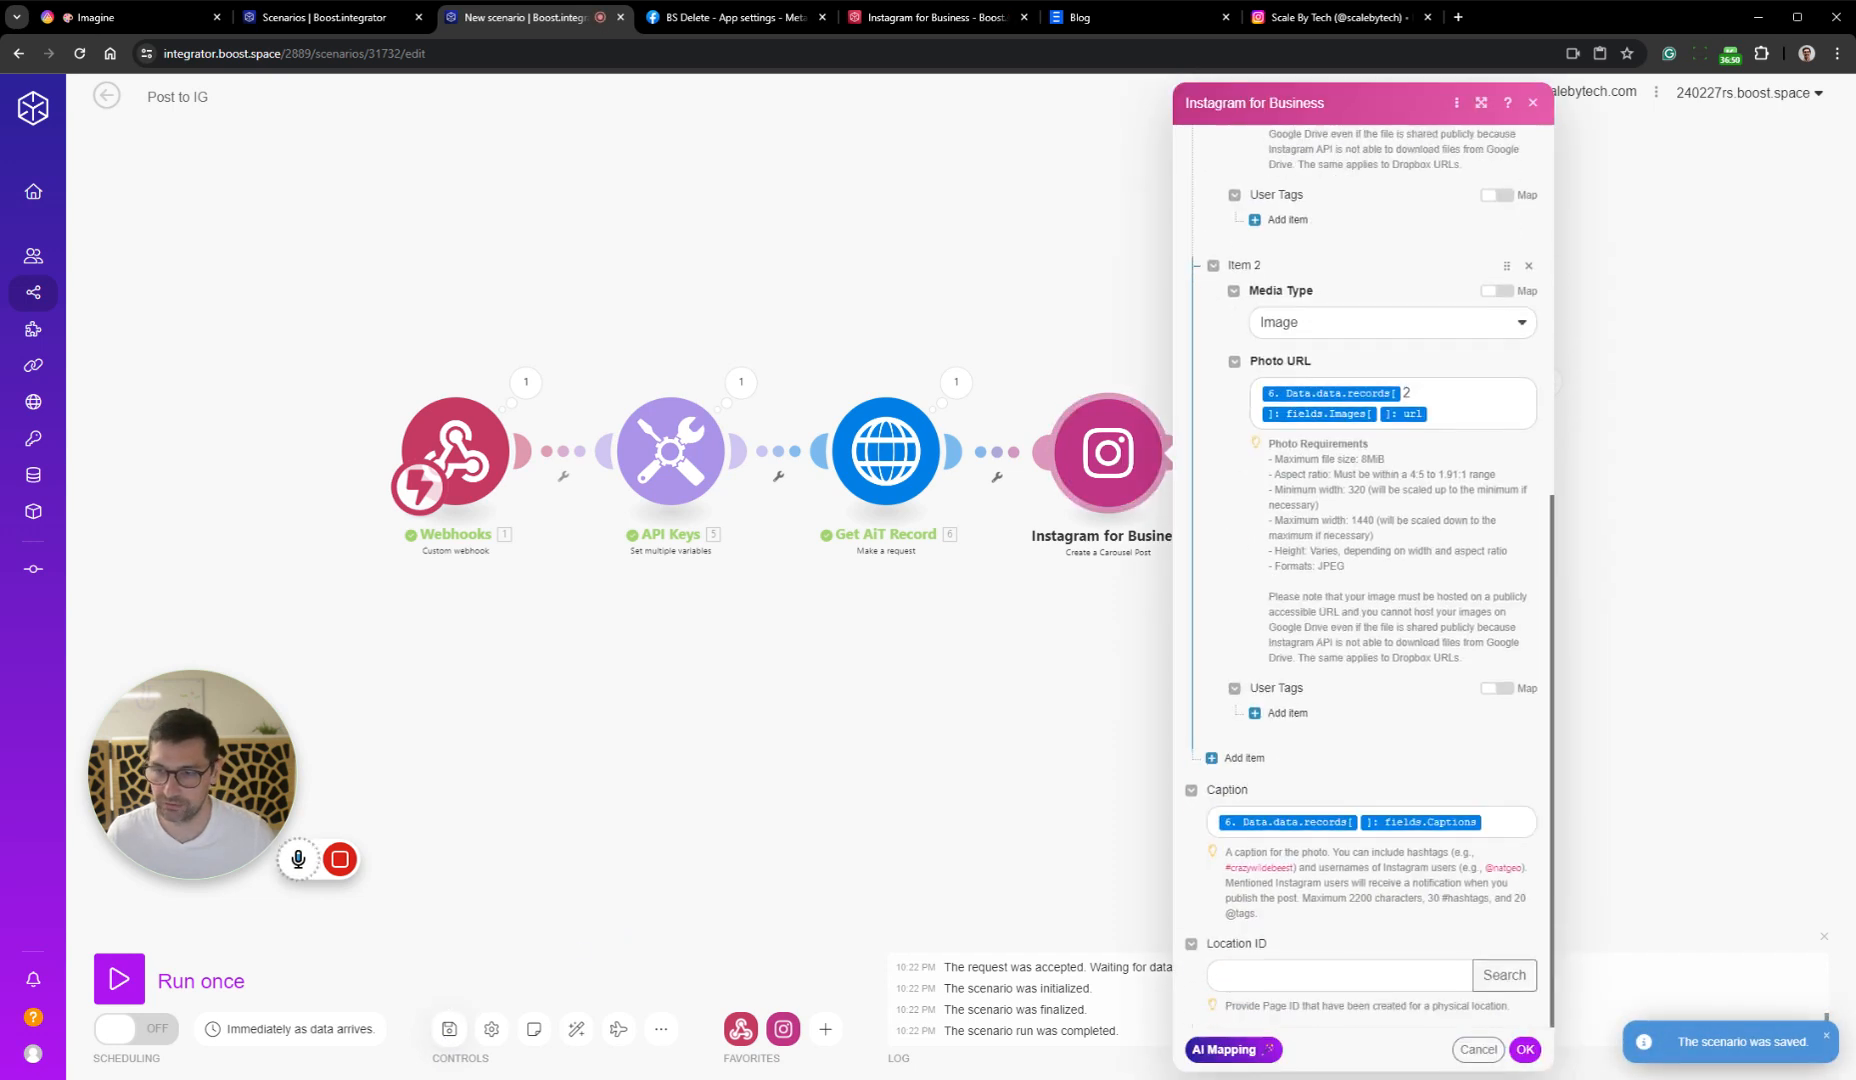
left_click(1525, 1049)
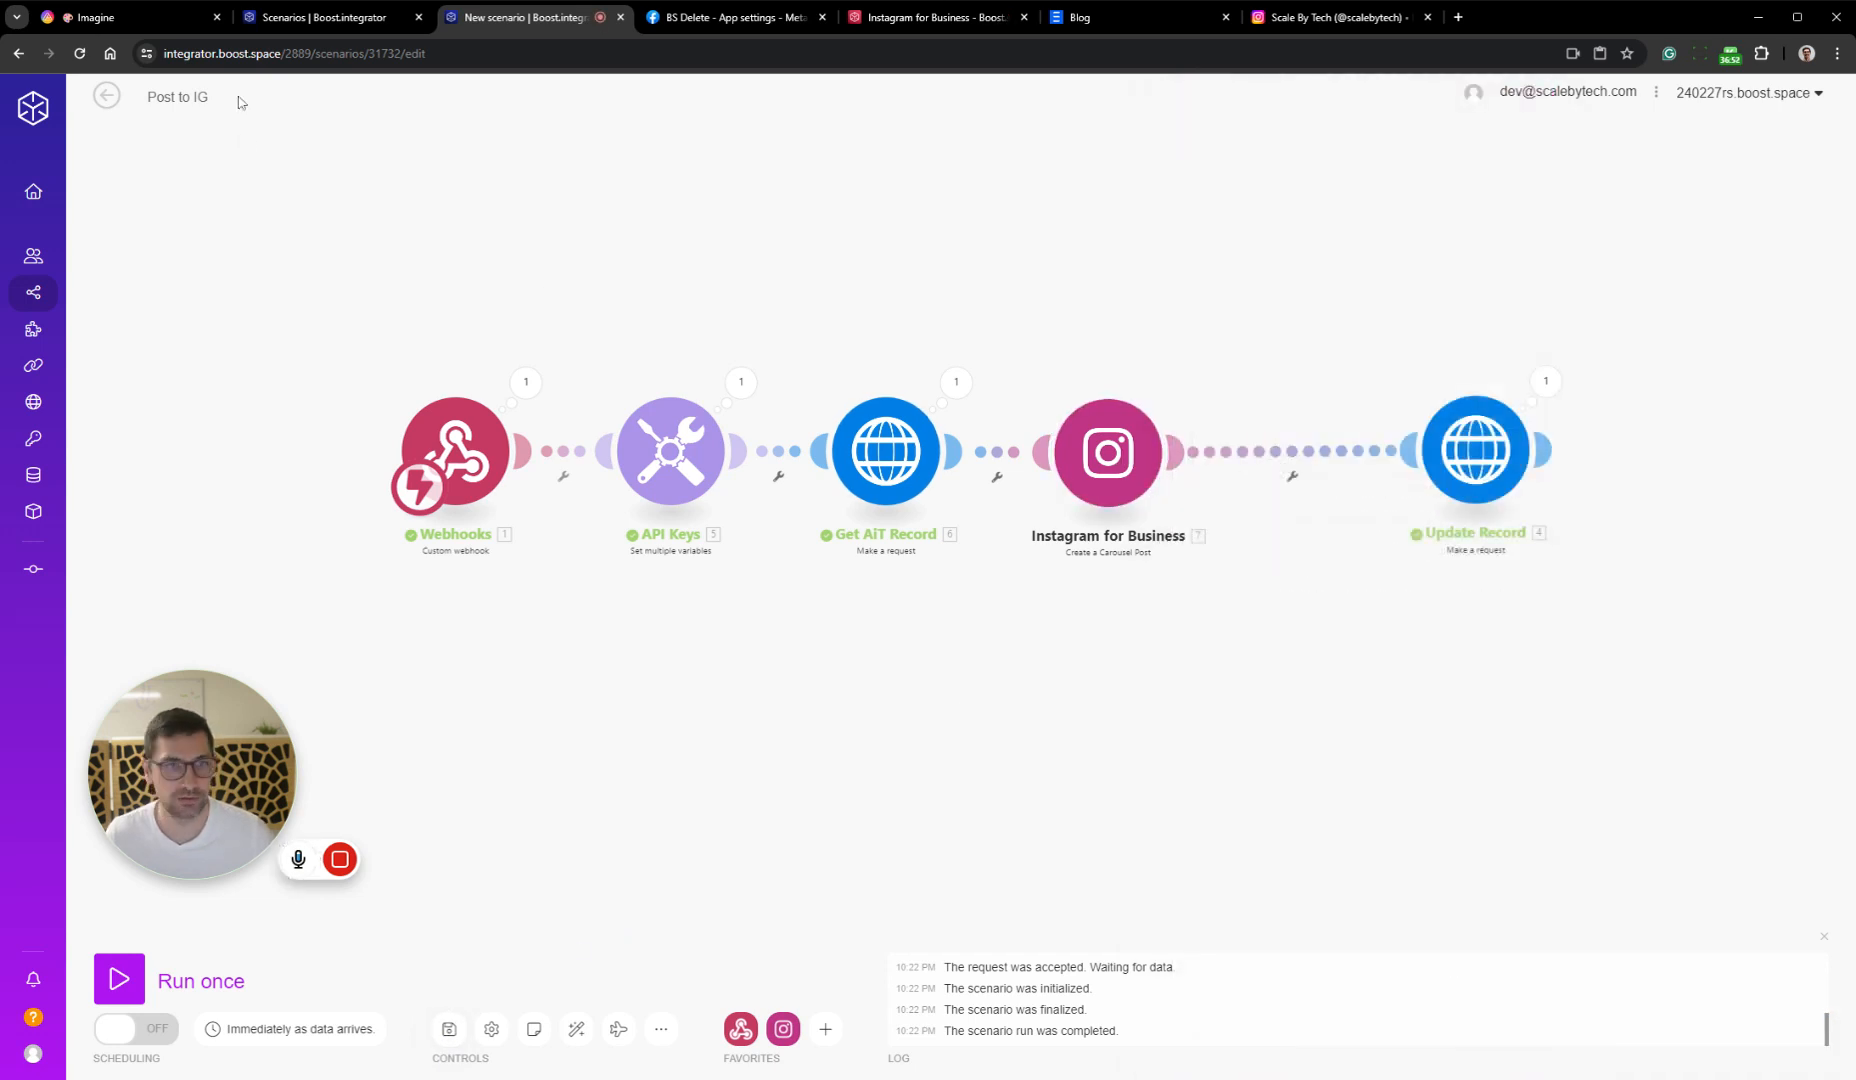
Switch to the AITable Imagine datasheet and set the Status of the happy man record to Create Captions
left_click(174, 19)
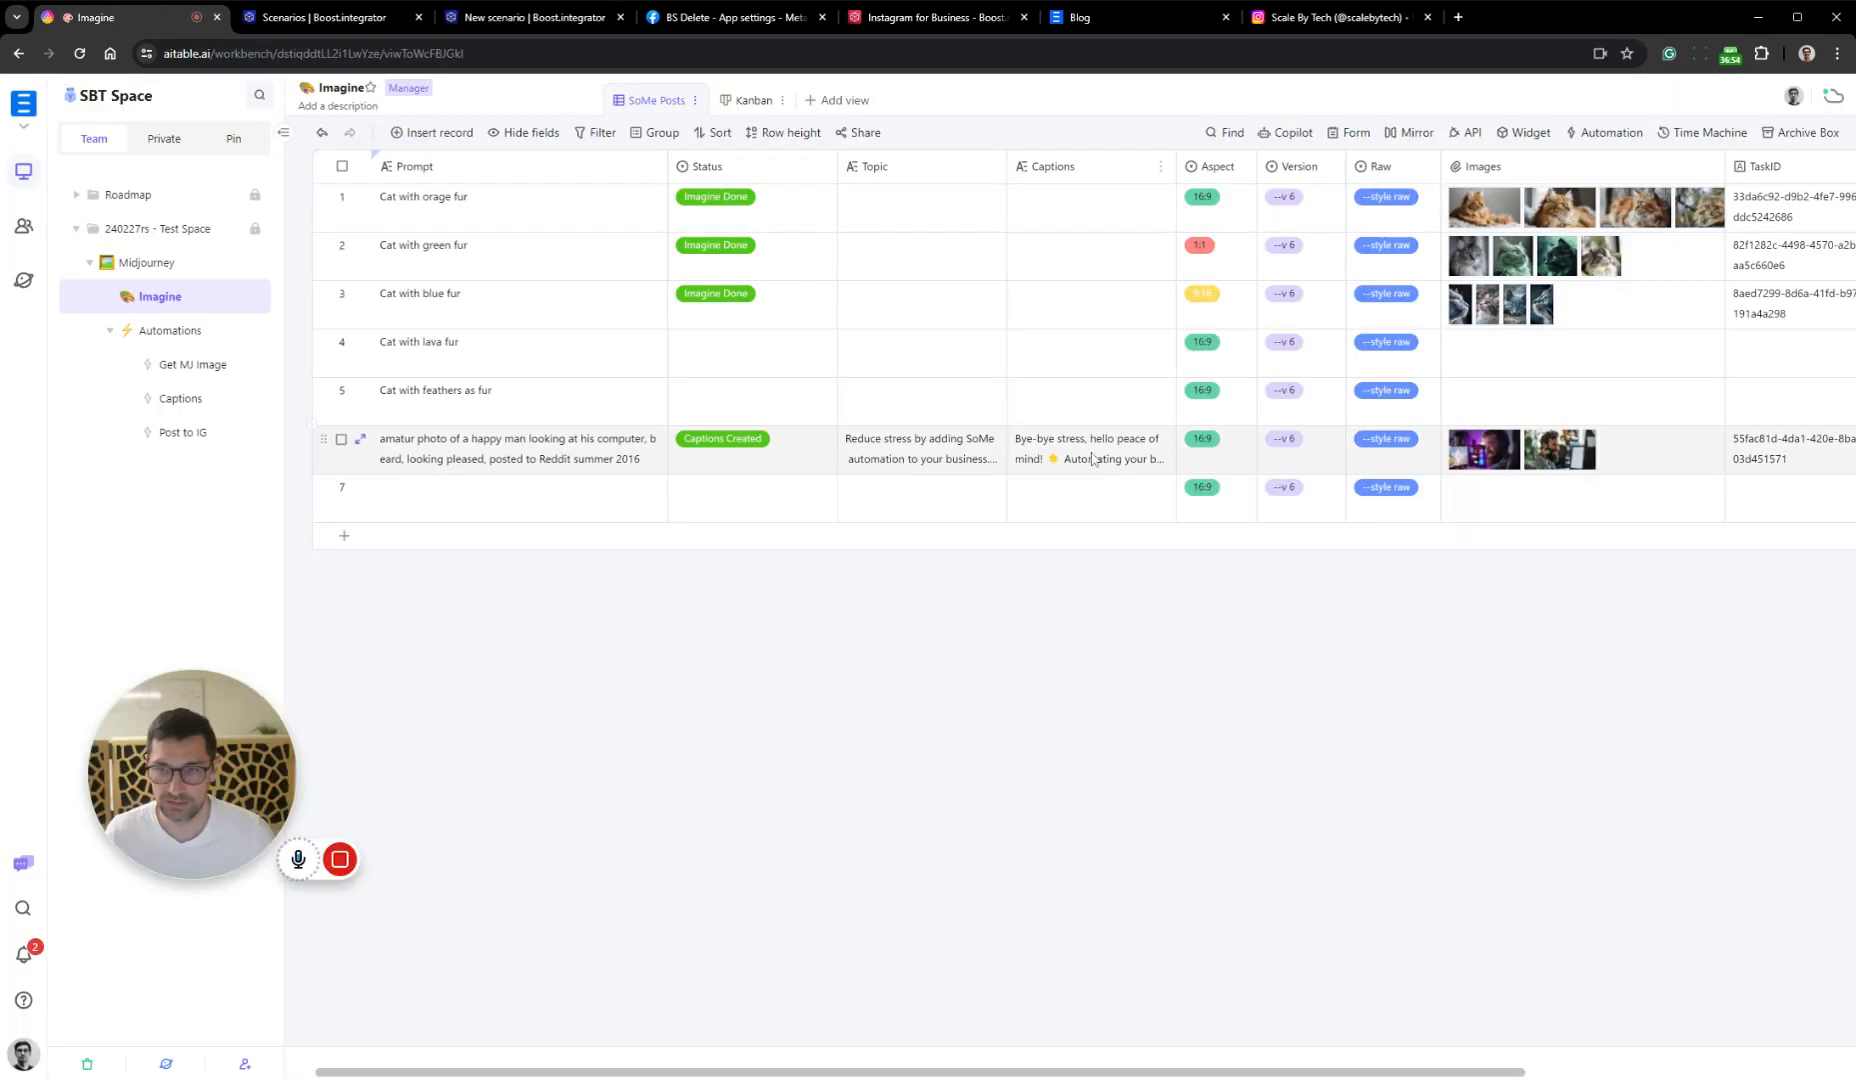
left_click(804, 448)
left_click(804, 448)
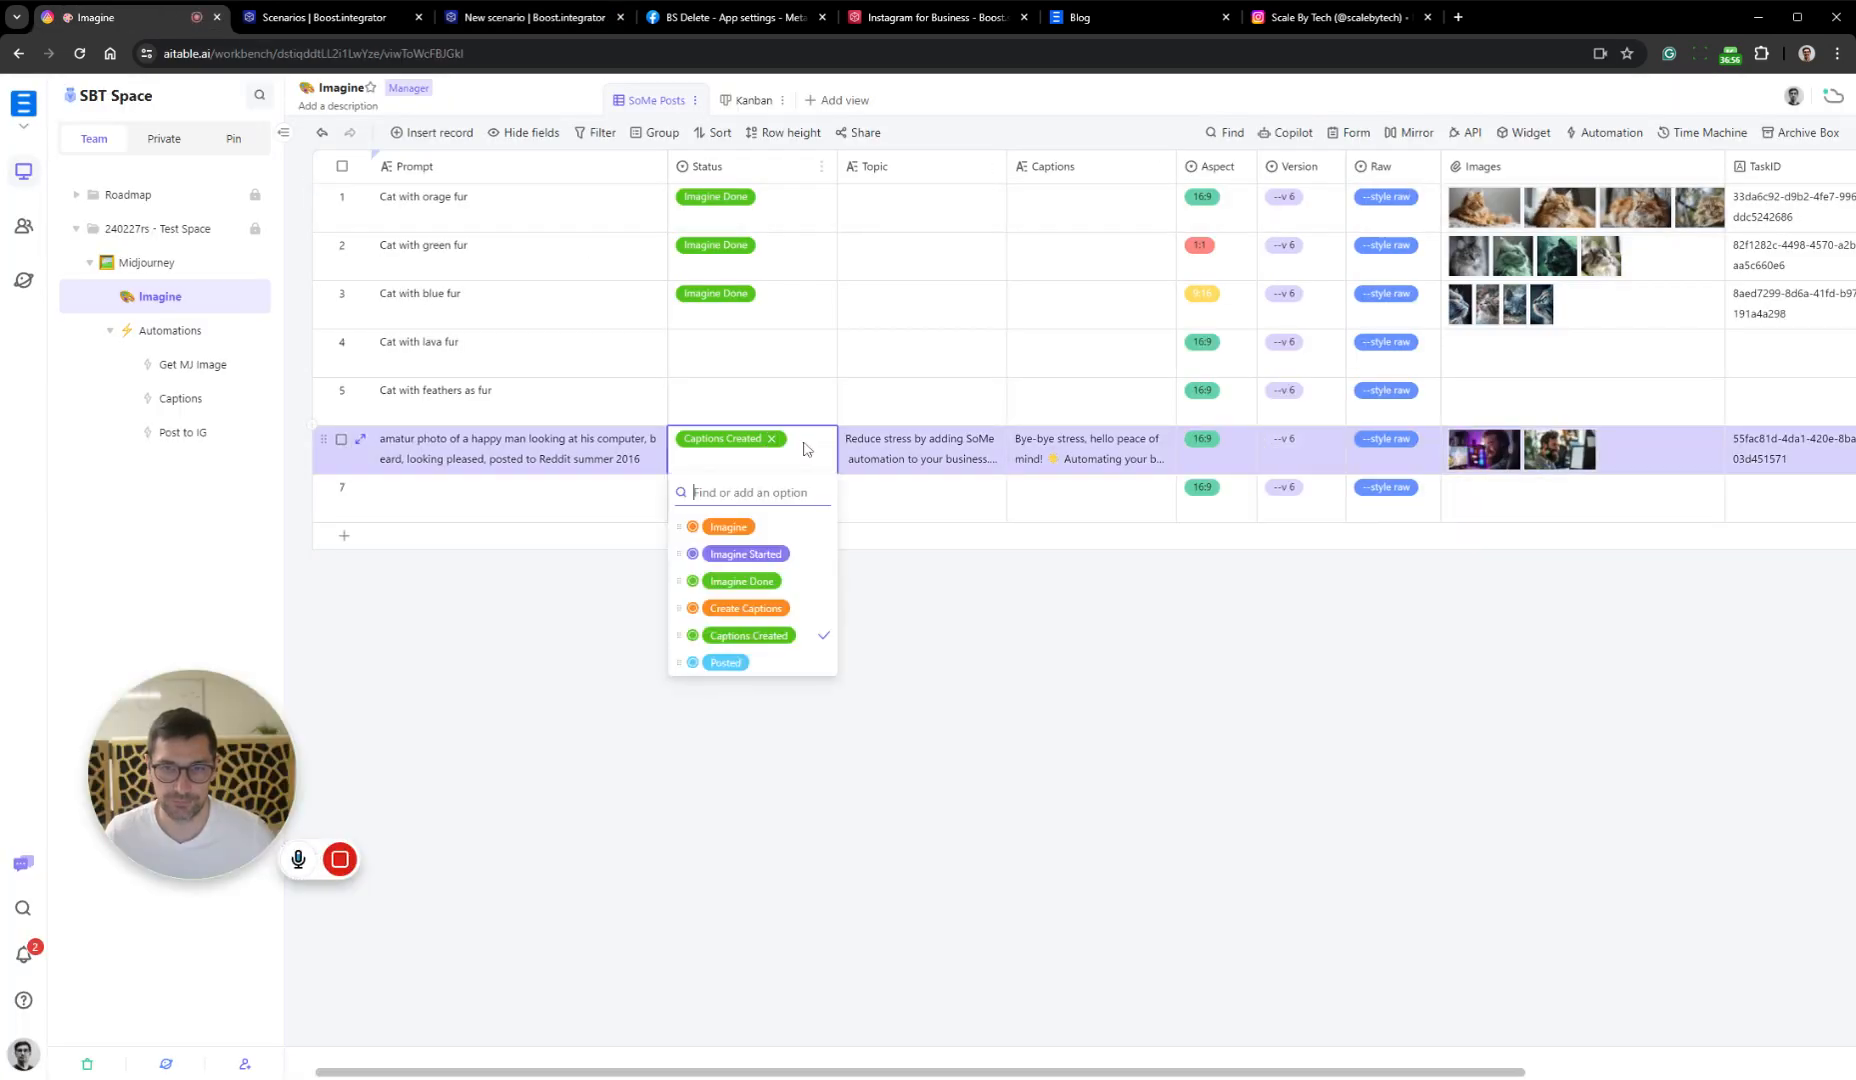
left_click(812, 609)
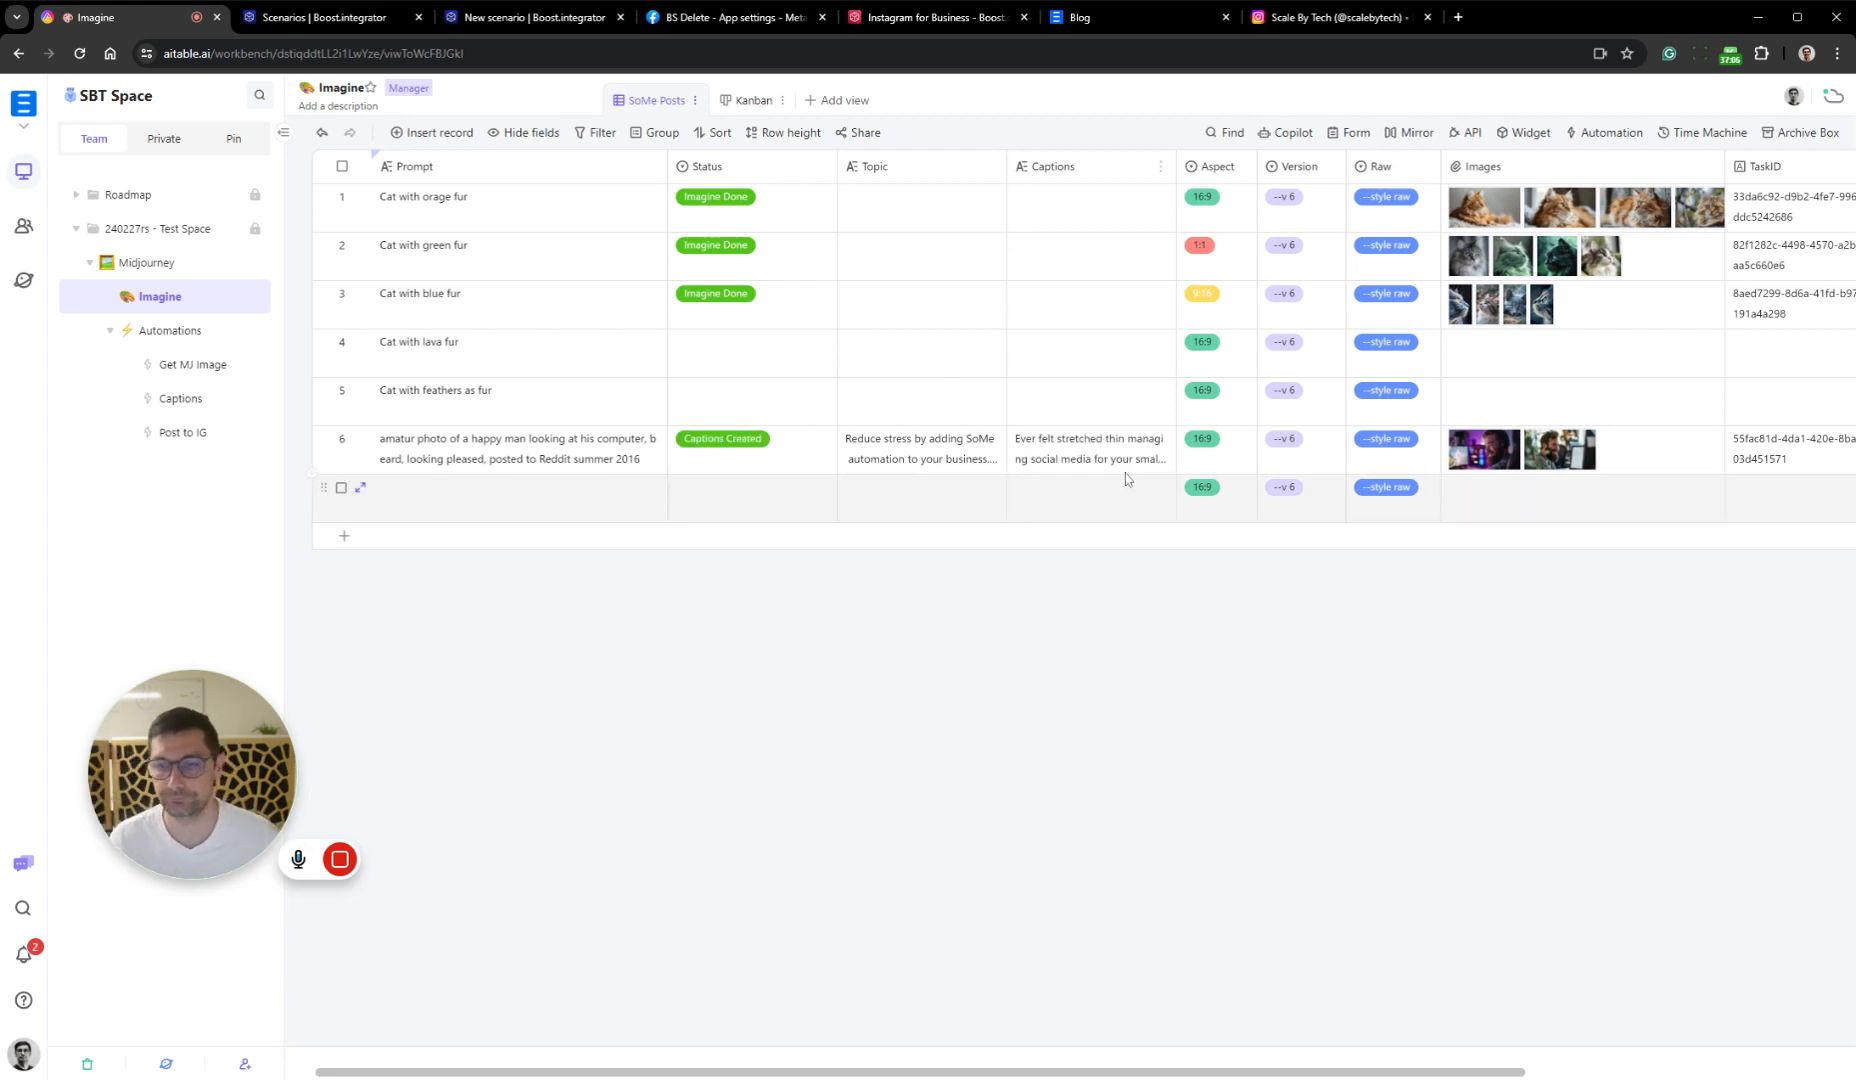
Expand the happy man record and split the first Captions paragraph with blank lines after "small business?" and before "It was exhausting."
left_click(1150, 448)
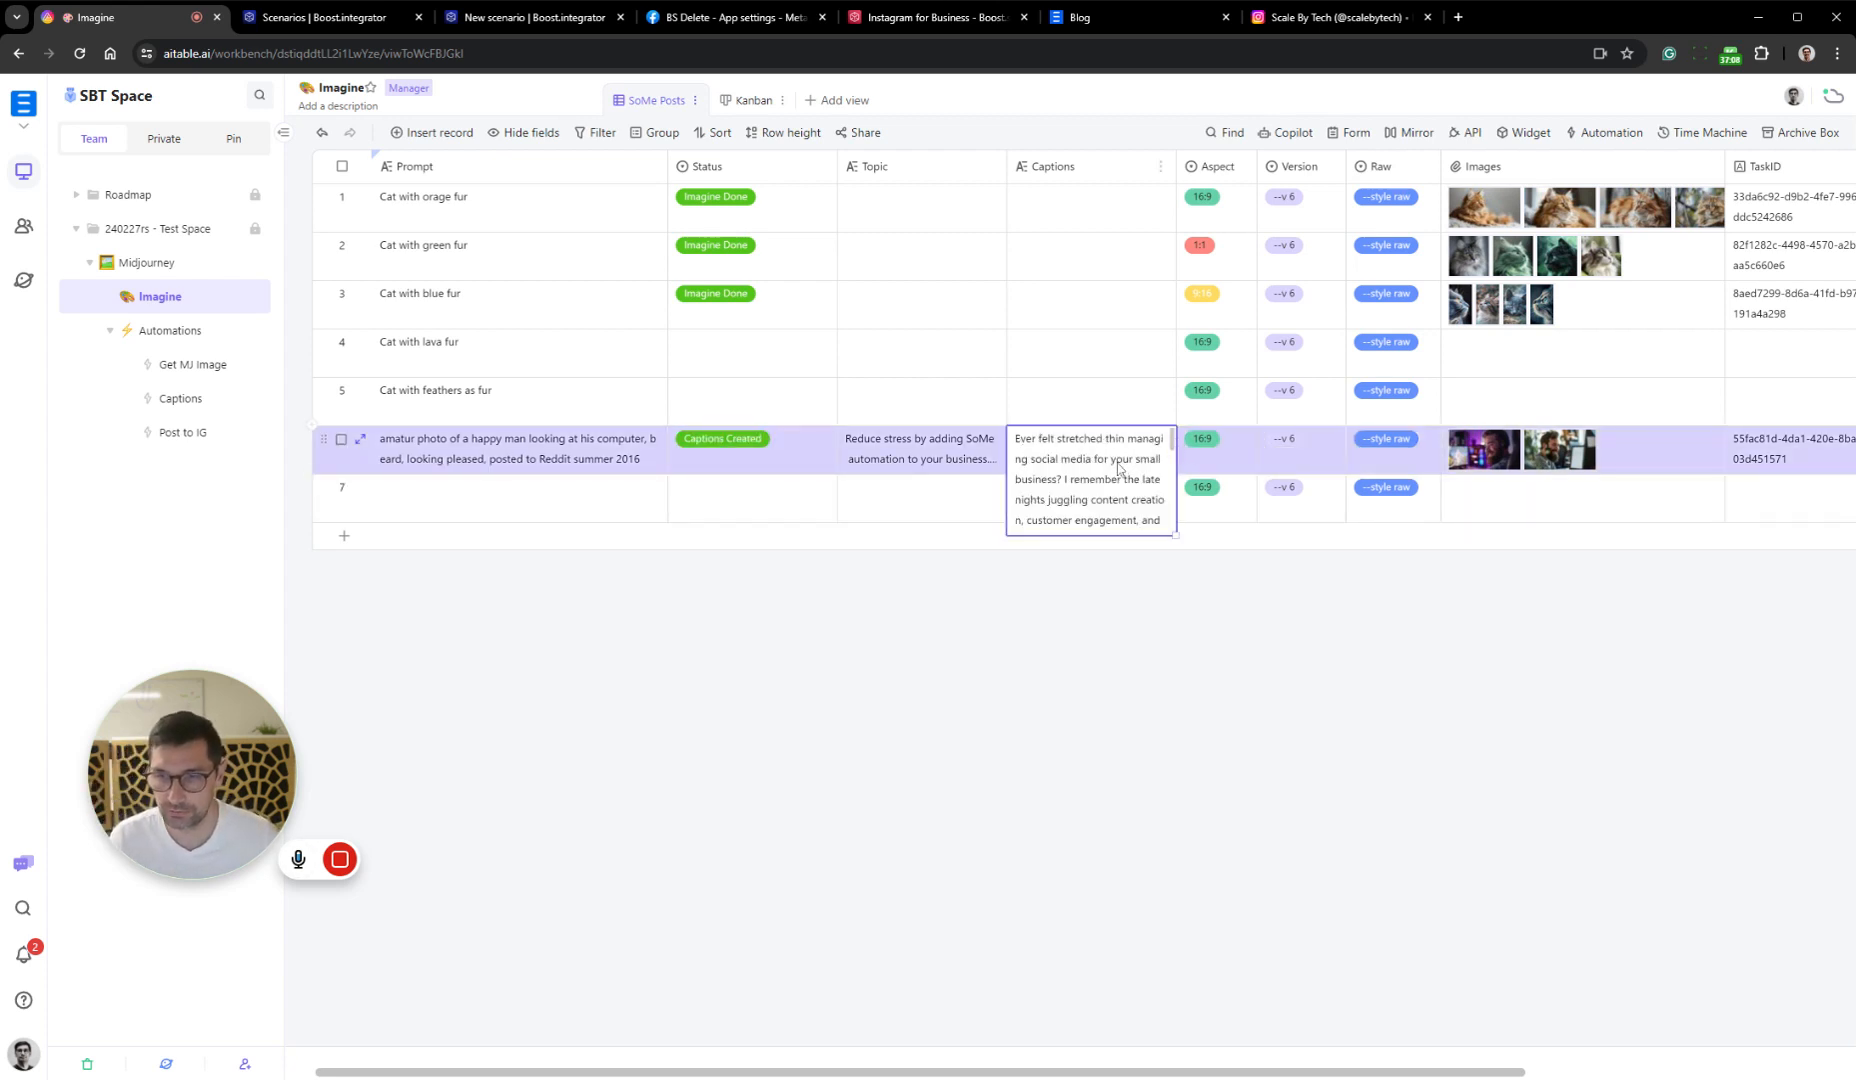
key("space")
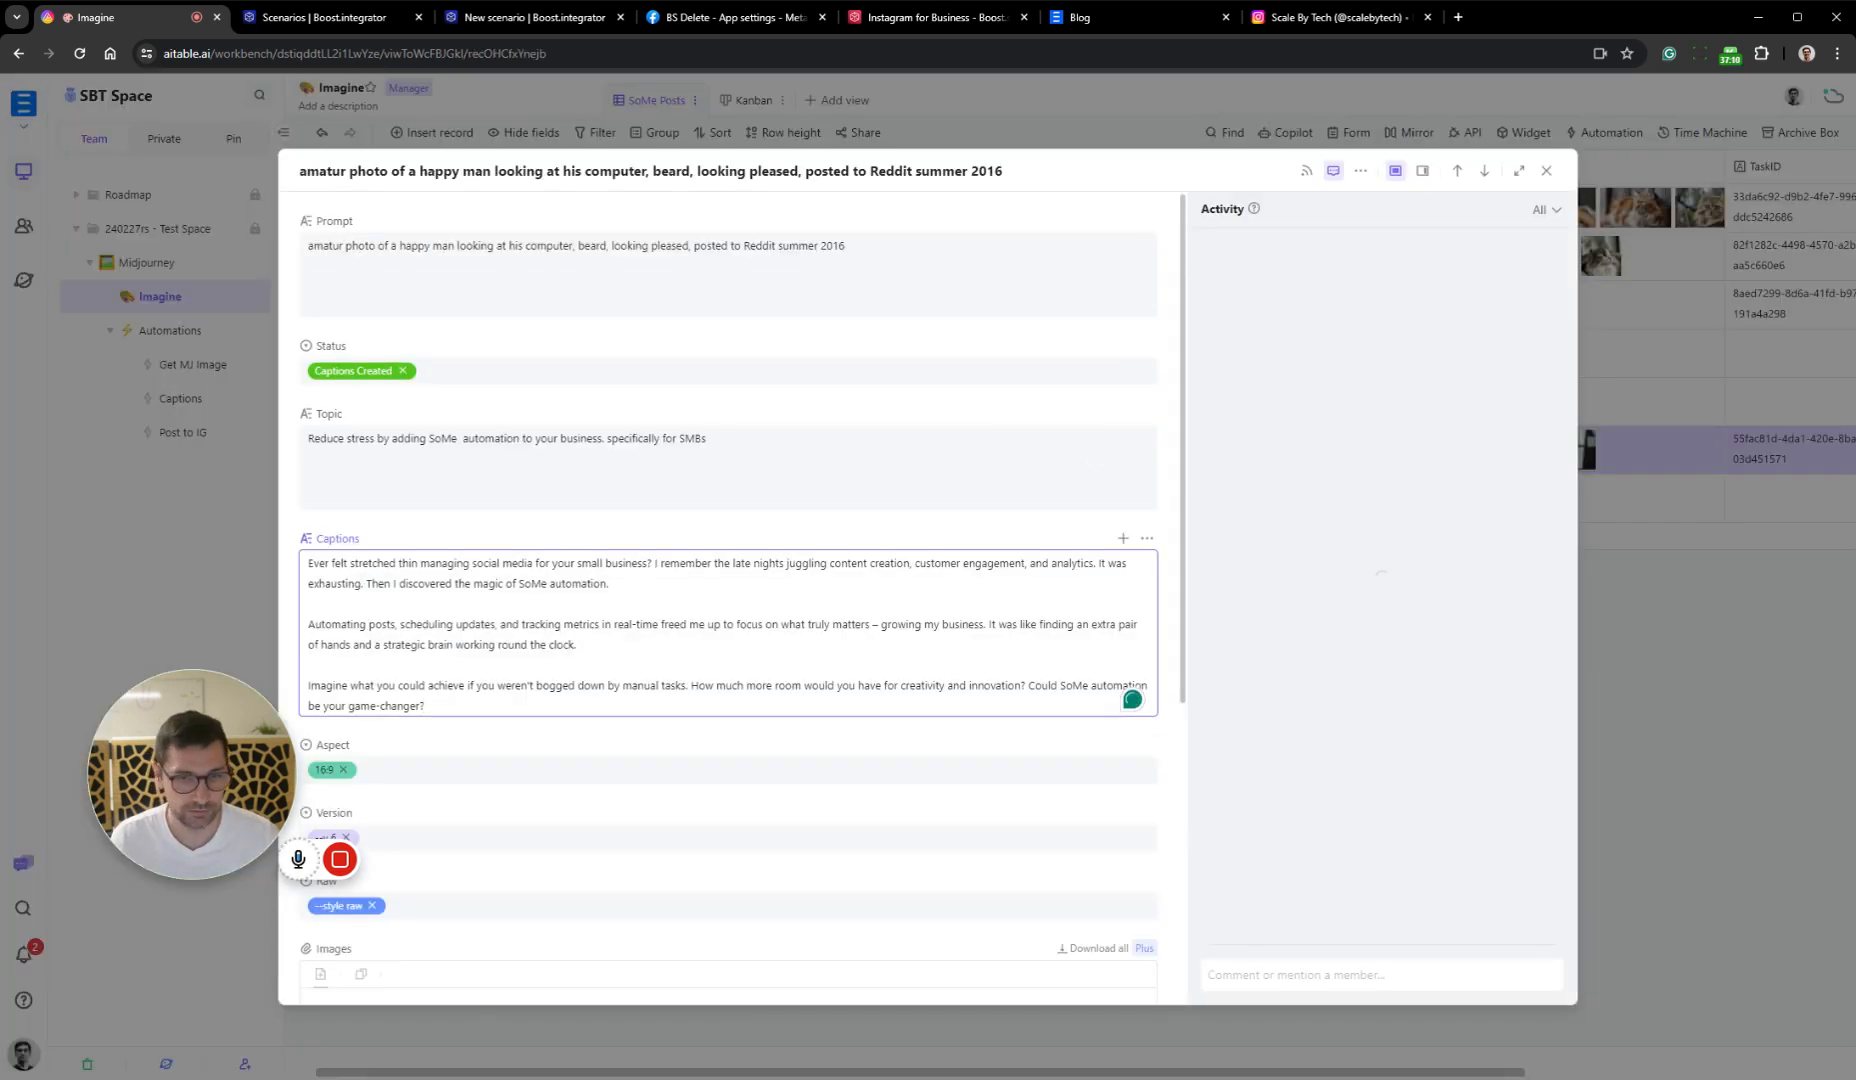
key("Return")
key("Return")
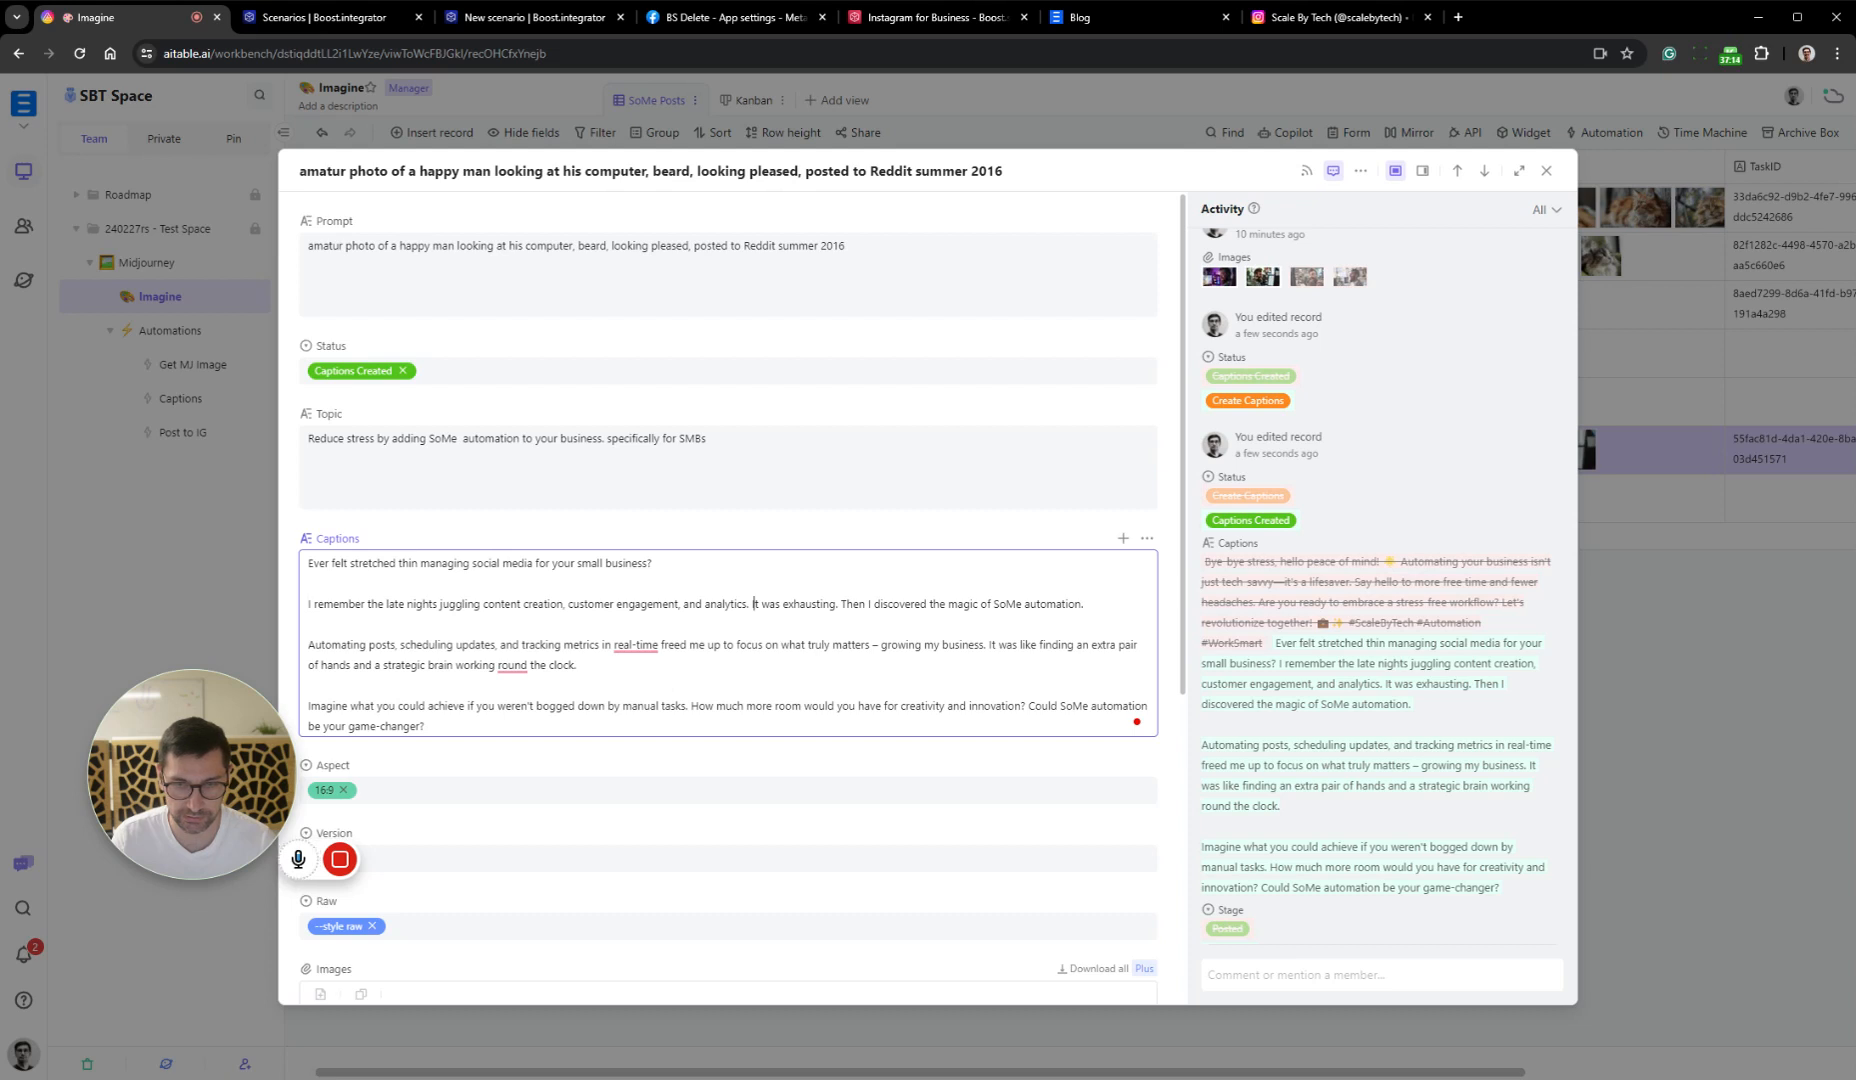
key("Return")
key("Return")
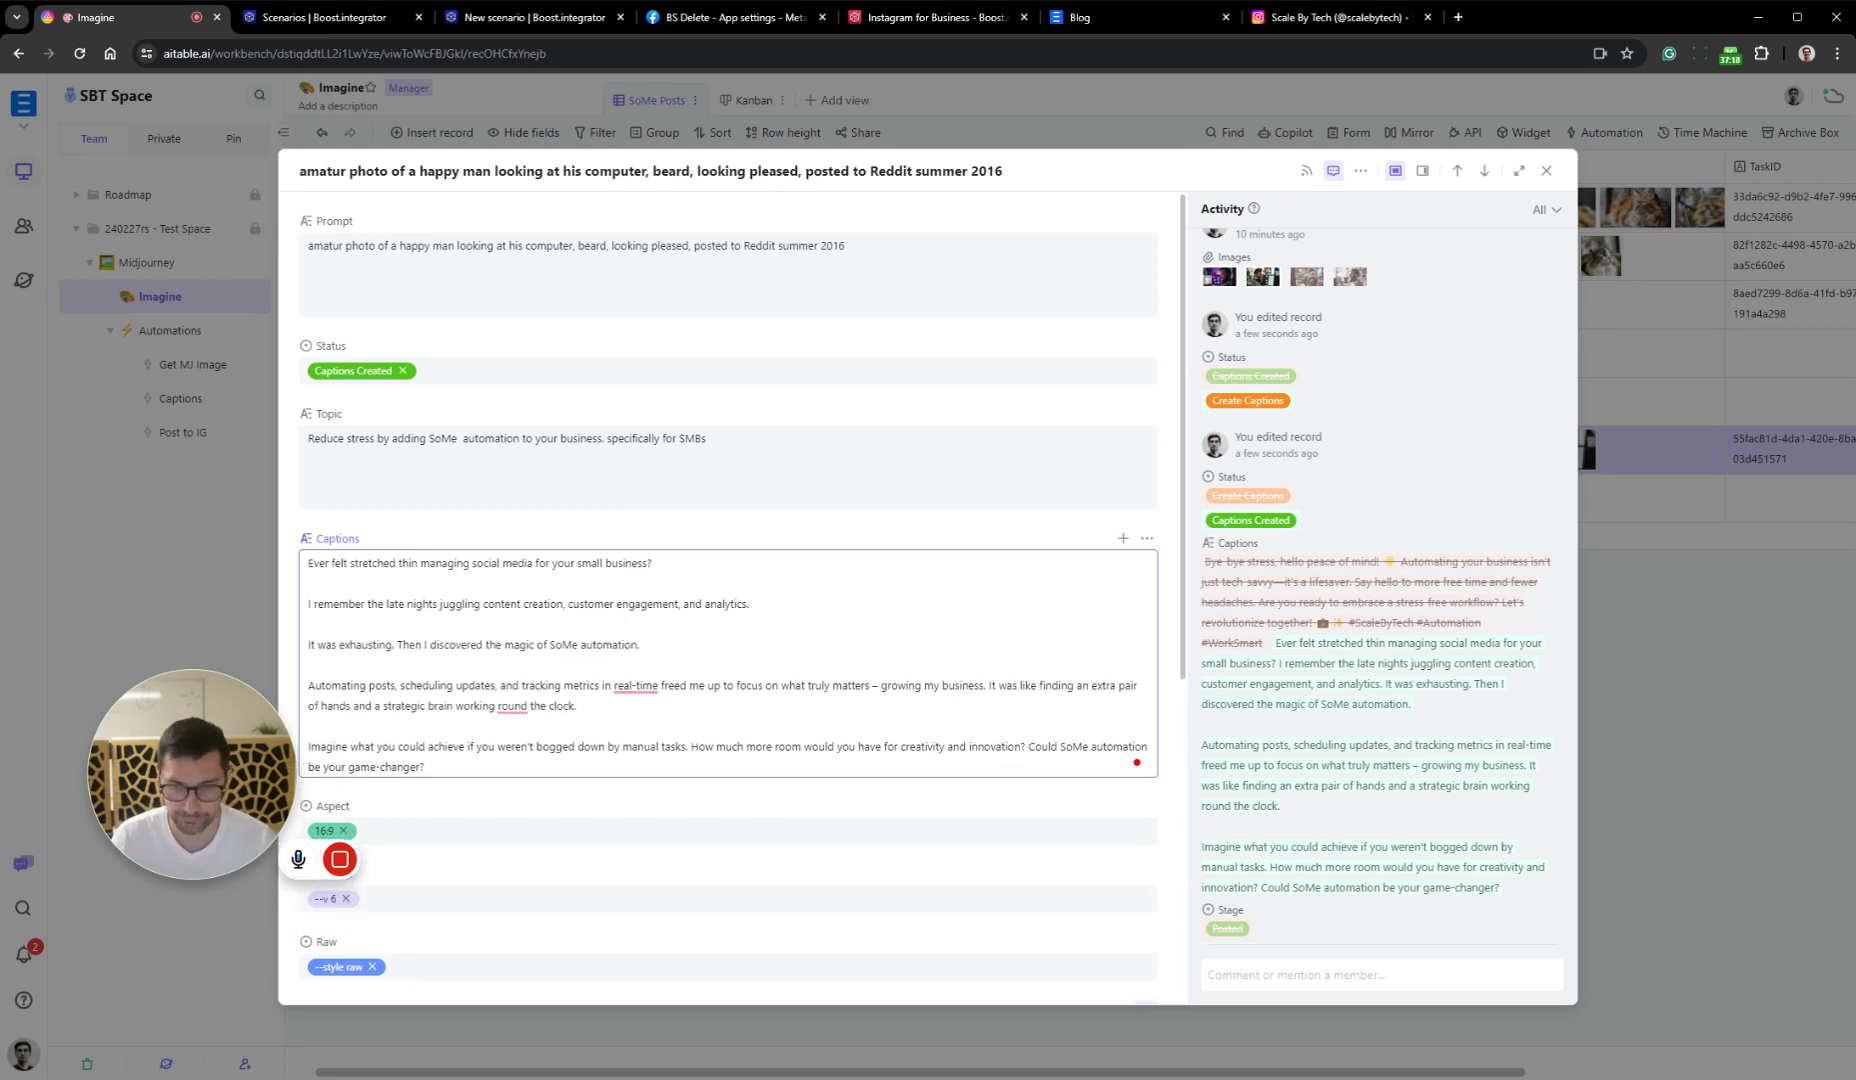
Split the remaining Captions text with blank lines before "It was like finding", "How much more room" and "Could SoMe automation"
key("Return")
key("Return")
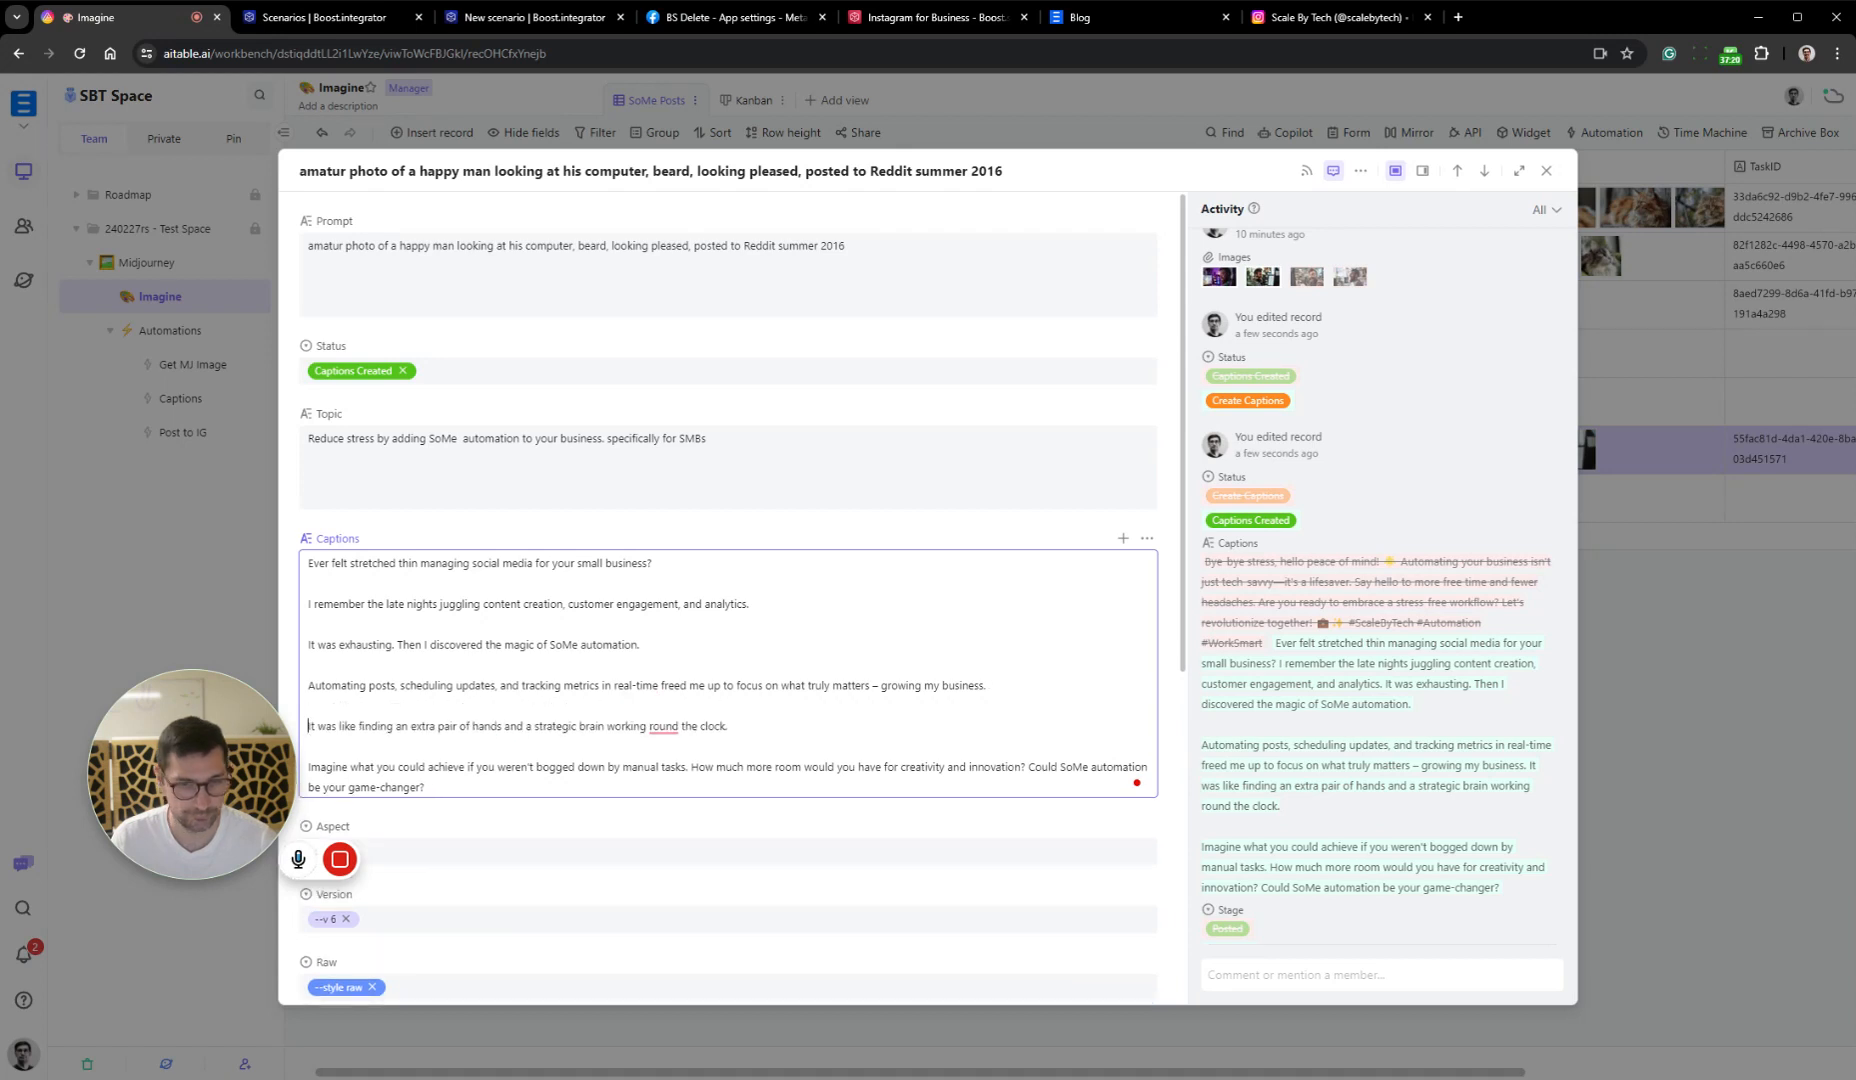
scroll(728, 600, "down", 3)
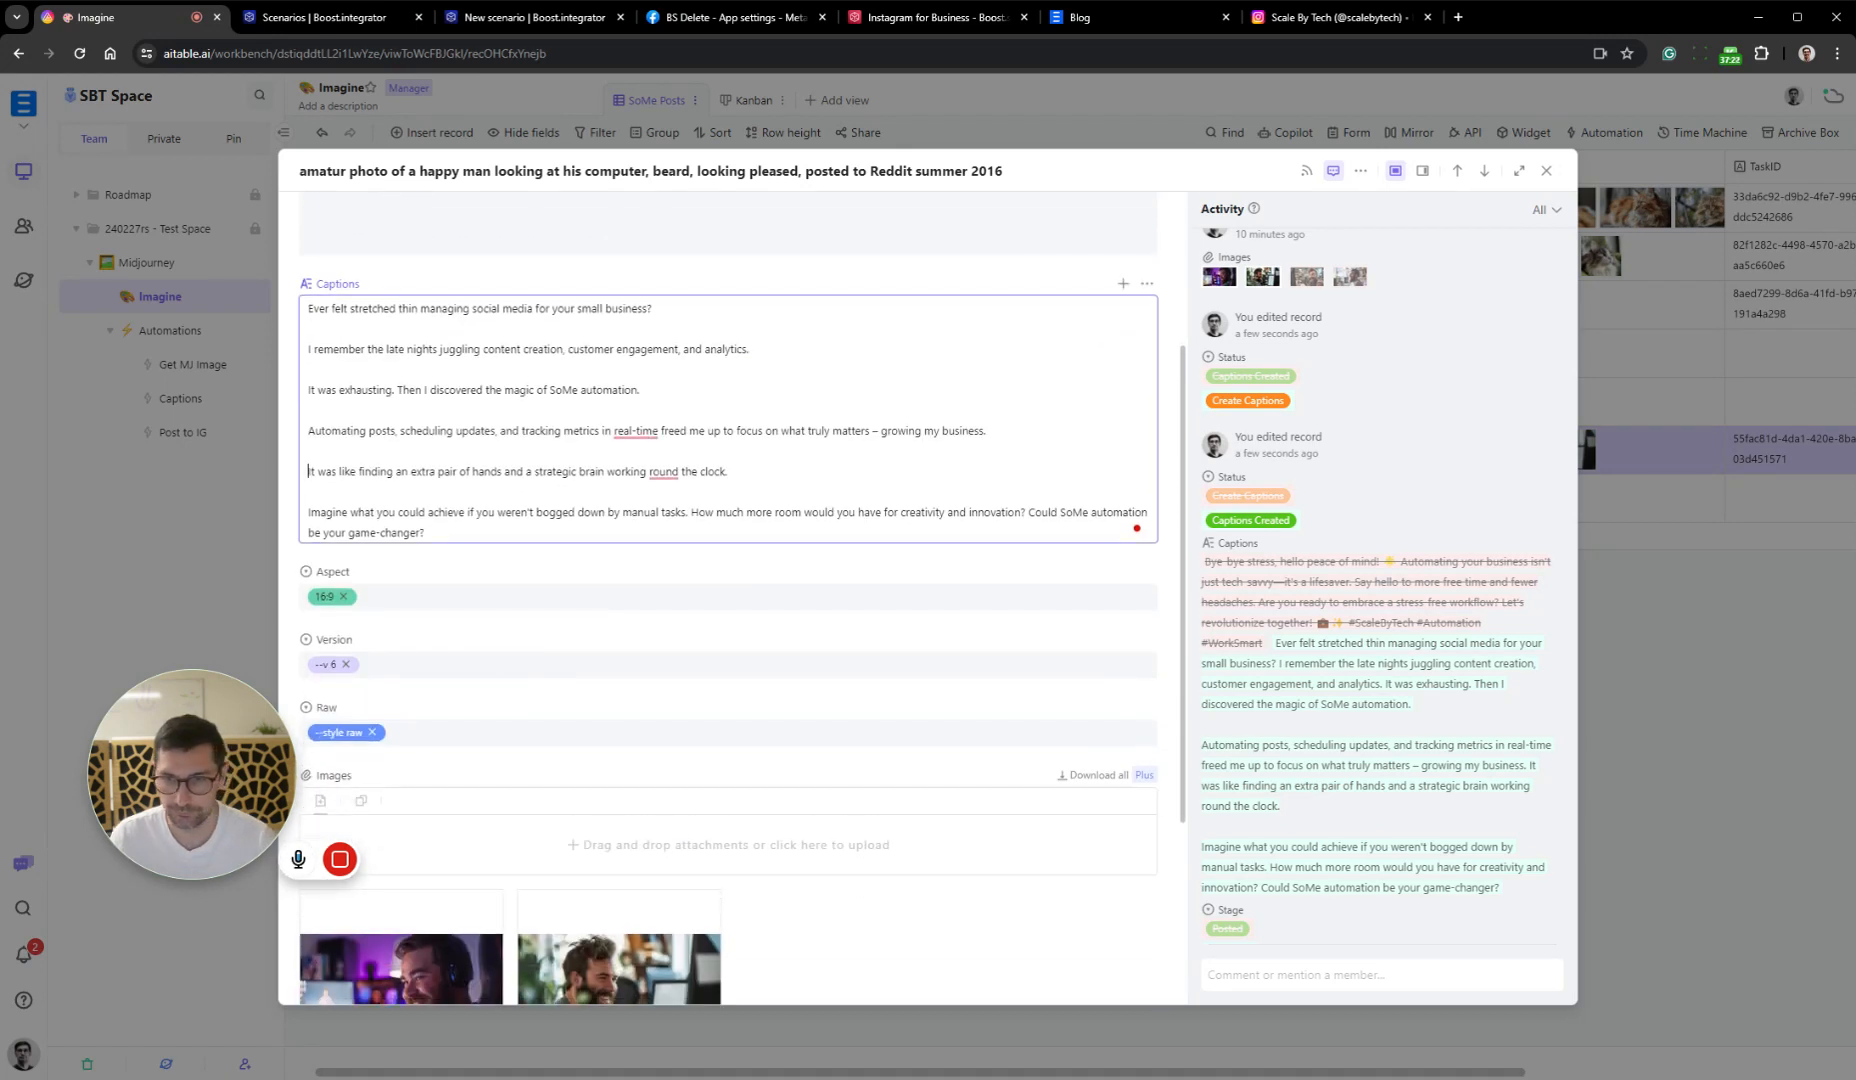
key("Return")
key("Return")
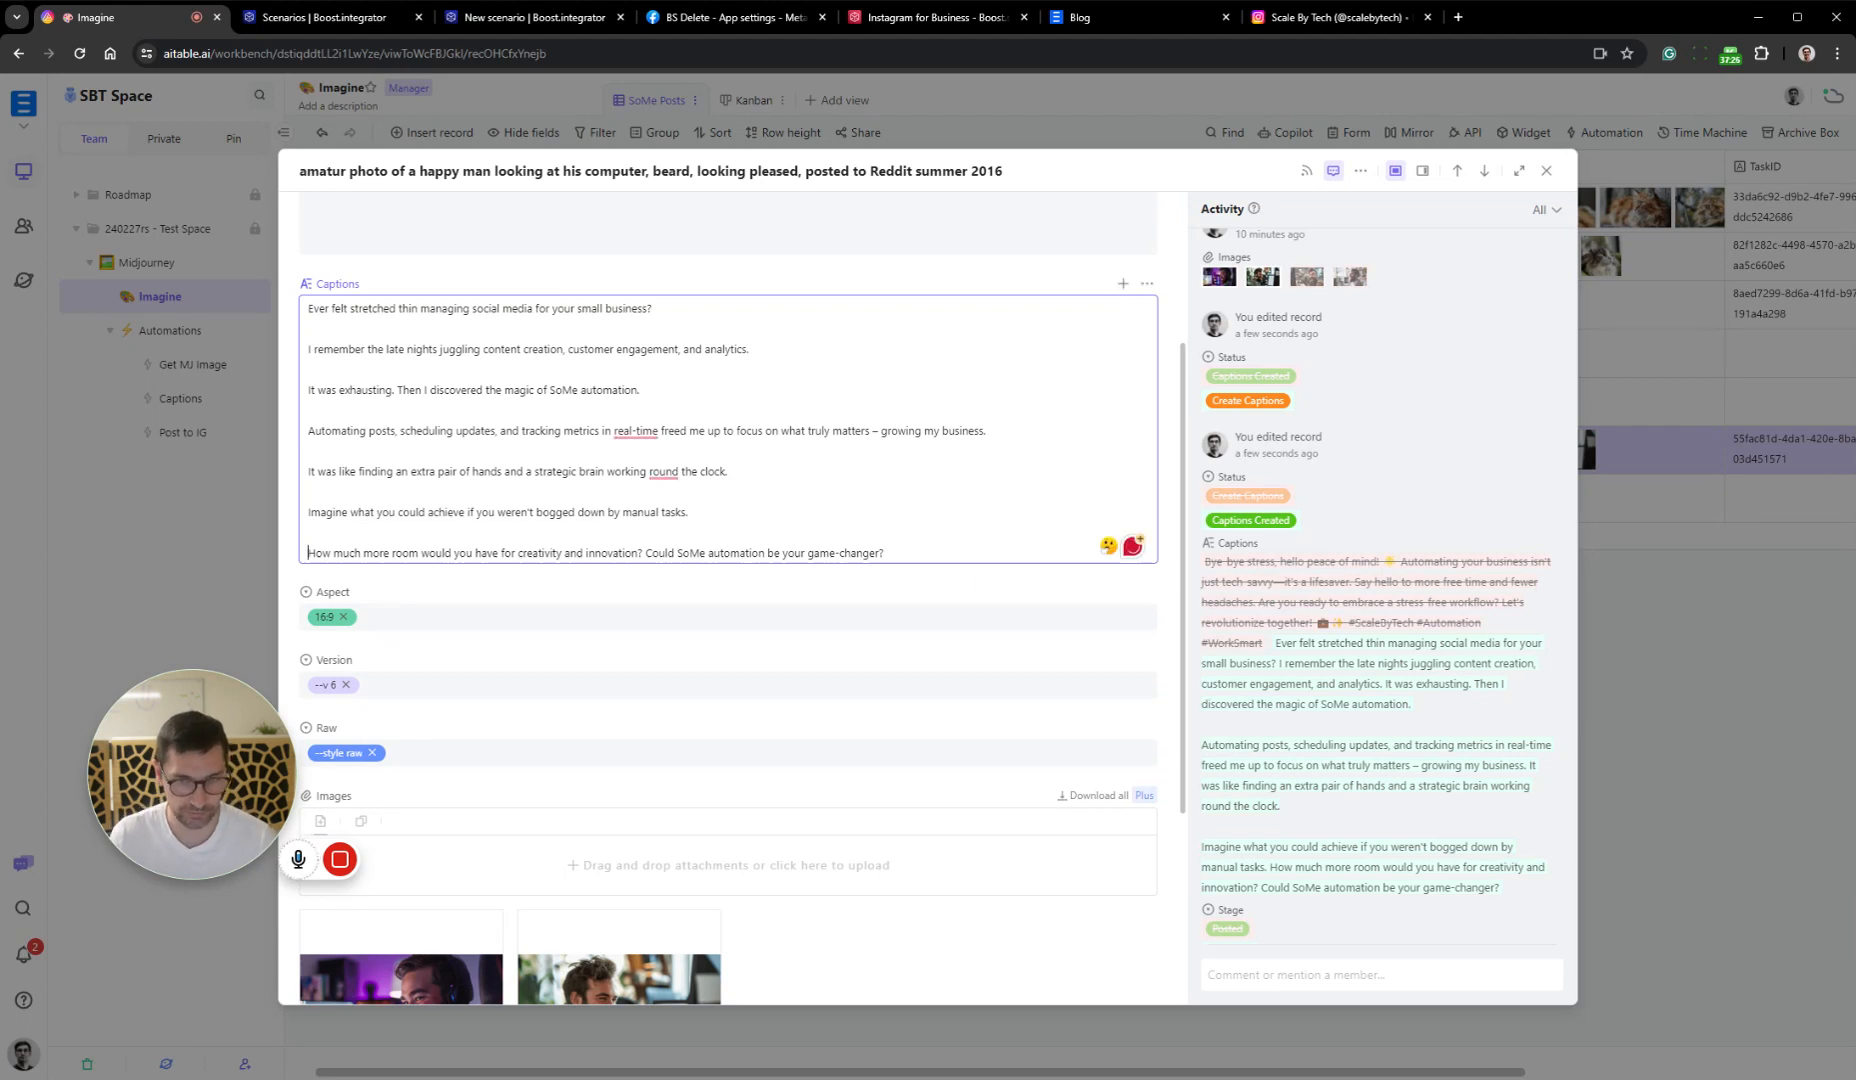
left_click(645, 554)
key("Return")
key("Return")
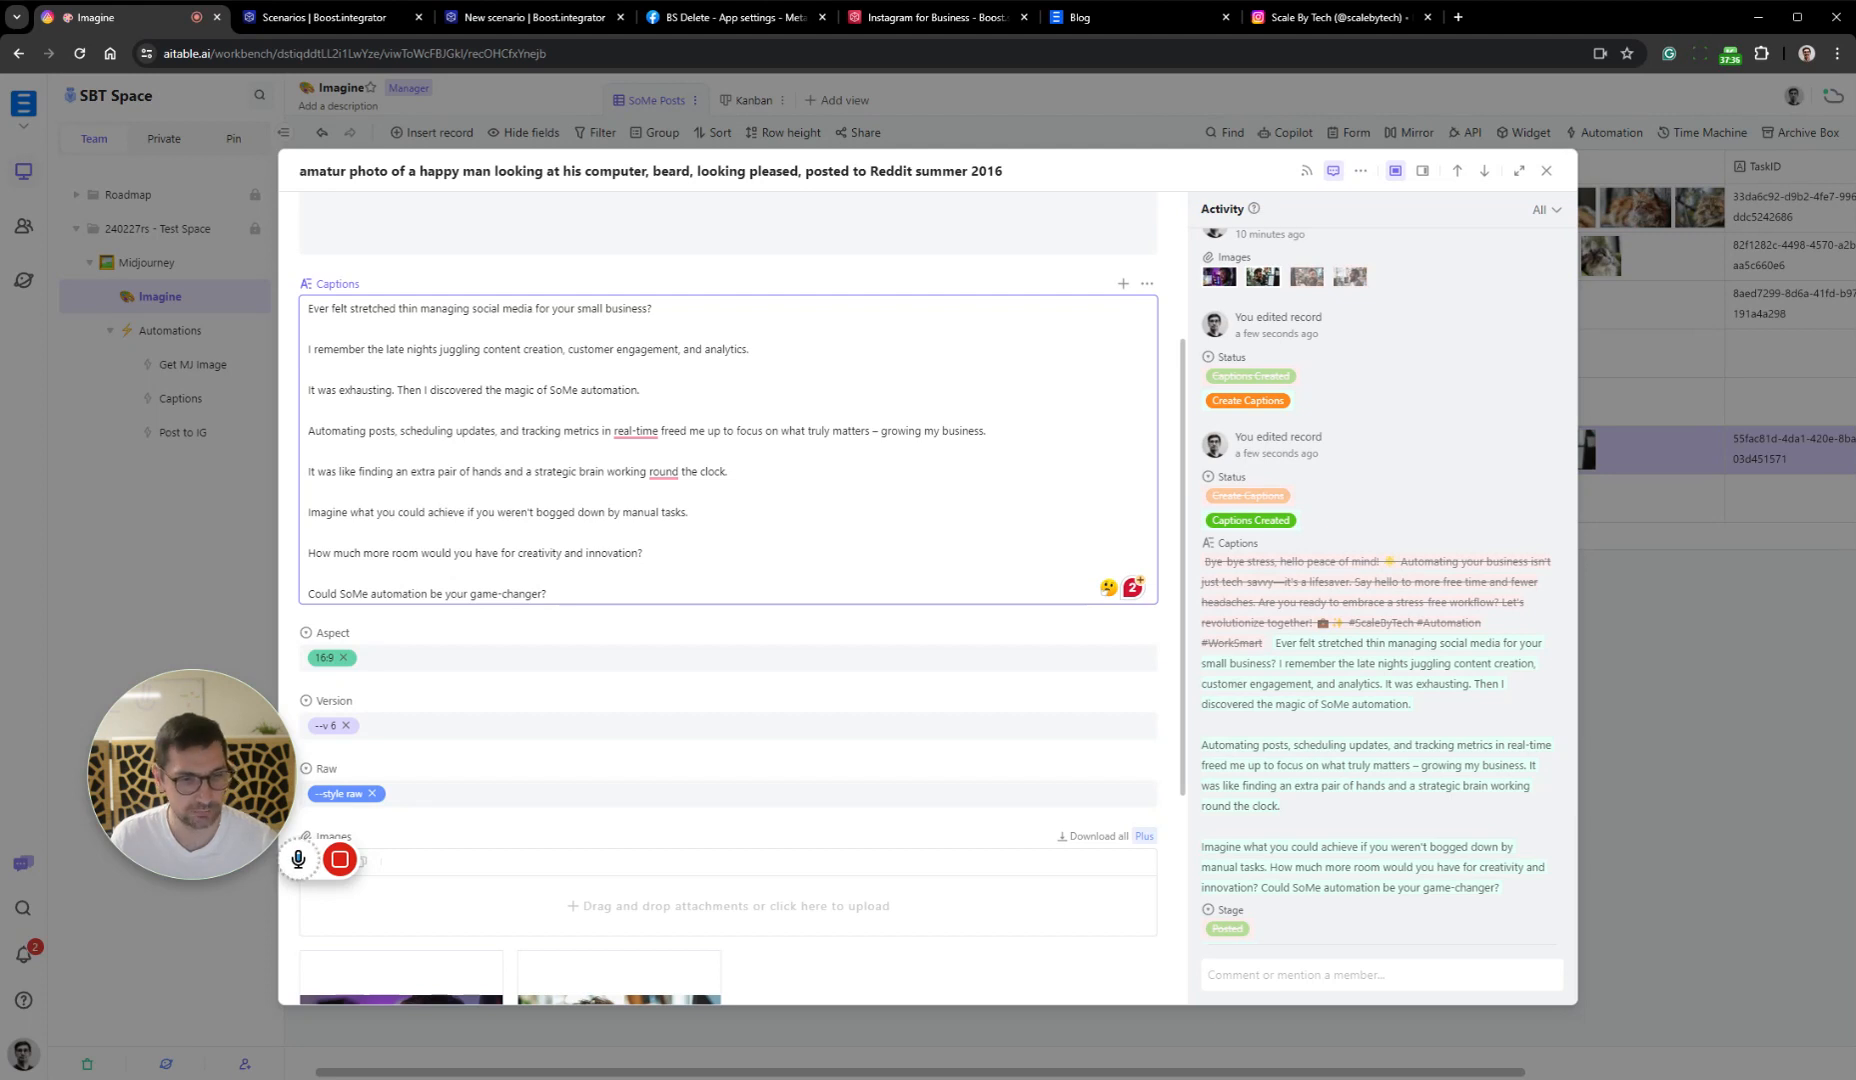
Close the expanded record and, in the Kanban view, move the happy man card from Created to Posted
left_click(1776, 647)
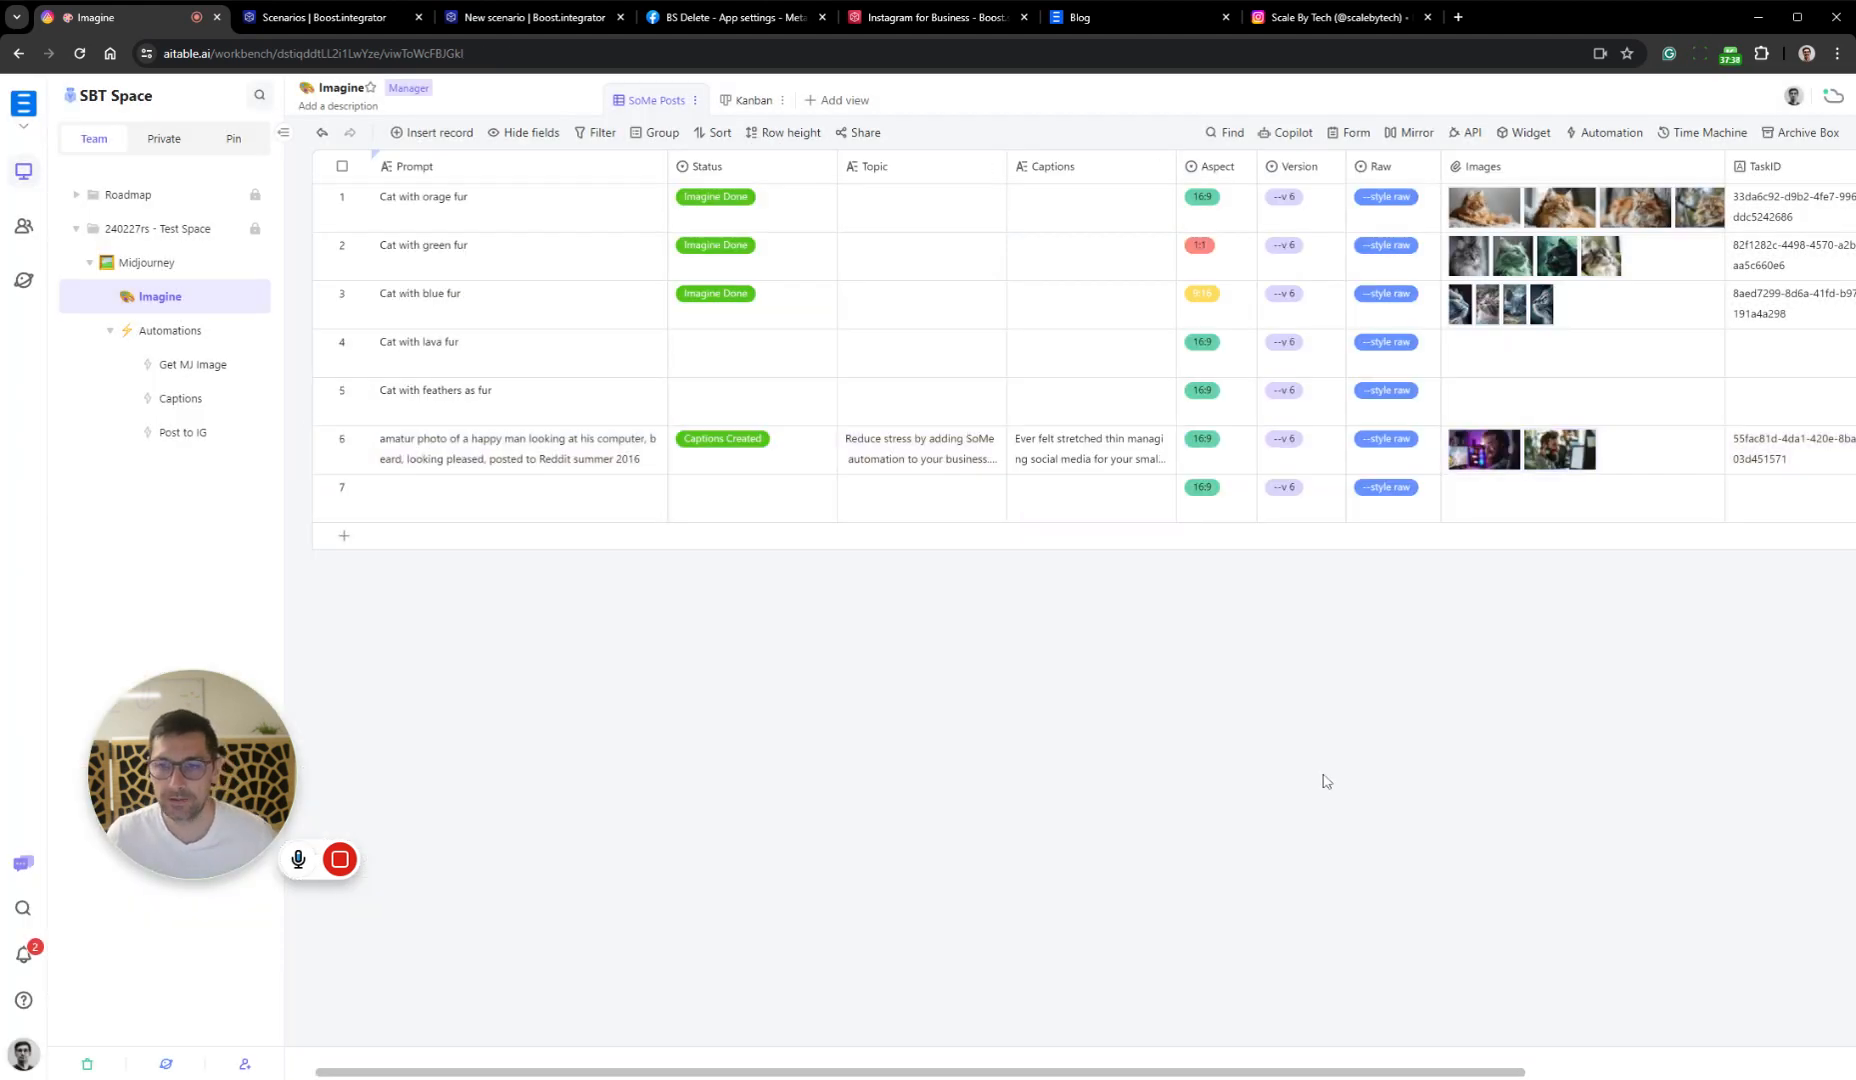
scroll(1500, 484, "right", 3)
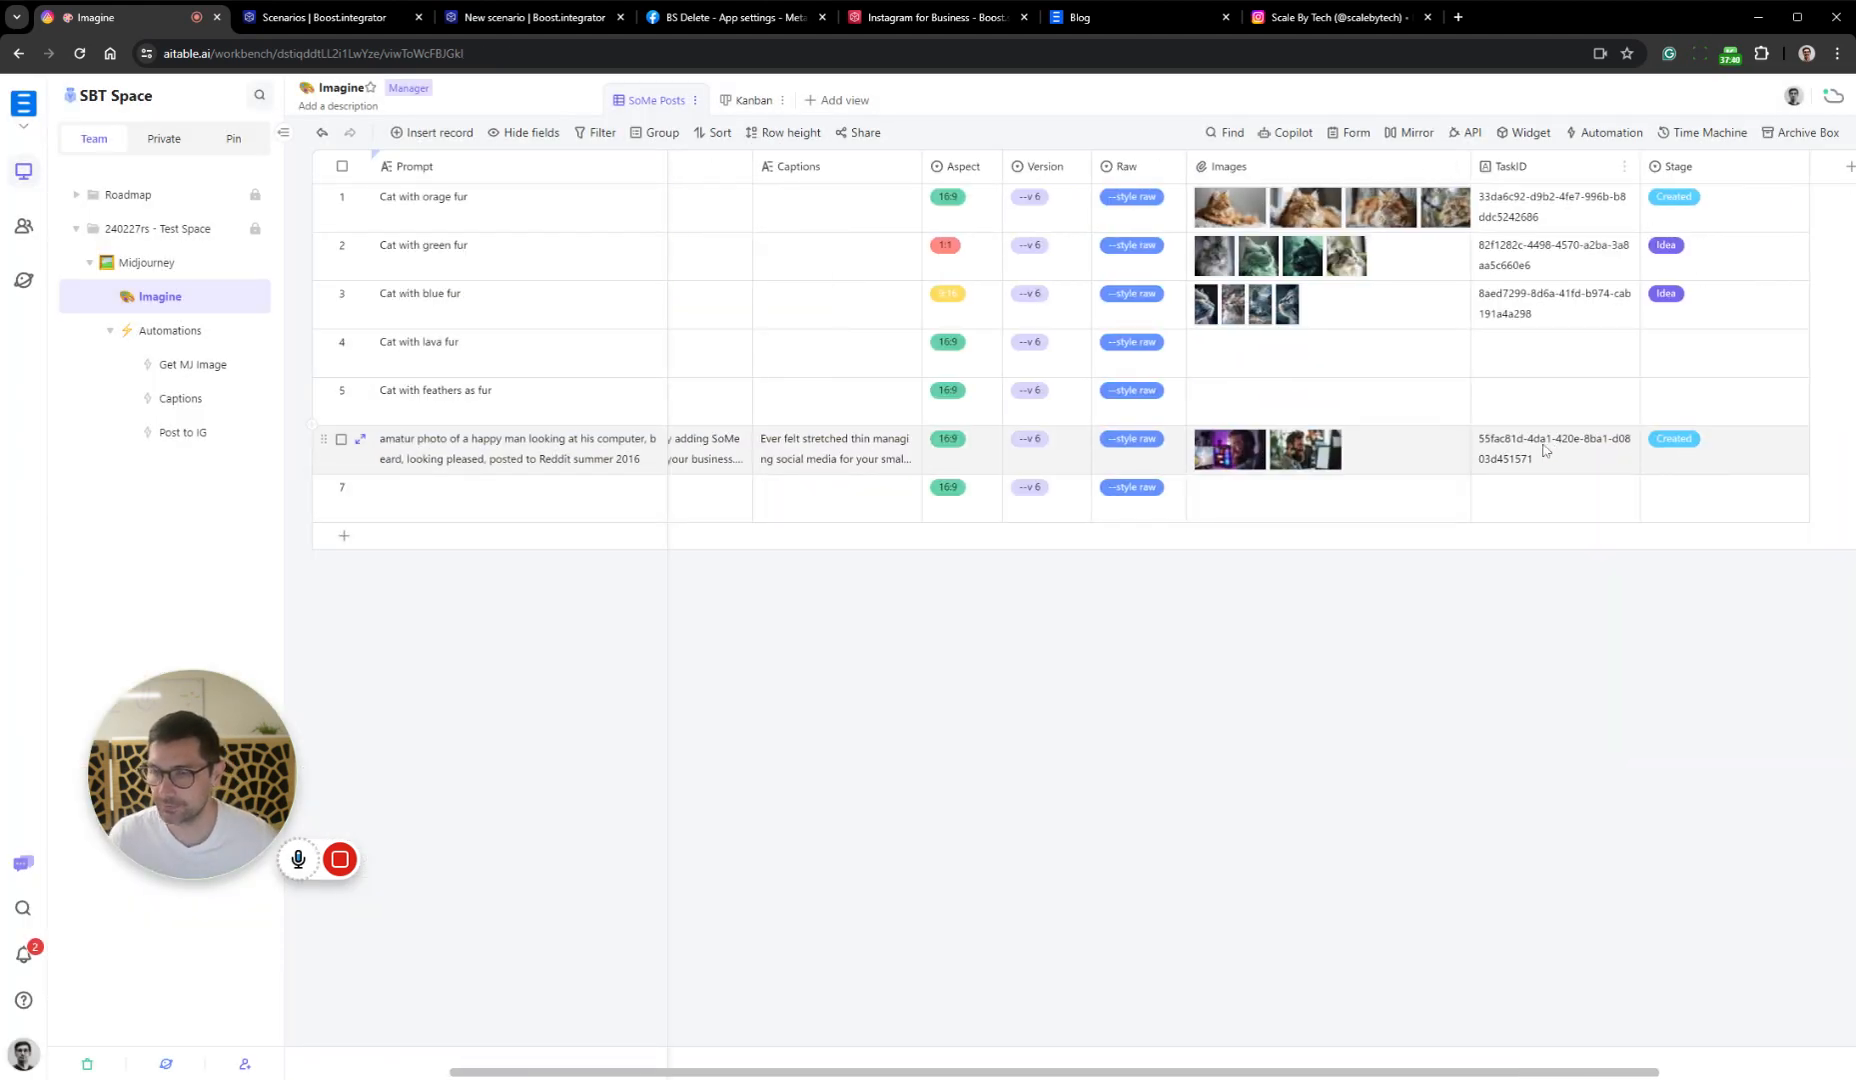
scroll(1545, 450, "left", 3)
left_click(750, 100)
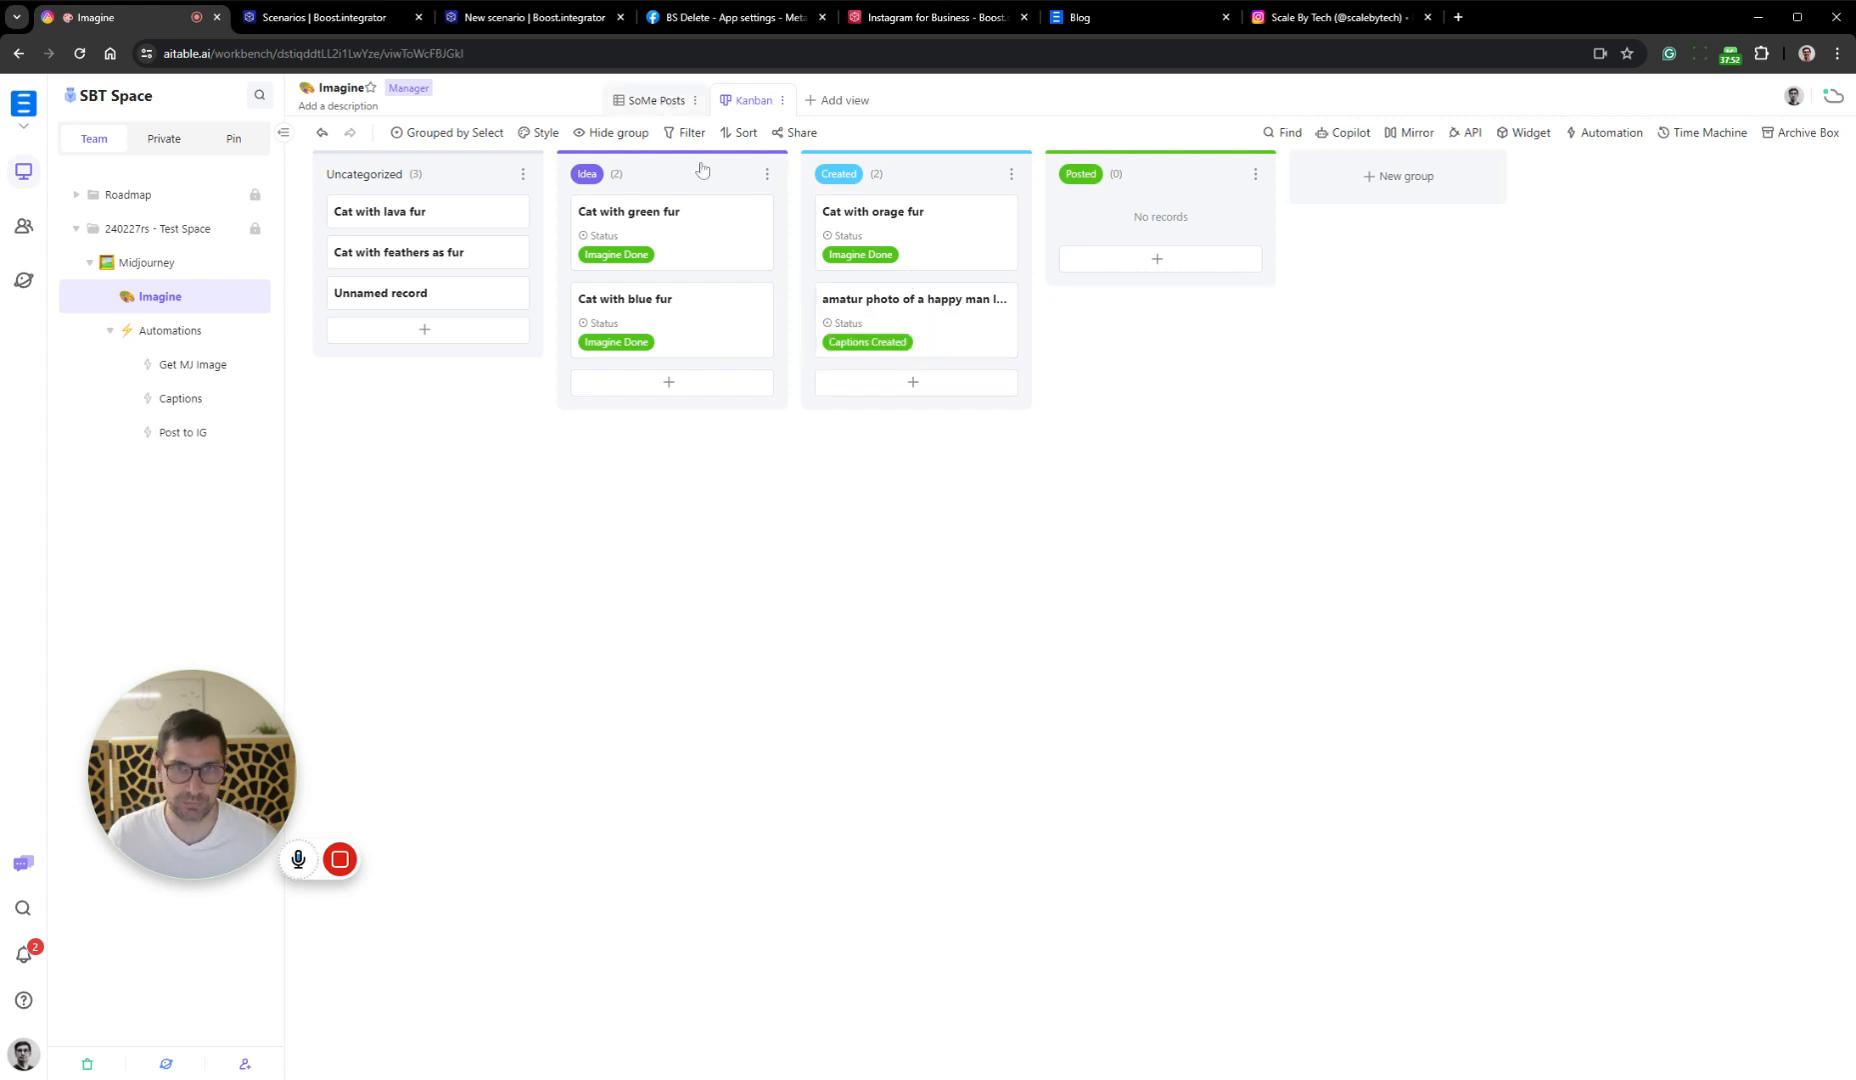
left_click(655, 100)
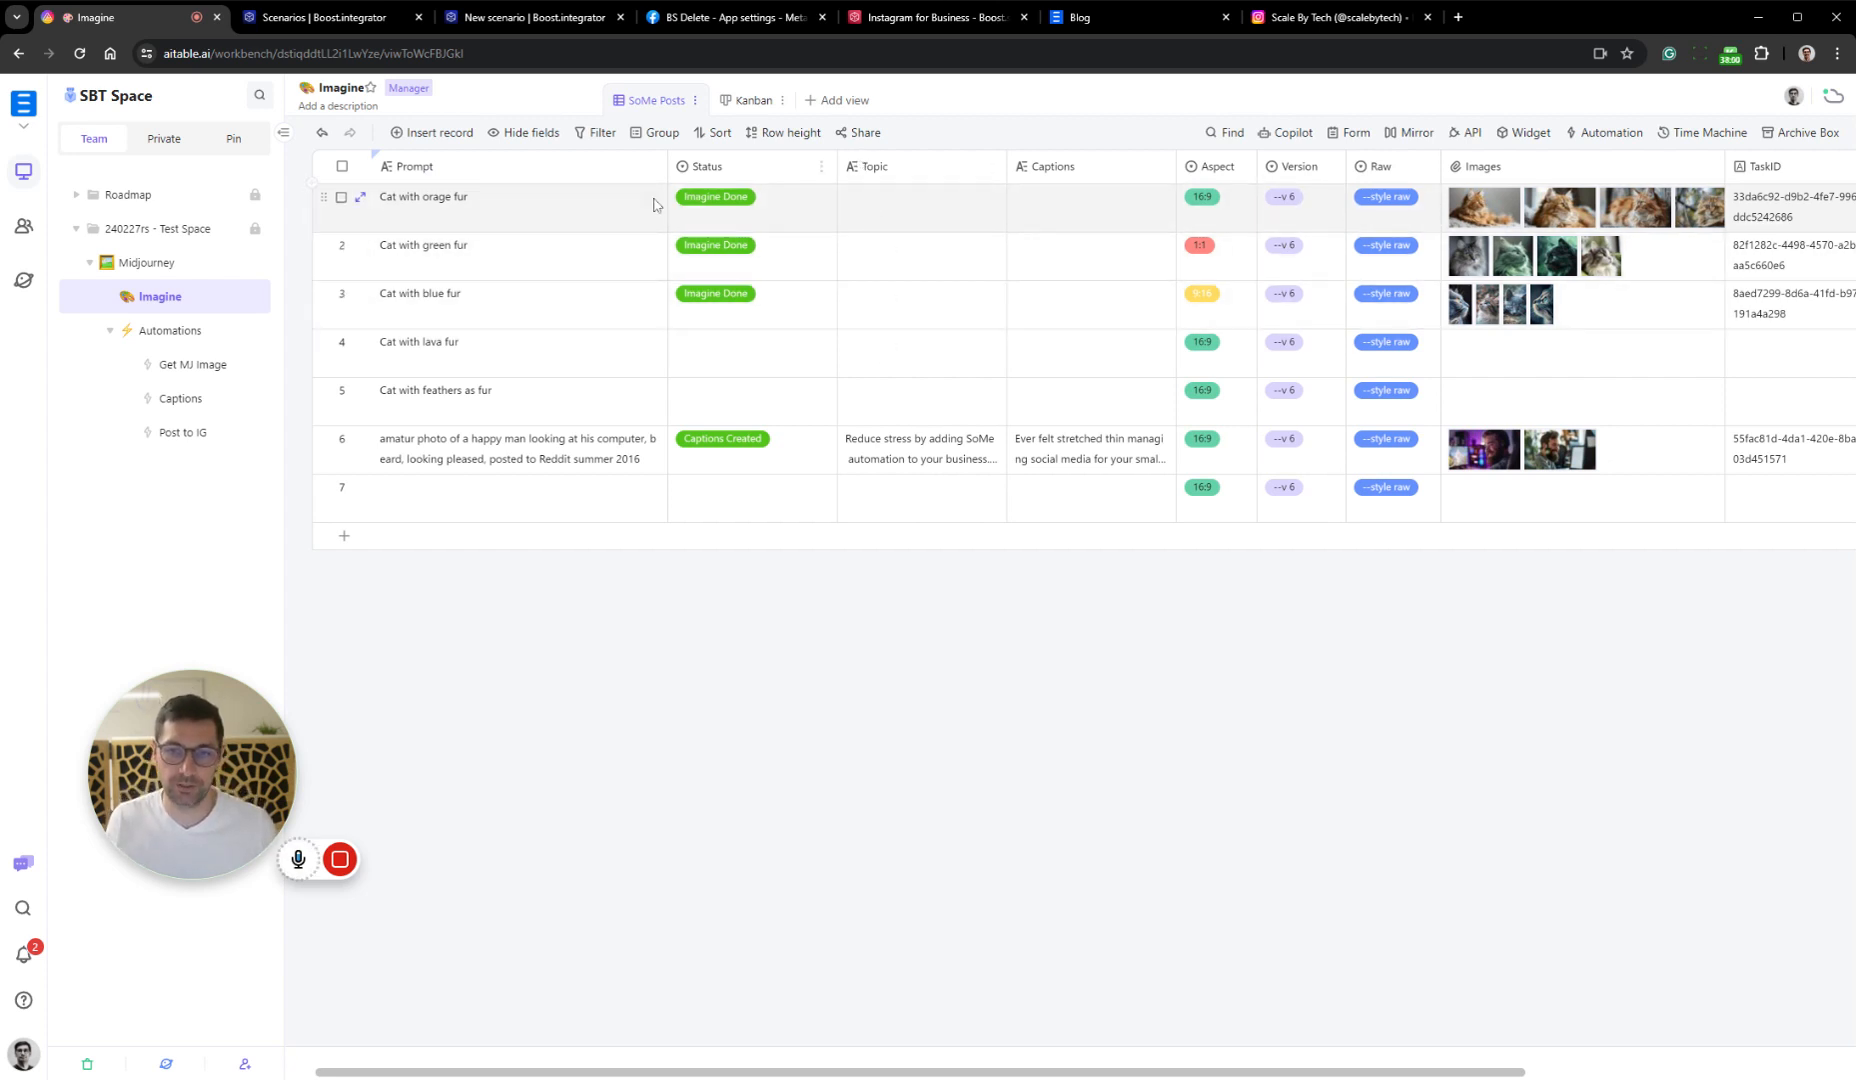
left_click(748, 100)
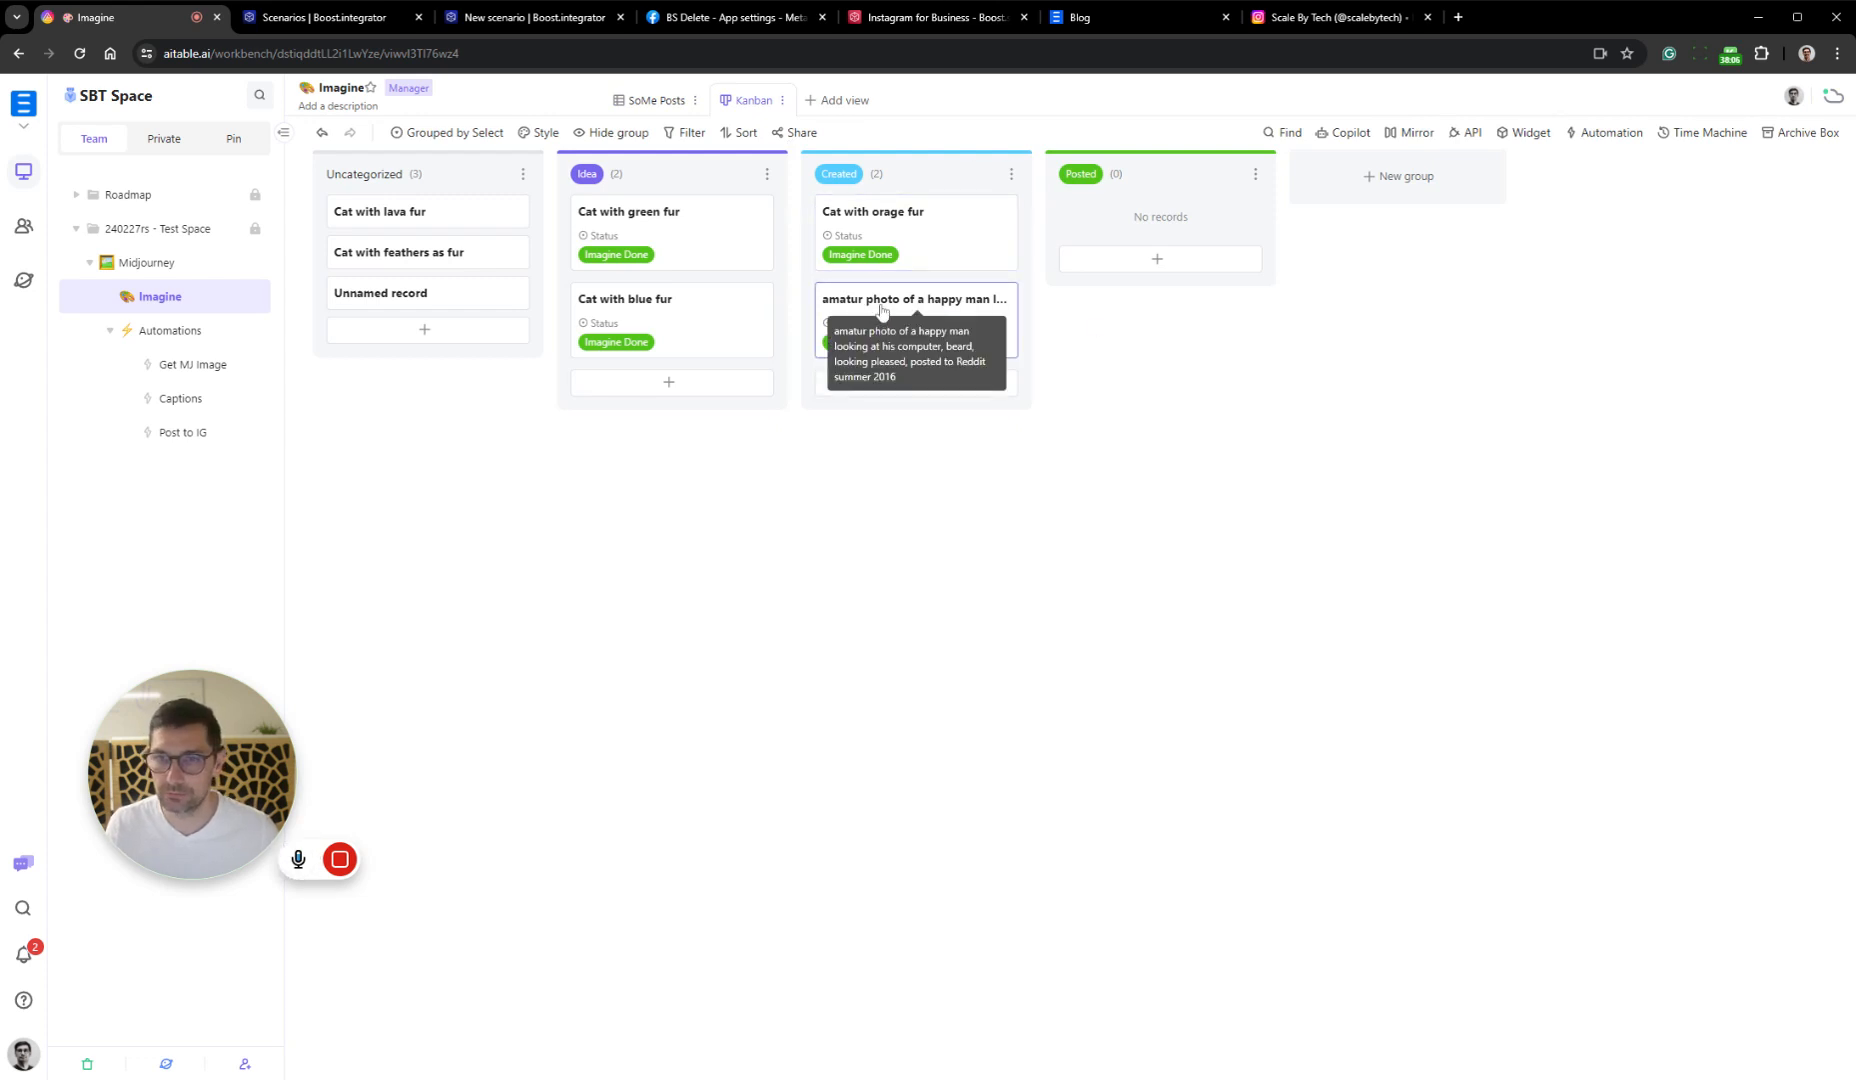
left_click_drag(881, 310, 1160, 236)
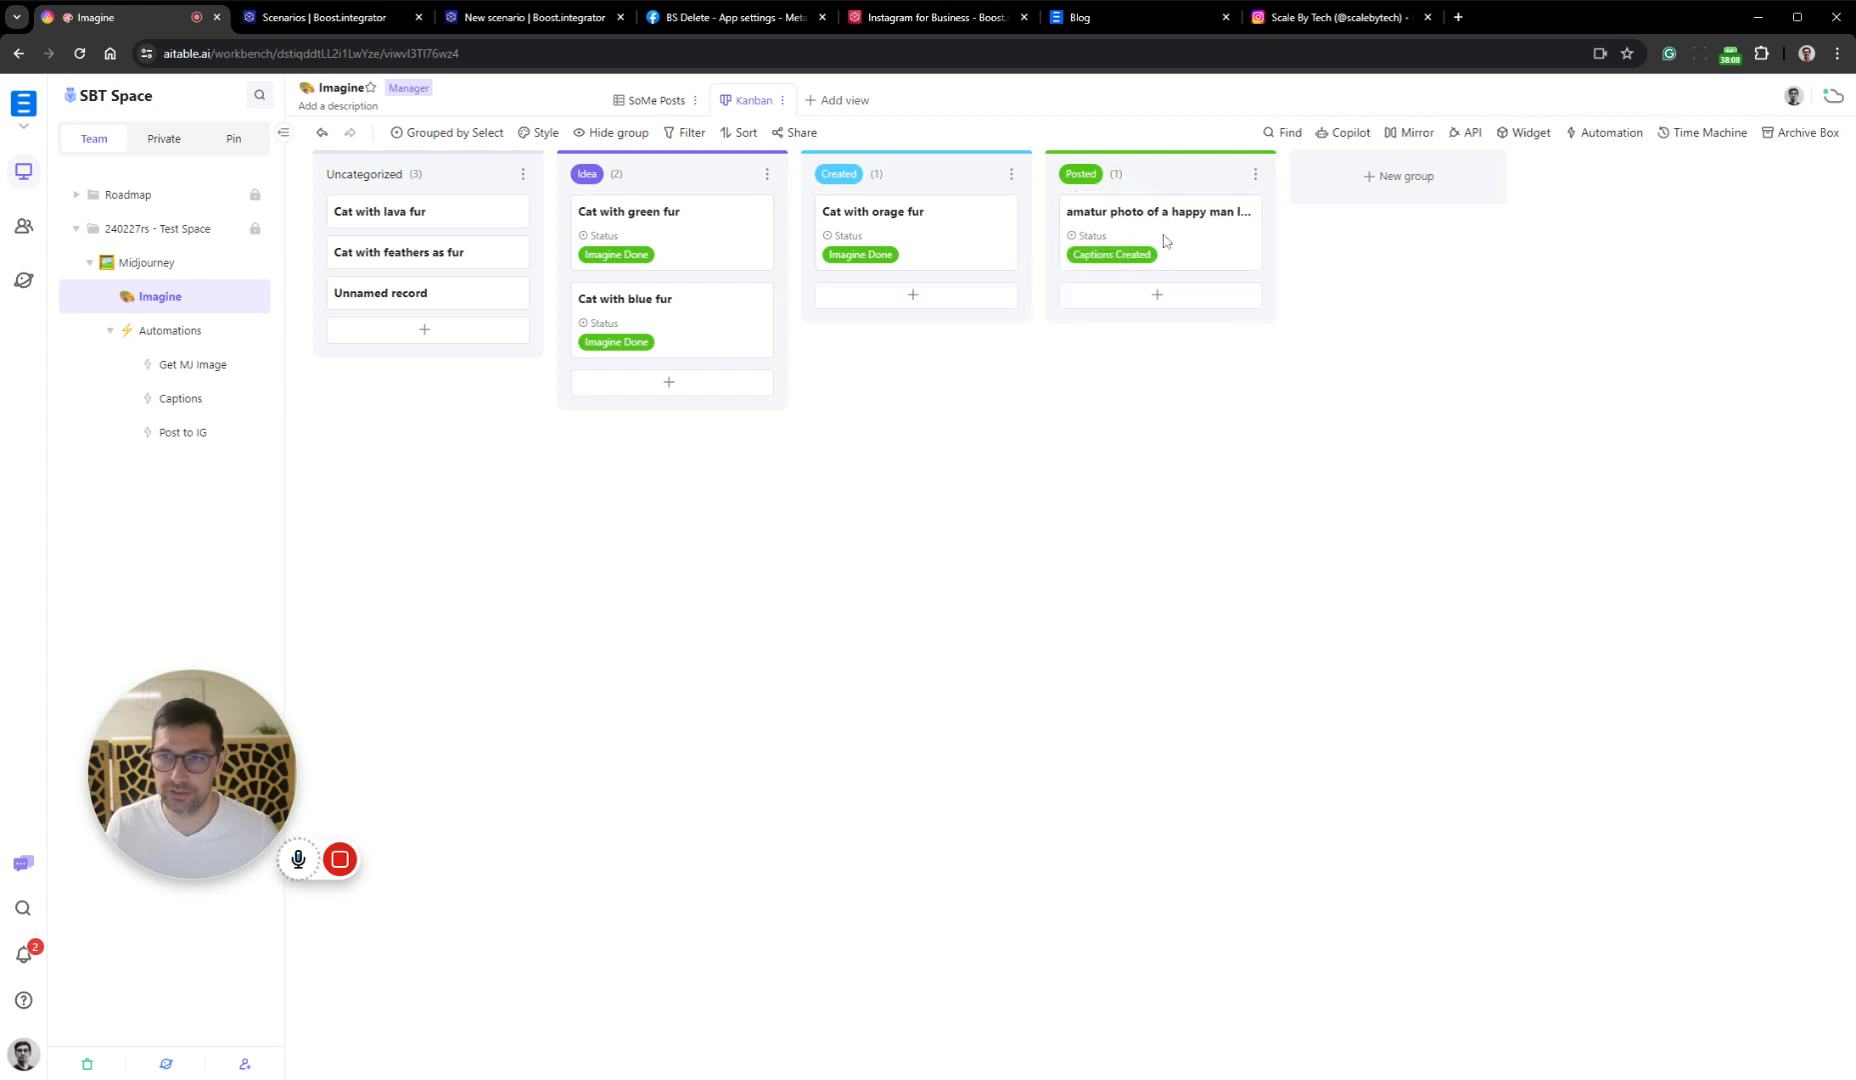
Switch to the Post to IG scenario in Boost.integrator, activate it and process the old data in the webhook queue
left_click(525, 15)
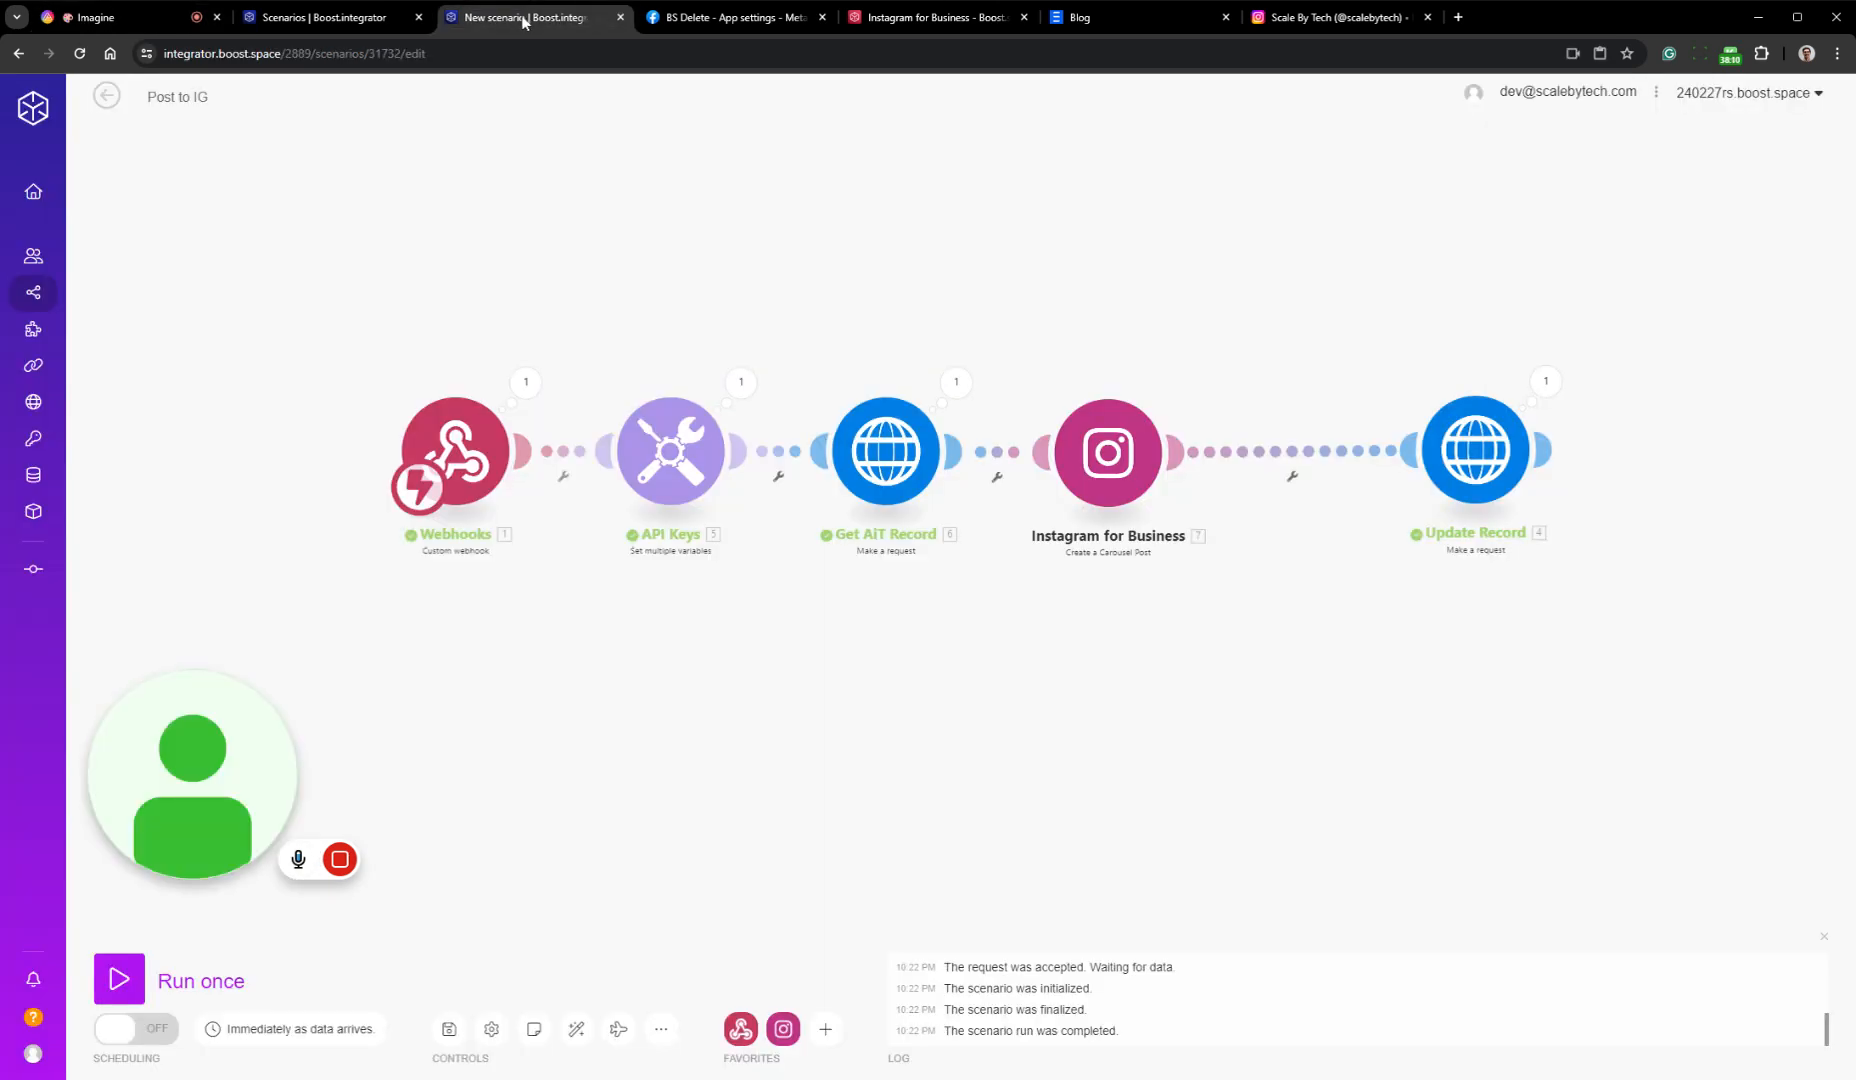
left_click(107, 96)
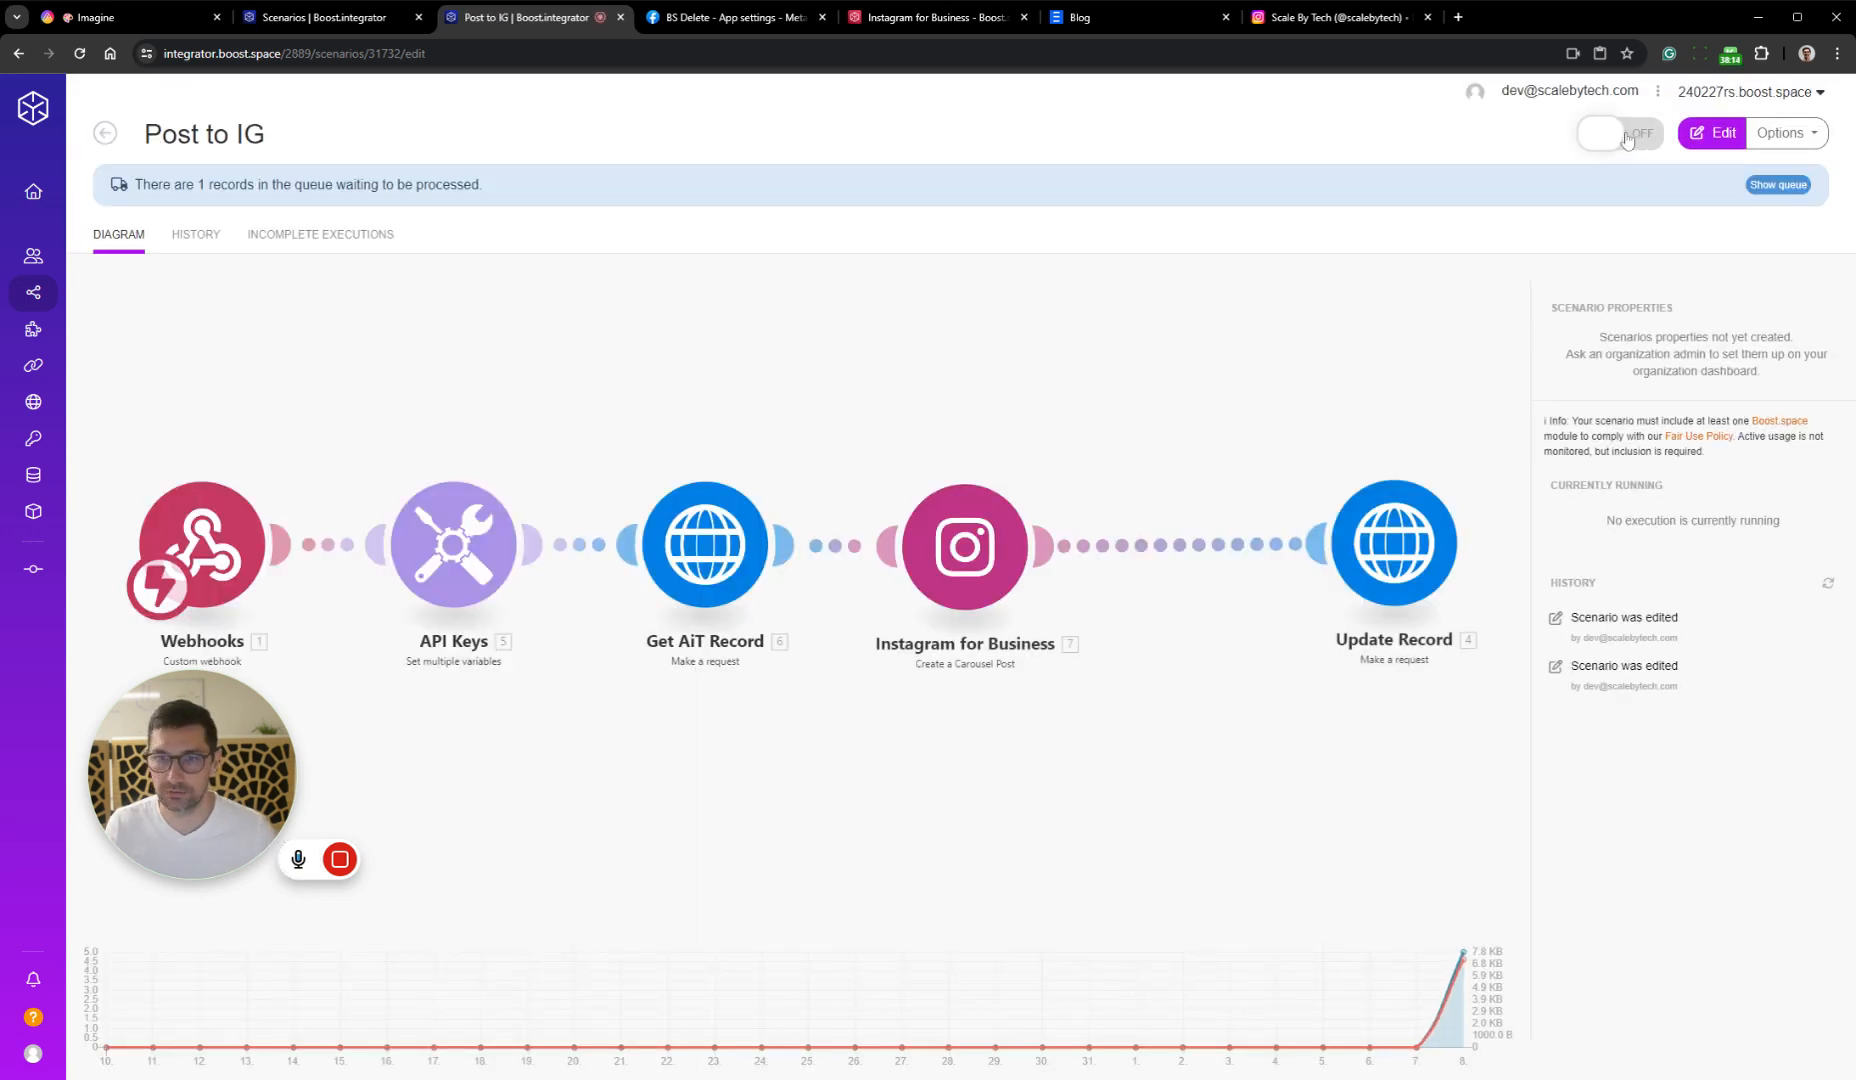
left_click(1627, 140)
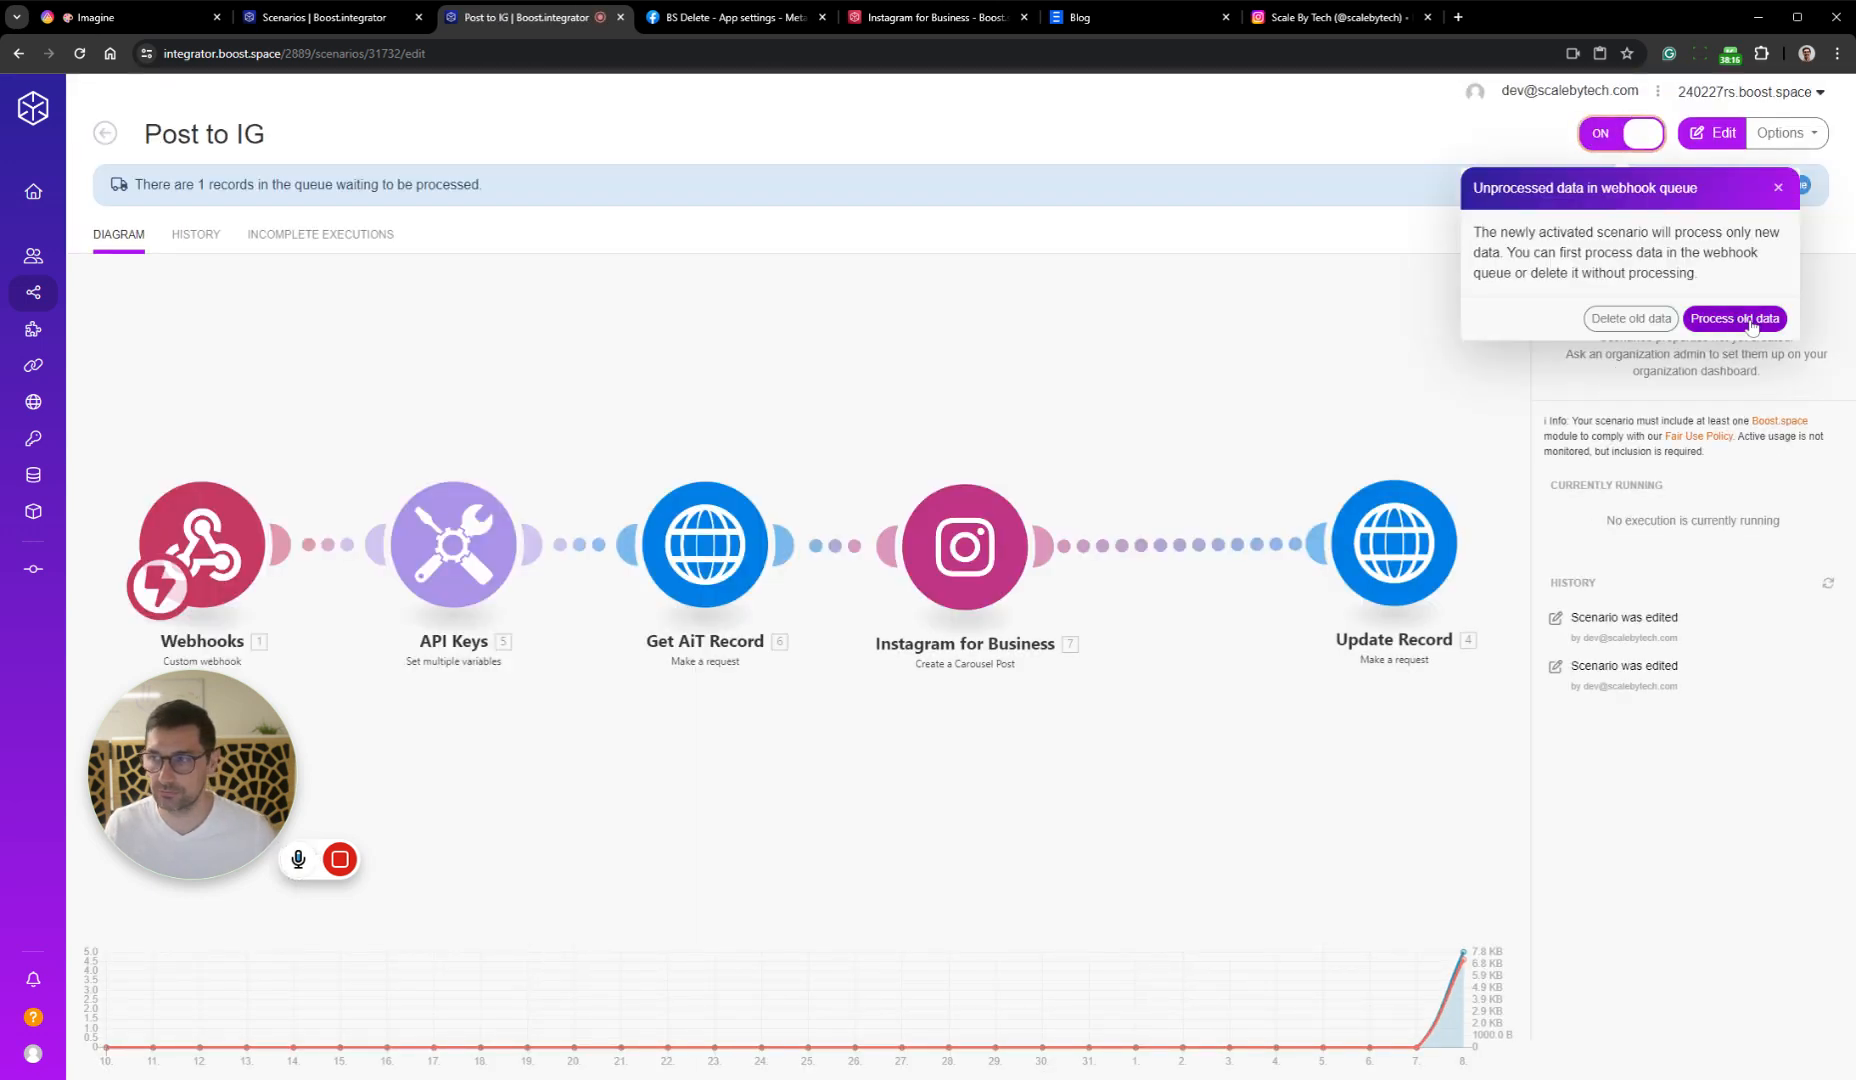
left_click(1737, 319)
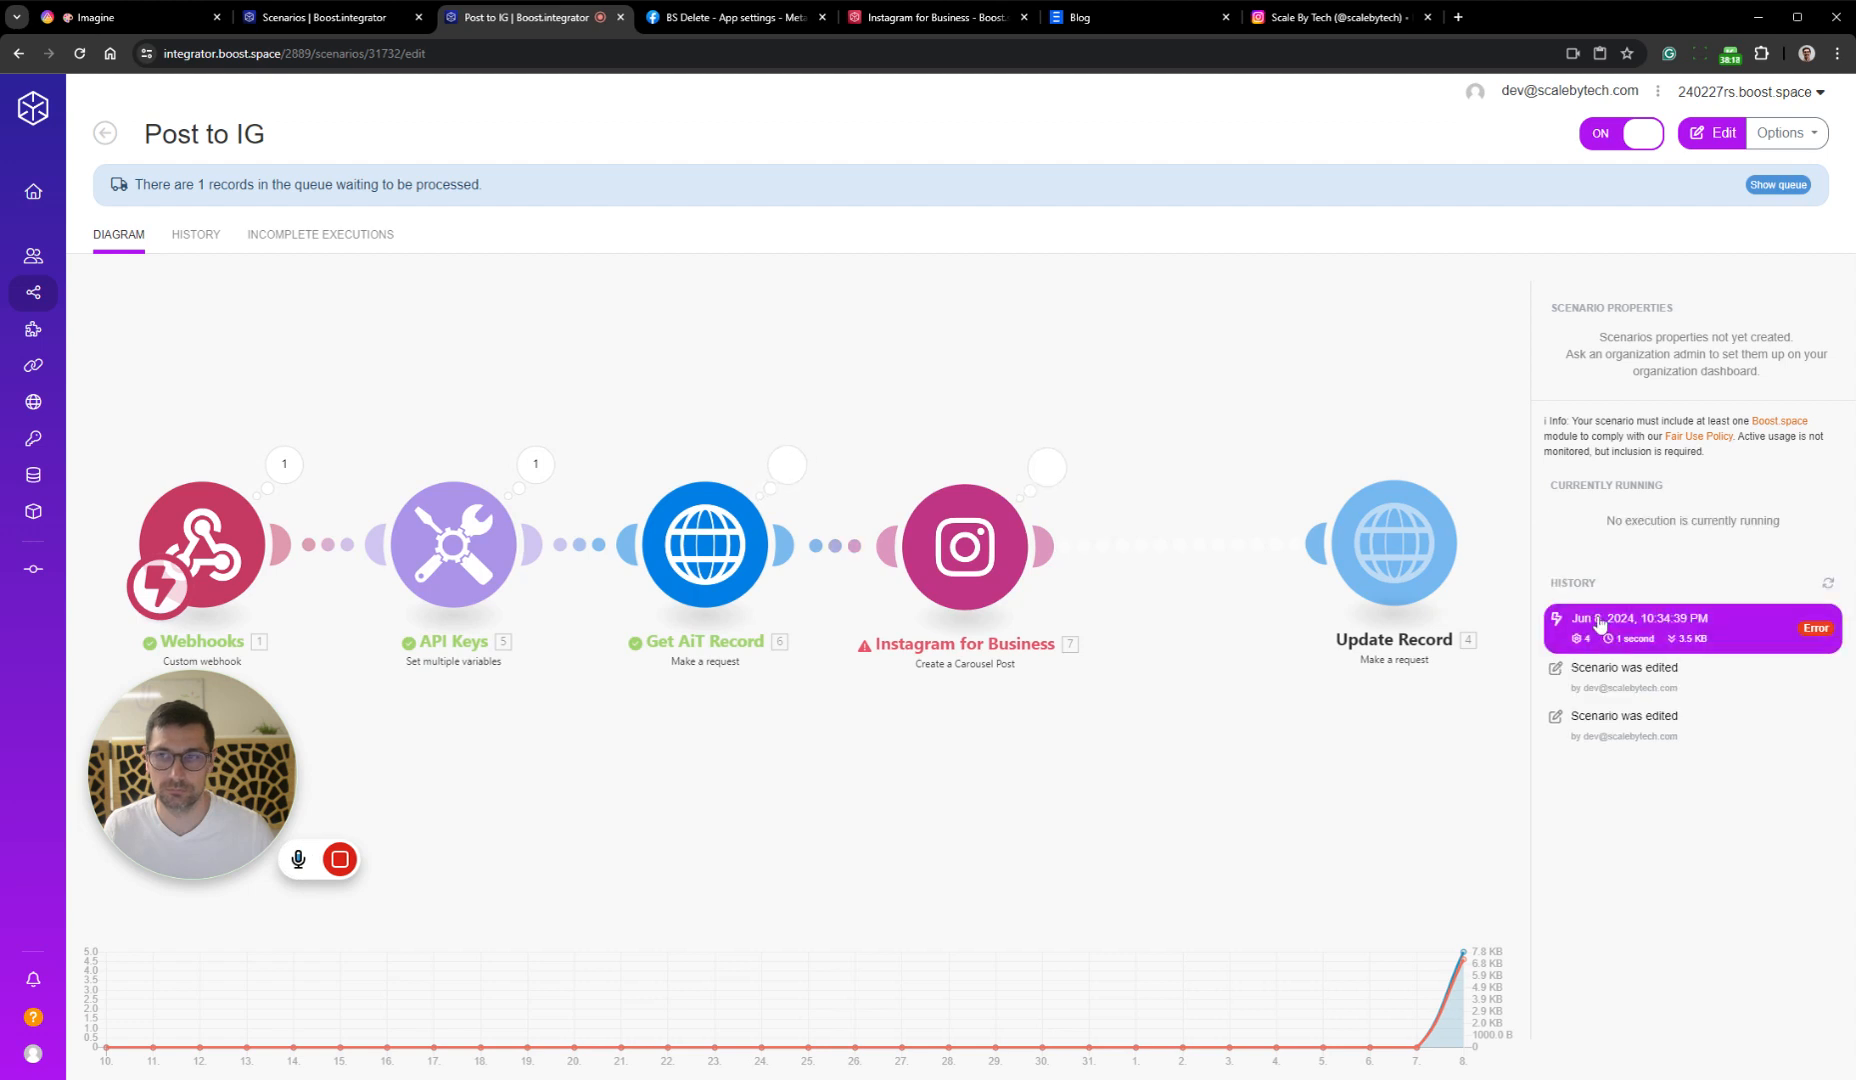
Open the failed run in the editor and inspect the error details of the Instagram for Business module's operation
left_click(1047, 473)
left_click_drag(1392, 423, 1288, 411)
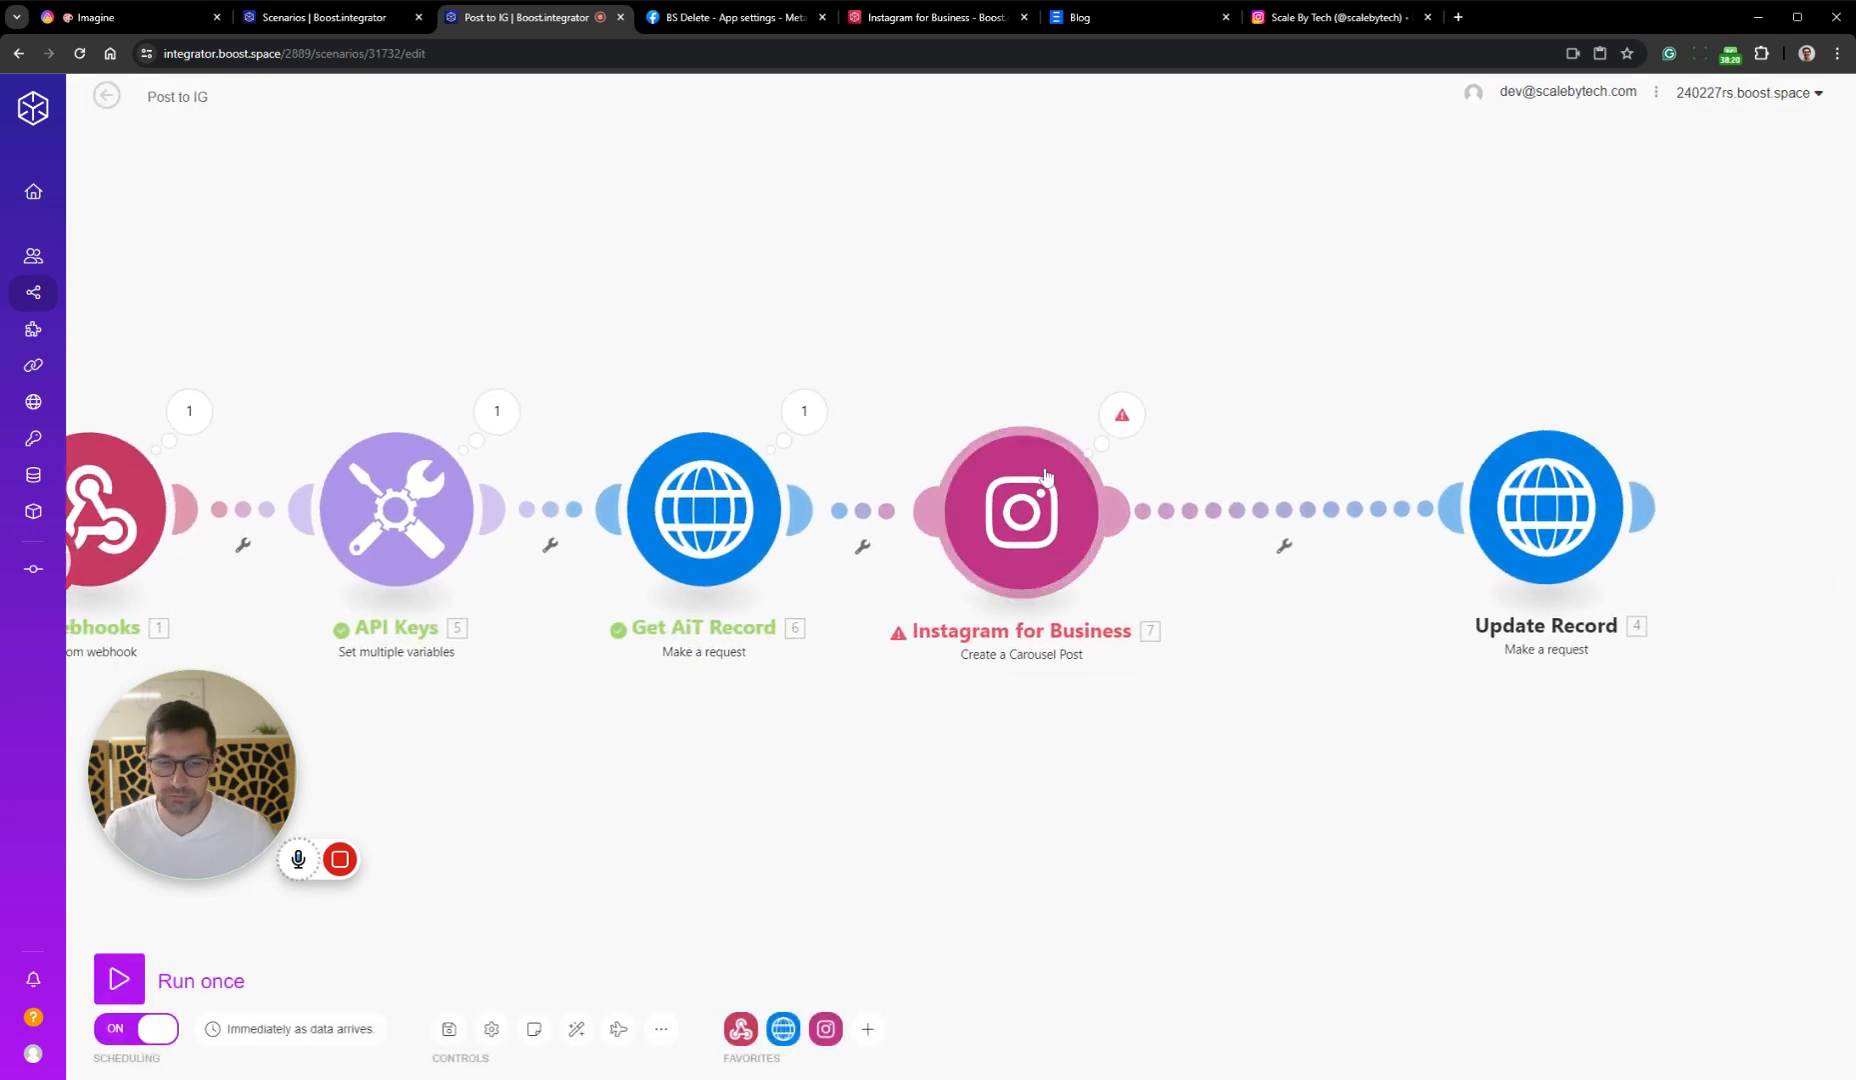
left_click(1133, 424)
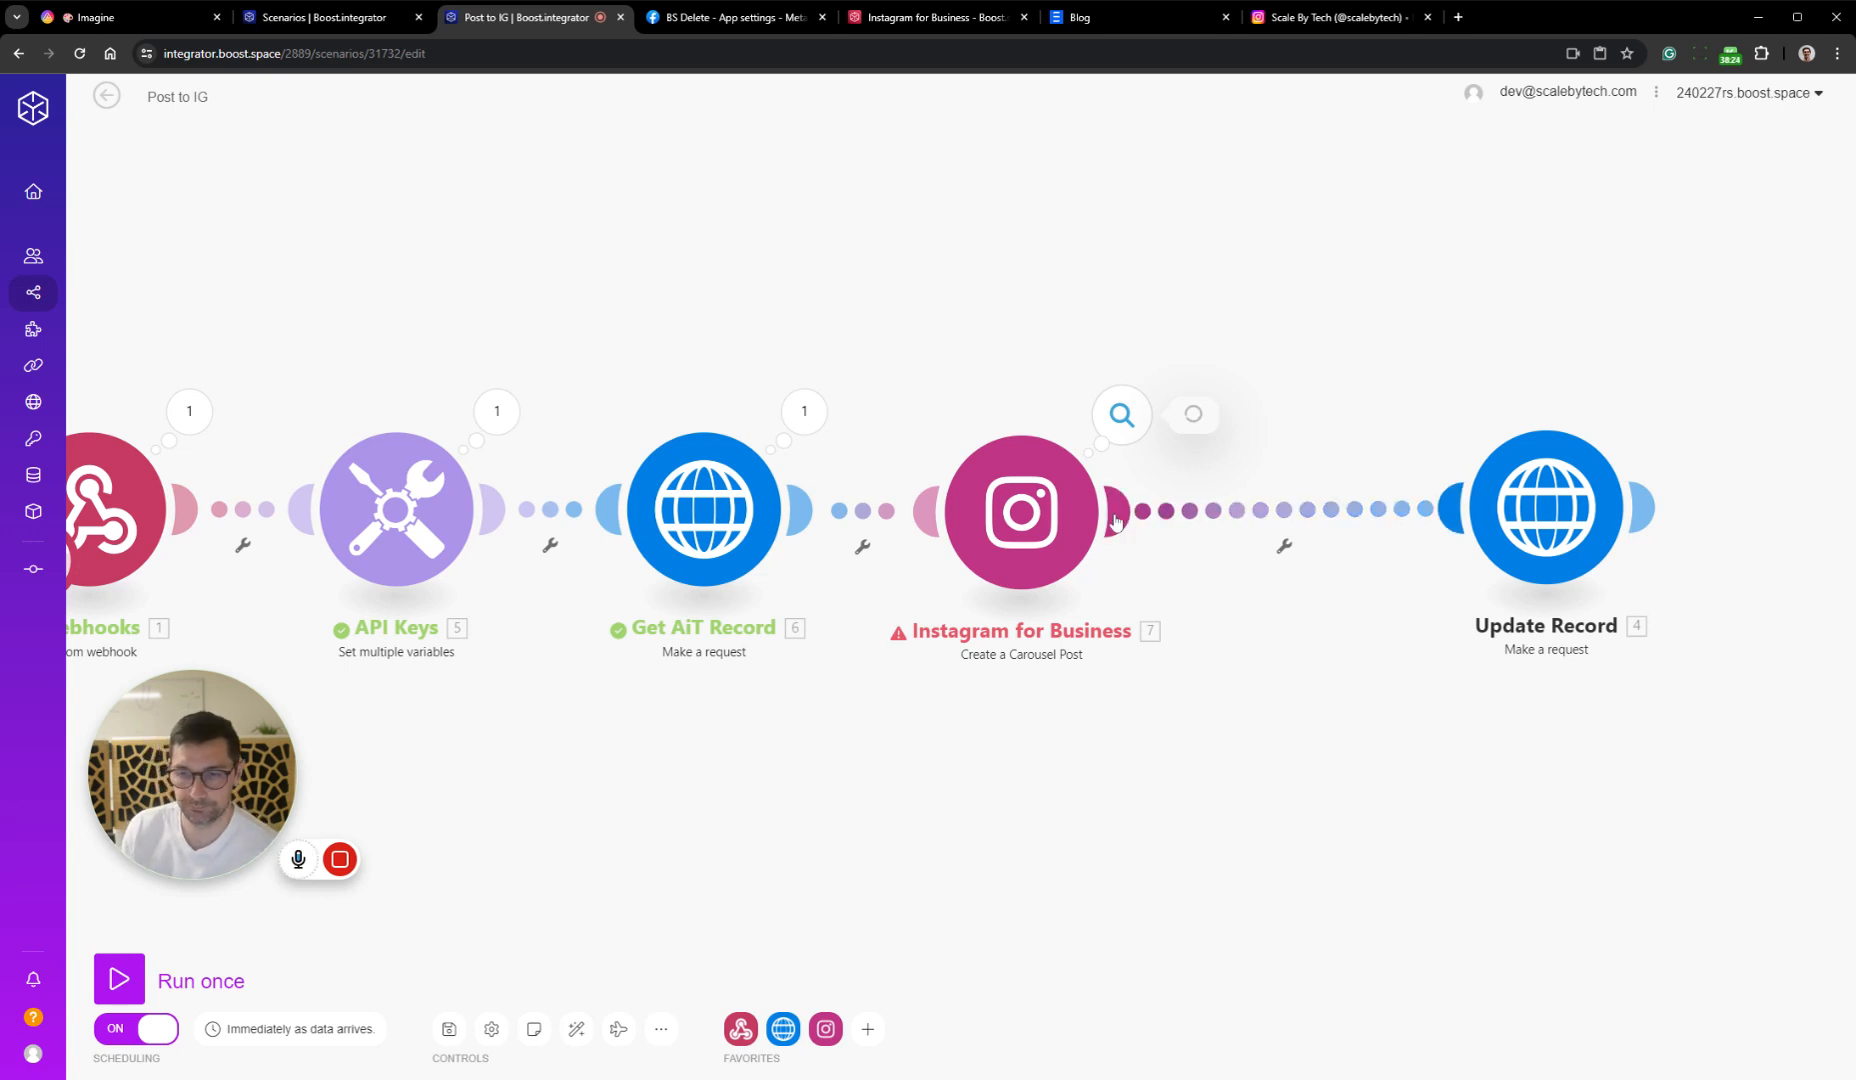
left_click_drag(1211, 682, 1037, 632)
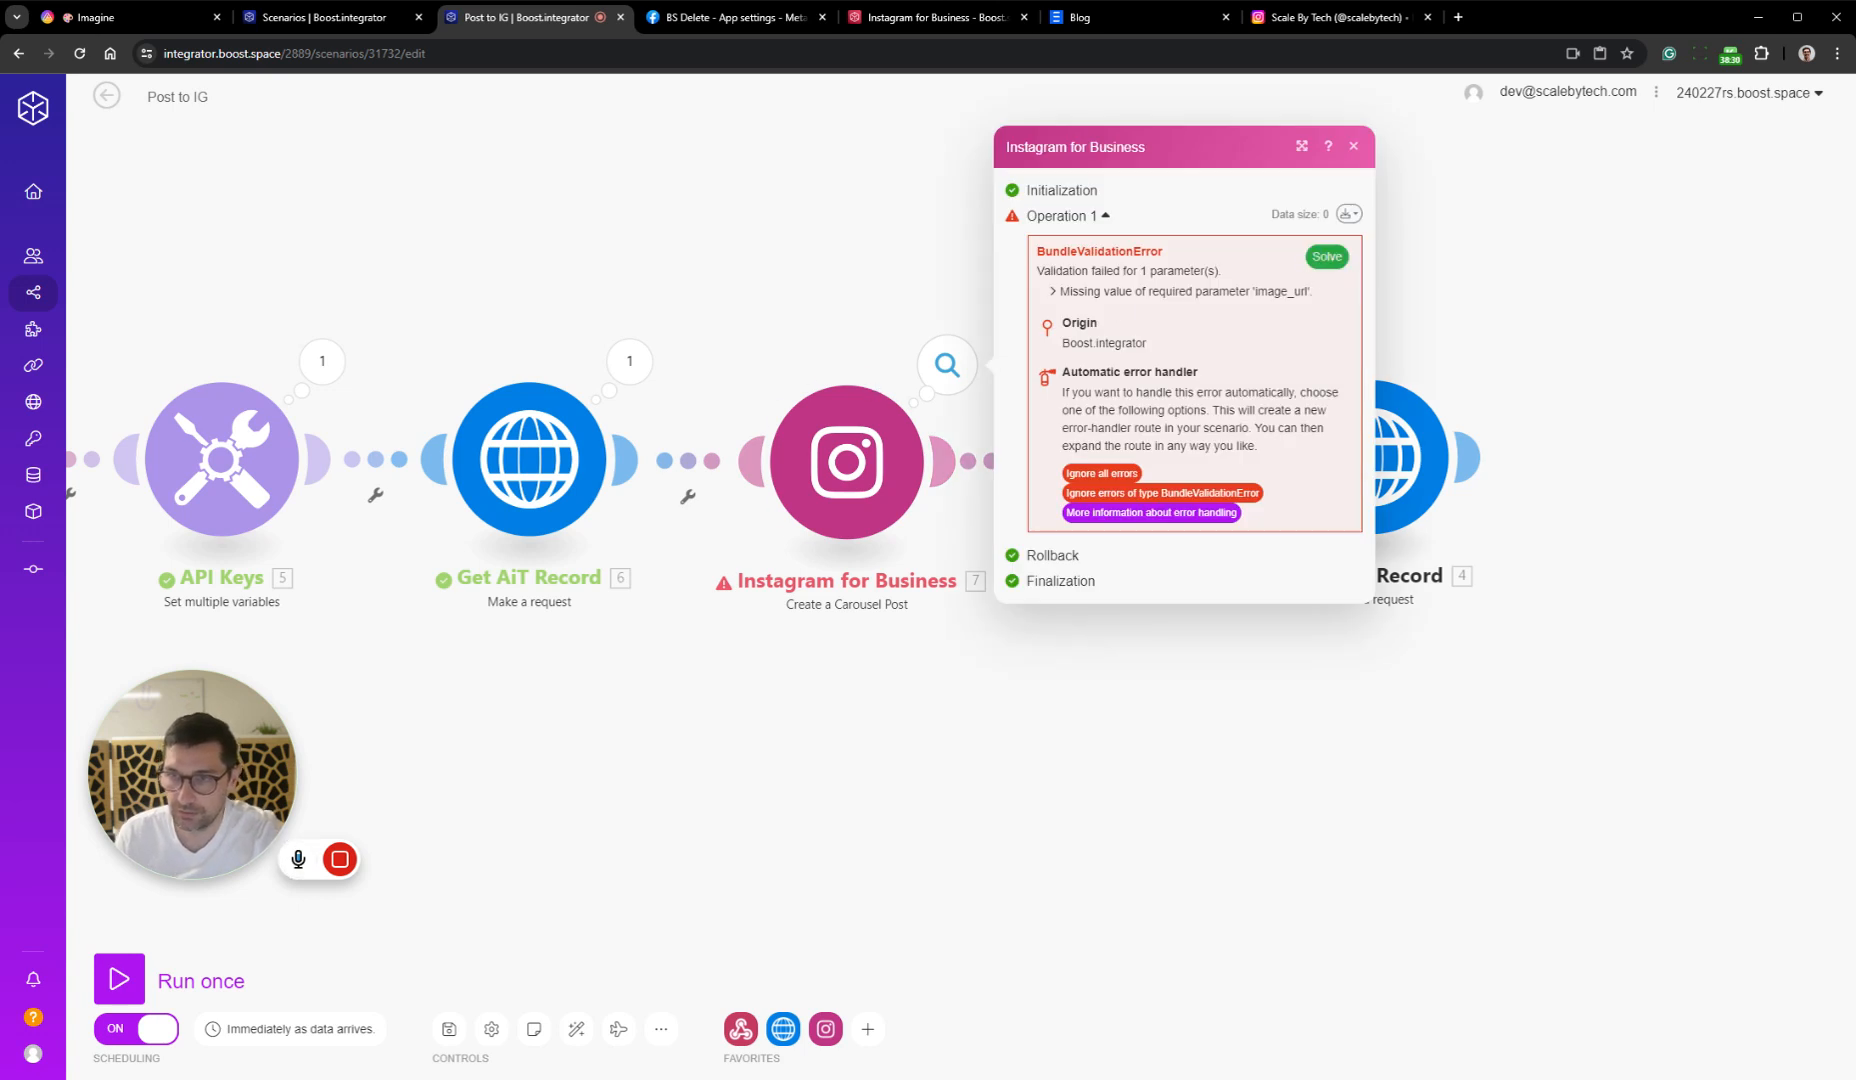
In the Instagram for Business module, move the index 2 in Item 2's Photo URL from the records array to the Images array
left_click(847, 460)
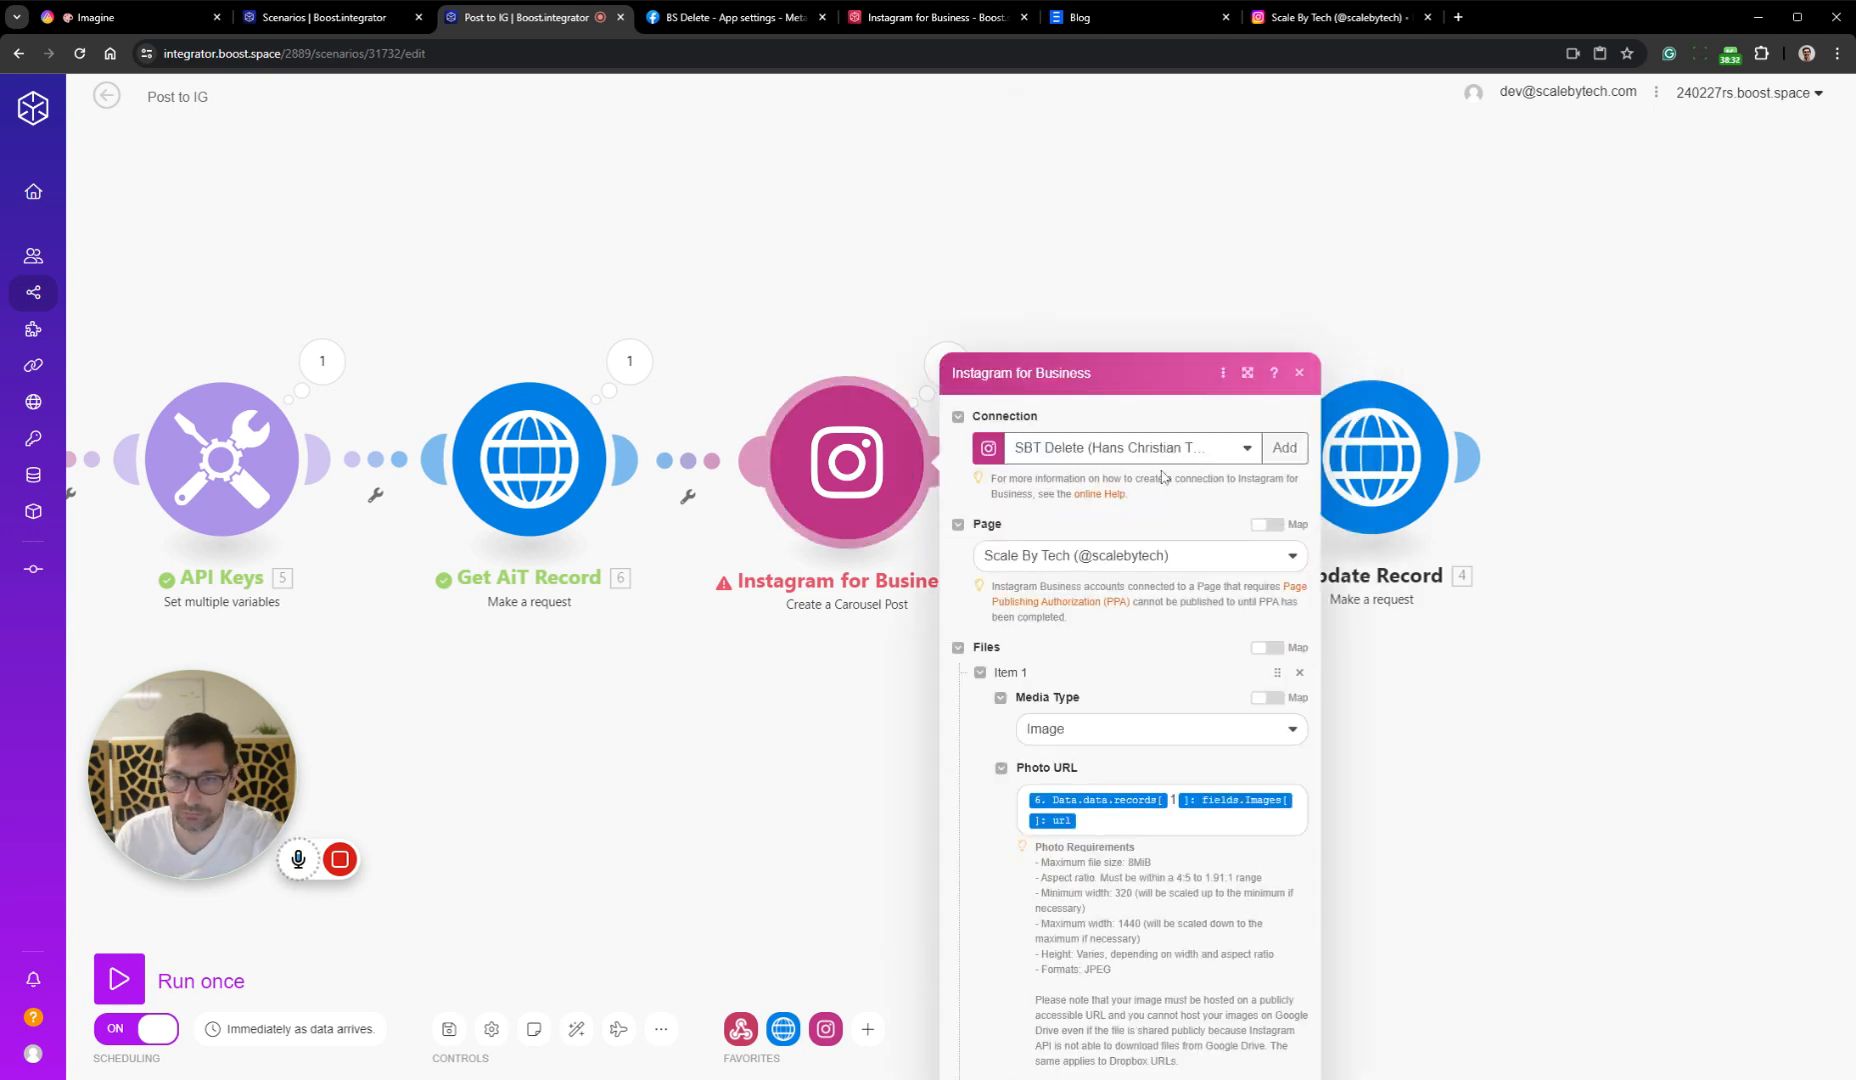
scroll(1193, 566, "down", 6)
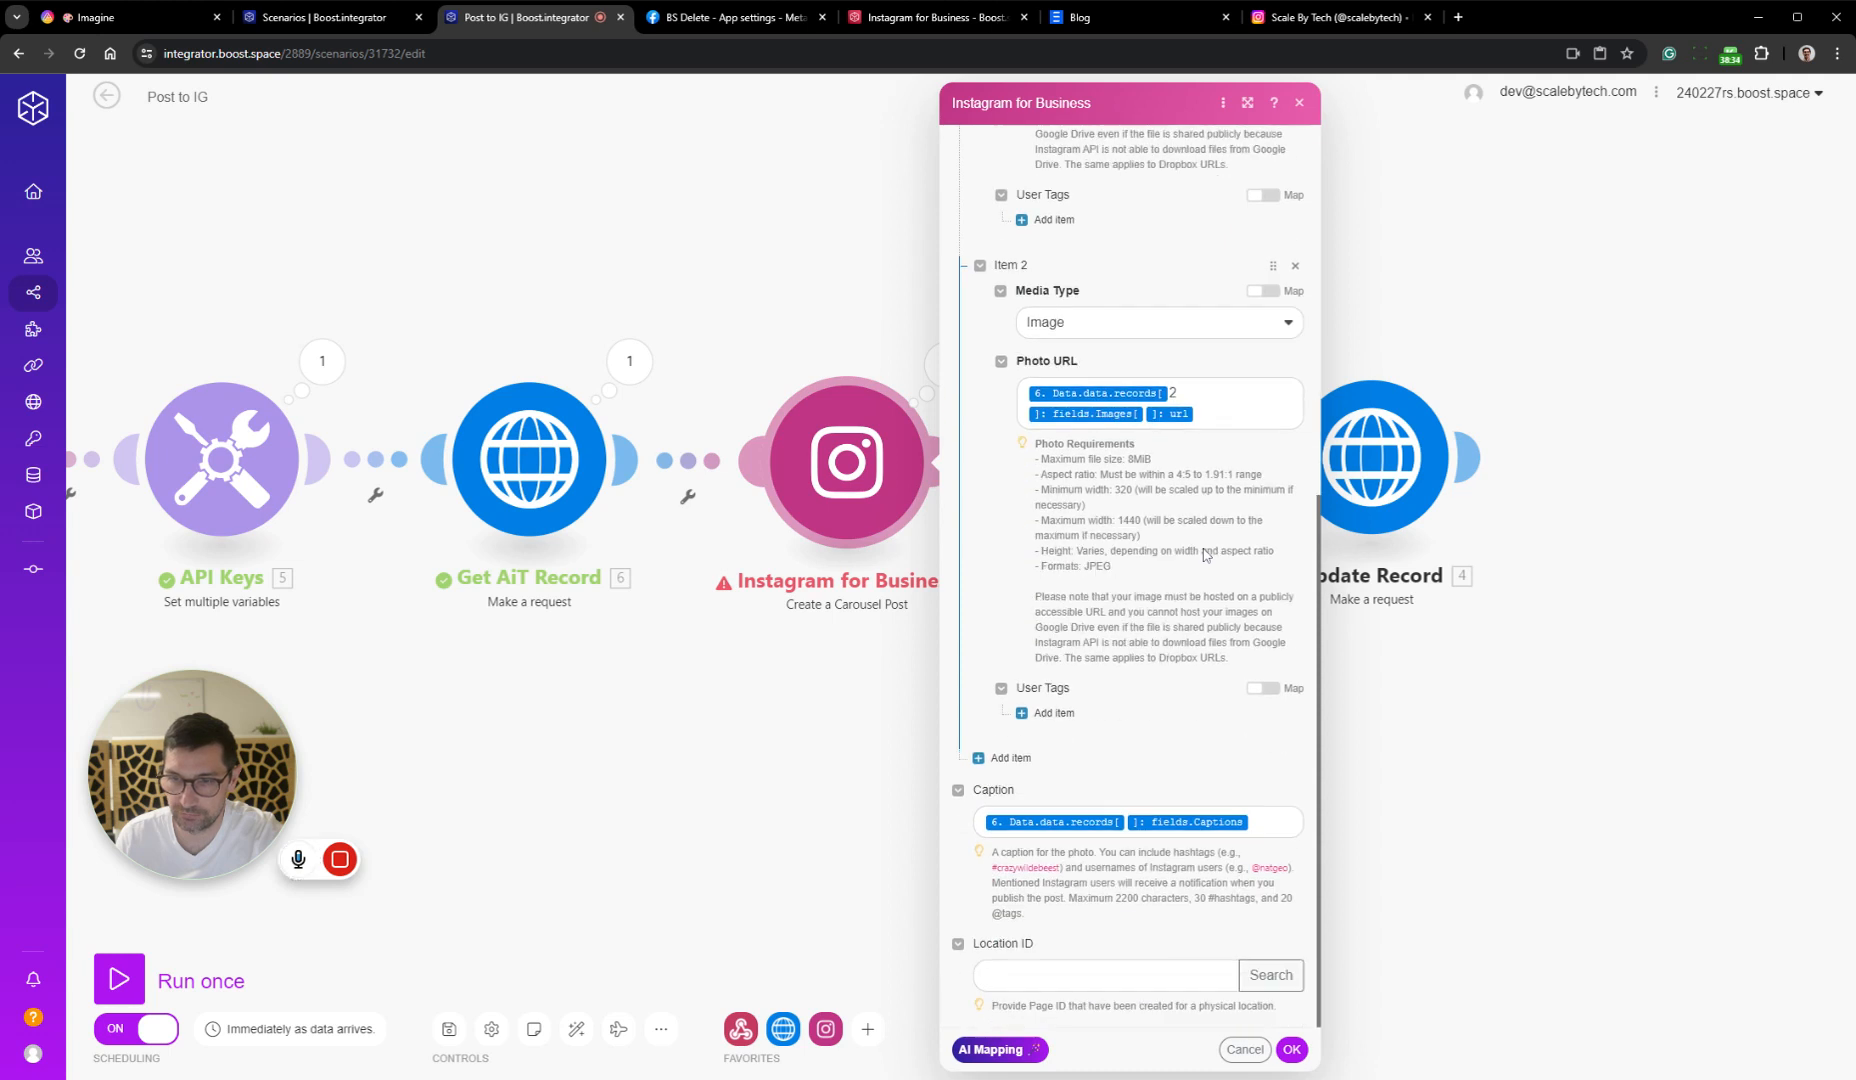
scroll(1197, 537, "up", 2)
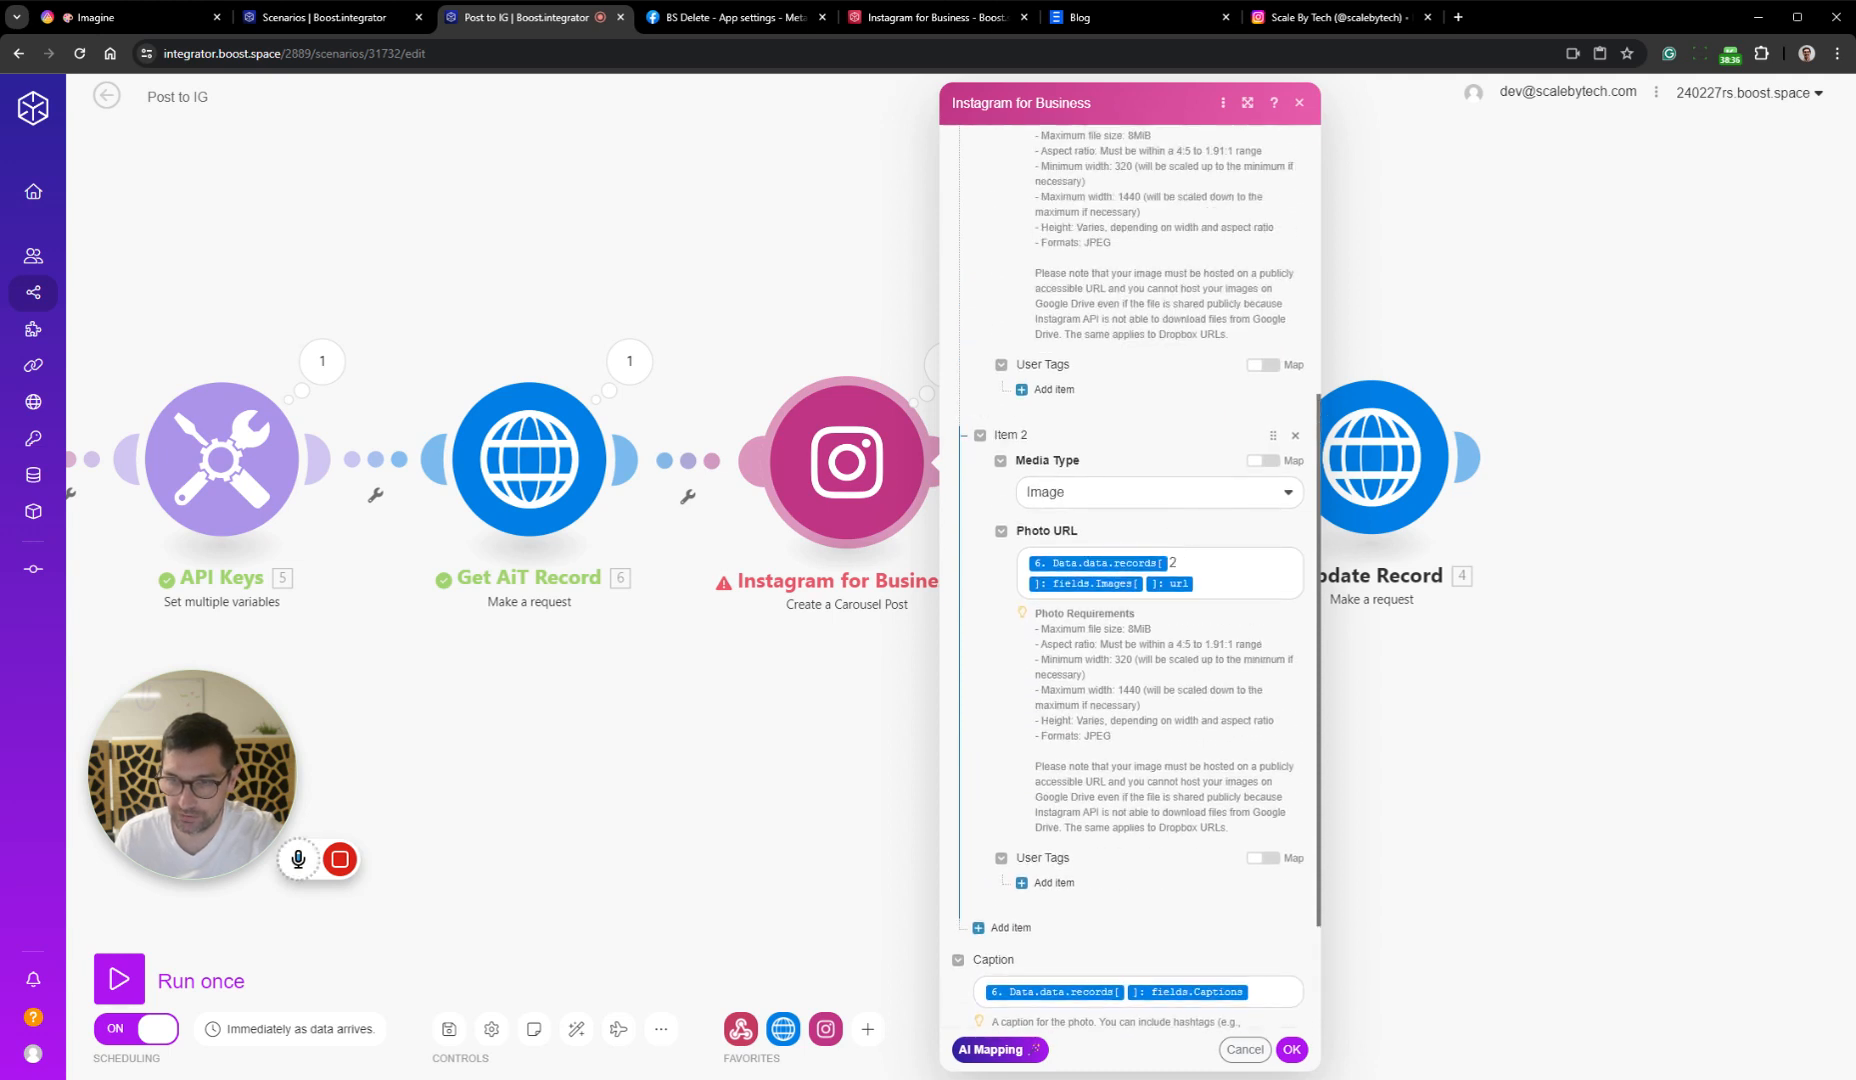
left_click(1182, 565)
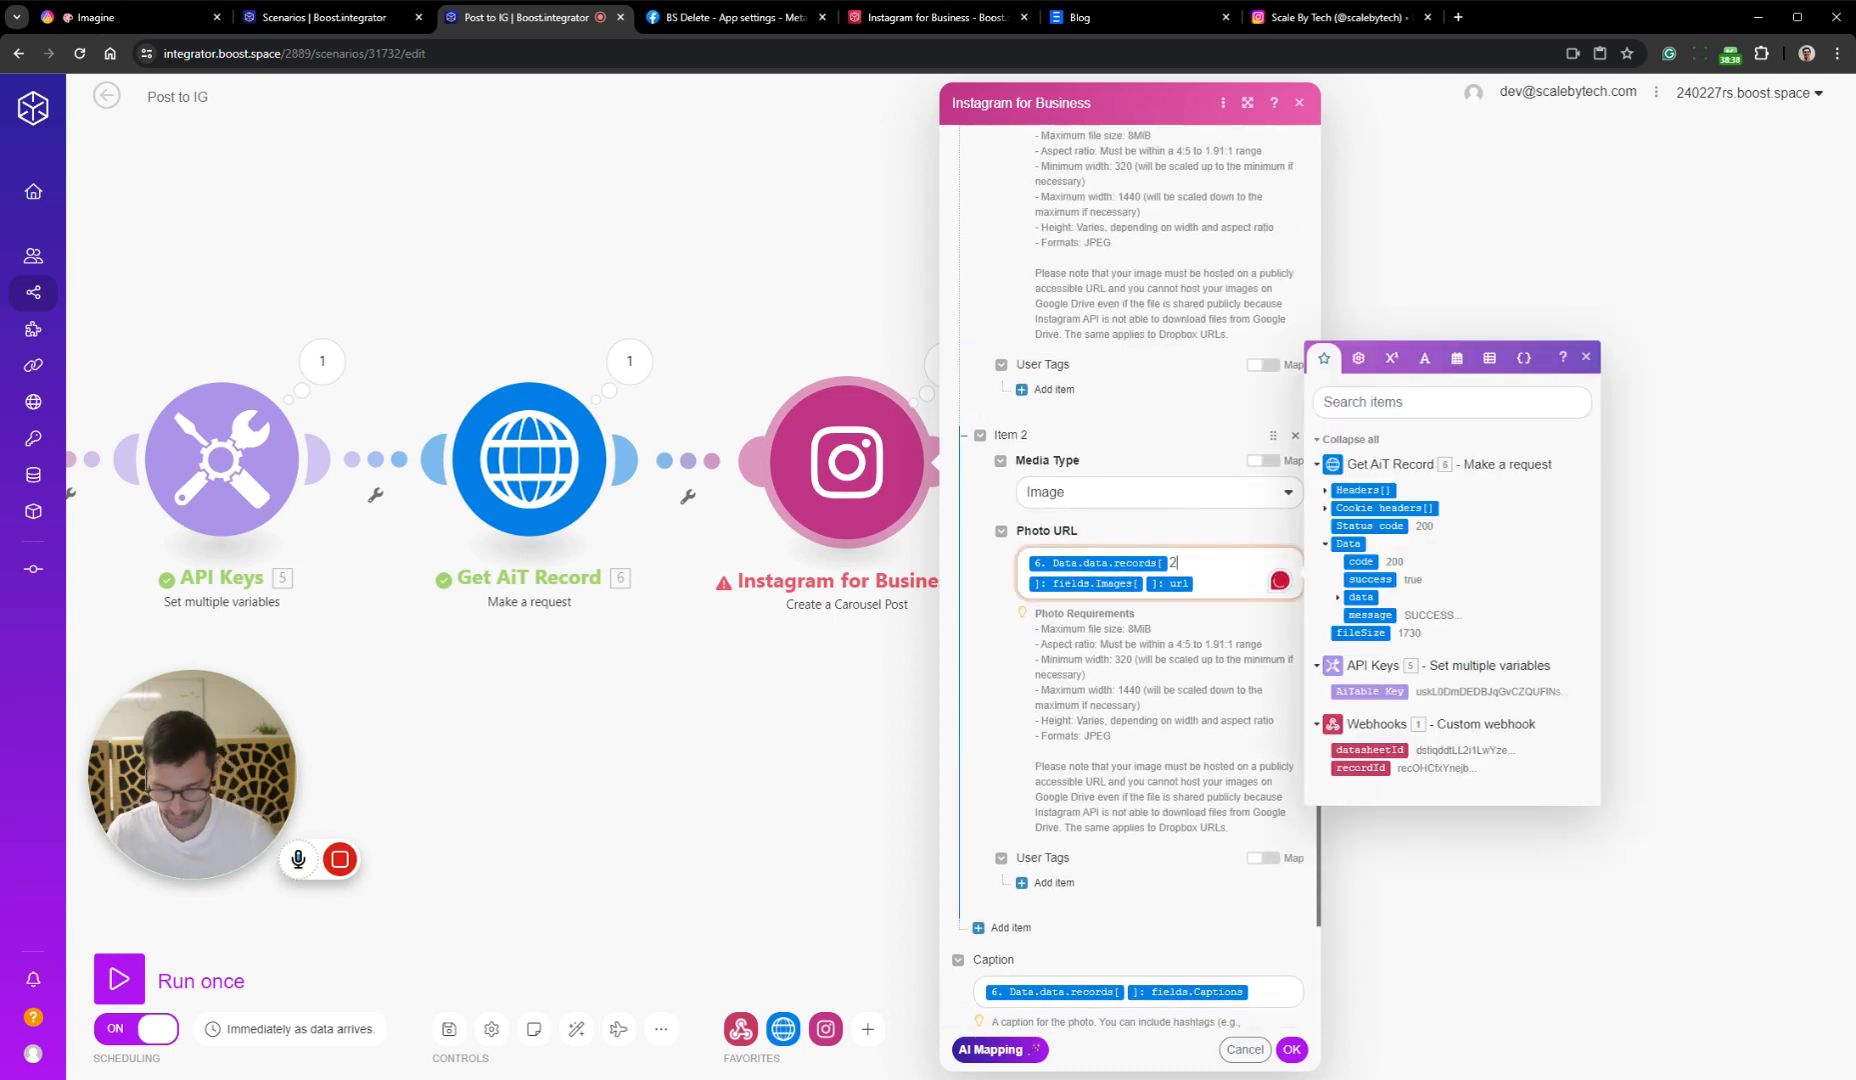
key("BackSpace")
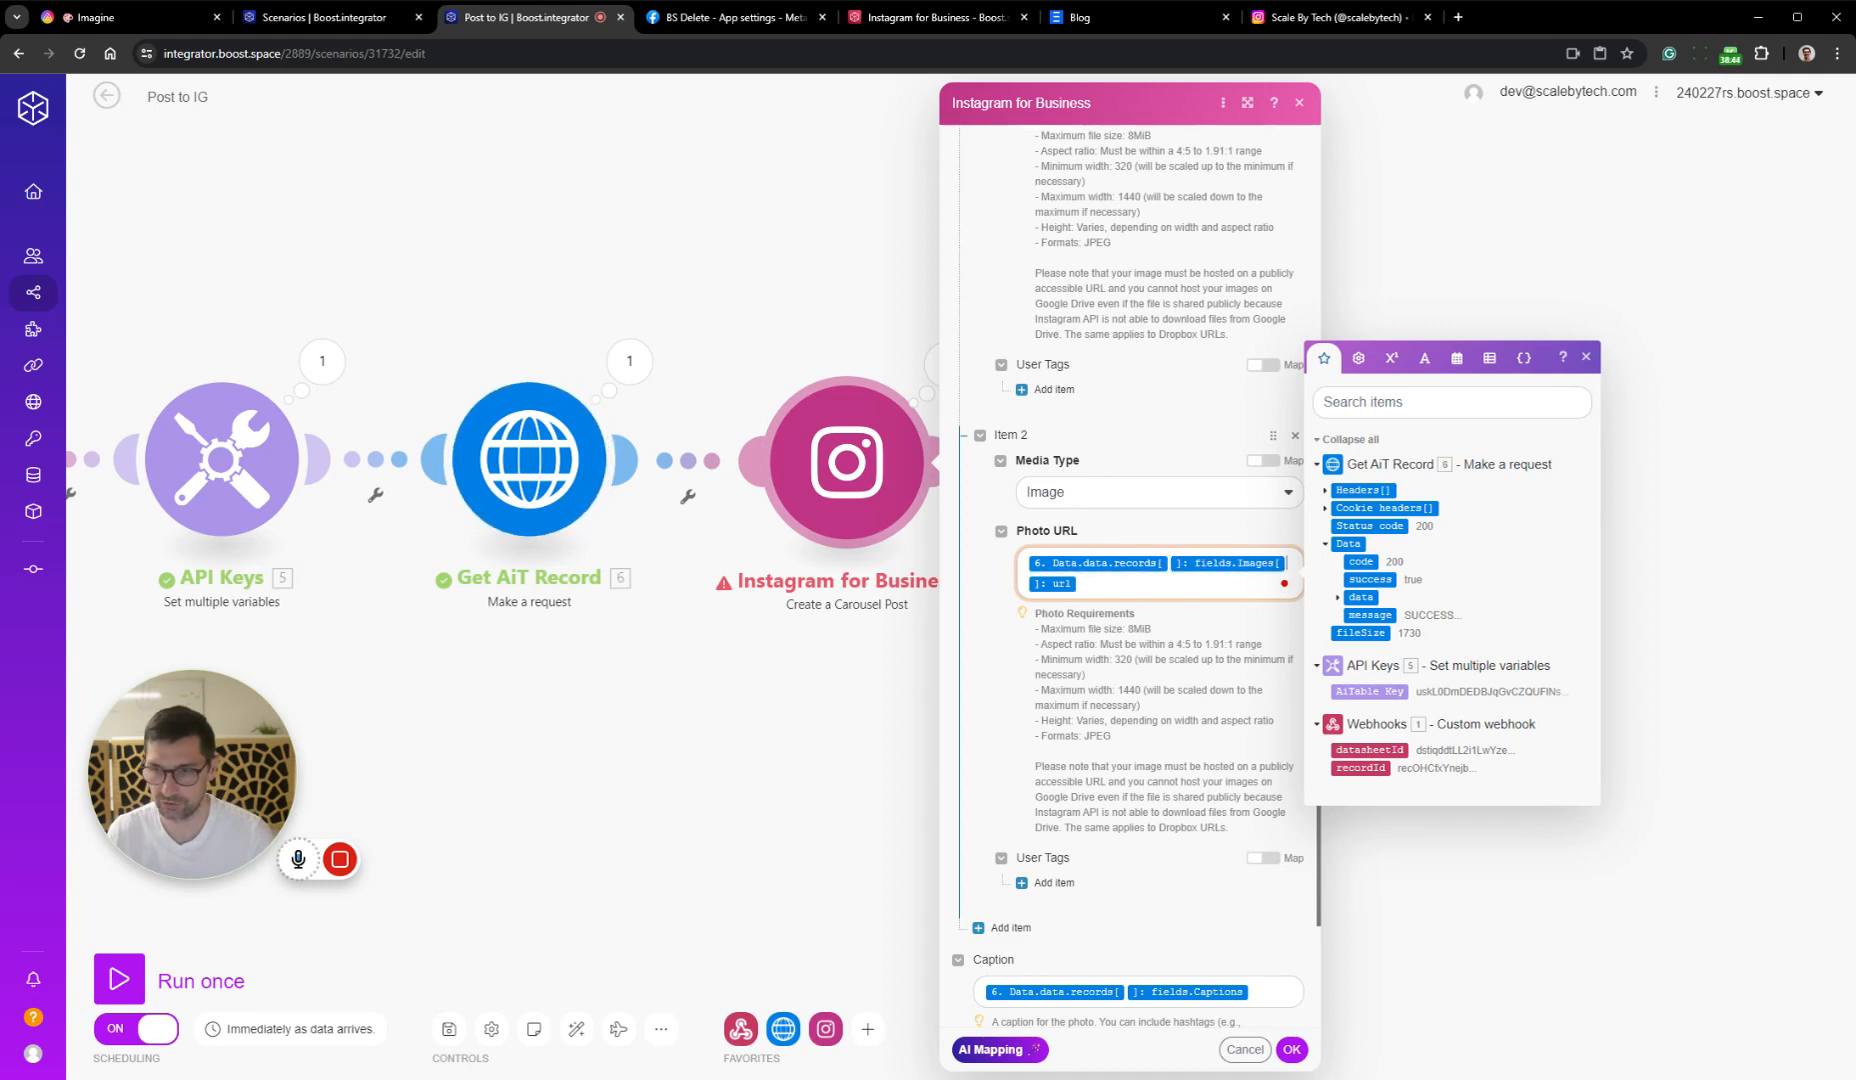
type("2")
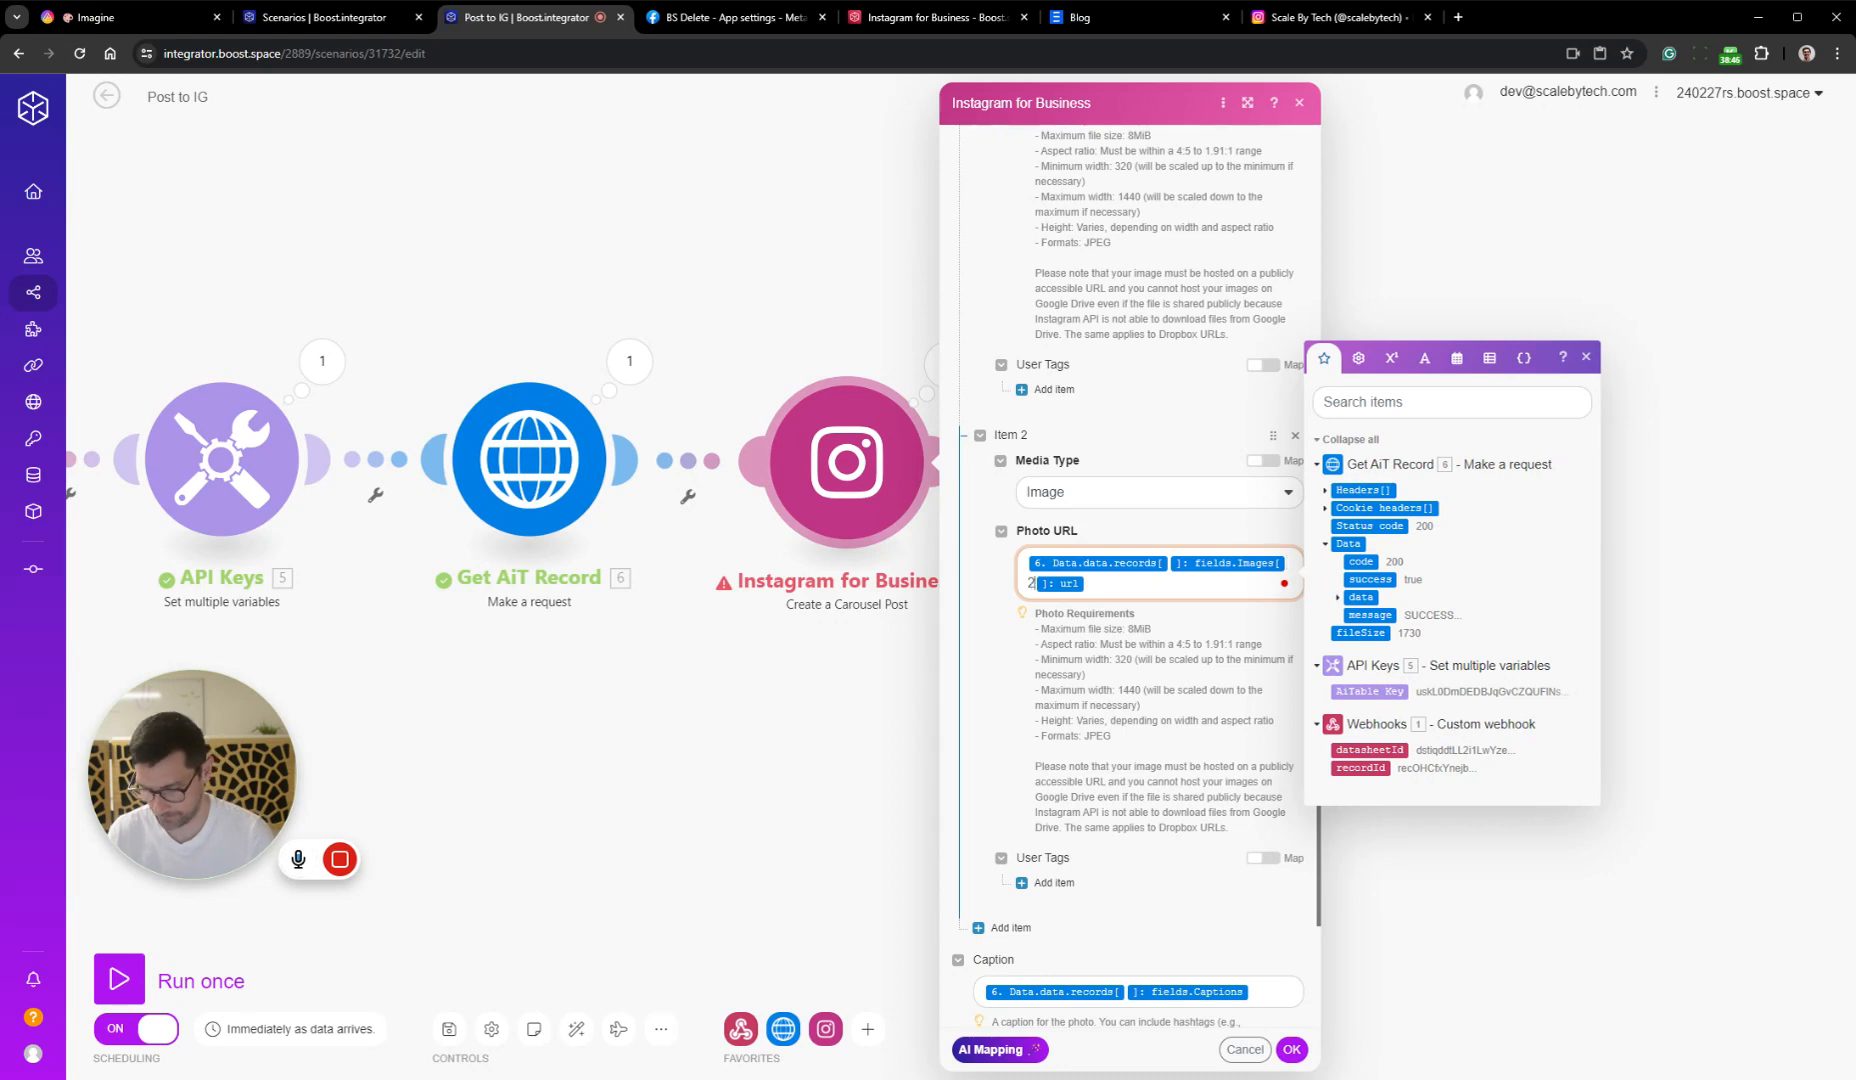
Remove the array index from Item 1's Photo URL mapping, then confirm the module settings and save the scenario
scroll(1212, 382, "up", 3)
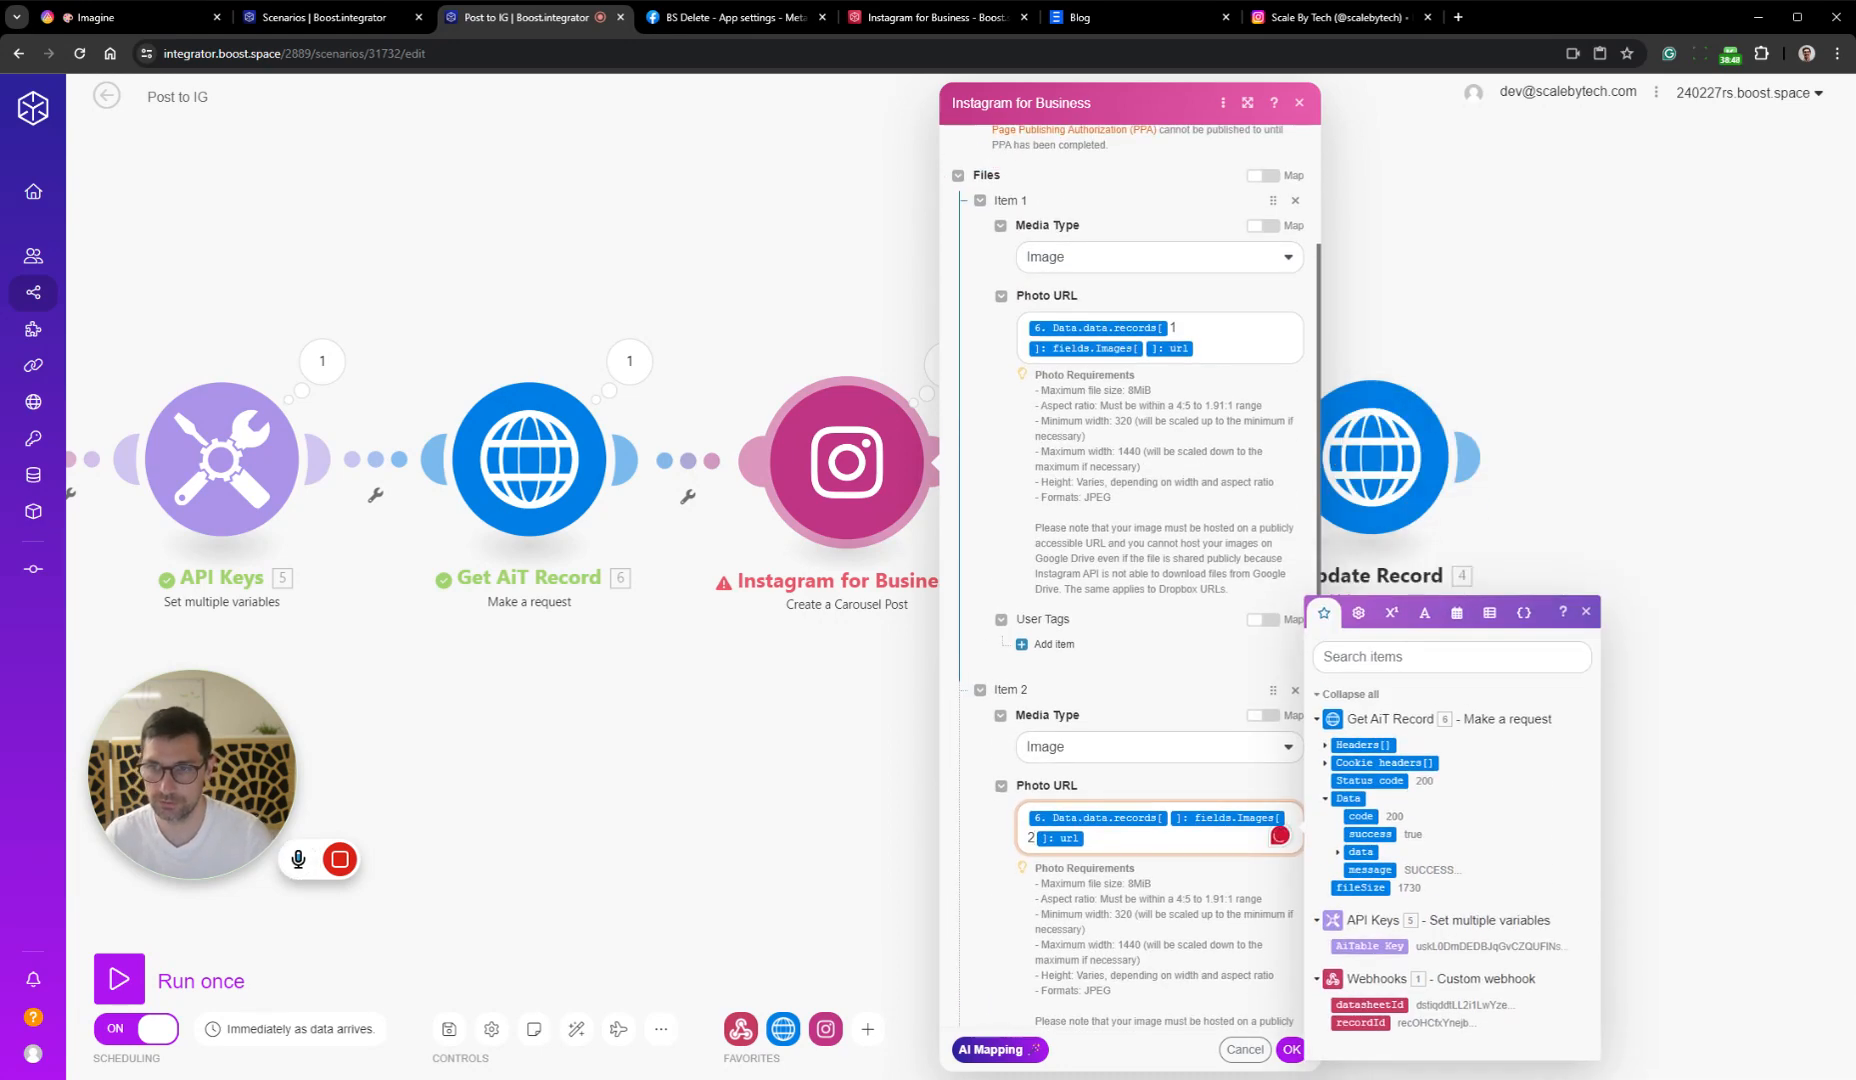
left_click(1180, 328)
key("BackSpace")
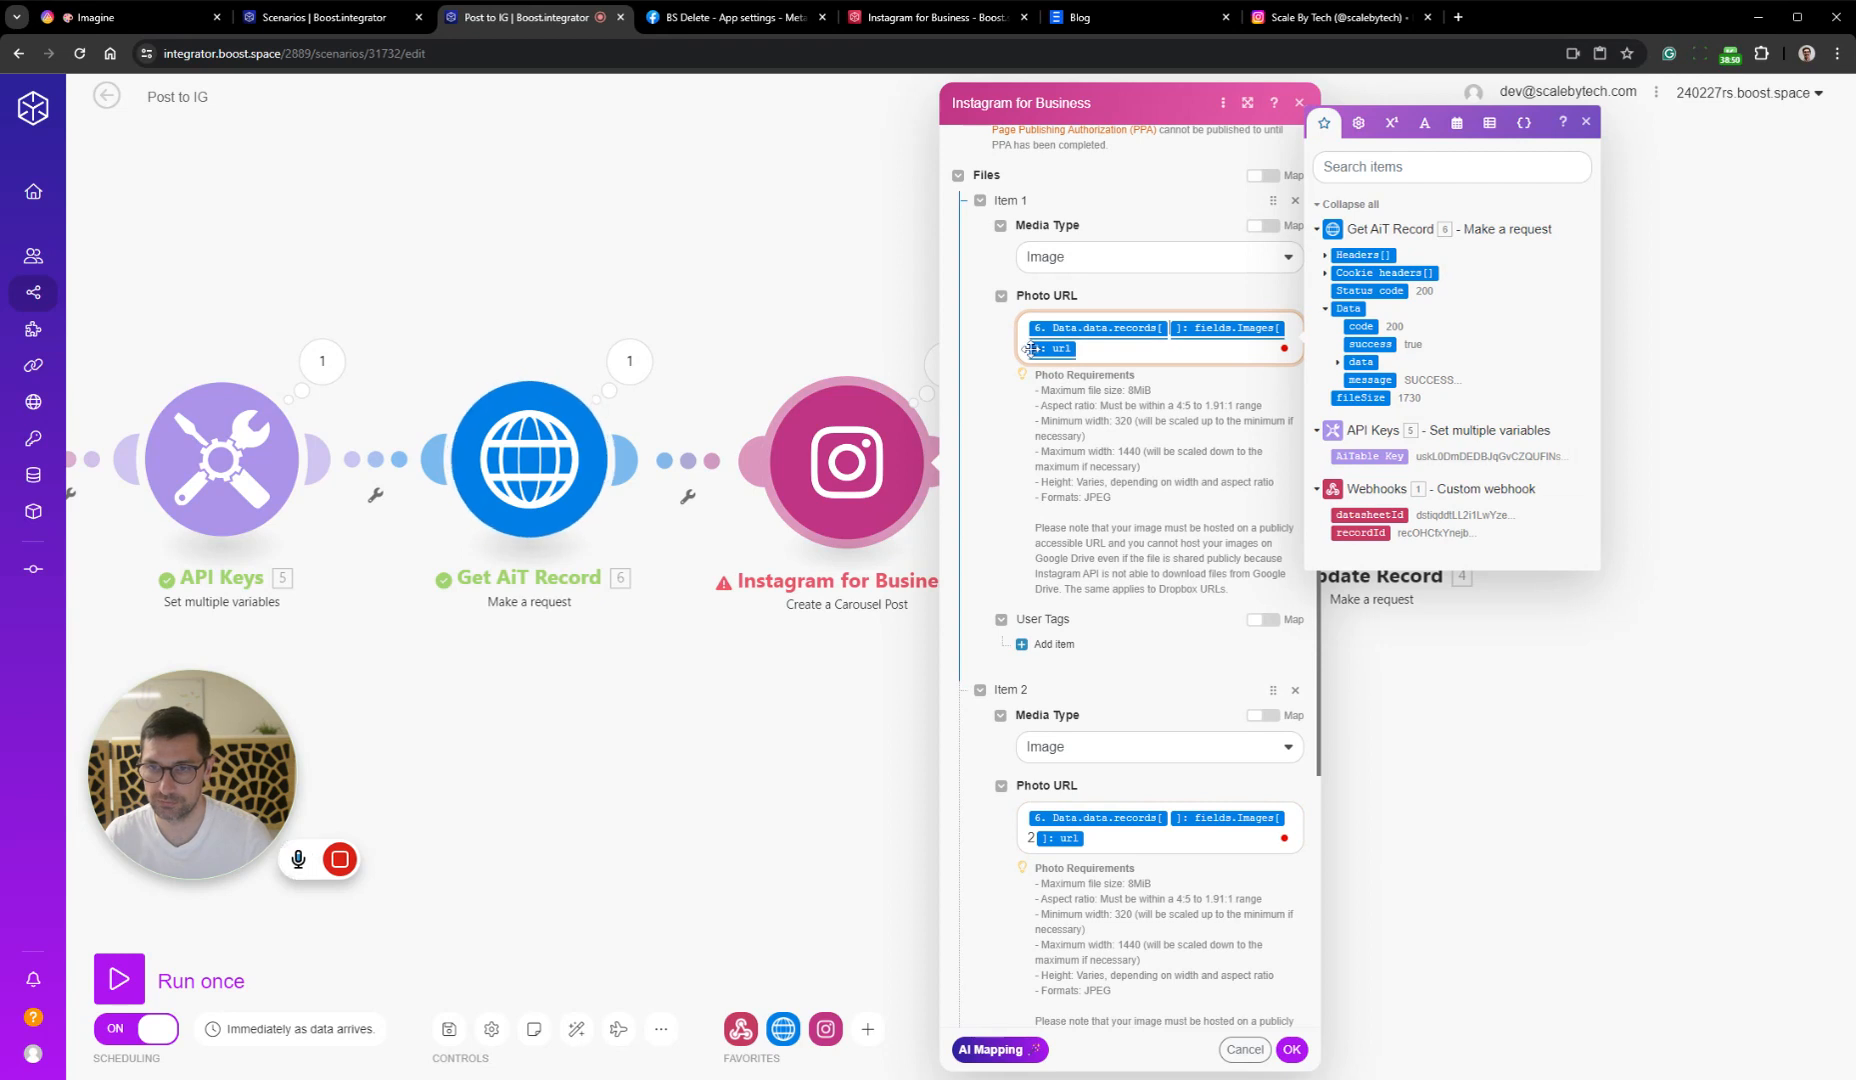
key("BackSpace")
type("2")
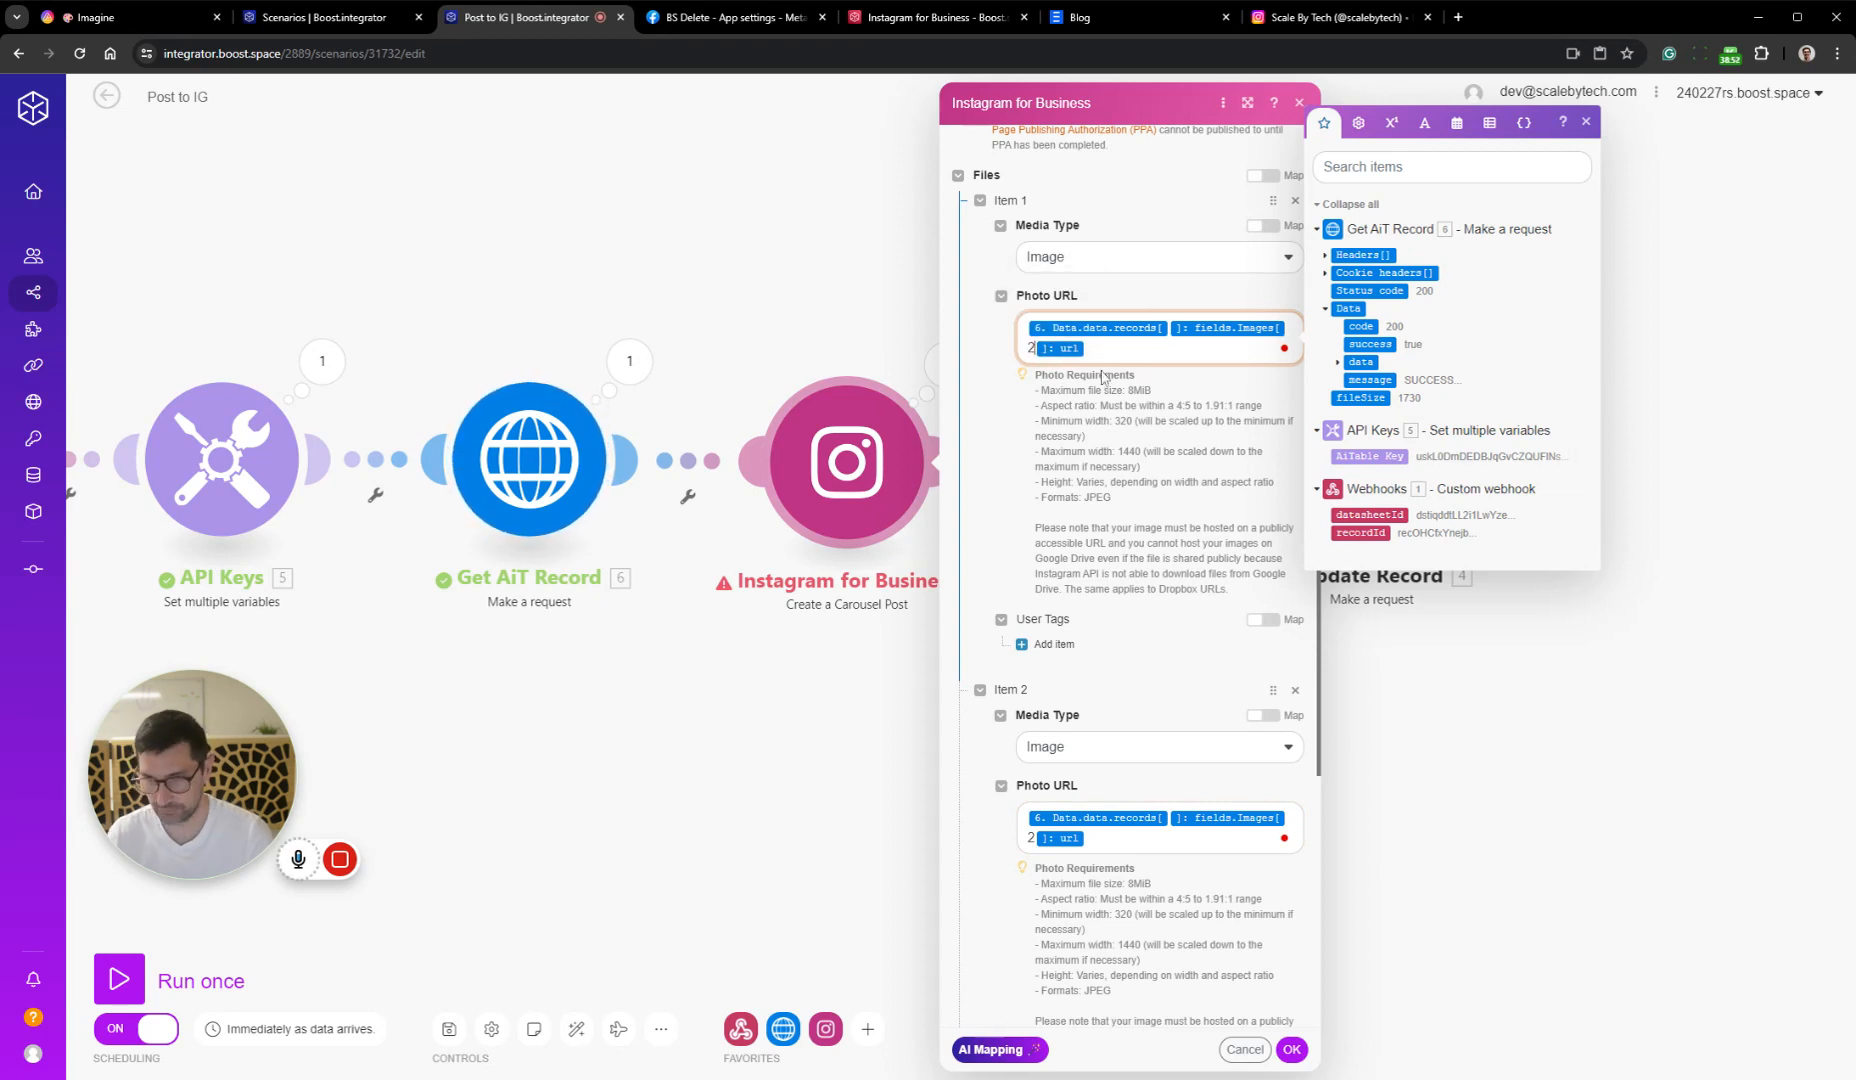
left_click(1288, 1048)
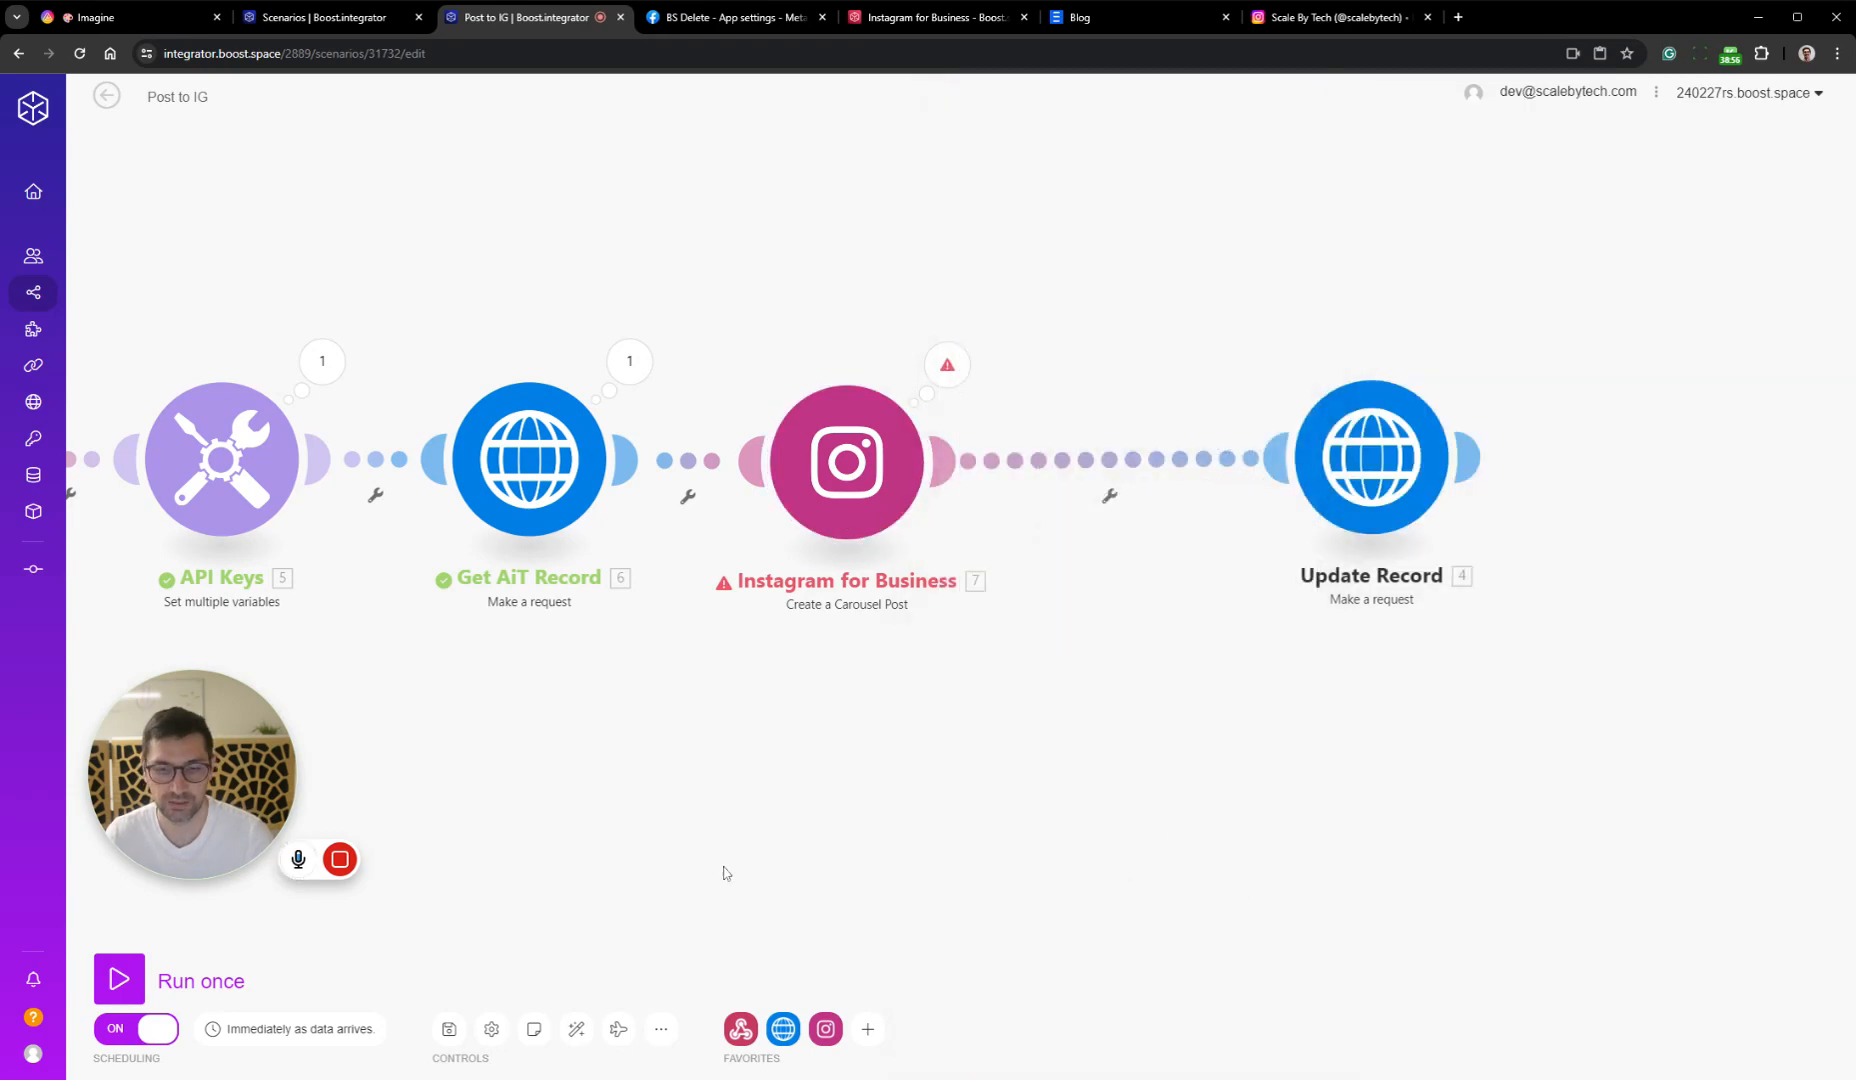
left_click(449, 1029)
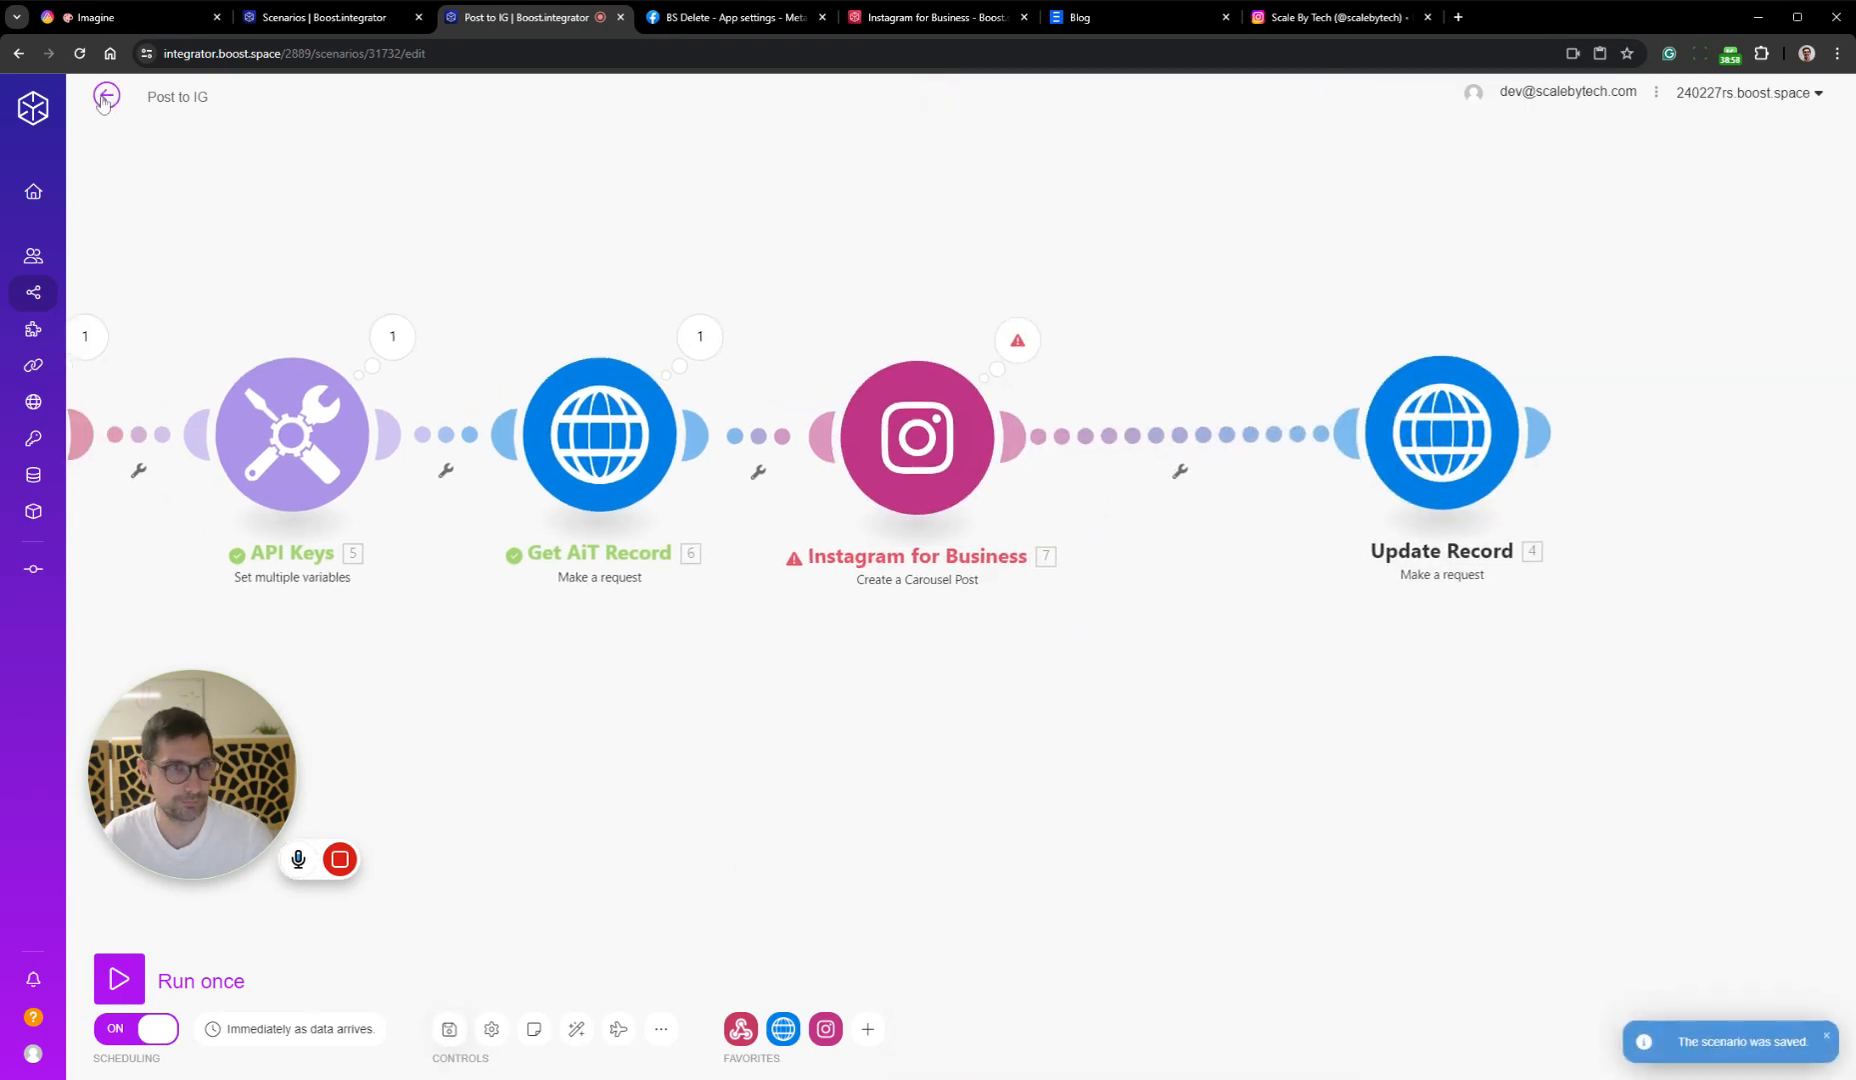
Open the Post to IG webhook queue from the scenario overview and delete the queued entry
left_click(106, 95)
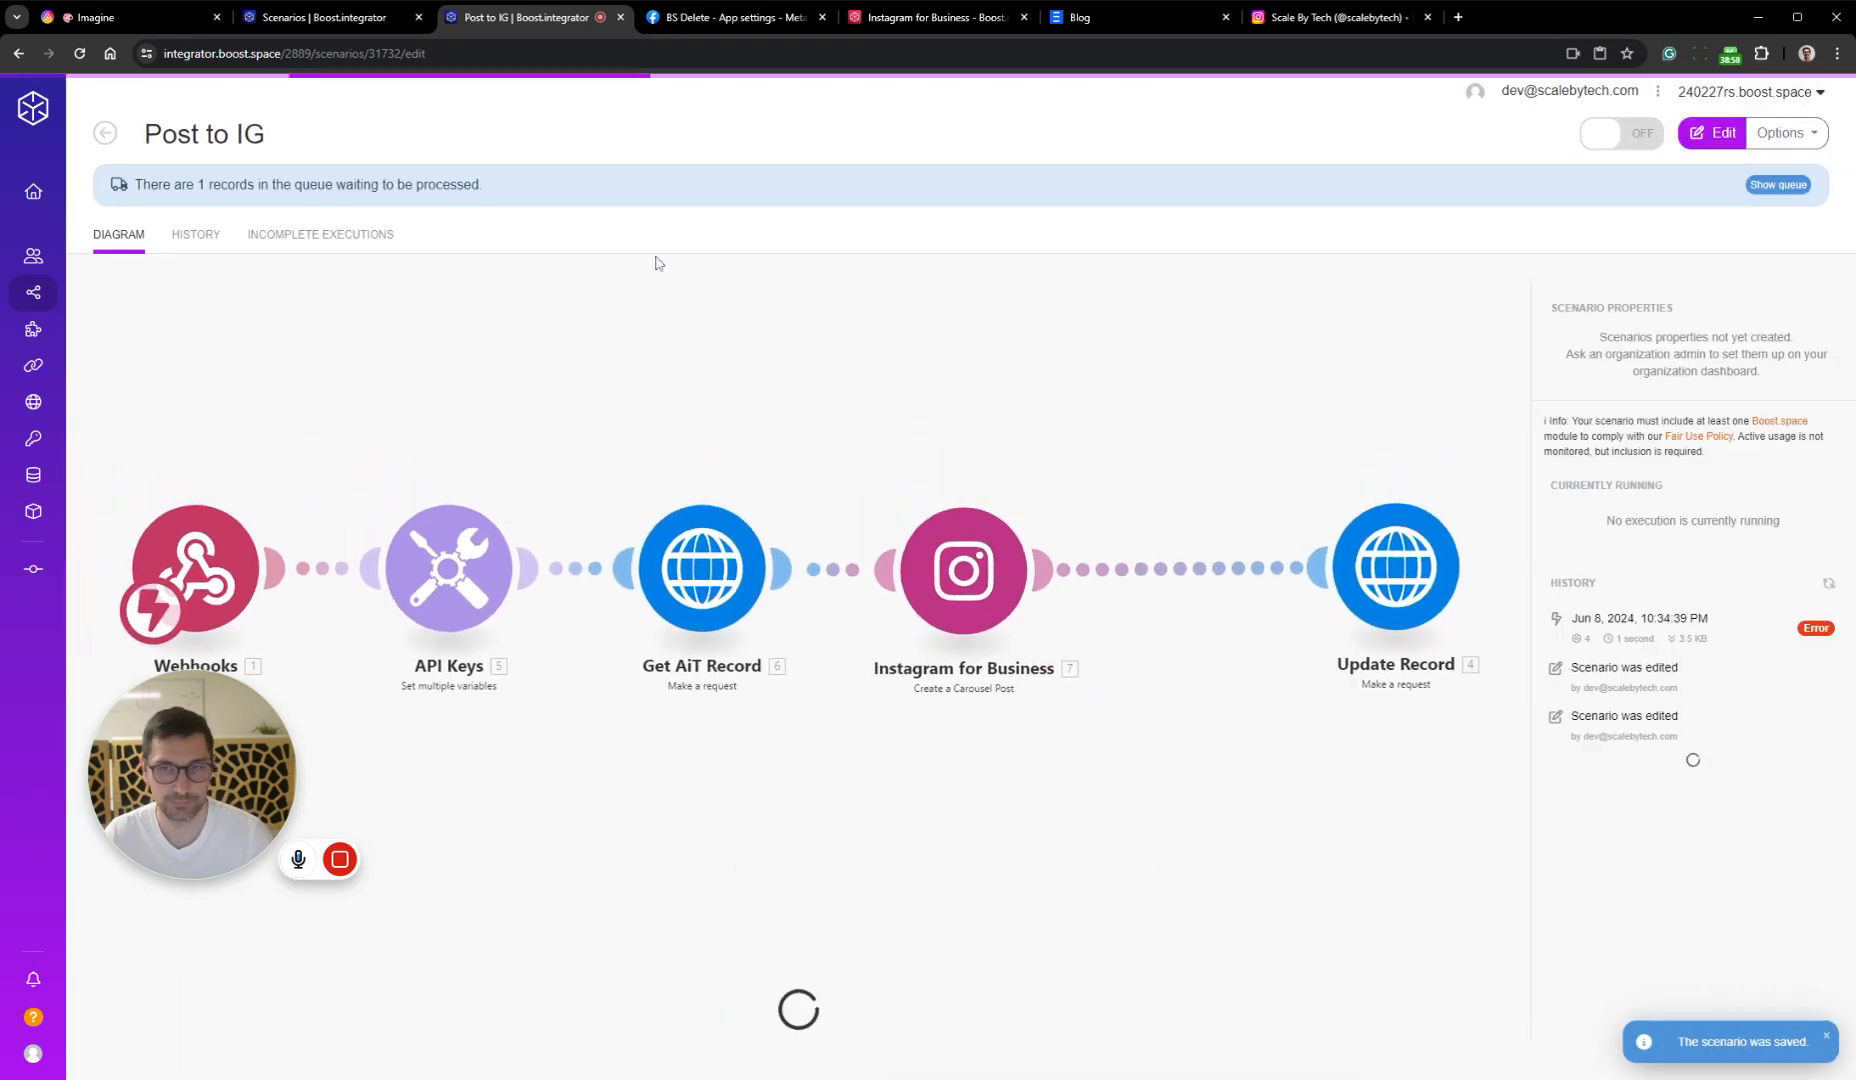
left_click(1780, 186)
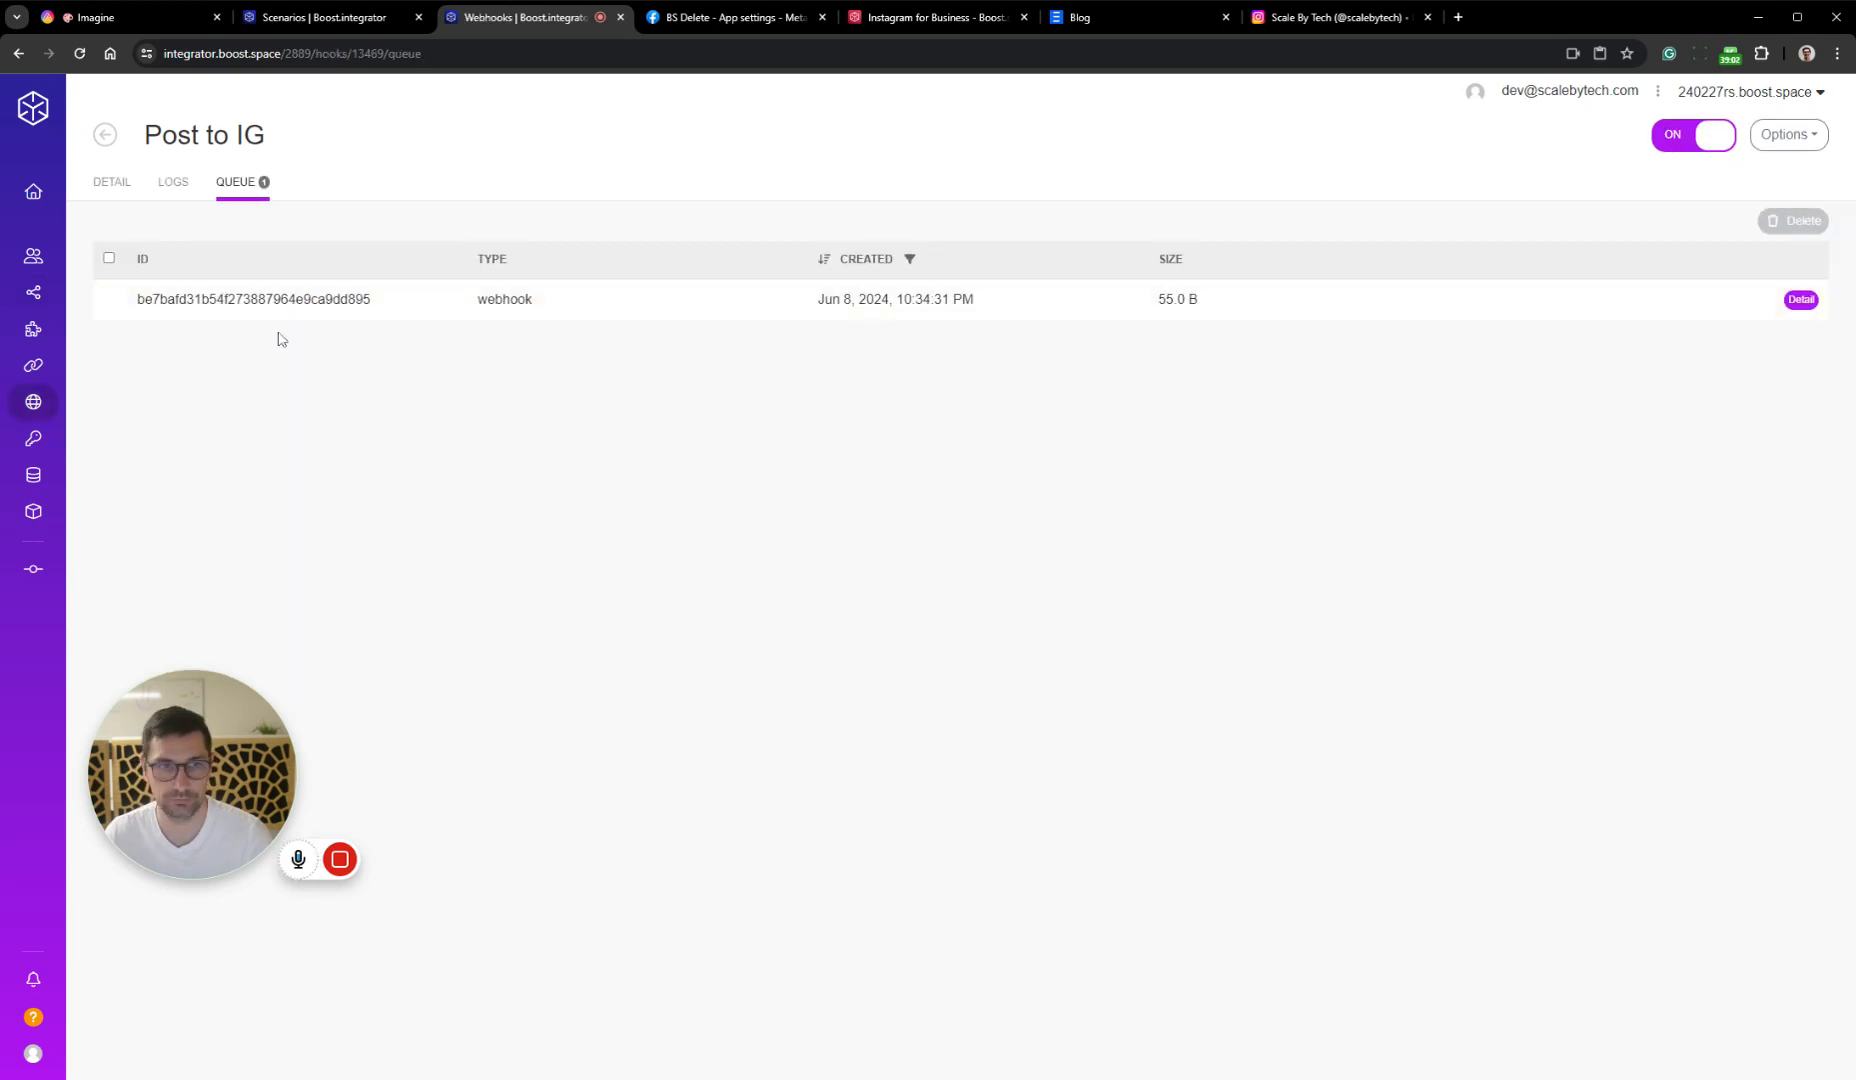
left_click(109, 300)
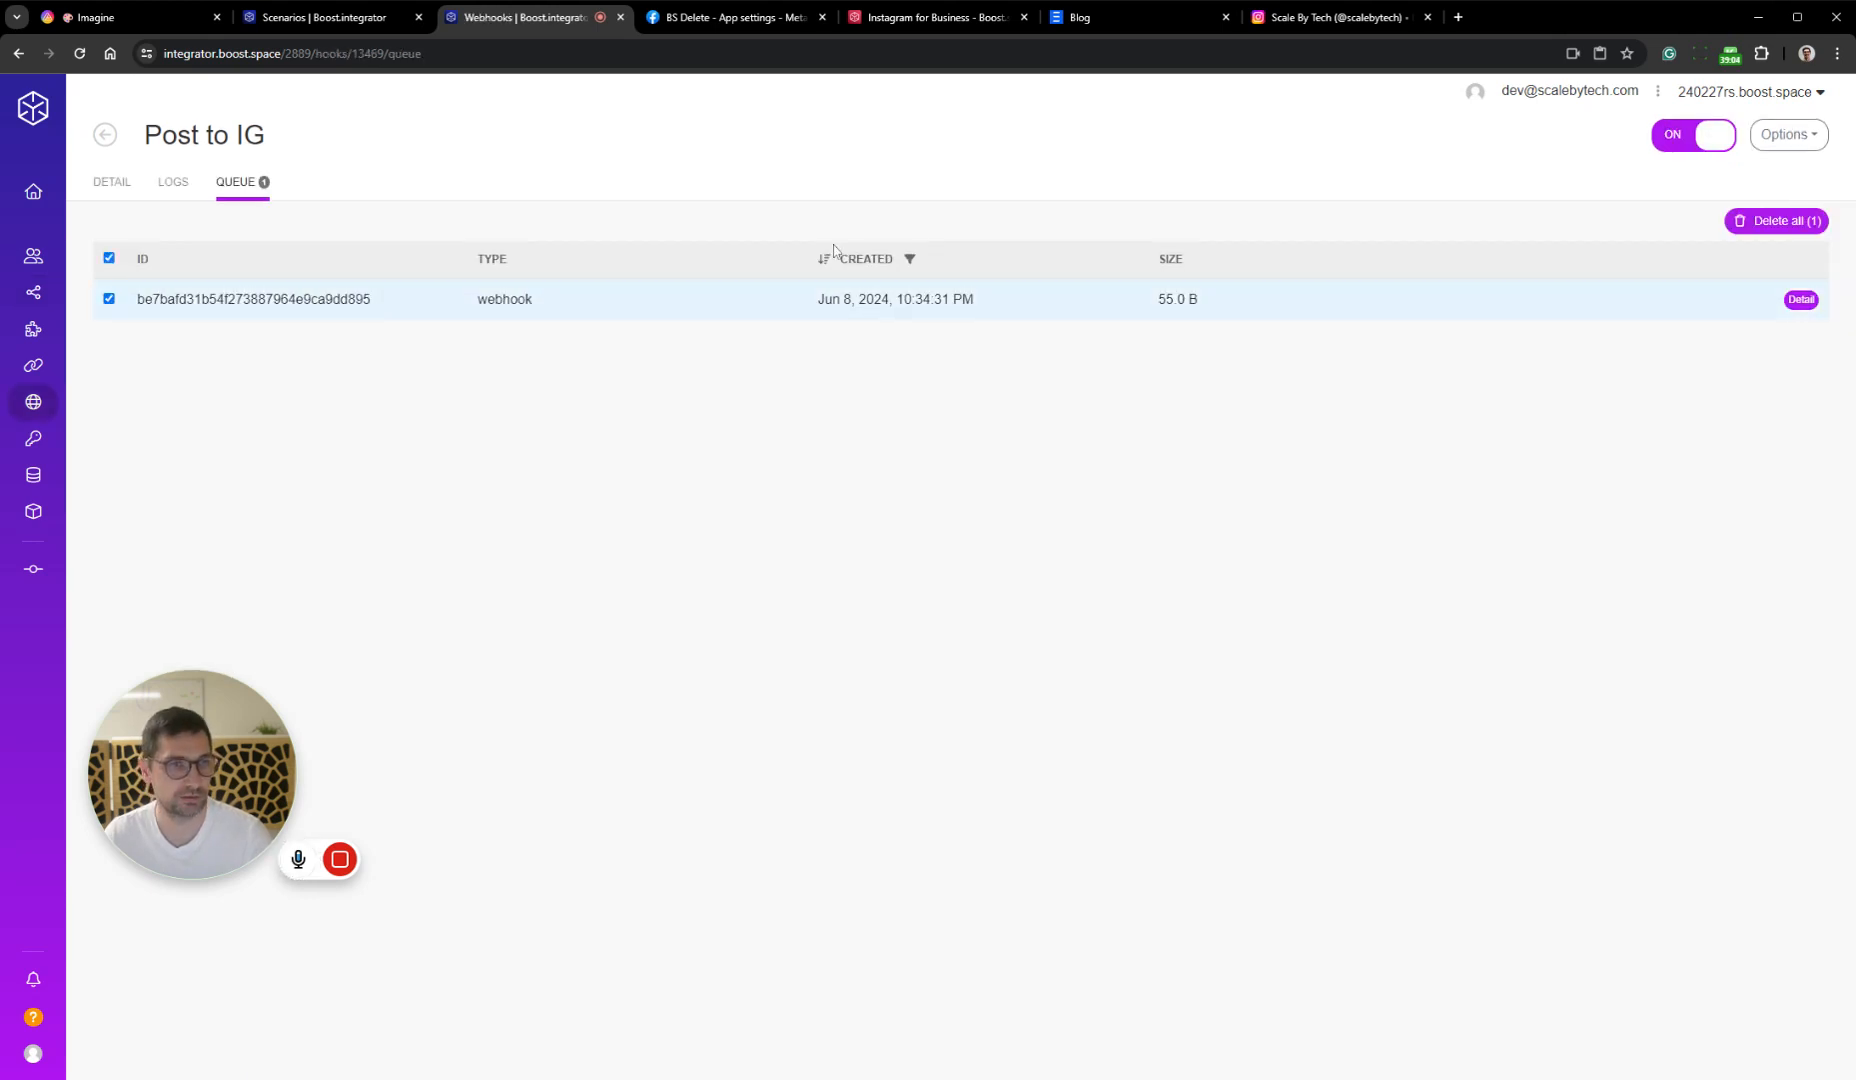
left_click(1765, 232)
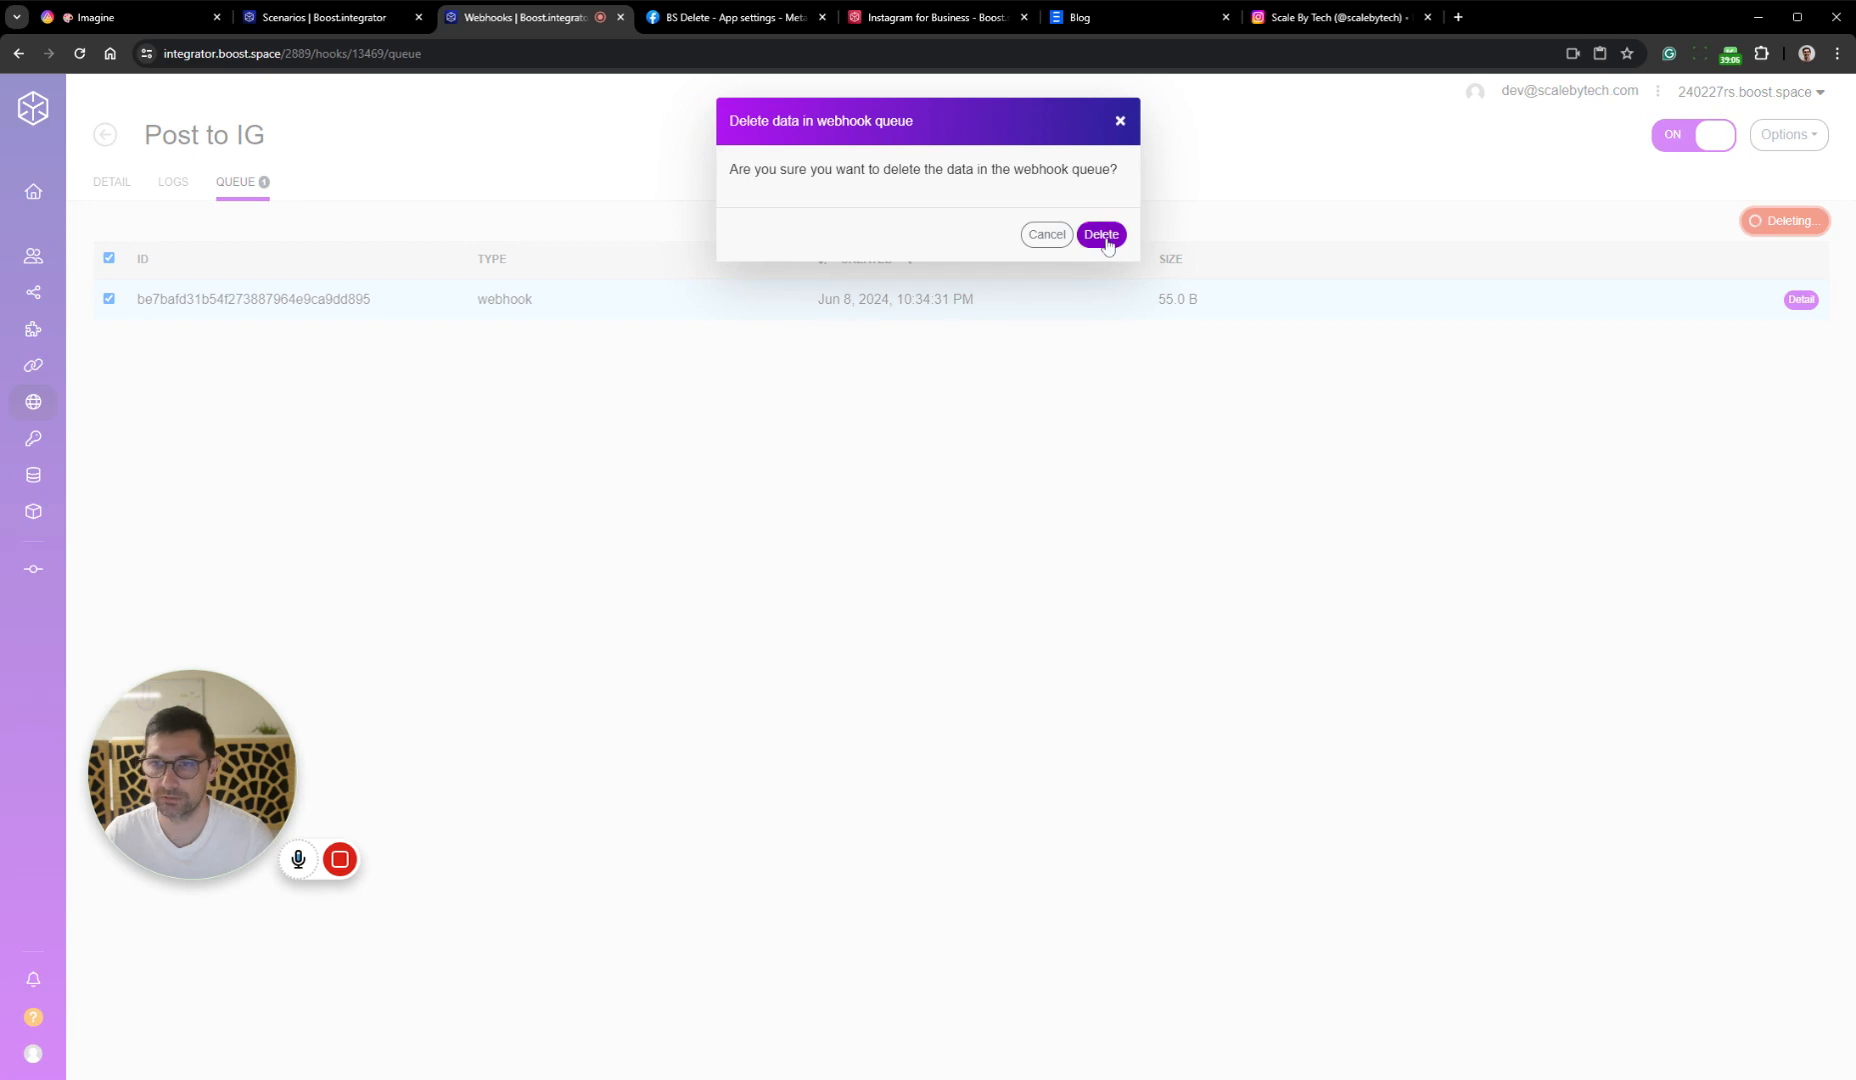
left_click(1102, 233)
left_click(112, 181)
mouse_move(129, 322)
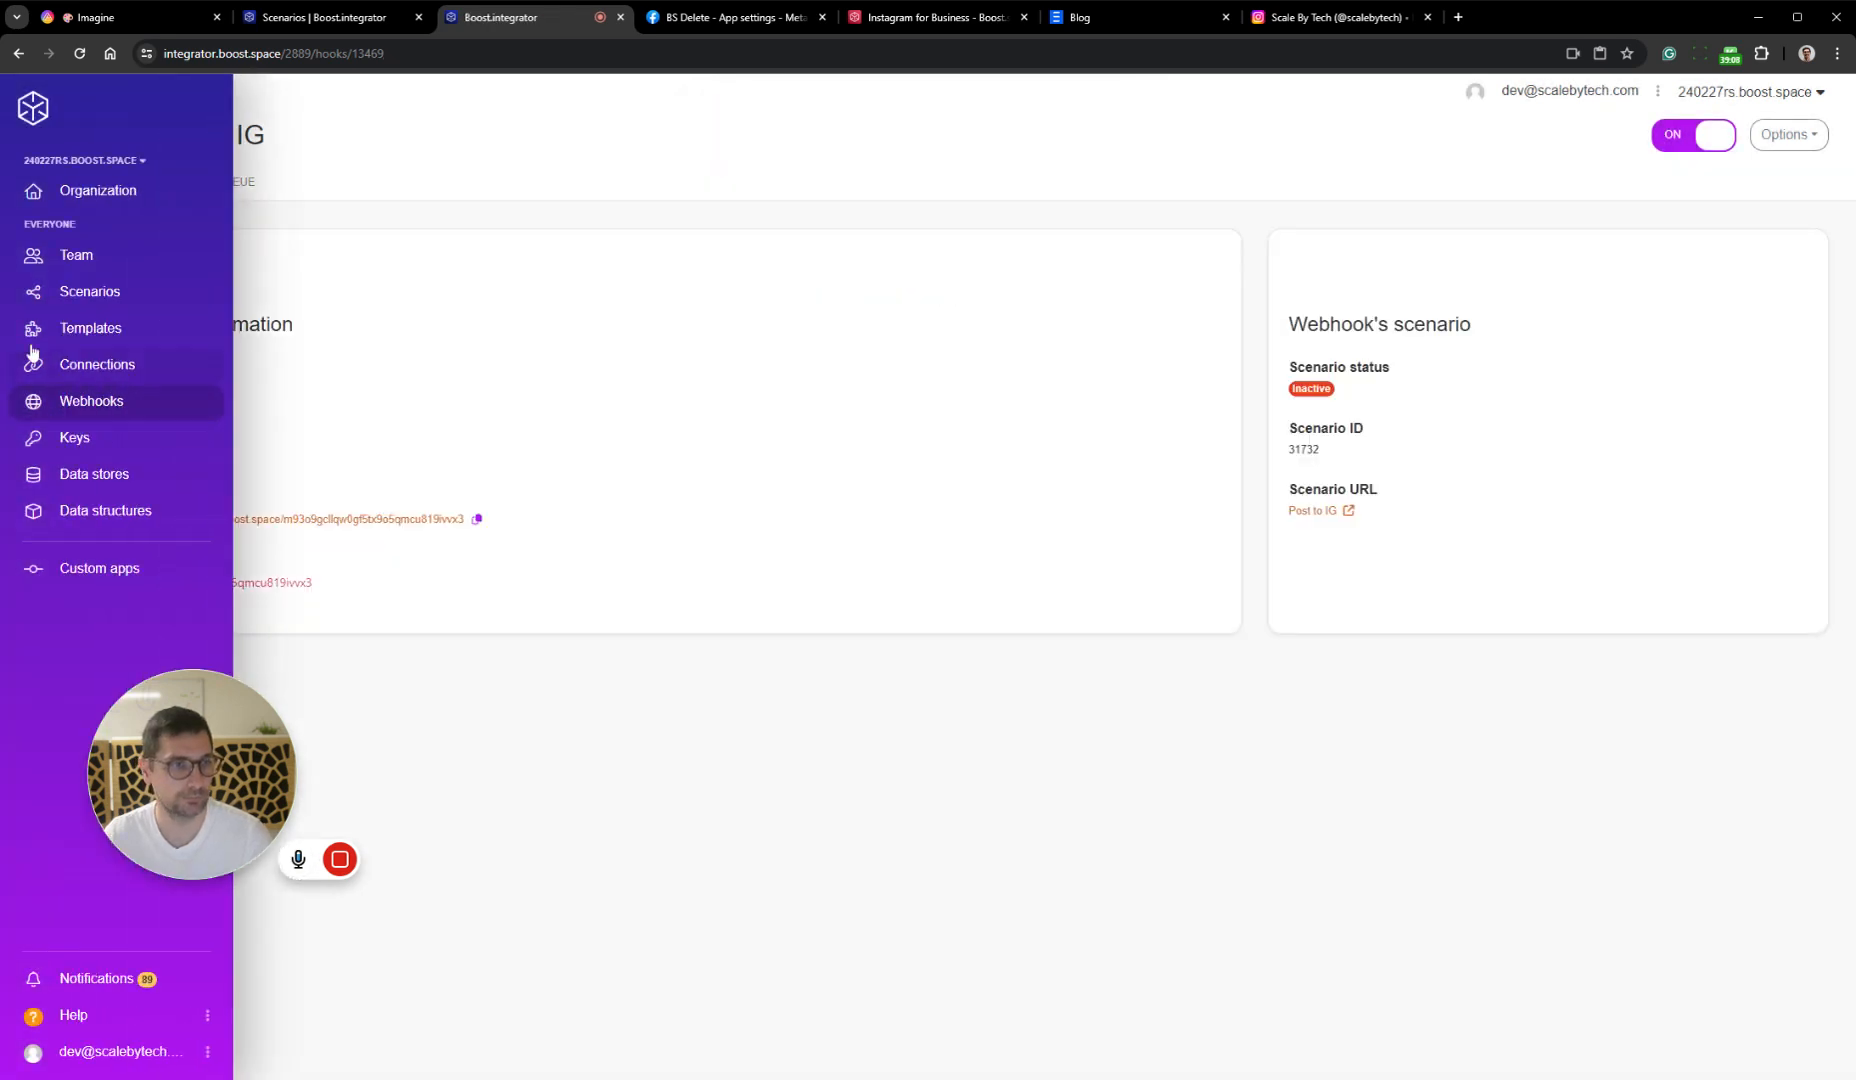
Return to the Post to IG scenario overview and activate the scenario again
key("alt+Left")
key("alt+Left")
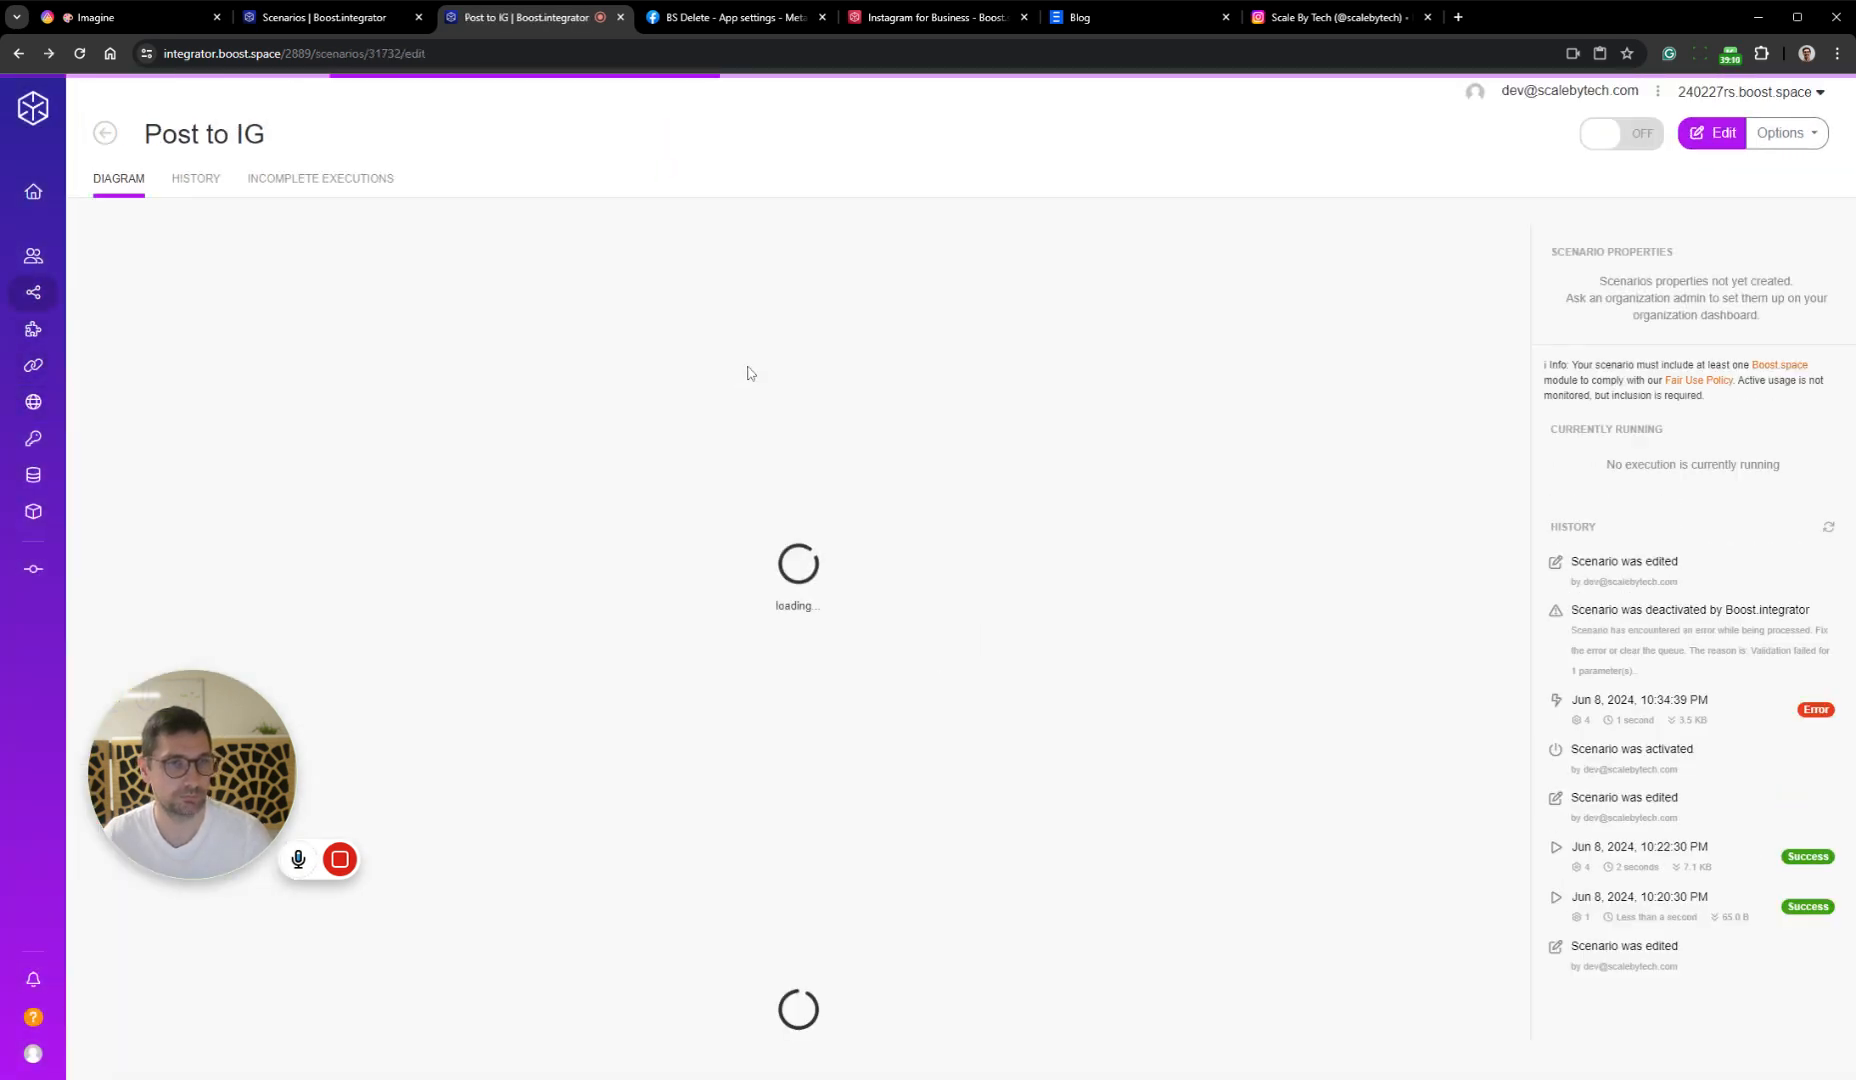
left_click(1621, 133)
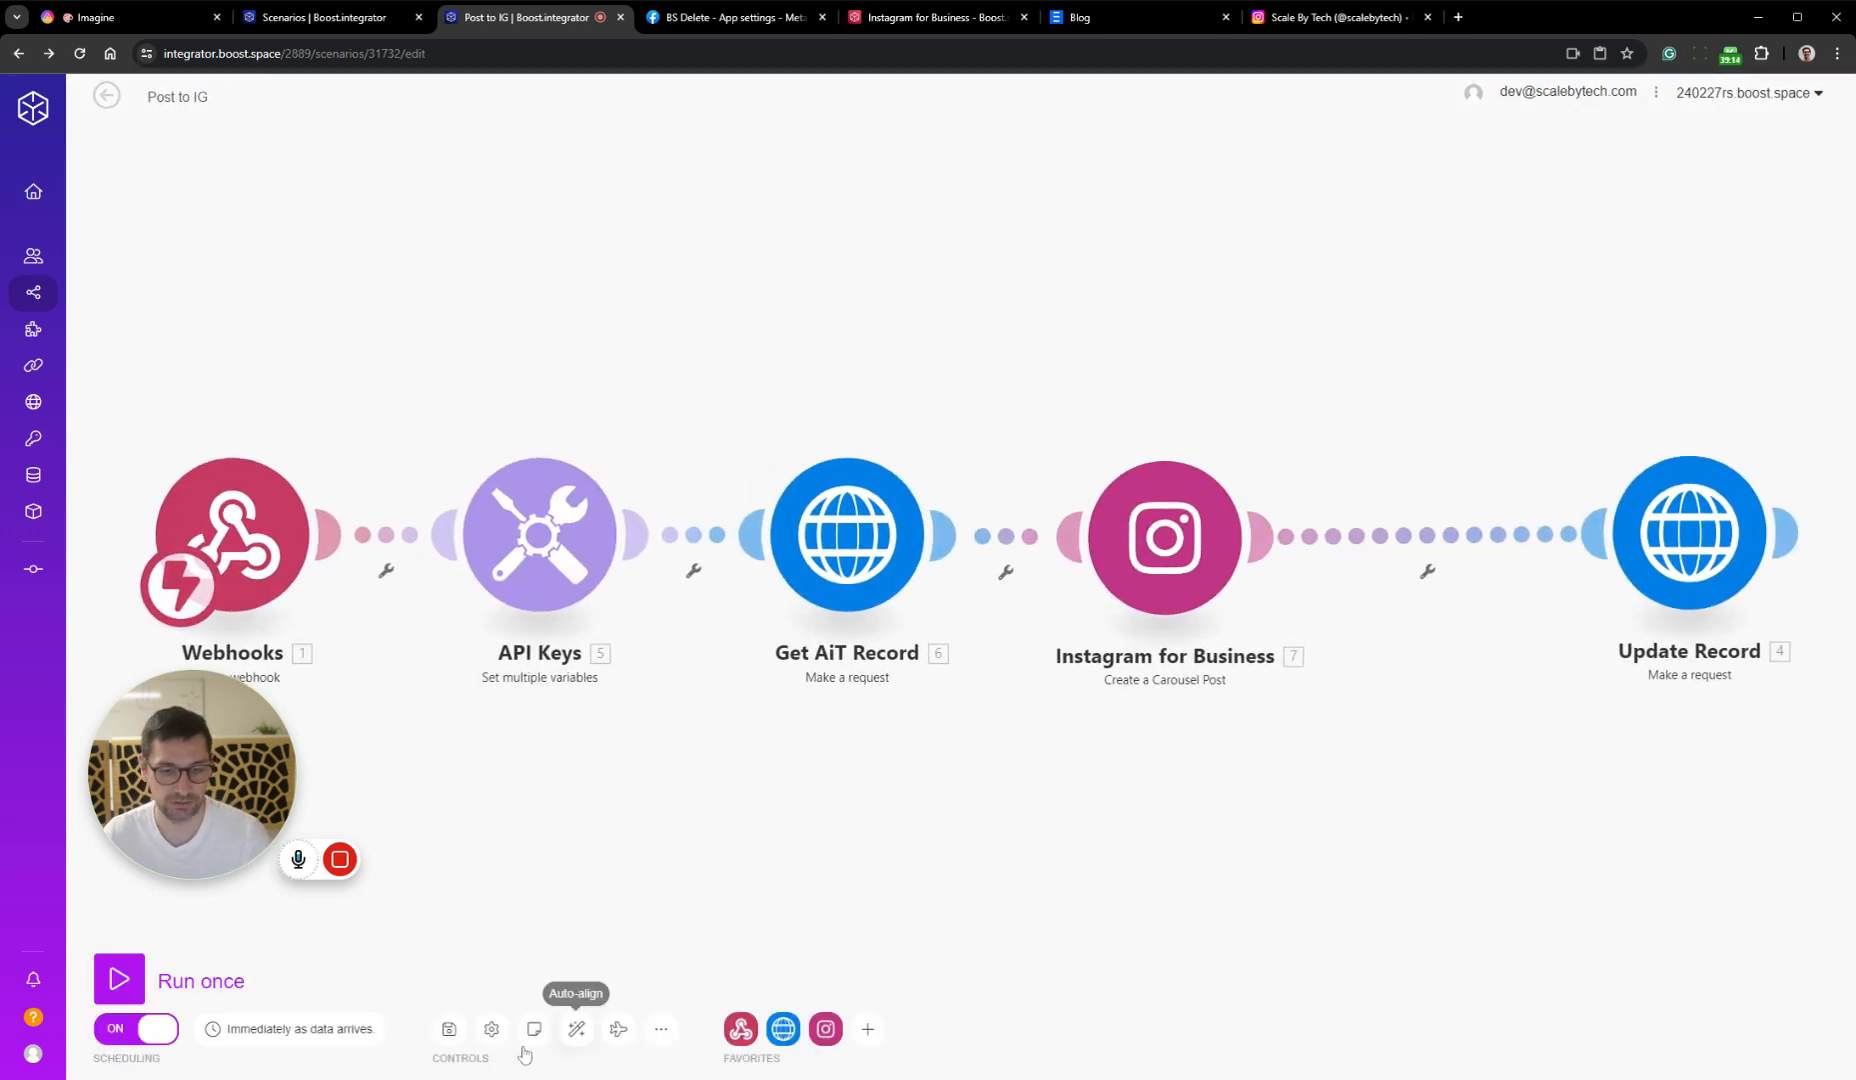
Set Allow storing of Incomplete Executions to Yes in the scenario settings, save the scenario and return to its overview
left_click(492, 1026)
left_click(426, 409)
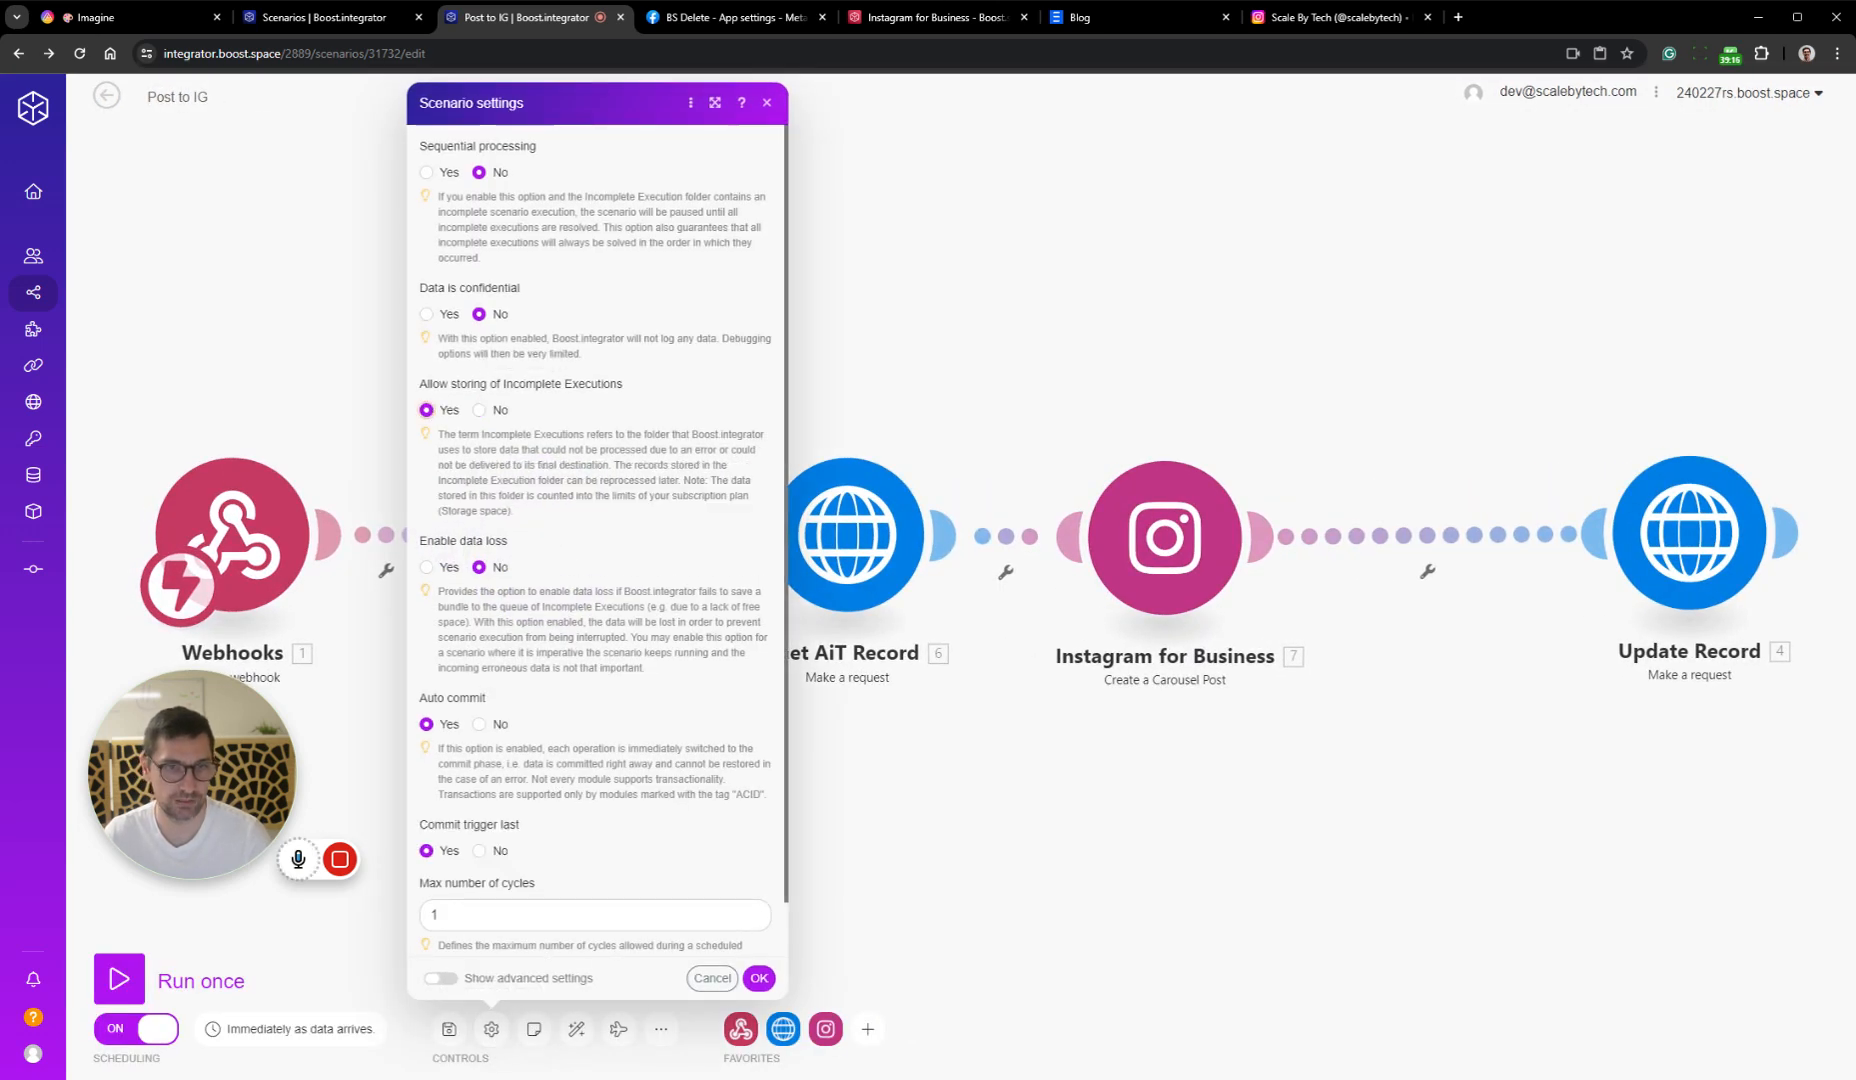
left_click(759, 979)
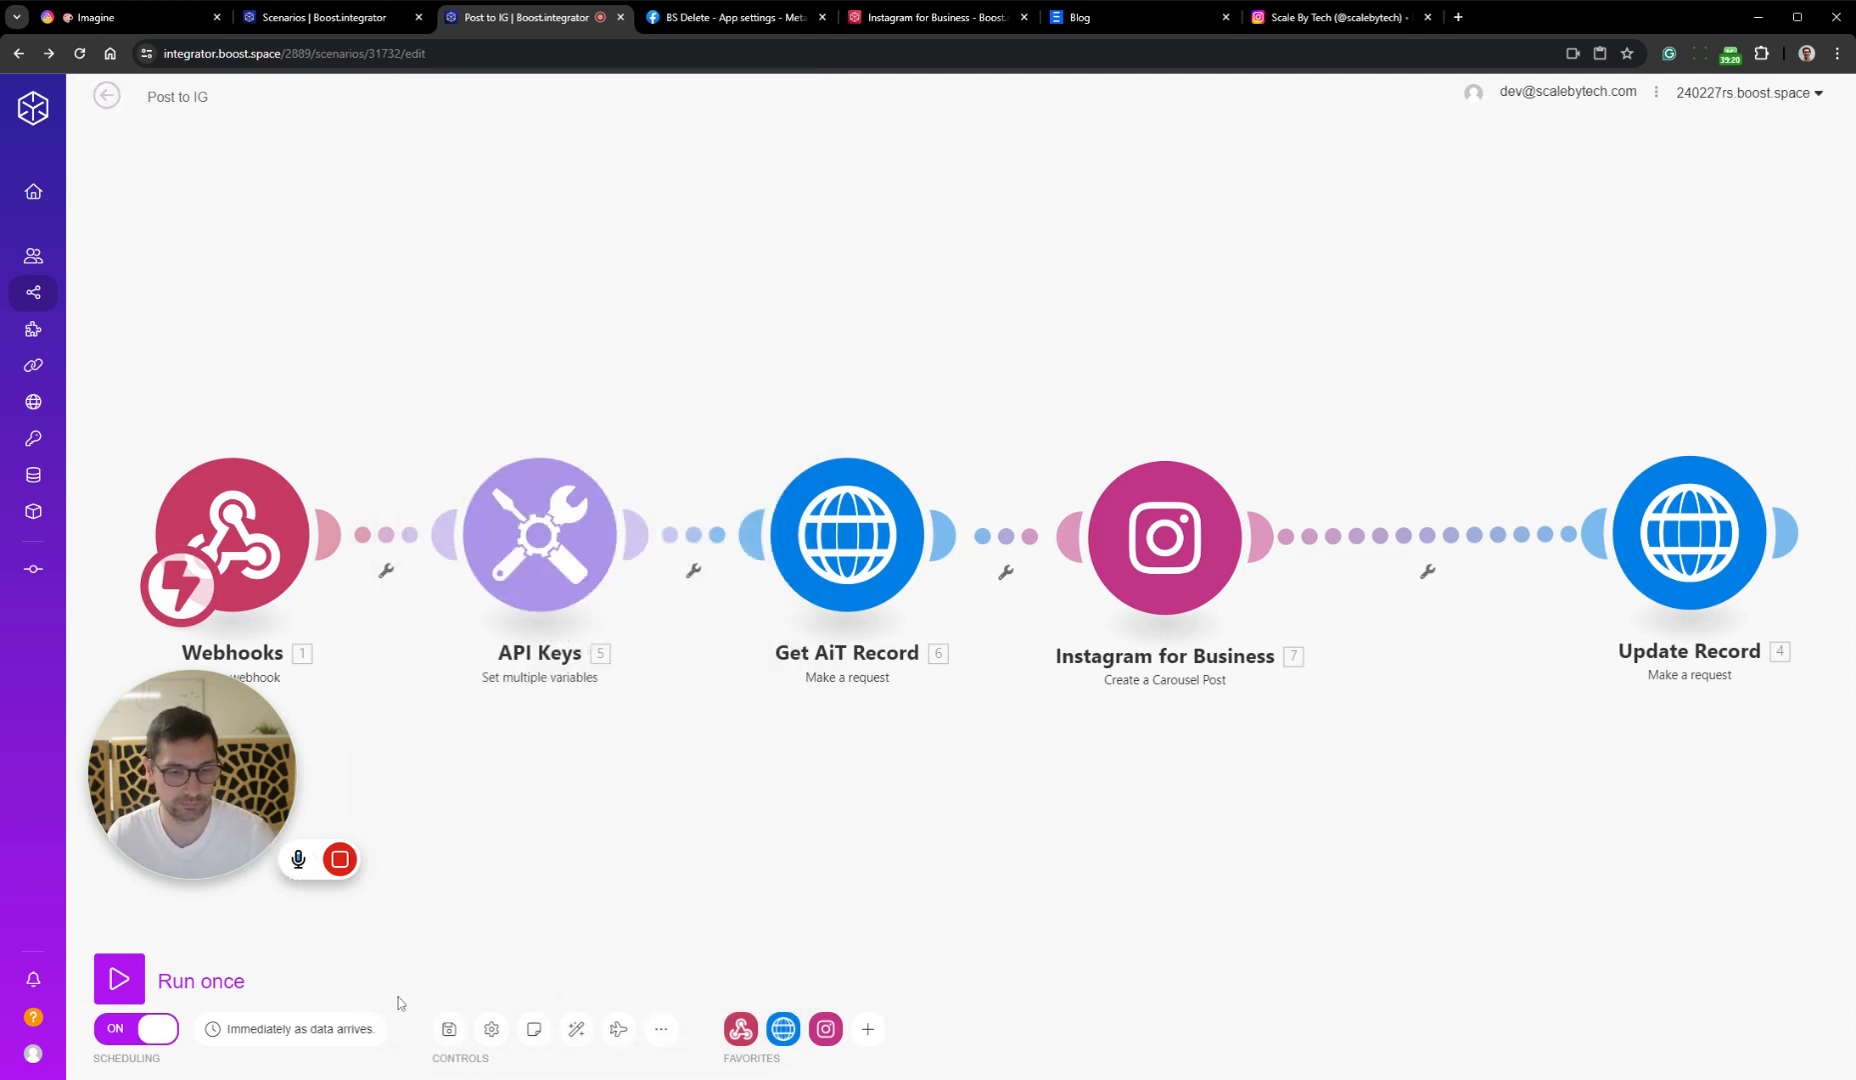
left_click(449, 1029)
left_click(106, 95)
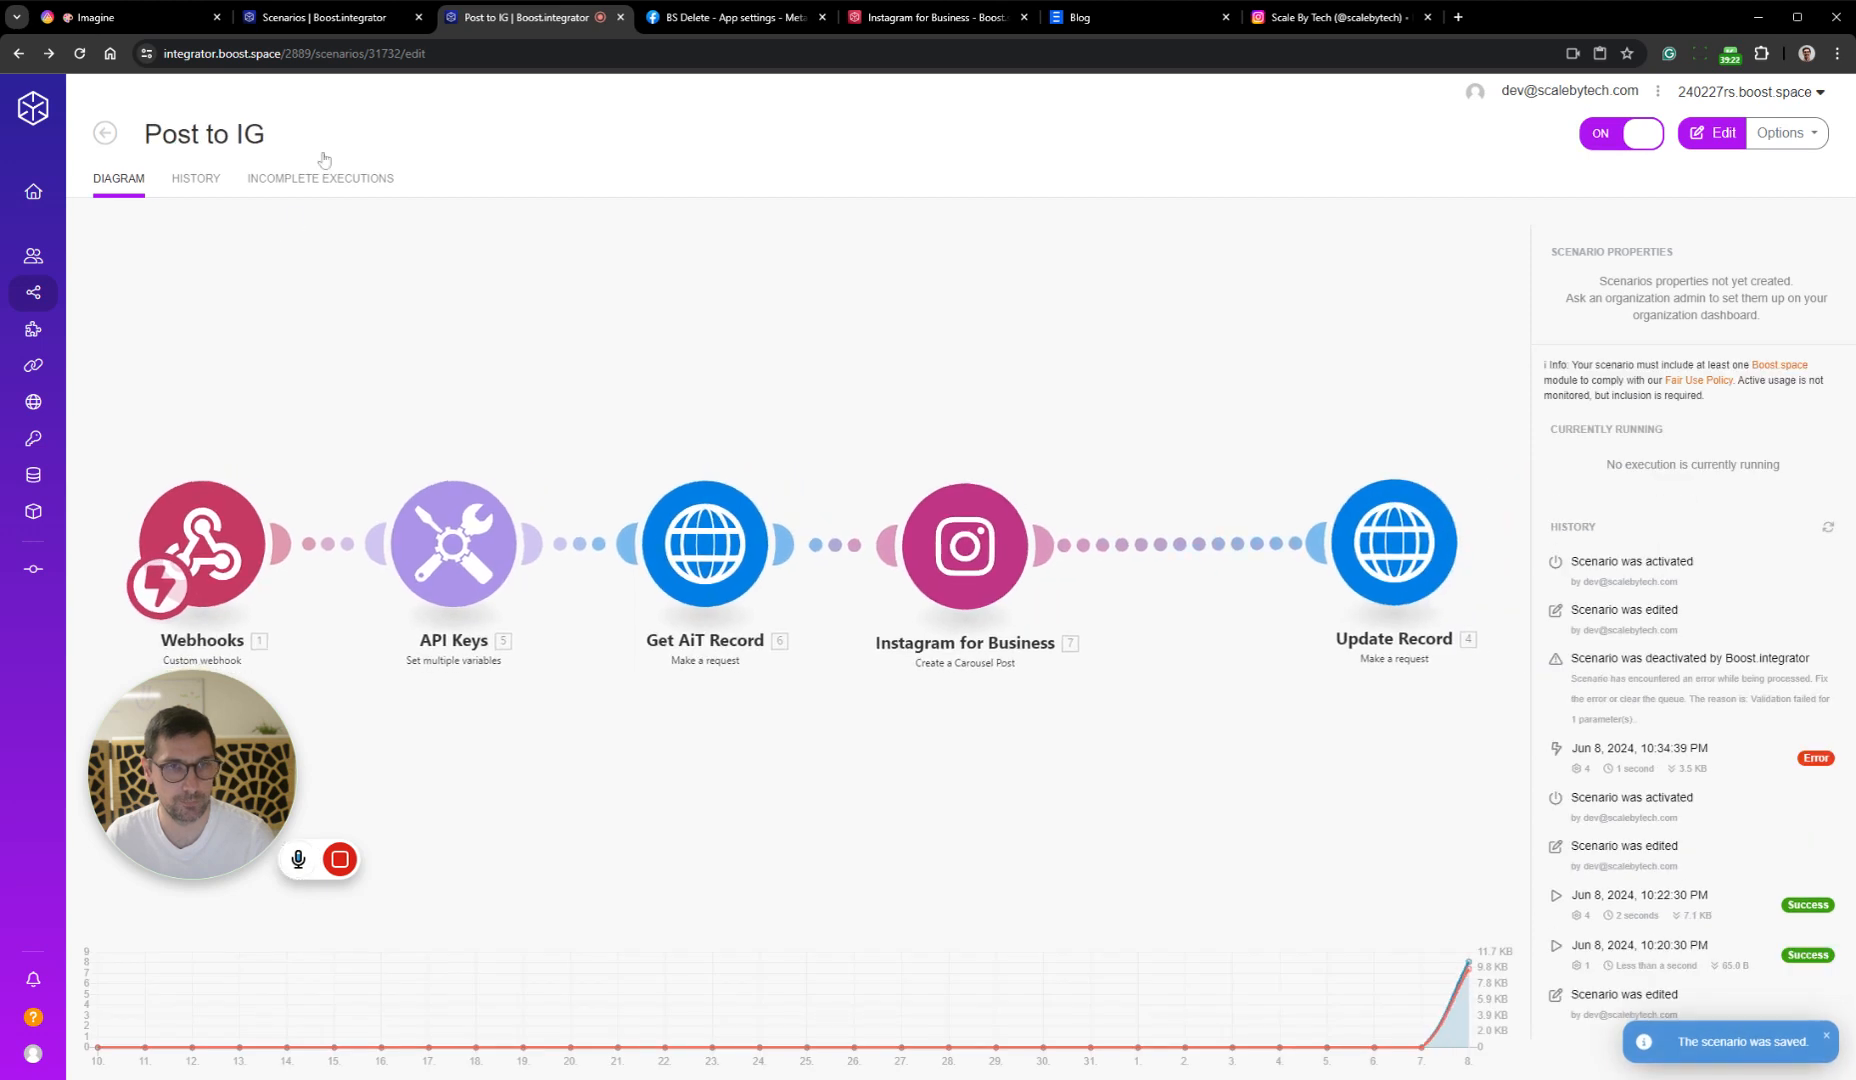
Move the "amatur photo of a happy man" card to Posted in AITable, check the scenario run, and view the record in SoMe Posts
left_click(110, 17)
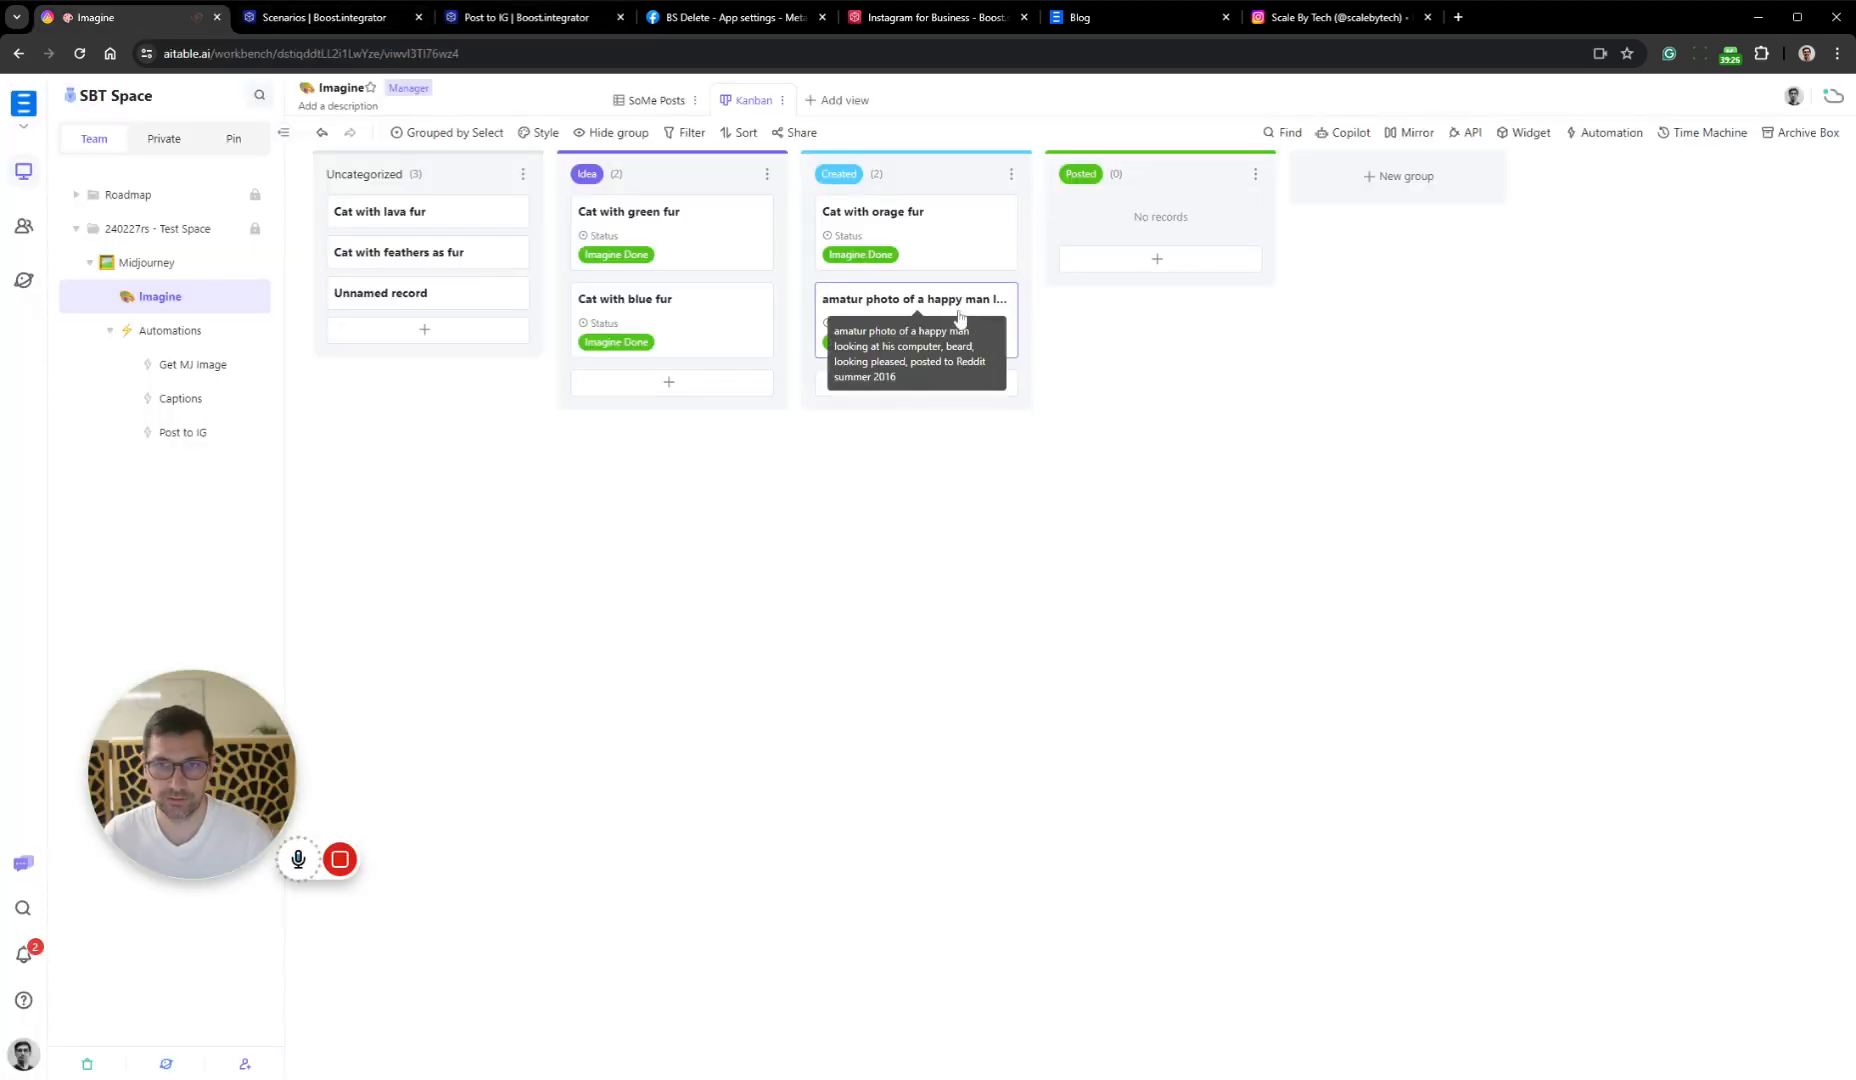
left_click_drag(960, 323, 1138, 228)
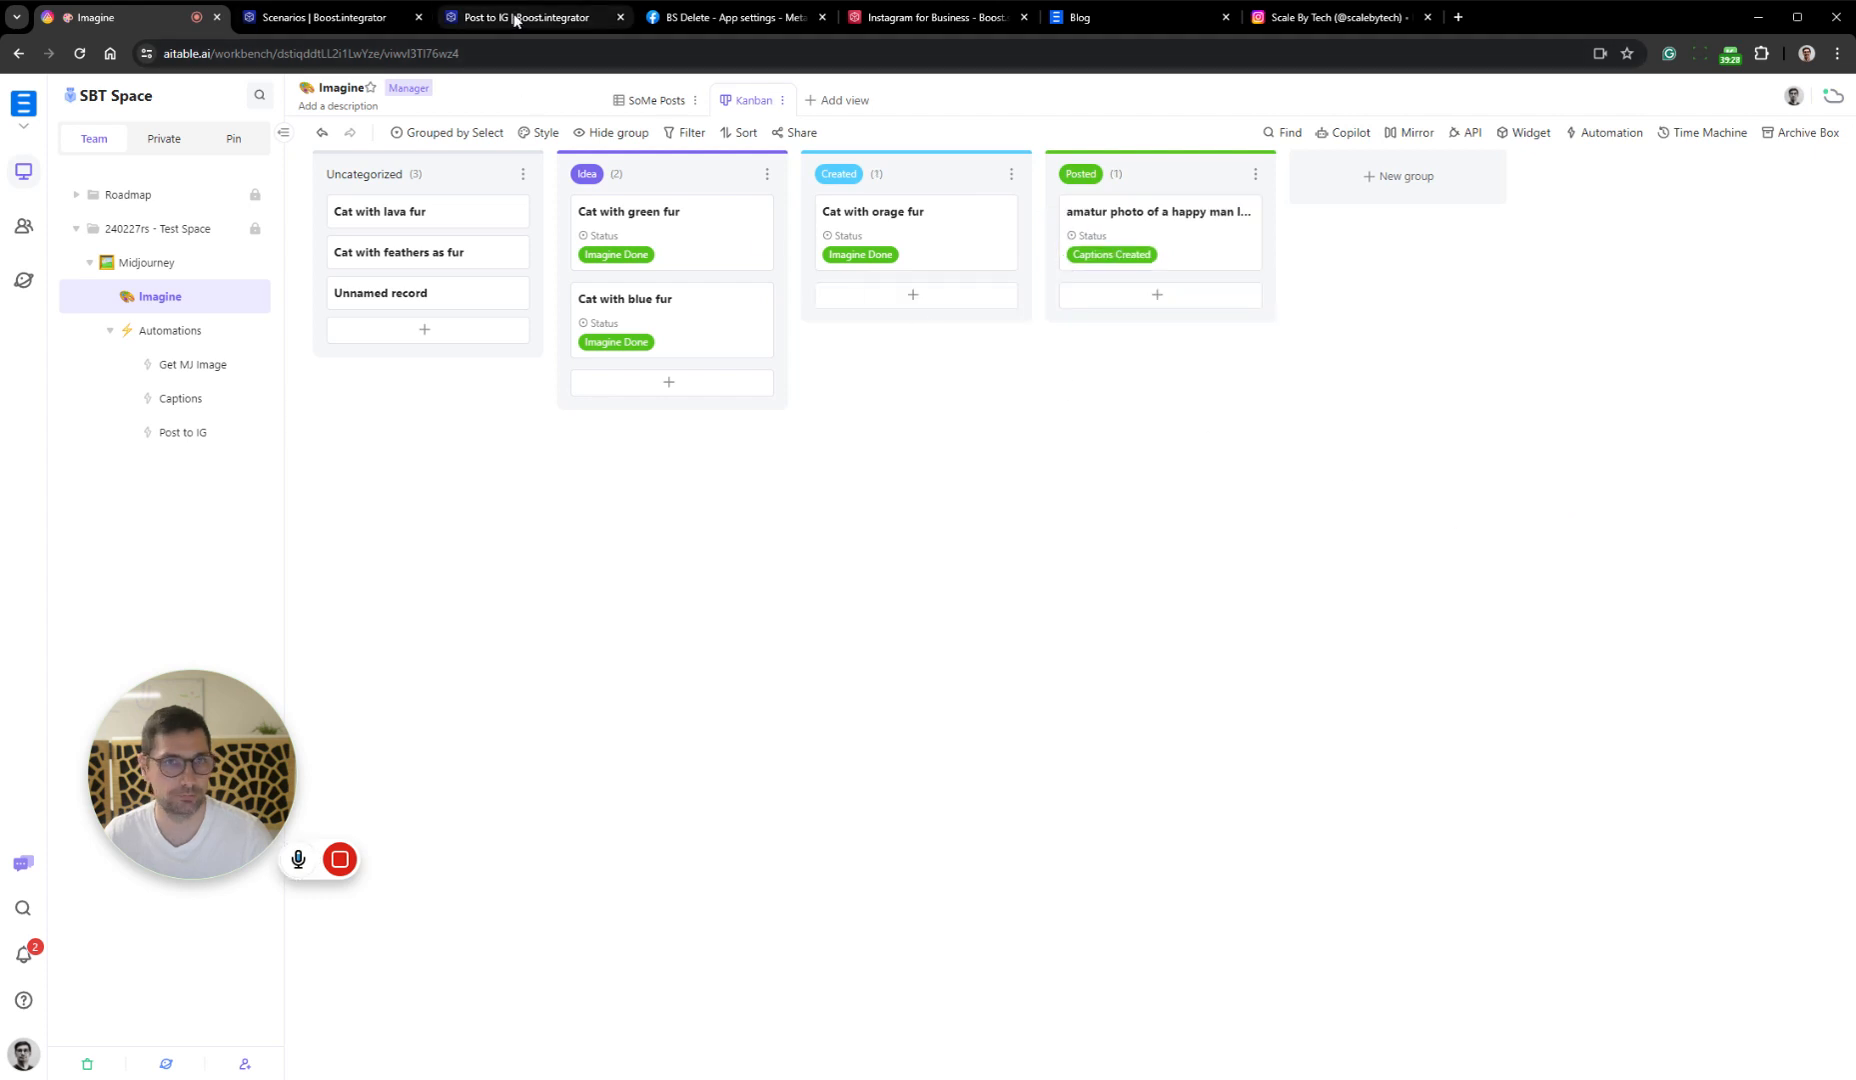
left_click(516, 17)
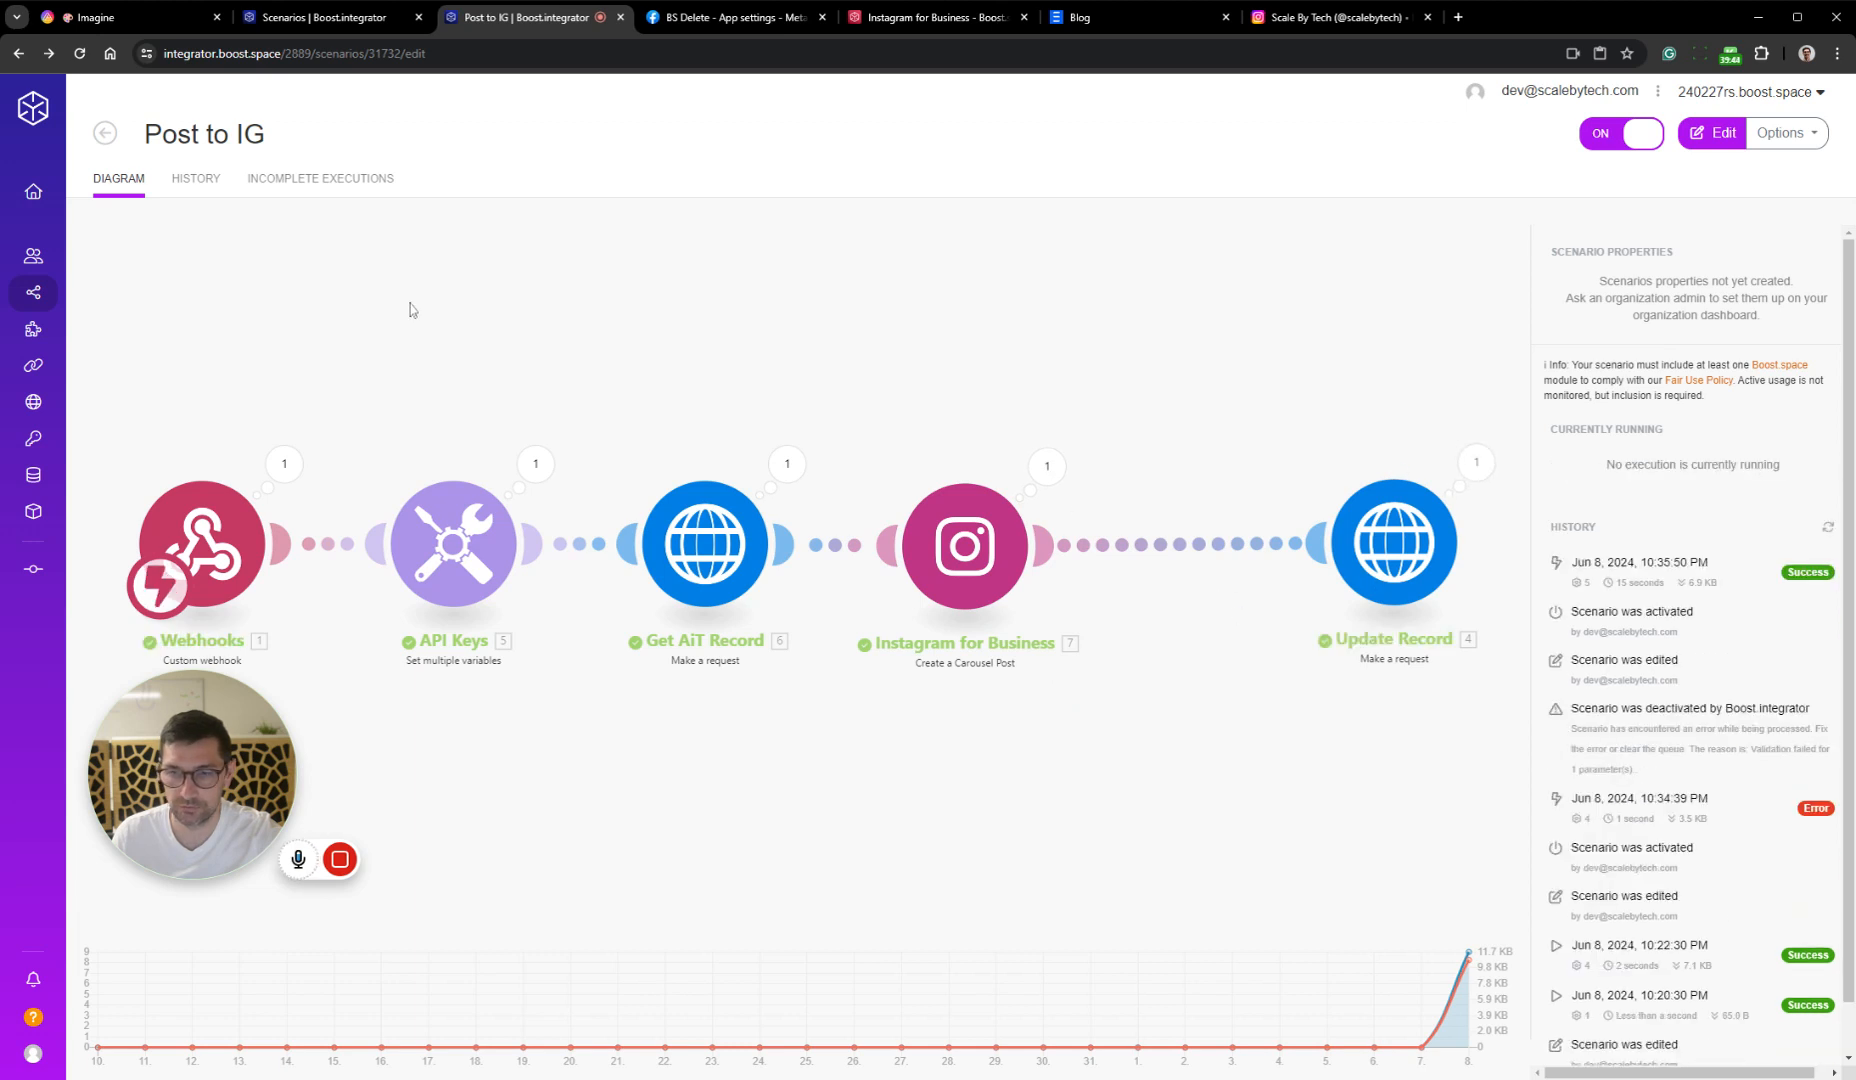
left_click(100, 19)
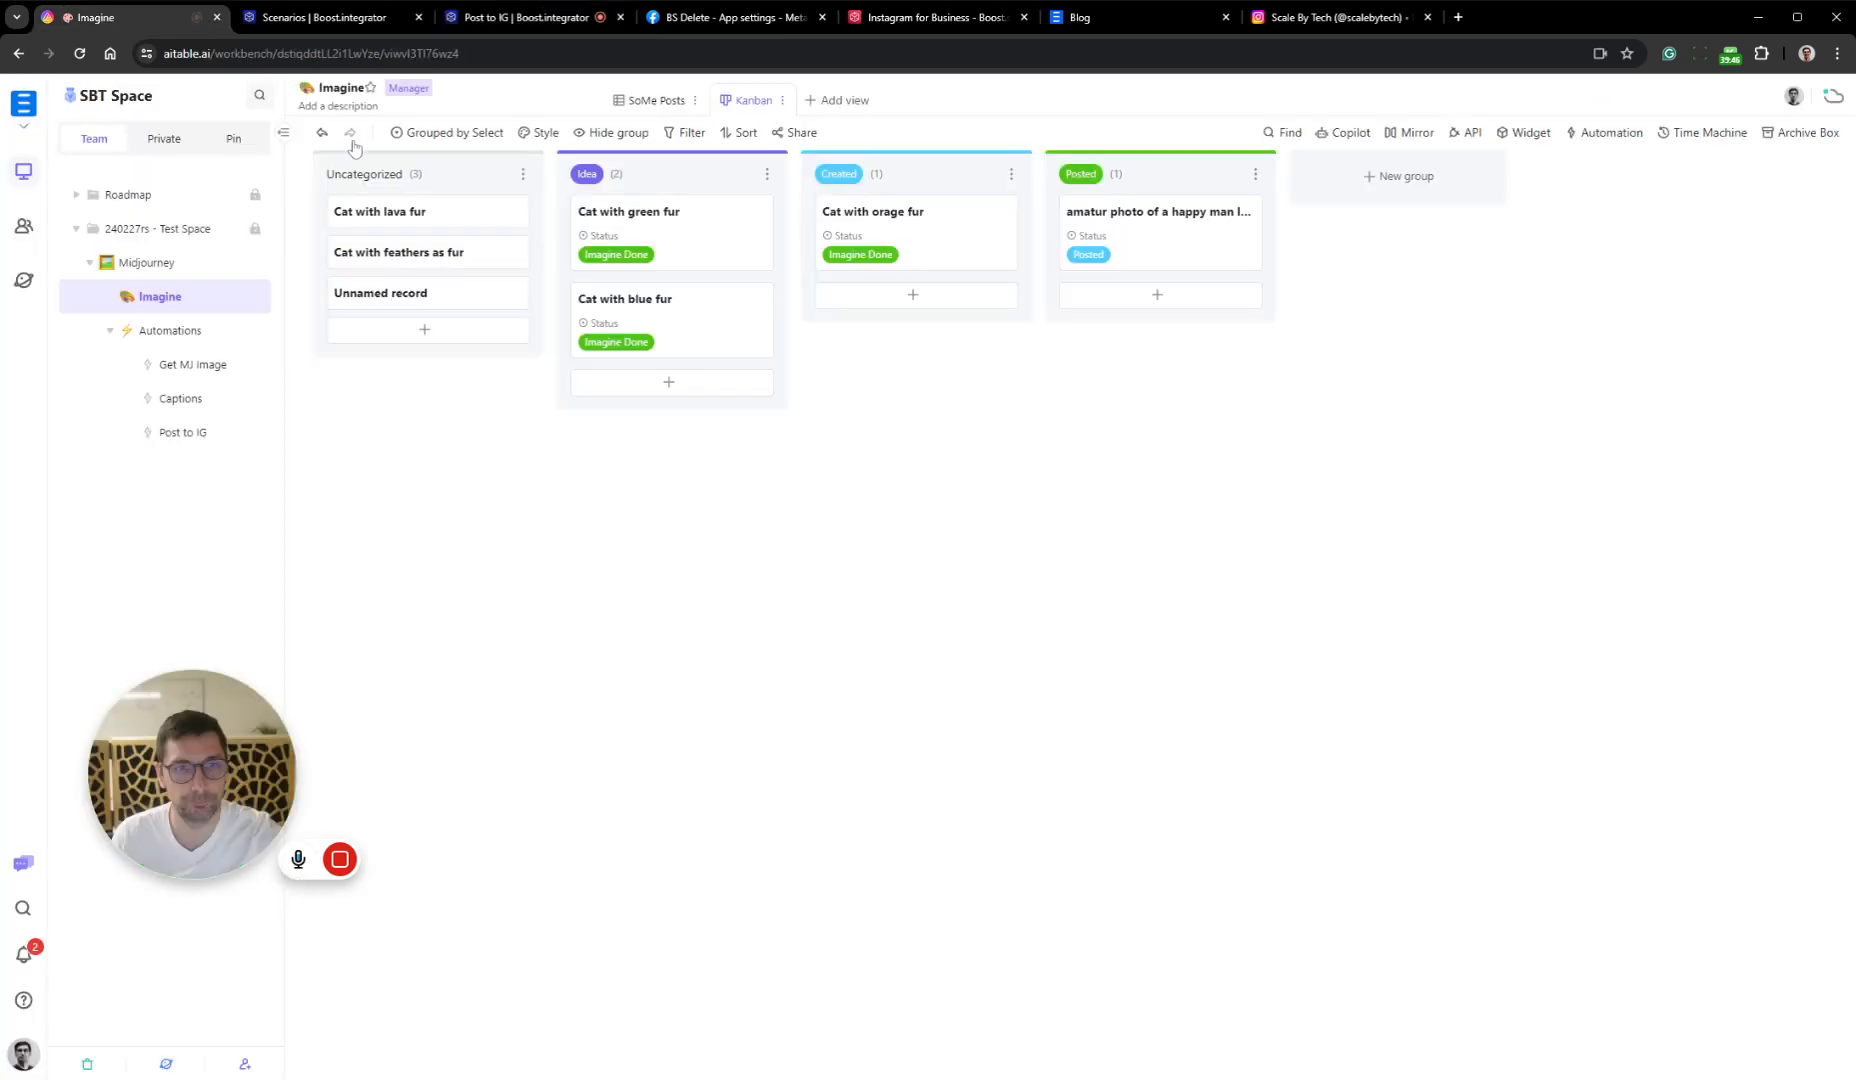
left_click(656, 101)
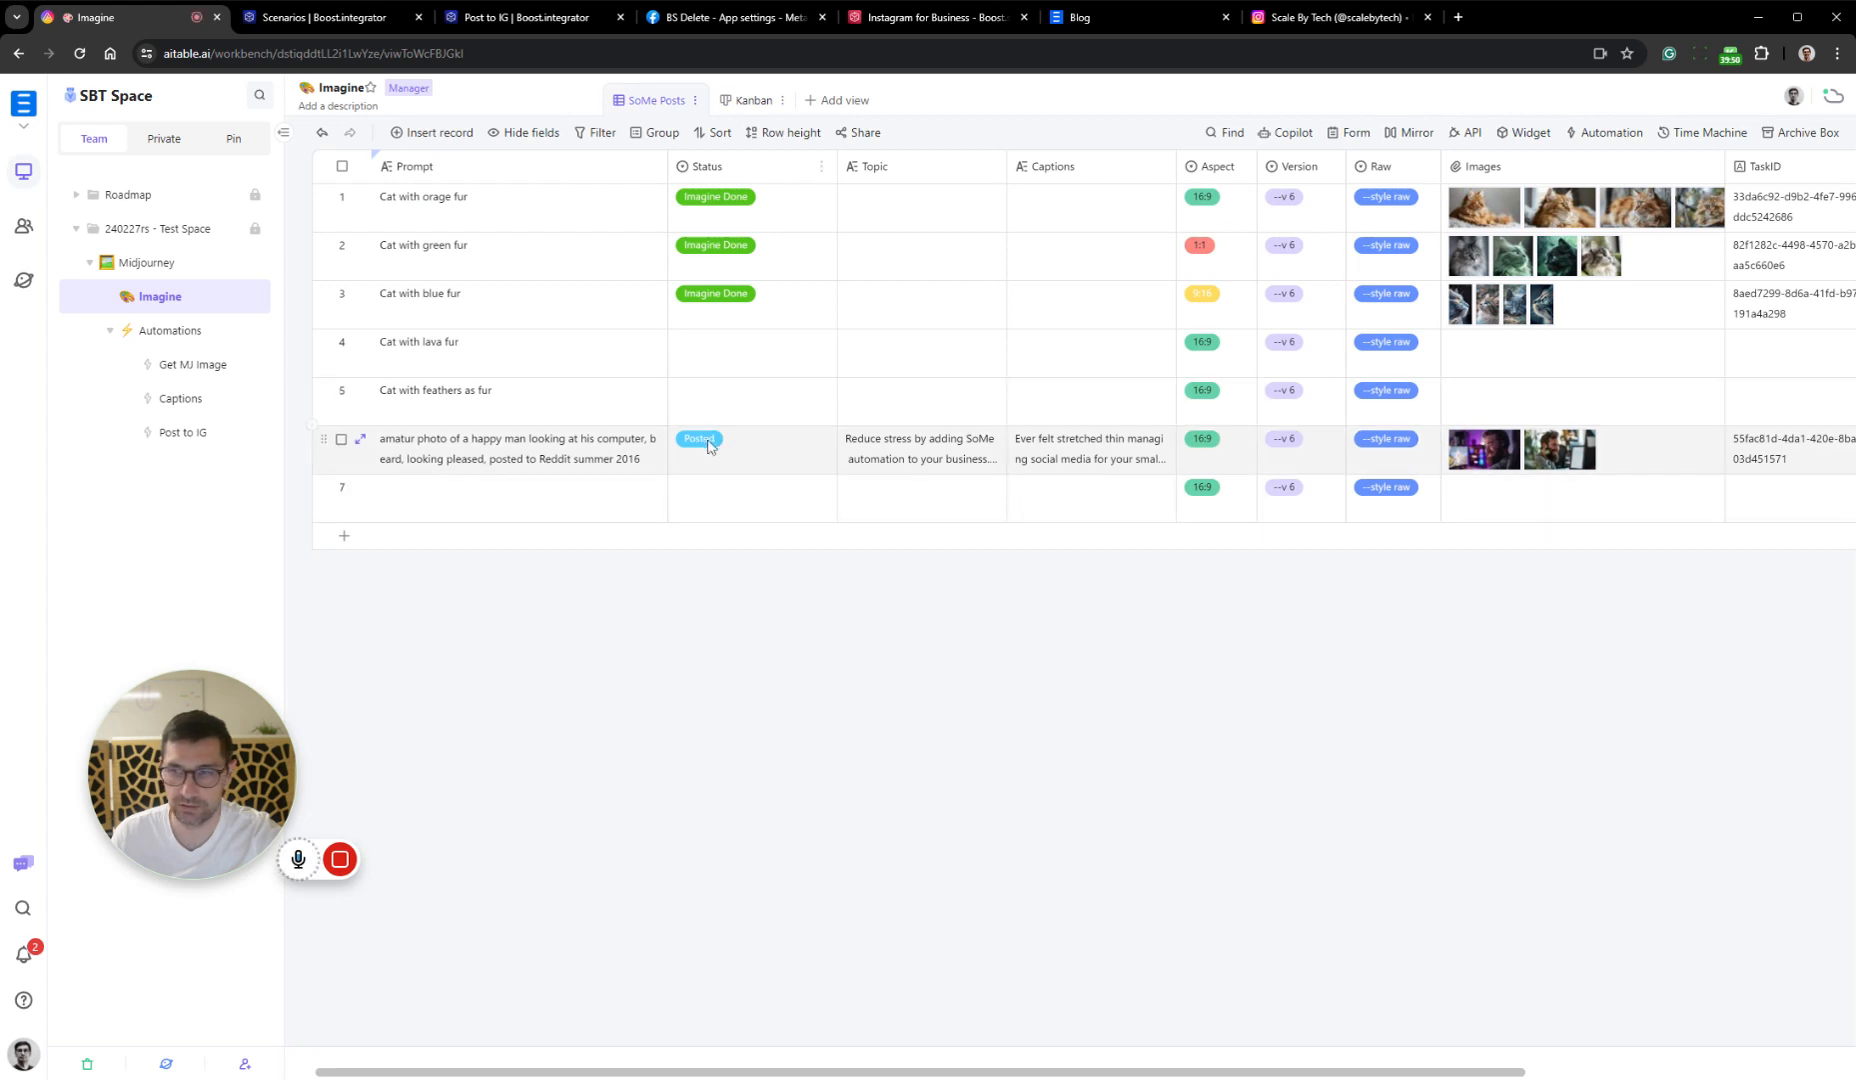
Refresh the scalebytech Instagram profile and inspect both images and the caption of the newest carousel post
left_click(1380, 18)
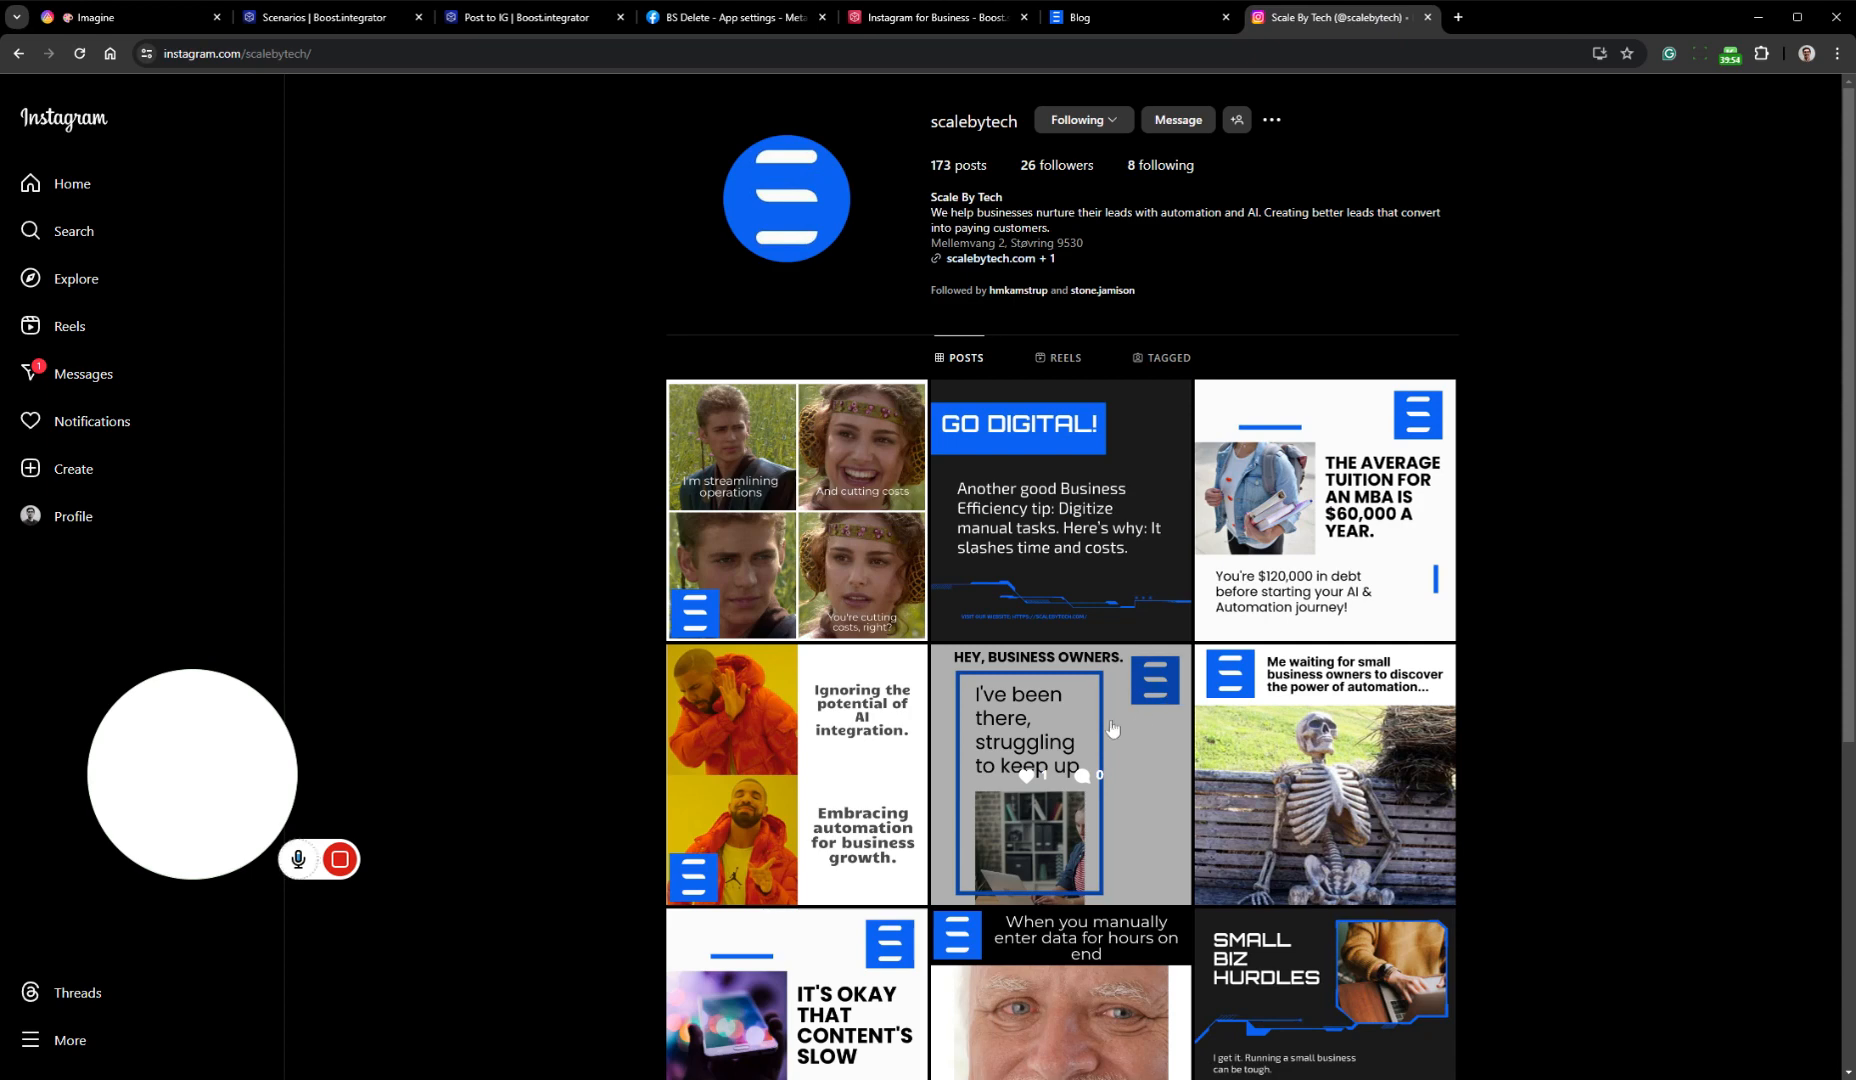
key("F5")
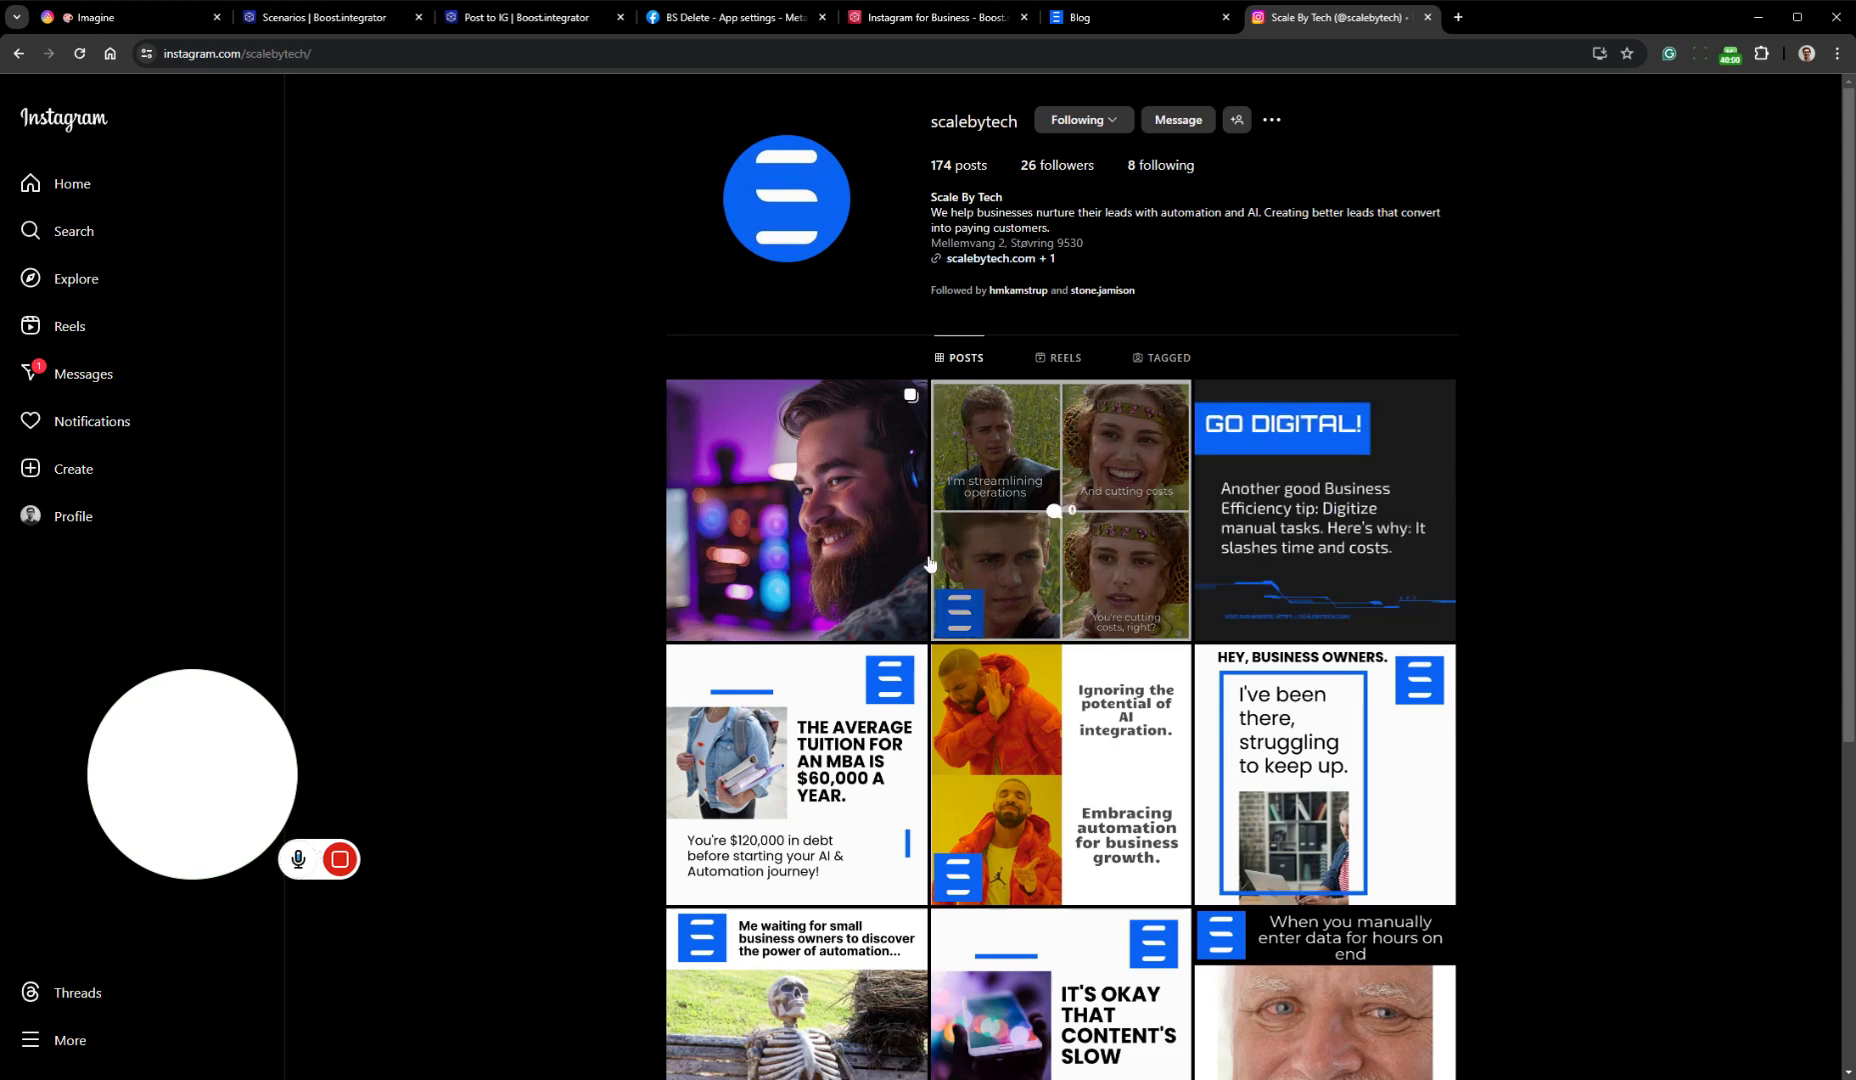
left_click(862, 530)
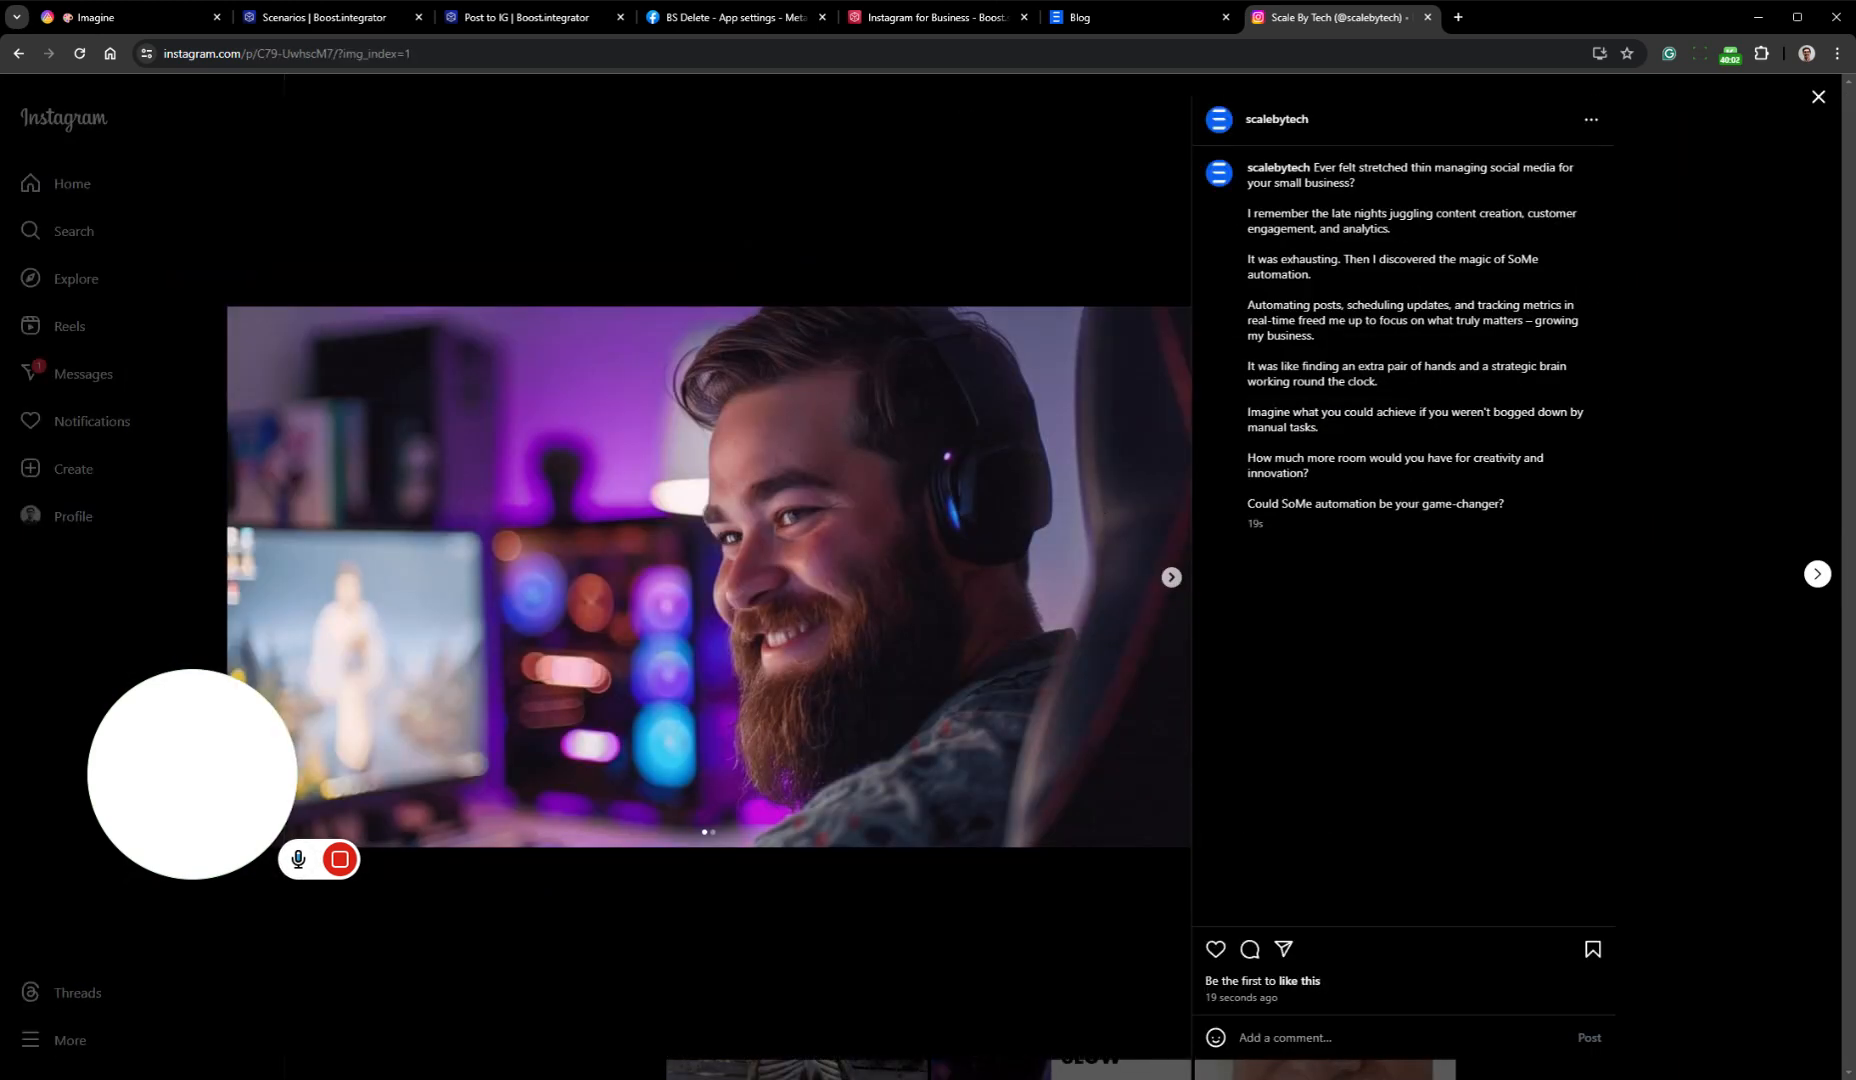
left_click(1173, 579)
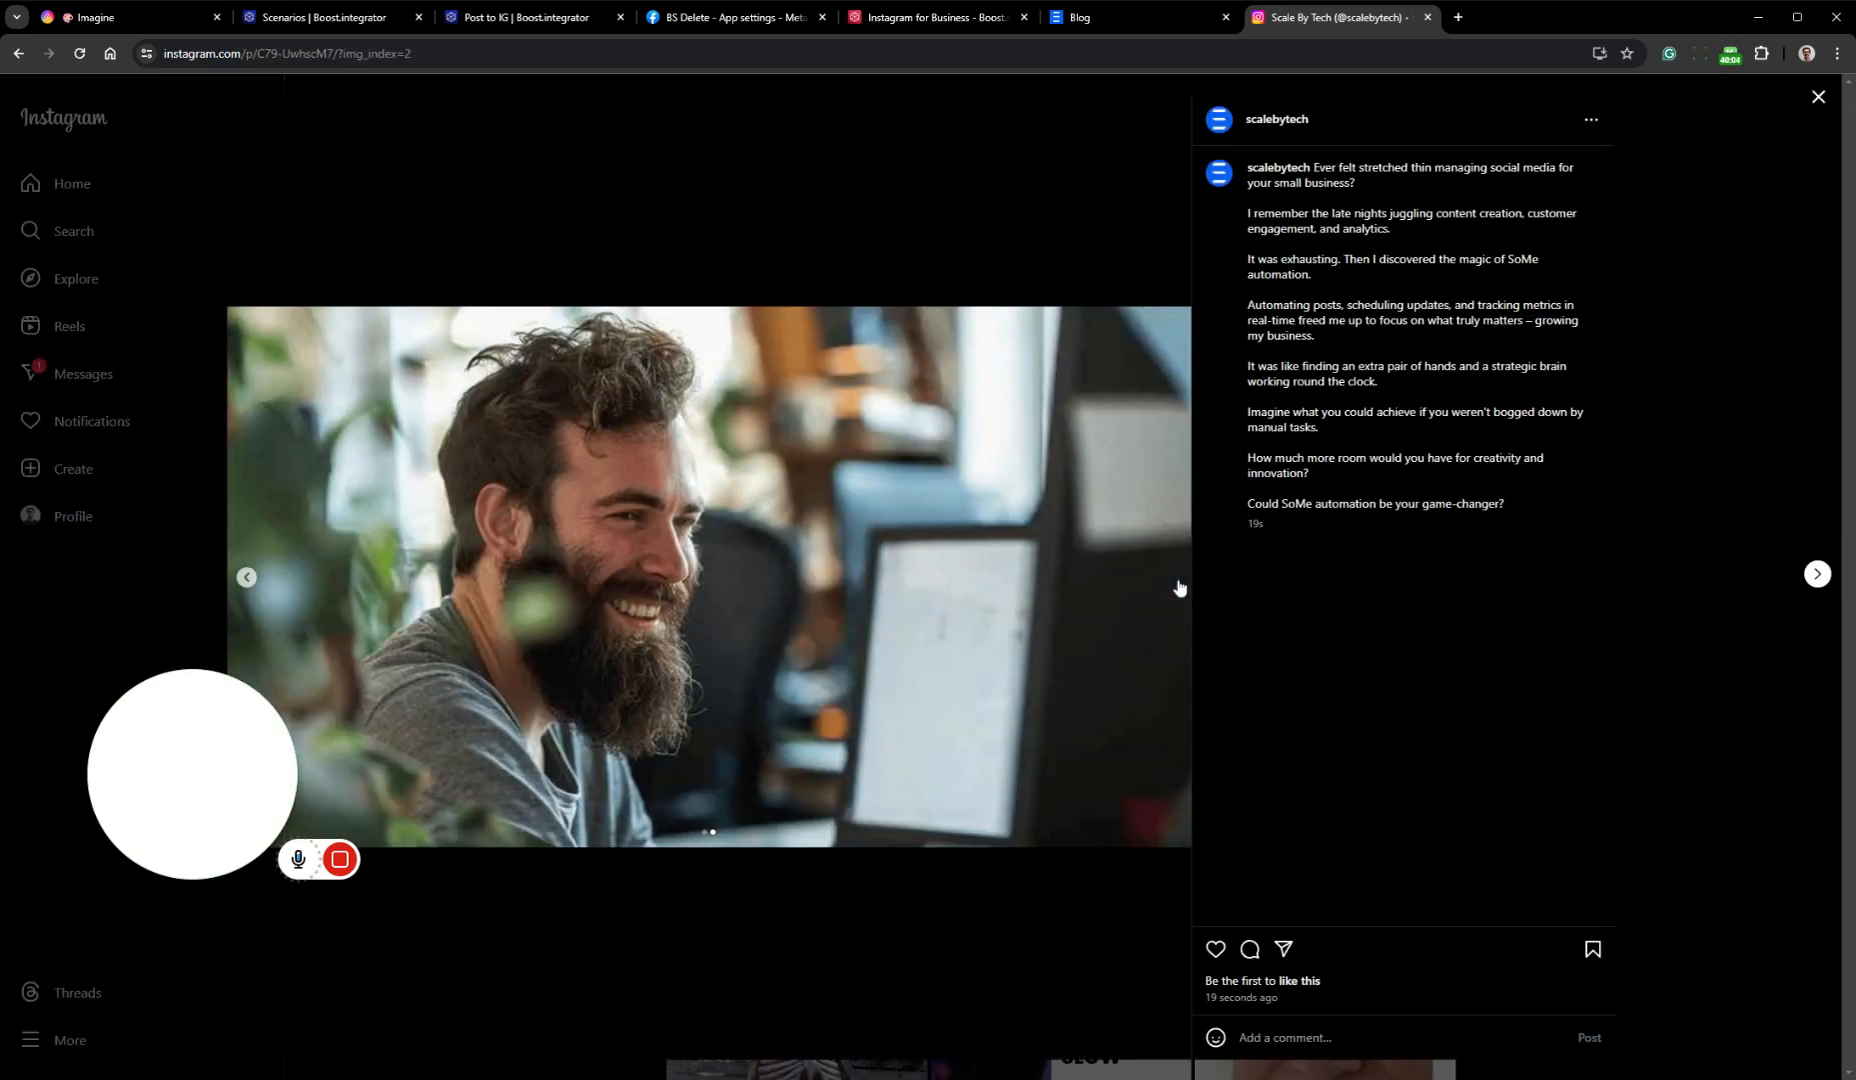
left_click(245, 577)
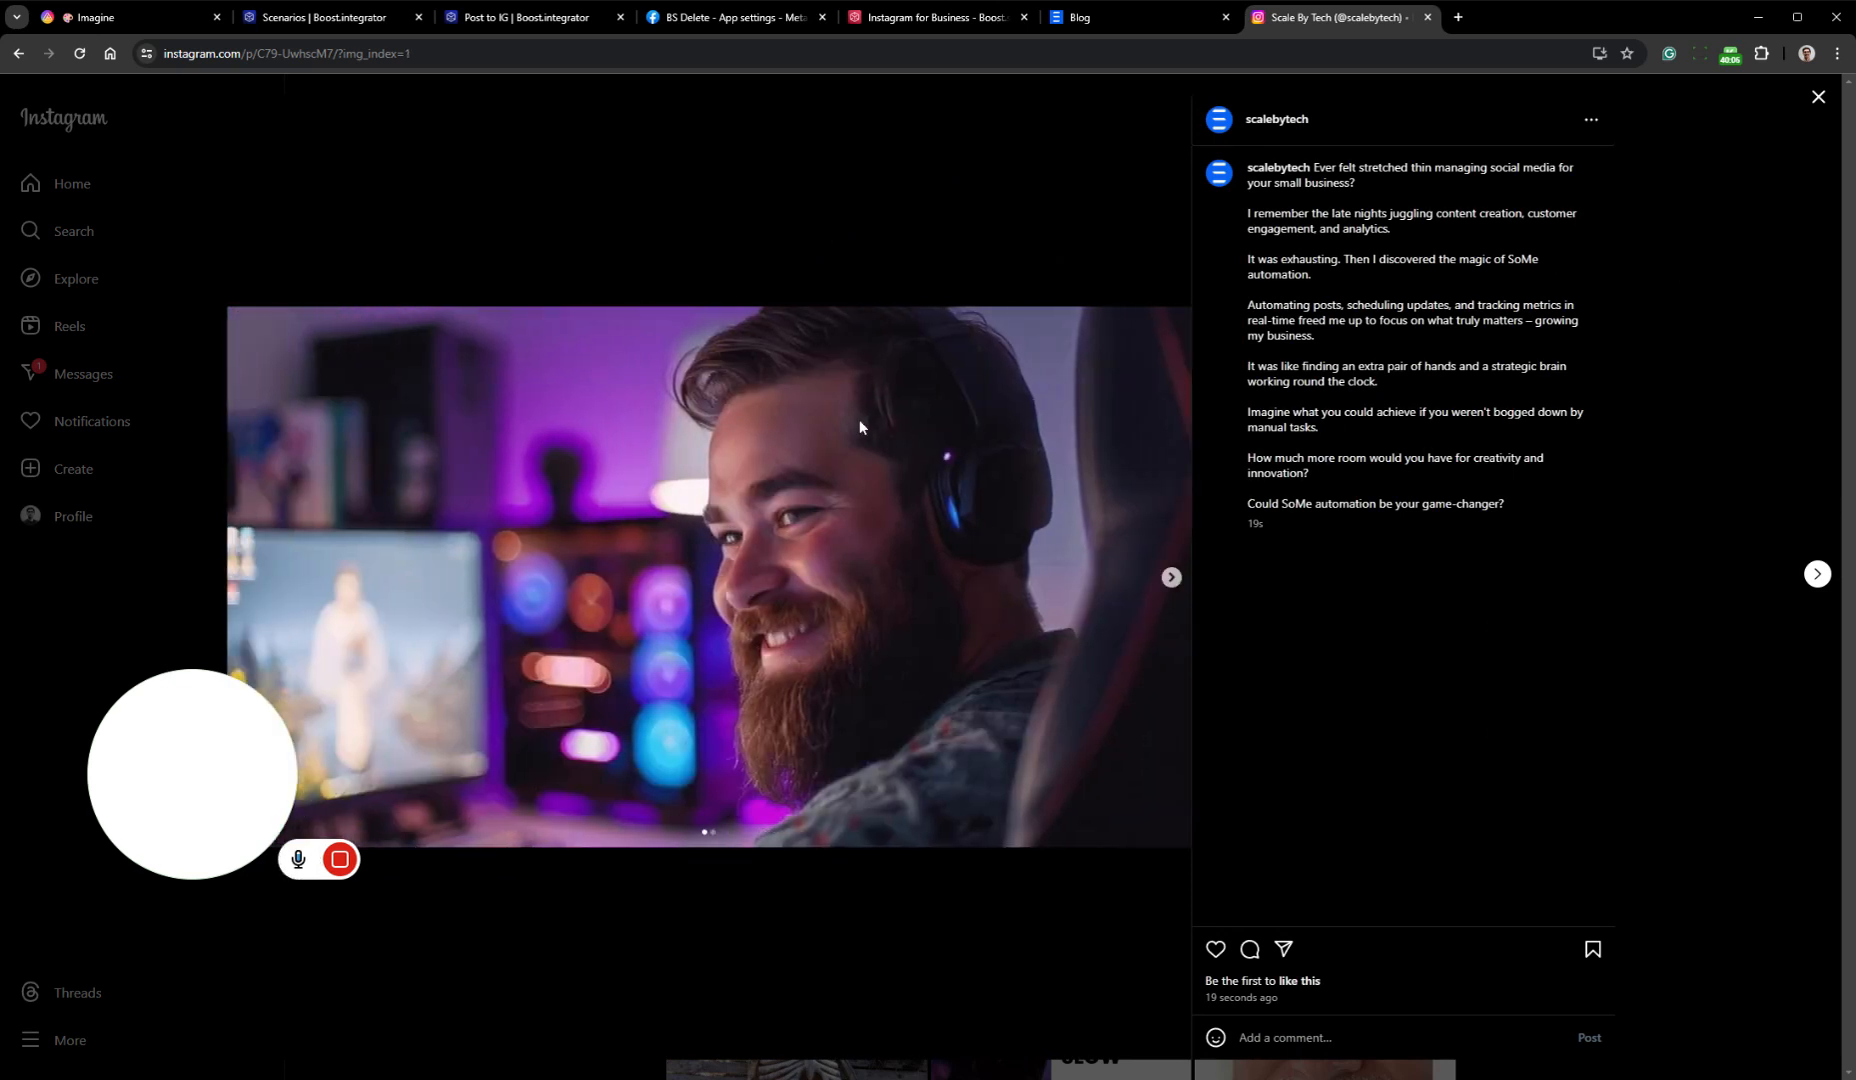
left_click(1819, 96)
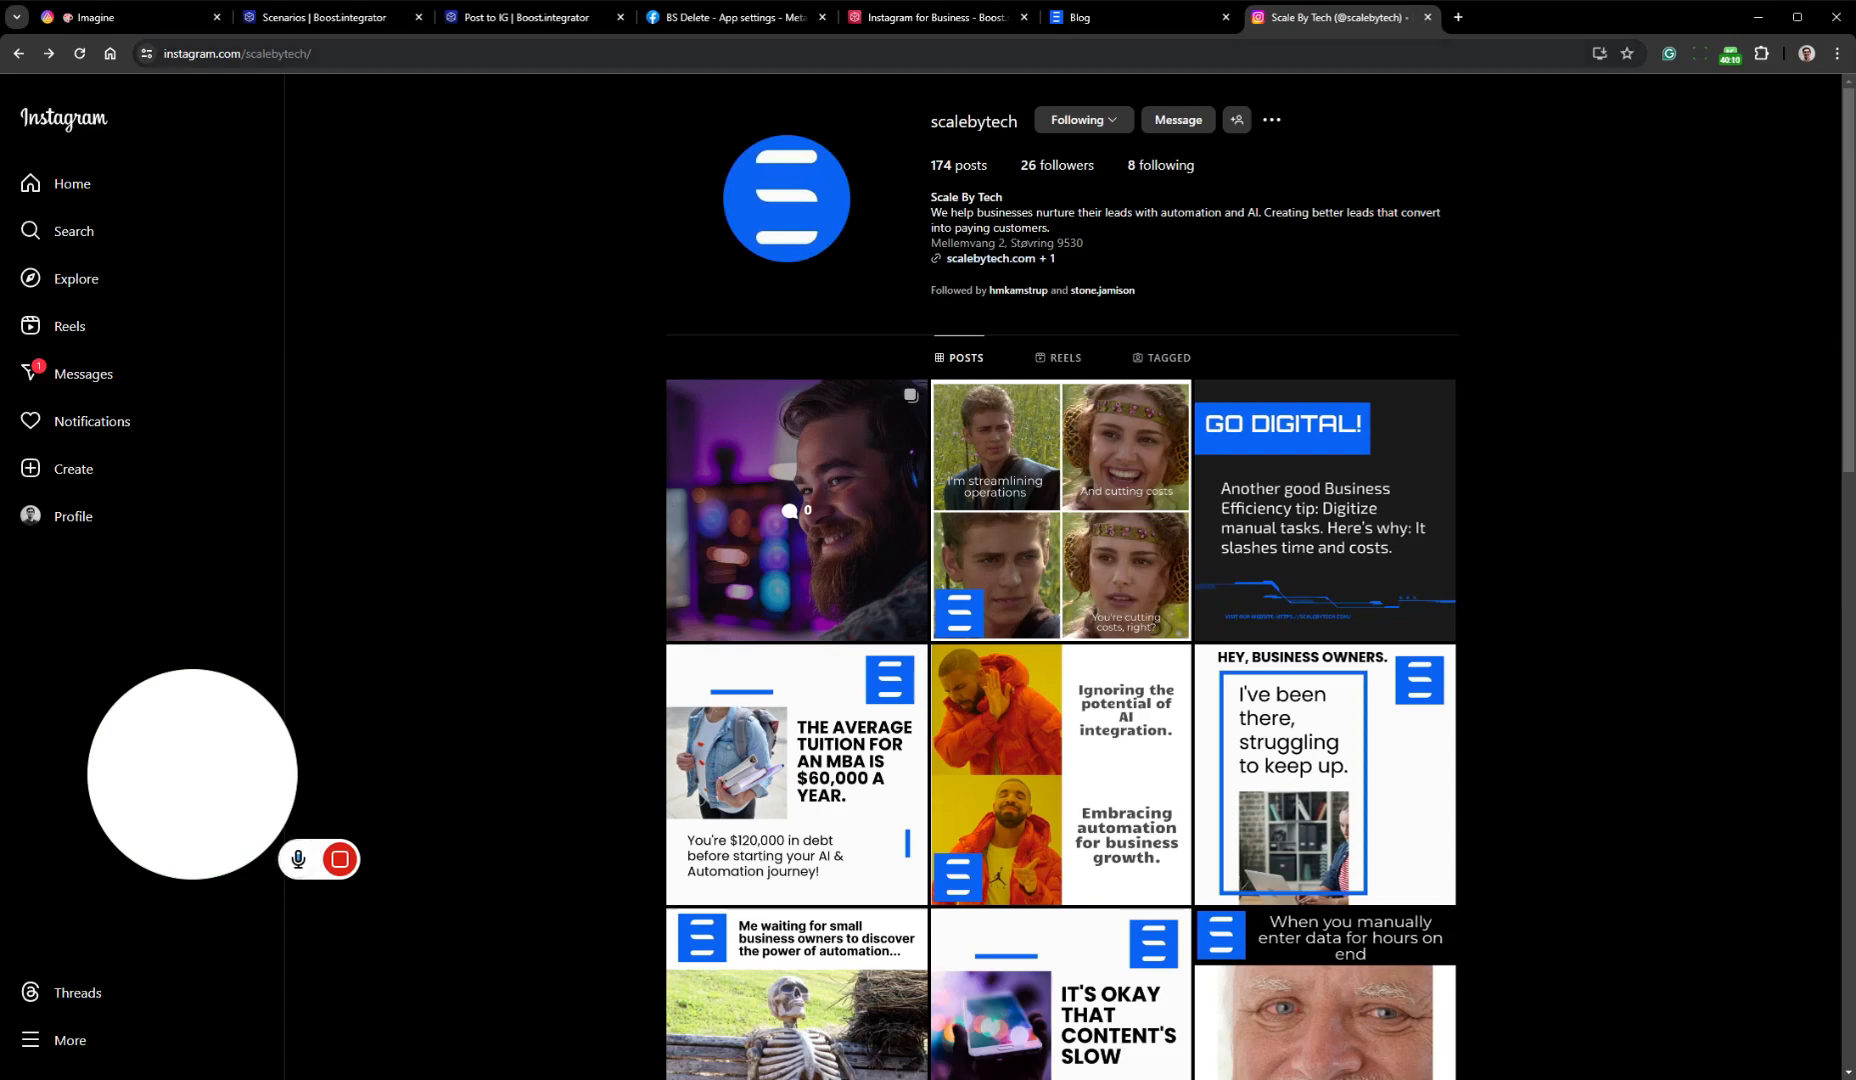
Reopen the Post to IG scenario editor and examine the files array in the Instagram for Business module's input bundle
left_click(470, 15)
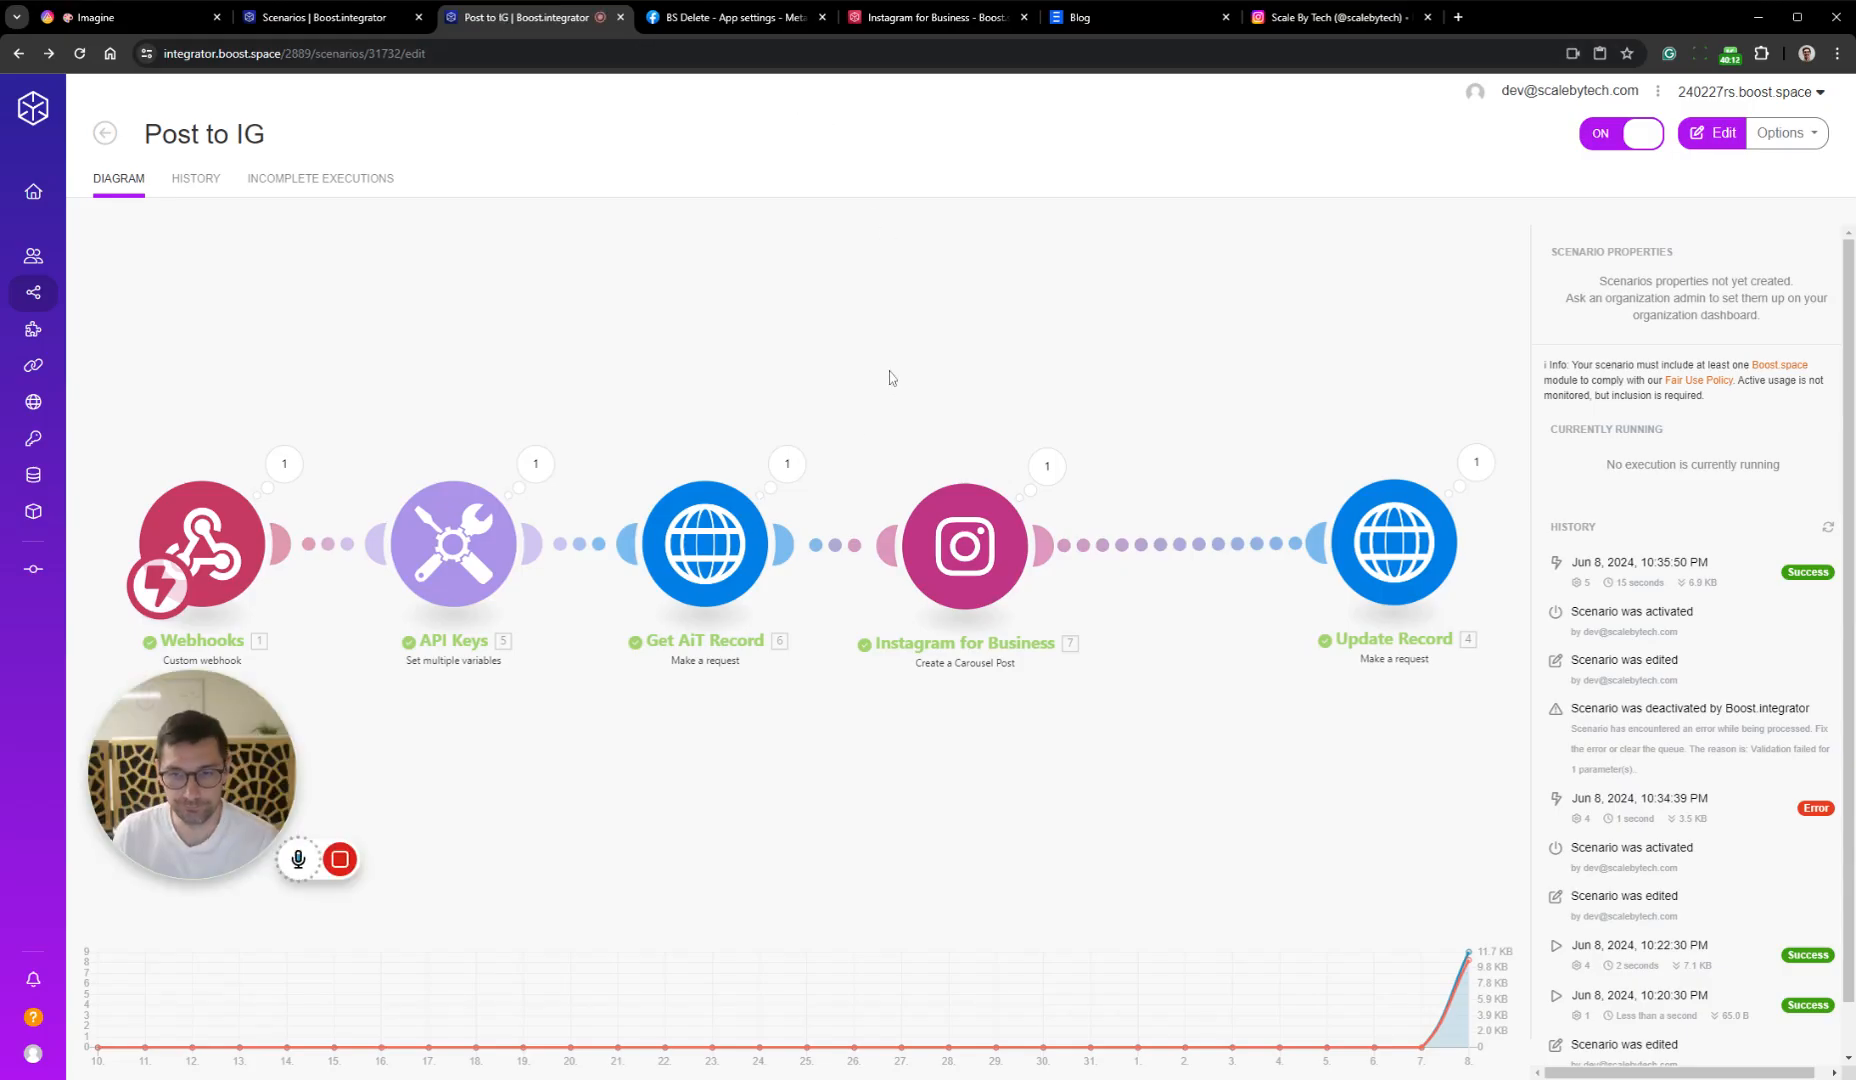
left_click(950, 705)
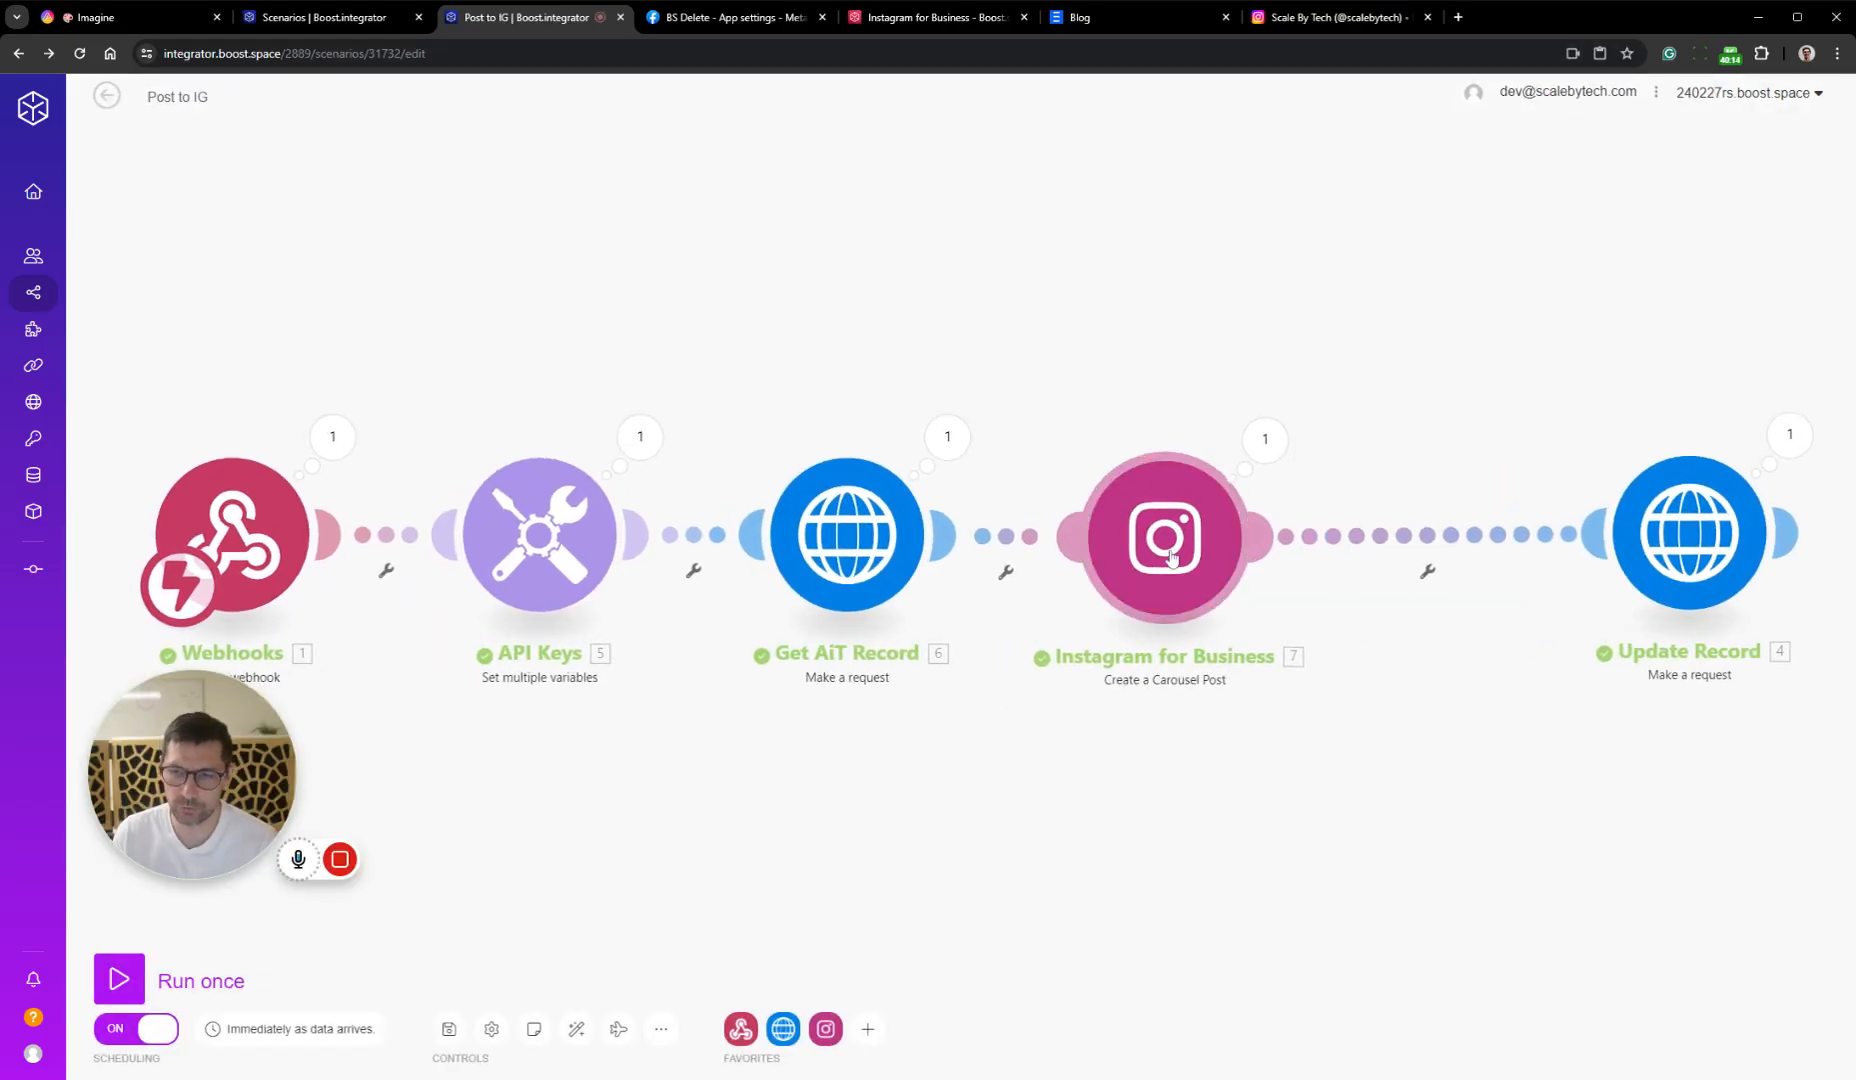
left_click_drag(1170, 560, 1240, 560)
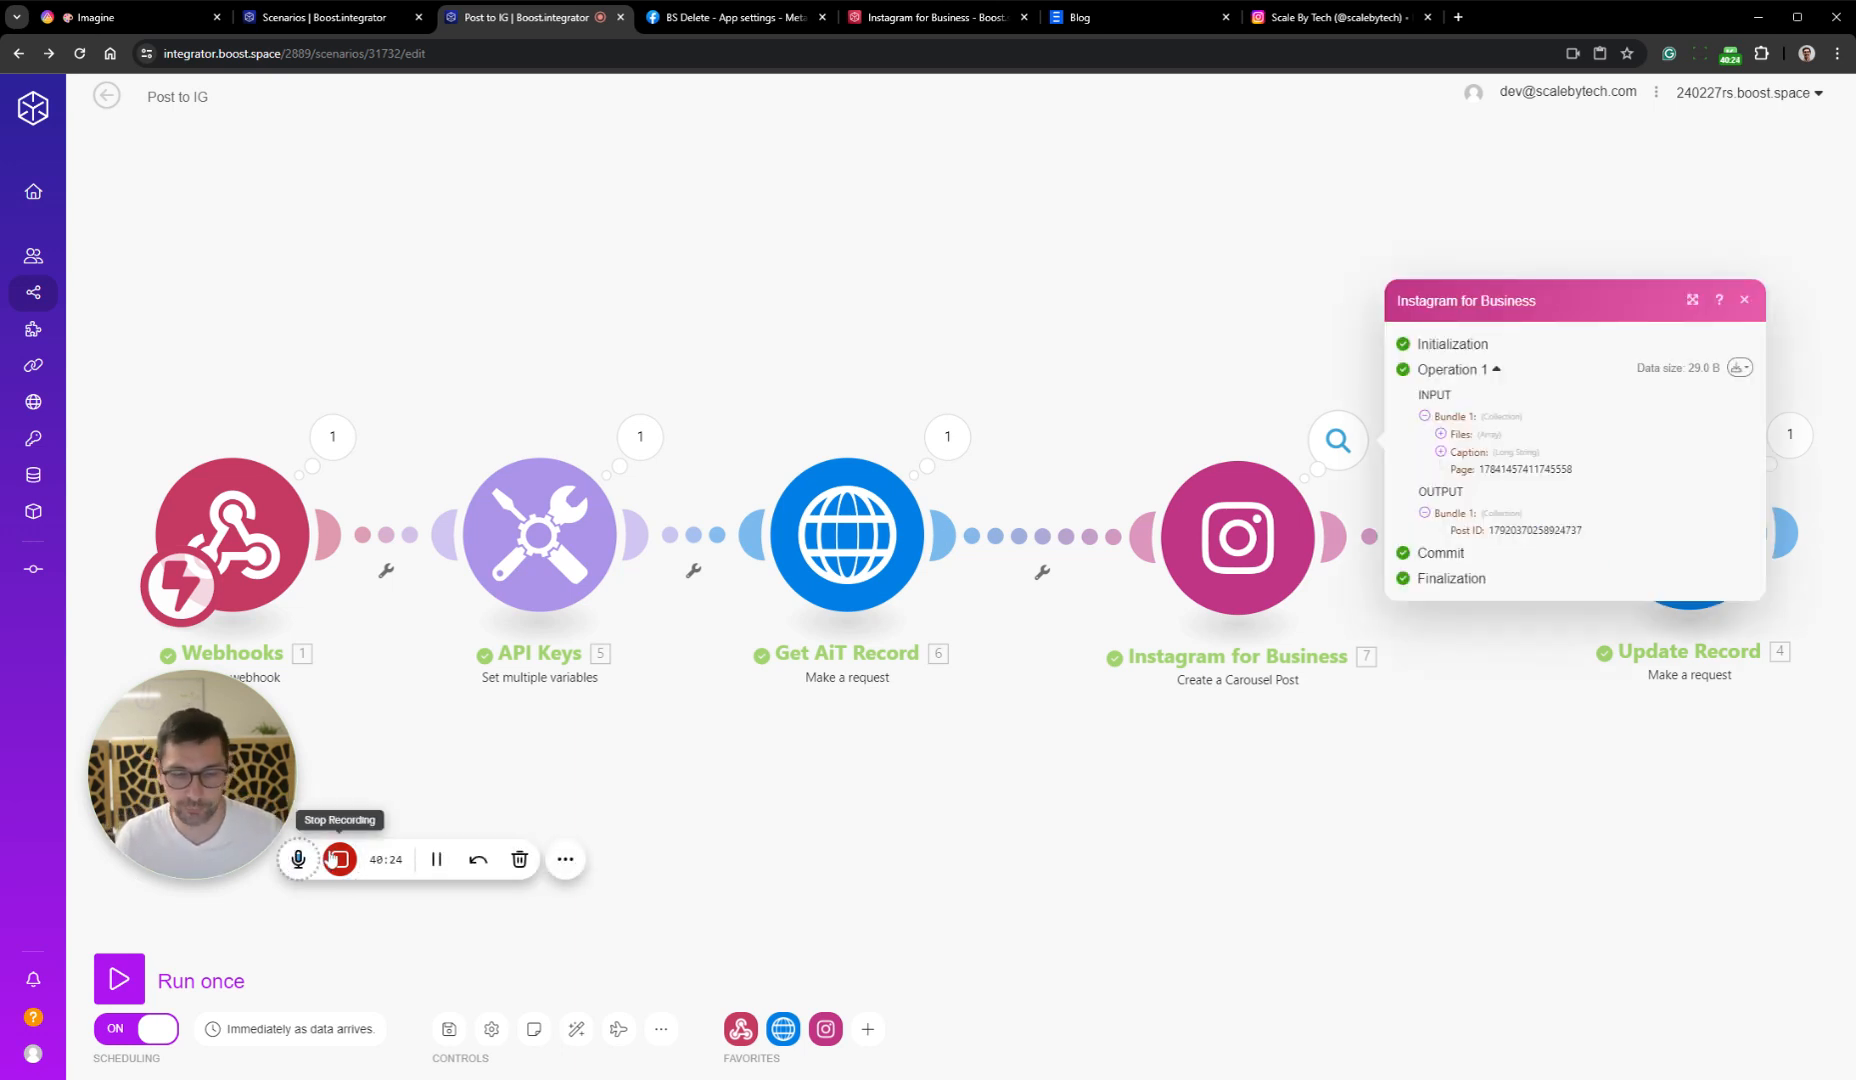
left_click(1736, 370)
left_click(1700, 412)
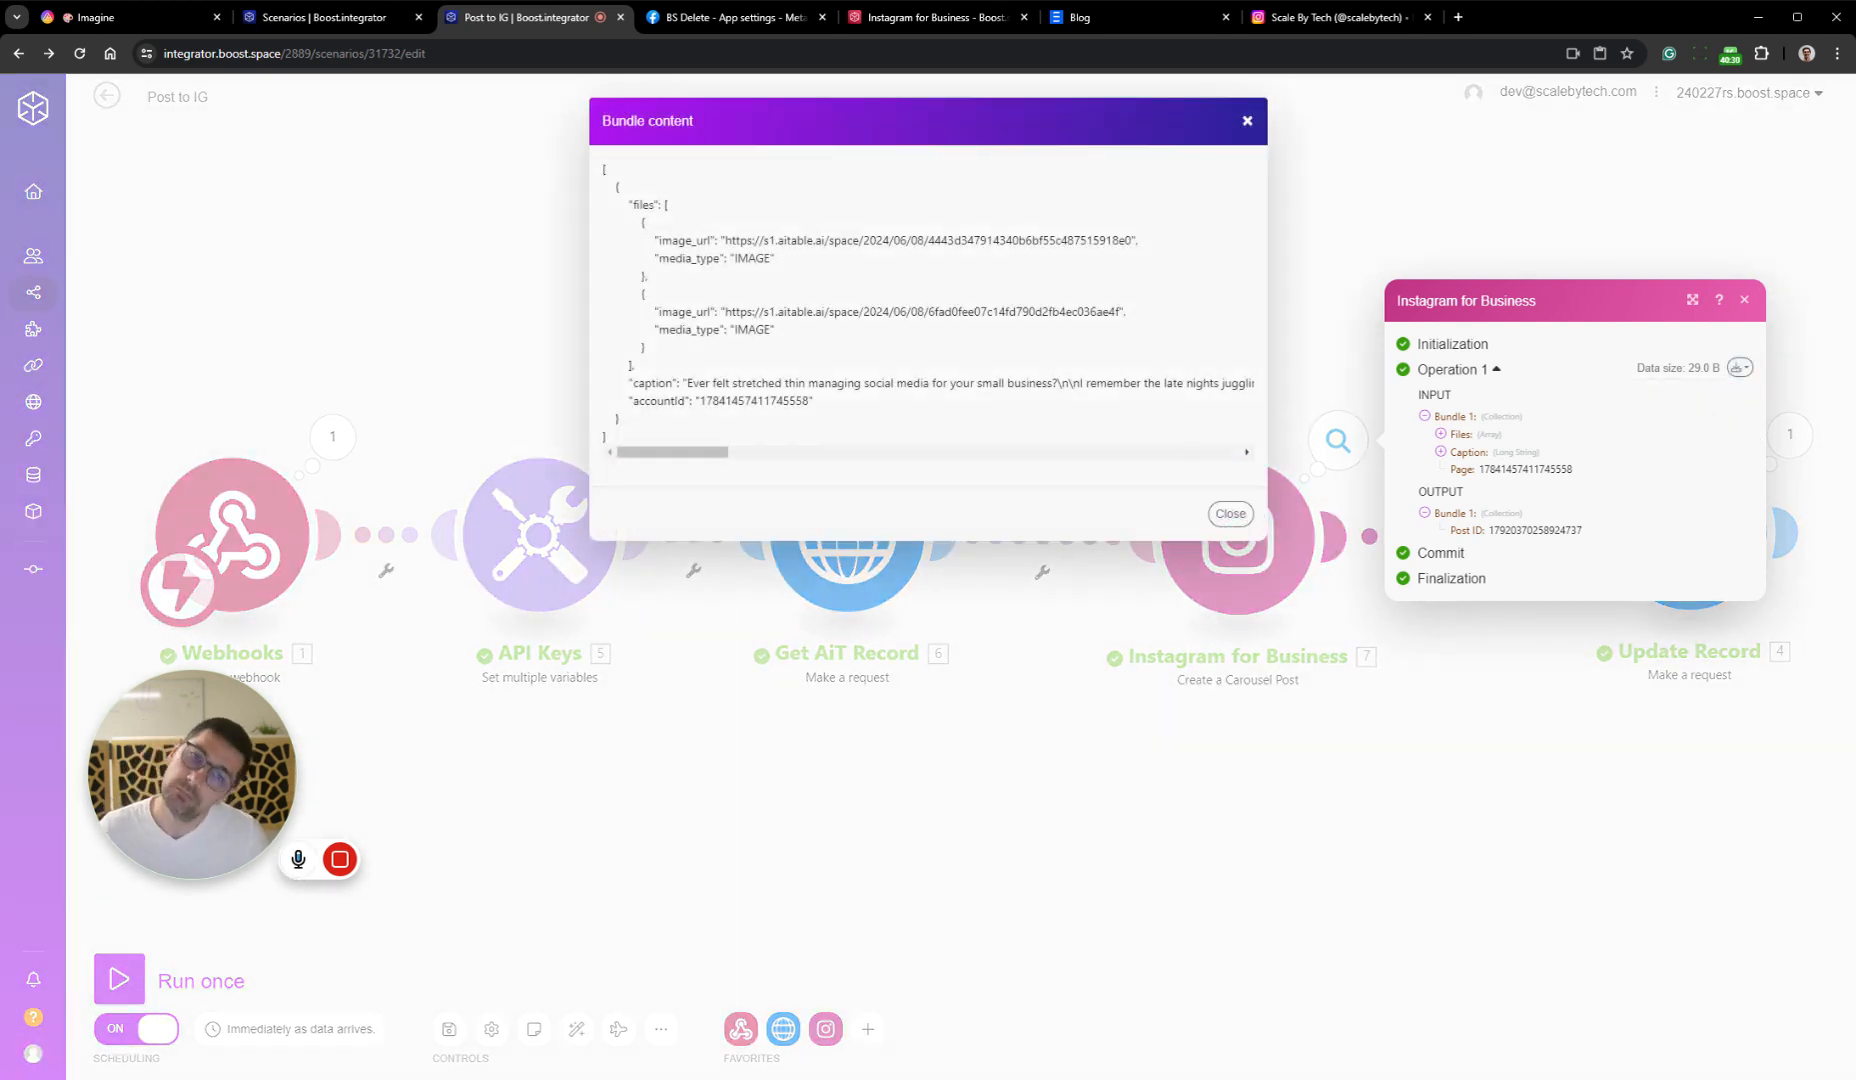
left_click_drag(668, 457, 667, 460)
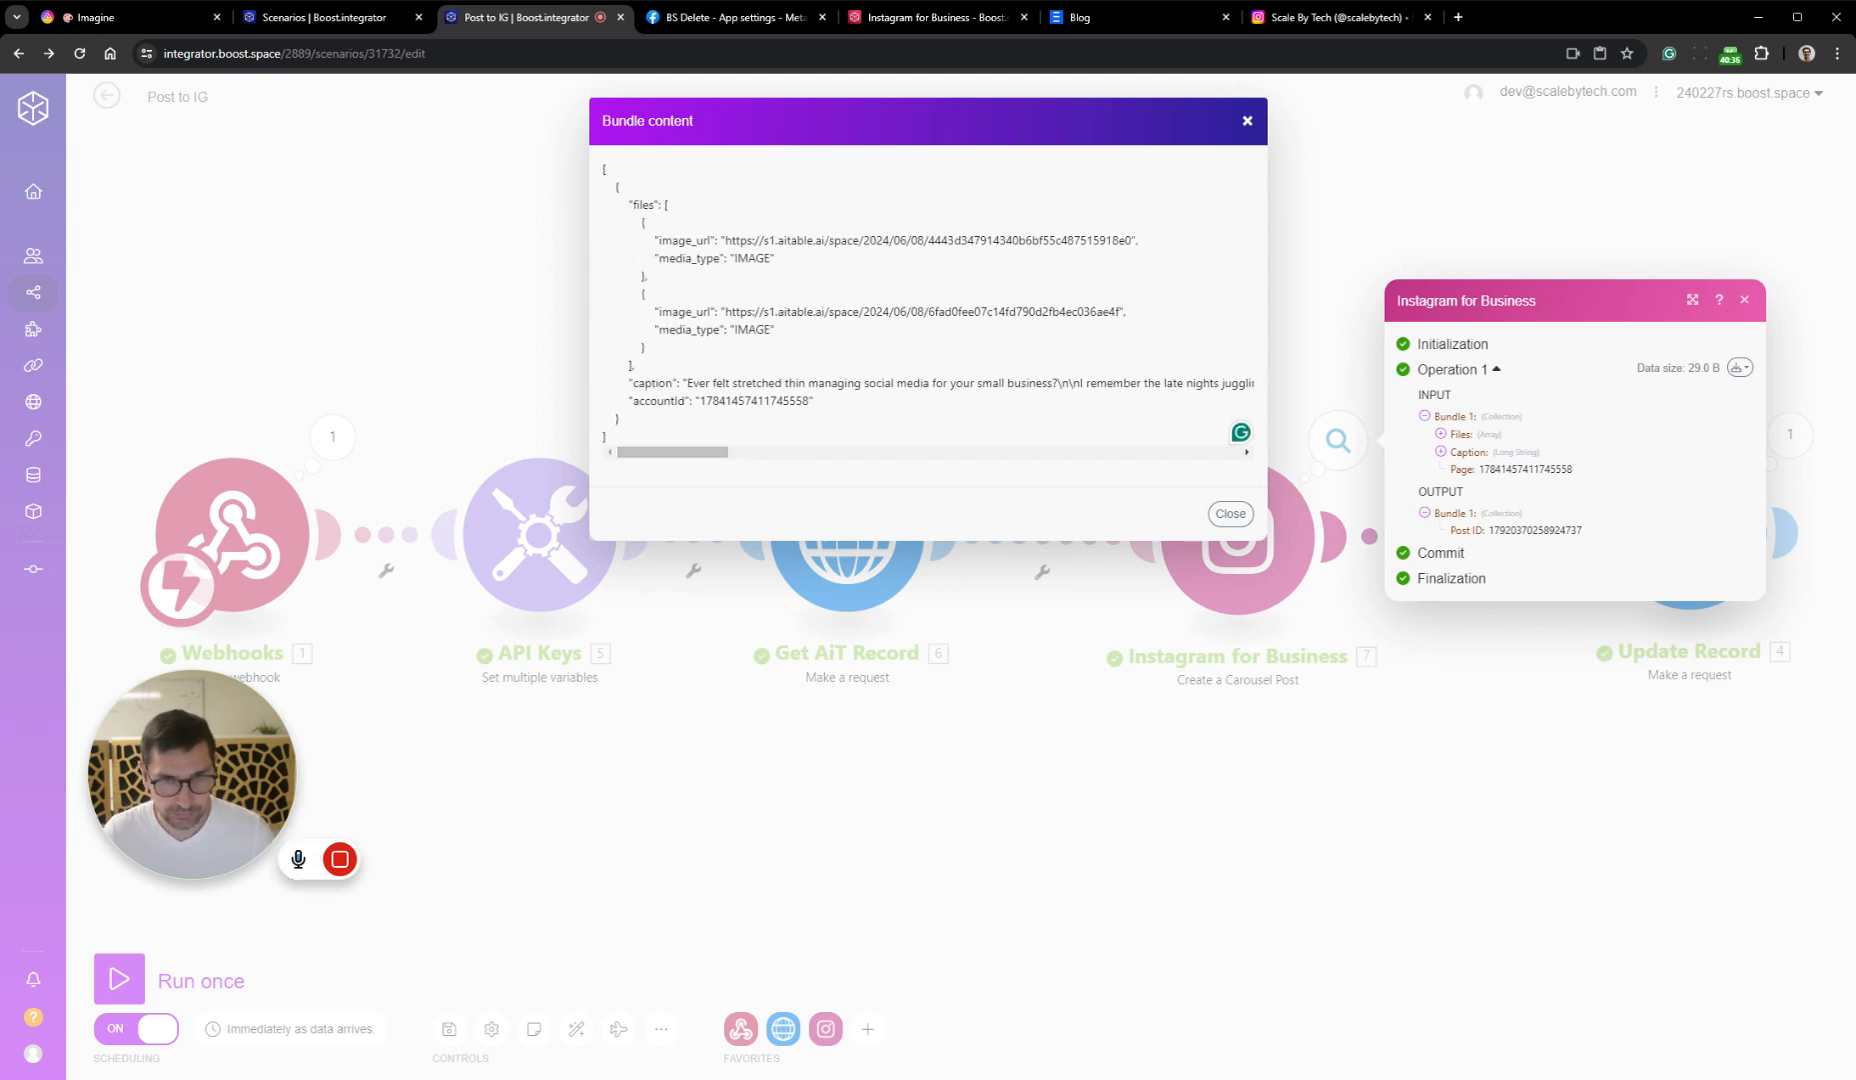
left_click_drag(668, 204, 632, 366)
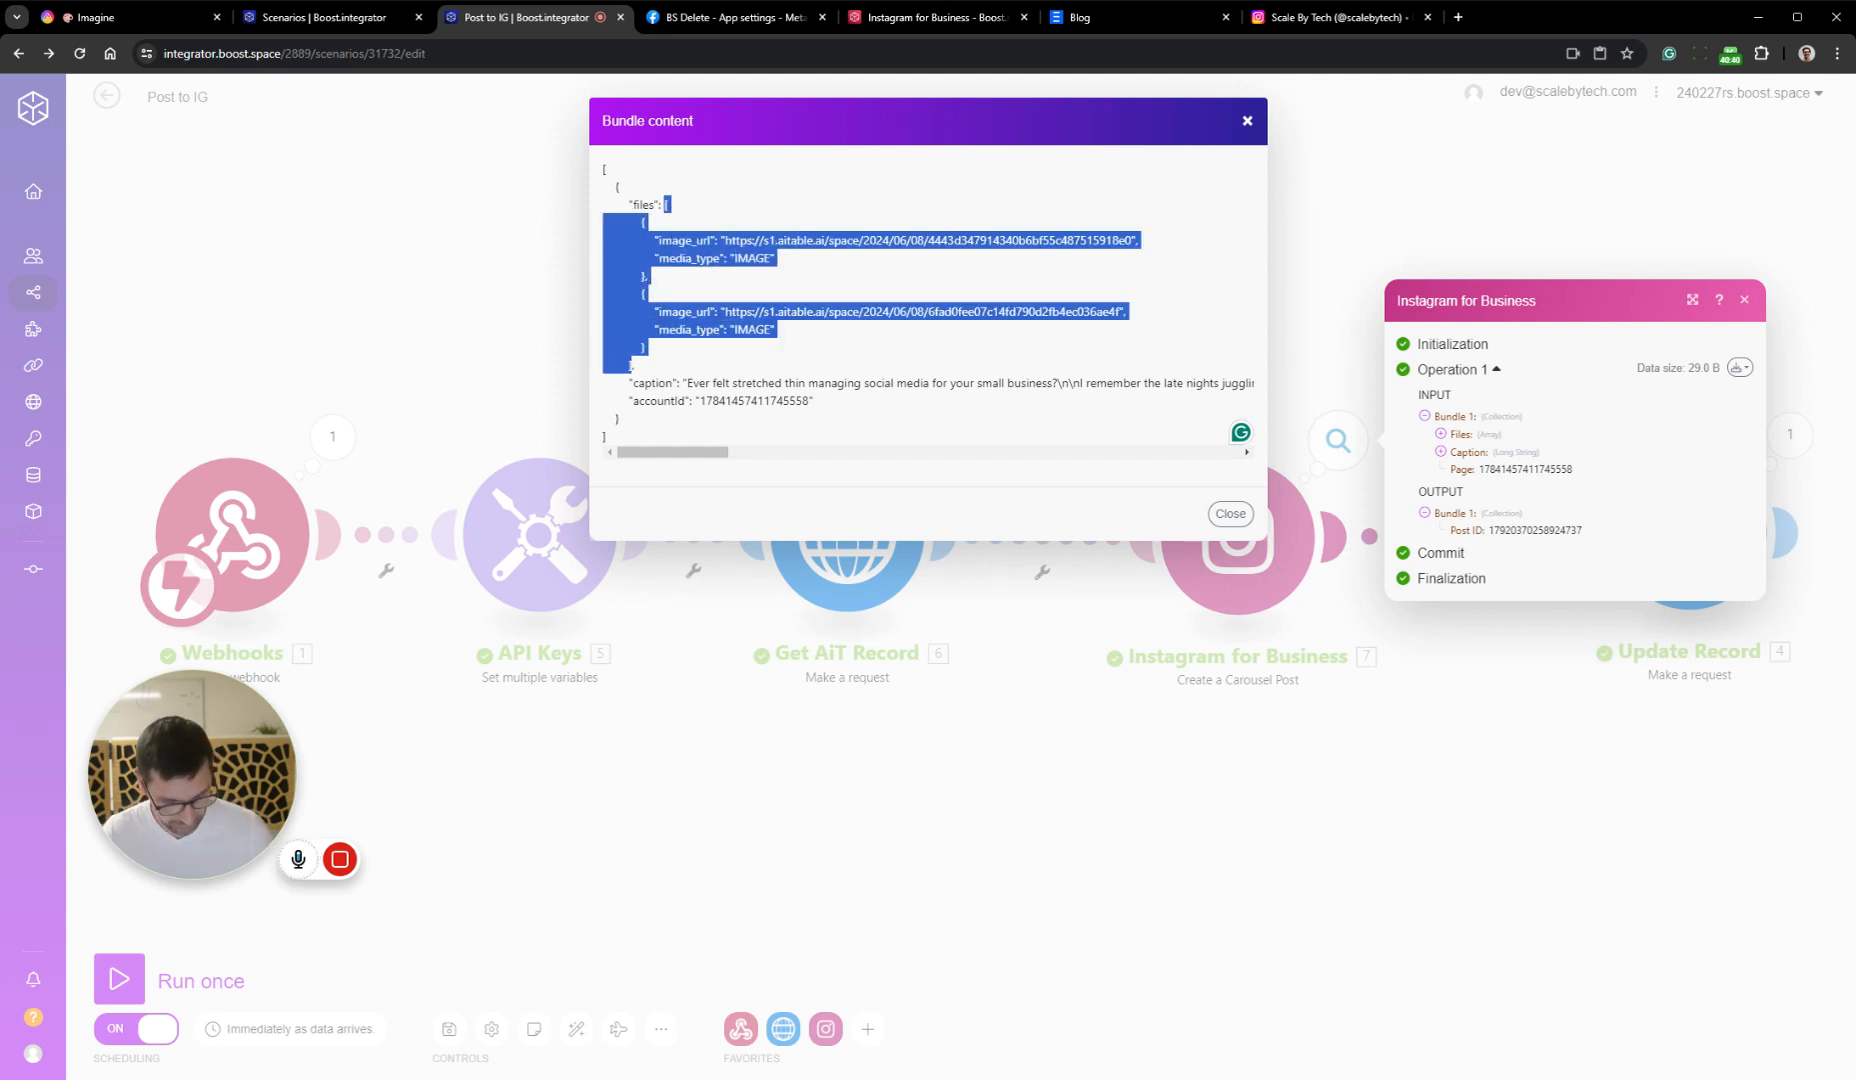
key("Escape")
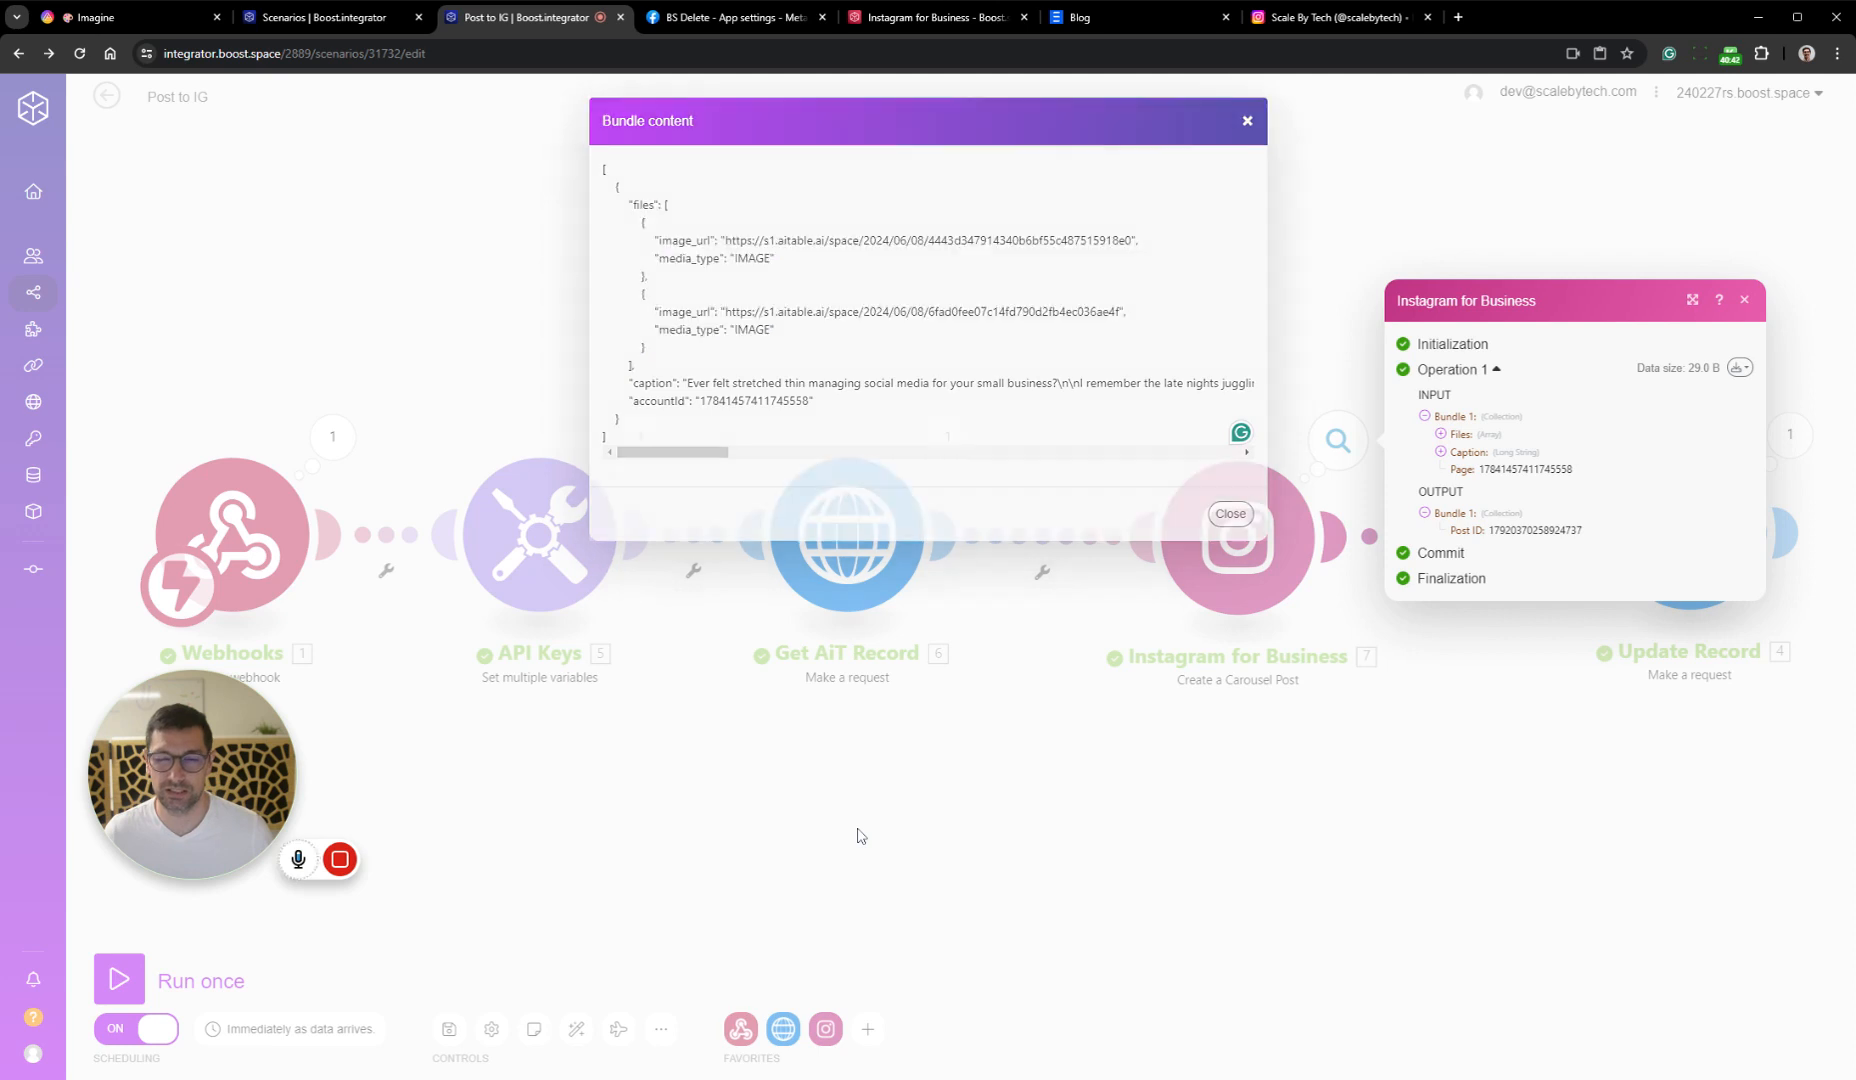
Move the Instagram for Business module closer to Update Record, leaving a wide gap after Get AiT Record
left_click_drag(1069, 754, 918, 755)
left_click(918, 755)
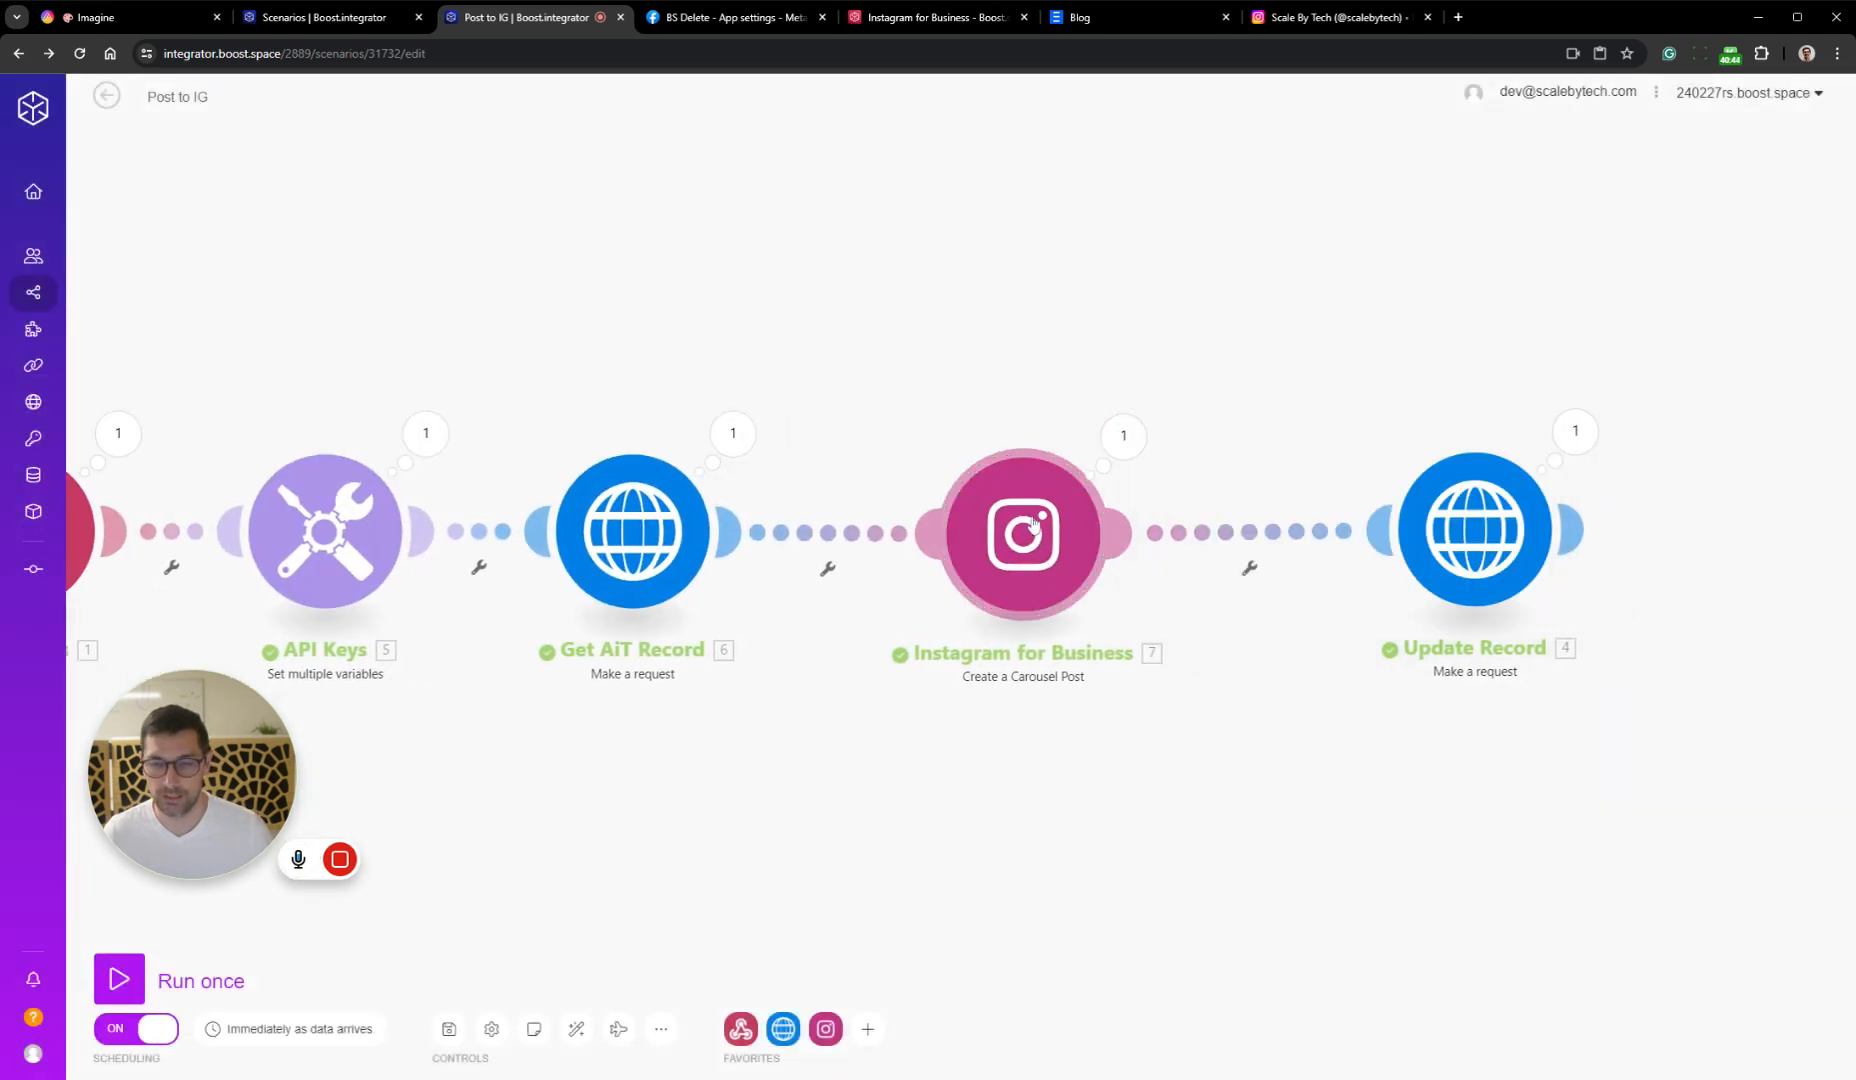
left_click_drag(1030, 550, 1127, 547)
left_click_drag(1222, 663, 1060, 671)
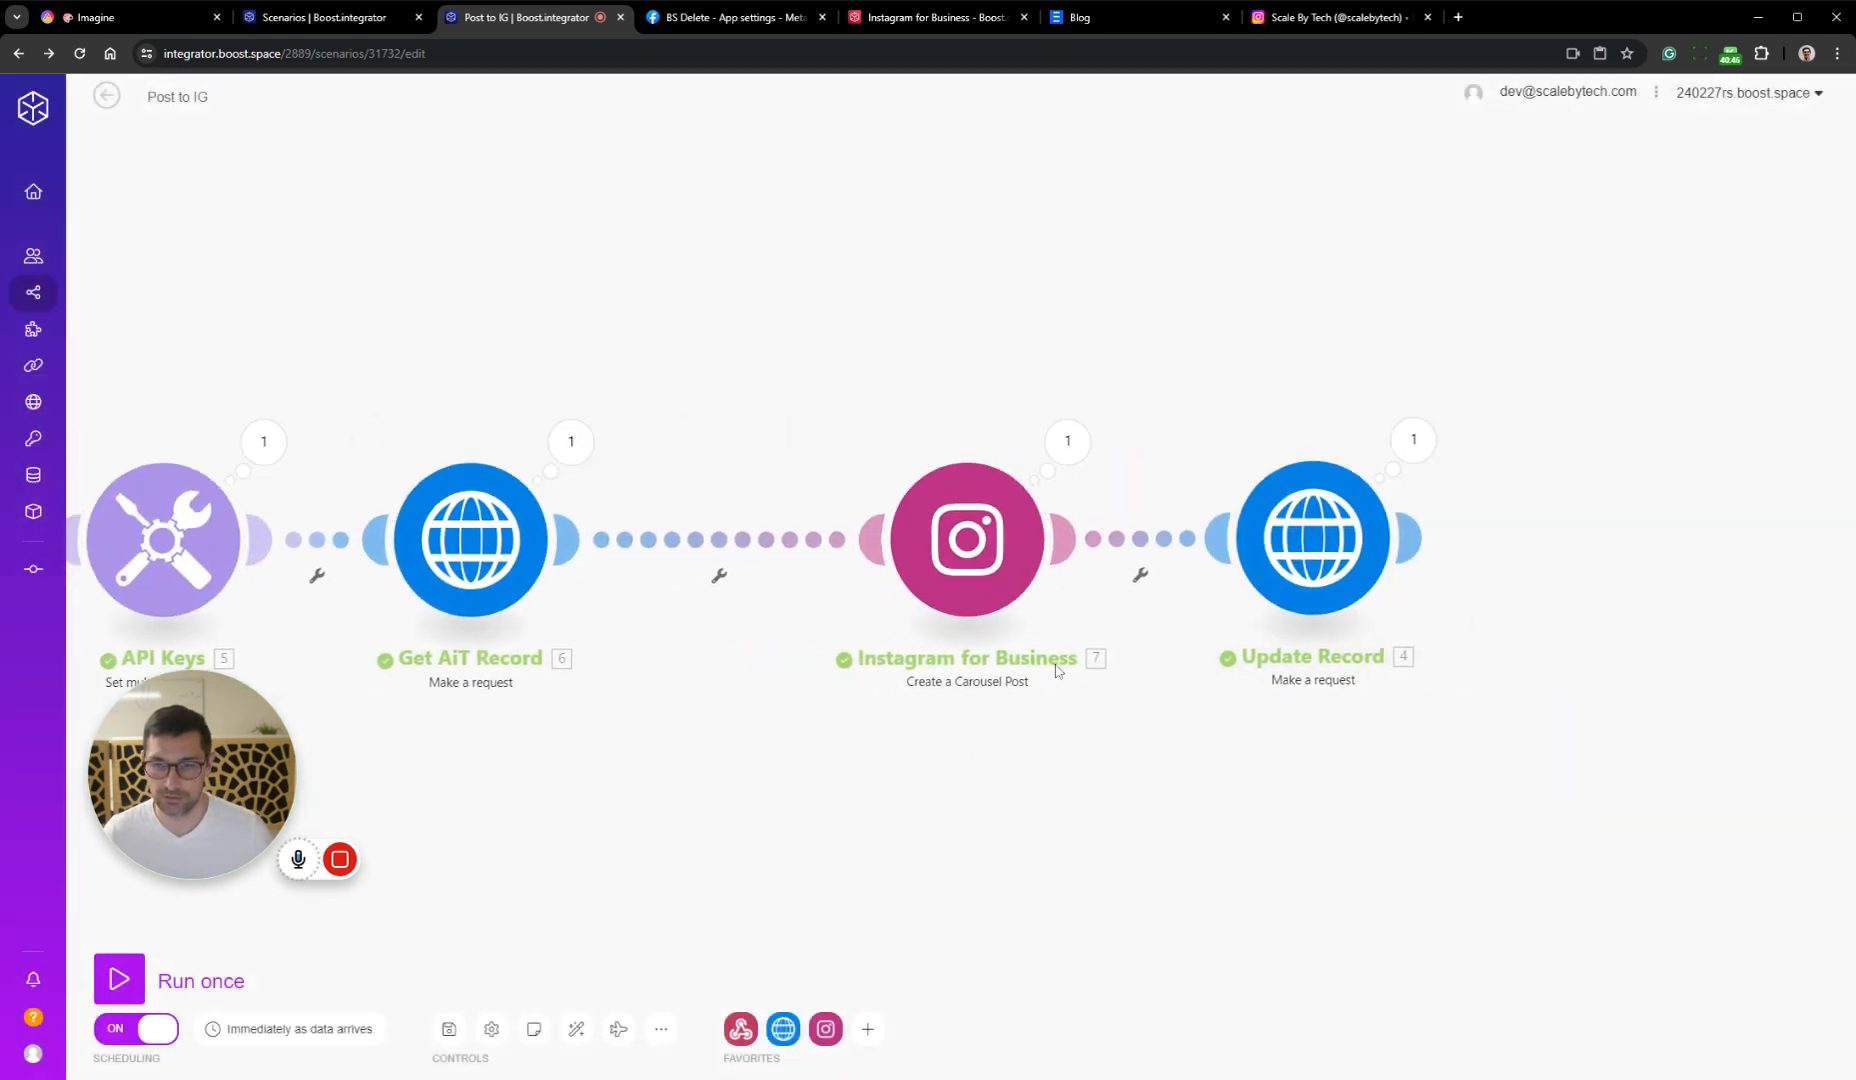
scroll(1090, 668, "down", 2)
left_click_drag(1458, 445, 929, 721)
left_click_drag(988, 591, 1238, 584)
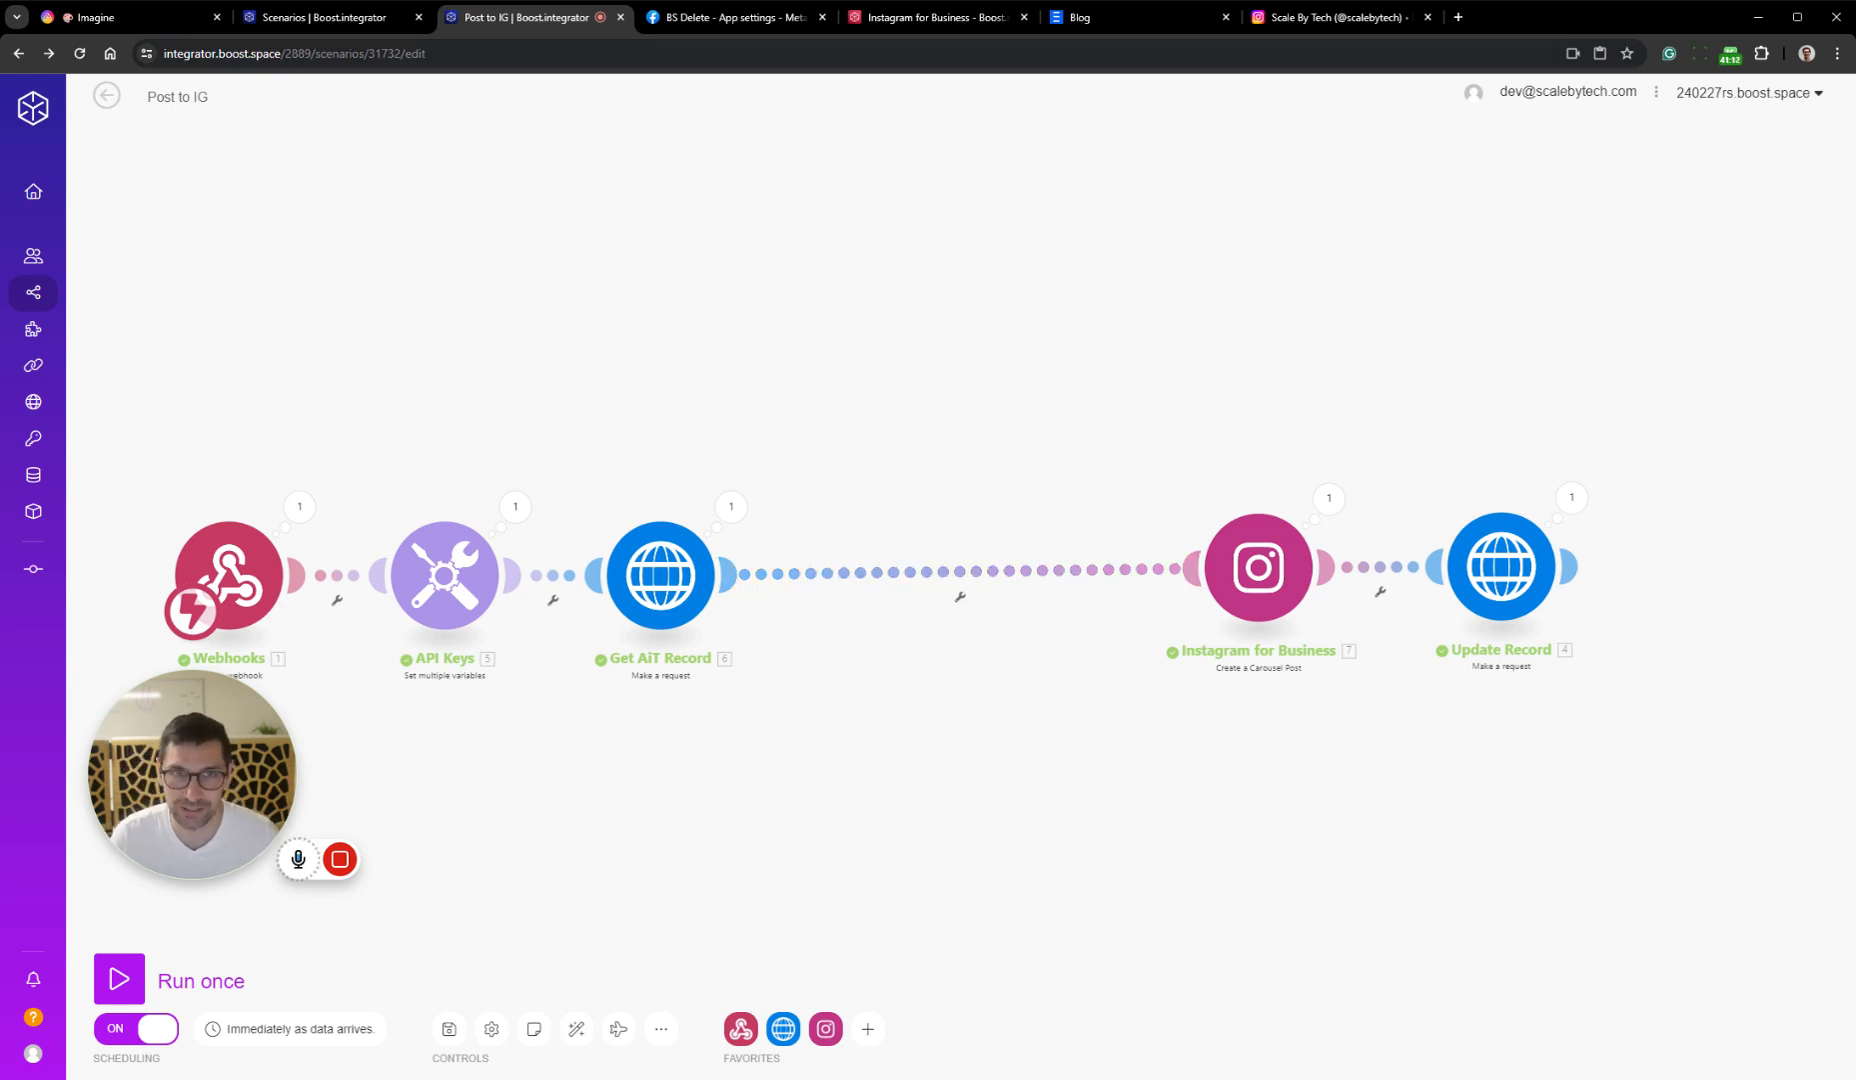
left_click(120, 17)
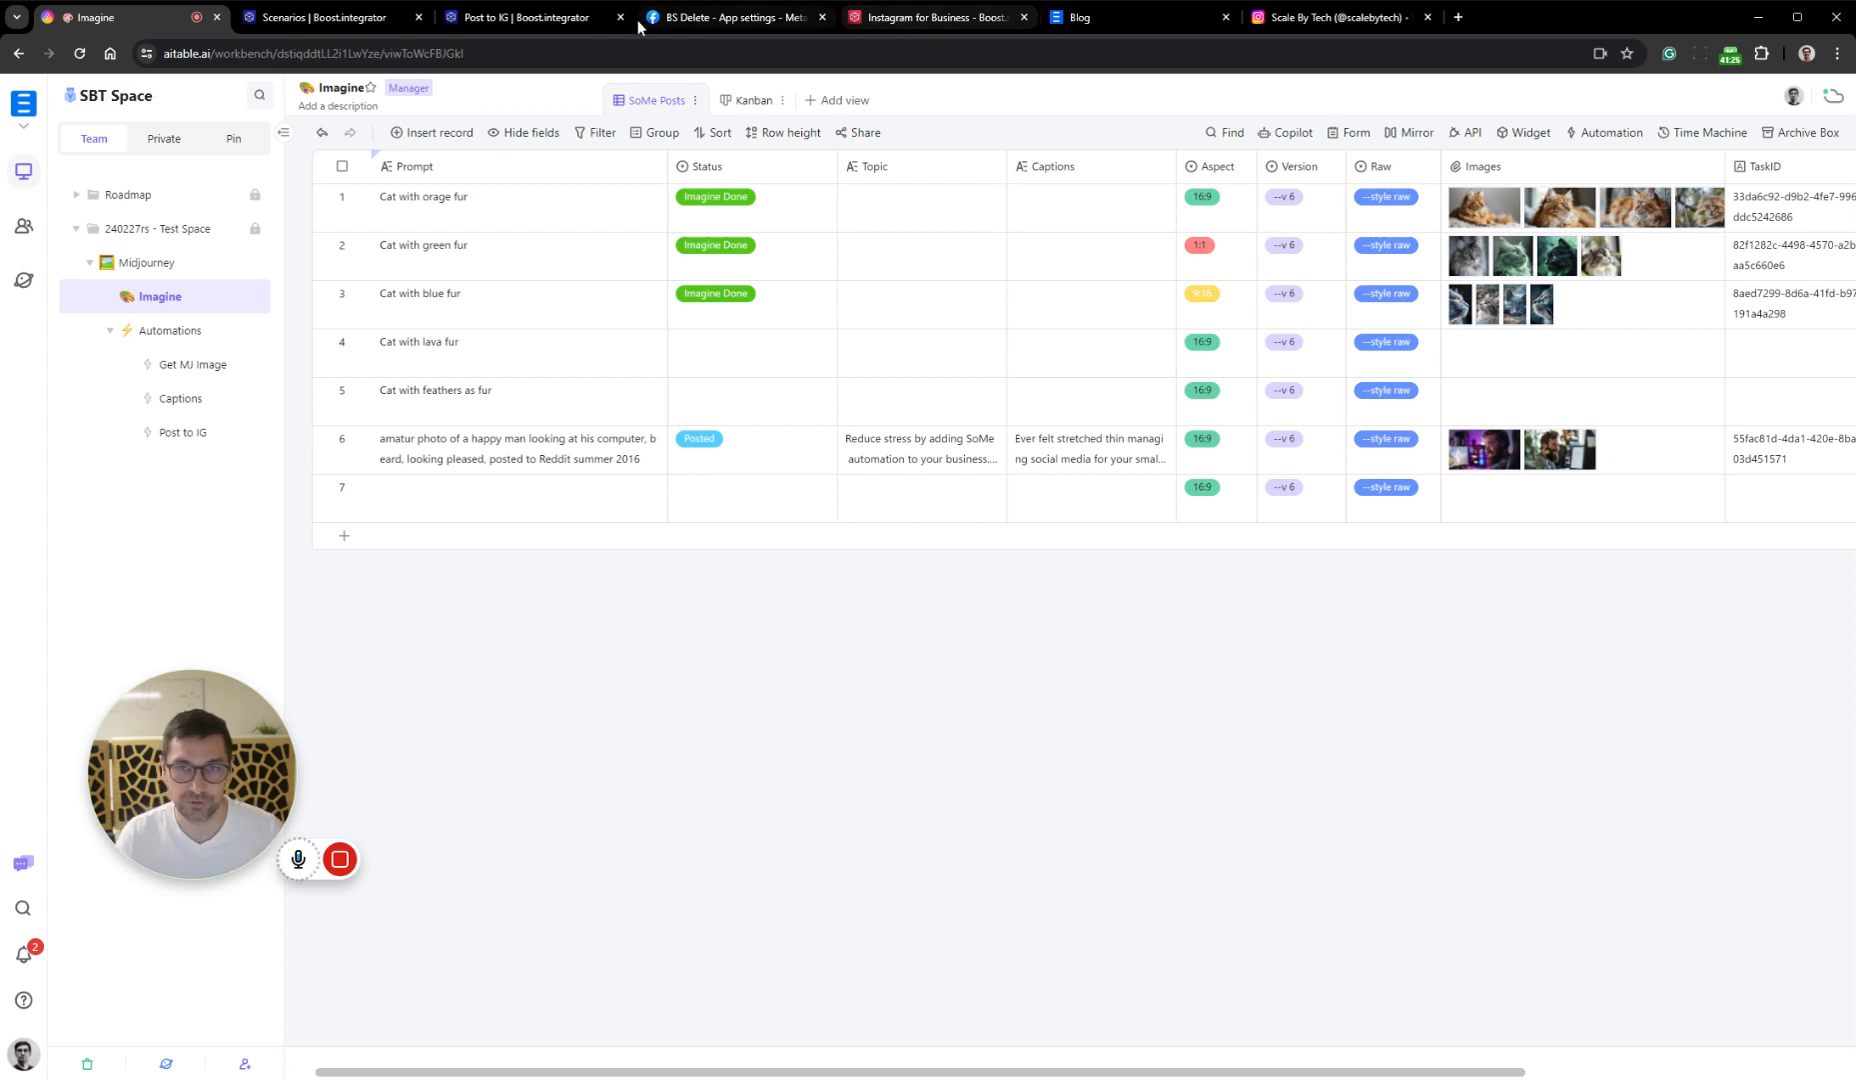
left_click(590, 17)
left_click(760, 578)
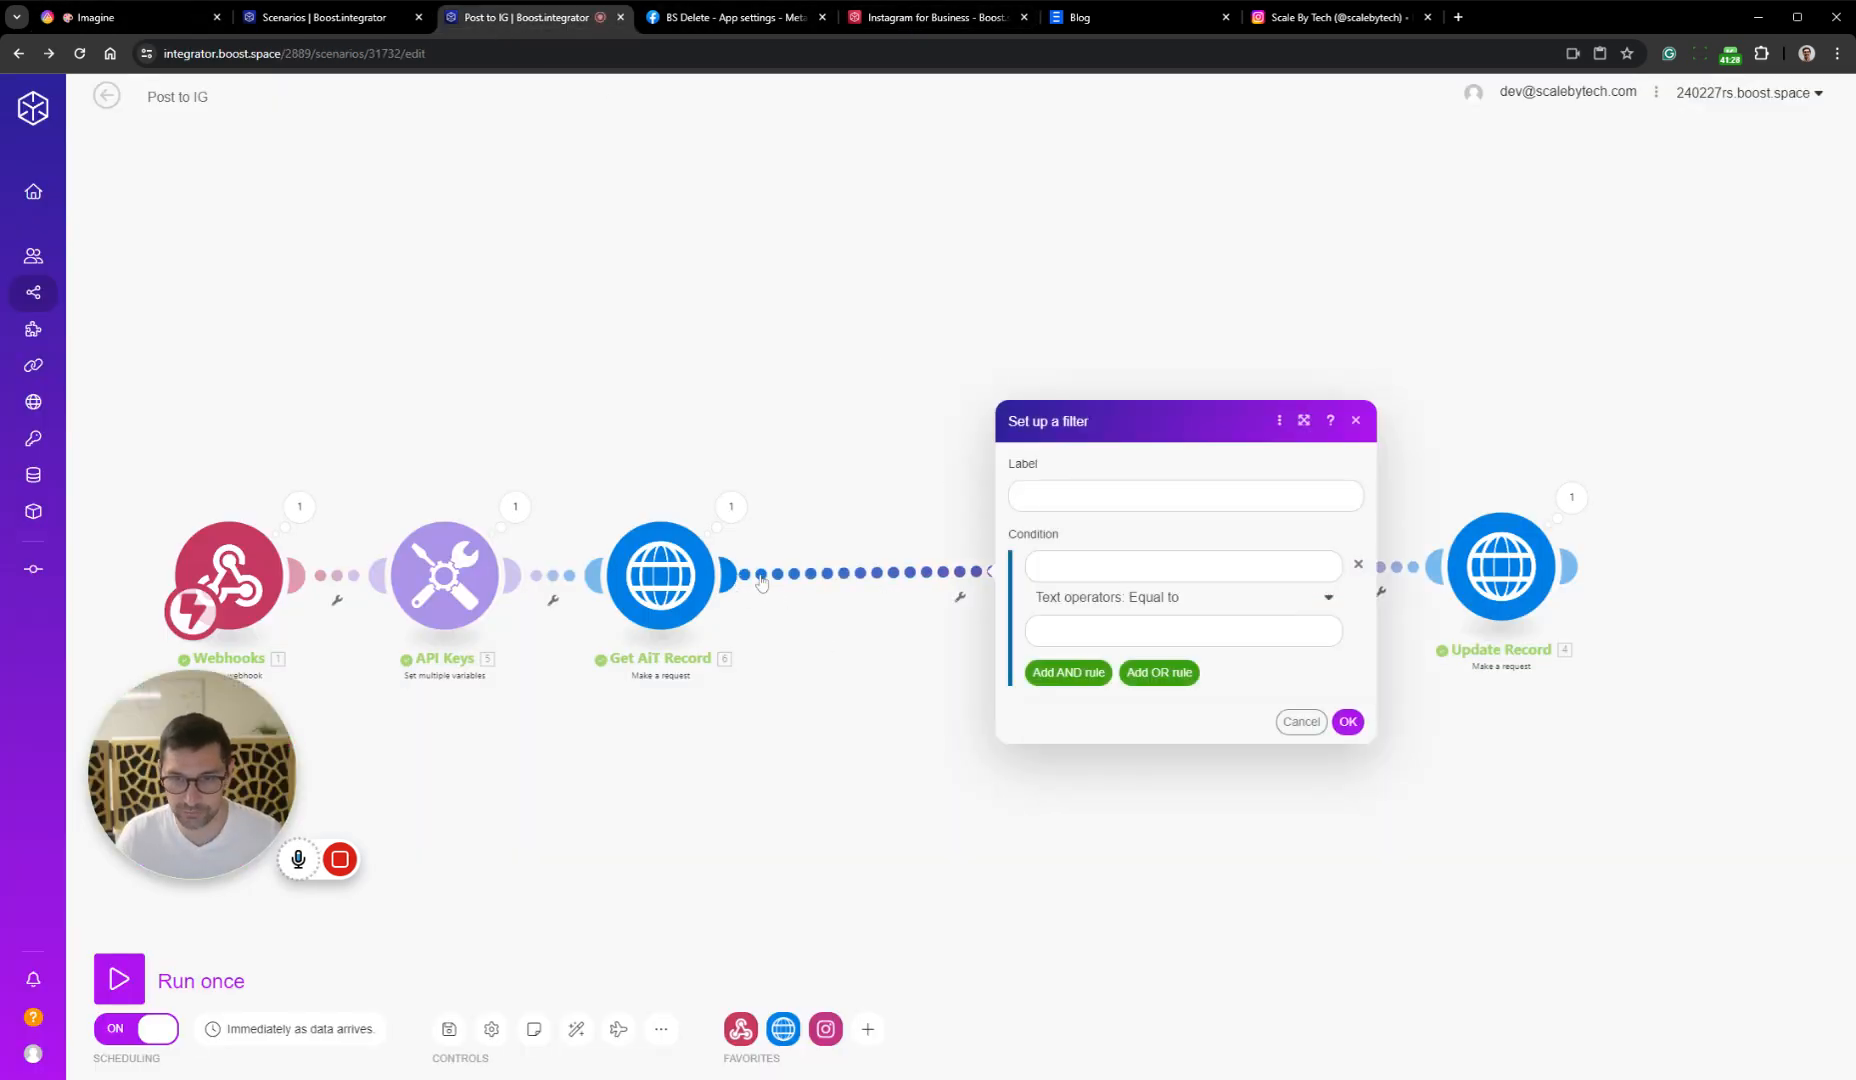
left_click_drag(804, 703, 802, 706)
left_click(783, 675)
Insert a Flow Control Iterator after Get AiT Record and map its Array to the record's Images[] field
right_click(731, 586)
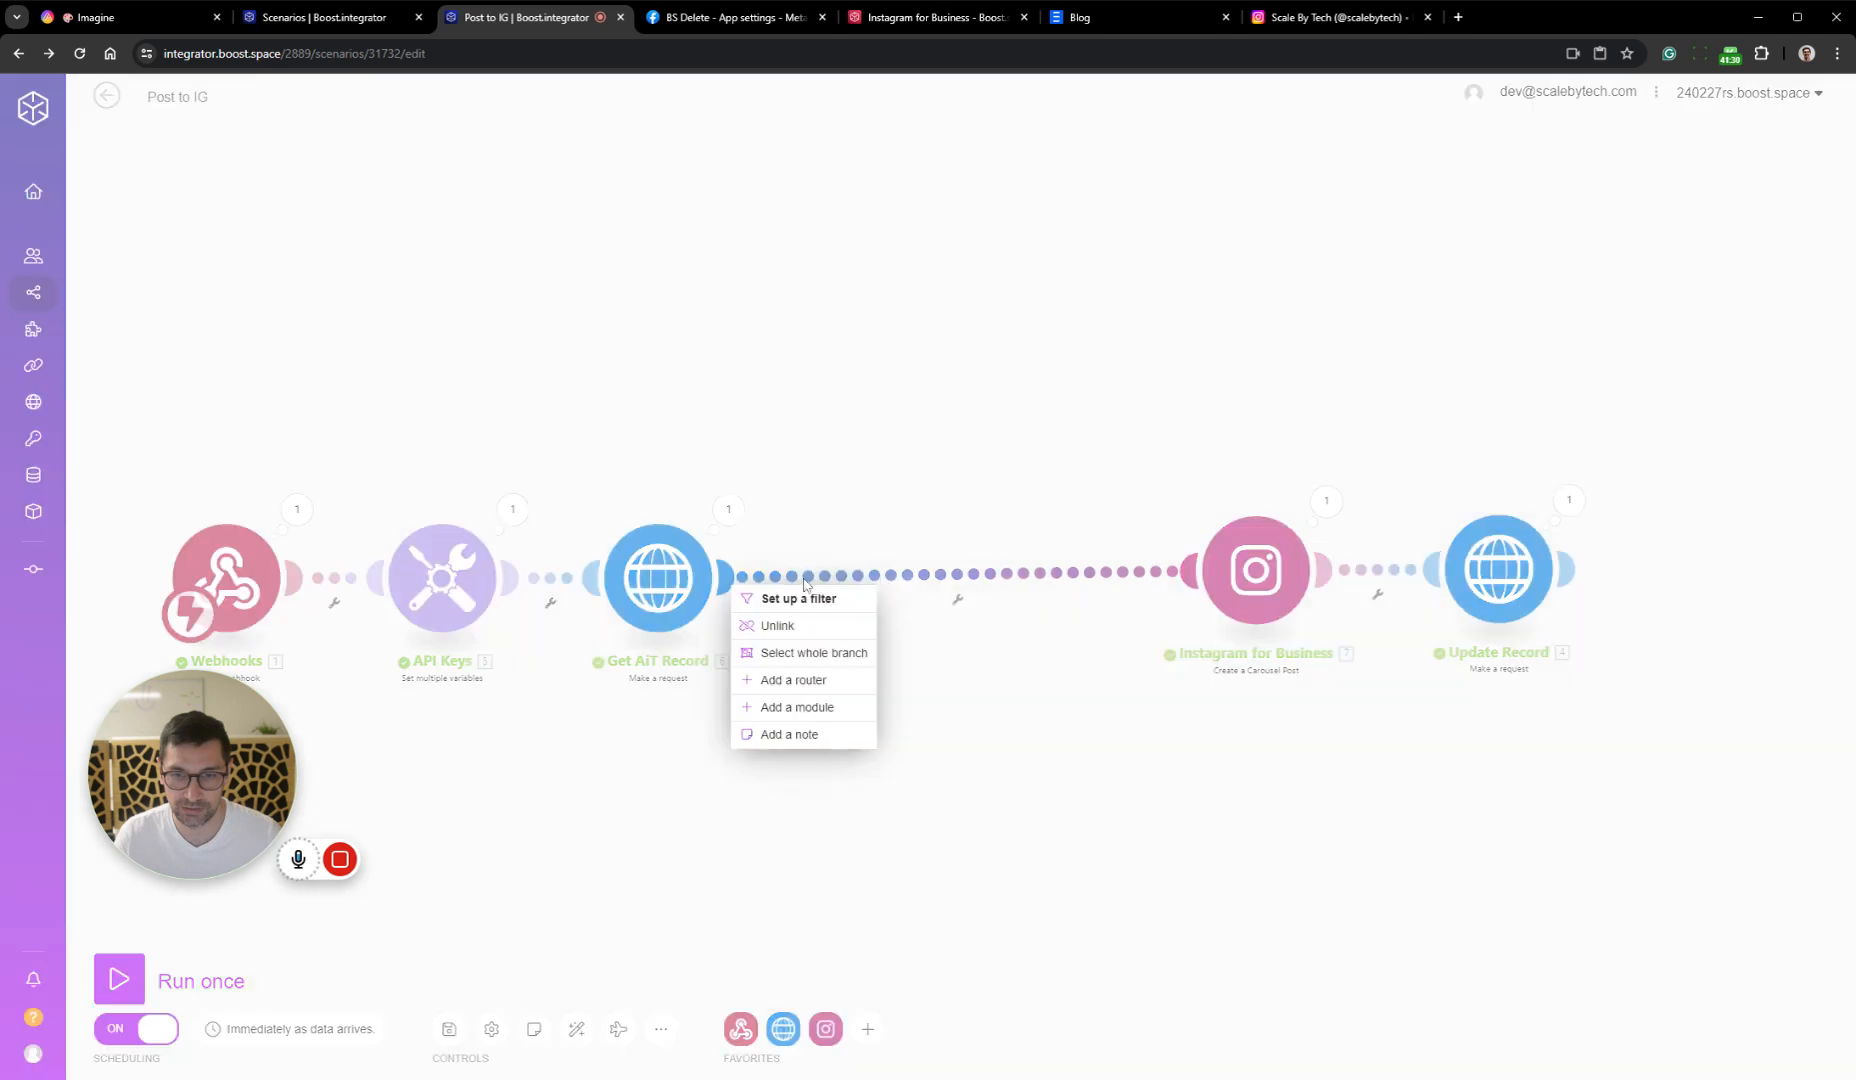
left_click(828, 708)
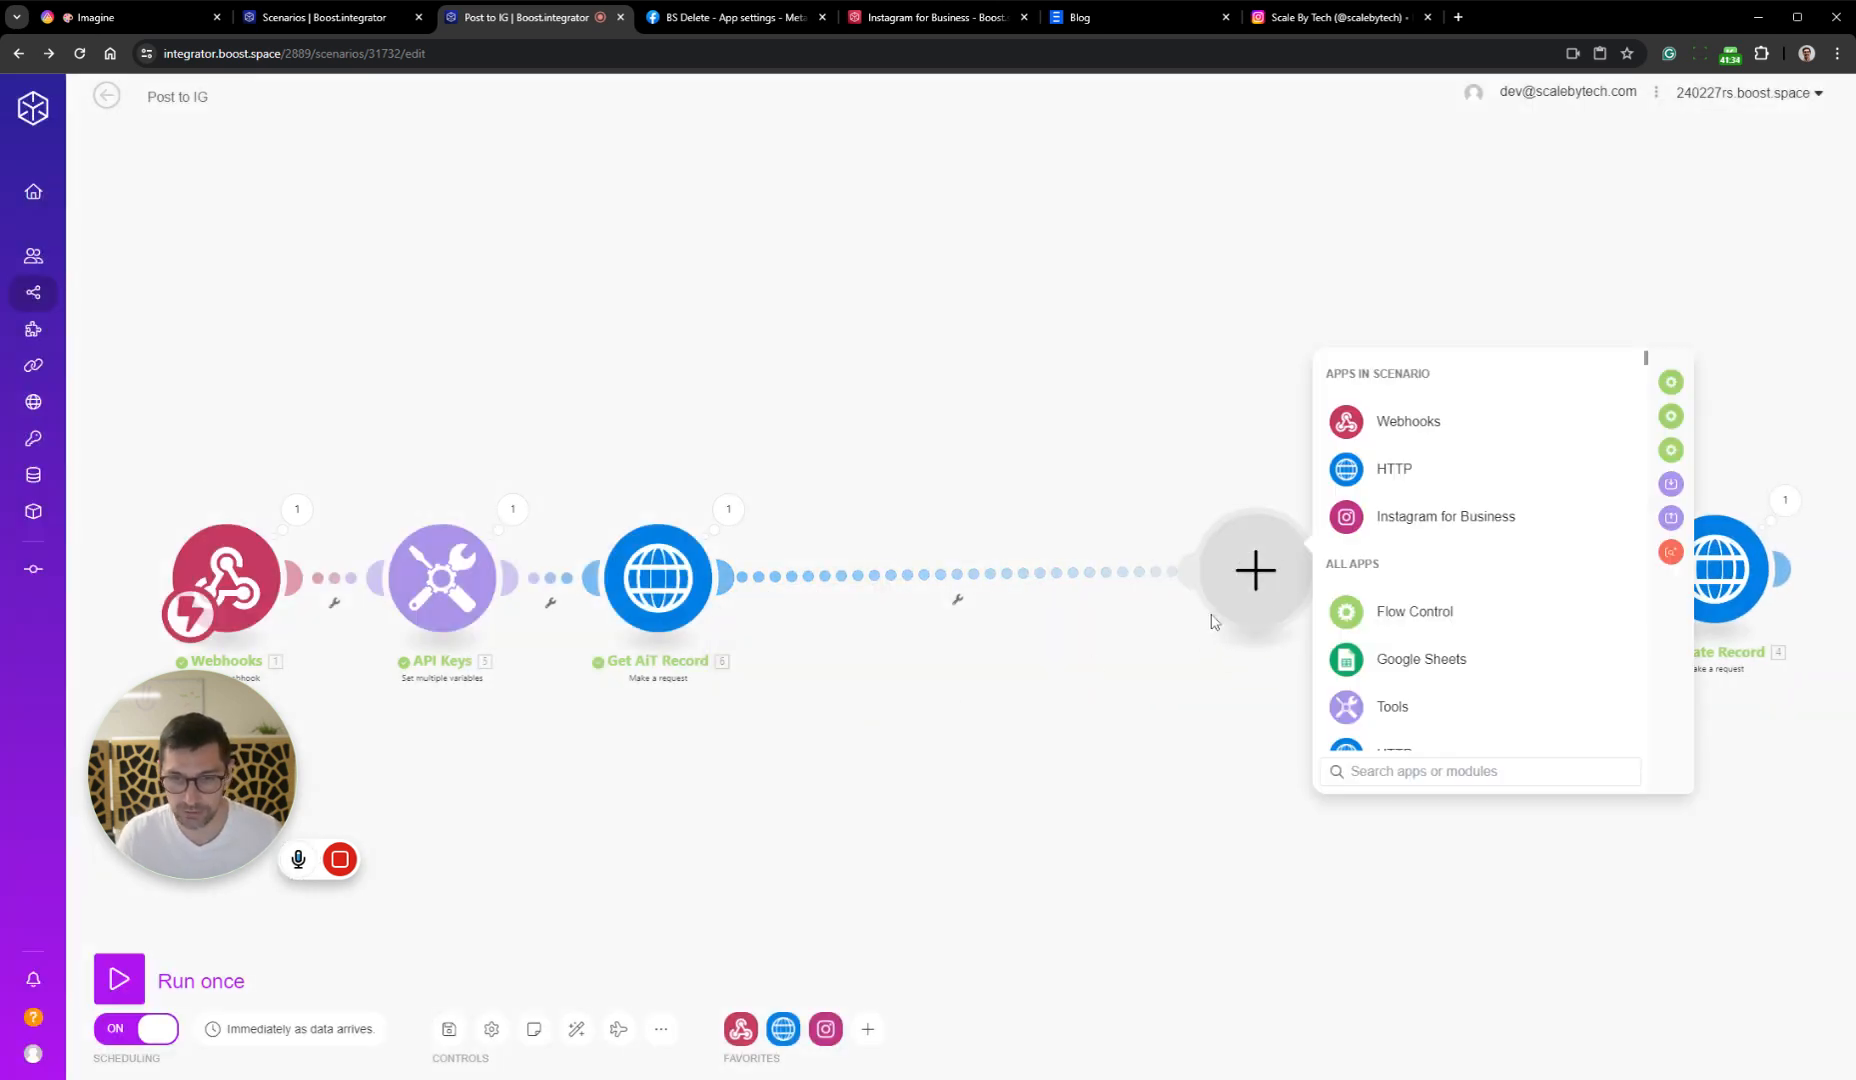
left_click(1405, 628)
left_click(1400, 590)
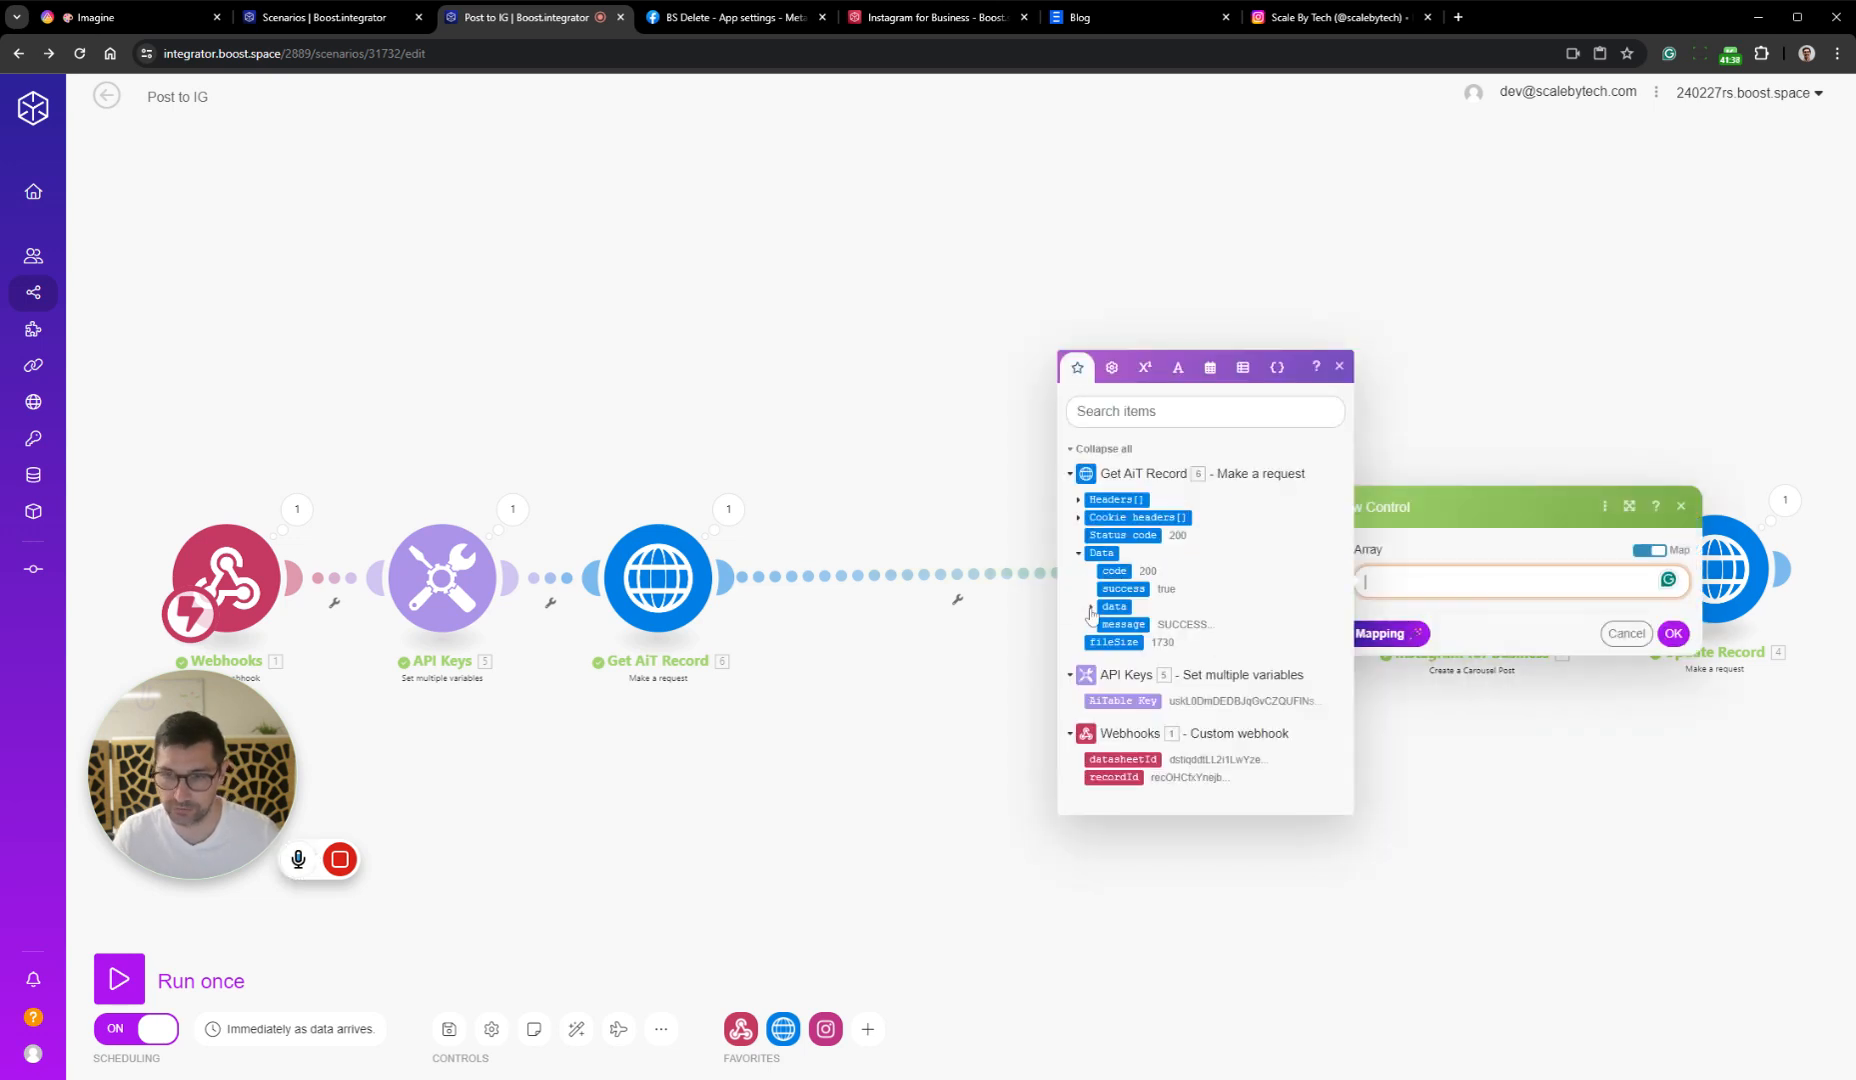
left_click(1105, 607)
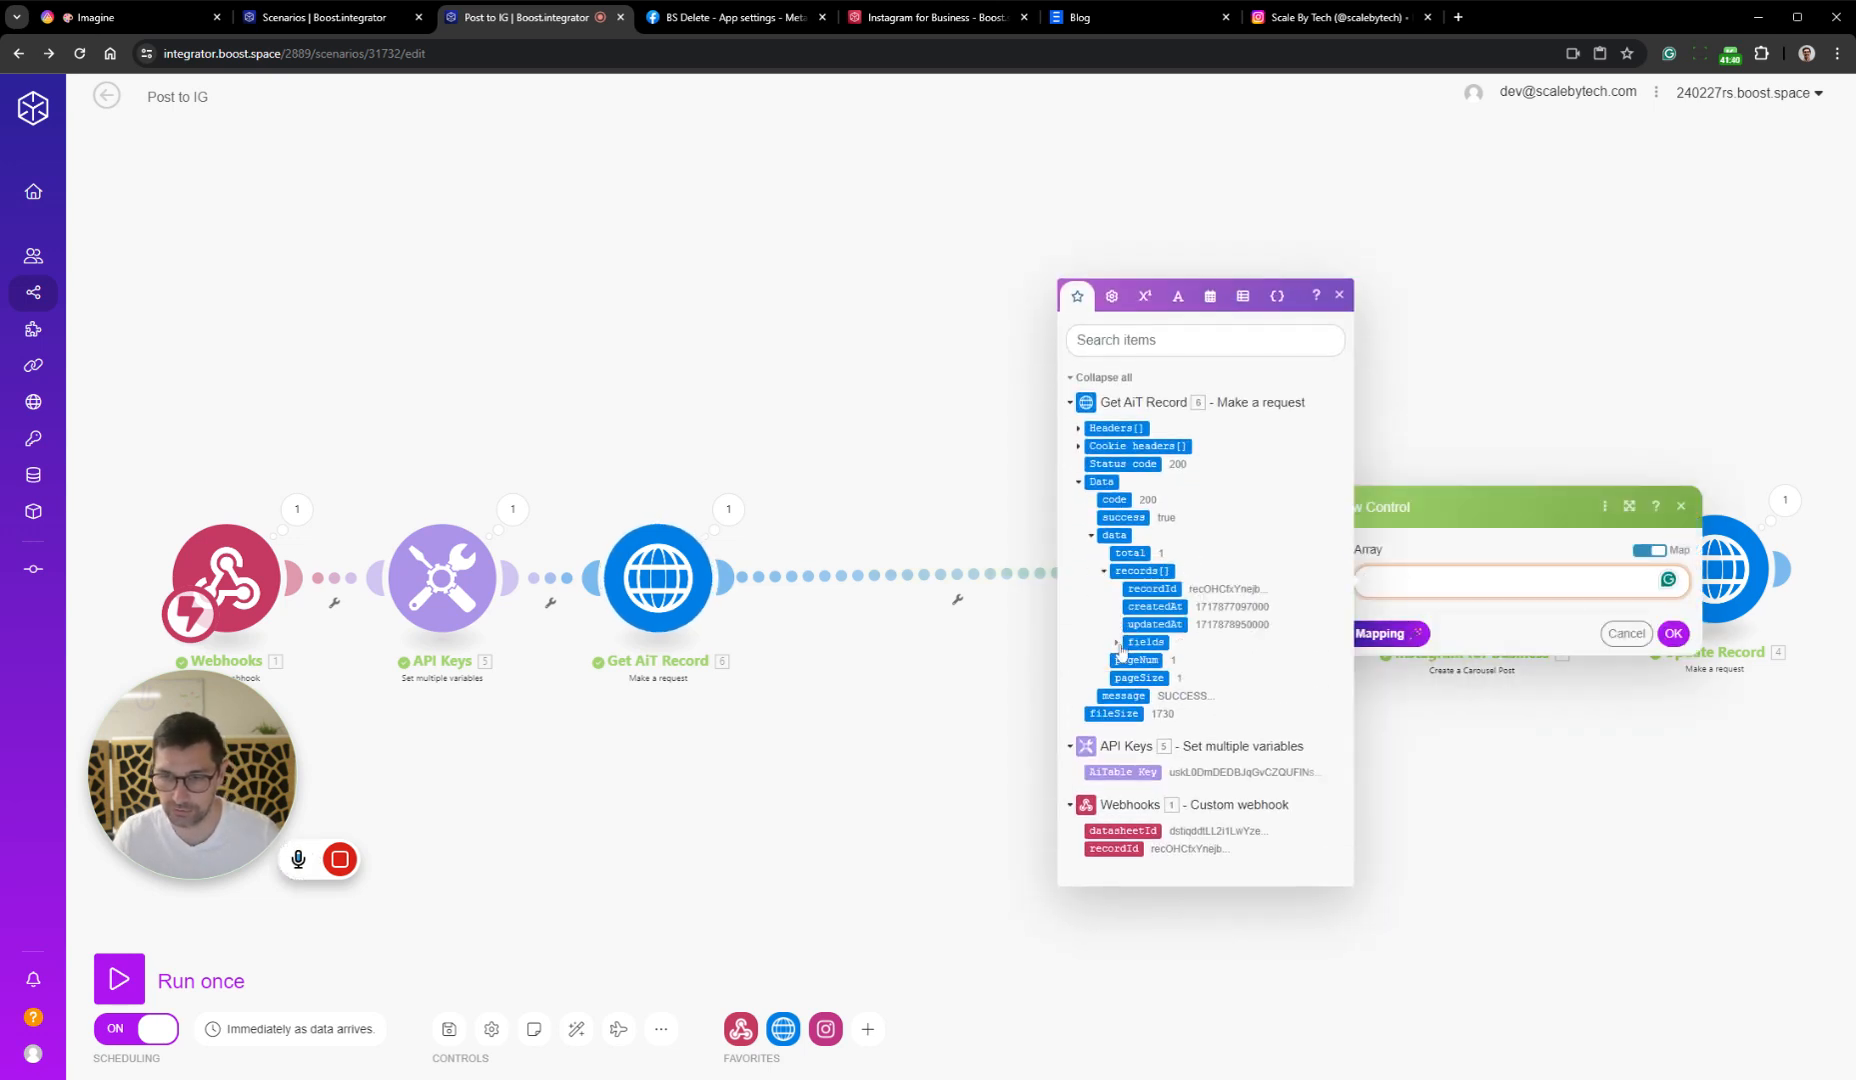
left_click(1128, 641)
left_click(1130, 699)
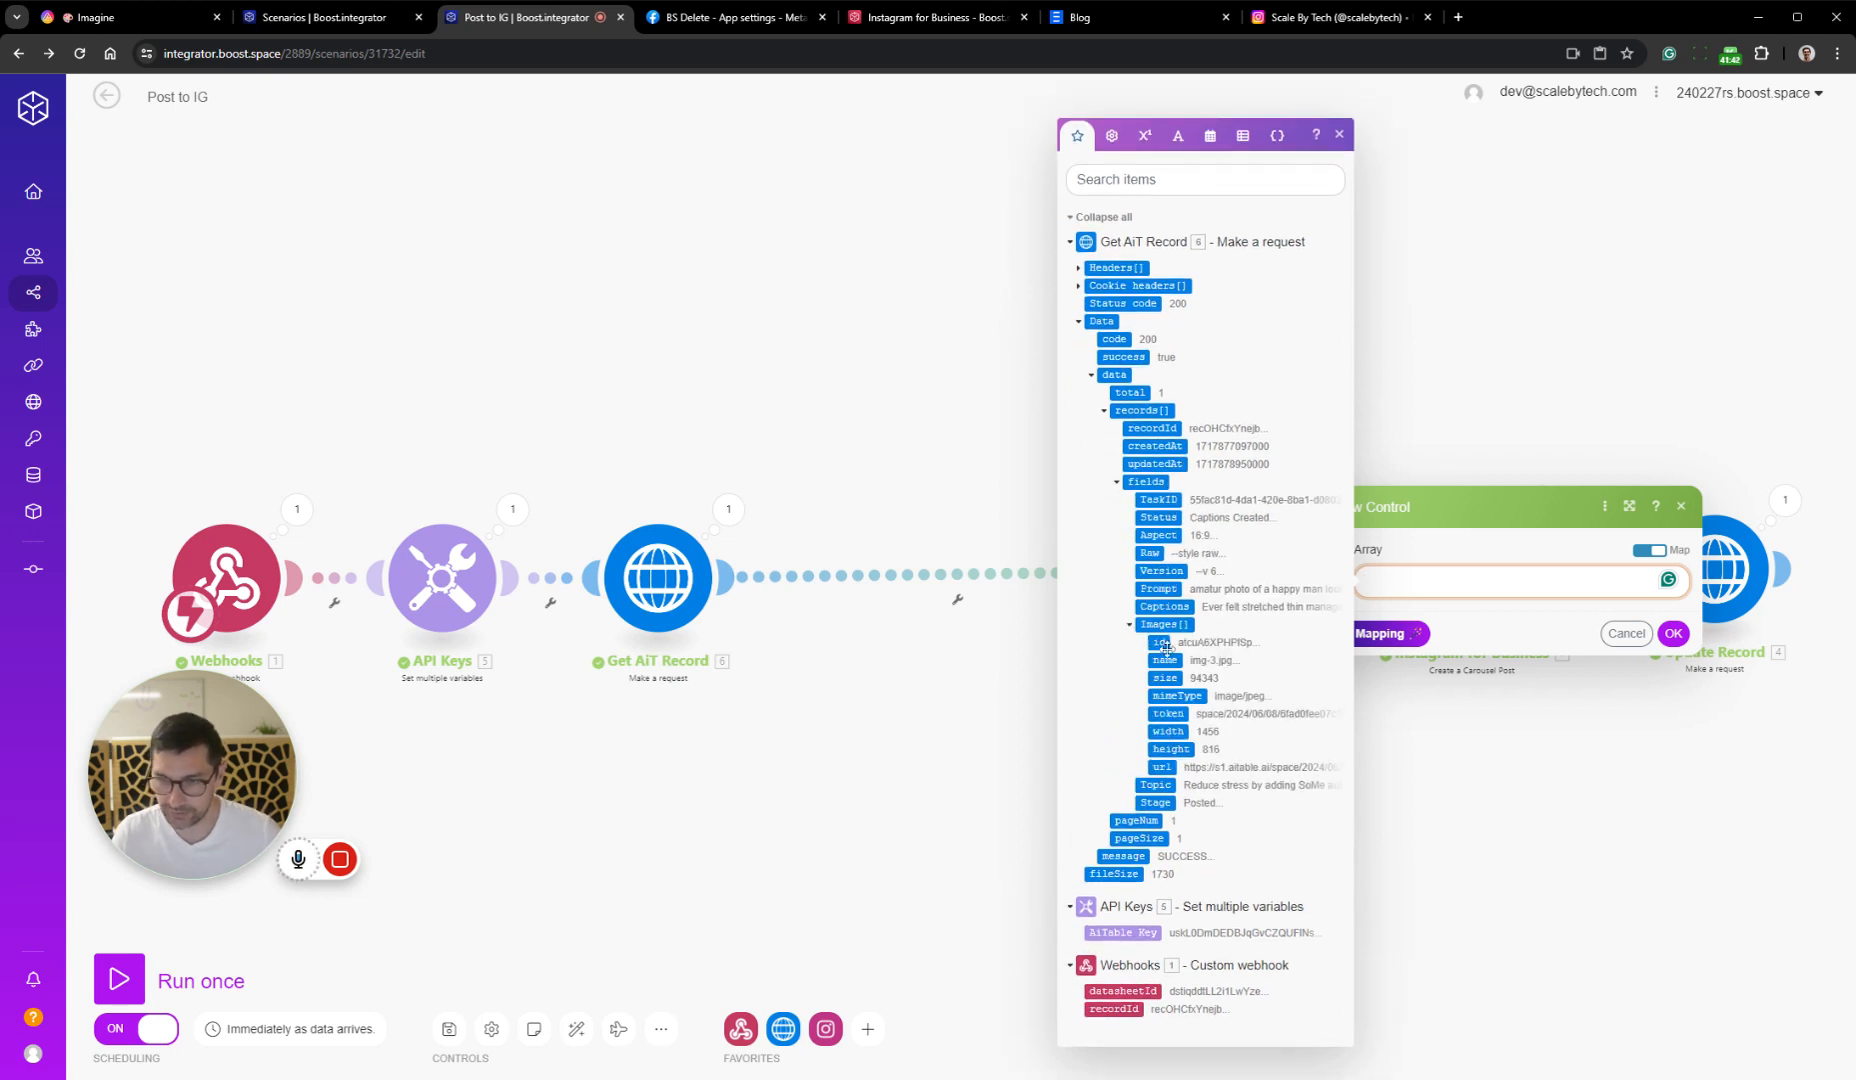
left_click(1180, 623)
left_click(1671, 634)
Move the Iterator closer to Get AiT Record and unlink it from the Instagram for Business module
left_click_drag(1262, 580, 967, 594)
right_click(1337, 580)
left_click(1408, 623)
left_click_drag(1395, 710, 971, 686)
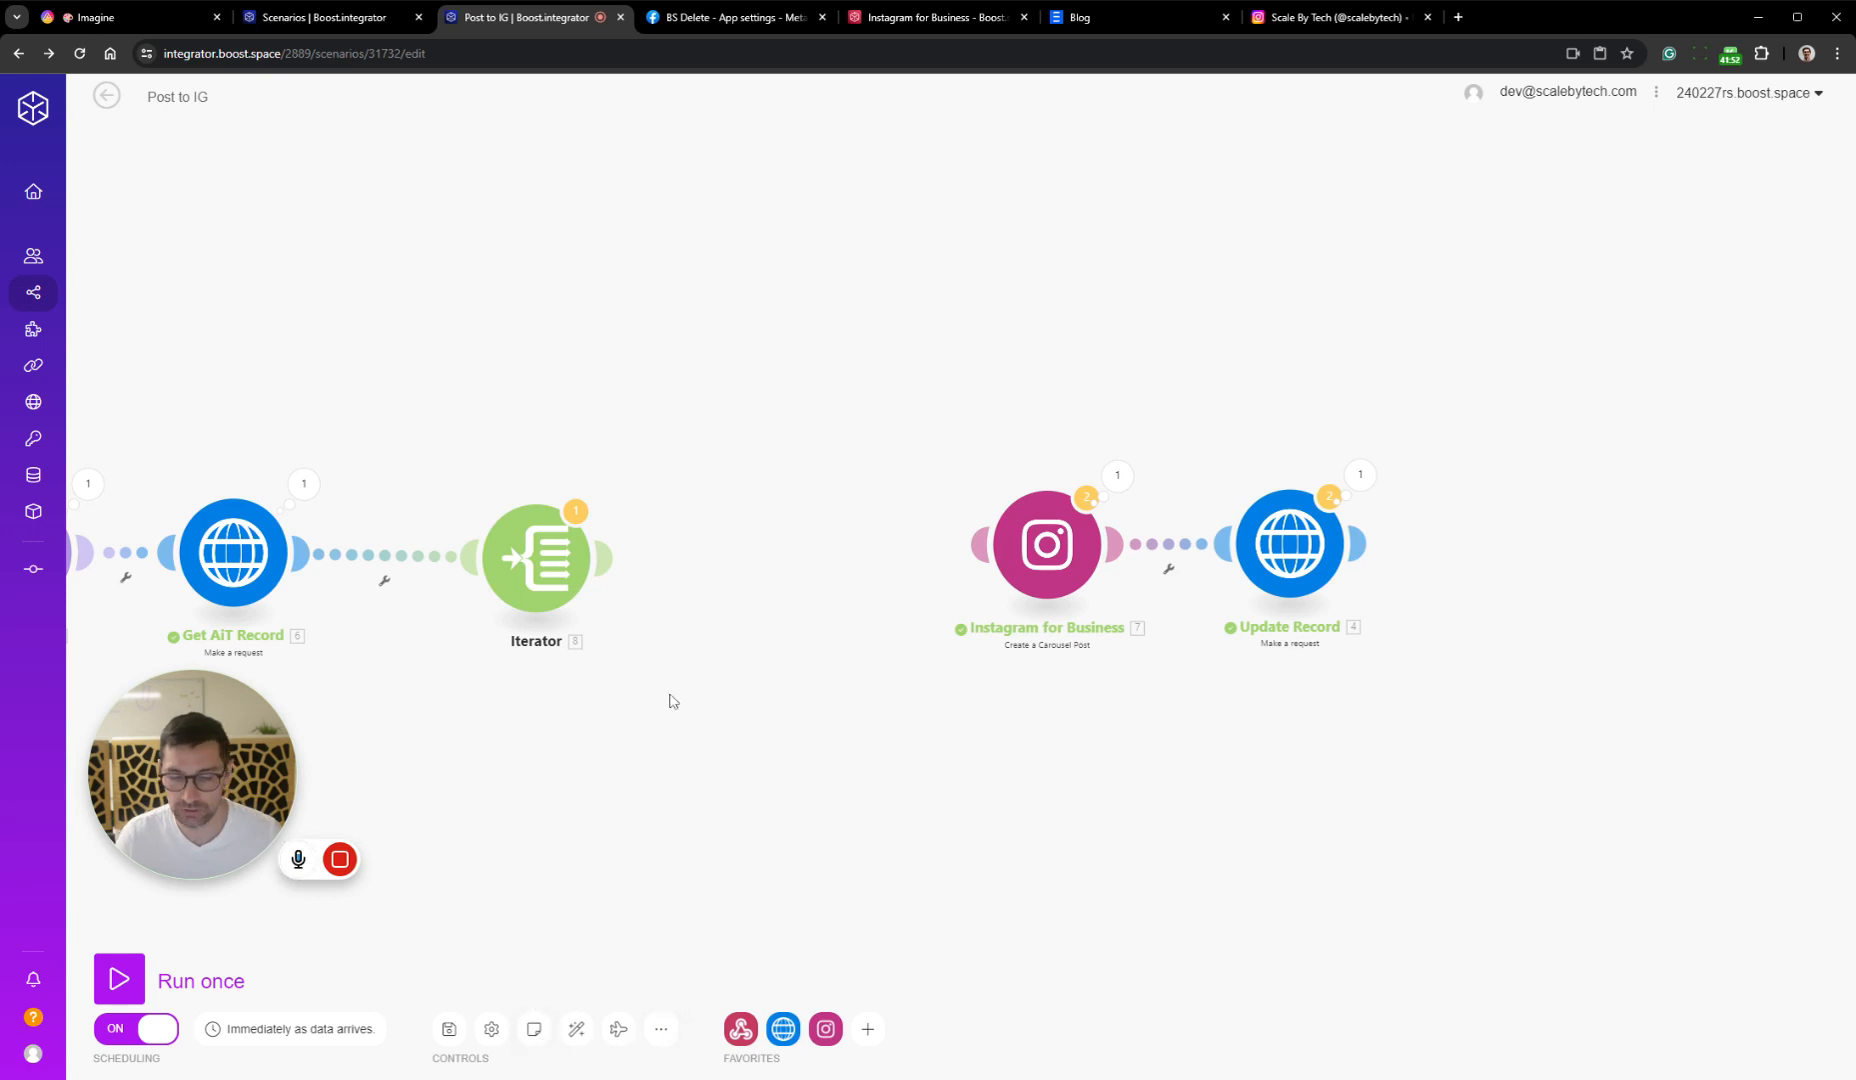
Add a Tools Text aggregator module after the Iterator
left_click(605, 557)
left_click(900, 694)
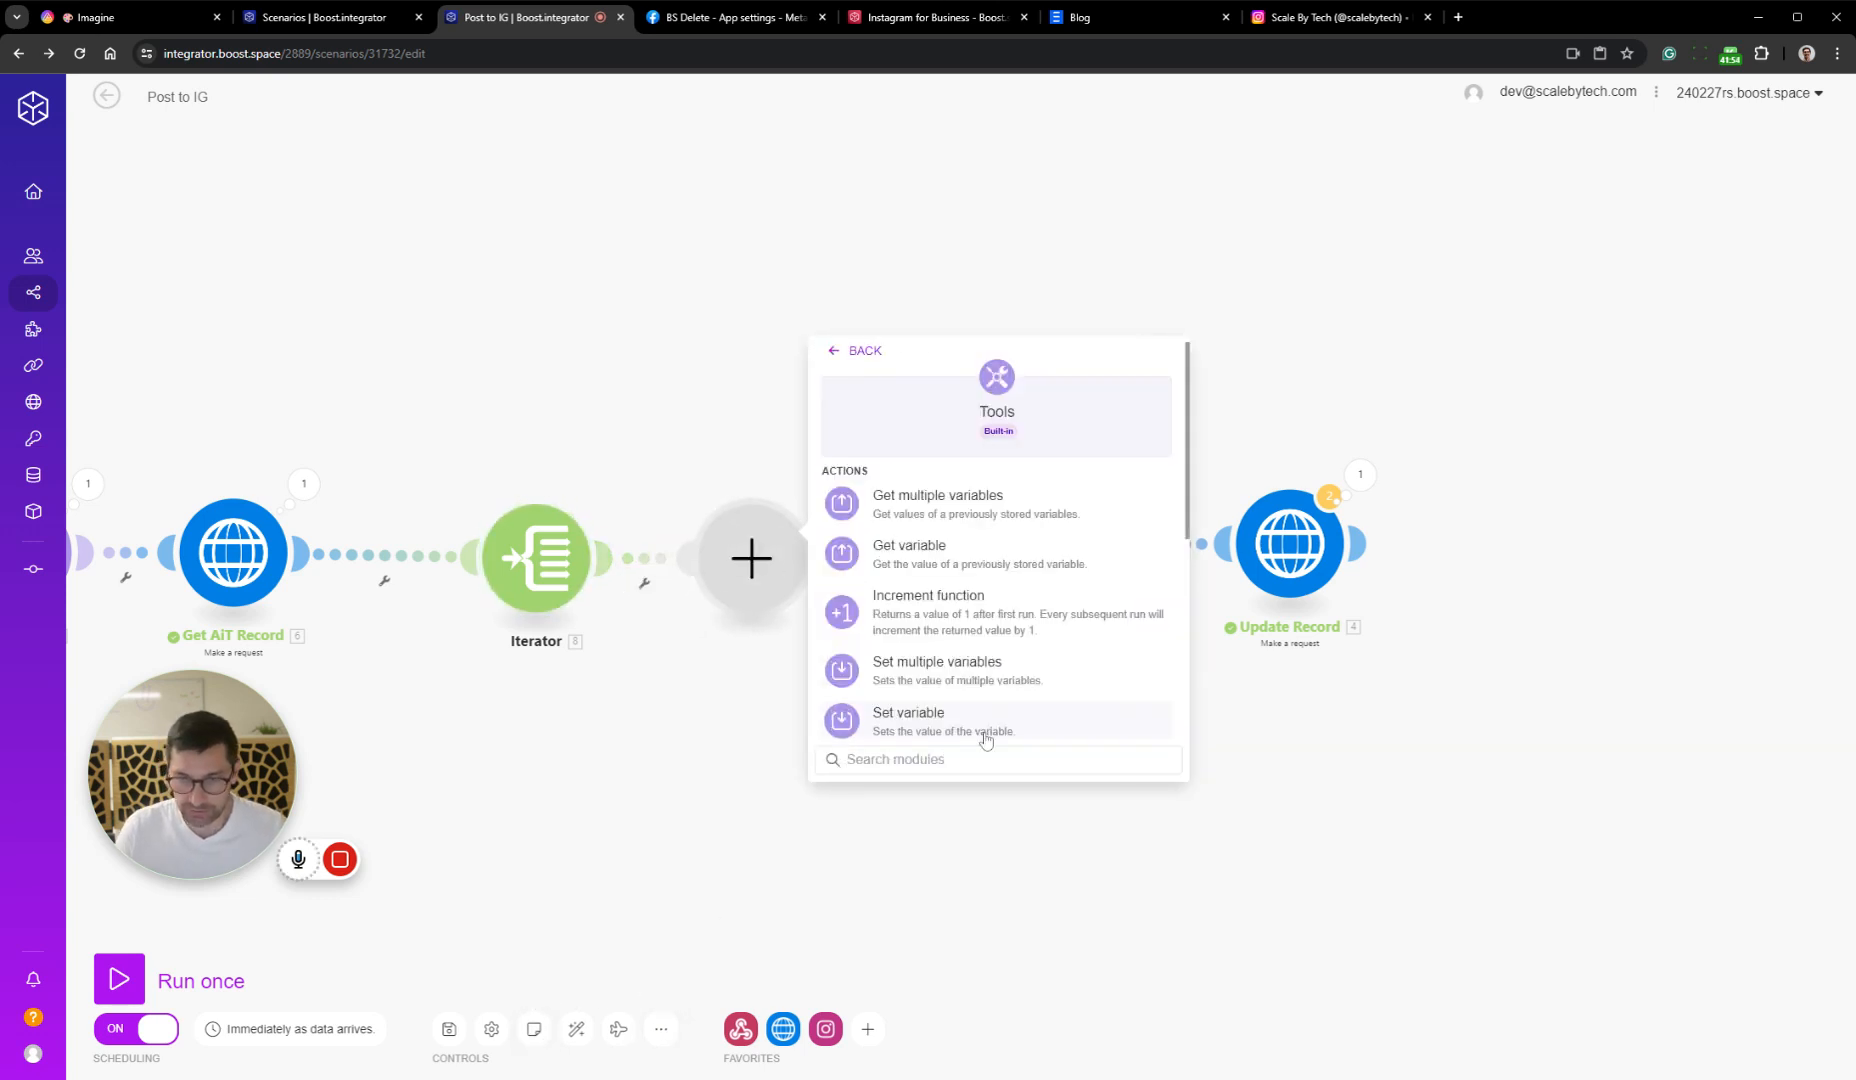
scroll(970, 640, "down", 5)
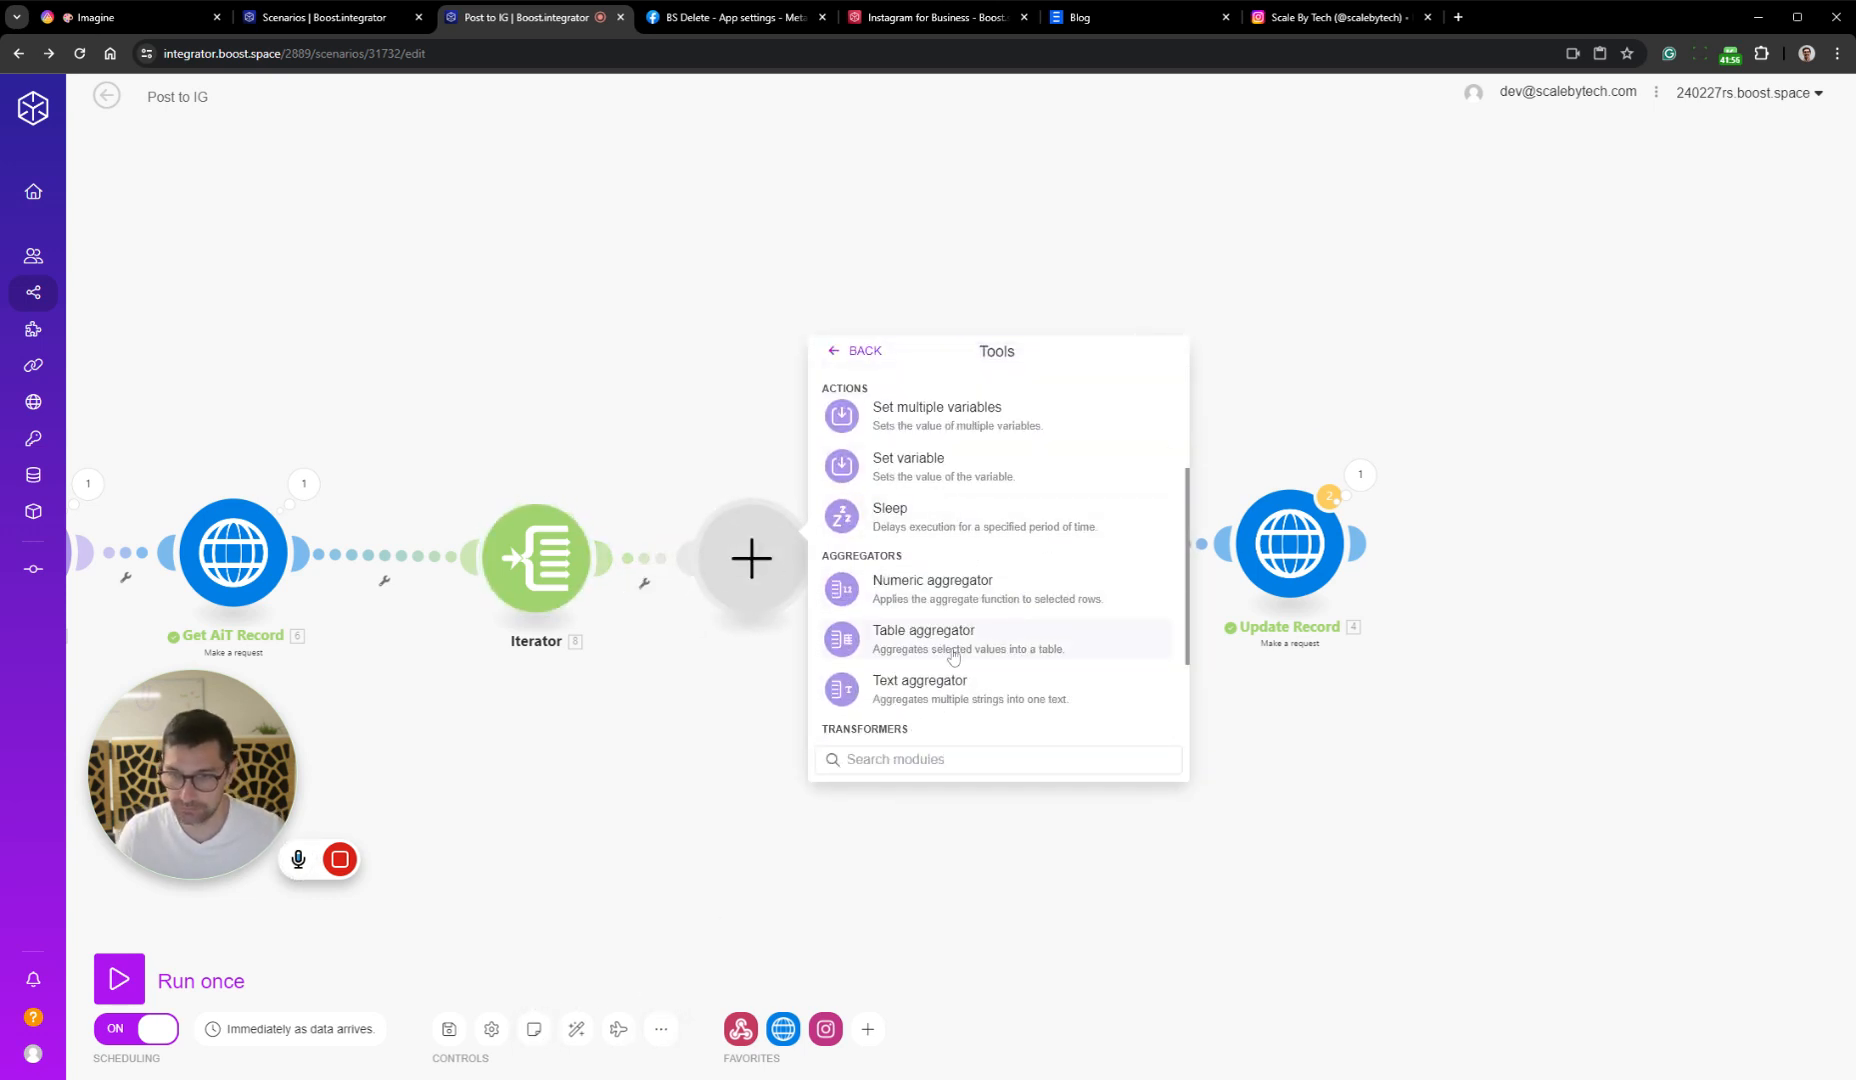
scroll(1008, 505, "down", 2)
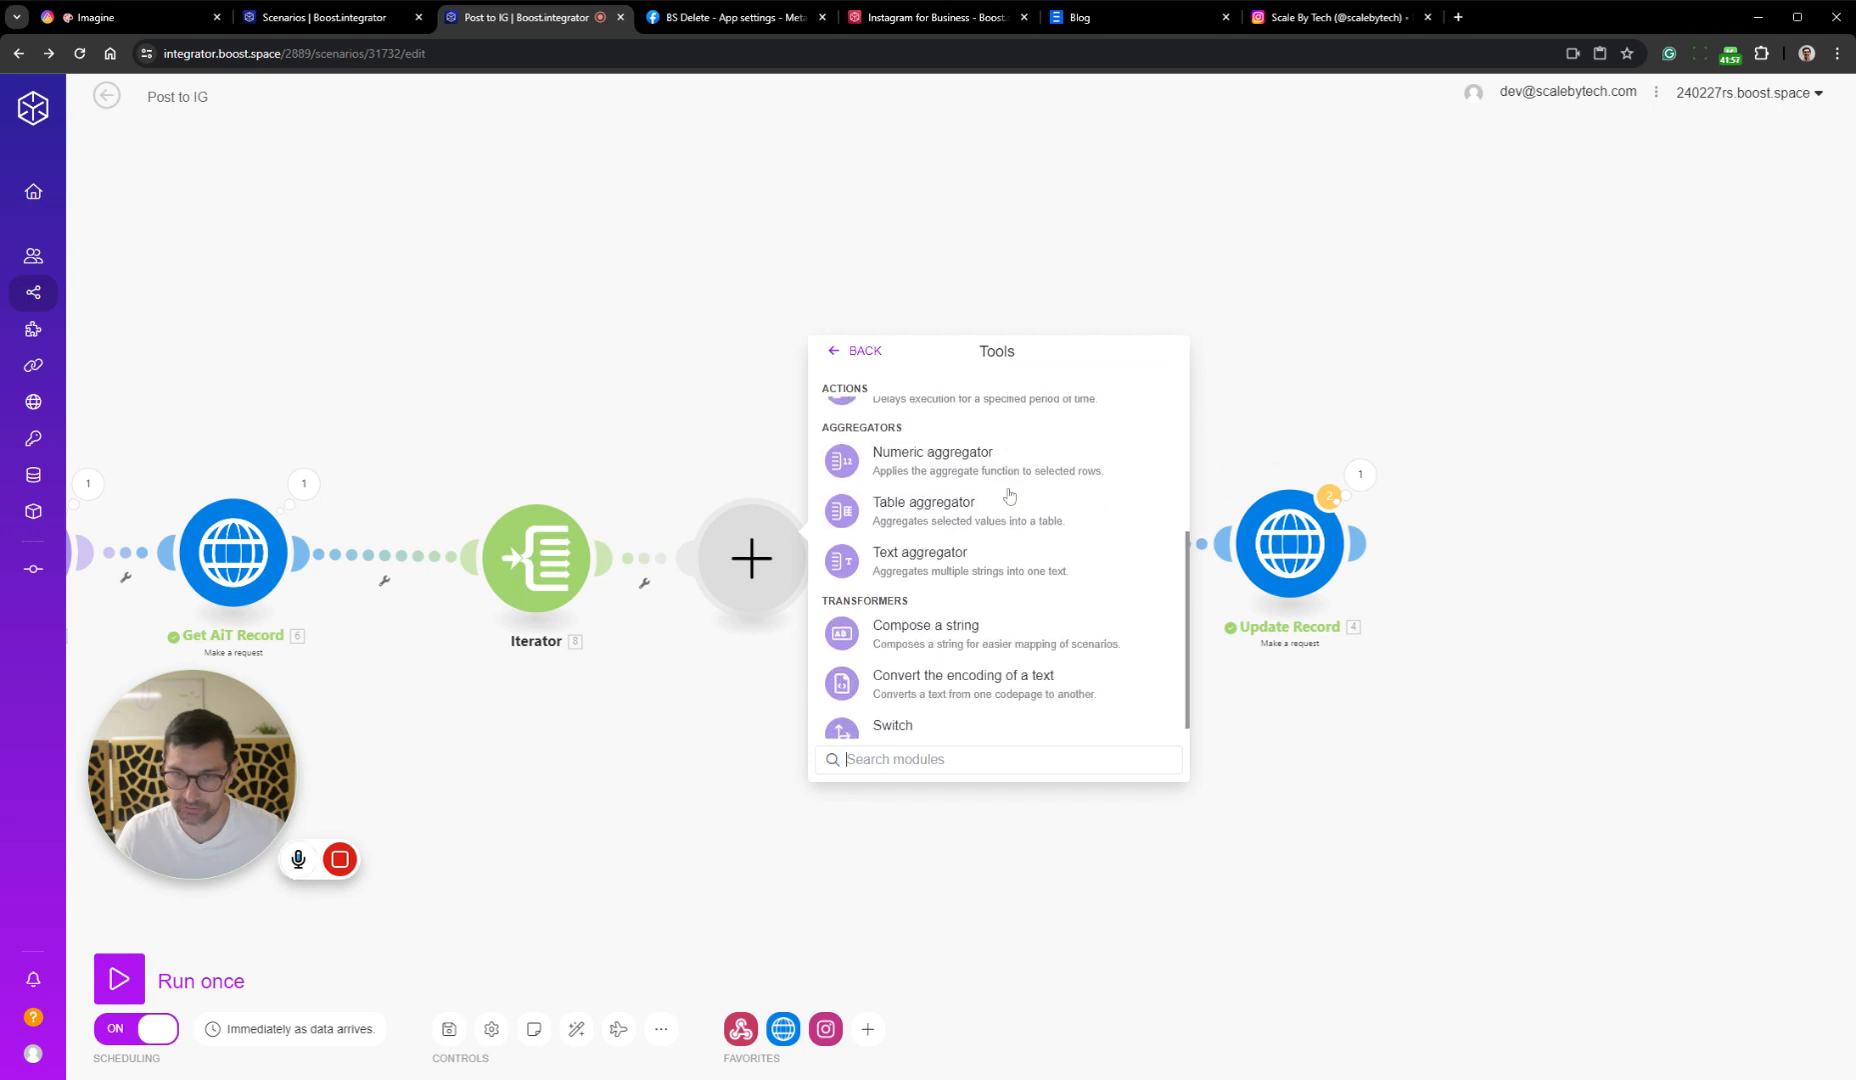
left_click(1000, 542)
Set the Text aggregator's Source Module to the Iterator and fill its Text with the copied two-image JSON array, removing the closing bracket's indentation
left_click(900, 534)
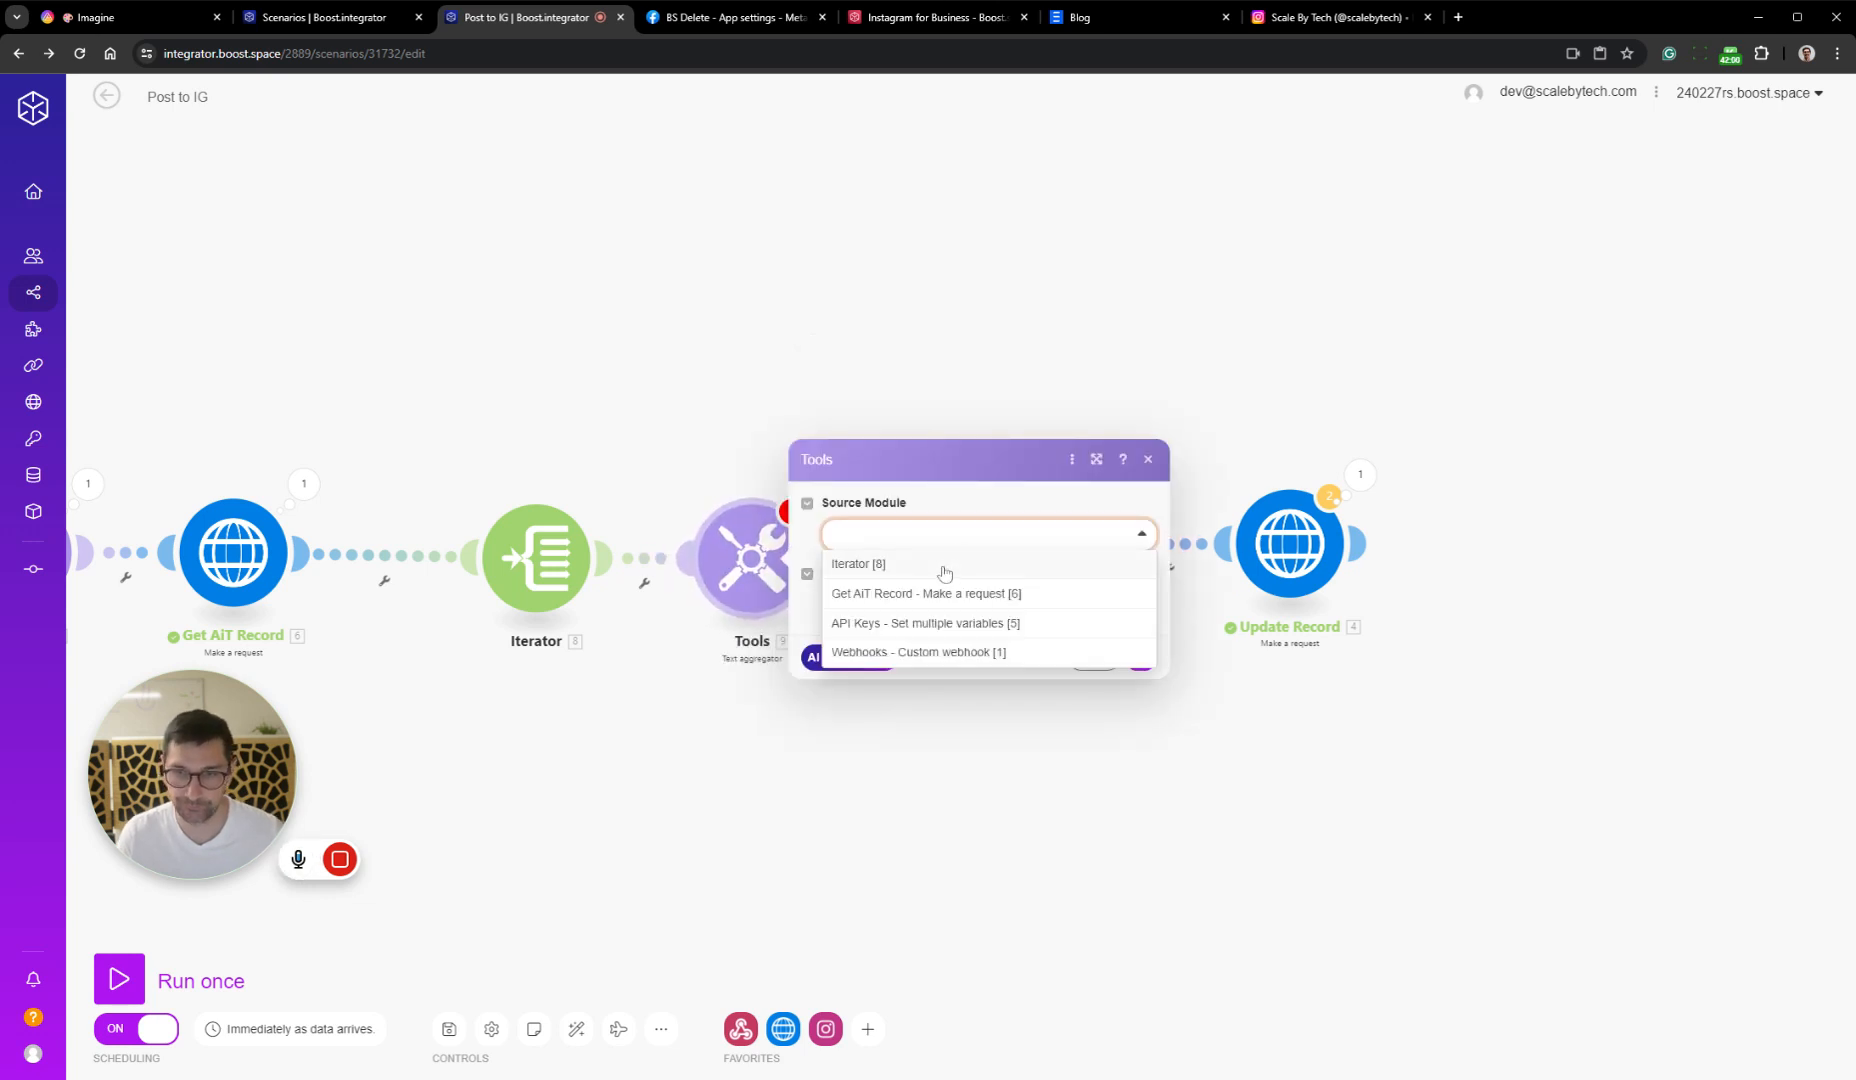
left_click(940, 566)
left_click(954, 657)
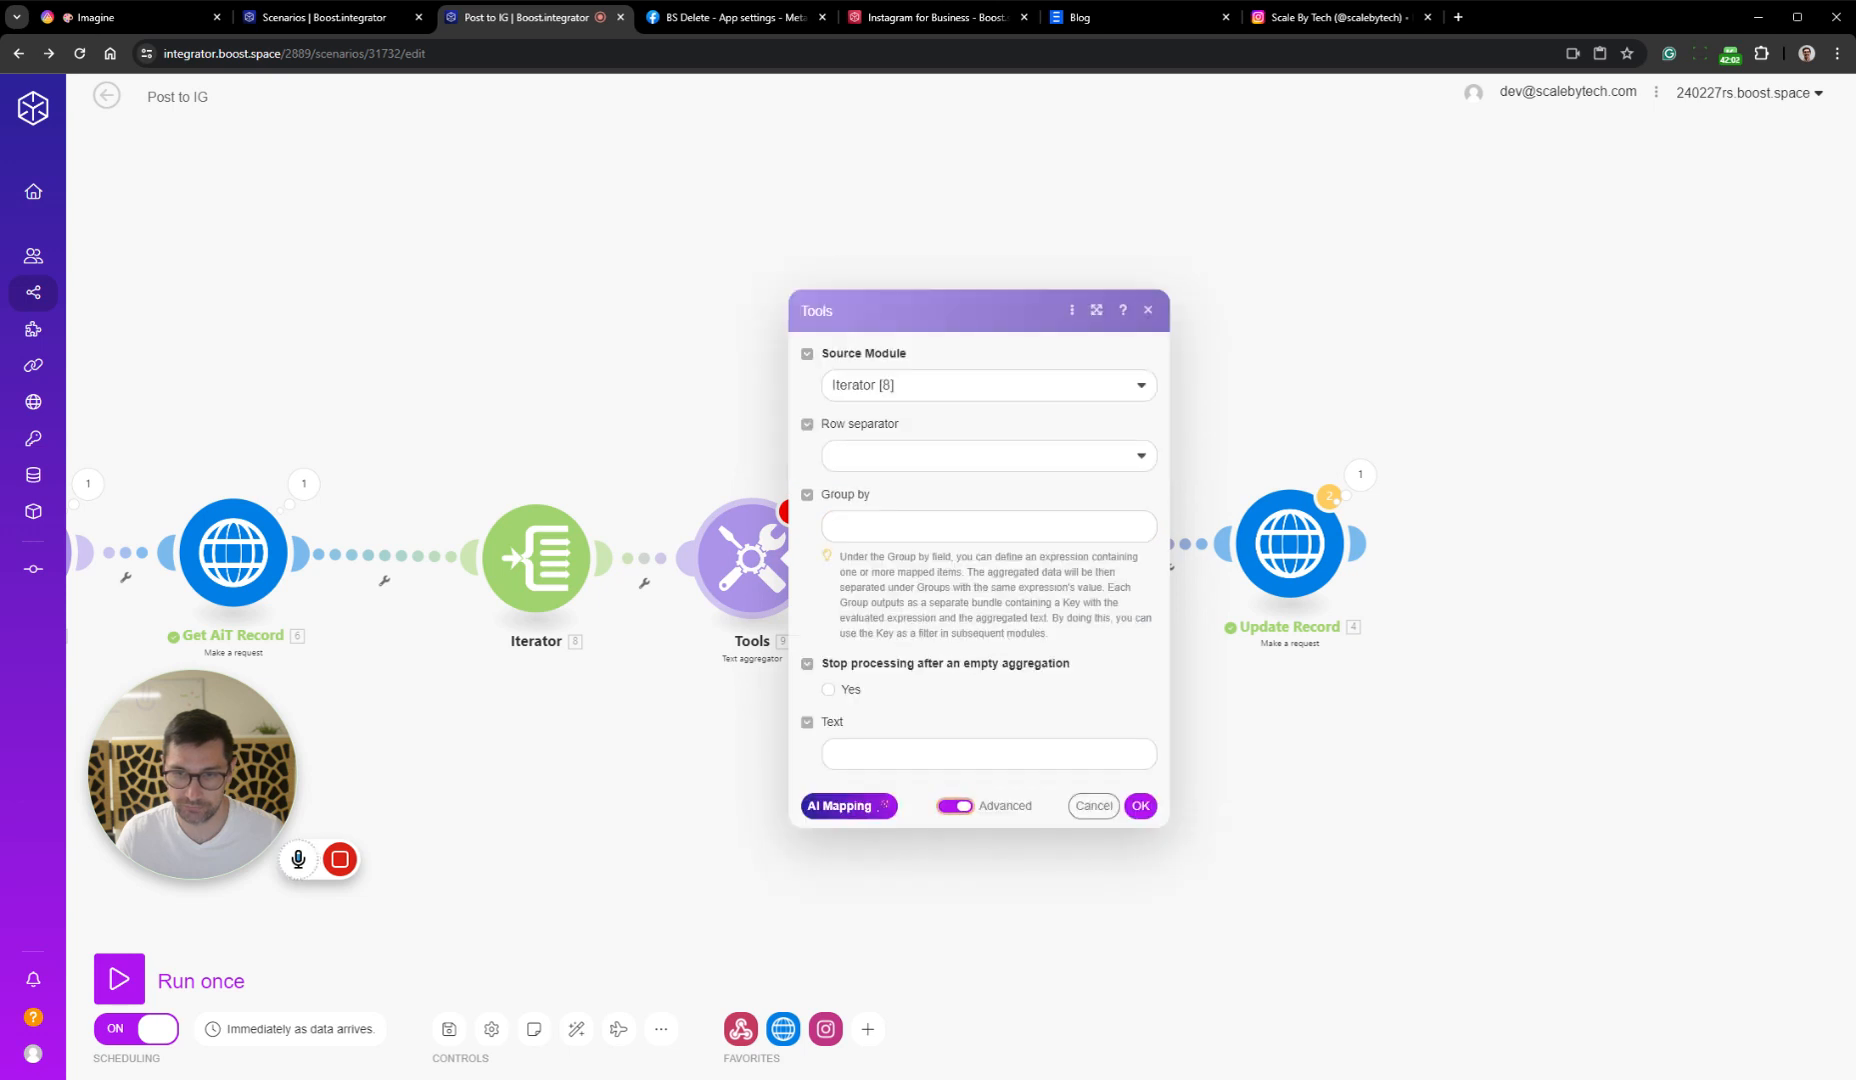
left_click(866, 754)
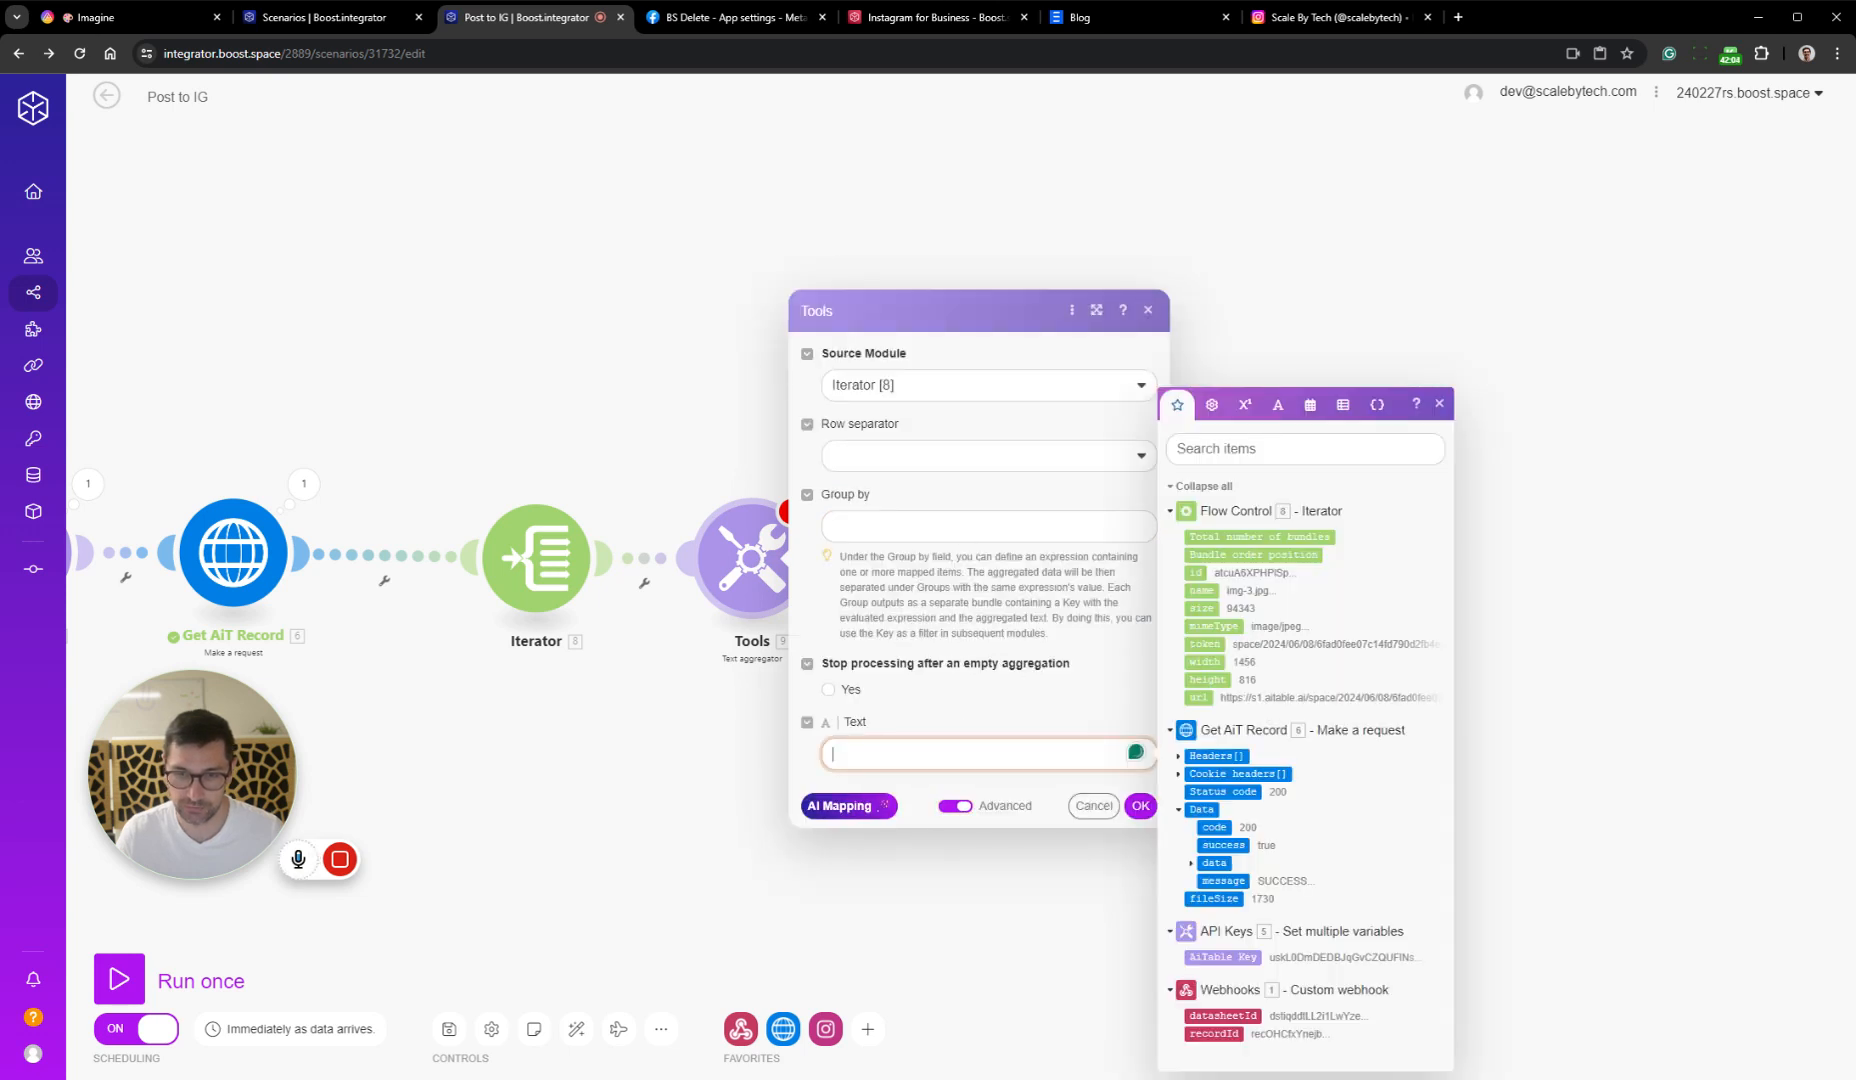
type("[ \t{ \t\t\"image_url\": \"https://s1.aitable.ai/space/2024/06/08/4443d347914340b6bf55c487515918e0\", \t\t\"media_type\": \"IMAGE\" \t}, \t{ \t\t\"image_url\": \"https://s1.aitable.ai/space/2024/06/08/6fad0fee07c14fd790d2fb4ec036ae4f\", \t\t\"media_type\": \"IMAGE\" \t} ]")
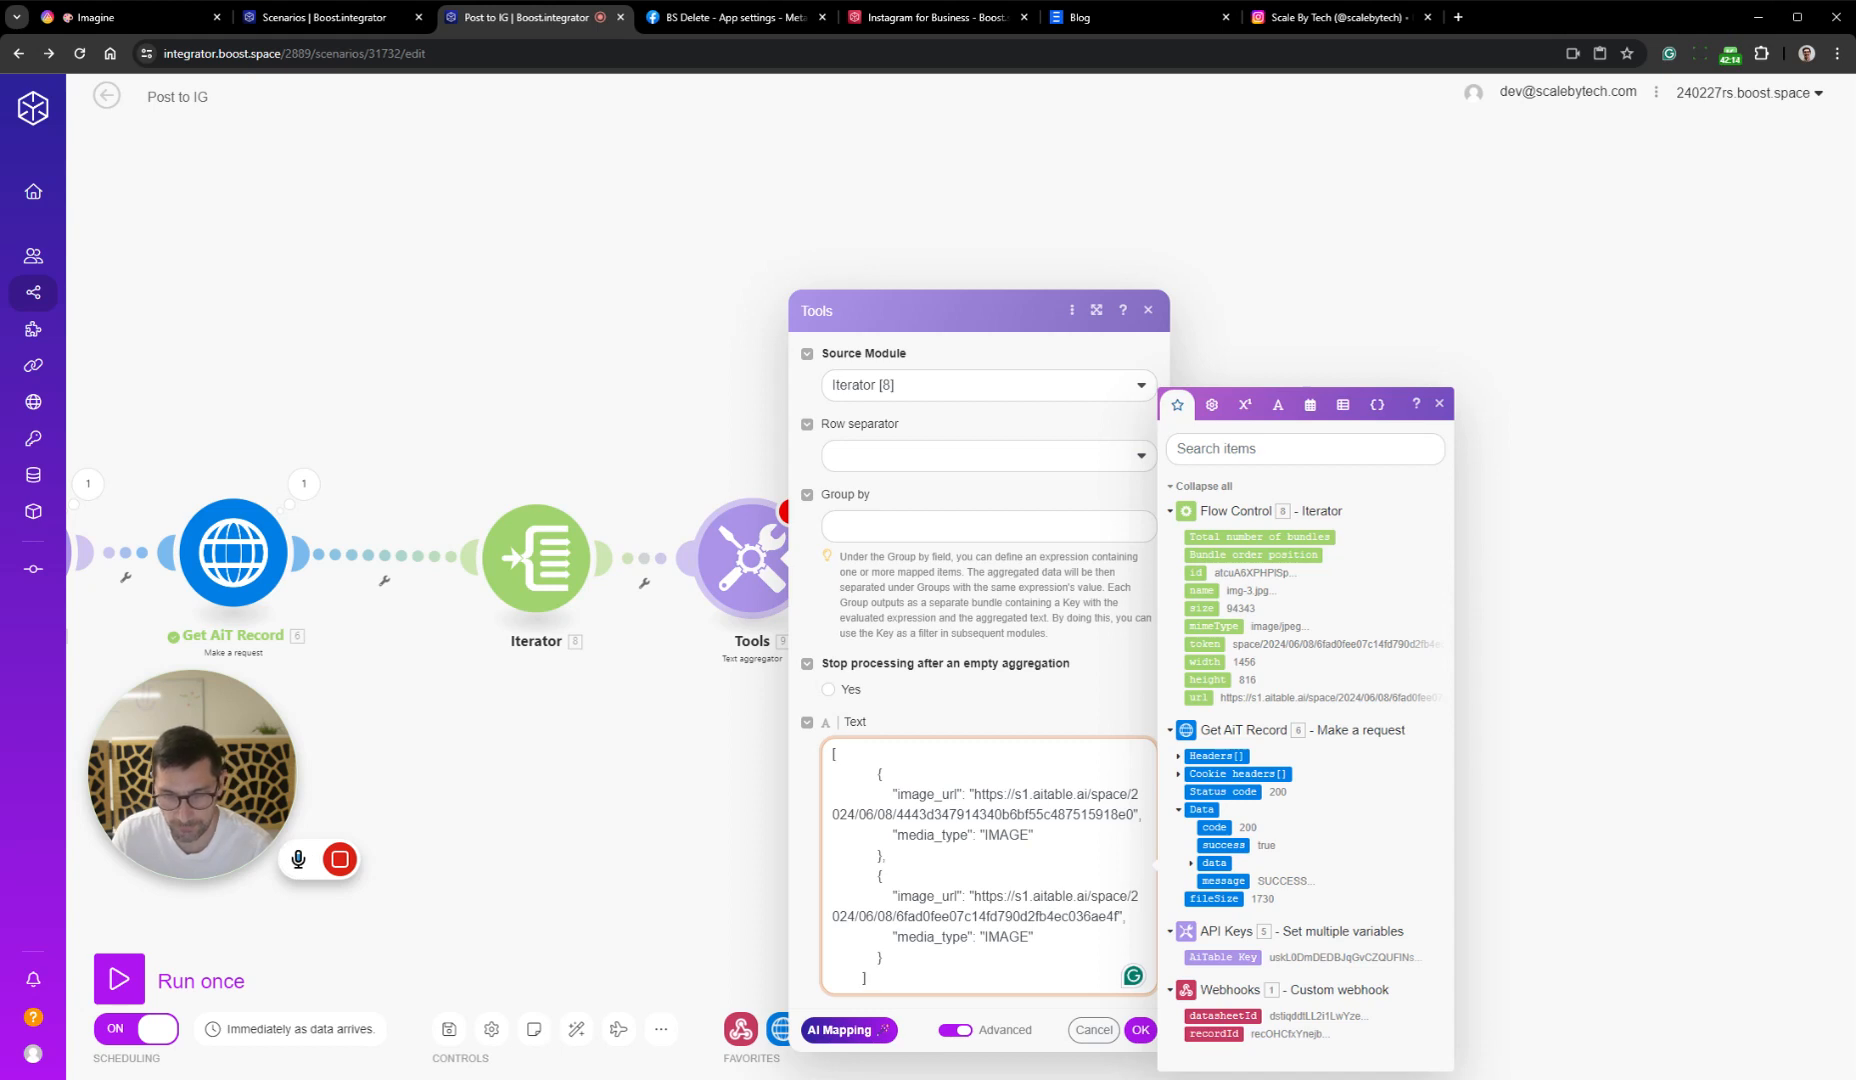
left_click_drag(863, 978, 797, 985)
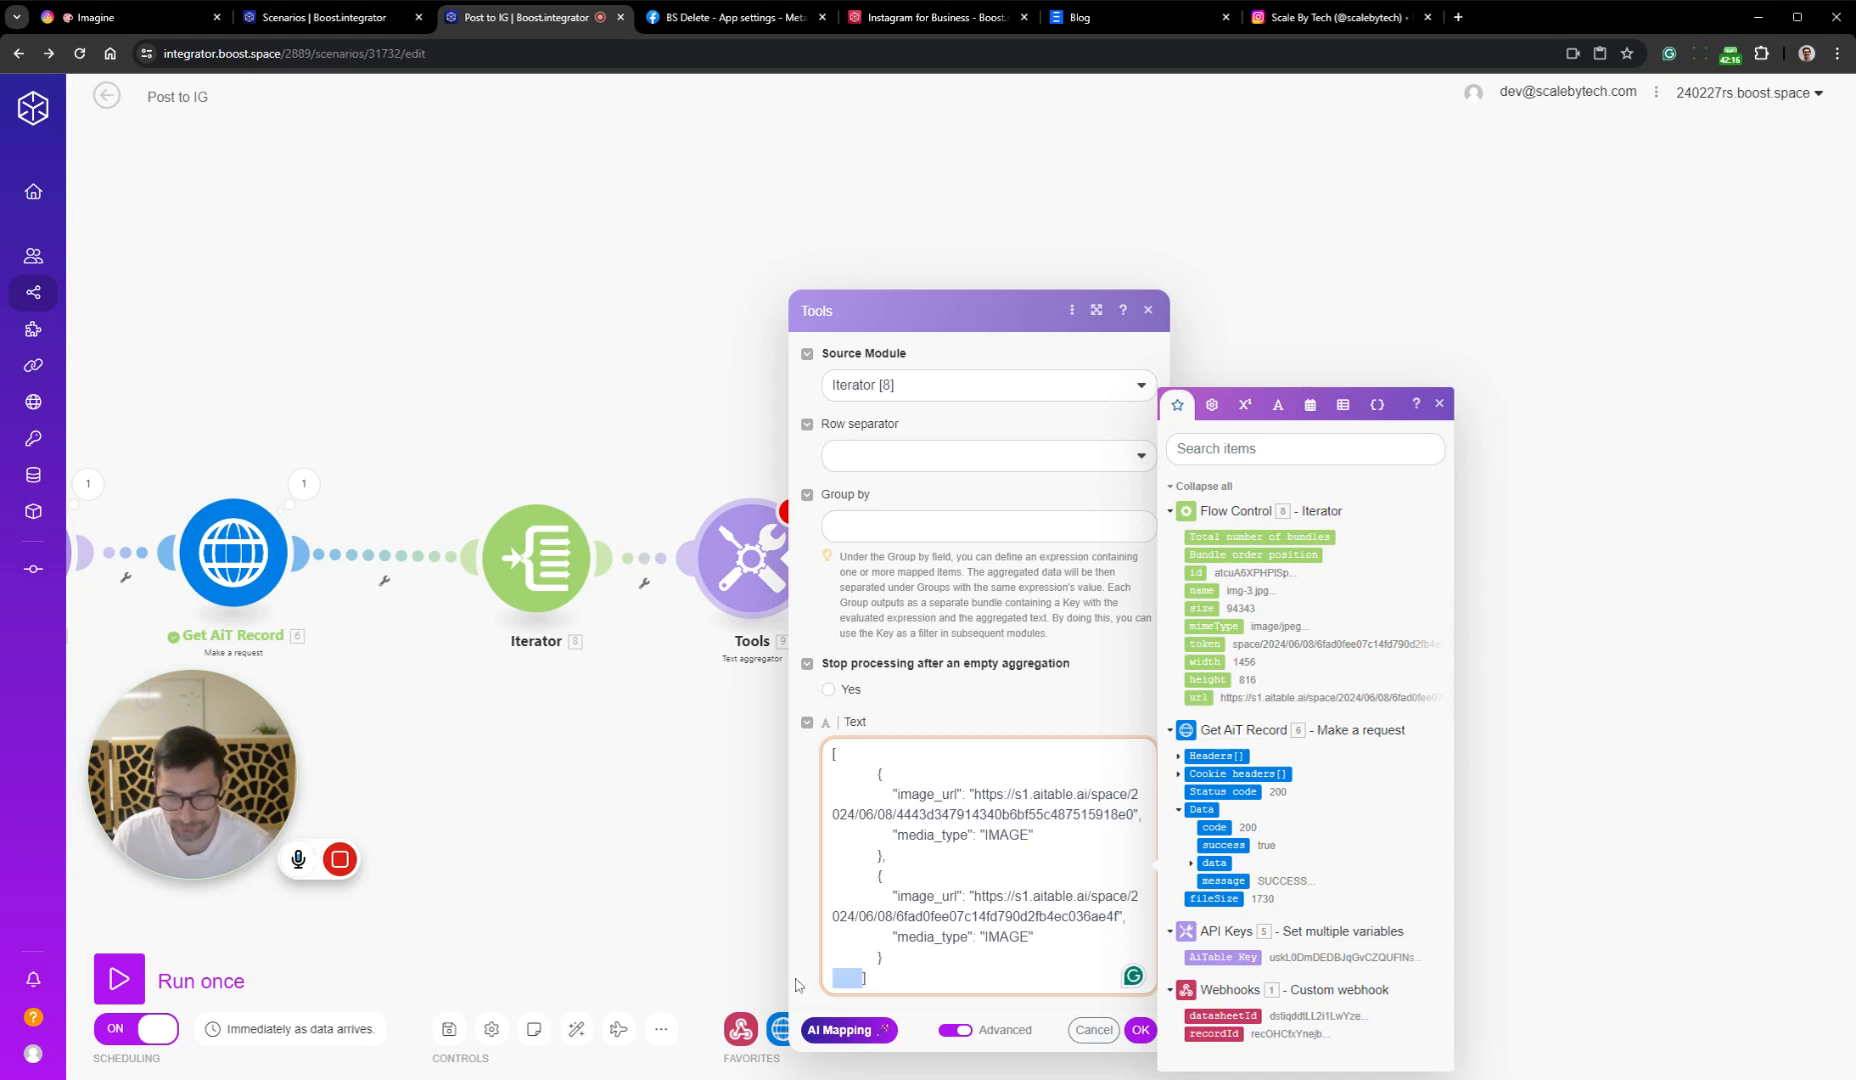
key("BackSpace")
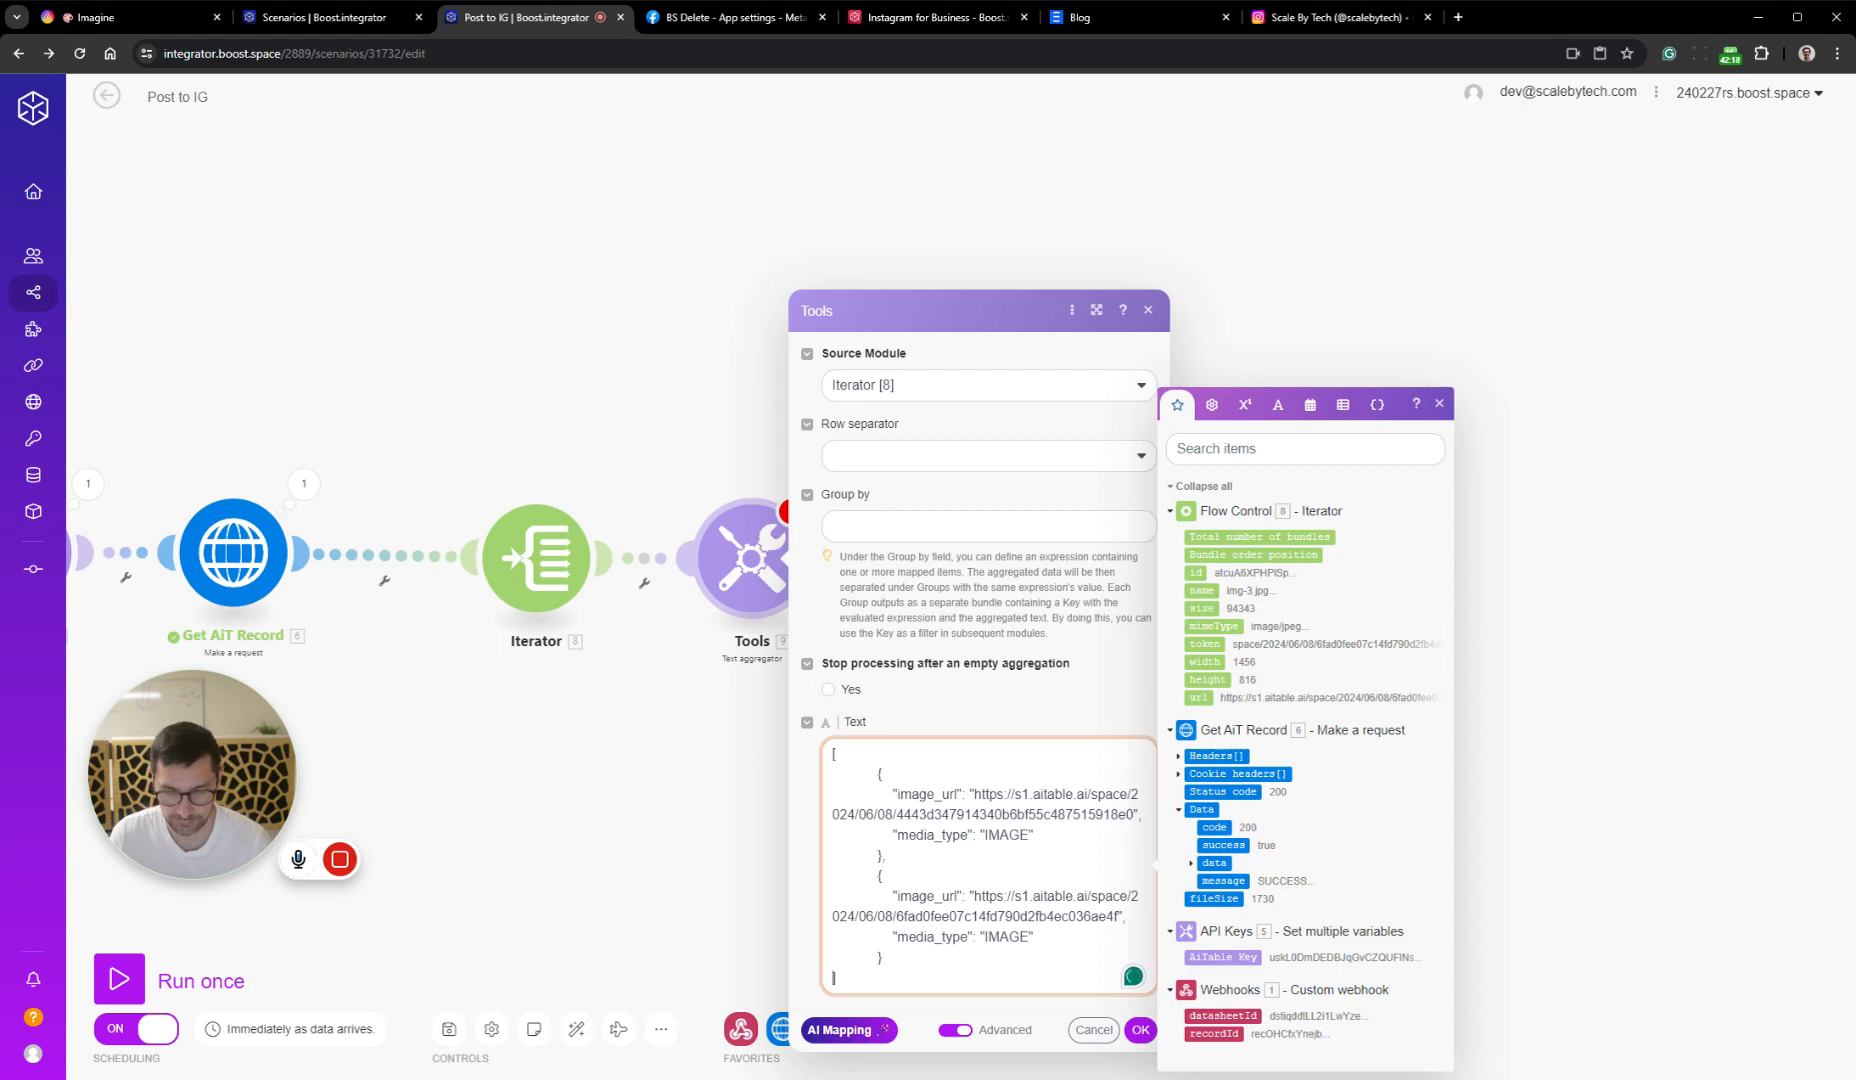
left_click(1140, 1030)
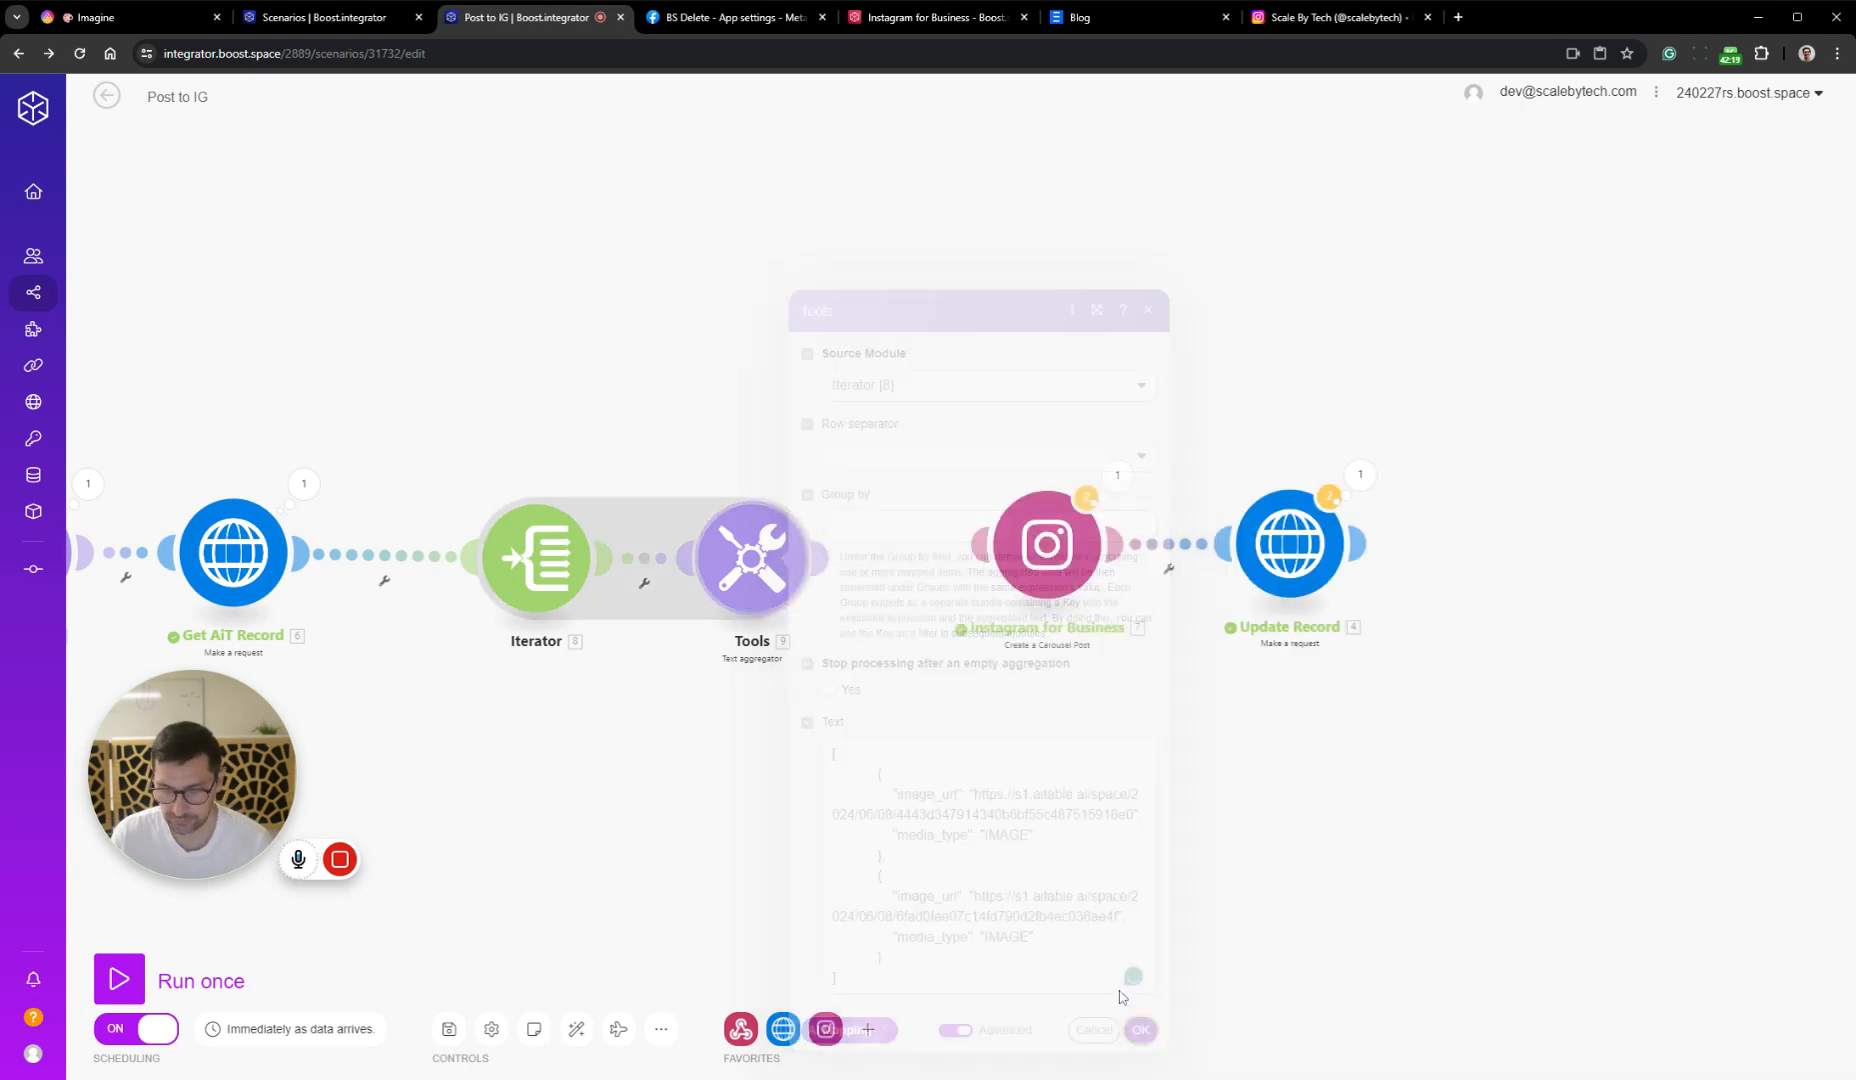
Switch the Instagram for Business module's Files to mapping and enter the Text aggregator's text enclosed in square brackets
left_click(1020, 560)
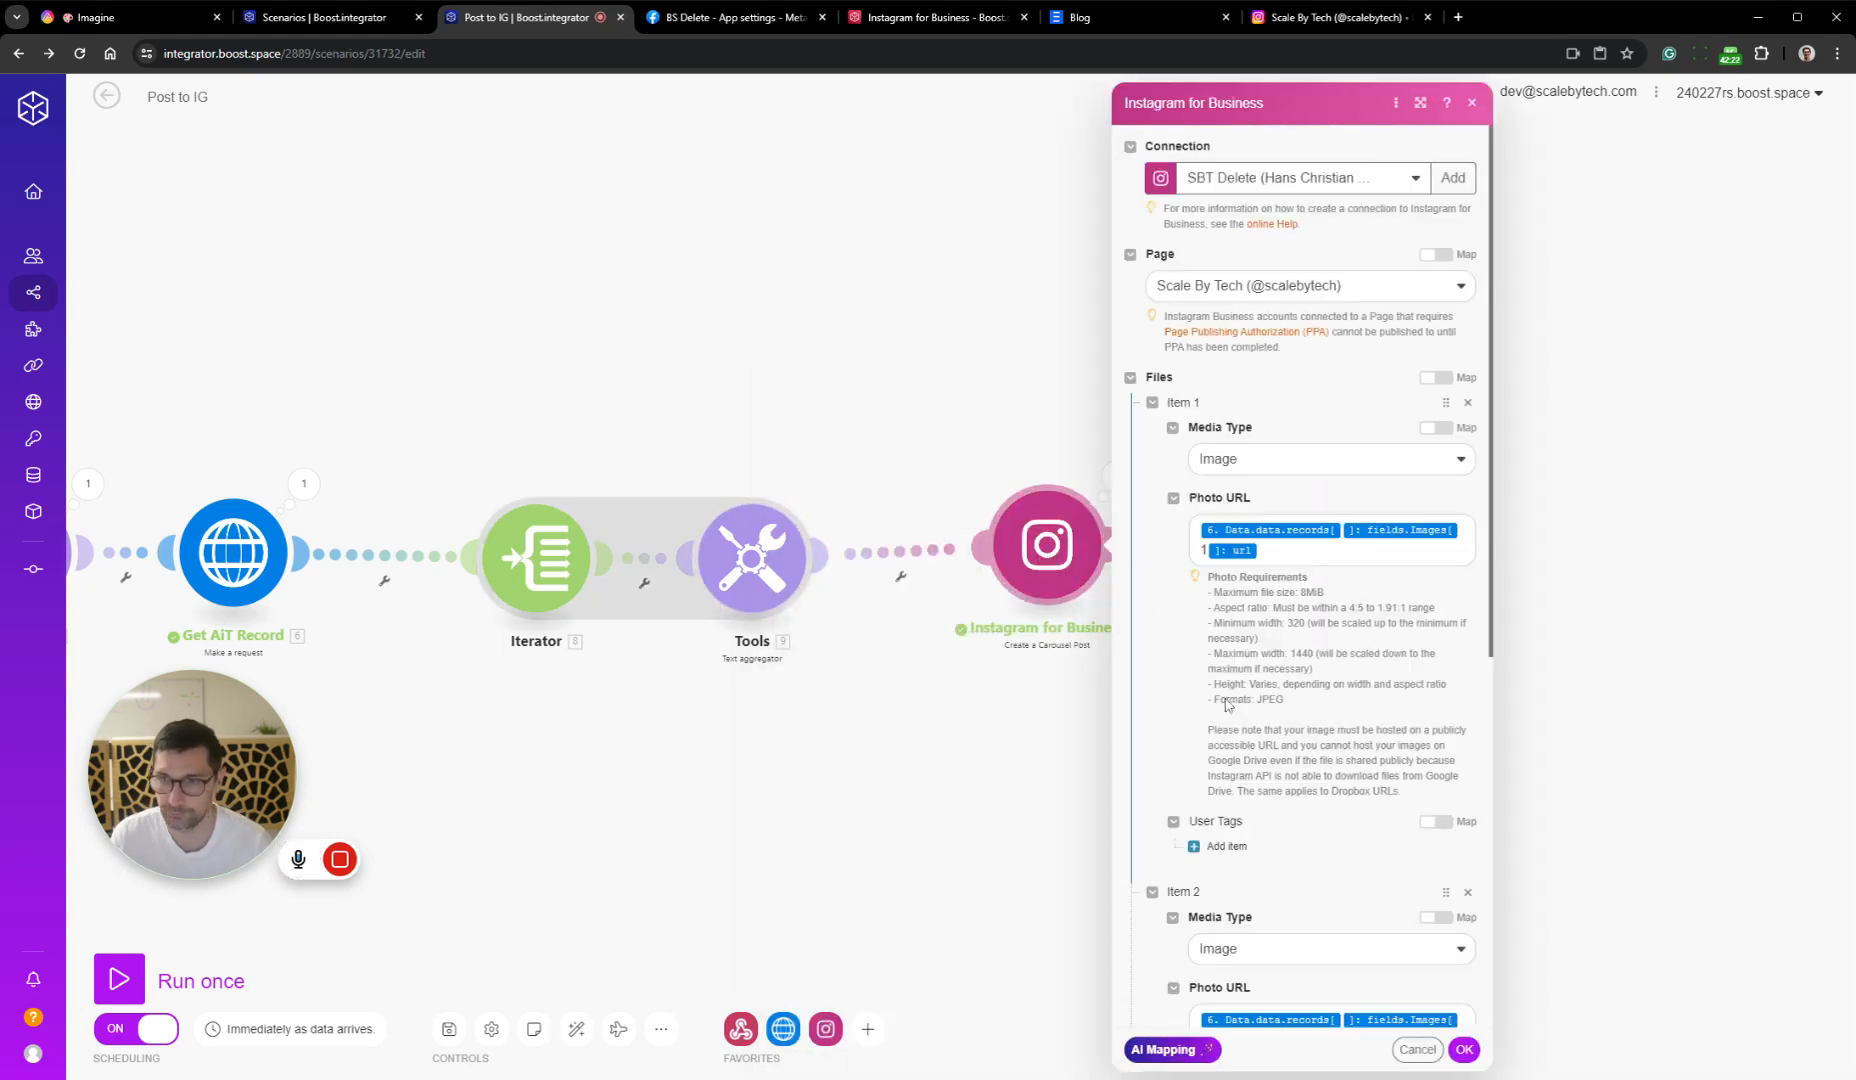
scroll(1302, 533, "down", 5)
scroll(1302, 533, "up", 5)
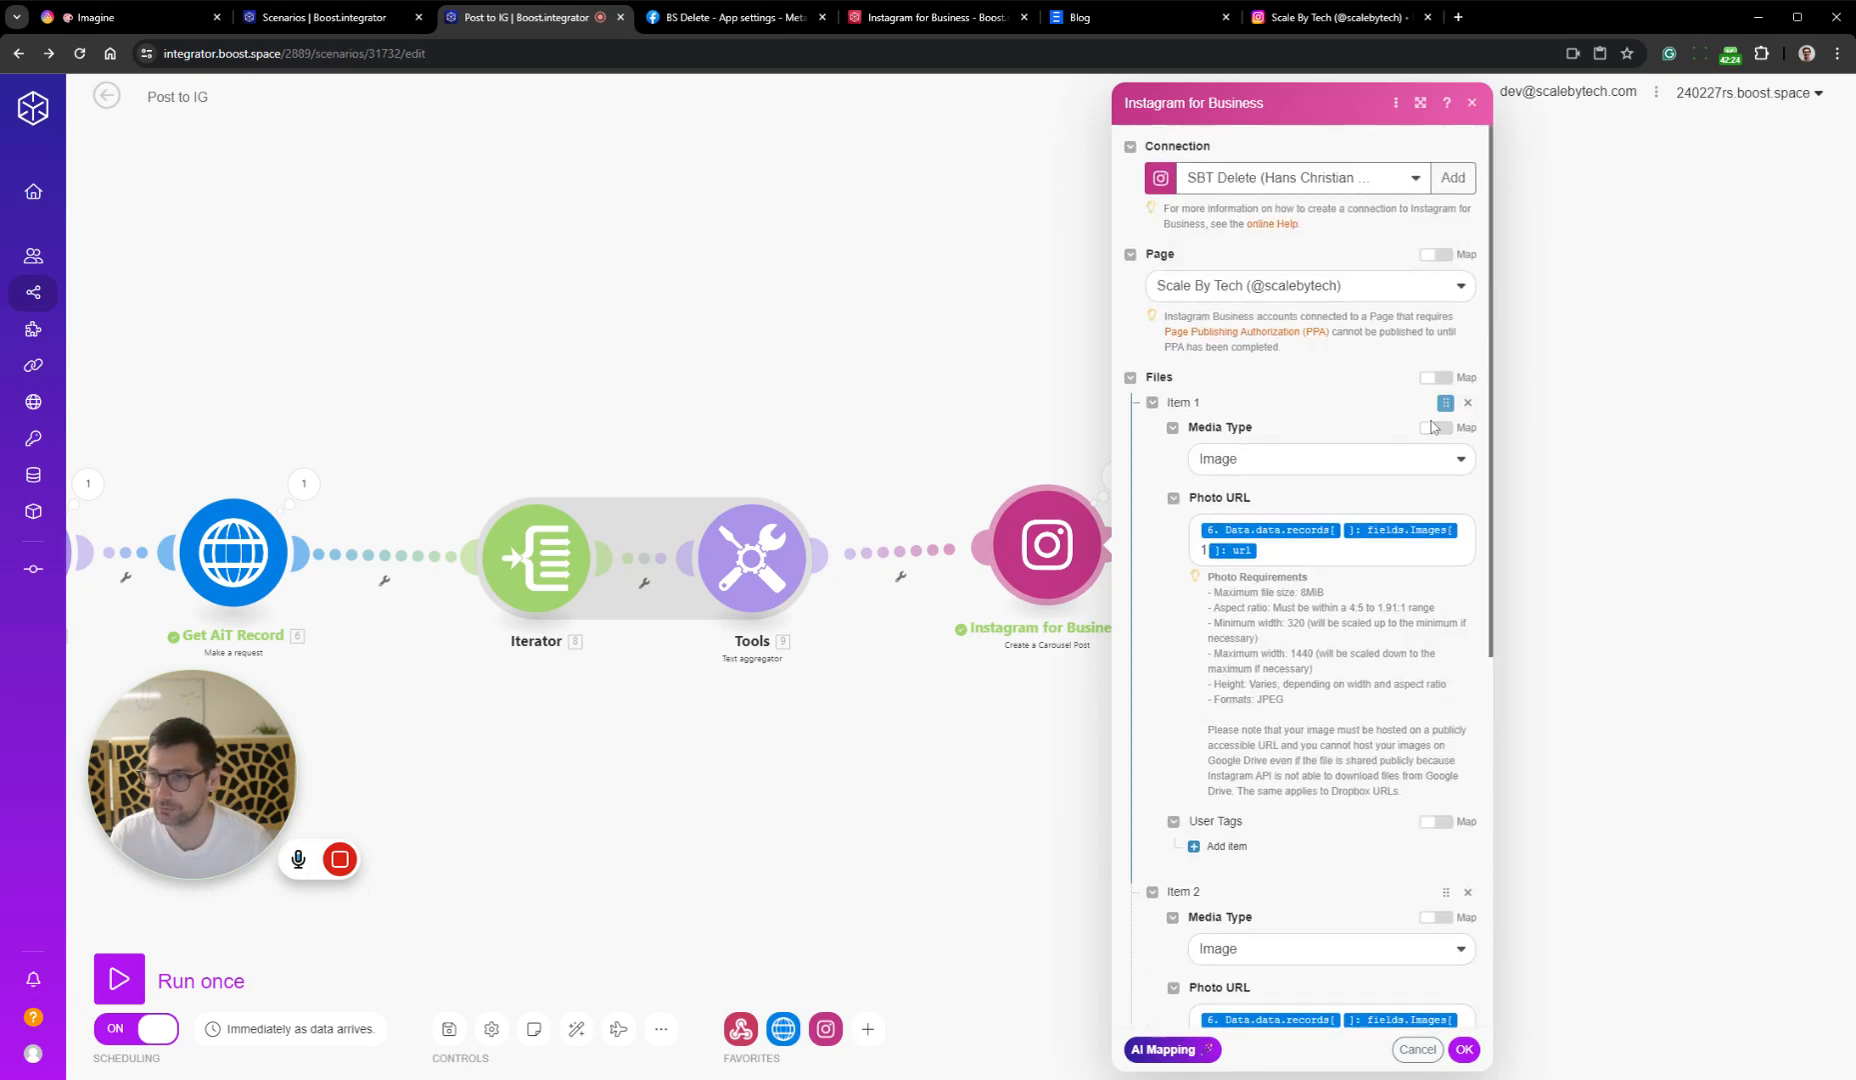
left_click(1433, 379)
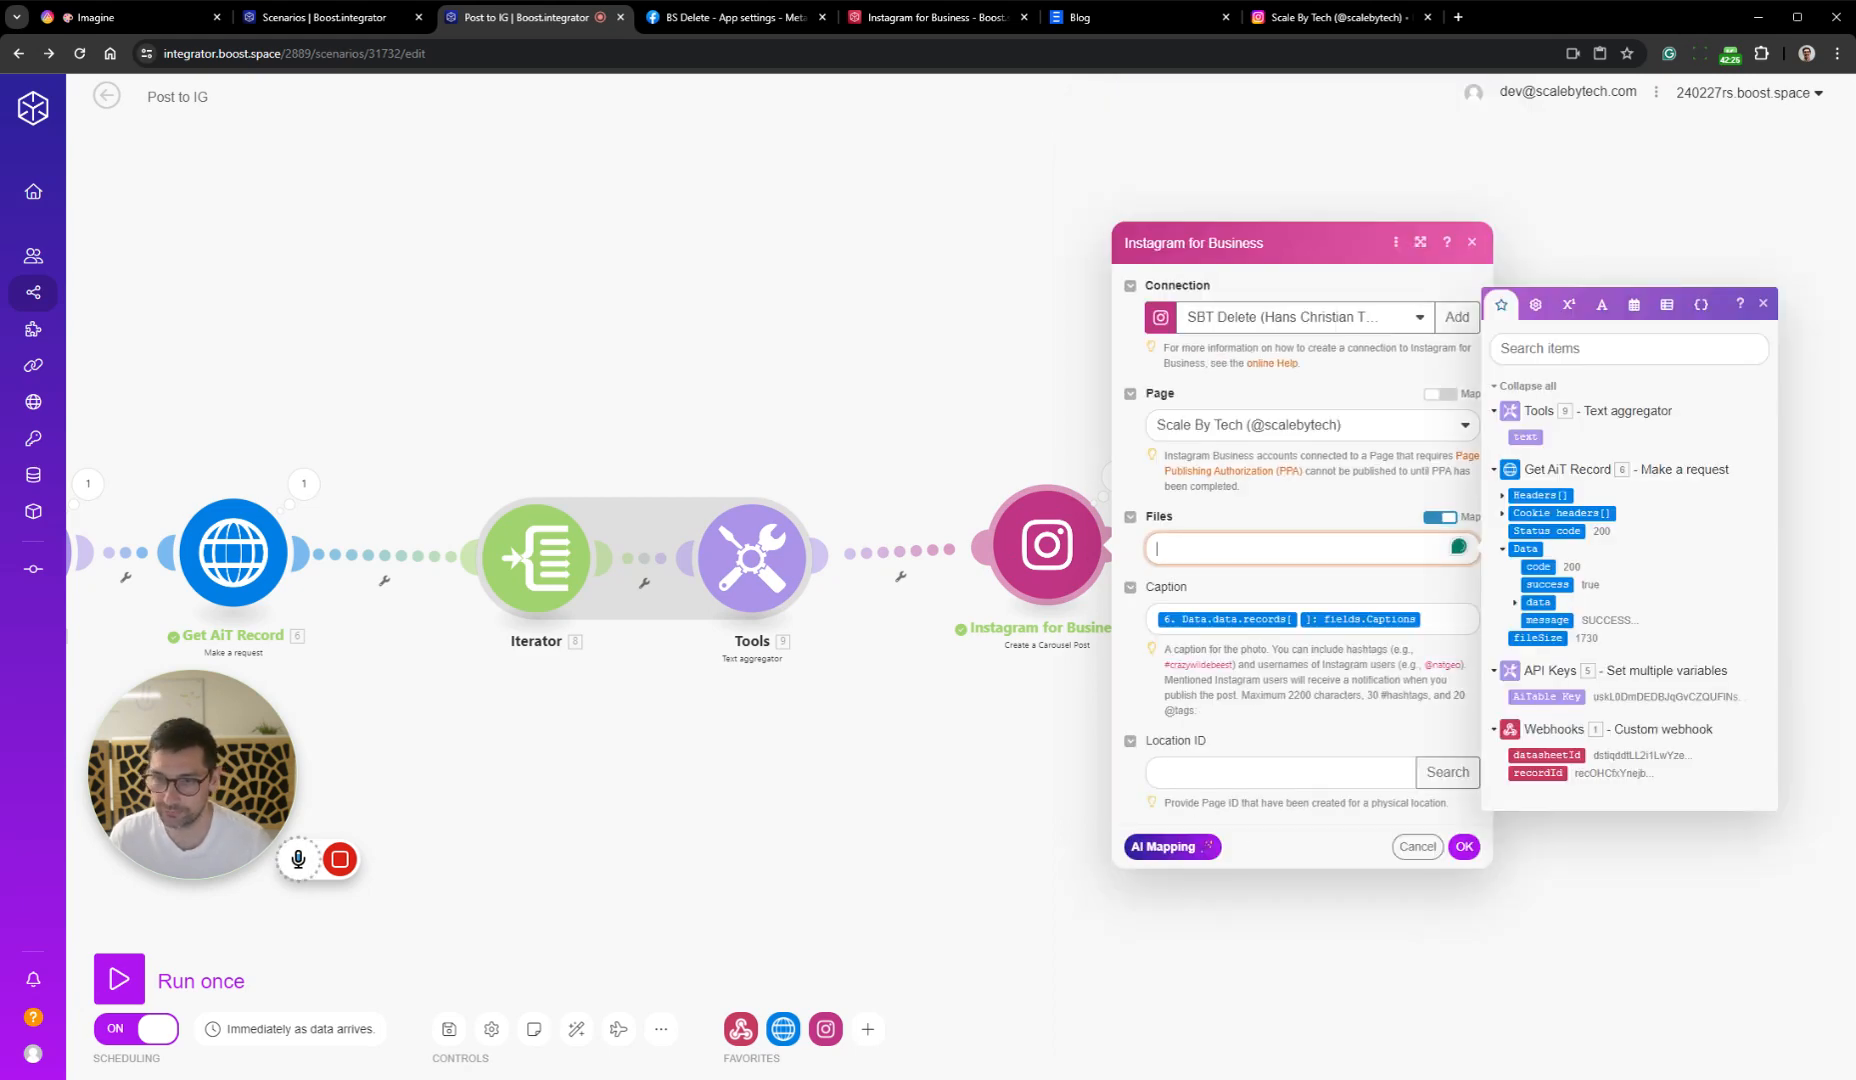
type("[ { \"image_url\": \"https://s1.aitable.ai/space/2024/06/08/4443d347914340b6bf55c487515918e0\", \"media_type\": \"IMAGE\" }, { \"image_url\": \"https://s1.aitable.ai/space/2024/06/08/6fad0fee07c14fd790d2fb4ec036ae4f\", \"media_type\": \"IMAGE\" } ]")
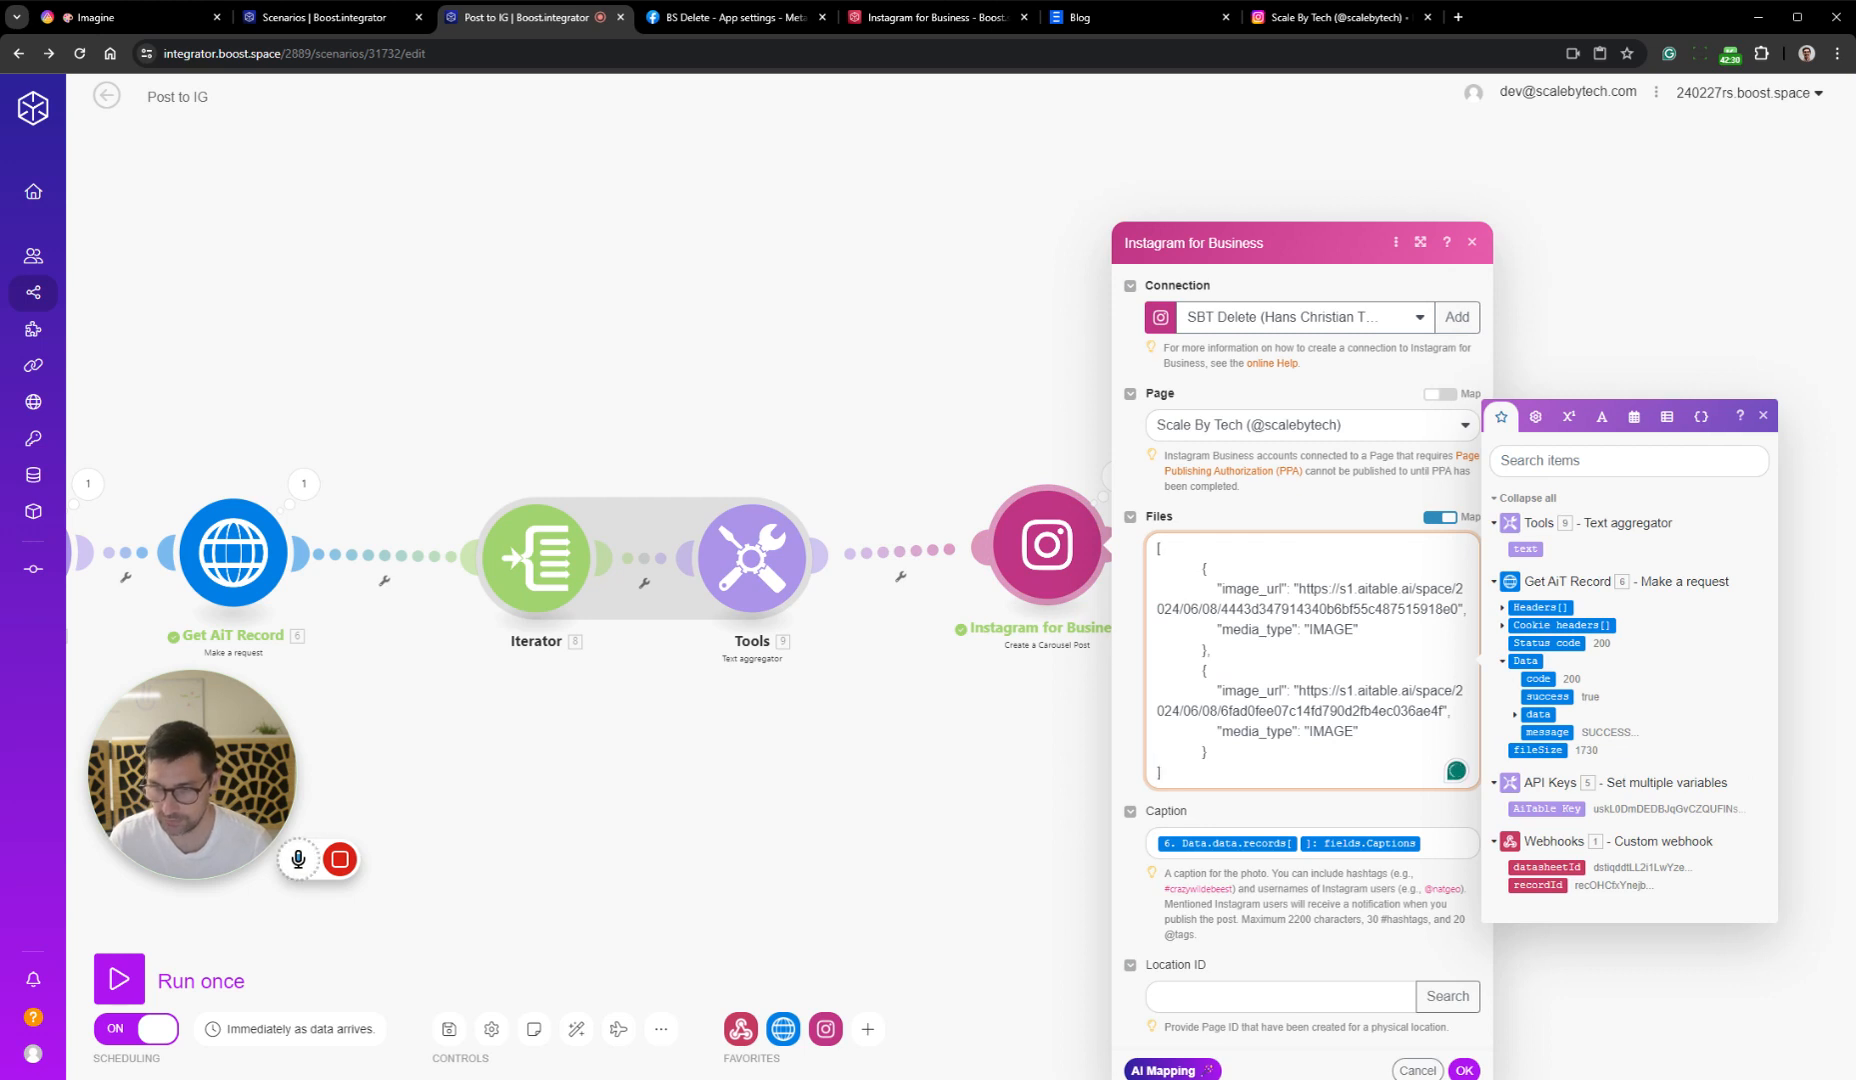
left_click_drag(1207, 752, 1095, 583)
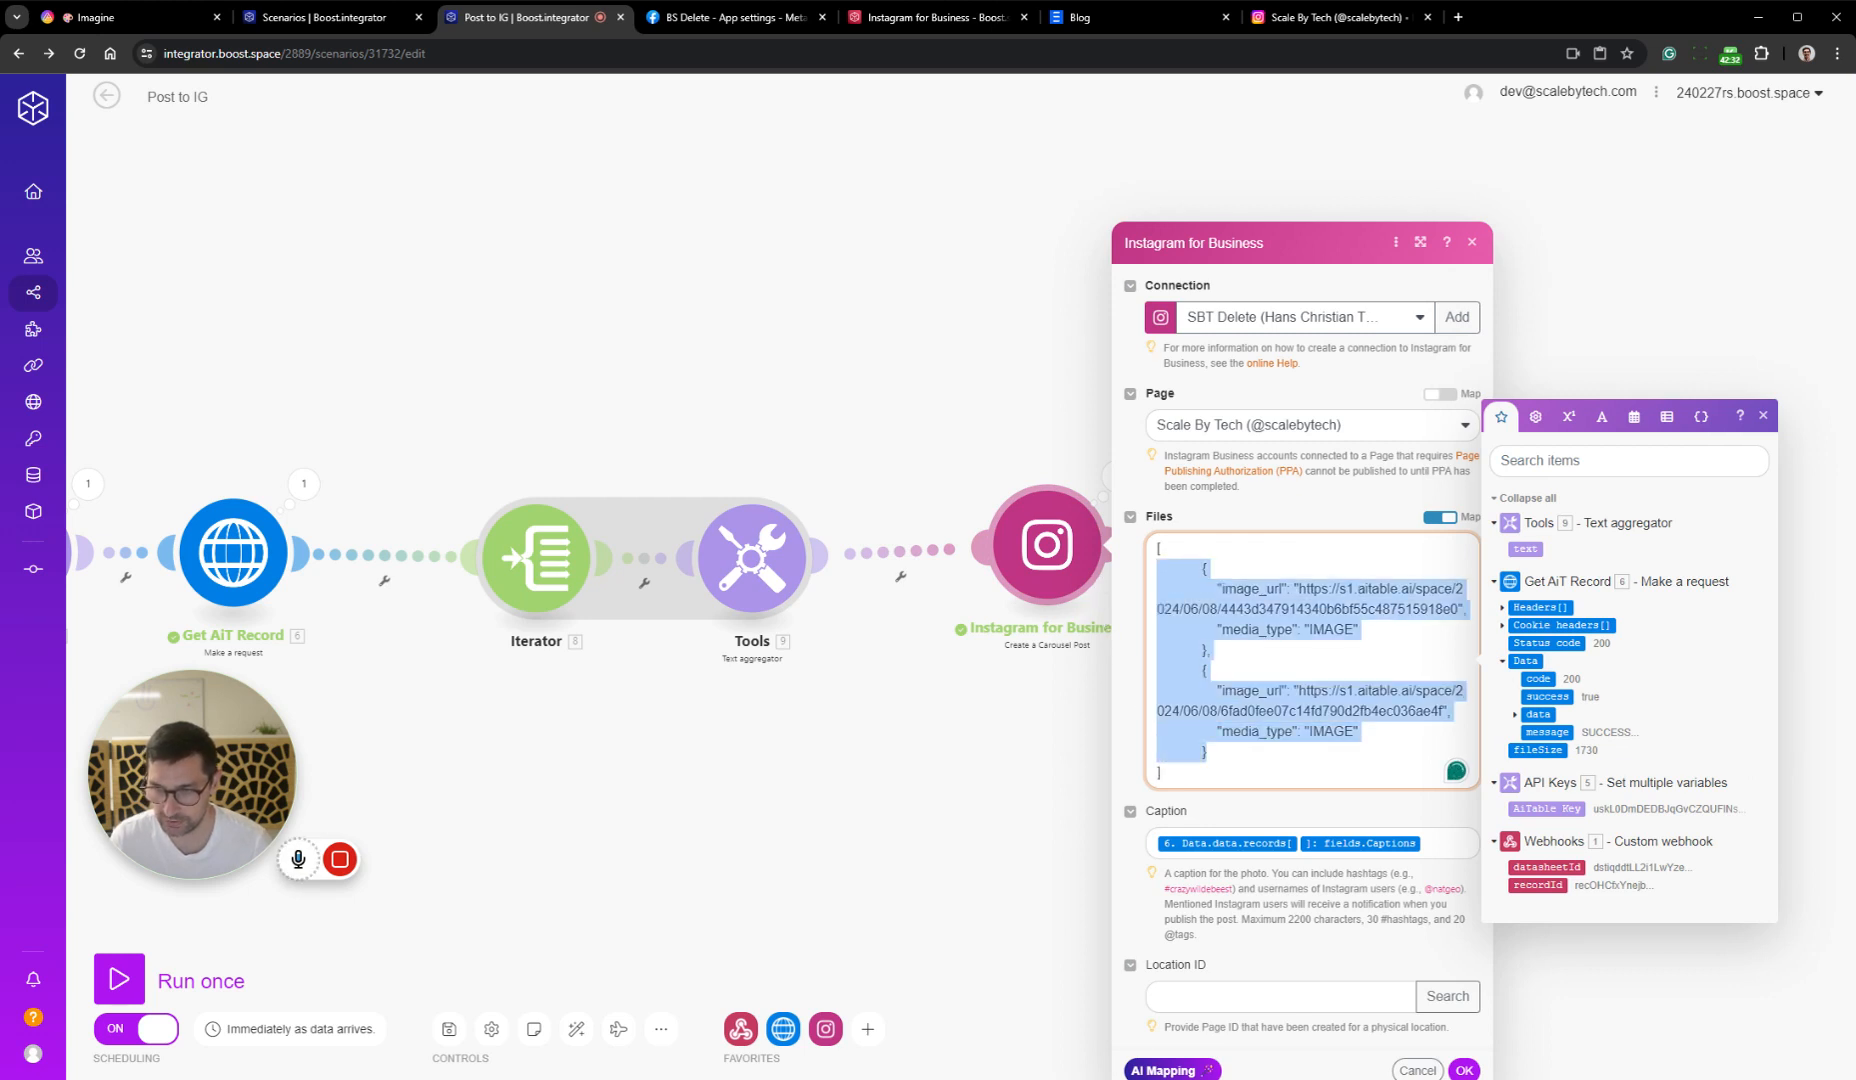
key("BackSpace")
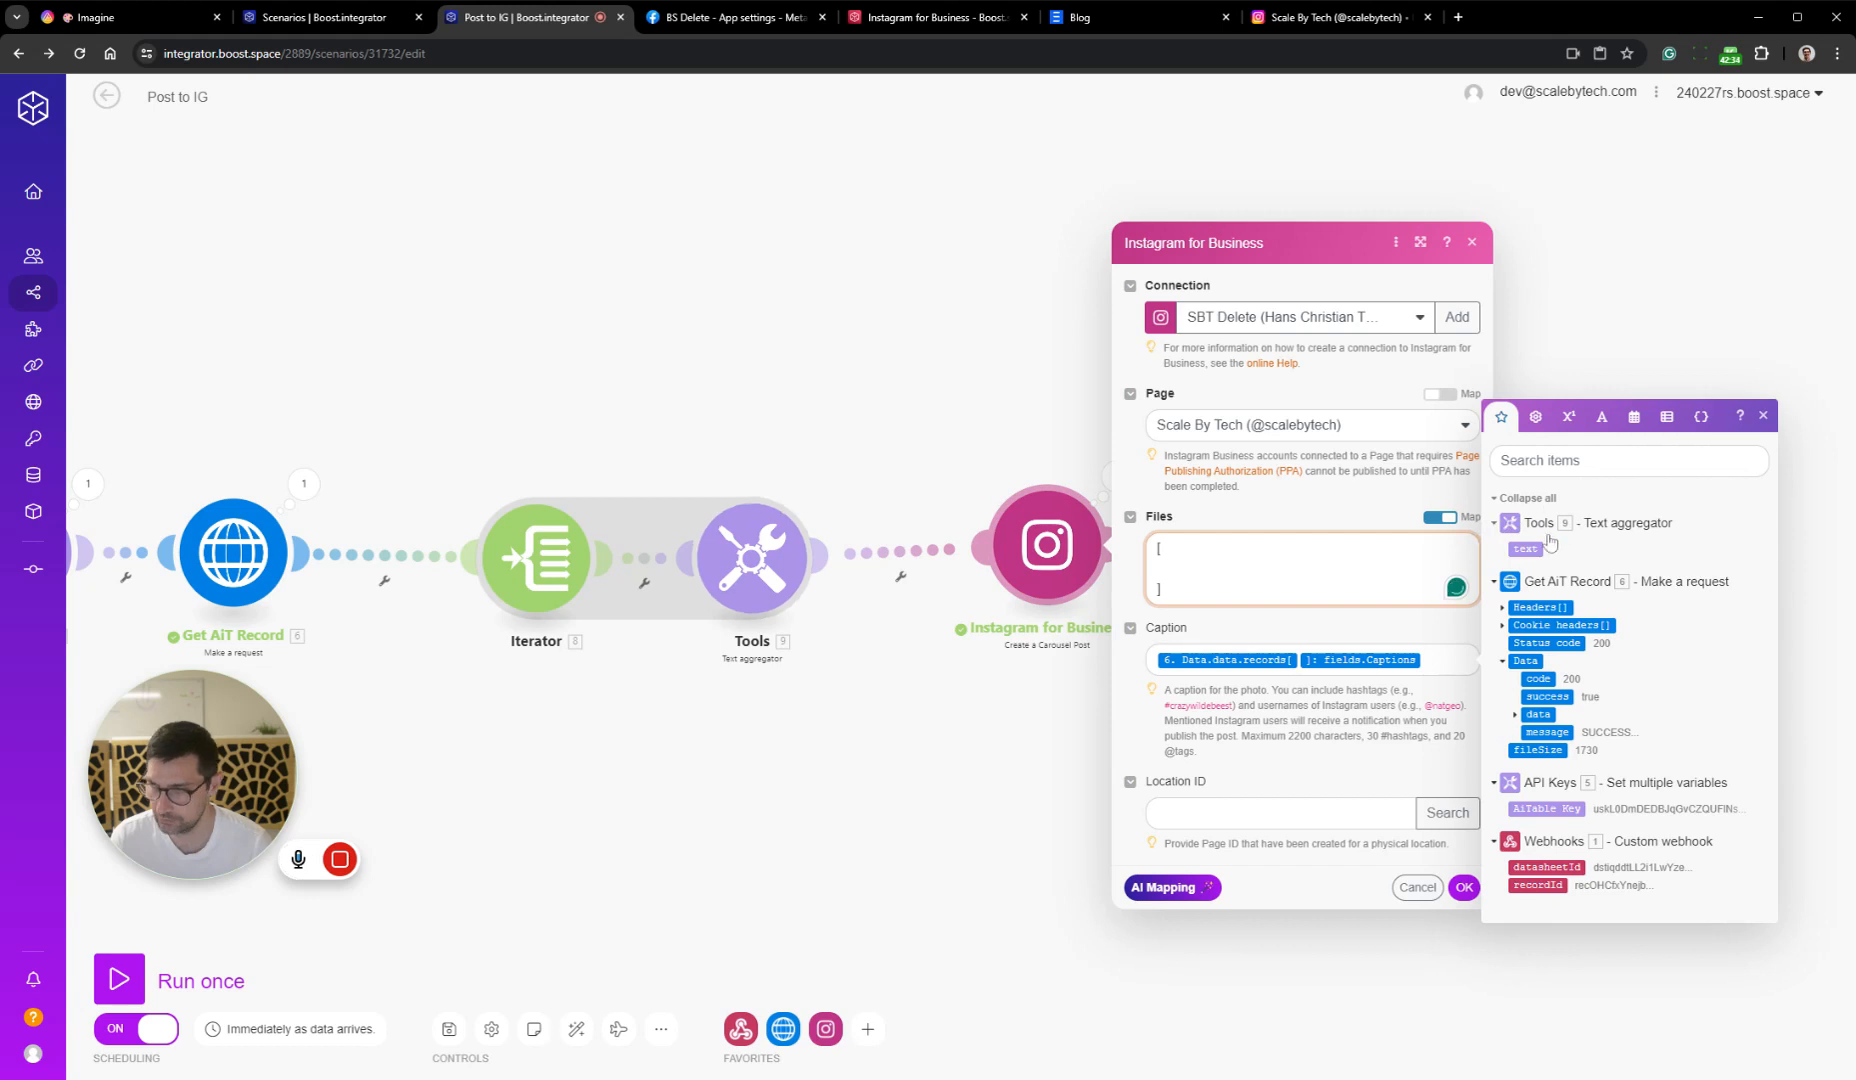
left_click(1525, 548)
left_click(1464, 866)
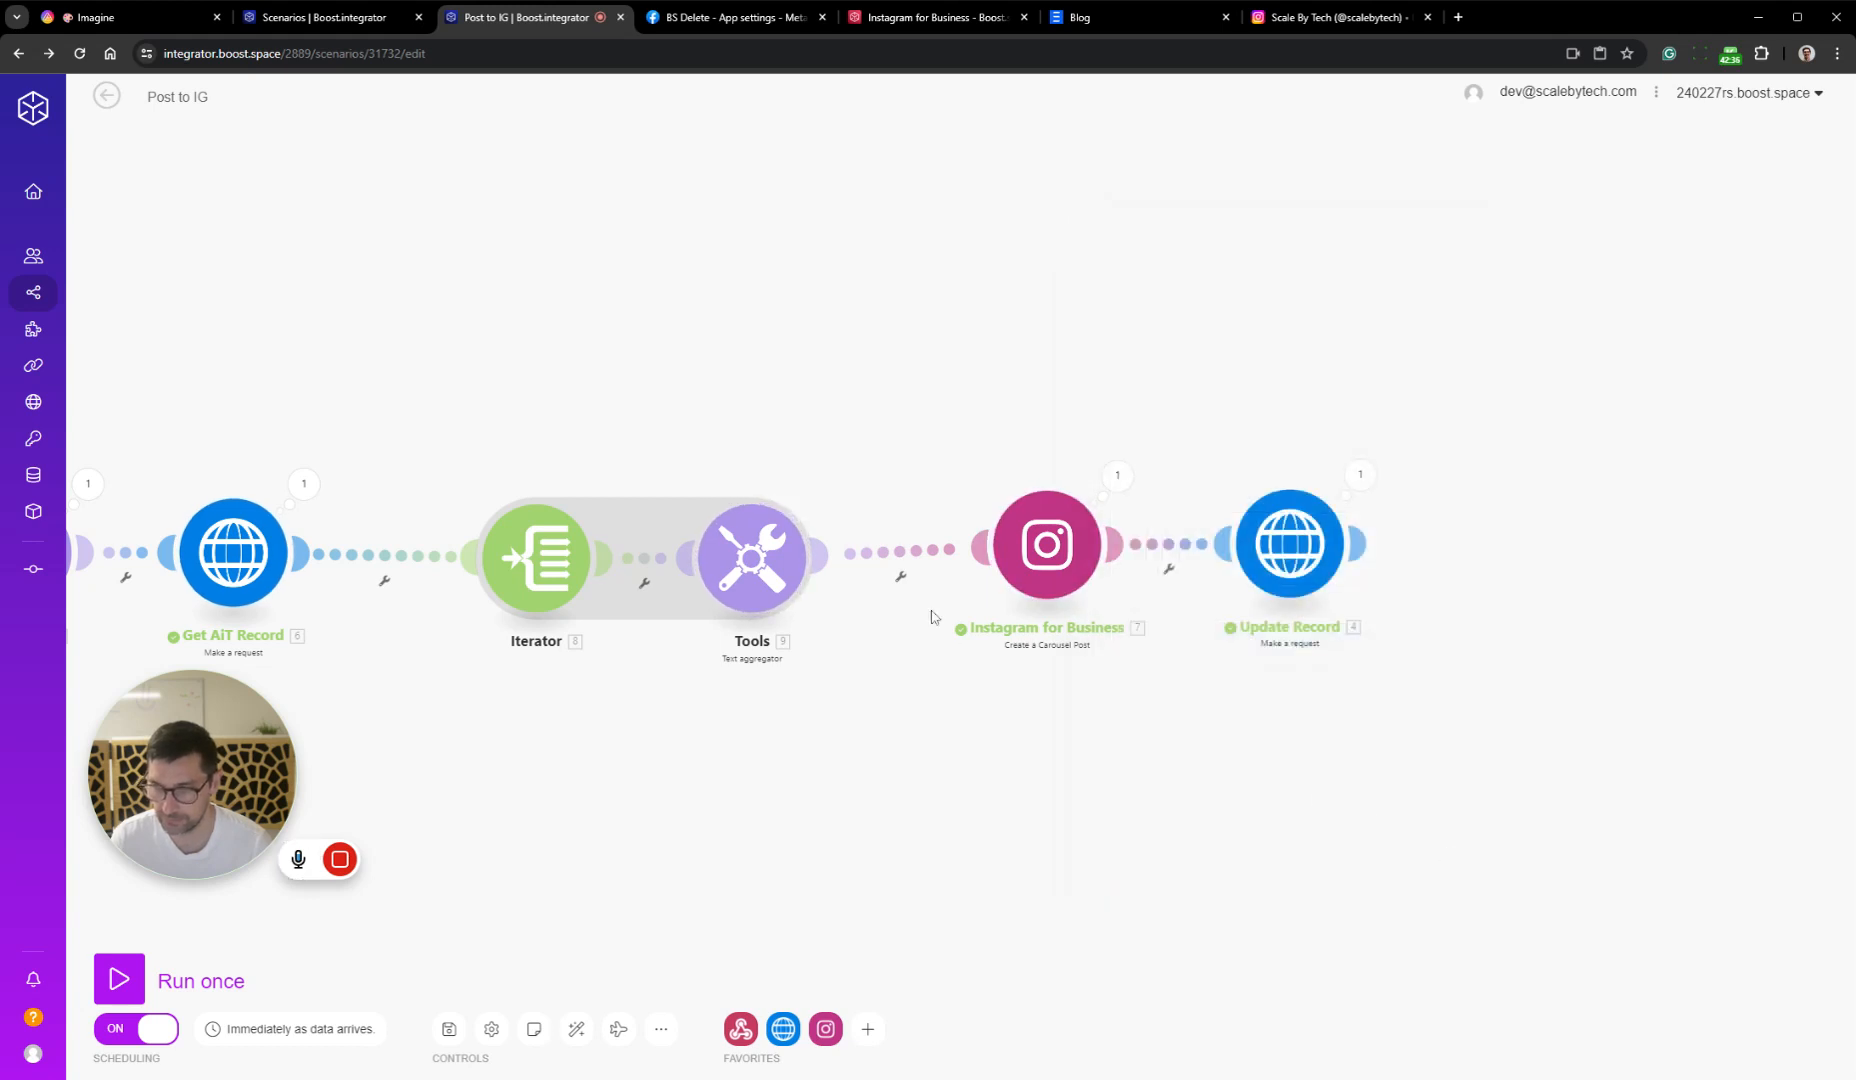
Reduce the Text aggregator's Text to a single image object, removing the outer brackets, the second object and the trailing comma
left_click(800, 555)
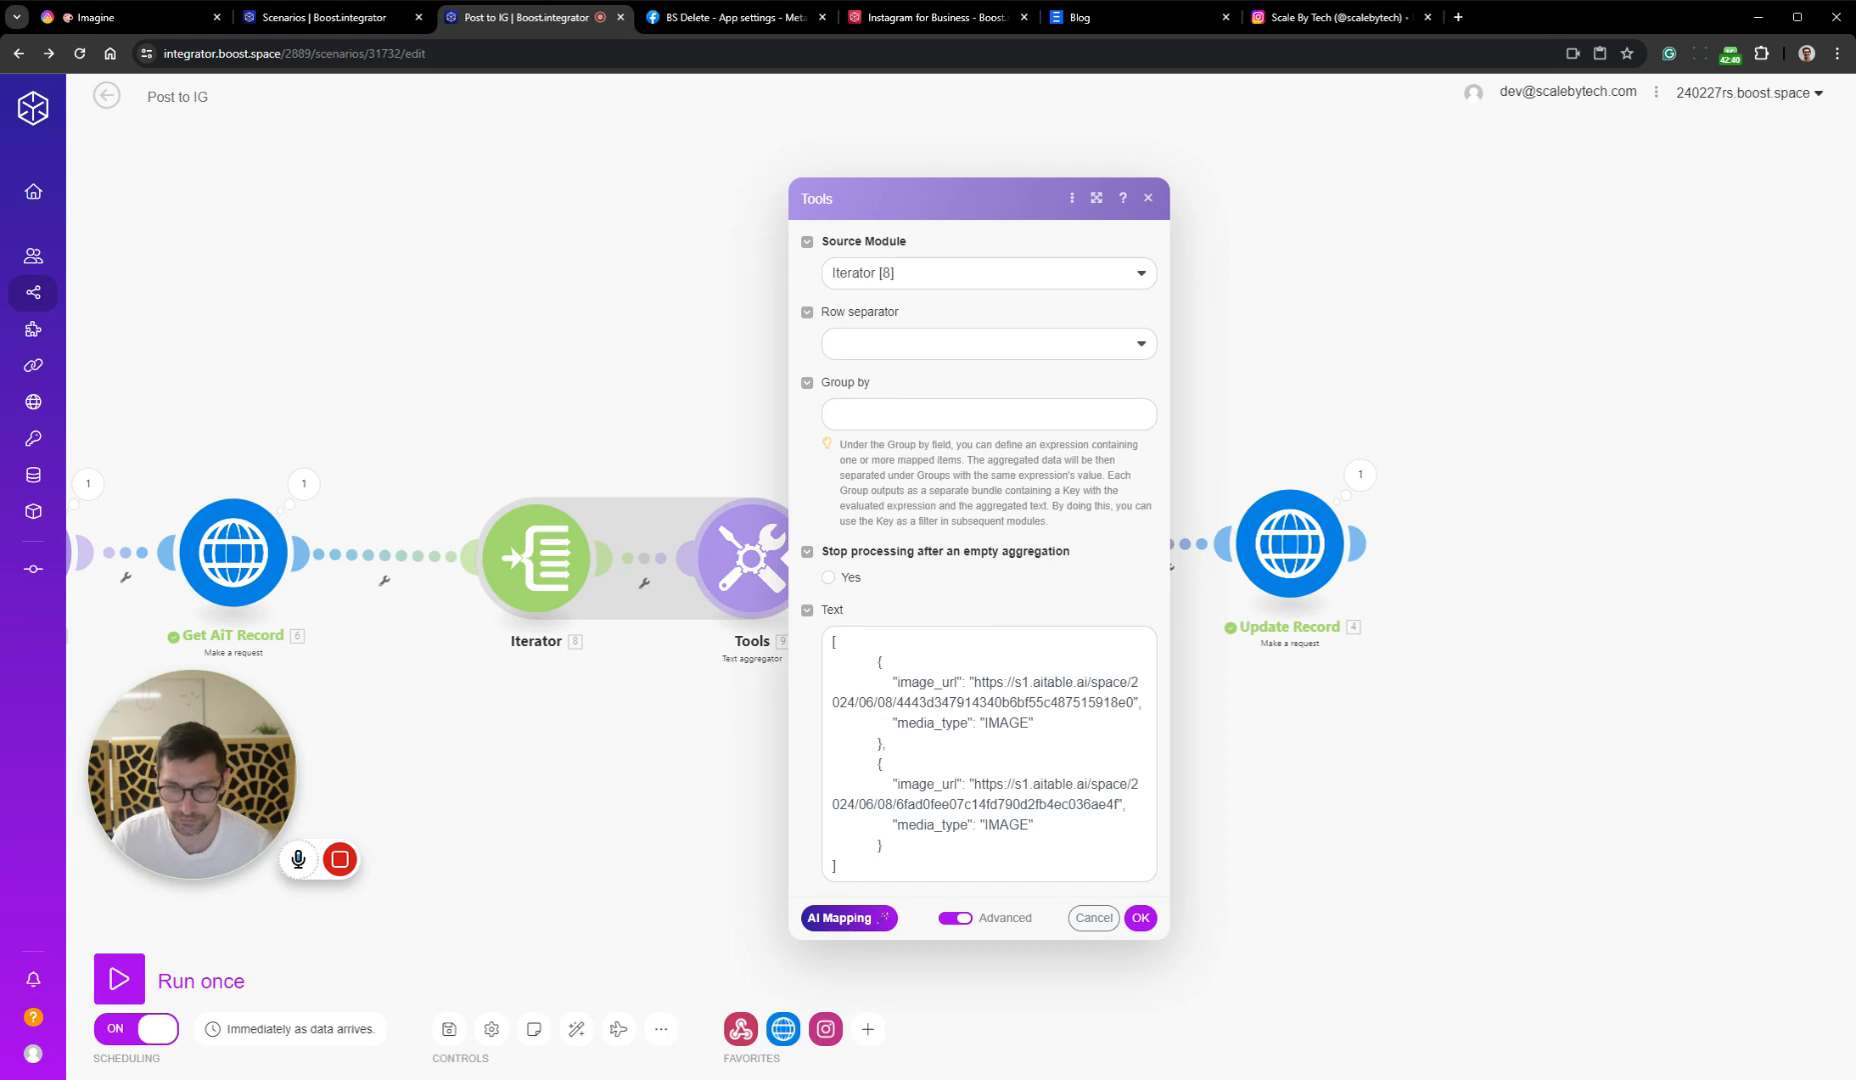
left_click_drag(877, 663, 786, 642)
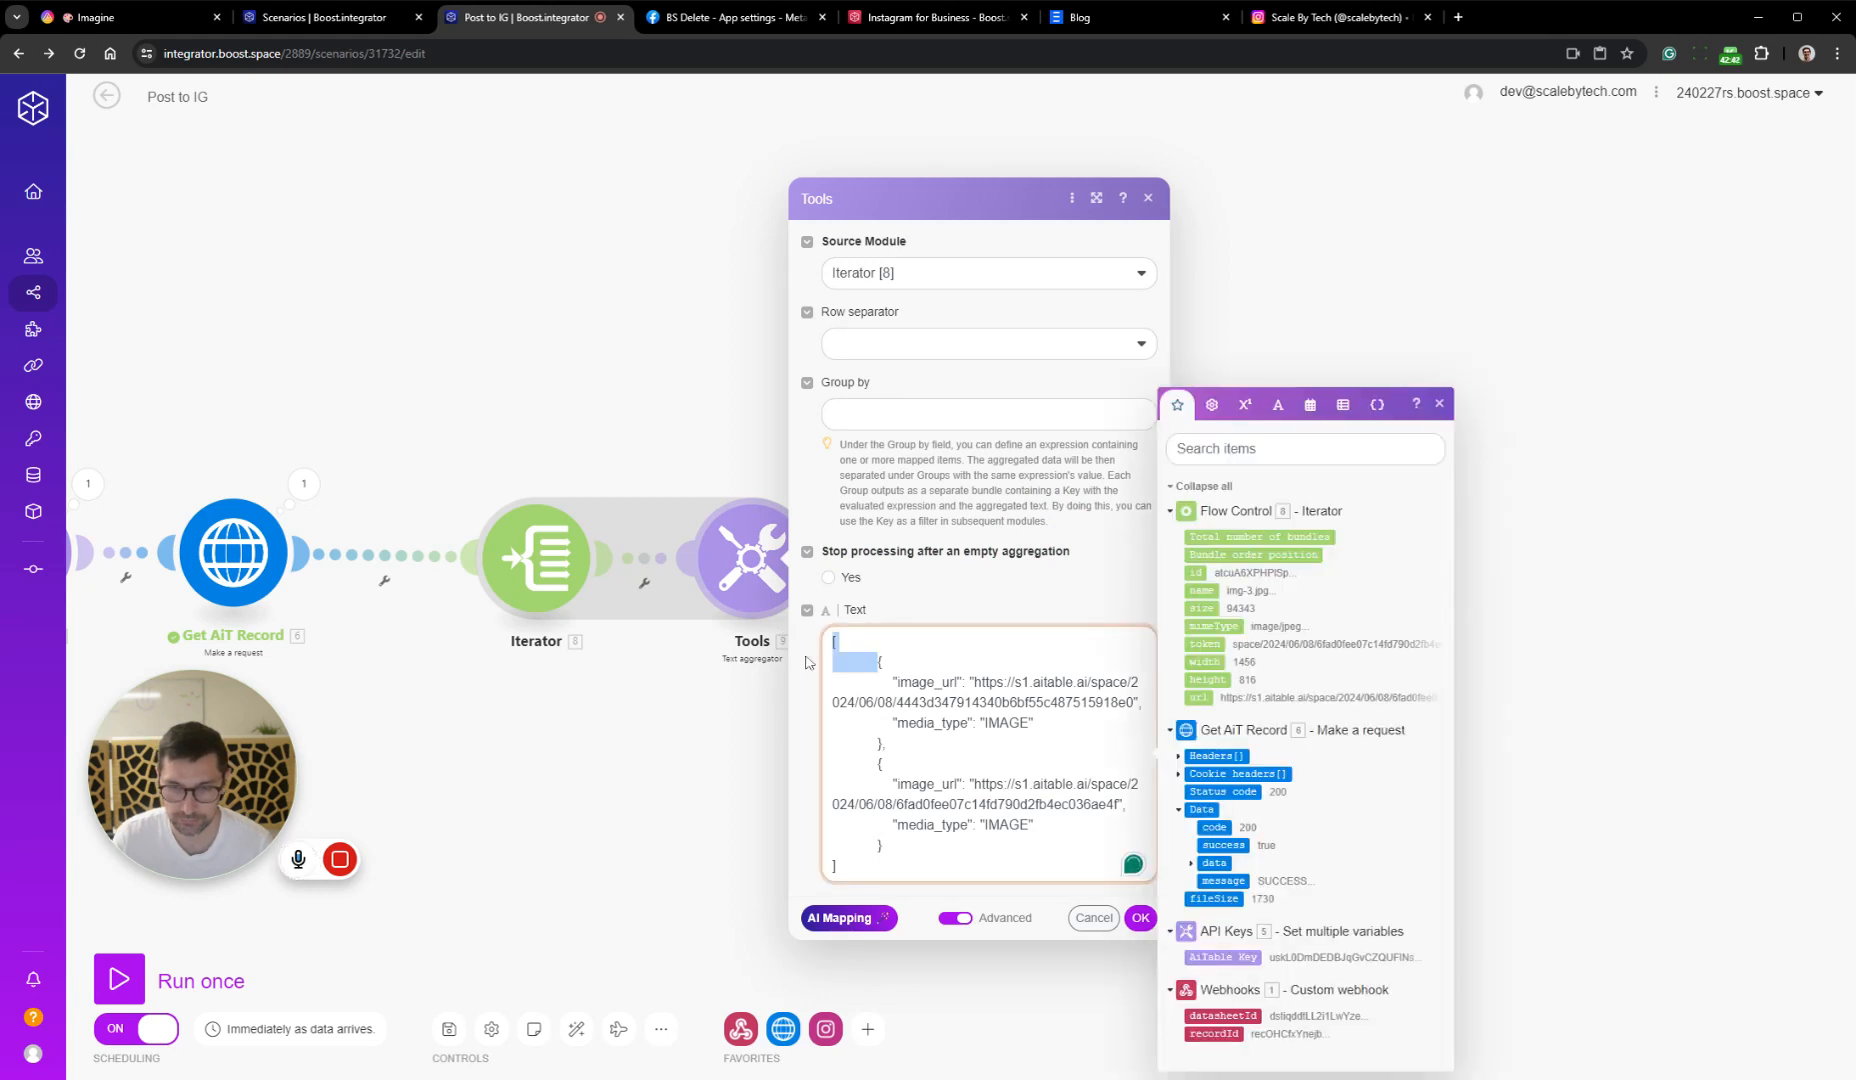
key("BackSpace")
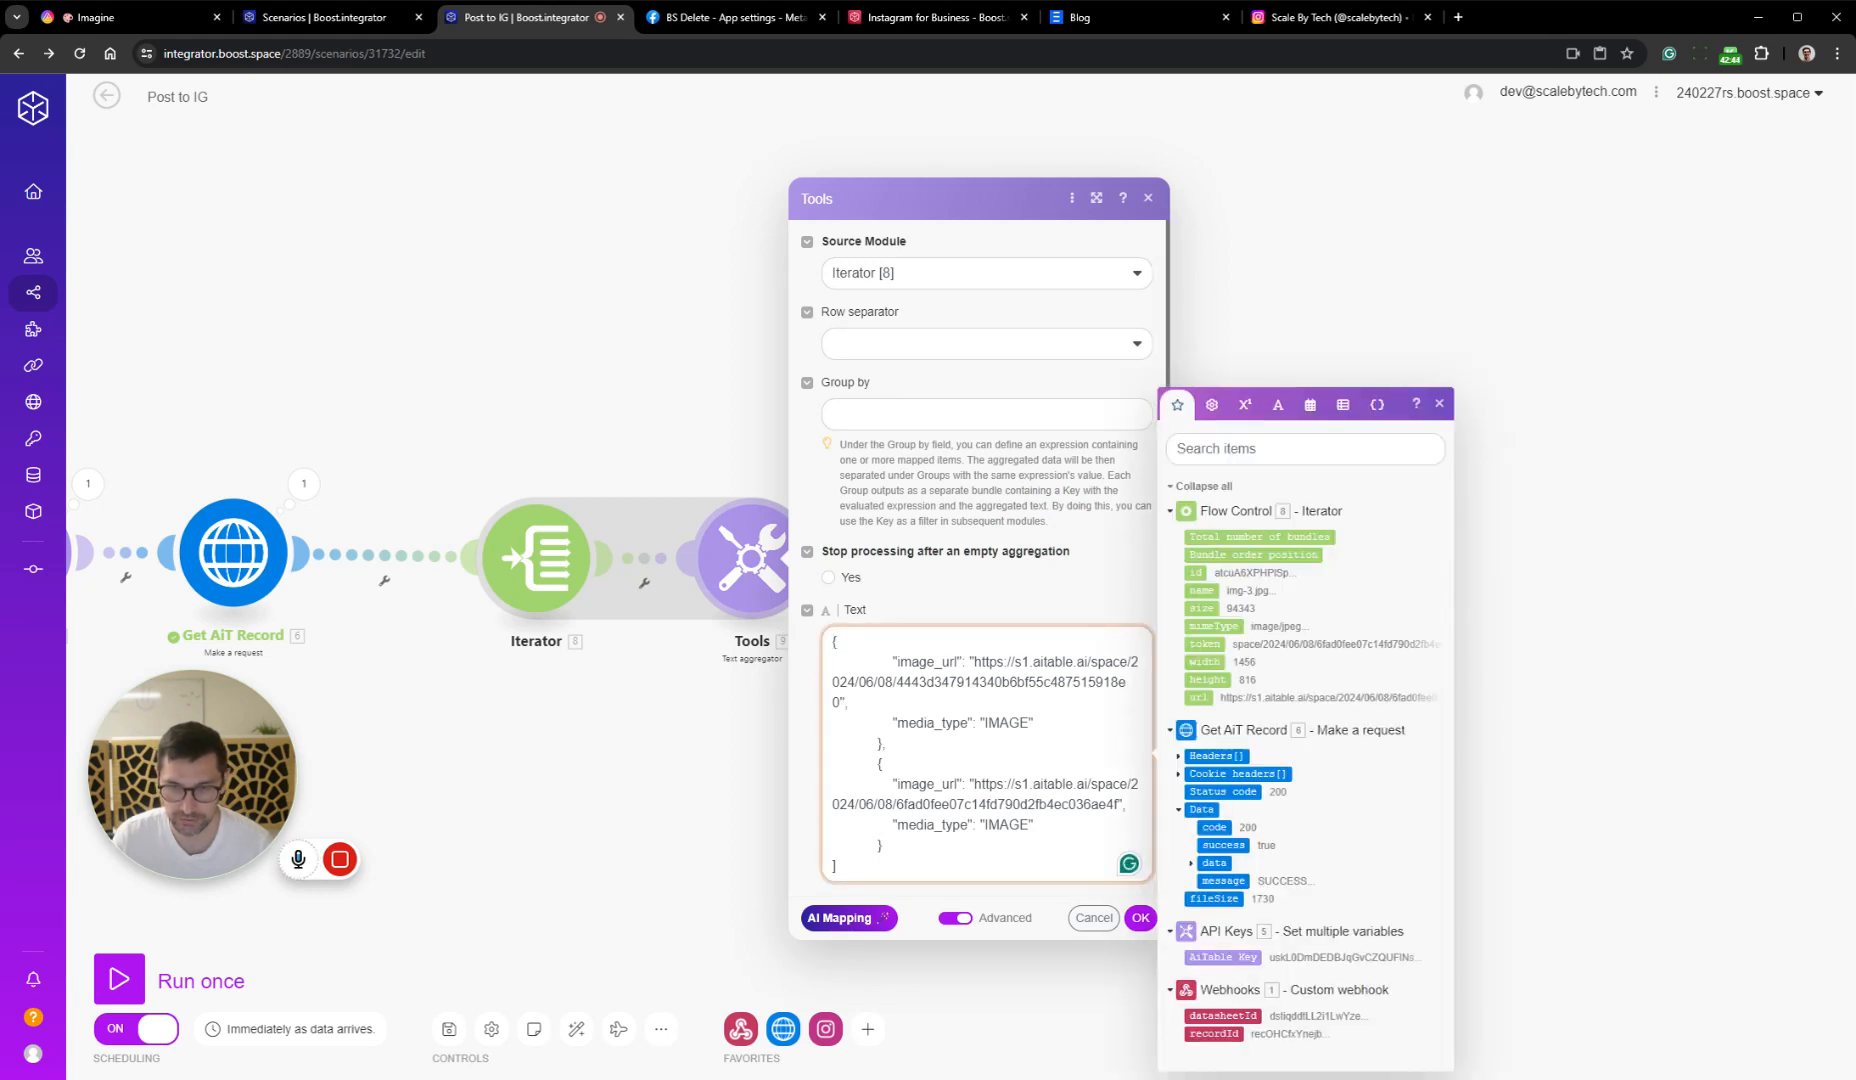
left_click_drag(878, 763, 845, 866)
key("BackSpace")
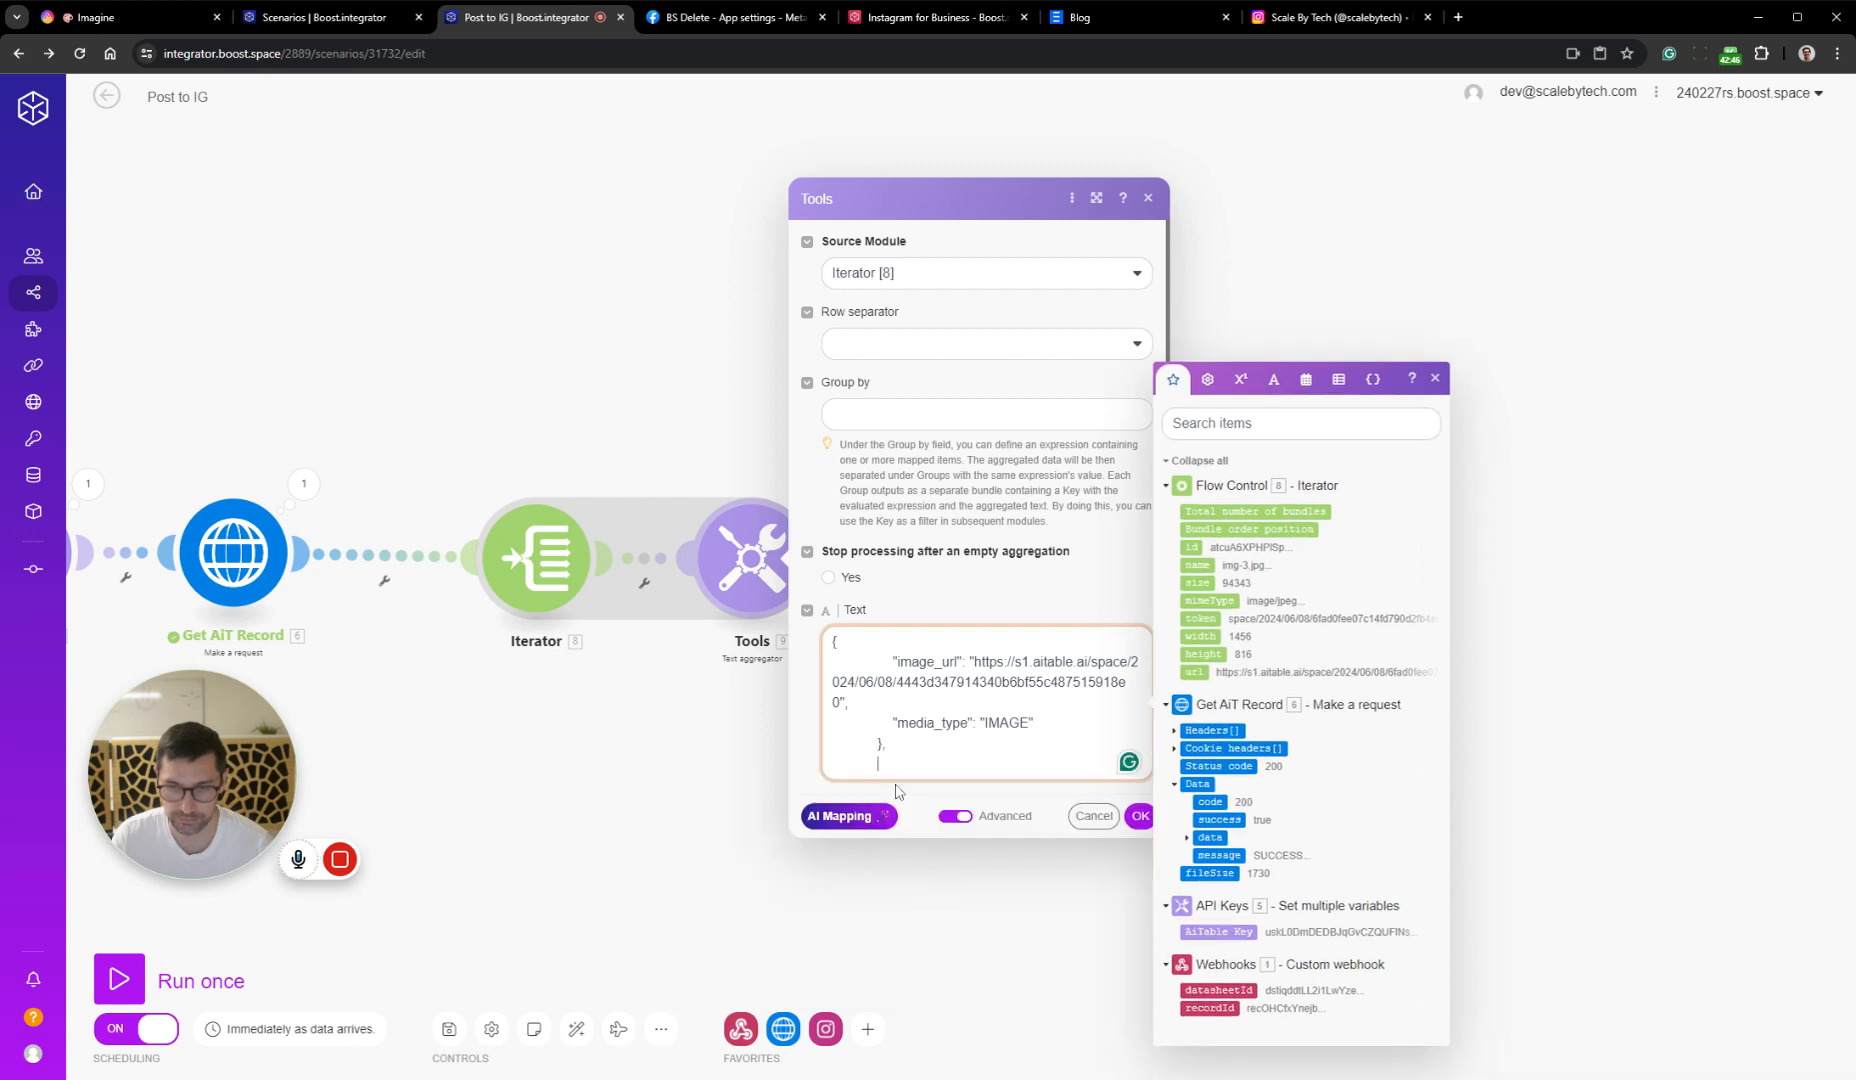
key("BackSpace")
left_click_drag(878, 744, 769, 747)
key("BackSpace")
left_click(844, 764)
key("BackSpace")
key("BackSpace")
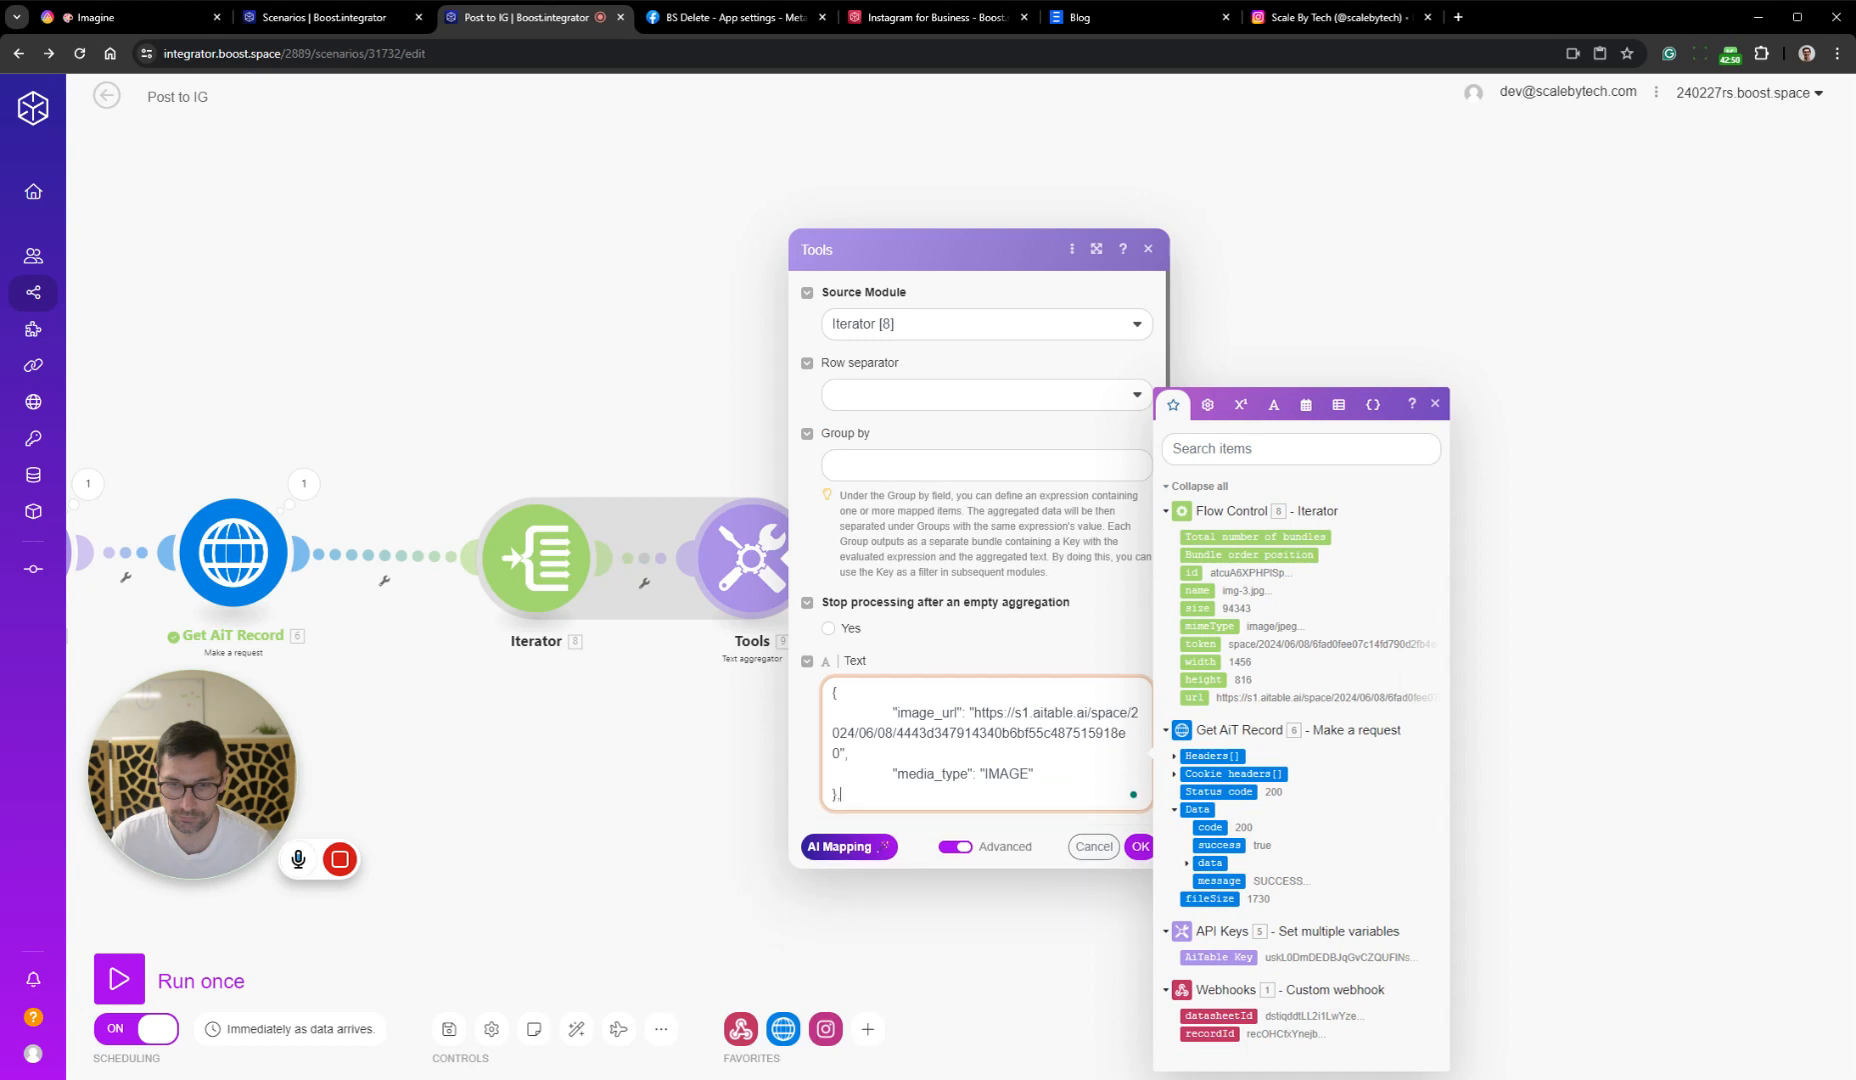
Set the Text aggregator's row separator to Other with a comma, and replace the fixed image_url value with the Iterator's url
left_click(952, 397)
left_click(900, 513)
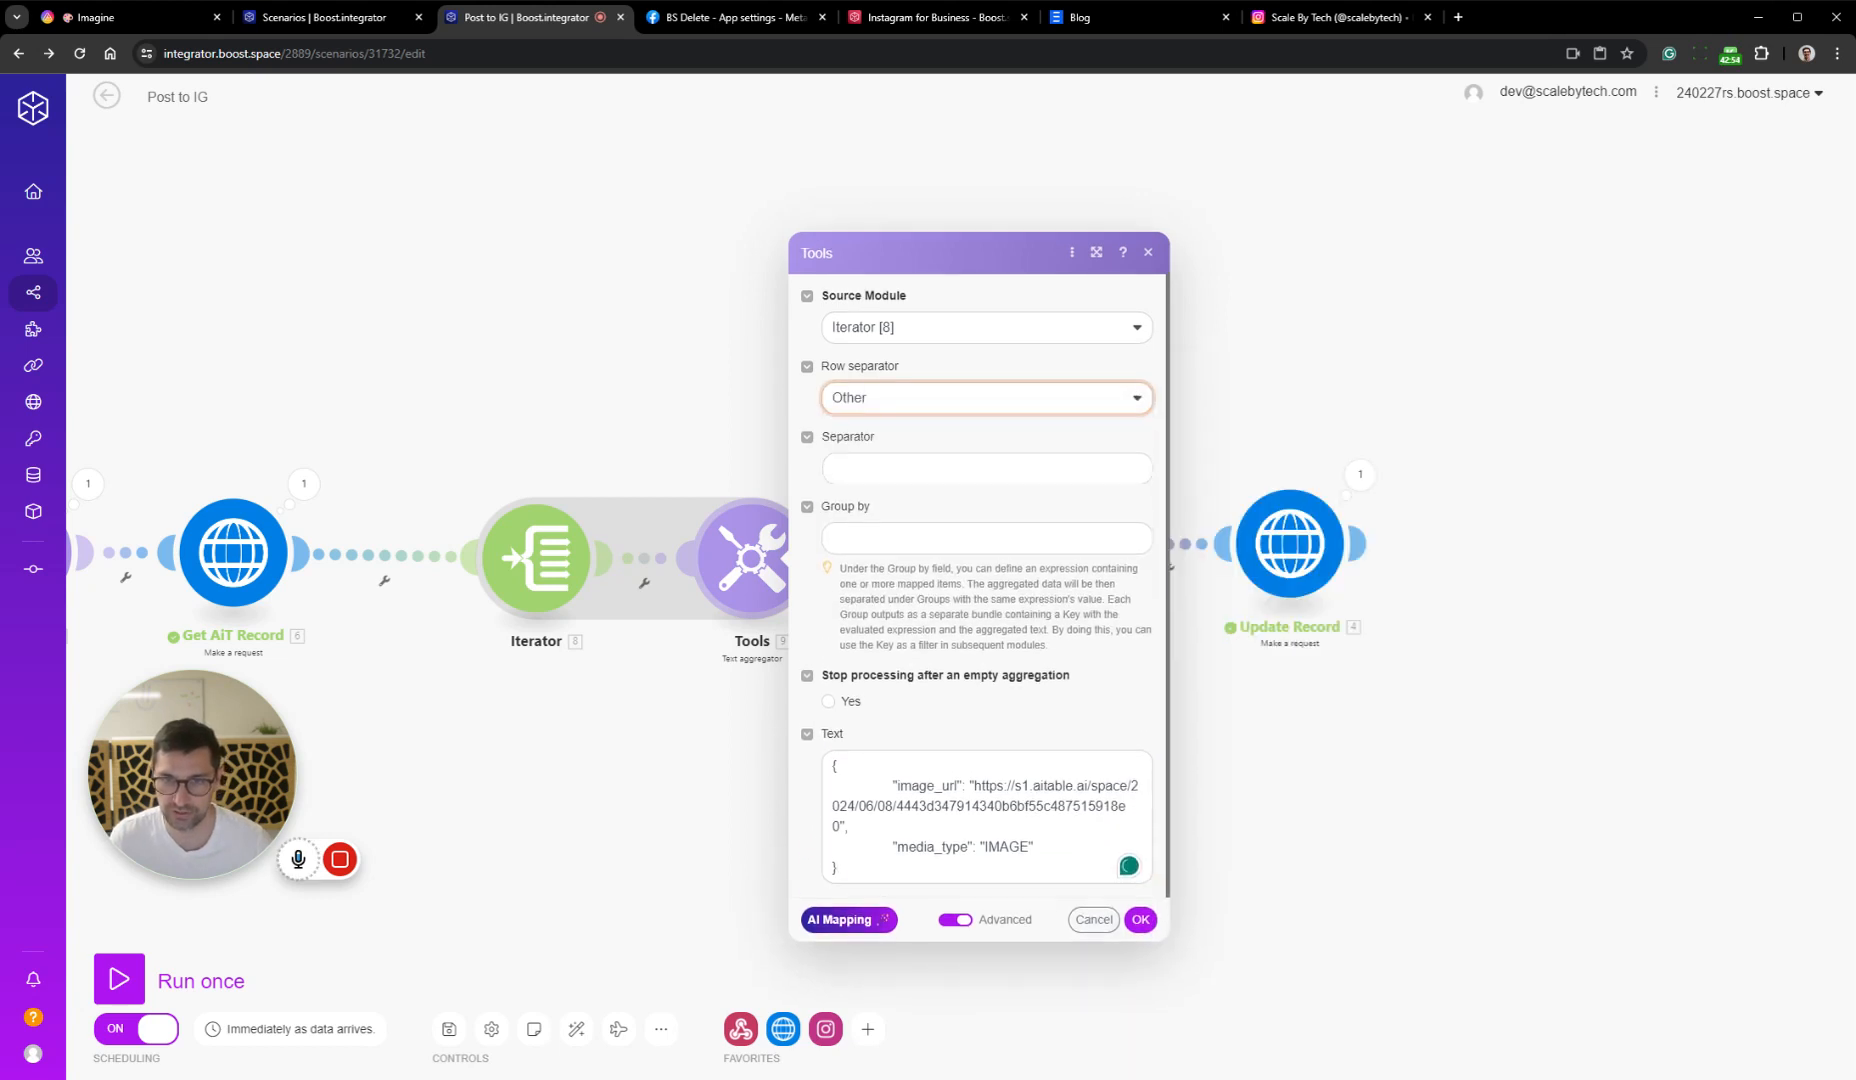
left_click(938, 455)
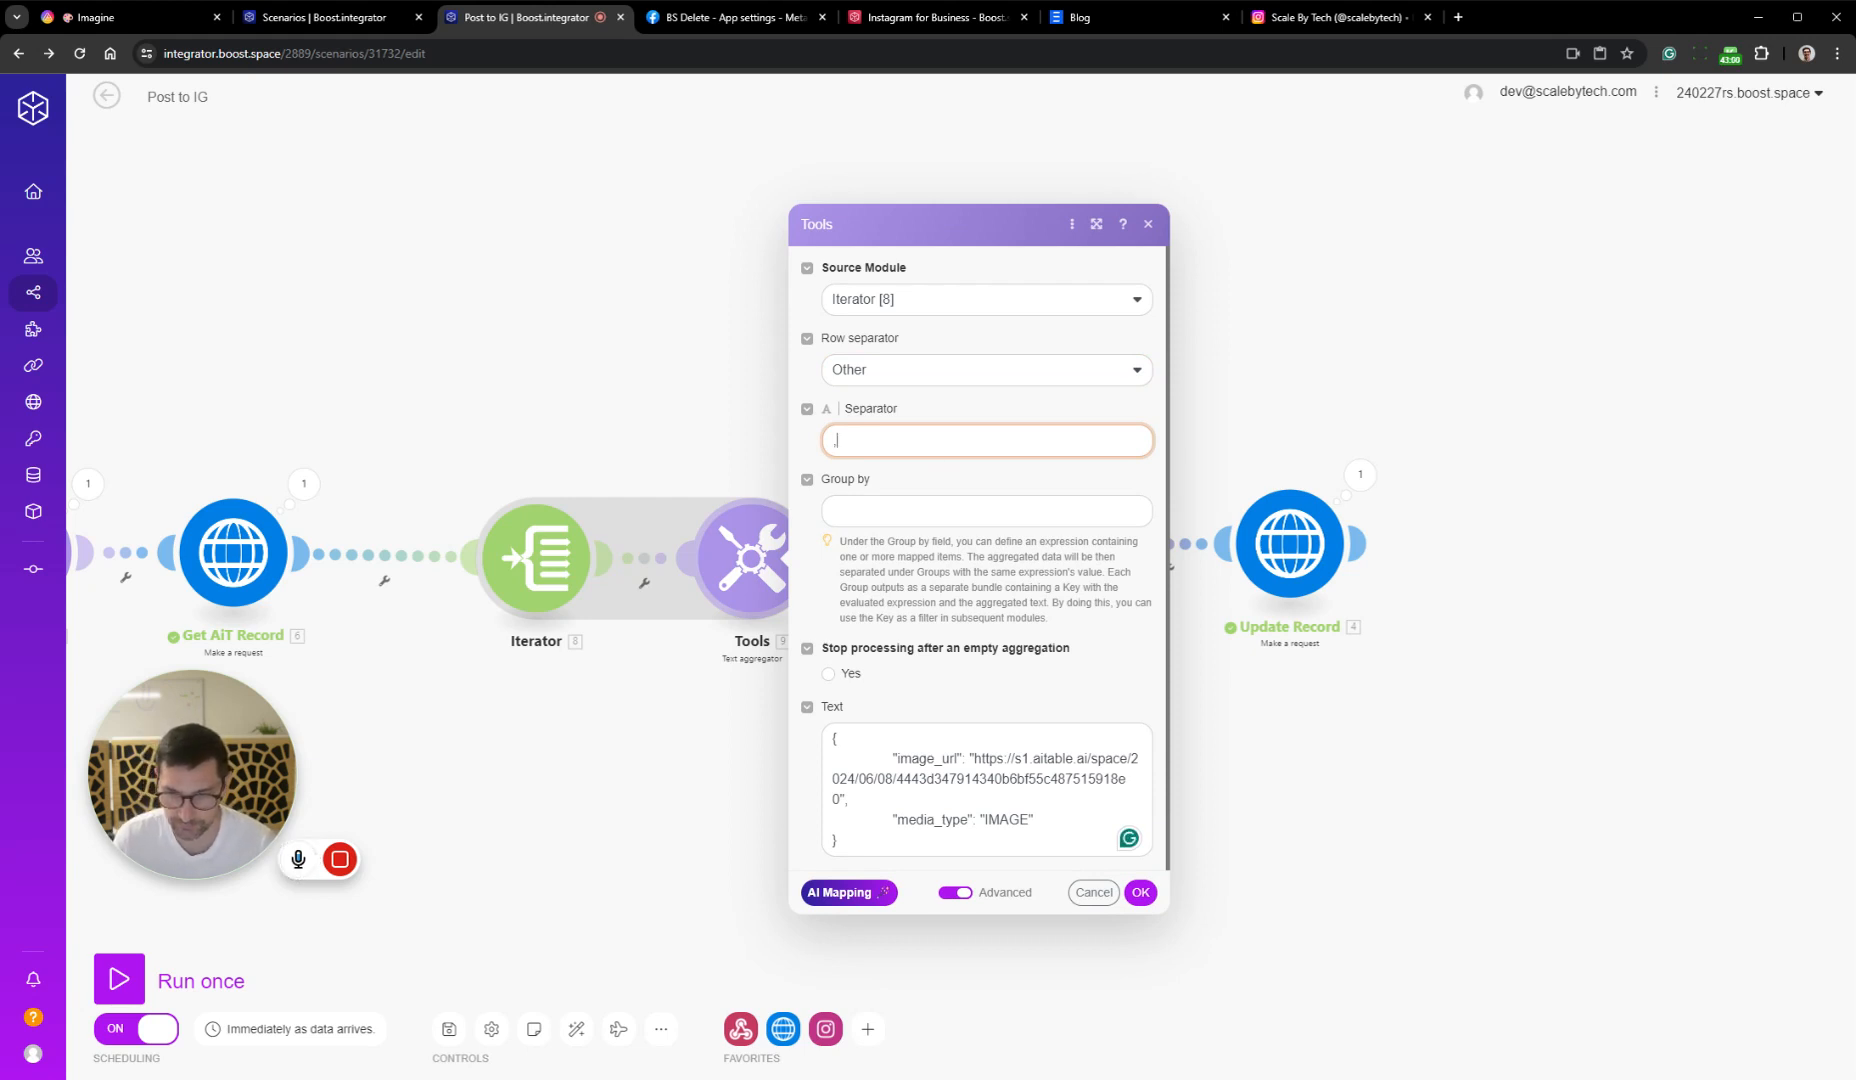
left_click_drag(974, 758, 840, 800)
key("BackSpace")
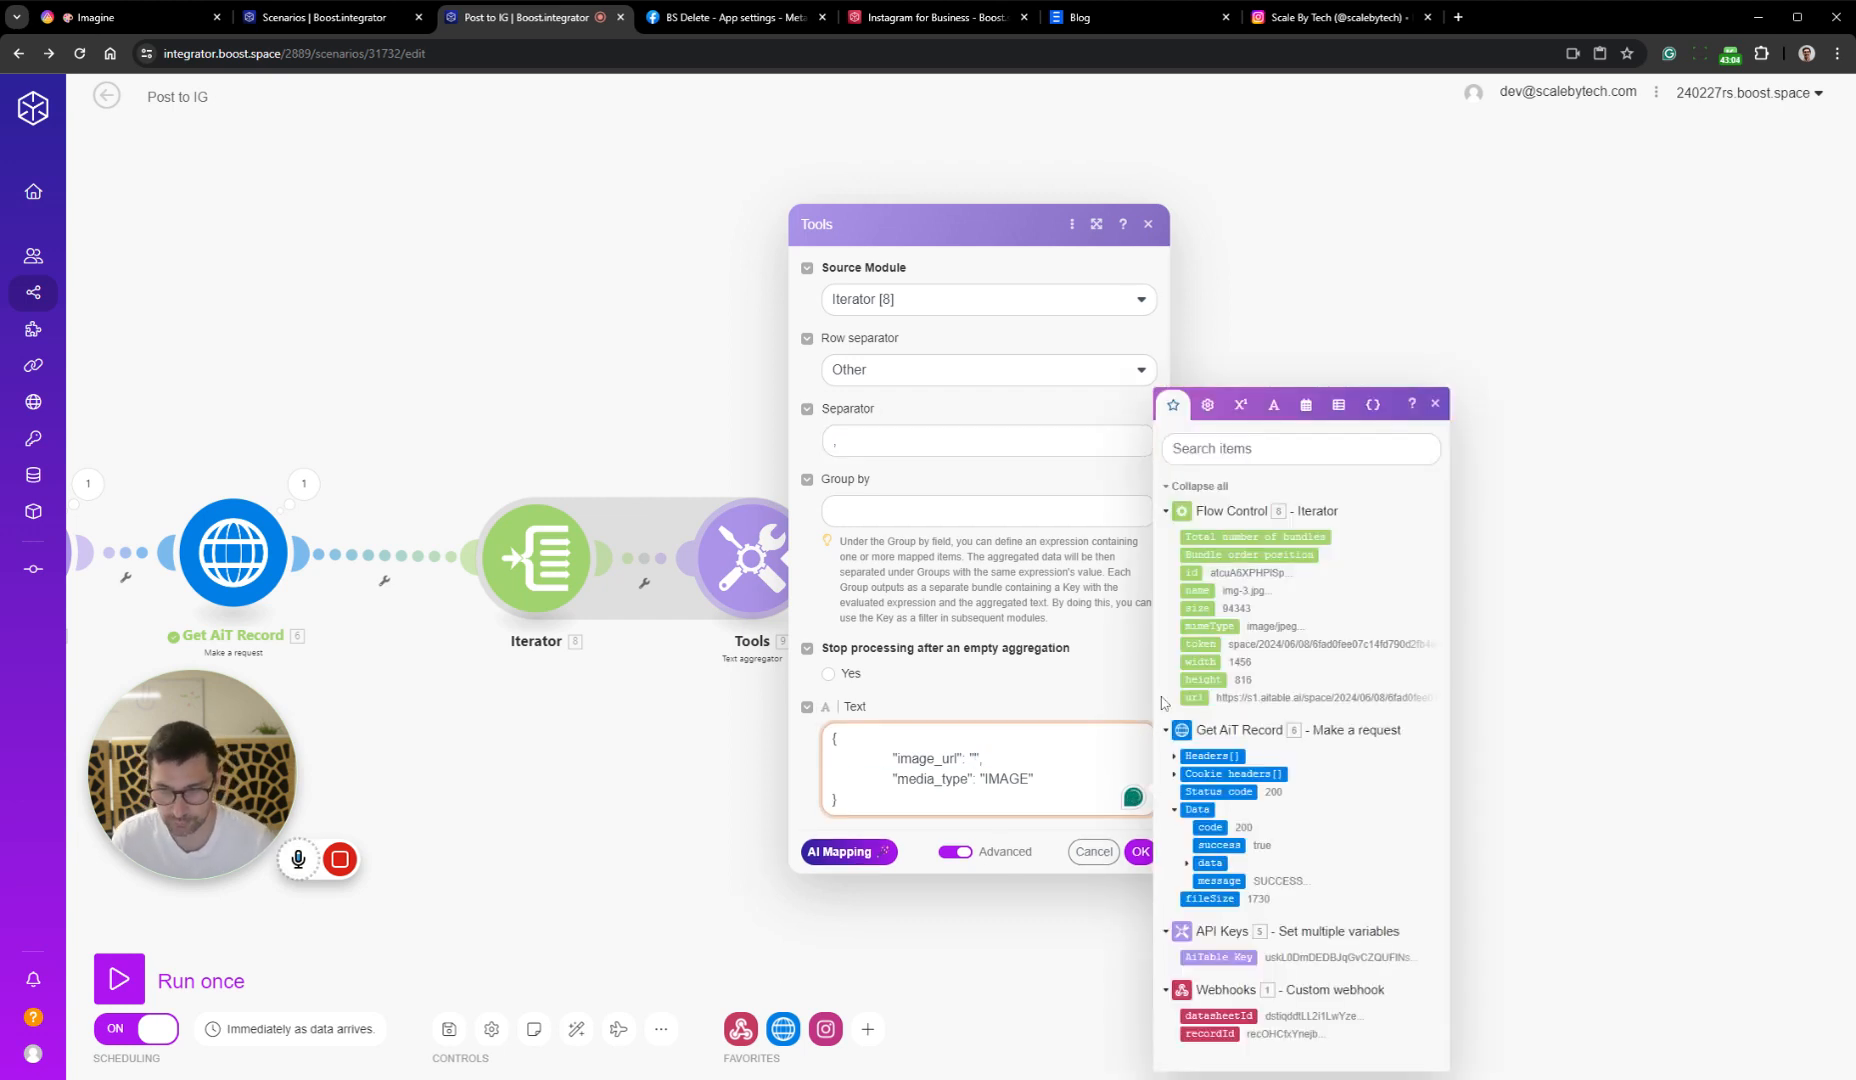
left_click(1197, 700)
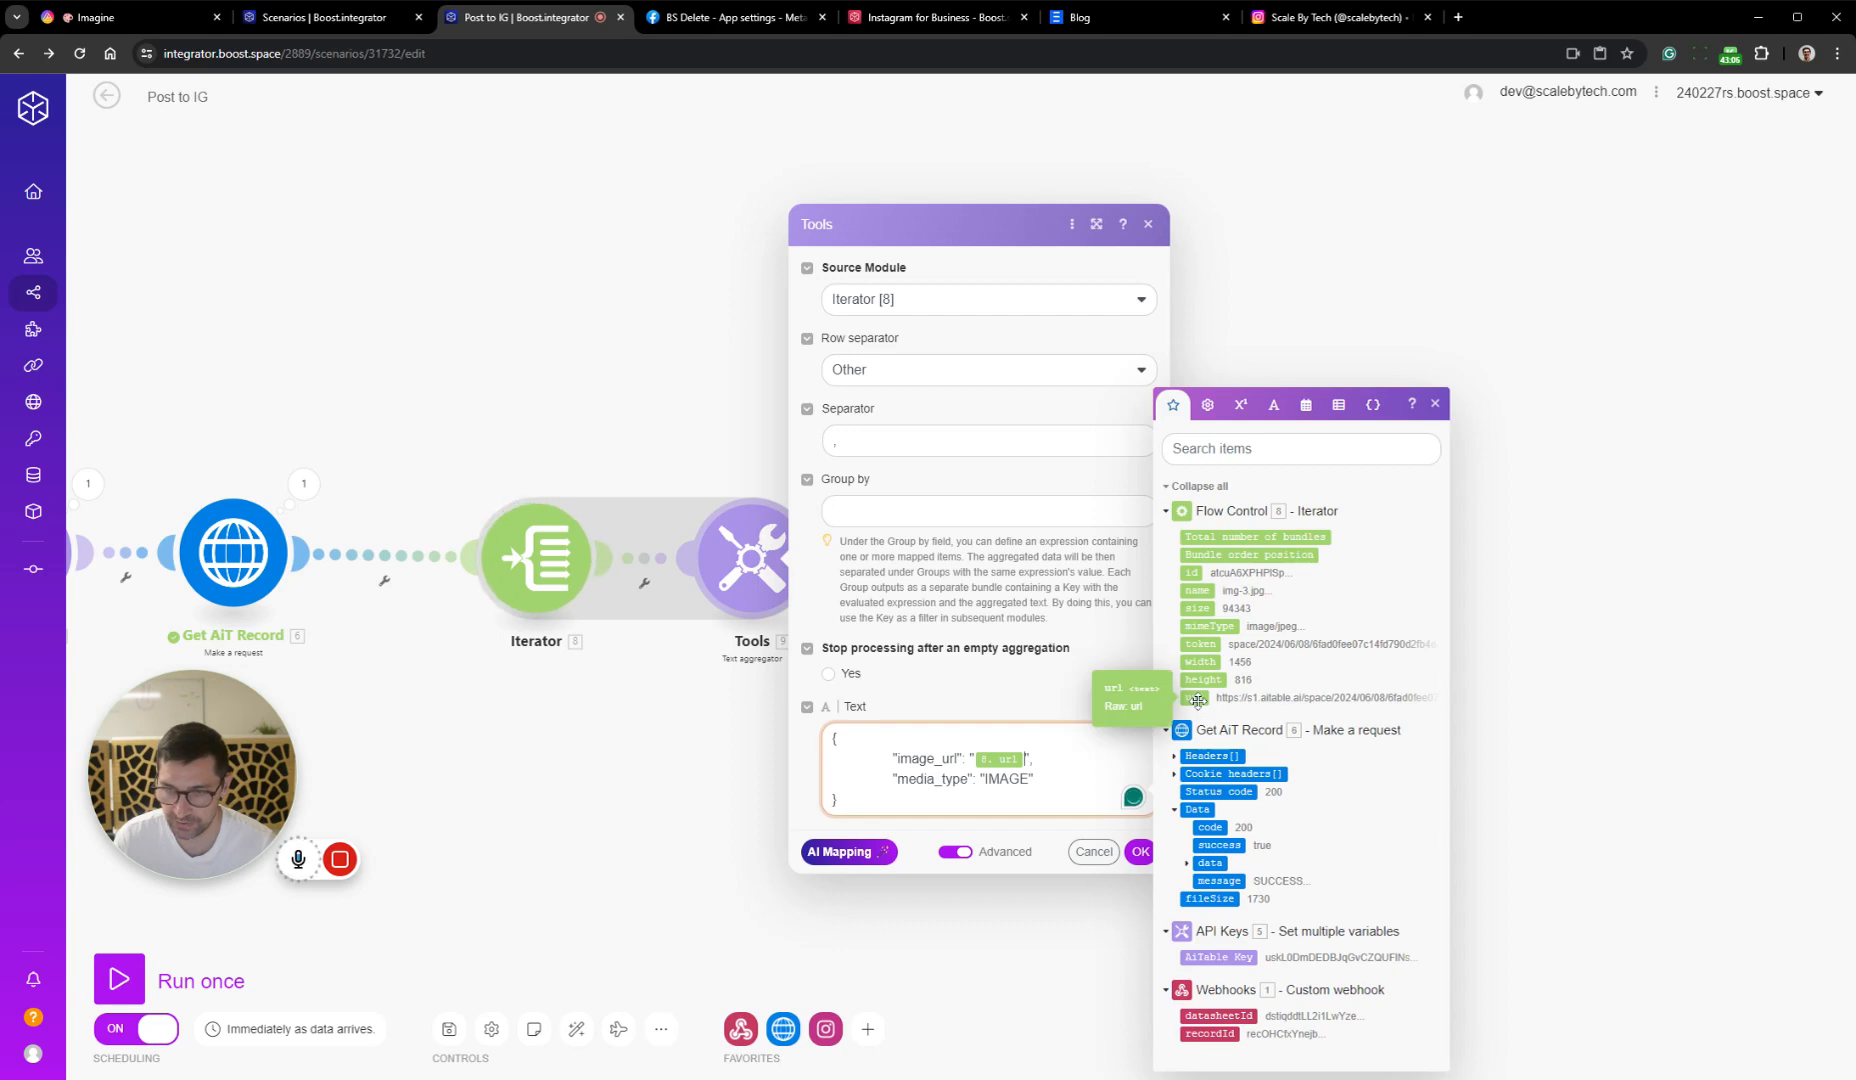
left_click(1140, 851)
Unlink the Instagram for Business module from the Text aggregator and save the scenario
left_click_drag(861, 803, 1029, 783)
right_click(1084, 525)
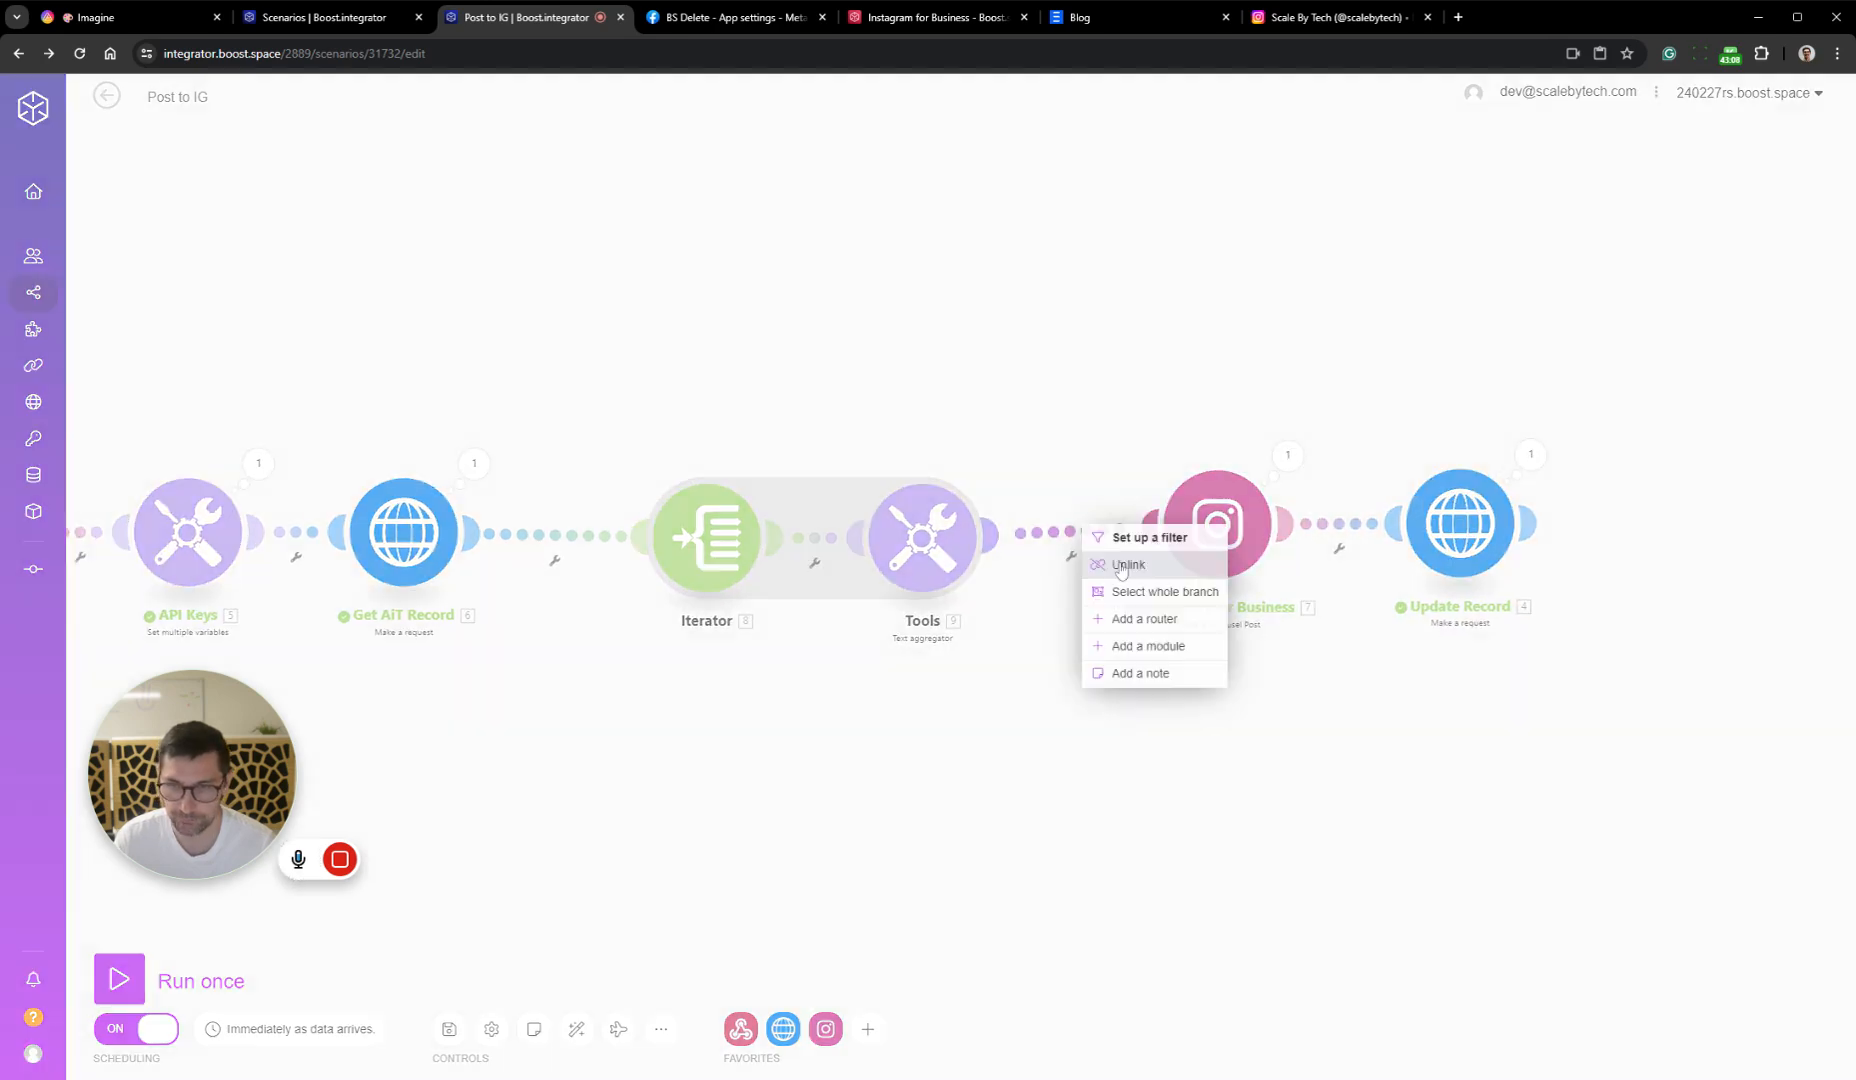
left_click(1127, 565)
left_click_drag(1078, 666, 1295, 639)
scroll(1295, 639, "down", 1)
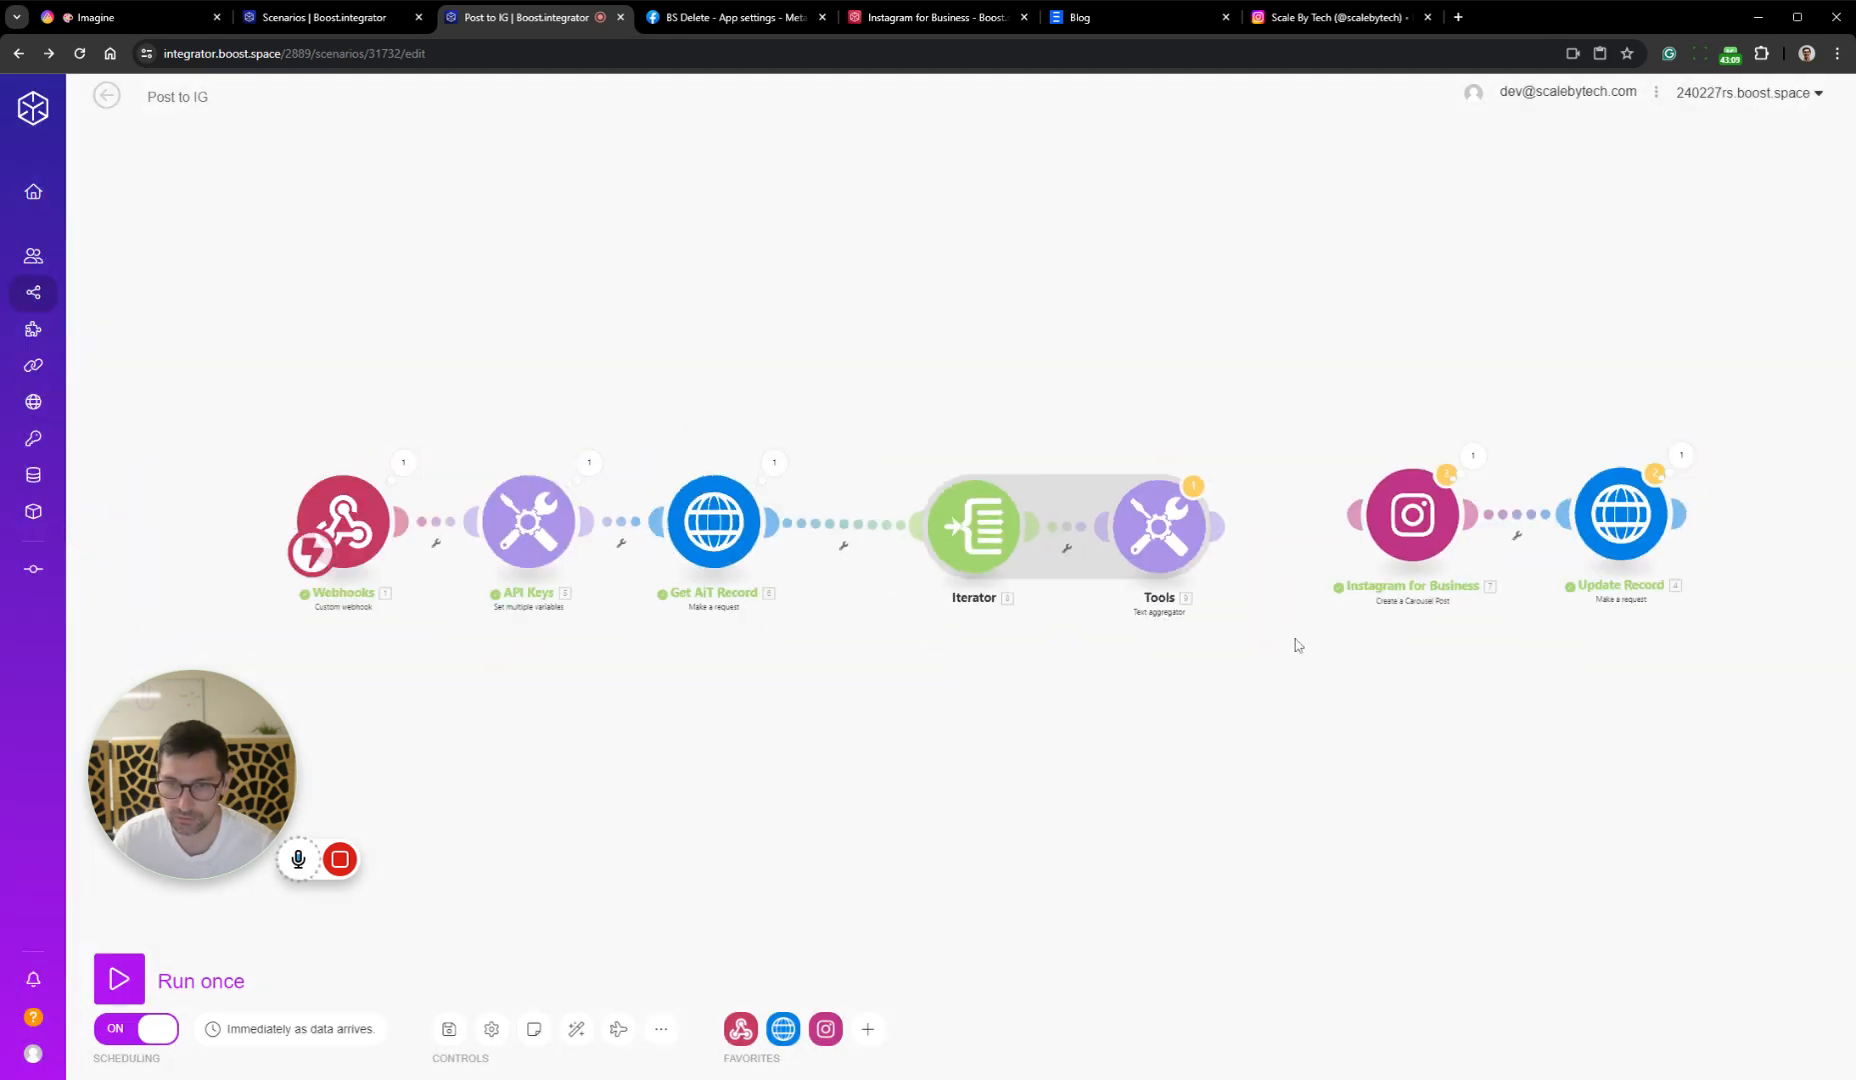
left_click(449, 1029)
left_click(749, 1050)
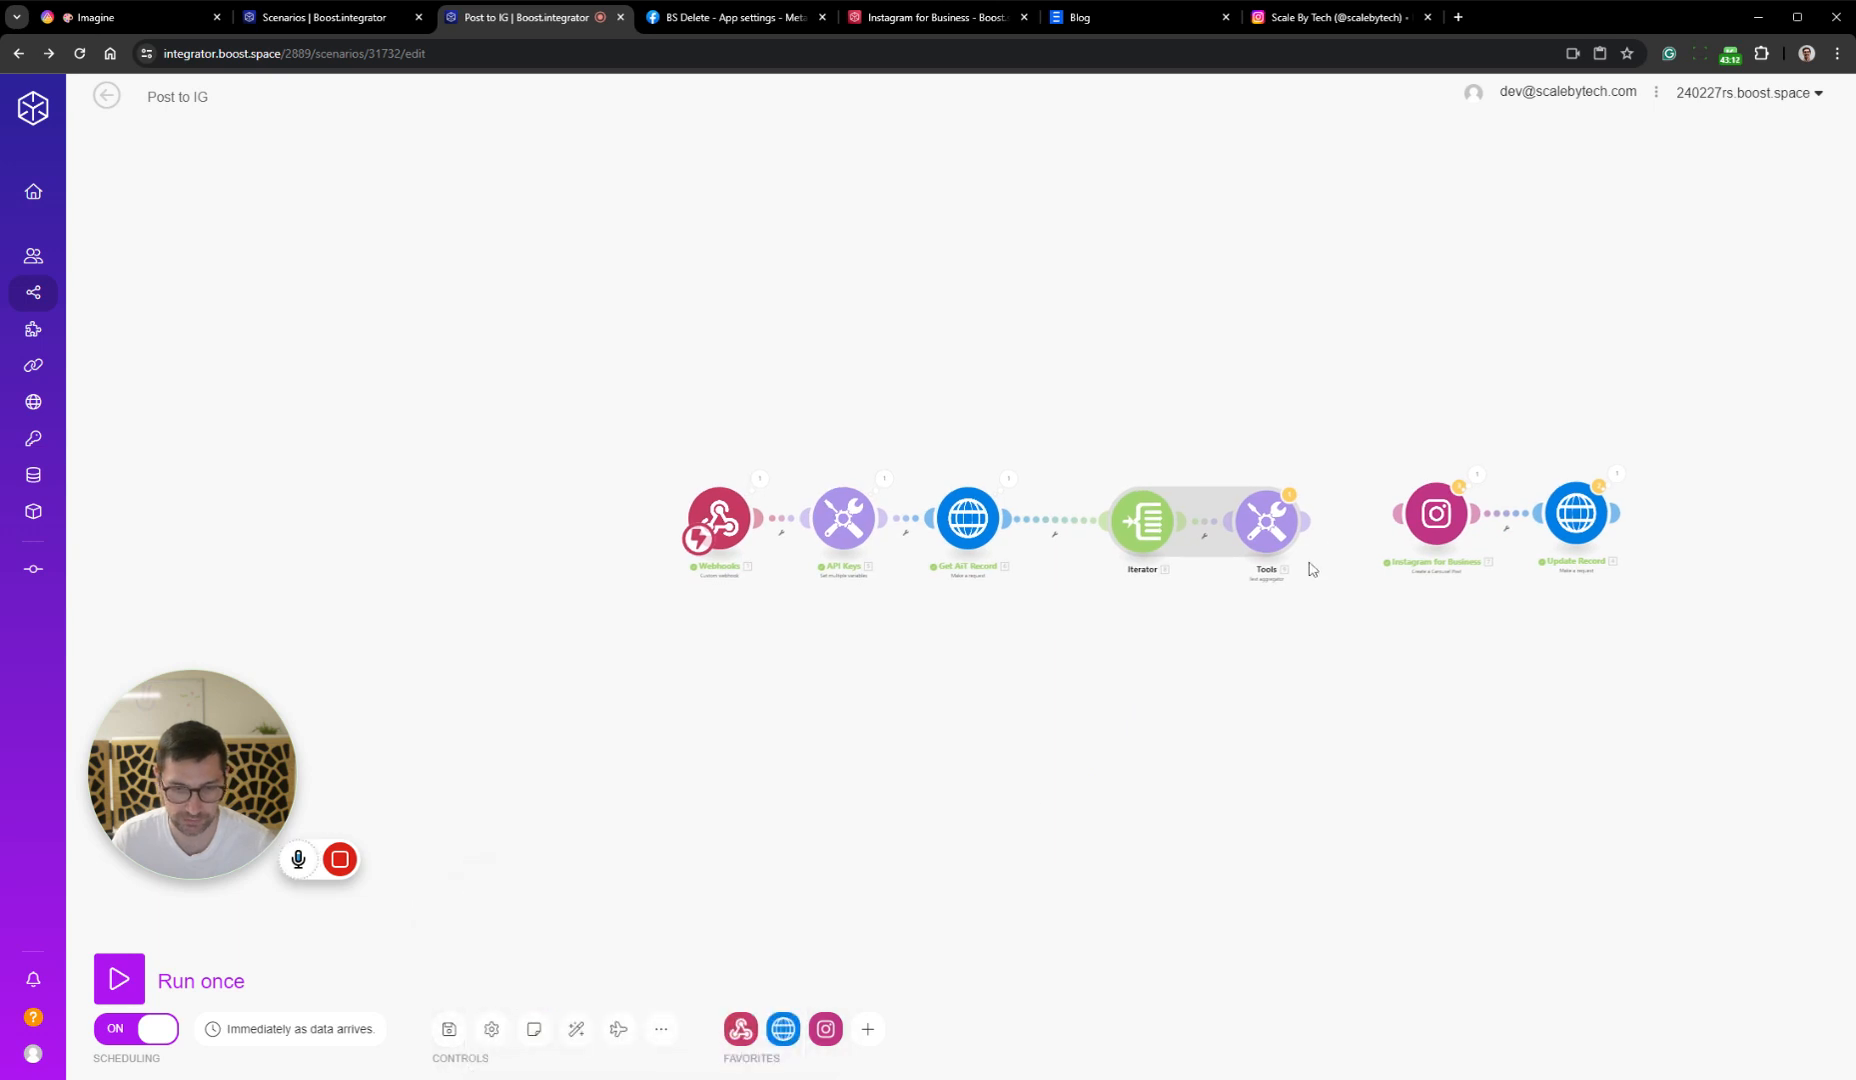
Run the scenario once, ignoring warnings, and trigger it in AITable by clearing and reselecting Posted as the Stage of Imagine record 6
left_click(119, 979)
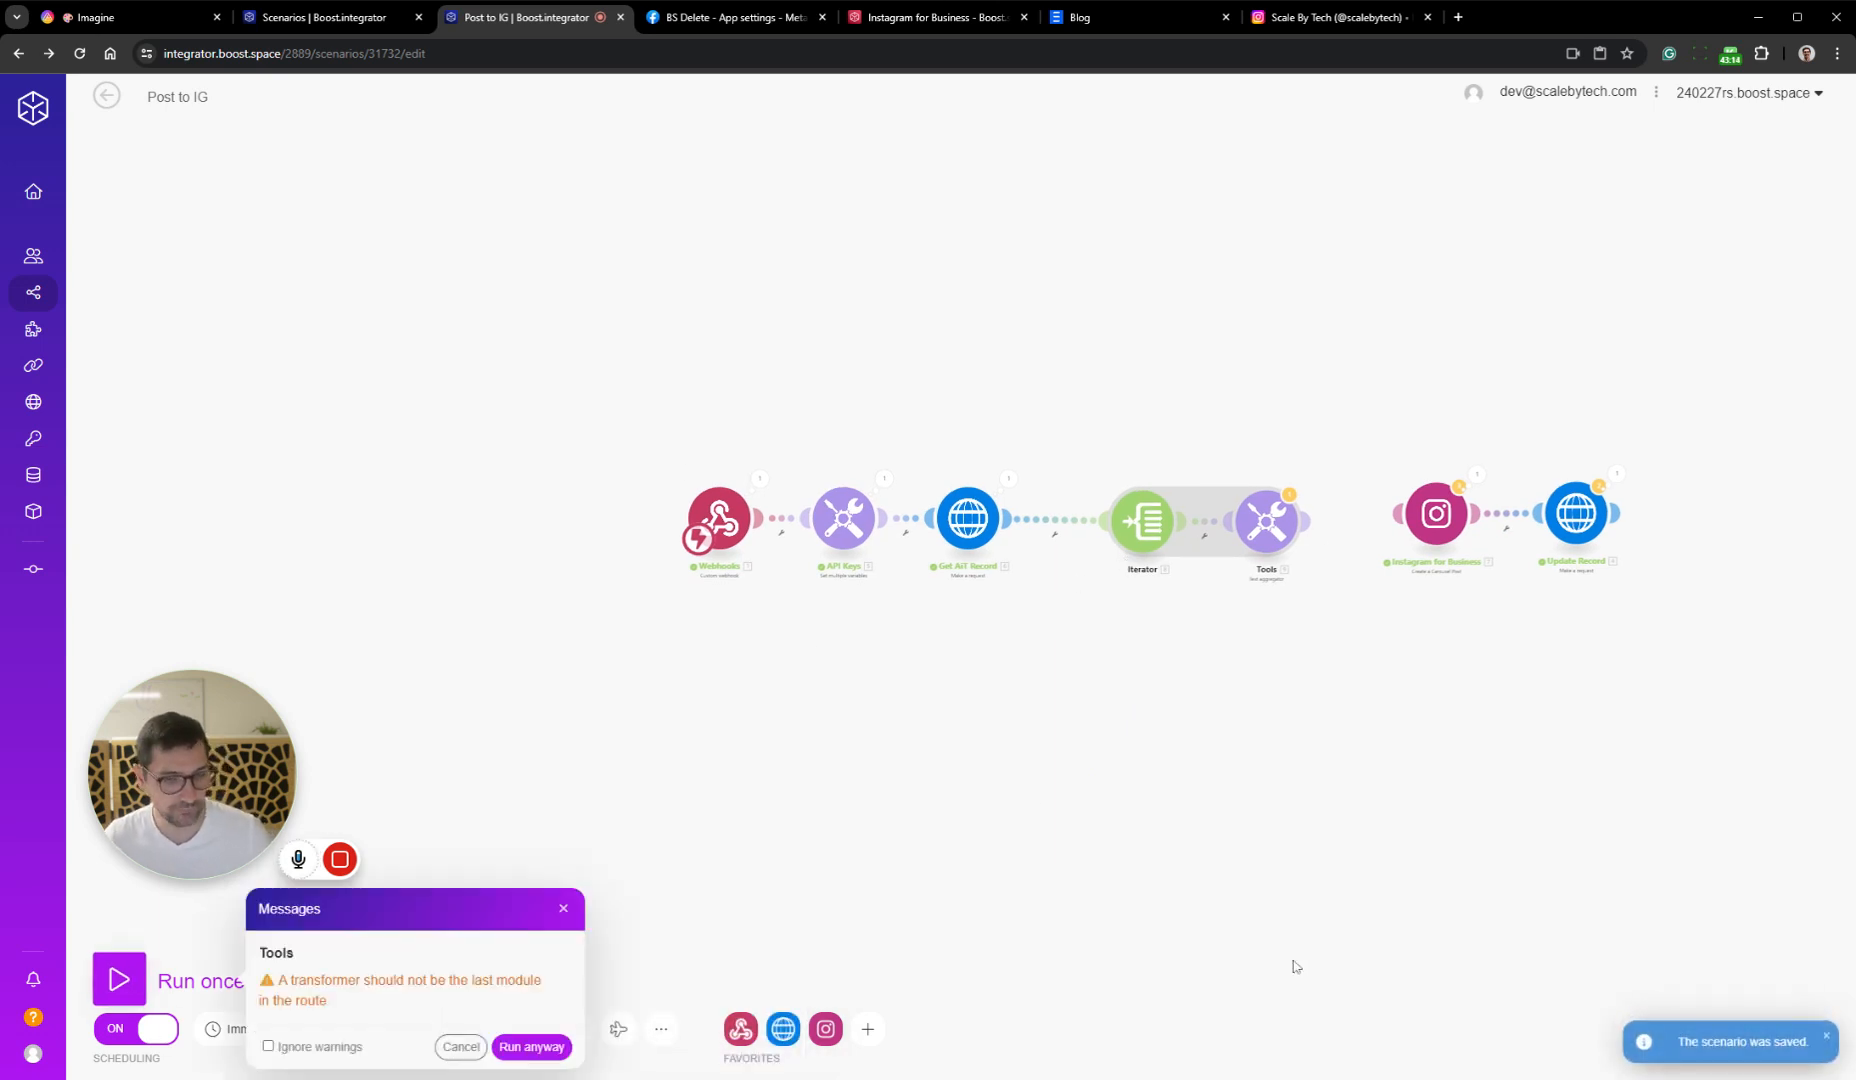
left_click(515, 1047)
left_click(225, 8)
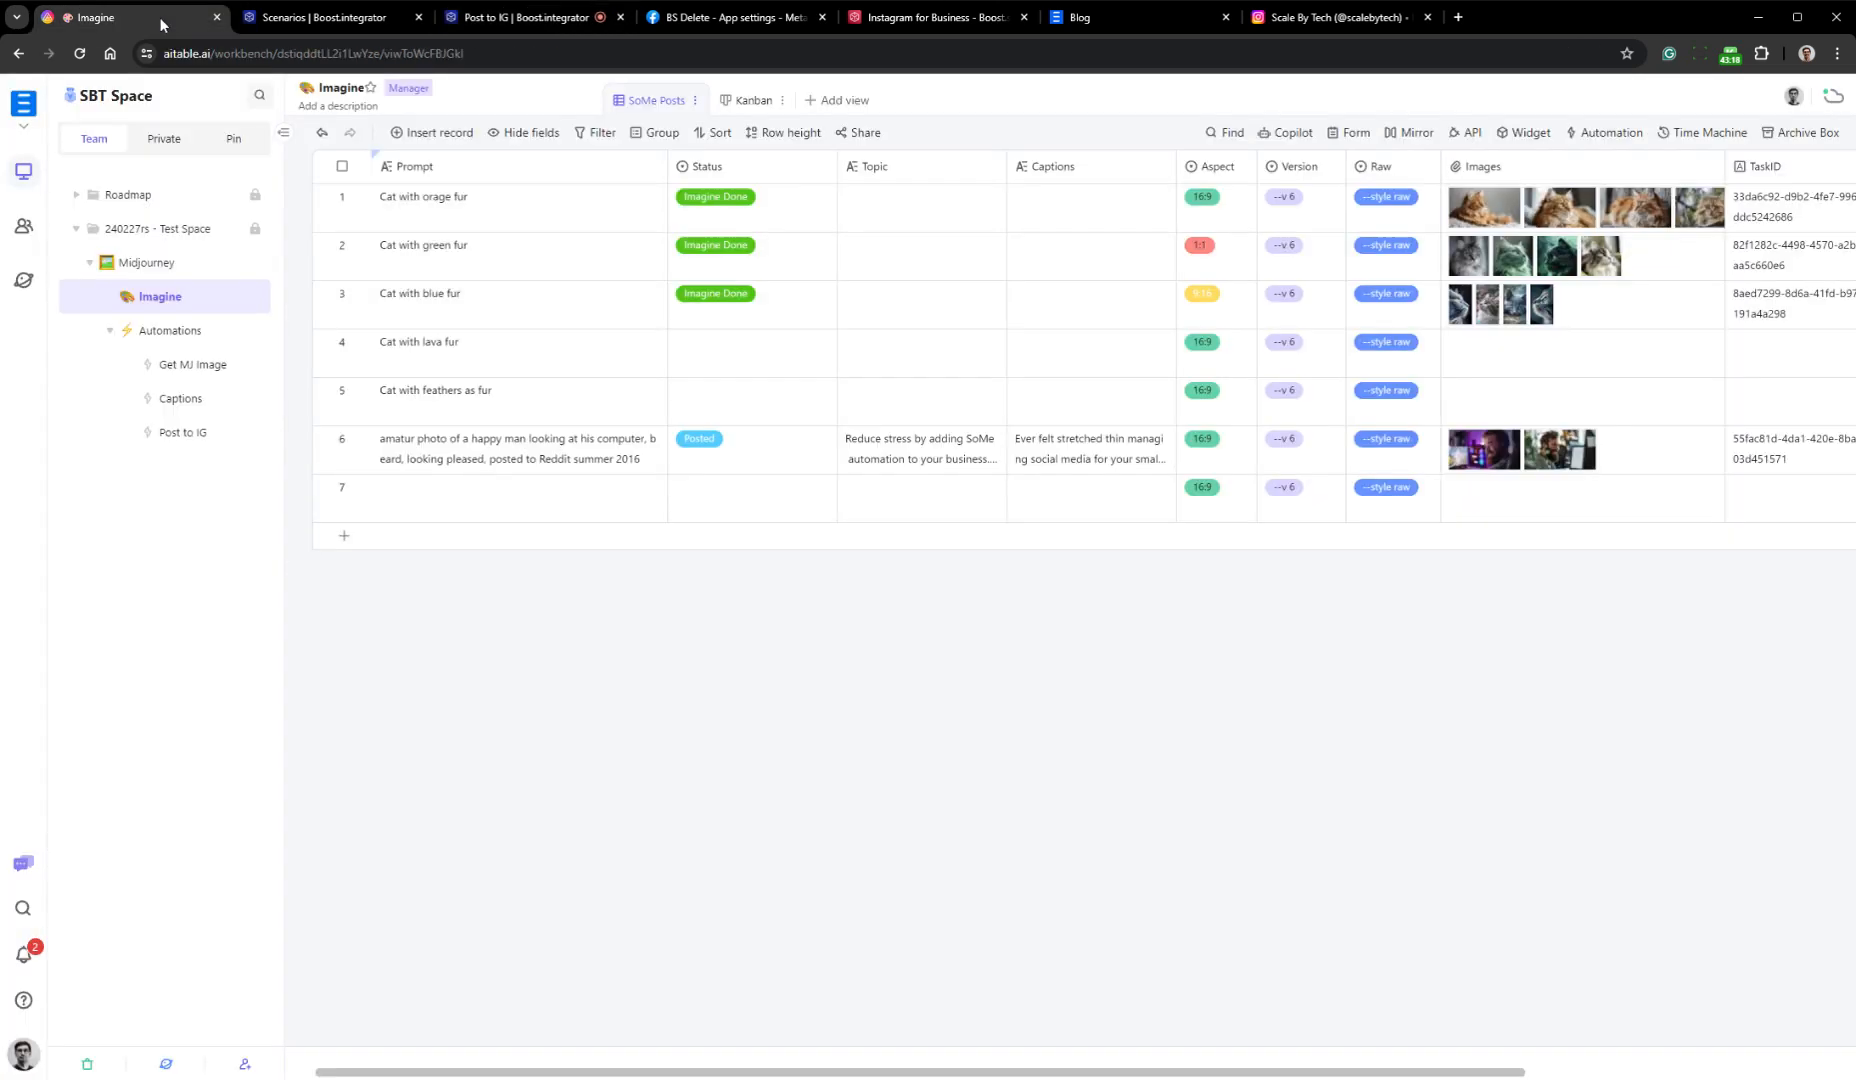
scroll(1573, 453, "right", 5)
left_click(1573, 453)
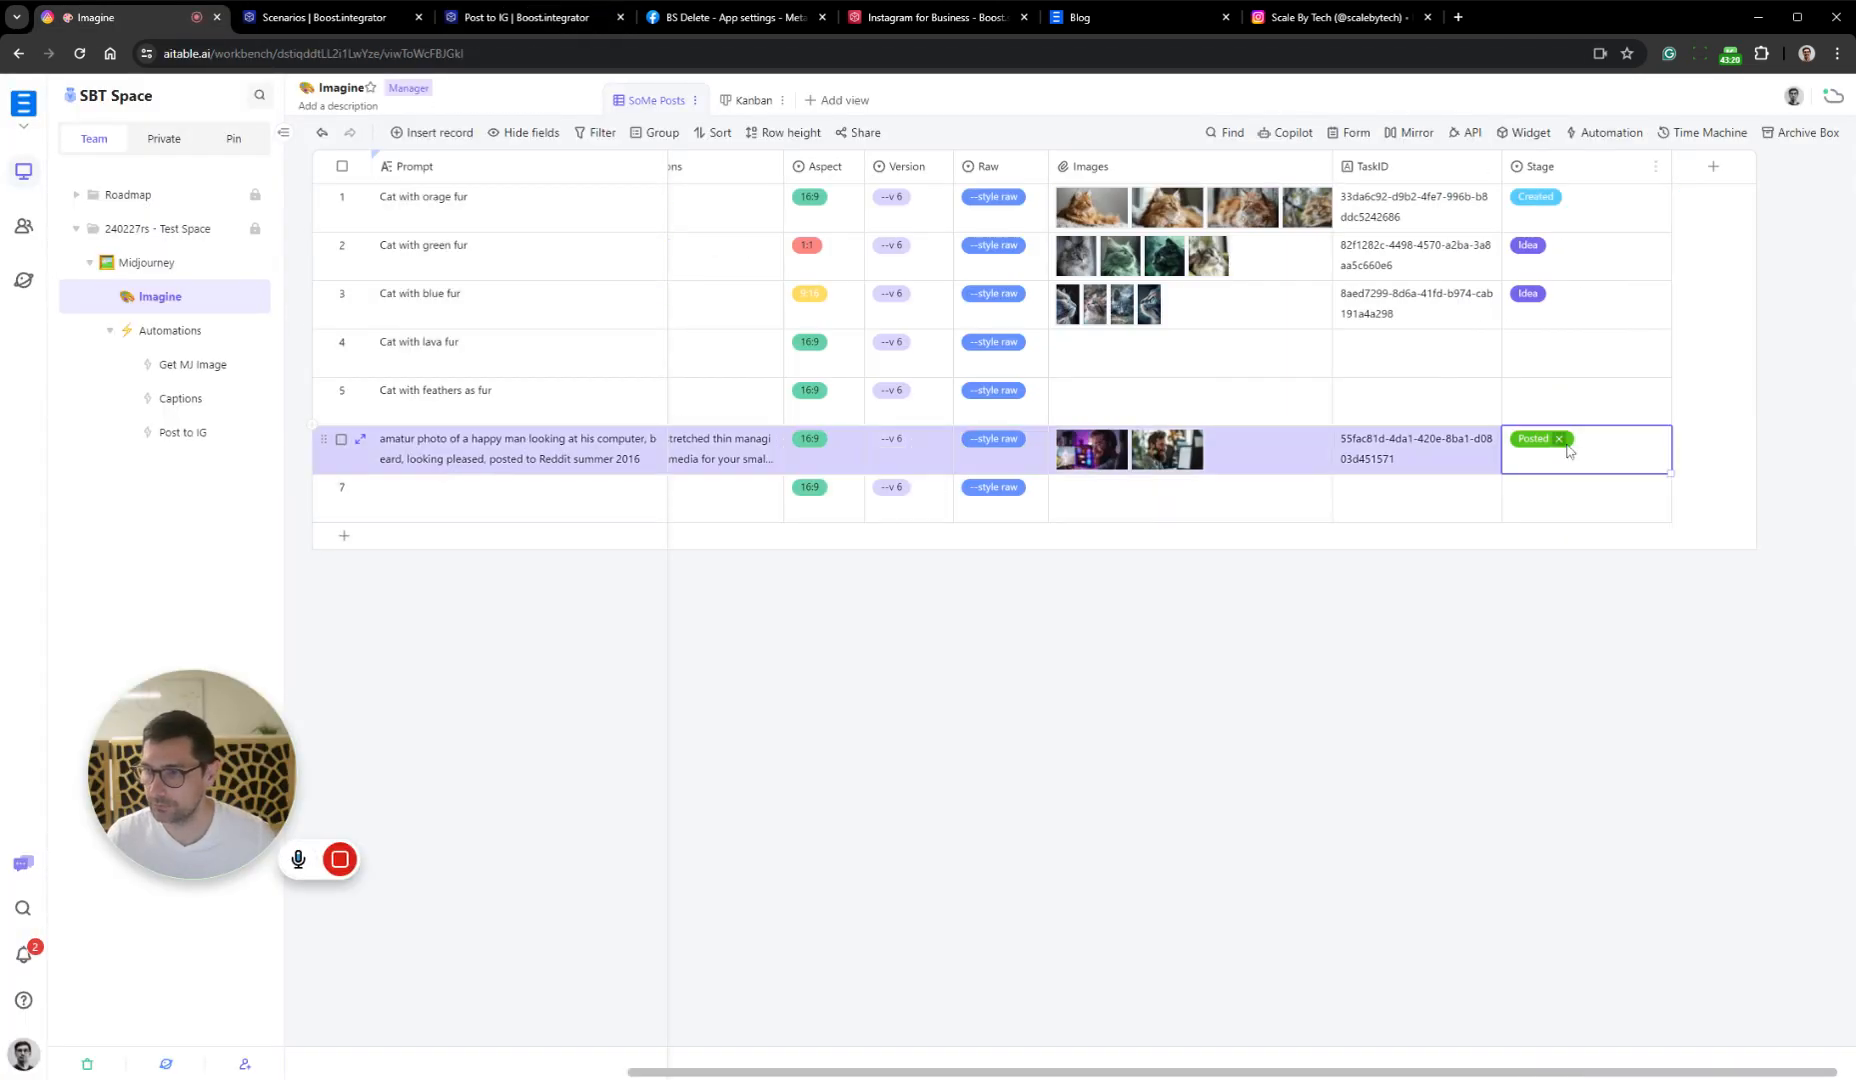
left_click(1559, 439)
left_click(1618, 452)
left_click(1588, 578)
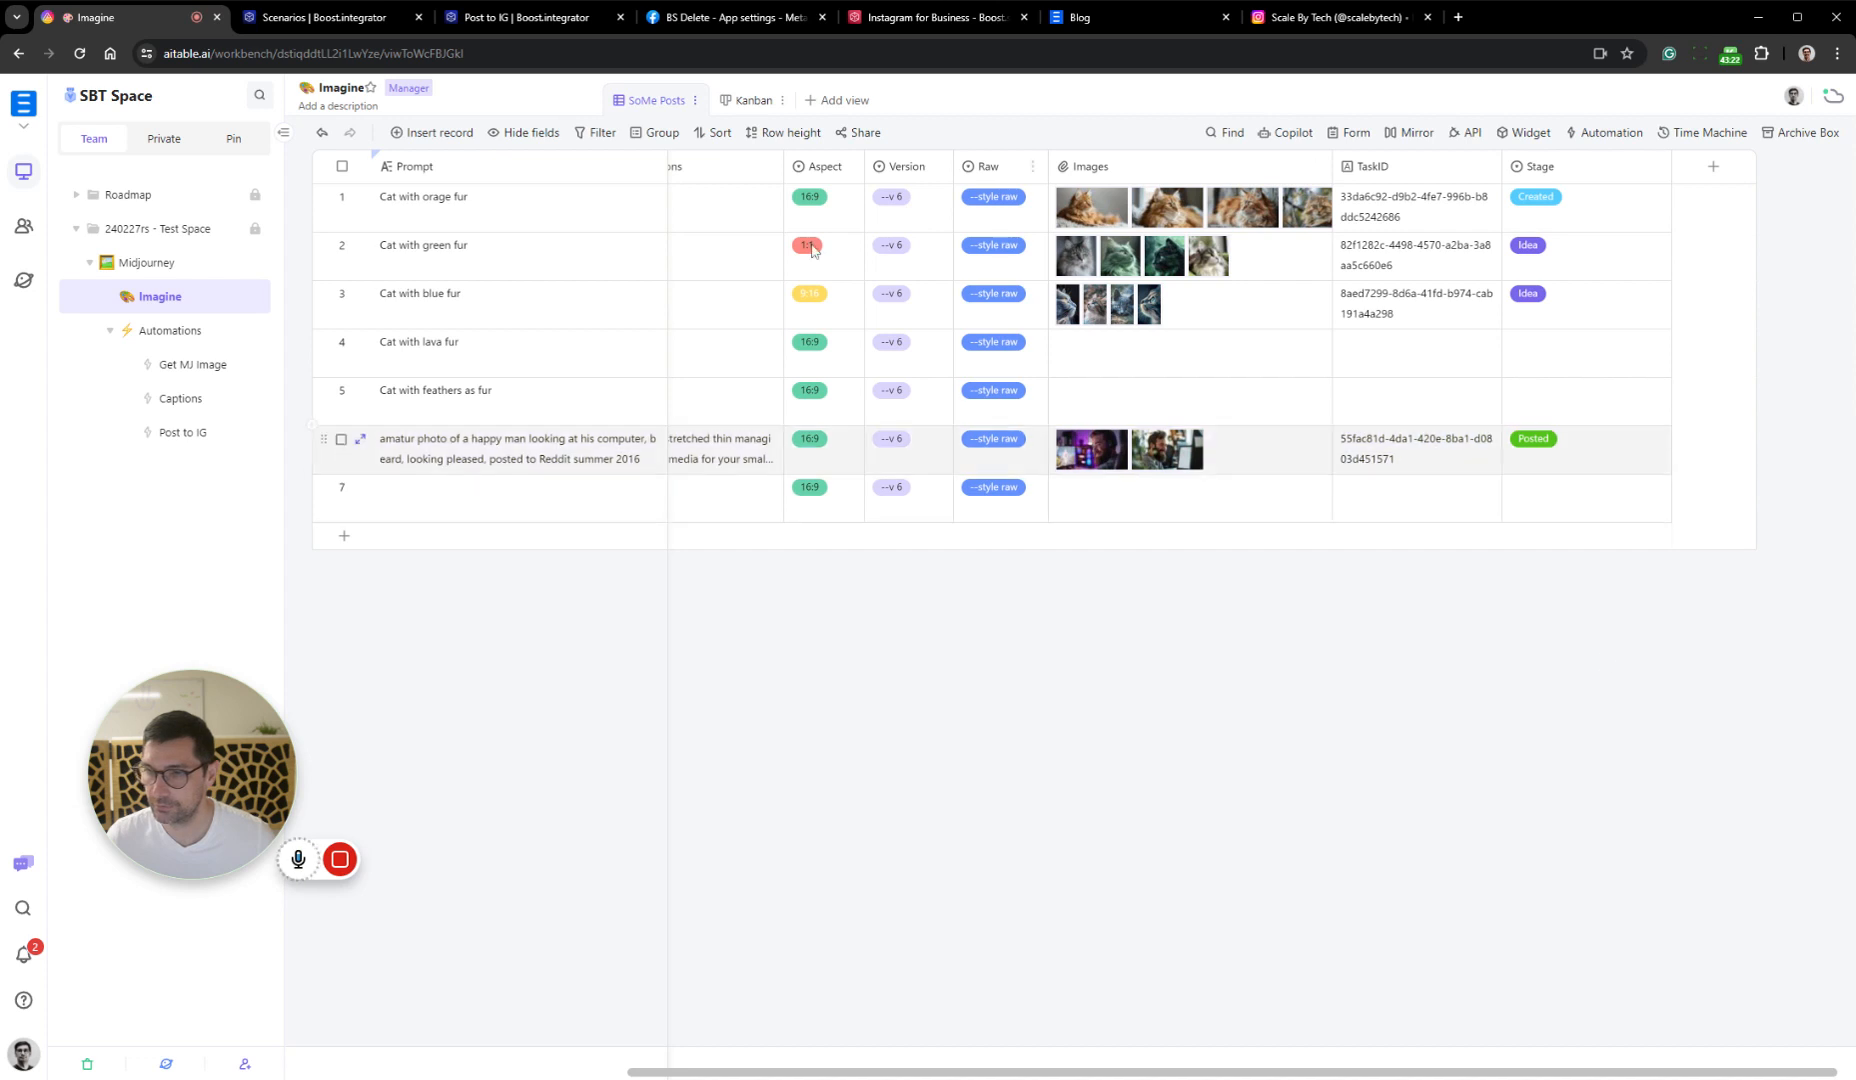
Examine the Text aggregator's input and output bundles in the Boost.space scenario, and return to the Imagine table in AITable
left_click(515, 18)
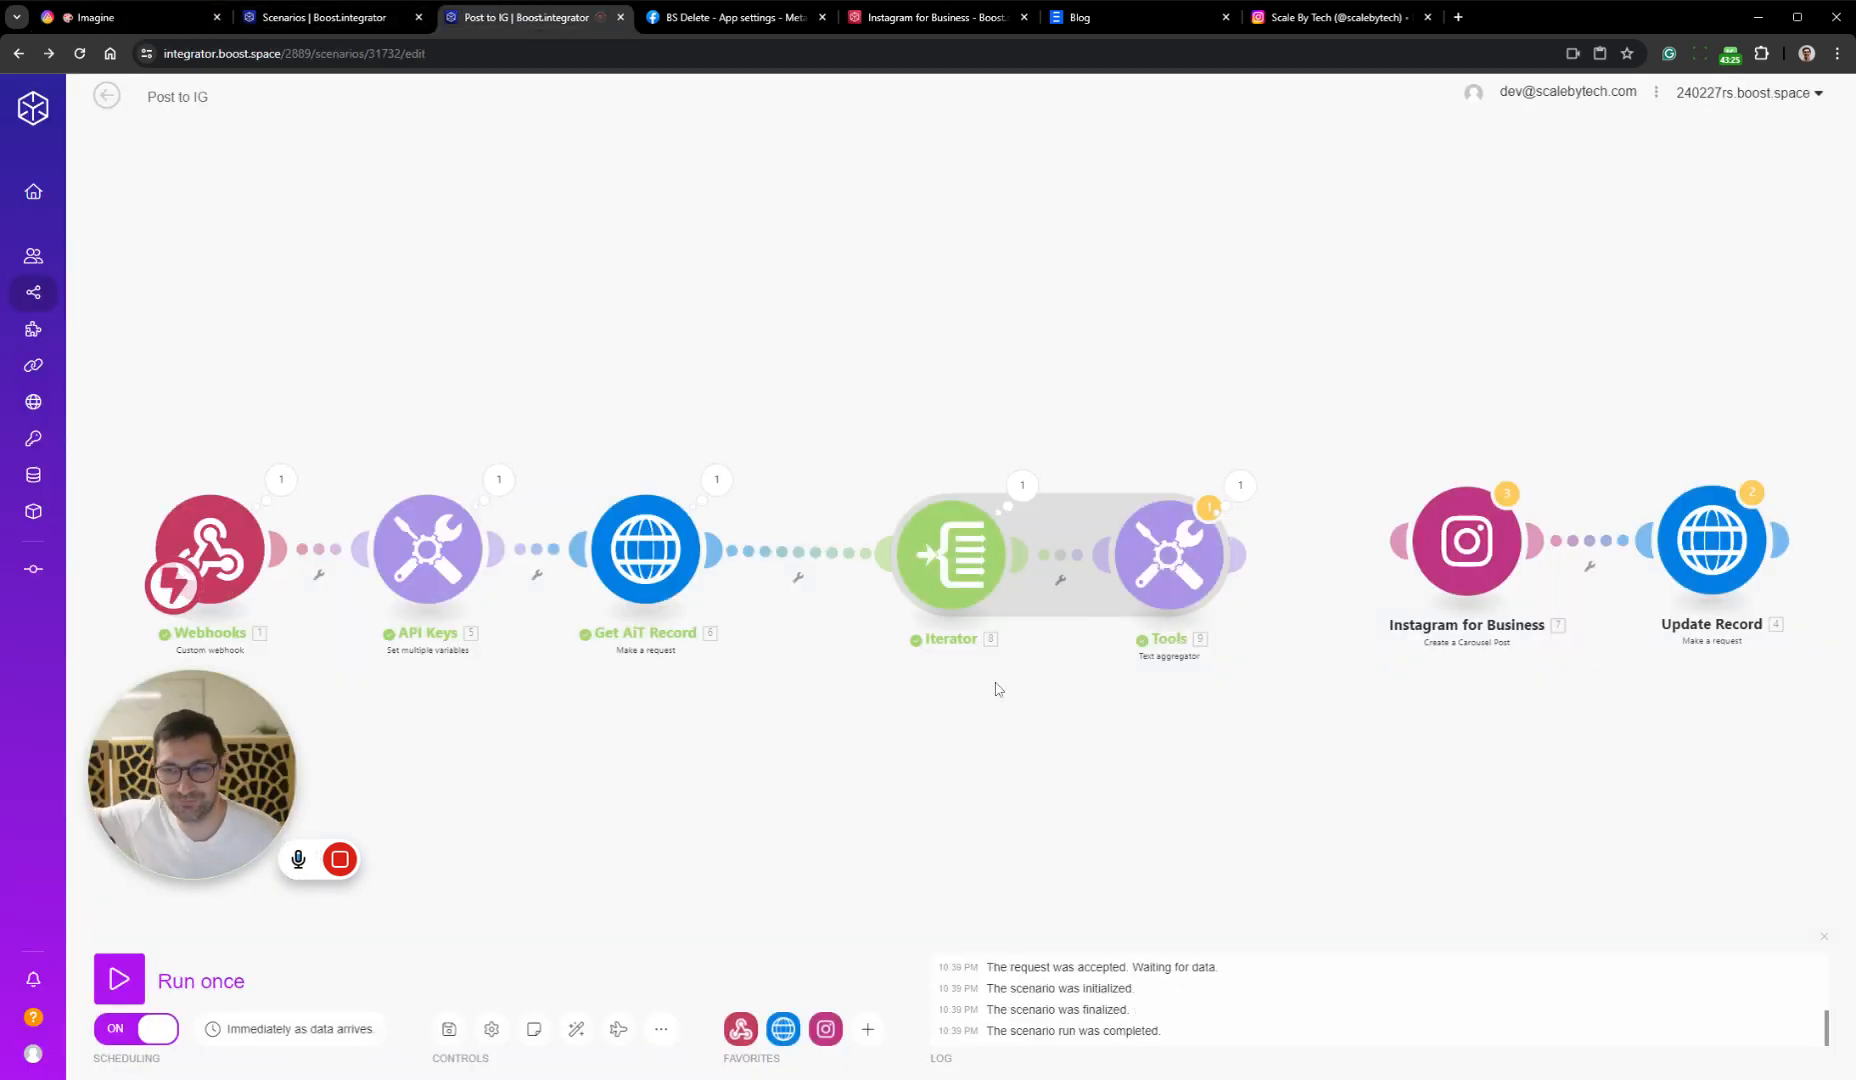
left_click(1240, 485)
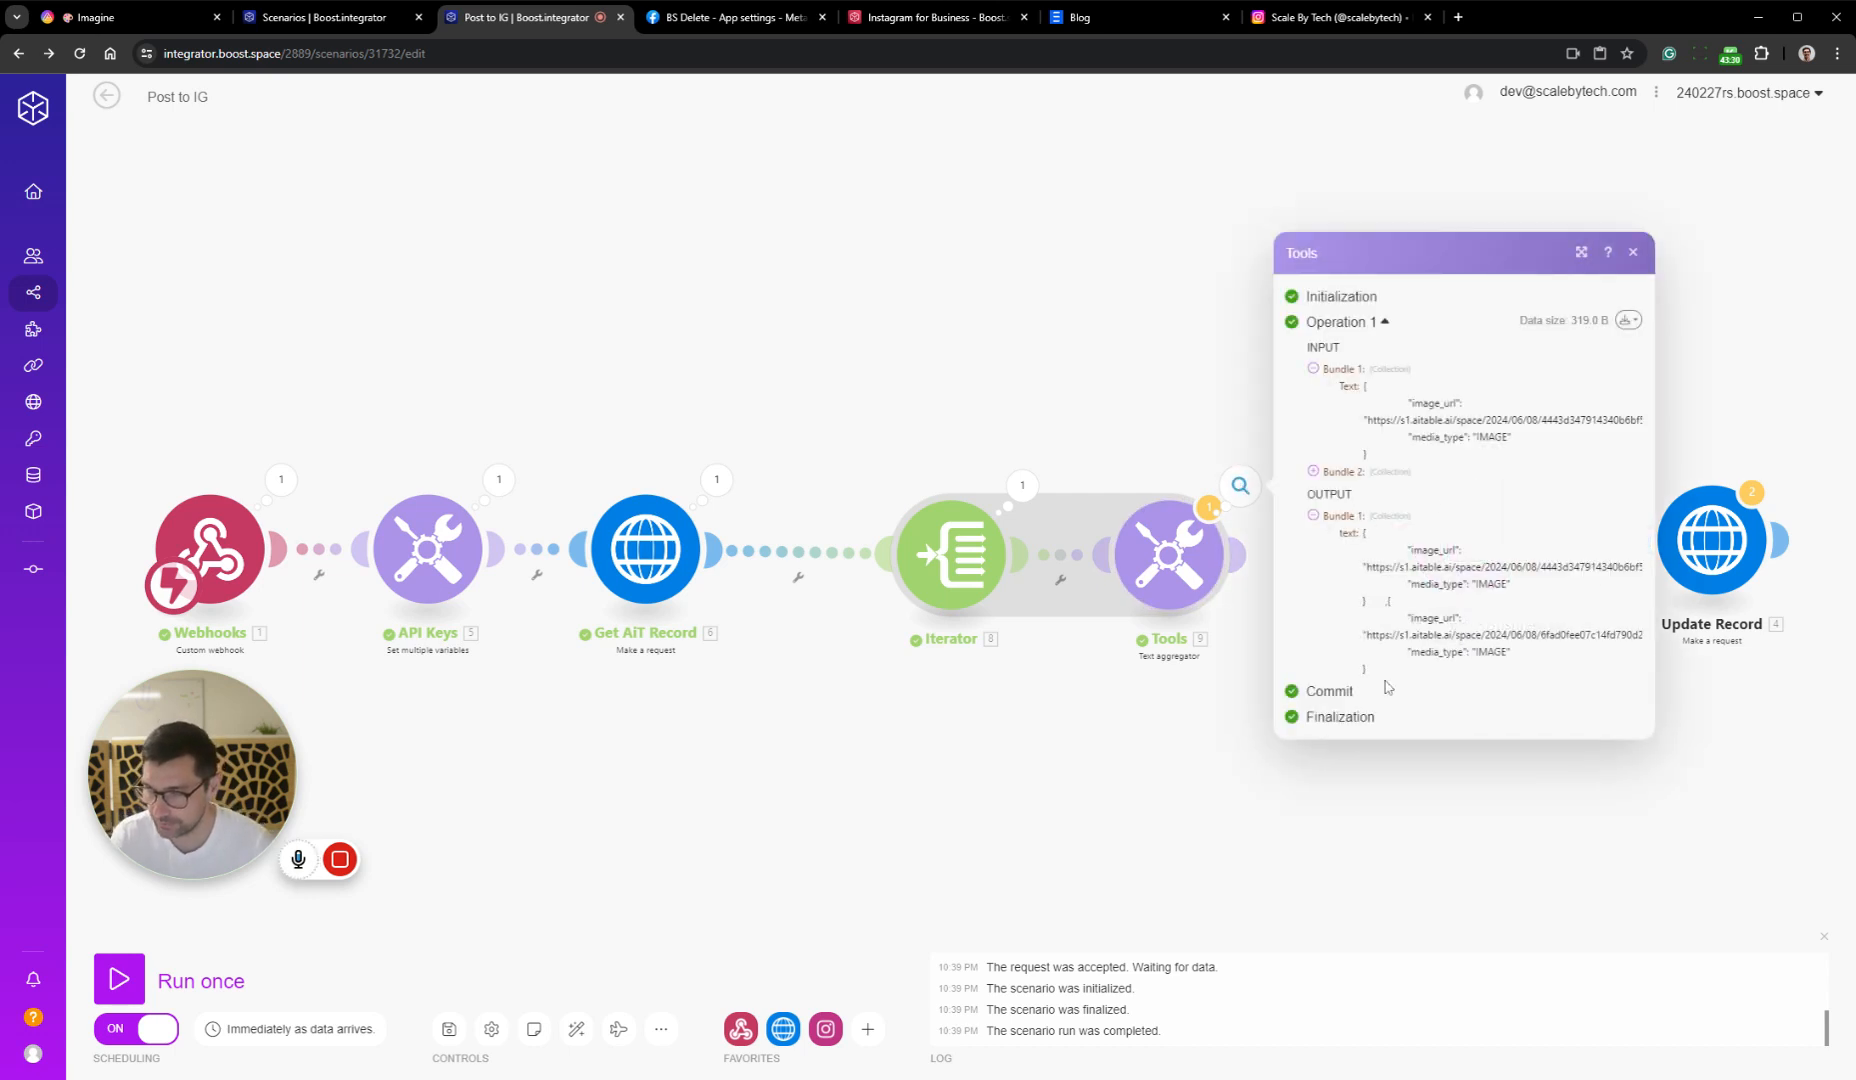
left_click(1397, 818)
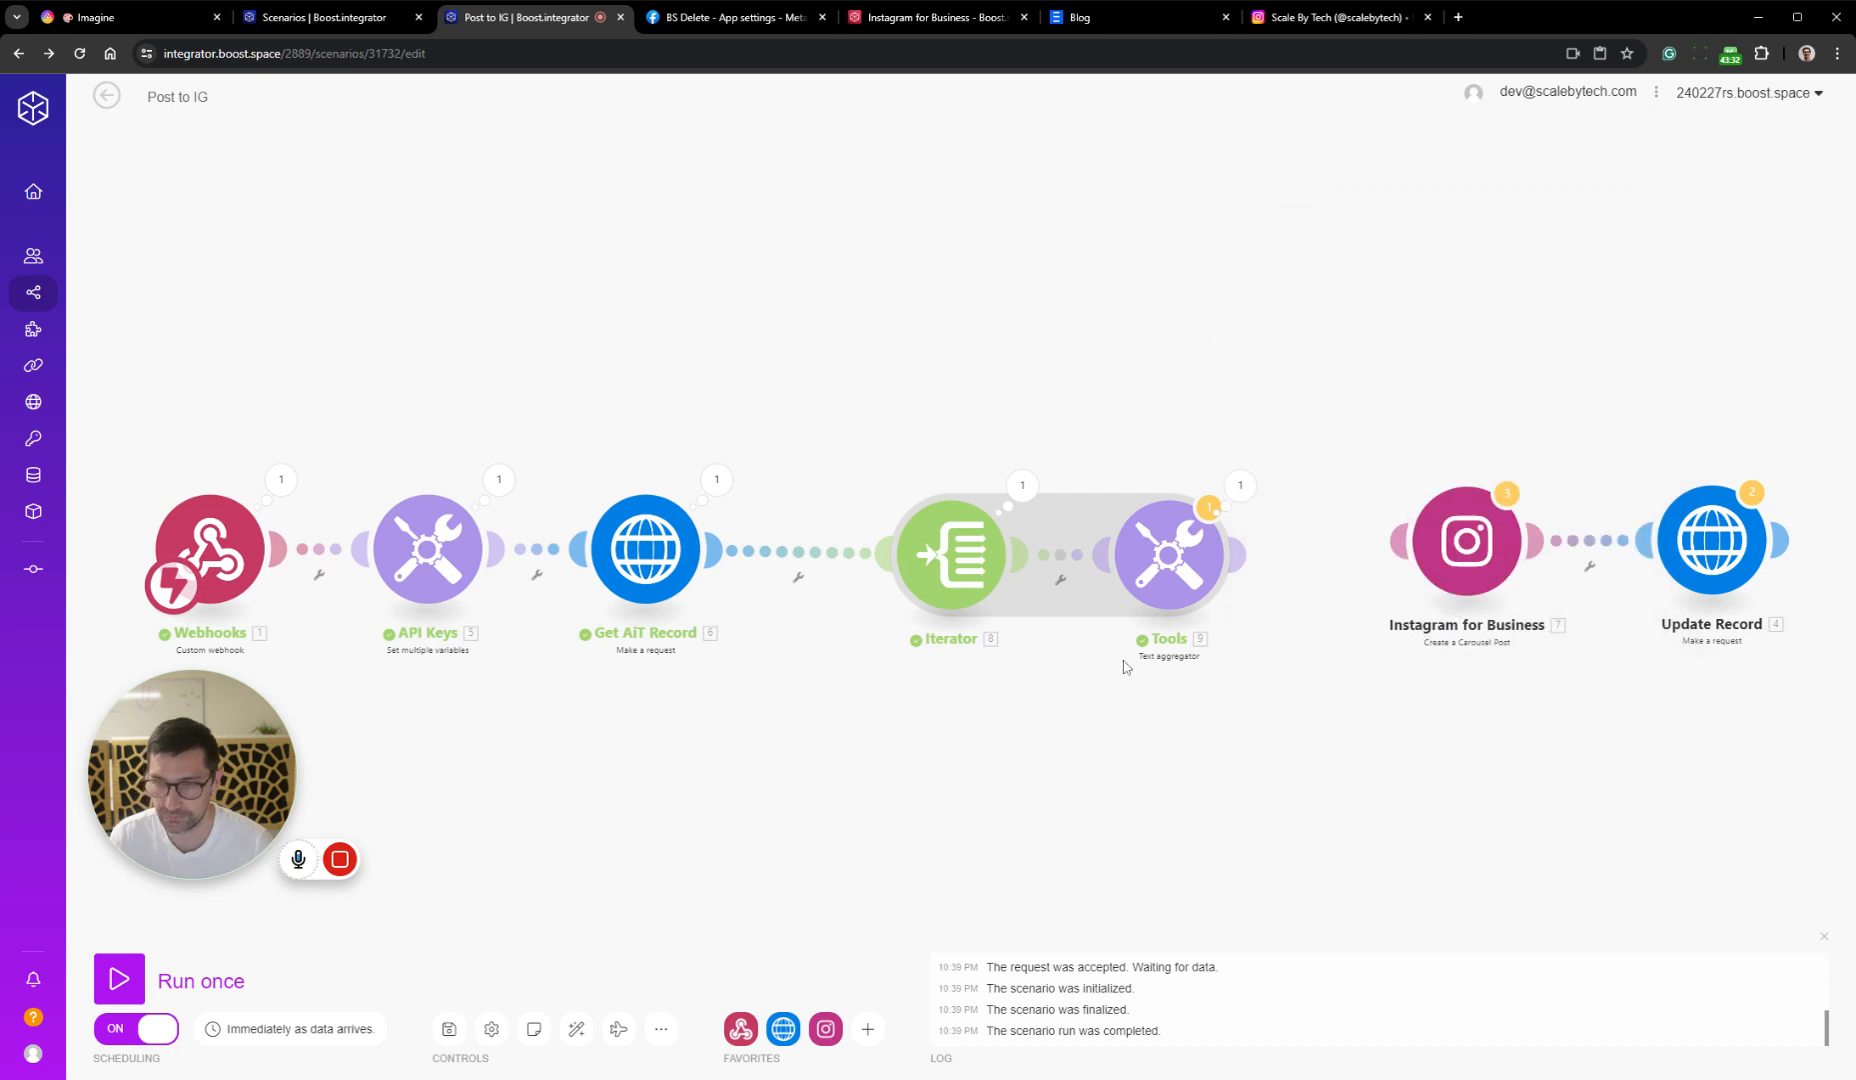
left_click(153, 22)
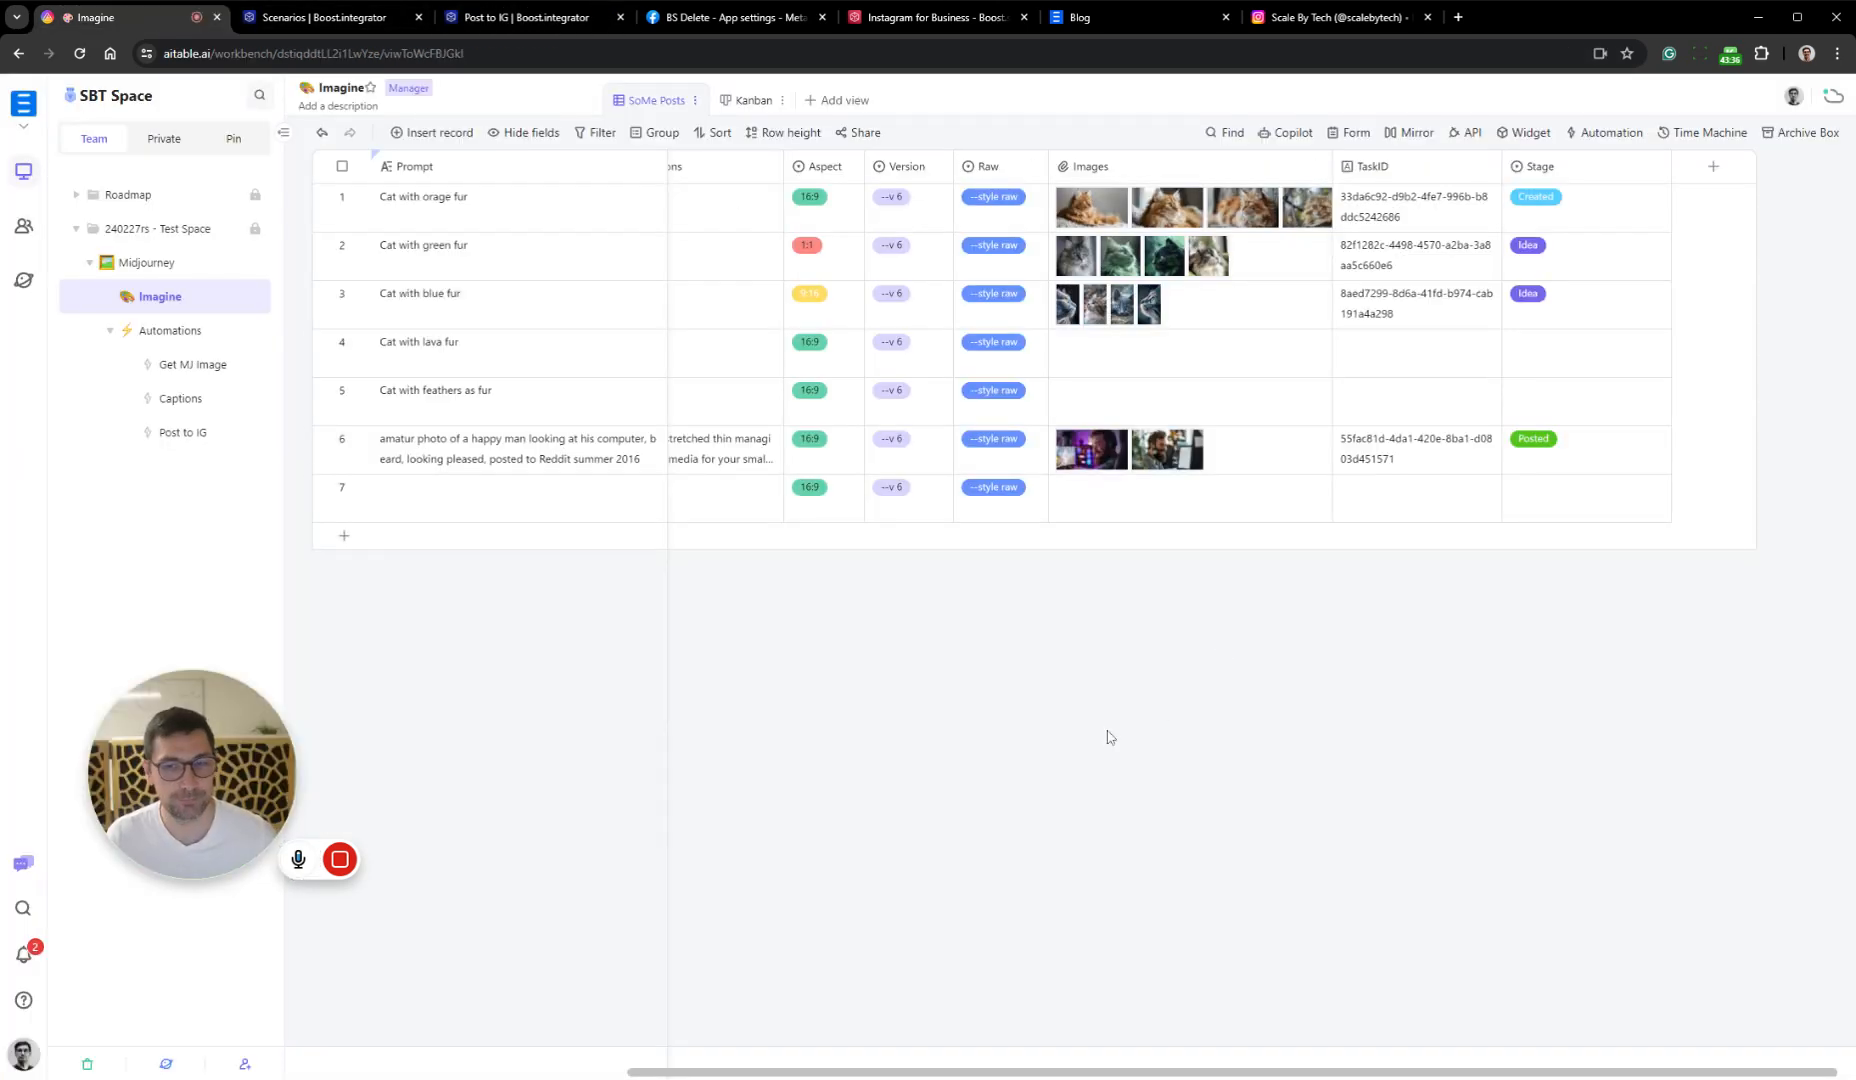
scroll(1328, 622, "left", 4)
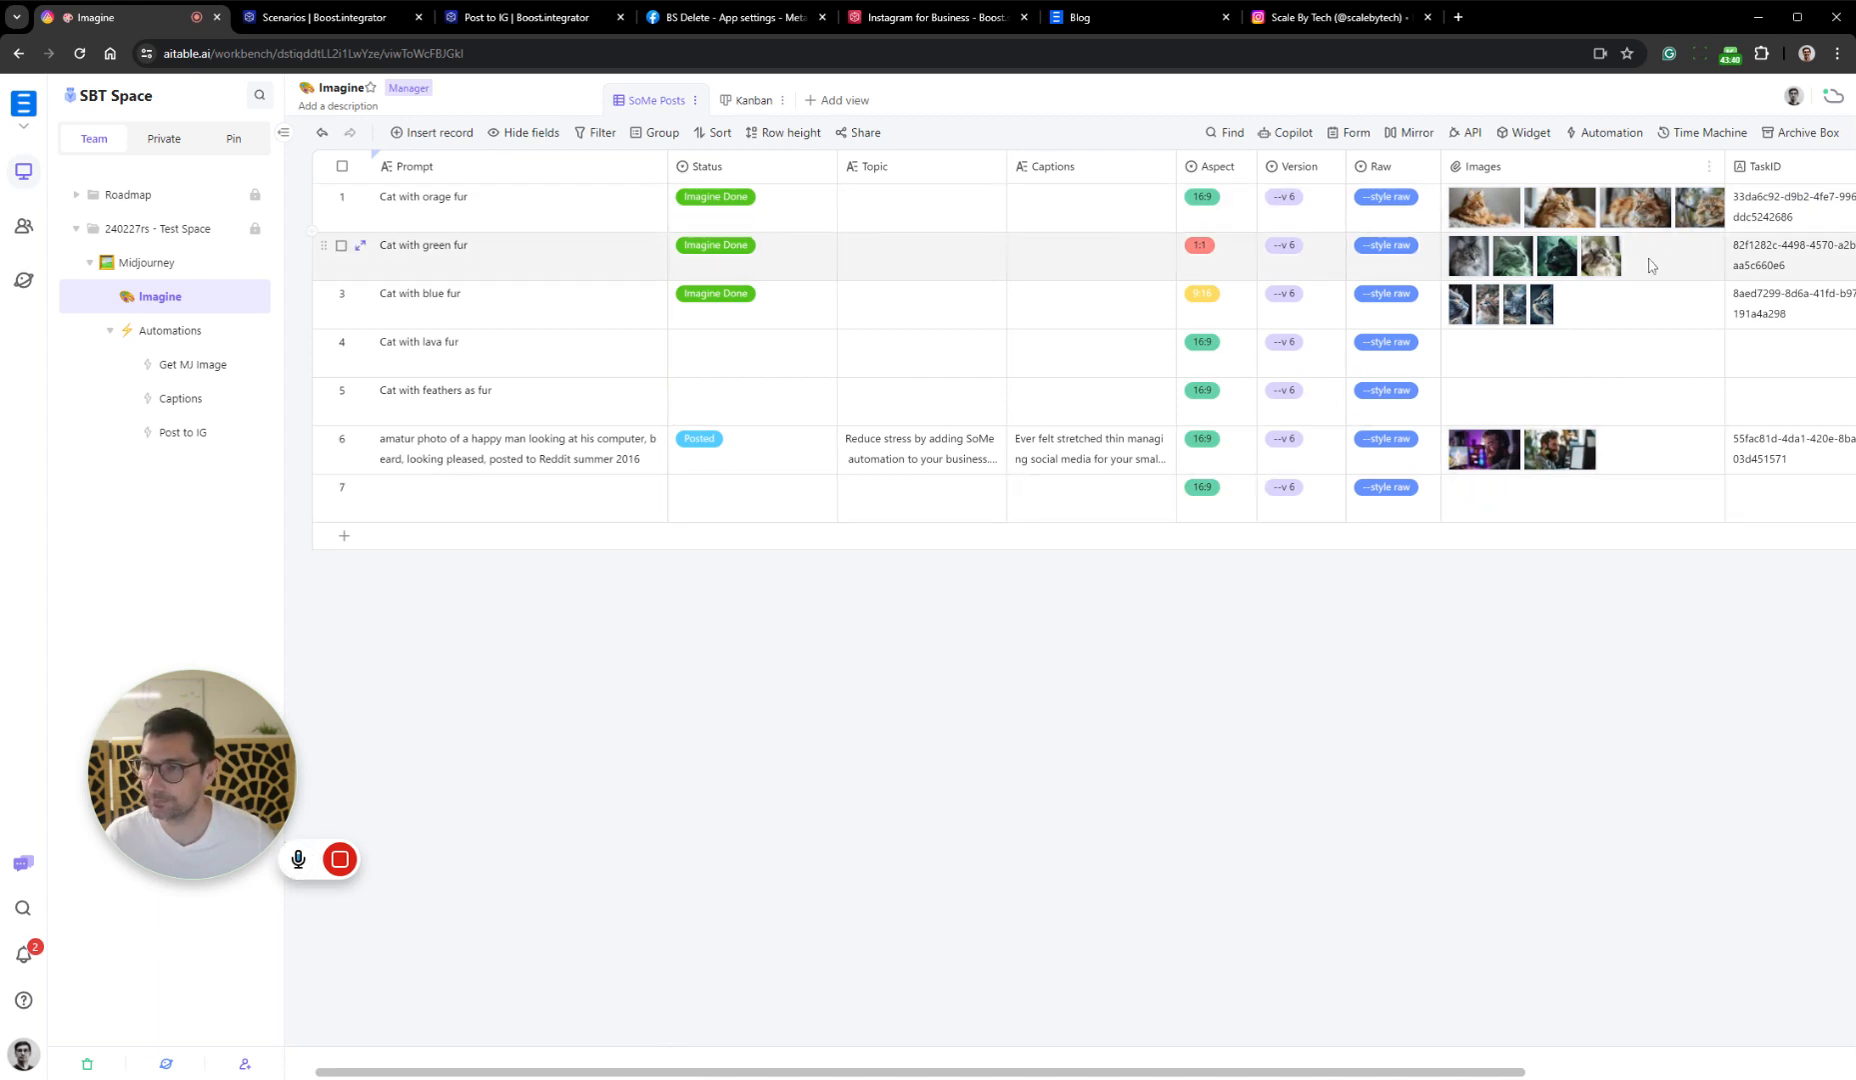
left_click(1568, 318)
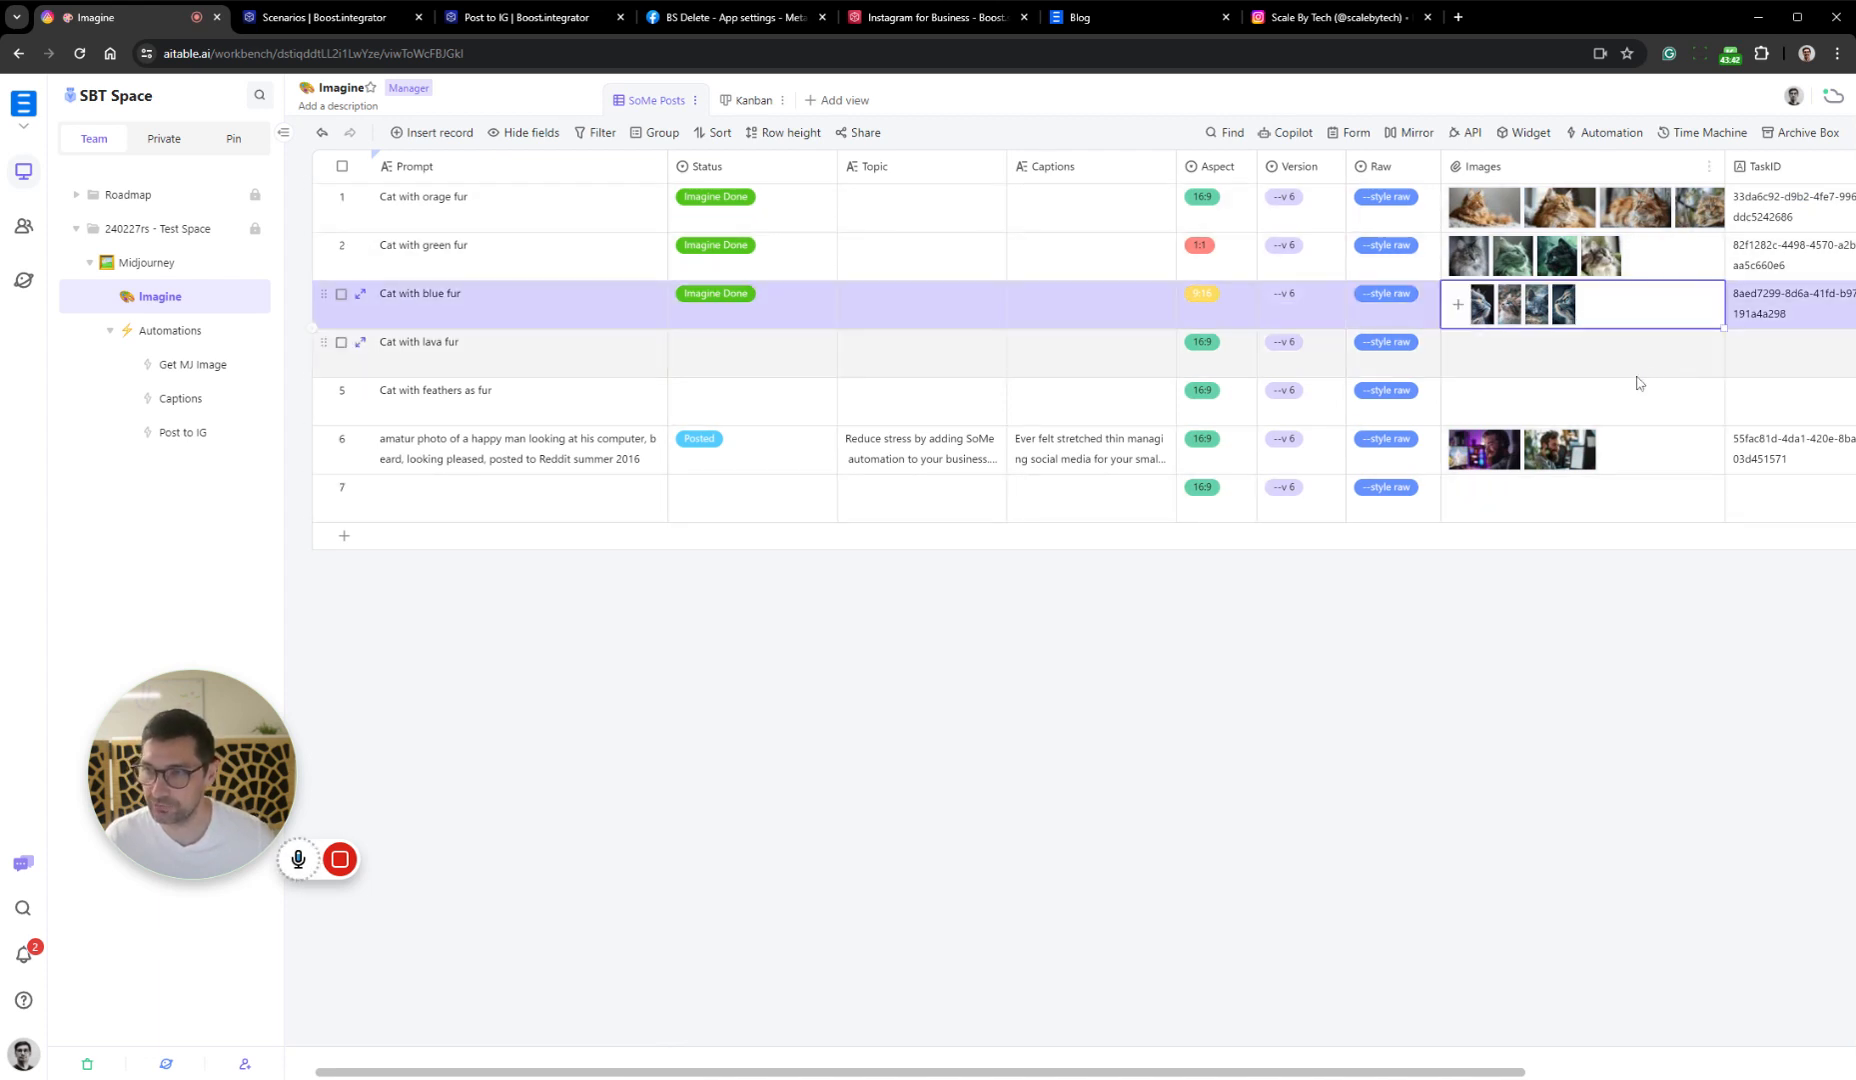
key("ctrl+c")
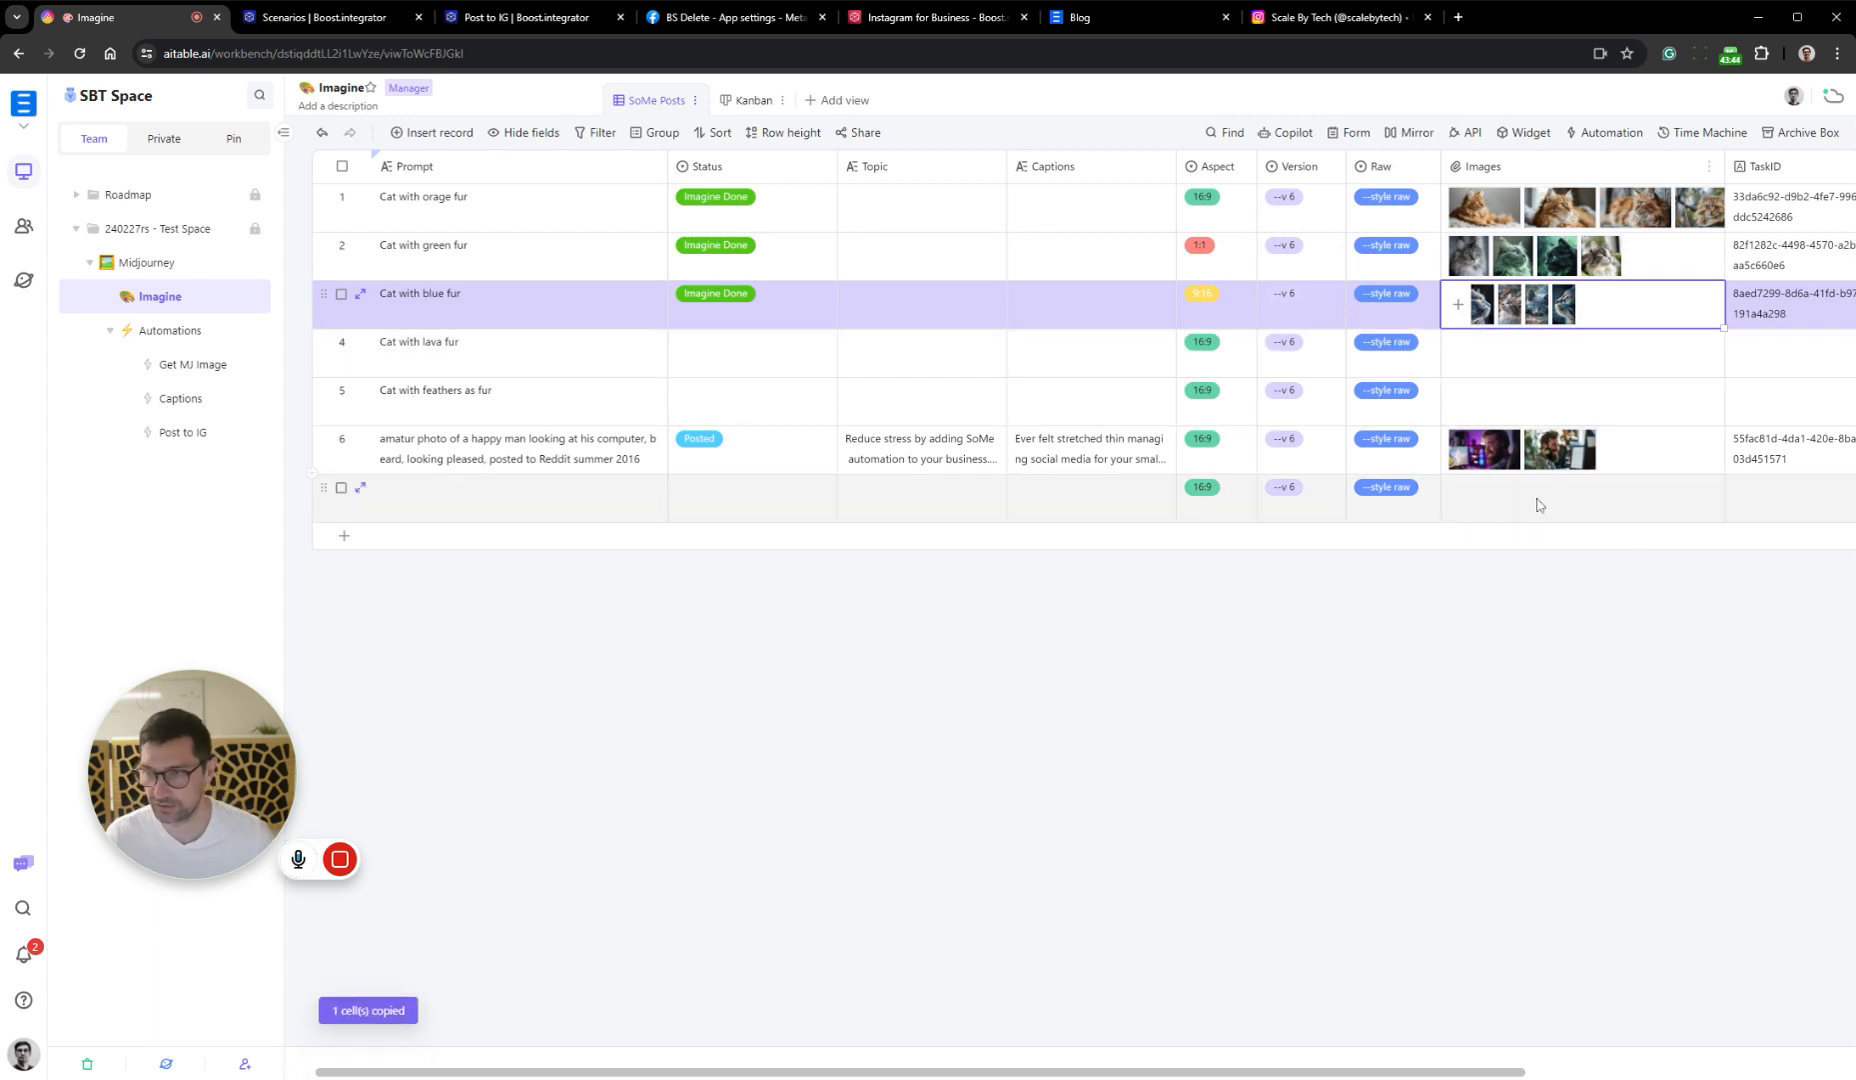
left_click(1537, 505)
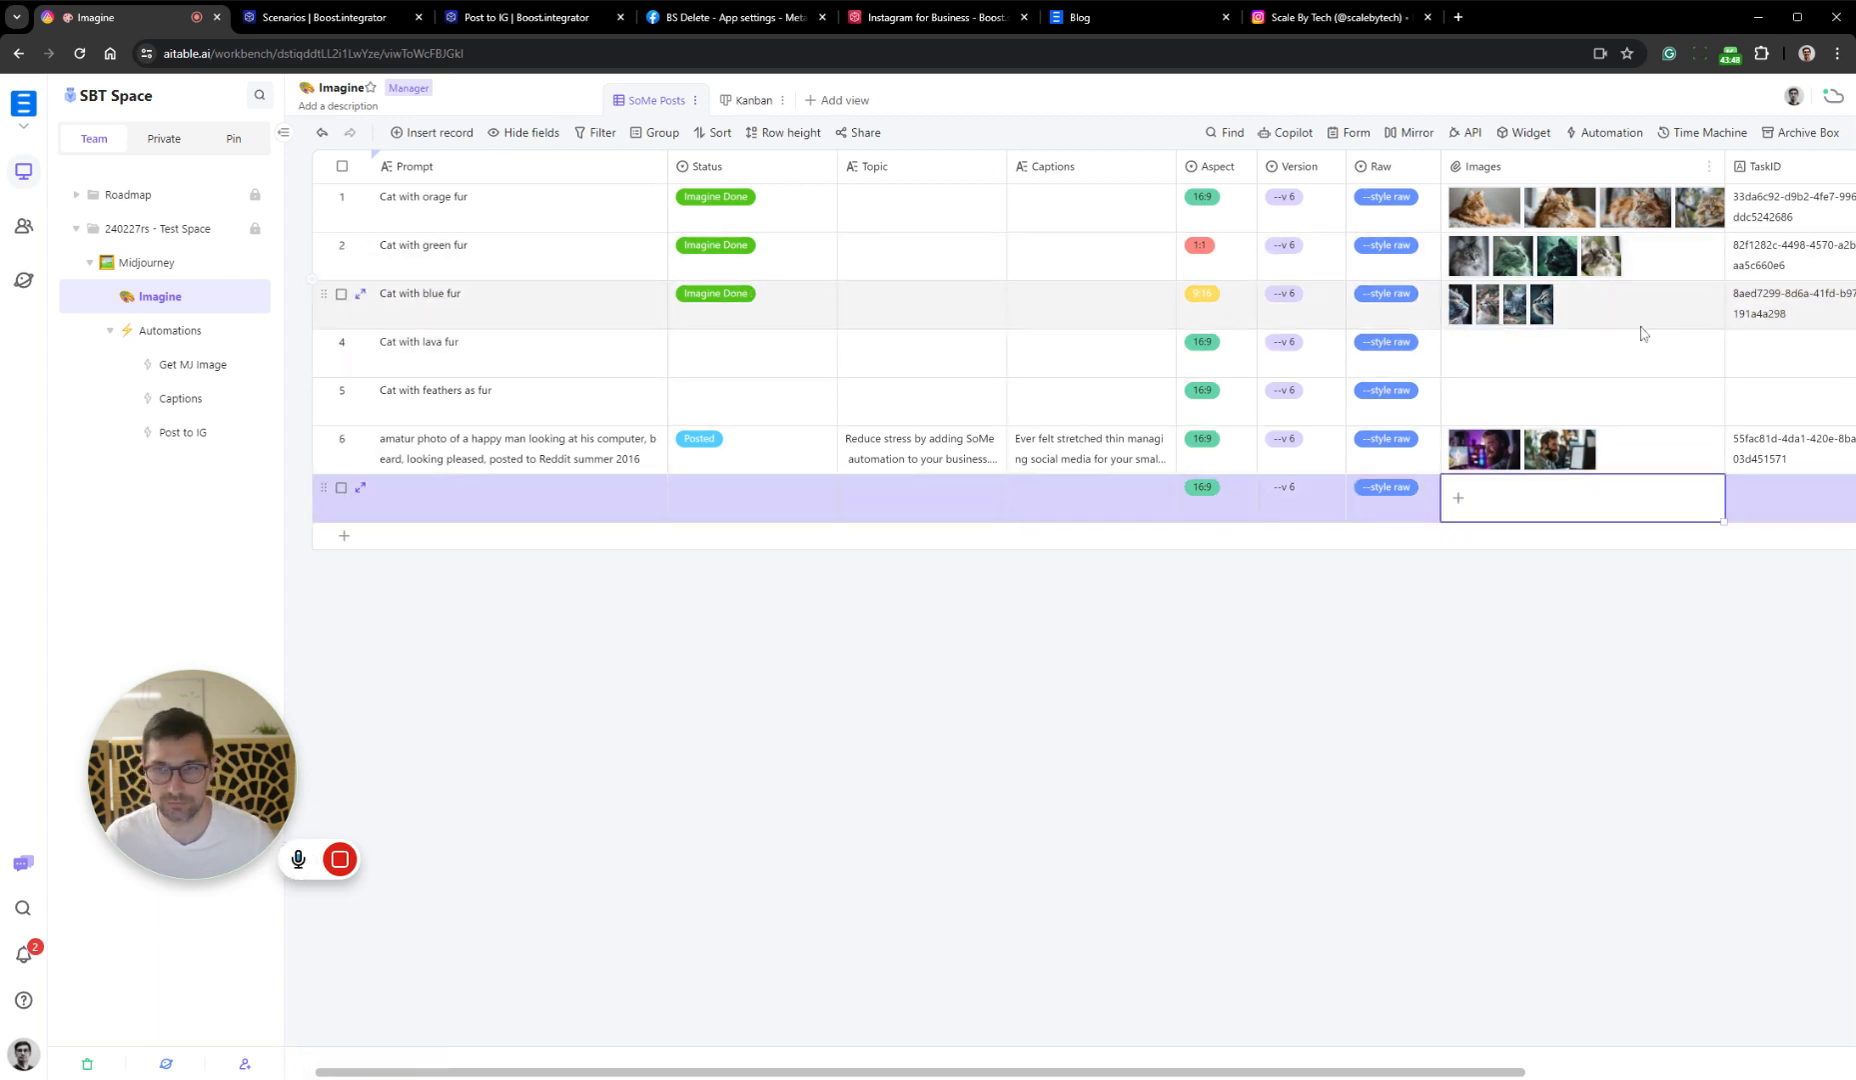
Enter "what if cats ran the world by learning automation" as the Topic of the "Cat with blue fur" record
left_click(892, 312)
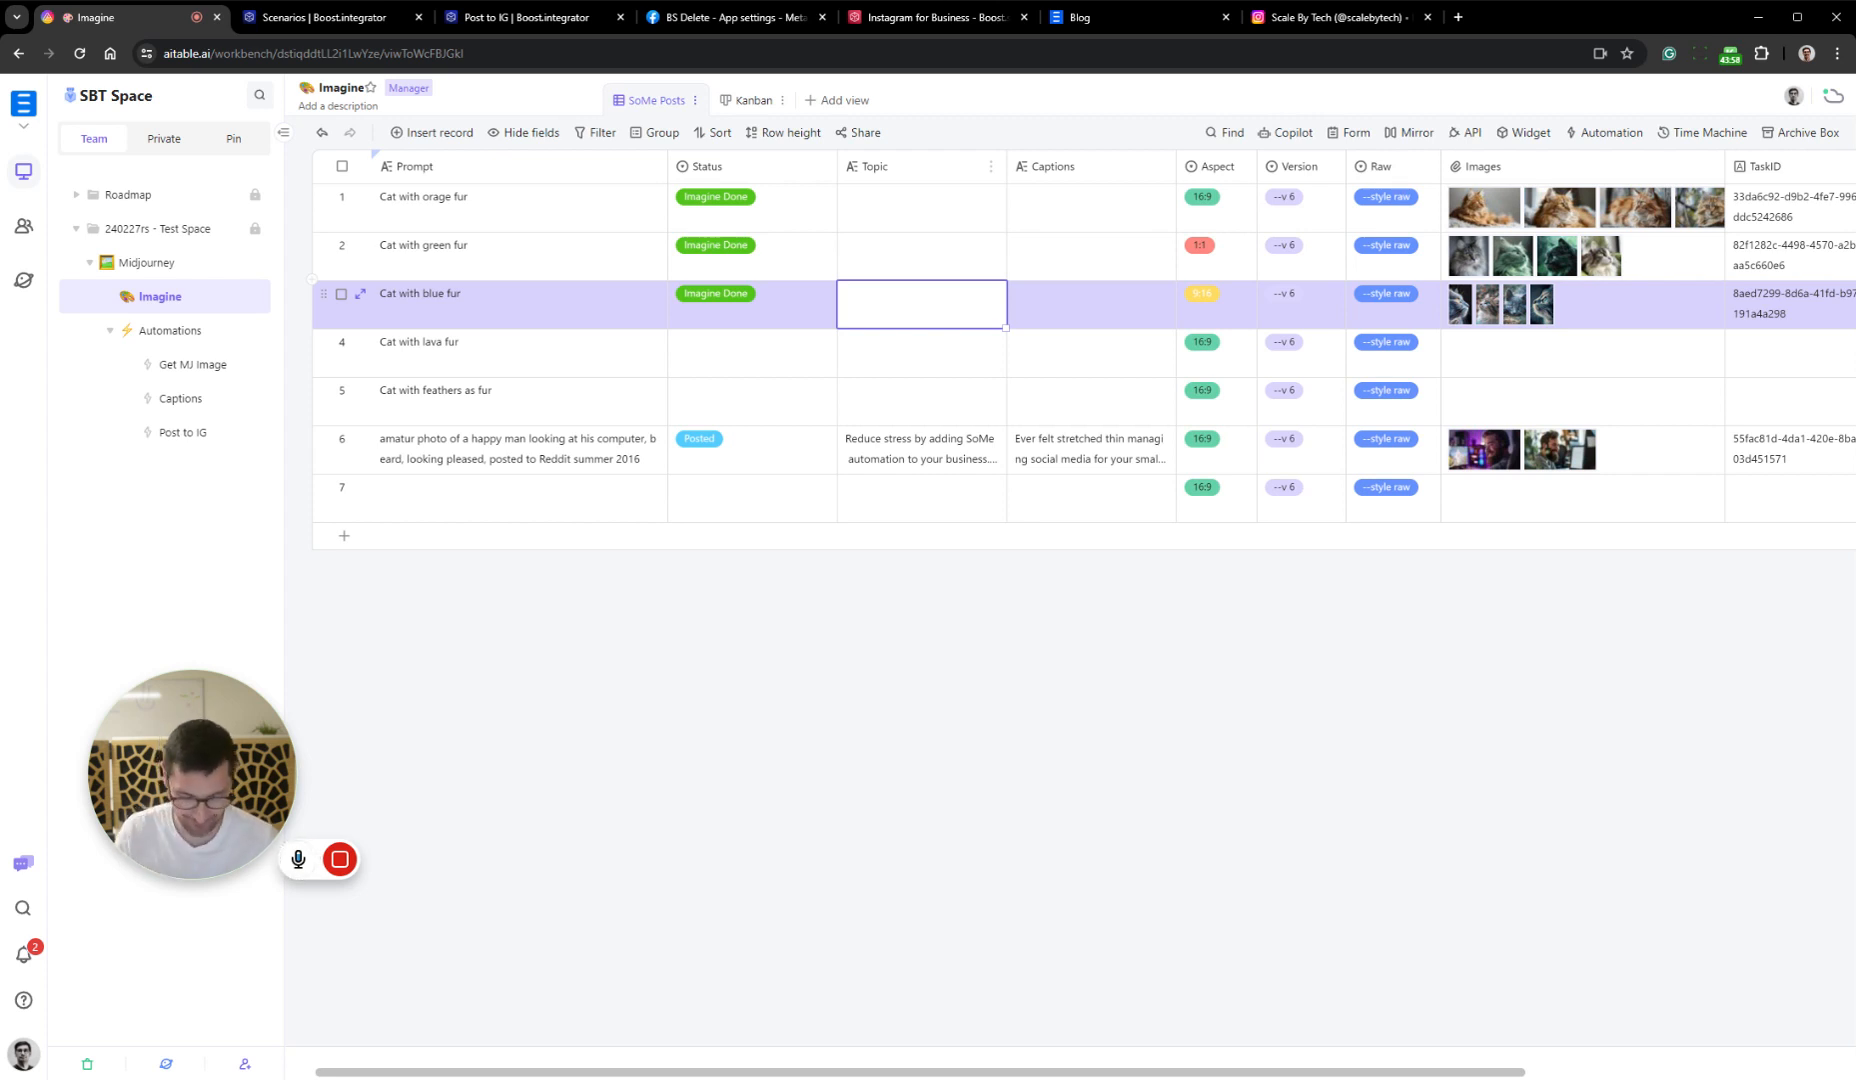
type("what ")
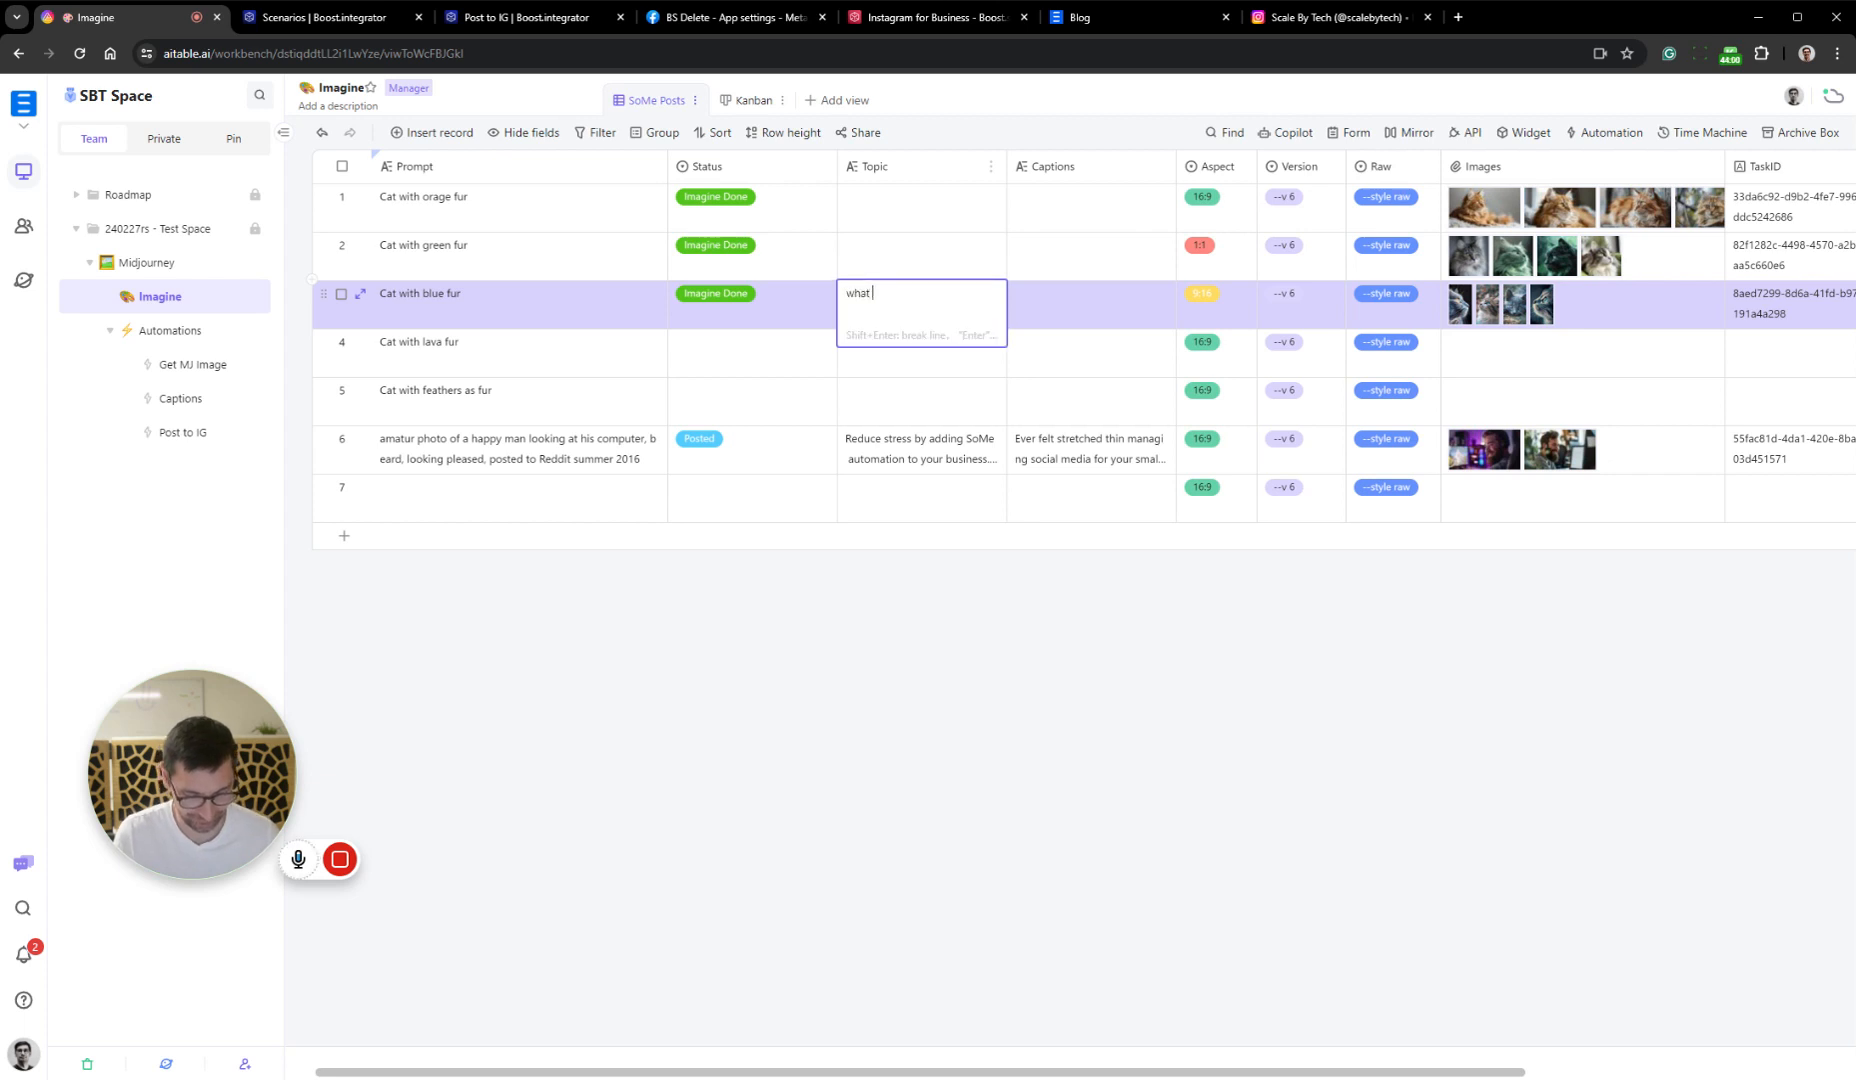
type("if cat")
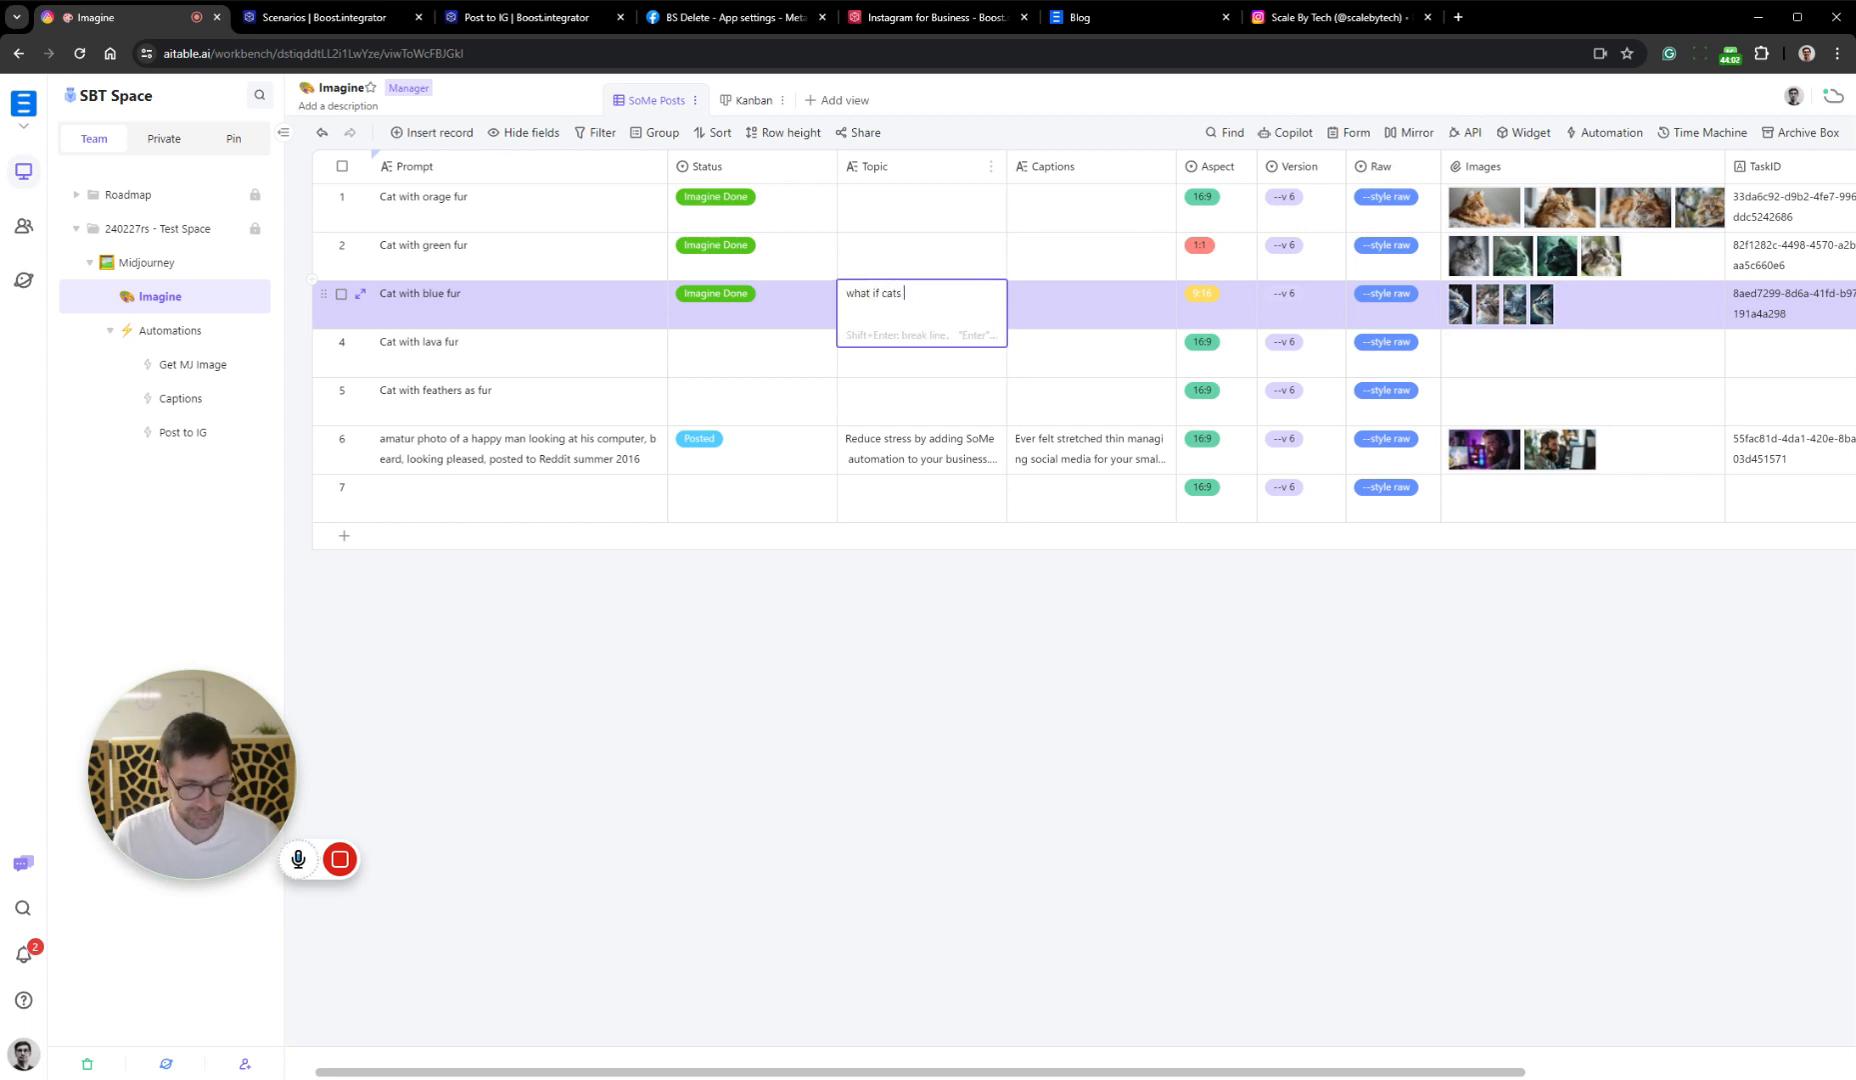
type("s ")
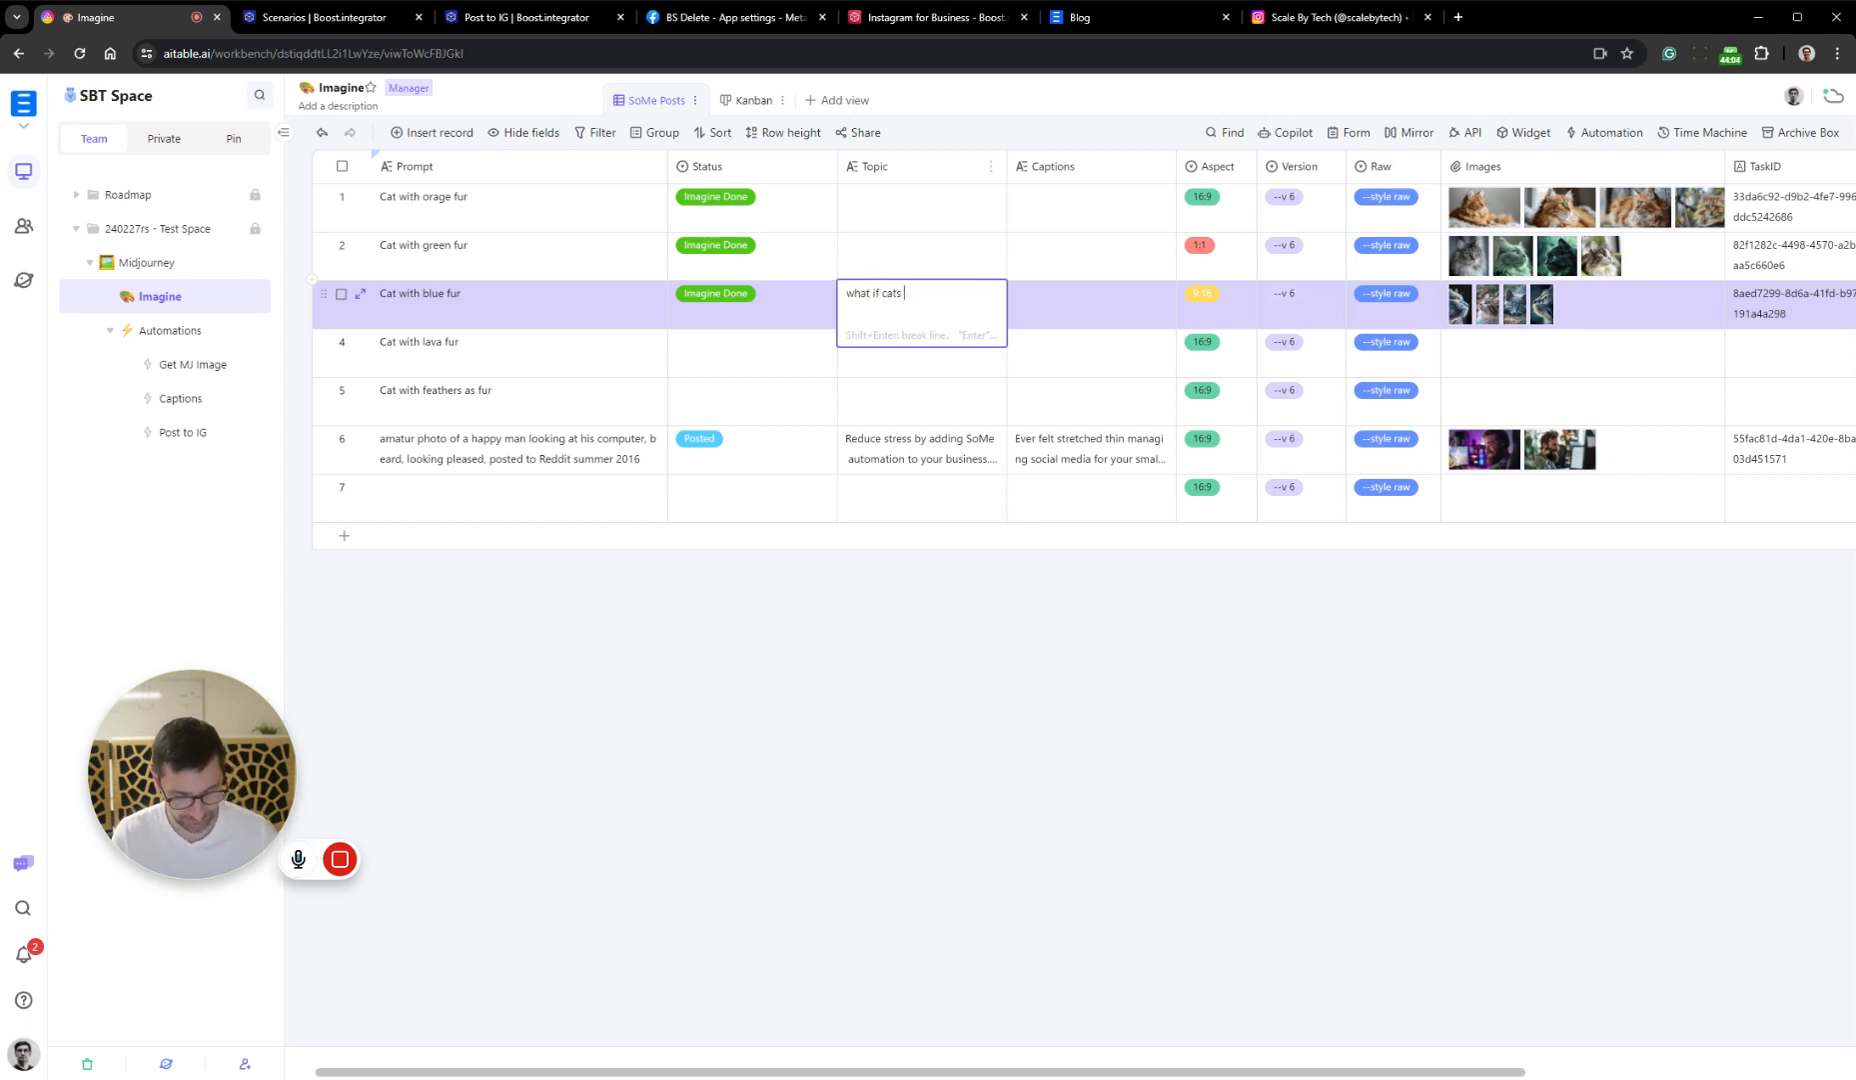
type("ran the wo")
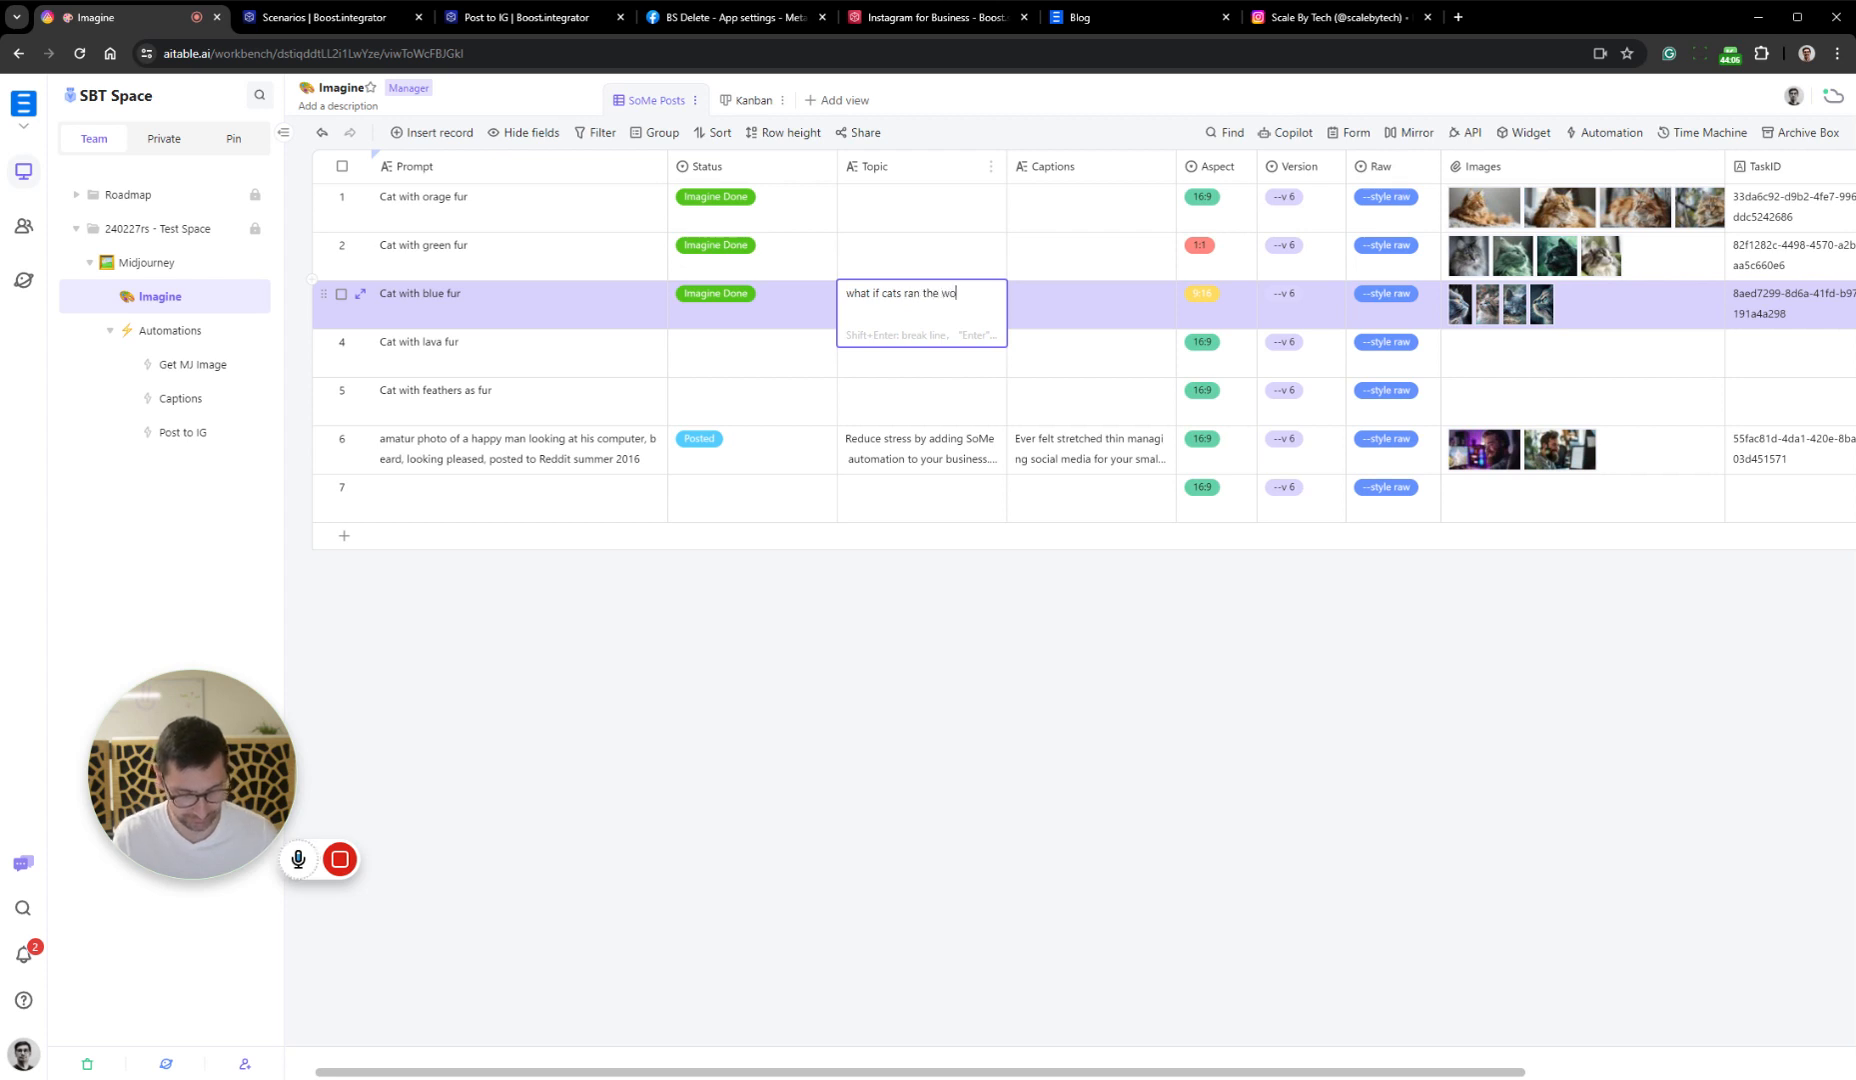
type("rld with")
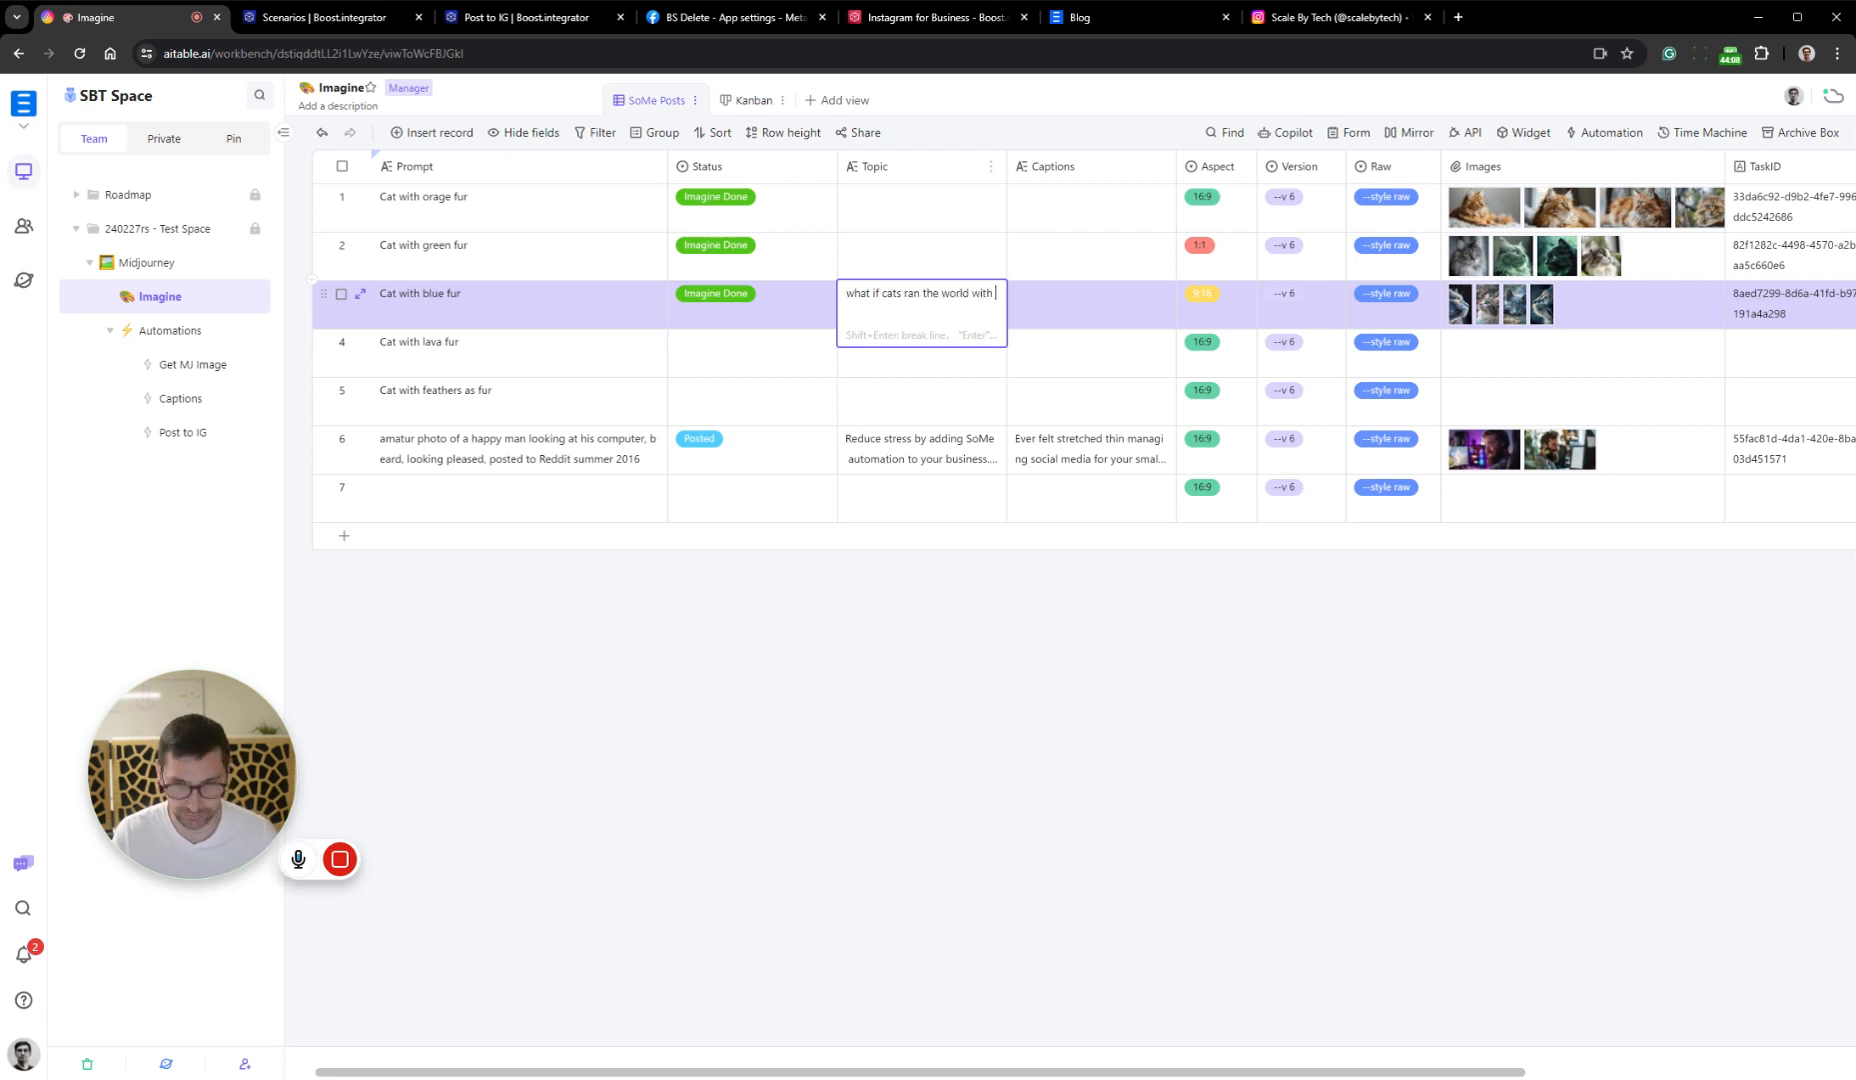
key("BackSpace")
key("BackSpace")
key("BackSpace")
key("BackSpace")
type("by ")
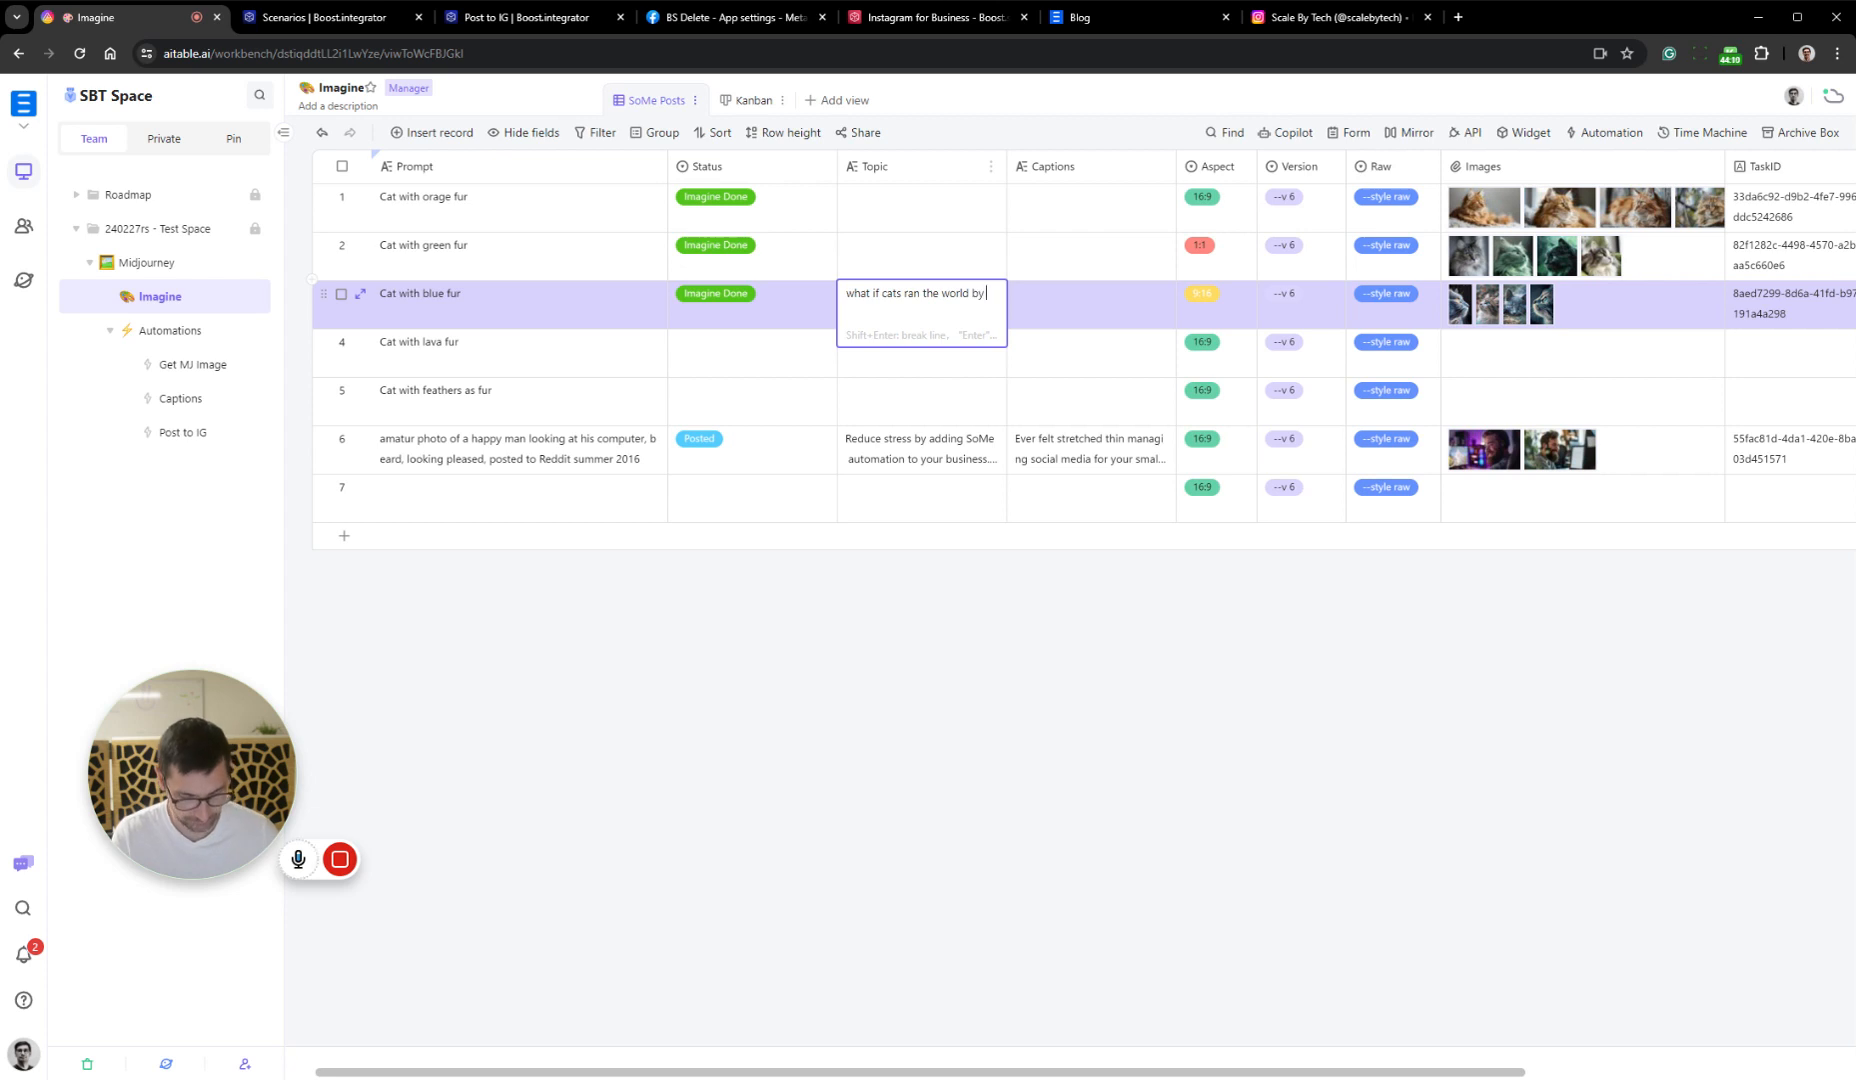
type("lear")
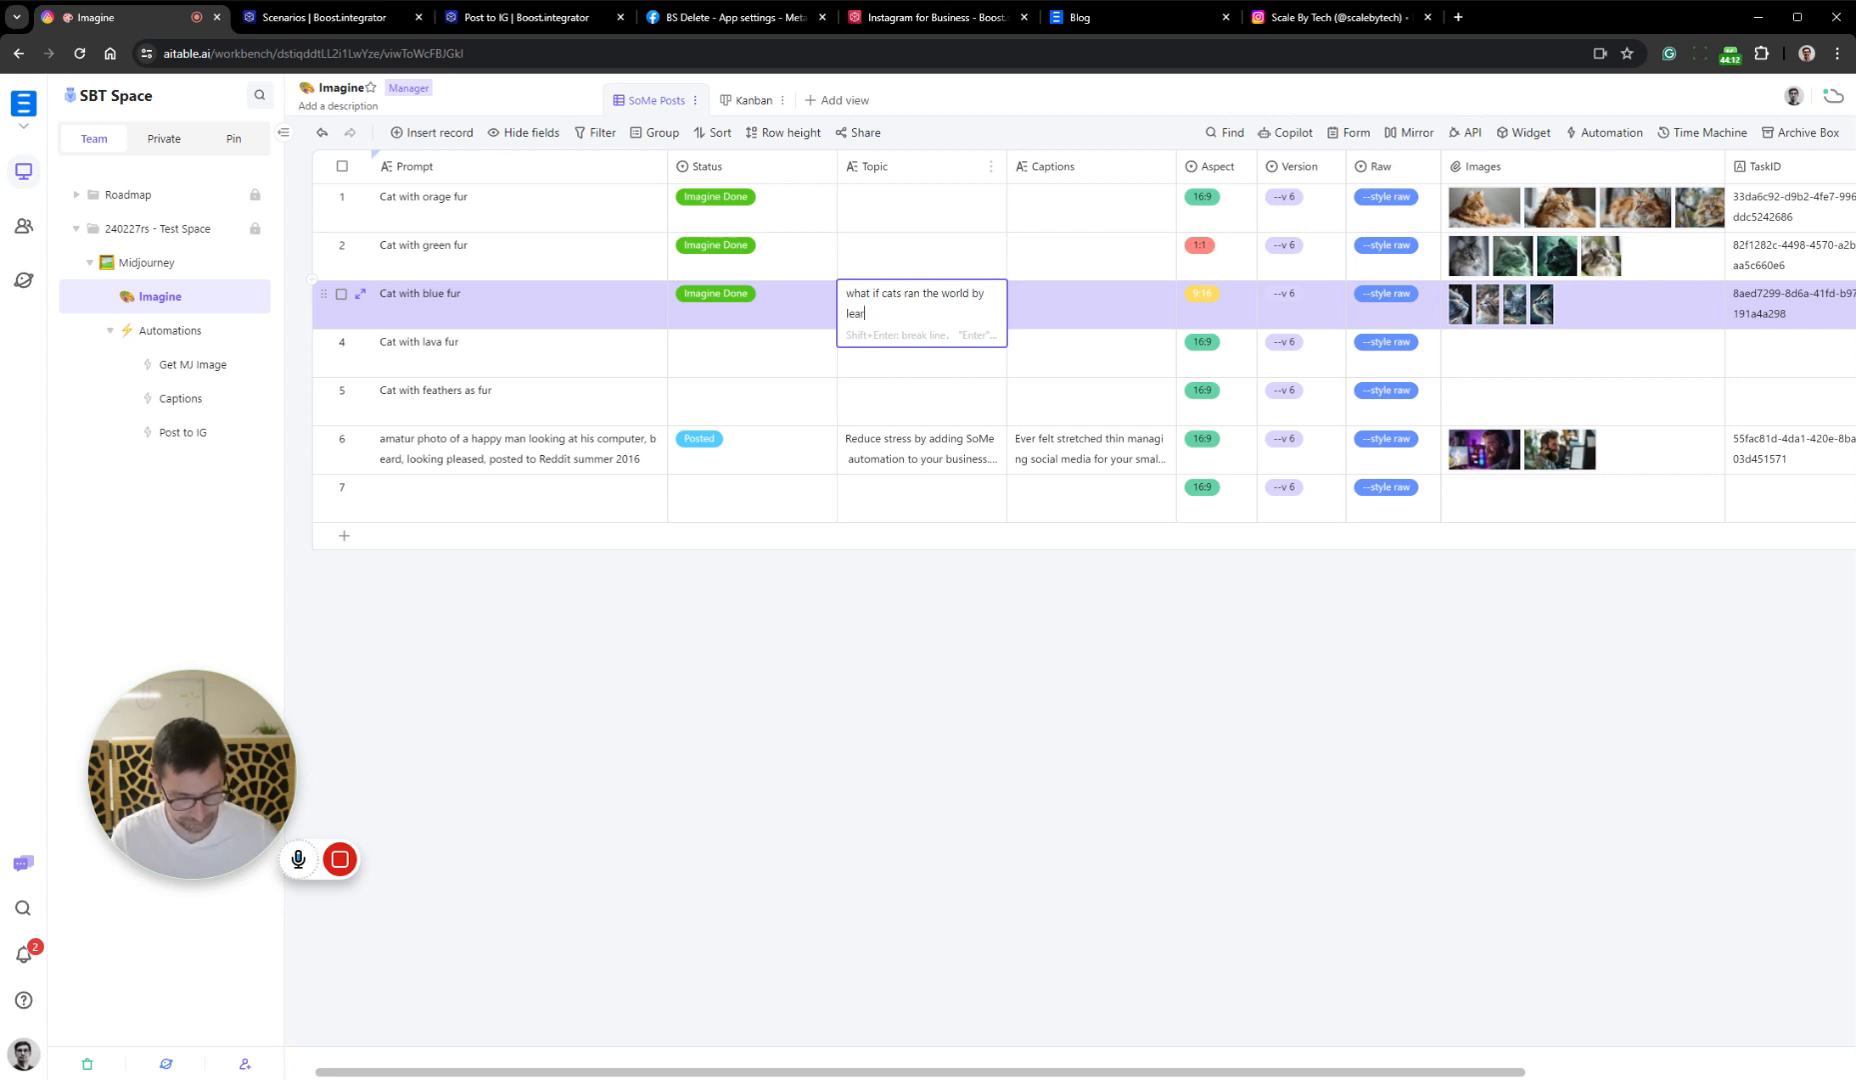
type("ning automation")
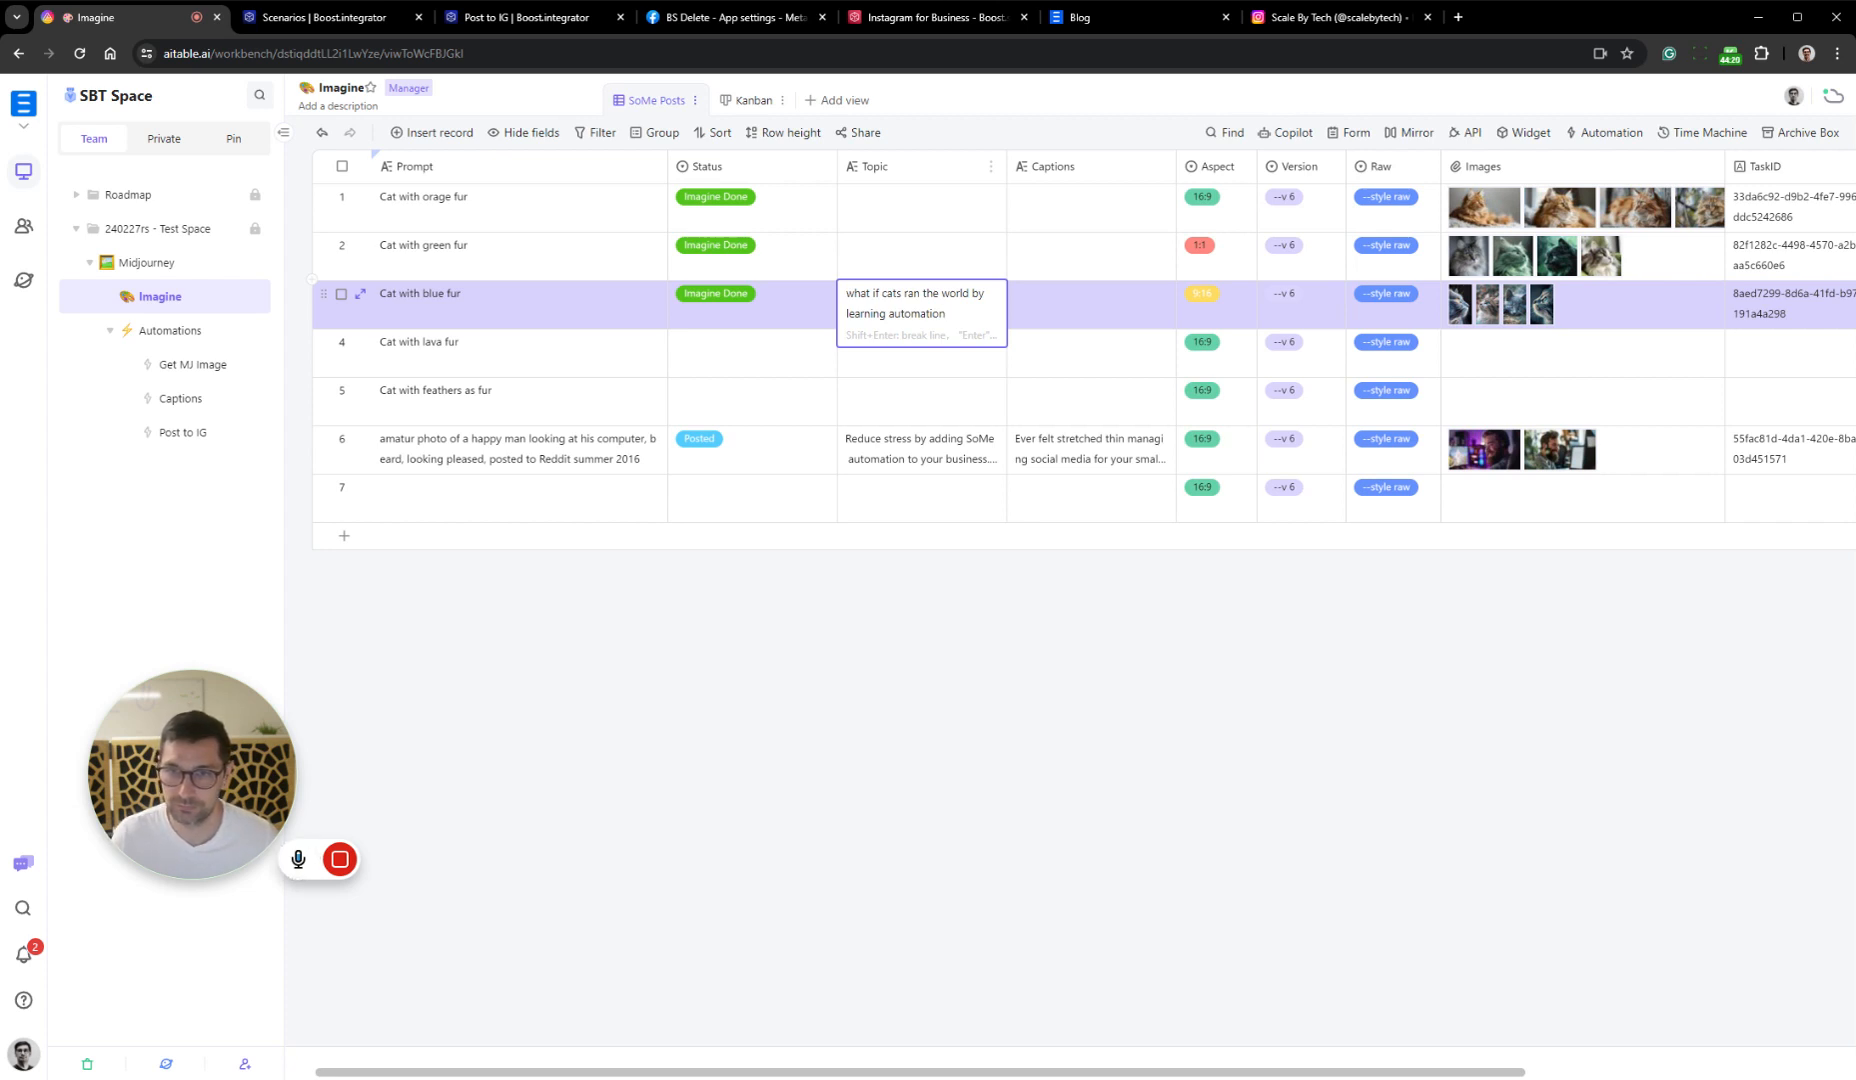
Reword the start of the blue fur record's Topic, replacing "what" with "tell a short story about"
double_click(858, 294)
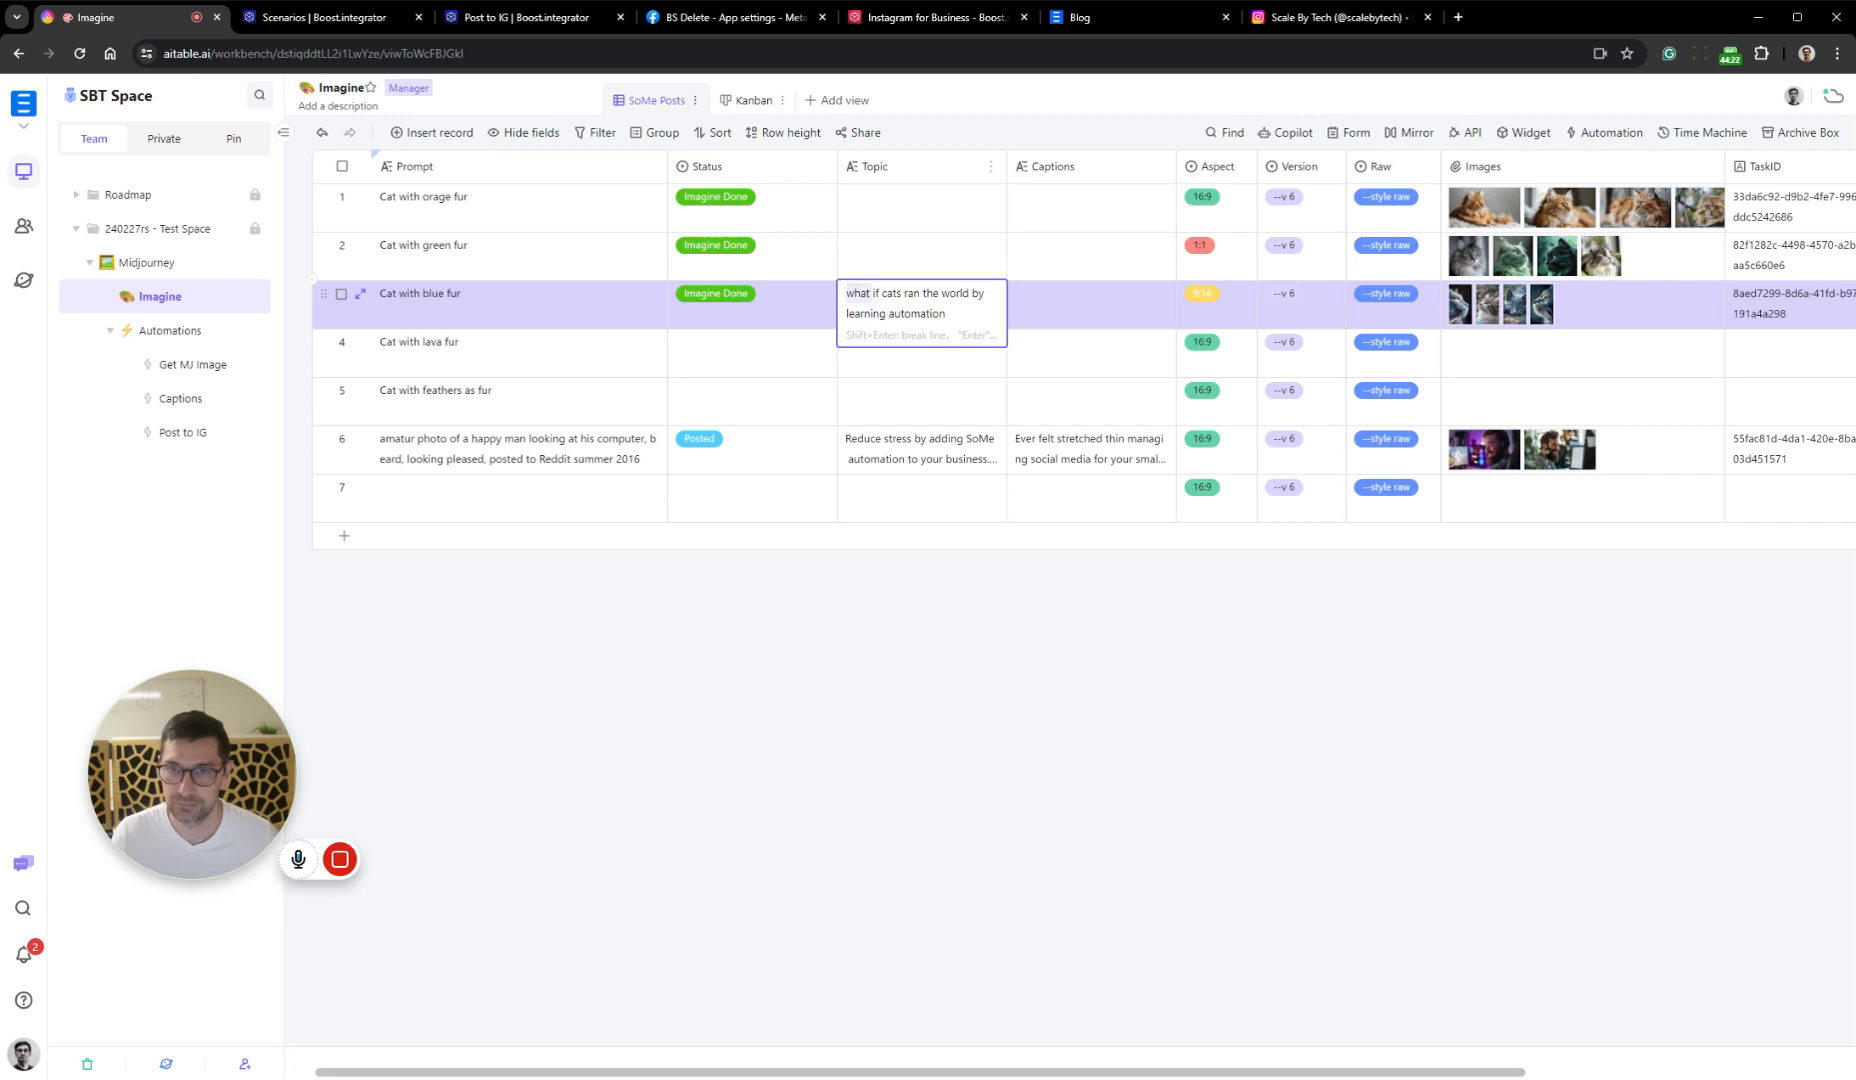
type("tell a")
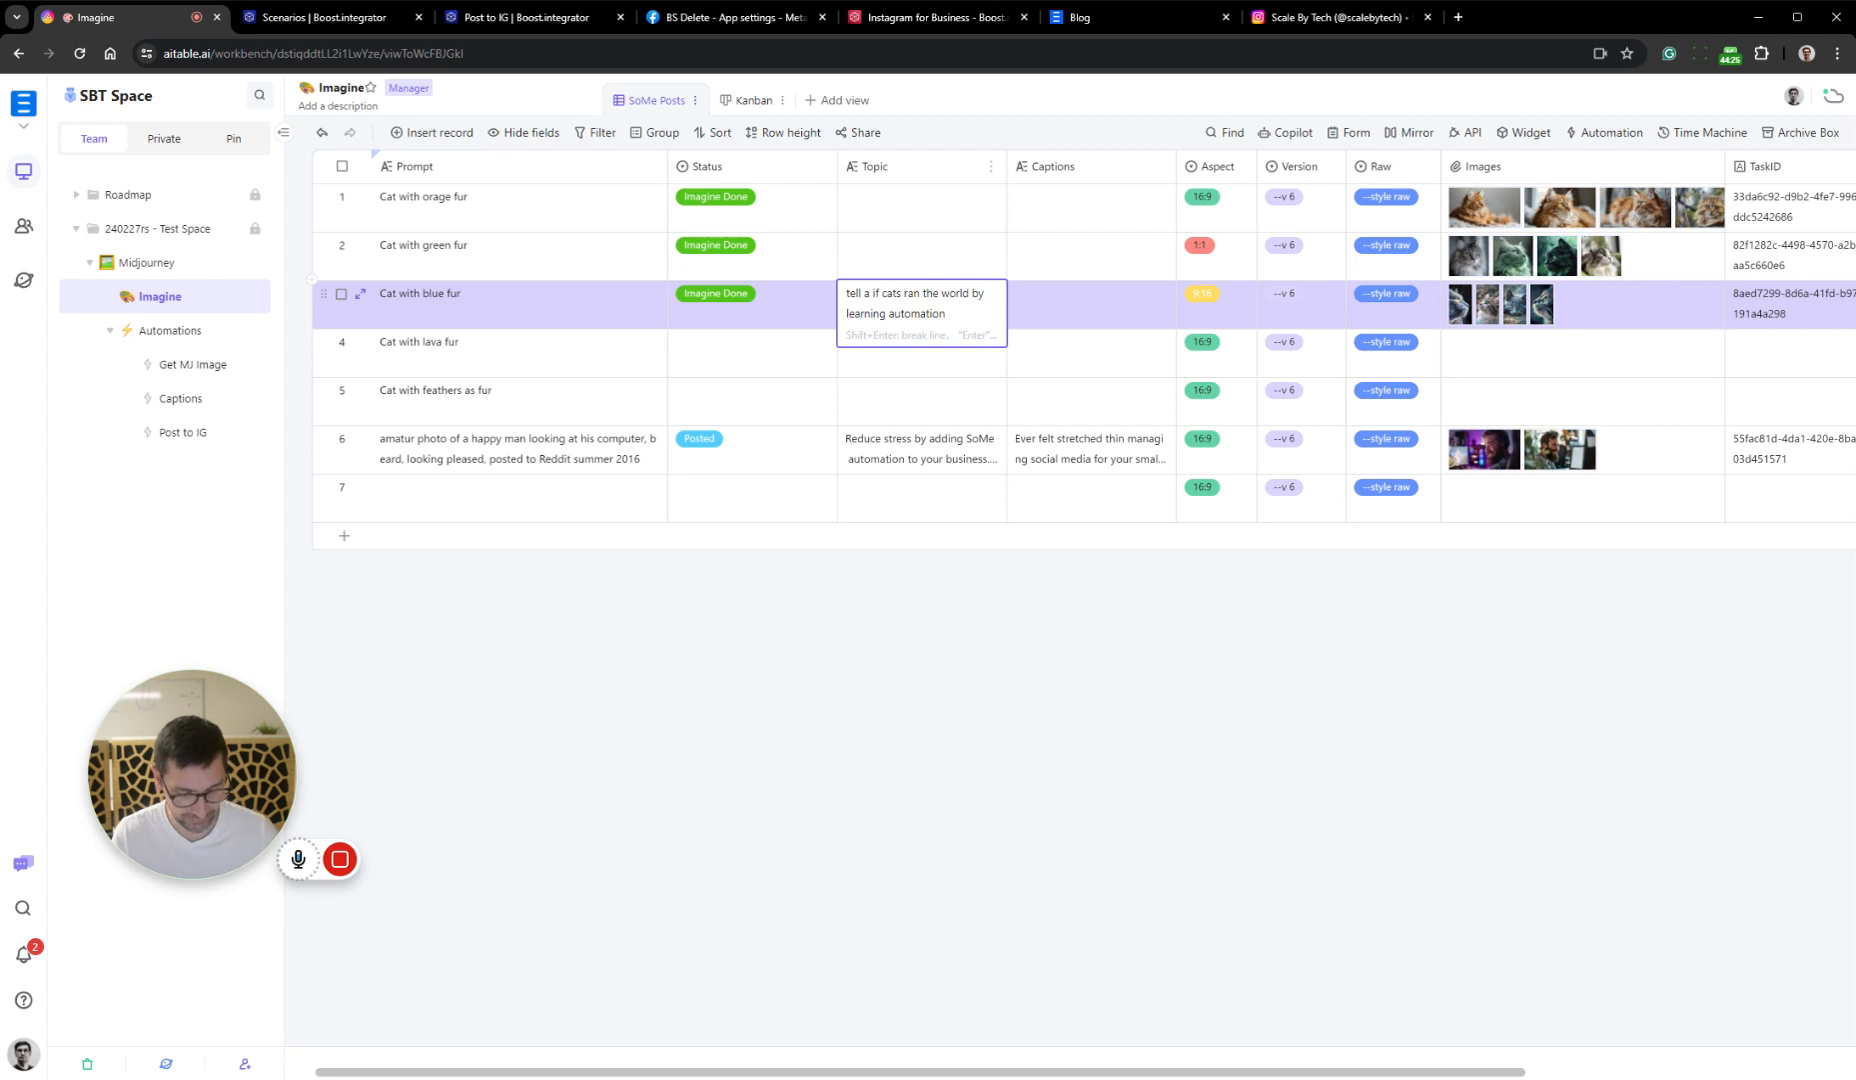
type(" stor")
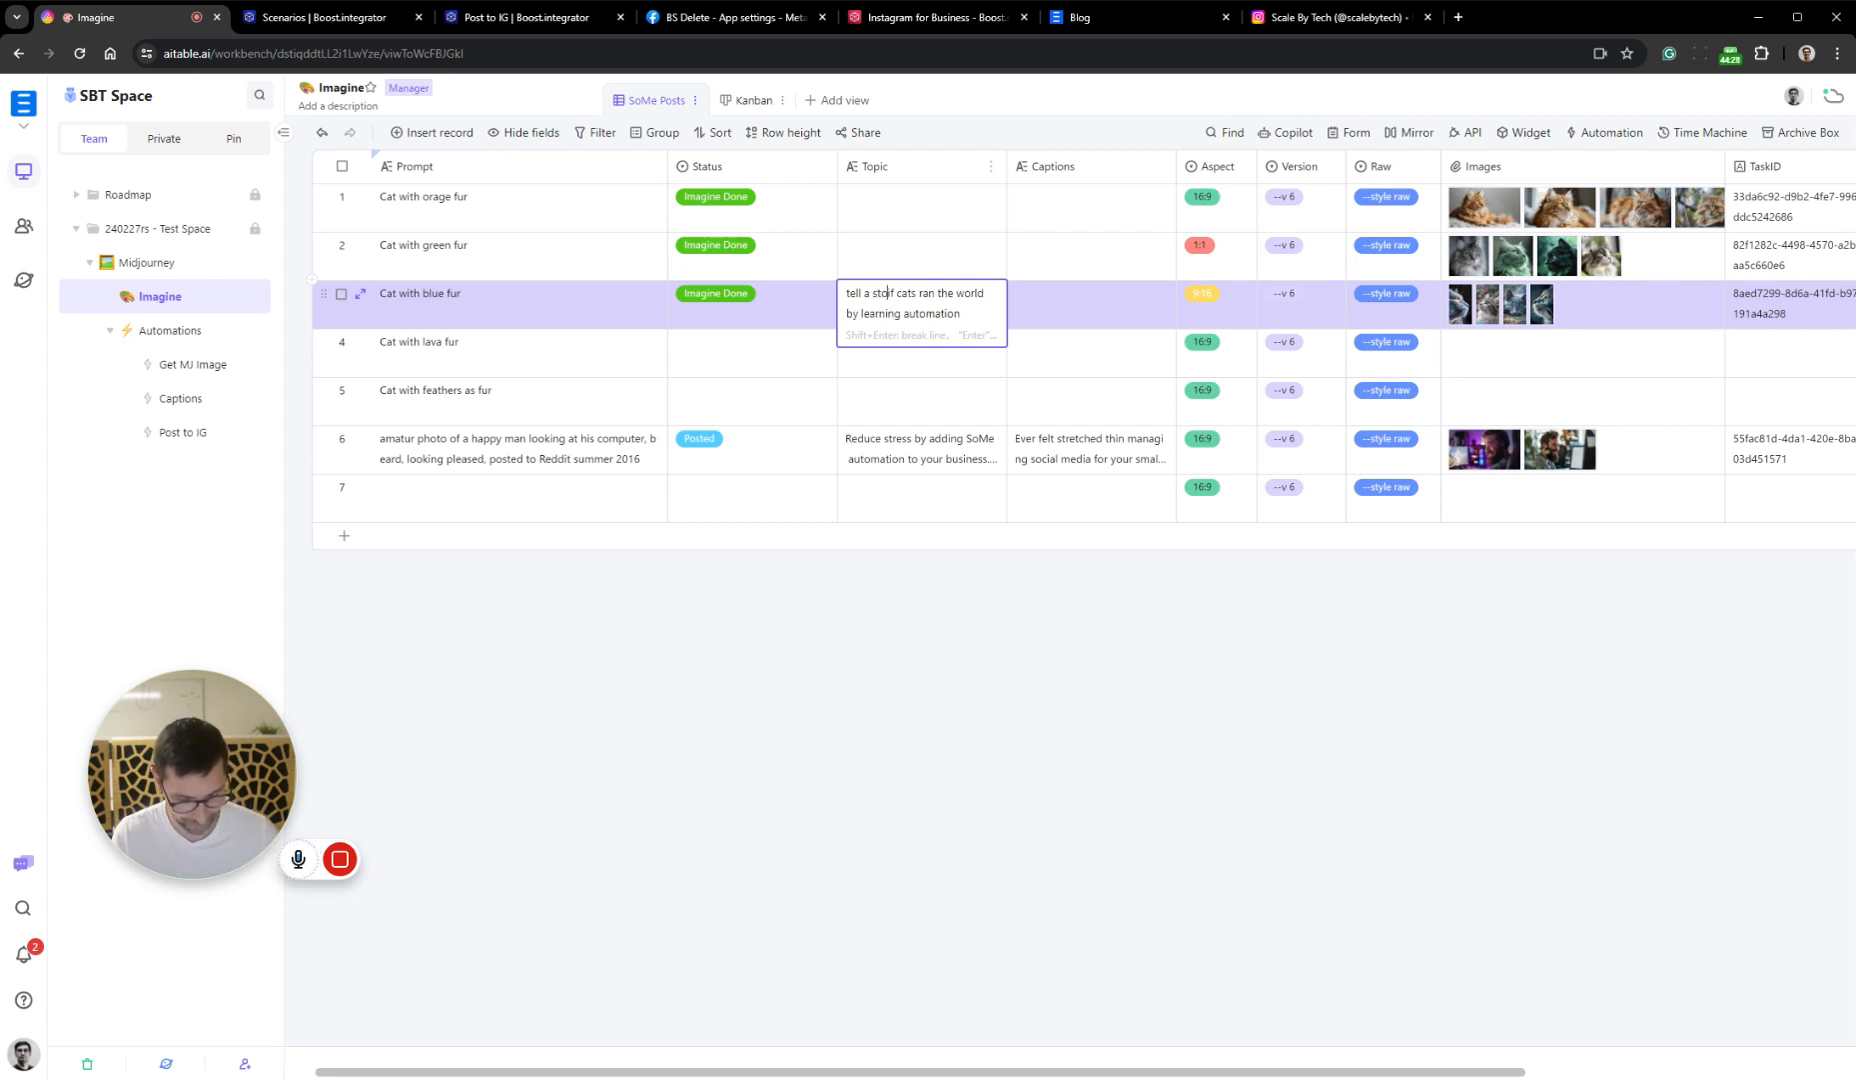
type("r")
key("BackSpace")
key("BackSpace")
key("BackSpace")
key("BackSpace")
type("sha")
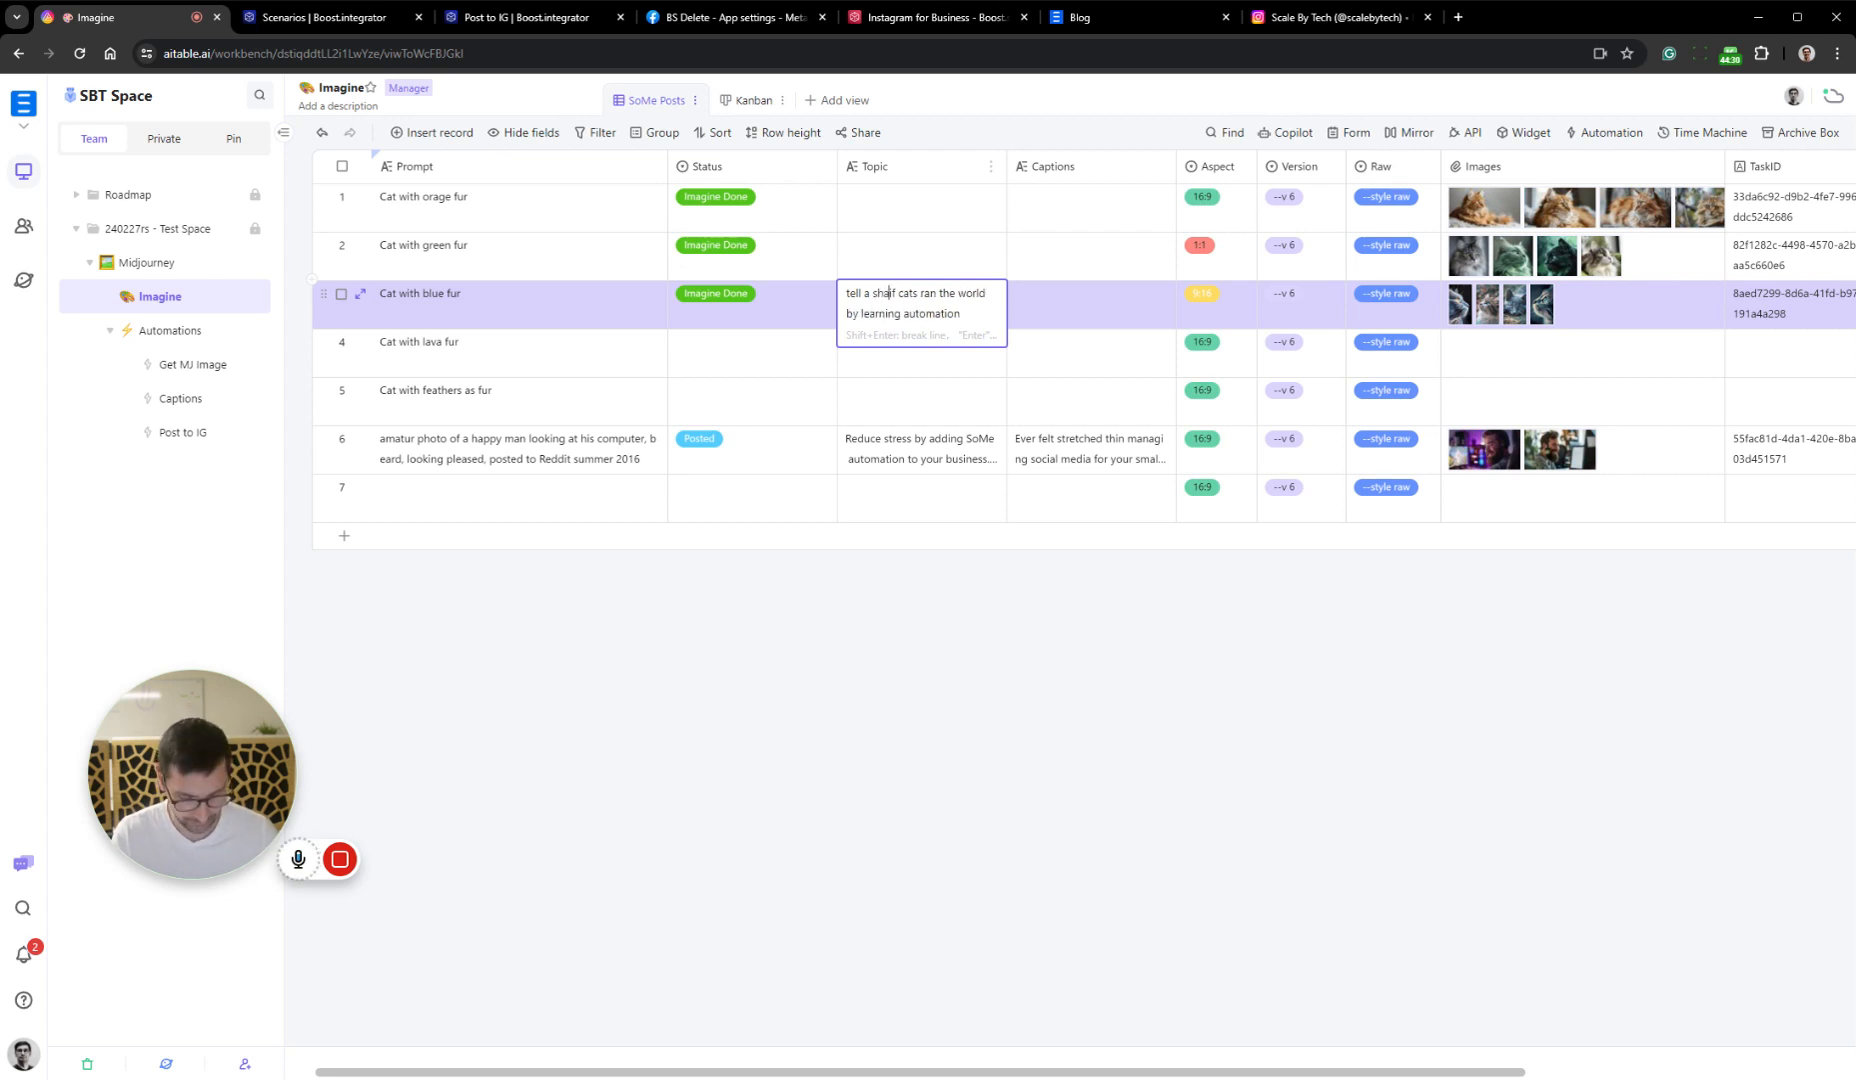
type("ort s")
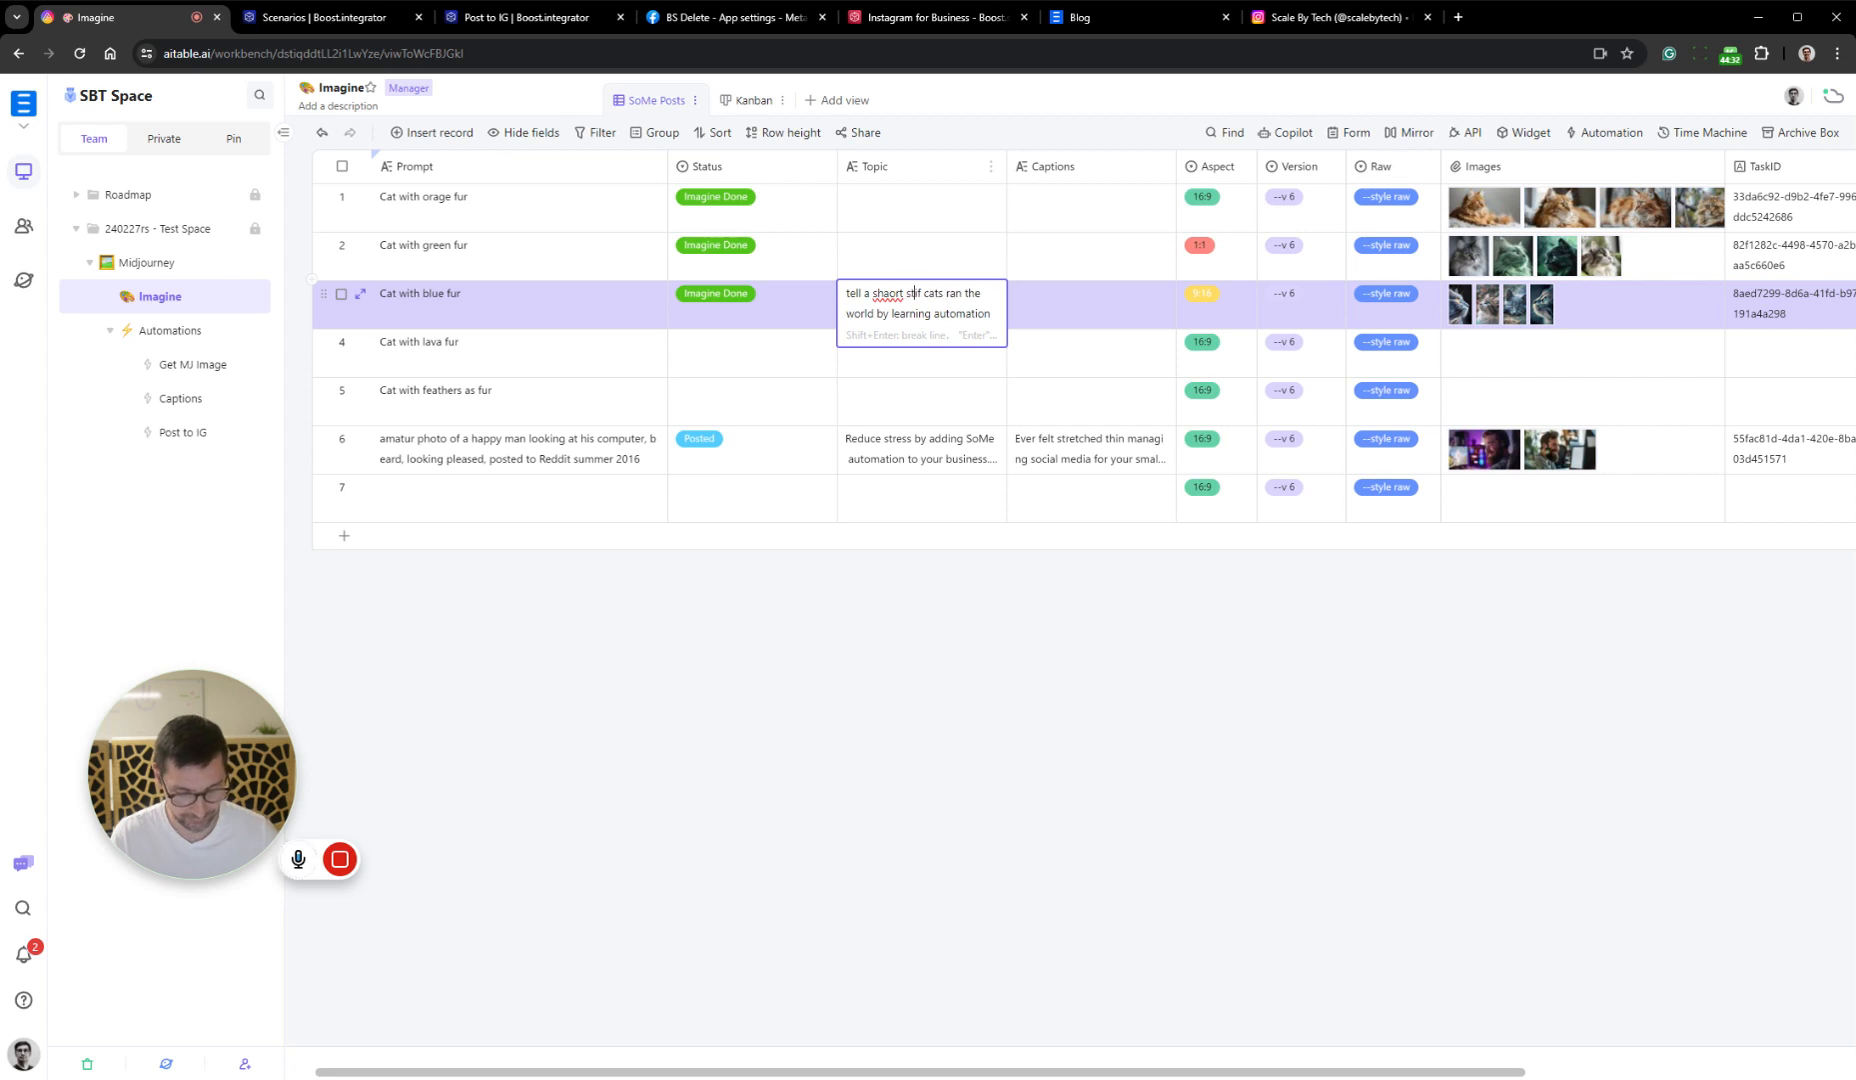
type("tory")
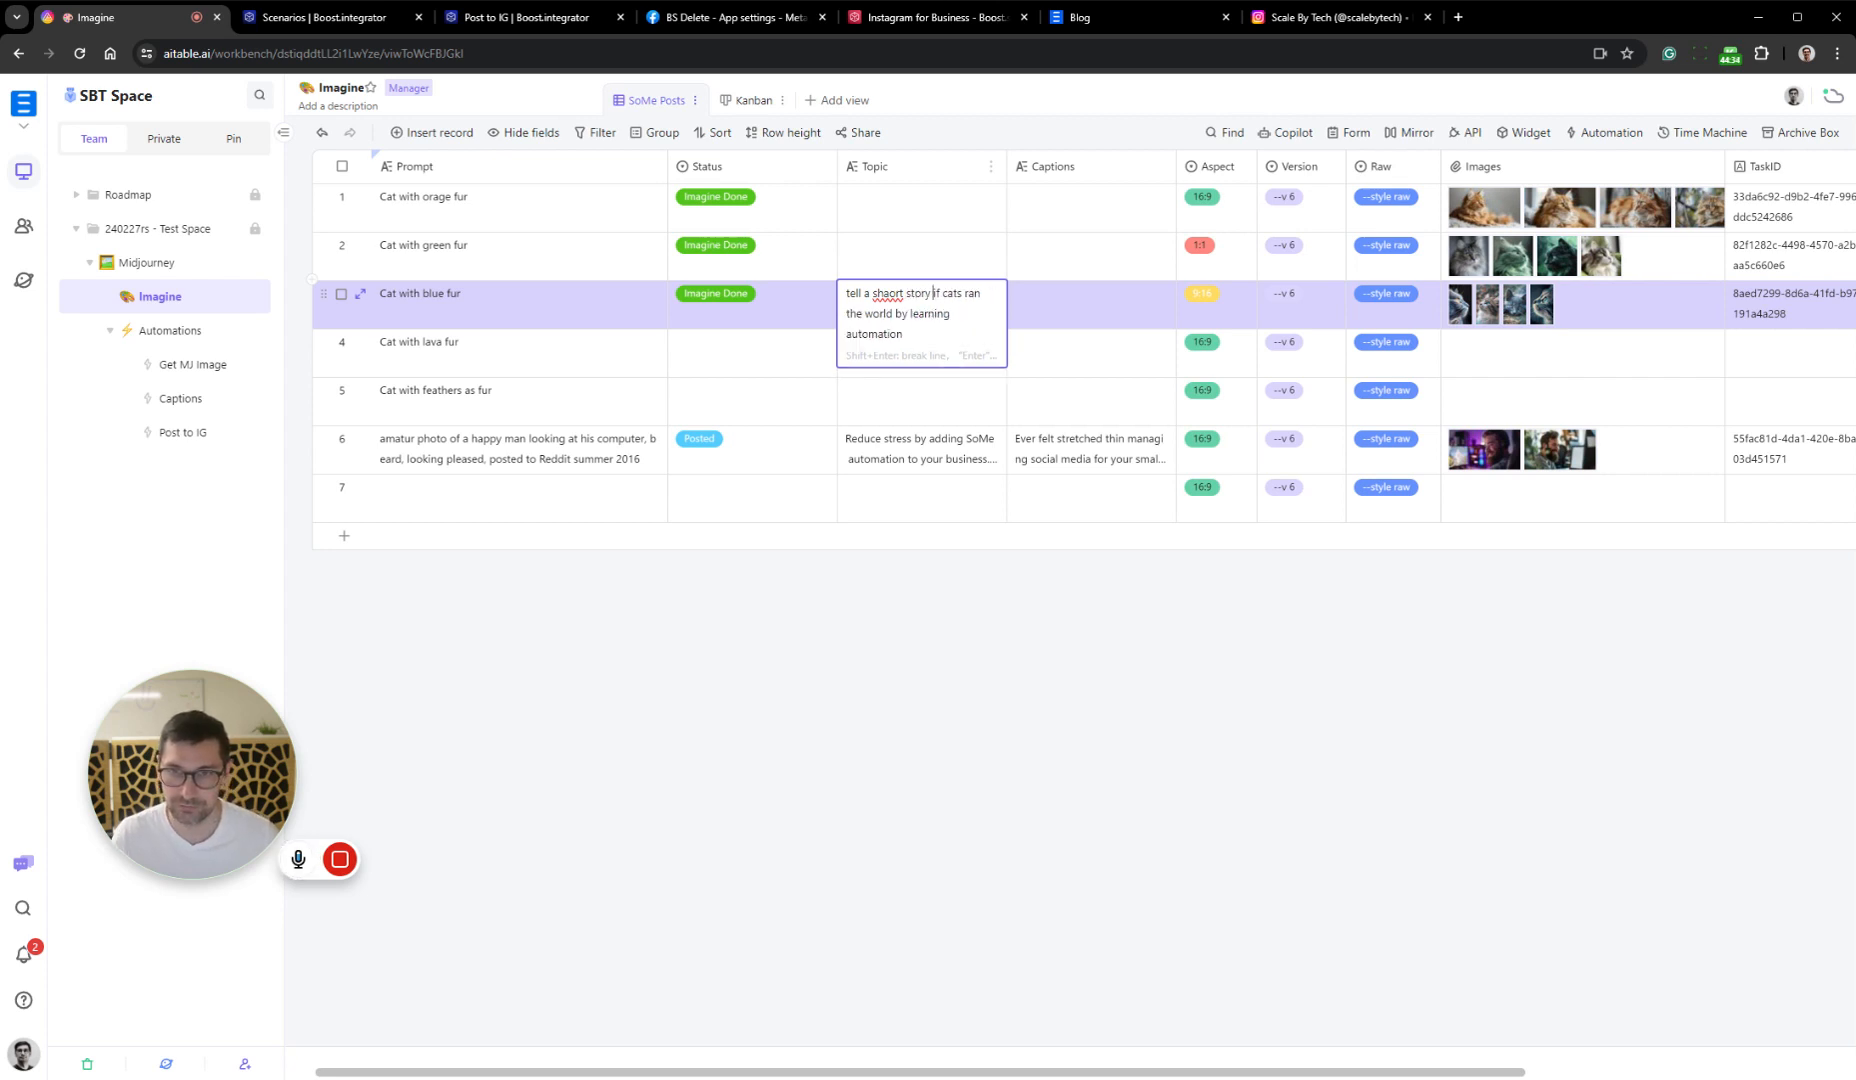
double_click(888, 294)
type("short")
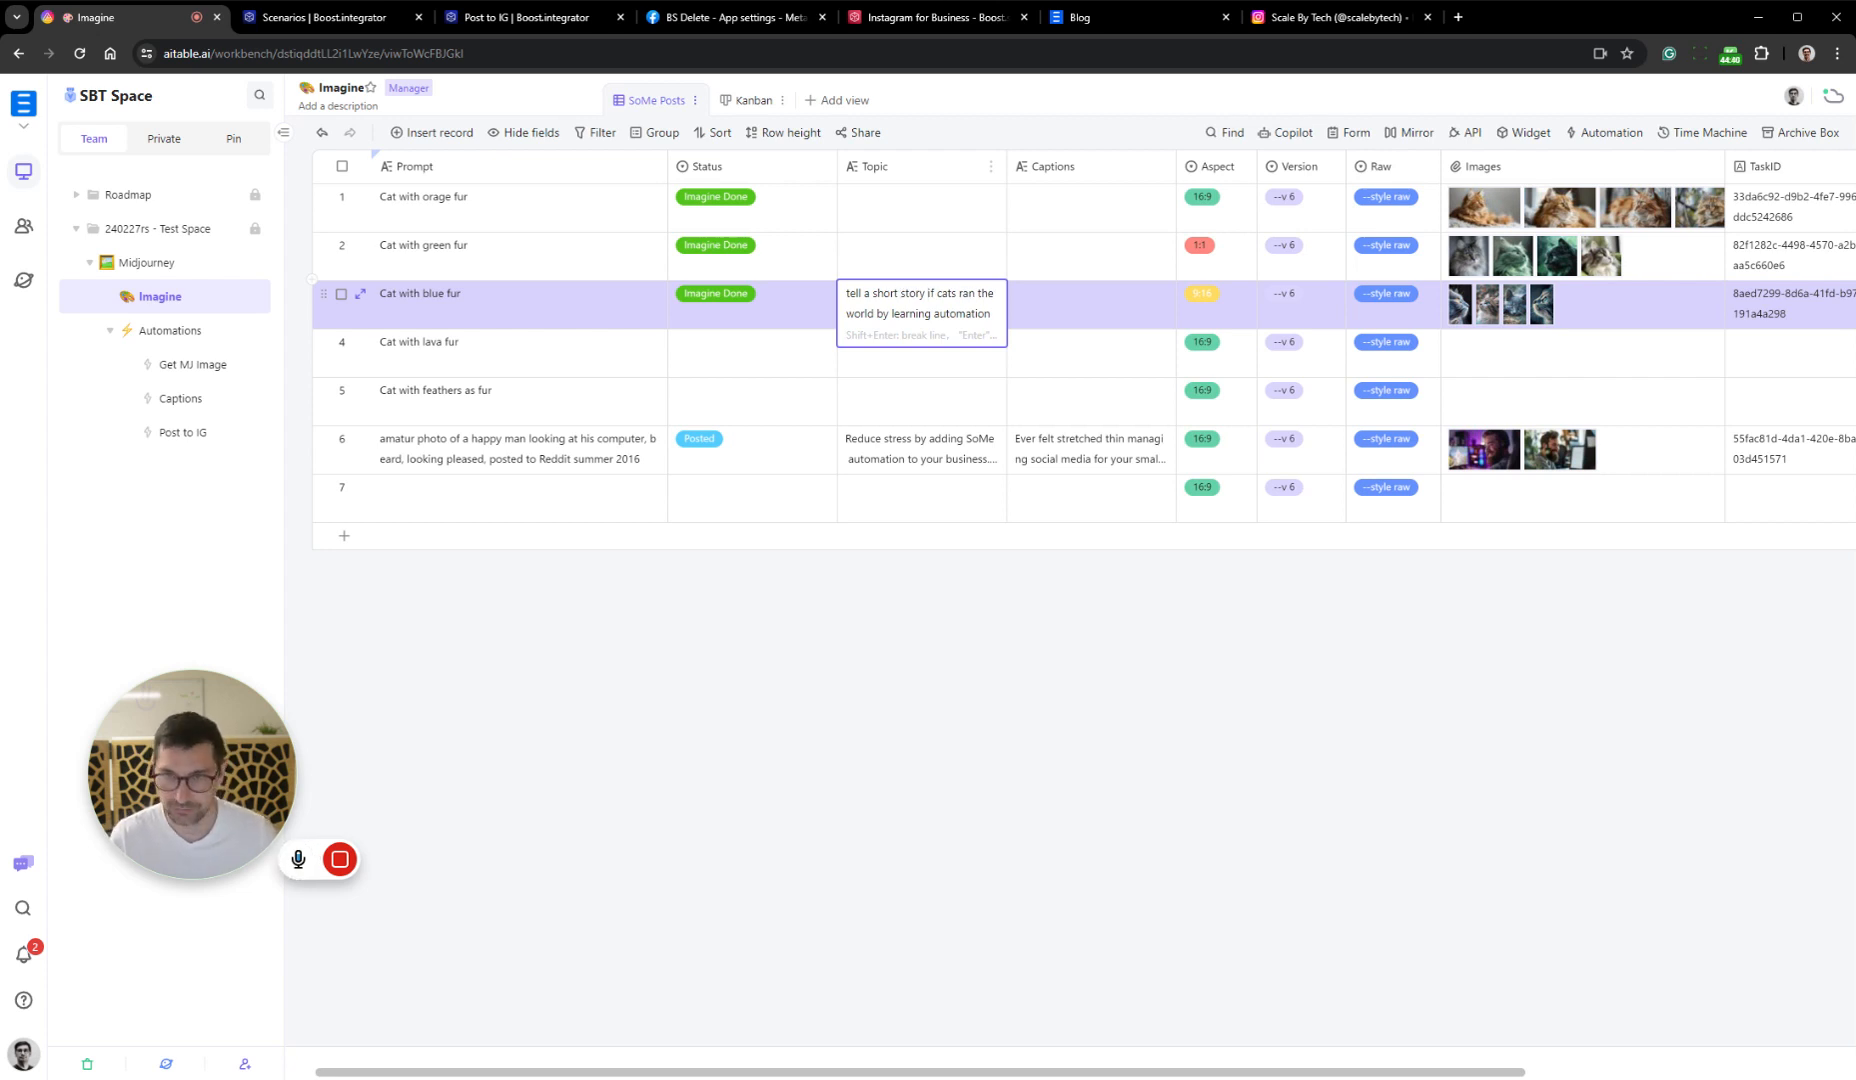
type("about ")
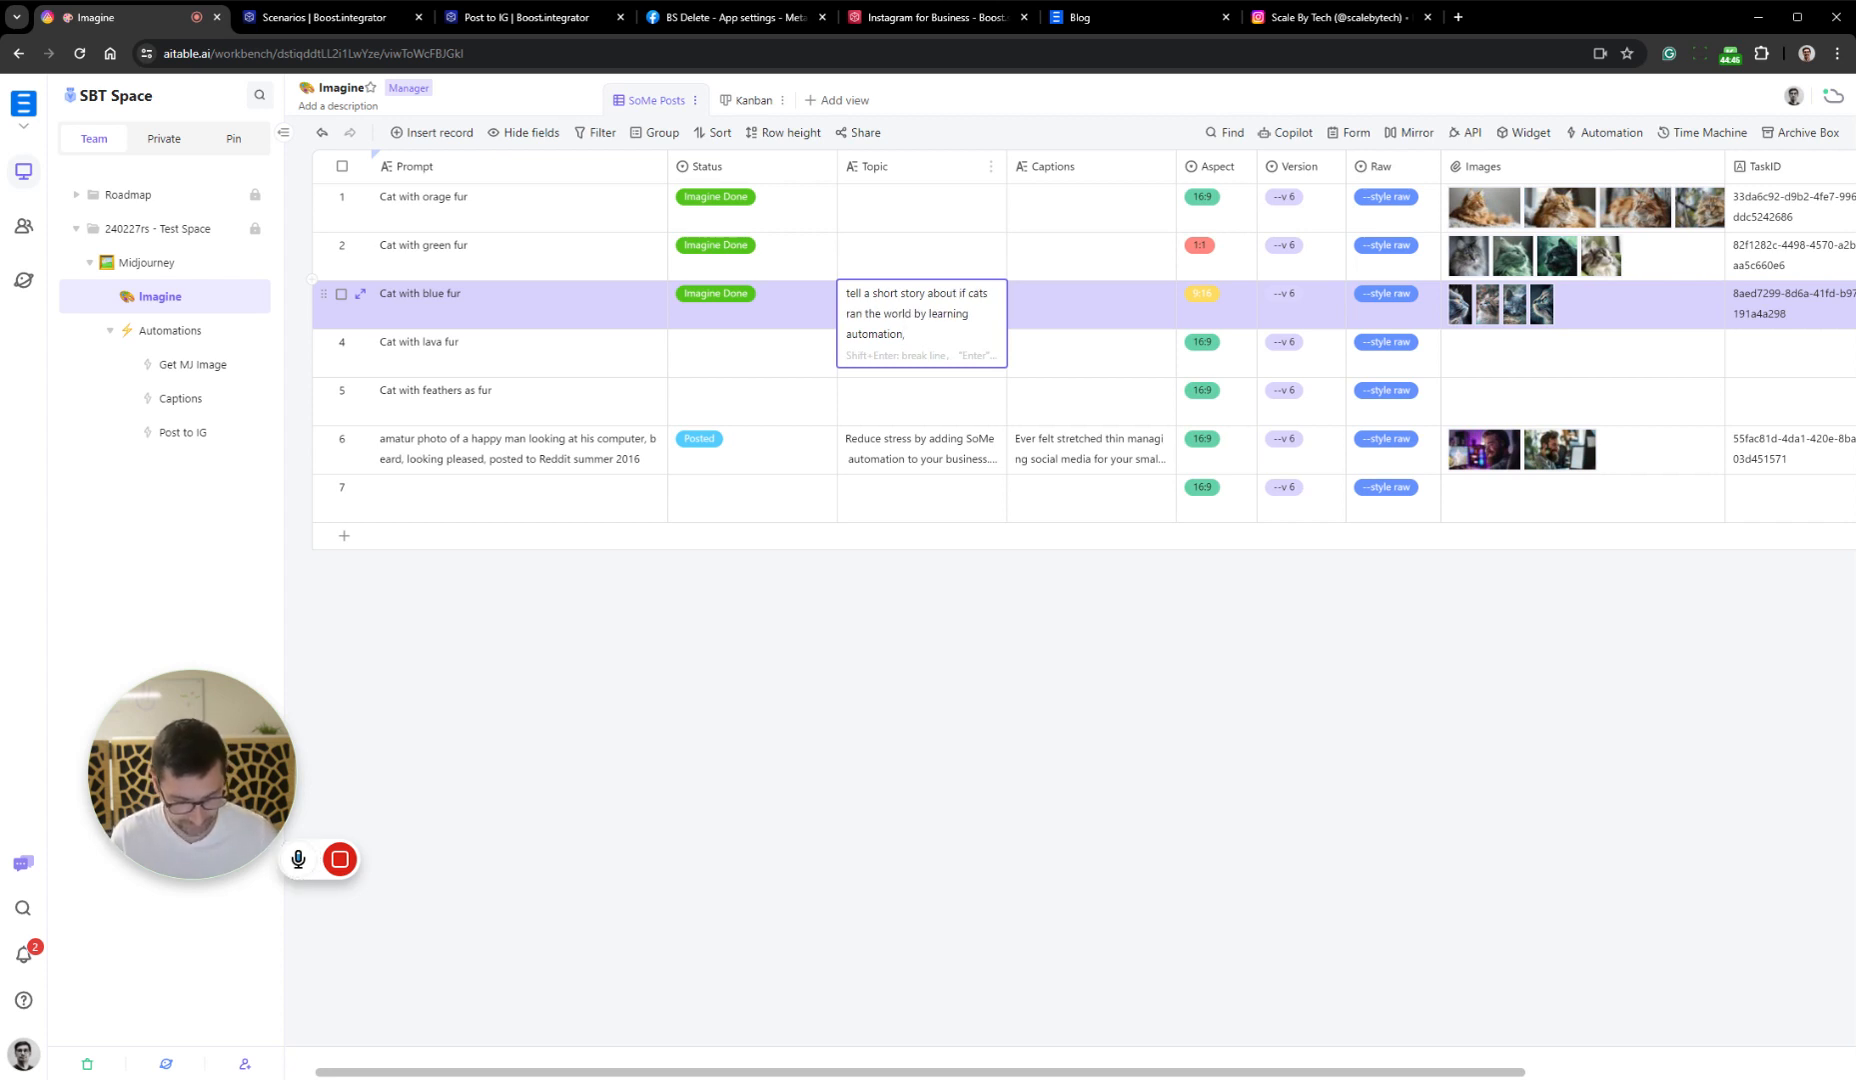
type(" it back to busn")
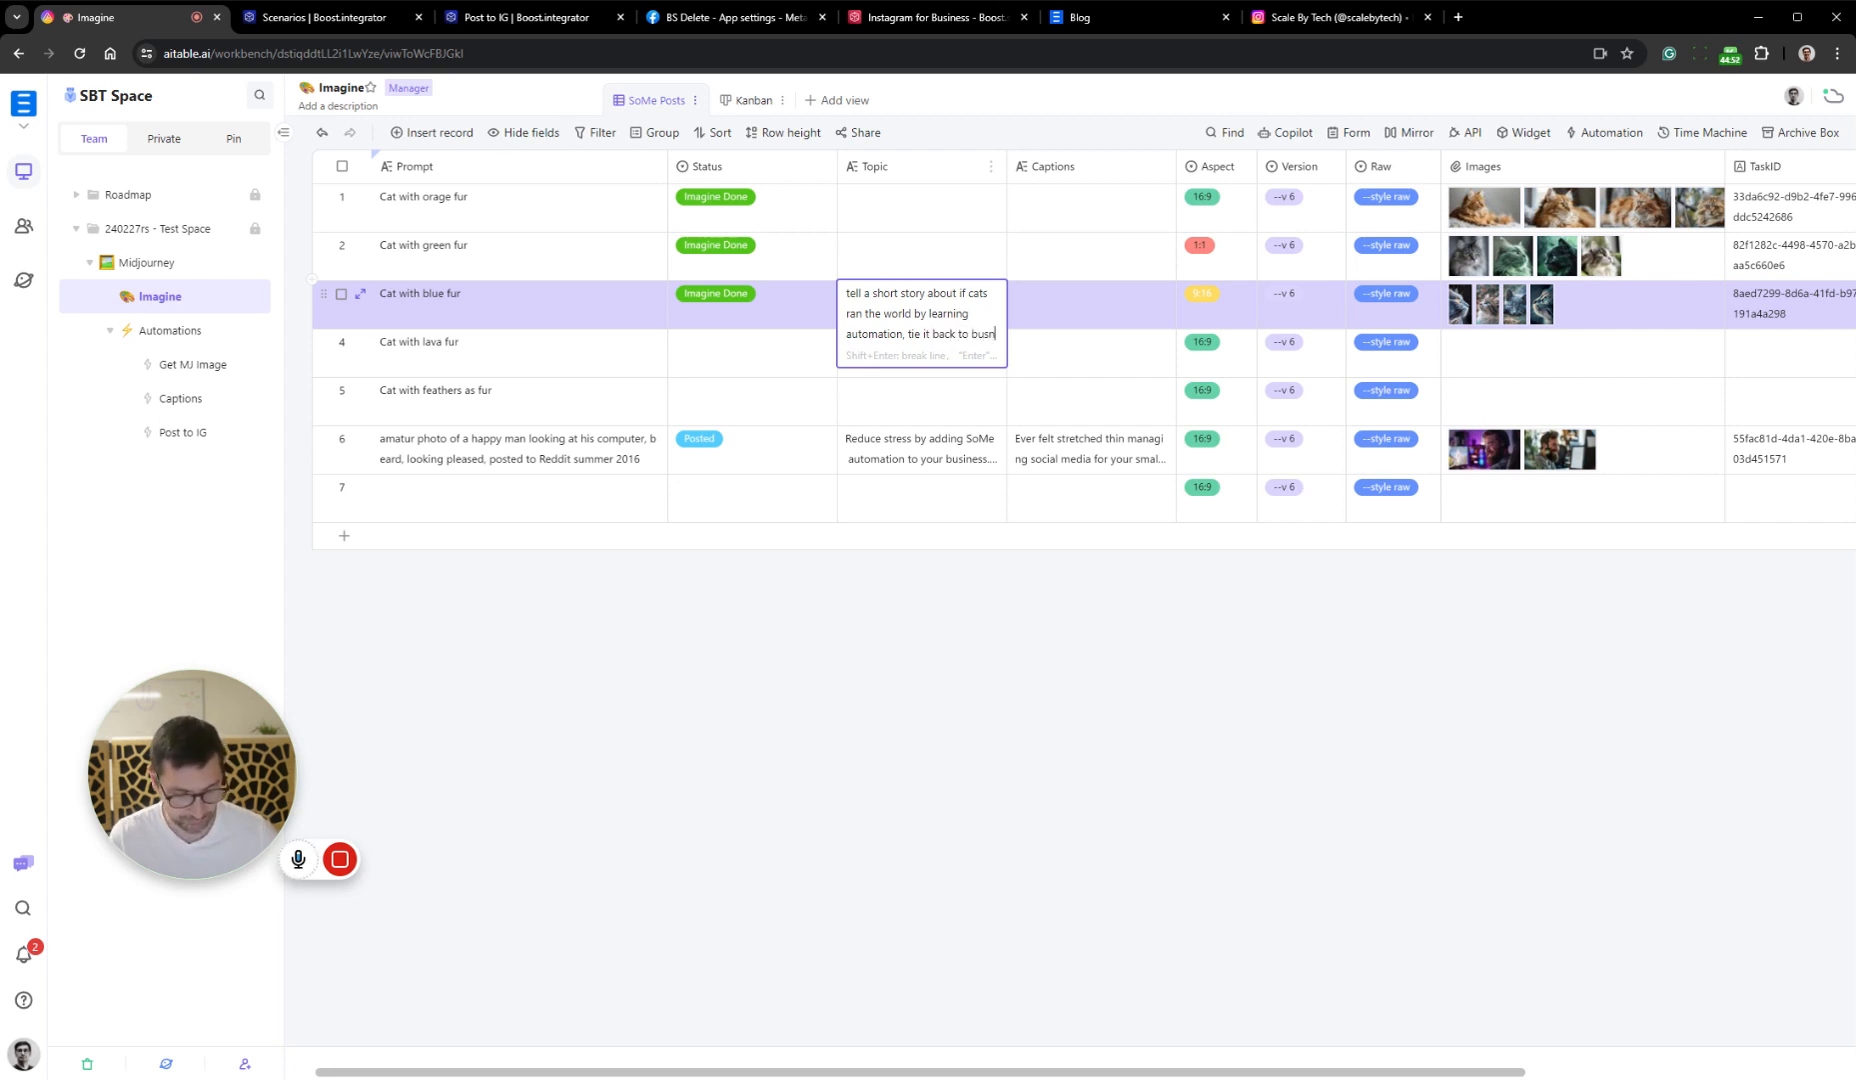
Extend the blue fur record's Topic with "tie it back to business owners SMB" and finish editing the cell
key("BackSpace")
key("BackSpace")
type("b")
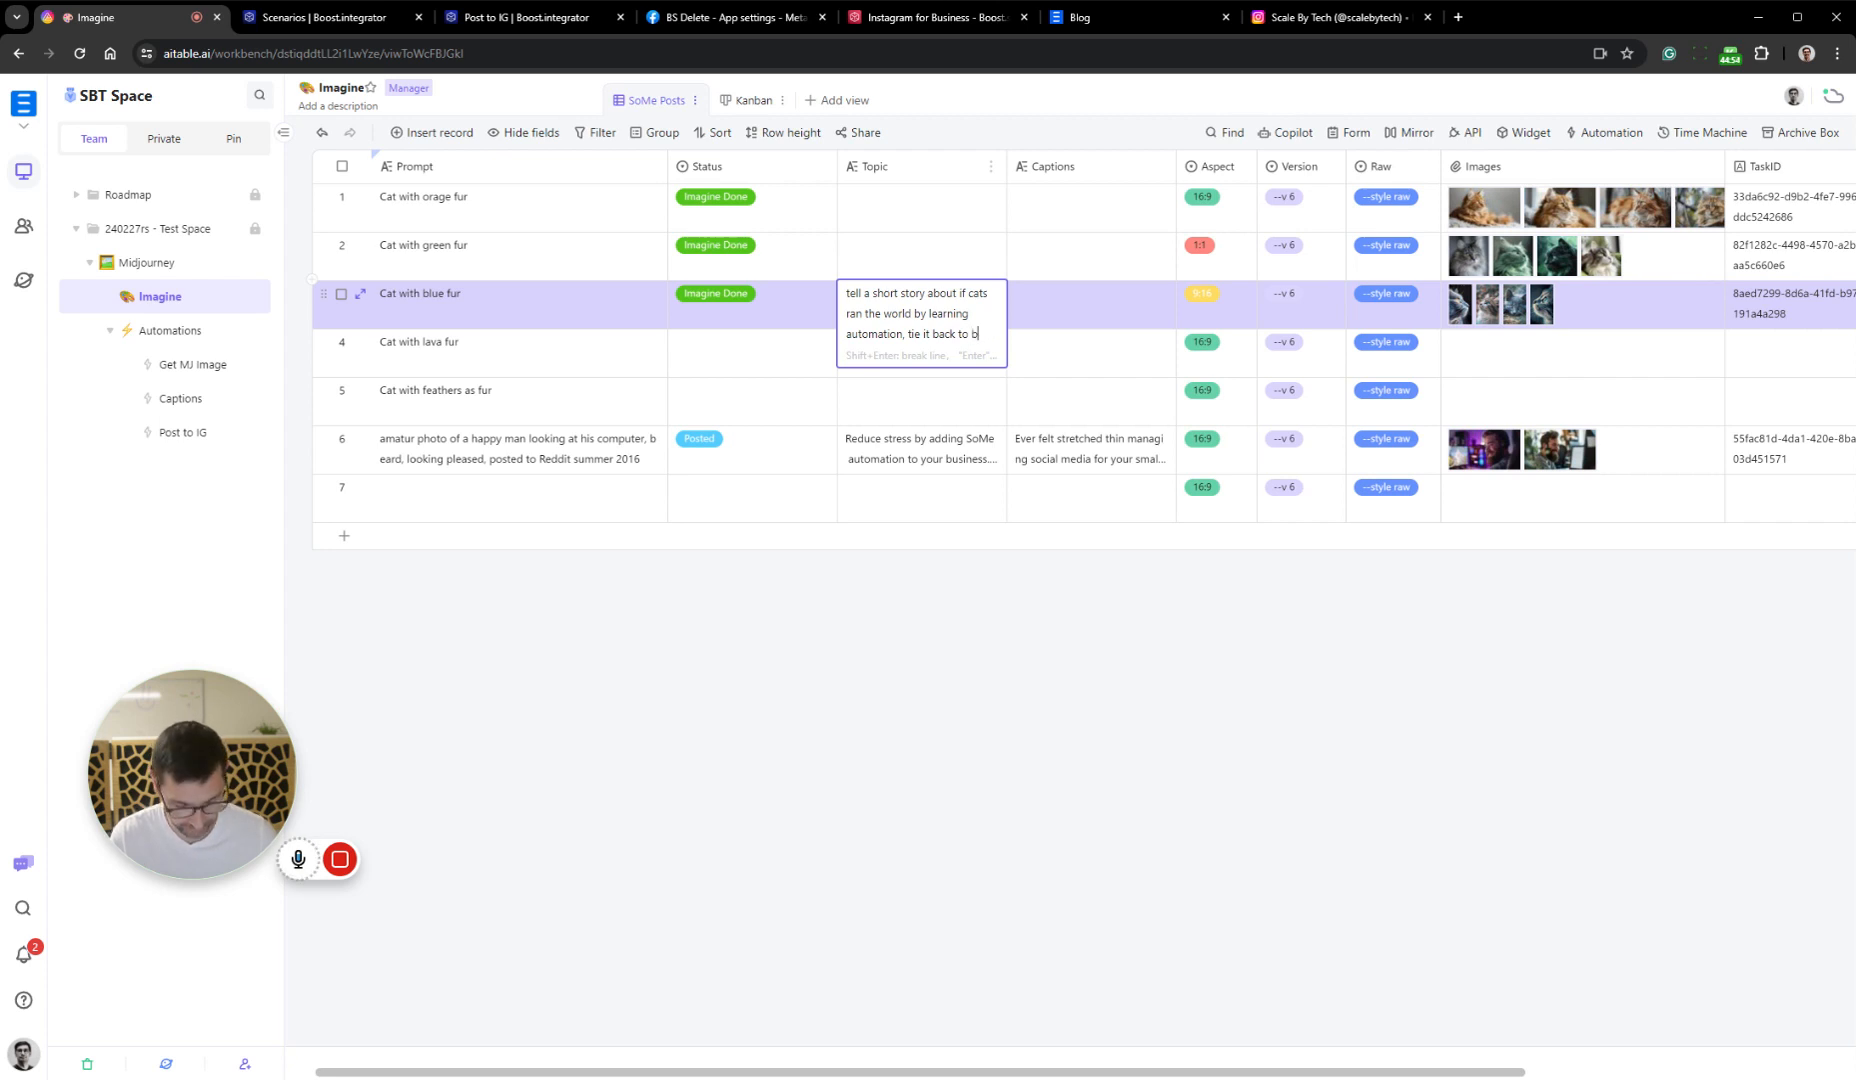
type("usin")
key("BackSpace")
key("BackSpace")
key("BackSpace")
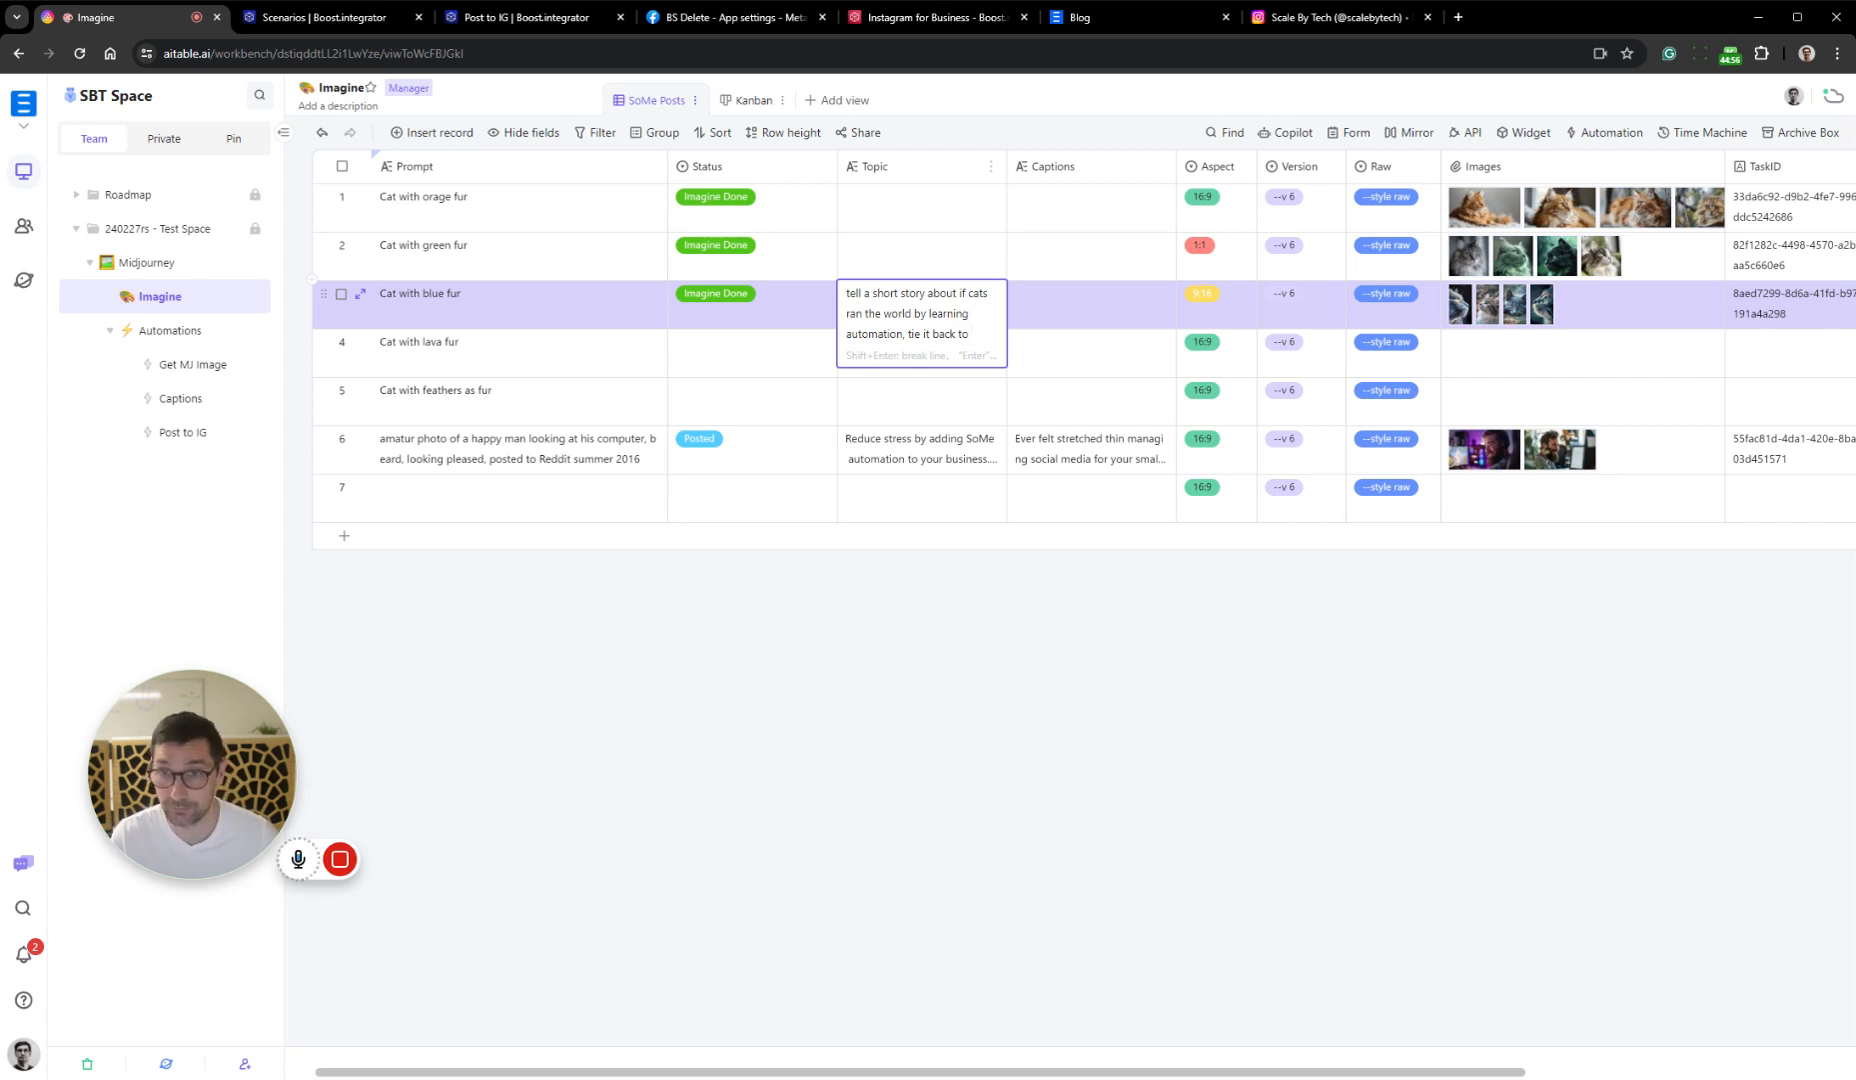
type("busines")
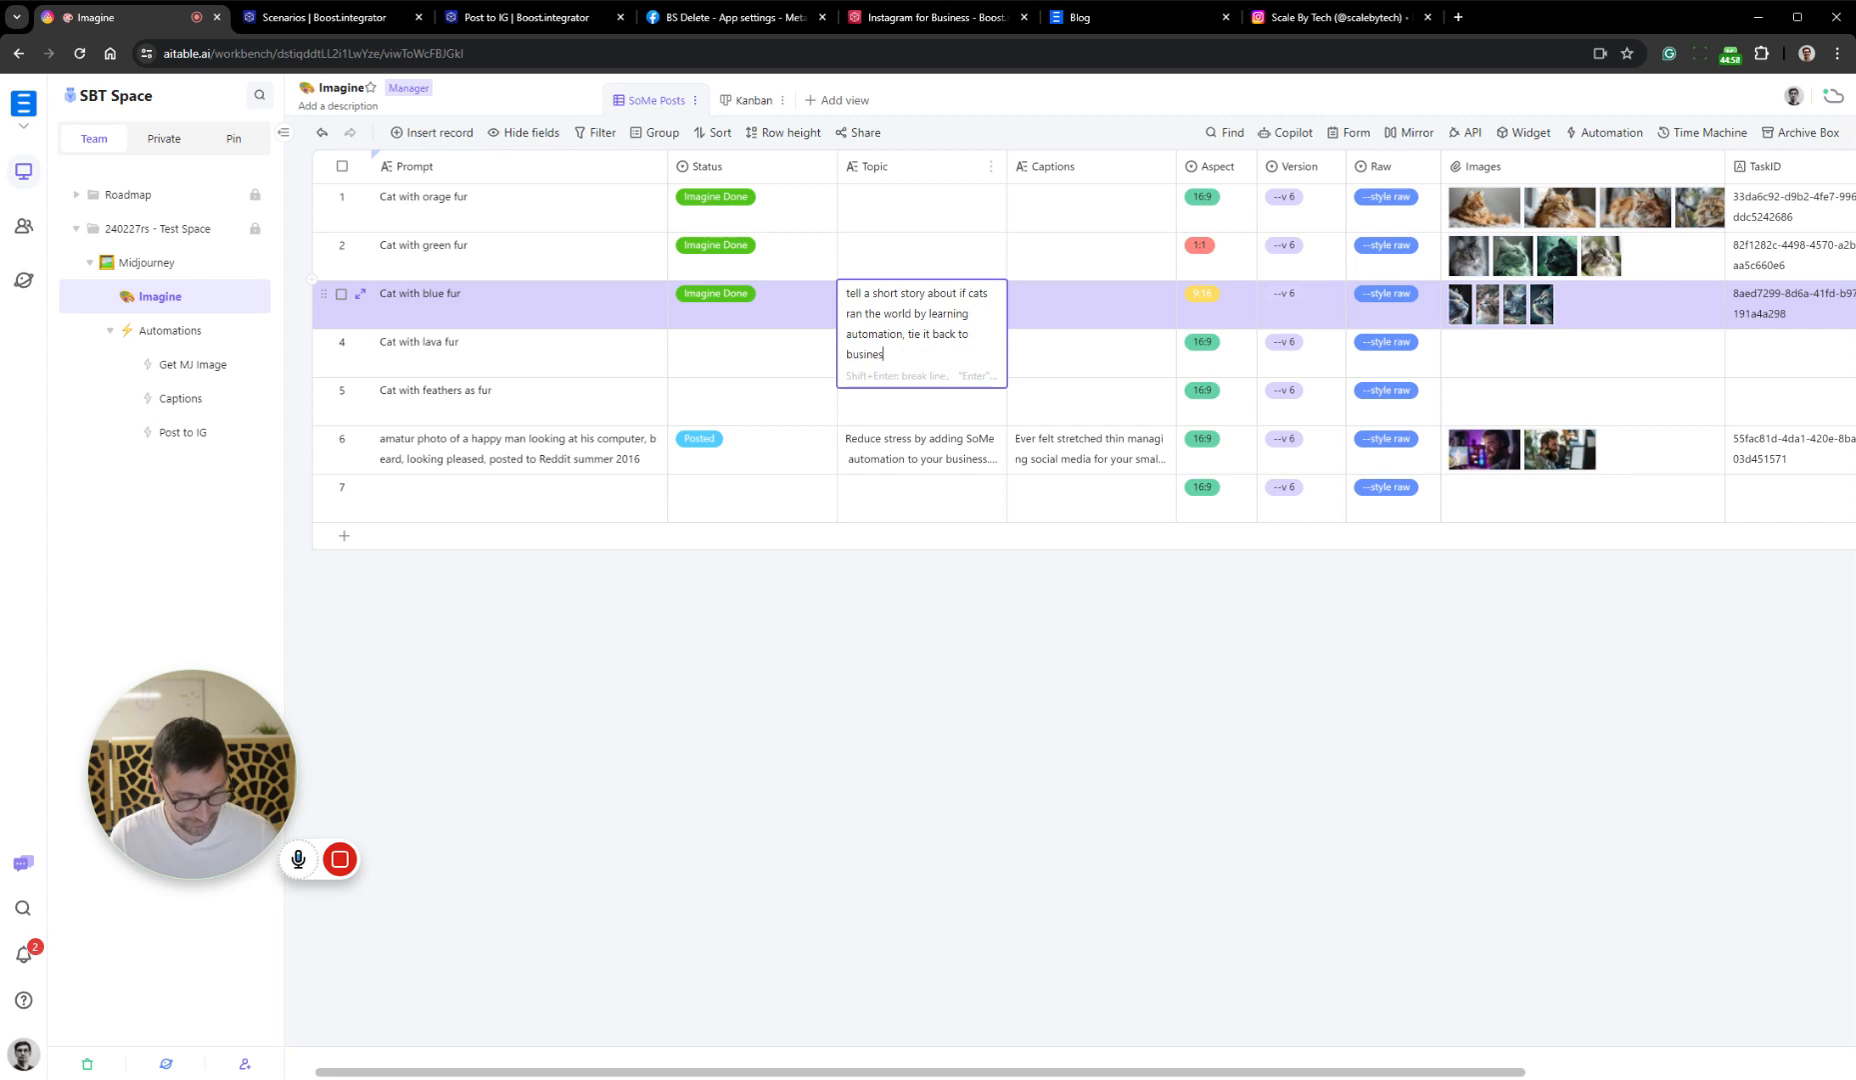
type("s owners")
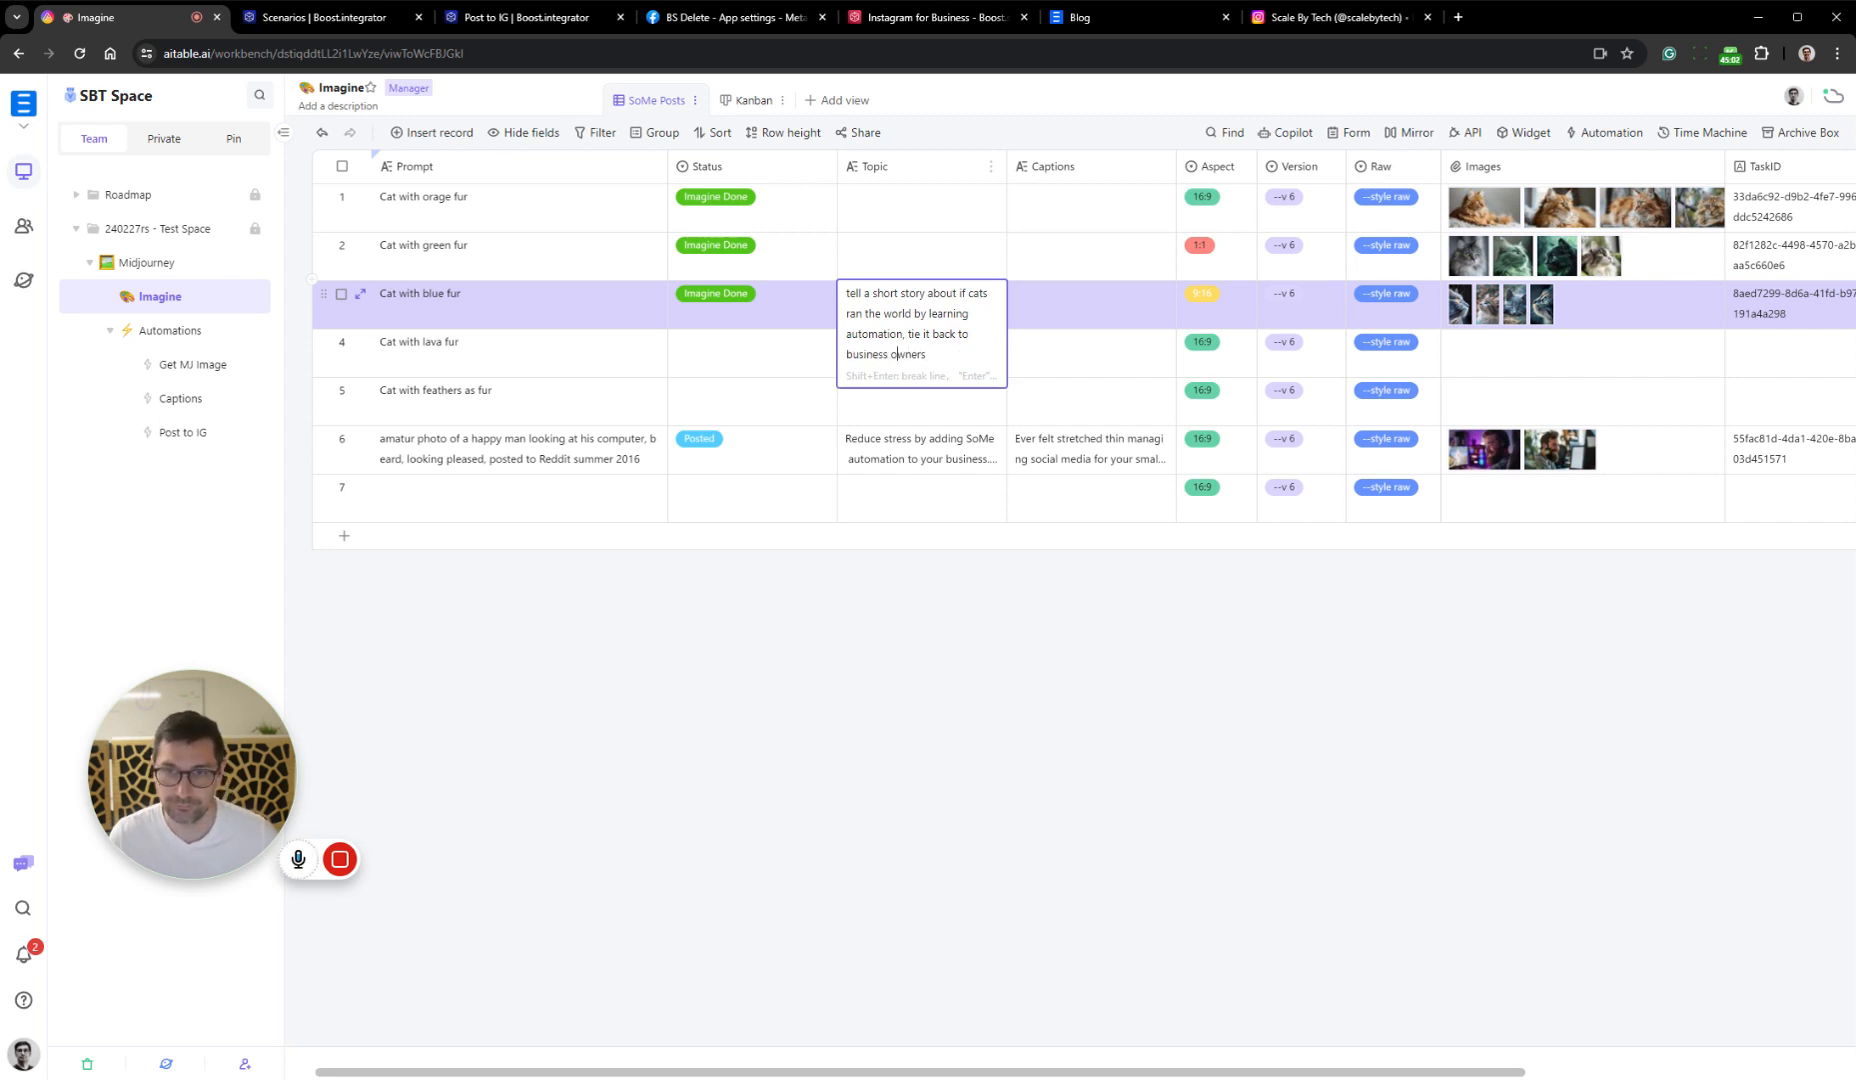
key("End")
type("(")
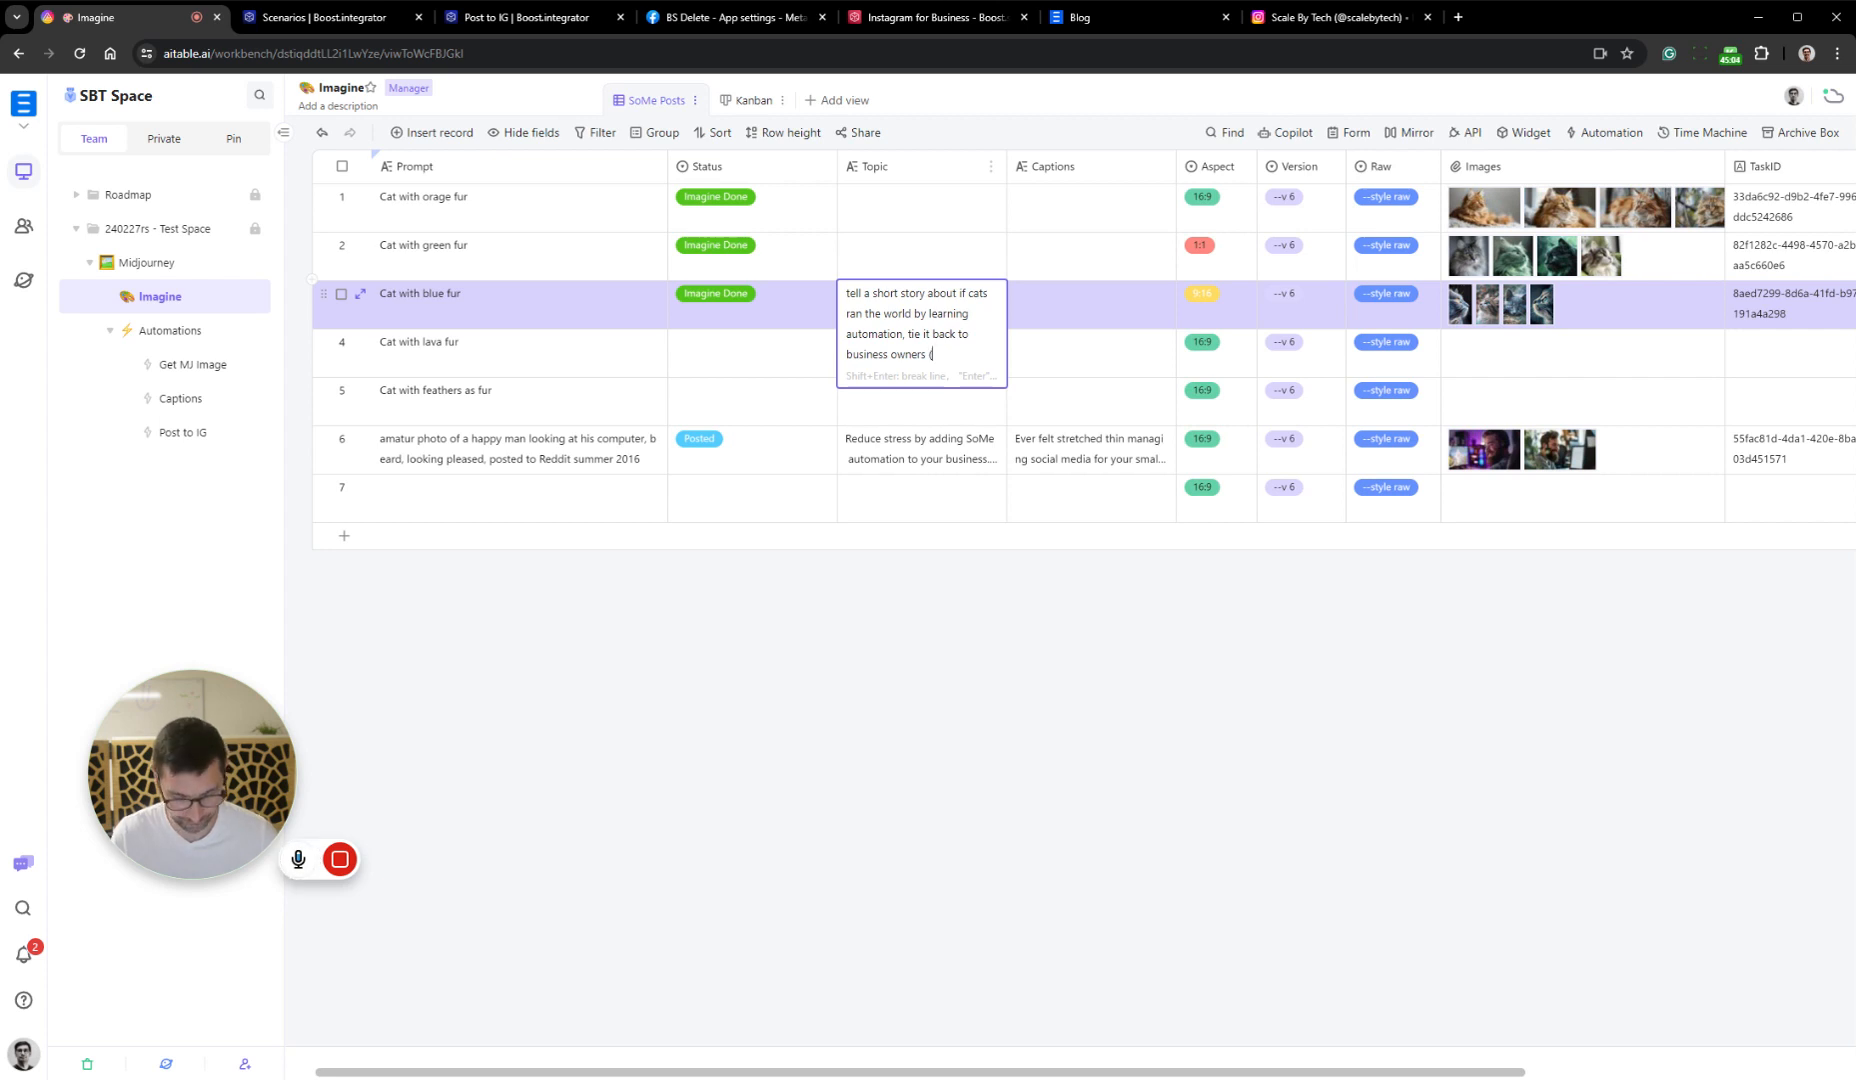
type("SMB")
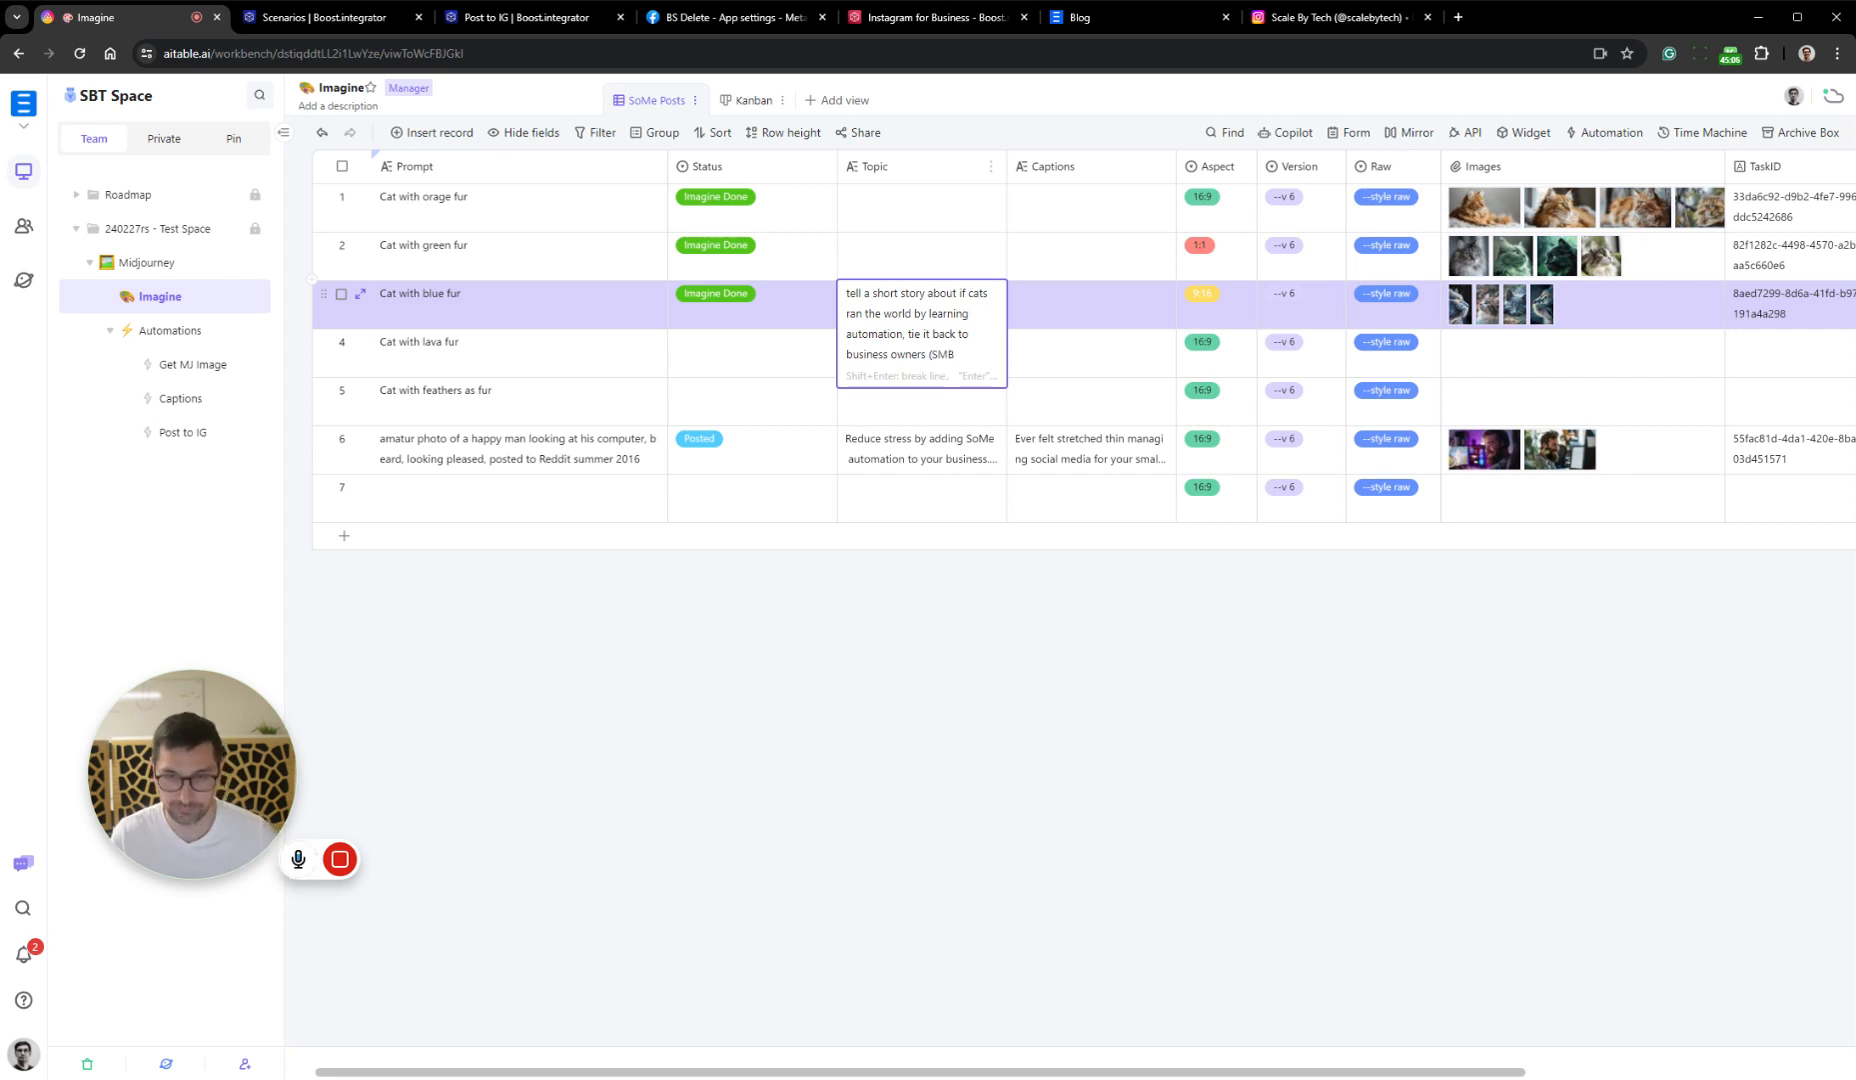
key("BackSpace")
key("BackSpace")
key("BackSpace")
type("SMB")
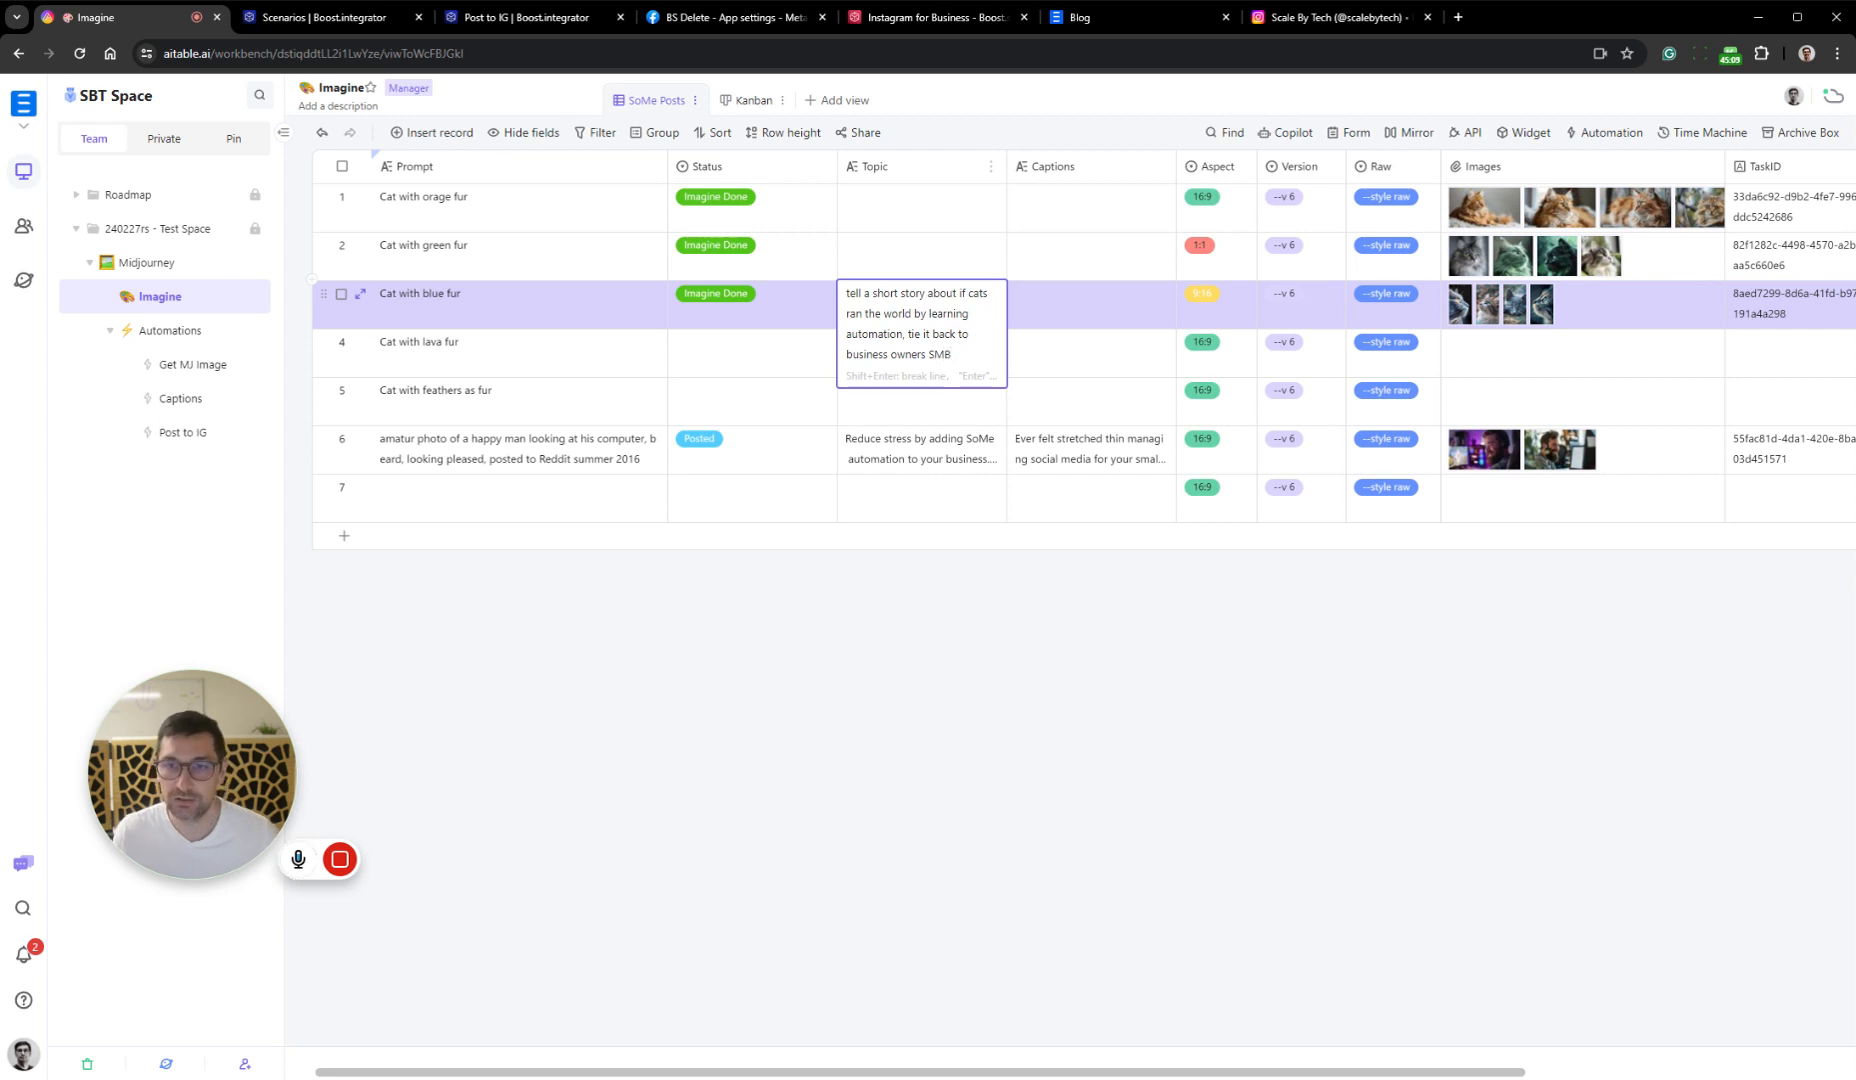
left_click(1031, 609)
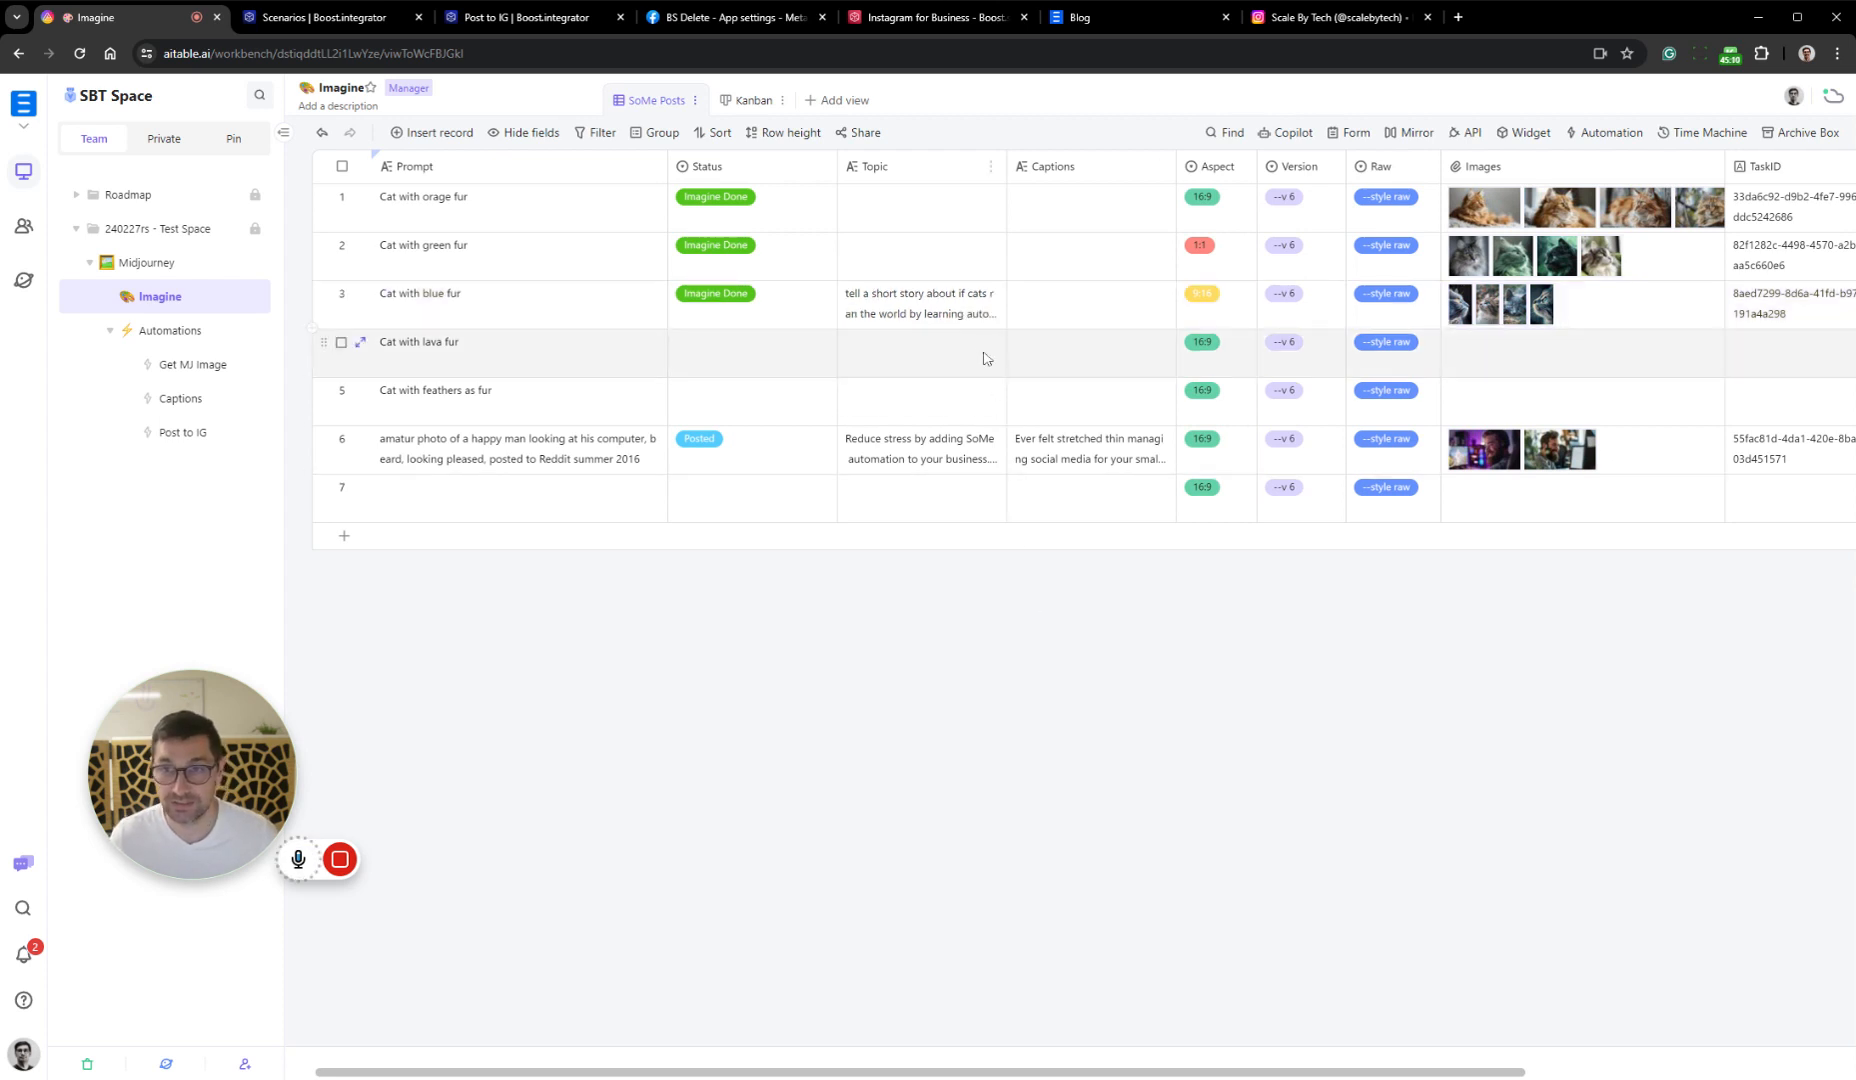
Set the Status of the "Cat with blue fur" record to Create Captions
left_click(820, 305)
left_click(815, 465)
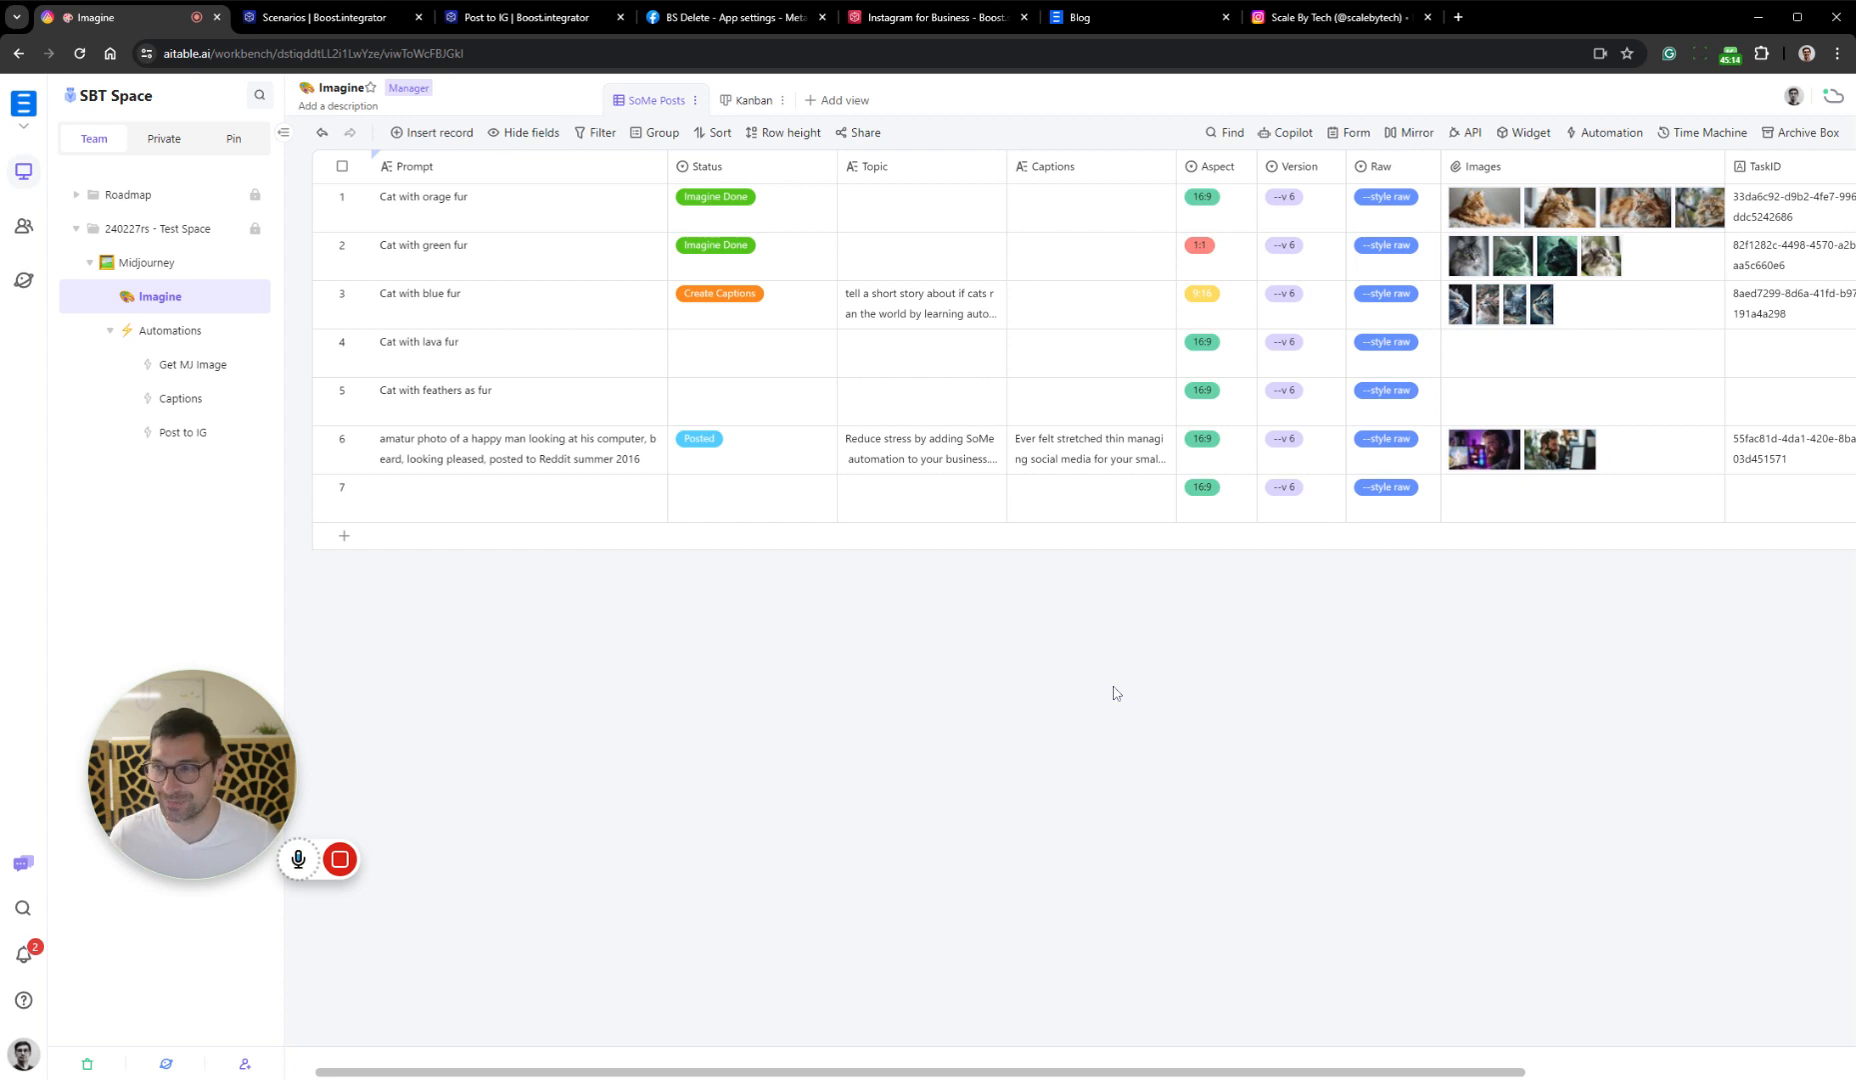
Browse the four attached images of the "Cat with green fur" record in the full-size preview
left_click(1658, 260)
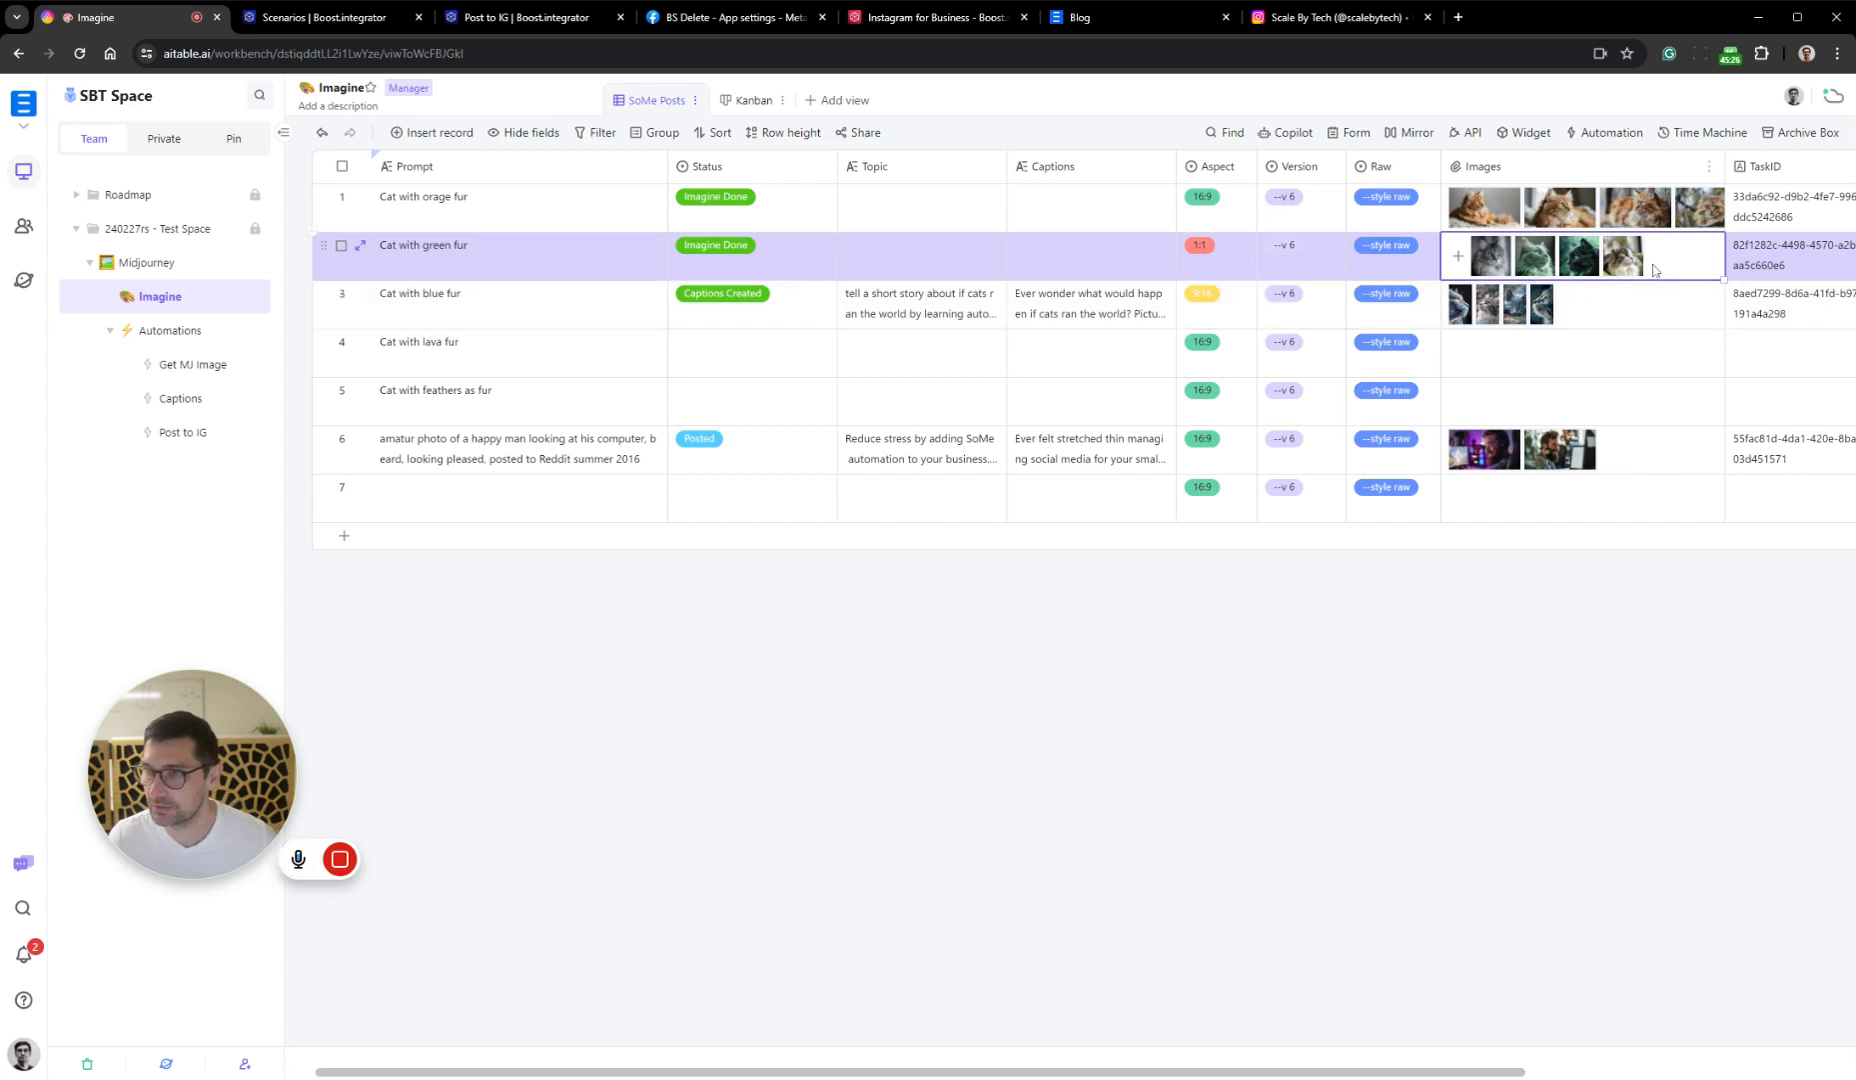
left_click(1536, 262)
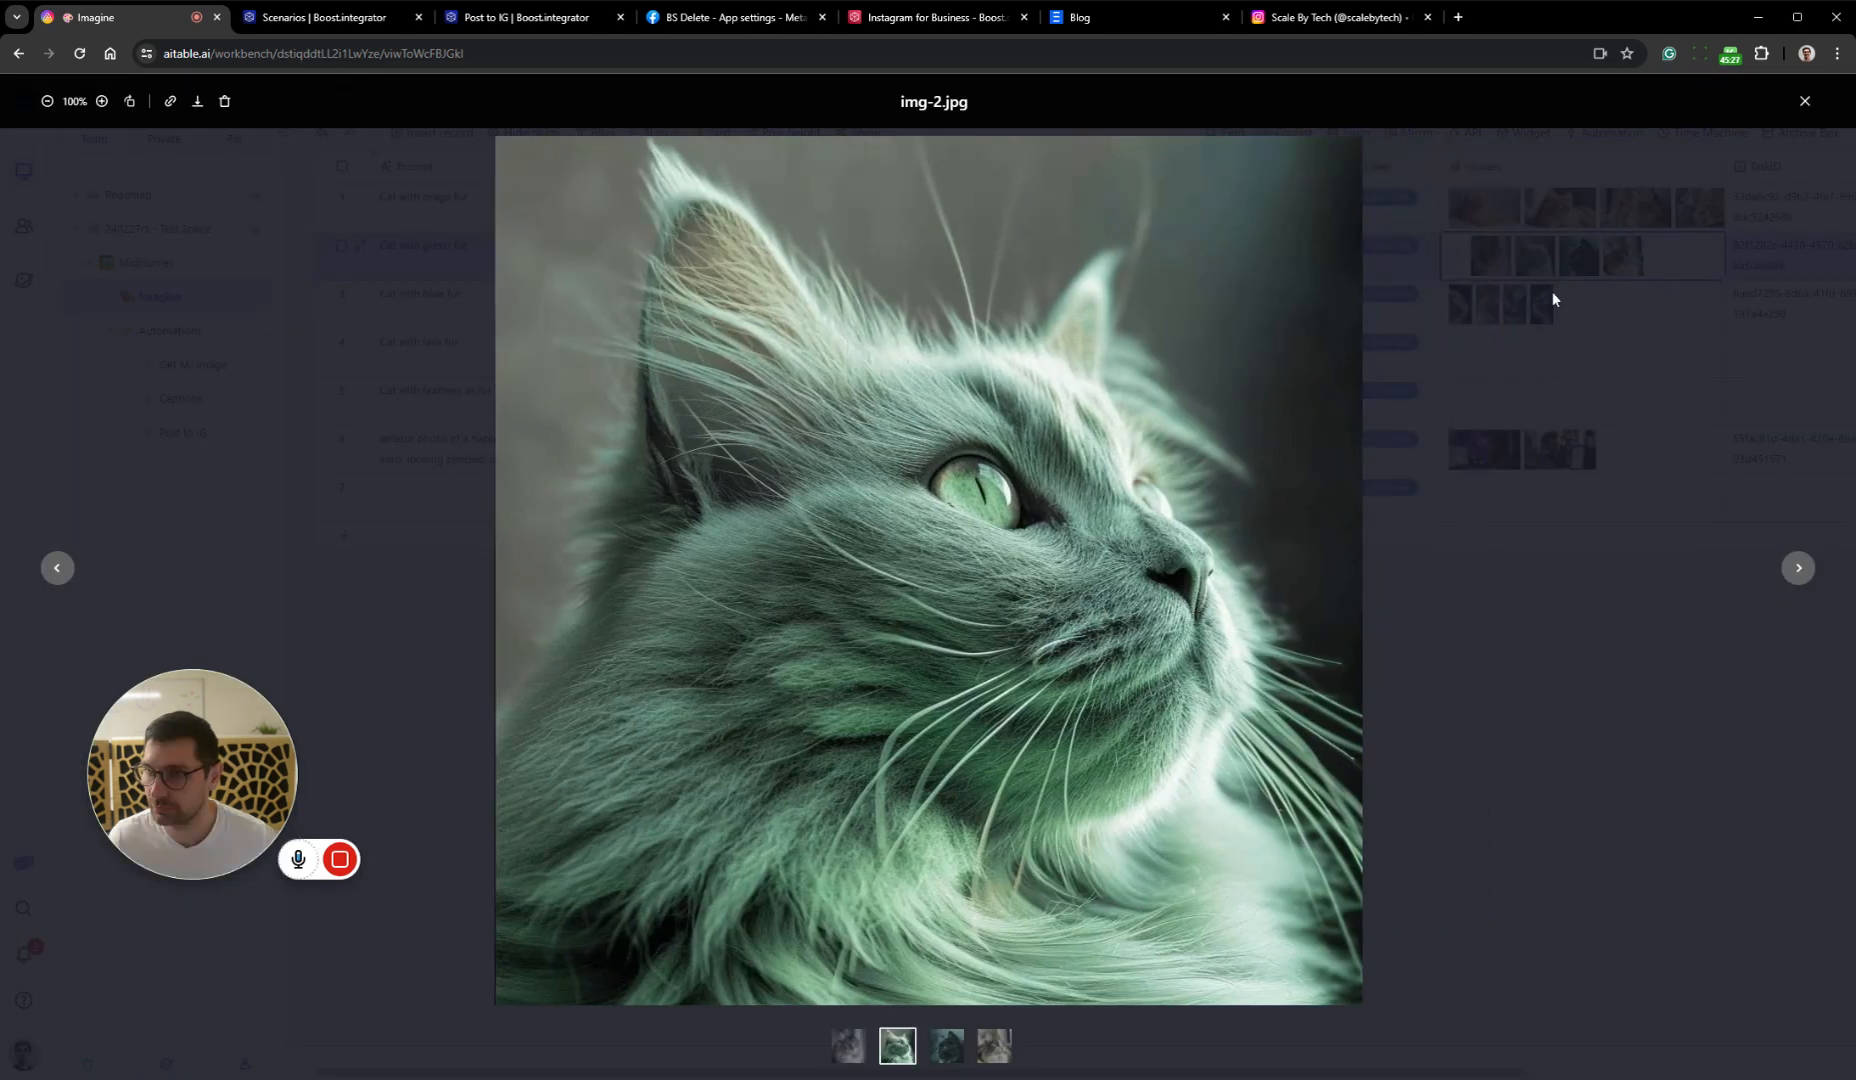
left_click(79, 569)
left_click(1492, 262)
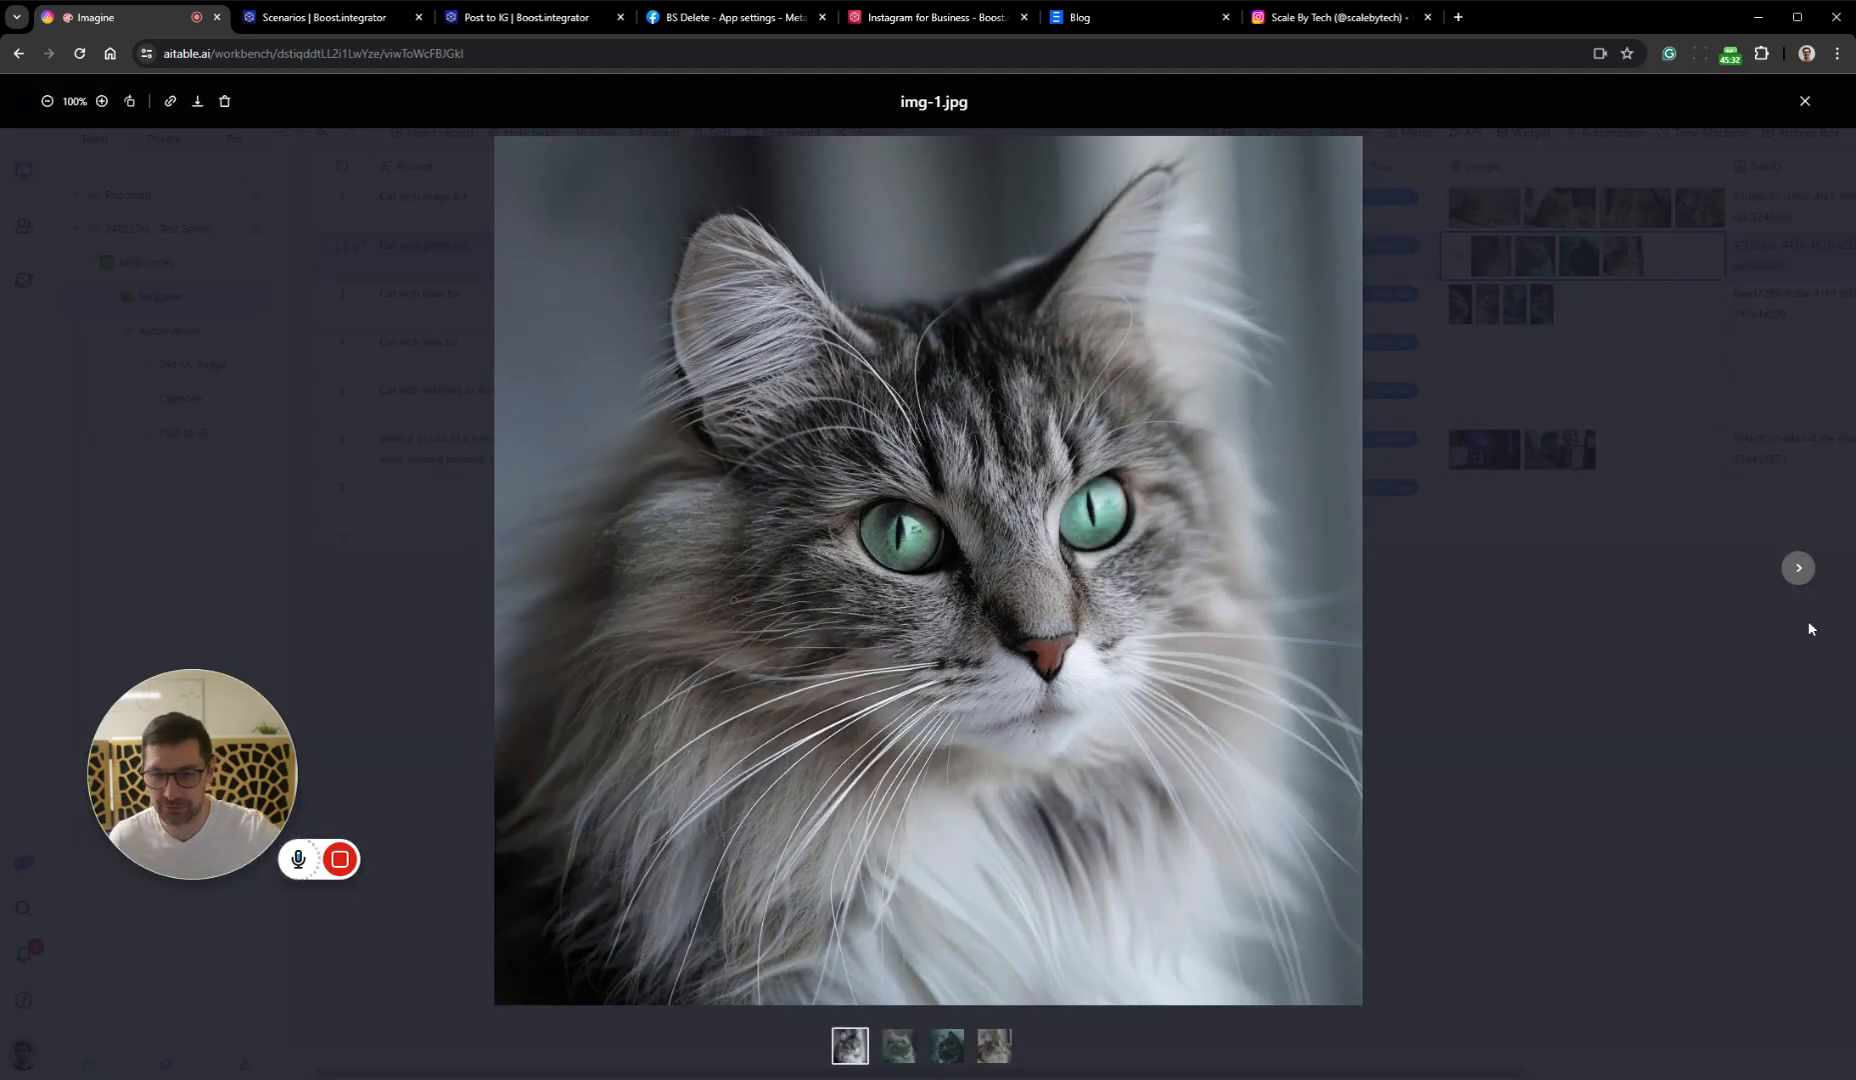
left_click(1797, 568)
left_click(1796, 570)
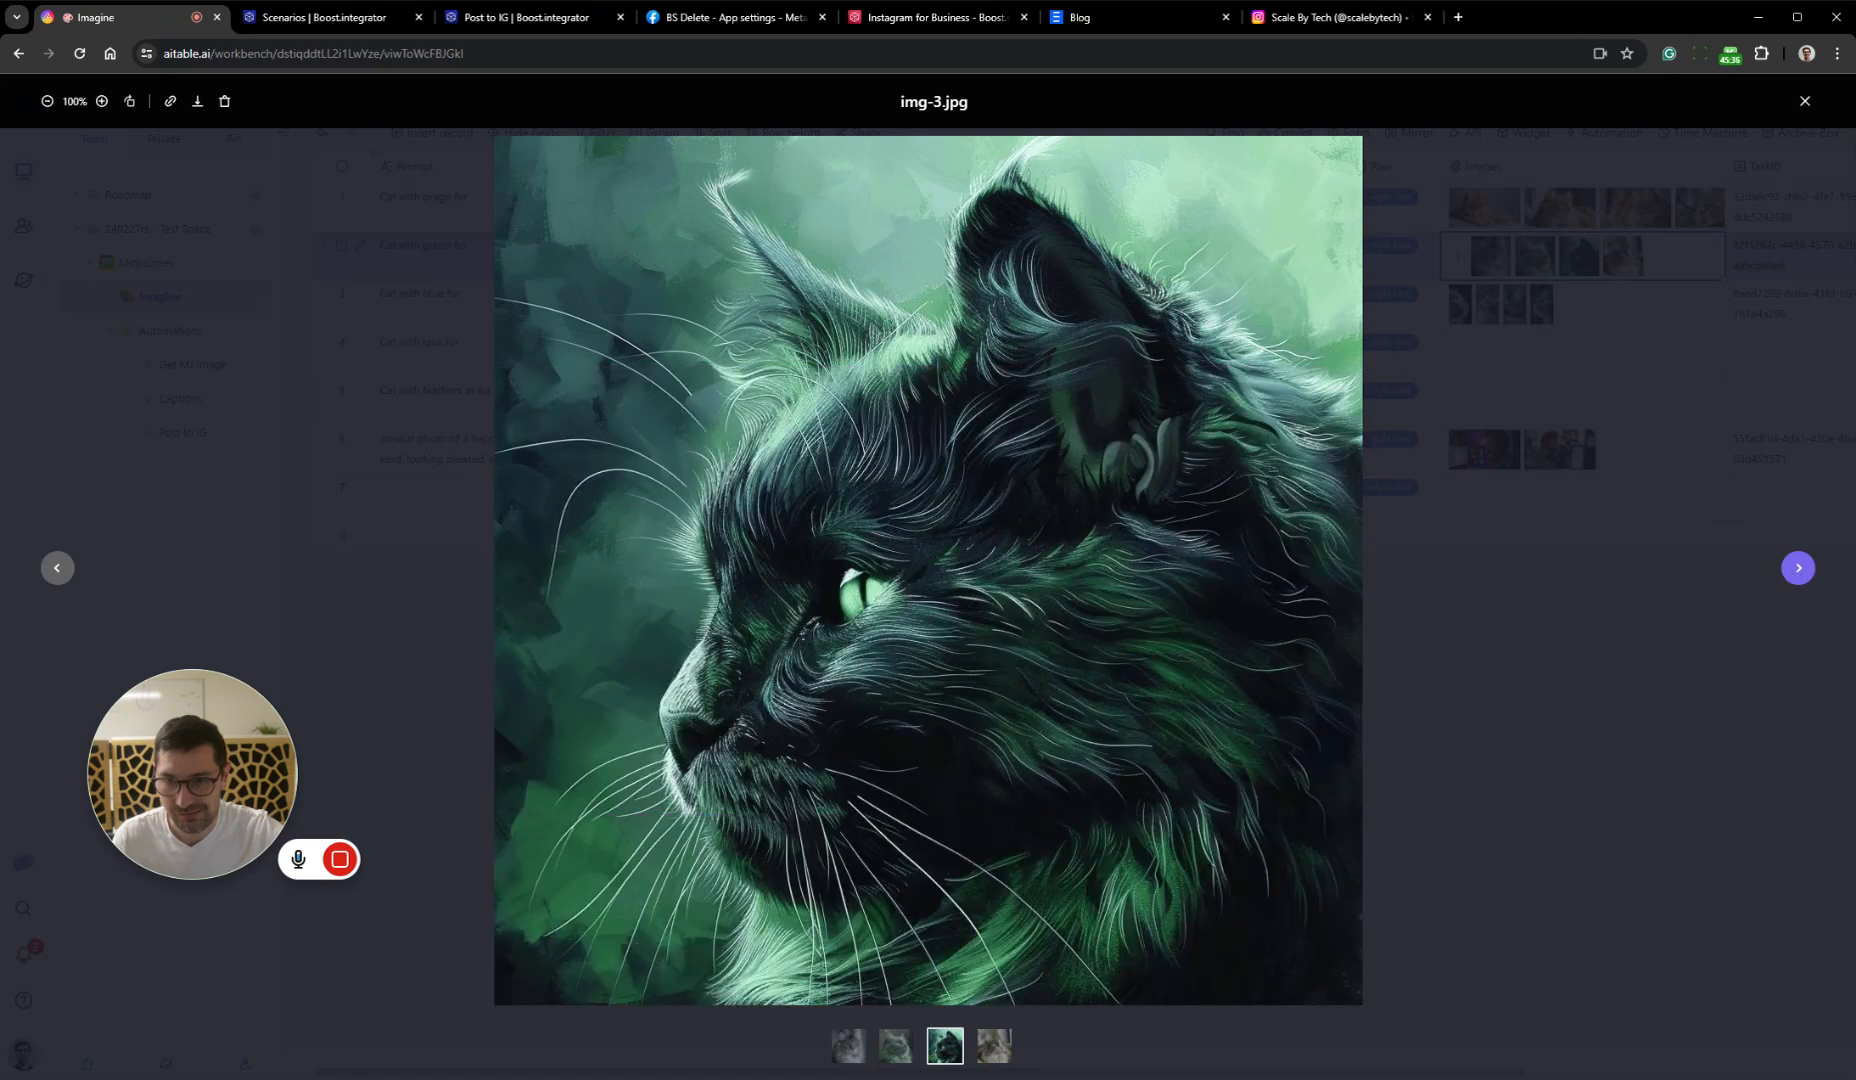
left_click(1797, 568)
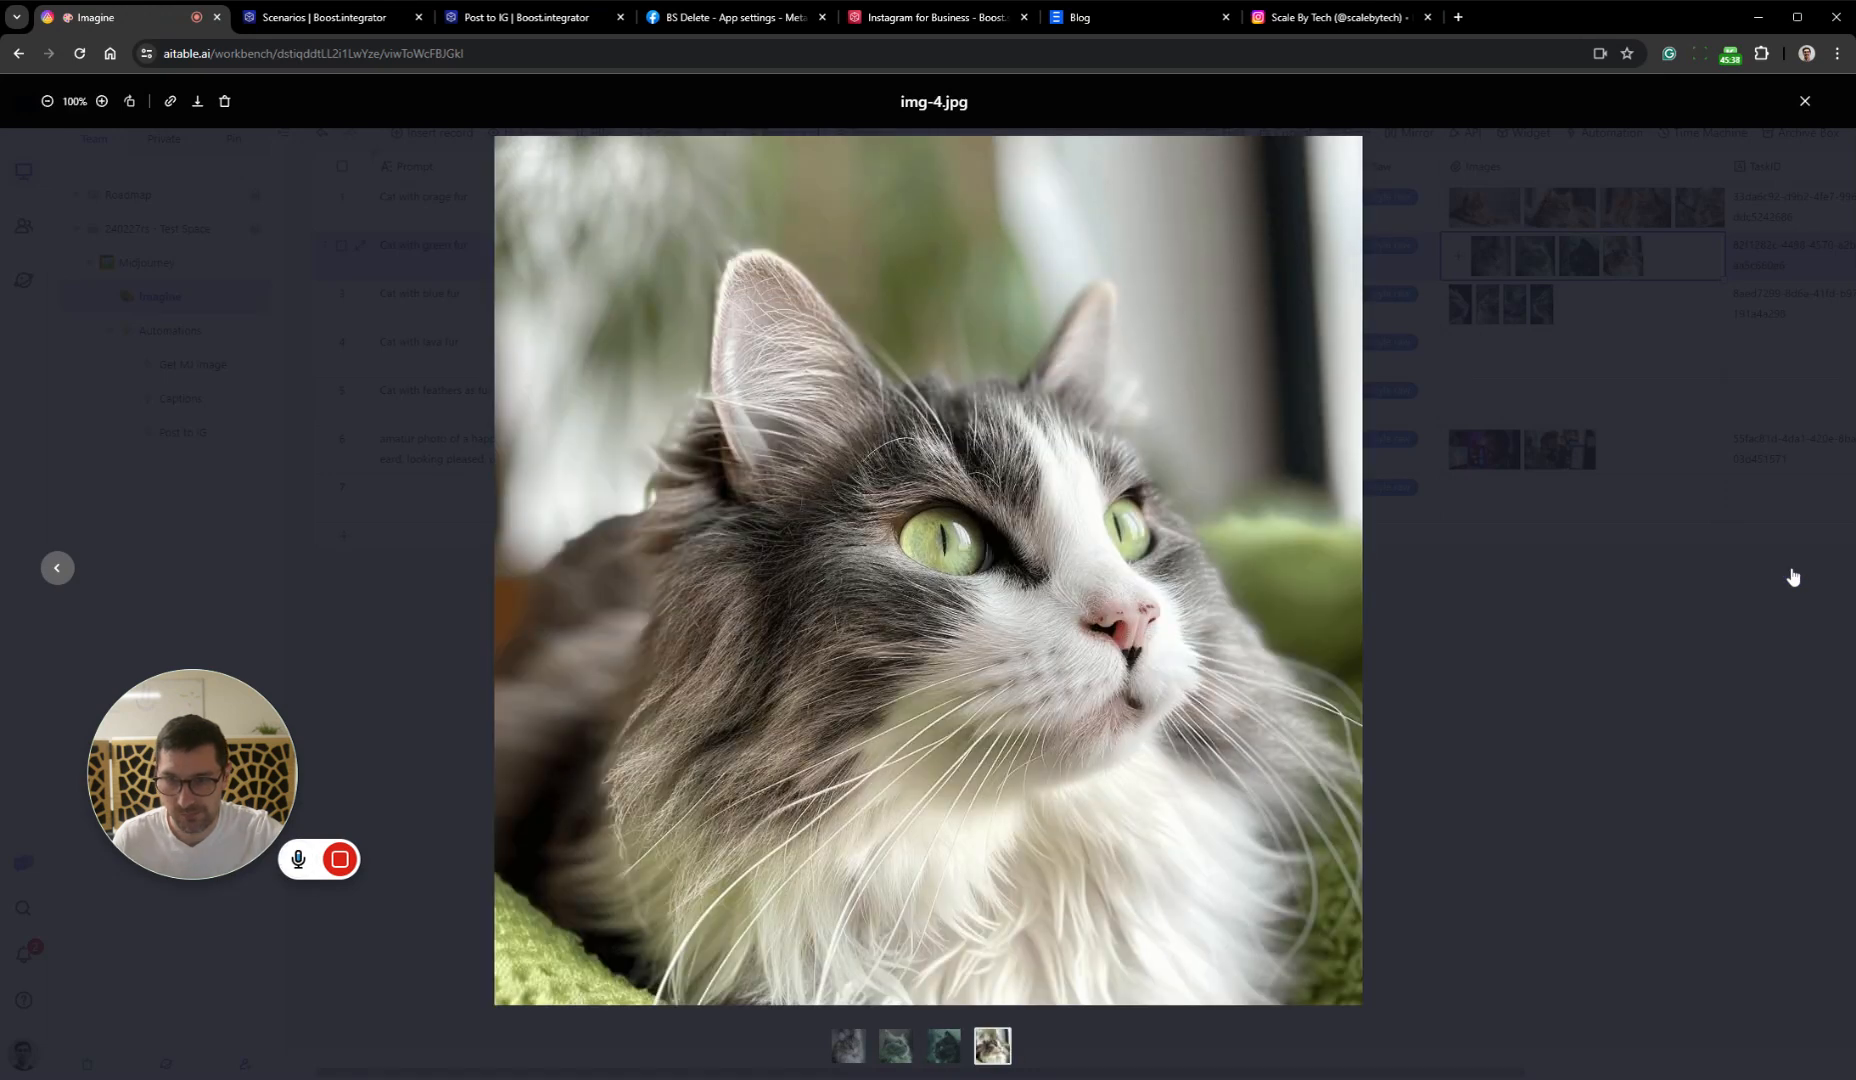
Download img-3.jpg from the "Cat with green fur" record and attach it to the Images of the "Cat with blue fur" record
left_click(57, 568)
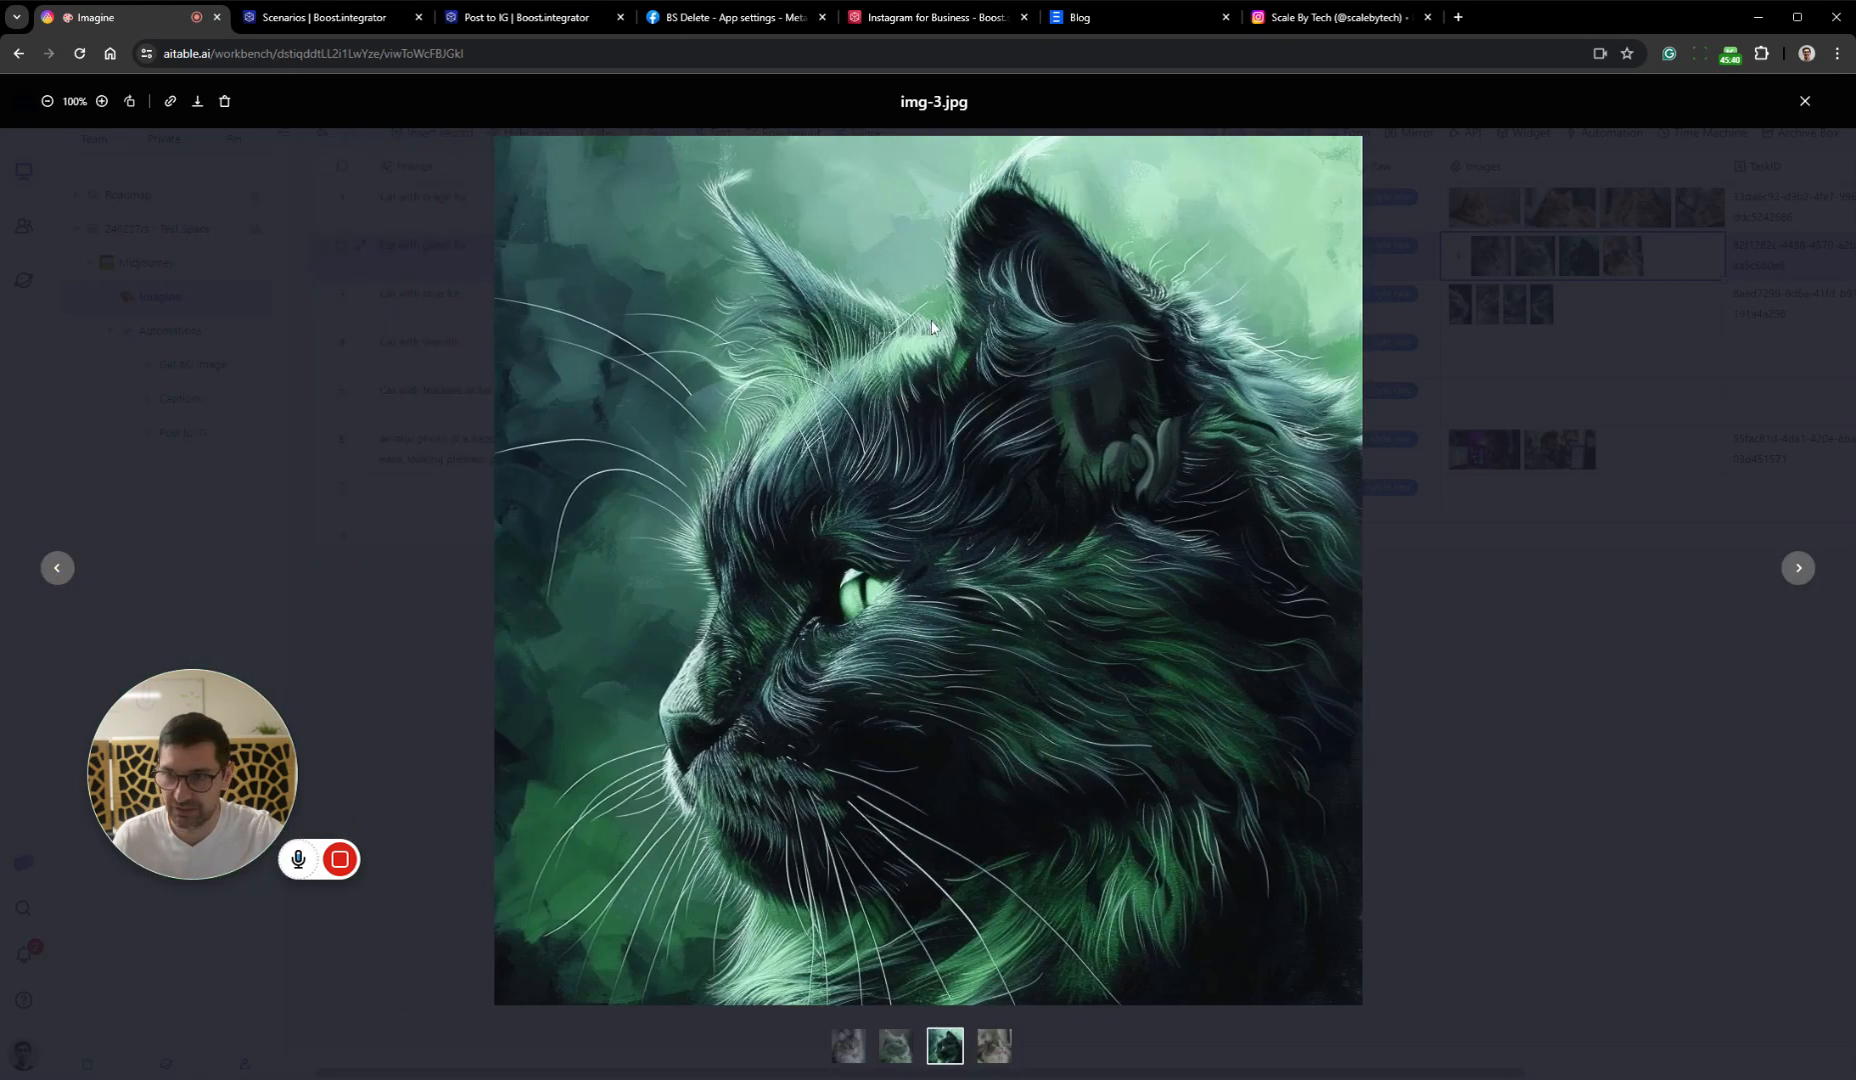
left_click(197, 101)
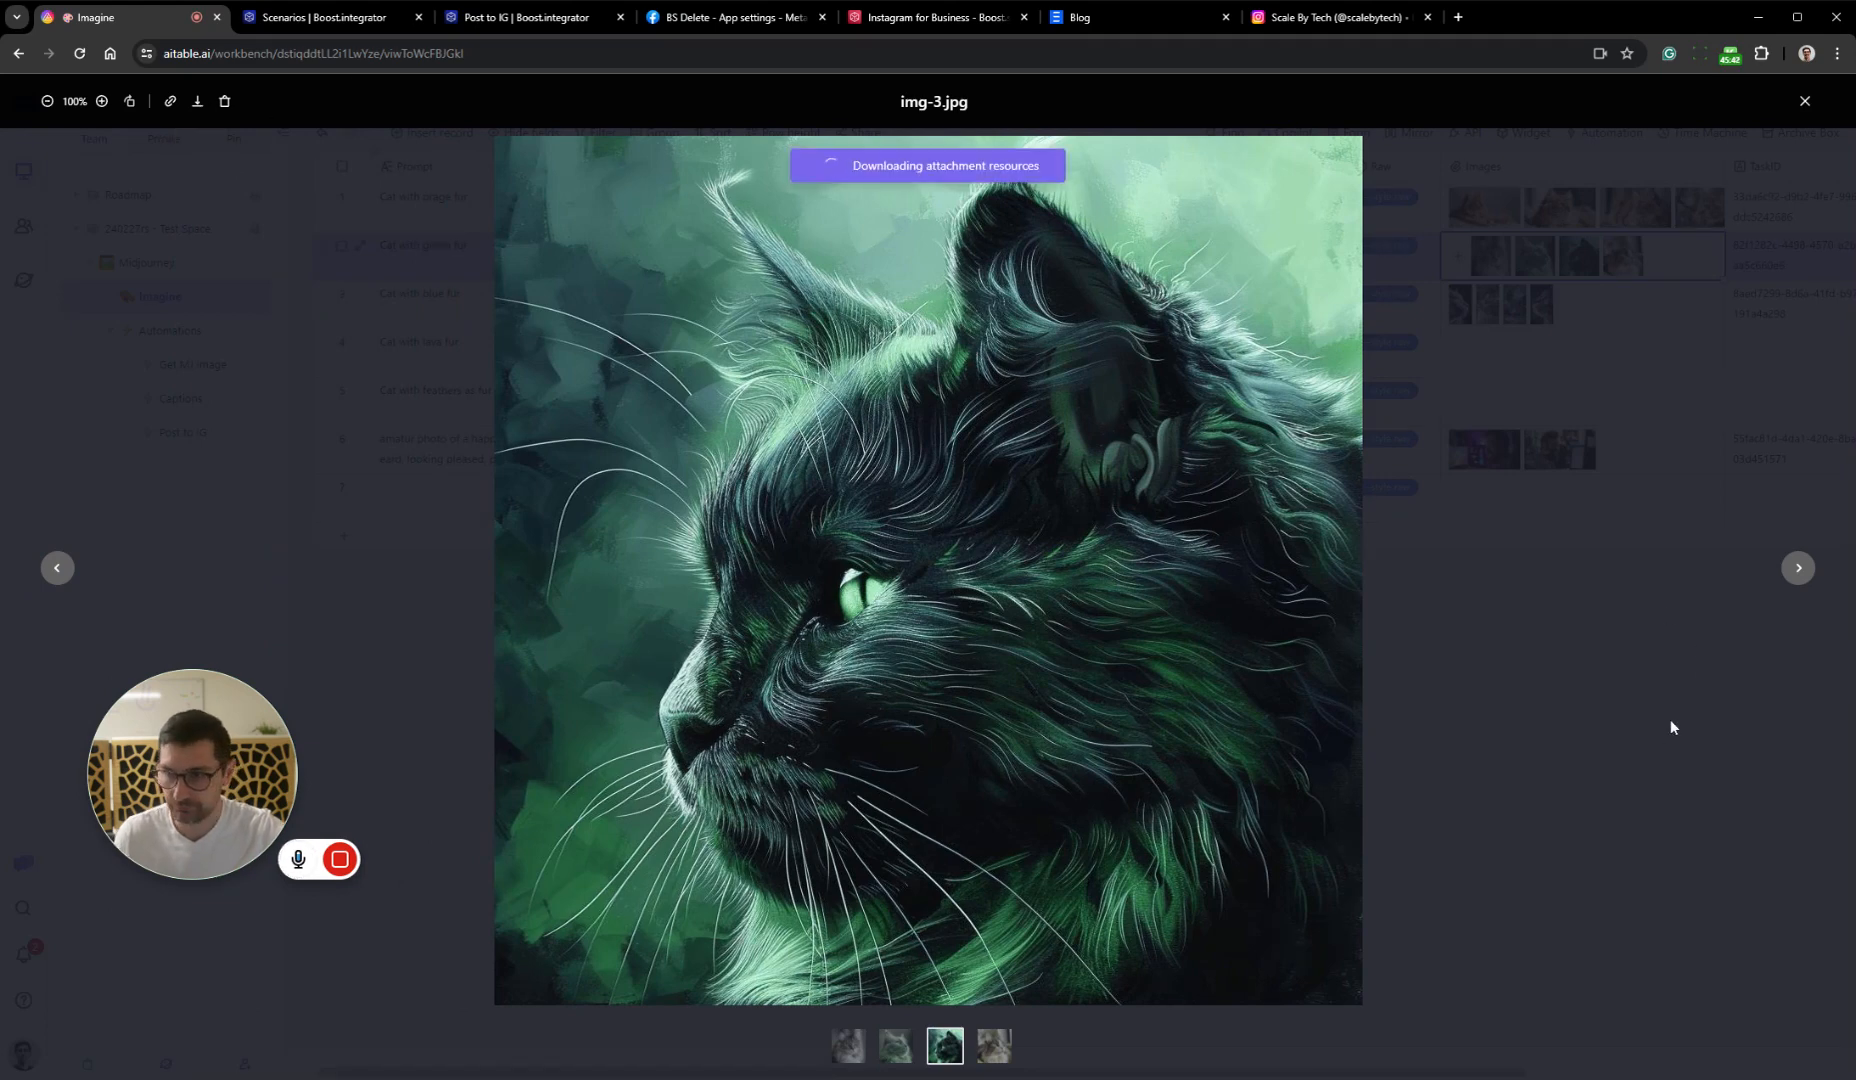
left_click(1615, 735)
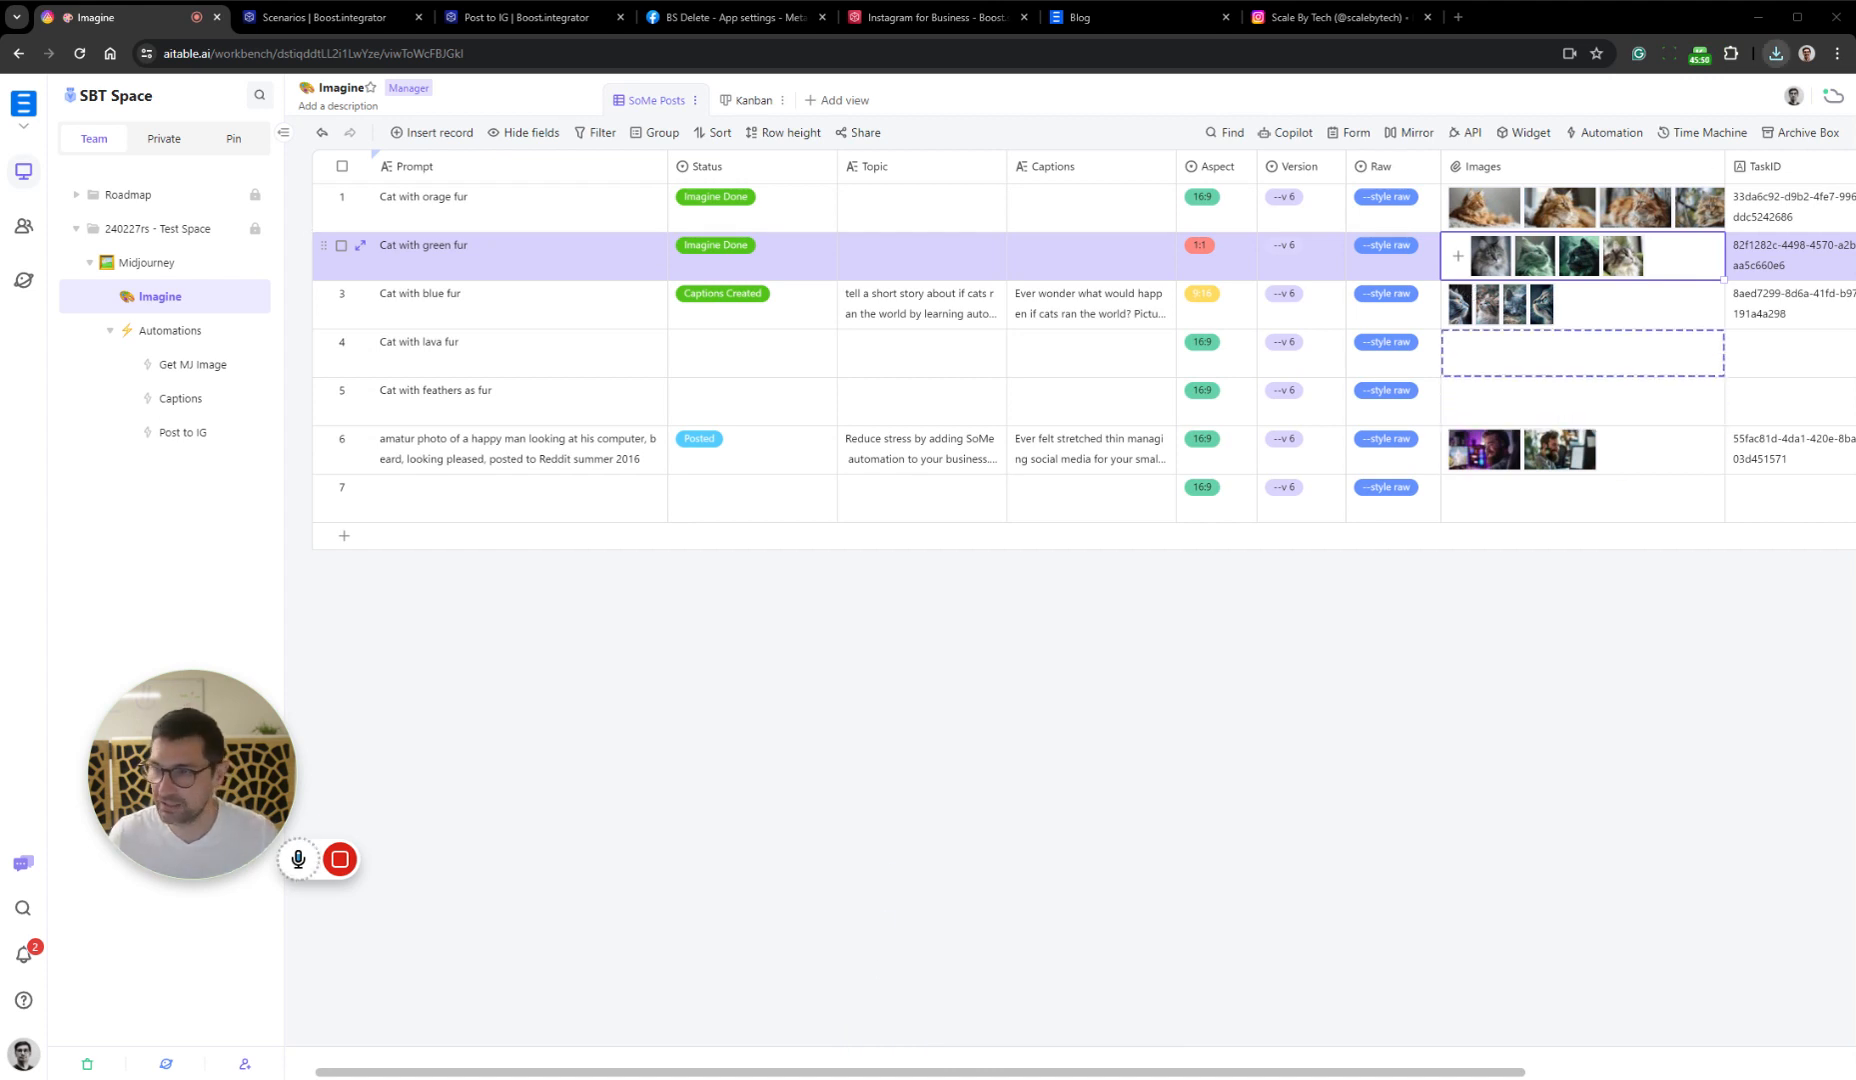
left_click(1633, 318)
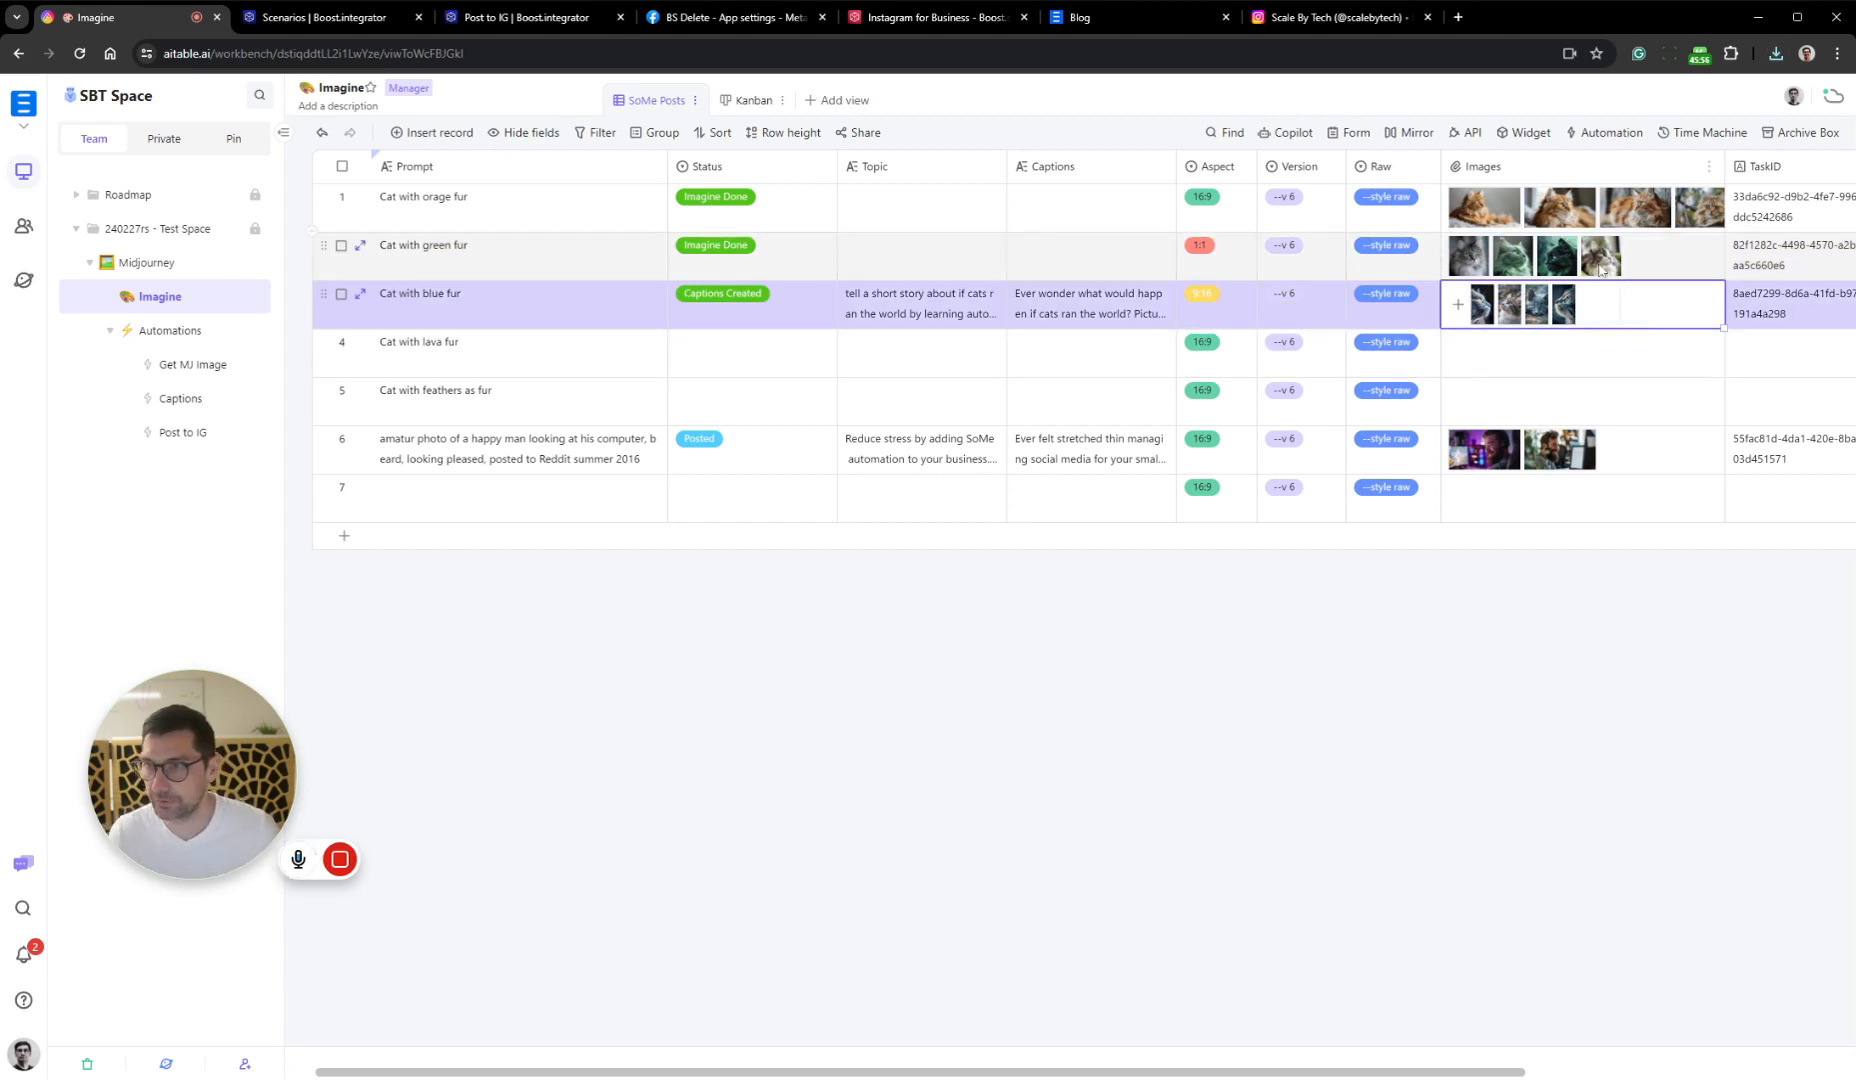
left_click(1628, 606)
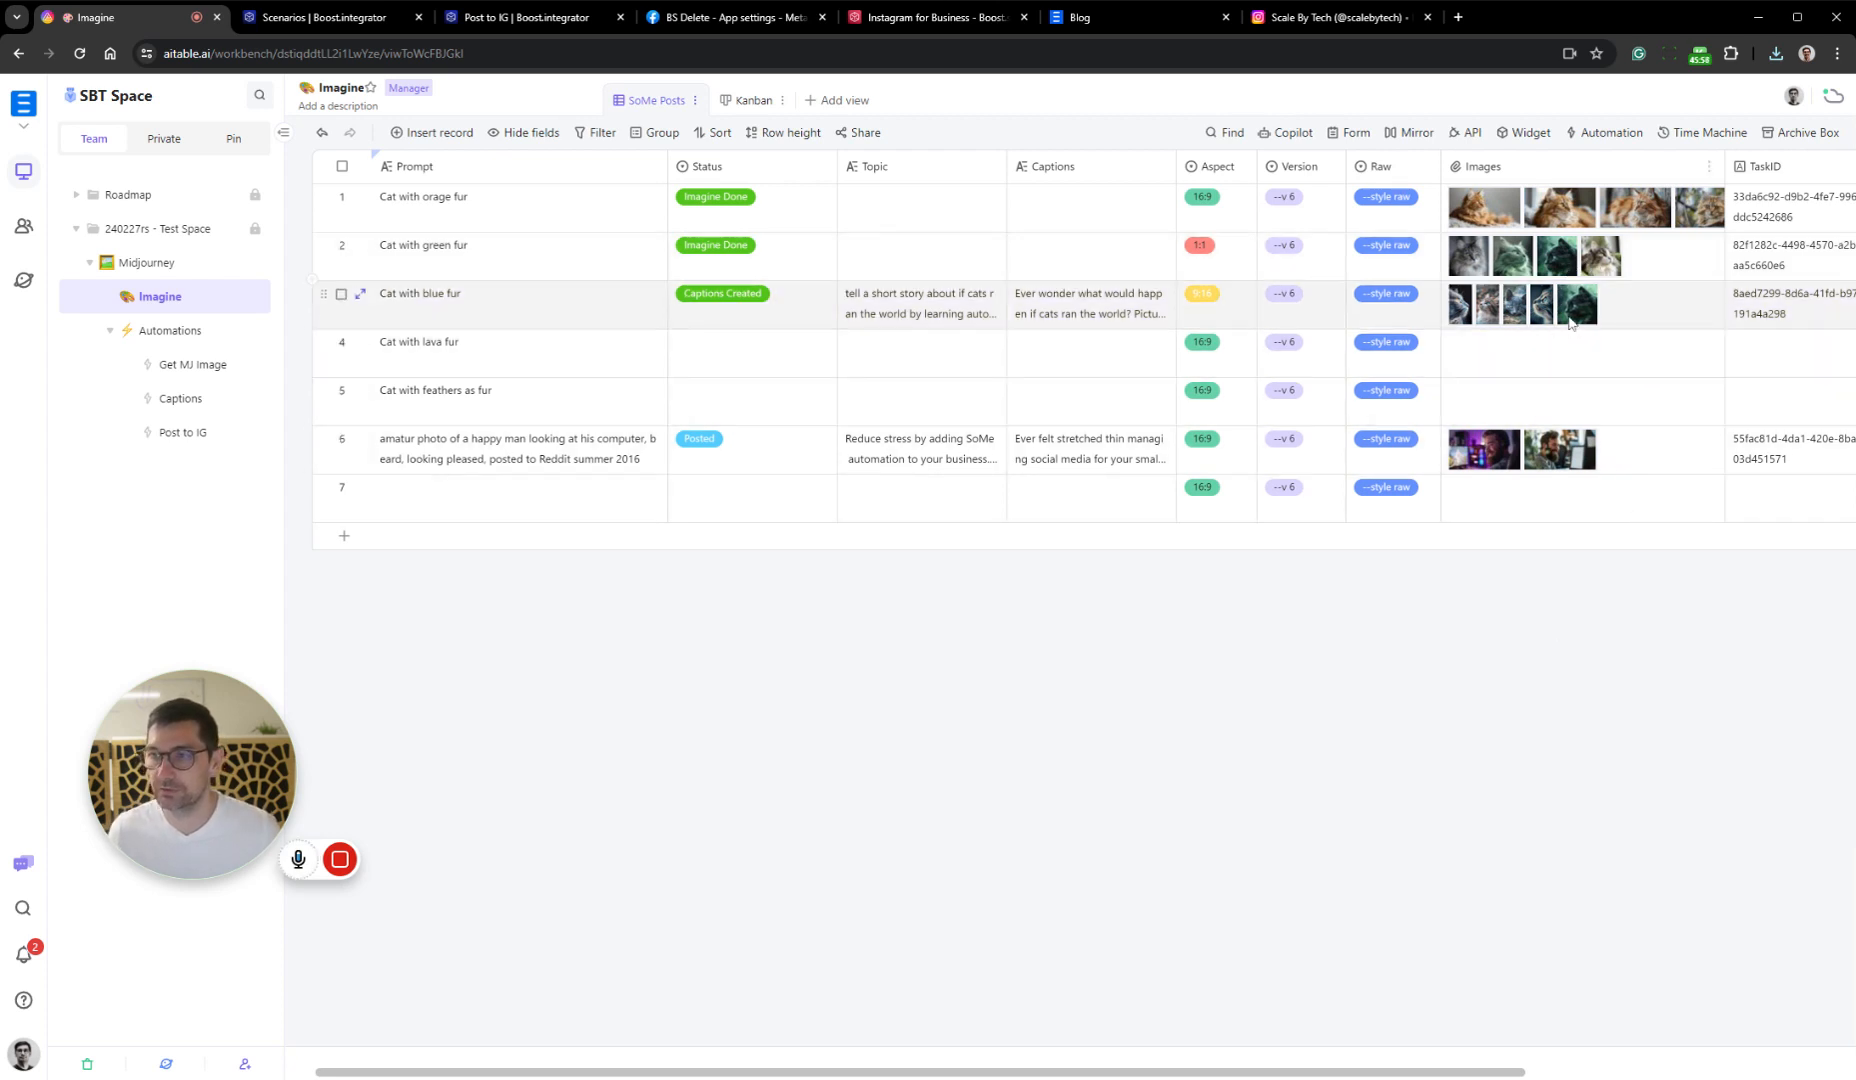
Split the opening of the blue fur record's Captions into separate paragraphs before "Picture this" and "The cats would delegate", and close the record
left_click(1108, 306)
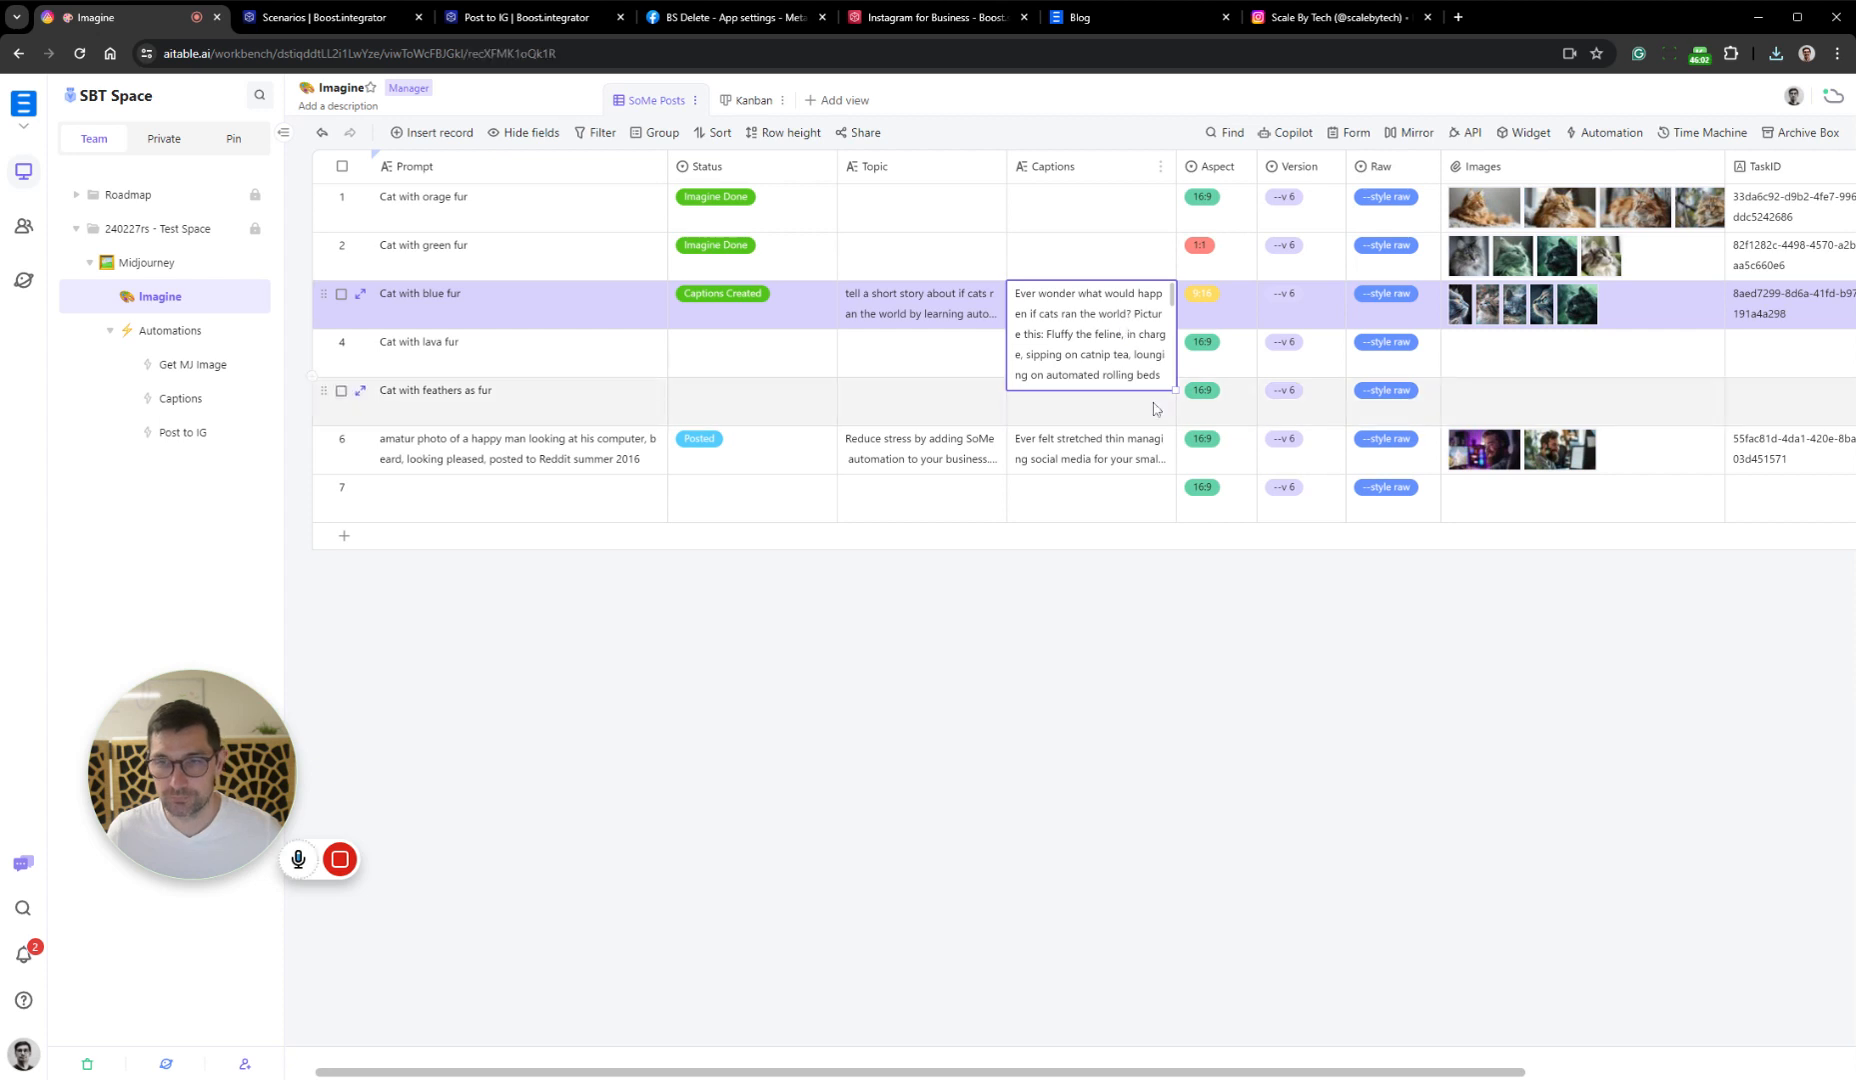
key("space")
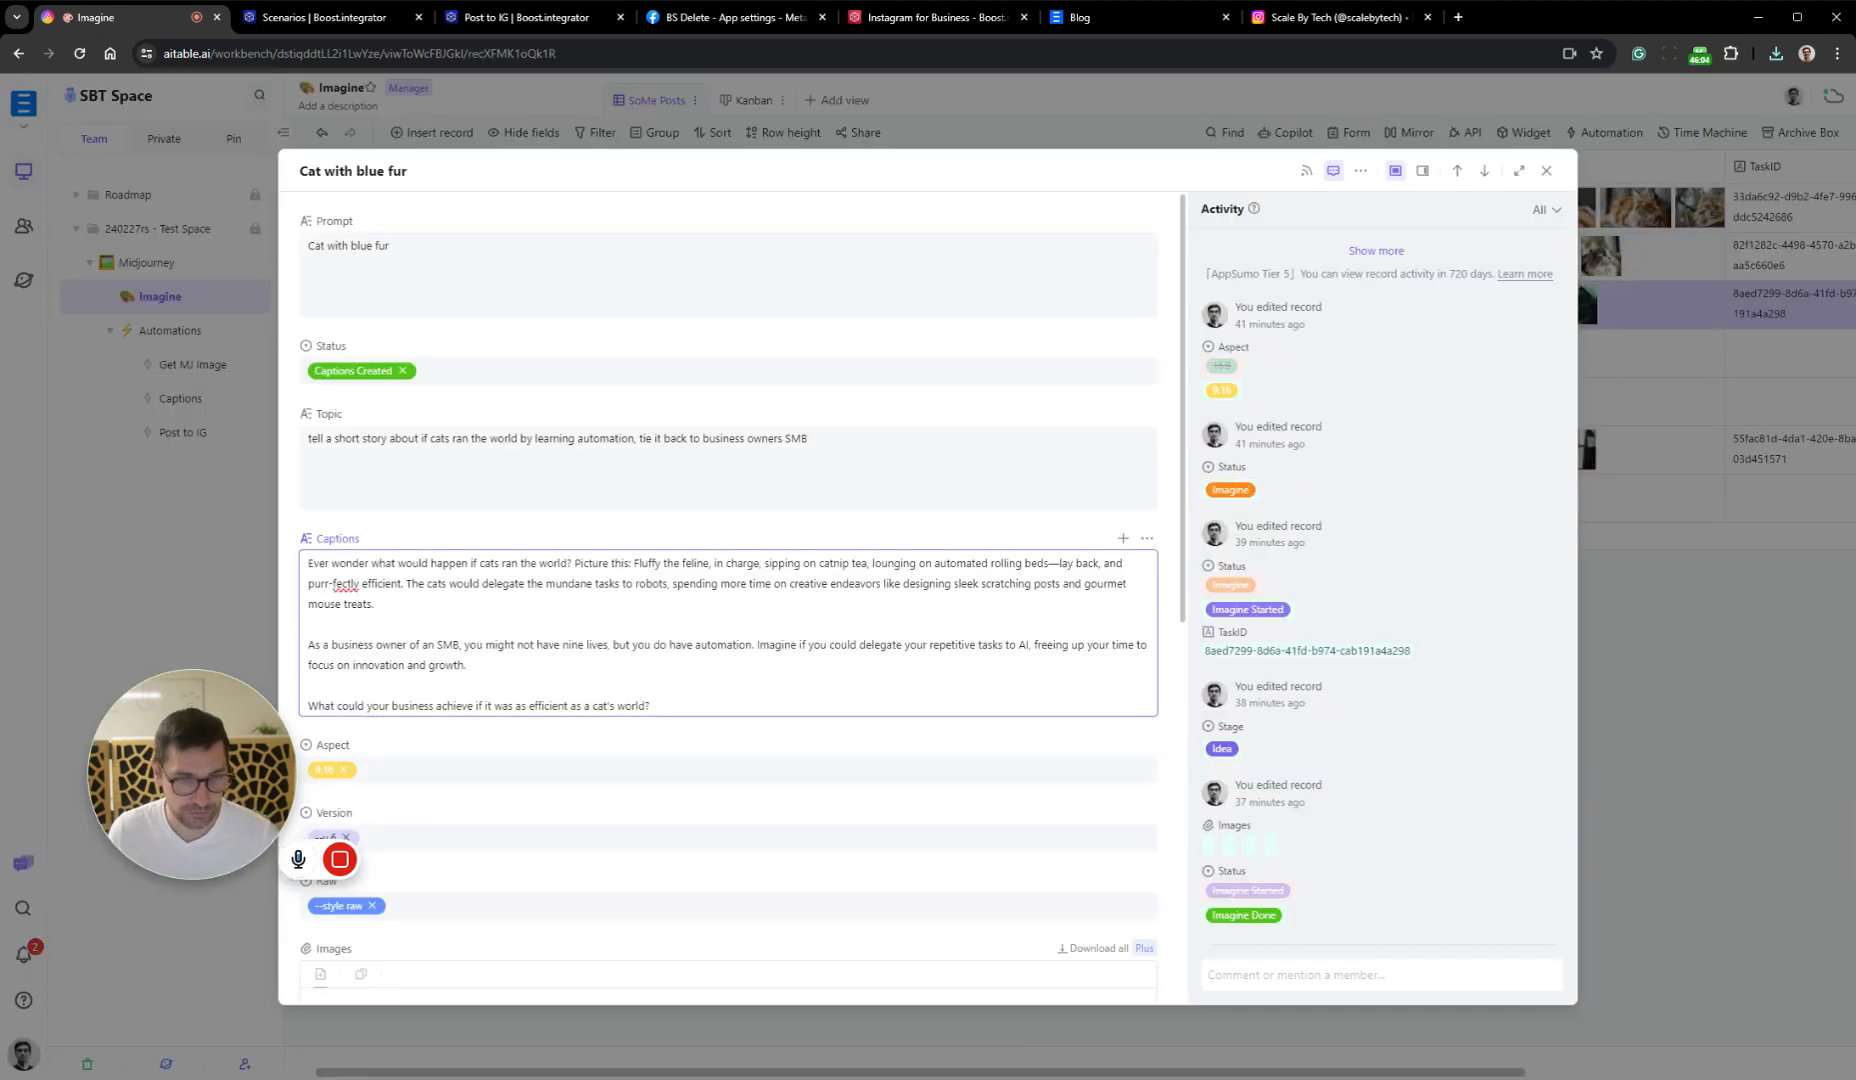
key("Return")
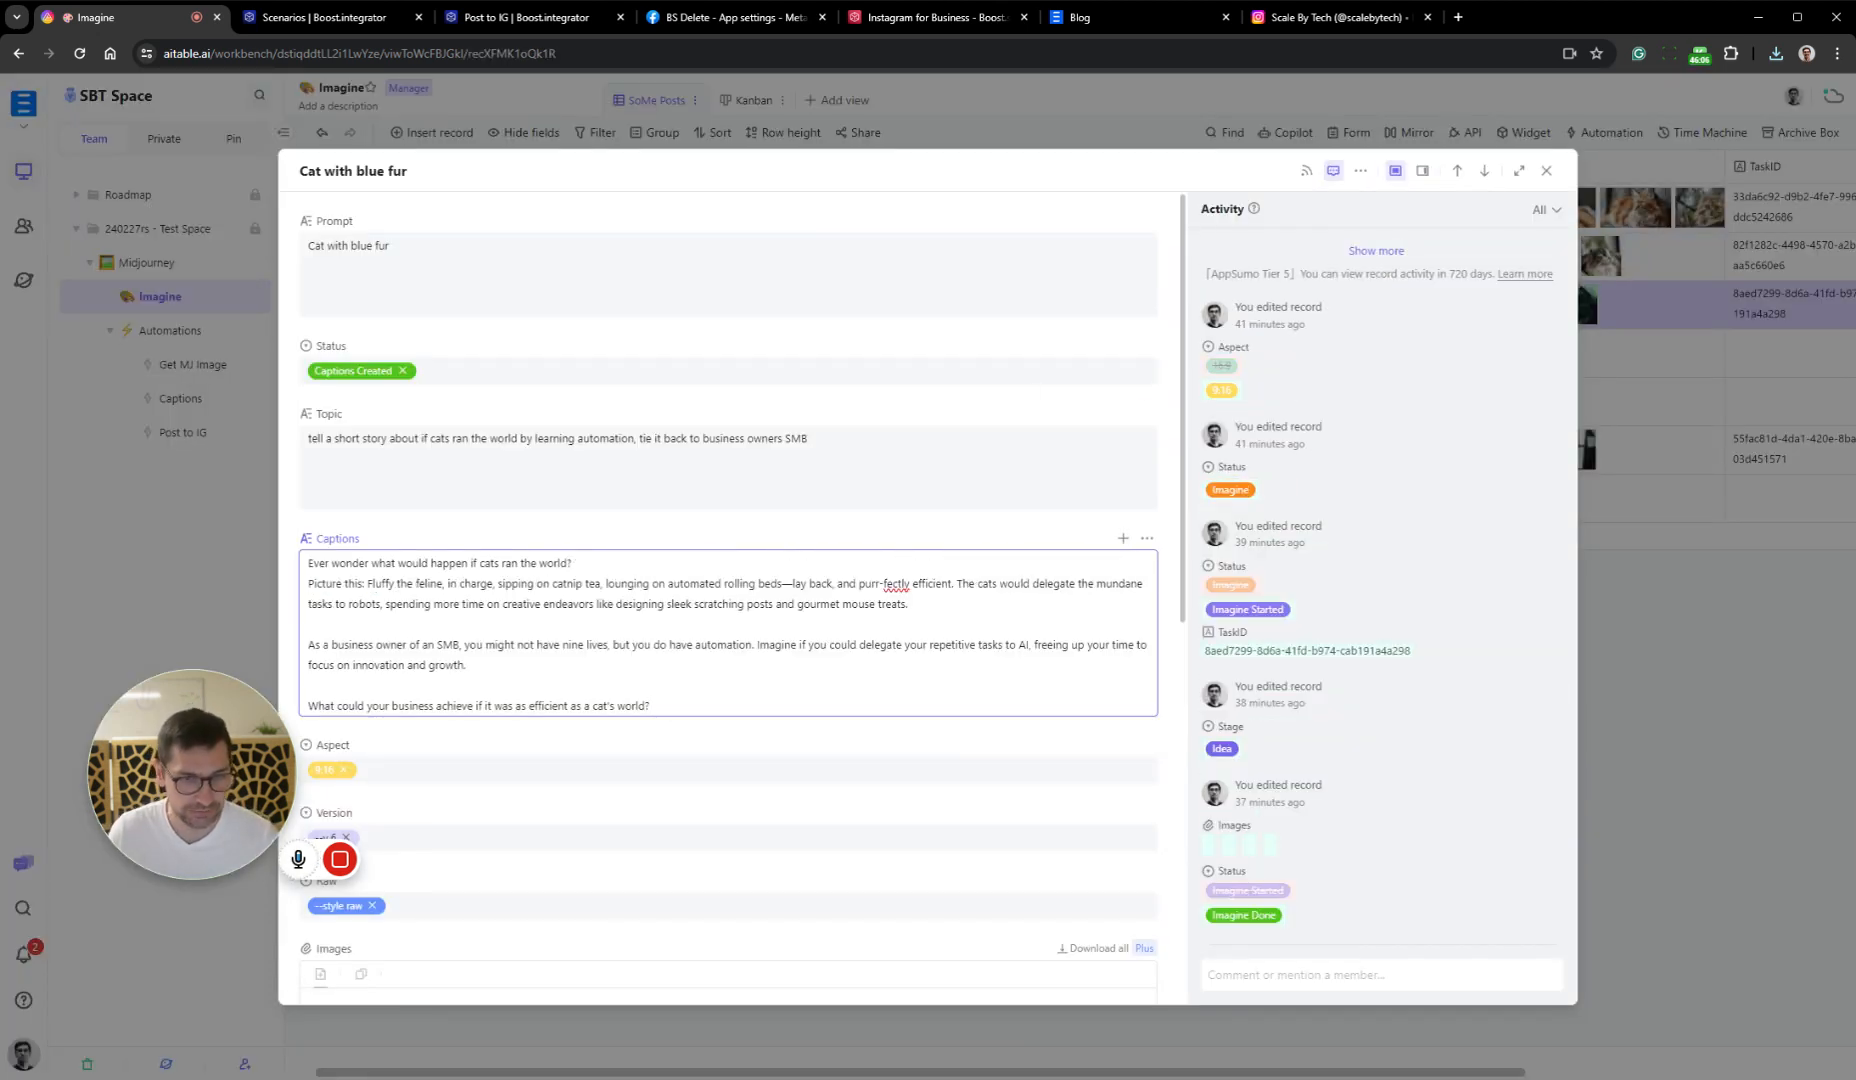
key("Return")
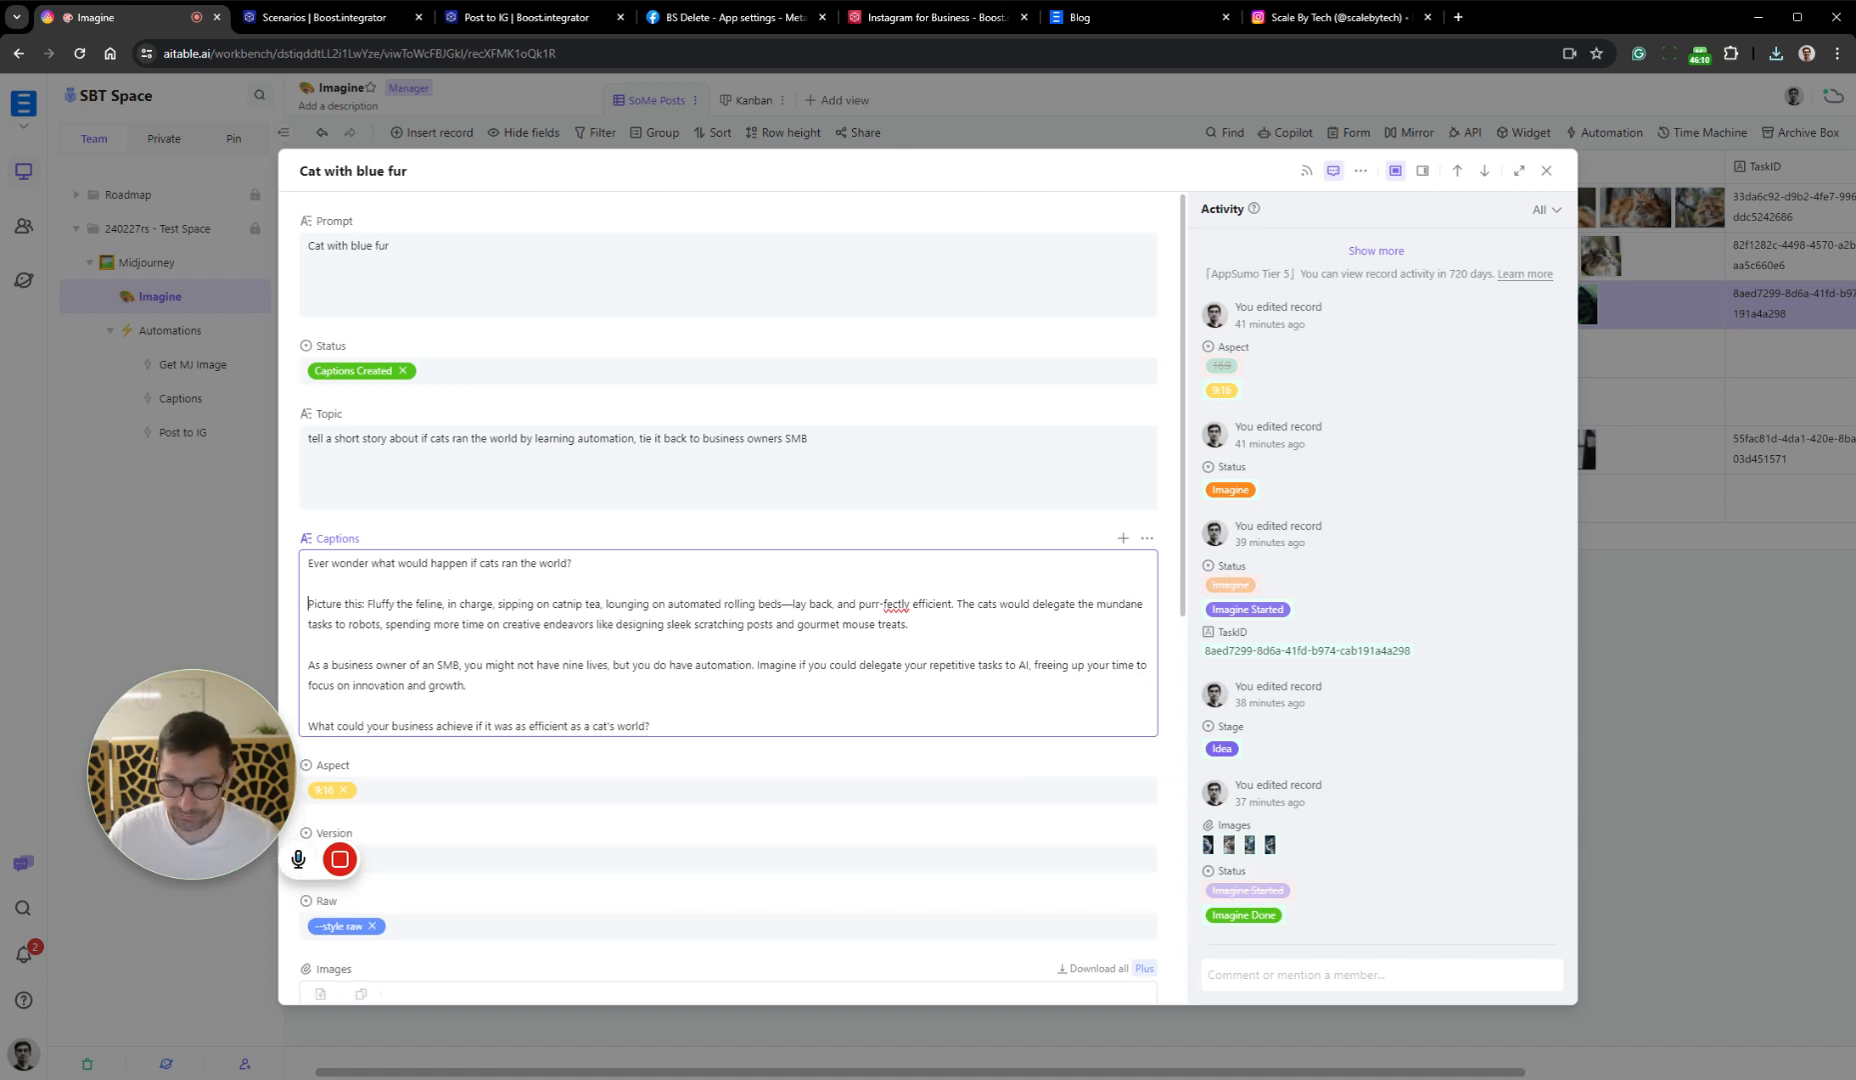
key("Return")
key("Return")
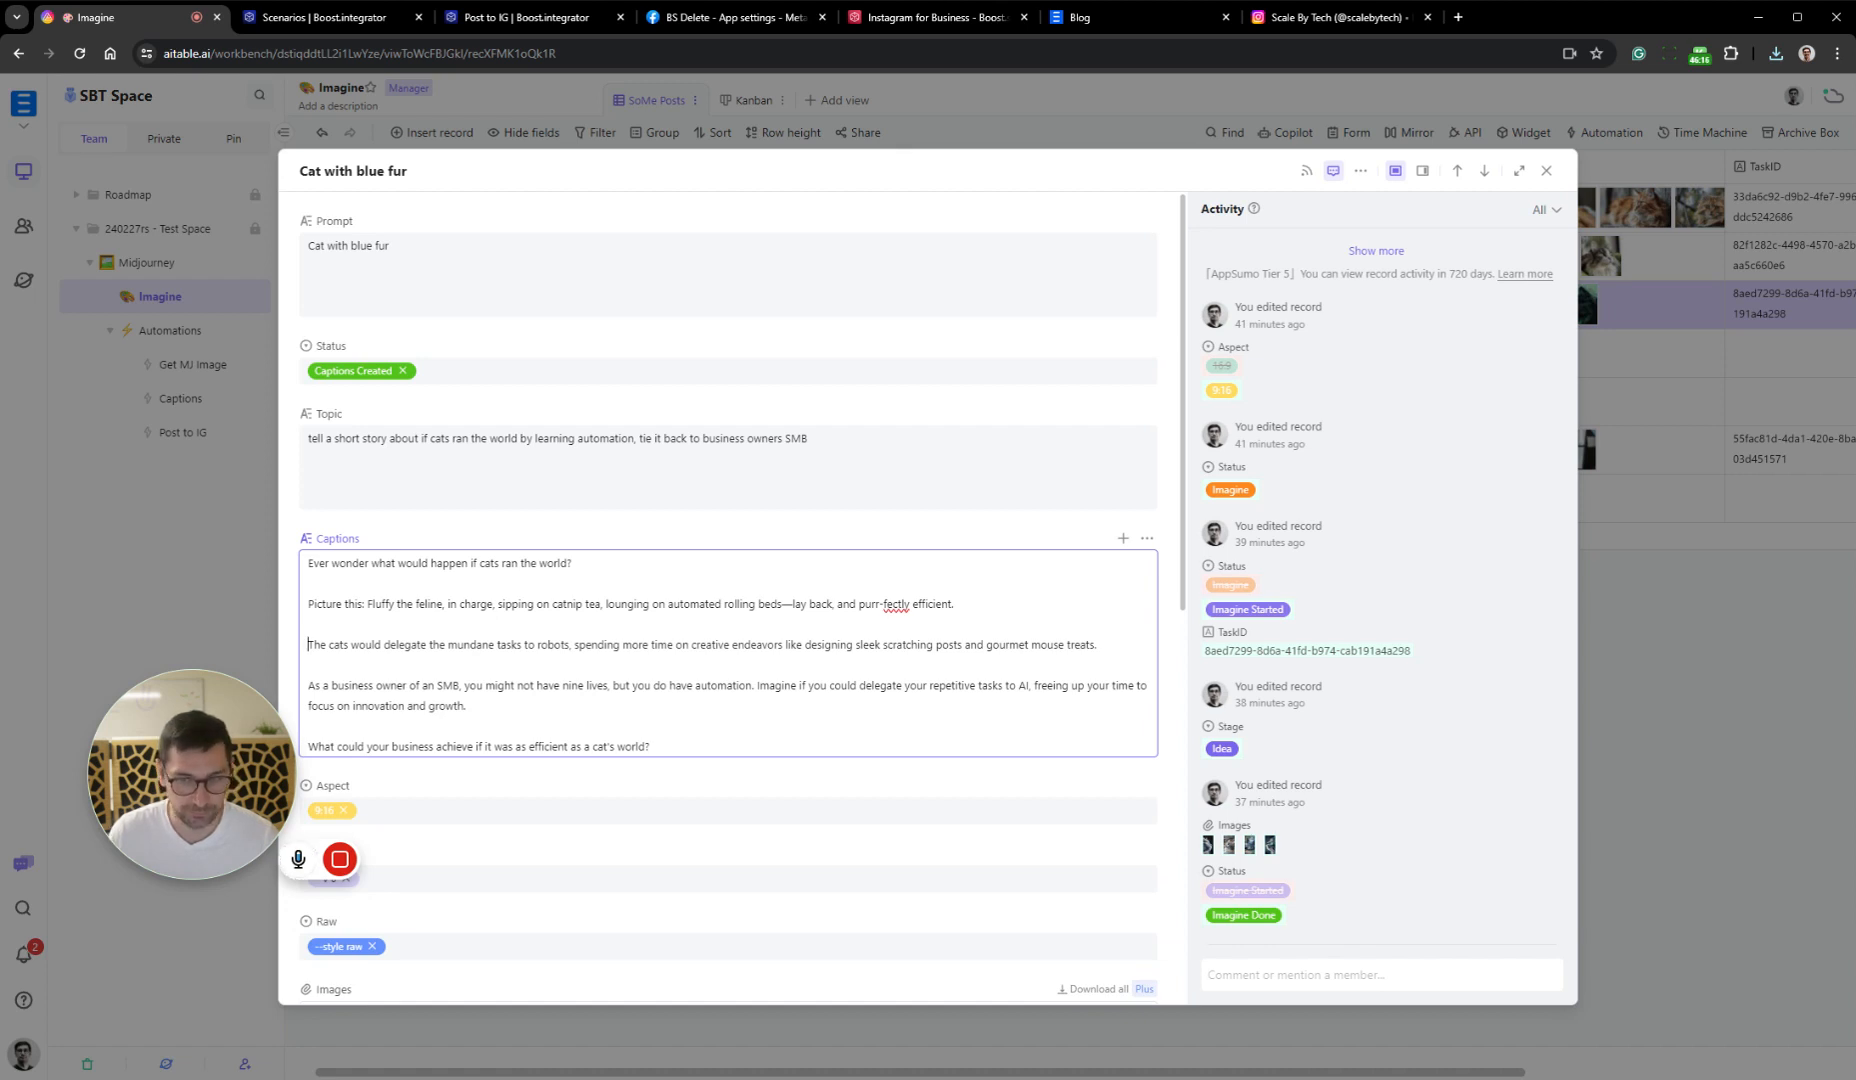
left_click(1772, 613)
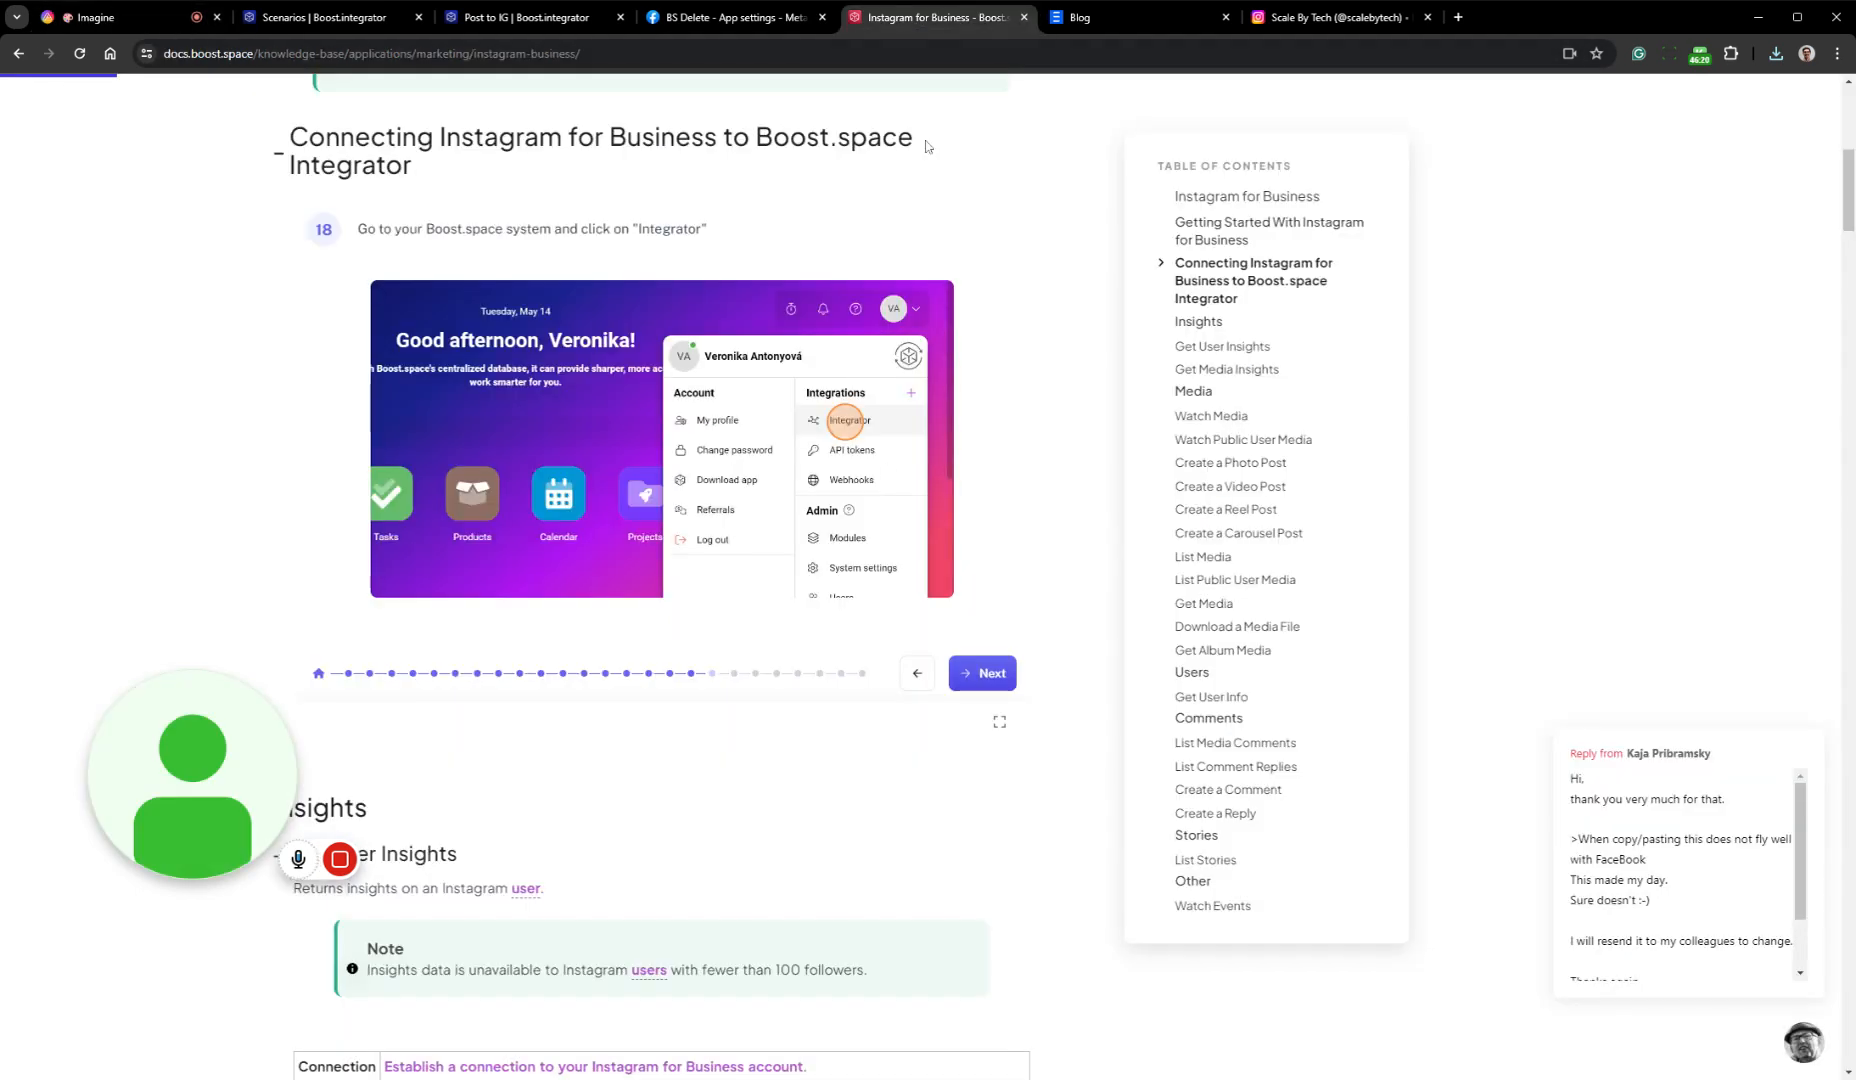
Close the Instagram for Business documentation, the BS Delete app settings and the Scale By Tech blog pages
left_click(960, 17)
left_click(1024, 17)
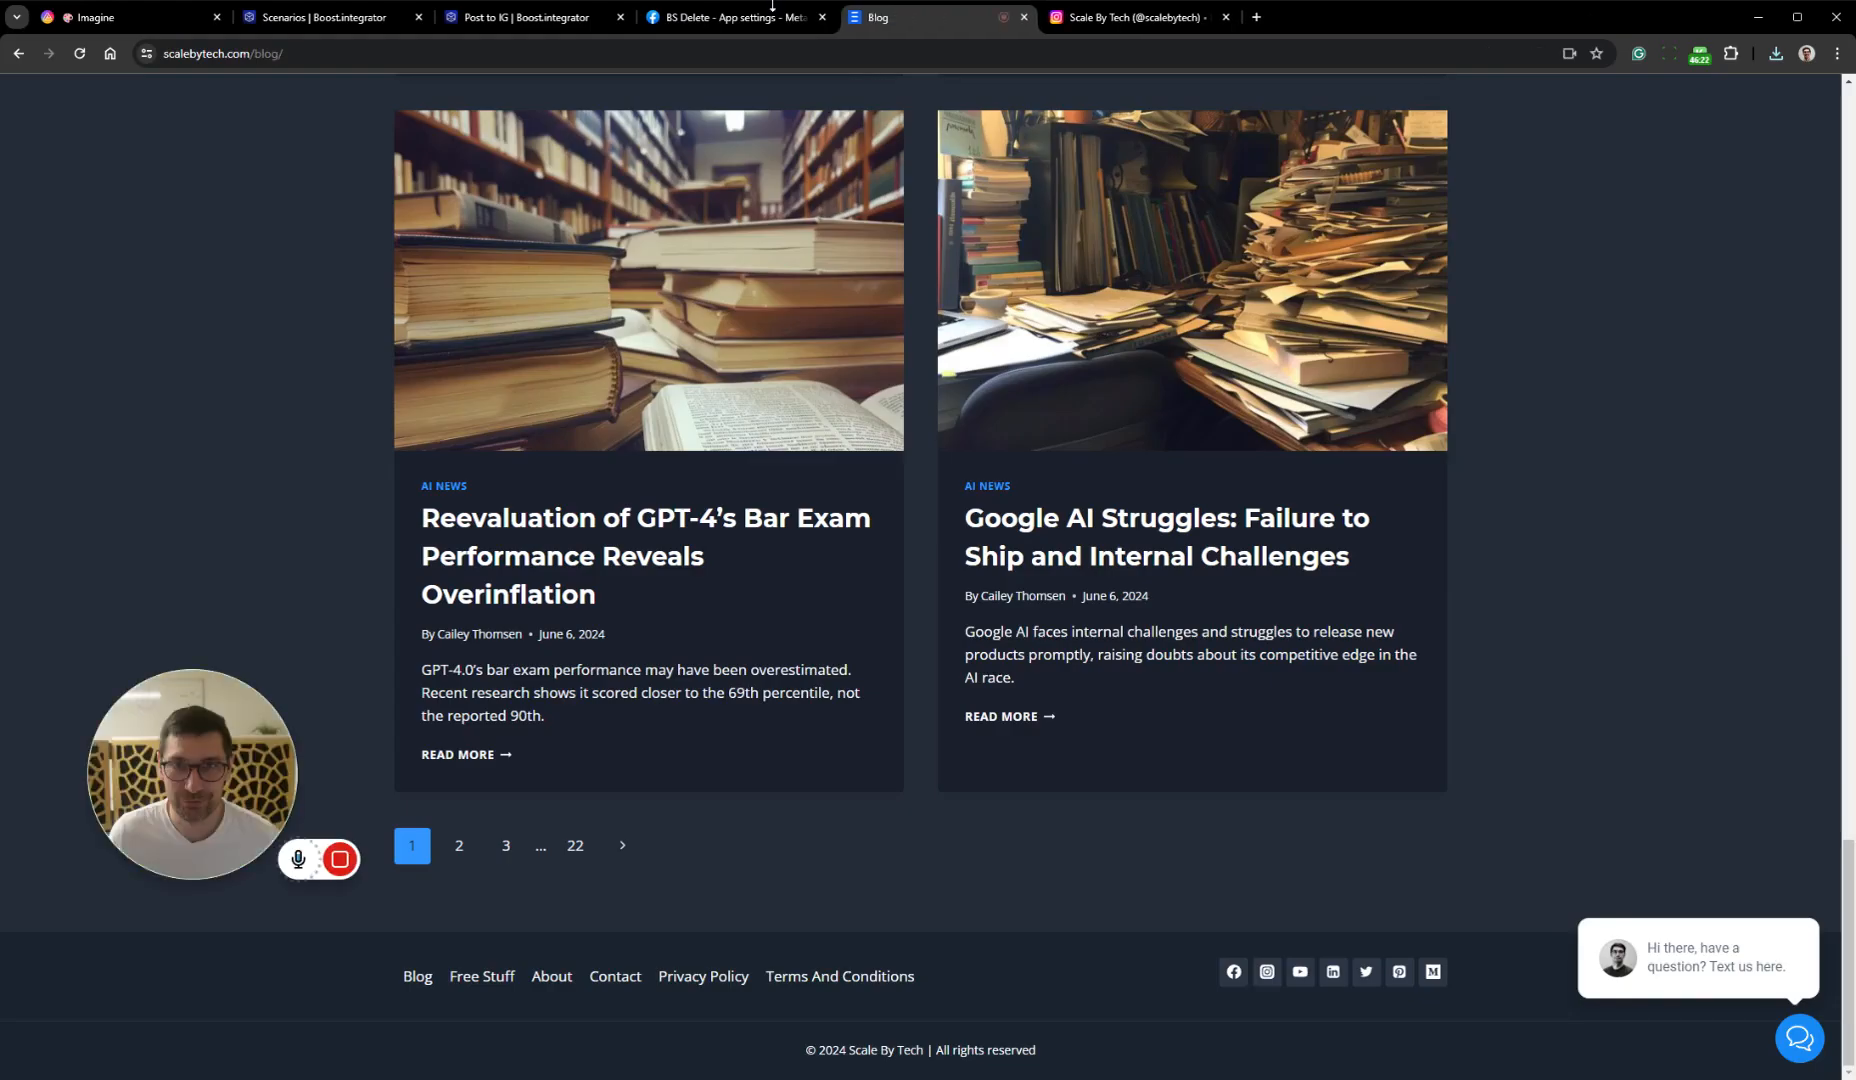
left_click(795, 22)
left_click(822, 17)
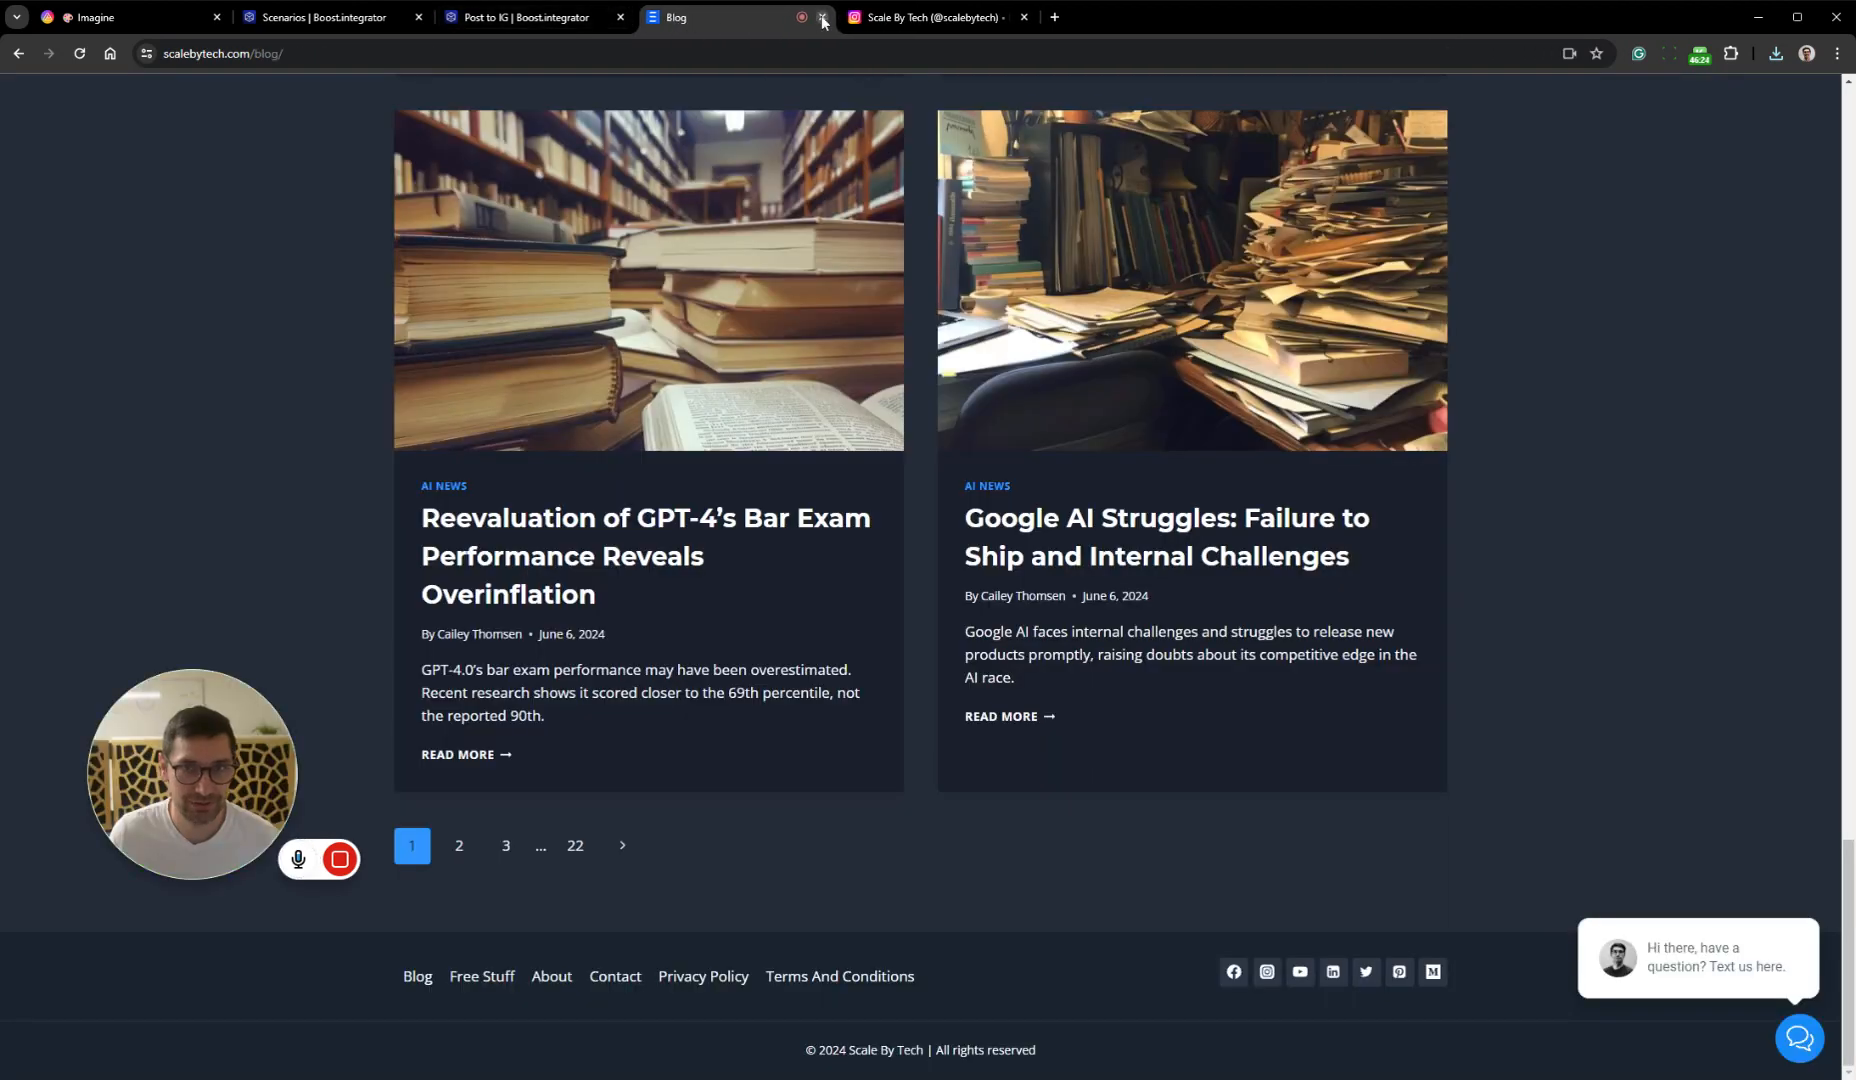
left_click(822, 17)
In the Post to IG scenario, connect the text aggregator to the Instagram carousel module, save, auto-align the modules and leave the editor
left_click(578, 19)
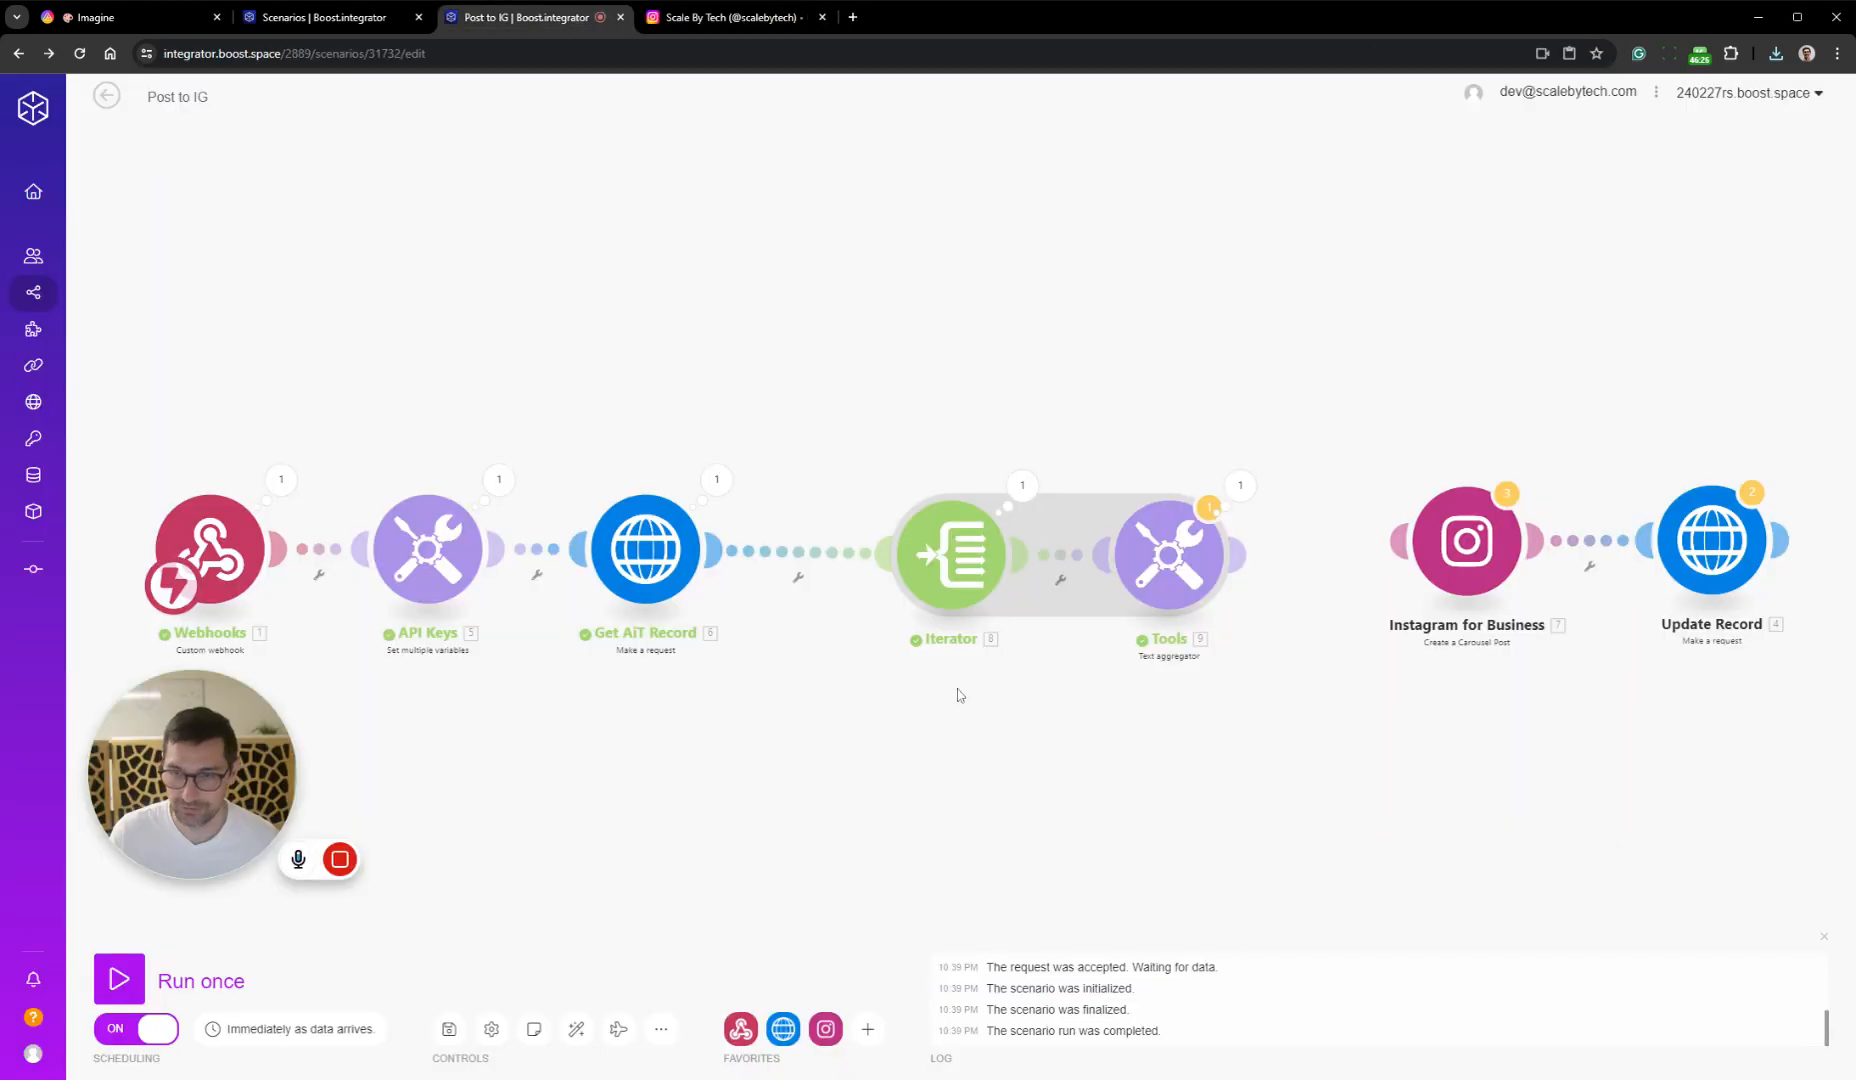
left_click_drag(1400, 543, 1235, 553)
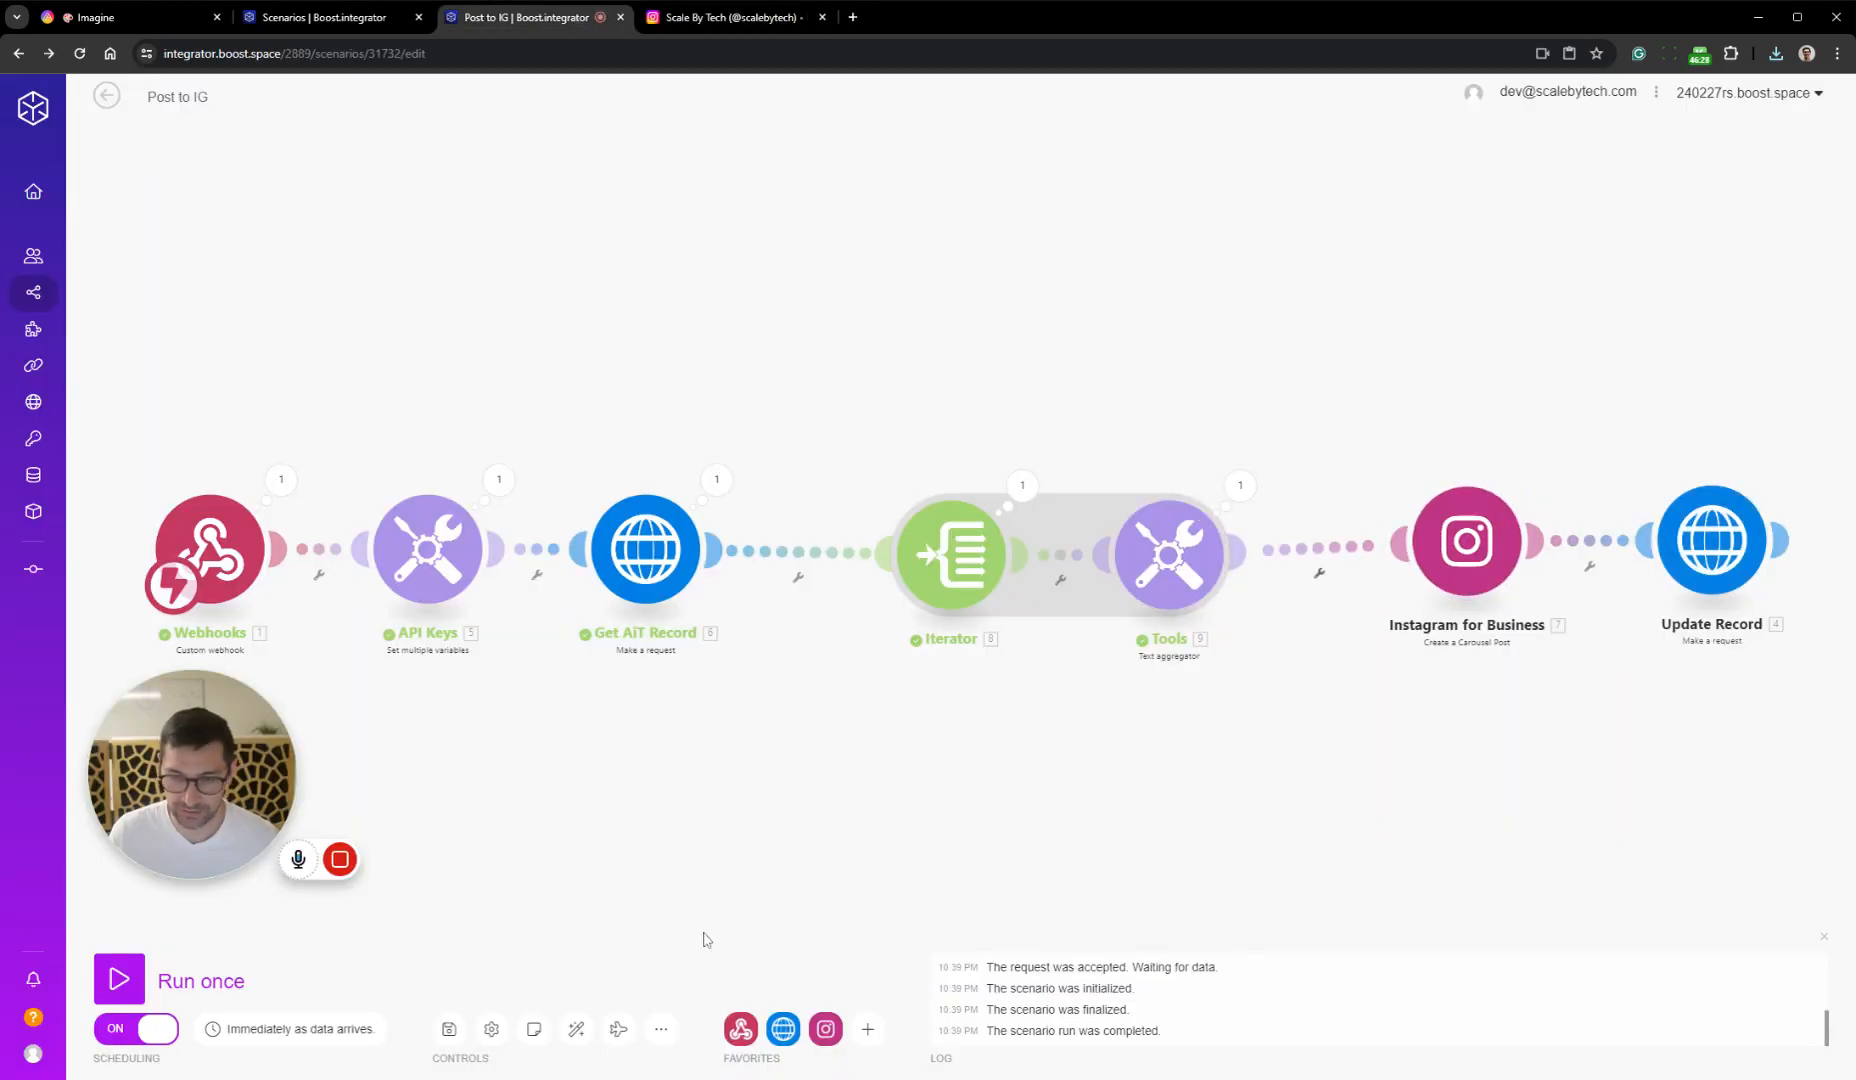
left_click(449, 1029)
left_click(576, 1029)
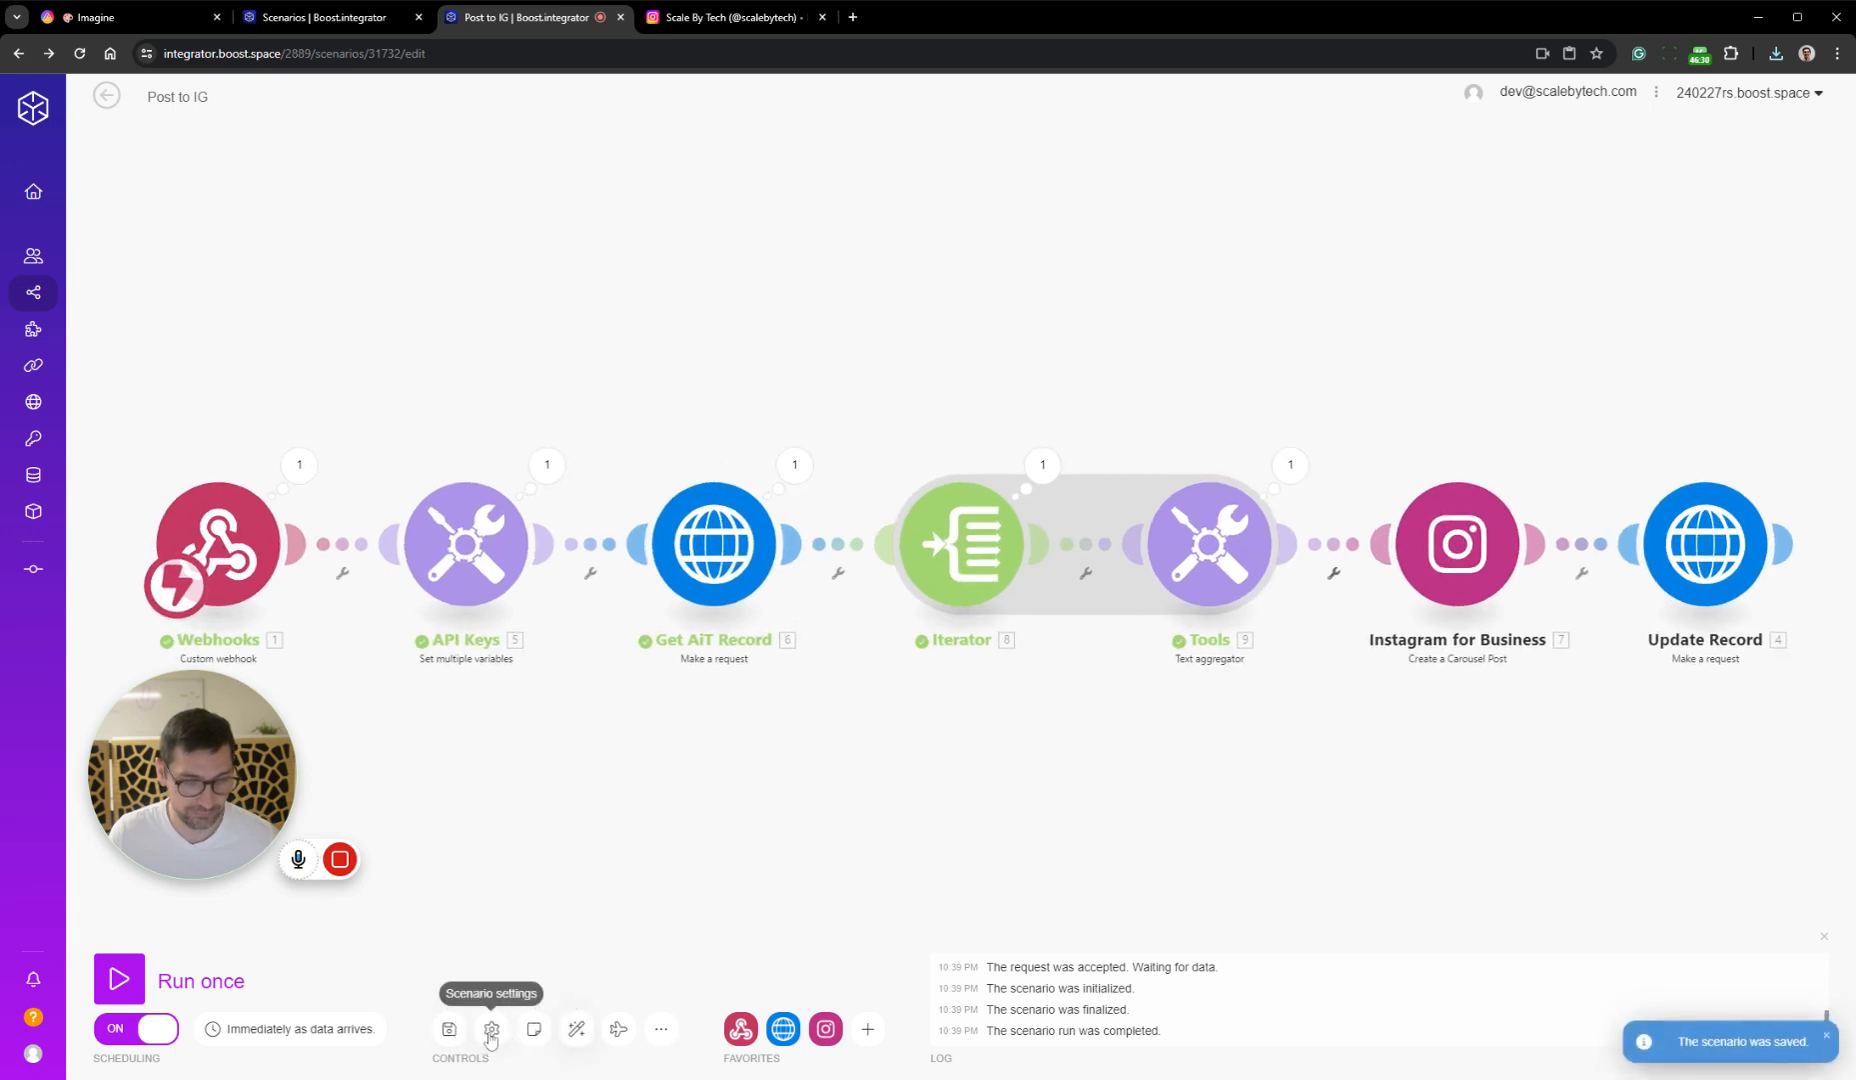
left_click(106, 96)
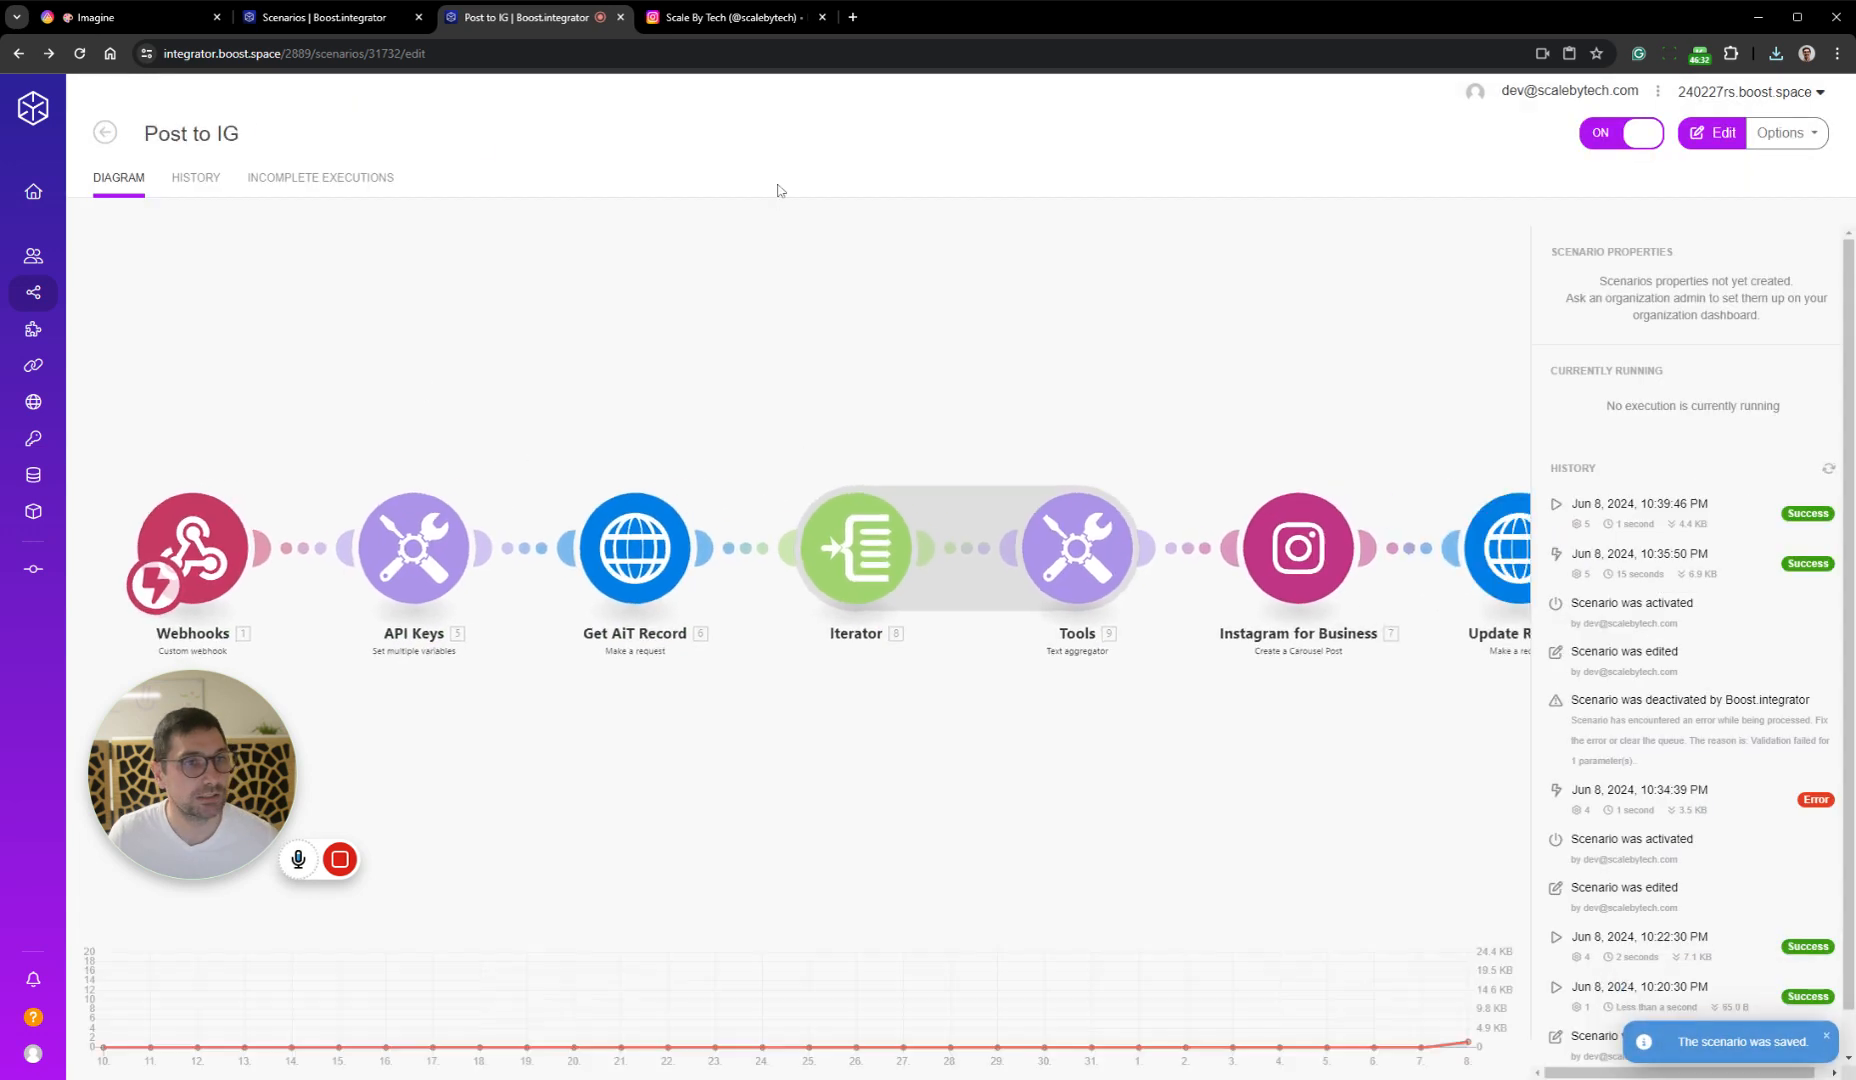
Return to the AITable Imagine datasheet and set the Stage of the "Cat with blue fur" record to Posted
left_click(168, 19)
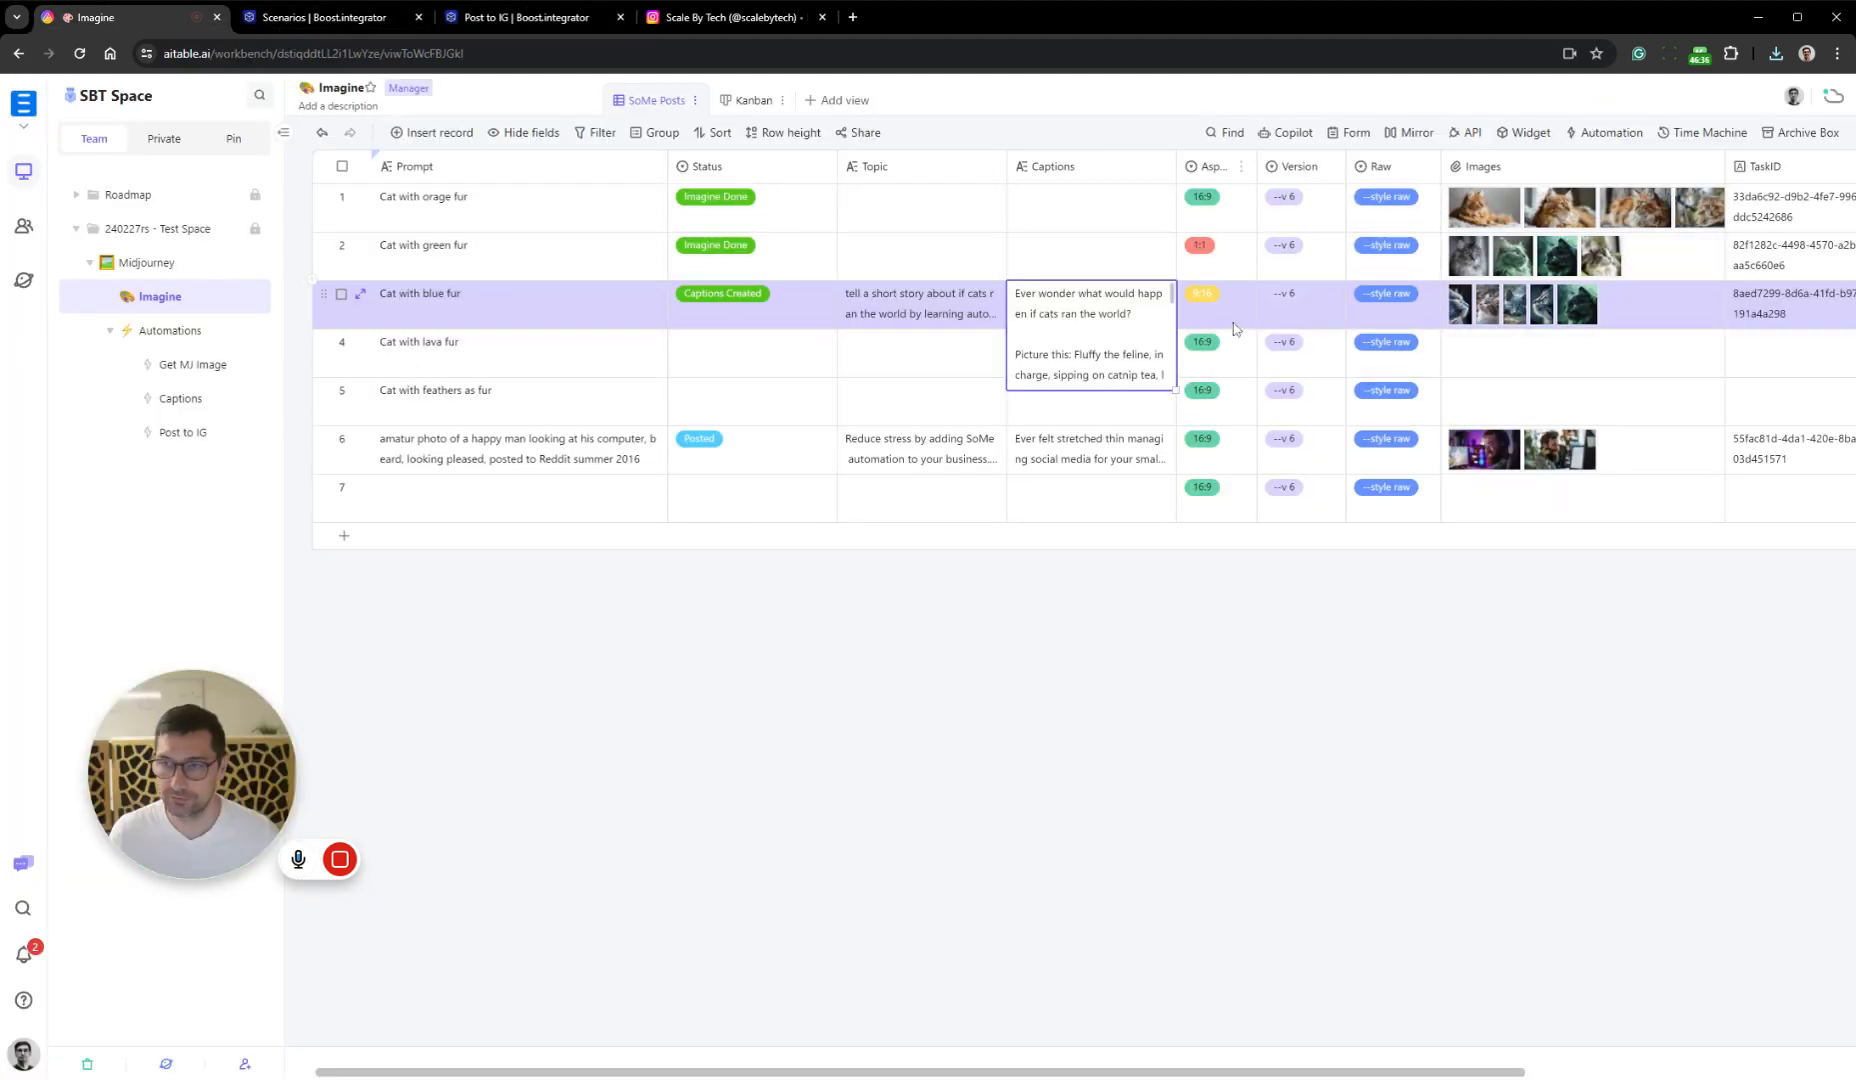
double_click(1598, 316)
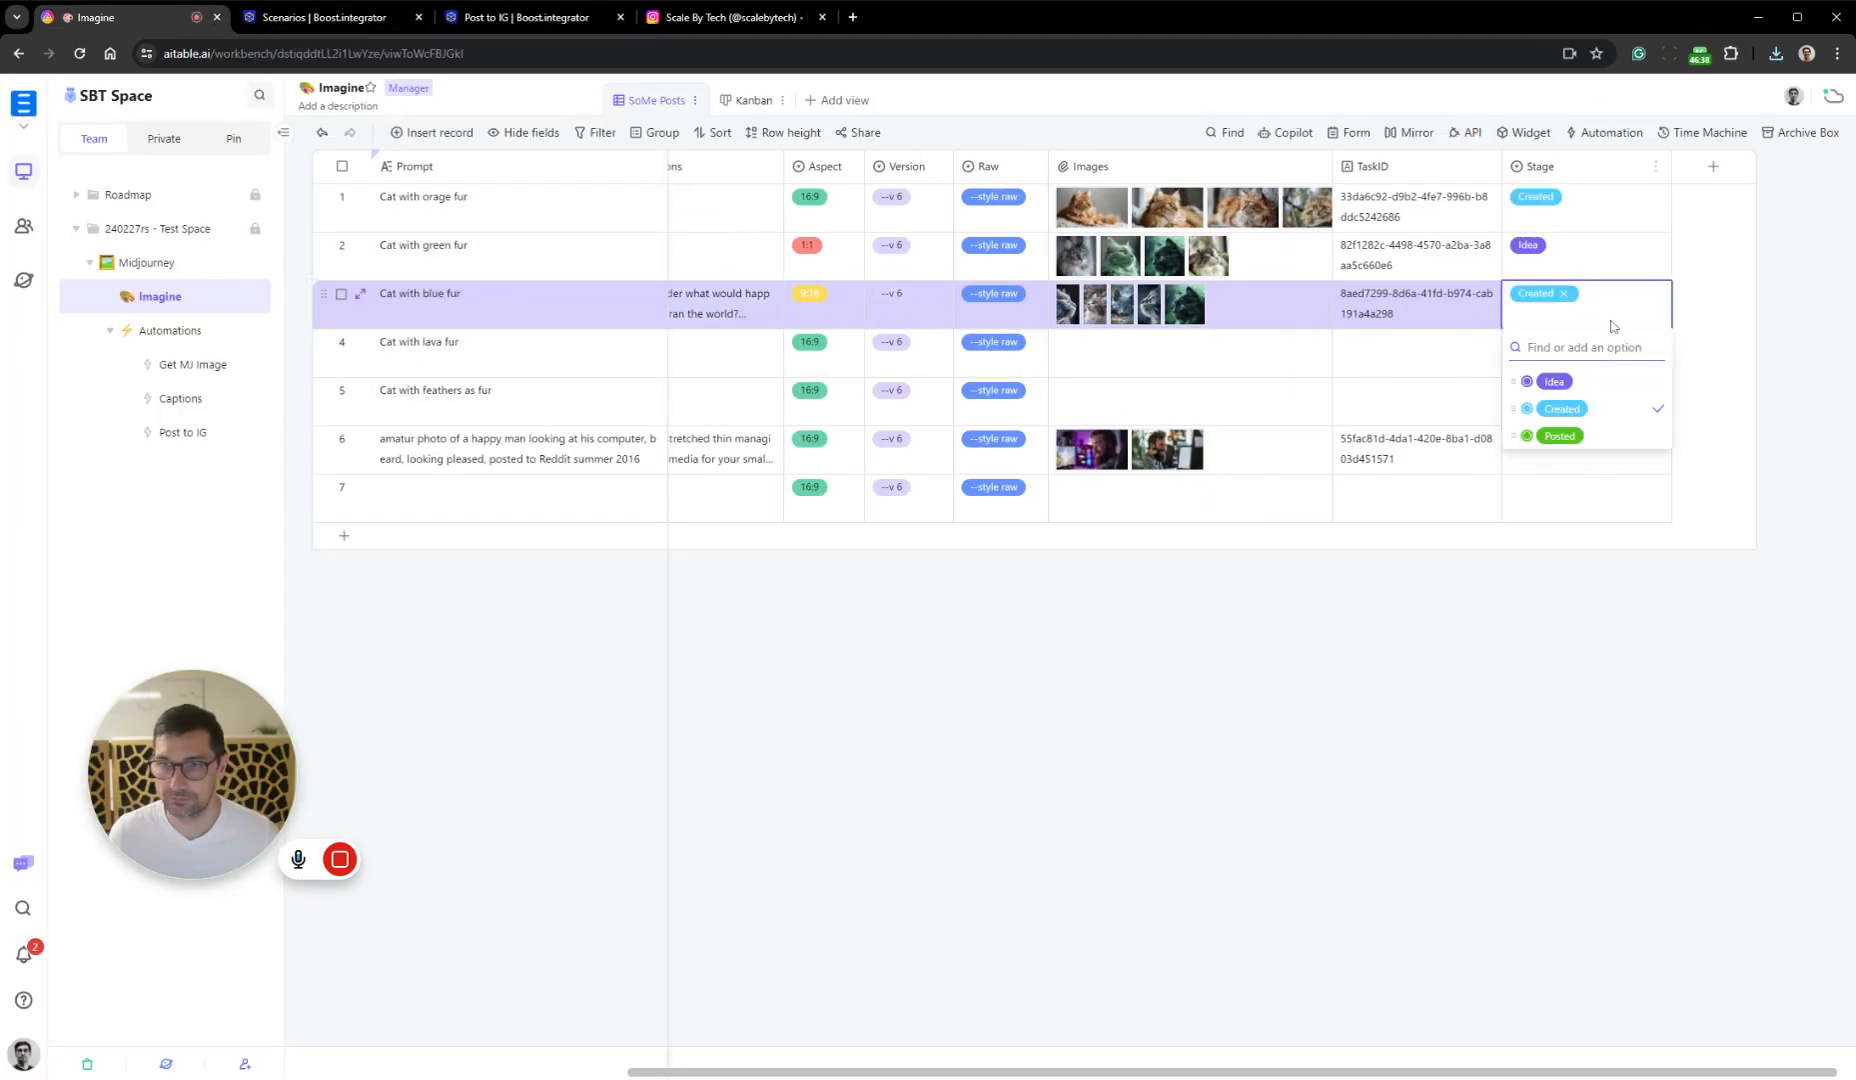
left_click(1592, 442)
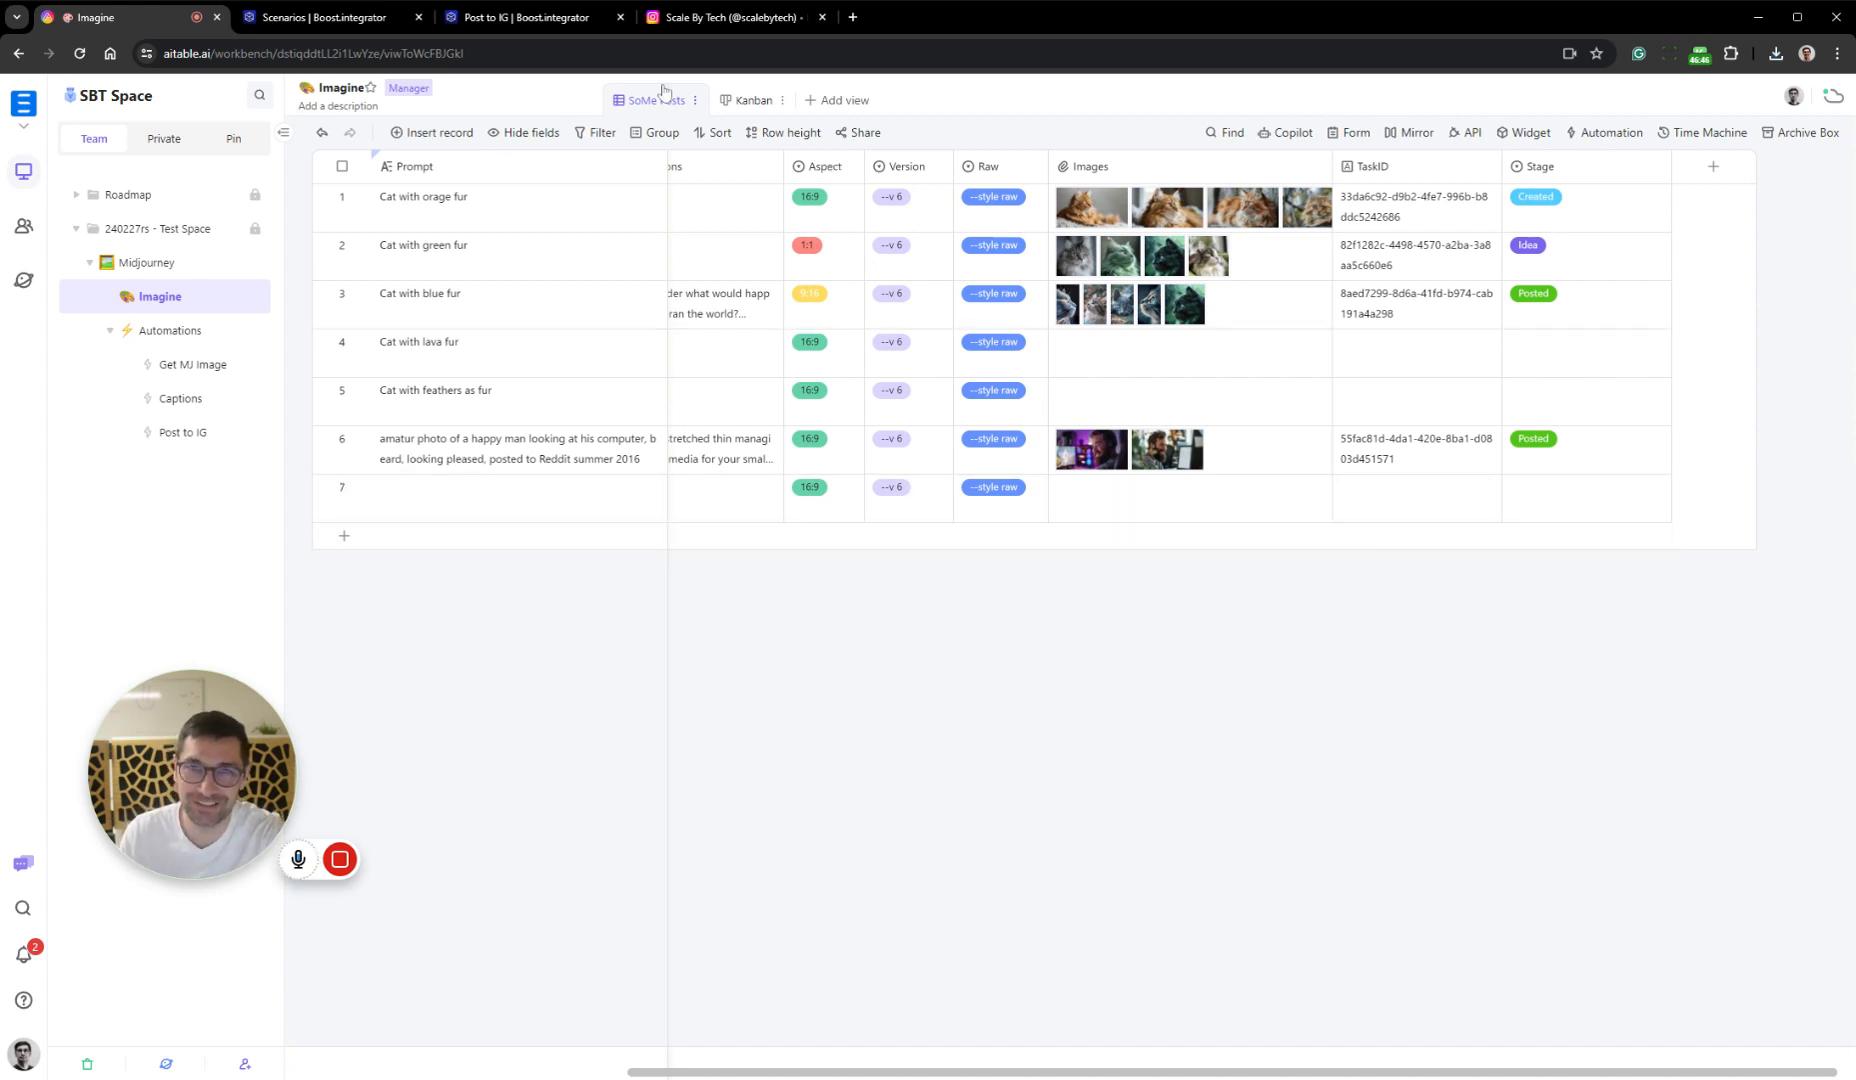
Check the Scale By Tech Instagram profile, and inspect the Instagram for Business module's execution result in the Post to IG scenario
left_click(702, 19)
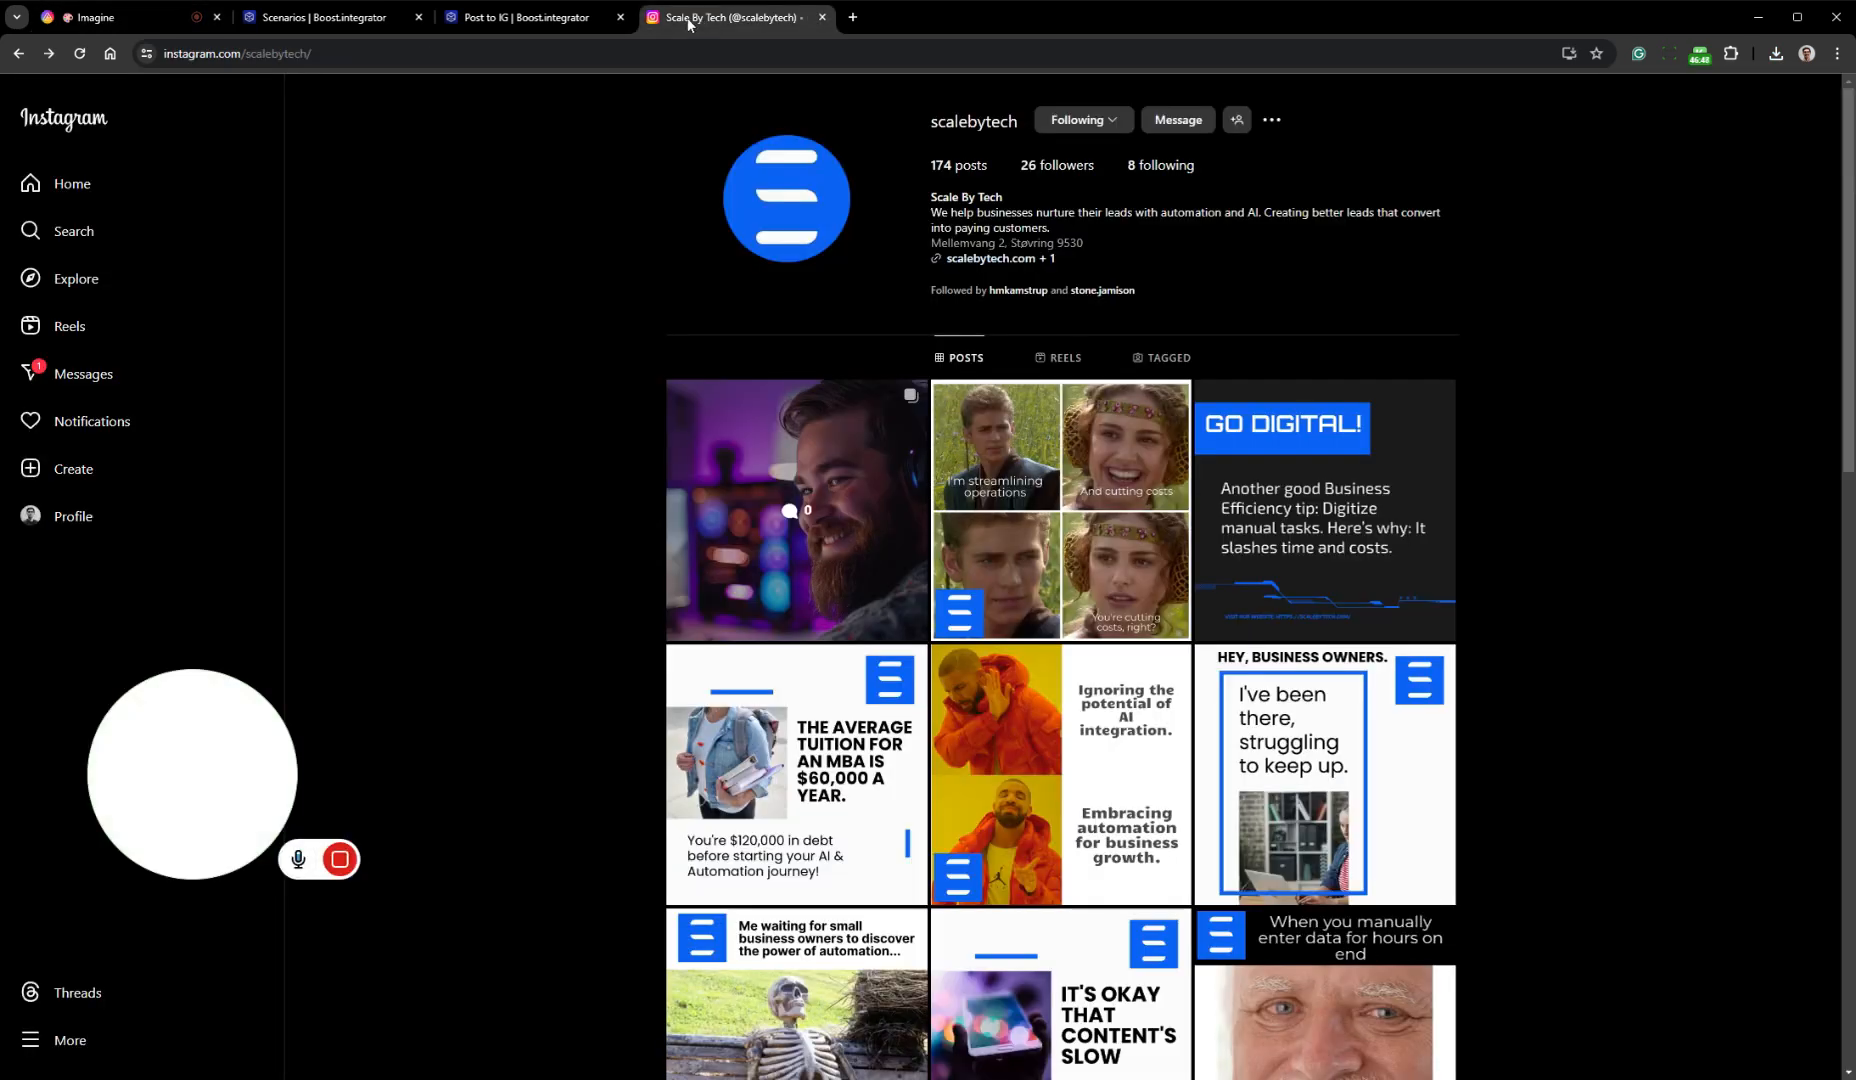
left_click(590, 18)
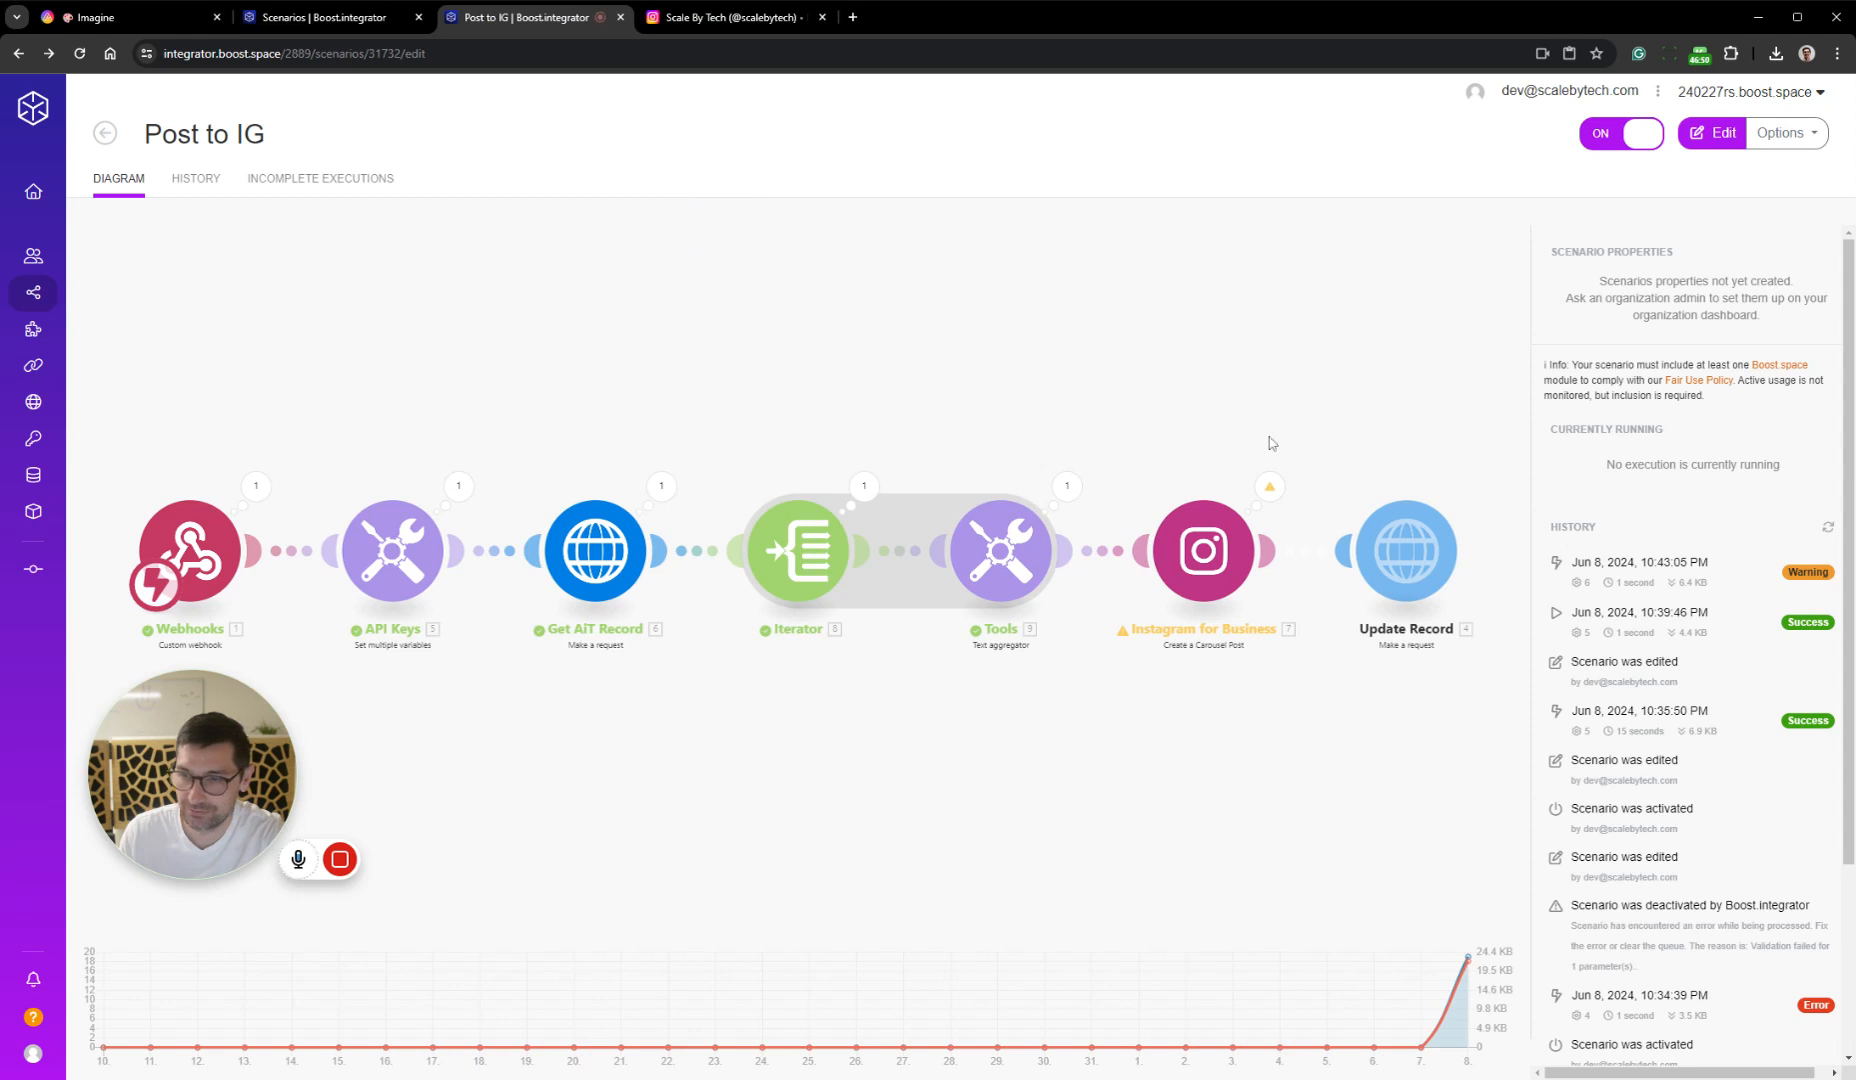
left_click(1168, 735)
left_click_drag(1450, 663, 959, 596)
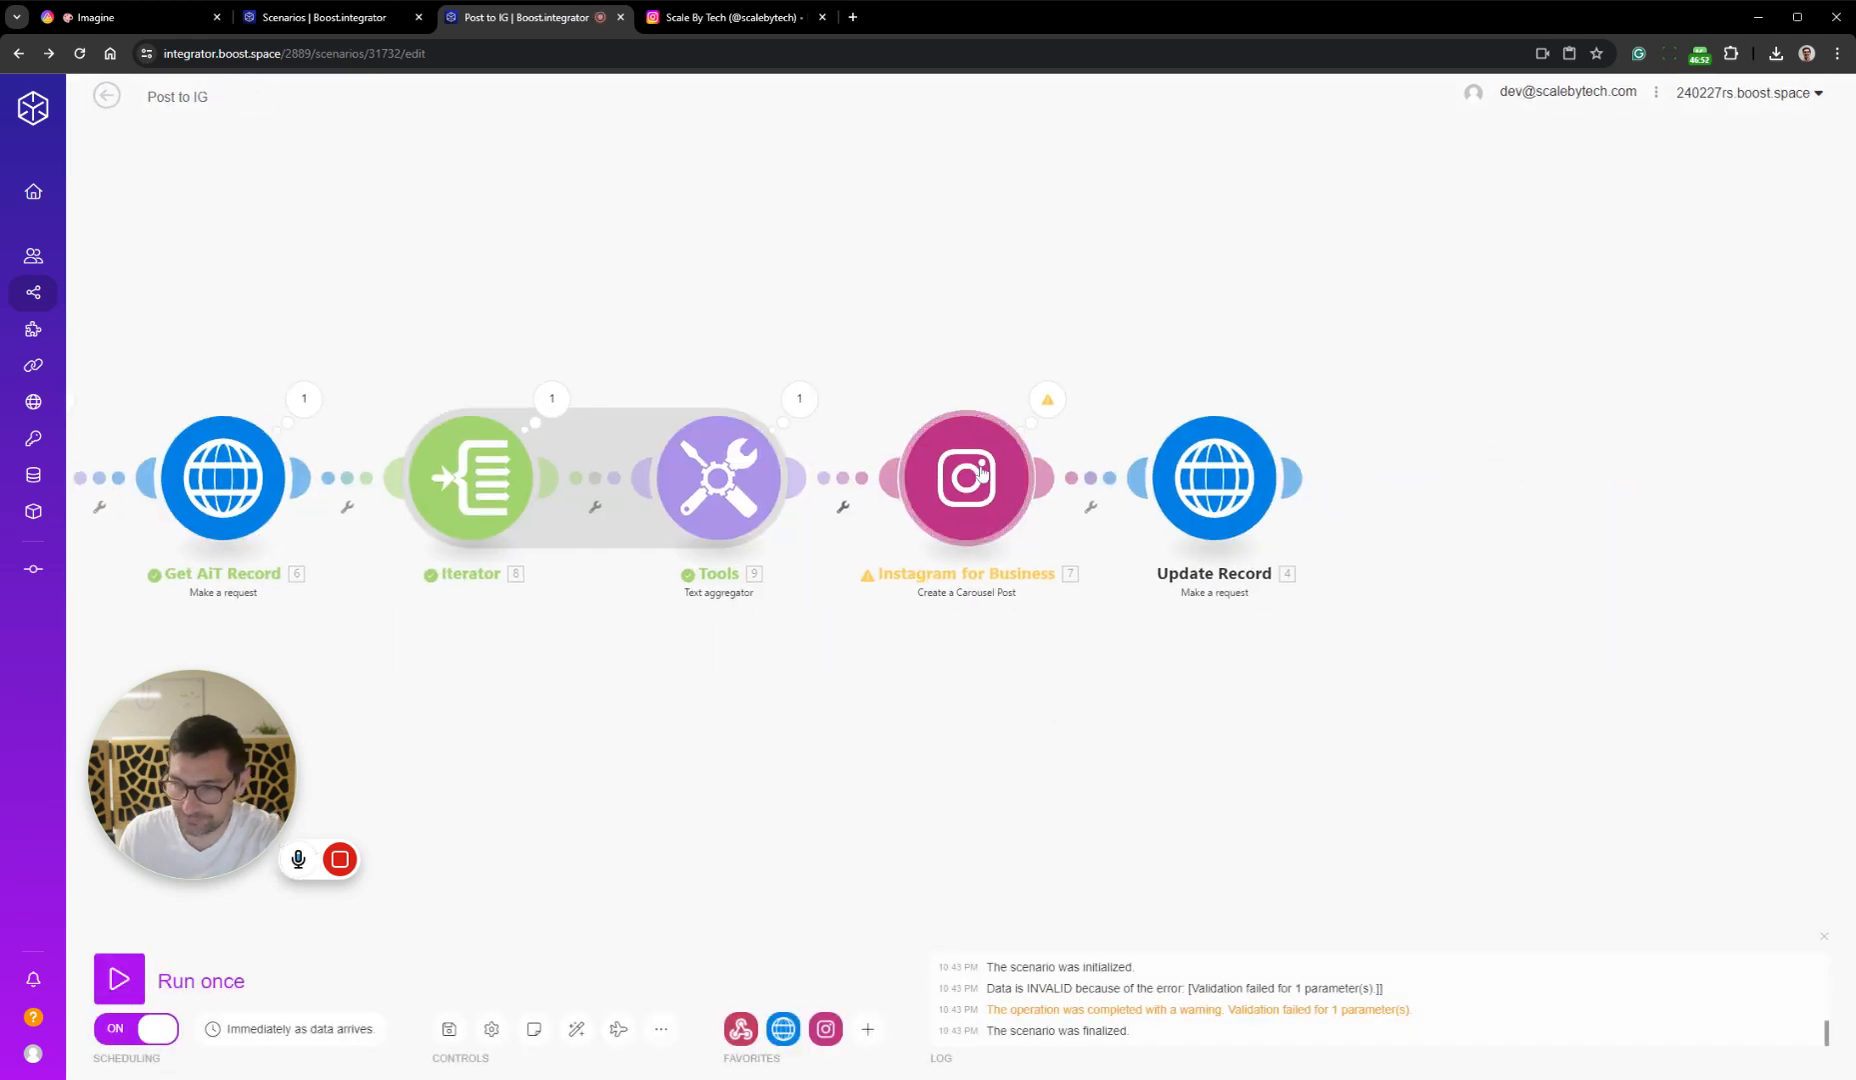
scroll(984, 428, "up", 2)
left_click(1072, 394)
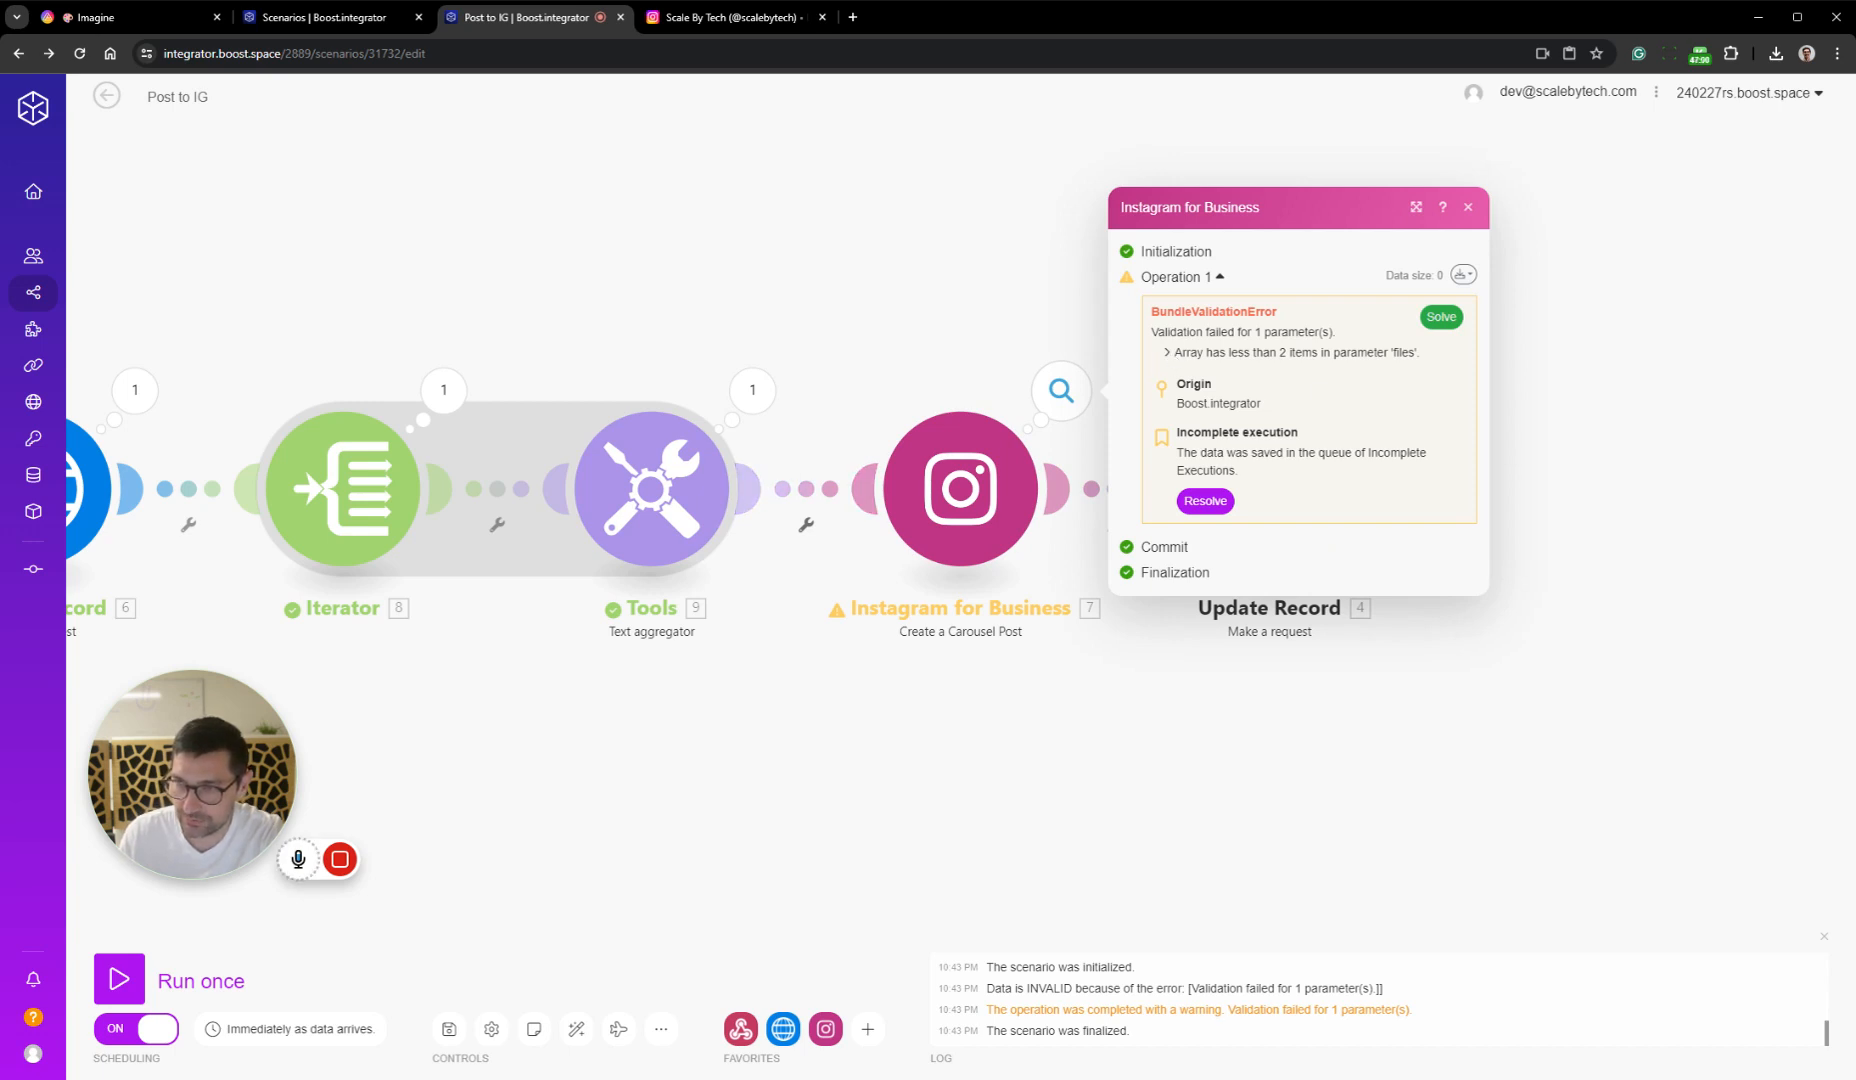
Examine the input and output bundles of the Tools text aggregator's Operation 1
left_click(752, 390)
left_click(872, 534)
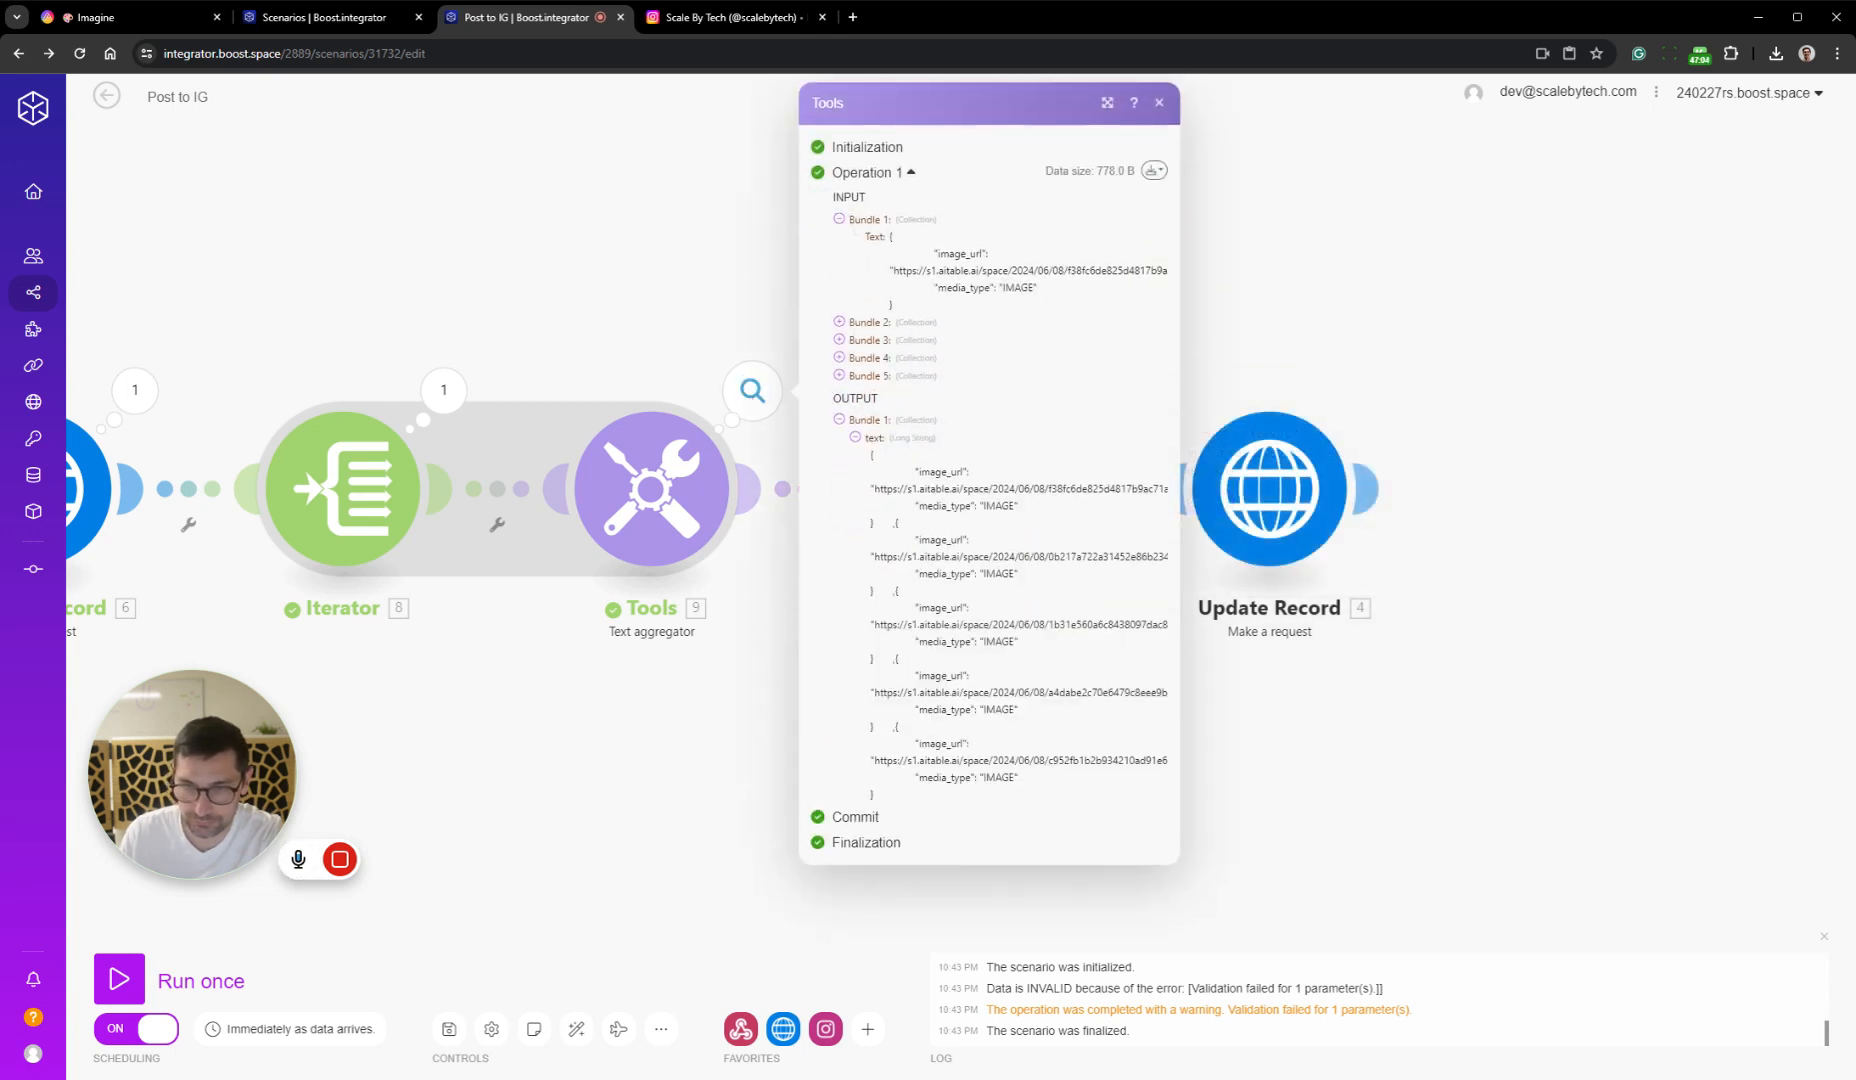
left_click(1328, 780)
Reopen the Instagram for Business operation's validation error details and start its Solve option
left_click(1061, 390)
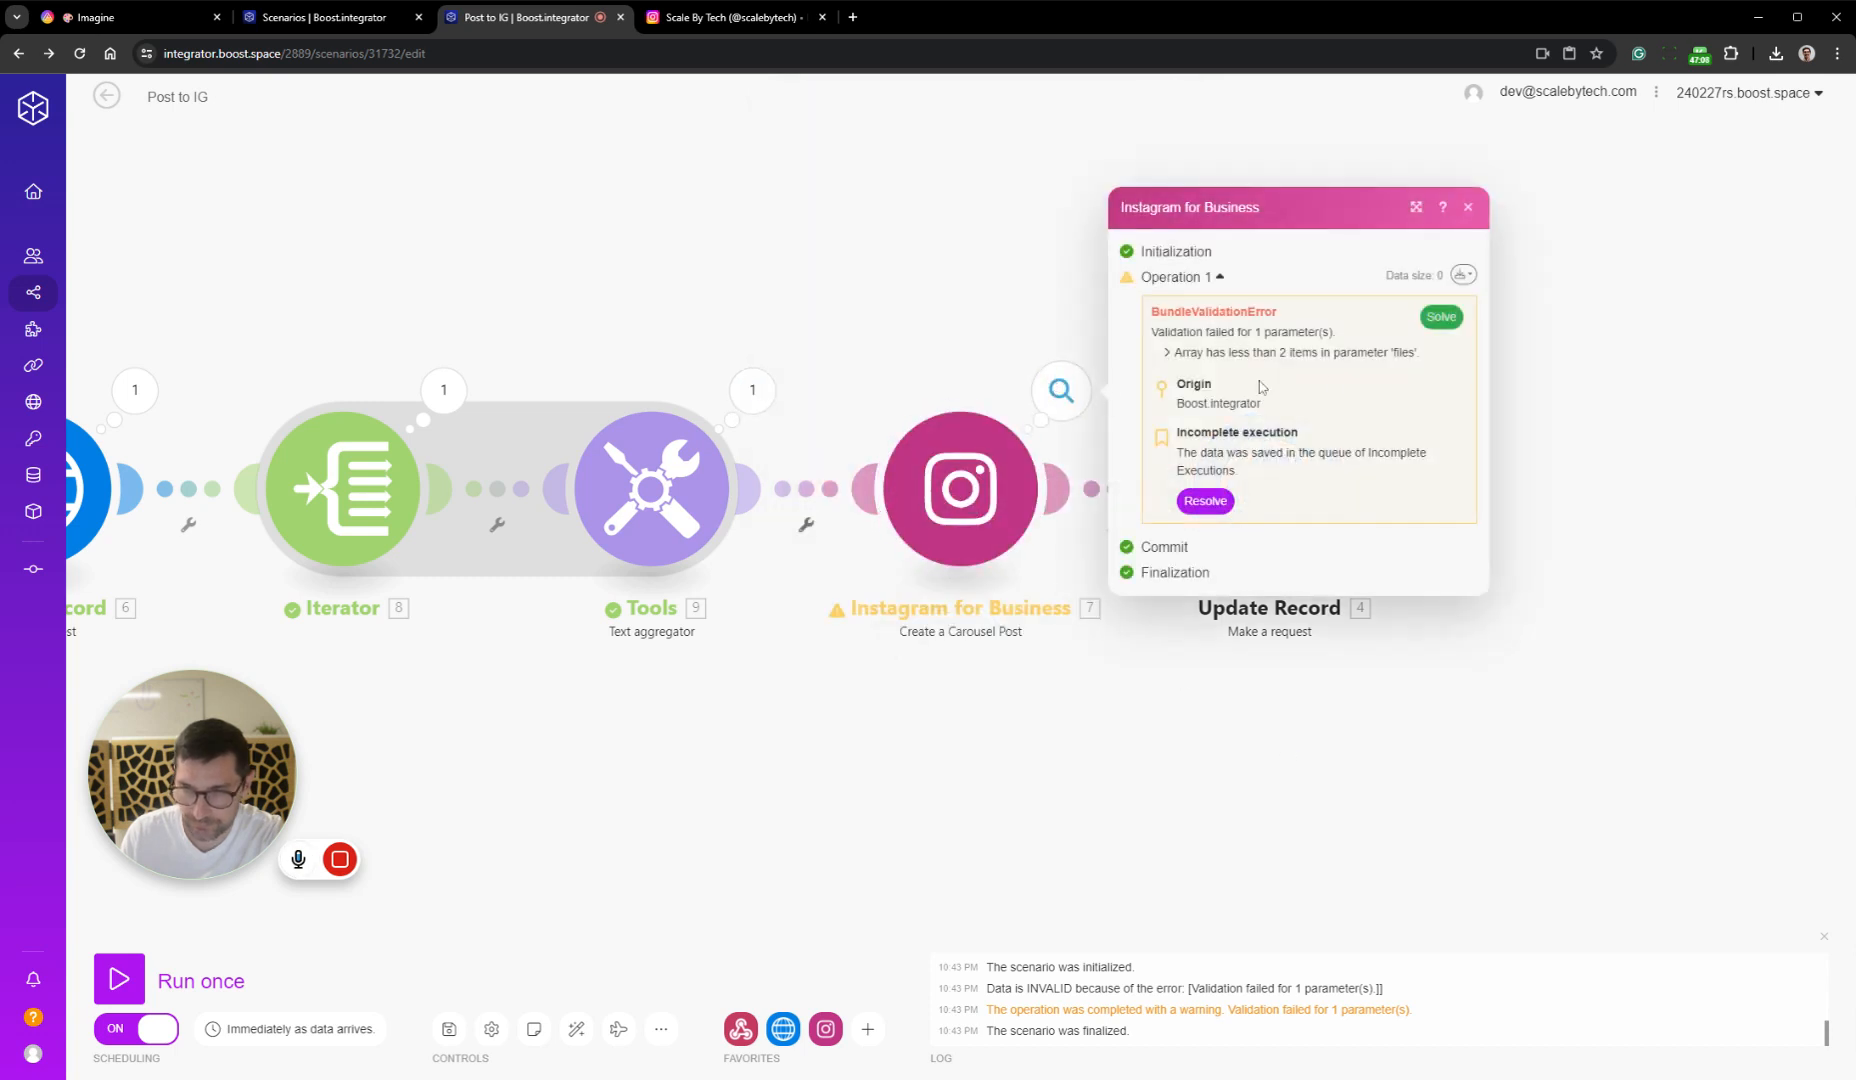
left_click(1462, 276)
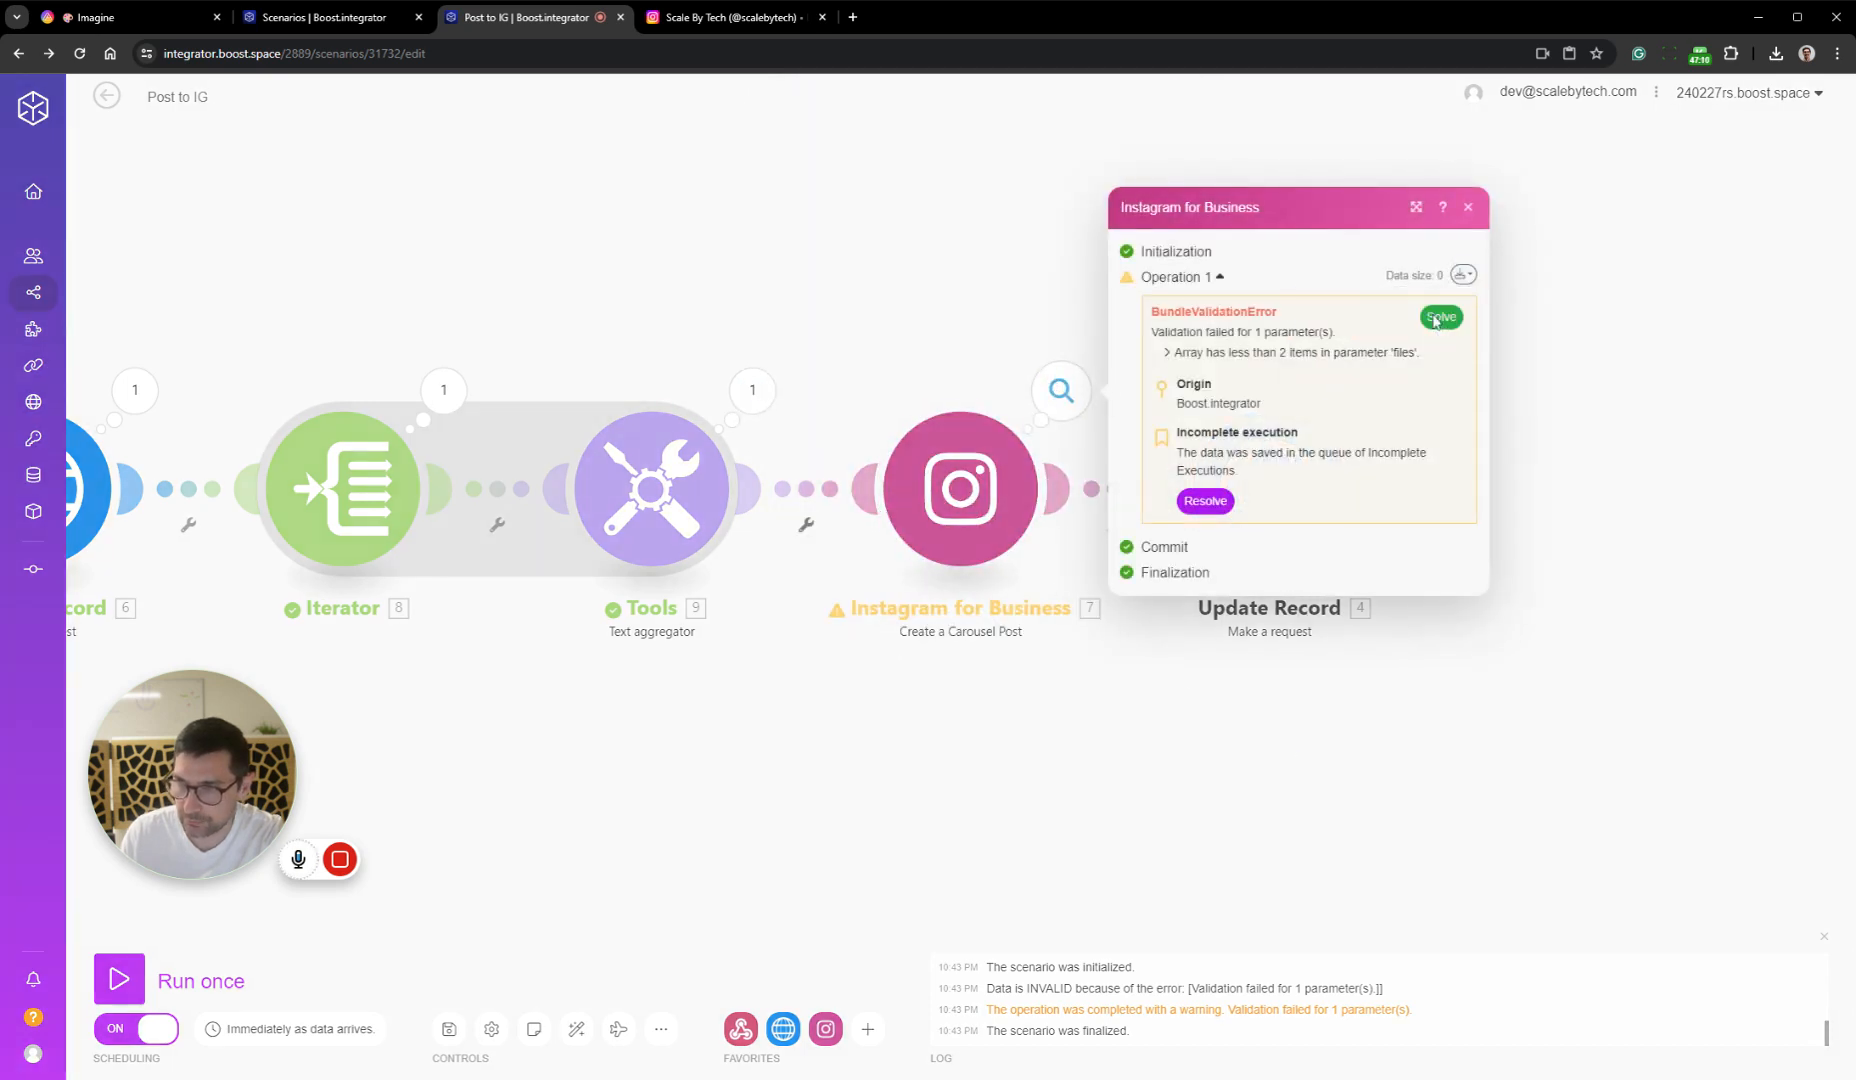
left_click(1439, 318)
left_click(1230, 232)
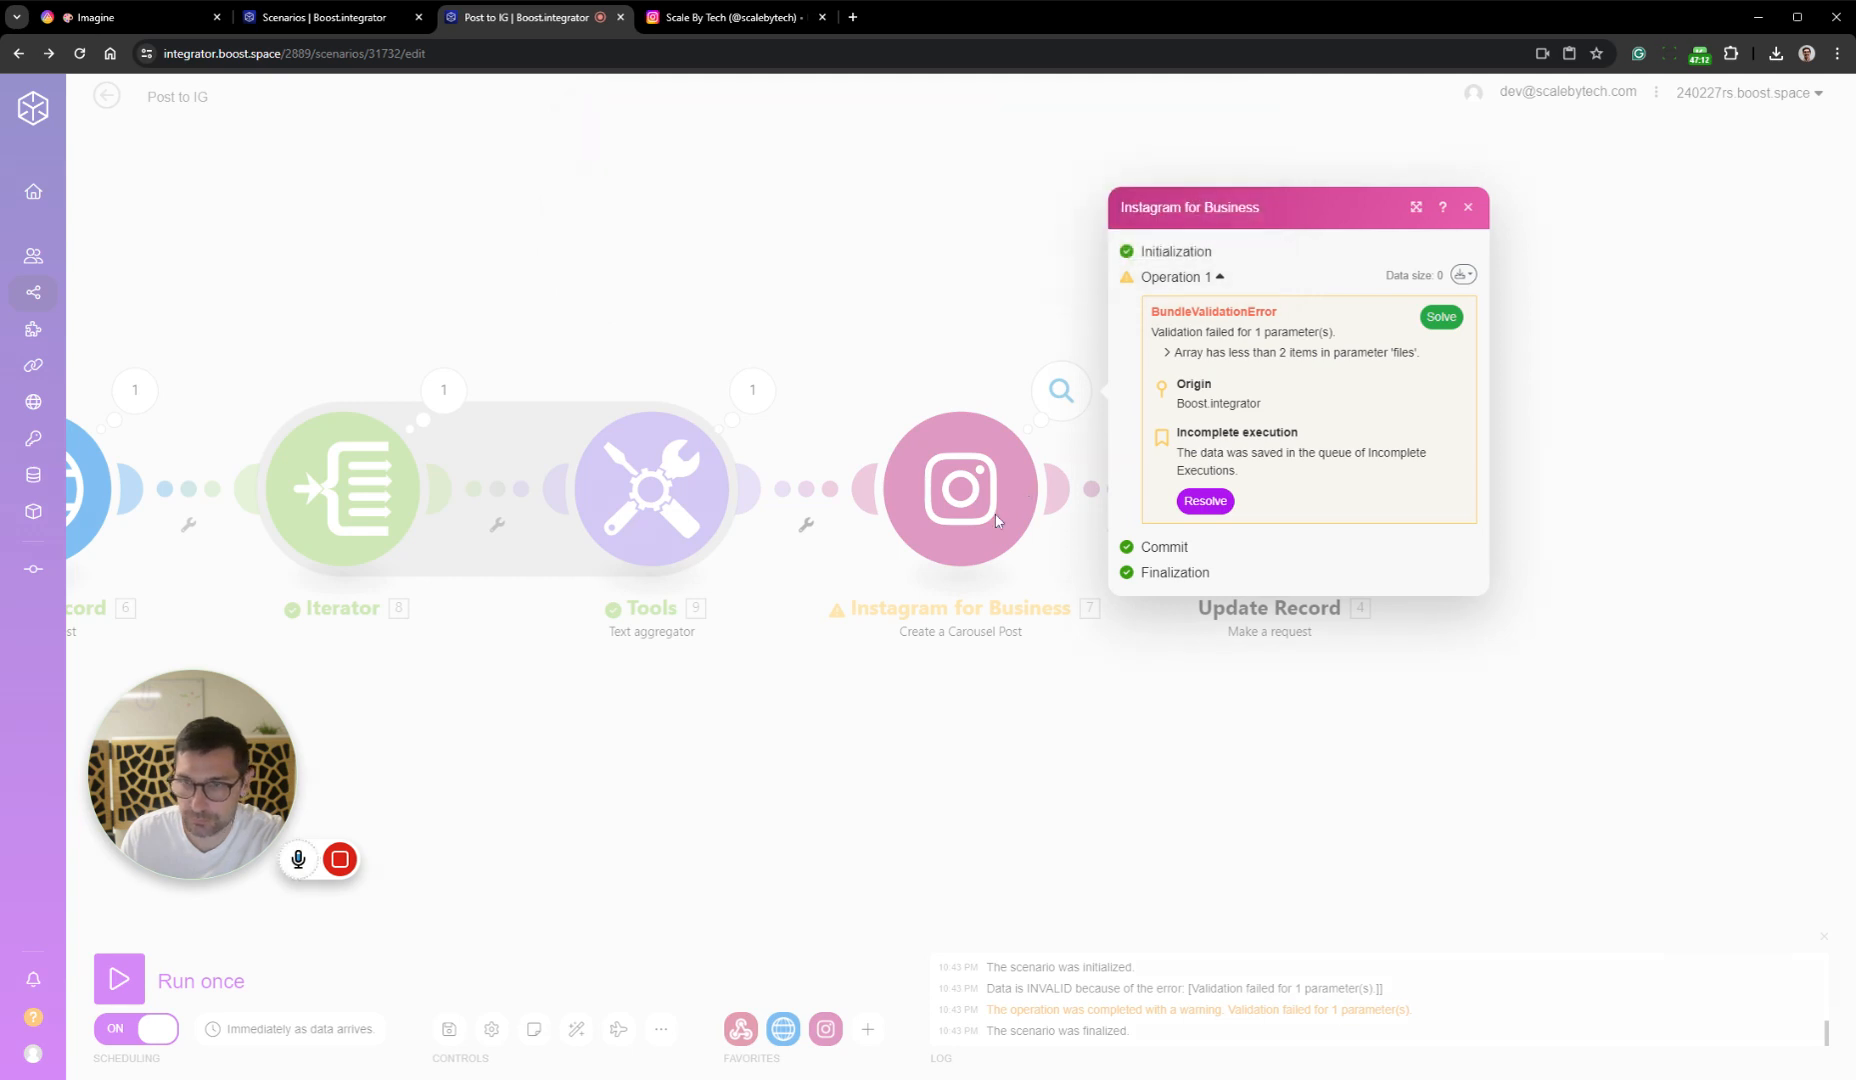
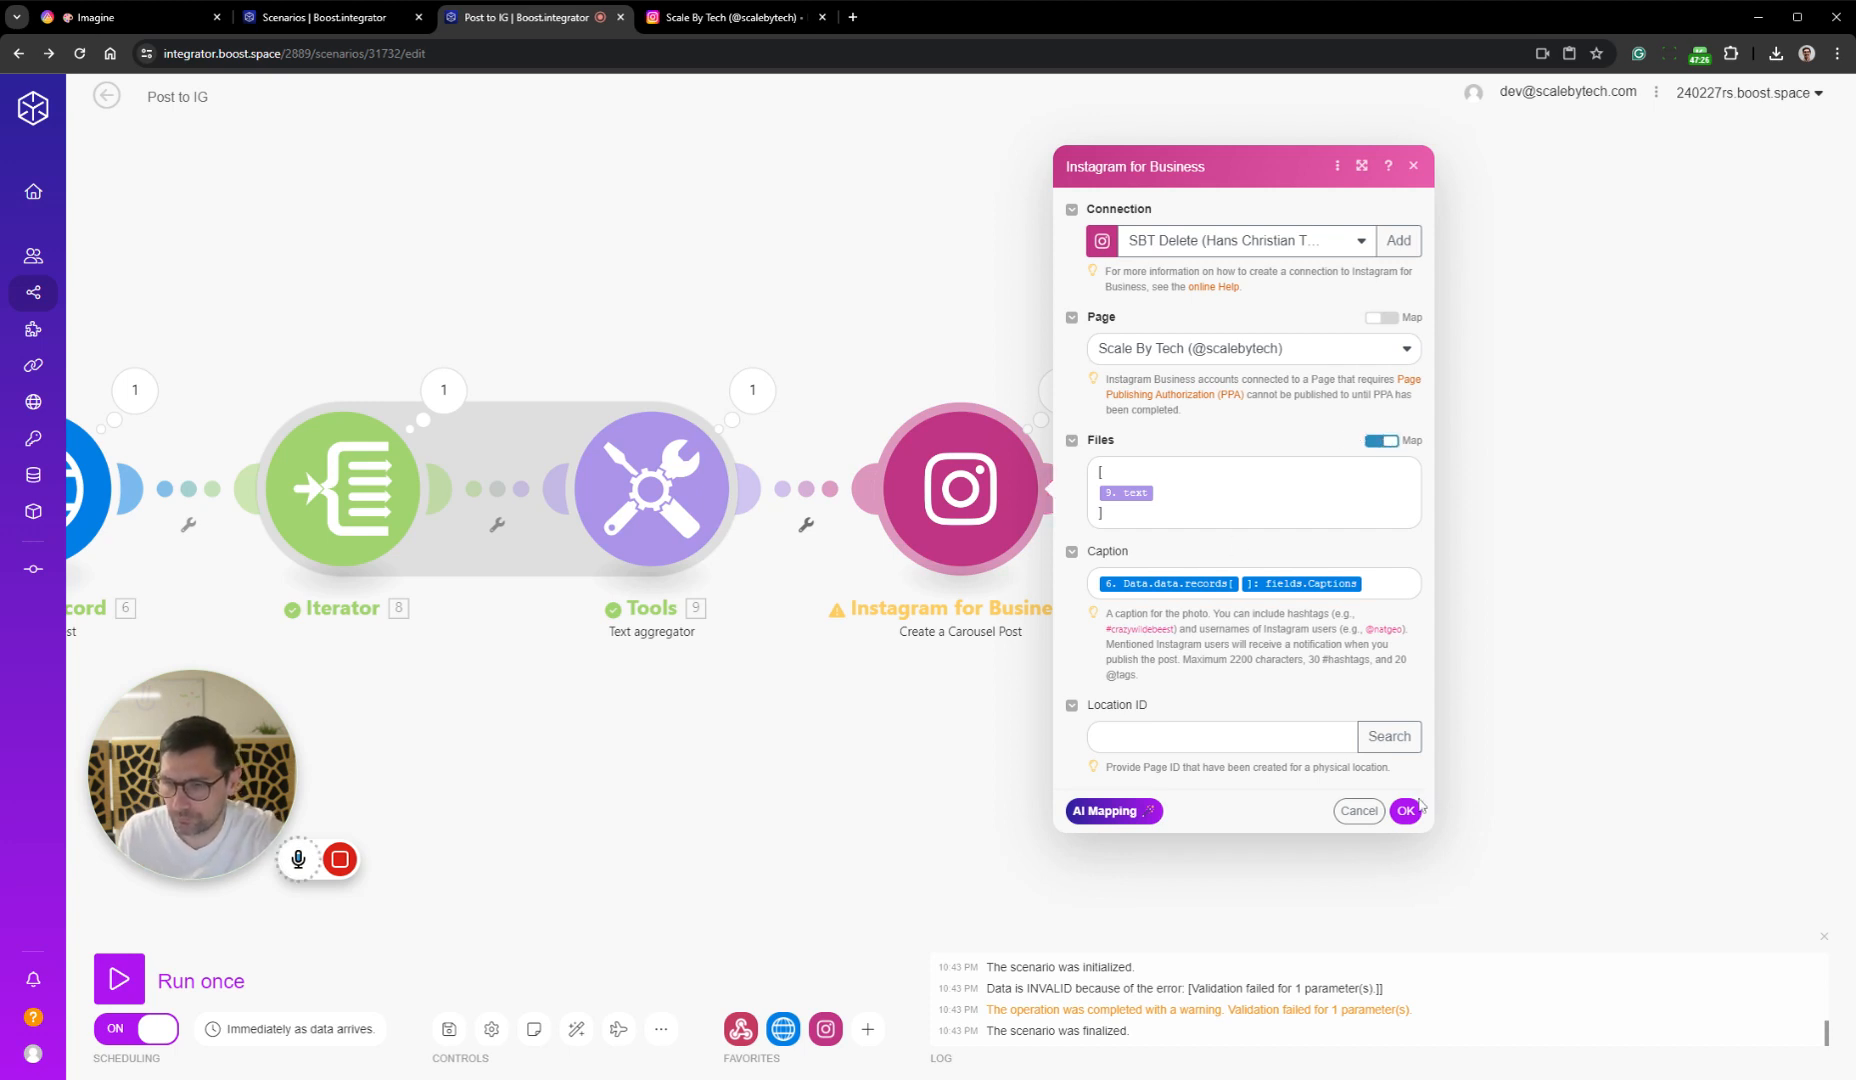
Confirm the Instagram module's settings and inspect the Text aggregator's fourth input bundle and its text output
left_click(1135, 495)
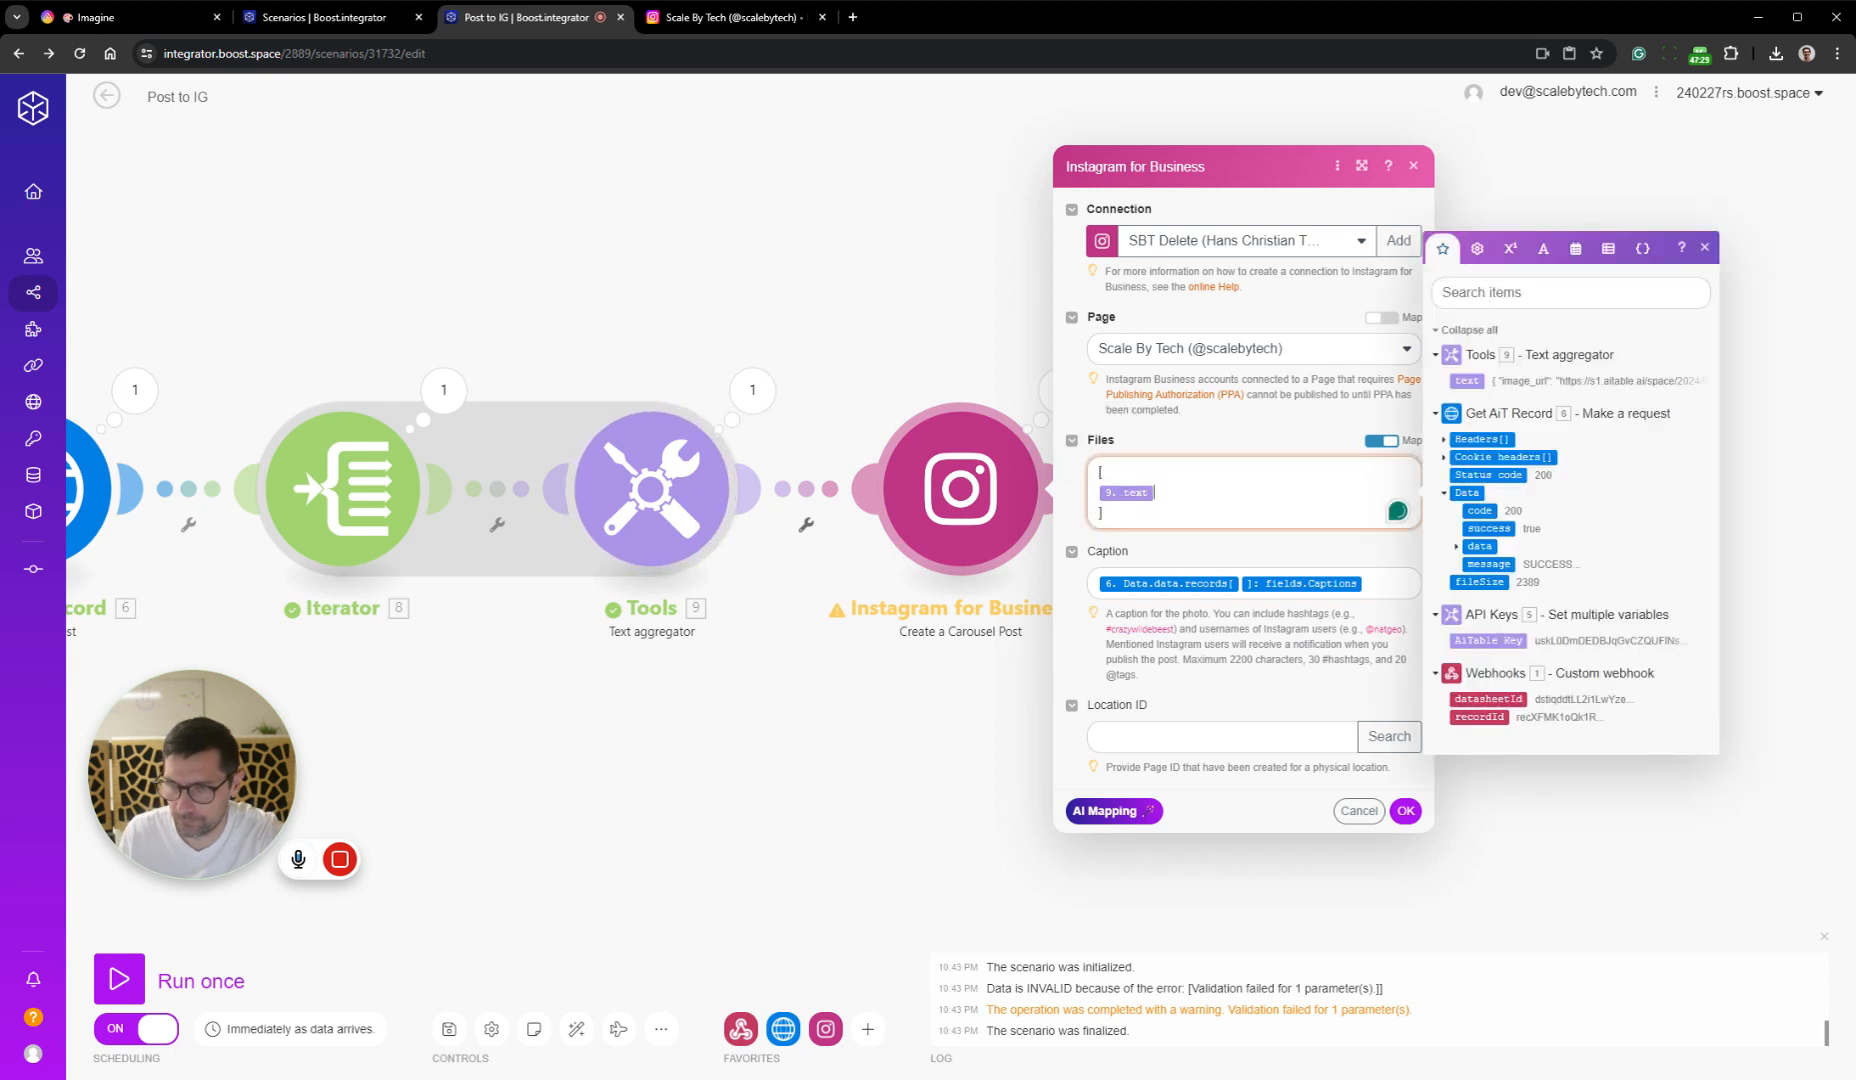
left_click(1405, 811)
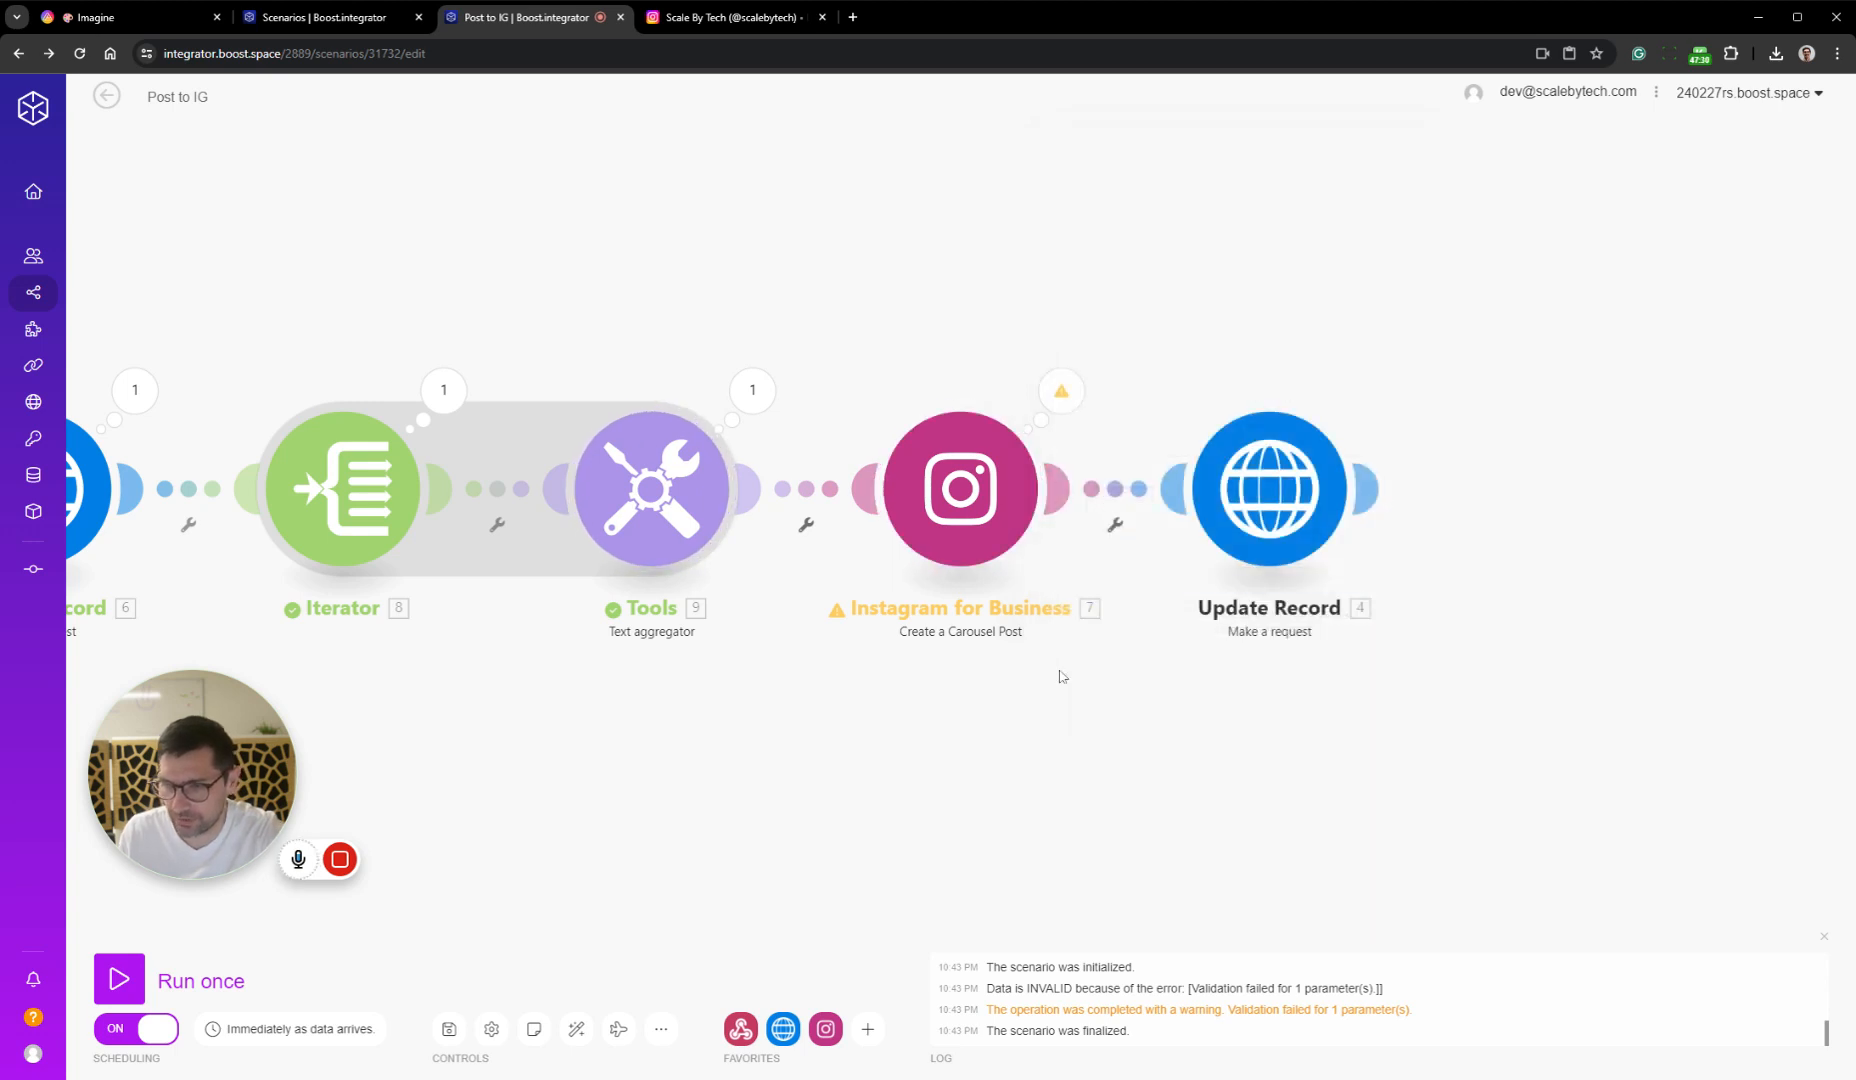
left_click(749, 388)
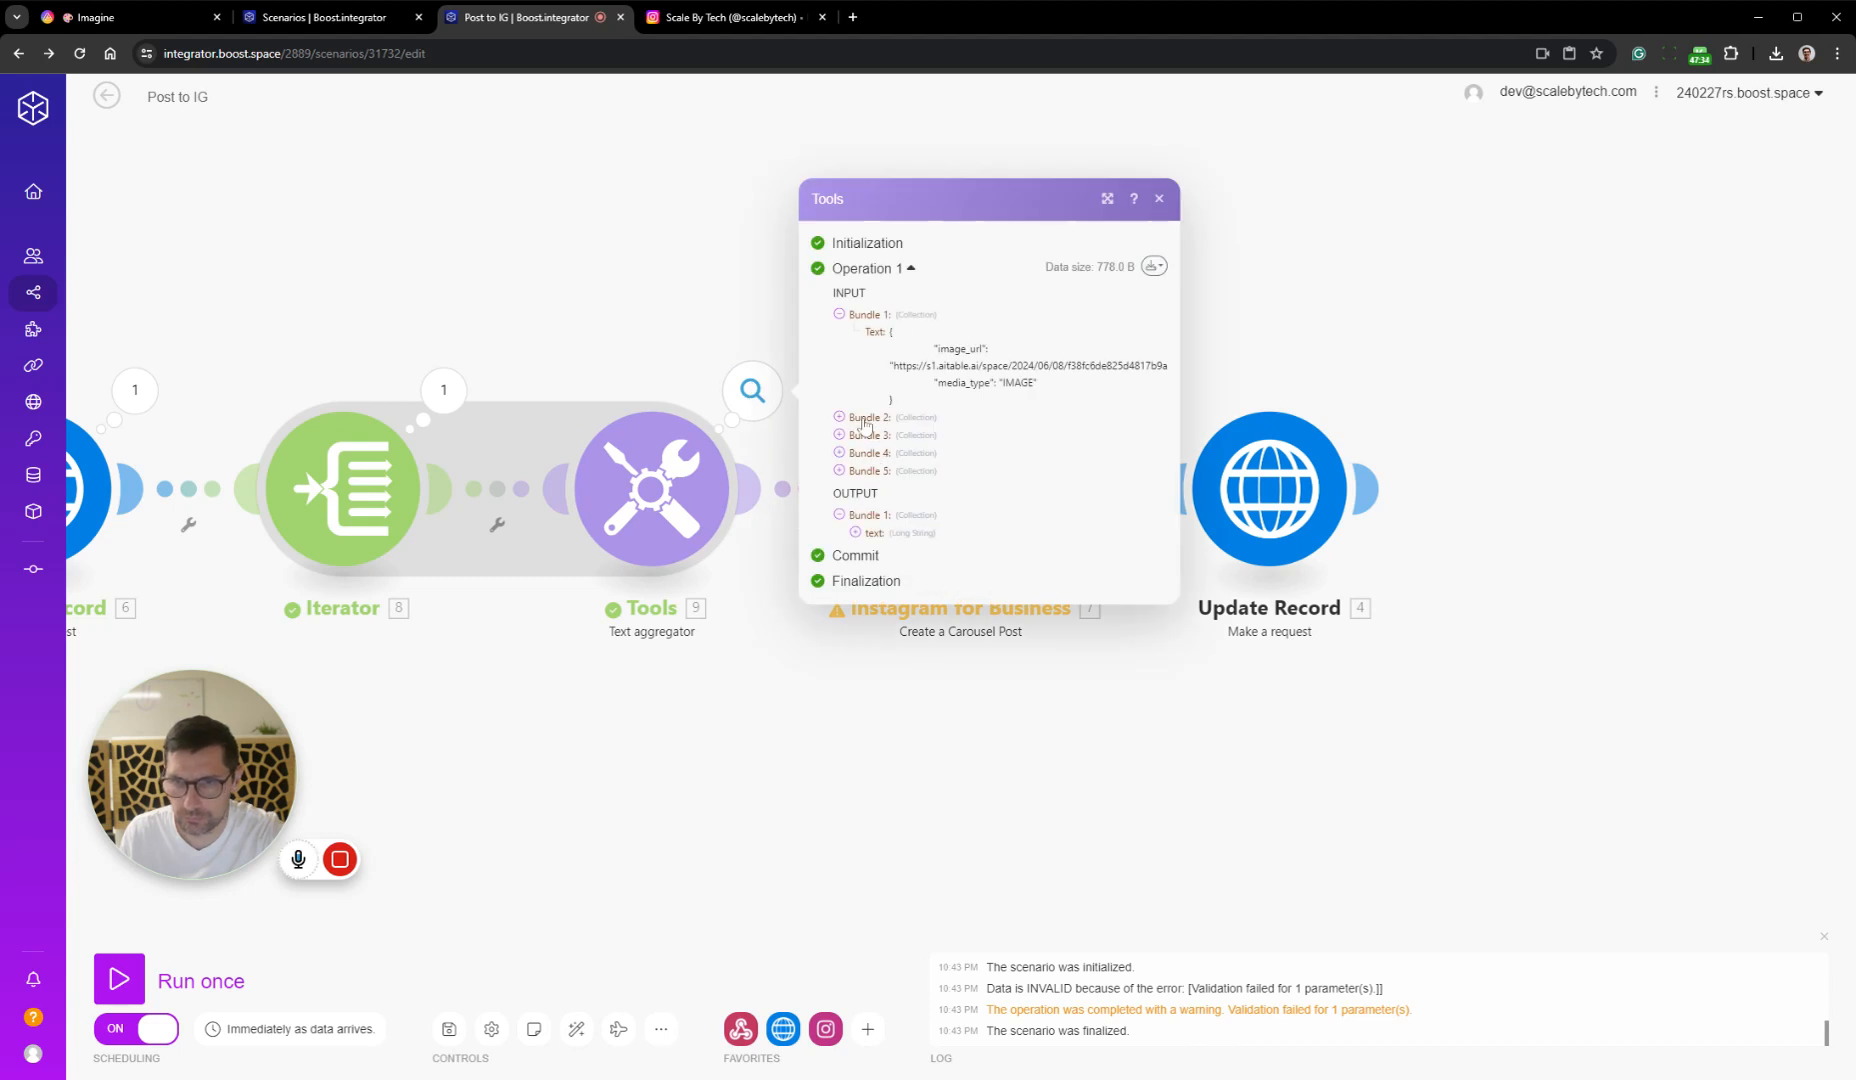
left_click(866, 452)
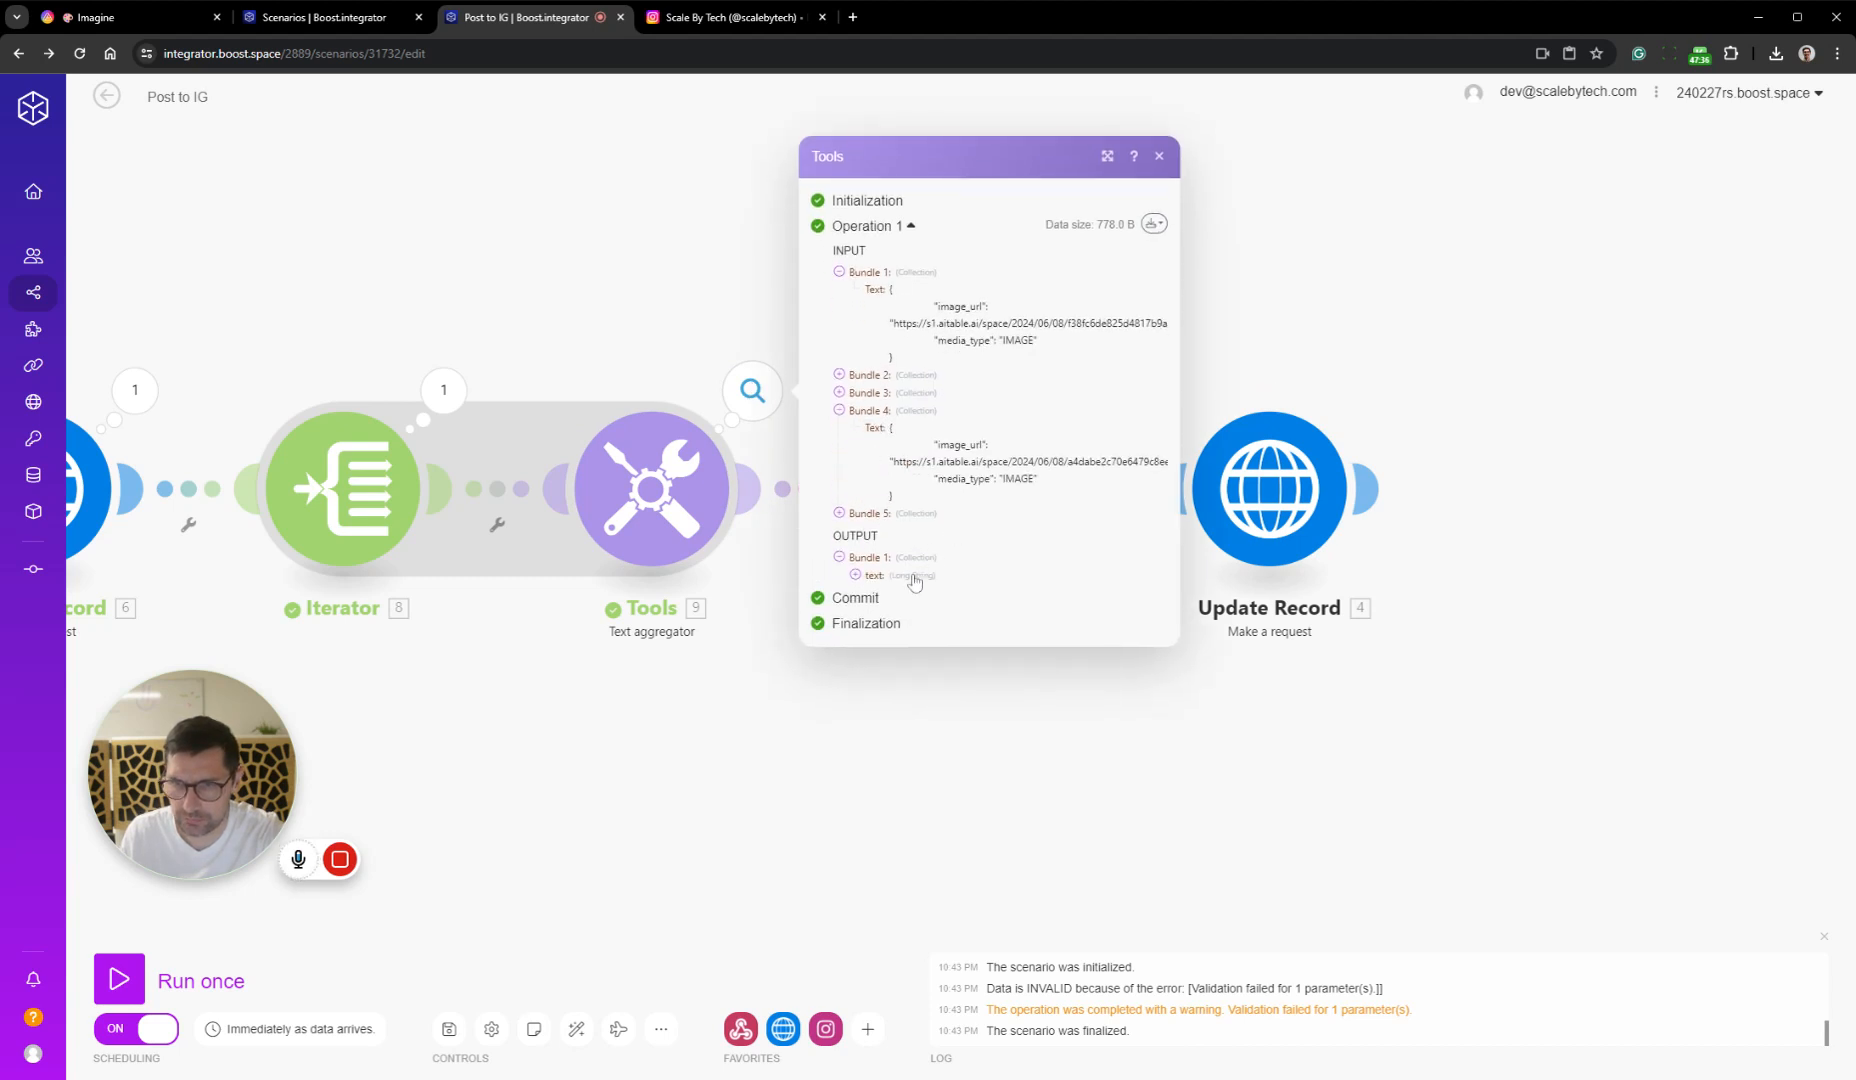
left_click(856, 575)
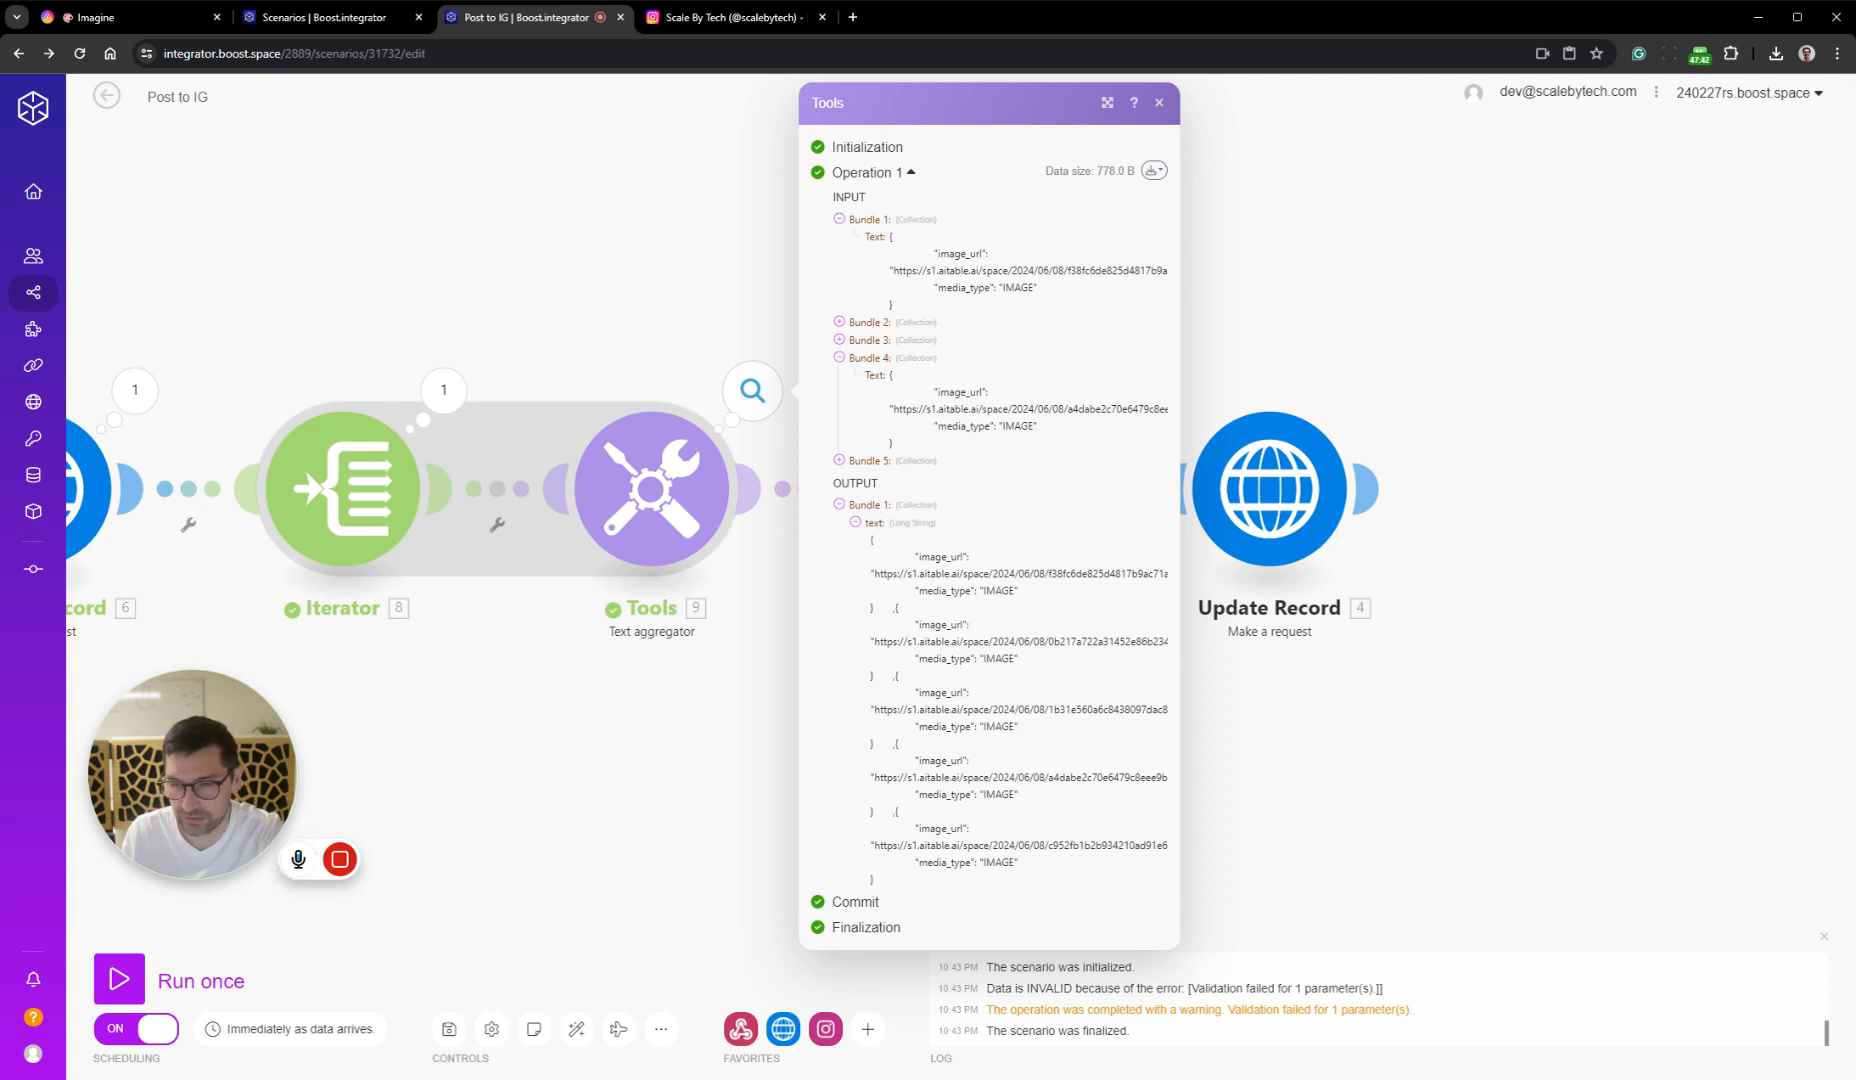
Inspect the Instagram for Business module's error details from the last run
left_click(1405, 808)
left_click(921, 490)
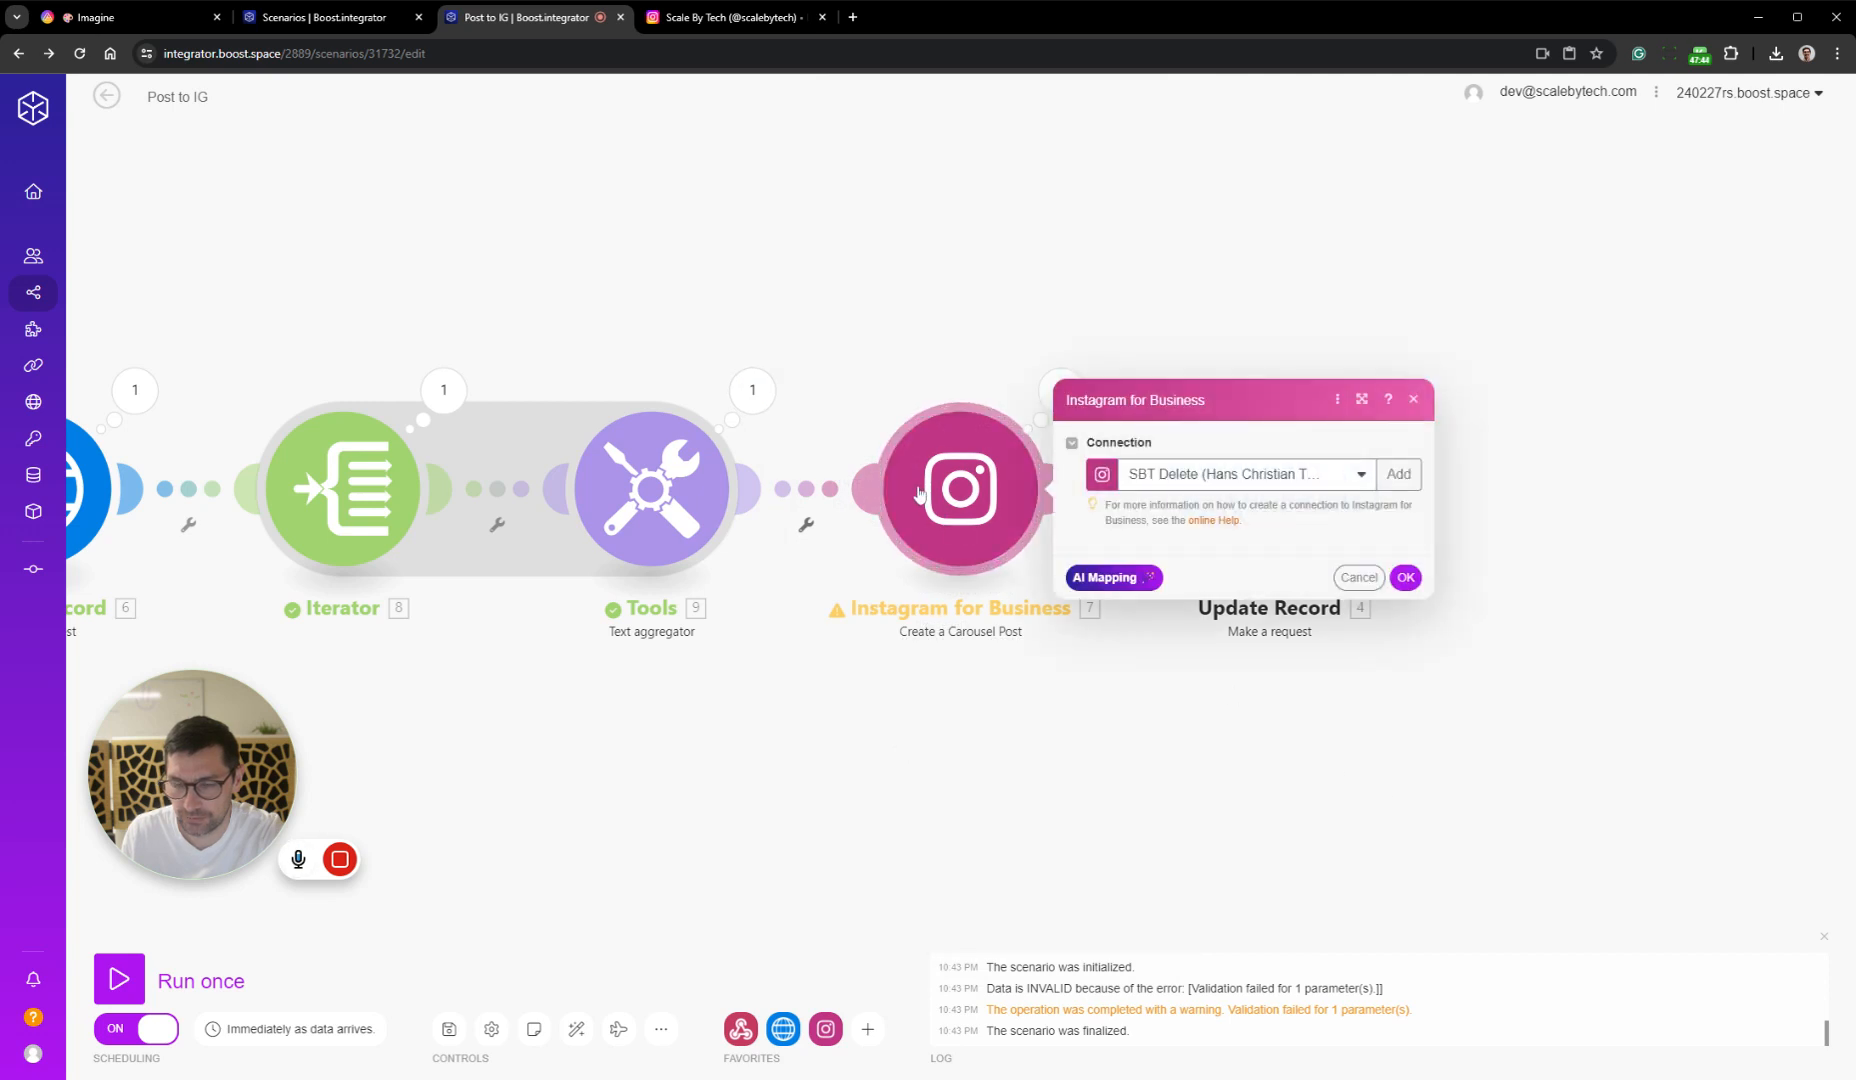
left_click(964, 740)
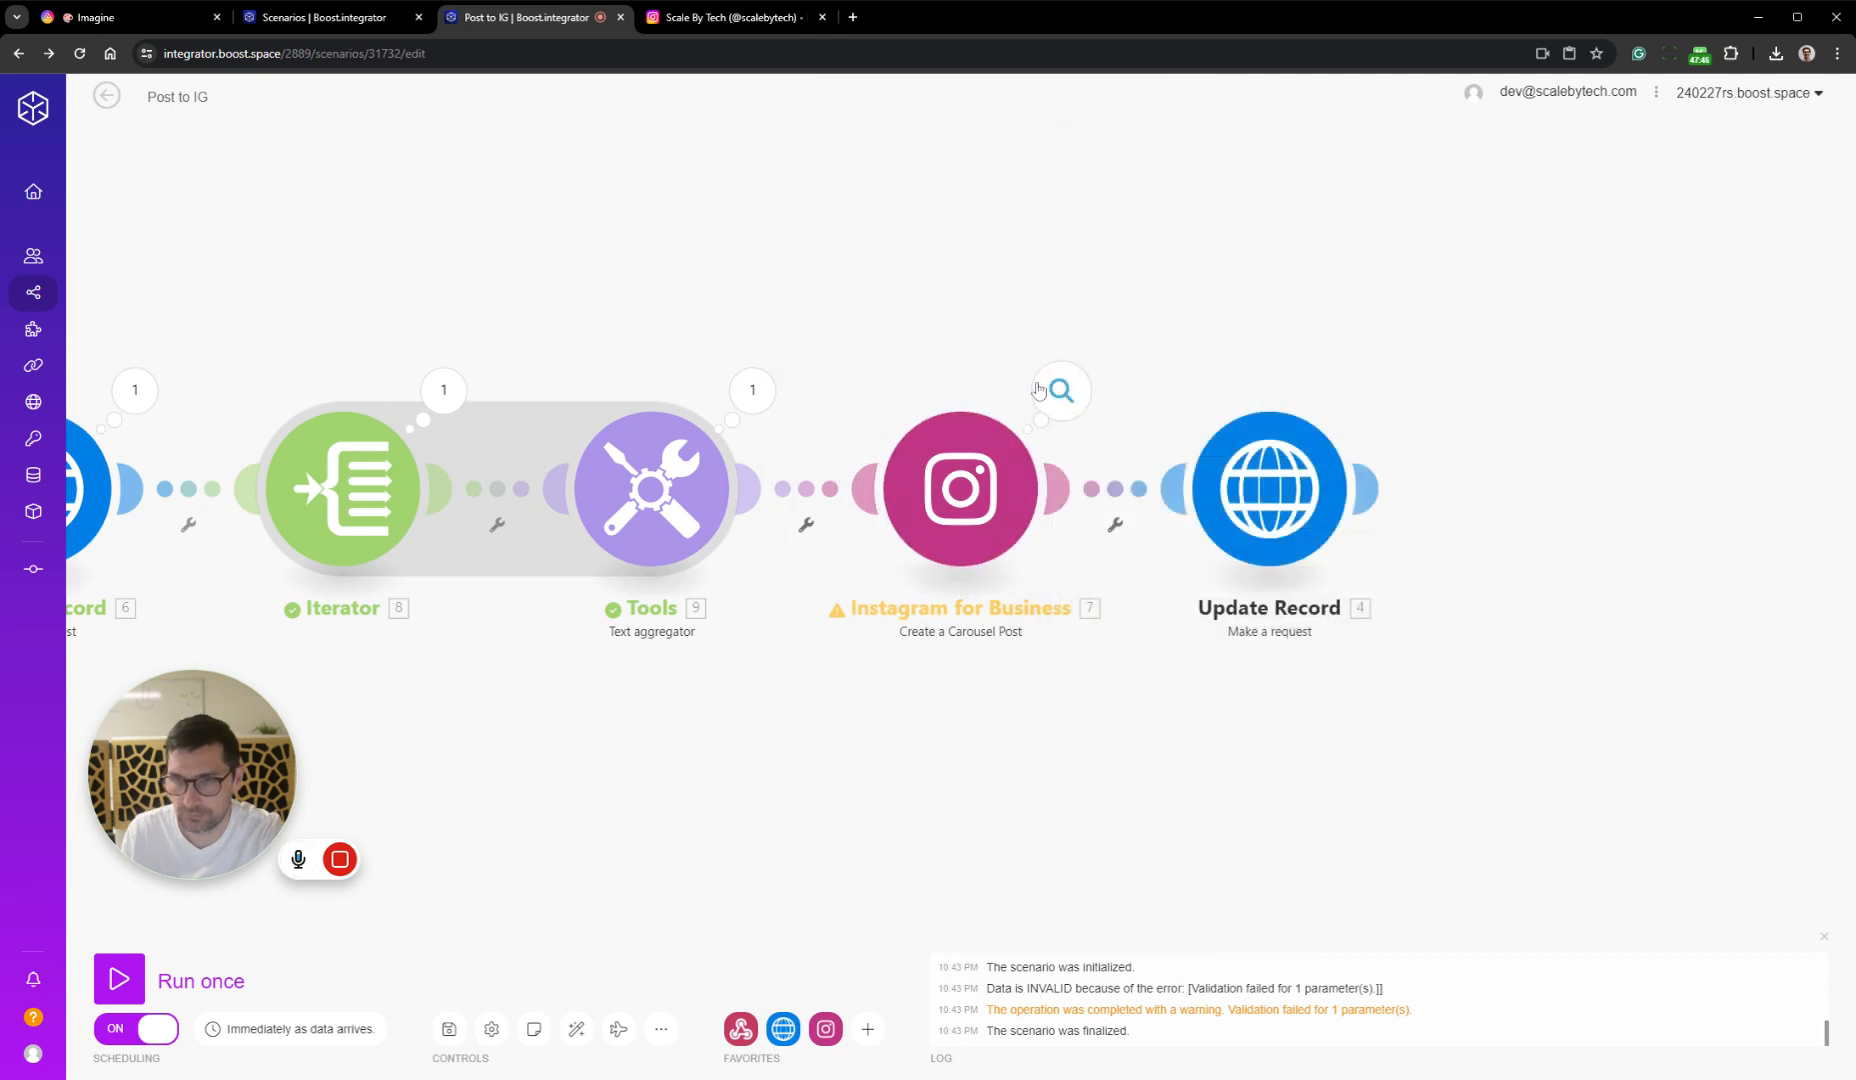
left_click(1083, 420)
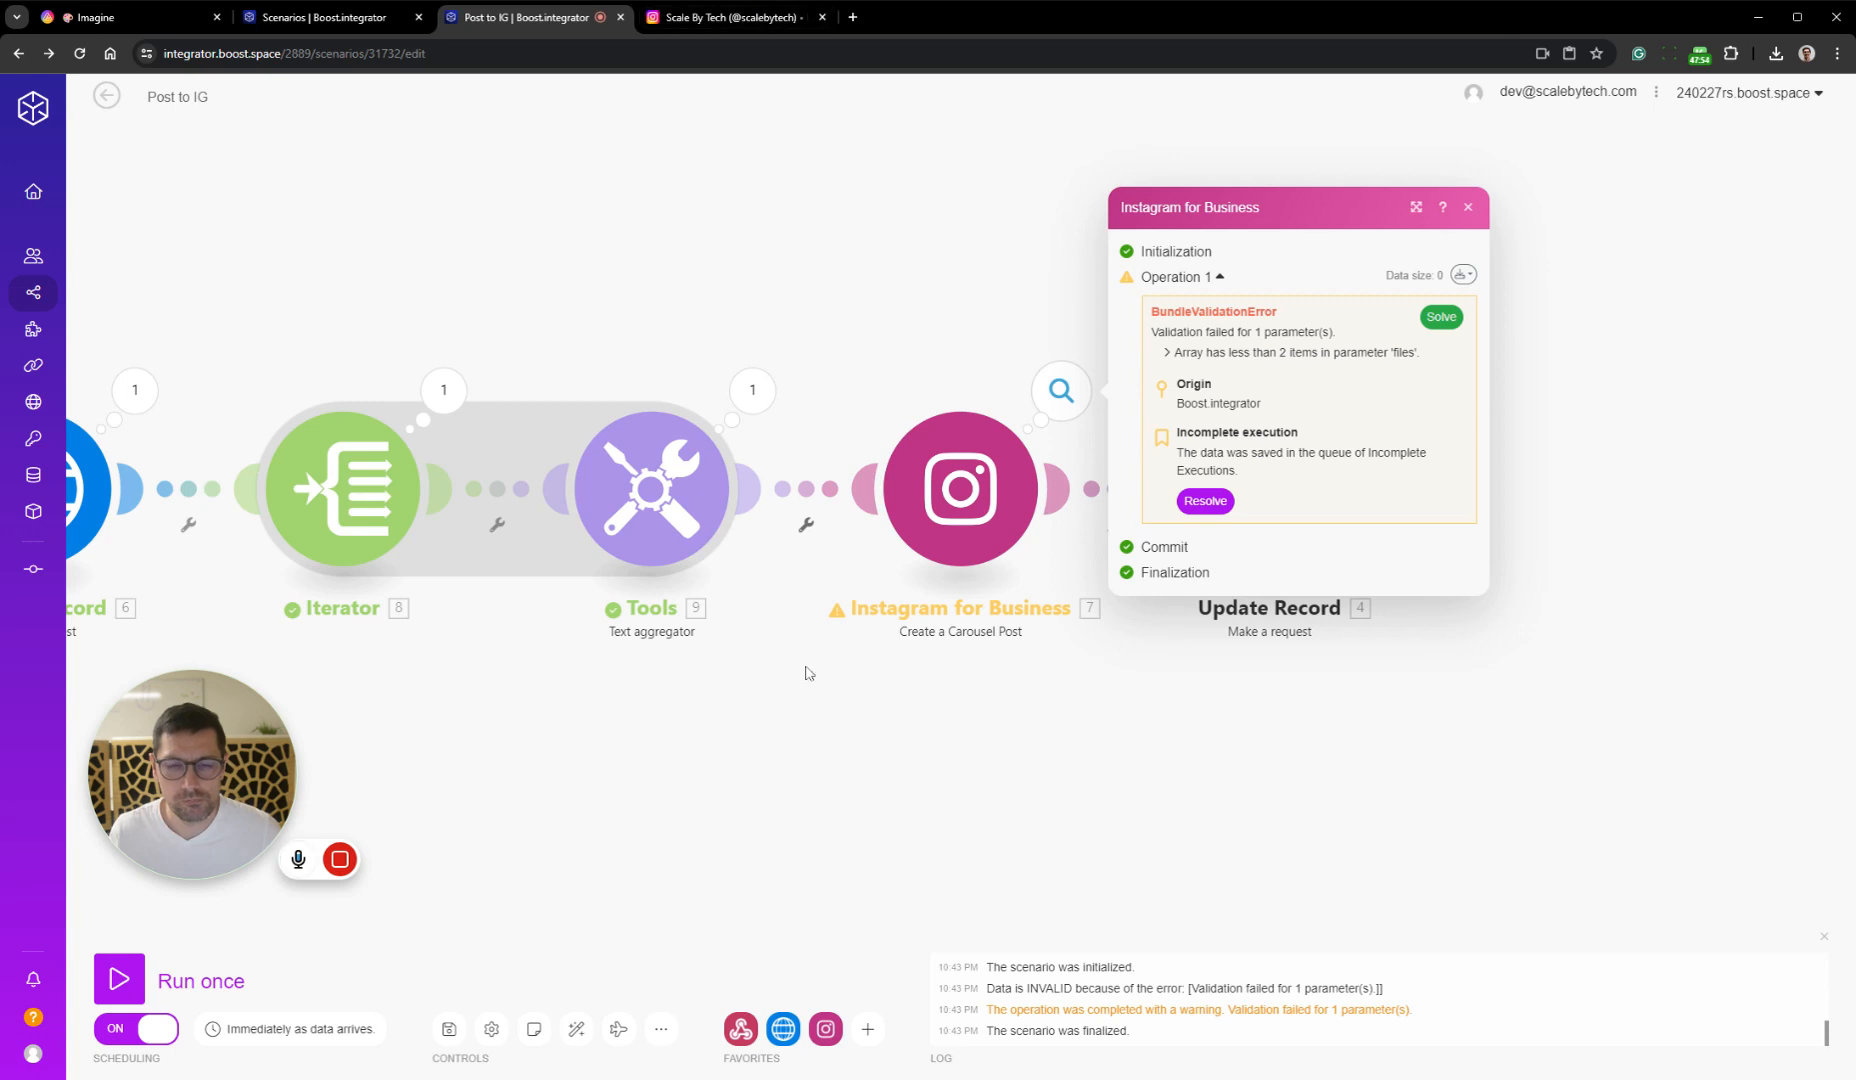
left_click(817, 716)
In the Text aggregator's Text template, remove the trailing spaces, add a line break before the opening brace, and save the scenario
left_click_drag(817, 716, 1024, 684)
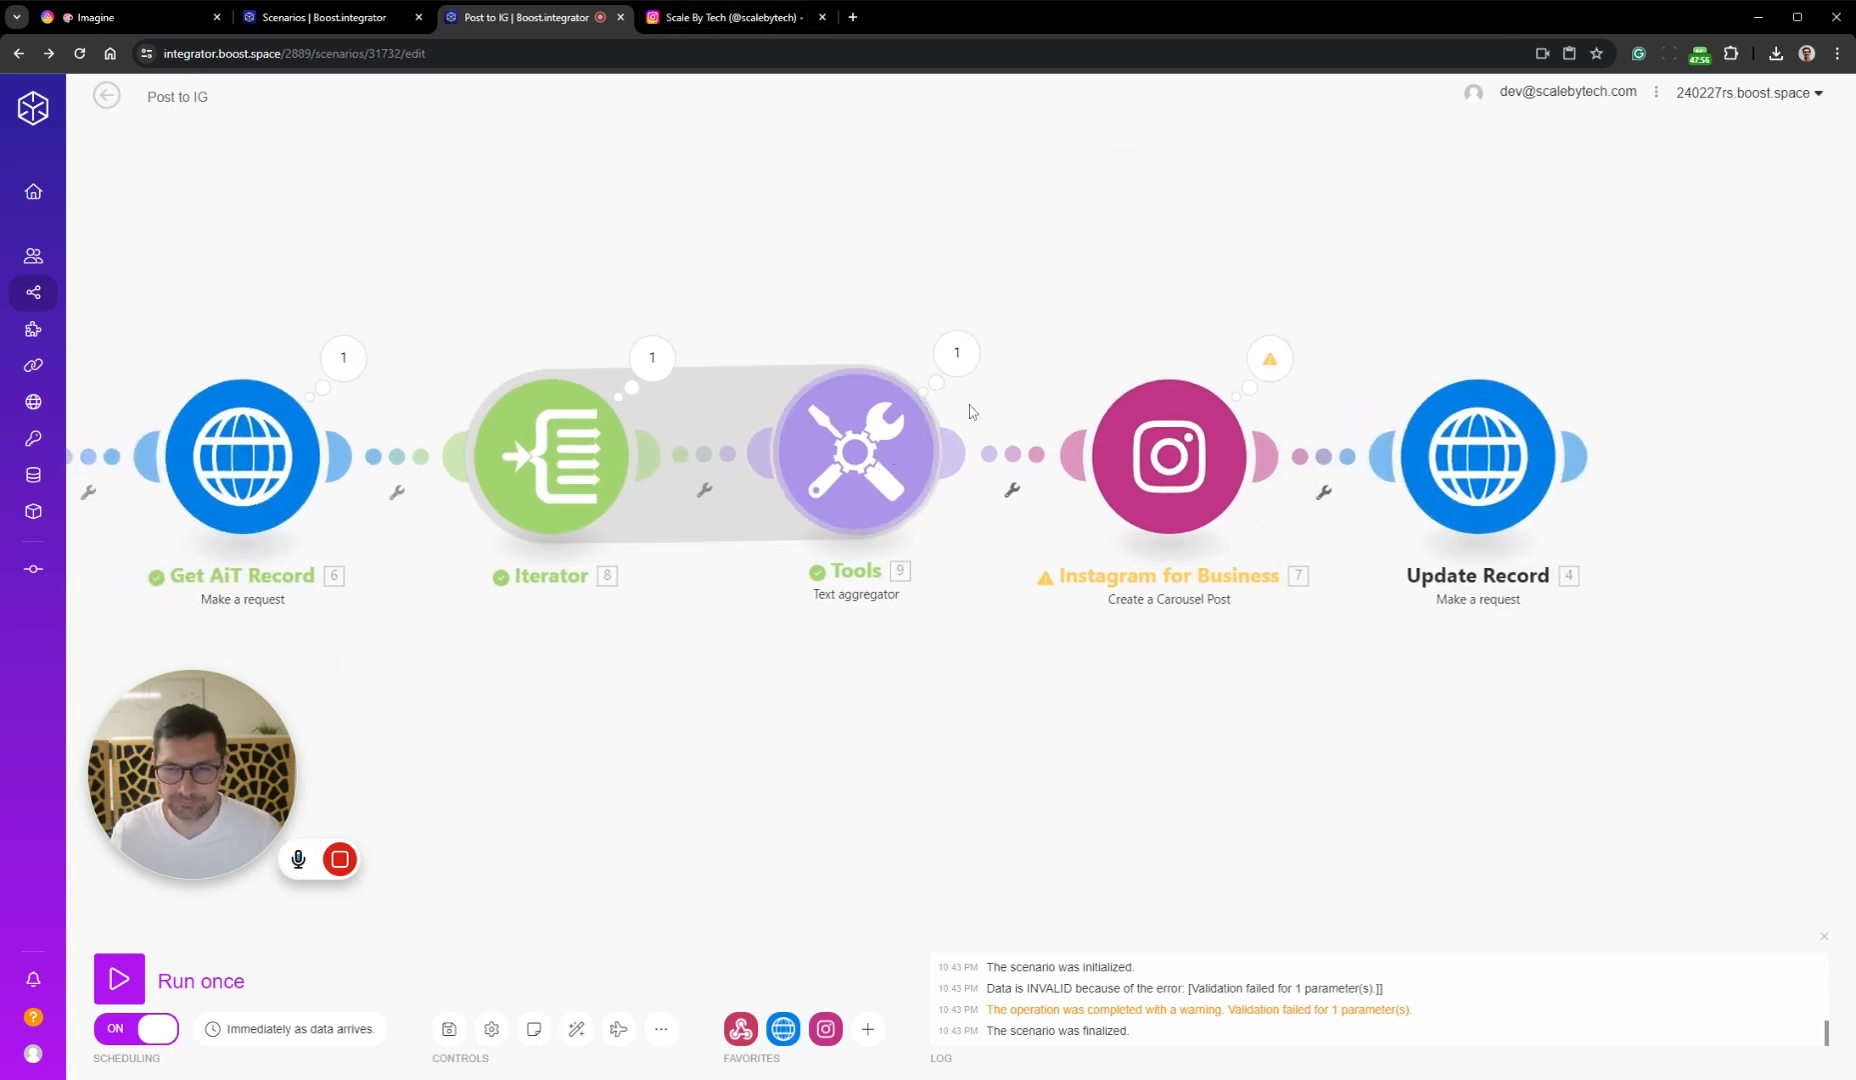
left_click(875, 484)
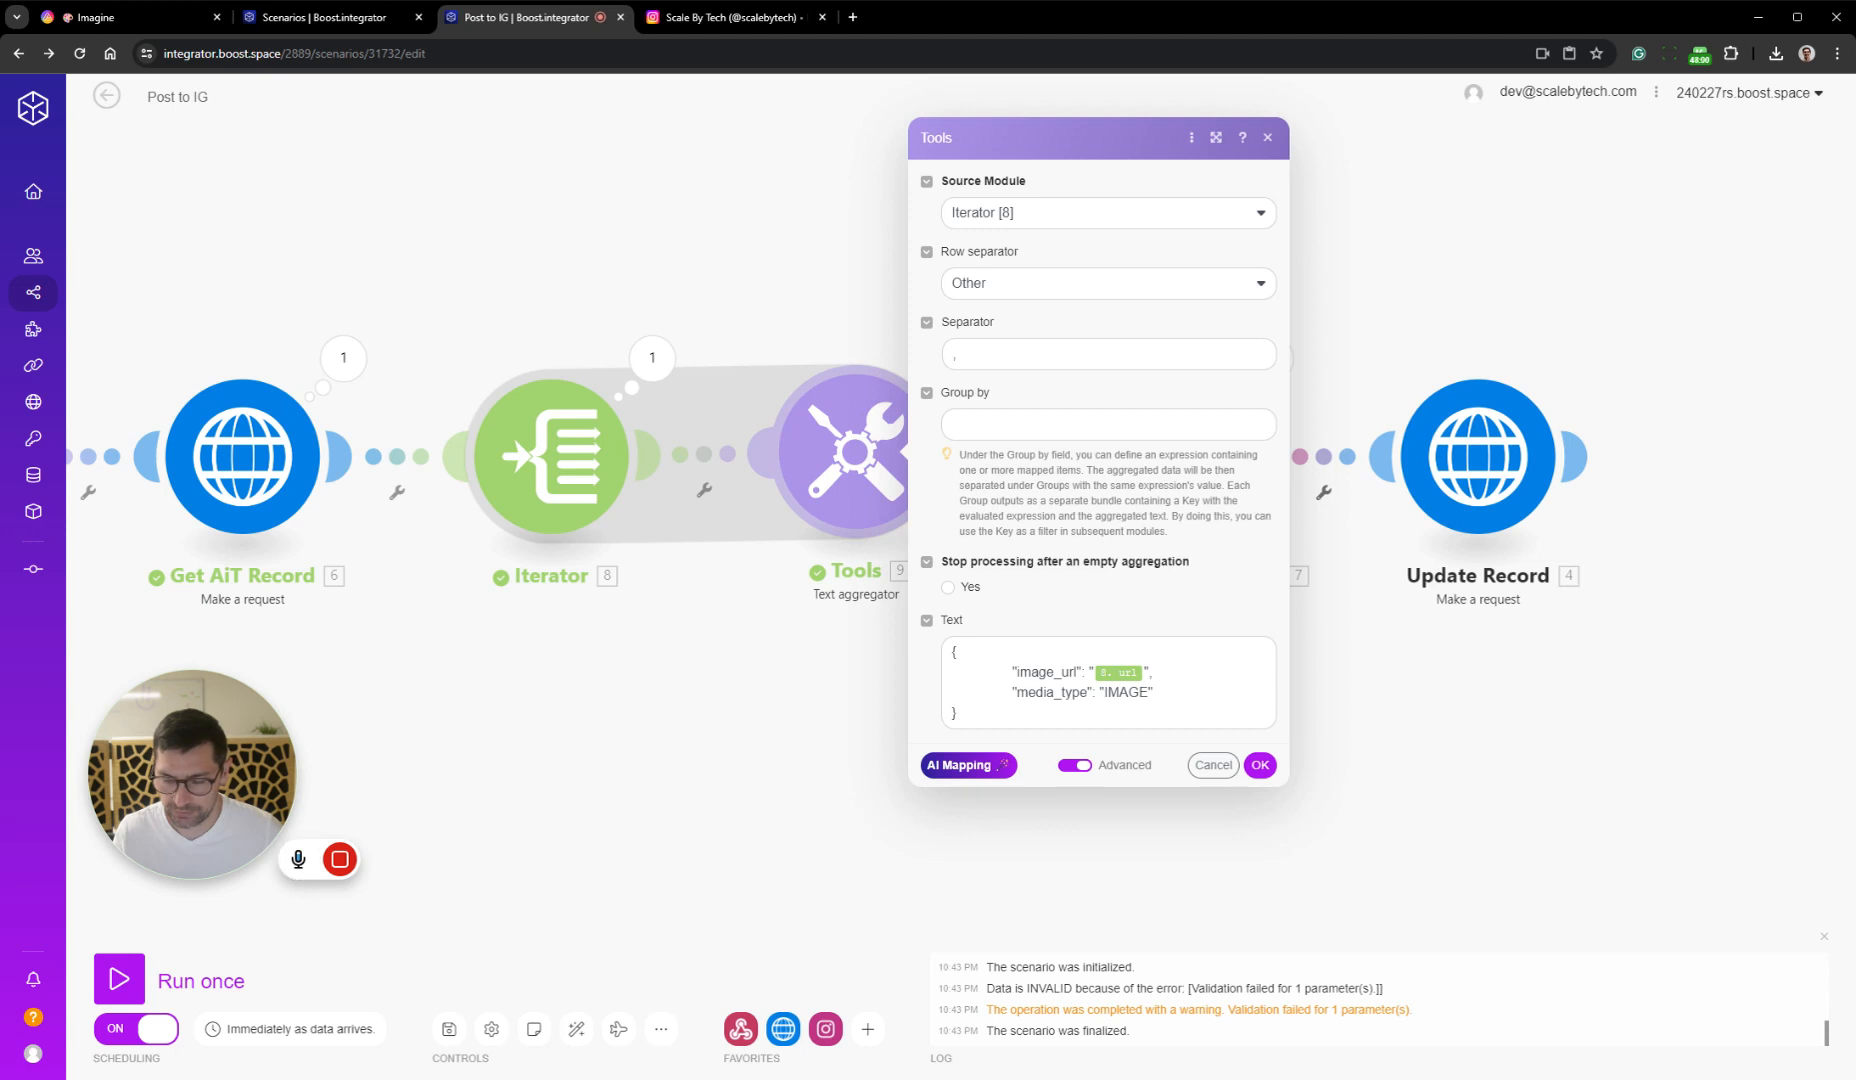
left_click(983, 713)
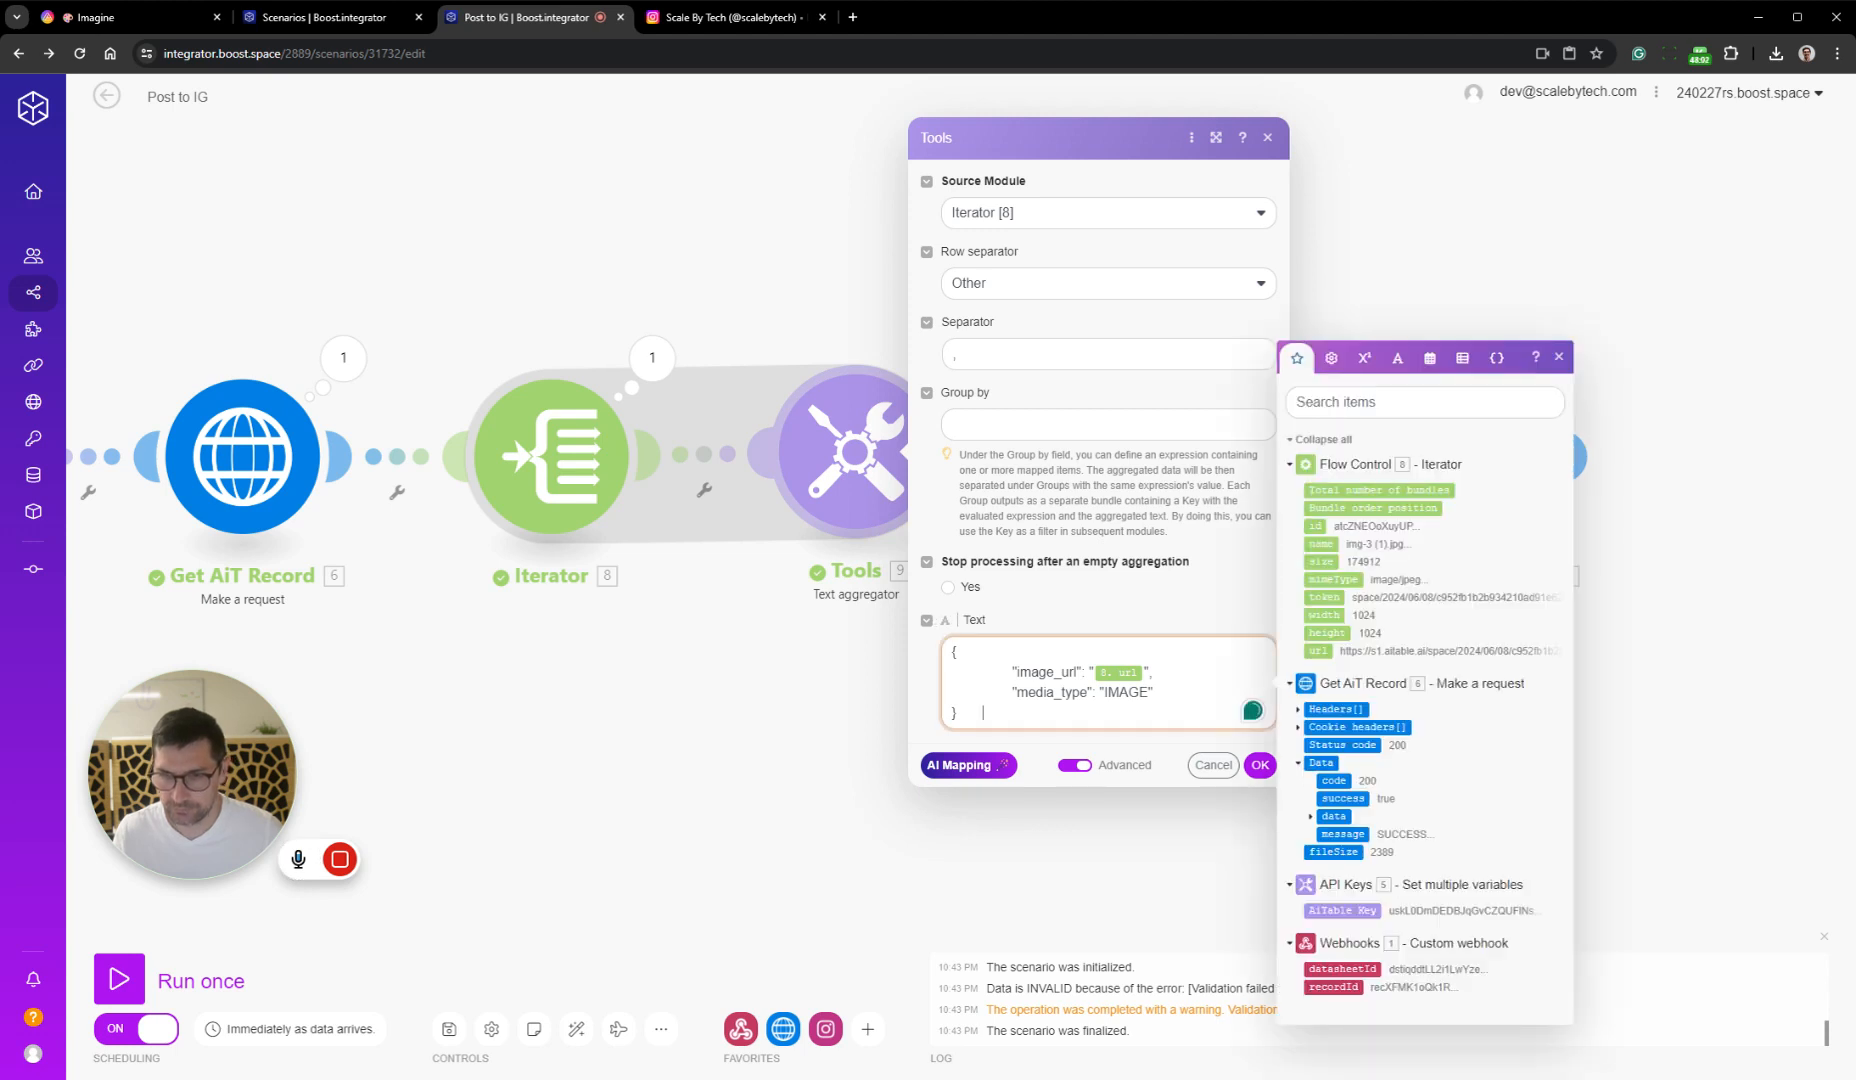
key("BackSpace")
key("BackSpace")
key("BackSpace")
key("BackSpace")
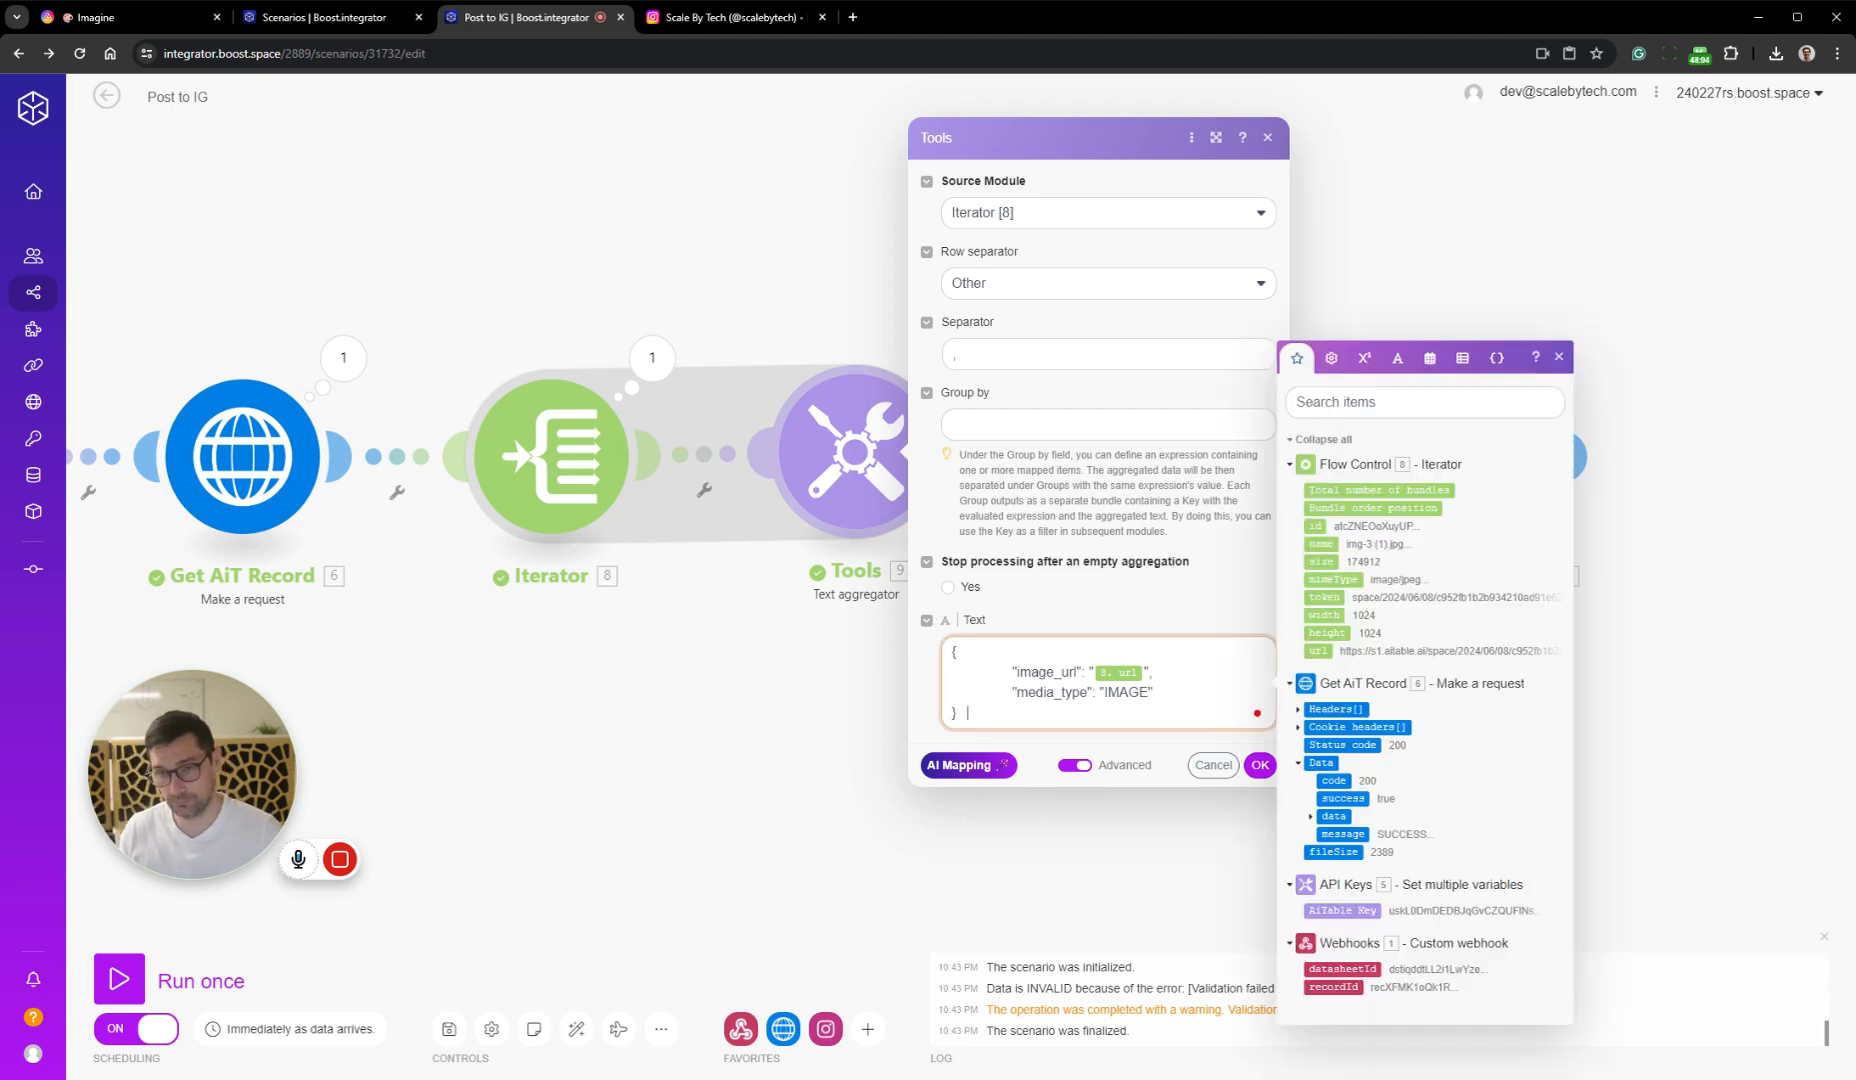
key("Return")
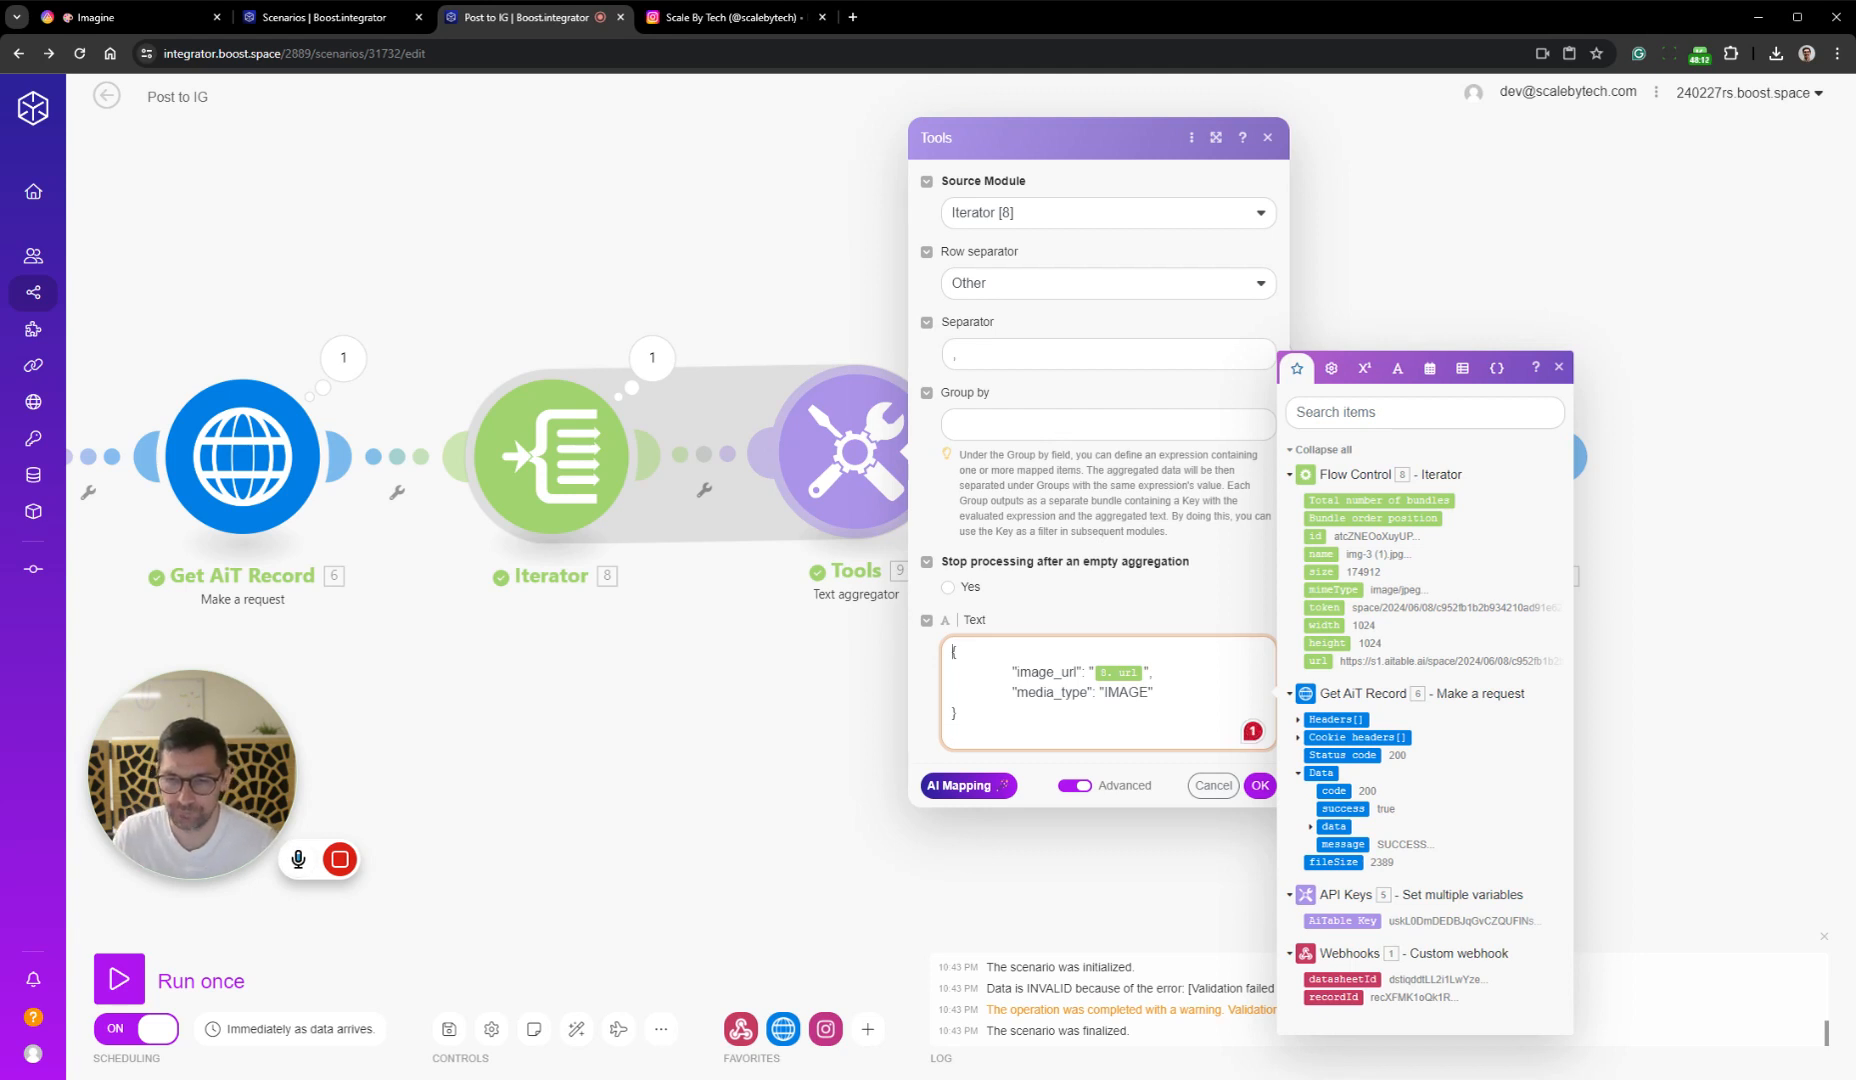
key("Return")
left_click(1006, 746)
key("BackSpace")
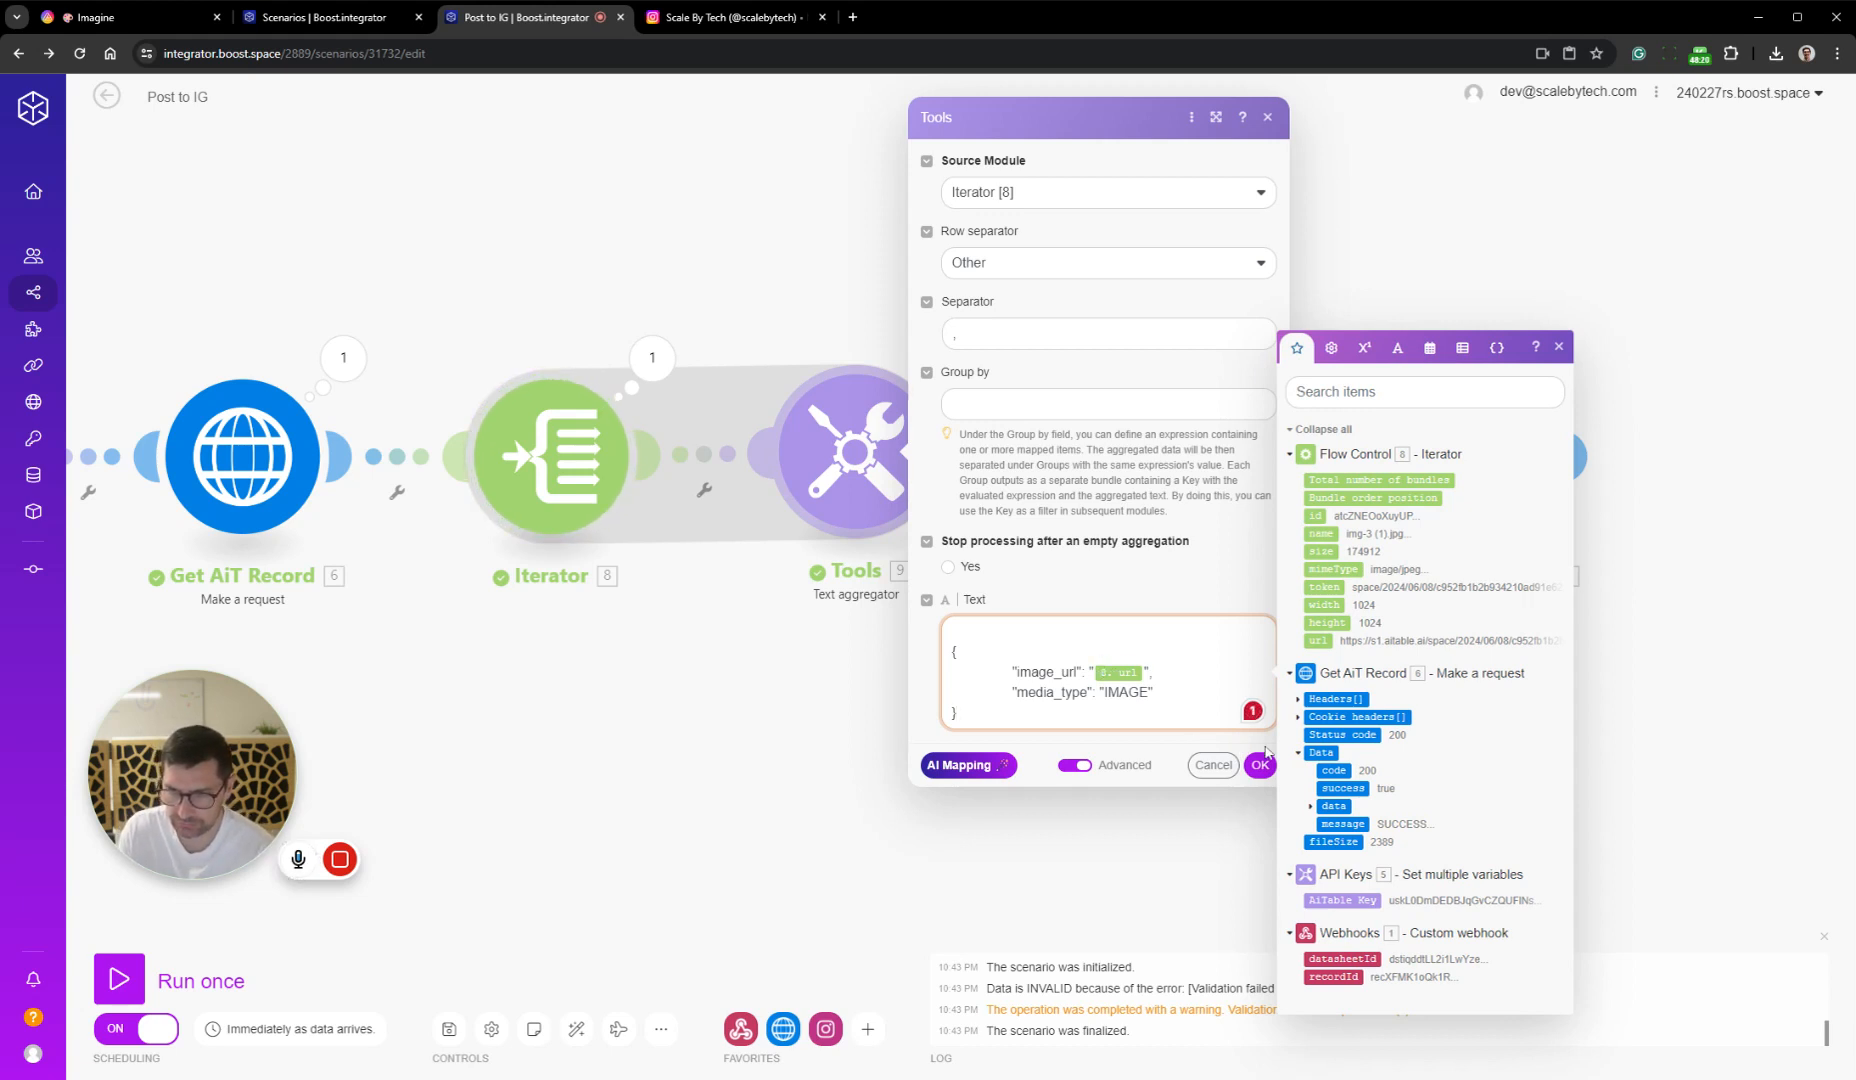
left_click(1205, 764)
left_click(449, 1028)
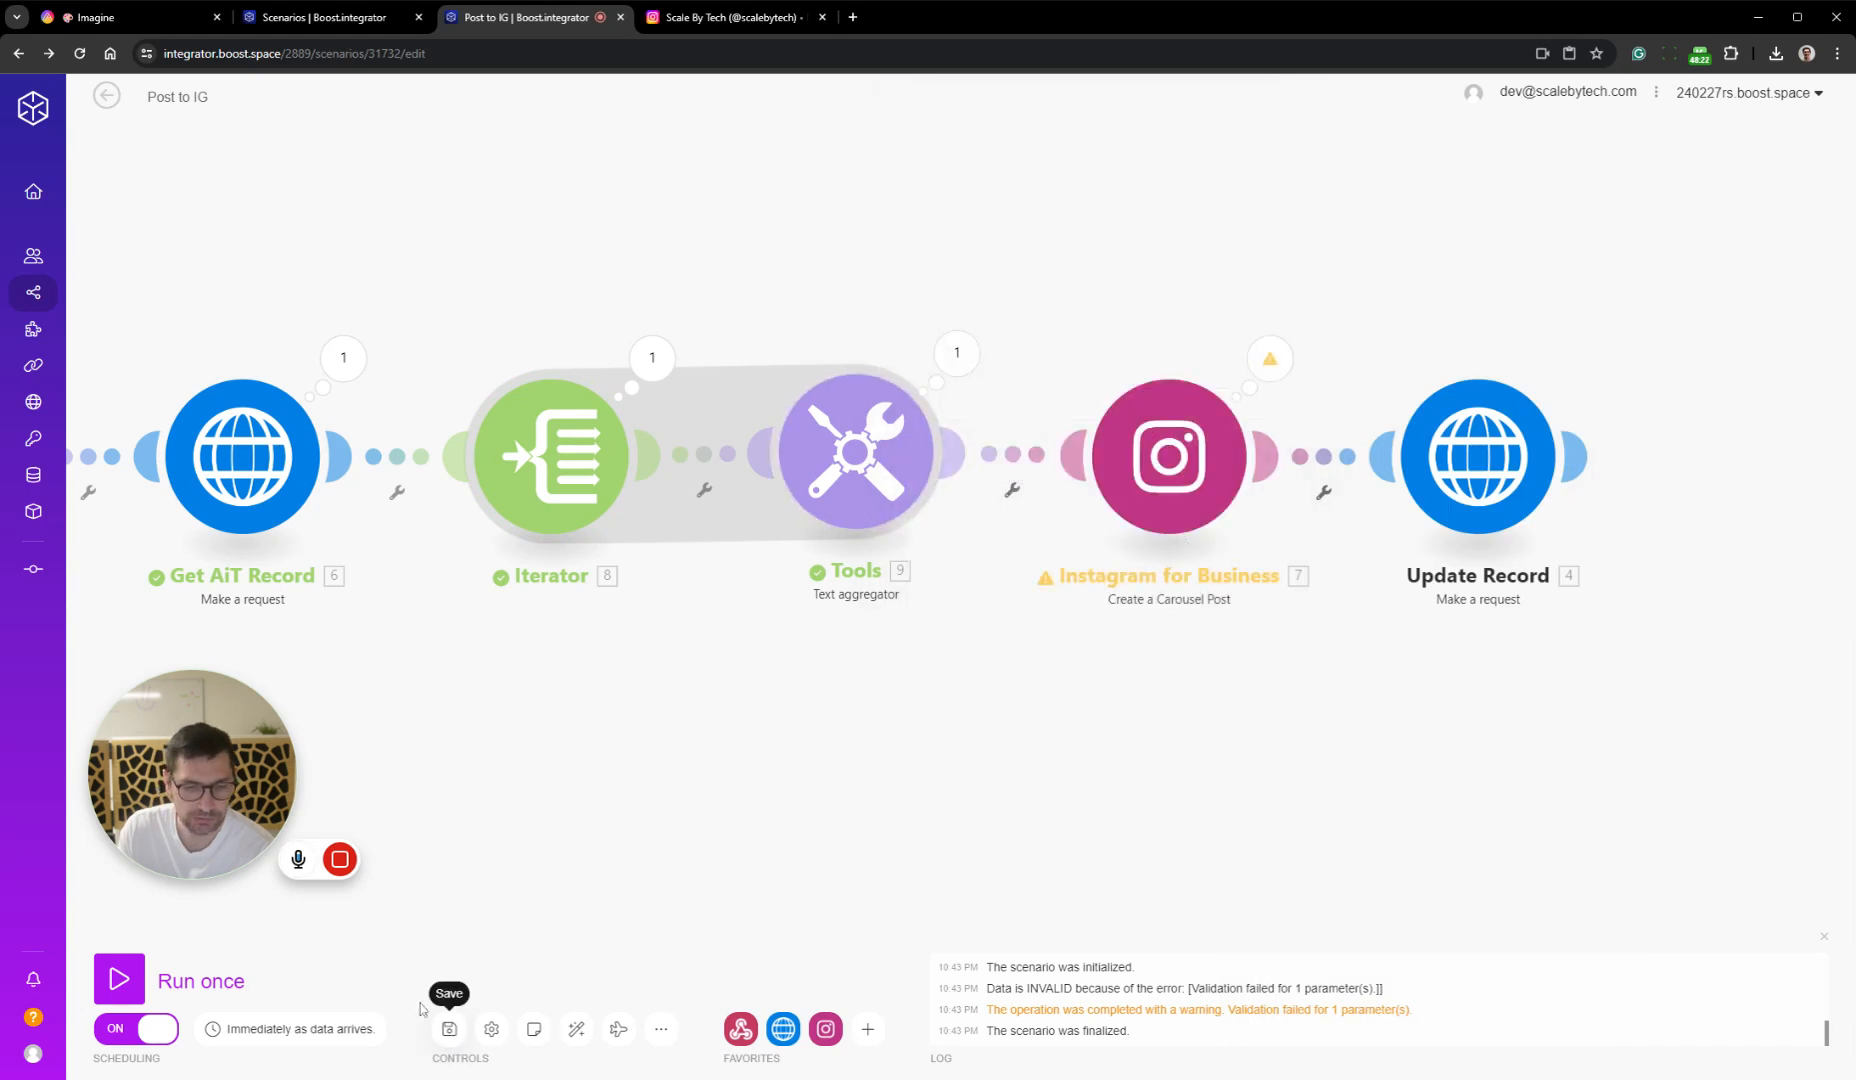
Switch to the AITable Imagine table and delete img-3 (1).jpg from the Cat with blue fur record's Images
left_click(362, 18)
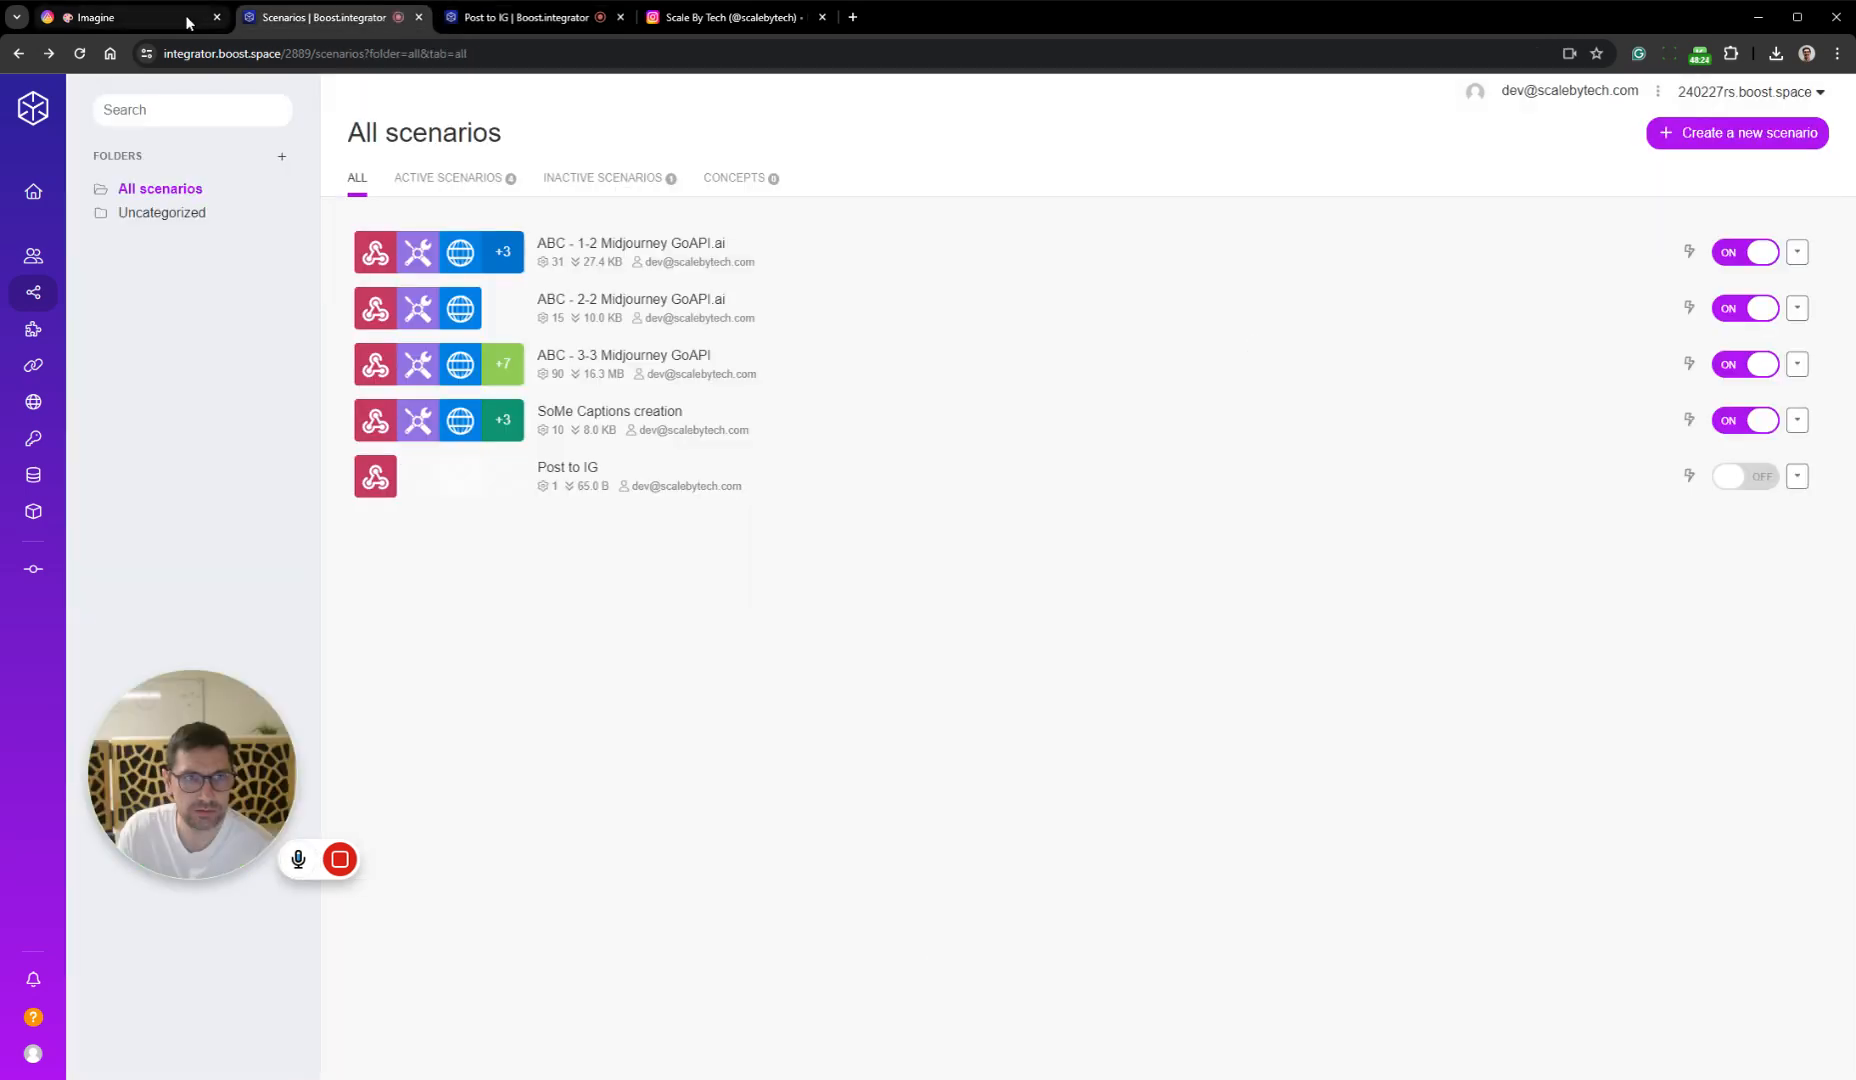
left_click(186, 19)
left_click(1250, 306)
left_click(1218, 313)
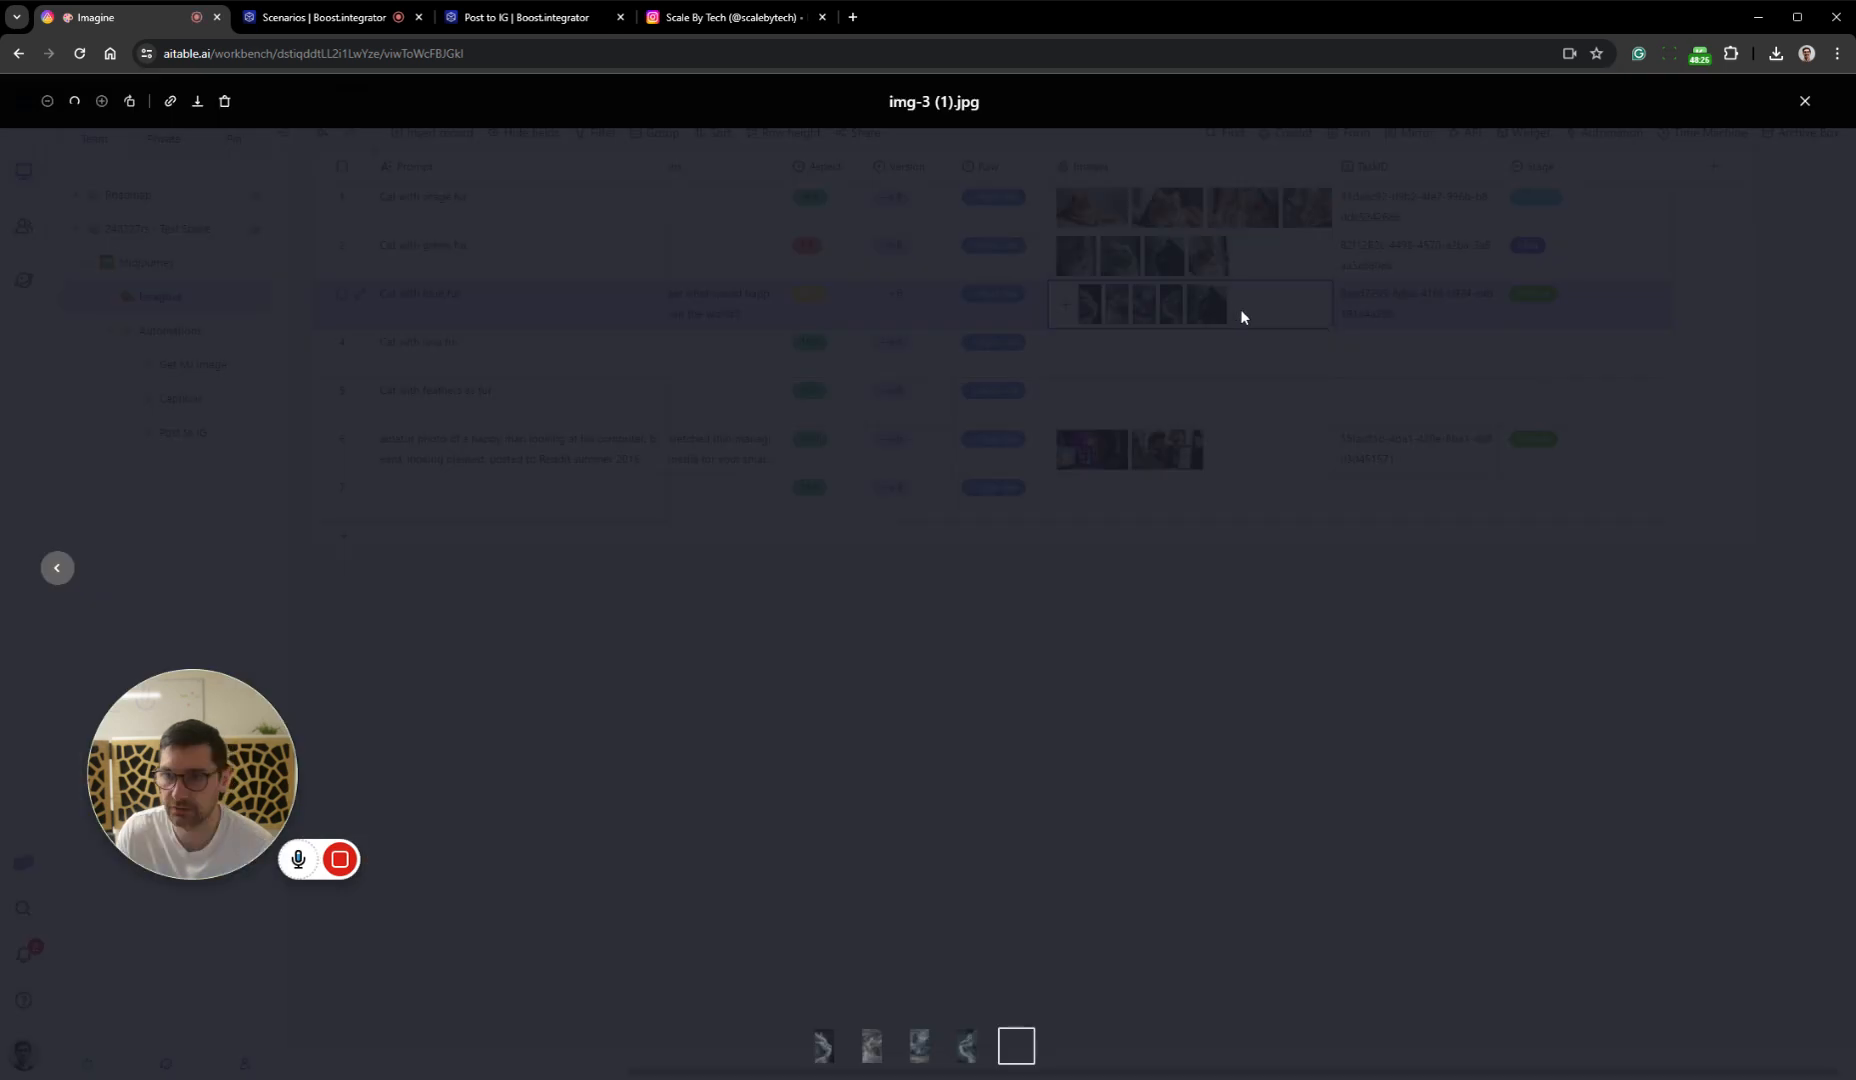
left_click(225, 105)
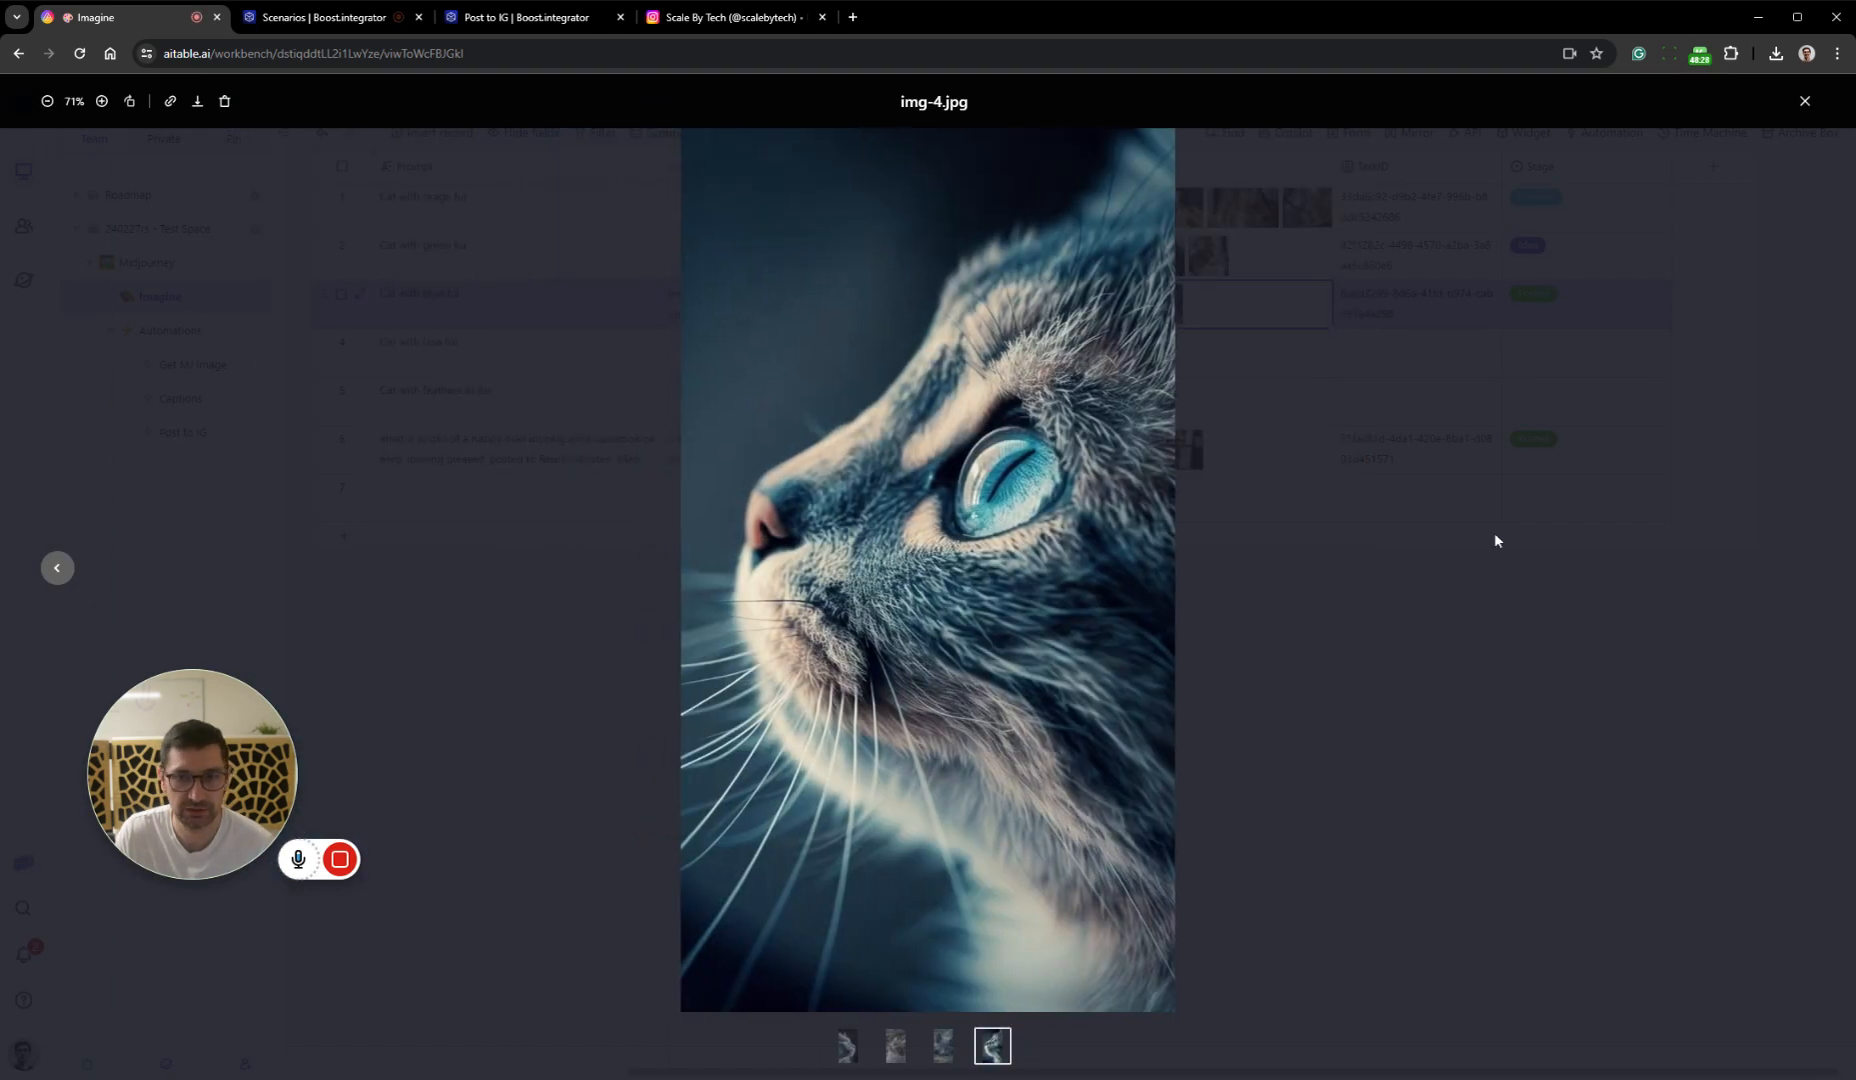
left_click(1562, 765)
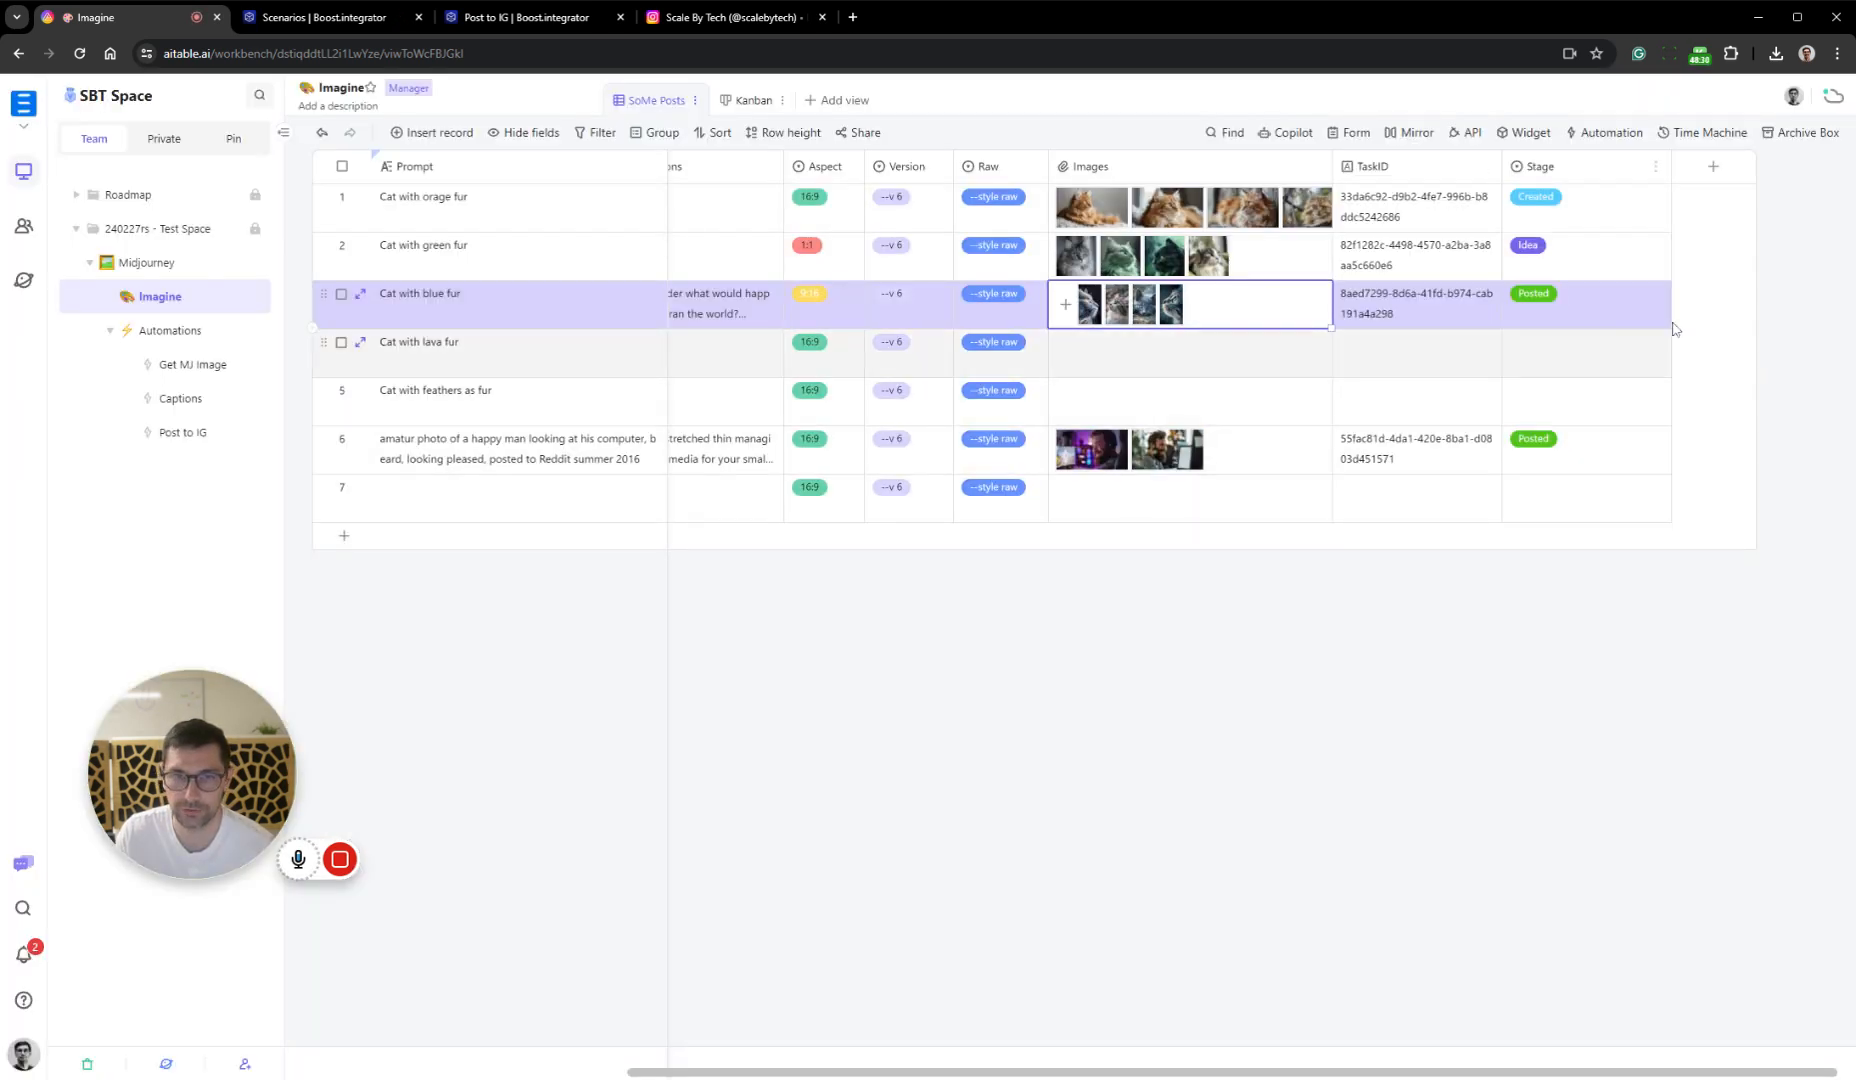
Run the Post to IG scenario once and trigger it by clearing and reselecting Posted as the Cat with blue fur record's Stage
left_click(1583, 310)
left_click(550, 17)
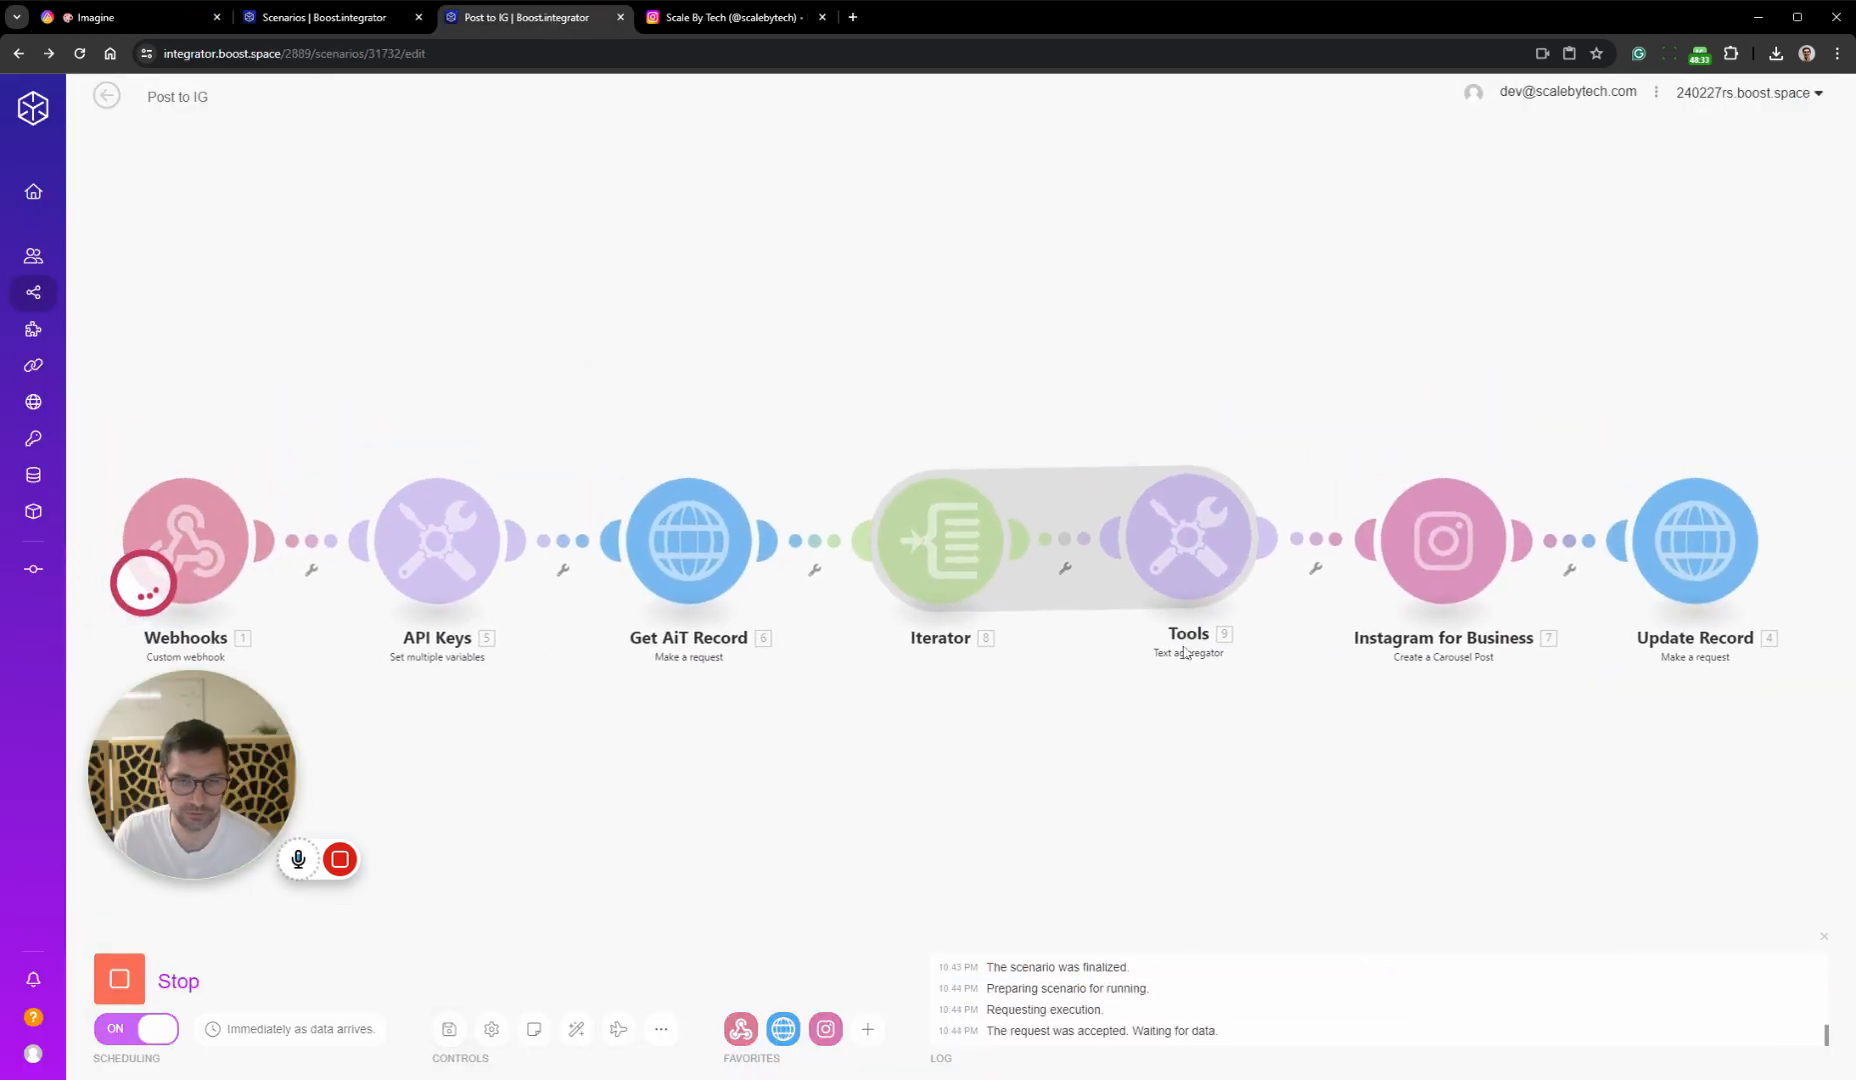
left_click(186, 22)
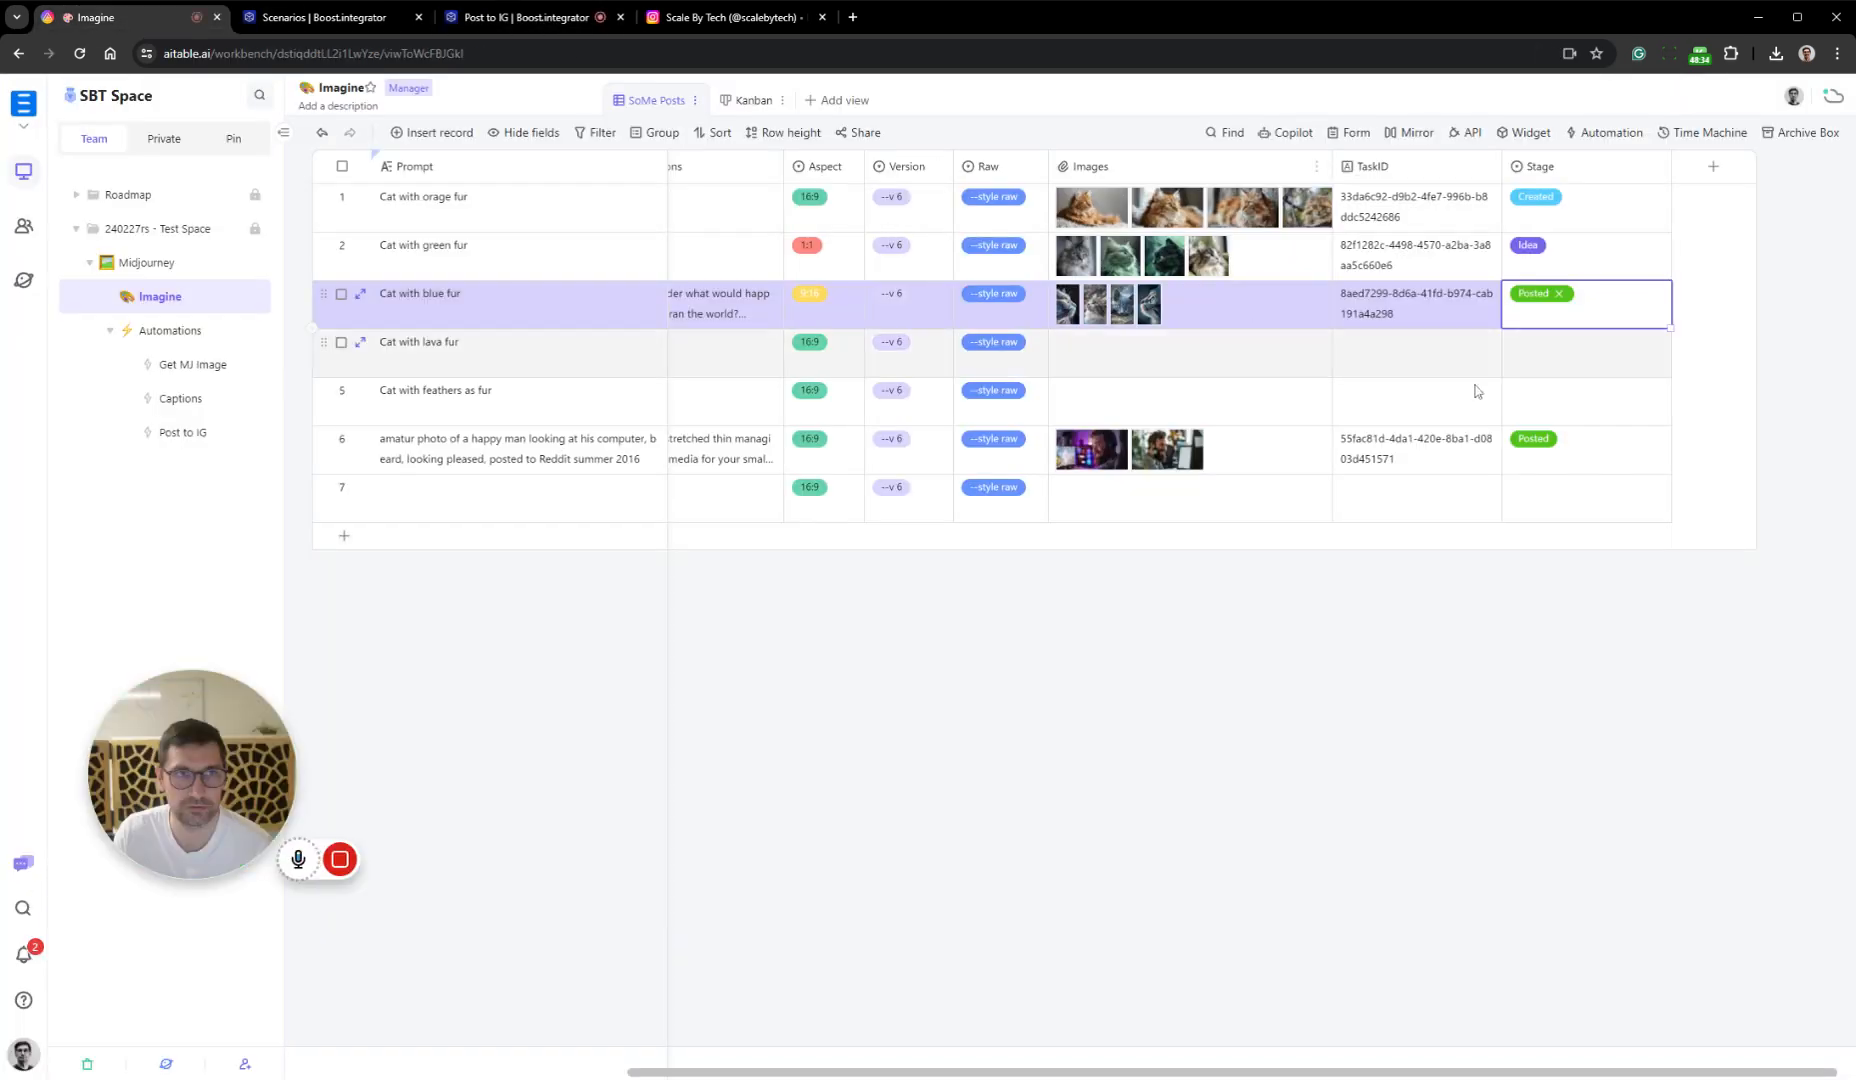
left_click(1558, 295)
left_click(1558, 436)
left_click(1648, 610)
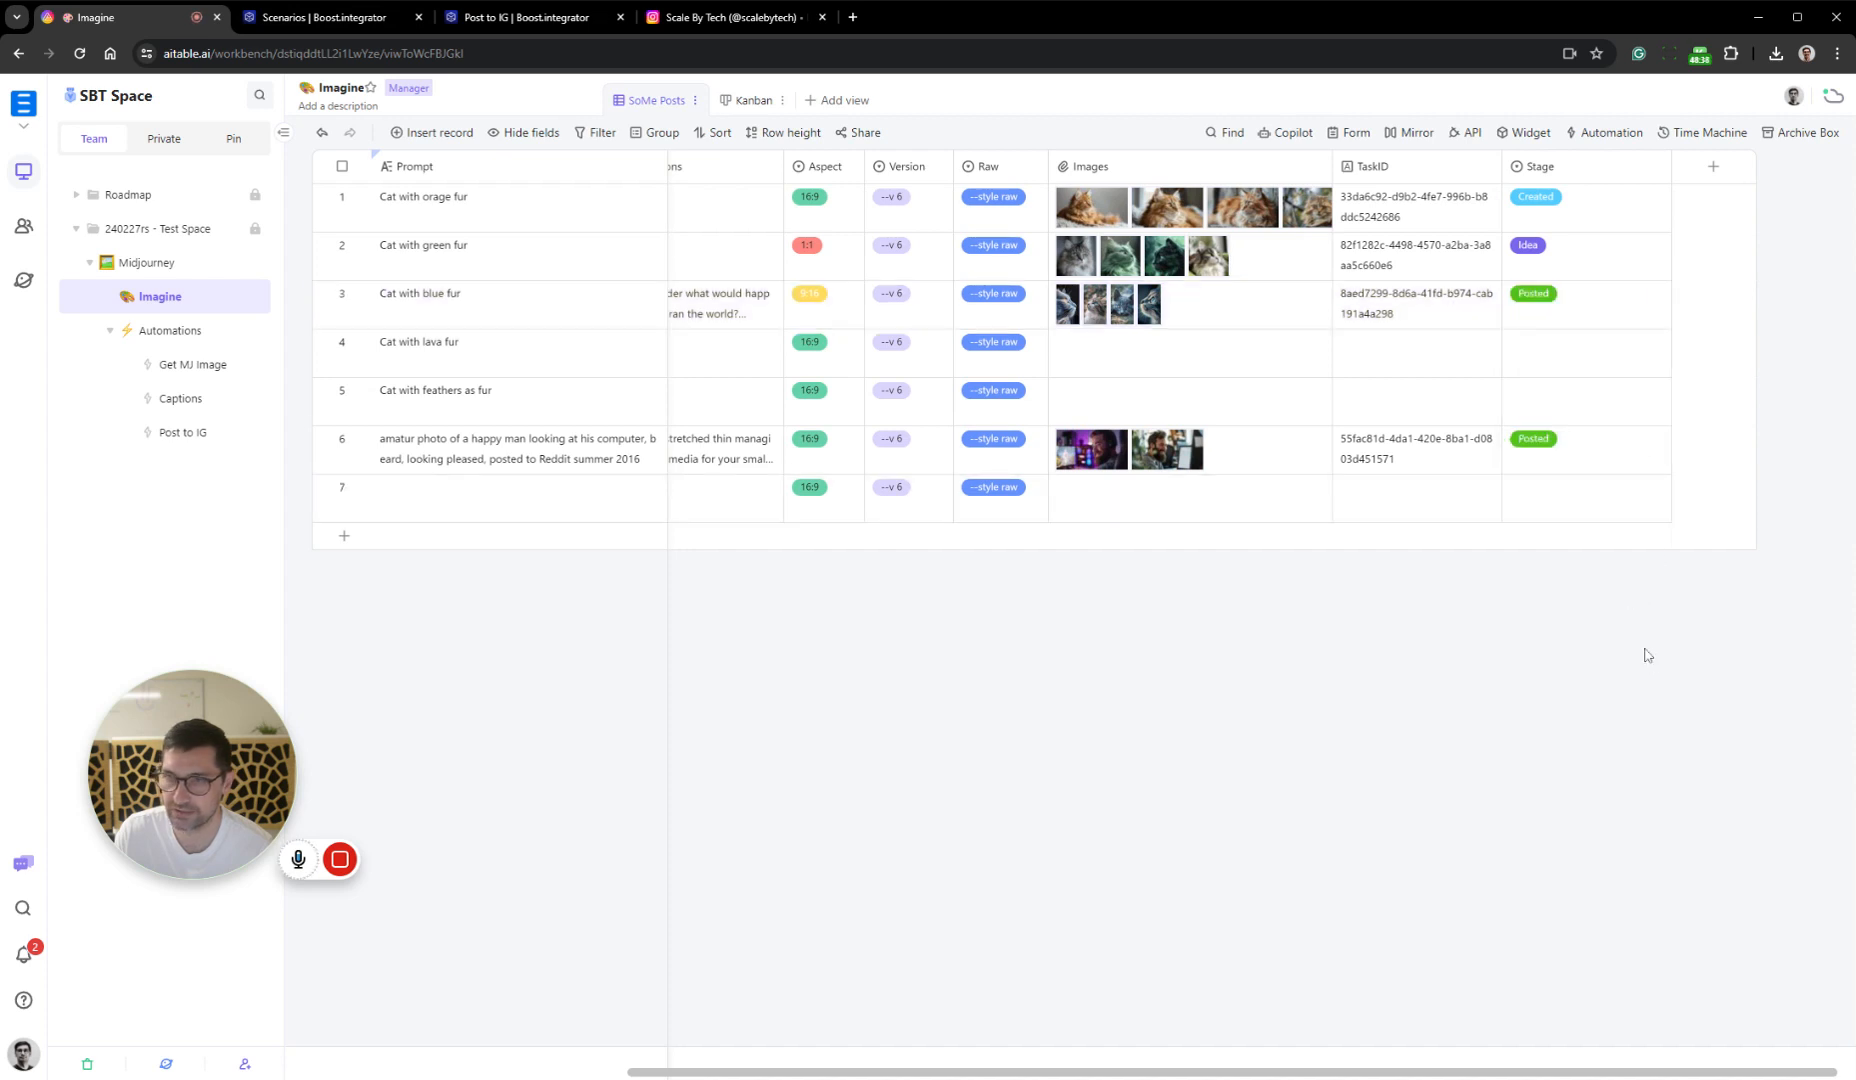
Return to the Post to IG scenario and examine the new run's result for the Instagram for Business module
left_click(525, 17)
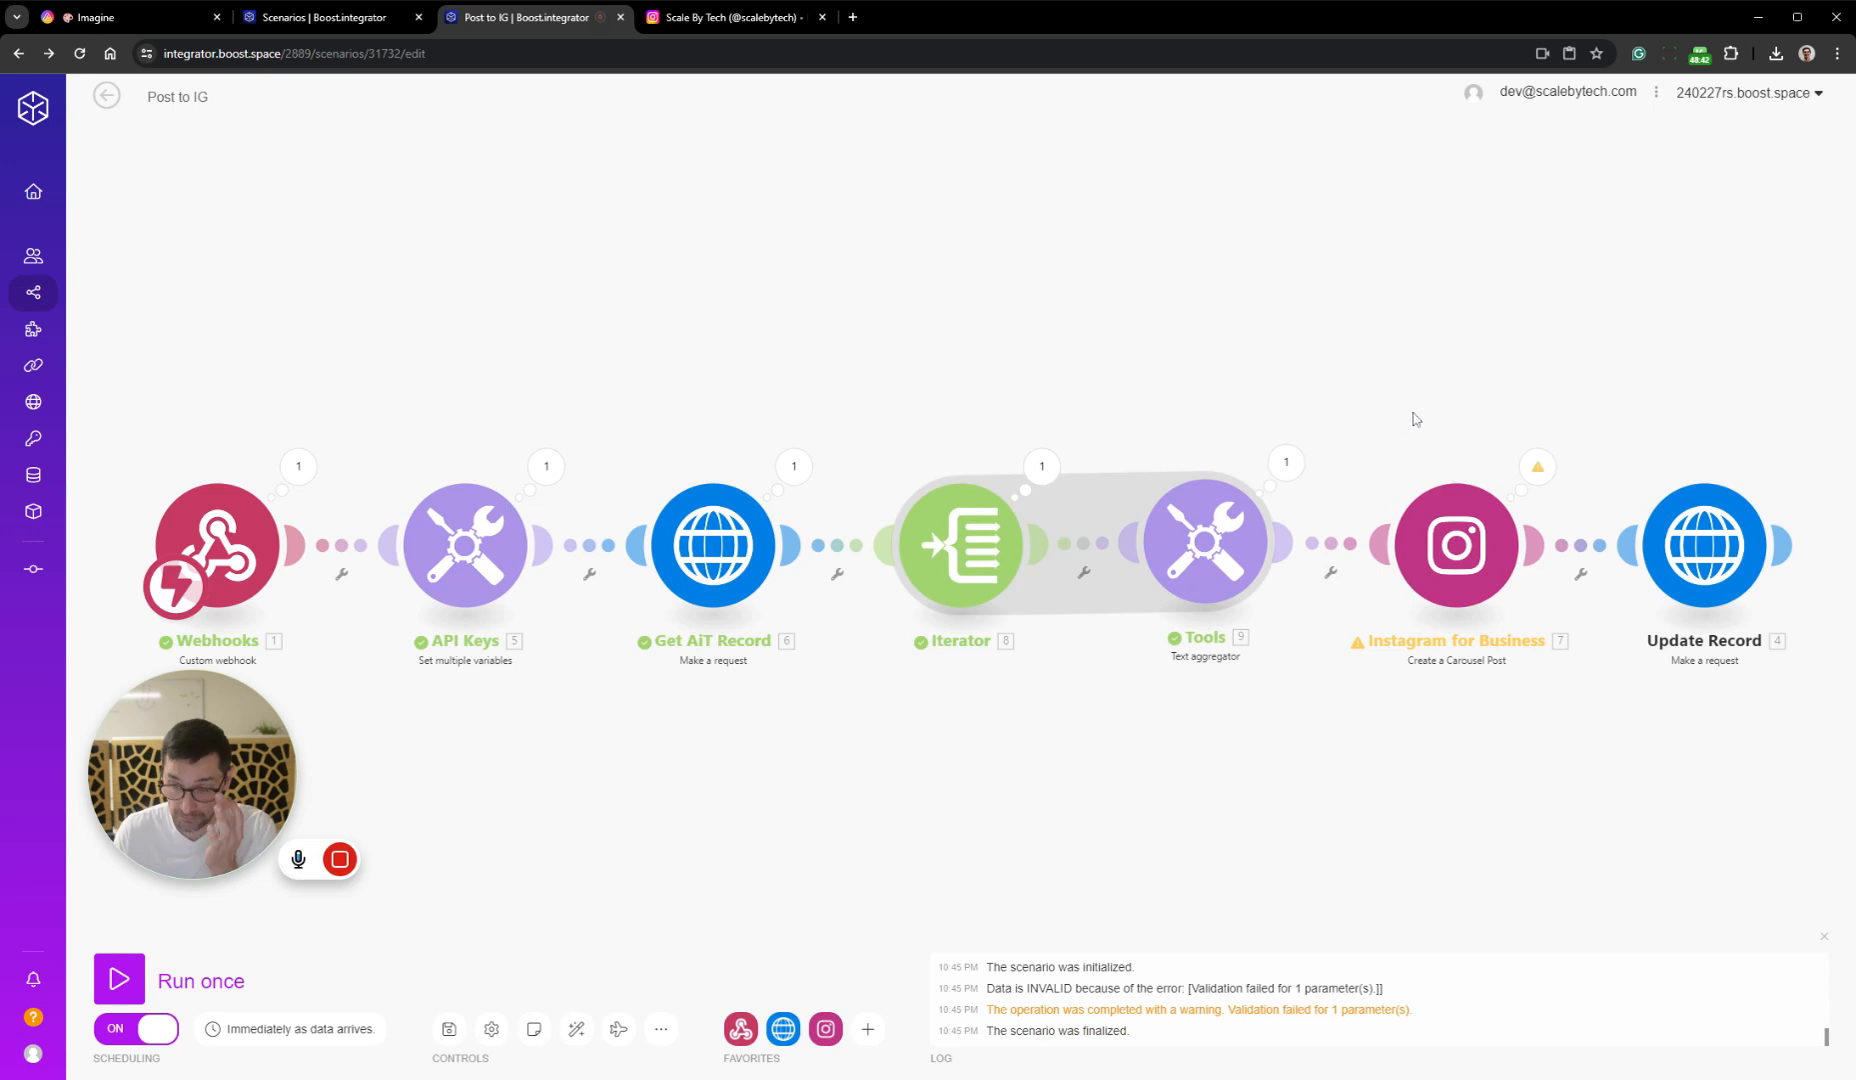
left_click(1532, 470)
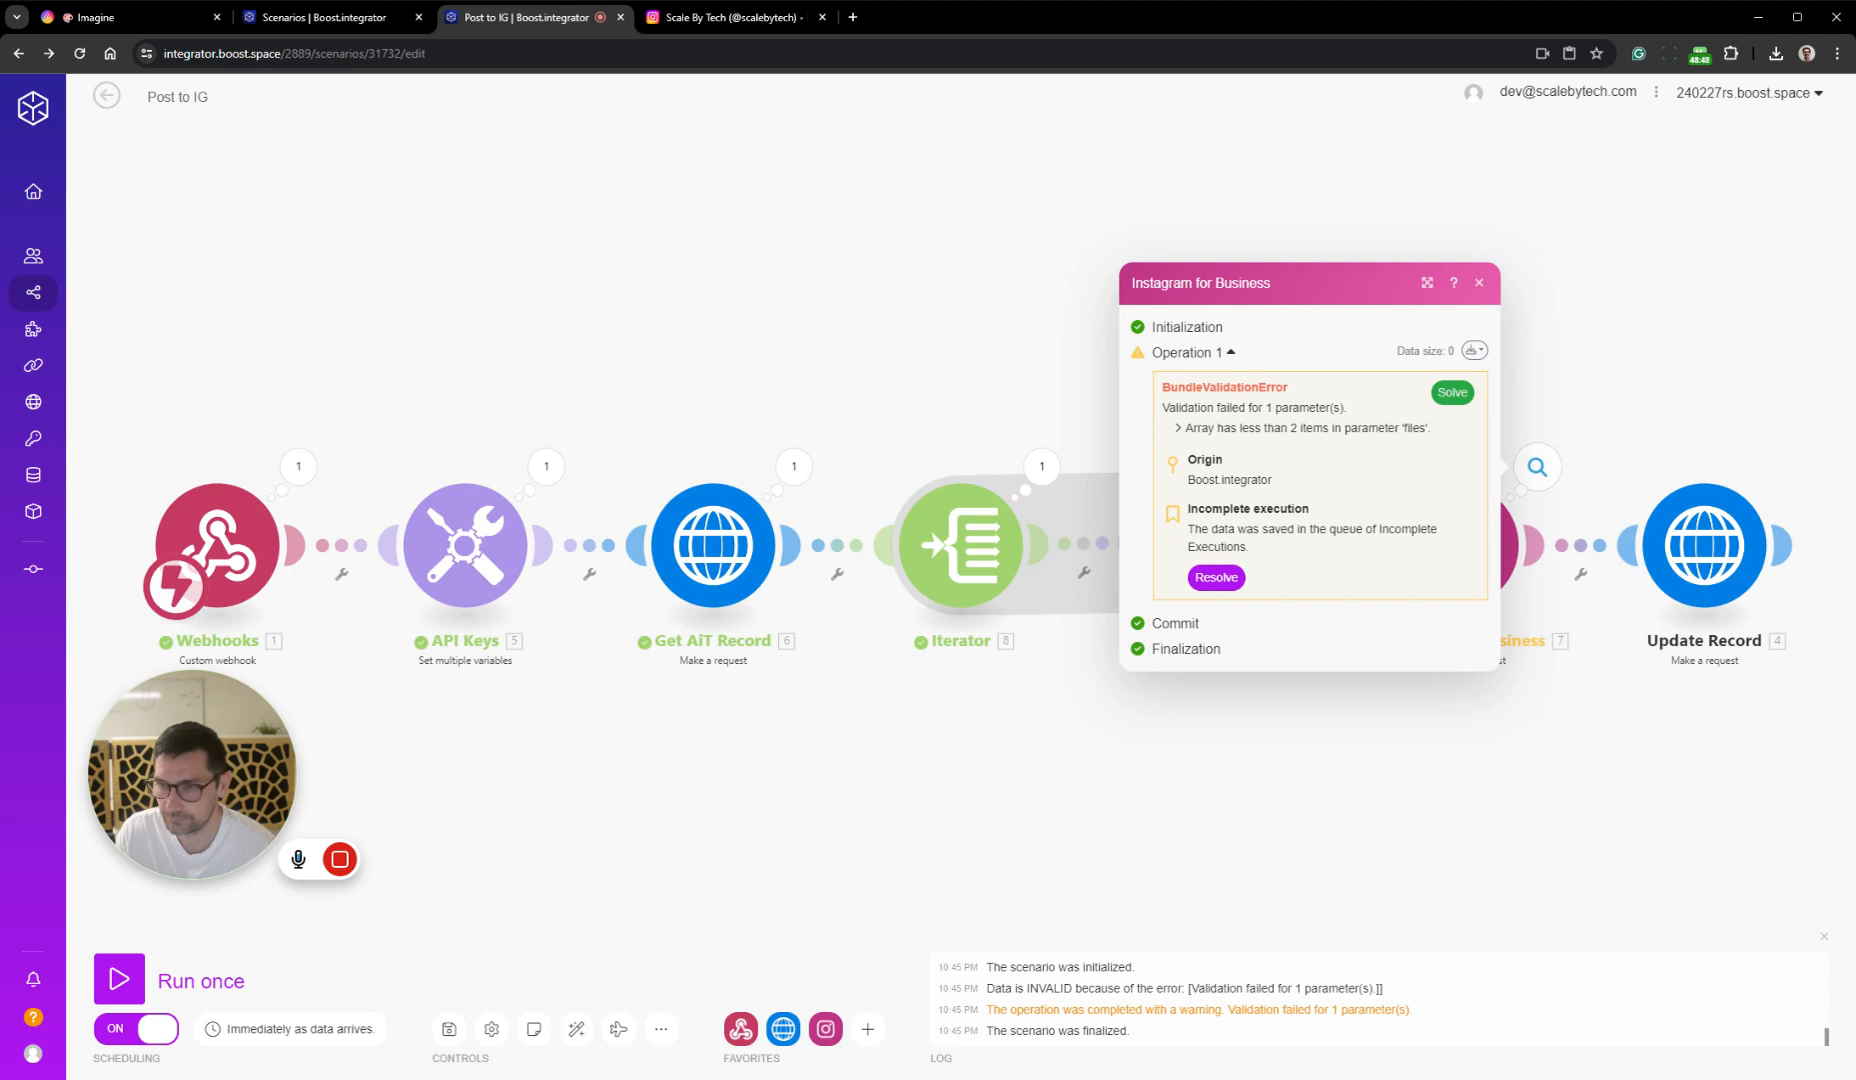
left_click(1410, 771)
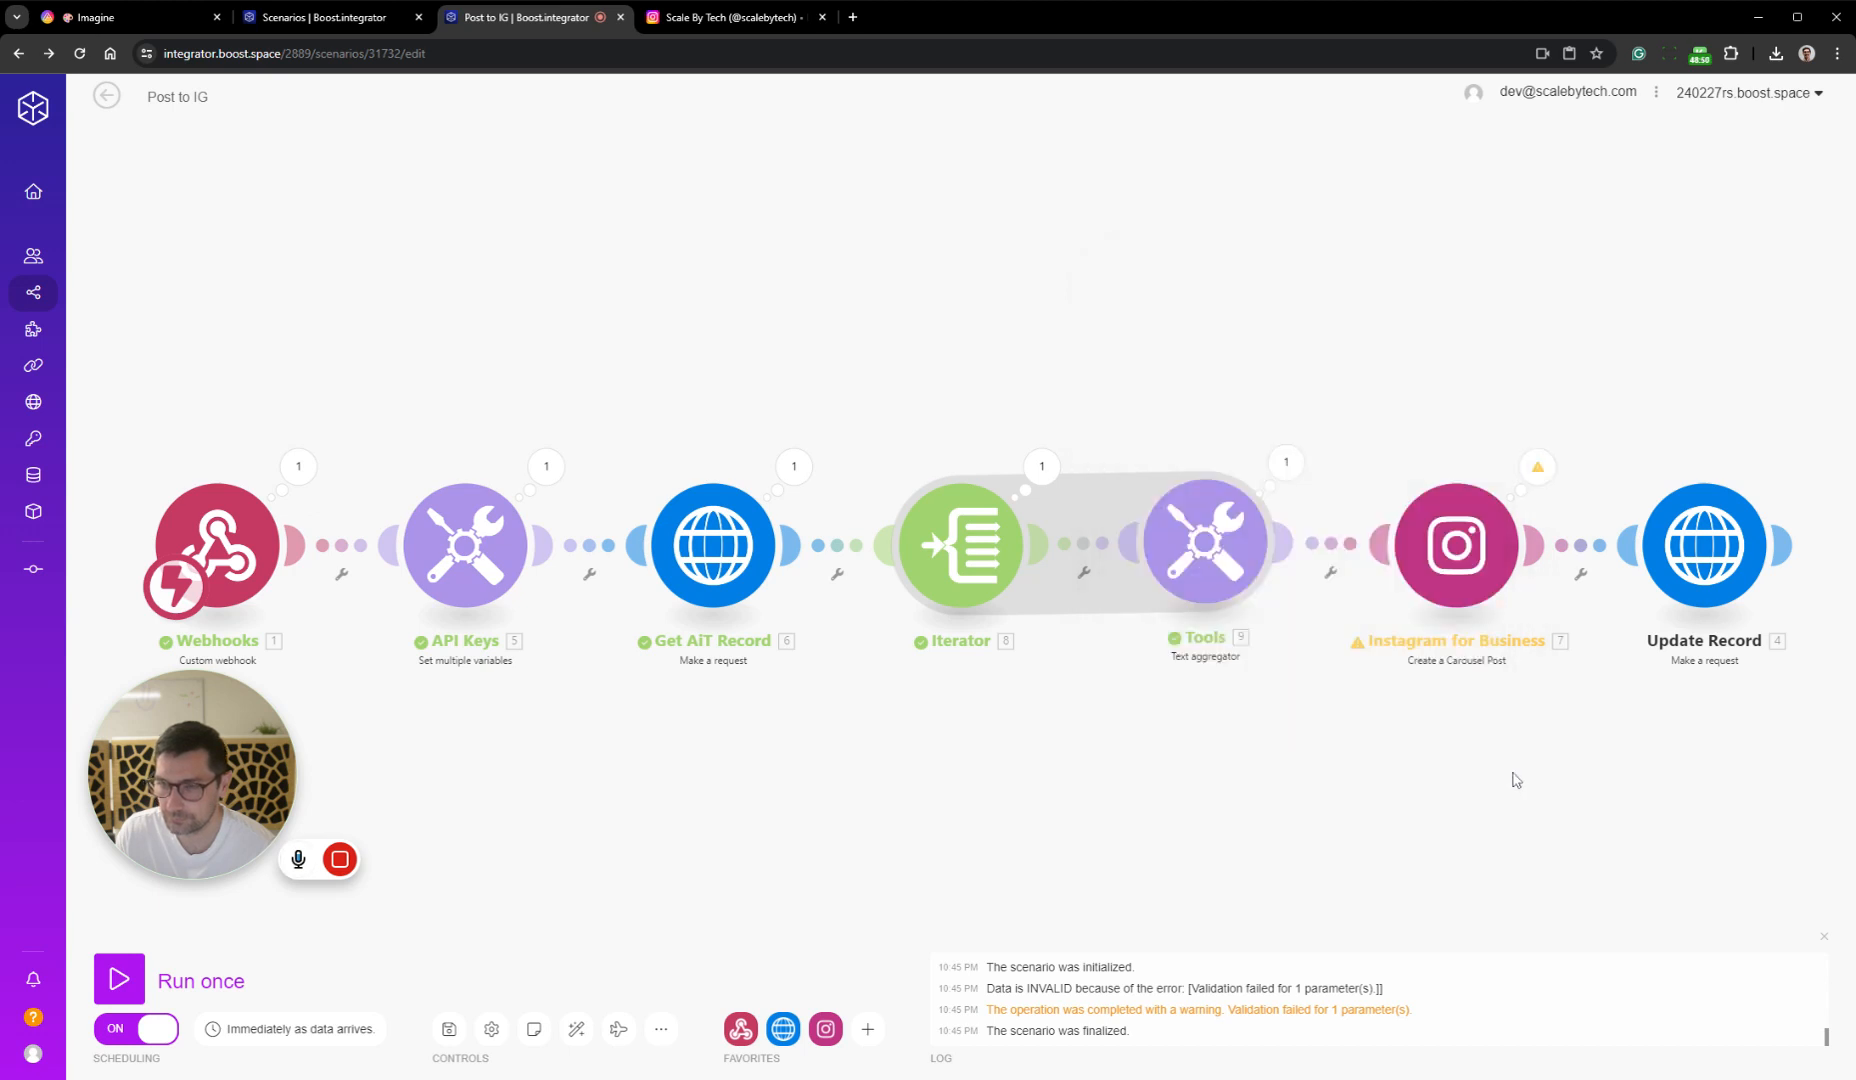
In the Instagram module, turn off mapping for Files and add an item with Media Type Image
left_click_drag(1514, 778, 1020, 681)
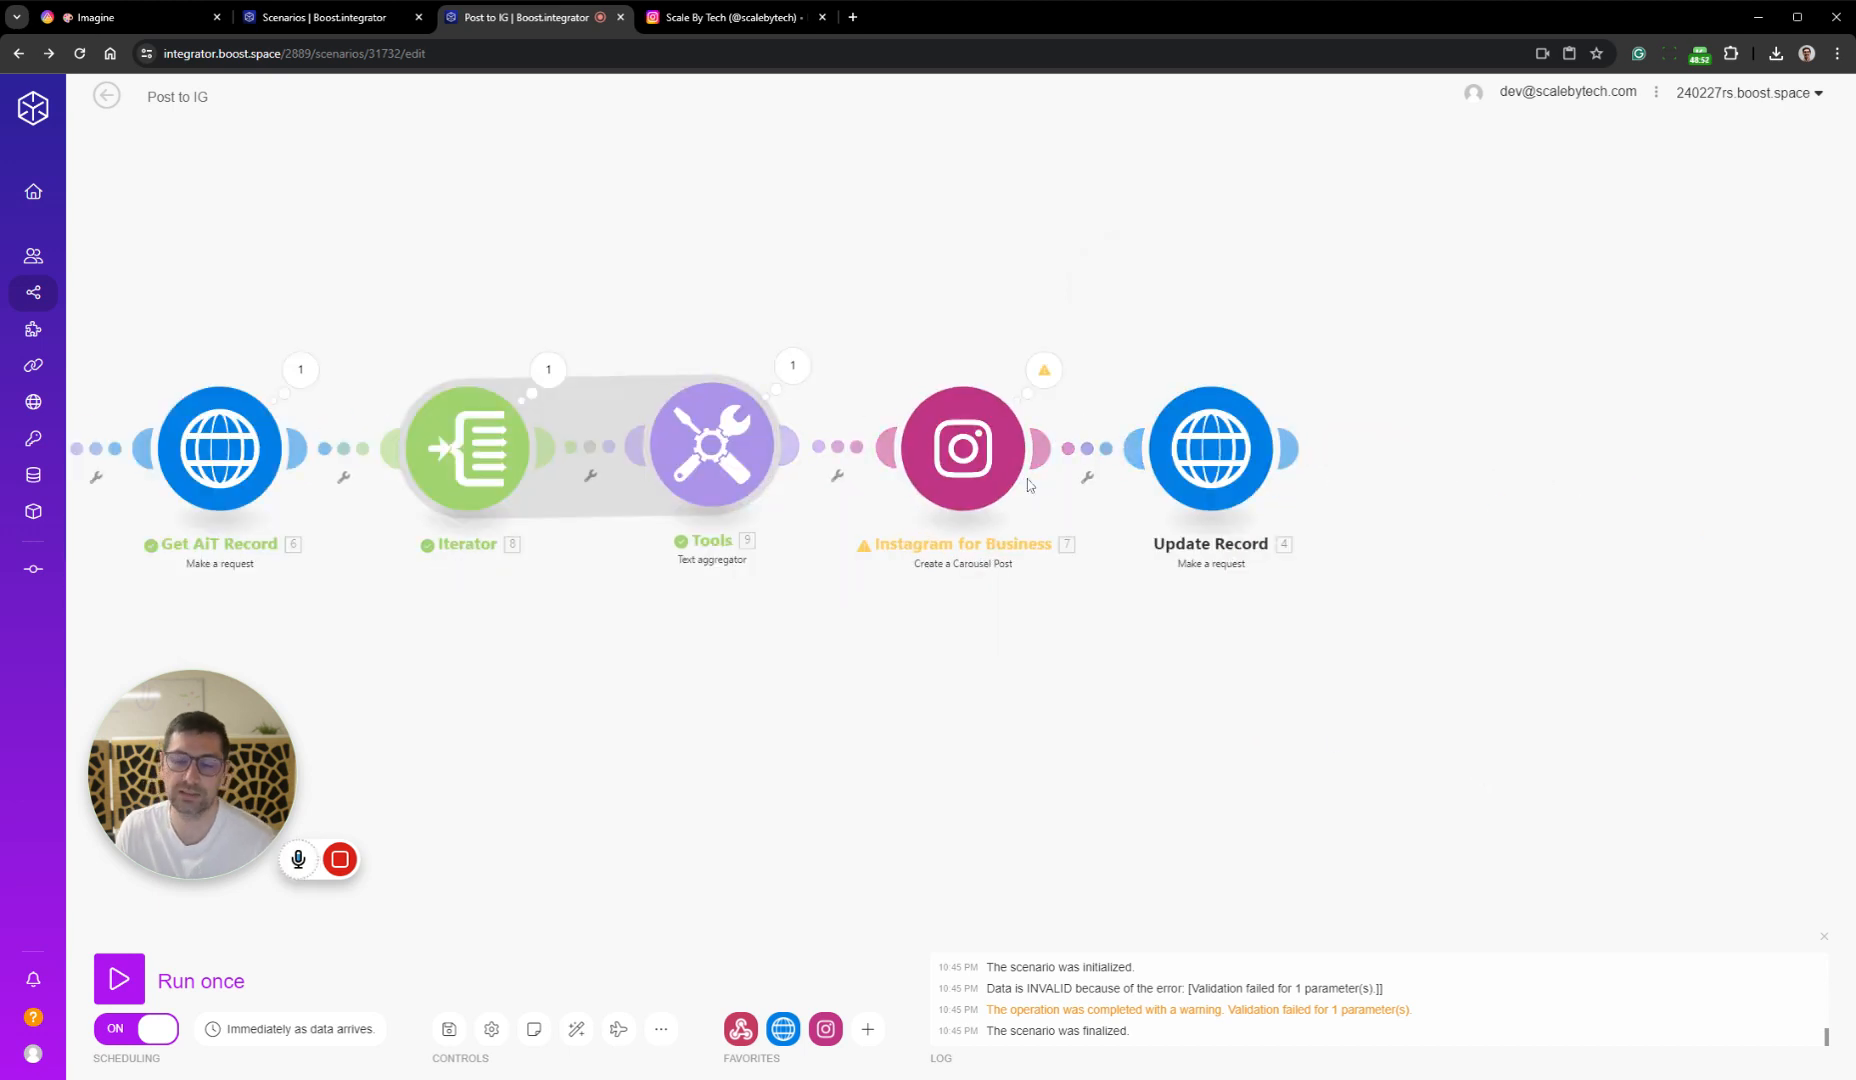
left_click(962, 458)
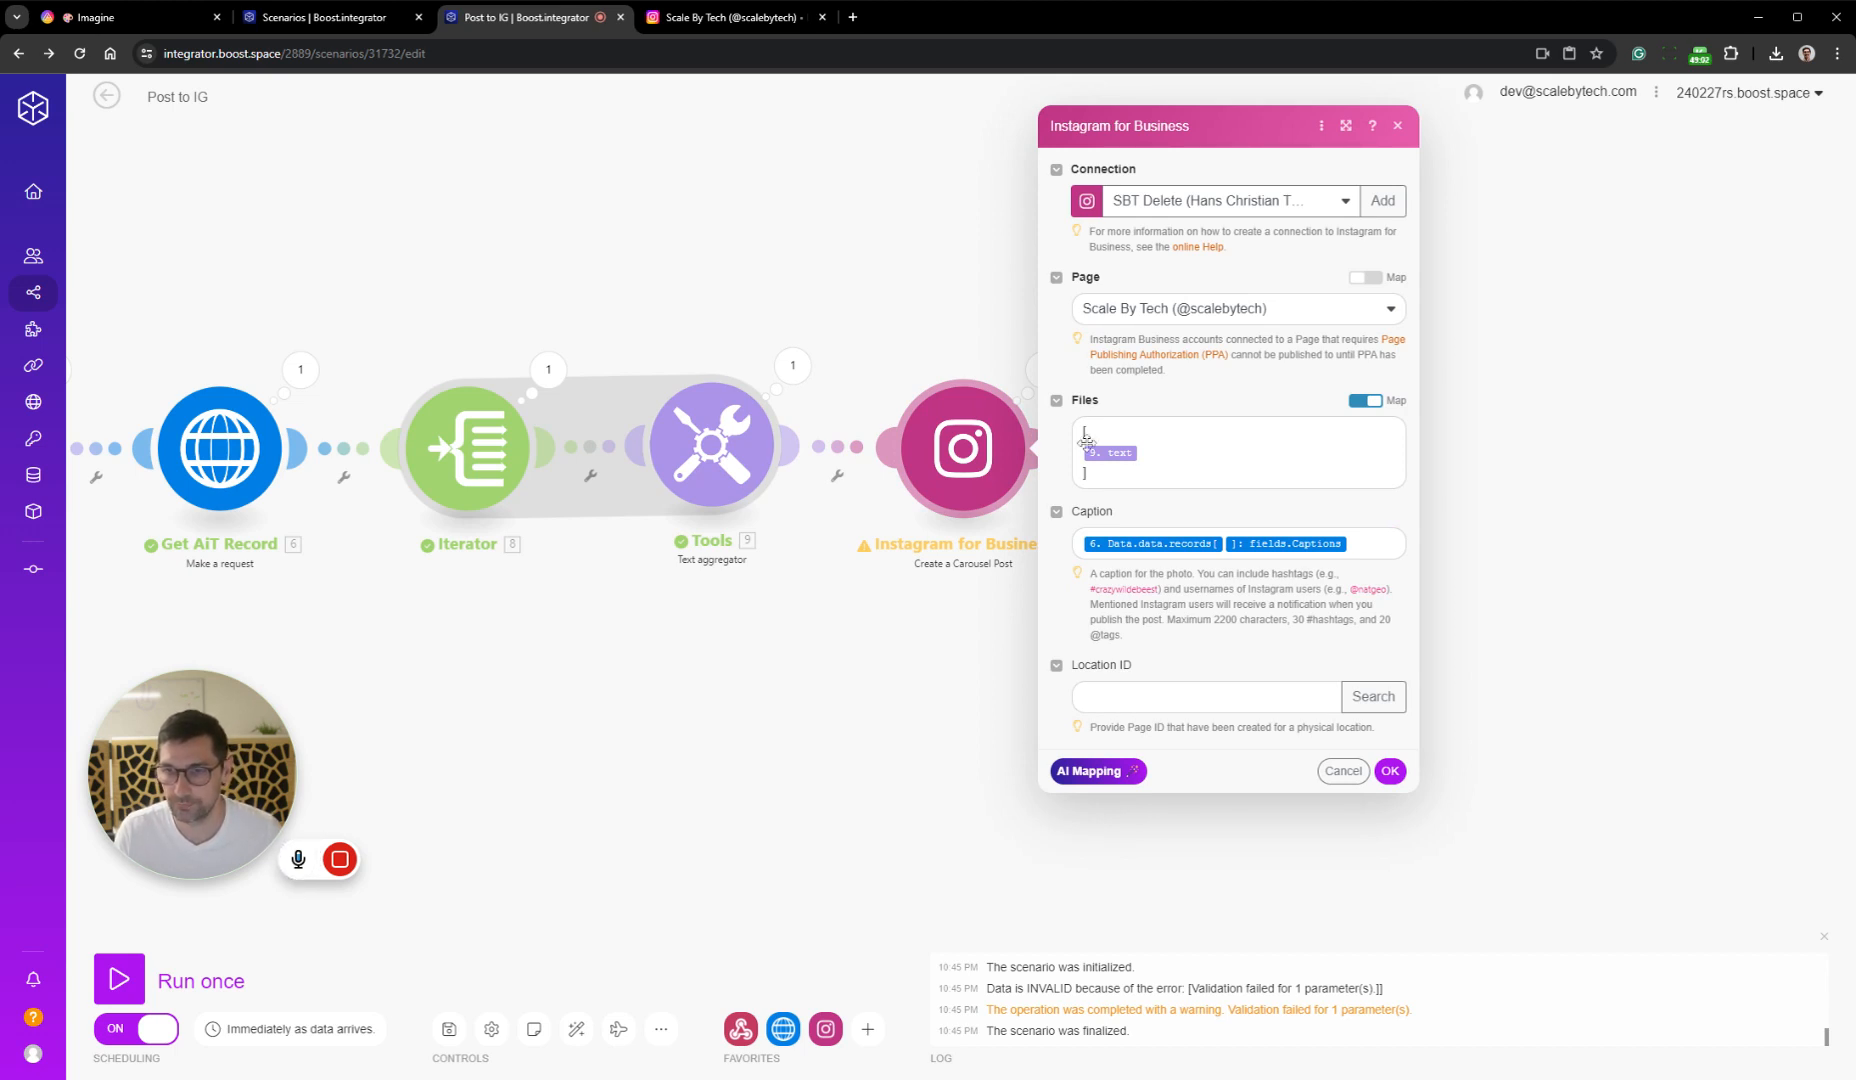
left_click(1365, 400)
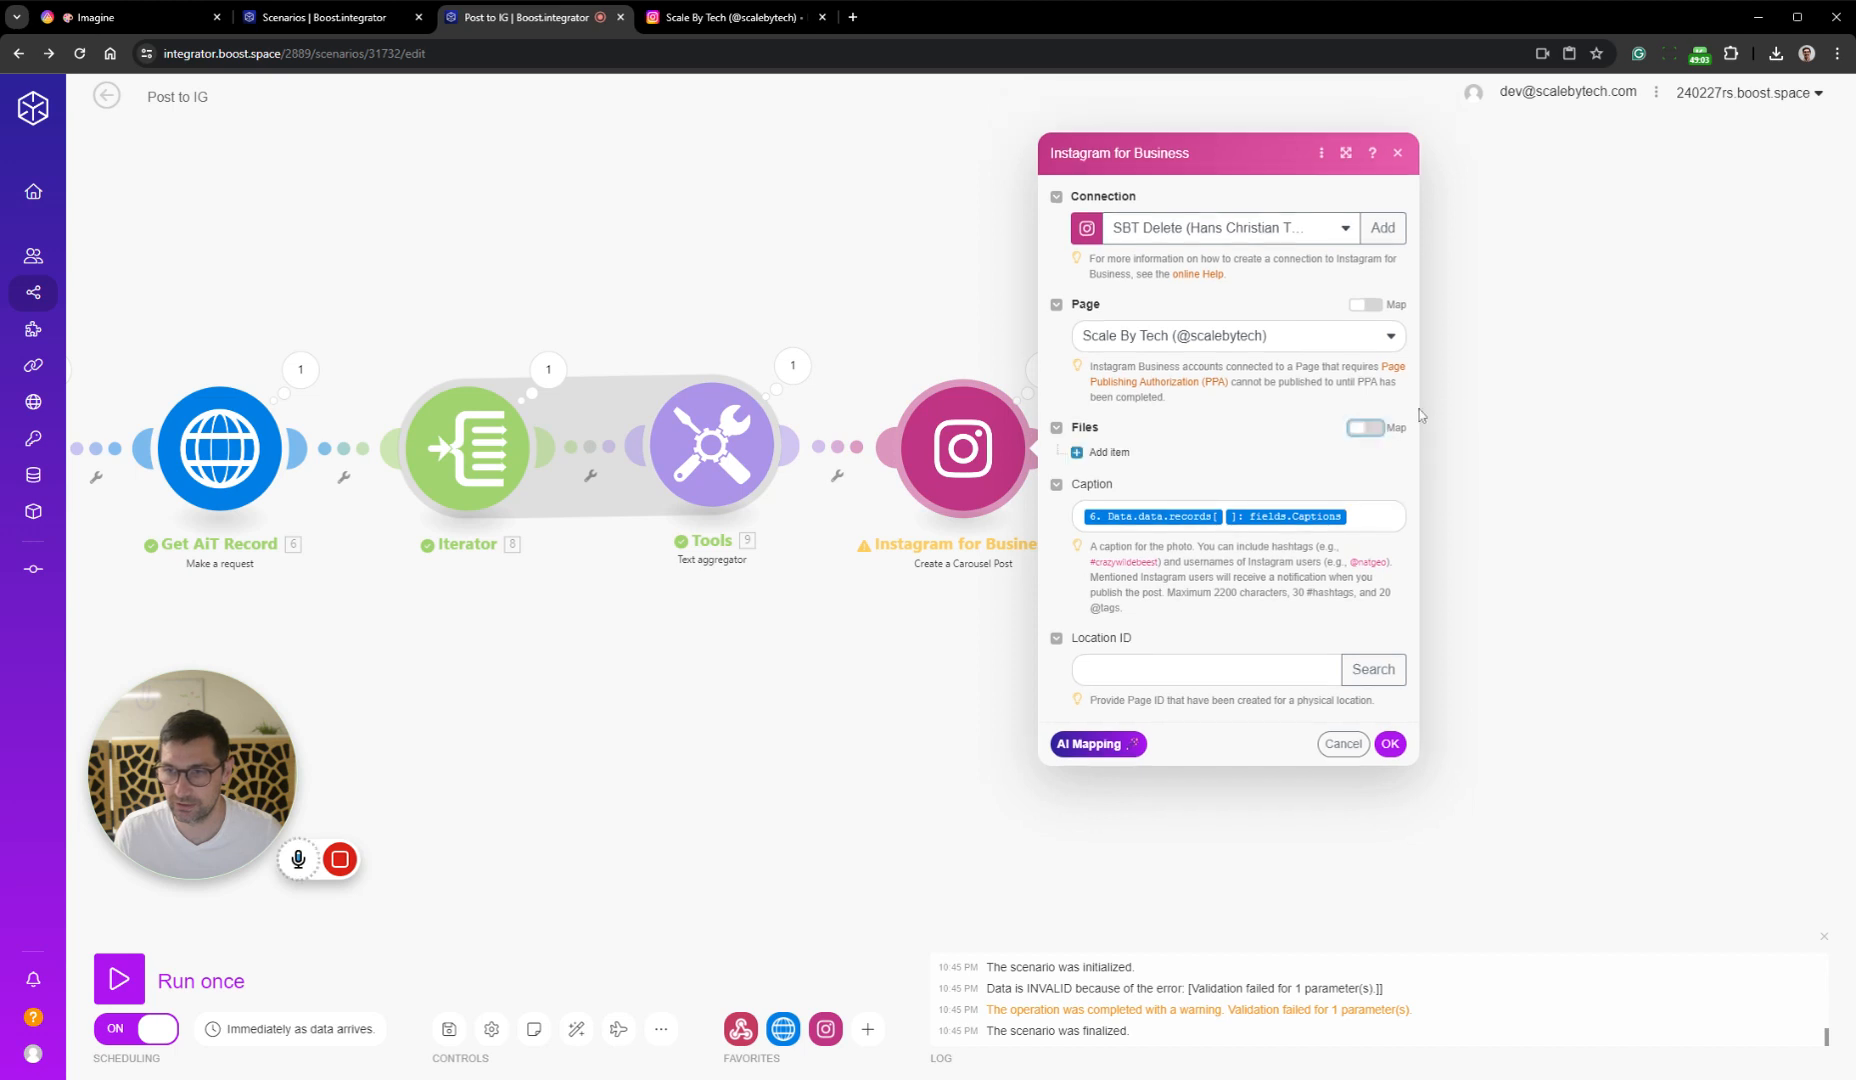
left_click(1109, 452)
left_click(1255, 457)
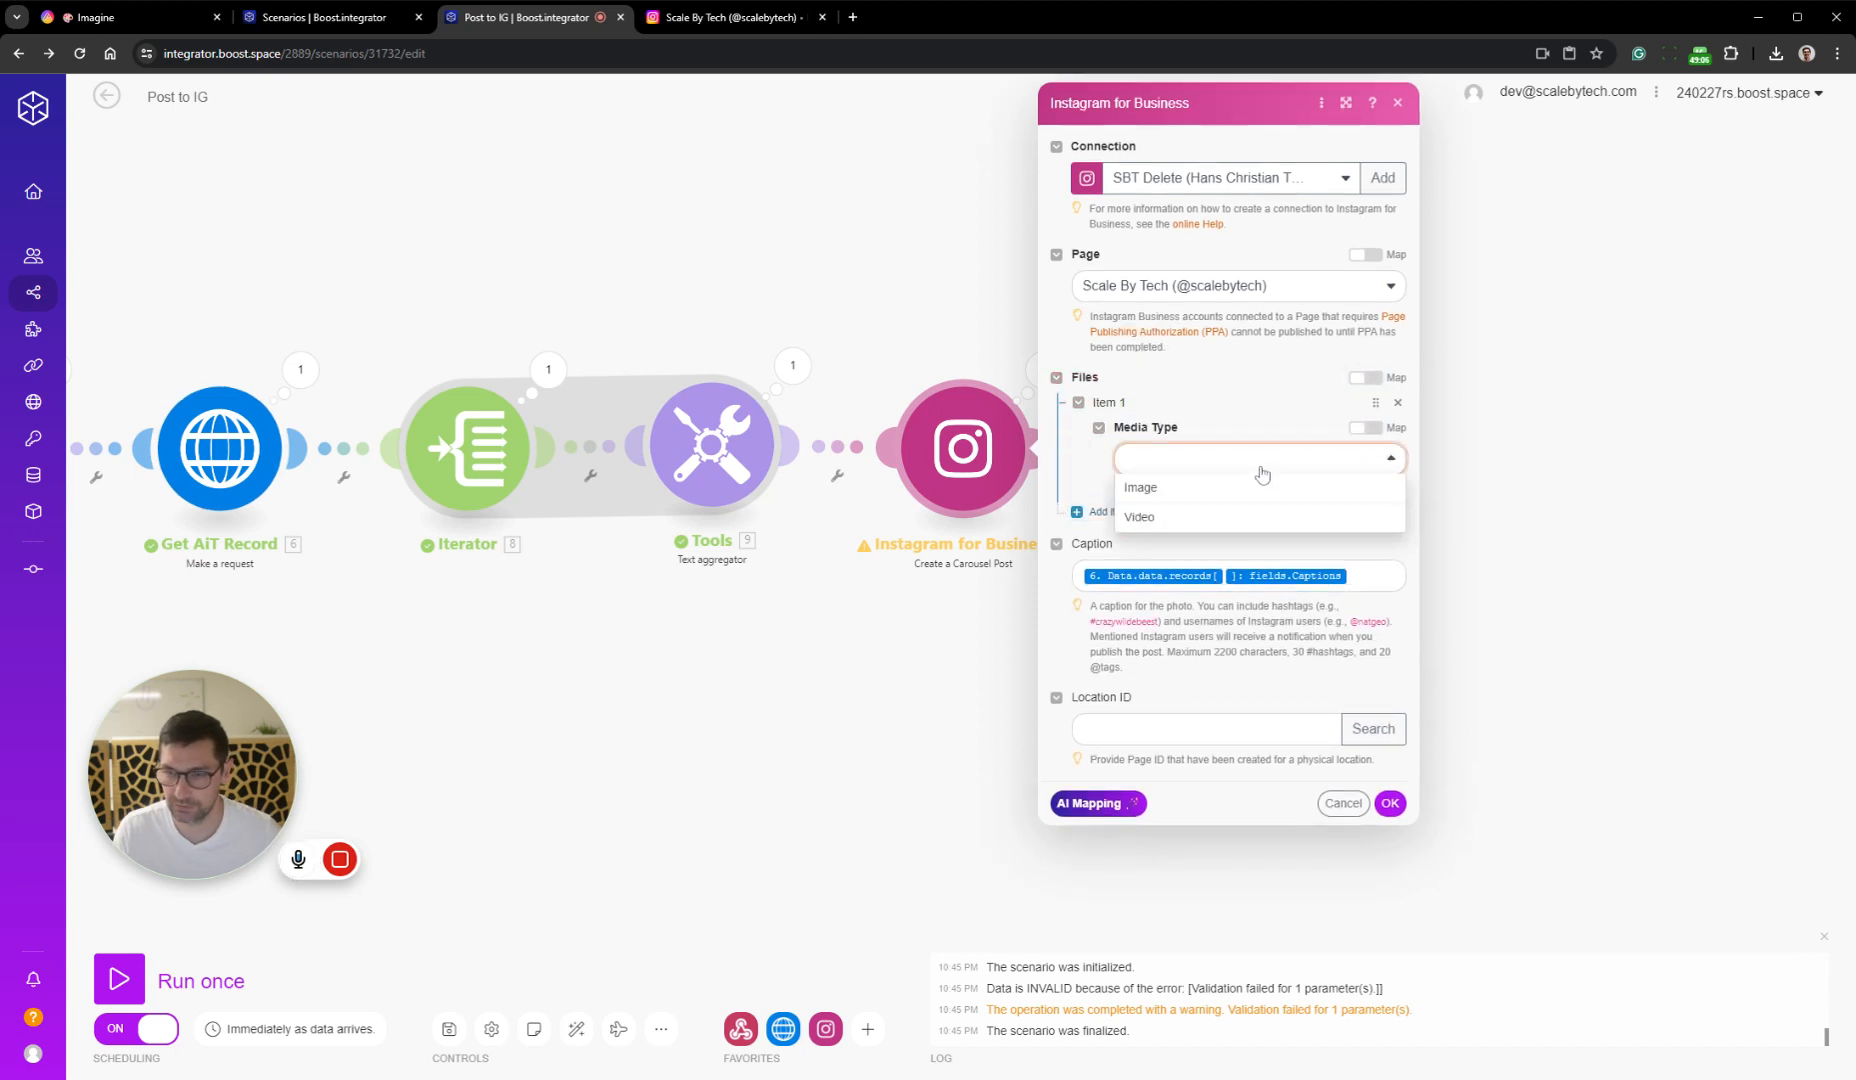
left_click(1224, 493)
Map the item's Photo URL to the url inside Images[] of the Get AiT Record response
left_click(1340, 529)
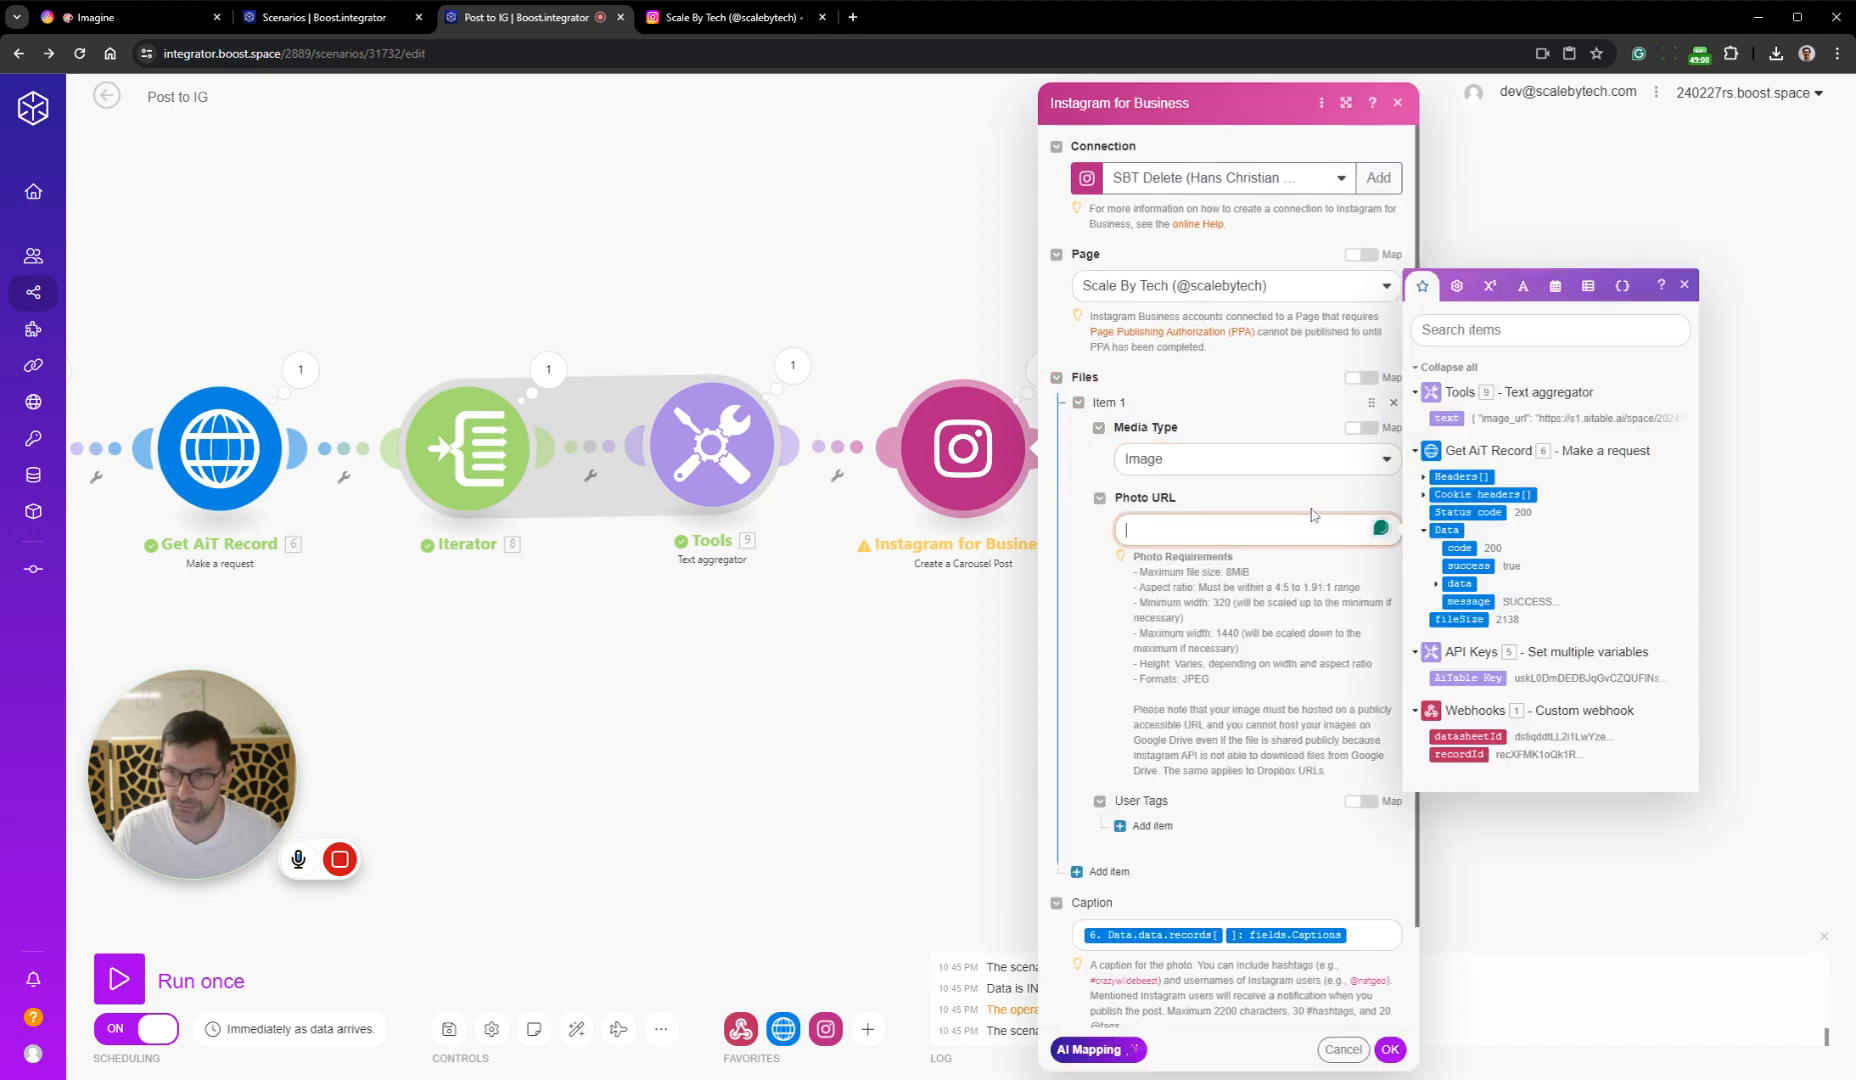
left_click(1452, 584)
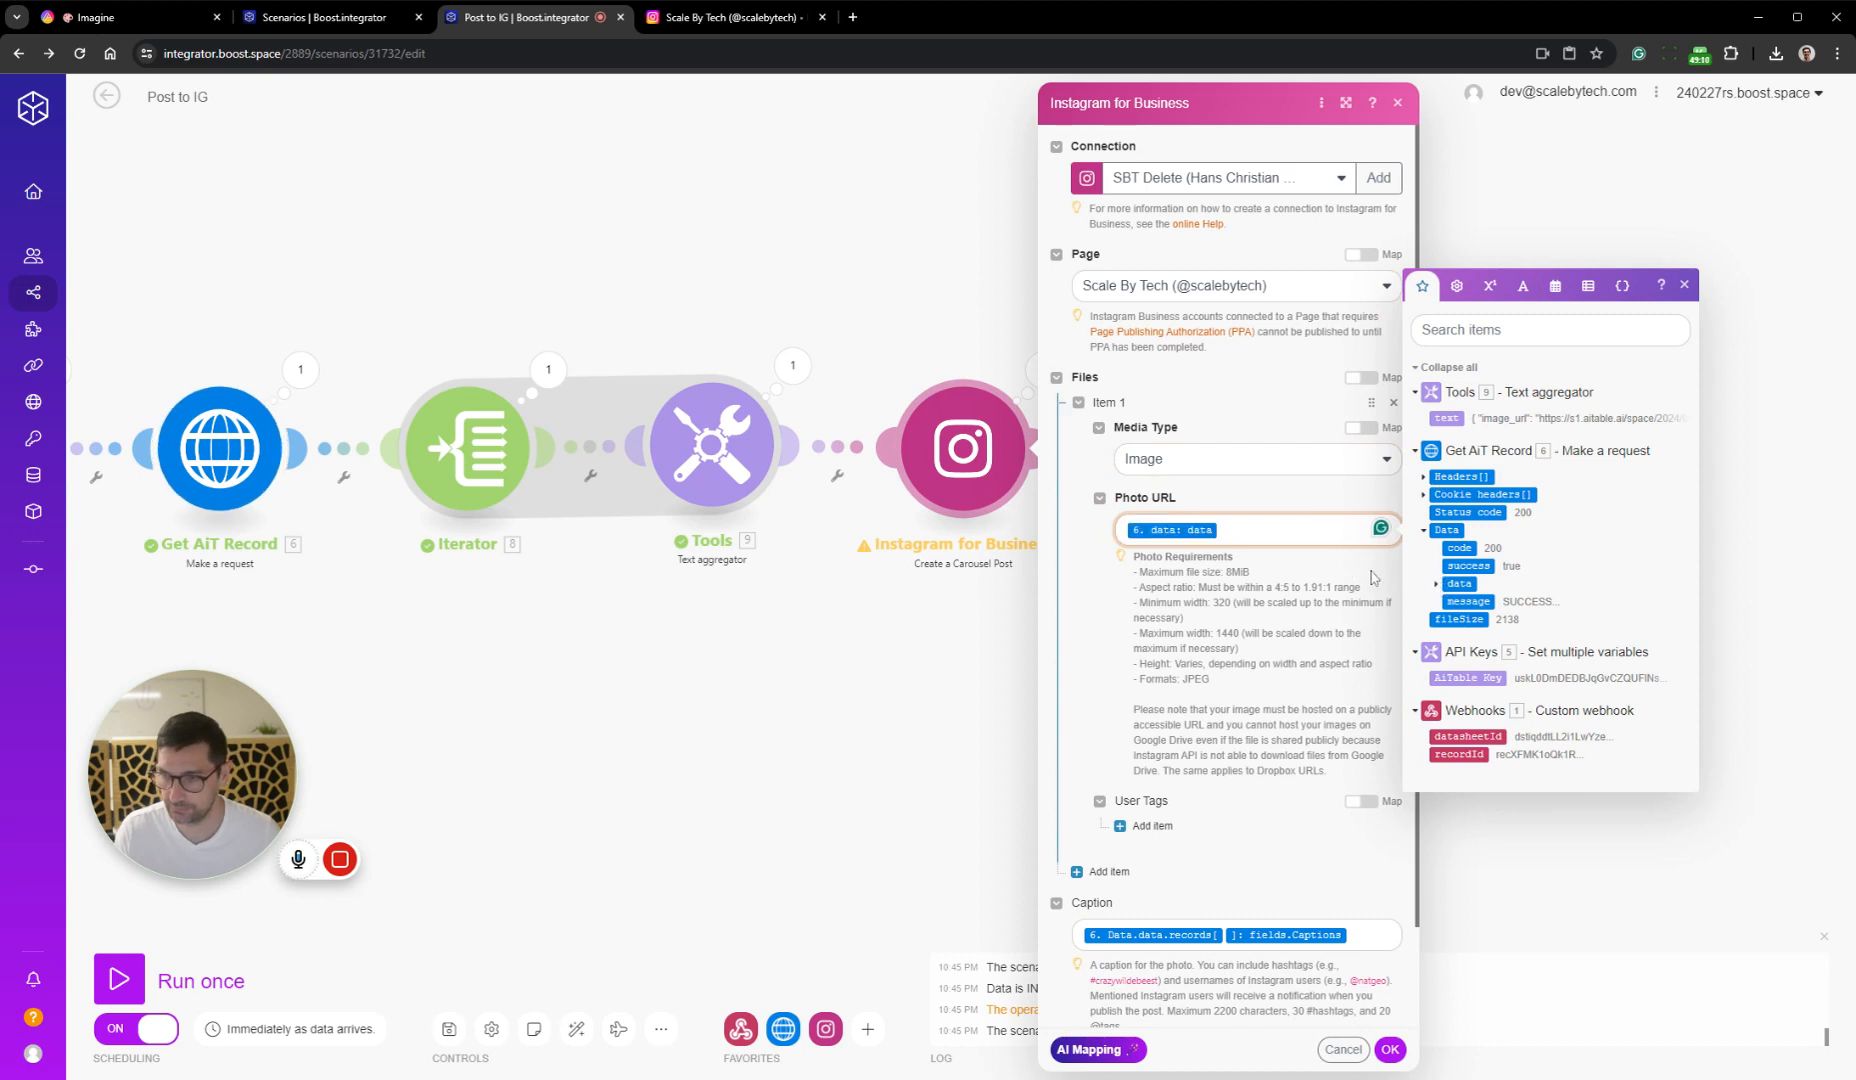
key("BackSpace")
left_click(1437, 584)
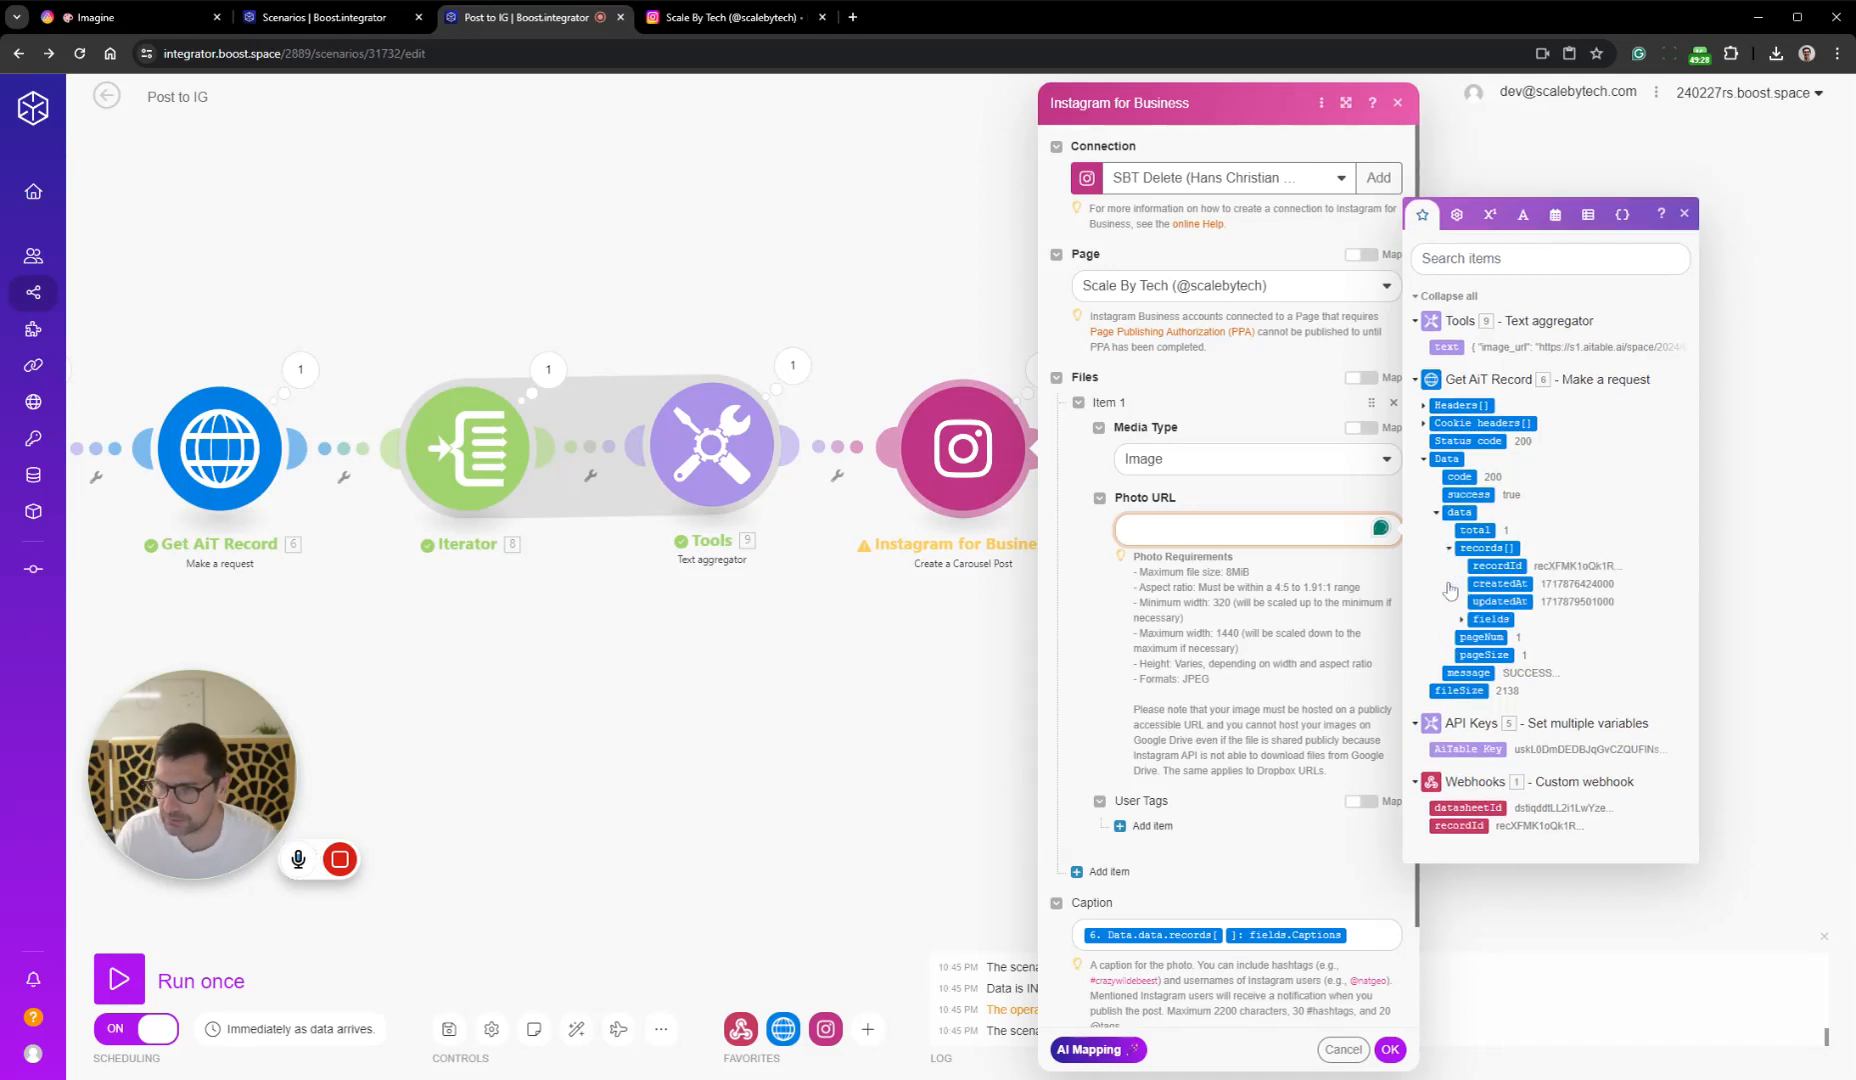
left_click(1449, 584)
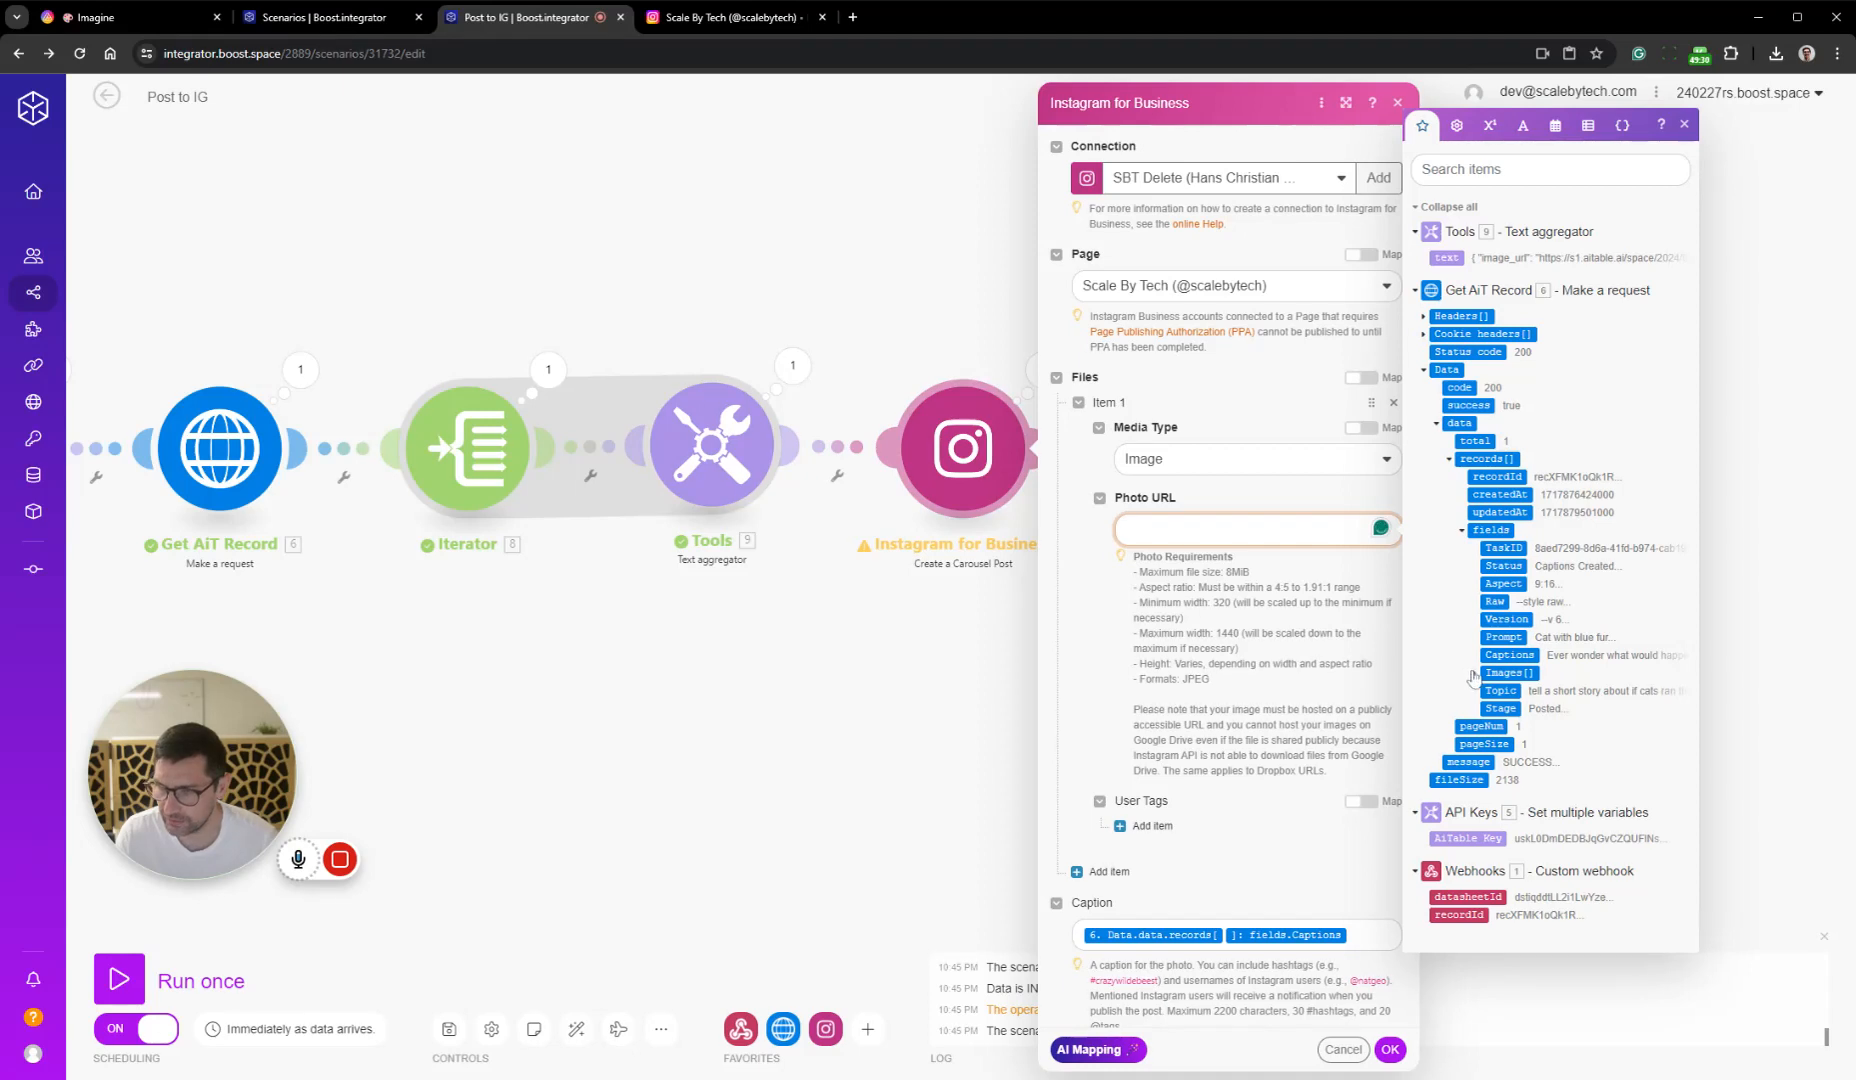
left_click(1473, 674)
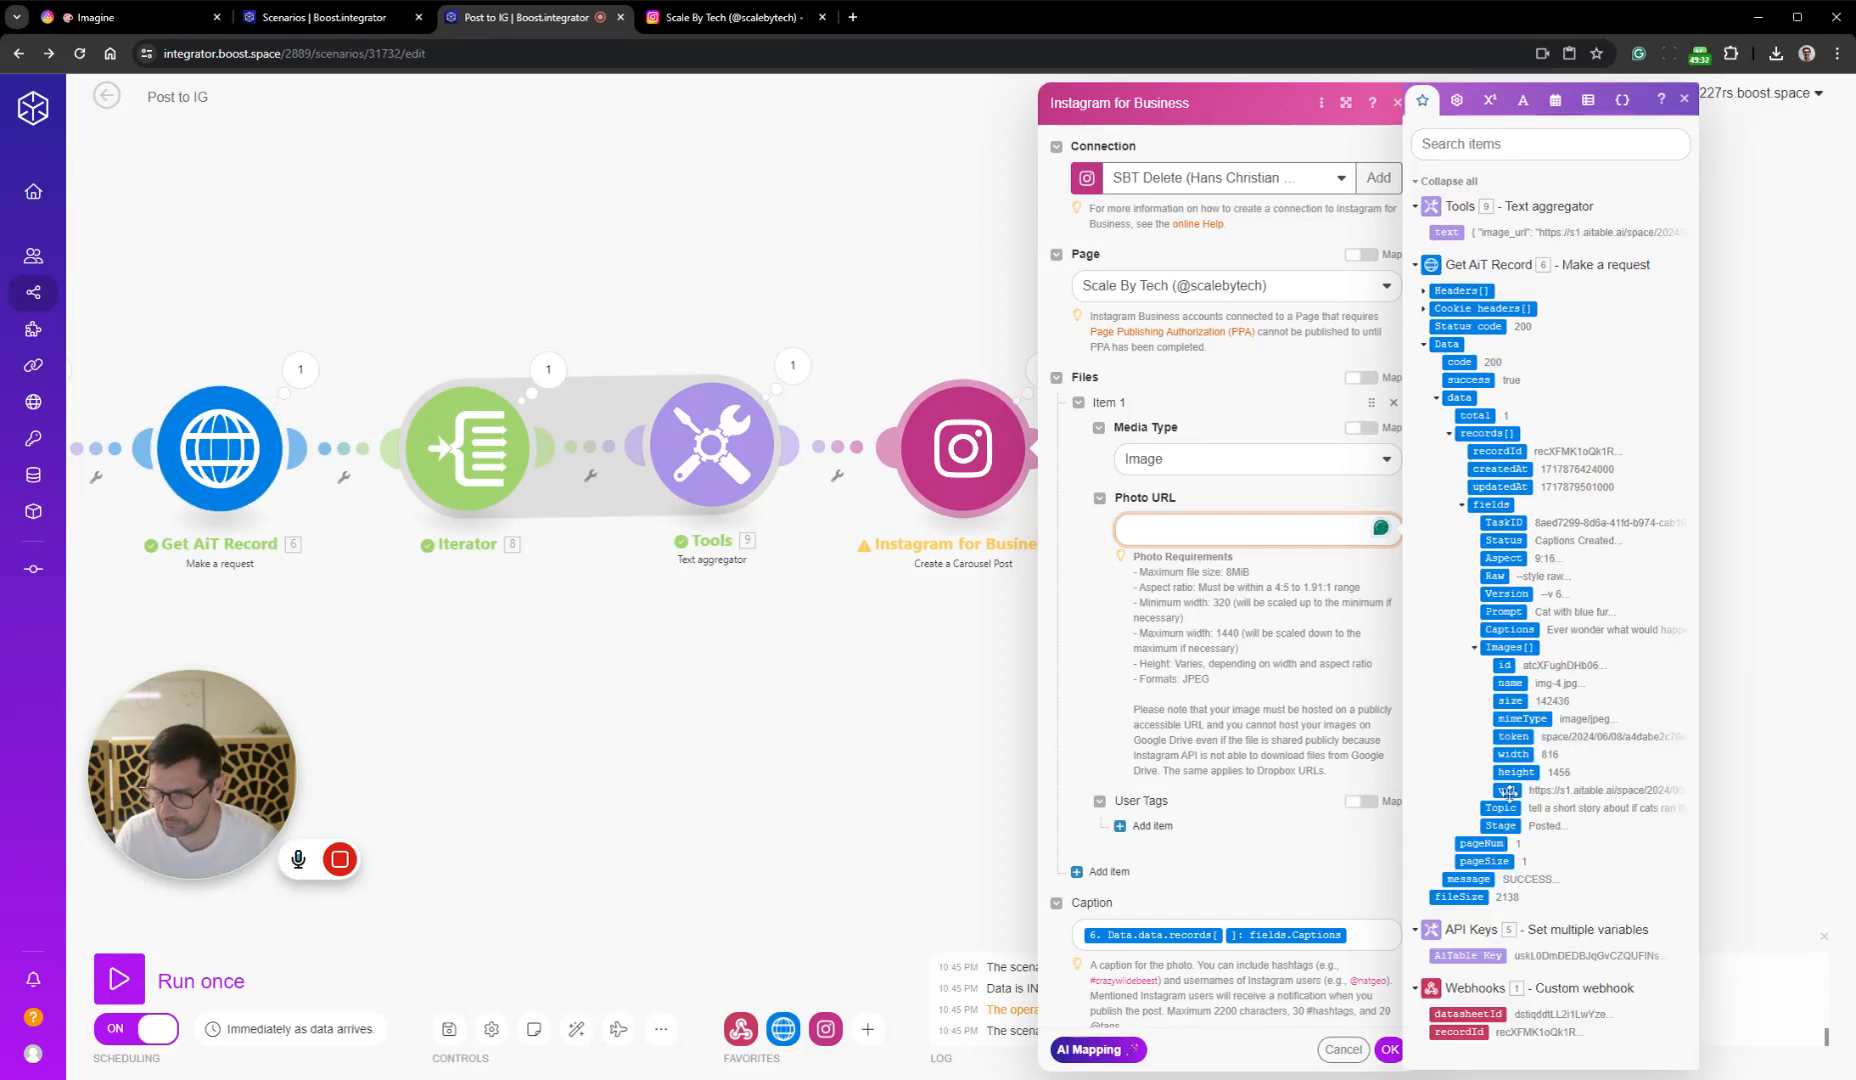
left_click(1508, 791)
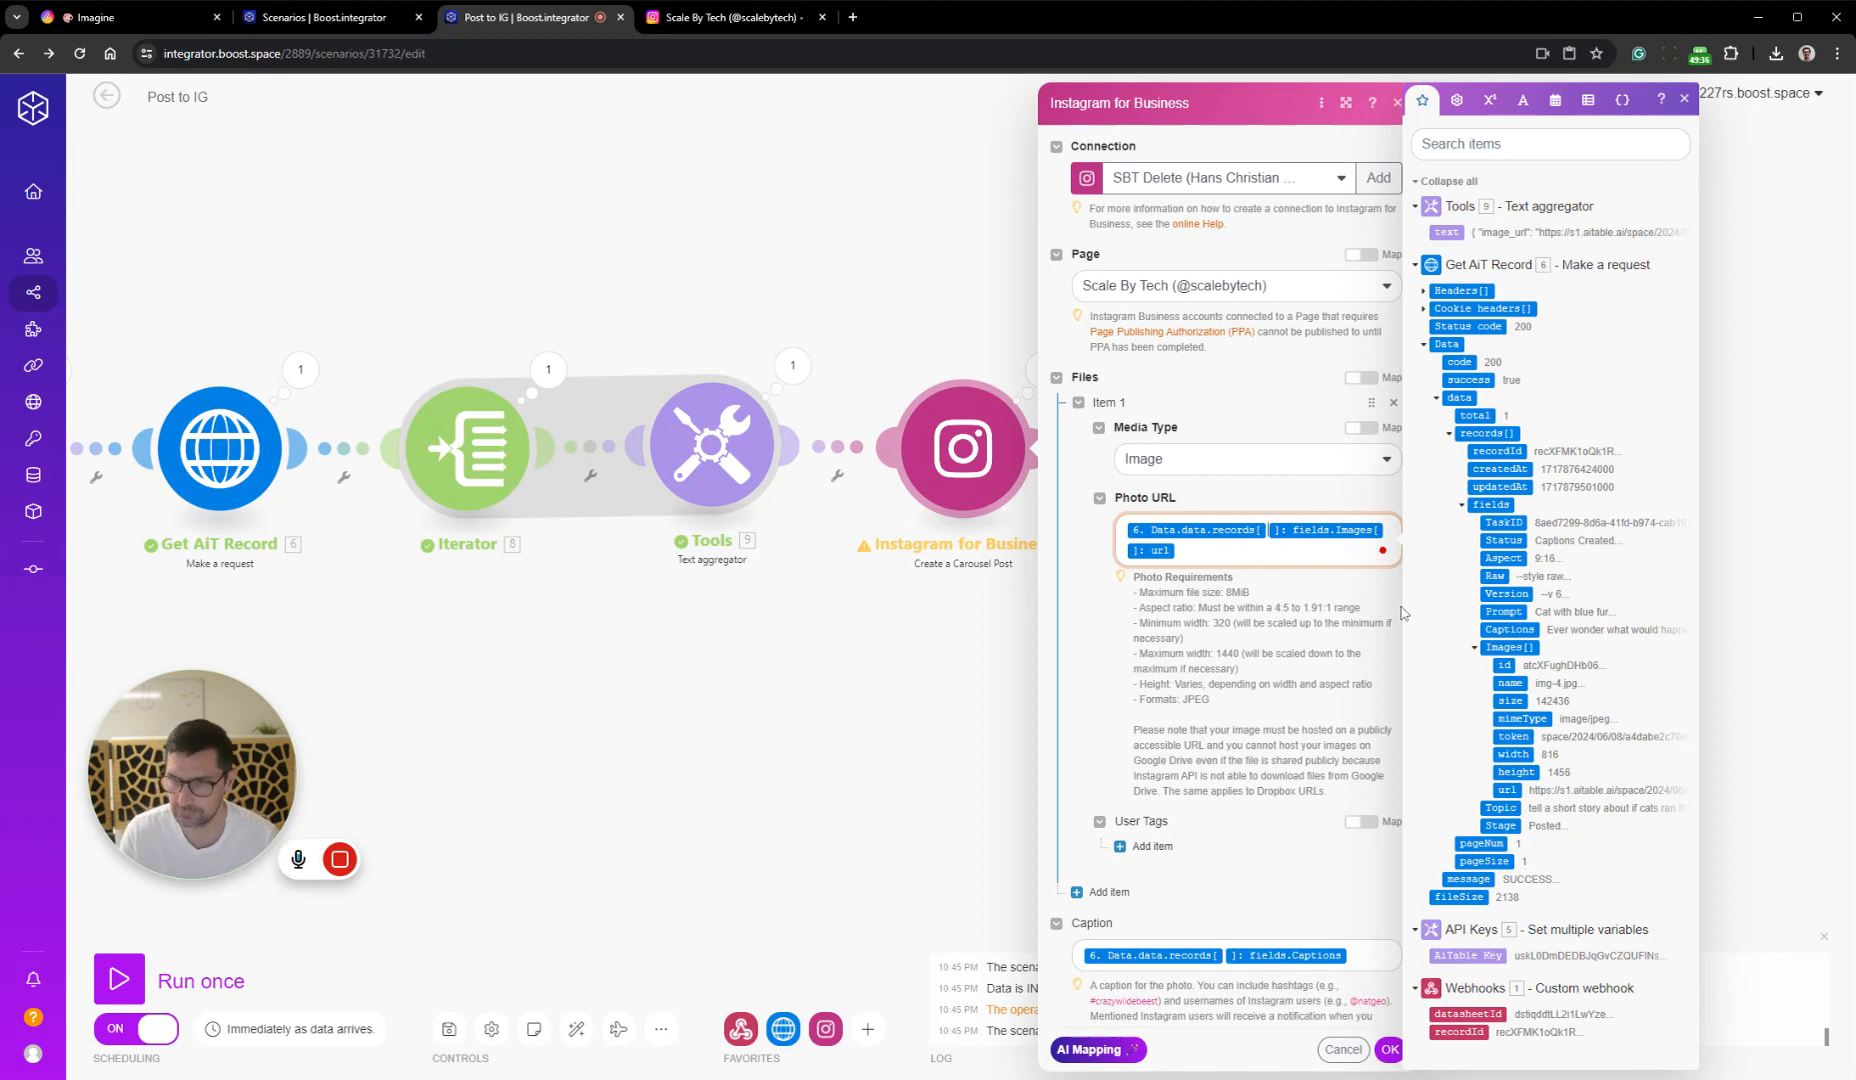
Set the Images[] index in item 1's Photo URL to 1, and add a second Image item with the same mapping at index 2
type("1")
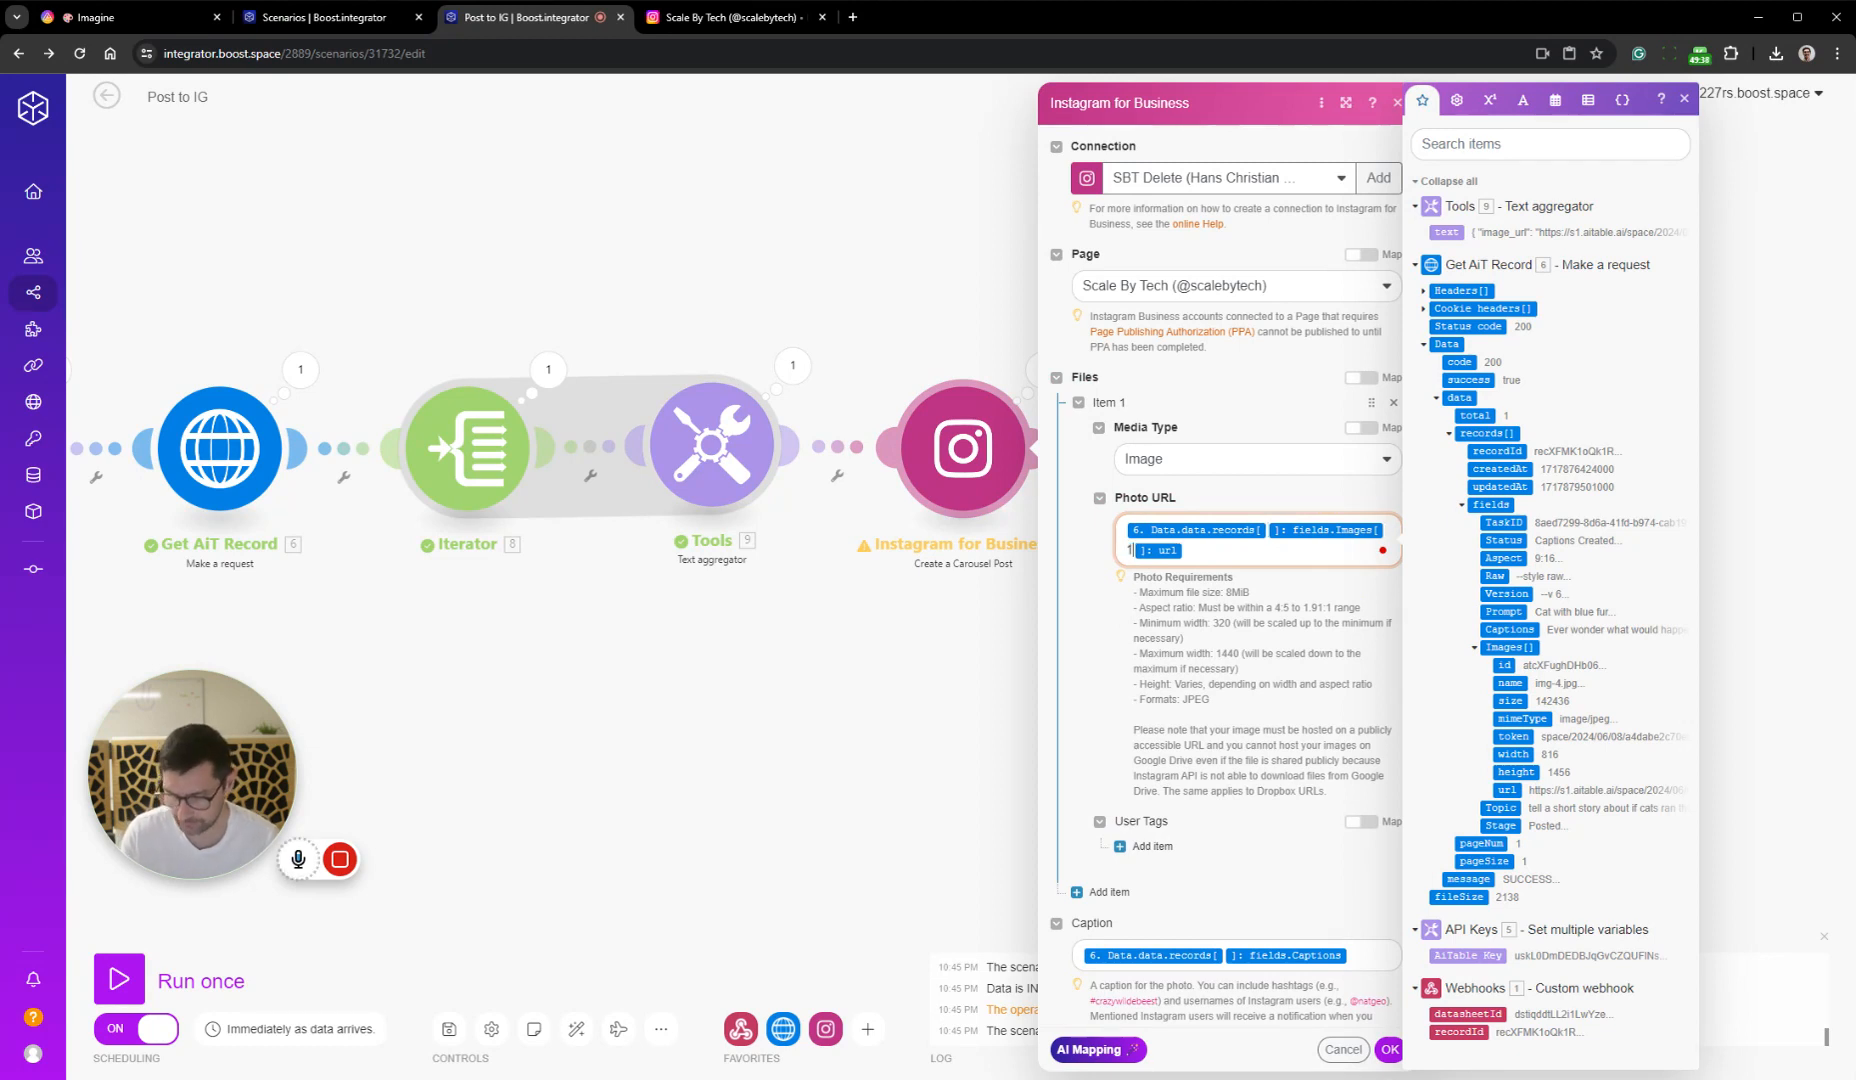
left_click(1104, 892)
left_click(1104, 892)
scroll(1322, 710, "down", 3)
left_click(1266, 706)
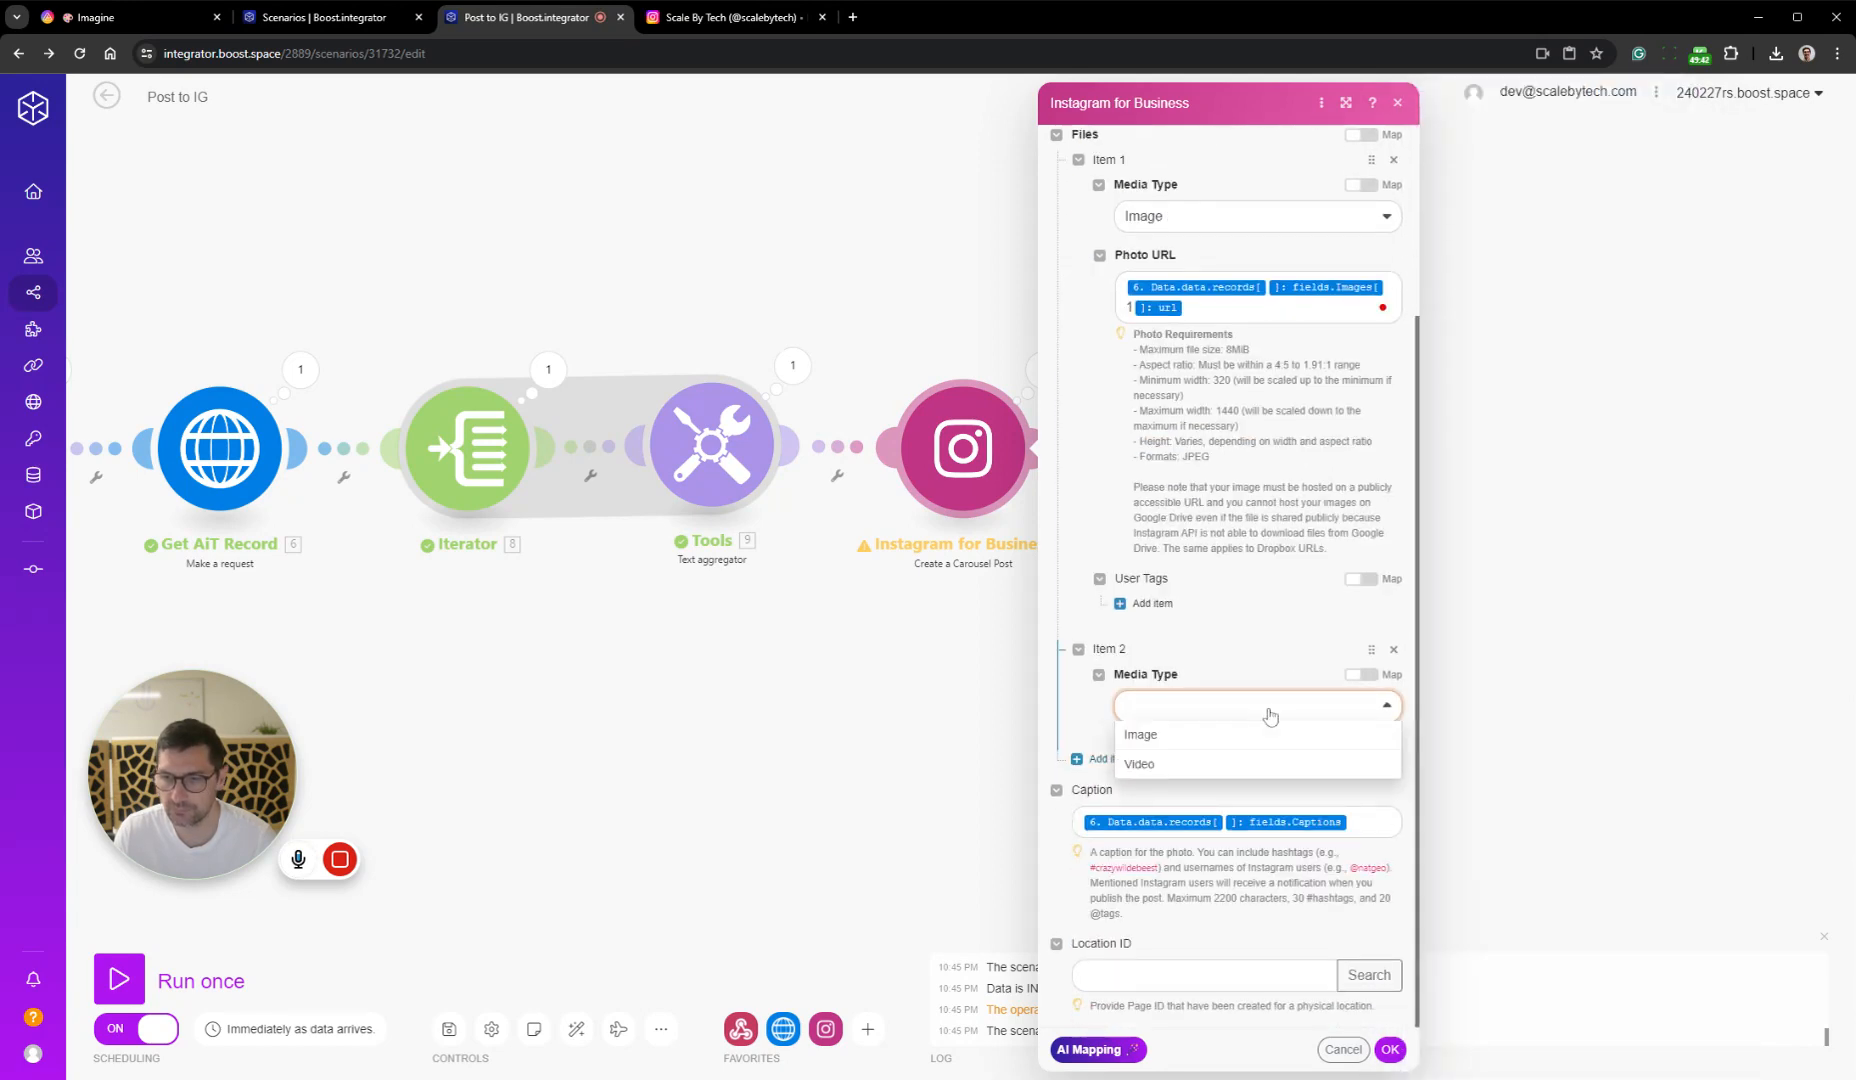
left_click_drag(1214, 309, 1115, 297)
key("ctrl+c")
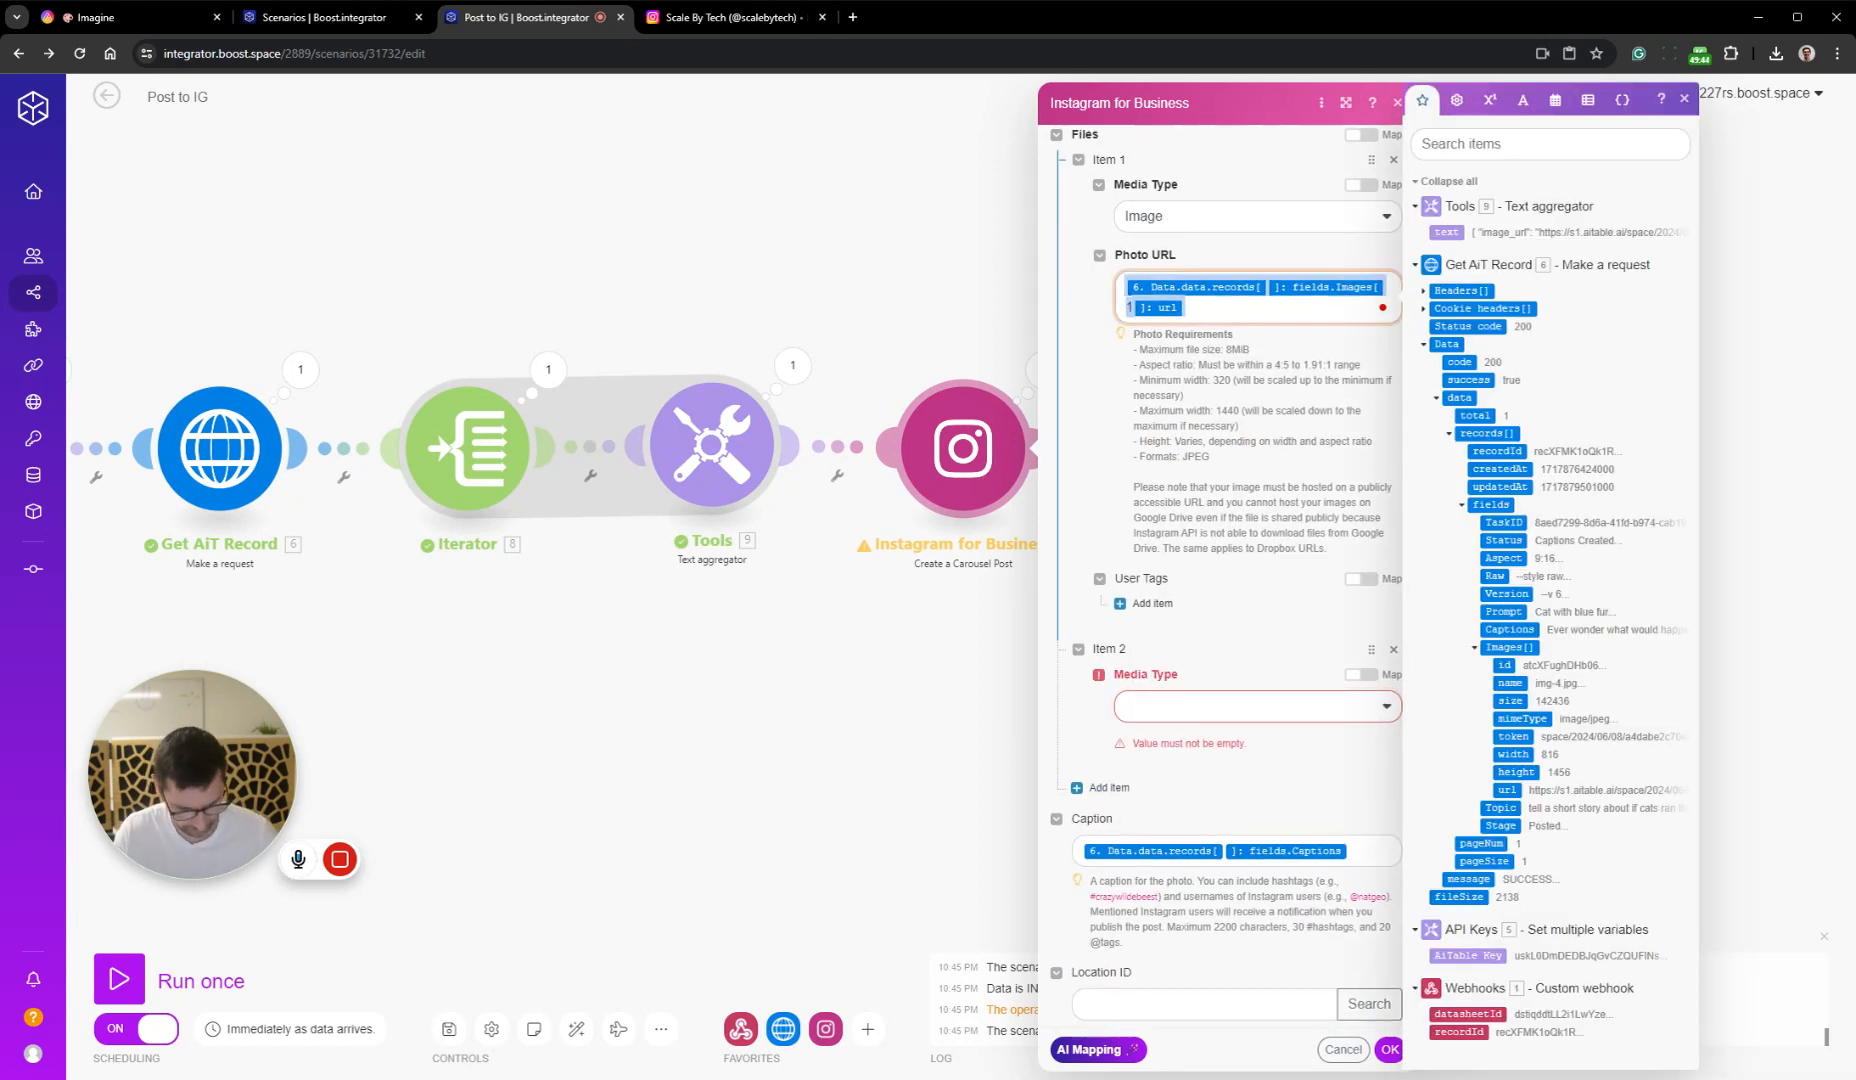
left_click(1257, 712)
left_click(1170, 737)
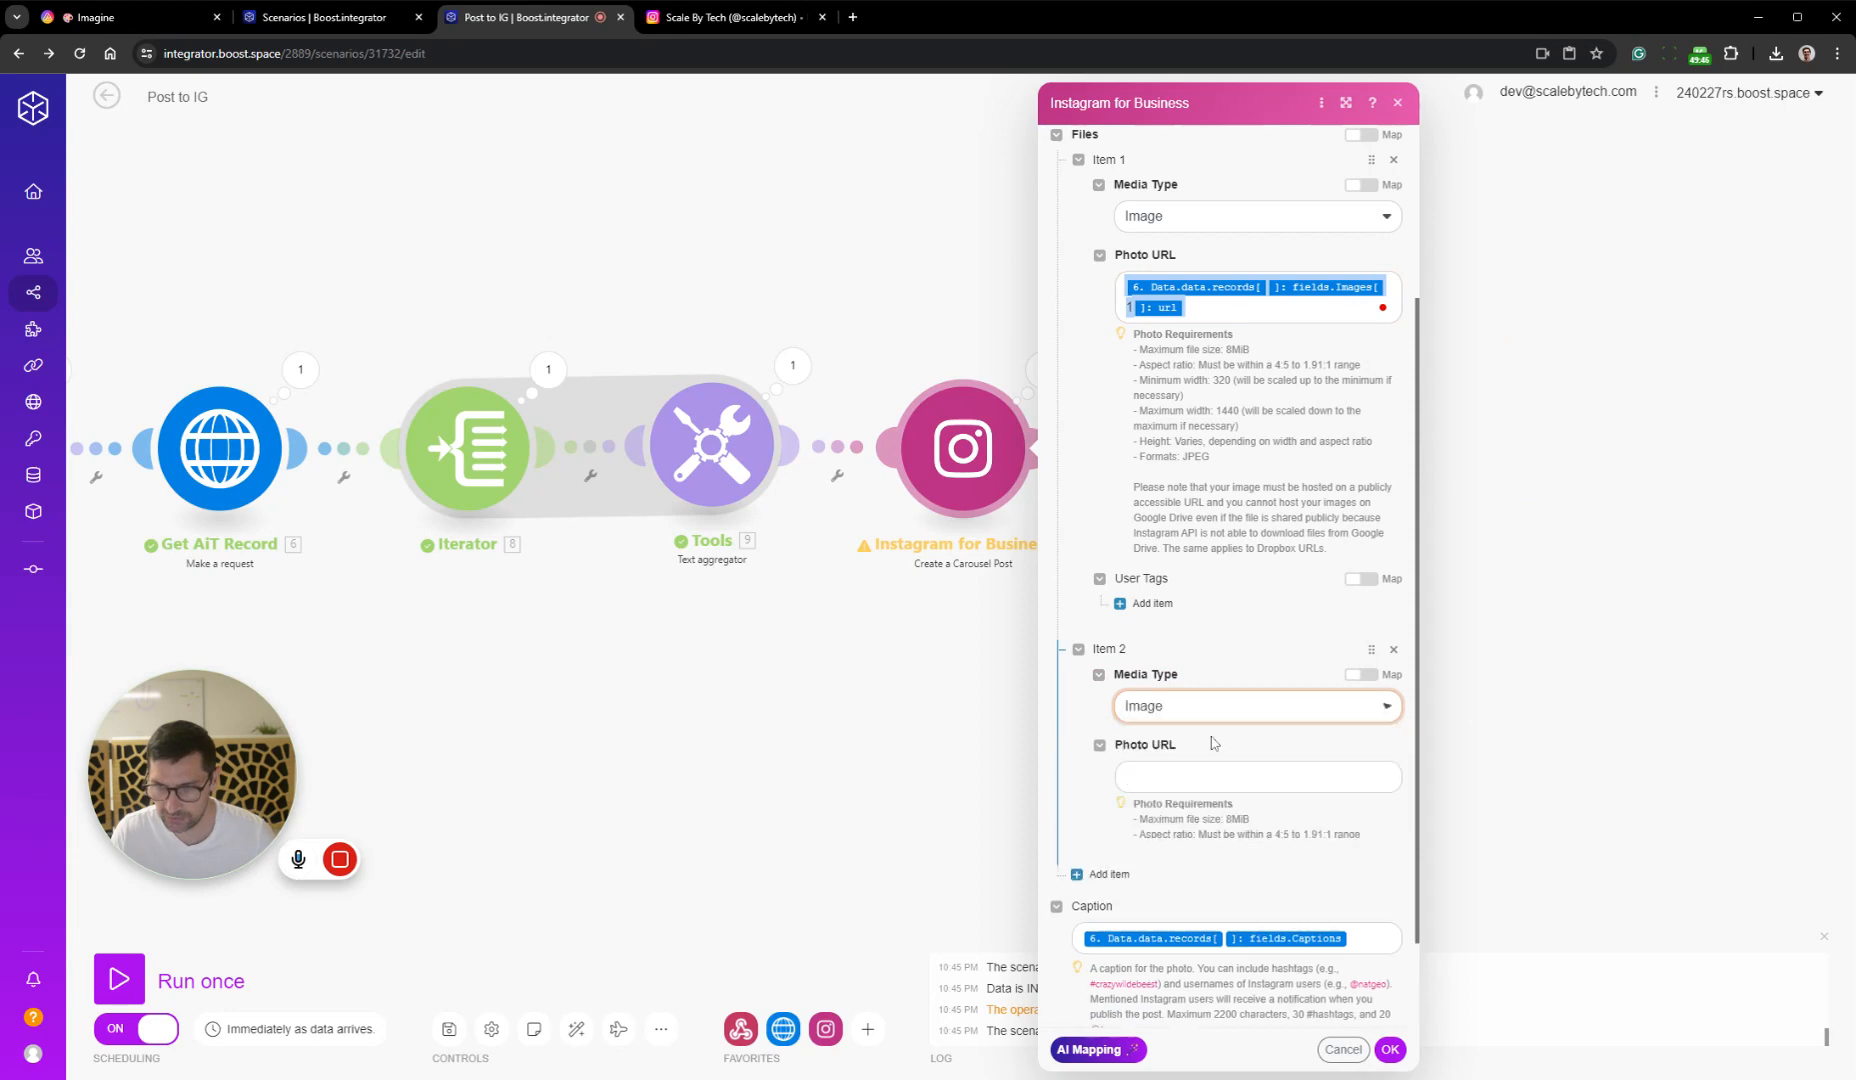
key("ctrl+v")
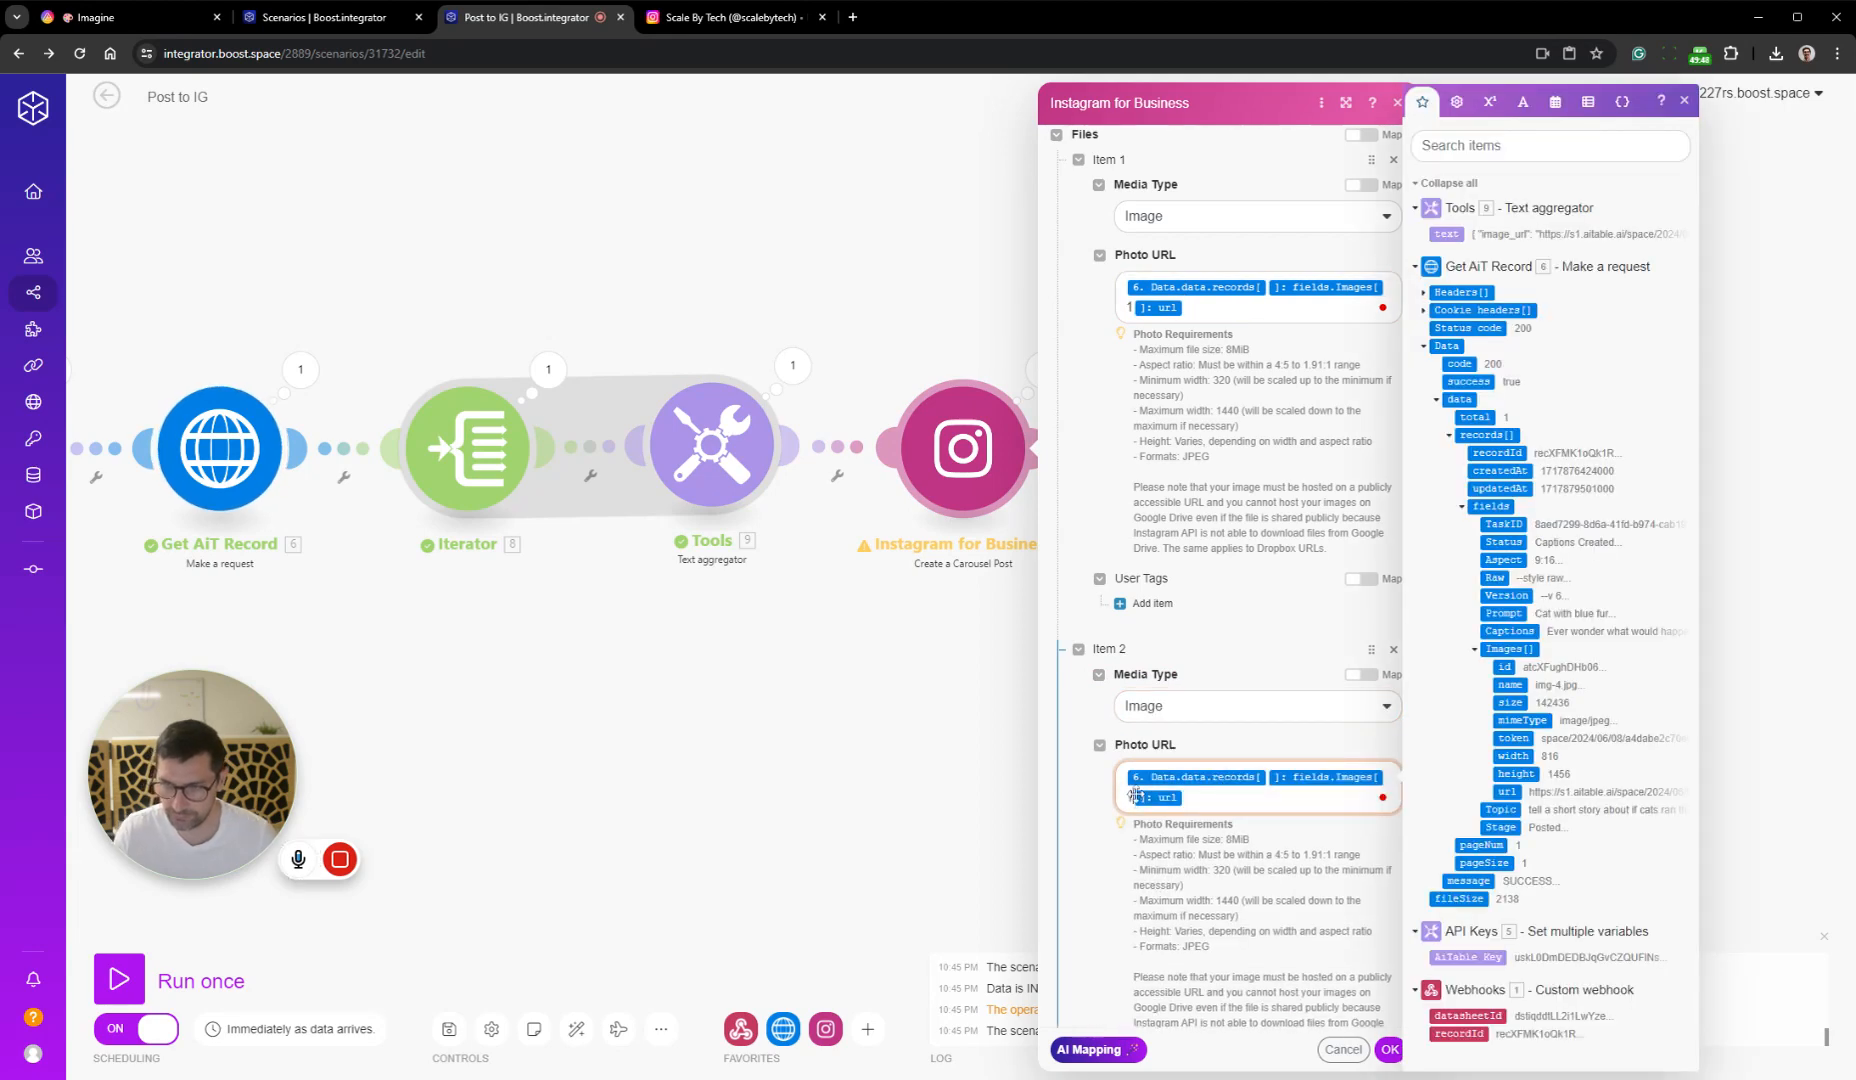
key("BackSpace")
type("2")
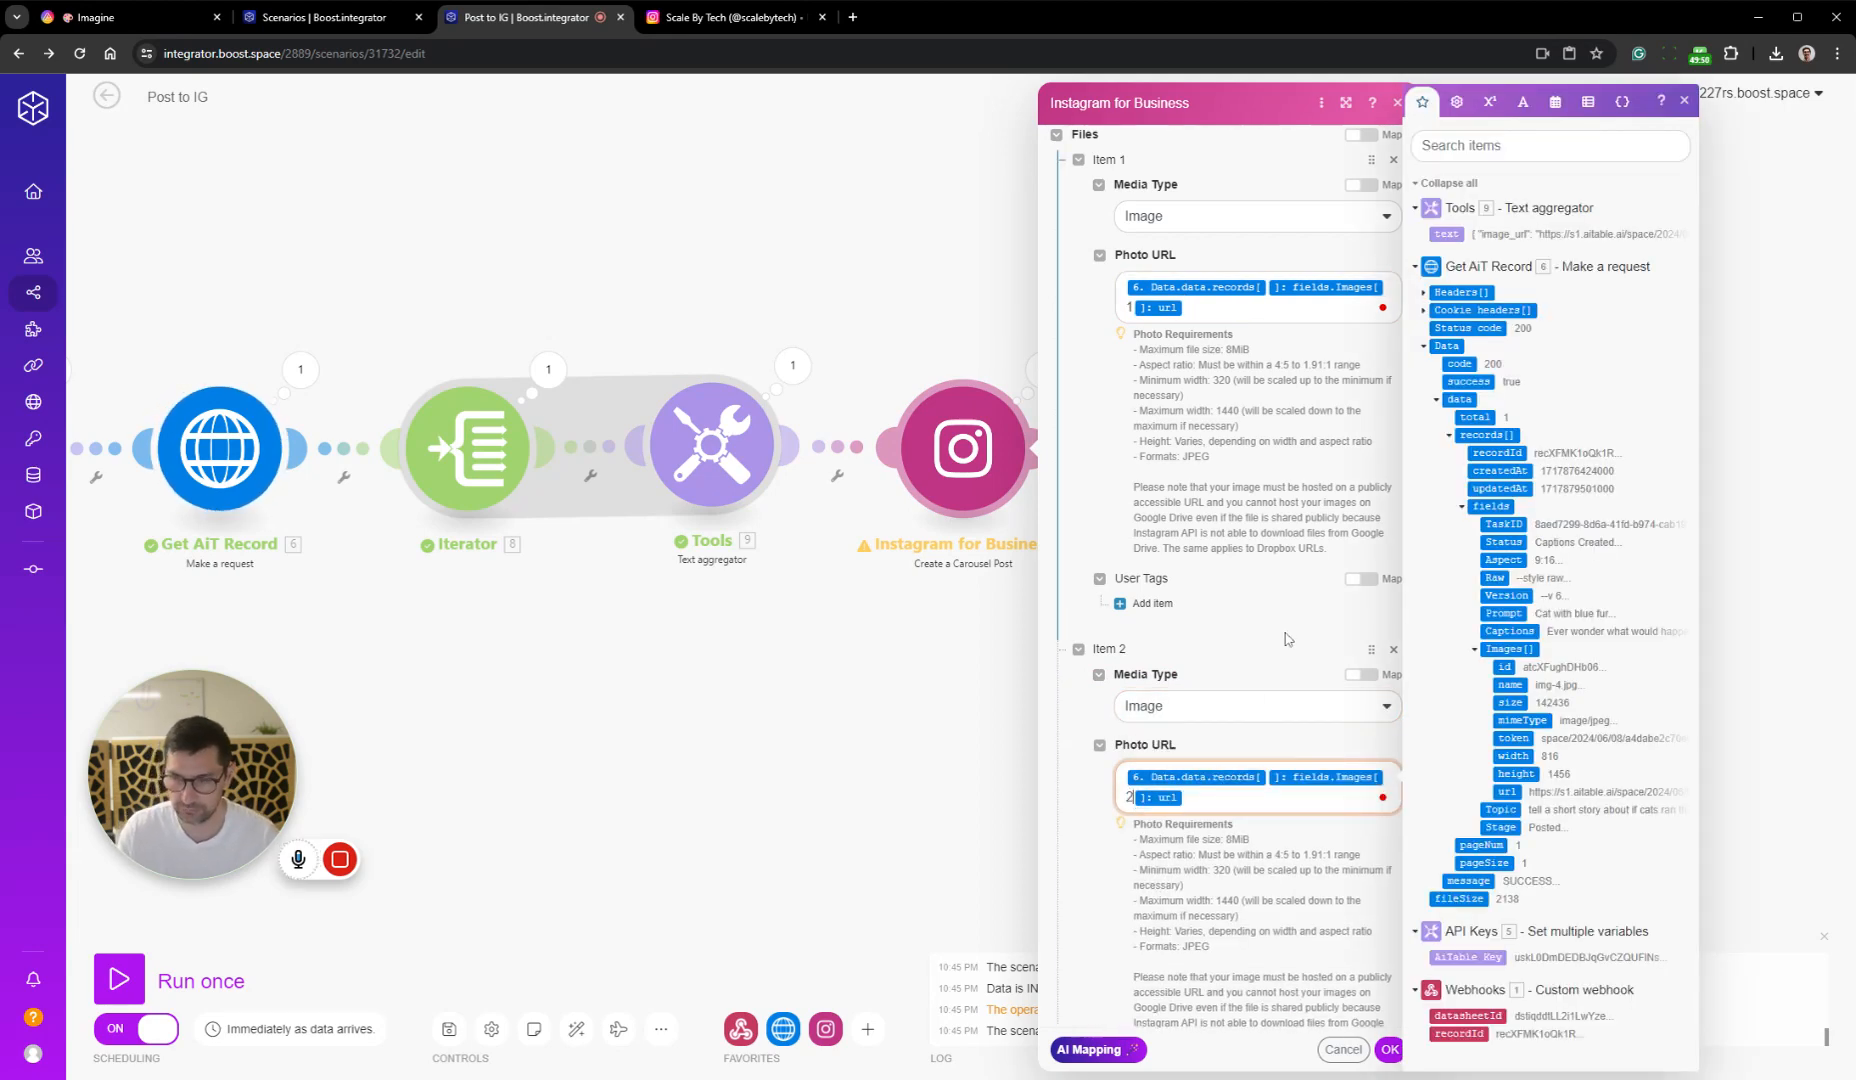
Add a third Files item with Media Type Image and reuse the Photo URL mapping with Images[] index 3
scroll(1284, 640, "down", 3)
left_click(1096, 798)
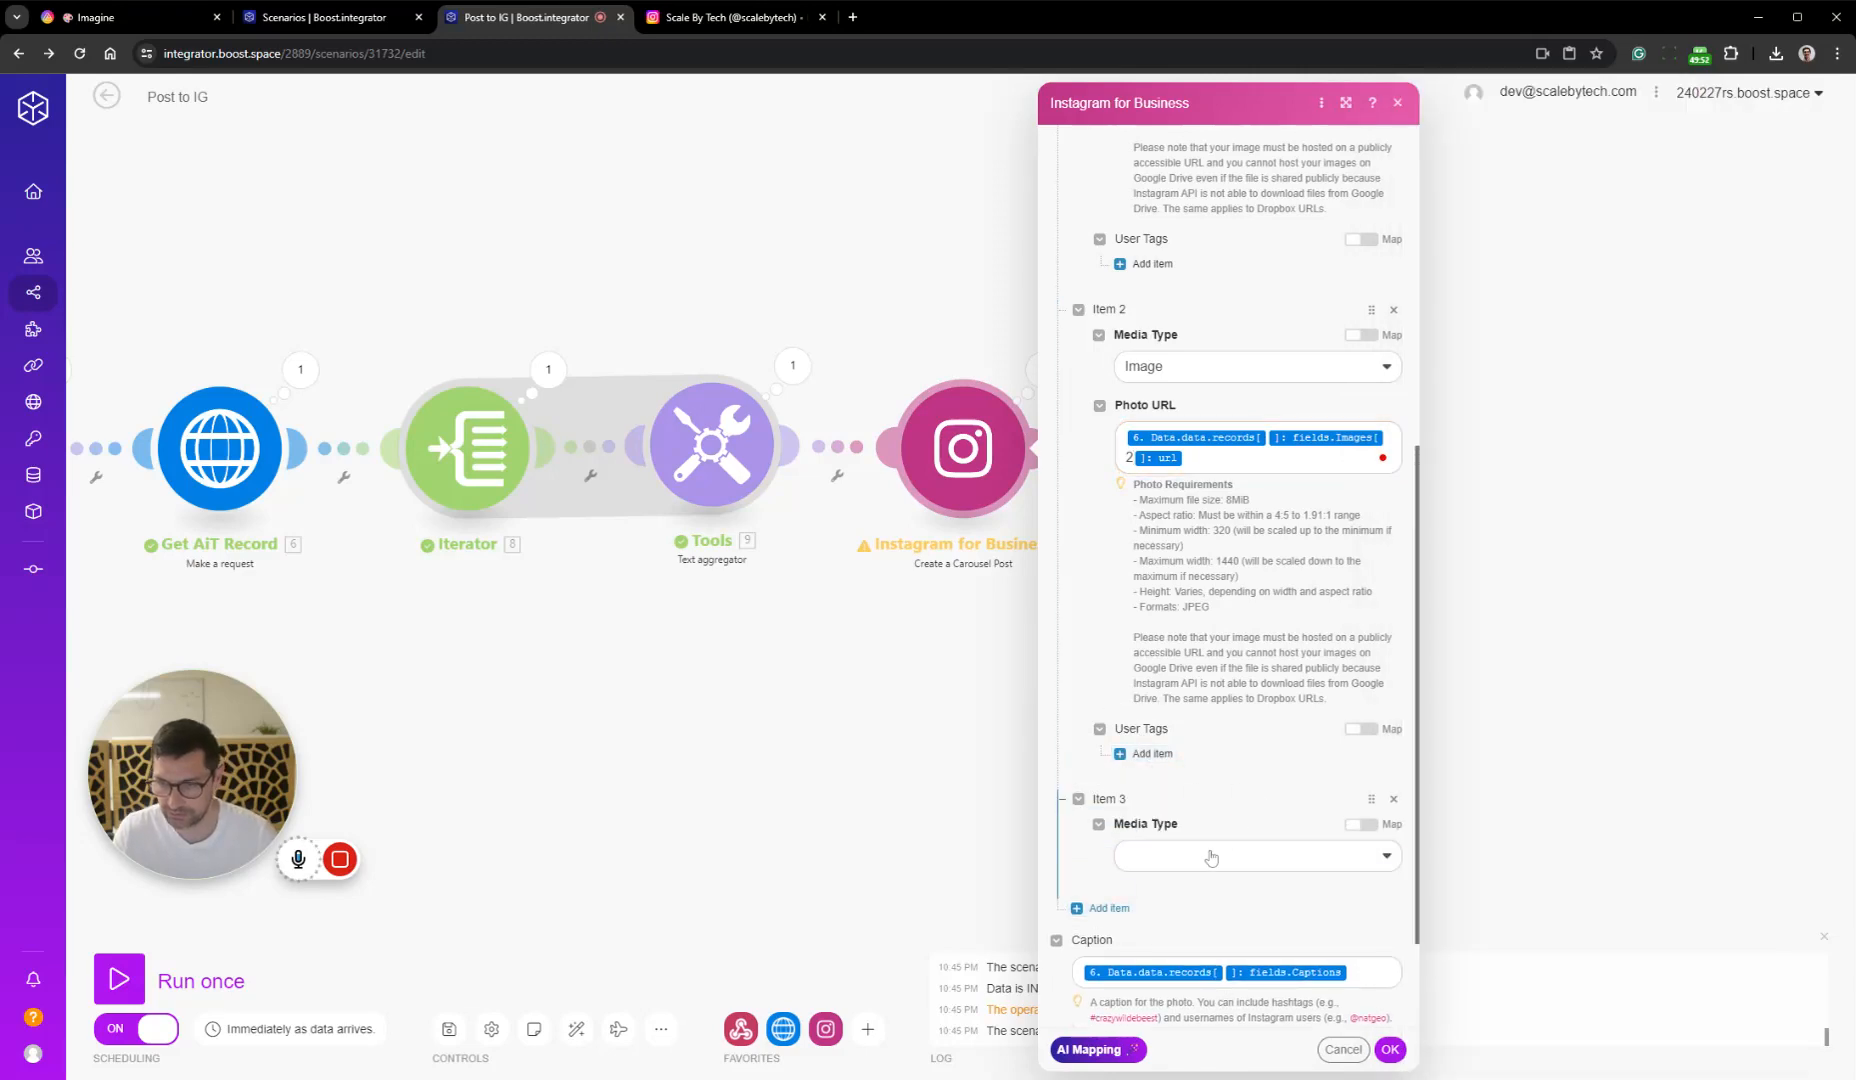
left_click(1250, 853)
left_click(1255, 866)
scroll(1240, 860, "down", 3)
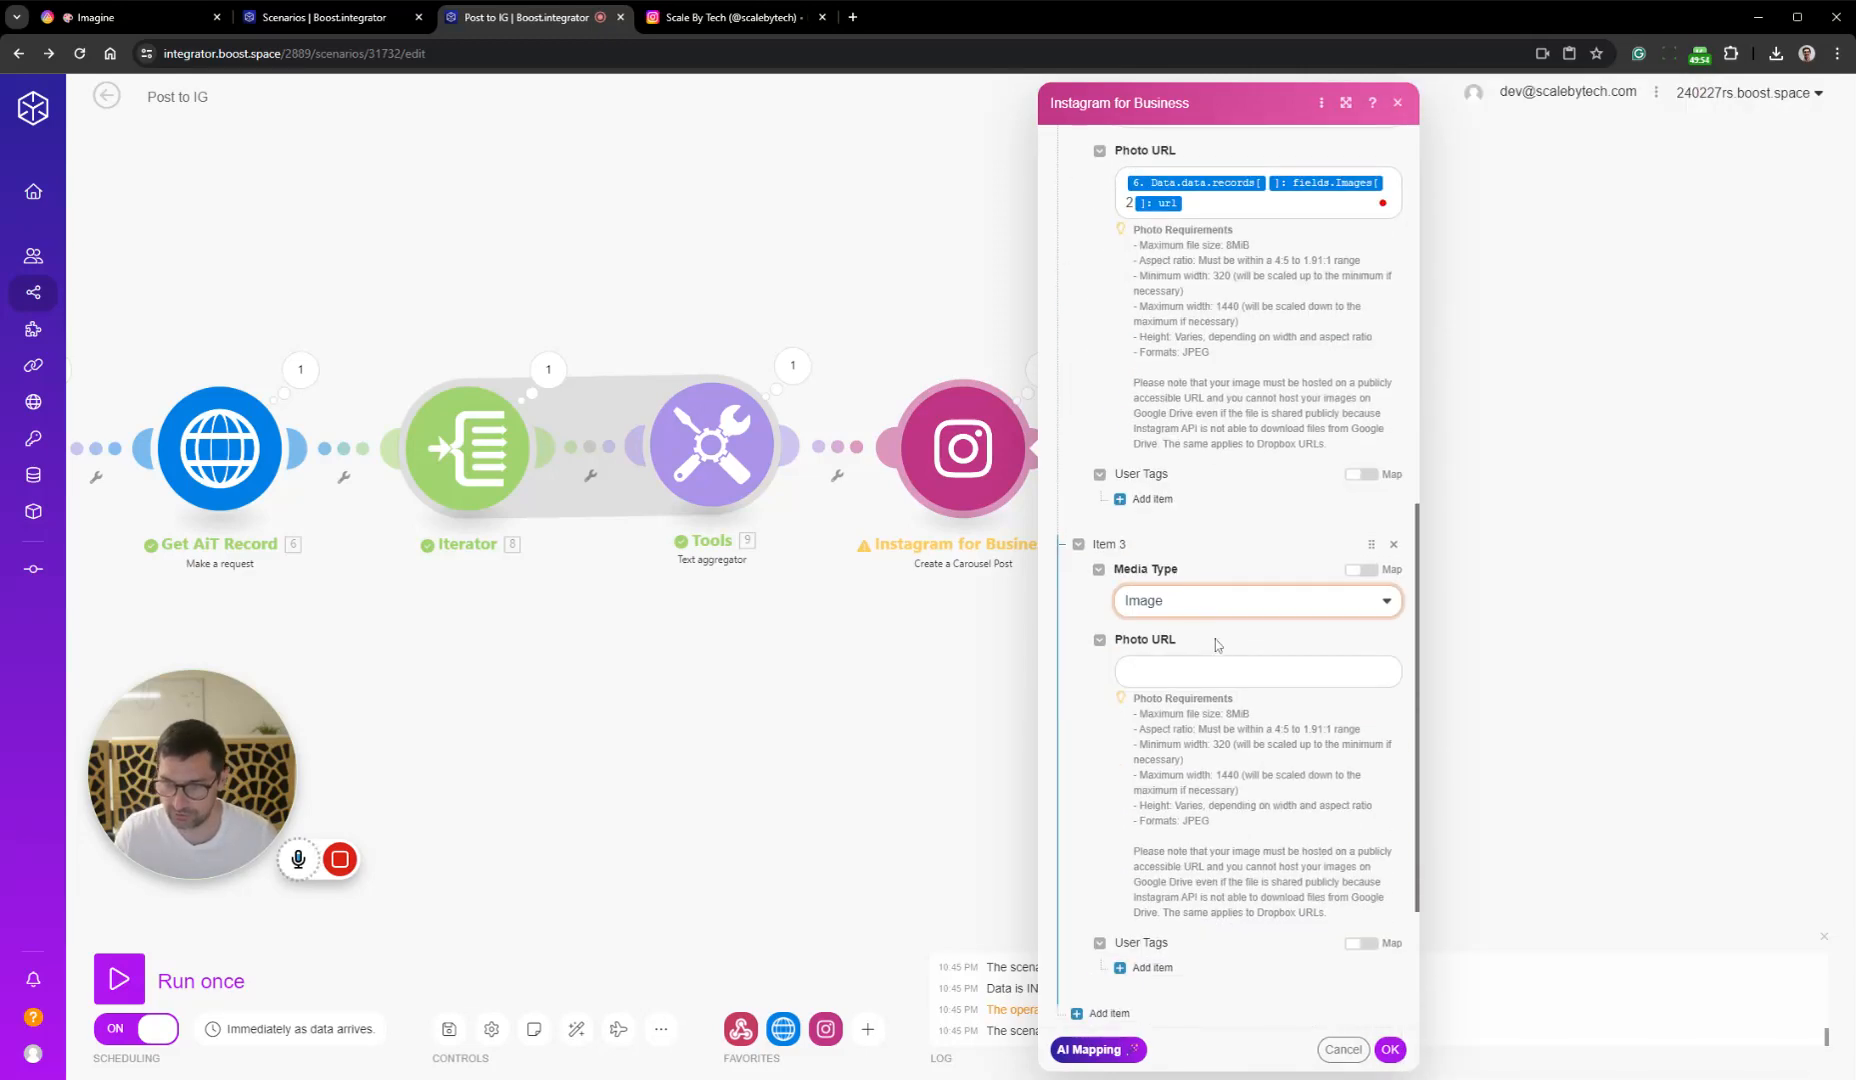
left_click(1216, 660)
key("ctrl+v")
left_click(1136, 692)
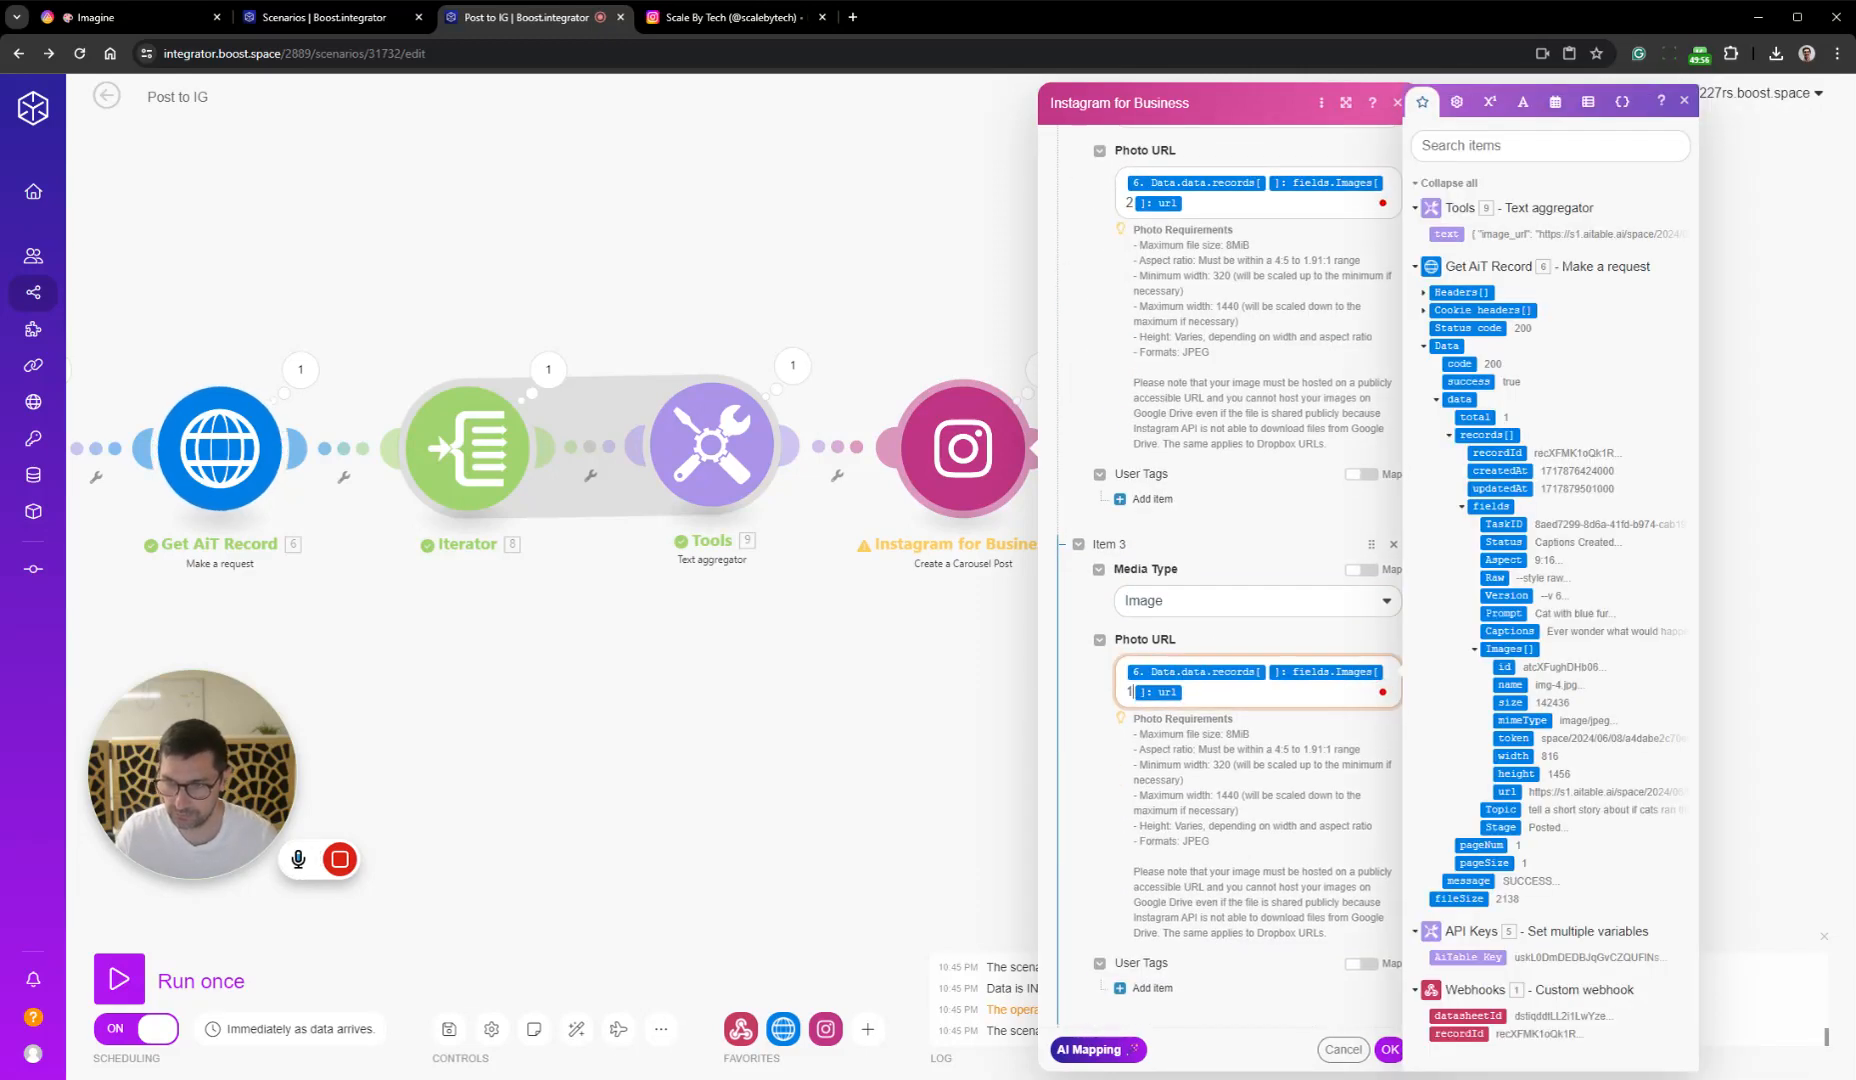
key("BackSpace")
type("3")
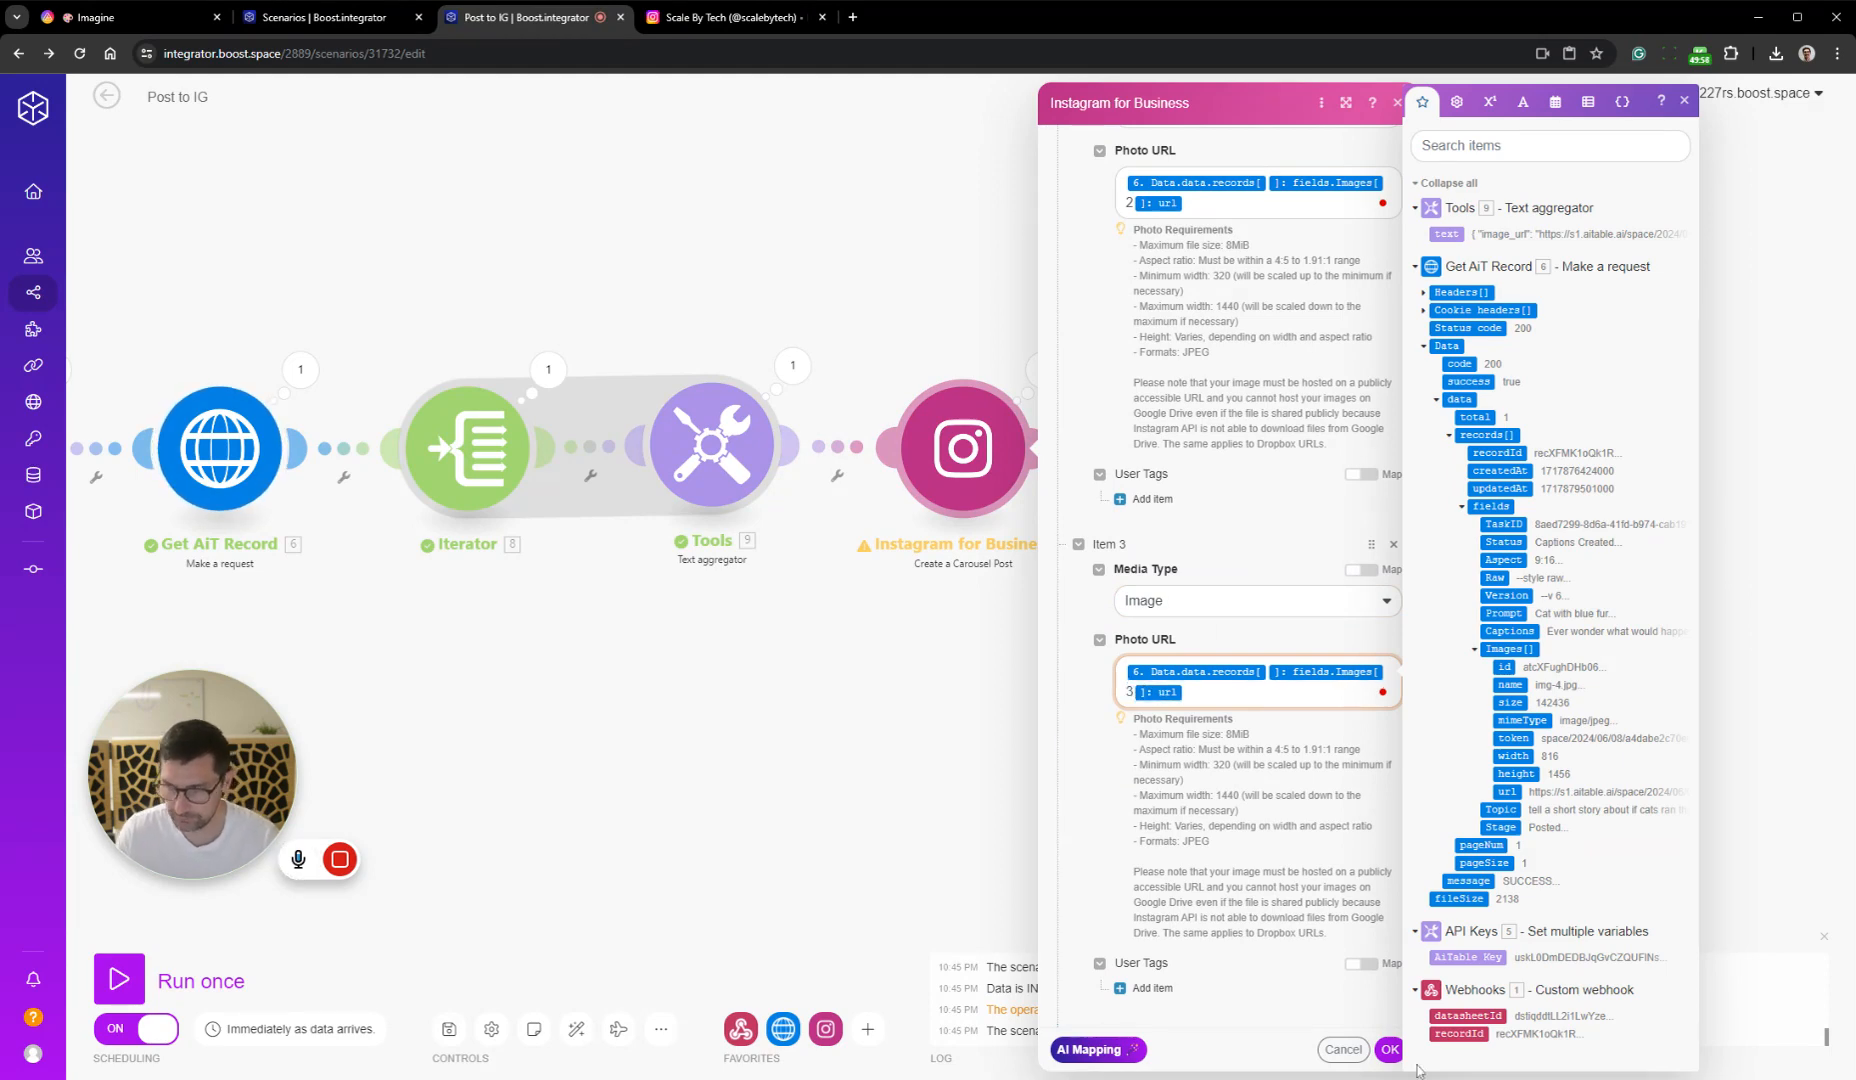
Add a fourth Image item using the same Photo URL mapping at Images[] index 4, and save the Instagram module's settings
scroll(1218, 805, "down", 3)
left_click(1105, 759)
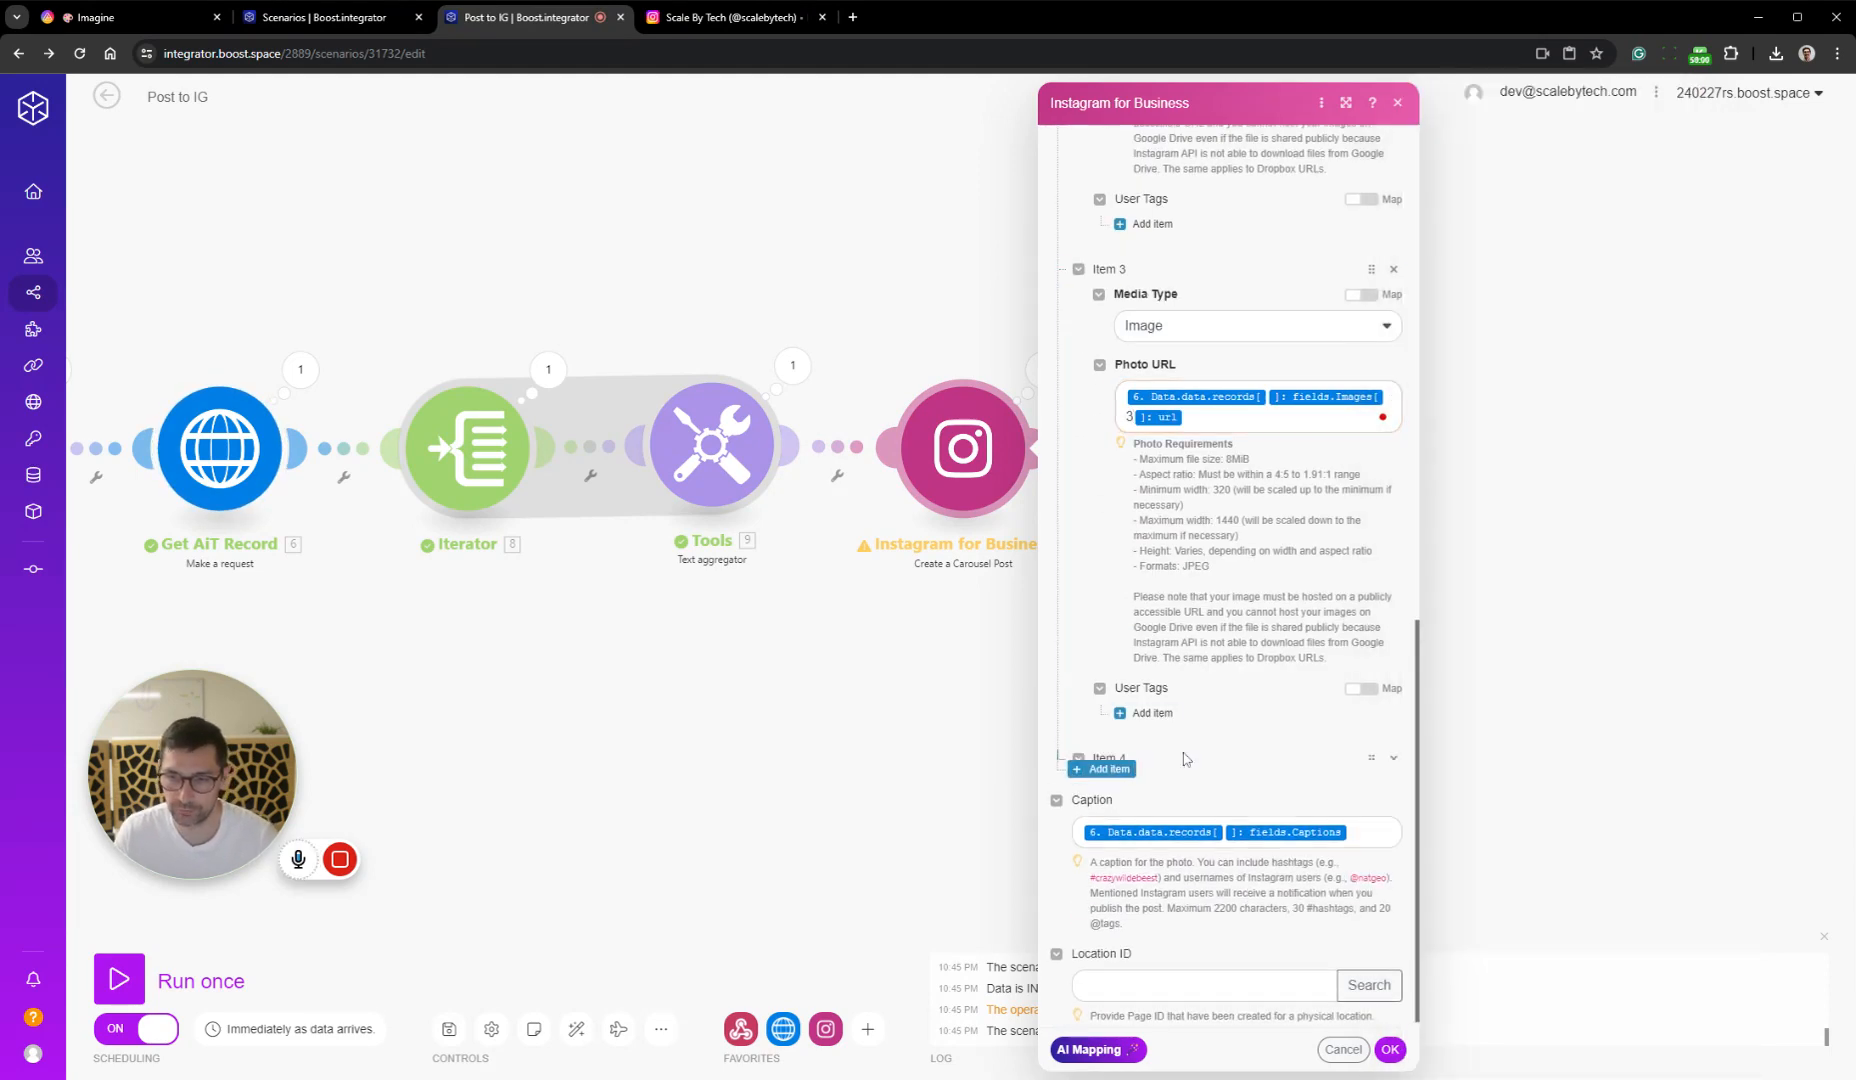
left_click(1160, 815)
left_click(1186, 846)
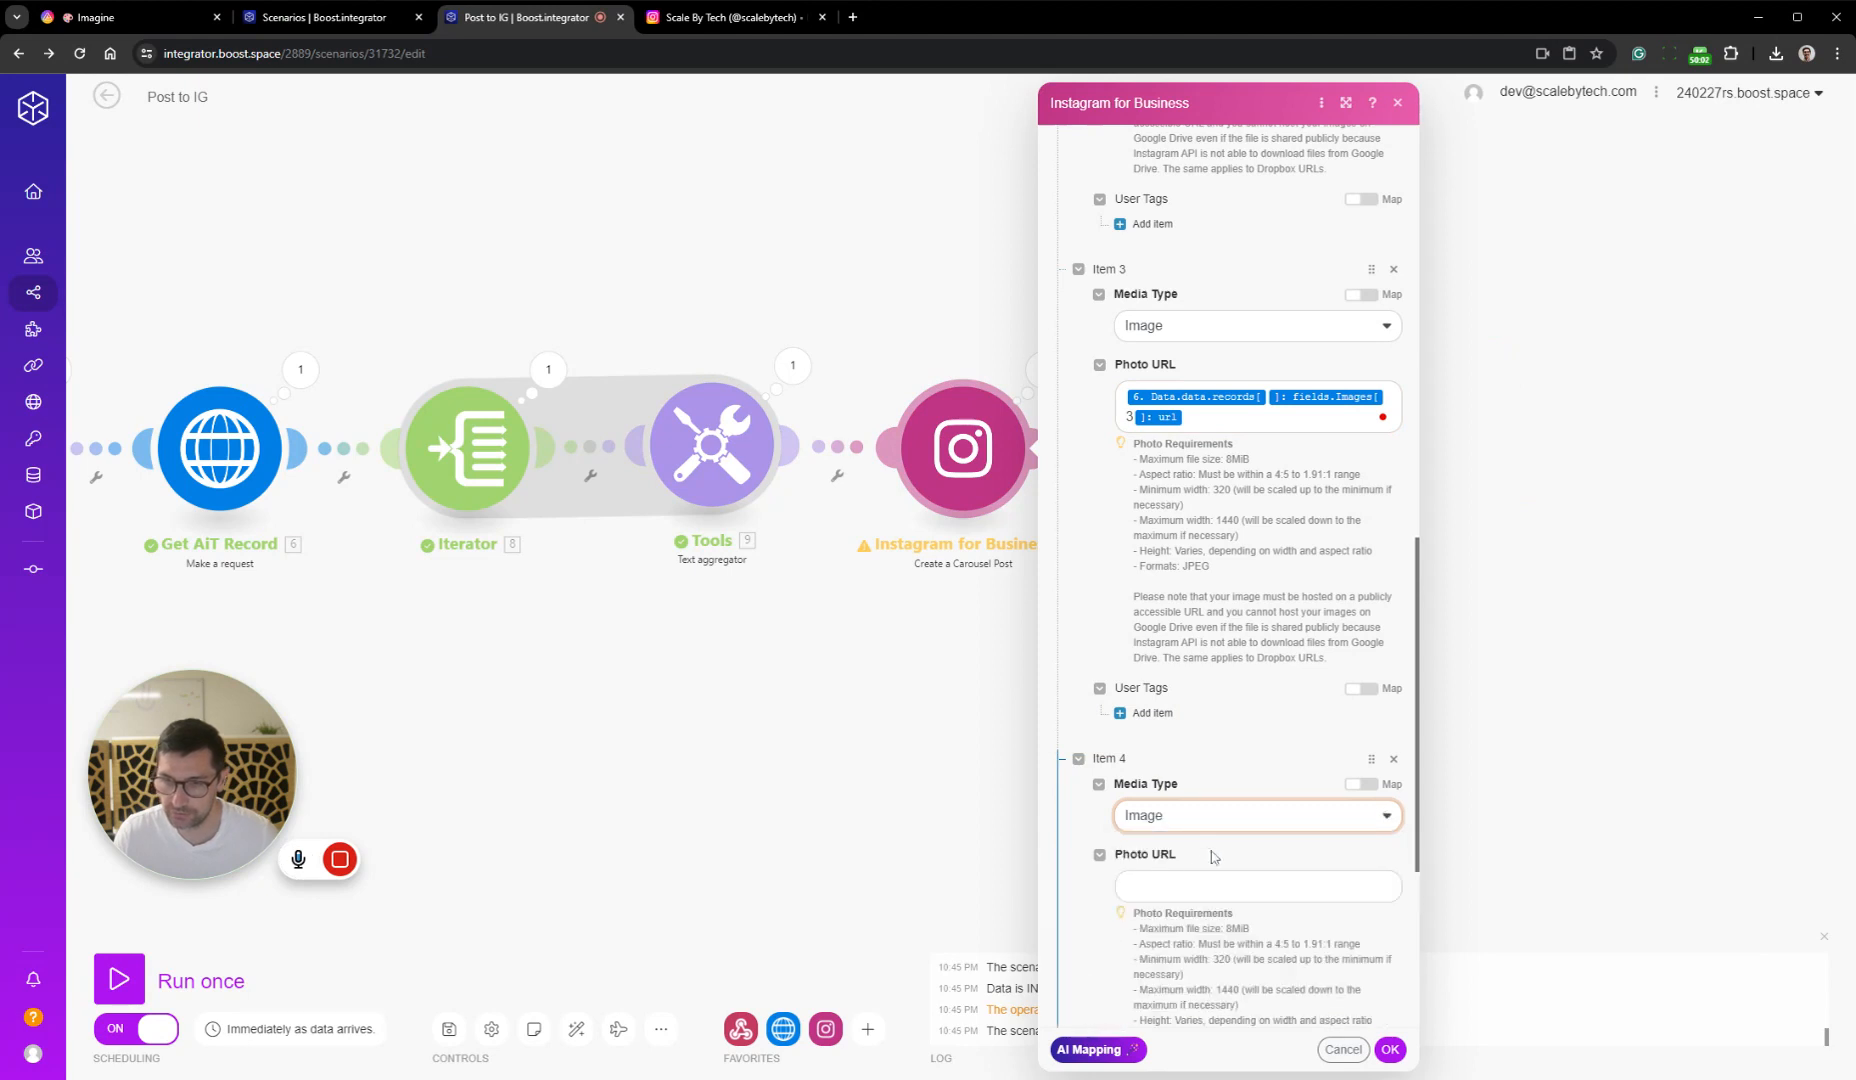
left_click(1215, 885)
type("6. Data.data.records[ ]: fields.Images[ ]: url")
key("Left")
type("4")
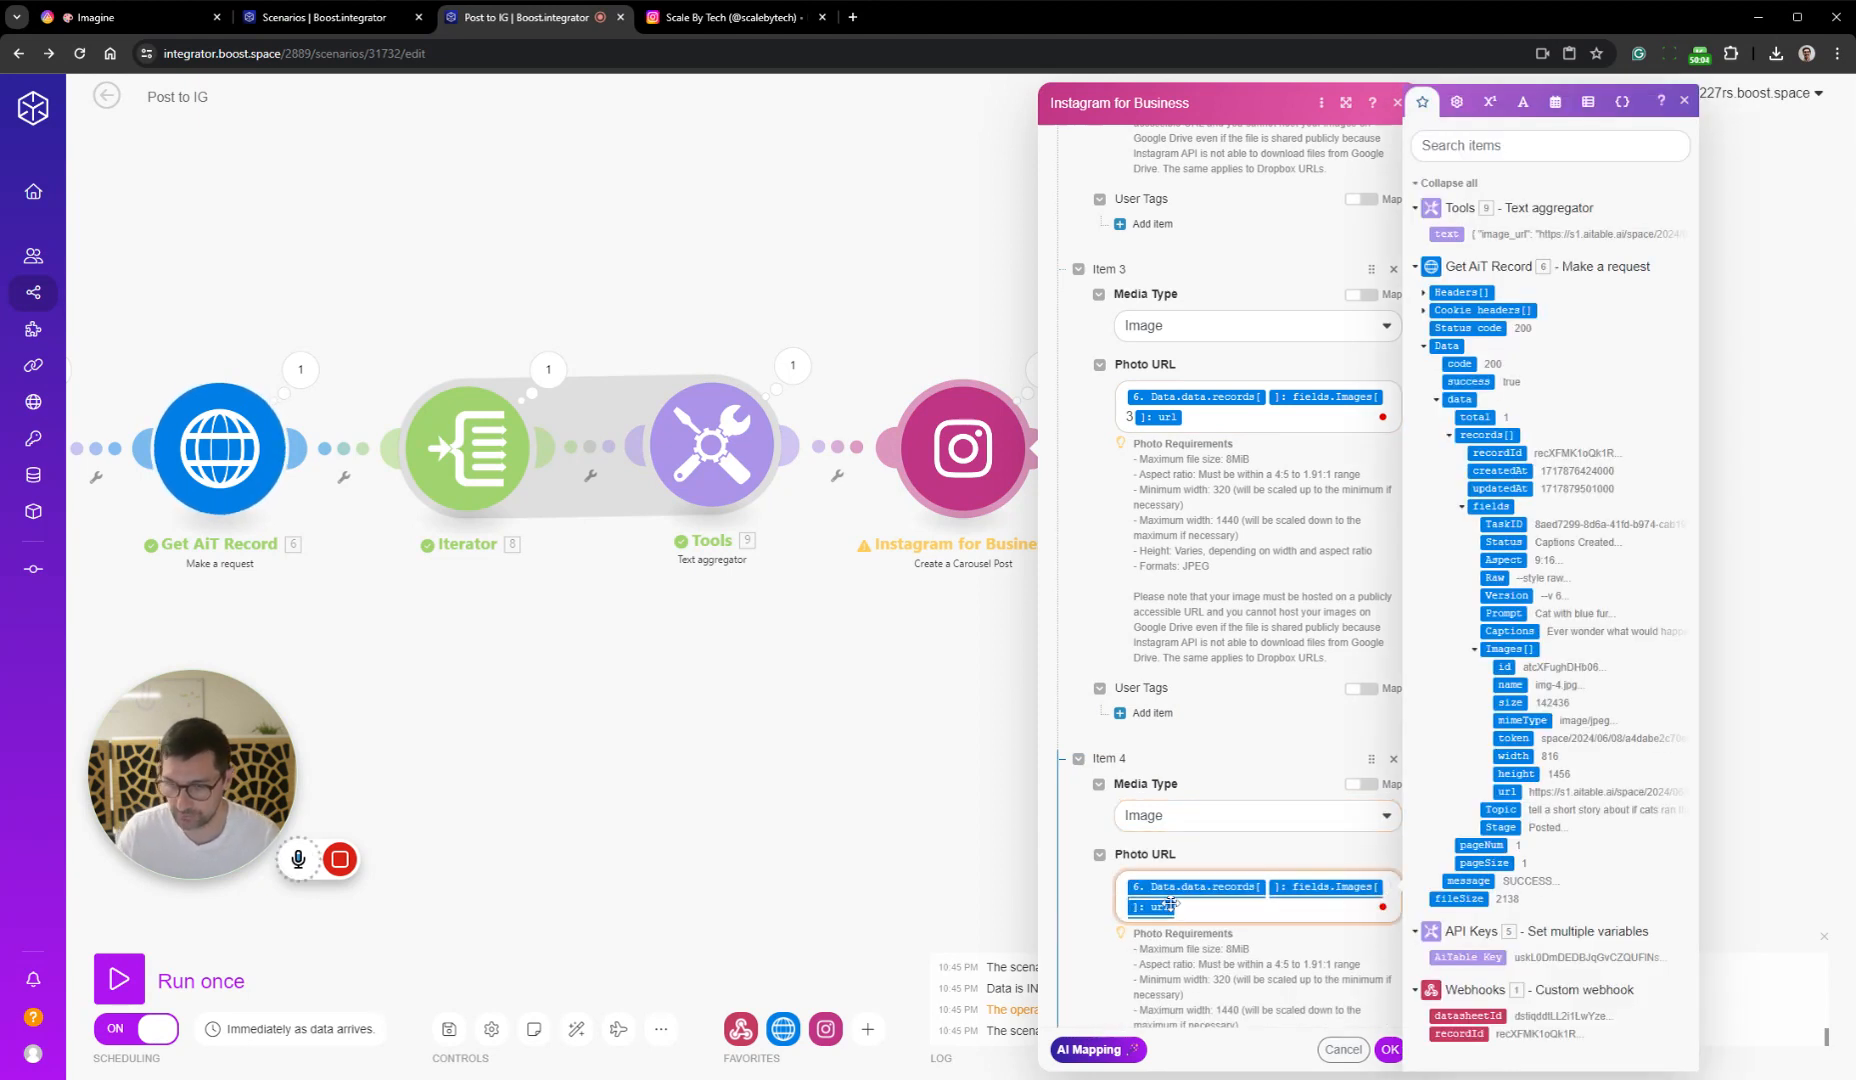
left_click(1388, 1050)
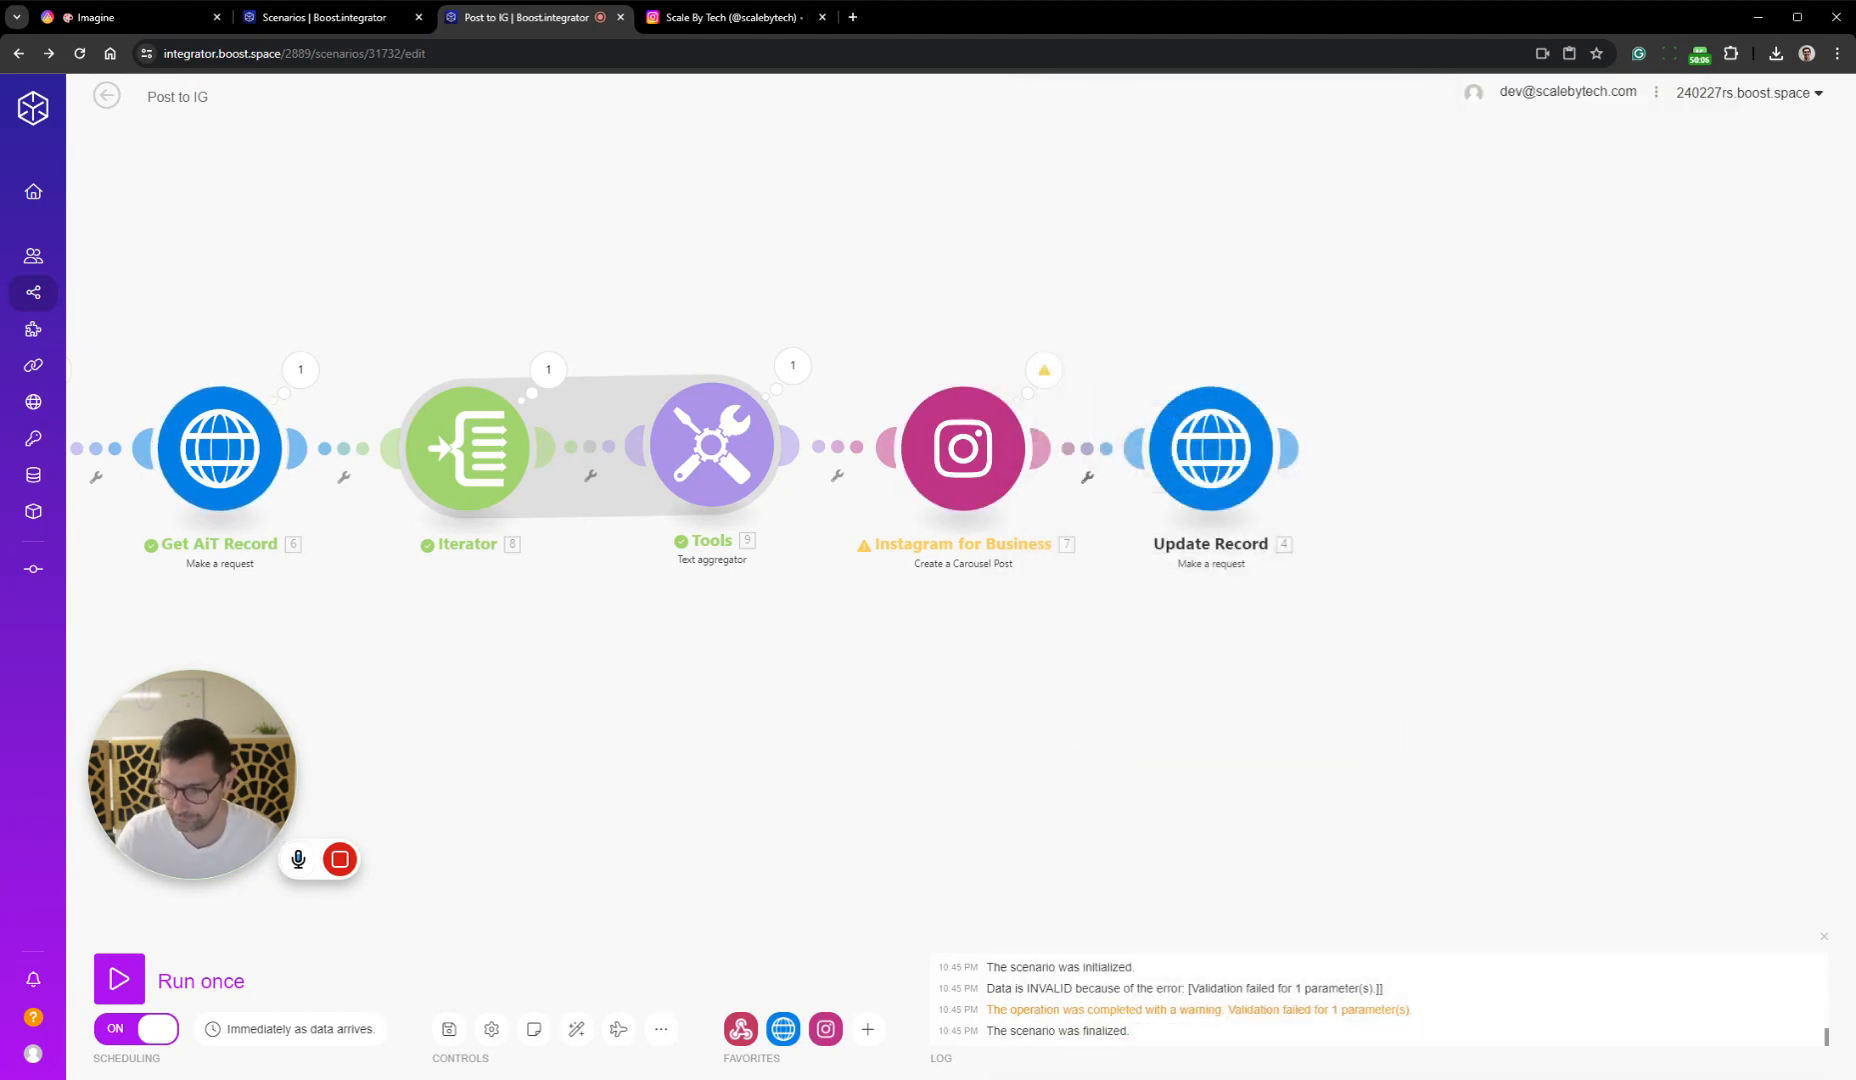
Run the scenario once and, in AITable, clear and reselect Posted as the Stage of the Cat with blue fur record
left_click(119, 979)
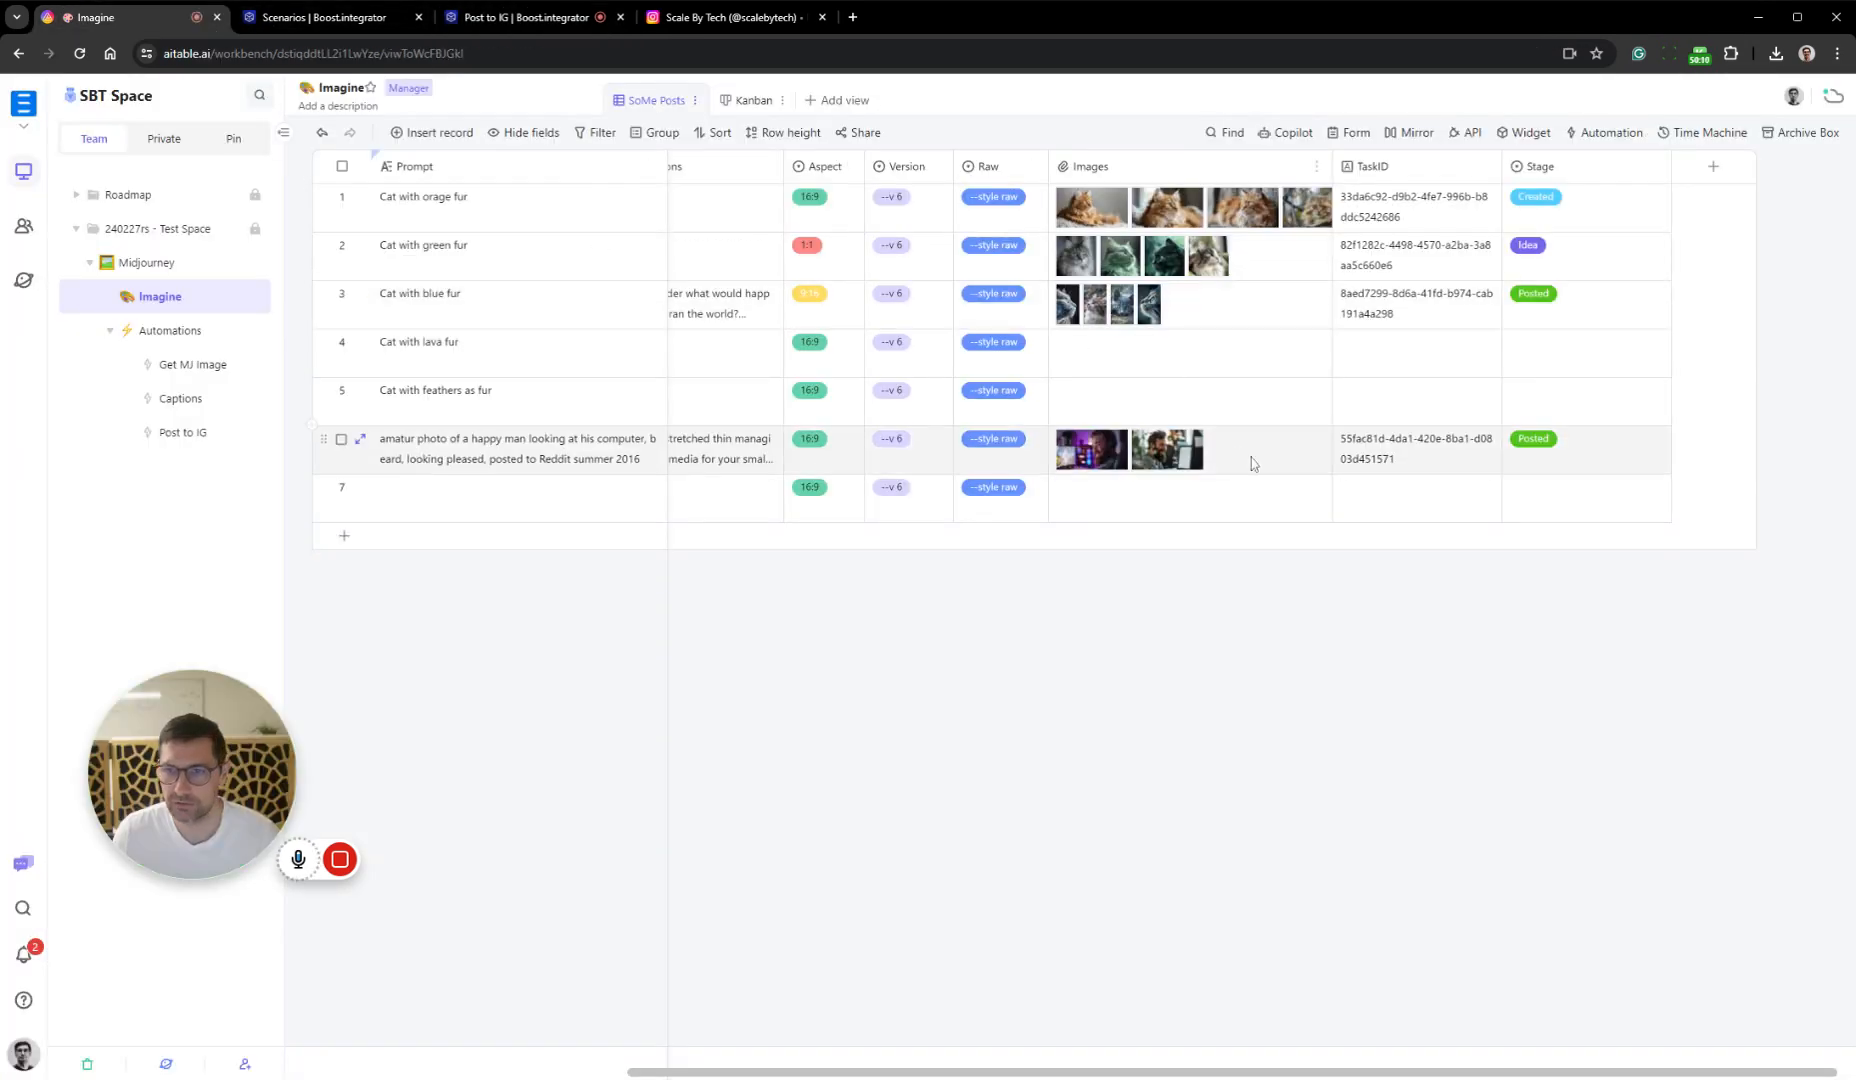
left_click(1565, 298)
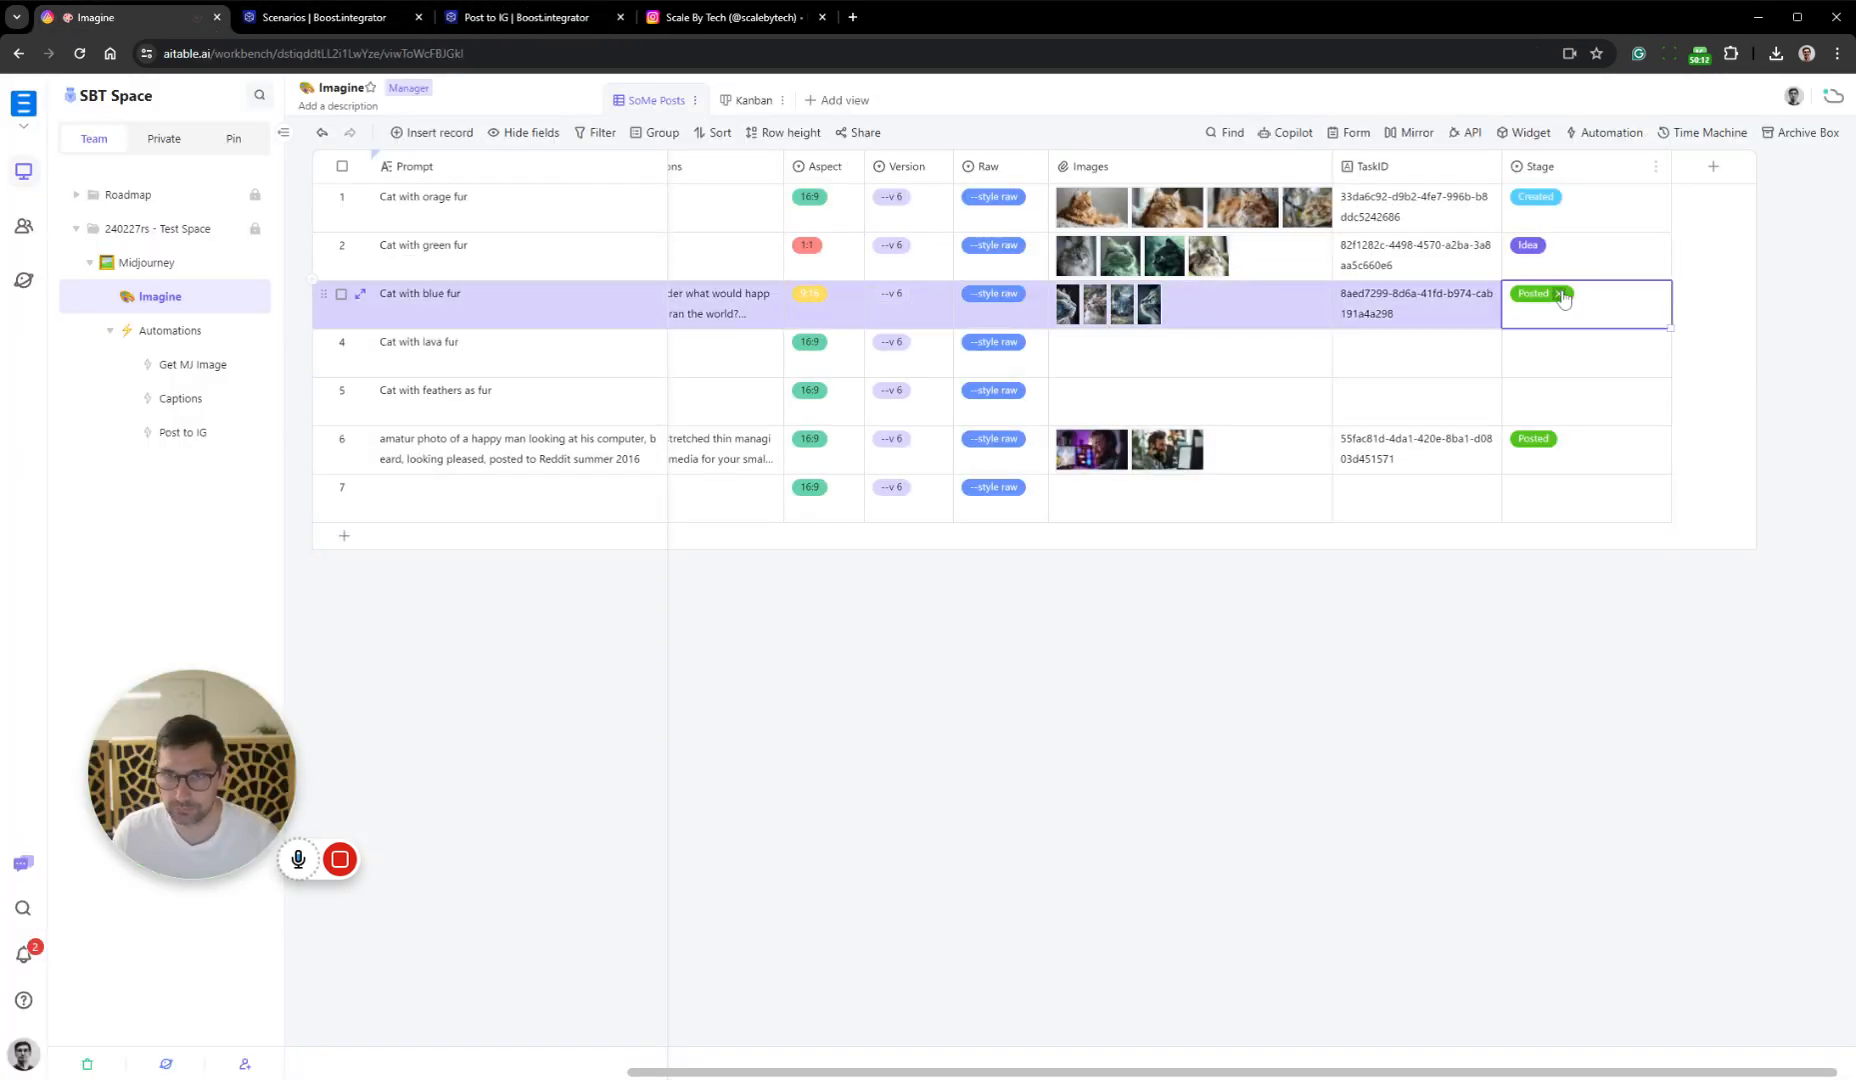
left_click(1561, 295)
left_click(1608, 312)
left_click(1607, 440)
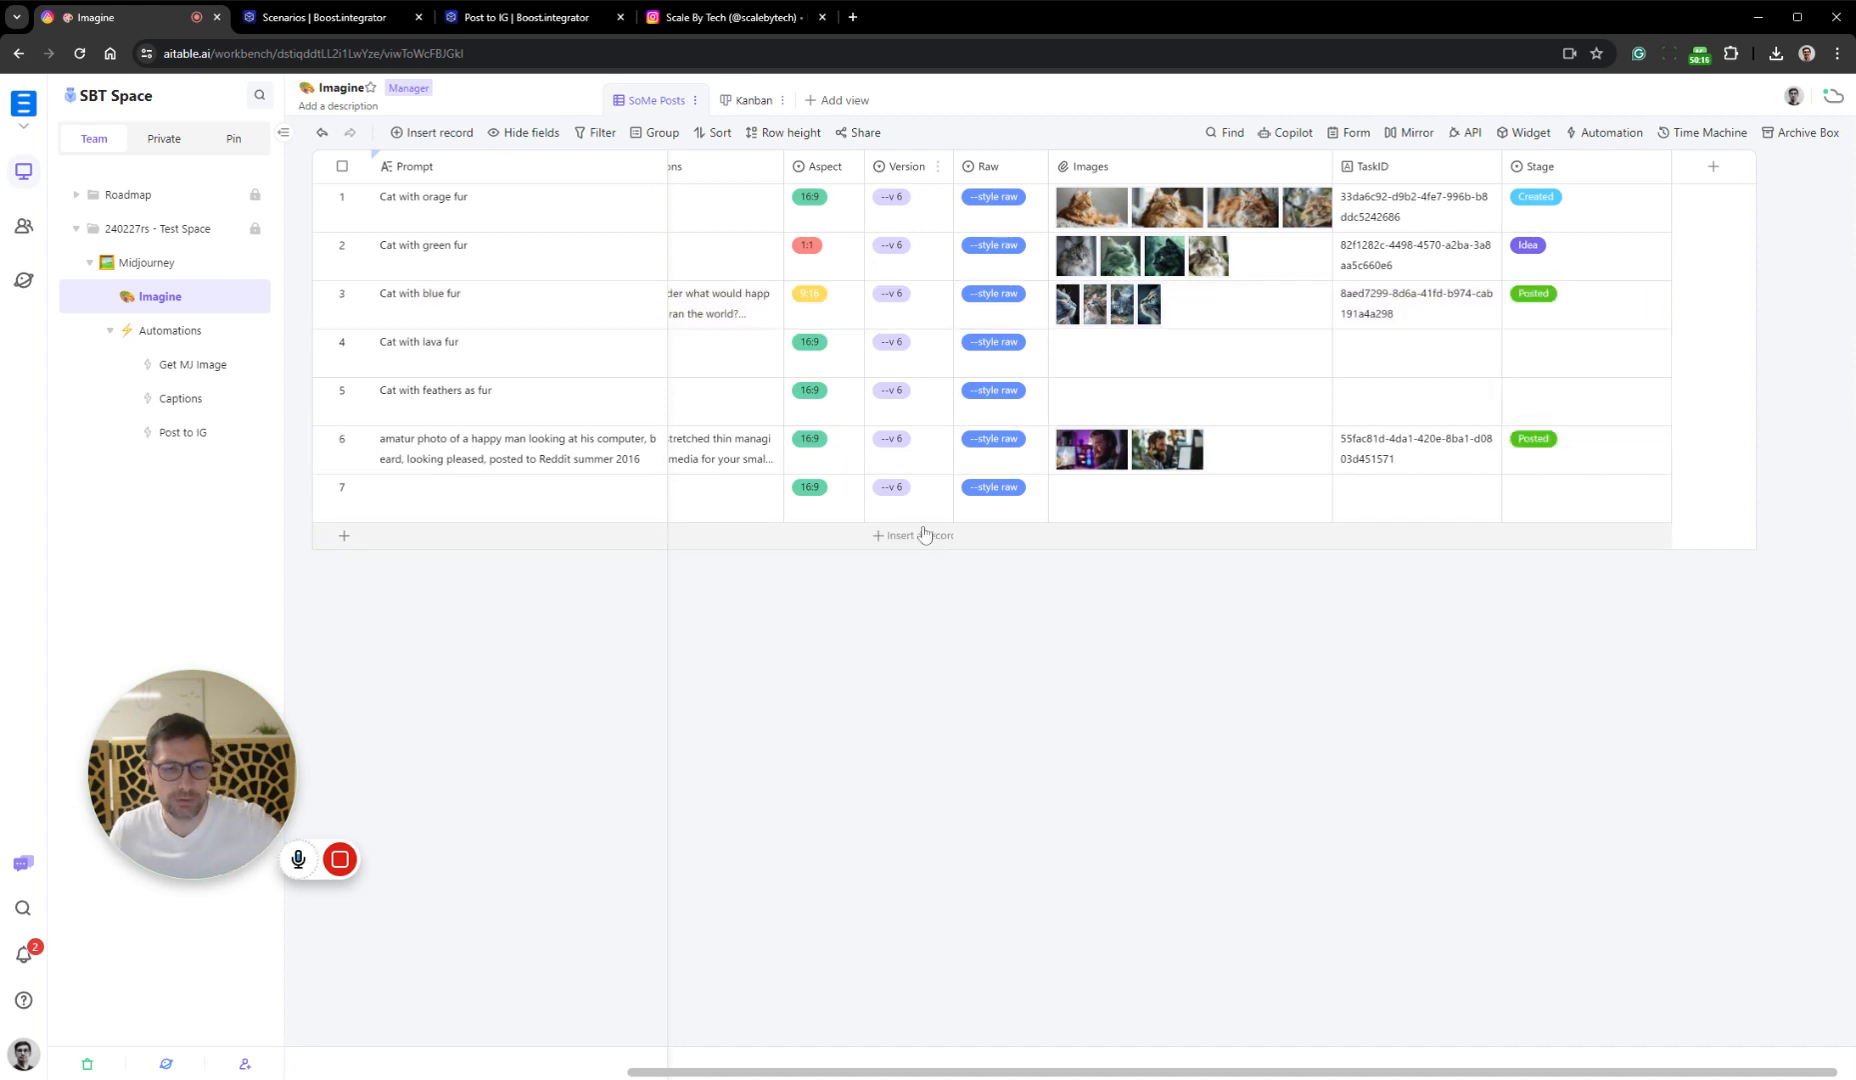
Return to the Post to IG scenario and examine the full output text of the Tools text aggregator for this run
left_click(515, 23)
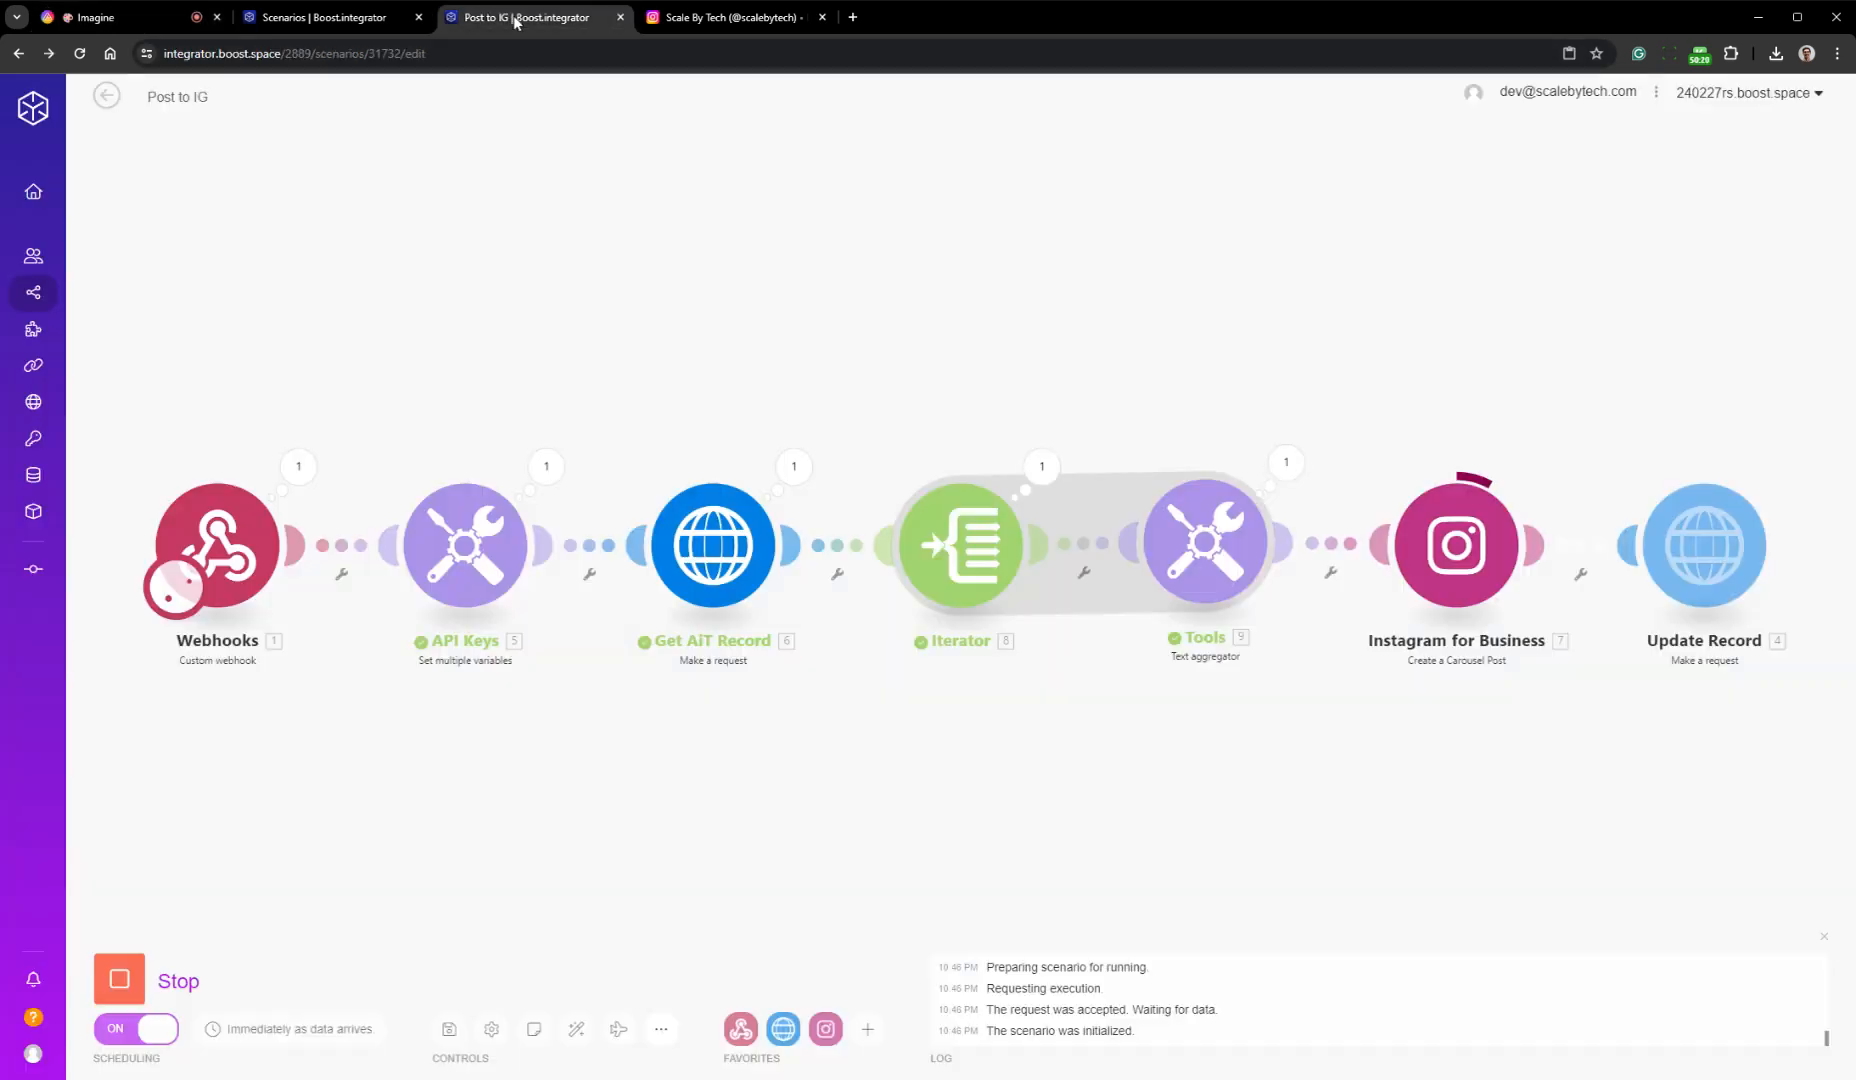
scroll(1267, 650, "right", 3)
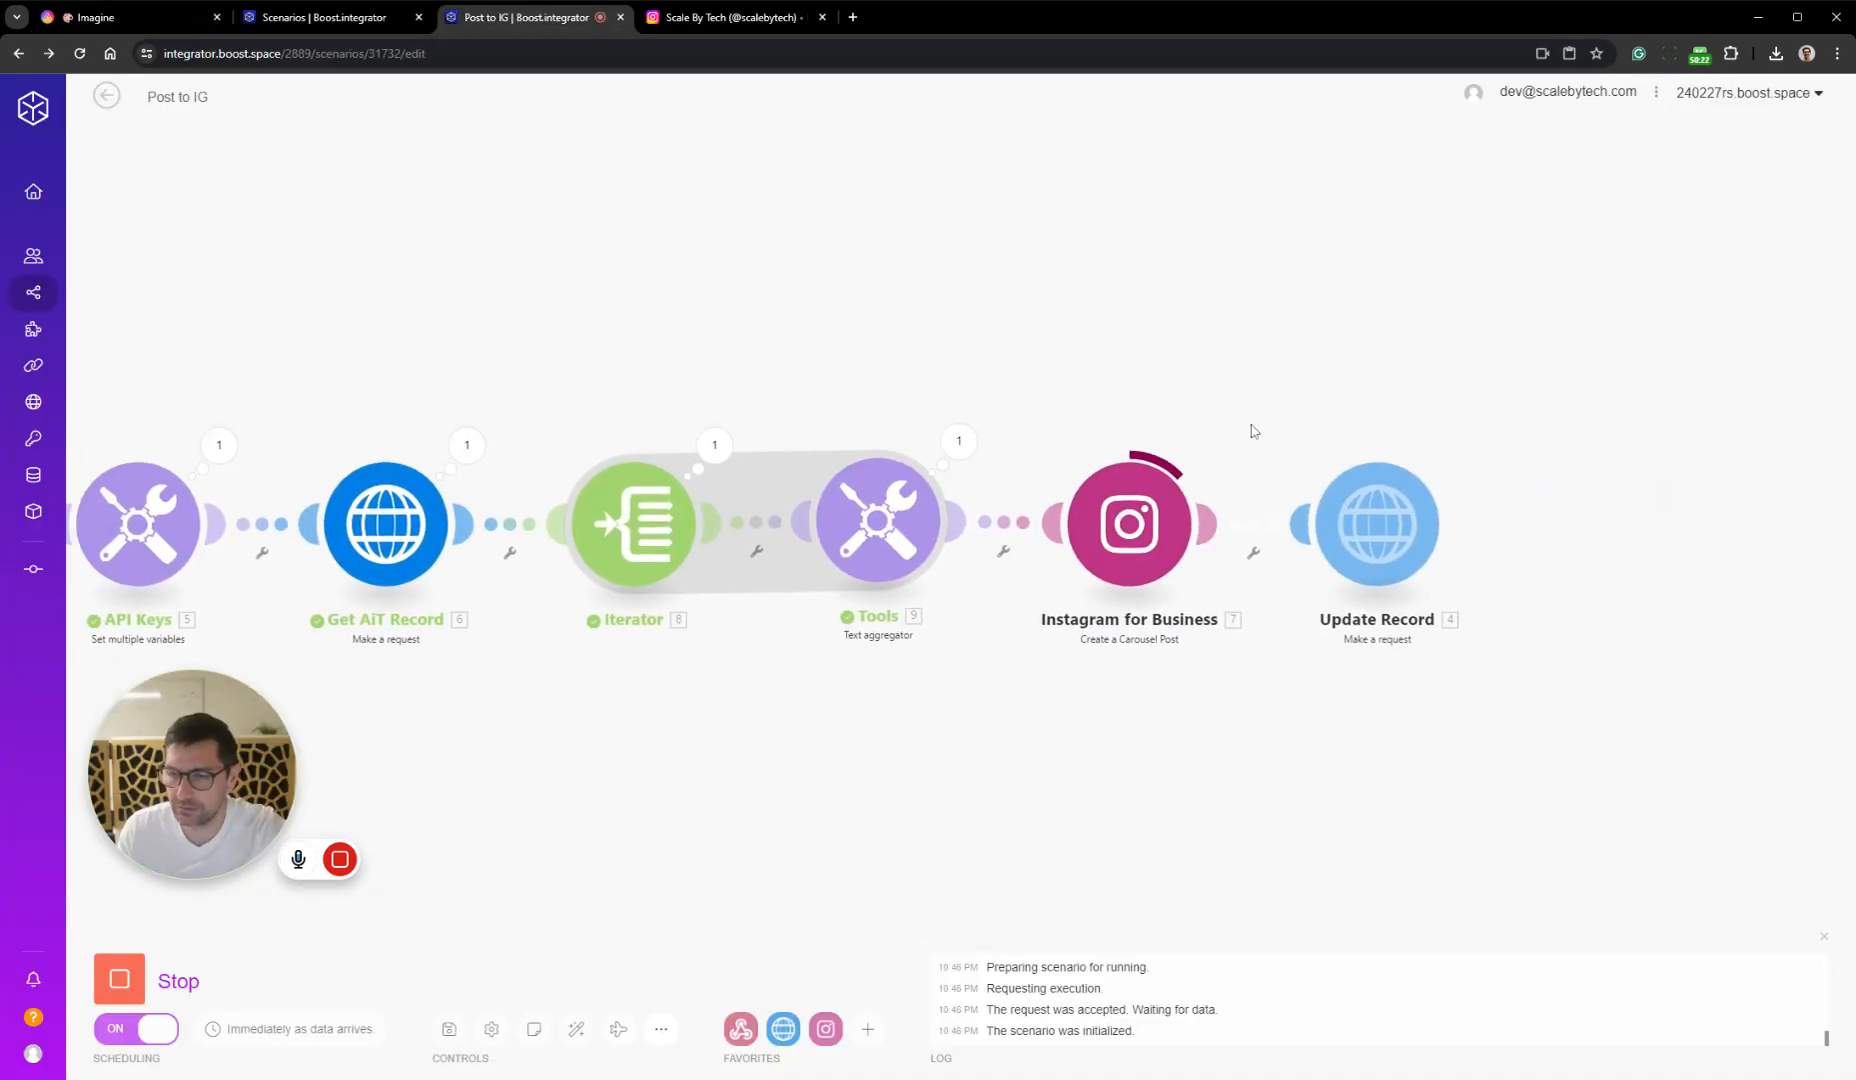
left_click_drag(1232, 654, 1050, 619)
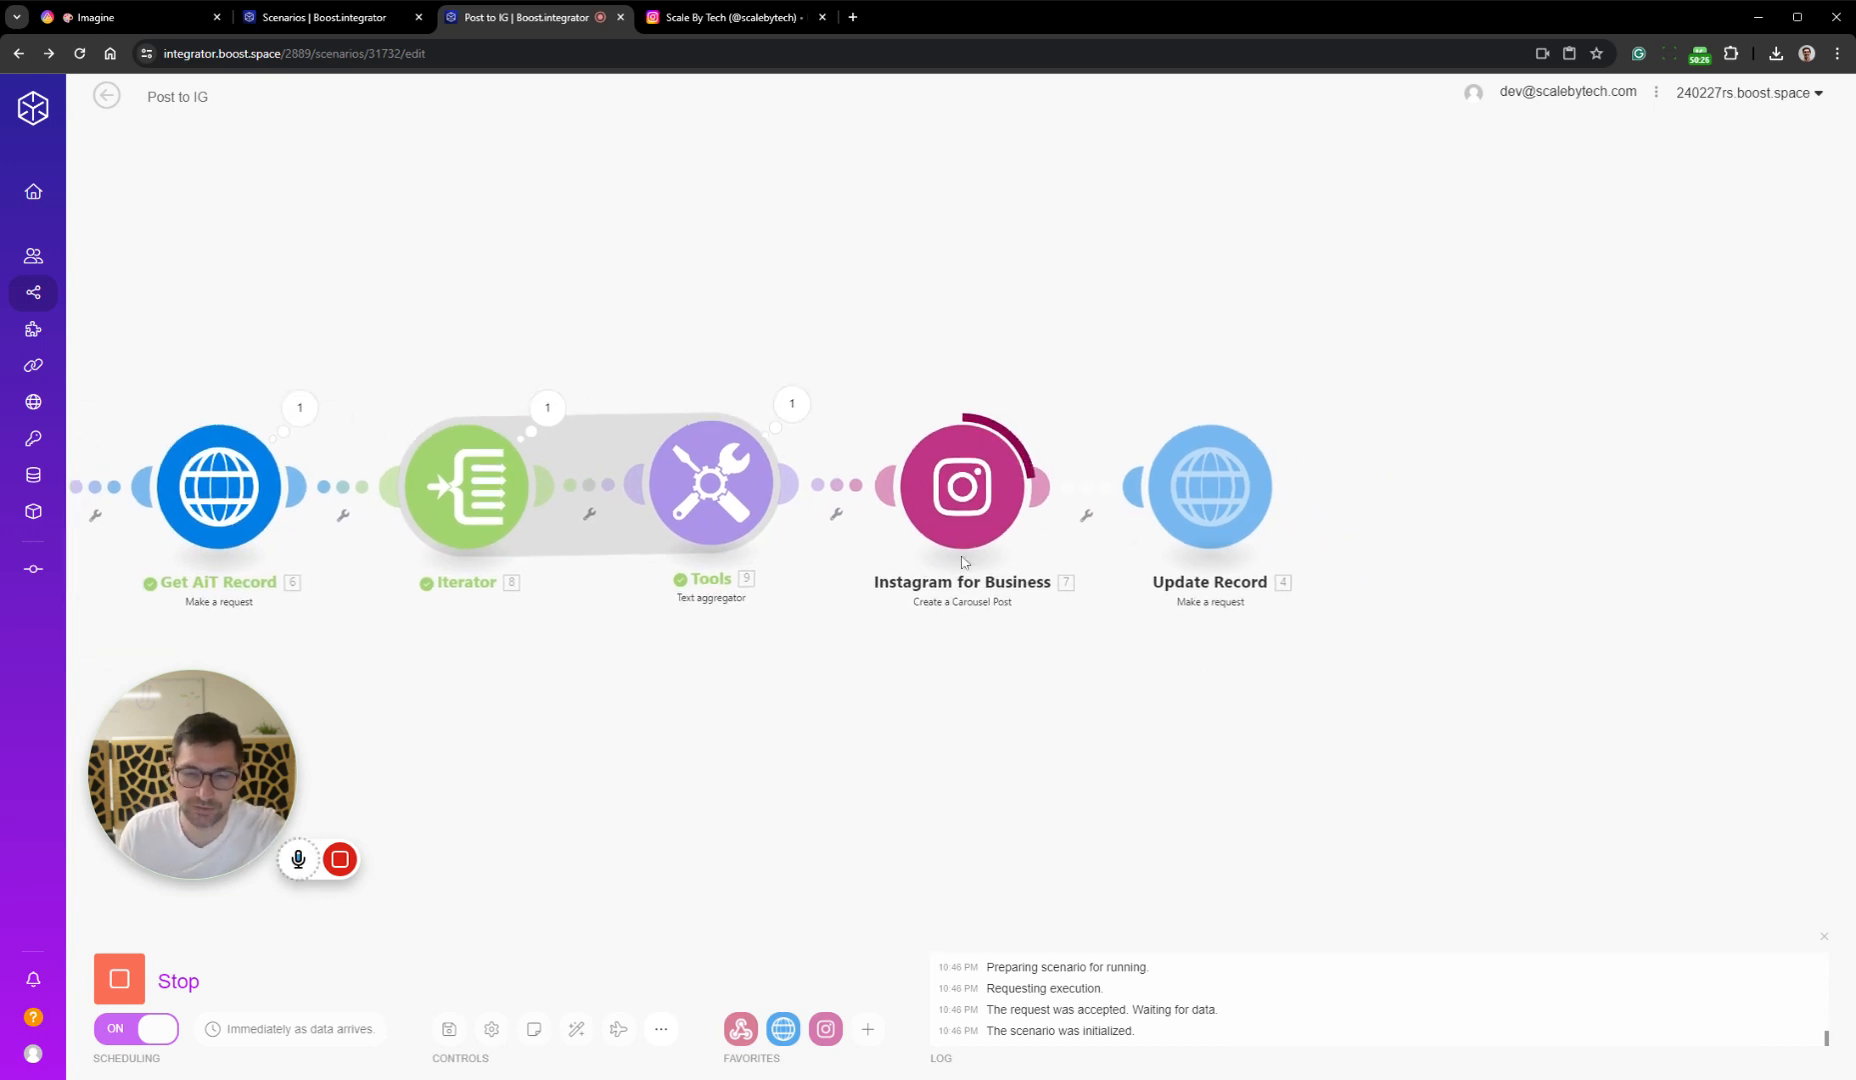
left_click(791, 404)
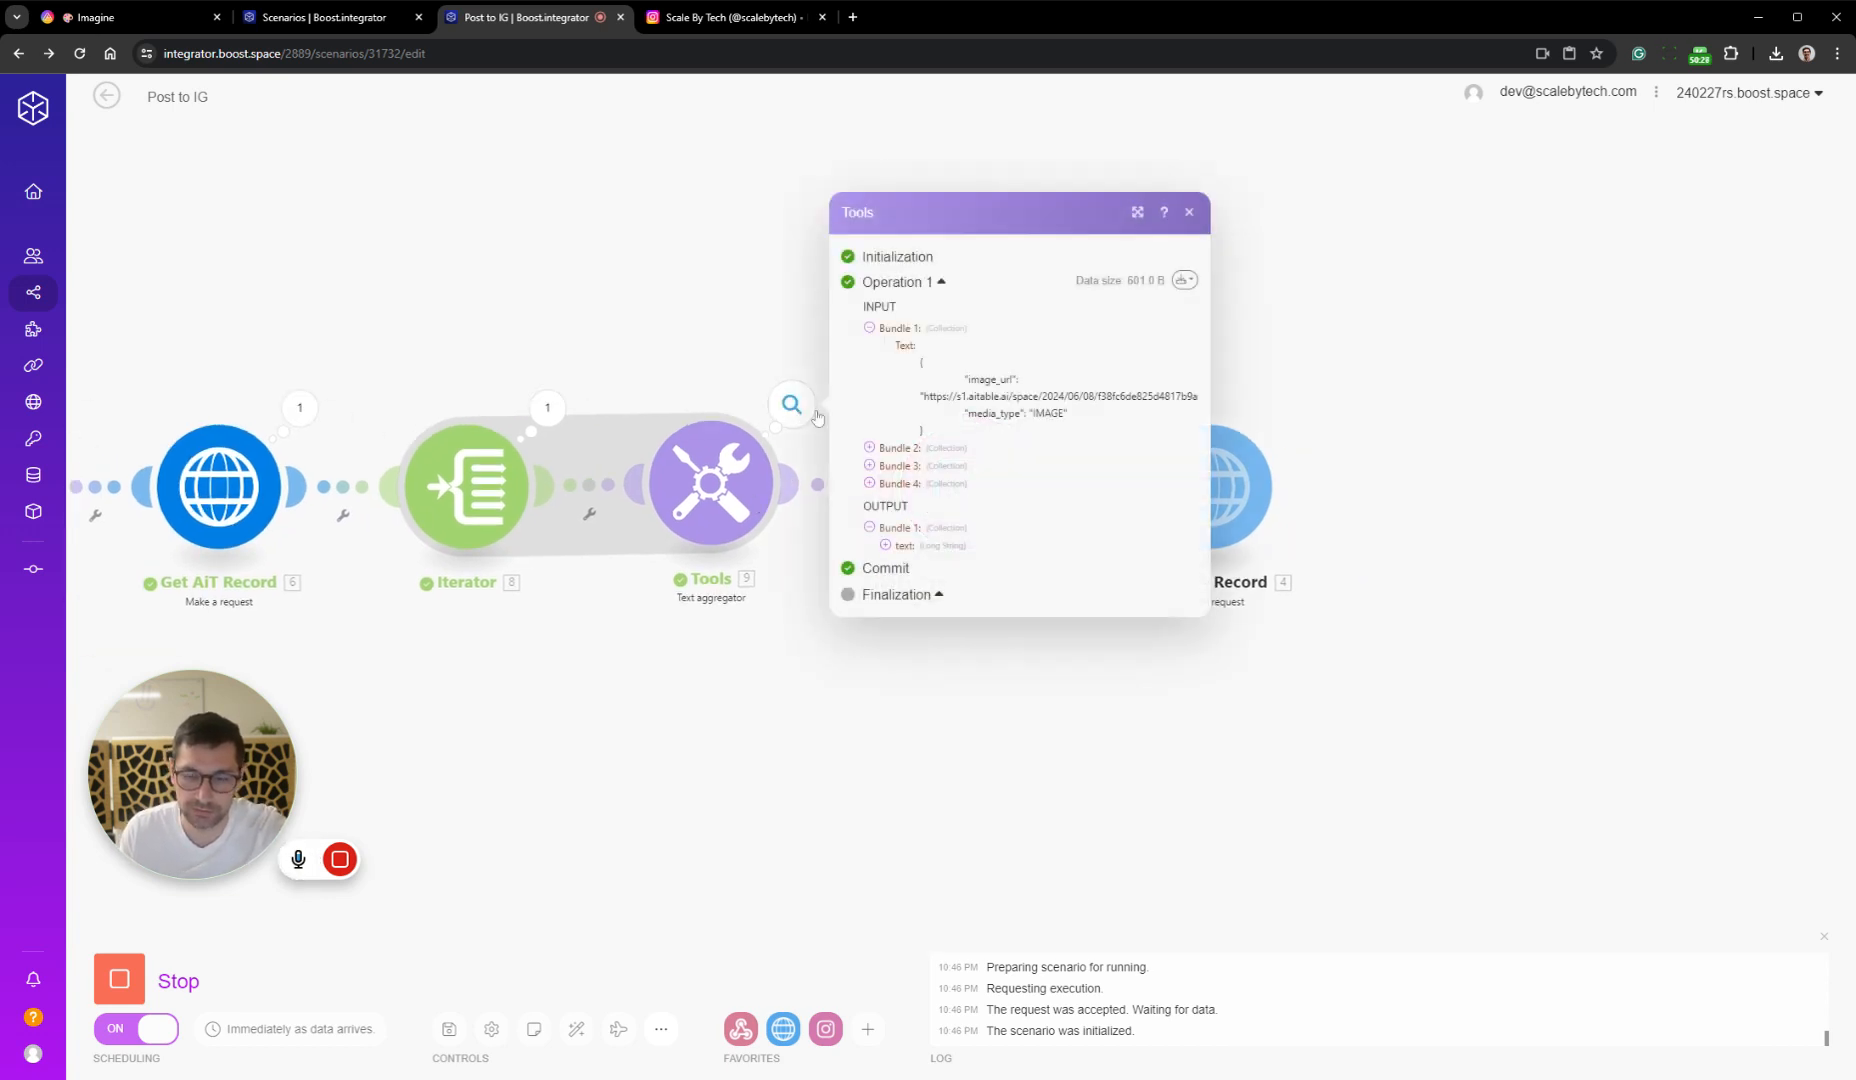
left_click(898, 545)
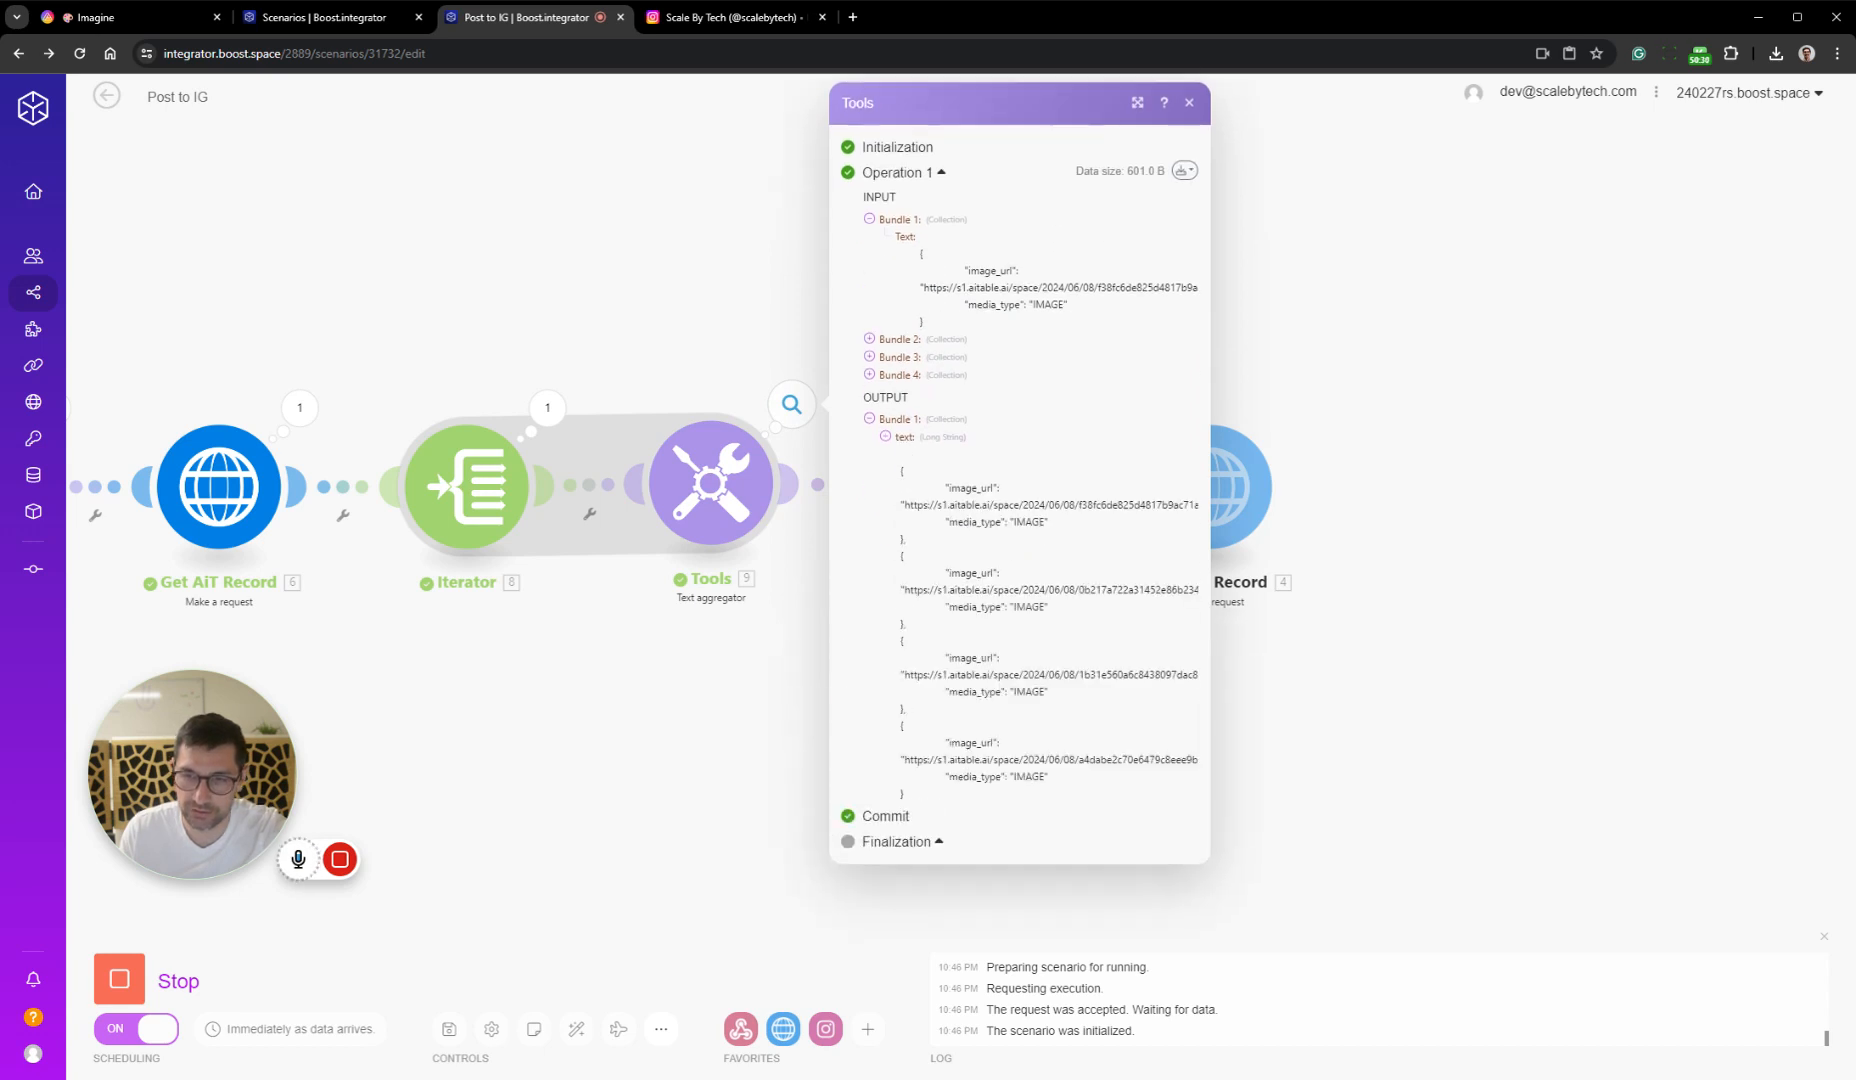
left_click_drag(902, 466, 927, 803)
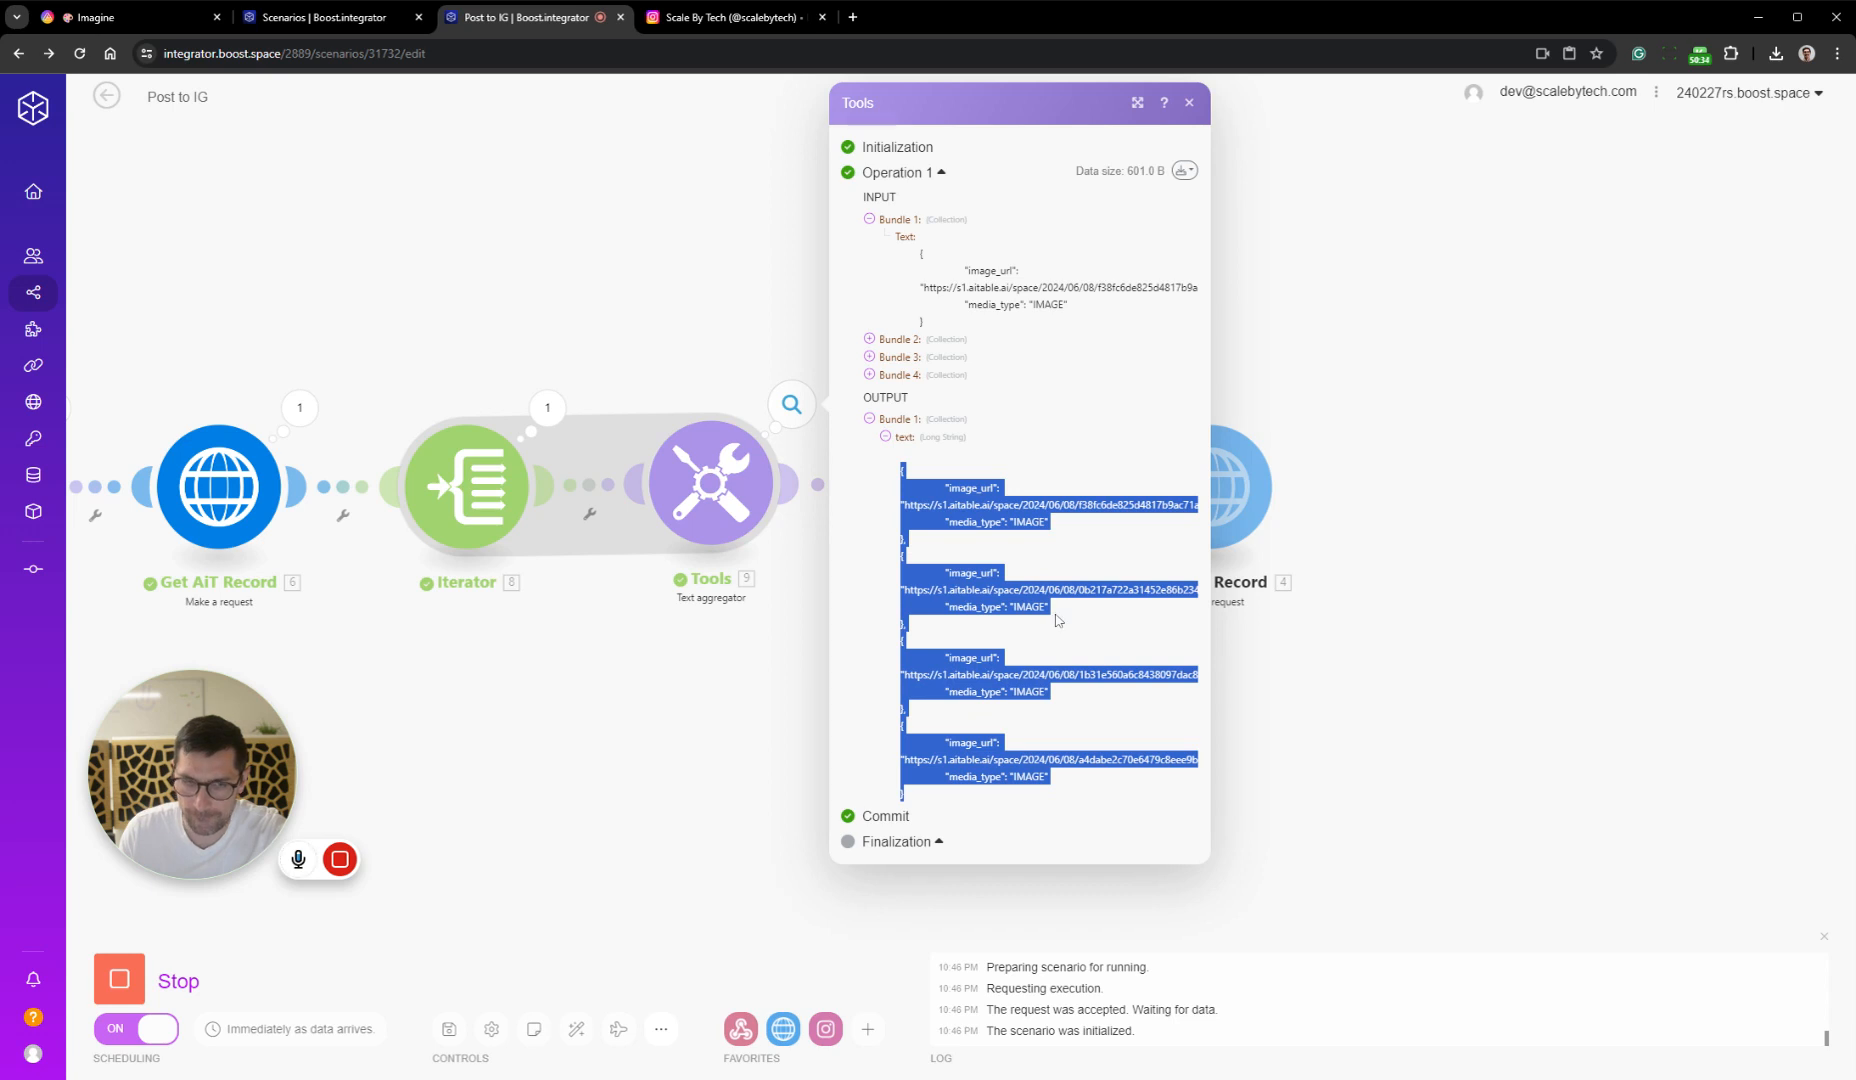
left_click(1376, 661)
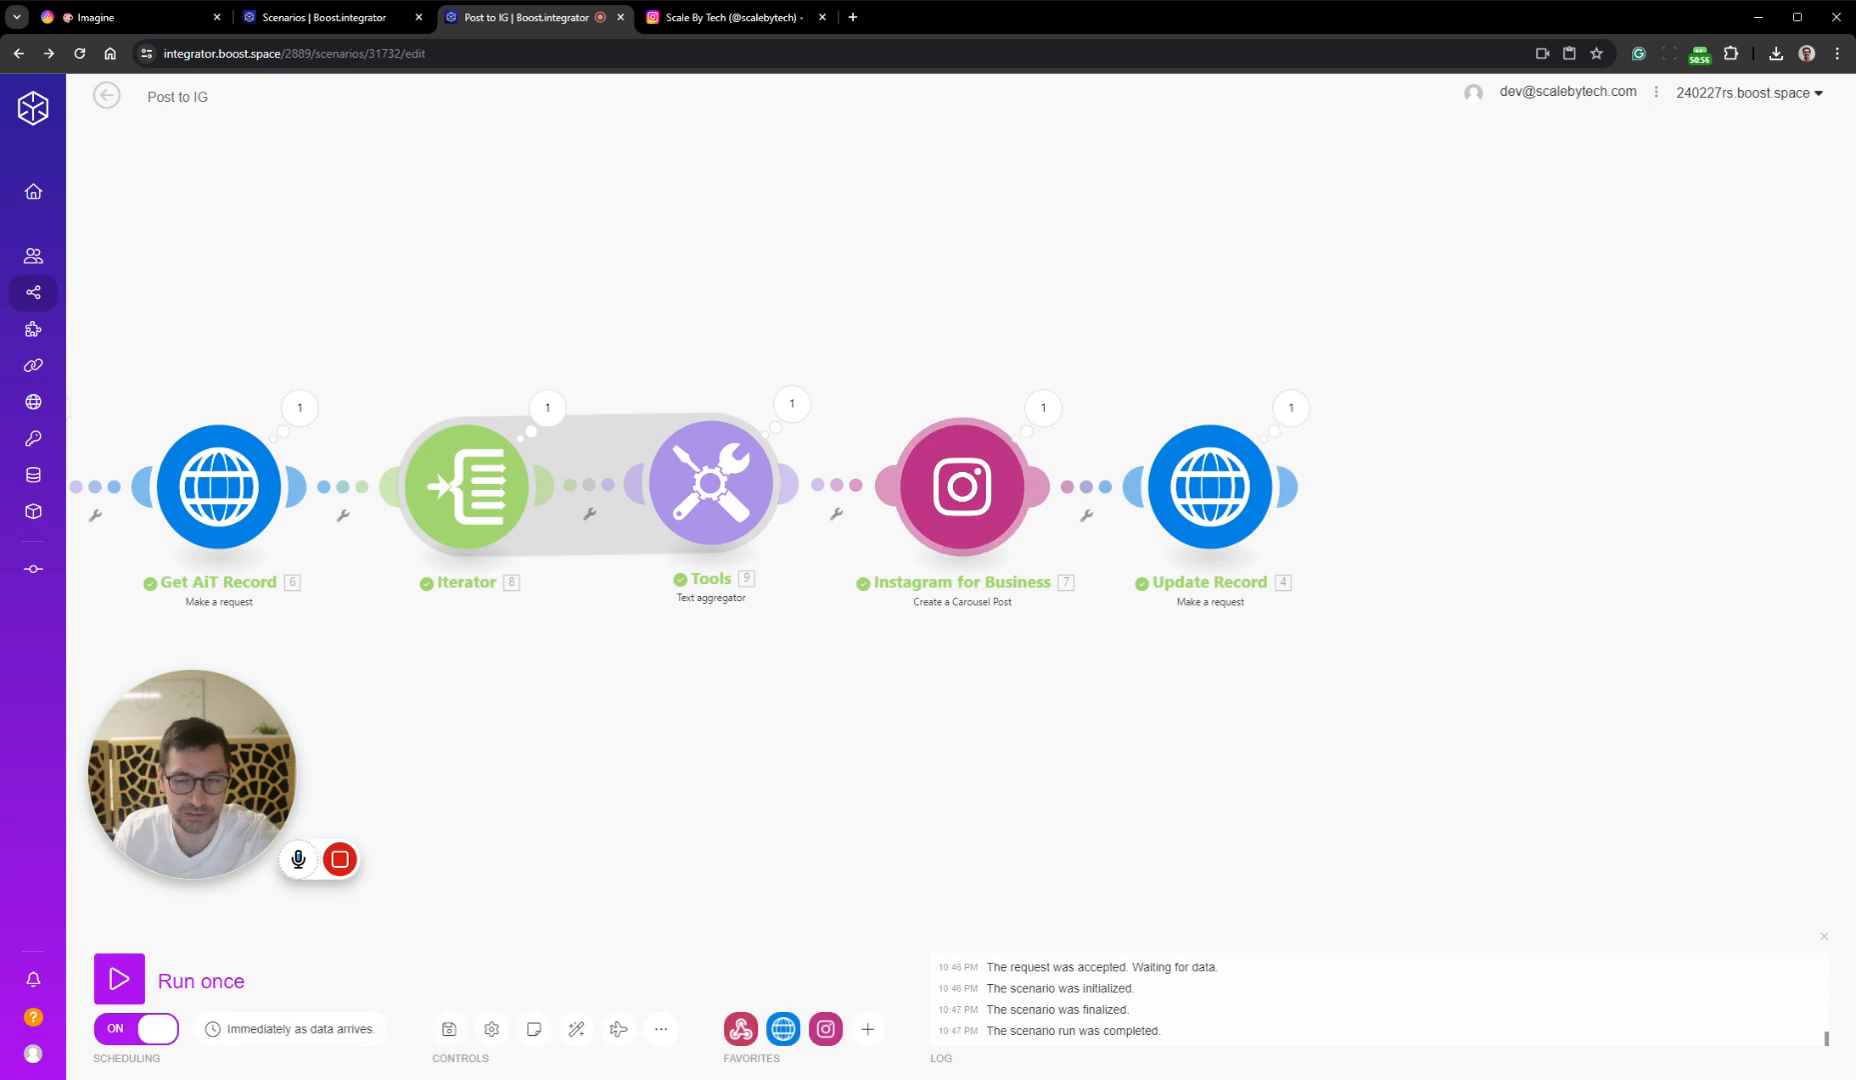
Switch to the Scale By Tech Instagram profile and reload it to check for the new carousel post
left_click(730, 17)
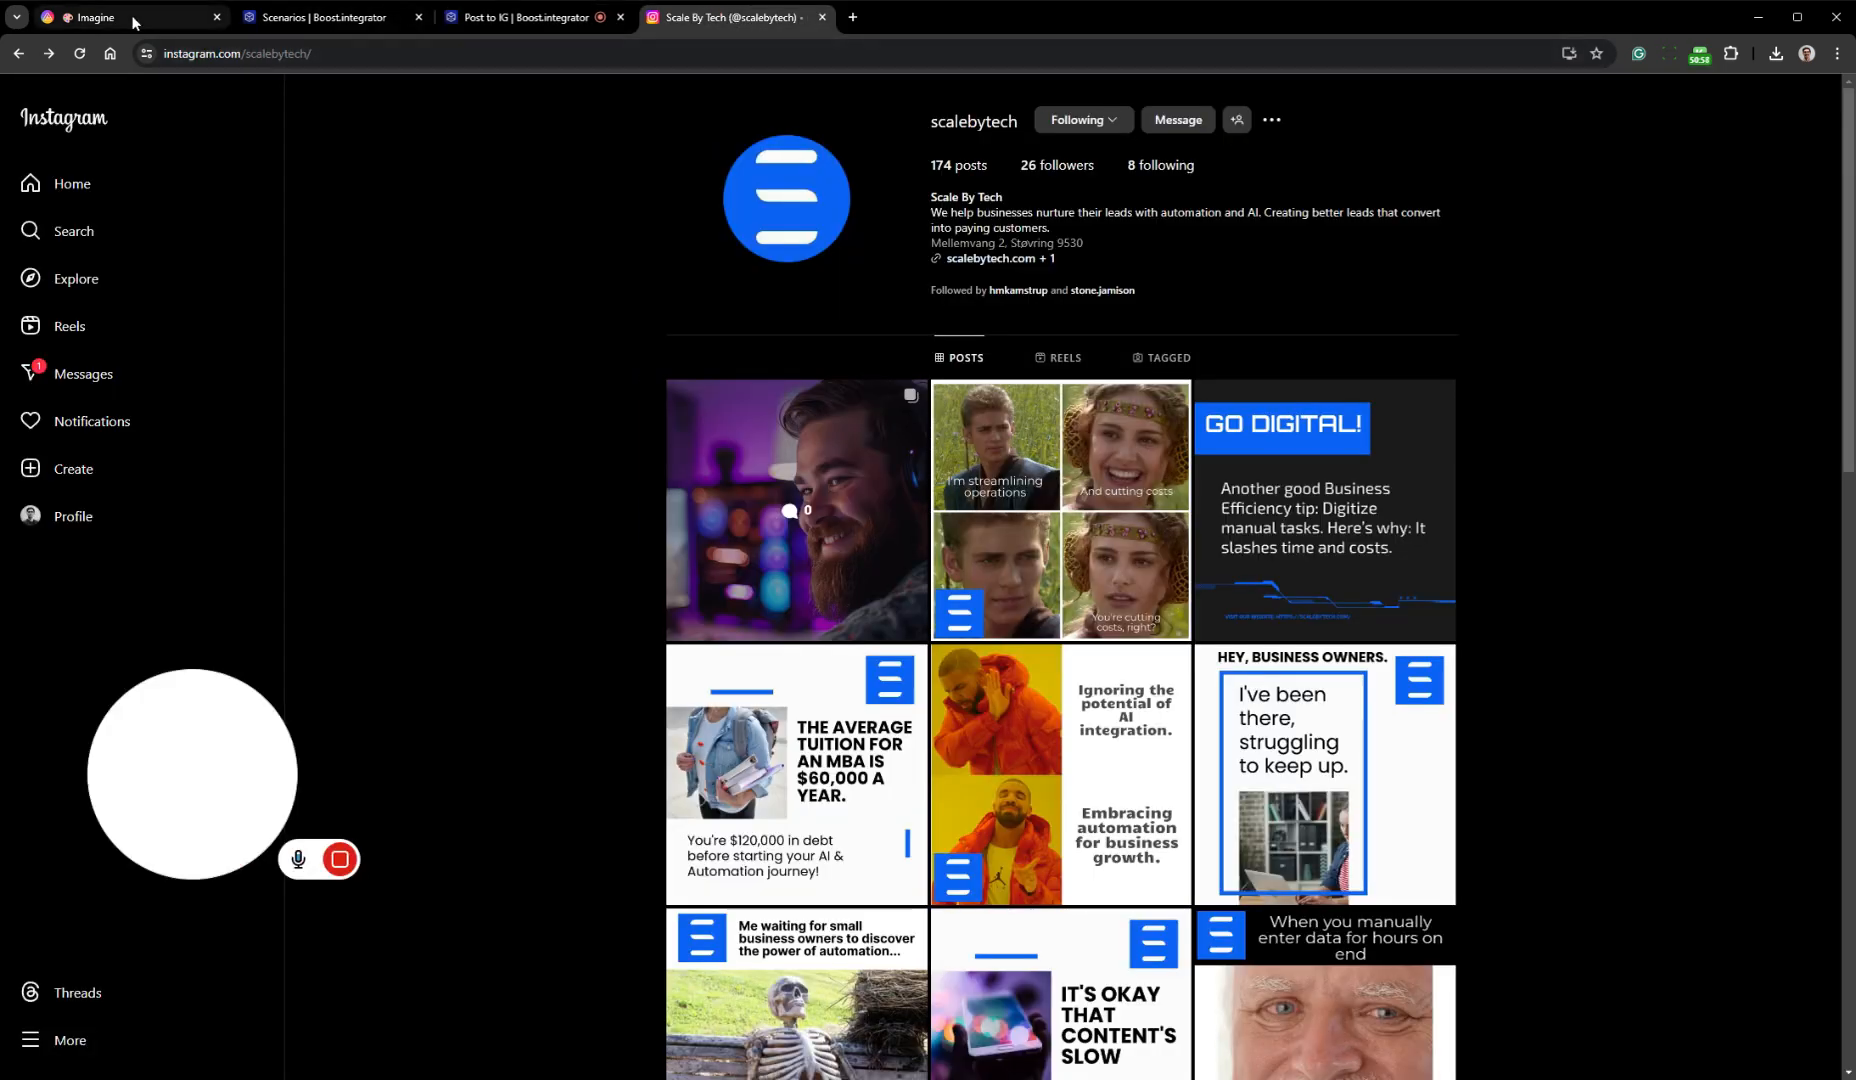
left_click(79, 53)
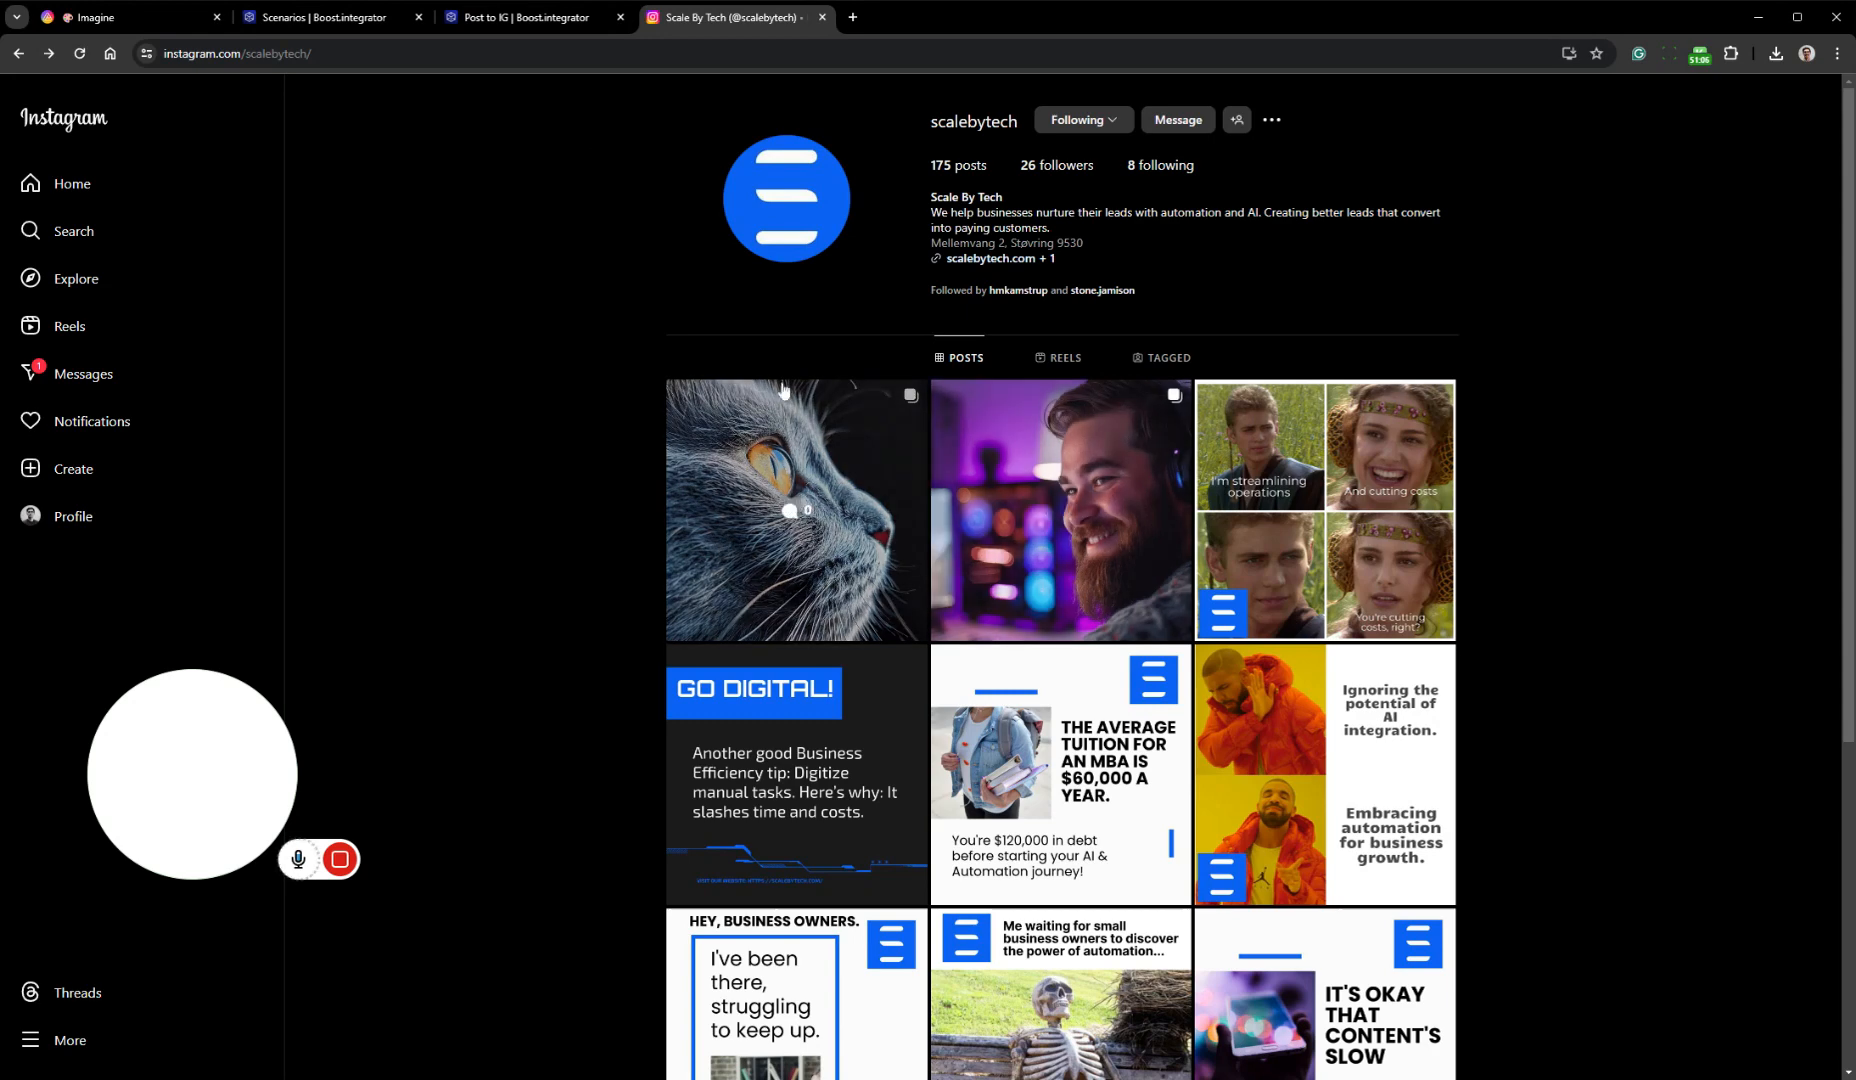
Return to the Post to IG scenario and open the raw input bundle content of the Instagram for Business module's Operation 1
left_click(503, 20)
left_click_drag(1199, 751, 1095, 737)
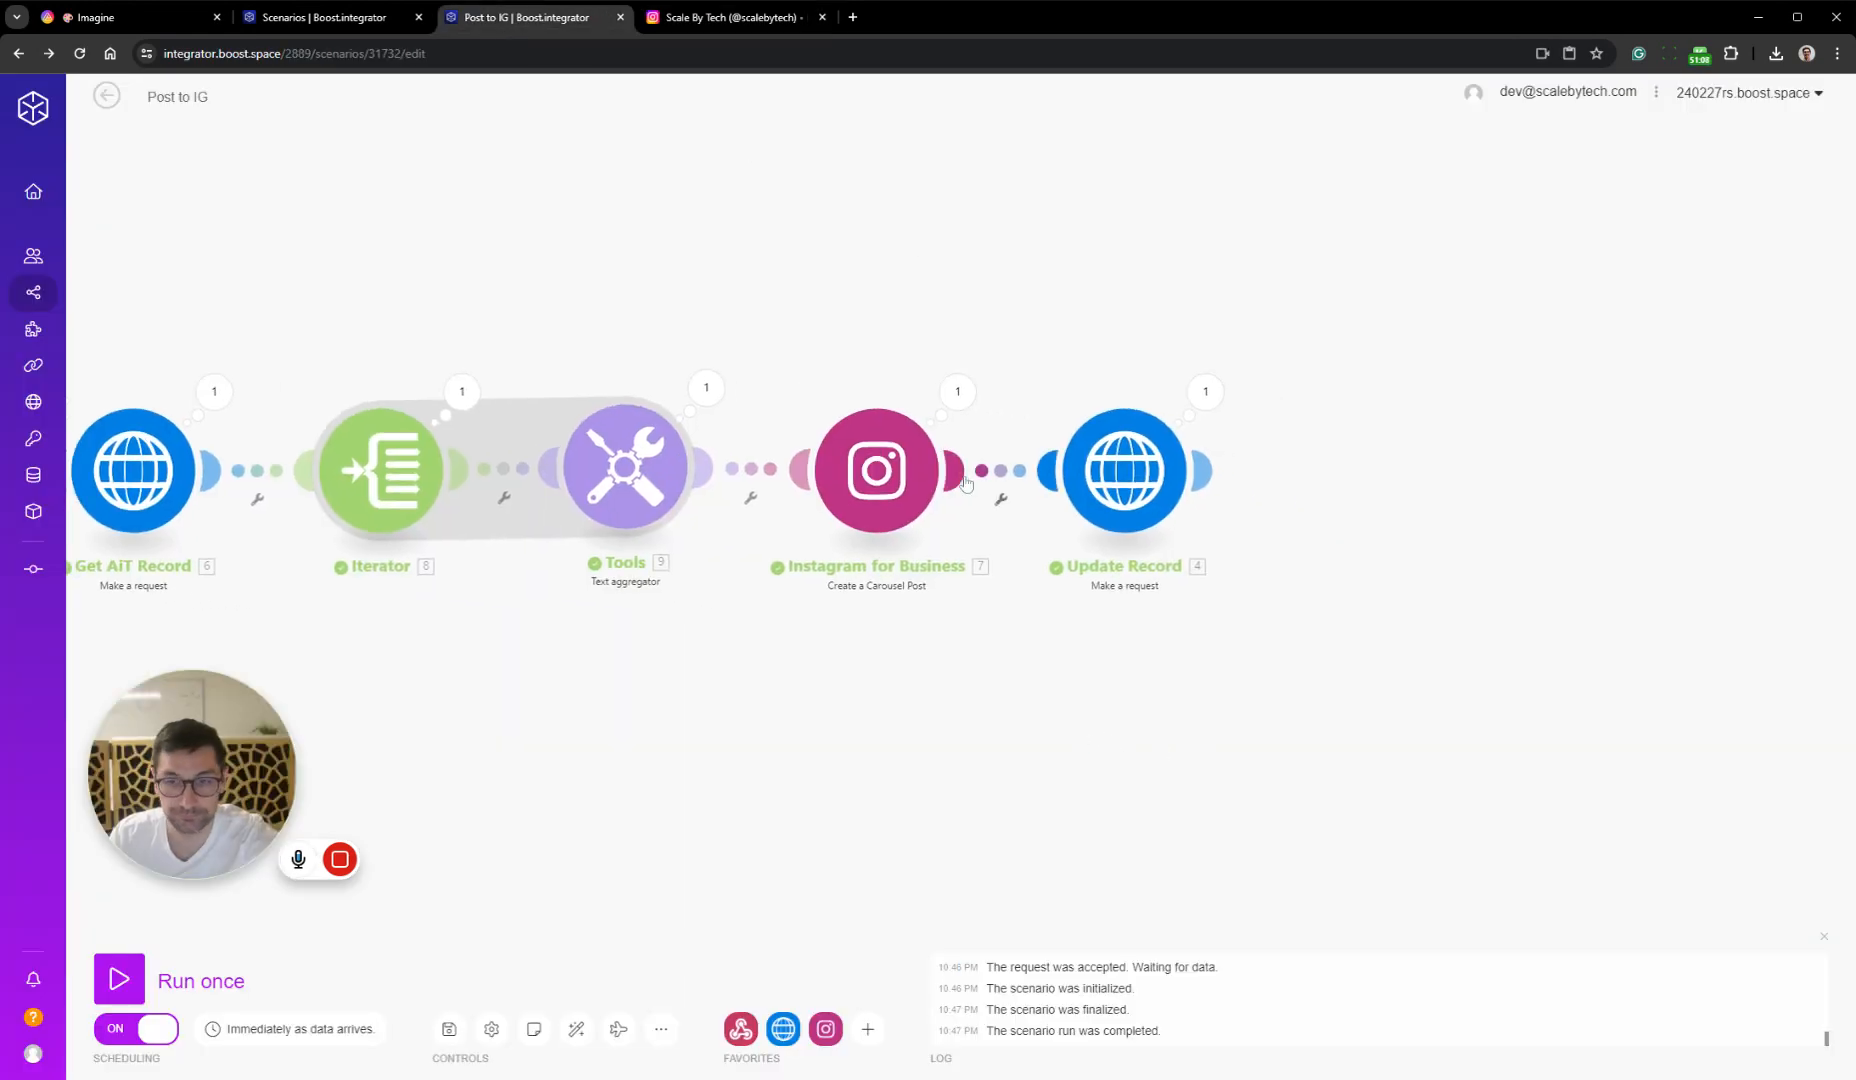
left_click(957, 392)
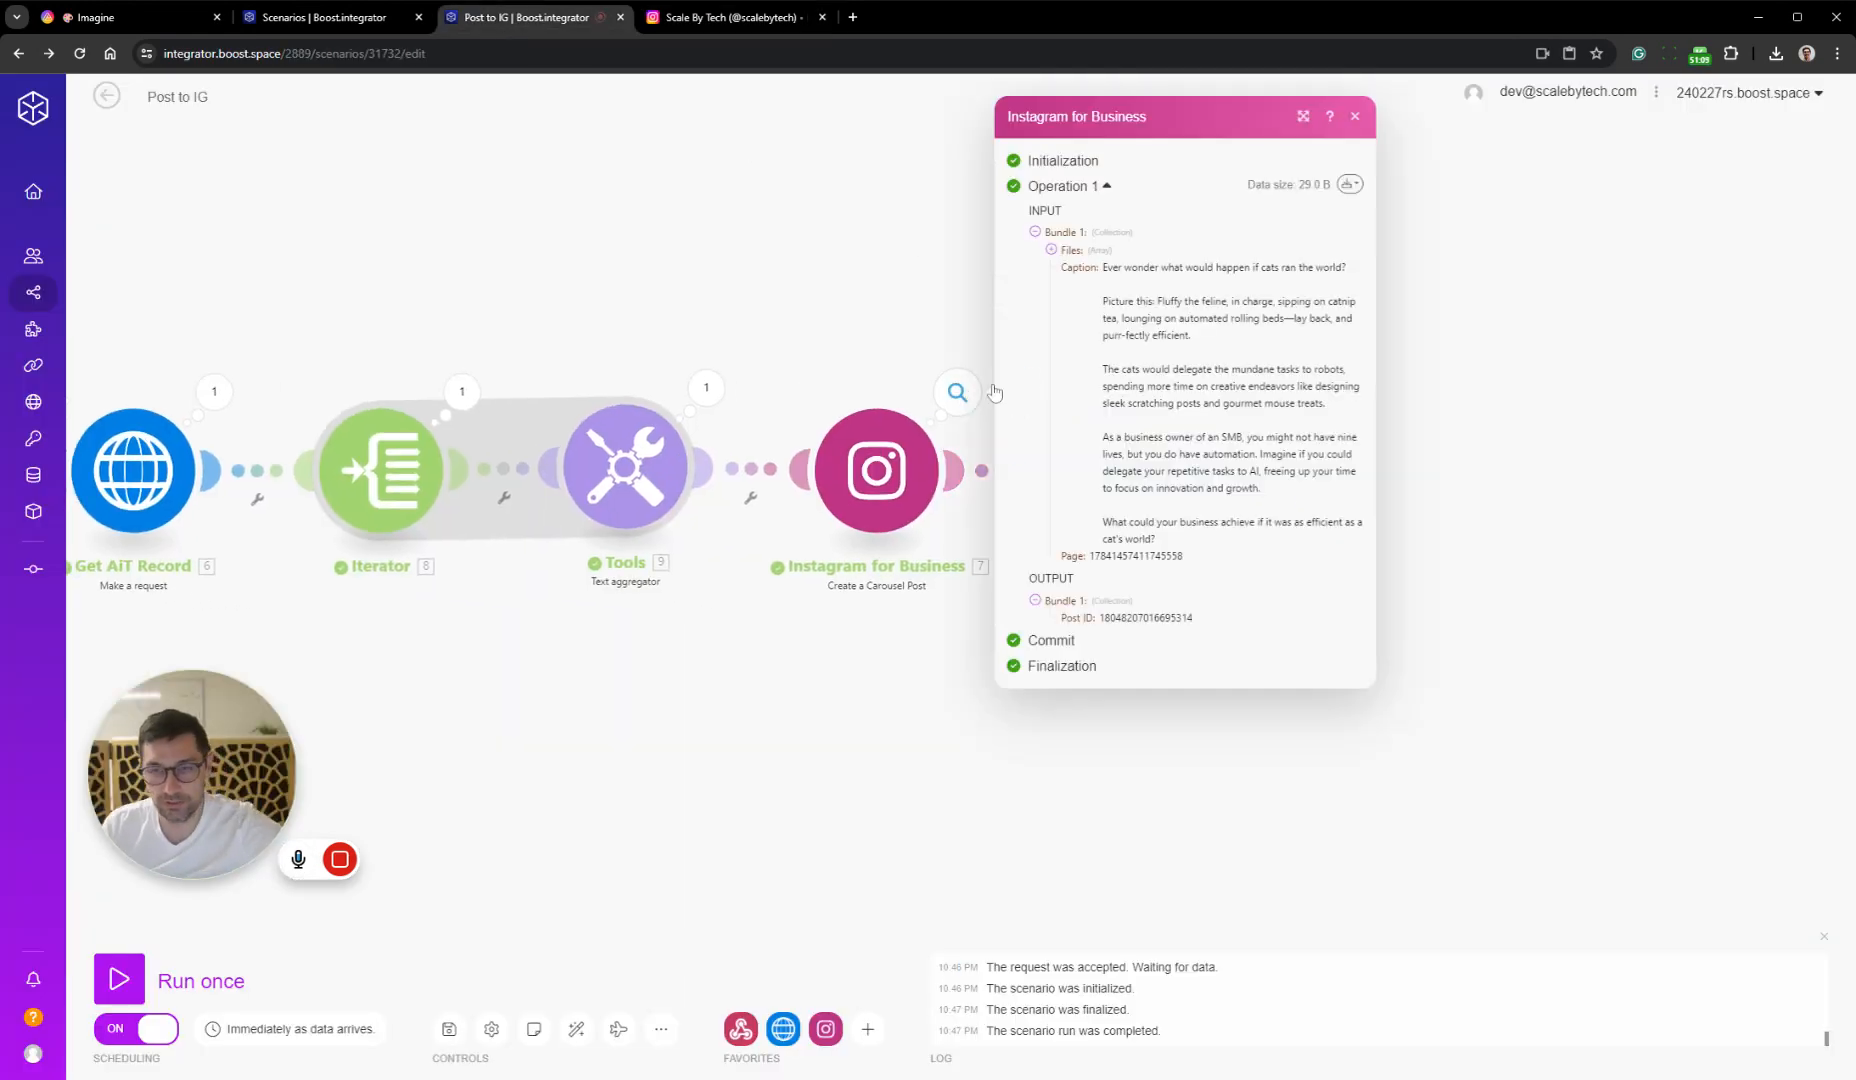
left_click(1350, 185)
left_click(1310, 222)
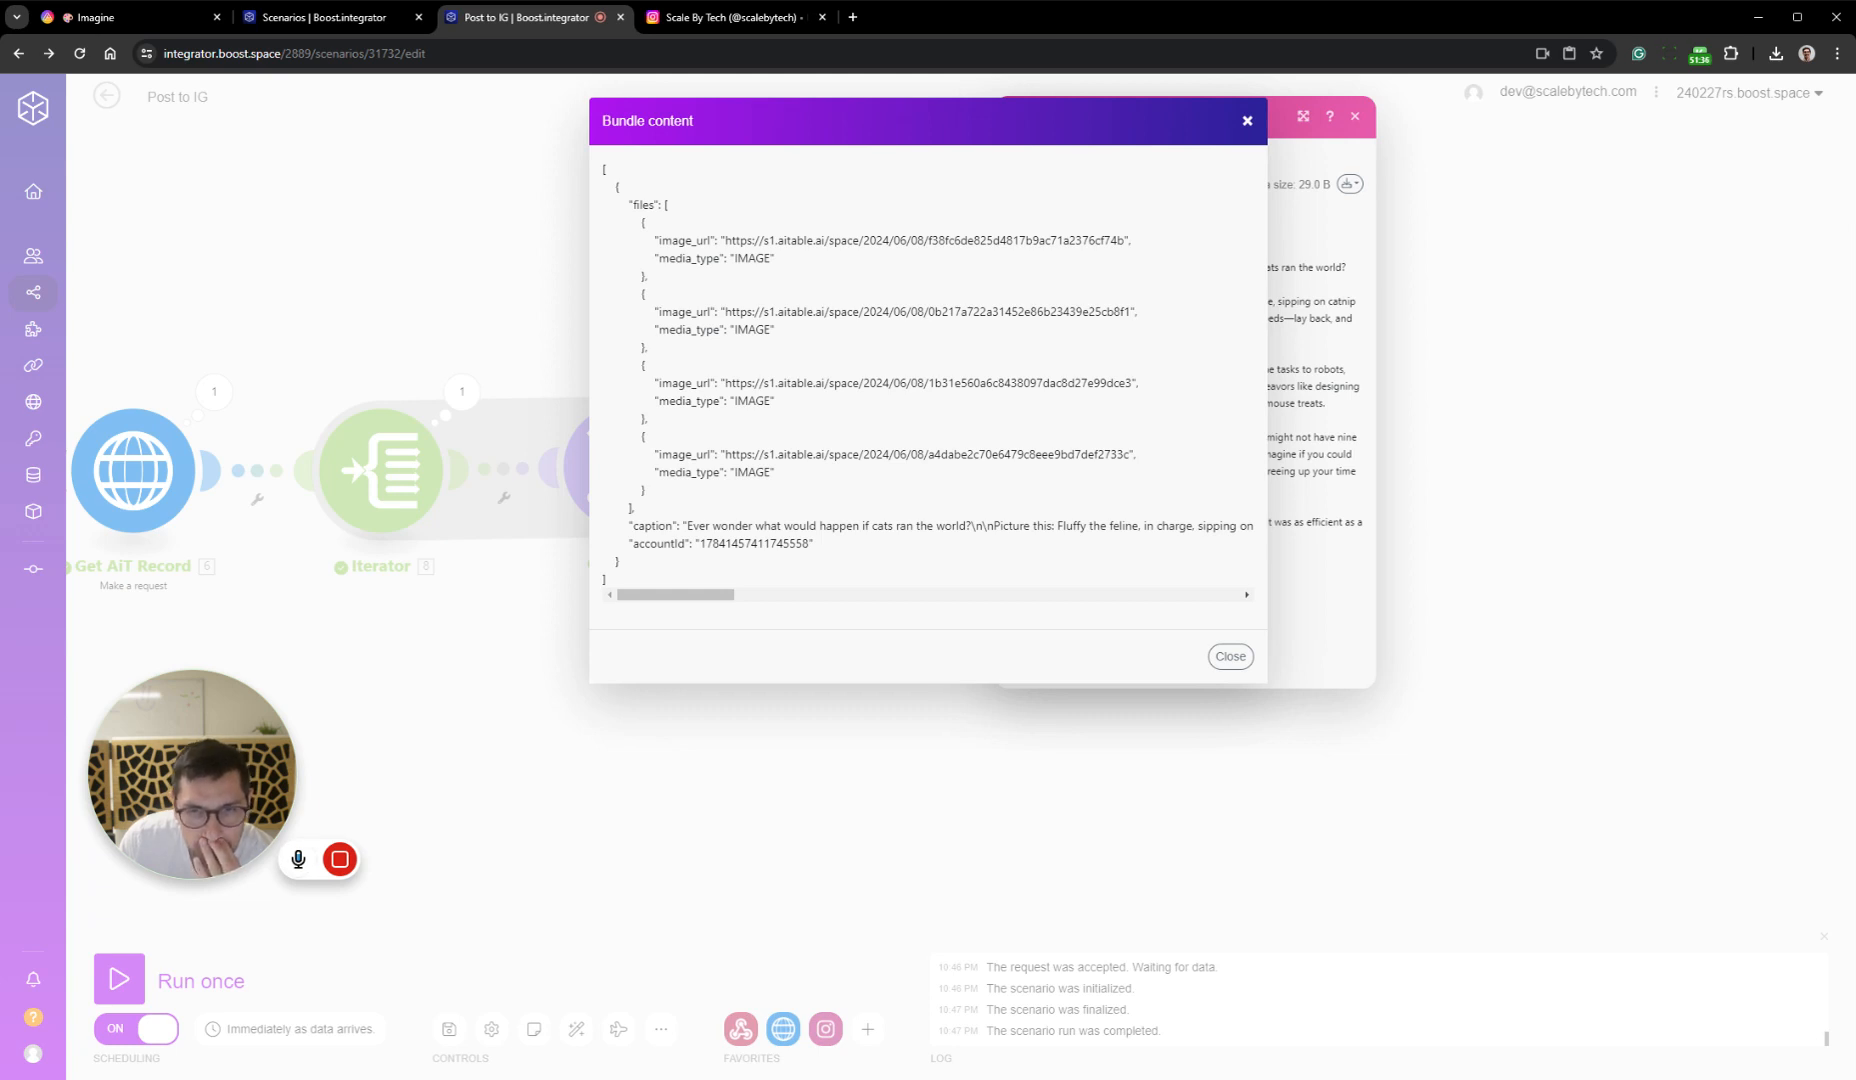
Examine the structure of the files array, including its enclosing brackets, in the bundle content, and close the module's run details
left_click_drag(631, 508, 669, 204)
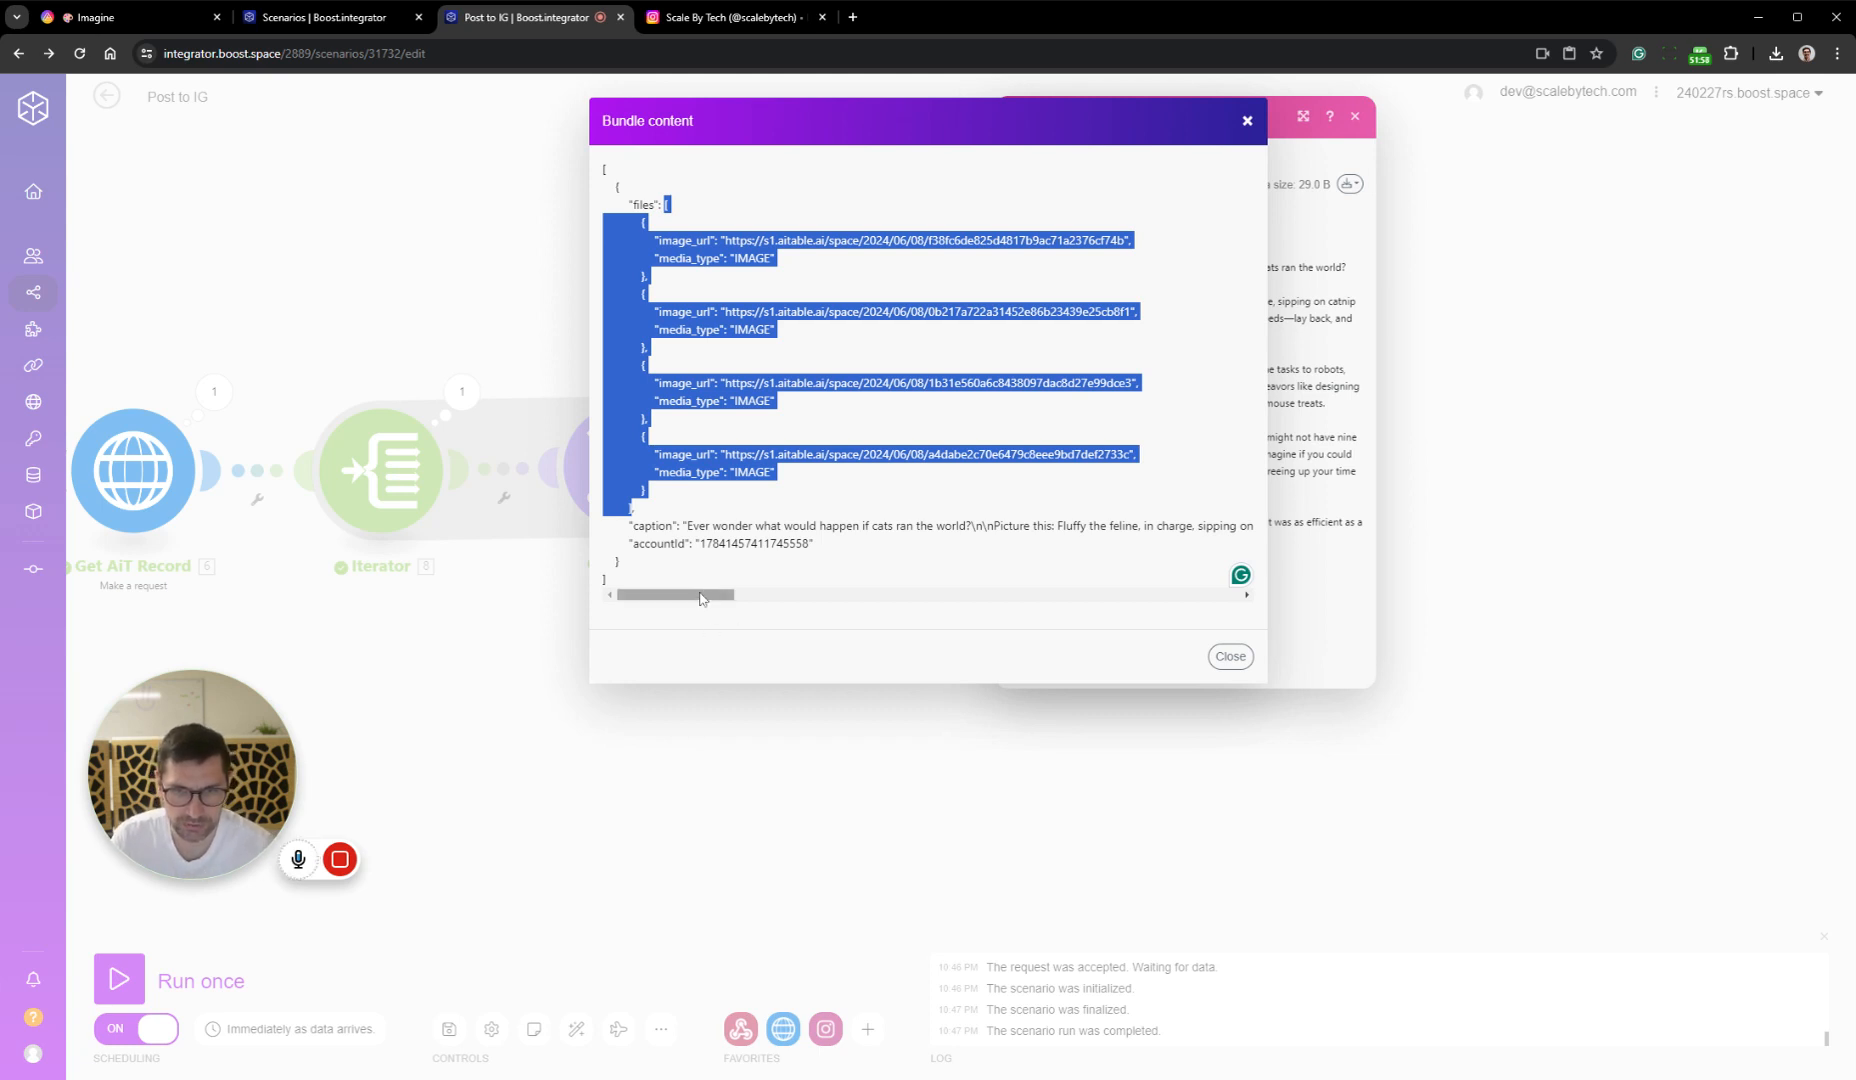
left_click_drag(700, 596, 613, 600)
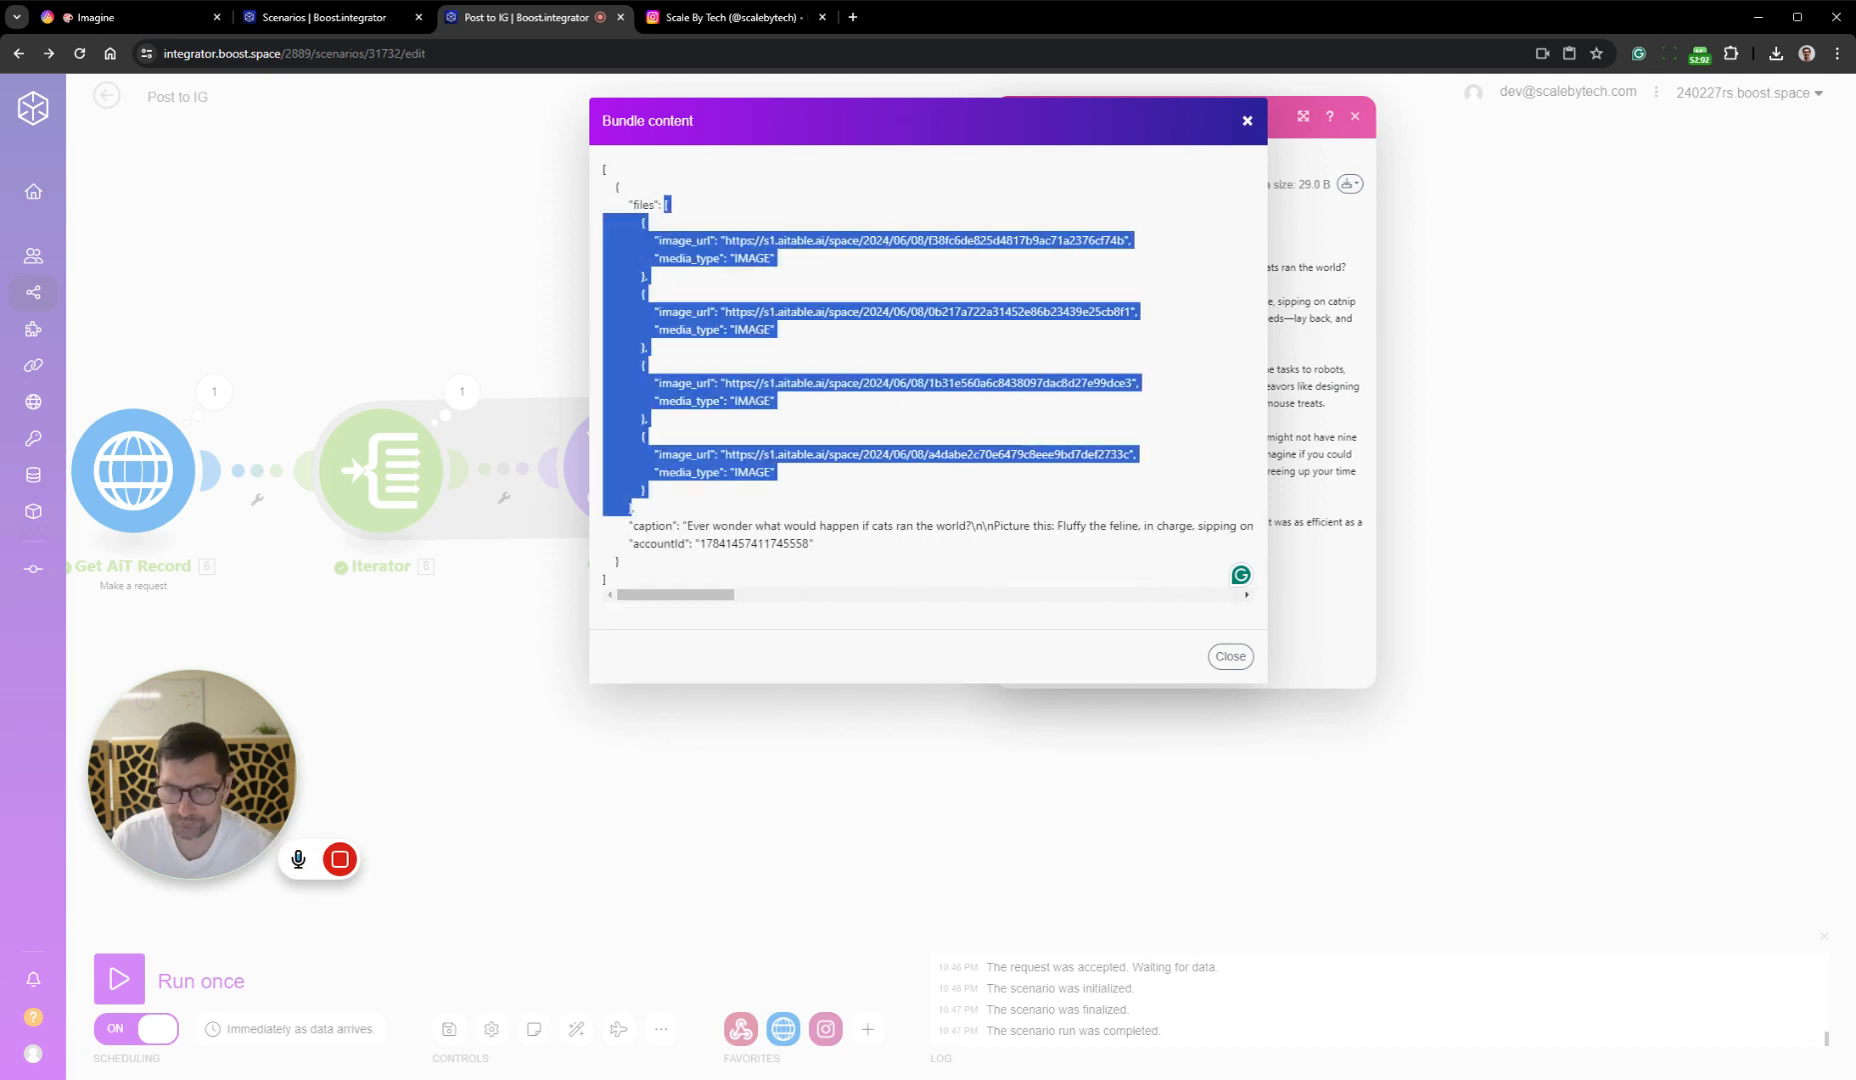
left_click(667, 204)
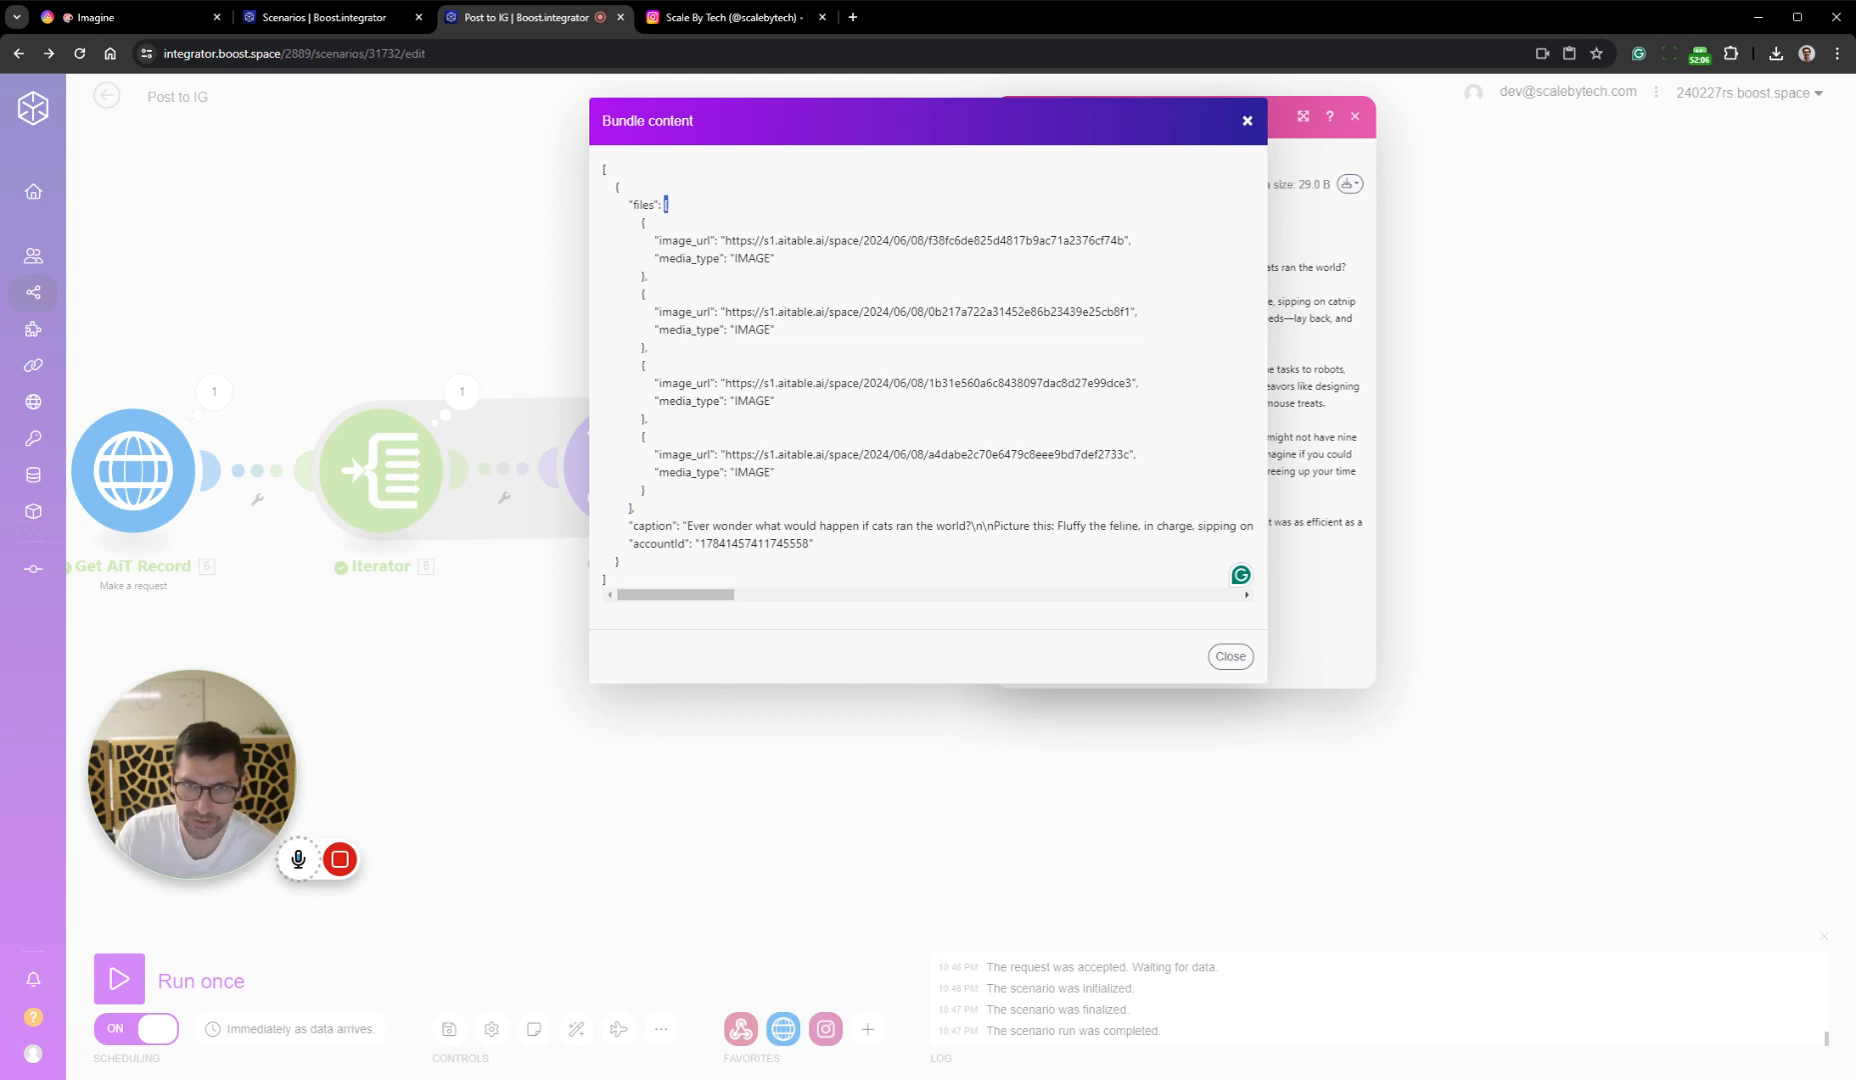
left_click(666, 204)
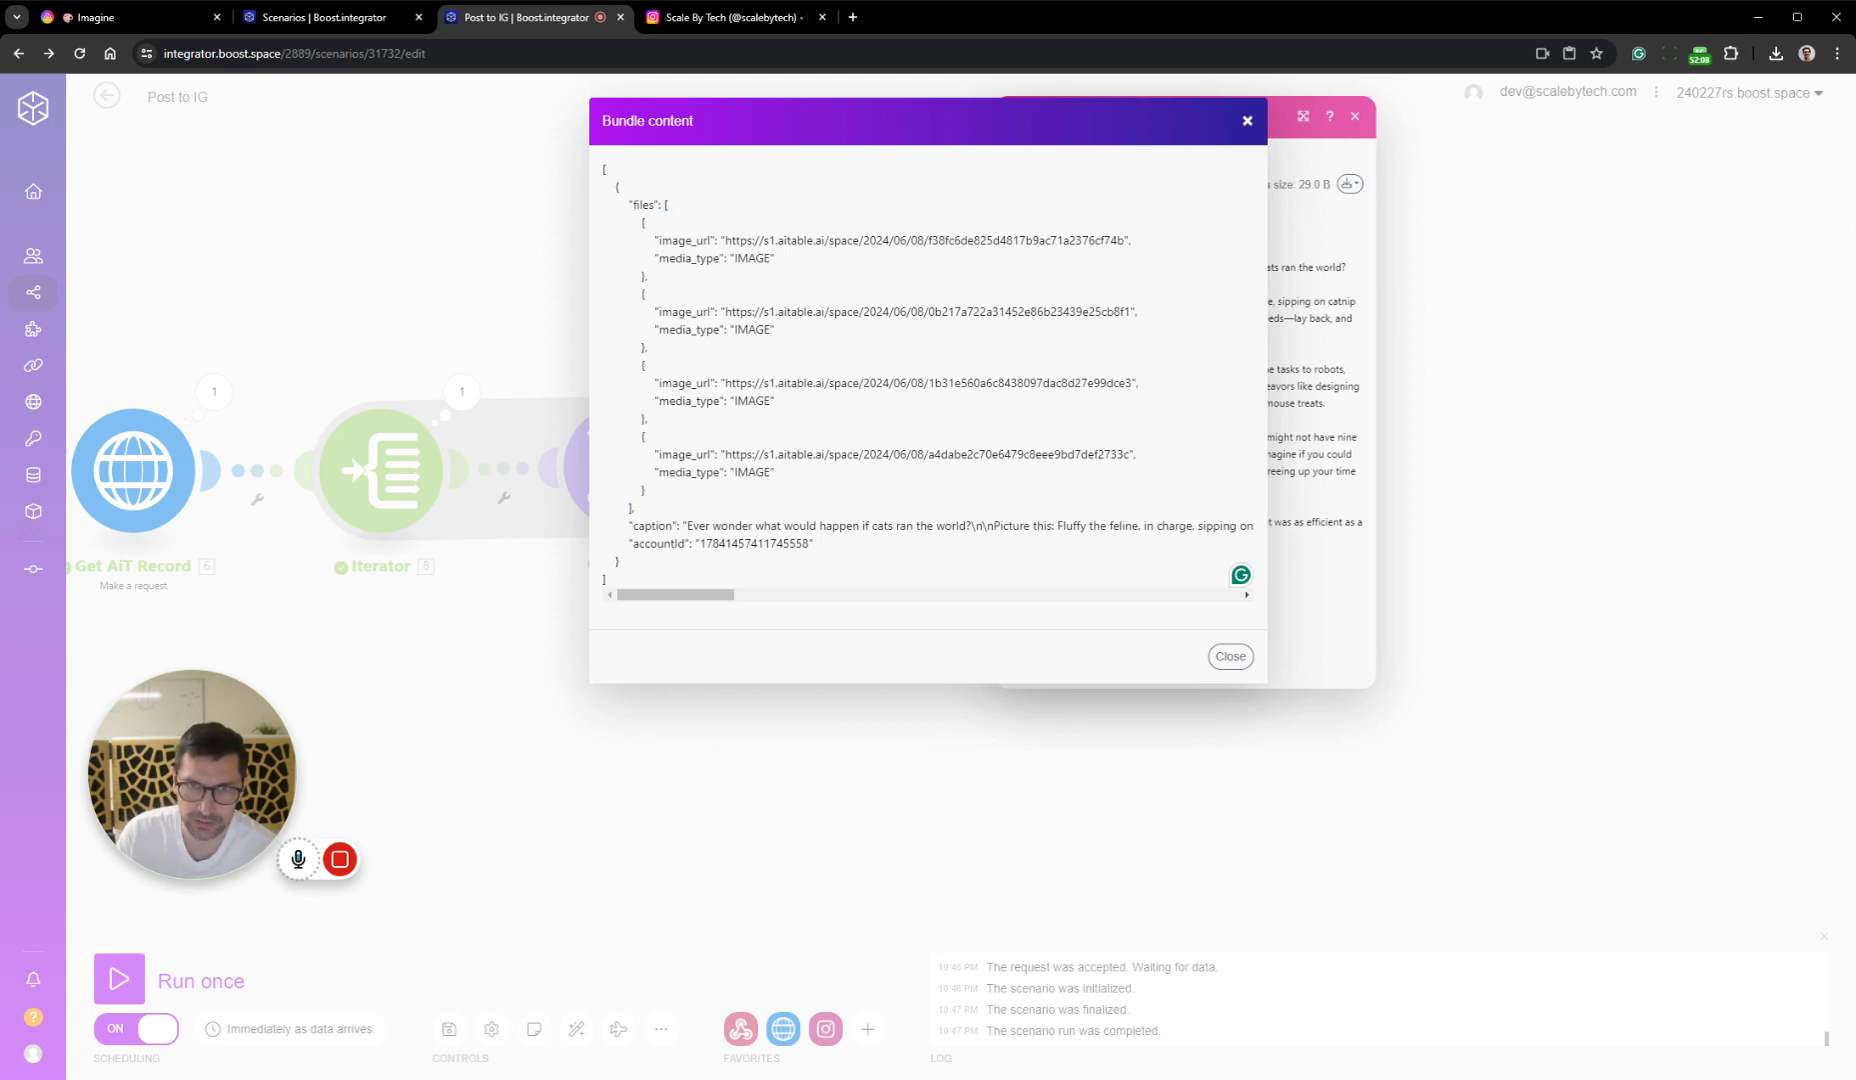
left_click_drag(667, 204, 631, 510)
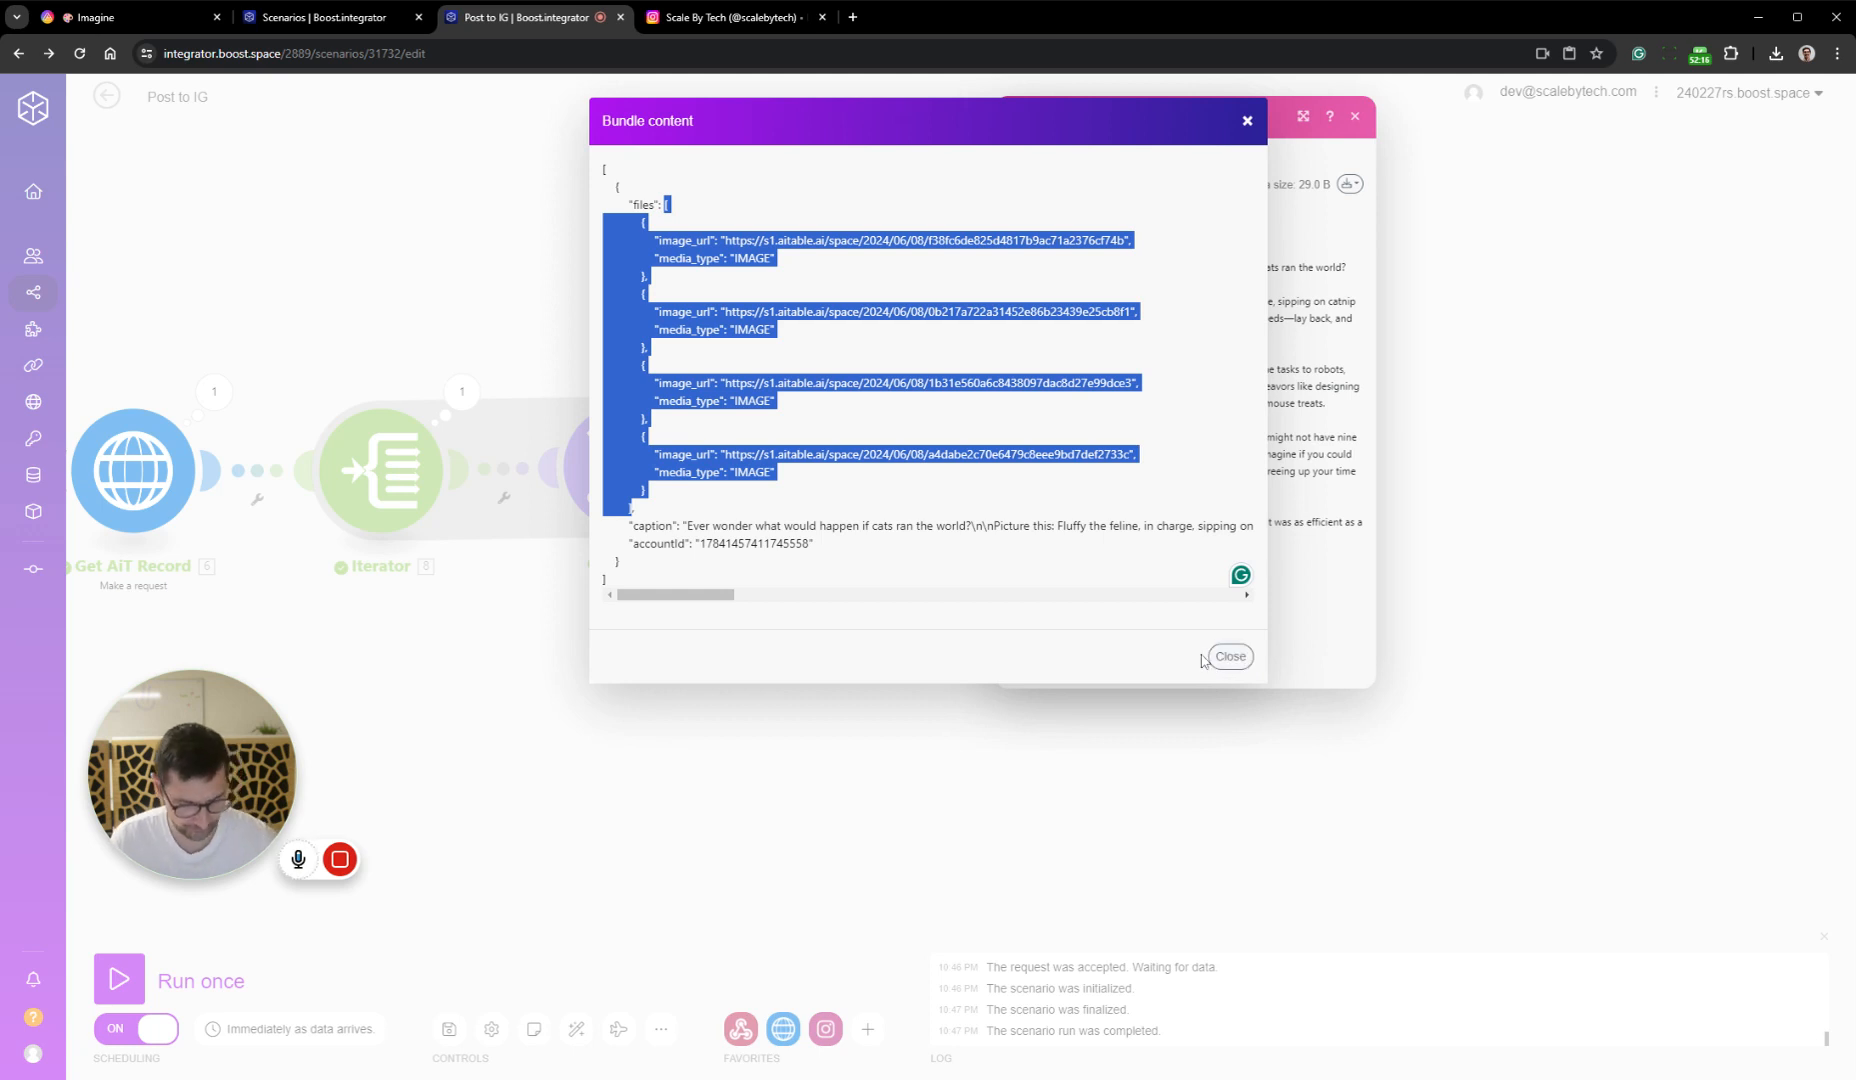
left_click(1231, 659)
left_click(1355, 116)
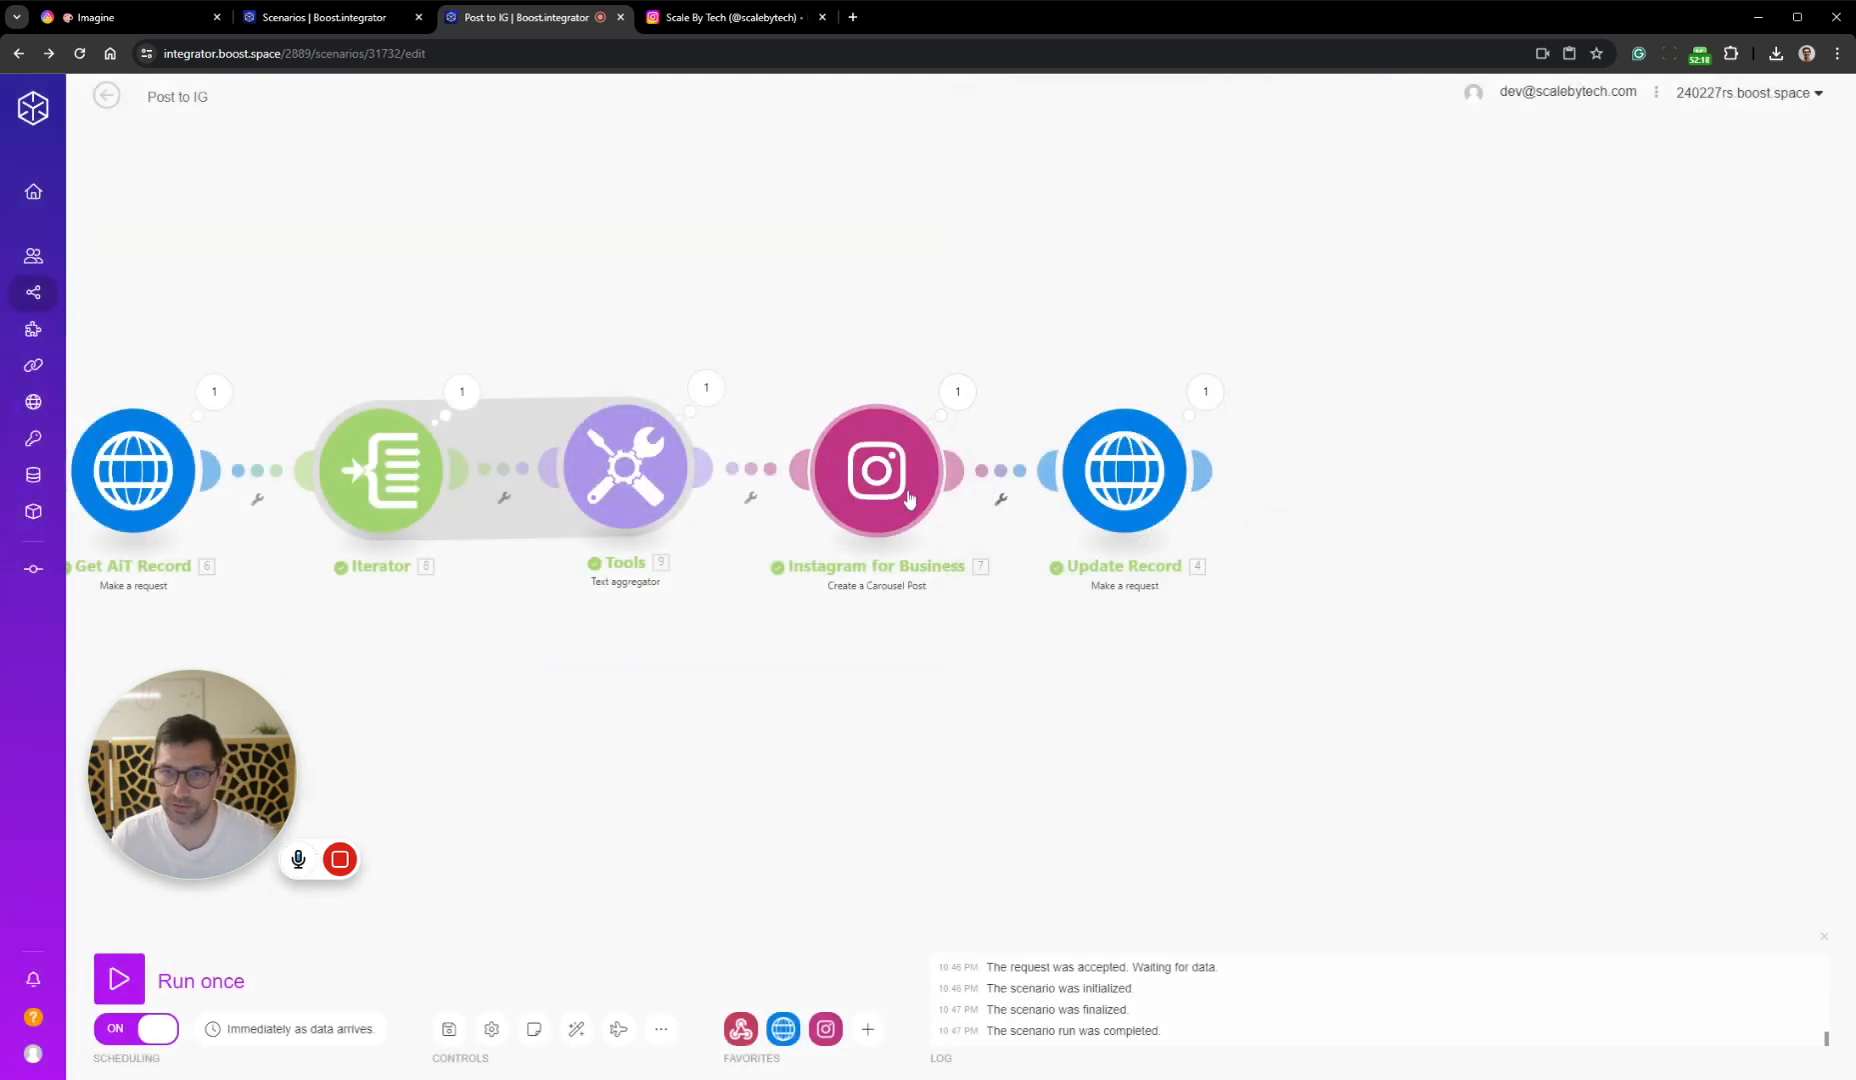
Move the Instagram for Business module aside and insert a Tools Compose a string module between it and the text aggregator
left_click_drag(821, 615, 812, 617)
left_click_drag(860, 476, 1206, 461)
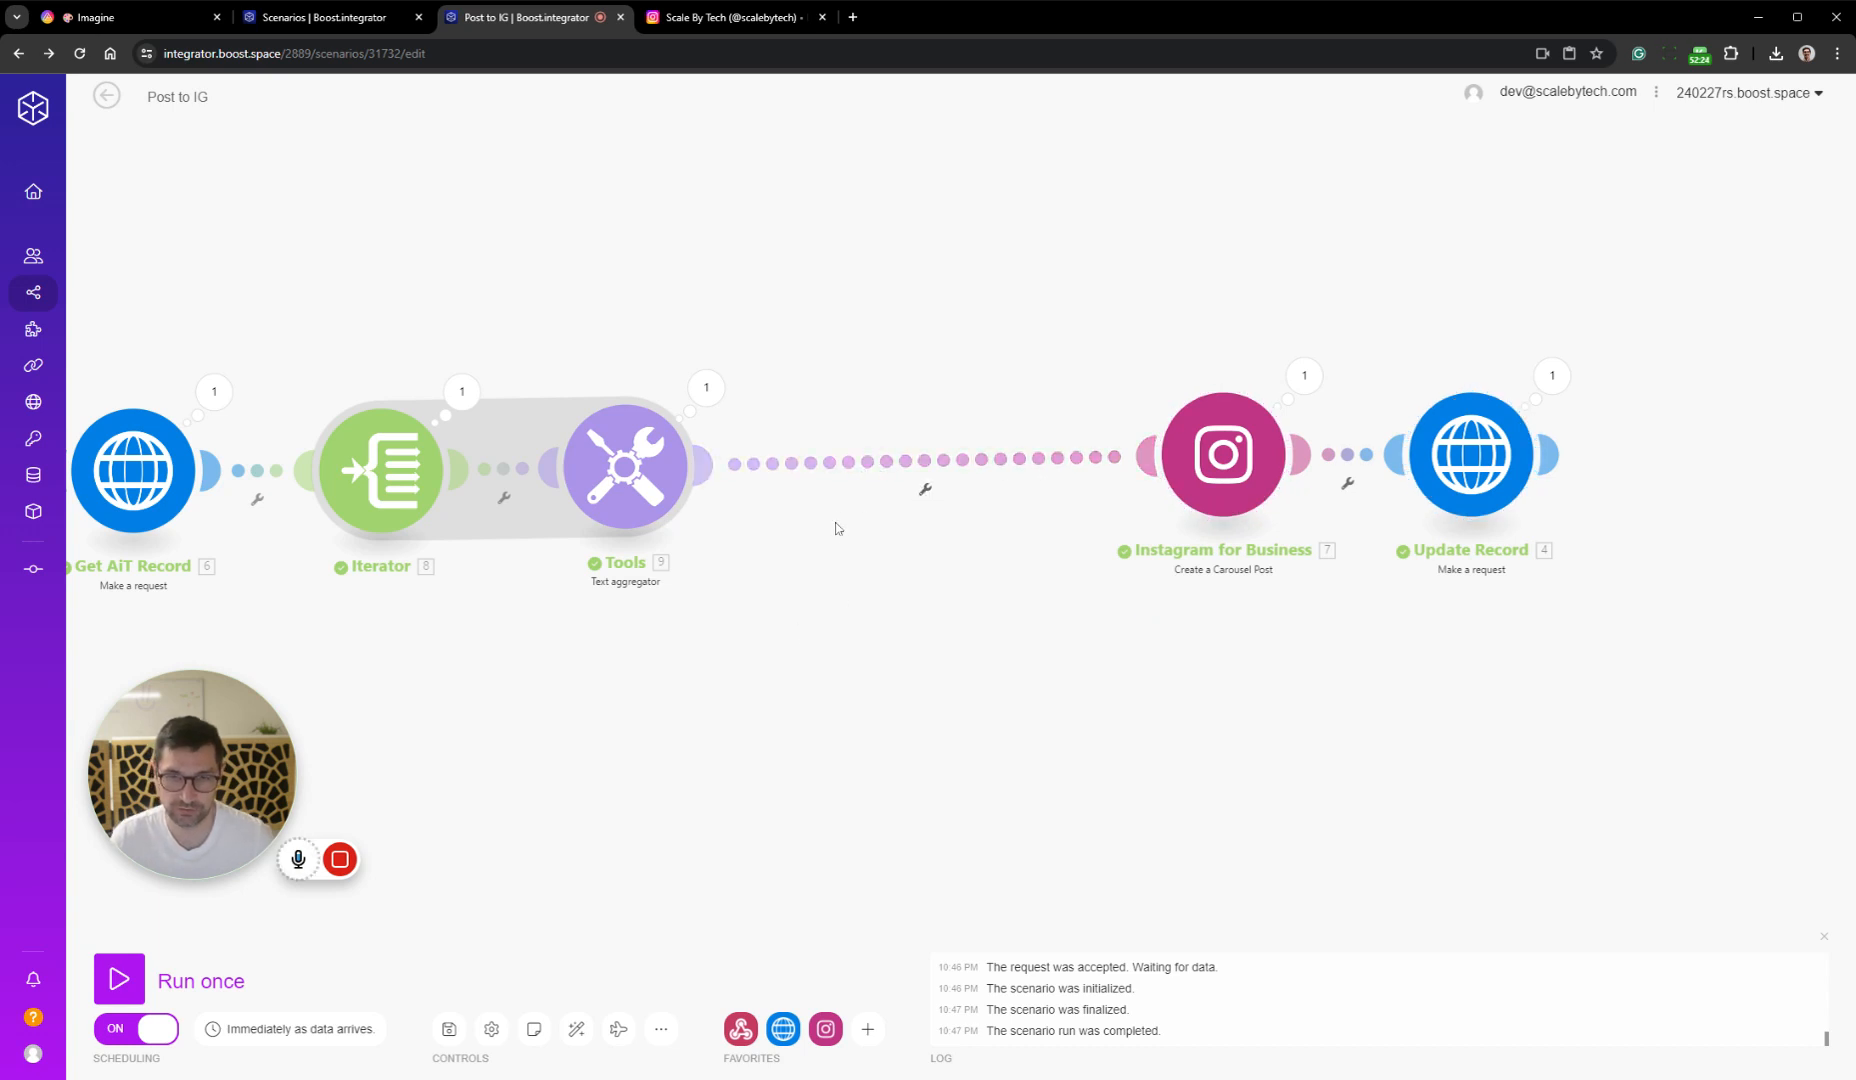
right_click(850, 468)
left_click(915, 594)
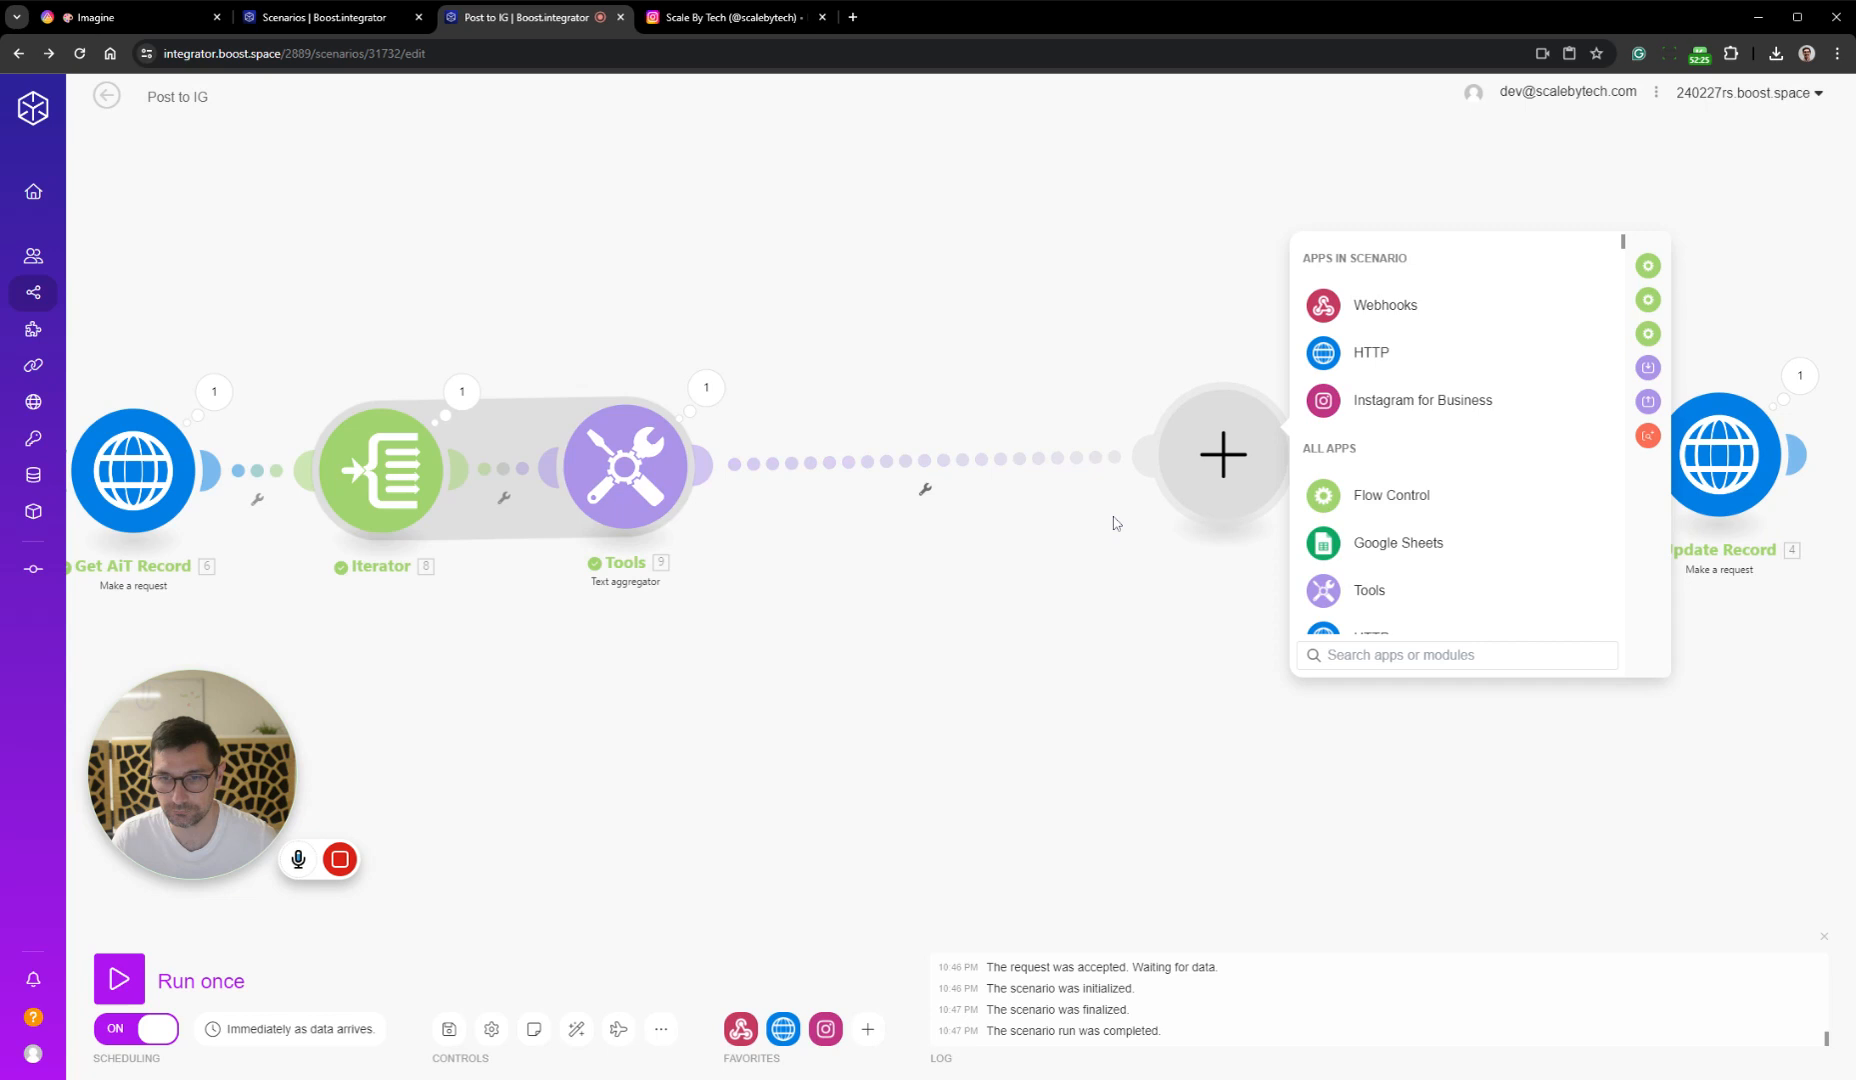
left_click(1415, 600)
scroll(1400, 530, "down", 3)
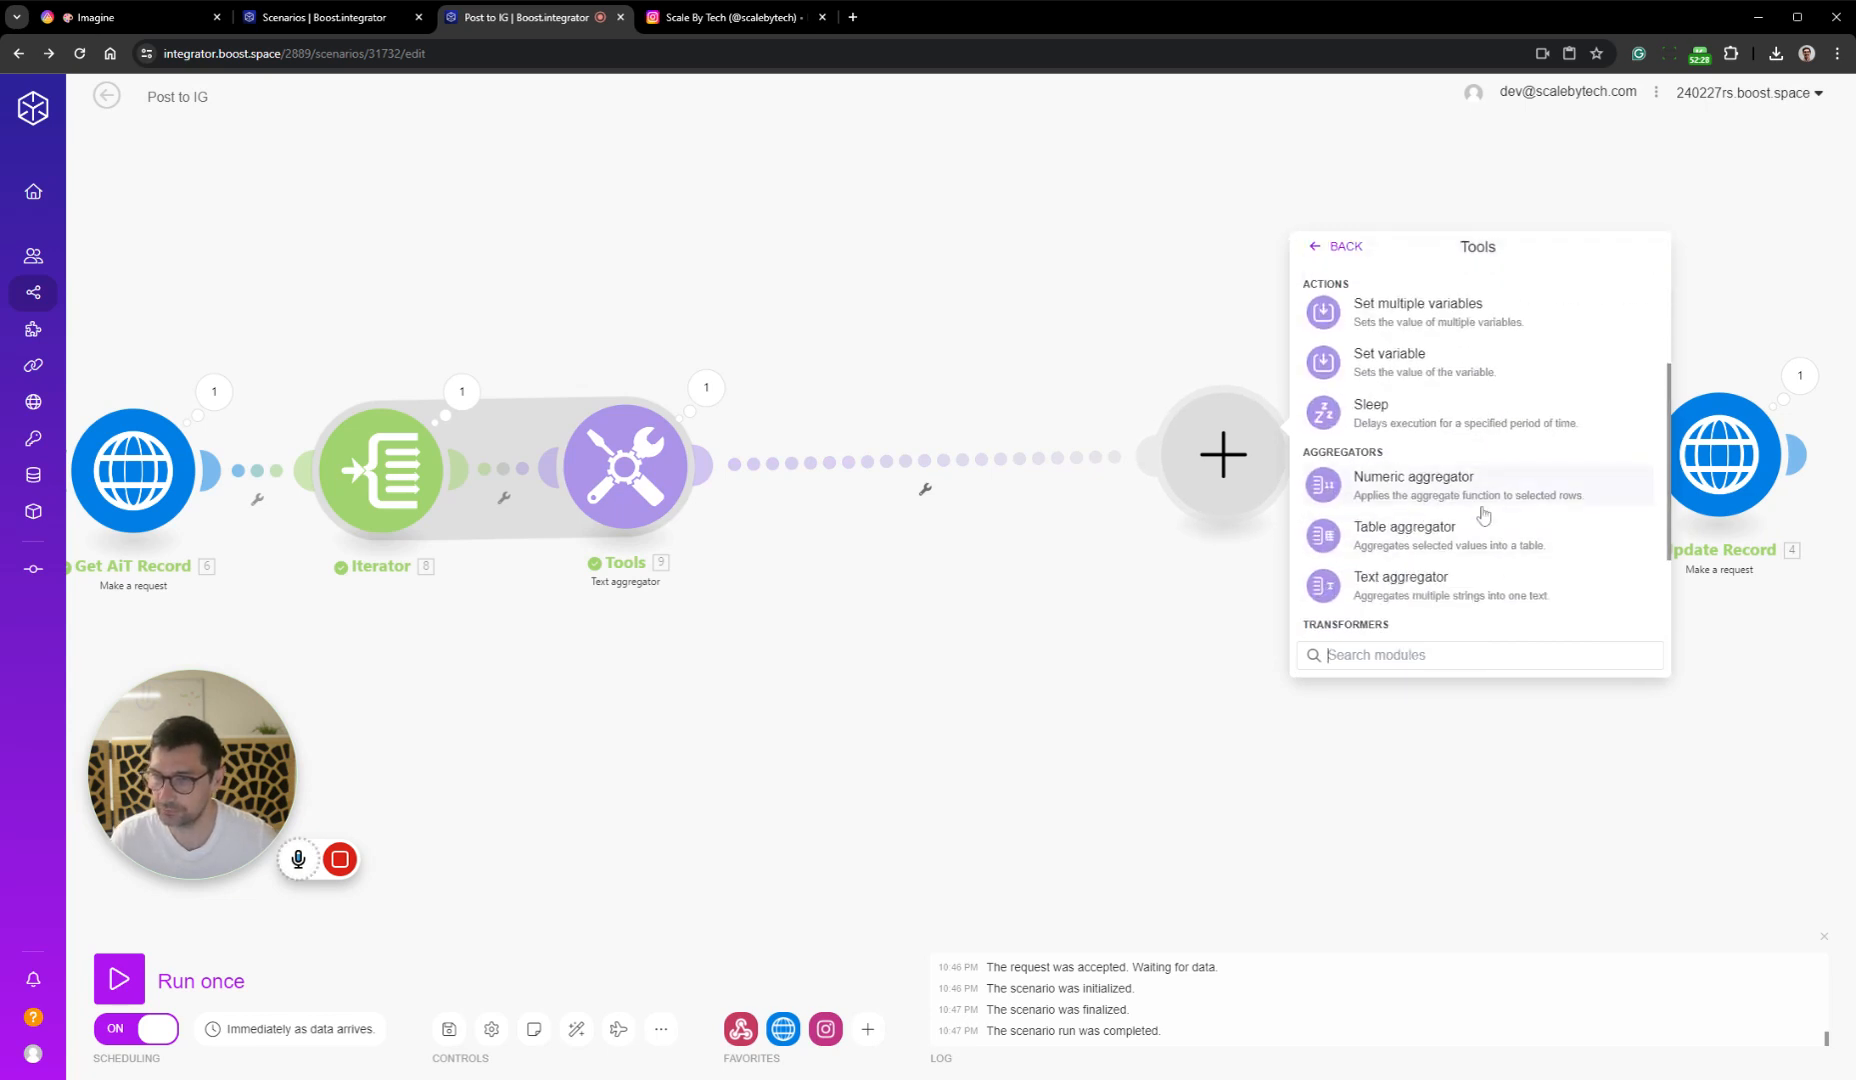
scroll(1440, 480, "up", 5)
scroll(1437, 473, "down", 5)
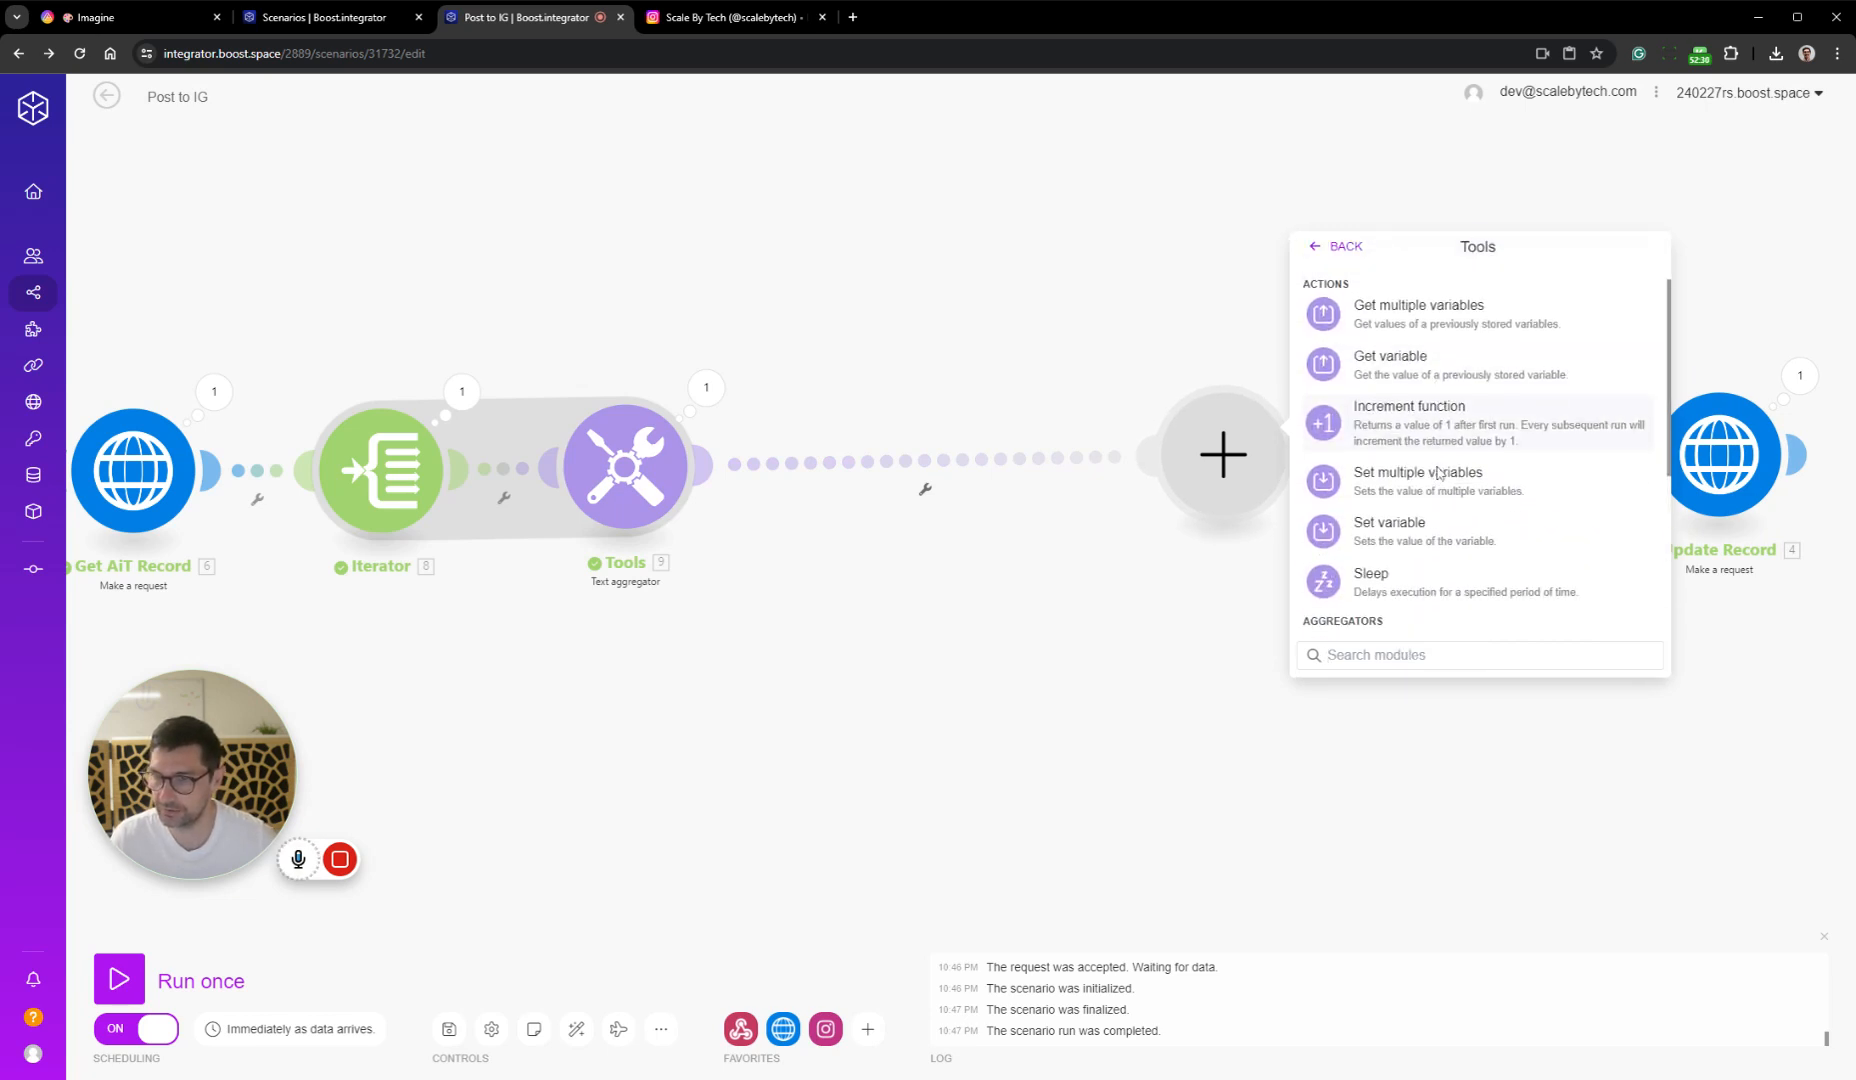
left_click(1436, 495)
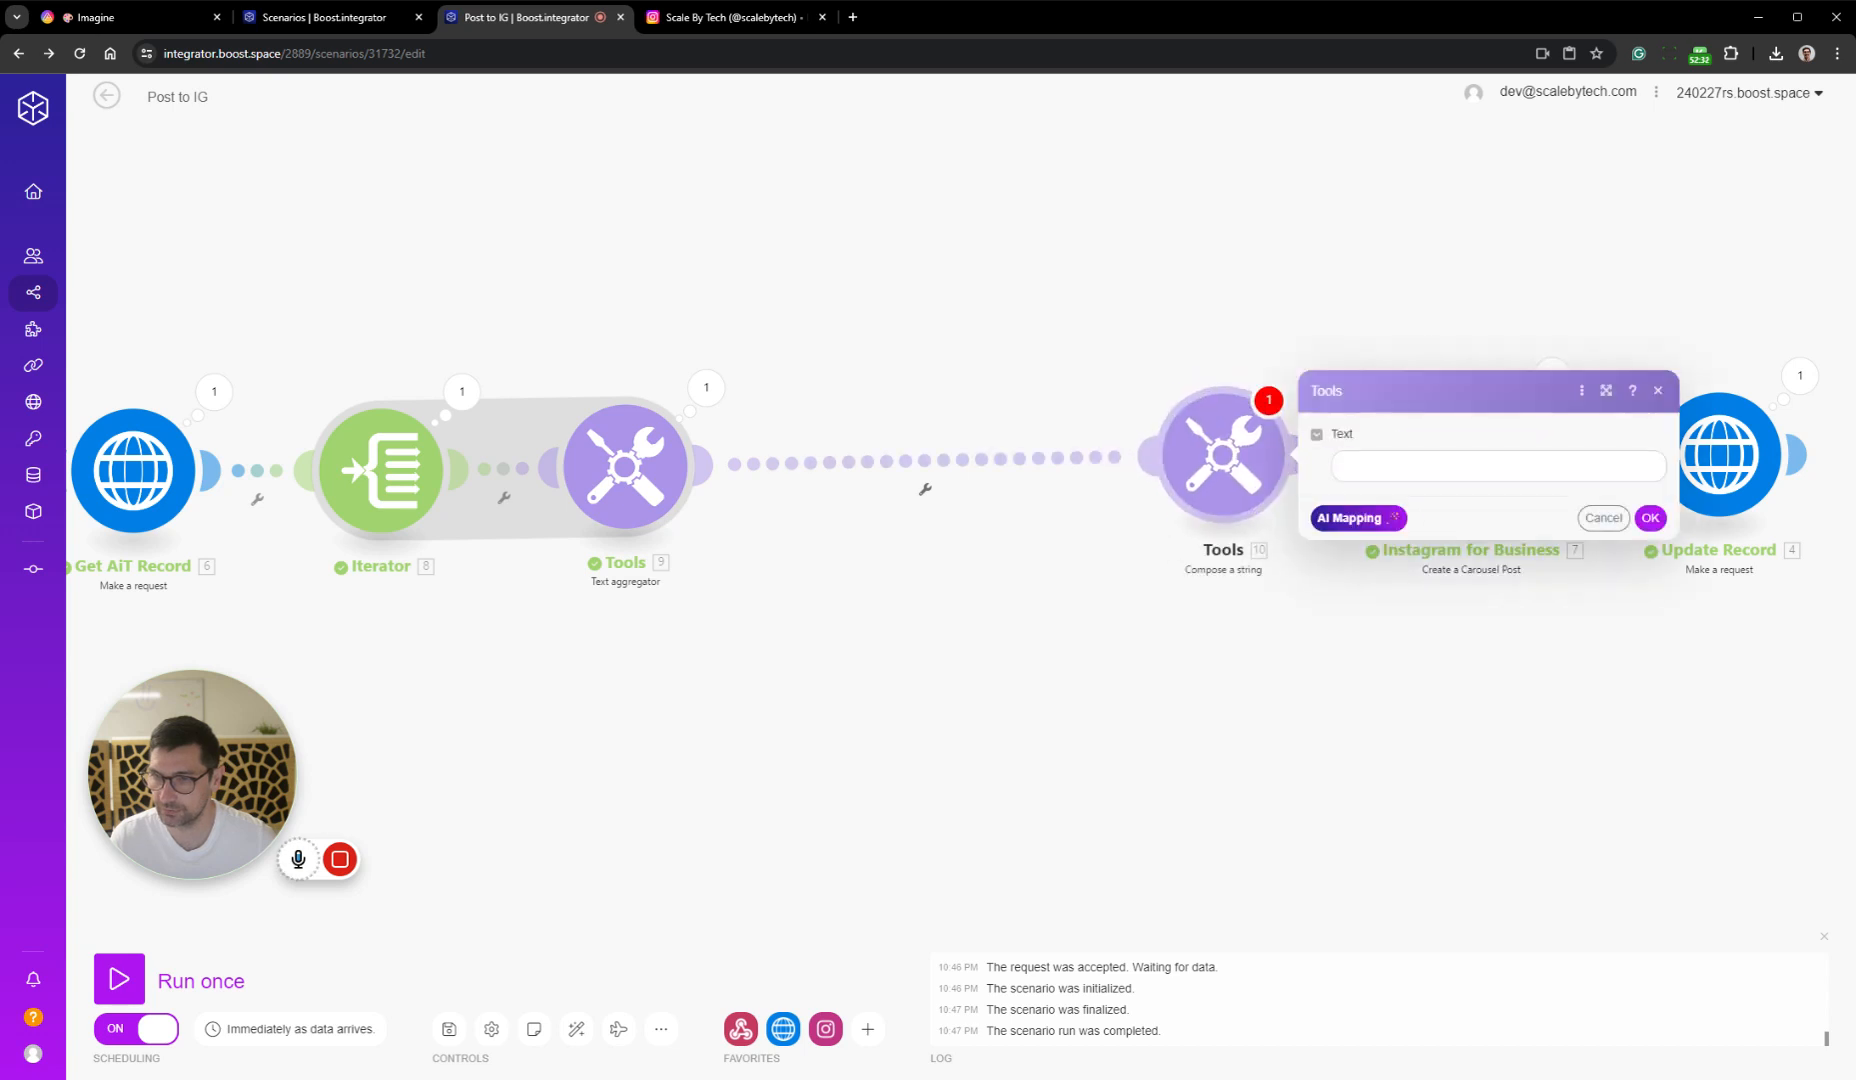
Paste the copied files array of image_url and media_type entries as the new module's text, and place the module nearer the text aggregator
left_click(1437, 470)
key("ctrl+v")
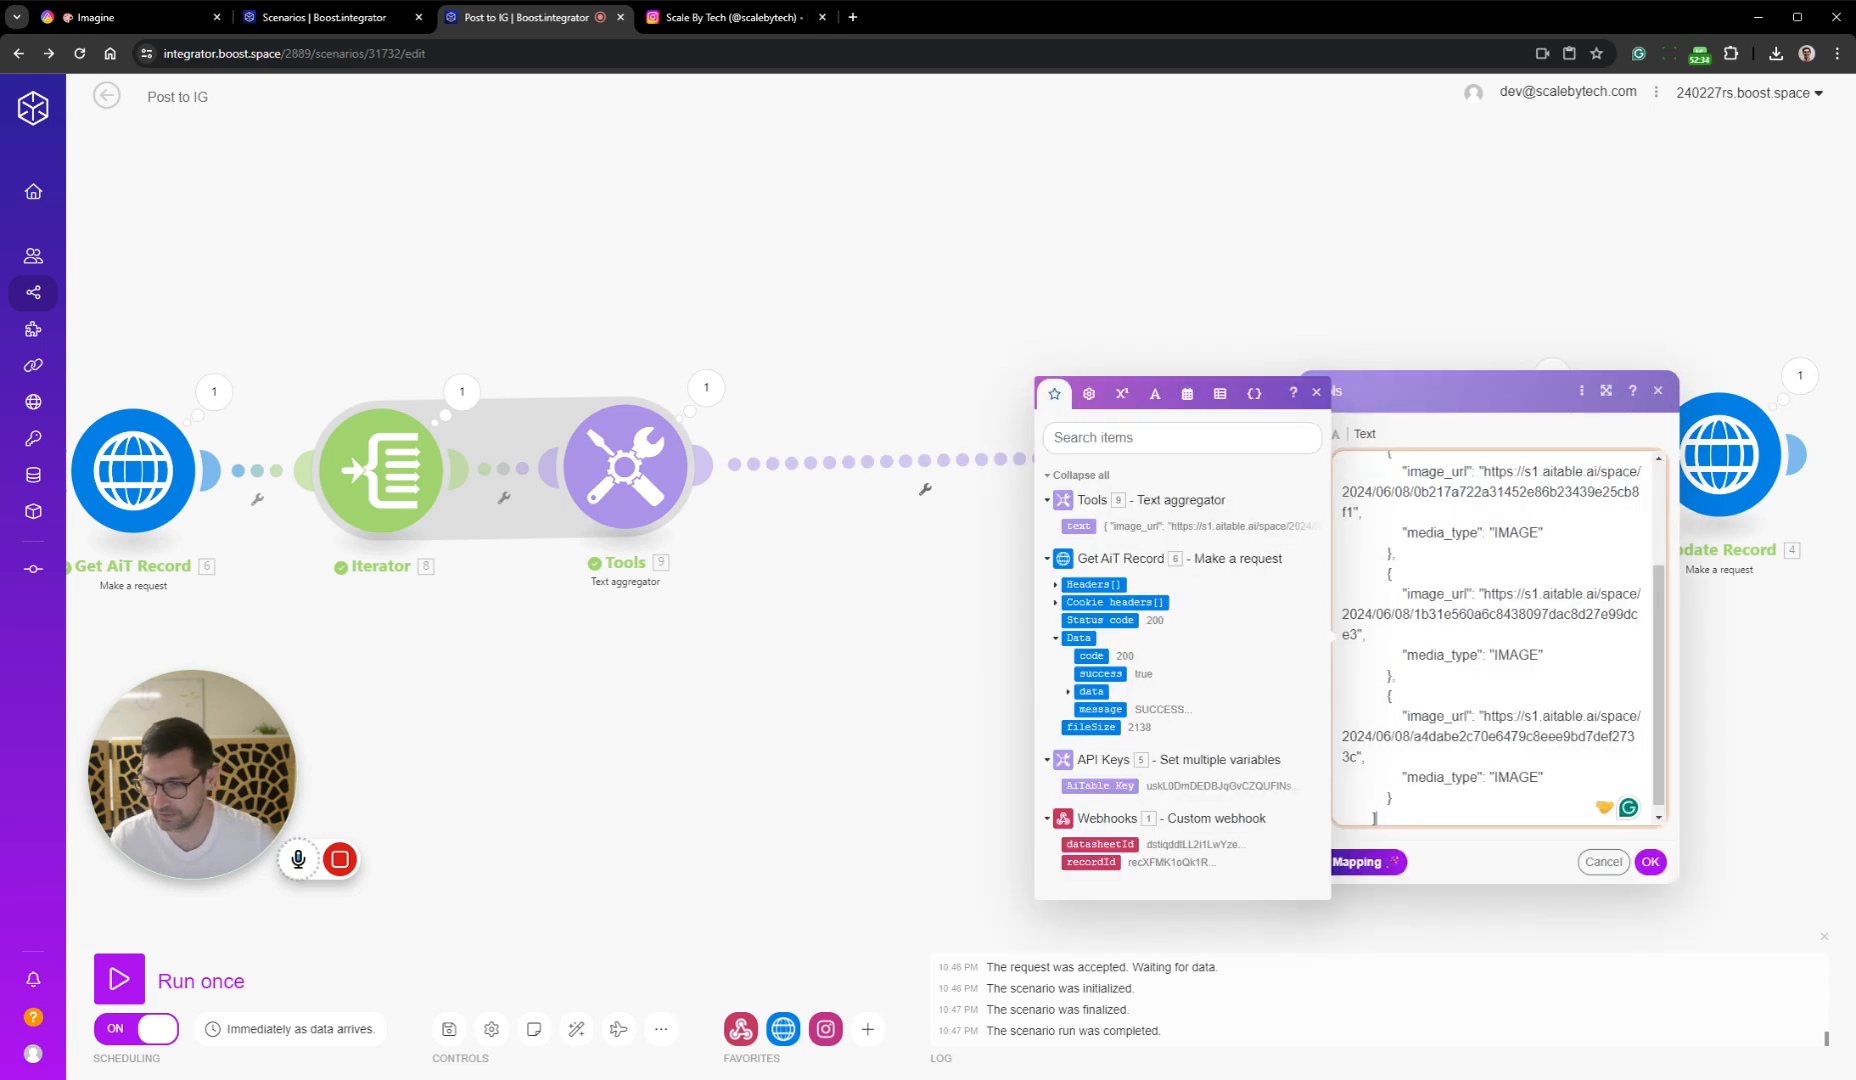
scroll(1658, 650, "down", 1)
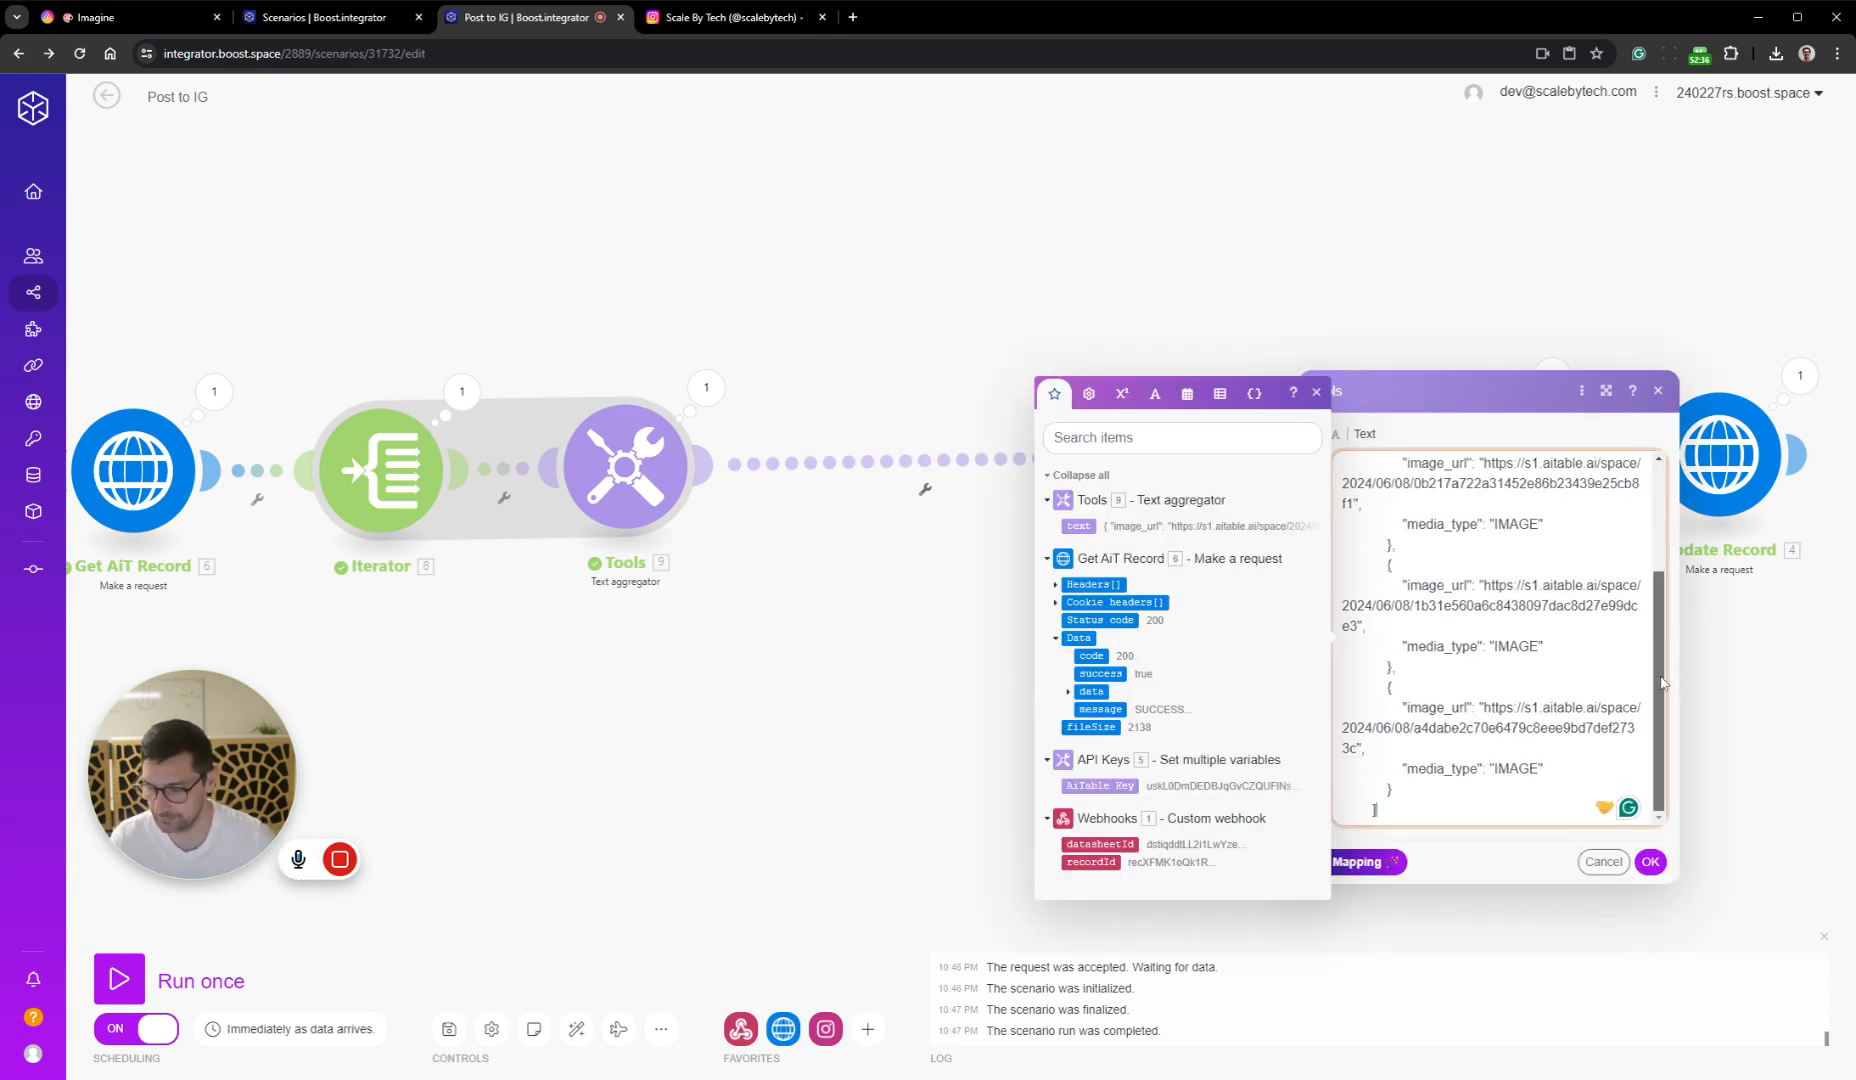
scroll(1655, 686, "up", 3)
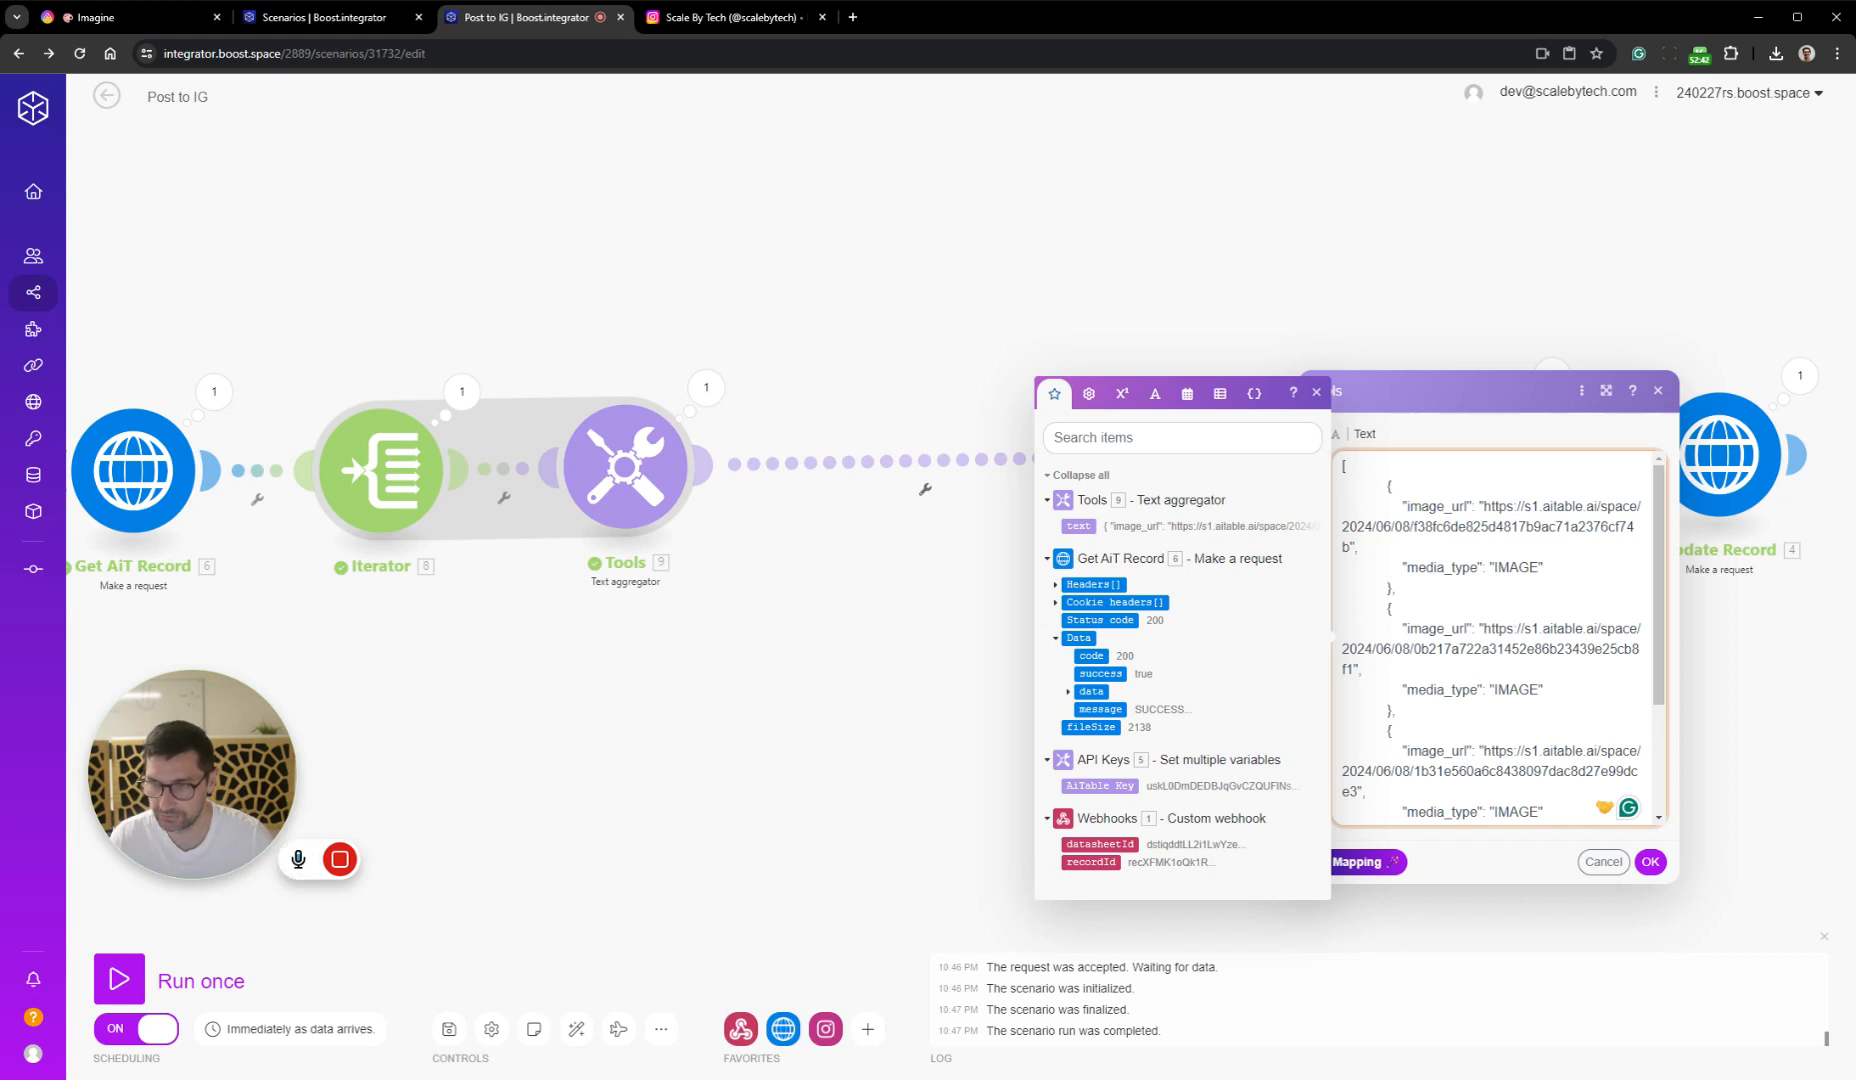
left_click(1650, 861)
left_click_drag(1230, 494, 948, 502)
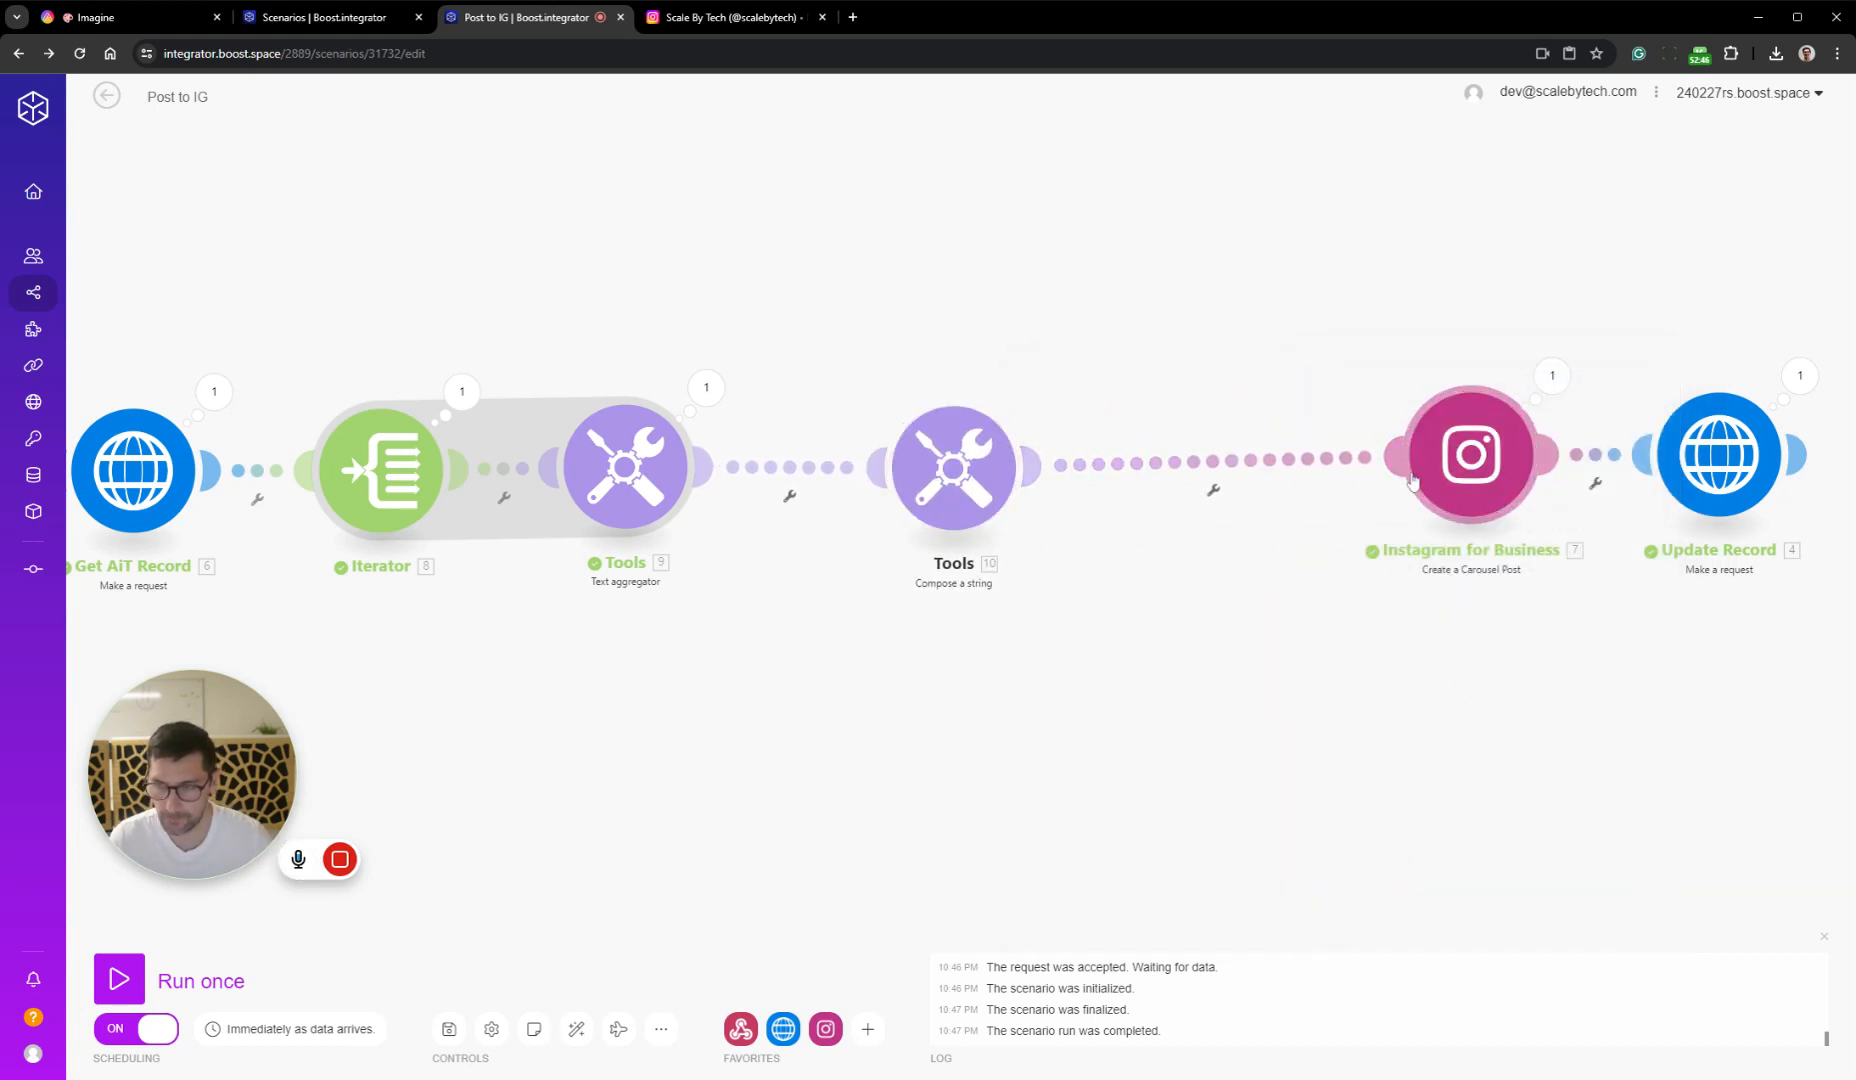
left_click(958, 466)
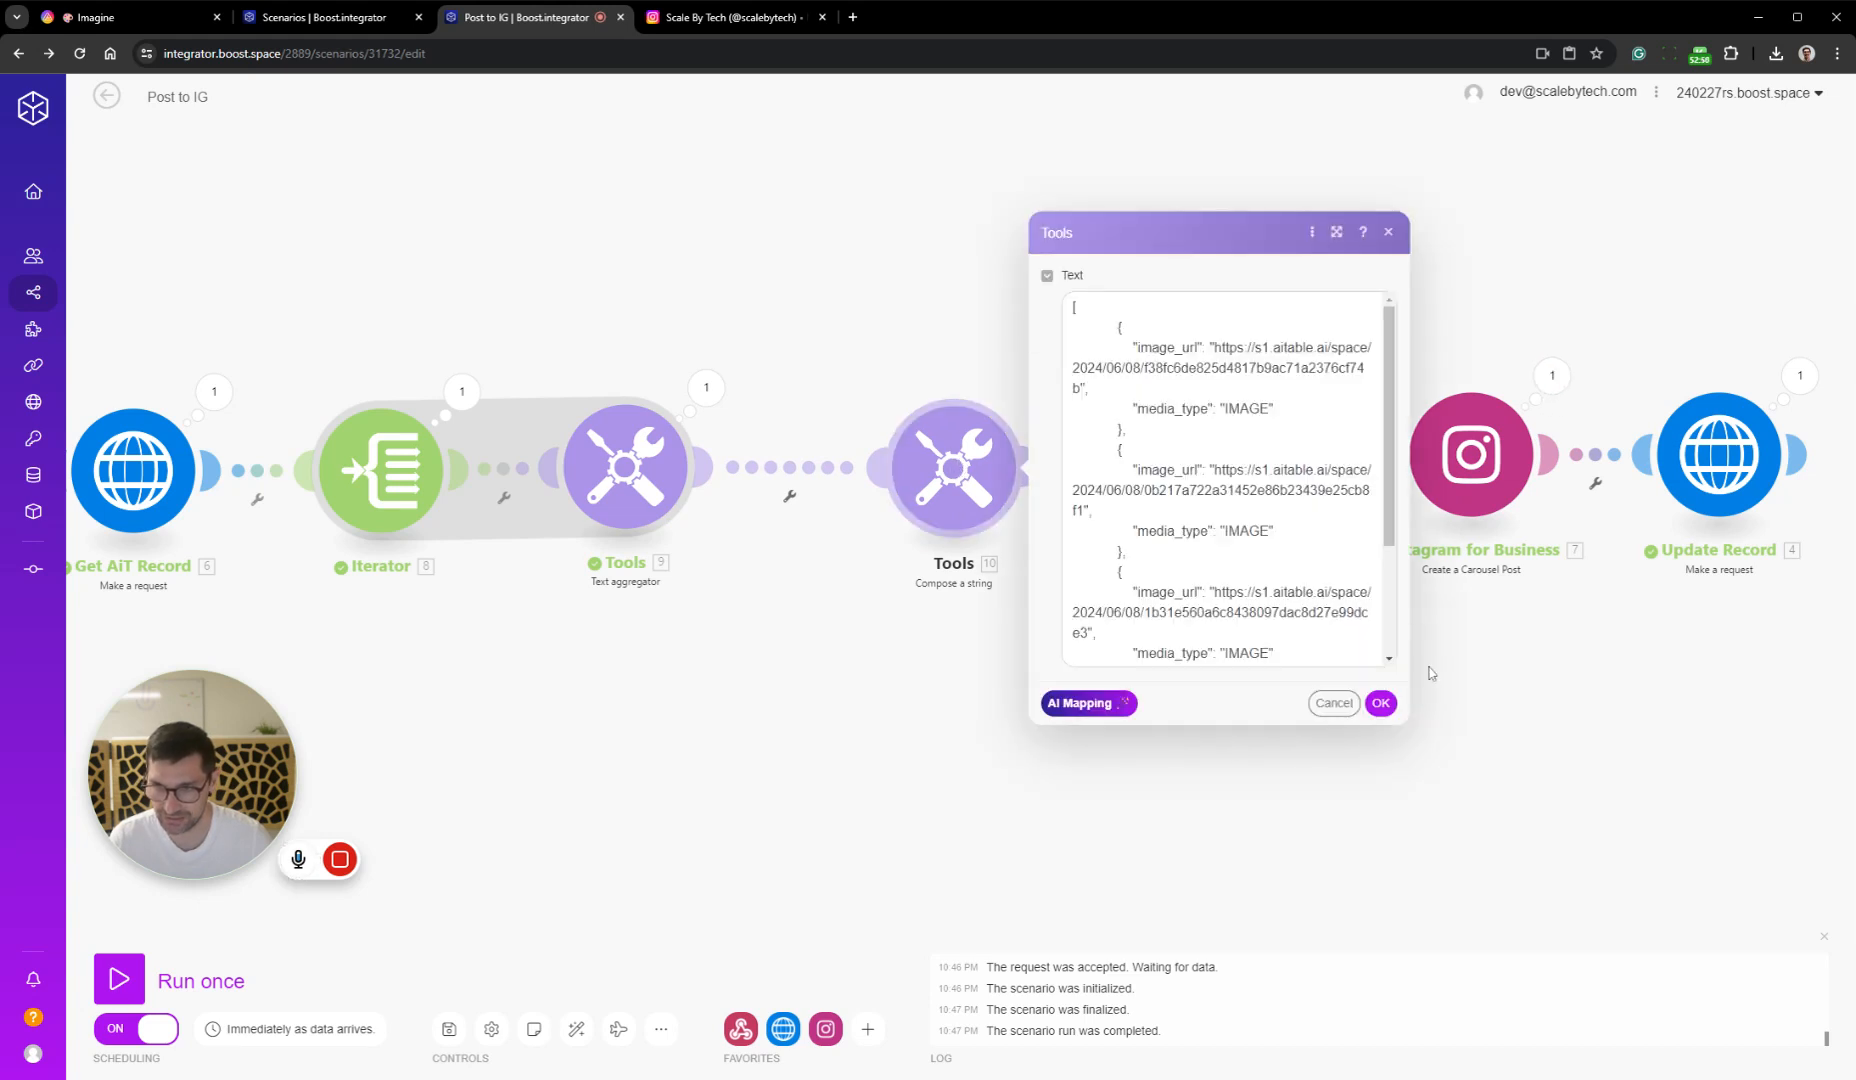
left_click(1381, 703)
Examine the individual Files entries in the input bundle of the Instagram for Business module's last run
left_click(1550, 378)
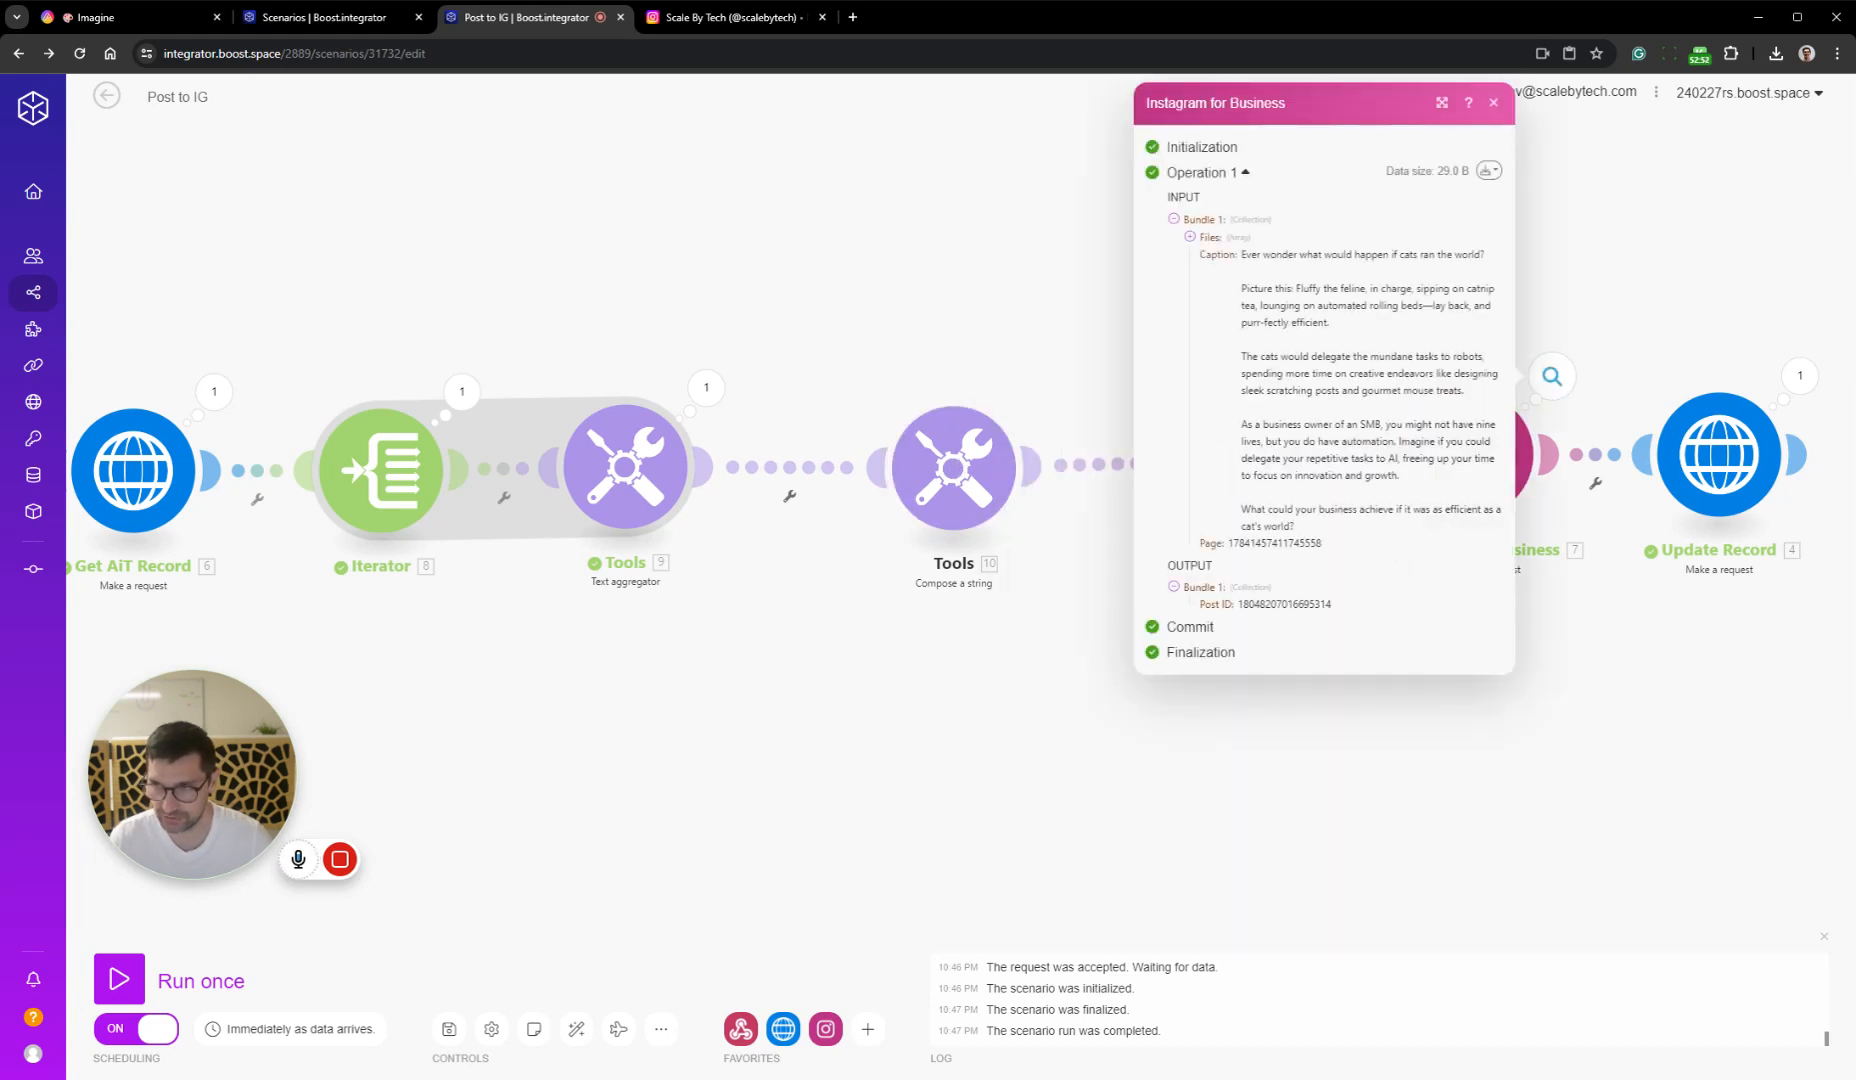
left_click(1488, 170)
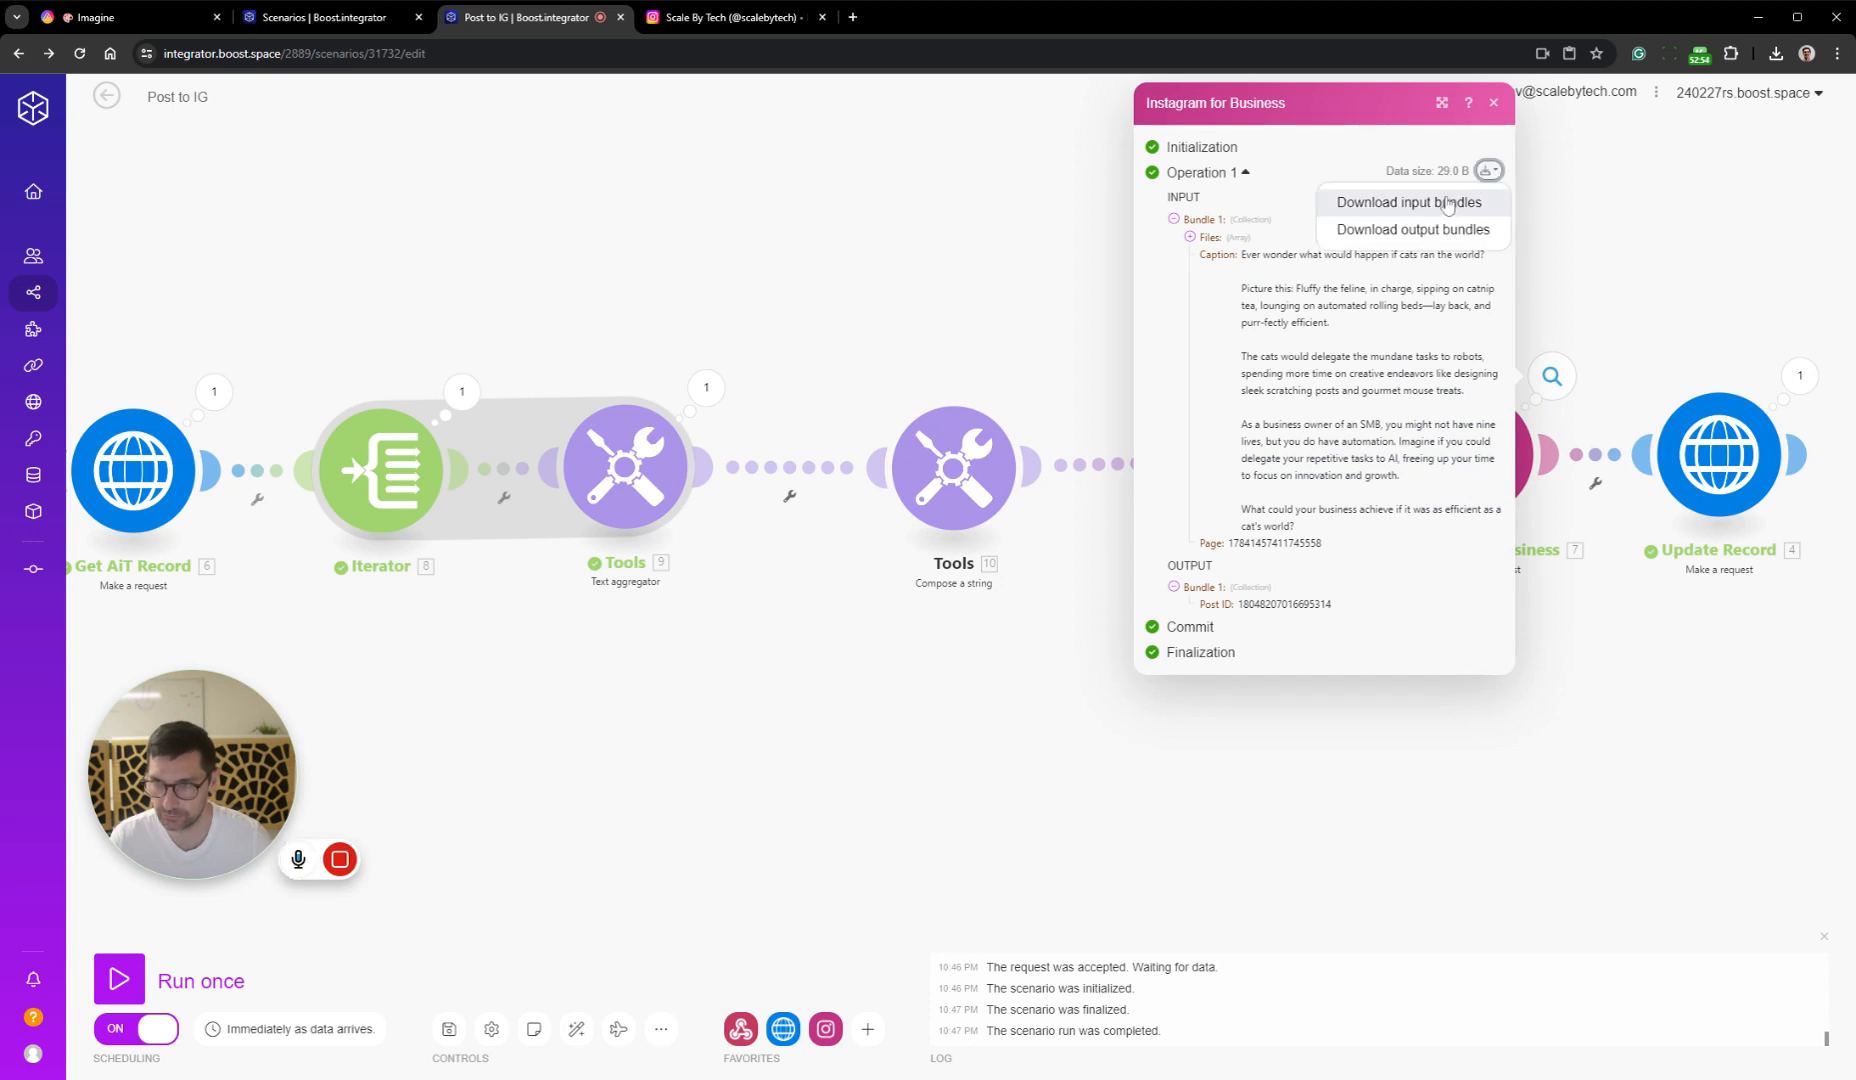
left_click(1189, 238)
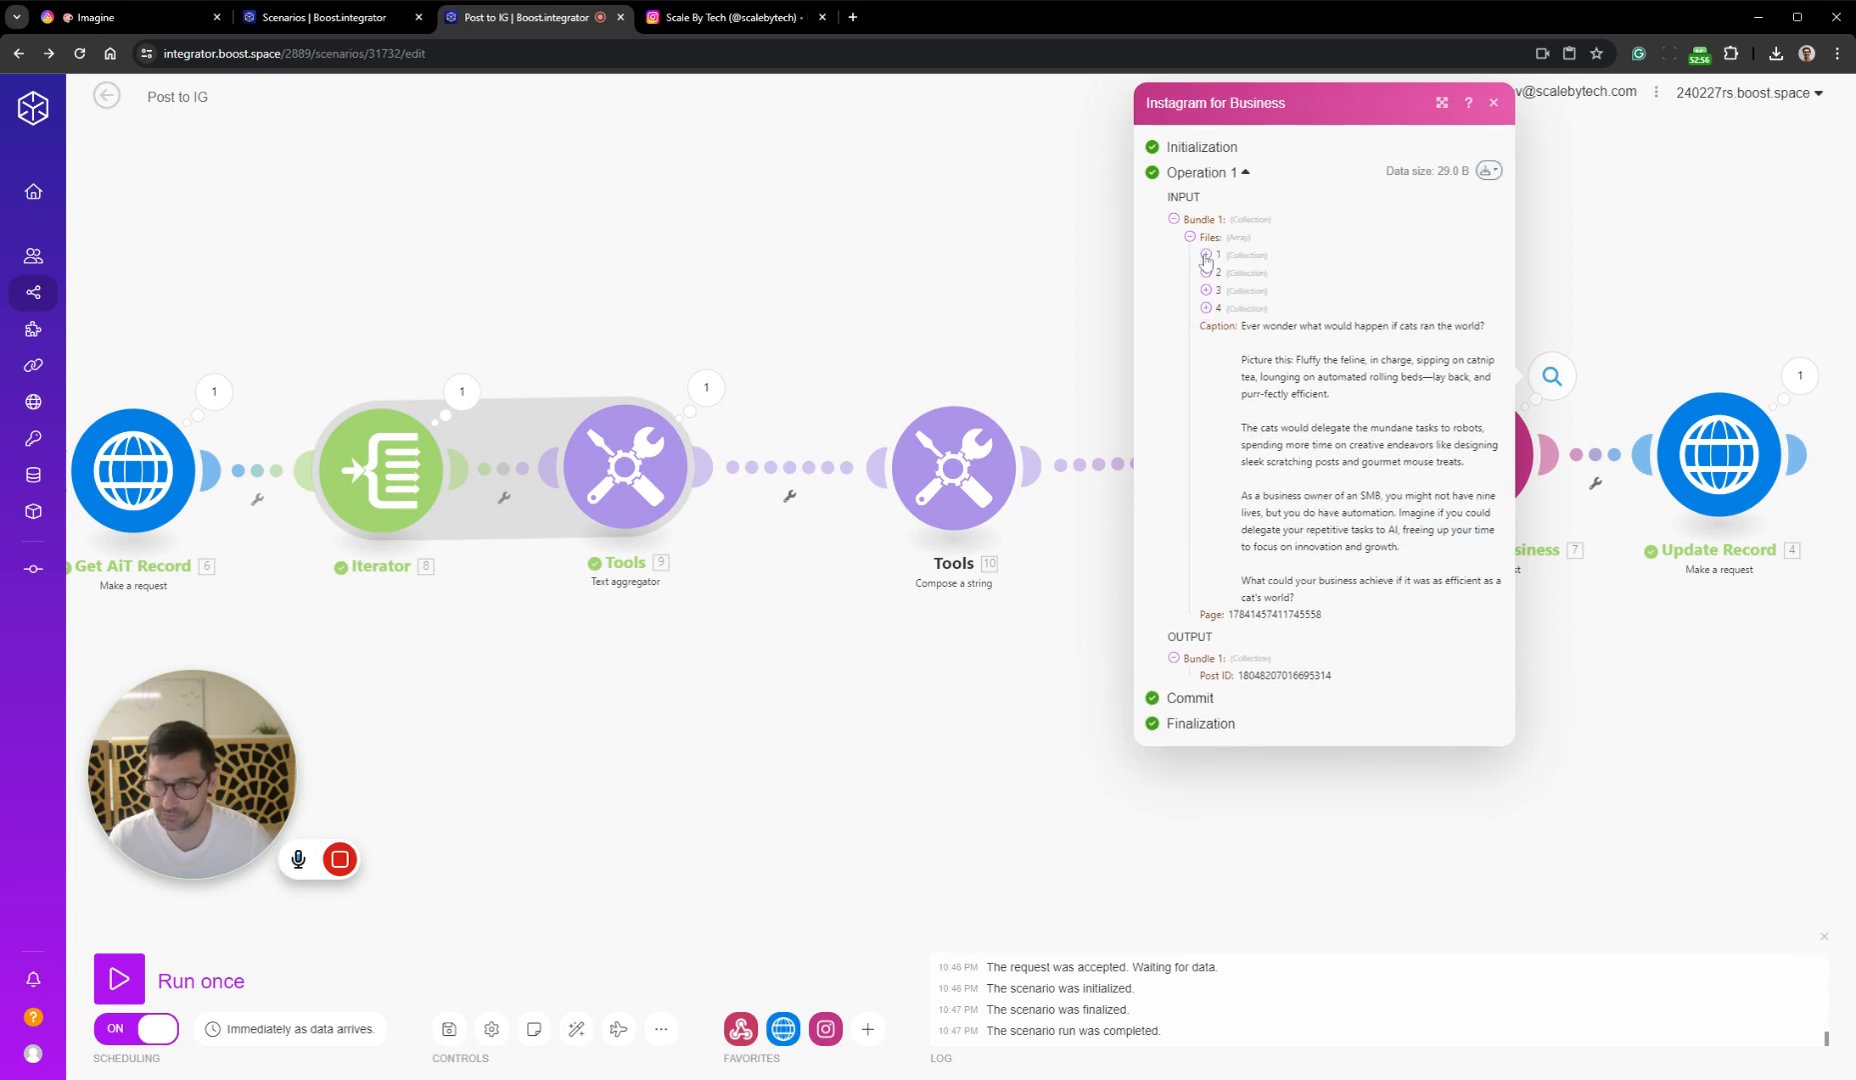
left_click(1206, 255)
left_click(1206, 307)
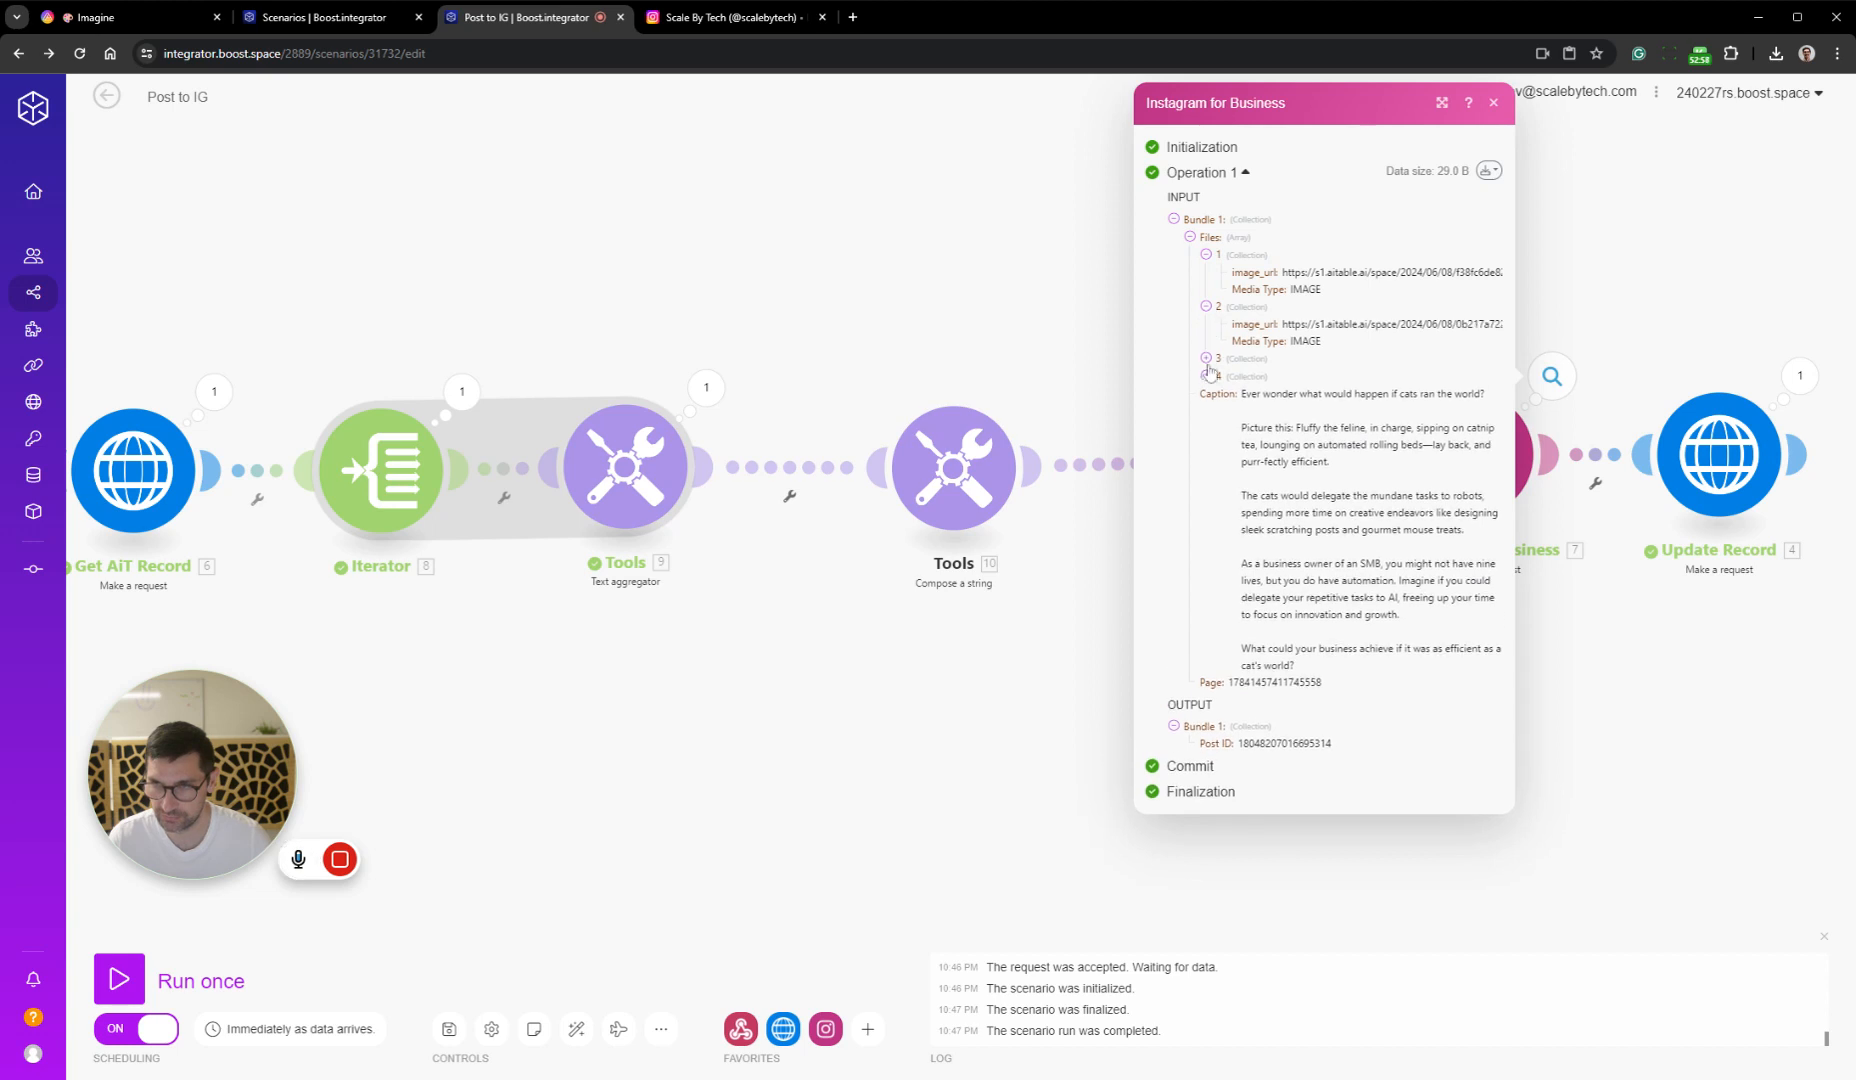
left_click(1606, 750)
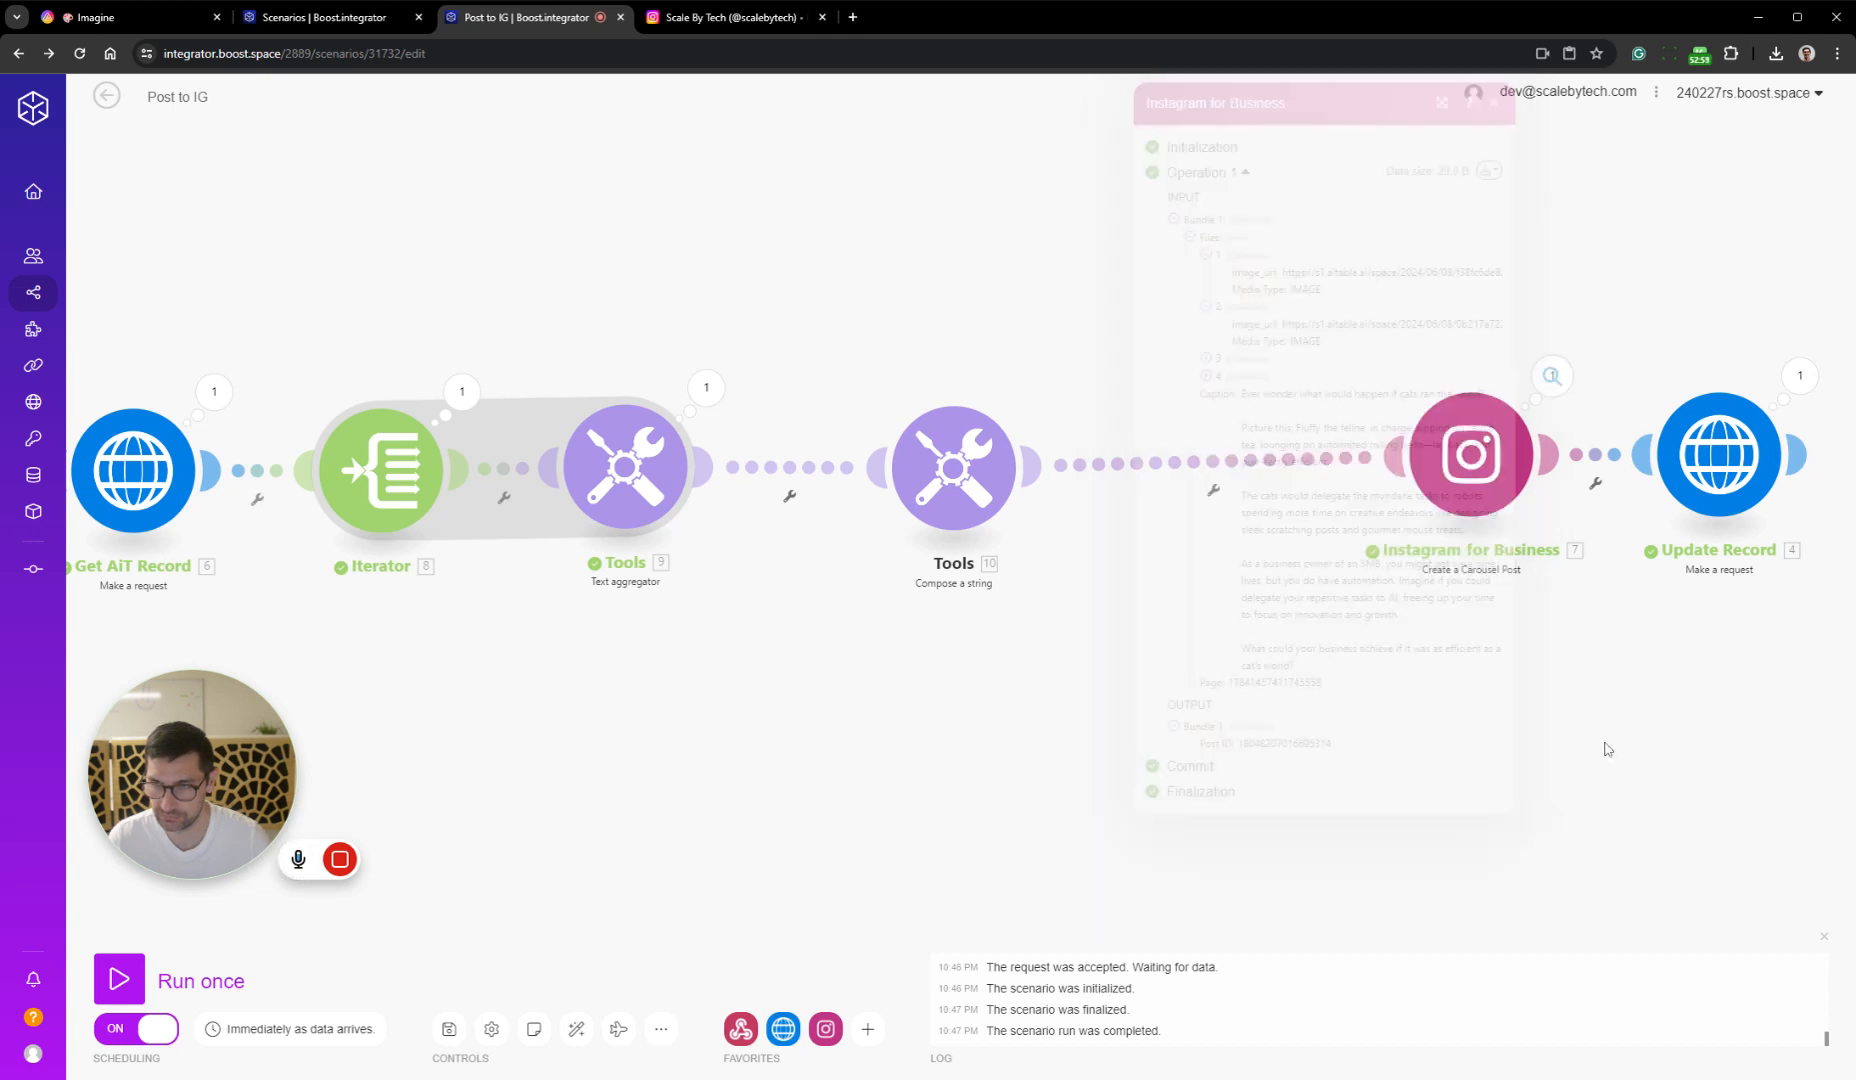
Map the Instagram for Business module's Files to the Compose a string module's Text output, and save the scenario
left_click(1470, 455)
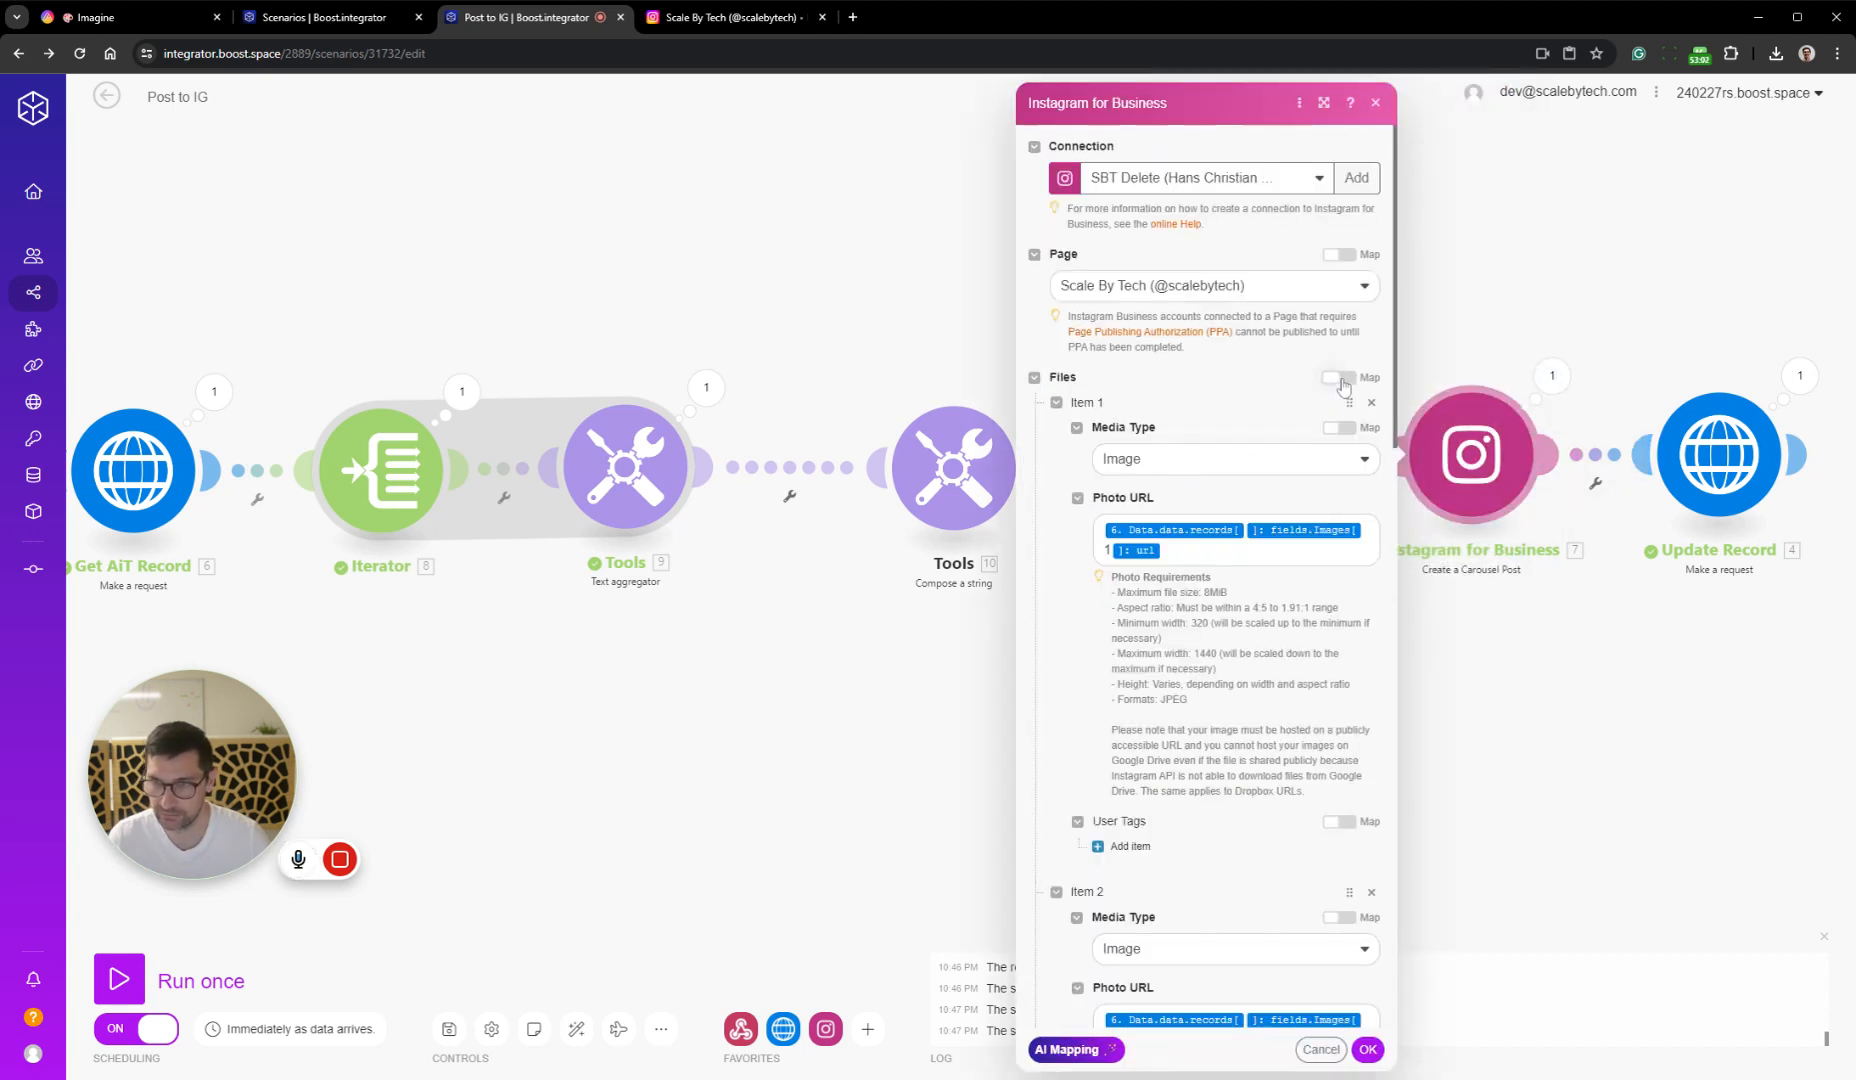
left_click(1340, 378)
left_click(1216, 458)
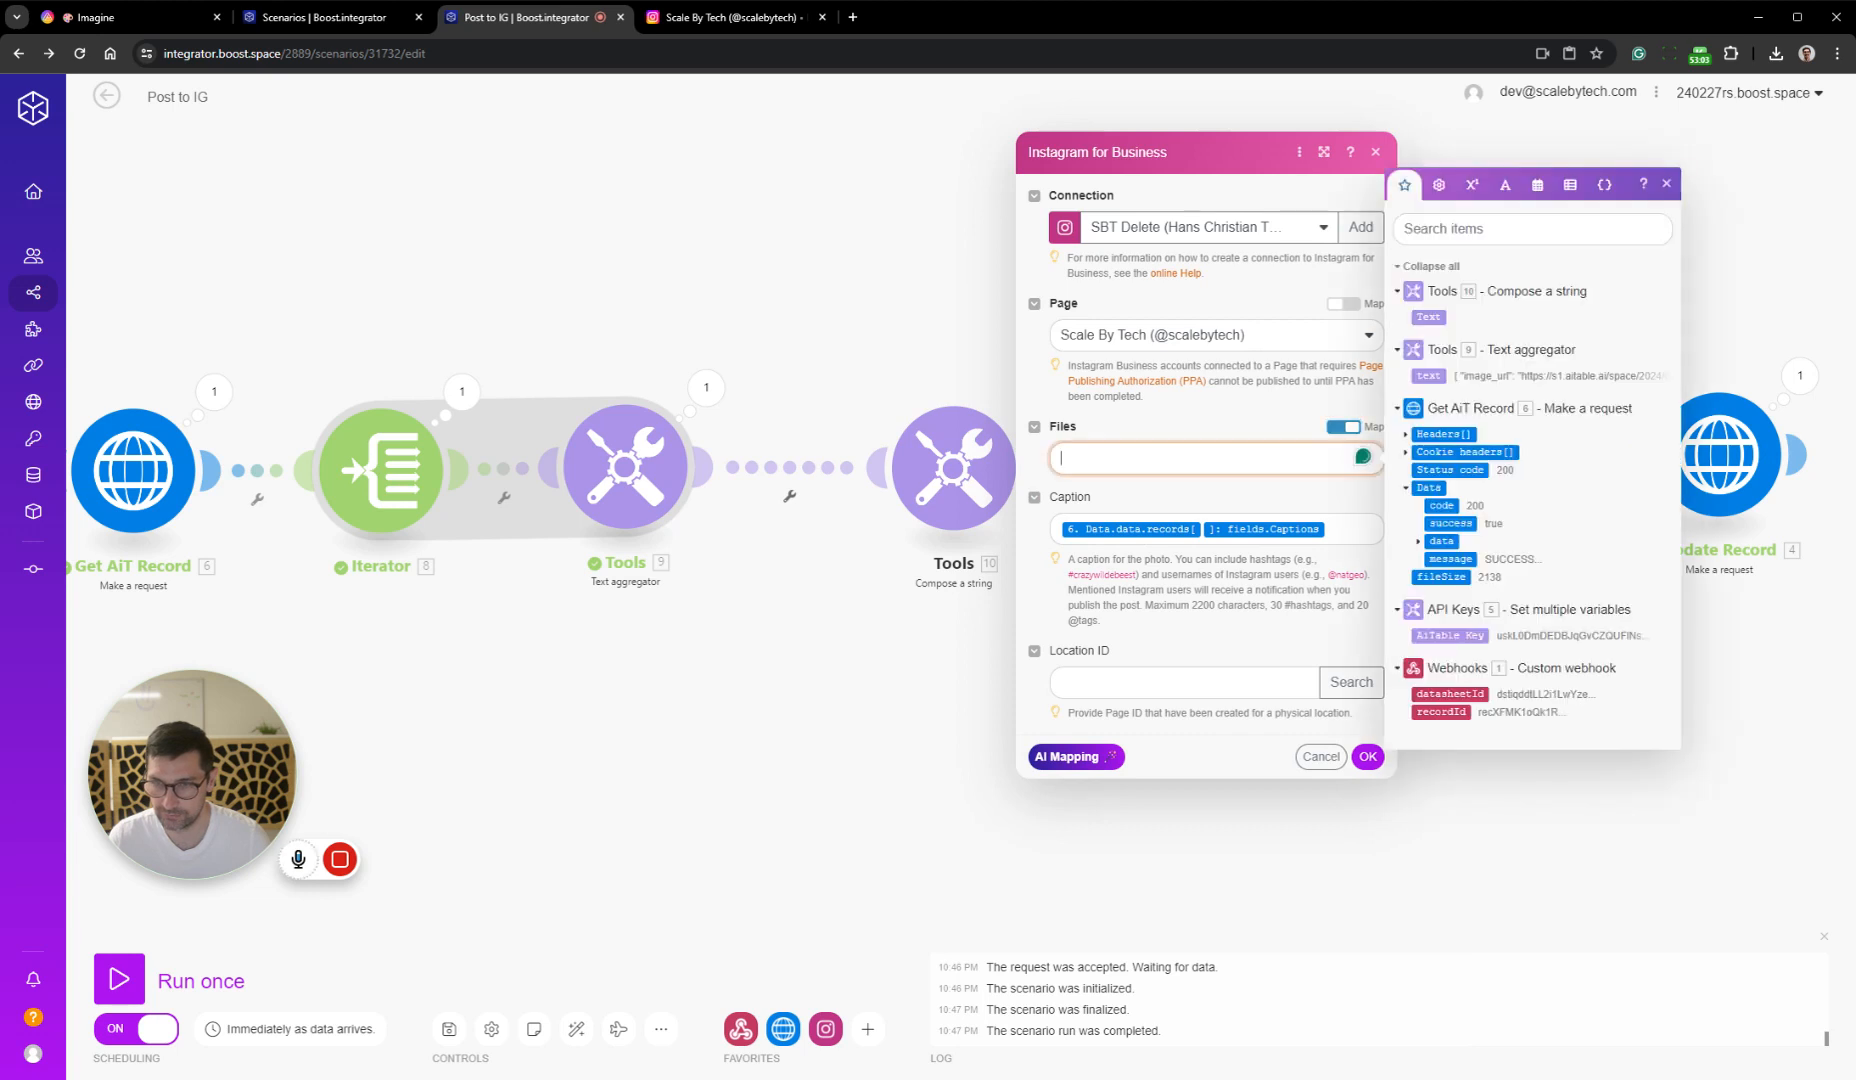
left_click(1428, 316)
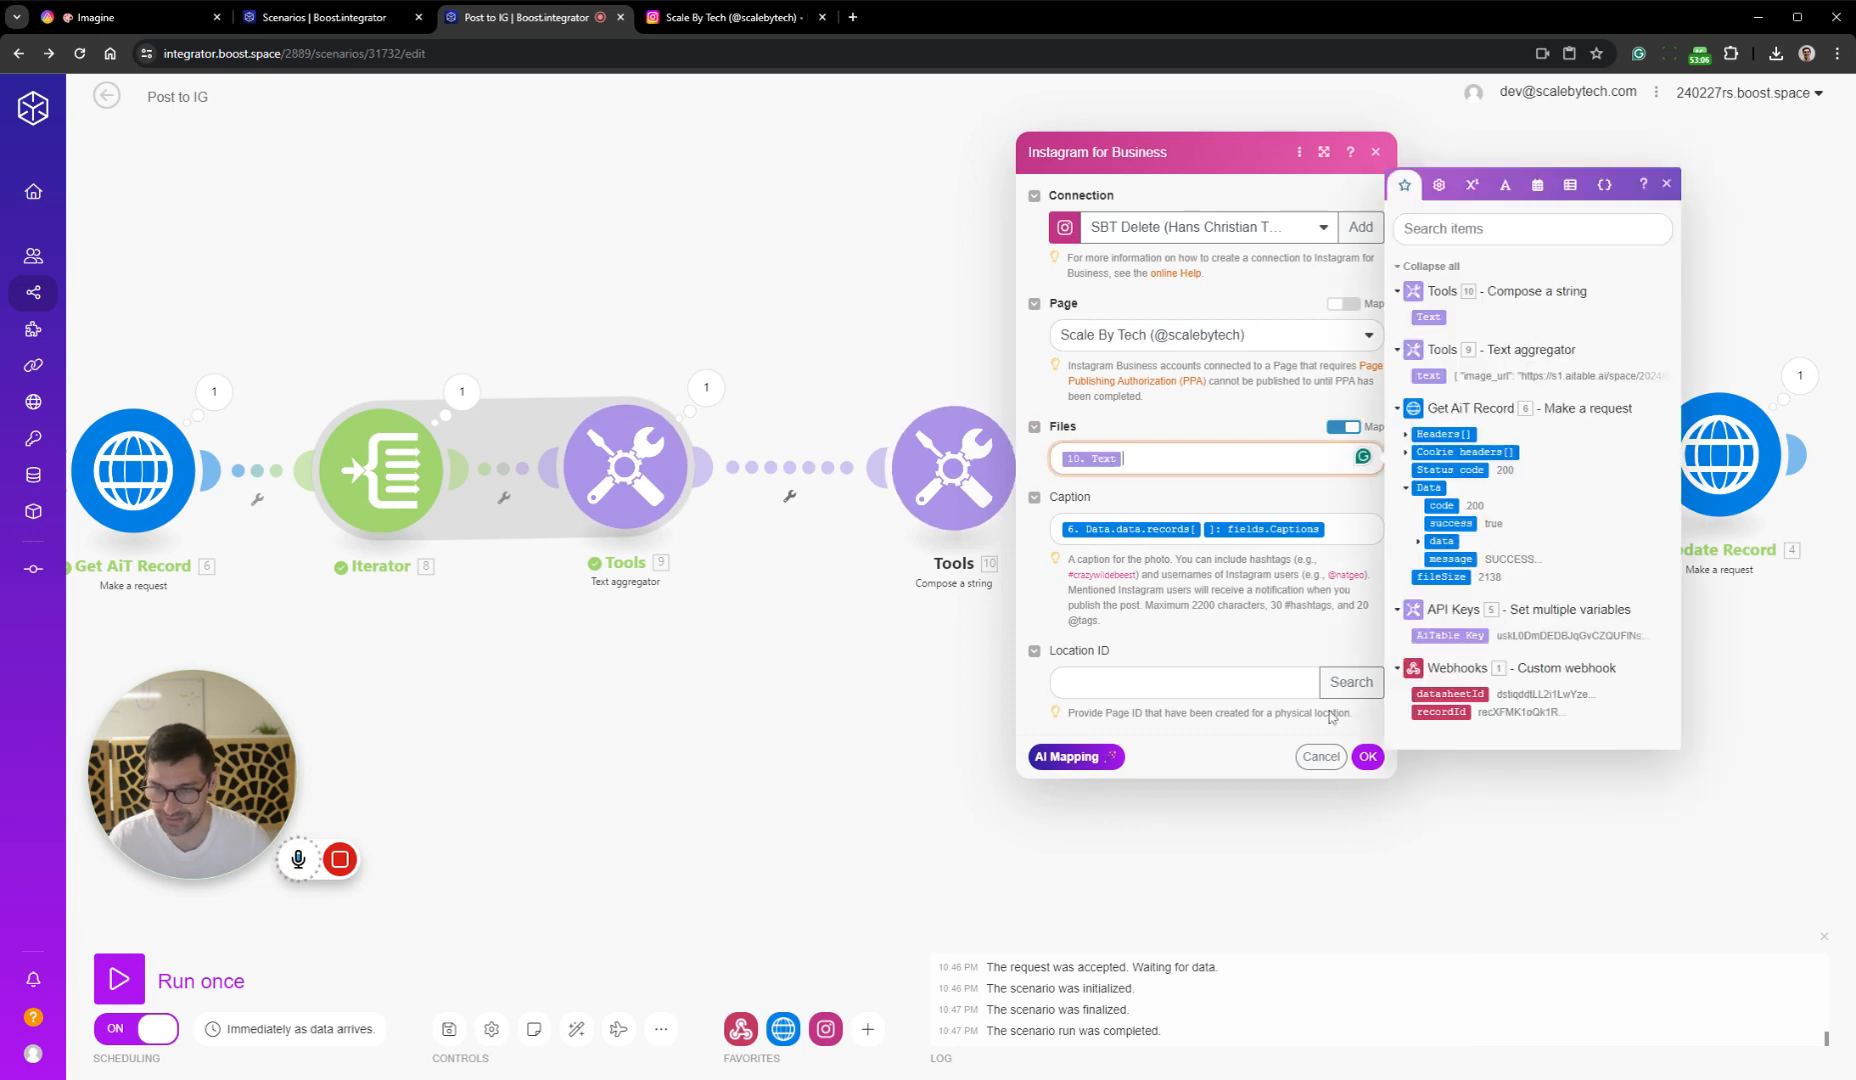
left_click(1368, 757)
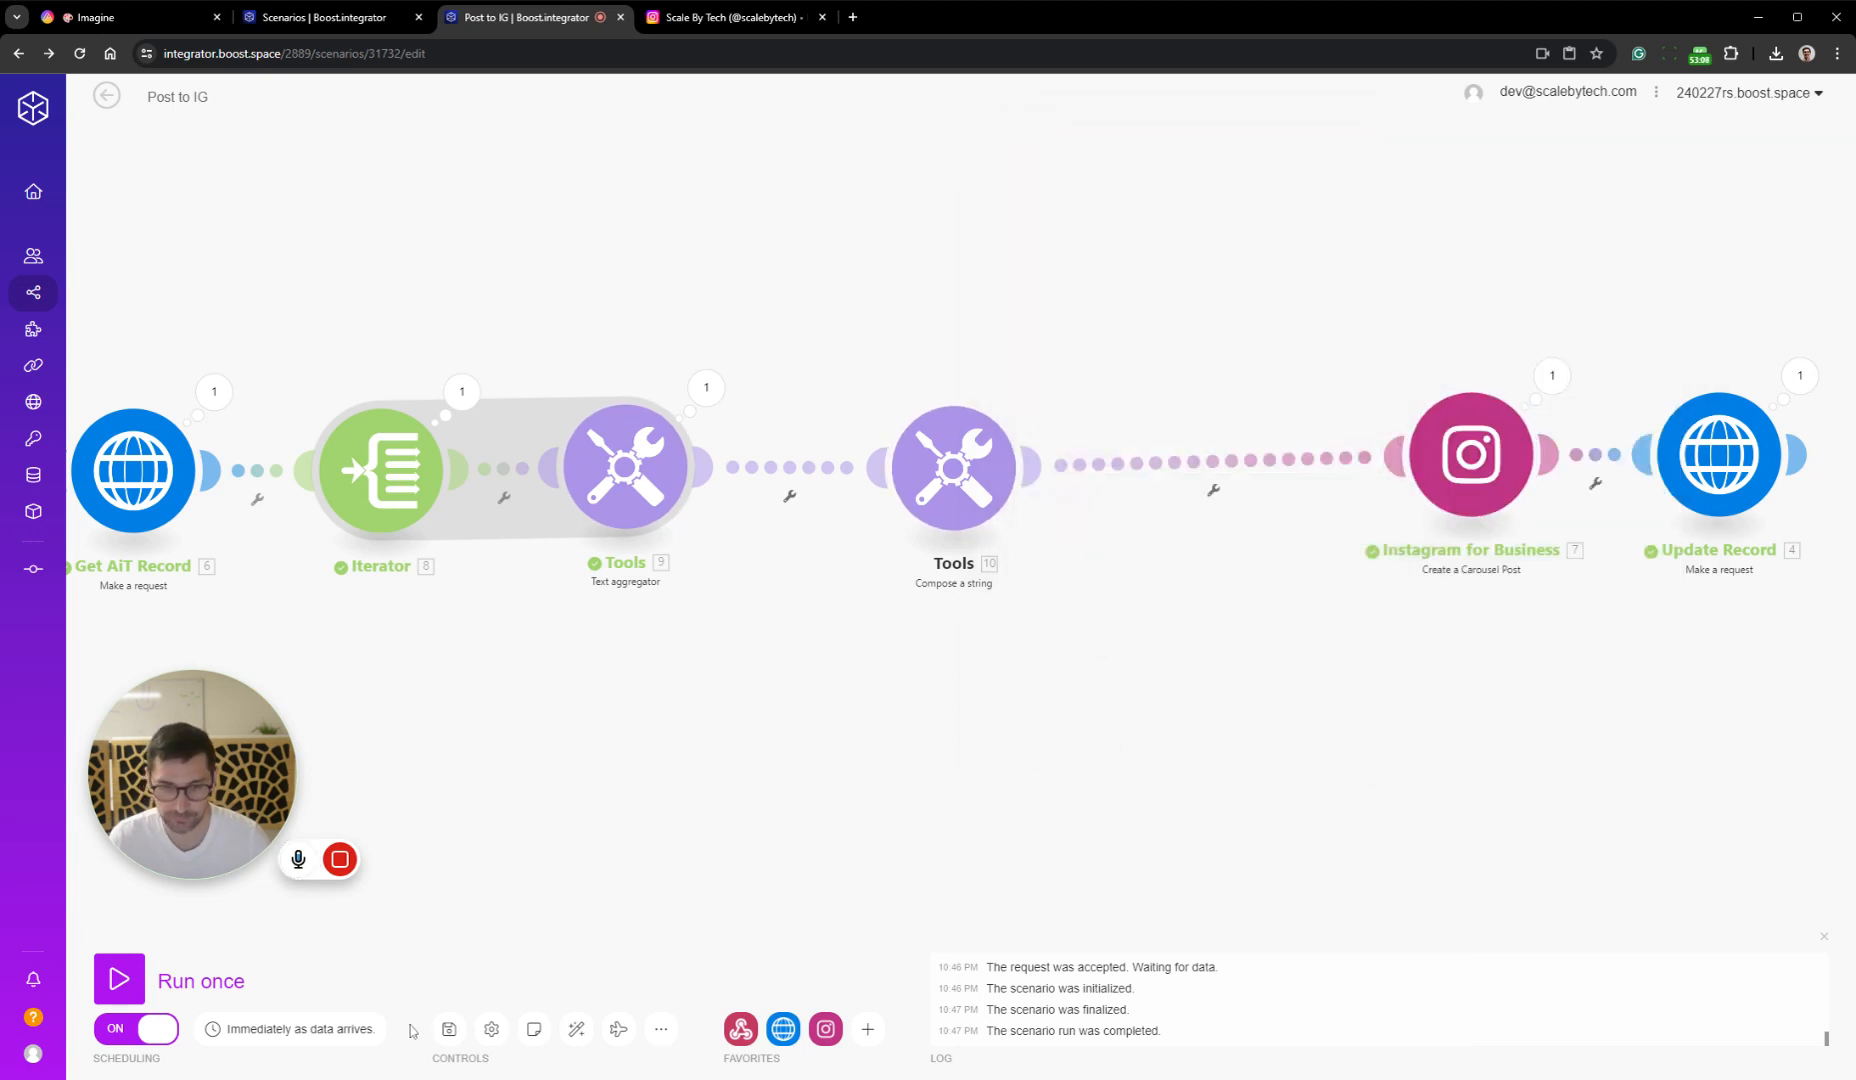
key("ctrl+s")
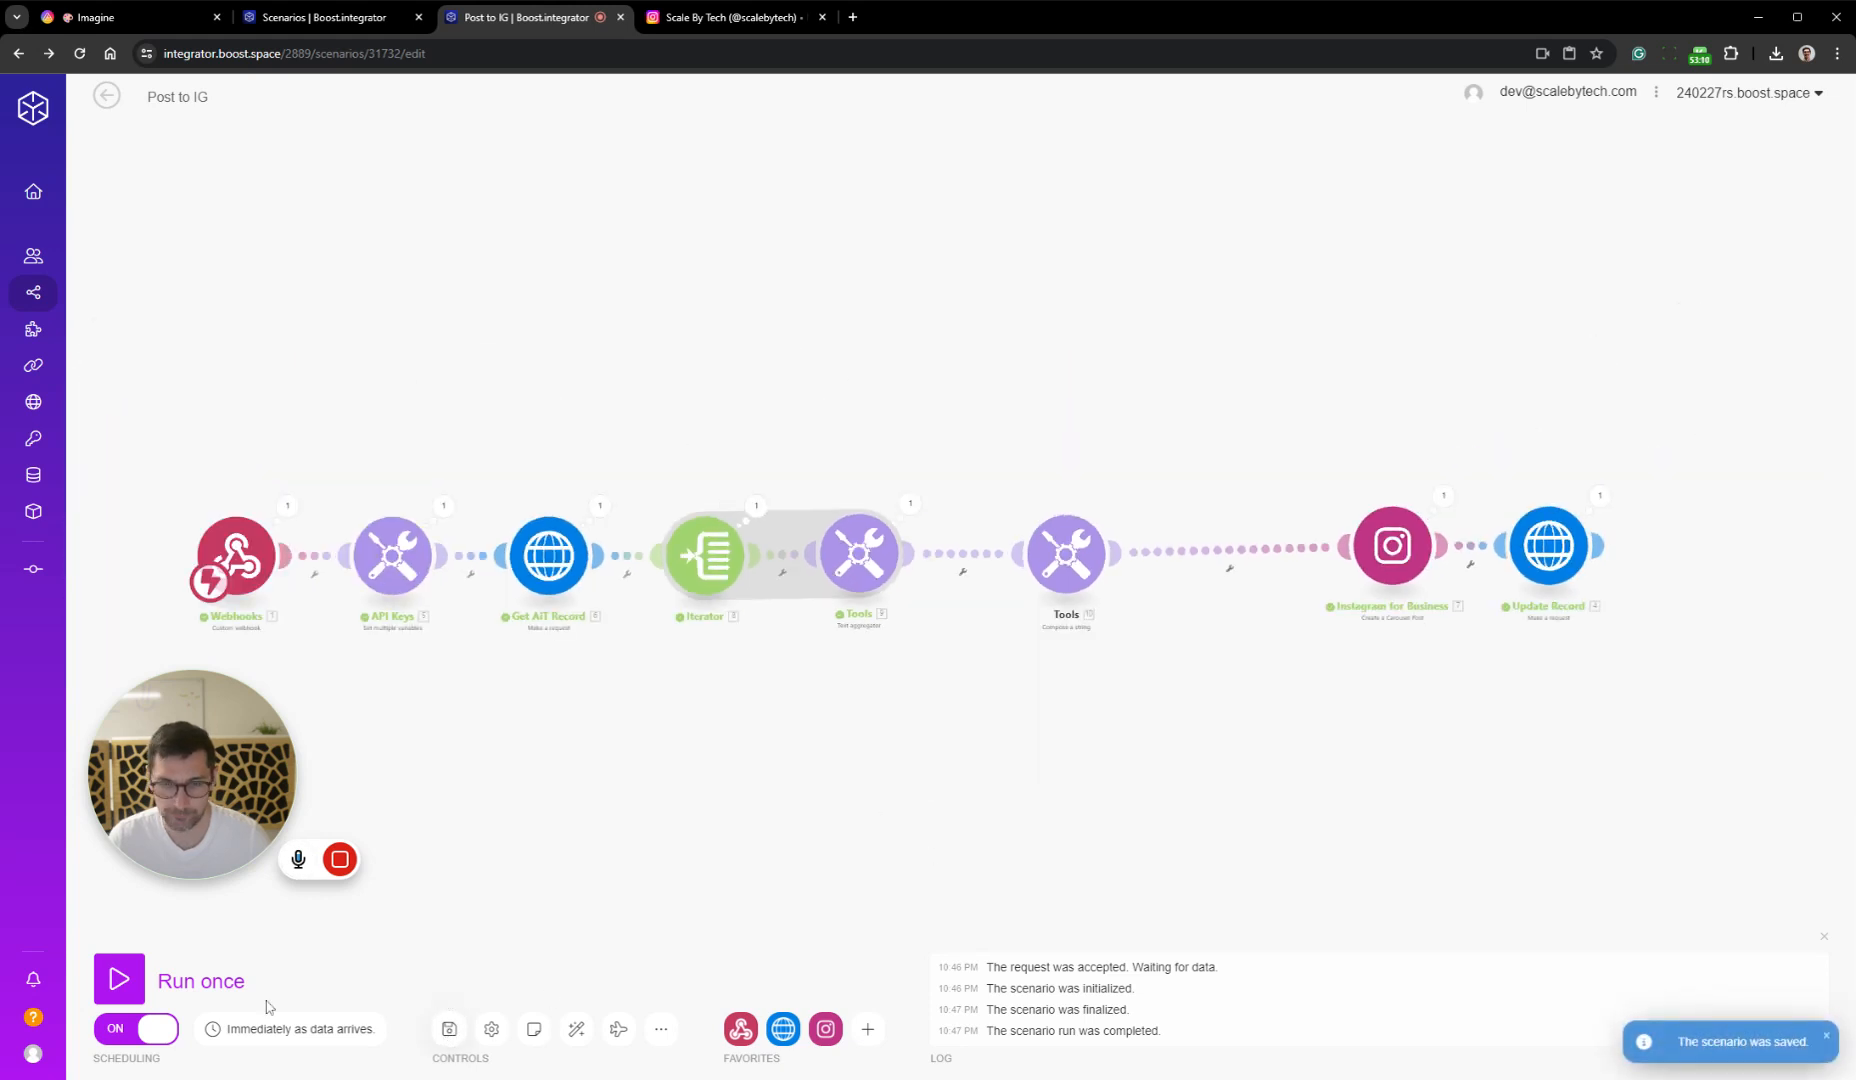
Run the scenario once and trigger it from AITable by clearing and reselecting Posted as the Stage of the "Cat with blue fur" record
left_click(119, 979)
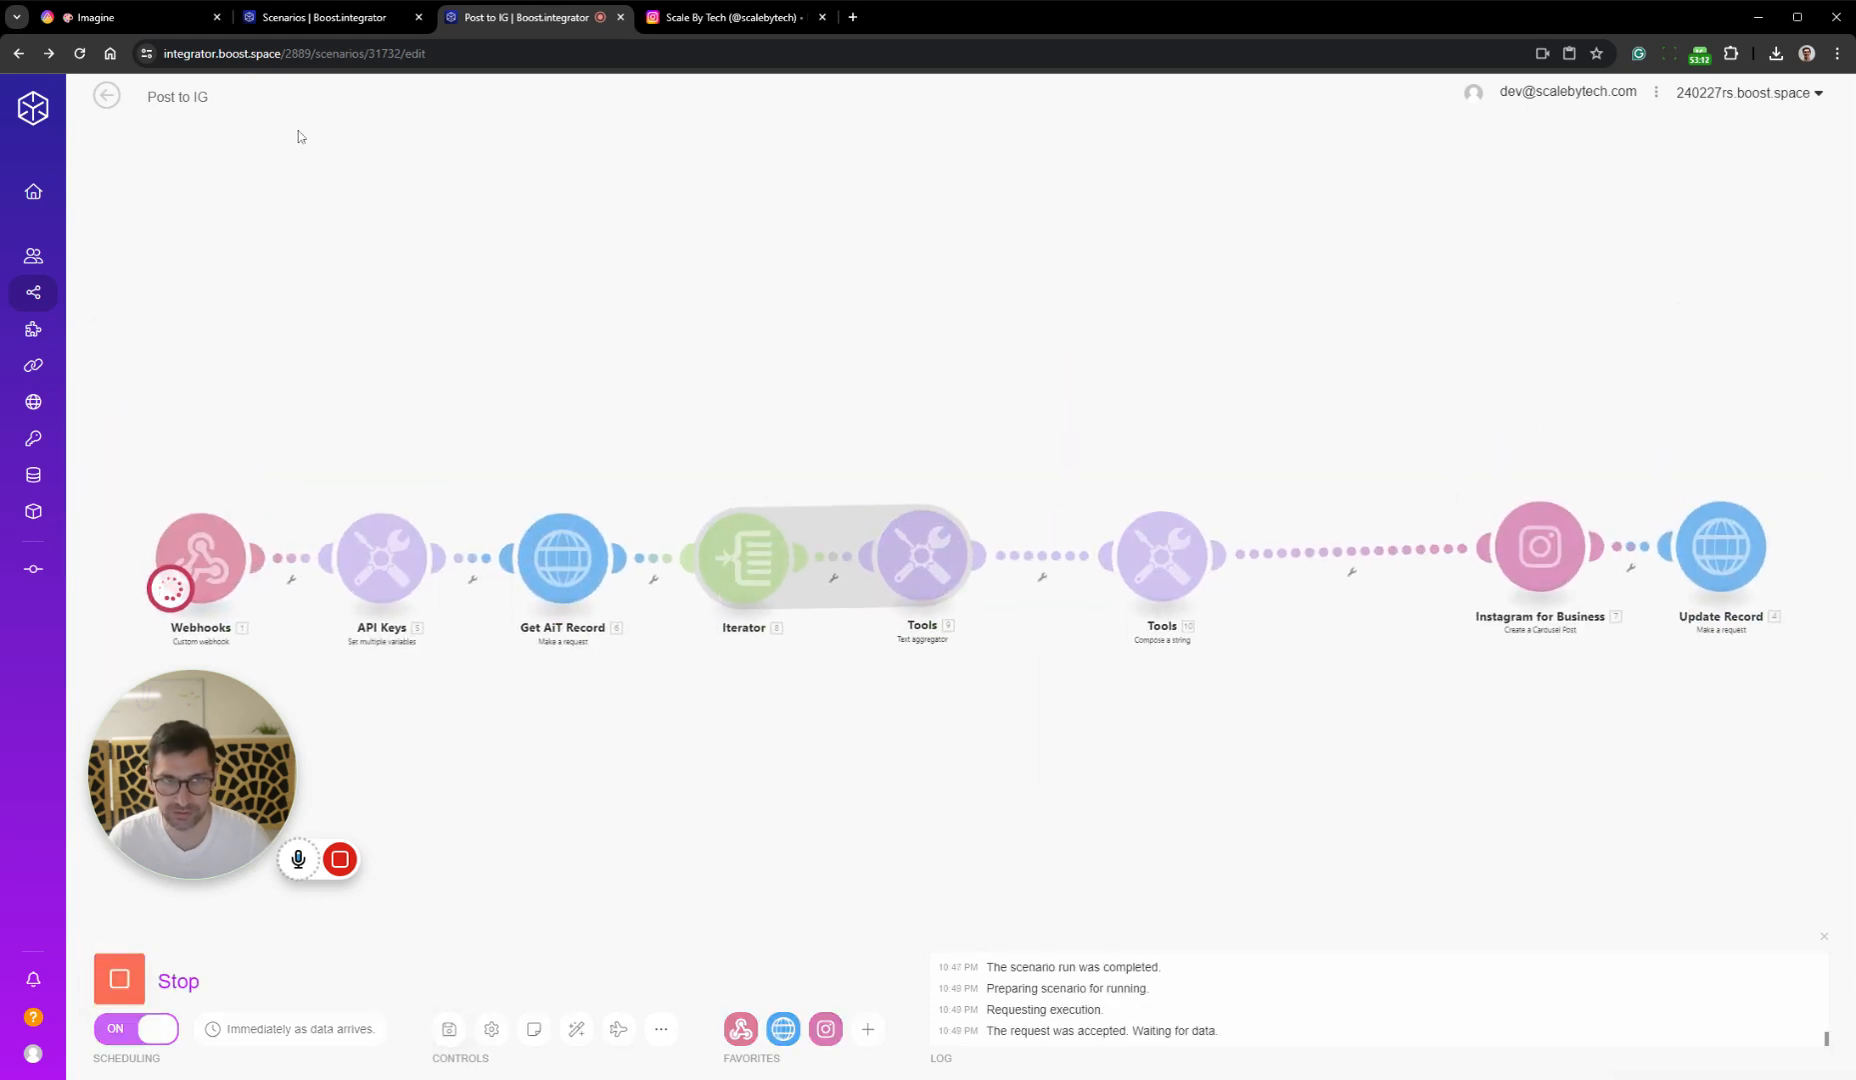
left_click(142, 23)
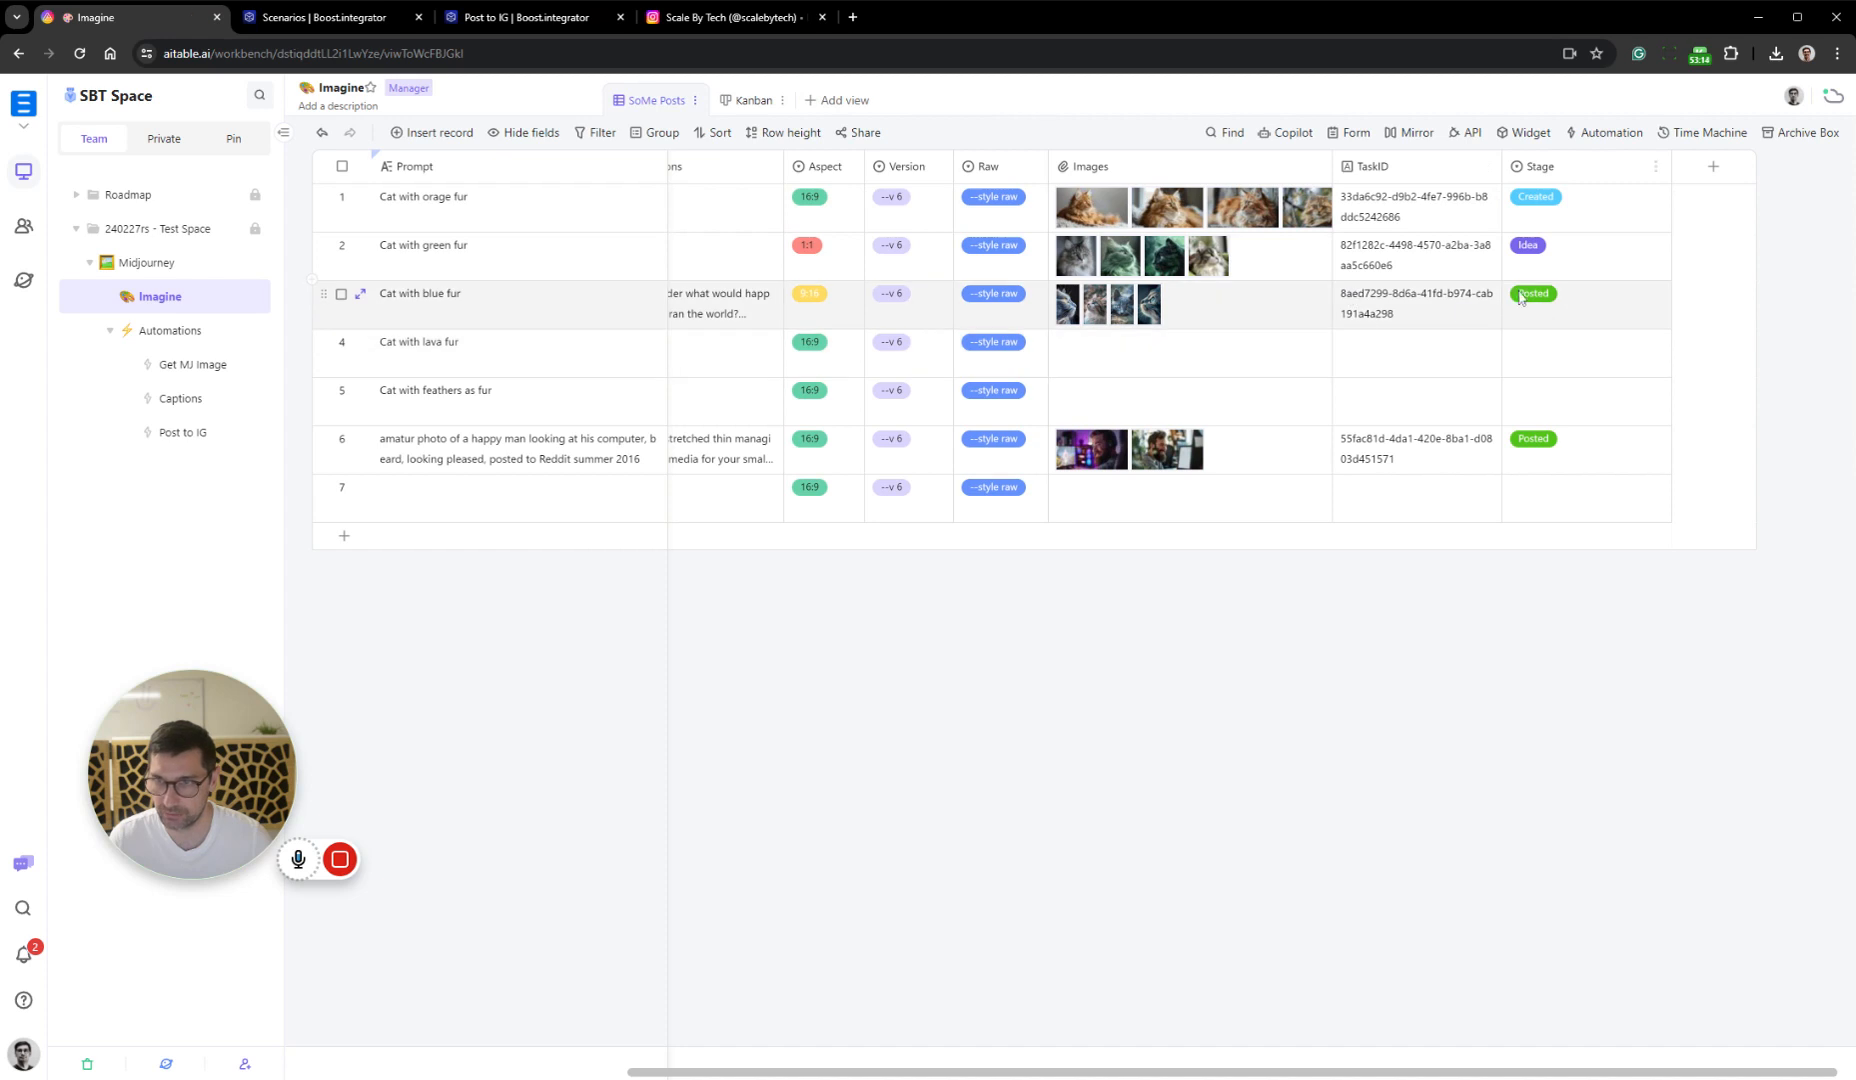
left_click(1587, 302)
left_click(1560, 294)
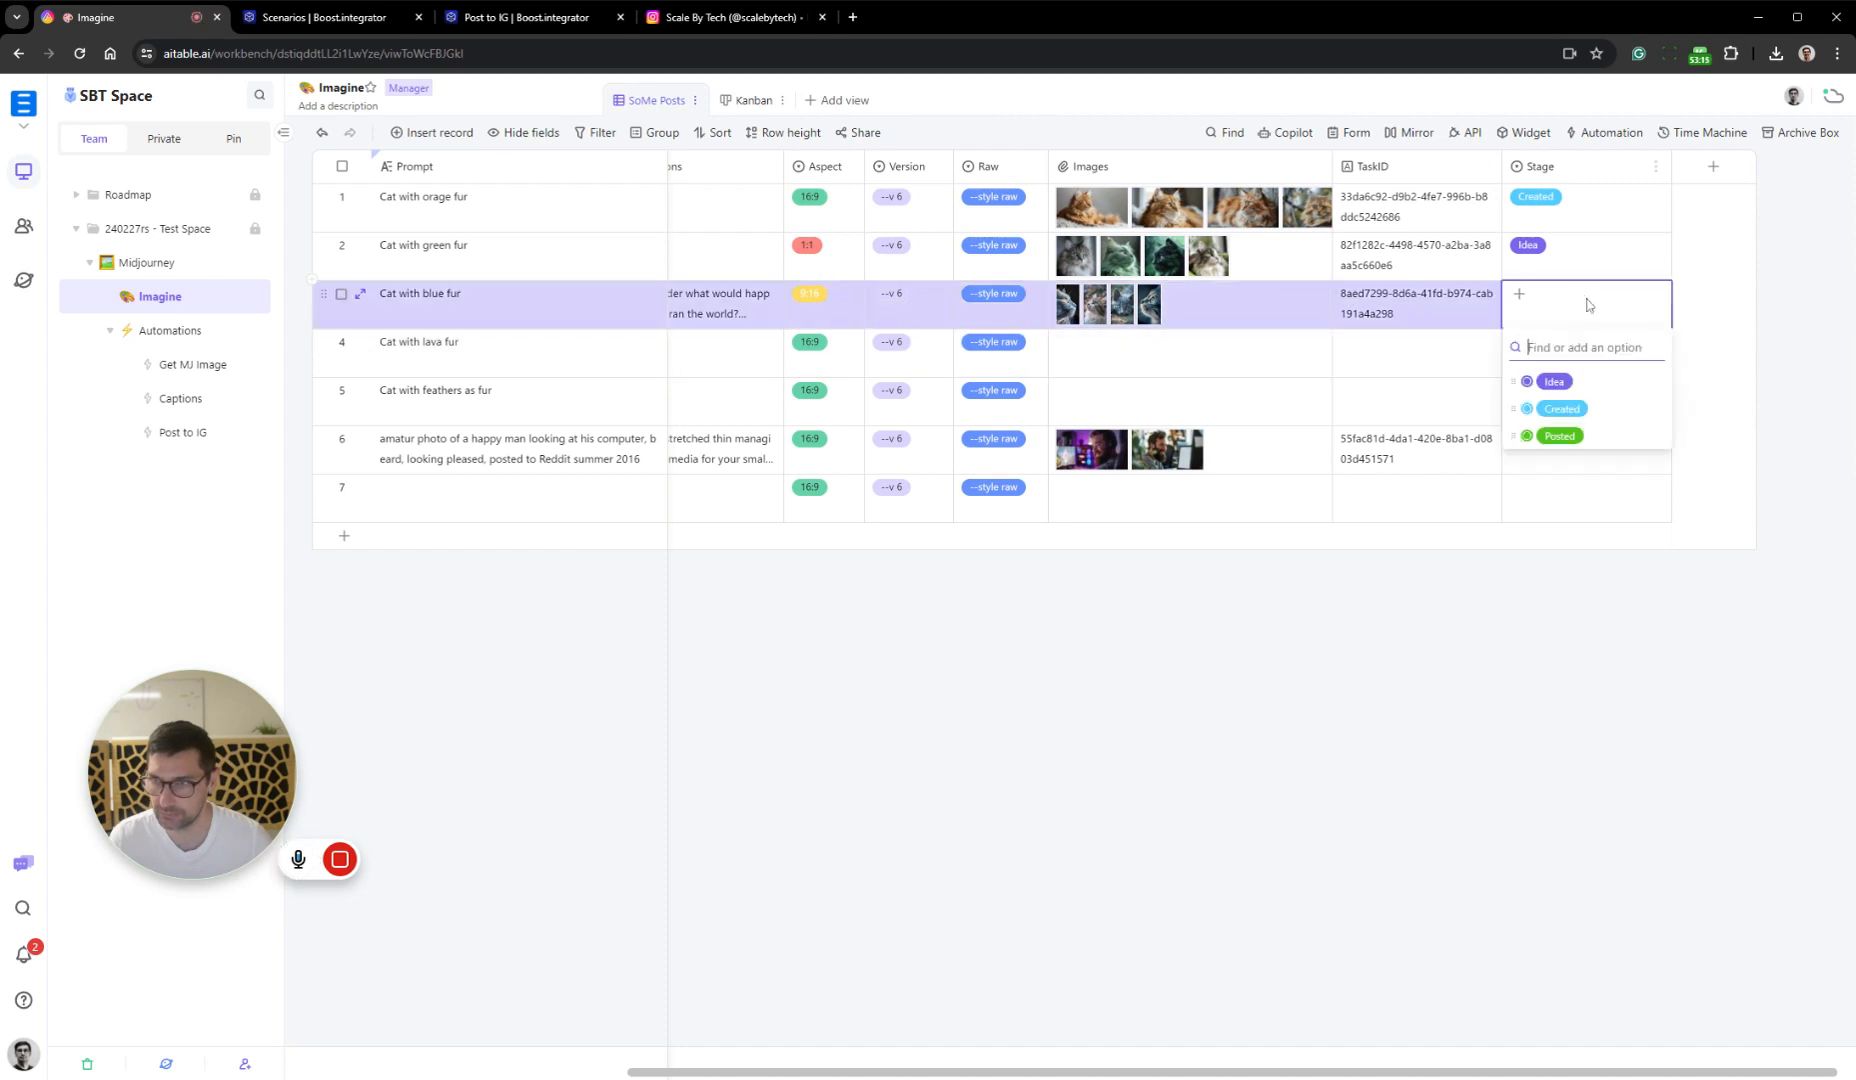
left_click(1607, 443)
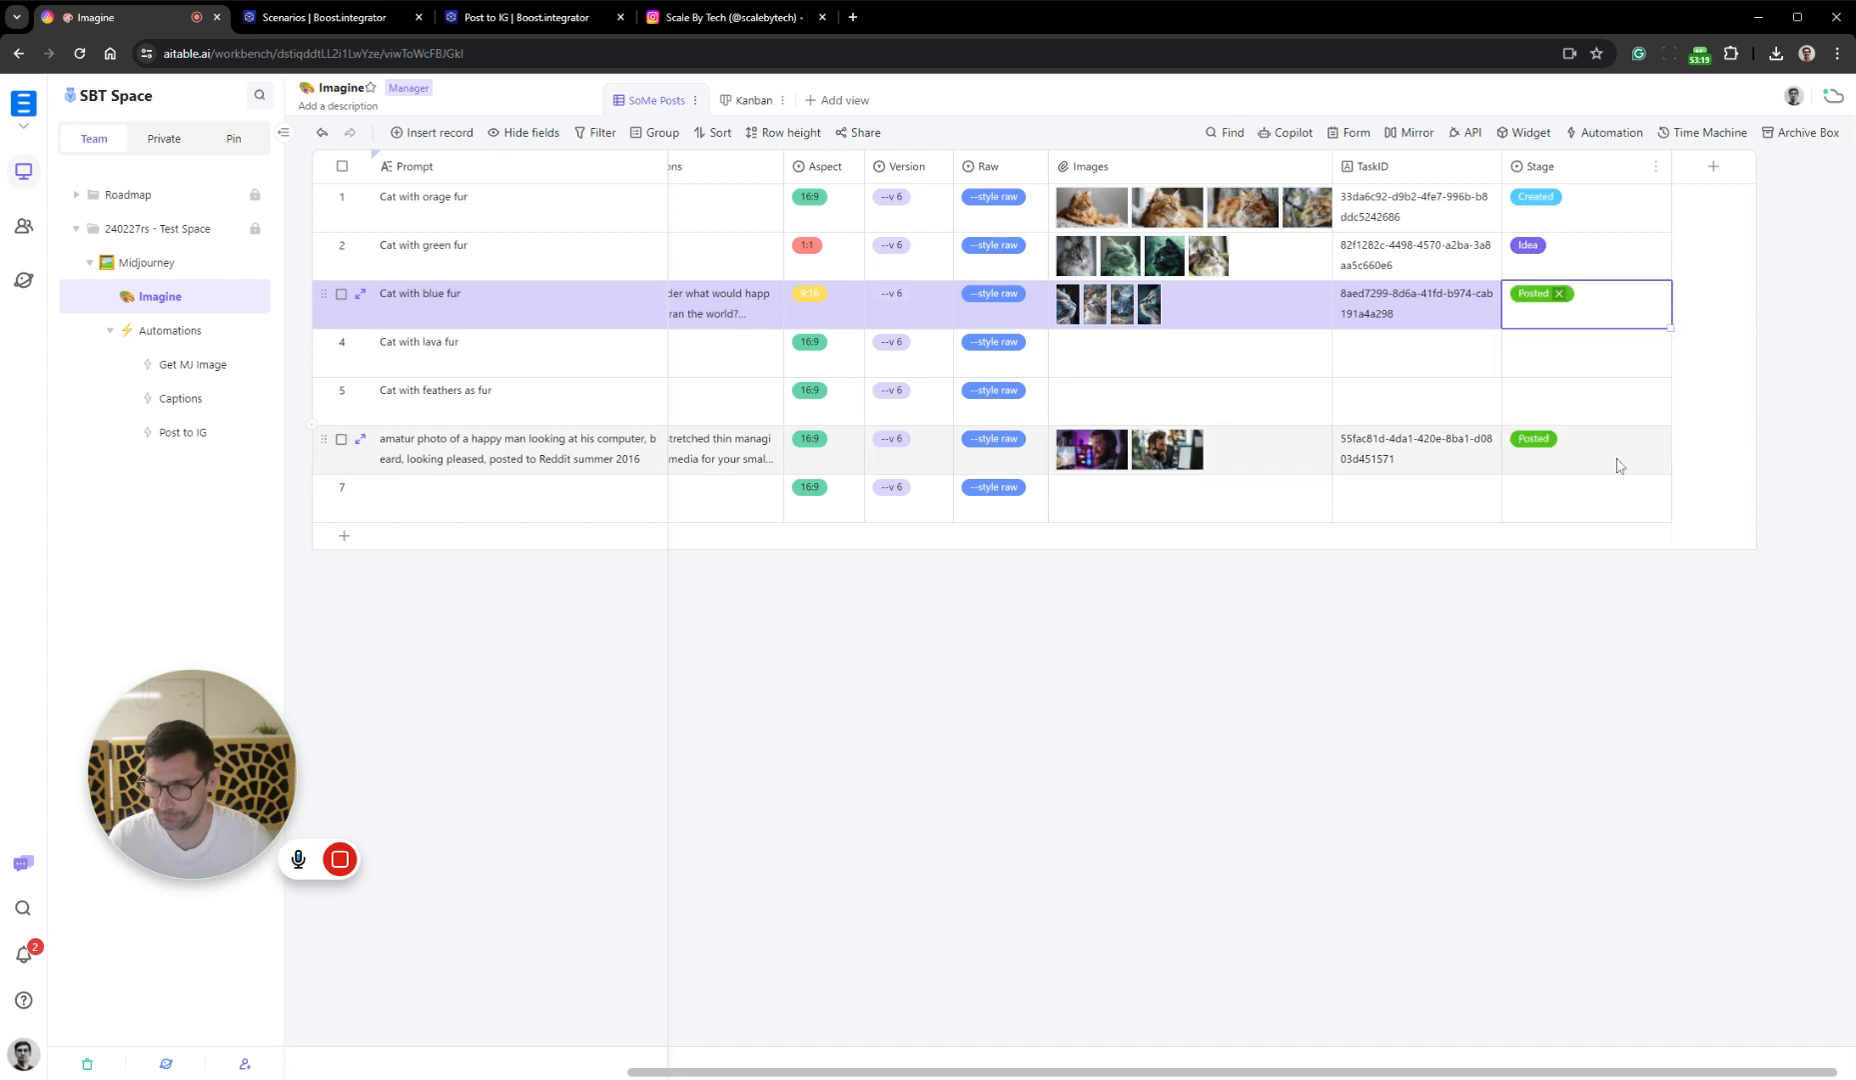
left_click(1441, 710)
Return to the Post to IG scenario and examine the Instagram for Business module's run error and its Files mapping
left_click(515, 17)
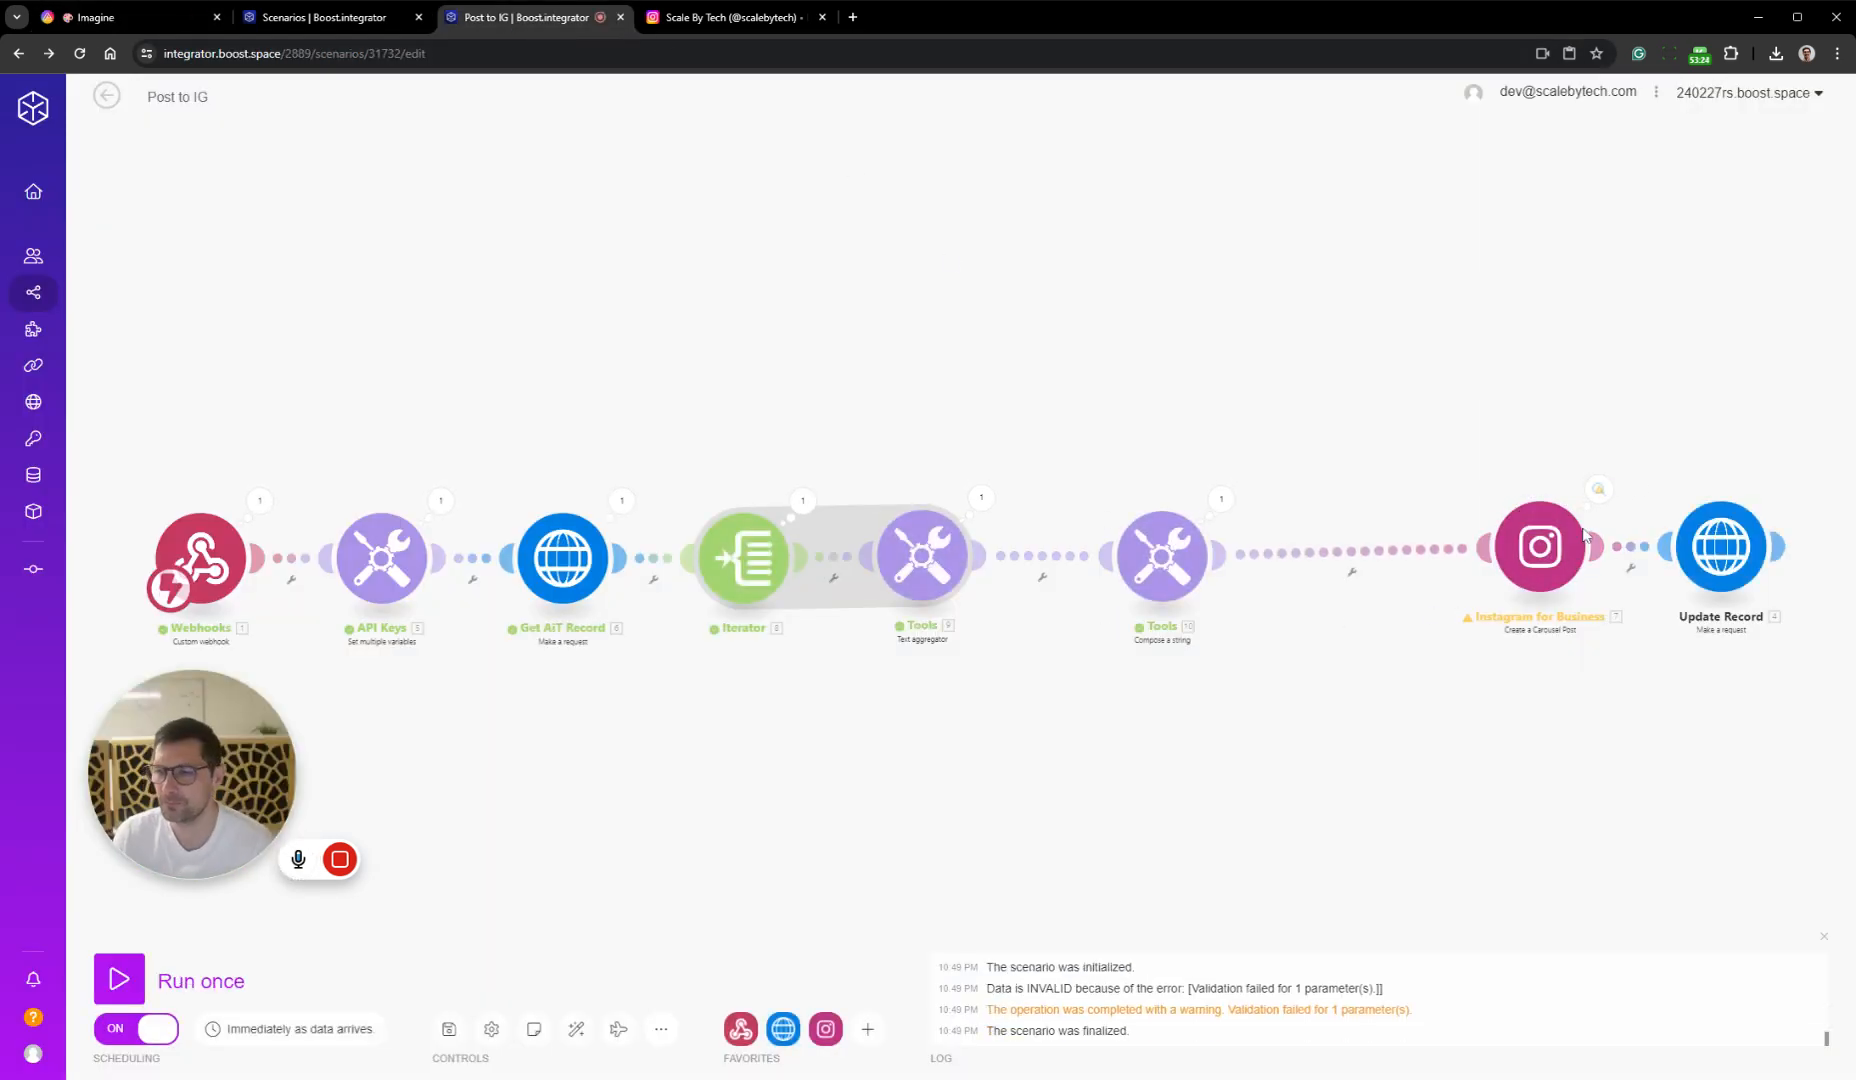
left_click_drag(1562, 550, 1447, 562)
scroll(1440, 560, "up", 3)
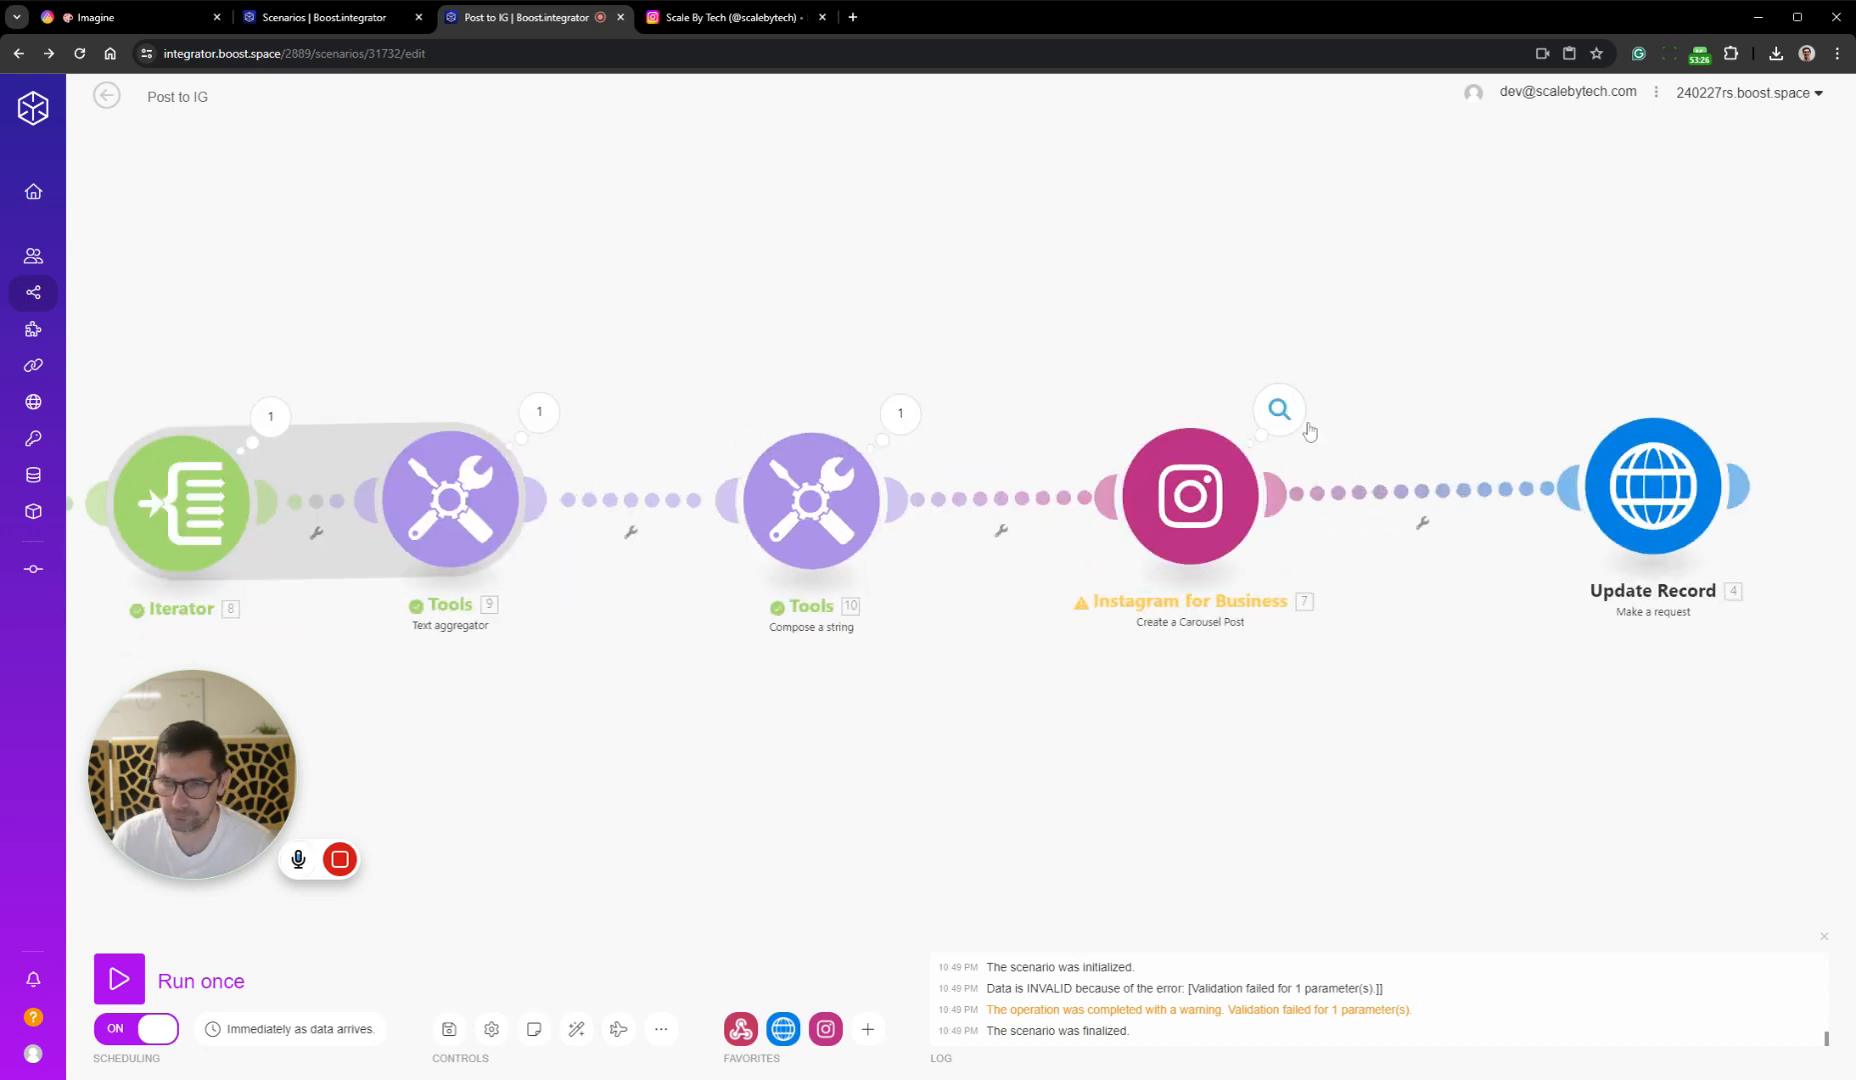
left_click(1280, 410)
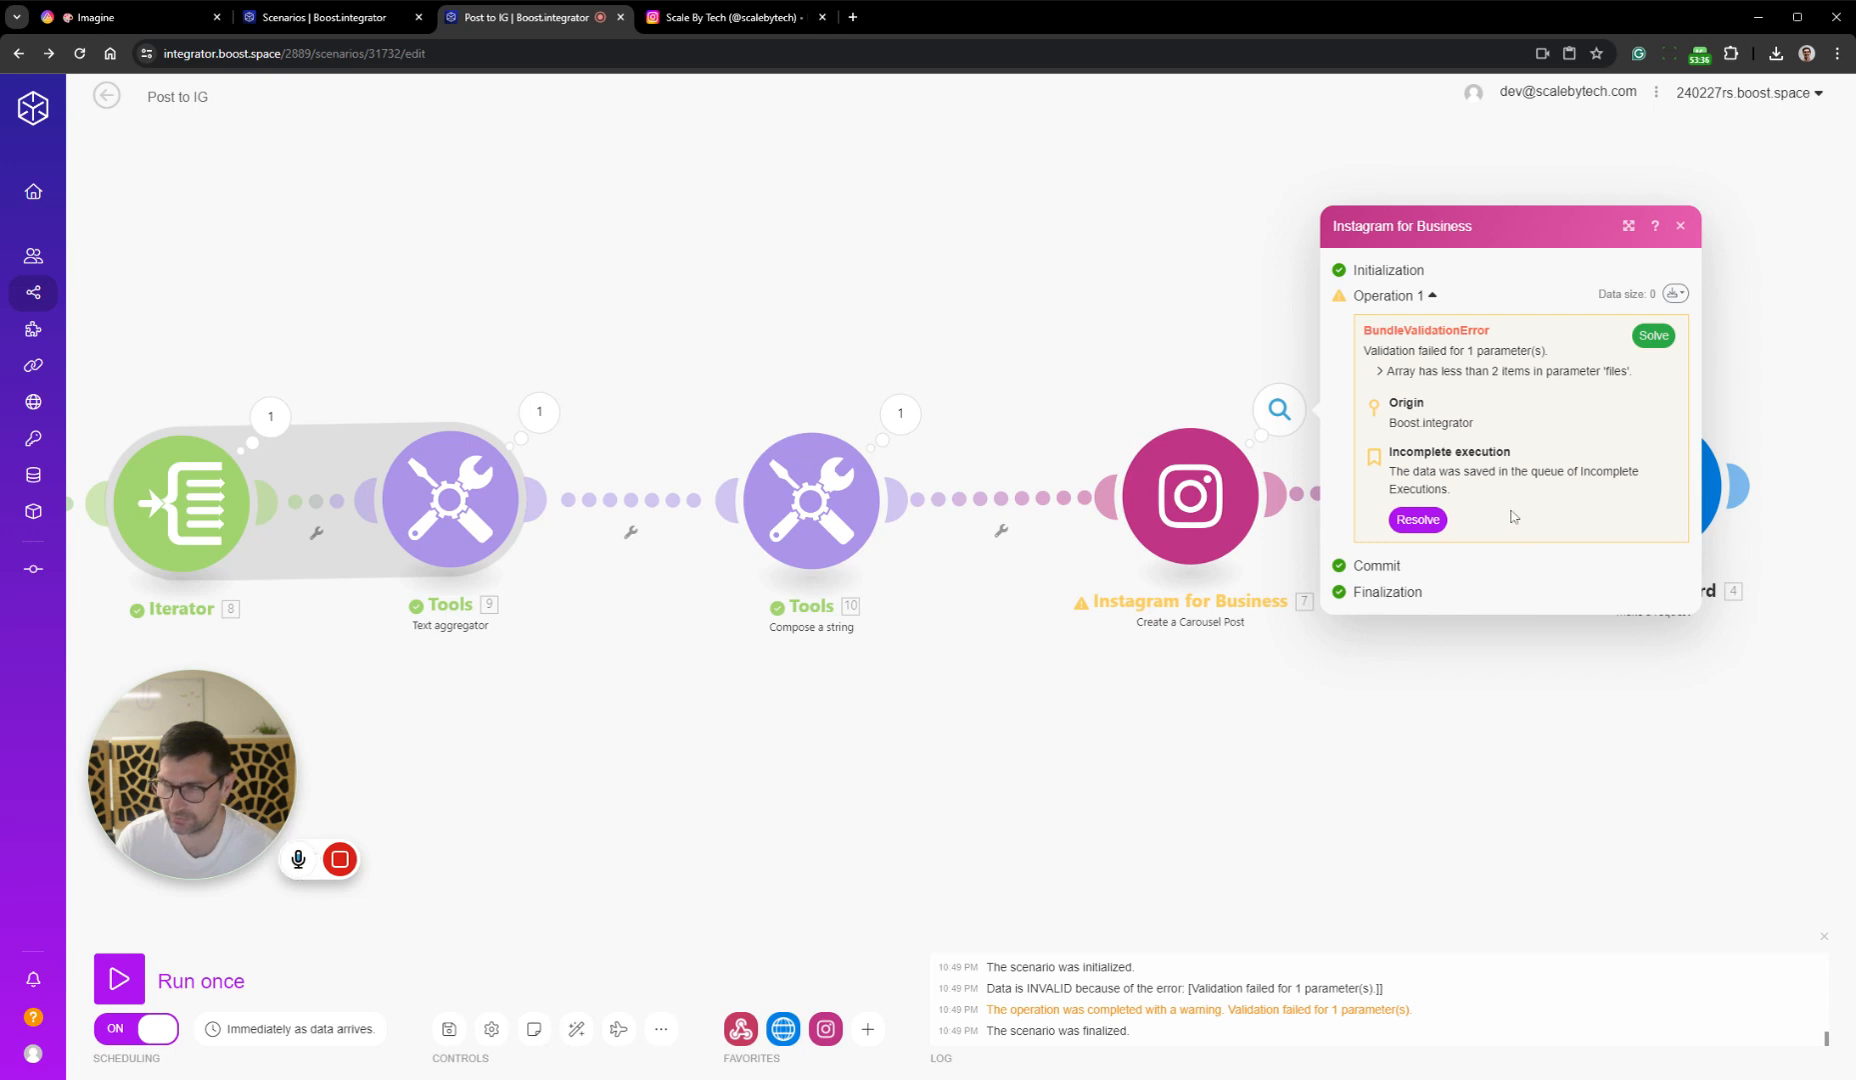
left_click(1200, 495)
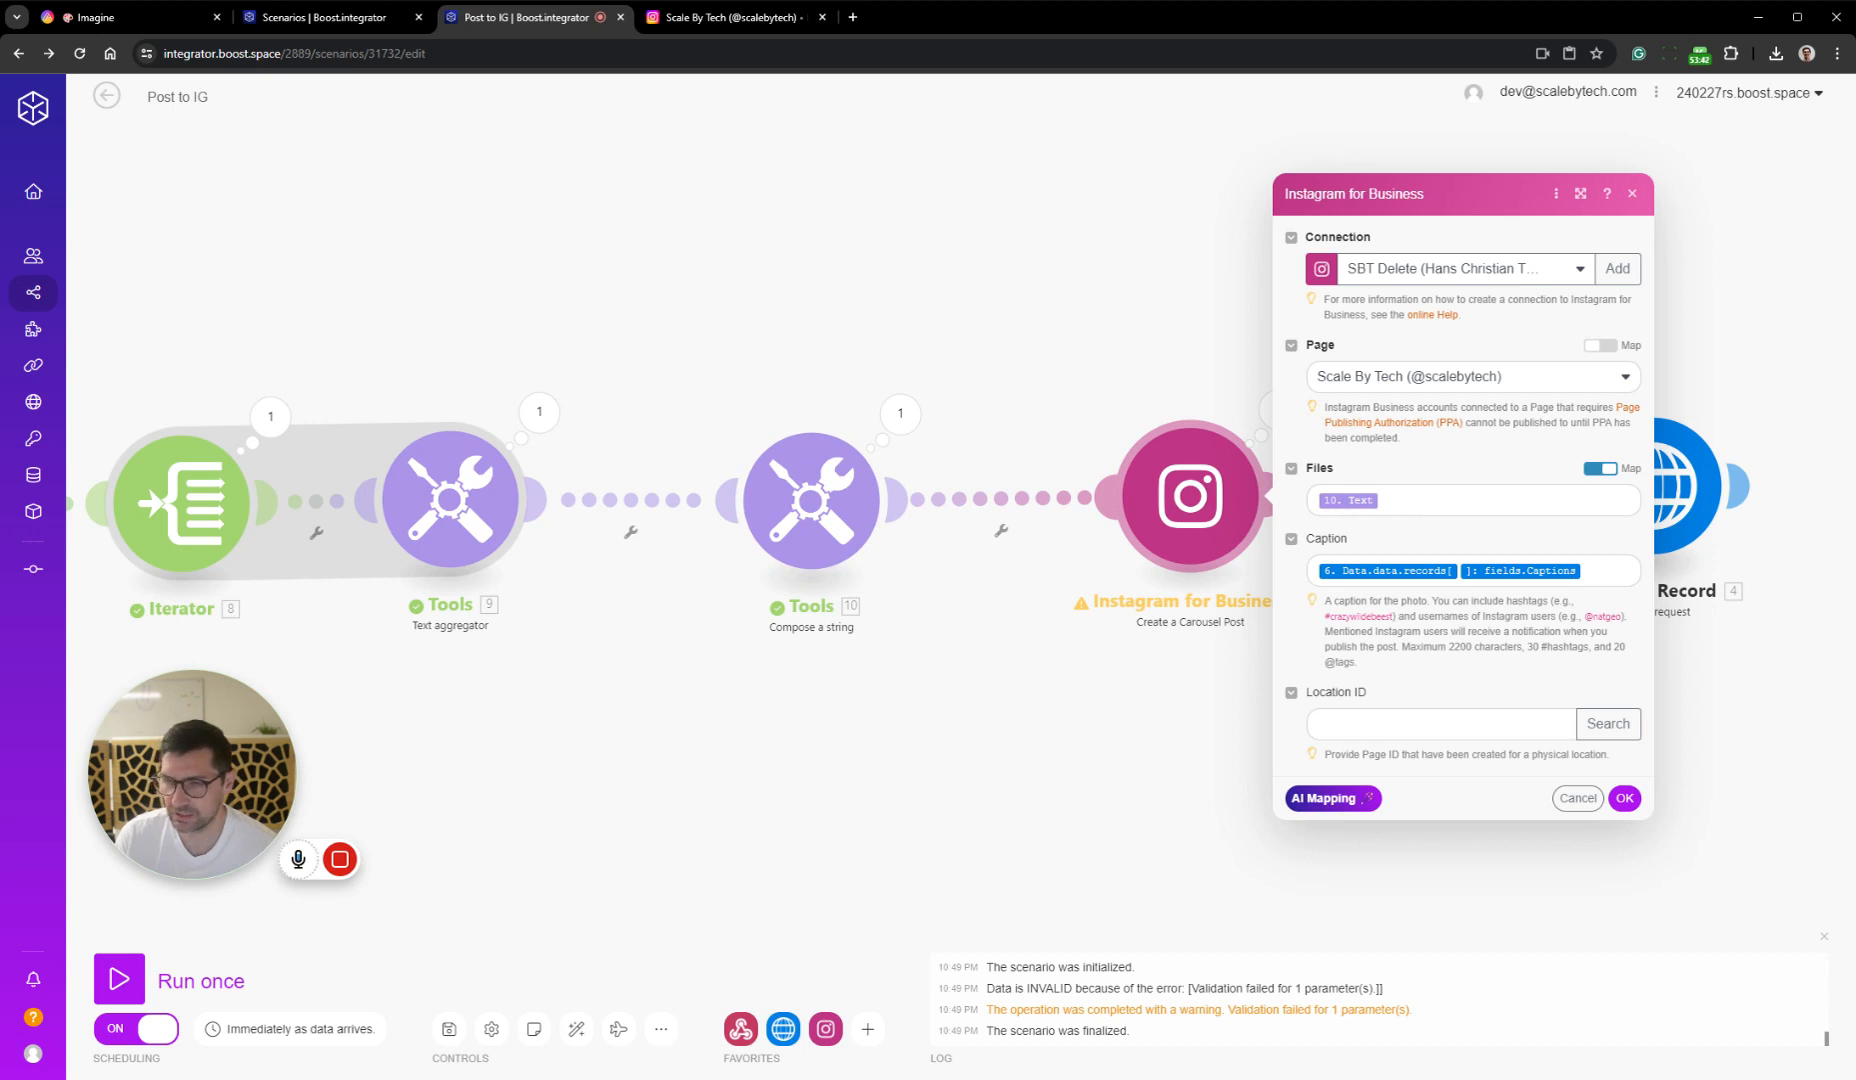
left_click(899, 415)
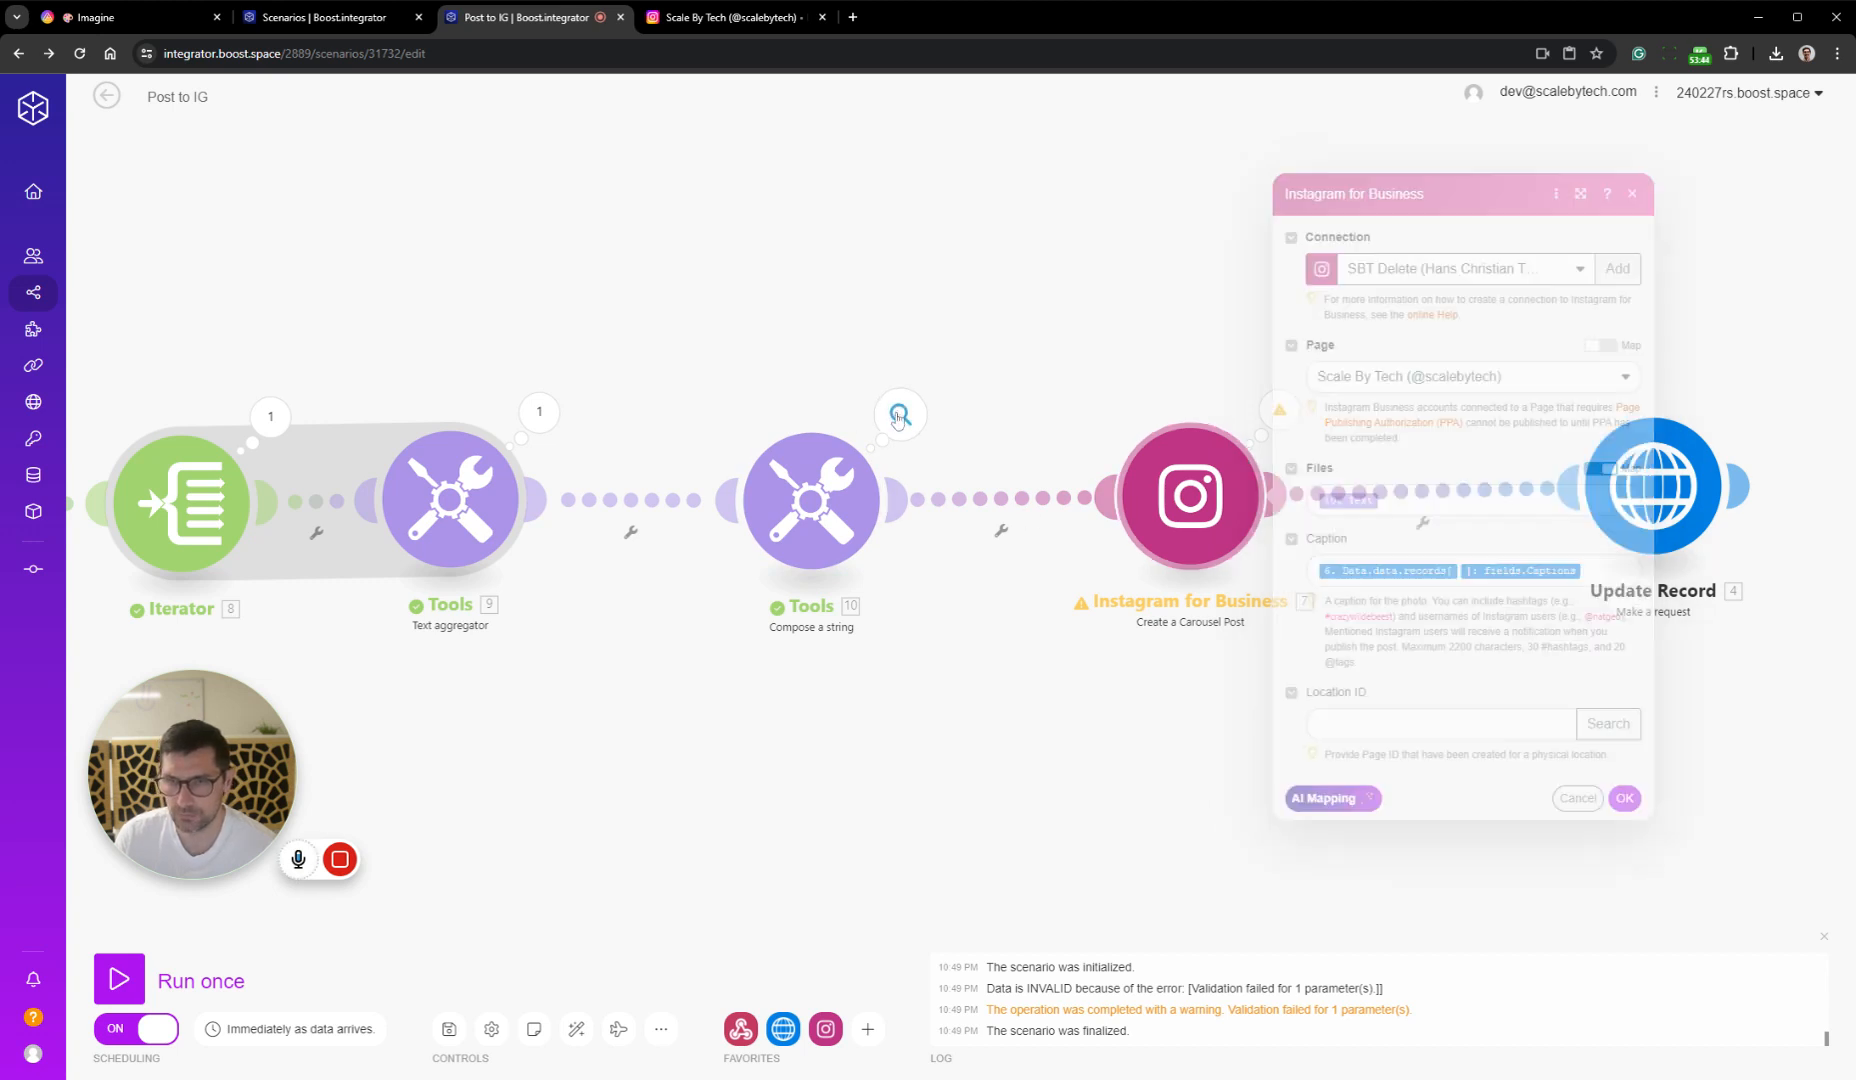
left_click(1010, 492)
Copy the whole array text from the Compose a string module and try to use it directly as the Instagram for Business module's Files value
left_click(826, 512)
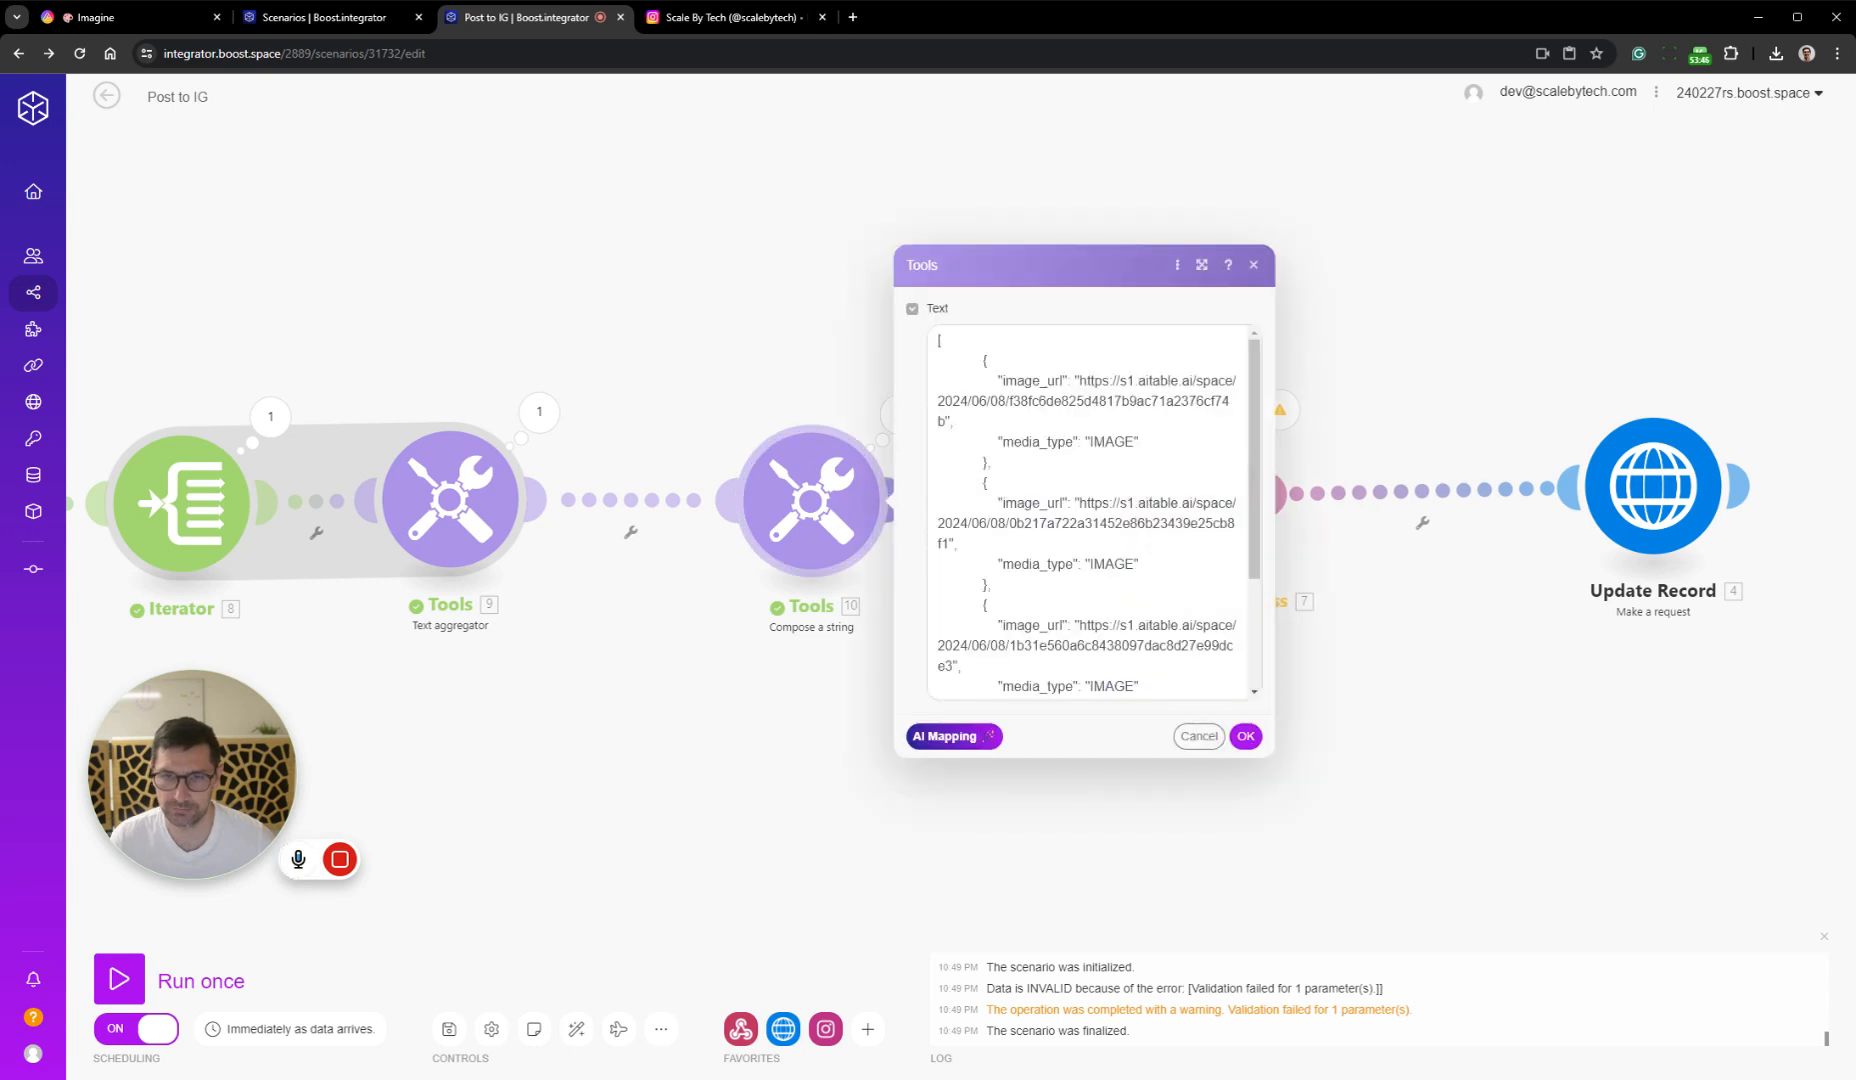
left_click(1095, 660)
key("ctrl+a")
key("Escape")
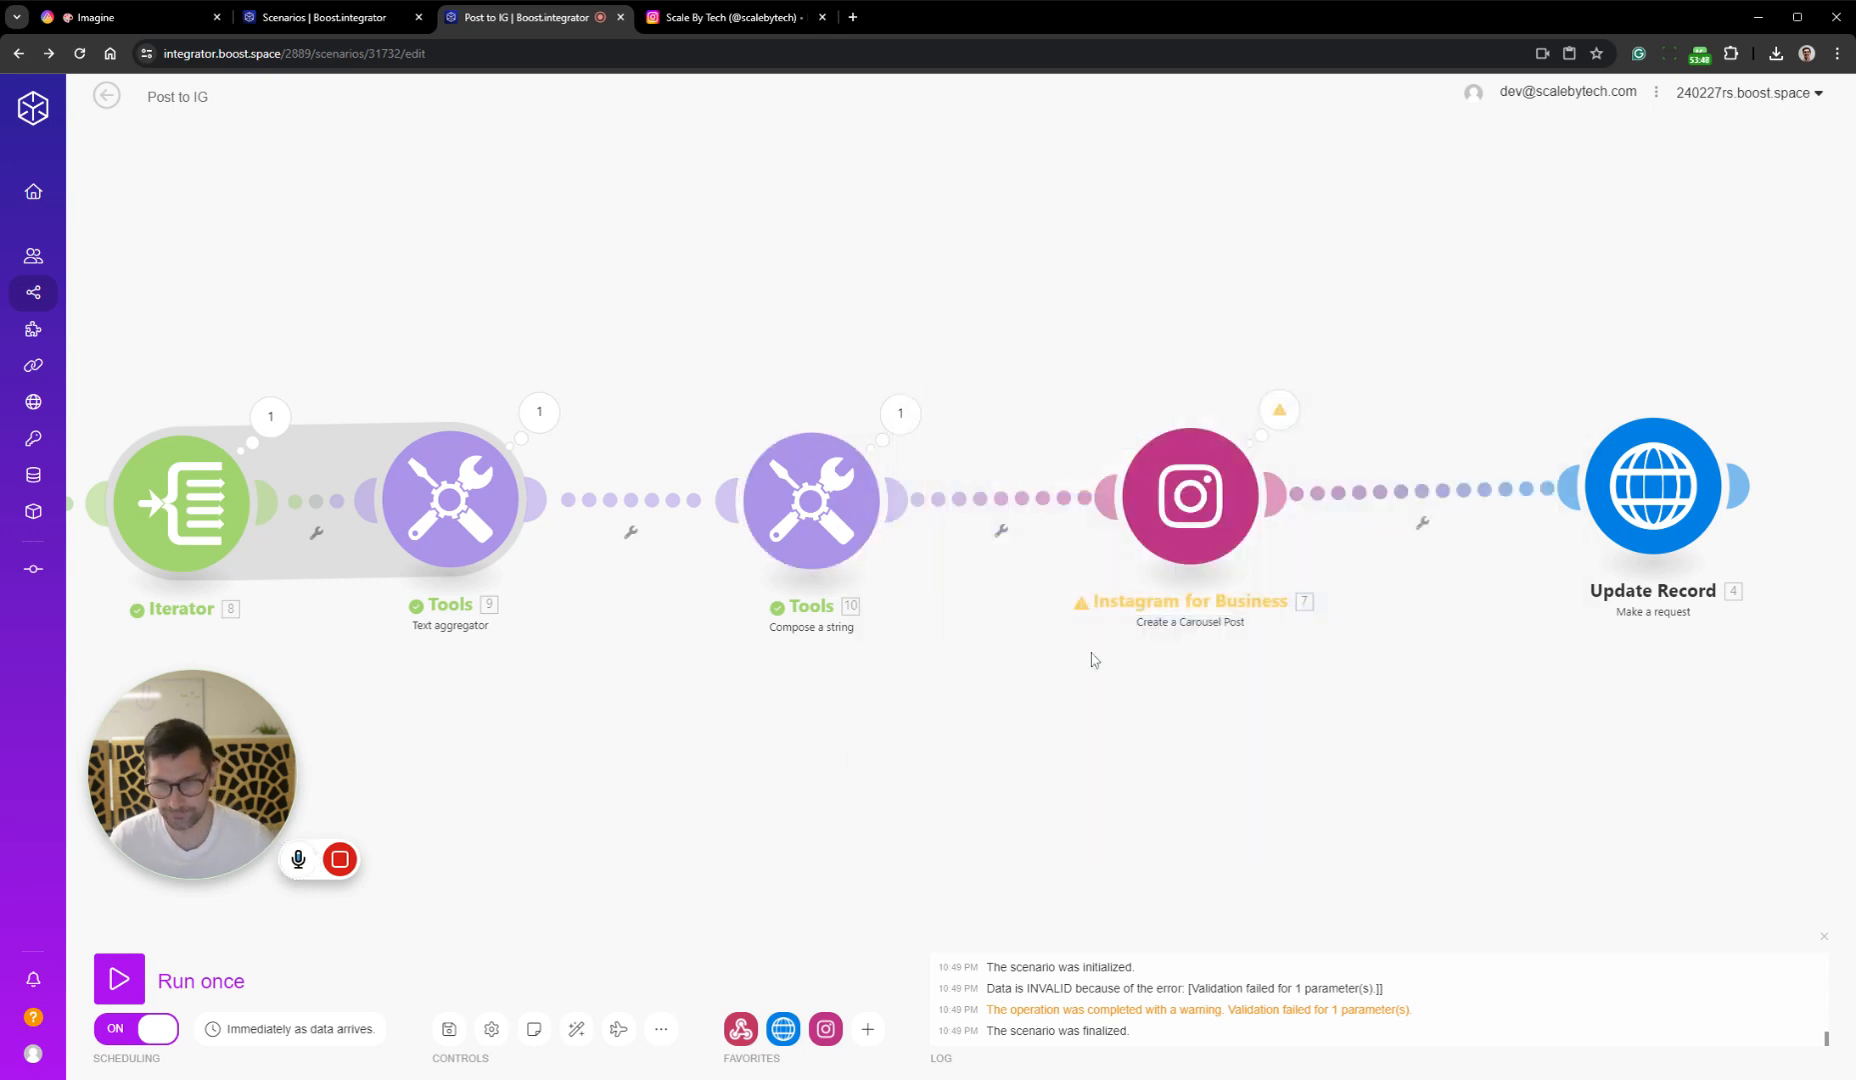
left_click(1160, 560)
left_click(1483, 541)
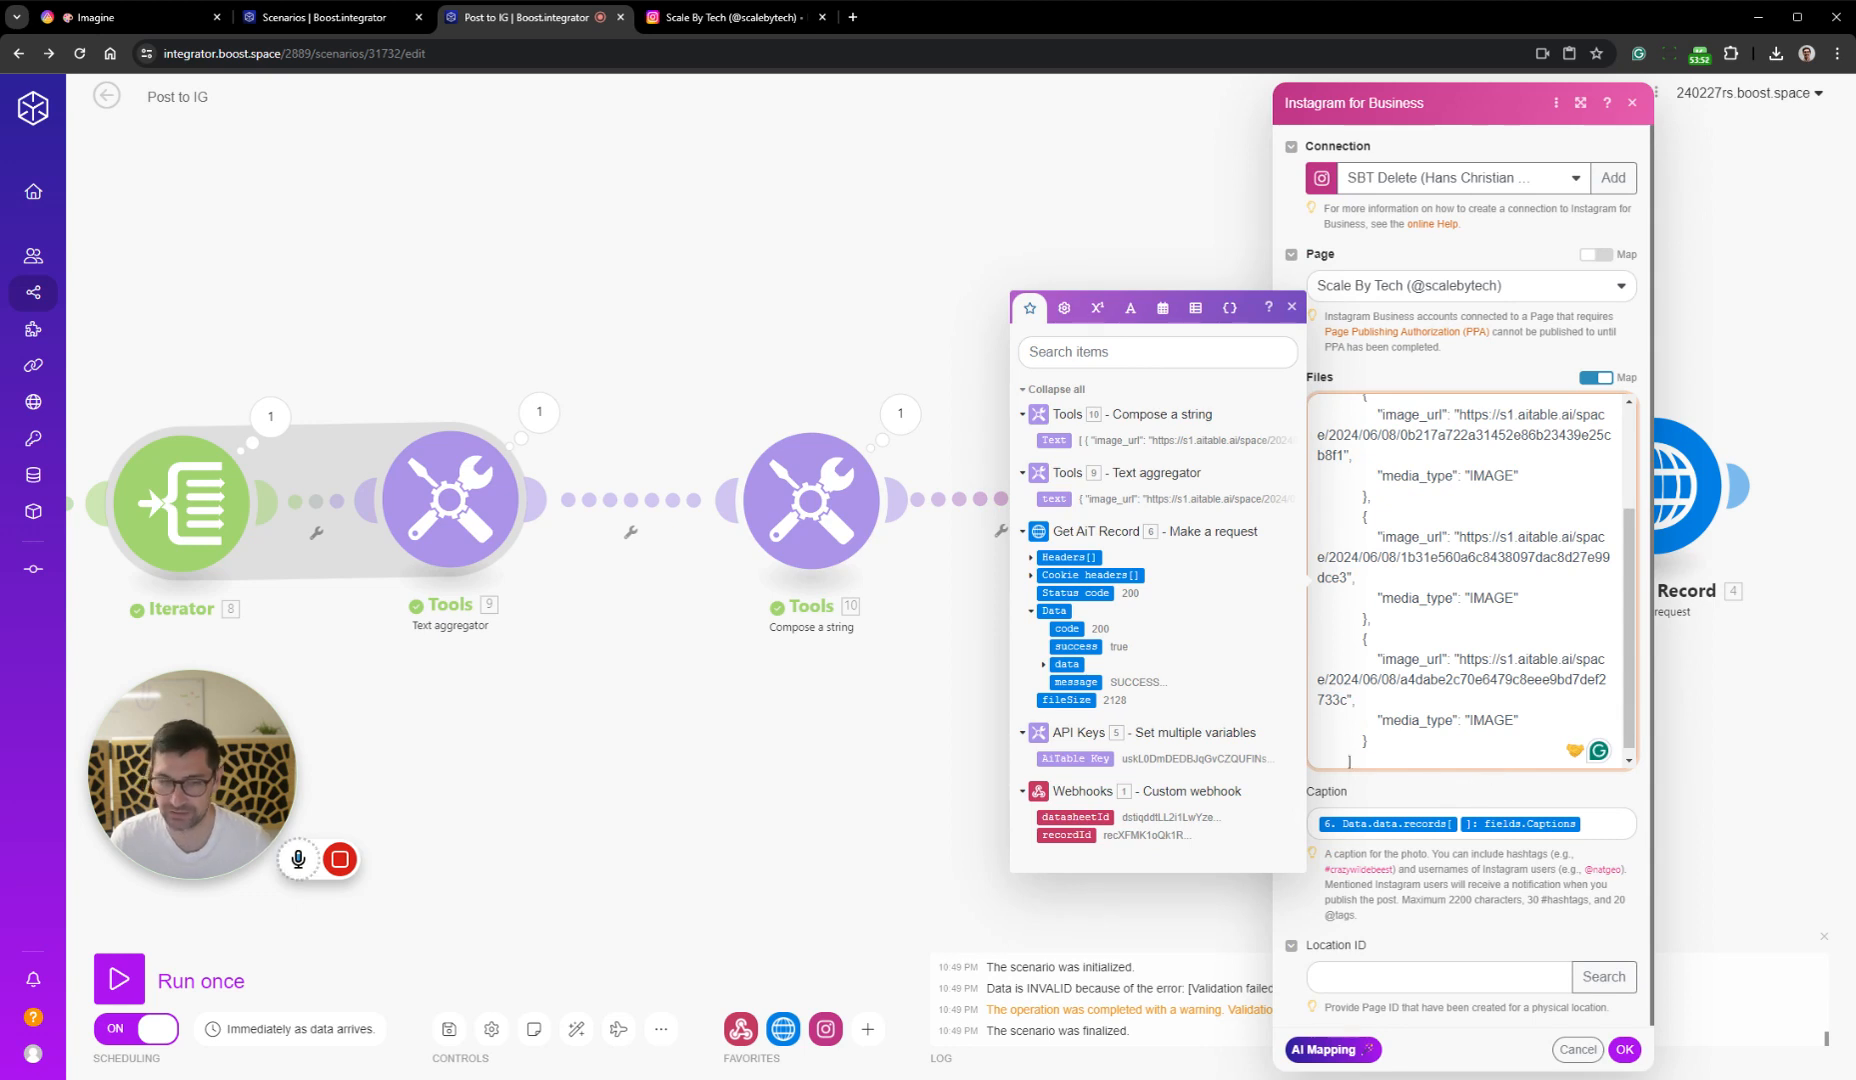
mouse_move(1631, 678)
left_mouse_down()
mouse_move(1631, 488)
mouse_move(1651, 705)
left_mouse_up()
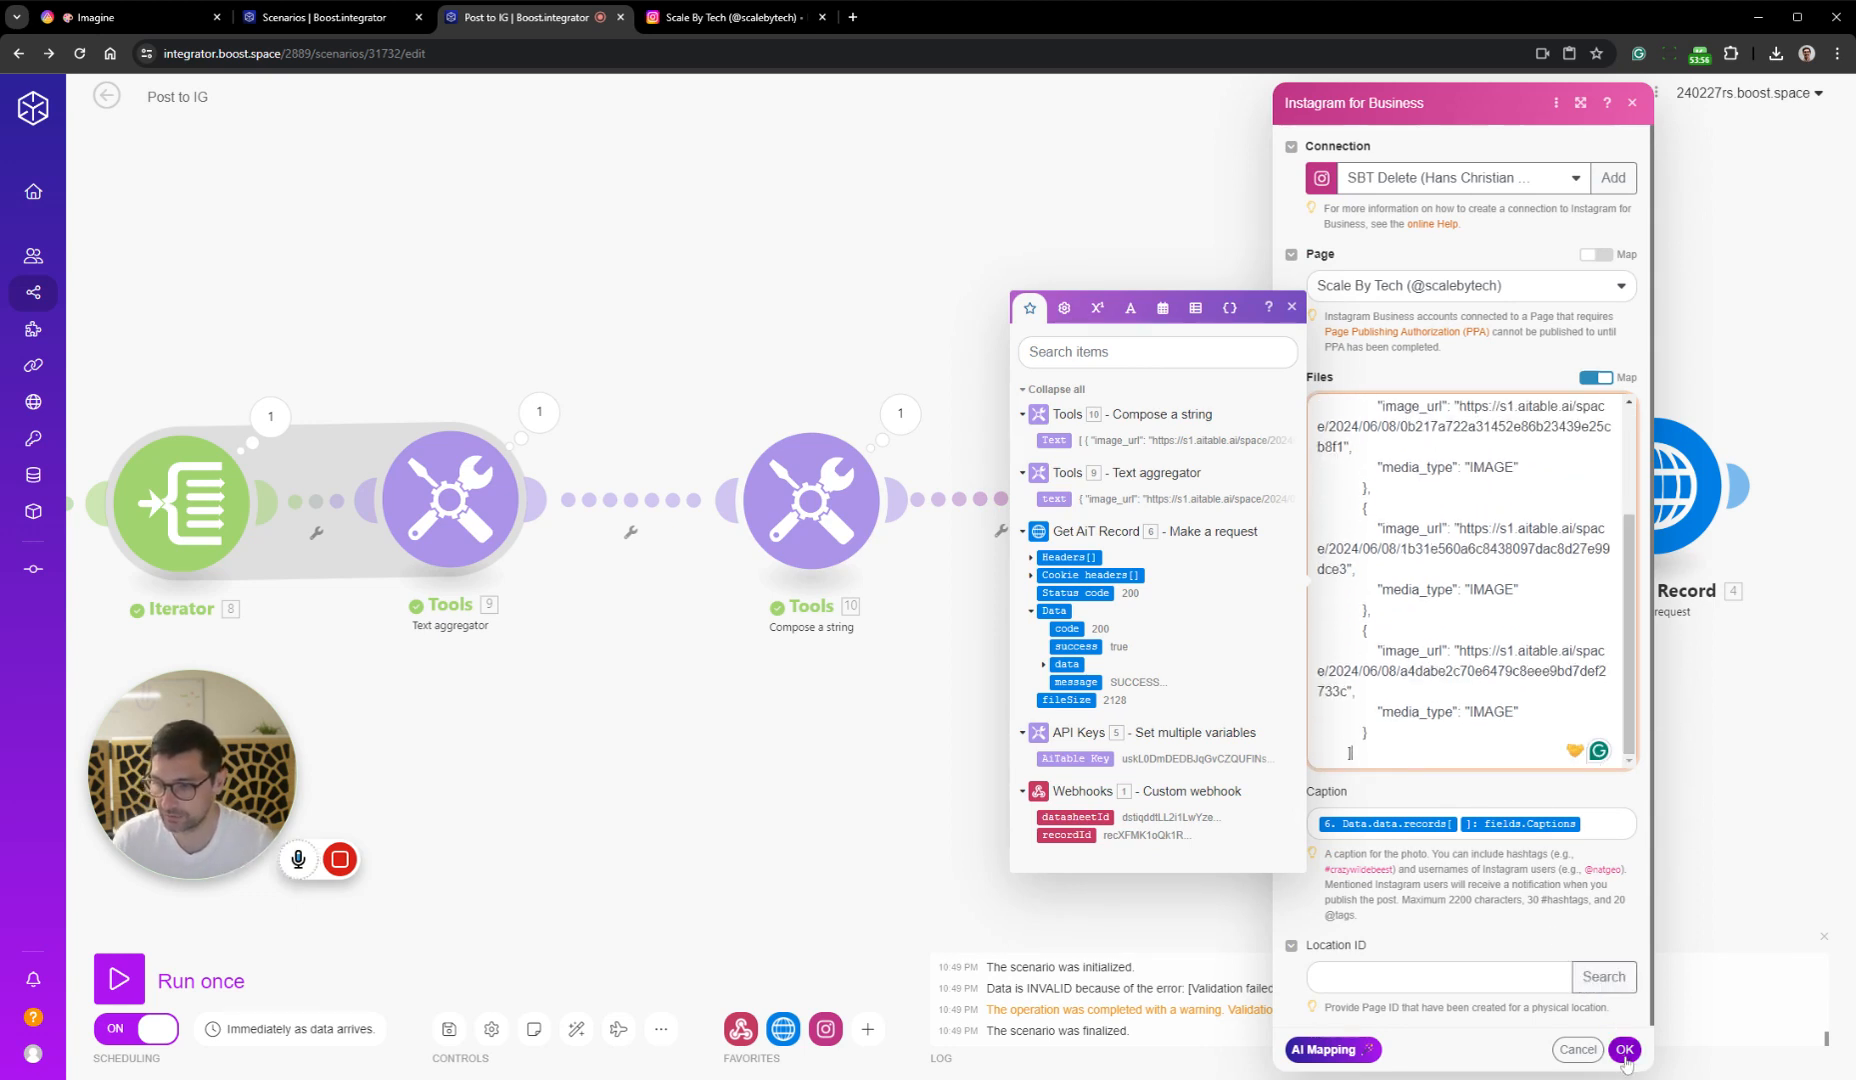
left_click(1207, 687)
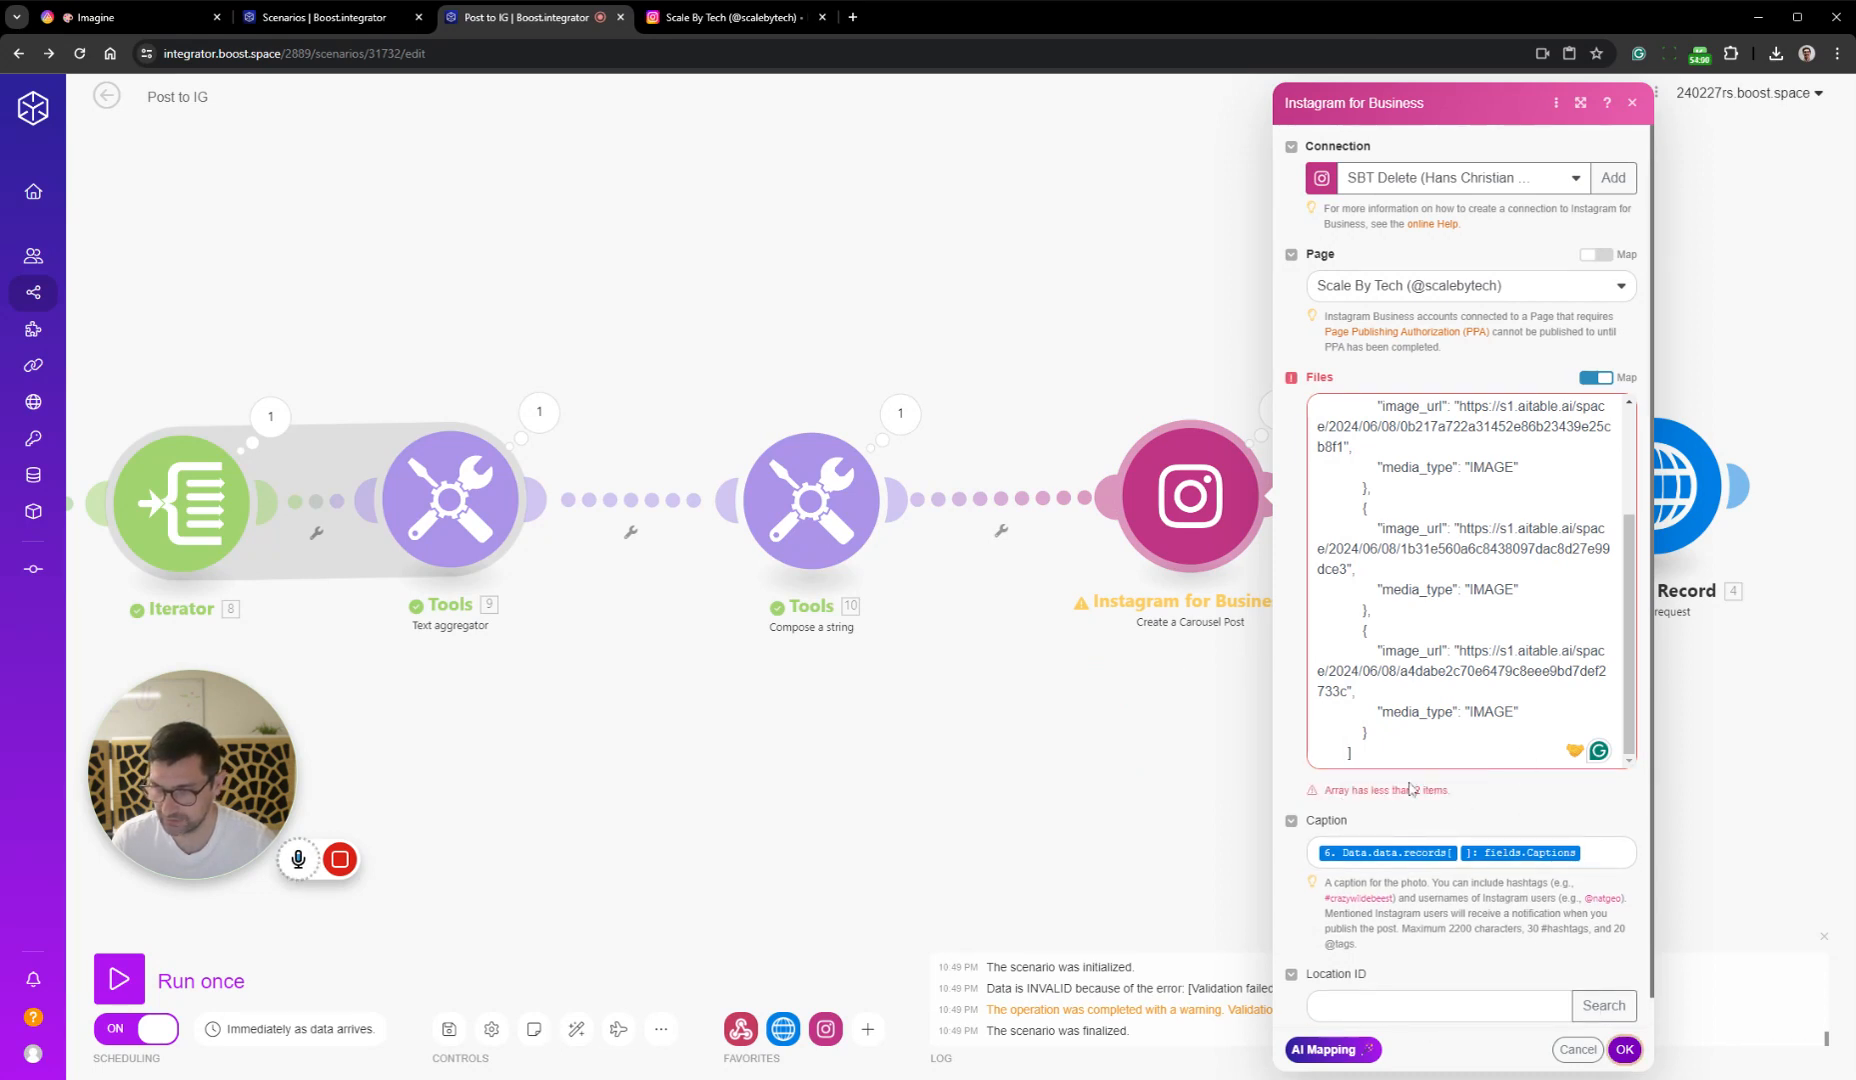
scroll(1470, 580, "up", 2)
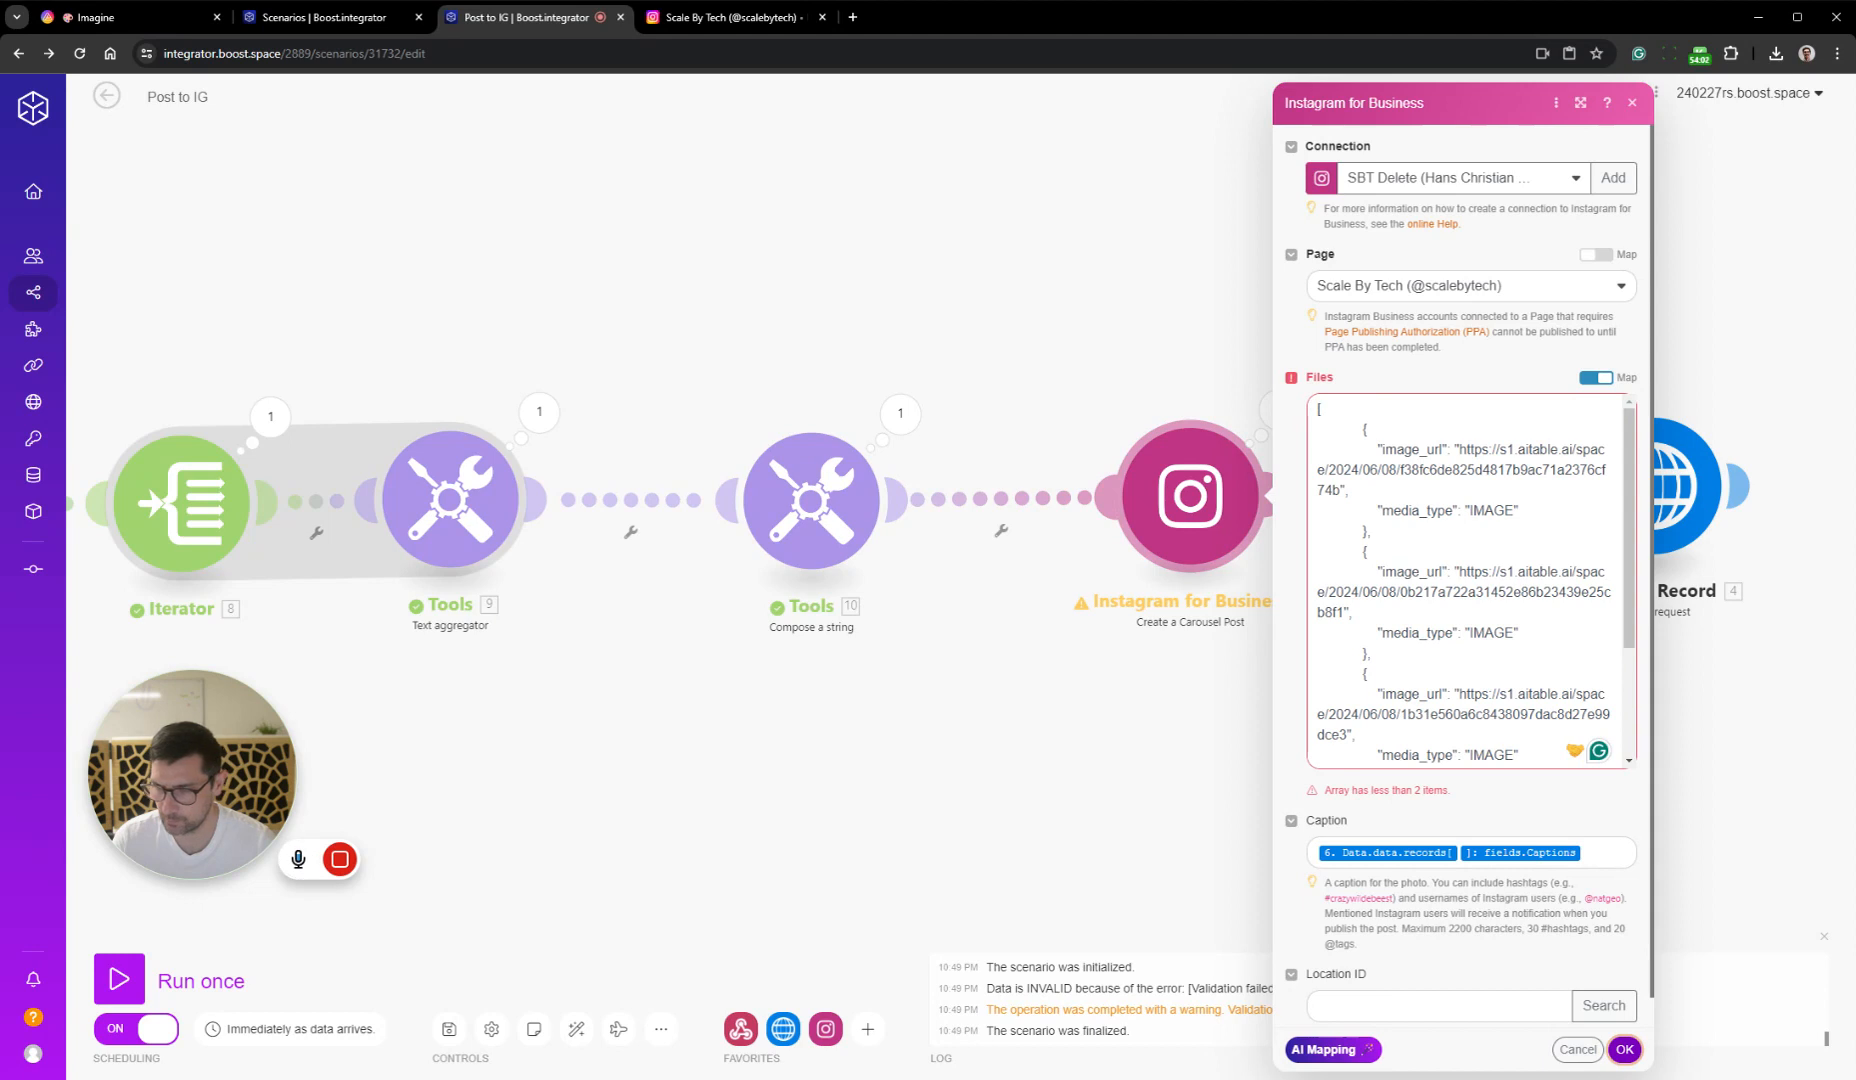
Remove the outer square brackets from the array text in the Instagram for Business module's Files value and try to apply the module settings
left_click(1376, 531)
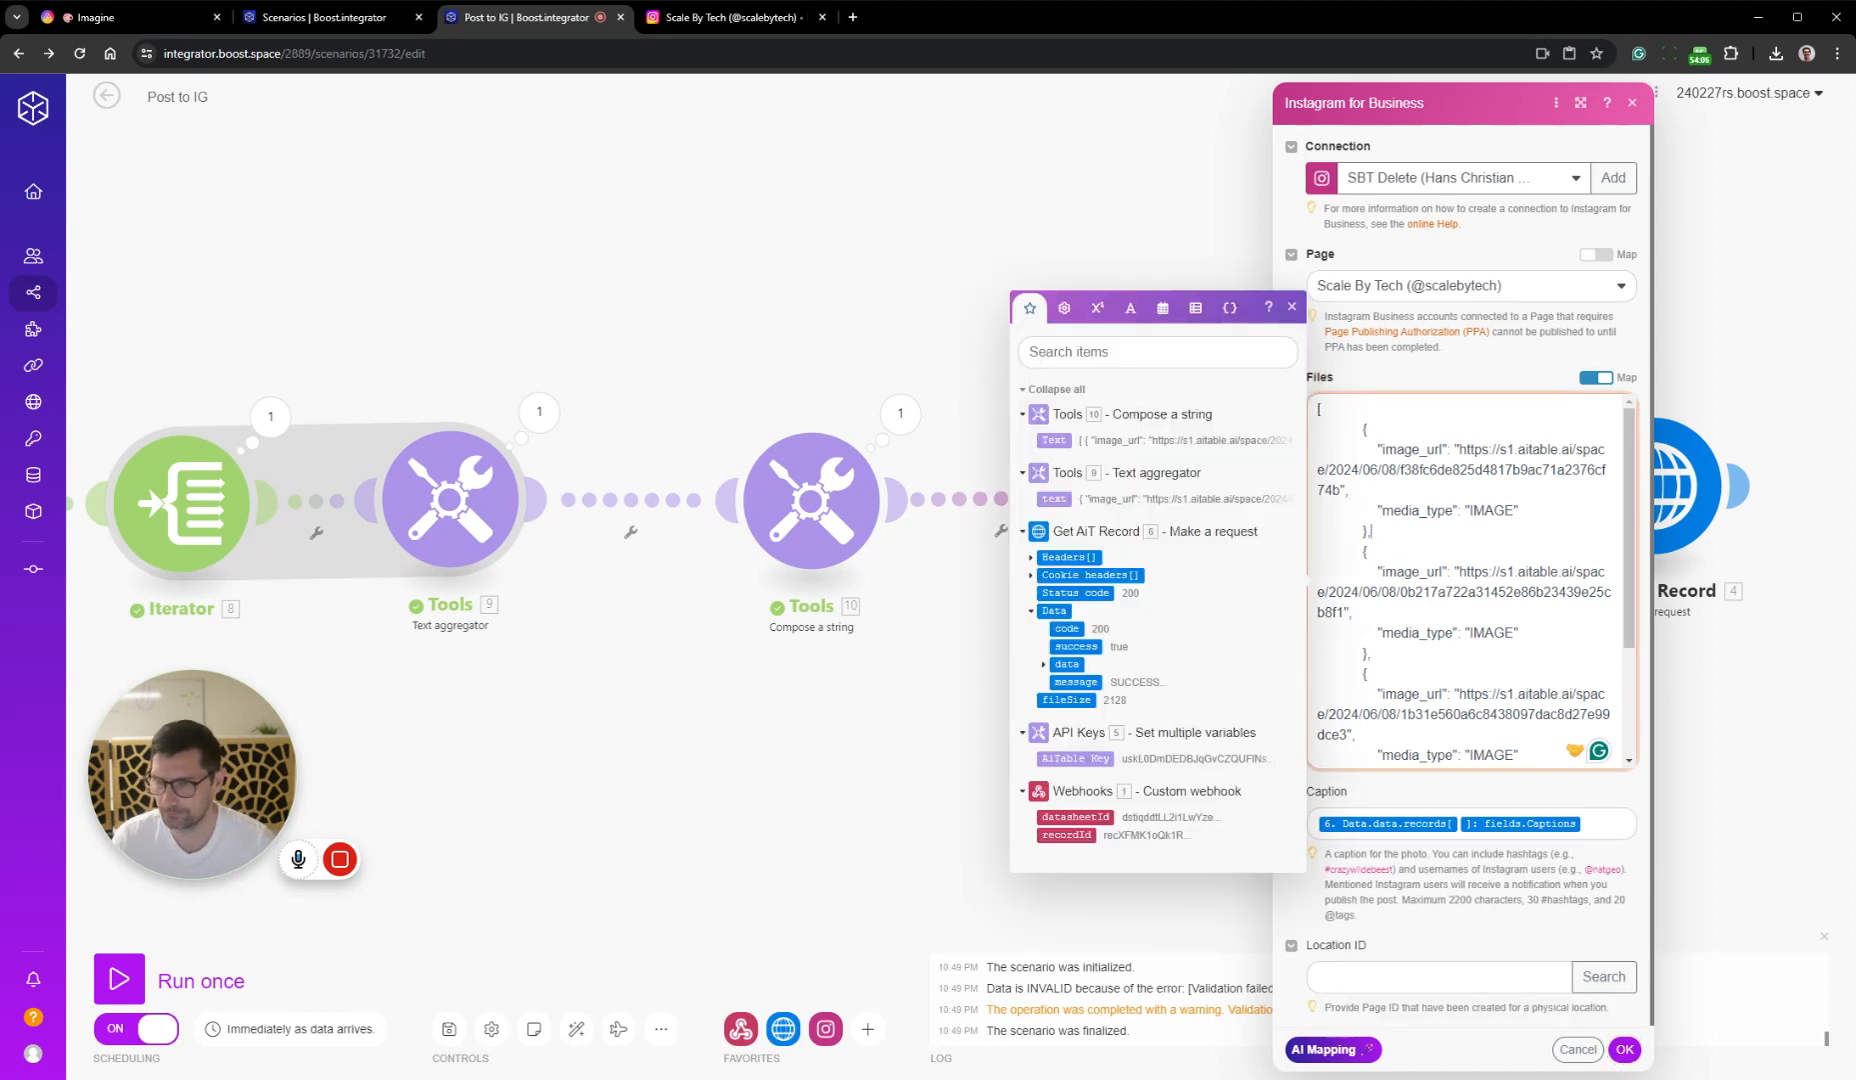
scroll(1470, 580, "down", 3)
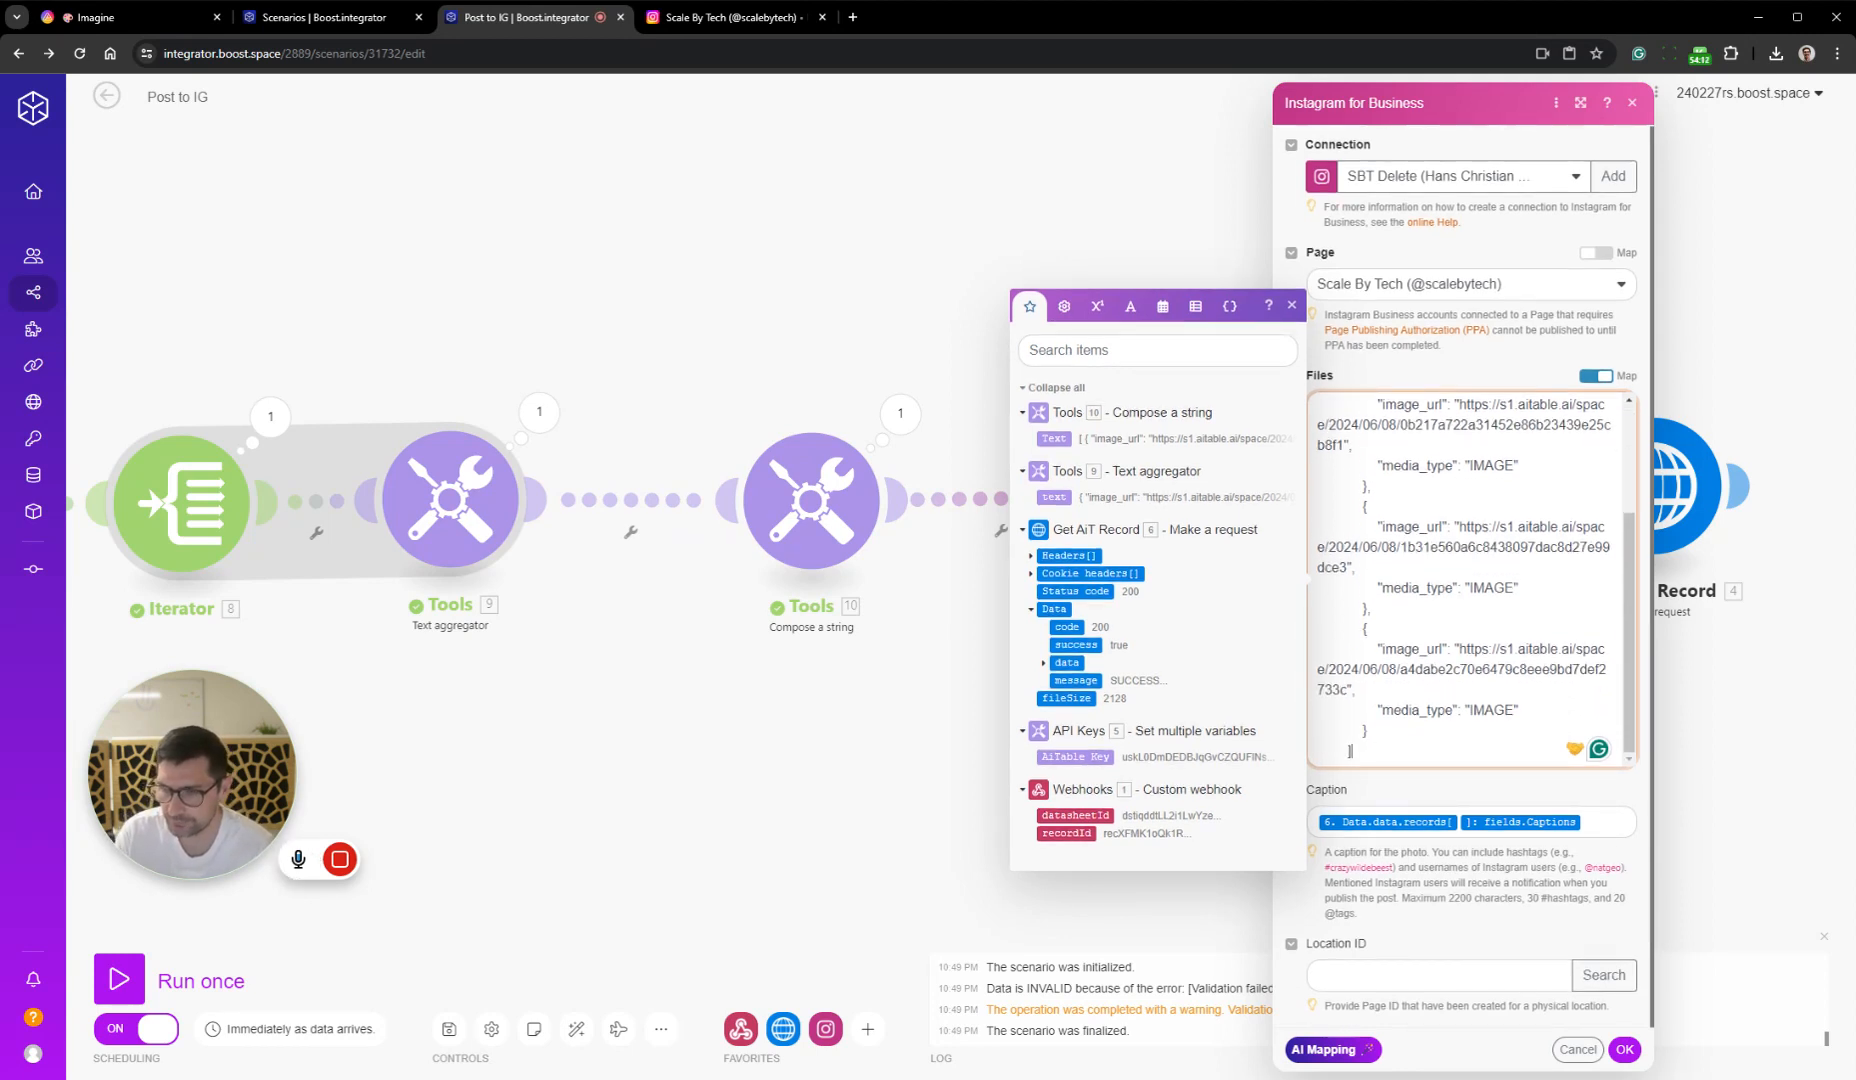
left_click_drag(1352, 751, 1277, 753)
key("BackSpace")
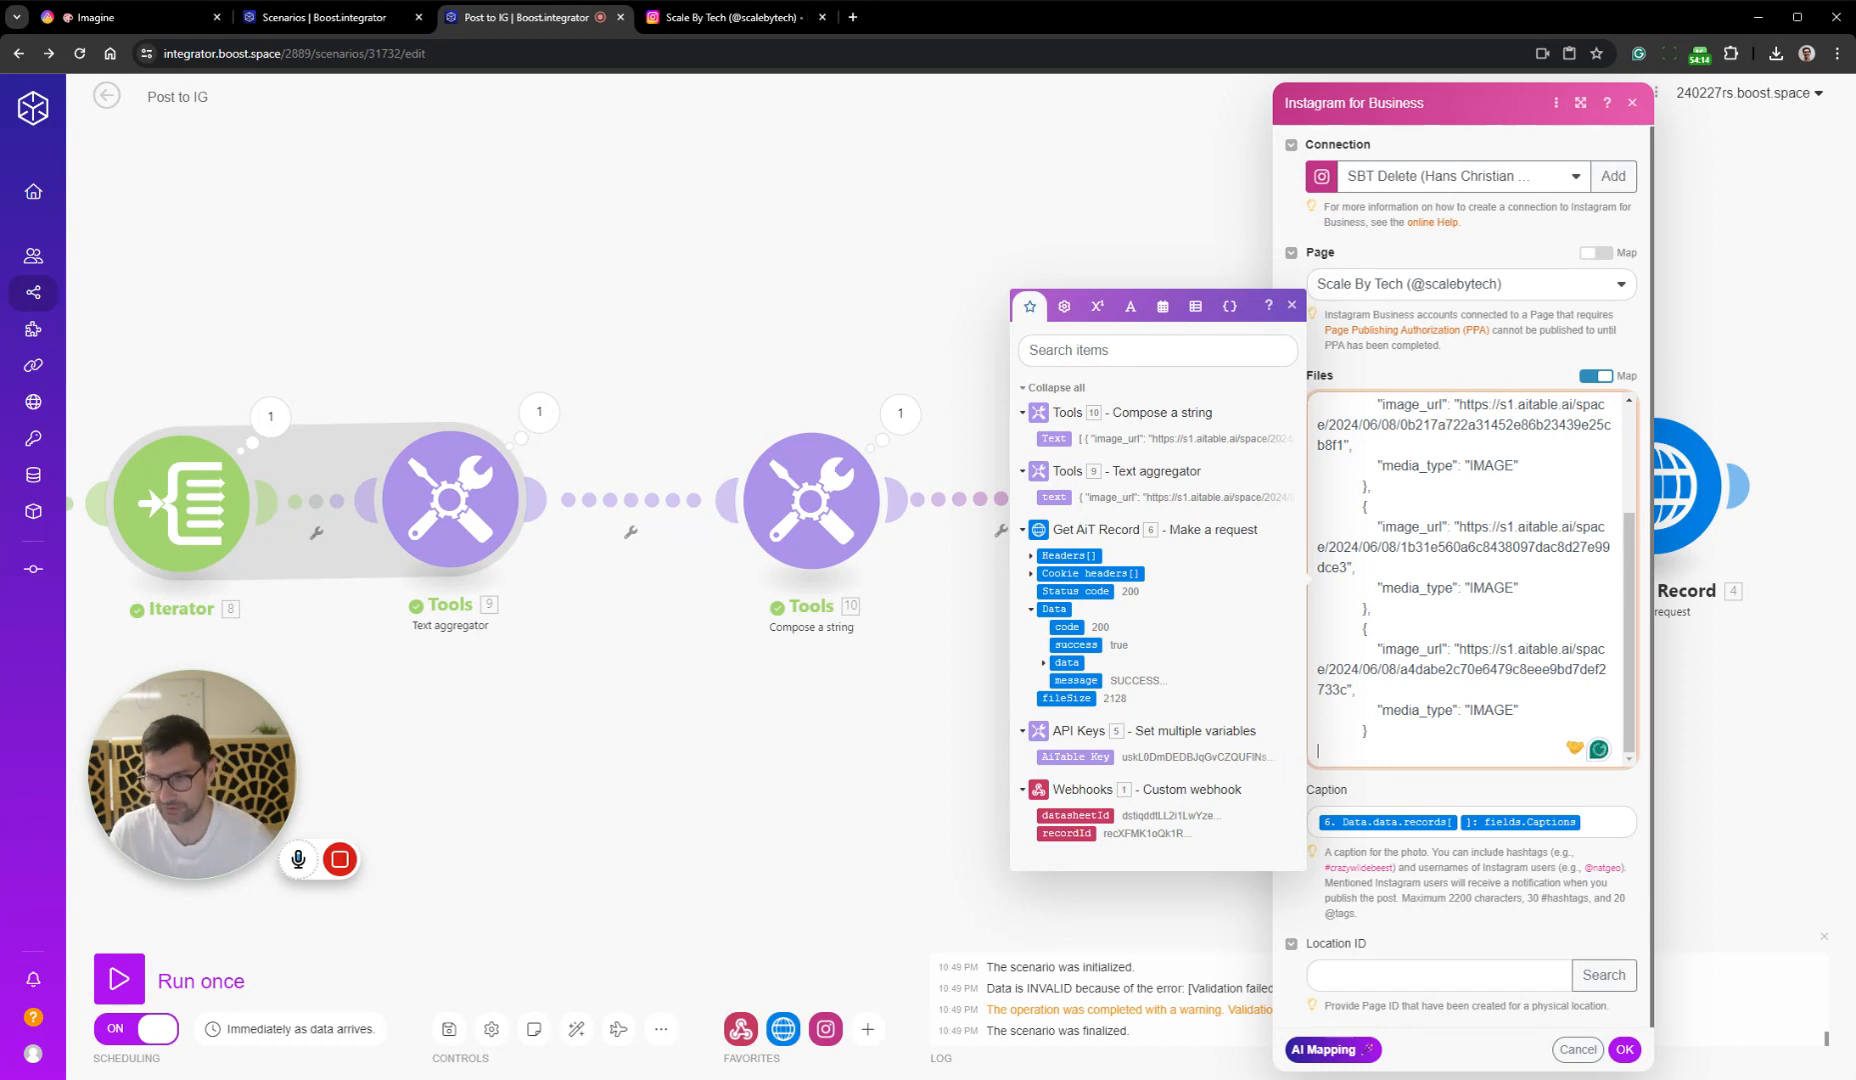
scroll(1470, 580, "up", 5)
left_click_drag(1362, 430, 1297, 412)
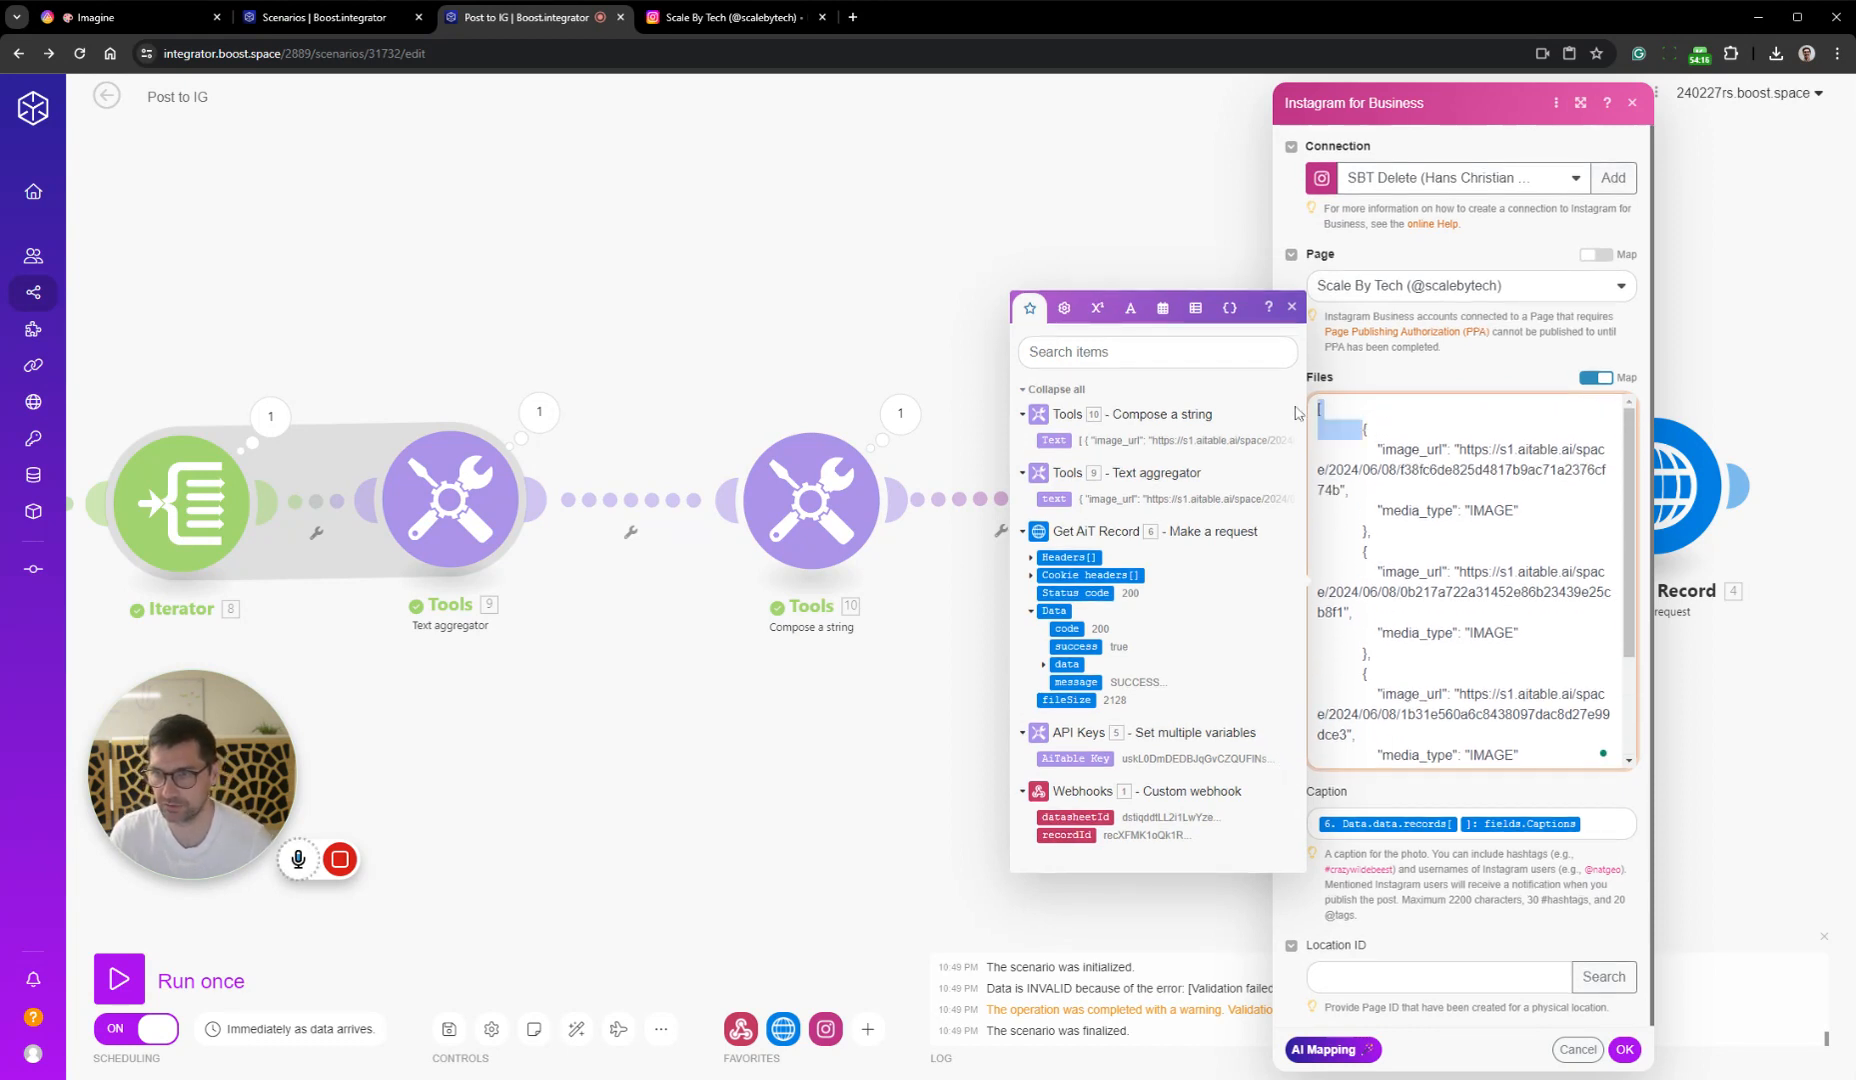
key("BackSpace")
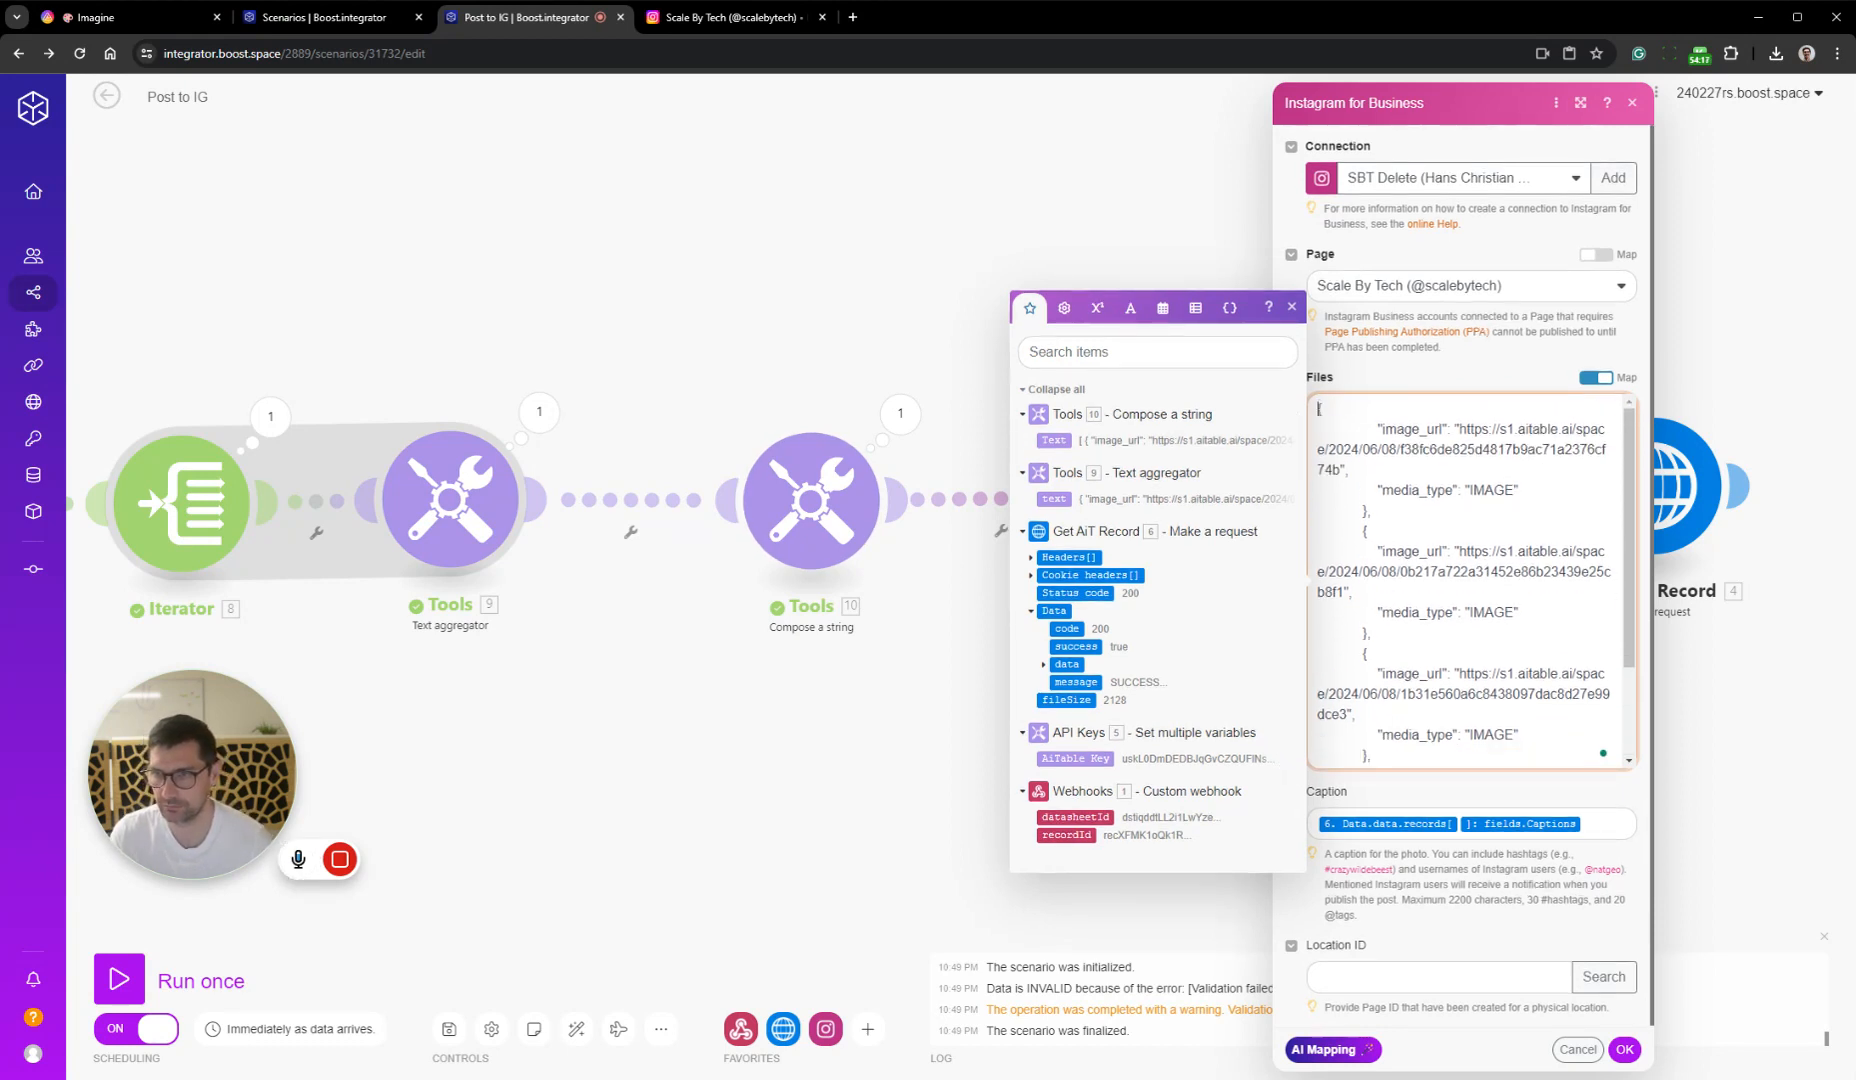
left_click(1636, 1060)
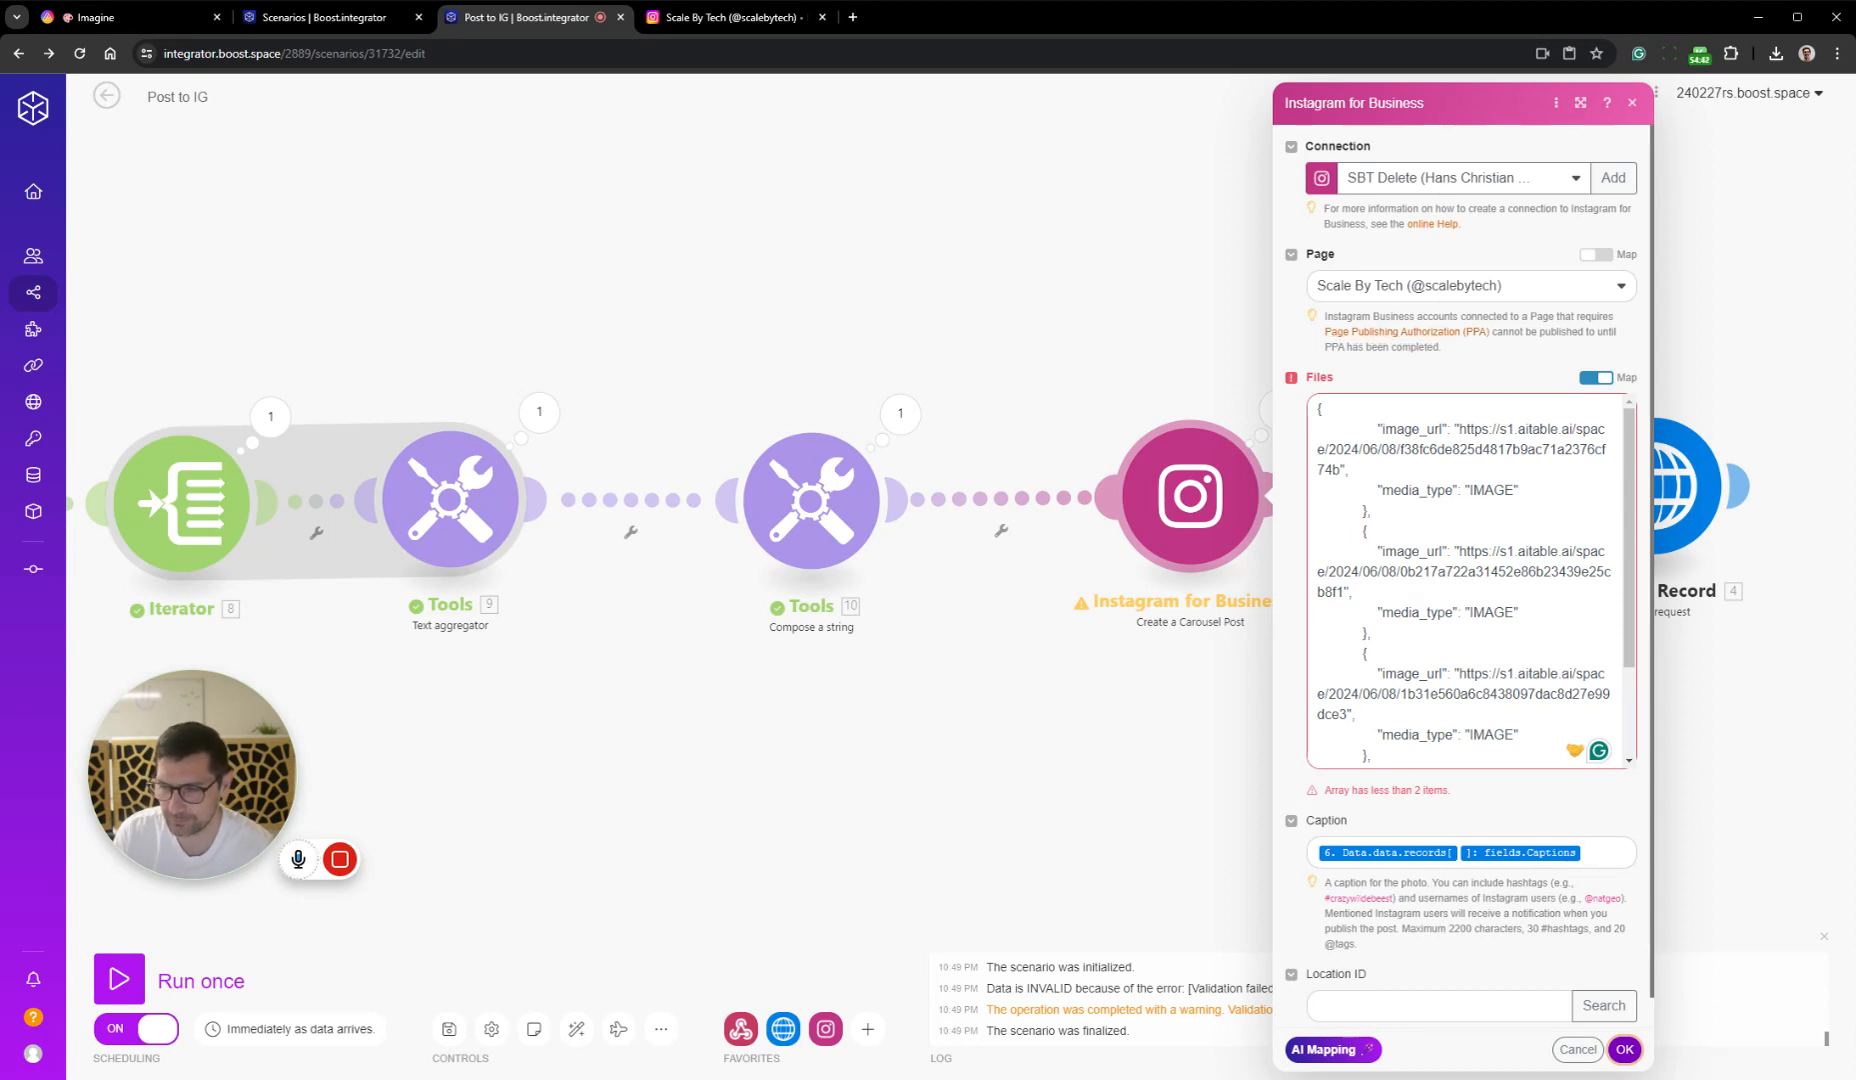
scroll(1466, 580, "down", 2)
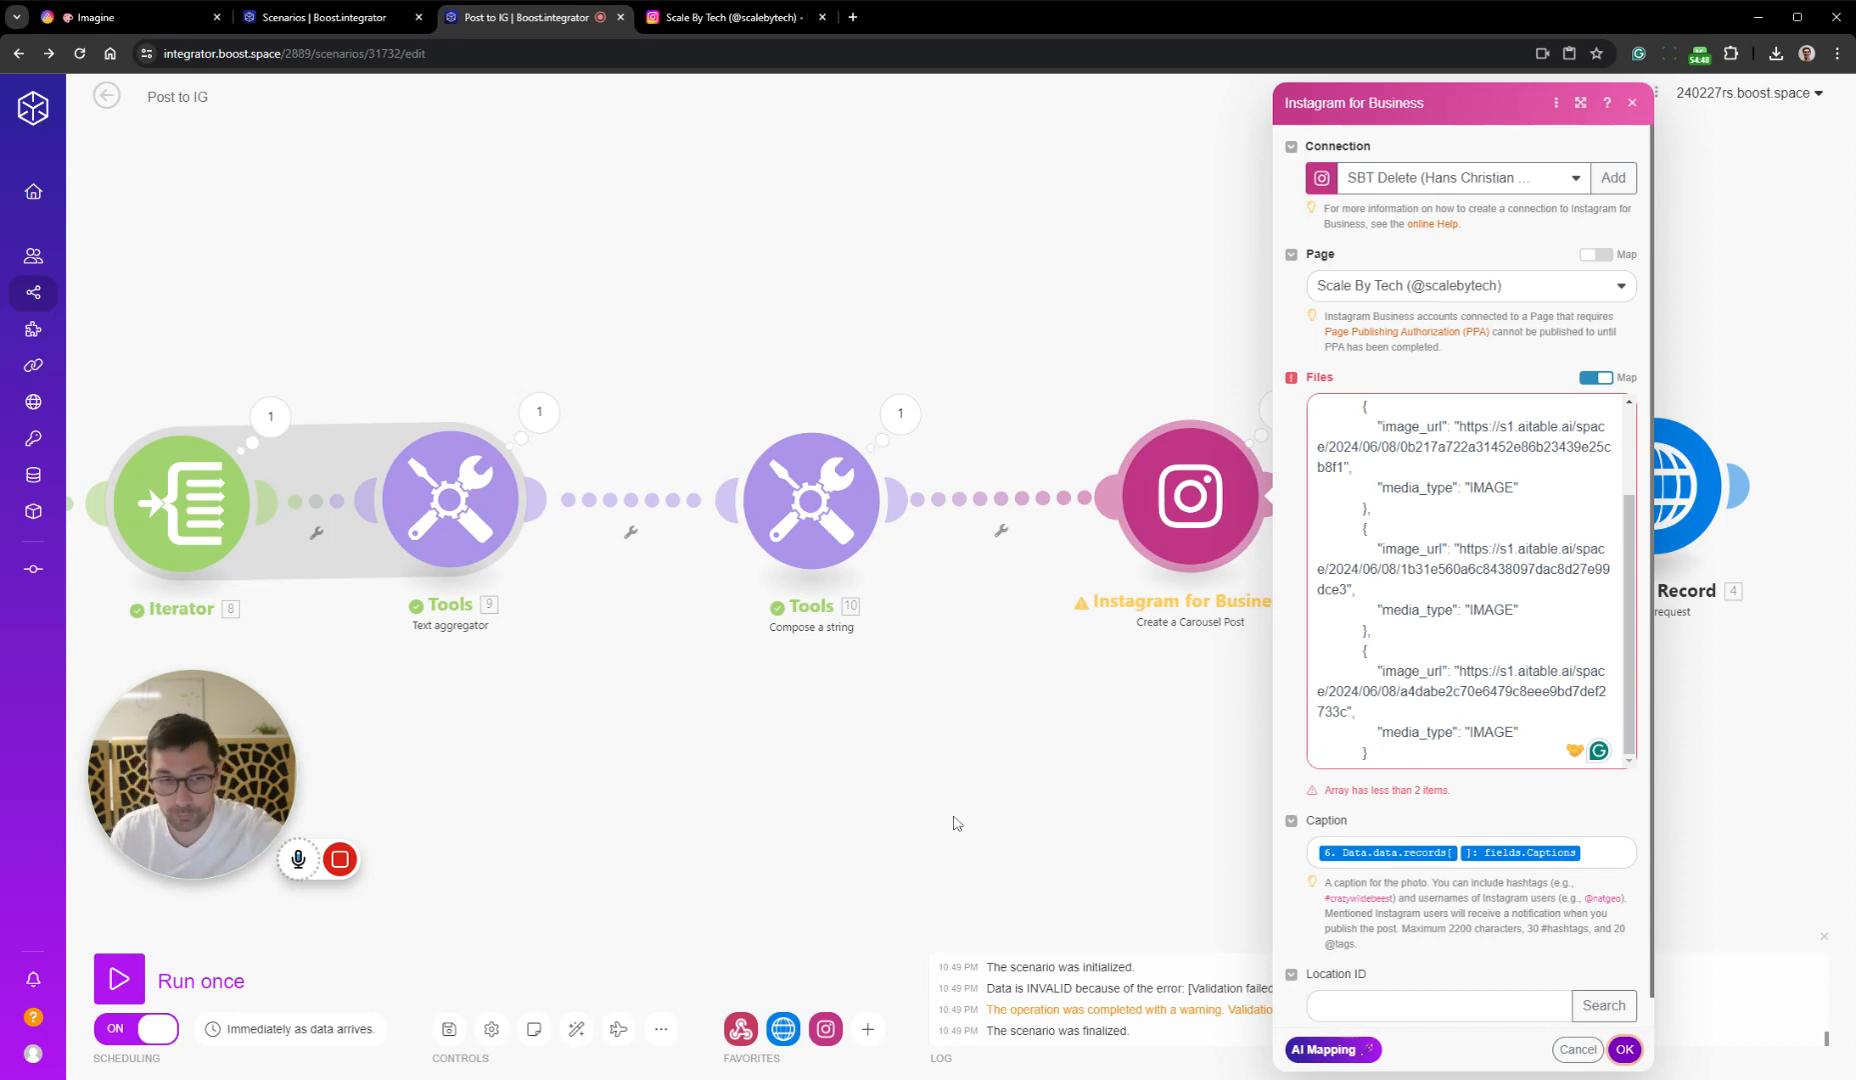
mouse_move(347, 872)
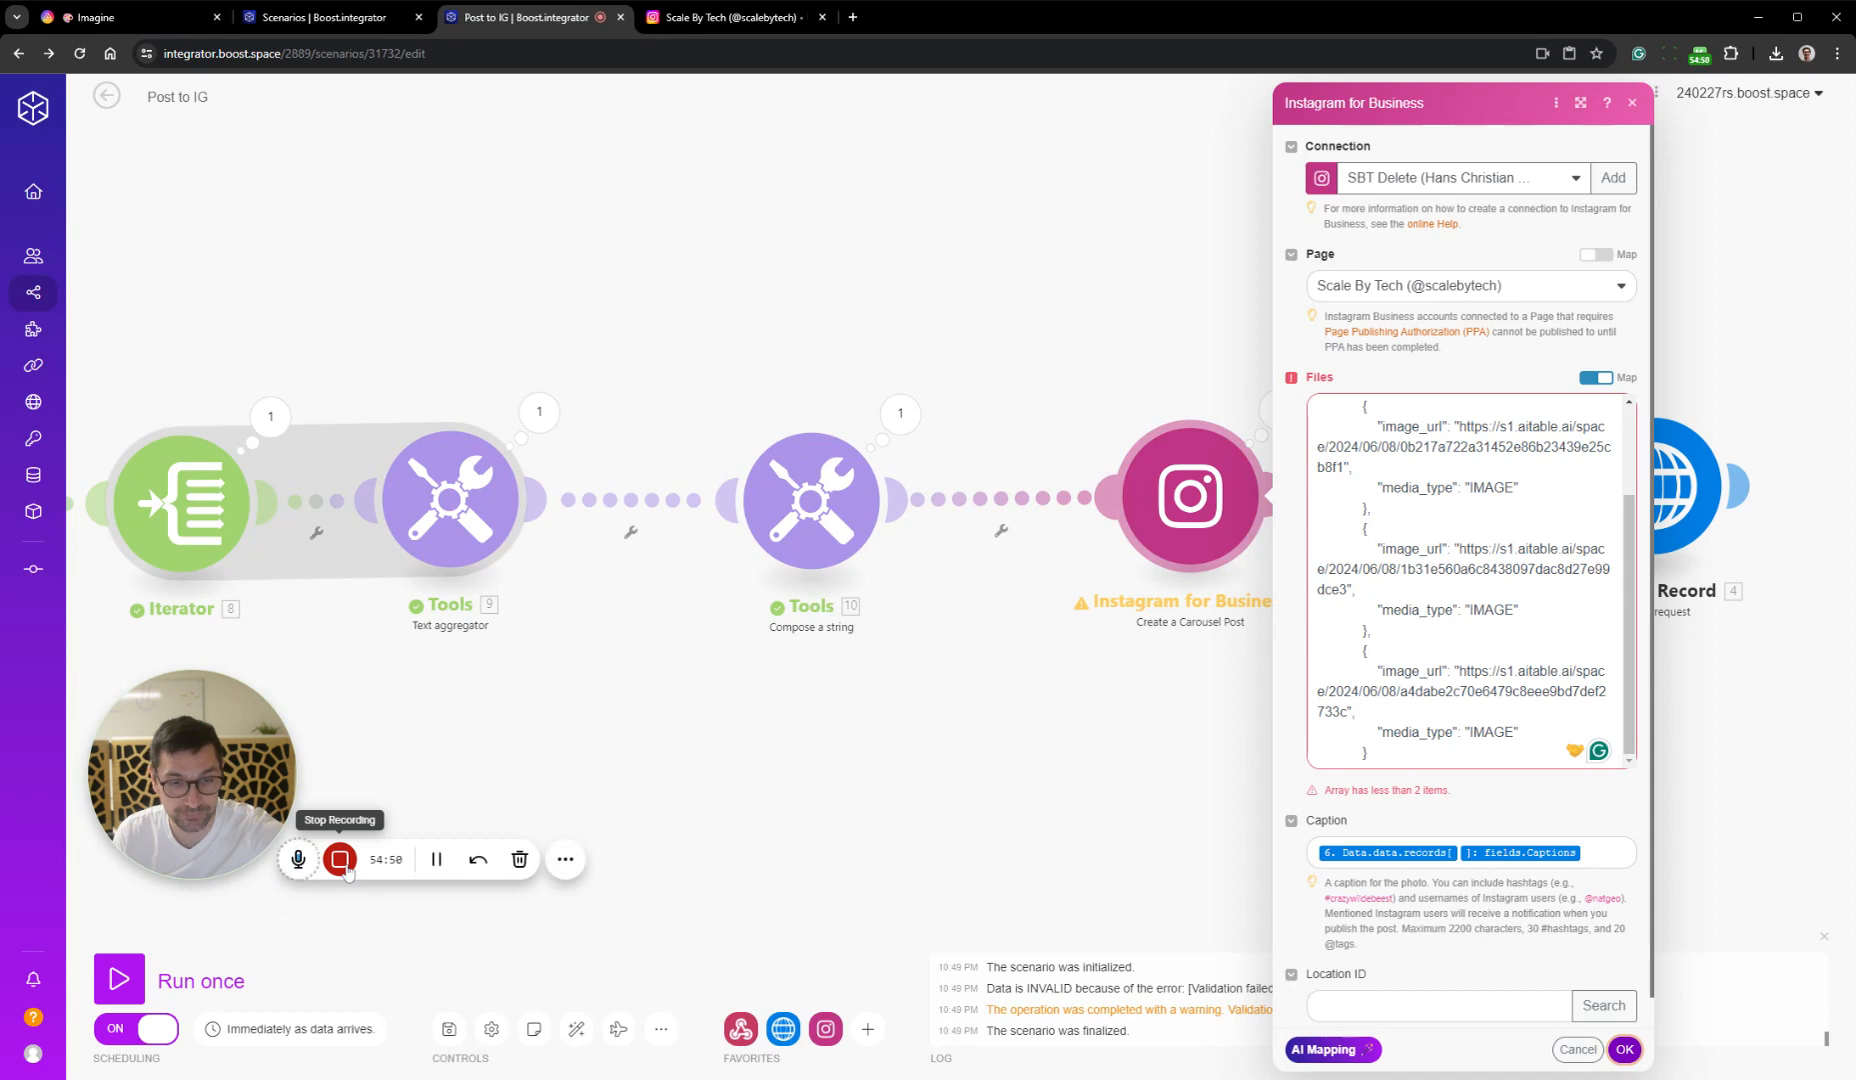